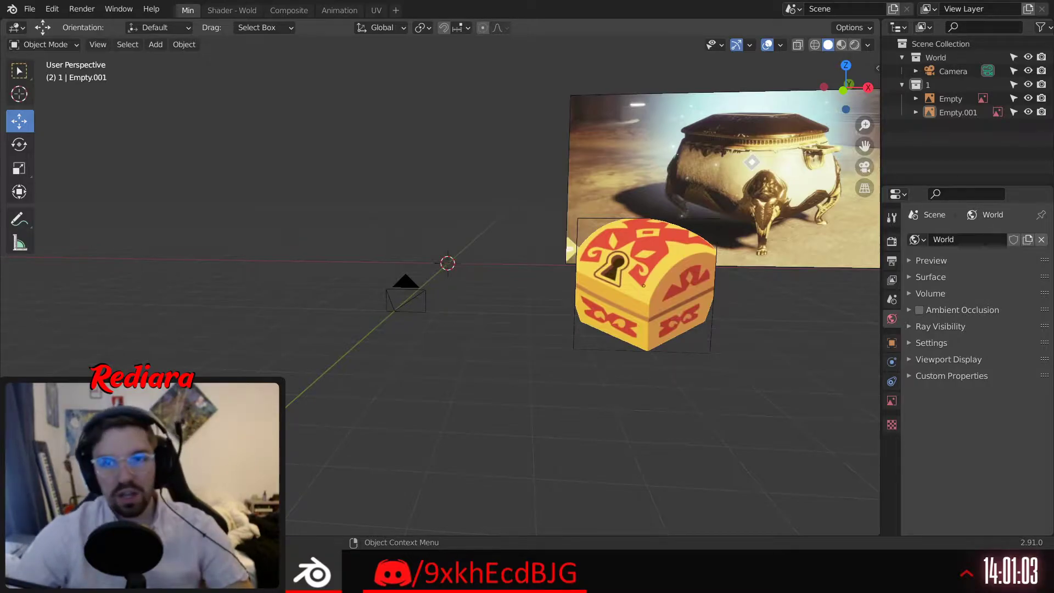
Examine the golden footed chest and the red-and-yellow cartoon chest reference images up close and from several angles
{"action": "left_click", "coordinate": [844, 88]}
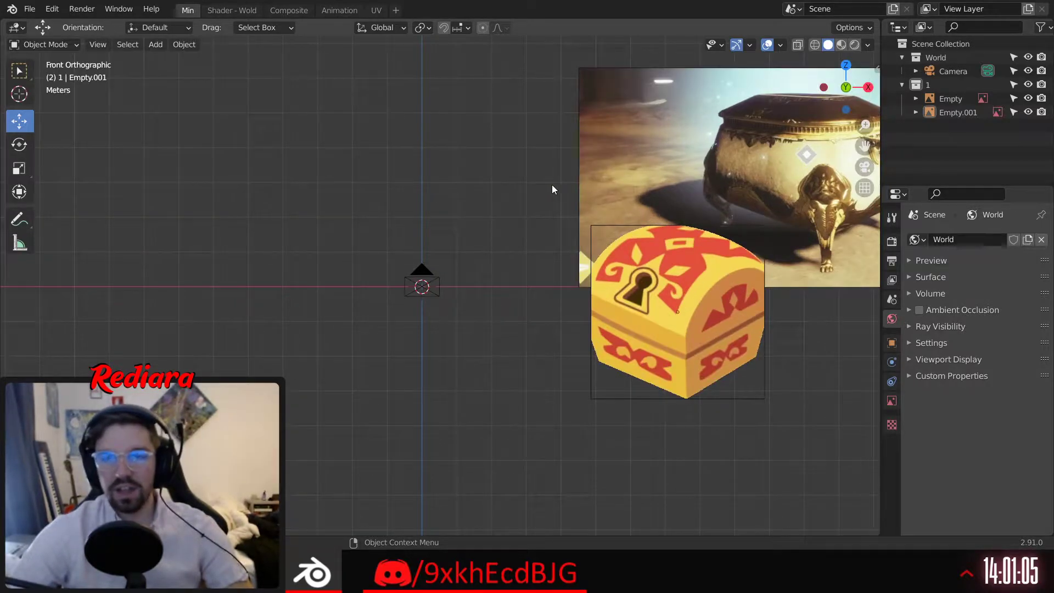
{"action": "middle_click_drag", "start_coordinate": [490, 205], "coordinate": [607, 321]}
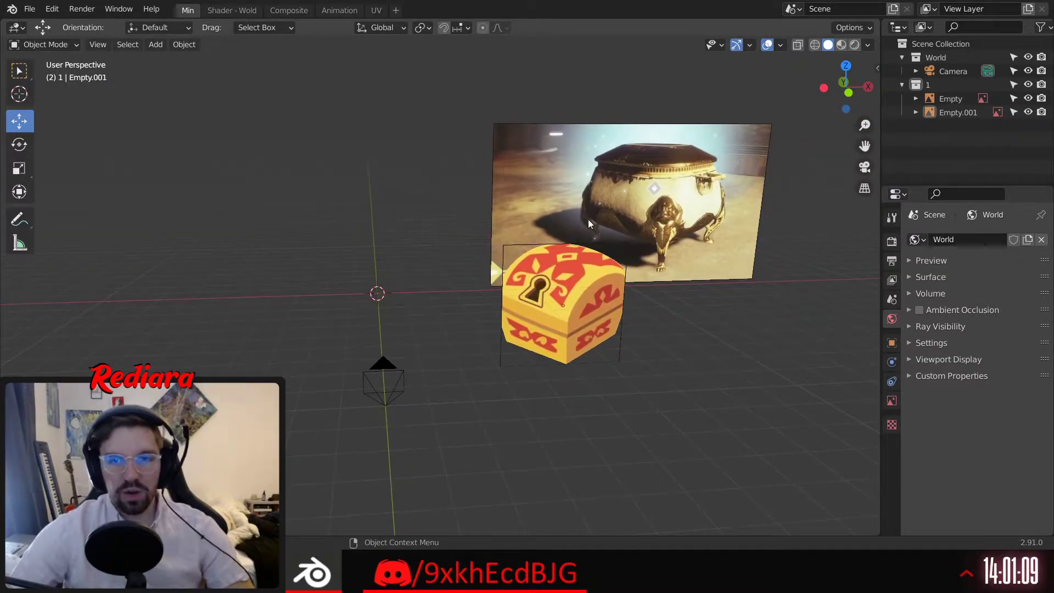
{"action": "scroll", "coordinate": [679, 277], "scroll_direction": "up", "scroll_amount": 1}
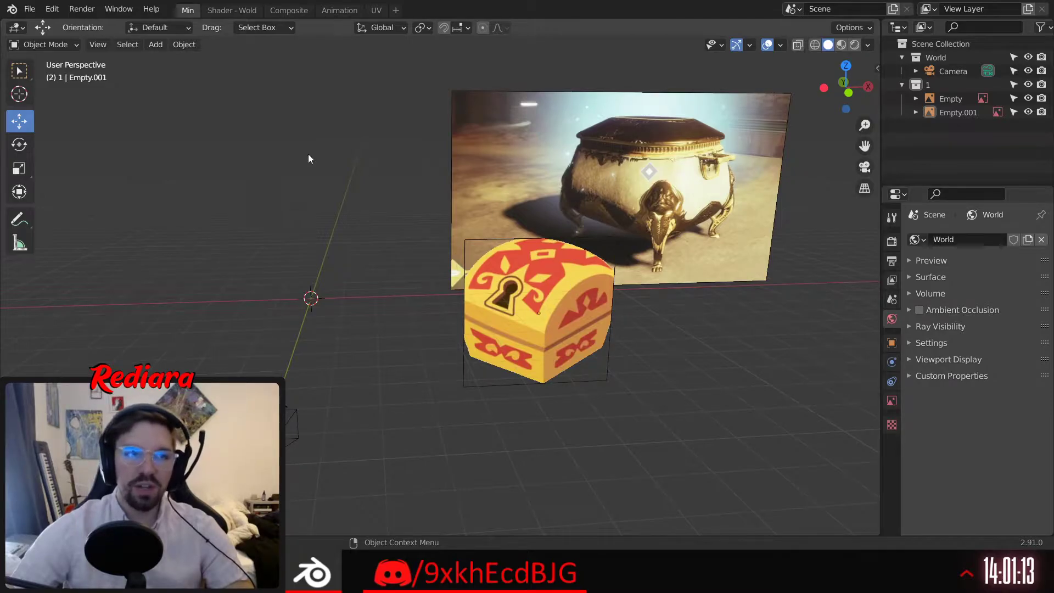
{"action": "left_click", "coordinate": [578, 166]}
{"action": "left_click", "coordinate": [567, 296]}
{"action": "middle_click_drag", "start_coordinate": [642, 341], "coordinate": [629, 347]}
{"action": "left_click", "coordinate": [626, 347]}
{"action": "scroll", "coordinate": [595, 343], "scroll_direction": "up", "scroll_amount": 5}
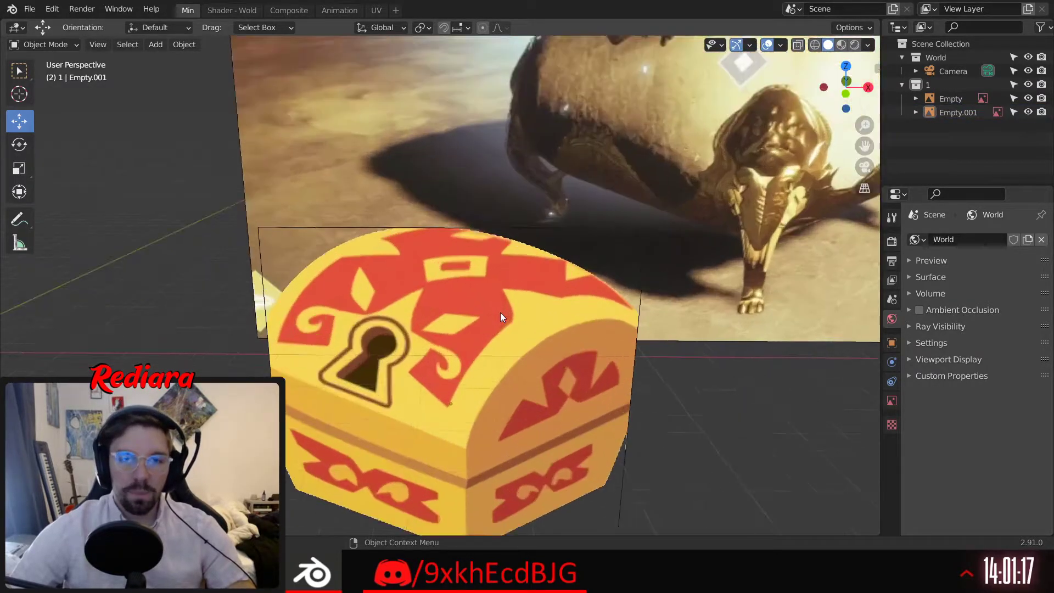
{"action": "scroll", "coordinate": [450, 380], "scroll_direction": "down", "scroll_amount": 4}
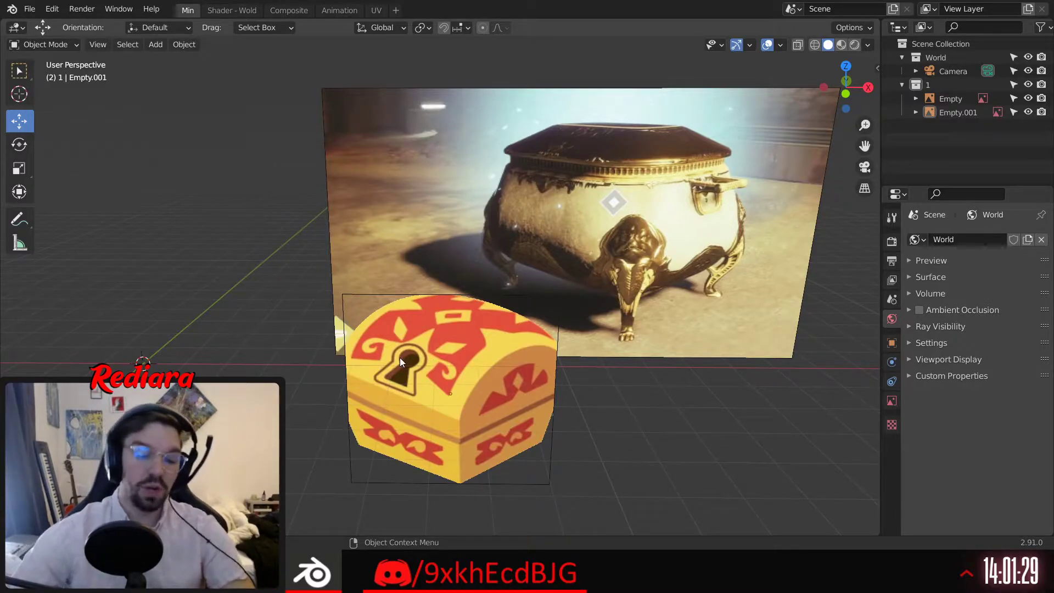
{"action": "middle_click_drag", "start_coordinate": [587, 454], "coordinate": [601, 445]}
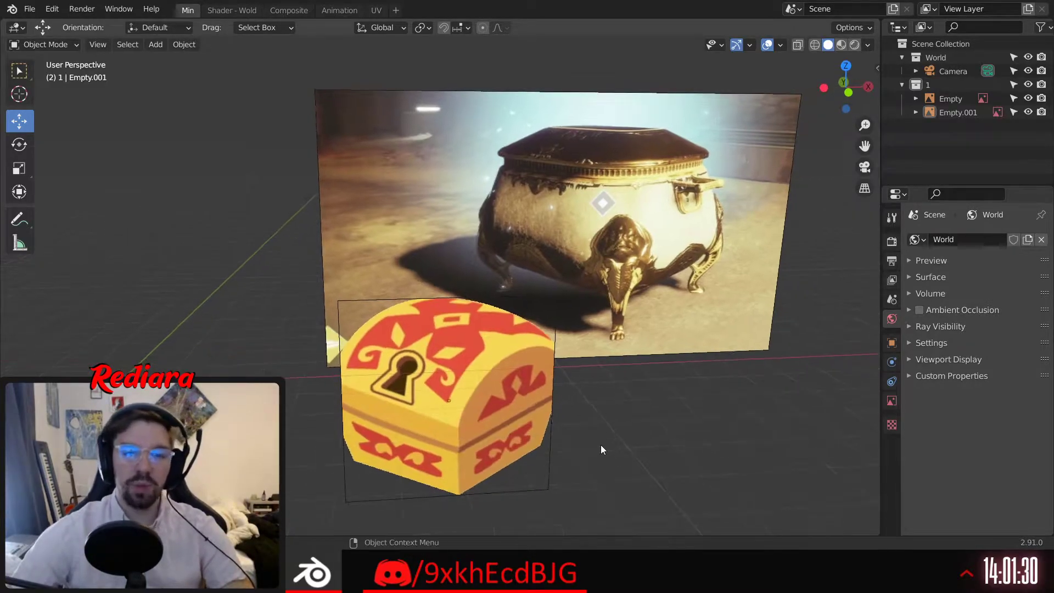
{"action": "left_click", "coordinate": [462, 417]}
{"action": "left_click", "coordinate": [571, 420]}
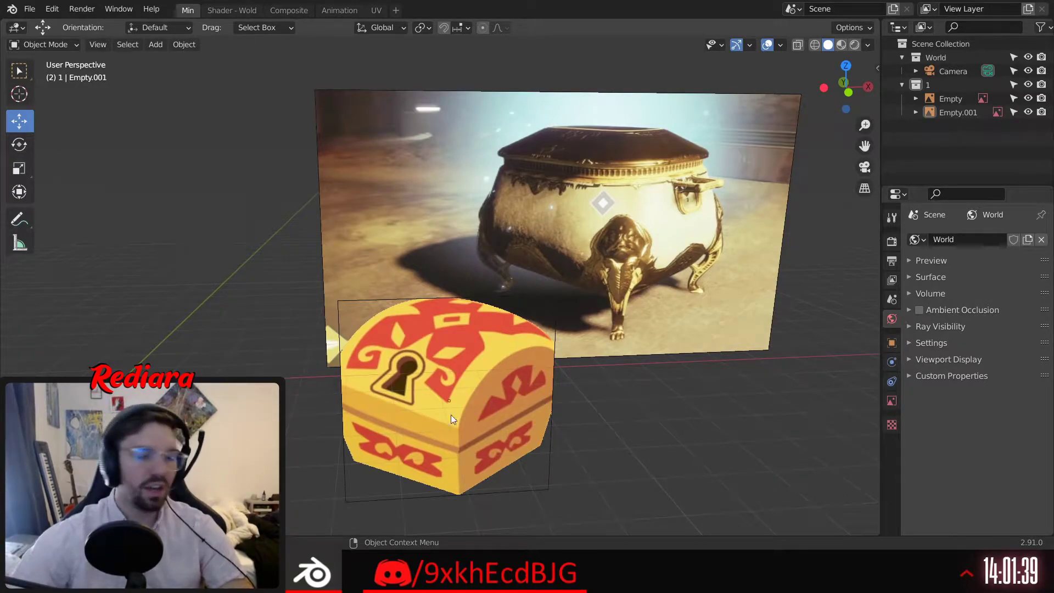
{"action": "middle_click_drag", "start_coordinate": [687, 381], "coordinate": [646, 155]}
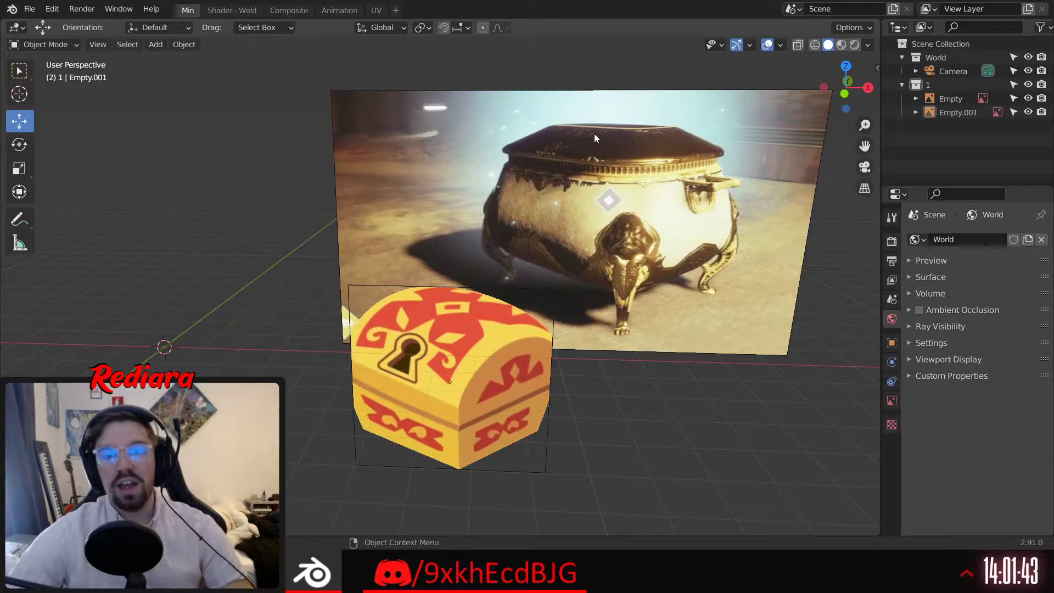
{"action": "scroll", "coordinate": [659, 170], "scroll_direction": "up", "scroll_amount": 3}
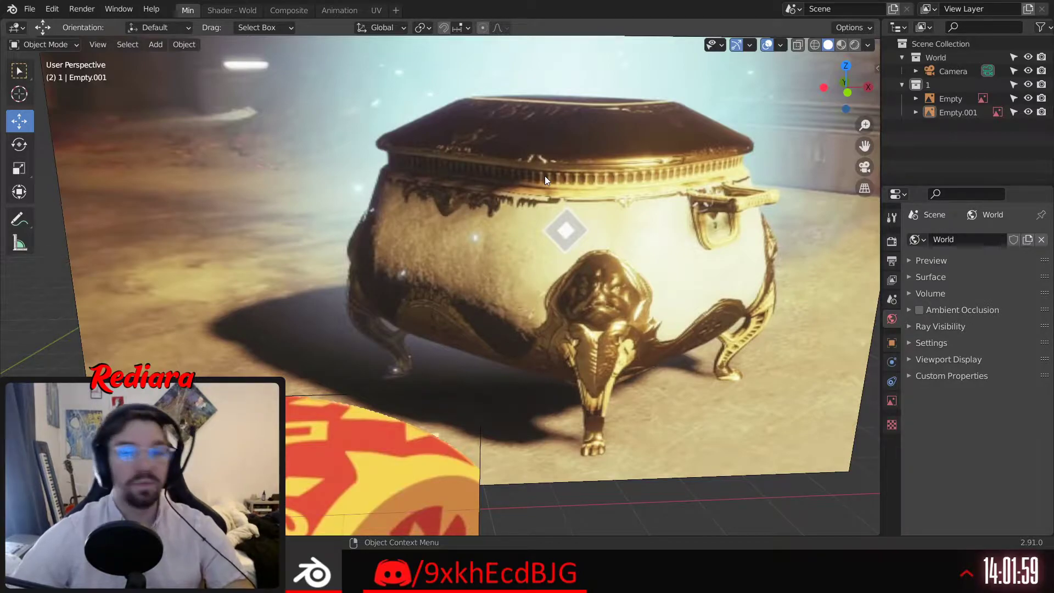
{"action": "scroll", "coordinate": [447, 223], "scroll_direction": "down", "scroll_amount": 3}
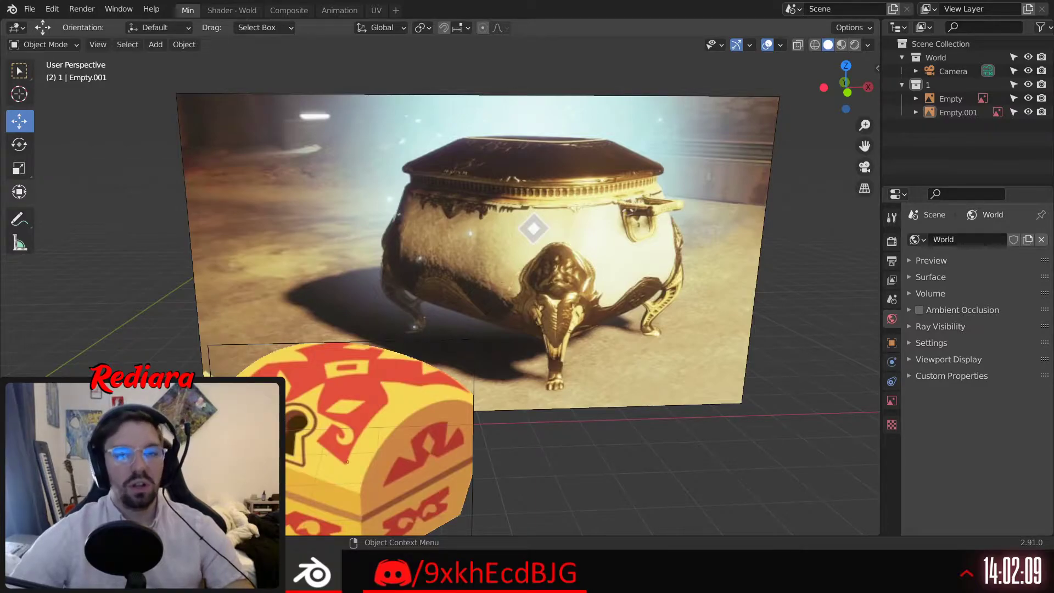
{"action": "middle_click_drag", "start_coordinate": [269, 235], "coordinate": [388, 242]}
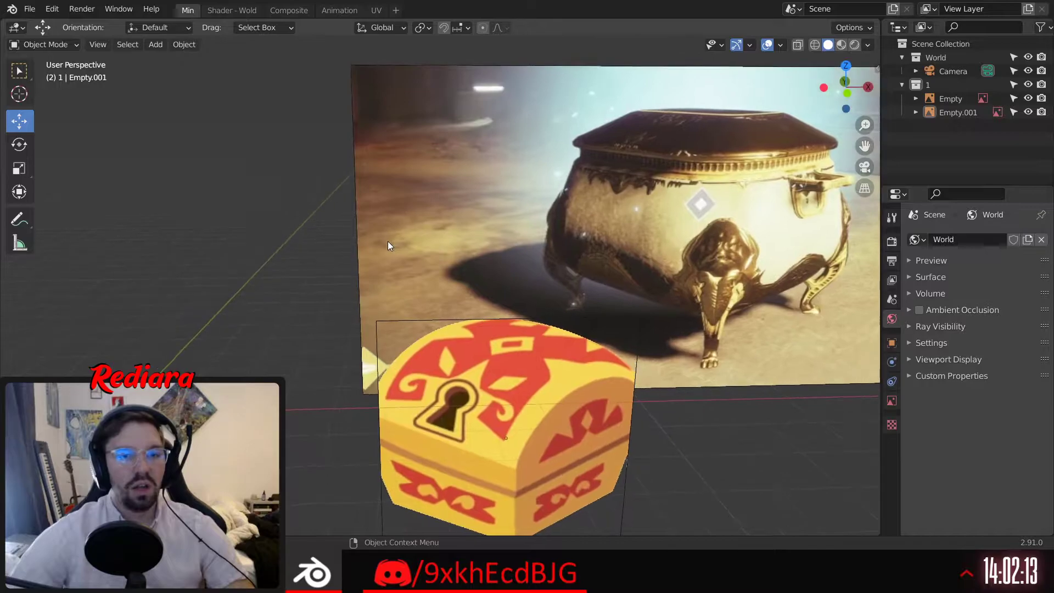
{"action": "scroll", "coordinate": [372, 248], "scroll_direction": "down", "scroll_amount": 5}
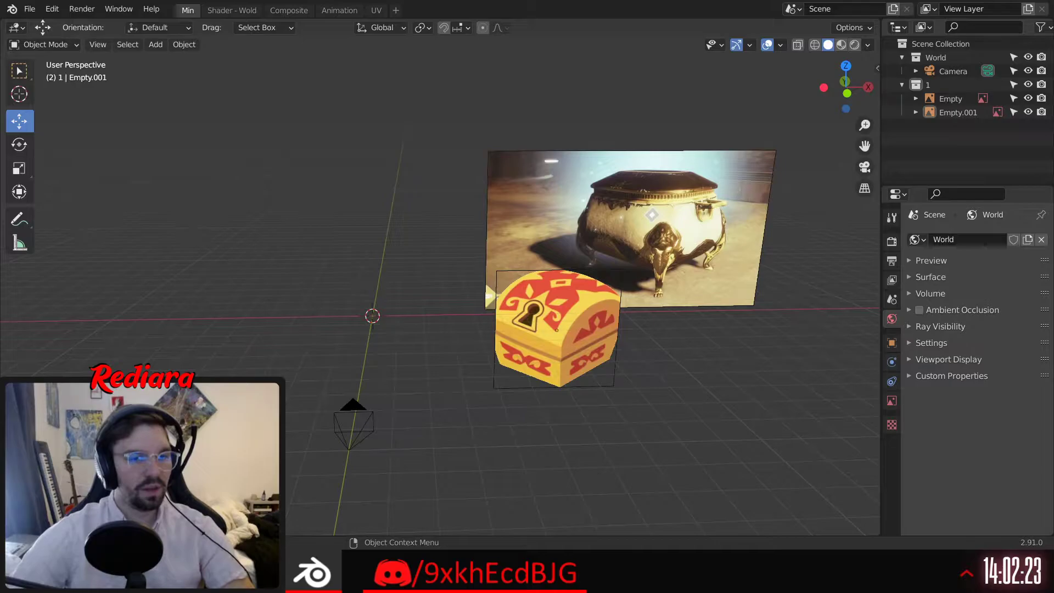
Add a cube at the world origin and stretch it along the X axis to about twice its width
{"action": "middle_click_drag", "start_coordinate": [283, 283], "coordinate": [399, 366]}
{"action": "scroll", "coordinate": [396, 364], "scroll_direction": "up", "scroll_amount": 3}
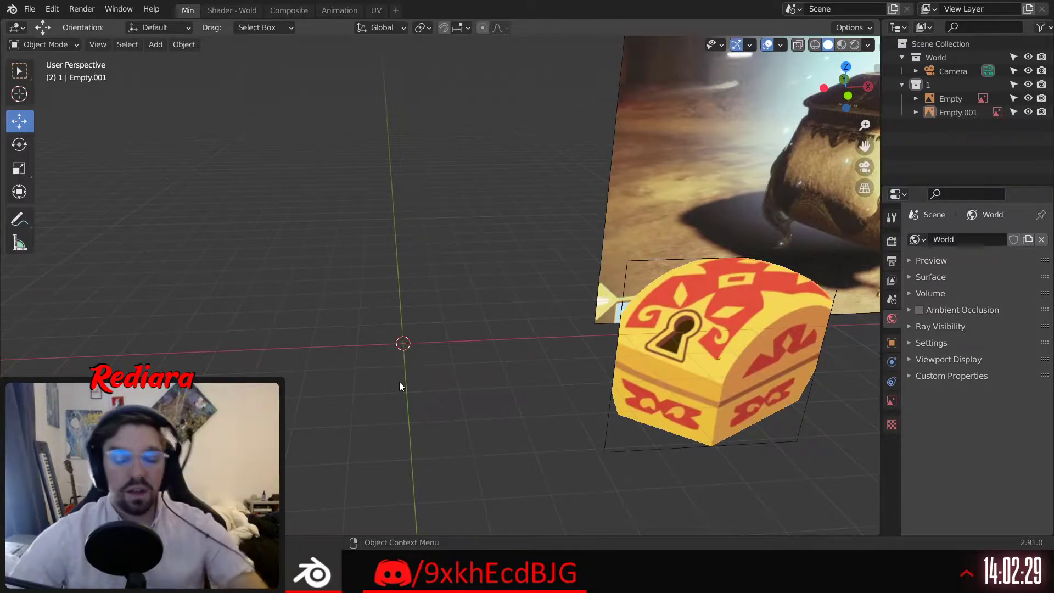
{"action": "left_click", "coordinate": [156, 46]}
{"action": "mouse_move", "coordinate": [192, 61]}
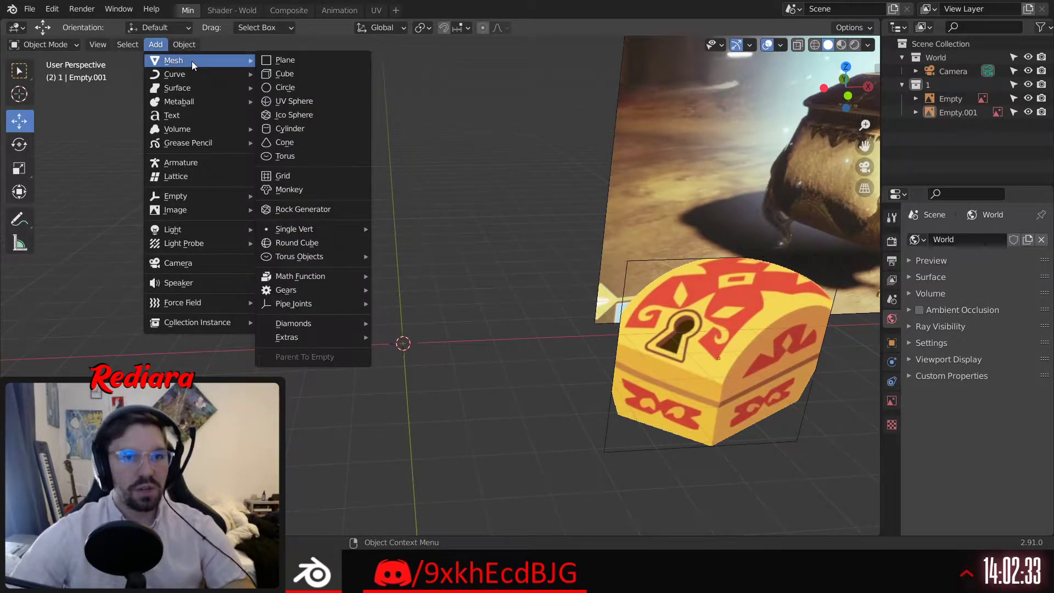
{"action": "left_click", "coordinate": [300, 74]}
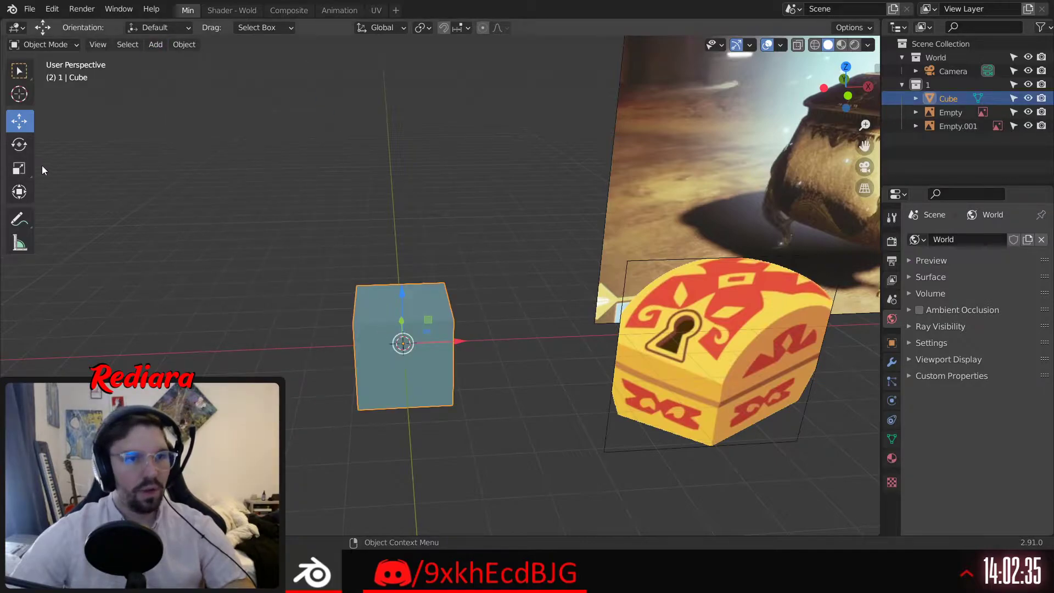
{"action": "key", "text": "shift+space"}
{"action": "key", "text": "s"}
{"action": "left_click_drag", "start_coordinate": [459, 349], "coordinate": [523, 330]}
Examine the lid, body and legs of the golden chest reference against the cartoon chest's shape
{"action": "middle_click_drag", "start_coordinate": [523, 325], "coordinate": [627, 235]}
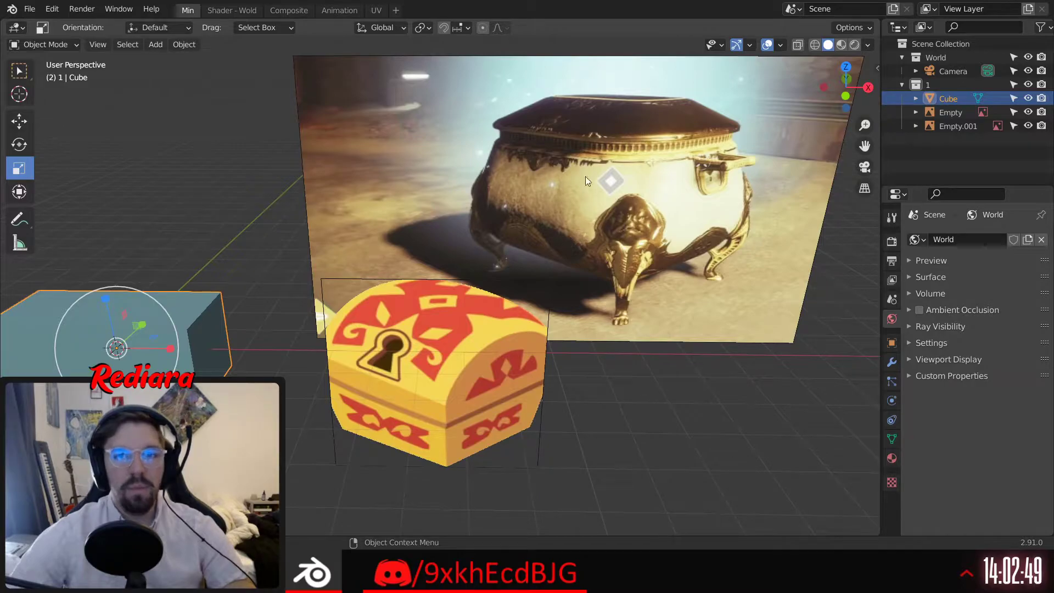
{"action": "middle_click_drag", "start_coordinate": [624, 207], "coordinate": [641, 162]}
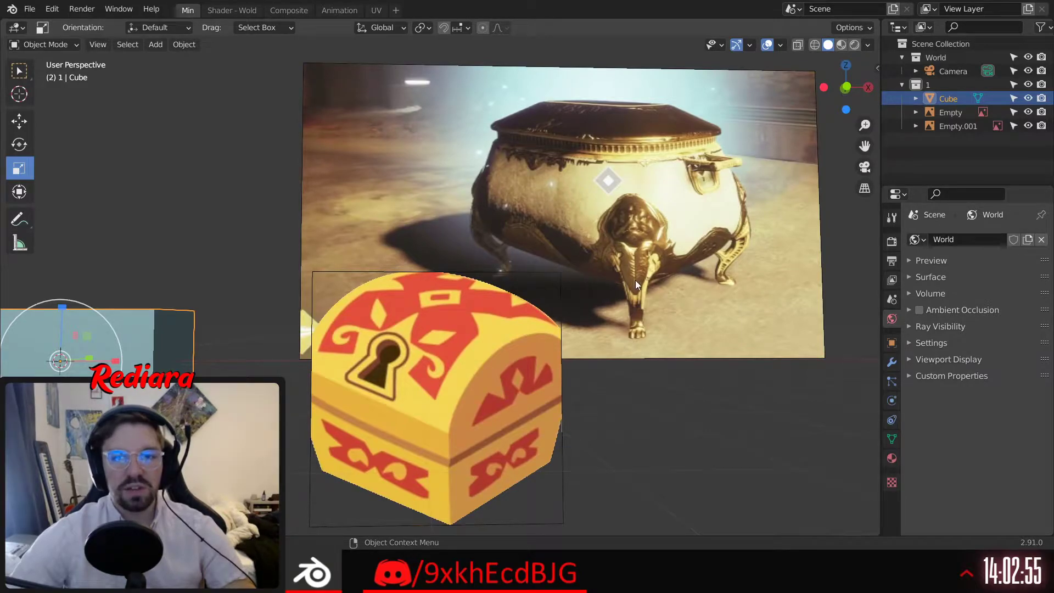
{"action": "middle_click_drag", "start_coordinate": [676, 259], "coordinate": [640, 207]}
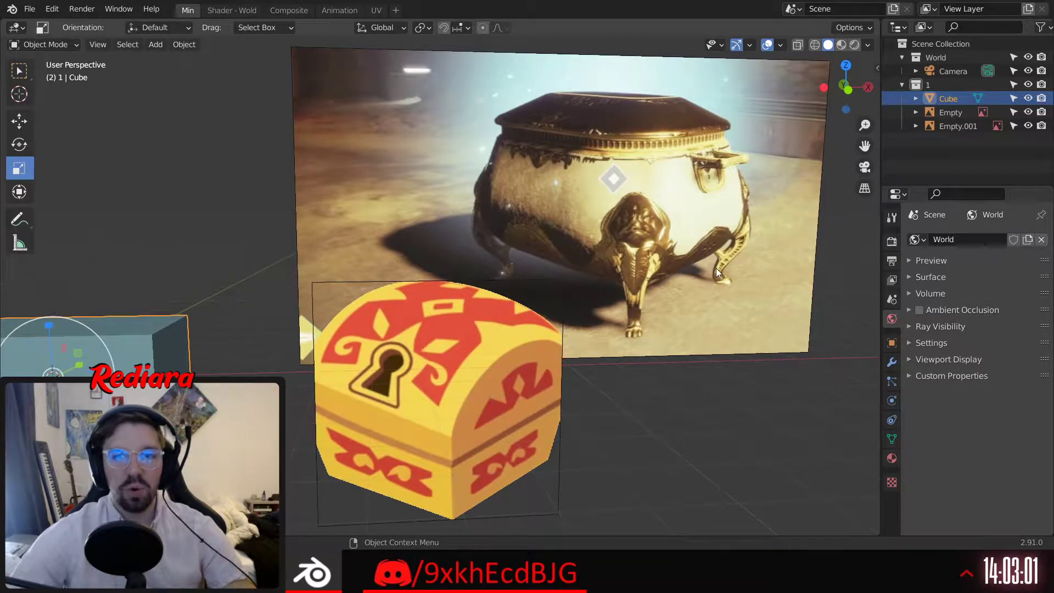
{"action": "middle_click_drag", "start_coordinate": [655, 216], "coordinate": [592, 226]}
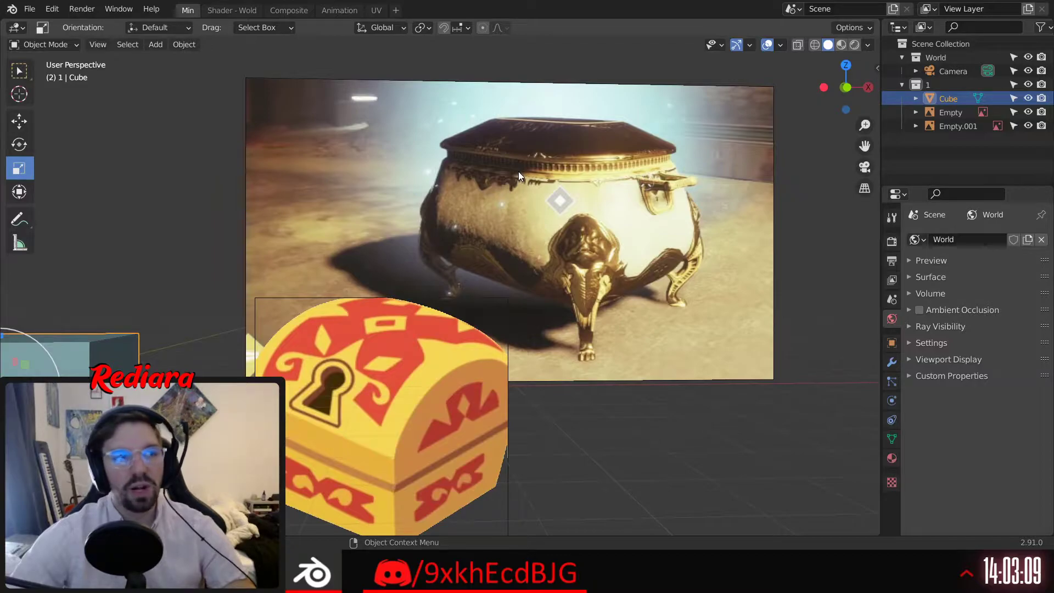
{"action": "middle_click_drag", "start_coordinate": [534, 239], "coordinate": [532, 279]}
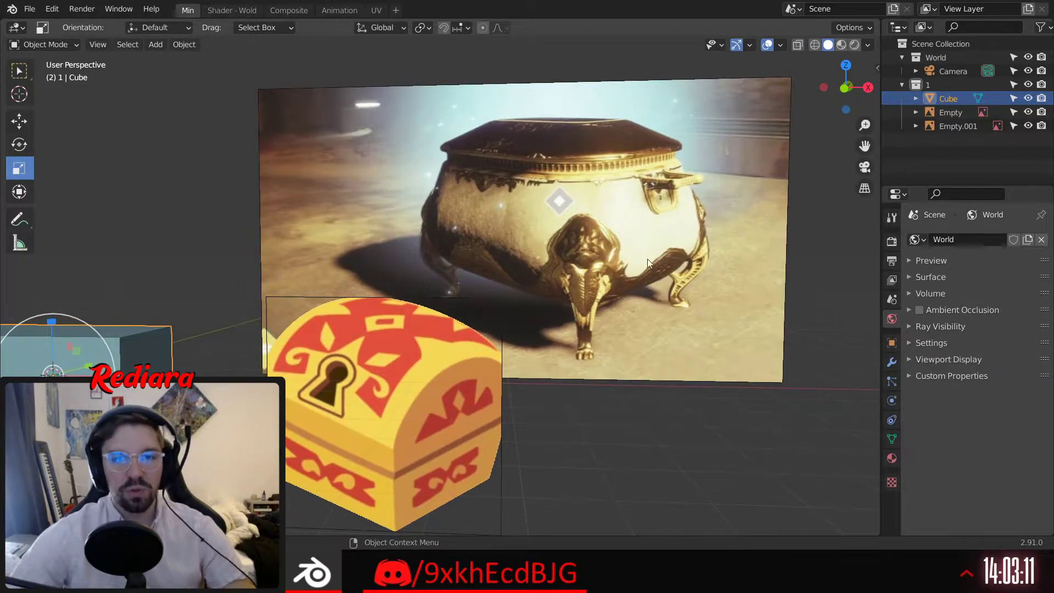
{"action": "middle_click_drag", "start_coordinate": [559, 240], "coordinate": [595, 203]}
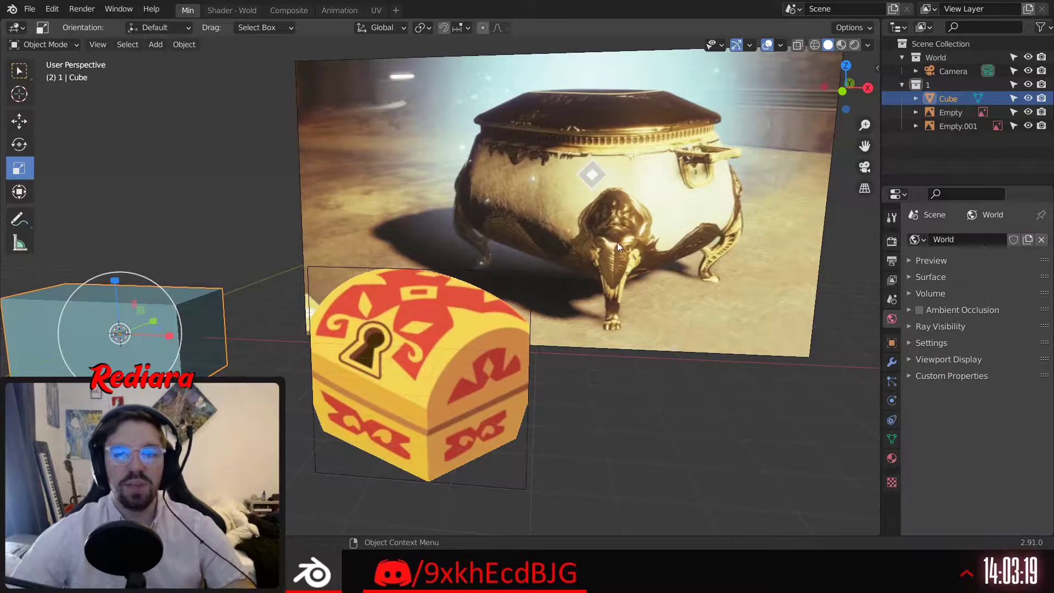
{"action": "middle_click_drag", "start_coordinate": [612, 248], "coordinate": [637, 235]}
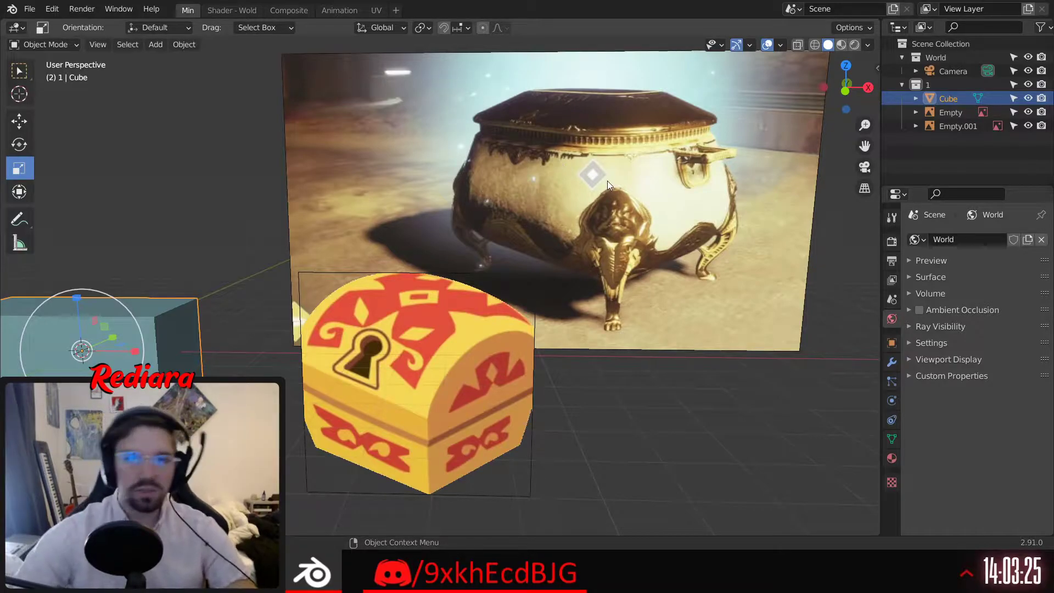
{"action": "middle_click_drag", "start_coordinate": [571, 269], "coordinate": [644, 257], "text": "shift"}
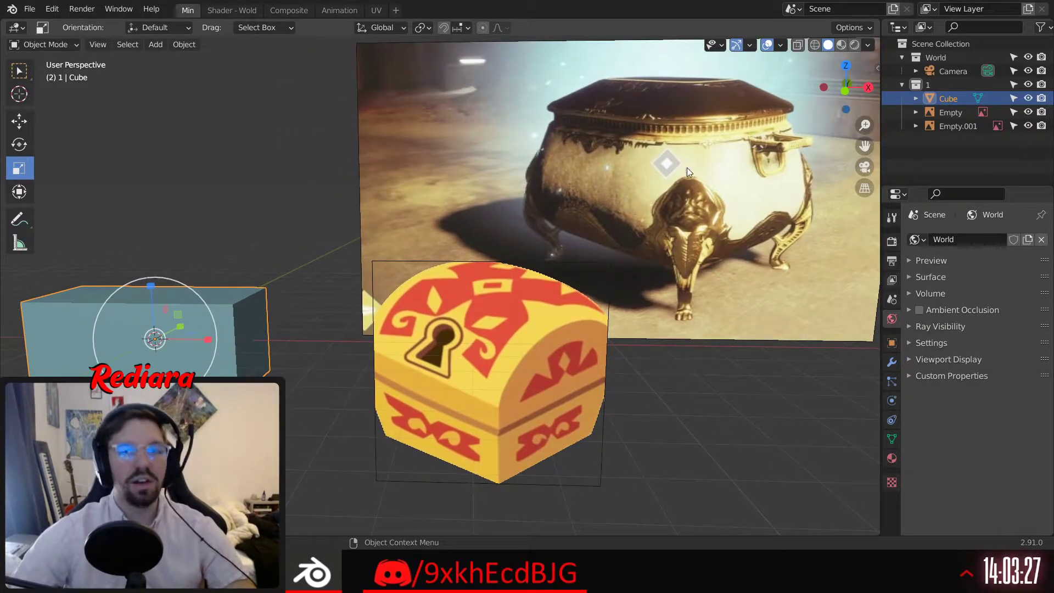
Scale the stretched cube slightly along the Y axis to deepen the chest body
{"action": "middle_click_drag", "start_coordinate": [454, 281], "coordinate": [403, 294]}
{"action": "key", "text": "s"}
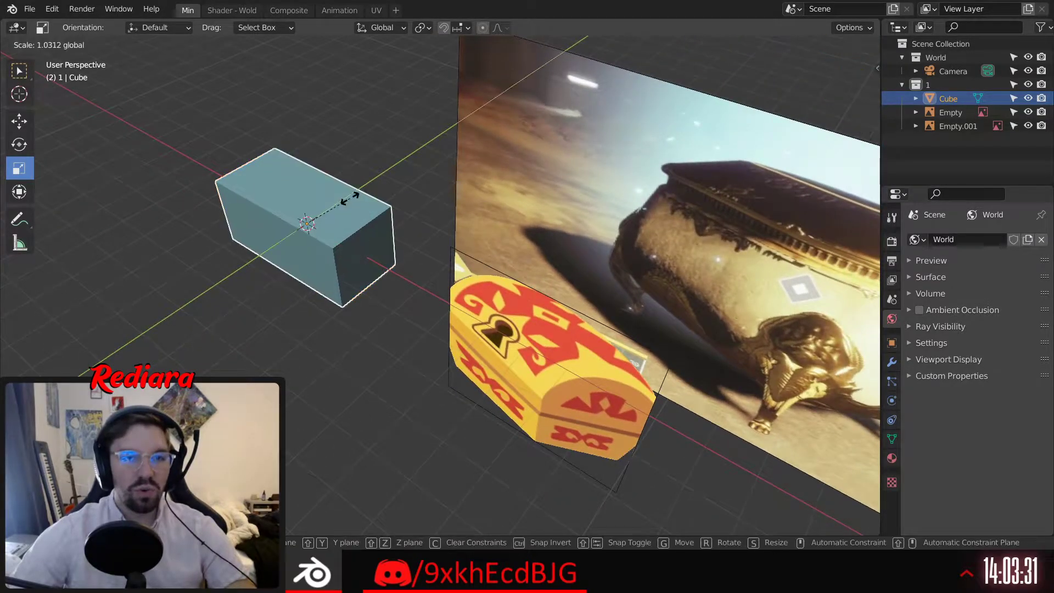
{"action": "left_click", "coordinate": [355, 196]}
{"action": "middle_click_drag", "start_coordinate": [362, 219], "coordinate": [545, 416]}
{"action": "middle_click_drag", "start_coordinate": [355, 314], "coordinate": [440, 306]}
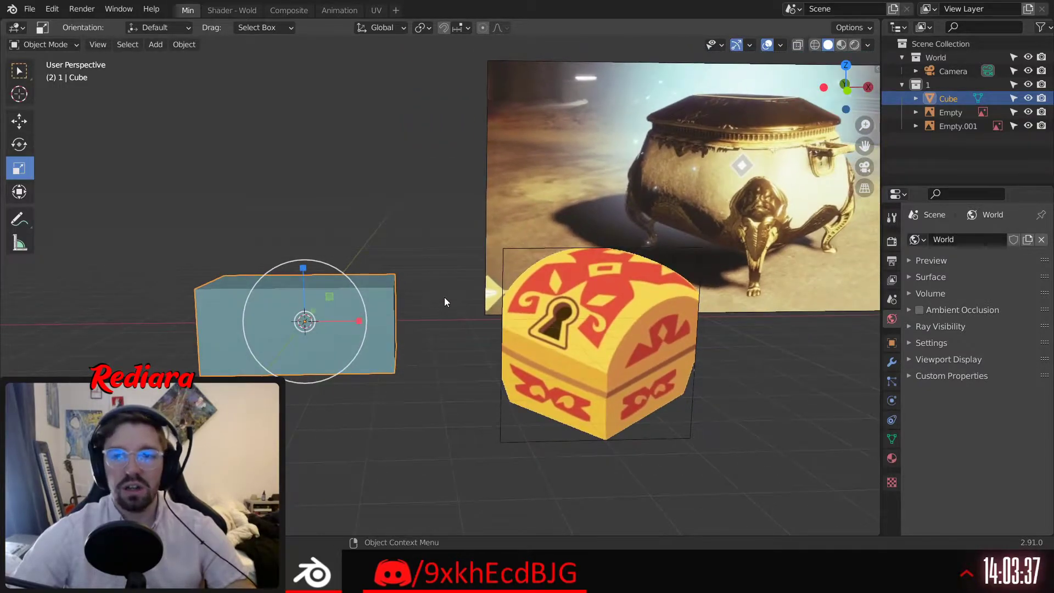
Edit the cube's mesh and extrude its top face upward twice to form two thin bands for the rim
{"action": "middle_click_drag", "start_coordinate": [395, 286], "coordinate": [379, 308]}
{"action": "left_click", "coordinate": [44, 44]}
{"action": "left_click", "coordinate": [44, 75]}
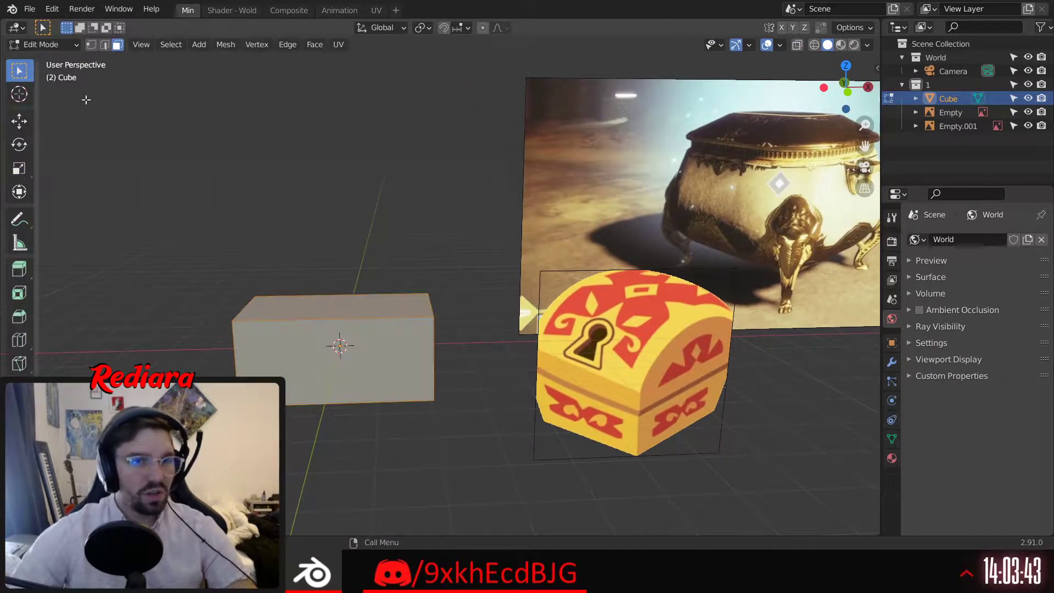
{"action": "key", "text": "a"}
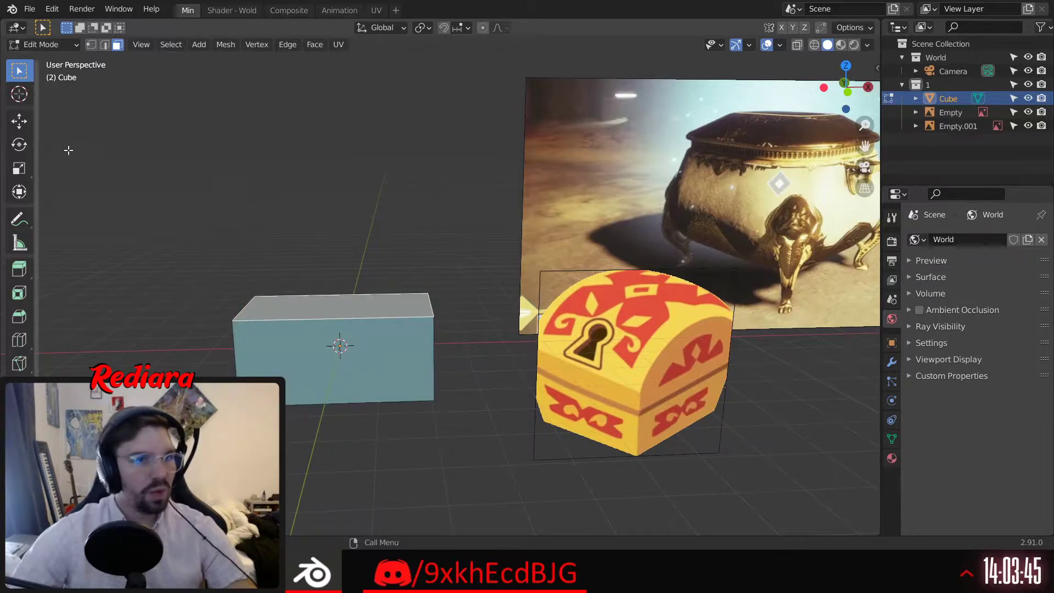
{"action": "left_click", "coordinate": [20, 270]}
{"action": "left_click_drag", "start_coordinate": [337, 255], "coordinate": [355, 244]}
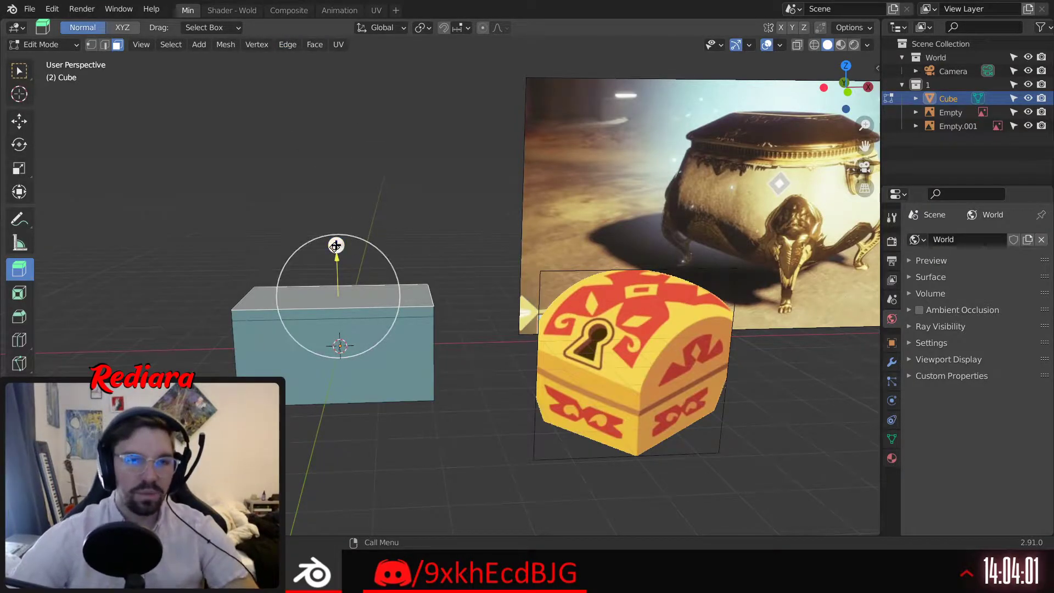
{"action": "left_click_drag", "start_coordinate": [336, 245], "coordinate": [345, 234]}
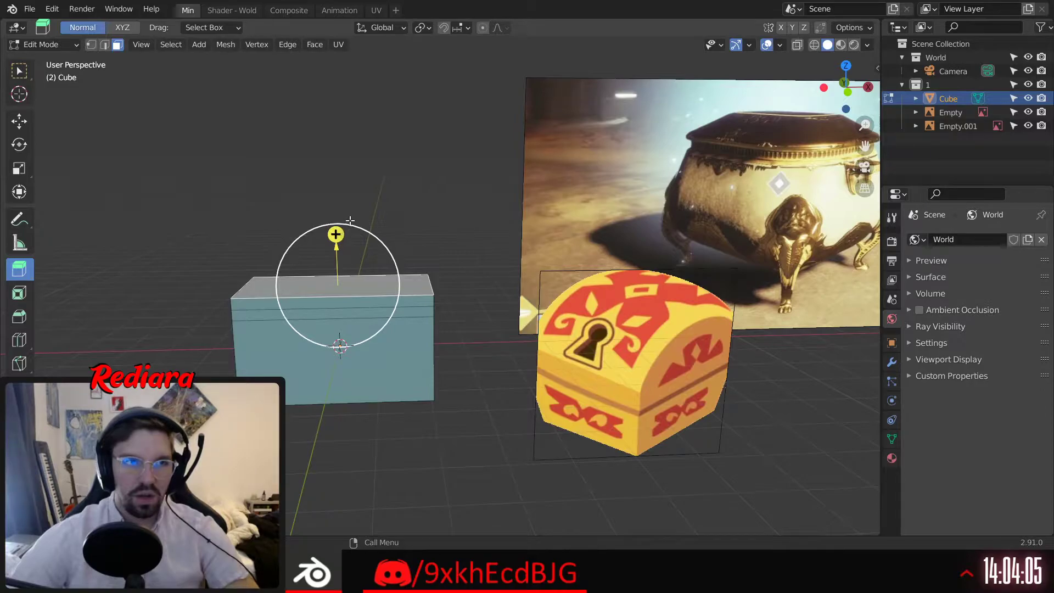
{"action": "left_click", "coordinate": [43, 45]}
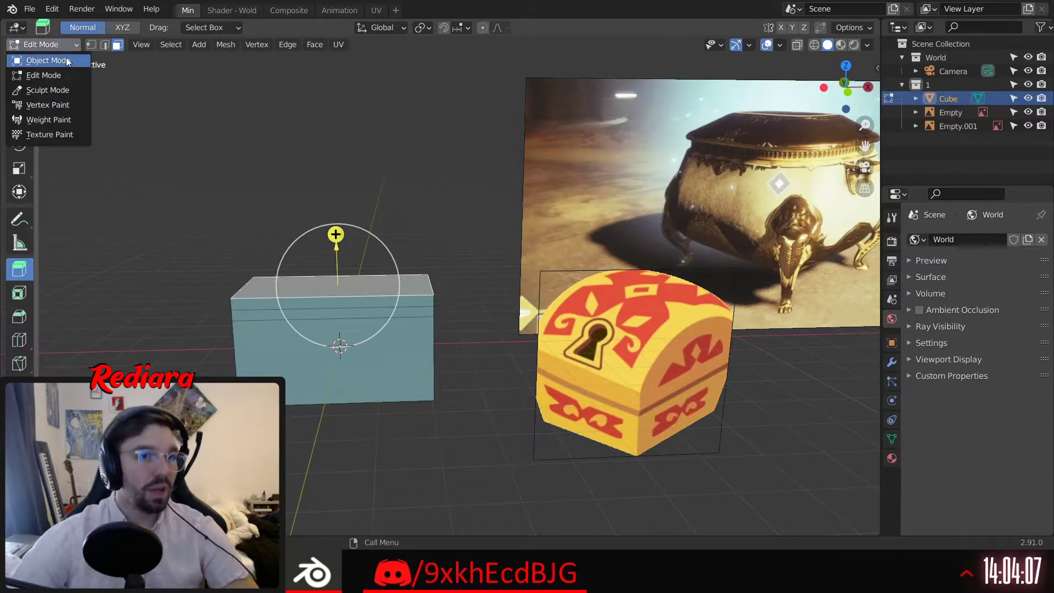
{"action": "left_click", "coordinate": [213, 152]}
Select the edge loop between the two thin bands and scale it inward to about 0.94 in X and Y only
{"action": "scroll", "coordinate": [235, 228], "scroll_direction": "up", "scroll_amount": 4}
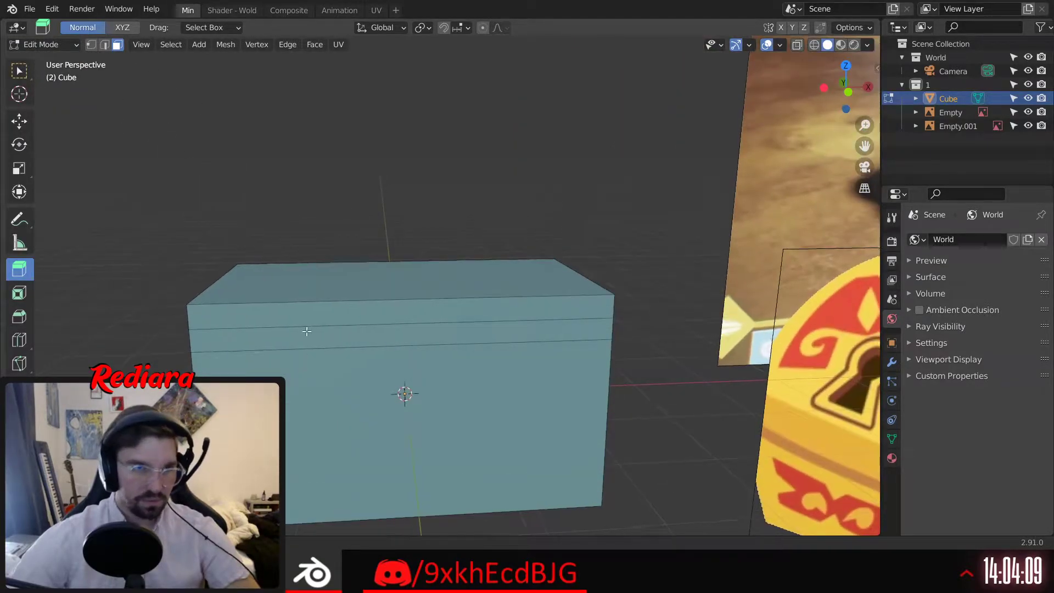
{"action": "mouse_move", "coordinate": [368, 382]}
{"action": "middle_mouse_down"}
{"action": "mouse_move", "coordinate": [419, 382]}
{"action": "mouse_move", "coordinate": [433, 396]}
{"action": "mouse_move", "coordinate": [359, 388]}
{"action": "middle_mouse_up"}
{"action": "left_click", "coordinate": [389, 320], "text": "alt"}
{"action": "middle_click_drag", "start_coordinate": [388, 320], "coordinate": [50, 155]}
{"action": "key", "text": "shift+space"}
{"action": "key", "text": "s"}
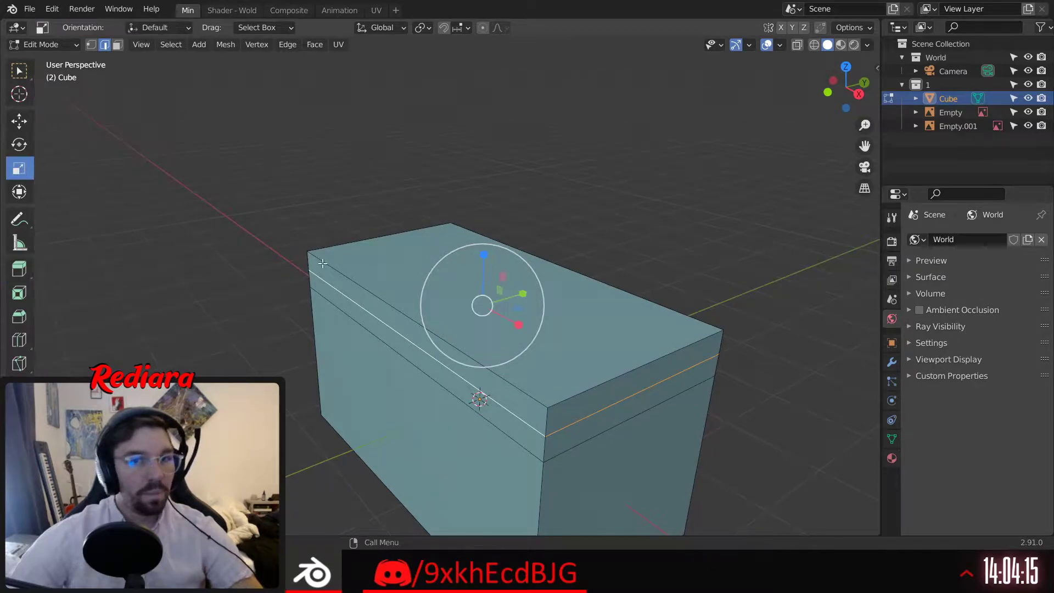
{"action": "key", "text": "s"}
{"action": "key", "text": "shift+z"}
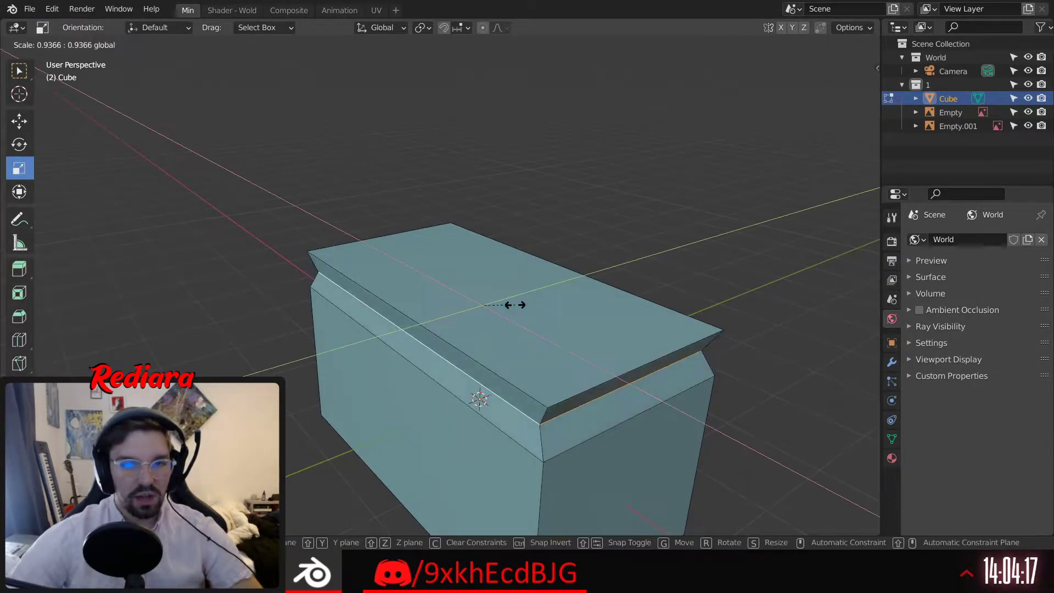
{"action": "left_click", "coordinate": [512, 304]}
Move the inset edge loop slightly upward along the Z axis
{"action": "middle_click_drag", "start_coordinate": [512, 305], "coordinate": [190, 238]}
{"action": "left_click", "coordinate": [24, 124]}
{"action": "middle_click_drag", "start_coordinate": [340, 258], "coordinate": [470, 236]}
{"action": "left_click_drag", "start_coordinate": [471, 236], "coordinate": [466, 226]}
Select the edge loop around the chest's top face and lower it slightly along the Z axis
{"action": "left_click", "coordinate": [403, 271], "text": "alt"}
{"action": "middle_click_drag", "start_coordinate": [466, 225], "coordinate": [418, 236]}
{"action": "left_click", "coordinate": [349, 249]}
{"action": "left_click", "coordinate": [350, 248], "text": "alt+shift"}
{"action": "mouse_move", "coordinate": [475, 198]}
{"action": "left_mouse_down"}
{"action": "mouse_move", "coordinate": [464, 219]}
{"action": "mouse_move", "coordinate": [472, 215]}
{"action": "left_mouse_up"}
Fine-tune the scale of the edge loop around the chest's top face in X and Y only, undoing the last adjustment
{"action": "left_click", "coordinate": [31, 162]}
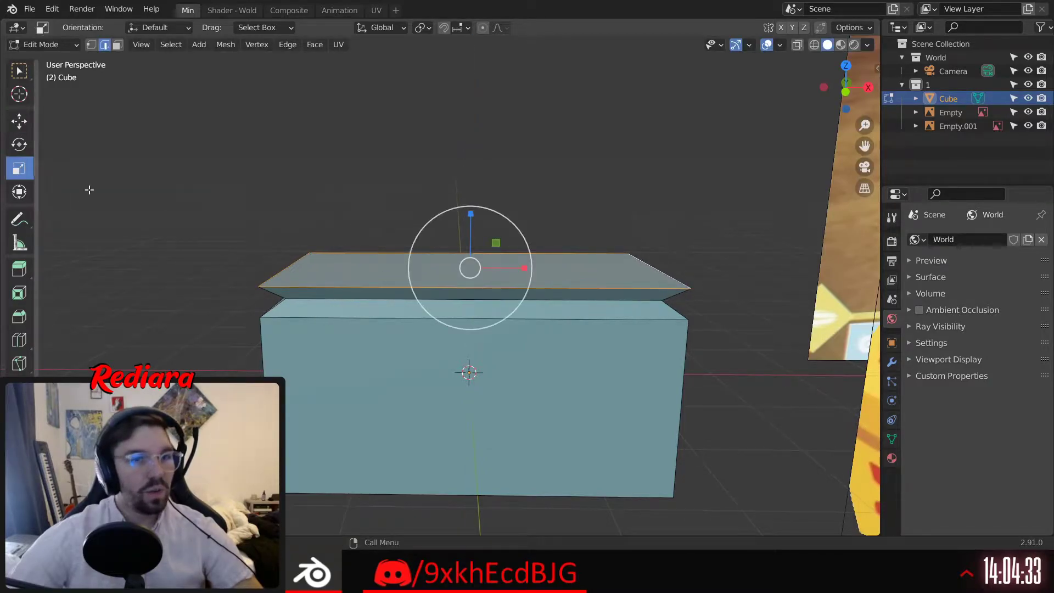
{"action": "middle_click_drag", "start_coordinate": [483, 308], "coordinate": [501, 258]}
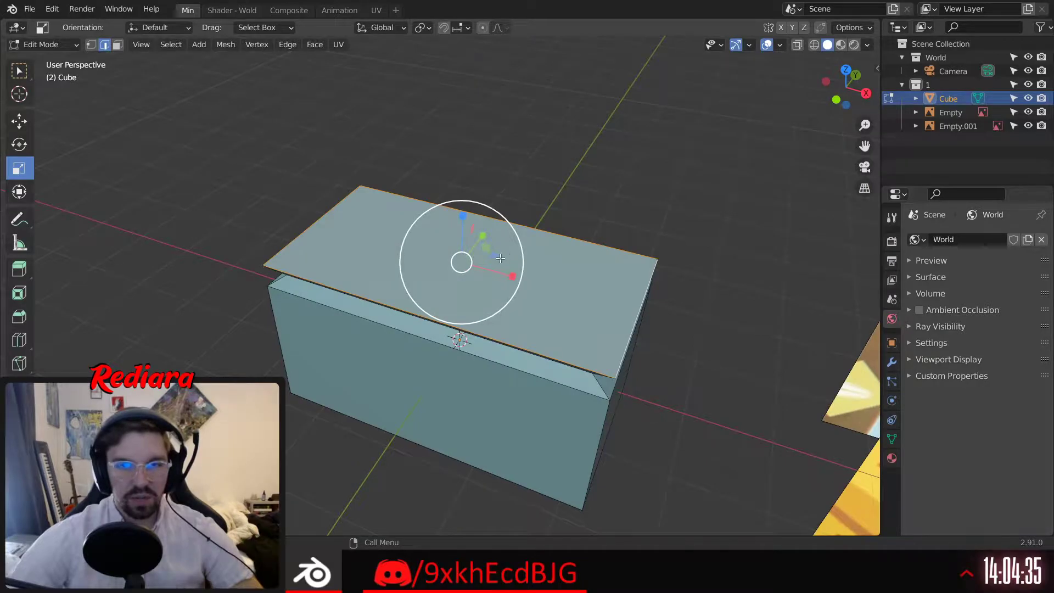
{"action": "left_click_drag", "start_coordinate": [499, 258], "coordinate": [501, 256]}
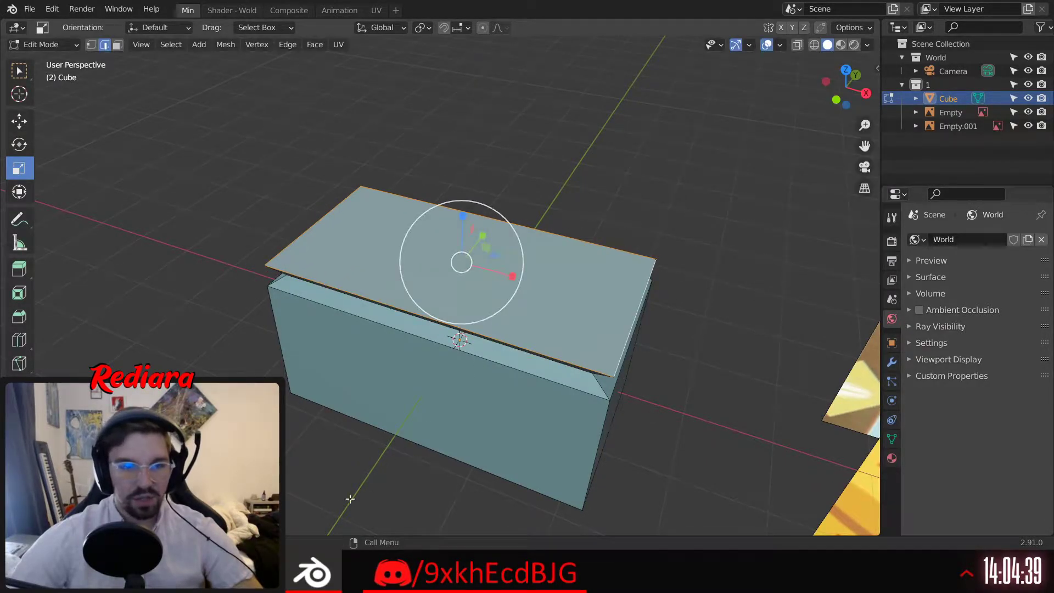
{"action": "middle_click_drag", "start_coordinate": [459, 361], "coordinate": [595, 245]}
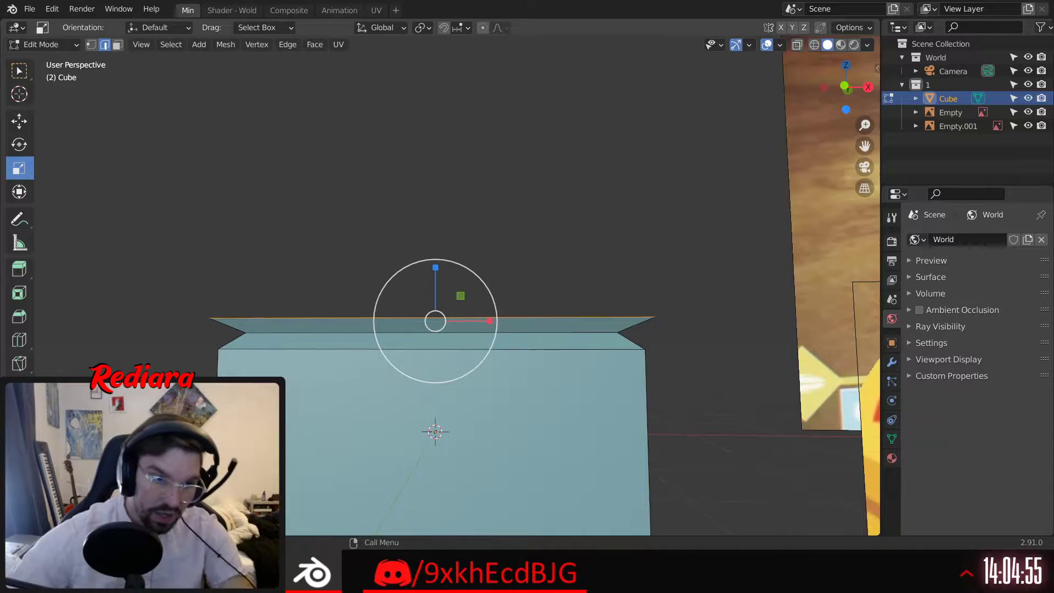
{"action": "key", "text": "ctrl+z"}
{"action": "middle_click_drag", "start_coordinate": [439, 299], "coordinate": [446, 344]}
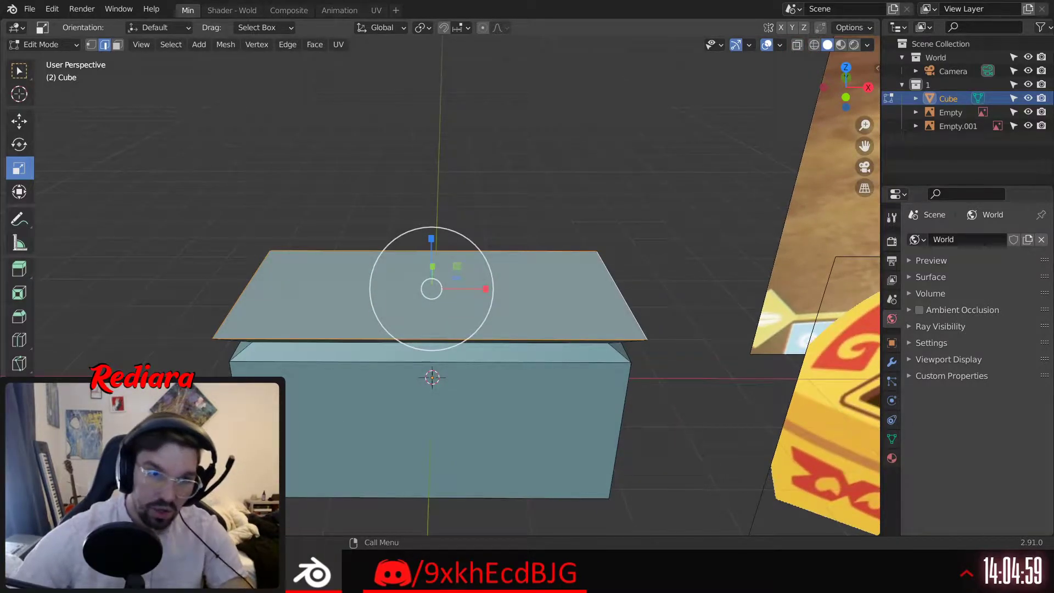
{"action": "middle_click_drag", "start_coordinate": [434, 378], "coordinate": [403, 391]}
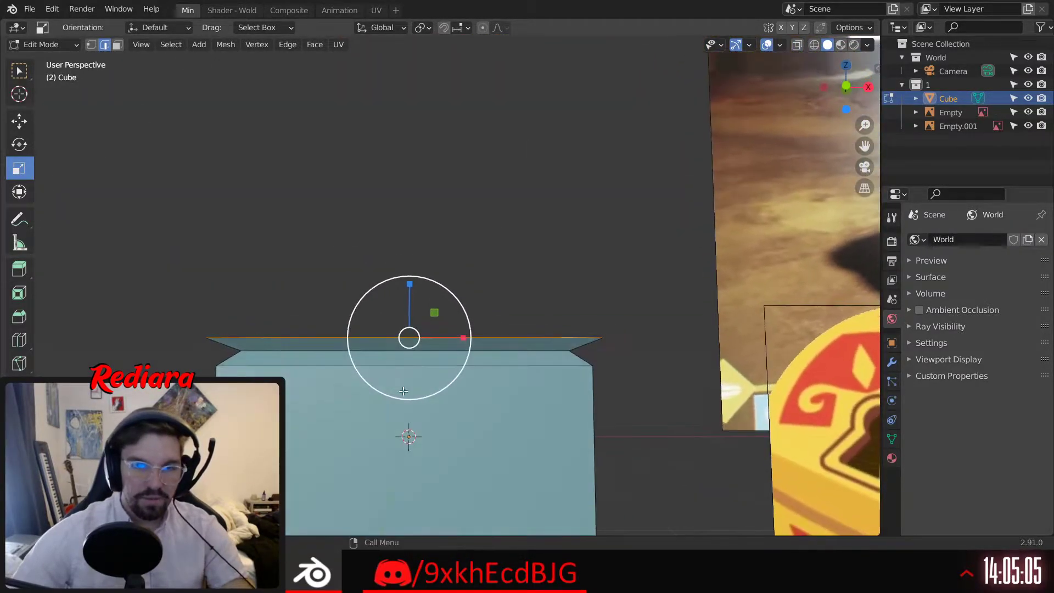
{"action": "middle_click_drag", "start_coordinate": [180, 148], "coordinate": [87, 199]}
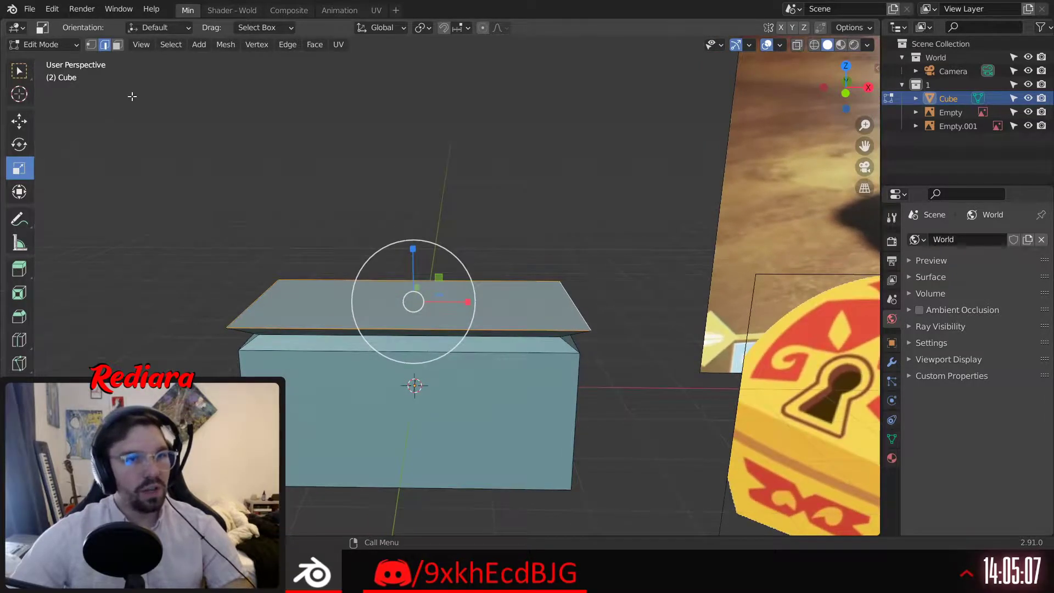
Switch to face selection and undo a trial scaling of the top face
{"action": "left_click", "coordinate": [117, 44]}
{"action": "left_click_drag", "start_coordinate": [397, 309], "coordinate": [362, 315]}
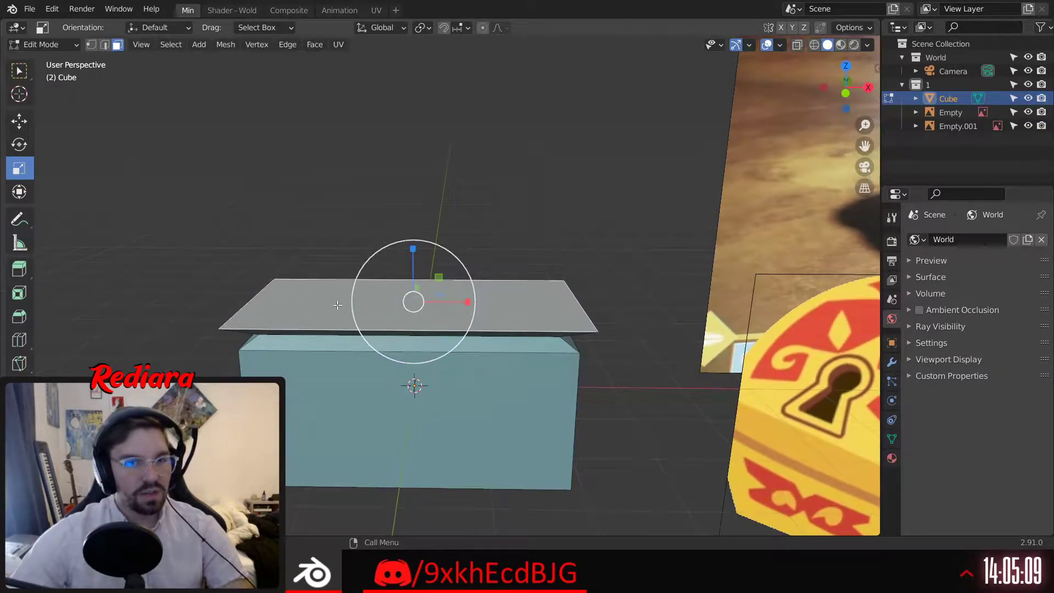
{"action": "key", "text": "ctrl+z"}
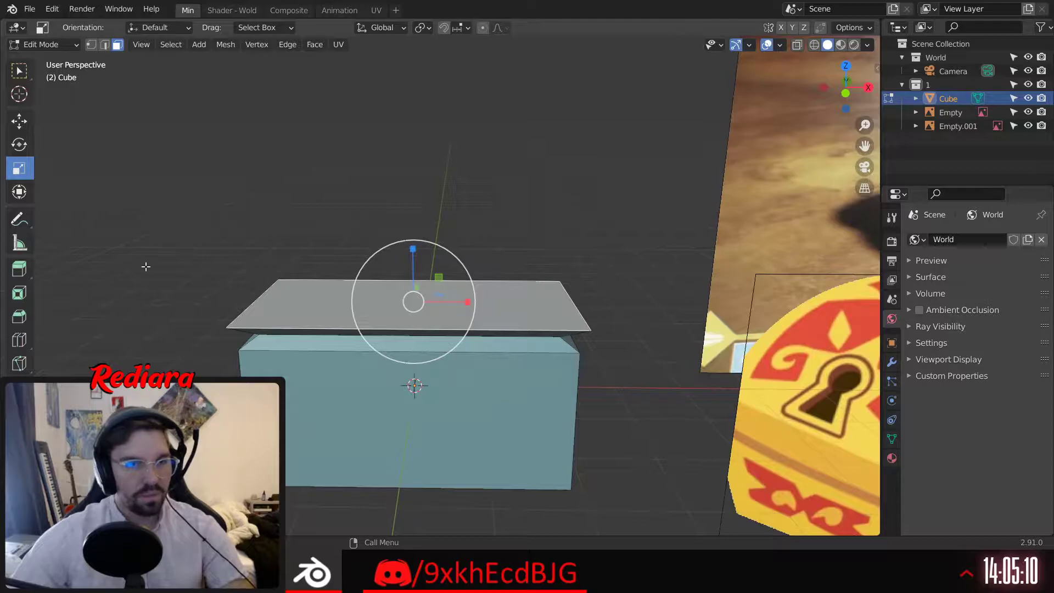
Try insetting the chest's top face with the Inset Faces tool, and undo it
{"action": "left_click", "coordinate": [19, 293]}
{"action": "left_click_drag", "start_coordinate": [413, 229], "coordinate": [411, 259]}
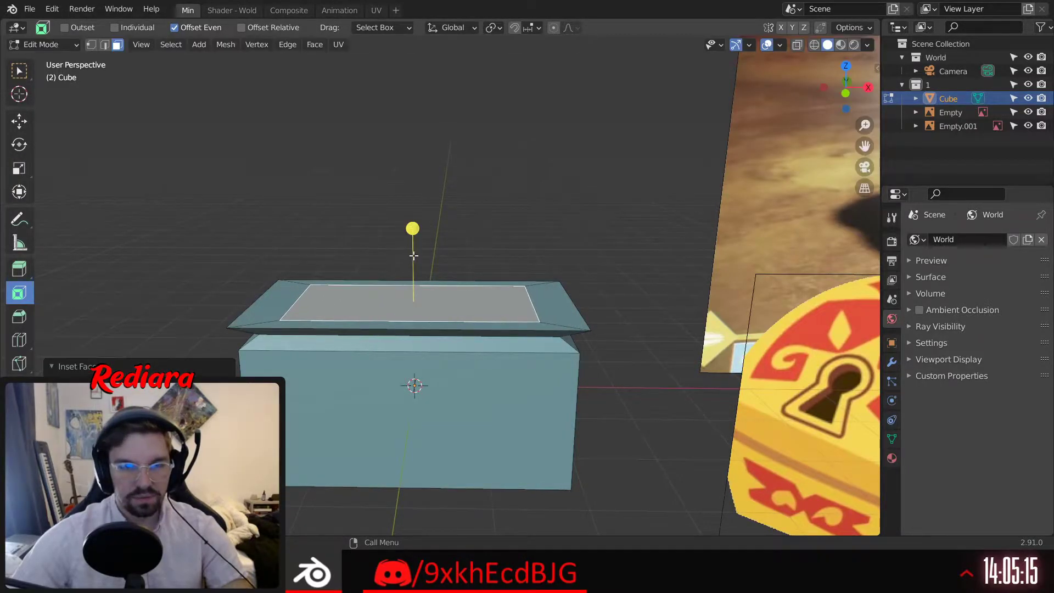
{"action": "middle_click_drag", "start_coordinate": [393, 185], "coordinate": [390, 220]}
{"action": "scroll", "coordinate": [390, 219], "scroll_direction": "up", "scroll_amount": 3}
{"action": "key", "text": "ctrl+z"}
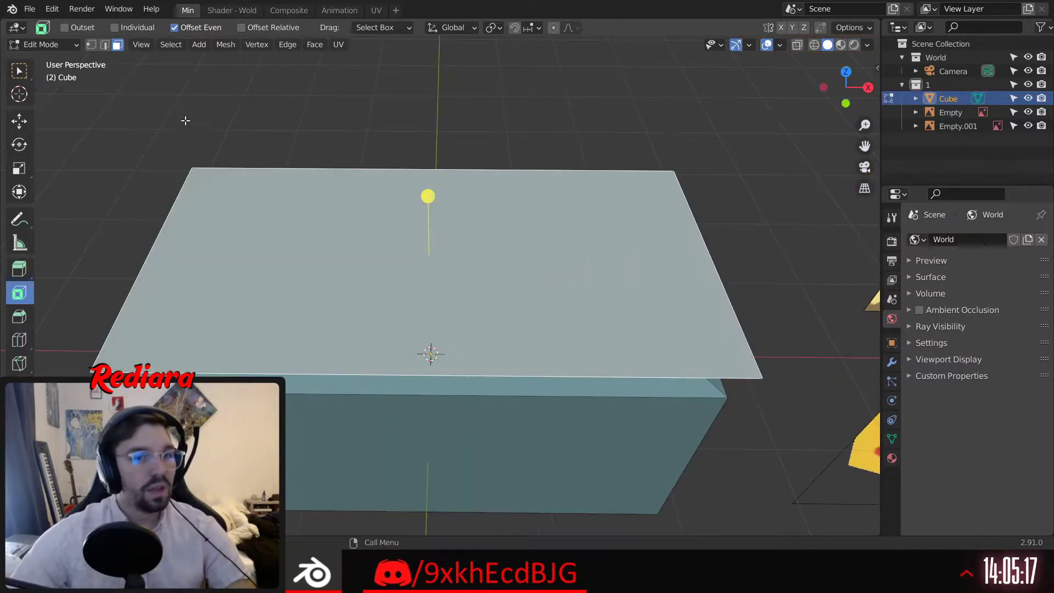
Try to apply the cube's transforms in Object Mode and return to editing its mesh
{"action": "left_click", "coordinate": [47, 44]}
{"action": "left_click", "coordinate": [54, 61]}
{"action": "left_click", "coordinate": [227, 91]}
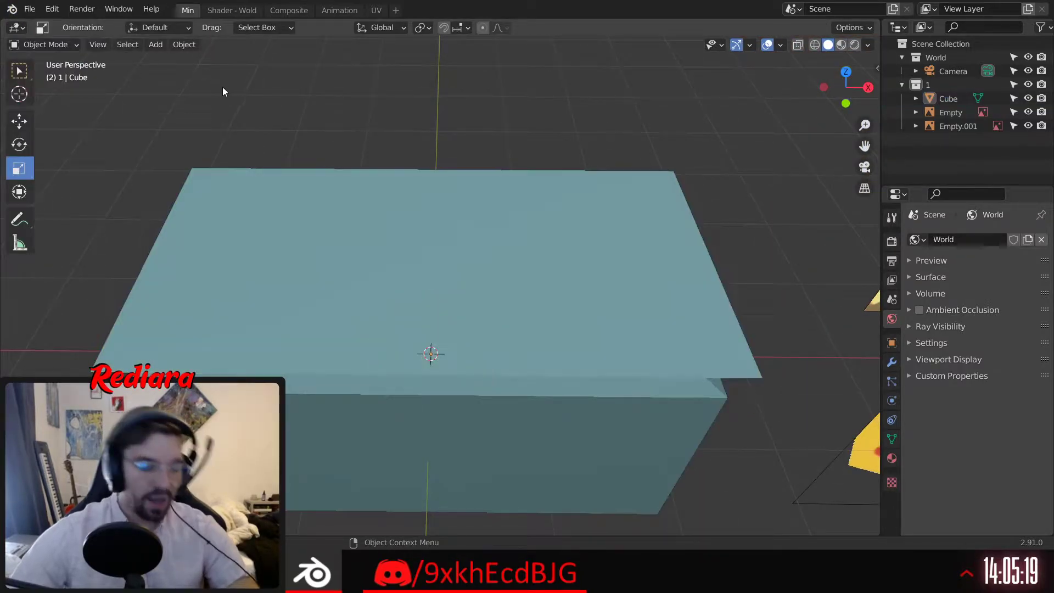
{"action": "key", "text": "ctrl+a"}
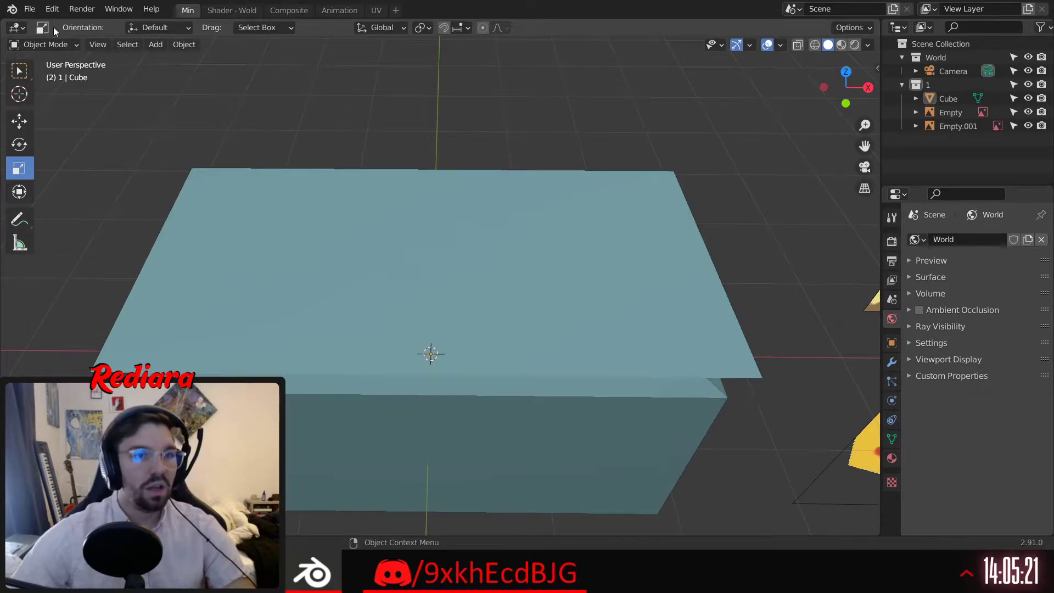
{"action": "left_click", "coordinate": [287, 215]}
{"action": "left_click", "coordinate": [67, 44]}
{"action": "left_click", "coordinate": [59, 74]}
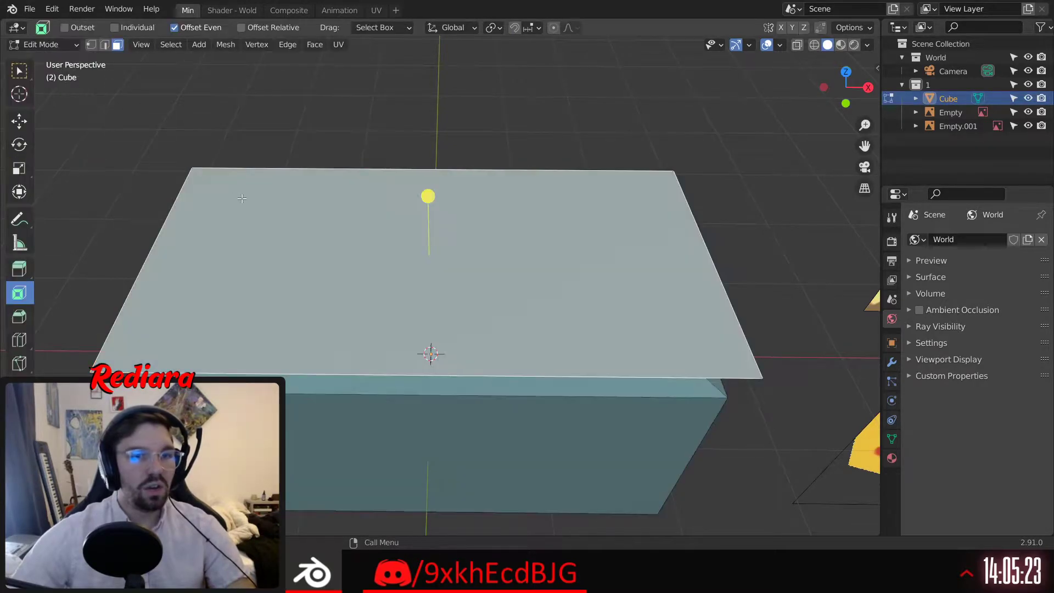
Inset the chest's top face to create a smaller rectangular face bordered on all four sides
{"action": "key", "text": "g"}
{"action": "key", "text": "z"}
{"action": "left_click", "coordinate": [426, 173]}
{"action": "key", "text": "i"}
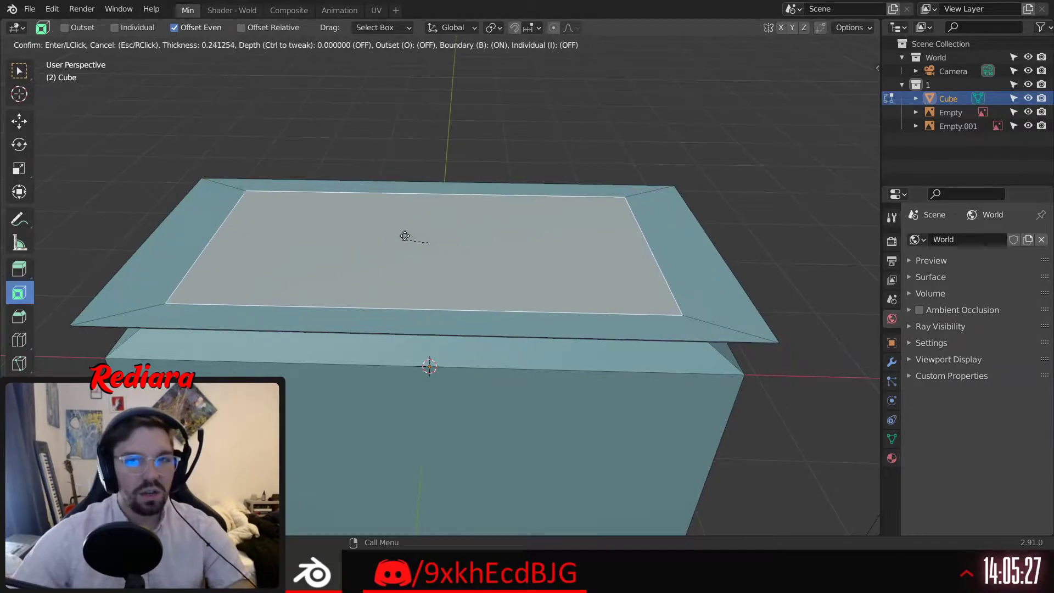
{"action": "left_click_drag", "start_coordinate": [415, 232], "coordinate": [414, 232]}
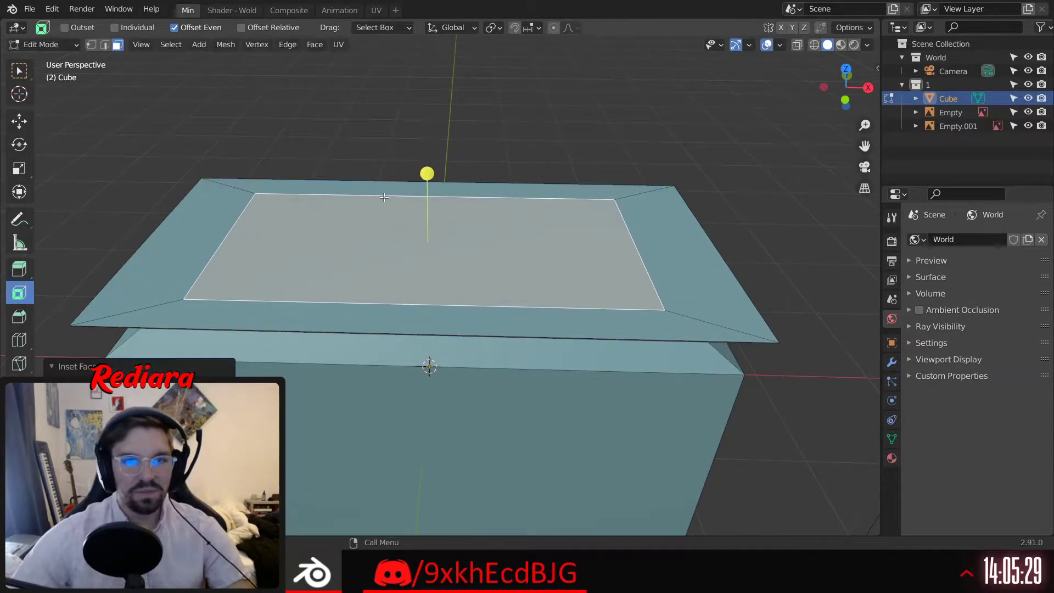
Widen the inset face along X to even out its border, and scale it down in X and Y to a small rectangle
{"action": "middle_click_drag", "start_coordinate": [415, 233], "coordinate": [436, 256]}
{"action": "left_click", "coordinate": [21, 168]}
{"action": "left_click_drag", "start_coordinate": [491, 257], "coordinate": [506, 257]}
{"action": "middle_click_drag", "start_coordinate": [533, 222], "coordinate": [455, 181]}
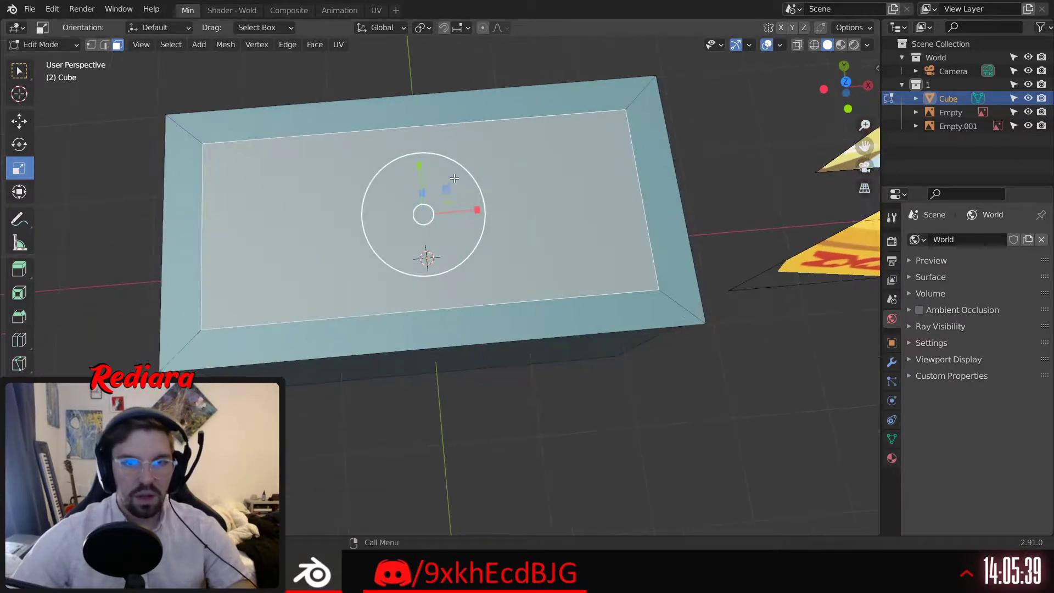
{"action": "left_click_drag", "start_coordinate": [446, 189], "coordinate": [428, 199]}
{"action": "middle_click_drag", "start_coordinate": [428, 198], "coordinate": [75, 106]}
Raise the small inset face along the Z axis to form a lid with sloping sides
{"action": "left_click", "coordinate": [20, 121]}
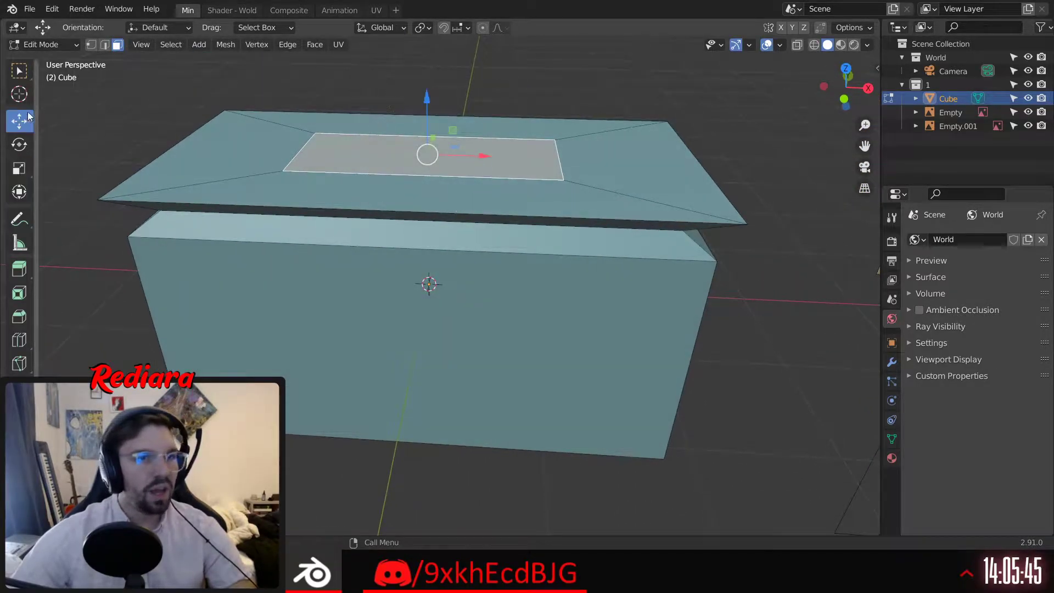
{"action": "left_click_drag", "start_coordinate": [427, 100], "coordinate": [442, 40]}
{"action": "scroll", "coordinate": [442, 146], "scroll_direction": "down", "scroll_amount": 6}
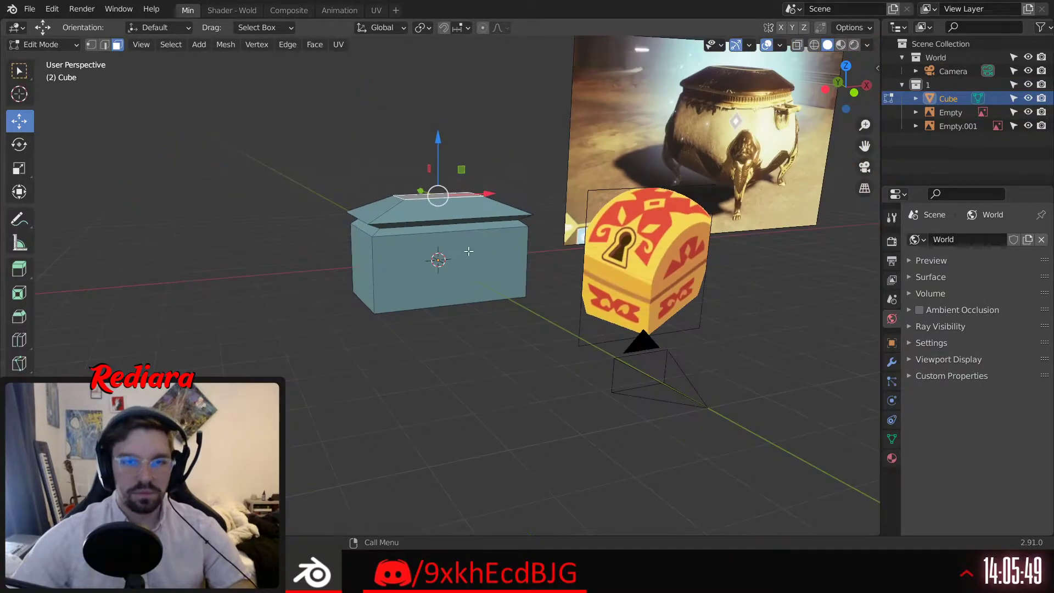
Compare the chest's lid and overall proportions with the golden footed chest and cartoon chest reference images
{"action": "middle_click_drag", "start_coordinate": [443, 145], "coordinate": [424, 165]}
{"action": "scroll", "coordinate": [425, 166], "scroll_direction": "up", "scroll_amount": 5}
{"action": "middle_click_drag", "start_coordinate": [426, 204], "coordinate": [539, 303]}
{"action": "scroll", "coordinate": [411, 210], "scroll_direction": "down", "scroll_amount": 4}
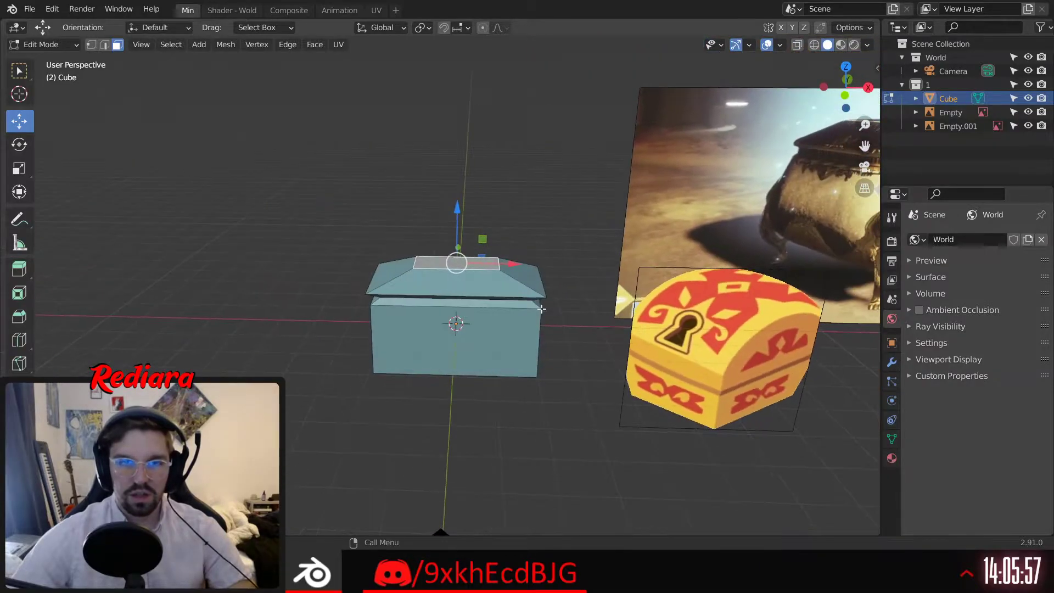
{"action": "scroll", "coordinate": [474, 274], "scroll_direction": "up", "scroll_amount": 4}
{"action": "scroll", "coordinate": [474, 274], "scroll_direction": "up", "scroll_amount": 3}
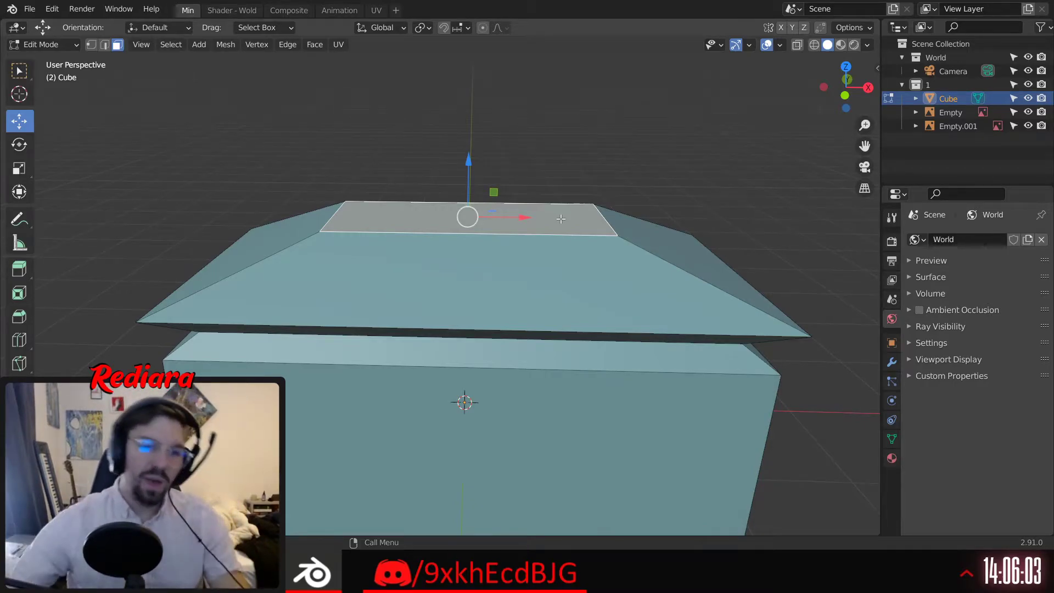
{"action": "scroll", "coordinate": [237, 115], "scroll_direction": "down", "scroll_amount": 4}
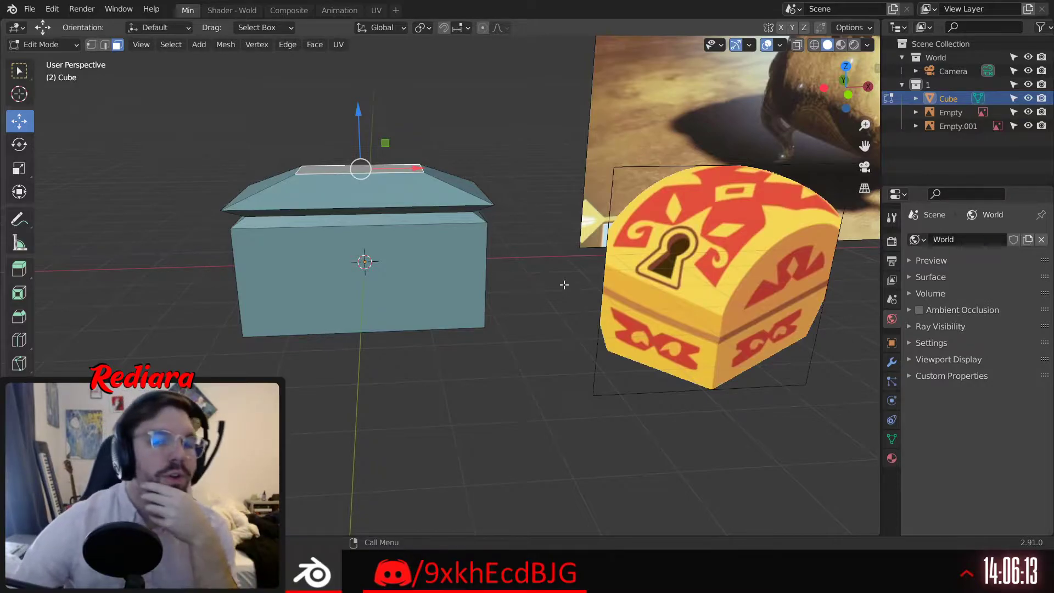
{"action": "middle_click_drag", "start_coordinate": [429, 286], "coordinate": [449, 255]}
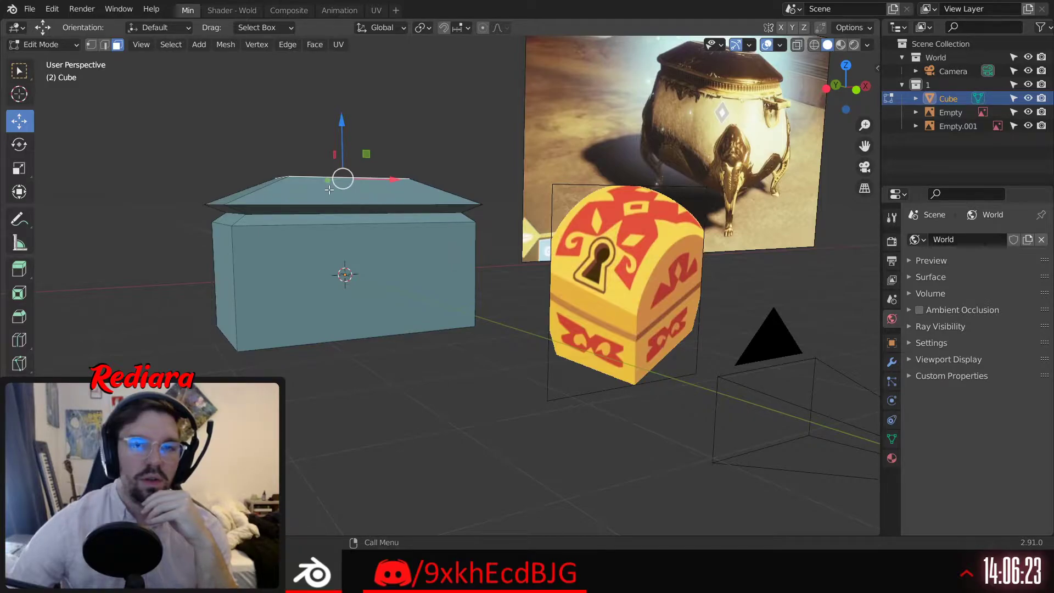
{"action": "scroll", "coordinate": [329, 188], "scroll_direction": "up", "scroll_amount": 1}
{"action": "middle_click_drag", "start_coordinate": [346, 230], "coordinate": [574, 203]}
{"action": "scroll", "coordinate": [592, 202], "scroll_direction": "up", "scroll_amount": 3}
{"action": "scroll", "coordinate": [592, 202], "scroll_direction": "down", "scroll_amount": 4}
Switch to vertex selection for working on the groove corners below the lid
{"action": "scroll", "coordinate": [549, 214], "scroll_direction": "up", "scroll_amount": 4}
{"action": "middle_click_drag", "start_coordinate": [409, 247], "coordinate": [718, 217], "text": "shift"}
{"action": "scroll", "coordinate": [416, 259], "scroll_direction": "up", "scroll_amount": 3}
{"action": "mouse_move", "coordinate": [447, 295]}
{"action": "middle_mouse_down"}
{"action": "mouse_move", "coordinate": [369, 264]}
{"action": "mouse_move", "coordinate": [255, 278]}
{"action": "mouse_move", "coordinate": [435, 307]}
{"action": "mouse_move", "coordinate": [426, 302]}
{"action": "mouse_move", "coordinate": [453, 292]}
{"action": "middle_mouse_up"}
{"action": "left_click", "coordinate": [91, 45]}
{"action": "scroll", "coordinate": [379, 285], "scroll_direction": "up", "scroll_amount": 2}
Try merging two inner groove corner vertices into the body corners below them, using At Last
{"action": "left_click", "coordinate": [394, 274]}
{"action": "left_click", "coordinate": [359, 310], "text": "shift"}
{"action": "right_click", "coordinate": [360, 308]}
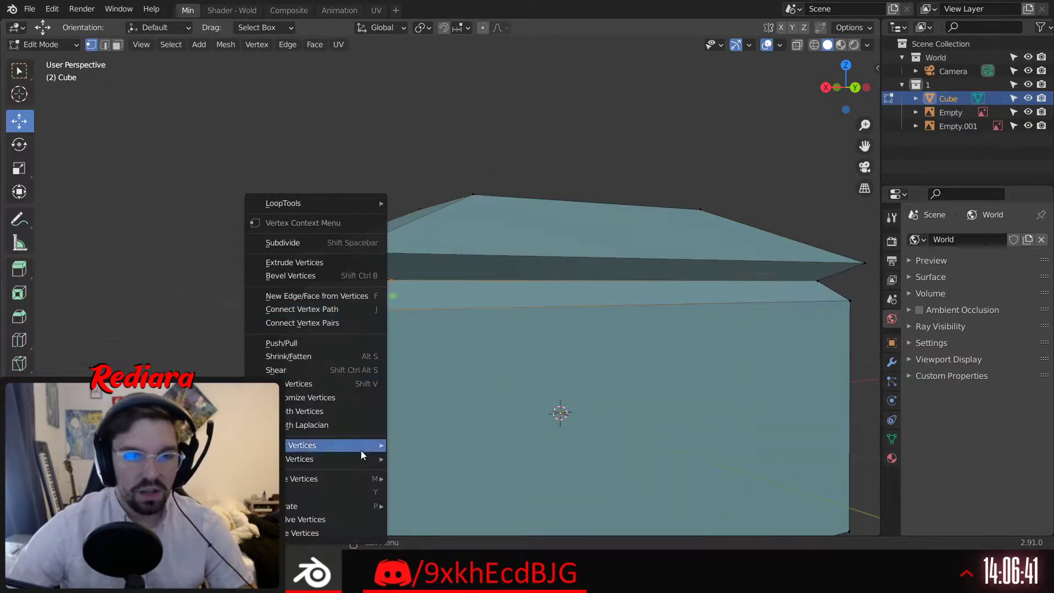
{"action": "mouse_move", "coordinate": [348, 479]}
{"action": "left_click", "coordinate": [434, 413]}
{"action": "middle_click_drag", "start_coordinate": [650, 271], "coordinate": [664, 340]}
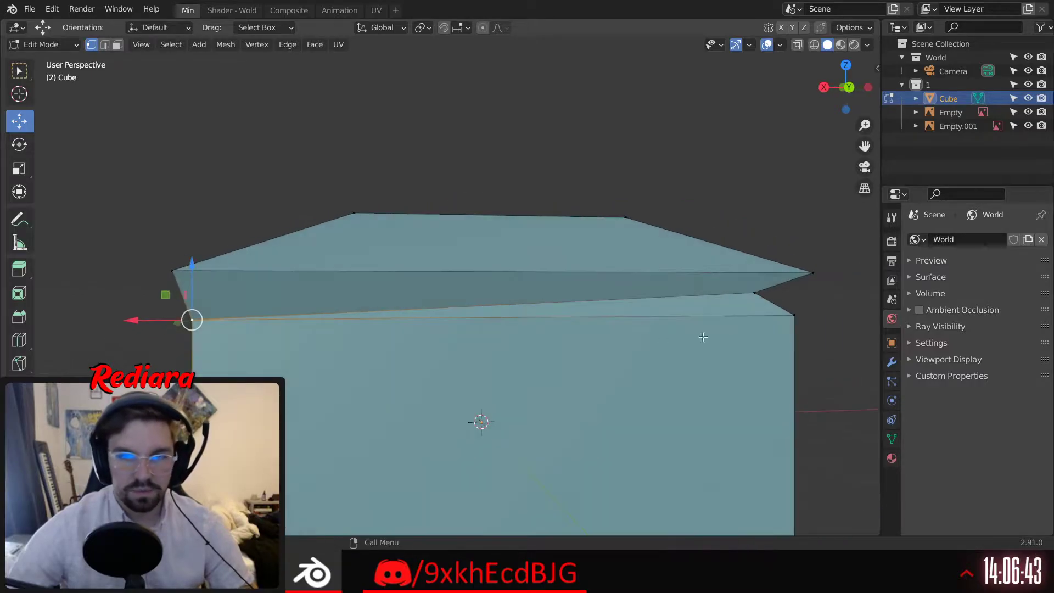
{"action": "left_click", "coordinate": [754, 294], "text": "shift"}
{"action": "right_click", "coordinate": [789, 319]}
{"action": "mouse_move", "coordinate": [789, 319]}
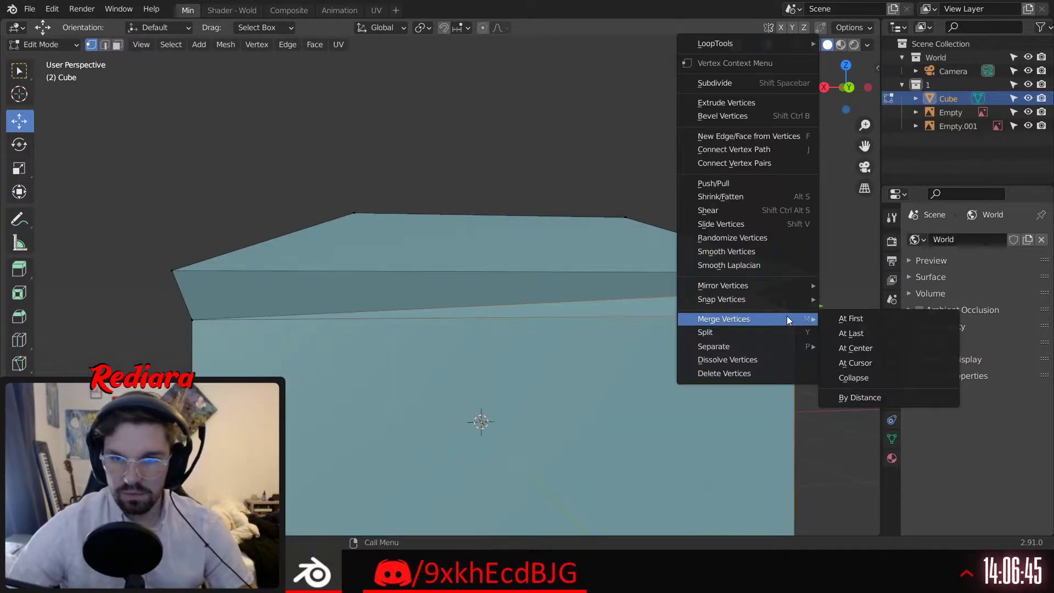
{"action": "left_click", "coordinate": [829, 332]}
Try merging vertices at the remaining rim corners into the body corners below them, using At Last
{"action": "middle_click_drag", "start_coordinate": [829, 332], "coordinate": [525, 343]}
{"action": "left_click", "coordinate": [472, 291]}
{"action": "left_click", "coordinate": [479, 333], "text": "shift"}
{"action": "right_click", "coordinate": [482, 336]}
{"action": "mouse_move", "coordinate": [482, 336]}
{"action": "left_click", "coordinate": [534, 352]}
{"action": "middle_click_drag", "start_coordinate": [467, 335], "coordinate": [449, 295]}
{"action": "left_click", "coordinate": [439, 303]}
{"action": "left_click", "coordinate": [449, 329], "text": "shift"}
{"action": "right_click", "coordinate": [453, 333]}
{"action": "mouse_move", "coordinate": [453, 333]}
{"action": "left_click", "coordinate": [528, 349]}
Undo the vertex merges around the groove
{"action": "middle_click_drag", "start_coordinate": [540, 316], "coordinate": [407, 302]}
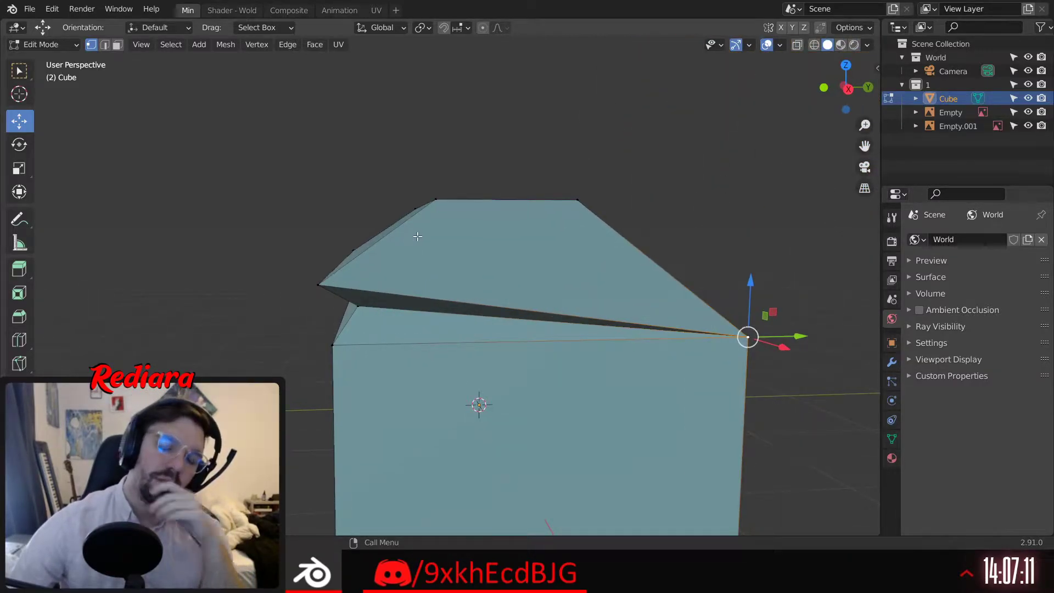
{"action": "key", "text": "ctrl+z"}
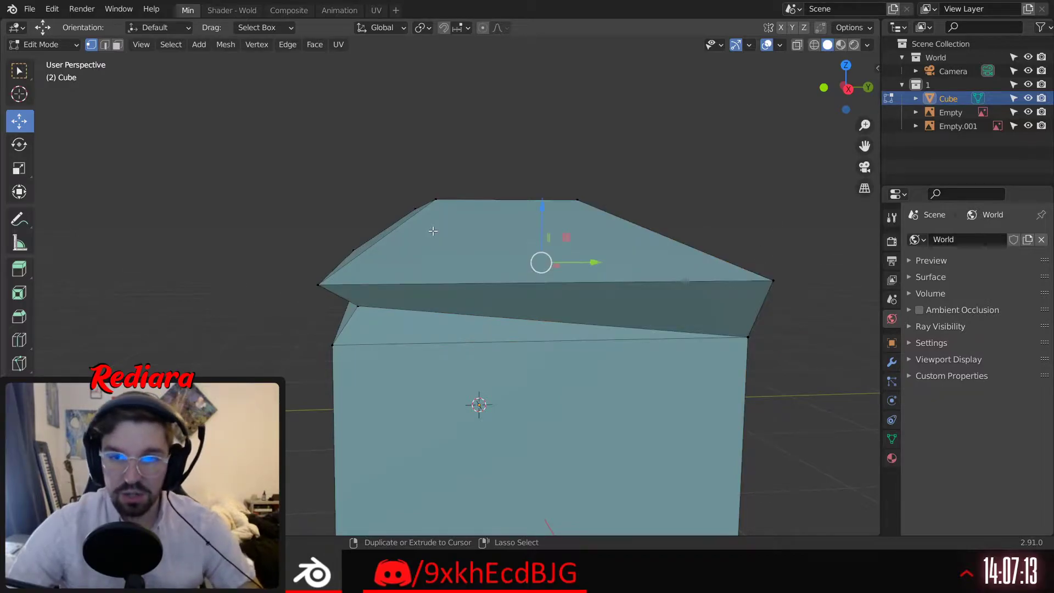
{"action": "key", "text": "ctrl+z"}
{"action": "middle_click_drag", "start_coordinate": [451, 231], "coordinate": [420, 336]}
{"action": "middle_click_drag", "start_coordinate": [393, 356], "coordinate": [613, 344]}
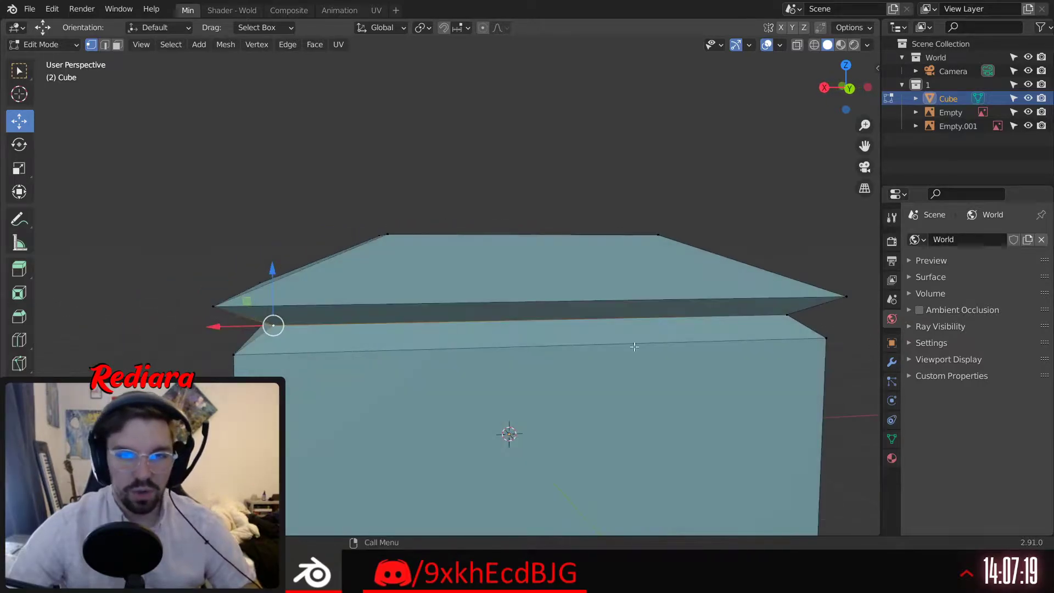
Lower the lid's outer rim vertices along Z to narrow the groove beneath the lid
{"action": "left_click_drag", "start_coordinate": [549, 266], "coordinate": [531, 283]}
{"action": "middle_click_drag", "start_coordinate": [481, 328], "coordinate": [595, 318]}
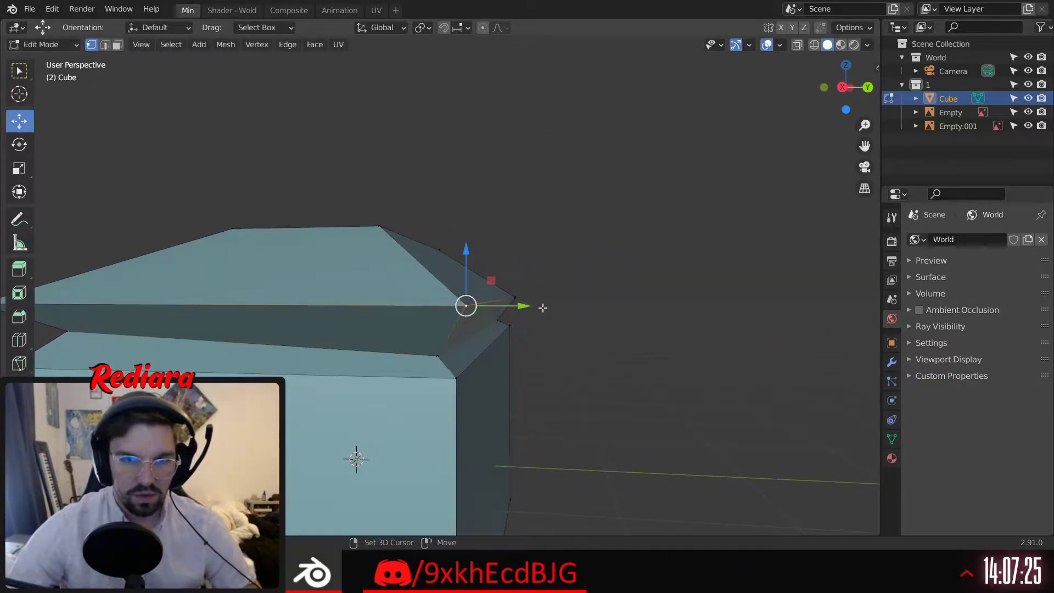
{"action": "left_click_drag", "start_coordinate": [499, 246], "coordinate": [487, 274]}
{"action": "middle_click_drag", "start_coordinate": [486, 273], "coordinate": [400, 325]}
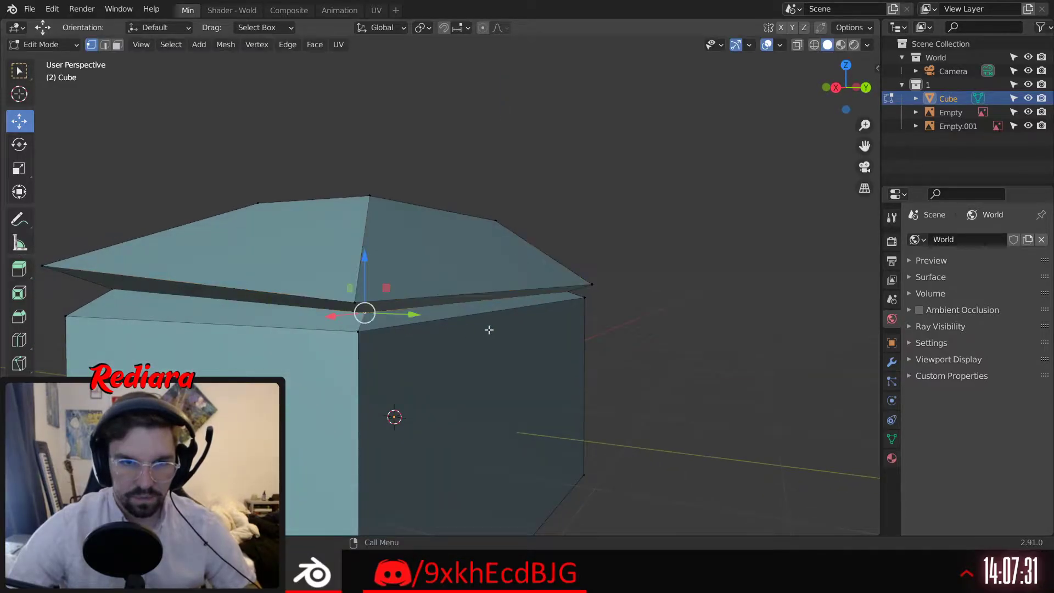
{"action": "middle_click_drag", "start_coordinate": [502, 300], "coordinate": [495, 296]}
{"action": "left_click_drag", "start_coordinate": [548, 298], "coordinate": [549, 302]}
{"action": "middle_click_drag", "start_coordinate": [549, 302], "coordinate": [328, 317]}
Nudge the inner groove vertices slightly along Z, including the edge on the front long side
{"action": "scroll", "coordinate": [595, 317], "scroll_direction": "up", "scroll_amount": 4}
{"action": "middle_click_drag", "start_coordinate": [393, 313], "coordinate": [511, 346]}
{"action": "mouse_move", "coordinate": [370, 254]}
{"action": "left_mouse_down"}
{"action": "mouse_move", "coordinate": [362, 269]}
{"action": "mouse_move", "coordinate": [371, 270]}
{"action": "left_mouse_up"}
{"action": "middle_click_drag", "start_coordinate": [370, 269], "coordinate": [389, 306]}
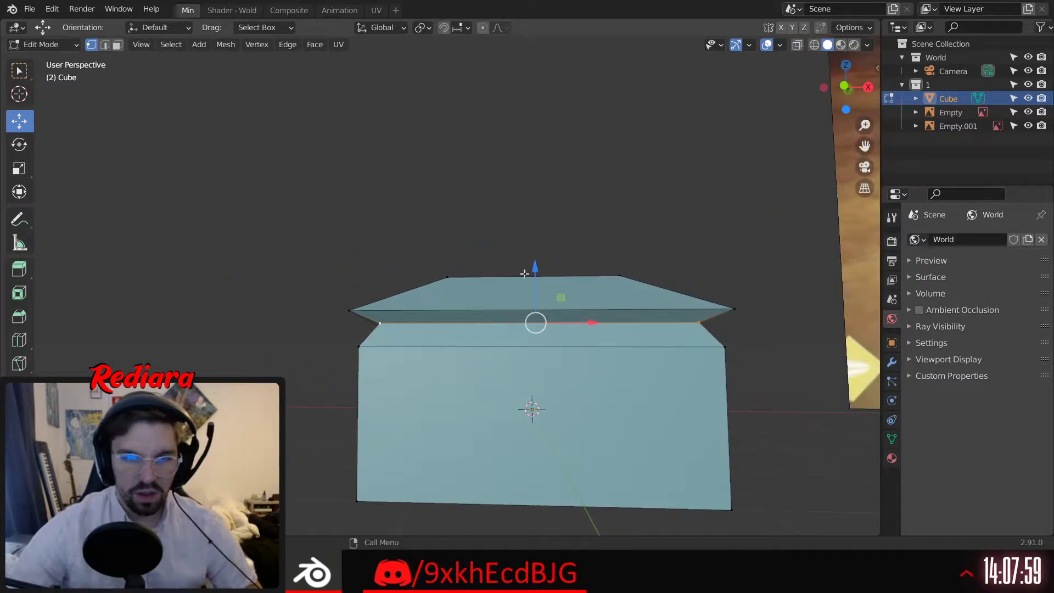
{"action": "mouse_move", "coordinate": [528, 273]}
{"action": "left_mouse_down"}
{"action": "mouse_move", "coordinate": [524, 285]}
{"action": "mouse_move", "coordinate": [531, 258]}
{"action": "mouse_move", "coordinate": [531, 268]}
{"action": "left_mouse_up"}
Lower the lid's outer rim edge on one long side by about 0.05 m along Z
{"action": "middle_click_drag", "start_coordinate": [517, 324], "coordinate": [574, 340]}
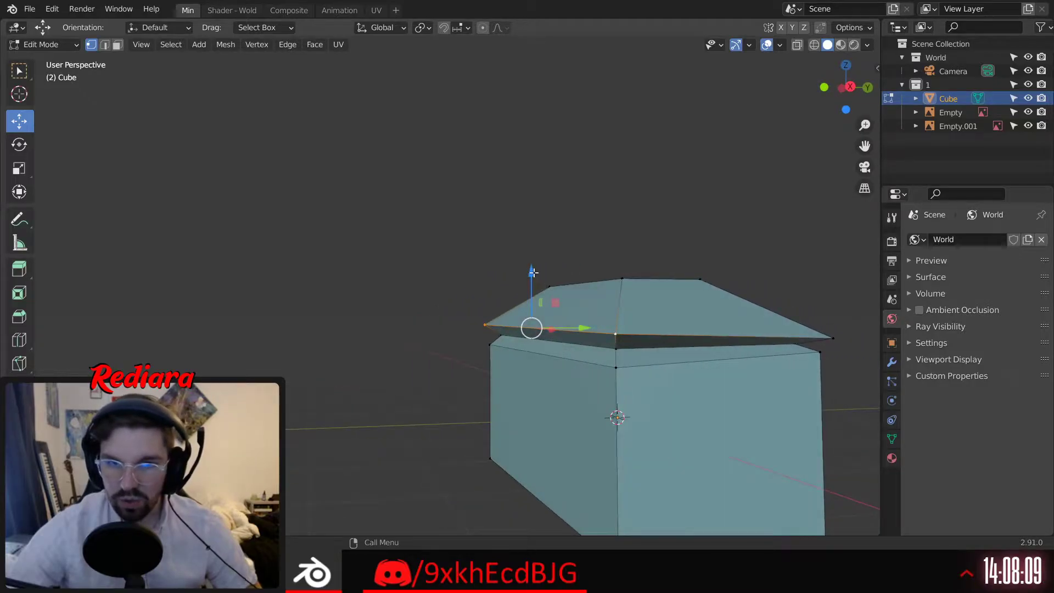
{"action": "left_click_drag", "start_coordinate": [533, 273], "coordinate": [524, 274]}
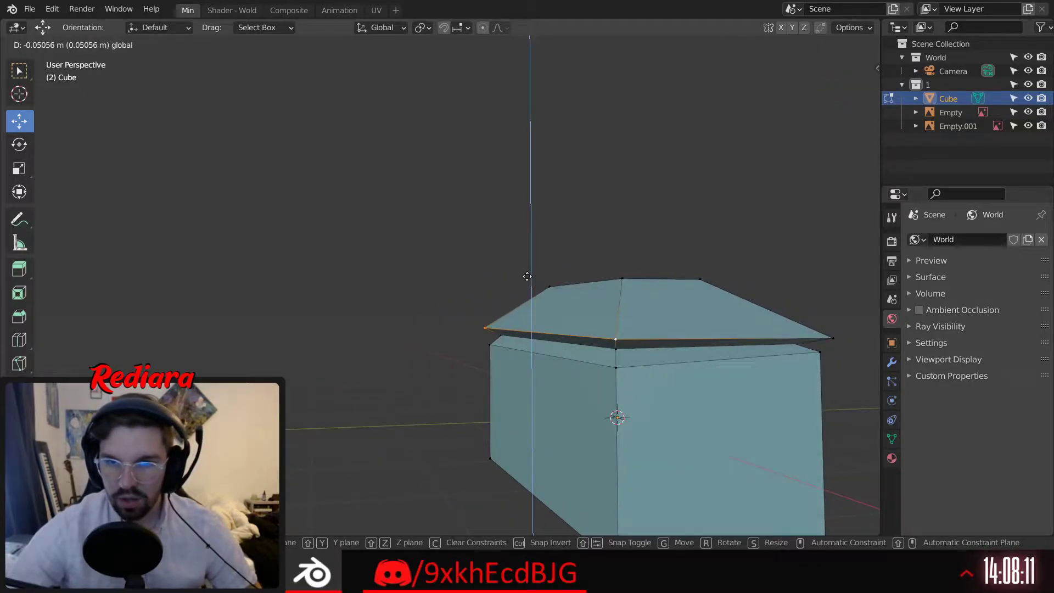
{"action": "left_click_drag", "start_coordinate": [531, 276], "coordinate": [530, 276]}
{"action": "middle_click_drag", "start_coordinate": [550, 307], "coordinate": [449, 366]}
{"action": "scroll", "coordinate": [546, 353], "scroll_direction": "up", "scroll_amount": 5}
{"action": "scroll", "coordinate": [510, 328], "scroll_direction": "down", "scroll_amount": 4}
{"action": "scroll", "coordinate": [387, 381], "scroll_direction": "up", "scroll_amount": 6}
{"action": "scroll", "coordinate": [369, 356], "scroll_direction": "down", "scroll_amount": 3}
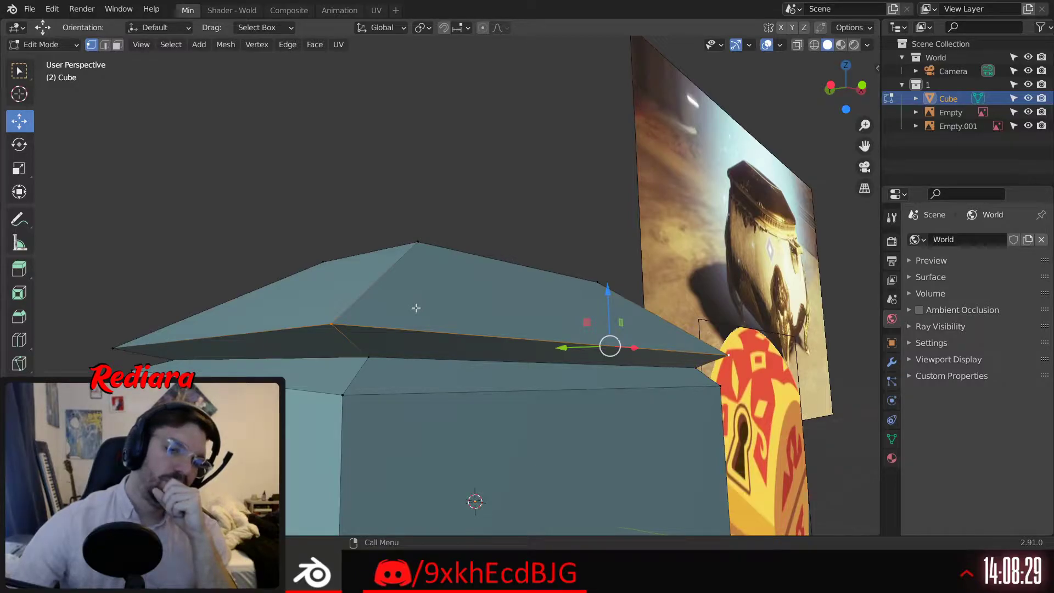
Bevel the four vertical corner edges of the chest body with 4 segments and a width of about 0.159 m
{"action": "scroll", "coordinate": [505, 380], "scroll_direction": "down", "scroll_amount": 5}
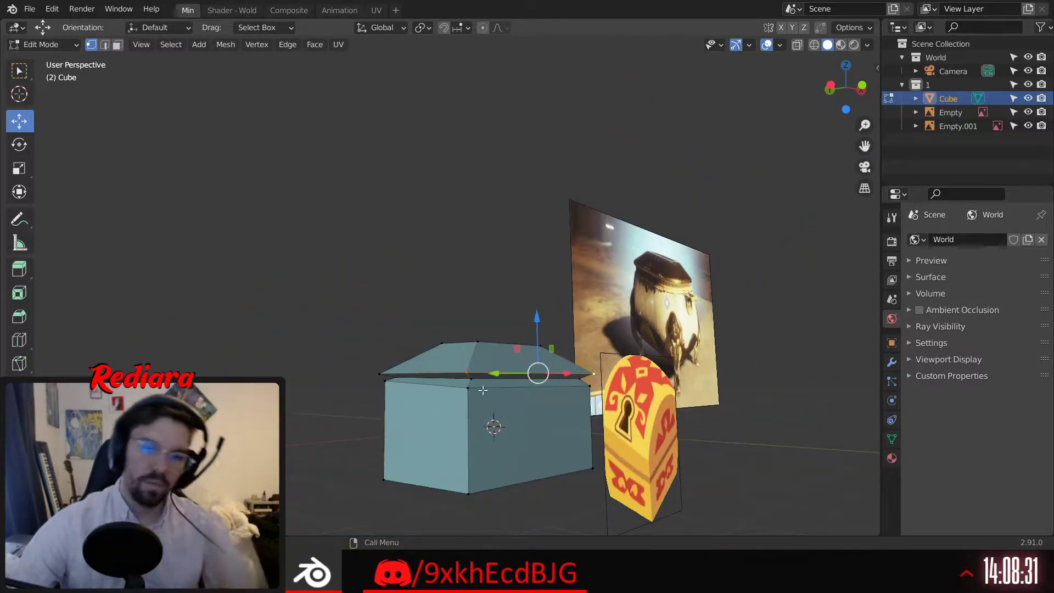
{"action": "middle_click_drag", "start_coordinate": [537, 414], "coordinate": [472, 317]}
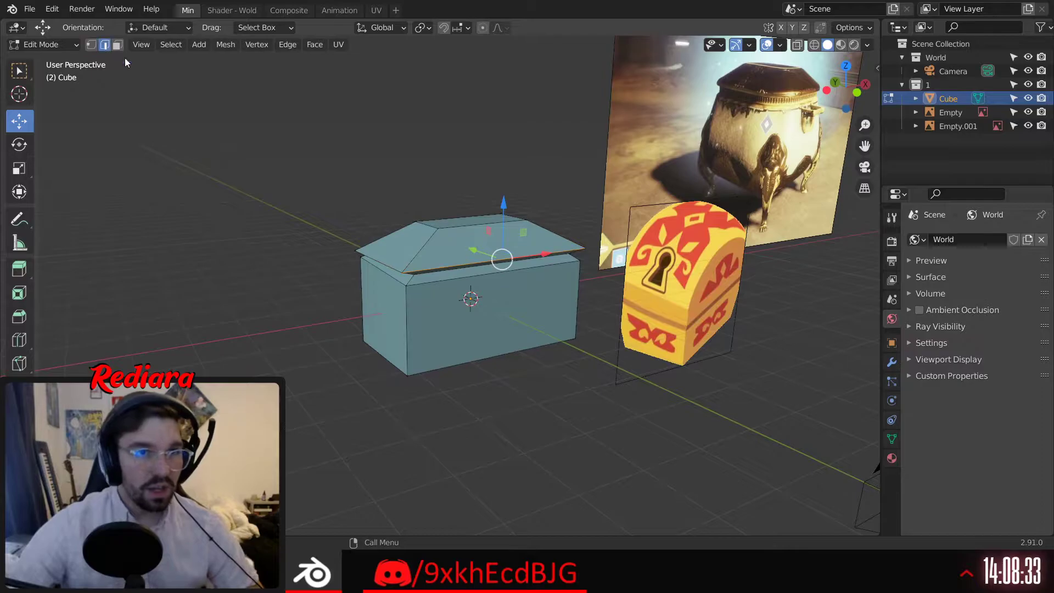
{"action": "scroll", "coordinate": [433, 273], "scroll_direction": "up", "scroll_amount": 2}
{"action": "middle_click_drag", "start_coordinate": [385, 252], "coordinate": [403, 329]}
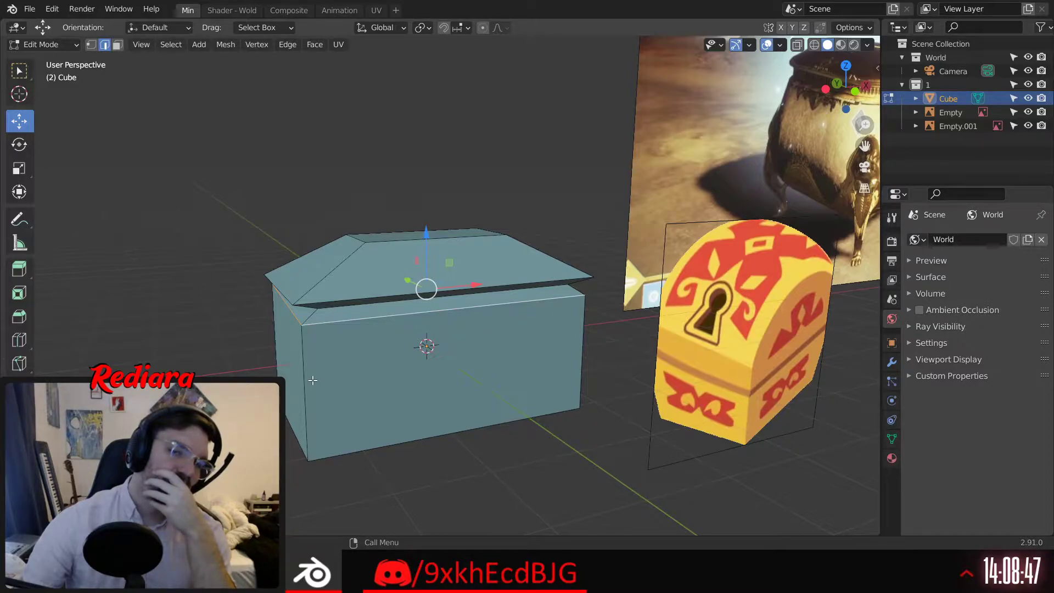
{"action": "mouse_move", "coordinate": [313, 380]}
{"action": "middle_mouse_down"}
{"action": "mouse_move", "coordinate": [470, 406]}
{"action": "mouse_move", "coordinate": [483, 361]}
{"action": "mouse_move", "coordinate": [527, 345]}
{"action": "mouse_move", "coordinate": [473, 343]}
{"action": "mouse_move", "coordinate": [579, 357]}
{"action": "mouse_move", "coordinate": [527, 352]}
{"action": "mouse_move", "coordinate": [318, 390]}
{"action": "middle_mouse_up"}
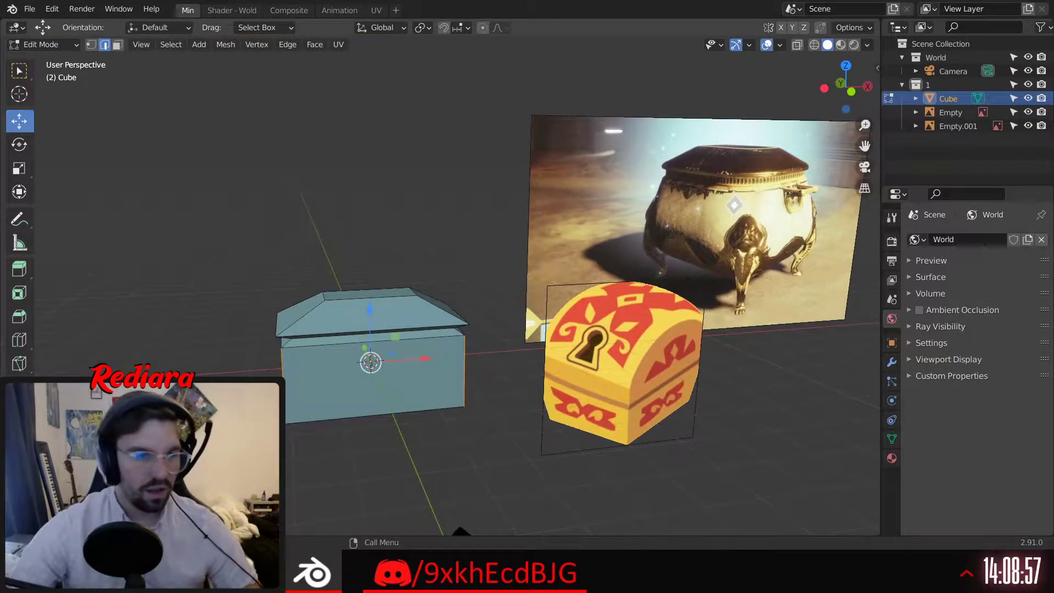
{"action": "key", "text": "ctrl+b"}
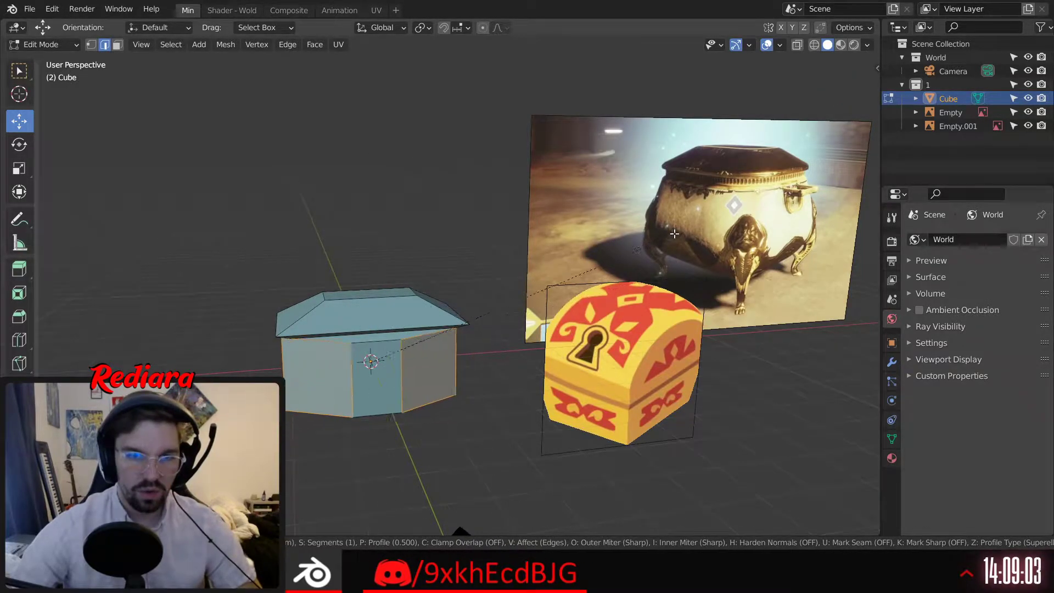
{"action": "scroll", "coordinate": [649, 244], "scroll_direction": "up", "scroll_amount": 1}
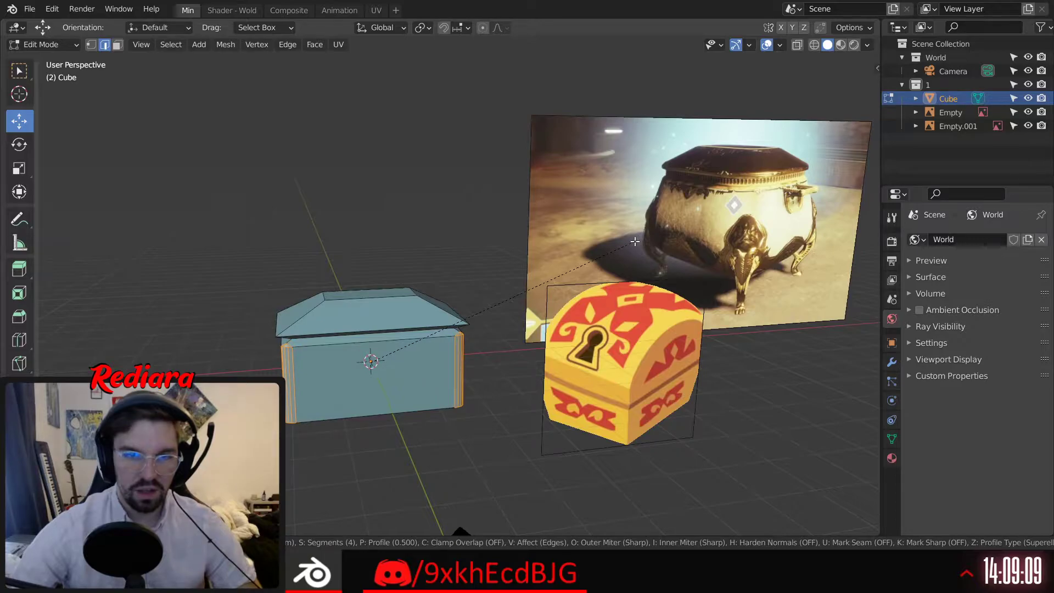
{"action": "left_click", "coordinate": [636, 239]}
{"action": "key", "text": "KP_Decimal"}
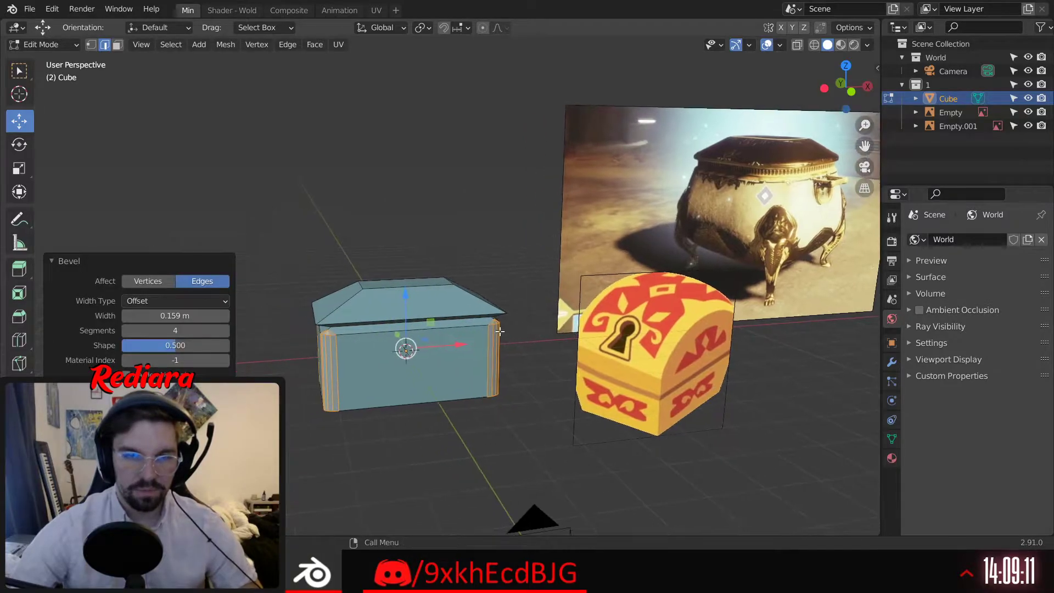
{"action": "middle_click_drag", "start_coordinate": [414, 346], "coordinate": [450, 352]}
{"action": "scroll", "coordinate": [450, 350], "scroll_direction": "down", "scroll_amount": 2}
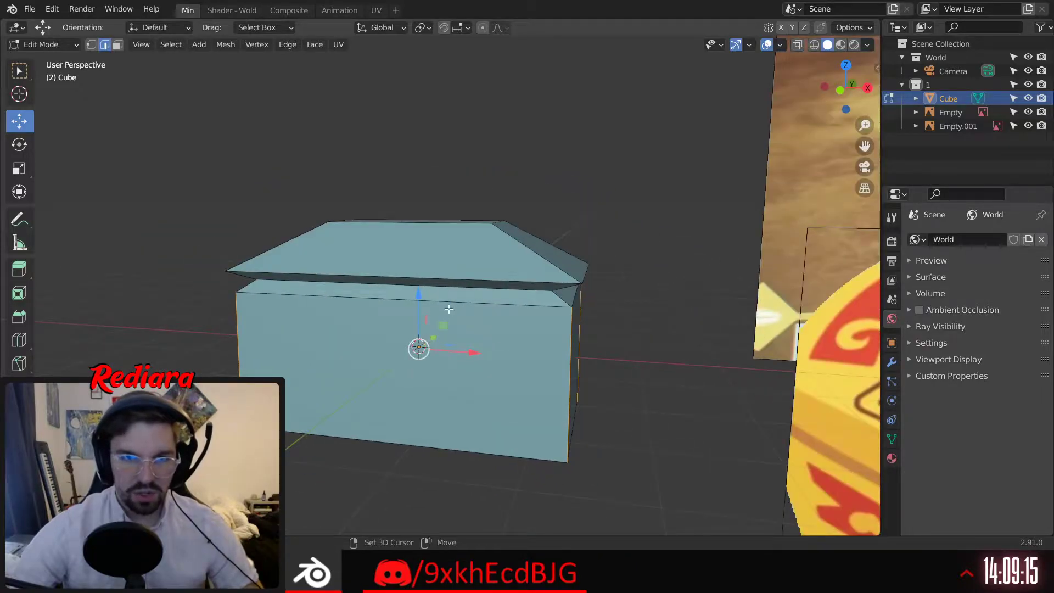
Bevel the vertical, bottom and upper rim edges of the chest body with 5 segments and a width of about 0.102 m
{"action": "middle_click_drag", "start_coordinate": [449, 309], "coordinate": [545, 320]}
{"action": "middle_click_drag", "start_coordinate": [638, 334], "coordinate": [372, 308]}
{"action": "middle_click_drag", "start_coordinate": [454, 369], "coordinate": [524, 323]}
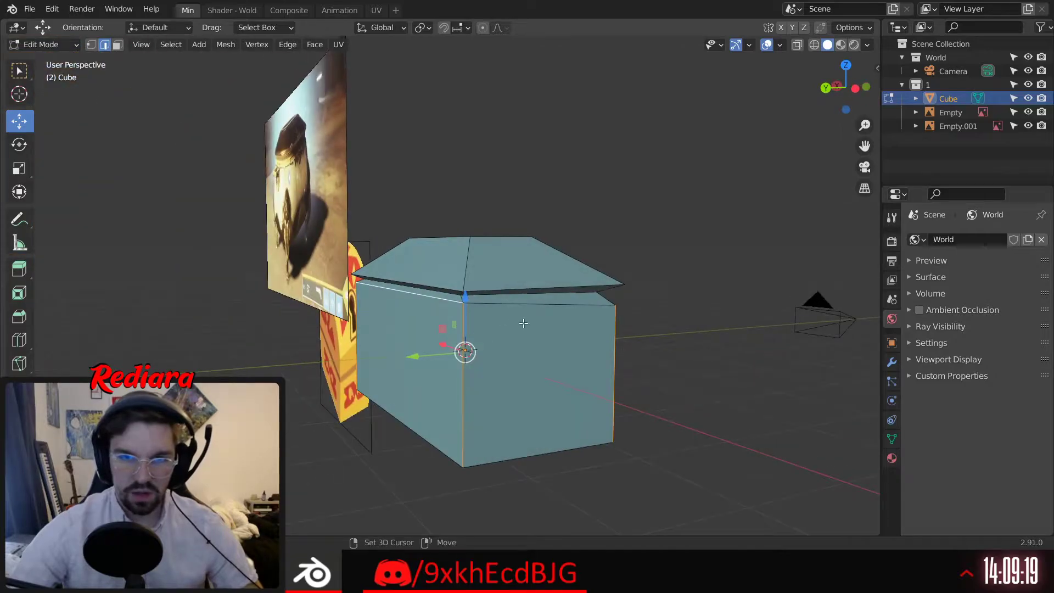
{"action": "left_click", "coordinate": [501, 460], "text": "shift"}
{"action": "middle_click_drag", "start_coordinate": [431, 441], "coordinate": [426, 365]}
{"action": "middle_click_drag", "start_coordinate": [518, 424], "coordinate": [412, 368]}
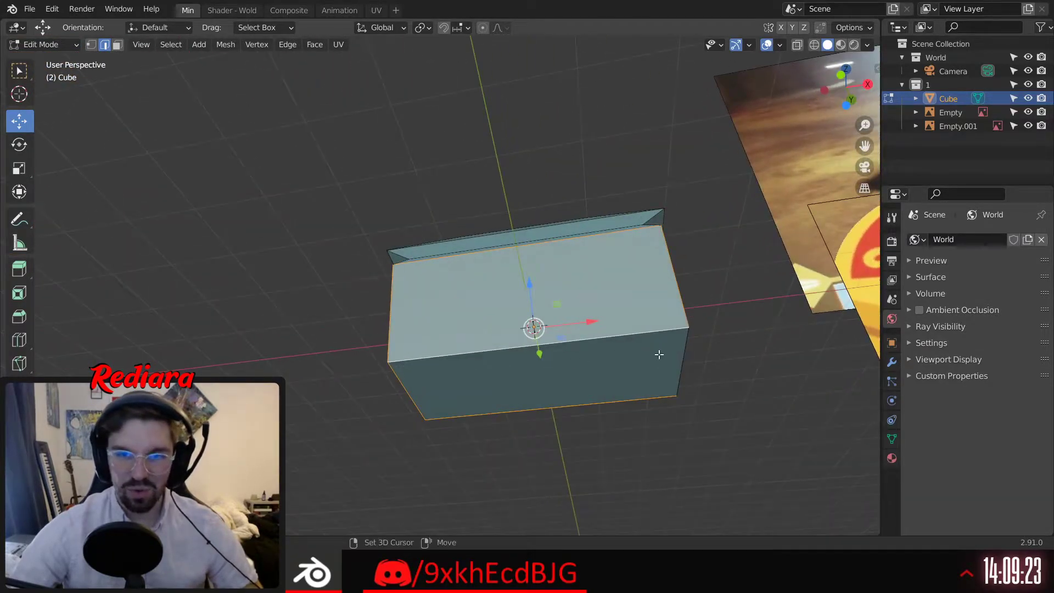
{"action": "middle_click_drag", "start_coordinate": [672, 353], "coordinate": [593, 396]}
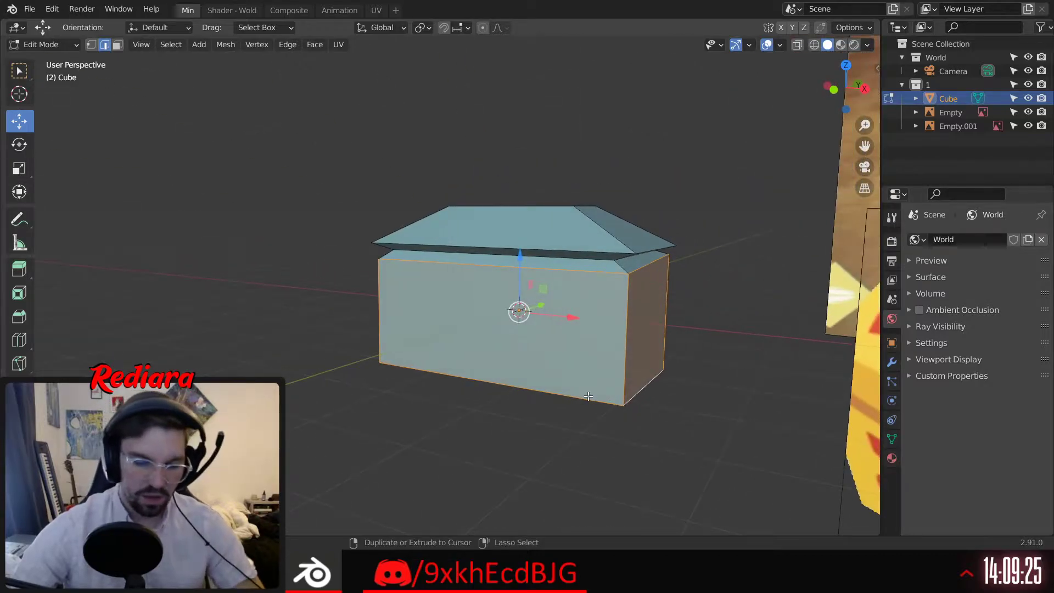
{"action": "key", "text": "ctrl+b"}
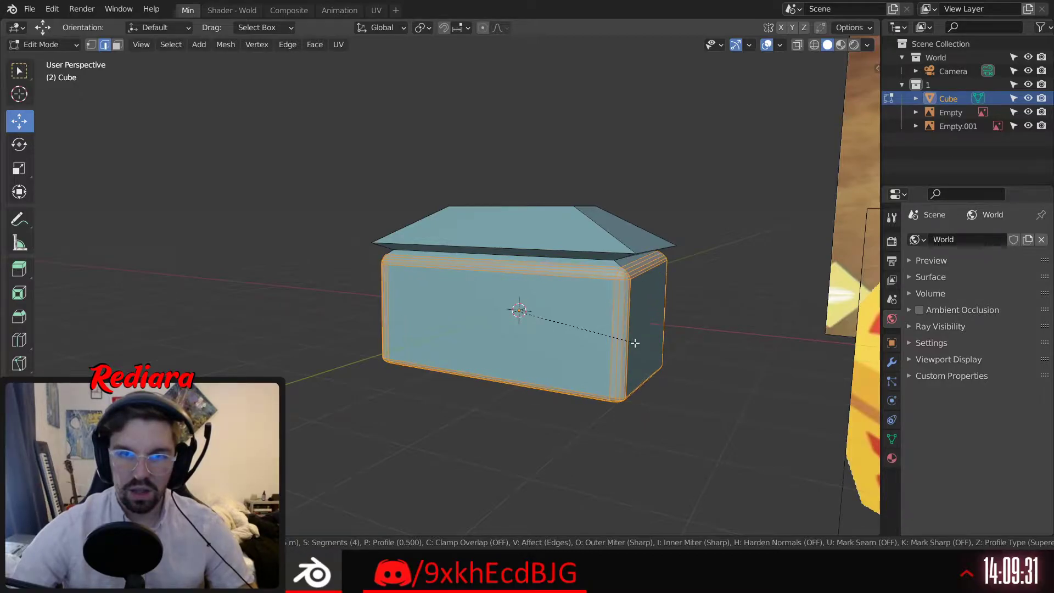
{"action": "scroll", "coordinate": [633, 336], "scroll_direction": "up", "scroll_amount": 1}
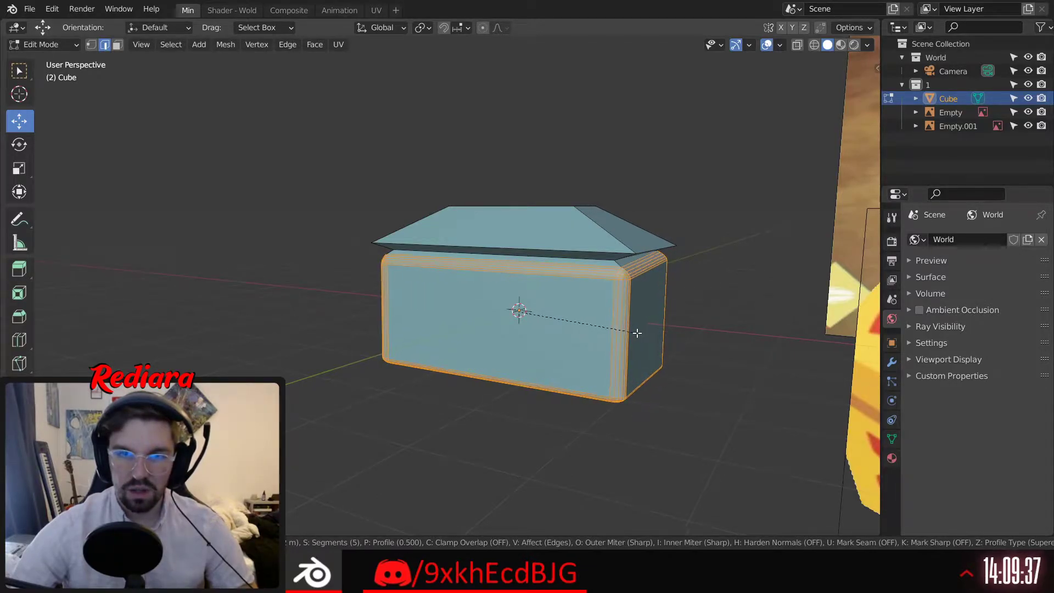
{"action": "left_click", "coordinate": [632, 330]}
Merge the inner groove vertex with the nearest bevel vertex at the first rear corner of the body
{"action": "middle_click_drag", "start_coordinate": [632, 330], "coordinate": [763, 337]}
{"action": "scroll", "coordinate": [434, 269], "scroll_direction": "up", "scroll_amount": 4}
{"action": "middle_click_drag", "start_coordinate": [339, 247], "coordinate": [420, 221]}
{"action": "scroll", "coordinate": [494, 283], "scroll_direction": "down", "scroll_amount": 3}
{"action": "scroll", "coordinate": [513, 219], "scroll_direction": "up", "scroll_amount": 3}
{"action": "middle_click_drag", "start_coordinate": [708, 268], "coordinate": [487, 258]}
{"action": "middle_click_drag", "start_coordinate": [486, 259], "coordinate": [166, 124]}
{"action": "left_click", "coordinate": [92, 47]}
{"action": "middle_click_drag", "start_coordinate": [378, 247], "coordinate": [443, 250]}
{"action": "scroll", "coordinate": [620, 251], "scroll_direction": "up", "scroll_amount": 3}
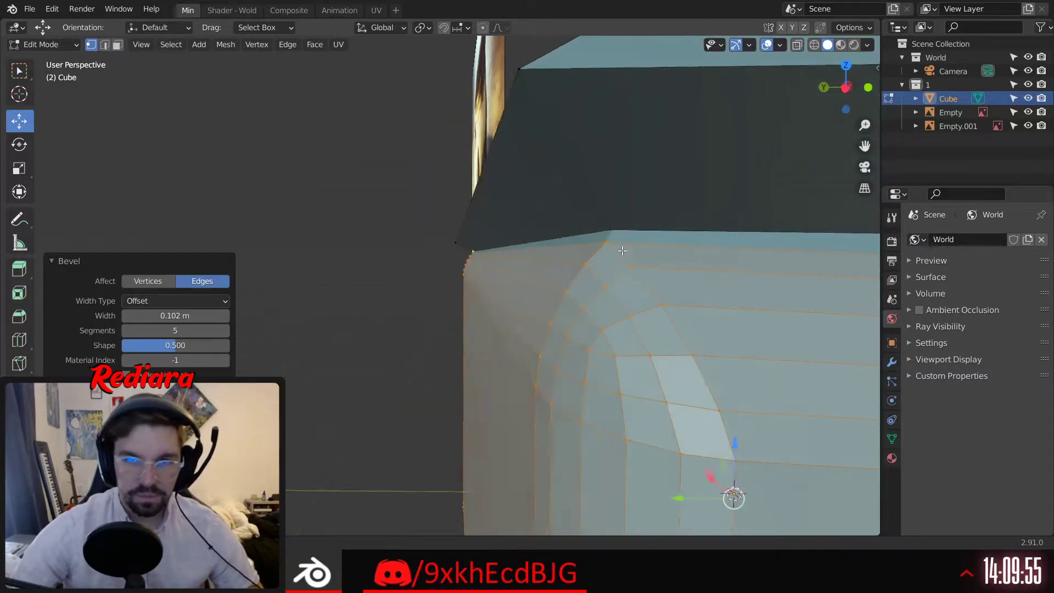
{"action": "middle_click_drag", "start_coordinate": [620, 251], "coordinate": [593, 228]}
{"action": "left_click", "coordinate": [595, 230]}
{"action": "right_click", "coordinate": [598, 239]}
{"action": "mouse_move", "coordinate": [591, 292]}
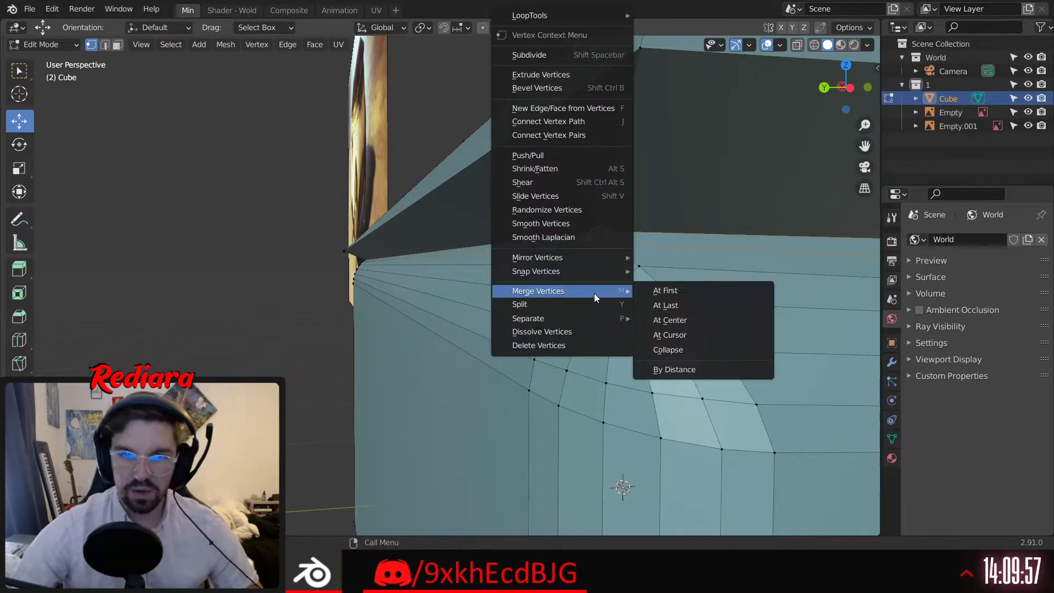
{"action": "left_click", "coordinate": [670, 321]}
{"action": "right_click", "coordinate": [601, 234]}
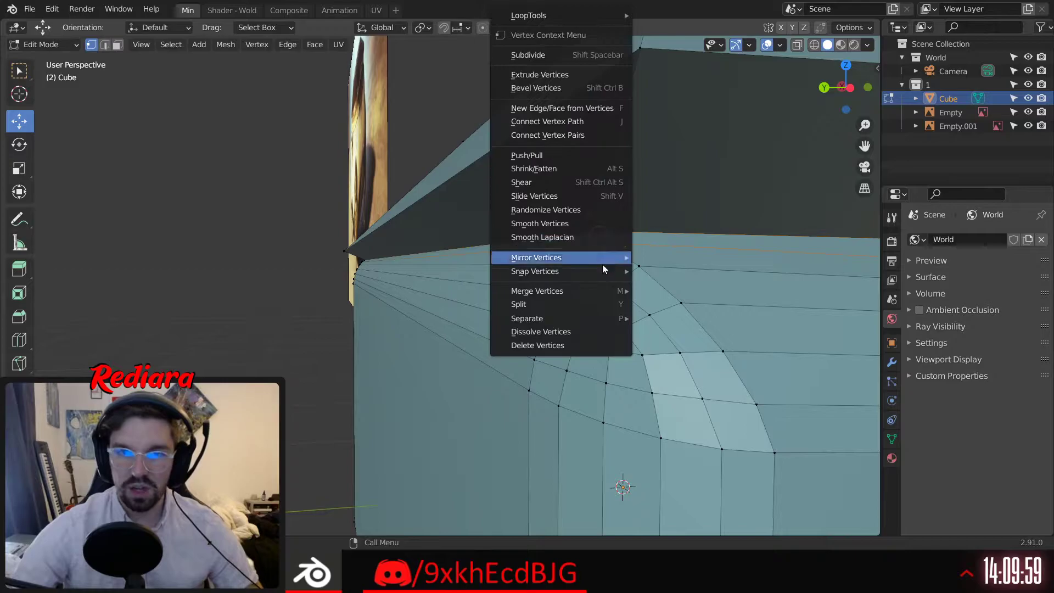
{"action": "mouse_move", "coordinate": [596, 288]}
{"action": "left_click", "coordinate": [665, 299]}
Merge the groove vertex into the bevel vertex at the other rear corner, using At Last
{"action": "middle_click_drag", "start_coordinate": [536, 261], "coordinate": [458, 305]}
{"action": "scroll", "coordinate": [240, 270], "scroll_direction": "up", "scroll_amount": 2}
{"action": "left_click", "coordinate": [297, 278]}
{"action": "left_click", "coordinate": [297, 275], "text": "shift"}
{"action": "right_click", "coordinate": [296, 285]}
{"action": "mouse_move", "coordinate": [297, 285]}
{"action": "left_click", "coordinate": [355, 302]}
Merge the groove vertex into the bevel vertex at the front-right corner, using At Last
{"action": "scroll", "coordinate": [277, 303], "scroll_direction": "down", "scroll_amount": 4}
{"action": "middle_click_drag", "start_coordinate": [138, 292], "coordinate": [467, 243], "text": "shift"}
{"action": "scroll", "coordinate": [467, 243], "scroll_direction": "up", "scroll_amount": 4}
{"action": "left_click", "coordinate": [461, 250]}
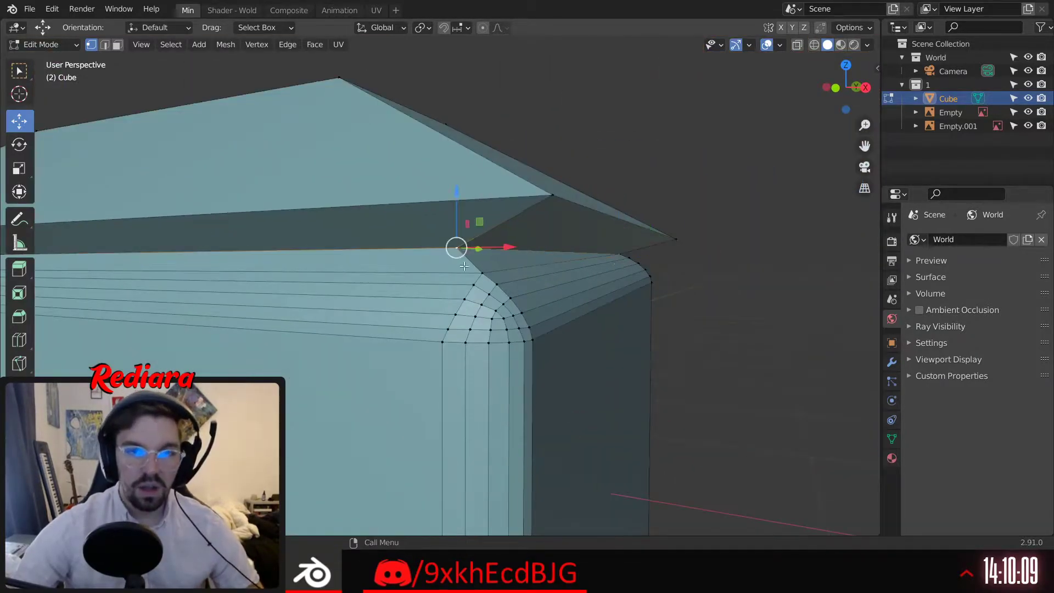
{"action": "left_click", "coordinate": [479, 273], "text": "shift"}
{"action": "right_click", "coordinate": [482, 291]}
{"action": "mouse_move", "coordinate": [482, 290]}
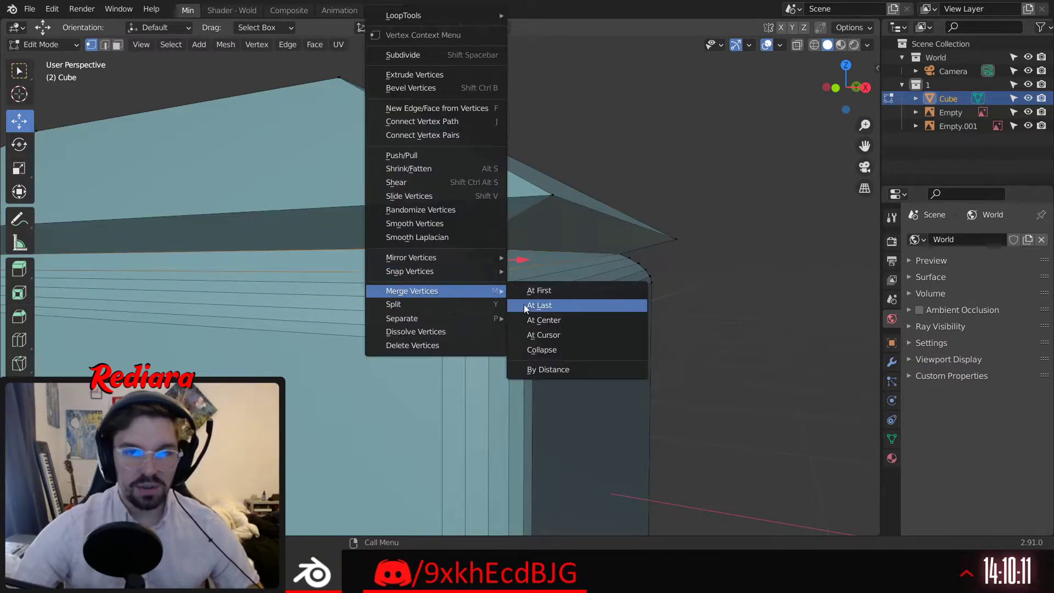
{"action": "left_click", "coordinate": [535, 303]}
Merge the groove vertex into the bevel vertex at the front-left corner, using At Last
{"action": "scroll", "coordinate": [338, 303], "scroll_direction": "down", "scroll_amount": 3}
{"action": "middle_click_drag", "start_coordinate": [339, 303], "coordinate": [648, 291]}
{"action": "middle_click_drag", "start_coordinate": [178, 282], "coordinate": [283, 265], "text": "shift"}
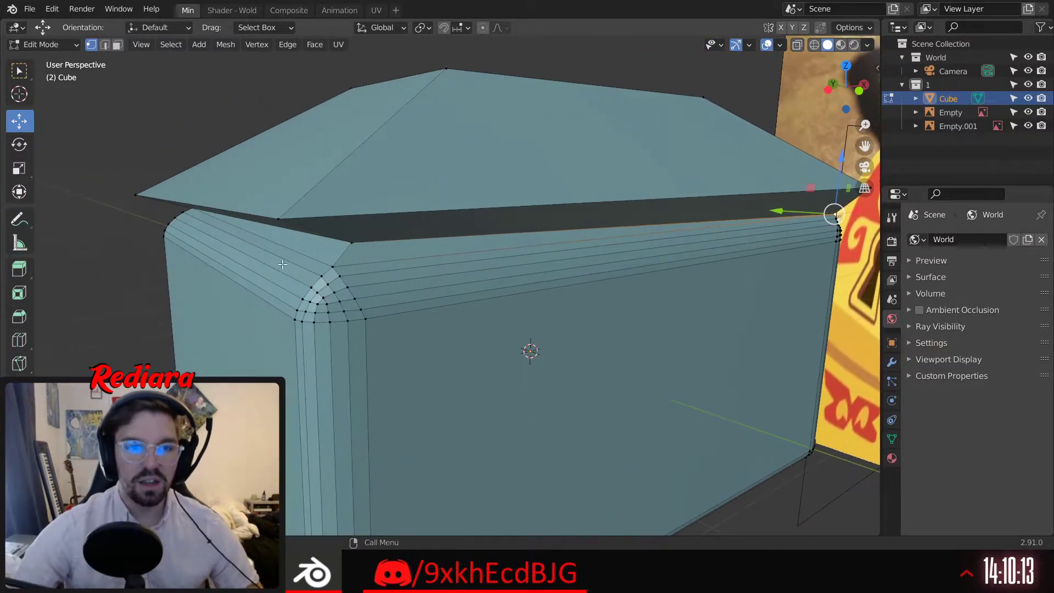
{"action": "left_click", "coordinate": [330, 266], "text": "shift"}
{"action": "right_click", "coordinate": [328, 265]}
{"action": "mouse_move", "coordinate": [329, 295]}
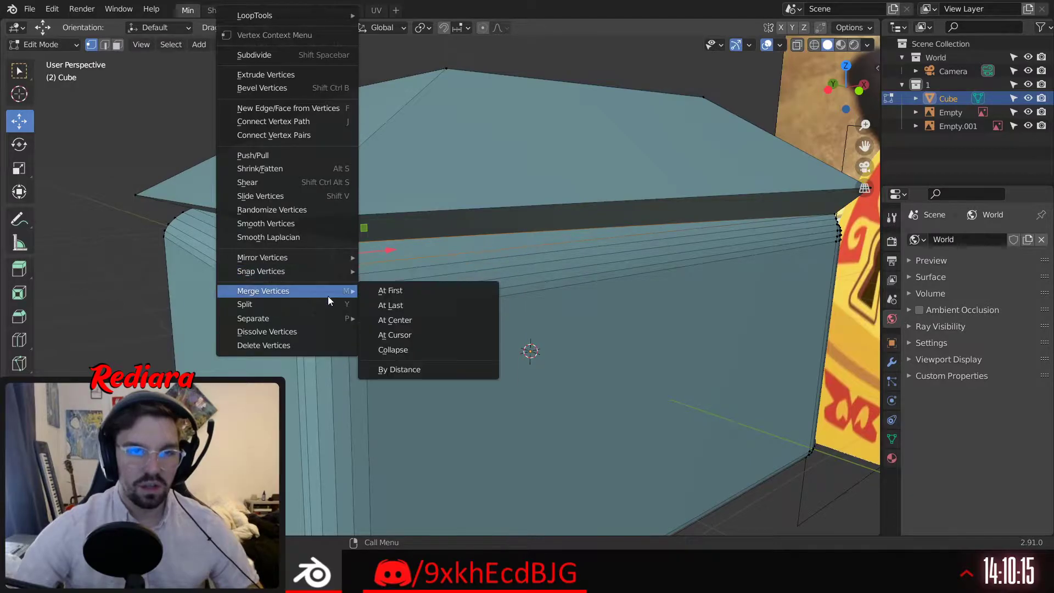
{"action": "left_click", "coordinate": [377, 306]}
Bevel the lid's outer rim edges with 5 segments and a width of about 0.192 m
{"action": "middle_click_drag", "start_coordinate": [337, 300], "coordinate": [349, 332]}
{"action": "scroll", "coordinate": [313, 298], "scroll_direction": "down", "scroll_amount": 3}
{"action": "middle_click_drag", "start_coordinate": [234, 293], "coordinate": [324, 361]}
{"action": "scroll", "coordinate": [350, 349], "scroll_direction": "up", "scroll_amount": 1}
{"action": "middle_click_drag", "start_coordinate": [346, 307], "coordinate": [342, 308]}
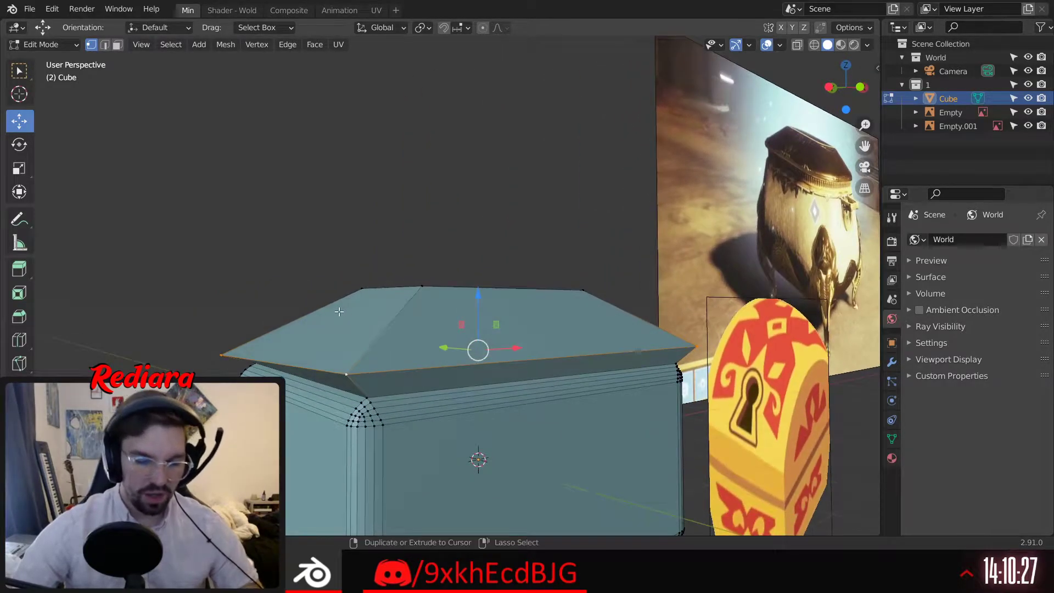
{"action": "key", "text": "ctrl+b"}
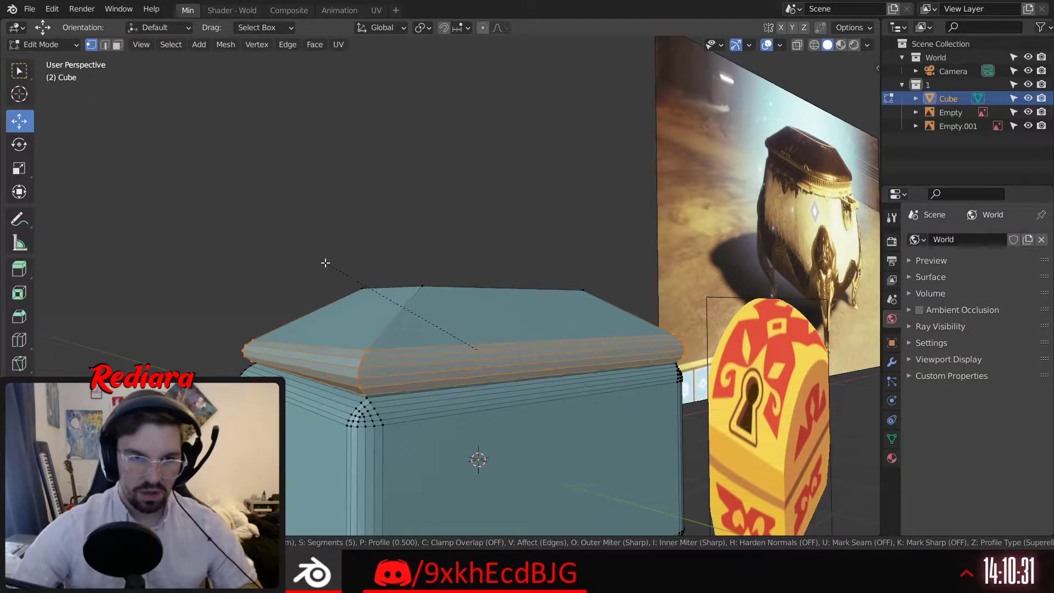
{"action": "left_click", "coordinate": [326, 263]}
{"action": "middle_click_drag", "start_coordinate": [325, 263], "coordinate": [420, 386]}
{"action": "scroll", "coordinate": [410, 354], "scroll_direction": "down", "scroll_amount": 5}
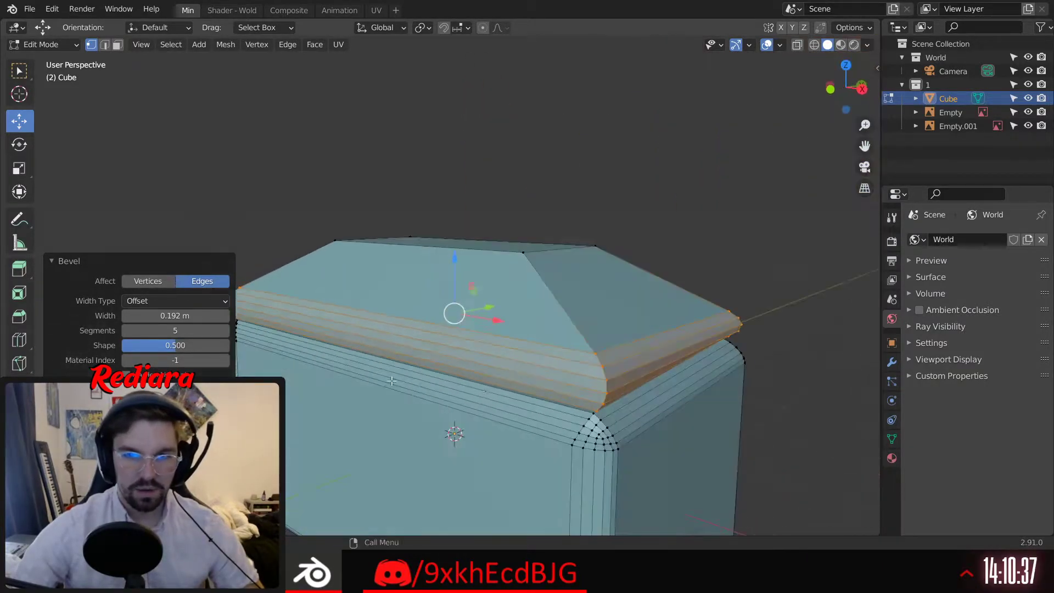
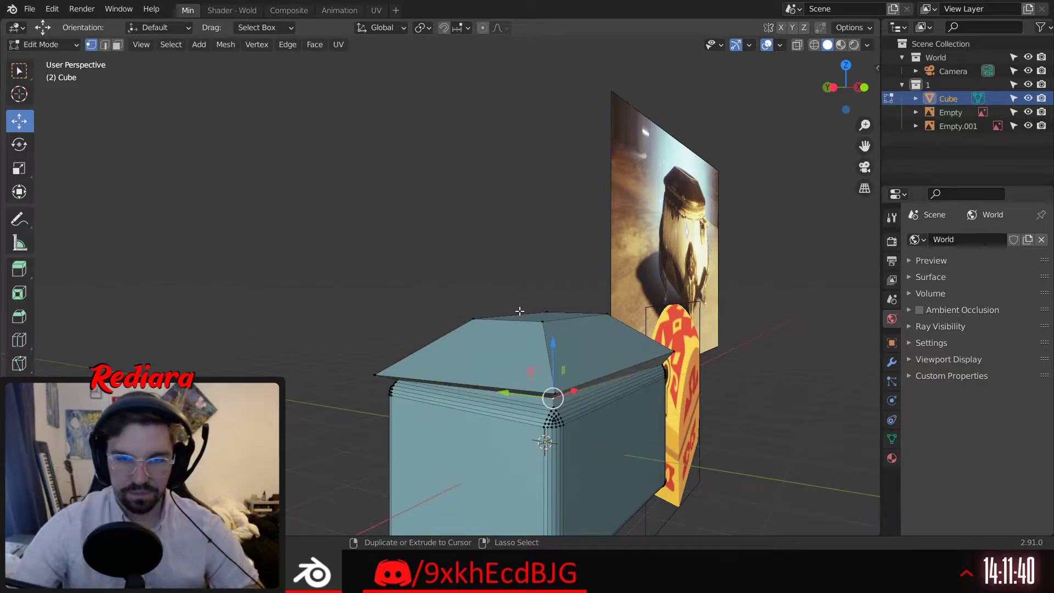
Undo the corner vertex merges and the bevel on the chest body
{"action": "key", "text": "ctrl+z"}
{"action": "key", "text": "ctrl+z"}
{"action": "key", "text": "ctrl+z"}
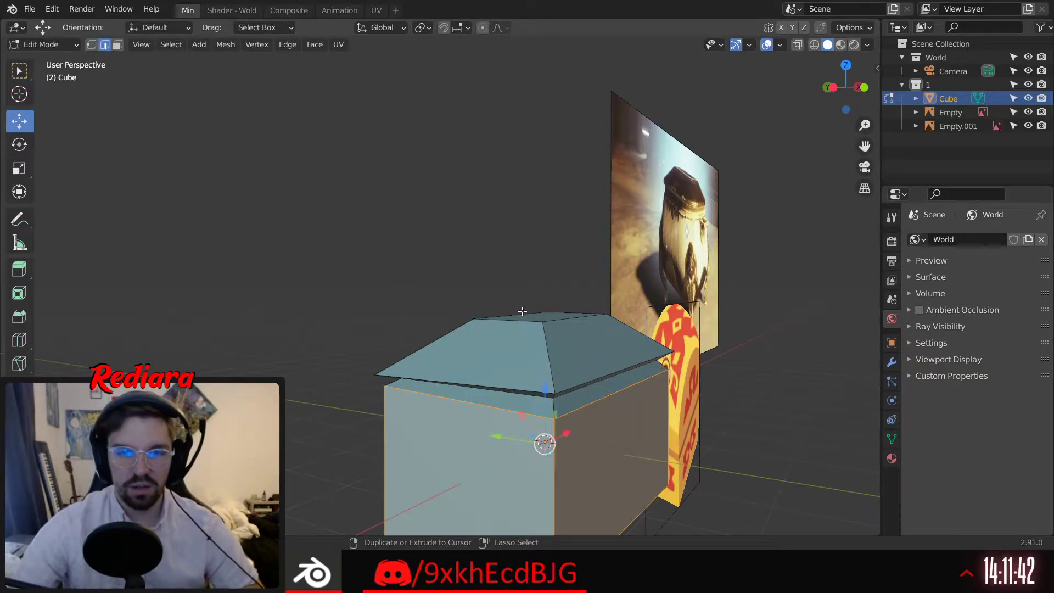
Merge the groove vertex with the body's rim vertex at both rear corners to close the groove along the back
{"action": "middle_click_drag", "start_coordinate": [522, 311], "coordinate": [631, 316]}
{"action": "scroll", "coordinate": [482, 324], "scroll_direction": "up", "scroll_amount": 2}
{"action": "middle_click_drag", "start_coordinate": [373, 398], "coordinate": [475, 322], "text": "shift"}
{"action": "scroll", "coordinate": [476, 366], "scroll_direction": "up", "scroll_amount": 3}
{"action": "left_click", "coordinate": [168, 139]}
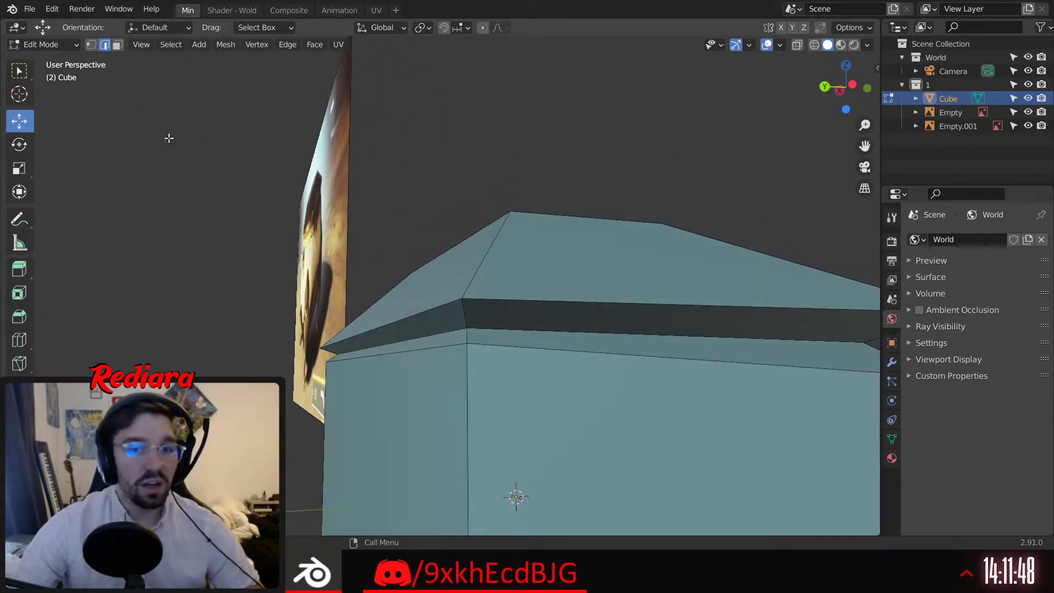
{"action": "key", "text": "1"}
{"action": "left_click", "coordinate": [466, 337]}
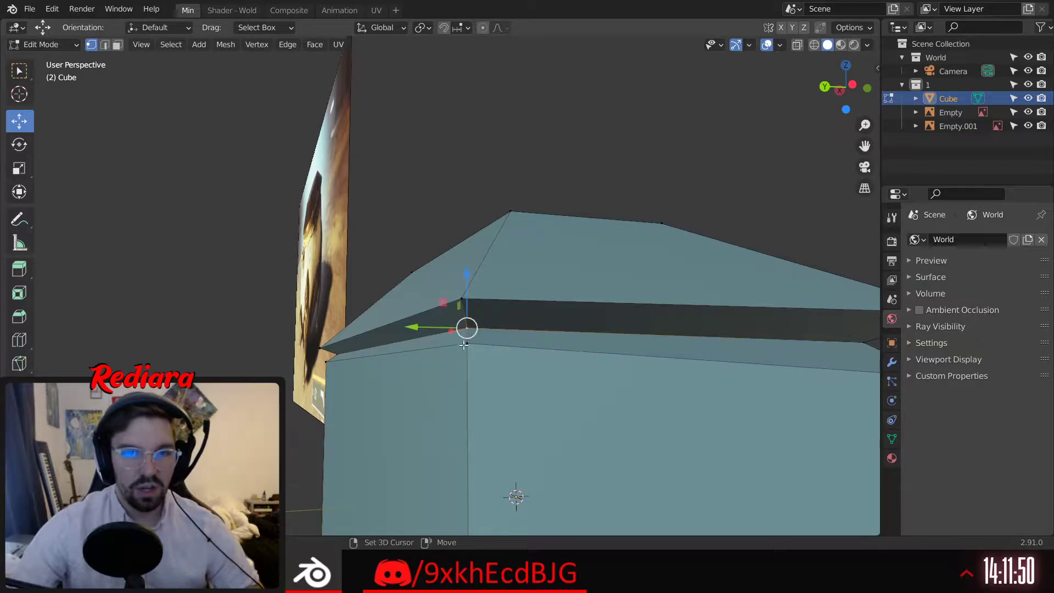
{"action": "right_click", "coordinate": [466, 336]}
{"action": "middle_click_drag", "start_coordinate": [482, 349], "coordinate": [380, 267]}
{"action": "right_click", "coordinate": [282, 314]}
{"action": "mouse_move", "coordinate": [272, 313]}
{"action": "left_click", "coordinate": [309, 330]}
Move the lid's rear outer rim edge slightly inward along Y in right orthographic view, then deselect it
{"action": "left_click", "coordinate": [104, 45]}
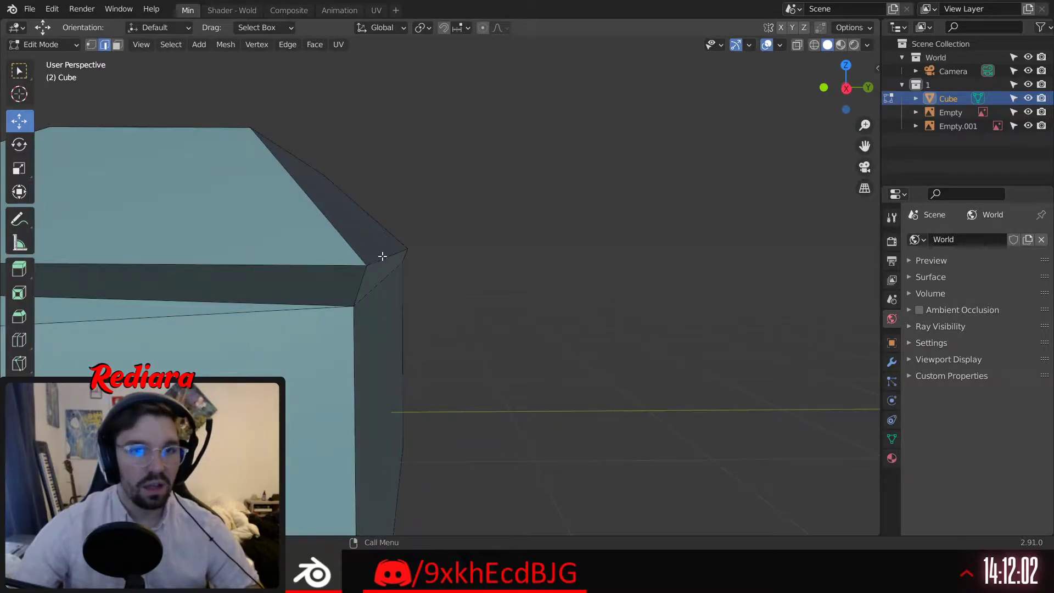
{"action": "left_click", "coordinate": [383, 256]}
{"action": "left_click", "coordinate": [846, 87]}
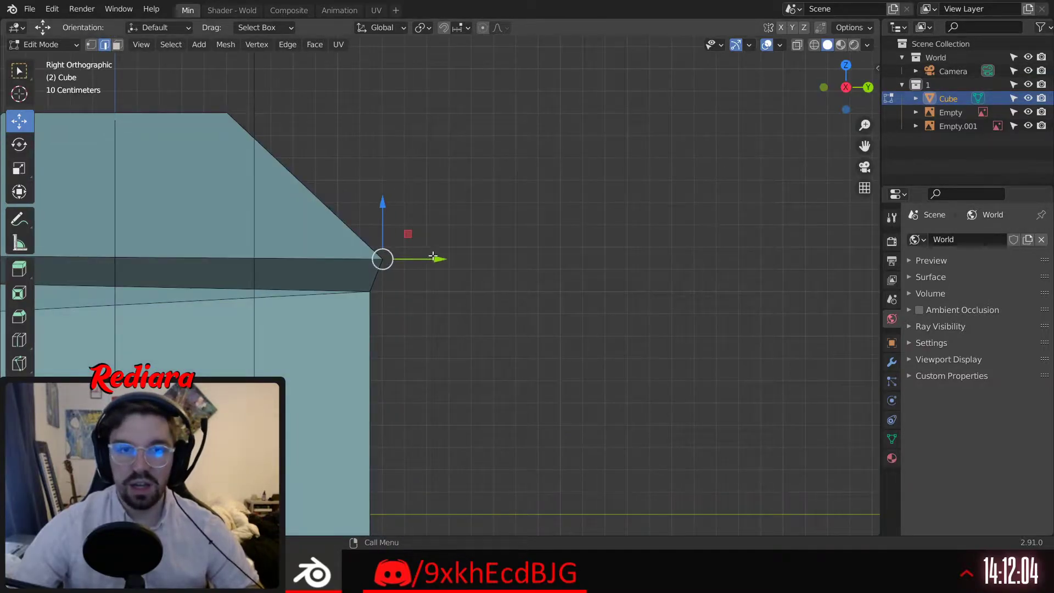
{"action": "left_click_drag", "start_coordinate": [436, 259], "coordinate": [419, 261]}
{"action": "middle_click_drag", "start_coordinate": [419, 260], "coordinate": [616, 290]}
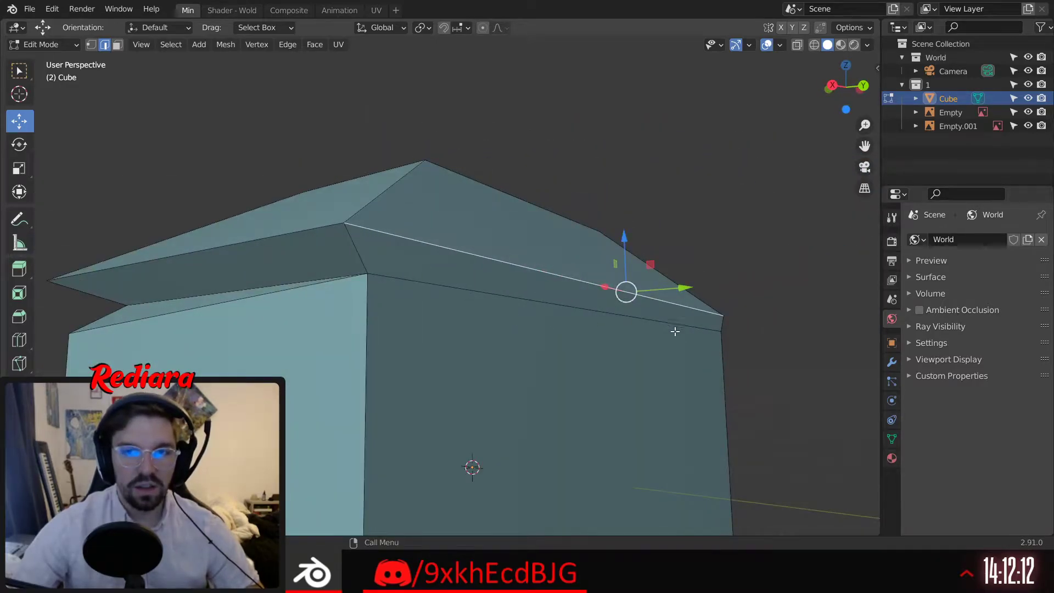
{"action": "middle_click_drag", "start_coordinate": [675, 331], "coordinate": [436, 302]}
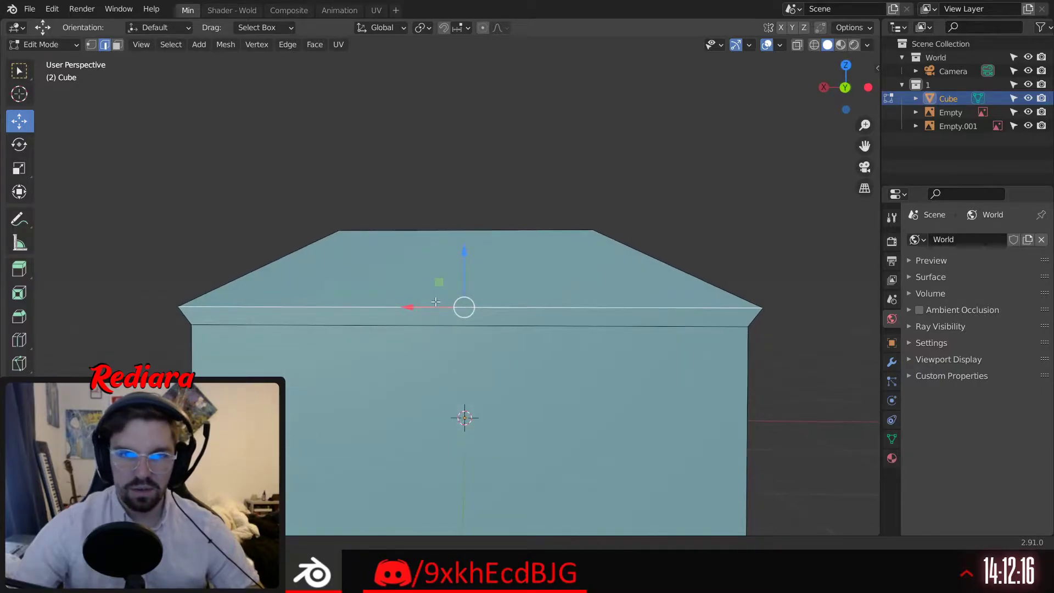
{"action": "left_click", "coordinate": [582, 137]}
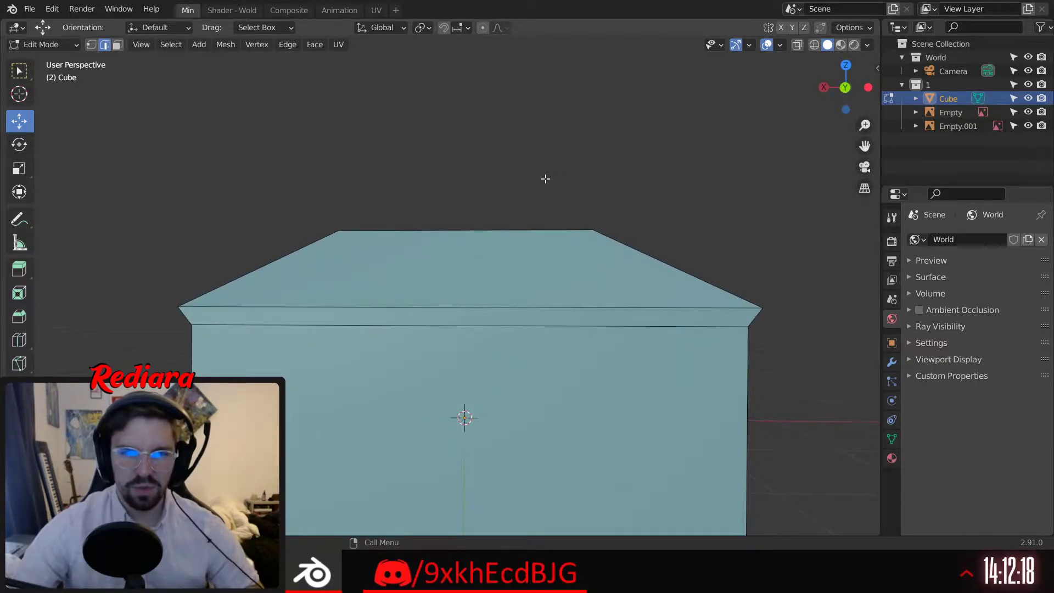
{"action": "middle_click_drag", "start_coordinate": [595, 344], "coordinate": [413, 283]}
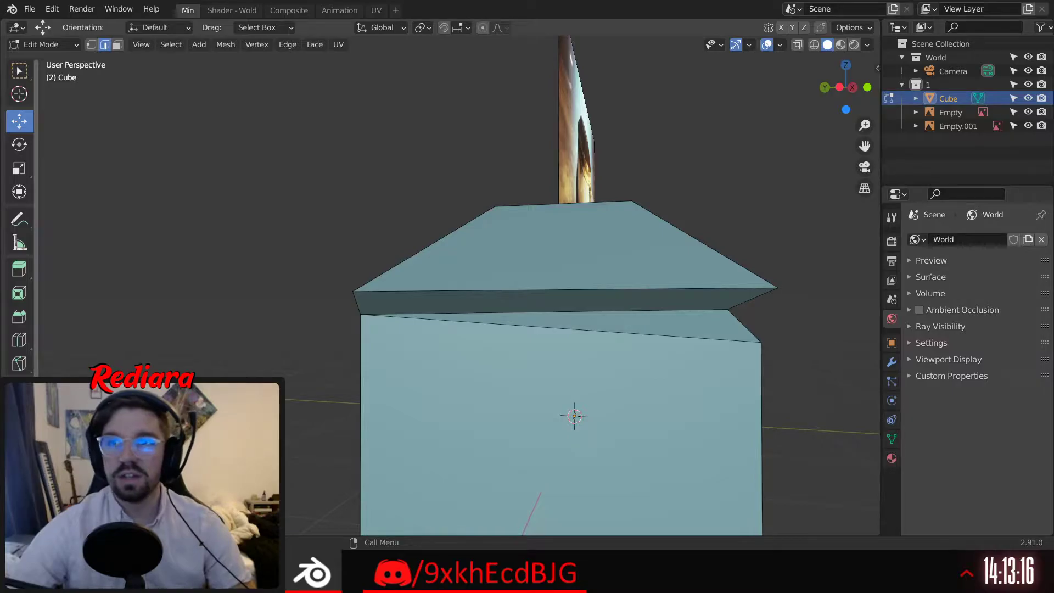
{"action": "middle_click_drag", "start_coordinate": [478, 288], "coordinate": [415, 293]}
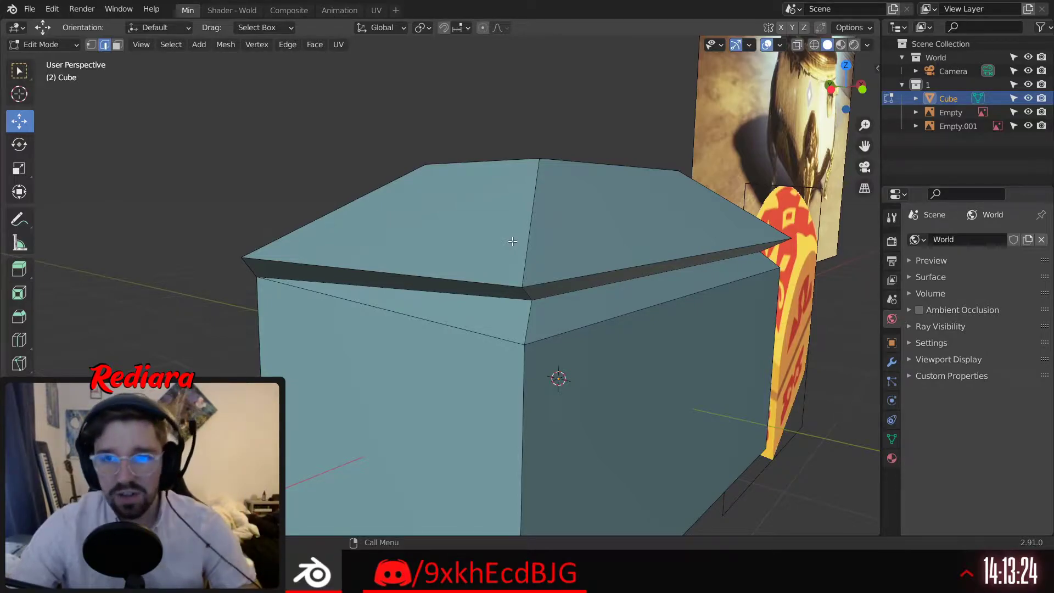
{"action": "middle_click_drag", "start_coordinate": [536, 202], "coordinate": [471, 312]}
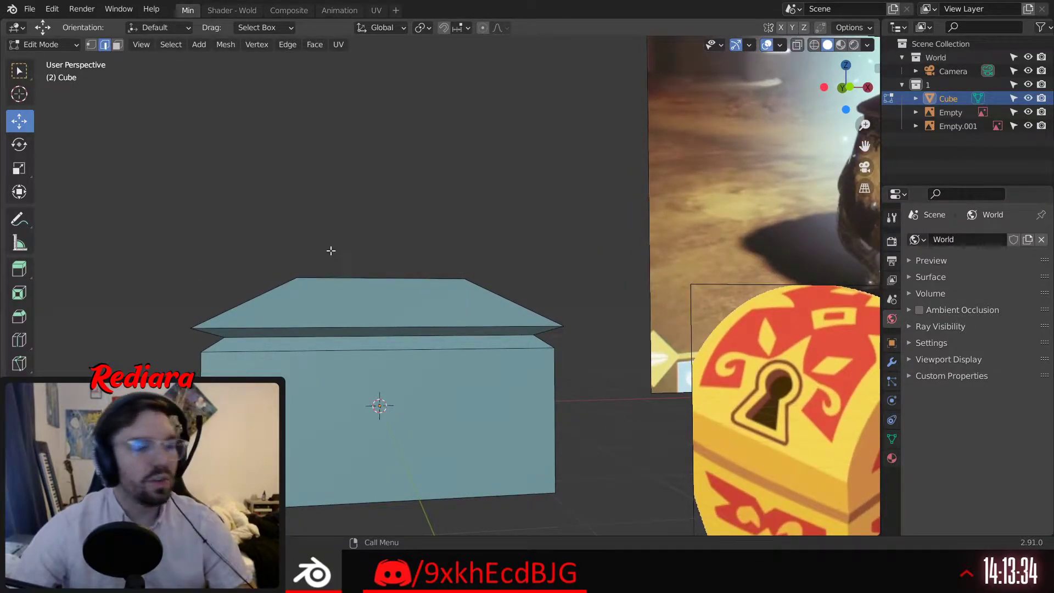
{"action": "middle_click_drag", "start_coordinate": [332, 251], "coordinate": [313, 307]}
{"action": "scroll", "coordinate": [309, 327], "scroll_direction": "up", "scroll_amount": 3}
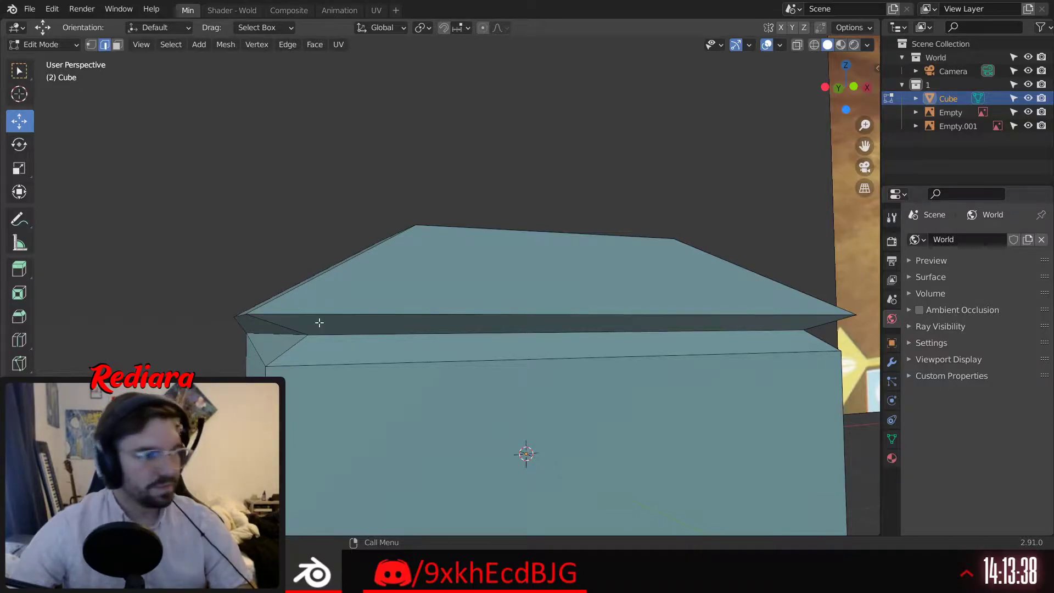
{"action": "mouse_move", "coordinate": [319, 323]}
{"action": "middle_mouse_down"}
{"action": "mouse_move", "coordinate": [369, 363]}
{"action": "mouse_move", "coordinate": [401, 359]}
{"action": "middle_mouse_up"}
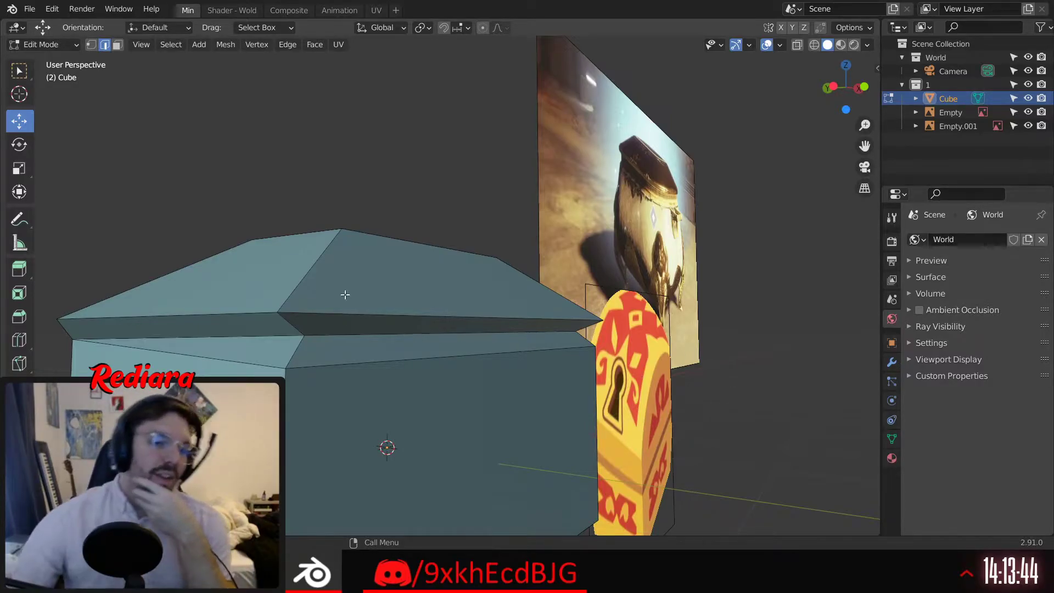
{"action": "middle_click_drag", "start_coordinate": [345, 295], "coordinate": [313, 361]}
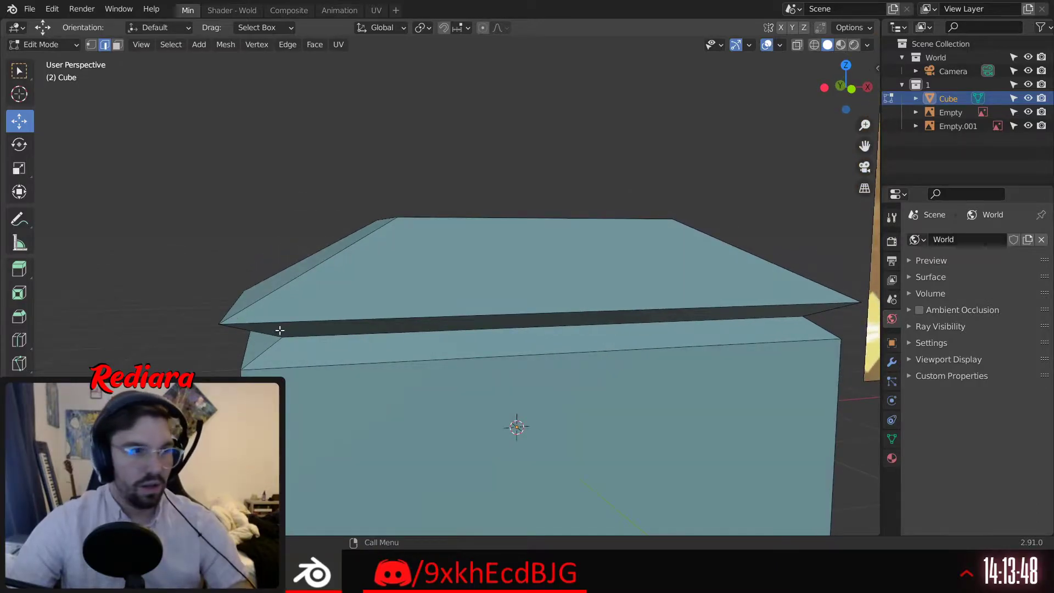
{"action": "left_click", "coordinate": [228, 324]}
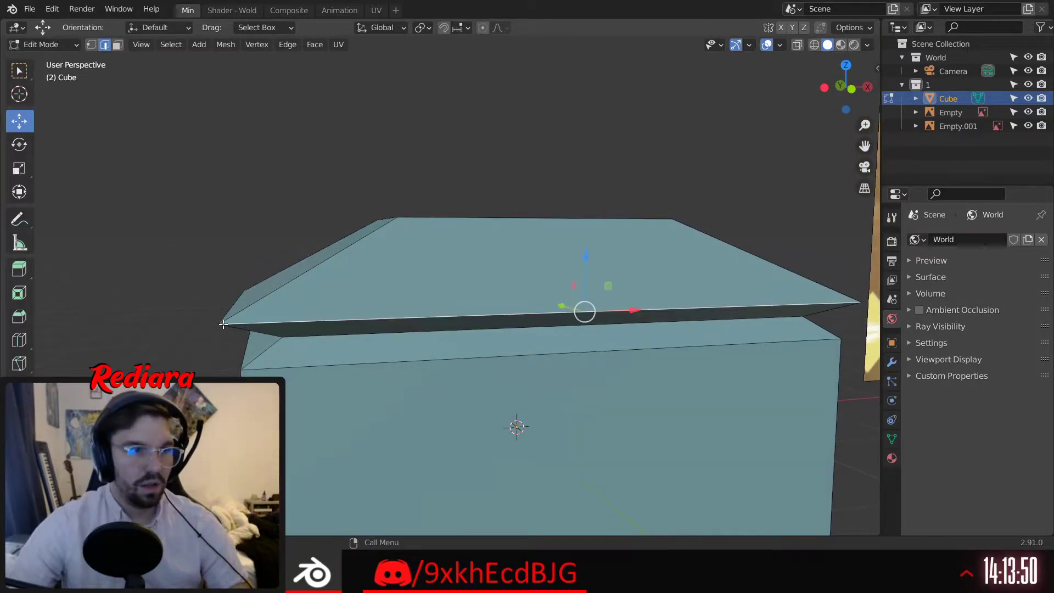
{"action": "middle_click_drag", "start_coordinate": [589, 298], "coordinate": [394, 299], "text": "shift"}
{"action": "left_click", "coordinate": [89, 46]}
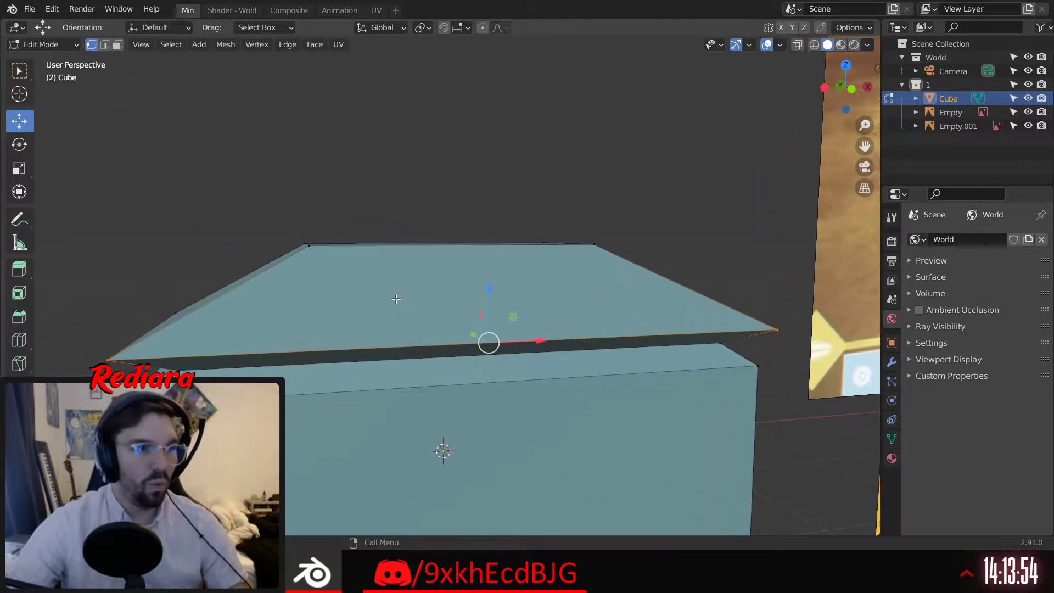
{"action": "middle_click_drag", "start_coordinate": [460, 287], "coordinate": [436, 264]}
{"action": "left_click", "coordinate": [19, 168]}
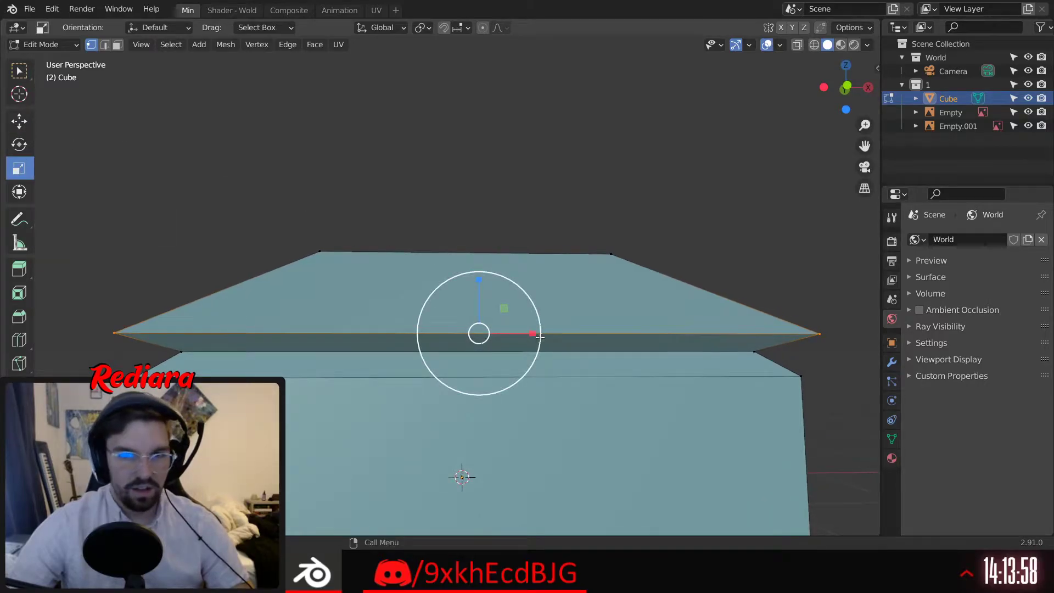
{"action": "left_click", "coordinate": [533, 330]}
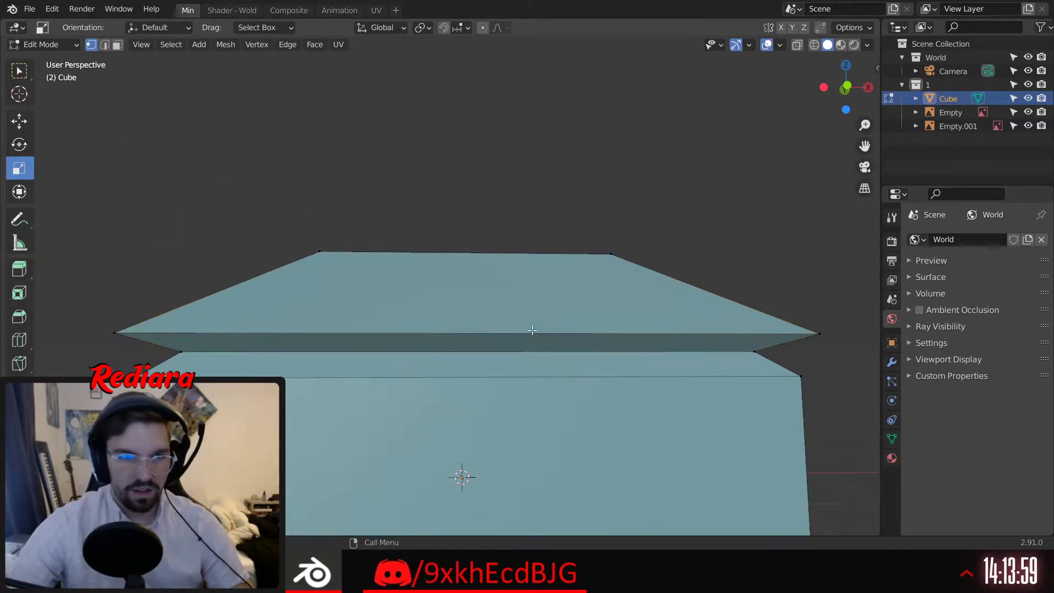
{"action": "left_click", "coordinate": [846, 87]}
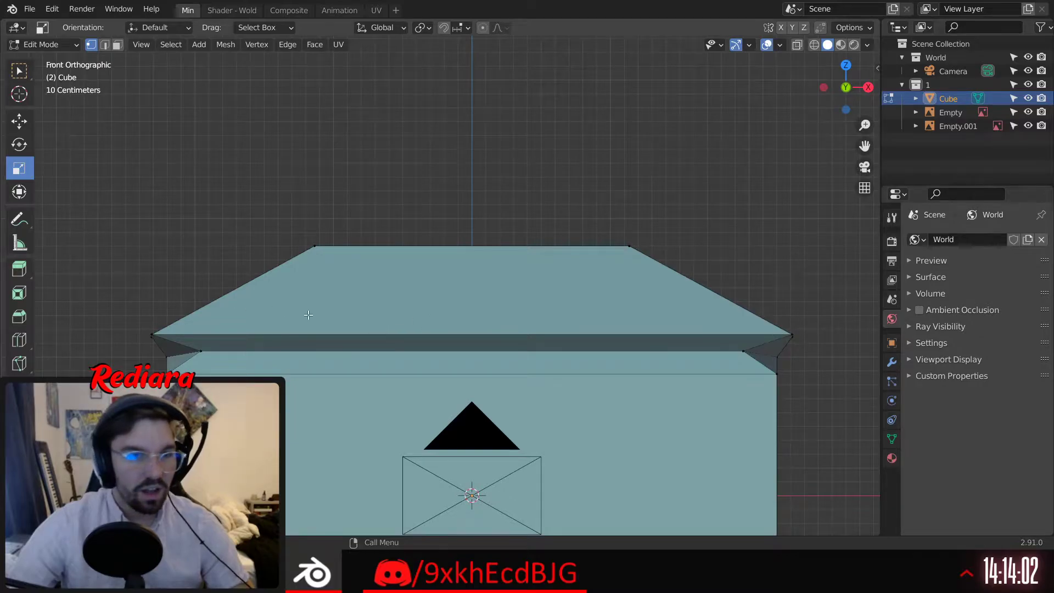
Select the lid's front outer rim edge and try to scale it inward along X in front orthographic view
{"action": "middle_click_drag", "start_coordinate": [308, 315], "coordinate": [340, 334]}
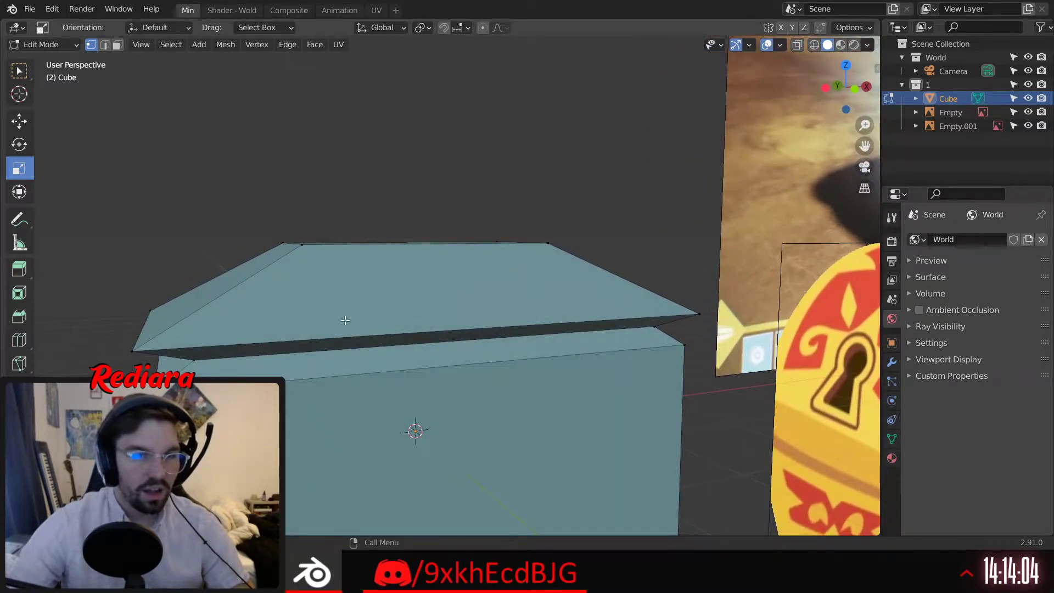
{"action": "left_click", "coordinate": [105, 45]}
{"action": "left_click", "coordinate": [359, 329]}
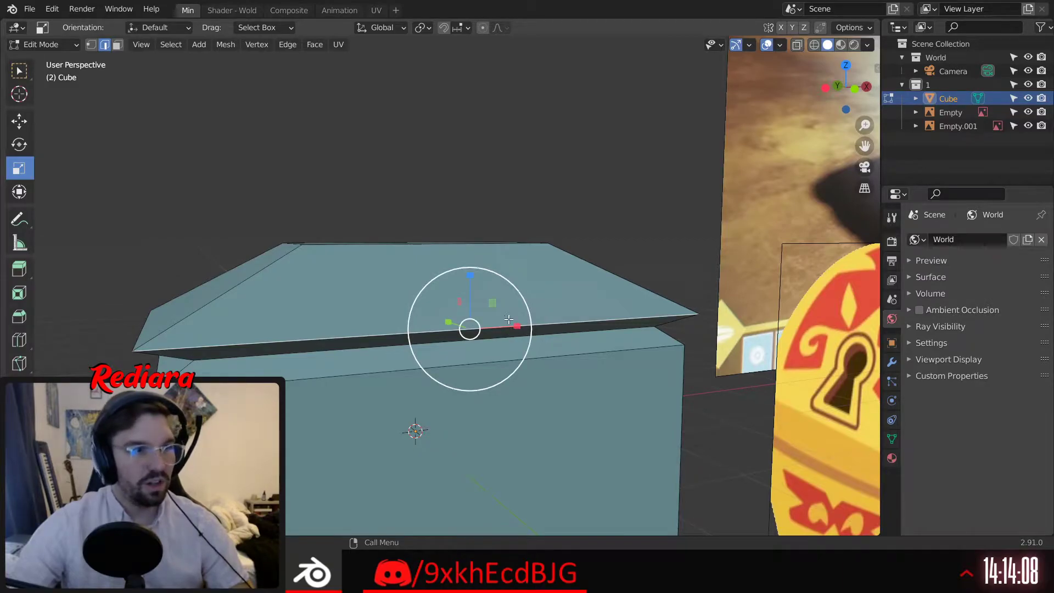
{"action": "left_click", "coordinate": [853, 90]}
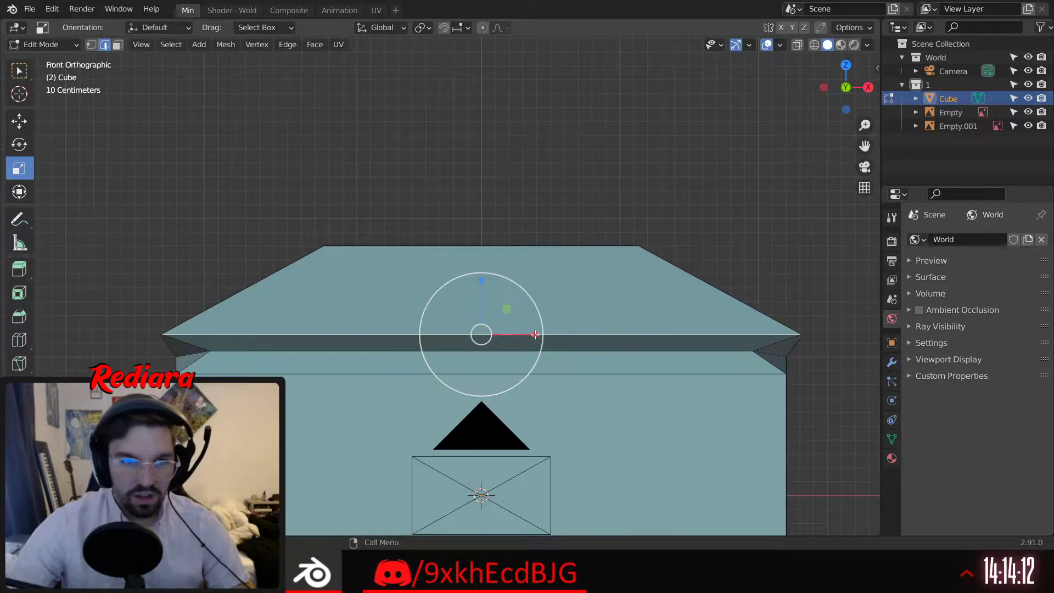
{"action": "left_click_drag", "start_coordinate": [535, 335], "coordinate": [528, 338]}
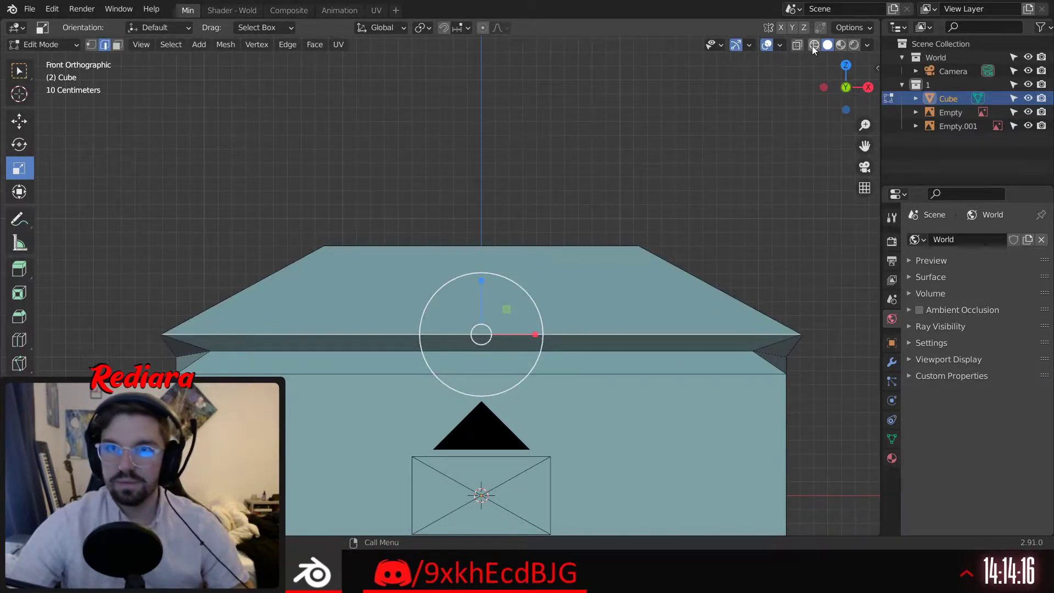
Add the lid's rear rim corners to the selection in wireframe, scale the rim inward along X to the body's width, and restore solid shading
{"action": "left_click", "coordinate": [814, 45]}
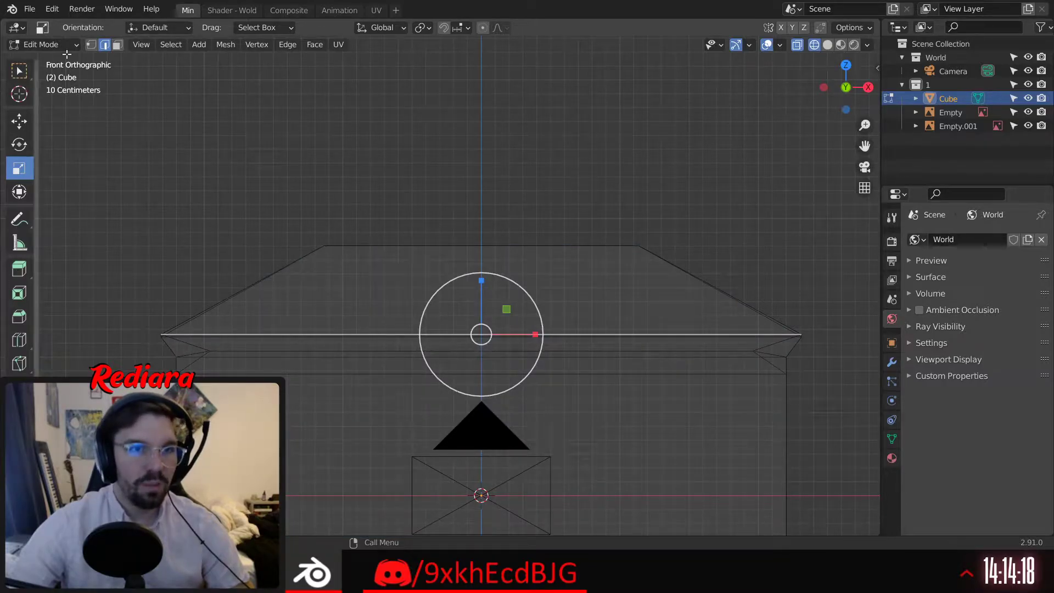
{"action": "key", "text": "1"}
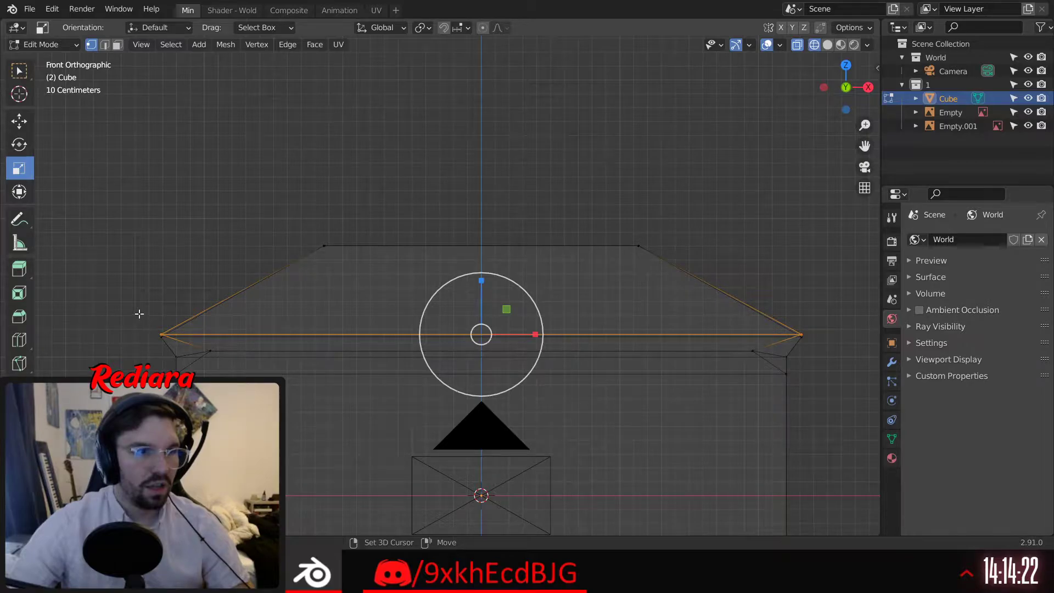
{"action": "left_click", "coordinate": [162, 335], "text": "shift"}
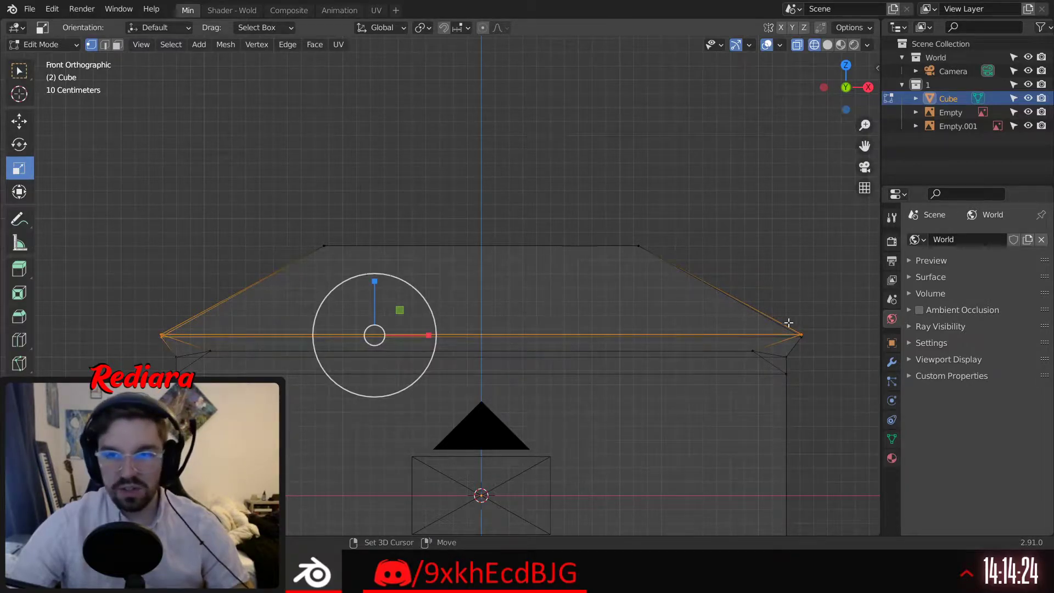
{"action": "left_click", "coordinate": [803, 336], "text": "shift"}
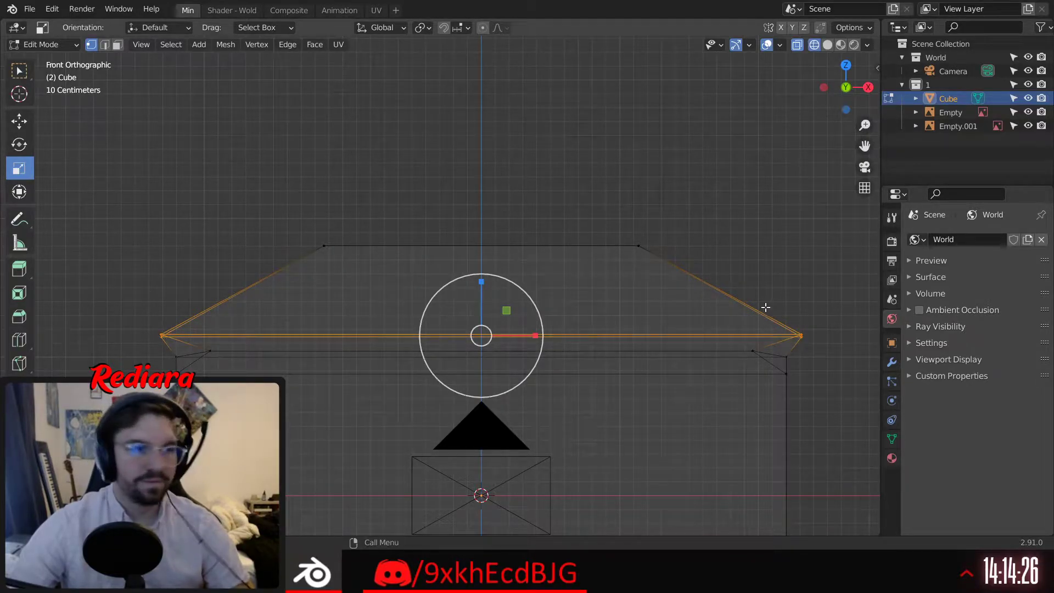
{"action": "scroll", "coordinate": [727, 214], "scroll_direction": "down", "scroll_amount": 4, "text": "ctrl"}
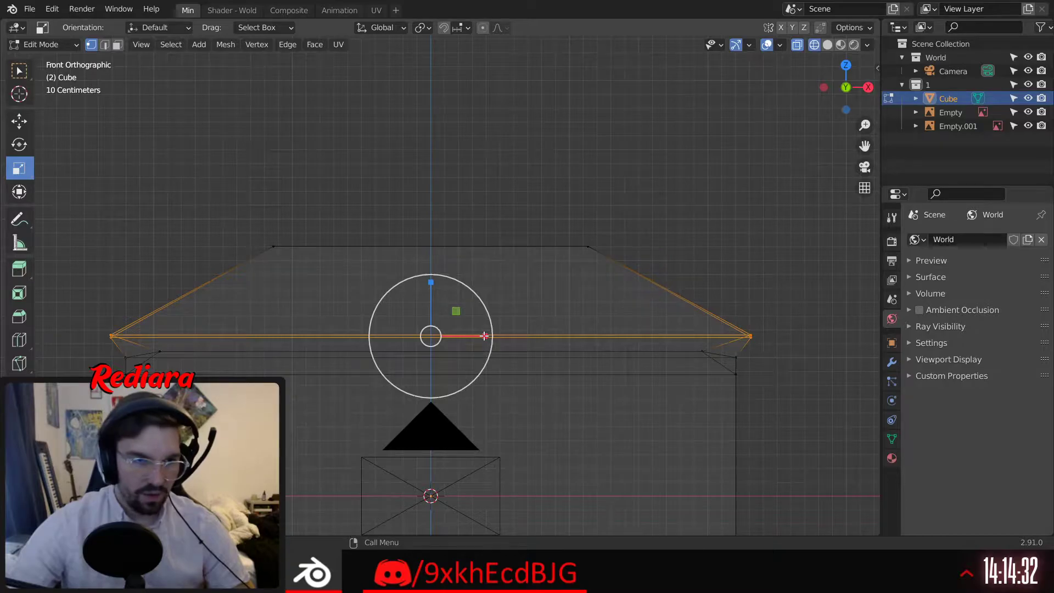
{"action": "left_click_drag", "start_coordinate": [483, 337], "coordinate": [480, 335]}
{"action": "scroll", "coordinate": [177, 302], "scroll_direction": "up", "scroll_amount": 1}
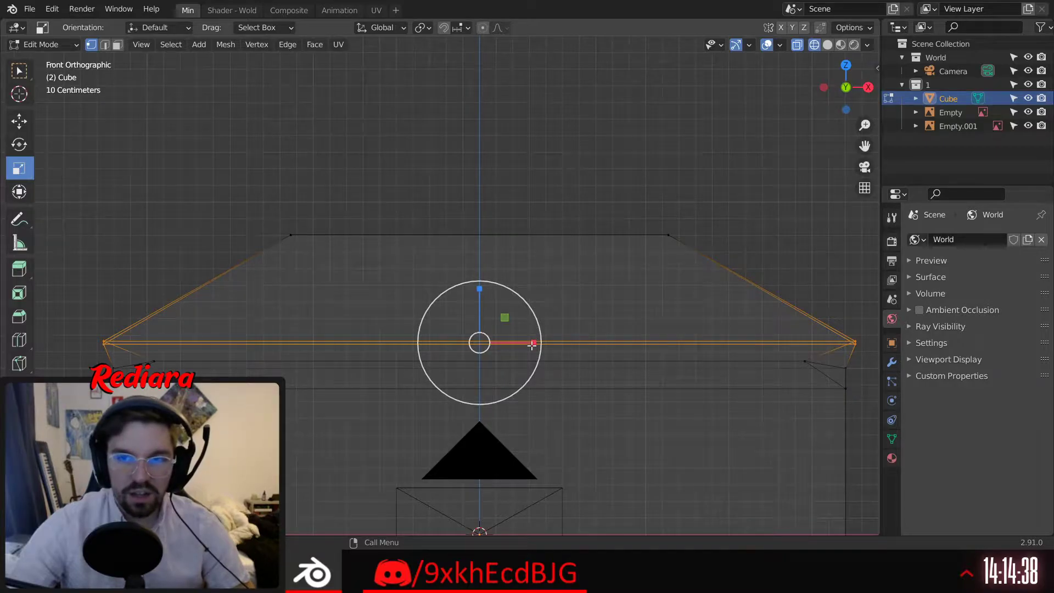
{"action": "left_click_drag", "start_coordinate": [532, 345], "coordinate": [528, 347]}
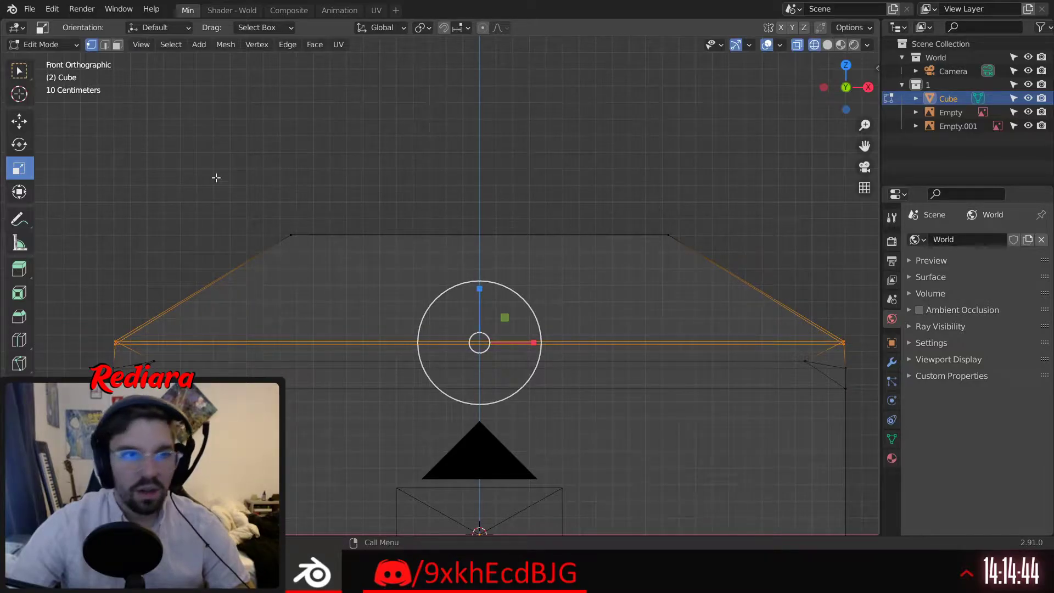
{"action": "left_click", "coordinate": [828, 45]}
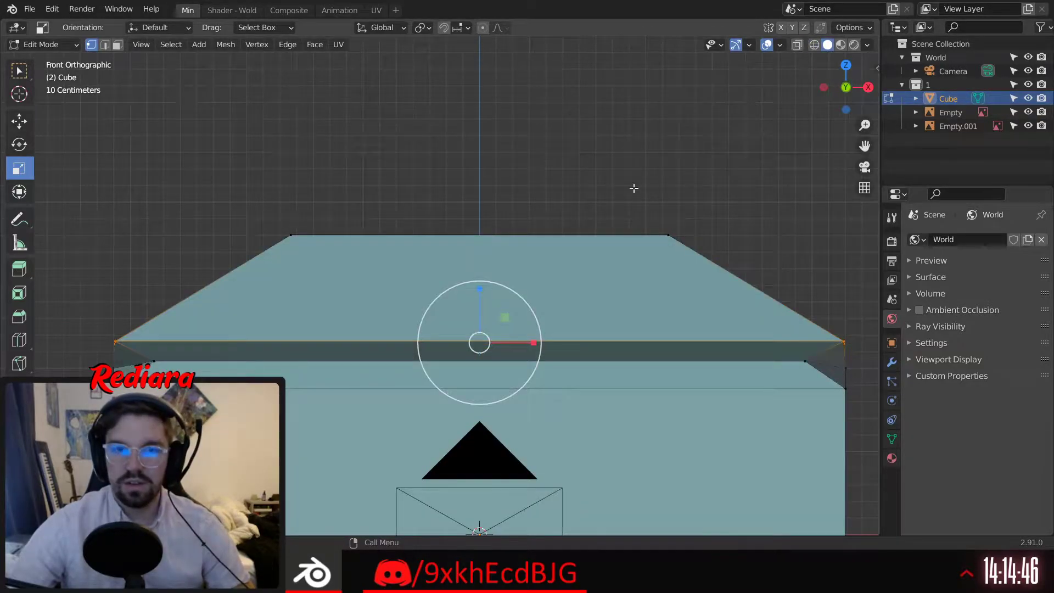
Select the two front corner vertices of the groove's inner edge and scale them outward along X
{"action": "scroll", "coordinate": [417, 237], "scroll_direction": "down", "scroll_amount": 4}
{"action": "middle_click_drag", "start_coordinate": [417, 238], "coordinate": [386, 217]}
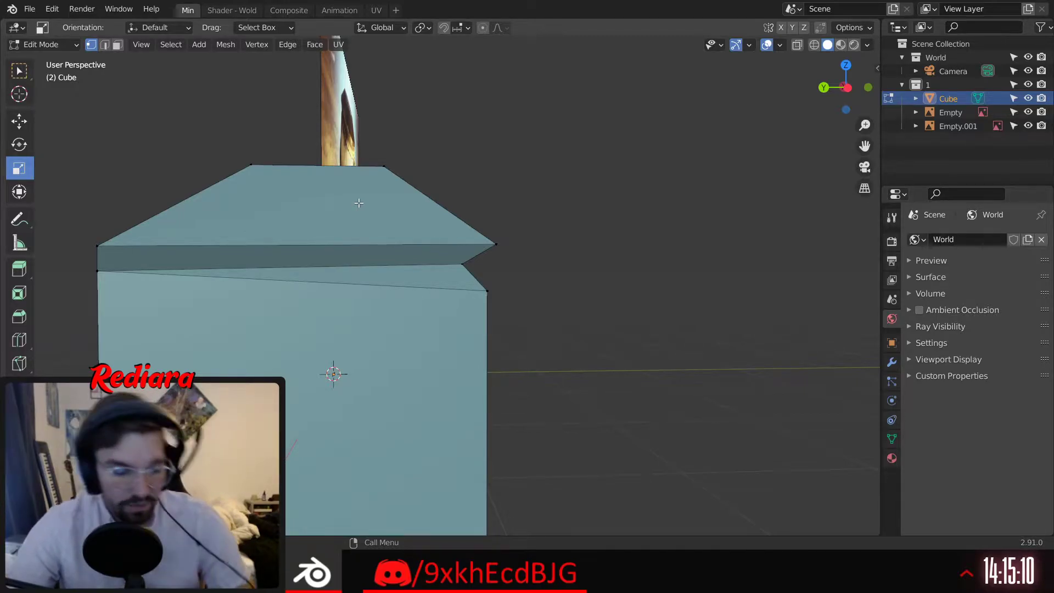
{"action": "middle_click_drag", "start_coordinate": [582, 306], "coordinate": [519, 308]}
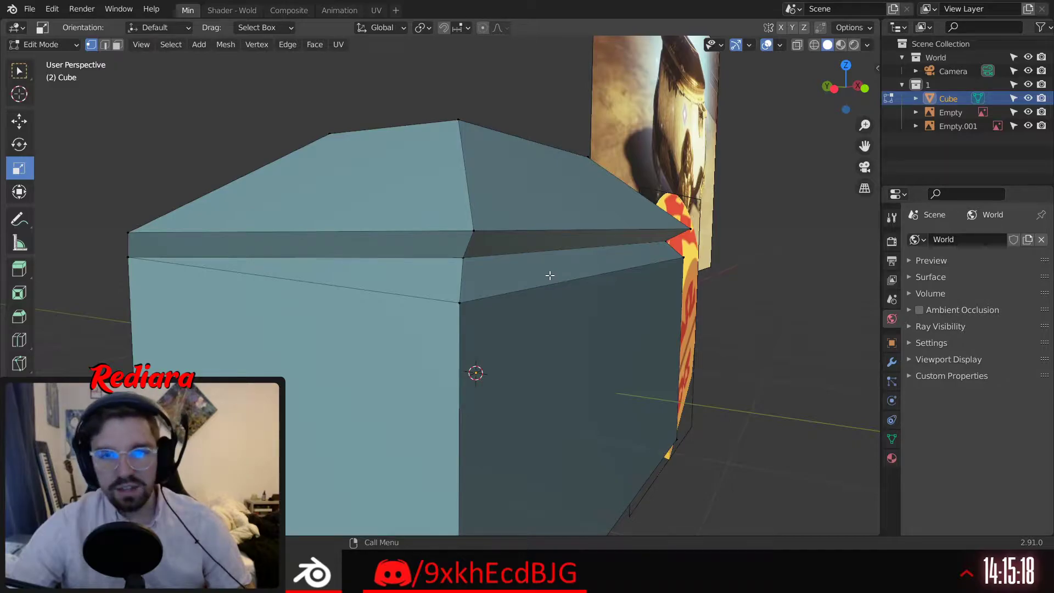
{"action": "middle_click_drag", "start_coordinate": [550, 275], "coordinate": [397, 263]}
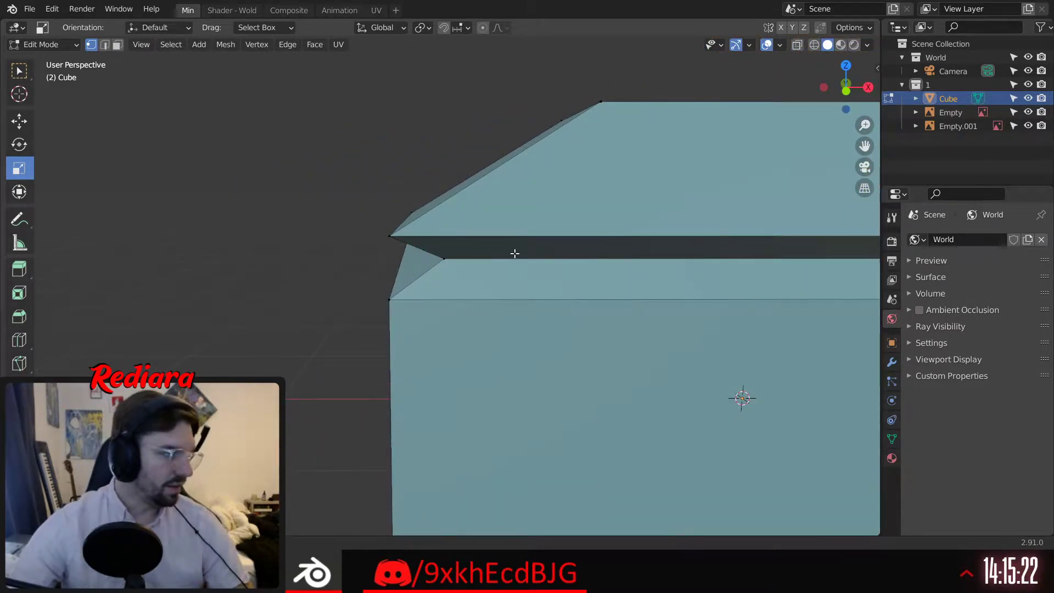
{"action": "middle_click_drag", "start_coordinate": [515, 254], "coordinate": [408, 310]}
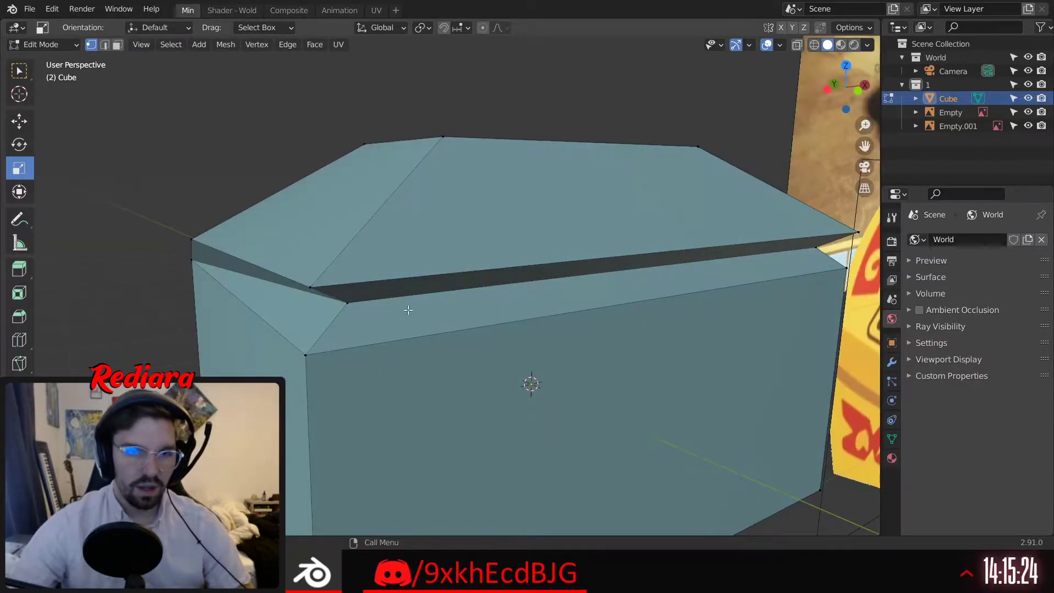
{"action": "left_click", "coordinate": [352, 305]}
{"action": "middle_click_drag", "start_coordinate": [734, 313], "coordinate": [555, 330], "text": "shift"}
{"action": "middle_click_drag", "start_coordinate": [549, 338], "coordinate": [513, 356]}
{"action": "left_click", "coordinate": [638, 281], "text": "shift"}
{"action": "middle_click_drag", "start_coordinate": [559, 255], "coordinate": [498, 272], "text": "shift"}
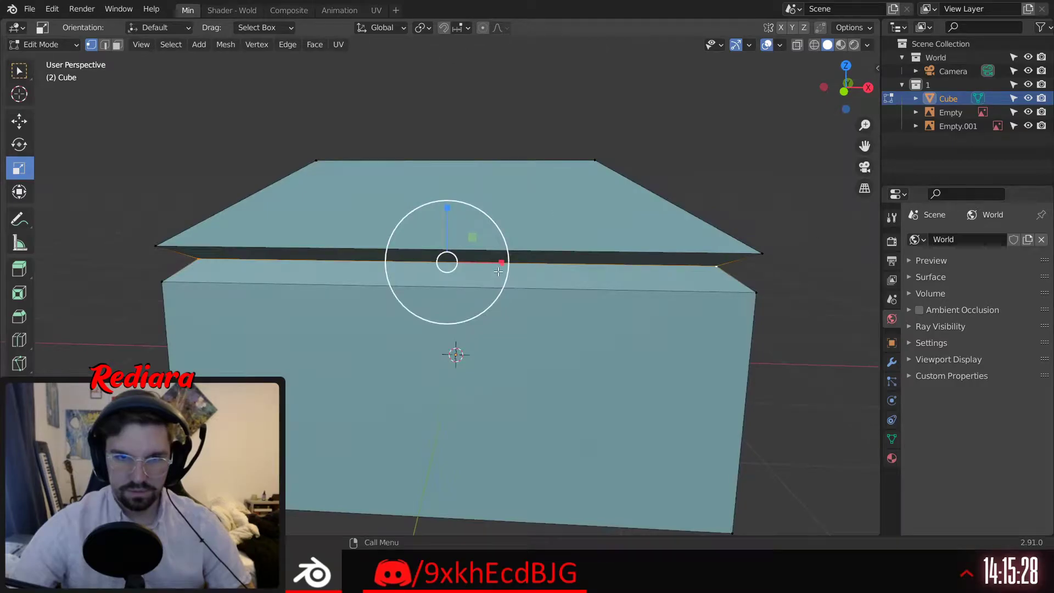
{"action": "left_click_drag", "start_coordinate": [502, 263], "coordinate": [503, 265]}
Move the groove's front inner edge forward along Y to make the groove shallower
{"action": "middle_click_drag", "start_coordinate": [520, 249], "coordinate": [456, 269]}
{"action": "left_click", "coordinate": [20, 121]}
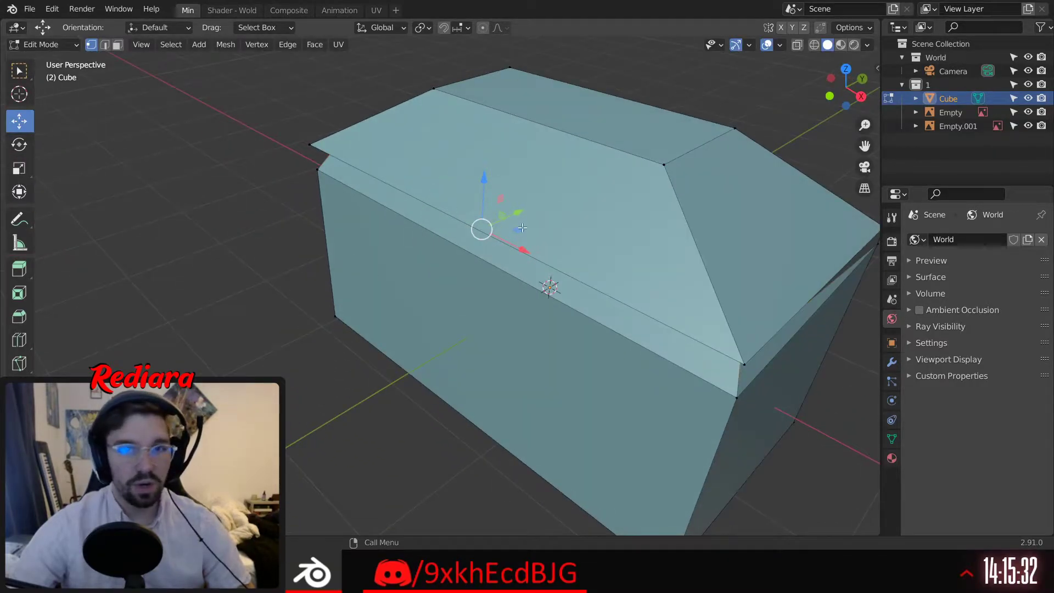
{"action": "left_click_drag", "start_coordinate": [521, 211], "coordinate": [509, 215]}
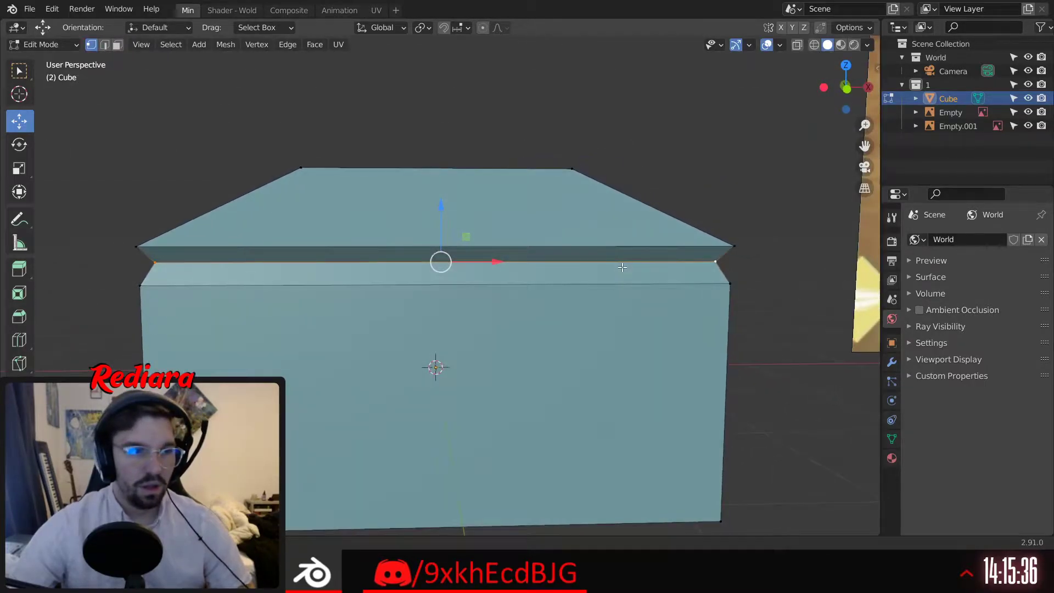
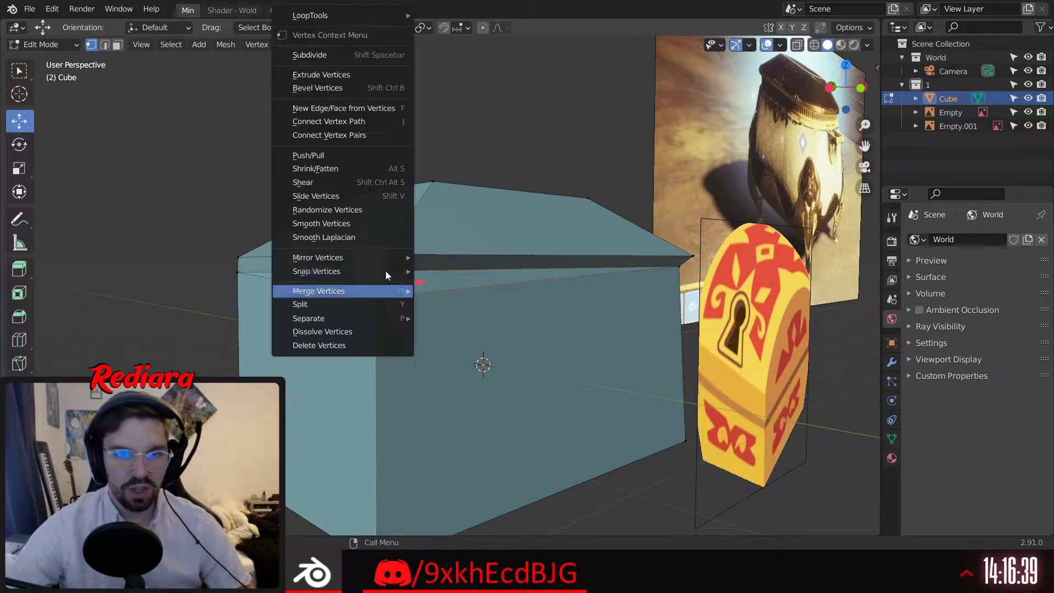
Merge the selected groove vertex with the body's rim vertex at the front corner
{"action": "mouse_move", "coordinate": [380, 290]}
{"action": "left_click", "coordinate": [428, 295]}
{"action": "middle_click_drag", "start_coordinate": [429, 295], "coordinate": [355, 339]}
{"action": "scroll", "coordinate": [356, 339], "scroll_direction": "down", "scroll_amount": 2}
{"action": "middle_click_drag", "start_coordinate": [743, 313], "coordinate": [425, 351], "text": "shift"}
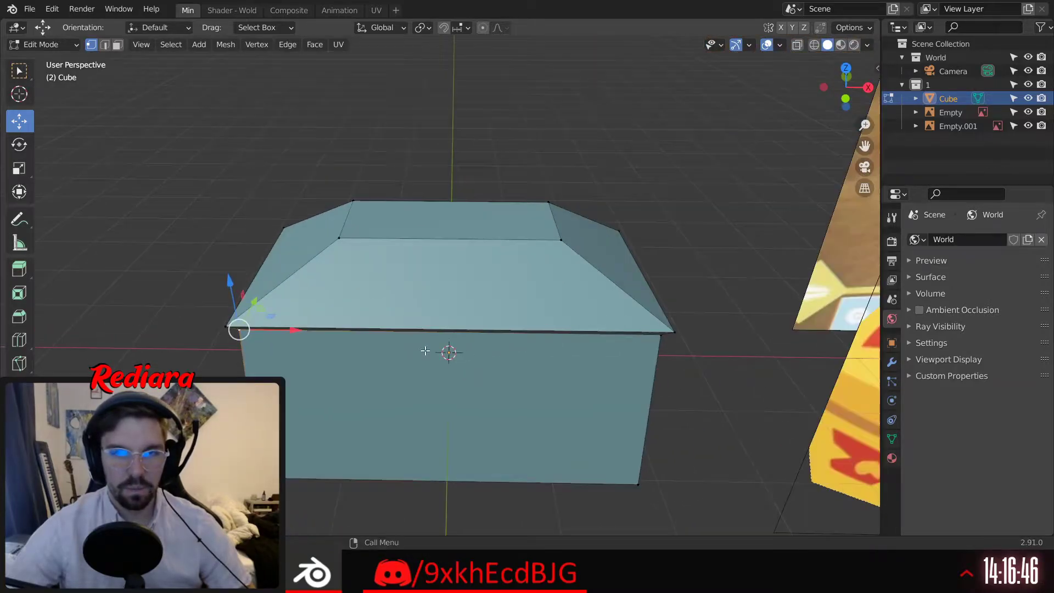
Select both front corner vertices of the groove's inner edge in a top wireframe view and scale them along X toward the body's sides
{"action": "left_click", "coordinate": [847, 68]}
{"action": "left_click", "coordinate": [815, 45]}
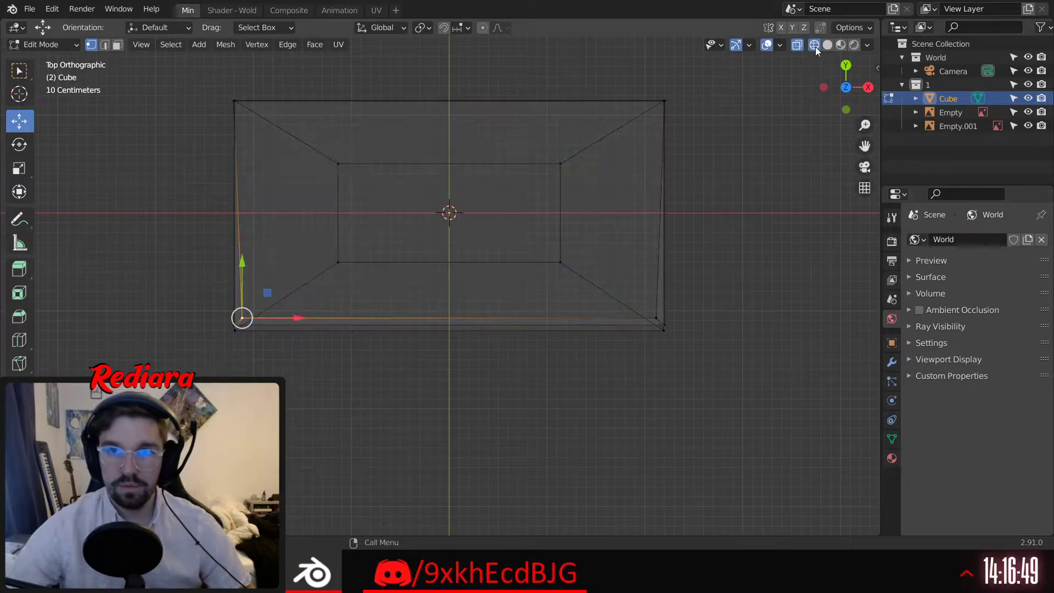
{"action": "left_click", "coordinate": [653, 317], "text": "shift"}
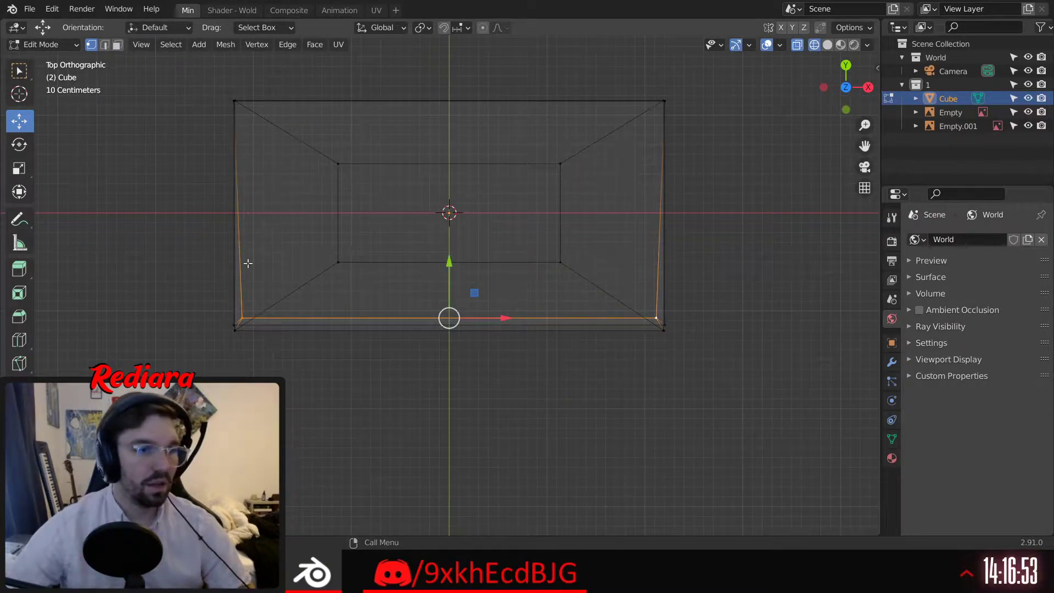
{"action": "left_click", "coordinate": [27, 173]}
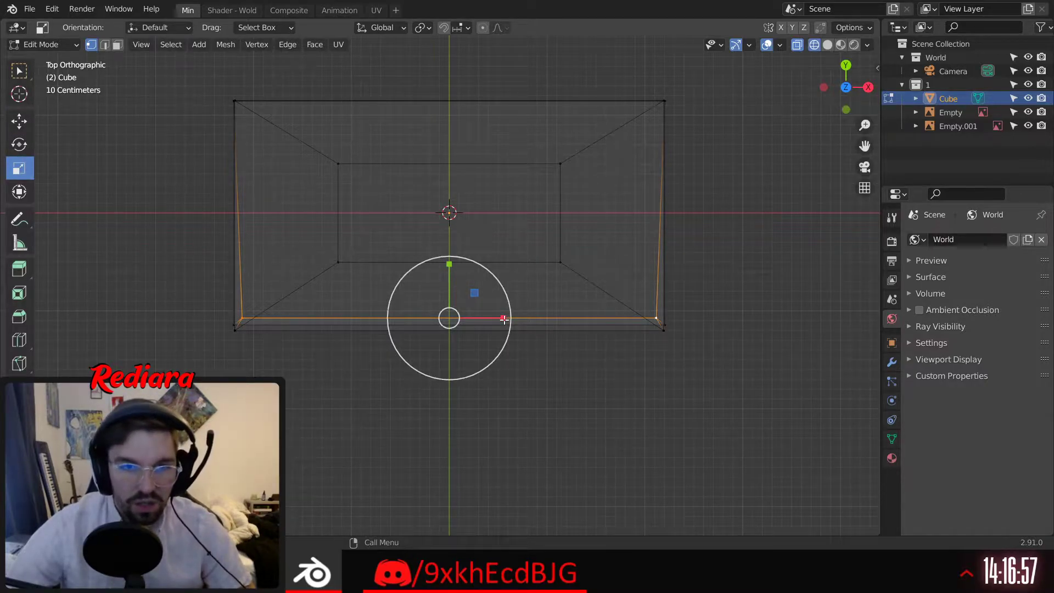
{"action": "left_click_drag", "start_coordinate": [506, 319], "coordinate": [509, 321]}
{"action": "scroll", "coordinate": [245, 338], "scroll_direction": "up", "scroll_amount": 3}
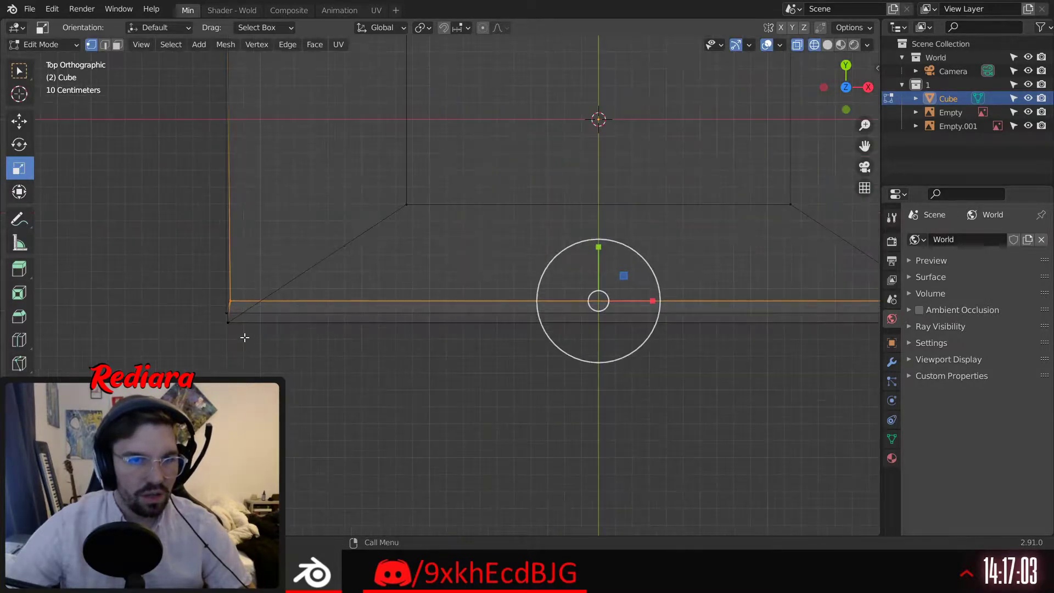
{"action": "scroll", "coordinate": [291, 316], "scroll_direction": "up", "scroll_amount": 3}
{"action": "scroll", "coordinate": [769, 343], "scroll_direction": "down", "scroll_amount": 1}
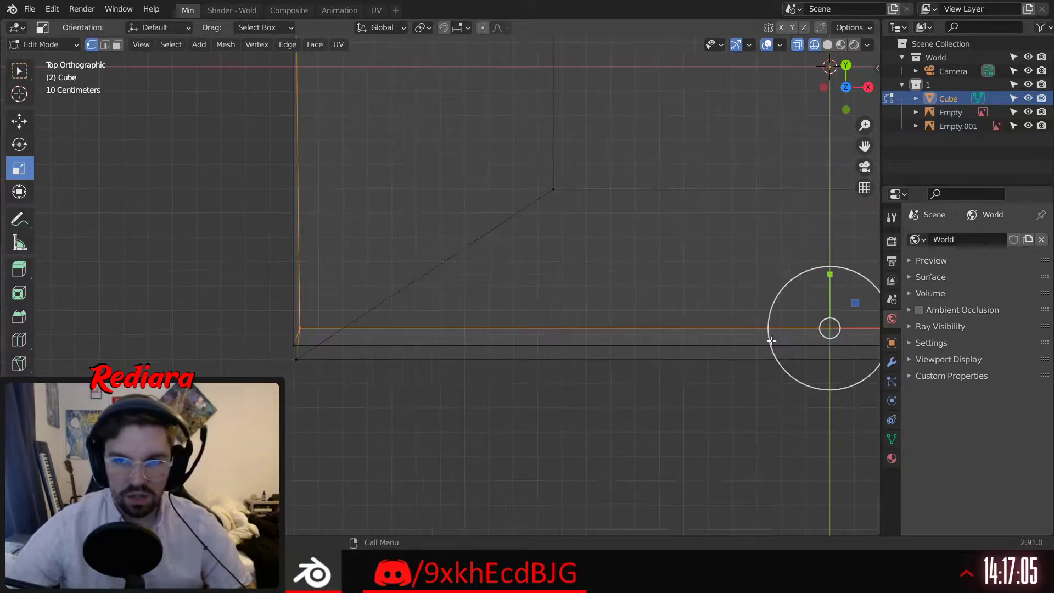
{"action": "middle_click_drag", "start_coordinate": [838, 328], "coordinate": [770, 324], "text": "shift"}
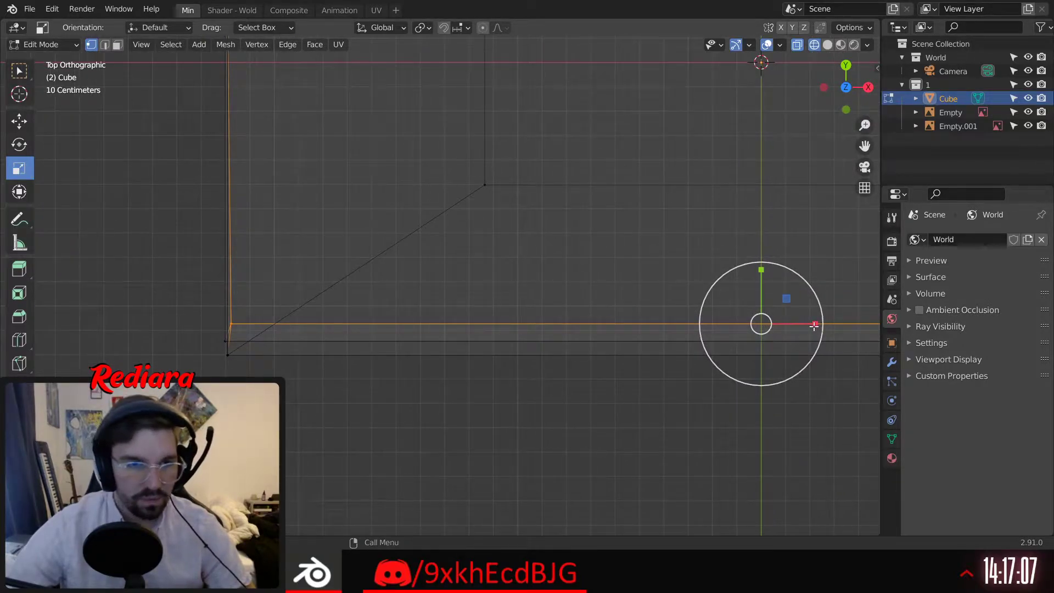
{"action": "left_click_drag", "start_coordinate": [815, 325], "coordinate": [813, 324]}
Restore solid shading in Object Mode and return the chest to Edit Mode
{"action": "middle_click_drag", "start_coordinate": [681, 339], "coordinate": [214, 311]}
{"action": "left_click", "coordinate": [52, 46]}
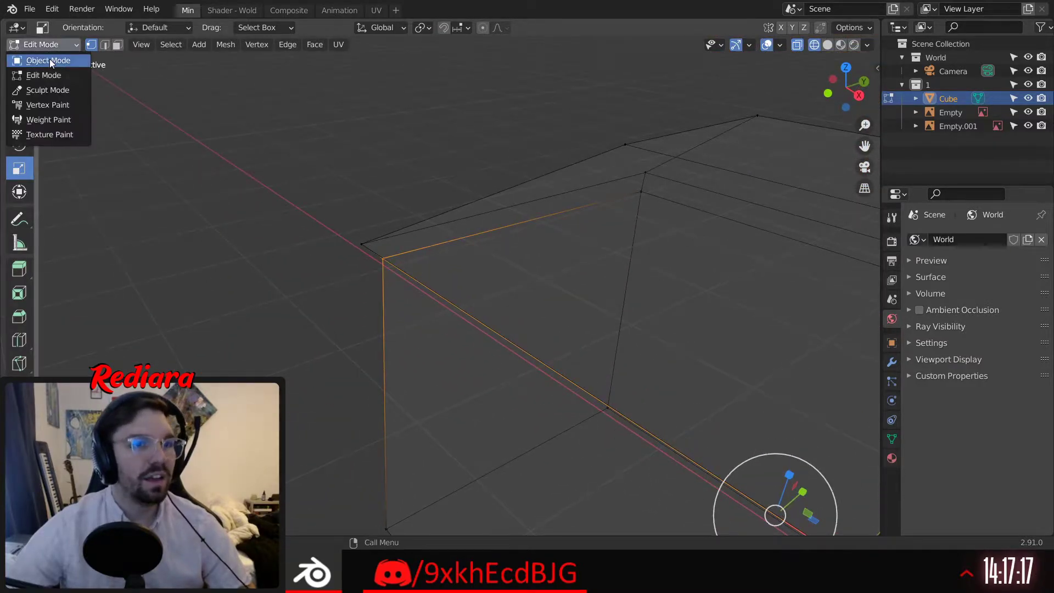
{"action": "left_click", "coordinate": [50, 58]}
{"action": "middle_click_drag", "start_coordinate": [137, 127], "coordinate": [332, 179]}
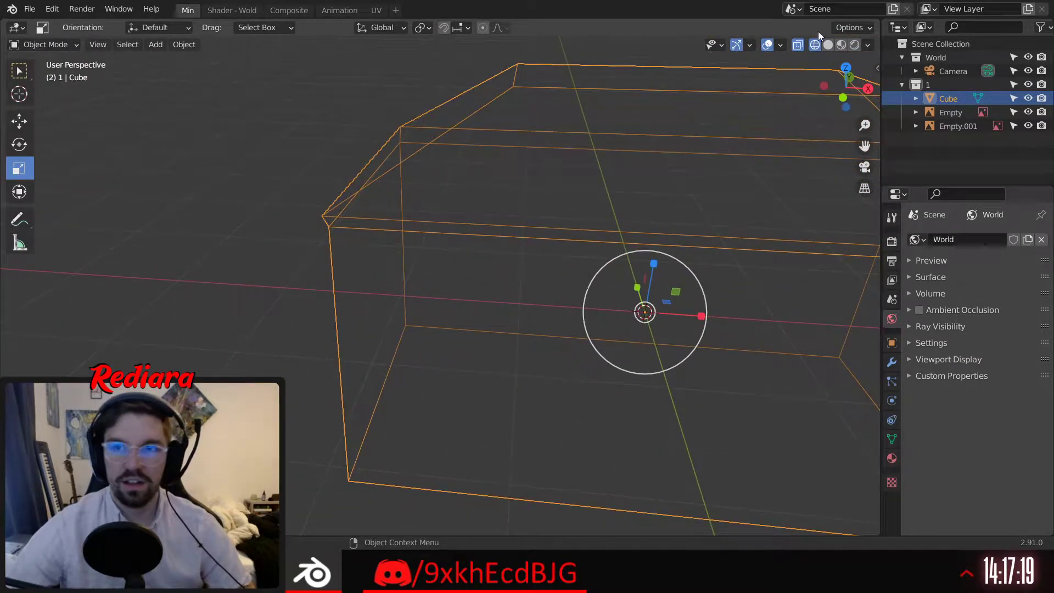
{"action": "left_click", "coordinate": [829, 45]}
{"action": "left_click", "coordinate": [50, 44]}
{"action": "left_click", "coordinate": [50, 71]}
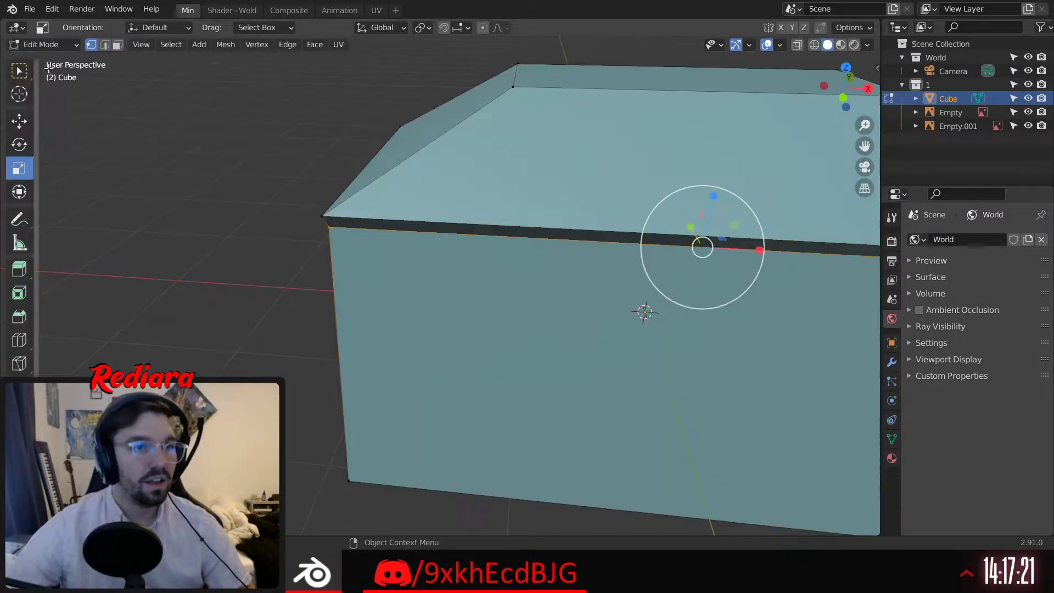
Select the lid's top face and move it slightly along Y toward the hinge side
{"action": "middle_click_drag", "start_coordinate": [278, 218], "coordinate": [298, 189]}
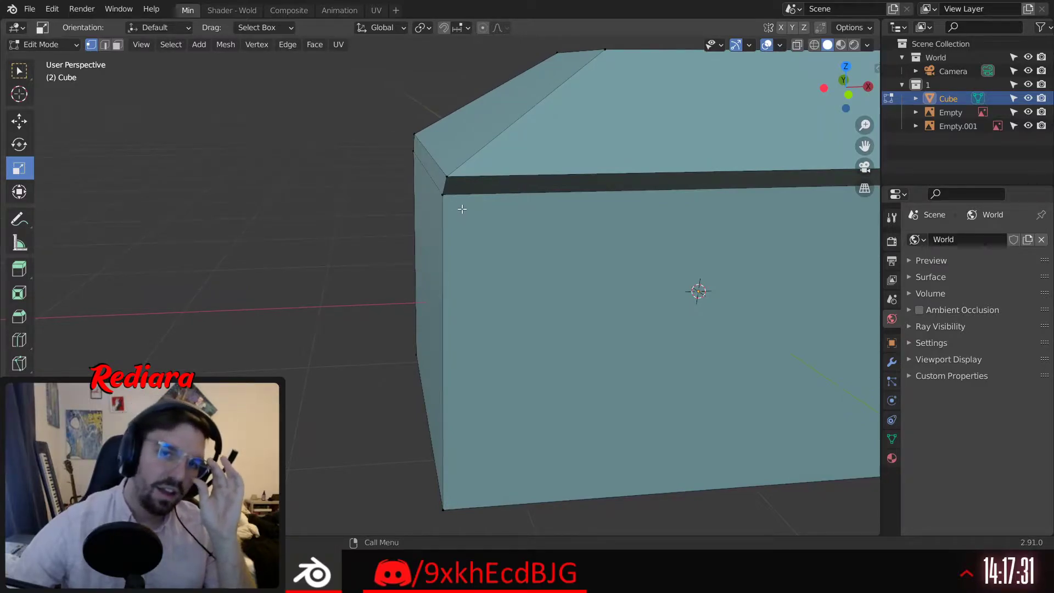
{"action": "middle_click_drag", "start_coordinate": [462, 209], "coordinate": [603, 166]}
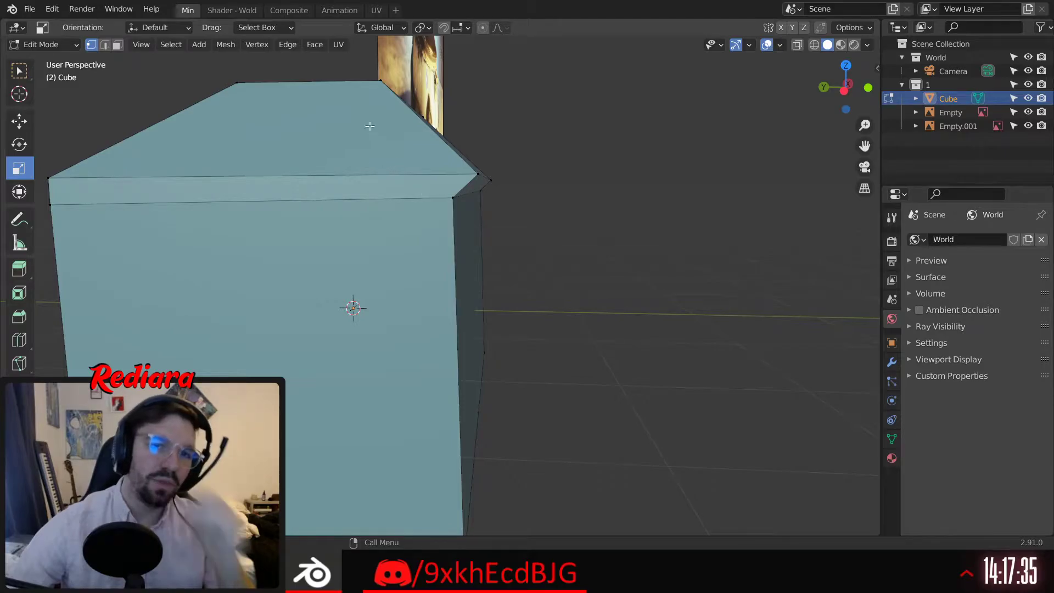
{"action": "middle_click_drag", "start_coordinate": [355, 89], "coordinate": [143, 135]}
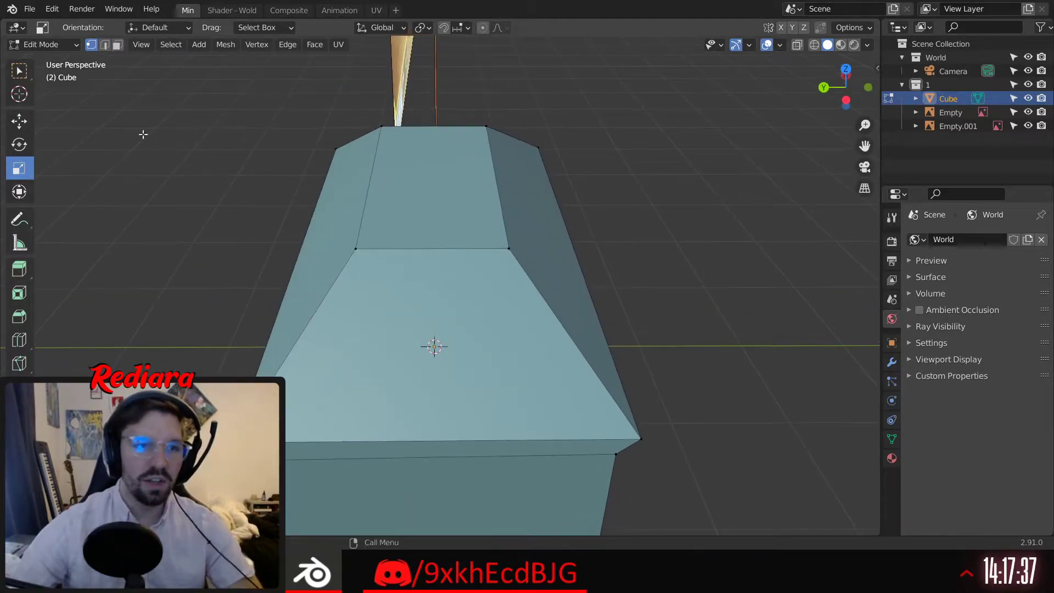
{"action": "left_click", "coordinate": [463, 205]}
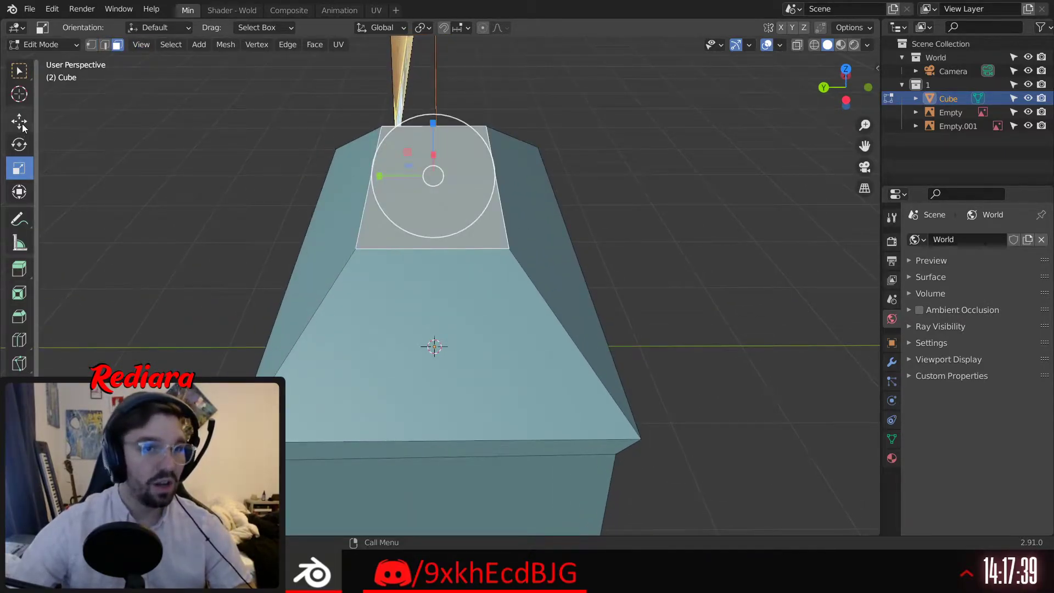
{"action": "left_click", "coordinate": [19, 121]}
{"action": "left_click_drag", "start_coordinate": [379, 175], "coordinate": [365, 175]}
{"action": "middle_click_drag", "start_coordinate": [481, 250], "coordinate": [508, 284]}
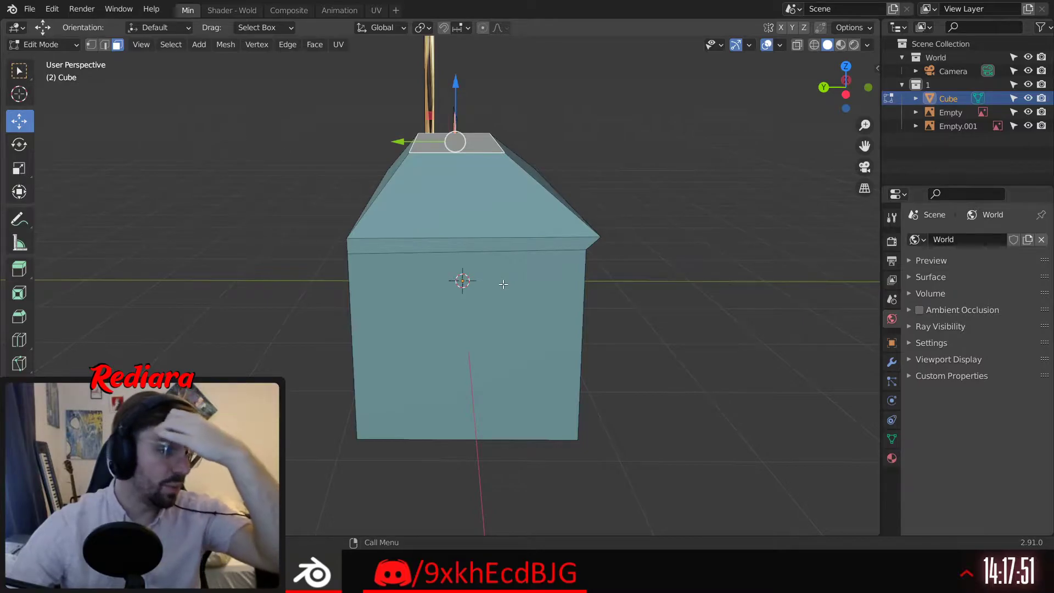
{"action": "middle_click_drag", "start_coordinate": [503, 284], "coordinate": [497, 183]}
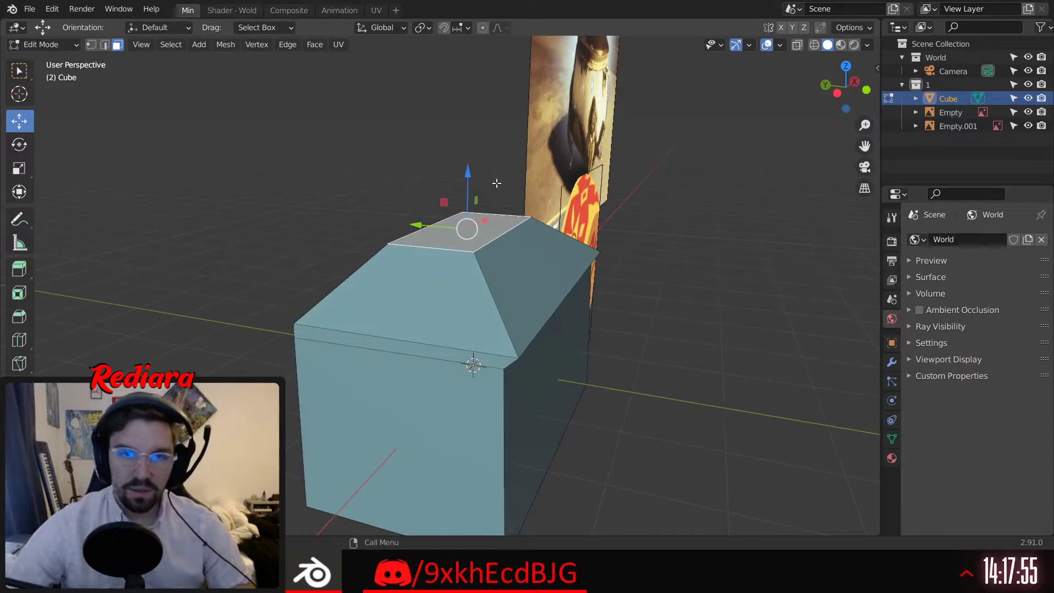
Lower the lid's top face along Z to flatten the lid's slopes
{"action": "left_click_drag", "start_coordinate": [467, 172], "coordinate": [495, 254]}
{"action": "middle_click_drag", "start_coordinate": [495, 254], "coordinate": [476, 209]}
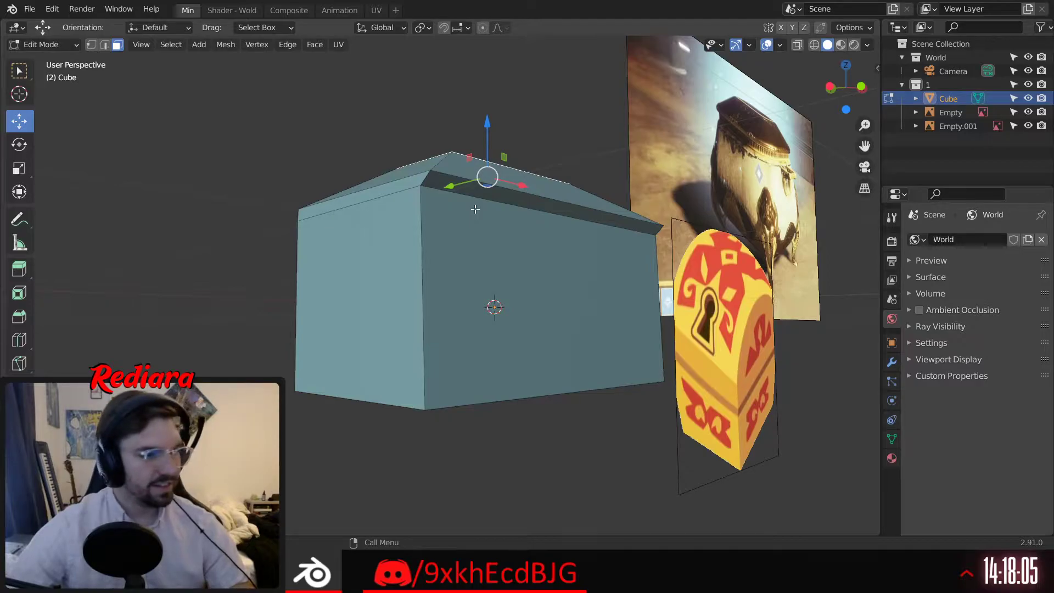
{"action": "middle_click_drag", "start_coordinate": [431, 252], "coordinate": [434, 274]}
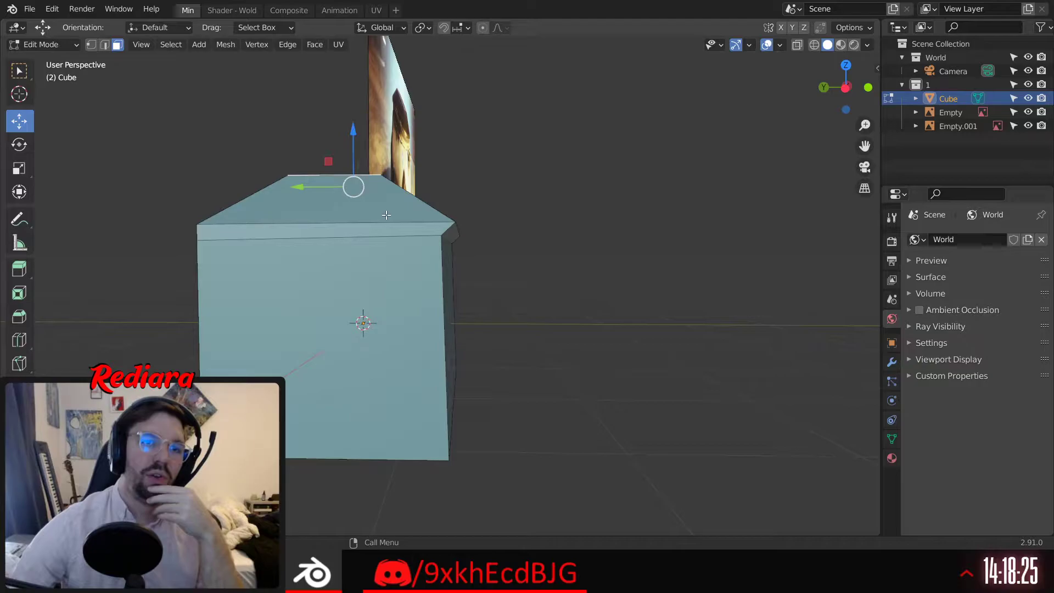
{"action": "middle_click_drag", "start_coordinate": [426, 210], "coordinate": [391, 213]}
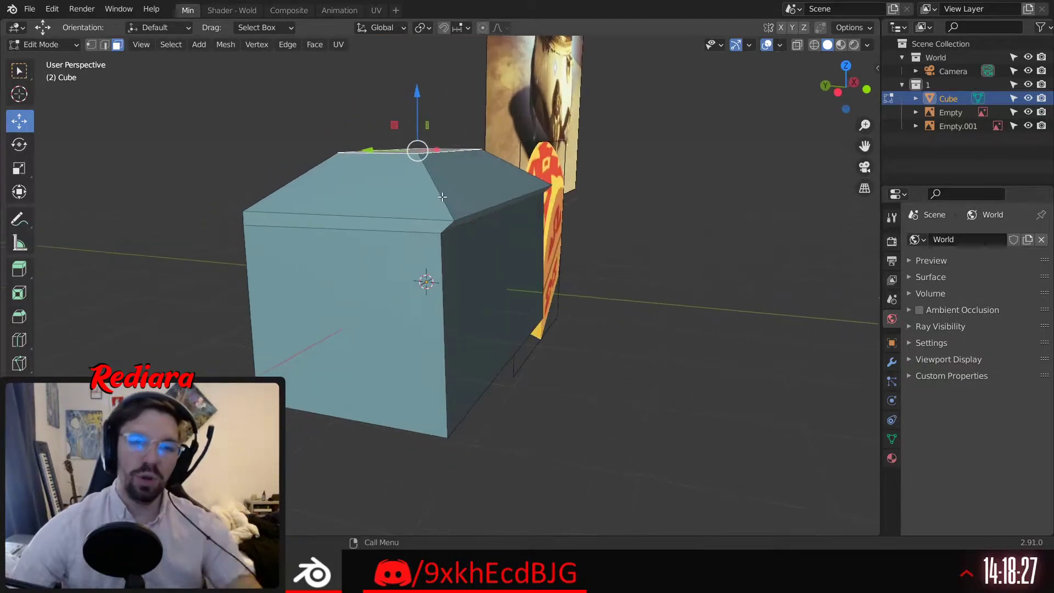
Select the chest body's vertical corner edges and its bottom edges in edge select mode
{"action": "middle_click_drag", "start_coordinate": [485, 185], "coordinate": [429, 212], "text": "shift"}
{"action": "middle_click_drag", "start_coordinate": [428, 212], "coordinate": [410, 212]}
{"action": "key", "text": "1"}
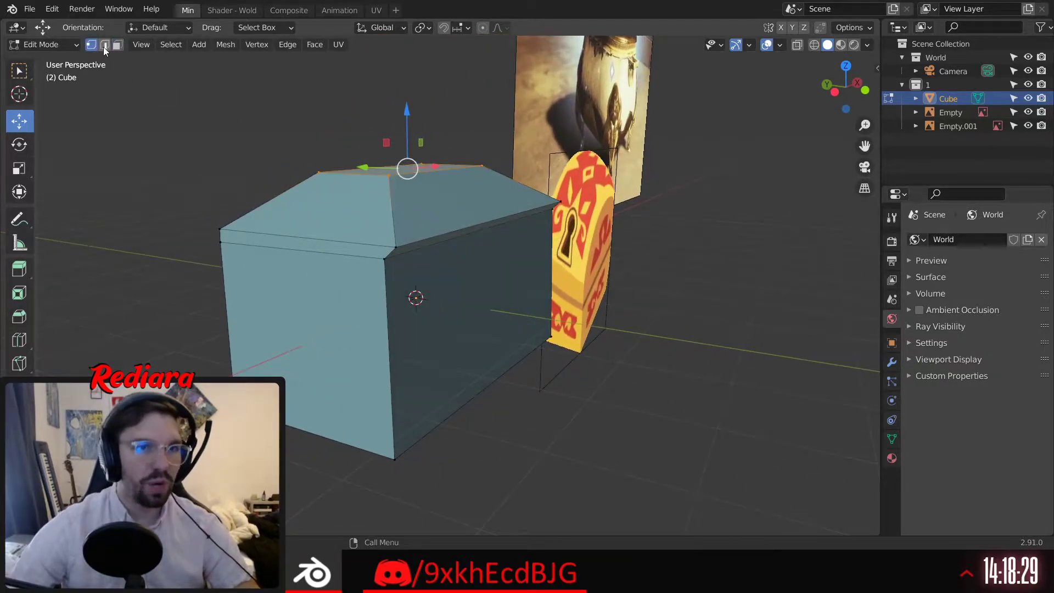
{"action": "left_click", "coordinate": [388, 328]}
{"action": "left_click", "coordinate": [239, 315], "text": "shift"}
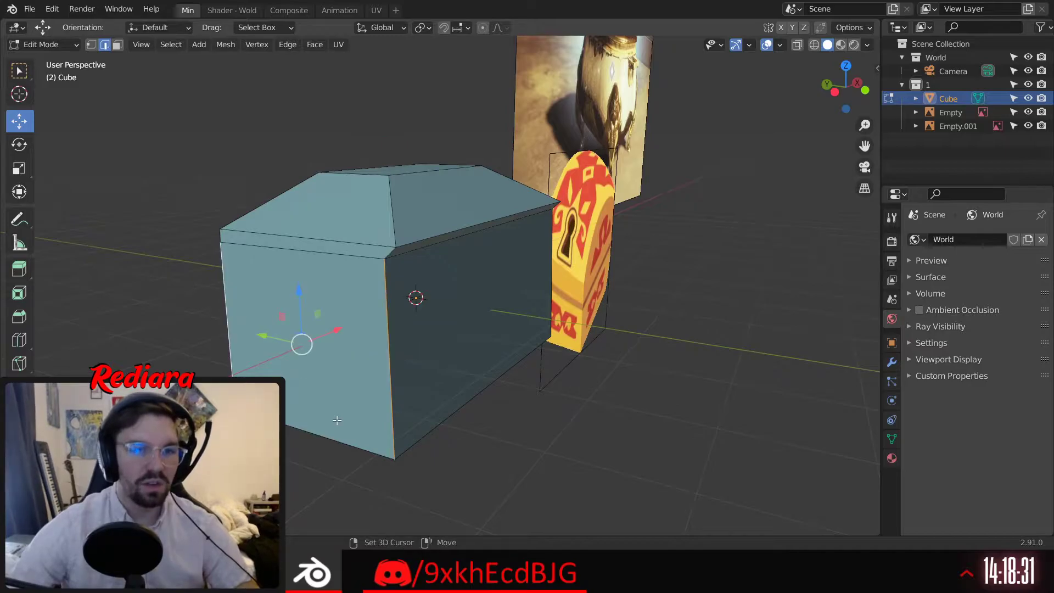
{"action": "middle_click_drag", "start_coordinate": [426, 443], "coordinate": [426, 360]}
{"action": "scroll", "coordinate": [440, 379], "scroll_direction": "up", "scroll_amount": 2}
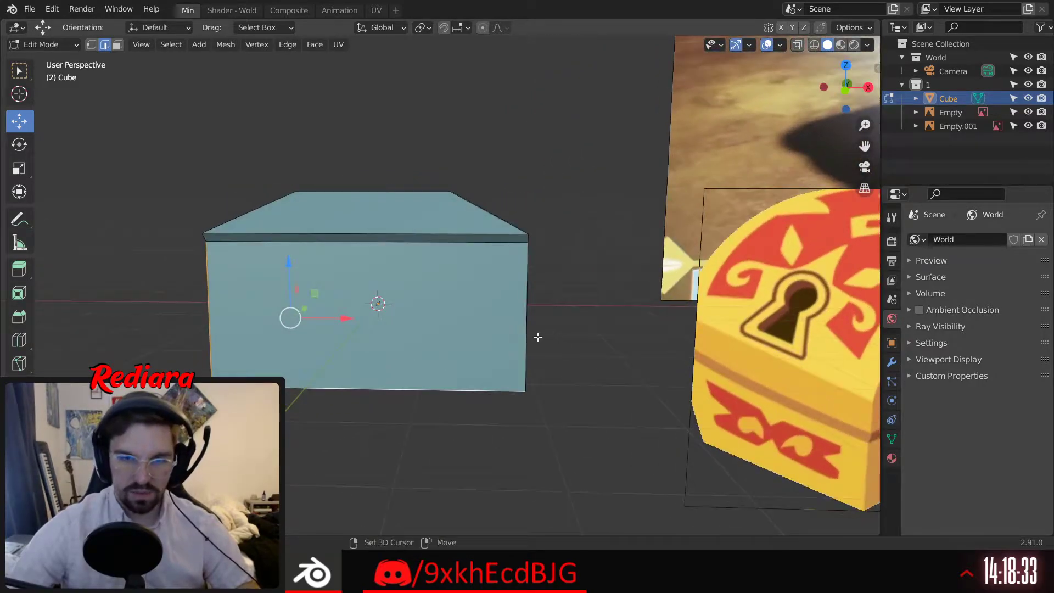
{"action": "left_click", "coordinate": [534, 336], "text": "shift"}
{"action": "middle_click_drag", "start_coordinate": [534, 337], "coordinate": [453, 341]}
{"action": "left_click", "coordinate": [456, 344], "text": "shift"}
{"action": "left_click", "coordinate": [428, 398], "text": "shift"}
{"action": "middle_click_drag", "start_coordinate": [429, 399], "coordinate": [465, 366]}
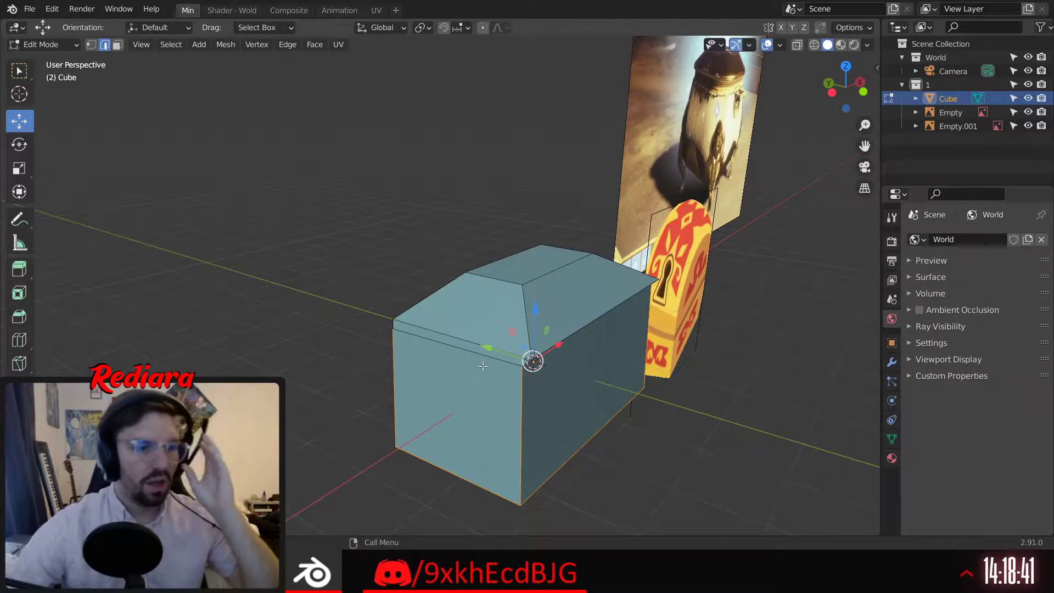
{"action": "middle_click_drag", "start_coordinate": [501, 364], "coordinate": [573, 295]}
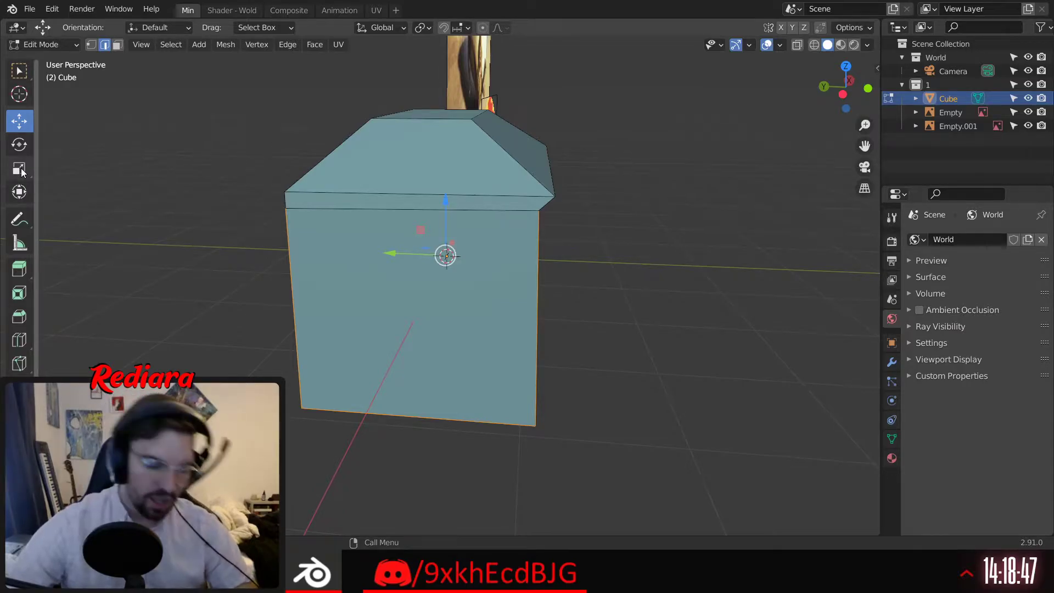
Try beveling the selected body edges by 0.128 m with four segments, and undo the bevel
{"action": "key", "text": "ctrl+b"}
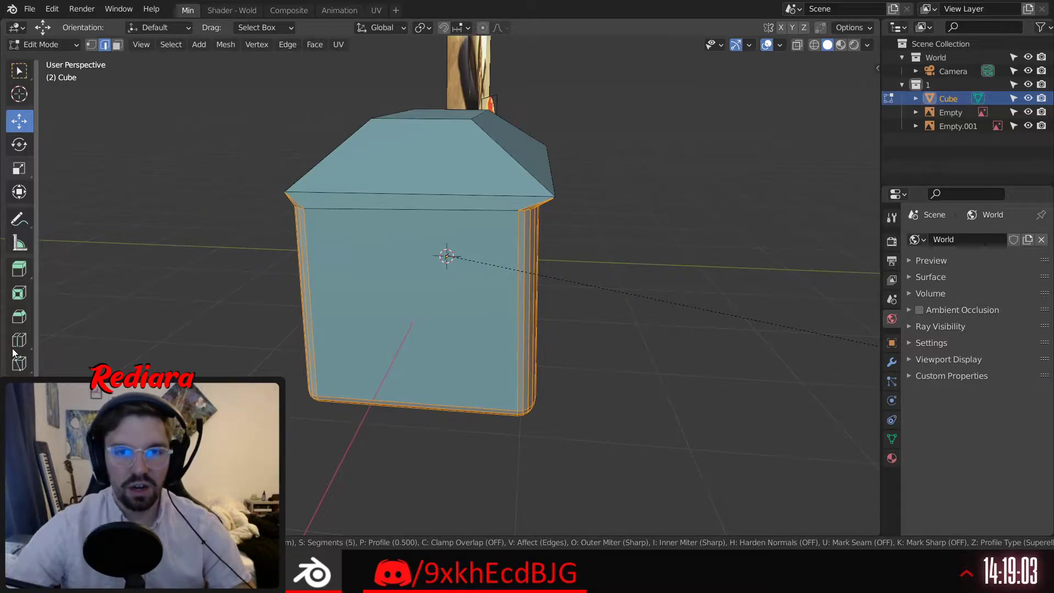
{"action": "scroll", "coordinate": [15, 354], "scroll_direction": "down", "scroll_amount": 1}
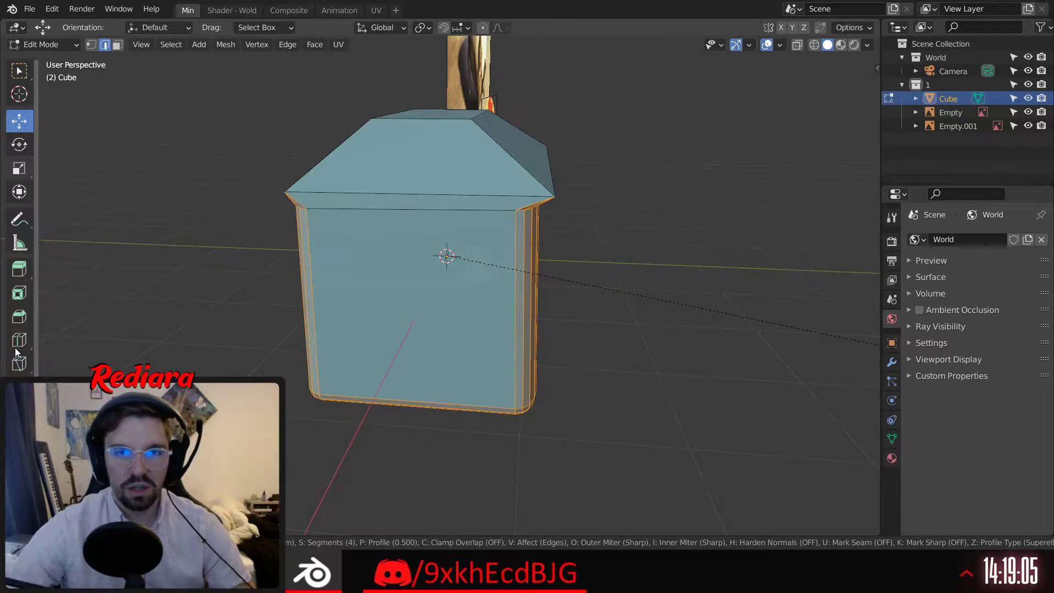
{"action": "left_click", "coordinate": [10, 353]}
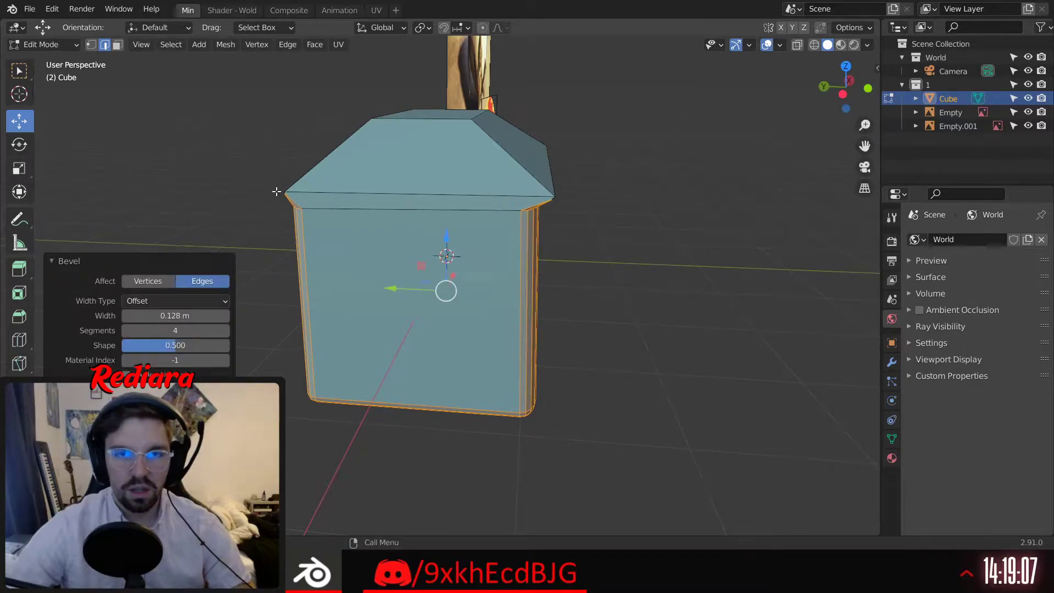
{"action": "middle_click_drag", "start_coordinate": [276, 190], "coordinate": [405, 251]}
{"action": "key", "text": "ctrl+z"}
Select the lid's rim, sloping corner, and top-face edges around the chest
{"action": "middle_click_drag", "start_coordinate": [405, 251], "coordinate": [428, 245]}
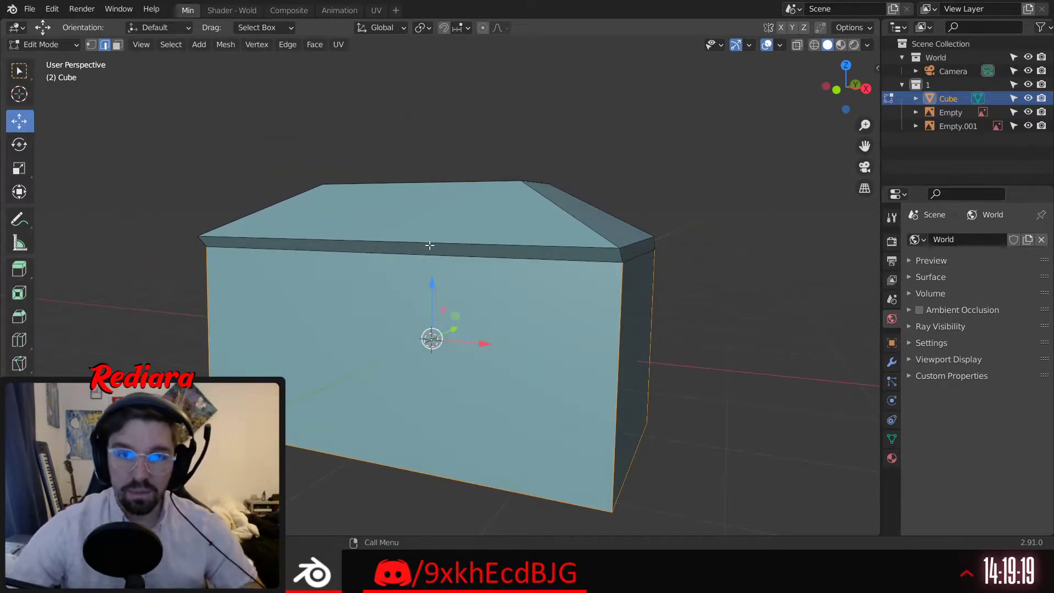
{"action": "left_click", "coordinate": [428, 245]}
{"action": "middle_click_drag", "start_coordinate": [566, 265], "coordinate": [450, 279], "text": "shift"}
{"action": "left_click", "coordinate": [538, 251], "text": "shift"}
{"action": "middle_click_drag", "start_coordinate": [538, 252], "coordinate": [409, 272]}
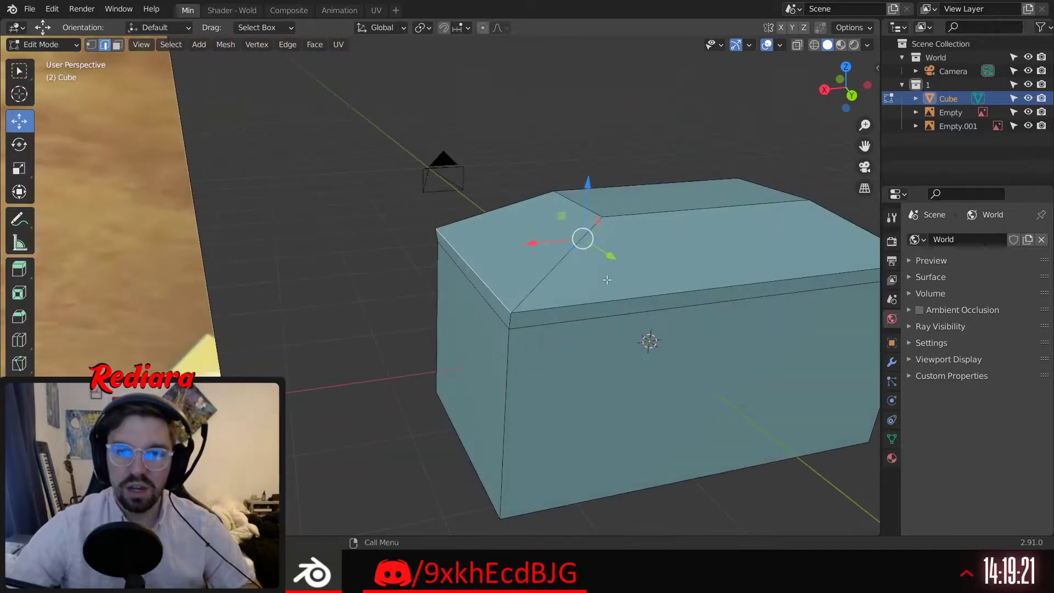
{"action": "left_click", "coordinate": [767, 289], "text": "shift"}
{"action": "middle_click_drag", "start_coordinate": [692, 283], "coordinate": [535, 300]}
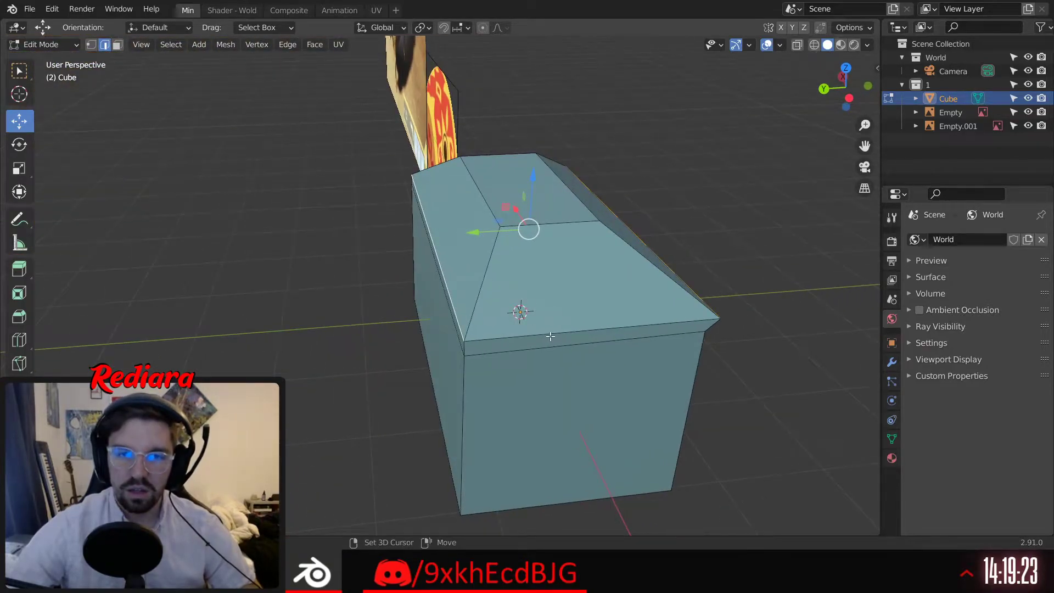
{"action": "middle_click_drag", "start_coordinate": [551, 336], "coordinate": [514, 240]}
{"action": "left_click", "coordinate": [530, 243], "text": "shift"}
{"action": "left_click", "coordinate": [429, 245], "text": "shift"}
{"action": "middle_click_drag", "start_coordinate": [426, 252], "coordinate": [399, 262]}
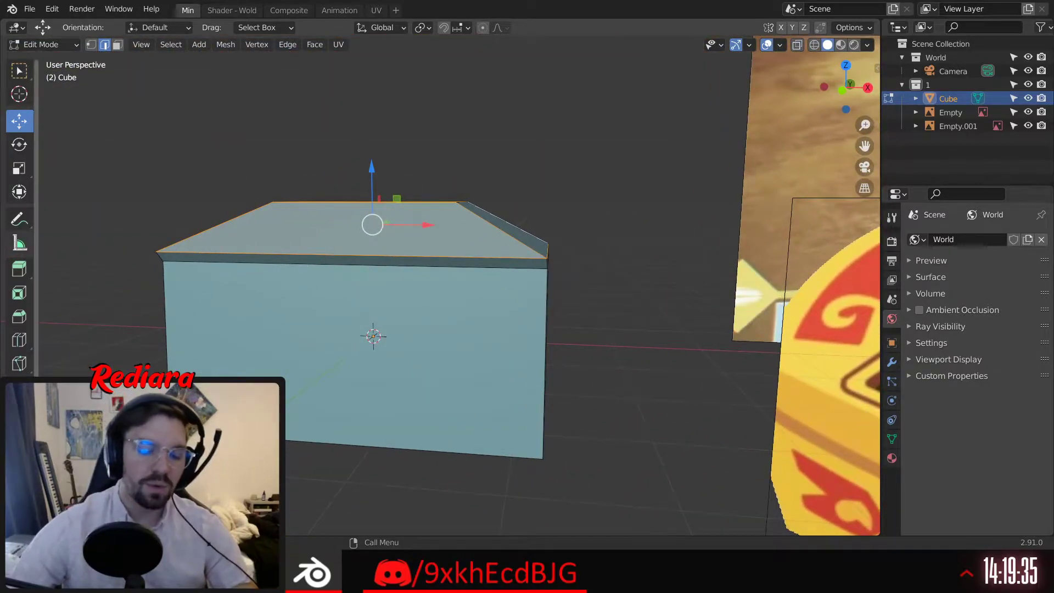
Try beveling the selected lid edges by 0.0821 m with four segments, and undo the bevel
{"action": "left_click", "coordinate": [19, 168]}
{"action": "middle_click_drag", "start_coordinate": [310, 200], "coordinate": [305, 227]}
{"action": "left_click", "coordinate": [18, 71]}
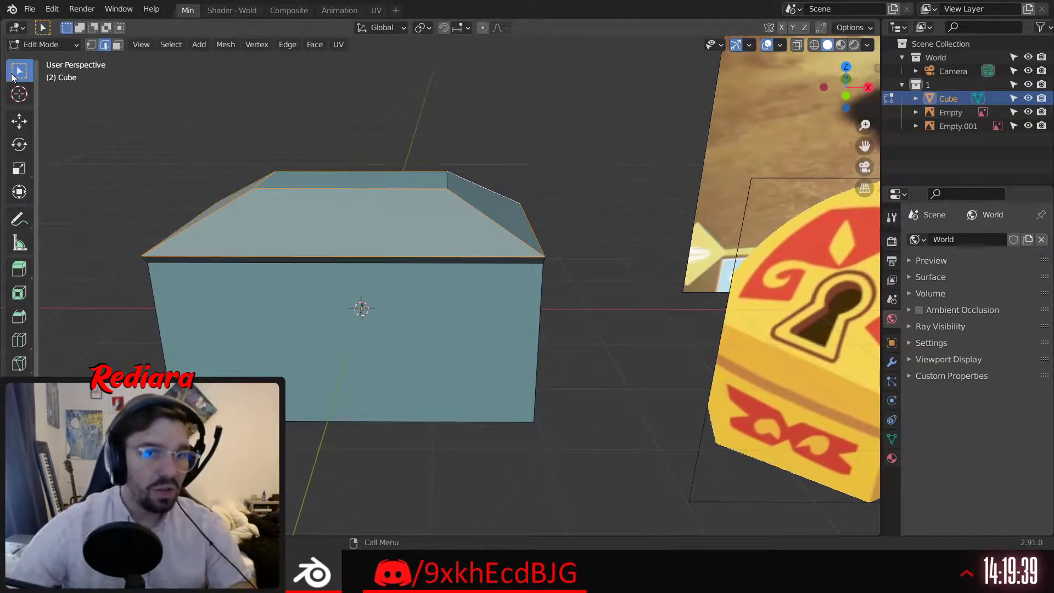
{"action": "key", "text": "ctrl+b"}
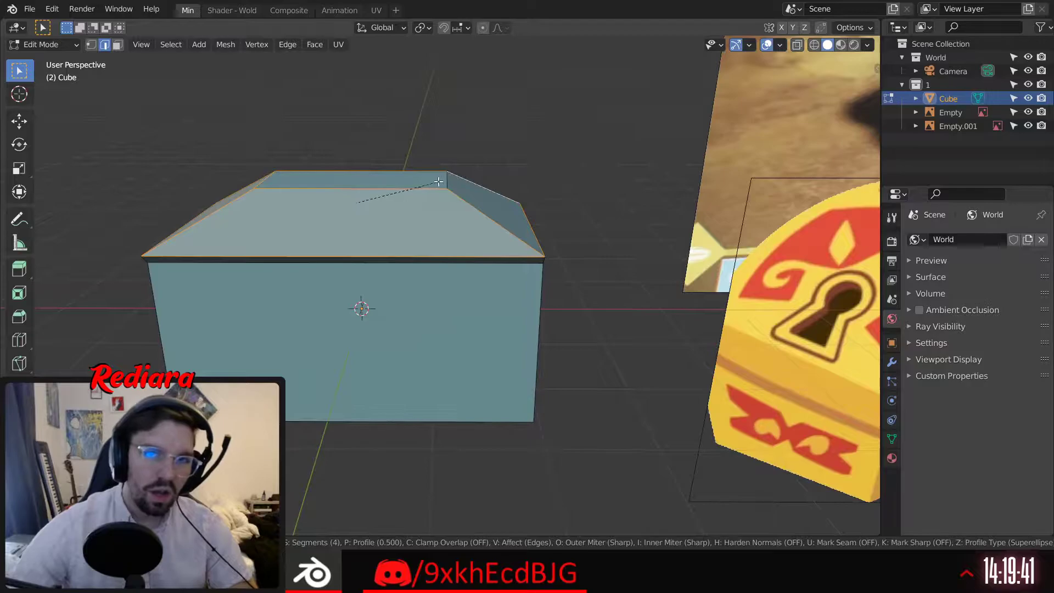
{"action": "left_click", "coordinate": [457, 152]}
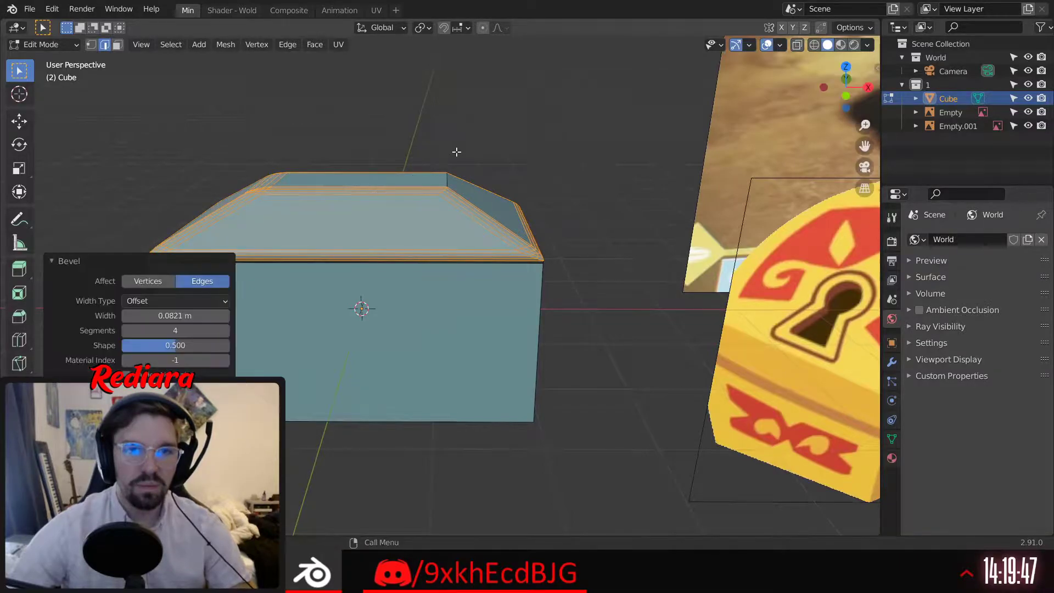
{"action": "key", "text": "ctrl+z"}
Add the unselected short edge of the lid's top face to the selection and bevel the lid edges 0.0721 m with four segments
{"action": "middle_click_drag", "start_coordinate": [459, 167], "coordinate": [456, 202]}
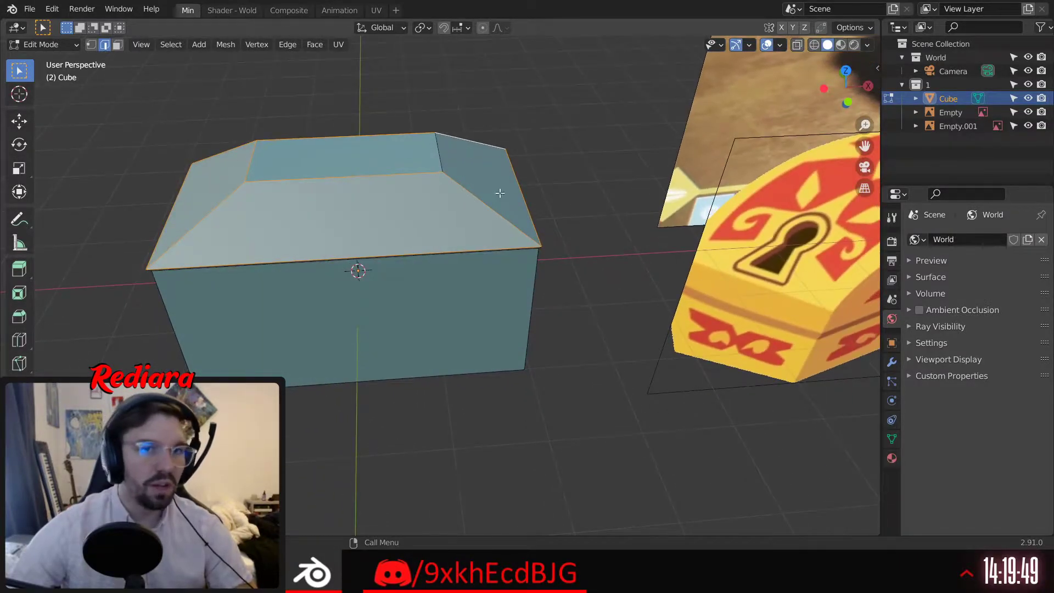
{"action": "left_click", "coordinate": [437, 159], "text": "shift"}
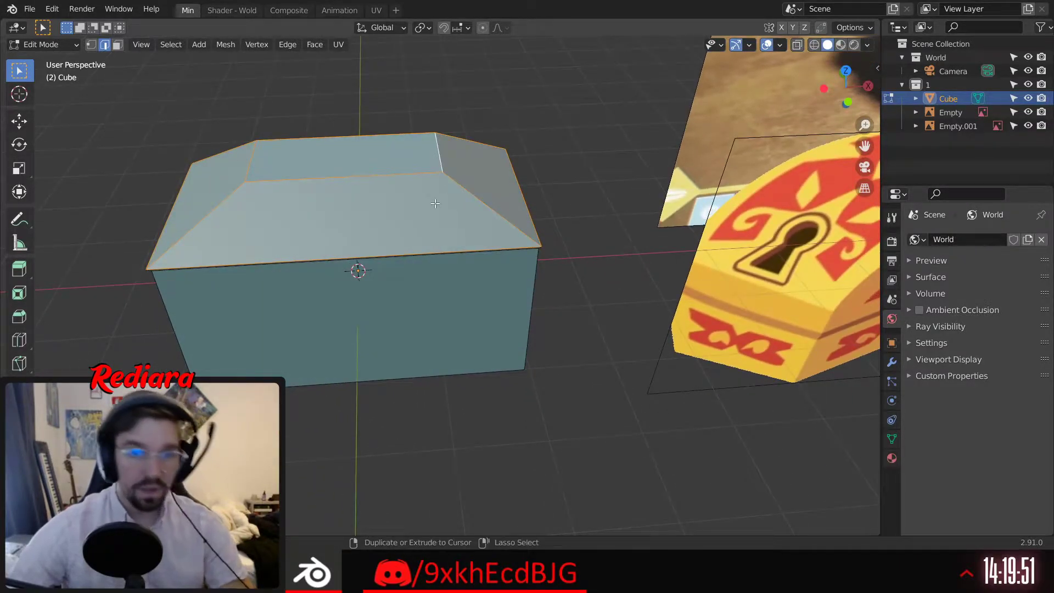
{"action": "key", "text": "ctrl+r"}
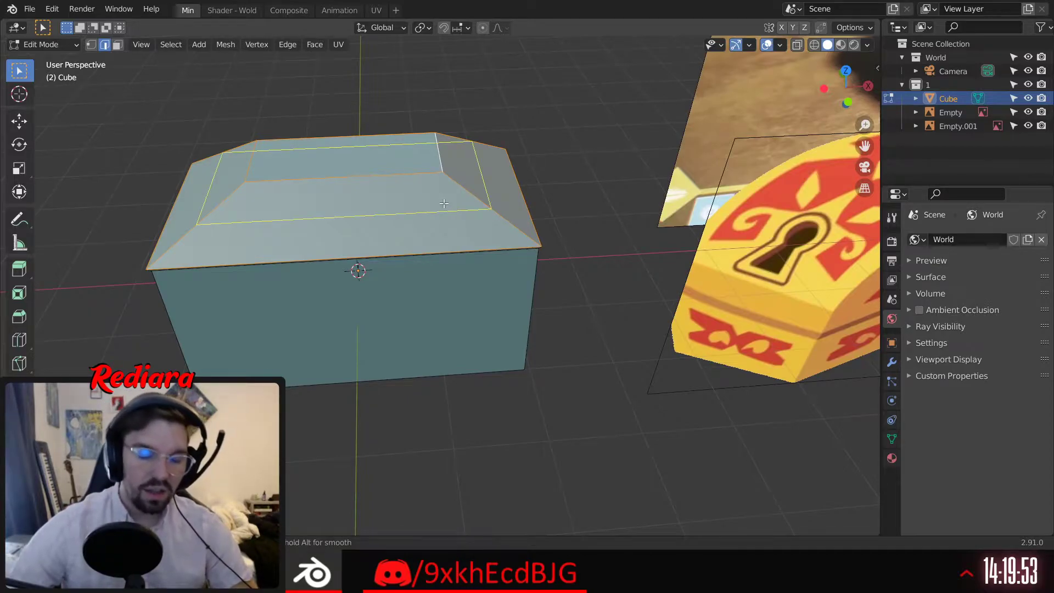
{"action": "left_click", "coordinate": [14, 71]}
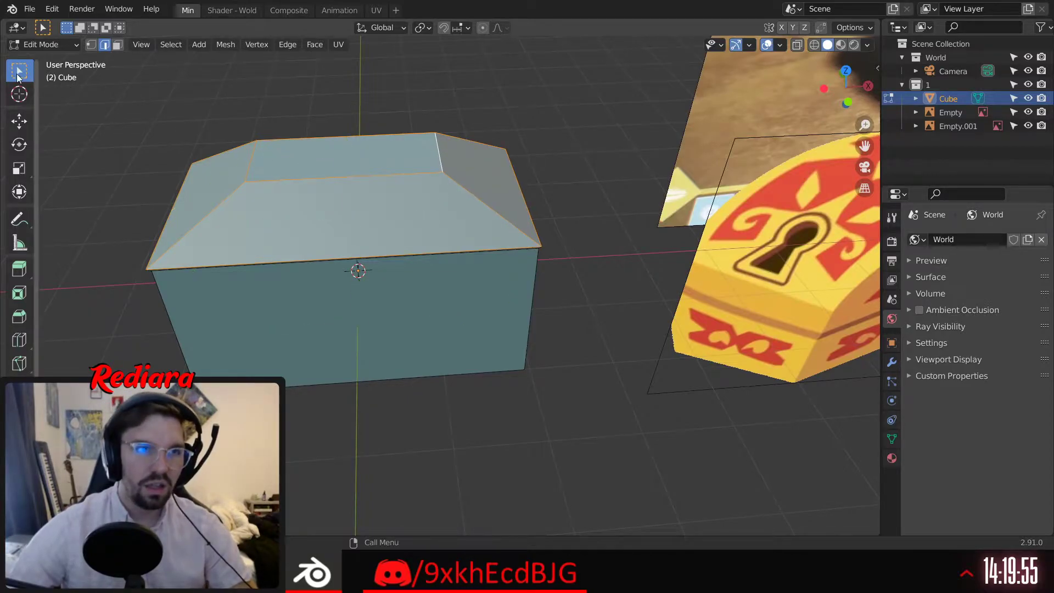
{"action": "key", "text": "ctrl+b"}
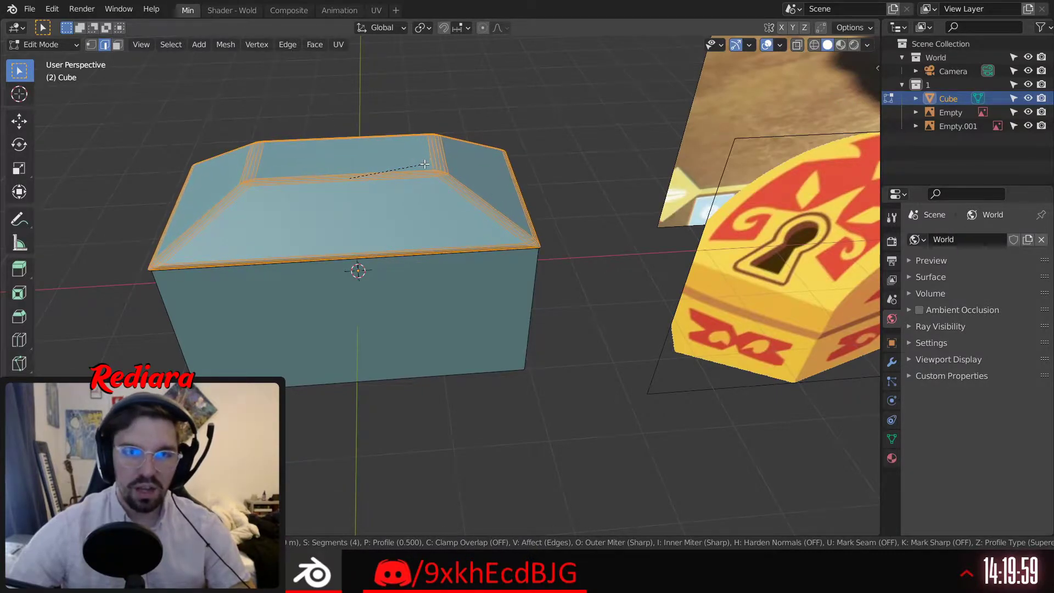
{"action": "left_click", "coordinate": [428, 165]}
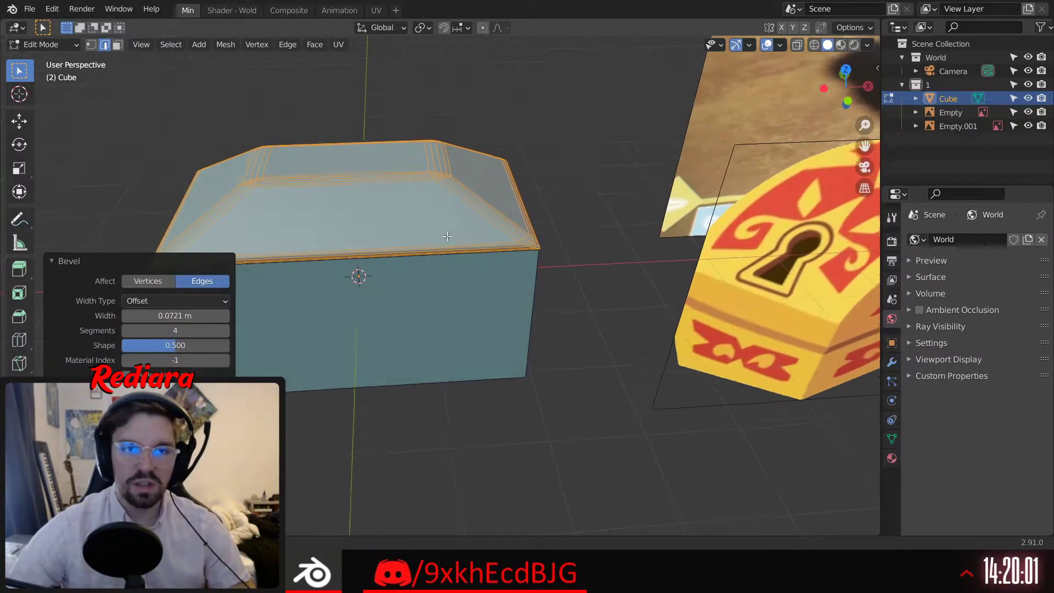
Set the lid bevel's width to 0.382 m
{"action": "scroll", "coordinate": [497, 214], "scroll_direction": "up", "scroll_amount": 6}
{"action": "middle_click_drag", "start_coordinate": [547, 191], "coordinate": [454, 218]}
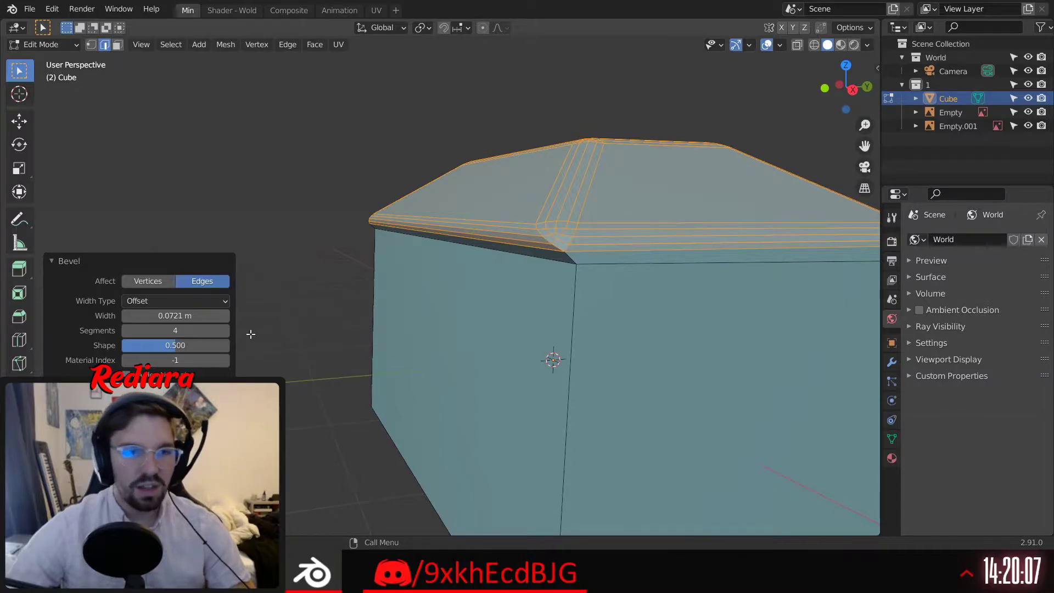
{"action": "left_click_drag", "start_coordinate": [175, 316], "coordinate": [208, 315]}
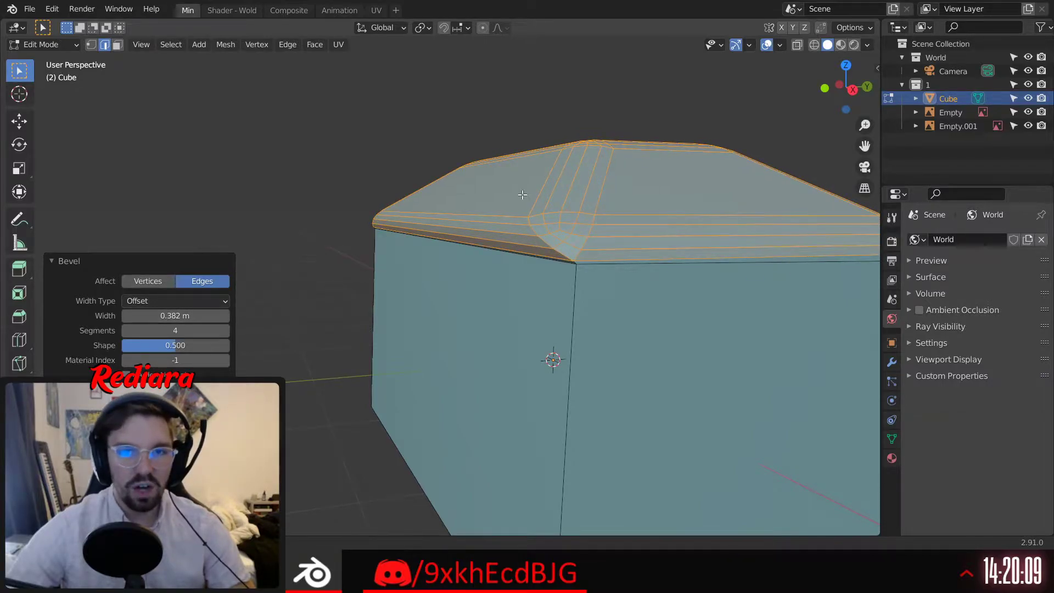
In vertex select mode, merge the lid's lower corner vertex with the body's top corner vertex below it, using At Last
{"action": "middle_click_drag", "start_coordinate": [523, 195], "coordinate": [155, 180]}
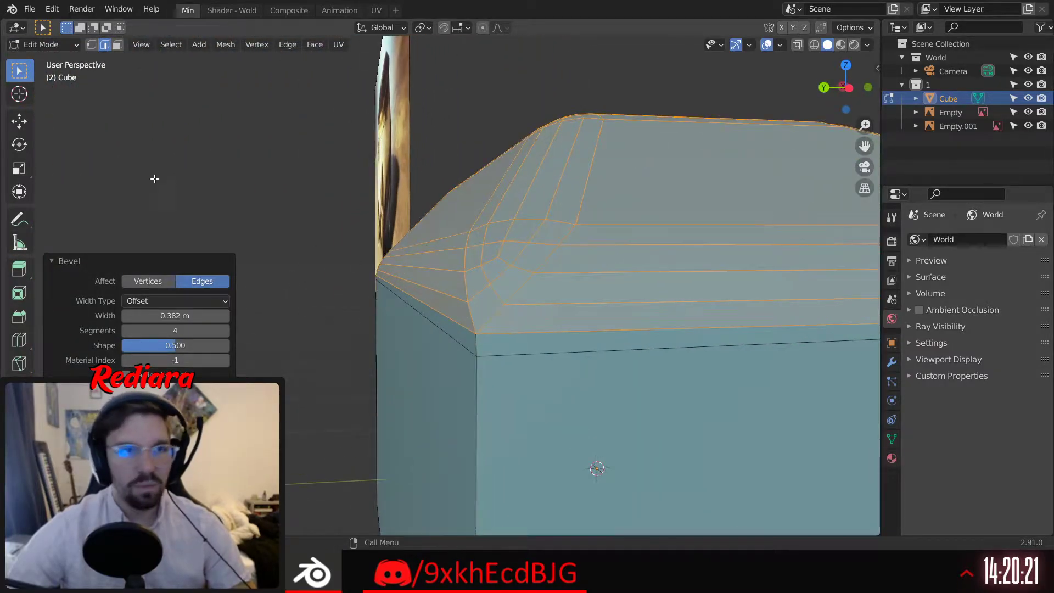
{"action": "left_click", "coordinate": [91, 45]}
{"action": "left_click", "coordinate": [474, 333]}
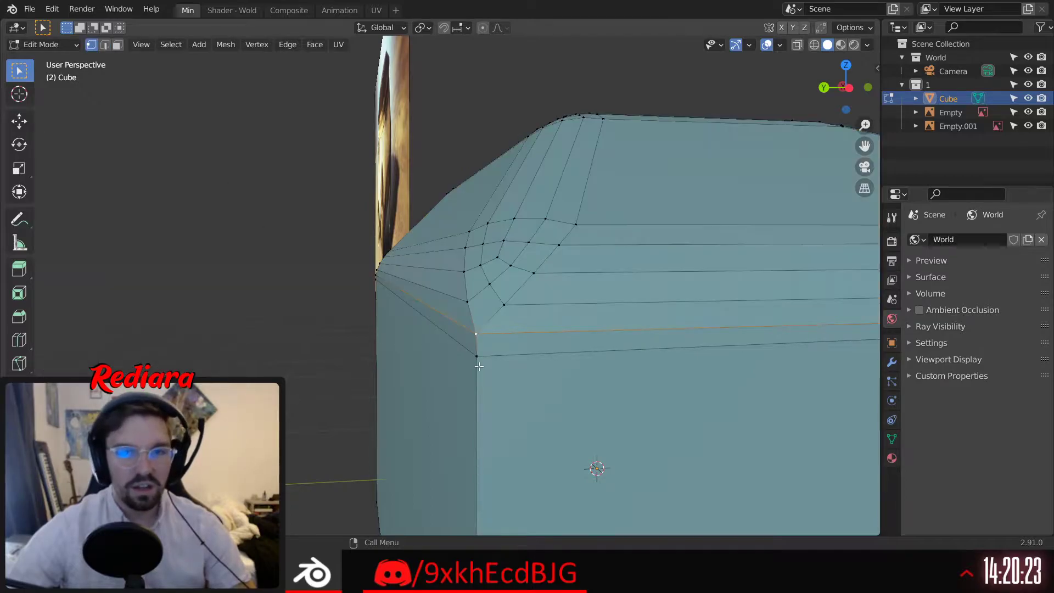
{"action": "right_click", "coordinate": [479, 364]}
{"action": "mouse_move", "coordinate": [479, 364]}
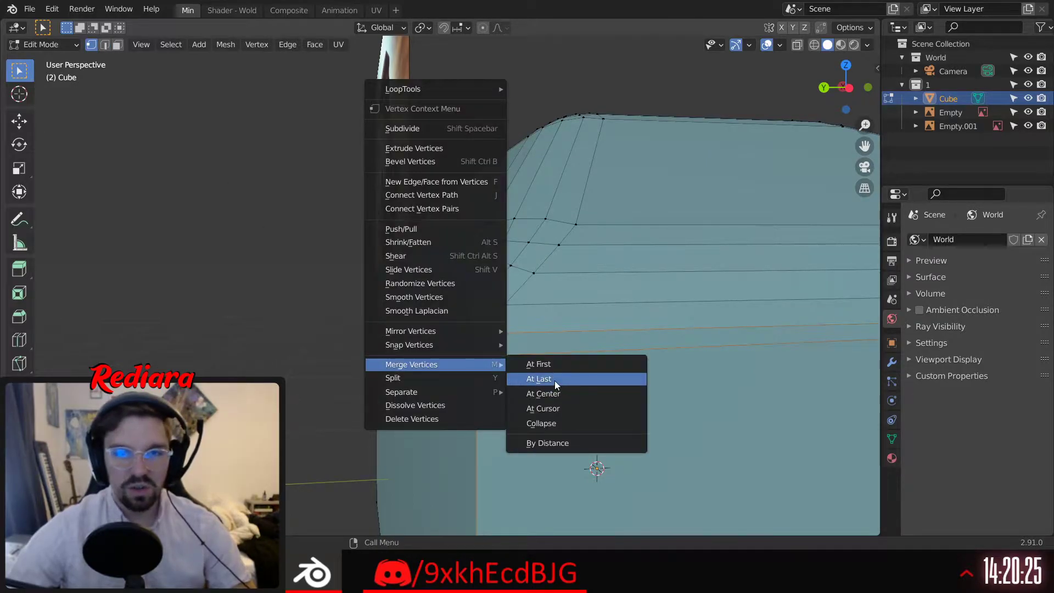
{"action": "left_click", "coordinate": [554, 381]}
Merge the lid and body vertices at the next rim corner into one vertex
{"action": "middle_click_drag", "start_coordinate": [555, 380], "coordinate": [513, 265]}
{"action": "scroll", "coordinate": [542, 452], "scroll_direction": "down", "scroll_amount": 3}
{"action": "middle_click_drag", "start_coordinate": [542, 452], "coordinate": [530, 351]}
{"action": "right_click", "coordinate": [482, 390]}
{"action": "mouse_move", "coordinate": [482, 390]}
{"action": "left_click", "coordinate": [541, 391]}
Merge the lid's lower vertex into the body's top vertex at the remaining unmerged rim corner, using At Last
{"action": "right_click", "coordinate": [341, 329]}
{"action": "key", "text": "Escape"}
{"action": "scroll", "coordinate": [369, 306], "scroll_direction": "up", "scroll_amount": 4}
{"action": "scroll", "coordinate": [429, 280], "scroll_direction": "up", "scroll_amount": 3}
{"action": "middle_click_drag", "start_coordinate": [406, 283], "coordinate": [418, 293]}
{"action": "scroll", "coordinate": [418, 292], "scroll_direction": "up", "scroll_amount": 2}
{"action": "left_click", "coordinate": [408, 321]}
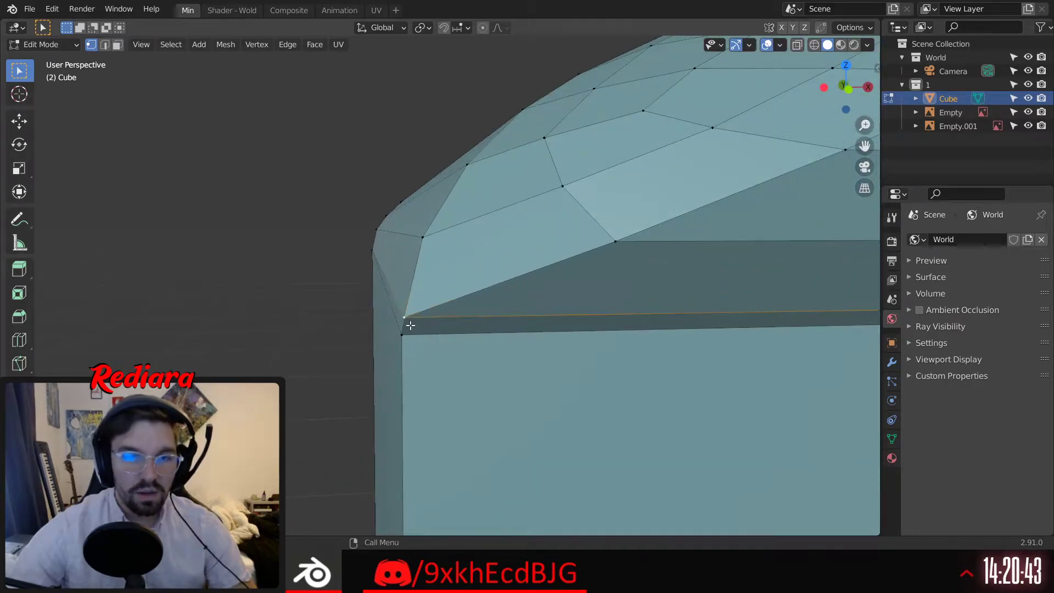
{"action": "left_click", "coordinate": [404, 336], "text": "shift"}
{"action": "right_click", "coordinate": [405, 335]}
{"action": "mouse_move", "coordinate": [413, 339]}
{"action": "left_click", "coordinate": [468, 348]}
{"action": "scroll", "coordinate": [796, 456], "scroll_direction": "down", "scroll_amount": 5}
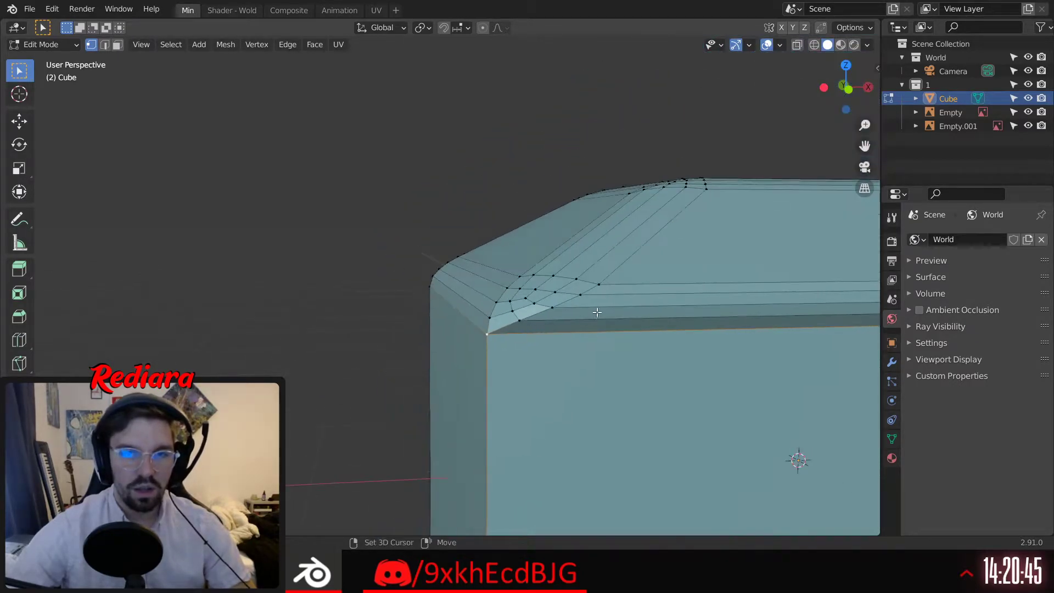
Select the chest body's vertical corner edges in edge select mode
{"action": "middle_click_drag", "start_coordinate": [807, 452], "coordinate": [464, 344]}
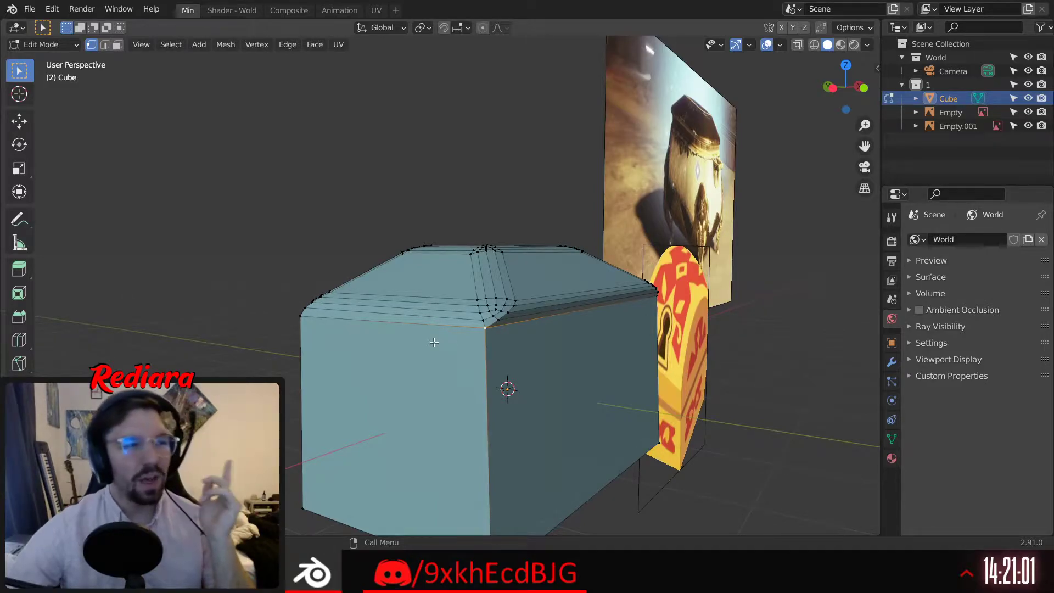
{"action": "left_click", "coordinate": [105, 45]}
{"action": "middle_click_drag", "start_coordinate": [450, 231], "coordinate": [420, 188]}
{"action": "left_click", "coordinate": [240, 241], "text": "shift"}
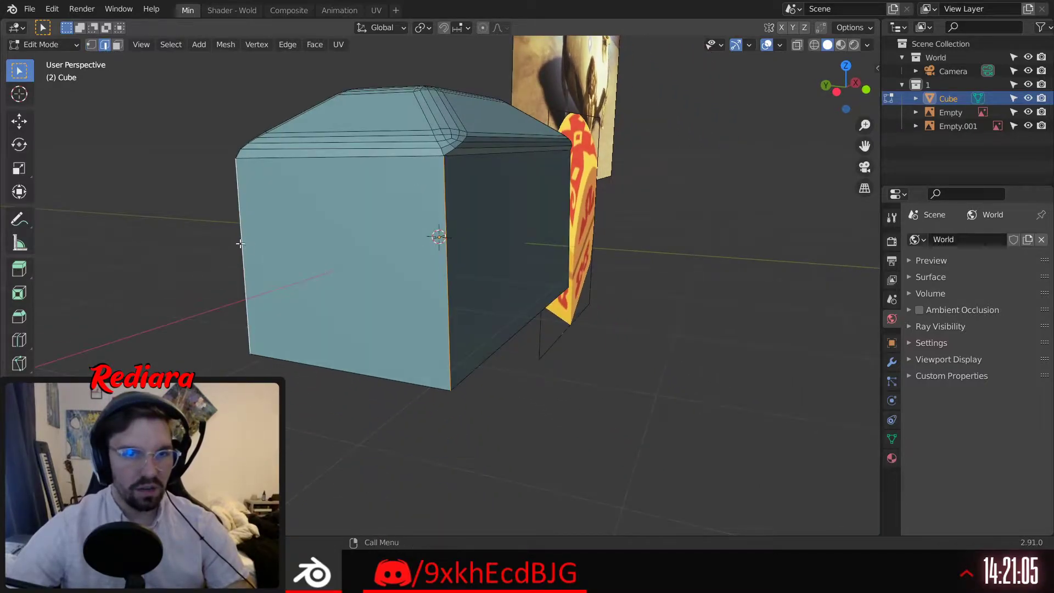
{"action": "middle_click_drag", "start_coordinate": [448, 269], "coordinate": [358, 275]}
{"action": "middle_click_drag", "start_coordinate": [582, 269], "coordinate": [335, 258], "text": "shift"}
{"action": "middle_click_drag", "start_coordinate": [546, 259], "coordinate": [468, 262]}
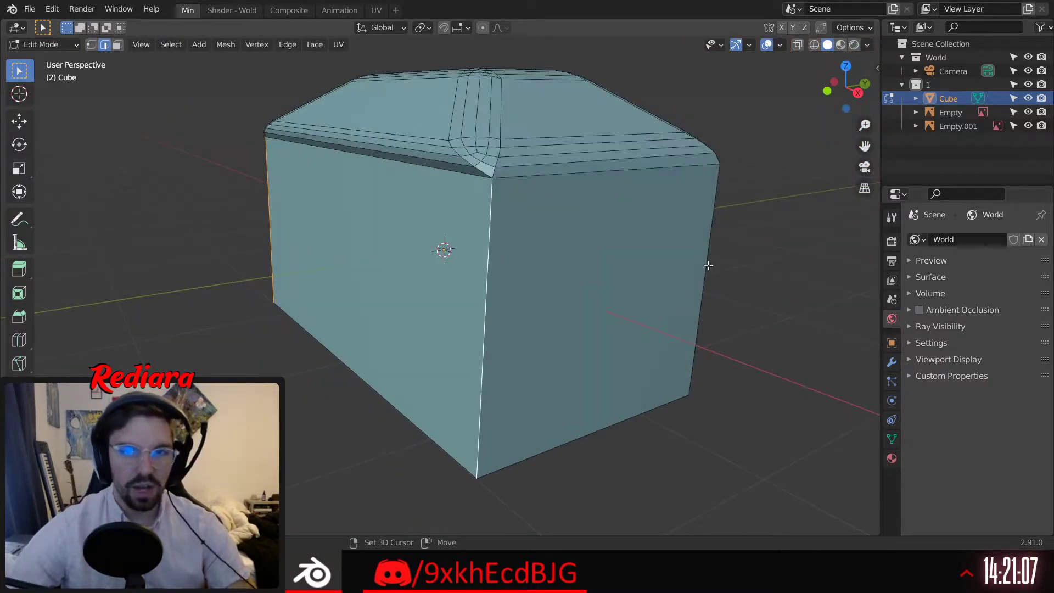
{"action": "middle_click_drag", "start_coordinate": [724, 278], "coordinate": [549, 318], "text": "shift"}
{"action": "middle_click_drag", "start_coordinate": [371, 302], "coordinate": [519, 322]}
Add the body's bottom edges to the selection and bevel all selected edges 0.0841 m with four segments
{"action": "middle_click_drag", "start_coordinate": [690, 328], "coordinate": [447, 324]}
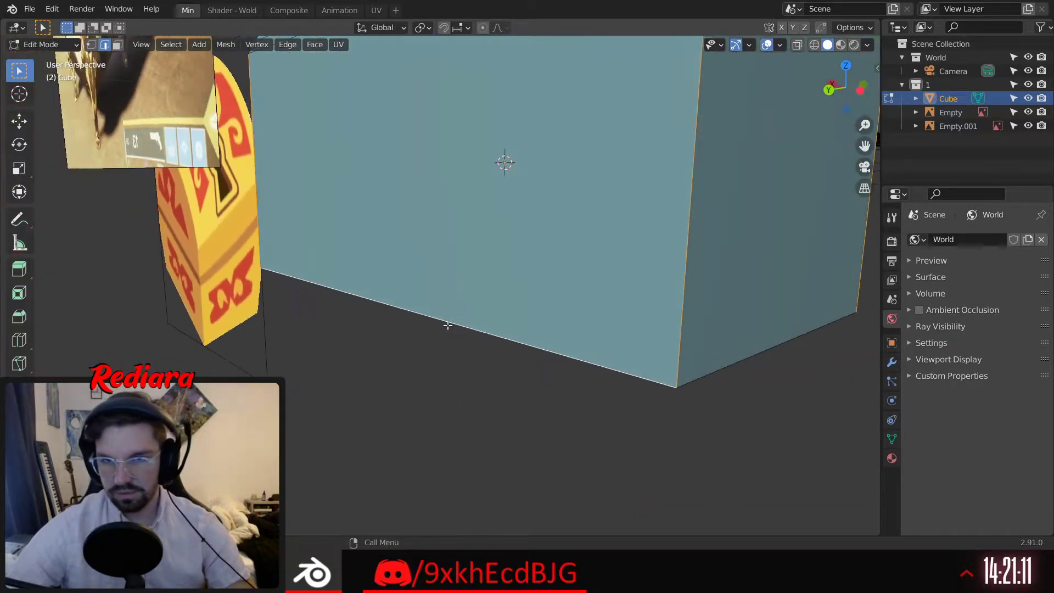
{"action": "left_click", "coordinate": [760, 349], "text": "shift"}
{"action": "scroll", "coordinate": [725, 348], "scroll_direction": "down", "scroll_amount": 5}
{"action": "middle_click_drag", "start_coordinate": [710, 335], "coordinate": [416, 314]}
{"action": "scroll", "coordinate": [390, 320], "scroll_direction": "up", "scroll_amount": 4}
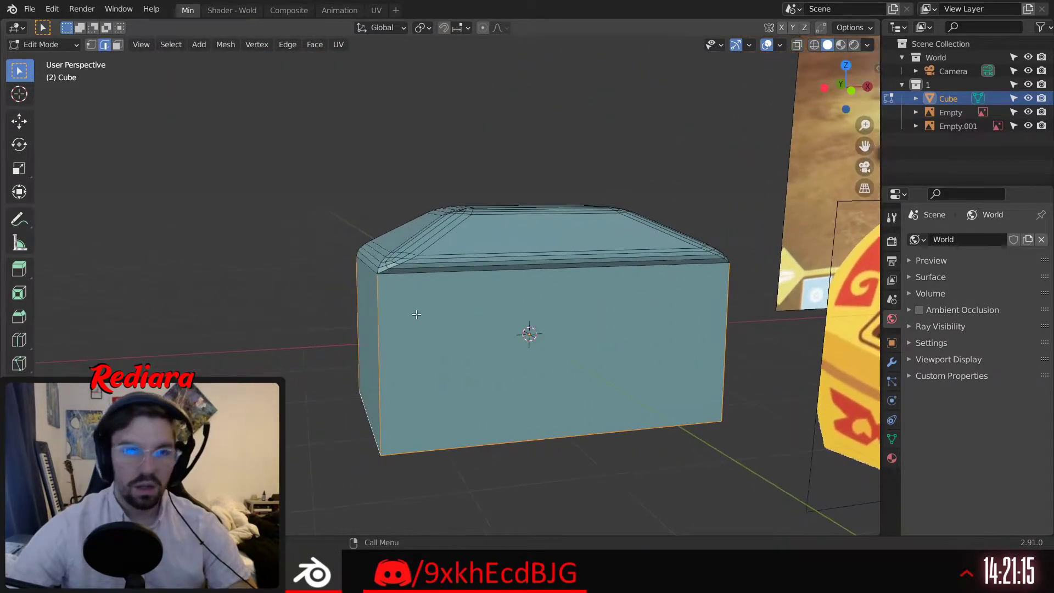
{"action": "key", "text": "ctrl+b"}
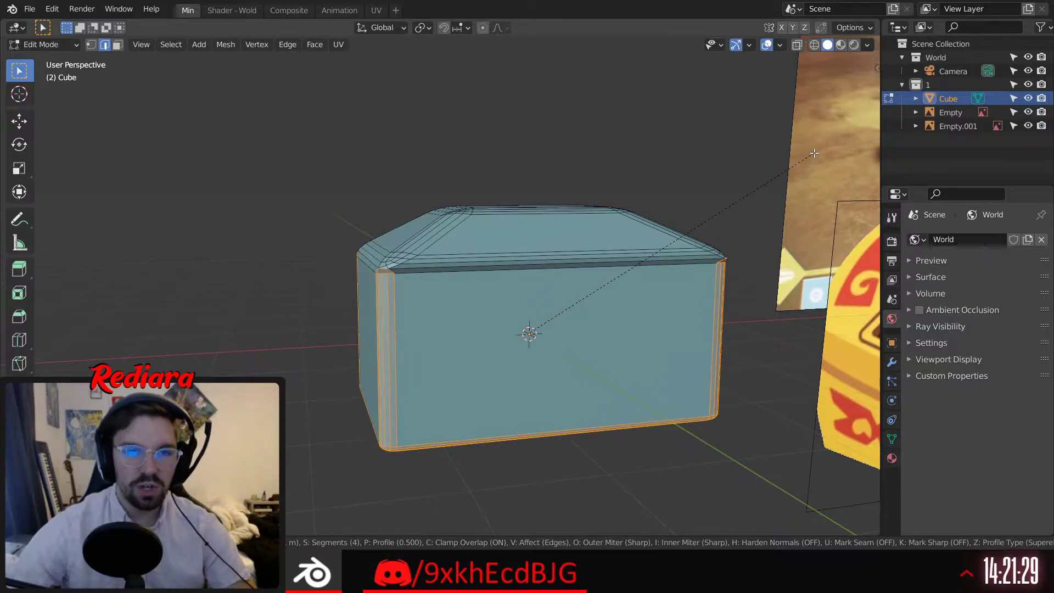
{"action": "left_click", "coordinate": [815, 153]}
Examine the beveled body corners where they meet the lid's rim from several sides
{"action": "scroll", "coordinate": [462, 262], "scroll_direction": "up", "scroll_amount": 5}
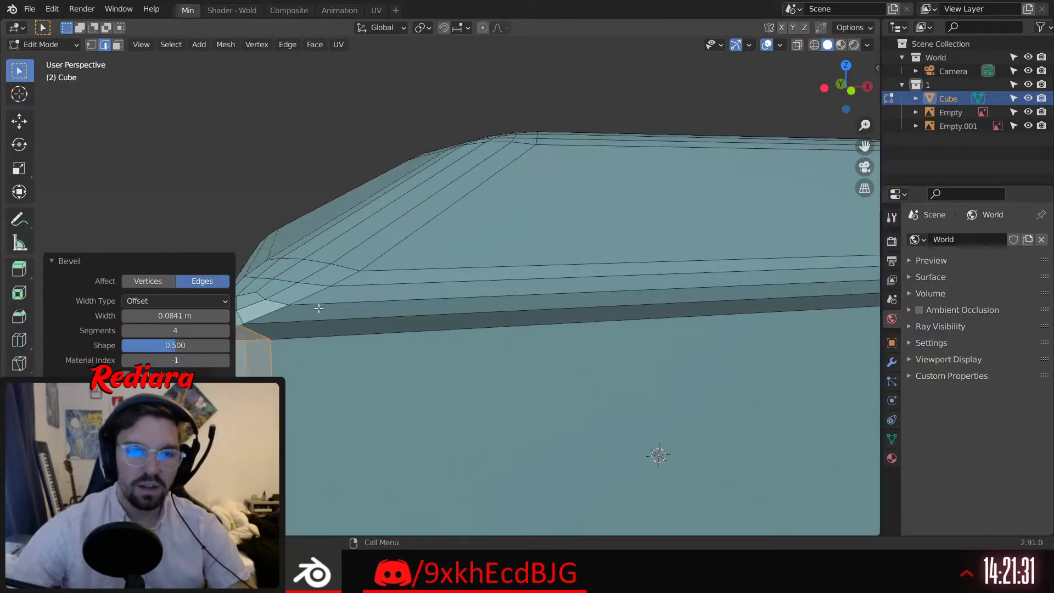
{"action": "middle_click_drag", "start_coordinate": [318, 308], "coordinate": [346, 285]}
{"action": "middle_click_drag", "start_coordinate": [346, 286], "coordinate": [486, 253], "text": "shift"}
{"action": "scroll", "coordinate": [483, 216], "scroll_direction": "up", "scroll_amount": 4}
{"action": "middle_click_drag", "start_coordinate": [482, 216], "coordinate": [520, 175]}
{"action": "scroll", "coordinate": [529, 254], "scroll_direction": "down", "scroll_amount": 8}
{"action": "scroll", "coordinate": [521, 174], "scroll_direction": "down", "scroll_amount": 5}
{"action": "middle_click_drag", "start_coordinate": [505, 252], "coordinate": [479, 237]}
{"action": "scroll", "coordinate": [480, 236], "scroll_direction": "up", "scroll_amount": 8}
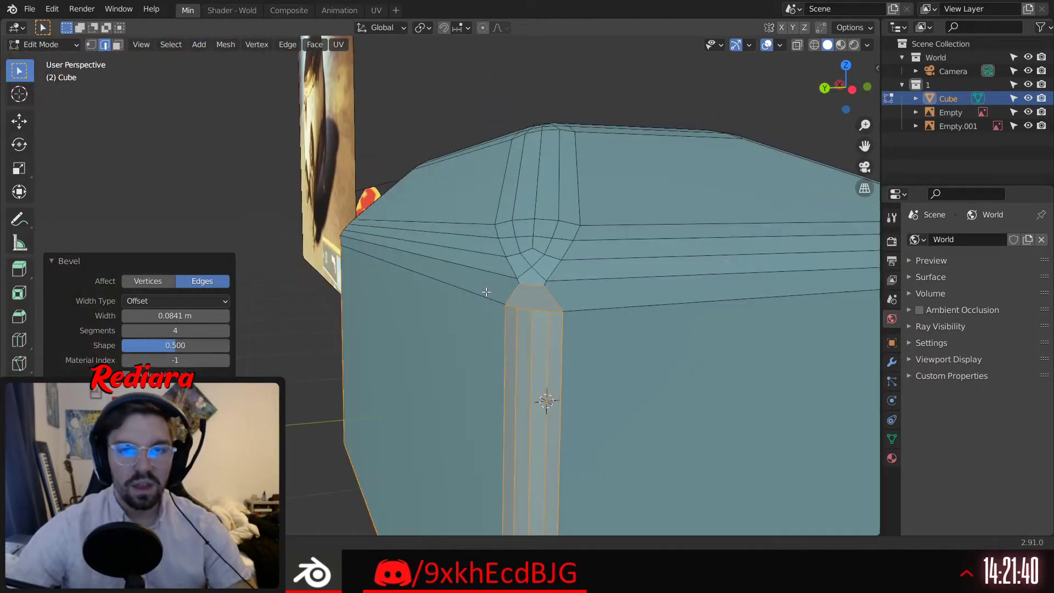
{"action": "middle_click_drag", "start_coordinate": [487, 292], "coordinate": [568, 286]}
{"action": "scroll", "coordinate": [581, 301], "scroll_direction": "down", "scroll_amount": 5}
{"action": "scroll", "coordinate": [377, 214], "scroll_direction": "up", "scroll_amount": 5}
{"action": "scroll", "coordinate": [377, 214], "scroll_direction": "down", "scroll_amount": 3}
{"action": "middle_click_drag", "start_coordinate": [756, 438], "coordinate": [380, 309]}
{"action": "scroll", "coordinate": [454, 283], "scroll_direction": "up", "scroll_amount": 4}
{"action": "scroll", "coordinate": [357, 466], "scroll_direction": "down", "scroll_amount": 3}
Compare the chest's overall shape and proportions with the reference images
{"action": "middle_click_drag", "start_coordinate": [357, 466], "coordinate": [383, 261]}
{"action": "scroll", "coordinate": [328, 338], "scroll_direction": "down", "scroll_amount": 3}
{"action": "scroll", "coordinate": [617, 262], "scroll_direction": "down", "scroll_amount": 3}
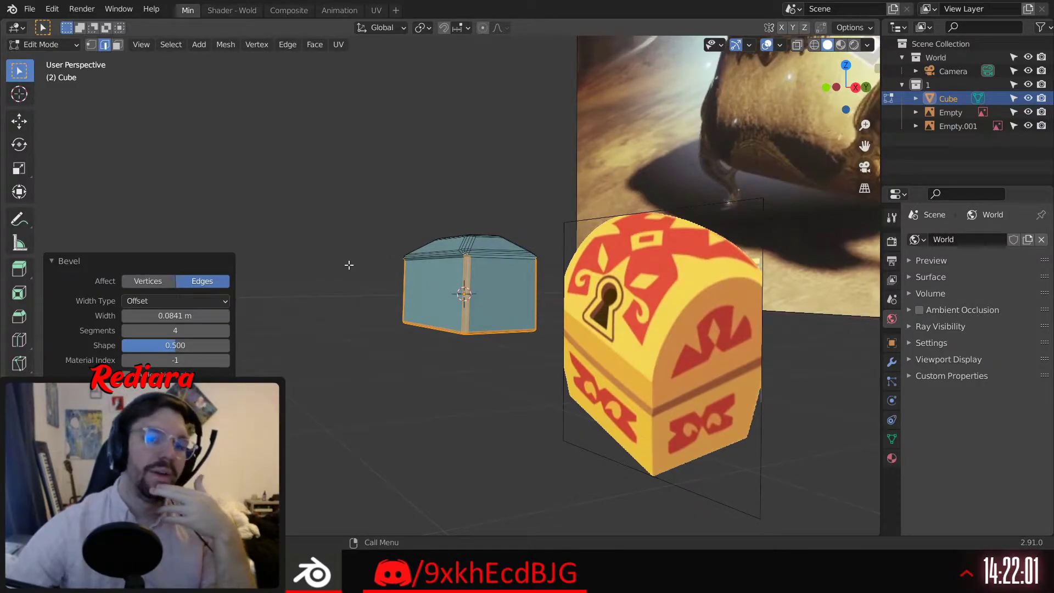
{"action": "scroll", "coordinate": [445, 233], "scroll_direction": "up", "scroll_amount": 4}
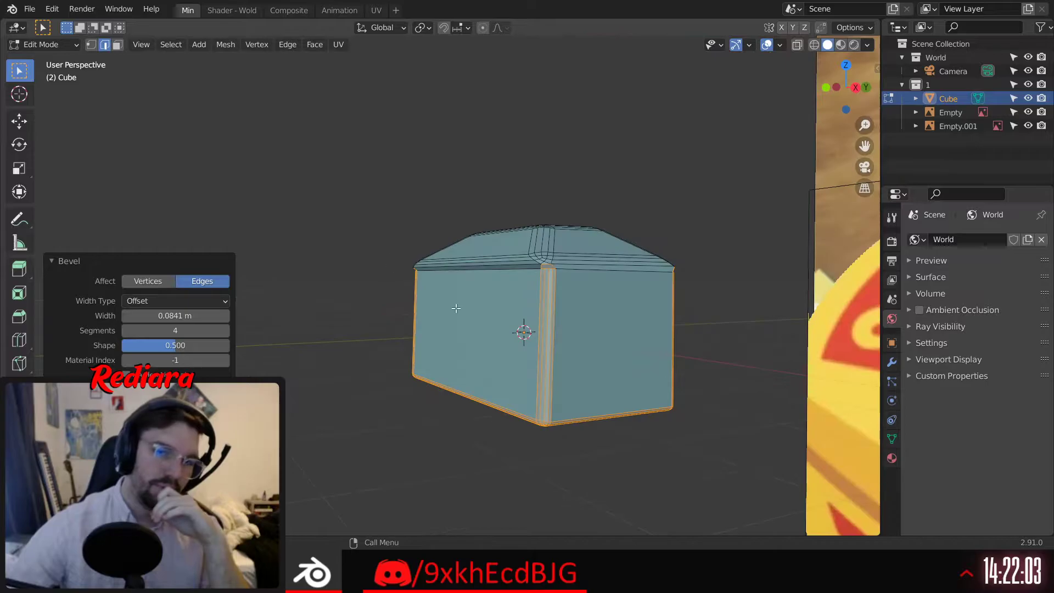
{"action": "middle_click_drag", "start_coordinate": [445, 234], "coordinate": [481, 330]}
{"action": "scroll", "coordinate": [454, 311], "scroll_direction": "down", "scroll_amount": 3}
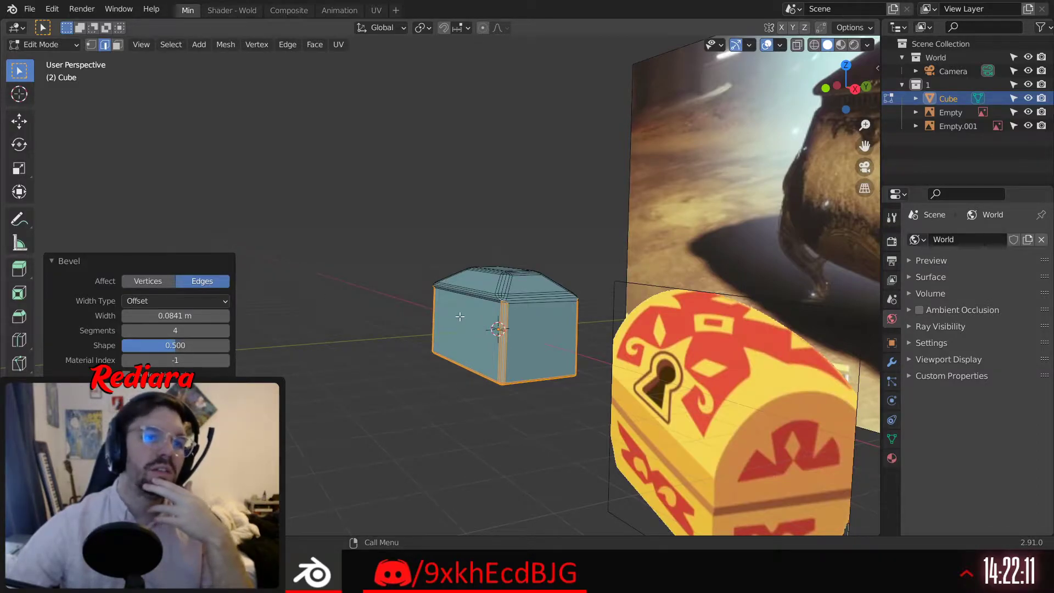
{"action": "middle_click_drag", "start_coordinate": [454, 263], "coordinate": [457, 263]}
{"action": "scroll", "coordinate": [457, 263], "scroll_direction": "up", "scroll_amount": 5}
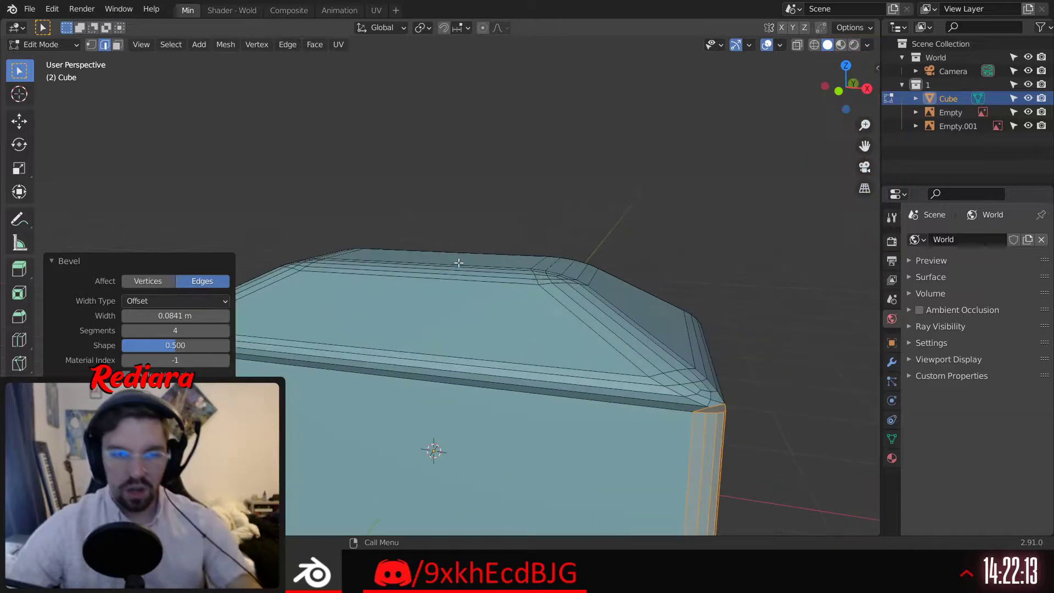
{"action": "scroll", "coordinate": [444, 301], "scroll_direction": "down", "scroll_amount": 5}
{"action": "middle_click_drag", "start_coordinate": [444, 301], "coordinate": [461, 302]}
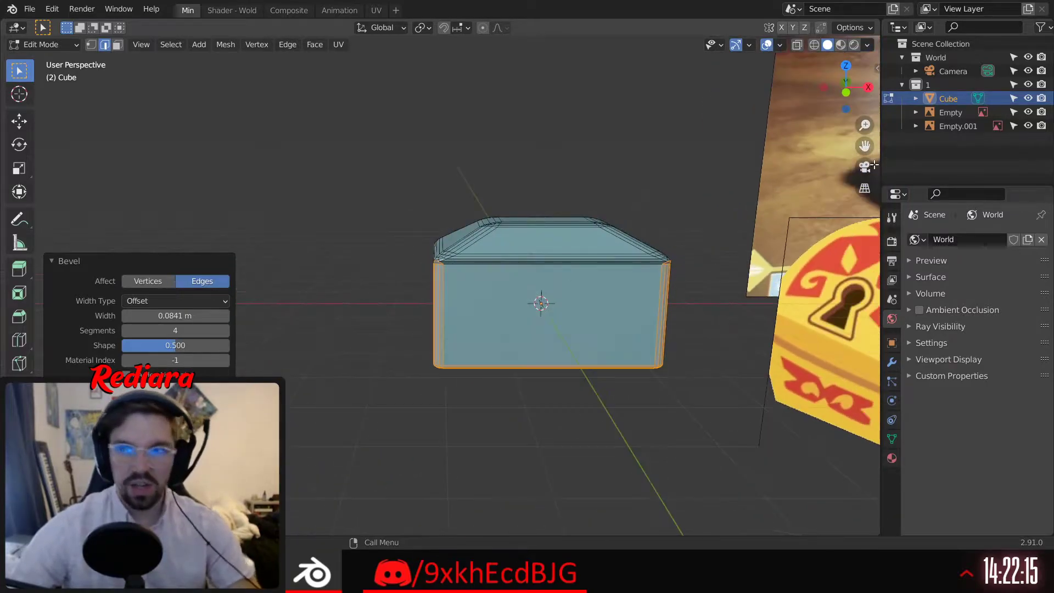
Rename the chest object to "Chest v1", leave Edit Mode, and hide the object in the viewport
{"action": "double_click", "coordinate": [956, 98]}
{"action": "type", "text": "C"}
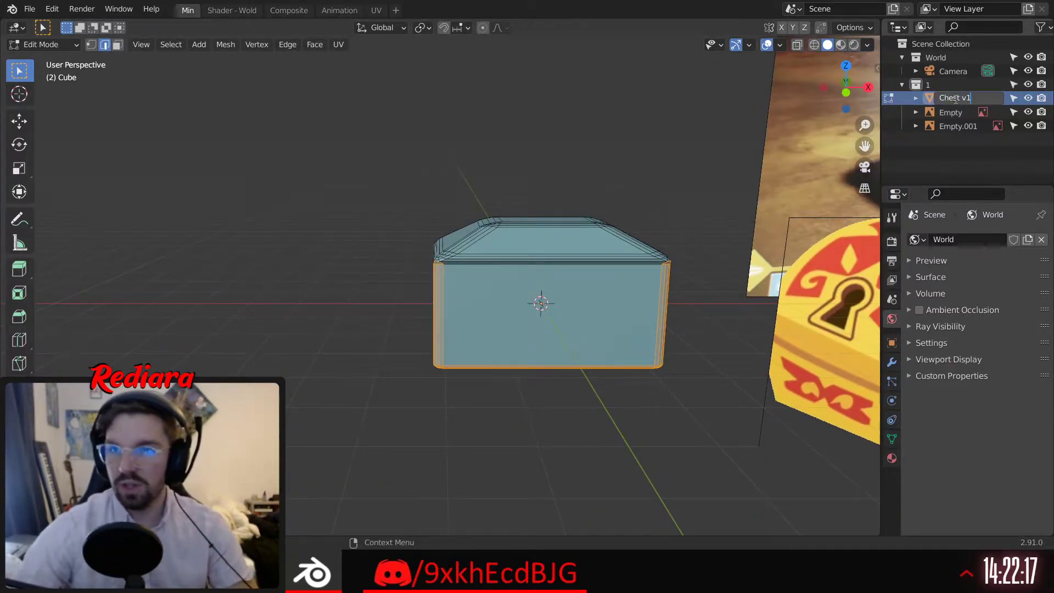
{"action": "key", "text": "Return"}
{"action": "key", "text": "Tab"}
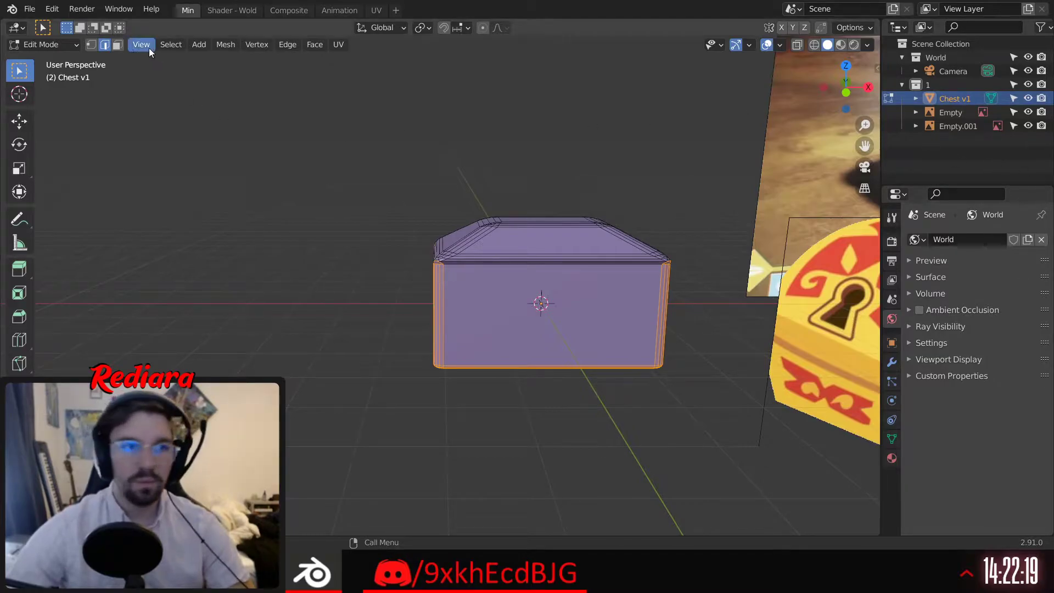
{"action": "left_click", "coordinate": [1028, 99]}
Add a cylinder mesh with 32 vertices at the world origin
{"action": "middle_click_drag", "start_coordinate": [613, 219], "coordinate": [232, 182]}
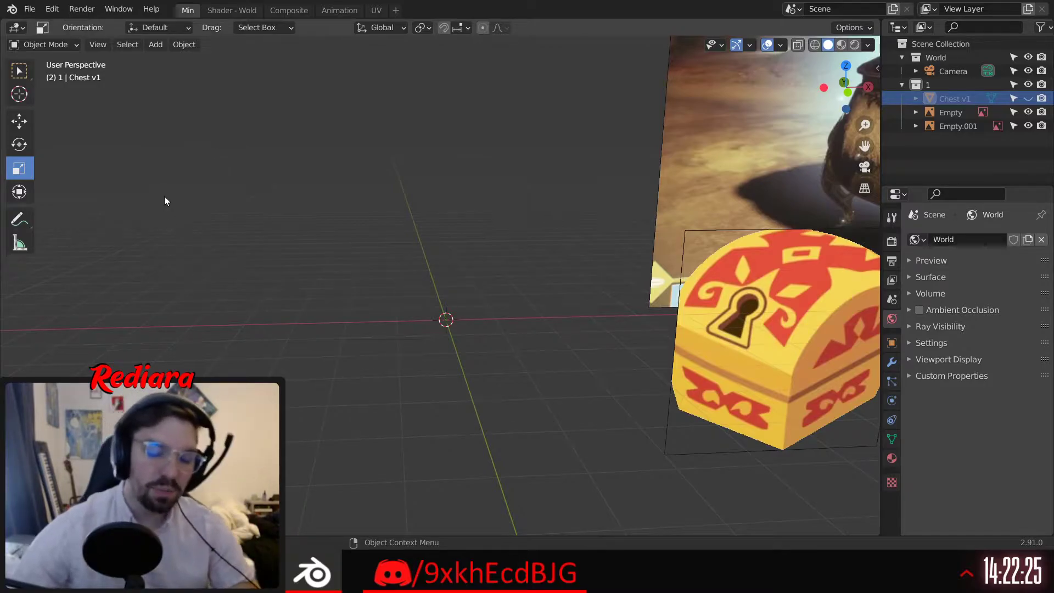
{"action": "left_click", "coordinate": [153, 44]}
{"action": "mouse_move", "coordinate": [195, 63]}
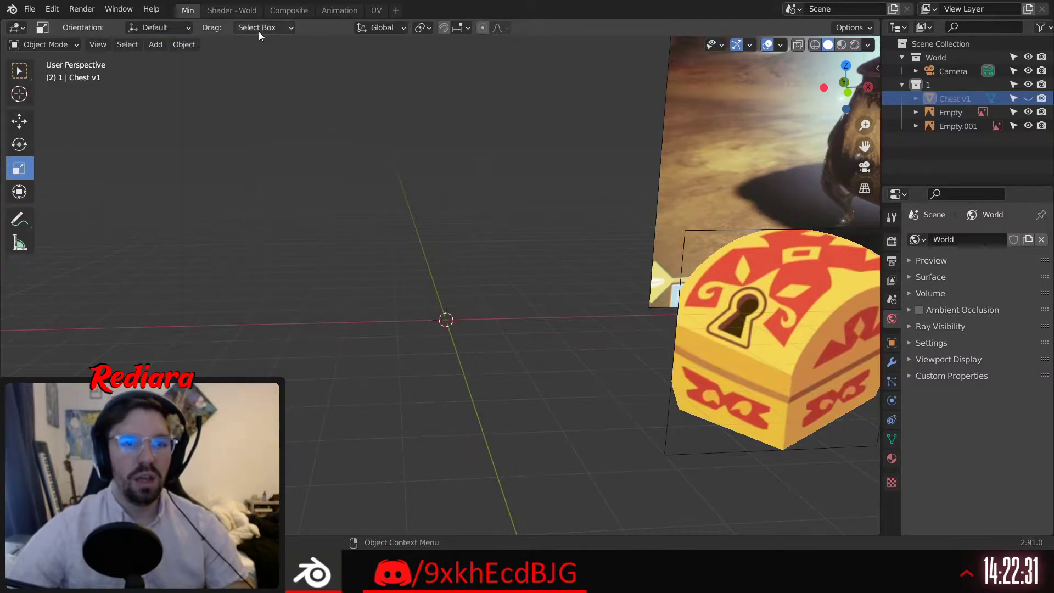
{"action": "left_click", "coordinate": [159, 47]}
{"action": "mouse_move", "coordinate": [166, 52]}
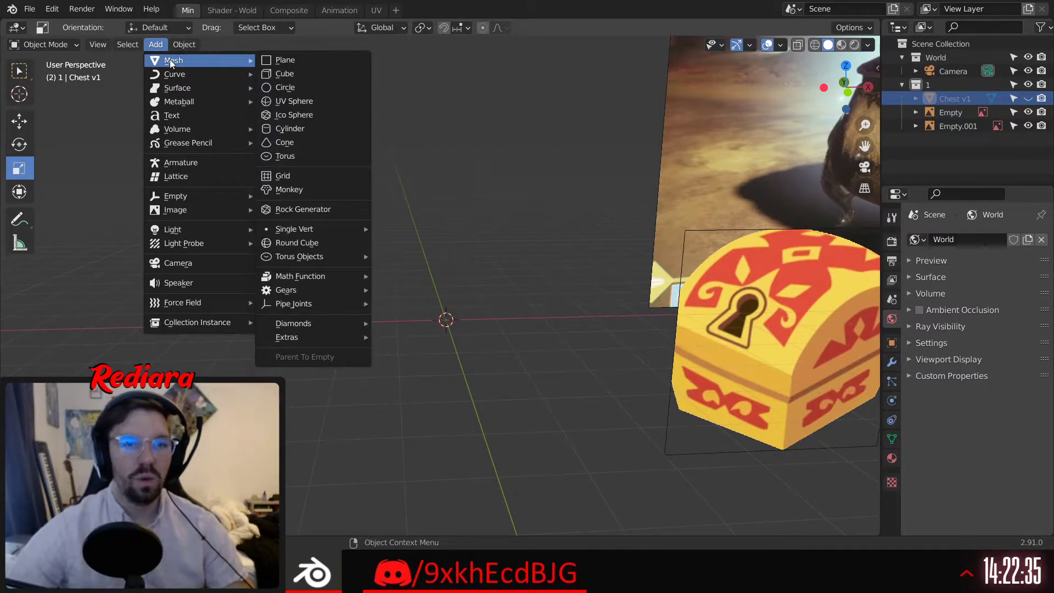
{"action": "left_click", "coordinate": [307, 129]}
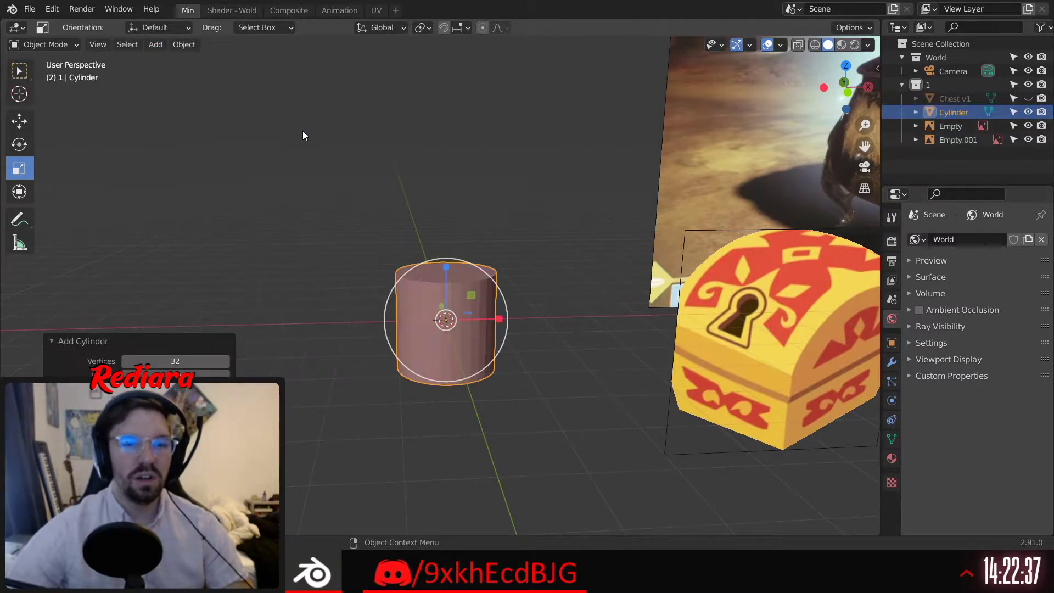
Set the cylinder's Y rotation to 90° so that it lies on its side
{"action": "left_click", "coordinate": [892, 344]}
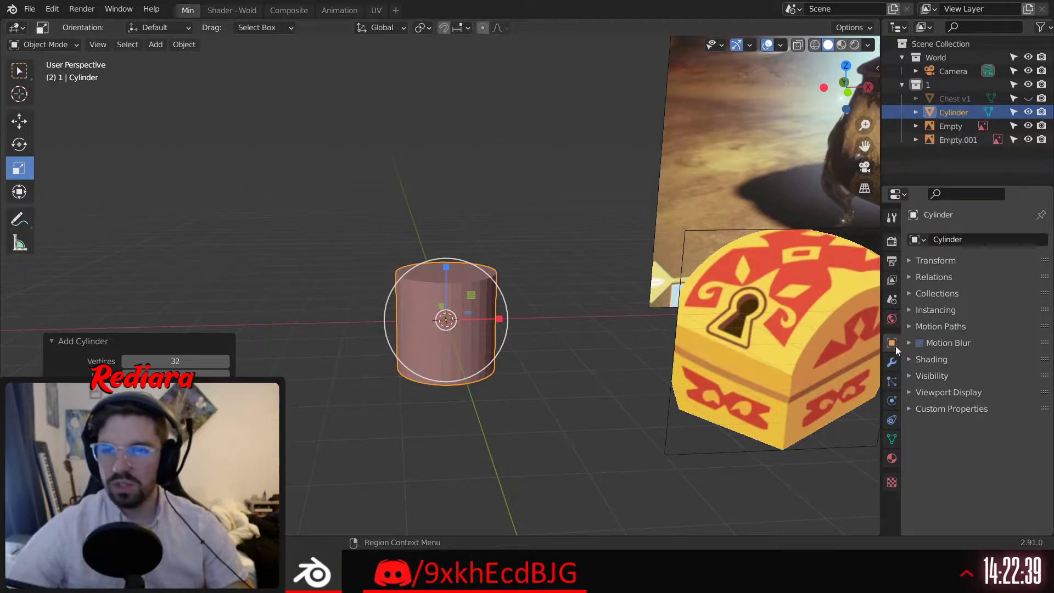
{"action": "left_click", "coordinate": [934, 260]}
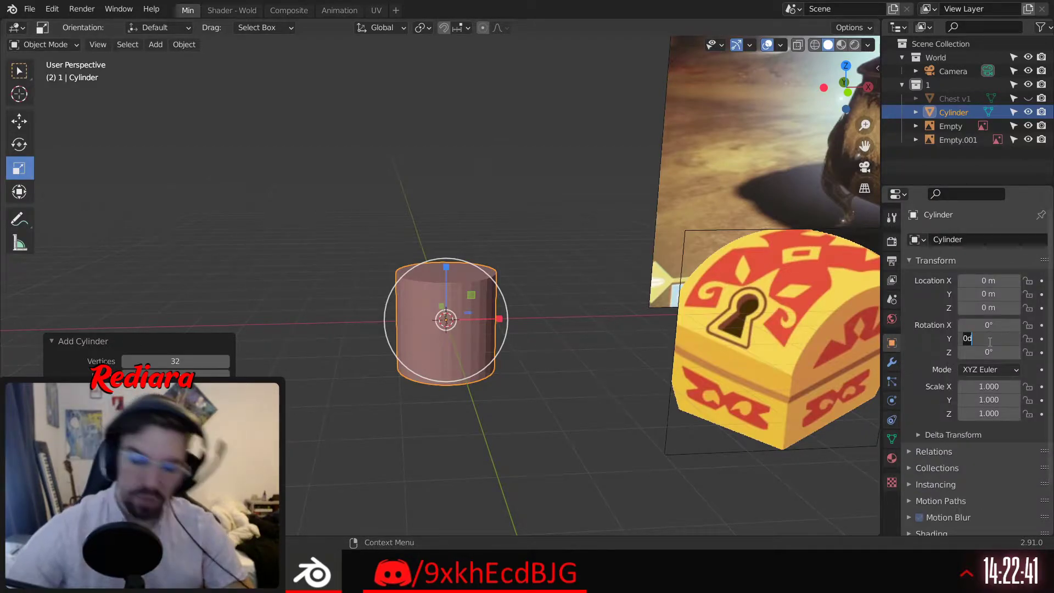
{"action": "type", "text": "90"}
{"action": "key", "text": "Return"}
{"action": "middle_click_drag", "start_coordinate": [308, 217], "coordinate": [423, 311]}
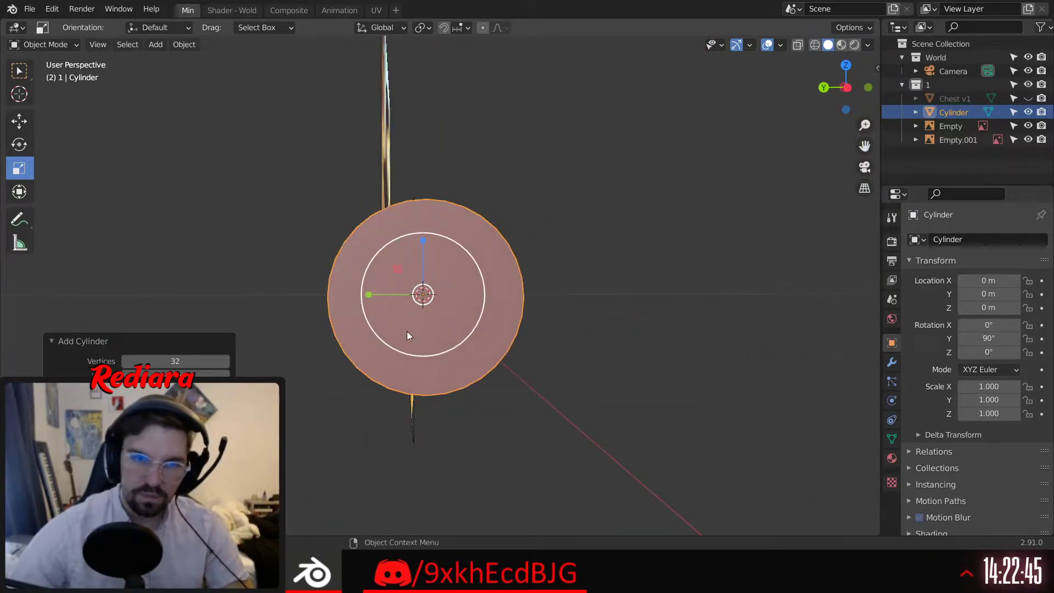
In Edit Mode with wireframe shading, delete all cylinder vertices below the horizontal midline, leaving the upper half
{"action": "left_click", "coordinate": [846, 88]}
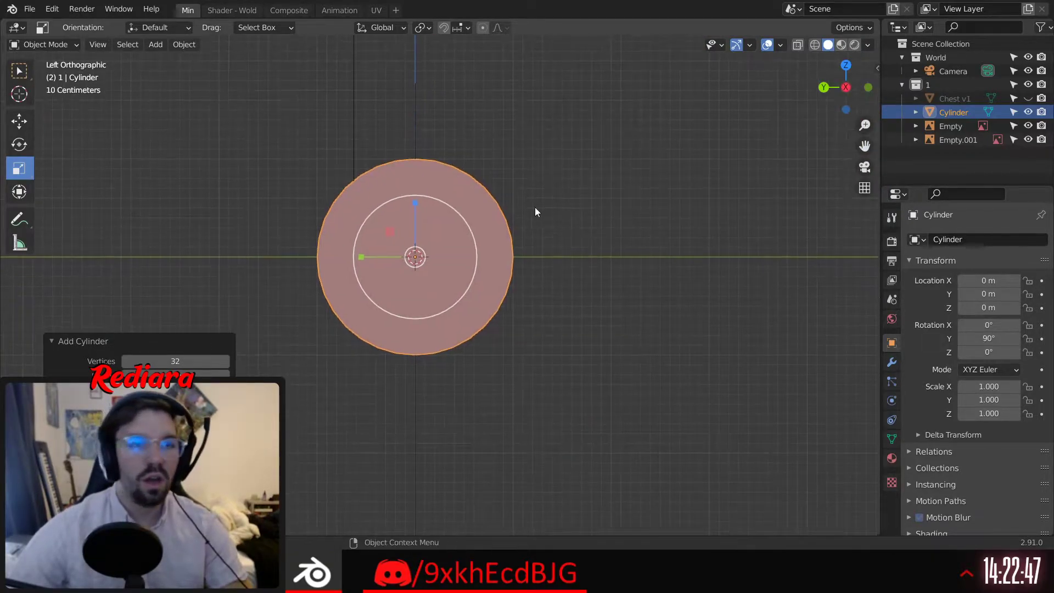
{"action": "left_click", "coordinate": [811, 45]}
{"action": "left_click", "coordinate": [55, 44]}
{"action": "left_click", "coordinate": [51, 84]}
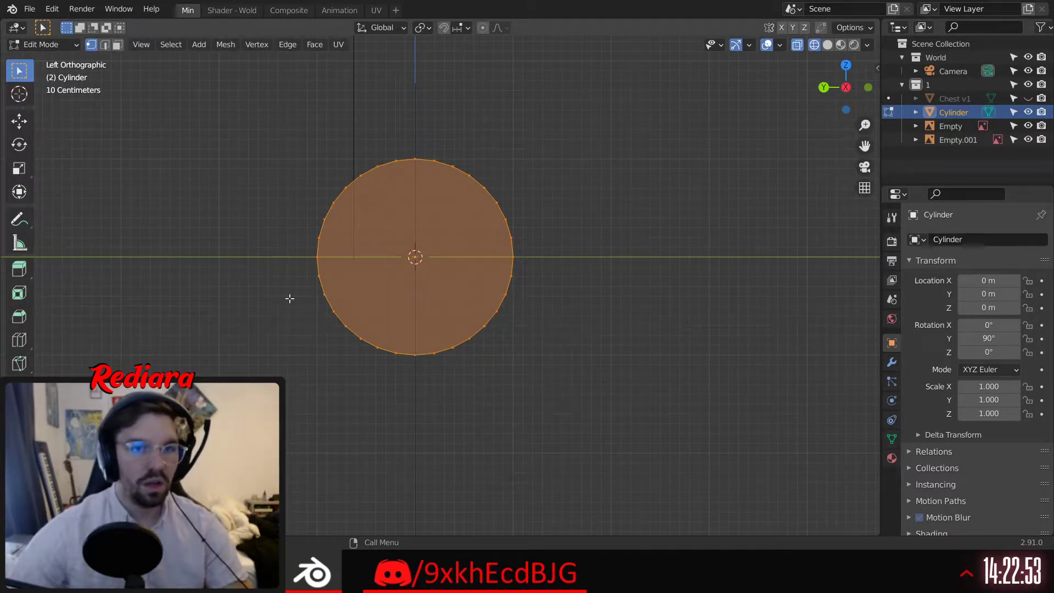
{"action": "left_click", "coordinate": [278, 269]}
{"action": "left_click_drag", "start_coordinate": [278, 269], "coordinate": [570, 383]}
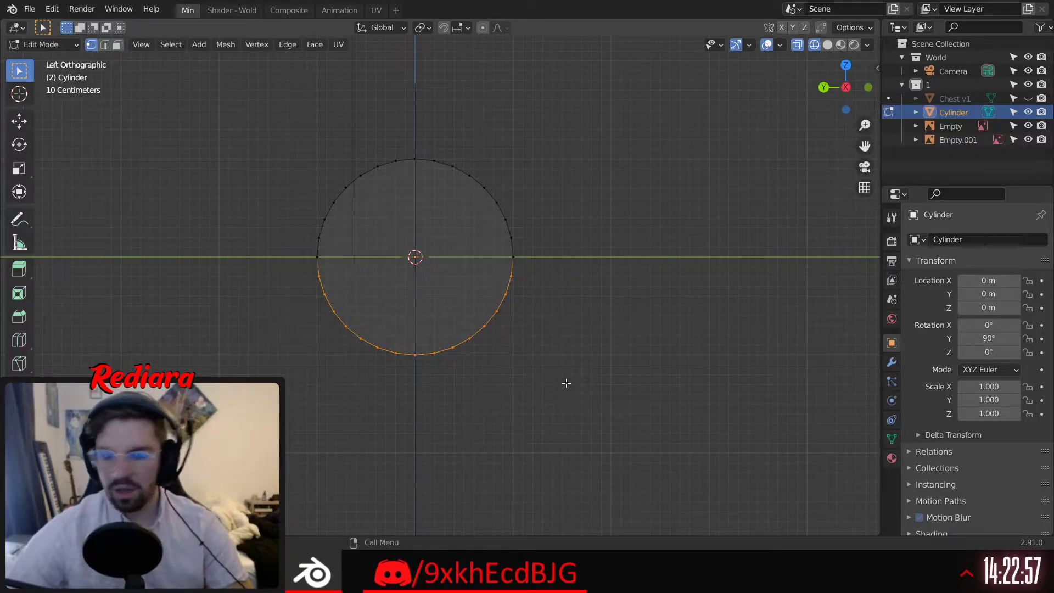
{"action": "key", "text": "x"}
{"action": "left_click", "coordinate": [546, 373]}
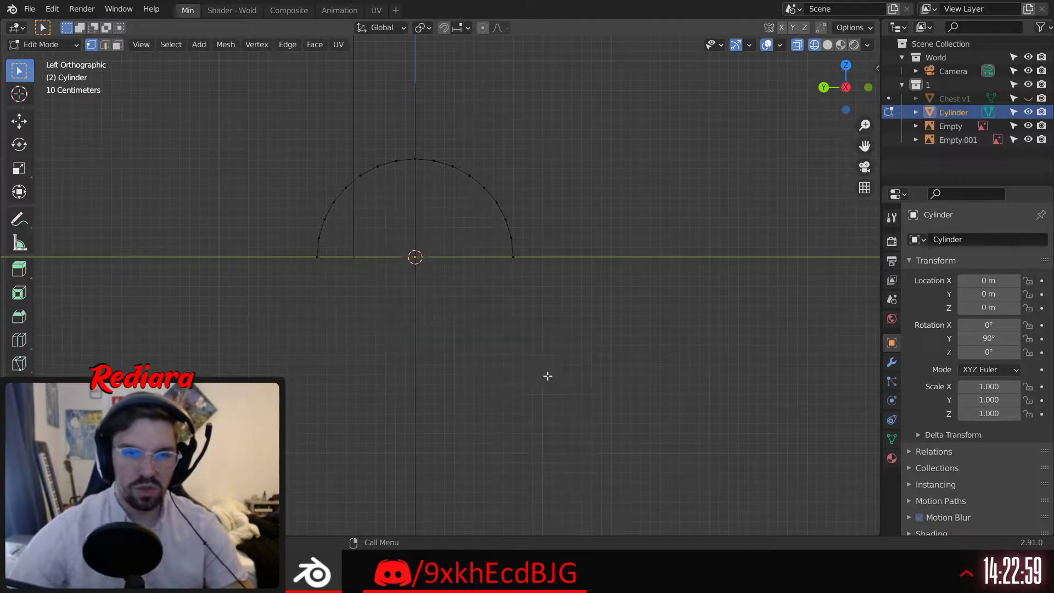
Fill the open underside of the half-cylinder with a face between its four lowest corner vertices
{"action": "middle_click_drag", "start_coordinate": [546, 372], "coordinate": [284, 252]}
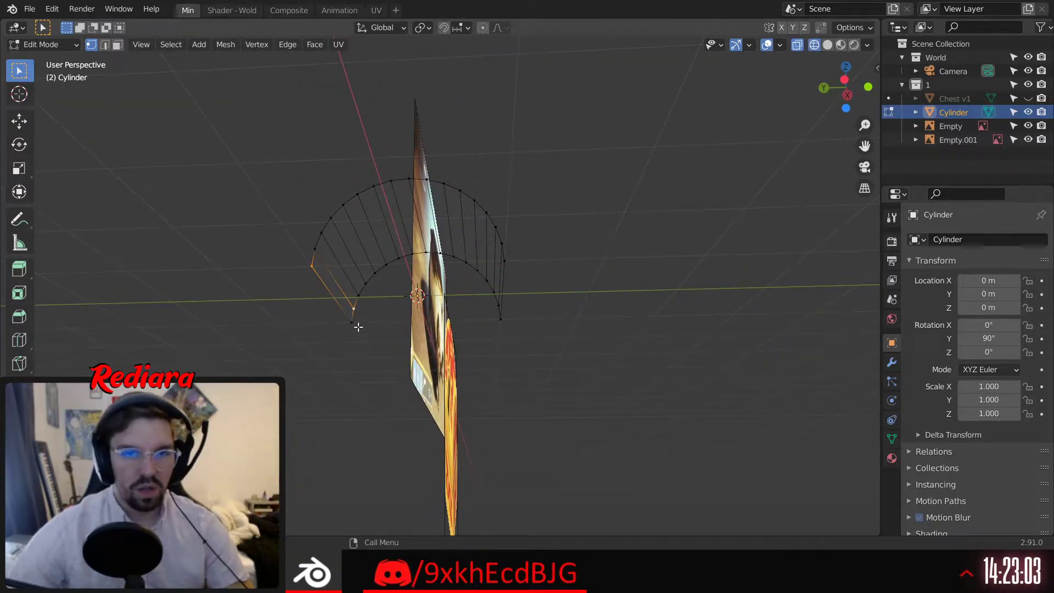
{"action": "middle_click_drag", "start_coordinate": [358, 327], "coordinate": [305, 317]}
{"action": "middle_click_drag", "start_coordinate": [507, 314], "coordinate": [332, 389]}
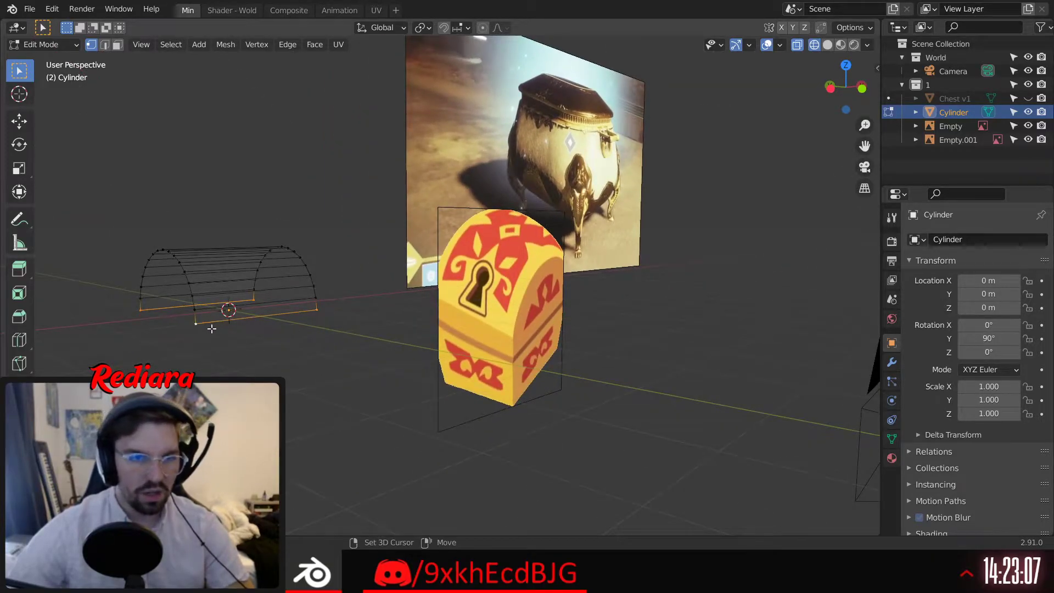
{"action": "key", "text": "f"}
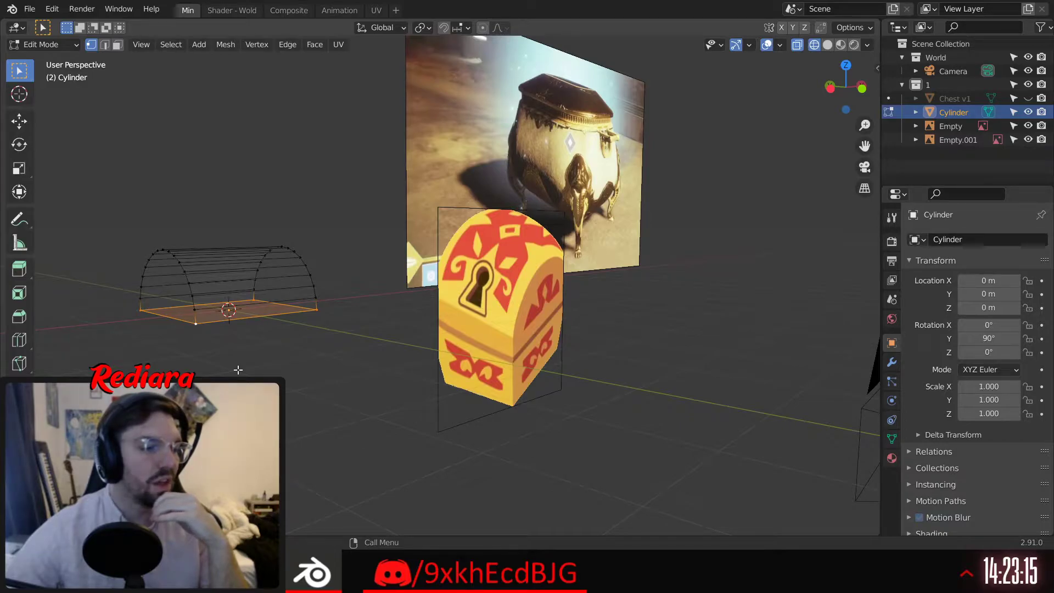
Select the vertices of each semicircular end and fill both open ends of the half-cylinder with faces
{"action": "middle_click_drag", "start_coordinate": [307, 286], "coordinate": [176, 357]}
{"action": "middle_click_drag", "start_coordinate": [132, 322], "coordinate": [208, 318]}
{"action": "left_click_drag", "start_coordinate": [137, 194], "coordinate": [297, 365]}
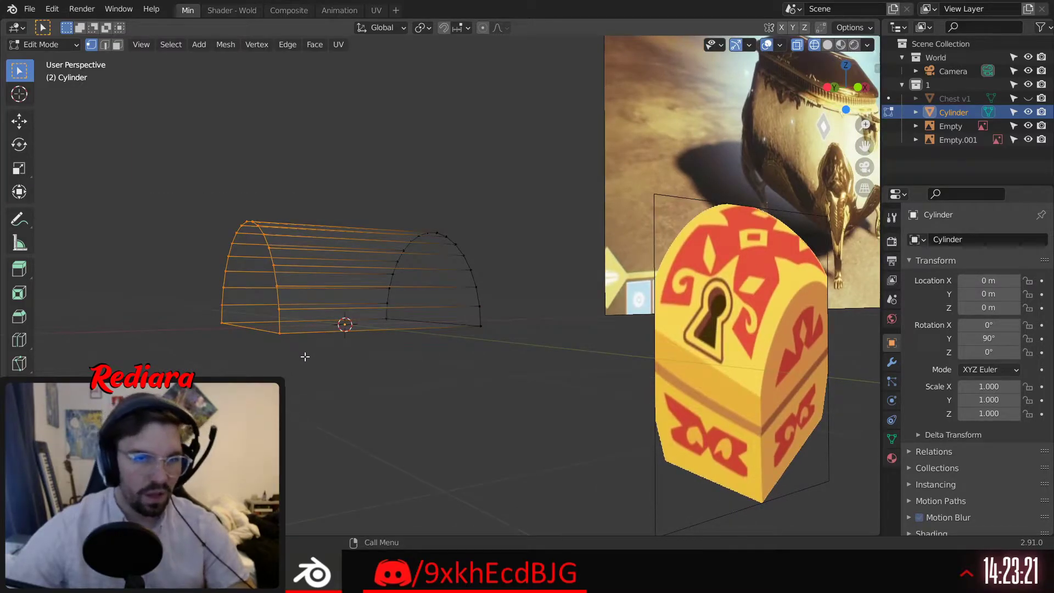
{"action": "middle_click_drag", "start_coordinate": [351, 344], "coordinate": [382, 176]}
{"action": "left_click_drag", "start_coordinate": [365, 181], "coordinate": [482, 397]}
{"action": "middle_click_drag", "start_coordinate": [458, 383], "coordinate": [294, 206]}
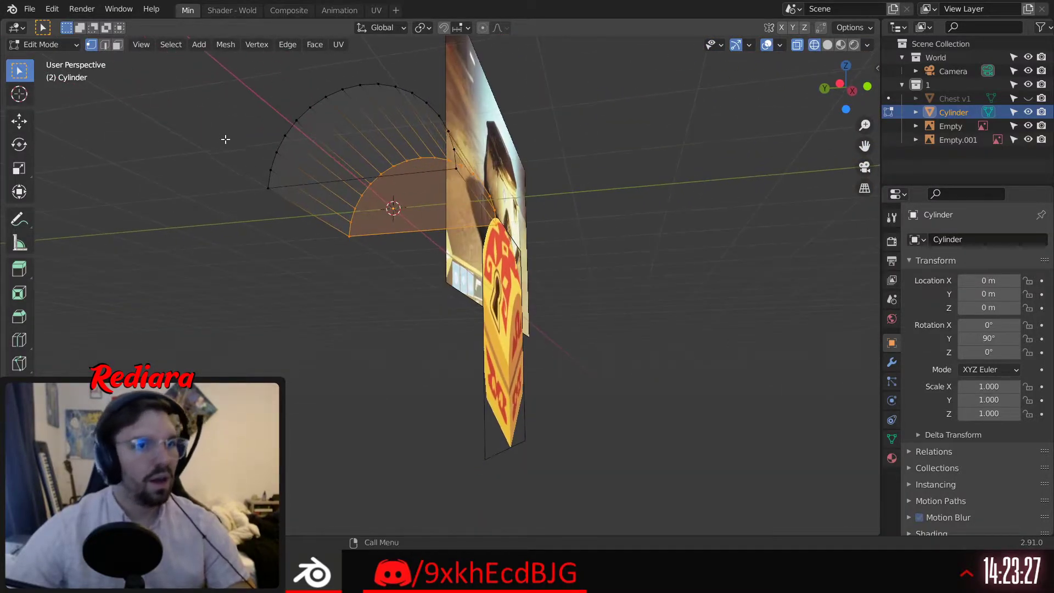
Extrude the underside face of the half-cylinder straight down to form the chest's box-shaped base
{"action": "left_click", "coordinate": [115, 44]}
{"action": "middle_click_drag", "start_coordinate": [417, 237], "coordinate": [384, 204]}
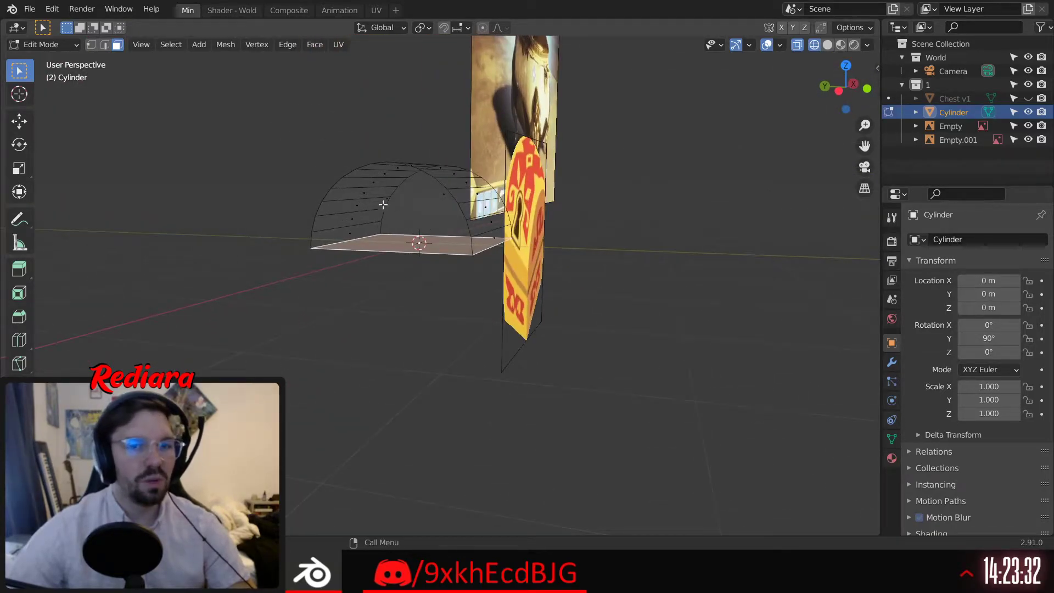
{"action": "left_click", "coordinate": [19, 269]}
{"action": "left_click_drag", "start_coordinate": [419, 293], "coordinate": [402, 401]}
{"action": "middle_click_drag", "start_coordinate": [403, 401], "coordinate": [347, 224]}
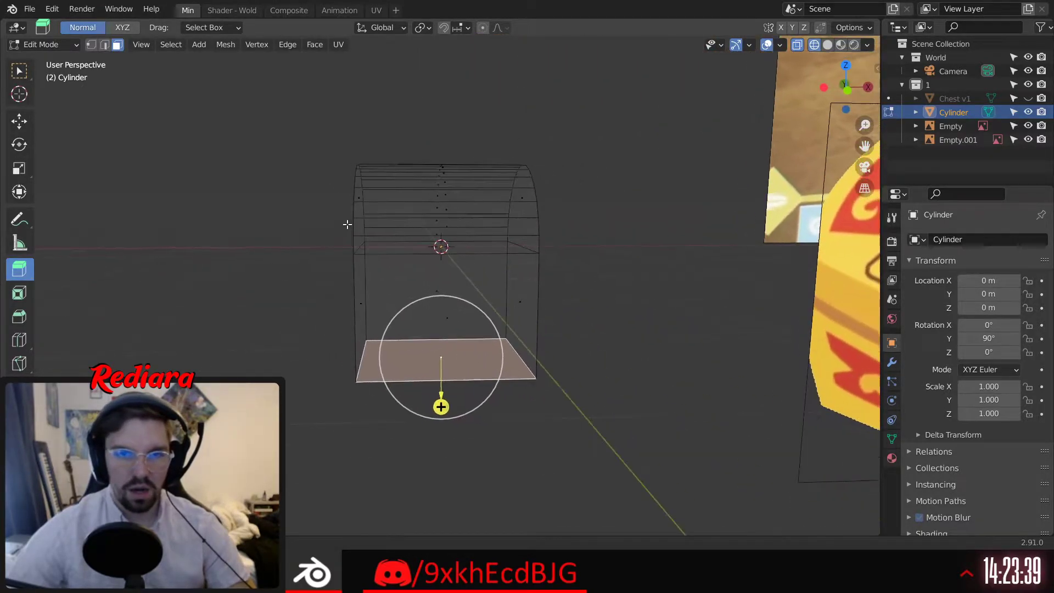
Leave Edit Mode, switch to solid shading, and select only the cylinder chest
{"action": "left_click", "coordinate": [41, 45]}
{"action": "left_click", "coordinate": [46, 59]}
{"action": "left_click", "coordinate": [259, 176]}
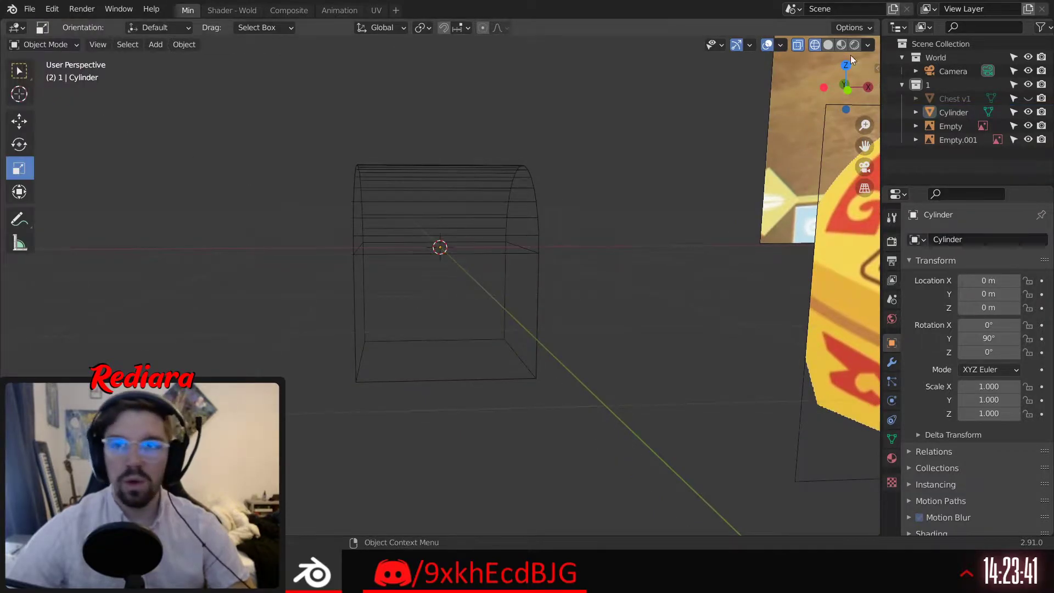
{"action": "left_click", "coordinate": [828, 45]}
{"action": "key", "text": "a"}
{"action": "middle_click_drag", "start_coordinate": [133, 163], "coordinate": [146, 170]}
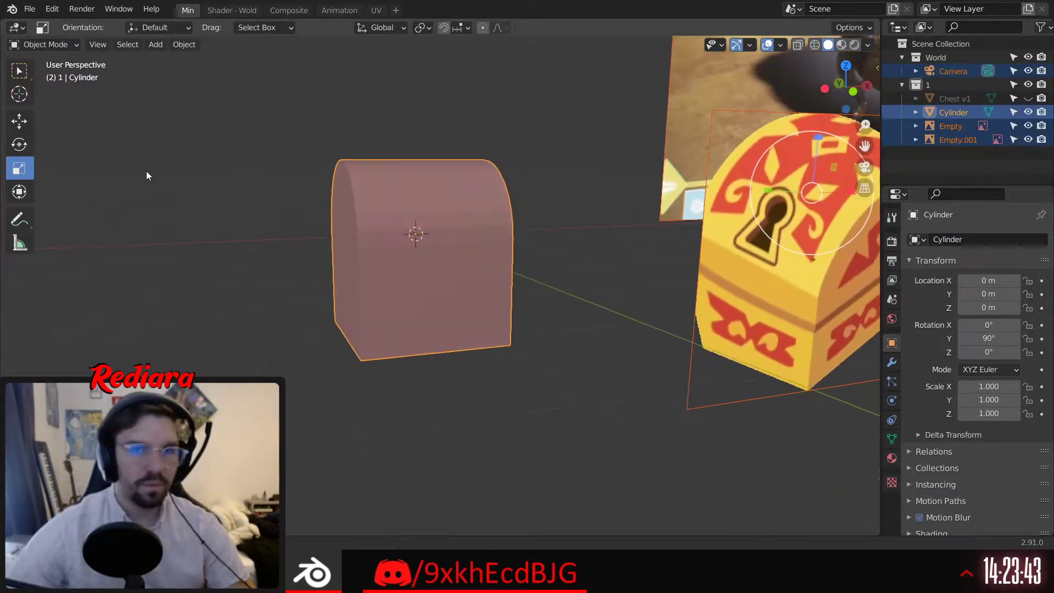
{"action": "left_click", "coordinate": [353, 214]}
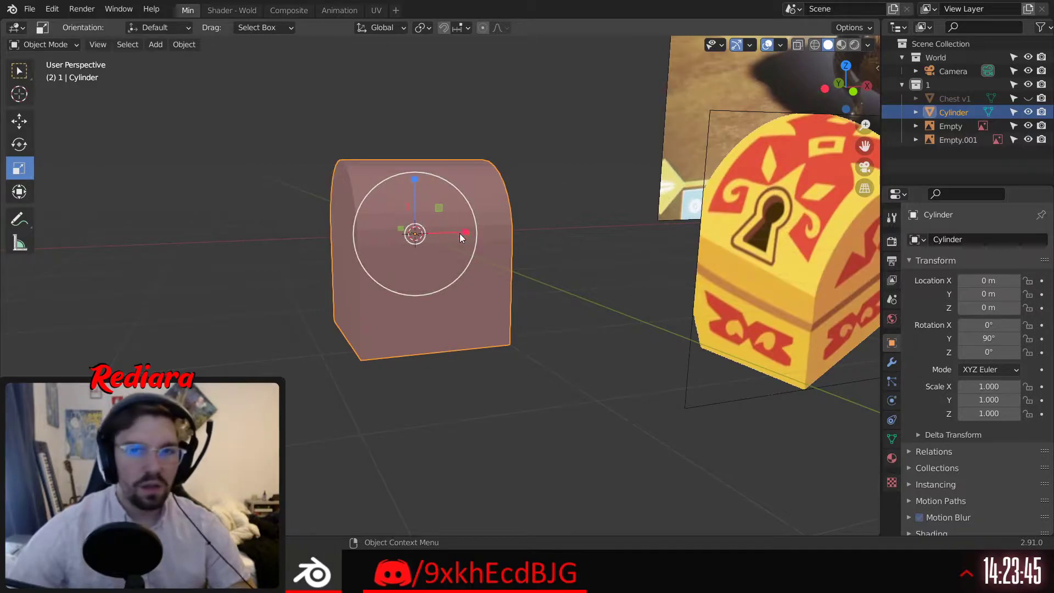
Stretch the chest lengthwise to a local Z scale of about 1.711 and widen it to a Y scale of about 1.110
{"action": "left_click_drag", "start_coordinate": [466, 232], "coordinate": [502, 229]}
{"action": "middle_click_drag", "start_coordinate": [502, 229], "coordinate": [335, 252]}
{"action": "mouse_move", "coordinate": [331, 249]}
{"action": "left_mouse_down"}
{"action": "mouse_move", "coordinate": [315, 247]}
{"action": "mouse_move", "coordinate": [324, 248]}
{"action": "left_mouse_up"}
{"action": "middle_click_drag", "start_coordinate": [360, 245], "coordinate": [387, 295]}
{"action": "scroll", "coordinate": [312, 241], "scroll_direction": "down", "scroll_amount": 4}
{"action": "scroll", "coordinate": [352, 330], "scroll_direction": "up", "scroll_amount": 5}
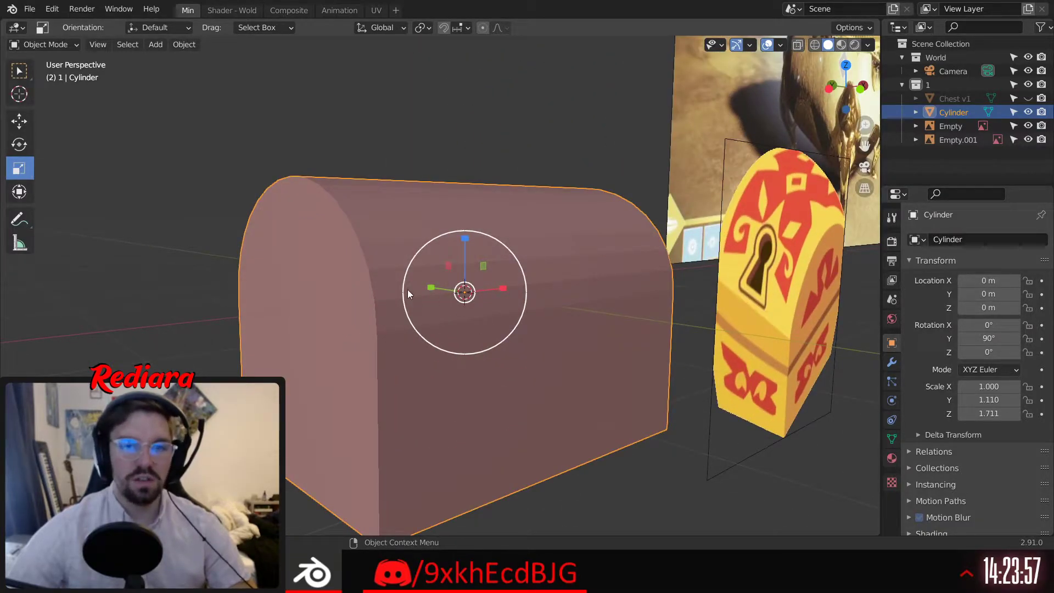
{"action": "middle_click_drag", "start_coordinate": [353, 349], "coordinate": [295, 305]}
In Edit Mode, add one horizontal loop cut around the chest's base, slid up close below the lid seam
{"action": "left_click", "coordinate": [51, 43]}
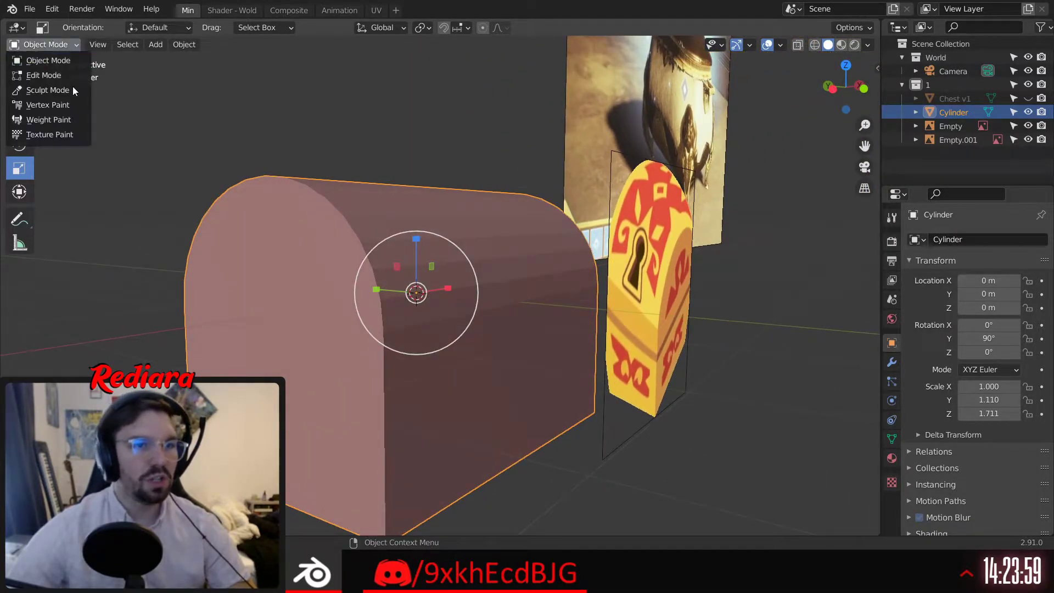
{"action": "left_click", "coordinate": [55, 74]}
{"action": "middle_click_drag", "start_coordinate": [351, 231], "coordinate": [419, 213]}
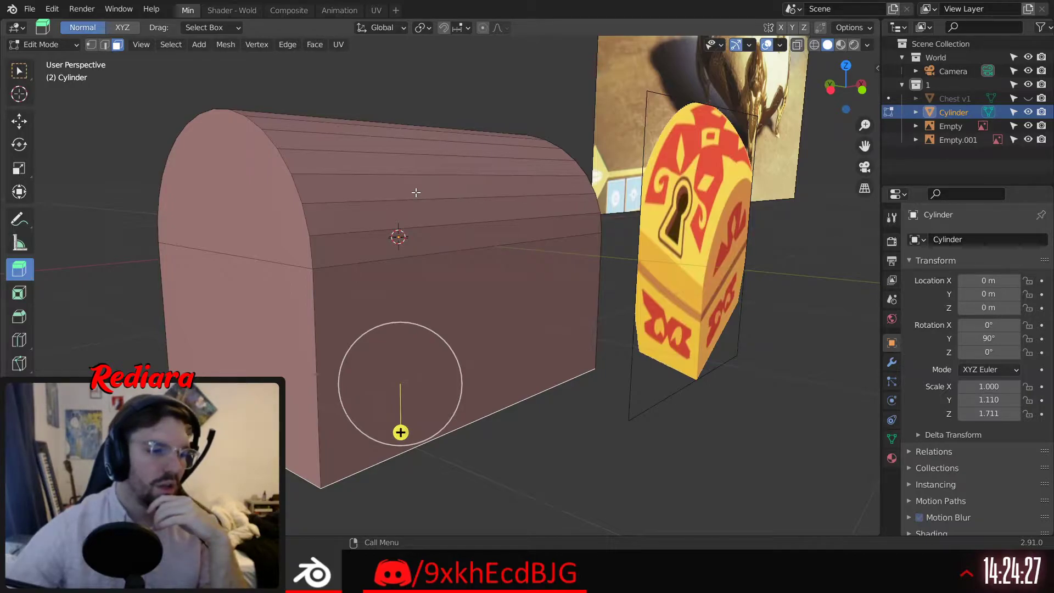
{"action": "scroll", "coordinate": [416, 193], "scroll_direction": "up", "scroll_amount": 1}
{"action": "scroll", "coordinate": [399, 249], "scroll_direction": "down", "scroll_amount": 1}
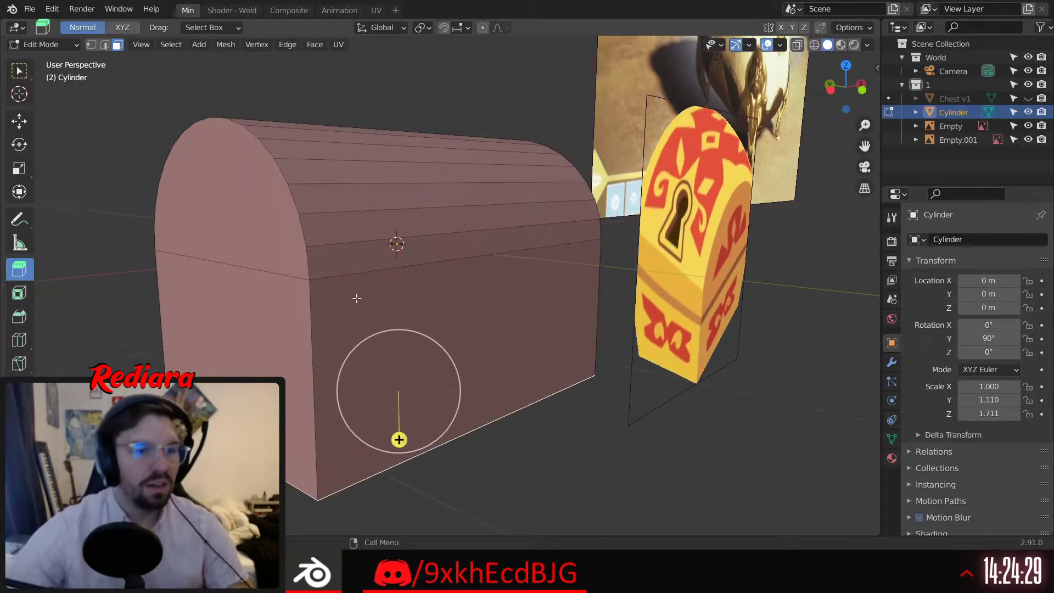
{"action": "left_click", "coordinate": [19, 340]}
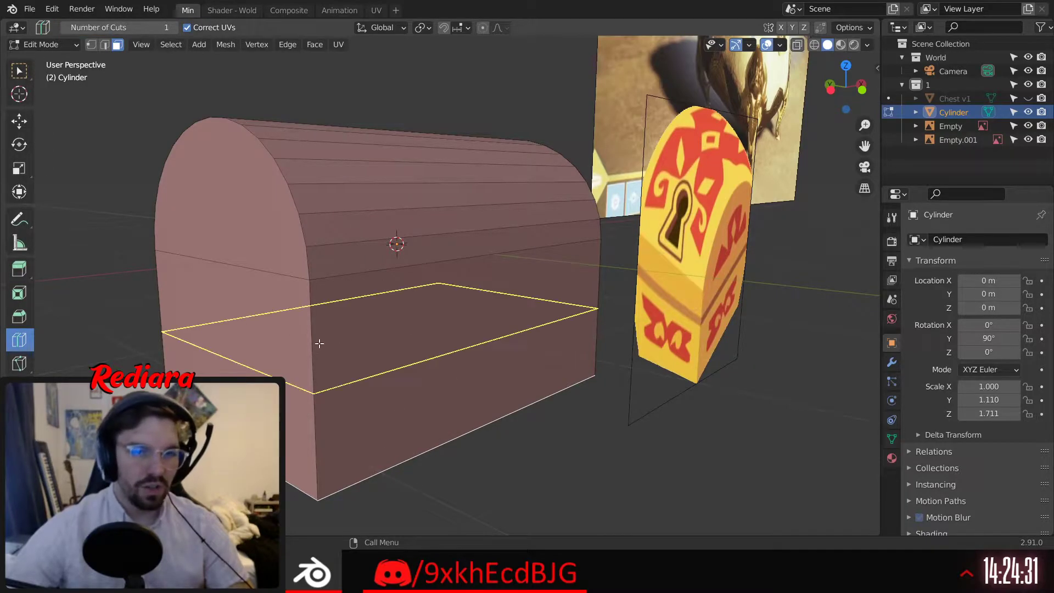
{"action": "left_click_drag", "start_coordinate": [313, 375], "coordinate": [314, 302]}
{"action": "middle_click_drag", "start_coordinate": [329, 307], "coordinate": [418, 296]}
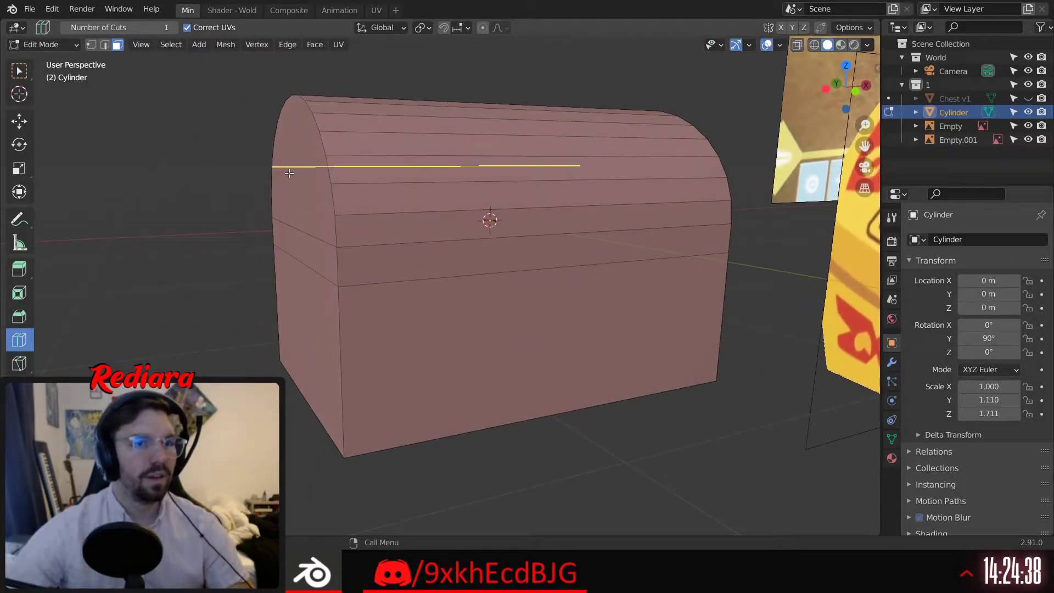
Inset the narrow front face between the lid seam and the new loop cut
{"action": "left_click", "coordinate": [19, 70]}
{"action": "left_click", "coordinate": [508, 265], "text": "alt"}
{"action": "middle_click_drag", "start_coordinate": [508, 265], "coordinate": [448, 262]}
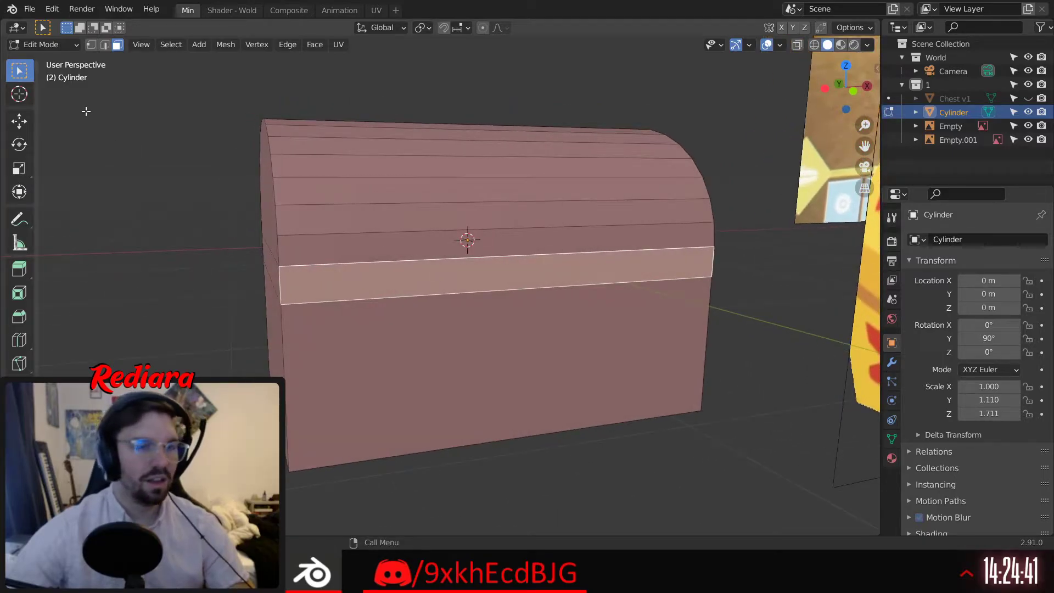
{"action": "left_click", "coordinate": [19, 292]}
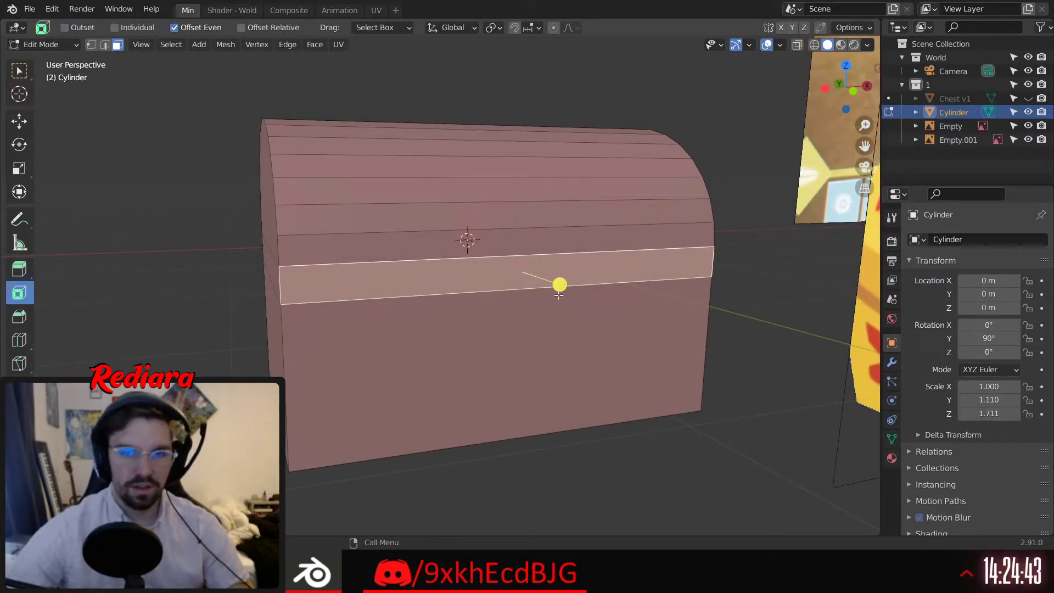
{"action": "mouse_move", "coordinate": [564, 281]}
{"action": "left_mouse_down"}
{"action": "mouse_move", "coordinate": [574, 277]}
{"action": "mouse_move", "coordinate": [522, 282]}
{"action": "mouse_move", "coordinate": [550, 274]}
{"action": "left_mouse_up"}
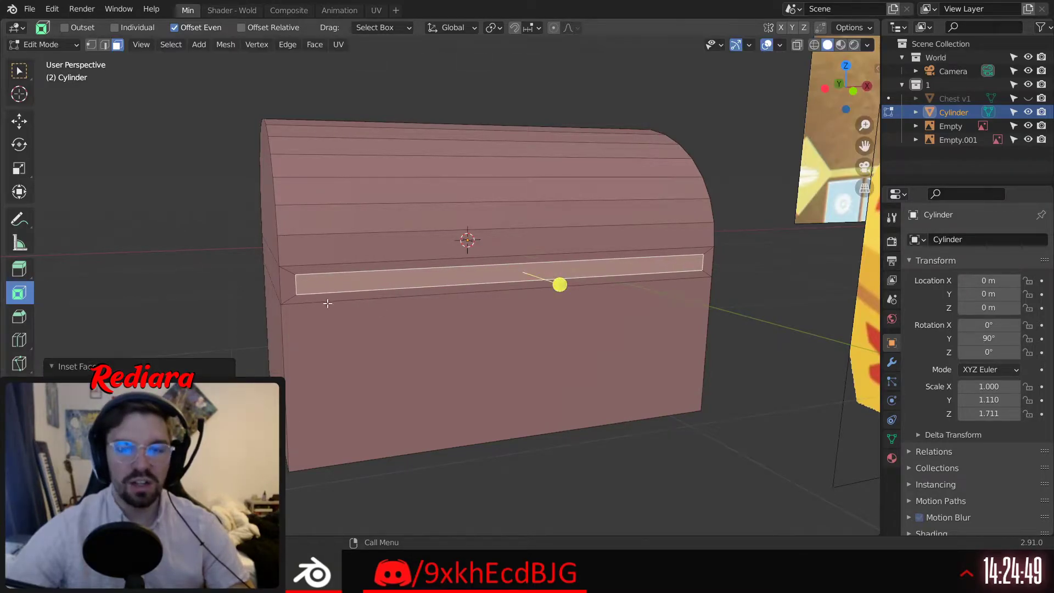
{"action": "middle_click_drag", "start_coordinate": [328, 302], "coordinate": [429, 289]}
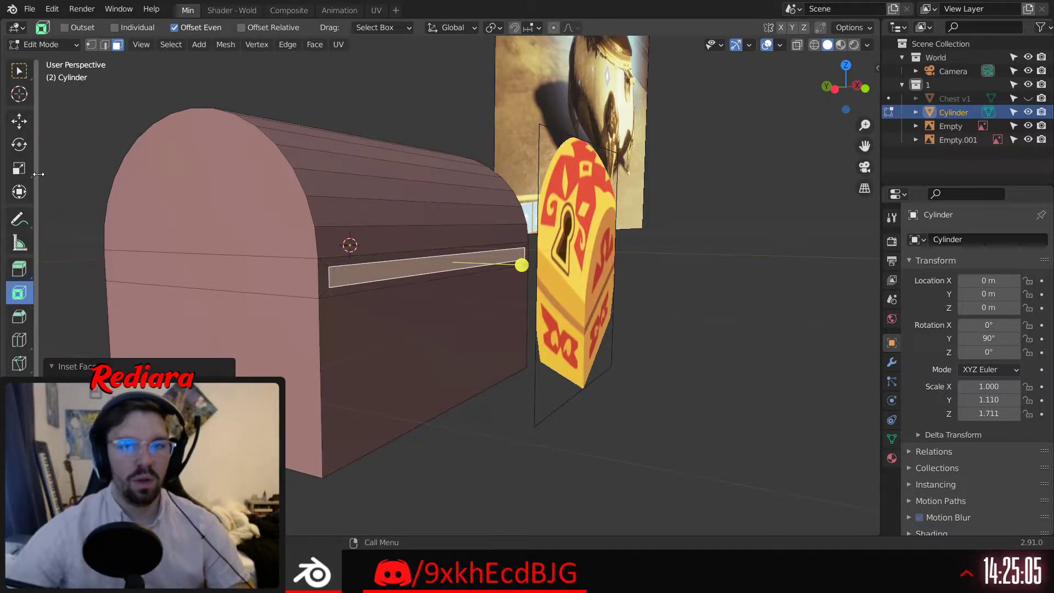
Extrude the inset front strip inward to form a recessed horizontal groove below the lid
{"action": "left_click", "coordinate": [19, 269]}
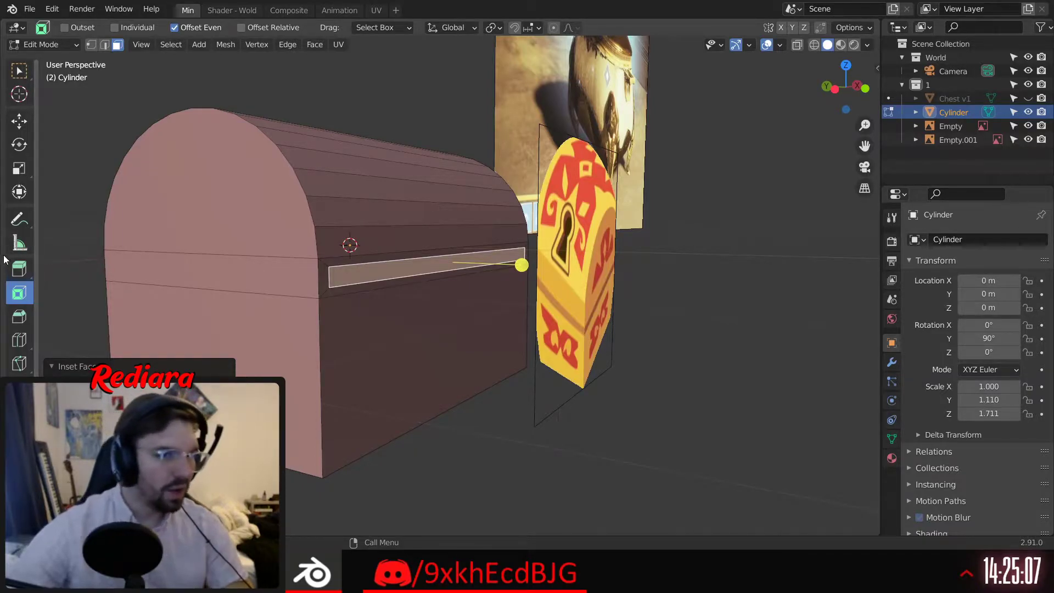
{"action": "left_click_drag", "start_coordinate": [499, 264], "coordinate": [477, 263]}
{"action": "scroll", "coordinate": [578, 194], "scroll_direction": "up", "scroll_amount": 6}
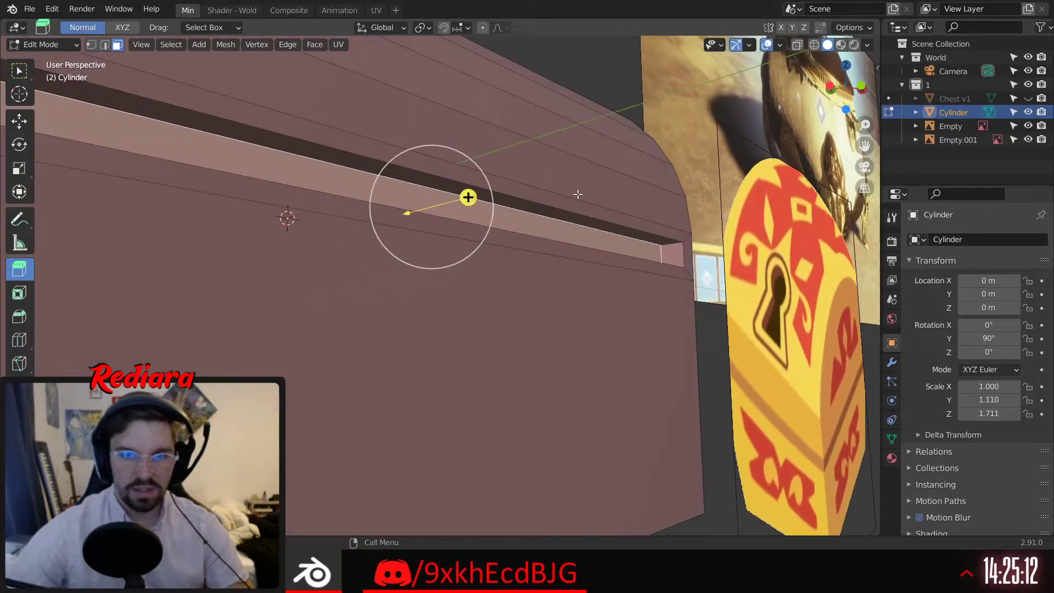
{"action": "middle_click_drag", "start_coordinate": [578, 193], "coordinate": [506, 228]}
{"action": "scroll", "coordinate": [506, 229], "scroll_direction": "down", "scroll_amount": 3}
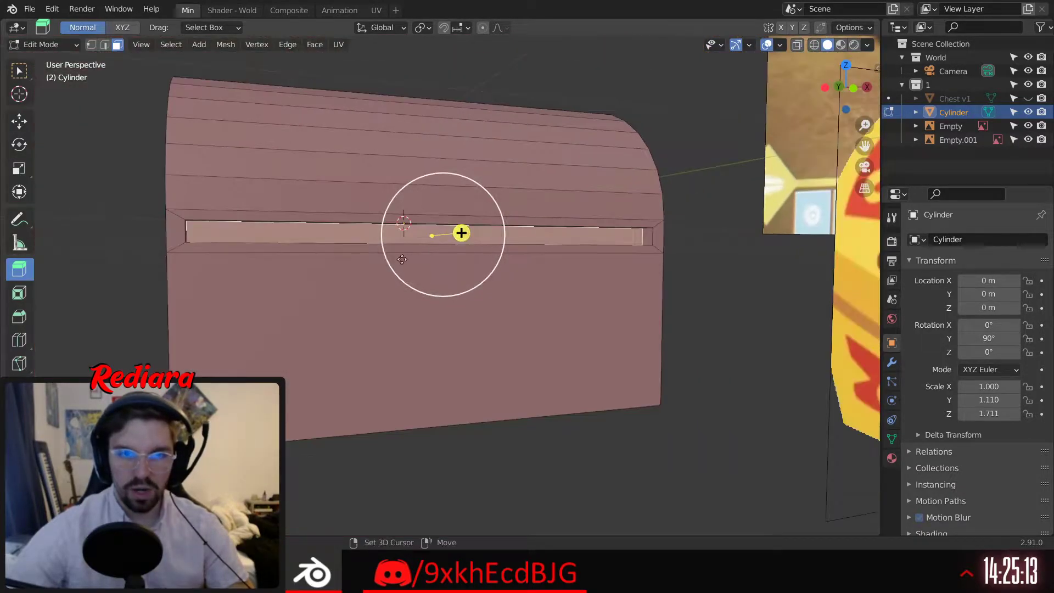
{"action": "middle_click_drag", "start_coordinate": [403, 258], "coordinate": [383, 278], "text": "shift"}
{"action": "middle_click_drag", "start_coordinate": [383, 277], "coordinate": [390, 233]}
{"action": "middle_click_drag", "start_coordinate": [410, 170], "coordinate": [440, 242], "text": "shift"}
{"action": "middle_click_drag", "start_coordinate": [440, 241], "coordinate": [411, 238]}
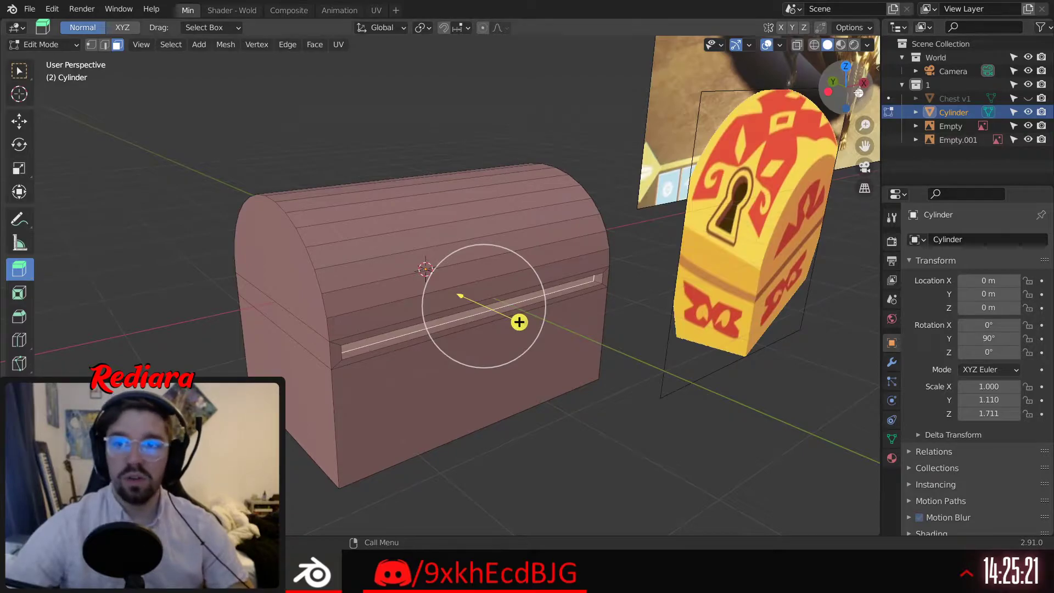
Select the lid's curved upper vertices above the seam in wireframe front view and scale them down slightly
{"action": "key", "text": "KP_1"}
{"action": "left_click", "coordinate": [815, 44]}
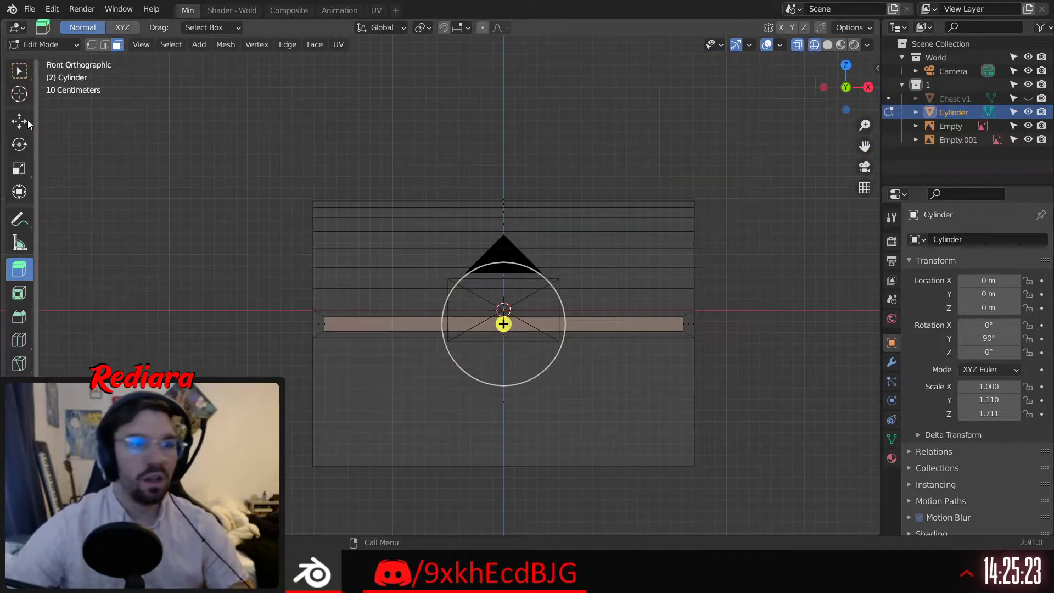
{"action": "left_click", "coordinate": [91, 44]}
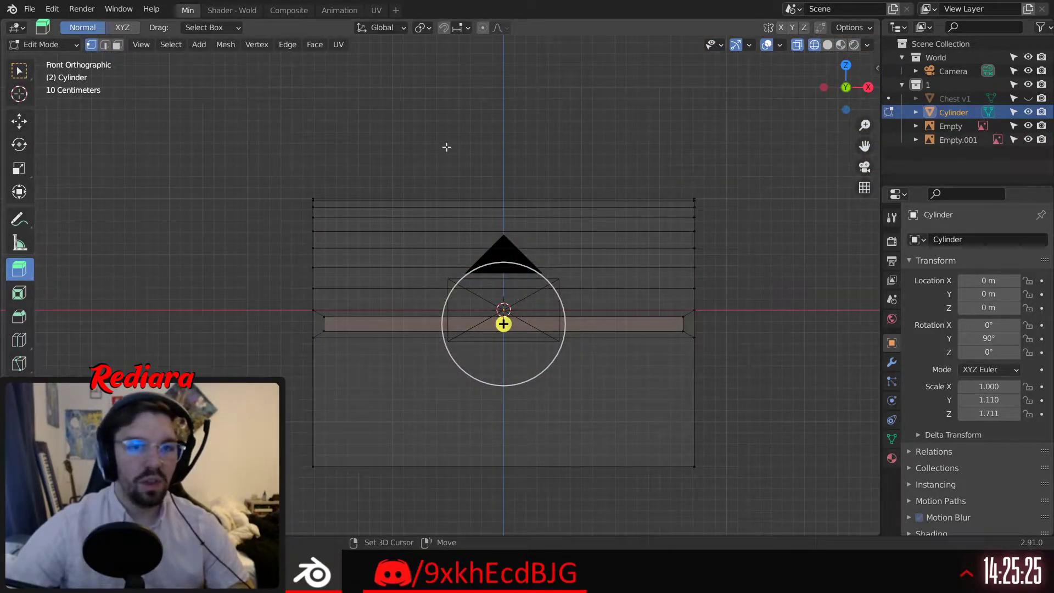
{"action": "middle_click_drag", "start_coordinate": [294, 193], "coordinate": [194, 183], "text": "shift"}
{"action": "left_click_drag", "start_coordinate": [150, 155], "coordinate": [640, 270]}
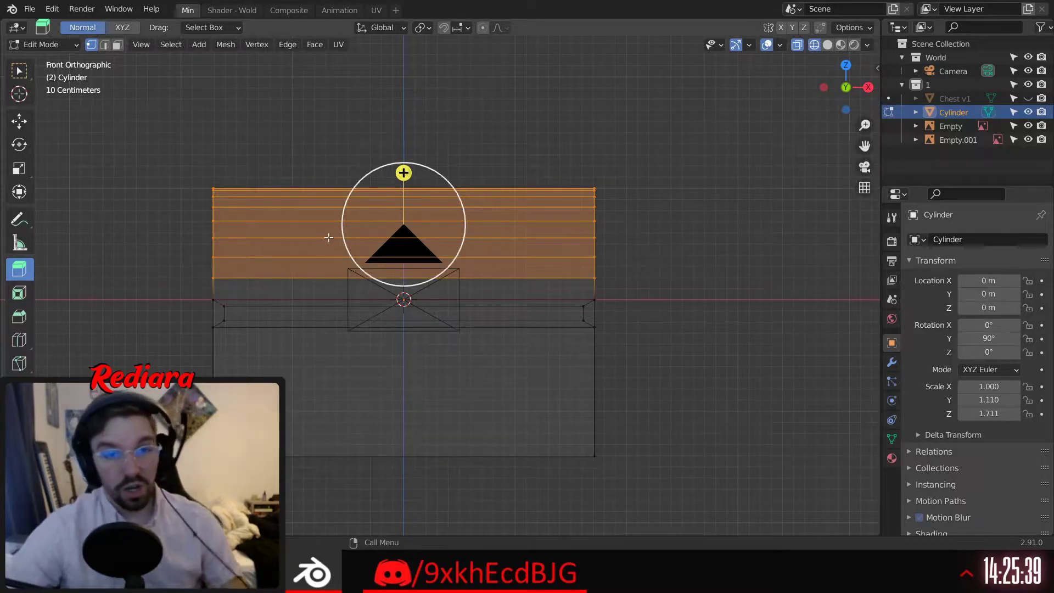
{"action": "middle_click_drag", "start_coordinate": [327, 237], "coordinate": [134, 368]}
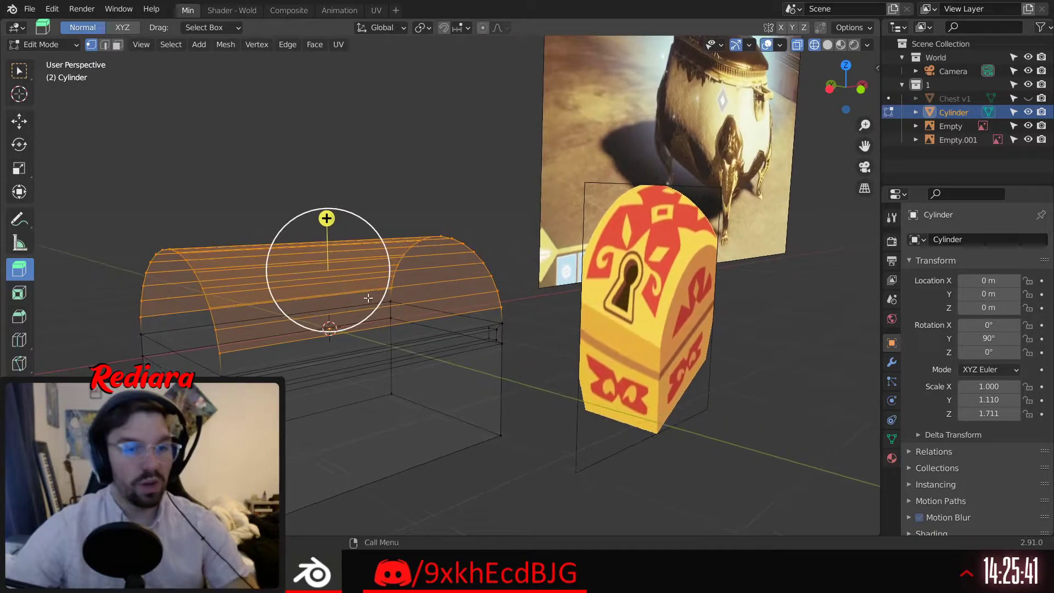
{"action": "left_click", "coordinate": [20, 167]}
{"action": "middle_click_drag", "start_coordinate": [165, 241], "coordinate": [357, 269]}
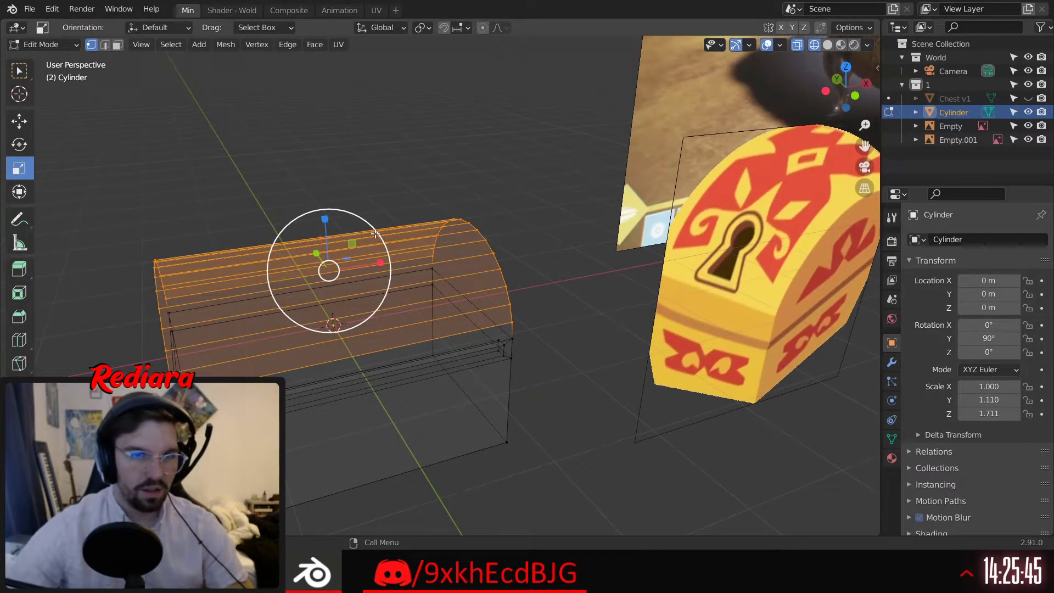
{"action": "left_click_drag", "start_coordinate": [375, 234], "coordinate": [364, 236]}
{"action": "mouse_move", "coordinate": [328, 294]}
{"action": "middle_mouse_down"}
{"action": "mouse_move", "coordinate": [406, 178]}
{"action": "mouse_move", "coordinate": [374, 248]}
{"action": "mouse_move", "coordinate": [452, 254]}
{"action": "mouse_move", "coordinate": [515, 231]}
{"action": "middle_mouse_up"}
Return to solid shading, check the reshaped lid from several sides, and deselect all vertices
{"action": "left_click", "coordinate": [828, 45]}
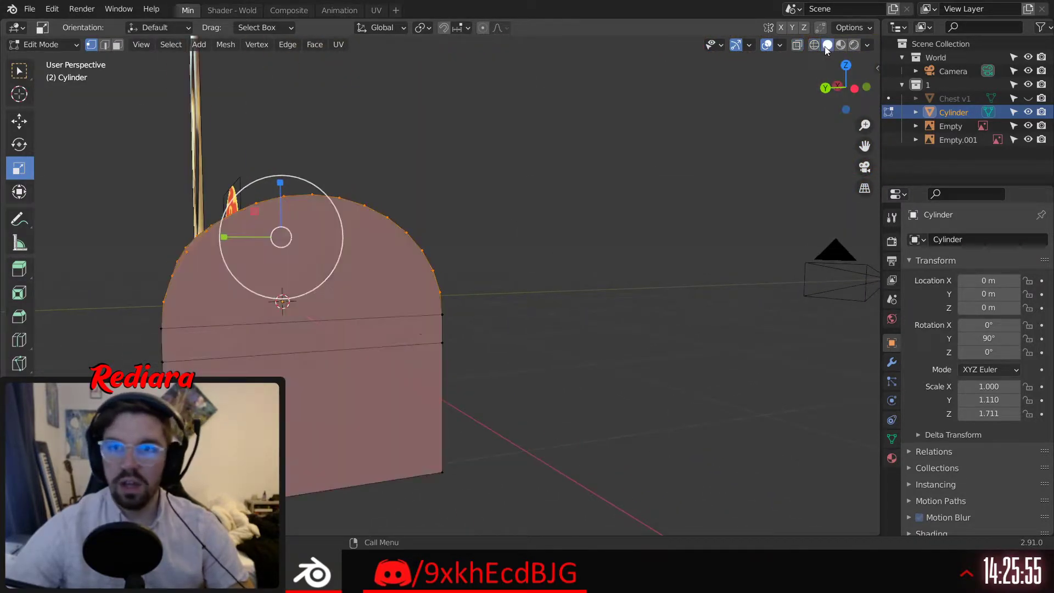
{"action": "middle_click_drag", "start_coordinate": [564, 196], "coordinate": [266, 196]}
{"action": "middle_click_drag", "start_coordinate": [252, 106], "coordinate": [453, 191]}
{"action": "key", "text": "alt+a"}
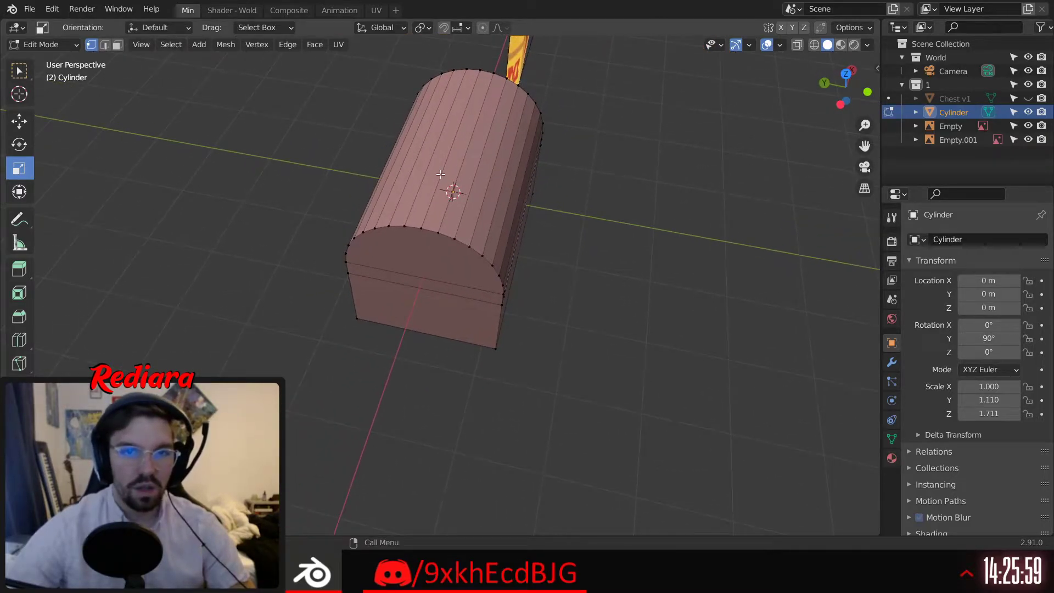
Select the lid's top ridge edge in edge mode and scale it down with proportional editing so the ends taper inward
{"action": "key", "text": "2"}
{"action": "left_click", "coordinate": [478, 167], "text": "alt"}
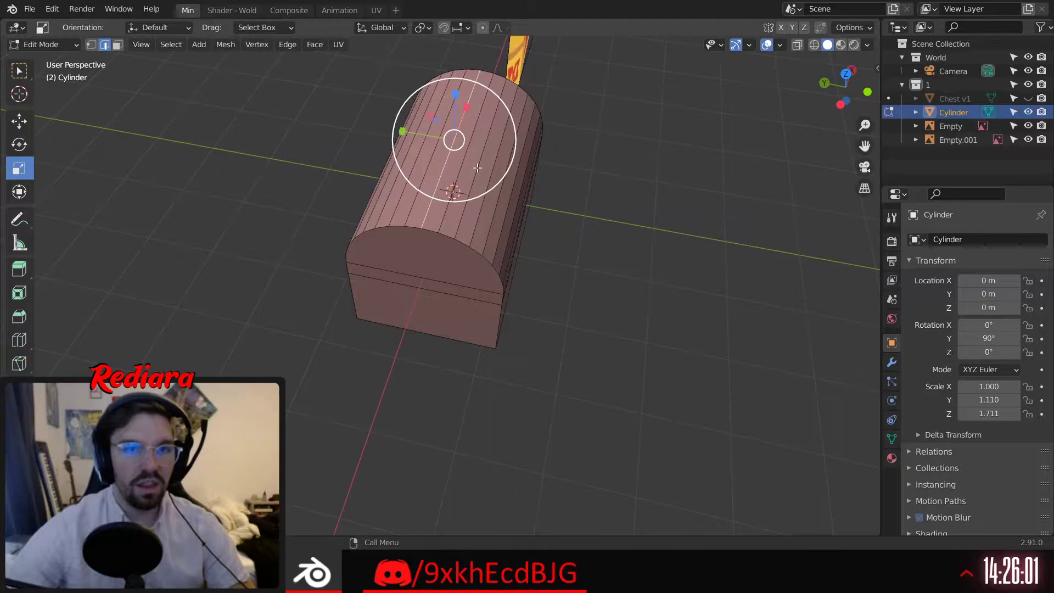
{"action": "middle_click_drag", "start_coordinate": [478, 168], "coordinate": [319, 193]}
{"action": "key", "text": "s"}
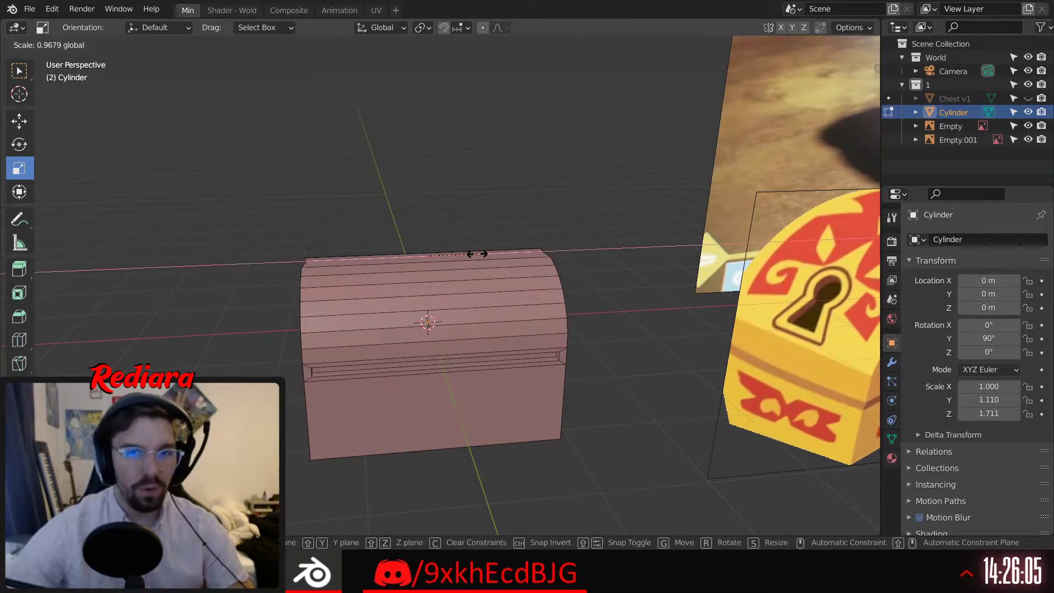
{"action": "left_click", "coordinate": [451, 256]}
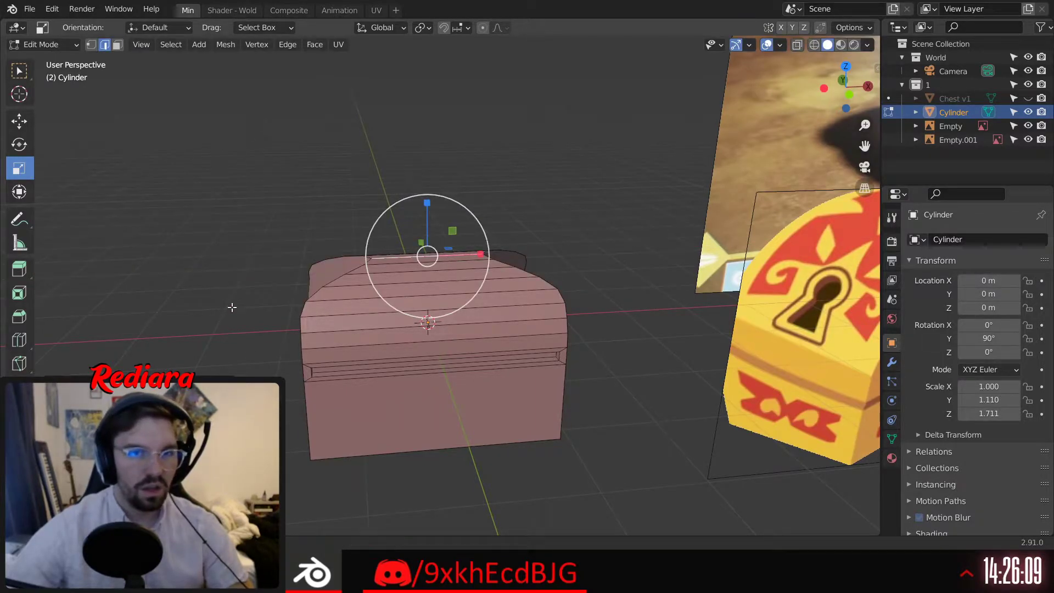
{"action": "middle_click_drag", "start_coordinate": [216, 284], "coordinate": [262, 299]}
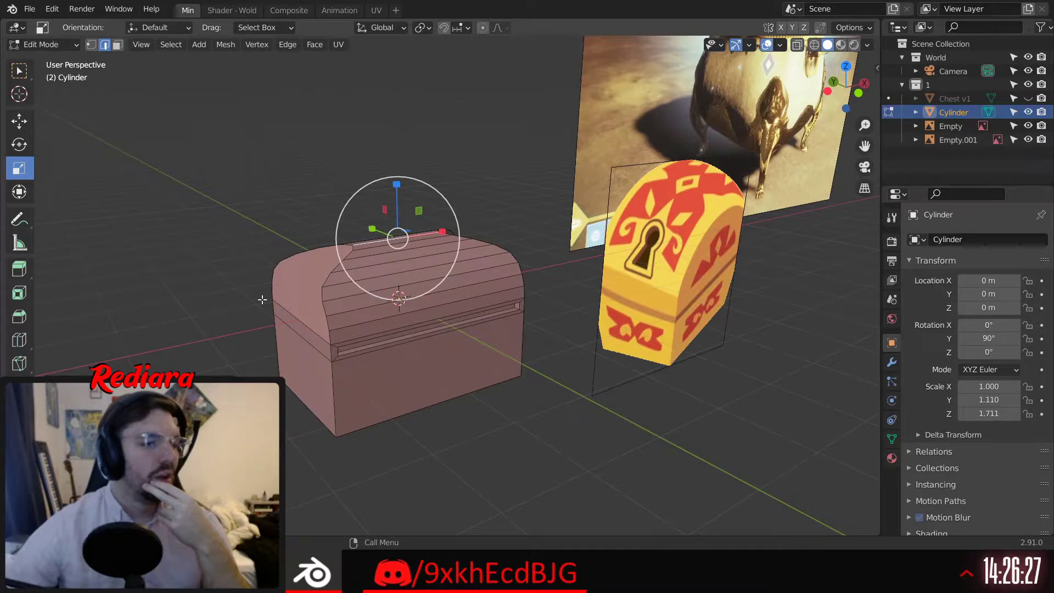
{"action": "middle_click_drag", "start_coordinate": [262, 299], "coordinate": [191, 366]}
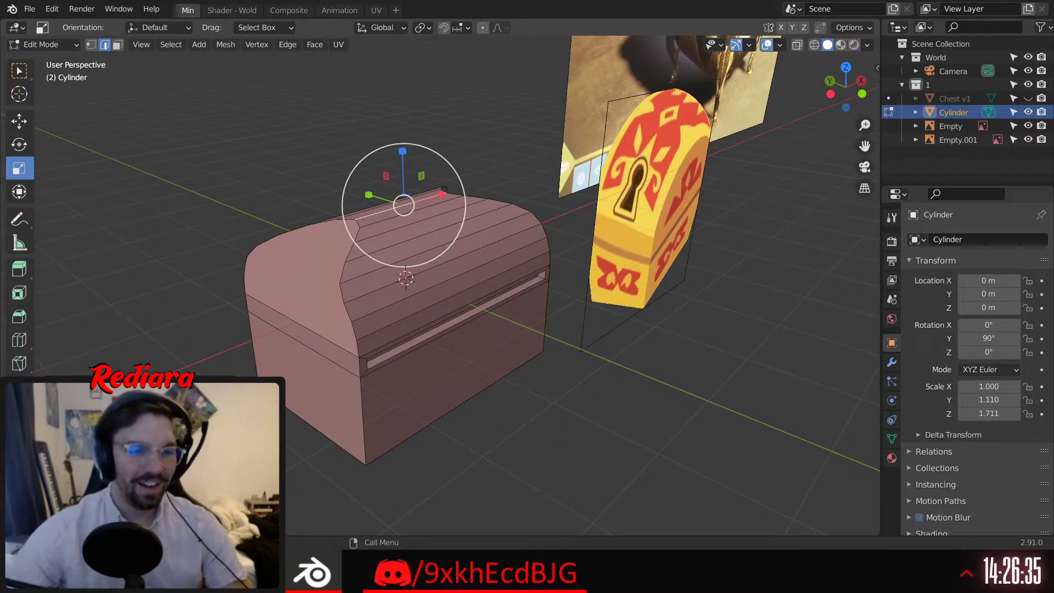
Try several proportional falloff types on the ridge scaling and compare the resulting lid shapes
{"action": "key", "text": "shift+o"}
{"action": "left_click", "coordinate": [158, 372]}
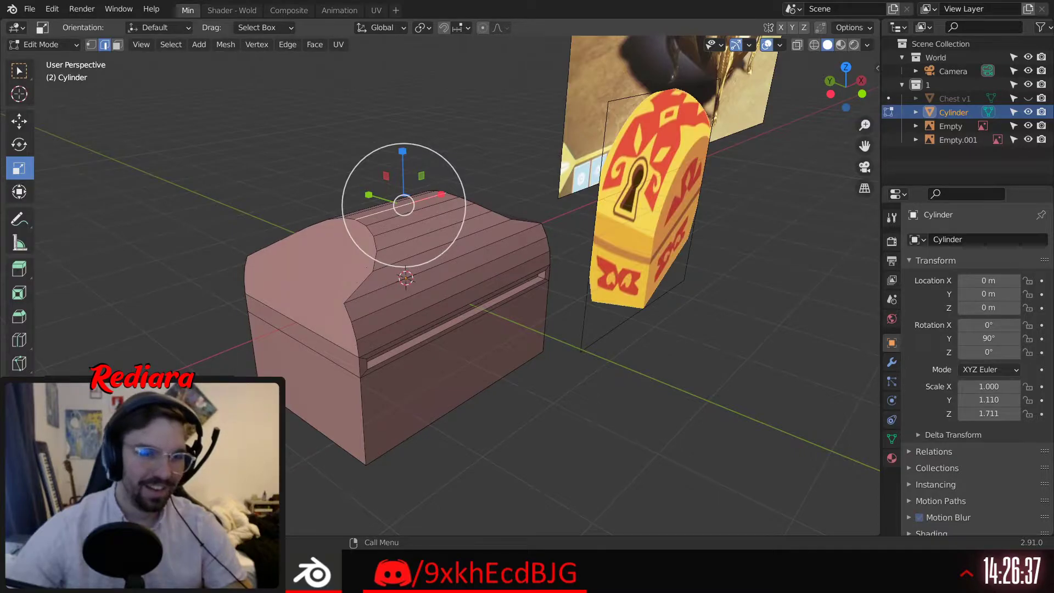
{"action": "key", "text": "shift+o"}
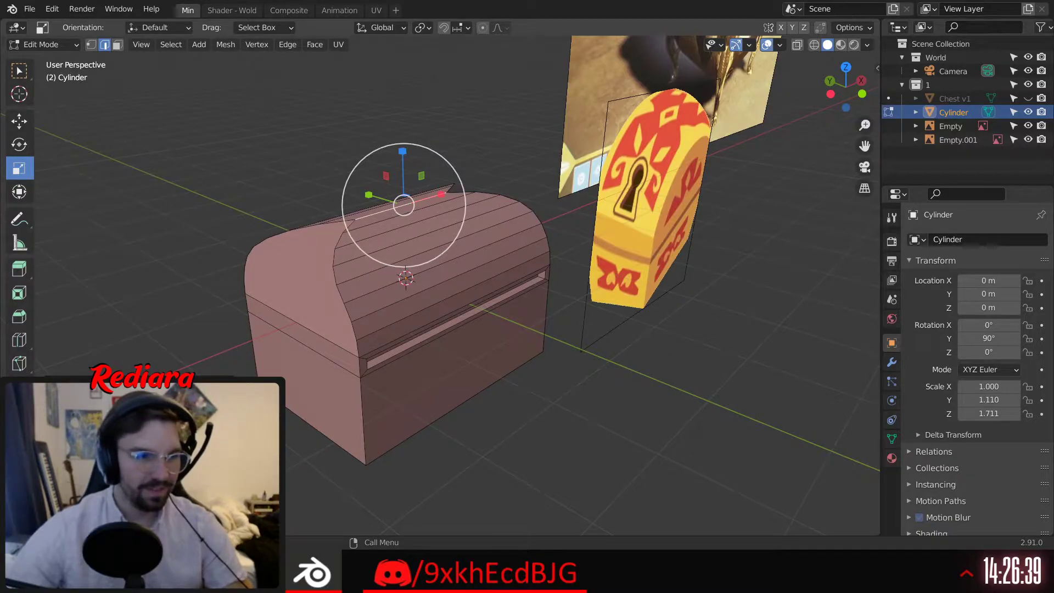
{"action": "middle_click_drag", "start_coordinate": [330, 258], "coordinate": [304, 413]}
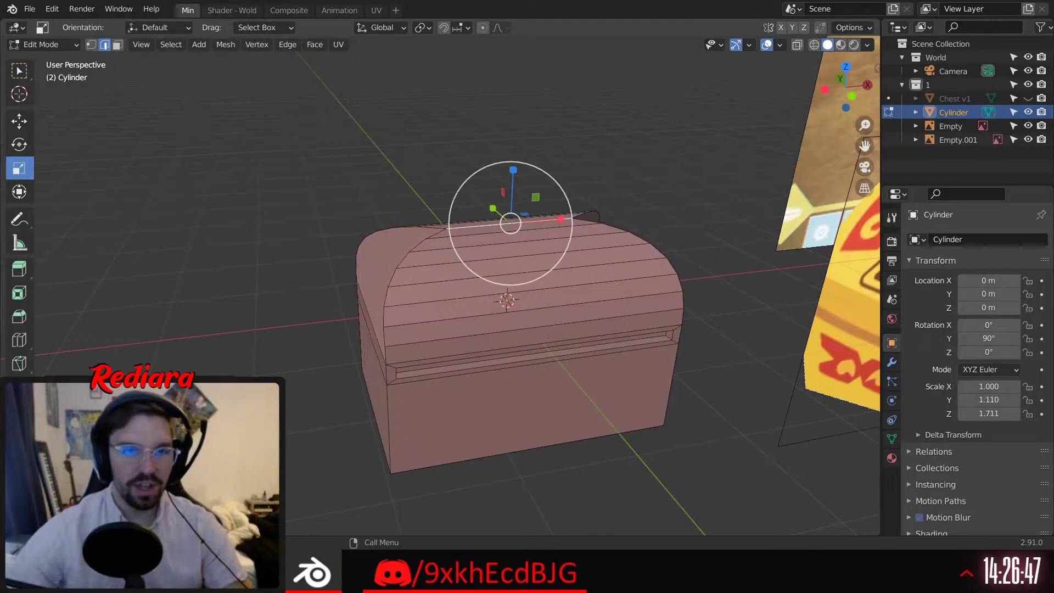
{"action": "key", "text": "shift+o"}
{"action": "left_click", "coordinate": [157, 459]}
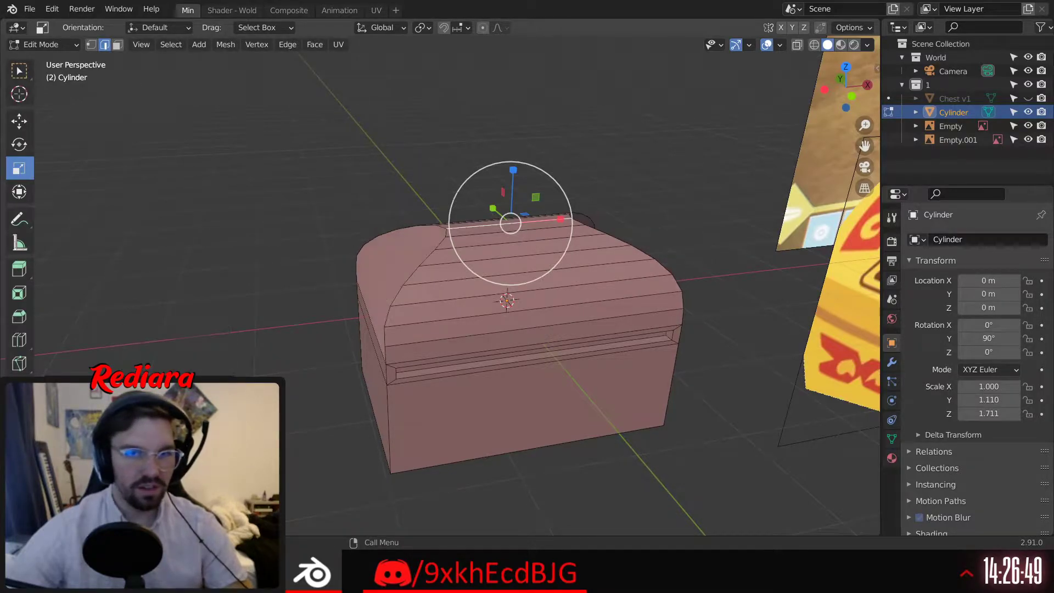
{"action": "mouse_move", "coordinate": [157, 486]}
{"action": "left_mouse_down"}
{"action": "mouse_move", "coordinate": [177, 487]}
{"action": "mouse_move", "coordinate": [163, 487]}
{"action": "left_mouse_up"}
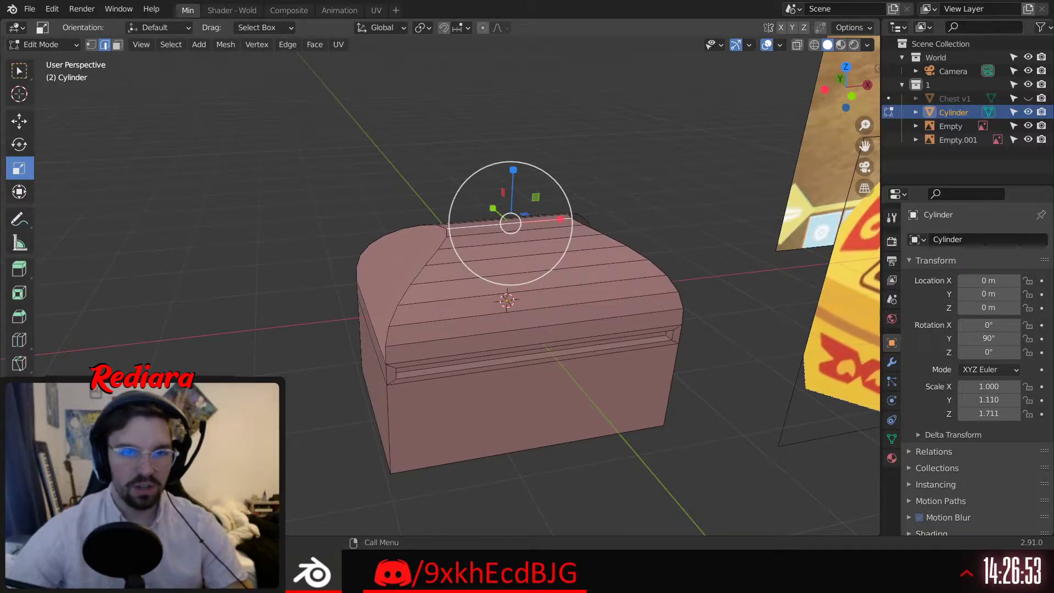
{"action": "key", "text": "shift+o"}
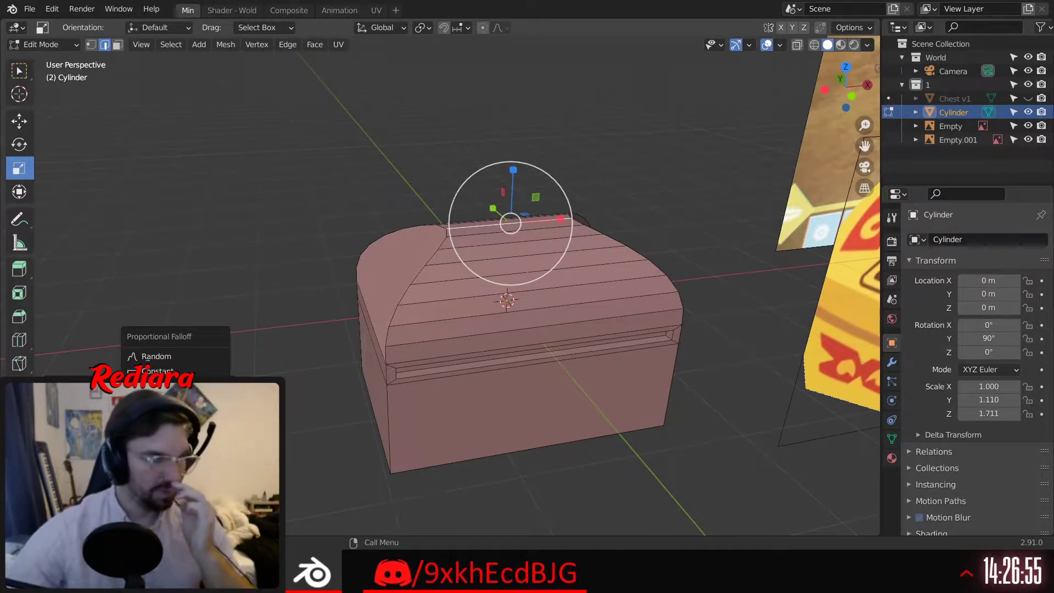
{"action": "left_click", "coordinate": [157, 445]}
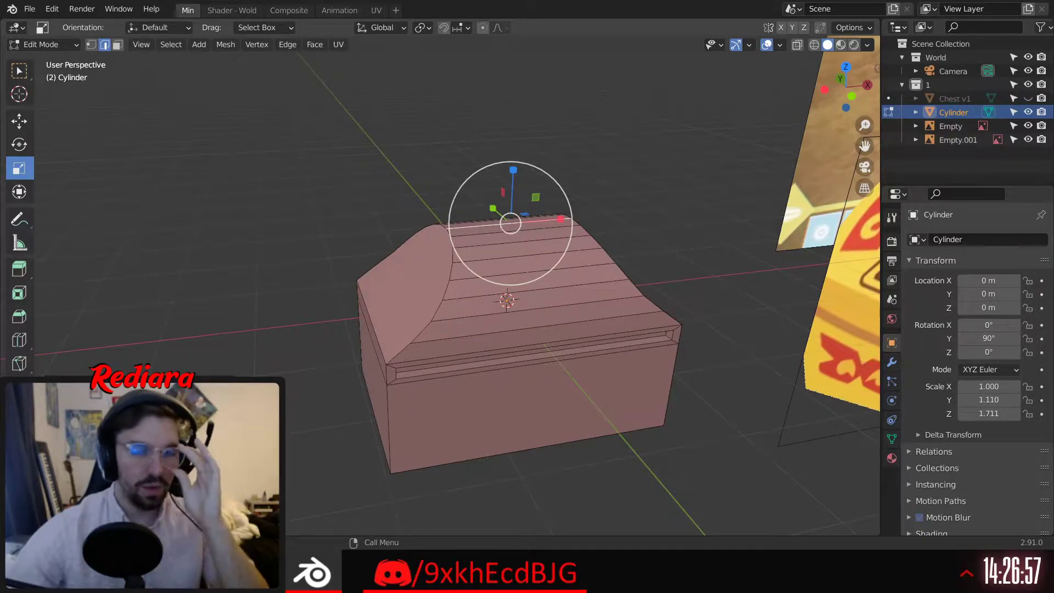
{"action": "mouse_move", "coordinate": [495, 258]}
{"action": "middle_mouse_down"}
{"action": "mouse_move", "coordinate": [462, 228]}
{"action": "mouse_move", "coordinate": [504, 257]}
{"action": "middle_mouse_up"}
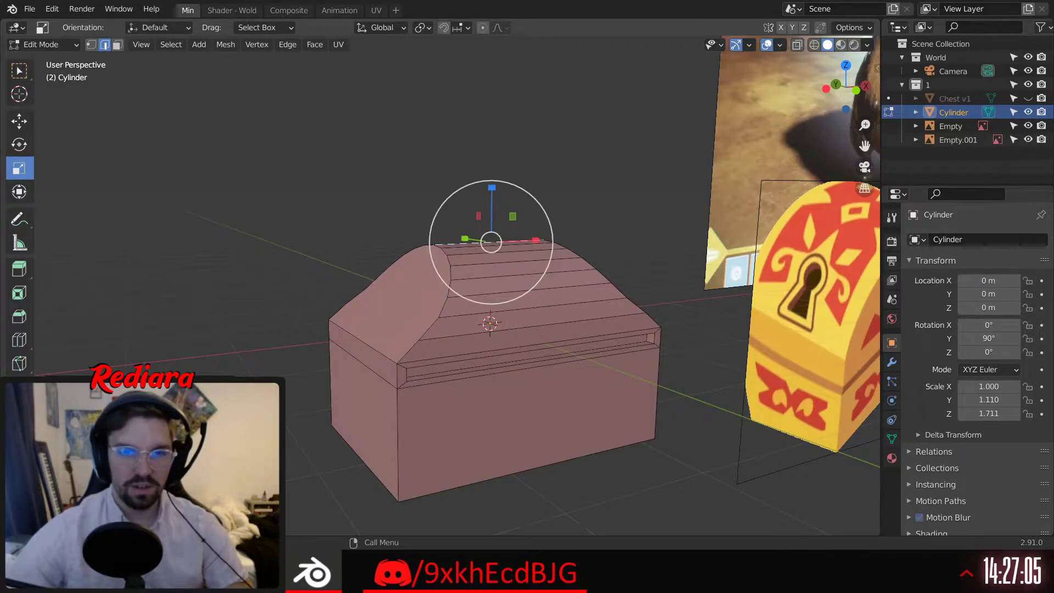
{"action": "middle_click_drag", "start_coordinate": [351, 287], "coordinate": [442, 301]}
Choose a proportional falloff for the ridge scaling that curves both lid ends gently inward toward the top
{"action": "key", "text": "shift+o"}
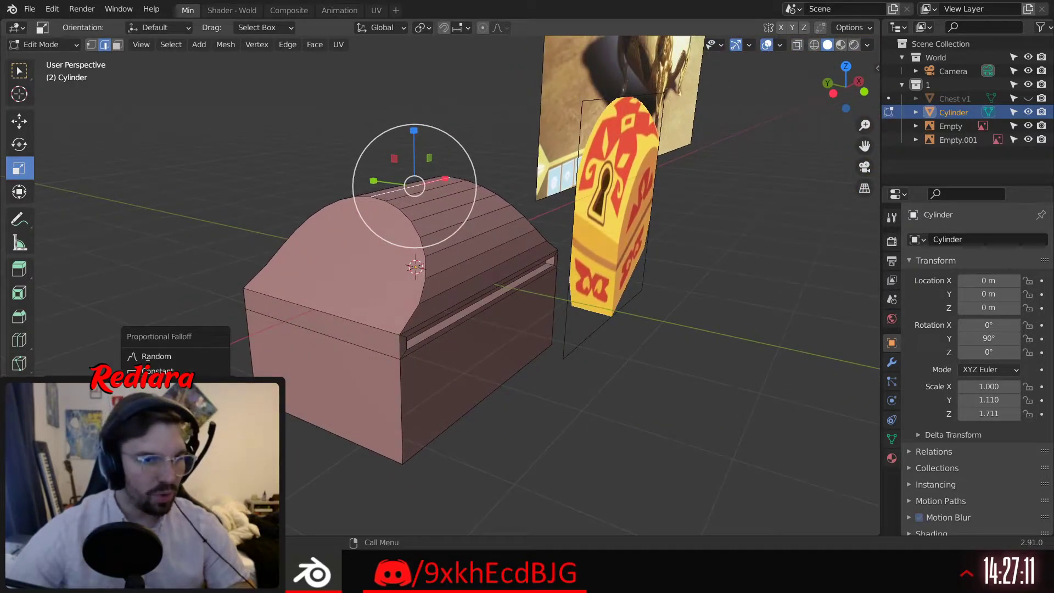
{"action": "middle_click_drag", "start_coordinate": [115, 247], "coordinate": [316, 240]}
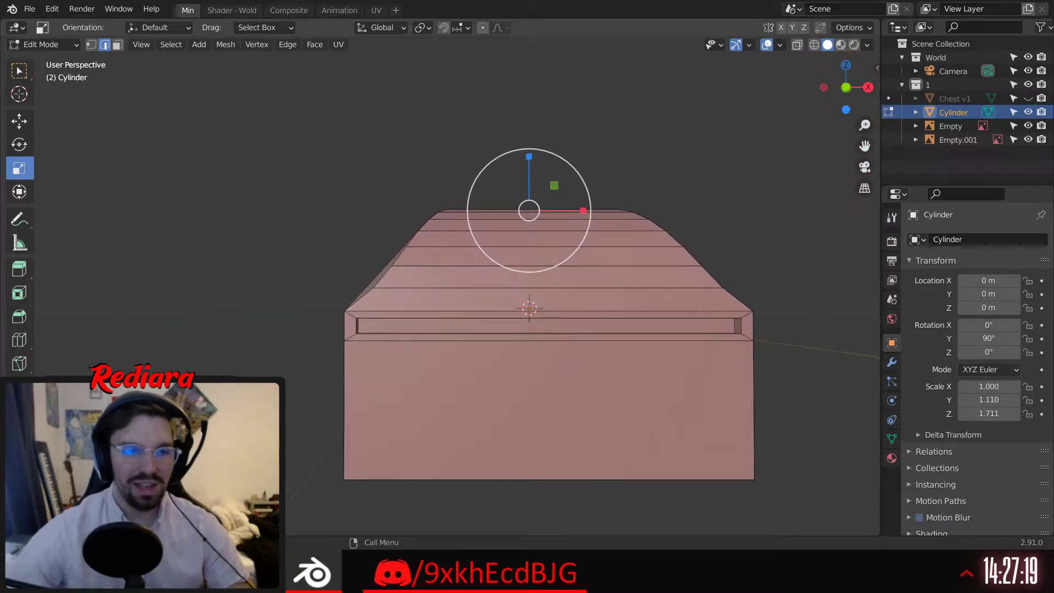
{"action": "key", "text": "shift+o"}
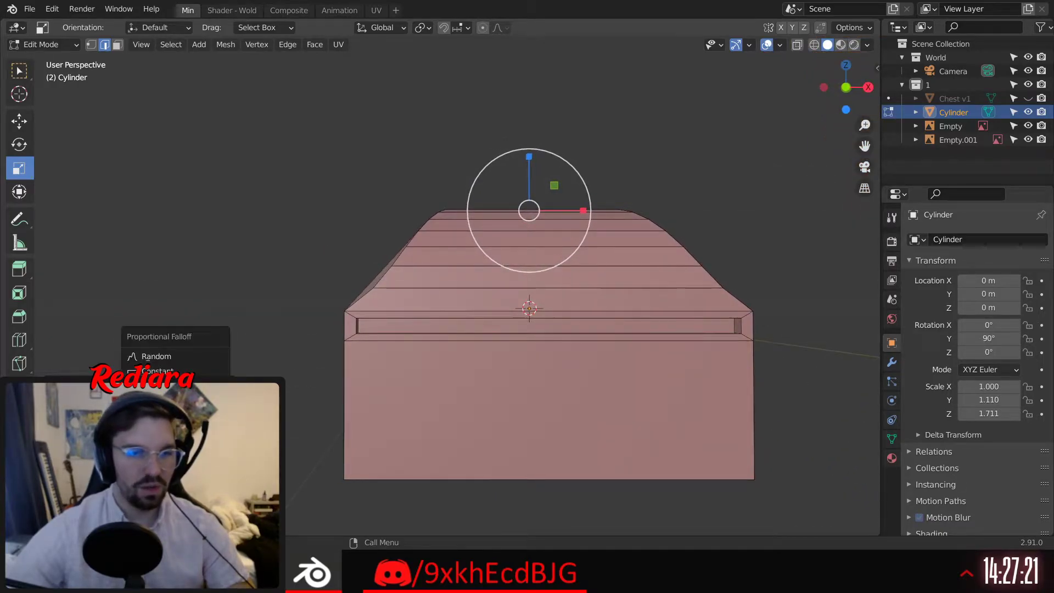
{"action": "key", "text": "Return"}
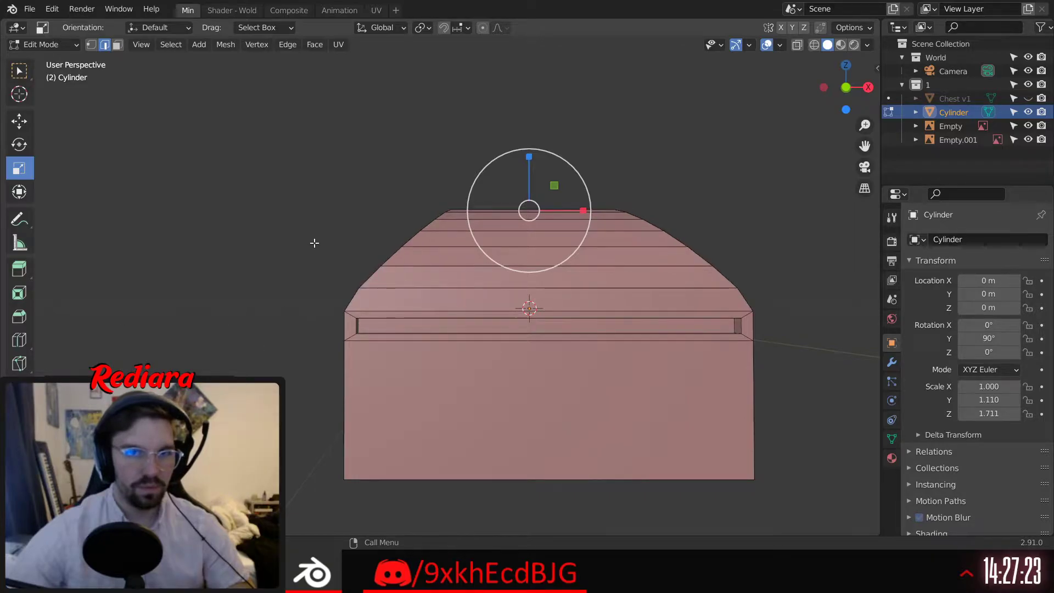
{"action": "mouse_move", "coordinate": [314, 243]}
{"action": "middle_mouse_down"}
{"action": "mouse_move", "coordinate": [357, 250]}
{"action": "mouse_move", "coordinate": [318, 242]}
{"action": "mouse_move", "coordinate": [328, 264]}
{"action": "mouse_move", "coordinate": [329, 229]}
{"action": "middle_mouse_up"}
Lower the lid's top ridge edge along Z with the Move tool to flatten the dome, and inspect the shape
{"action": "left_click", "coordinate": [19, 122]}
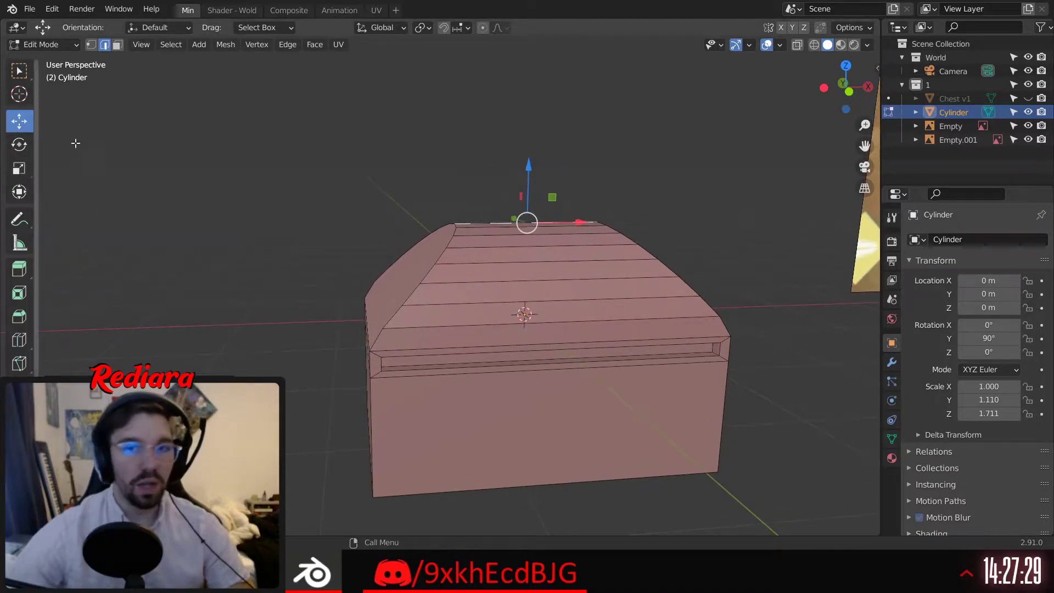
{"action": "left_click_drag", "start_coordinate": [526, 166], "coordinate": [512, 198]}
{"action": "middle_click_drag", "start_coordinate": [512, 199], "coordinate": [471, 332]}
{"action": "scroll", "coordinate": [689, 323], "scroll_direction": "down", "scroll_amount": 4}
{"action": "middle_click_drag", "start_coordinate": [689, 322], "coordinate": [633, 342], "text": "shift"}
{"action": "scroll", "coordinate": [489, 337], "scroll_direction": "up", "scroll_amount": 4}
{"action": "scroll", "coordinate": [489, 337], "scroll_direction": "down", "scroll_amount": 2}
{"action": "middle_click_drag", "start_coordinate": [490, 337], "coordinate": [189, 247]}
{"action": "scroll", "coordinate": [487, 326], "scroll_direction": "down", "scroll_amount": 2}
In vertex mode, connect the three lowest opposing vertex pairs above the seam across the lid's curved end face
{"action": "left_click", "coordinate": [128, 69]}
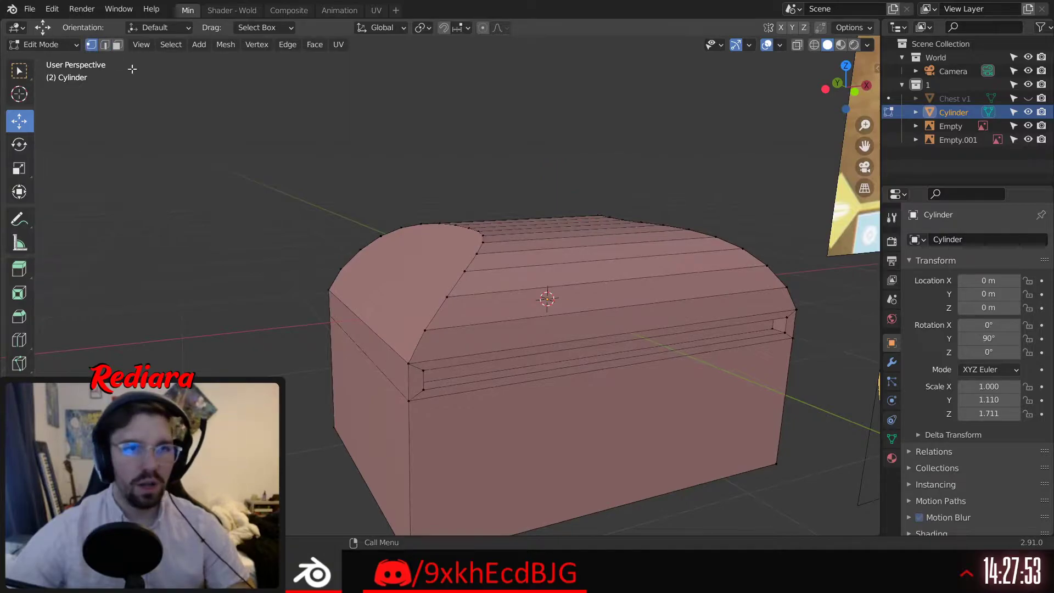
{"action": "middle_click_drag", "start_coordinate": [132, 68], "coordinate": [435, 293]}
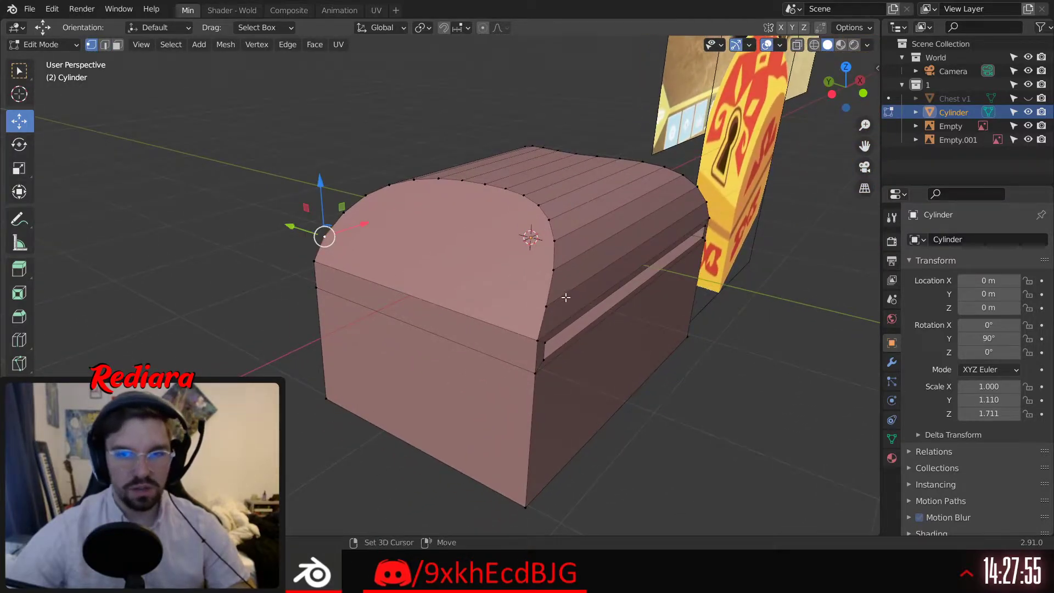
{"action": "left_click", "coordinate": [545, 304], "text": "shift"}
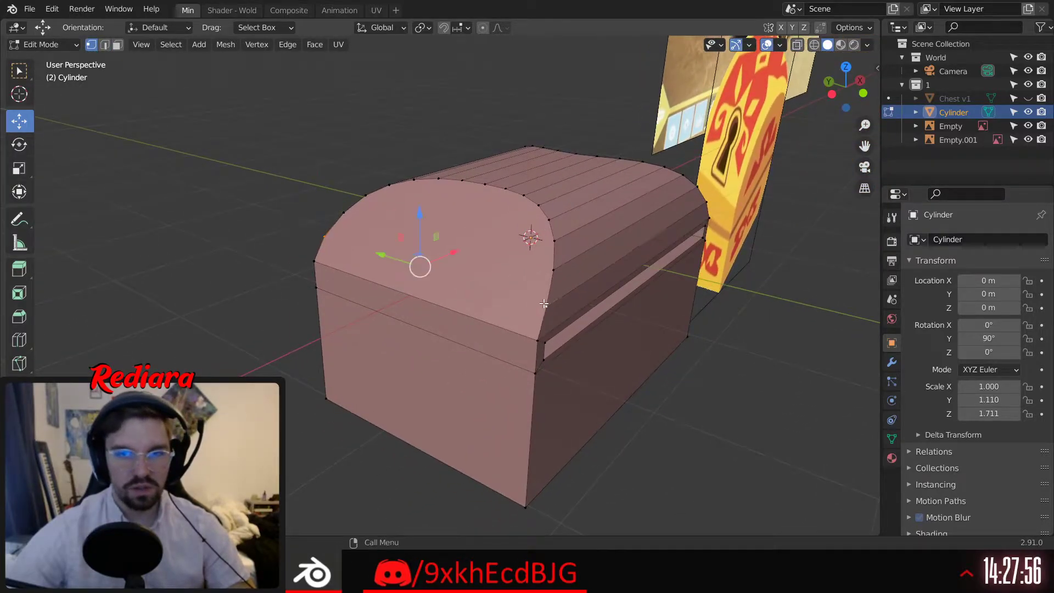
{"action": "left_click", "coordinate": [343, 213]}
{"action": "left_click", "coordinate": [555, 269], "text": "shift"}
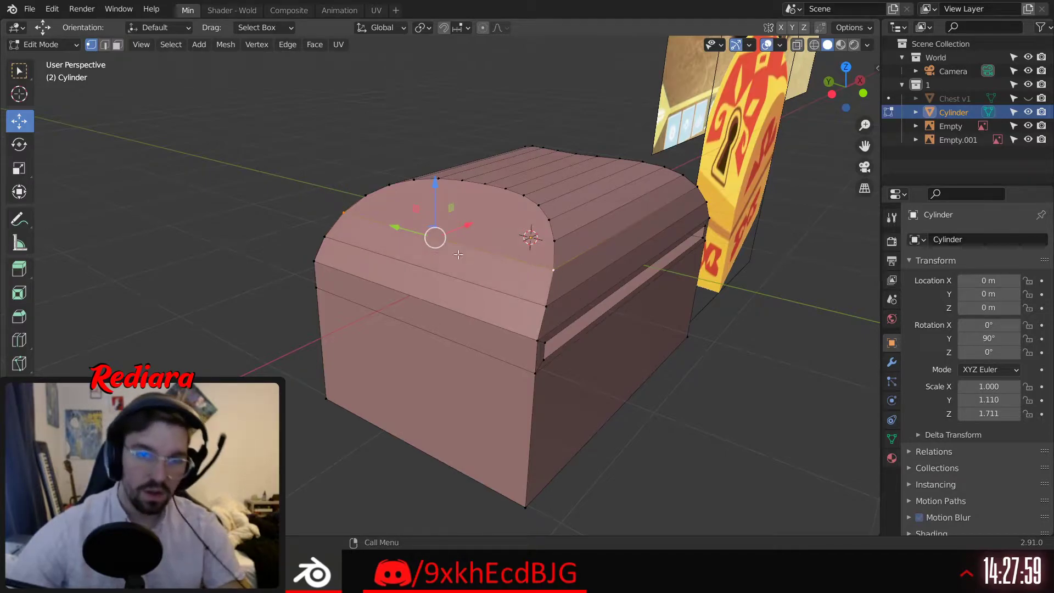
{"action": "left_click", "coordinate": [366, 195]}
{"action": "left_click", "coordinate": [553, 242], "text": "shift"}
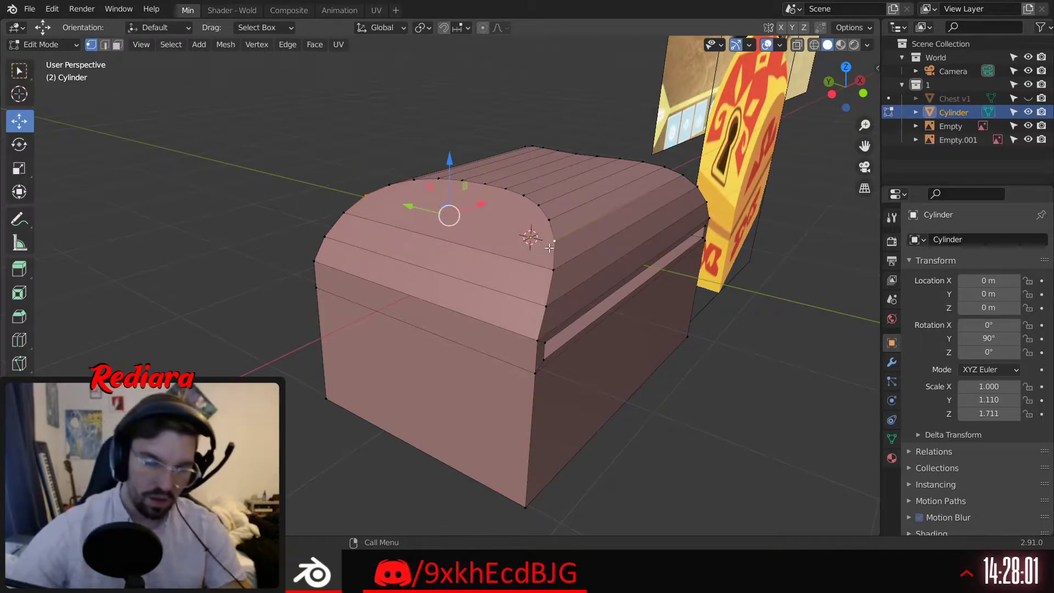
Connect the remaining opposing vertex pairs on the same lid end with parallel edges up to the ridge
{"action": "left_click", "coordinate": [389, 187]}
{"action": "left_click", "coordinate": [549, 221], "text": "shift"}
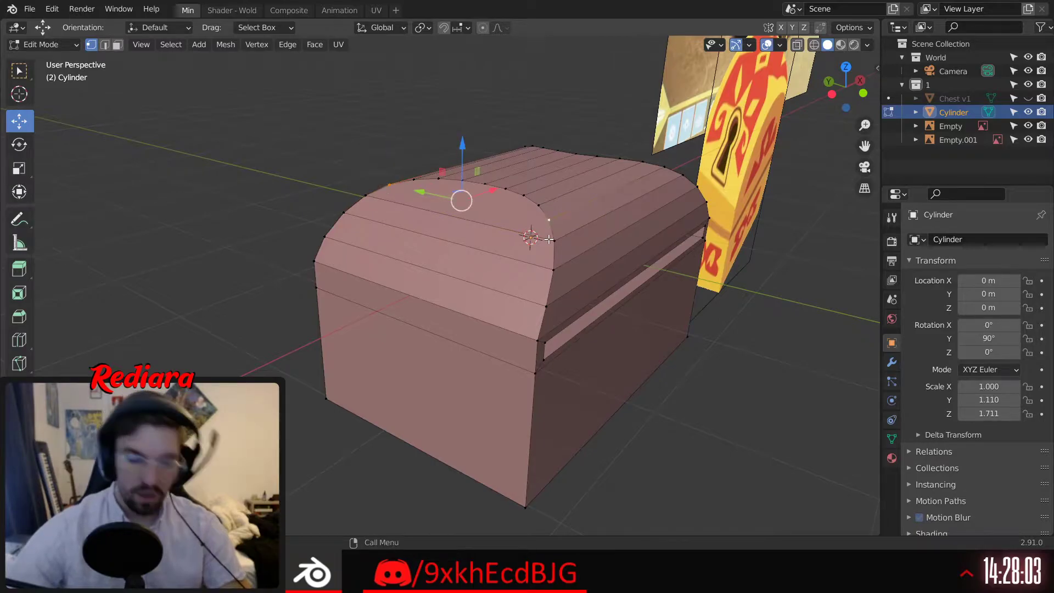
{"action": "middle_click_drag", "start_coordinate": [531, 228], "coordinate": [565, 334]}
{"action": "scroll", "coordinate": [565, 334], "scroll_direction": "up", "scroll_amount": 3}
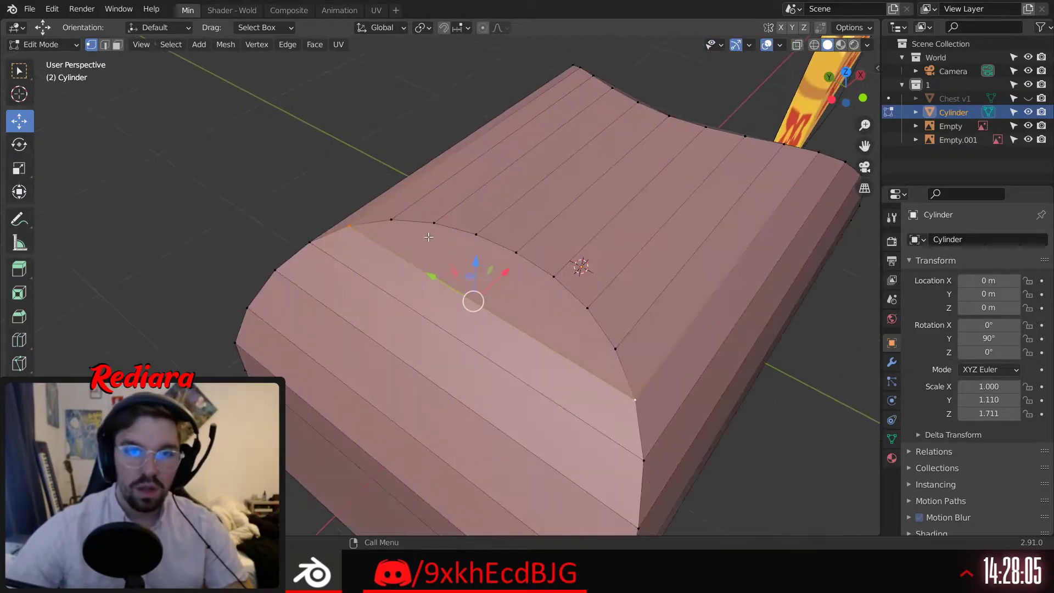
{"action": "left_click", "coordinate": [592, 337], "text": "shift"}
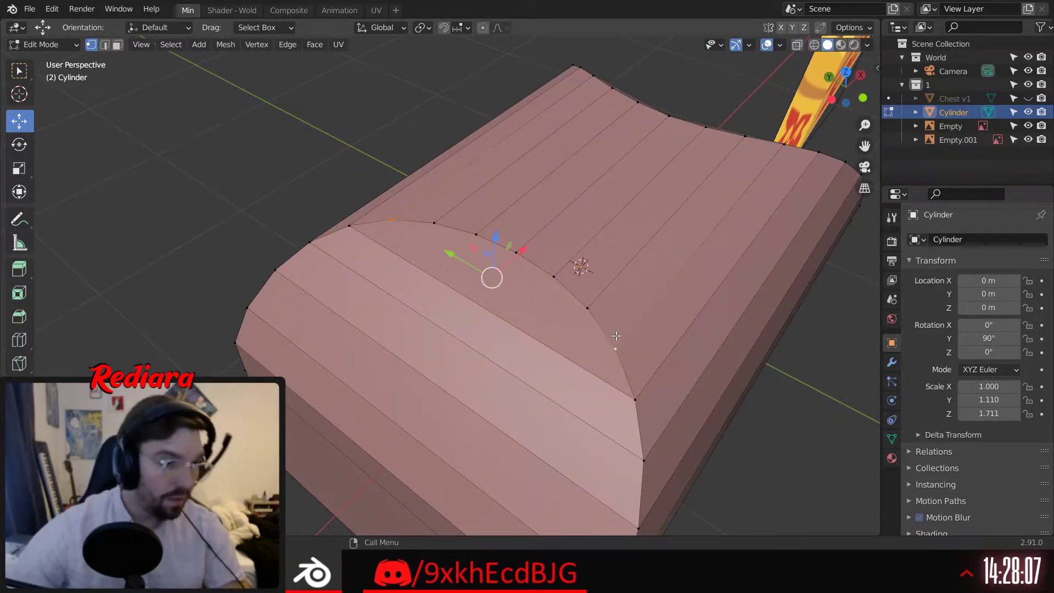
{"action": "left_click", "coordinate": [434, 223]}
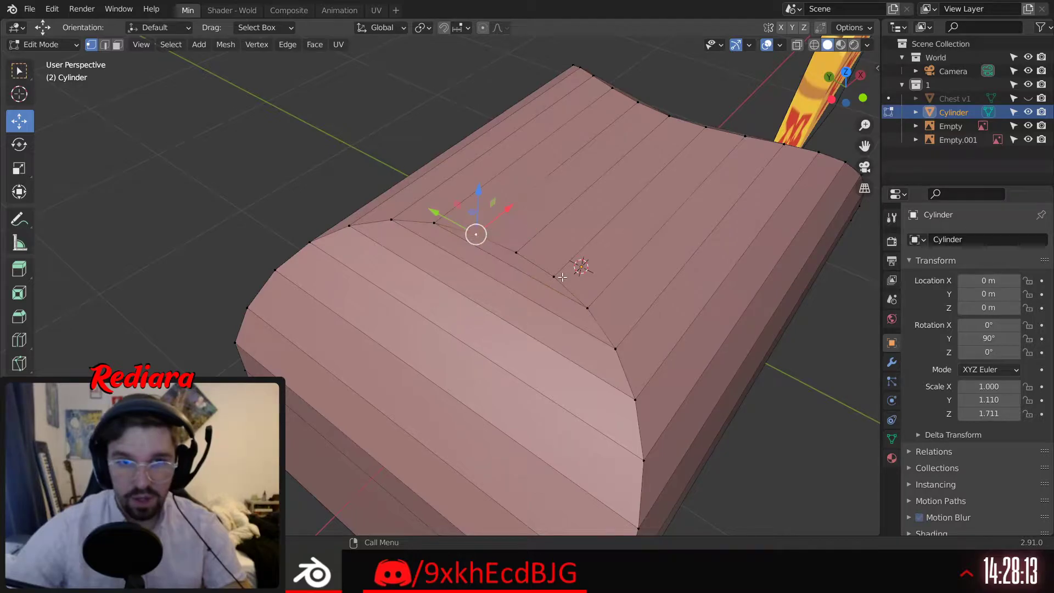
{"action": "middle_click_drag", "start_coordinate": [581, 278], "coordinate": [501, 266]}
{"action": "scroll", "coordinate": [535, 258], "scroll_direction": "up", "scroll_amount": 3}
On the lid's opposite end face, connect the three lowest opposing vertex pairs above the seam with horizontal edges
{"action": "middle_click_drag", "start_coordinate": [599, 230], "coordinate": [421, 355]}
{"action": "scroll", "coordinate": [560, 259], "scroll_direction": "down", "scroll_amount": 5}
{"action": "left_click", "coordinate": [421, 355]}
{"action": "left_click", "coordinate": [632, 335], "text": "shift"}
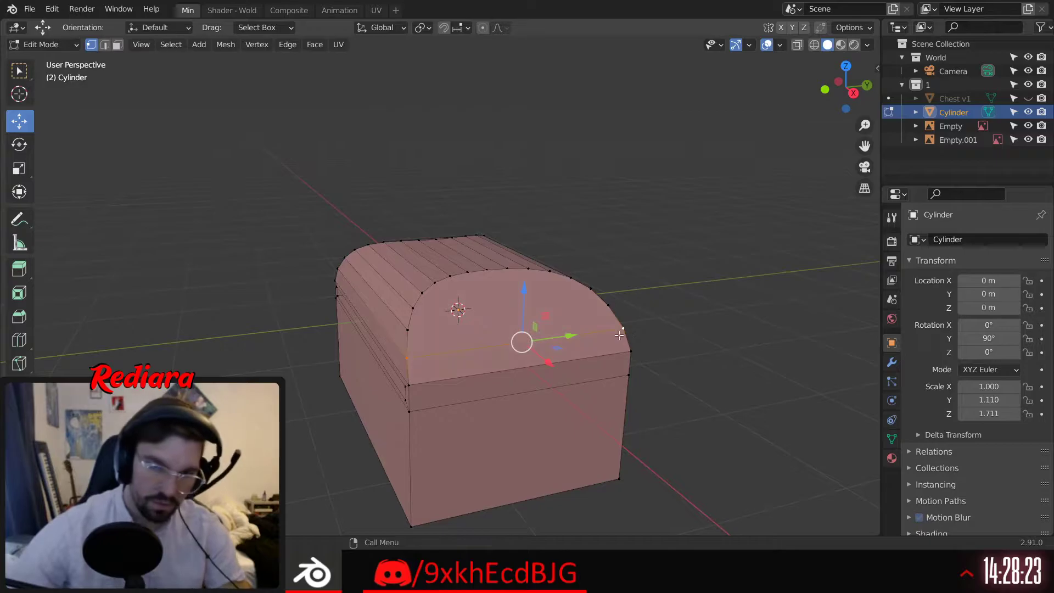
{"action": "scroll", "coordinate": [620, 335], "scroll_direction": "up", "scroll_amount": 2}
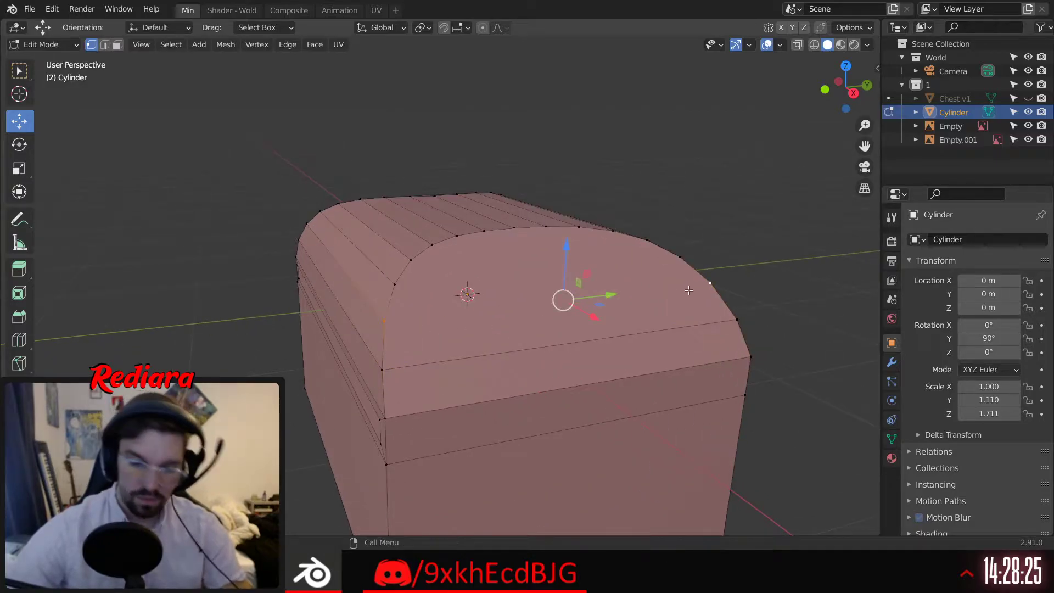
{"action": "left_click", "coordinate": [385, 278]}
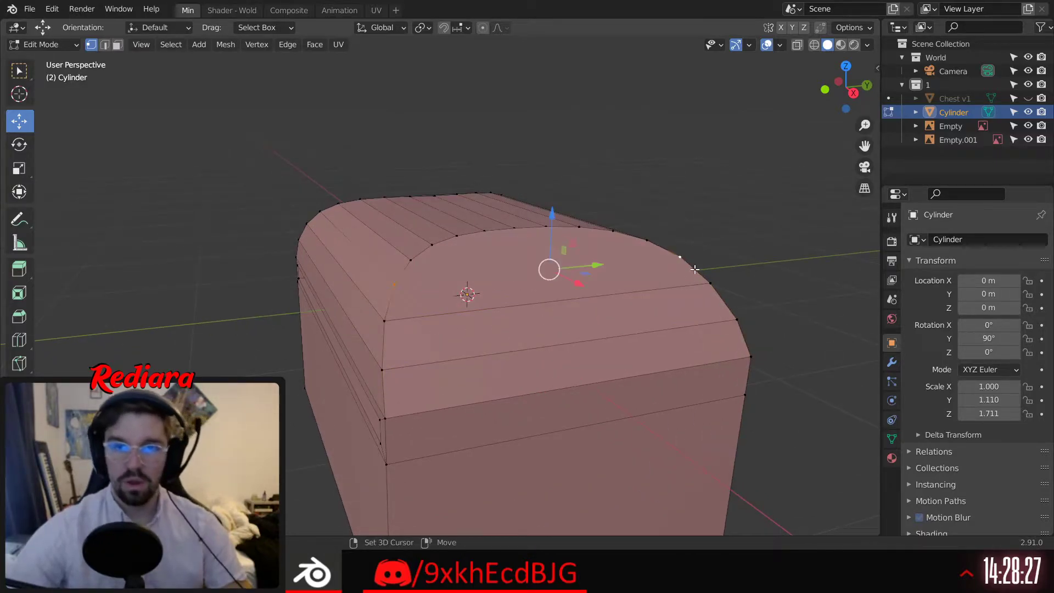
{"action": "key", "text": "j"}
Connect the upper opposing vertex pairs on this lid end up to the ridge, and clear the selection
{"action": "scroll", "coordinate": [616, 299], "scroll_direction": "up", "scroll_amount": 3}
{"action": "left_click", "coordinate": [354, 246]}
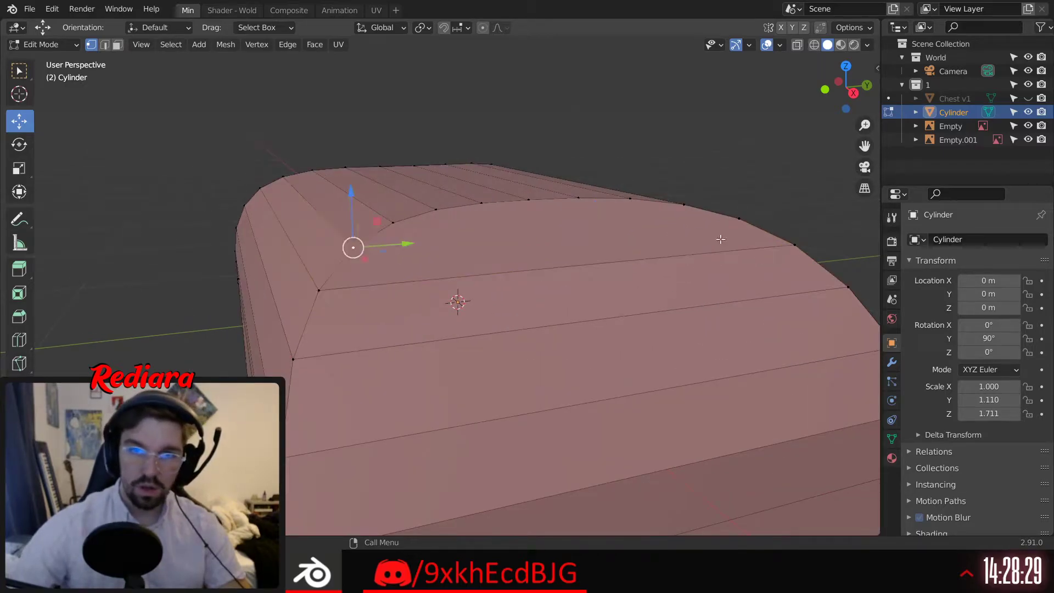
{"action": "left_click", "coordinate": [734, 218], "text": "shift"}
{"action": "left_click", "coordinate": [421, 232]}
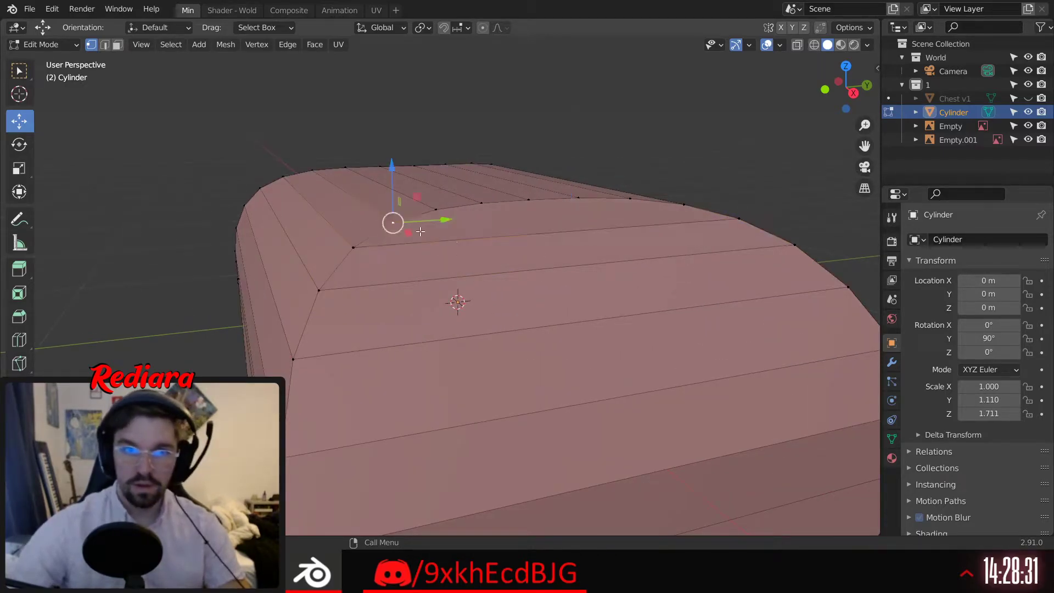
{"action": "left_click", "coordinate": [684, 206], "text": "shift"}
{"action": "middle_click_drag", "start_coordinate": [442, 183], "coordinate": [447, 211]}
{"action": "left_click", "coordinate": [446, 210]}
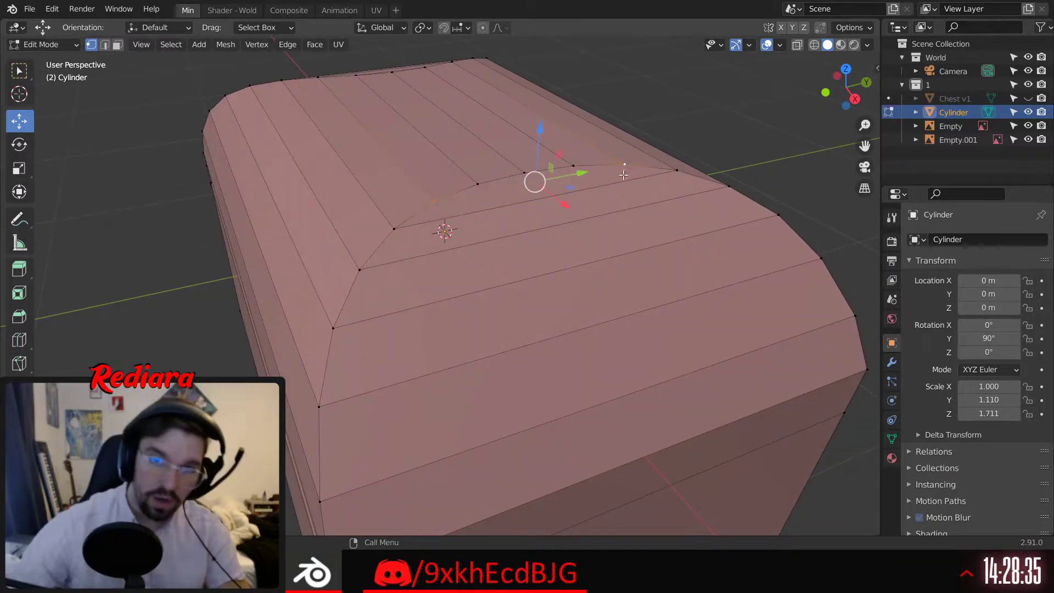
{"action": "left_click", "coordinate": [480, 188]}
{"action": "left_click", "coordinate": [582, 168], "text": "shift"}
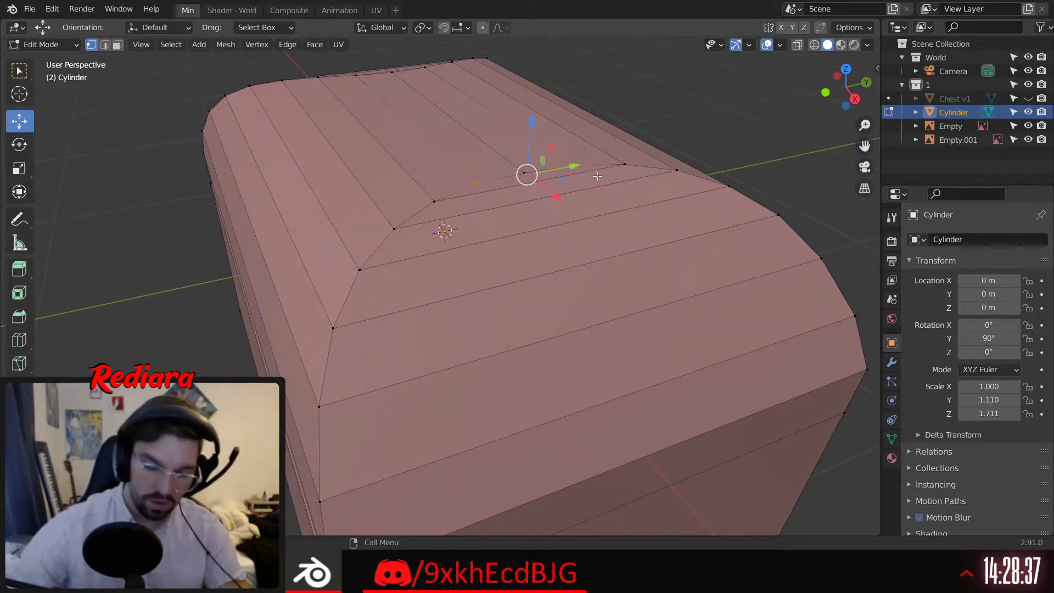
{"action": "middle_click_drag", "start_coordinate": [527, 184], "coordinate": [599, 190]}
{"action": "left_click", "coordinate": [758, 129]}
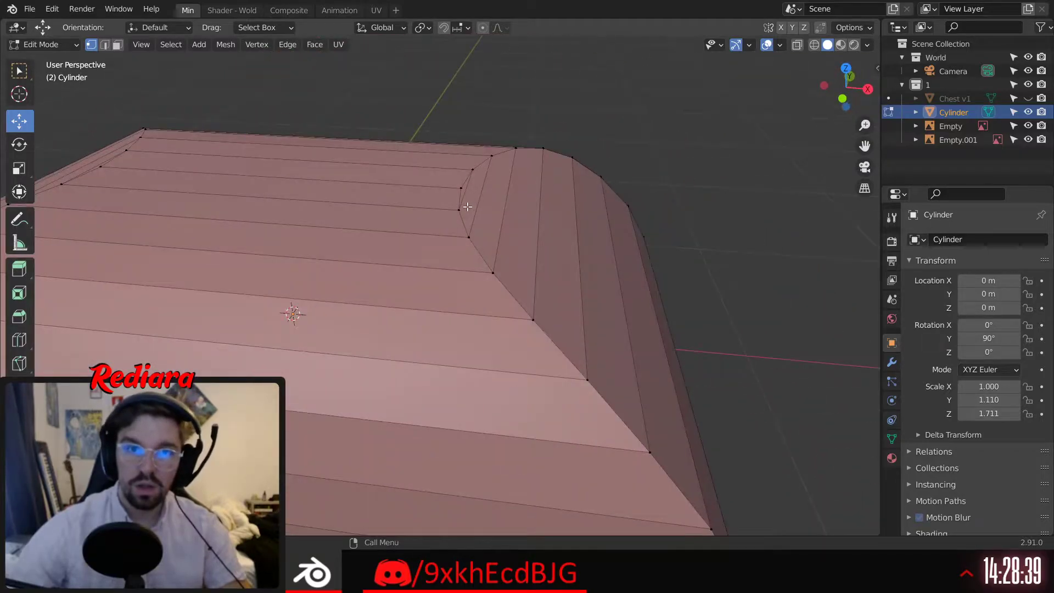
Select the opposing vertices at both ends of an upper lid edge, scale them slightly inward along X, and clear the selection
{"action": "middle_click_drag", "start_coordinate": [468, 206], "coordinate": [369, 258], "text": "shift"}
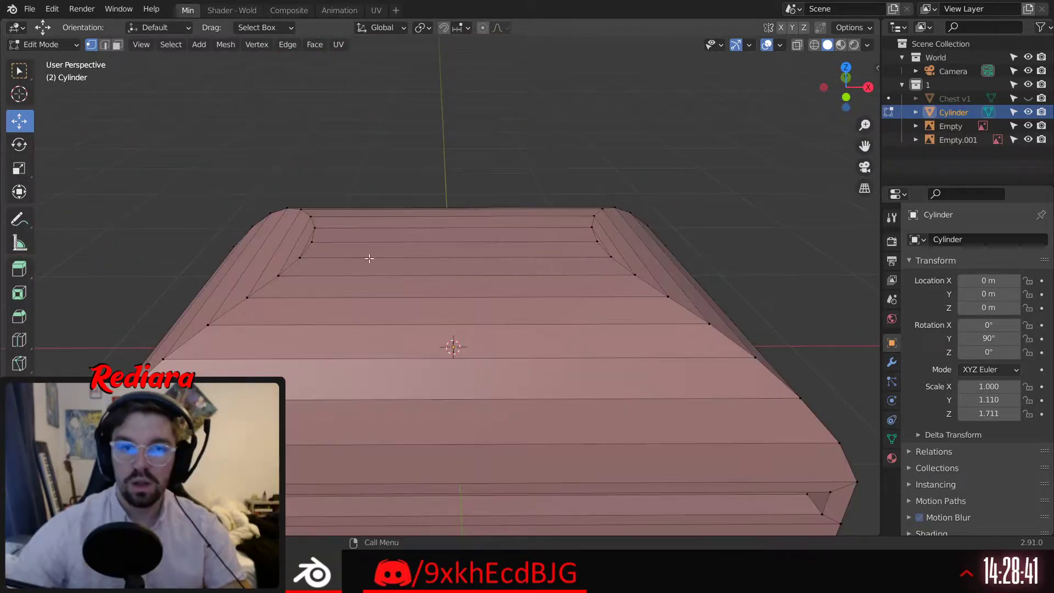
{"action": "left_click", "coordinate": [596, 240], "text": "shift"}
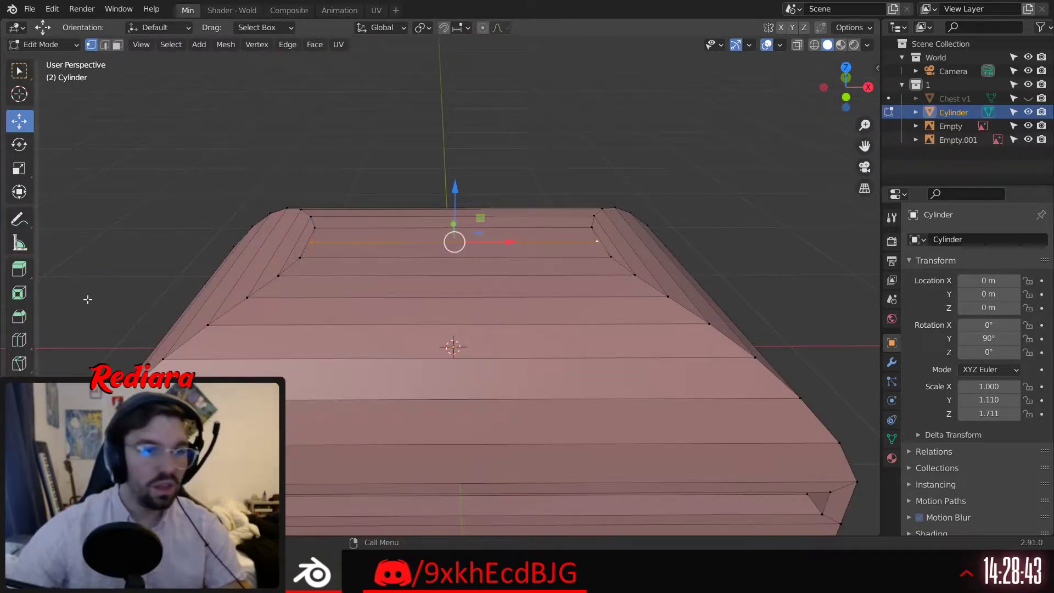
{"action": "left_click", "coordinate": [19, 169]}
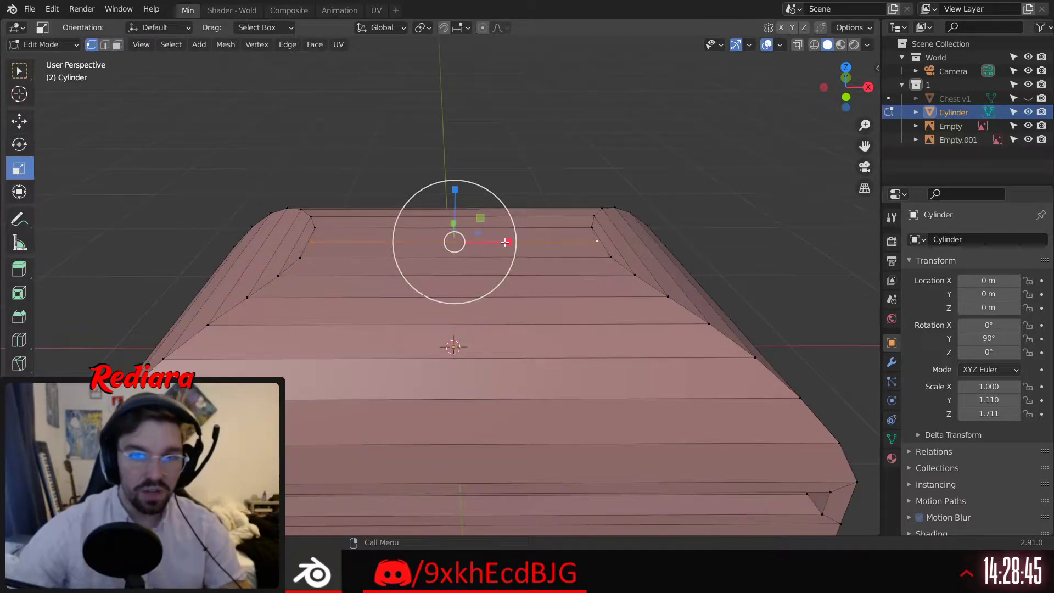
{"action": "left_click_drag", "start_coordinate": [505, 244], "coordinate": [500, 245]}
{"action": "scroll", "coordinate": [374, 247], "scroll_direction": "up", "scroll_amount": 4}
{"action": "scroll", "coordinate": [381, 286], "scroll_direction": "down", "scroll_amount": 3}
{"action": "middle_click_drag", "start_coordinate": [382, 285], "coordinate": [434, 341]}
{"action": "key", "text": "alt+a"}
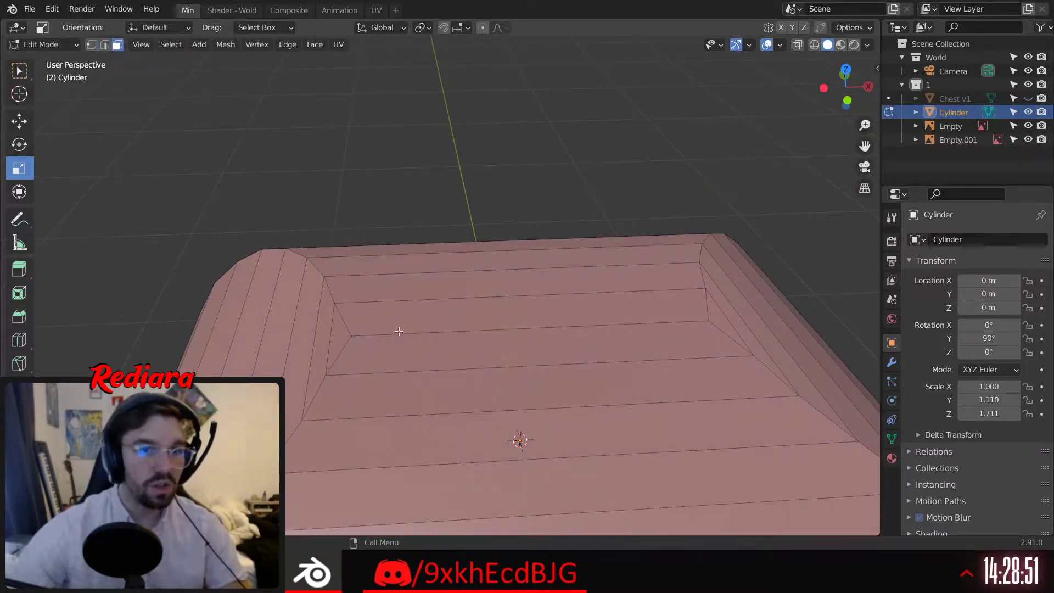
Dissolve the adjoining strip faces and small corner triangle near the lid's top into a single face
{"action": "left_click", "coordinate": [344, 332]}
{"action": "left_click", "coordinate": [566, 349], "text": "shift"}
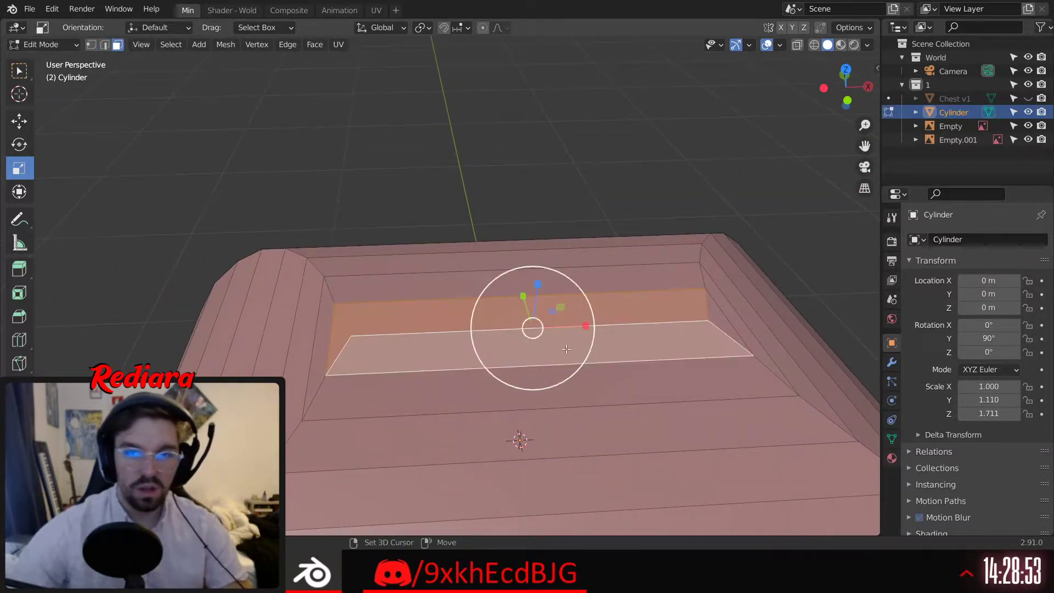
{"action": "left_click", "coordinate": [713, 313], "text": "shift"}
{"action": "right_click", "coordinate": [694, 330]}
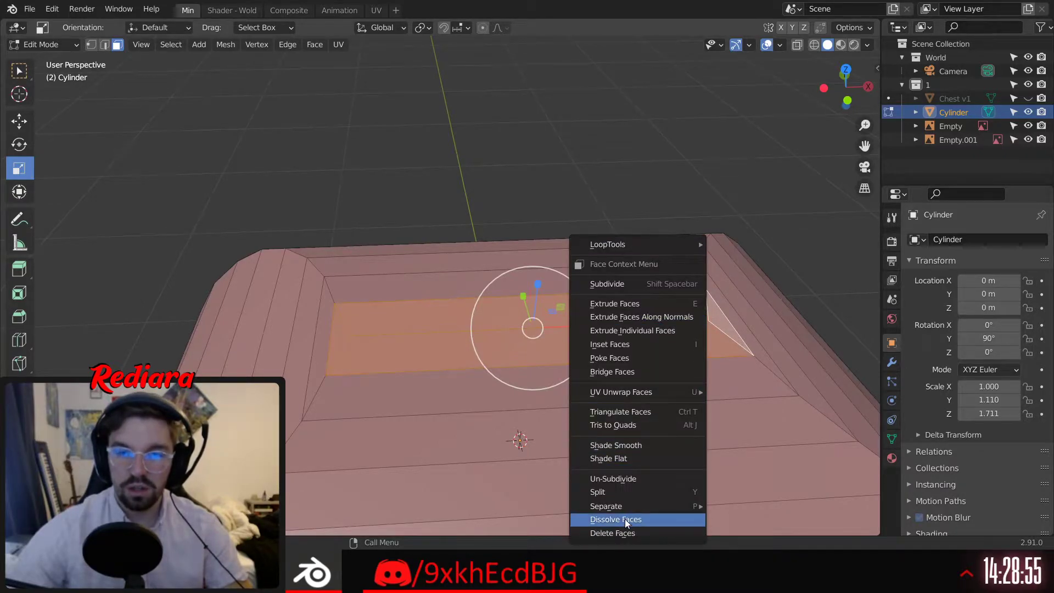
{"action": "left_click", "coordinate": [625, 519]}
{"action": "middle_click_drag", "start_coordinate": [625, 519], "coordinate": [444, 319]}
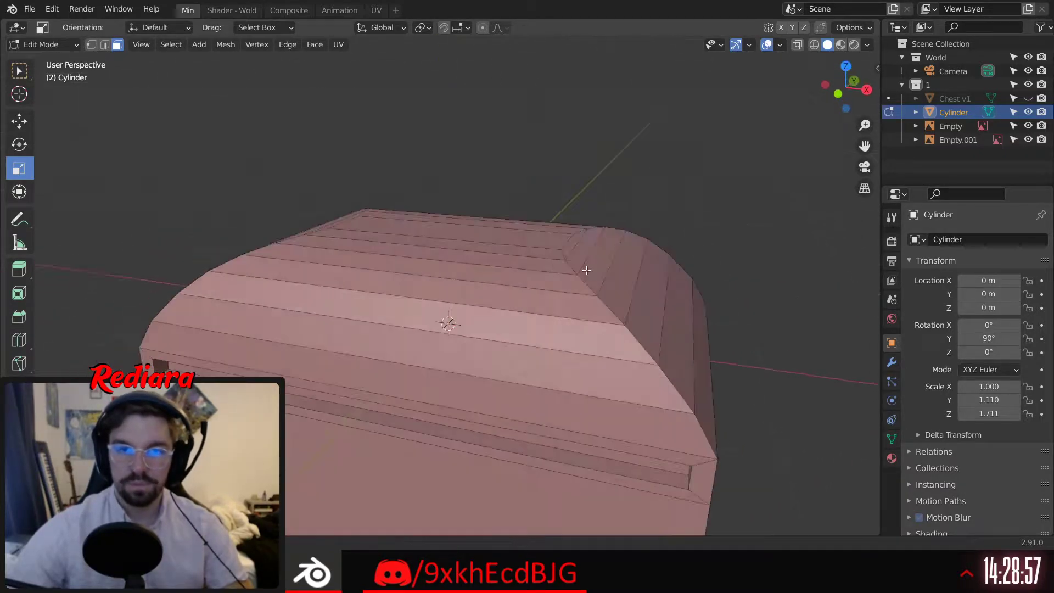
Select both end faces of the front groove and scale them inward along X to shorten it into a central slot
{"action": "scroll", "coordinate": [587, 271], "scroll_direction": "down", "scroll_amount": 5}
{"action": "scroll", "coordinate": [459, 374], "scroll_direction": "up", "scroll_amount": 5}
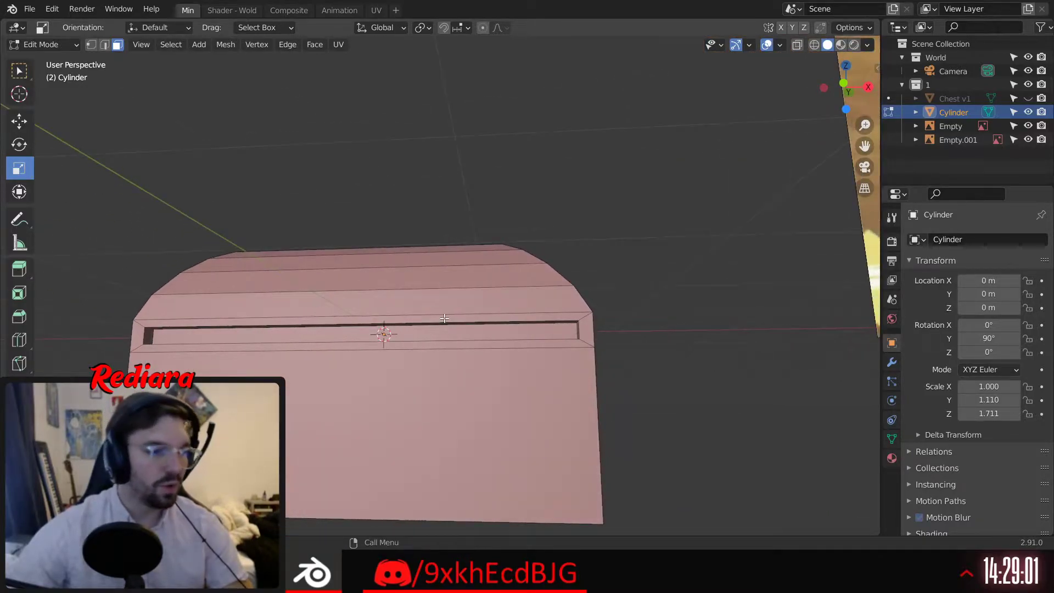
{"action": "middle_click_drag", "start_coordinate": [504, 340], "coordinate": [623, 376]}
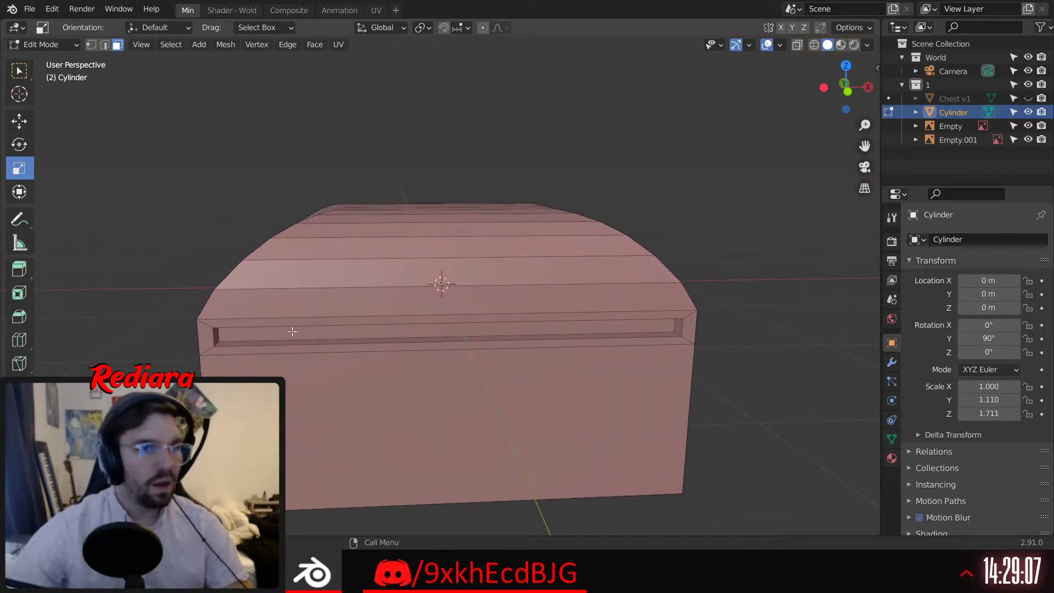
{"action": "middle_click_drag", "start_coordinate": [280, 350], "coordinate": [253, 349]}
{"action": "scroll", "coordinate": [250, 340], "scroll_direction": "up", "scroll_amount": 4}
{"action": "left_click", "coordinate": [211, 329]}
{"action": "scroll", "coordinate": [535, 332], "scroll_direction": "down", "scroll_amount": 2}
{"action": "middle_click_drag", "start_coordinate": [829, 355], "coordinate": [693, 337], "text": "shift"}
{"action": "left_click", "coordinate": [733, 339], "text": "shift"}
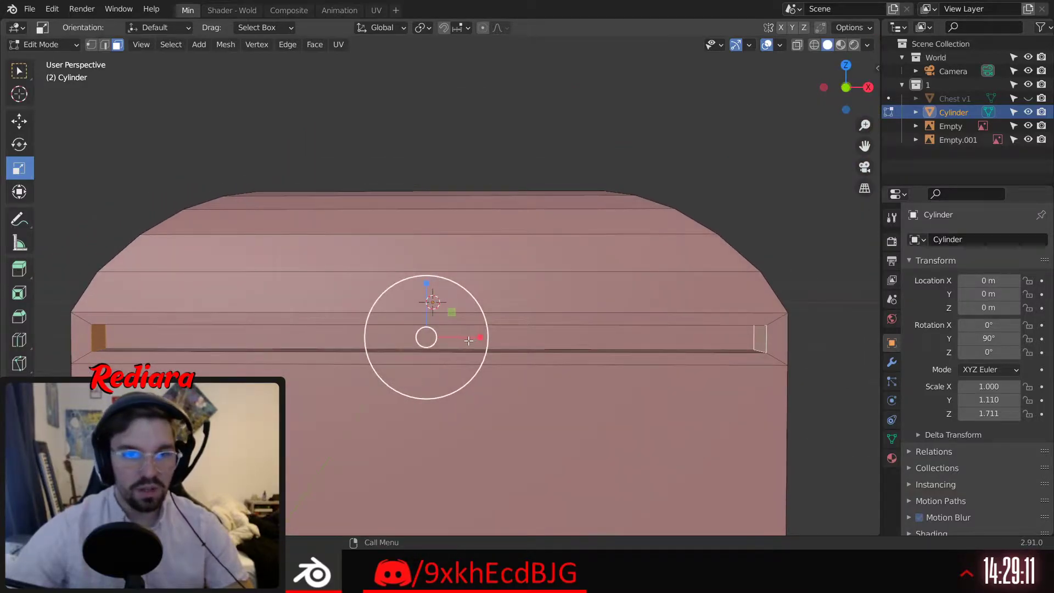
{"action": "left_click_drag", "start_coordinate": [477, 336], "coordinate": [426, 334]}
{"action": "scroll", "coordinate": [673, 323], "scroll_direction": "down", "scroll_amount": 3}
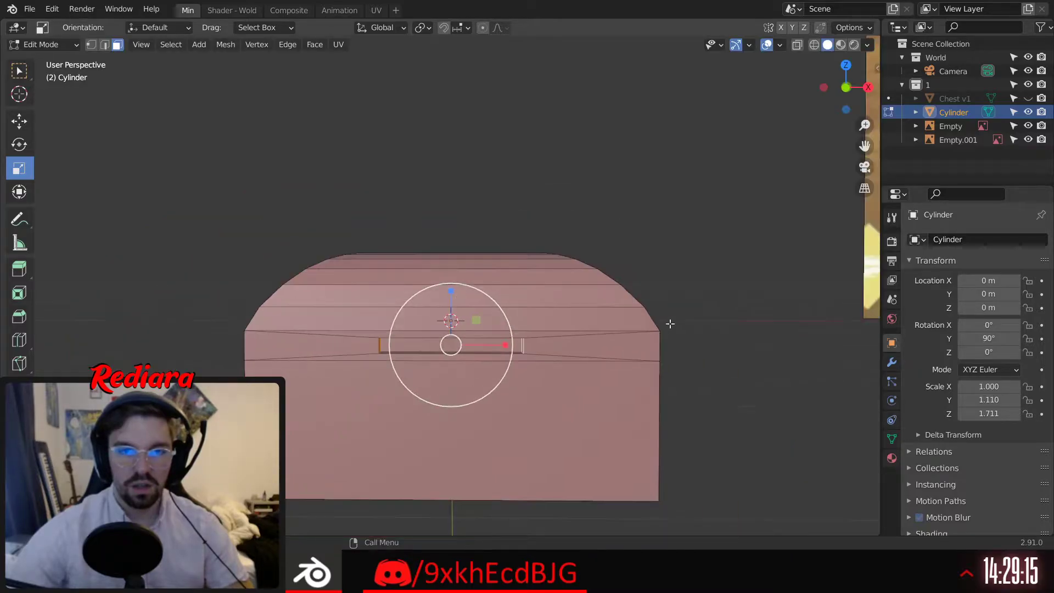
In edge mode, select the chest's four vertical corner edges and bevel them by 0.214 m with 4 segments
{"action": "middle_click_drag", "start_coordinate": [663, 342], "coordinate": [230, 225]}
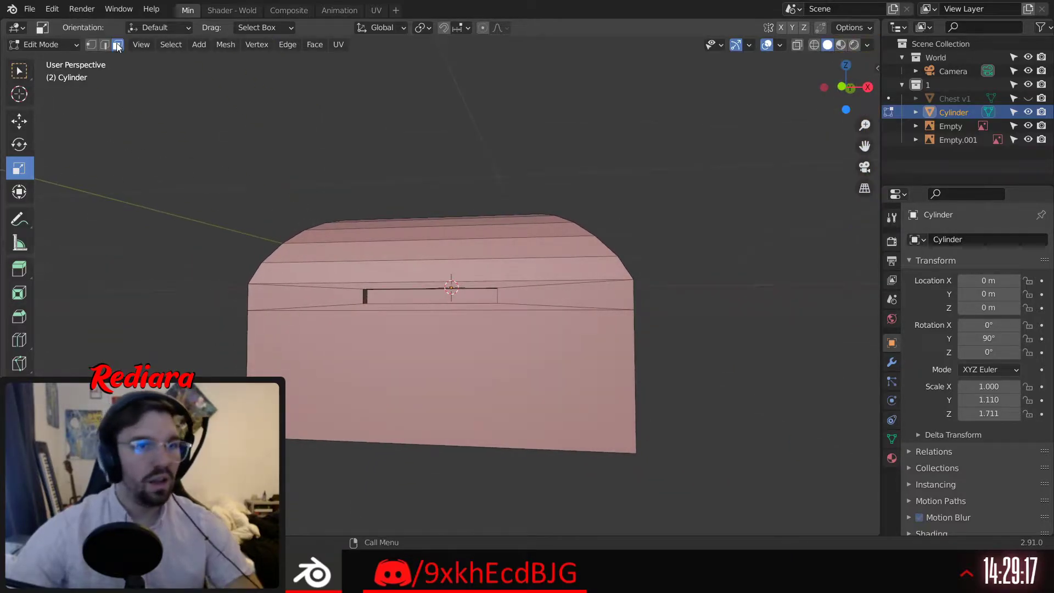
{"action": "key", "text": "2"}
{"action": "left_click", "coordinate": [251, 307]}
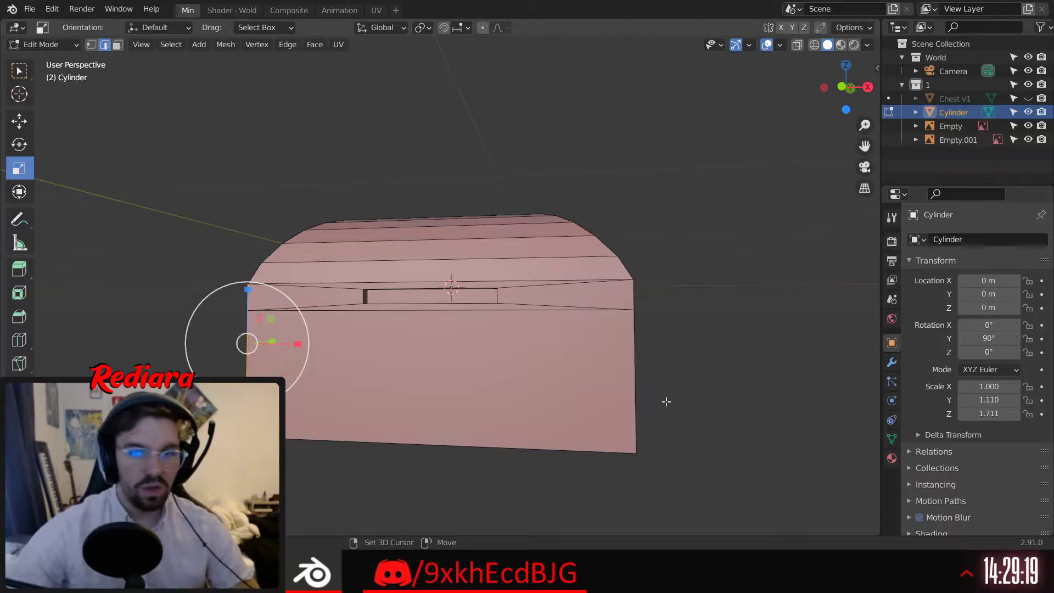
{"action": "left_click", "coordinate": [637, 299], "text": "shift"}
{"action": "middle_click_drag", "start_coordinate": [669, 322], "coordinate": [520, 346]}
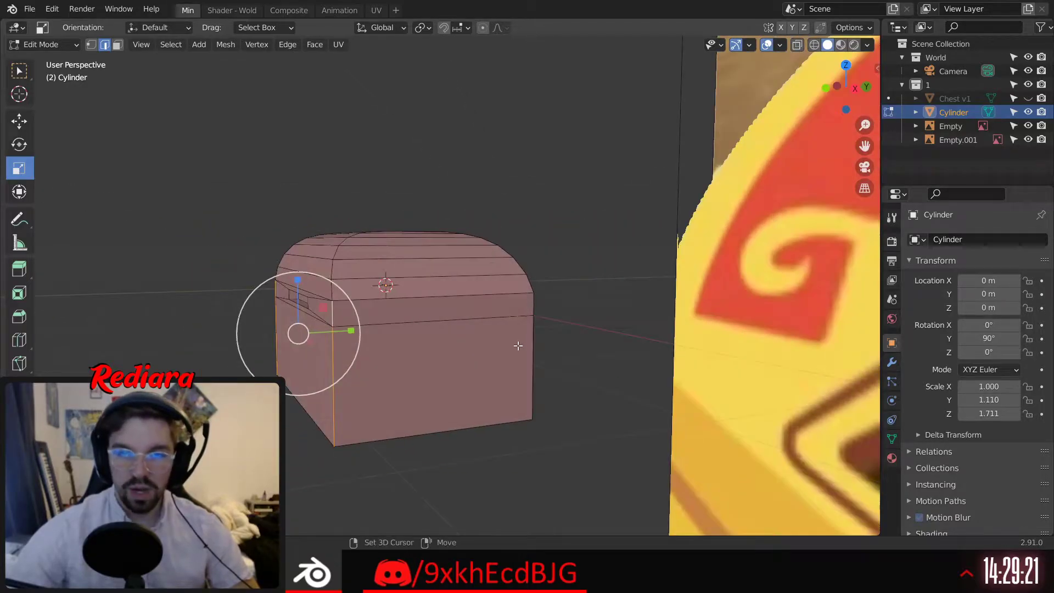
{"action": "middle_click_drag", "start_coordinate": [536, 298], "coordinate": [420, 296]}
{"action": "scroll", "coordinate": [487, 347], "scroll_direction": "up", "scroll_amount": 4}
{"action": "scroll", "coordinate": [487, 285], "scroll_direction": "down", "scroll_amount": 3}
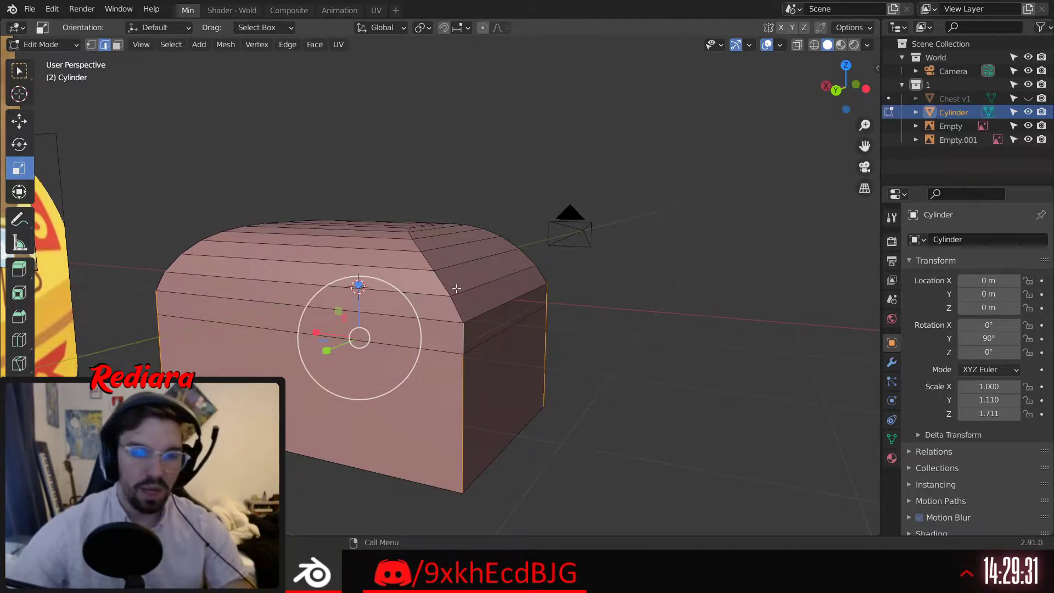
{"action": "key", "text": "ctrl+b"}
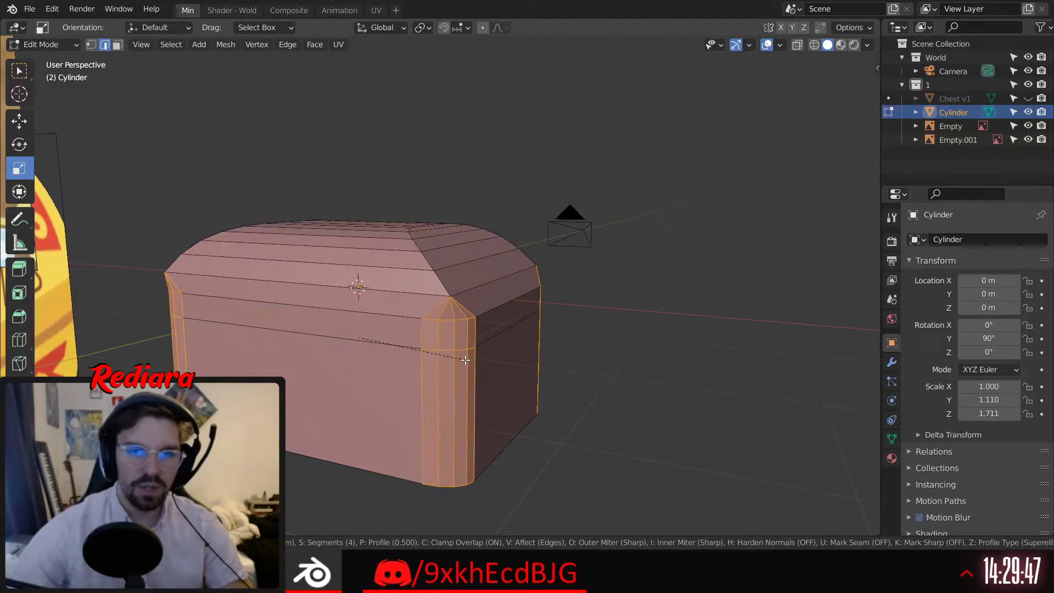
{"action": "left_click", "coordinate": [354, 340]}
In vertex mode, merge the overlapping vertices at the peak of the first beveled corner at their center
{"action": "scroll", "coordinate": [449, 301], "scroll_direction": "up", "scroll_amount": 8}
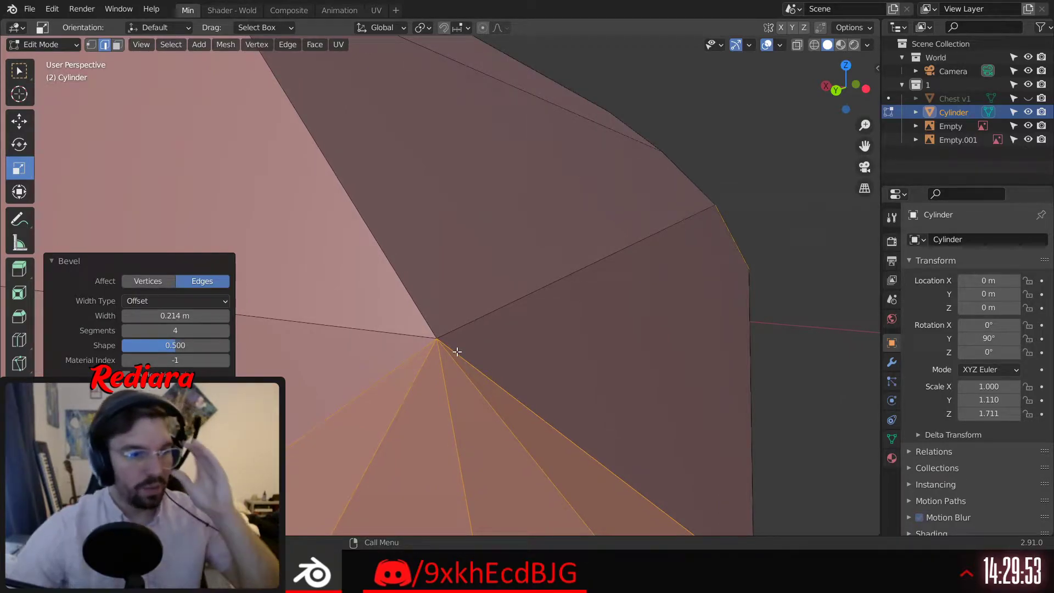
{"action": "left_click", "coordinate": [89, 45]}
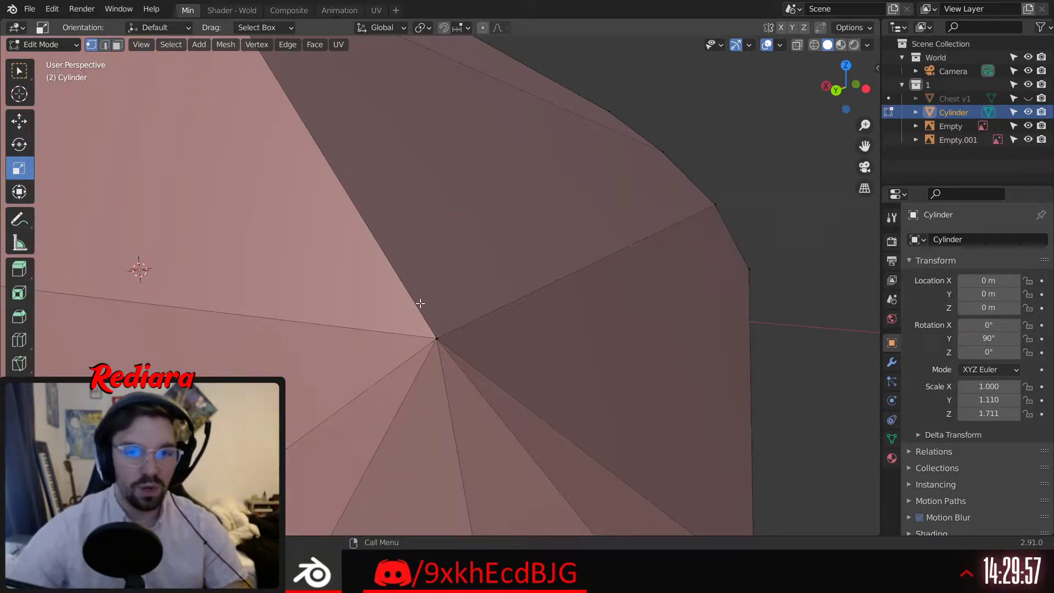
{"action": "left_click", "coordinate": [437, 338]}
{"action": "right_click", "coordinate": [462, 506]}
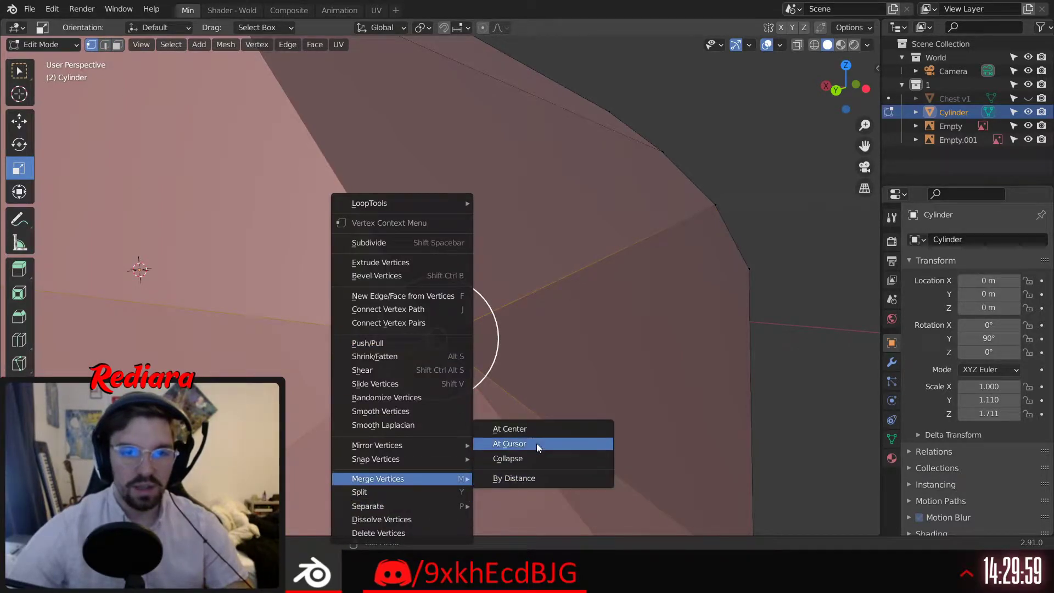
{"action": "left_click", "coordinate": [538, 428]}
{"action": "middle_click_drag", "start_coordinate": [539, 428], "coordinate": [406, 395]}
Switch to wireframe display and merge the overlapping peak vertices of a second beveled corner at center
{"action": "left_click", "coordinate": [478, 290], "text": "shift"}
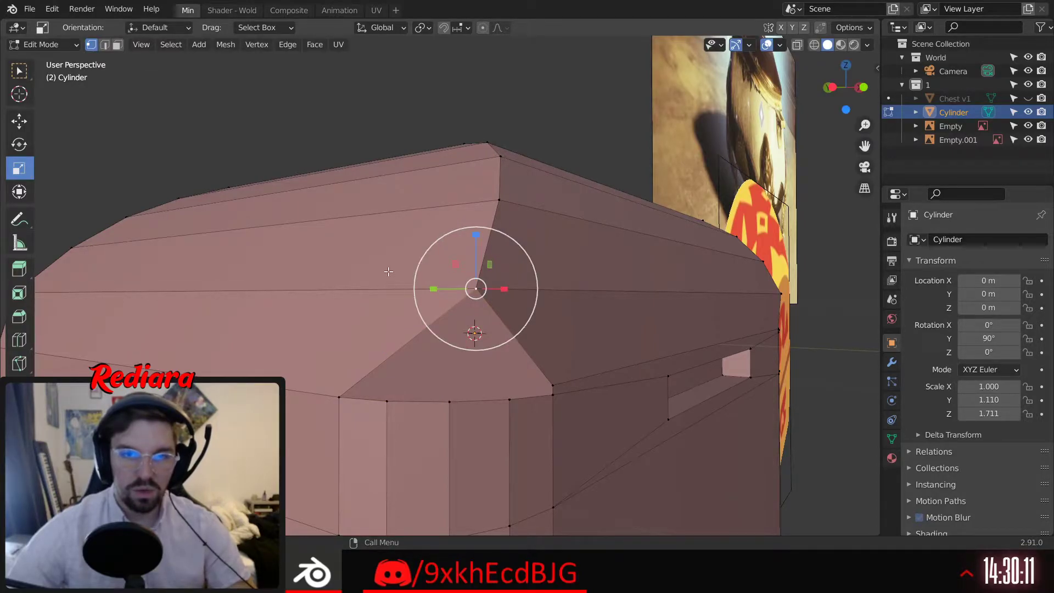
{"action": "left_click_drag", "start_coordinate": [515, 317], "coordinate": [483, 330]}
{"action": "right_click", "coordinate": [483, 330]}
{"action": "left_click", "coordinate": [525, 245]}
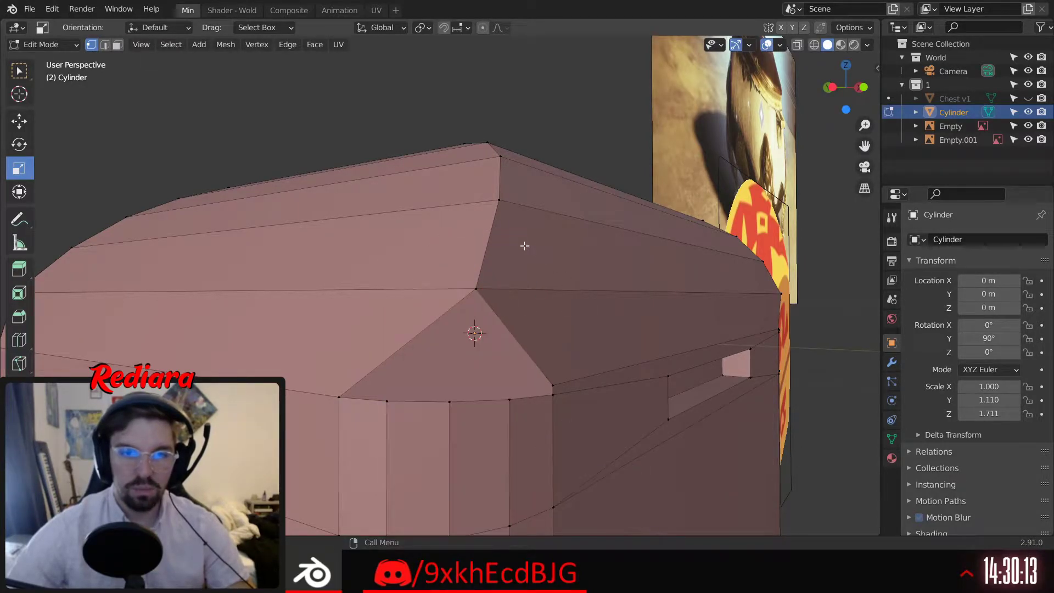
{"action": "middle_click_drag", "start_coordinate": [525, 245], "coordinate": [535, 255]}
{"action": "left_click", "coordinate": [815, 46]}
{"action": "middle_click_drag", "start_coordinate": [525, 295], "coordinate": [482, 301]}
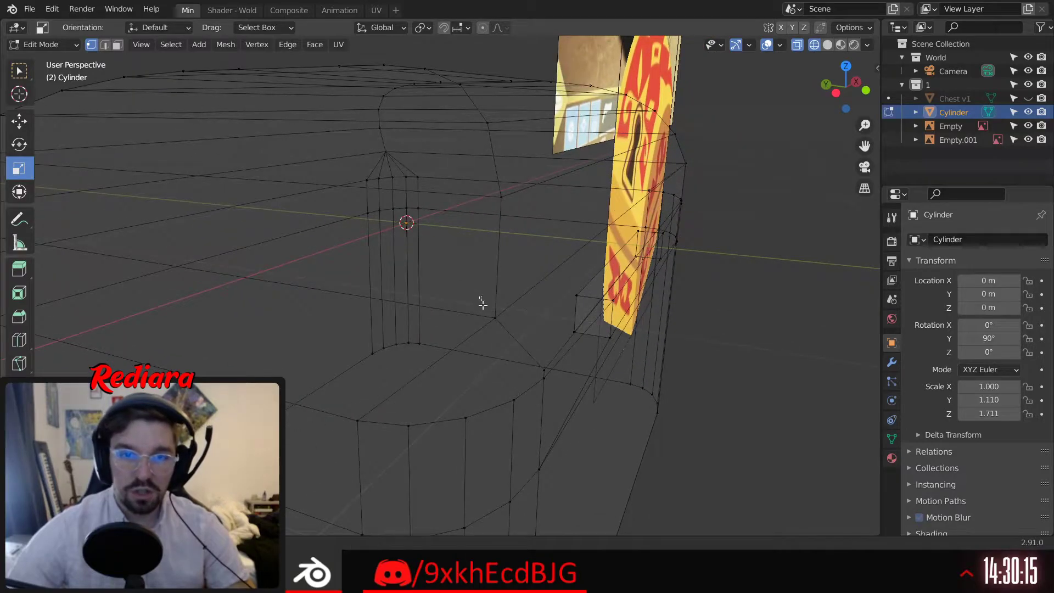
{"action": "right_click", "coordinate": [505, 321]}
{"action": "mouse_move", "coordinate": [506, 320]}
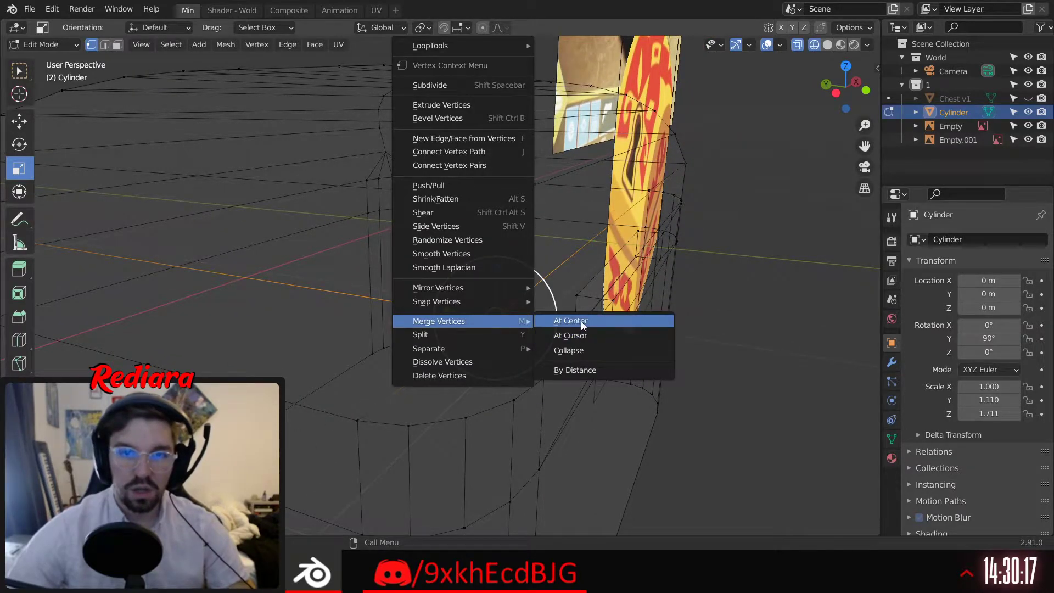
{"action": "left_click", "coordinate": [572, 336]}
Merge the overlapping peak vertices of the third beveled corner at their center
{"action": "middle_click_drag", "start_coordinate": [699, 245], "coordinate": [508, 315]}
{"action": "left_click_drag", "start_coordinate": [498, 304], "coordinate": [515, 325]}
{"action": "right_click", "coordinate": [516, 325]}
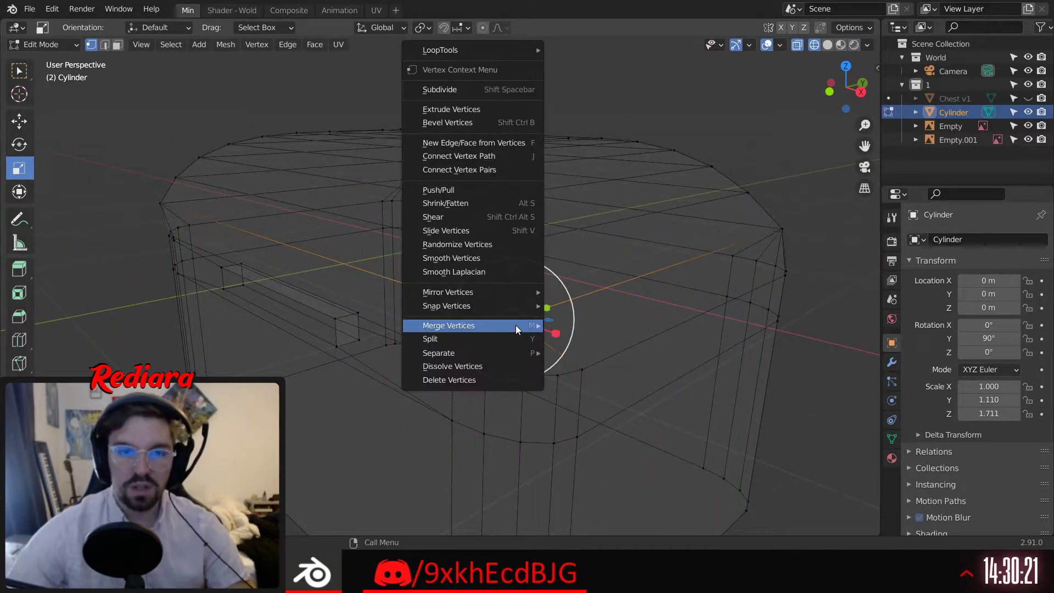
{"action": "mouse_move", "coordinate": [516, 325]}
{"action": "left_click", "coordinate": [577, 325]}
Merge the peak vertices of the fourth beveled corner at center and return to solid display
{"action": "middle_click_drag", "start_coordinate": [615, 313], "coordinate": [634, 345]}
{"action": "left_click", "coordinate": [634, 346]}
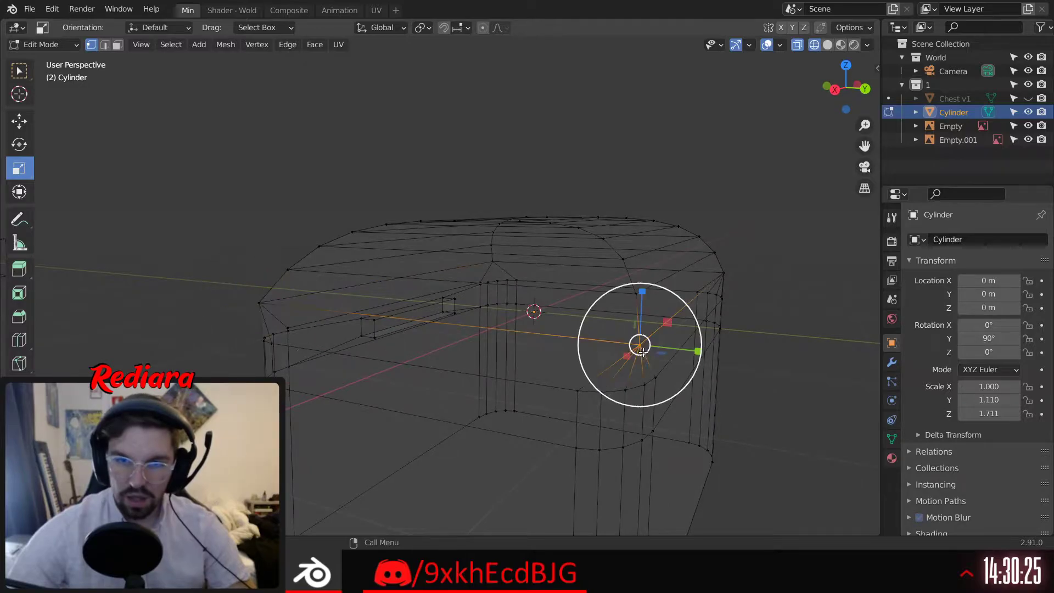
{"action": "right_click", "coordinate": [640, 349]}
{"action": "mouse_move", "coordinate": [671, 353]}
{"action": "left_click", "coordinate": [708, 351]}
{"action": "middle_click_drag", "start_coordinate": [569, 387], "coordinate": [549, 341]}
{"action": "scroll", "coordinate": [543, 346], "scroll_direction": "up", "scroll_amount": 3}
{"action": "left_click", "coordinate": [827, 45]}
Merge the two nearly overlapping vertices where the front seam meets the beveled corner, using At Last
{"action": "middle_click_drag", "start_coordinate": [549, 275], "coordinate": [439, 294]}
{"action": "scroll", "coordinate": [527, 280], "scroll_direction": "up", "scroll_amount": 3}
{"action": "scroll", "coordinate": [489, 284], "scroll_direction": "down", "scroll_amount": 4}
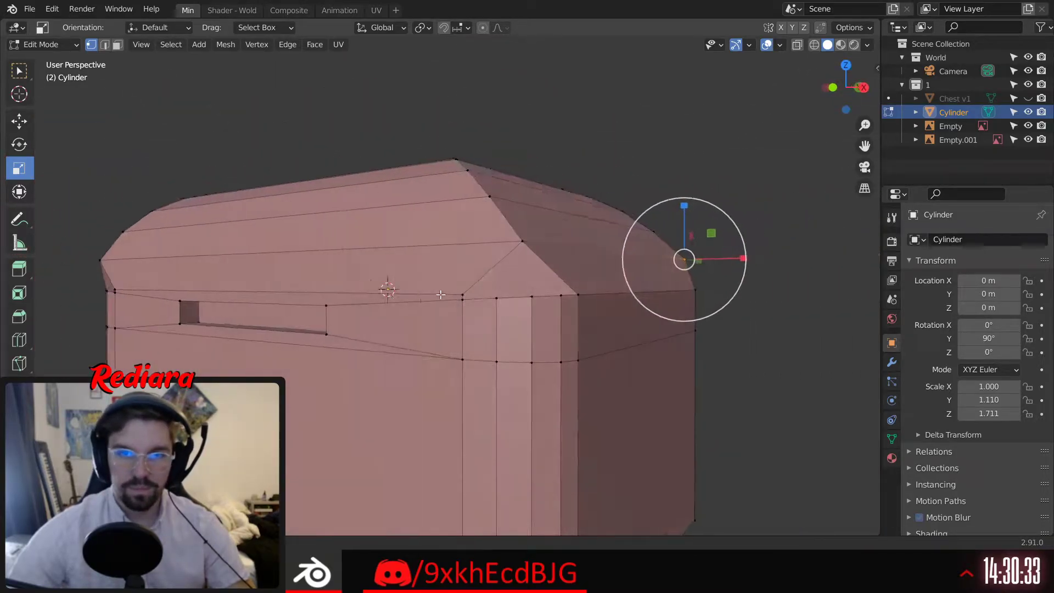
{"action": "scroll", "coordinate": [439, 294], "scroll_direction": "up", "scroll_amount": 2}
{"action": "left_click", "coordinate": [469, 297]}
{"action": "right_click", "coordinate": [470, 308]}
{"action": "mouse_move", "coordinate": [471, 308]}
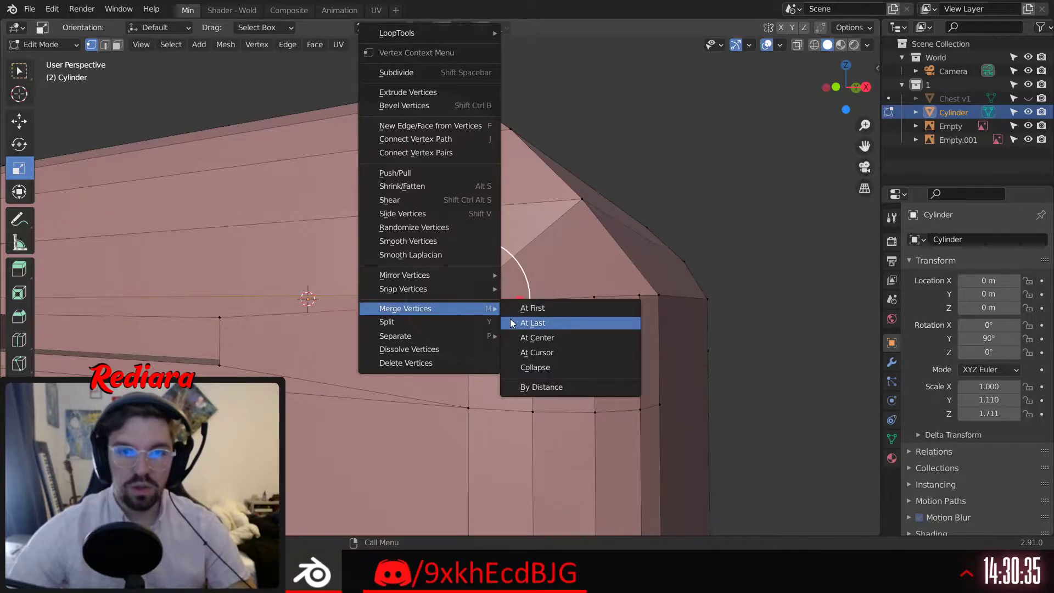
{"action": "left_click", "coordinate": [513, 322]}
Connect the three intermediate vertices along this beveled corner's upper rim to its peak vertex with separate edges
{"action": "left_click", "coordinate": [532, 300]}
{"action": "left_click", "coordinate": [583, 208], "text": "shift"}
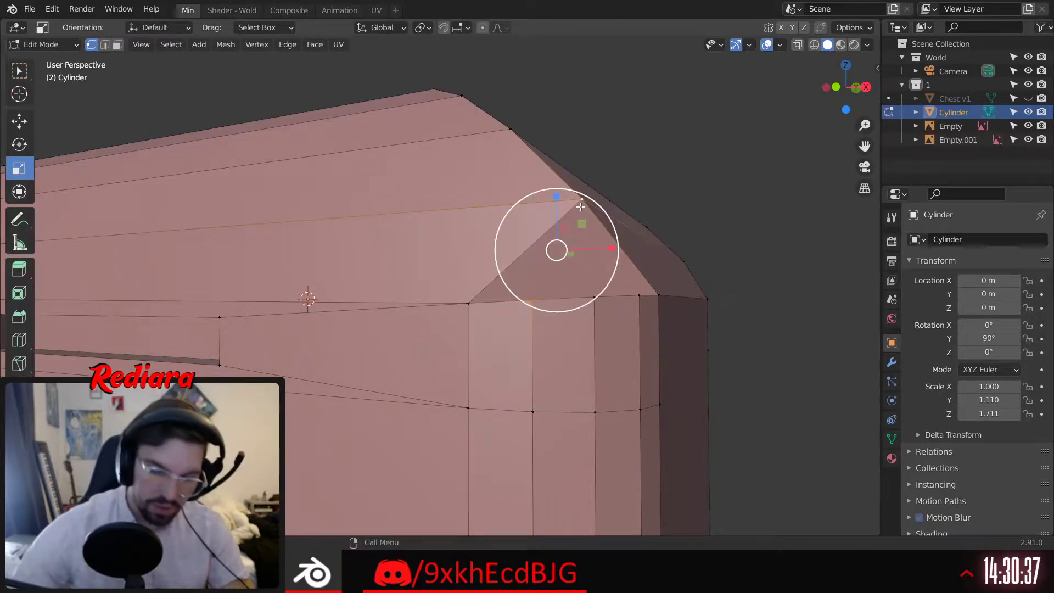
{"action": "key", "text": "j"}
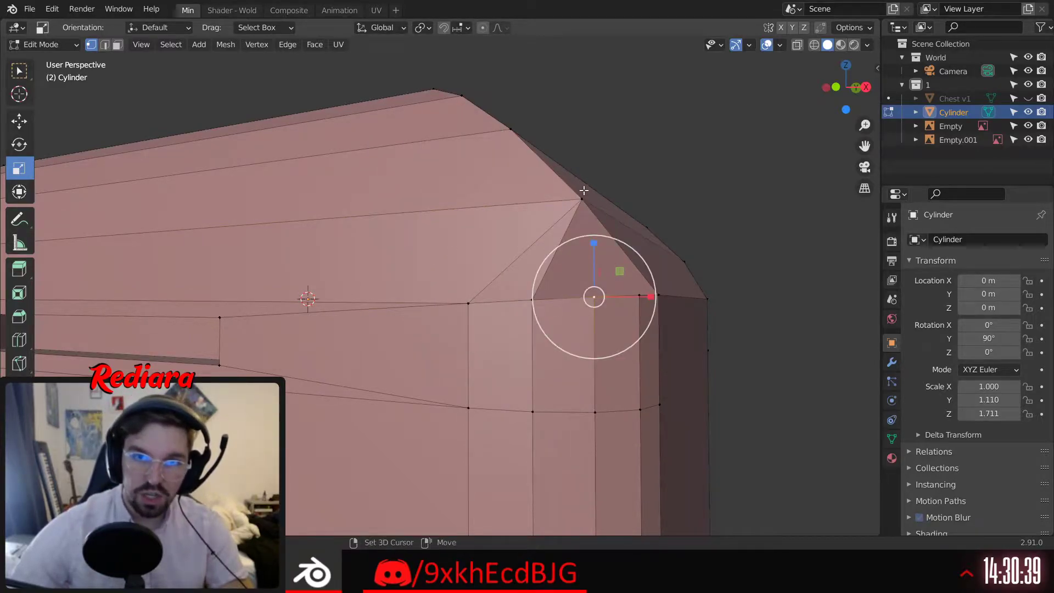
{"action": "left_click", "coordinate": [584, 192], "text": "shift"}
{"action": "left_click", "coordinate": [640, 294]}
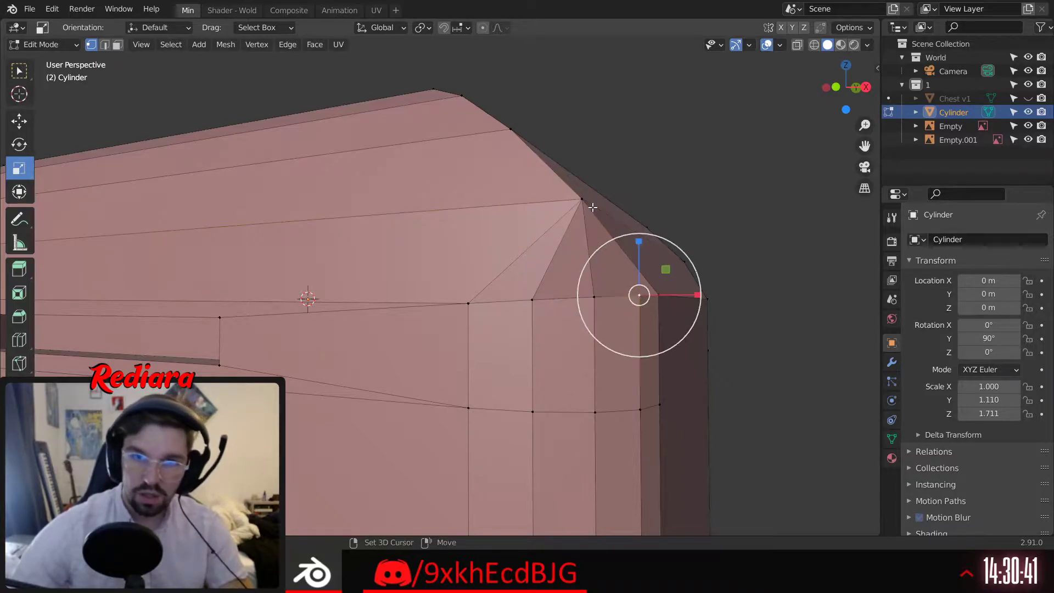
{"action": "left_click", "coordinate": [584, 197], "text": "shift"}
{"action": "key", "text": "j"}
At the other front corner, merge the two close vertices where the seam meets the bevel, using At Last
{"action": "middle_click_drag", "start_coordinate": [591, 233], "coordinate": [559, 305]}
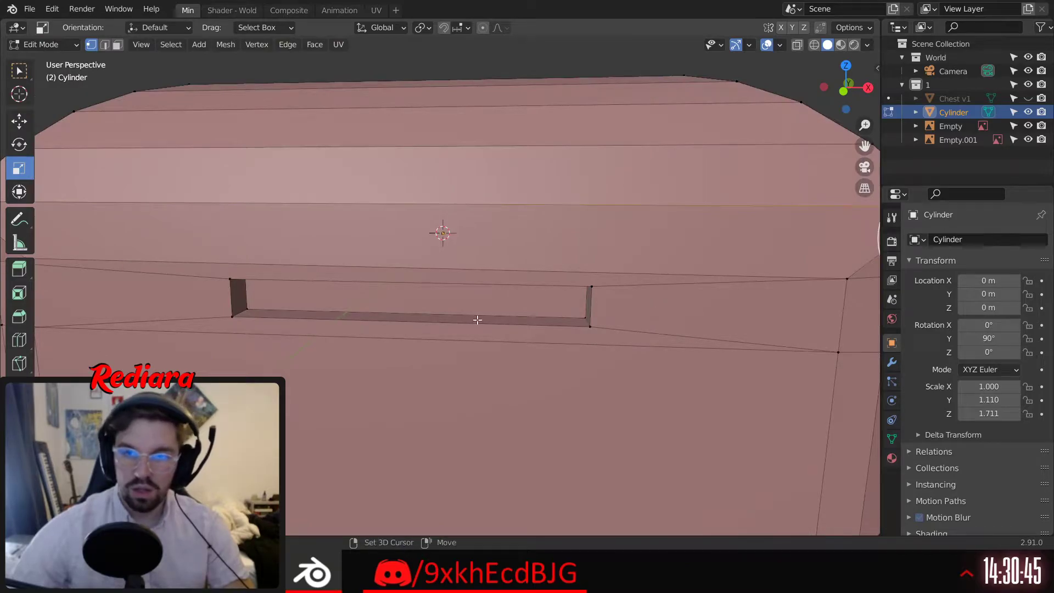
{"action": "middle_click_drag", "start_coordinate": [477, 320], "coordinate": [436, 287]}
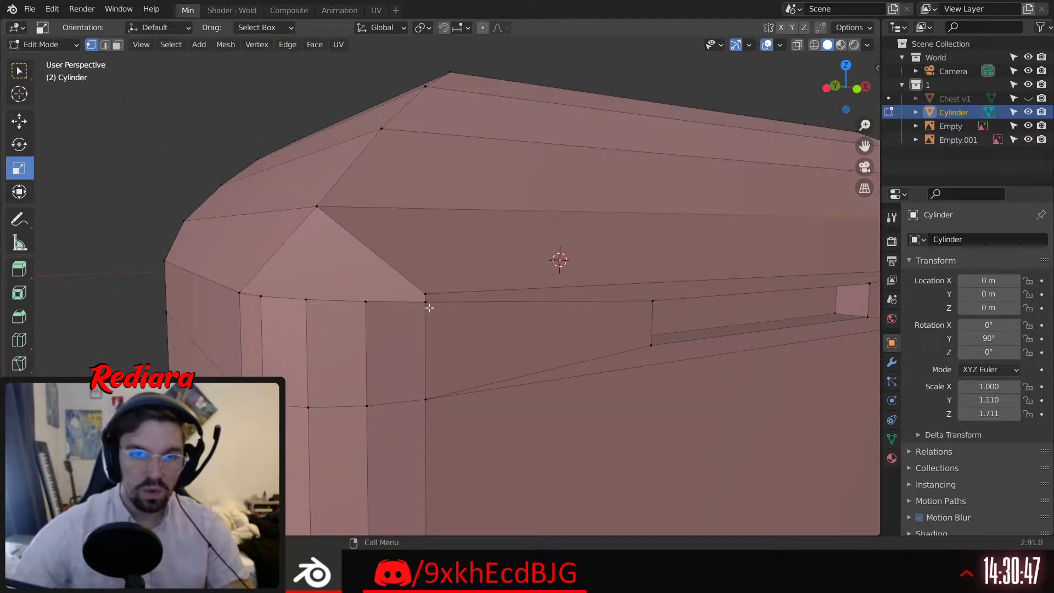
{"action": "right_click", "coordinate": [424, 310]}
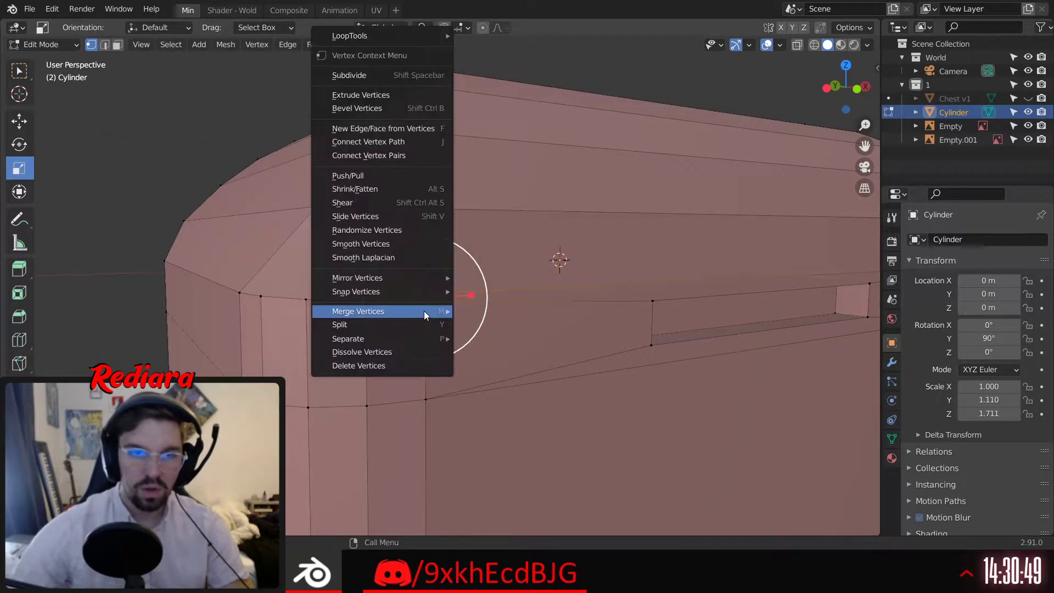
{"action": "mouse_move", "coordinate": [424, 311]}
{"action": "left_click", "coordinate": [461, 323]}
Connect the three intermediate vertices on this second front corner's upper rim to its peak vertex with separate edges
{"action": "left_click", "coordinate": [367, 303]}
{"action": "left_click", "coordinate": [317, 207], "text": "shift"}
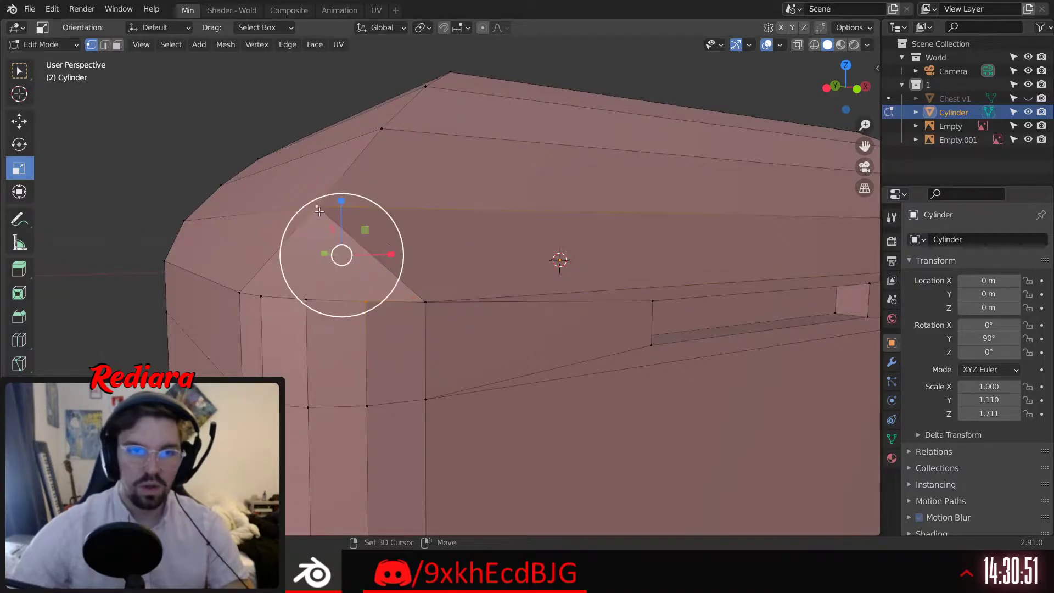
{"action": "key", "text": "j"}
{"action": "left_click", "coordinate": [306, 301]}
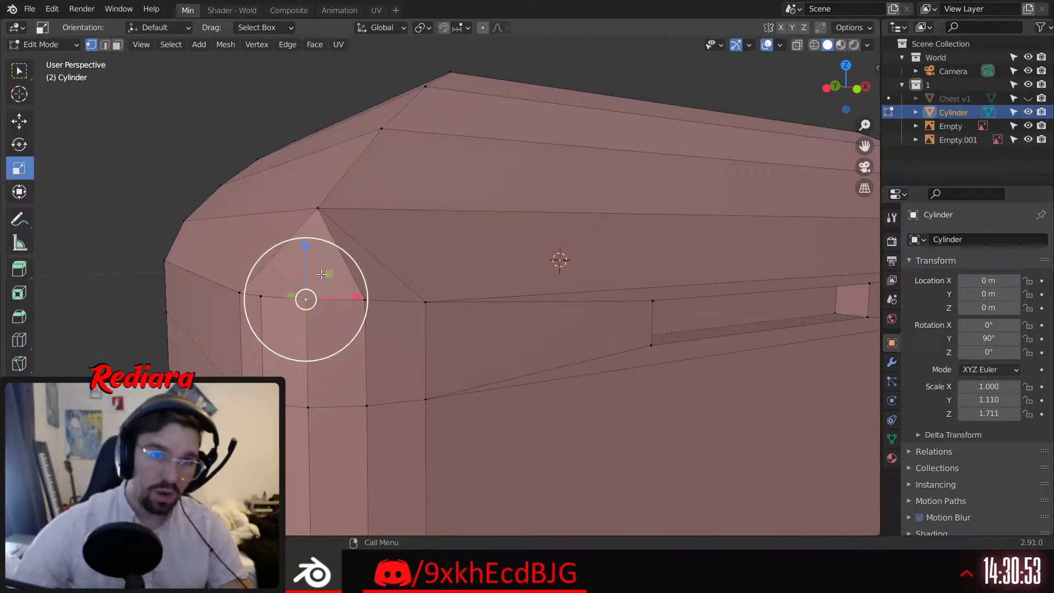
{"action": "left_click", "coordinate": [318, 209], "text": "shift"}
{"action": "key", "text": "j"}
{"action": "left_click", "coordinate": [260, 297]}
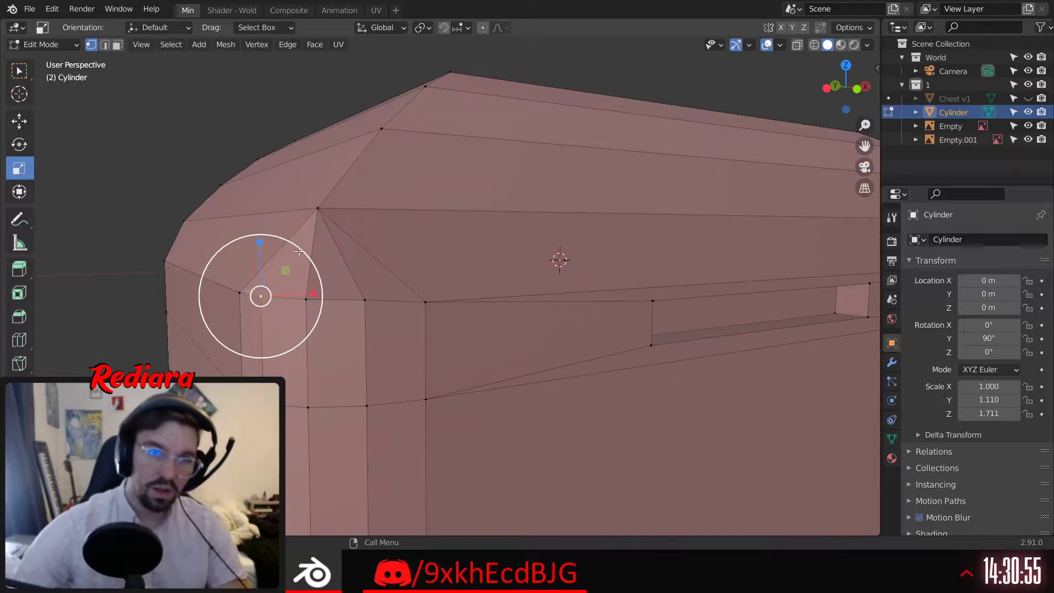
{"action": "left_click", "coordinate": [317, 208], "text": "shift"}
{"action": "scroll", "coordinate": [331, 220], "scroll_direction": "down", "scroll_amount": 6}
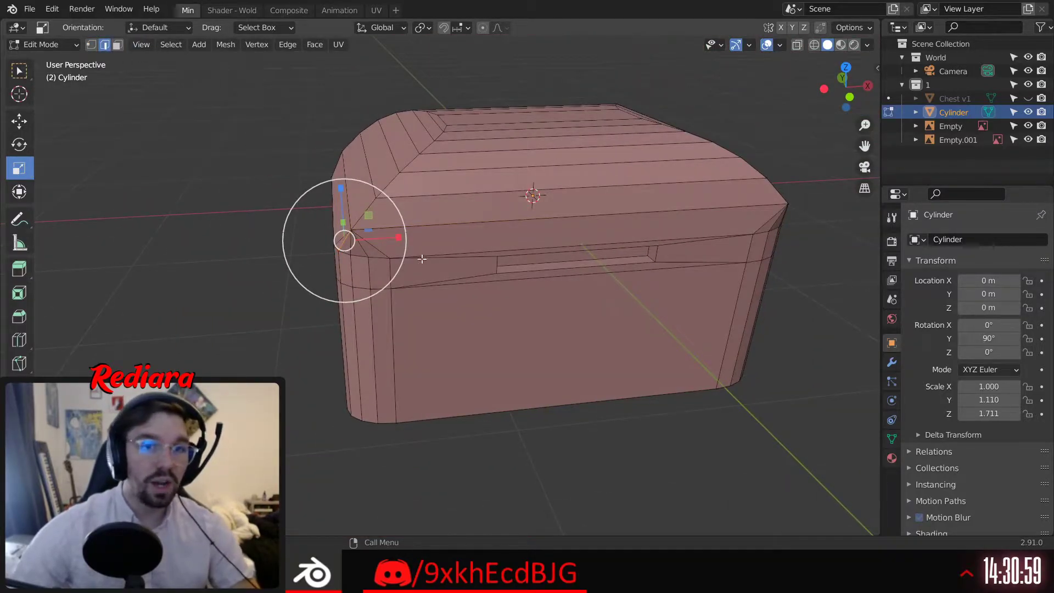
Try to scale the edge loop through the lid's corner peaks inward
{"action": "left_click", "coordinate": [410, 225]}
{"action": "middle_click_drag", "start_coordinate": [409, 225], "coordinate": [518, 312]}
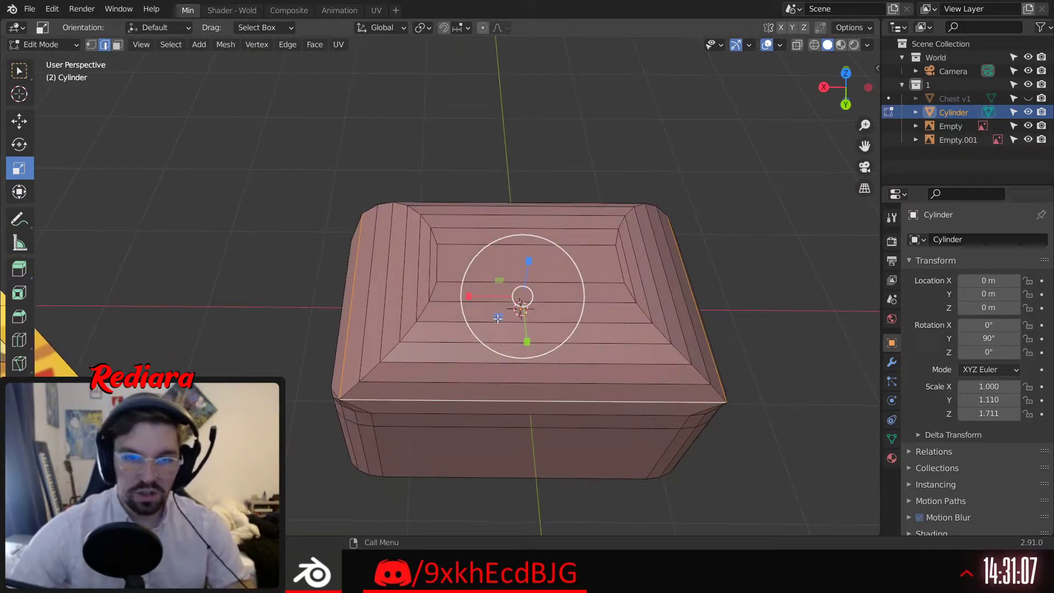
{"action": "left_click_drag", "start_coordinate": [498, 318], "coordinate": [501, 314]}
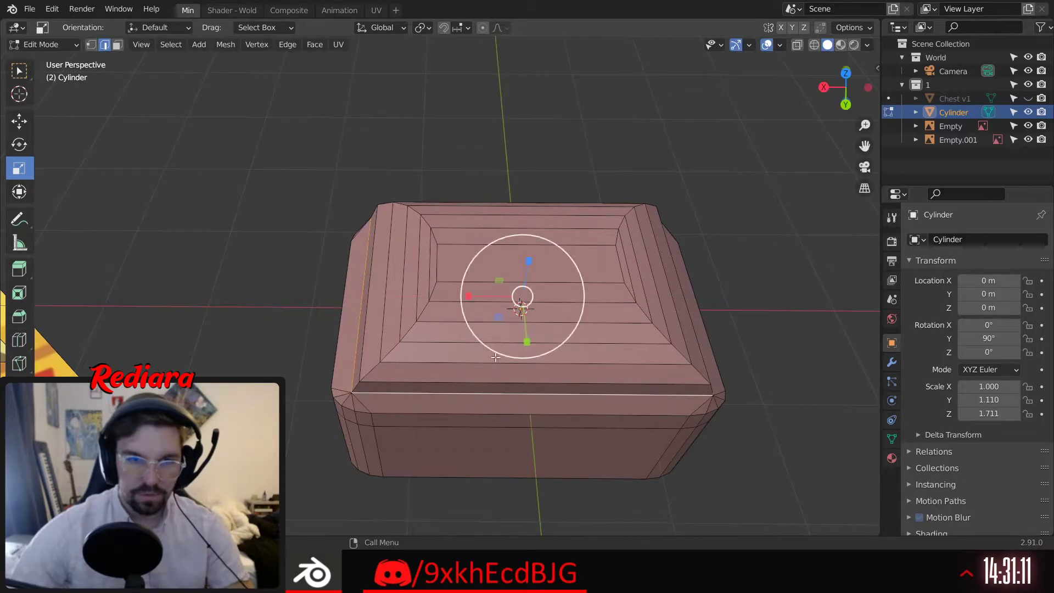
{"action": "middle_click_drag", "start_coordinate": [501, 314], "coordinate": [432, 244]}
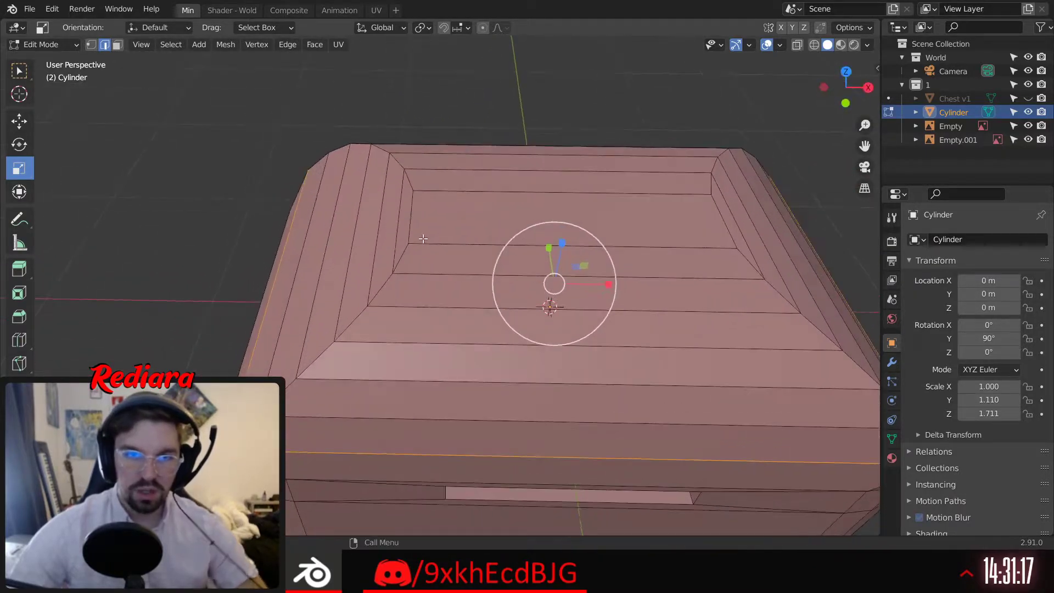
Select the flat face on top of the lid and scale it down slightly toward its center
{"action": "left_click", "coordinate": [433, 244]}
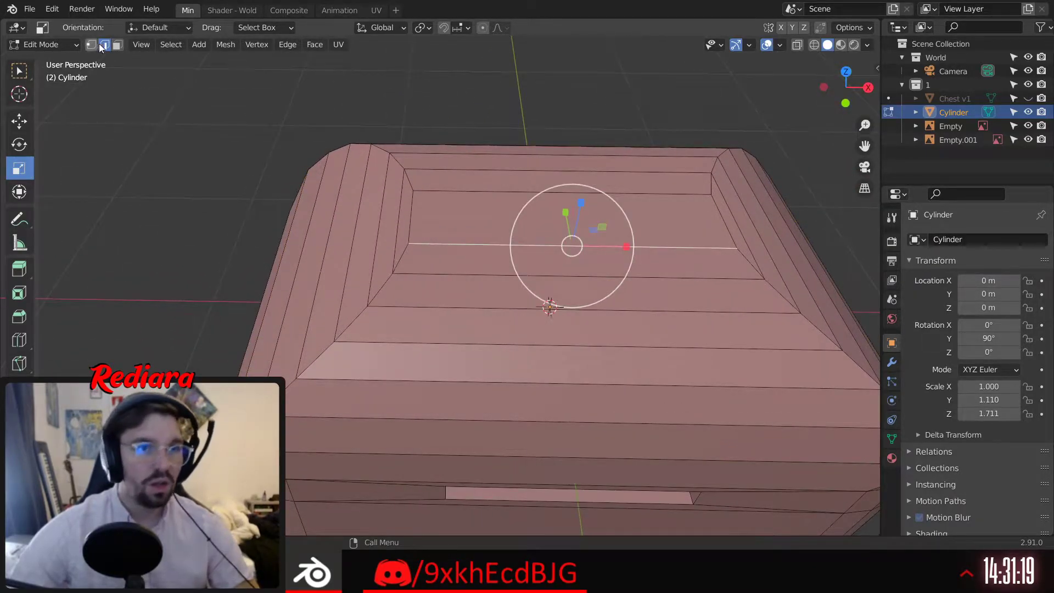
{"action": "left_click", "coordinate": [117, 44]}
{"action": "left_click", "coordinate": [465, 217]}
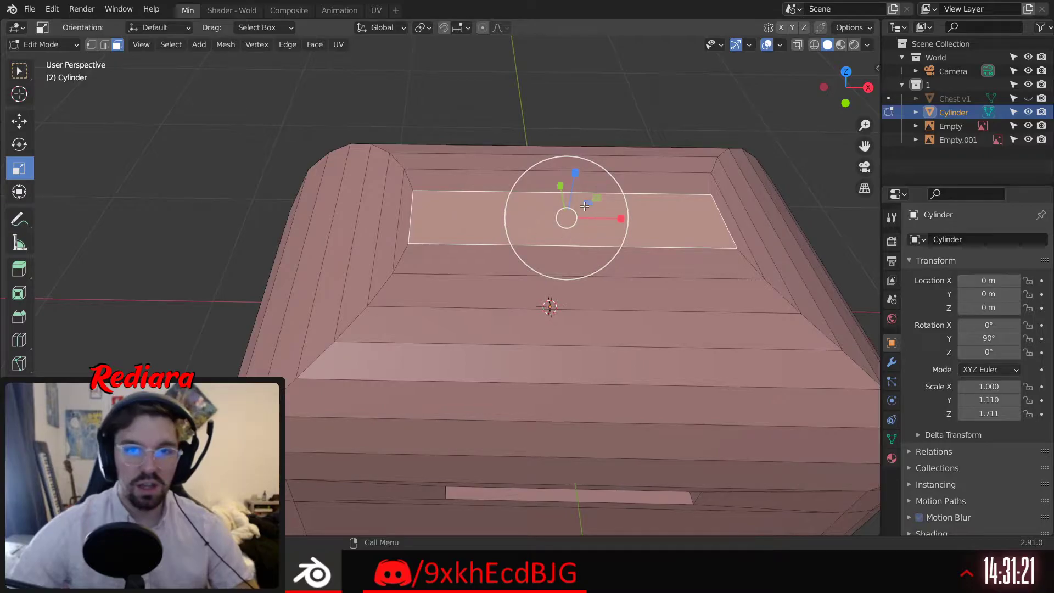
{"action": "middle_click_drag", "start_coordinate": [585, 206], "coordinate": [584, 228]}
{"action": "left_click_drag", "start_coordinate": [620, 223], "coordinate": [609, 226]}
{"action": "middle_click_drag", "start_coordinate": [608, 225], "coordinate": [546, 235]}
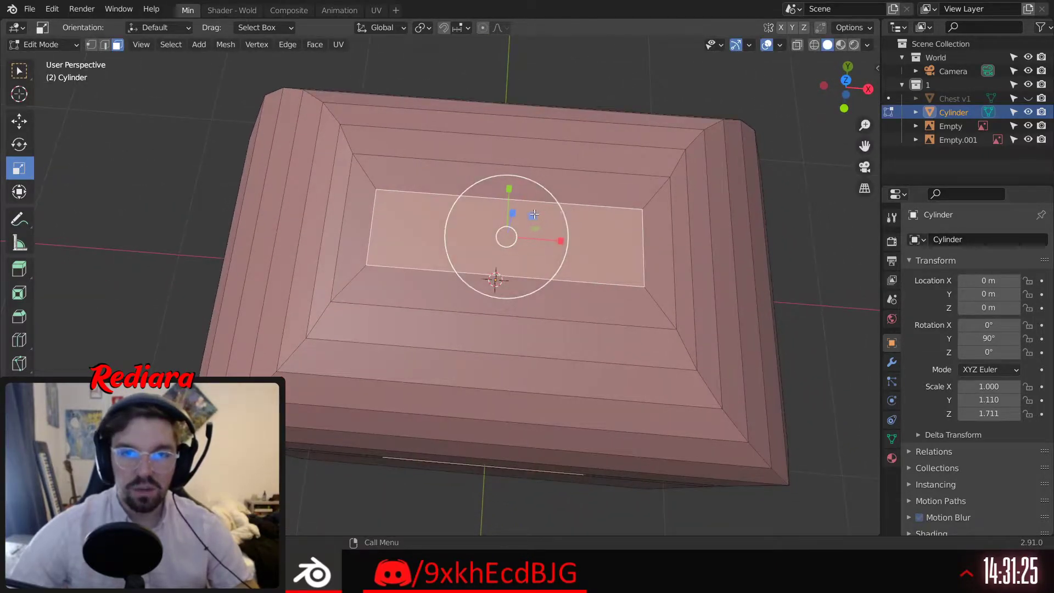
{"action": "left_click_drag", "start_coordinate": [534, 214], "coordinate": [523, 218]}
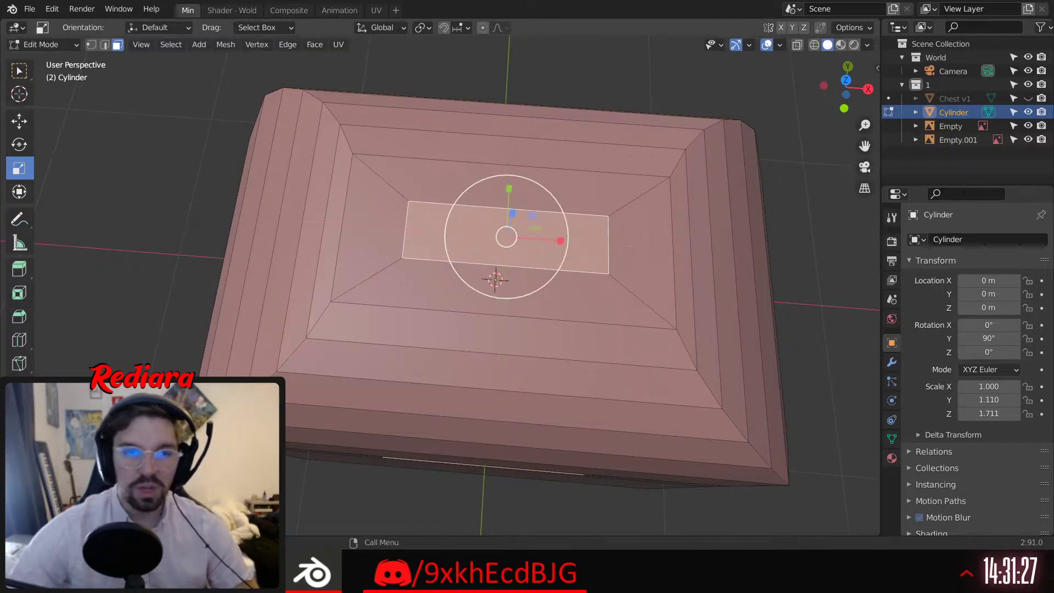
{"action": "middle_click_drag", "start_coordinate": [489, 307], "coordinate": [469, 251]}
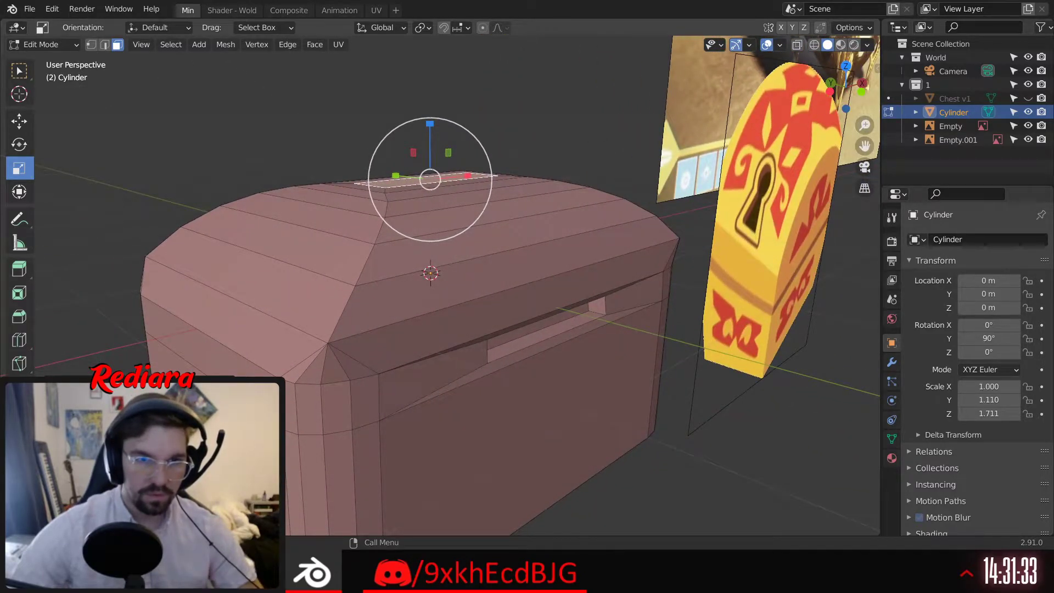
Select the edge loop through the lid's corner peaks and scale it to about 0.95 horizontally, excluding the Z axis
{"action": "middle_click_drag", "start_coordinate": [377, 276], "coordinate": [472, 281]}
{"action": "scroll", "coordinate": [433, 261], "scroll_direction": "down", "scroll_amount": 5}
{"action": "left_click", "coordinate": [104, 45]}
{"action": "scroll", "coordinate": [429, 277], "scroll_direction": "up", "scroll_amount": 3}
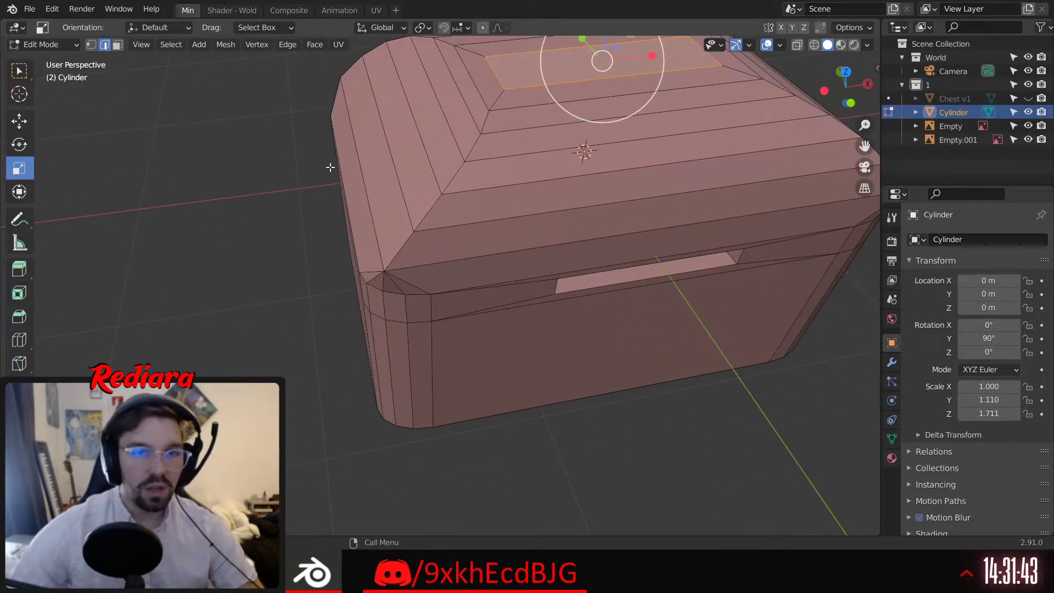
{"action": "left_click", "coordinate": [406, 258]}
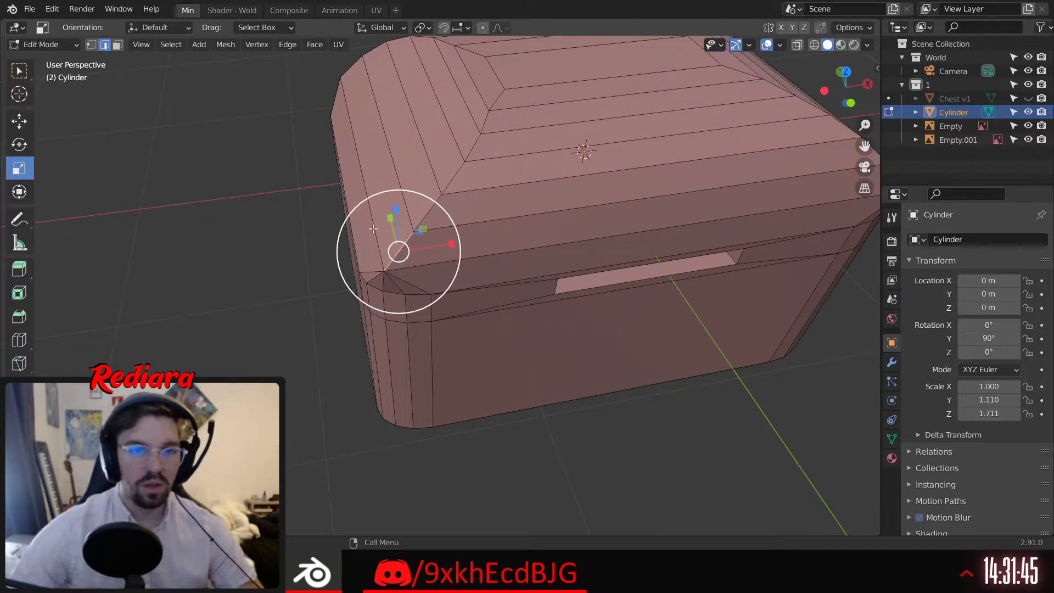
{"action": "middle_click_drag", "start_coordinate": [441, 273], "coordinate": [505, 302]}
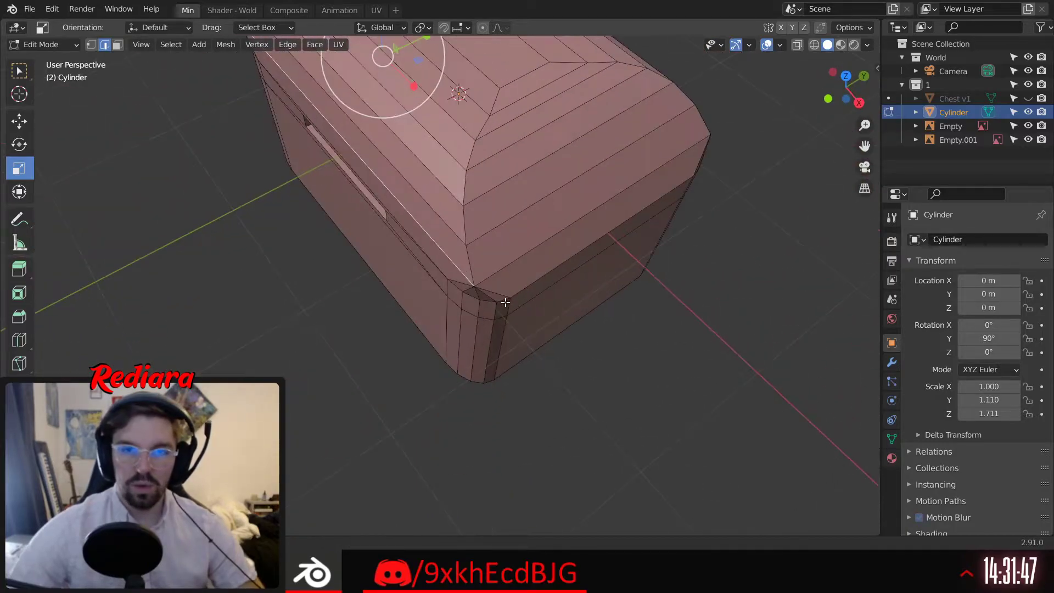
{"action": "middle_click_drag", "start_coordinate": [521, 262], "coordinate": [544, 225]}
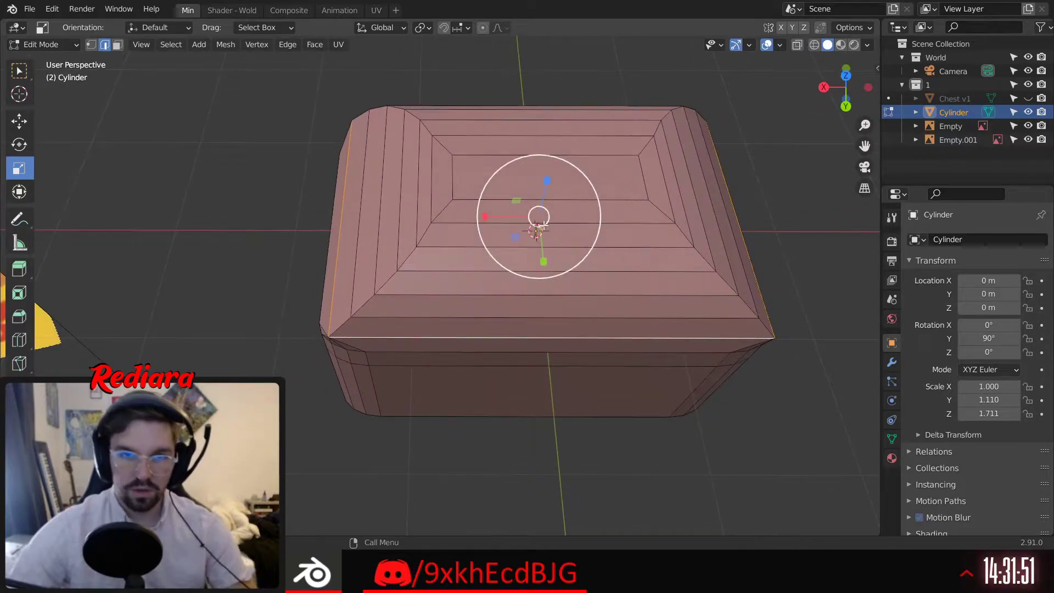
{"action": "key", "text": "s"}
{"action": "key", "text": "shift+z"}
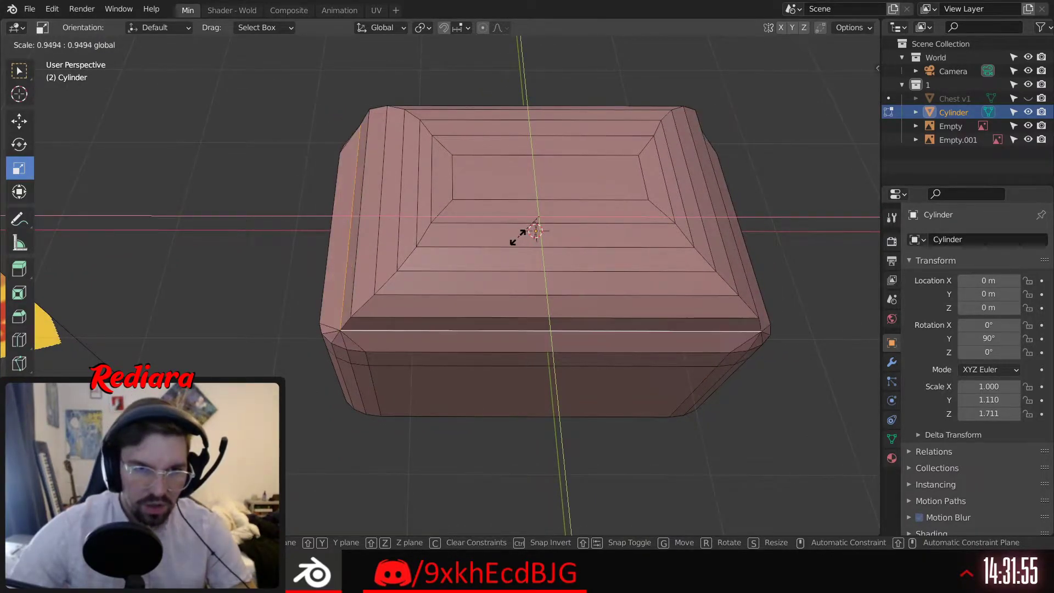
{"action": "left_click", "coordinate": [518, 238]}
Examine the lid's profile in side view and around the corners, undoing the loop's scaling for comparison
{"action": "scroll", "coordinate": [346, 335], "scroll_direction": "up", "scroll_amount": 3}
{"action": "middle_click_drag", "start_coordinate": [339, 335], "coordinate": [454, 275]}
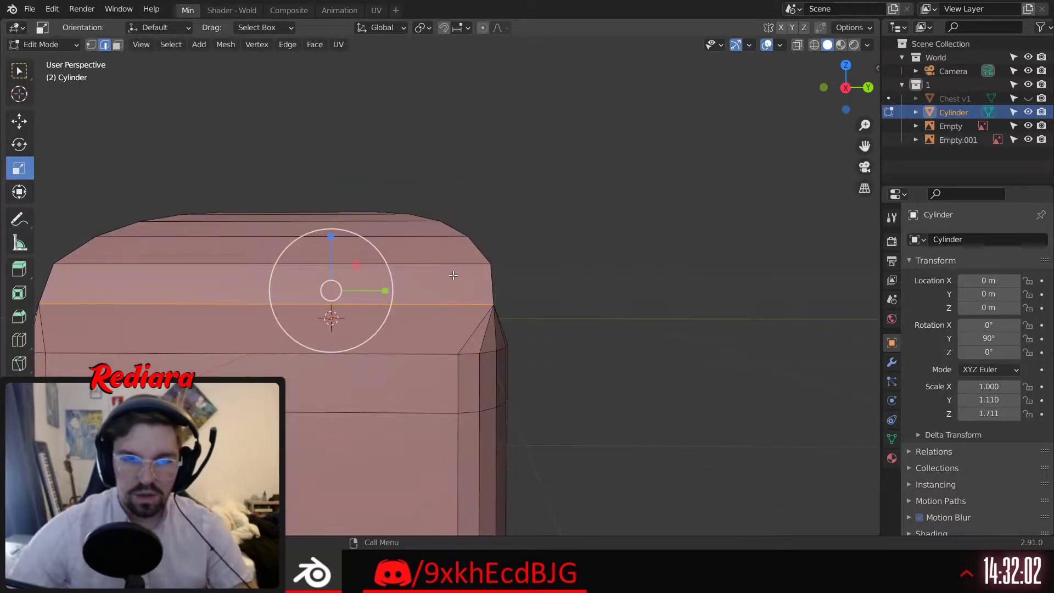
{"action": "left_click", "coordinate": [846, 89]}
{"action": "left_click", "coordinate": [845, 86]}
{"action": "middle_click_drag", "start_coordinate": [630, 294], "coordinate": [803, 172], "text": "shift"}
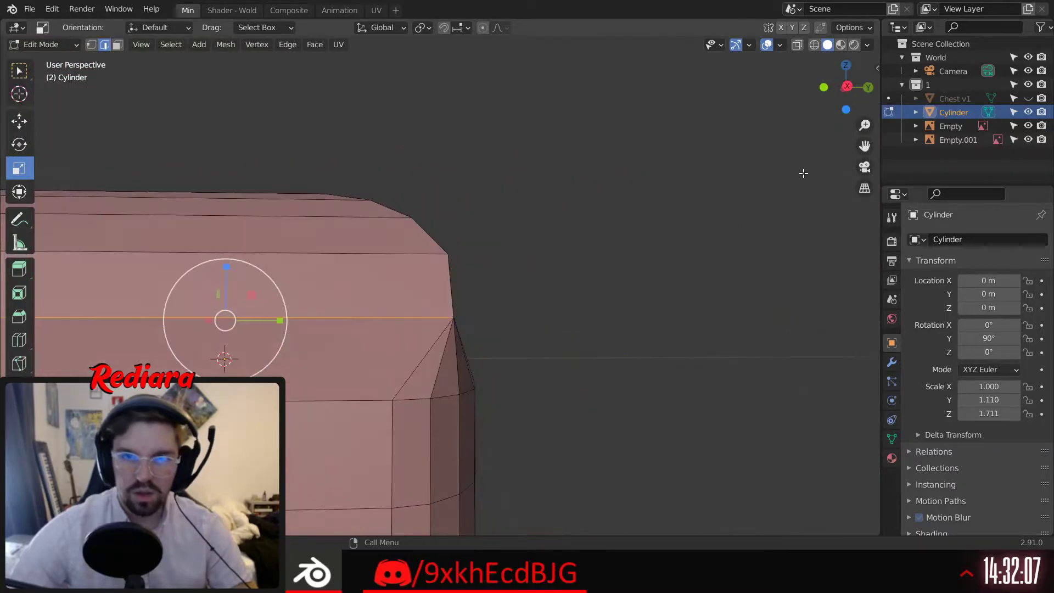
{"action": "left_click", "coordinate": [848, 88]}
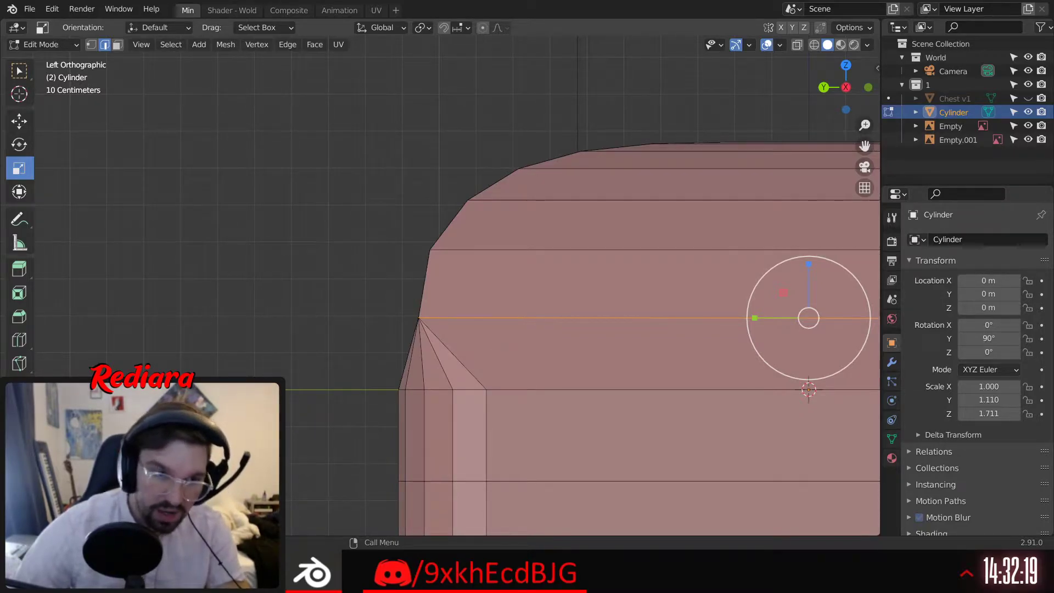
{"action": "key", "text": "ctrl+z"}
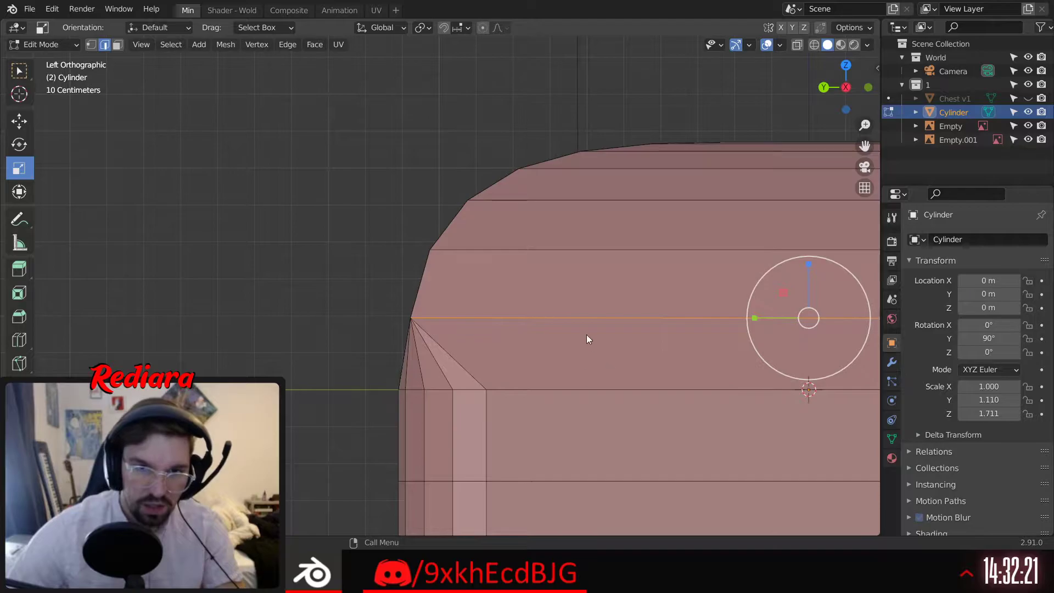
{"action": "scroll", "coordinate": [587, 335], "scroll_direction": "down", "scroll_amount": 3}
{"action": "middle_click_drag", "start_coordinate": [842, 284], "coordinate": [713, 345], "text": "shift"}
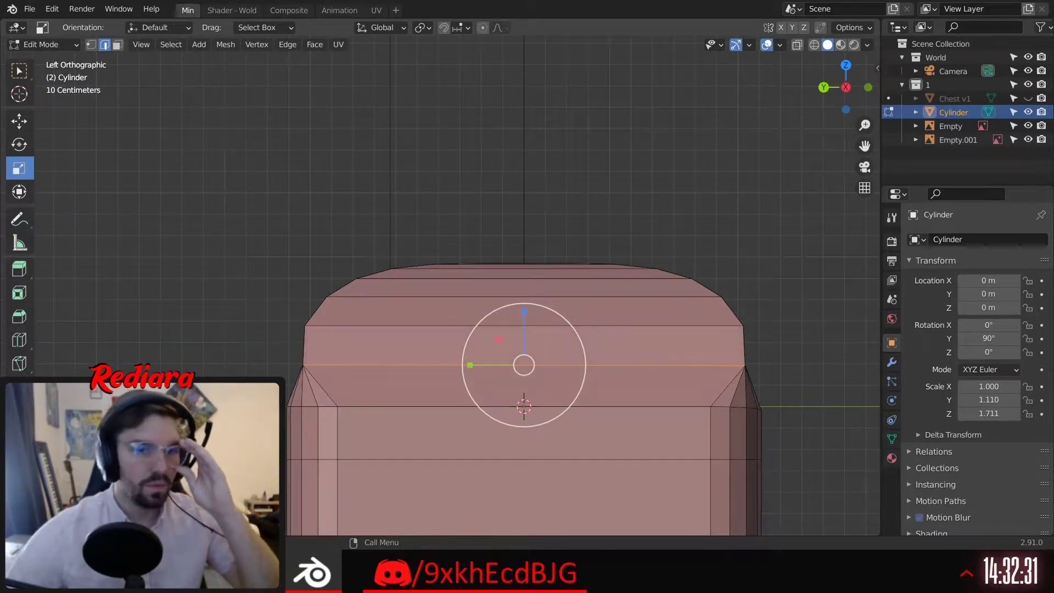
{"action": "middle_click_drag", "start_coordinate": [290, 367], "coordinate": [439, 376]}
{"action": "scroll", "coordinate": [488, 344], "scroll_direction": "down", "scroll_amount": 2}
{"action": "middle_click_drag", "start_coordinate": [511, 321], "coordinate": [373, 355]}
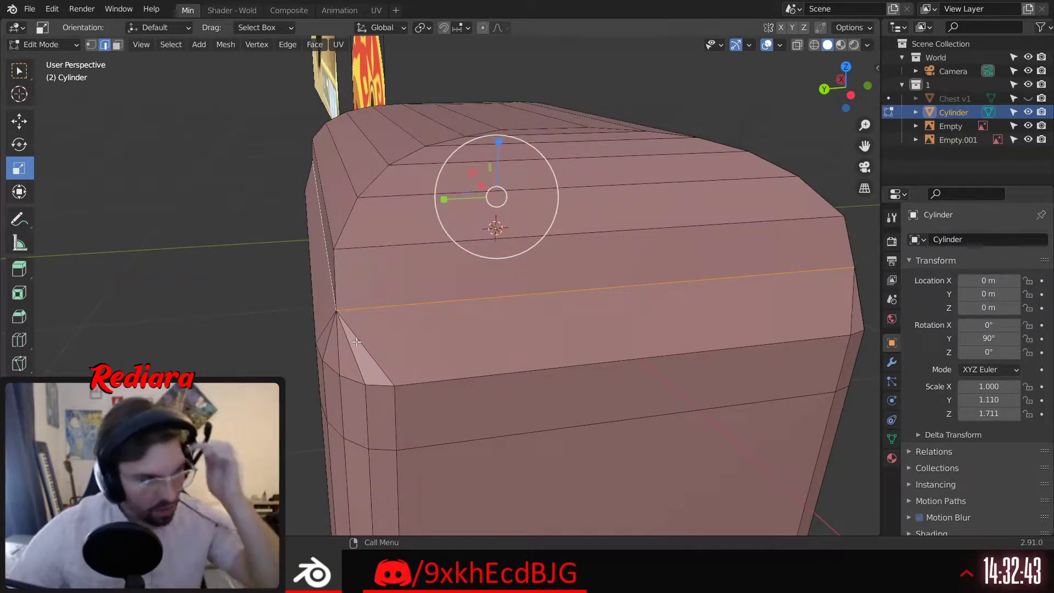
{"action": "middle_click_drag", "start_coordinate": [528, 282], "coordinate": [322, 334]}
{"action": "middle_click_drag", "start_coordinate": [494, 258], "coordinate": [233, 145]}
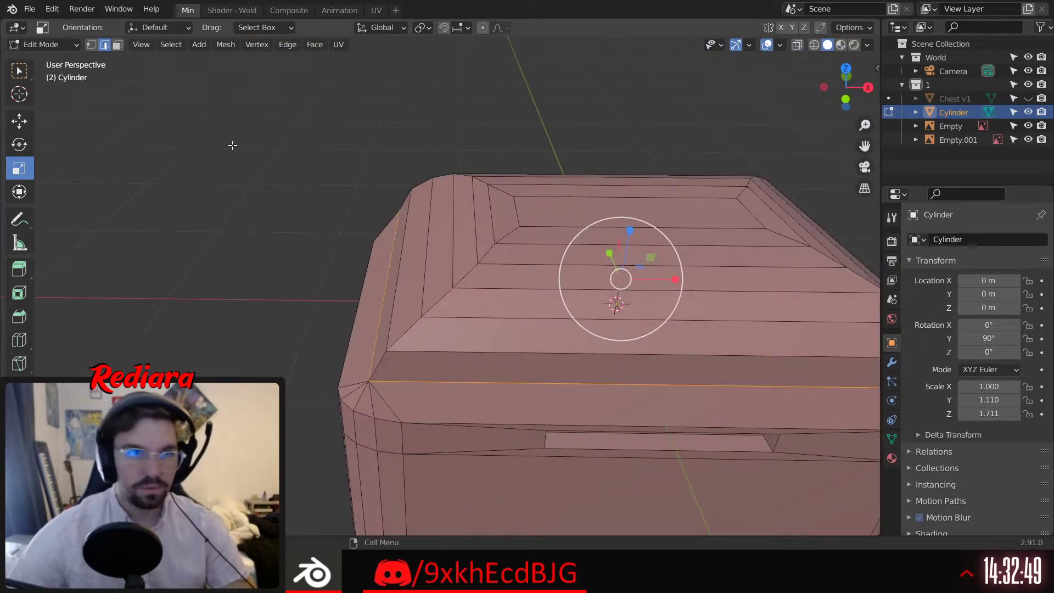
Reselect the lid's top face and scale it down a little more horizontally
{"action": "middle_click_drag", "start_coordinate": [737, 145], "coordinate": [580, 159], "text": "shift"}
{"action": "middle_click_drag", "start_coordinate": [579, 160], "coordinate": [549, 226]}
{"action": "left_click", "coordinate": [526, 251]}
{"action": "middle_click_drag", "start_coordinate": [464, 214], "coordinate": [494, 218]}
{"action": "left_click_drag", "start_coordinate": [488, 221], "coordinate": [478, 225]}
{"action": "middle_click_drag", "start_coordinate": [478, 226], "coordinate": [486, 148]}
{"action": "left_click_drag", "start_coordinate": [181, 489], "coordinate": [163, 489]}
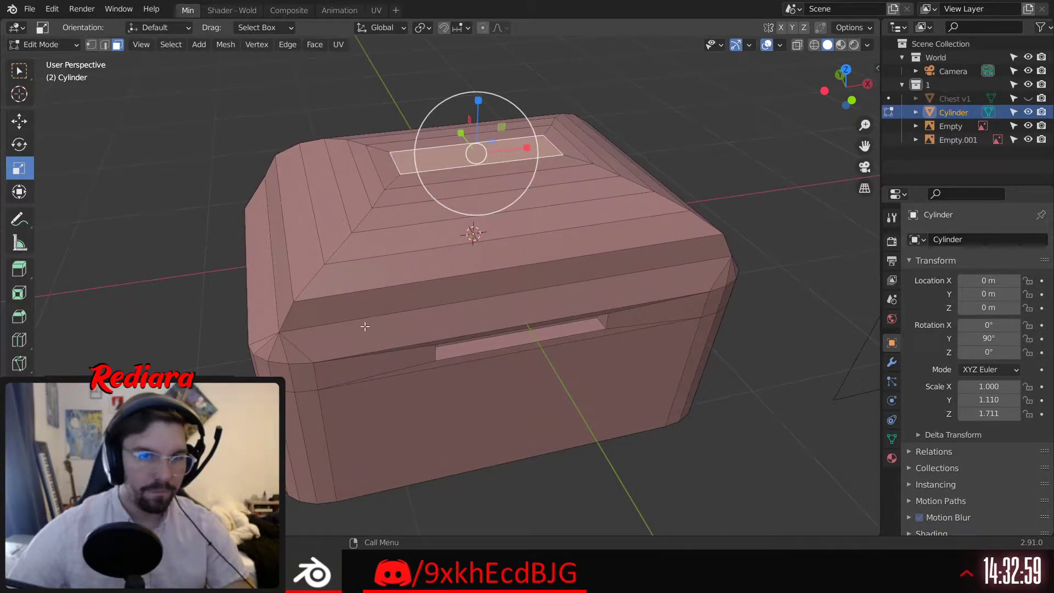
Select the two end edges of the loop at the corner peaks and scale them outward to about 1.04
{"action": "middle_click_drag", "start_coordinate": [366, 327], "coordinate": [344, 264]}
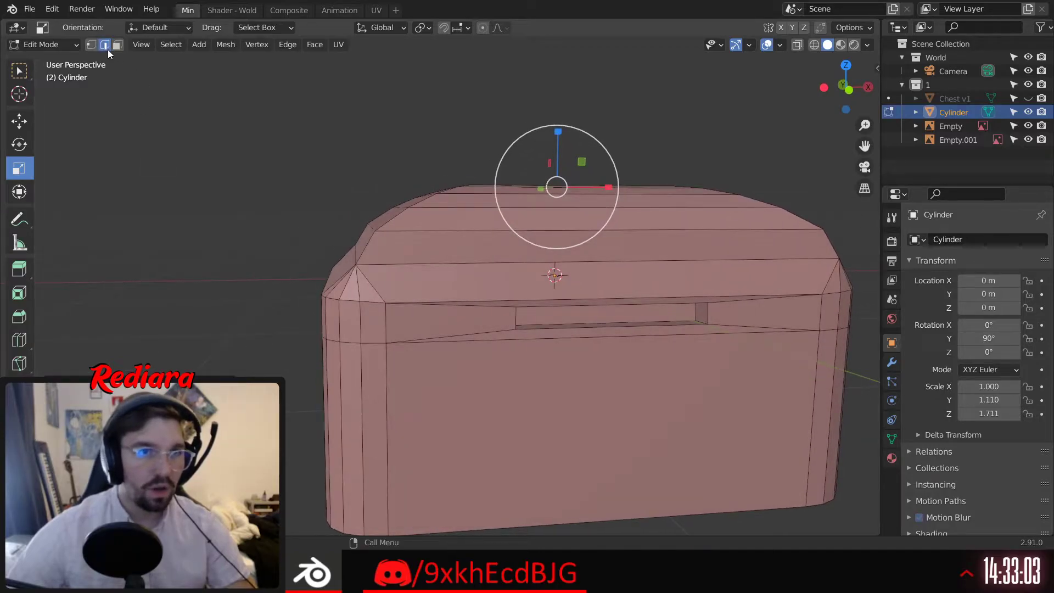
{"action": "left_click", "coordinate": [343, 256]}
{"action": "middle_click_drag", "start_coordinate": [356, 251], "coordinate": [252, 260]}
{"action": "left_click", "coordinate": [597, 286], "text": "shift"}
{"action": "middle_click_drag", "start_coordinate": [597, 285], "coordinate": [566, 281]}
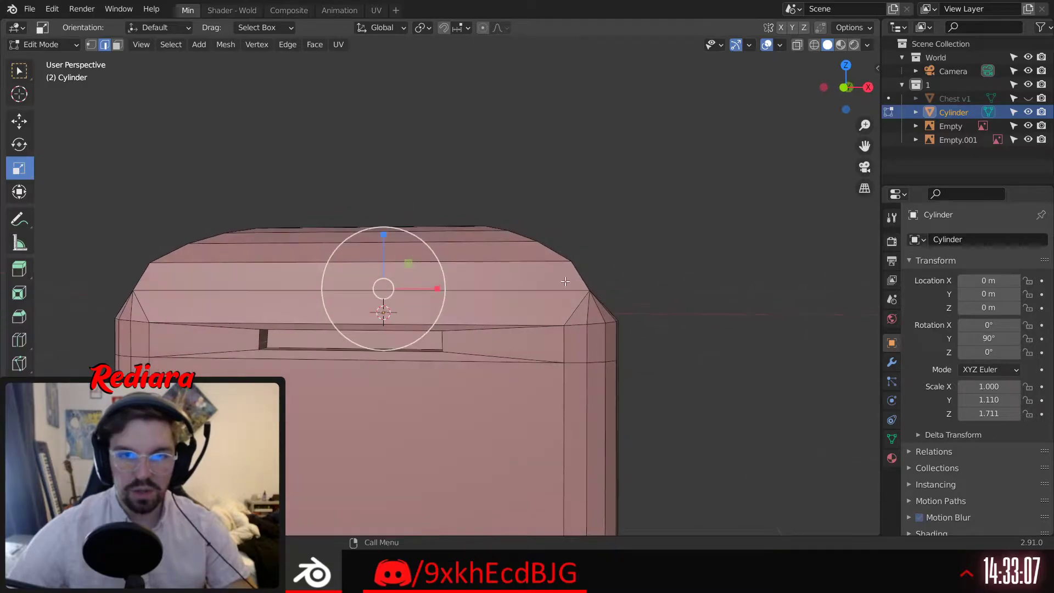
{"action": "key", "text": "s"}
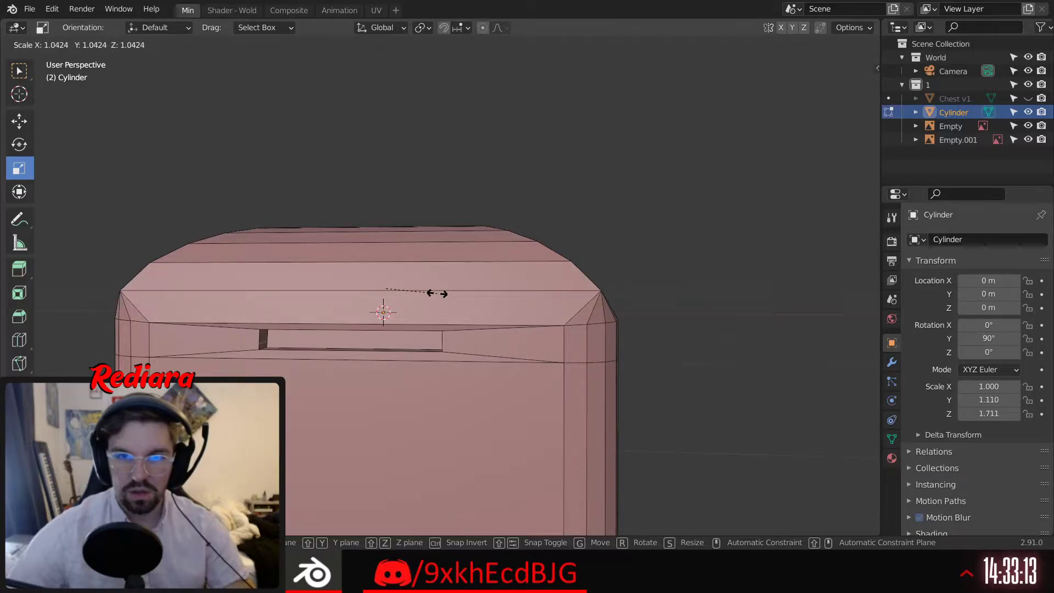
{"action": "left_click", "coordinate": [438, 294]}
Scale the same two end edges along the Y axis to about 0.97
{"action": "middle_click_drag", "start_coordinate": [590, 270], "coordinate": [493, 347]}
{"action": "middle_click_drag", "start_coordinate": [481, 363], "coordinate": [479, 357]}
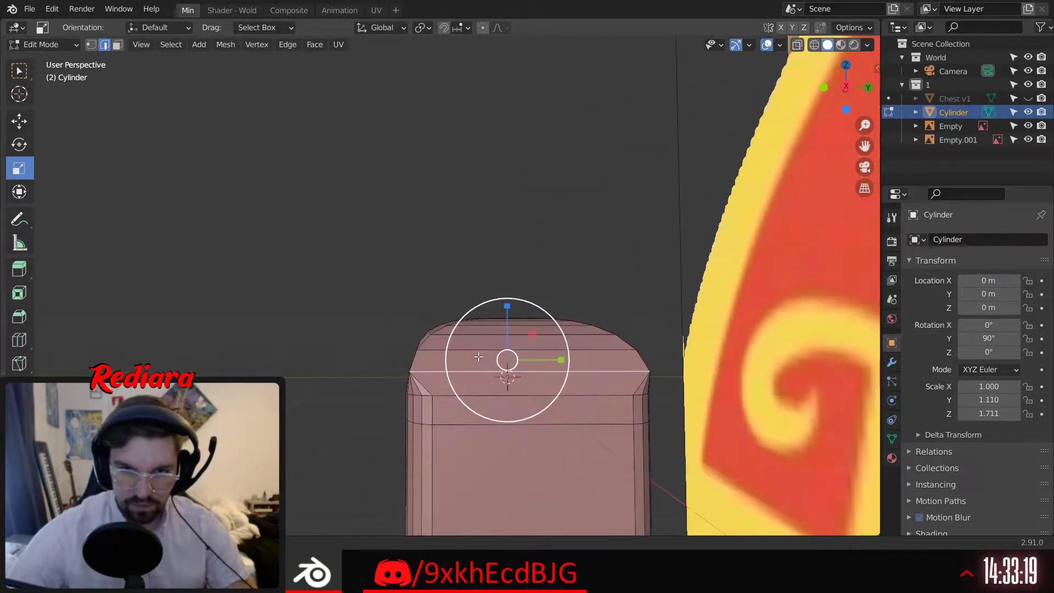
{"action": "left_click_drag", "start_coordinate": [564, 359], "coordinate": [559, 359]}
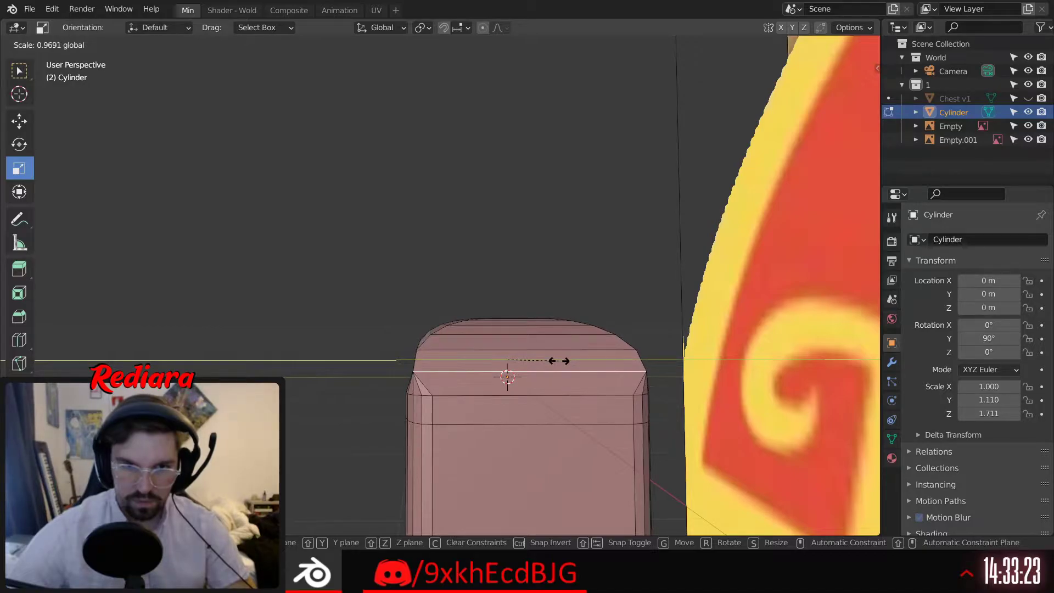
{"action": "left_click_drag", "start_coordinate": [560, 361], "coordinate": [559, 361]}
{"action": "middle_click_drag", "start_coordinate": [559, 361], "coordinate": [531, 264]}
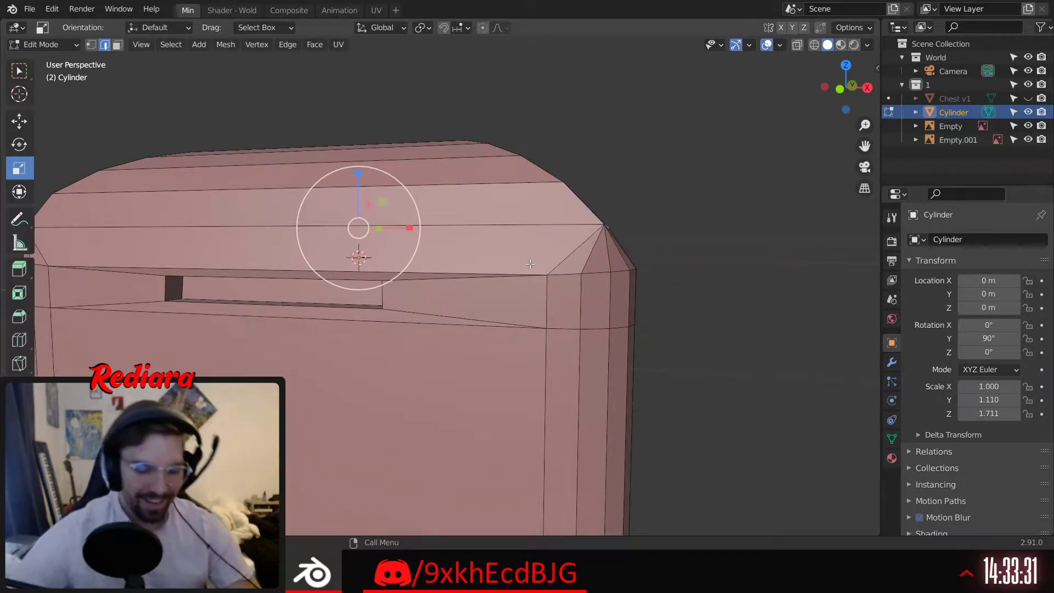
Select the two end faces of the front slot and scale them outward along X so the slot nearly spans the chest's front
{"action": "scroll", "coordinate": [530, 264], "scroll_direction": "down", "scroll_amount": 2}
{"action": "middle_click_drag", "start_coordinate": [530, 264], "coordinate": [260, 201]}
{"action": "scroll", "coordinate": [340, 268], "scroll_direction": "up", "scroll_amount": 3}
{"action": "scroll", "coordinate": [340, 268], "scroll_direction": "down", "scroll_amount": 2}
{"action": "scroll", "coordinate": [268, 226], "scroll_direction": "up", "scroll_amount": 2}
{"action": "scroll", "coordinate": [268, 225], "scroll_direction": "up", "scroll_amount": 2}
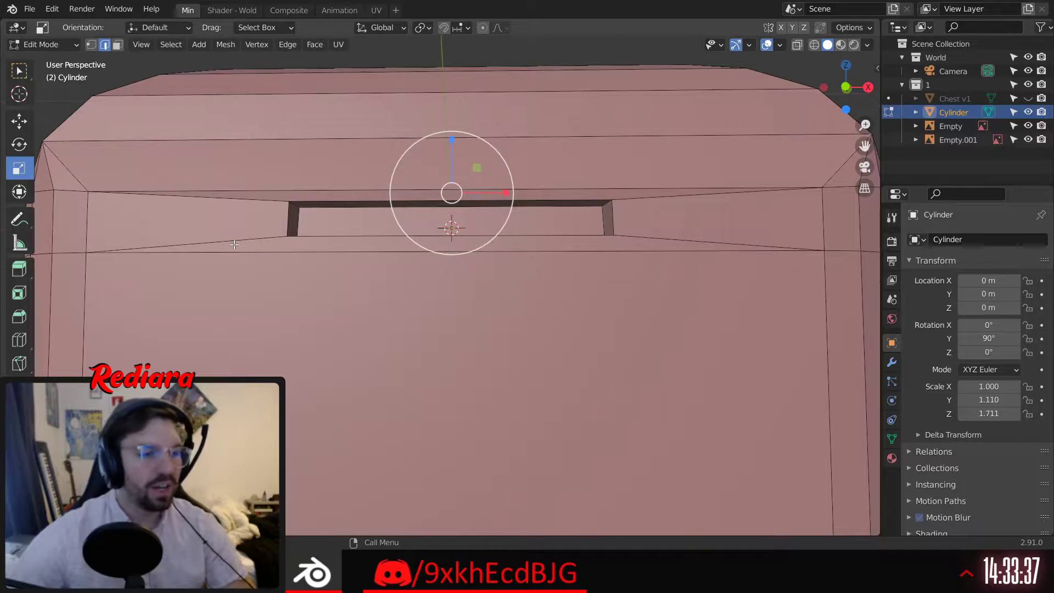
{"action": "scroll", "coordinate": [234, 244], "scroll_direction": "down", "scroll_amount": 3}
{"action": "left_click", "coordinate": [117, 45]}
{"action": "scroll", "coordinate": [292, 217], "scroll_direction": "up", "scroll_amount": 5}
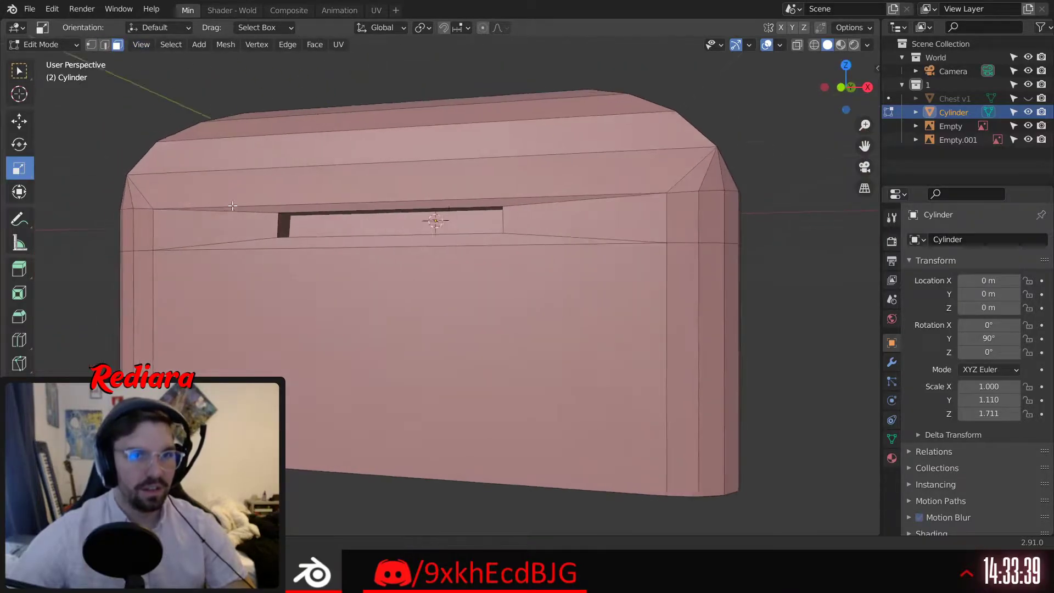
{"action": "left_click", "coordinate": [292, 217]}
{"action": "middle_click_drag", "start_coordinate": [292, 217], "coordinate": [500, 240]}
{"action": "left_click", "coordinate": [541, 204], "text": "shift"}
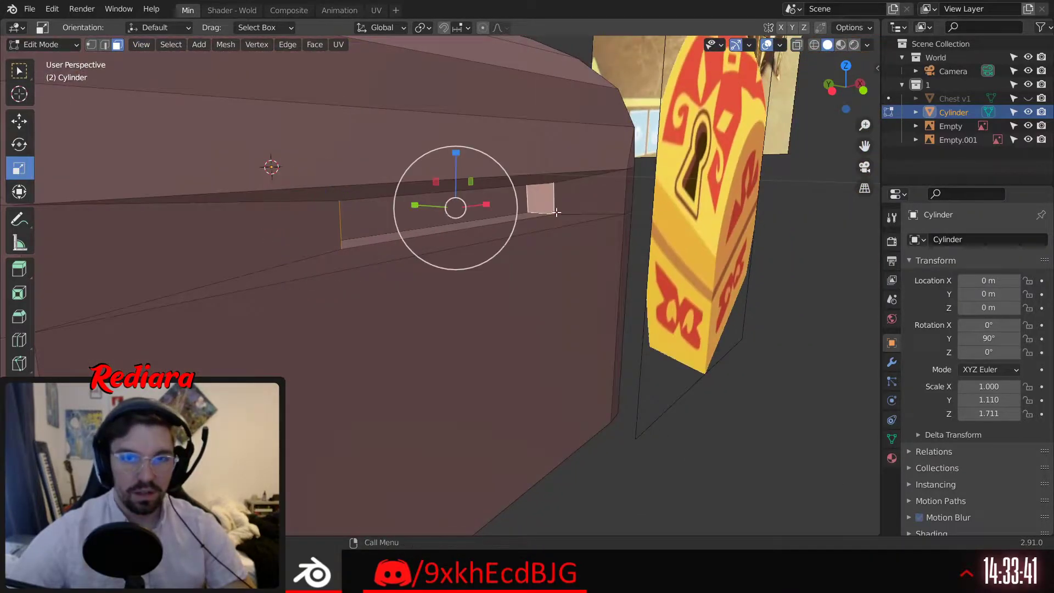
{"action": "scroll", "coordinate": [541, 203], "scroll_direction": "down", "scroll_amount": 3}
{"action": "middle_click_drag", "start_coordinate": [541, 203], "coordinate": [494, 205]}
{"action": "key", "text": "s"}
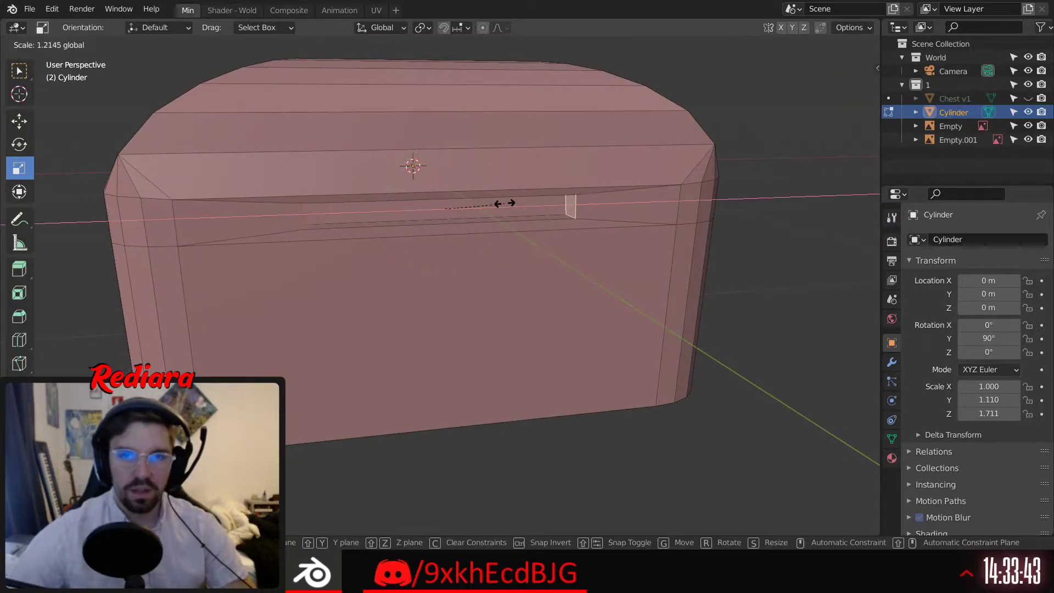
{"action": "left_click", "coordinate": [549, 193]}
Try to edge slide the edge chain running down one front corner of the lid toward the chest's side
{"action": "middle_click_drag", "start_coordinate": [549, 193], "coordinate": [314, 253]}
{"action": "scroll", "coordinate": [215, 189], "scroll_direction": "down", "scroll_amount": 3}
{"action": "scroll", "coordinate": [341, 224], "scroll_direction": "down", "scroll_amount": 2}
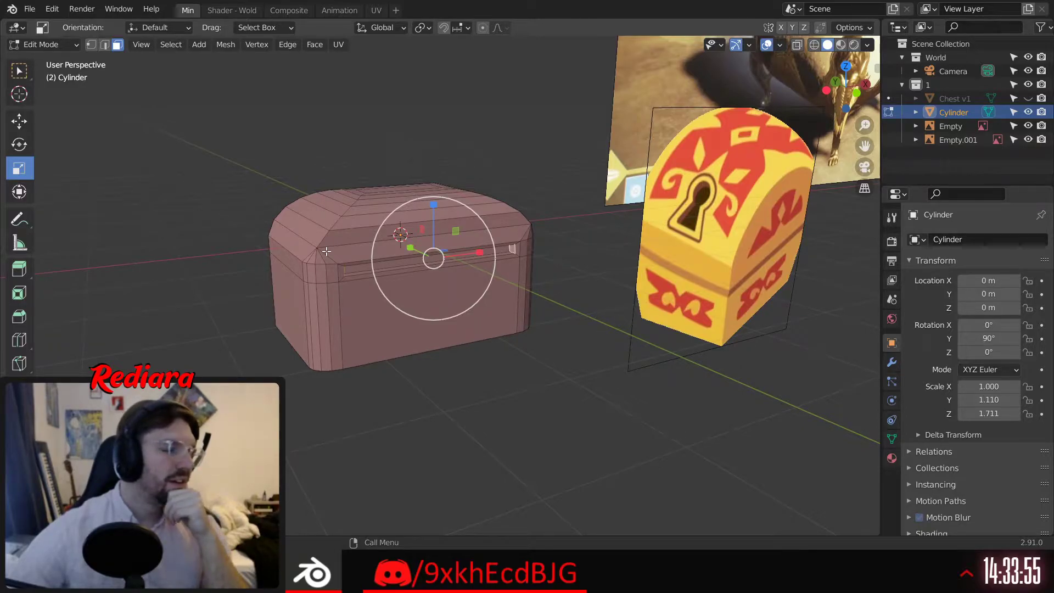
{"action": "middle_click_drag", "start_coordinate": [327, 251], "coordinate": [112, 195]}
{"action": "scroll", "coordinate": [196, 292], "scroll_direction": "up", "scroll_amount": 2}
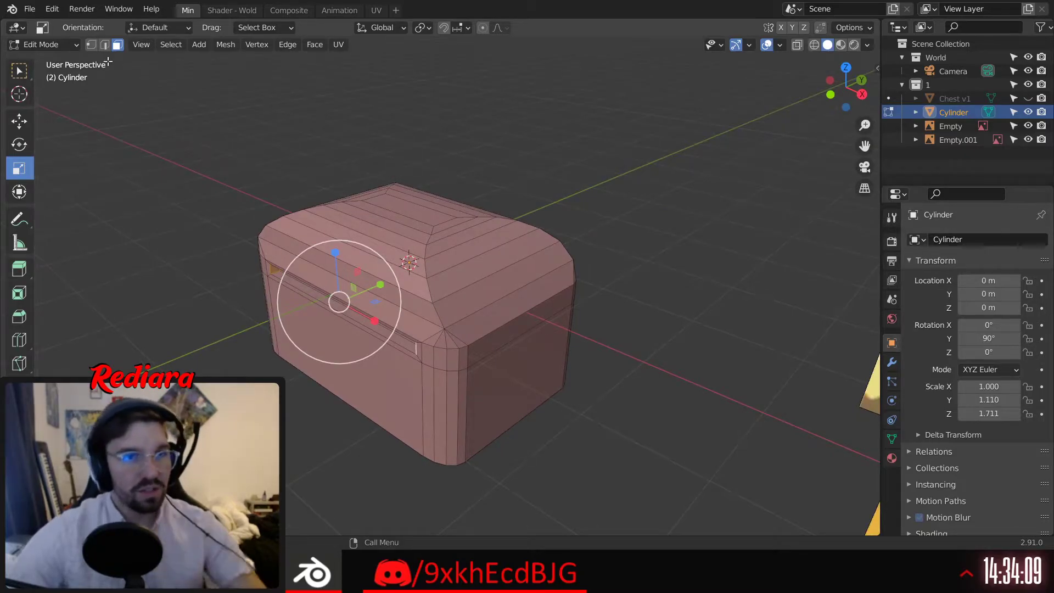
{"action": "middle_click_drag", "start_coordinate": [399, 197], "coordinate": [431, 299]}
{"action": "scroll", "coordinate": [430, 298], "scroll_direction": "up", "scroll_amount": 2}
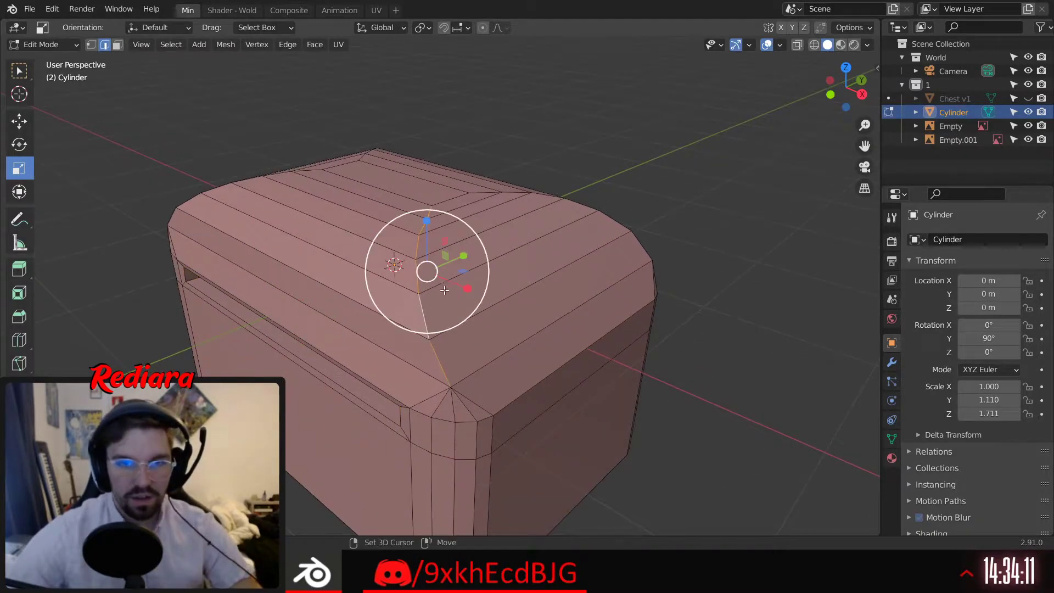
{"action": "right_click", "coordinate": [421, 302]}
{"action": "left_click", "coordinate": [407, 344]}
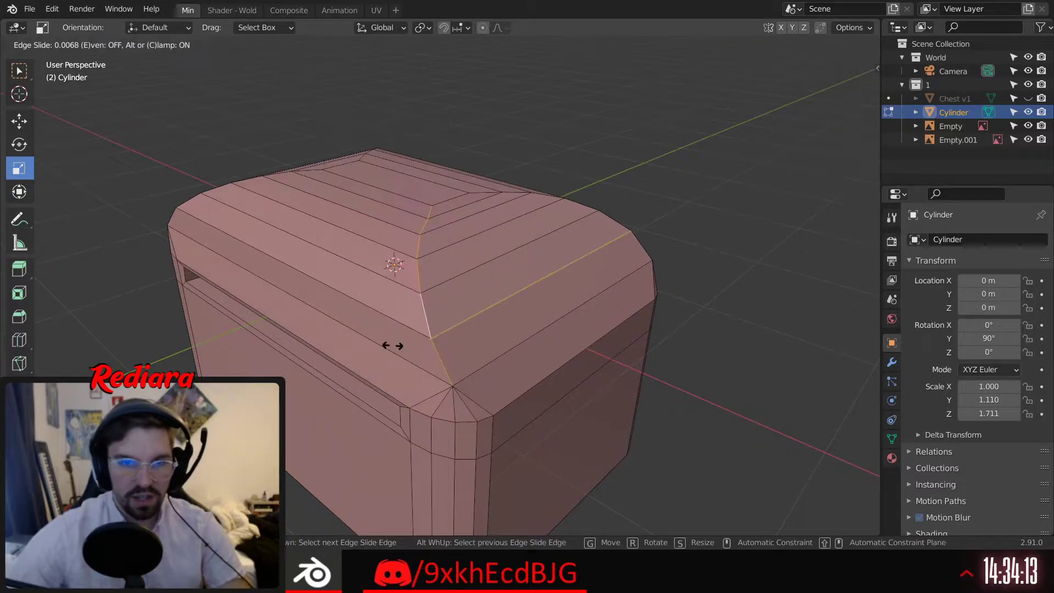
{"action": "left_click", "coordinate": [419, 337]}
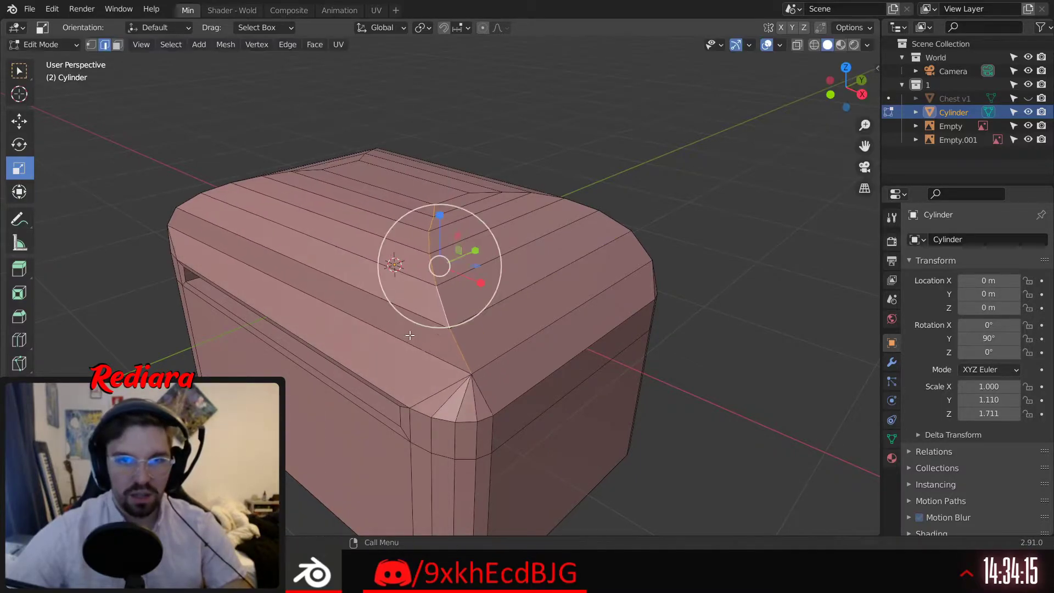
Select the edge chains running down both front corners of the lid
{"action": "middle_click_drag", "start_coordinate": [431, 286], "coordinate": [165, 210]}
{"action": "left_click", "coordinate": [165, 210], "text": "alt+shift"}
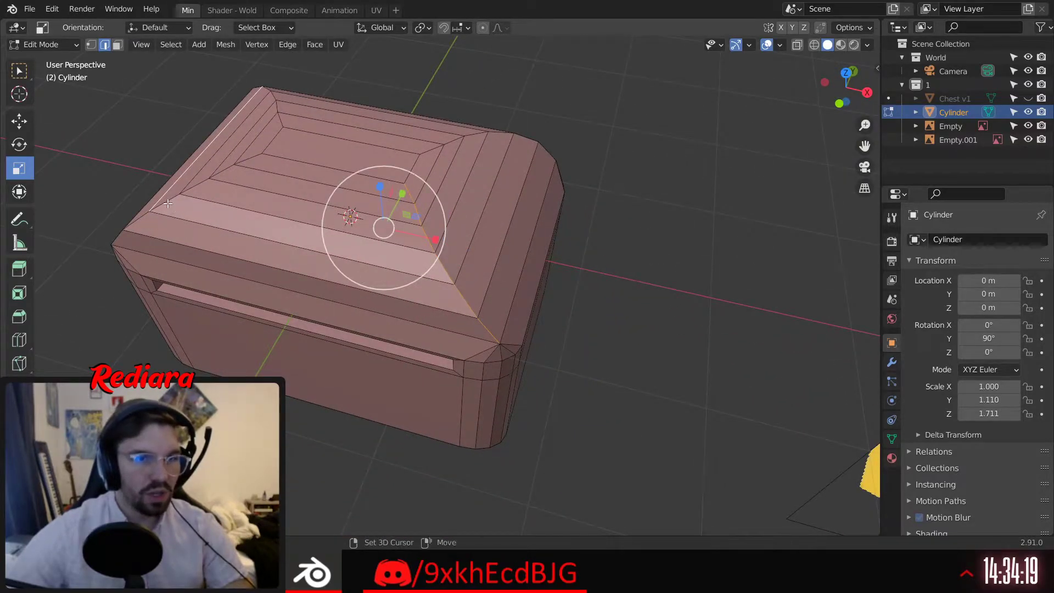
{"action": "left_click", "coordinate": [253, 248], "text": "alt+shift"}
{"action": "left_click", "coordinate": [196, 194], "text": "alt"}
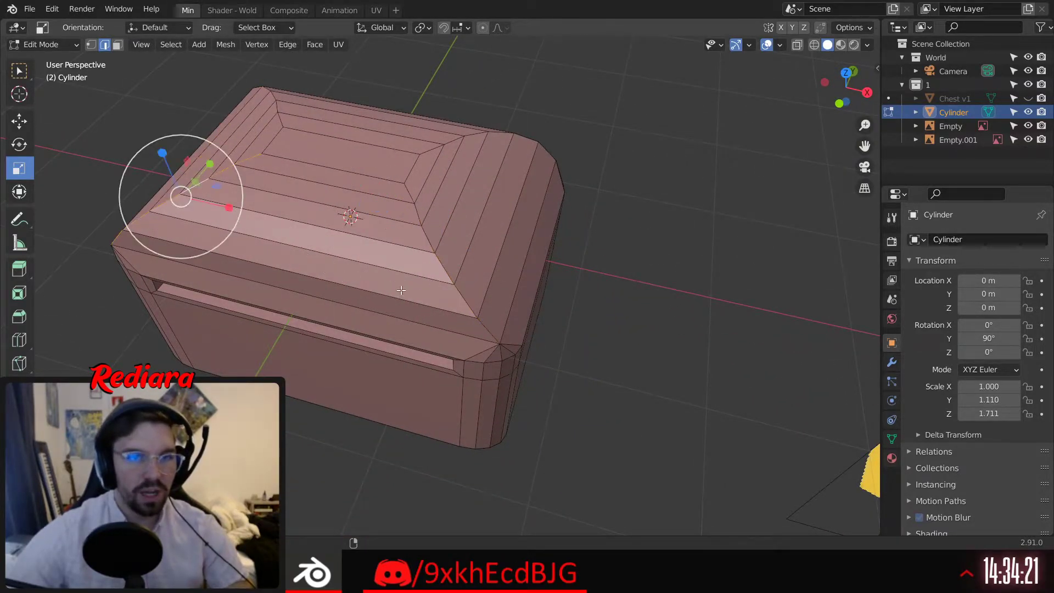
{"action": "left_click", "coordinate": [439, 269], "text": "alt+shift"}
Try smoothing the two selected corner edge chains with the Smooth tool and undo it
{"action": "left_click", "coordinate": [19, 435]}
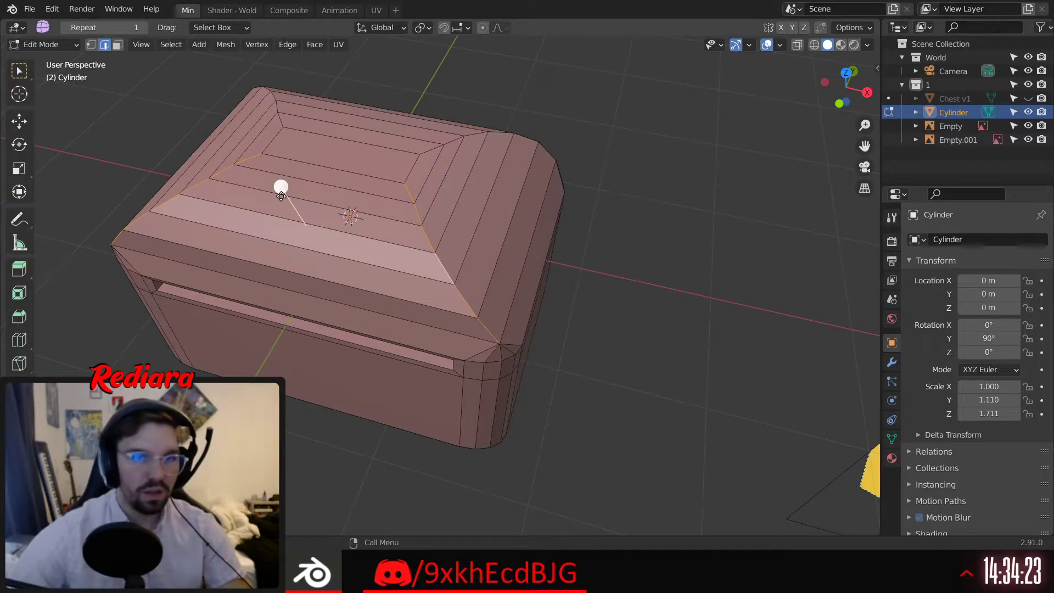
{"action": "left_click_drag", "start_coordinate": [281, 196], "coordinate": [369, 180]}
{"action": "key", "text": "ctrl+z"}
Activate the Shear tool for the two selected corner edge chains of the lid
{"action": "middle_click_drag", "start_coordinate": [367, 264], "coordinate": [284, 297]}
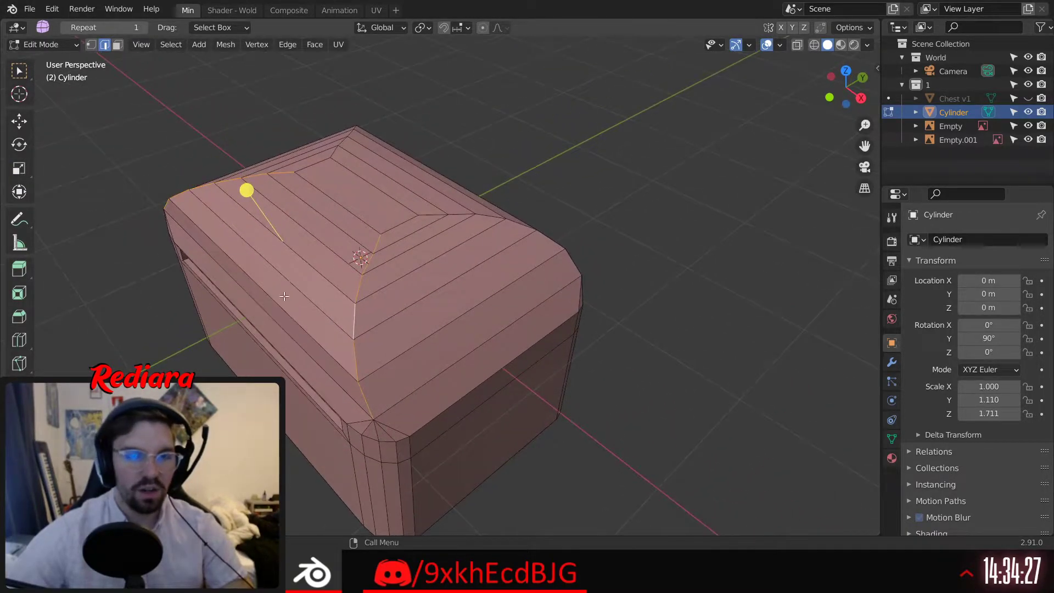
{"action": "left_click", "coordinate": [19, 506]}
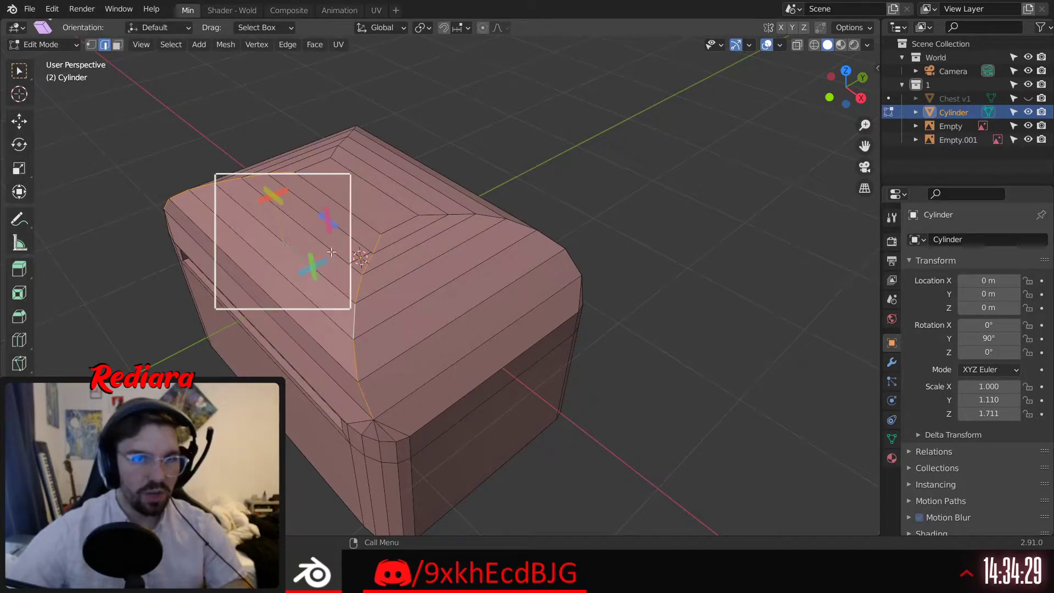
Undo the last shear adjustments to the selected edges along the lid's corners
{"action": "left_click_drag", "start_coordinate": [280, 190], "coordinate": [328, 240]}
{"action": "key", "text": "ctrl+z"}
{"action": "key", "text": "ctrl+z"}
Examine the chest's shape against the reference image and inspect the recessed slot beneath the front of the lid
{"action": "middle_click_drag", "start_coordinate": [316, 260], "coordinate": [407, 256]}
{"action": "left_click", "coordinate": [41, 44]}
{"action": "scroll", "coordinate": [502, 298], "scroll_direction": "down", "scroll_amount": 3}
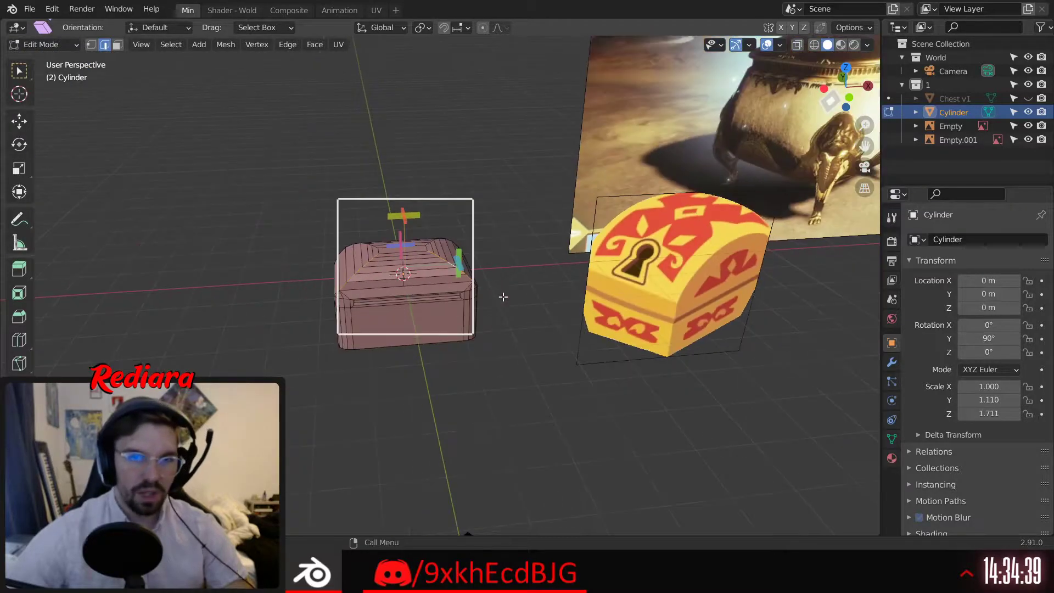
{"action": "middle_click_drag", "start_coordinate": [501, 298], "coordinate": [363, 333]}
{"action": "middle_click_drag", "start_coordinate": [375, 258], "coordinate": [377, 286], "text": "shift"}
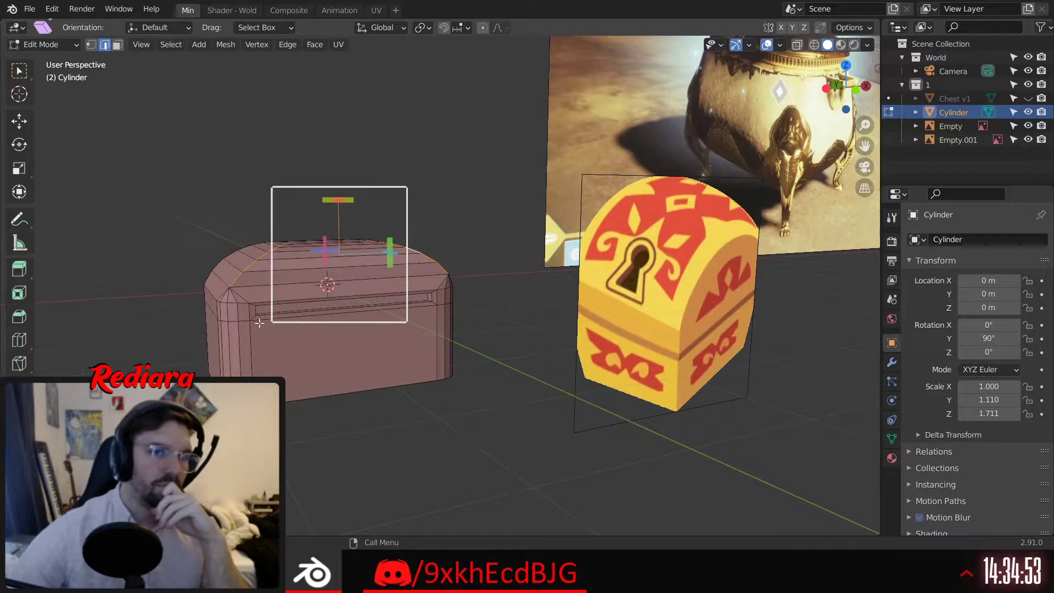
{"action": "scroll", "coordinate": [260, 324], "scroll_direction": "up", "scroll_amount": 5}
{"action": "middle_click_drag", "start_coordinate": [269, 304], "coordinate": [337, 277]}
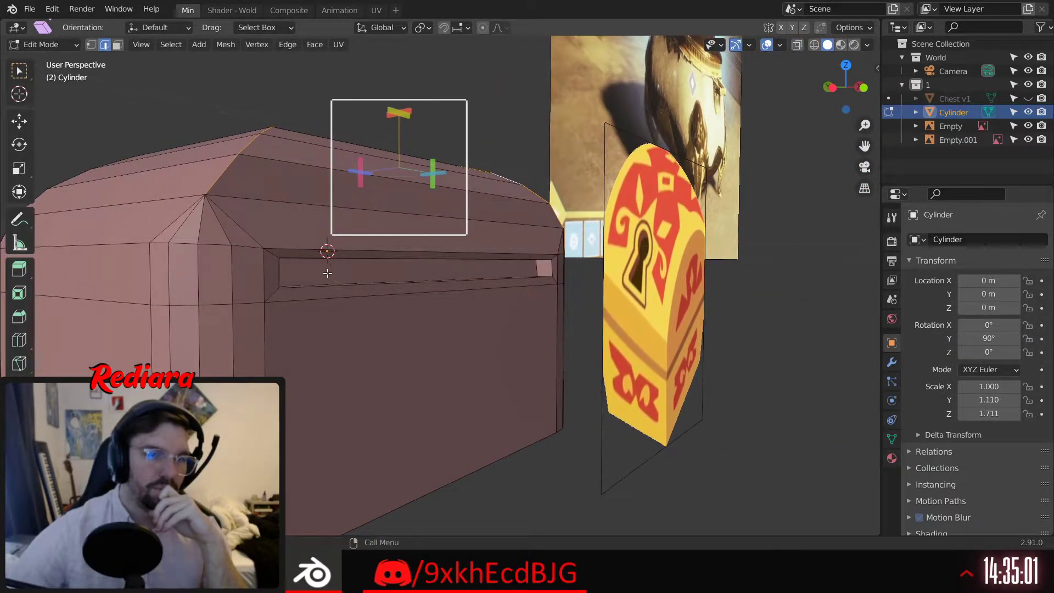
{"action": "scroll", "coordinate": [319, 280], "scroll_direction": "up", "scroll_amount": 2}
{"action": "middle_click_drag", "start_coordinate": [319, 279], "coordinate": [281, 248]}
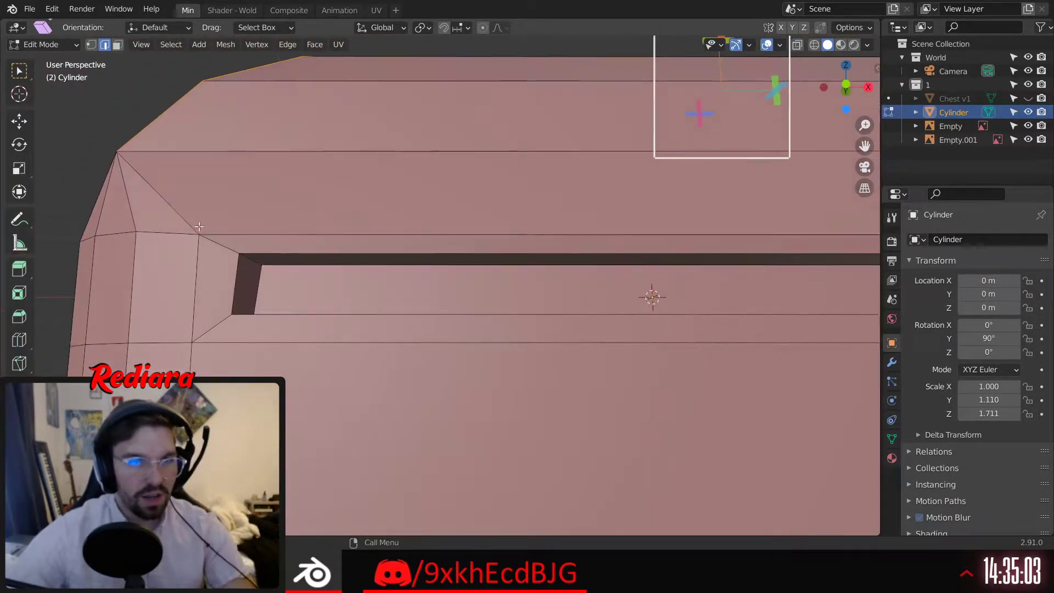
Merge the inner vertices at the front slot's upper-left corner onto the outer corner vertex
{"action": "left_click", "coordinate": [92, 44]}
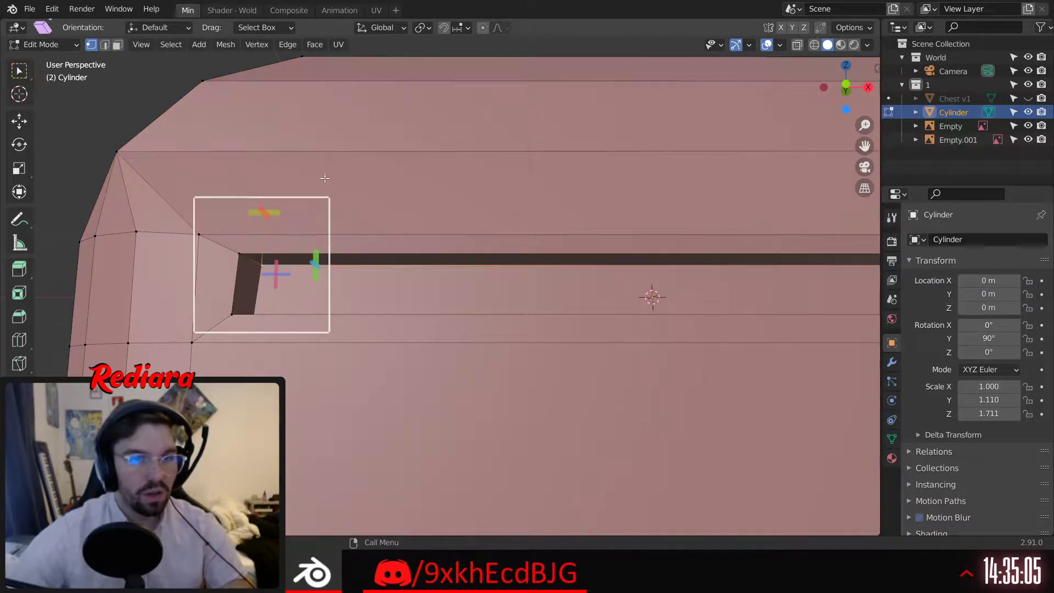
{"action": "key", "text": "w"}
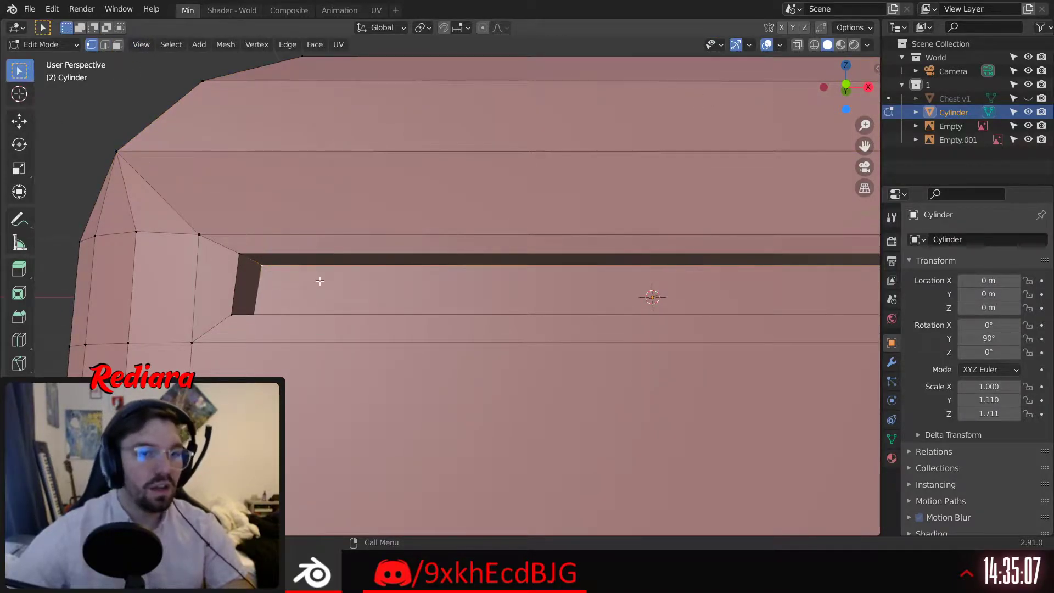
{"action": "left_click", "coordinate": [200, 233], "text": "shift"}
{"action": "right_click", "coordinate": [202, 232]}
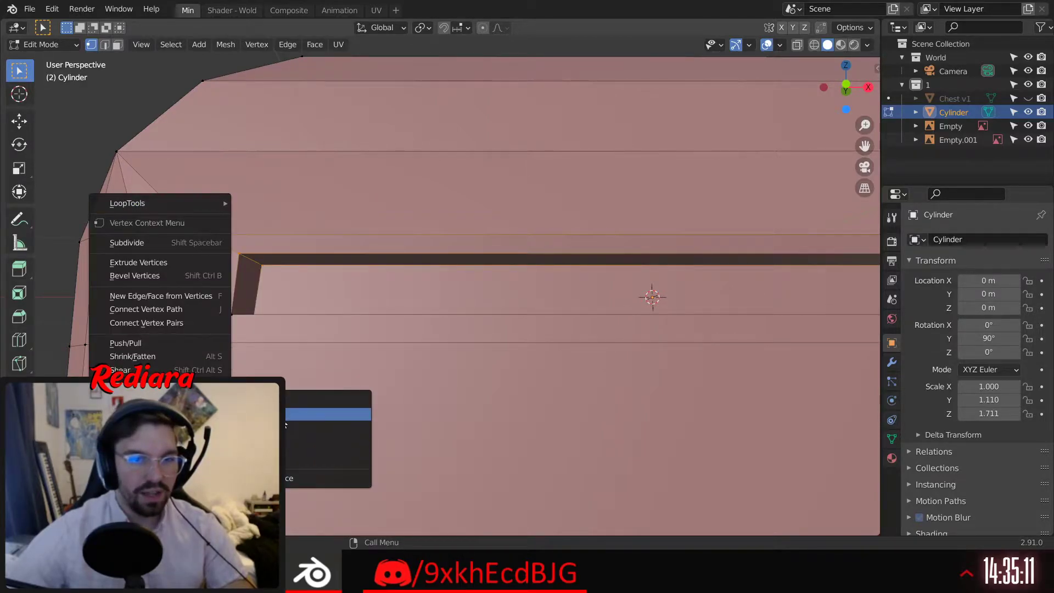
{"action": "left_click", "coordinate": [258, 415]}
Merge the inner vertices at the front slot's lower-left corner onto the outer corner vertex
{"action": "middle_click_drag", "start_coordinate": [290, 208], "coordinate": [289, 275]}
{"action": "left_click", "coordinate": [270, 299]}
{"action": "left_click", "coordinate": [246, 317], "text": "shift"}
{"action": "left_click", "coordinate": [232, 343], "text": "shift"}
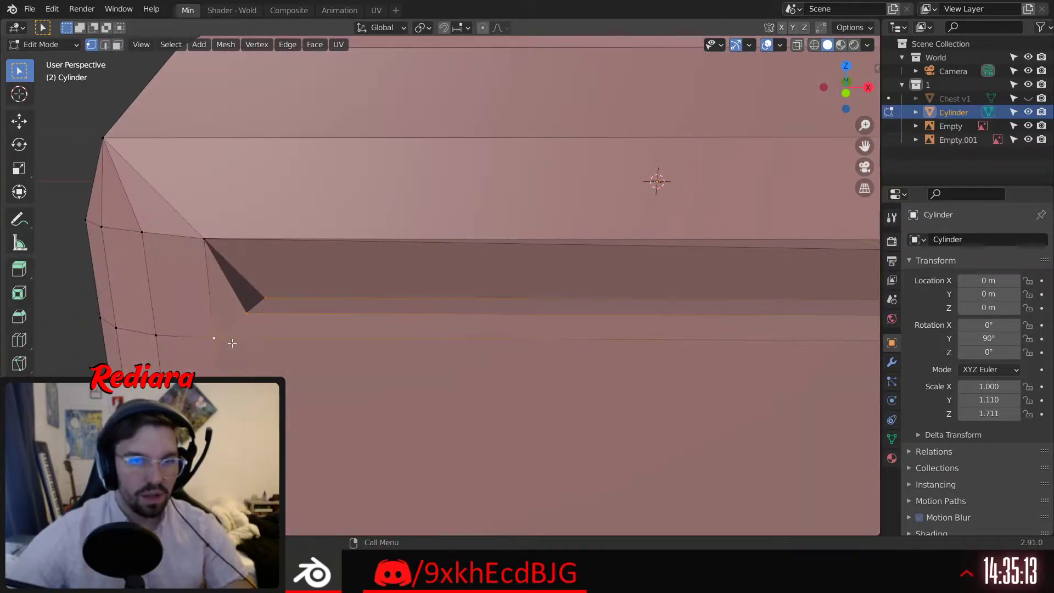
{"action": "key", "text": "shift+r"}
Repeat the merge at the front slot's upper-right corner, collapsing its inner vertices onto the outer one
{"action": "middle_click_drag", "start_coordinate": [428, 270], "coordinate": [497, 236]}
{"action": "scroll", "coordinate": [537, 299], "scroll_direction": "down", "scroll_amount": 3}
{"action": "middle_click_drag", "start_coordinate": [735, 306], "coordinate": [495, 314], "text": "shift"}
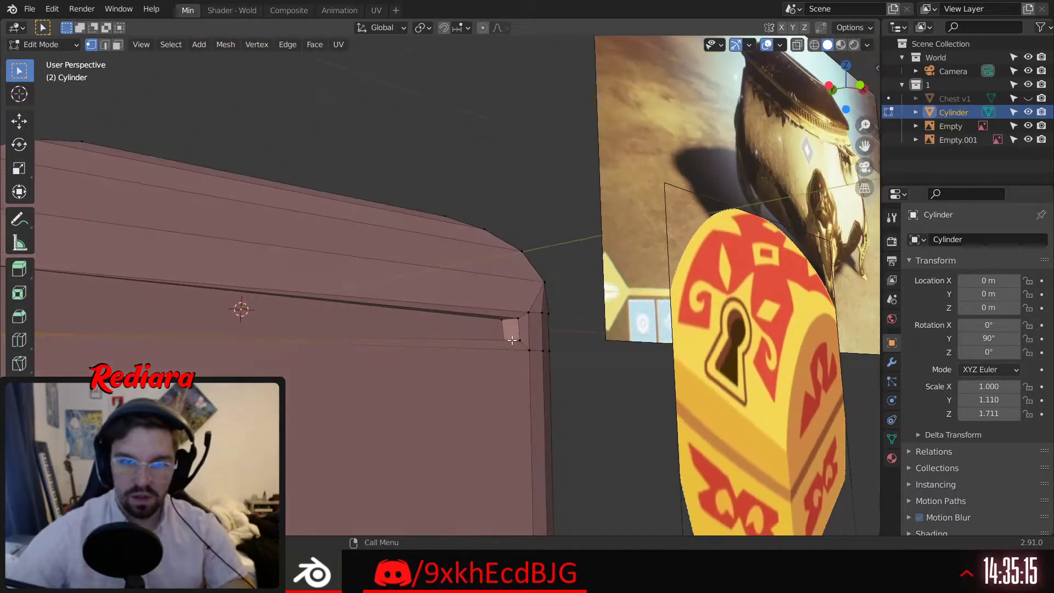
{"action": "scroll", "coordinate": [485, 304], "scroll_direction": "up", "scroll_amount": 3}
{"action": "left_click", "coordinate": [516, 299]}
{"action": "left_click", "coordinate": [537, 287], "text": "shift"}
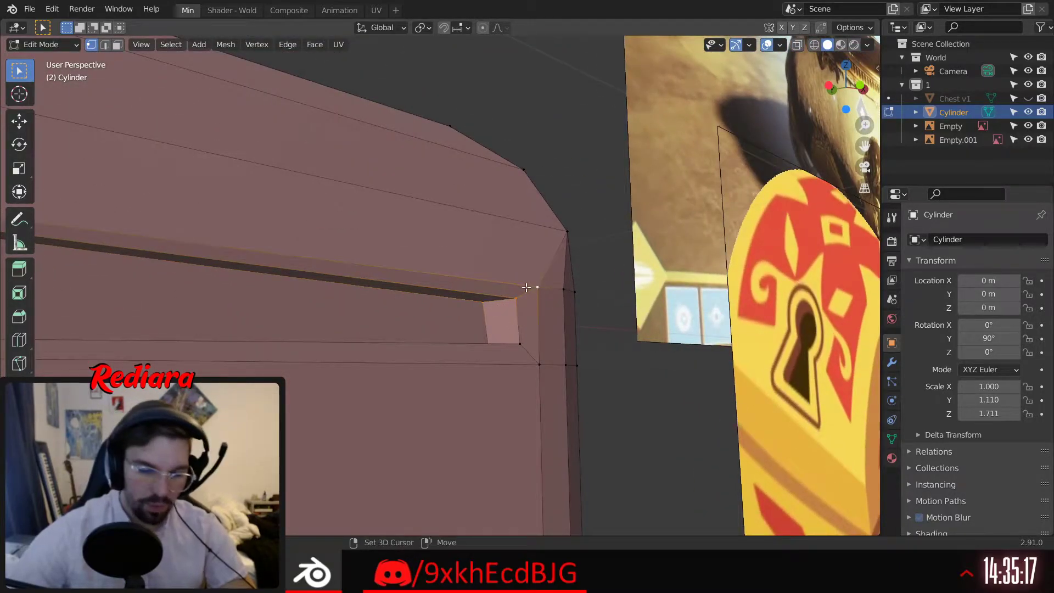
{"action": "key", "text": "shift+r"}
Repeat the merge at the front slot's lower-right corner to close the recess
{"action": "middle_click_drag", "start_coordinate": [487, 340], "coordinate": [593, 295]}
{"action": "left_click", "coordinate": [519, 346]}
{"action": "left_click", "coordinate": [540, 361], "text": "shift"}
{"action": "key", "text": "shift+r"}
Try to move the horizontal edge beneath the front of the lid inward, and undo the move
{"action": "scroll", "coordinate": [582, 296], "scroll_direction": "down", "scroll_amount": 3}
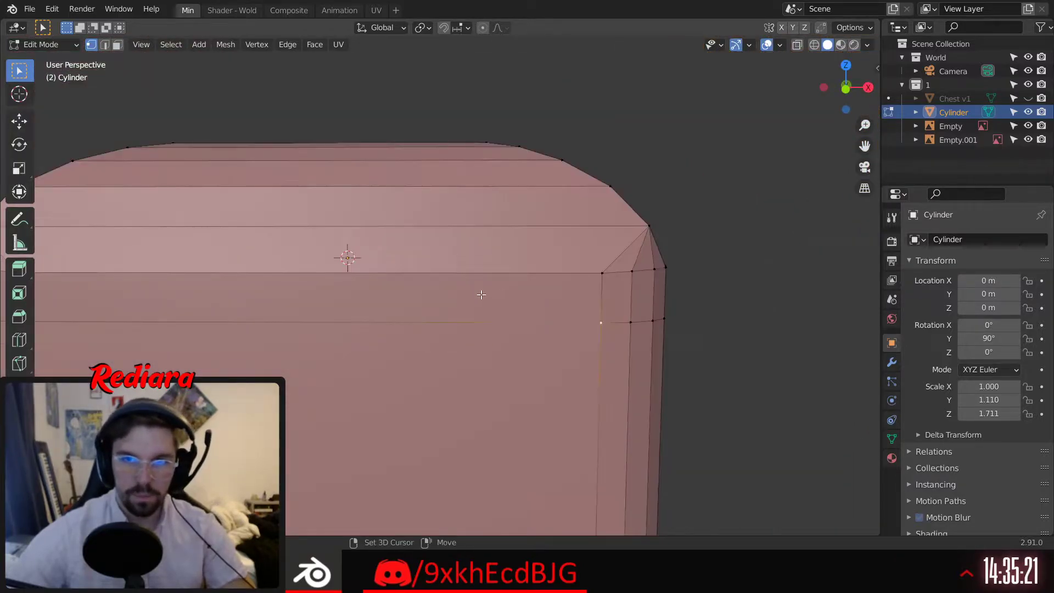
{"action": "middle_click_drag", "start_coordinate": [406, 298], "coordinate": [357, 314], "text": "shift"}
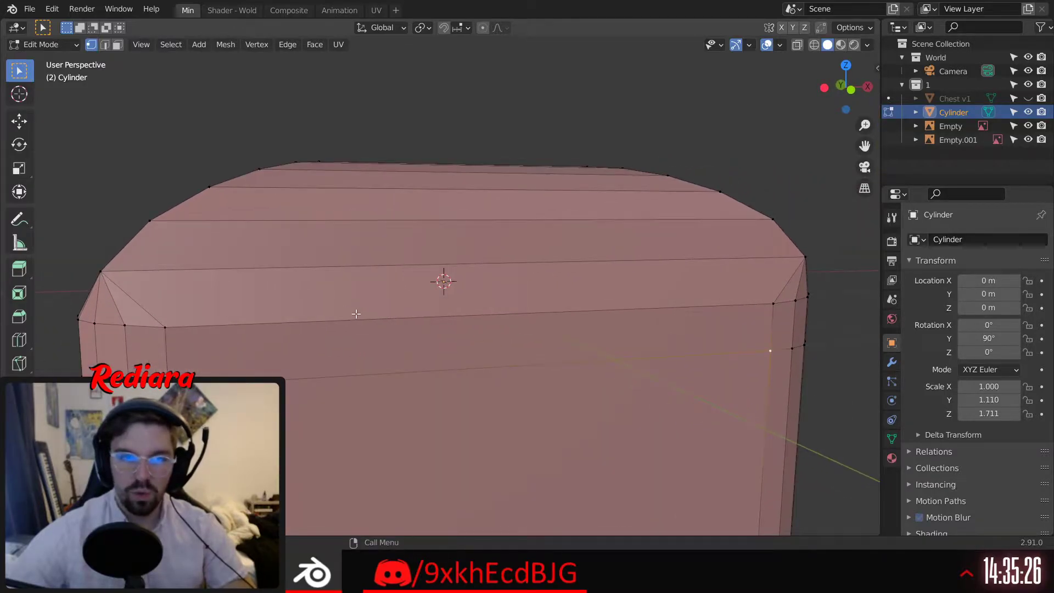
{"action": "left_click", "coordinate": [105, 45]}
{"action": "left_click", "coordinate": [277, 326]}
{"action": "middle_click_drag", "start_coordinate": [294, 295], "coordinate": [212, 207]}
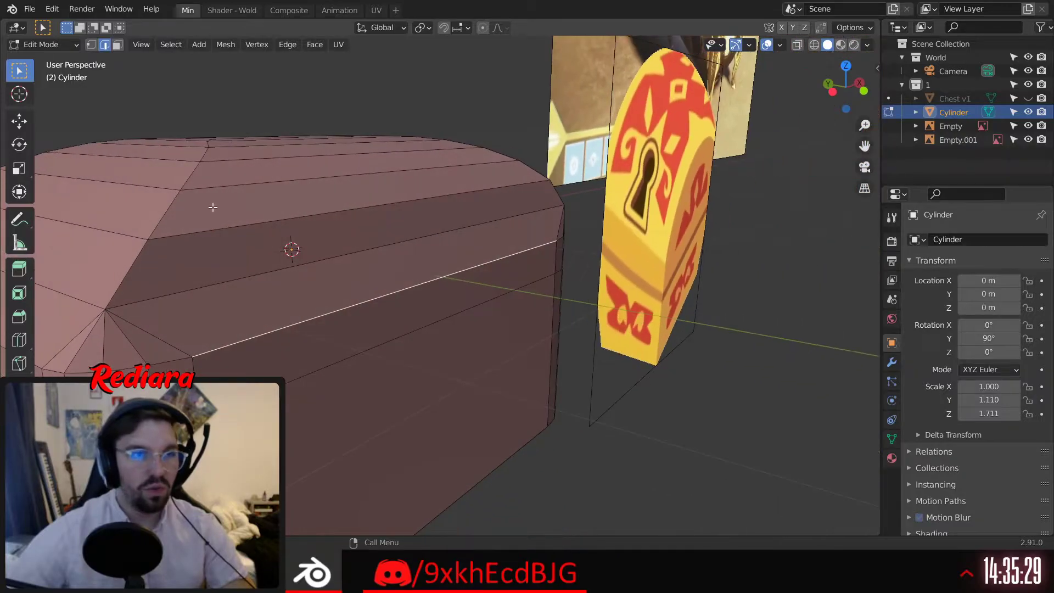
{"action": "left_click", "coordinate": [22, 118]}
{"action": "left_click_drag", "start_coordinate": [399, 273], "coordinate": [385, 270]}
{"action": "middle_click_drag", "start_coordinate": [385, 277], "coordinate": [371, 252]}
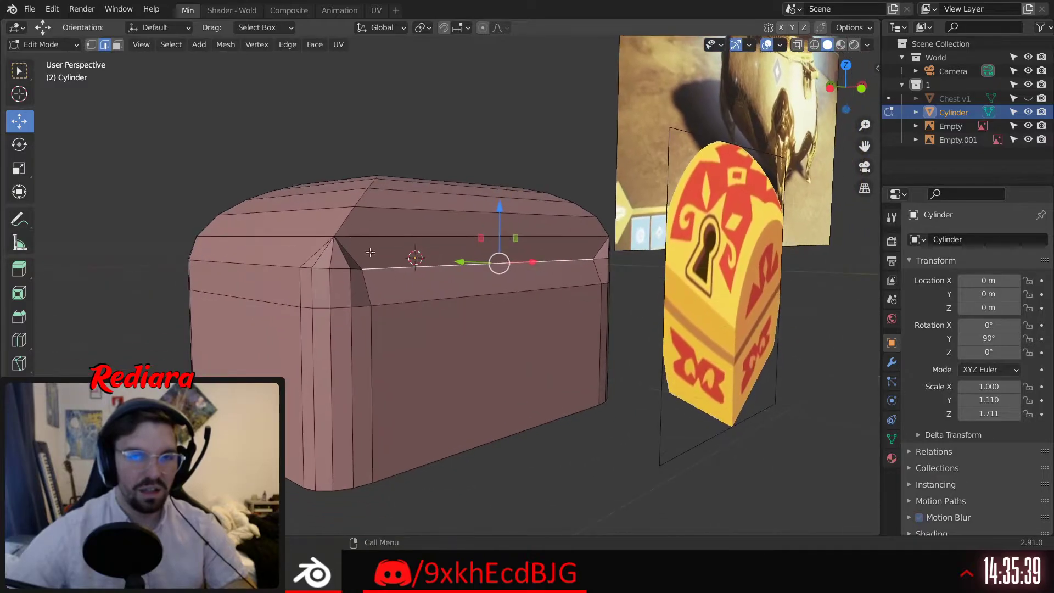
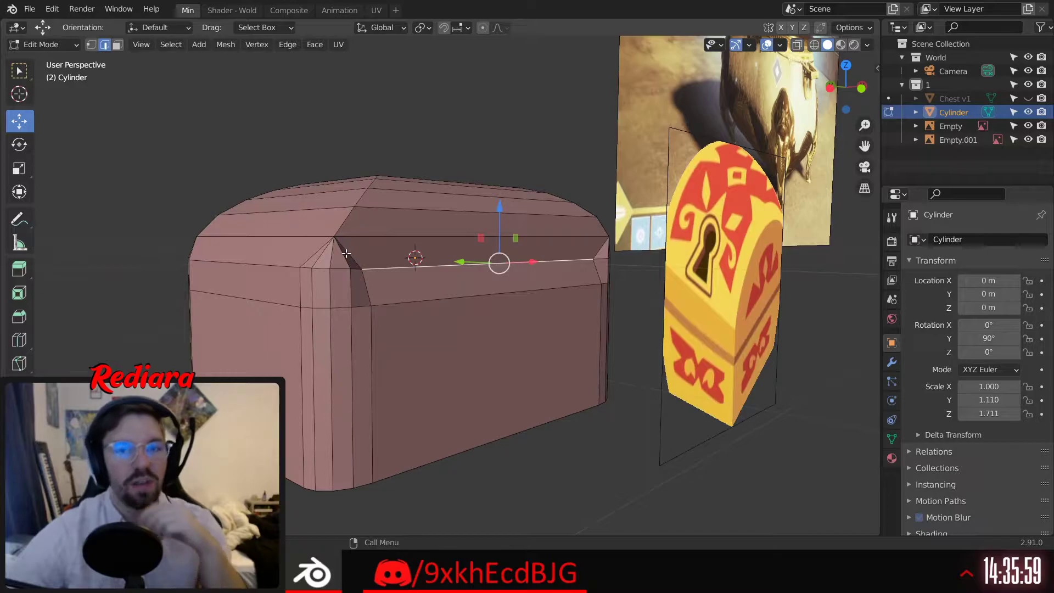
{"action": "mouse_move", "coordinate": [381, 165]}
{"action": "middle_mouse_down"}
{"action": "mouse_move", "coordinate": [440, 158]}
{"action": "mouse_move", "coordinate": [386, 181]}
{"action": "middle_mouse_up"}
{"action": "key", "text": "ctrl+z"}
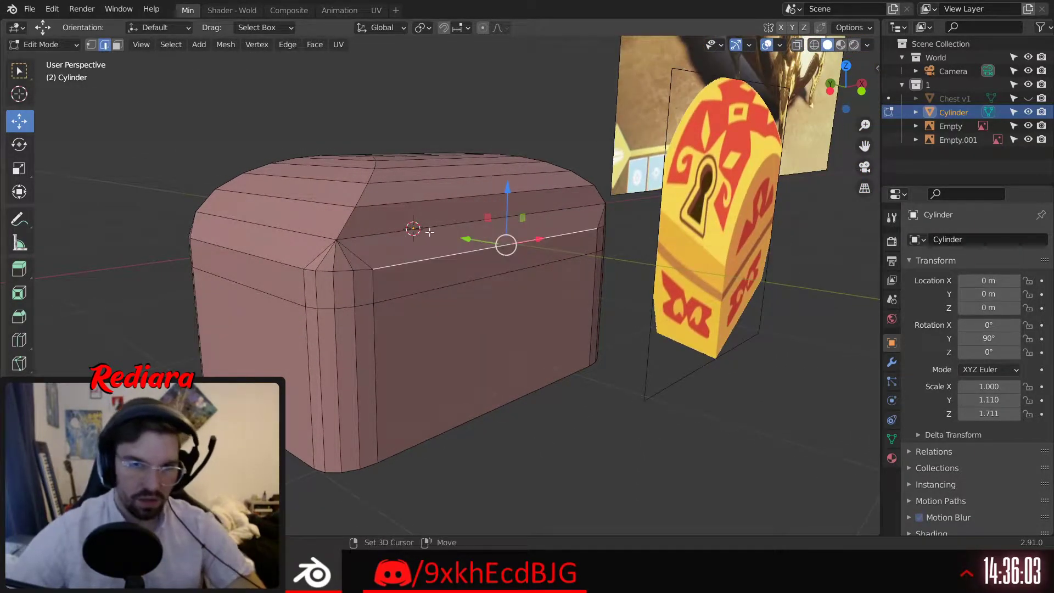
Connect the front face's upper-left corner vertex to the lid's top-left ridge vertex with a vertex path
{"action": "middle_click_drag", "start_coordinate": [429, 231], "coordinate": [388, 297], "text": "shift"}
{"action": "middle_click_drag", "start_coordinate": [389, 297], "coordinate": [388, 242]}
{"action": "scroll", "coordinate": [373, 264], "scroll_direction": "up", "scroll_amount": 2}
{"action": "middle_click_drag", "start_coordinate": [341, 303], "coordinate": [328, 329]}
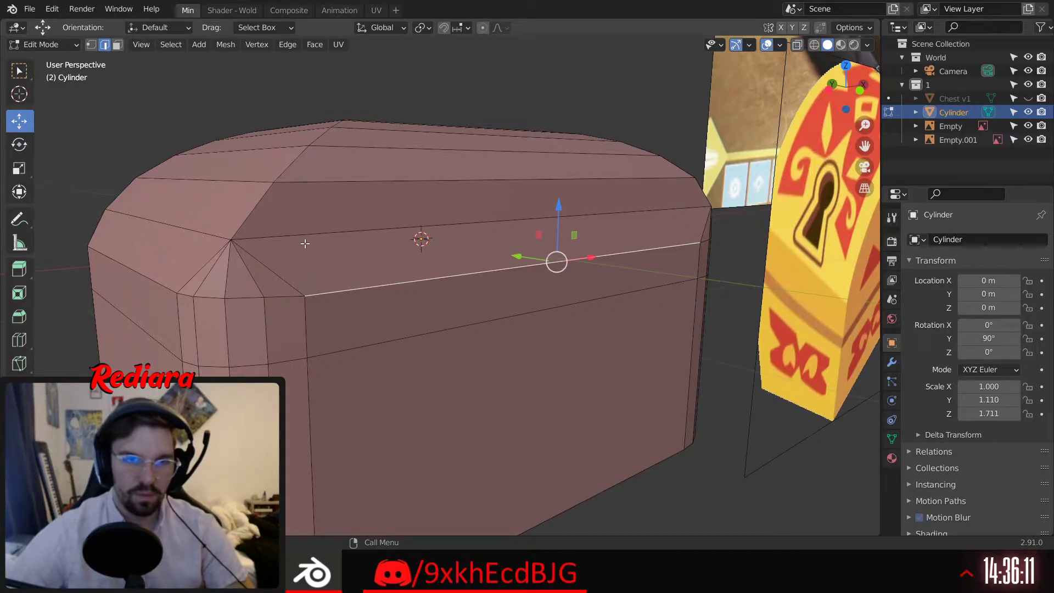
{"action": "middle_click_drag", "start_coordinate": [306, 243], "coordinate": [132, 195]}
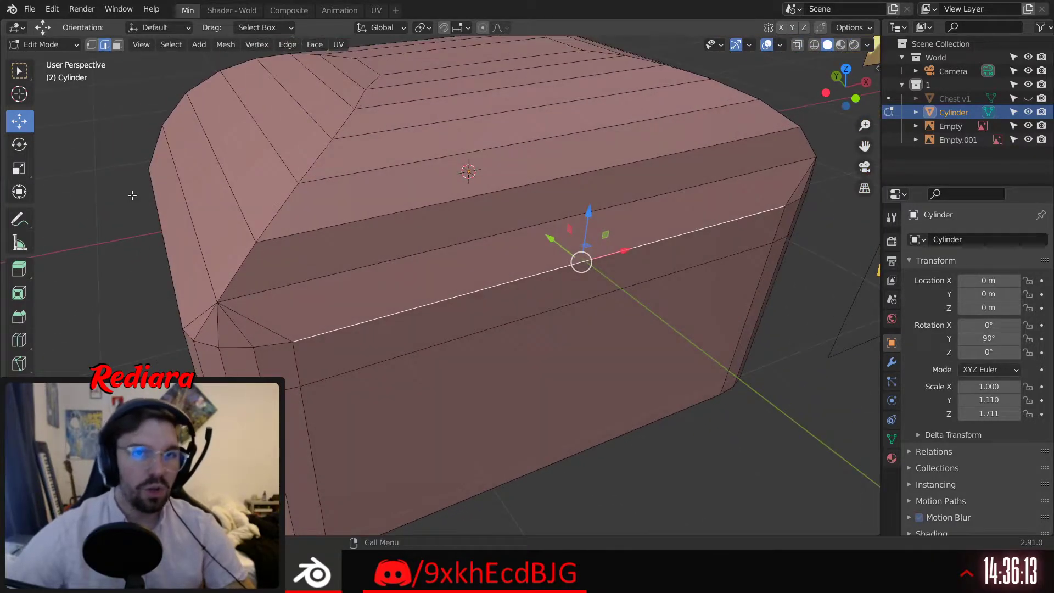
{"action": "key", "text": "1"}
{"action": "left_click", "coordinate": [303, 352]}
{"action": "middle_click_drag", "start_coordinate": [304, 352], "coordinate": [376, 113]}
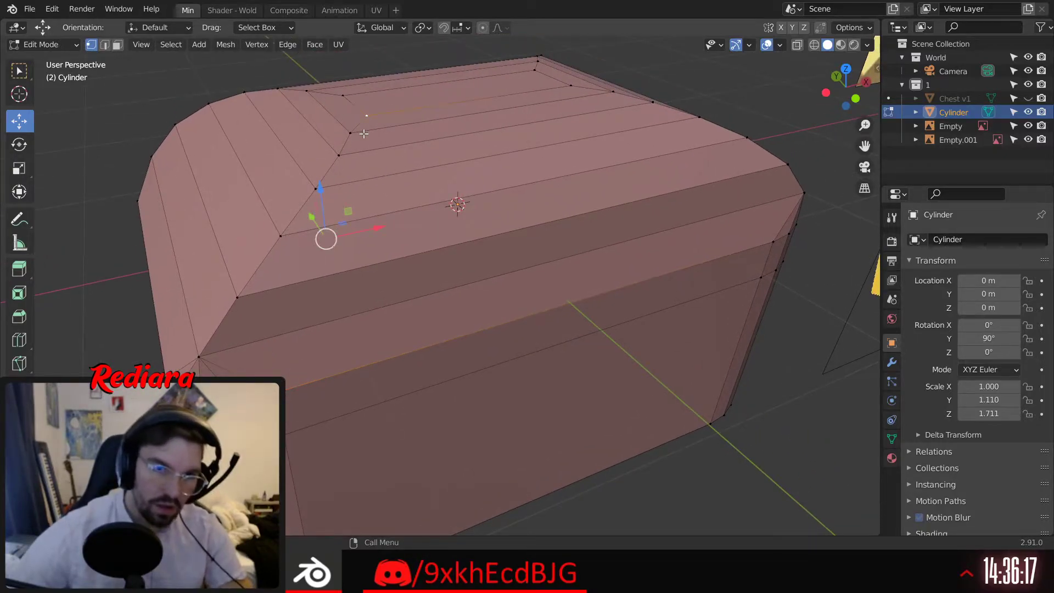
Connect the front face's upper-right corner vertex to the lid's top-right ridge vertex across the front slope
{"action": "middle_click_drag", "start_coordinate": [403, 206], "coordinate": [635, 273]}
{"action": "left_click", "coordinate": [754, 337]}
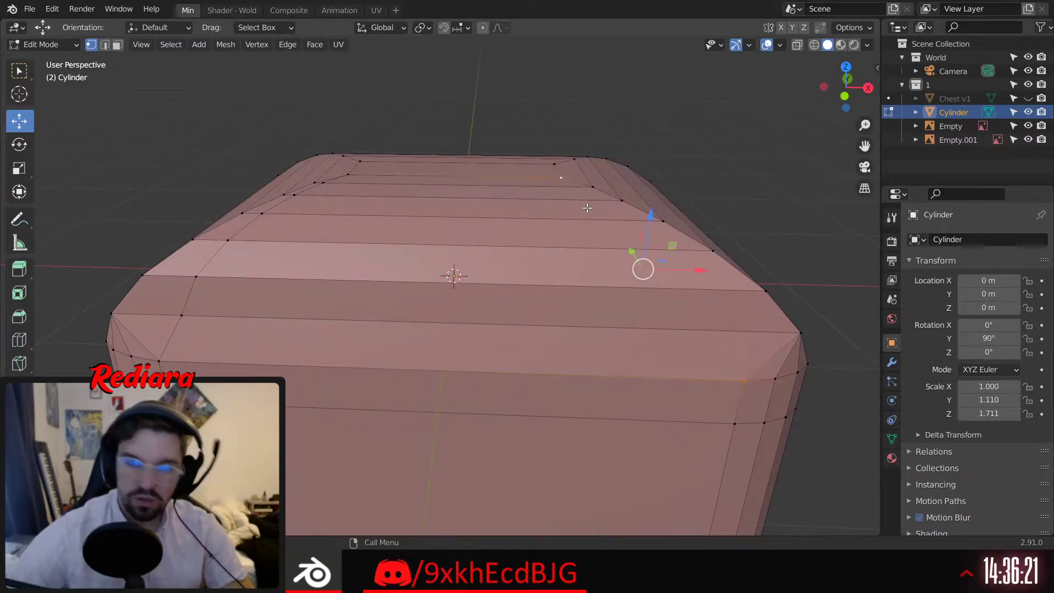
{"action": "middle_click_drag", "start_coordinate": [583, 206], "coordinate": [620, 265]}
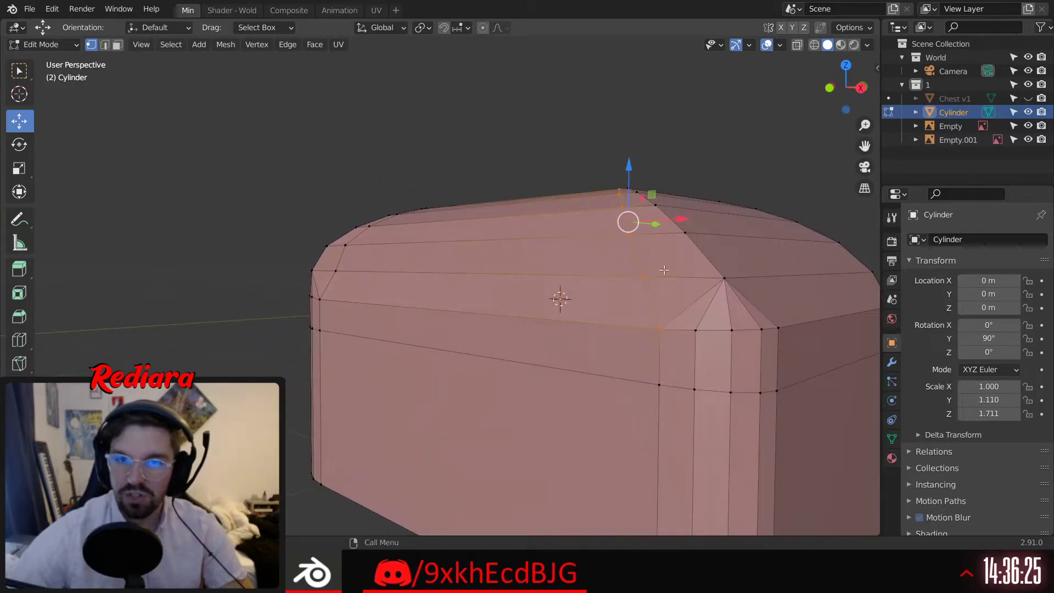
Connect the right end's front corner vertex to the top ridge vertex across the lid's end slope
{"action": "middle_click_drag", "start_coordinate": [664, 366], "coordinate": [540, 293]}
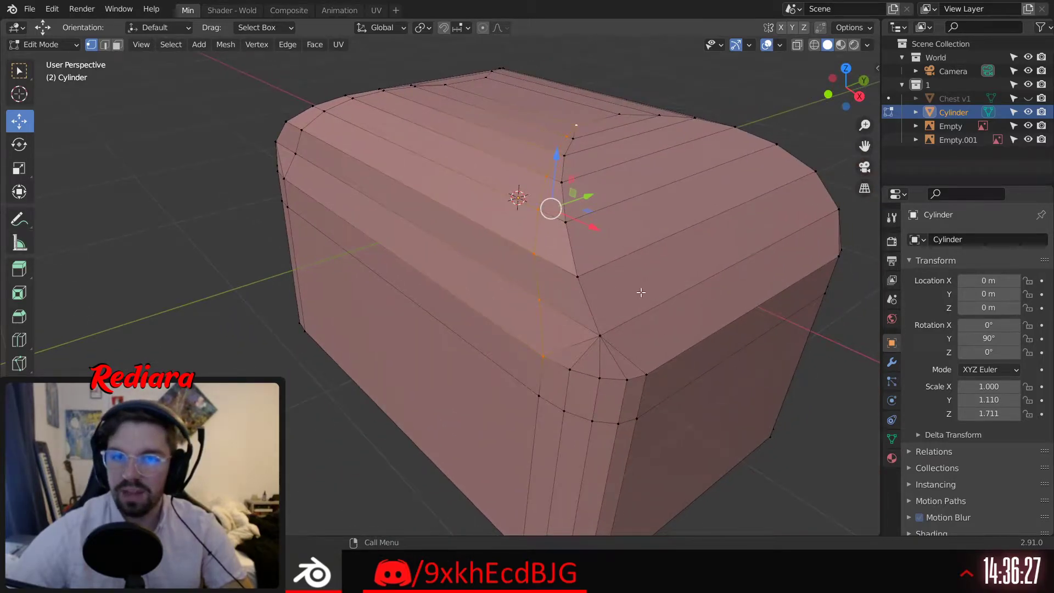
{"action": "middle_click_drag", "start_coordinate": [640, 292], "coordinate": [612, 303]}
{"action": "left_click", "coordinate": [634, 388]}
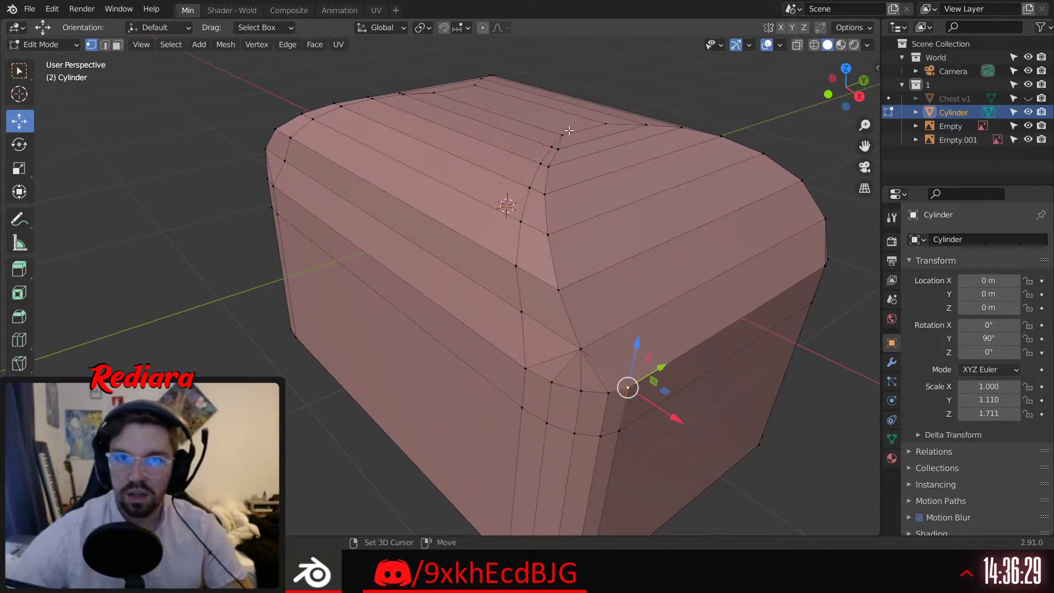
{"action": "left_click", "coordinate": [567, 139], "text": "shift"}
Connect the left end's front corner vertex to the top ridge vertex across the lid's end slope
{"action": "middle_click_drag", "start_coordinate": [566, 140], "coordinate": [450, 263]}
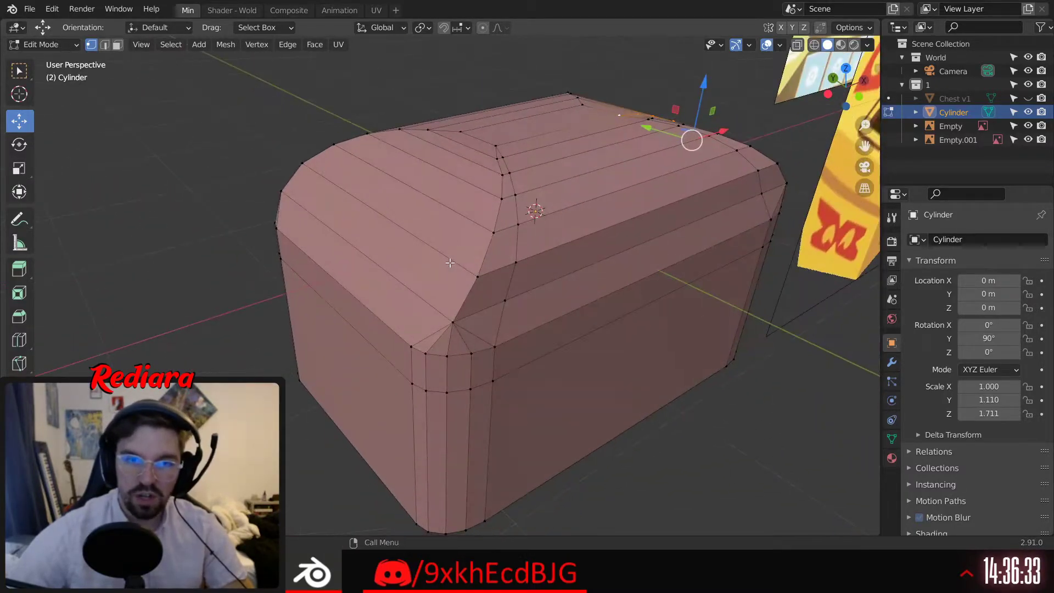
{"action": "left_click", "coordinate": [412, 349]}
{"action": "left_click", "coordinate": [491, 142], "text": "shift"}
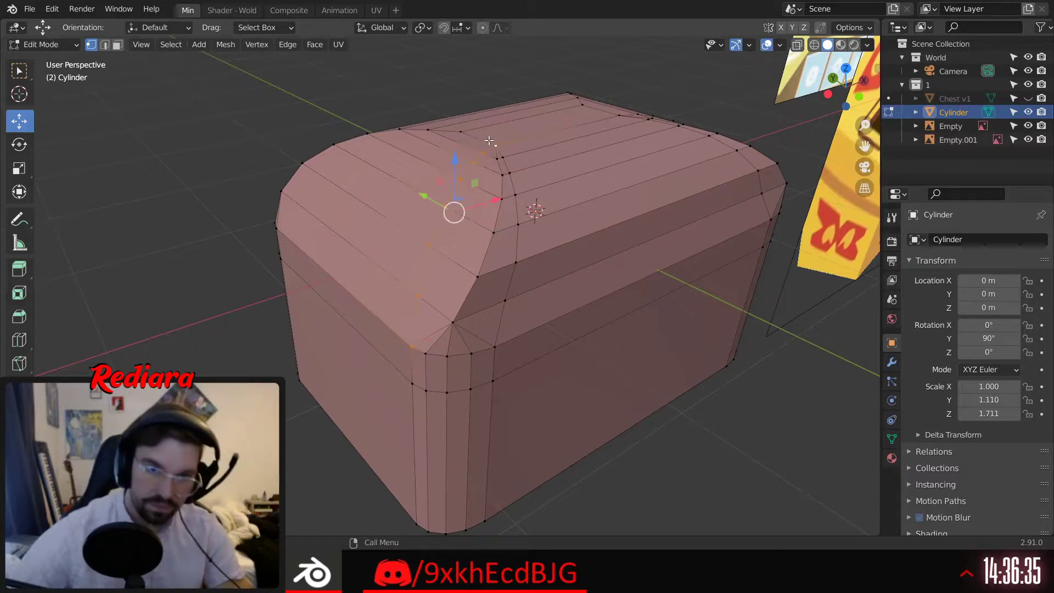
At the back-left corner, connect the end-side and back-side corner vertices to the lid's top ridge vertex
{"action": "middle_click_drag", "start_coordinate": [489, 141], "coordinate": [450, 341]}
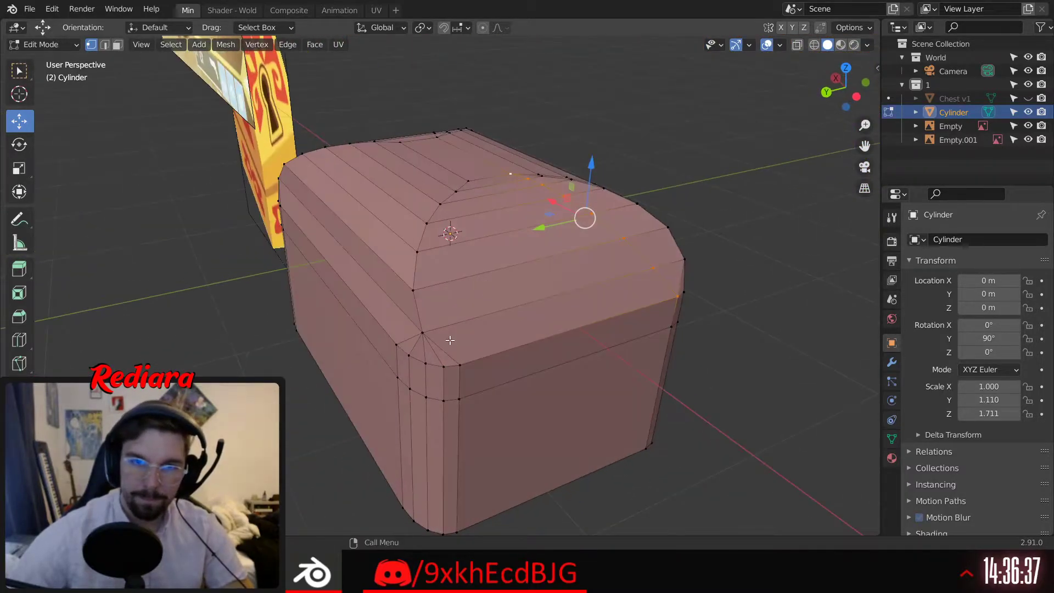
{"action": "left_click", "coordinate": [456, 347]}
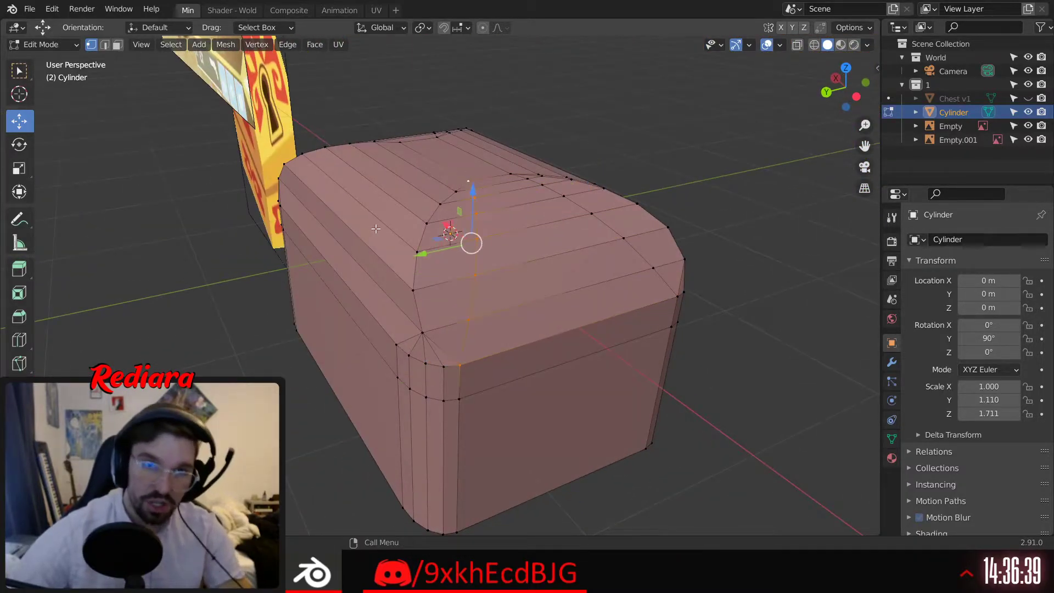
{"action": "middle_click_drag", "start_coordinate": [473, 181], "coordinate": [438, 278]}
{"action": "left_click", "coordinate": [438, 172], "text": "alt"}
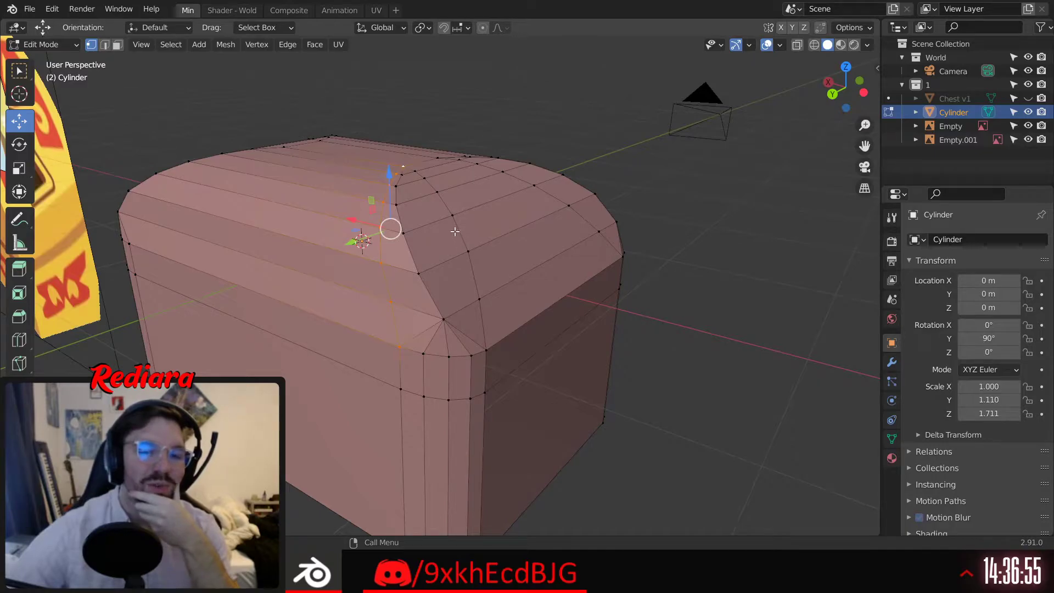
Connect the rounded corner's intermediate vertex at the back left to the lid's top vertex with another path
{"action": "left_click", "coordinate": [462, 355]}
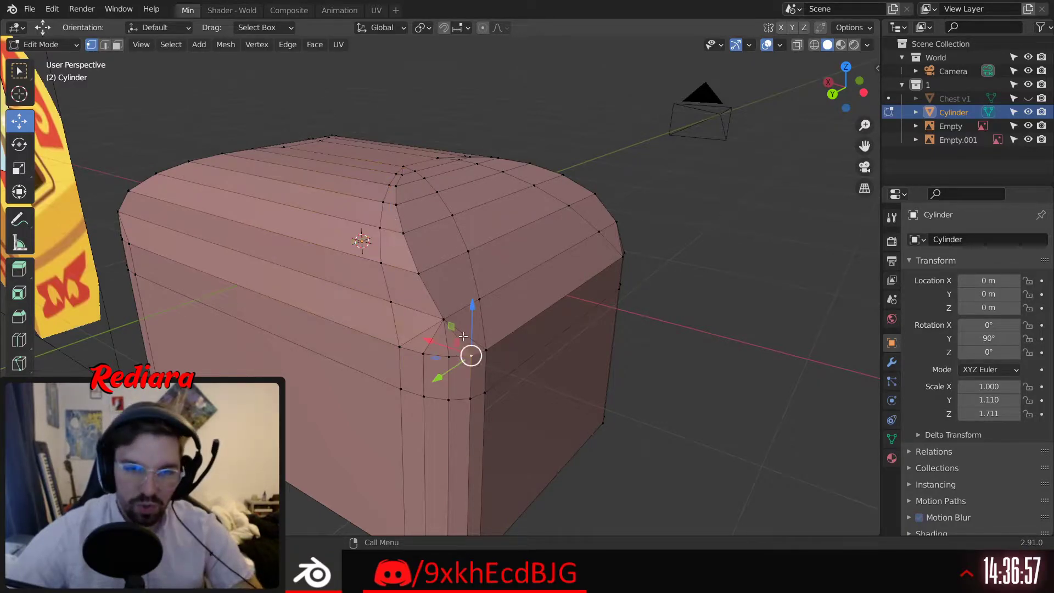
{"action": "middle_click_drag", "start_coordinate": [462, 355], "coordinate": [446, 264]}
{"action": "left_click", "coordinate": [421, 181], "text": "shift"}
{"action": "left_click", "coordinate": [422, 183], "text": "shift"}
Select the front-left rounded corner's intermediate vertex together with the lid's top vertex to connect them
{"action": "left_click", "coordinate": [500, 369]}
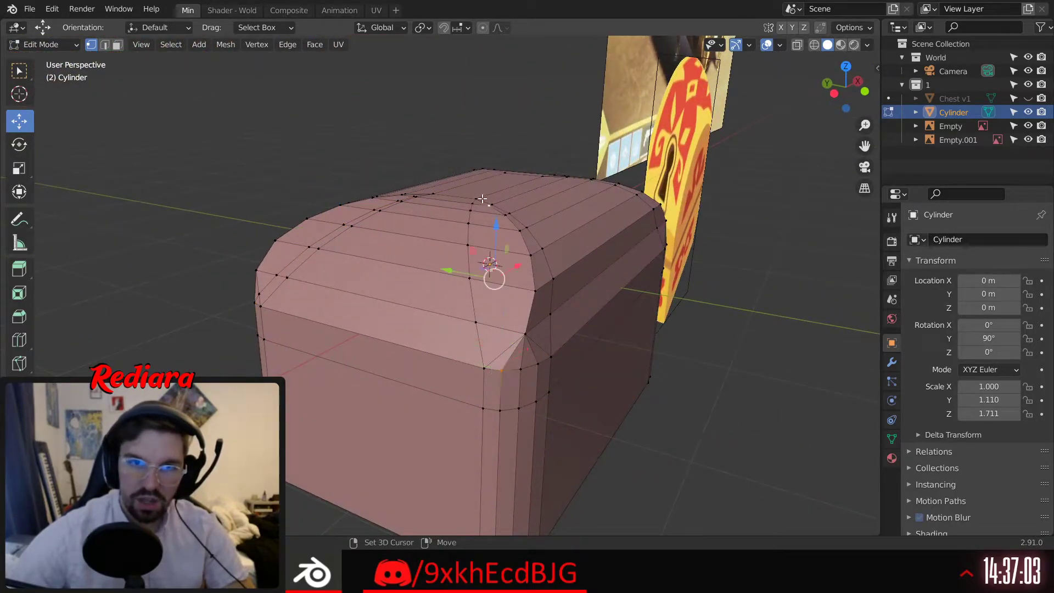
{"action": "left_click", "coordinate": [511, 357]}
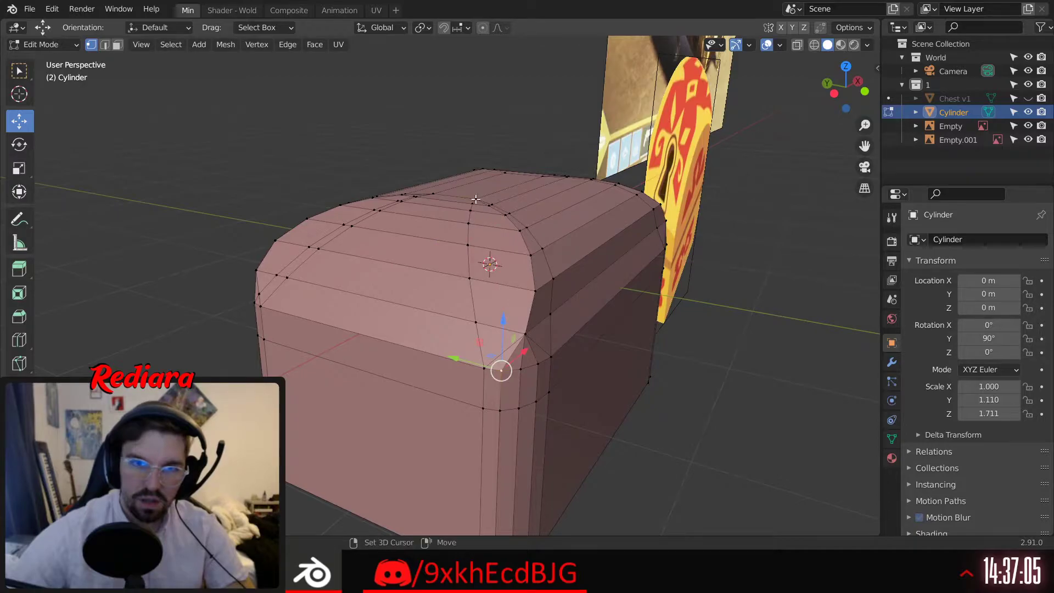
{"action": "left_click", "coordinate": [477, 199], "text": "alt"}
Connect the front-right rounded corner's intermediate vertex to the lid's top vertex across the end slope
{"action": "middle_click_drag", "start_coordinate": [476, 199], "coordinate": [608, 354]}
{"action": "left_click", "coordinate": [653, 373]}
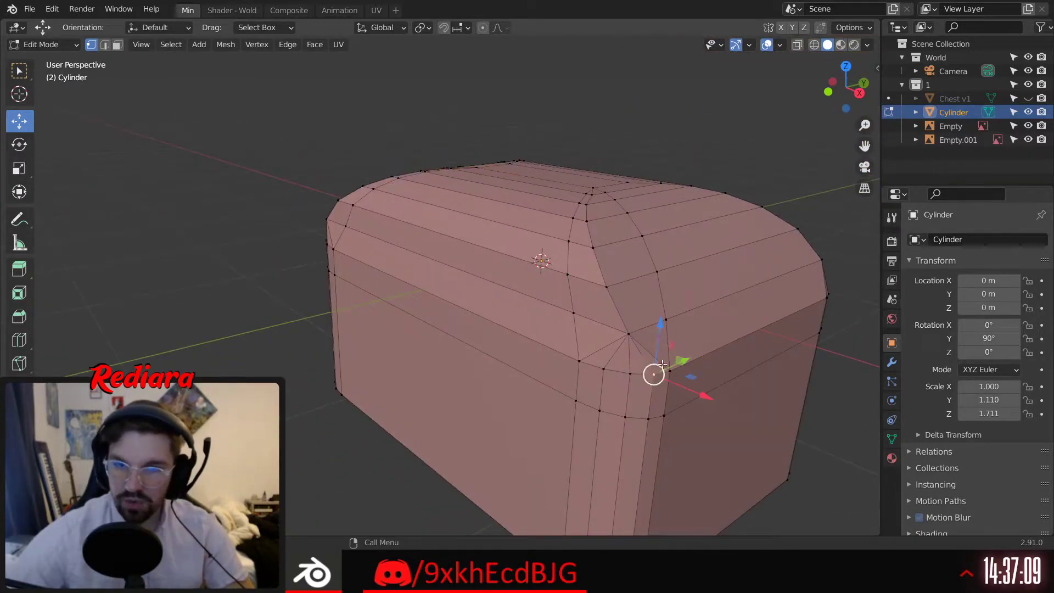
{"action": "left_click", "coordinate": [597, 183], "text": "shift"}
{"action": "left_click", "coordinate": [608, 190], "text": "ctrl"}
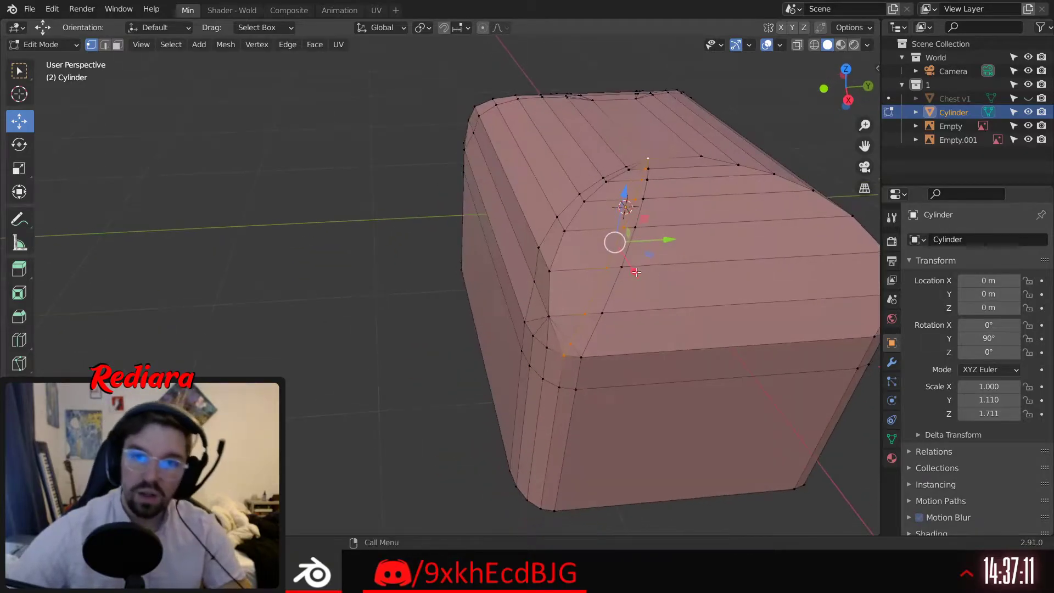
Connect the right end's back corner vertex to the lid's top vertex across the end slope
{"action": "middle_click_drag", "start_coordinate": [608, 190], "coordinate": [489, 310]}
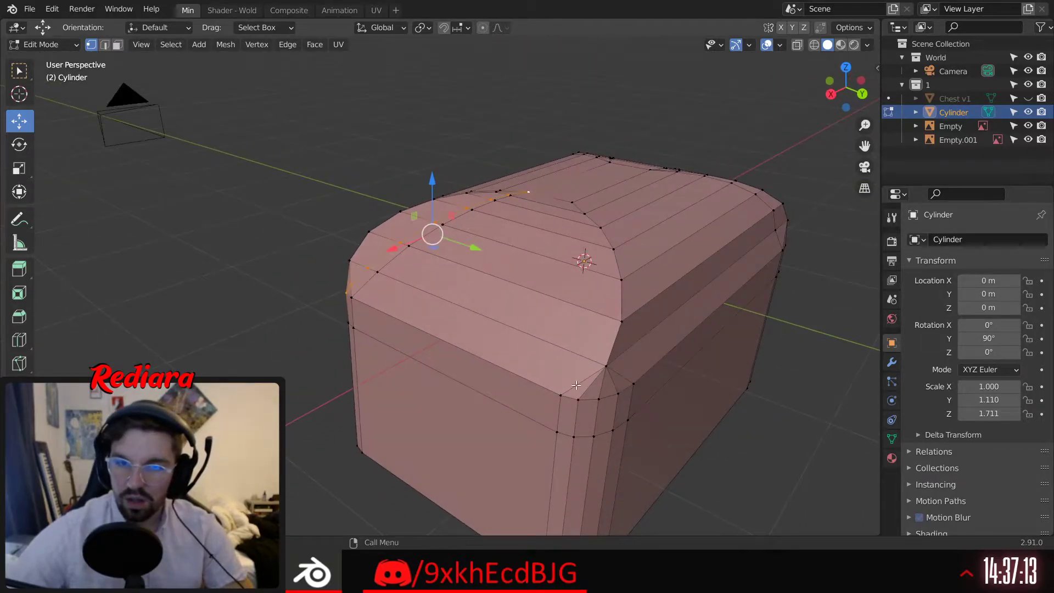
{"action": "left_click", "coordinate": [567, 393]}
{"action": "left_click", "coordinate": [572, 202], "text": "ctrl"}
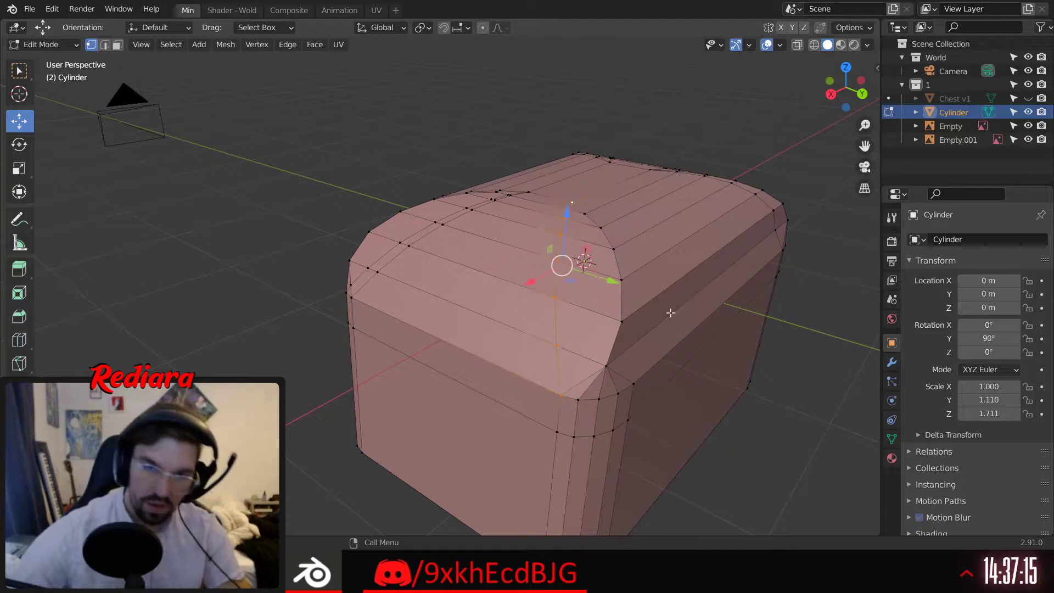
Connect the long side's vertex at the near rounded corner to the lid's top vertex with a vertex path
{"action": "left_click", "coordinate": [631, 382]}
{"action": "left_click", "coordinate": [587, 198], "text": "ctrl"}
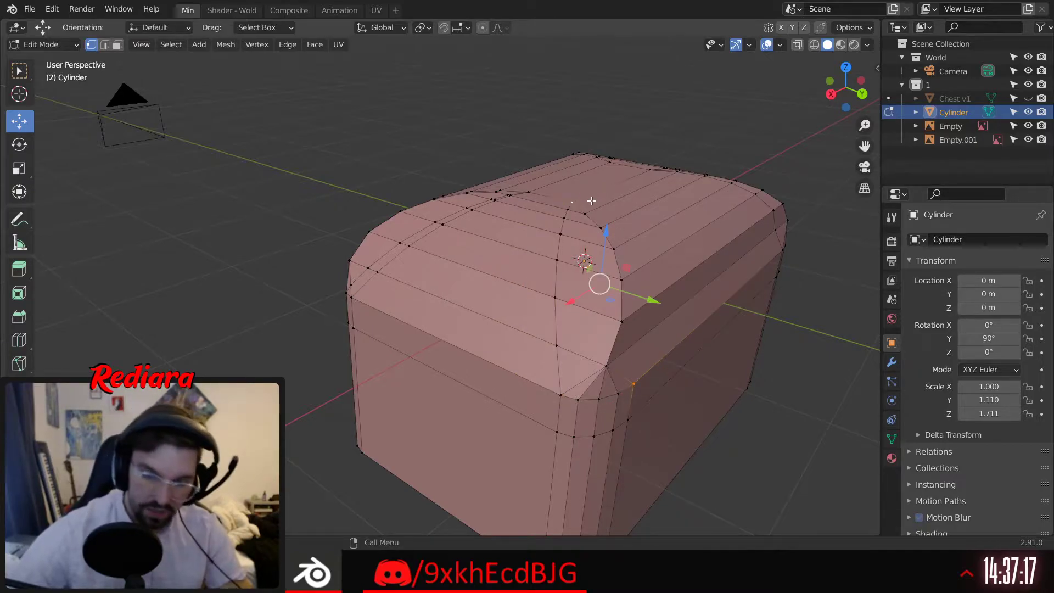
{"action": "left_click", "coordinate": [591, 201], "text": "ctrl"}
Connect the two intermediate vertices of the same rounded corner to the lid's top vertex with separate paths
{"action": "left_click", "coordinate": [576, 394]}
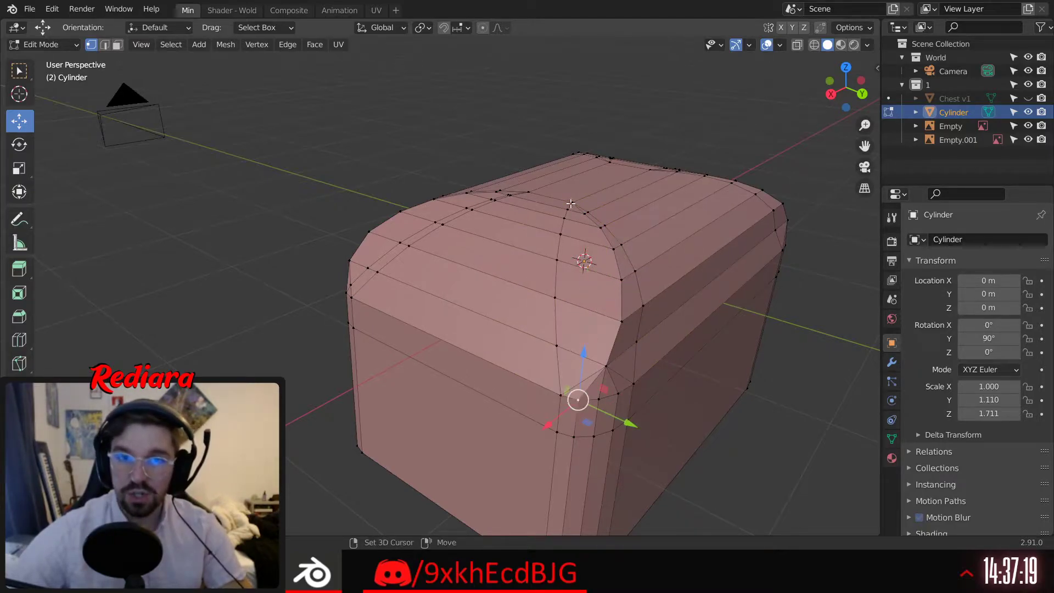
{"action": "left_click", "coordinate": [572, 203], "text": "ctrl"}
{"action": "middle_click_drag", "start_coordinate": [574, 236], "coordinate": [556, 253]}
{"action": "left_click", "coordinate": [527, 407]}
{"action": "middle_click_drag", "start_coordinate": [526, 406], "coordinate": [539, 240]}
{"action": "left_click", "coordinate": [529, 198], "text": "ctrl"}
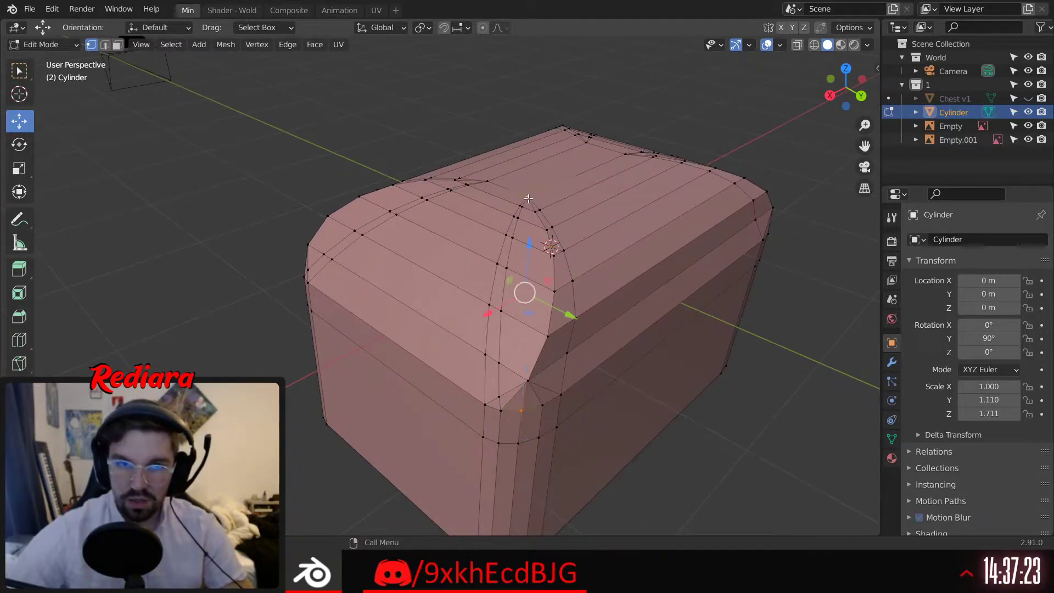
Connect an intermediate vertex of the next rounded corner to that end's top vertex on the lid
{"action": "middle_click_drag", "start_coordinate": [569, 320], "coordinate": [381, 386]}
{"action": "left_click", "coordinate": [382, 386]}
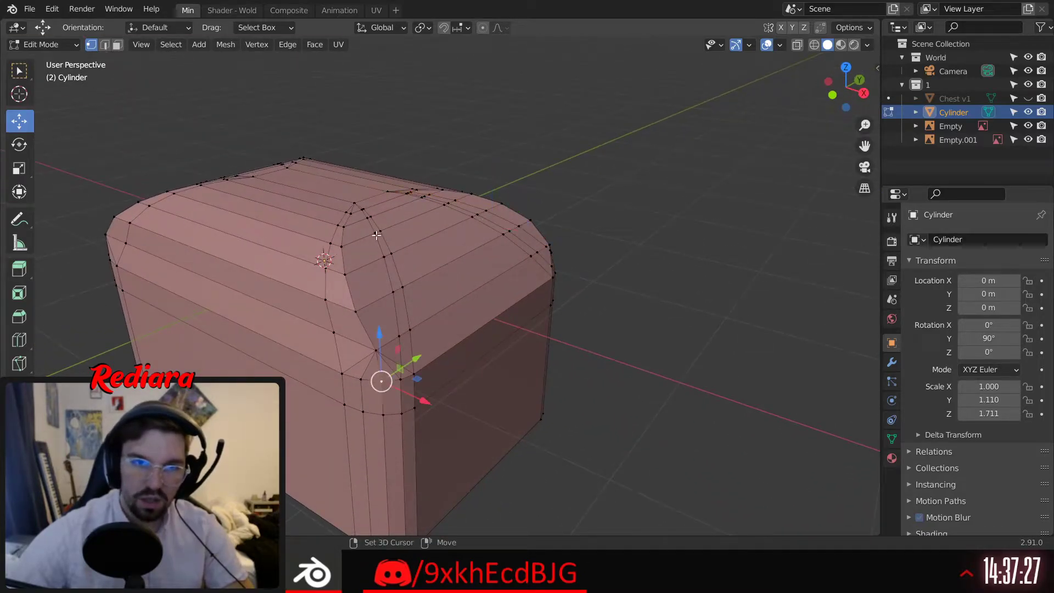
{"action": "left_click", "coordinate": [357, 200], "text": "ctrl"}
Connect the intermediate vertices of the other rounded corners to the lid's top vertices, and switch to face selection
{"action": "middle_click_drag", "start_coordinate": [329, 271], "coordinate": [386, 395]}
{"action": "scroll", "coordinate": [374, 310], "scroll_direction": "up", "scroll_amount": 3}
{"action": "scroll", "coordinate": [384, 373], "scroll_direction": "down", "scroll_amount": 3}
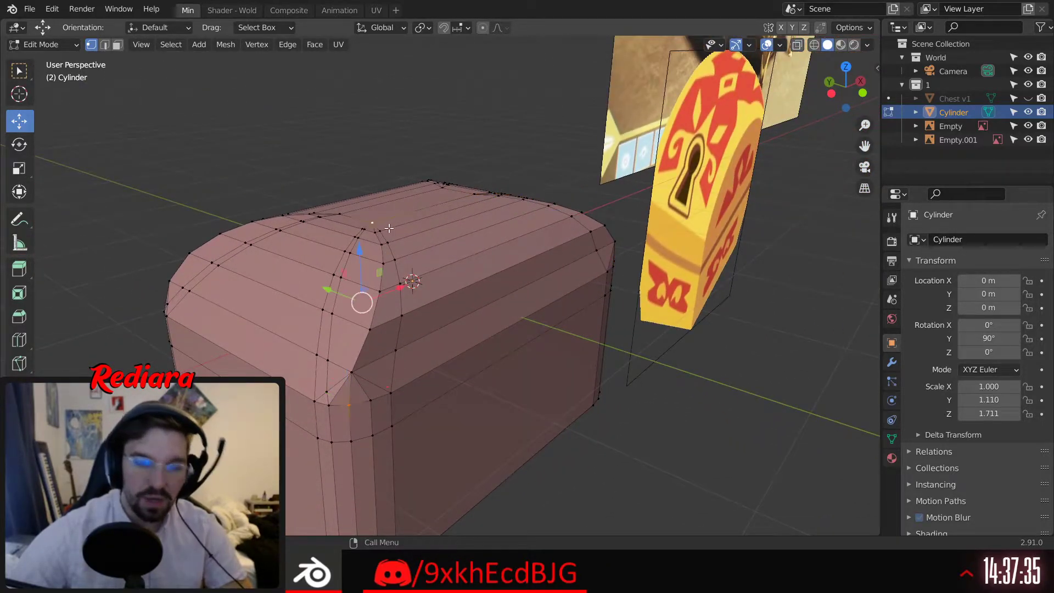
{"action": "middle_click_drag", "start_coordinate": [392, 228], "coordinate": [392, 390]}
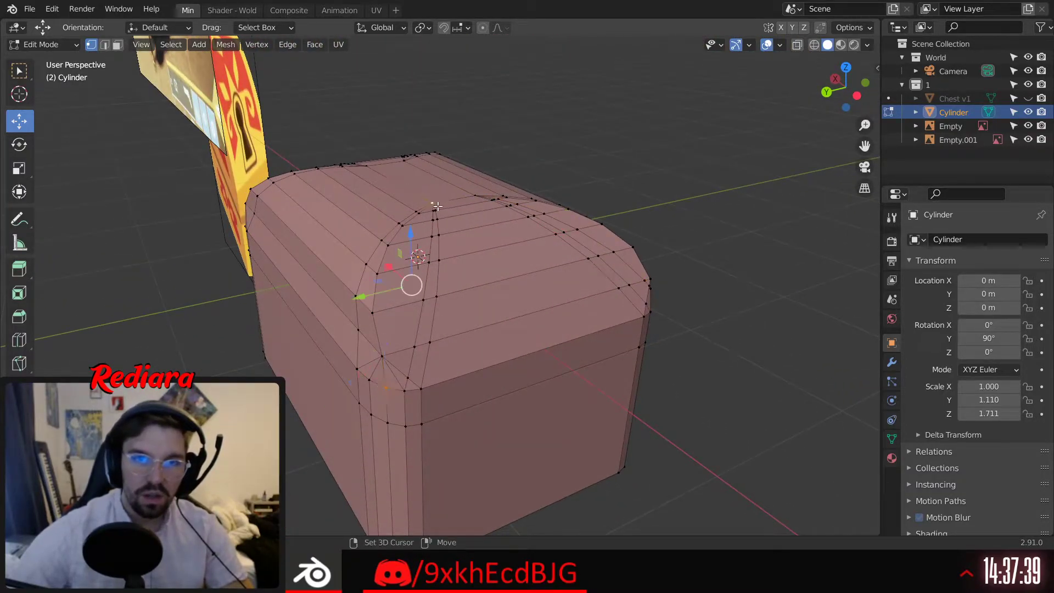
{"action": "middle_click_drag", "start_coordinate": [377, 280], "coordinate": [448, 362]}
{"action": "scroll", "coordinate": [374, 385], "scroll_direction": "up", "scroll_amount": 3}
{"action": "scroll", "coordinate": [436, 279], "scroll_direction": "down", "scroll_amount": 3}
{"action": "left_click", "coordinate": [117, 45]}
Select the faces between the connecting paths along one lid corner, up to the lid's top vertex
{"action": "left_click", "coordinate": [413, 356]}
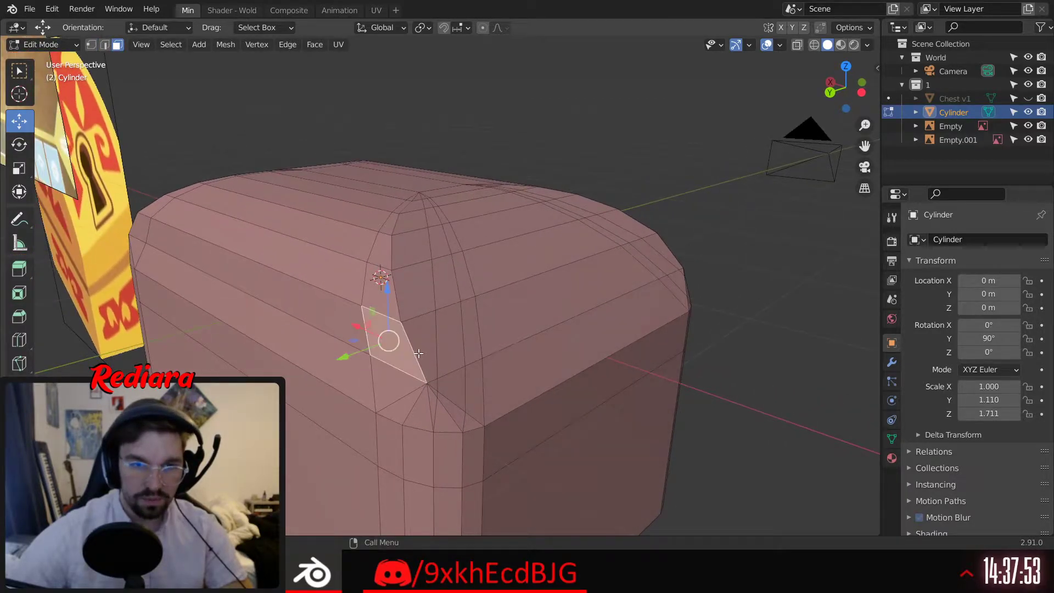
{"action": "left_click", "coordinate": [381, 281], "text": "shift"}
{"action": "left_click", "coordinate": [410, 281], "text": "shift"}
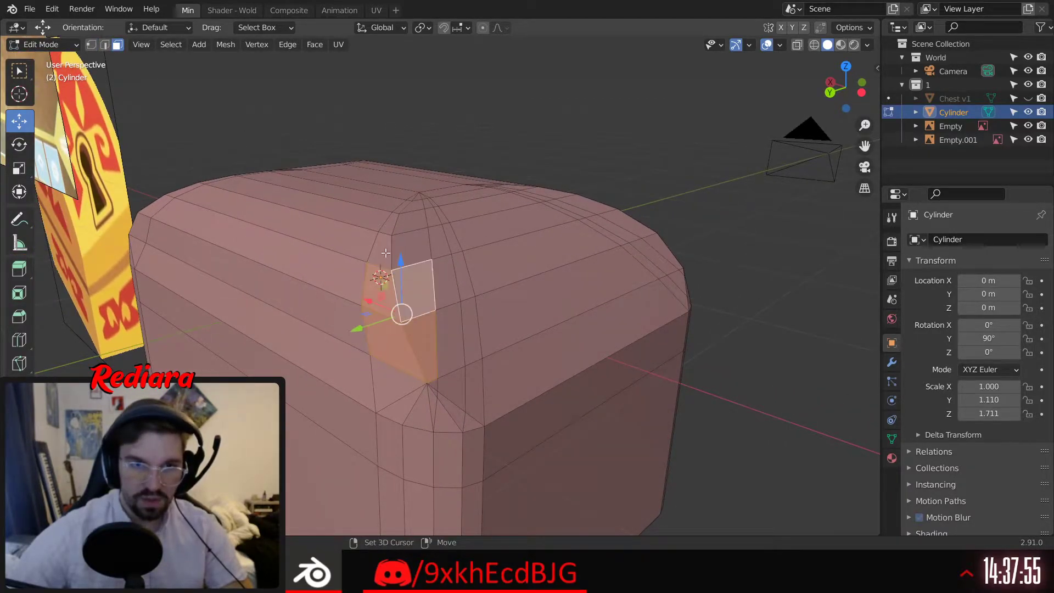
{"action": "left_click", "coordinate": [382, 254], "text": "shift"}
{"action": "left_click", "coordinate": [407, 249], "text": "shift"}
{"action": "left_click", "coordinate": [405, 227], "text": "shift"}
{"action": "left_click", "coordinate": [391, 222], "text": "shift"}
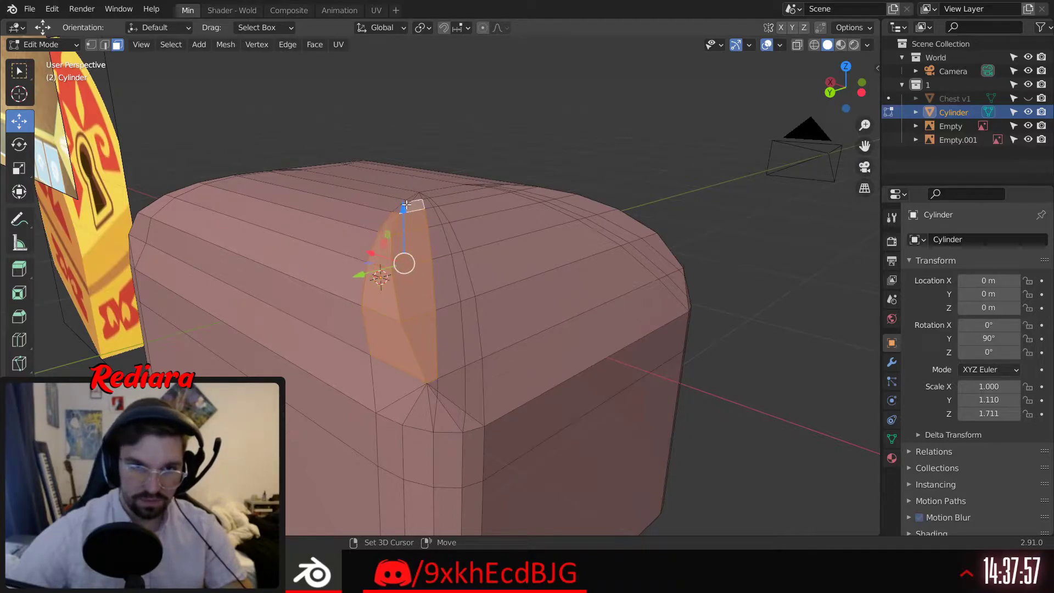
{"action": "scroll", "coordinate": [404, 211], "scroll_direction": "up", "scroll_amount": 5}
{"action": "left_click", "coordinate": [401, 190], "text": "shift"}
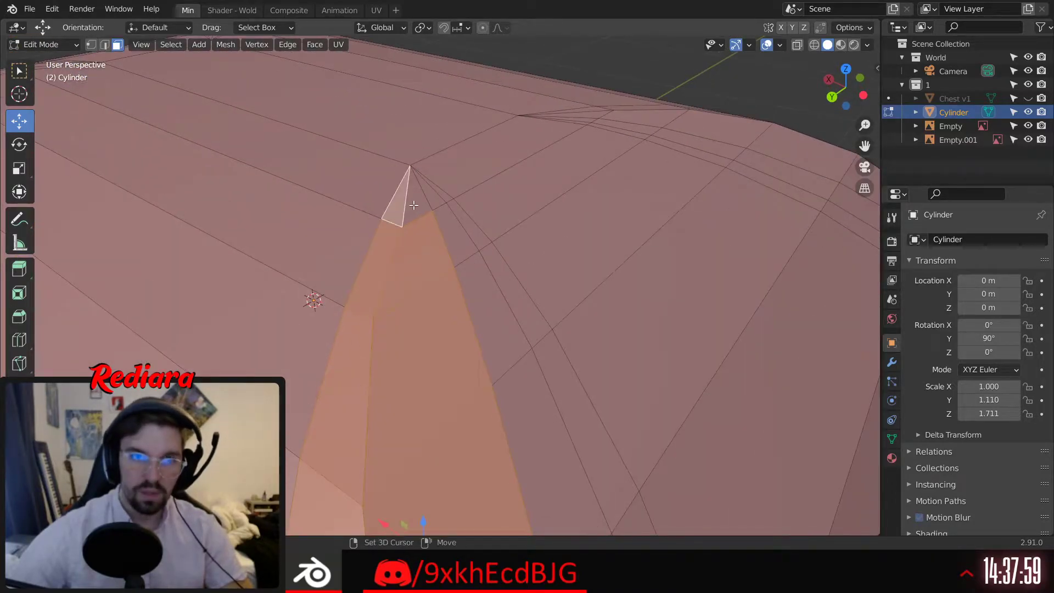
{"action": "left_click", "coordinate": [421, 184], "text": "shift"}
{"action": "left_click", "coordinate": [442, 206], "text": "shift"}
{"action": "left_click", "coordinate": [456, 233], "text": "shift"}
{"action": "middle_click_drag", "start_coordinate": [510, 279], "coordinate": [533, 361]}
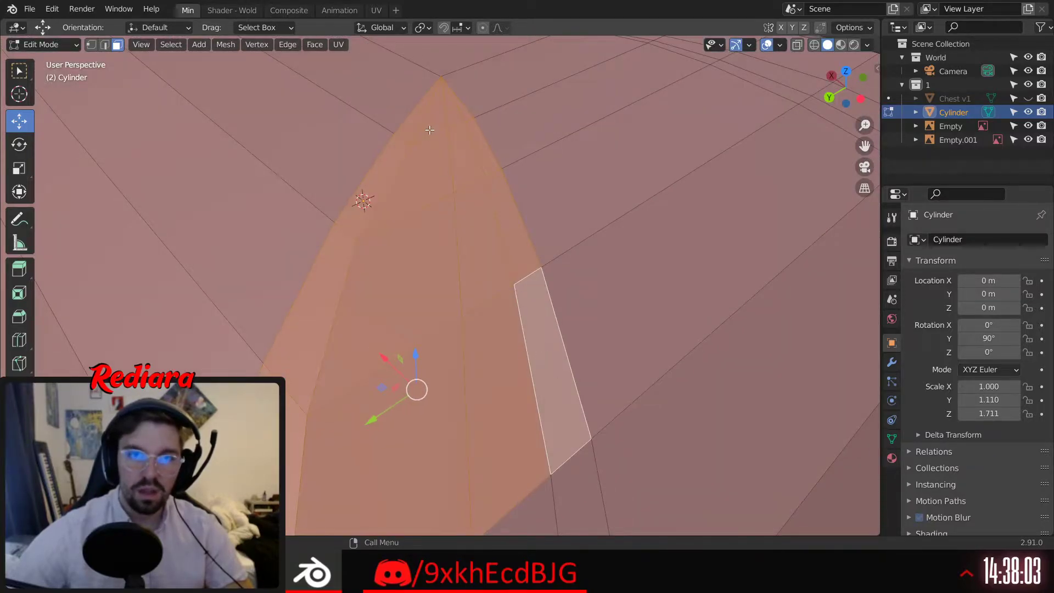
{"action": "scroll", "coordinate": [430, 130], "scroll_direction": "down", "scroll_amount": 5}
Dissolve the three uppermost rows of corner faces below the lid's top vertex, each row into a single face
{"action": "right_click", "coordinate": [483, 395]}
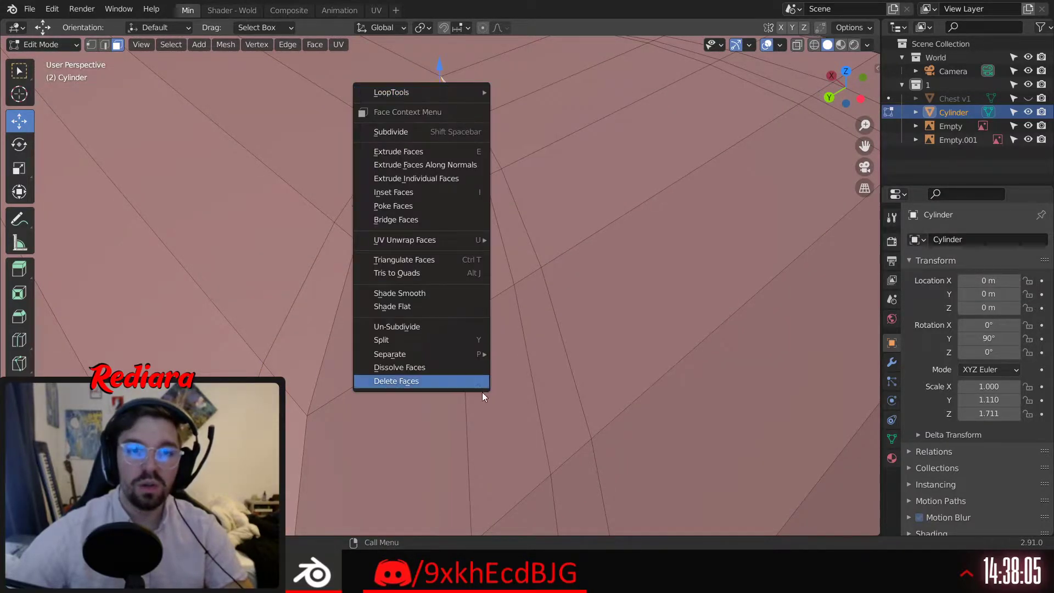
{"action": "left_click", "coordinate": [464, 367]}
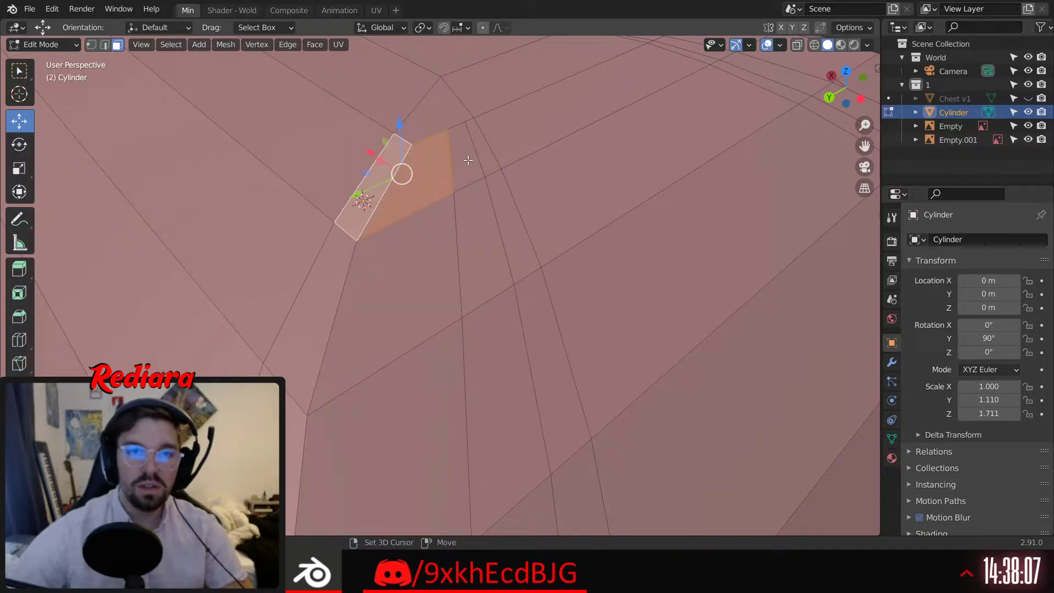
{"action": "right_click", "coordinate": [468, 162]}
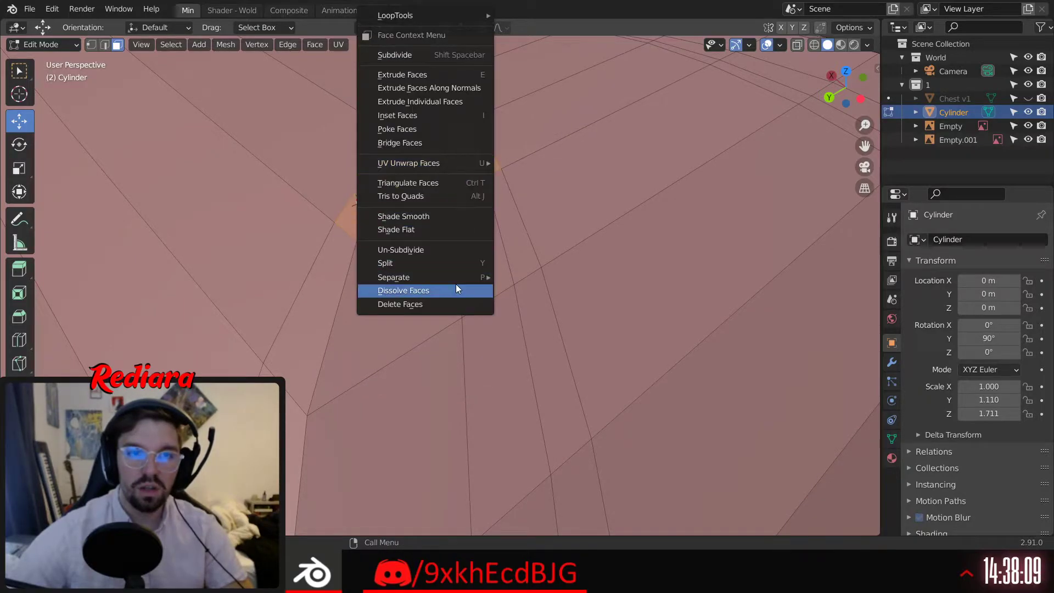
{"action": "left_click", "coordinate": [456, 289]}
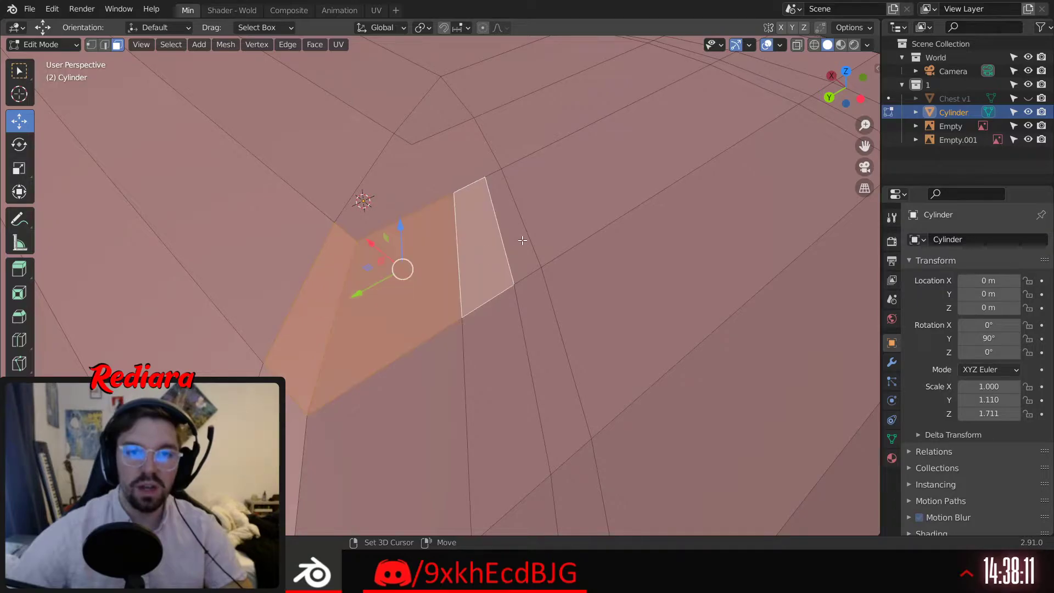
{"action": "left_click", "coordinate": [523, 240], "text": "shift"}
{"action": "right_click", "coordinate": [523, 240]}
{"action": "left_click", "coordinate": [507, 288]}
Add the fourth row of corner faces to the merged third row and dissolve them into one face
{"action": "scroll", "coordinate": [482, 346], "scroll_direction": "down", "scroll_amount": 4}
{"action": "middle_click_drag", "start_coordinate": [448, 352], "coordinate": [435, 285], "text": "shift"}
{"action": "left_click", "coordinate": [415, 281], "text": "shift"}
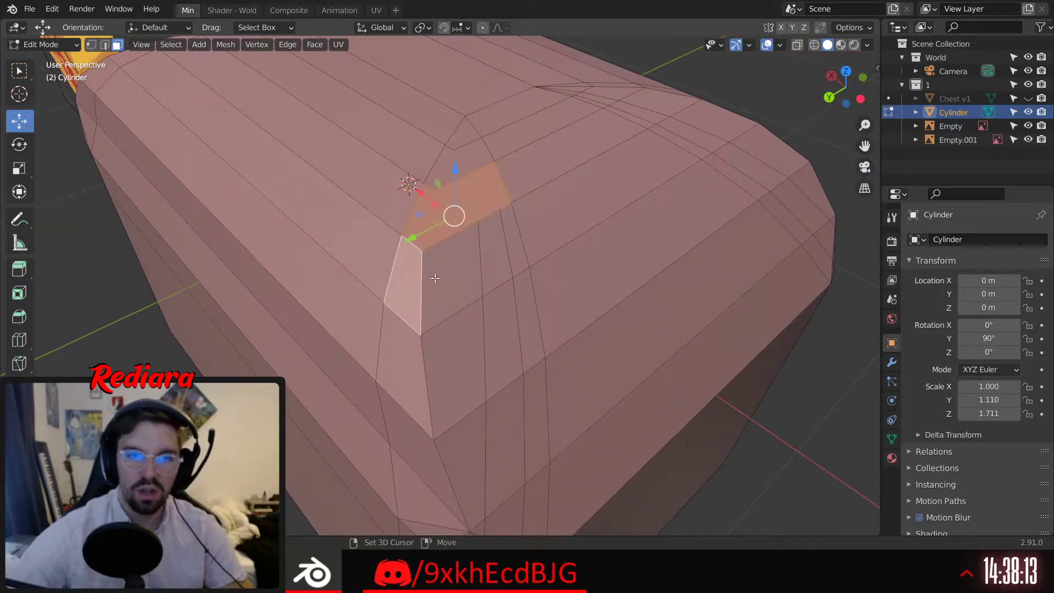
{"action": "left_click", "coordinate": [493, 257], "text": "shift"}
{"action": "left_click", "coordinate": [522, 252], "text": "shift"}
{"action": "left_click", "coordinate": [548, 221], "text": "shift"}
{"action": "left_click", "coordinate": [515, 249], "text": "shift"}
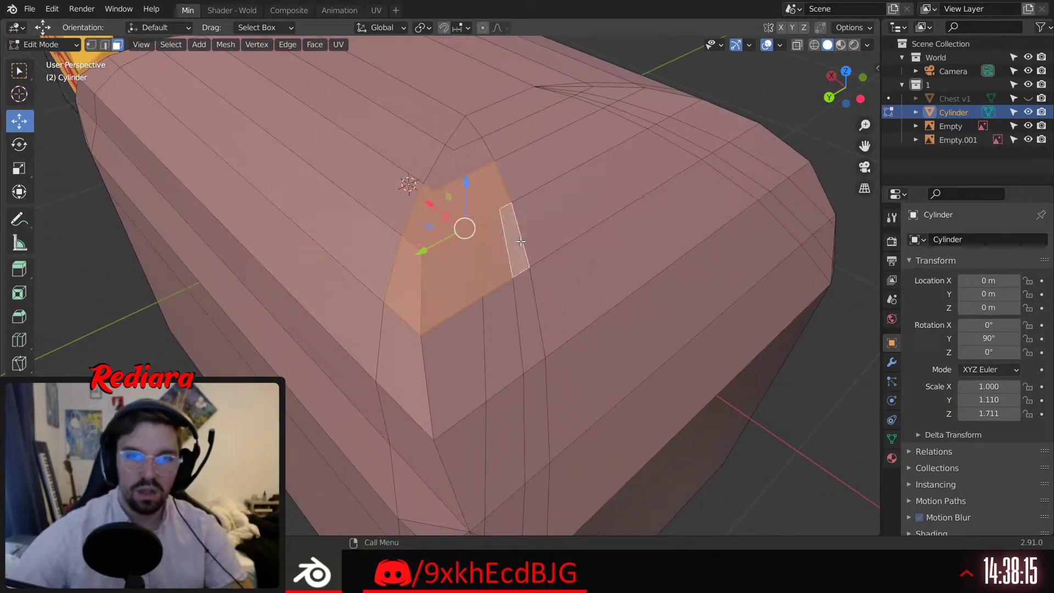
{"action": "right_click", "coordinate": [514, 249]}
{"action": "left_click", "coordinate": [500, 291]}
Dissolve the three faces of the corner strip's next lower row into one face
{"action": "left_click", "coordinate": [413, 367]}
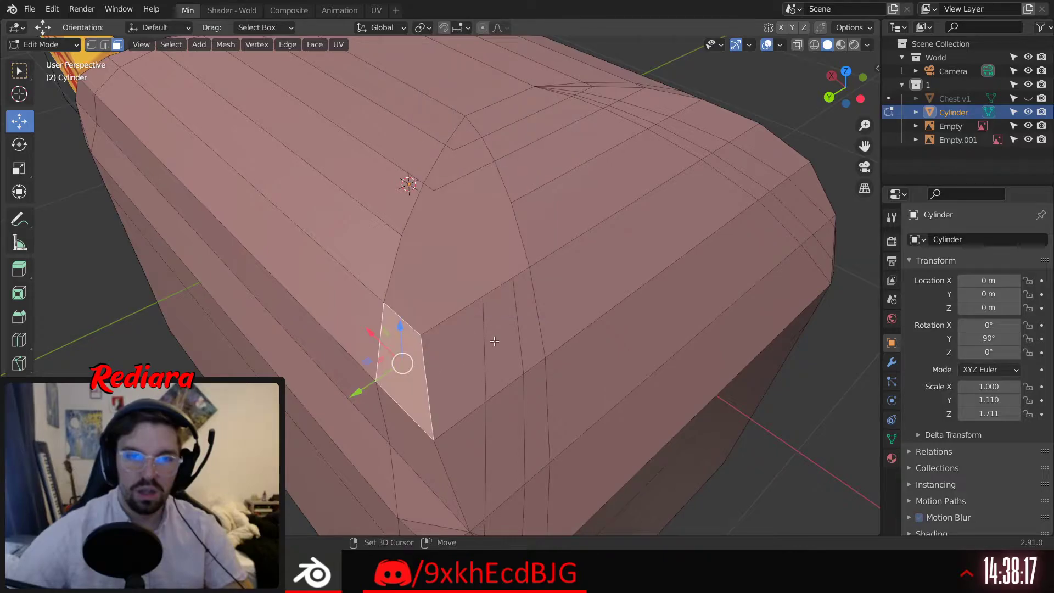
{"action": "left_click", "coordinate": [495, 341], "text": "shift"}
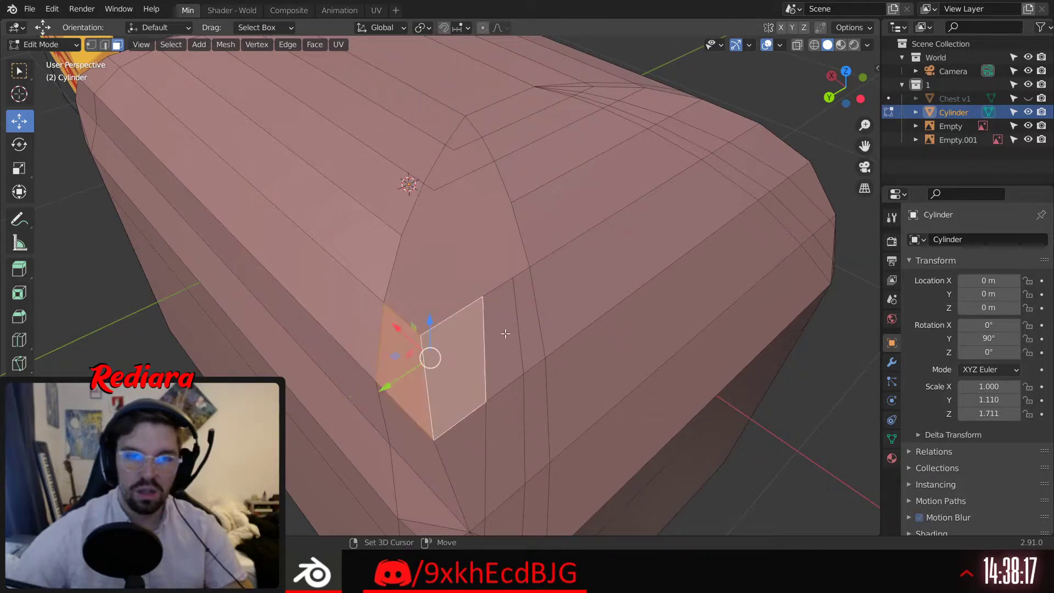
{"action": "left_click", "coordinate": [524, 325], "text": "shift"}
{"action": "right_click", "coordinate": [524, 325]}
{"action": "left_click", "coordinate": [524, 325]}
Dissolve the row of faces directly above the corner's converging vertex into one face
{"action": "middle_click_drag", "start_coordinate": [467, 434], "coordinate": [460, 324], "text": "shift"}
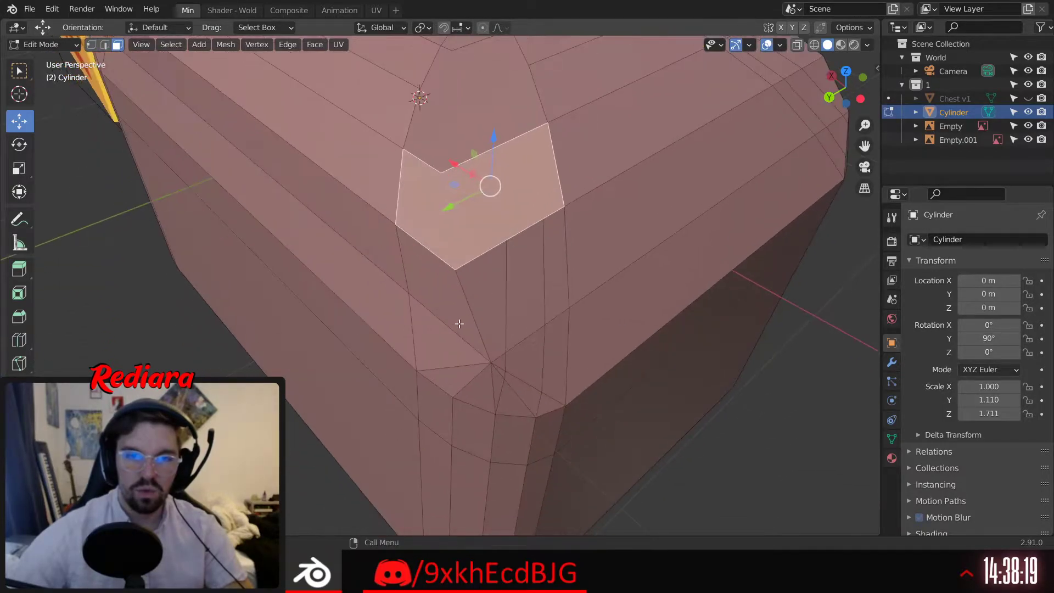
{"action": "left_click", "coordinate": [456, 295]}
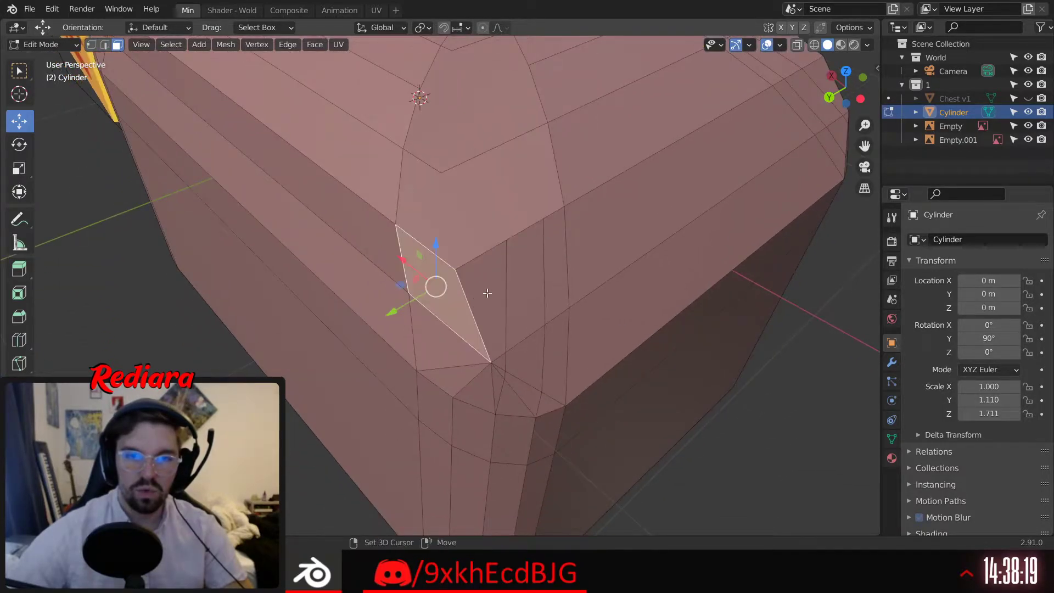
{"action": "left_click", "coordinate": [526, 280], "text": "shift"}
{"action": "left_click", "coordinate": [555, 270], "text": "shift"}
{"action": "right_click", "coordinate": [555, 269]}
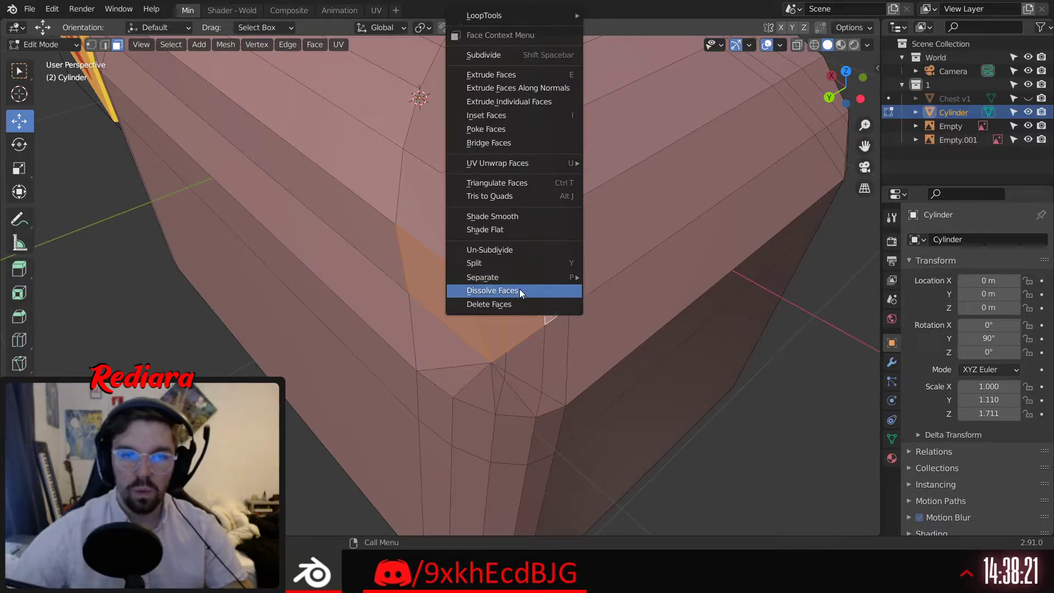
{"action": "left_click", "coordinate": [520, 290]}
Dissolve the lowest row of corner faces, including the triangles fanning out from the converging vertex, into one face
{"action": "middle_click_drag", "start_coordinate": [496, 384], "coordinate": [481, 318]}
{"action": "scroll", "coordinate": [488, 343], "scroll_direction": "up", "scroll_amount": 2}
{"action": "left_click", "coordinate": [412, 353]}
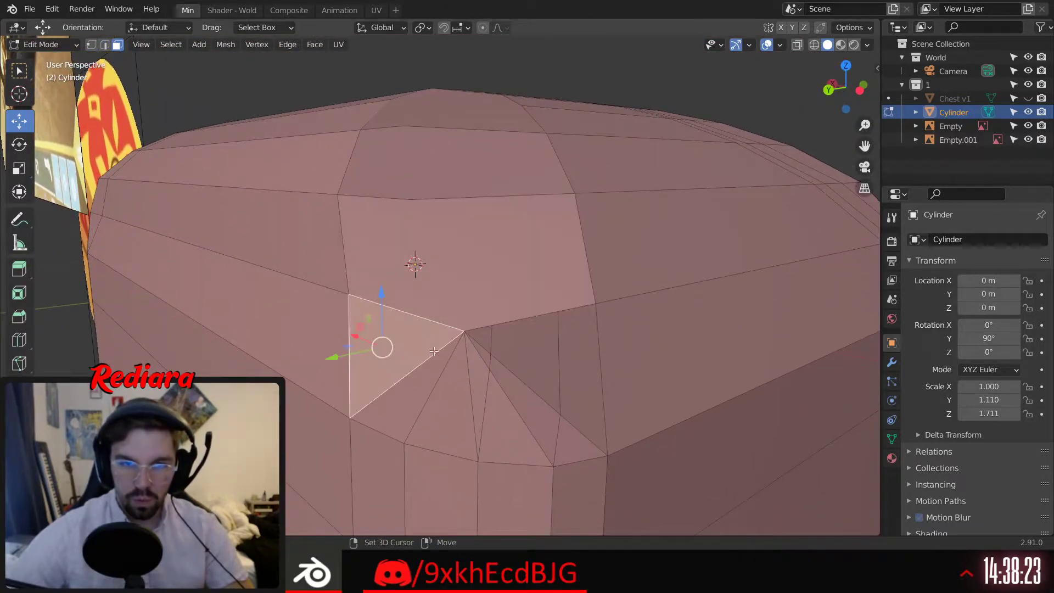
{"action": "left_click", "coordinate": [431, 372], "text": "shift"}
{"action": "left_click", "coordinate": [456, 375], "text": "shift"}
{"action": "left_click", "coordinate": [495, 388], "text": "shift"}
{"action": "left_click", "coordinate": [519, 394], "text": "shift"}
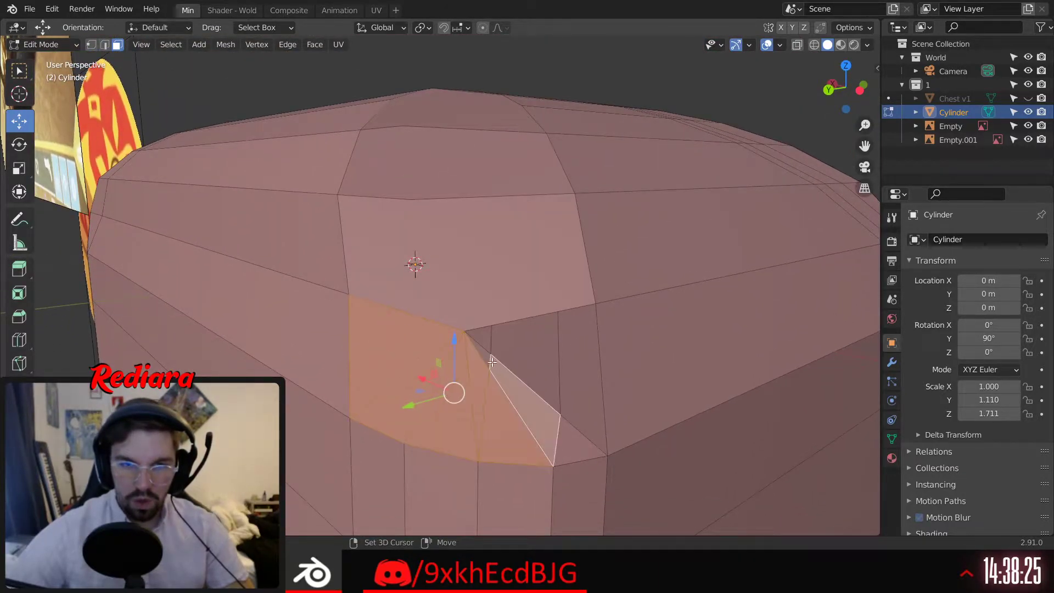
{"action": "left_click", "coordinate": [487, 356], "text": "shift"}
{"action": "left_click", "coordinate": [501, 344], "text": "shift"}
{"action": "left_click", "coordinate": [486, 338], "text": "shift"}
{"action": "left_click", "coordinate": [529, 360], "text": "shift"}
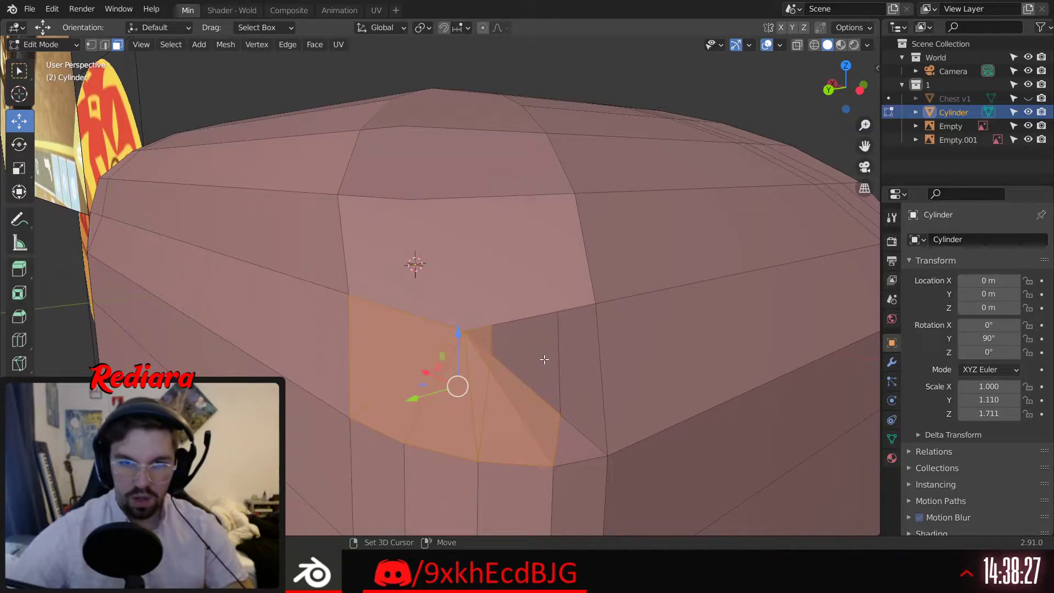
{"action": "left_click", "coordinate": [545, 359], "text": "shift"}
{"action": "left_click", "coordinate": [577, 400], "text": "shift"}
{"action": "right_click", "coordinate": [565, 379]}
{"action": "left_click", "coordinate": [562, 377]}
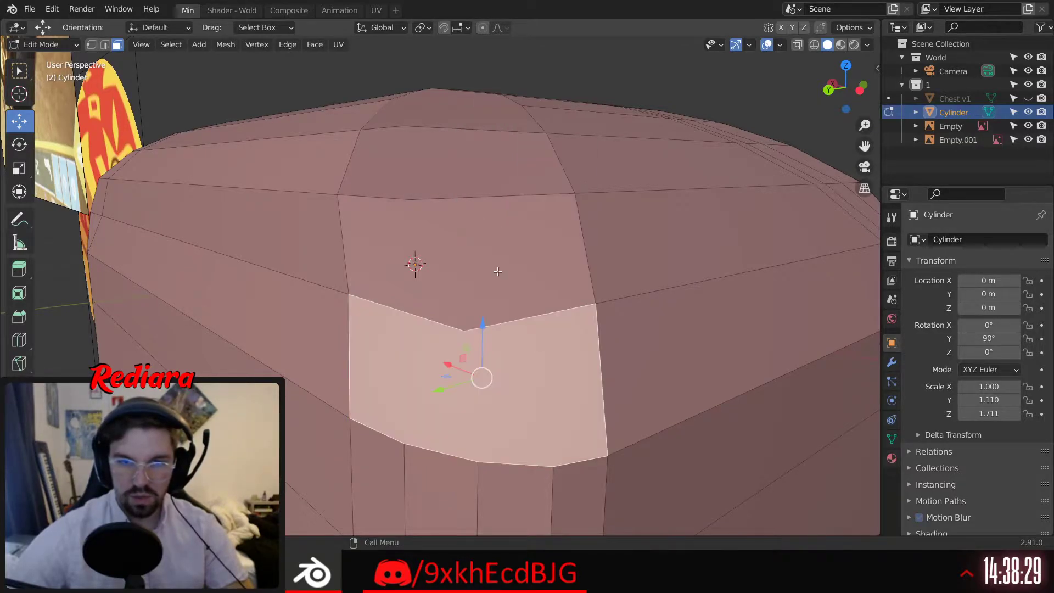
Delete the two uppermost merged faces of the corner strip, starting at the lid's top vertex
{"action": "scroll", "coordinate": [498, 271], "scroll_direction": "down", "scroll_amount": 3}
{"action": "middle_click_drag", "start_coordinate": [498, 271], "coordinate": [454, 301]}
{"action": "scroll", "coordinate": [423, 299], "scroll_direction": "up", "scroll_amount": 2}
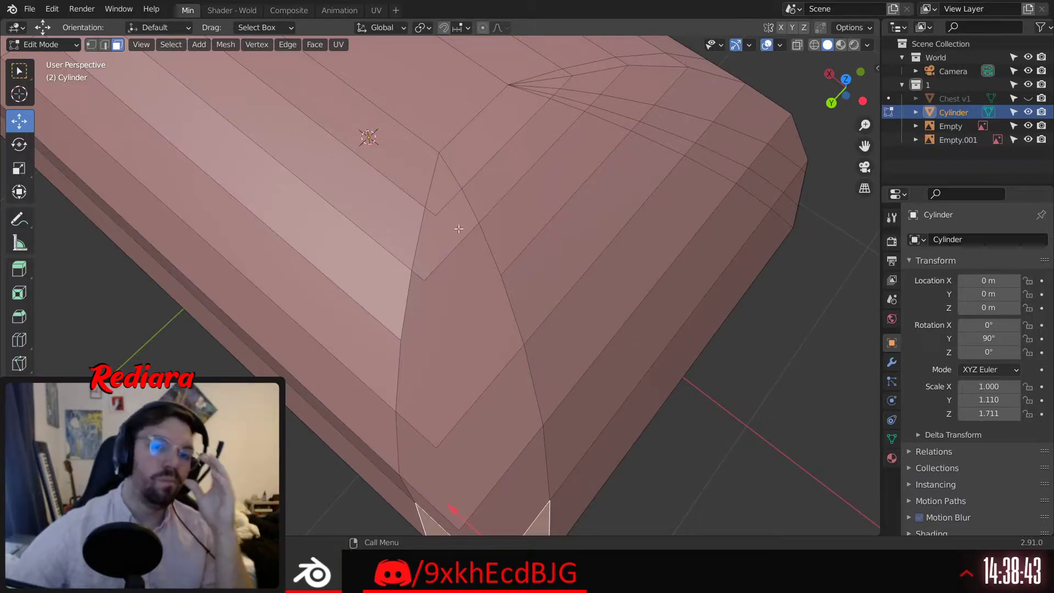
{"action": "left_click", "coordinate": [457, 191]}
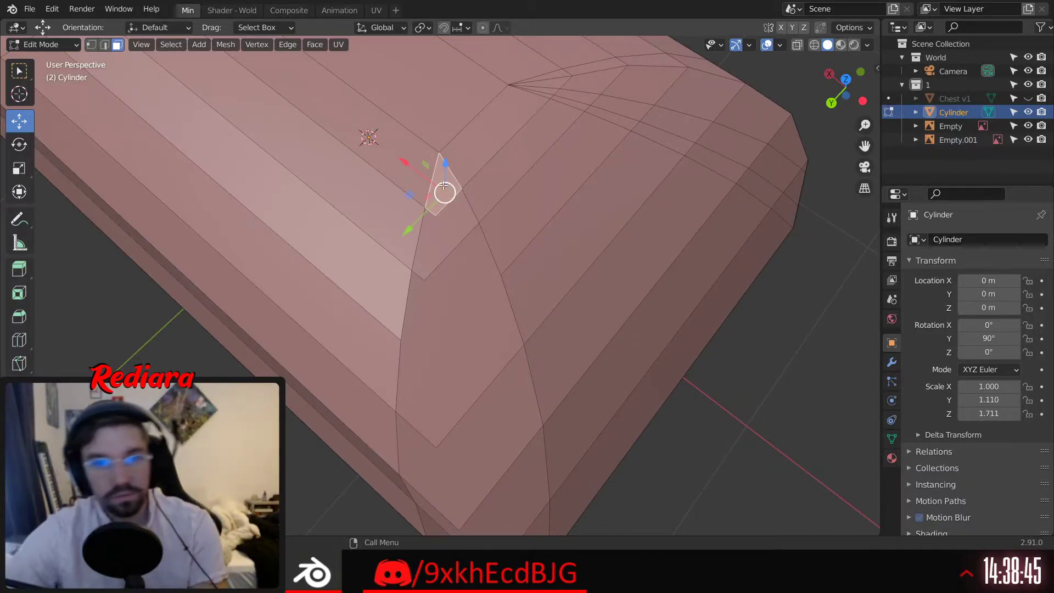
{"action": "key", "text": "x"}
{"action": "left_click", "coordinate": [395, 220]}
{"action": "left_click", "coordinate": [447, 225]}
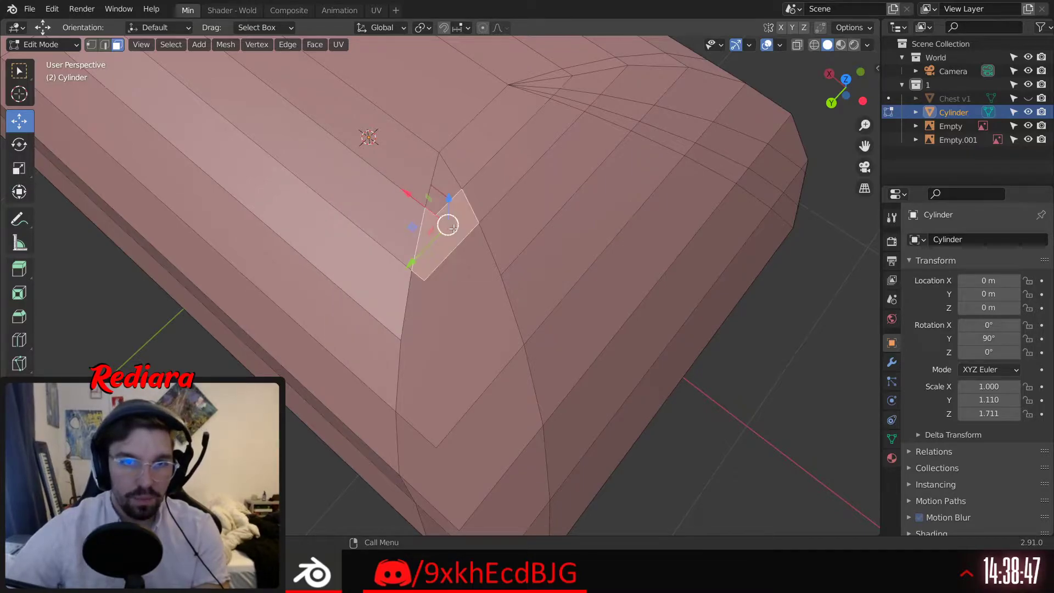
{"action": "key", "text": "x"}
{"action": "left_click", "coordinate": [437, 230]}
Delete the next two merged faces in the middle of the corner strip
{"action": "left_click", "coordinate": [459, 313]}
{"action": "middle_click_drag", "start_coordinate": [459, 313], "coordinate": [464, 315]}
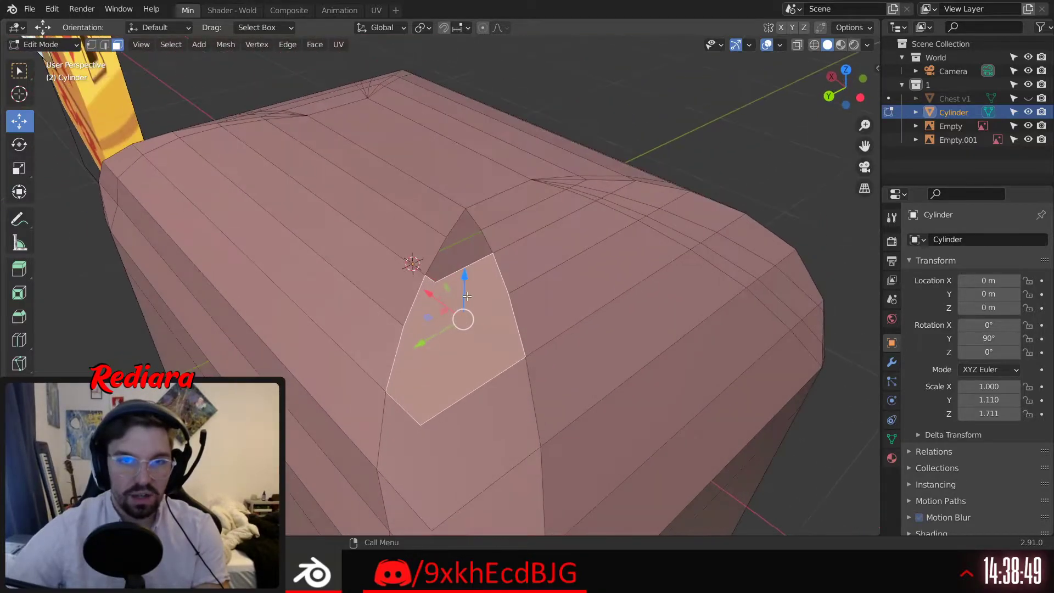
{"action": "key", "text": "x"}
{"action": "left_click", "coordinate": [447, 297]}
{"action": "key", "text": "x"}
{"action": "left_click", "coordinate": [489, 417]}
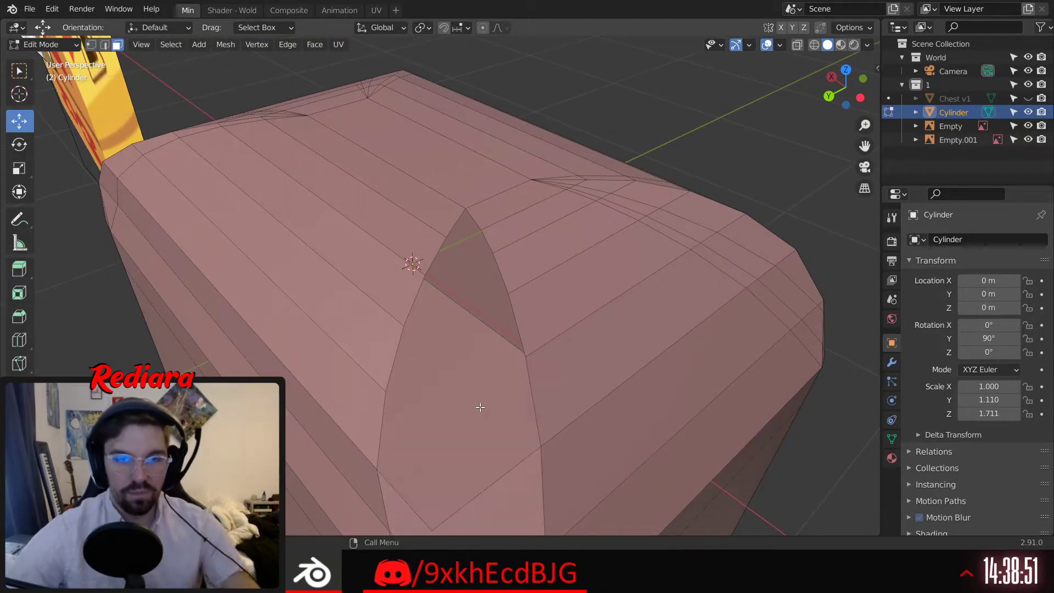
Delete the two lowest merged faces of the corner strip, down to the rounded body's upper rim
{"action": "middle_click_drag", "start_coordinate": [480, 408], "coordinate": [412, 141]}
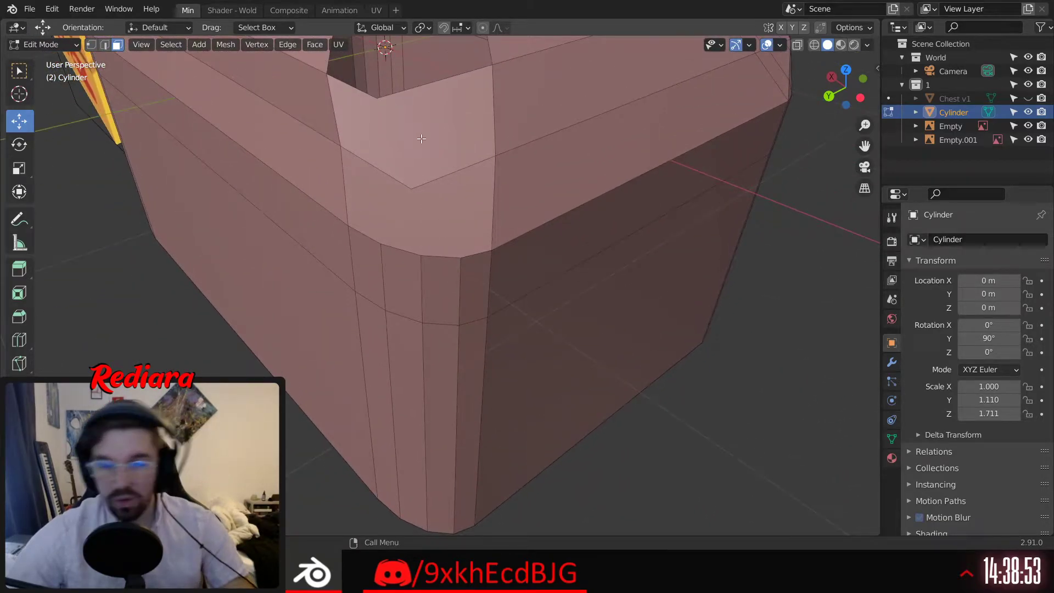
{"action": "left_click", "coordinate": [421, 138]}
{"action": "key", "text": "x"}
{"action": "left_click", "coordinate": [421, 138]}
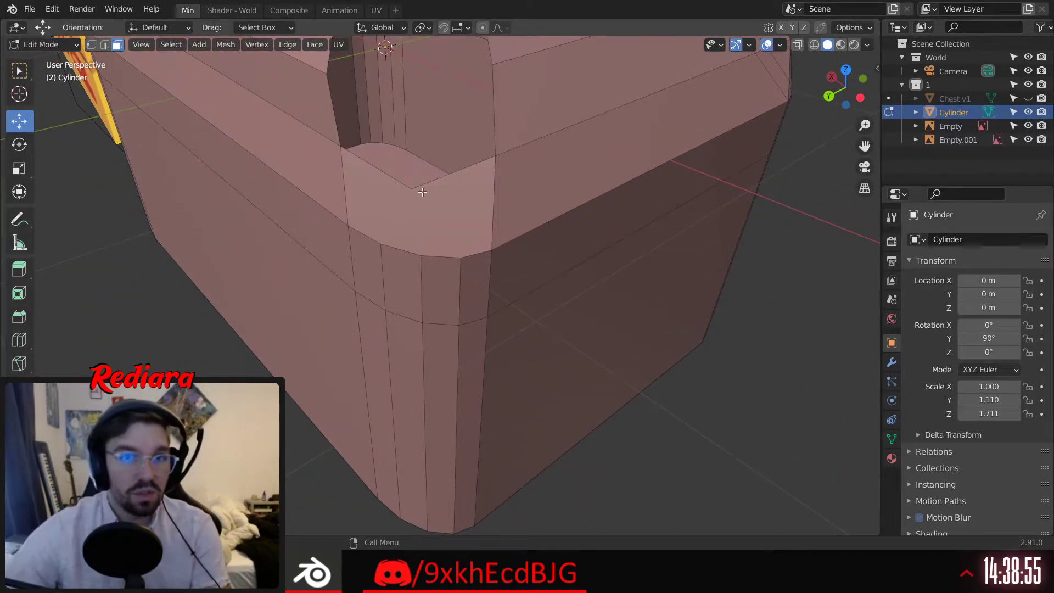
{"action": "key", "text": "x"}
{"action": "left_click", "coordinate": [423, 195]}
Try to nudge the upper side edge of the open lid corner slightly along the Y axis
{"action": "middle_click_drag", "start_coordinate": [422, 195], "coordinate": [356, 249]}
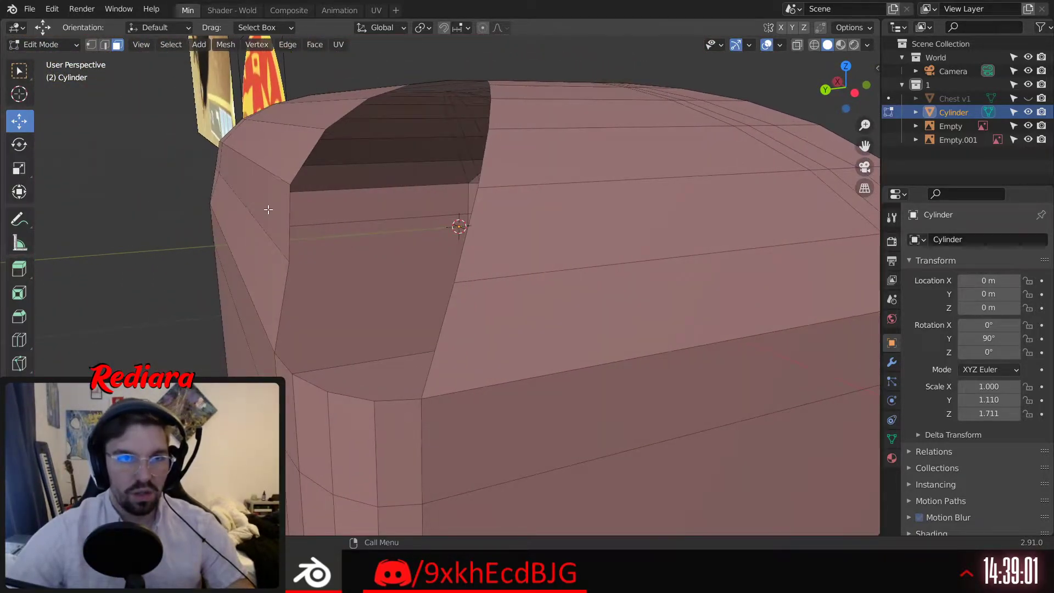
{"action": "left_click", "coordinate": [267, 240]}
{"action": "middle_click_drag", "start_coordinate": [267, 240], "coordinate": [218, 199]}
{"action": "left_click_drag", "start_coordinate": [204, 211], "coordinate": [195, 207]}
{"action": "middle_click_drag", "start_coordinate": [194, 207], "coordinate": [215, 216]}
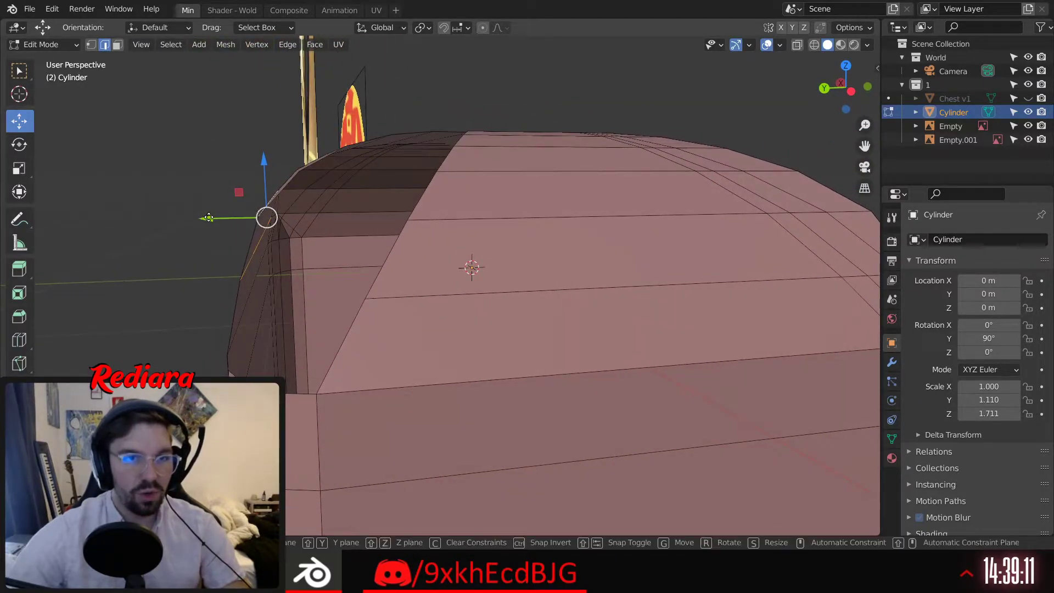
{"action": "left_click_drag", "start_coordinate": [209, 218], "coordinate": [216, 217]}
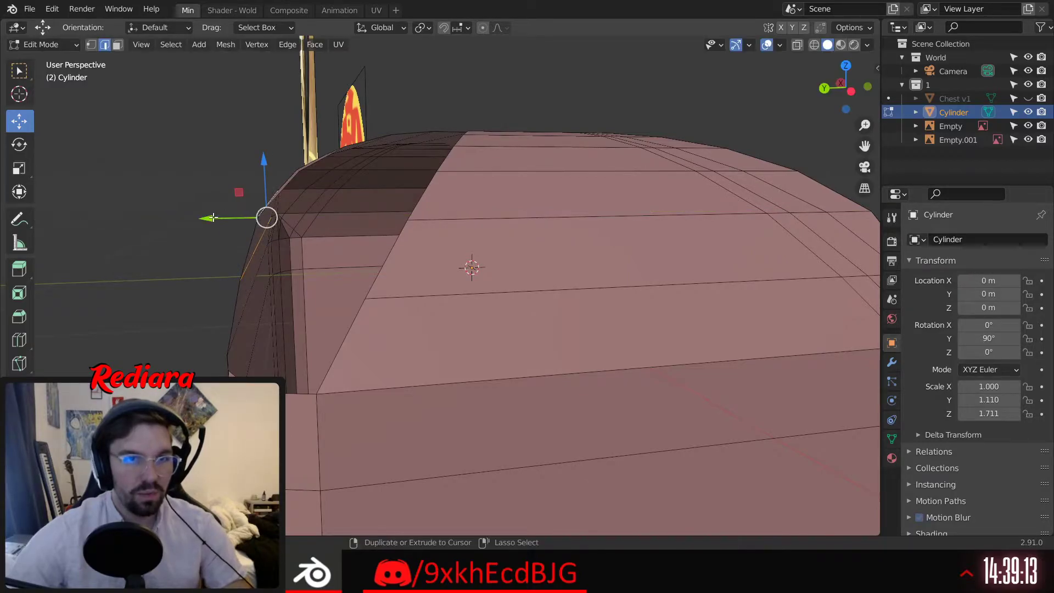
{"action": "middle_click_drag", "start_coordinate": [252, 215], "coordinate": [220, 208]}
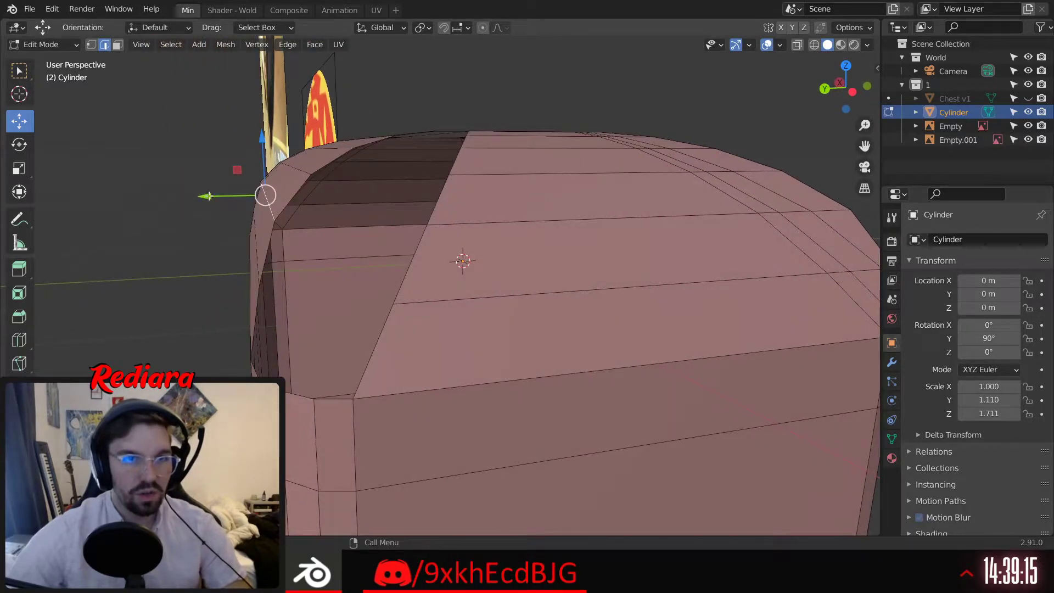
{"action": "left_click_drag", "start_coordinate": [209, 196], "coordinate": [214, 198]}
{"action": "middle_click_drag", "start_coordinate": [216, 199], "coordinate": [319, 178]}
Fill the upper rows of the corner opening with faces between opposite vertices, working down from the lid's top vertex
{"action": "key", "text": "1"}
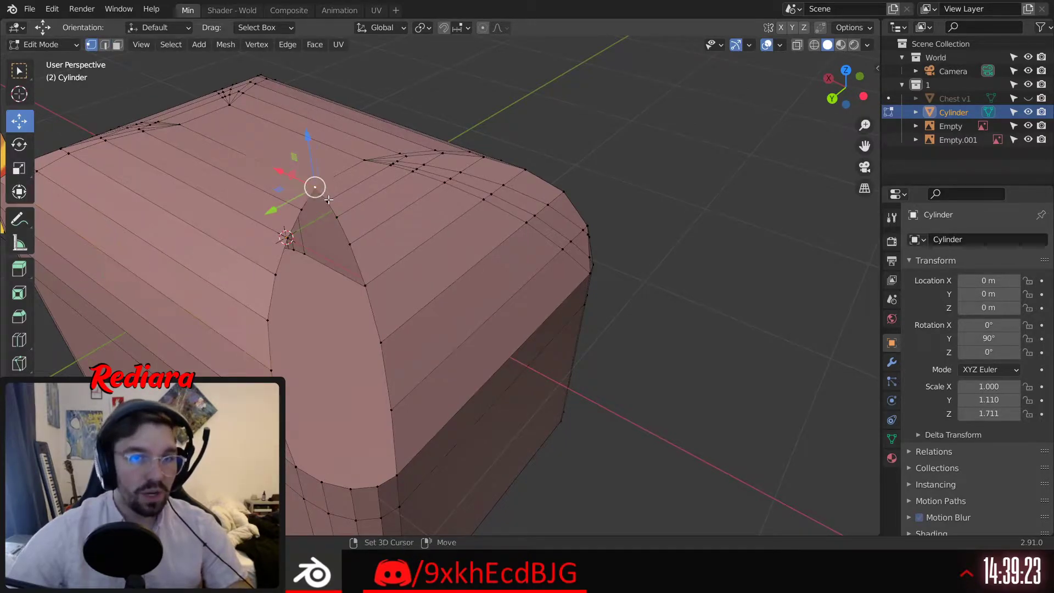
{"action": "left_click", "coordinate": [311, 200], "text": "shift"}
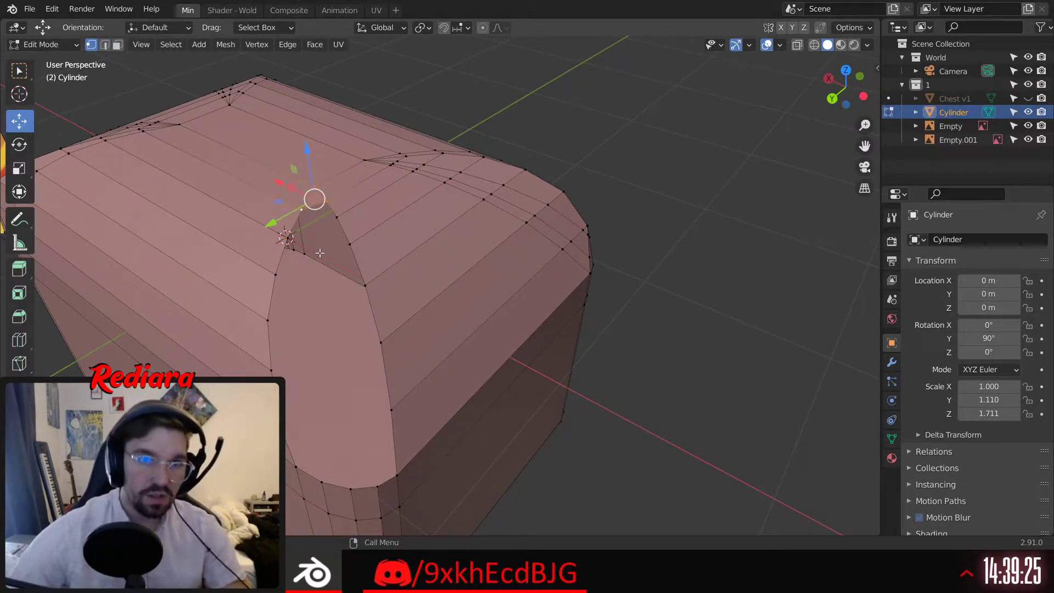
{"action": "left_click", "coordinate": [338, 218], "text": "shift"}
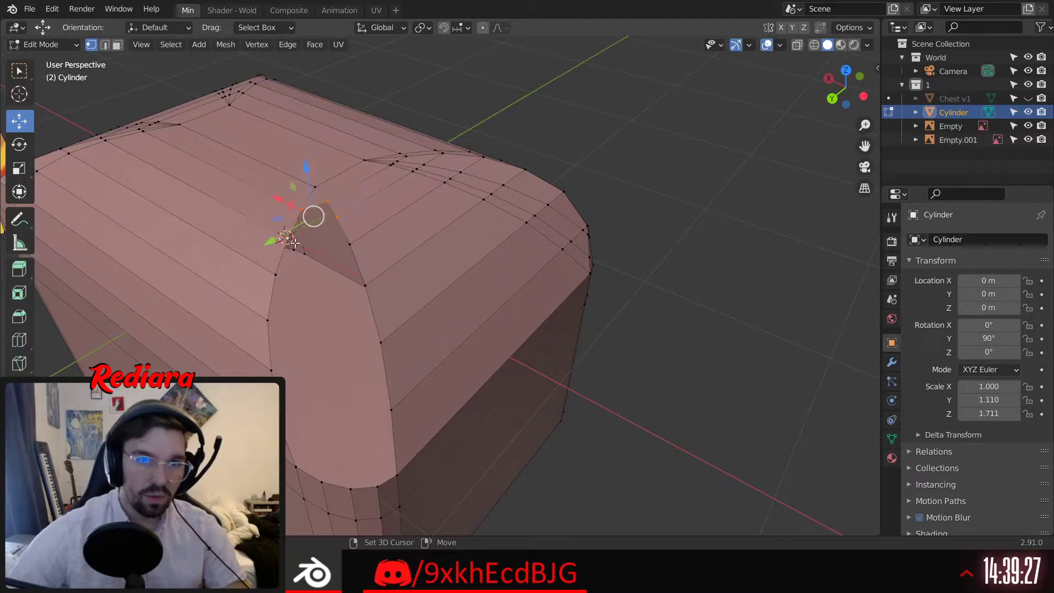
{"action": "left_click", "coordinate": [350, 244], "text": "shift"}
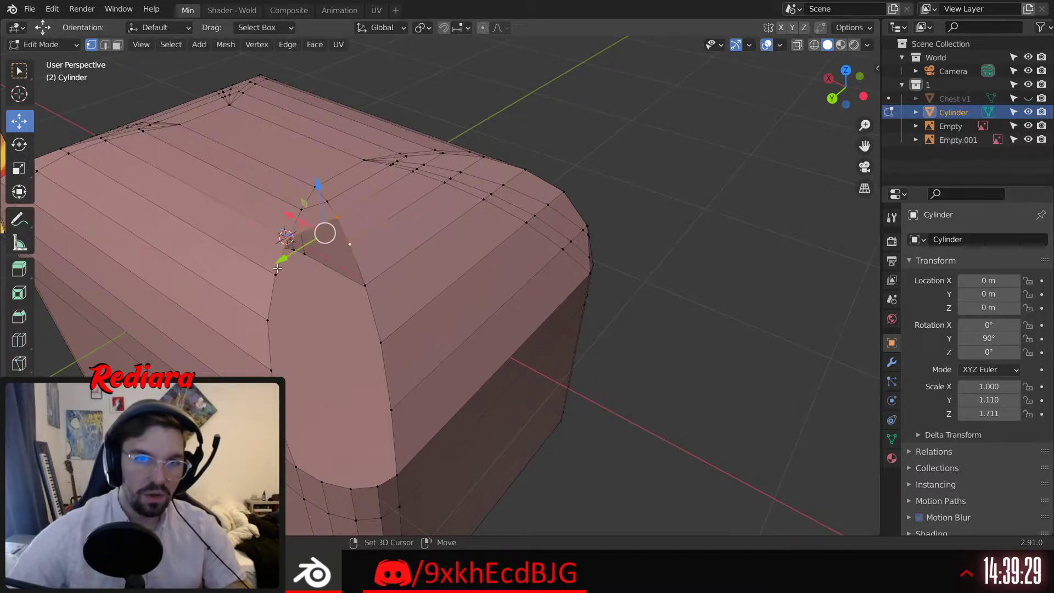
{"action": "left_click", "coordinate": [277, 272], "text": "shift"}
{"action": "key", "text": "f"}
{"action": "left_click", "coordinate": [277, 275]}
{"action": "left_click", "coordinate": [349, 245], "text": "shift"}
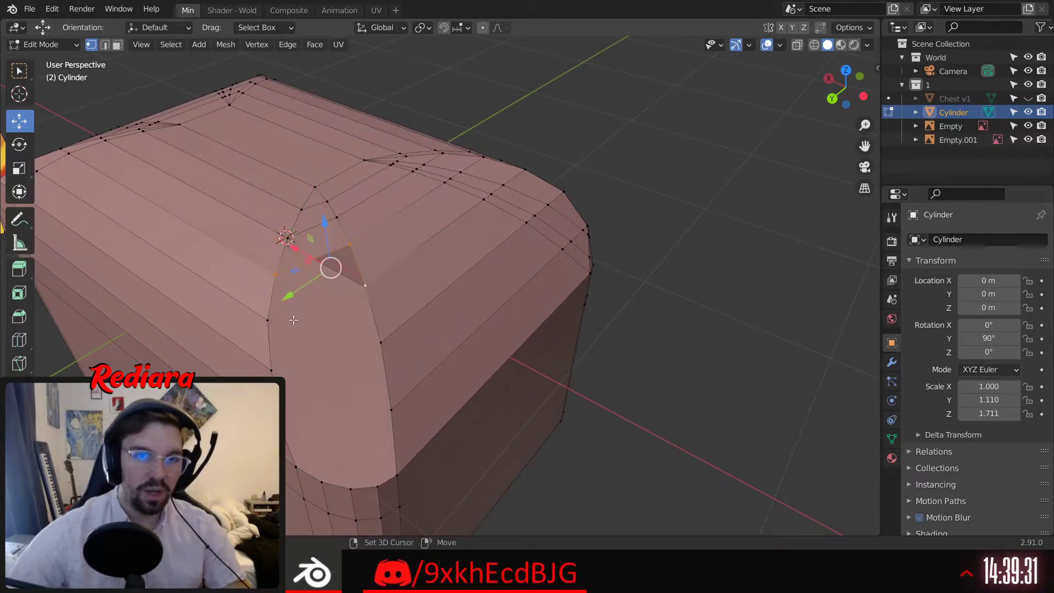
{"action": "left_click", "coordinate": [266, 319], "text": "shift"}
{"action": "key", "text": "f"}
Fill the next two rows of the corner opening with four-sided faces between the opposite side vertices
{"action": "middle_click_drag", "start_coordinate": [266, 319], "coordinate": [260, 236], "text": "shift"}
{"action": "left_click", "coordinate": [240, 185]}
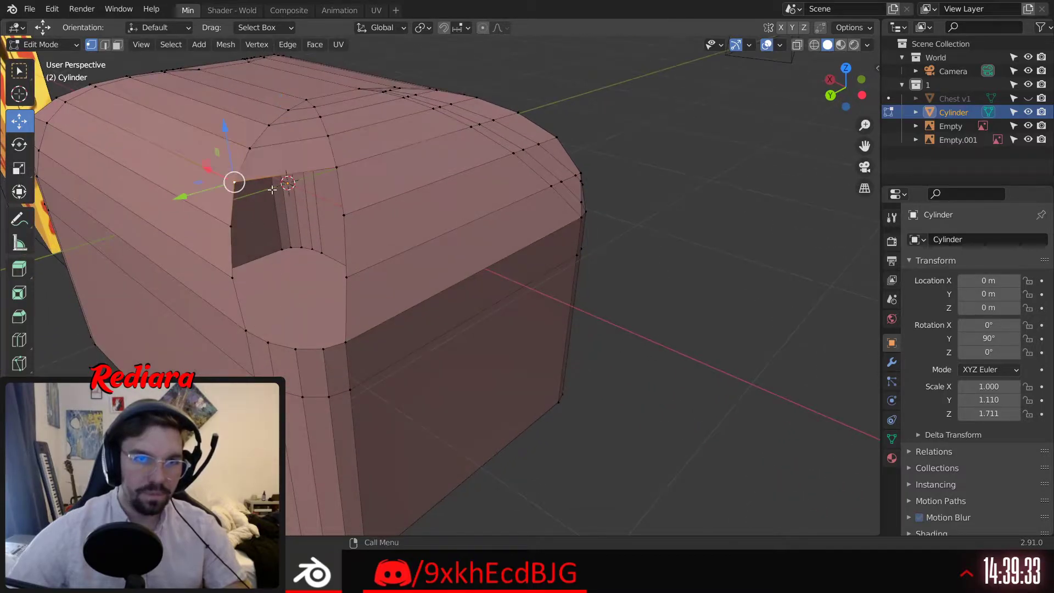
{"action": "key", "text": "f"}
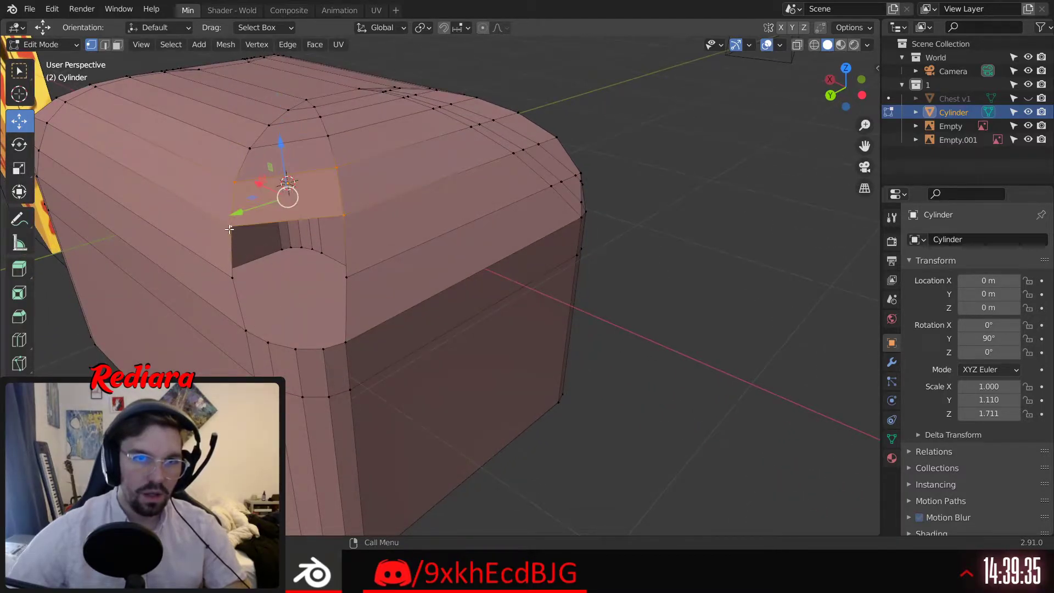
{"action": "left_click", "coordinate": [346, 215], "text": "shift"}
{"action": "left_click", "coordinate": [347, 277], "text": "shift"}
{"action": "left_click", "coordinate": [232, 278], "text": "shift"}
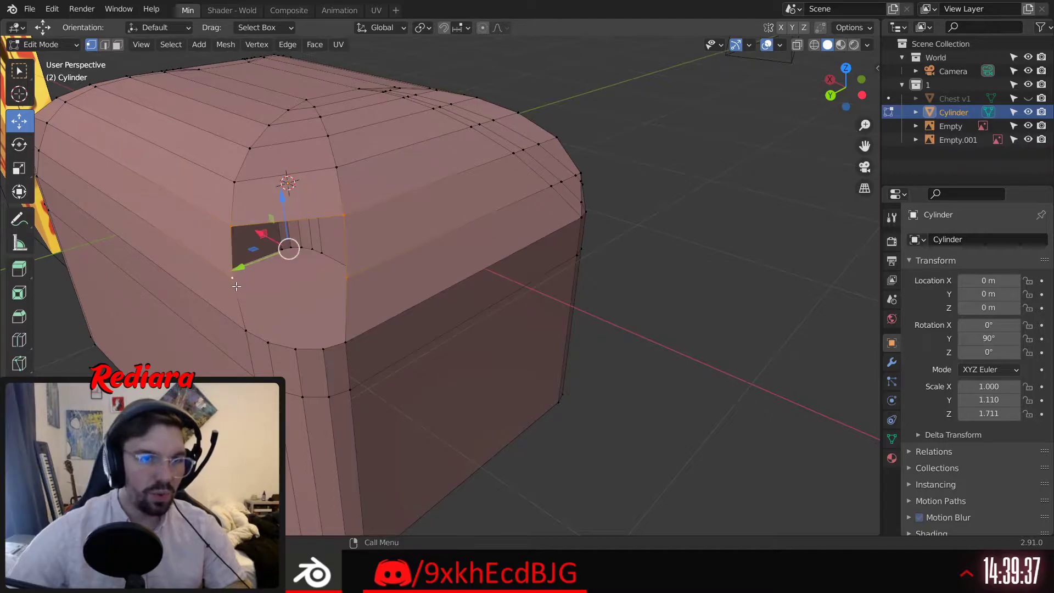
{"action": "key", "text": "f"}
Fill the lowest row of the corner opening with one face down to the rounded body's upper rim
{"action": "left_click", "coordinate": [232, 278]}
{"action": "left_click", "coordinate": [346, 278], "text": "shift"}
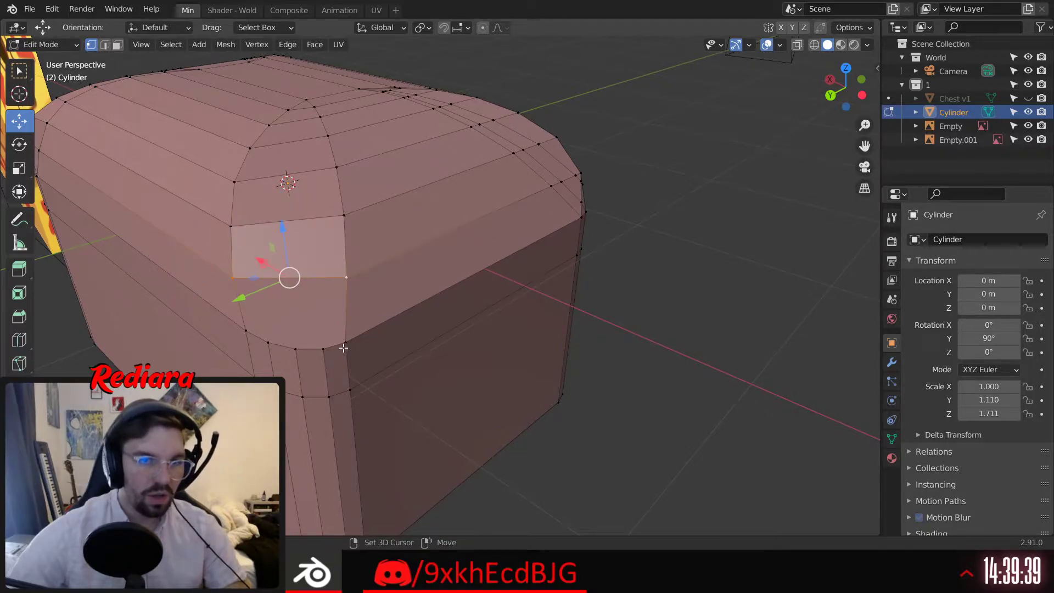
{"action": "left_click", "coordinate": [344, 346], "text": "shift"}
{"action": "left_click", "coordinate": [294, 350], "text": "shift"}
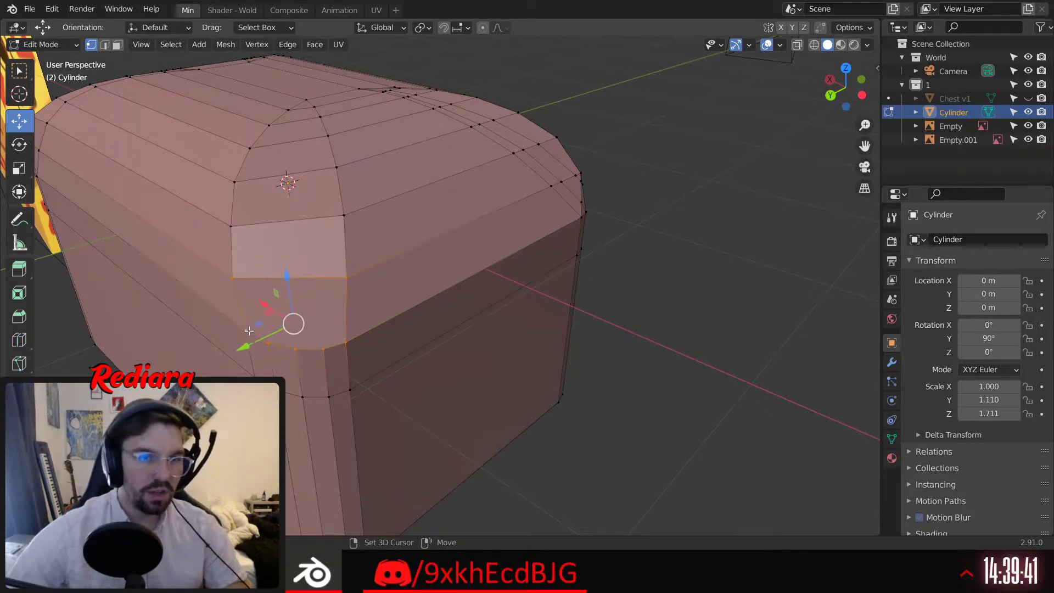
{"action": "key", "text": "f"}
Connect each of the three inner rim vertices to the lid's top corner vertex with edges across the filled strip
{"action": "mouse_move", "coordinate": [257, 329]}
{"action": "middle_mouse_down"}
{"action": "mouse_move", "coordinate": [267, 310]}
{"action": "mouse_move", "coordinate": [277, 326]}
{"action": "middle_mouse_up"}
{"action": "left_click", "coordinate": [338, 358]}
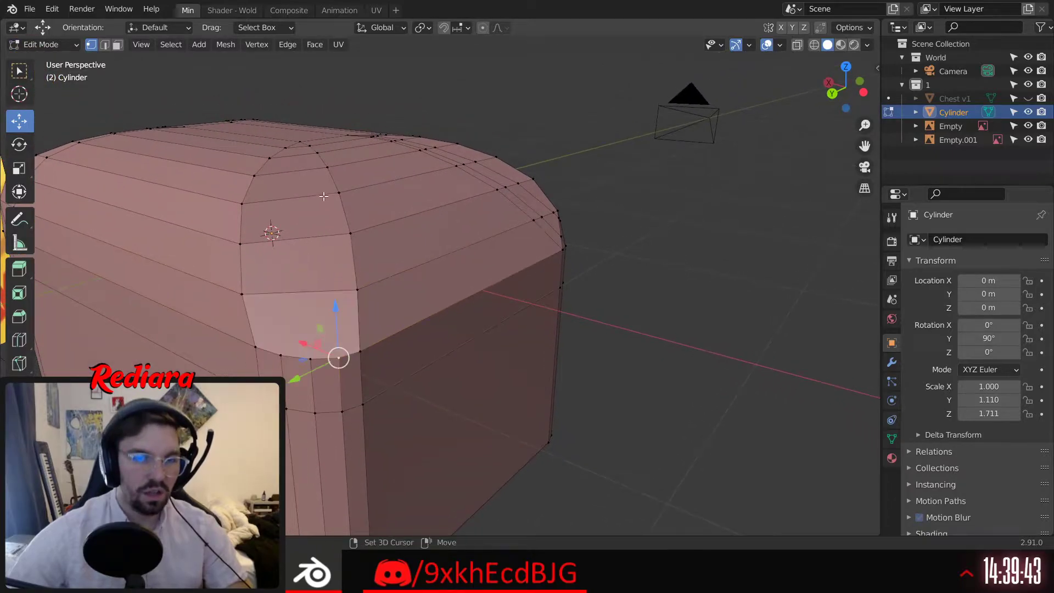
{"action": "middle_click_drag", "start_coordinate": [323, 196], "coordinate": [310, 237]}
{"action": "left_click", "coordinate": [296, 151], "text": "shift"}
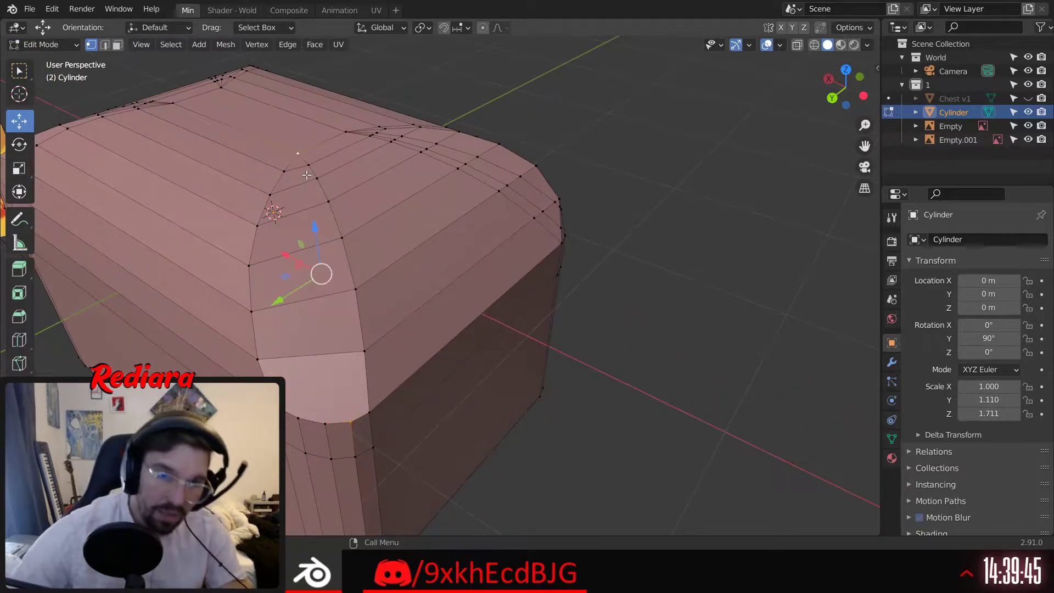
{"action": "left_click", "coordinate": [309, 178], "text": "ctrl"}
{"action": "left_click", "coordinate": [289, 412]}
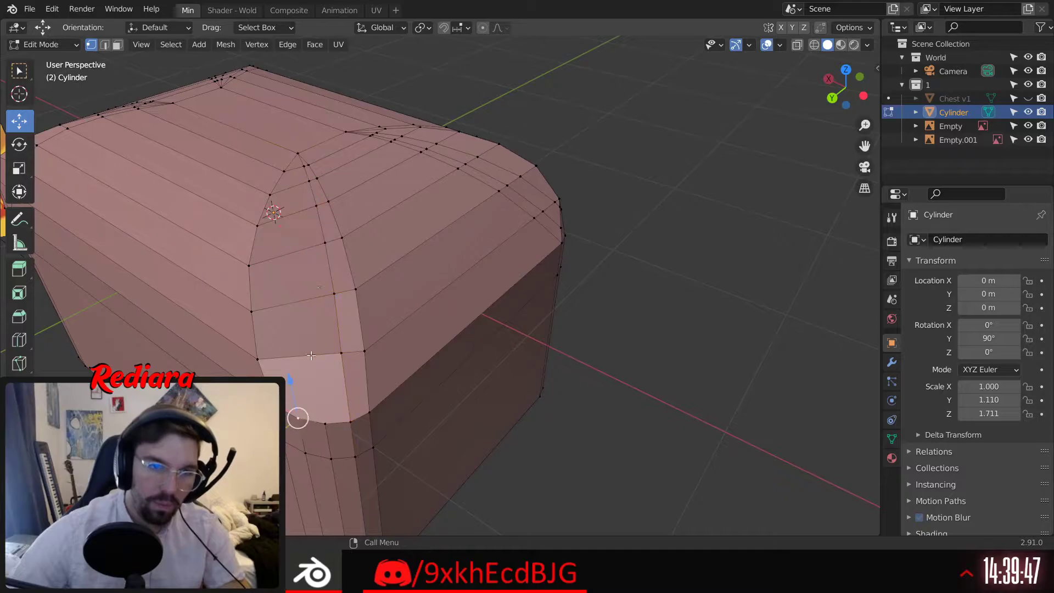
{"action": "left_click", "coordinate": [298, 155], "text": "shift"}
{"action": "key", "text": "j"}
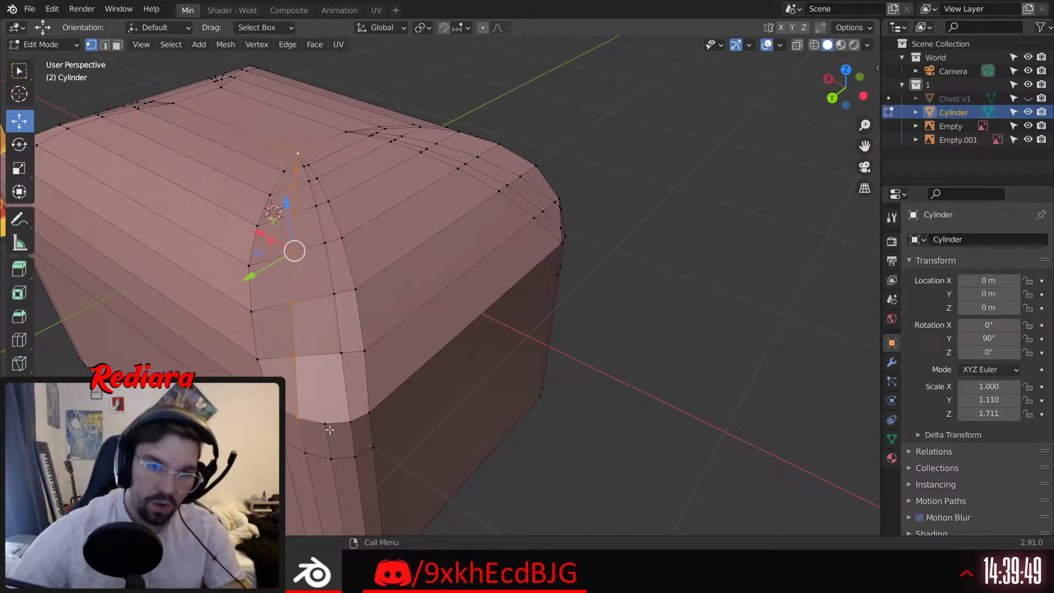
{"action": "left_click", "coordinate": [327, 426]}
{"action": "left_click", "coordinate": [298, 154], "text": "shift"}
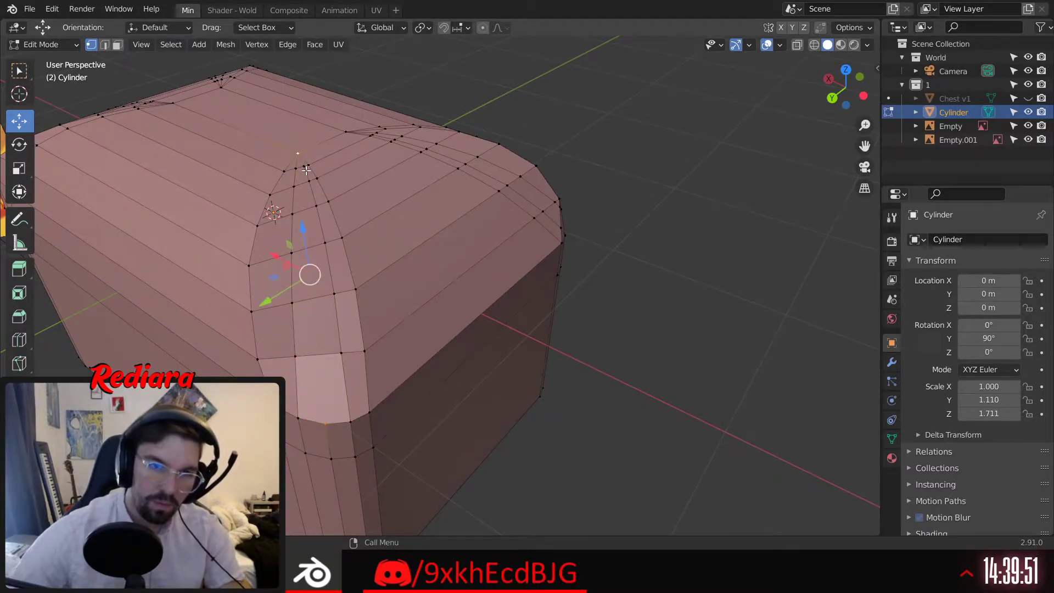
{"action": "key", "text": "j"}
Select the corner strip's vertices above the rim and smooth them with the Smooth tool
{"action": "middle_click_drag", "start_coordinate": [306, 170], "coordinate": [401, 220]}
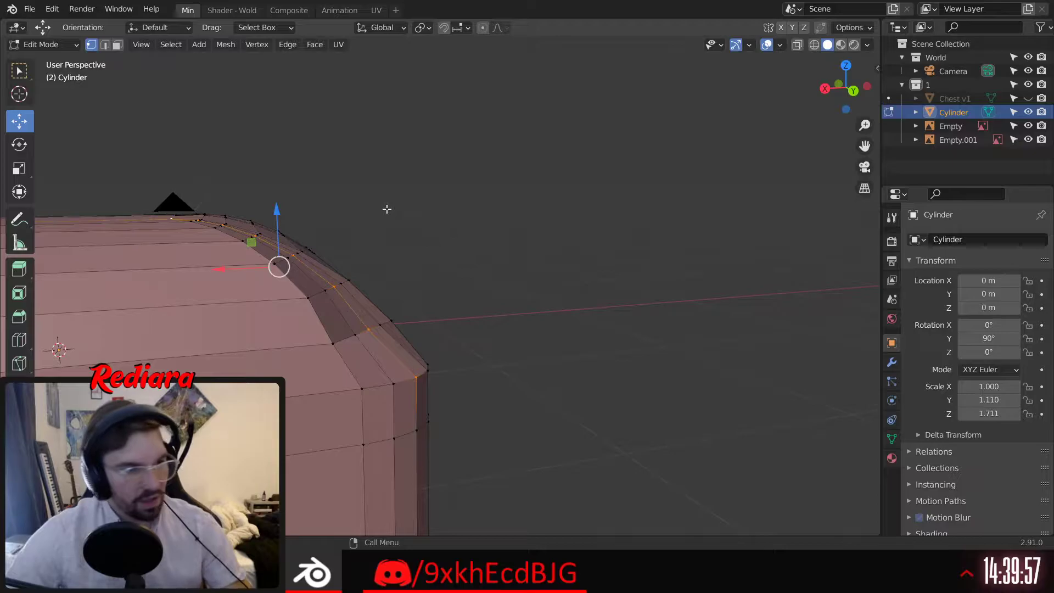
{"action": "middle_click_drag", "start_coordinate": [344, 310], "coordinate": [154, 291]}
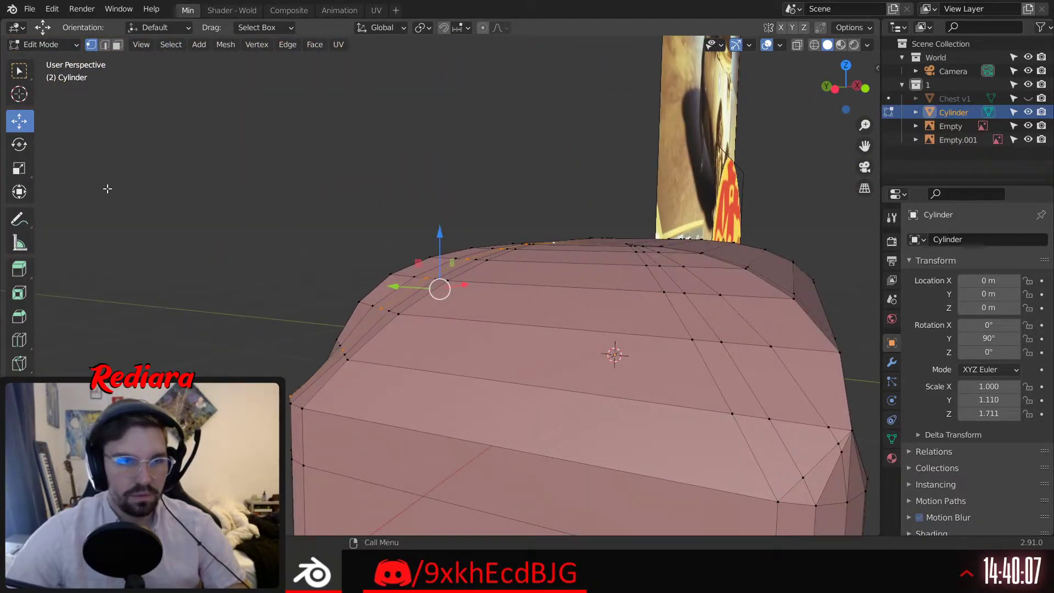
{"action": "middle_click_drag", "start_coordinate": [255, 249], "coordinate": [435, 290]}
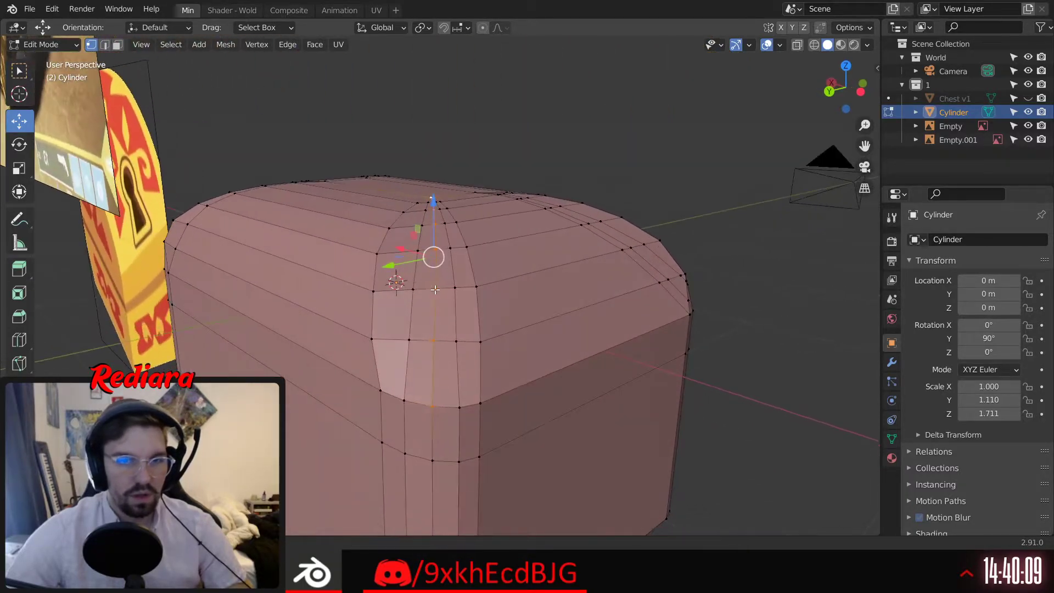
{"action": "middle_click_drag", "start_coordinate": [245, 180], "coordinate": [413, 233]}
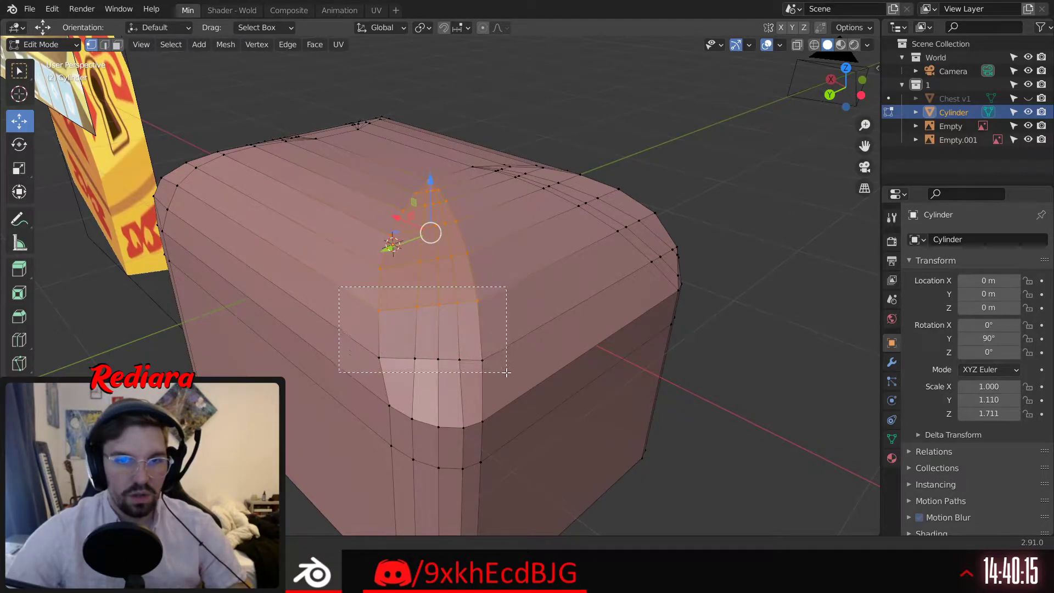
{"action": "left_click_drag", "start_coordinate": [506, 373], "coordinate": [506, 374], "text": "shift"}
{"action": "middle_click_drag", "start_coordinate": [477, 354], "coordinate": [368, 301]}
{"action": "left_click", "coordinate": [19, 434]}
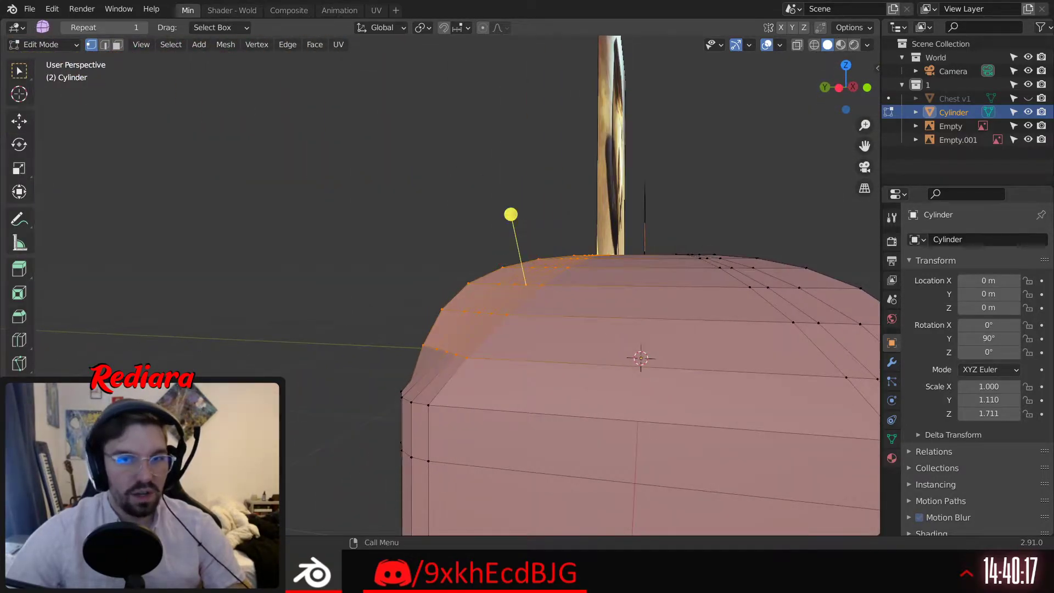
{"action": "left_click_drag", "start_coordinate": [512, 215], "coordinate": [553, 257]}
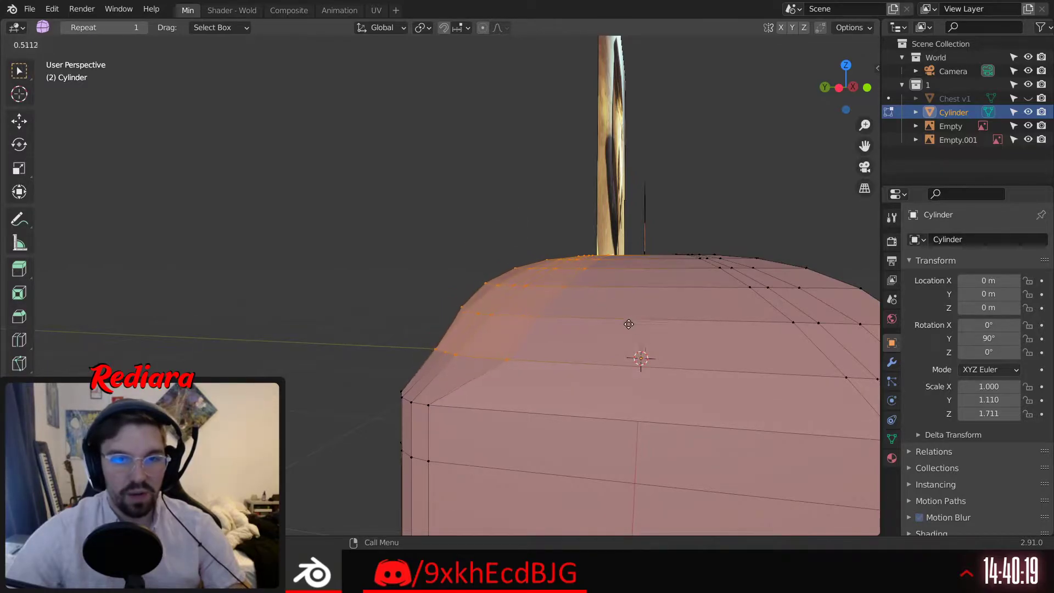
{"action": "left_click_drag", "start_coordinate": [629, 324], "coordinate": [628, 324]}
{"action": "middle_click_drag", "start_coordinate": [629, 324], "coordinate": [554, 332]}
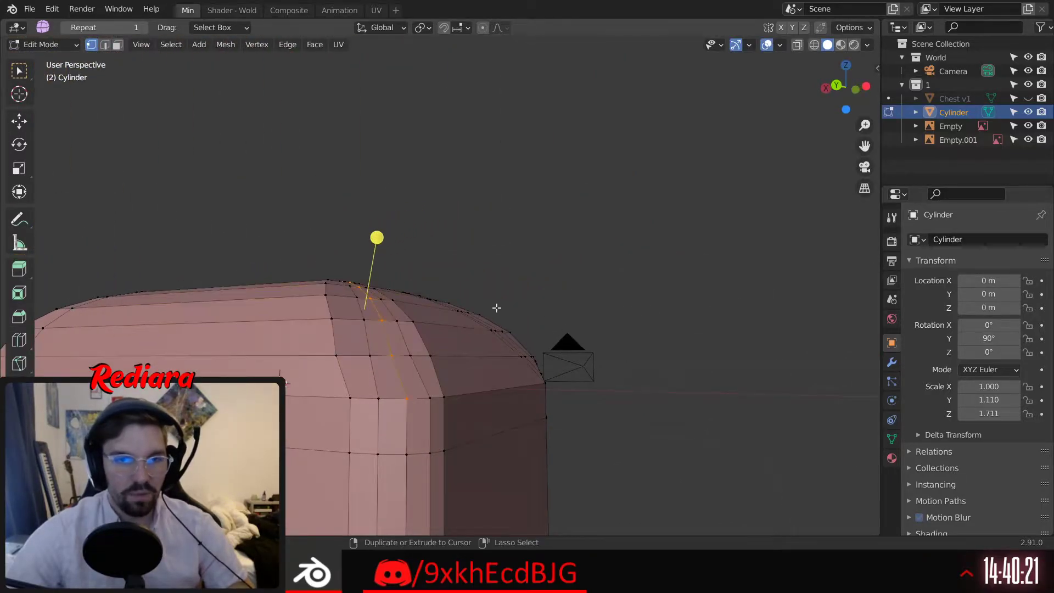
Undo the smoothing, the connecting edges and the refilled faces on the lid corner
{"action": "key", "text": "ctrl+z"}
{"action": "key", "text": "ctrl+z"}
{"action": "key", "text": "ctrl+z"}
{"action": "key", "text": "ctrl+z"}
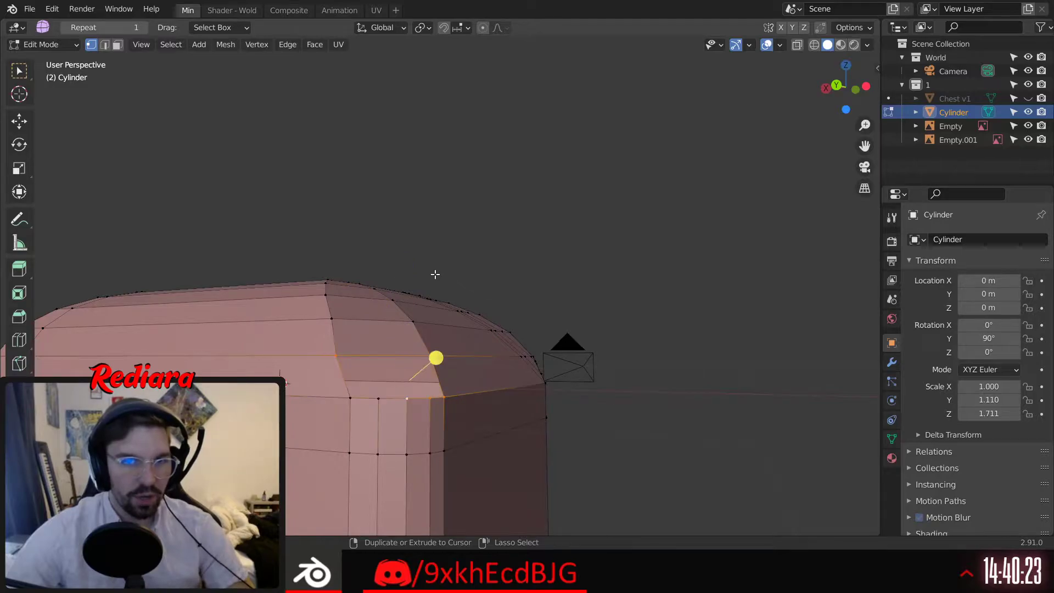
{"action": "key", "text": "ctrl+z"}
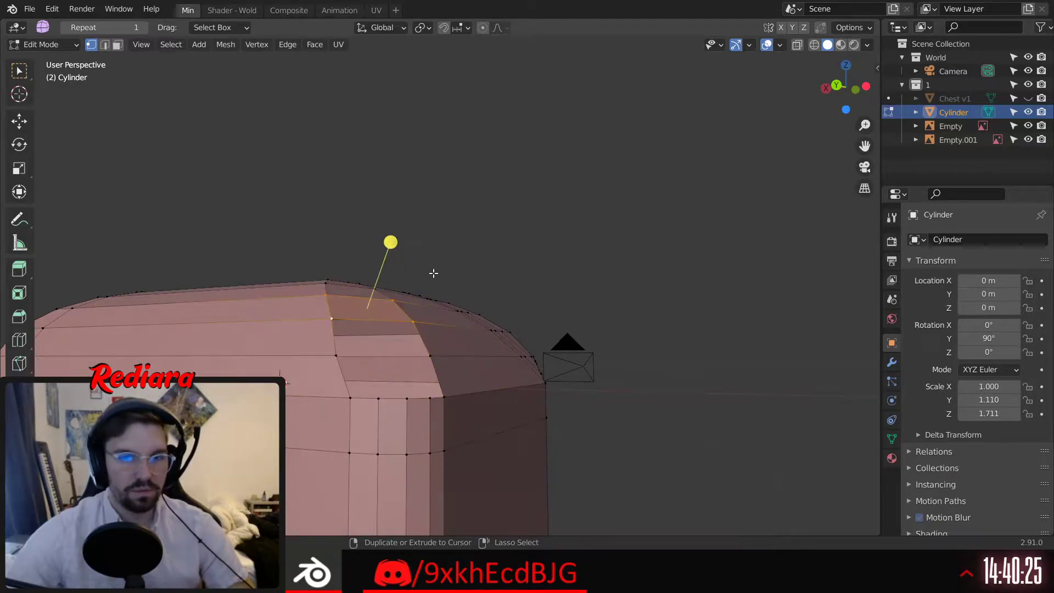
{"action": "key", "text": "ctrl+z"}
Undo the deletions and dissolves of the corner strip's faces, back to the stage with only an upper face merged
{"action": "middle_click_drag", "start_coordinate": [433, 273], "coordinate": [425, 349]}
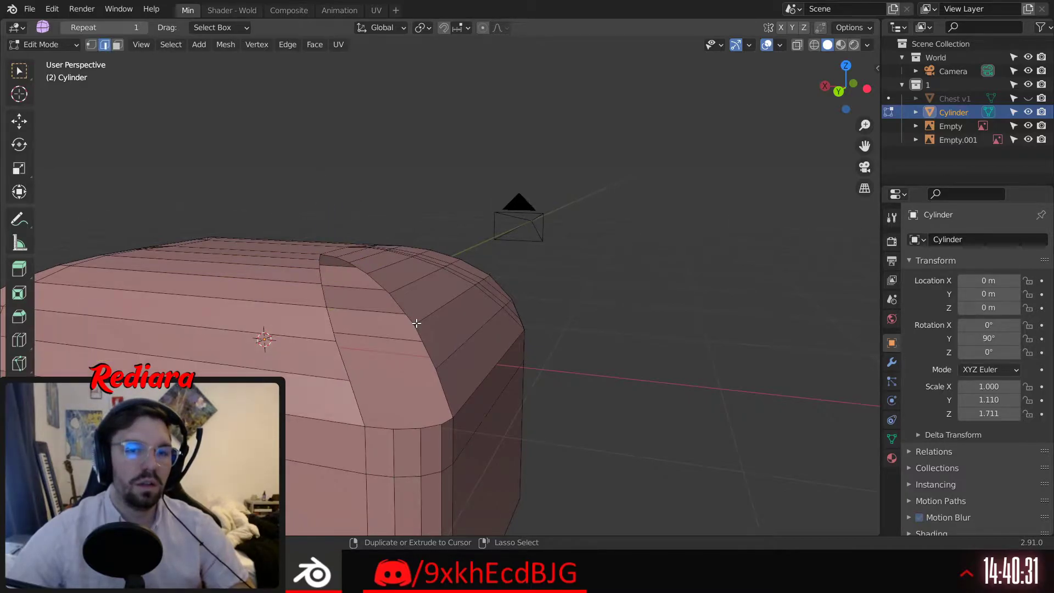
{"action": "key", "text": "3"}
{"action": "left_click", "coordinate": [423, 397]}
{"action": "left_click", "coordinate": [417, 324]}
{"action": "key", "text": "alt+a"}
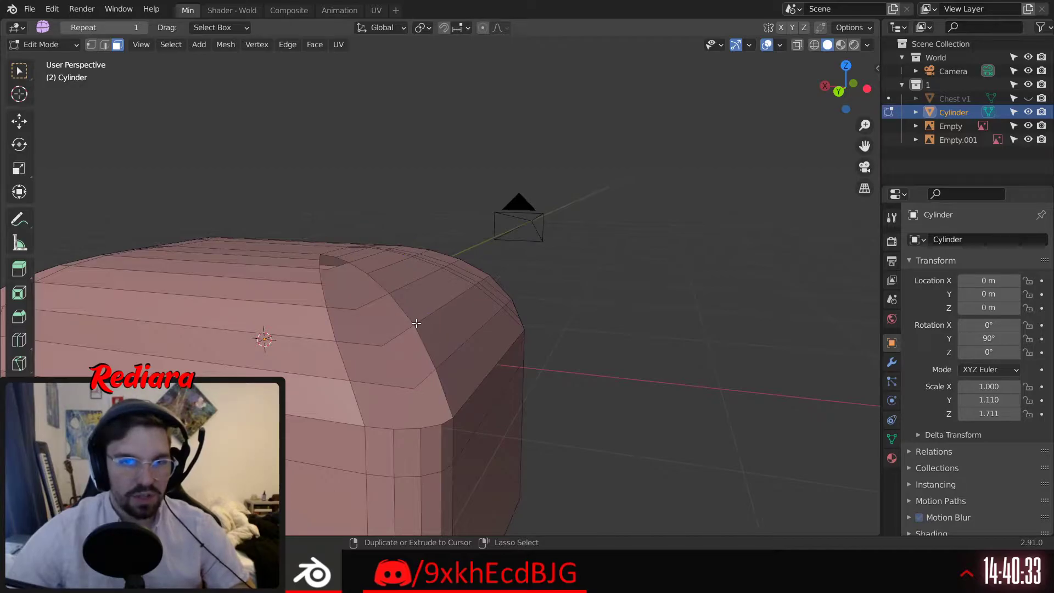
{"action": "key", "text": "ctrl+z"}
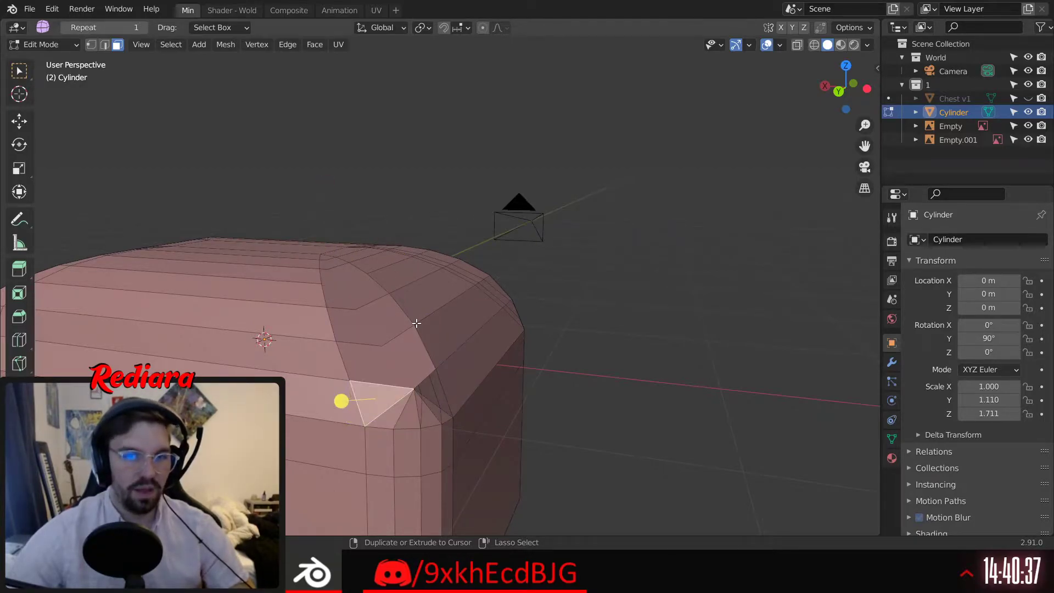
{"action": "left_click", "coordinate": [417, 324]}
{"action": "key", "text": "ctrl+z"}
{"action": "left_click", "coordinate": [417, 323]}
{"action": "key", "text": "ctrl+z"}
{"action": "key", "text": "ctrl+z"}
{"action": "key", "text": "ctrl+z"}
{"action": "key", "text": "ctrl+z"}
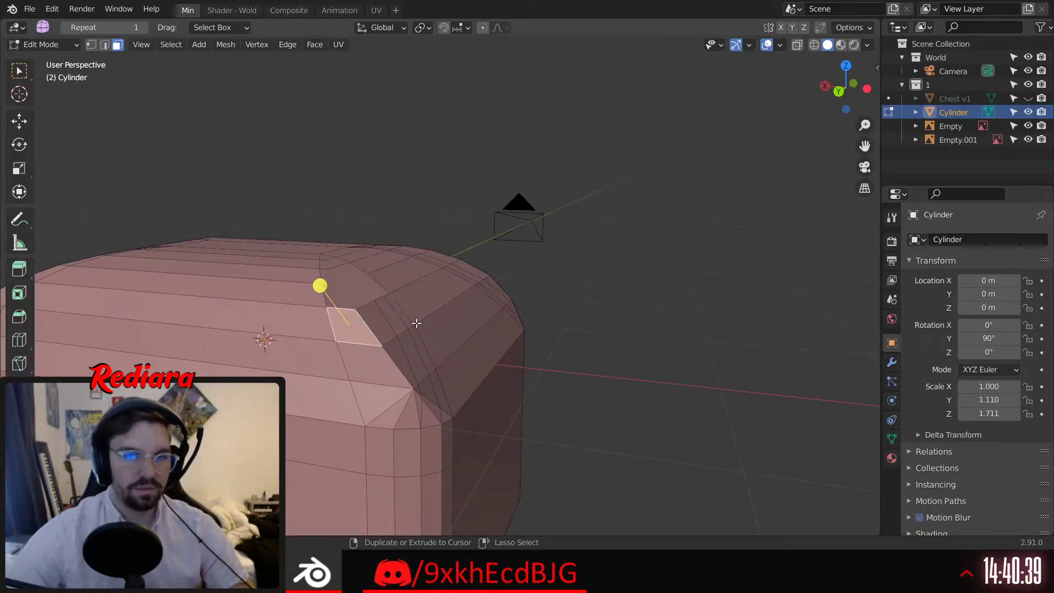
{"action": "key", "text": "ctrl+z"}
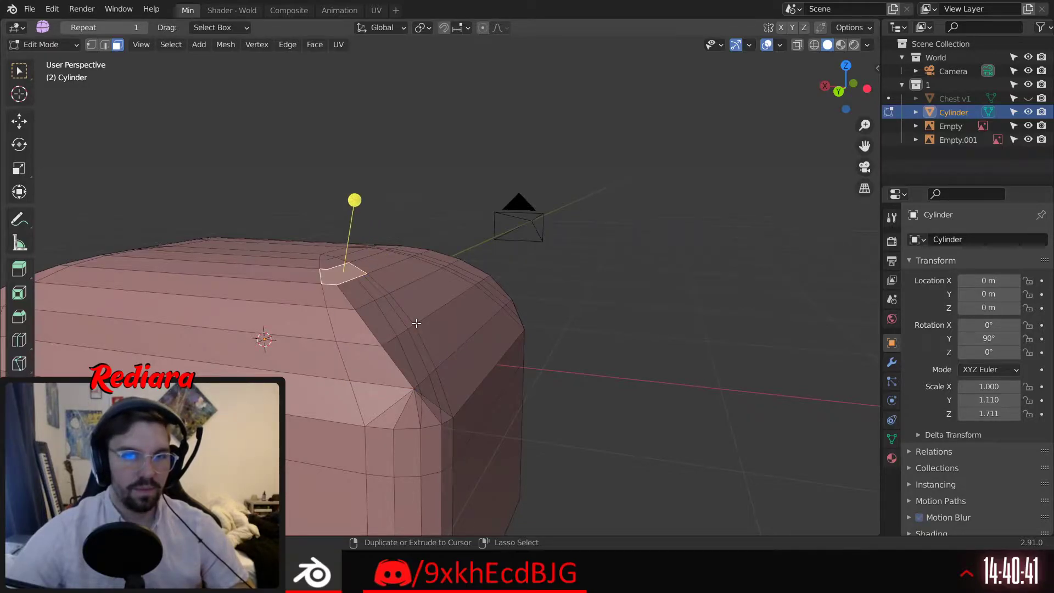
{"action": "middle_click_drag", "start_coordinate": [290, 288], "coordinate": [437, 276]}
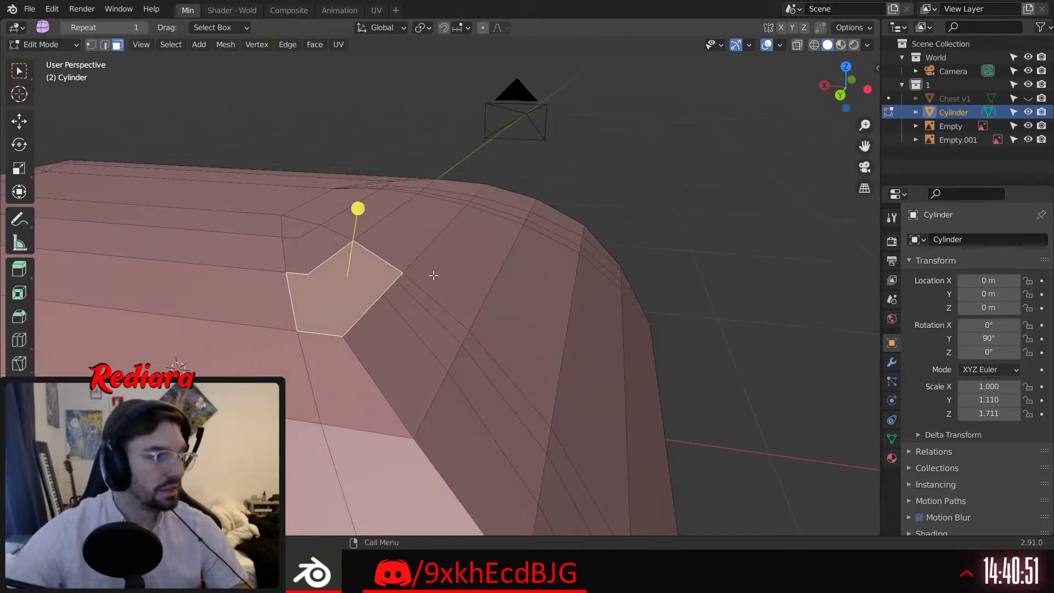
{"action": "scroll", "coordinate": [433, 275], "scroll_direction": "down", "scroll_amount": 5}
{"action": "middle_click_drag", "start_coordinate": [434, 275], "coordinate": [517, 224]}
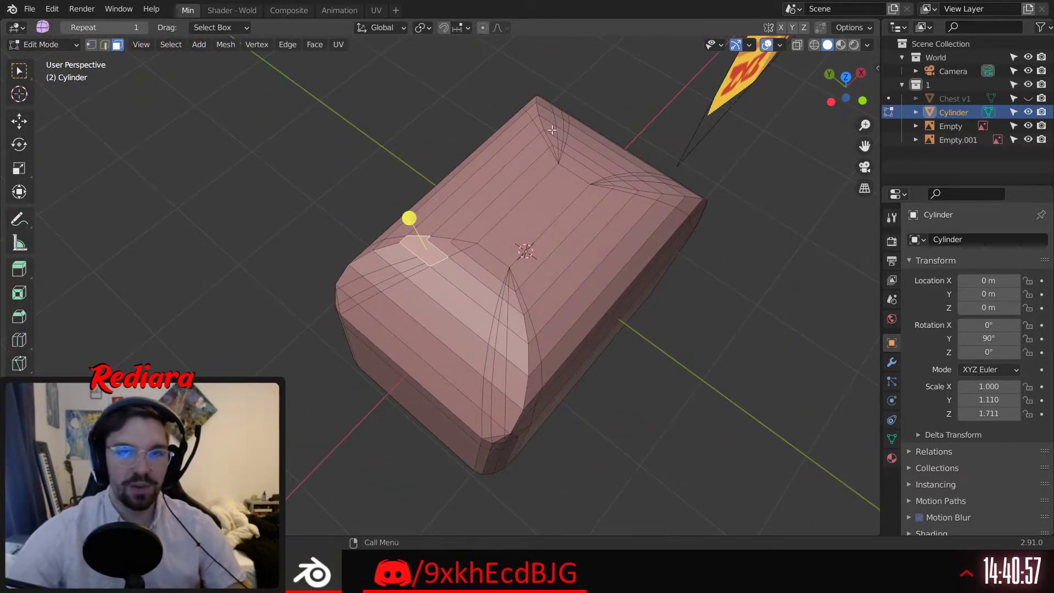
Return to Object Mode and rename the Cylinder object as Chest v2
{"action": "middle_click_drag", "start_coordinate": [553, 130], "coordinate": [410, 182]}
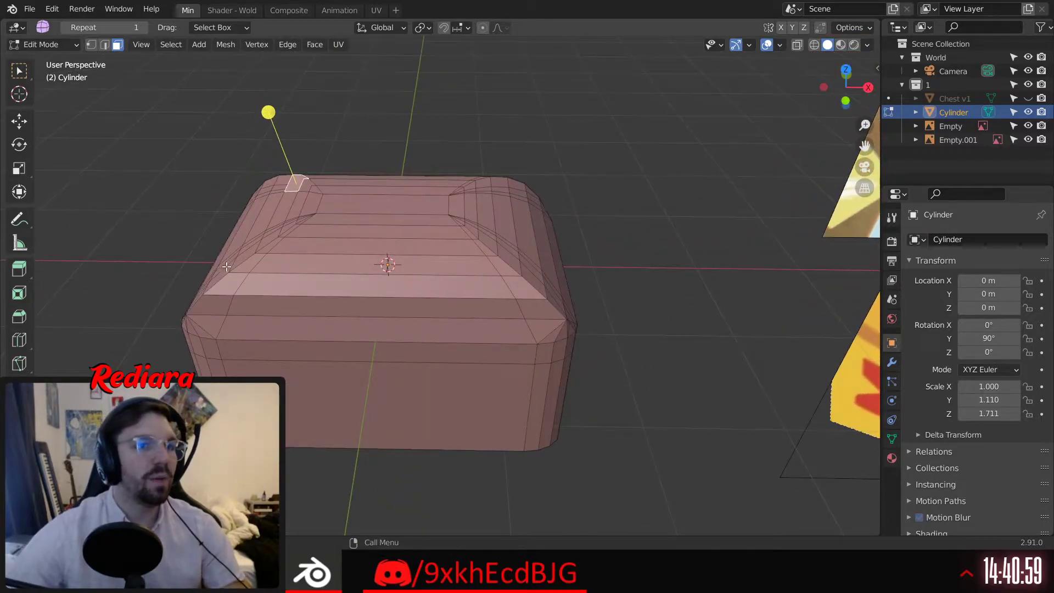
{"action": "left_click", "coordinate": [44, 44]}
{"action": "left_click", "coordinate": [33, 57]}
{"action": "left_click", "coordinate": [140, 107]}
{"action": "middle_click_drag", "start_coordinate": [140, 107], "coordinate": [295, 268]}
{"action": "left_click", "coordinate": [296, 269]}
{"action": "double_click", "coordinate": [974, 108]}
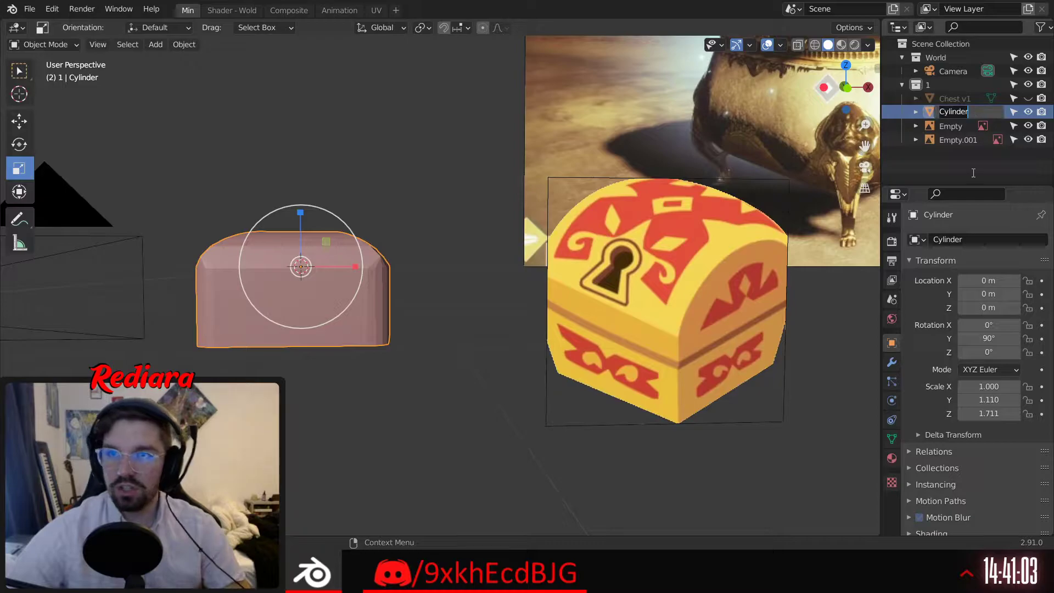
{"action": "type", "text": "Chest v2"}
{"action": "key", "text": "Return"}
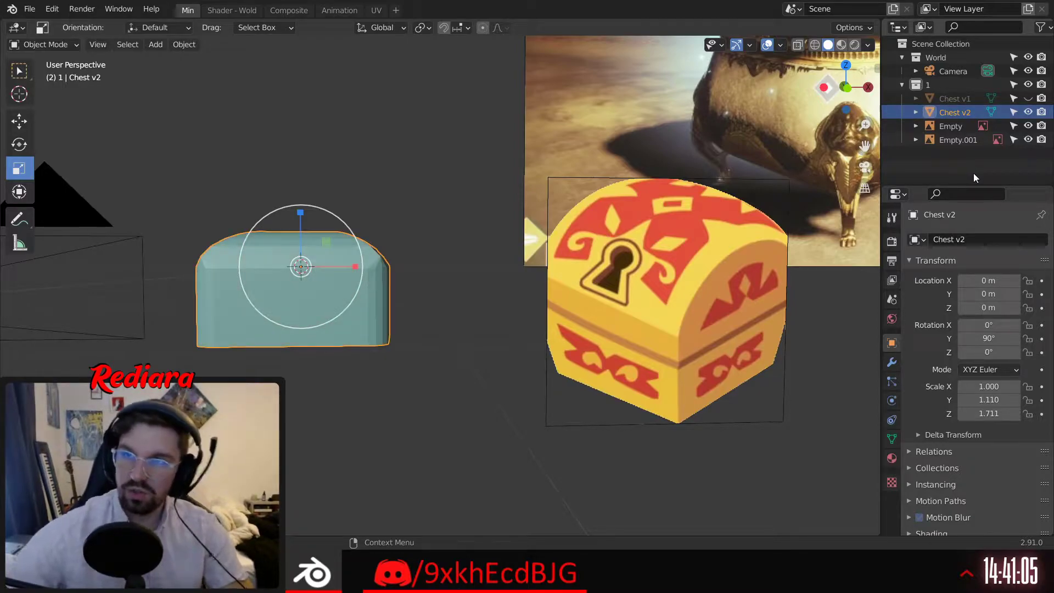
Hide Chest v2 in the viewport and add a new cube mesh at the origin
{"action": "left_click", "coordinate": [1034, 113]}
{"action": "middle_click_drag", "start_coordinate": [495, 170], "coordinate": [398, 160]}
{"action": "left_click", "coordinate": [156, 44]}
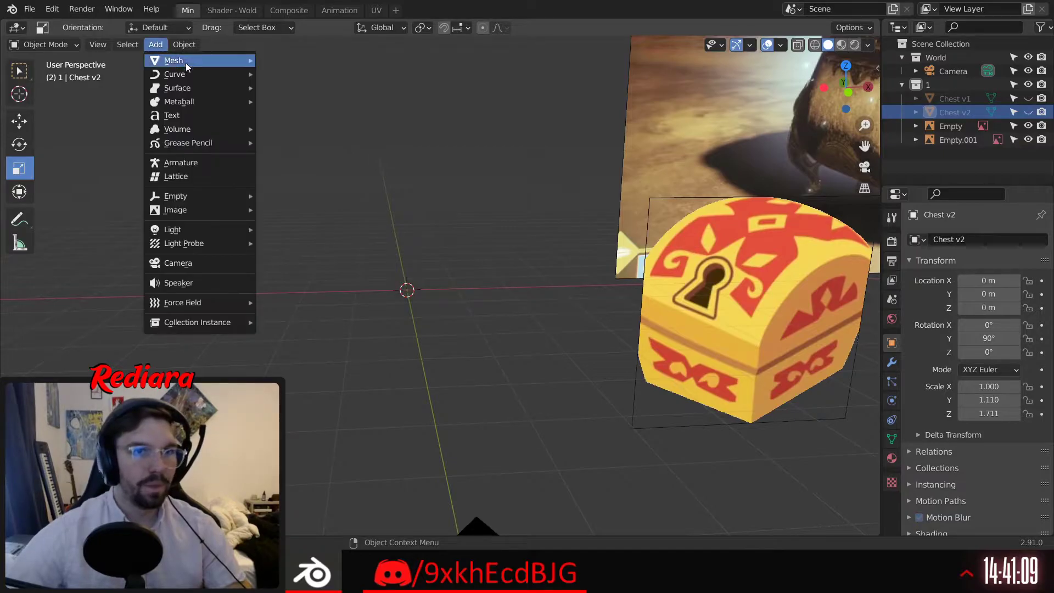
{"action": "mouse_move", "coordinate": [204, 54]}
{"action": "left_click", "coordinate": [292, 74]}
Scale the cube into an elongated box, about 3.27 in X, 1.39 in Y and 1.23 in Z
{"action": "middle_click_drag", "start_coordinate": [379, 261], "coordinate": [473, 315]}
{"action": "left_click_drag", "start_coordinate": [453, 308], "coordinate": [541, 298]}
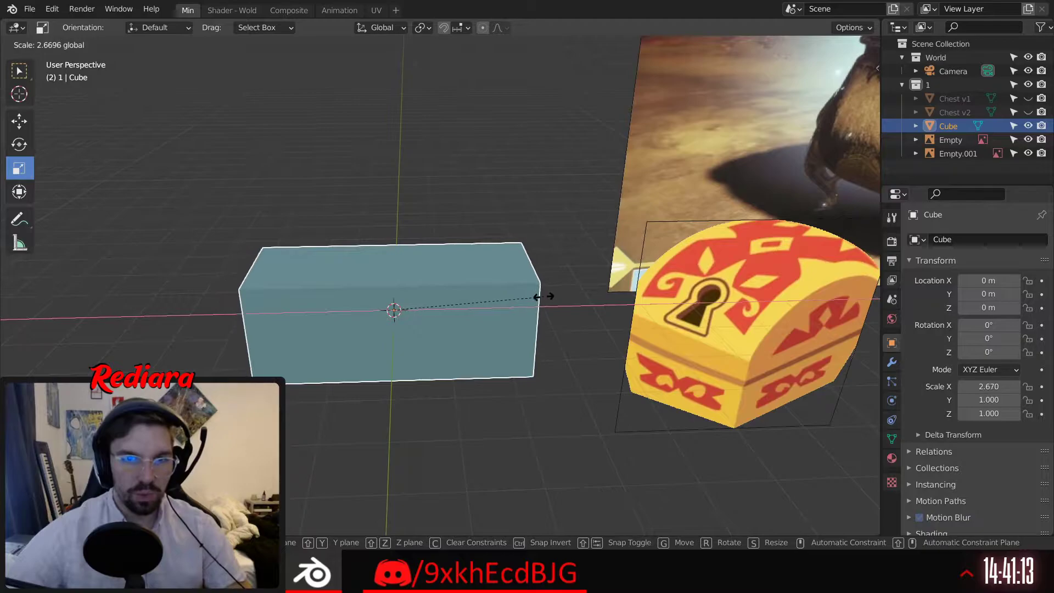
{"action": "middle_click_drag", "start_coordinate": [542, 299], "coordinate": [364, 312]}
{"action": "mouse_move", "coordinate": [546, 266]}
{"action": "left_mouse_down"}
{"action": "mouse_move", "coordinate": [559, 257]}
{"action": "mouse_move", "coordinate": [548, 273]}
{"action": "left_mouse_up"}
{"action": "middle_click_drag", "start_coordinate": [549, 273], "coordinate": [423, 258]}
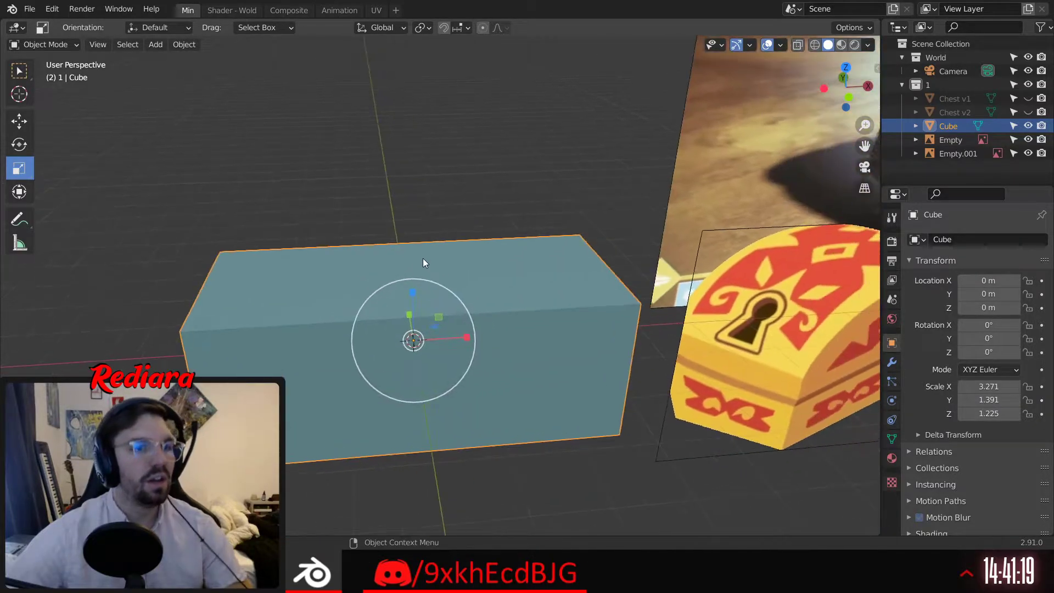
Enter Edit Mode on the cube and extrude its upper face upwards by roughly half the box's height for the lid
{"action": "left_click", "coordinate": [52, 47]}
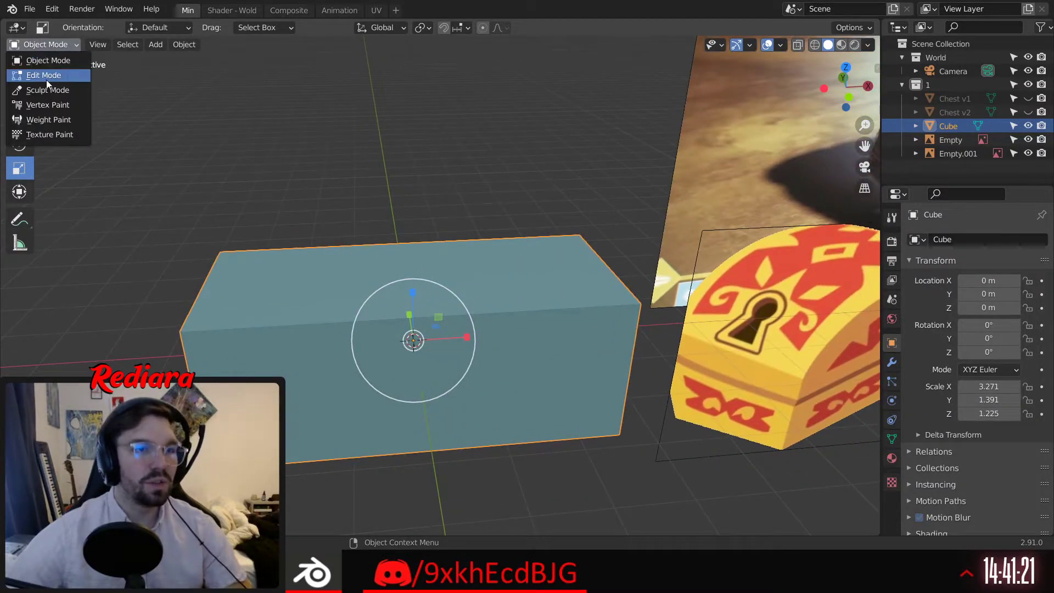
{"action": "left_click", "coordinate": [46, 79]}
{"action": "middle_click_drag", "start_coordinate": [269, 277], "coordinate": [418, 240]}
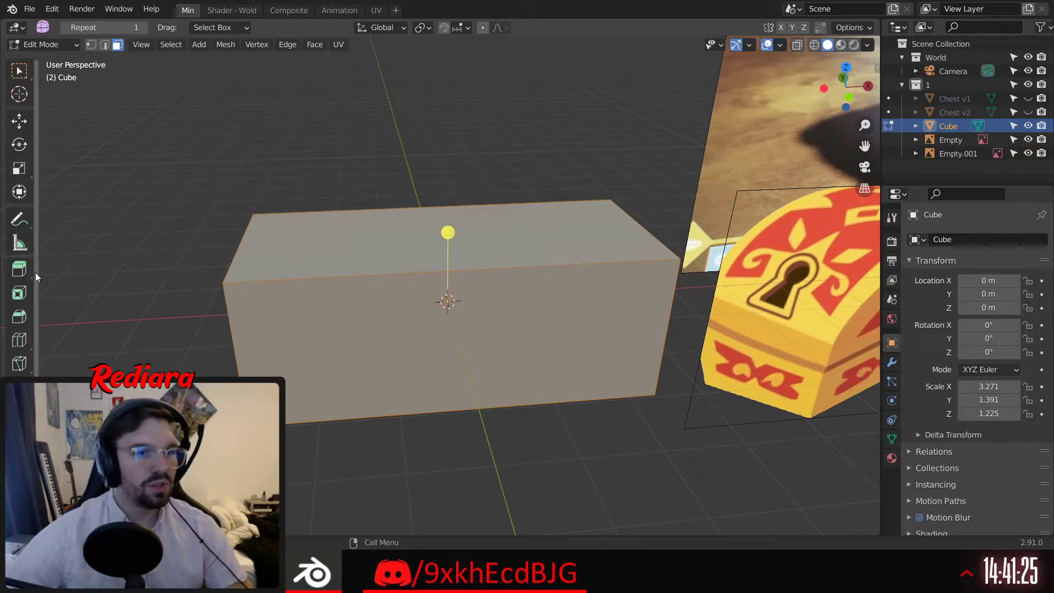
{"action": "left_click", "coordinate": [20, 268]}
{"action": "left_click", "coordinate": [304, 233]}
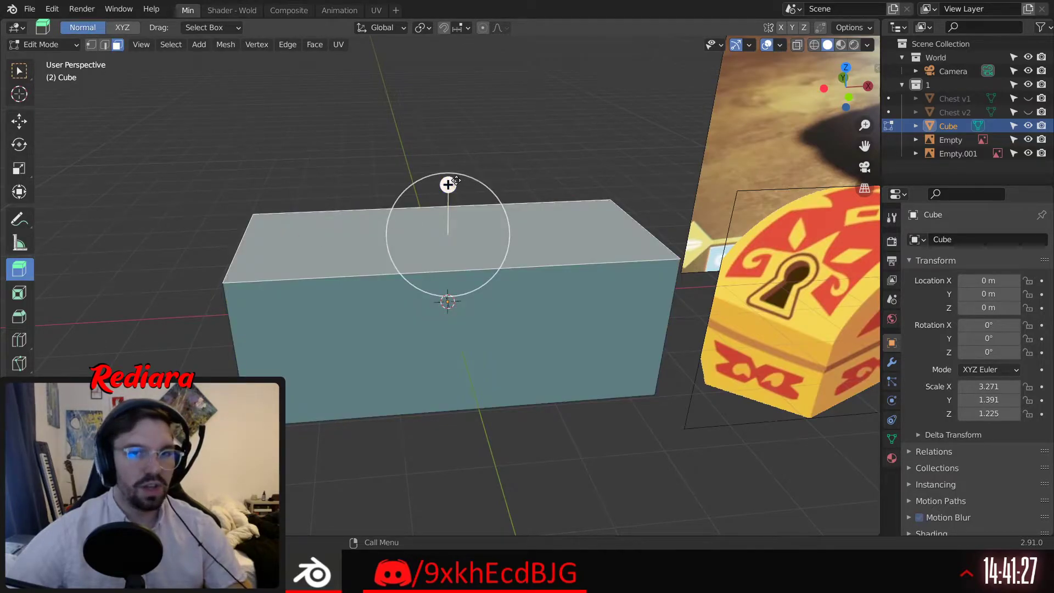
{"action": "left_click_drag", "start_coordinate": [449, 184], "coordinate": [449, 106]}
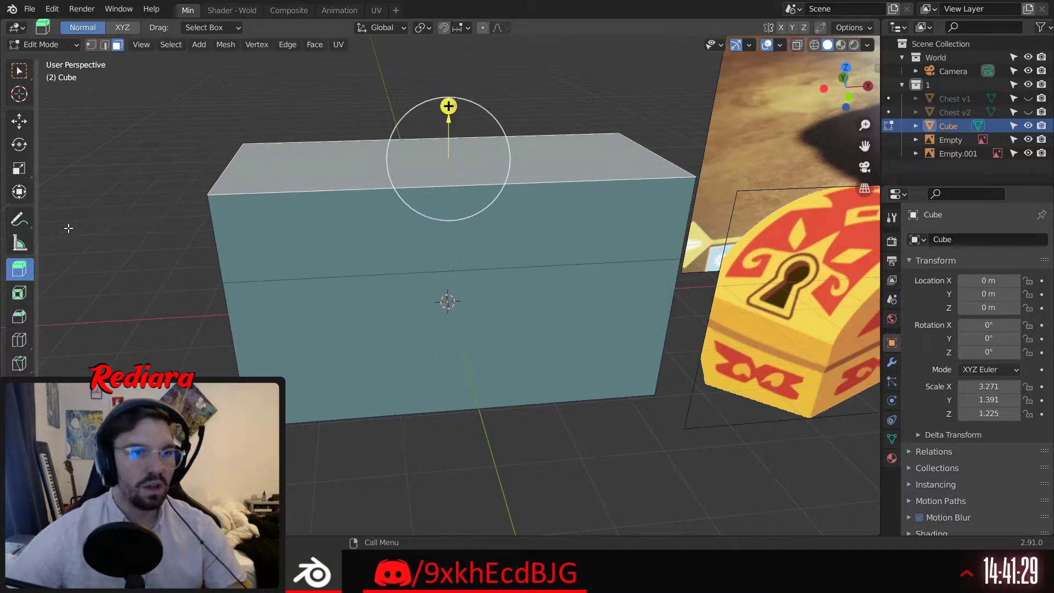
Scale the extruded upper face inwards along X and Y to about half its size, giving the lid sloped sides
{"action": "left_click", "coordinate": [25, 167]}
{"action": "middle_click_drag", "start_coordinate": [507, 130], "coordinate": [495, 153]}
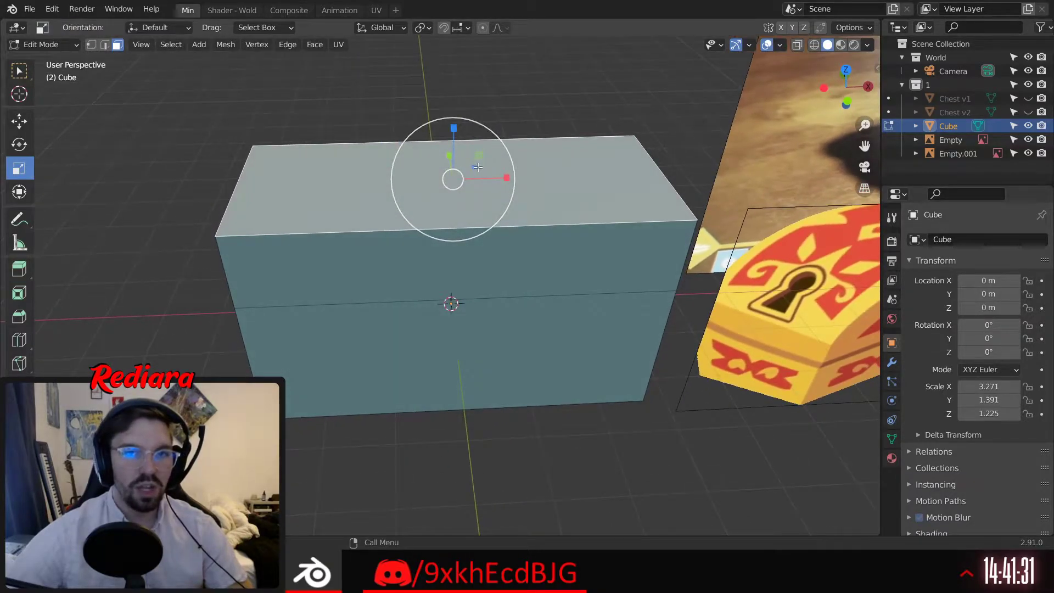
{"action": "left_click_drag", "start_coordinate": [478, 167], "coordinate": [464, 173]}
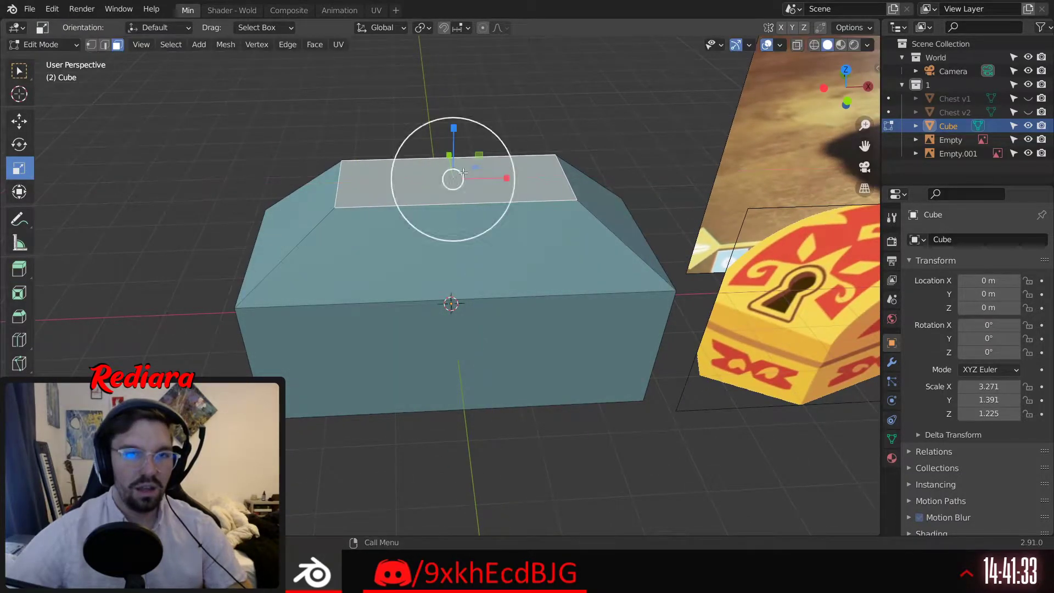
Lower the lid's upper face by about 0.49 m along Z and widen it slightly along X
{"action": "left_click", "coordinate": [19, 120]}
{"action": "key", "text": "g"}
{"action": "key", "text": "z"}
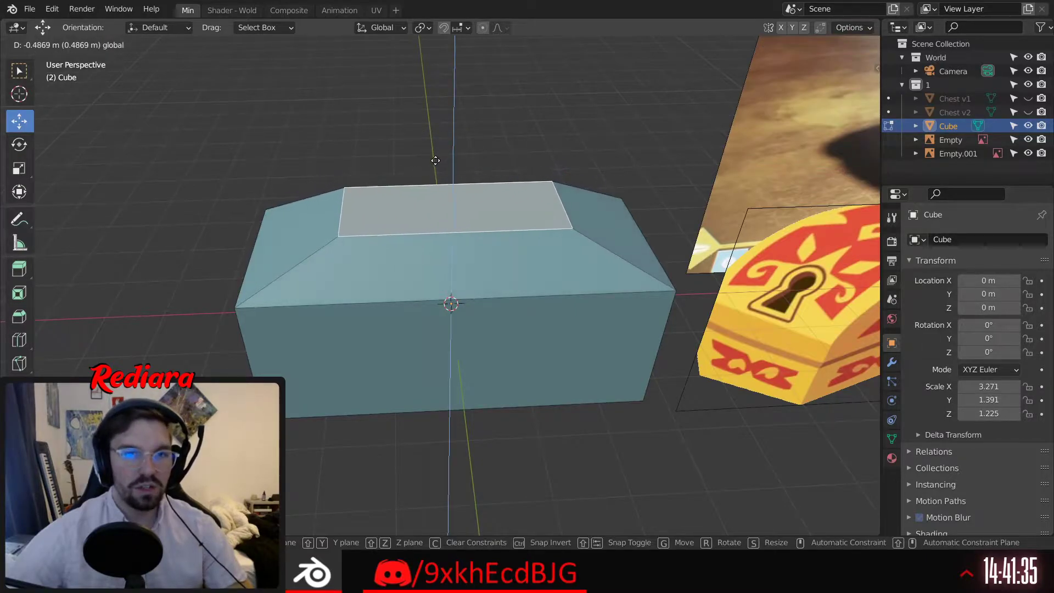
{"action": "left_click", "coordinate": [436, 161]}
{"action": "middle_click_drag", "start_coordinate": [436, 160], "coordinate": [409, 170]}
{"action": "left_click", "coordinate": [19, 167]}
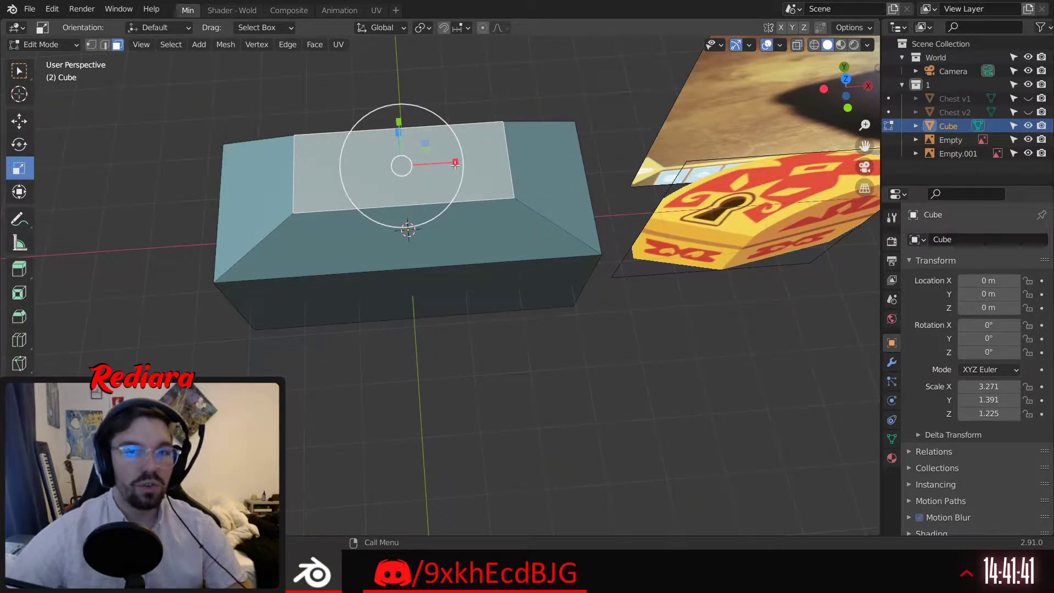
{"action": "left_click_drag", "start_coordinate": [455, 163], "coordinate": [470, 159]}
In edge select mode, select the lid's upper face outline plus the slanted and vertical edges of the near corner
{"action": "middle_click_drag", "start_coordinate": [470, 160], "coordinate": [169, 76]}
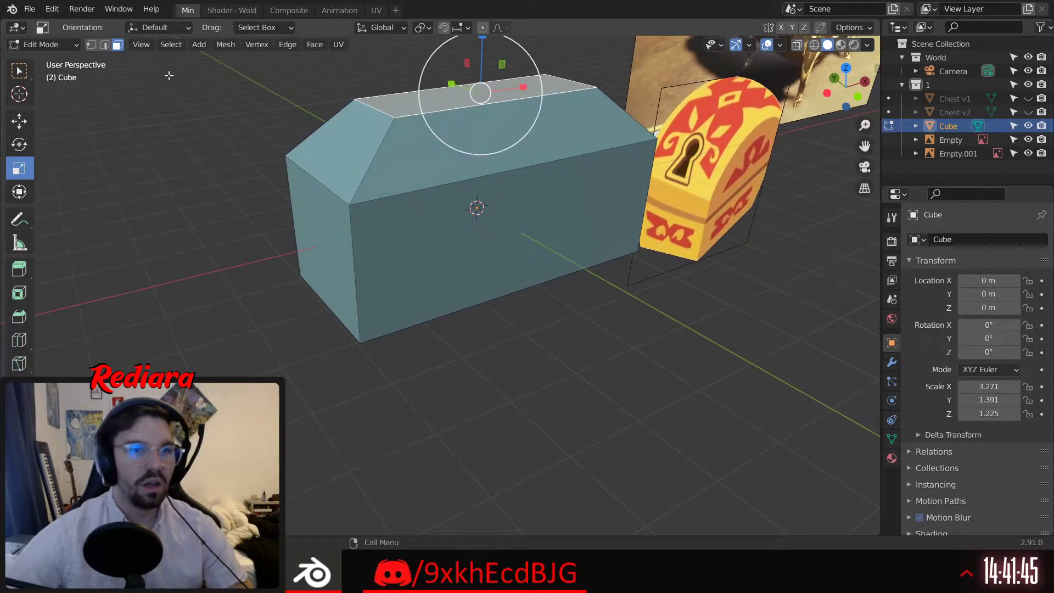
{"action": "left_click", "coordinate": [104, 46]}
{"action": "middle_click_drag", "start_coordinate": [297, 131], "coordinate": [282, 158], "text": "shift"}
{"action": "left_click", "coordinate": [282, 159]}
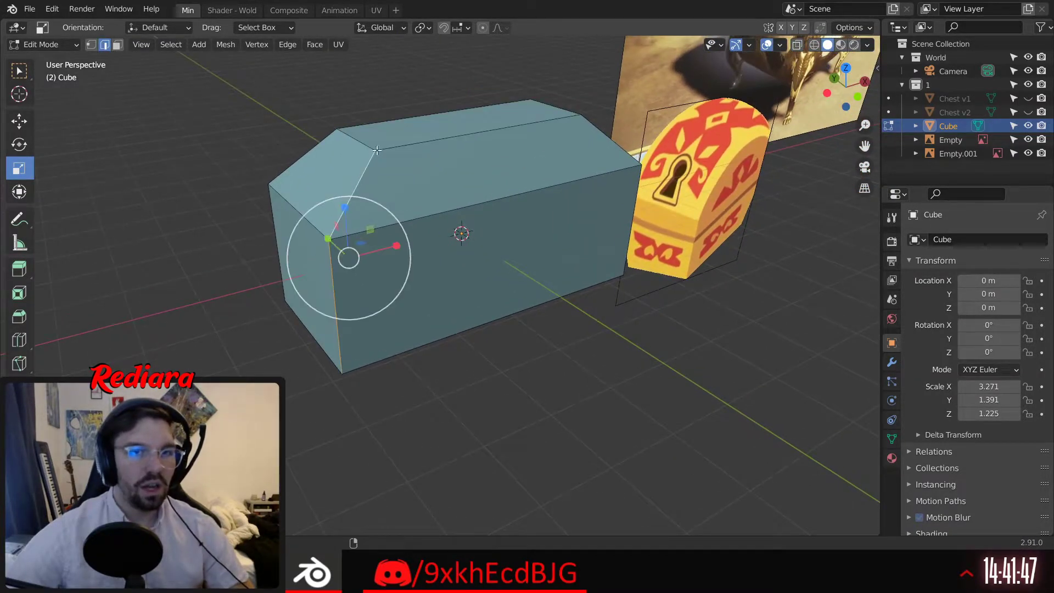
{"action": "left_click", "coordinate": [555, 107], "text": "alt+shift"}
{"action": "left_click", "coordinate": [609, 140], "text": "alt+shift"}
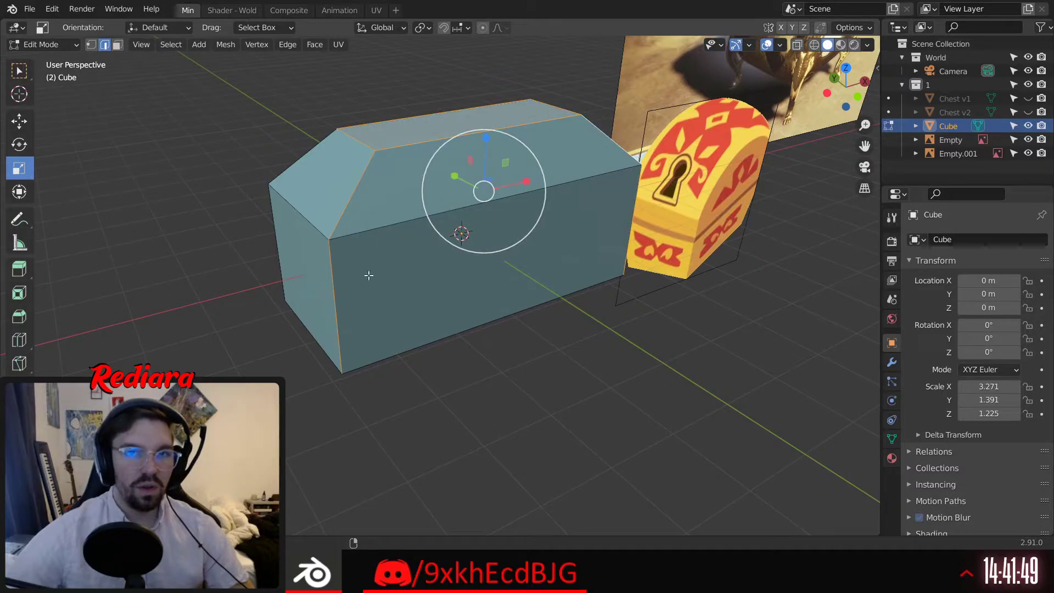
Add the slanted and vertical edges of the chest's remaining corners to the edge selection
{"action": "middle_click_drag", "start_coordinate": [347, 243], "coordinate": [410, 226]}
{"action": "middle_click_drag", "start_coordinate": [236, 229], "coordinate": [391, 251], "text": "shift"}
{"action": "left_click", "coordinate": [354, 263], "text": "alt+shift"}
{"action": "key", "text": "ctrl+z"}
{"action": "left_click", "coordinate": [382, 272], "text": "alt+shift"}
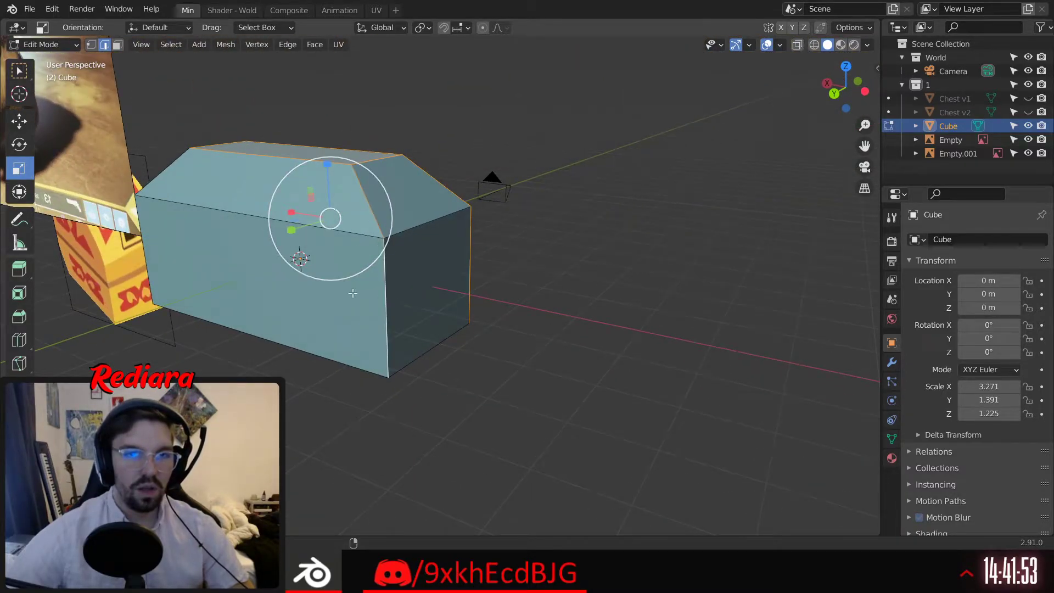
{"action": "middle_click_drag", "start_coordinate": [353, 293], "coordinate": [388, 286]}
{"action": "middle_click_drag", "start_coordinate": [236, 275], "coordinate": [487, 291], "text": "shift"}
{"action": "left_click", "coordinate": [367, 267], "text": "alt+shift"}
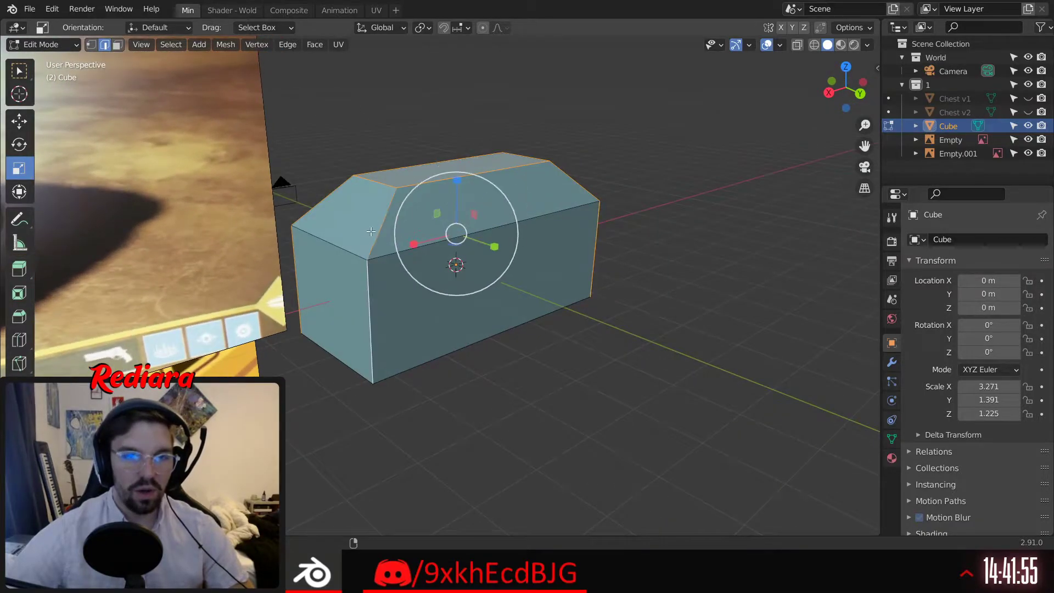
{"action": "middle_click_drag", "start_coordinate": [498, 351], "coordinate": [264, 308]}
{"action": "middle_click_drag", "start_coordinate": [264, 307], "coordinate": [147, 297], "text": "shift"}
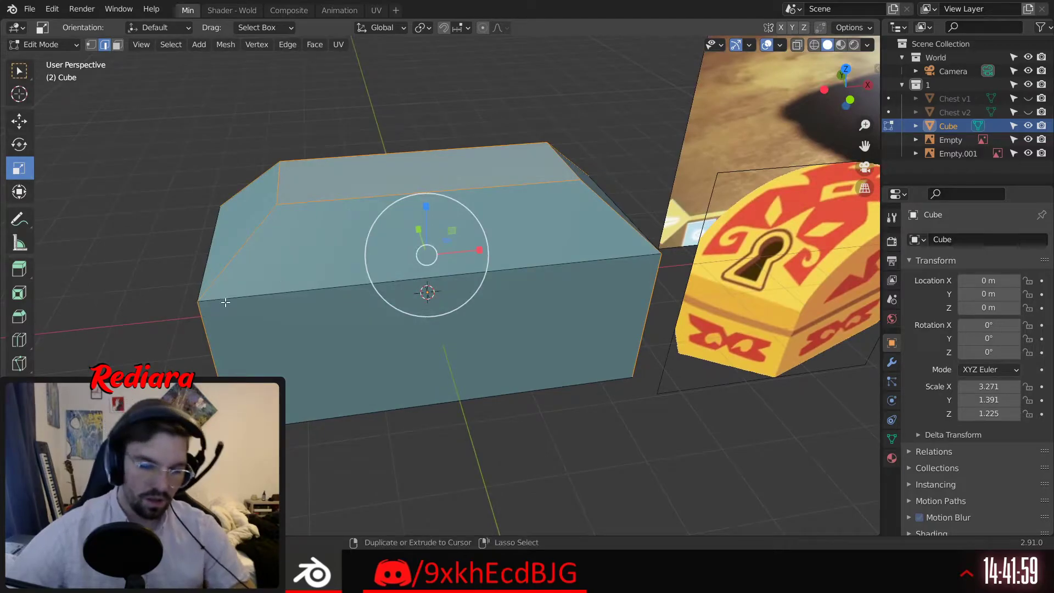
Bevel the selected lid and corner edges with a width of about 0.46 m and 4 segments
{"action": "key", "text": "ctrl+b"}
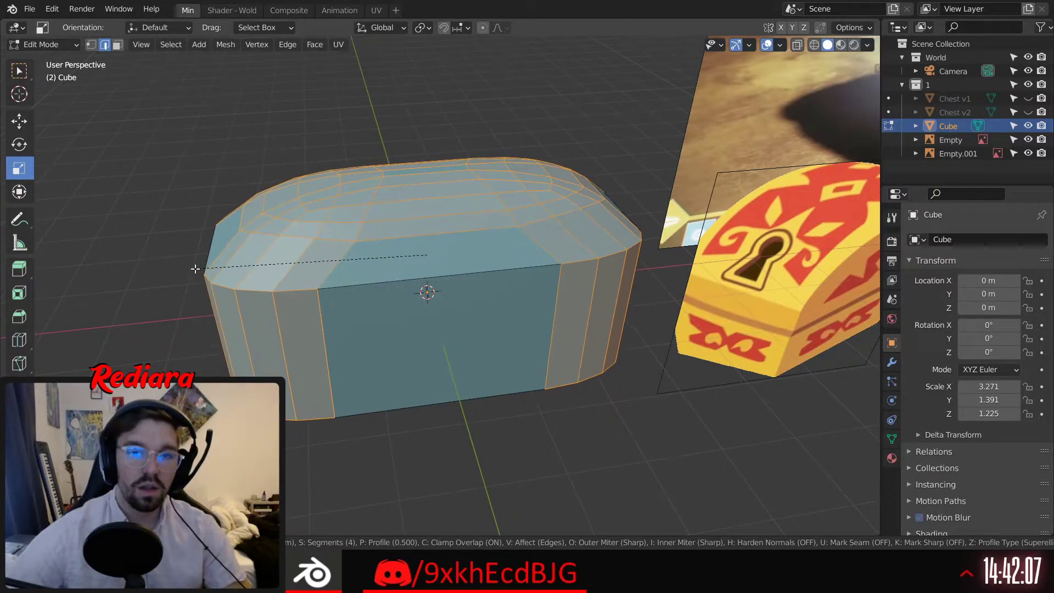
{"action": "left_click", "coordinate": [195, 269]}
{"action": "middle_click_drag", "start_coordinate": [198, 275], "coordinate": [519, 188]}
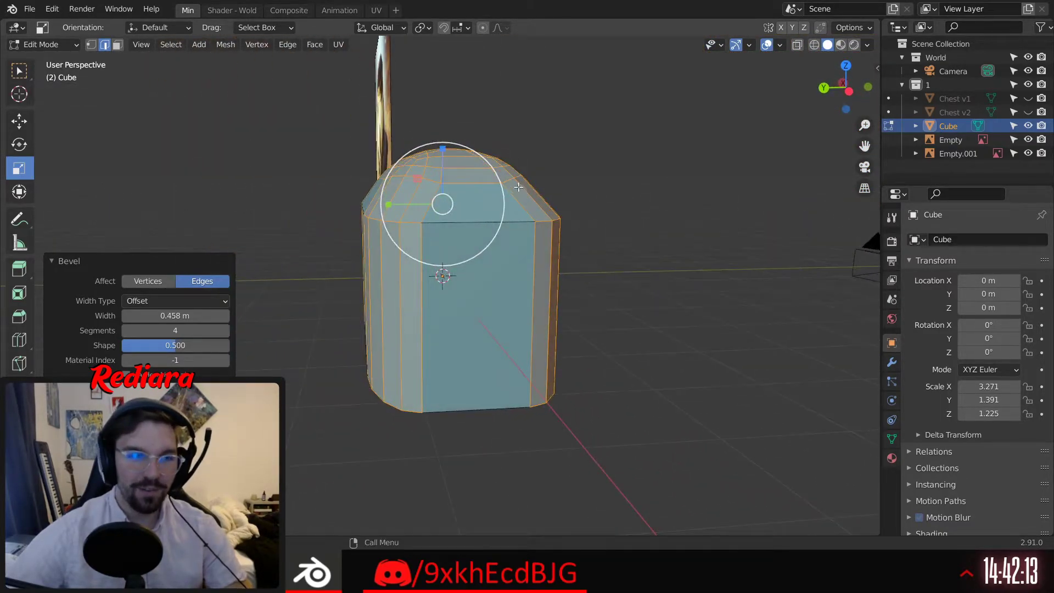
{"action": "middle_click_drag", "start_coordinate": [504, 237], "coordinate": [212, 347]}
Increase the bevel to 6 segments and check the rounded lid up close
{"action": "left_click", "coordinate": [226, 330]}
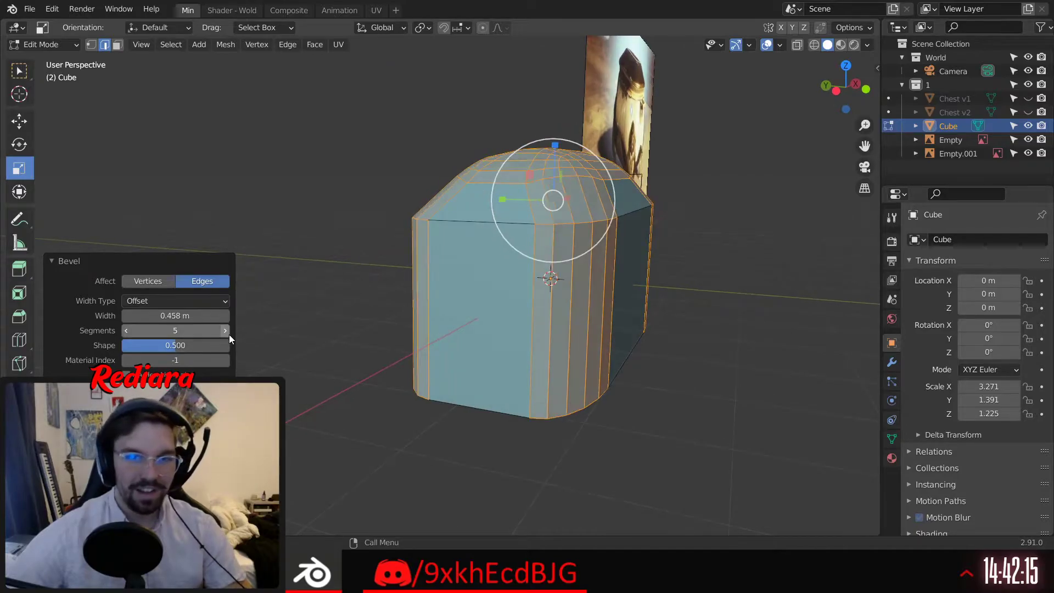
{"action": "left_click", "coordinate": [225, 330]}
{"action": "middle_click_drag", "start_coordinate": [330, 313], "coordinate": [354, 335]}
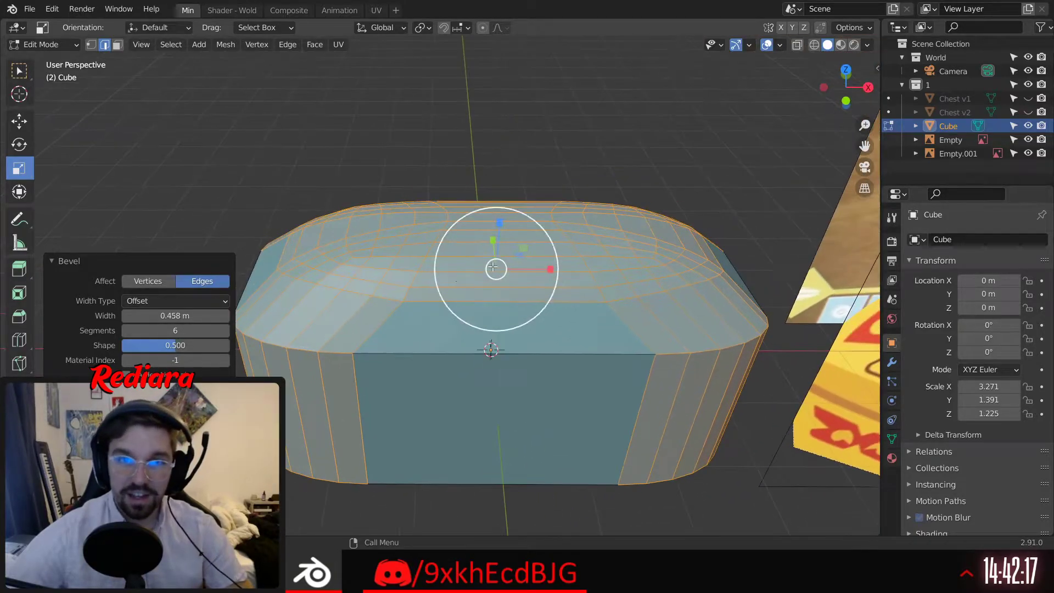
{"action": "middle_click_drag", "start_coordinate": [396, 296], "coordinate": [378, 319]}
{"action": "scroll", "coordinate": [489, 212], "scroll_direction": "up", "scroll_amount": 4}
{"action": "middle_click_drag", "start_coordinate": [497, 212], "coordinate": [624, 207]}
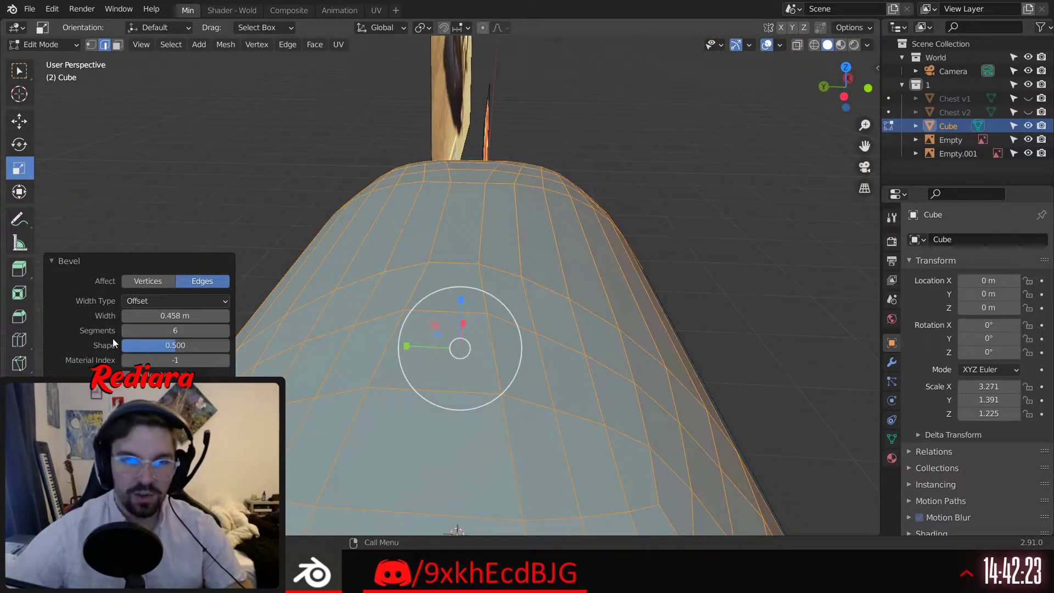
Try the bevel with 4 segments for comparison and restore it to 6 segments
{"action": "left_click", "coordinate": [127, 332]}
{"action": "left_click", "coordinate": [127, 332]}
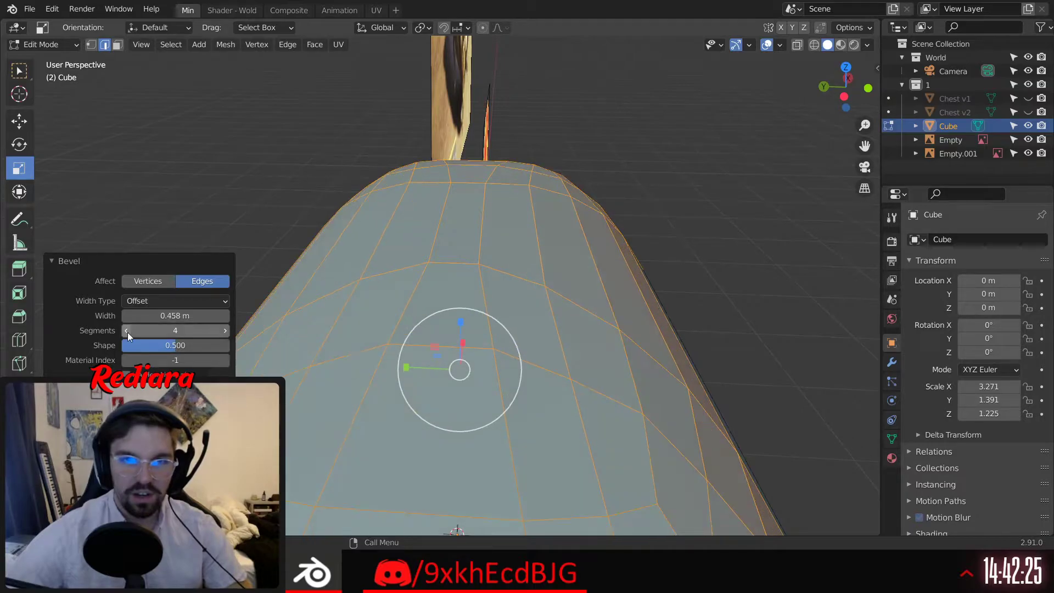
{"action": "left_click", "coordinate": [221, 332]}
{"action": "left_click", "coordinate": [221, 331]}
Examine the beveled chest against the reference images and from its end, both in Edit Mode and Object Mode
{"action": "middle_click_drag", "start_coordinate": [258, 241], "coordinate": [506, 248]}
{"action": "scroll", "coordinate": [413, 214], "scroll_direction": "down", "scroll_amount": 3}
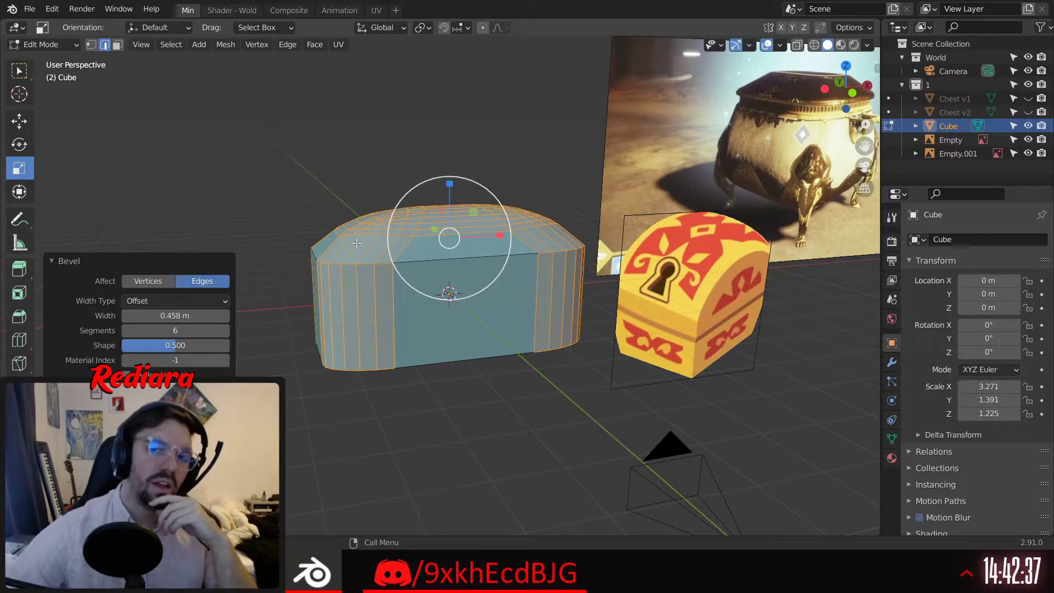
{"action": "middle_click_drag", "start_coordinate": [358, 240], "coordinate": [456, 343]}
{"action": "scroll", "coordinate": [410, 250], "scroll_direction": "up", "scroll_amount": 3}
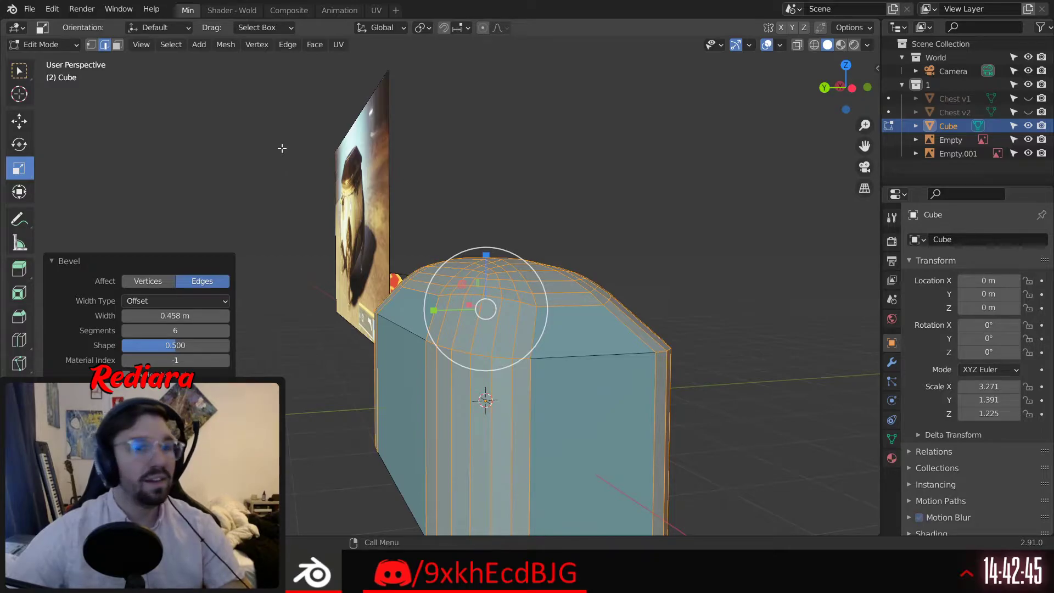
{"action": "left_click", "coordinate": [44, 44]}
{"action": "left_click", "coordinate": [43, 57]}
{"action": "middle_click_drag", "start_coordinate": [254, 236], "coordinate": [354, 286]}
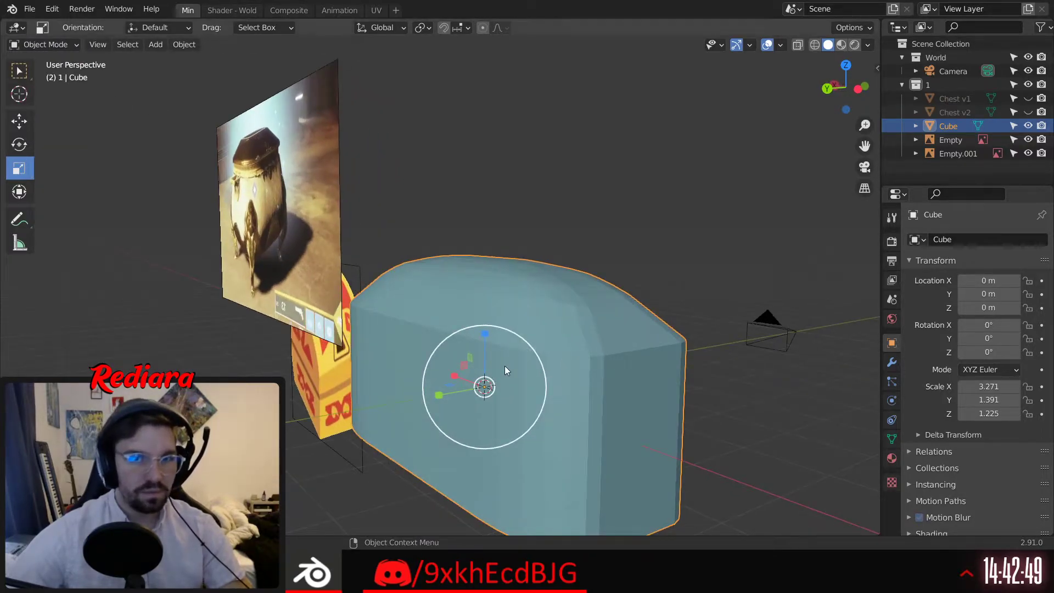
Return to Edit Mode, clear the selection and switch to vertex selection at the chest's long side
{"action": "left_click", "coordinate": [44, 44]}
{"action": "left_click", "coordinate": [43, 73]}
{"action": "scroll", "coordinate": [466, 274], "scroll_direction": "up", "scroll_amount": 5}
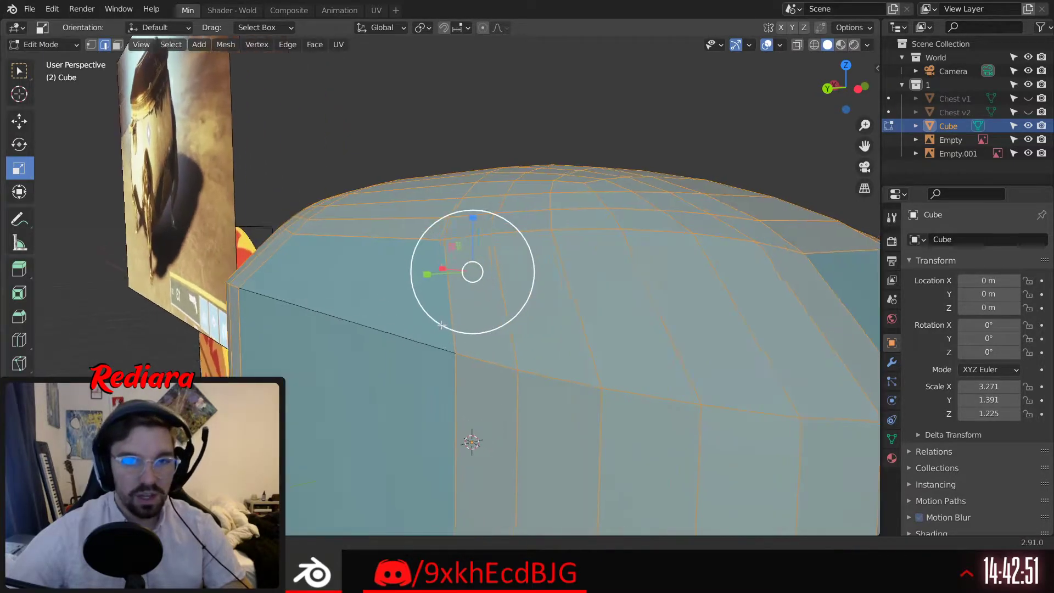
{"action": "scroll", "coordinate": [466, 274], "scroll_direction": "down", "scroll_amount": 3}
{"action": "key", "text": "alt+a"}
{"action": "left_click", "coordinate": [92, 45]}
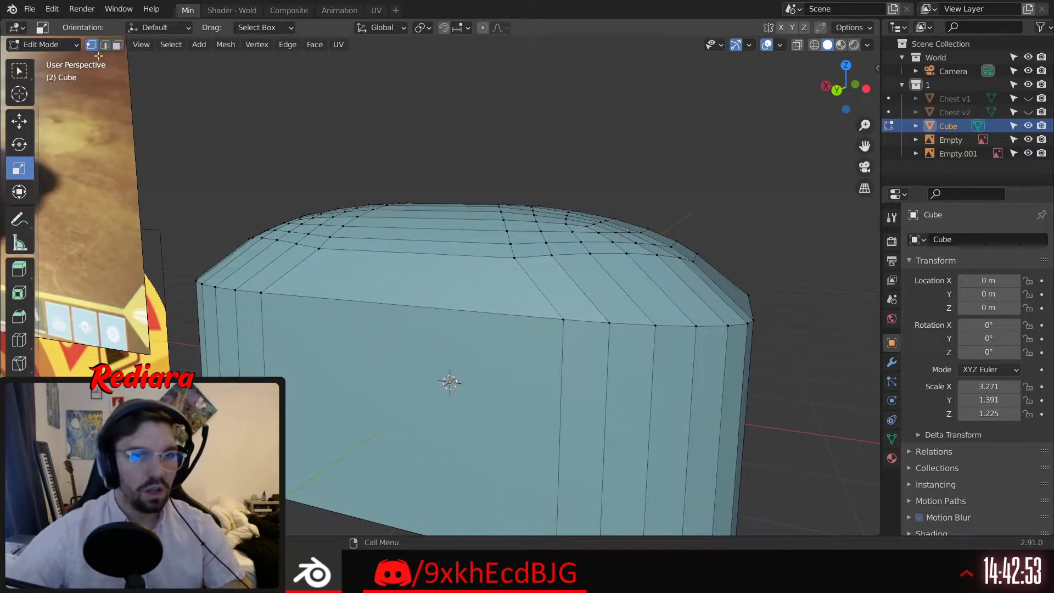
{"action": "left_click", "coordinate": [268, 294], "text": "alt"}
{"action": "left_click", "coordinate": [560, 320], "text": "alt+shift"}
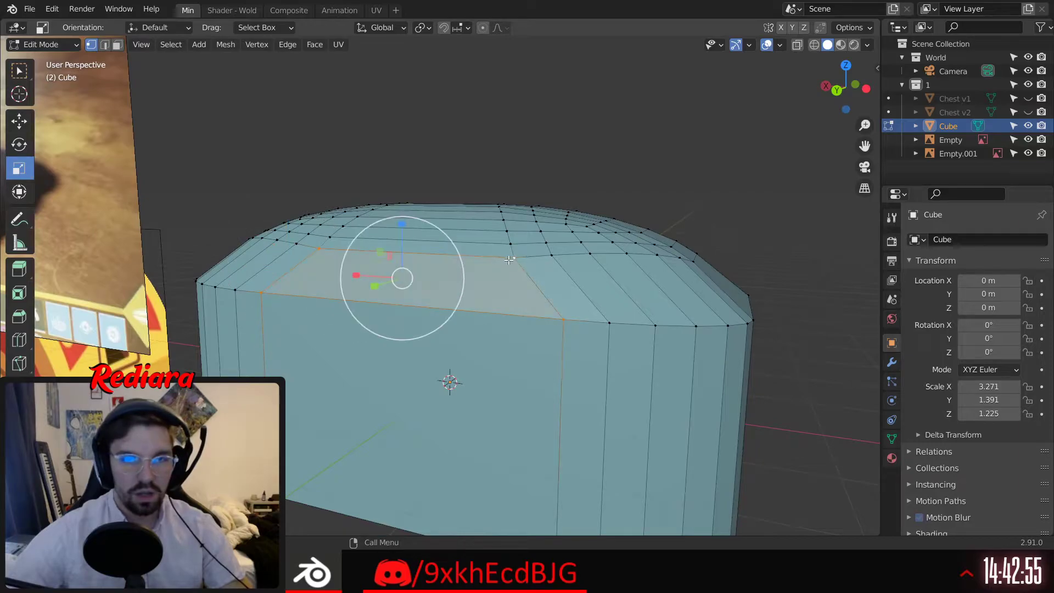
{"action": "key", "text": "alt+a"}
Subdivide both slanted edges of the lid's large sloped face once and connect their midpoints with an edge
{"action": "left_click", "coordinate": [263, 293], "text": "alt"}
{"action": "left_click", "coordinate": [341, 255], "text": "alt+shift"}
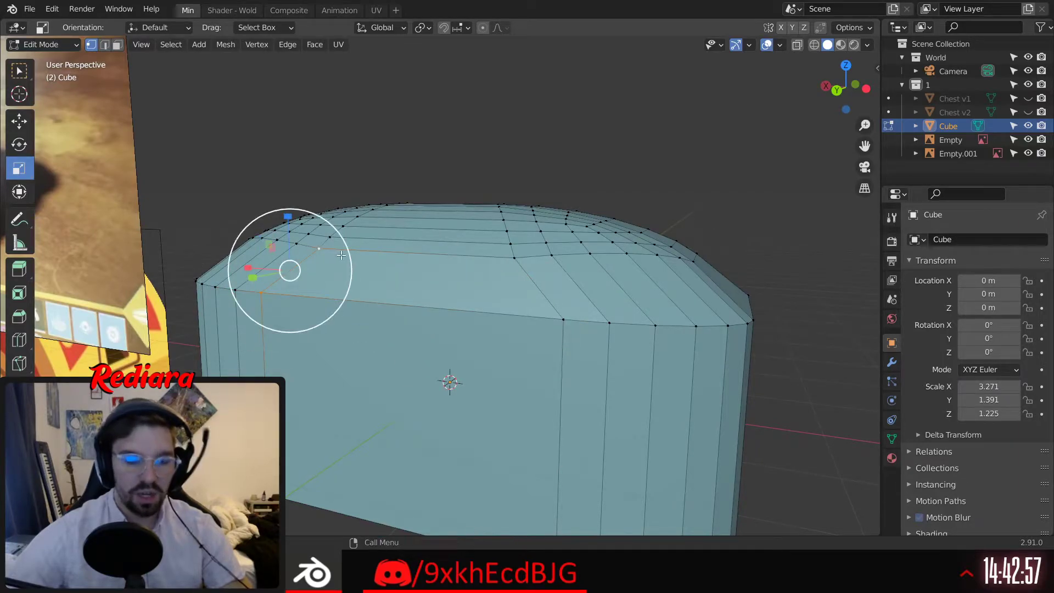
{"action": "left_click", "coordinate": [524, 283], "text": "alt"}
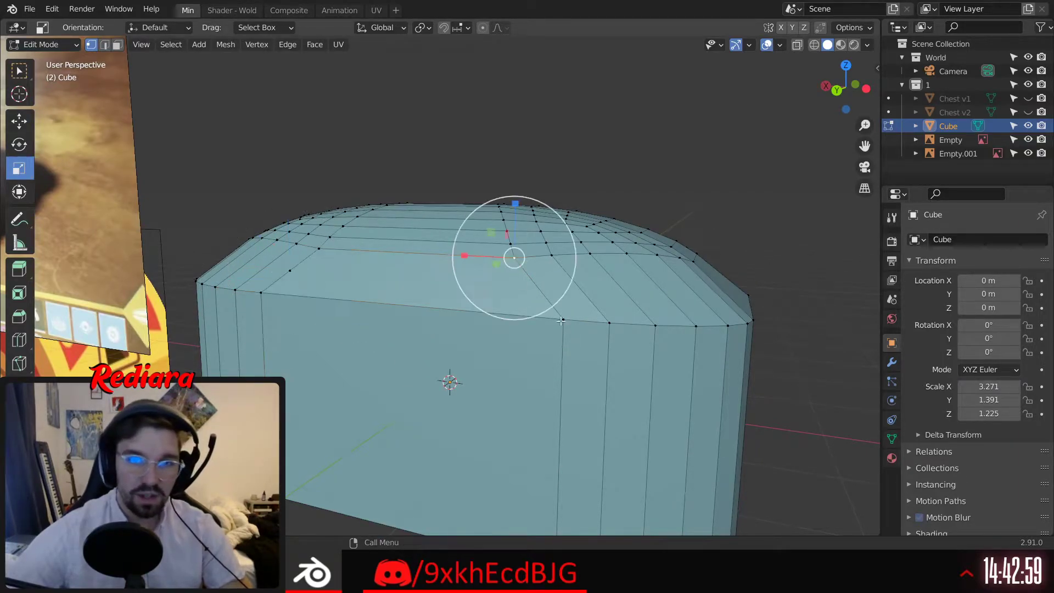
{"action": "left_click", "coordinate": [566, 323], "text": "alt+shift"}
{"action": "left_click", "coordinate": [283, 267], "text": "alt"}
{"action": "left_click", "coordinate": [518, 306], "text": "alt+shift"}
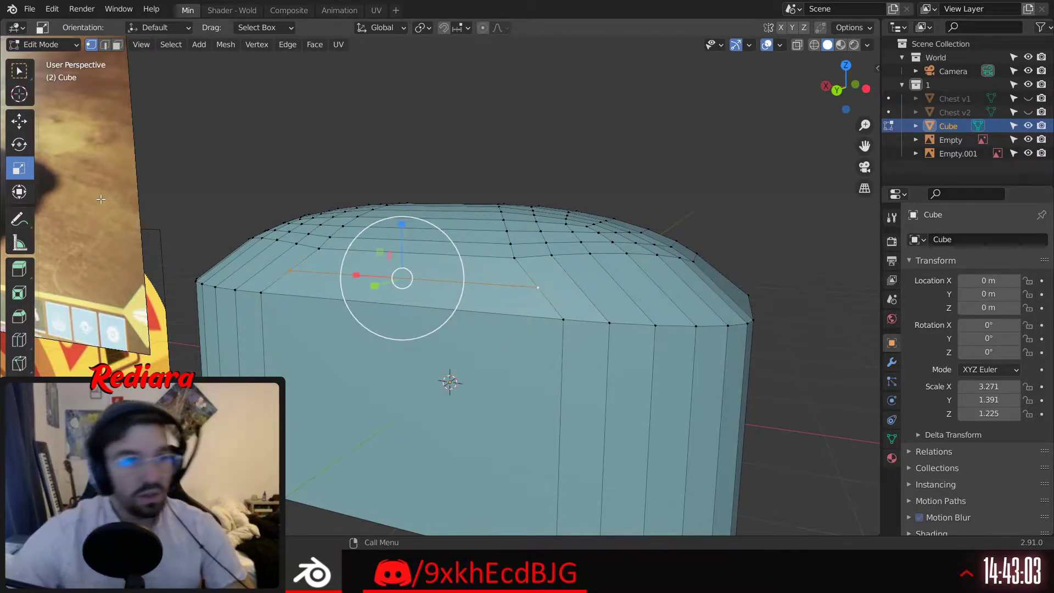
Activate the Move tool, select the new lengthwise edge on the lid's slope and move it outward along Y, flush with the long side wall
{"action": "key", "text": "shift+space"}
{"action": "key", "text": "g"}
{"action": "middle_click_drag", "start_coordinate": [518, 307], "coordinate": [351, 209]}
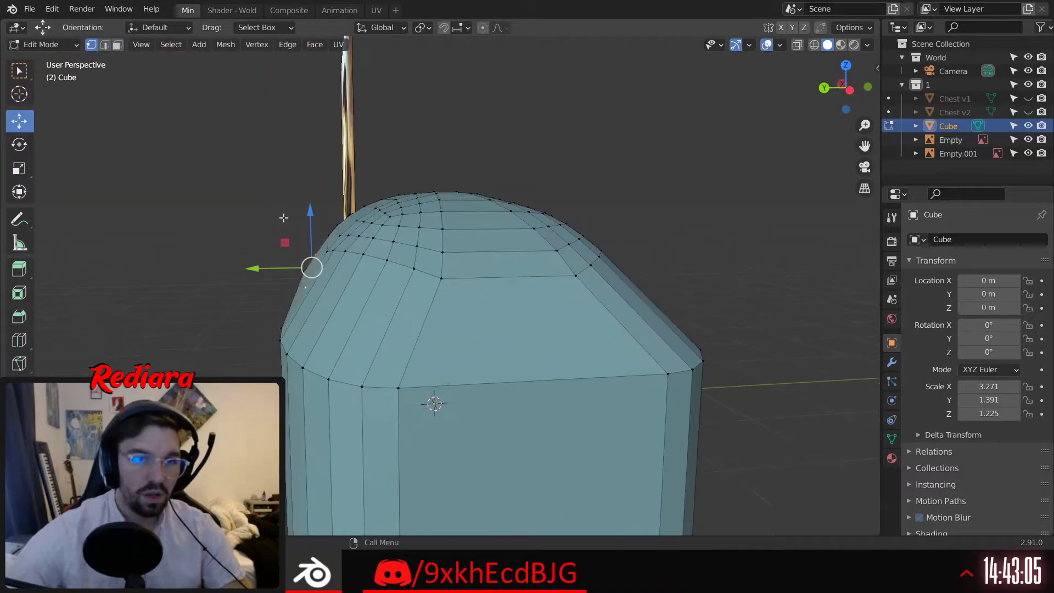
{"action": "left_click", "coordinate": [849, 91]}
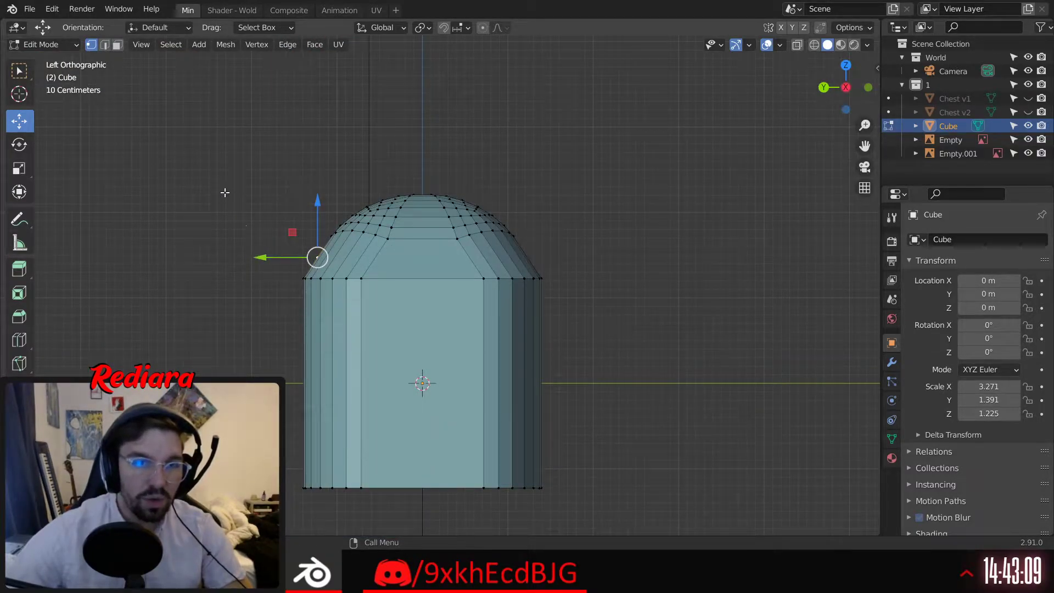
{"action": "mouse_move", "coordinate": [273, 186]}
{"action": "middle_mouse_down"}
{"action": "mouse_move", "coordinate": [251, 191]}
{"action": "mouse_move", "coordinate": [269, 190]}
{"action": "middle_mouse_up"}
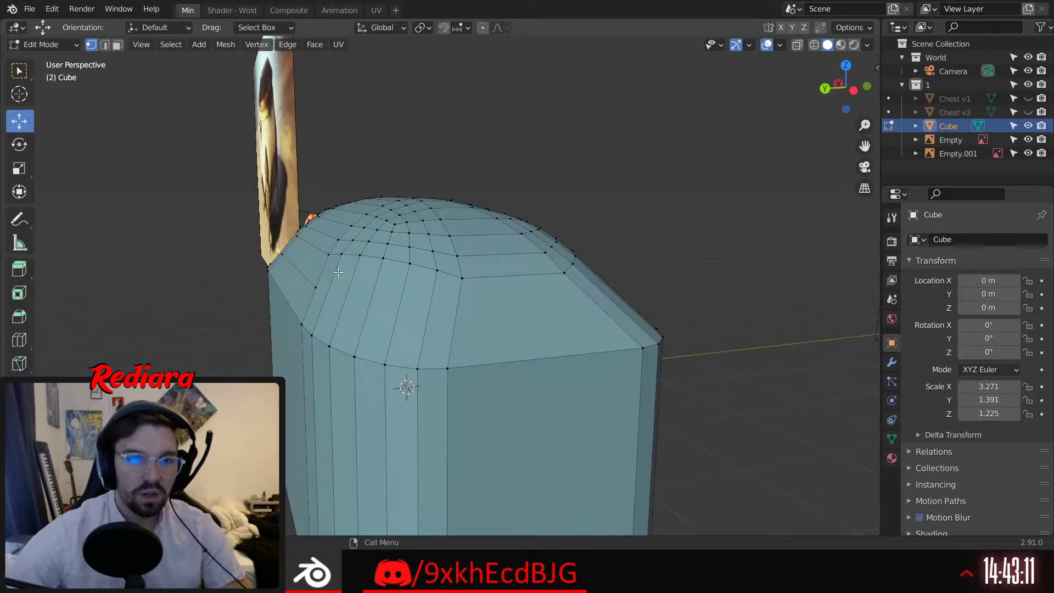
{"action": "left_click", "coordinate": [105, 45]}
{"action": "left_click", "coordinate": [299, 279]}
{"action": "scroll", "coordinate": [300, 279], "scroll_direction": "up", "scroll_amount": 5}
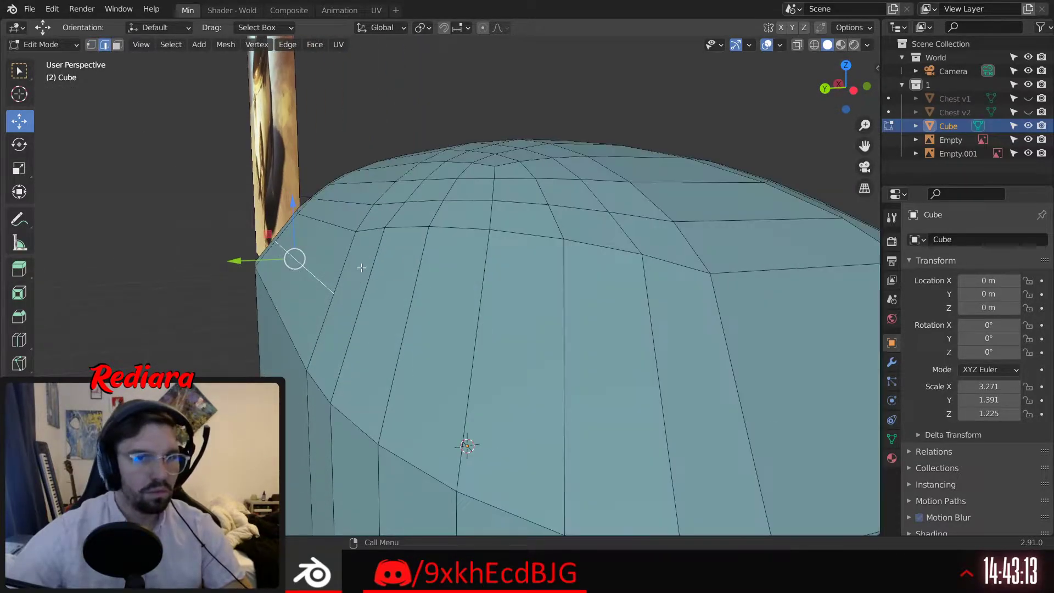
{"action": "left_click", "coordinate": [852, 92]}
{"action": "scroll", "coordinate": [324, 271], "scroll_direction": "up", "scroll_amount": 4}
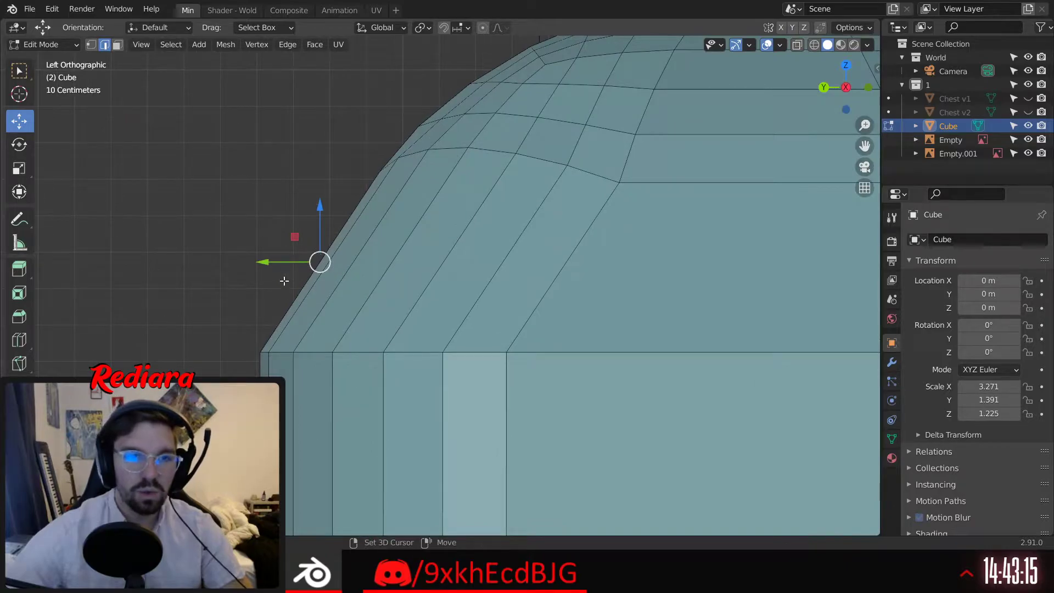
{"action": "middle_click_drag", "start_coordinate": [284, 282], "coordinate": [407, 280], "text": "shift"}
{"action": "left_click_drag", "start_coordinate": [386, 255], "coordinate": [338, 258]}
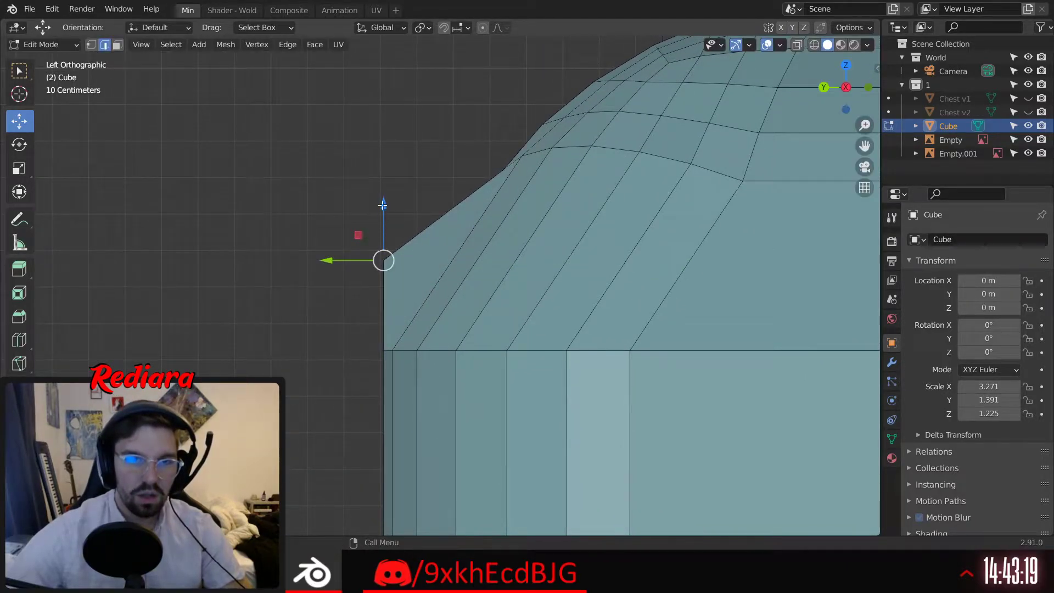
{"action": "left_click_drag", "start_coordinate": [383, 205], "coordinate": [373, 256]}
Try connecting the moved edge's end vertices to the chest's short-side corner vertices, and undo the attempt
{"action": "middle_click_drag", "start_coordinate": [373, 255], "coordinate": [435, 264]}
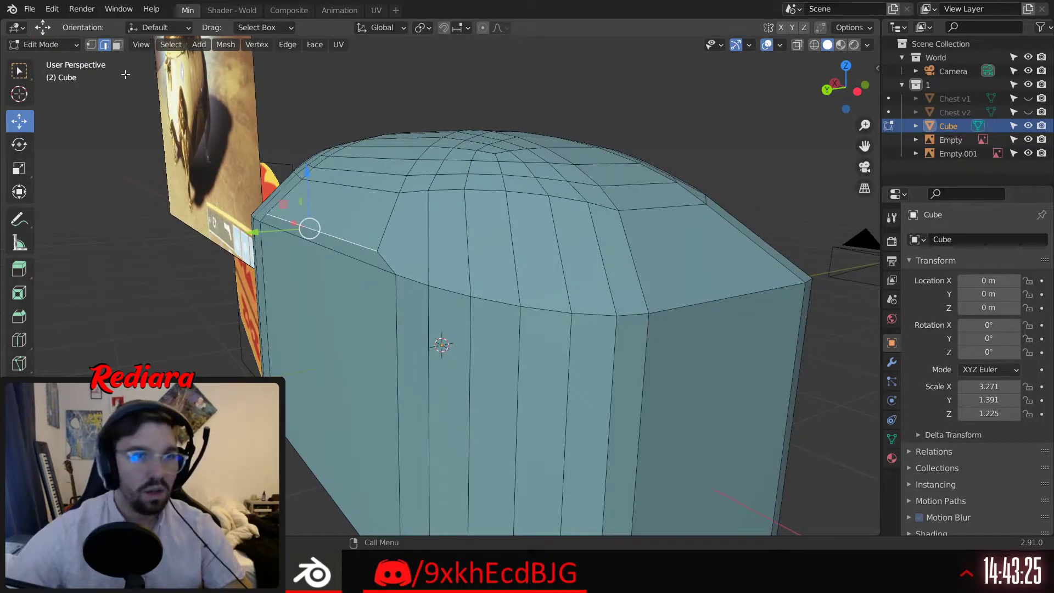
{"action": "left_click", "coordinate": [650, 317]}
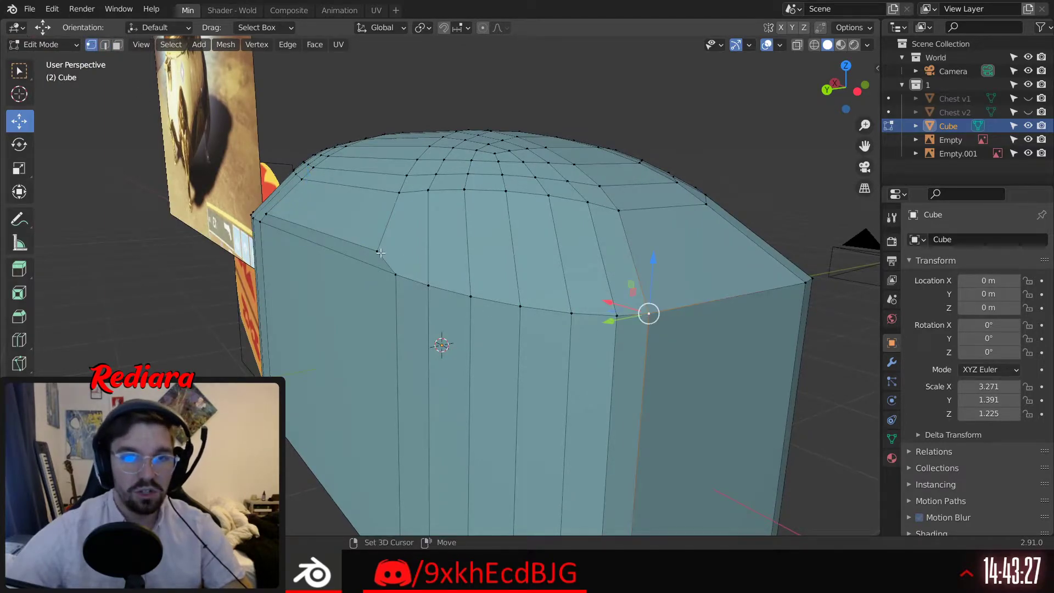
{"action": "middle_click_drag", "start_coordinate": [389, 268], "coordinate": [497, 317]}
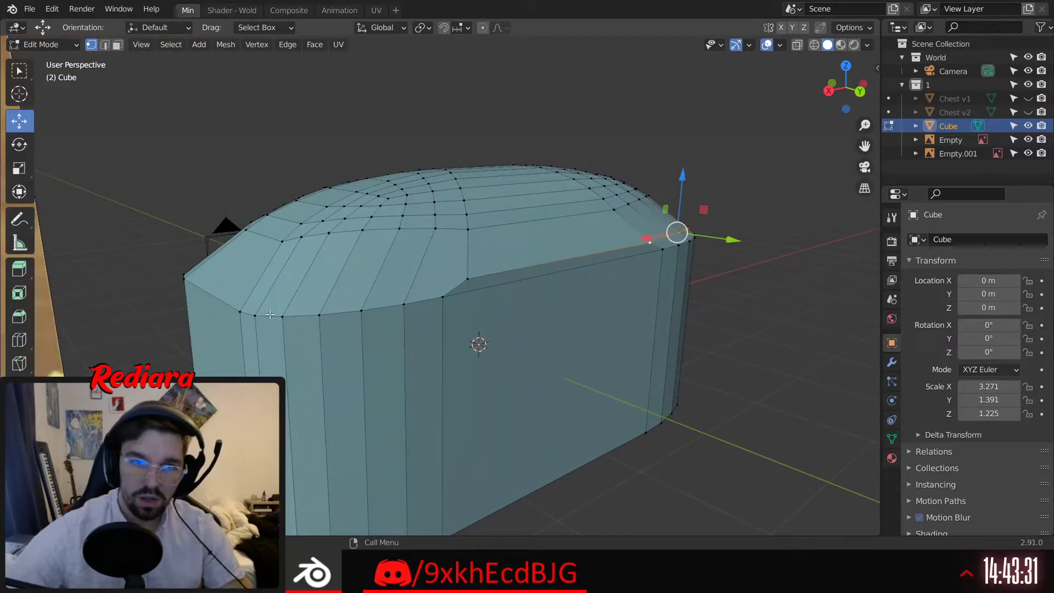
{"action": "left_click", "coordinate": [240, 312]}
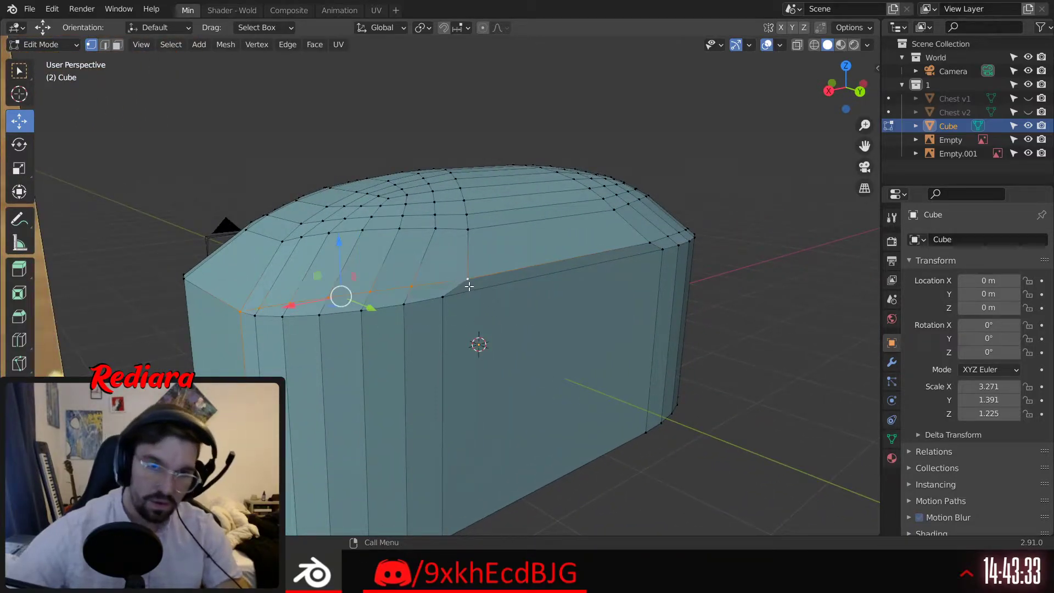
{"action": "middle_click_drag", "start_coordinate": [469, 286], "coordinate": [481, 310]}
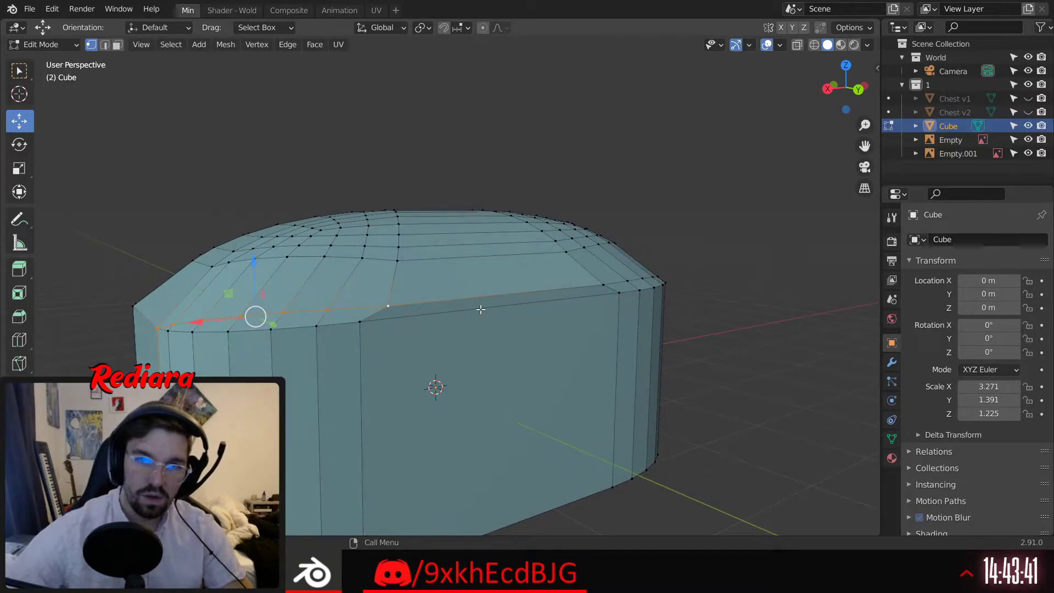
{"action": "key", "text": "ctrl+z"}
{"action": "key", "text": "ctrl+z"}
{"action": "key", "text": "ctrl+z"}
{"action": "key", "text": "ctrl+z"}
{"action": "key", "text": "ctrl+z"}
{"action": "key", "text": "ctrl+z"}
{"action": "key", "text": "ctrl+z"}
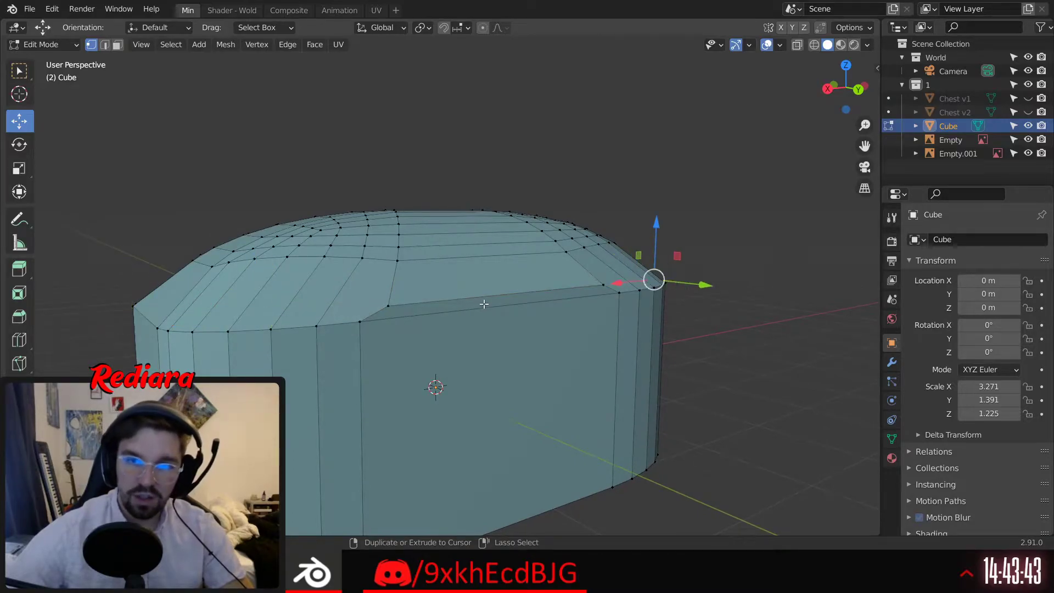
Connect each end vertex of the moved edge to the far corner vertex of the lid's rim at both ends of the chest
{"action": "middle_click_drag", "start_coordinate": [494, 297], "coordinate": [552, 334]}
{"action": "key", "text": "1"}
{"action": "left_click", "coordinate": [686, 339]}
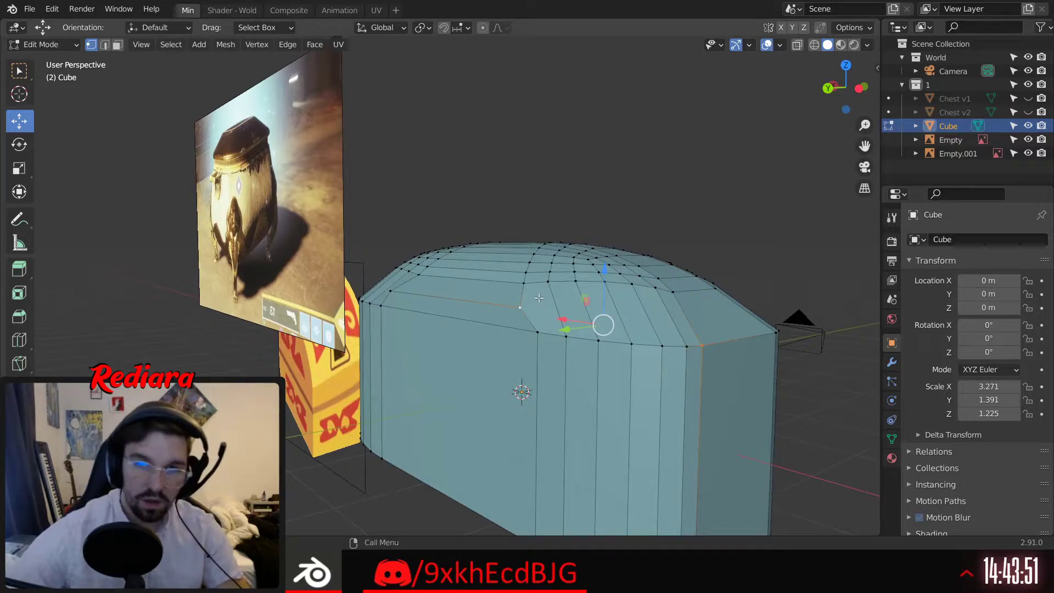
{"action": "middle_click_drag", "start_coordinate": [539, 298], "coordinate": [467, 360]}
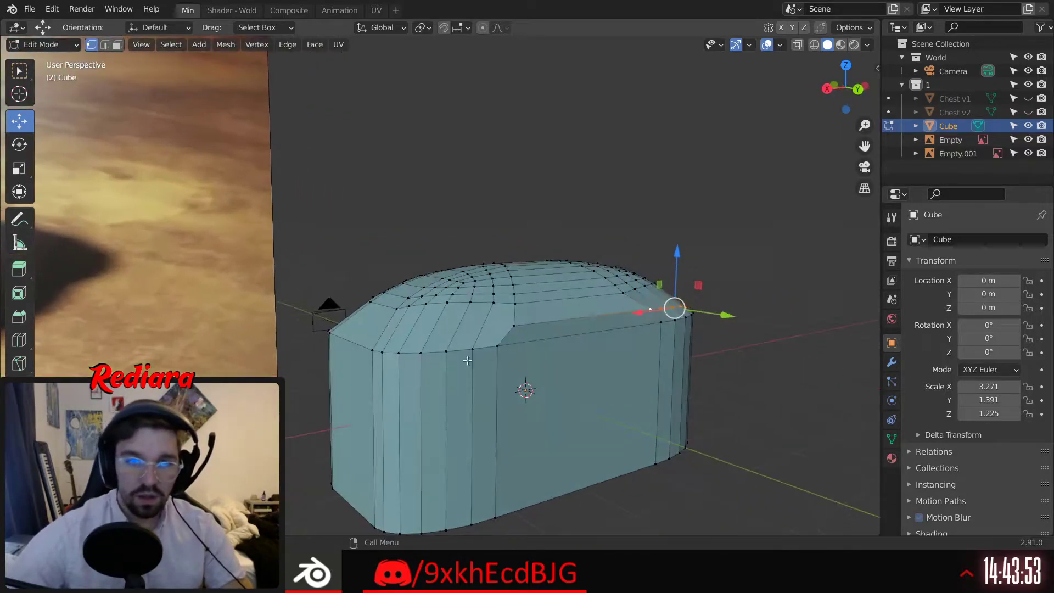
{"action": "left_click", "coordinate": [371, 350]}
{"action": "left_click", "coordinate": [516, 328], "text": "shift"}
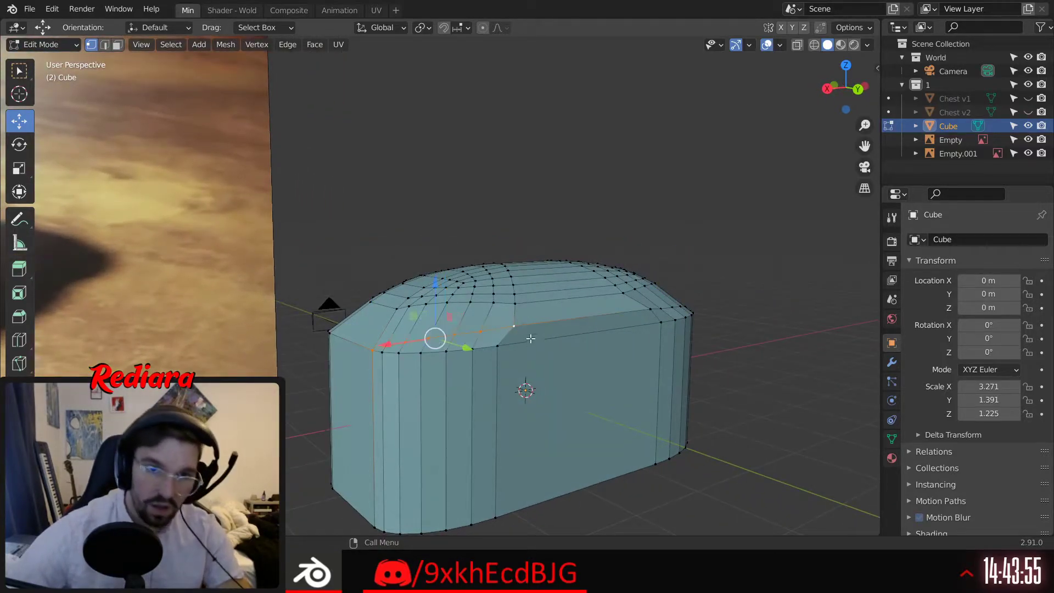
{"action": "middle_click_drag", "start_coordinate": [530, 338], "coordinate": [370, 230]}
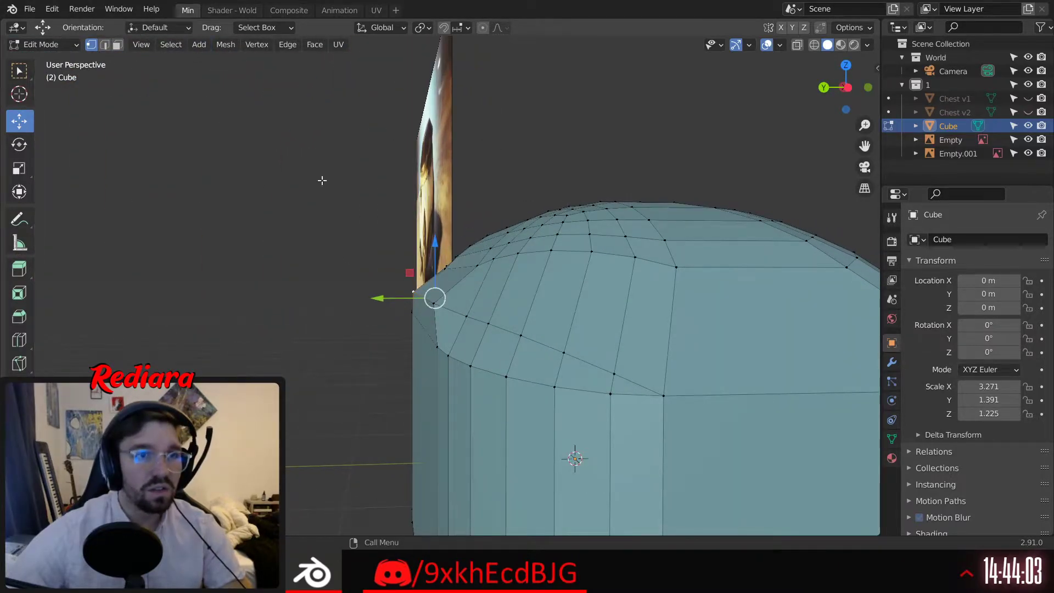
Try moving individual vertices of the connecting cut outward along Y in the perspective view
{"action": "left_click", "coordinate": [465, 321]}
{"action": "left_click", "coordinate": [520, 335], "text": "shift"}
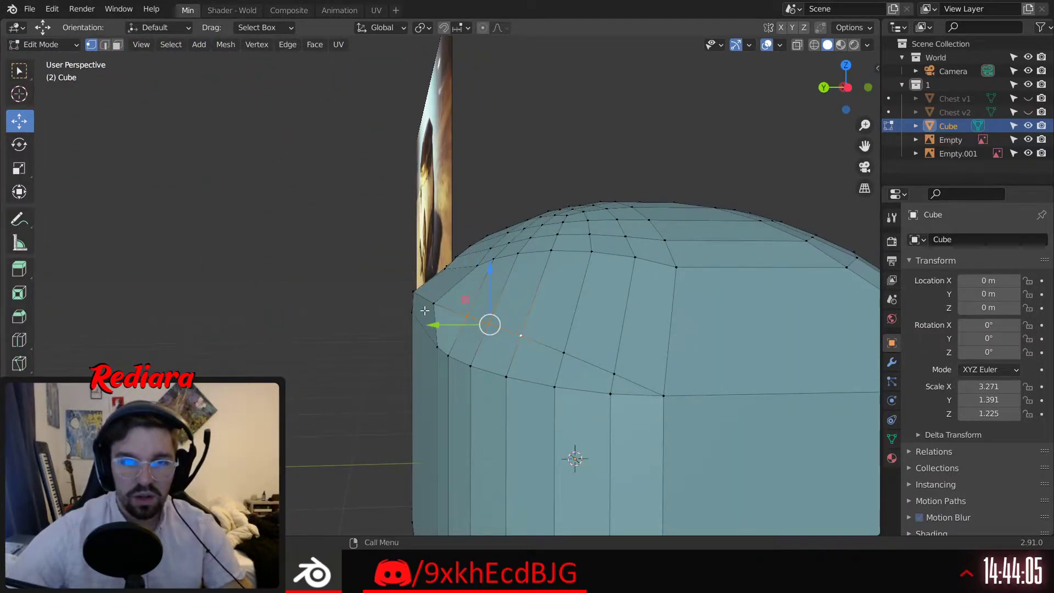
{"action": "left_click_drag", "start_coordinate": [433, 327], "coordinate": [418, 328]}
{"action": "middle_click_drag", "start_coordinate": [417, 329], "coordinate": [522, 308]}
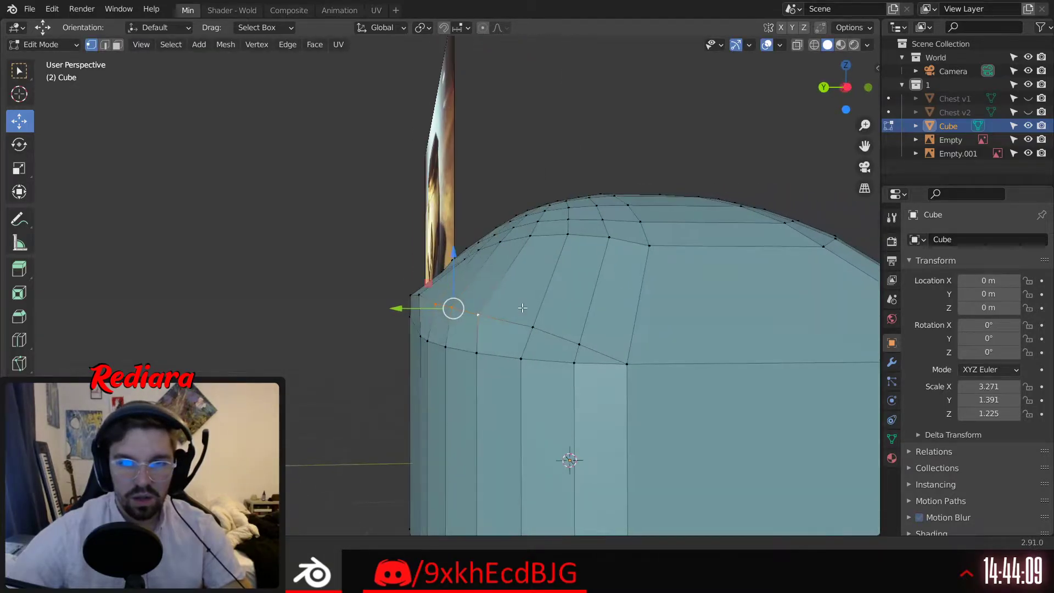
{"action": "left_click", "coordinate": [532, 327]}
{"action": "left_click_drag", "start_coordinate": [474, 326], "coordinate": [464, 327]}
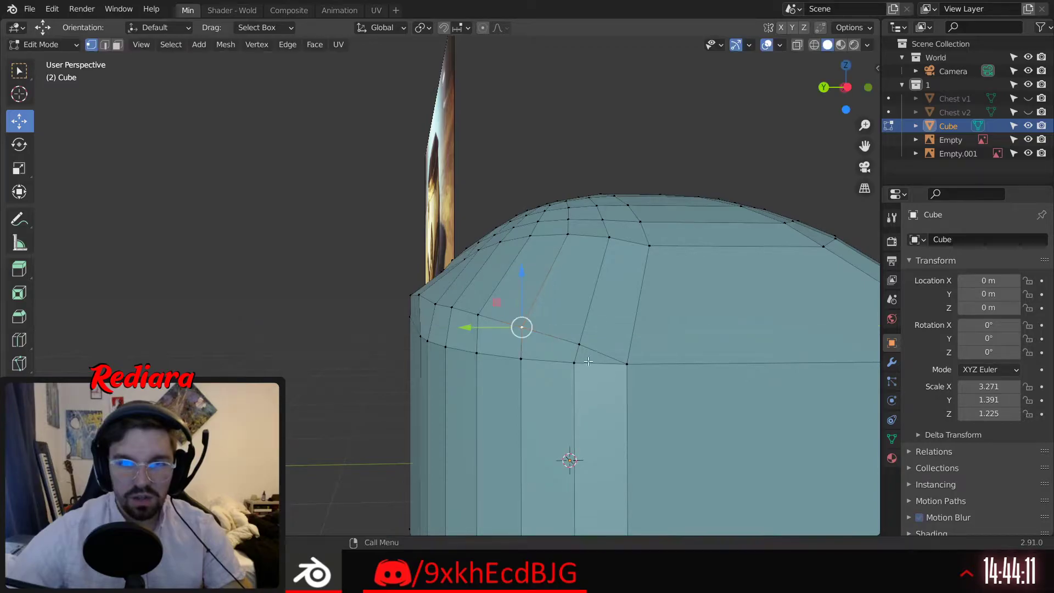
{"action": "left_click", "coordinate": [578, 345]}
{"action": "mouse_move", "coordinate": [520, 345]}
{"action": "left_mouse_down"}
{"action": "mouse_move", "coordinate": [504, 347]}
{"action": "mouse_move", "coordinate": [516, 347]}
{"action": "left_mouse_up"}
{"action": "left_click", "coordinate": [522, 328]}
{"action": "left_click", "coordinate": [448, 304]}
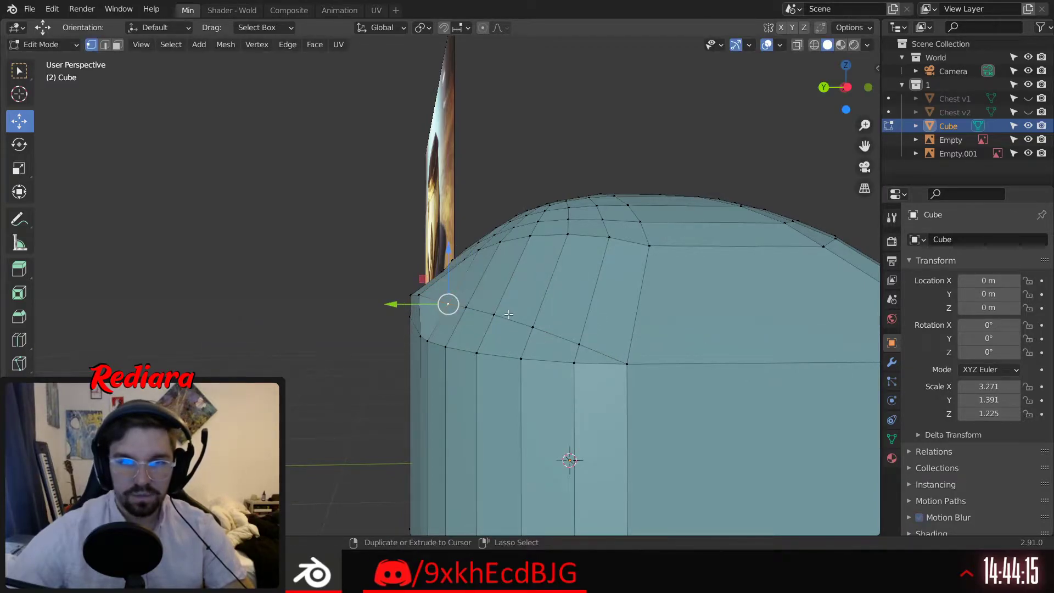
{"action": "left_click", "coordinate": [434, 304]}
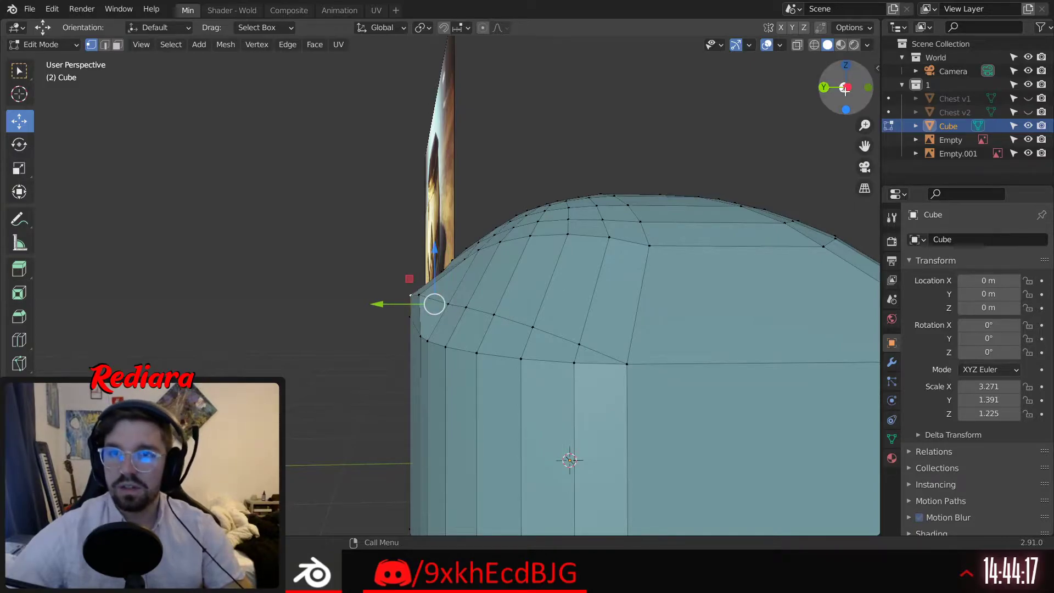
In the side wireframe view, box-select the cut's two columns of vertices nearest the moved edge and shift them outward along Y
{"action": "left_click", "coordinate": [846, 90]}
{"action": "key", "text": "shift+z"}
{"action": "middle_click_drag", "start_coordinate": [454, 303], "coordinate": [440, 263], "text": "shift"}
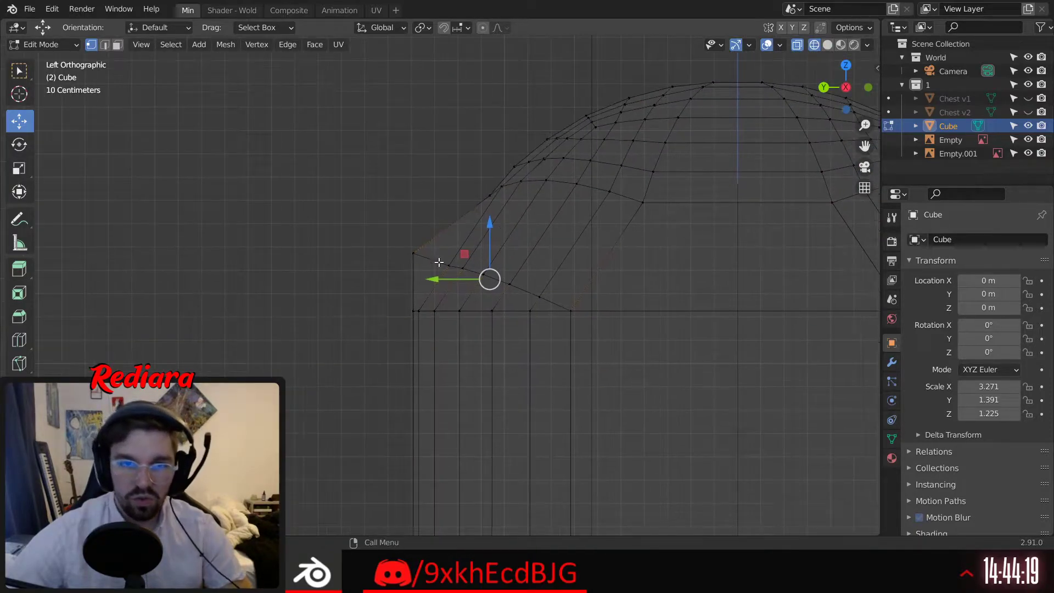
{"action": "left_click", "coordinate": [447, 265]}
{"action": "left_click", "coordinate": [339, 292]}
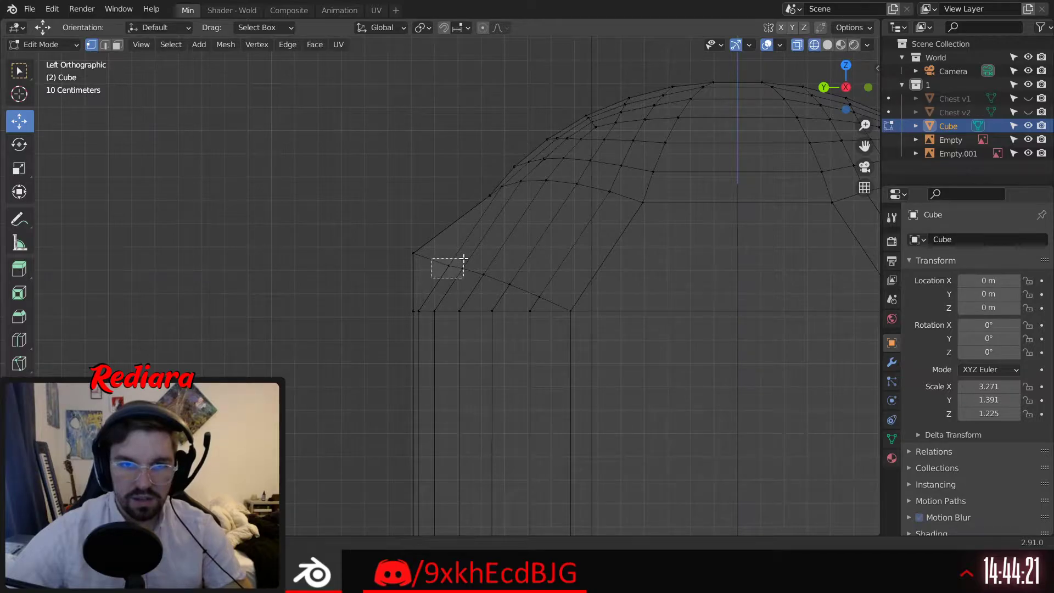
{"action": "left_click_drag", "start_coordinate": [472, 256], "coordinate": [480, 254]}
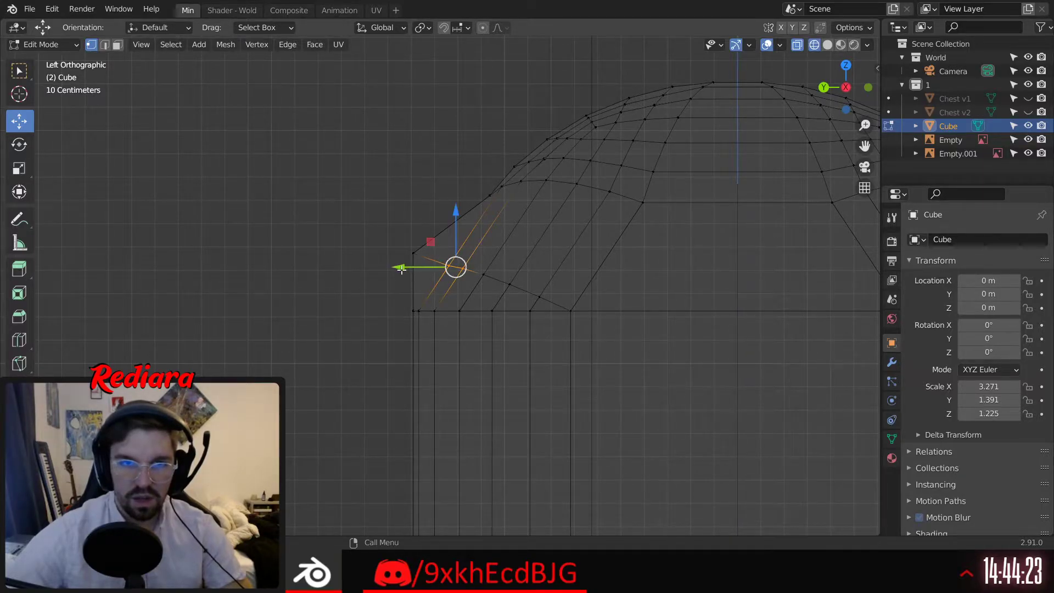
{"action": "left_click_drag", "start_coordinate": [401, 269], "coordinate": [379, 267]}
{"action": "left_click", "coordinate": [371, 309]}
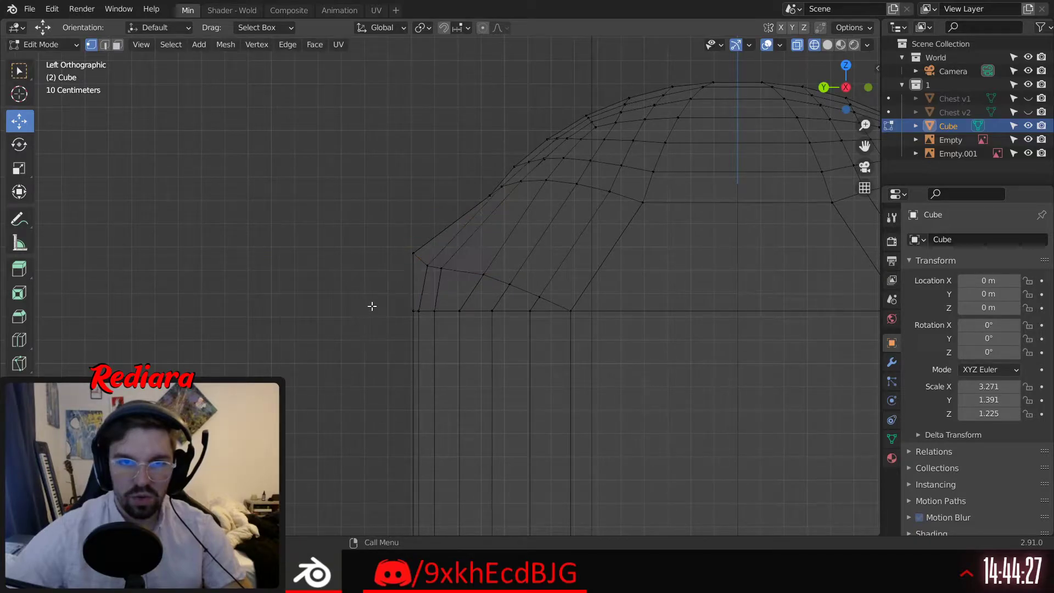
Shift the cut's remaining vertices outward along Y, the third by about 0.1 m, and check the rounded corner in solid shading
{"action": "left_click", "coordinate": [482, 274]}
{"action": "left_click_drag", "start_coordinate": [431, 276], "coordinate": [411, 278]}
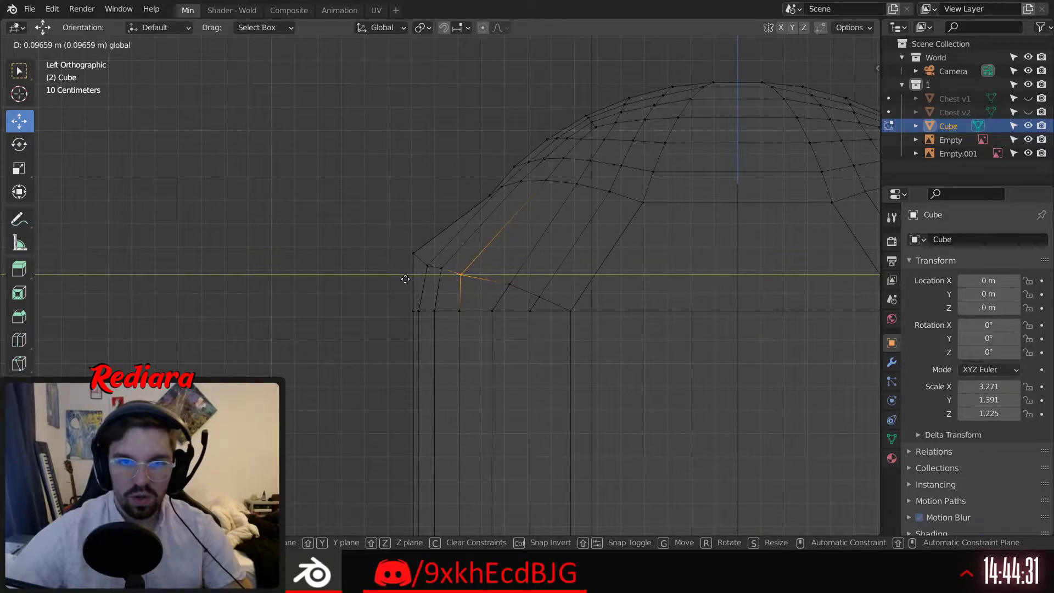
{"action": "left_click_drag", "start_coordinate": [404, 280], "coordinate": [475, 297]}
{"action": "left_click", "coordinate": [520, 280]}
{"action": "left_click", "coordinate": [507, 299]}
{"action": "mouse_move", "coordinate": [475, 297]}
{"action": "middle_mouse_down"}
{"action": "mouse_move", "coordinate": [331, 284]}
{"action": "mouse_move", "coordinate": [438, 285]}
{"action": "middle_mouse_up"}
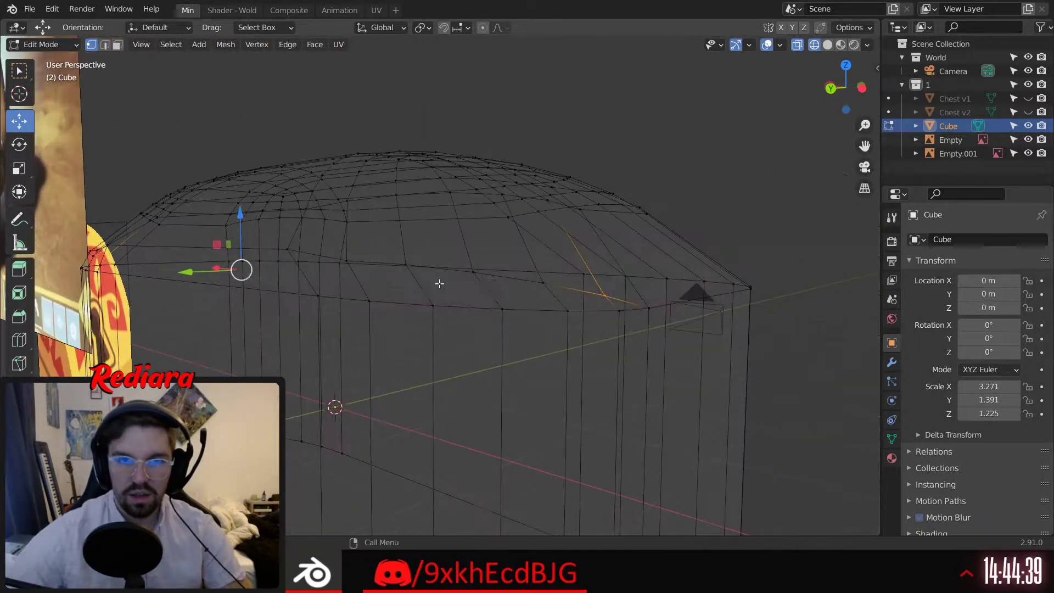
{"action": "left_click", "coordinate": [827, 45]}
{"action": "middle_click_drag", "start_coordinate": [632, 261], "coordinate": [474, 283]}
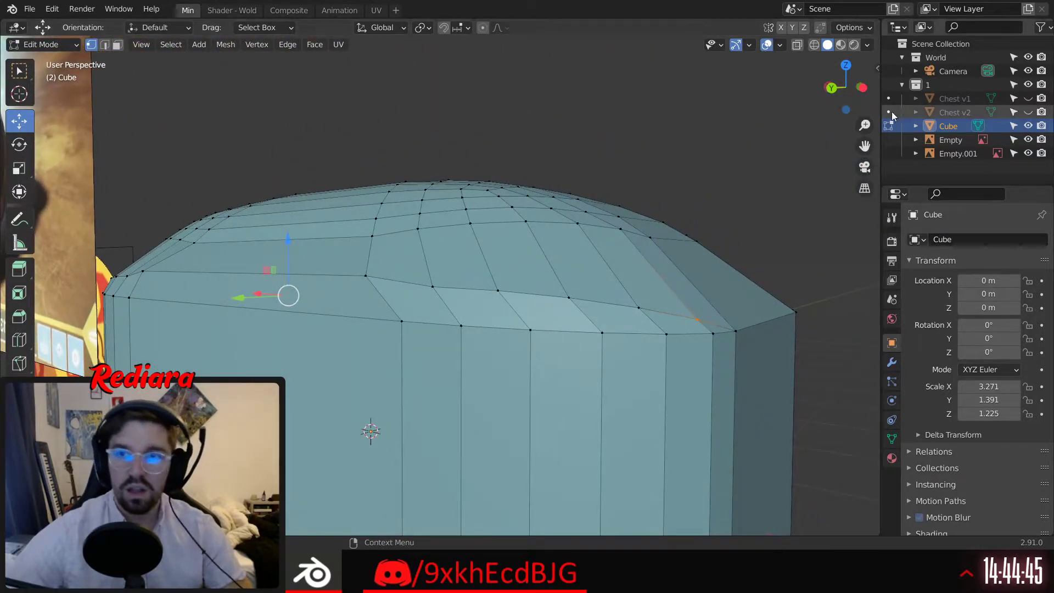
In the side wireframe view, raise the cut vertex closest to the moved edge's end along Z
{"action": "left_click", "coordinate": [862, 89]}
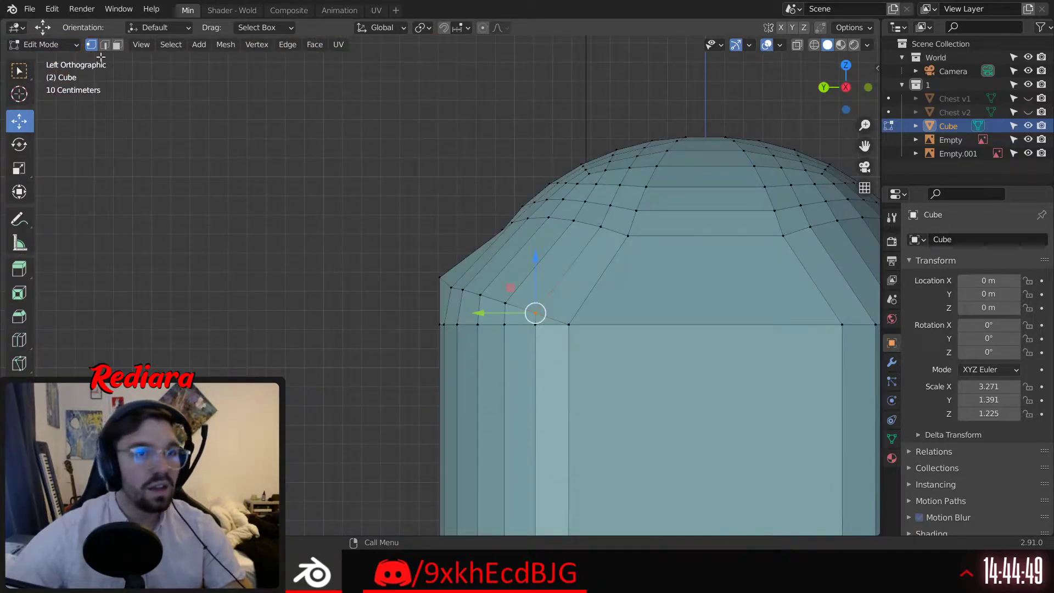
{"action": "left_click", "coordinate": [815, 44]}
{"action": "scroll", "coordinate": [458, 274], "scroll_direction": "up", "scroll_amount": 2}
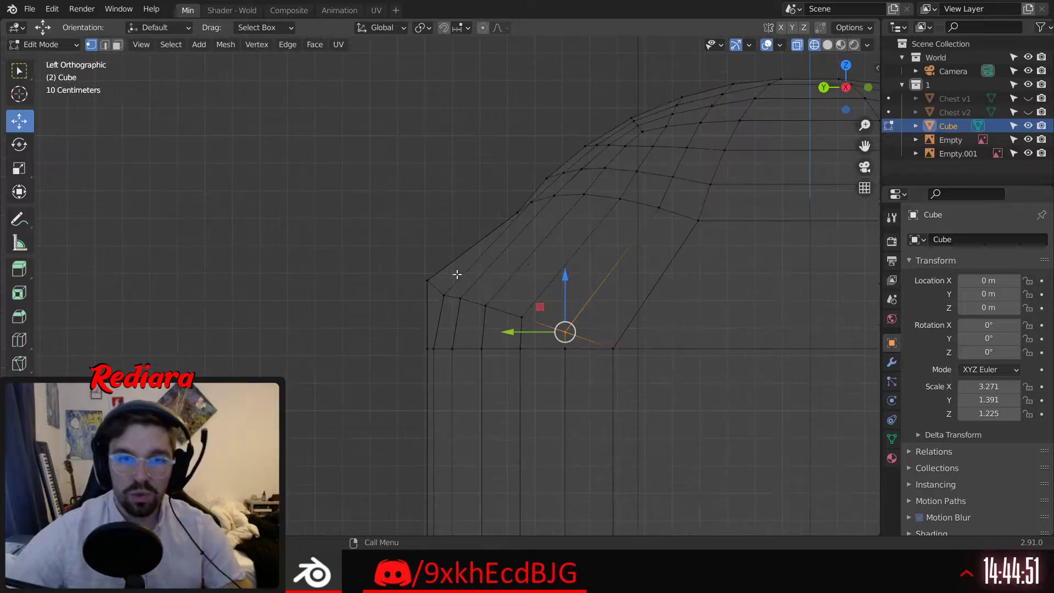
{"action": "scroll", "coordinate": [457, 274], "scroll_direction": "up", "scroll_amount": 1}
{"action": "left_click", "coordinate": [443, 295]}
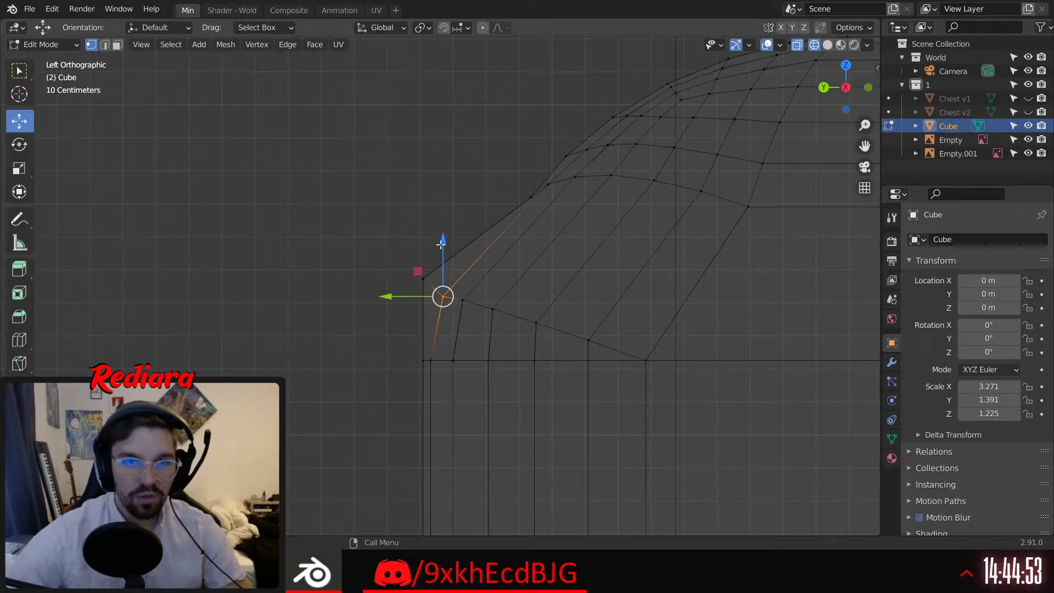
{"action": "mouse_move", "coordinate": [441, 244]}
{"action": "left_mouse_down"}
{"action": "mouse_move", "coordinate": [450, 232]}
{"action": "mouse_move", "coordinate": [589, 299]}
{"action": "left_mouse_up"}
{"action": "left_click", "coordinate": [471, 333]}
Adjust the heights of the cut's other four vertices into a smooth line down to the corner, and restore solid shading
{"action": "left_click", "coordinate": [463, 295]}
{"action": "right_click", "coordinate": [471, 240]}
{"action": "left_click", "coordinate": [492, 308]}
{"action": "left_click", "coordinate": [536, 323]}
{"action": "left_click", "coordinate": [588, 340]}
{"action": "mouse_move", "coordinate": [390, 174]}
{"action": "middle_mouse_down"}
{"action": "mouse_move", "coordinate": [400, 228]}
{"action": "mouse_move", "coordinate": [418, 236]}
{"action": "middle_mouse_up"}
{"action": "left_click", "coordinate": [829, 45]}
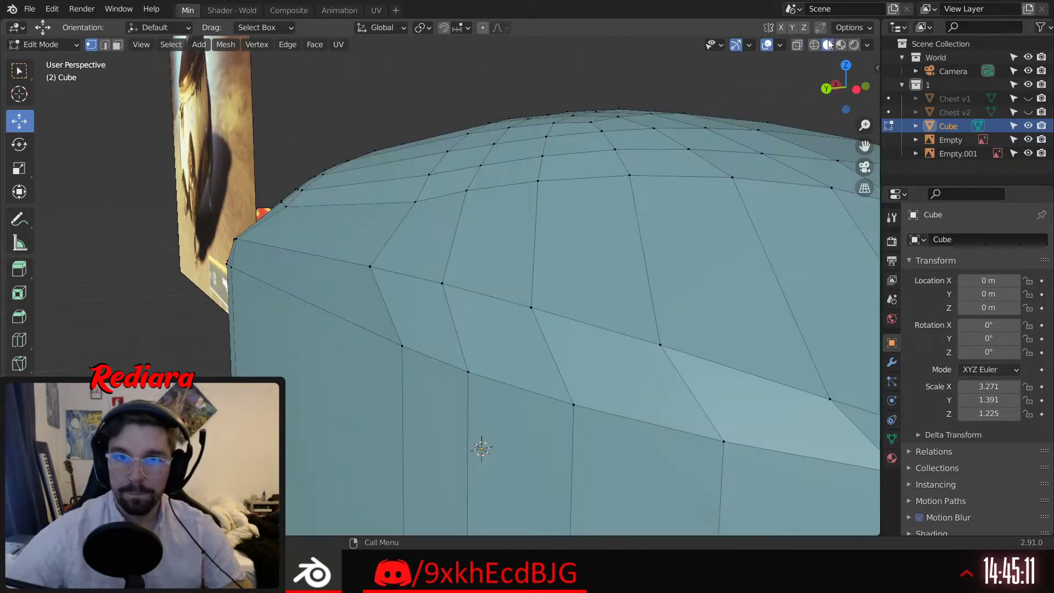
Switch to edge selection and bring the reshaped lid corner into close view
{"action": "scroll", "coordinate": [440, 285], "scroll_direction": "down", "scroll_amount": 3}
{"action": "middle_click_drag", "start_coordinate": [439, 286], "coordinate": [483, 326]}
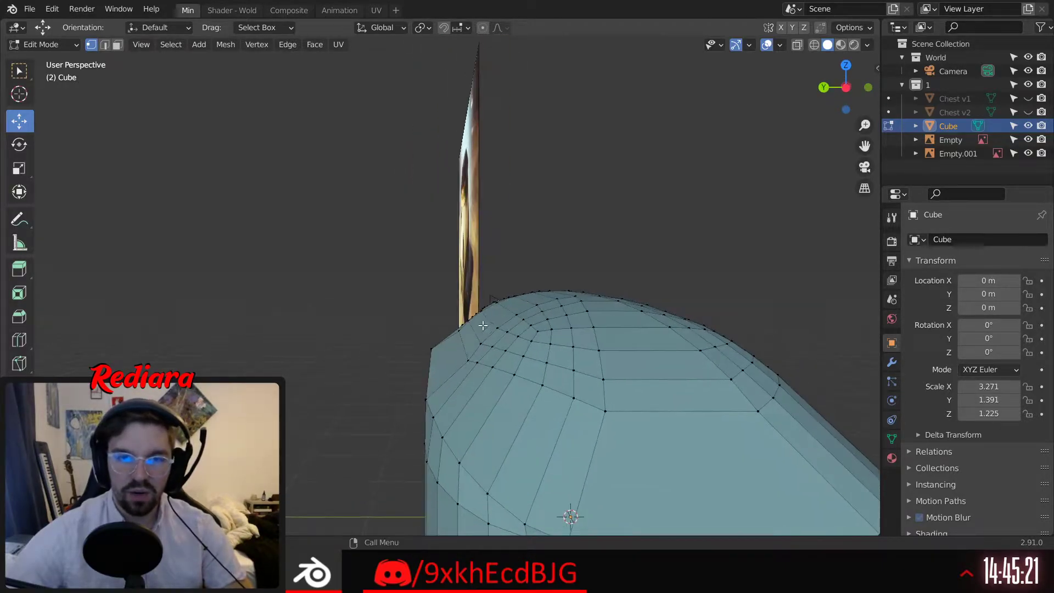
{"action": "middle_click_drag", "start_coordinate": [502, 266], "coordinate": [549, 327]}
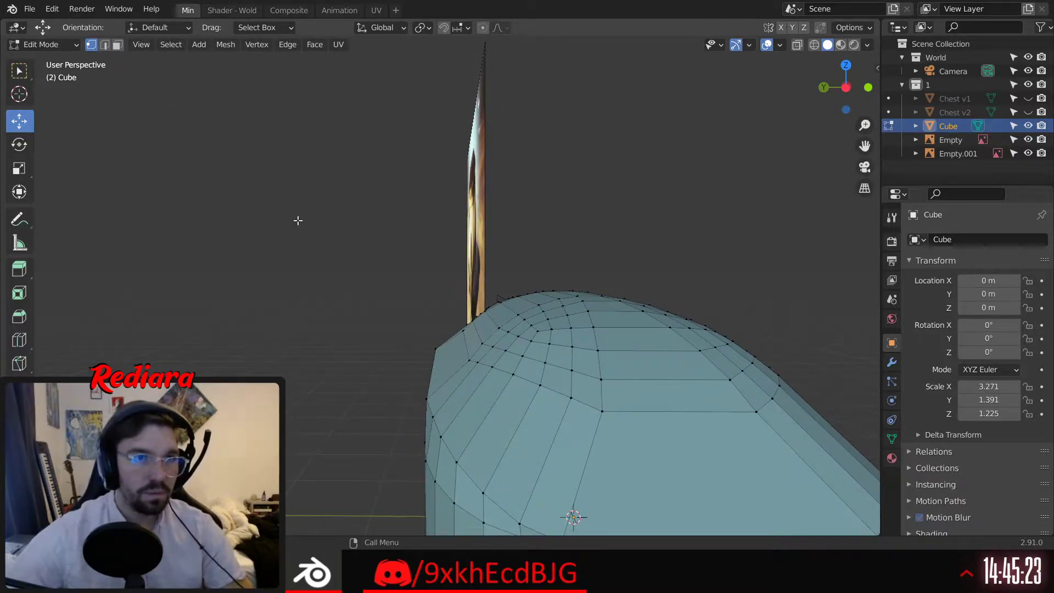
{"action": "left_click", "coordinate": [104, 47]}
{"action": "scroll", "coordinate": [423, 339], "scroll_direction": "up", "scroll_amount": 1}
{"action": "middle_click_drag", "start_coordinate": [504, 367], "coordinate": [505, 419]}
Try shifting the three lid edges beside the rounded corner outward along Y together, and undo the move
{"action": "left_click", "coordinate": [508, 371]}
{"action": "left_click", "coordinate": [507, 356], "text": "shift"}
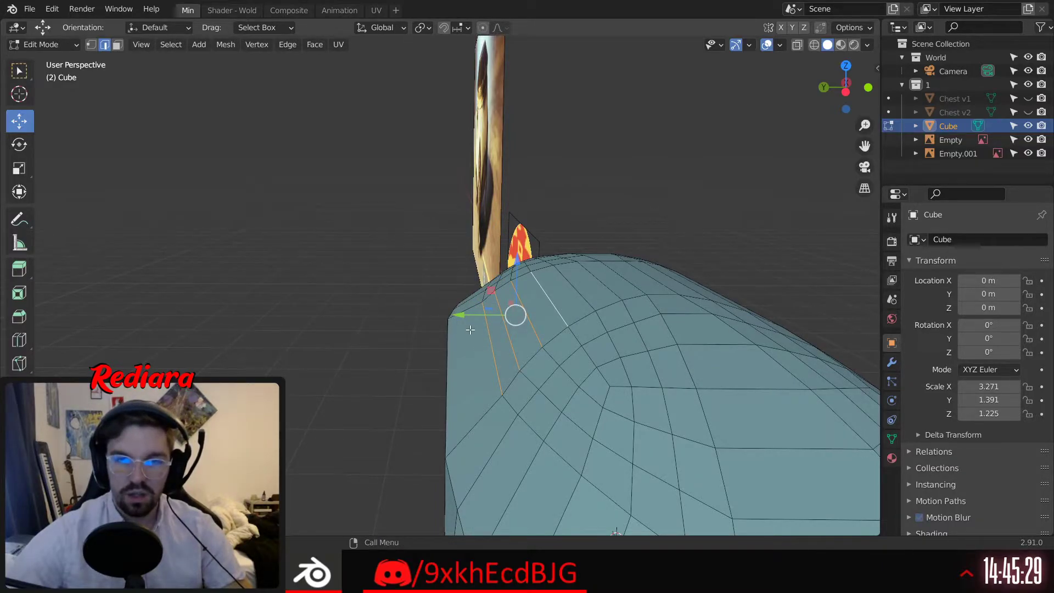
{"action": "left_click_drag", "start_coordinate": [461, 315], "coordinate": [431, 319]}
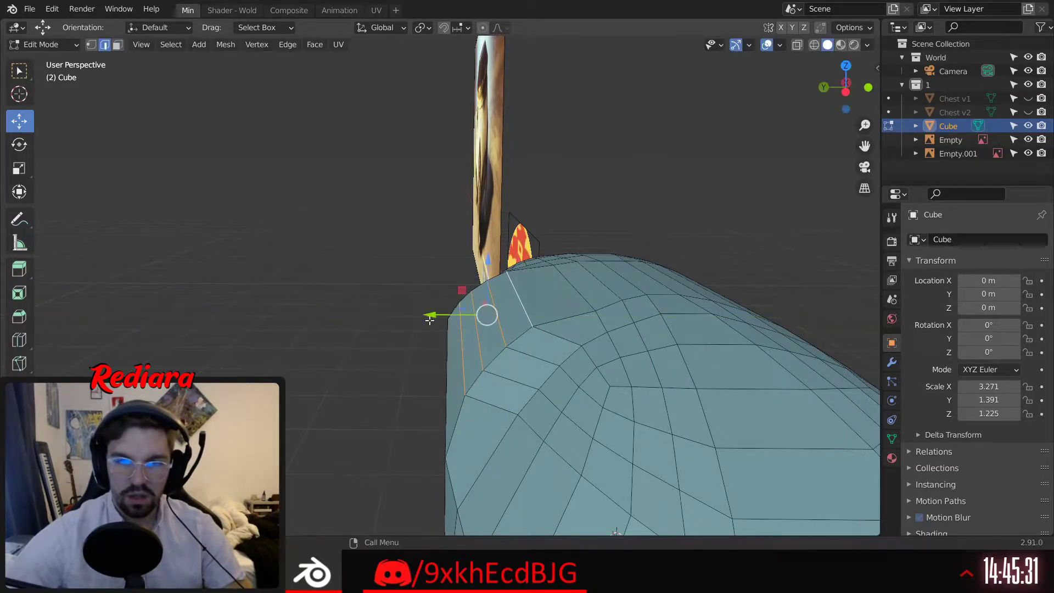
{"action": "key", "text": "ctrl+z"}
Move the selected lid edge furthest from the corner outward along Y with proportional editing, and adjust the influence size and distance
{"action": "middle_click_drag", "start_coordinate": [499, 346], "coordinate": [479, 323], "text": "shift"}
{"action": "left_click", "coordinate": [525, 302]}
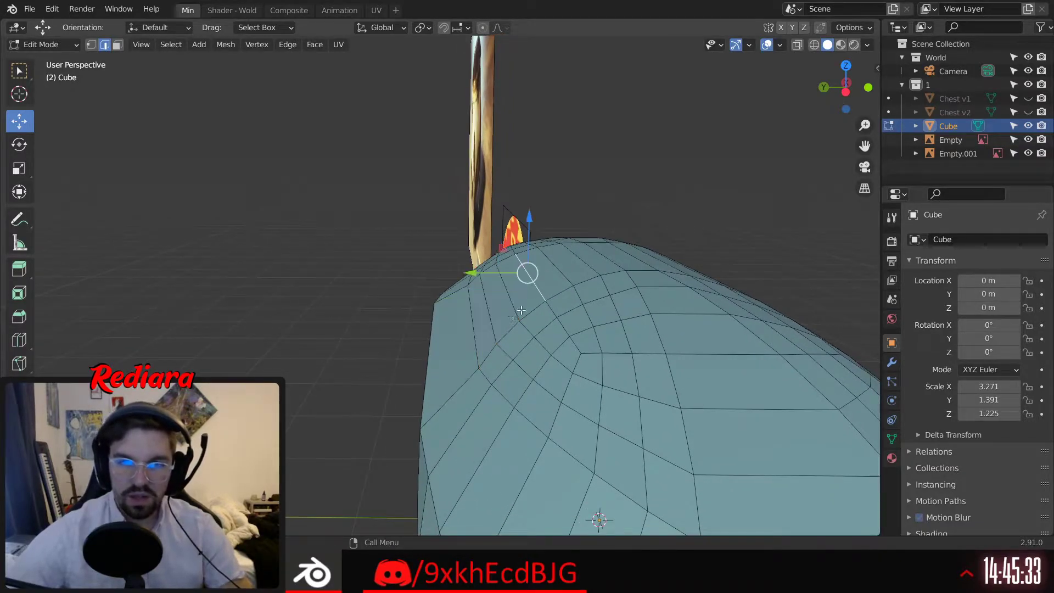
{"action": "left_click_drag", "start_coordinate": [467, 274], "coordinate": [441, 272]}
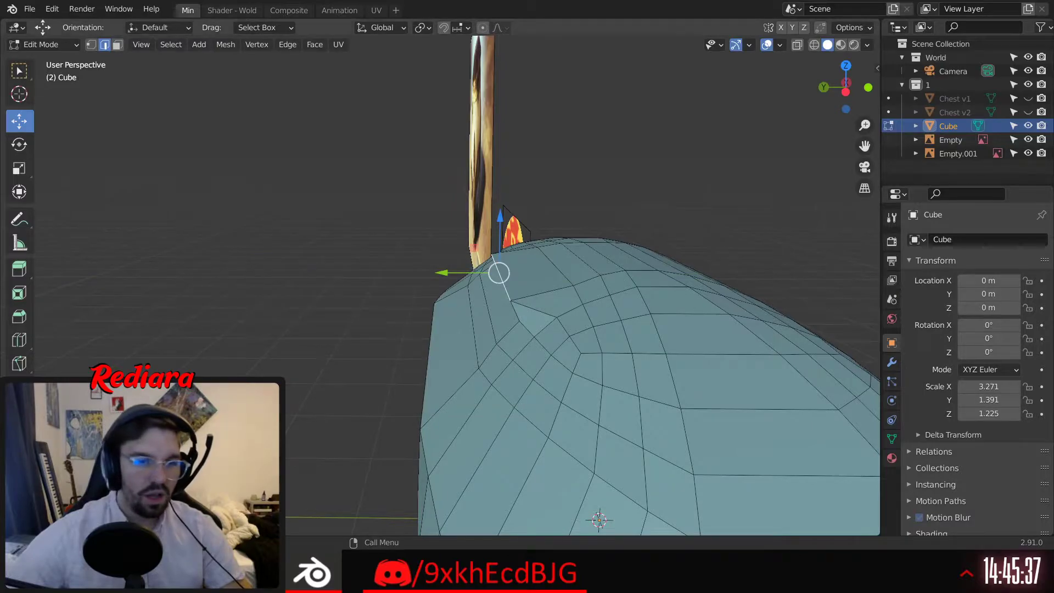
{"action": "left_click", "coordinate": [129, 519]}
{"action": "middle_click_drag", "start_coordinate": [371, 491], "coordinate": [405, 372]}
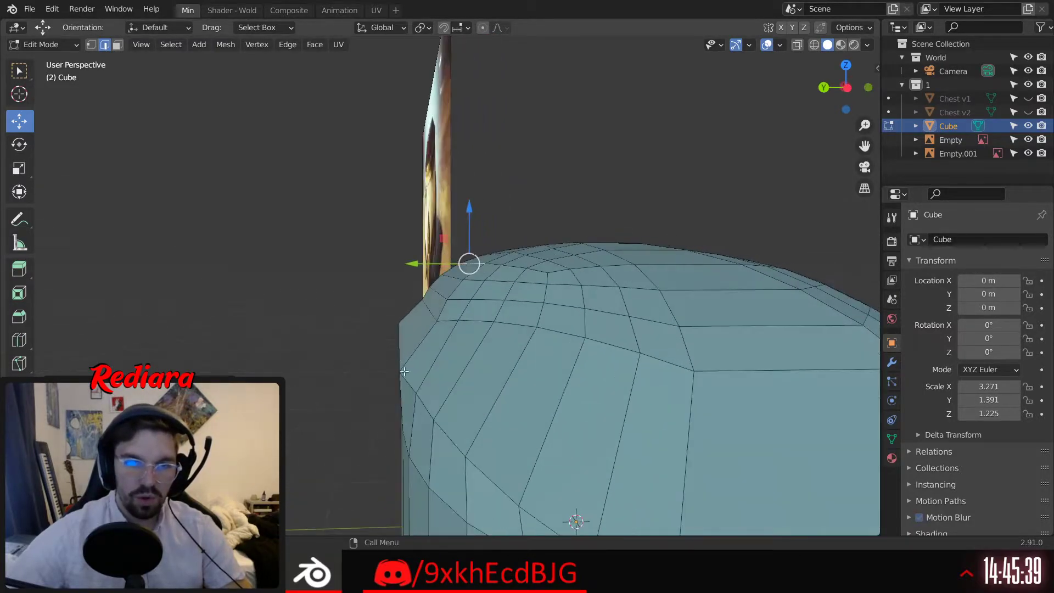
{"action": "left_click_drag", "start_coordinate": [184, 491], "coordinate": [175, 491]}
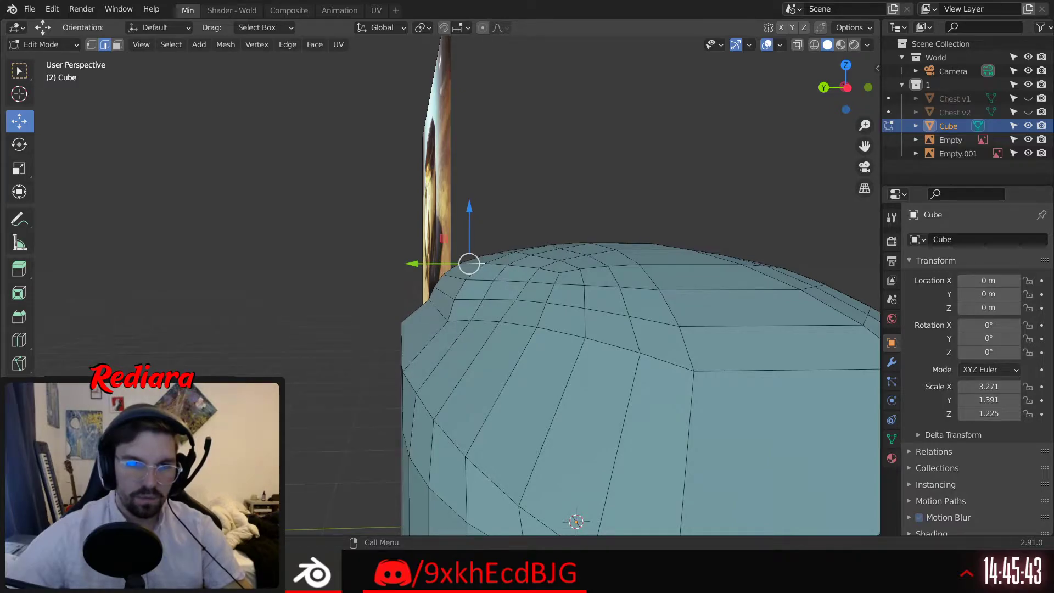
{"action": "left_click_drag", "start_coordinate": [184, 411], "coordinate": [195, 411]}
Try different proportional falloff types and retune the influence size until the neighbouring edges form a smooth rounded corner
{"action": "left_click", "coordinate": [176, 476]}
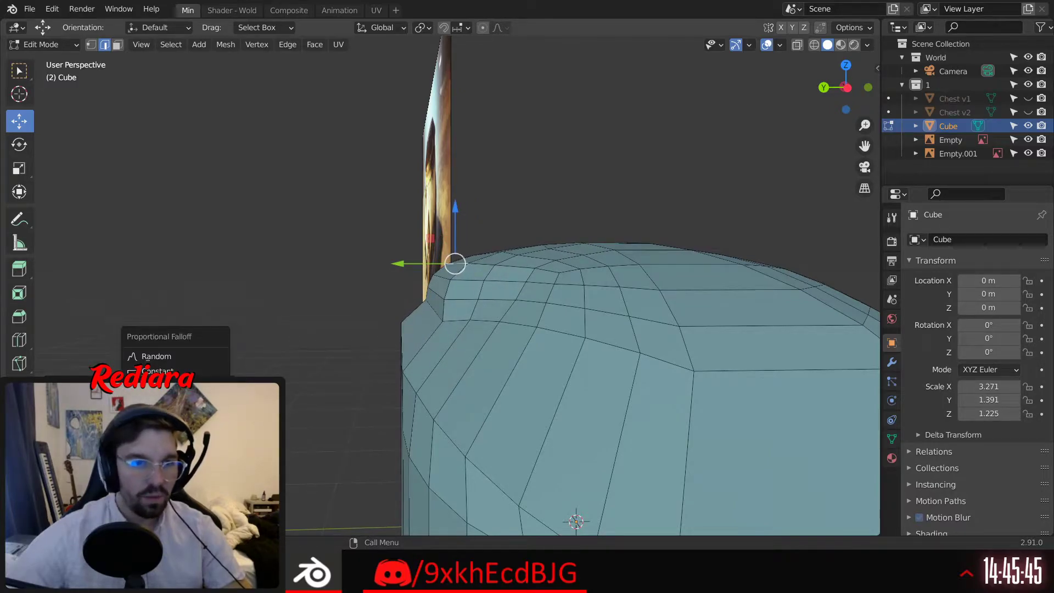
{"action": "left_click", "coordinate": [165, 401]}
{"action": "left_click", "coordinate": [176, 476]}
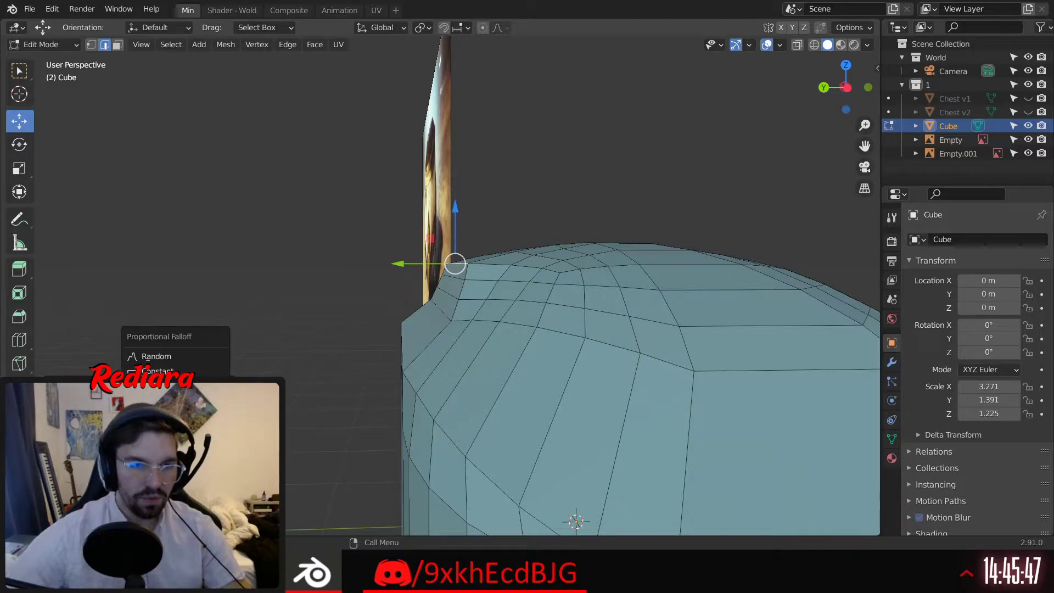
{"action": "left_click", "coordinate": [165, 425]}
{"action": "left_click_drag", "start_coordinate": [175, 490], "coordinate": [184, 490]}
{"action": "left_click", "coordinate": [176, 475]}
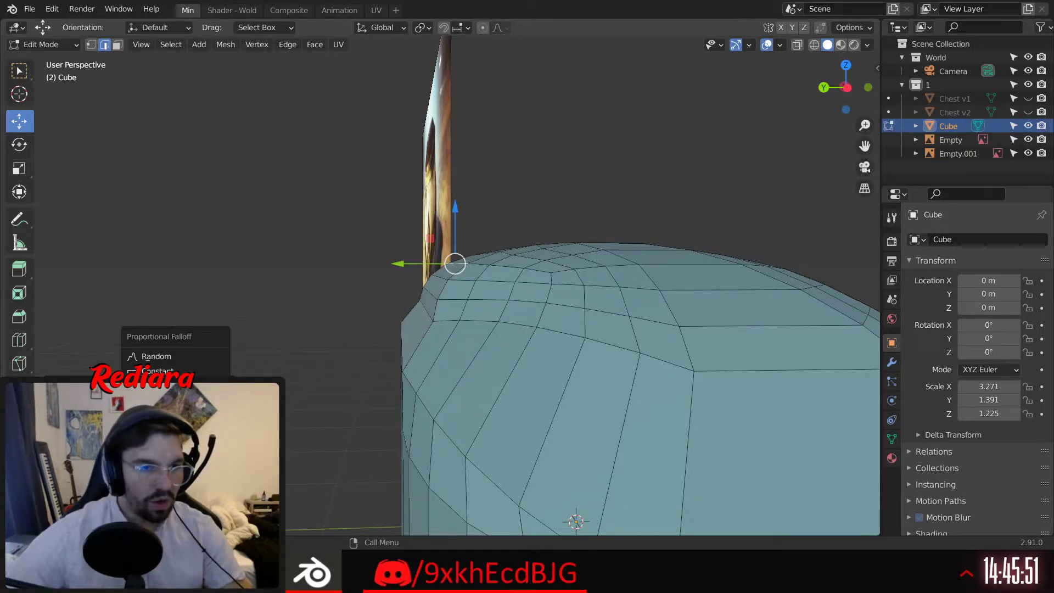
{"action": "left_click", "coordinate": [165, 400]}
{"action": "left_click_drag", "start_coordinate": [184, 490], "coordinate": [173, 490]}
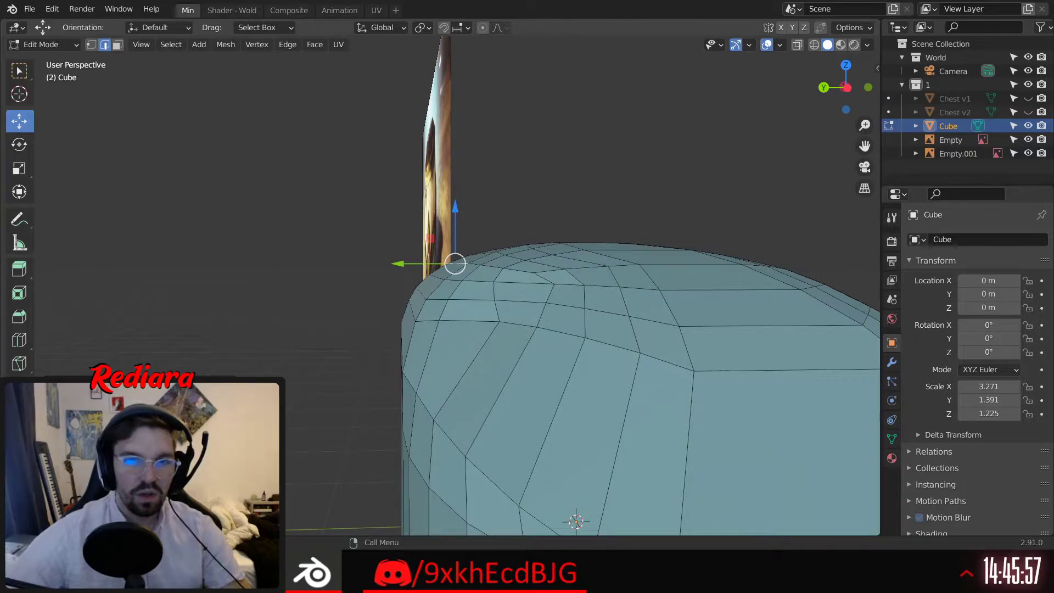
Add a horizontal loop cut around the chest body and slide it up to just below the lid's lower rim
{"action": "middle_click_drag", "start_coordinate": [407, 307], "coordinate": [465, 341]}
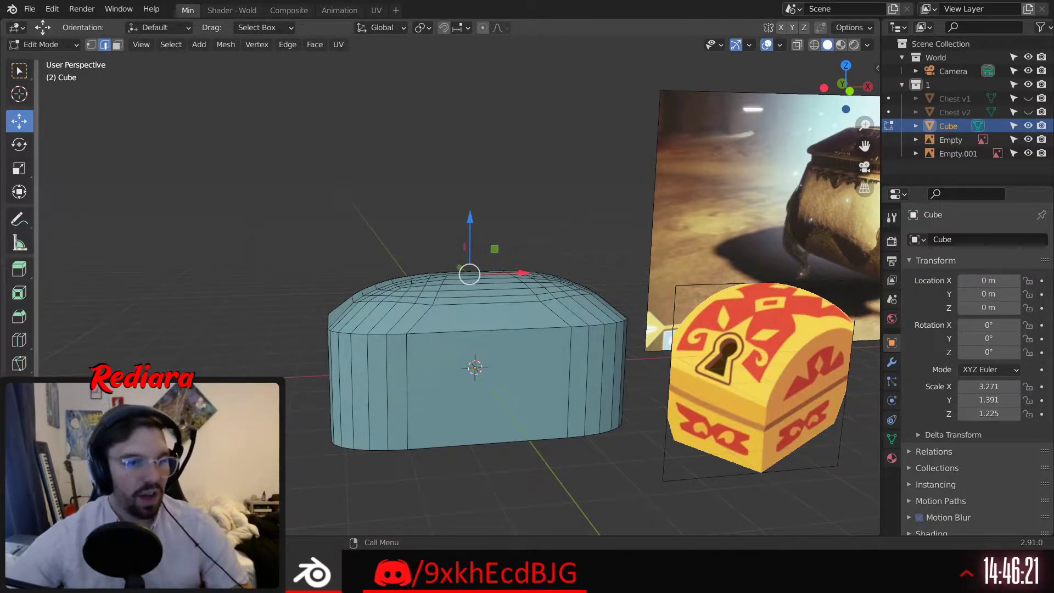
{"action": "left_click", "coordinate": [19, 339]}
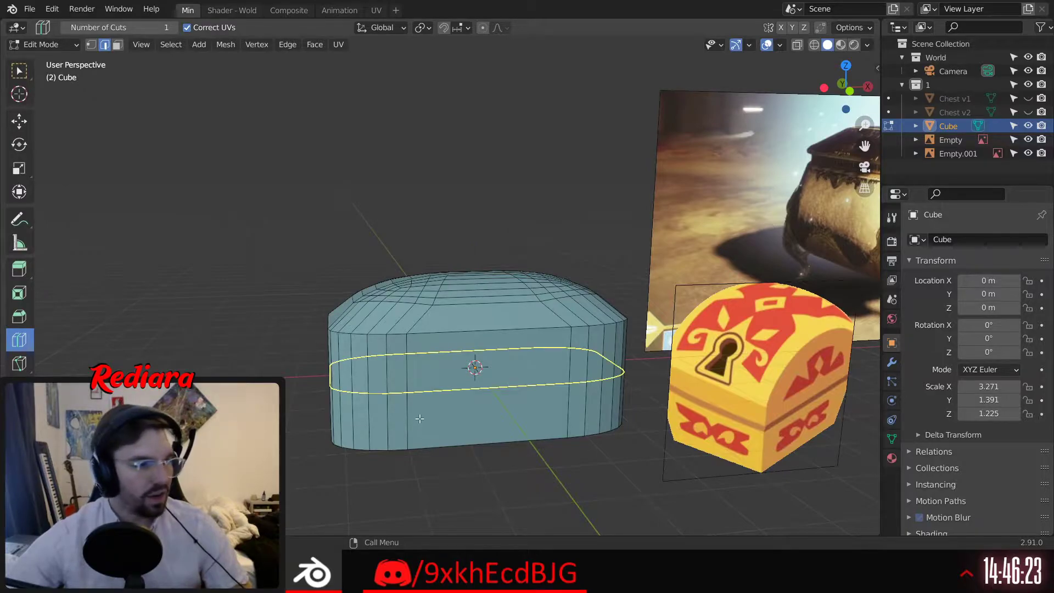
{"action": "scroll", "coordinate": [420, 378], "scroll_direction": "up", "scroll_amount": 3}
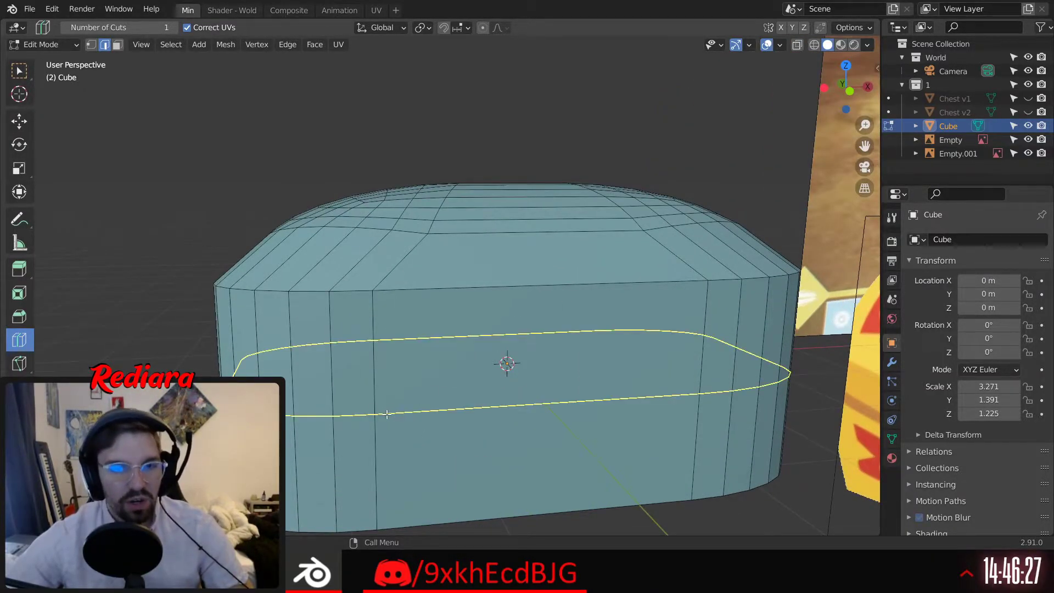
{"action": "left_click_drag", "start_coordinate": [387, 415], "coordinate": [411, 307]}
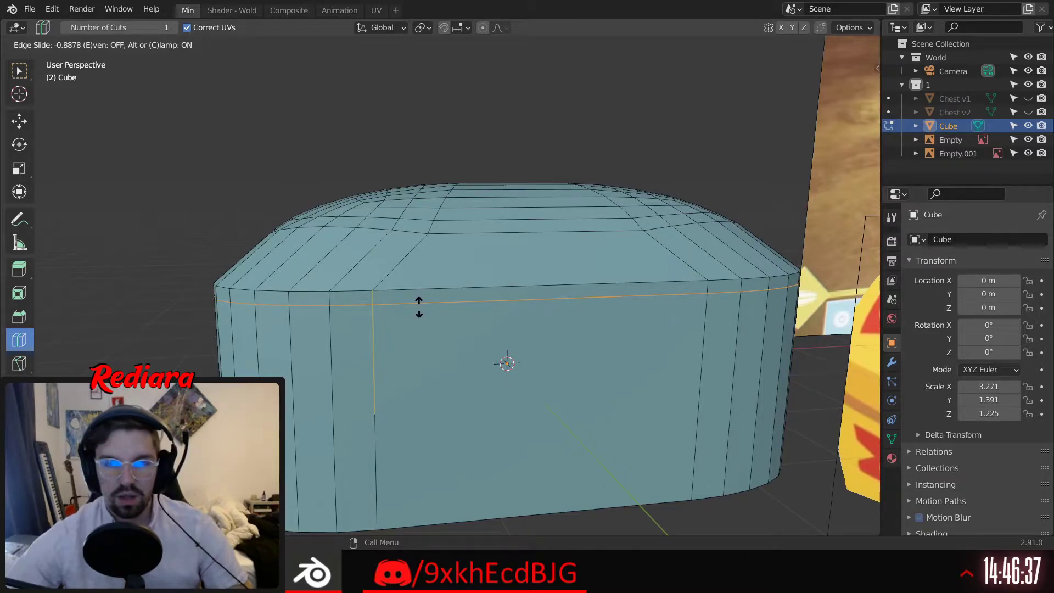
{"action": "left_click", "coordinate": [419, 306]}
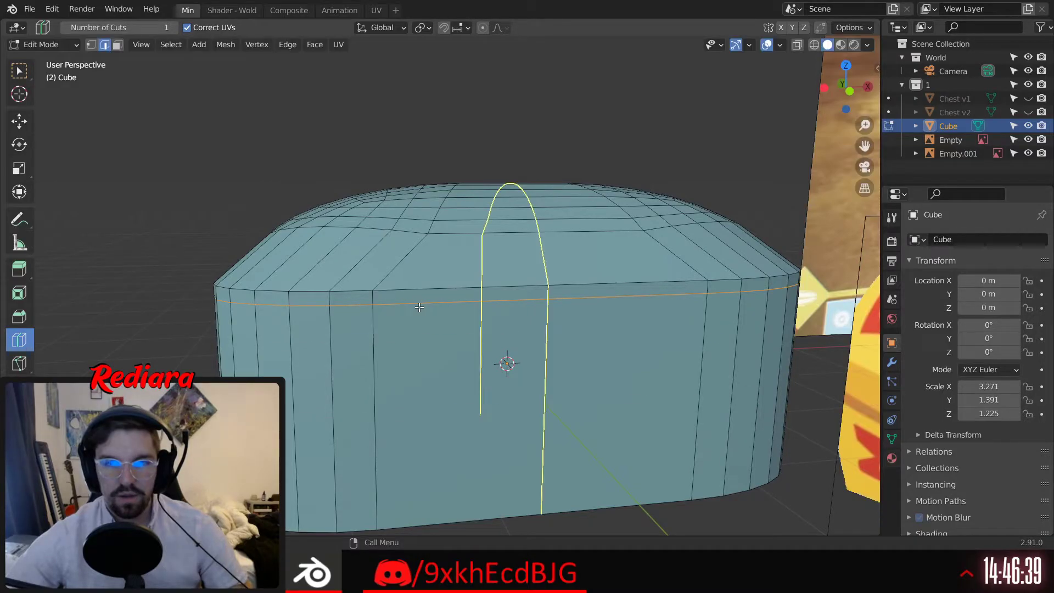
In face selection mode, select the whole narrow loop of faces between the new cut and the lid rim
{"action": "middle_click_drag", "start_coordinate": [511, 357], "coordinate": [473, 299]}
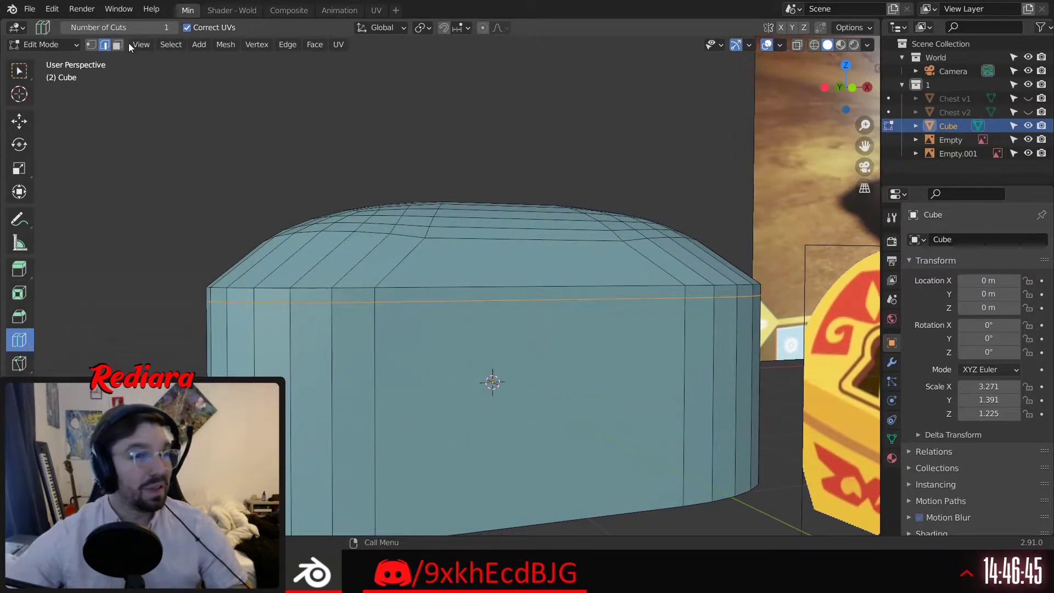
{"action": "left_click", "coordinate": [117, 45]}
{"action": "left_click", "coordinate": [28, 71]}
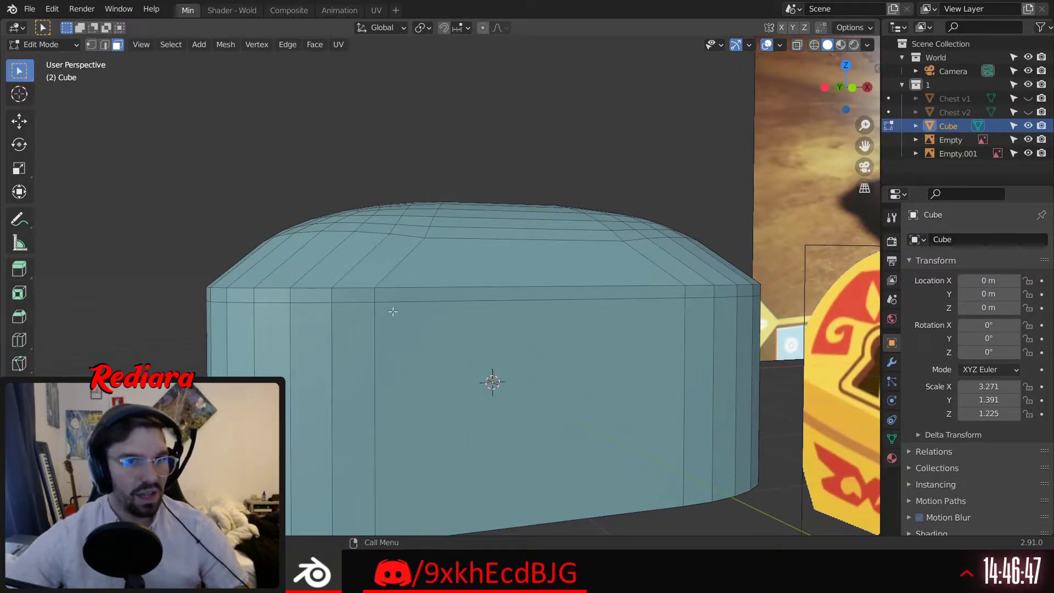
{"action": "left_click", "coordinate": [375, 293], "text": "alt"}
{"action": "middle_click_drag", "start_coordinate": [374, 293], "coordinate": [184, 261]}
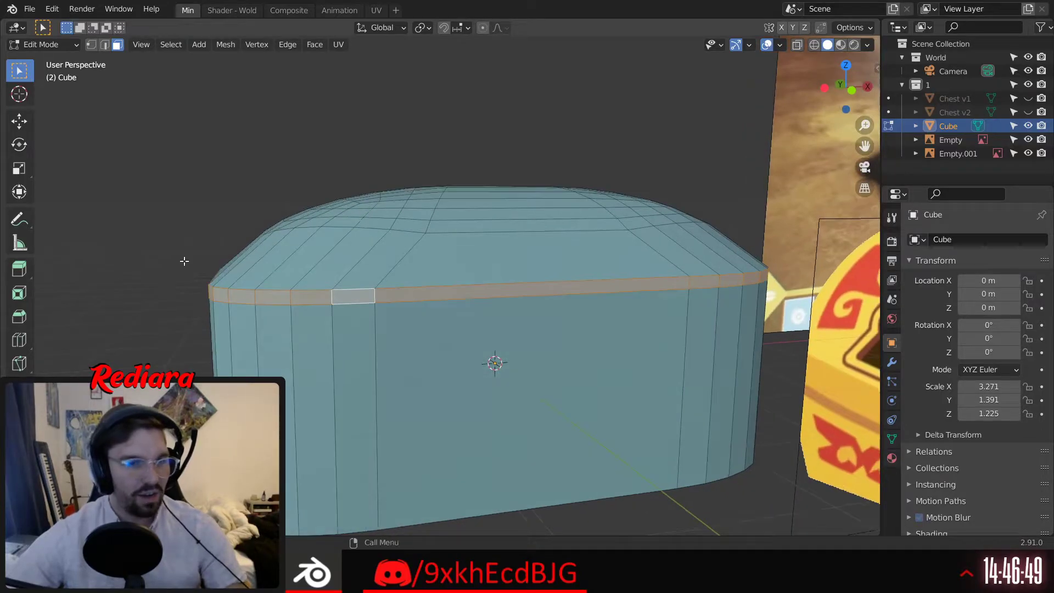
Extrude the selected band of faces along its normals, slightly inward
{"action": "right_click", "coordinate": [350, 288]}
{"action": "mouse_move", "coordinate": [306, 168]}
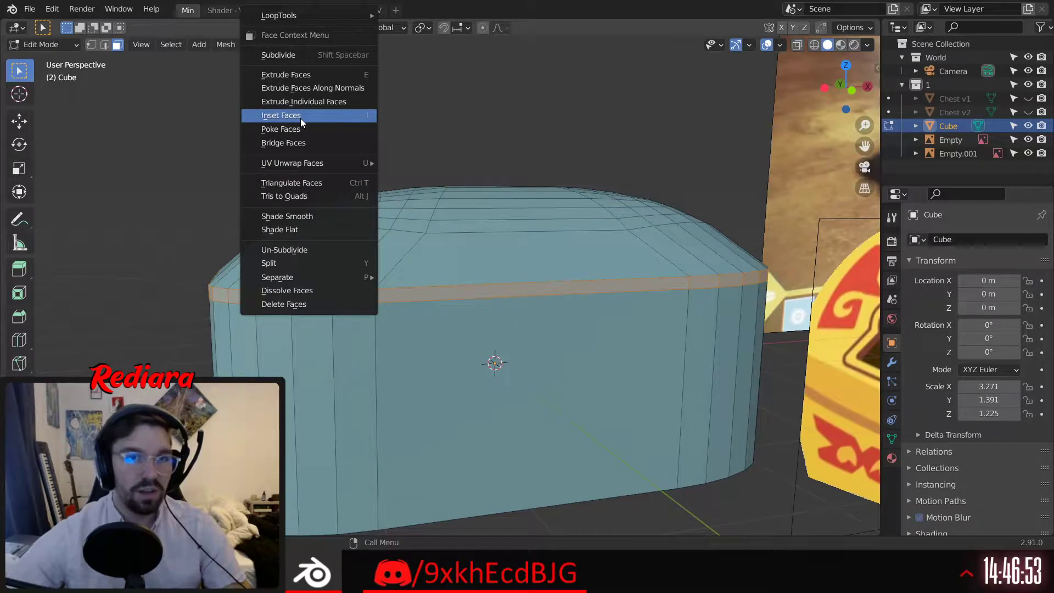
{"action": "left_click", "coordinate": [292, 89]}
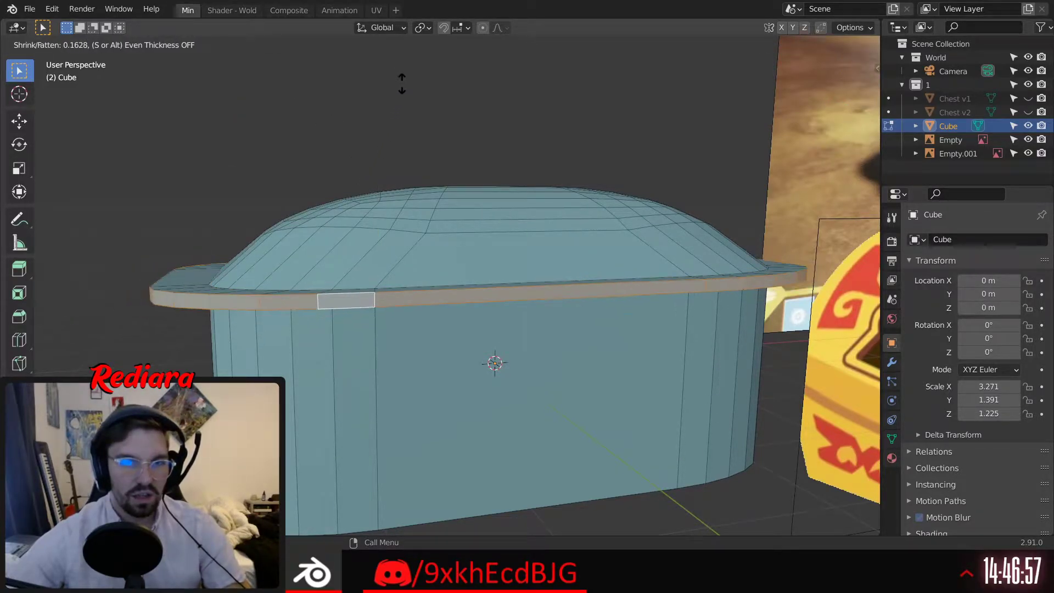
{"action": "left_click", "coordinate": [394, 137]}
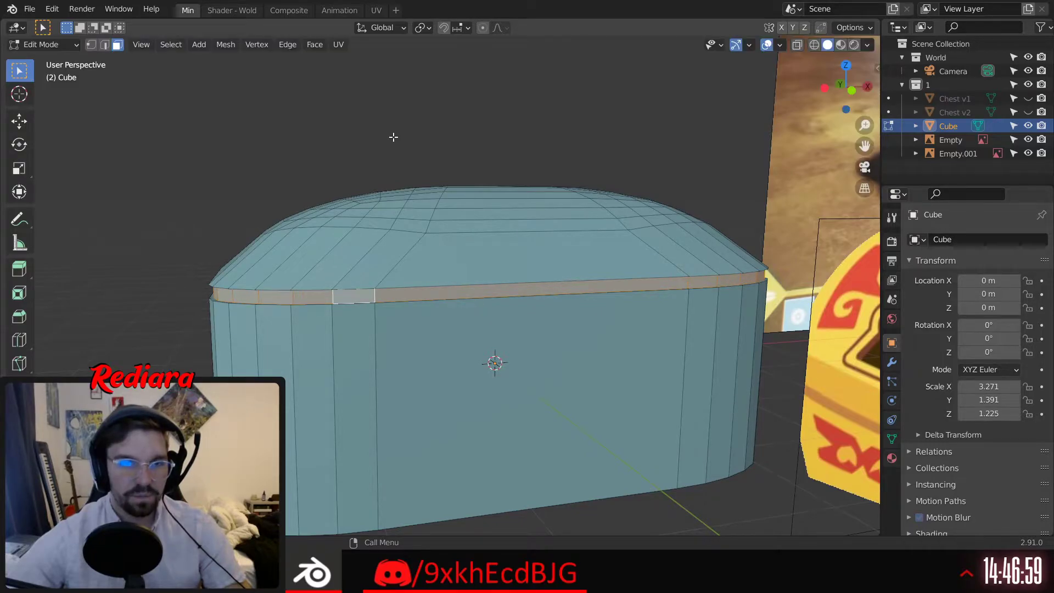
Undo and redo the inward extrusion to compare the recessed band with the flush one
{"action": "middle_click_drag", "start_coordinate": [393, 136], "coordinate": [406, 328]}
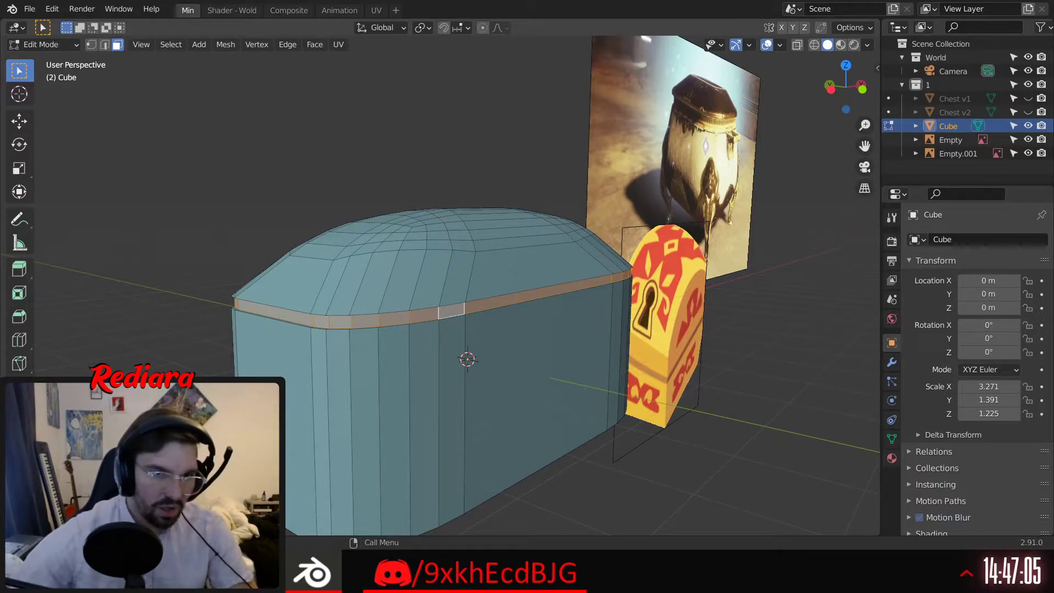
{"action": "key", "text": "ctrl+z"}
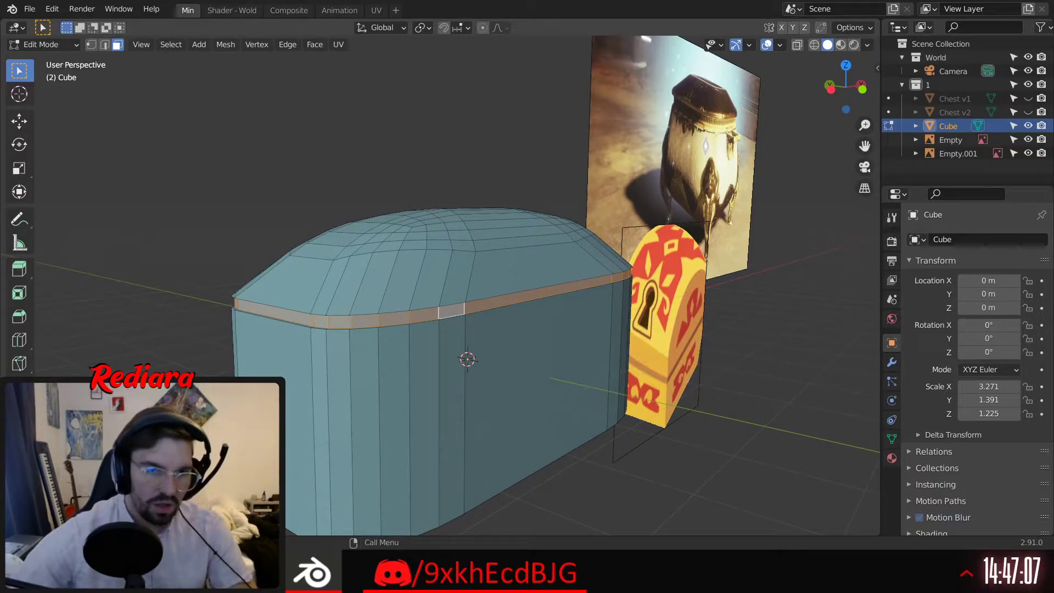
{"action": "key", "text": "ctrl+shift+z"}
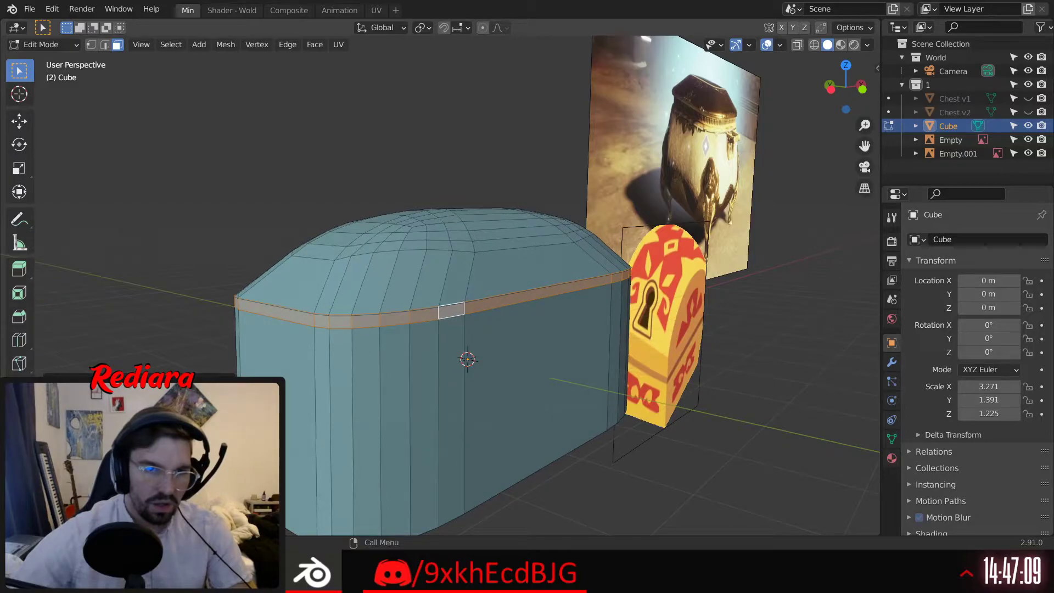
{"action": "key", "text": "ctrl+z"}
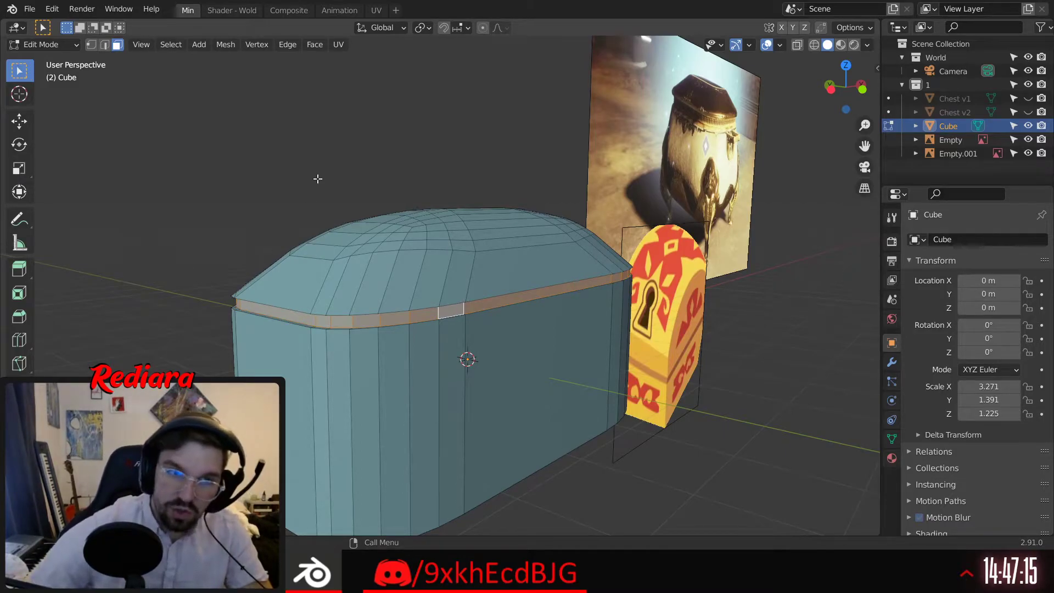
Try sinking the extruded band deeper into the body, and examine the groove under the lid from the front and side
{"action": "scroll", "coordinate": [531, 383], "scroll_direction": "up", "scroll_amount": 6}
{"action": "middle_click_drag", "start_coordinate": [543, 341], "coordinate": [390, 274]}
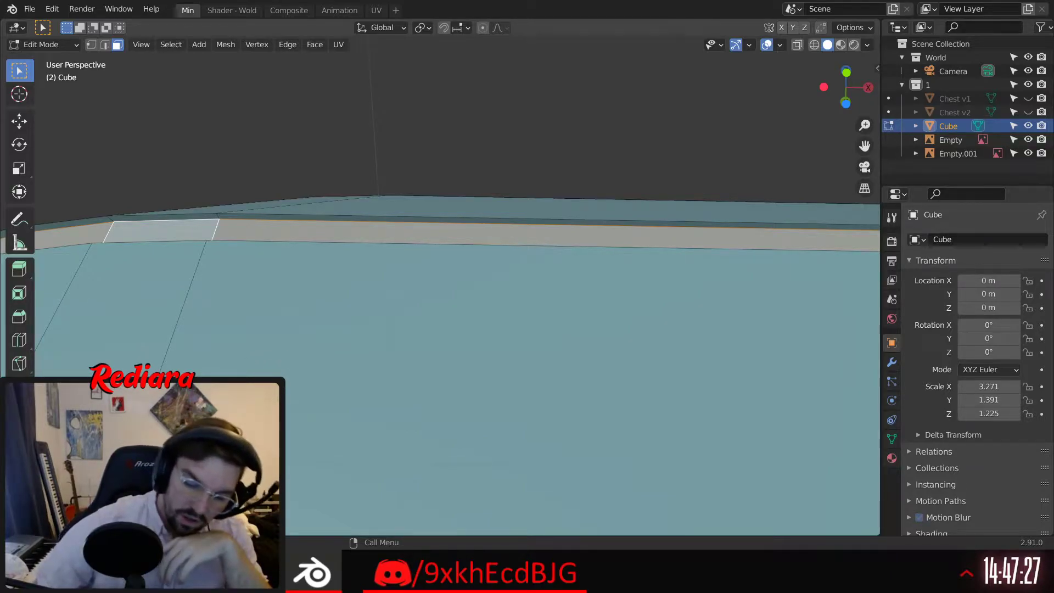
{"action": "key", "text": "ctrl+z"}
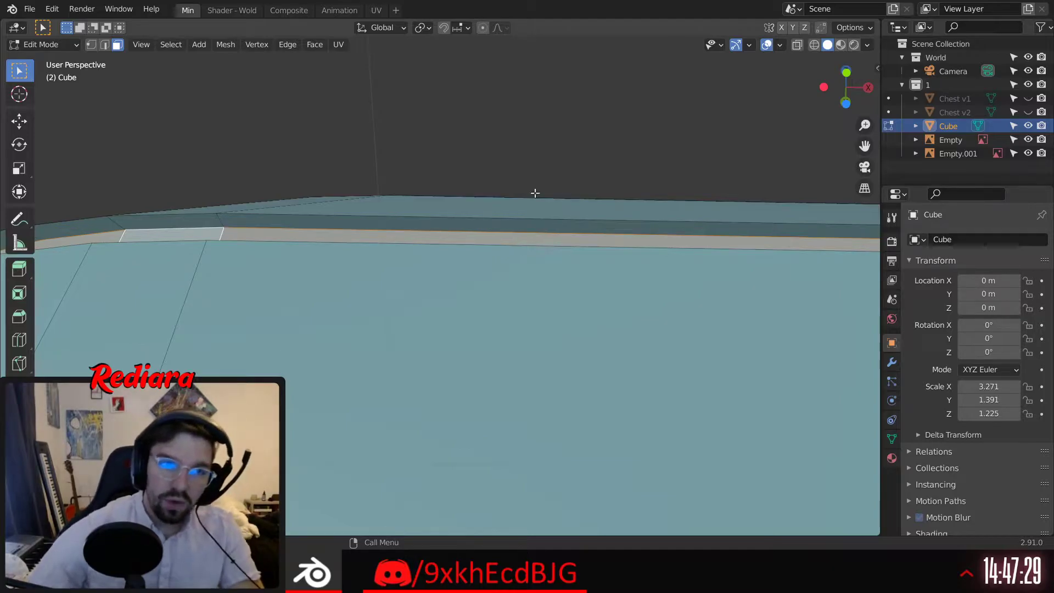
{"action": "middle_click_drag", "start_coordinate": [536, 193], "coordinate": [376, 409]}
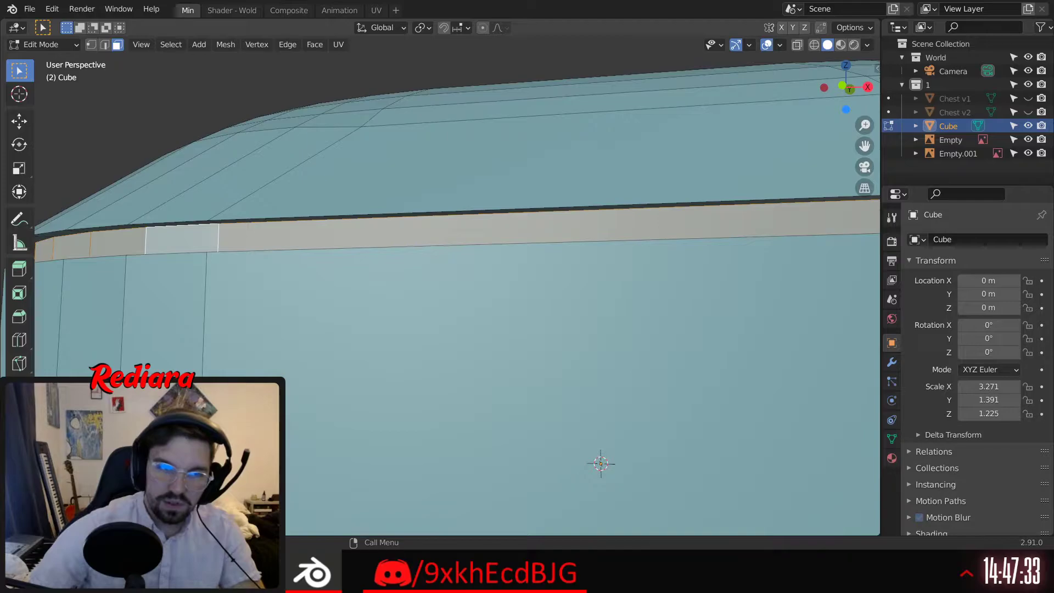
{"action": "scroll", "coordinate": [492, 294], "scroll_direction": "down", "scroll_amount": 6}
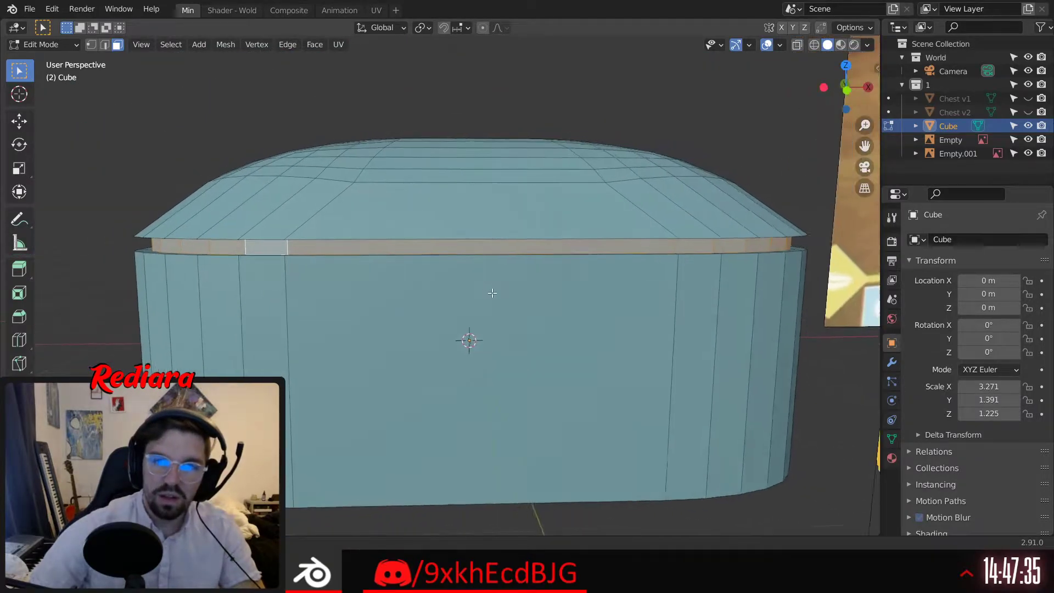
{"action": "scroll", "coordinate": [492, 294], "scroll_direction": "up", "scroll_amount": 2}
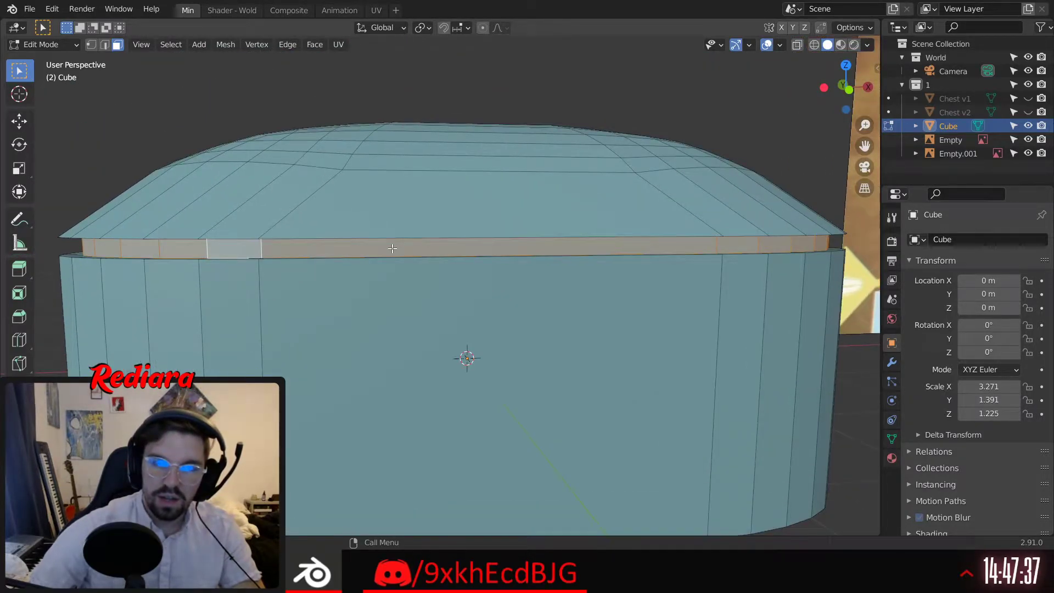
{"action": "scroll", "coordinate": [392, 248], "scroll_direction": "down", "scroll_amount": 4}
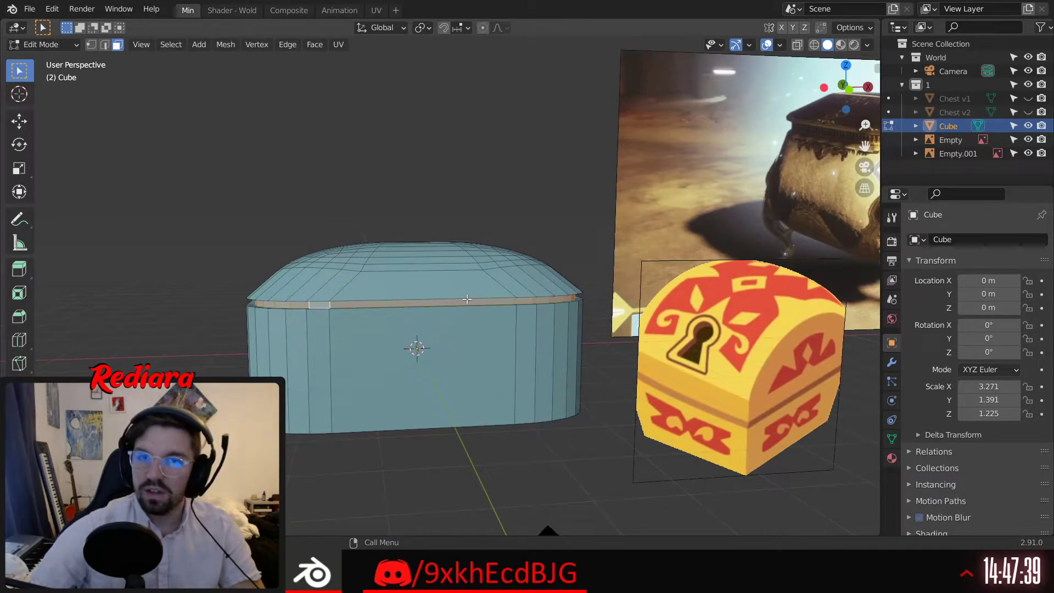
{"action": "middle_click_drag", "start_coordinate": [311, 289], "coordinate": [278, 298]}
{"action": "scroll", "coordinate": [341, 299], "scroll_direction": "up", "scroll_amount": 4}
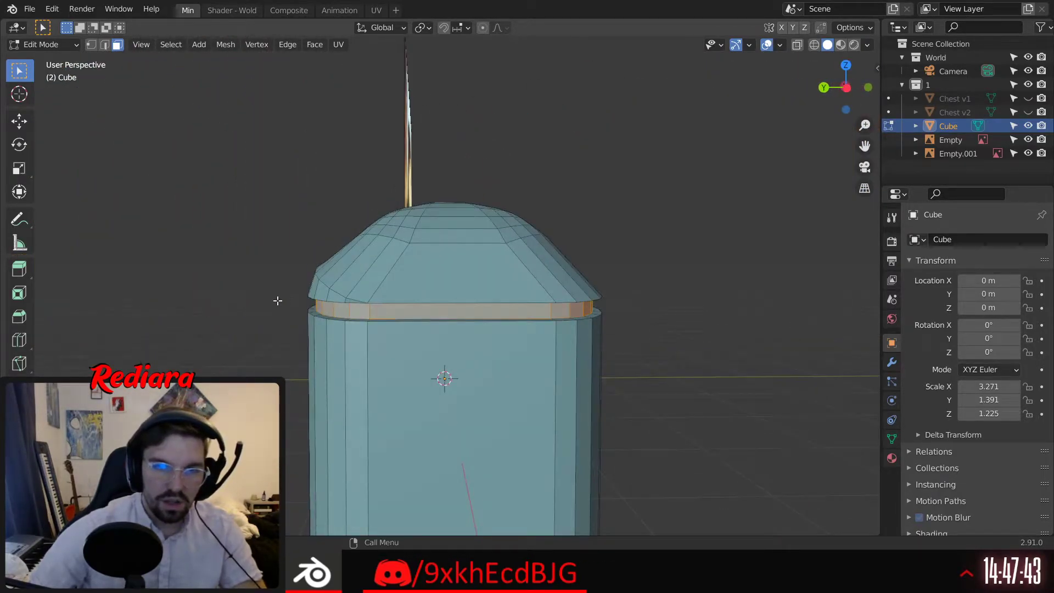
{"action": "middle_click_drag", "start_coordinate": [403, 304], "coordinate": [327, 303]}
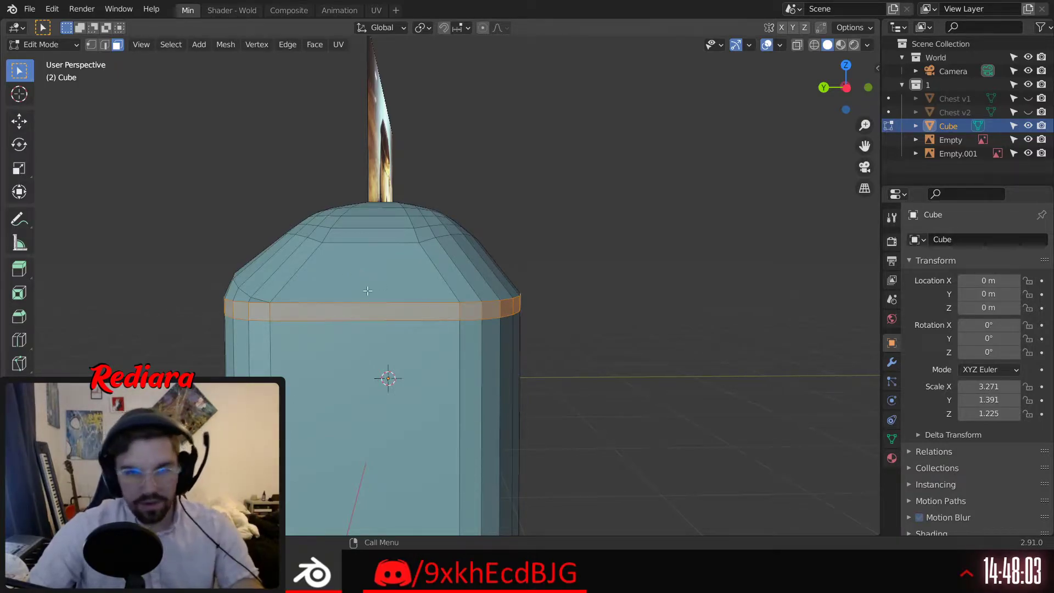
Deselect rounded corner faces of the narrow band toward the back of the chest, keeping the front and side faces selected
{"action": "middle_click_drag", "start_coordinate": [230, 179], "coordinate": [280, 283]}
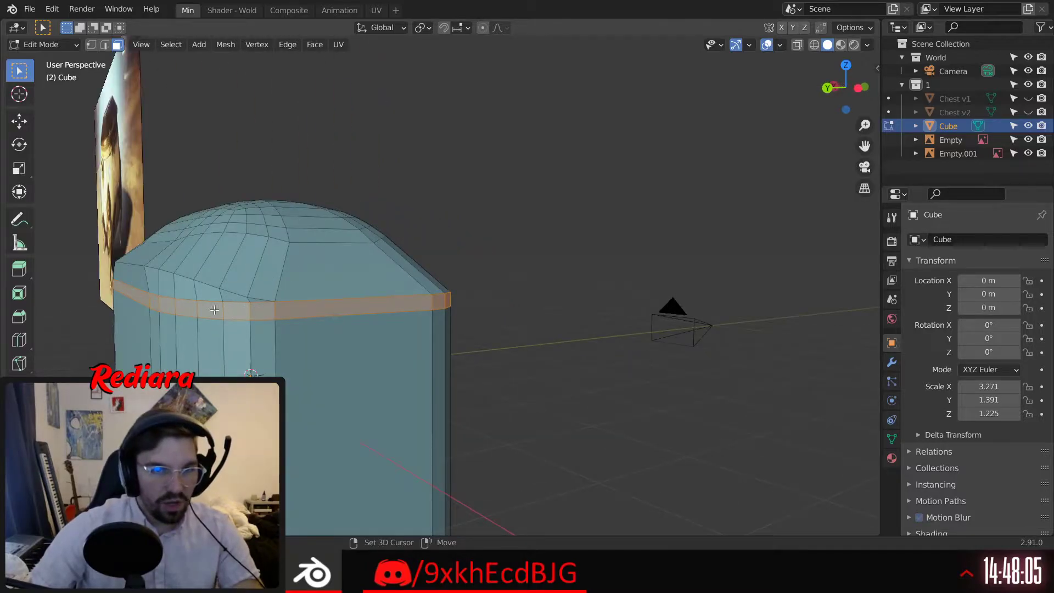
{"action": "middle_click_drag", "start_coordinate": [170, 309], "coordinate": [341, 311]}
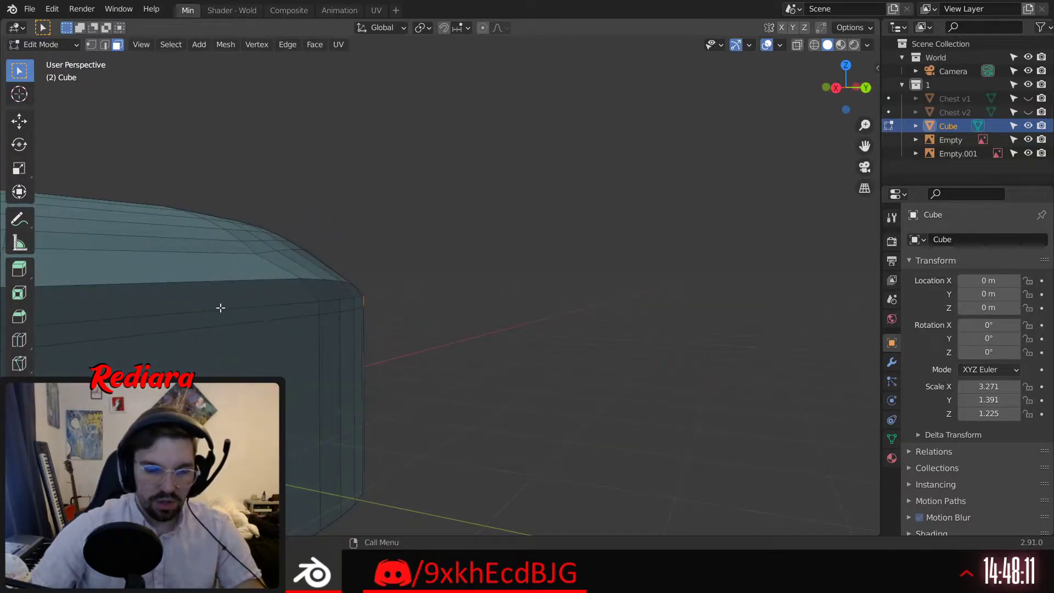
{"action": "middle_click_drag", "start_coordinate": [182, 309], "coordinate": [452, 287], "text": "shift"}
{"action": "left_click", "coordinate": [447, 287], "text": "shift"}
{"action": "left_click", "coordinate": [396, 287], "text": "shift"}
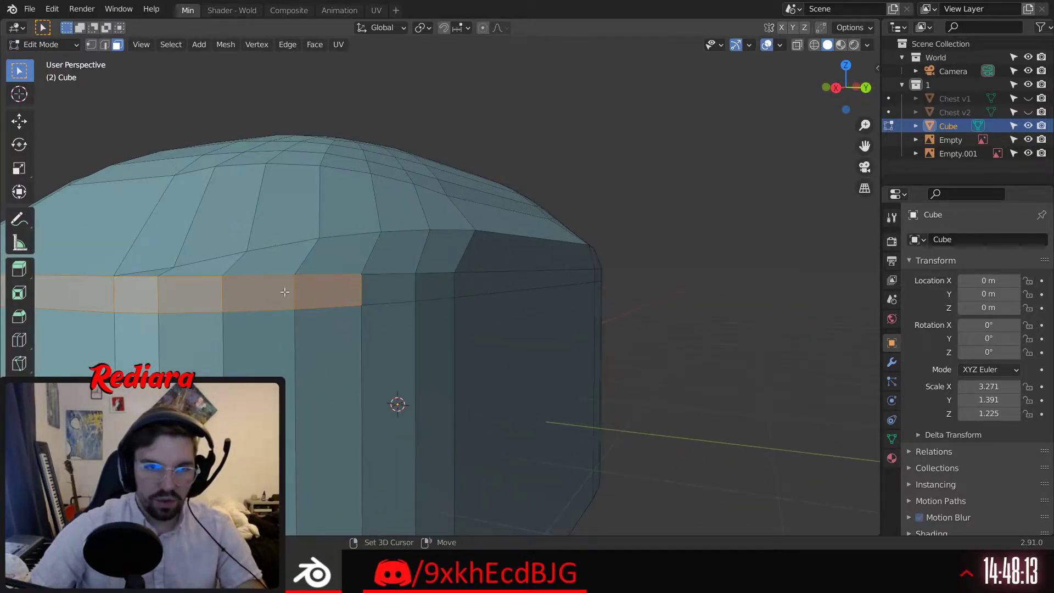
{"action": "left_click", "coordinate": [285, 291], "text": "shift"}
{"action": "left_click", "coordinate": [324, 290], "text": "shift"}
{"action": "middle_click_drag", "start_coordinate": [324, 290], "coordinate": [451, 274]}
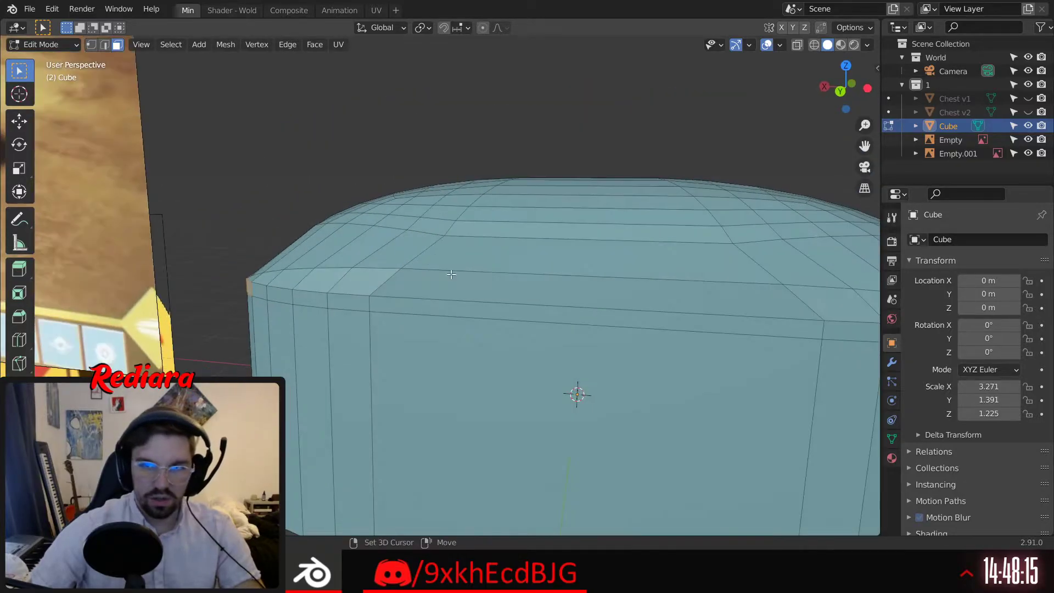
{"action": "scroll", "coordinate": [472, 330], "scroll_direction": "down", "scroll_amount": 4}
{"action": "middle_click_drag", "start_coordinate": [436, 356], "coordinate": [472, 306]}
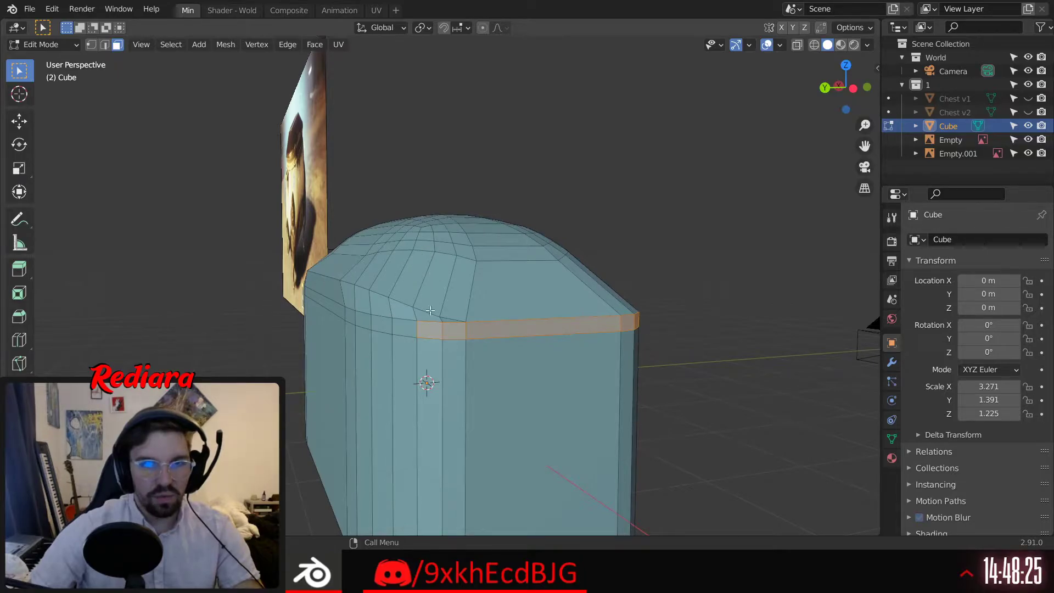
Extrude the selected band faces along their normals, slightly inward into the chest
{"action": "middle_click_drag", "start_coordinate": [454, 292], "coordinate": [530, 280]}
{"action": "right_click", "coordinate": [528, 307]}
{"action": "left_click", "coordinate": [525, 306]}
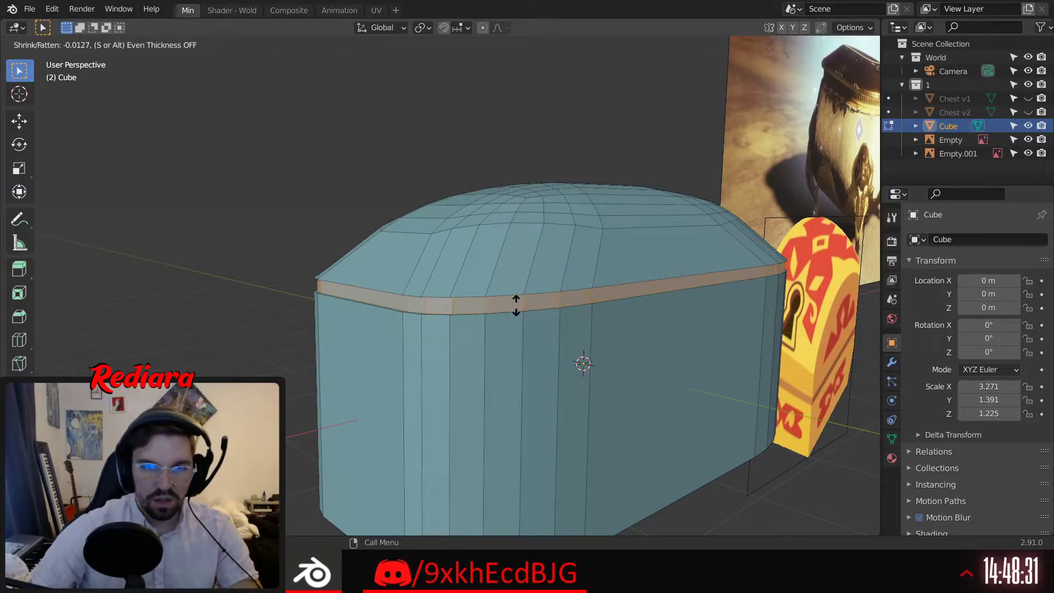
{"action": "left_click", "coordinate": [516, 308]}
Examine the recessed groove under the lid from the sides and around the corners, including where it ends near the back
{"action": "middle_click_drag", "start_coordinate": [516, 308], "coordinate": [415, 264], "text": "shift"}
{"action": "scroll", "coordinate": [352, 275], "scroll_direction": "up", "scroll_amount": 5}
{"action": "middle_click_drag", "start_coordinate": [255, 278], "coordinate": [351, 265]}
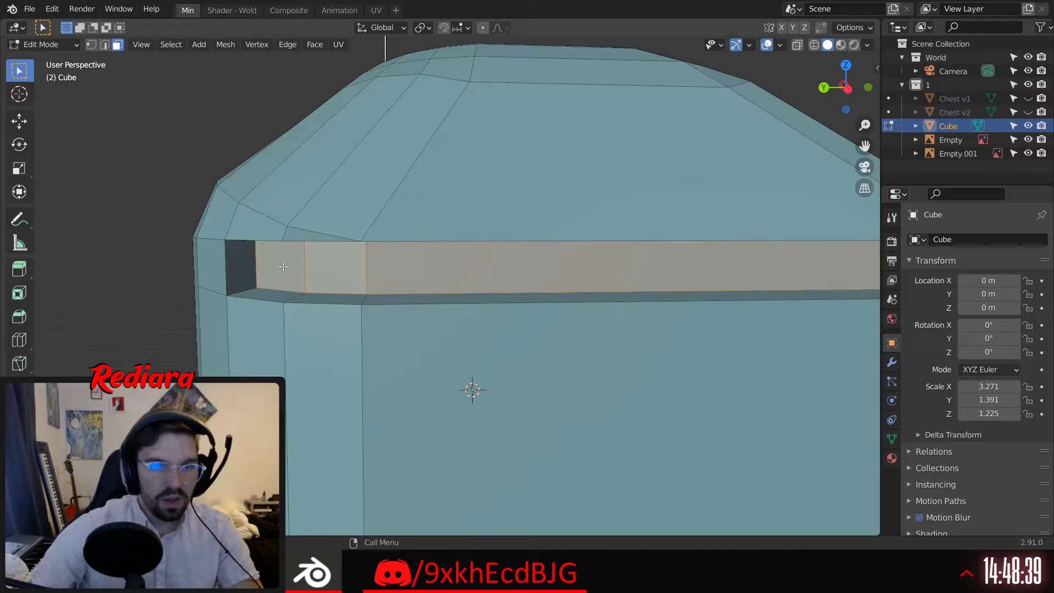
{"action": "scroll", "coordinate": [232, 273], "scroll_direction": "down", "scroll_amount": 5}
{"action": "middle_click_drag", "start_coordinate": [329, 233], "coordinate": [248, 244]}
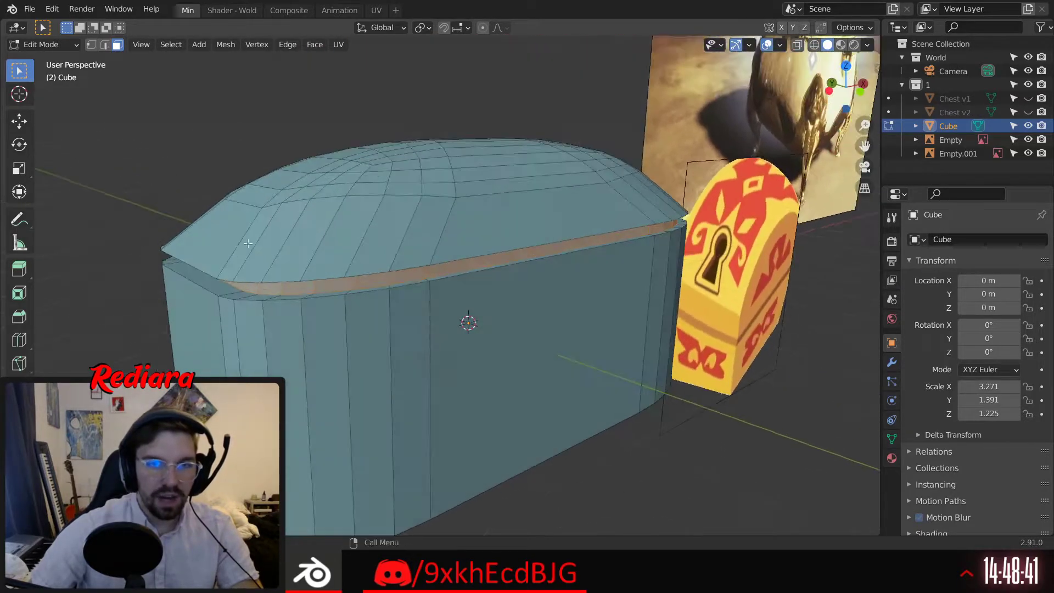
{"action": "scroll", "coordinate": [287, 264], "scroll_direction": "up", "scroll_amount": 1}
{"action": "middle_click_drag", "start_coordinate": [308, 300], "coordinate": [317, 278]}
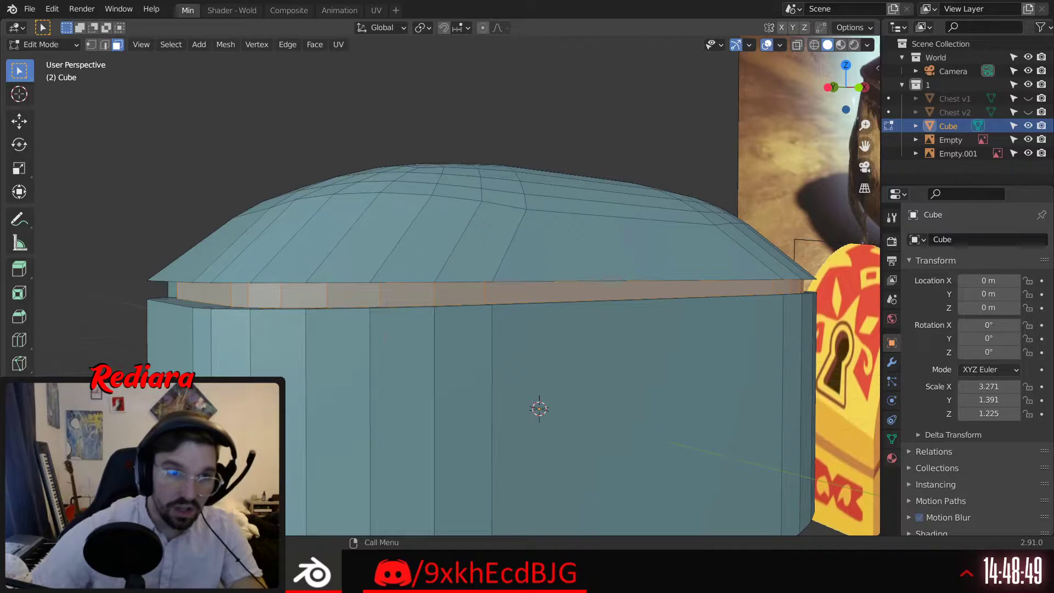
{"action": "middle_click_drag", "start_coordinate": [384, 338], "coordinate": [285, 324]}
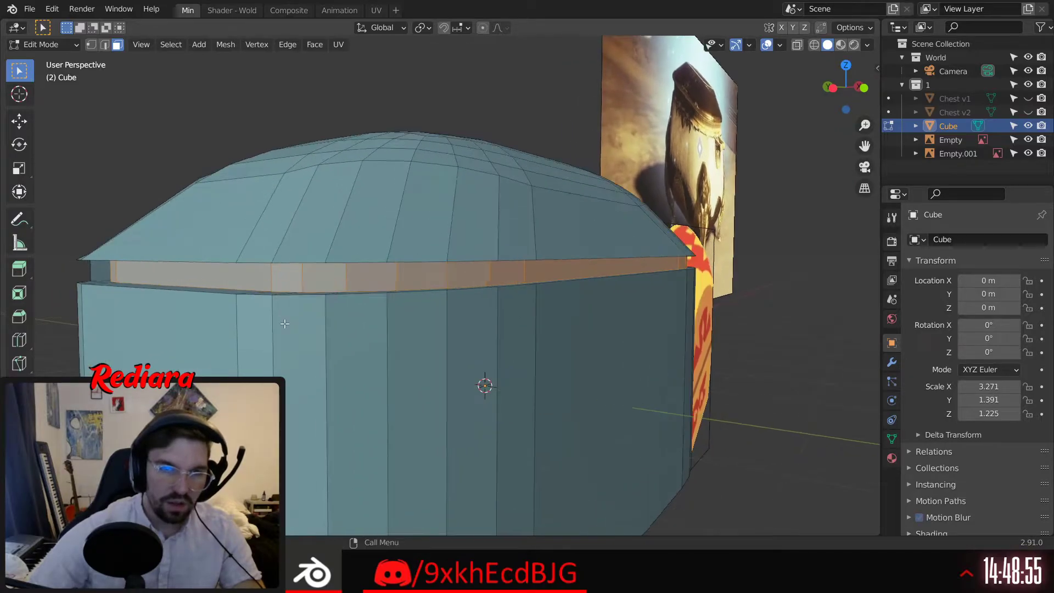
{"action": "middle_click_drag", "start_coordinate": [388, 262], "coordinate": [365, 256]}
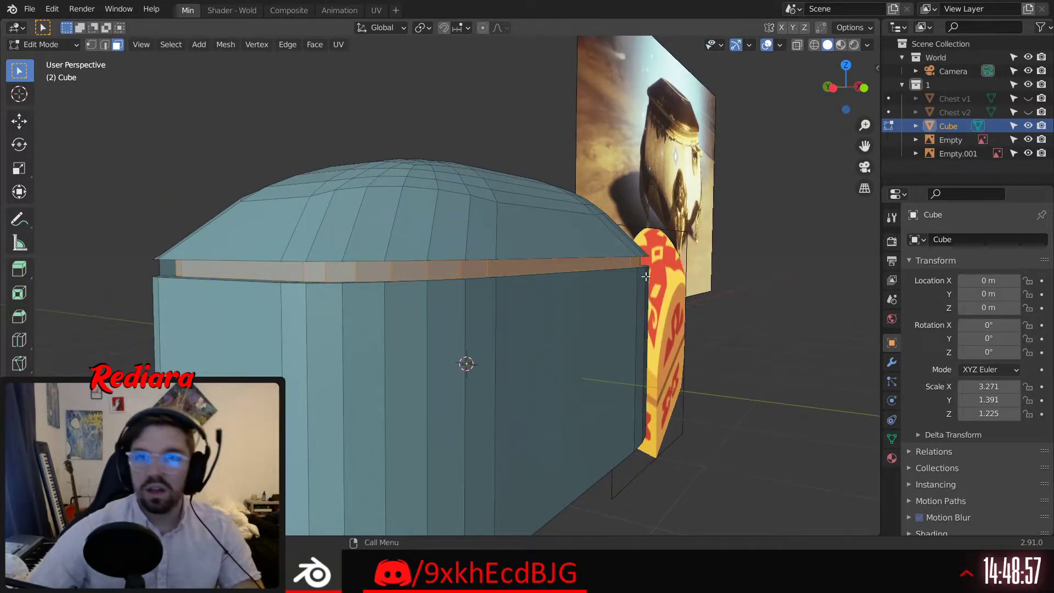
In front wireframe view, select all vertices along the groove's lower edge and move them slightly down to widen the groove
{"action": "key", "text": "KP_1"}
{"action": "key", "text": "shift+z"}
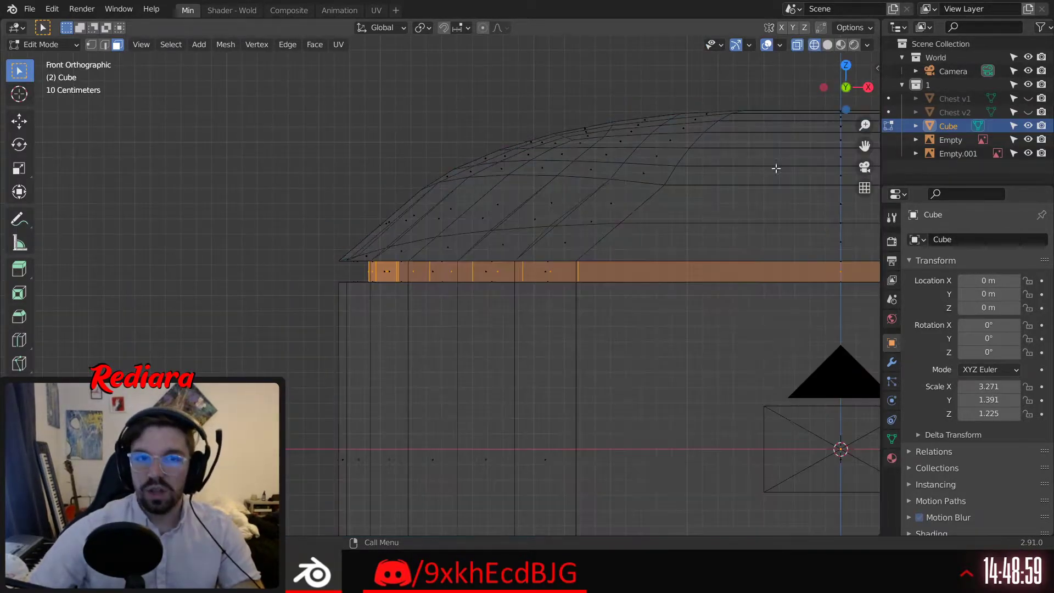
{"action": "middle_click_drag", "start_coordinate": [777, 168], "coordinate": [461, 151], "text": "shift"}
{"action": "left_click", "coordinate": [92, 45]}
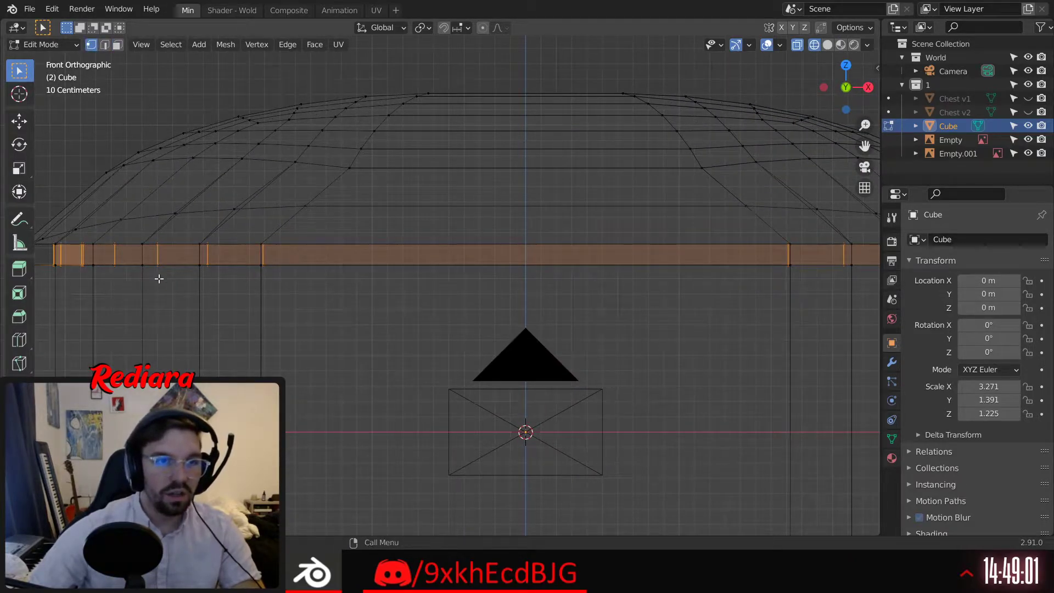
{"action": "scroll", "coordinate": [158, 279], "scroll_direction": "down", "scroll_amount": 2}
{"action": "left_click_drag", "start_coordinate": [83, 257], "coordinate": [788, 273]}
{"action": "left_click", "coordinate": [19, 120]}
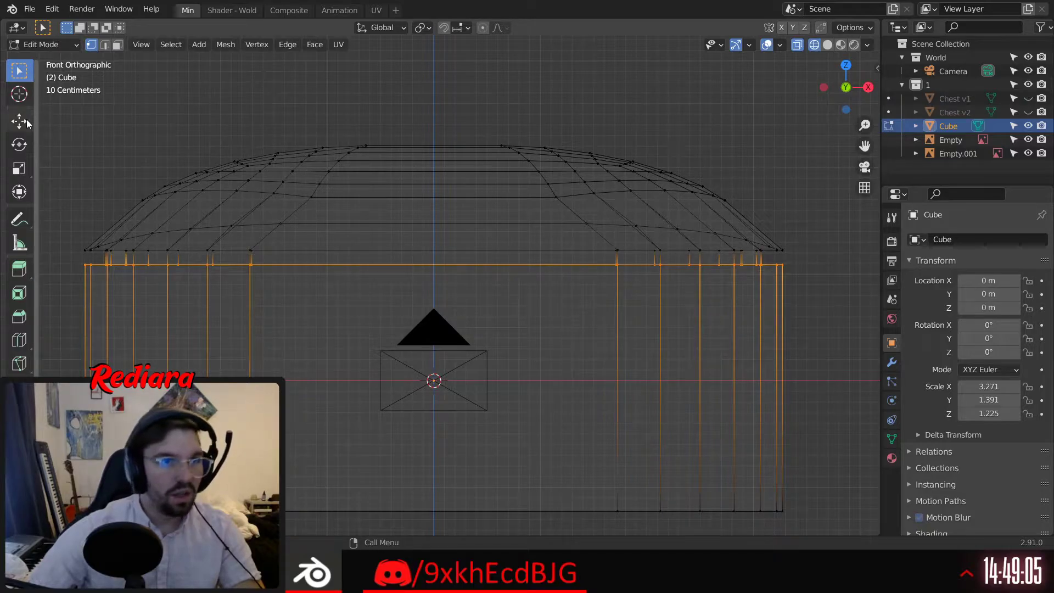
{"action": "left_click_drag", "start_coordinate": [433, 210], "coordinate": [423, 219]}
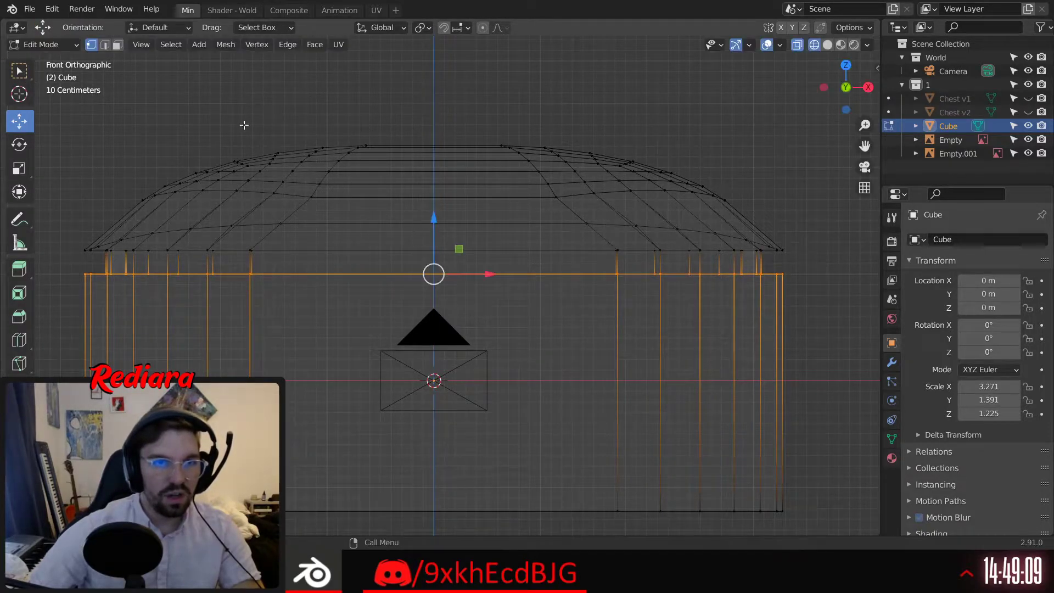
Check the widened groove in Object Mode, return to Edit Mode with solid shading, and inspect the groove's end up close
{"action": "left_click", "coordinate": [48, 44]}
{"action": "left_click", "coordinate": [51, 59]}
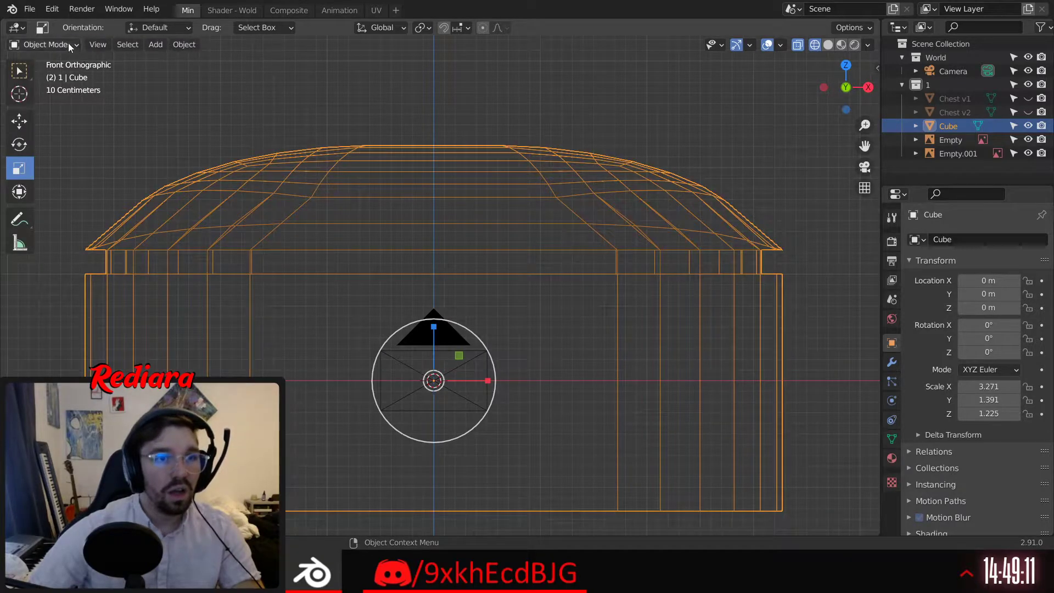
{"action": "left_click", "coordinate": [44, 44]}
{"action": "left_click", "coordinate": [43, 75]}
{"action": "left_click", "coordinate": [828, 44]}
{"action": "mouse_move", "coordinate": [439, 379]}
{"action": "middle_mouse_down"}
{"action": "mouse_move", "coordinate": [437, 368]}
{"action": "mouse_move", "coordinate": [362, 353]}
{"action": "mouse_move", "coordinate": [564, 258]}
{"action": "mouse_move", "coordinate": [561, 401]}
{"action": "mouse_move", "coordinate": [546, 238]}
{"action": "mouse_move", "coordinate": [562, 290]}
{"action": "mouse_move", "coordinate": [492, 306]}
{"action": "mouse_move", "coordinate": [605, 306]}
{"action": "mouse_move", "coordinate": [551, 337]}
{"action": "mouse_move", "coordinate": [588, 273]}
{"action": "mouse_move", "coordinate": [488, 313]}
{"action": "mouse_move", "coordinate": [551, 275]}
{"action": "mouse_move", "coordinate": [519, 270]}
{"action": "mouse_move", "coordinate": [525, 283]}
{"action": "mouse_move", "coordinate": [609, 277]}
{"action": "middle_mouse_up"}
{"action": "scroll", "coordinate": [551, 338], "scroll_direction": "up", "scroll_amount": 4}
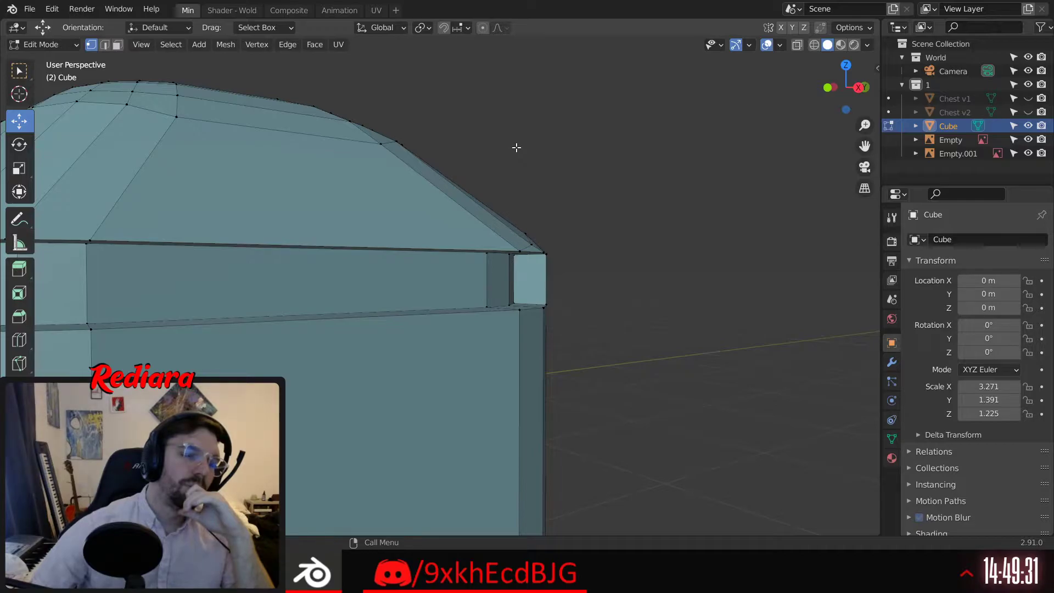
In edge selection mode, select the groove's upper and lower edge loops and the vertical inner edge at one end
{"action": "key", "text": "2"}
{"action": "middle_click_drag", "start_coordinate": [286, 215], "coordinate": [333, 318]}
{"action": "left_click", "coordinate": [251, 258]}
{"action": "left_click", "coordinate": [335, 316], "text": "shift"}
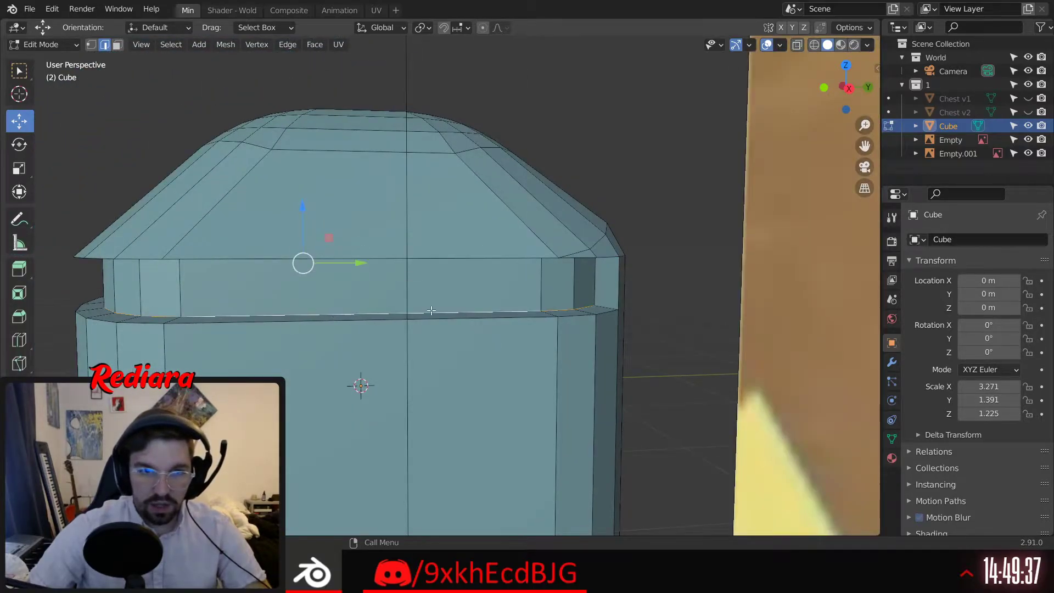
{"action": "scroll", "coordinate": [555, 268], "scroll_direction": "up", "scroll_amount": 3}
{"action": "left_click", "coordinate": [669, 283], "text": "shift"}
{"action": "scroll", "coordinate": [649, 328], "scroll_direction": "down", "scroll_amount": 3}
{"action": "middle_click_drag", "start_coordinate": [650, 327], "coordinate": [423, 292]}
Add the vertical inner edge at the groove's other end to the edge selection
{"action": "scroll", "coordinate": [126, 309], "scroll_direction": "down", "scroll_amount": 3}
{"action": "middle_click_drag", "start_coordinate": [293, 302], "coordinate": [257, 313], "text": "shift"}
{"action": "scroll", "coordinate": [344, 295], "scroll_direction": "up", "scroll_amount": 3}
{"action": "scroll", "coordinate": [257, 313], "scroll_direction": "up", "scroll_amount": 1}
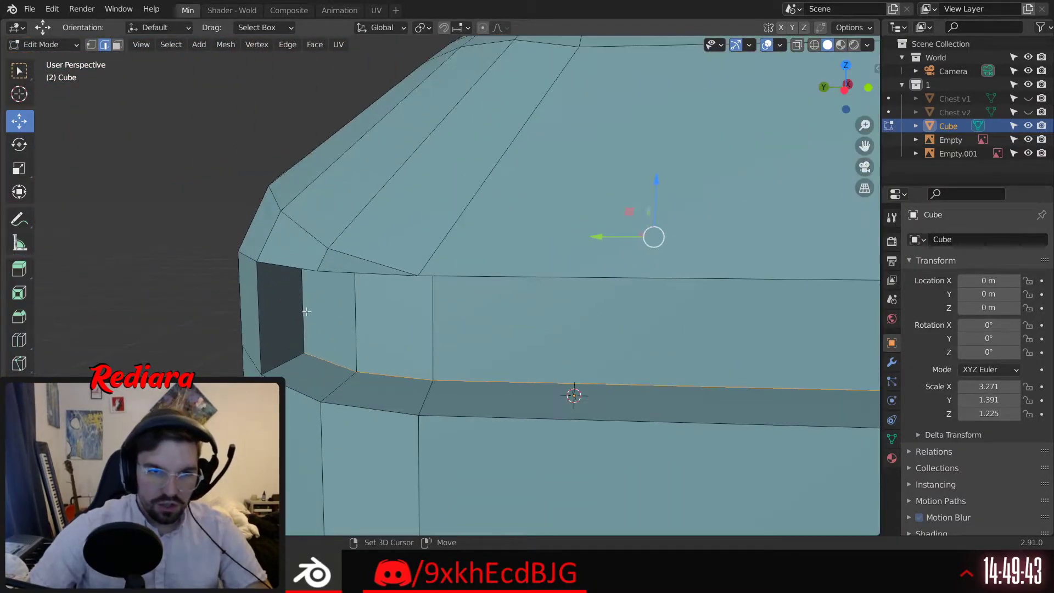
{"action": "left_click", "coordinate": [305, 310], "text": "shift"}
{"action": "scroll", "coordinate": [434, 314], "scroll_direction": "down", "scroll_amount": 4}
{"action": "middle_click_drag", "start_coordinate": [438, 313], "coordinate": [379, 314], "text": "shift"}
{"action": "middle_click_drag", "start_coordinate": [541, 288], "coordinate": [411, 288]}
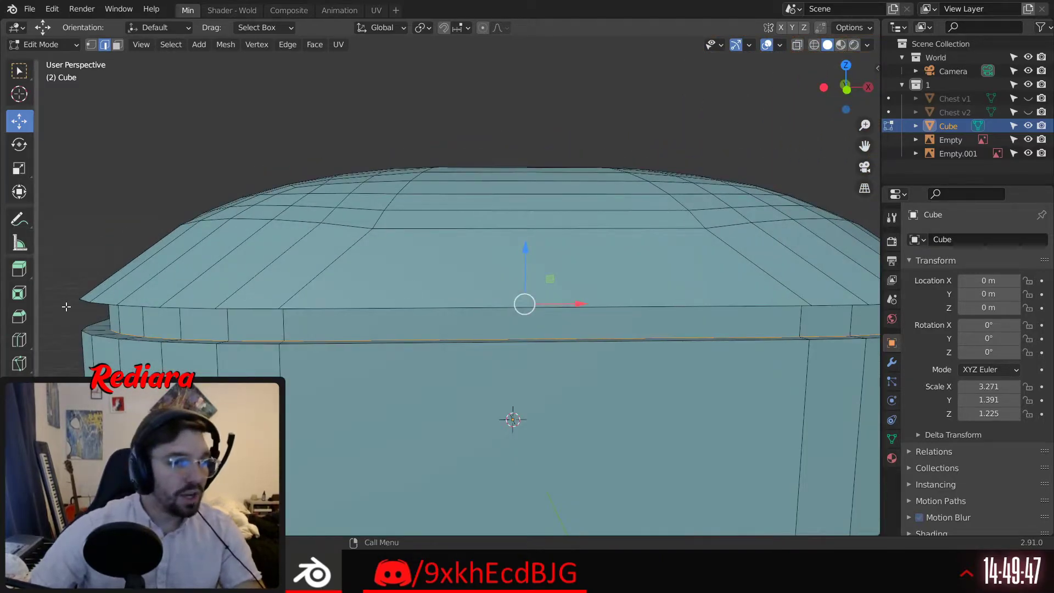
Bevel the selected groove edges with a 0.117 m width and 4 segments, and inspect the rounded groove ends
{"action": "key", "text": "ctrl+b"}
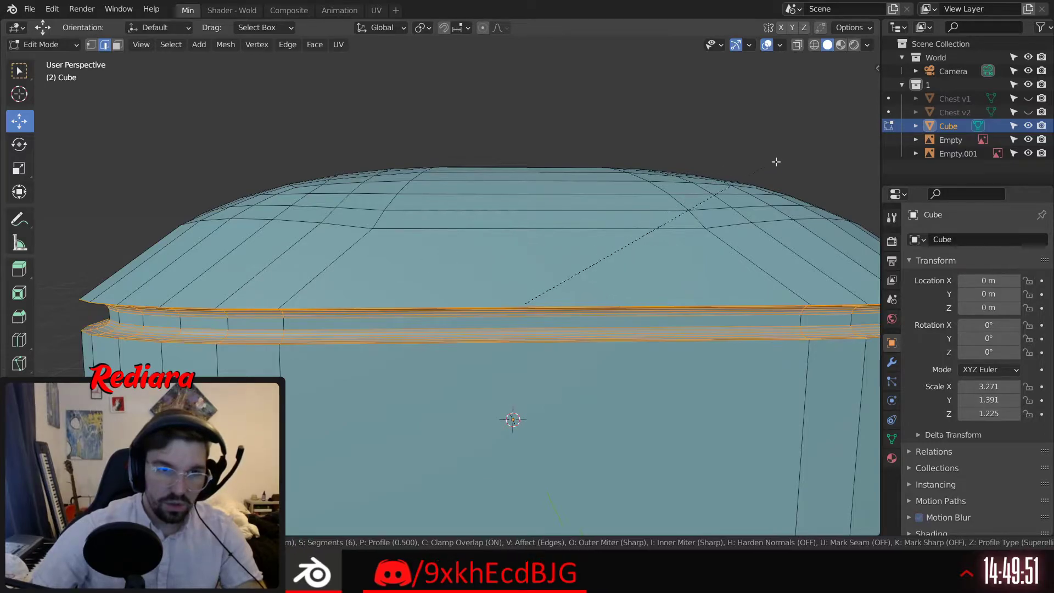
{"action": "scroll", "coordinate": [783, 181], "scroll_direction": "down", "scroll_amount": 2}
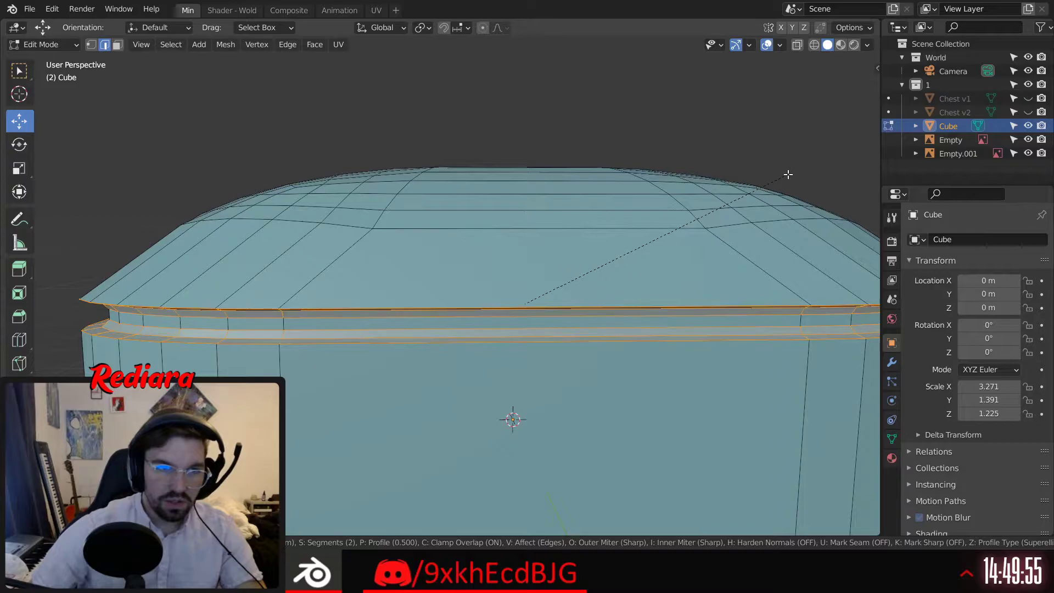
{"action": "left_click", "coordinate": [788, 175]}
{"action": "middle_click_drag", "start_coordinate": [788, 175], "coordinate": [609, 279]}
{"action": "scroll", "coordinate": [656, 362], "scroll_direction": "up", "scroll_amount": 2}
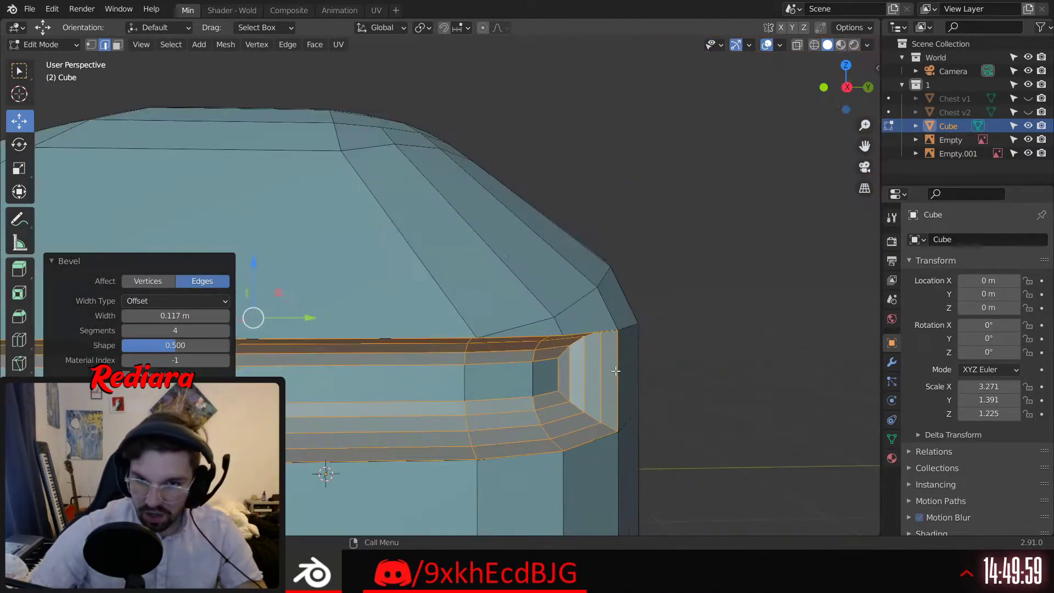
{"action": "middle_click_drag", "start_coordinate": [654, 385], "coordinate": [640, 469]}
{"action": "scroll", "coordinate": [615, 416], "scroll_direction": "up", "scroll_amount": 3}
{"action": "middle_click_drag", "start_coordinate": [615, 417], "coordinate": [506, 371]}
{"action": "scroll", "coordinate": [506, 371], "scroll_direction": "down", "scroll_amount": 8}
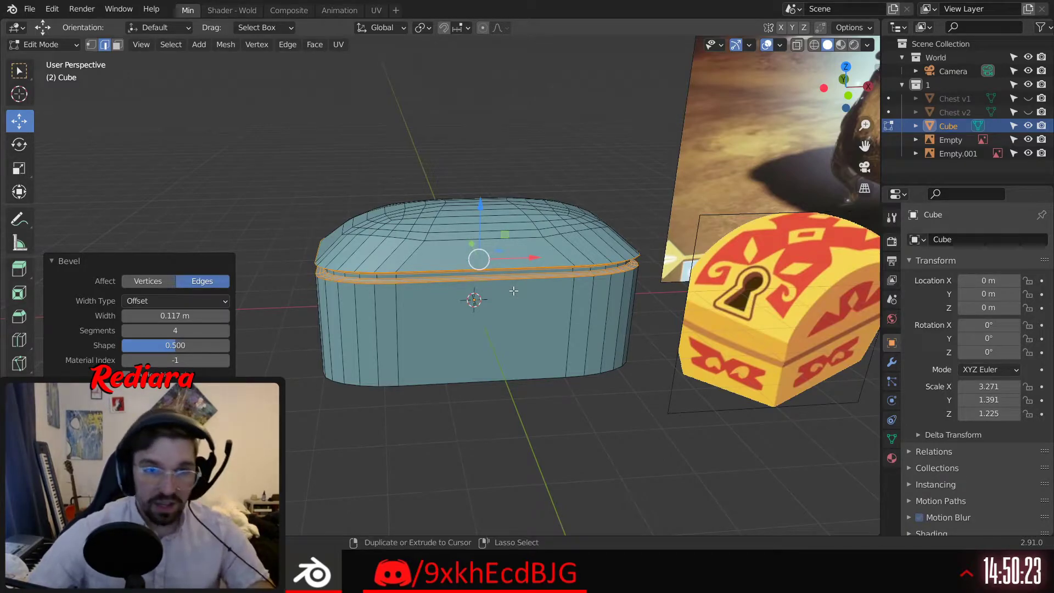
Undo the groove bevel and select the groove's lower inner edge loop together with the lid's bottom rim
{"action": "left_click", "coordinate": [513, 290], "text": "alt"}
{"action": "middle_click_drag", "start_coordinate": [514, 290], "coordinate": [425, 328]}
{"action": "scroll", "coordinate": [425, 328], "scroll_direction": "up", "scroll_amount": 6}
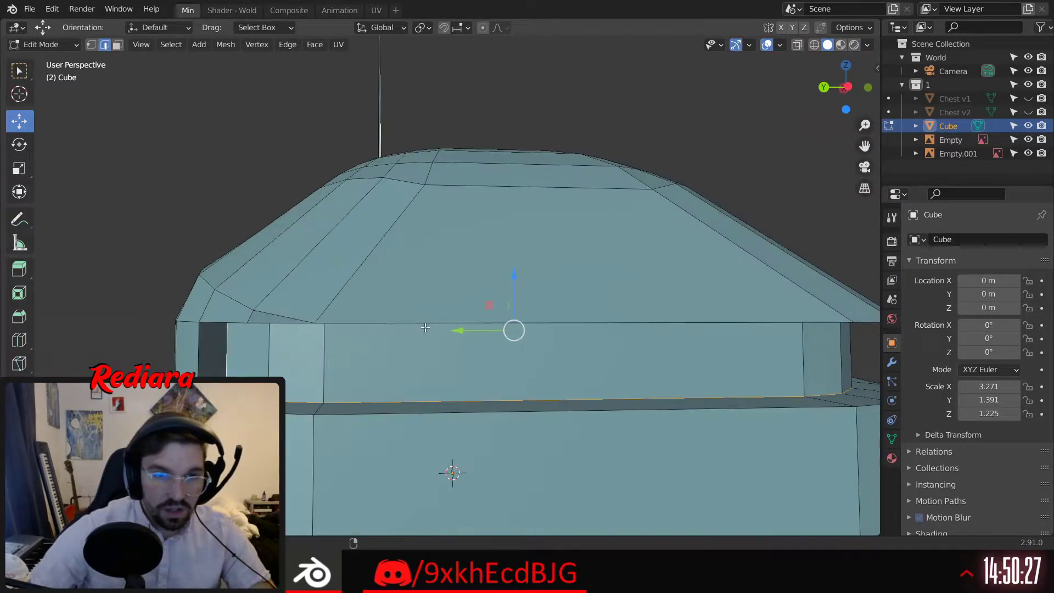
{"action": "middle_click_drag", "start_coordinate": [423, 321], "coordinate": [444, 323]}
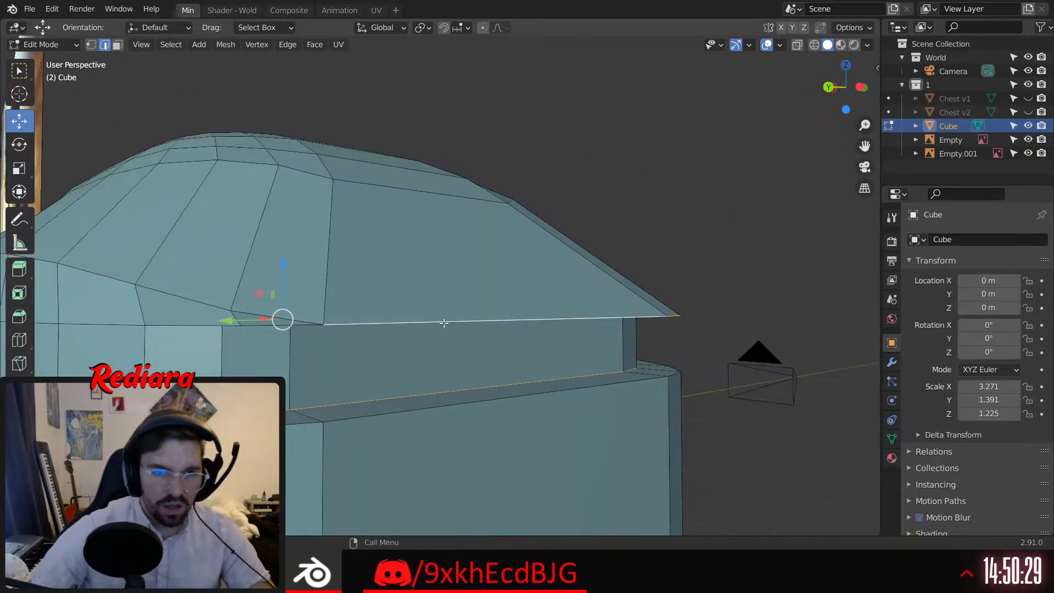
{"action": "middle_click_drag", "start_coordinate": [266, 329], "coordinate": [618, 339]}
{"action": "scroll", "coordinate": [367, 294], "scroll_direction": "down", "scroll_amount": 5}
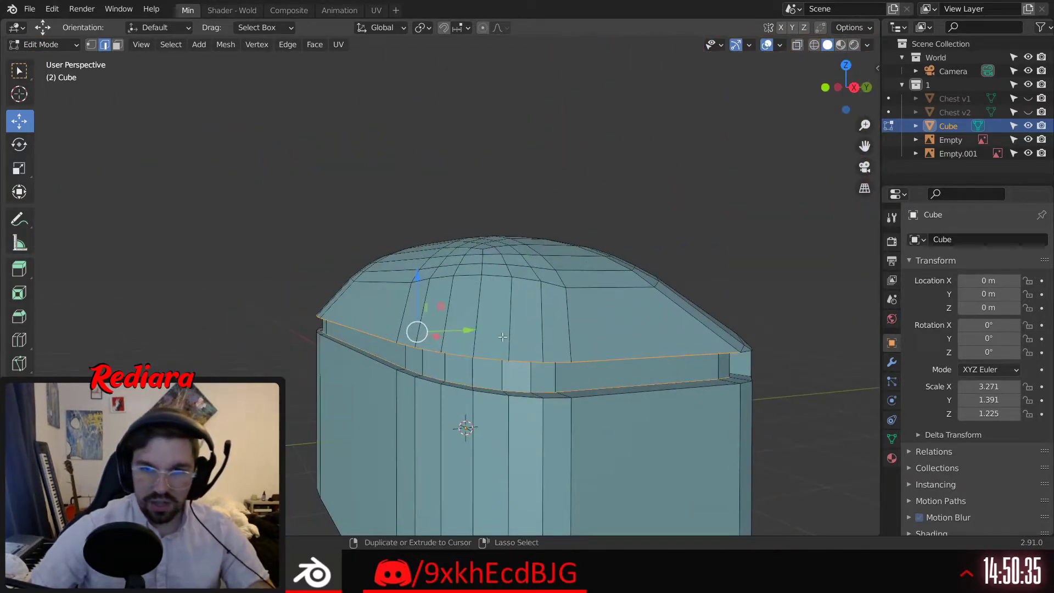
Undo the groove edits back to the flush band's face selection, and hide both reference images, Empty and Empty.001
{"action": "key", "text": "Tab"}
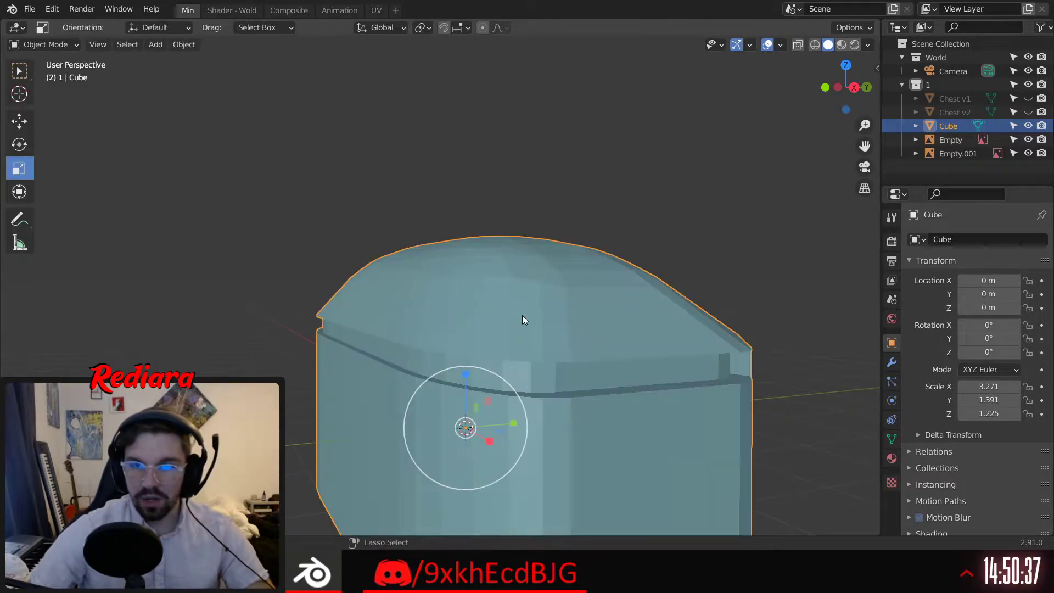
{"action": "key", "text": "Tab"}
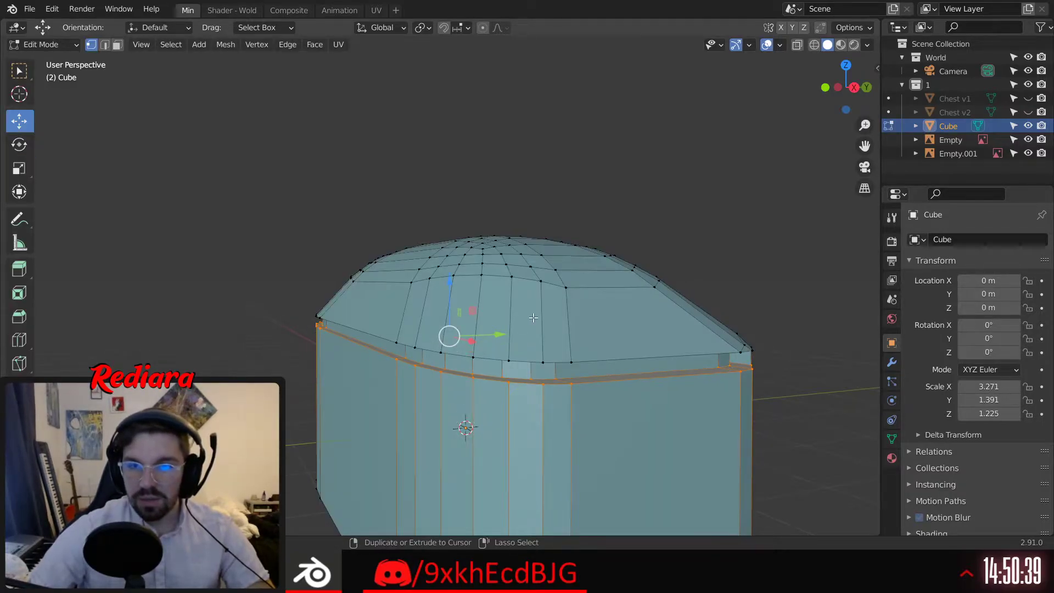
{"action": "middle_click_drag", "start_coordinate": [574, 336], "coordinate": [745, 230]}
{"action": "scroll", "coordinate": [569, 333], "scroll_direction": "down", "scroll_amount": 2}
{"action": "scroll", "coordinate": [569, 333], "scroll_direction": "down", "scroll_amount": 2}
{"action": "left_click_drag", "start_coordinate": [1029, 139], "coordinate": [1029, 153]}
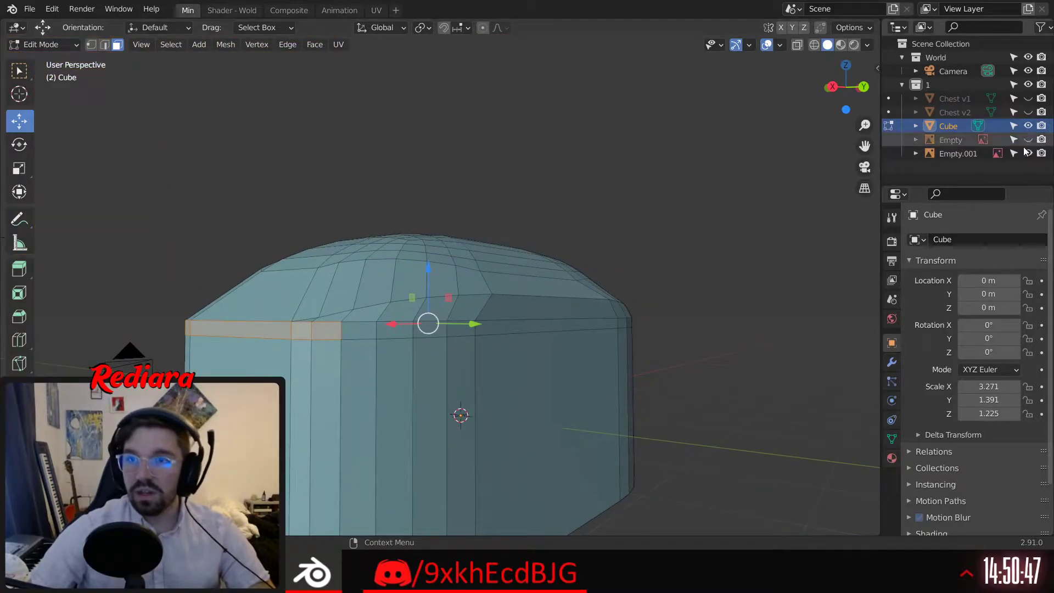
Deselect the remaining rounded rear-corner faces of the band so the selection ends at the flat side faces
{"action": "middle_click_drag", "start_coordinate": [363, 332], "coordinate": [421, 321], "text": "shift"}
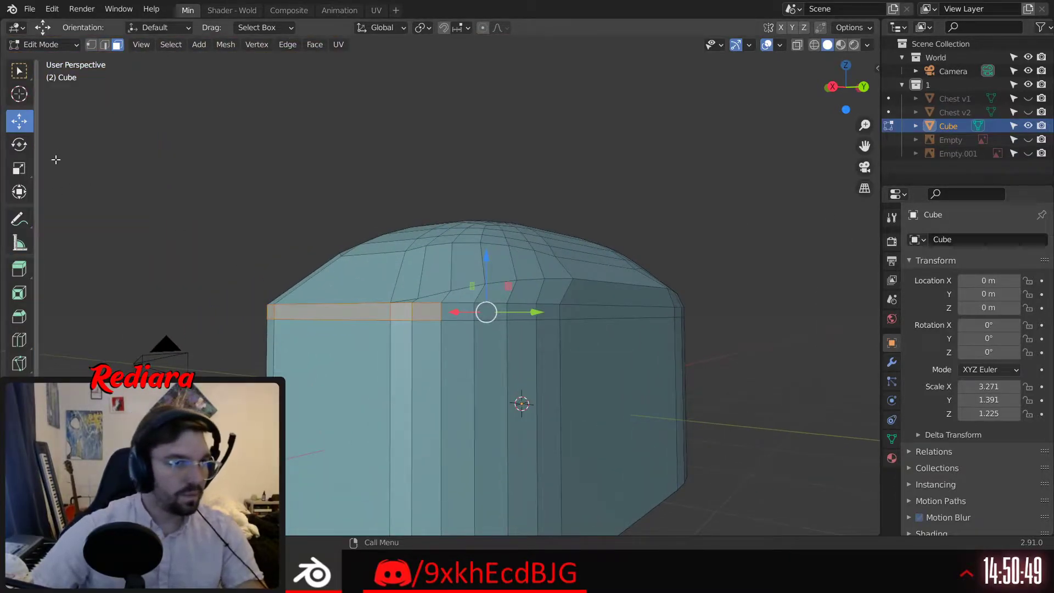
{"action": "scroll", "coordinate": [432, 321], "scroll_direction": "up", "scroll_amount": 3}
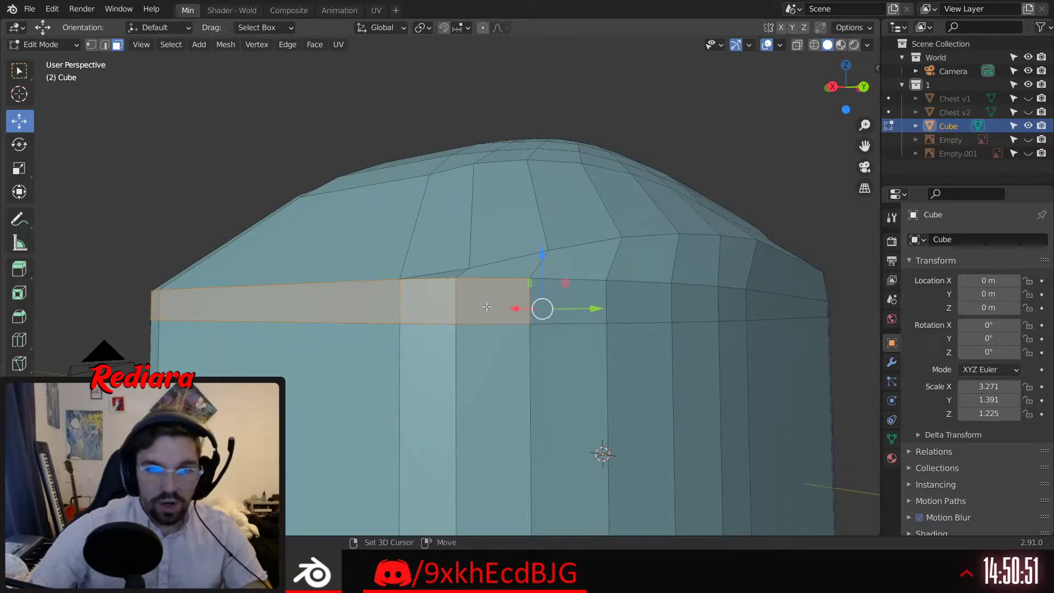
{"action": "scroll", "coordinate": [498, 304], "scroll_direction": "down", "scroll_amount": 4}
{"action": "middle_click_drag", "start_coordinate": [498, 303], "coordinate": [419, 338]}
{"action": "scroll", "coordinate": [418, 338], "scroll_direction": "up", "scroll_amount": 5}
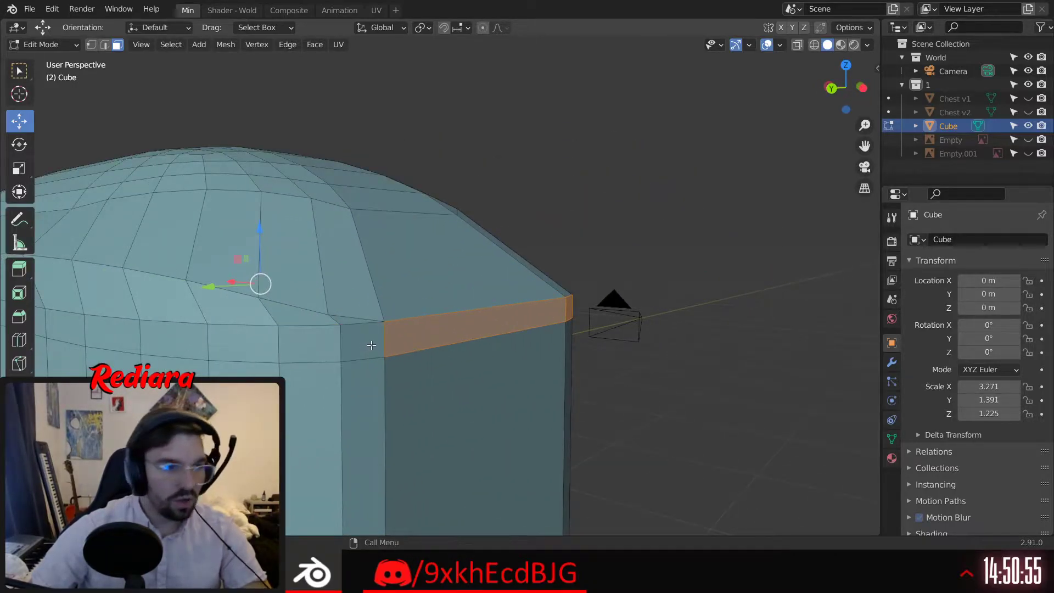
Extrude the selected band faces inward along their normals to cut the groove between lid and body
{"action": "scroll", "coordinate": [372, 345], "scroll_direction": "down", "scroll_amount": 3}
{"action": "middle_click_drag", "start_coordinate": [323, 404], "coordinate": [374, 429]}
{"action": "scroll", "coordinate": [387, 329], "scroll_direction": "up", "scroll_amount": 3}
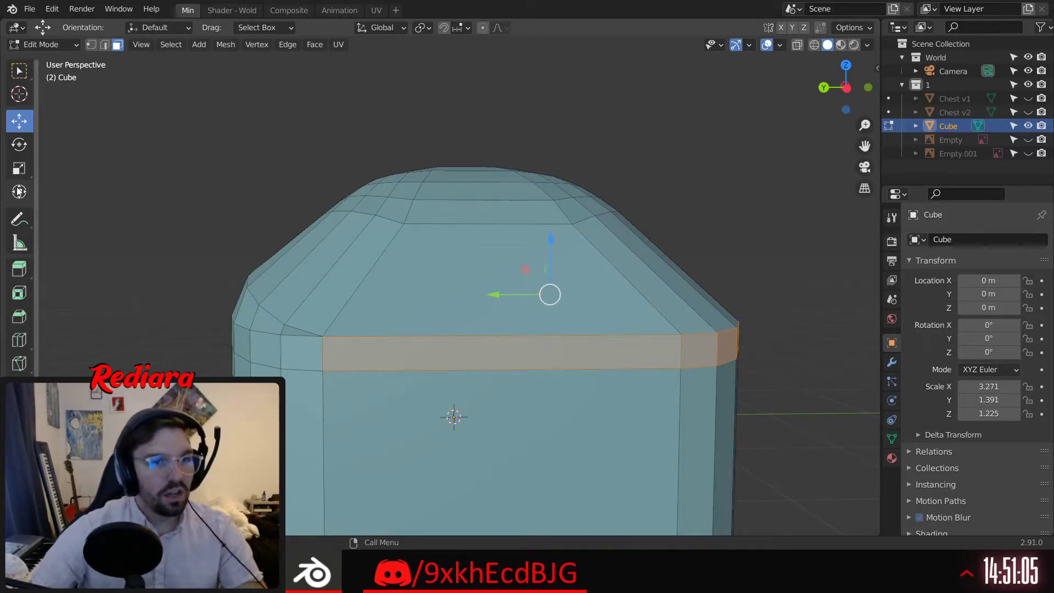
{"action": "right_click", "coordinate": [433, 364]}
{"action": "left_click", "coordinate": [442, 318]}
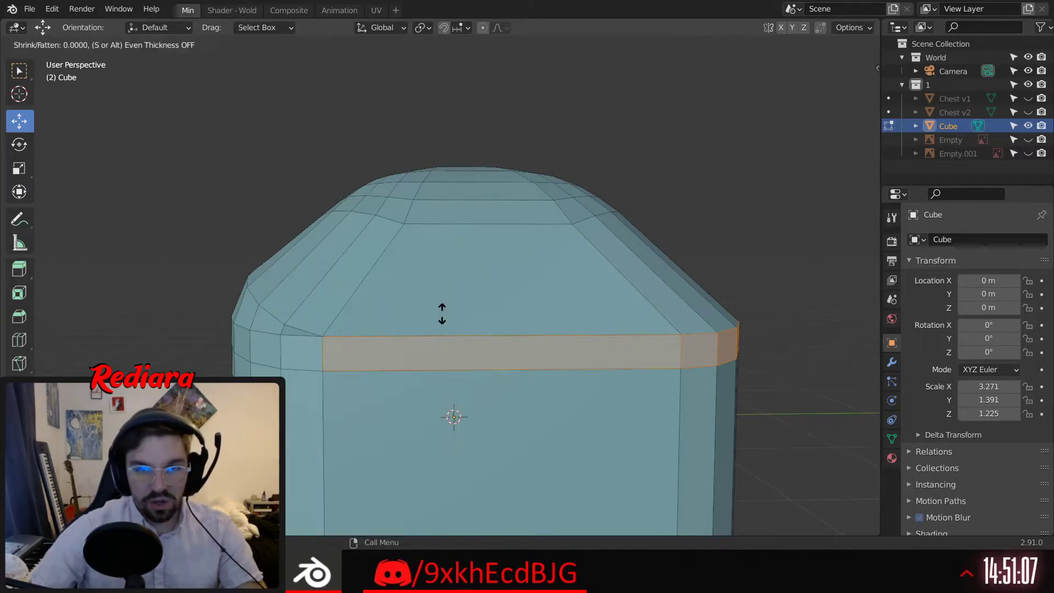
{"action": "left_click", "coordinate": [438, 318]}
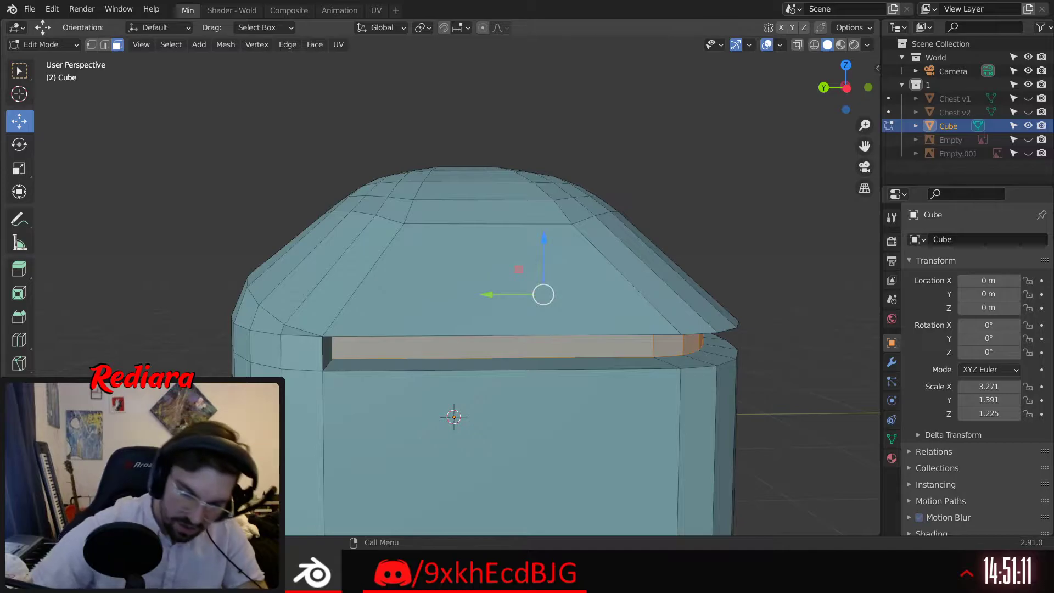
Temporarily hide the groove's inner faces, reveal them again, and examine the groove around the chest's side and front
{"action": "key", "text": "h"}
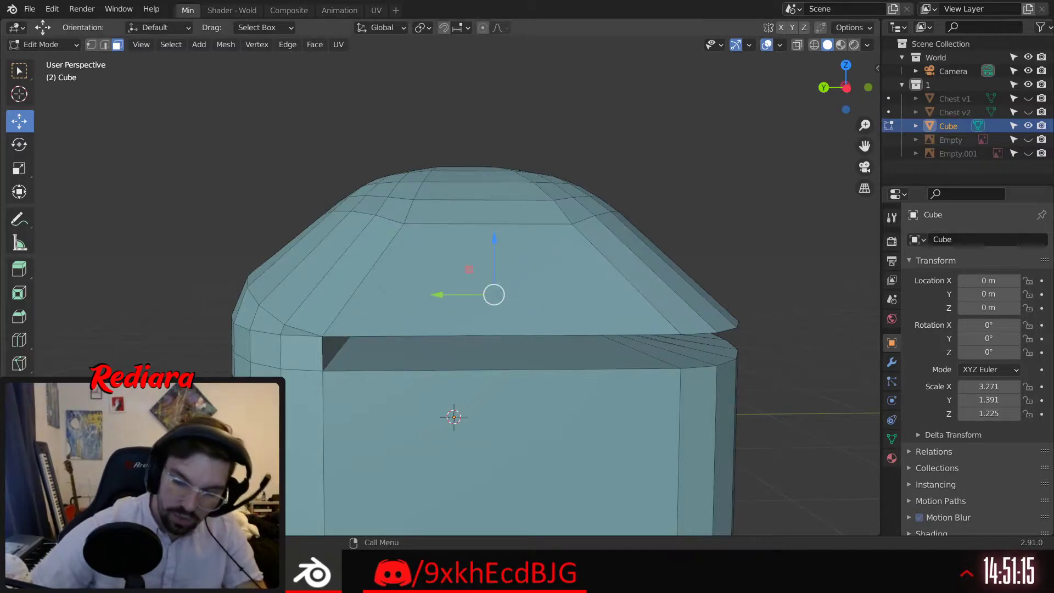
{"action": "key", "text": "alt+h"}
{"action": "middle_click_drag", "start_coordinate": [614, 334], "coordinate": [571, 319]}
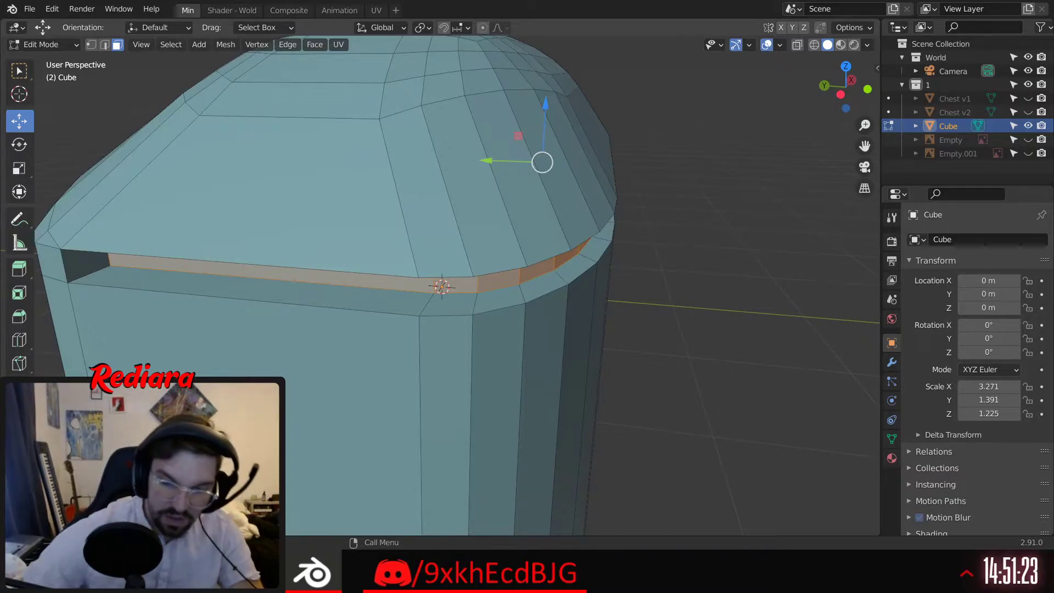
{"action": "middle_click_drag", "start_coordinate": [183, 194], "coordinate": [369, 303]}
{"action": "middle_click_drag", "start_coordinate": [330, 219], "coordinate": [667, 138]}
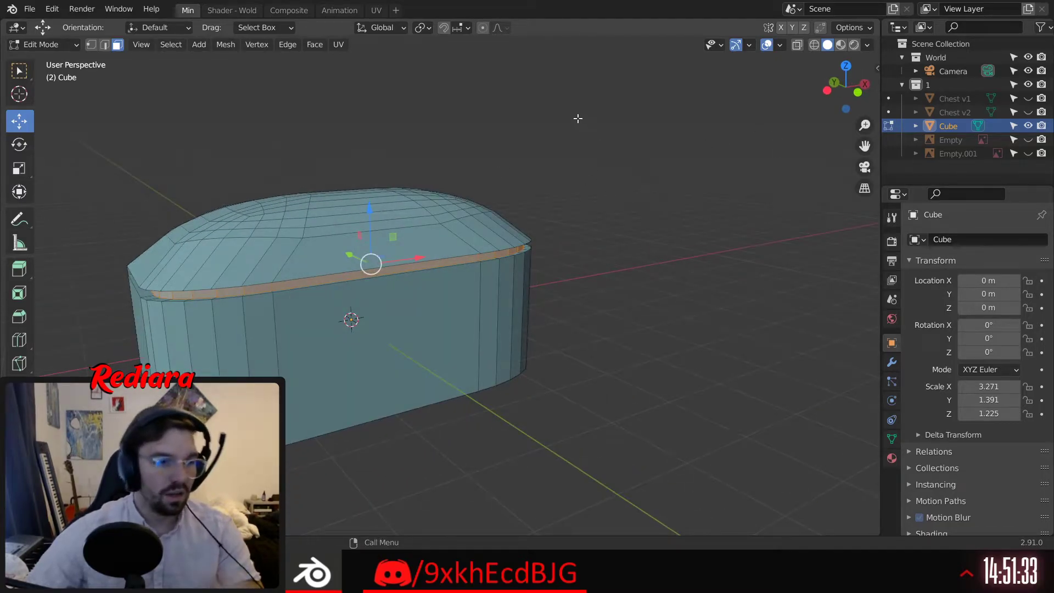
{"action": "middle_click_drag", "start_coordinate": [352, 256], "coordinate": [401, 252]}
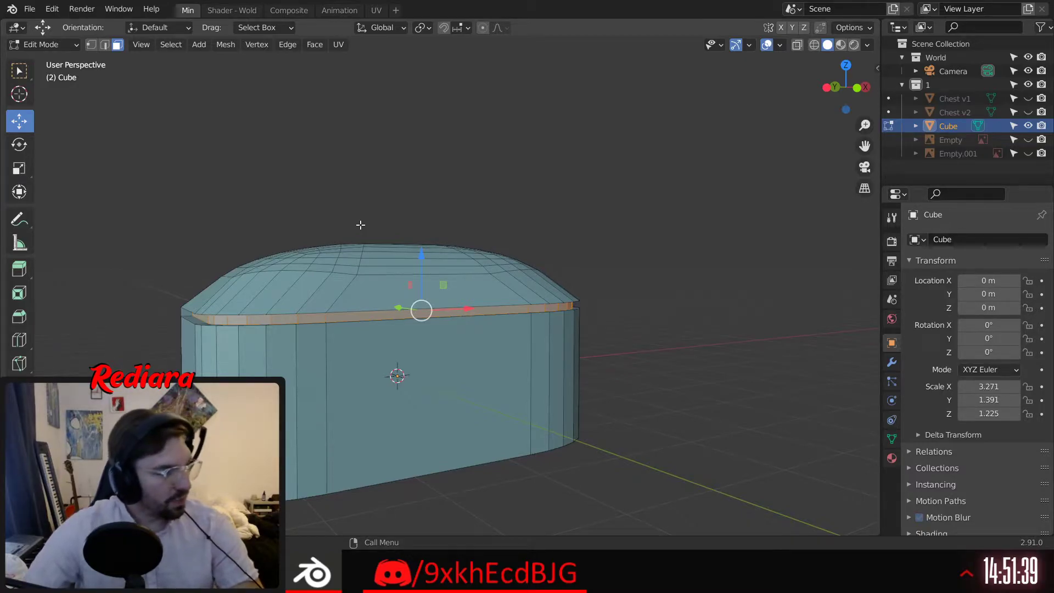
{"action": "middle_click_drag", "start_coordinate": [383, 218], "coordinate": [466, 209], "text": "shift"}
In front wireframe view, select the row of vertices along the groove's lower edge and move it down about 0.09 m along Z
{"action": "left_click", "coordinate": [857, 88]}
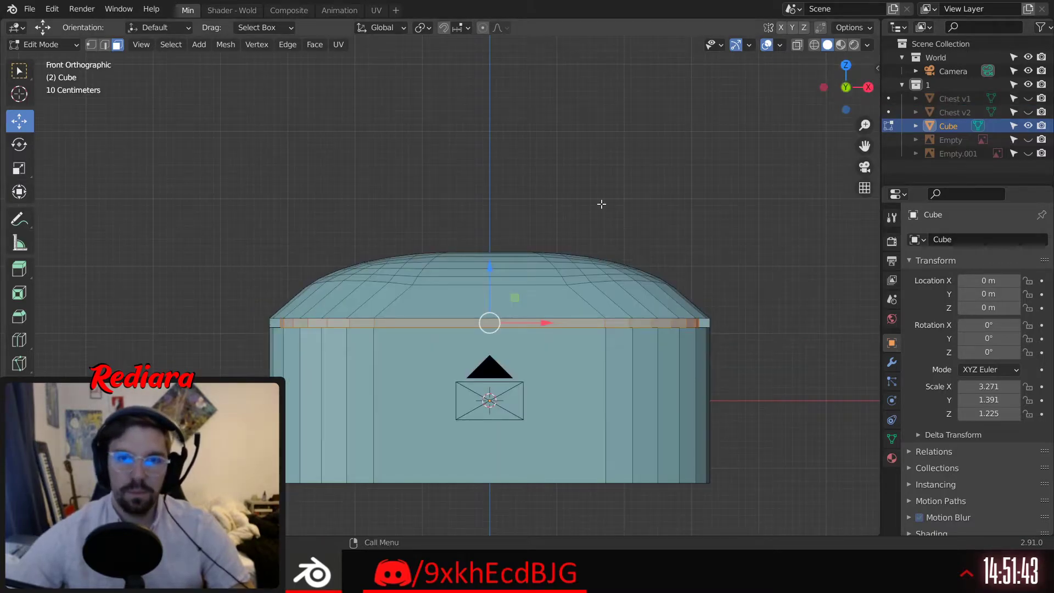
{"action": "left_click", "coordinate": [72, 45]}
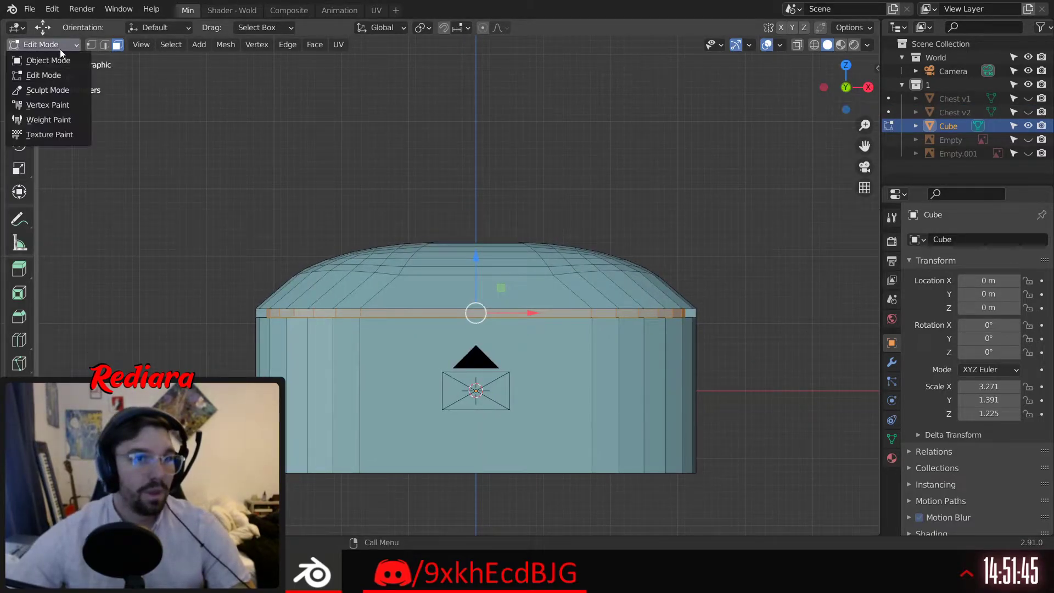
{"action": "left_click", "coordinate": [60, 77]}
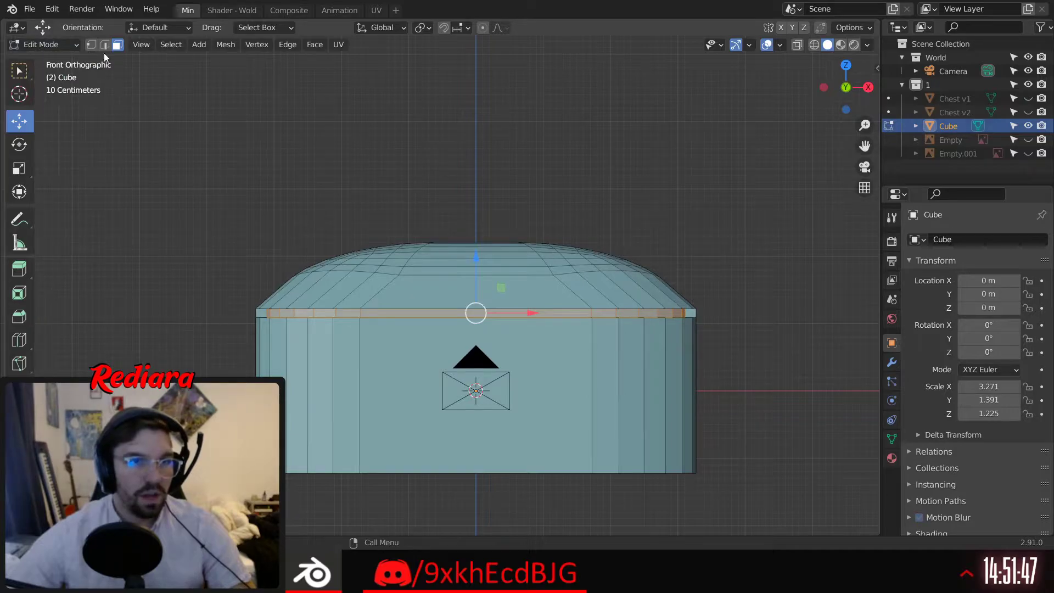
{"action": "left_click", "coordinate": [812, 46]}
{"action": "mouse_move", "coordinate": [603, 261]}
{"action": "middle_mouse_down", "text": "shift"}
{"action": "mouse_move", "coordinate": [563, 238]}
{"action": "mouse_move", "coordinate": [555, 248]}
{"action": "middle_mouse_up", "text": "shift"}
{"action": "scroll", "coordinate": [230, 311], "scroll_direction": "up", "scroll_amount": 5}
{"action": "scroll", "coordinate": [258, 290], "scroll_direction": "down", "scroll_amount": 2}
{"action": "mouse_move", "coordinate": [267, 287]}
{"action": "middle_mouse_down", "text": "shift"}
{"action": "mouse_move", "coordinate": [185, 266]}
{"action": "mouse_move", "coordinate": [183, 285]}
{"action": "mouse_move", "coordinate": [145, 261]}
{"action": "middle_mouse_up", "text": "shift"}
{"action": "left_click_drag", "start_coordinate": [193, 272], "coordinate": [840, 257]}
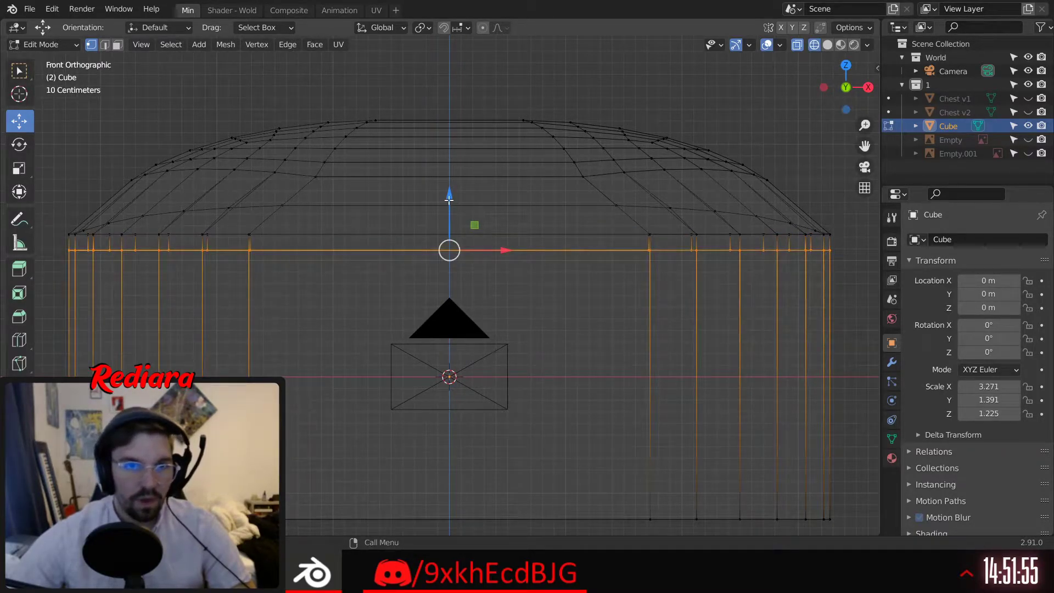
{"action": "left_click_drag", "start_coordinate": [449, 199], "coordinate": [441, 206]}
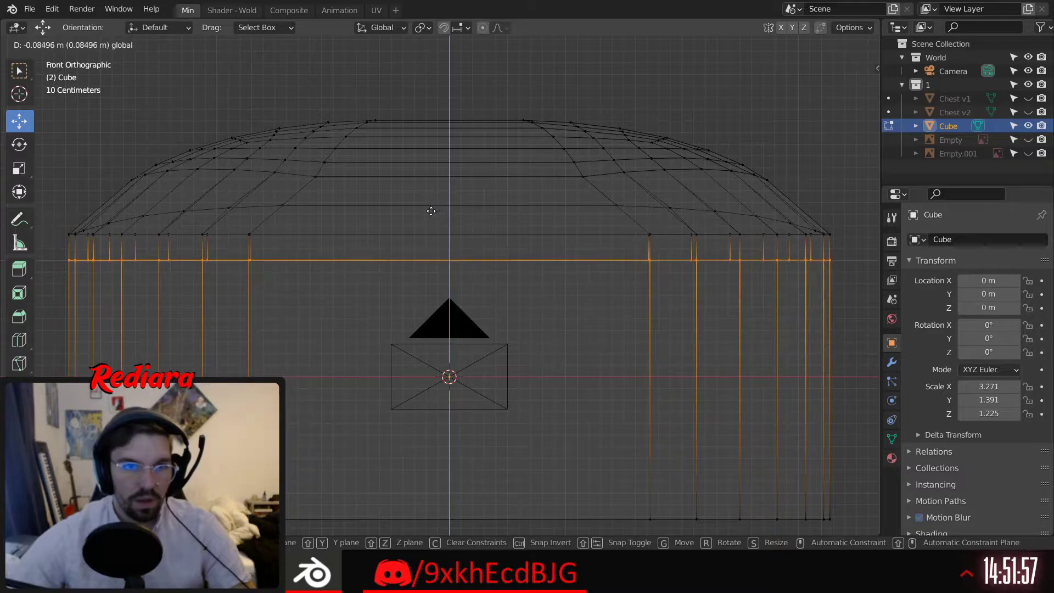
{"action": "left_click_drag", "start_coordinate": [428, 213], "coordinate": [428, 212]}
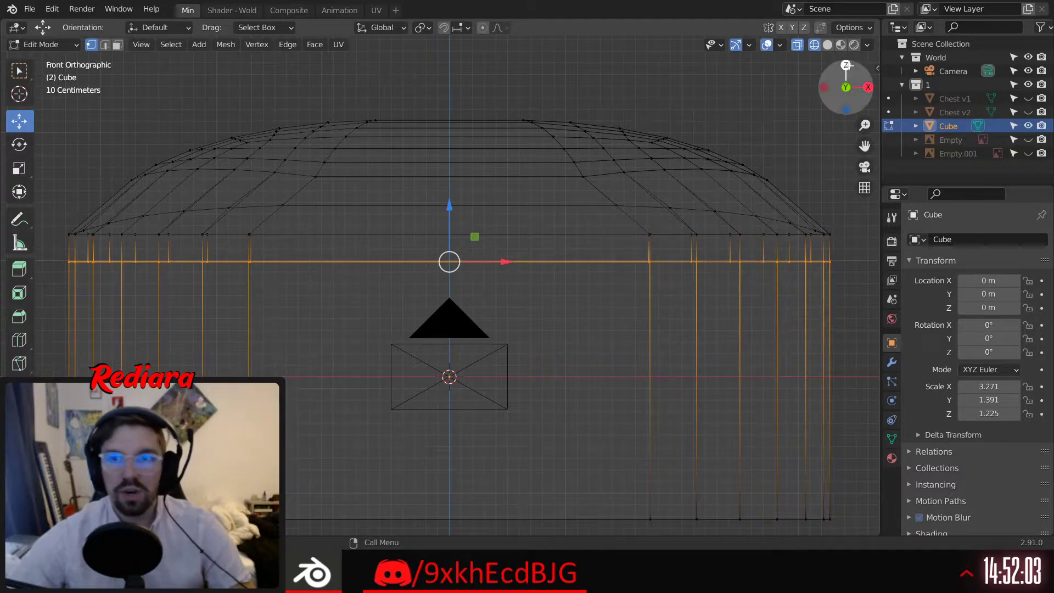
Return to solid display and select the groove's lower inner edge loop in edge selection mode
{"action": "left_click", "coordinate": [828, 45]}
{"action": "mouse_move", "coordinate": [682, 71]}
{"action": "middle_mouse_down"}
{"action": "mouse_move", "coordinate": [418, 223]}
{"action": "mouse_move", "coordinate": [346, 228]}
{"action": "mouse_move", "coordinate": [493, 253]}
{"action": "middle_mouse_up"}
{"action": "left_click", "coordinate": [104, 46]}
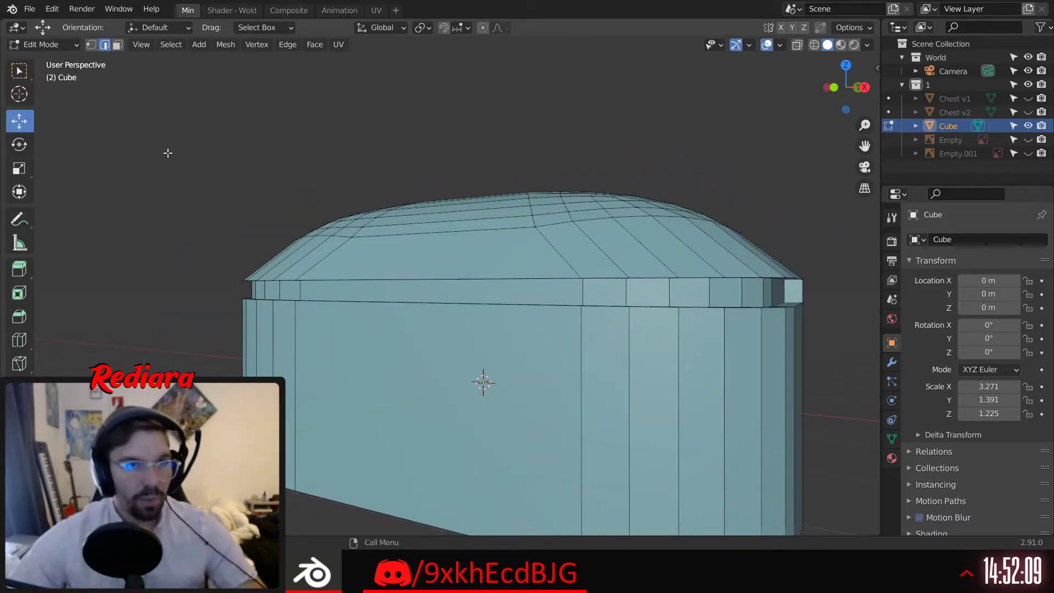
{"action": "scroll", "coordinate": [236, 256], "scroll_direction": "up", "scroll_amount": 3}
{"action": "middle_click_drag", "start_coordinate": [184, 231], "coordinate": [335, 256]}
{"action": "scroll", "coordinate": [272, 258], "scroll_direction": "down", "scroll_amount": 4}
{"action": "middle_click_drag", "start_coordinate": [165, 256], "coordinate": [333, 274], "text": "shift"}
{"action": "scroll", "coordinate": [244, 253], "scroll_direction": "up", "scroll_amount": 1}
{"action": "scroll", "coordinate": [245, 254], "scroll_direction": "up", "scroll_amount": 3}
{"action": "scroll", "coordinate": [359, 306], "scroll_direction": "down", "scroll_amount": 4}
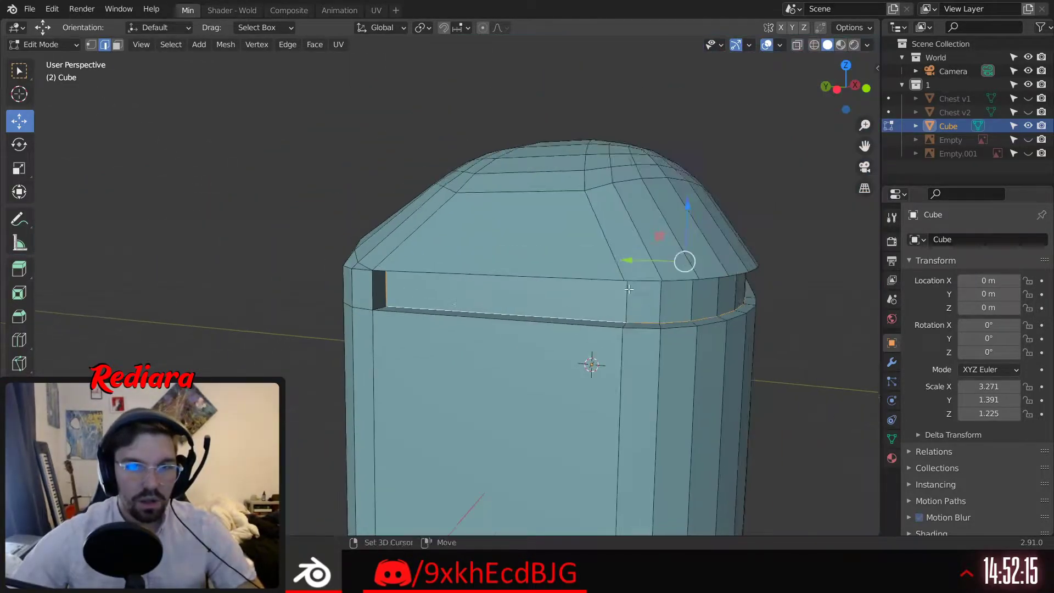
{"action": "middle_click_drag", "start_coordinate": [359, 307], "coordinate": [624, 299]}
{"action": "scroll", "coordinate": [518, 313], "scroll_direction": "up", "scroll_amount": 2}
{"action": "scroll", "coordinate": [518, 312], "scroll_direction": "down", "scroll_amount": 5}
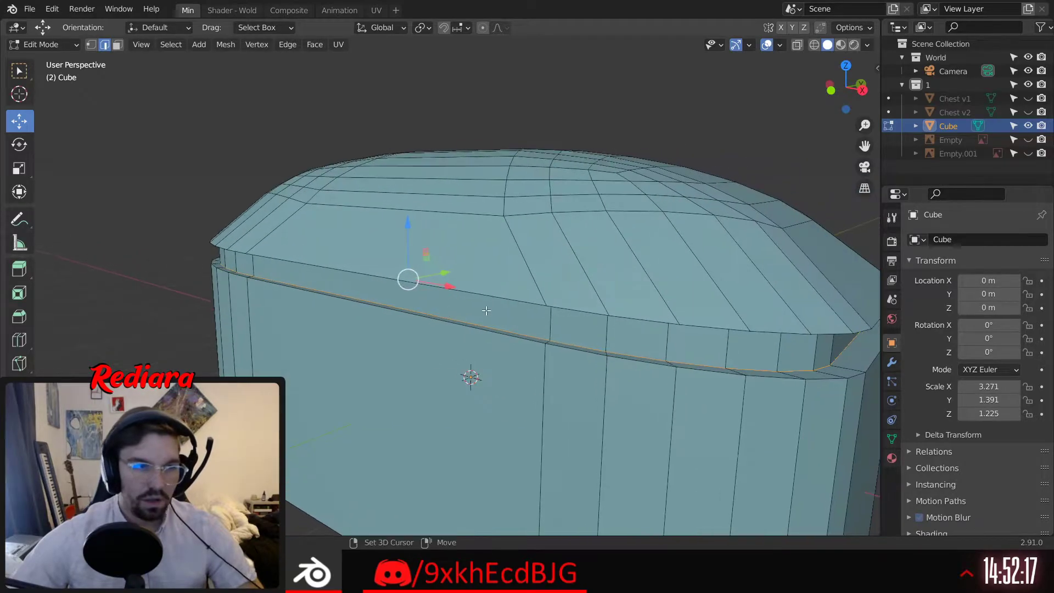
Extend the selection with the groove's upper inner edges and the lid's bottom rim
{"action": "middle_click_drag", "start_coordinate": [468, 374], "coordinate": [429, 369]}
{"action": "scroll", "coordinate": [632, 309], "scroll_direction": "up", "scroll_amount": 5}
{"action": "middle_click_drag", "start_coordinate": [631, 310], "coordinate": [637, 301]}
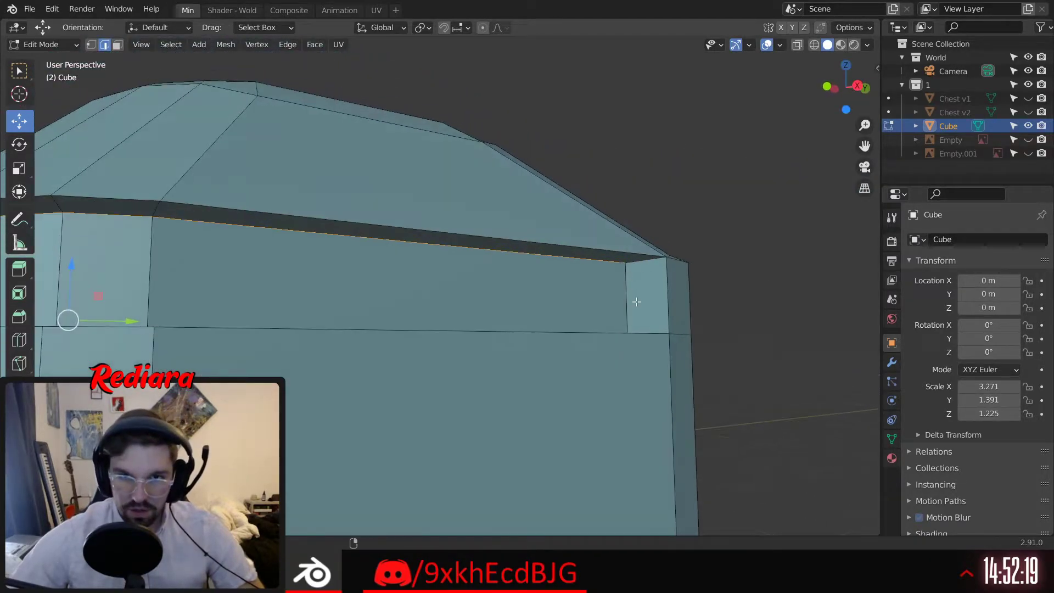
{"action": "middle_click_drag", "start_coordinate": [573, 302], "coordinate": [341, 276]}
{"action": "left_click", "coordinate": [350, 263], "text": "alt+shift"}
{"action": "scroll", "coordinate": [346, 266], "scroll_direction": "down", "scroll_amount": 2}
{"action": "scroll", "coordinate": [351, 253], "scroll_direction": "down", "scroll_amount": 4}
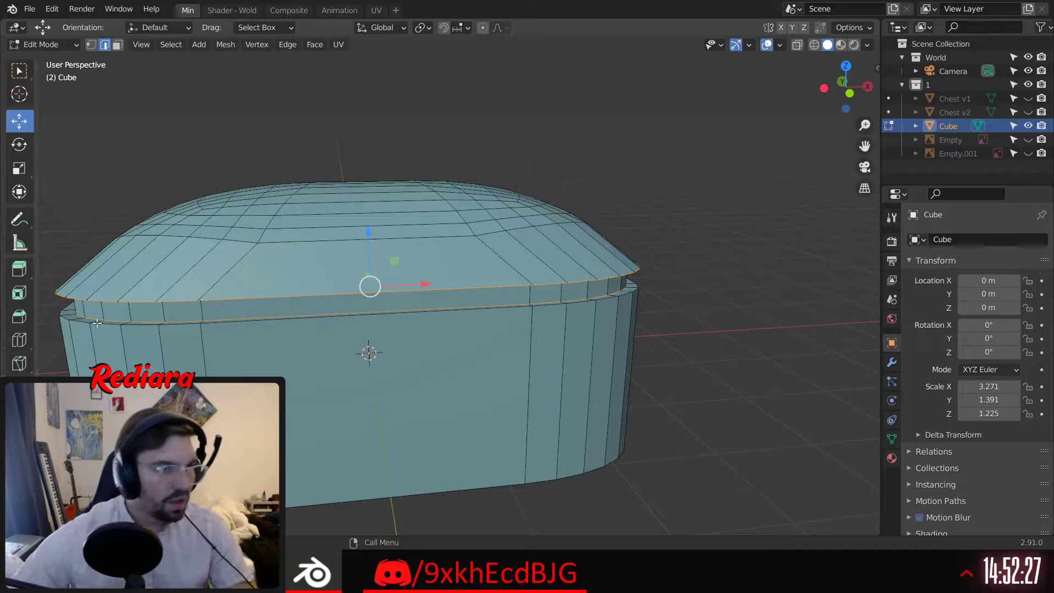
Bevel the selected groove and rim edges with a 0.661 m width, trying 5 segments before returning to 4
{"action": "key", "text": "ctrl+b"}
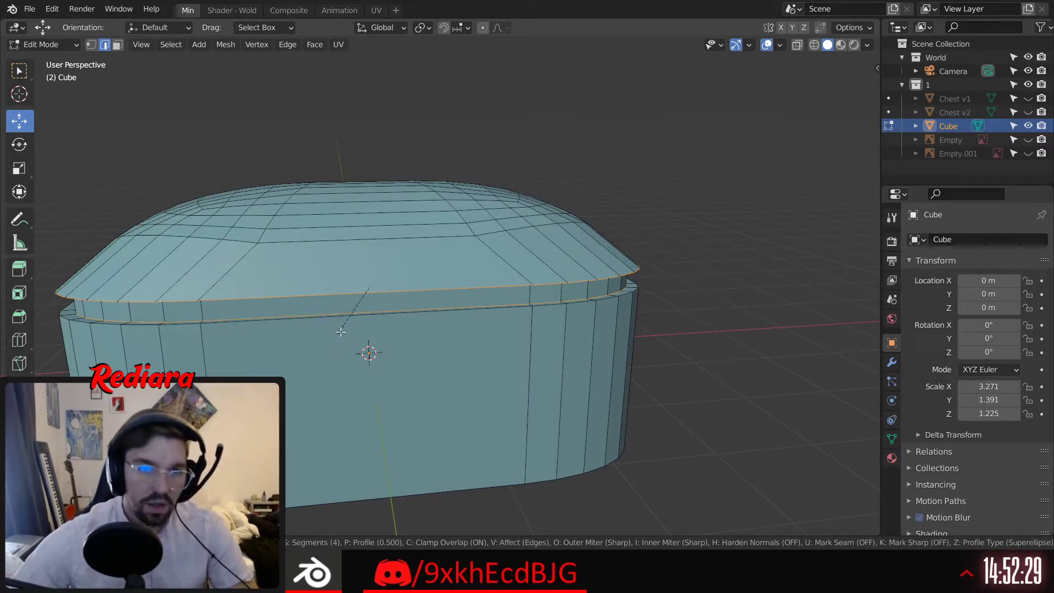
{"action": "left_click", "coordinate": [527, 187]}
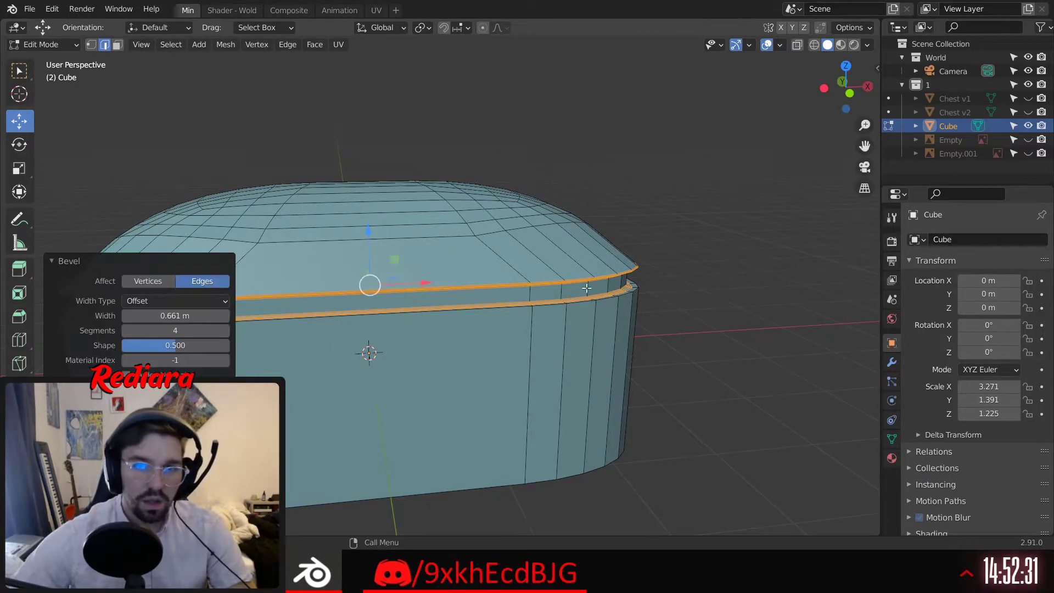
{"action": "middle_click_drag", "start_coordinate": [527, 187], "coordinate": [491, 332]}
{"action": "scroll", "coordinate": [513, 292], "scroll_direction": "up", "scroll_amount": 2}
{"action": "scroll", "coordinate": [484, 329], "scroll_direction": "up", "scroll_amount": 2}
{"action": "scroll", "coordinate": [515, 308], "scroll_direction": "down", "scroll_amount": 3}
{"action": "left_click", "coordinate": [226, 330]}
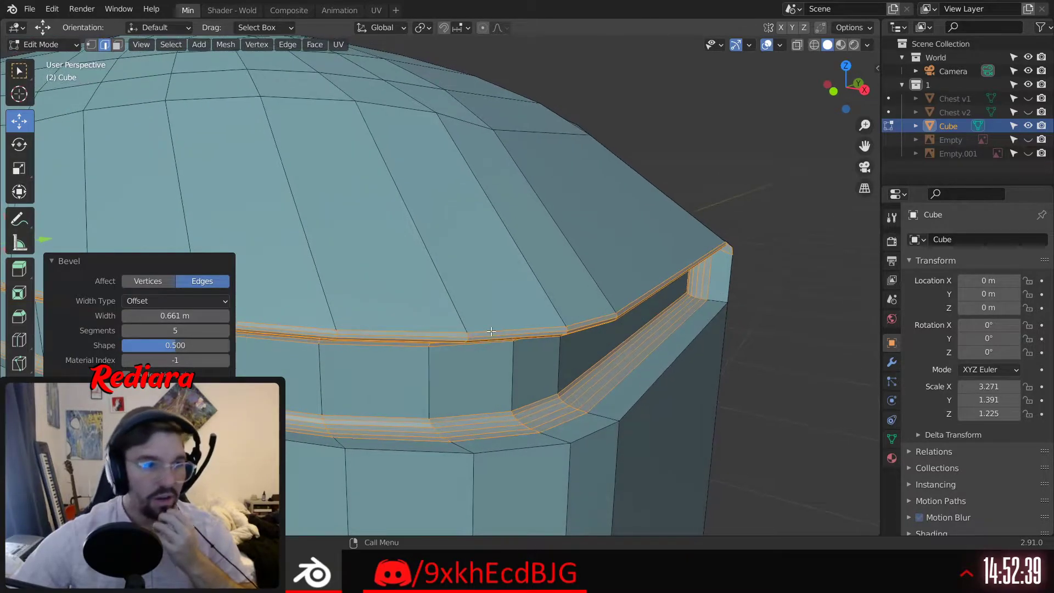
{"action": "left_click", "coordinate": [127, 331]}
Examine the beveled groove ends and the underside of the lid's rim for corner geometry problems
{"action": "middle_click_drag", "start_coordinate": [576, 335], "coordinate": [506, 349]}
{"action": "mouse_move", "coordinate": [604, 346]}
{"action": "middle_mouse_down", "text": "shift"}
{"action": "mouse_move", "coordinate": [523, 357]}
{"action": "mouse_move", "coordinate": [583, 332]}
{"action": "mouse_move", "coordinate": [657, 338]}
{"action": "mouse_move", "coordinate": [440, 383]}
{"action": "mouse_move", "coordinate": [584, 318]}
{"action": "mouse_move", "coordinate": [598, 335]}
{"action": "middle_mouse_up", "text": "shift"}
{"action": "scroll", "coordinate": [595, 328], "scroll_direction": "up", "scroll_amount": 4}
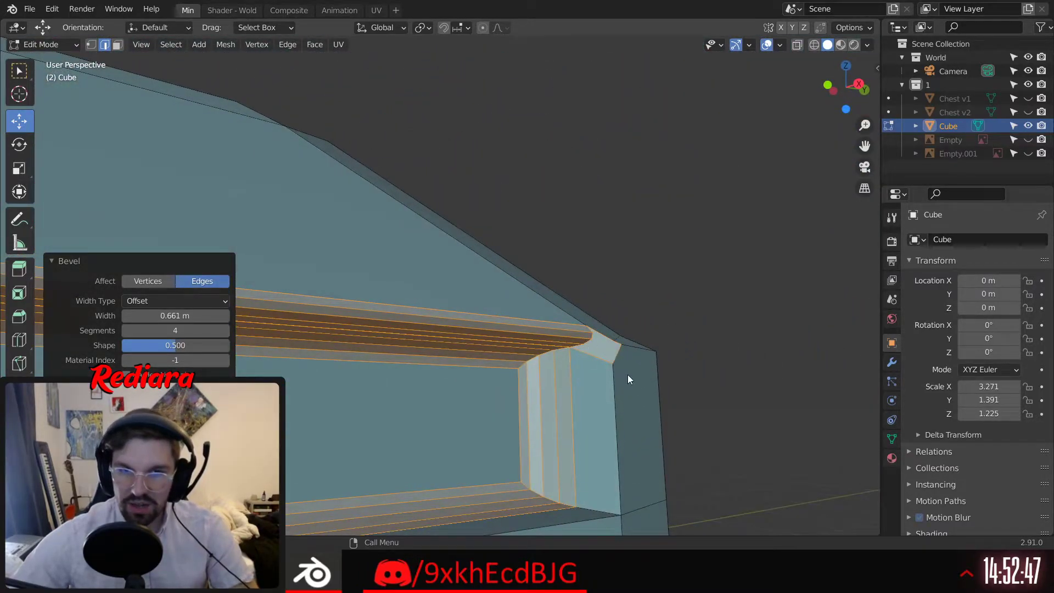
{"action": "scroll", "coordinate": [566, 367], "scroll_direction": "down", "scroll_amount": 5}
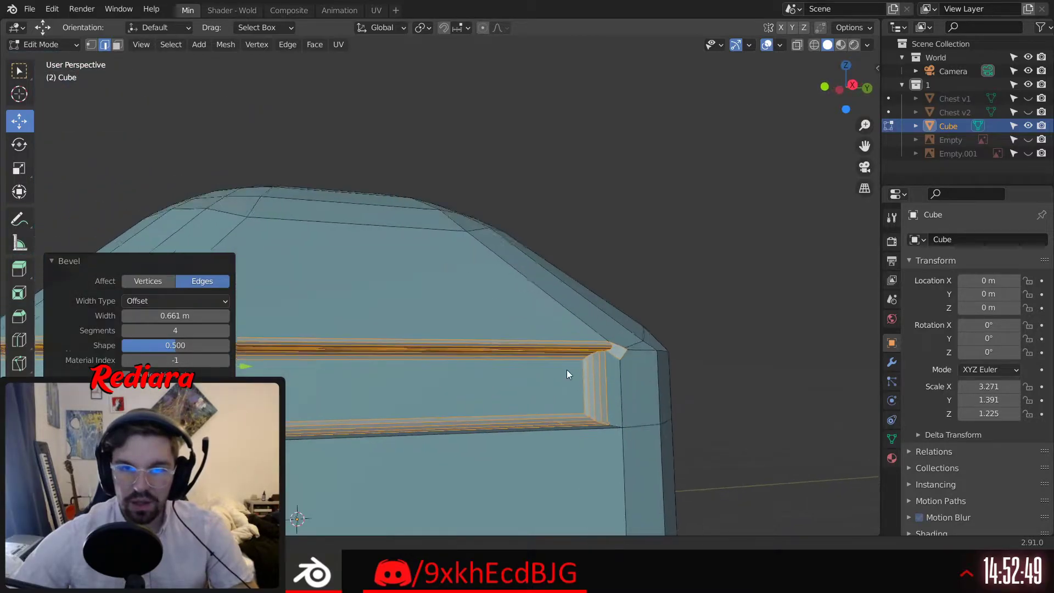
{"action": "middle_click_drag", "start_coordinate": [567, 370], "coordinate": [502, 325]}
{"action": "scroll", "coordinate": [529, 370], "scroll_direction": "down", "scroll_amount": 4}
{"action": "scroll", "coordinate": [556, 373], "scroll_direction": "down", "scroll_amount": 4}
{"action": "scroll", "coordinate": [477, 363], "scroll_direction": "up", "scroll_amount": 3}
{"action": "scroll", "coordinate": [476, 359], "scroll_direction": "down", "scroll_amount": 3}
{"action": "scroll", "coordinate": [501, 325], "scroll_direction": "up", "scroll_amount": 4}
{"action": "middle_click_drag", "start_coordinate": [483, 288], "coordinate": [248, 330]}
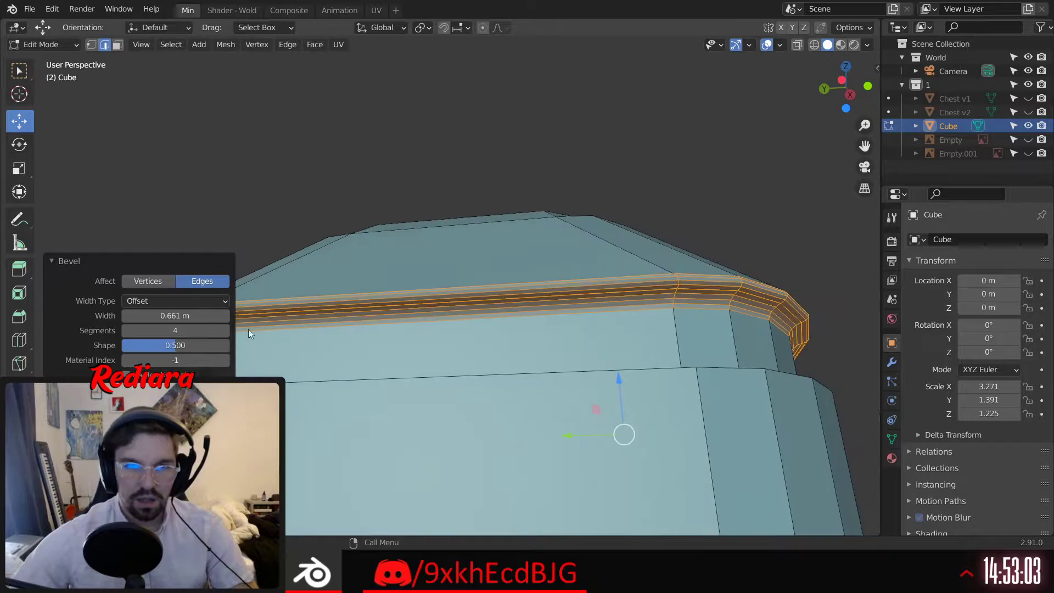
Reduce the groove bevel to 1 segment, check its shape, and set it to 2 segments
{"action": "left_click", "coordinate": [126, 331]}
{"action": "left_click", "coordinate": [126, 331]}
{"action": "left_click", "coordinate": [125, 331]}
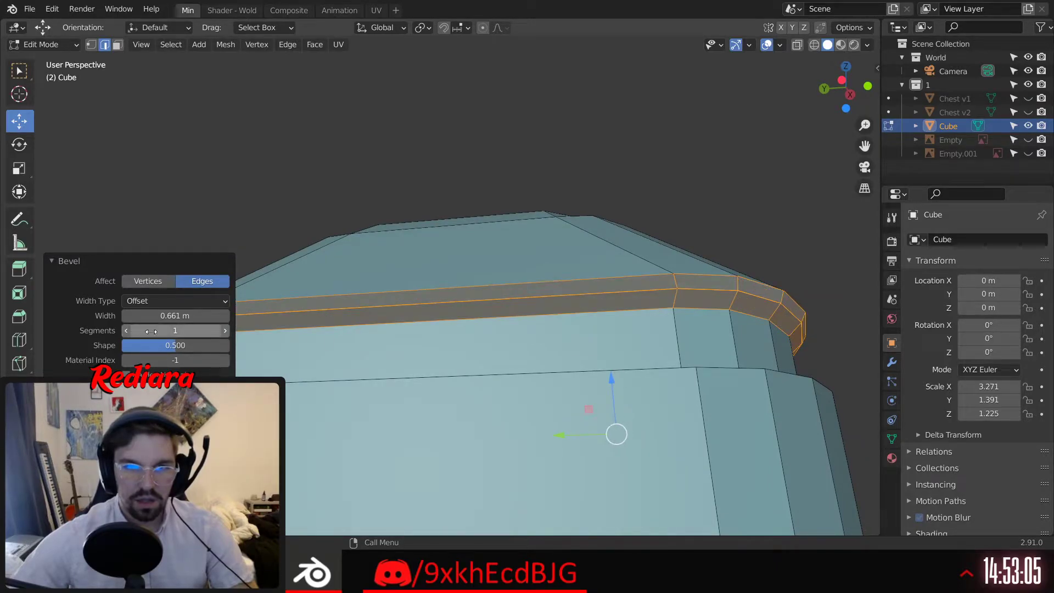
{"action": "middle_click_drag", "start_coordinate": [330, 357], "coordinate": [635, 372]}
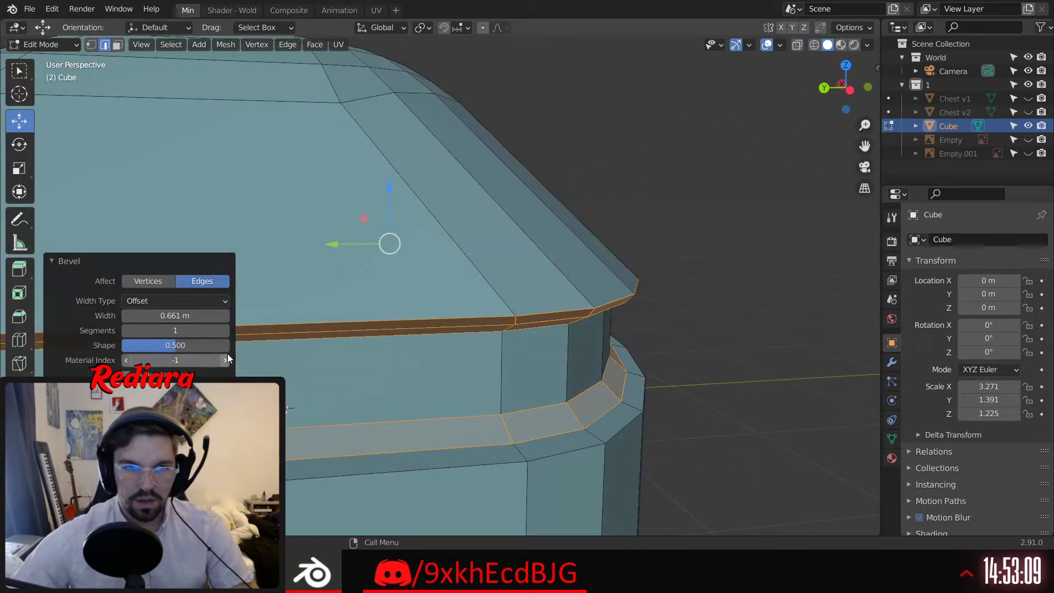
{"action": "left_click", "coordinate": [225, 331]}
{"action": "middle_click_drag", "start_coordinate": [322, 361], "coordinate": [459, 348]}
{"action": "middle_click_drag", "start_coordinate": [351, 308], "coordinate": [560, 339], "text": "shift"}
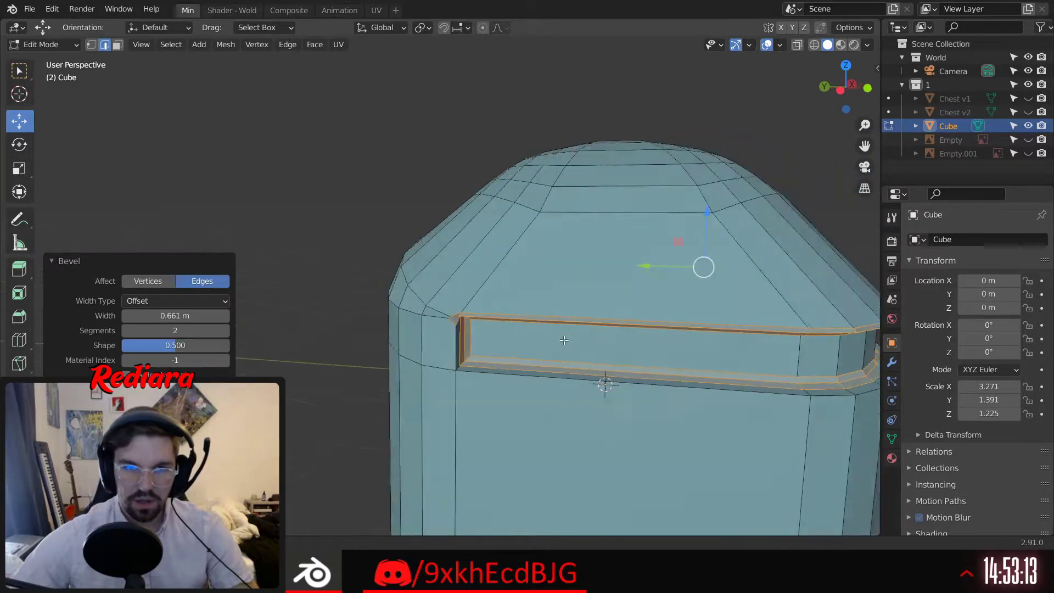
At the groove's upper end corner, merge the lid bevel's corner vertex with the groove end's vertex using At Last
{"action": "scroll", "coordinate": [492, 325], "scroll_direction": "down", "scroll_amount": 4}
{"action": "scroll", "coordinate": [492, 325], "scroll_direction": "up", "scroll_amount": 4}
{"action": "mouse_move", "coordinate": [492, 325]}
{"action": "middle_mouse_down", "text": "shift"}
{"action": "mouse_move", "coordinate": [463, 342]}
{"action": "mouse_move", "coordinate": [505, 336]}
{"action": "mouse_move", "coordinate": [504, 311]}
{"action": "middle_mouse_up", "text": "shift"}
{"action": "scroll", "coordinate": [522, 324], "scroll_direction": "down", "scroll_amount": 4}
{"action": "scroll", "coordinate": [480, 324], "scroll_direction": "up", "scroll_amount": 5}
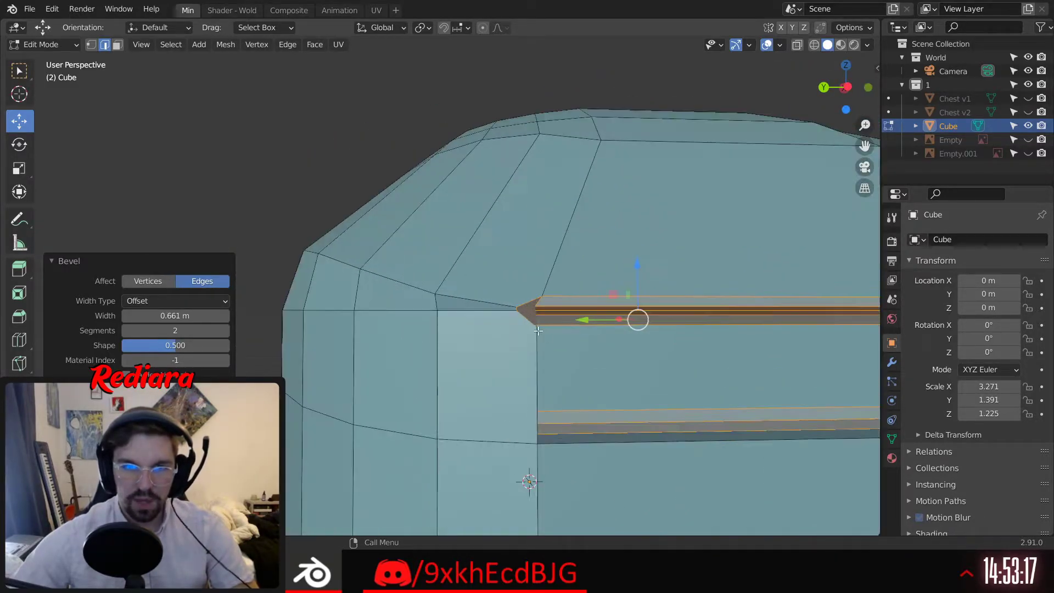
{"action": "middle_click_drag", "start_coordinate": [460, 351], "coordinate": [432, 355]}
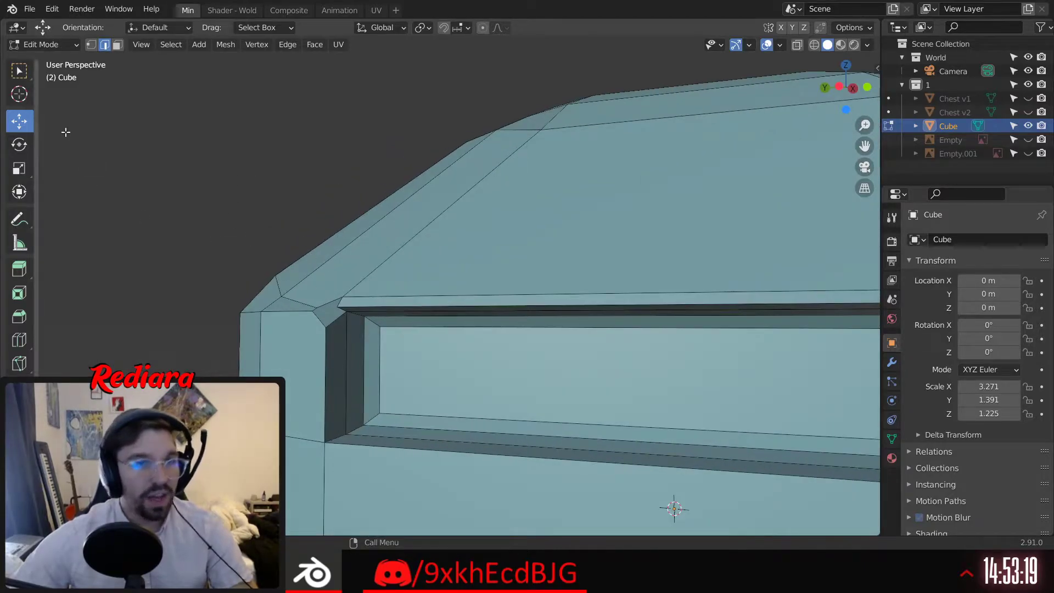
{"action": "left_click", "coordinate": [91, 44]}
{"action": "middle_click_drag", "start_coordinate": [258, 275], "coordinate": [395, 370]}
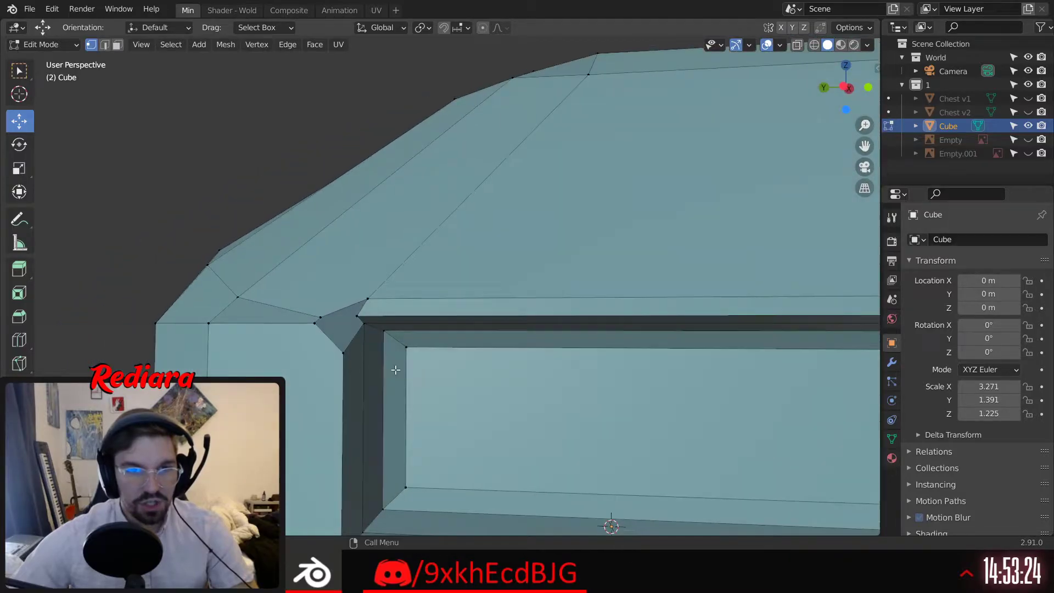
{"action": "right_click", "coordinate": [348, 357]}
{"action": "mouse_move", "coordinate": [345, 477]}
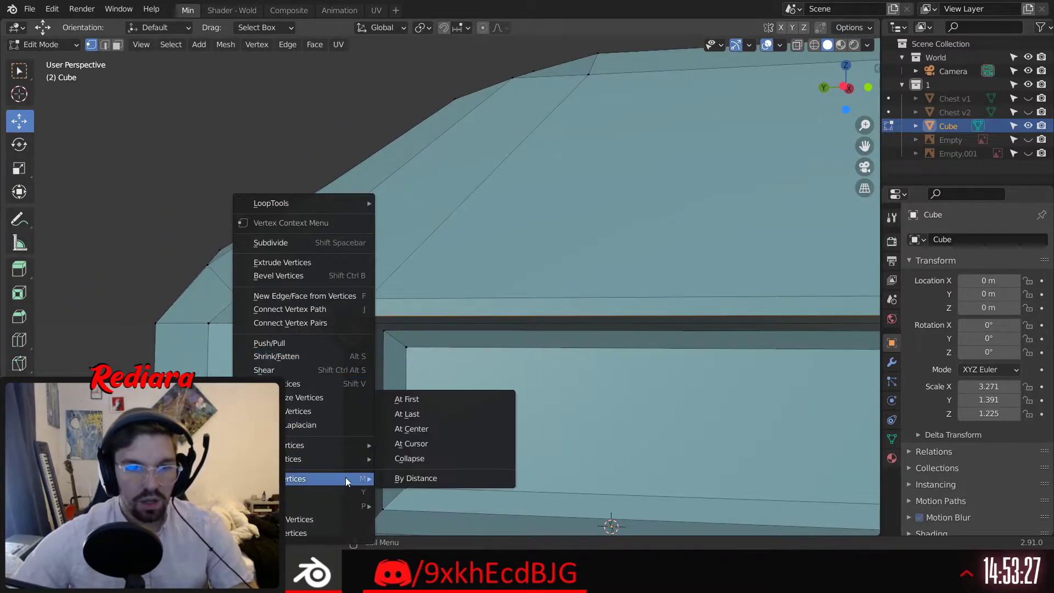
{"action": "left_click", "coordinate": [430, 416]}
Merge the two close rim vertices beside the groove end into the lid's corner vertex using At Last
{"action": "middle_click_drag", "start_coordinate": [380, 318], "coordinate": [398, 282]}
{"action": "middle_click_drag", "start_coordinate": [460, 347], "coordinate": [446, 317]}
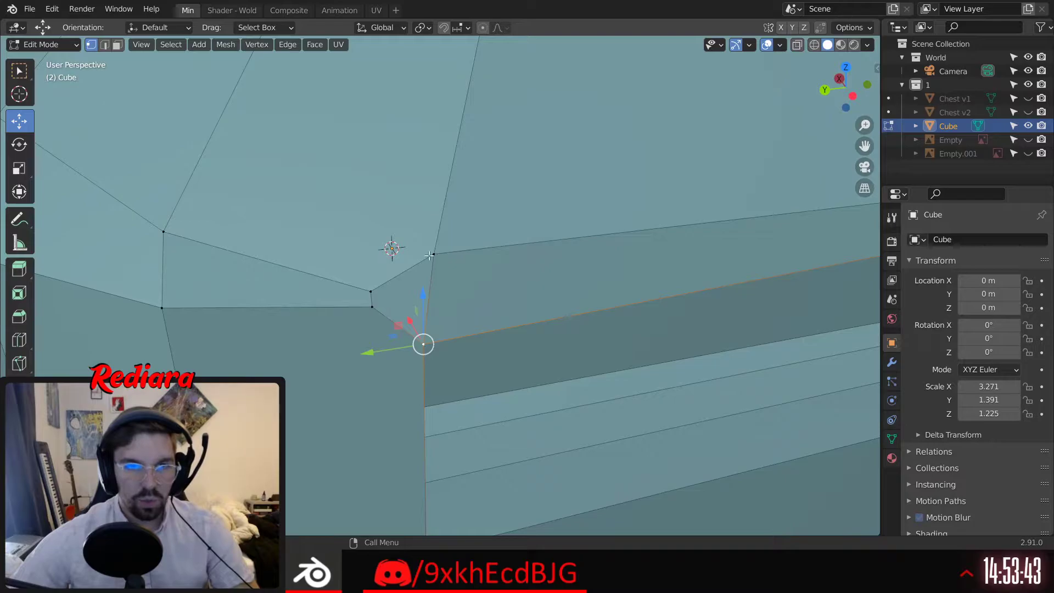
{"action": "middle_click_drag", "start_coordinate": [430, 255], "coordinate": [414, 289]}
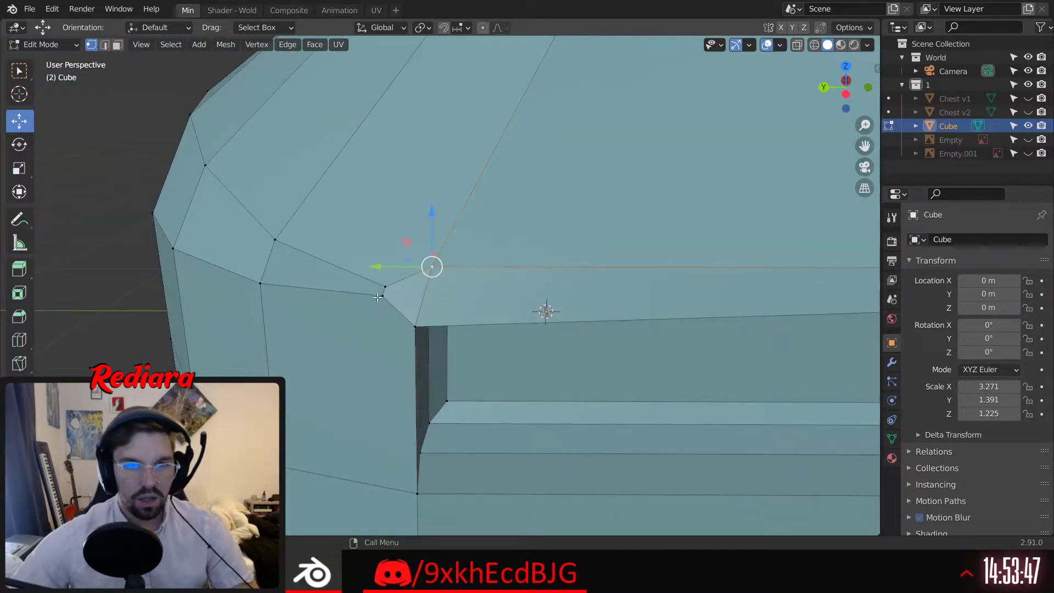
{"action": "left_click_drag", "start_coordinate": [384, 287], "coordinate": [383, 296]}
{"action": "left_click", "coordinate": [428, 269], "text": "shift"}
{"action": "right_click", "coordinate": [425, 268]}
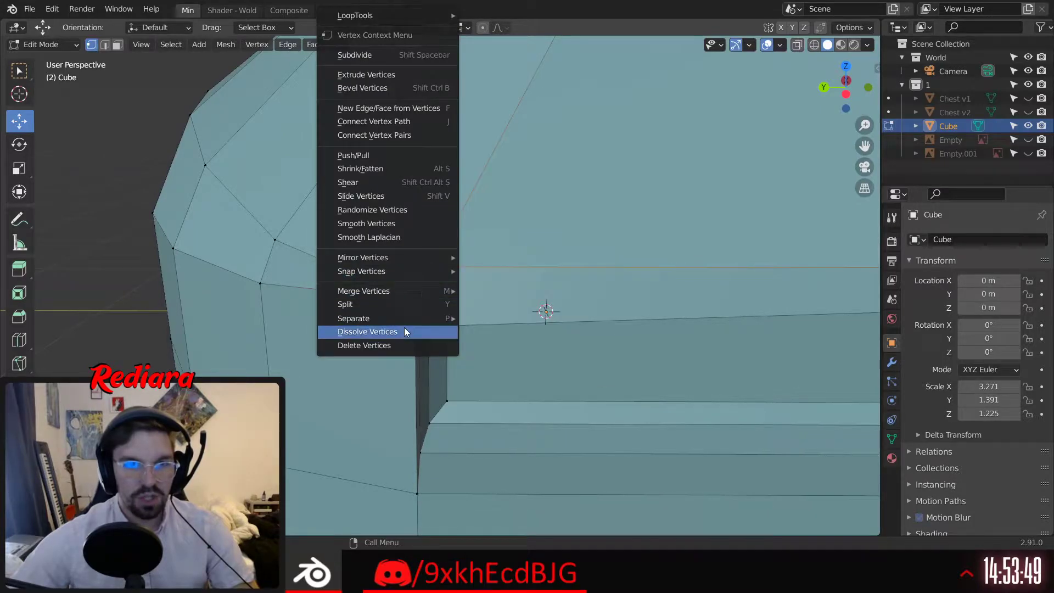
{"action": "mouse_move", "coordinate": [436, 291]}
{"action": "left_click", "coordinate": [491, 306]}
Merge the remaining selected vertices at the groove's first upper end corner using At Last
{"action": "middle_click_drag", "start_coordinate": [736, 389], "coordinate": [482, 299]}
{"action": "right_click", "coordinate": [476, 294]}
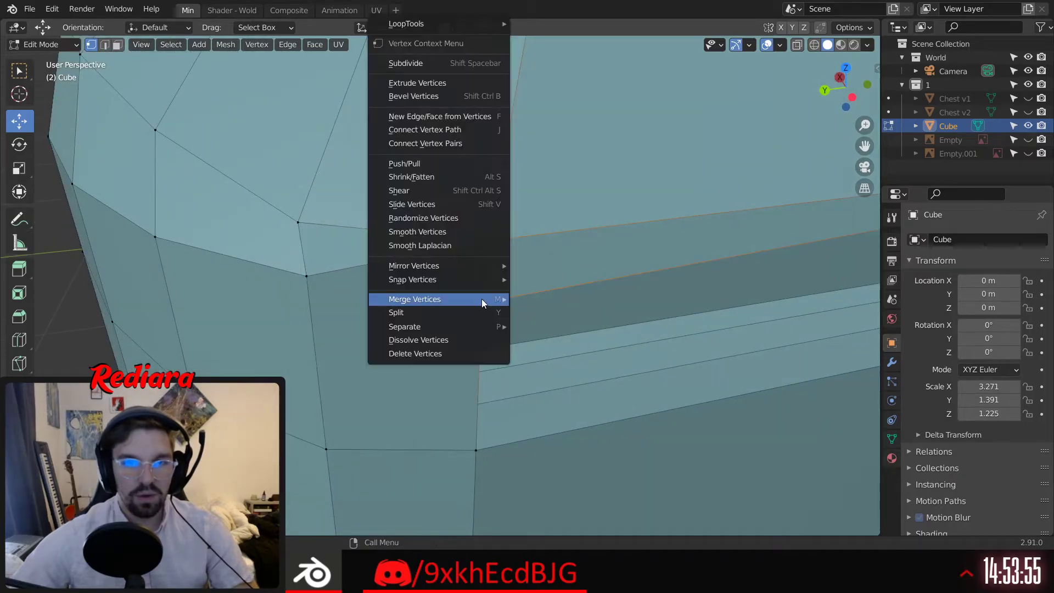
{"action": "mouse_move", "coordinate": [494, 301]}
{"action": "left_click", "coordinate": [549, 315]}
Try to merge the close rim vertices at the opposite groove end into the lid's corner vertex using At Last
{"action": "middle_click_drag", "start_coordinate": [549, 314], "coordinate": [592, 389]}
{"action": "scroll", "coordinate": [477, 261], "scroll_direction": "down", "scroll_amount": 3}
{"action": "scroll", "coordinate": [444, 269], "scroll_direction": "down", "scroll_amount": 2}
{"action": "scroll", "coordinate": [520, 346], "scroll_direction": "up", "scroll_amount": 3}
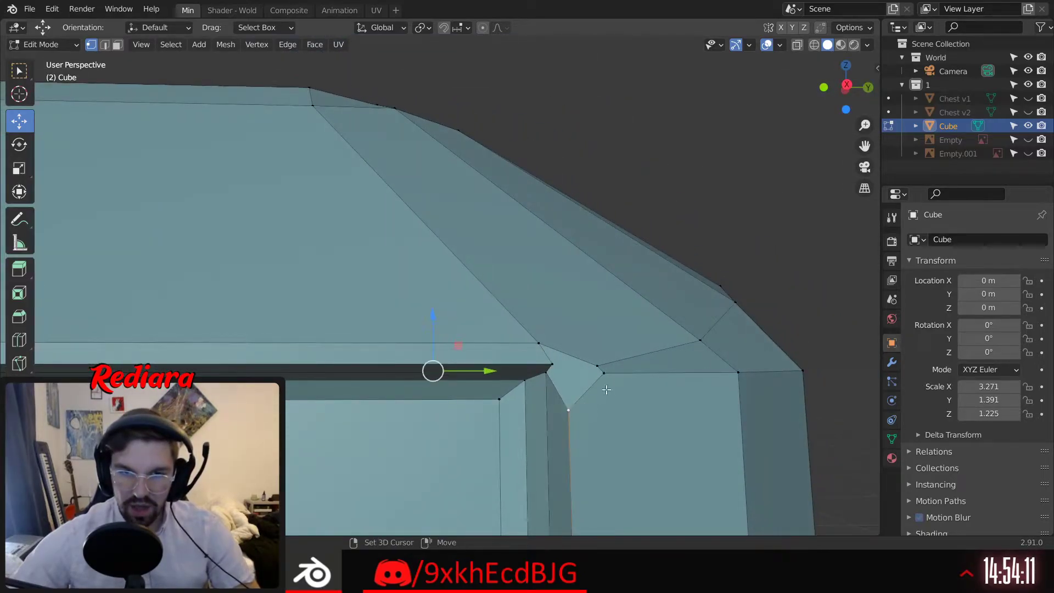
{"action": "right_click", "coordinate": [553, 361]}
{"action": "mouse_move", "coordinate": [556, 360]}
{"action": "left_click", "coordinate": [615, 377]}
{"action": "scroll", "coordinate": [540, 395], "scroll_direction": "up", "scroll_amount": 4}
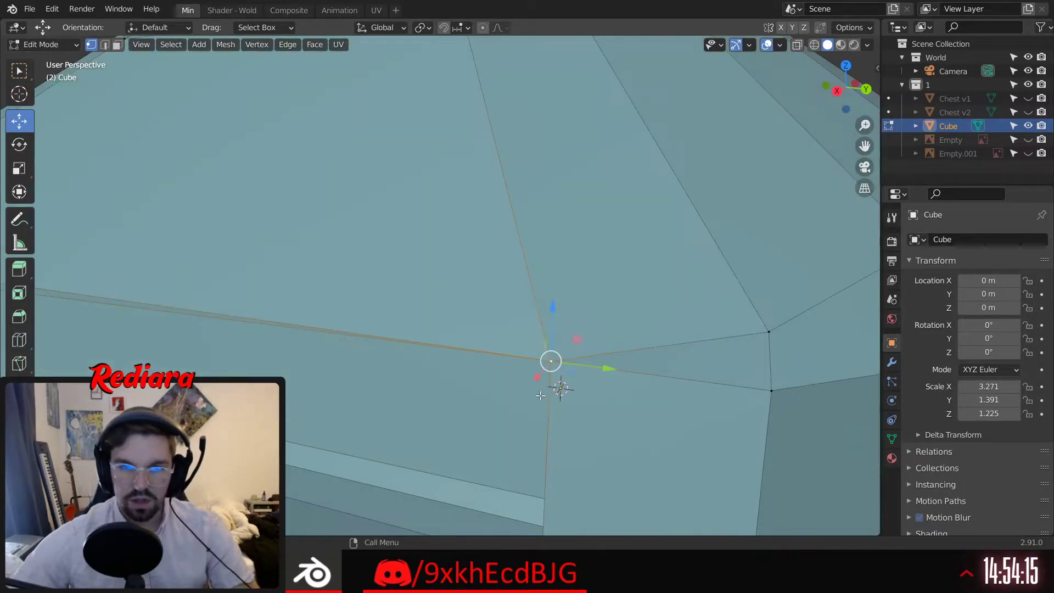
{"action": "middle_click_drag", "start_coordinate": [540, 395], "coordinate": [440, 338]}
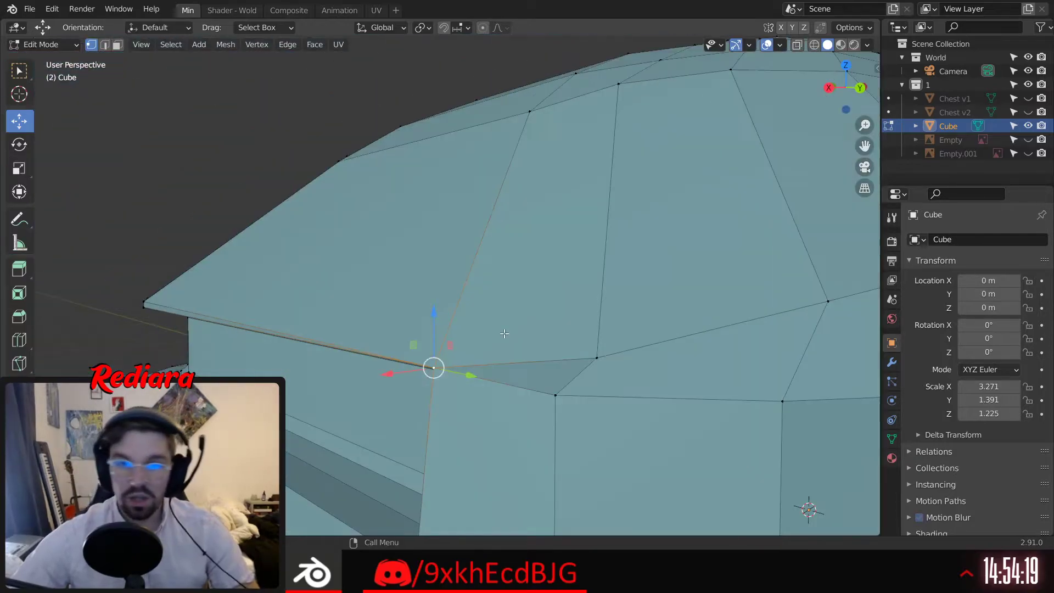
{"action": "middle_click_drag", "start_coordinate": [516, 329], "coordinate": [458, 366], "text": "shift"}
{"action": "scroll", "coordinate": [445, 348], "scroll_direction": "down", "scroll_amount": 2}
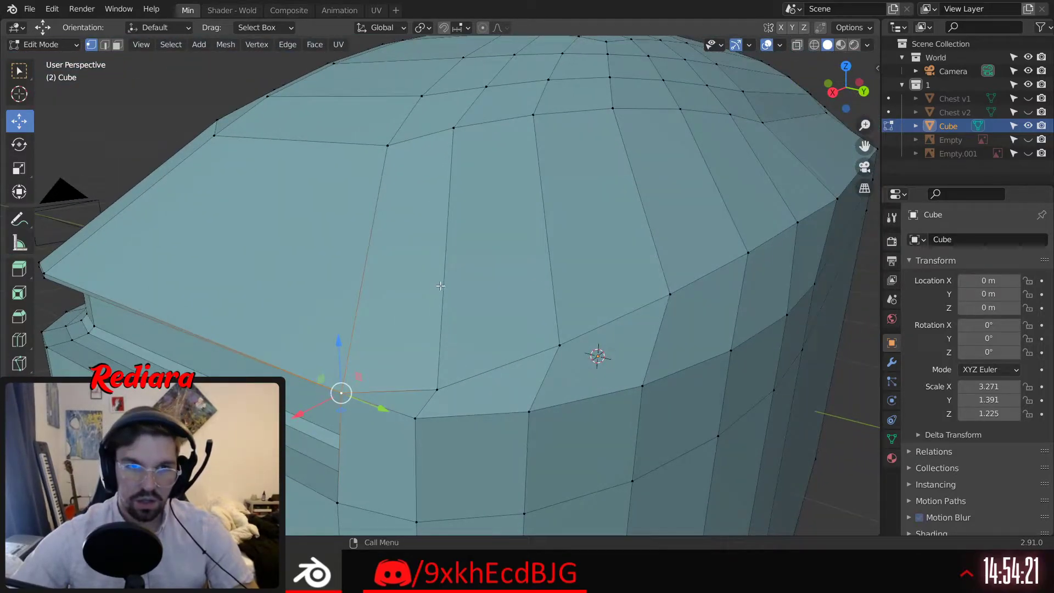
Try to merge the upper and lower bevel vertices at both ends of the lid's back edge using At Center
{"action": "middle_click_drag", "start_coordinate": [440, 286], "coordinate": [339, 271]}
{"action": "scroll", "coordinate": [497, 270], "scroll_direction": "down", "scroll_amount": 2}
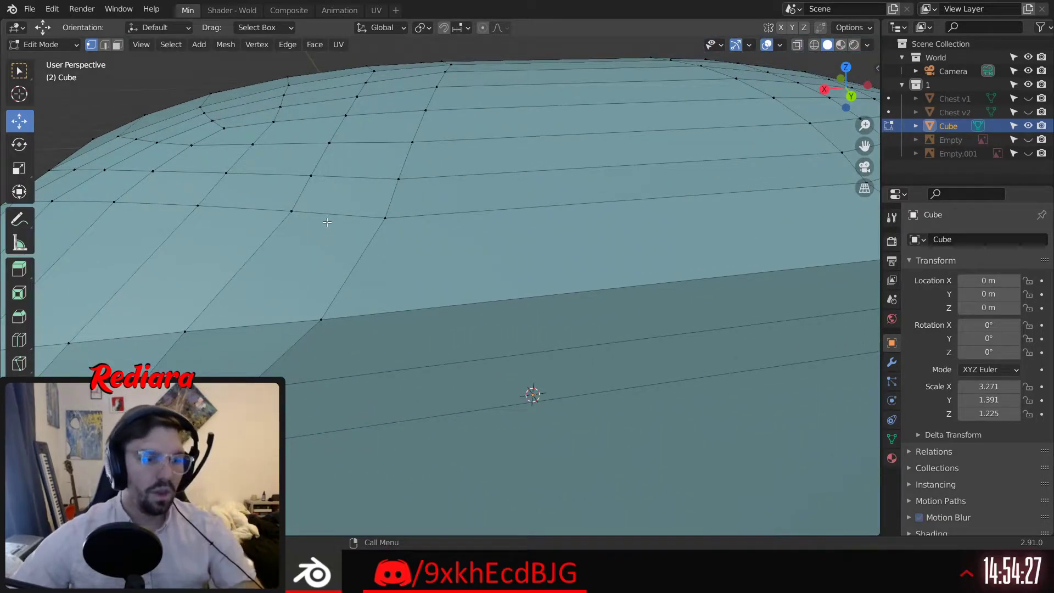
{"action": "middle_click_drag", "start_coordinate": [327, 297], "coordinate": [433, 270]}
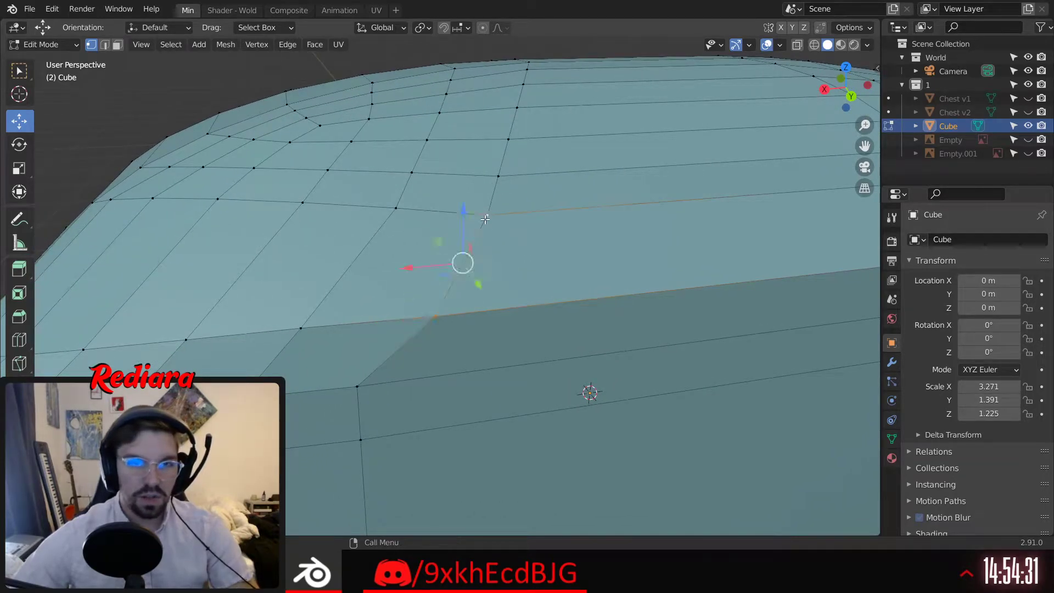
{"action": "right_click", "coordinate": [463, 287]}
{"action": "mouse_move", "coordinate": [463, 288]}
{"action": "left_click", "coordinate": [554, 321]}
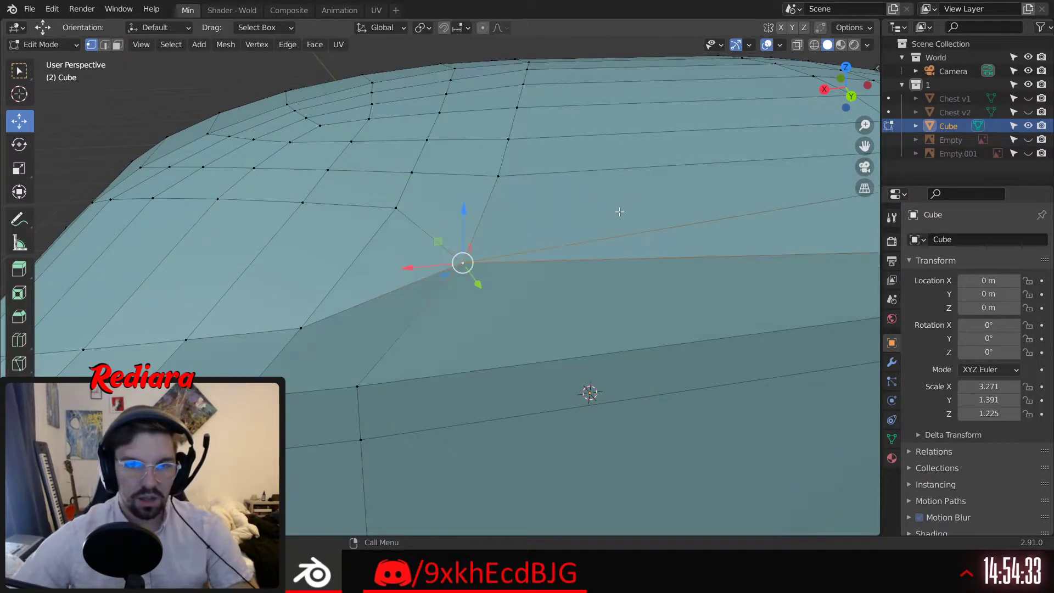
{"action": "middle_click_drag", "start_coordinate": [620, 212], "coordinate": [533, 242]}
{"action": "left_click", "coordinate": [664, 333], "text": "shift"}
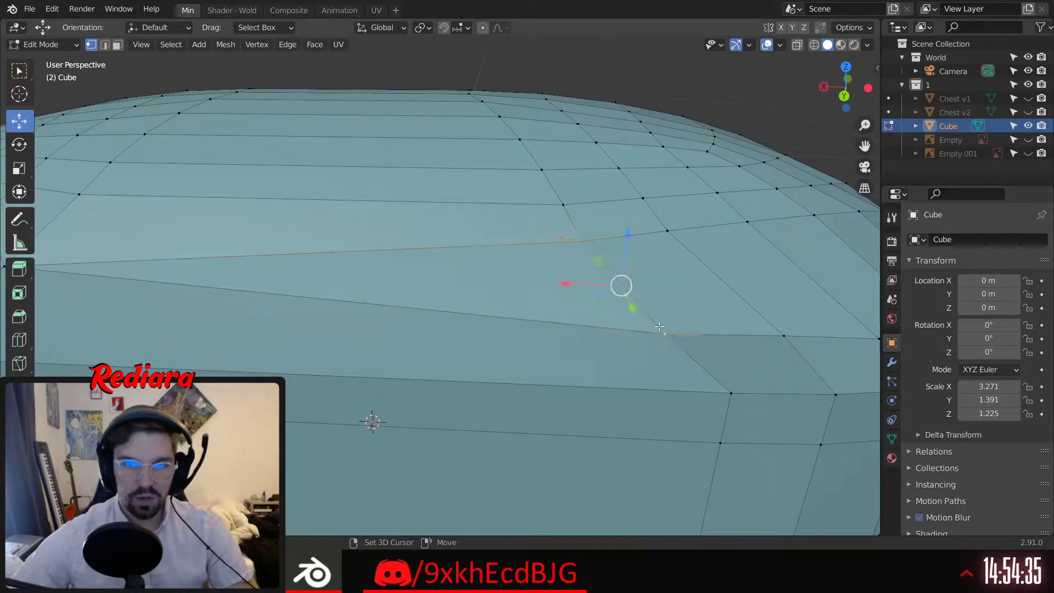
{"action": "right_click", "coordinate": [654, 329]}
{"action": "mouse_move", "coordinate": [659, 332]}
{"action": "left_click", "coordinate": [712, 346]}
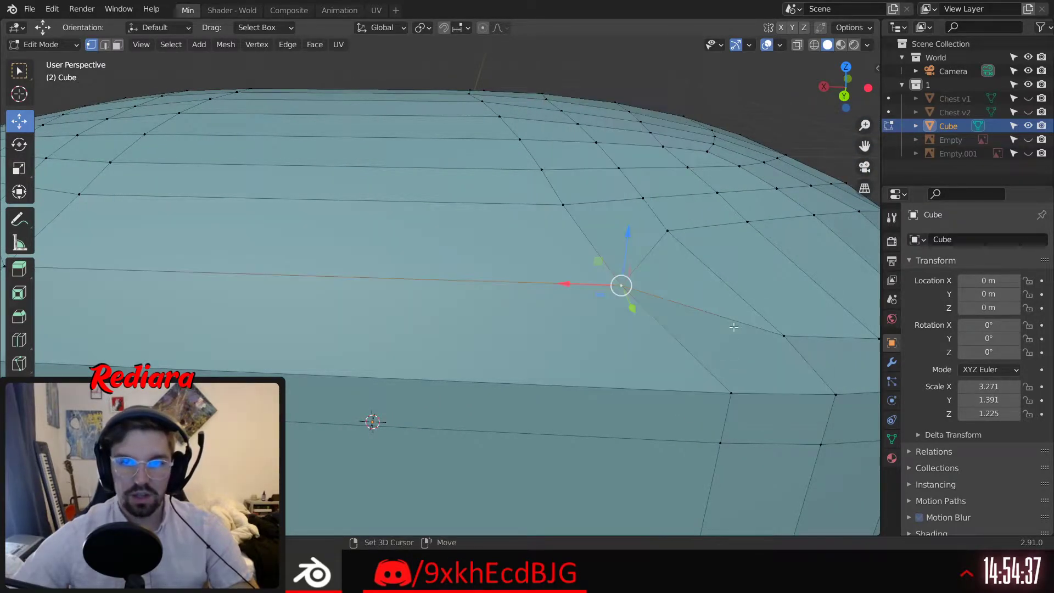
Try to merge the next upper and lower vertex pairs around the lid's rounded back corner using At Center
{"action": "middle_click_drag", "start_coordinate": [604, 285], "coordinate": [563, 251]}
{"action": "left_click", "coordinate": [571, 233]}
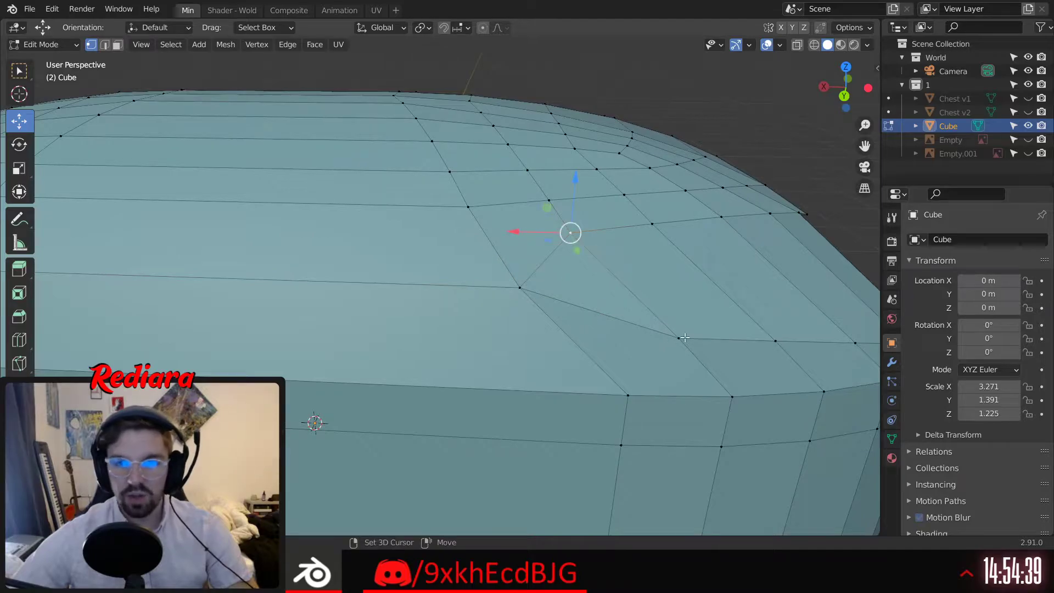
{"action": "left_click", "coordinate": [679, 338], "text": "shift"}
{"action": "right_click", "coordinate": [675, 337]}
{"action": "mouse_move", "coordinate": [670, 336]}
{"action": "left_click", "coordinate": [739, 365]}
{"action": "middle_click_drag", "start_coordinate": [740, 365], "coordinate": [548, 229]}
{"action": "right_click", "coordinate": [622, 363]}
{"action": "mouse_move", "coordinate": [616, 363]}
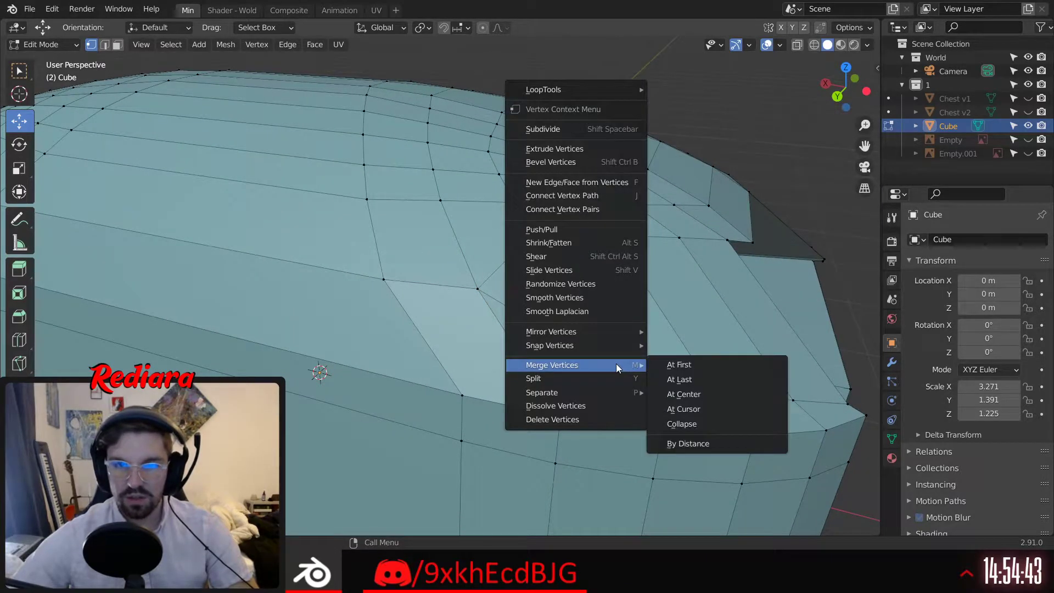
{"action": "left_click", "coordinate": [684, 390]}
{"action": "middle_click_drag", "start_coordinate": [684, 390], "coordinate": [592, 385]}
{"action": "middle_click_drag", "start_coordinate": [532, 281], "coordinate": [519, 259]}
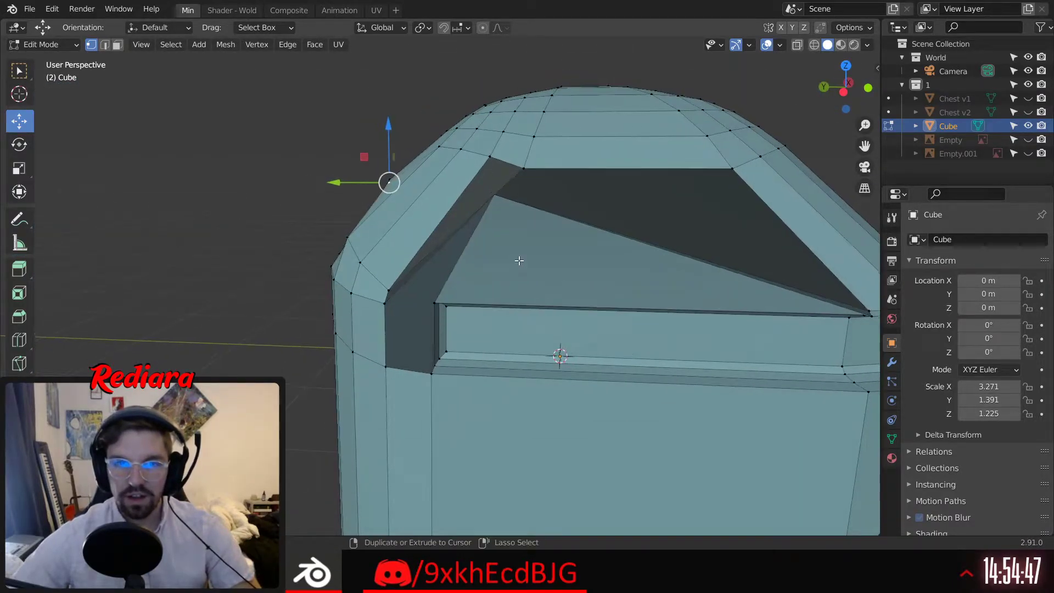
Undo the center merges along the lid's back and the vertex merge at the opposite groove end
{"action": "key", "text": "ctrl+z"}
{"action": "key", "text": "ctrl+z"}
{"action": "key", "text": "ctrl+z"}
{"action": "key", "text": "ctrl+z"}
{"action": "key", "text": "ctrl+z"}
{"action": "key", "text": "ctrl+z"}
{"action": "key", "text": "ctrl+z"}
{"action": "key", "text": "ctrl+z"}
{"action": "key", "text": "ctrl+z"}
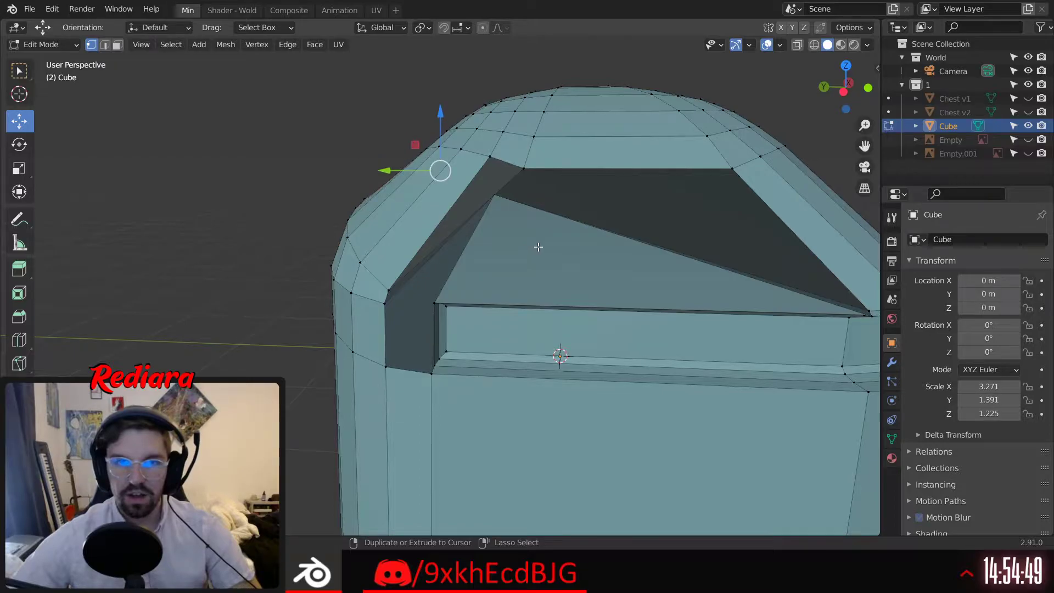
Merge the close rim vertices at the opposite groove end corner into one using At Last
{"action": "middle_click_drag", "start_coordinate": [440, 263], "coordinate": [508, 274]}
{"action": "scroll", "coordinate": [508, 275], "scroll_direction": "down", "scroll_amount": 3}
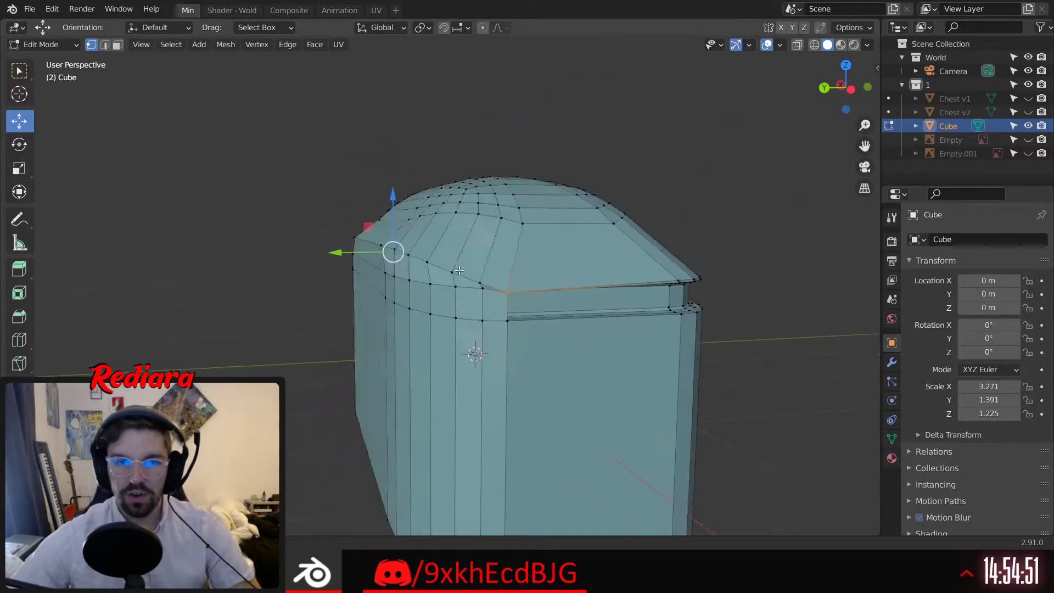
{"action": "middle_click_drag", "start_coordinate": [192, 272], "coordinate": [268, 283]}
{"action": "scroll", "coordinate": [184, 263], "scroll_direction": "down", "scroll_amount": 4}
{"action": "middle_click_drag", "start_coordinate": [184, 263], "coordinate": [286, 258]}
{"action": "scroll", "coordinate": [285, 258], "scroll_direction": "up", "scroll_amount": 8}
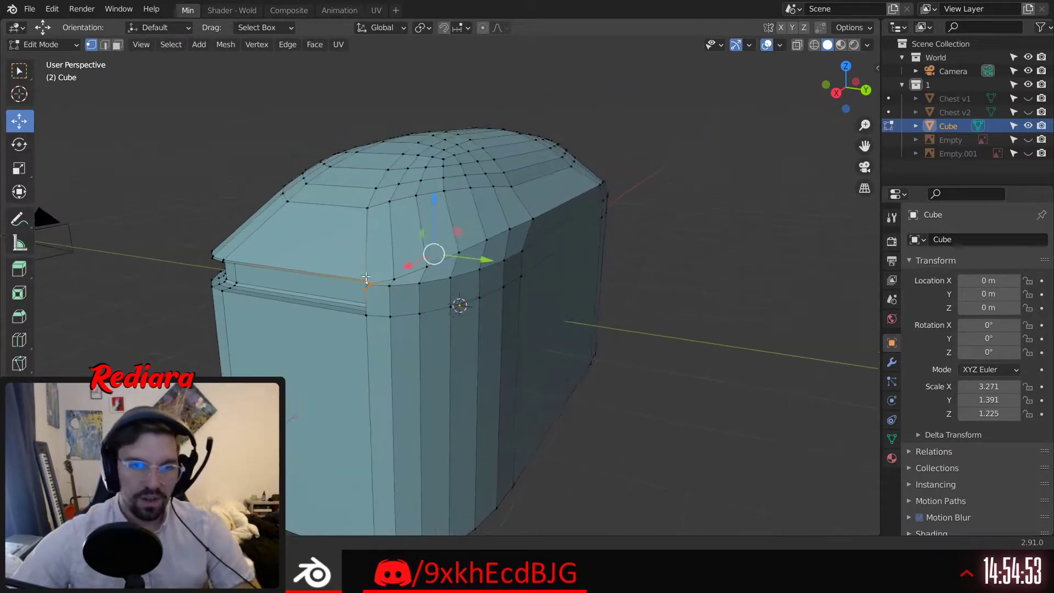
{"action": "middle_click_drag", "start_coordinate": [351, 308], "coordinate": [439, 308]}
{"action": "key", "text": "alt+a"}
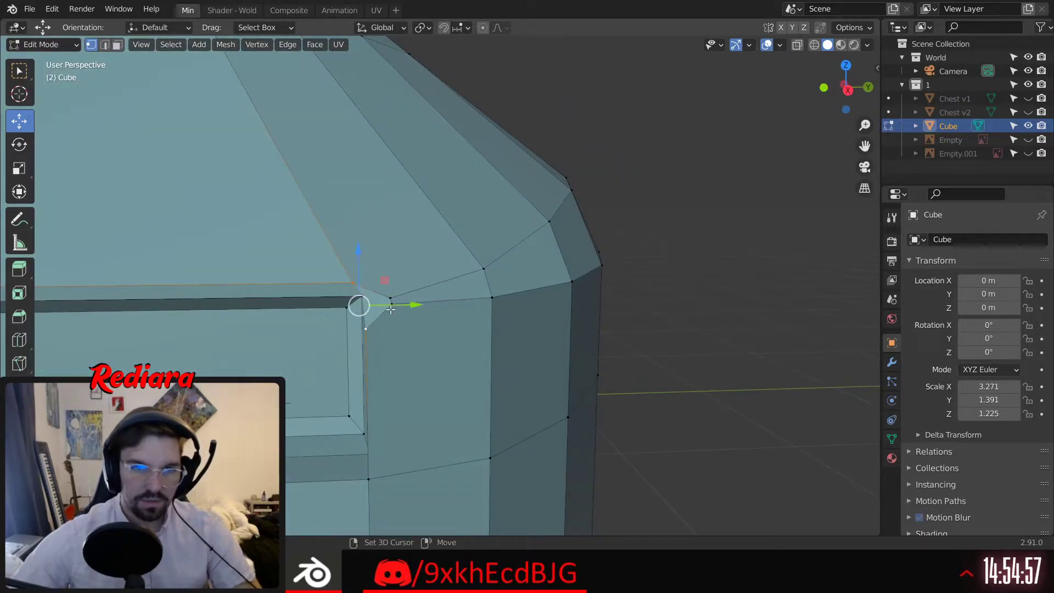
{"action": "right_click", "coordinate": [364, 295]}
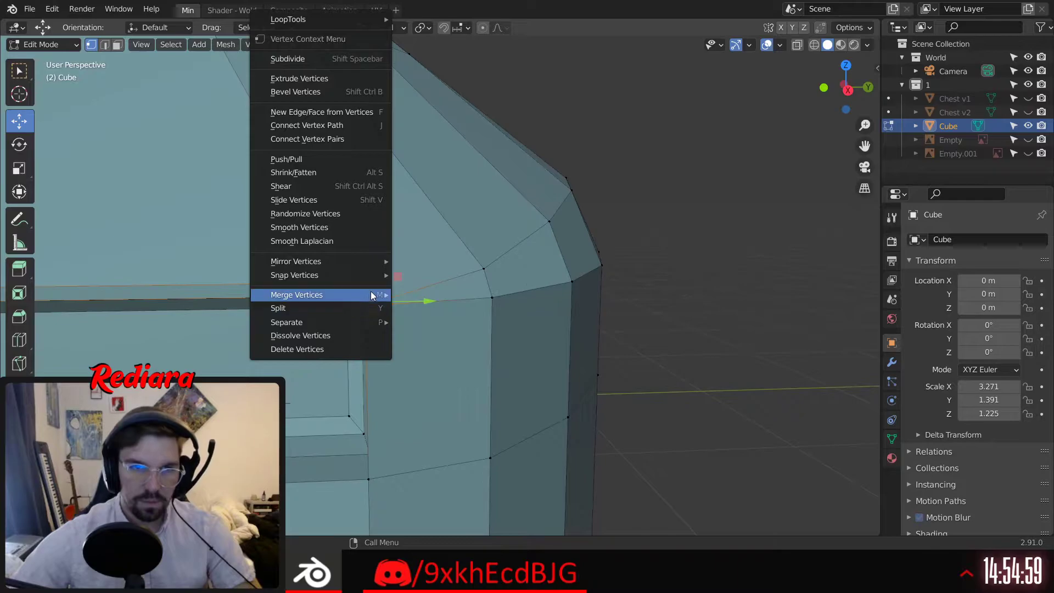
{"action": "mouse_move", "coordinate": [374, 294]}
{"action": "left_click", "coordinate": [441, 307]}
{"action": "left_click", "coordinate": [698, 346]}
Merge the upper and lower bevel vertices at each end of the lid's back edge using At Center
{"action": "middle_click_drag", "start_coordinate": [697, 346], "coordinate": [461, 308]}
{"action": "scroll", "coordinate": [546, 331], "scroll_direction": "down", "scroll_amount": 6}
{"action": "scroll", "coordinate": [511, 286], "scroll_direction": "down", "scroll_amount": 2}
{"action": "middle_click_drag", "start_coordinate": [582, 263], "coordinate": [400, 311], "text": "shift"}
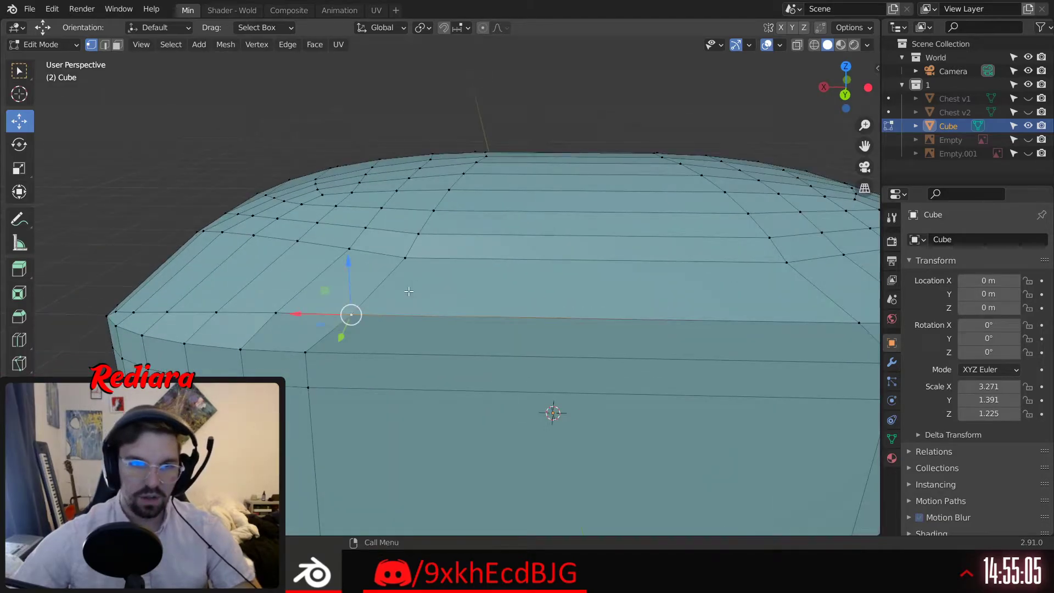
{"action": "left_click", "coordinate": [407, 258], "text": "shift"}
{"action": "right_click", "coordinate": [407, 258]}
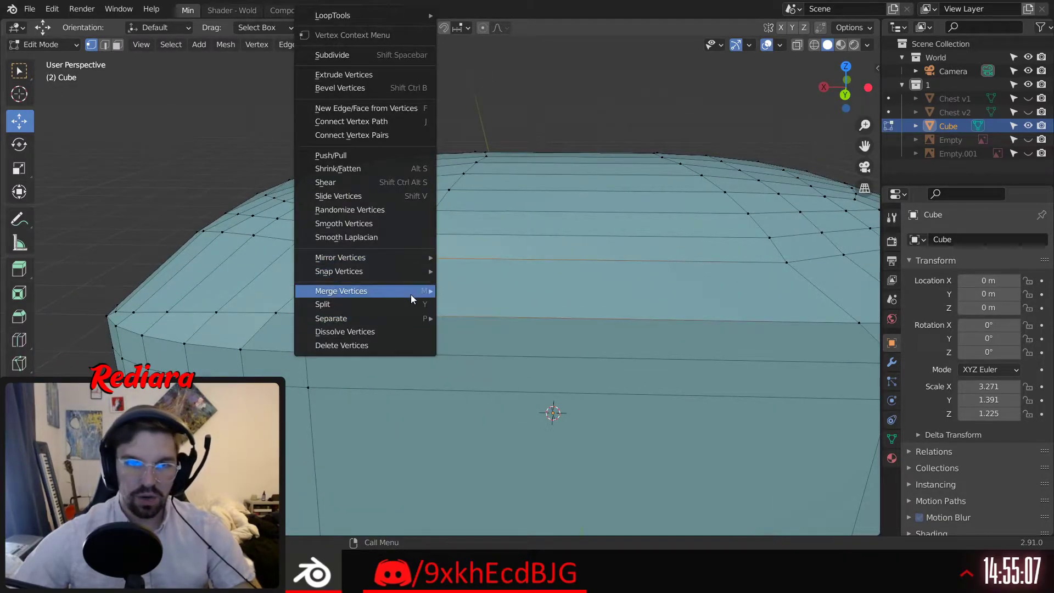
{"action": "mouse_move", "coordinate": [411, 291]}
{"action": "left_click", "coordinate": [474, 306]}
{"action": "middle_click_drag", "start_coordinate": [477, 314], "coordinate": [530, 295]}
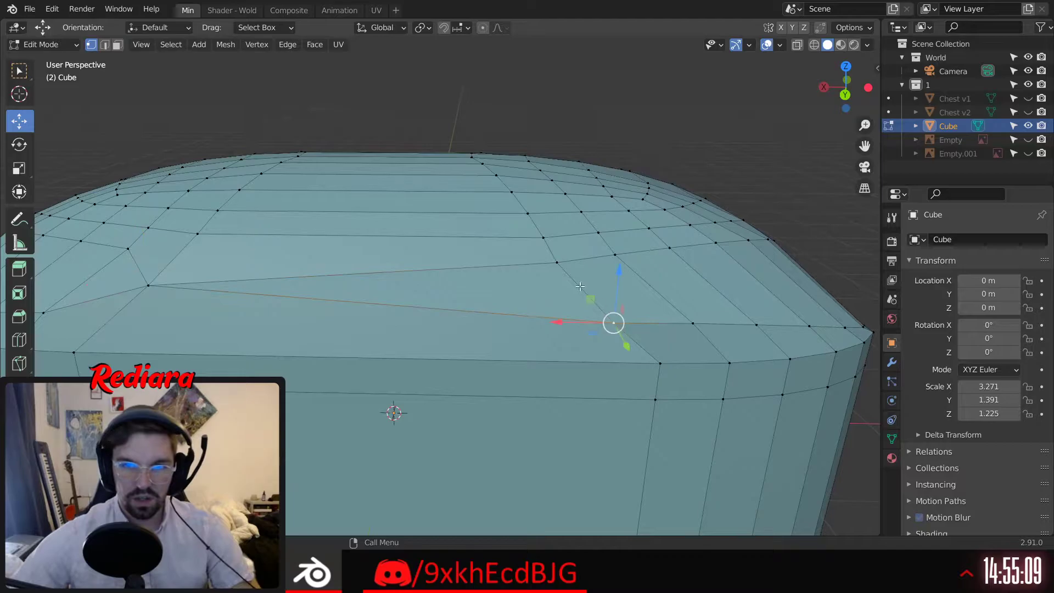
{"action": "left_click", "coordinate": [559, 263], "text": "shift"}
{"action": "right_click", "coordinate": [572, 263]}
{"action": "left_click", "coordinate": [641, 293]}
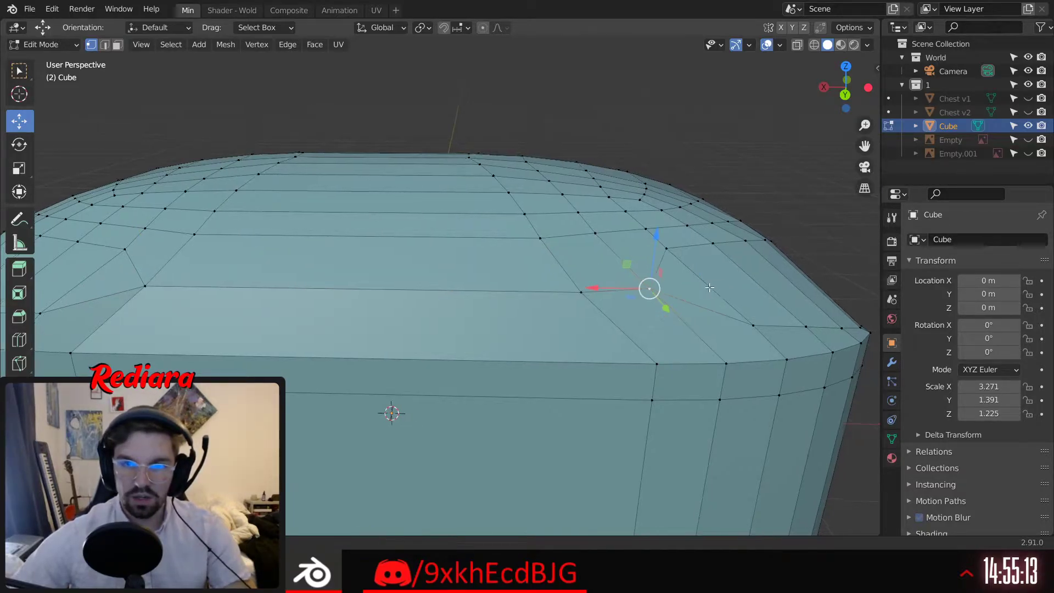
Merge the following upper and lower vertex pairs around the lid's rounded back corner at their centers
{"action": "middle_click_drag", "start_coordinate": [615, 255], "coordinate": [595, 340]}
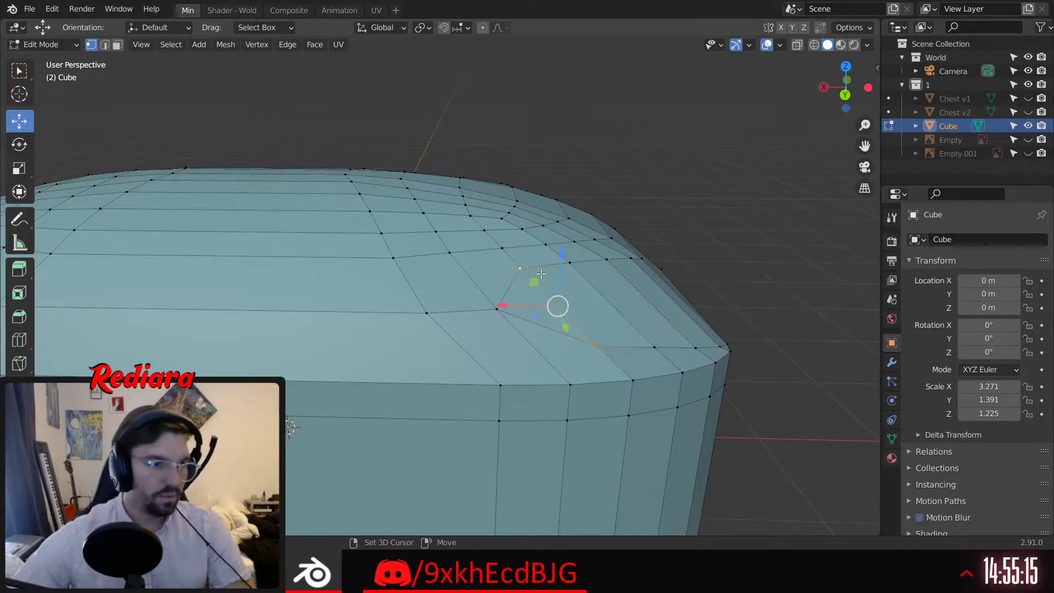
{"action": "middle_click_drag", "start_coordinate": [542, 273], "coordinate": [533, 308]}
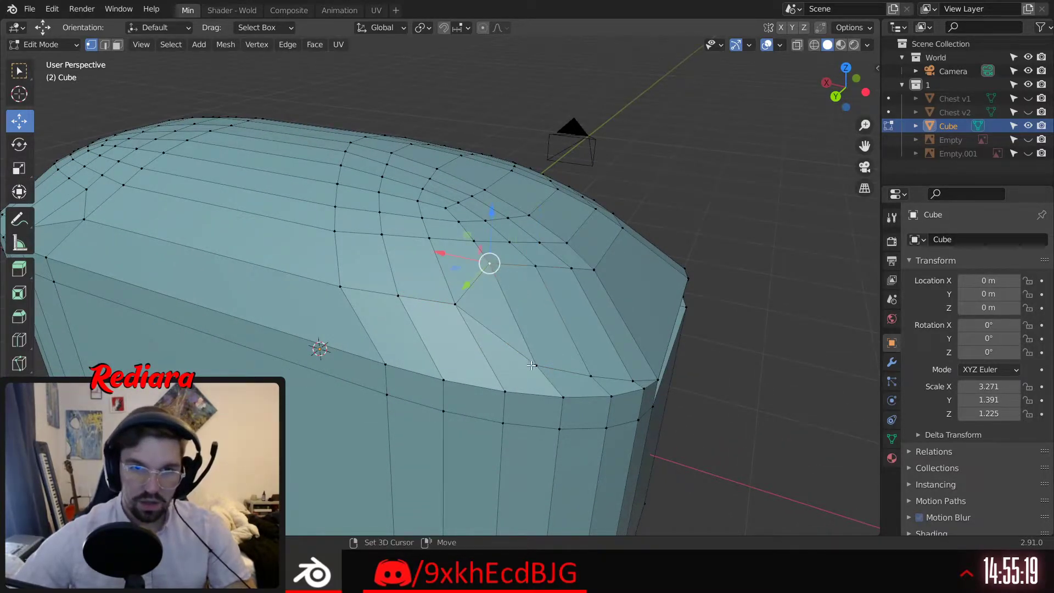
{"action": "key", "text": "g"}
{"action": "key", "text": "g"}
{"action": "left_click", "coordinate": [558, 324]}
{"action": "left_click", "coordinate": [587, 373], "text": "shift"}
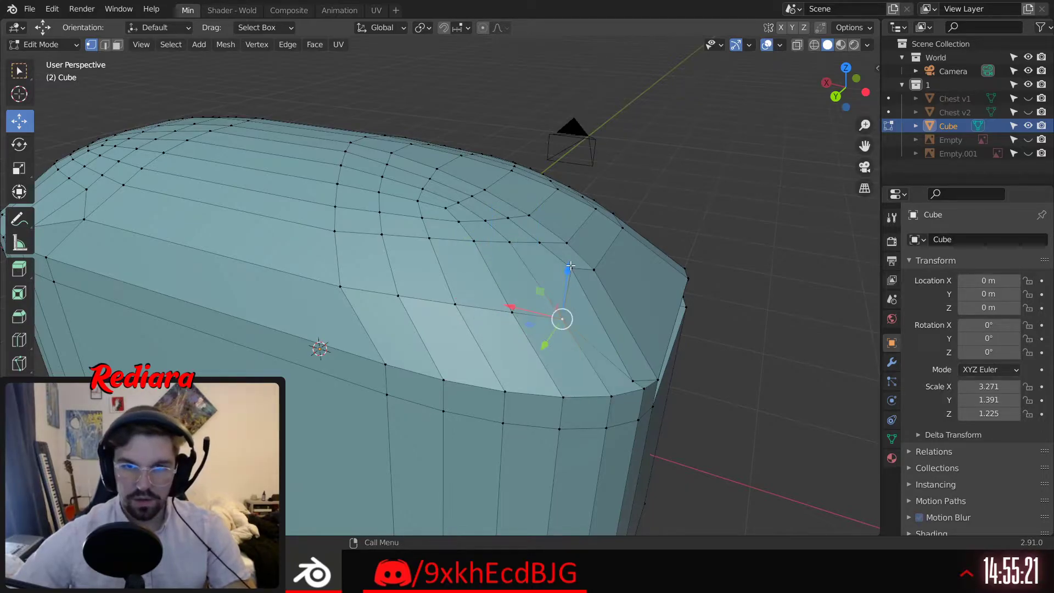
{"action": "left_click", "coordinate": [631, 377], "text": "shift"}
{"action": "key", "text": "m"}
{"action": "key", "text": "c"}
Merge the last upper and lower vertex pair beside the groove end at its center
{"action": "middle_click_drag", "start_coordinate": [648, 293], "coordinate": [475, 257], "text": "shift"}
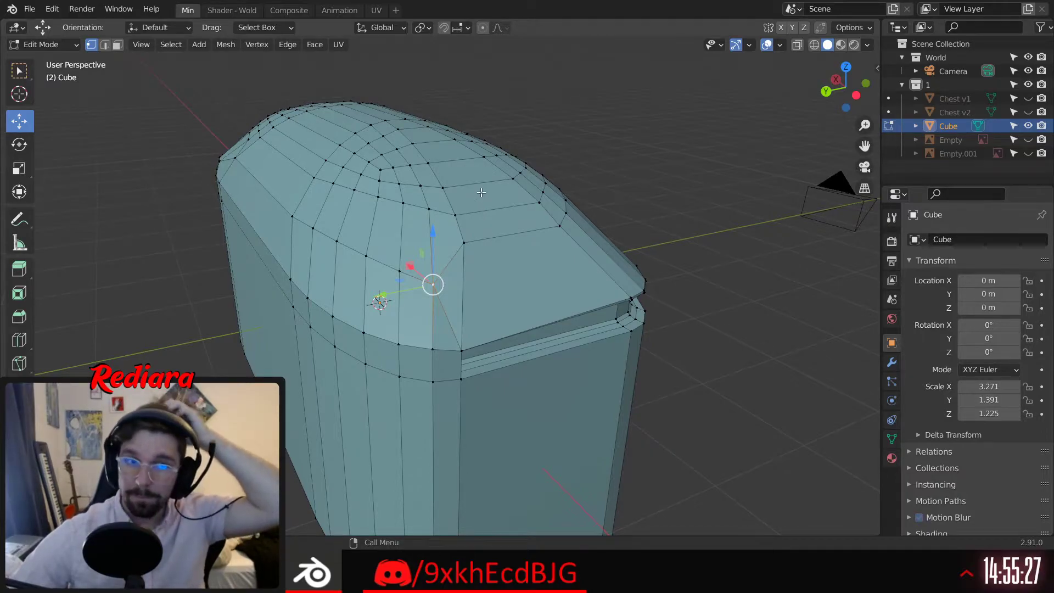
{"action": "right_click", "coordinate": [464, 295]}
{"action": "mouse_move", "coordinate": [463, 295]}
{"action": "left_click", "coordinate": [515, 298]}
{"action": "middle_click_drag", "start_coordinate": [515, 298], "coordinate": [494, 283]}
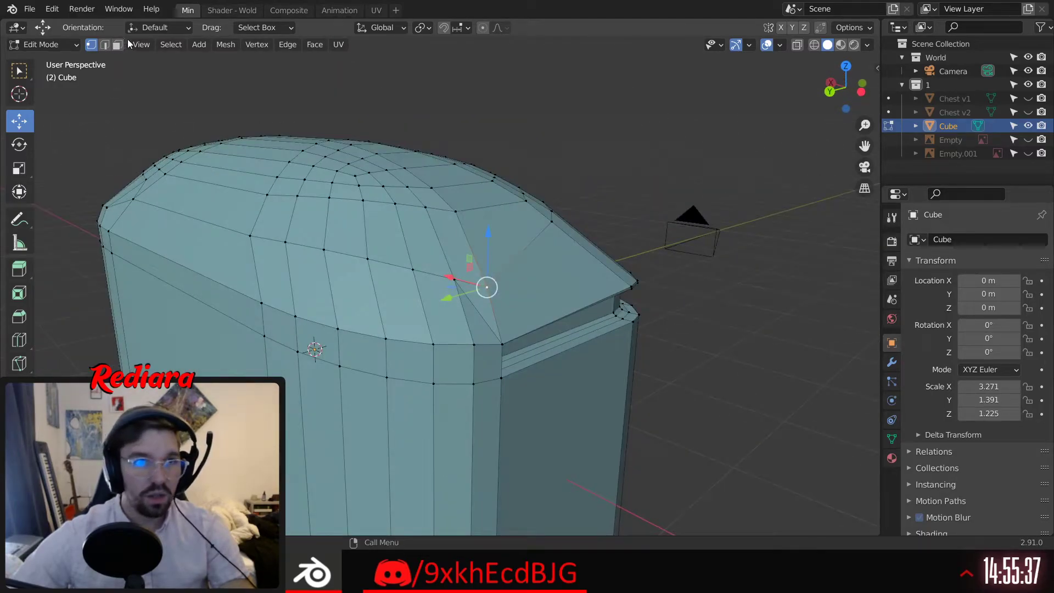
Dissolve the two triangular faces beside the groove corner into a single face
{"action": "scroll", "coordinate": [453, 329], "scroll_direction": "up", "scroll_amount": 2}
{"action": "left_click", "coordinate": [484, 305]}
{"action": "right_click", "coordinate": [484, 306]}
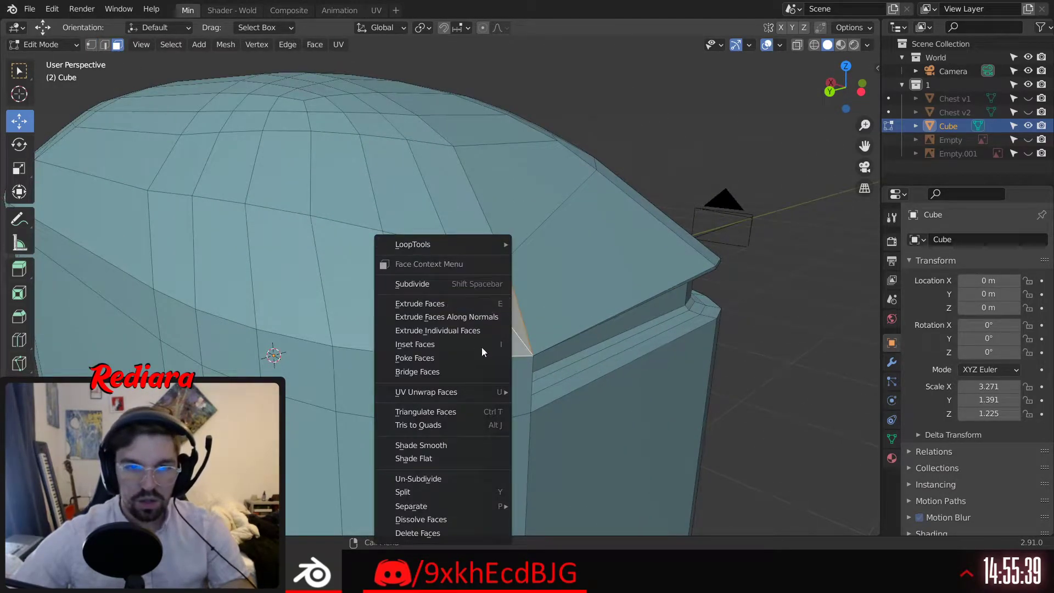
{"action": "left_click", "coordinate": [440, 519]}
{"action": "middle_click_drag", "start_coordinate": [461, 335], "coordinate": [411, 299]}
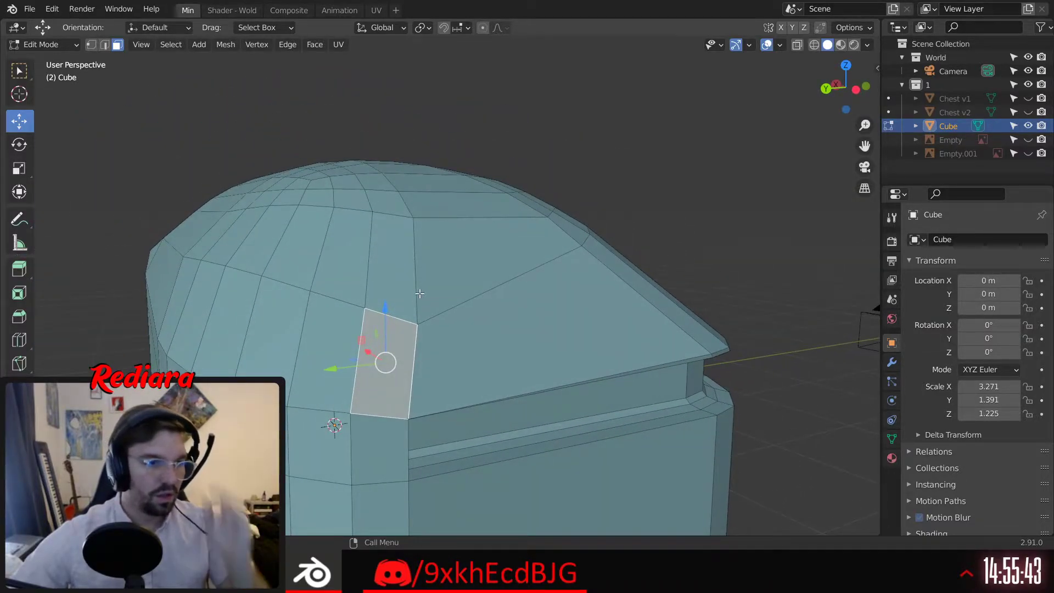
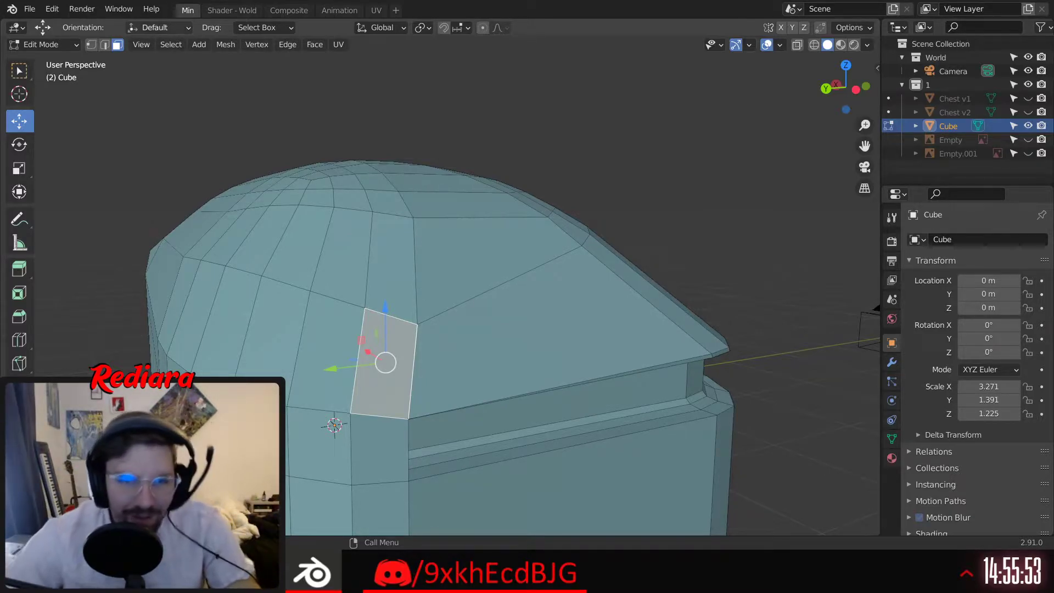
At the lid's other back corner, merge the next upper and lower vertex pair using At Center
{"action": "scroll", "coordinate": [391, 275], "scroll_direction": "down", "scroll_amount": 2}
{"action": "middle_click_drag", "start_coordinate": [302, 282], "coordinate": [412, 286]}
{"action": "middle_click_drag", "start_coordinate": [74, 230], "coordinate": [422, 284], "text": "shift"}
{"action": "scroll", "coordinate": [422, 284], "scroll_direction": "down", "scroll_amount": 1}
{"action": "left_click", "coordinate": [91, 45]}
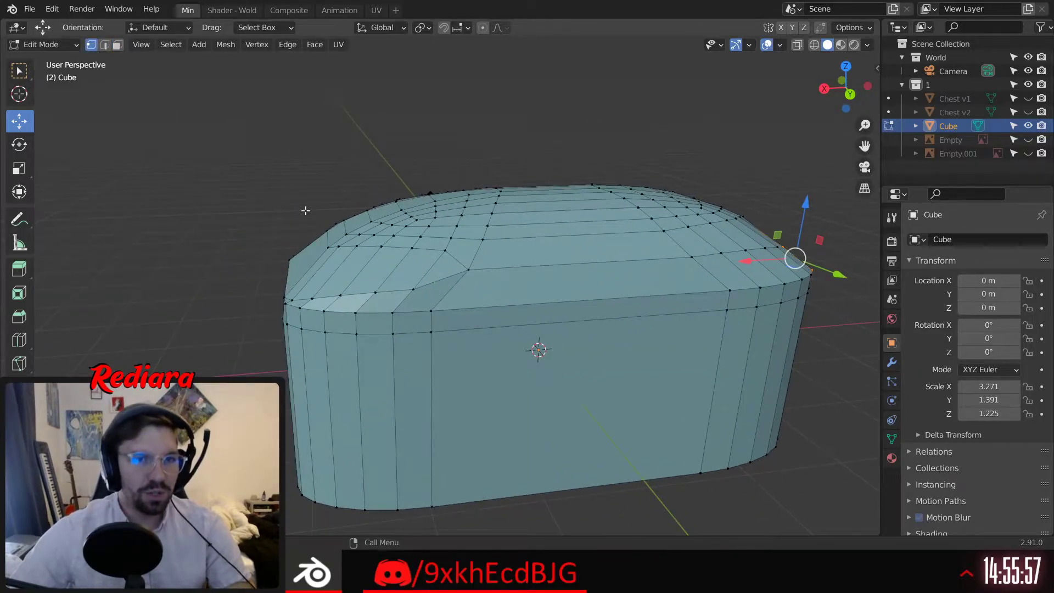
{"action": "scroll", "coordinate": [386, 218], "scroll_direction": "up", "scroll_amount": 3}
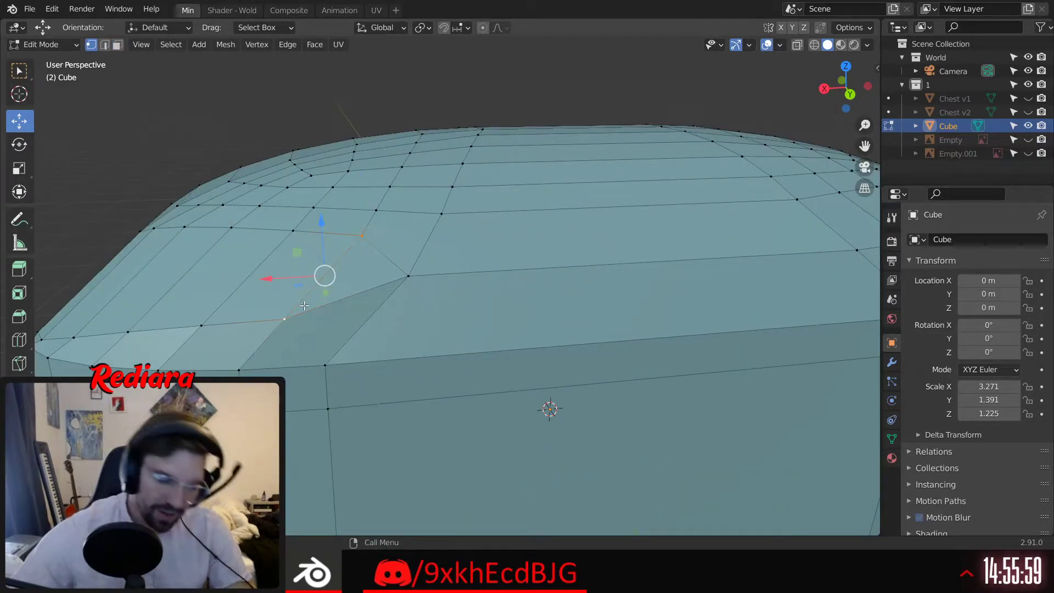
{"action": "right_click", "coordinate": [305, 423]}
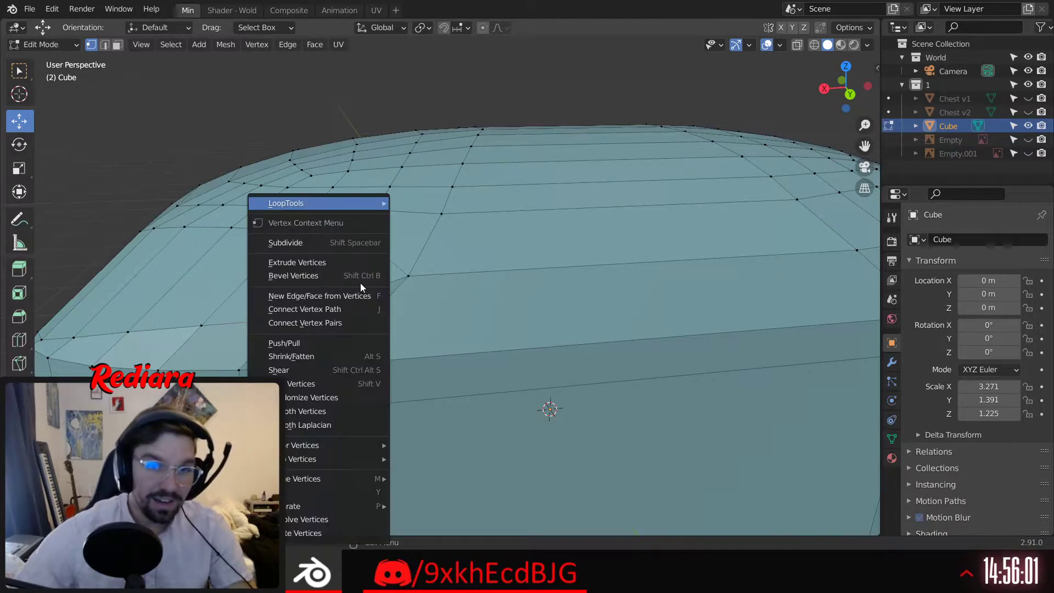
{"action": "mouse_move", "coordinate": [379, 478]}
{"action": "left_click", "coordinate": [442, 433]}
{"action": "middle_click_drag", "start_coordinate": [442, 433], "coordinate": [406, 230]}
Repeat the At Center merge on the following upper and lower vertex pairs around the lid's second rounded back corner
{"action": "key", "text": "shift+r"}
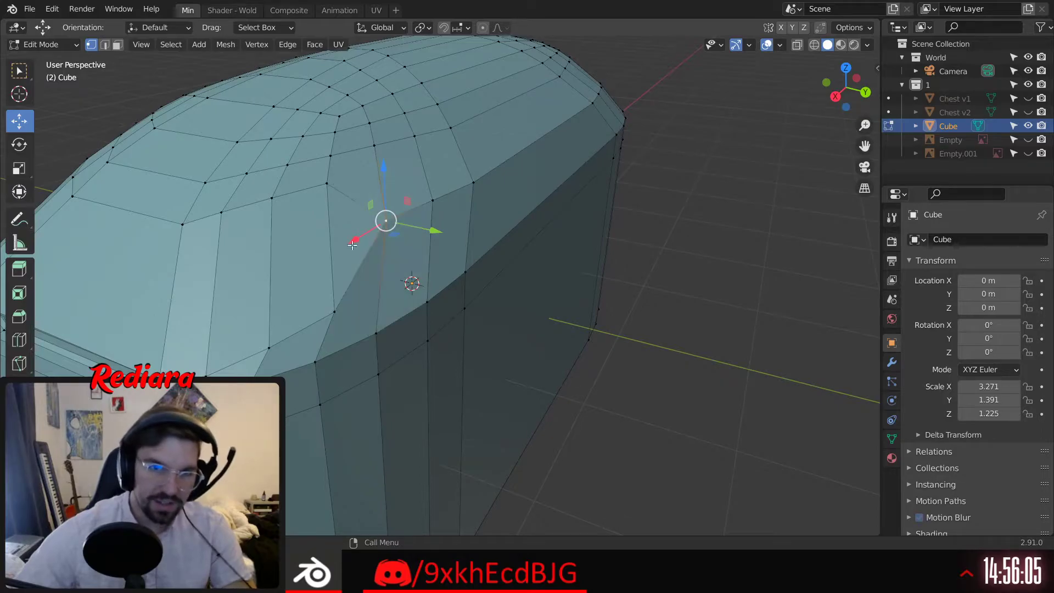
{"action": "left_click", "coordinate": [333, 303]}
{"action": "left_click", "coordinate": [324, 187], "text": "shift"}
{"action": "key", "text": "shift+r"}
{"action": "left_click", "coordinate": [269, 338]}
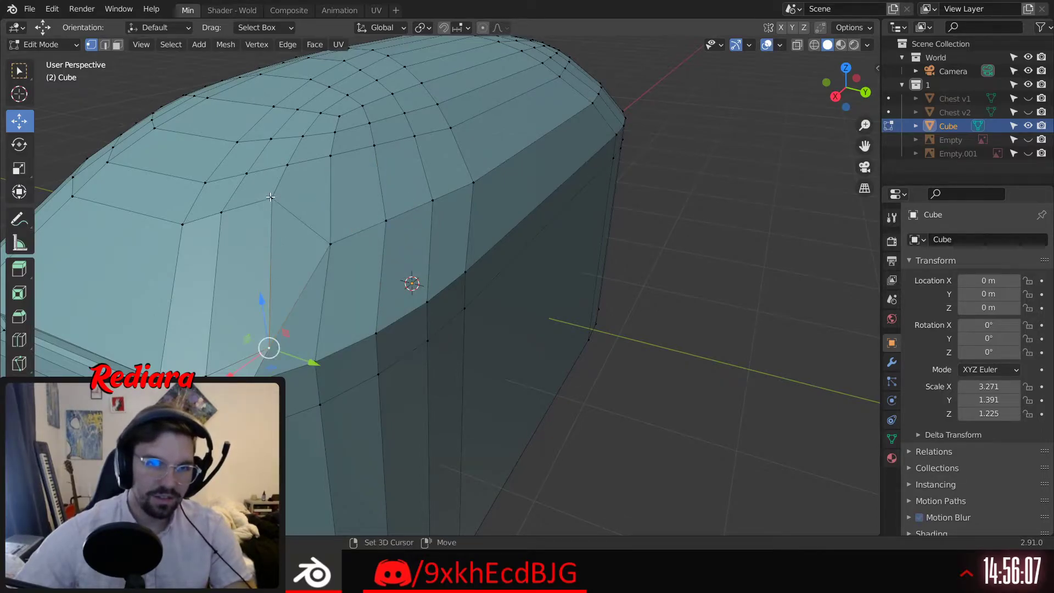
{"action": "key", "text": "shift+r"}
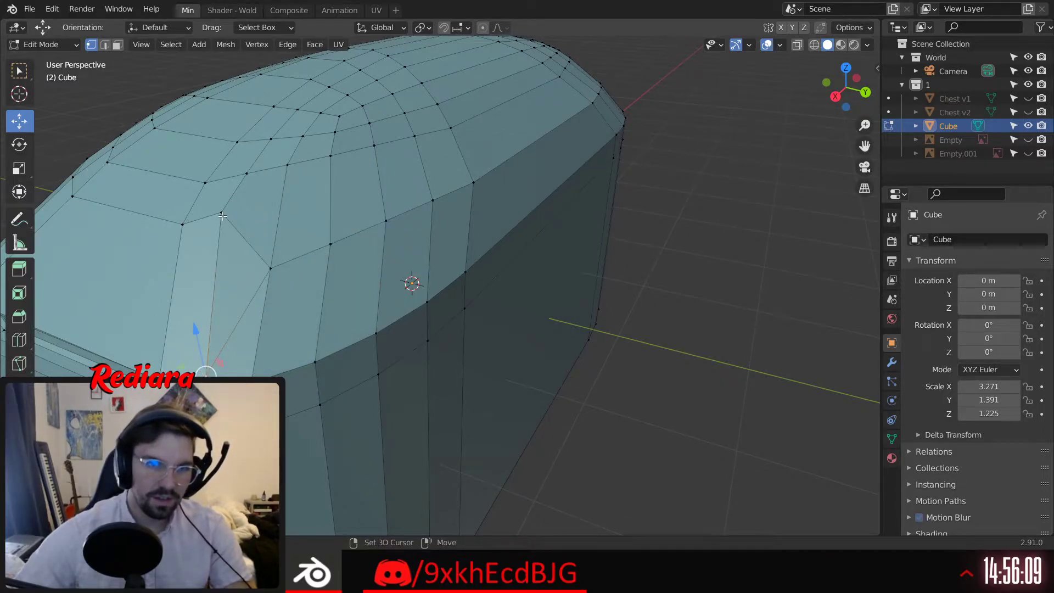
{"action": "left_click", "coordinate": [223, 216], "text": "shift"}
{"action": "key", "text": "shift+r"}
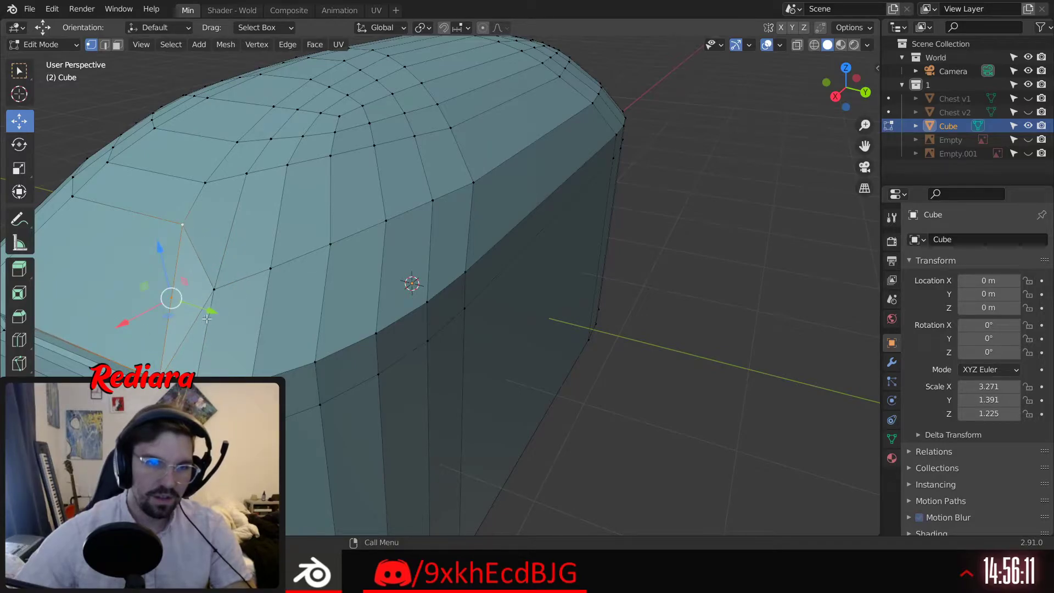
Merge the last upper and lower vertex pair beside this corner's groove end into one vertex
{"action": "middle_click_drag", "start_coordinate": [207, 319], "coordinate": [200, 246]}
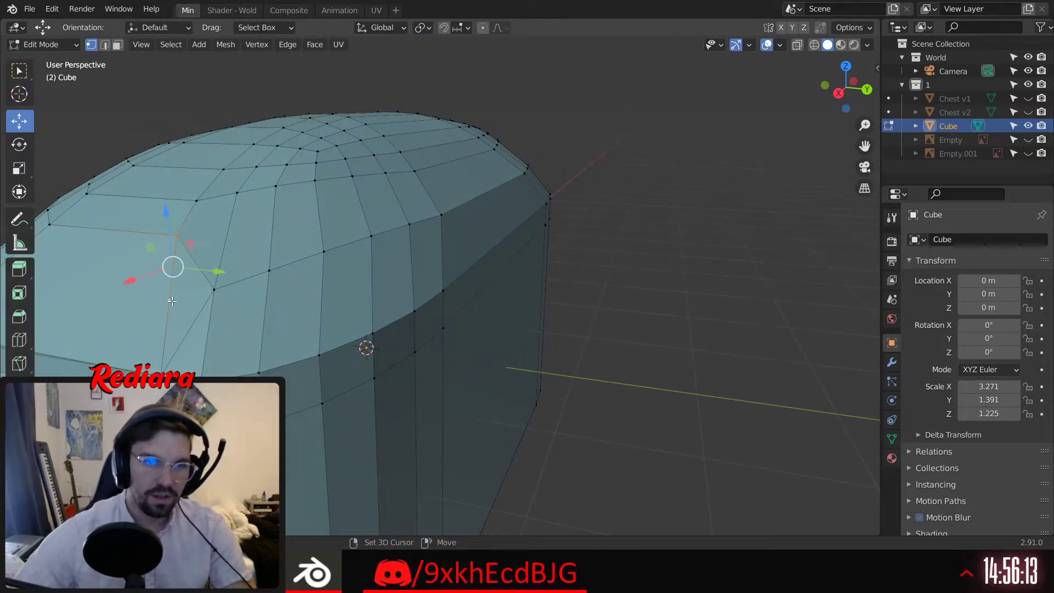
{"action": "right_click", "coordinate": [175, 298]}
{"action": "mouse_move", "coordinate": [175, 299]}
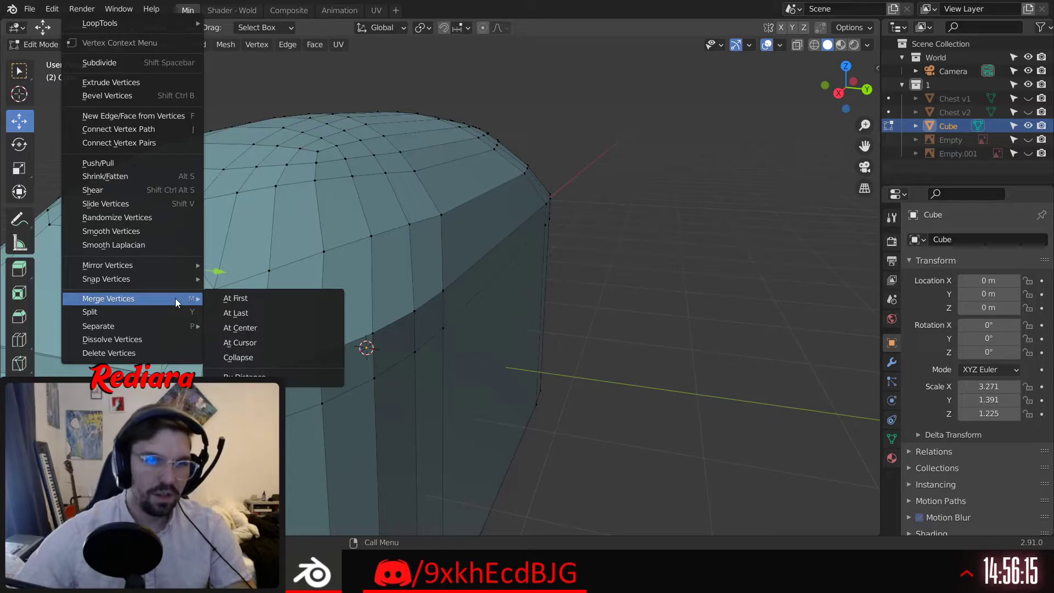
{"action": "left_click", "coordinate": [249, 318]}
{"action": "middle_click_drag", "start_coordinate": [286, 291], "coordinate": [341, 303]}
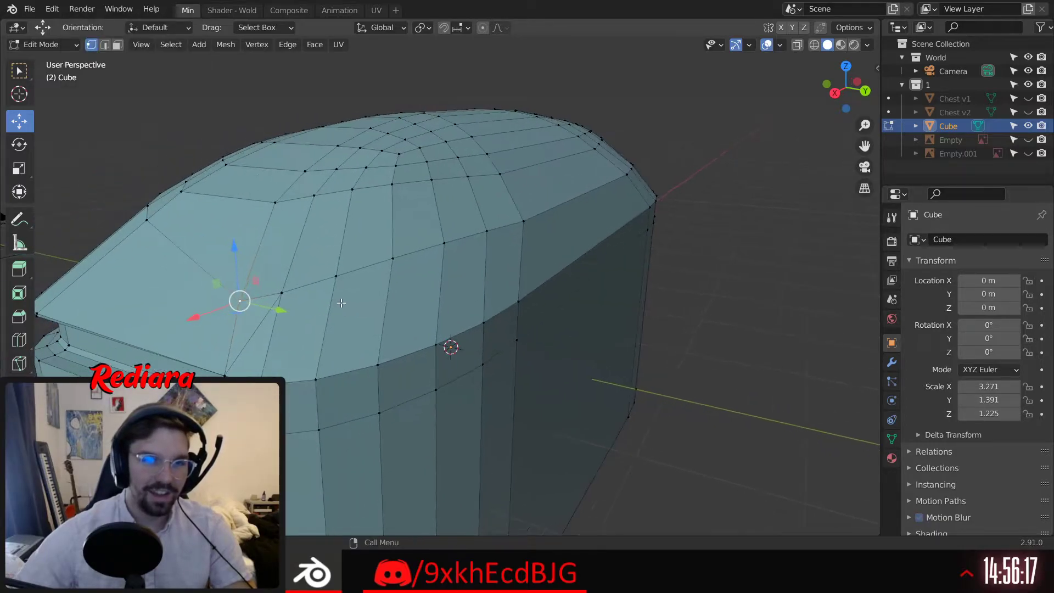
Dissolve the two triangular faces next to the merged groove-end vertex into a single face and return to vertex selection
{"action": "left_click", "coordinate": [261, 323]}
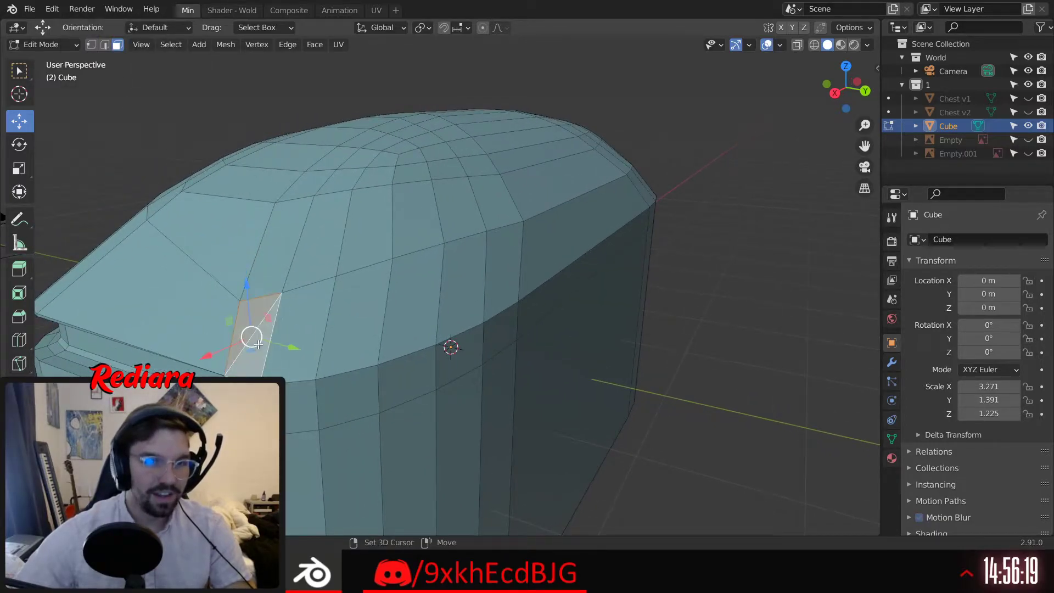
{"action": "right_click", "coordinate": [255, 335]}
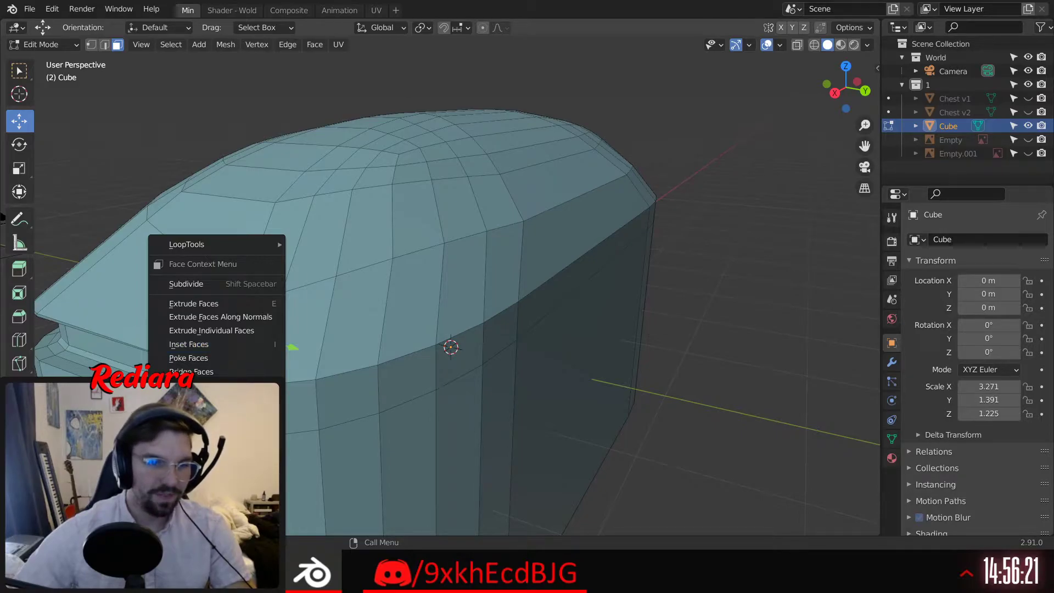
{"action": "middle_click_drag", "start_coordinate": [131, 164], "coordinate": [157, 159]}
{"action": "left_click", "coordinate": [93, 46]}
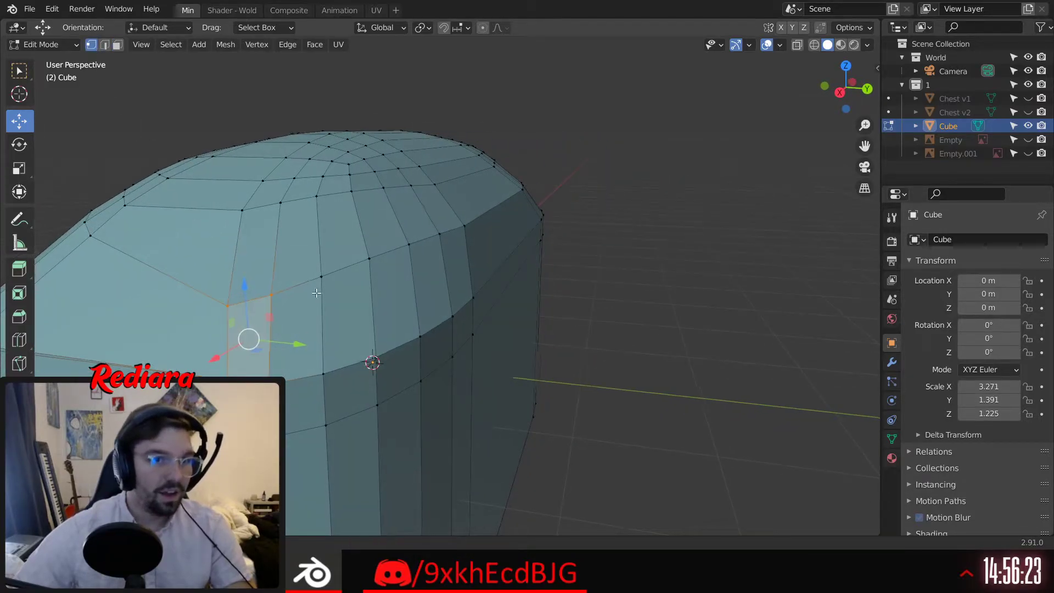
Slide the merged vertices above the groove ends on both back corners up along their edges by about 0.45
{"action": "scroll", "coordinate": [736, 377], "scroll_direction": "down", "scroll_amount": 3}
{"action": "middle_click_drag", "start_coordinate": [736, 376], "coordinate": [404, 326]}
{"action": "scroll", "coordinate": [447, 334], "scroll_direction": "down", "scroll_amount": 3}
{"action": "scroll", "coordinate": [455, 366], "scroll_direction": "up", "scroll_amount": 4}
{"action": "scroll", "coordinate": [442, 345], "scroll_direction": "down", "scroll_amount": 2}
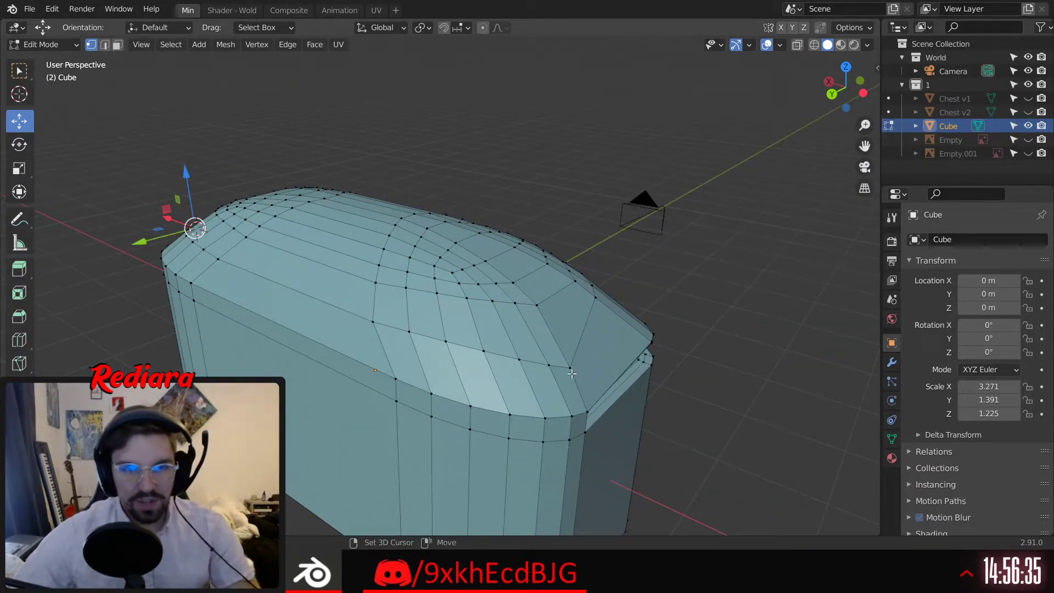
{"action": "middle_click_drag", "start_coordinate": [501, 369], "coordinate": [372, 375]}
{"action": "scroll", "coordinate": [428, 417], "scroll_direction": "up", "scroll_amount": 2}
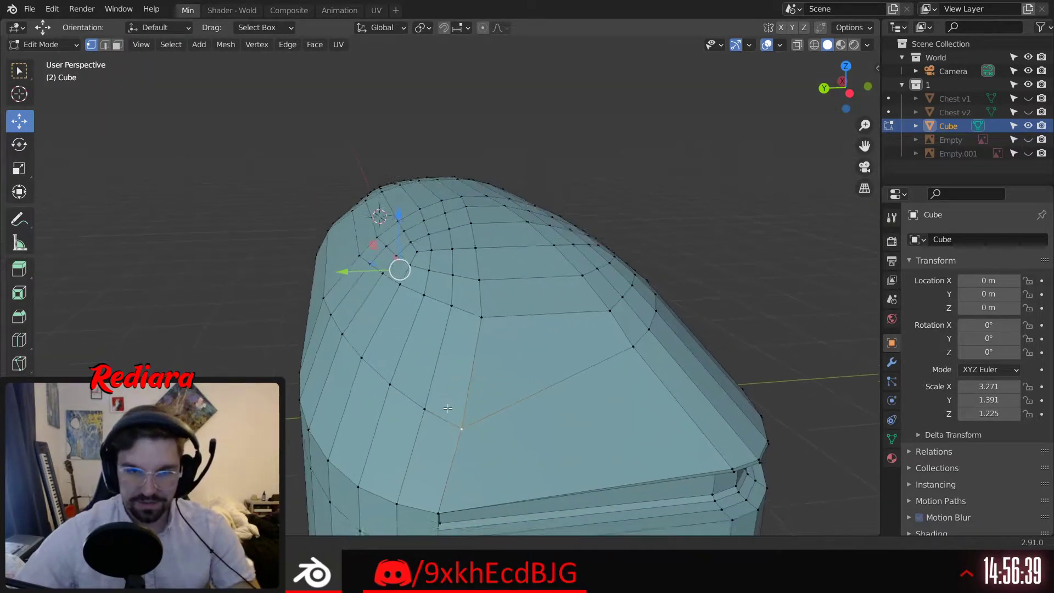
{"action": "right_click", "coordinate": [437, 390]}
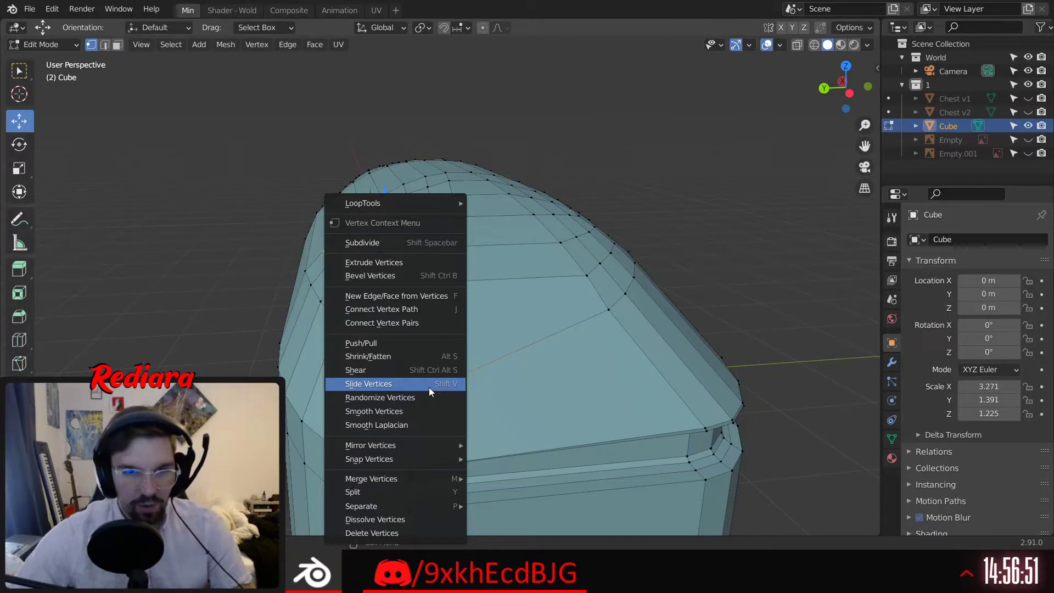
{"action": "left_click", "coordinate": [422, 387]}
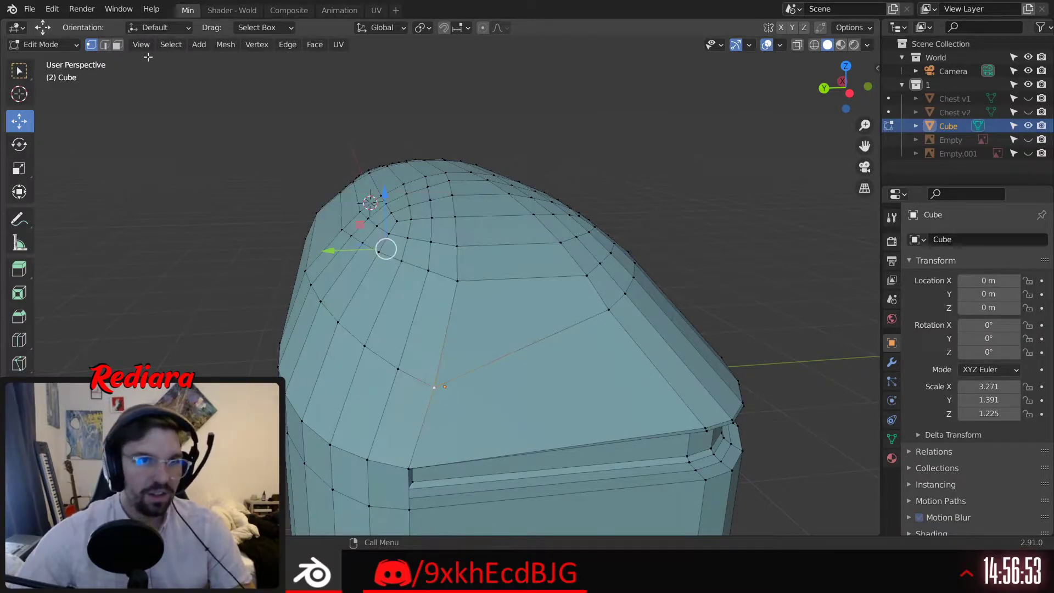
{"action": "right_click", "coordinate": [437, 383]}
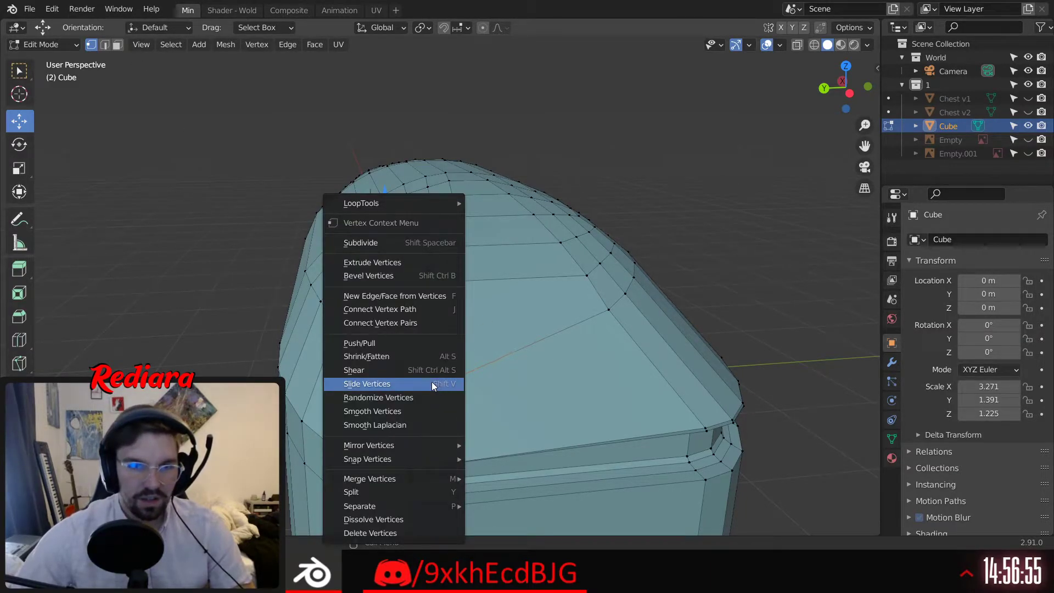
{"action": "left_click", "coordinate": [431, 383]}
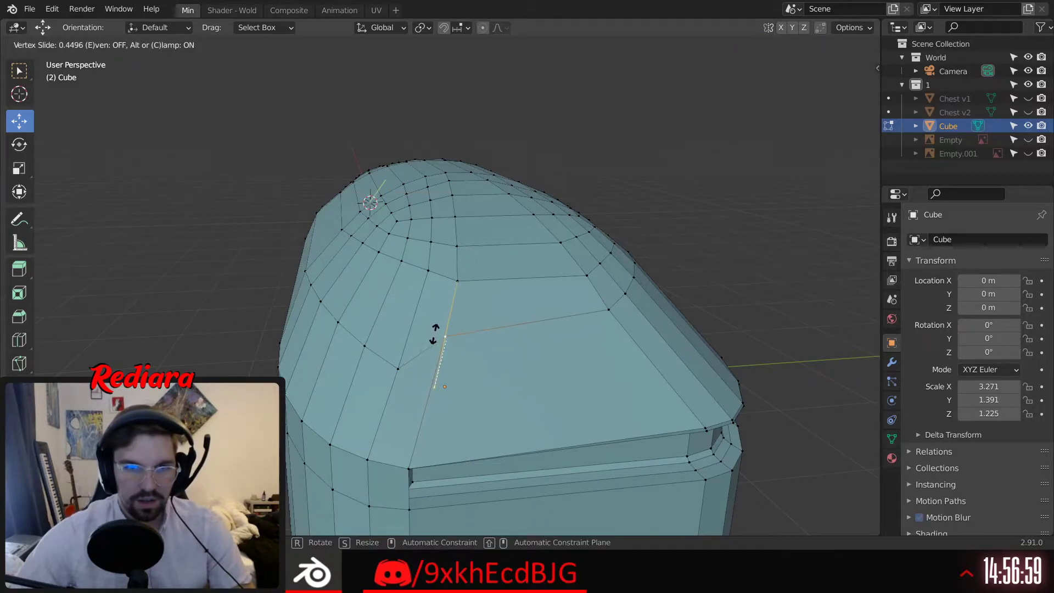
{"action": "left_click", "coordinate": [434, 337]}
Select the neighbouring merged vertex on both back corners and slide the pair up along its edges by about 0.30
{"action": "left_click", "coordinate": [398, 367]}
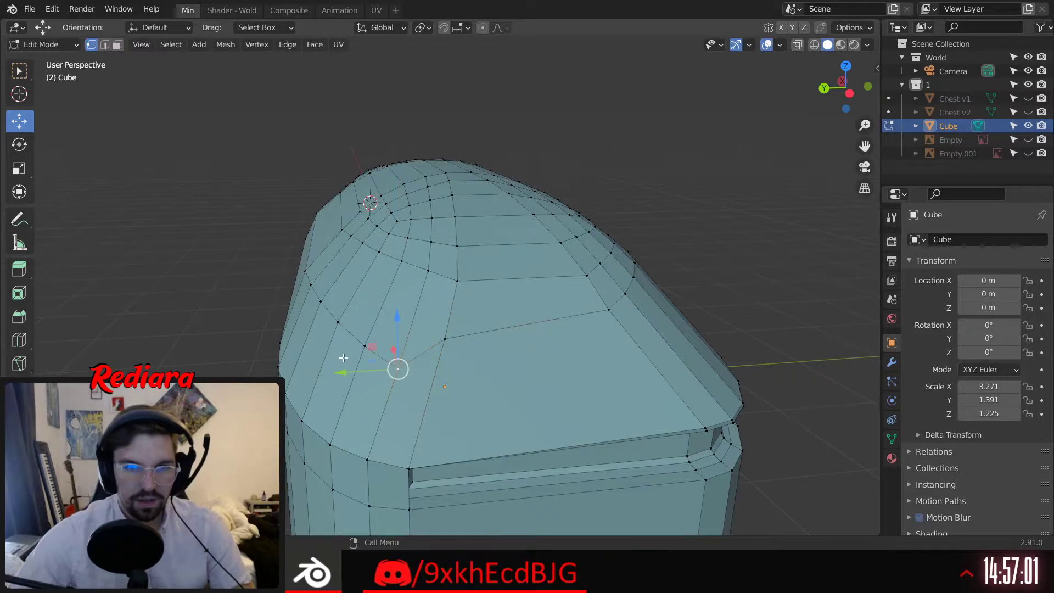
{"action": "middle_click_drag", "start_coordinate": [398, 366], "coordinate": [346, 317]}
{"action": "right_click", "coordinate": [346, 318]}
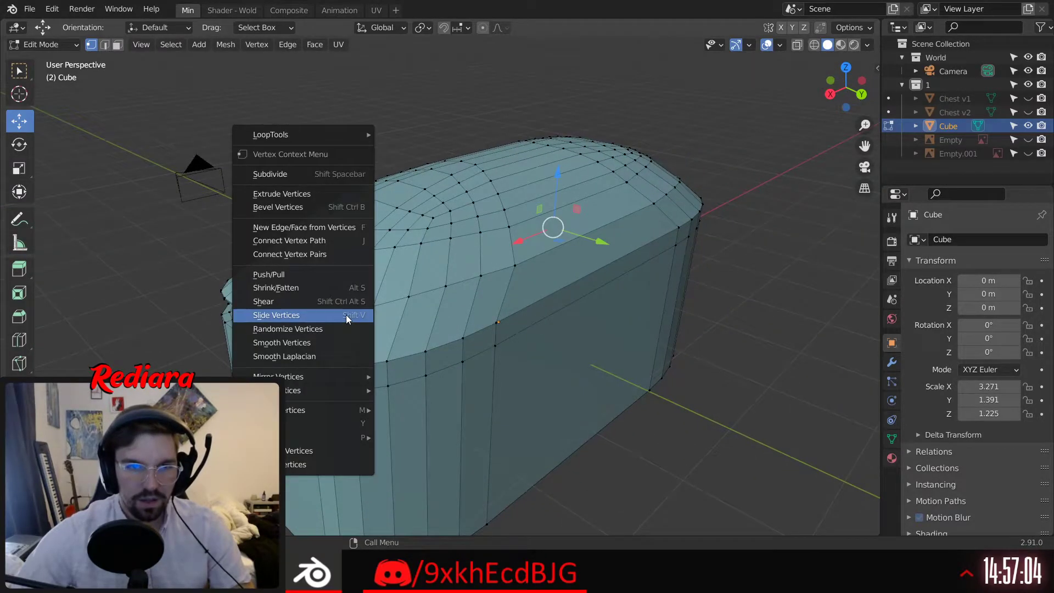
{"action": "left_click", "coordinate": [319, 315]}
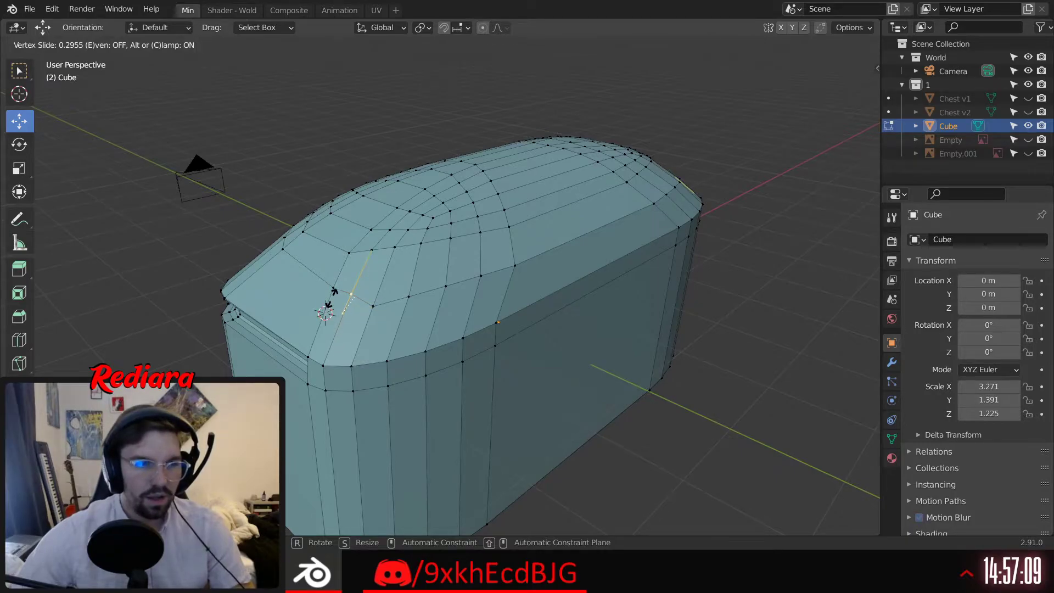
{"action": "left_click", "coordinate": [334, 296]}
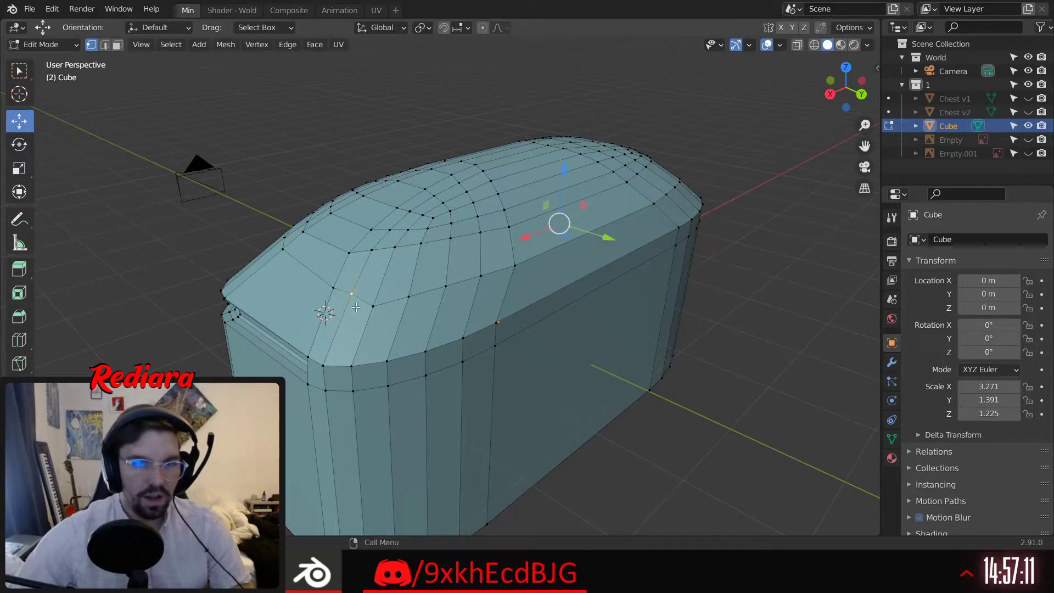
{"action": "middle_click_drag", "start_coordinate": [371, 306], "coordinate": [295, 236]}
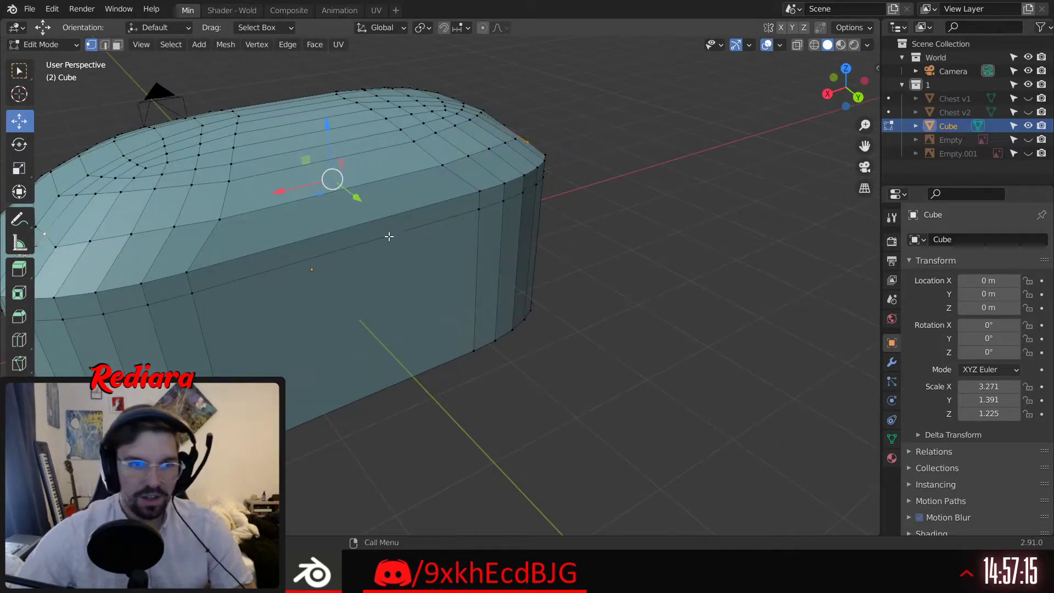
{"action": "middle_click_drag", "start_coordinate": [389, 235], "coordinate": [532, 225]}
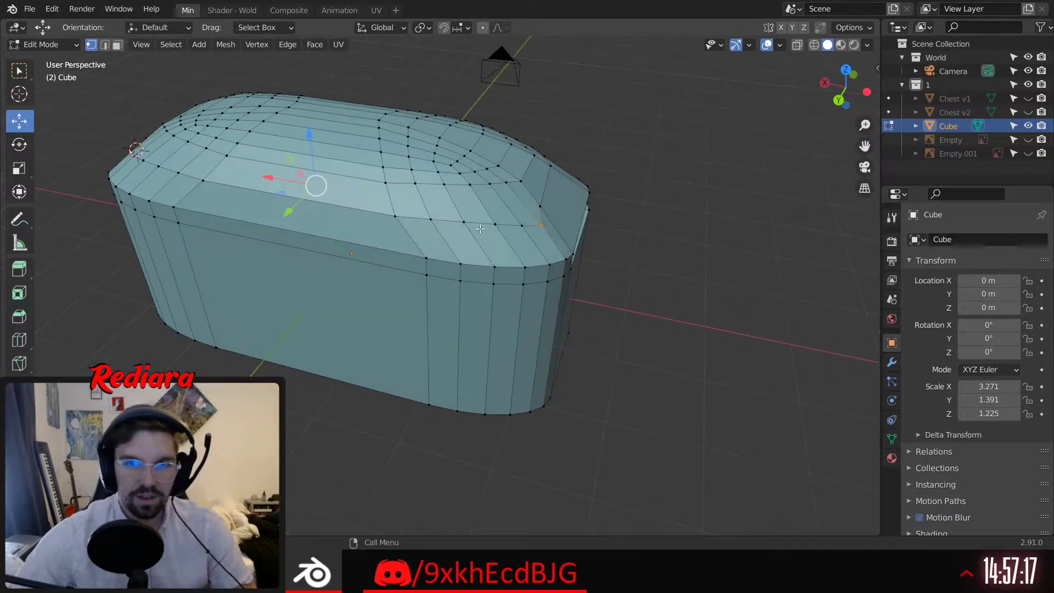
{"action": "right_click", "coordinate": [542, 224]}
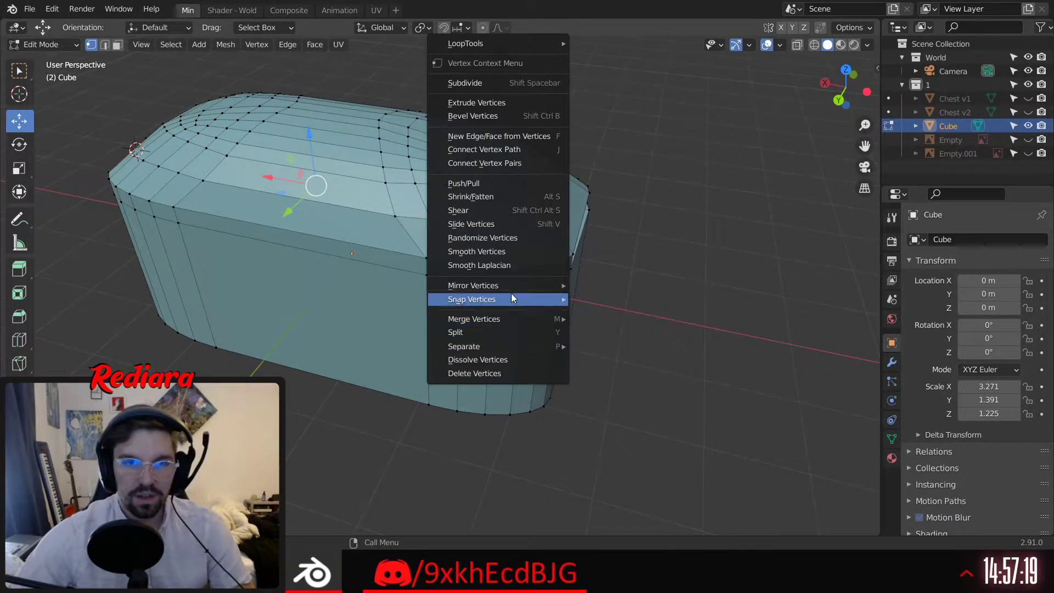
{"action": "left_click", "coordinate": [483, 228]}
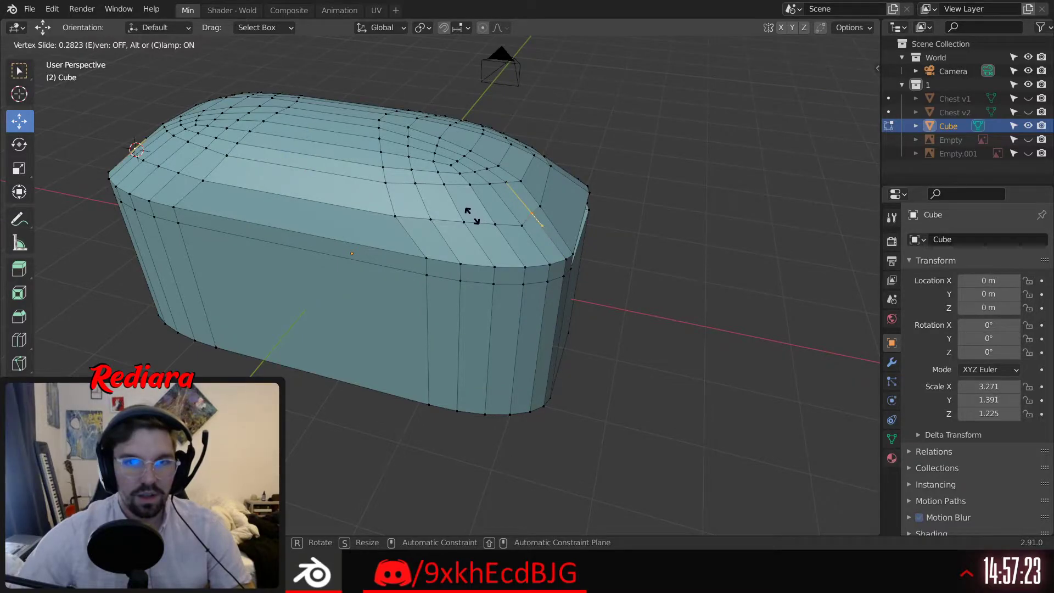
{"action": "left_click", "coordinate": [473, 215]}
{"action": "middle_click_drag", "start_coordinate": [472, 216], "coordinate": [503, 242]}
{"action": "right_click", "coordinate": [418, 290]}
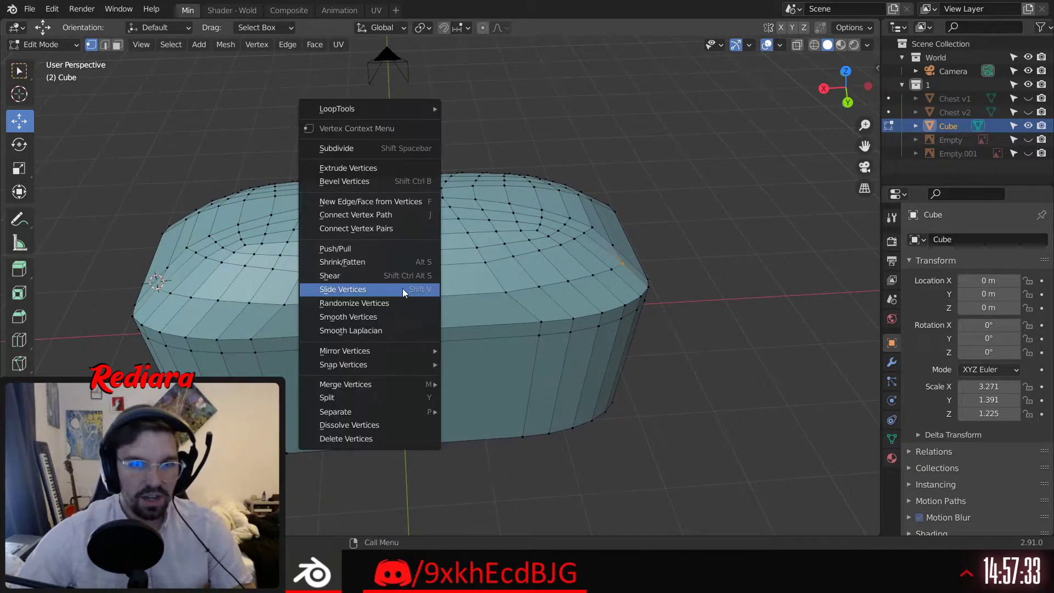
{"action": "left_click", "coordinate": [371, 296]}
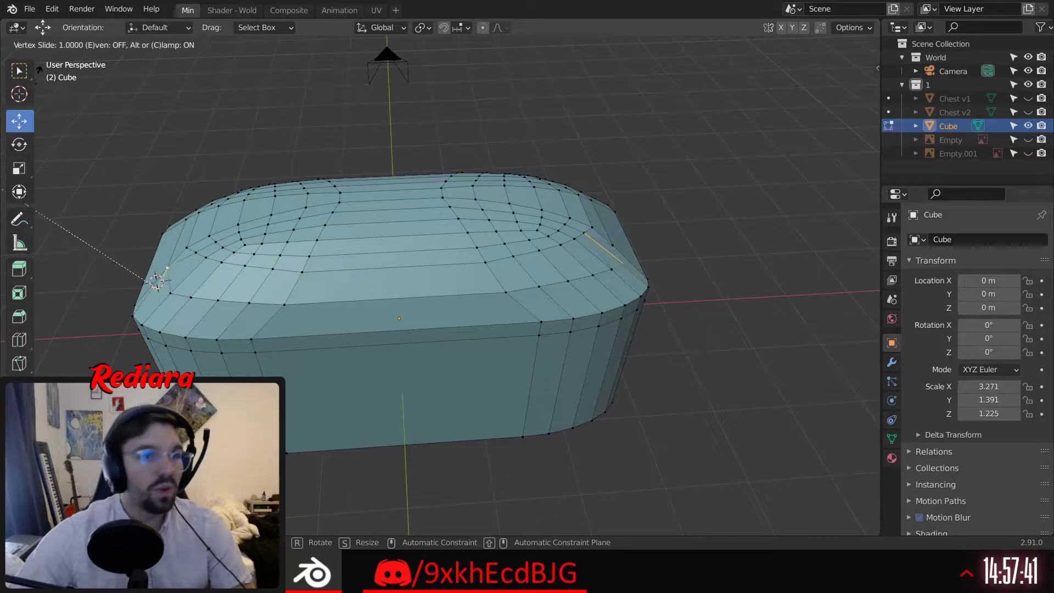
{"action": "left_click", "coordinate": [254, 159]}
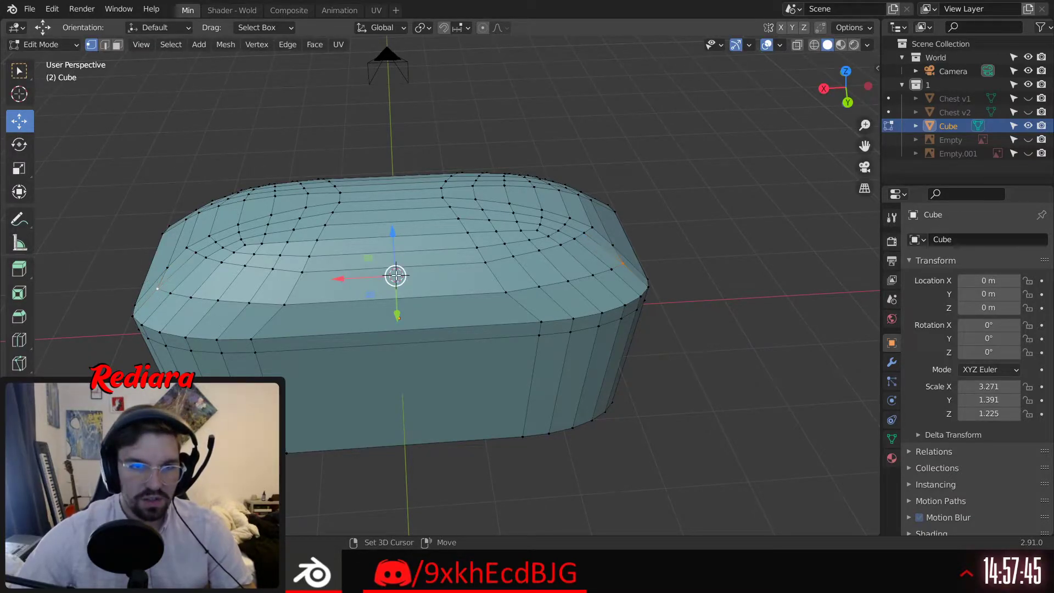
{"action": "right_click", "coordinate": [396, 276]}
{"action": "left_click", "coordinate": [396, 273]}
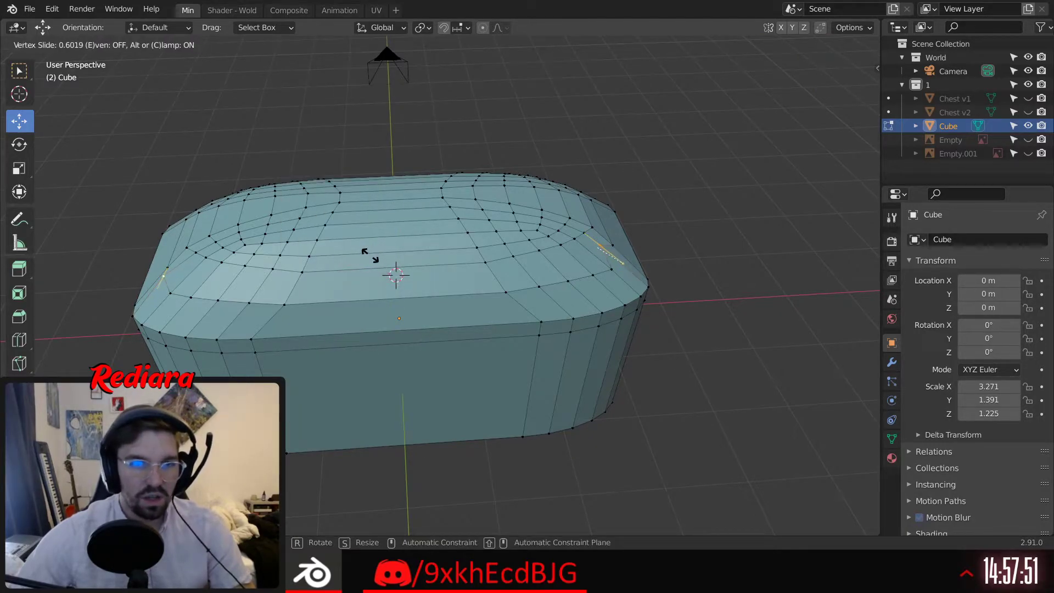
{"action": "left_click", "coordinate": [370, 255]}
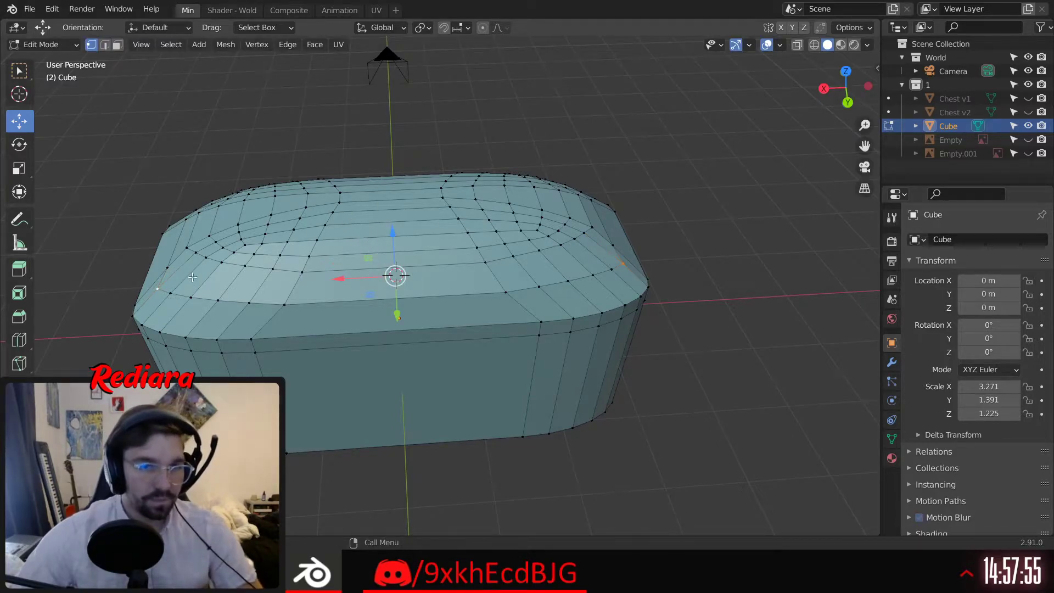
Slide the second vertex pair slightly further up its edges to even out the row around the back corners
{"action": "middle_click_drag", "start_coordinate": [192, 277], "coordinate": [376, 253]}
{"action": "right_click", "coordinate": [246, 281]}
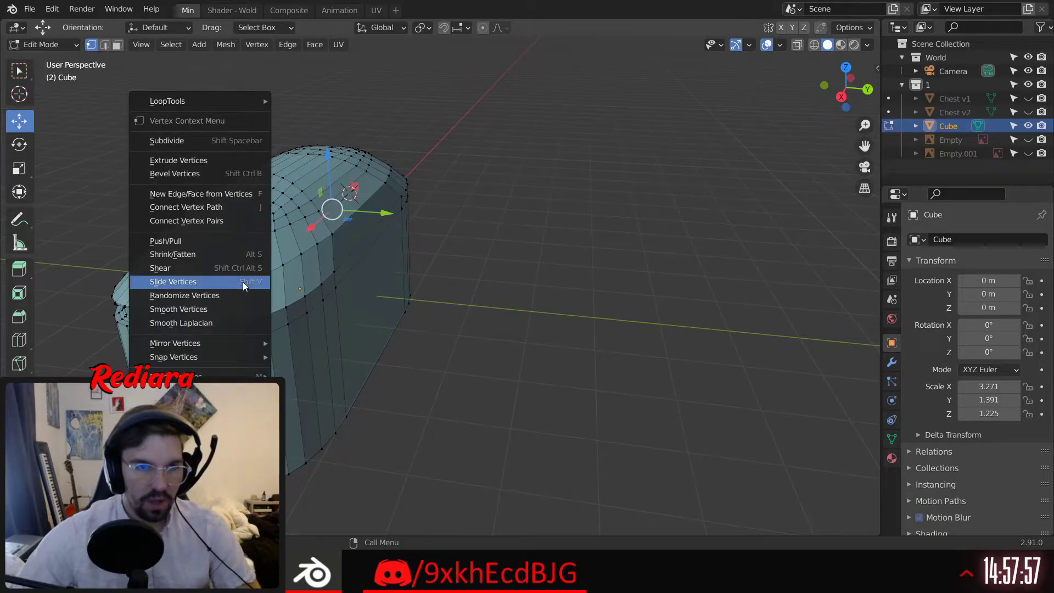
{"action": "left_click", "coordinate": [242, 282]}
{"action": "left_click", "coordinate": [241, 269]}
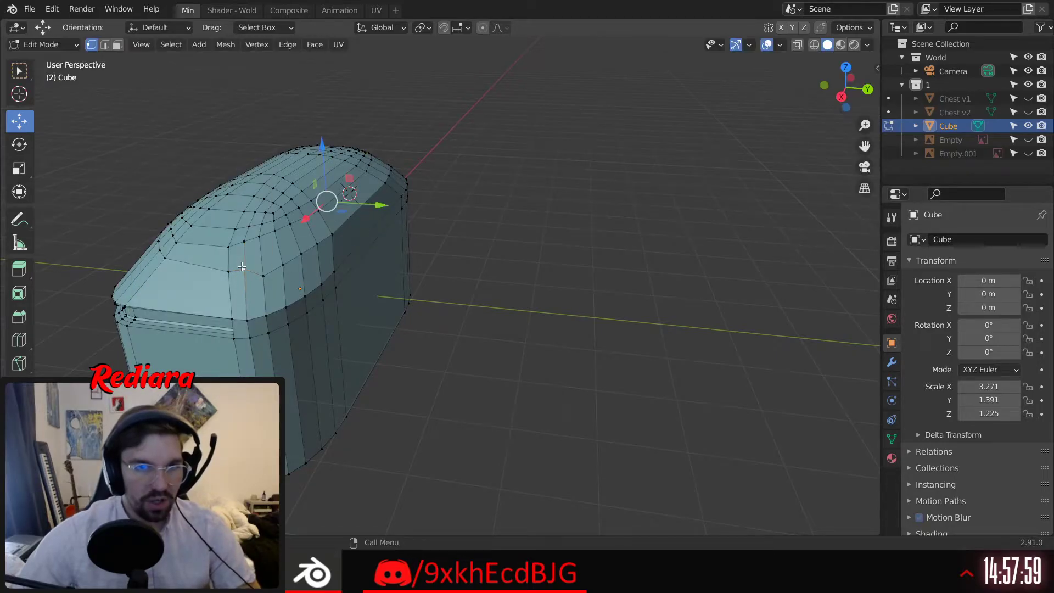
Select the third vertex in the row on both back corners and slide the pair up its edges by about 0.12
{"action": "middle_click_drag", "start_coordinate": [241, 269], "coordinate": [236, 247]}
{"action": "left_click", "coordinate": [317, 196]}
{"action": "middle_click_drag", "start_coordinate": [236, 247], "coordinate": [213, 248]}
{"action": "scroll", "coordinate": [483, 245], "scroll_direction": "up", "scroll_amount": 5}
{"action": "left_click", "coordinate": [498, 265], "text": "shift"}
{"action": "scroll", "coordinate": [478, 271], "scroll_direction": "down", "scroll_amount": 4}
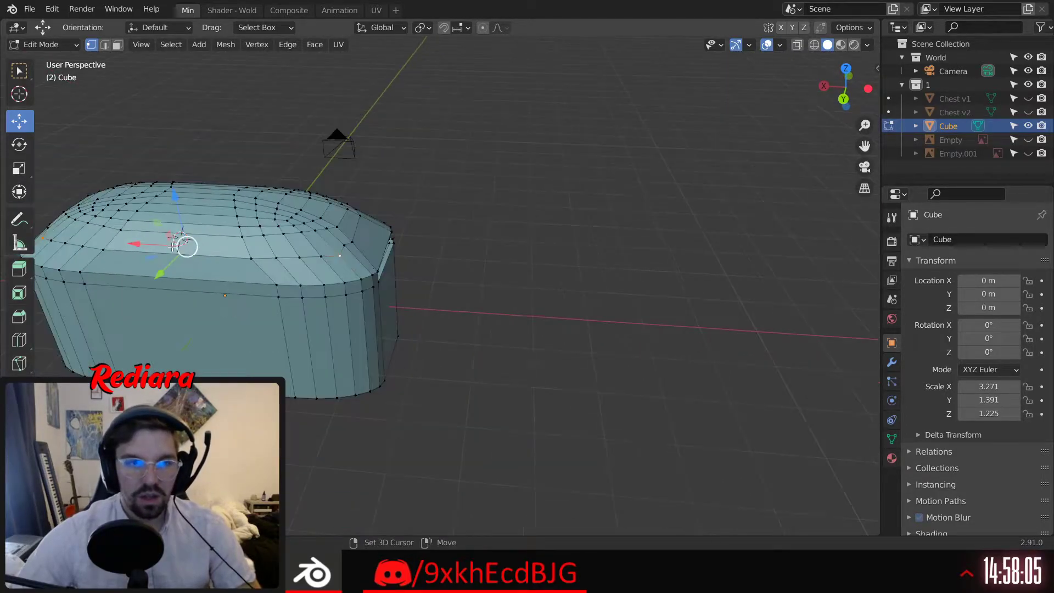
{"action": "middle_click_drag", "start_coordinate": [478, 271], "coordinate": [224, 282]}
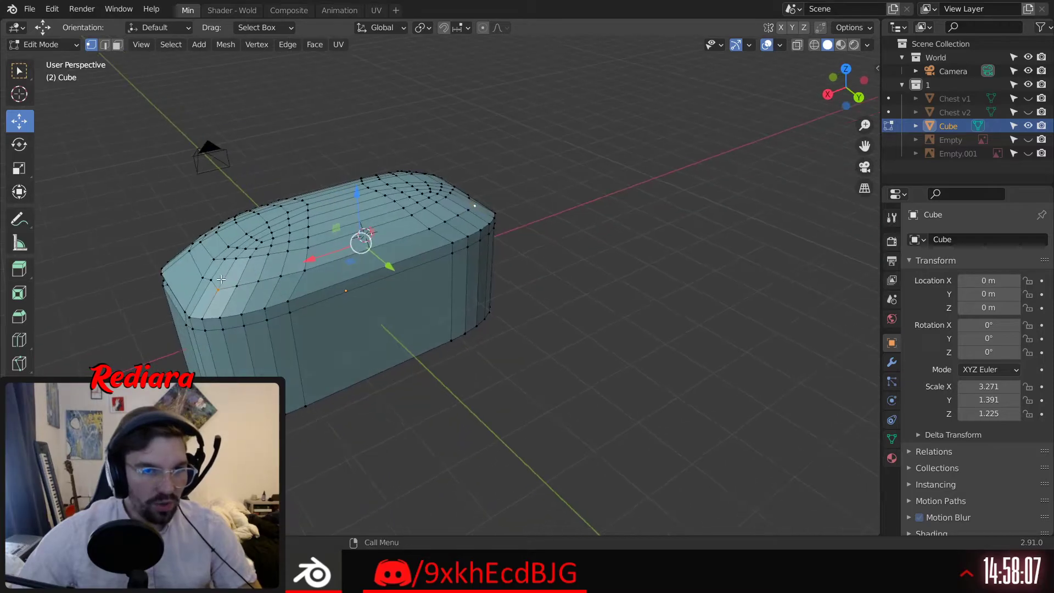
{"action": "right_click", "coordinate": [224, 281]}
{"action": "left_click", "coordinate": [224, 279]}
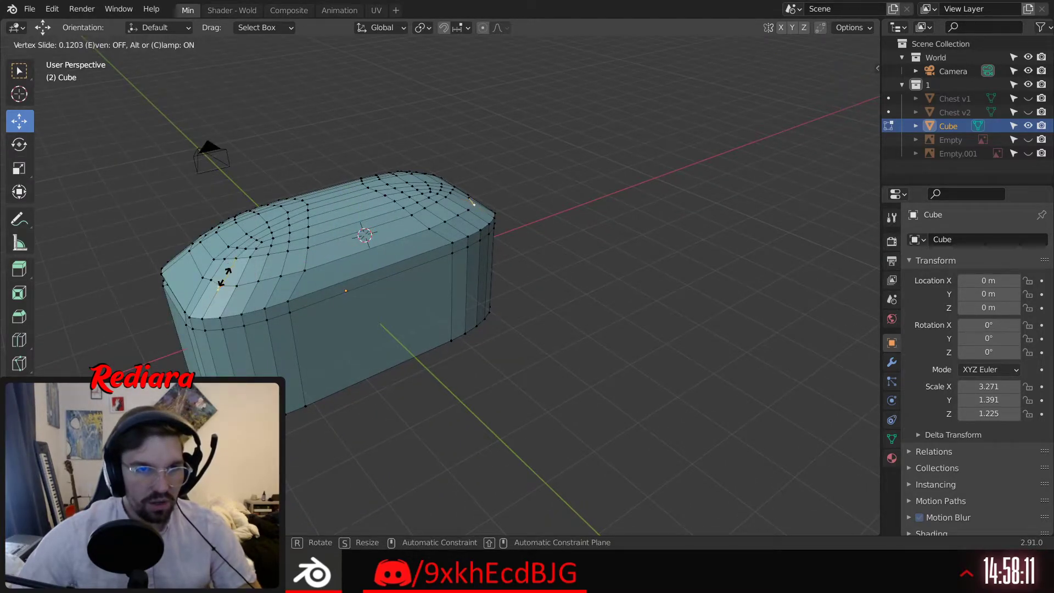
{"action": "left_click", "coordinate": [224, 279]}
{"action": "middle_click_drag", "start_coordinate": [224, 279], "coordinate": [333, 265]}
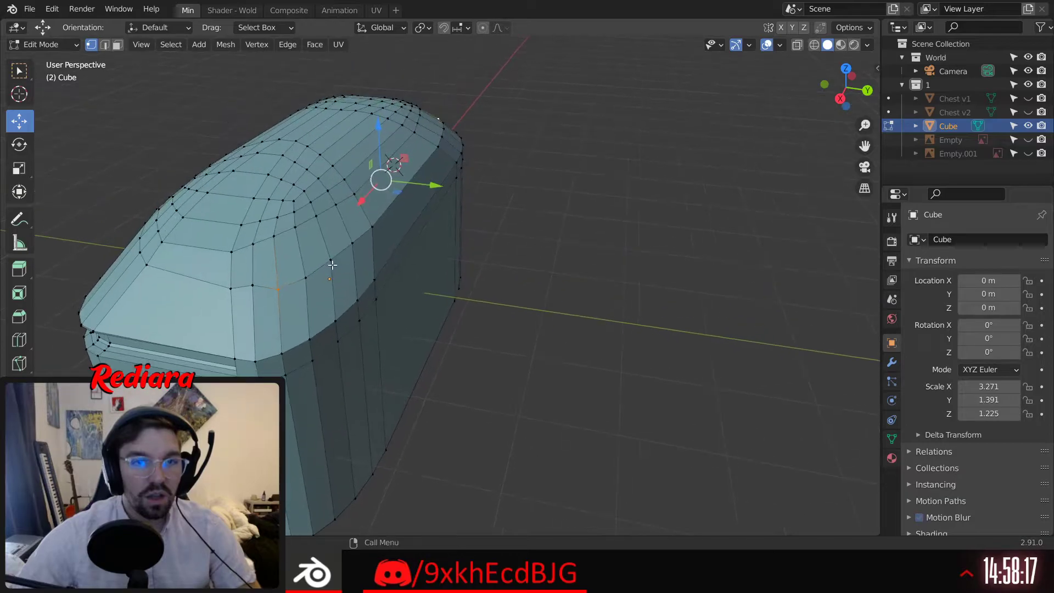
Slide the selected third vertex pair on both back corners further up its edges in two passes, the first by about 0.22
{"action": "right_click", "coordinate": [290, 268]}
{"action": "left_click", "coordinate": [283, 277]}
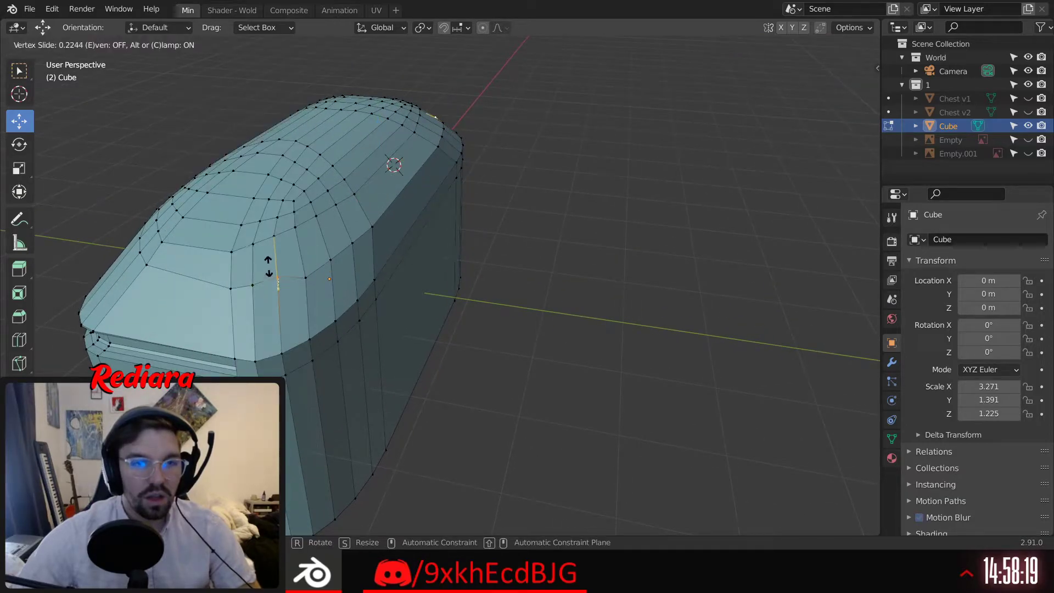
{"action": "left_click", "coordinate": [269, 270]}
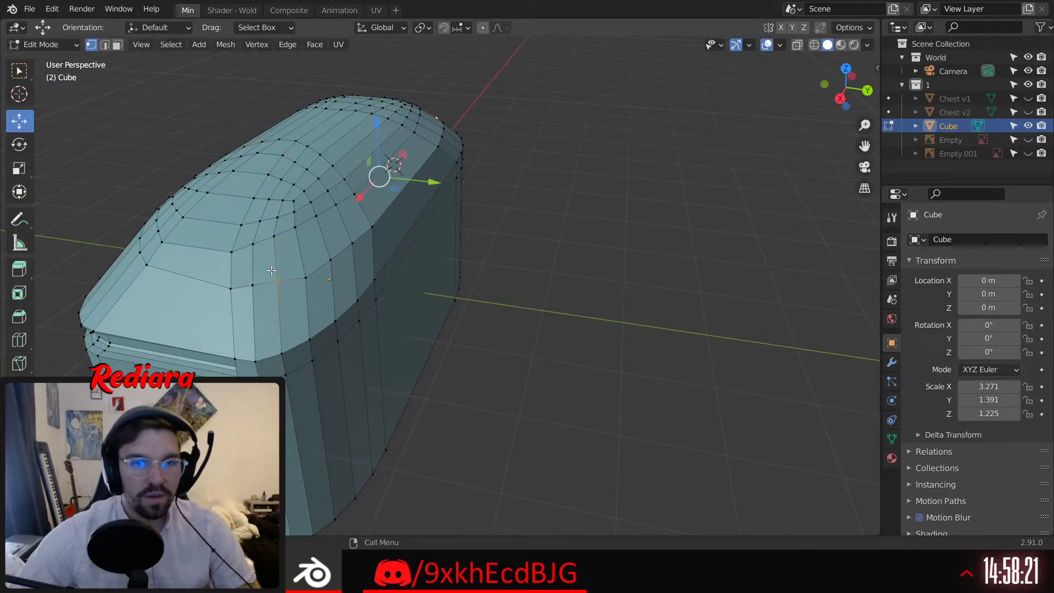
{"action": "middle_click_drag", "start_coordinate": [381, 226], "coordinate": [414, 235]}
{"action": "right_click", "coordinate": [336, 202]}
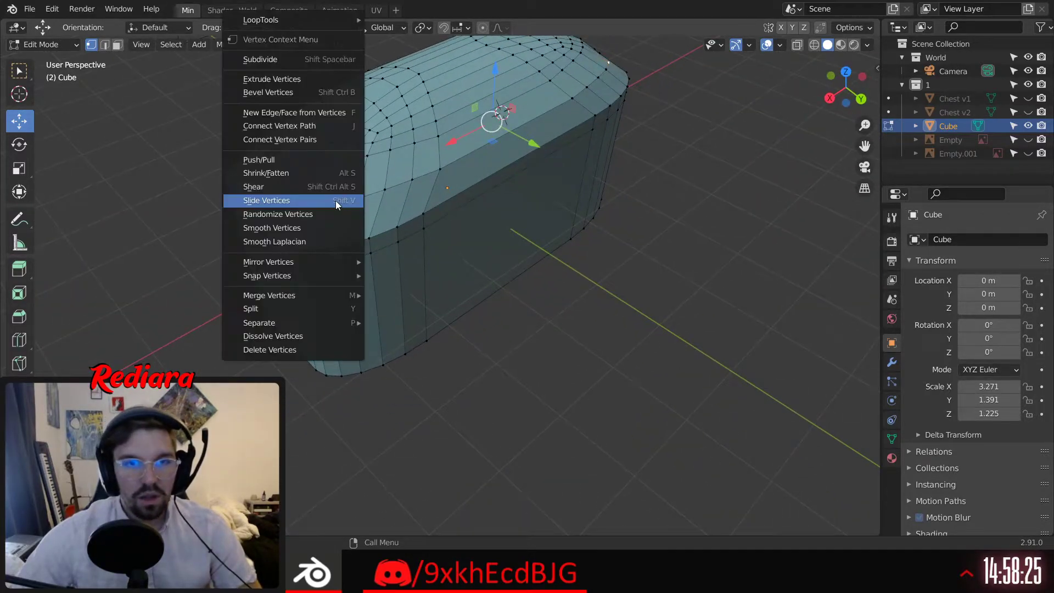
{"action": "left_click", "coordinate": [328, 202]}
{"action": "left_click", "coordinate": [434, 179]}
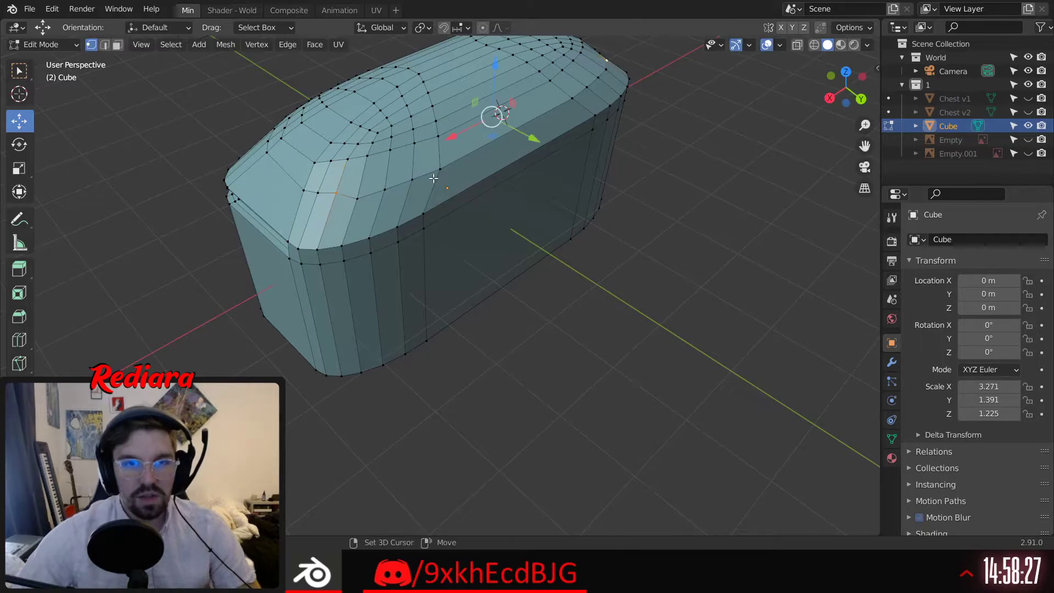
Slide the same vertex pair along its edges by about 0.19, plus one more small slide, to even out the row
{"action": "middle_click_drag", "start_coordinate": [434, 178], "coordinate": [622, 292]}
{"action": "right_click", "coordinate": [622, 293]}
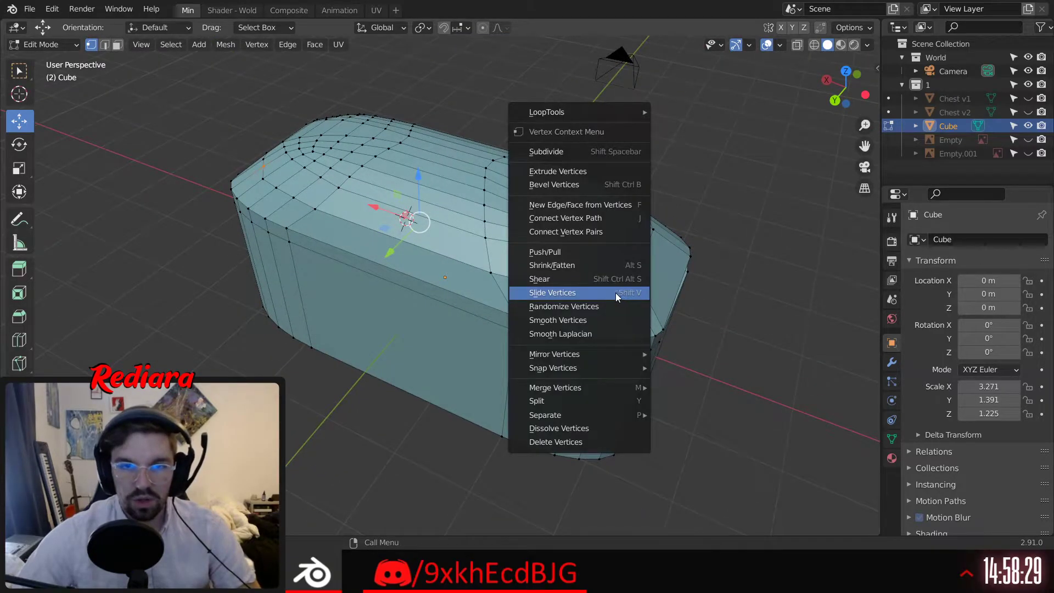
{"action": "left_click", "coordinate": [615, 293]}
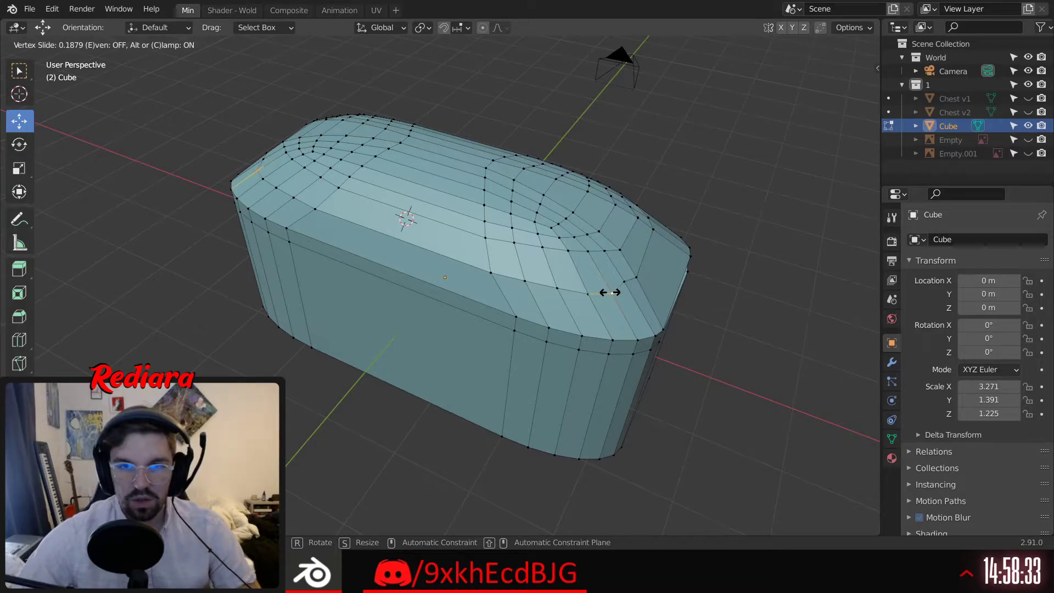
{"action": "left_click", "coordinate": [611, 292]}
{"action": "right_click", "coordinate": [611, 292]}
{"action": "left_click", "coordinate": [610, 292]}
{"action": "left_click", "coordinate": [606, 287]}
Select only the third vertex of the row on the near corner of the lid
{"action": "middle_click_drag", "start_coordinate": [587, 294], "coordinate": [384, 266]}
{"action": "left_click", "coordinate": [288, 276]}
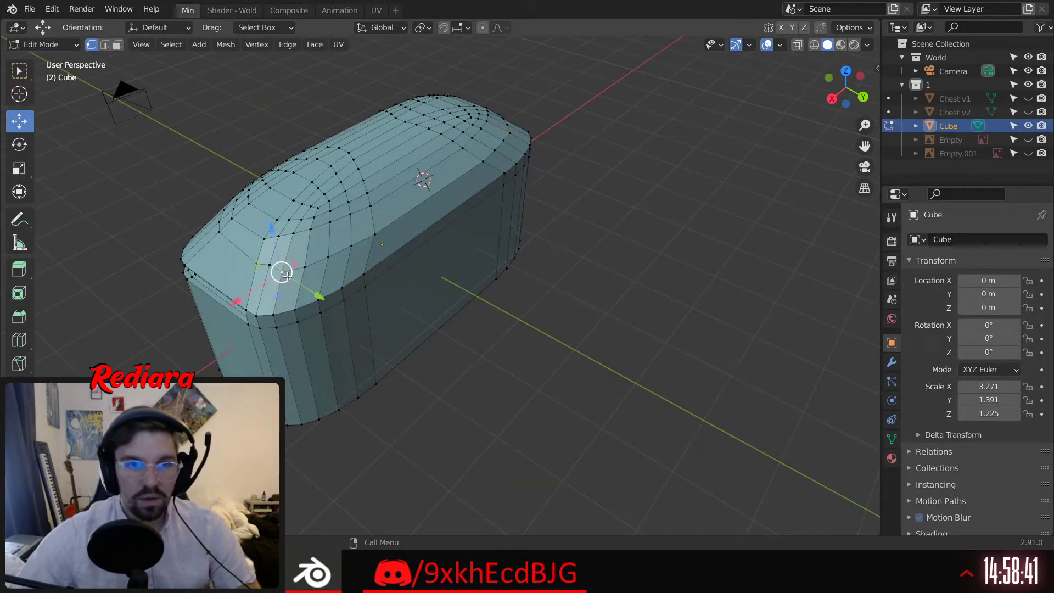
Slide the vertex on the lid's rounded front corner slightly along its edge
{"action": "right_click", "coordinate": [285, 276]}
{"action": "left_click", "coordinate": [285, 275]}
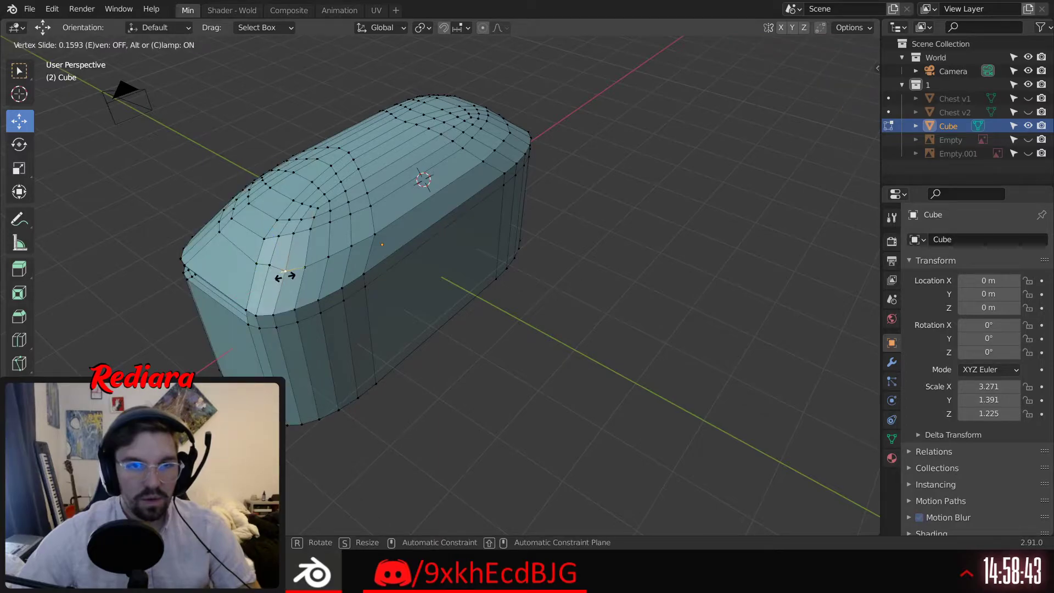
{"action": "left_click", "coordinate": [283, 276]}
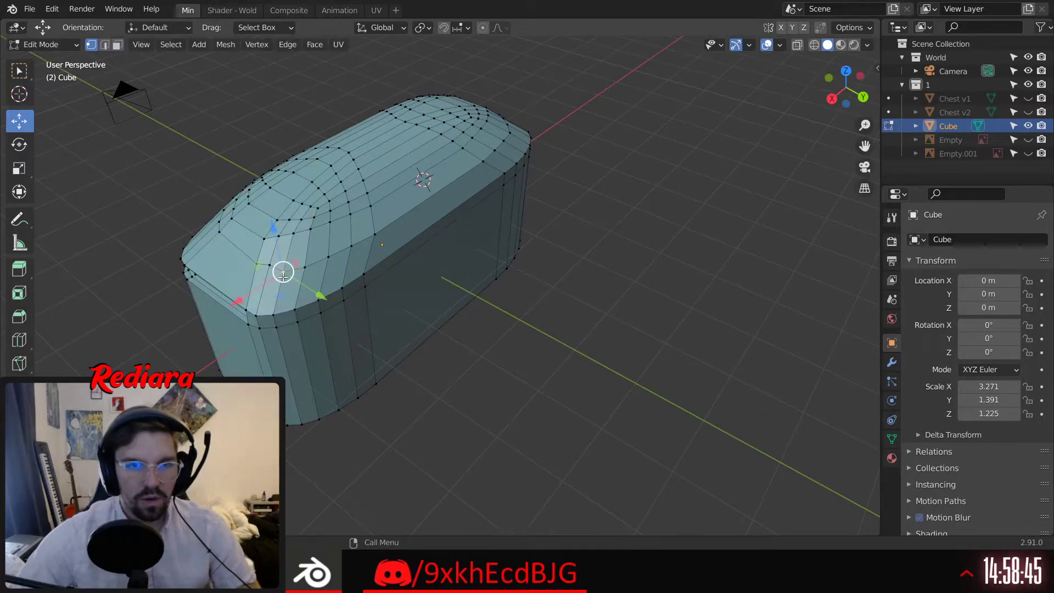
{"action": "scroll", "coordinate": [321, 258], "scroll_direction": "up", "scroll_amount": 3}
{"action": "scroll", "coordinate": [384, 269], "scroll_direction": "down", "scroll_amount": 5}
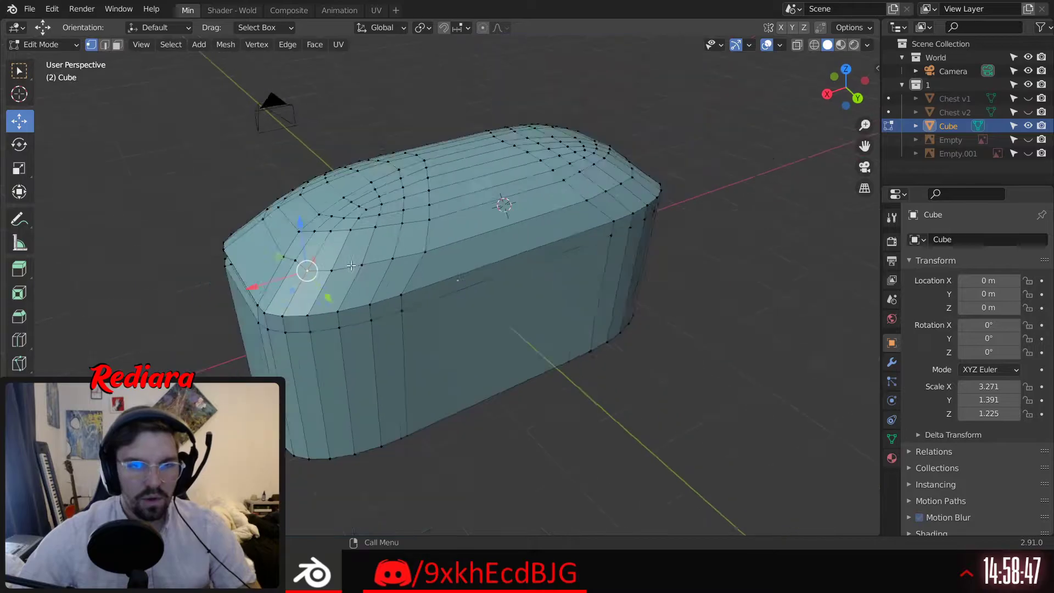
Inset the large flat face at the chest's narrow end to form a smaller inner rectangle
{"action": "middle_click_drag", "start_coordinate": [383, 268], "coordinate": [446, 331]}
{"action": "scroll", "coordinate": [477, 280], "scroll_direction": "up", "scroll_amount": 6}
{"action": "scroll", "coordinate": [509, 271], "scroll_direction": "down", "scroll_amount": 3}
{"action": "scroll", "coordinate": [535, 290], "scroll_direction": "up", "scroll_amount": 3}
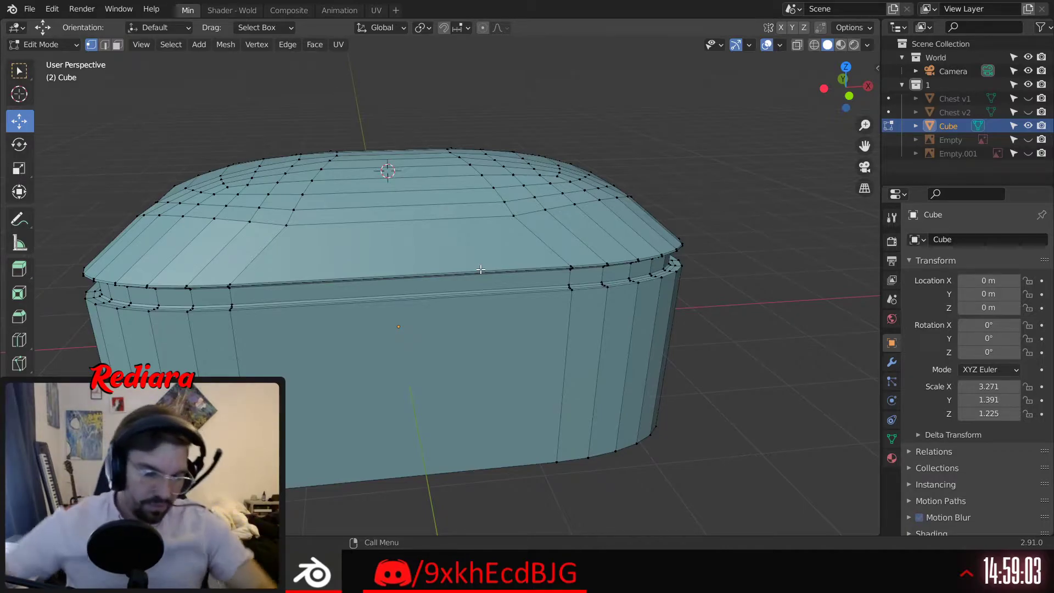
{"action": "middle_click_drag", "start_coordinate": [409, 267], "coordinate": [441, 334]}
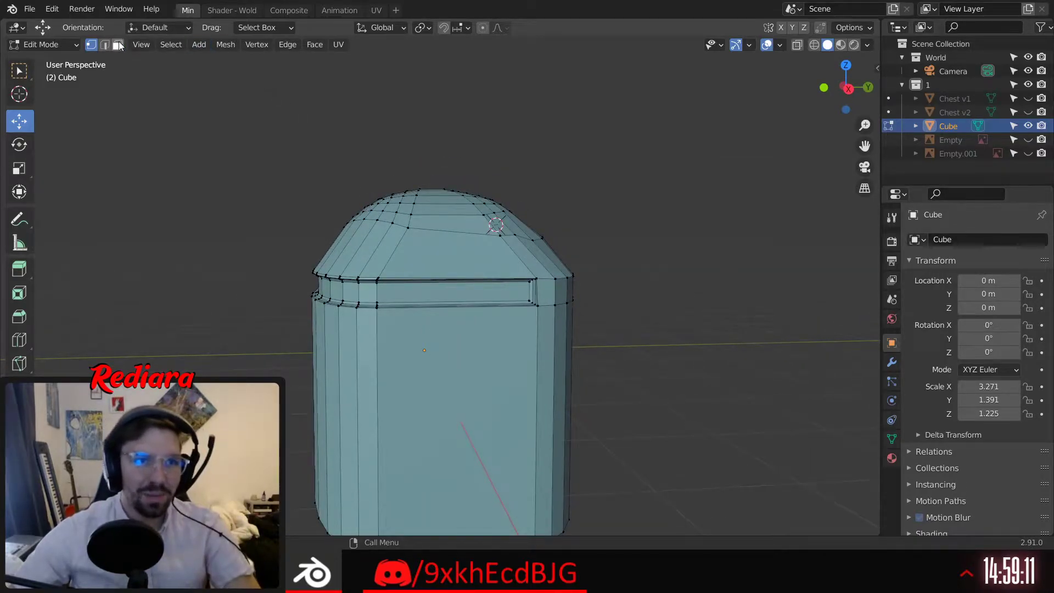
{"action": "left_click", "coordinate": [412, 350]}
{"action": "middle_click_drag", "start_coordinate": [411, 351], "coordinate": [350, 319]}
{"action": "left_click", "coordinate": [353, 326]}
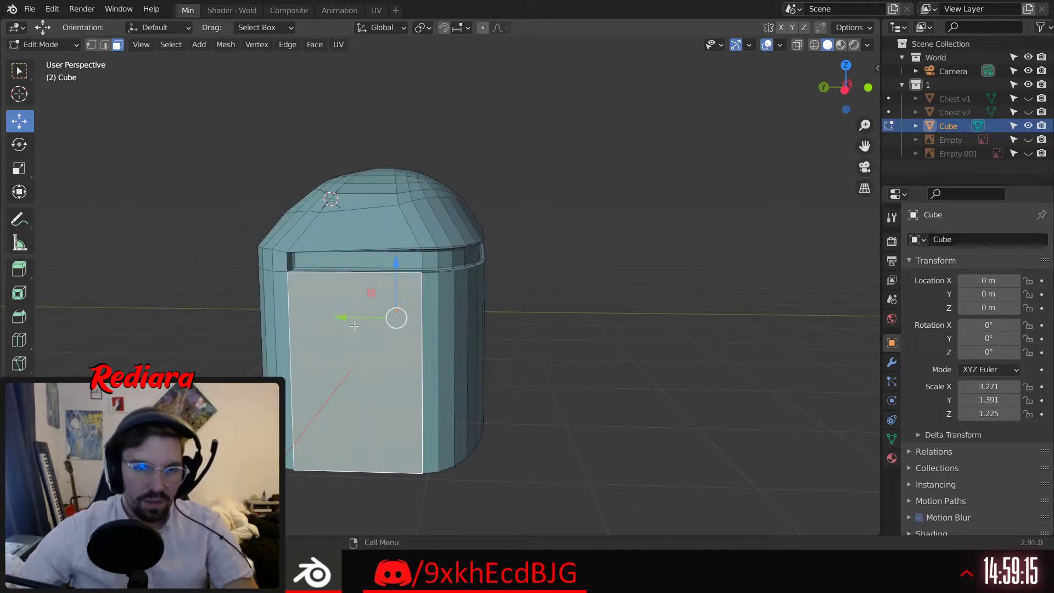
{"action": "middle_click_drag", "start_coordinate": [410, 304], "coordinate": [300, 311]}
{"action": "key", "text": "shift+space"}
{"action": "key", "text": "i"}
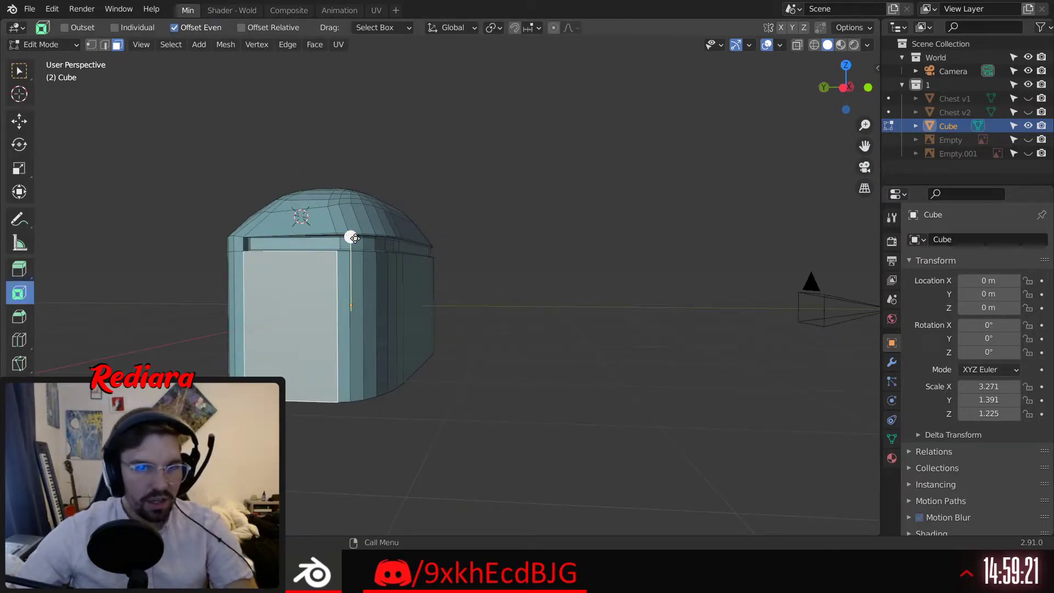
{"action": "left_click_drag", "start_coordinate": [354, 238], "coordinate": [338, 278]}
{"action": "scroll", "coordinate": [346, 291], "scroll_direction": "up", "scroll_amount": 2}
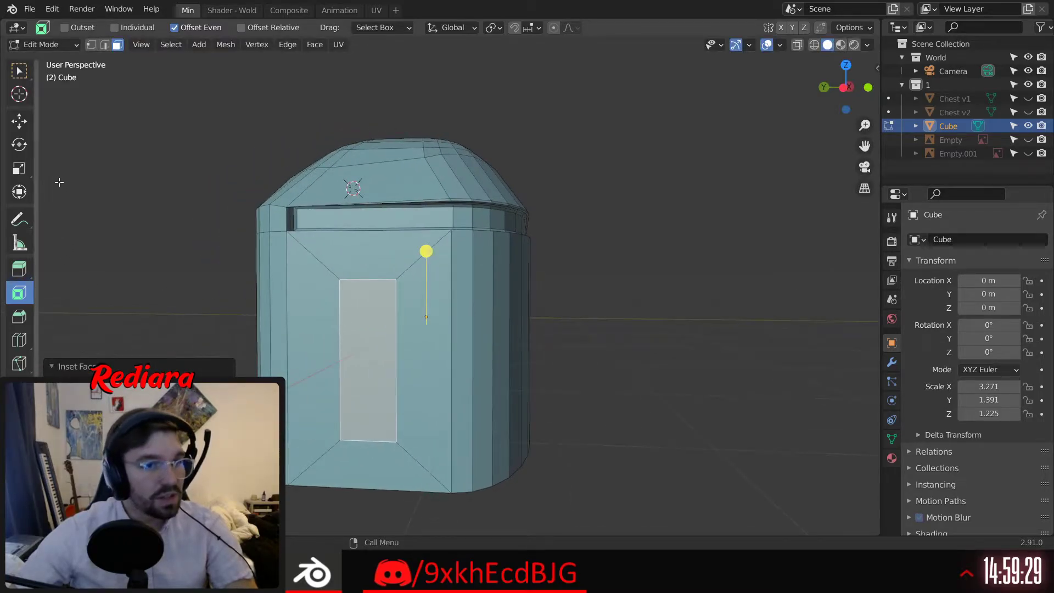
Scale the inset face along Z to about 0.27 of its height
{"action": "left_click", "coordinate": [18, 168]}
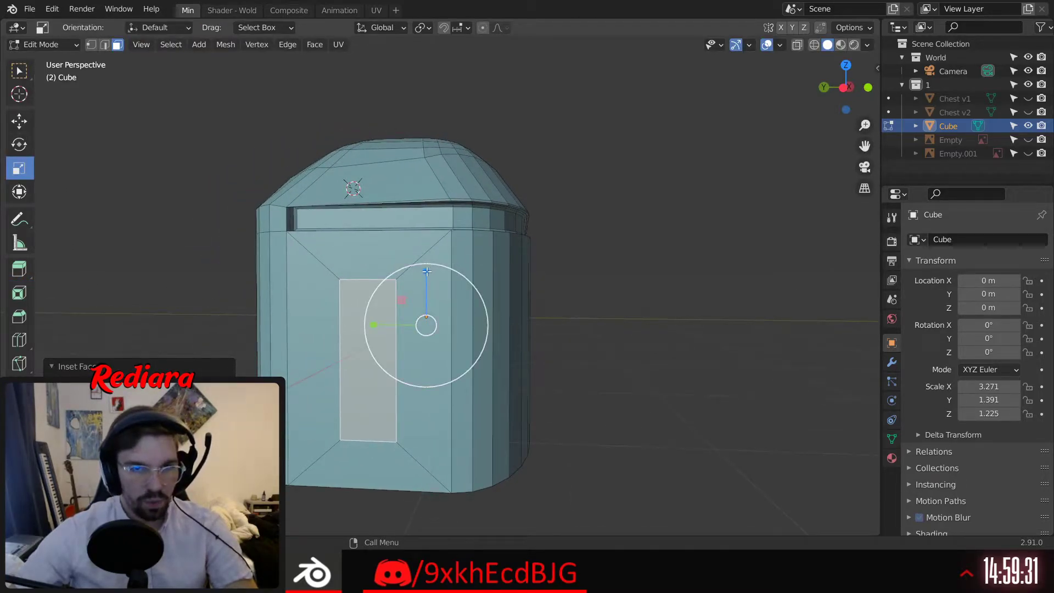
{"action": "left_click_drag", "start_coordinate": [427, 272], "coordinate": [419, 316]}
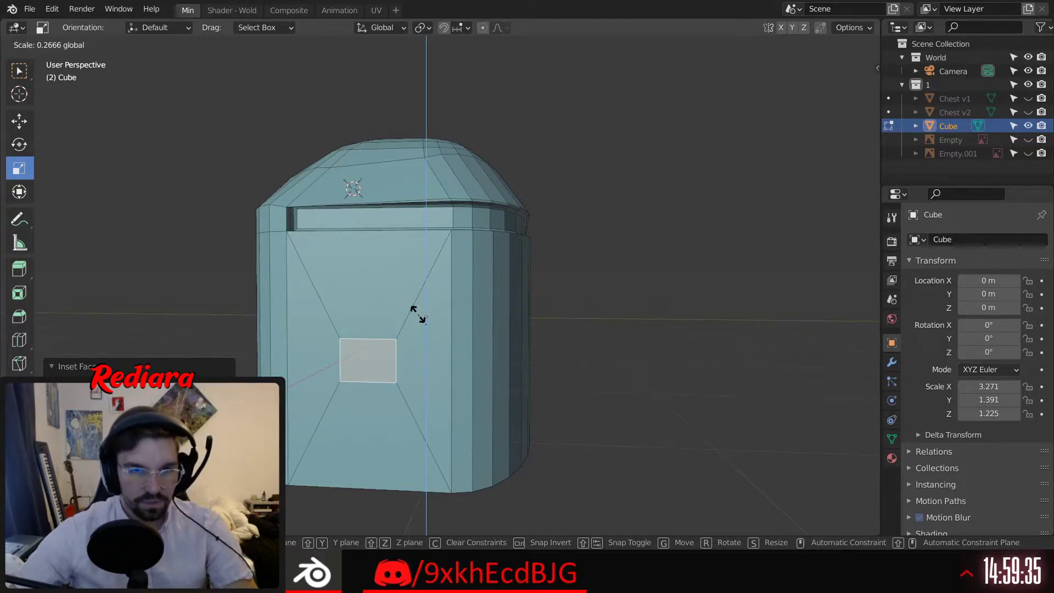
{"action": "left_click_drag", "start_coordinate": [418, 316], "coordinate": [418, 315]}
Move the inset face up along Z to just below the groove under the lid
{"action": "left_click", "coordinate": [19, 126]}
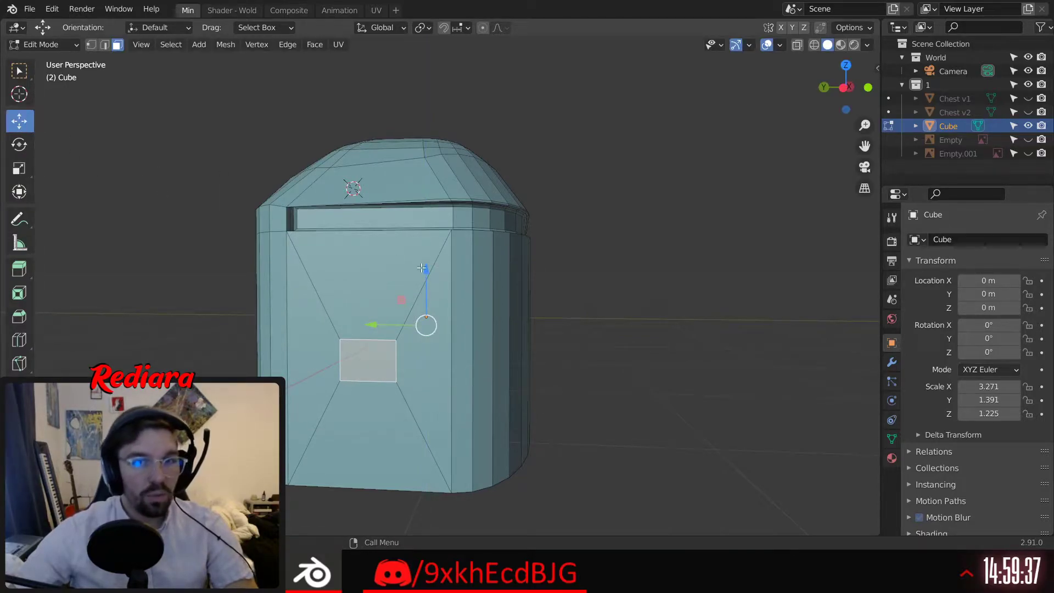
{"action": "left_click_drag", "start_coordinate": [427, 271], "coordinate": [431, 211]}
{"action": "scroll", "coordinate": [431, 210], "scroll_direction": "up", "scroll_amount": 3}
{"action": "middle_click_drag", "start_coordinate": [432, 210], "coordinate": [413, 292]}
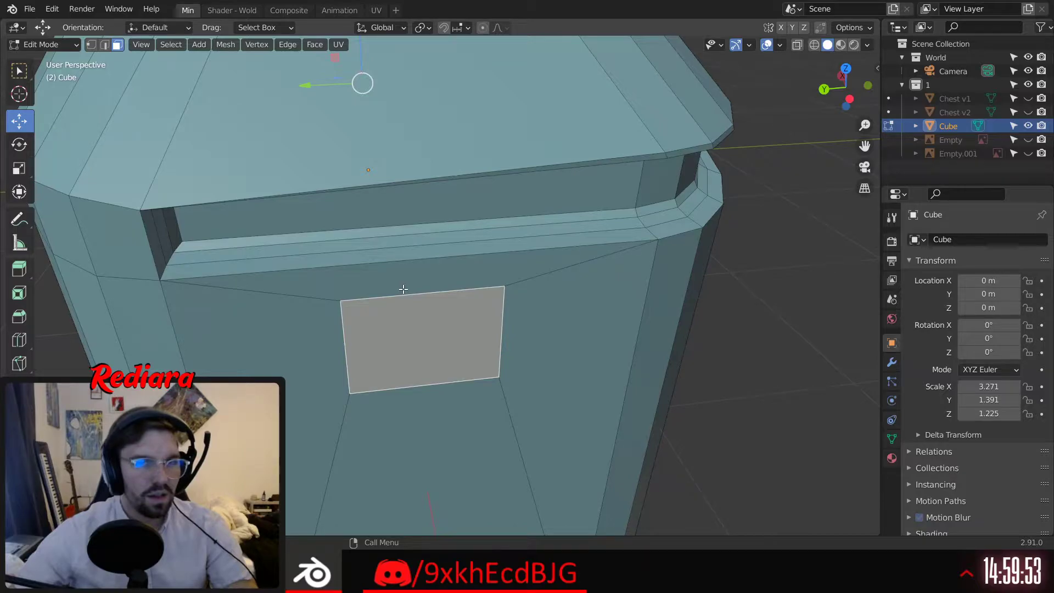
{"action": "middle_click_drag", "start_coordinate": [404, 289], "coordinate": [454, 247]}
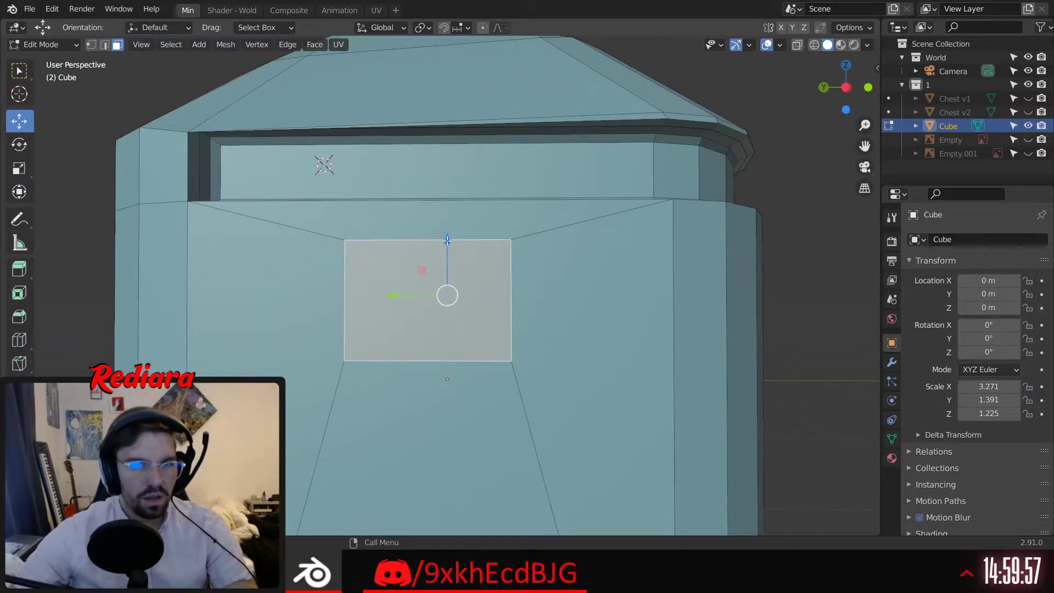
{"action": "left_click_drag", "start_coordinate": [448, 240], "coordinate": [445, 226]}
{"action": "scroll", "coordinate": [443, 234], "scroll_direction": "up", "scroll_amount": 4}
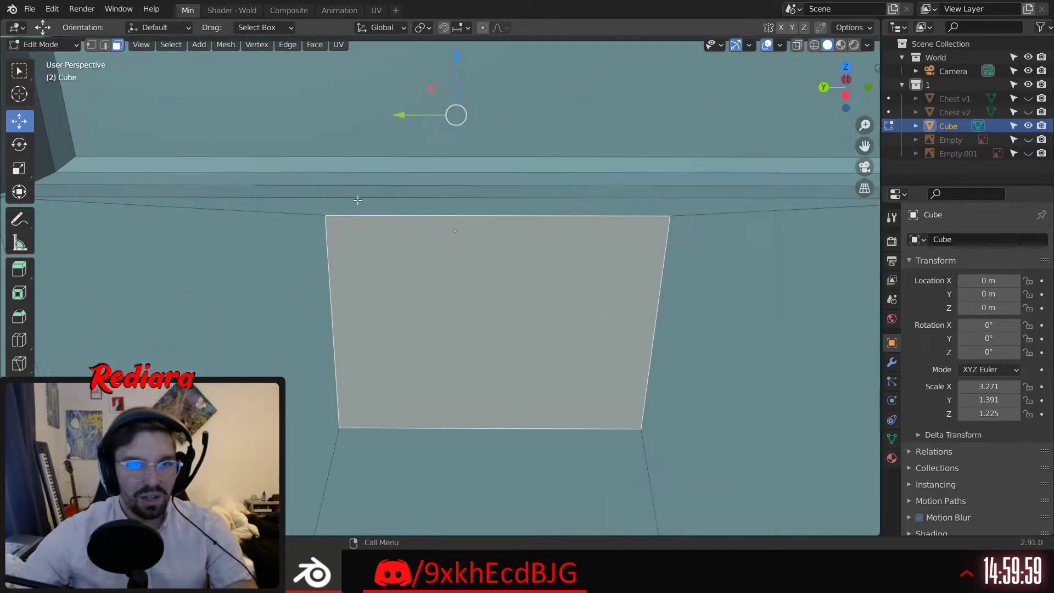
{"action": "middle_click_drag", "start_coordinate": [442, 234], "coordinate": [467, 207]}
{"action": "scroll", "coordinate": [431, 236], "scroll_direction": "down", "scroll_amount": 3}
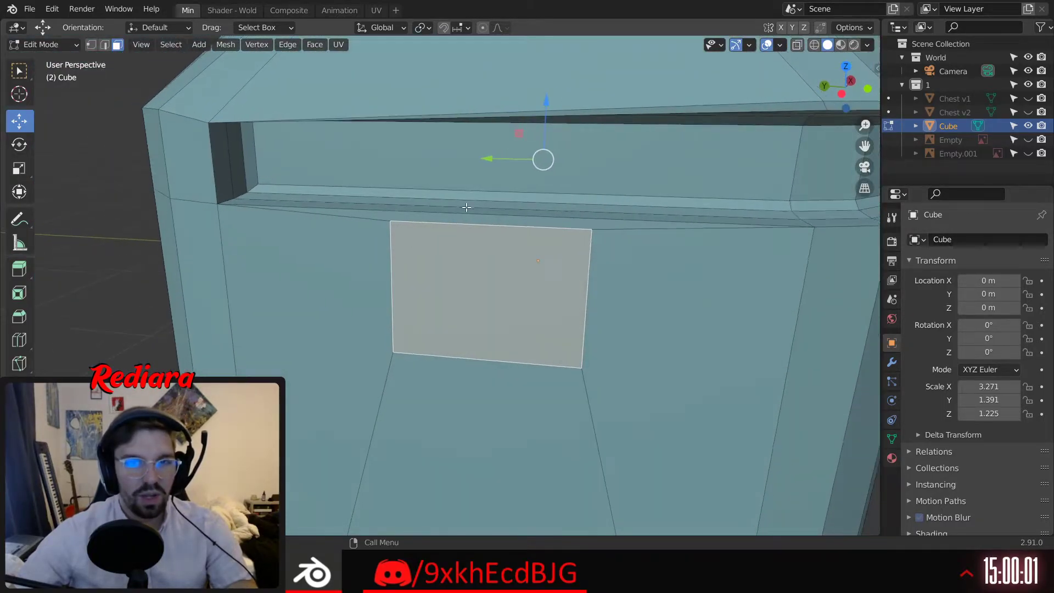
{"action": "left_click_drag", "start_coordinate": [551, 102], "coordinate": [470, 178]}
{"action": "scroll", "coordinate": [471, 177], "scroll_direction": "down", "scroll_amount": 3}
Show the Empty reference image and examine the handle on the side of the pictured chest
{"action": "middle_click_drag", "start_coordinate": [471, 177], "coordinate": [521, 231]}
{"action": "scroll", "coordinate": [756, 212], "scroll_direction": "down", "scroll_amount": 6}
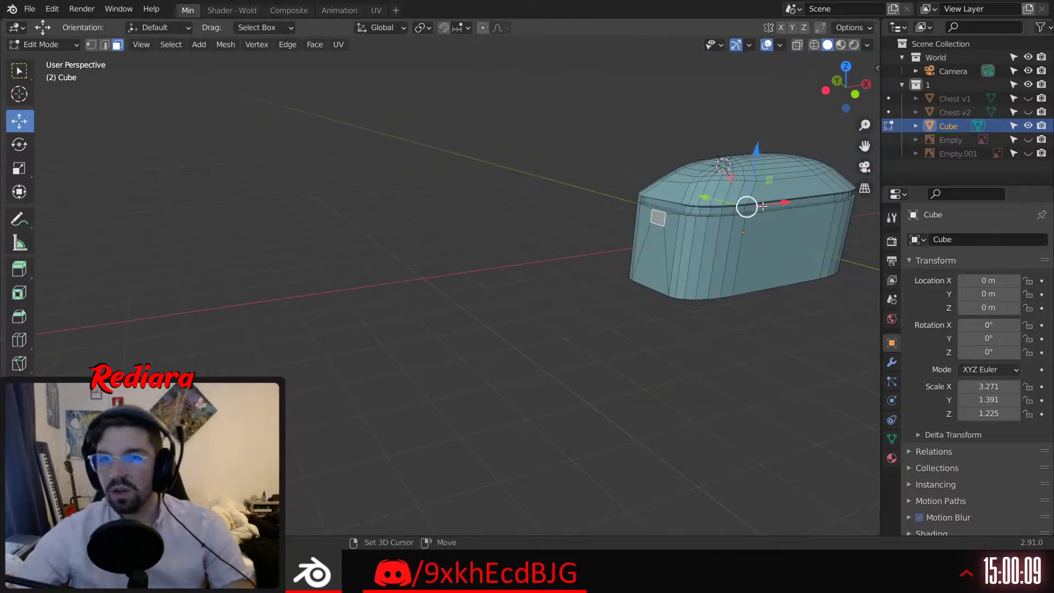
{"action": "middle_click_drag", "start_coordinate": [756, 212], "coordinate": [526, 241], "text": "shift"}
{"action": "left_click", "coordinate": [1028, 139]}
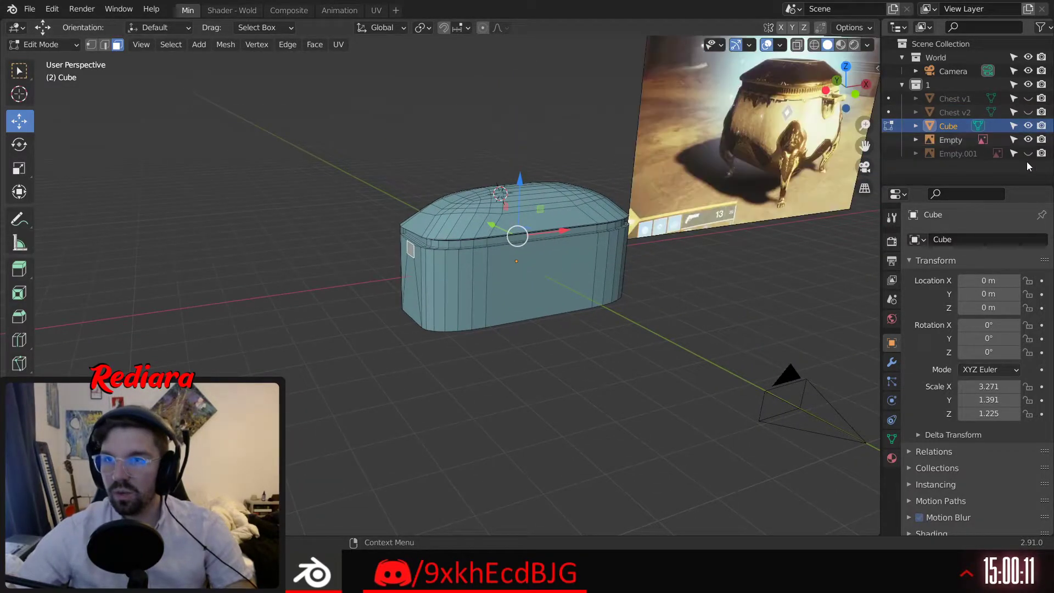
{"action": "middle_click_drag", "start_coordinate": [846, 173], "coordinate": [594, 283]}
{"action": "scroll", "coordinate": [671, 229], "scroll_direction": "up", "scroll_amount": 6}
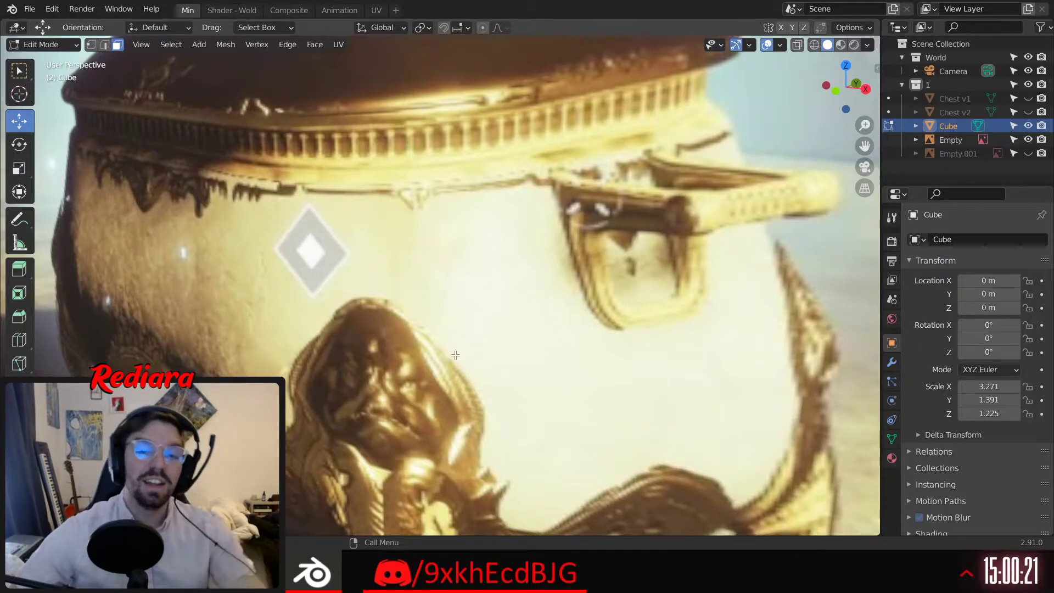
{"action": "scroll", "coordinate": [456, 355], "scroll_direction": "down", "scroll_amount": 5}
Try to bevel the bottom edge of the small inset face with two segments
{"action": "middle_click_drag", "start_coordinate": [456, 355], "coordinate": [434, 316]}
{"action": "scroll", "coordinate": [369, 327], "scroll_direction": "up", "scroll_amount": 3}
{"action": "scroll", "coordinate": [366, 376], "scroll_direction": "up", "scroll_amount": 3}
{"action": "scroll", "coordinate": [438, 312], "scroll_direction": "up", "scroll_amount": 3}
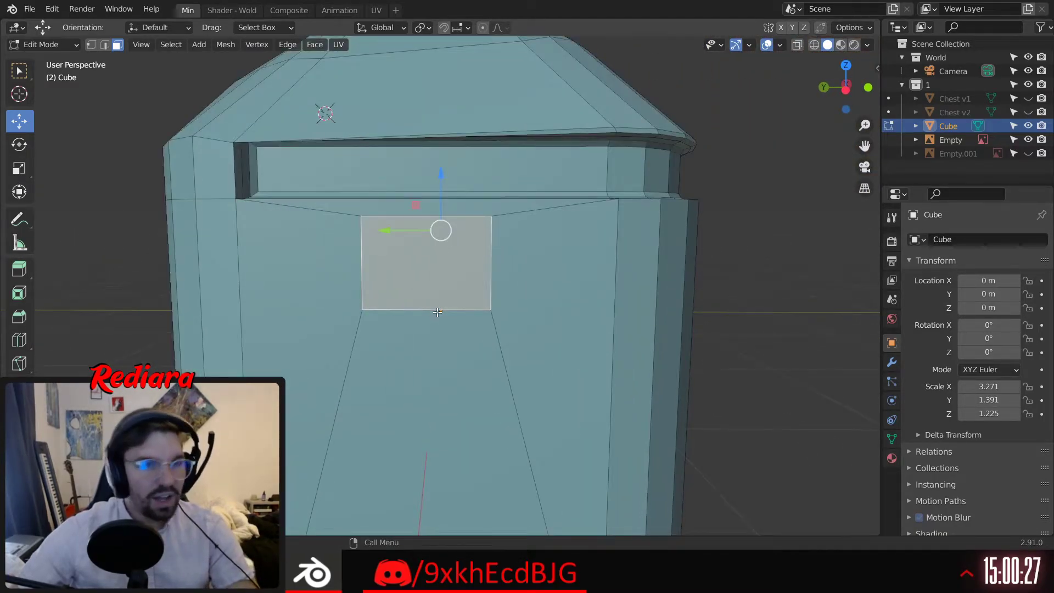
{"action": "key", "text": "2"}
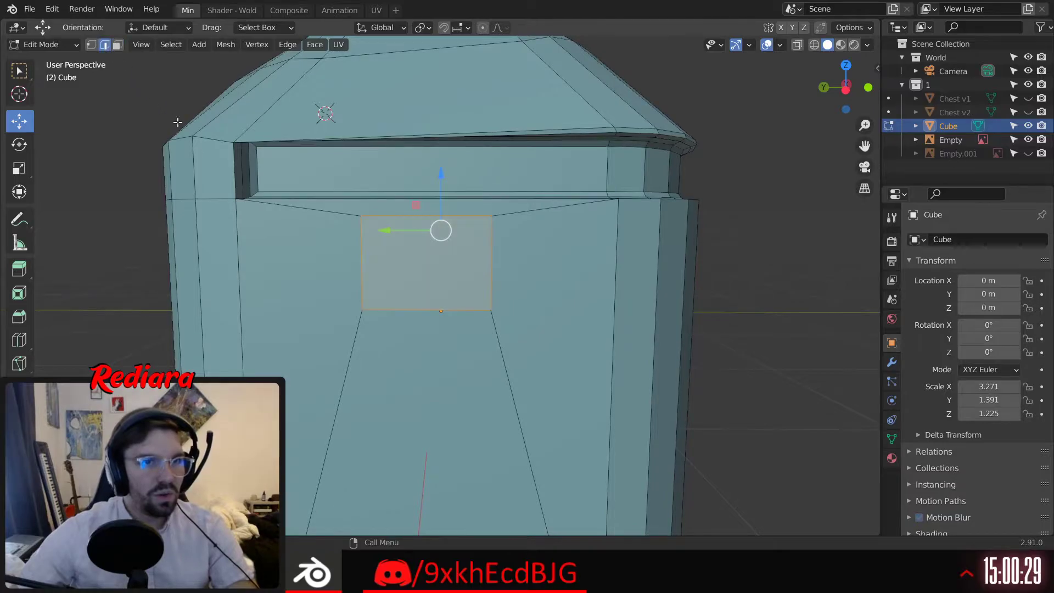
{"action": "left_click", "coordinate": [416, 311]}
{"action": "scroll", "coordinate": [416, 314], "scroll_direction": "down", "scroll_amount": 3}
{"action": "middle_click_drag", "start_coordinate": [416, 314], "coordinate": [387, 285]}
{"action": "scroll", "coordinate": [387, 285], "scroll_direction": "up", "scroll_amount": 3}
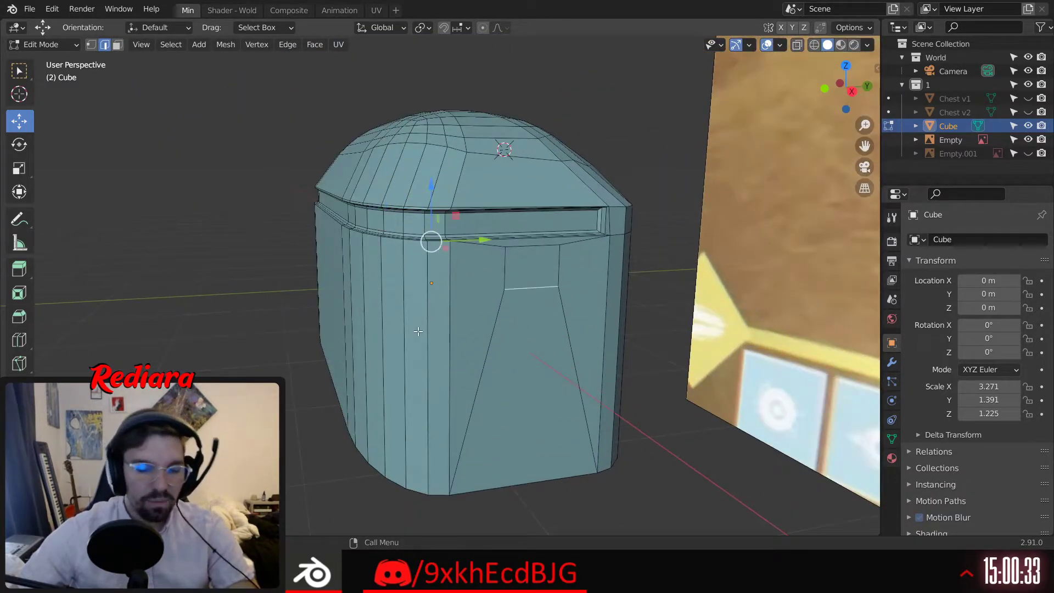
{"action": "key", "text": "ctrl+b"}
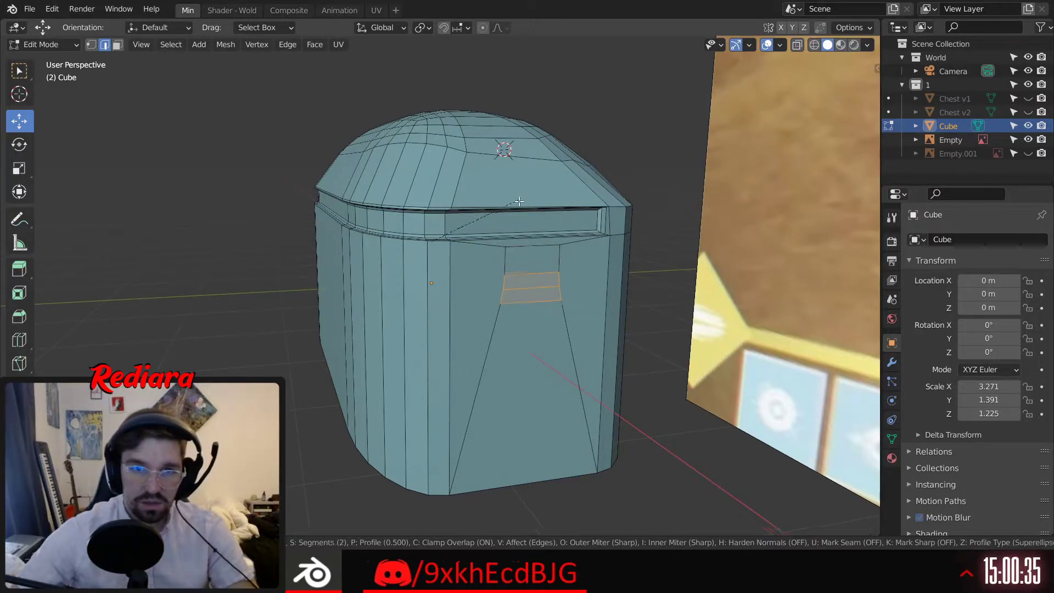
{"action": "left_click", "coordinate": [525, 212]}
{"action": "left_click", "coordinate": [510, 240]}
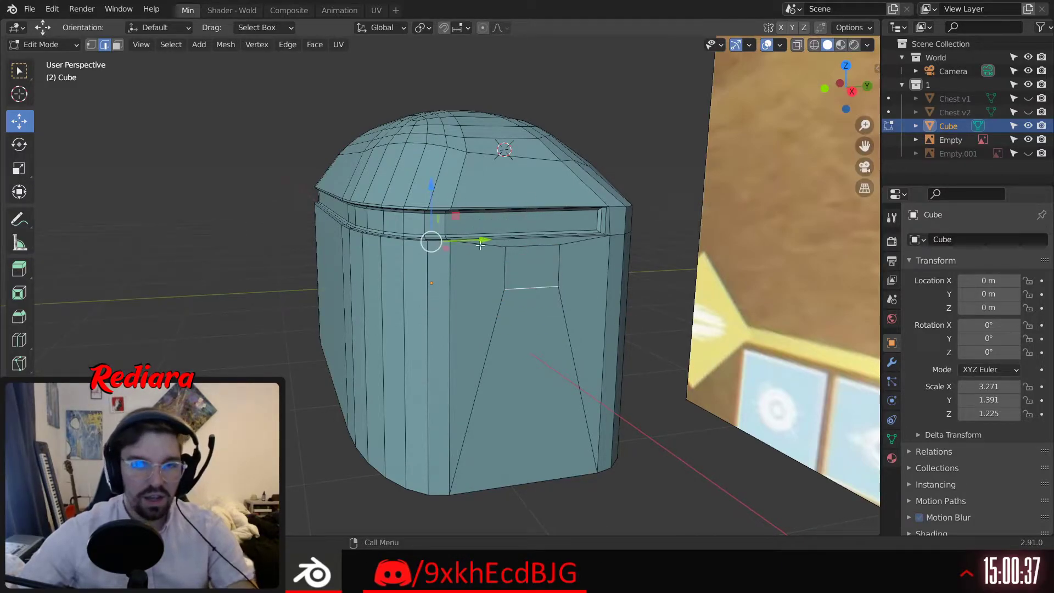
Try to bevel the bottom and both side edges of the small inset face with 4 segments
{"action": "middle_click_drag", "start_coordinate": [481, 245], "coordinate": [550, 264]}
{"action": "left_click", "coordinate": [547, 266], "text": "shift"}
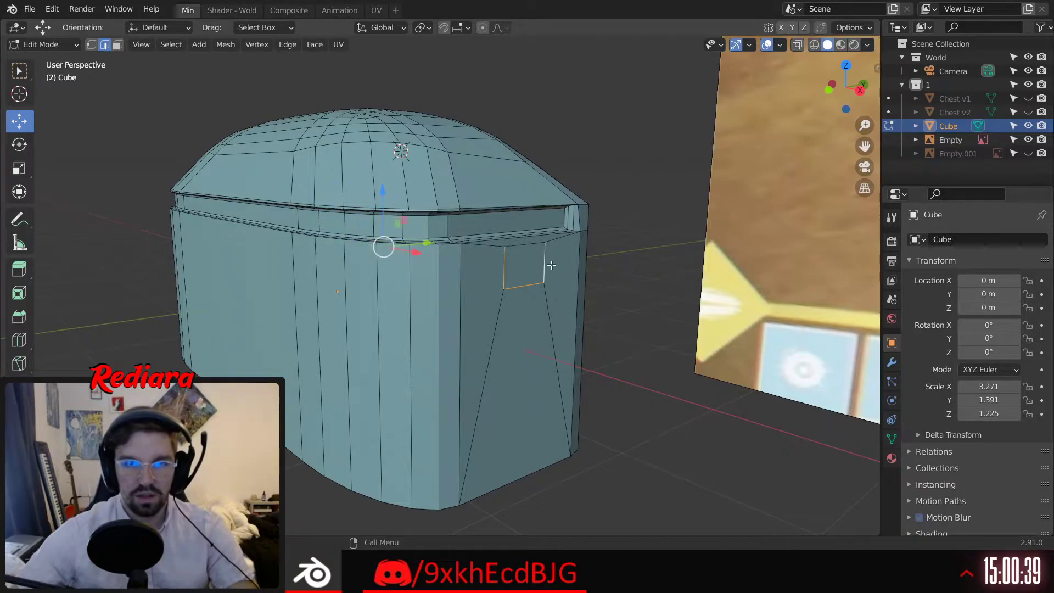
{"action": "key", "text": "ctrl+b"}
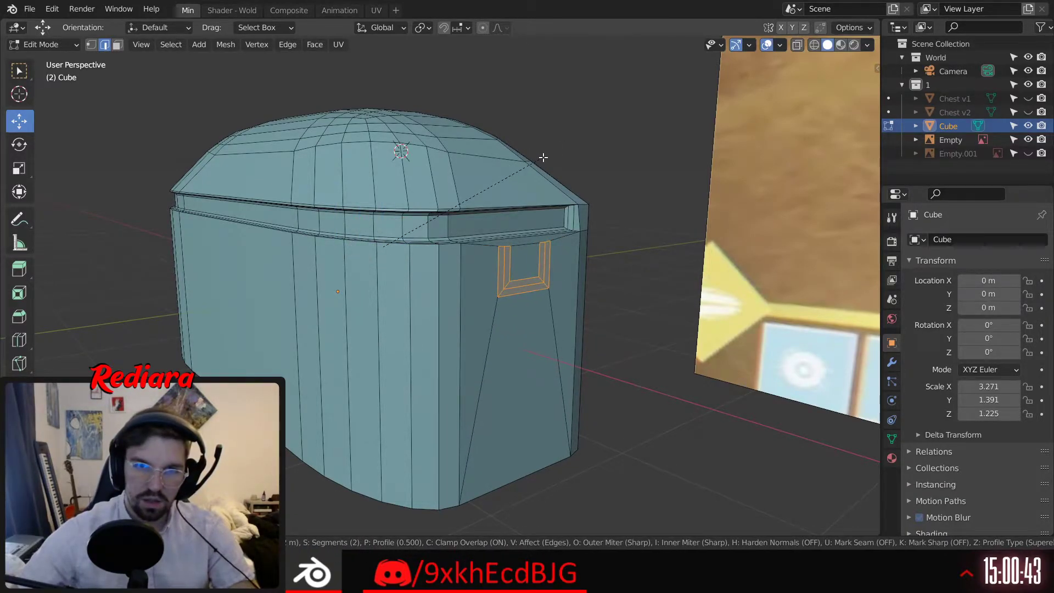
{"action": "left_click", "coordinate": [544, 158]}
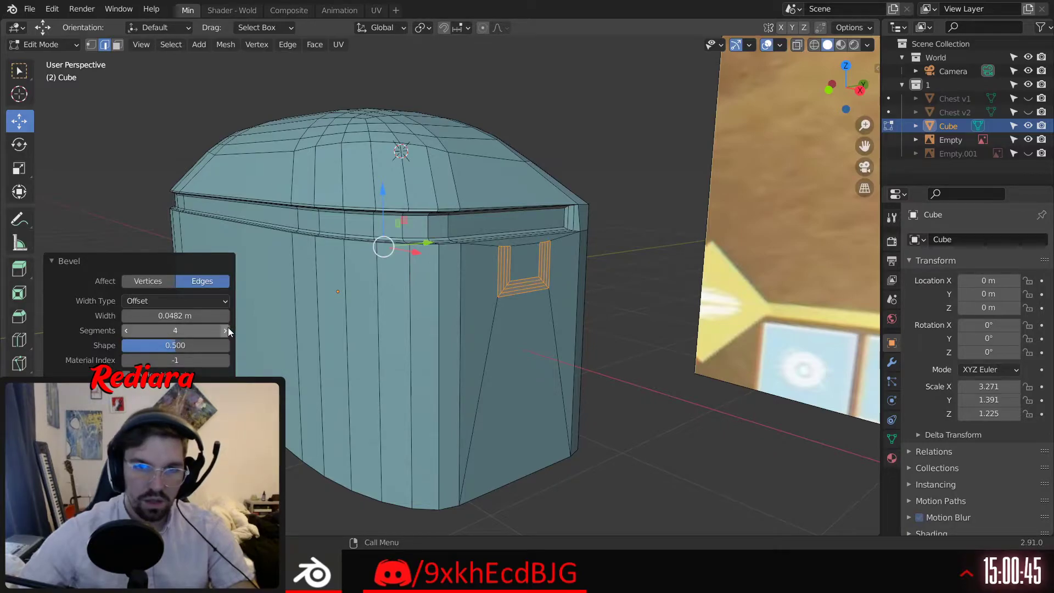
{"action": "key", "text": "KP_Decimal"}
{"action": "key", "text": "ctrl+z"}
Subdivide the bottom edge of the small inset face into four segments
{"action": "scroll", "coordinate": [509, 276], "scroll_direction": "down", "scroll_amount": 5}
{"action": "middle_click_drag", "start_coordinate": [508, 276], "coordinate": [522, 225]}
{"action": "scroll", "coordinate": [522, 225], "scroll_direction": "up", "scroll_amount": 6}
{"action": "left_click", "coordinate": [429, 296]}
{"action": "middle_click_drag", "start_coordinate": [429, 296], "coordinate": [472, 289]}
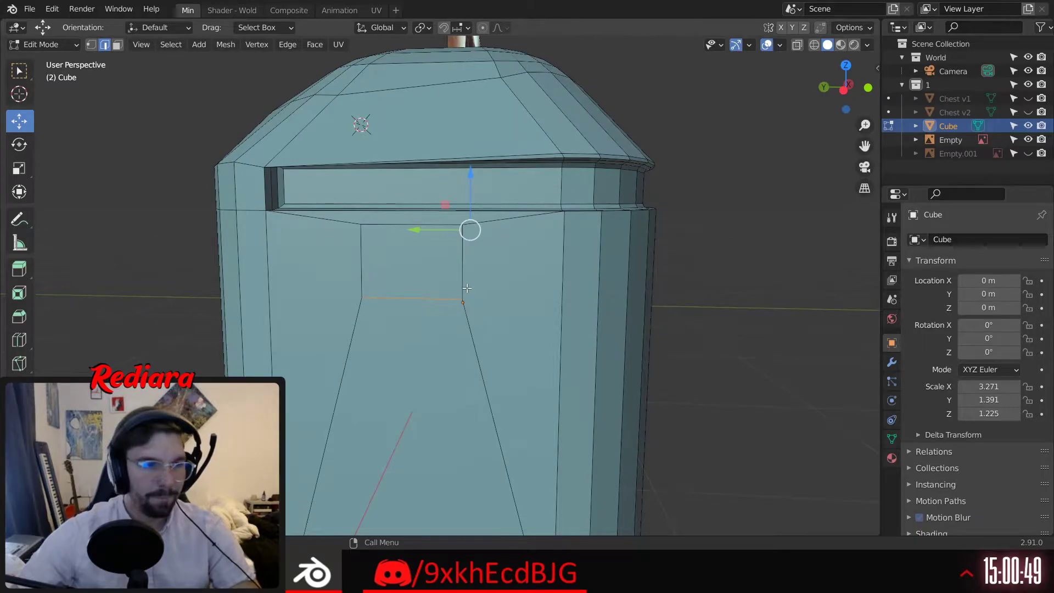
{"action": "scroll", "coordinate": [468, 288], "scroll_direction": "down", "scroll_amount": 2}
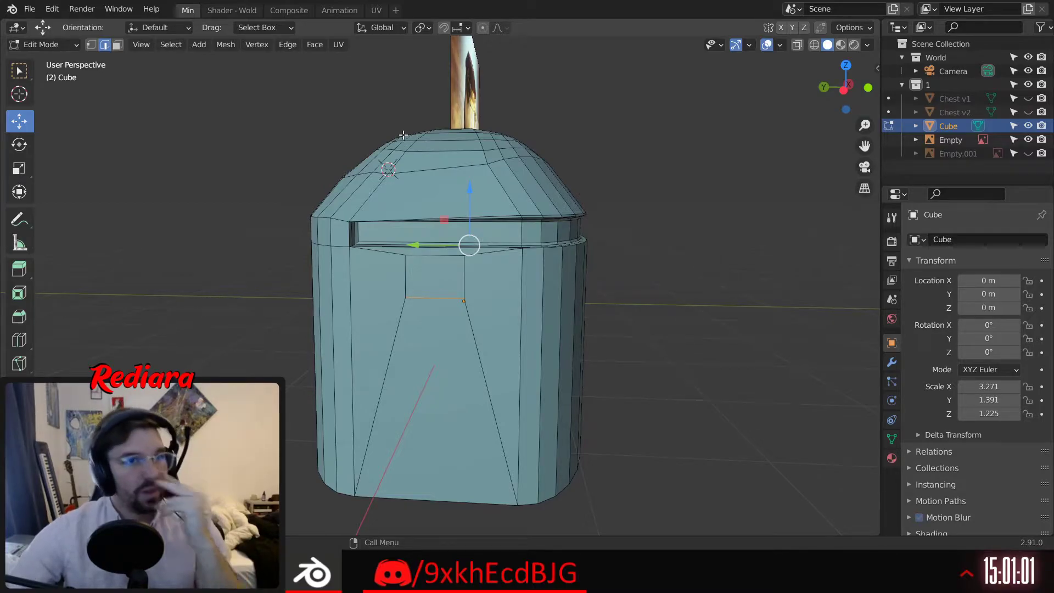
{"action": "middle_click_drag", "start_coordinate": [619, 212], "coordinate": [596, 228]}
{"action": "scroll", "coordinate": [619, 241], "scroll_direction": "down", "scroll_amount": 4}
{"action": "middle_click_drag", "start_coordinate": [812, 273], "coordinate": [527, 197], "text": "shift"}
{"action": "key", "text": "ctrl+z"}
{"action": "key", "text": "ctrl+z"}
{"action": "scroll", "coordinate": [505, 183], "scroll_direction": "up", "scroll_amount": 3}
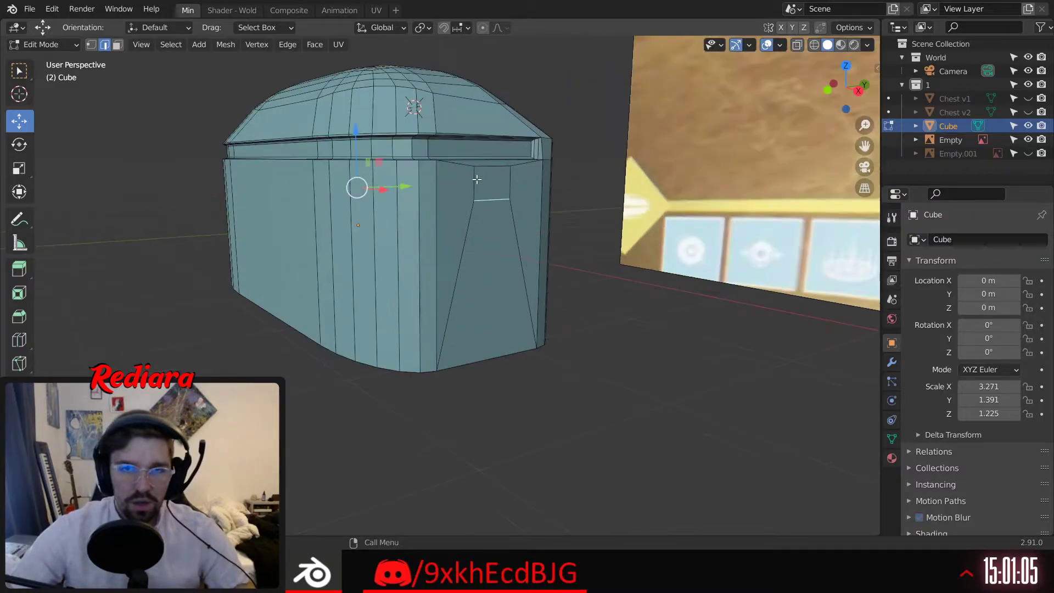
{"action": "scroll", "coordinate": [456, 176], "scroll_direction": "up", "scroll_amount": 1}
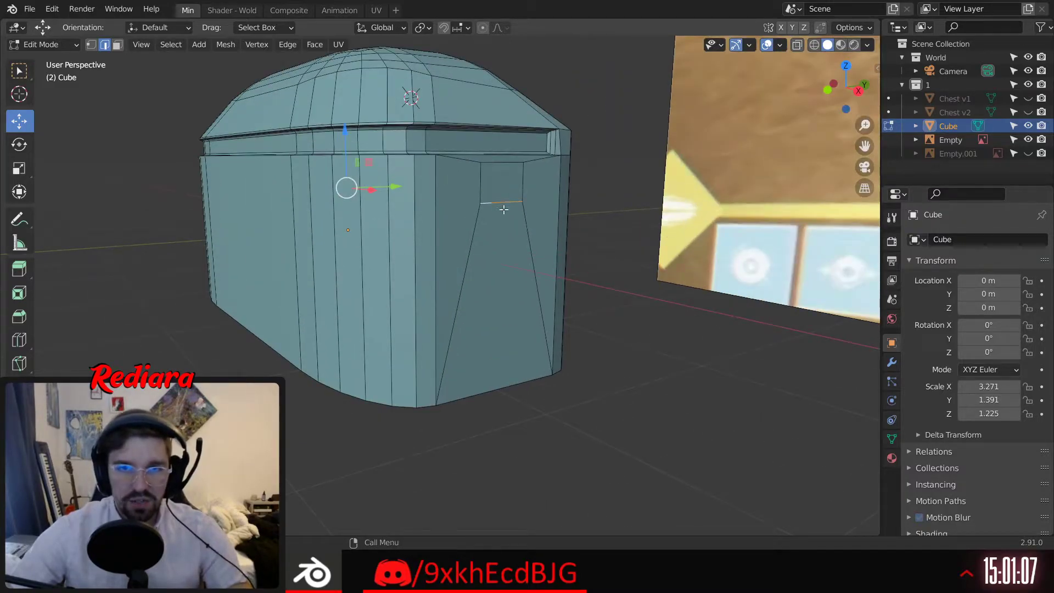
Move the middle vertex of the subdivided bottom edge down along Z into a point
{"action": "middle_click_drag", "start_coordinate": [501, 159], "coordinate": [159, 217]}
{"action": "left_click", "coordinate": [91, 45]}
{"action": "left_click", "coordinate": [296, 198]}
{"action": "middle_click_drag", "start_coordinate": [669, 223], "coordinate": [457, 206], "text": "shift"}
{"action": "middle_click_drag", "start_coordinate": [618, 219], "coordinate": [540, 210]}
{"action": "left_click", "coordinate": [588, 262], "text": "shift"}
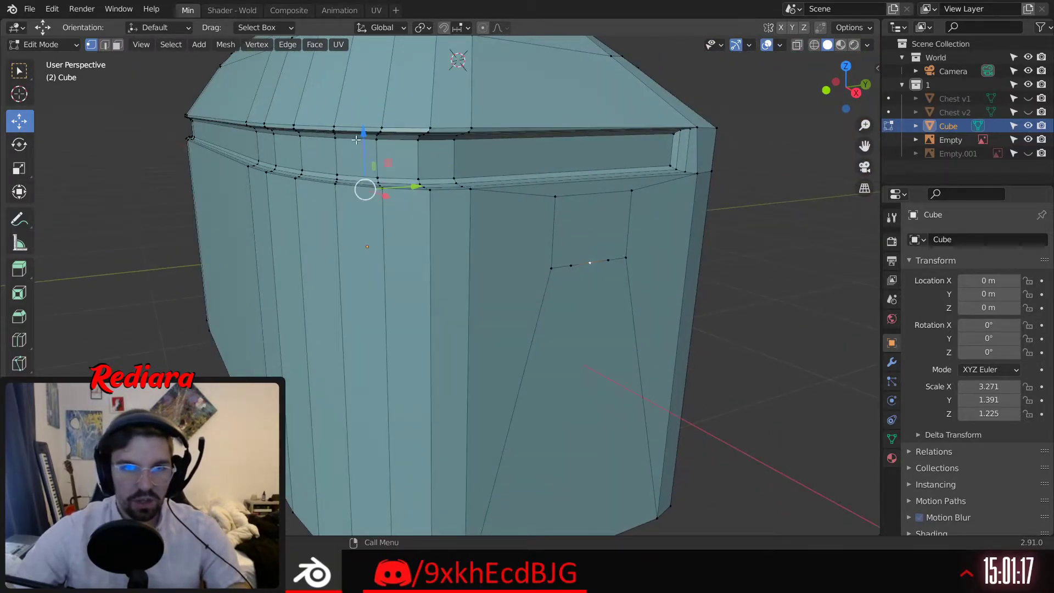
{"action": "left_click_drag", "start_coordinate": [360, 129], "coordinate": [352, 149]}
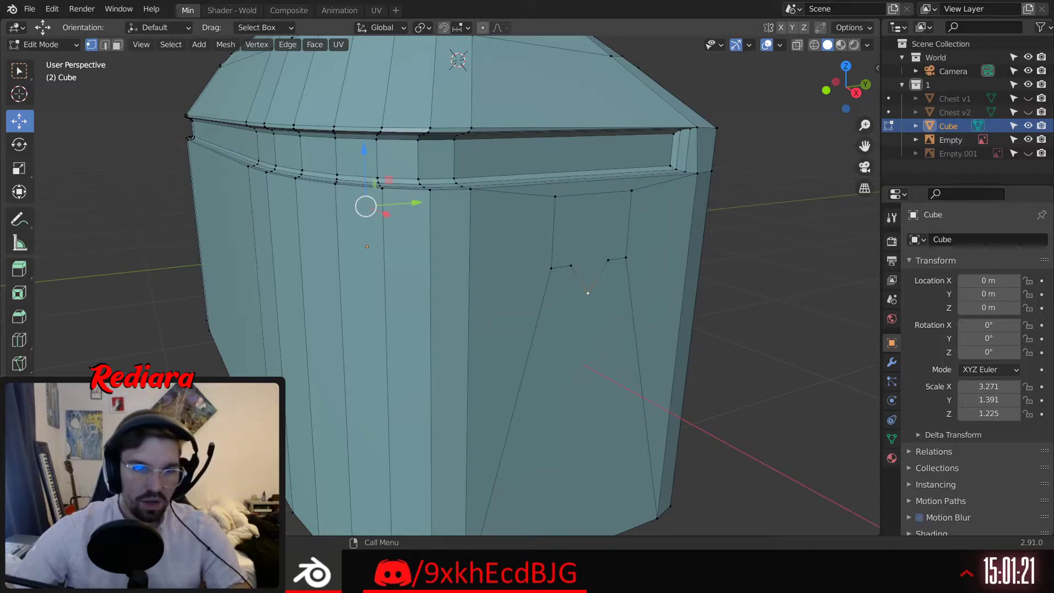
Apply proportional editing to the vertex move and limit its size so the inset face's bottom edge curves into a shallow arc
{"action": "left_click", "coordinate": [124, 519]}
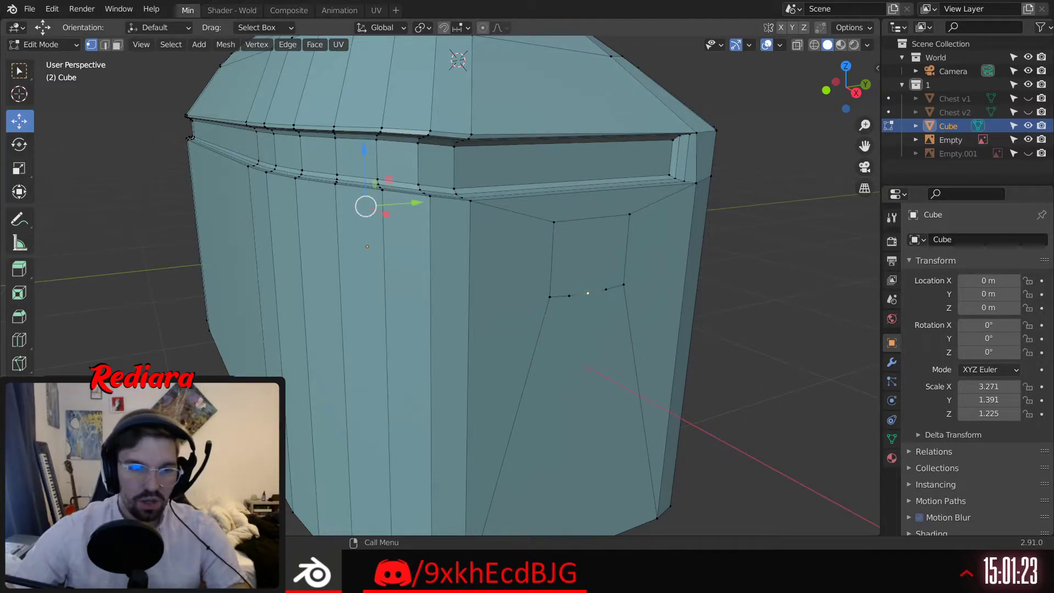
{"action": "left_click_drag", "start_coordinate": [124, 519], "coordinate": [96, 519]}
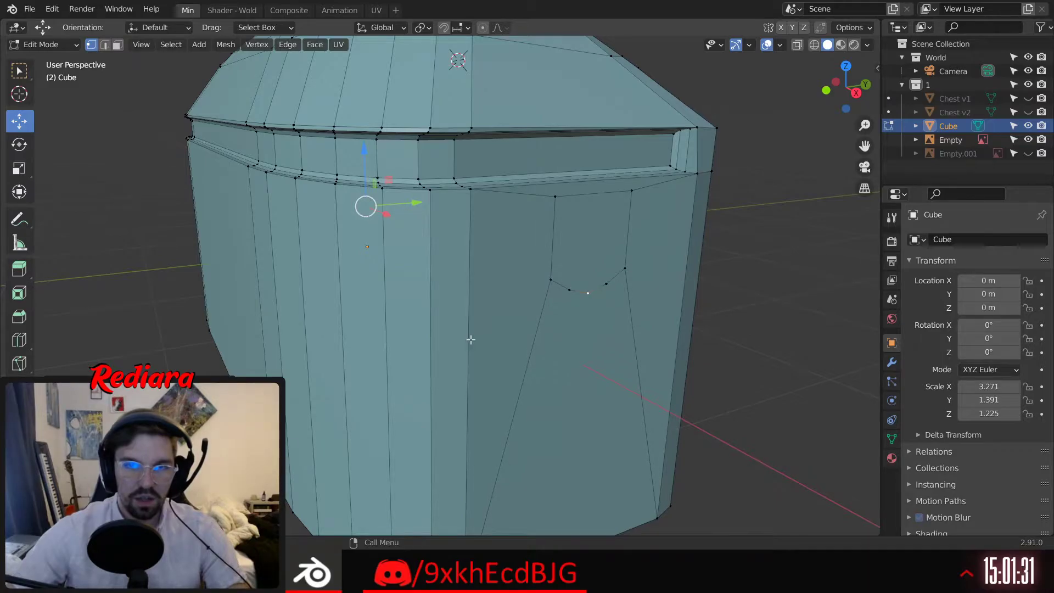
{"action": "middle_click_drag", "start_coordinate": [471, 339], "coordinate": [418, 316]}
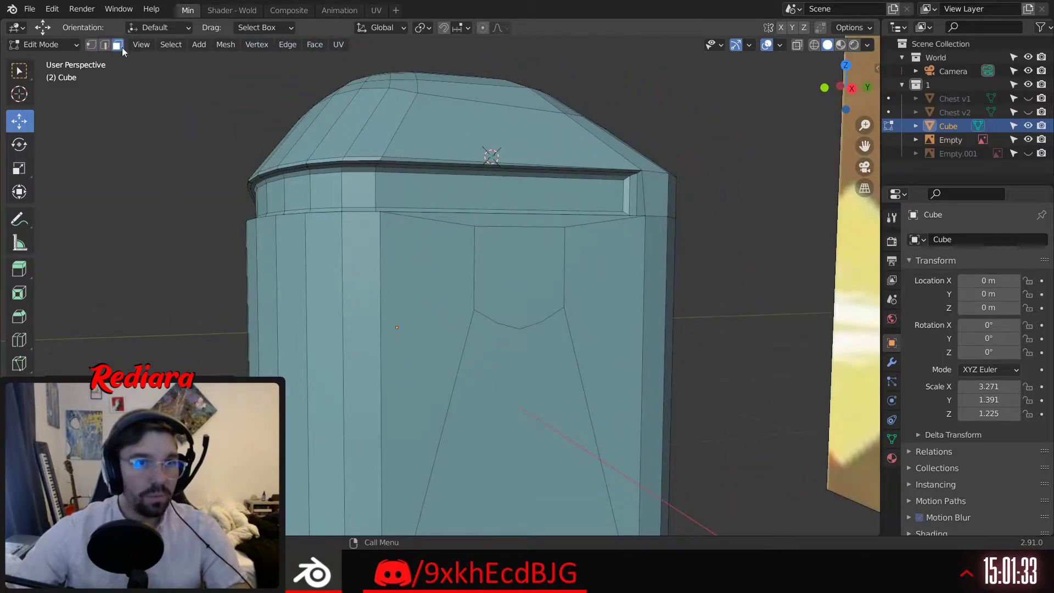
Select the small arc-bottomed faces on both narrow ends of the chest and extrude them outward along their normals by about 0.045
{"action": "left_click", "coordinate": [496, 277]}
{"action": "scroll", "coordinate": [497, 277], "scroll_direction": "down", "scroll_amount": 3}
{"action": "middle_click_drag", "start_coordinate": [496, 277], "coordinate": [797, 270]}
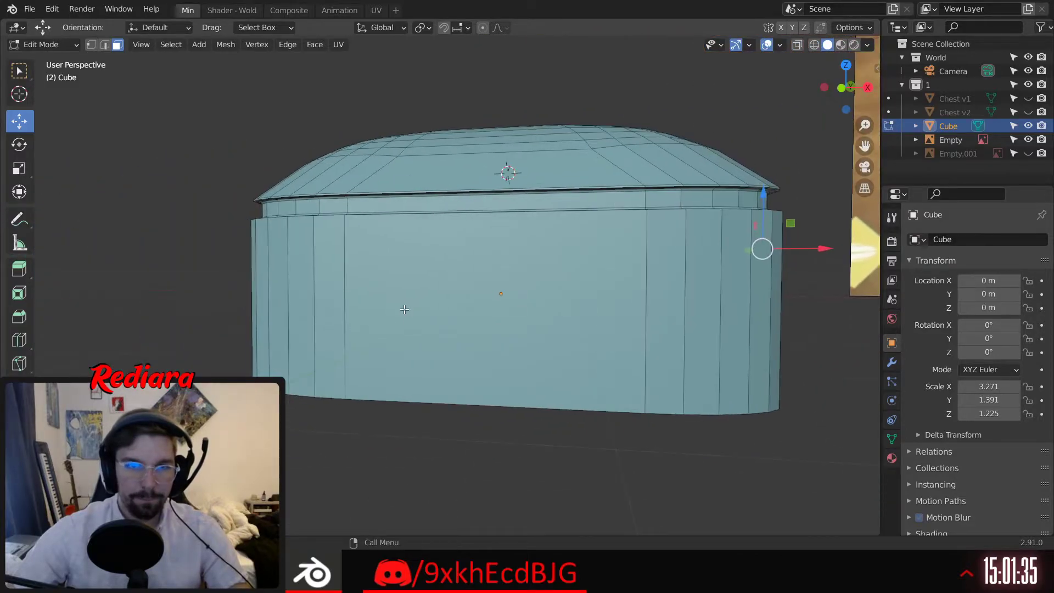
{"action": "middle_click_drag", "start_coordinate": [563, 310], "coordinate": [664, 324]}
{"action": "left_click", "coordinate": [479, 257], "text": "shift"}
{"action": "middle_click_drag", "start_coordinate": [593, 262], "coordinate": [444, 278]}
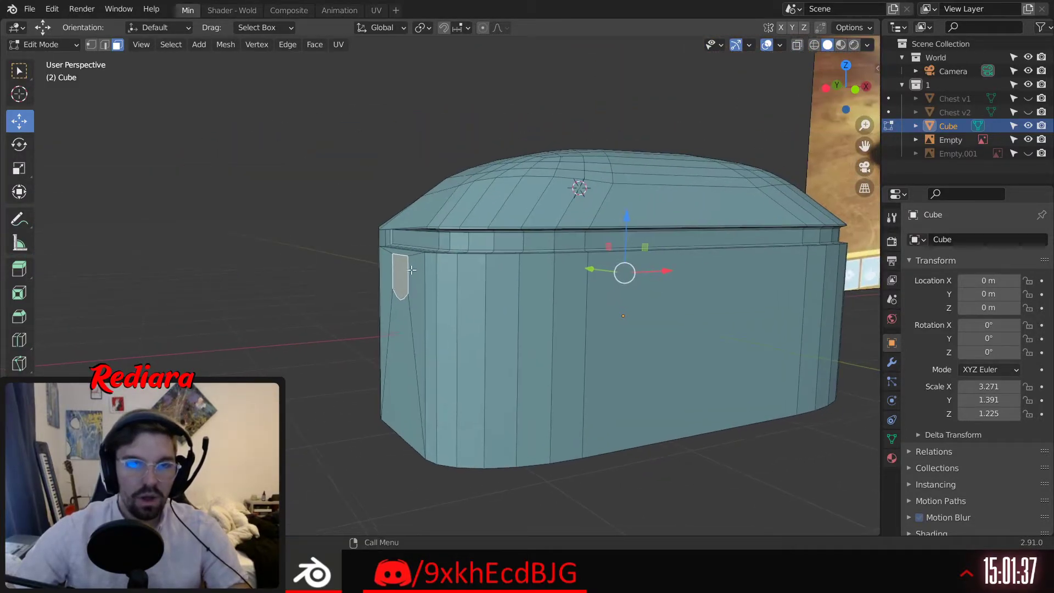
{"action": "right_click", "coordinate": [409, 271]}
{"action": "left_click", "coordinate": [406, 317]}
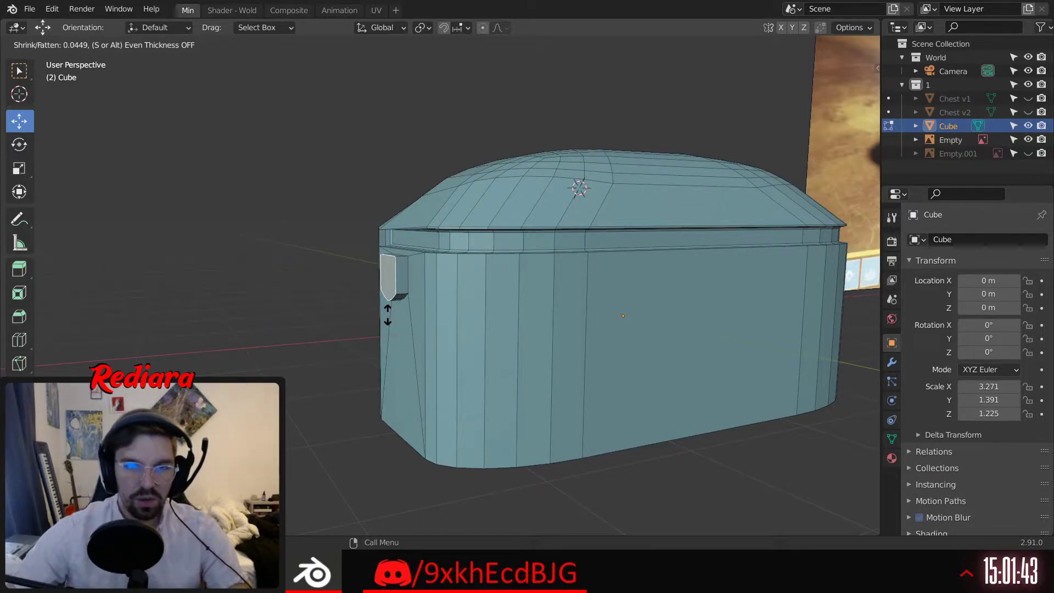
{"action": "left_click", "coordinate": [387, 314]}
Examine the handle mount plate in the reference image and compare it with the extruded plate on the chest's narrow end
{"action": "scroll", "coordinate": [583, 257], "scroll_direction": "down", "scroll_amount": 3}
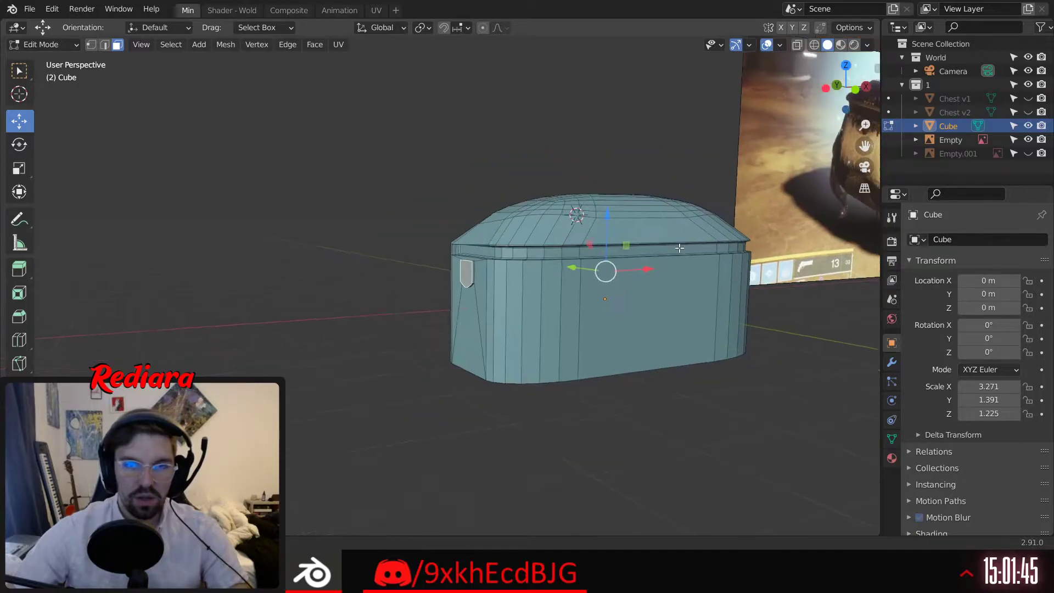
{"action": "middle_click_drag", "start_coordinate": [680, 247], "coordinate": [437, 298], "text": "shift"}
{"action": "scroll", "coordinate": [729, 234], "scroll_direction": "up", "scroll_amount": 3}
{"action": "scroll", "coordinate": [729, 234], "scroll_direction": "up", "scroll_amount": 7}
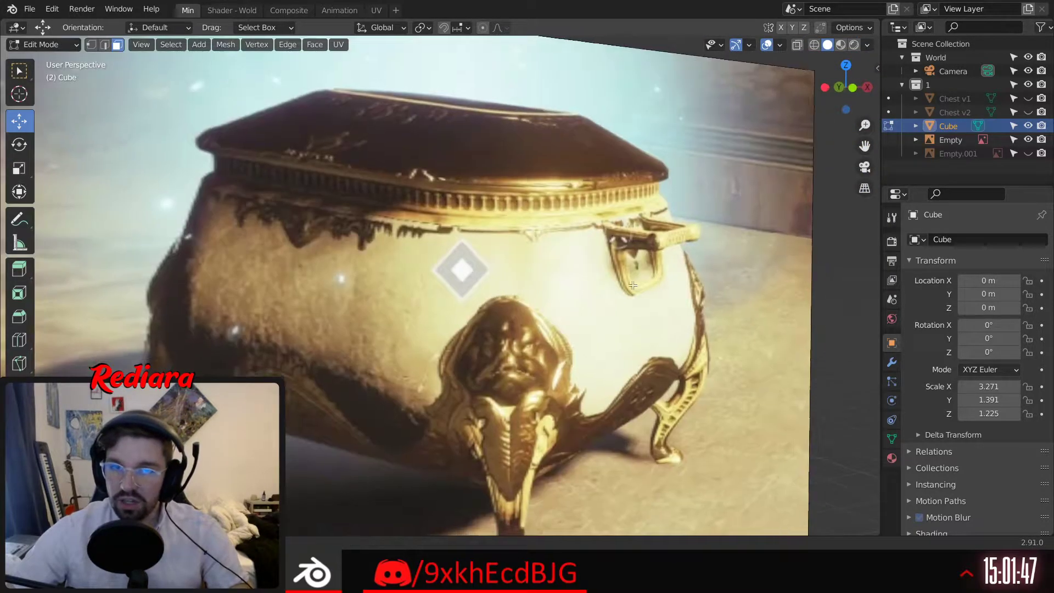
{"action": "scroll", "coordinate": [729, 234], "scroll_direction": "down", "scroll_amount": 7}
{"action": "middle_click_drag", "start_coordinate": [729, 235], "coordinate": [693, 242]}
{"action": "middle_click_drag", "start_coordinate": [384, 351], "coordinate": [857, 236], "text": "shift"}
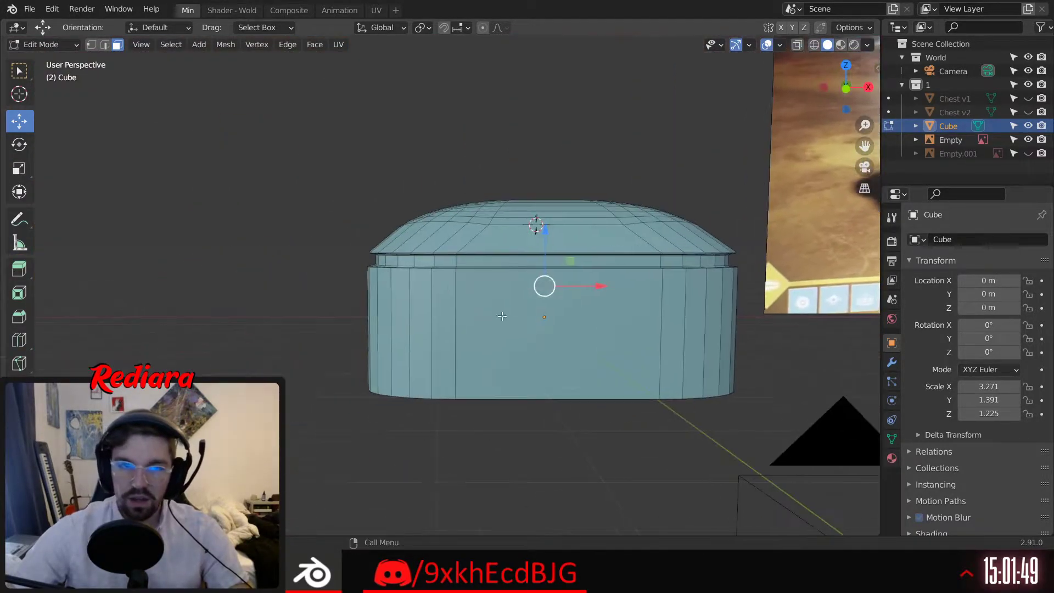
{"action": "middle_click_drag", "start_coordinate": [384, 285], "coordinate": [511, 283]}
{"action": "scroll", "coordinate": [330, 329], "scroll_direction": "up", "scroll_amount": 3}
{"action": "middle_click_drag", "start_coordinate": [248, 395], "coordinate": [328, 328], "text": "shift"}
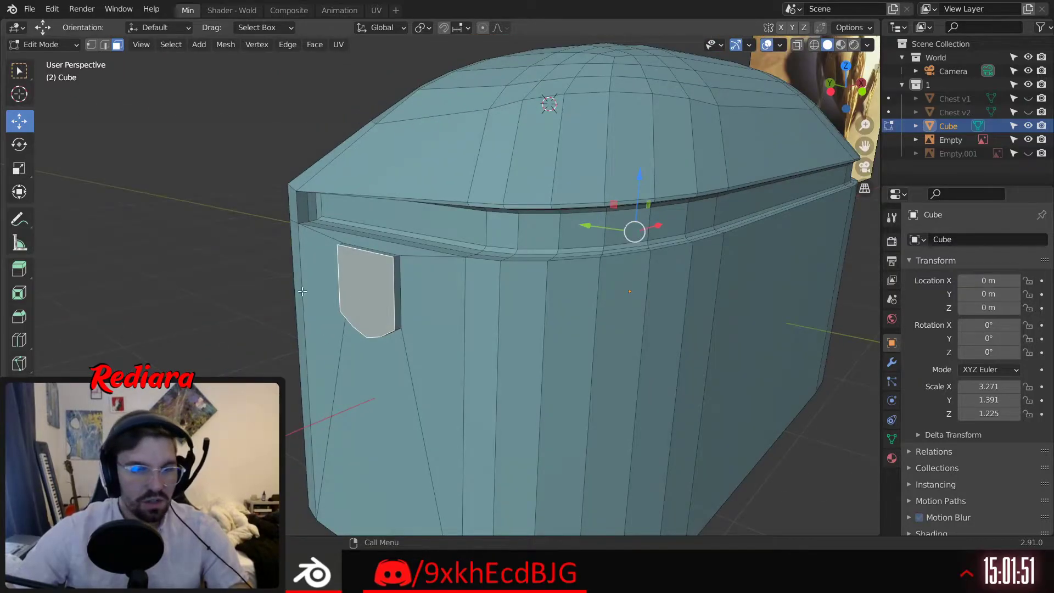
Inset the front faces of both end plates to leave a narrow, even rim around each, checking it against the reference image
{"action": "left_click", "coordinate": [19, 293]}
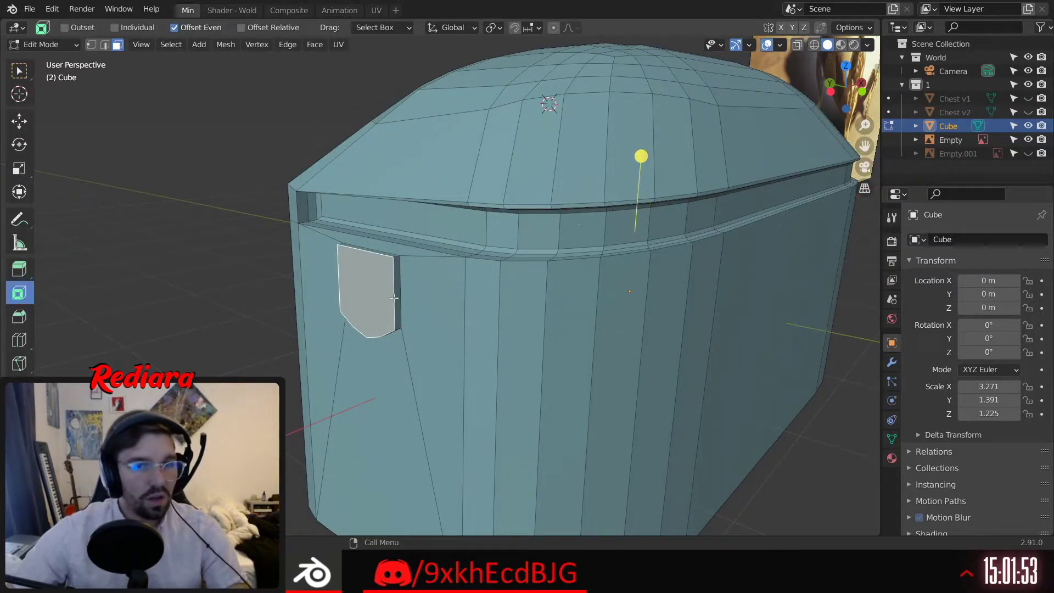
{"action": "mouse_move", "coordinate": [649, 162]}
{"action": "left_mouse_down"}
{"action": "mouse_move", "coordinate": [637, 176]}
{"action": "mouse_move", "coordinate": [635, 164]}
{"action": "left_mouse_up"}
{"action": "middle_click_drag", "start_coordinate": [636, 164], "coordinate": [429, 255]}
{"action": "scroll", "coordinate": [430, 255], "scroll_direction": "up", "scroll_amount": 10}
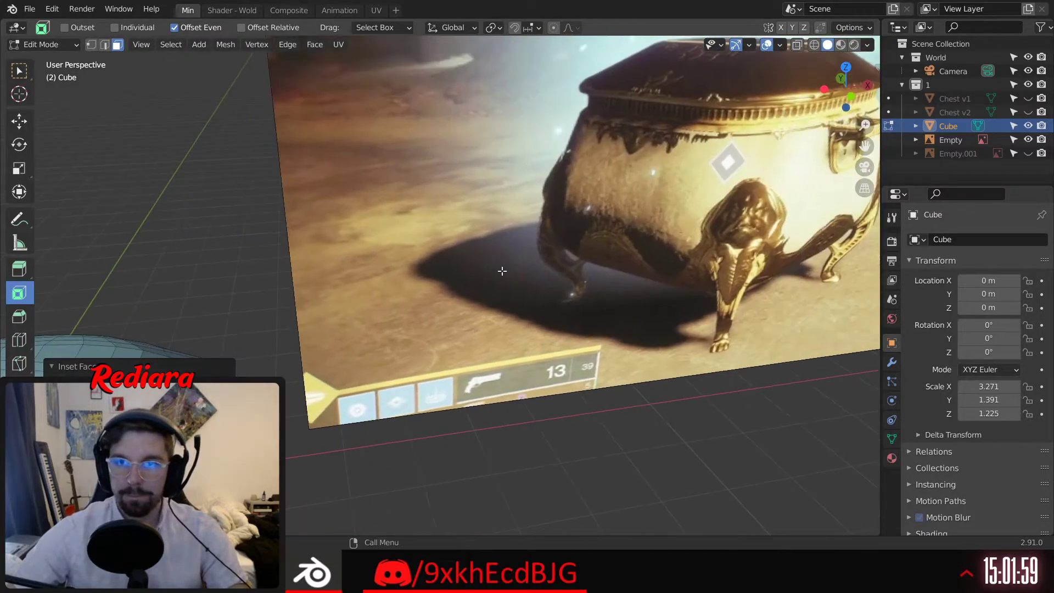
{"action": "scroll", "coordinate": [496, 238], "scroll_direction": "down", "scroll_amount": 8}
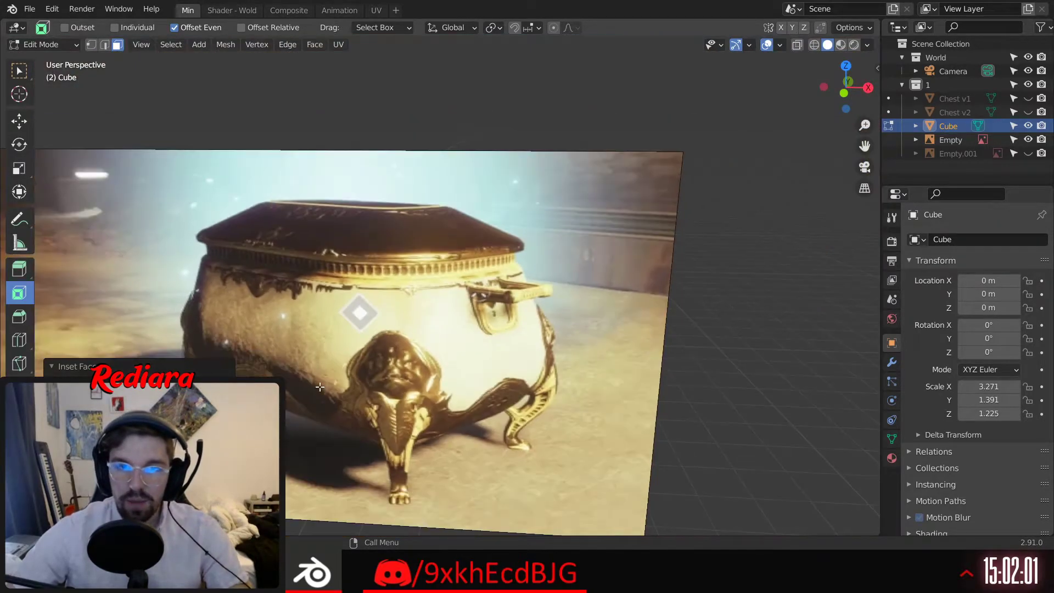
{"action": "middle_click_drag", "start_coordinate": [496, 238], "coordinate": [396, 214]}
{"action": "scroll", "coordinate": [396, 214], "scroll_direction": "up", "scroll_amount": 3}
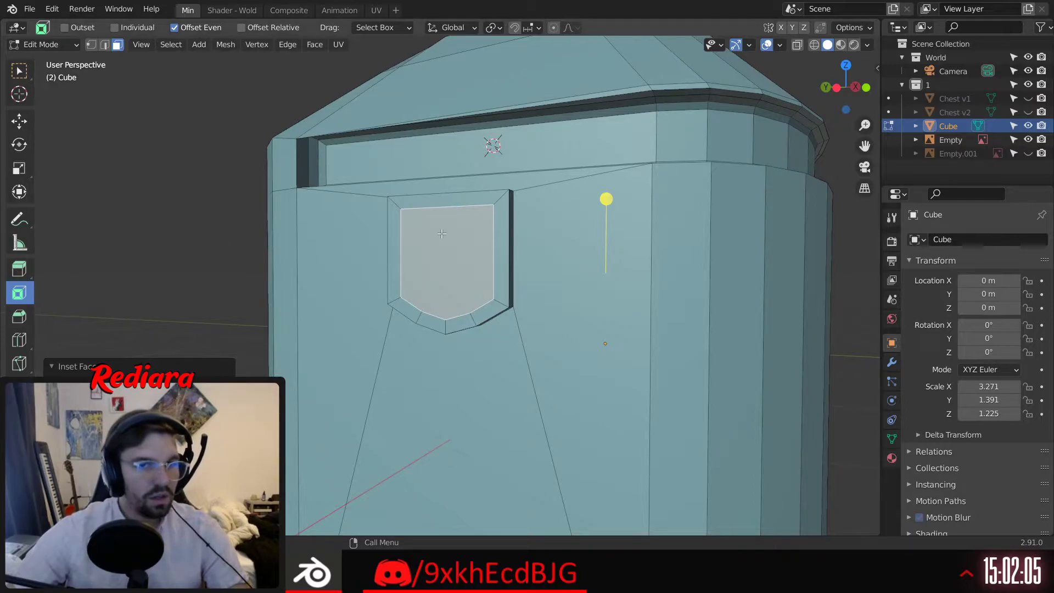
Extrude the inset faces of both plates inward along their normals by about 0.008 to form shallow recesses
{"action": "middle_click_drag", "start_coordinate": [351, 258], "coordinate": [429, 253]}
{"action": "right_click", "coordinate": [430, 253]}
{"action": "left_click", "coordinate": [423, 253]}
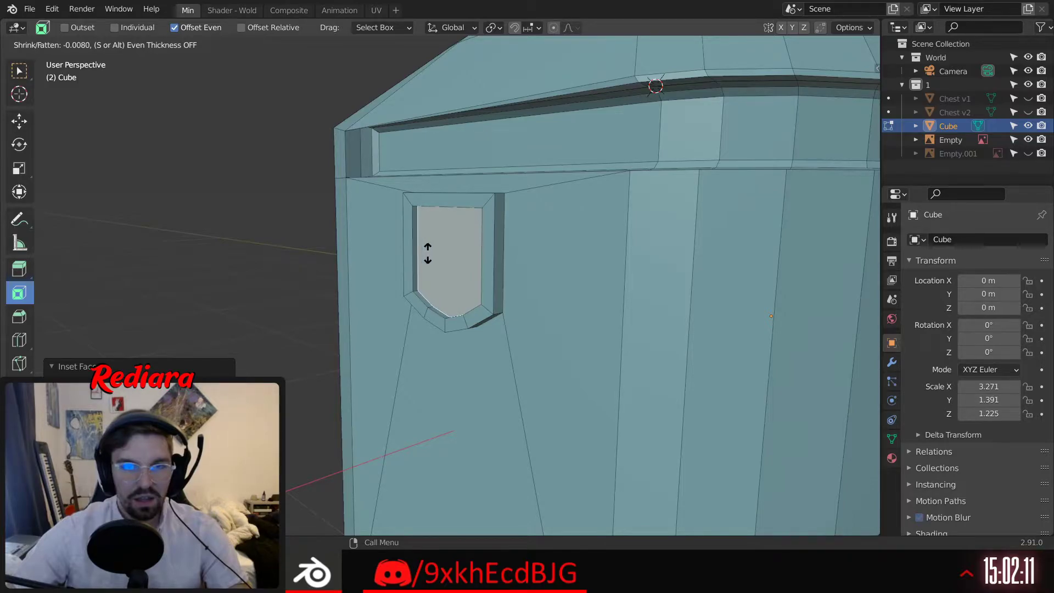
{"action": "left_click", "coordinate": [428, 254]}
{"action": "middle_click_drag", "start_coordinate": [427, 254], "coordinate": [290, 213]}
{"action": "scroll", "coordinate": [409, 266], "scroll_direction": "down", "scroll_amount": 2}
{"action": "scroll", "coordinate": [432, 283], "scroll_direction": "up", "scroll_amount": 3}
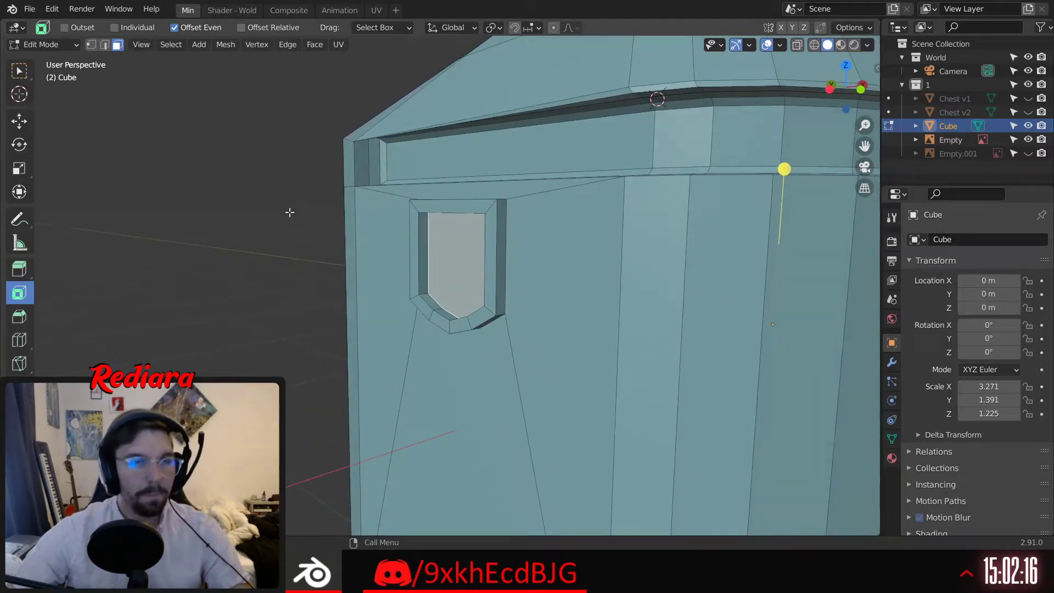
Select the ring of rim faces around the recess of the end plates
{"action": "left_click", "coordinate": [105, 46]}
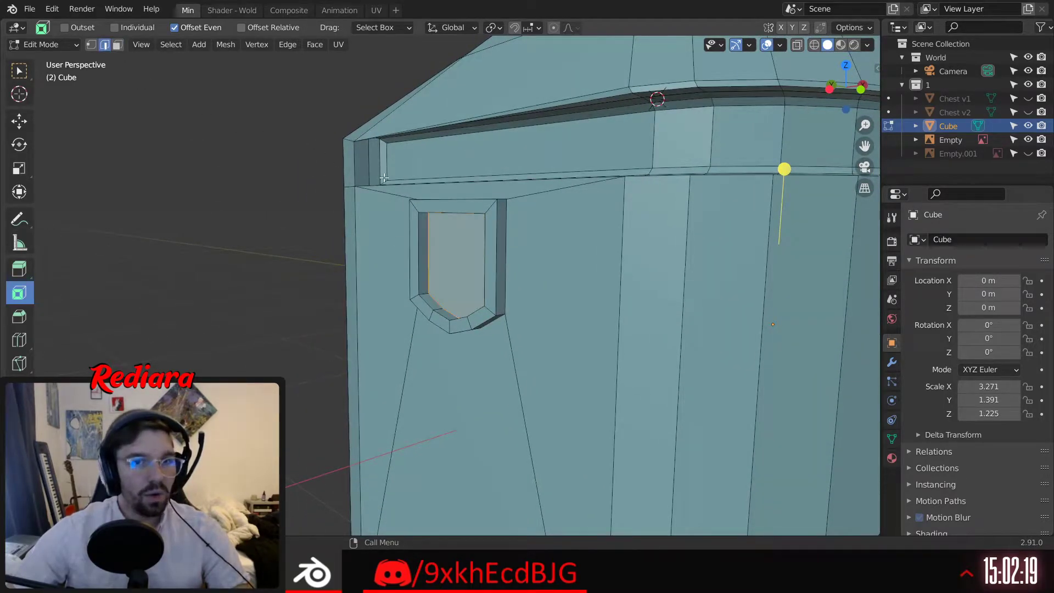
{"action": "left_click", "coordinate": [120, 46]}
{"action": "left_click", "coordinate": [493, 207], "text": "alt"}
{"action": "scroll", "coordinate": [516, 225], "scroll_direction": "down", "scroll_amount": 3}
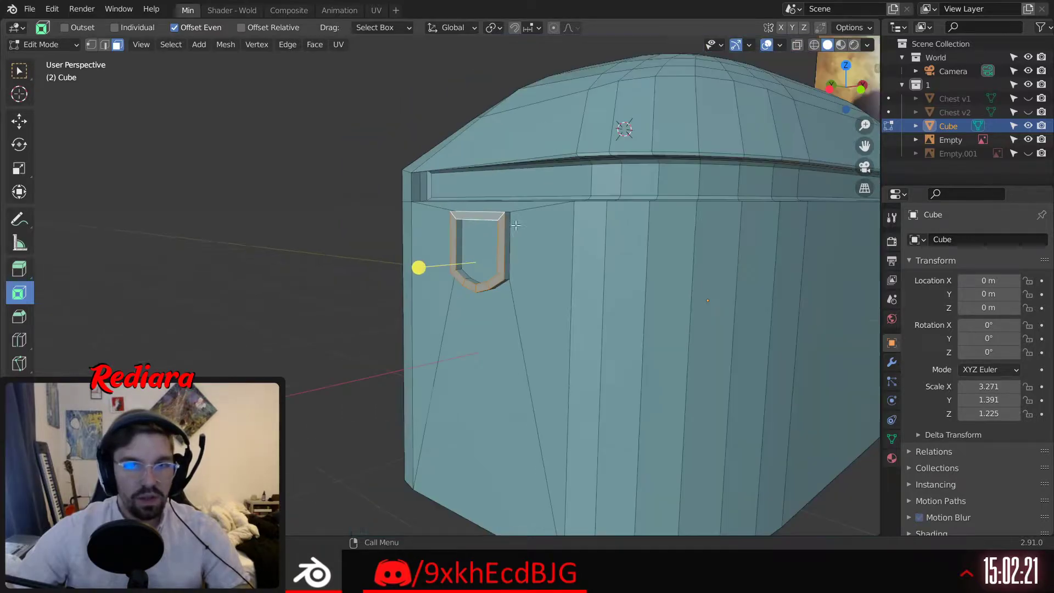
{"action": "middle_click_drag", "start_coordinate": [517, 225], "coordinate": [416, 265]}
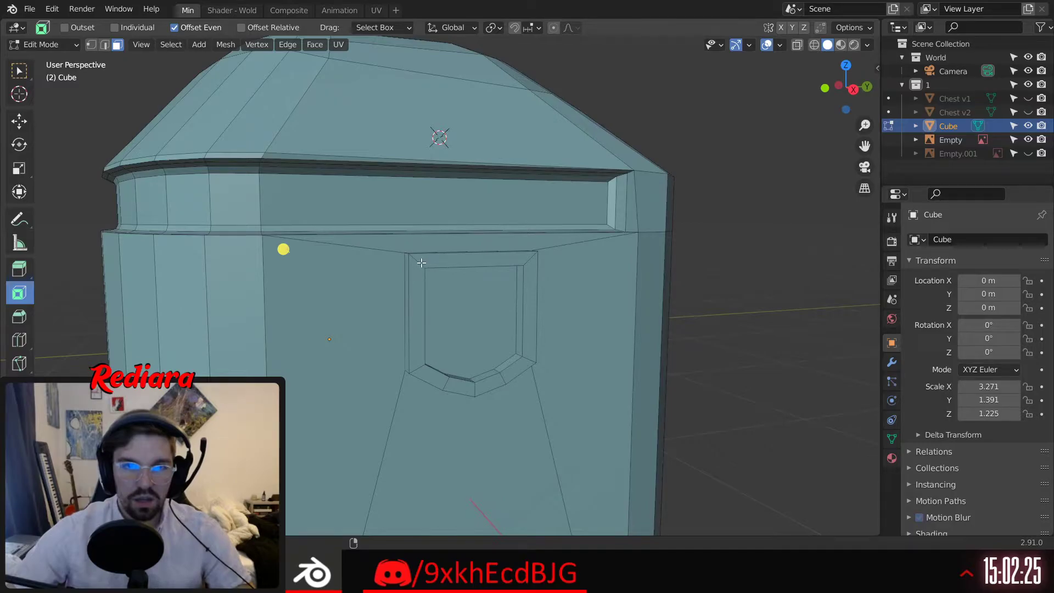
{"action": "left_click", "coordinate": [418, 262], "text": "alt"}
{"action": "scroll", "coordinate": [419, 262], "scroll_direction": "down", "scroll_amount": 6}
{"action": "middle_click_drag", "start_coordinate": [421, 263], "coordinate": [539, 217]}
{"action": "scroll", "coordinate": [538, 289], "scroll_direction": "down", "scroll_amount": 4}
{"action": "scroll", "coordinate": [539, 290], "scroll_direction": "up", "scroll_amount": 6}
{"action": "scroll", "coordinate": [552, 267], "scroll_direction": "down", "scroll_amount": 4}
{"action": "scroll", "coordinate": [567, 235], "scroll_direction": "up", "scroll_amount": 3}
{"action": "middle_click_drag", "start_coordinate": [539, 218], "coordinate": [469, 245], "text": "shift"}
{"action": "scroll", "coordinate": [446, 273], "scroll_direction": "up", "scroll_amount": 5}
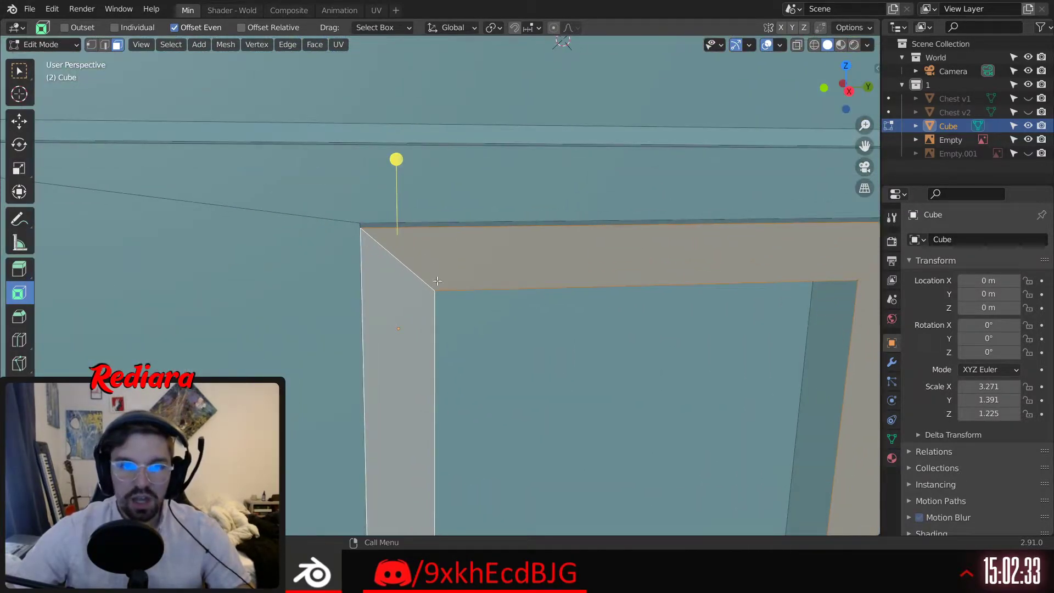
{"action": "scroll", "coordinate": [437, 281], "scroll_direction": "down", "scroll_amount": 5}
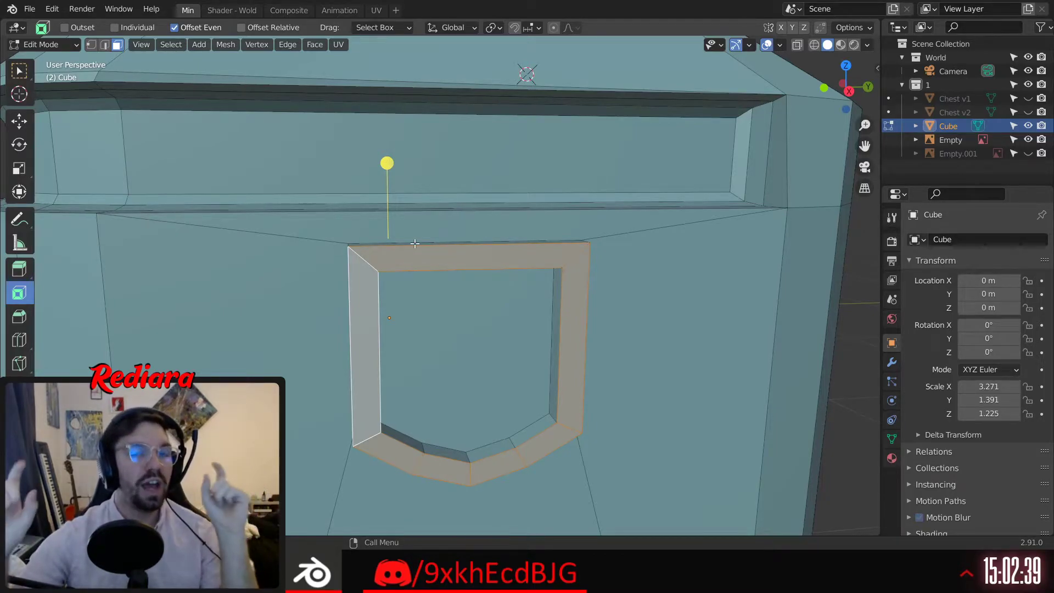
Clear the face selection, subdivide the plate's top outer edge with two cuts, and select the two new vertices
{"action": "key", "text": "1"}
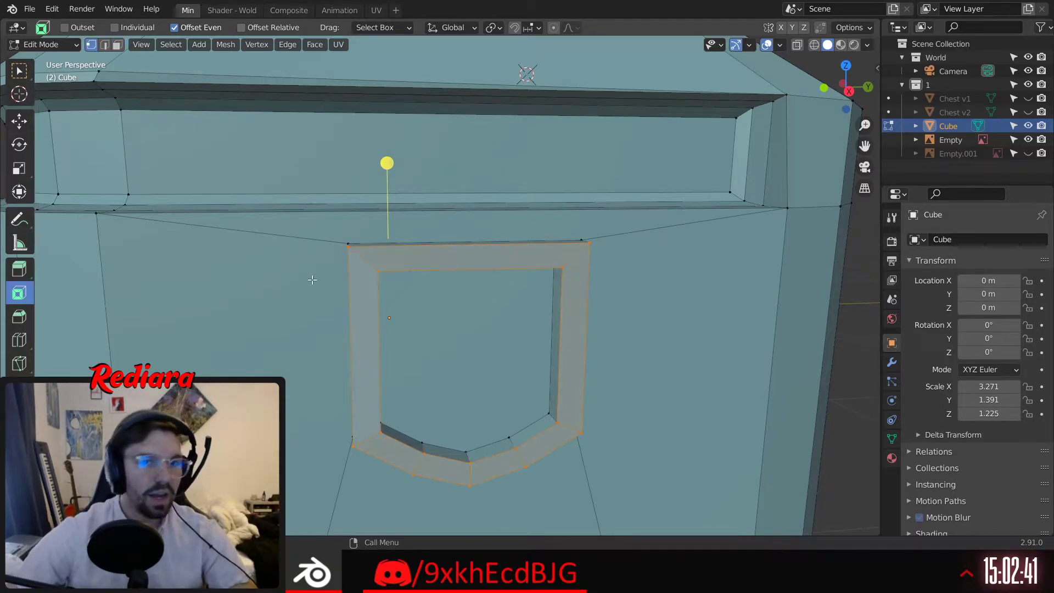
{"action": "scroll", "coordinate": [409, 245], "scroll_direction": "up", "scroll_amount": 4}
{"action": "key", "text": "alt+a"}
{"action": "middle_click_drag", "start_coordinate": [395, 250], "coordinate": [417, 281]}
{"action": "middle_click_drag", "start_coordinate": [439, 241], "coordinate": [472, 246]}
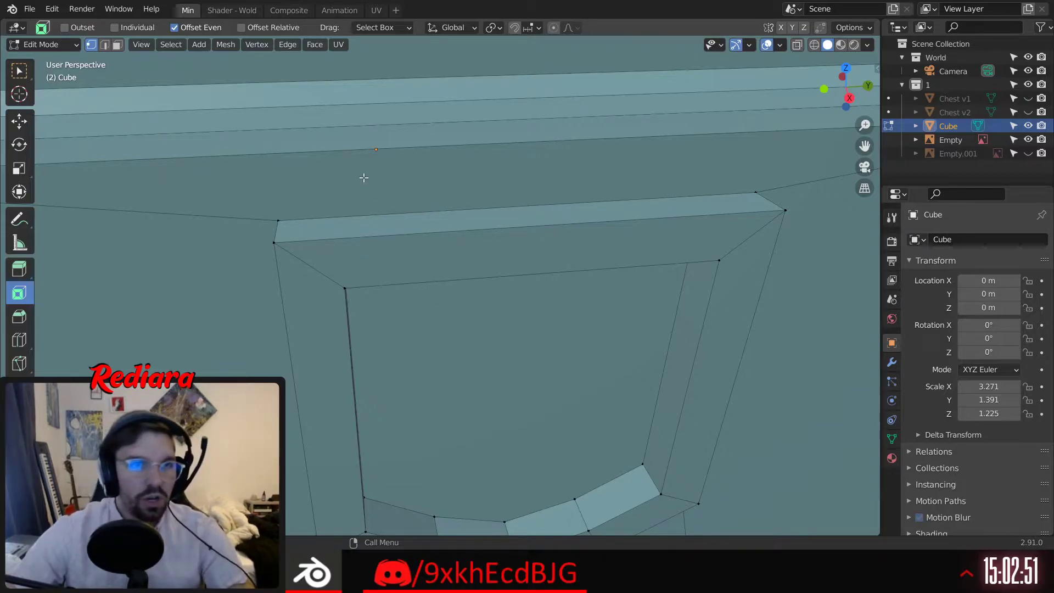
{"action": "left_click", "coordinate": [282, 249]}
{"action": "left_click", "coordinate": [793, 208], "text": "shift"}
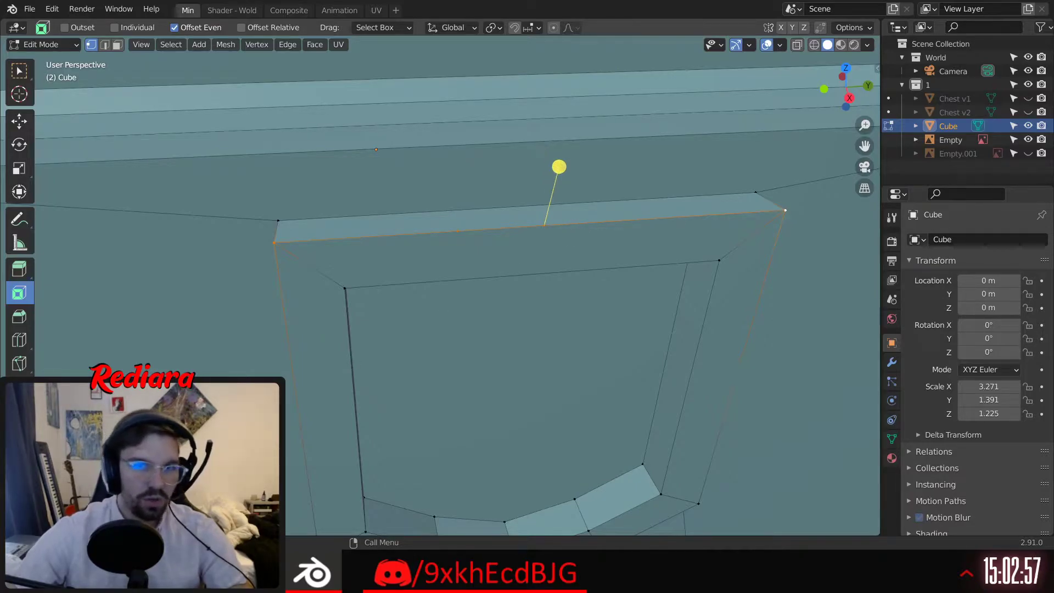
{"action": "left_click", "coordinate": [464, 235]}
{"action": "left_click", "coordinate": [650, 238], "text": "shift"}
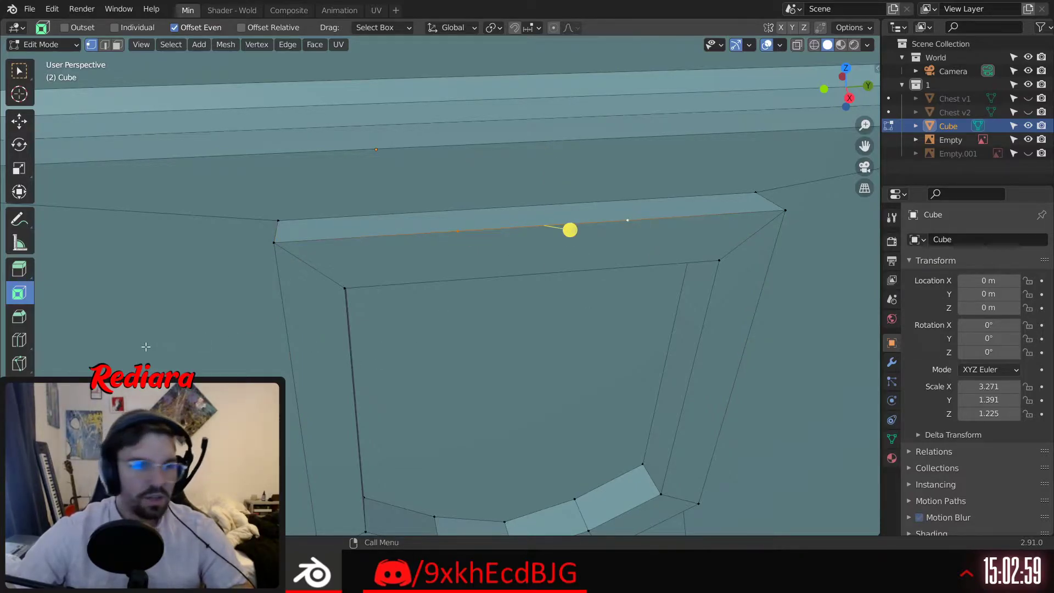
Scale the two new top-edge vertices apart along Y by about 2.29, bringing them close to the plate's corners
{"action": "left_click", "coordinate": [21, 167]}
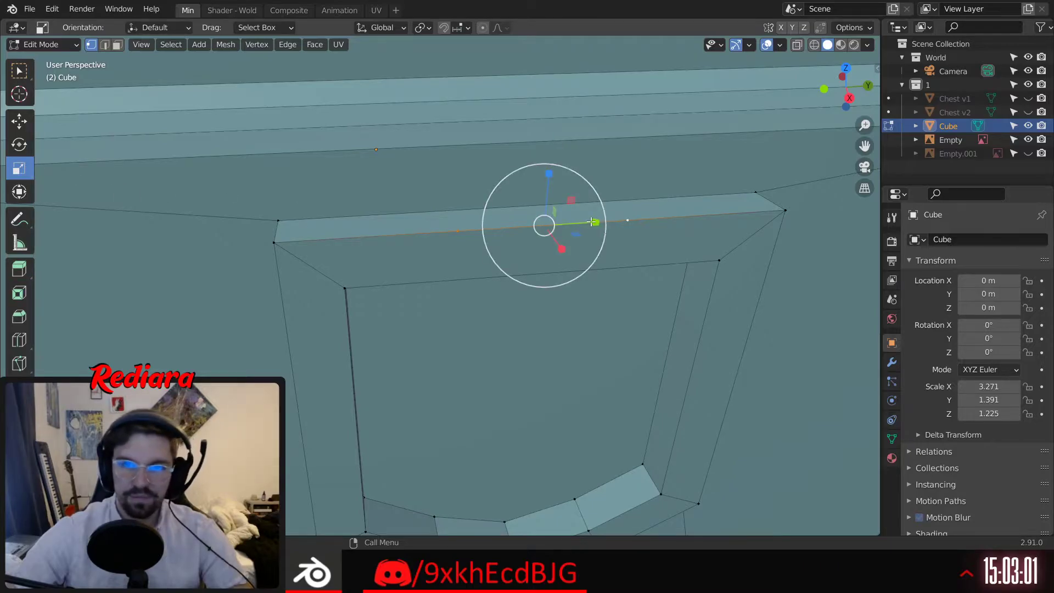
{"action": "left_click_drag", "start_coordinate": [592, 221], "coordinate": [605, 221]}
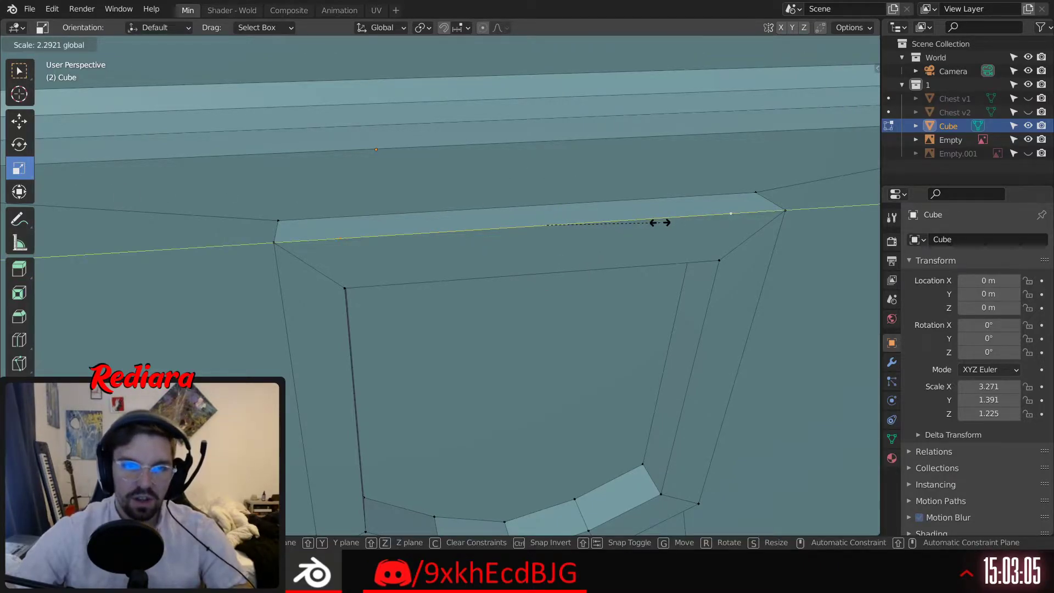
{"action": "left_click_drag", "start_coordinate": [660, 222], "coordinate": [660, 222]}
{"action": "middle_click_drag", "start_coordinate": [660, 222], "coordinate": [429, 198]}
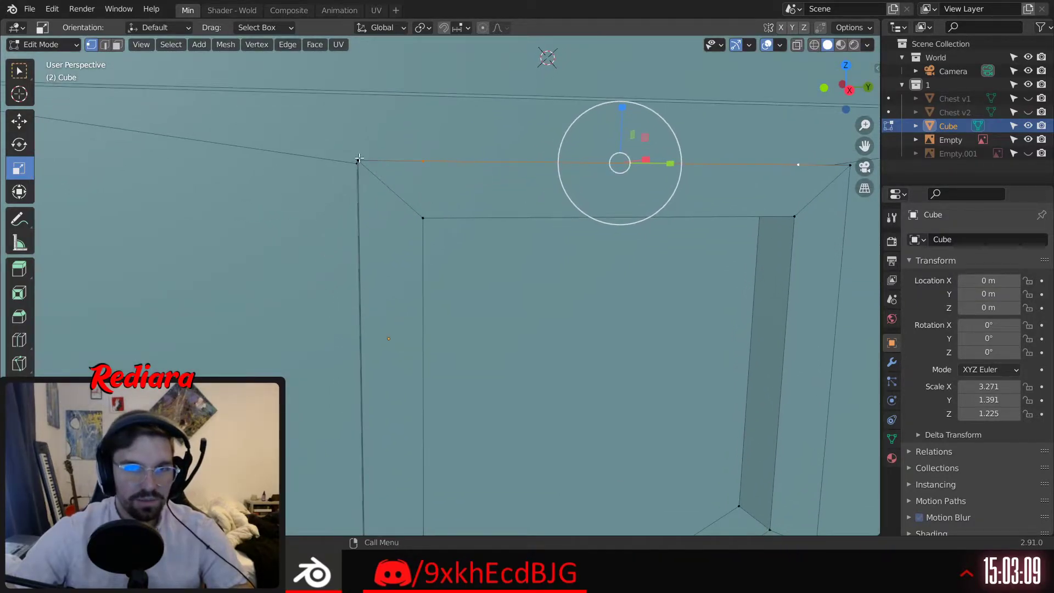
Subdivide both outer side edges of the plate with two cuts each
{"action": "middle_click_drag", "start_coordinate": [359, 159], "coordinate": [590, 236]}
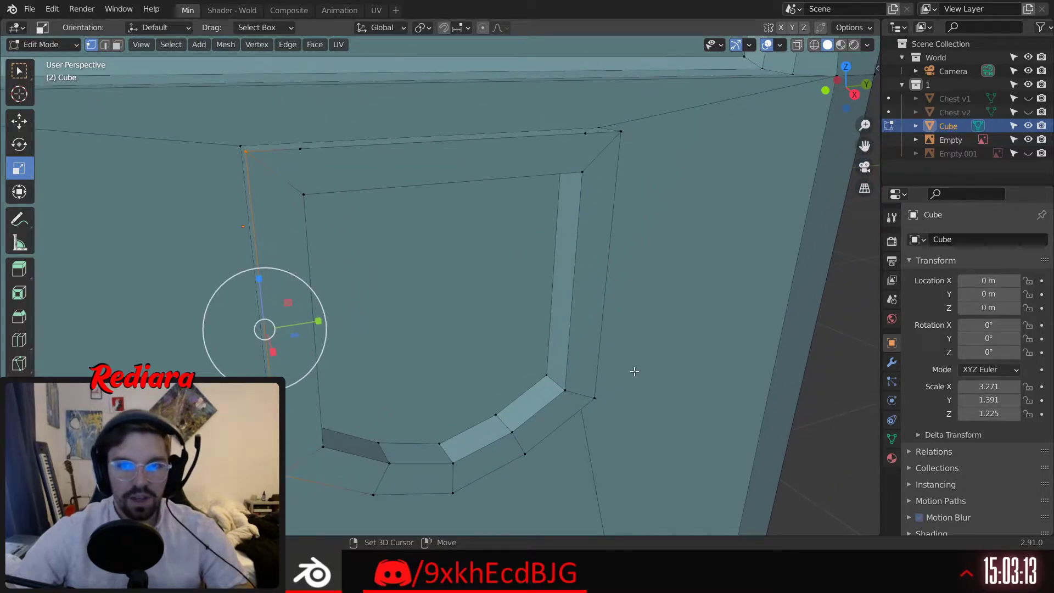
{"action": "left_click", "coordinate": [596, 402], "text": "shift"}
{"action": "left_click", "coordinate": [625, 137], "text": "shift"}
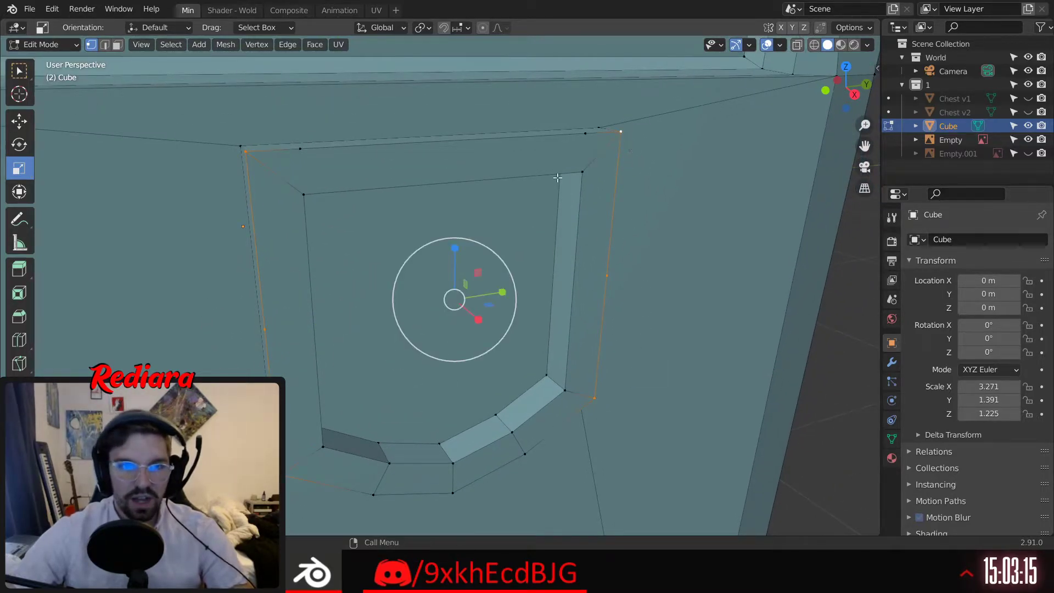
{"action": "middle_click_drag", "start_coordinate": [558, 178], "coordinate": [586, 178]}
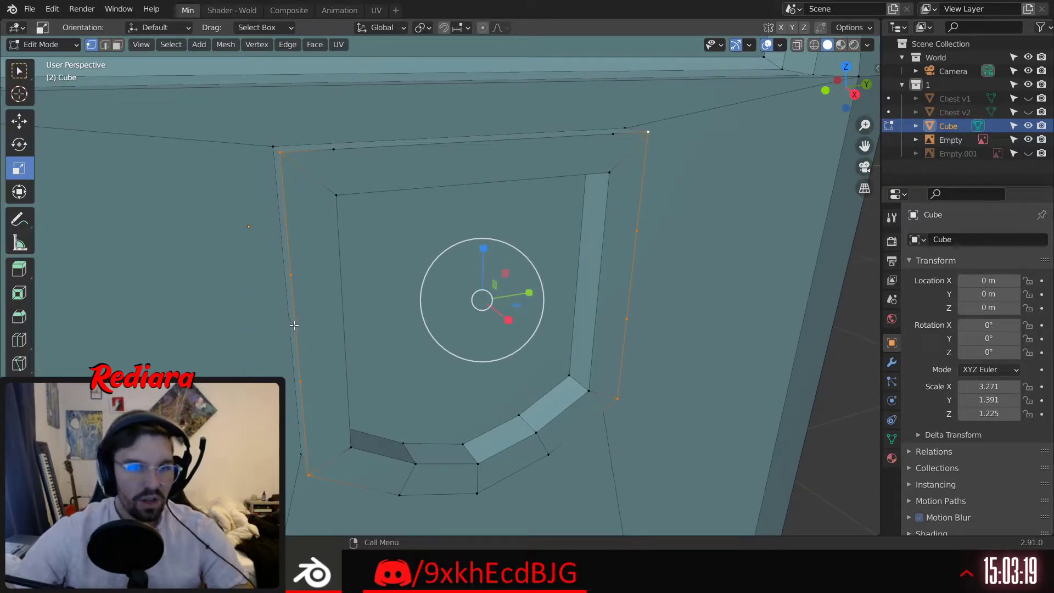
Select the four new side-edge vertices and scale them apart along Z by about 2.25
{"action": "left_click", "coordinate": [290, 274]}
{"action": "left_click", "coordinate": [300, 382], "text": "shift"}
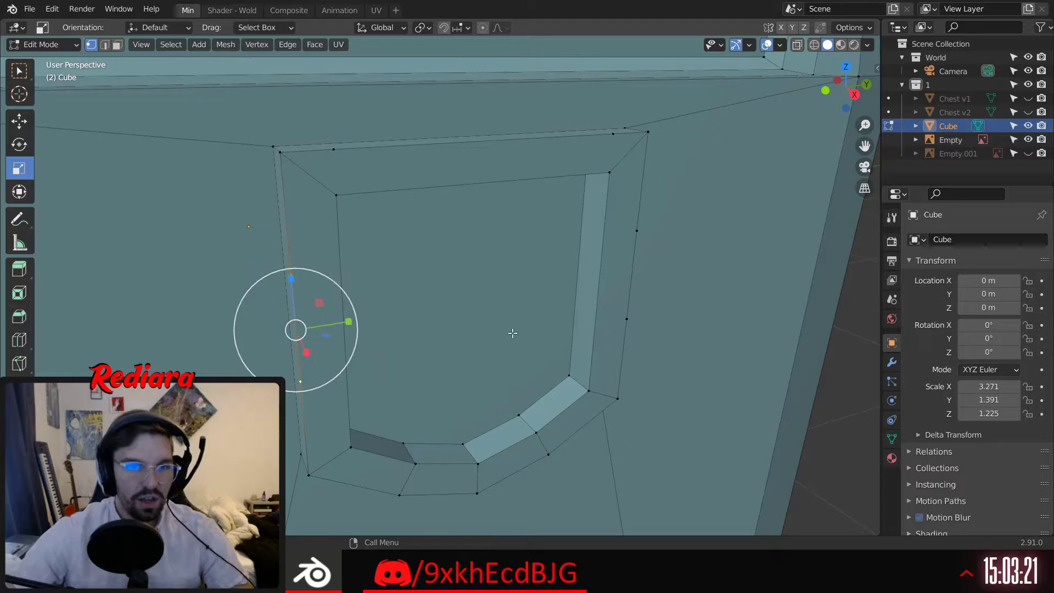
{"action": "left_click", "coordinate": [635, 231], "text": "shift"}
{"action": "middle_click_drag", "start_coordinate": [564, 216], "coordinate": [486, 277]}
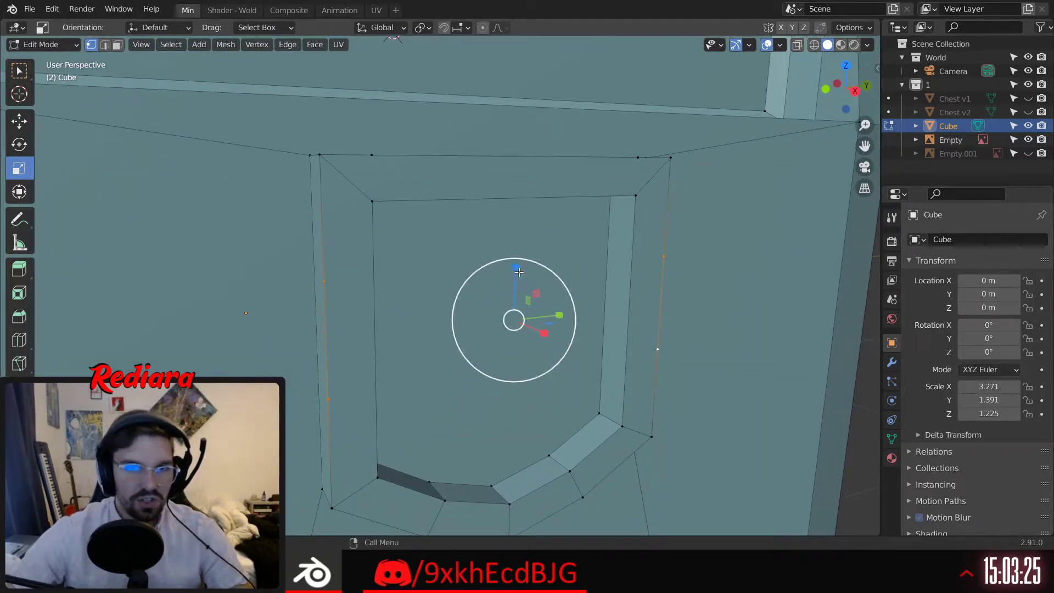
{"action": "left_click_drag", "start_coordinate": [519, 271], "coordinate": [528, 246]}
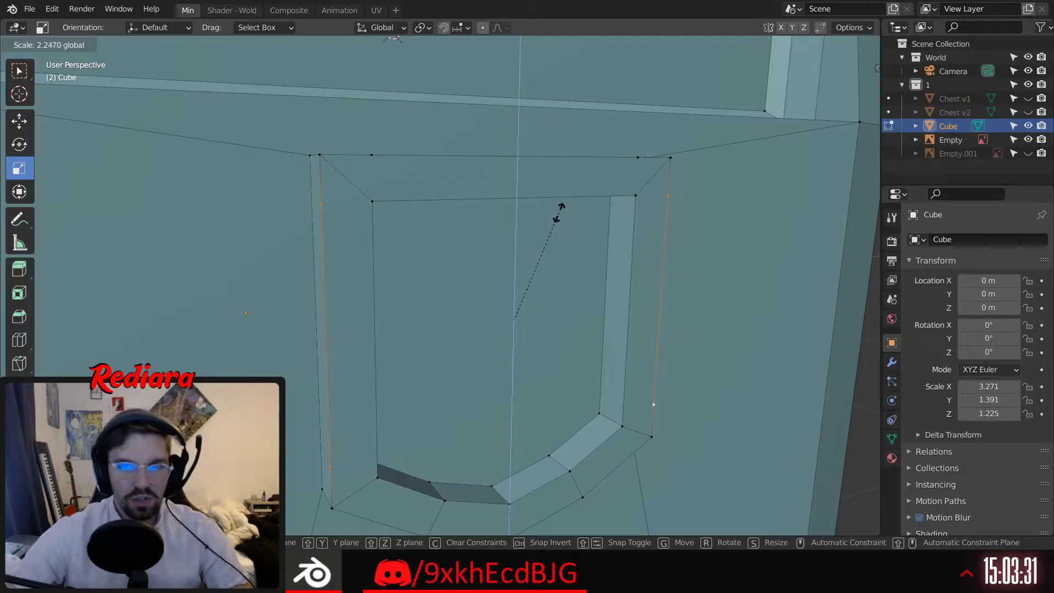
{"action": "left_click_drag", "start_coordinate": [560, 213], "coordinate": [560, 212]}
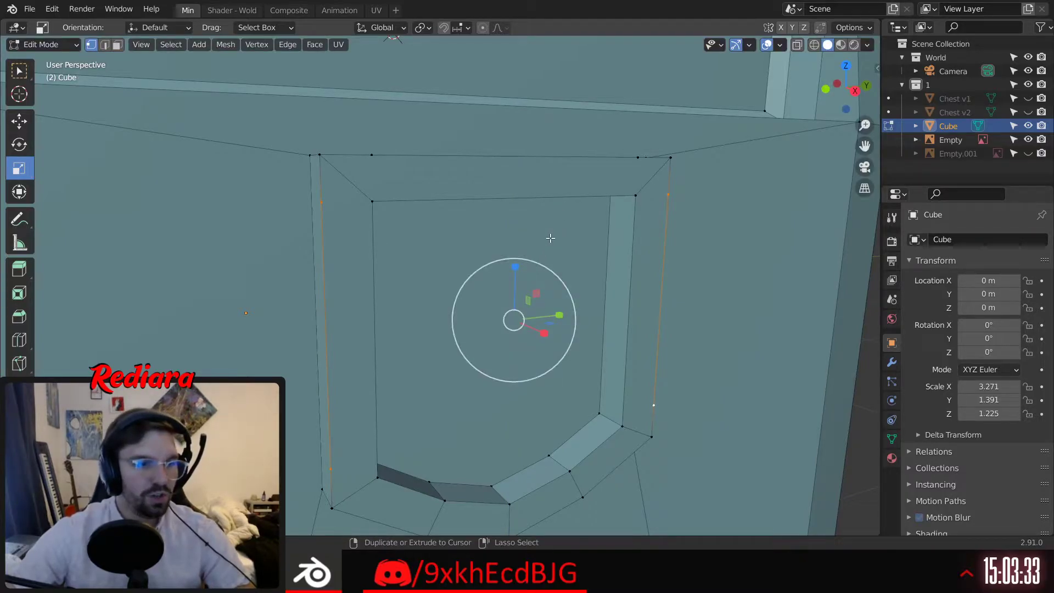
Undo the Z scaling, the vertex selection and the two-cut subdivision of the plate's side edges
{"action": "key", "text": "ctrl+z"}
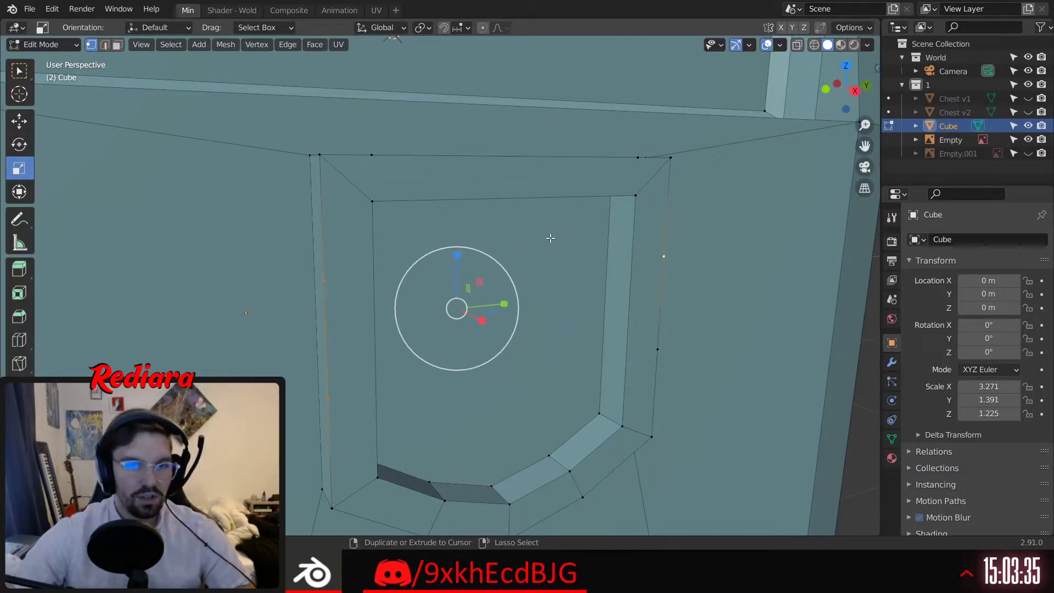
{"action": "key", "text": "ctrl+z"}
{"action": "key", "text": "ctrl+z"}
{"action": "key", "text": "ctrl+z"}
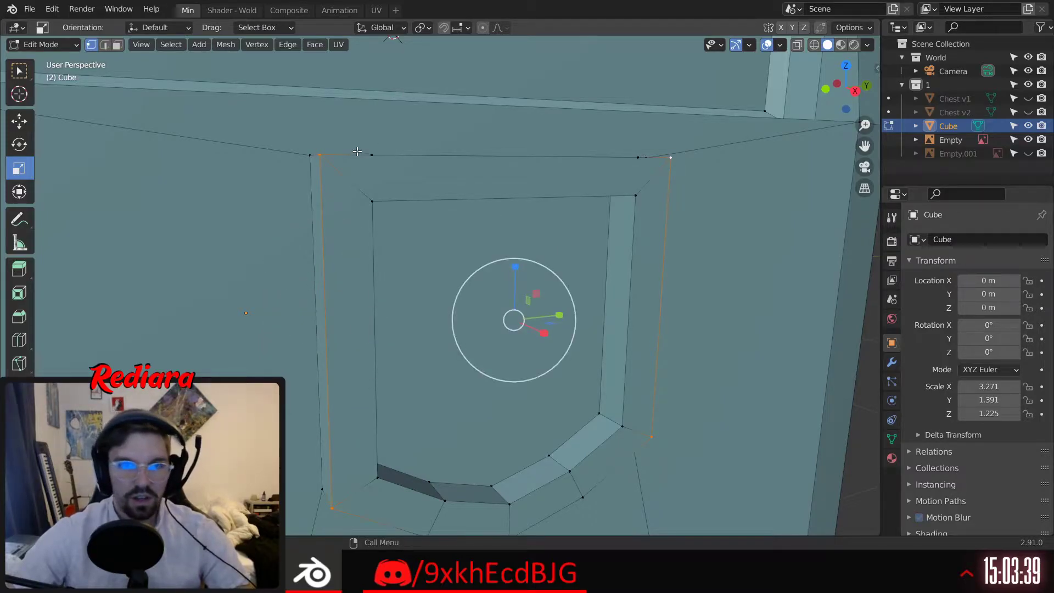
Subdivide both outer side edges of the plate once and select the two new midpoint vertices
{"action": "left_click", "coordinate": [319, 330]}
{"action": "left_click", "coordinate": [661, 303], "text": "shift"}
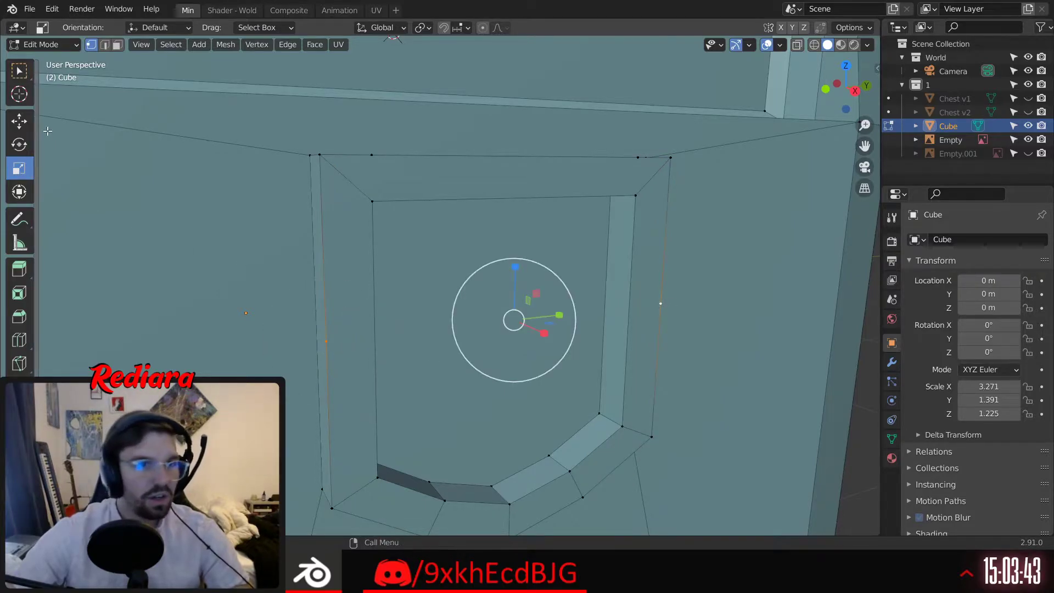
Try to slide the two side-edge vertices up to the plate's top corners and undo it
{"action": "right_click", "coordinate": [333, 340]}
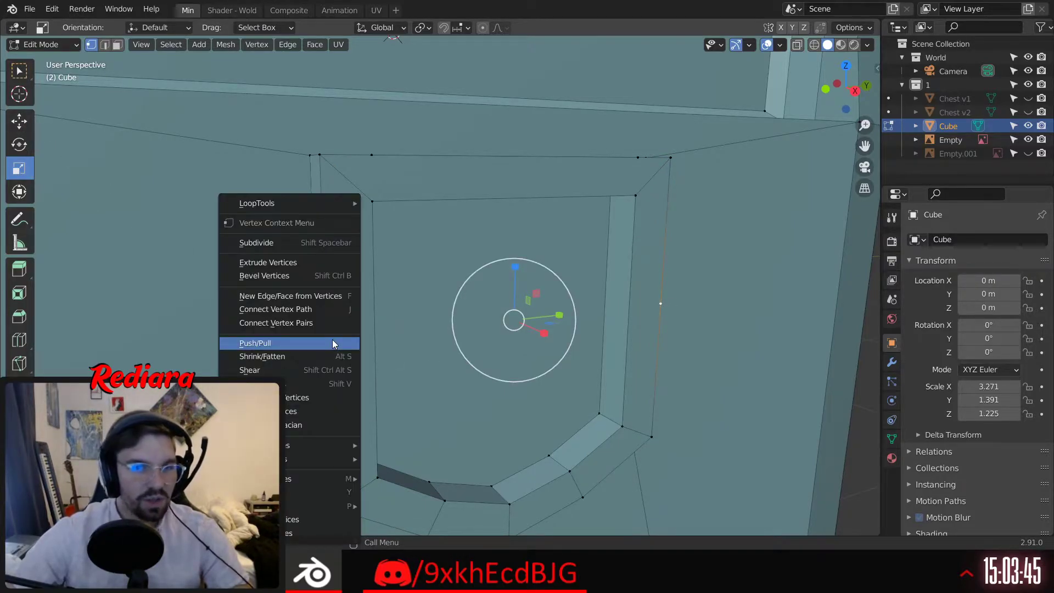
{"action": "left_click", "coordinate": [310, 383]}
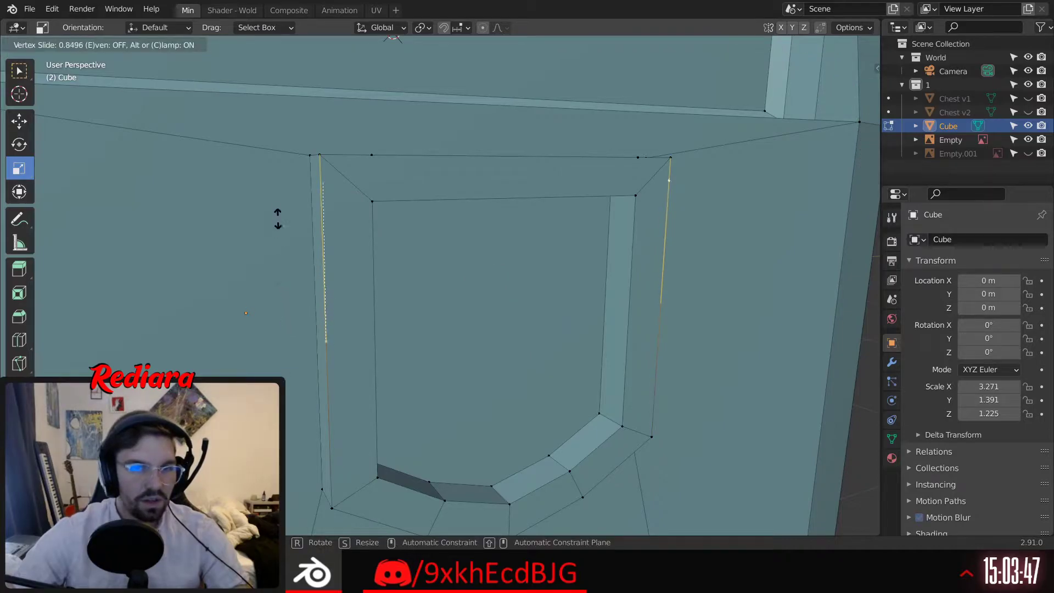
{"action": "left_click", "coordinate": [299, 203]}
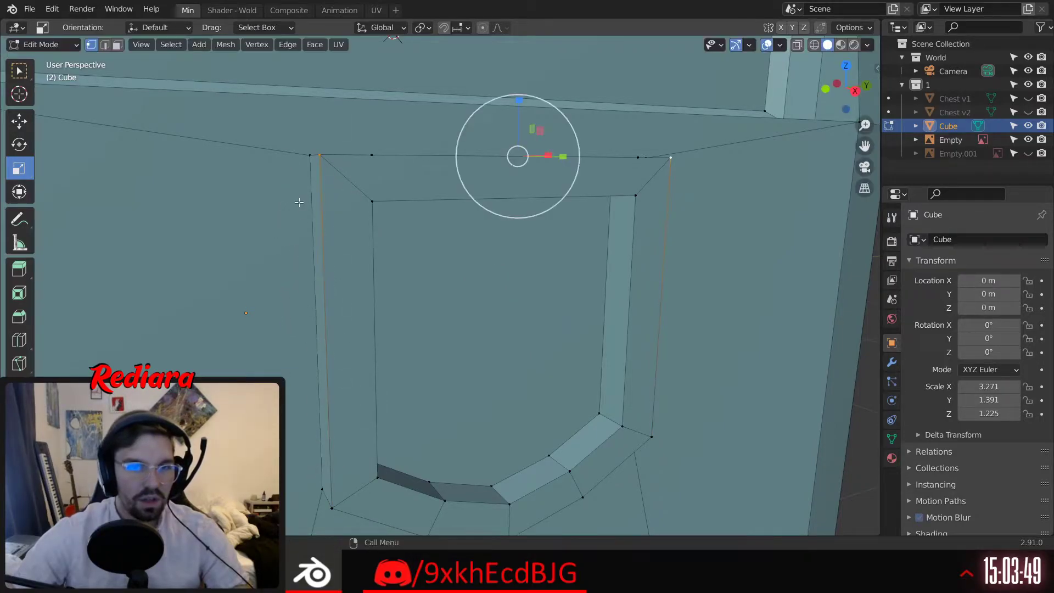
{"action": "key", "text": "ctrl+z"}
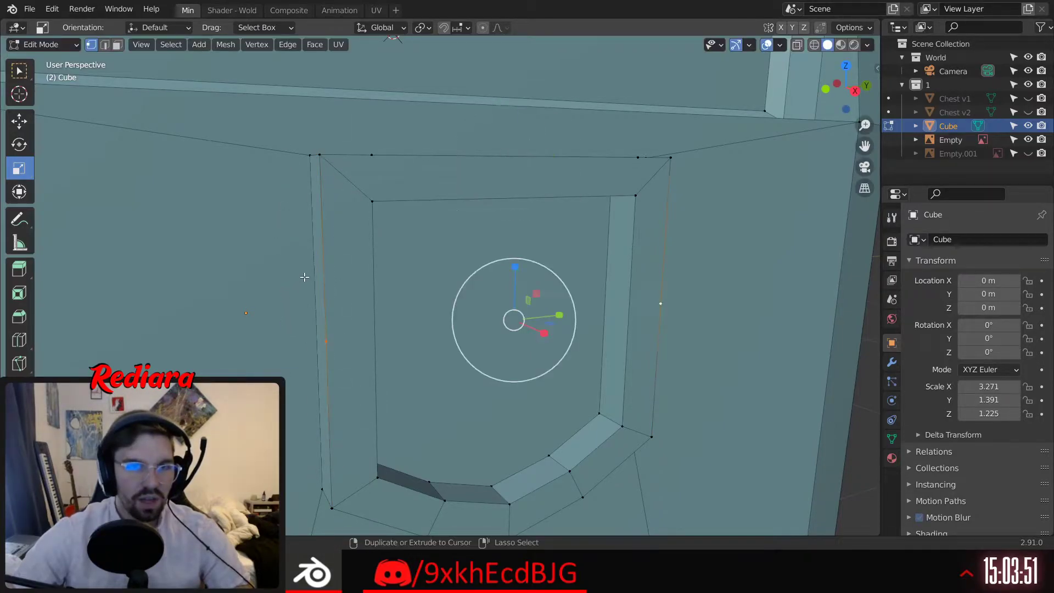
Slide the two side-edge vertices upward by a factor of about 0.74, roughly level with the recess's upper corners
{"action": "right_click", "coordinate": [339, 352]}
{"action": "left_click", "coordinate": [338, 352]}
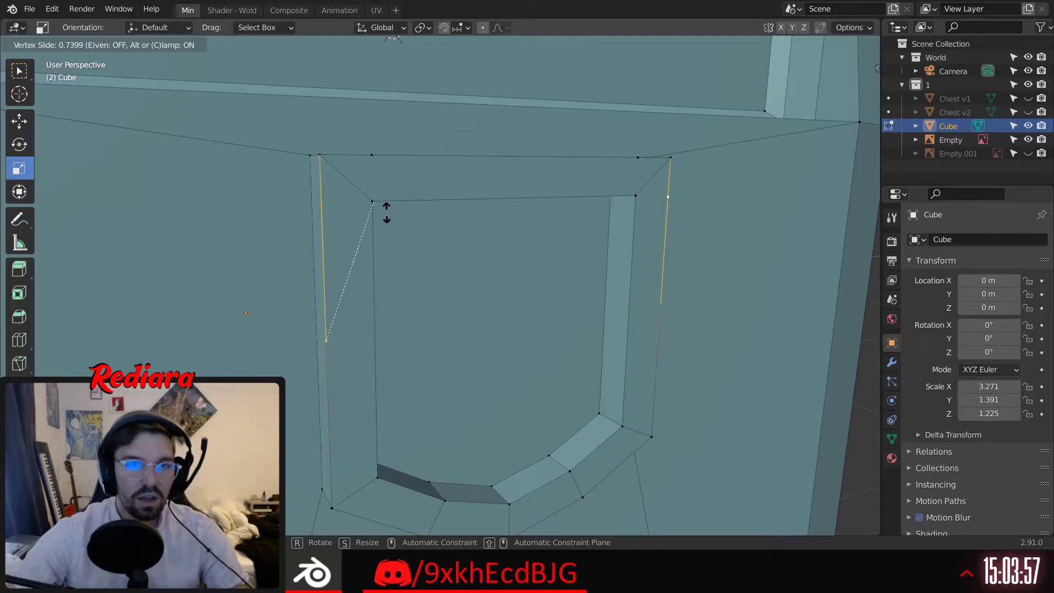
{"action": "left_click", "coordinate": [386, 212]}
{"action": "scroll", "coordinate": [416, 270], "scroll_direction": "down", "scroll_amount": 4}
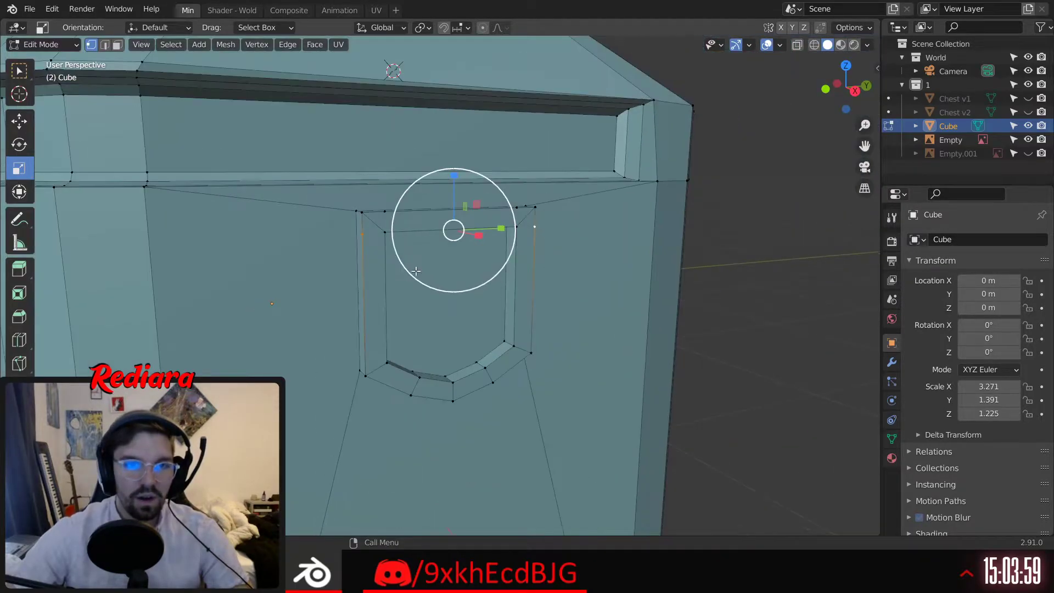
Connect the recess's near upper corner vertex to the adjacent side-edge and top-edge vertices with new edges
{"action": "left_click", "coordinate": [745, 229]}
{"action": "middle_click_drag", "start_coordinate": [577, 262], "coordinate": [459, 271]}
{"action": "scroll", "coordinate": [456, 222], "scroll_direction": "up", "scroll_amount": 3}
{"action": "middle_click_drag", "start_coordinate": [455, 222], "coordinate": [423, 230]}
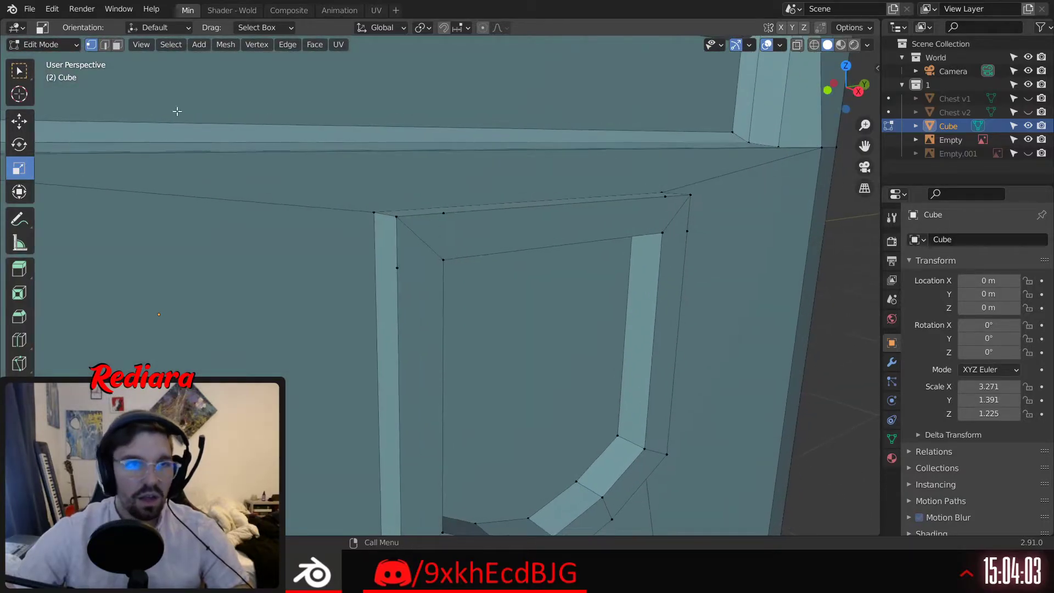
{"action": "left_click", "coordinate": [407, 267]}
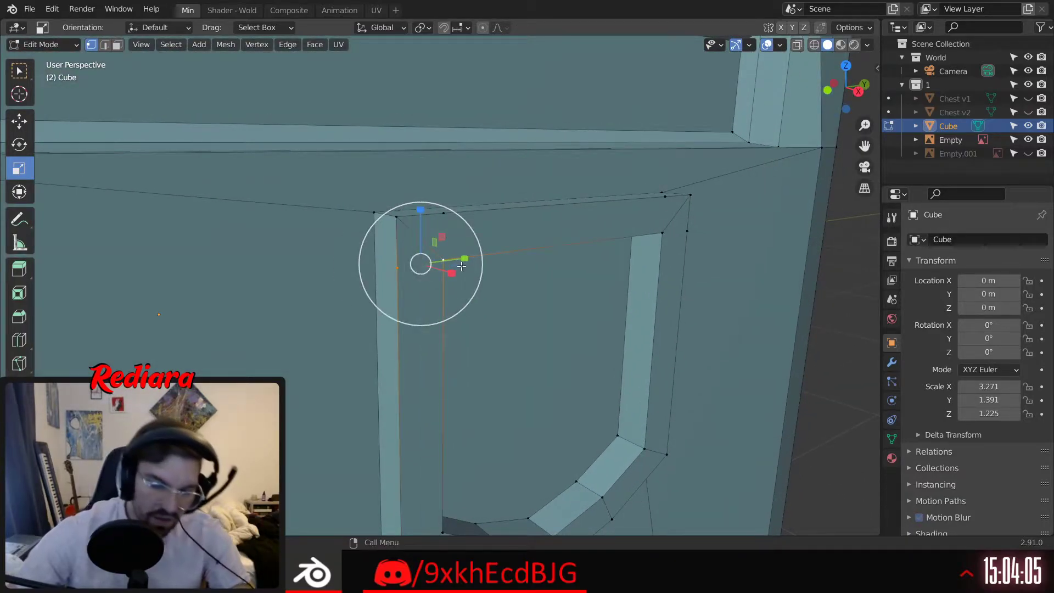
{"action": "left_click", "coordinate": [453, 248]}
{"action": "left_click", "coordinate": [458, 258]}
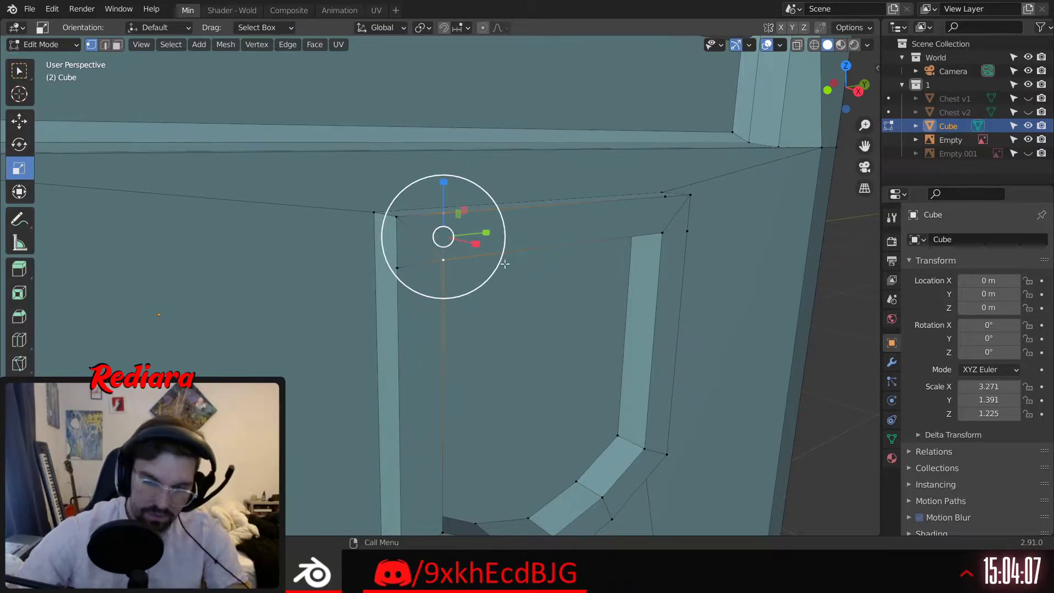
Connect the recess's opposite upper corner vertex to its neighbouring top-edge and side-edge vertices
{"action": "middle_click_drag", "start_coordinate": [513, 273], "coordinate": [500, 278]}
{"action": "left_click", "coordinate": [595, 231]}
{"action": "left_click", "coordinate": [592, 268], "text": "shift"}
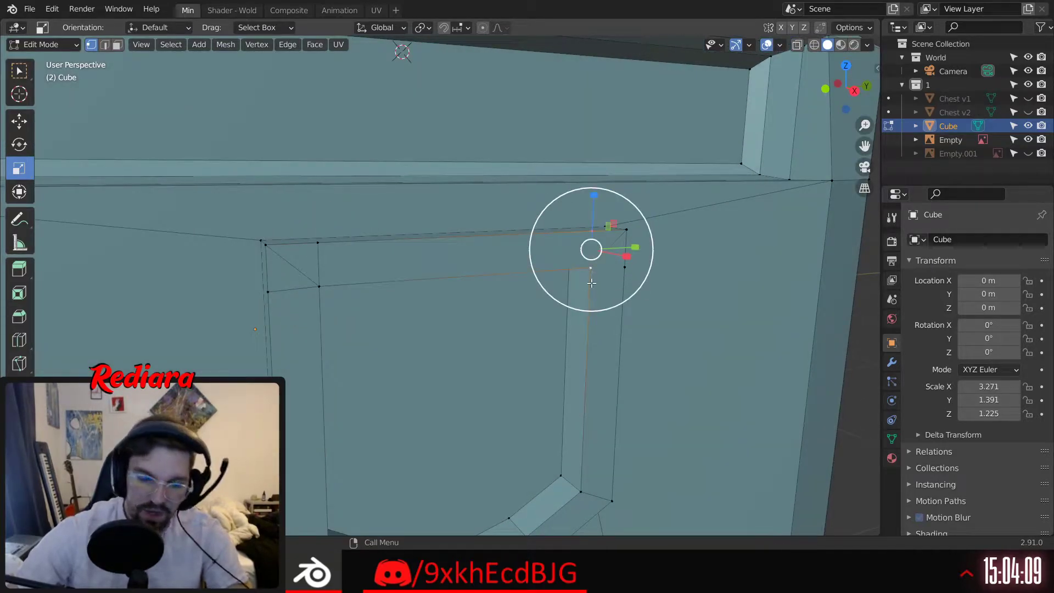
{"action": "left_click", "coordinate": [625, 267]}
{"action": "left_click", "coordinate": [603, 288], "text": "shift"}
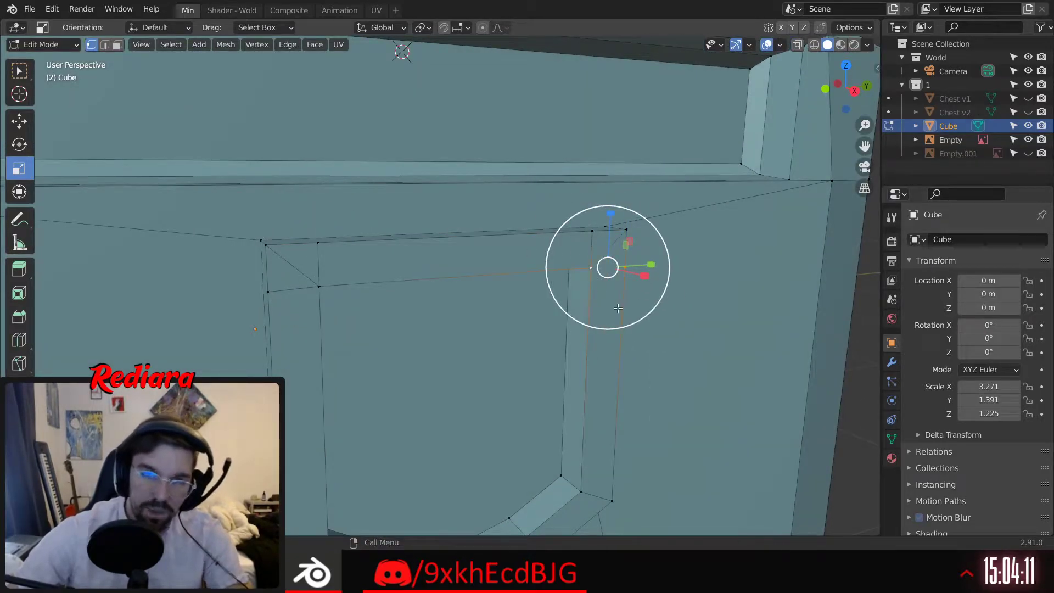
{"action": "scroll", "coordinate": [618, 309], "scroll_direction": "down", "scroll_amount": 5}
{"action": "left_click", "coordinate": [648, 370]}
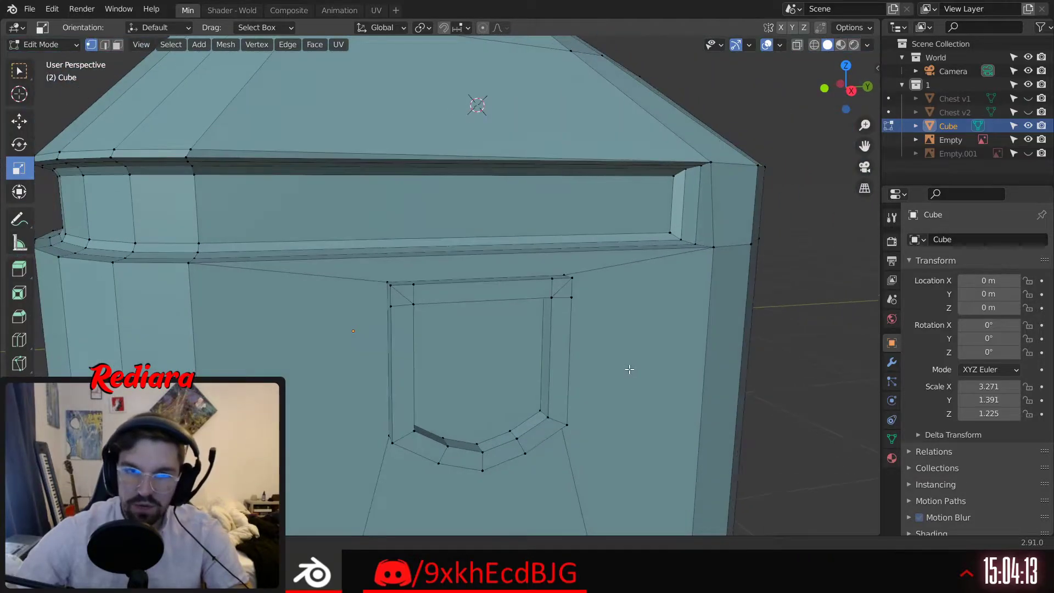
{"action": "middle_click_drag", "start_coordinate": [630, 370], "coordinate": [656, 367]}
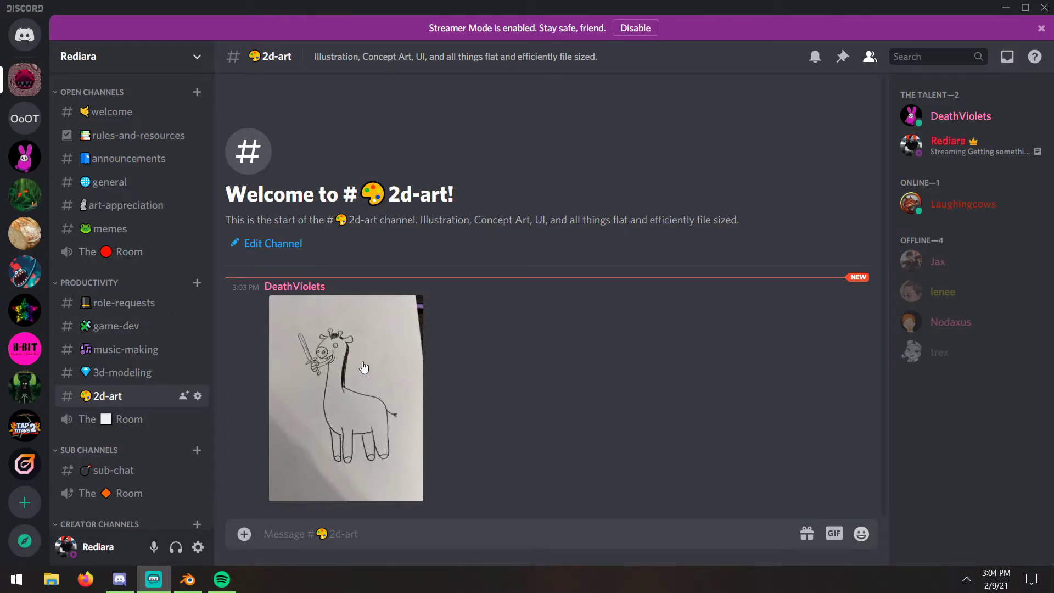
View the posted giraffe drawing enlarged in Discord's 2d-art channel, then return to Blender
{"action": "left_click", "coordinate": [364, 367]}
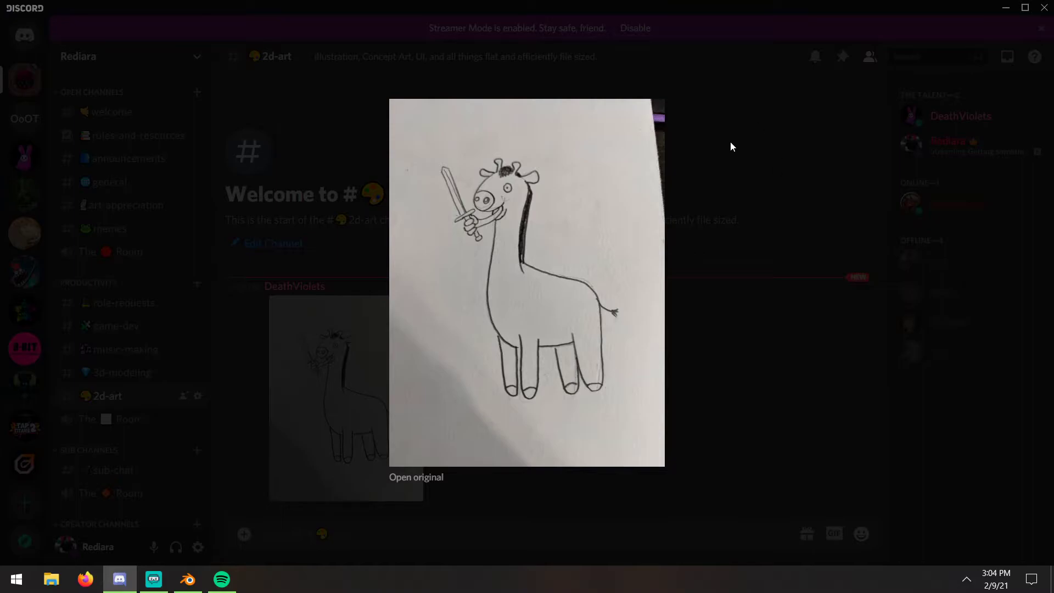
{"action": "left_click", "coordinate": [372, 281]}
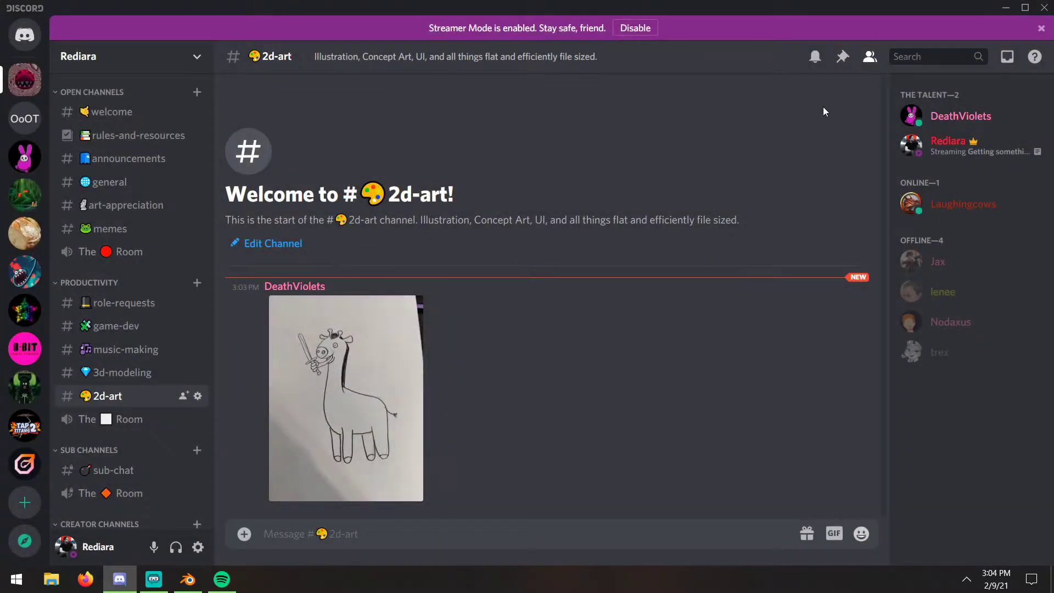
{"action": "left_click", "coordinate": [1008, 8]}
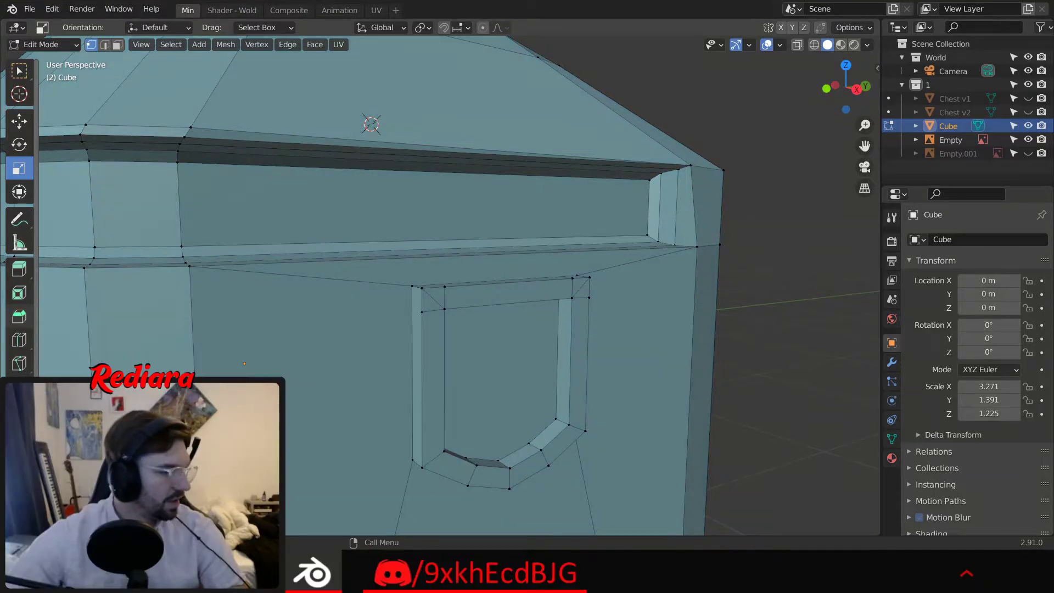
Add a single vertical loop cut around the middle of the chest, halving it along its length
{"action": "middle_click_drag", "start_coordinate": [527, 264], "coordinate": [398, 333]}
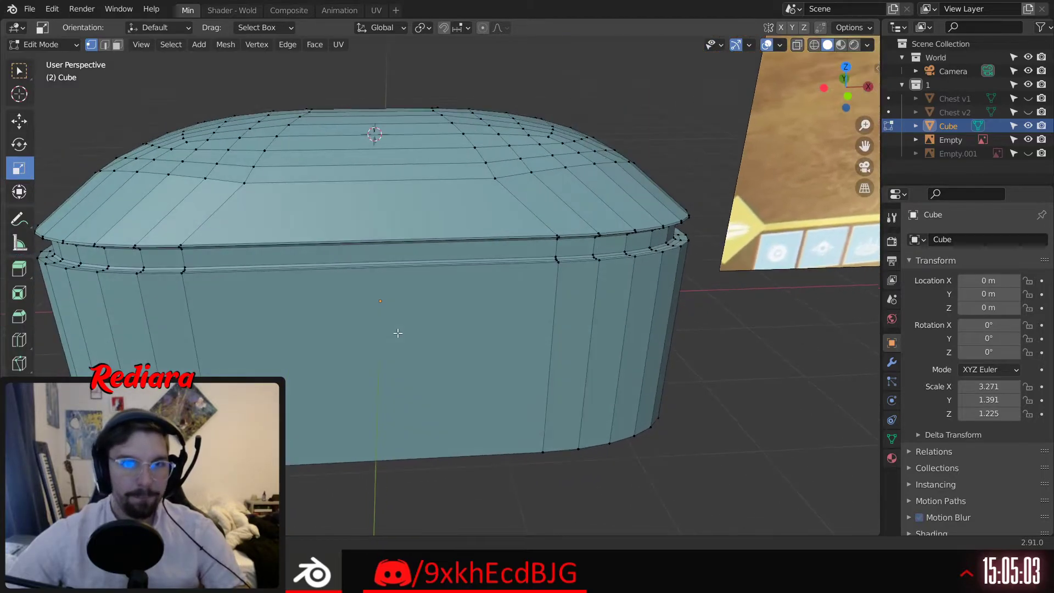
{"action": "middle_click_drag", "start_coordinate": [616, 271], "coordinate": [424, 240]}
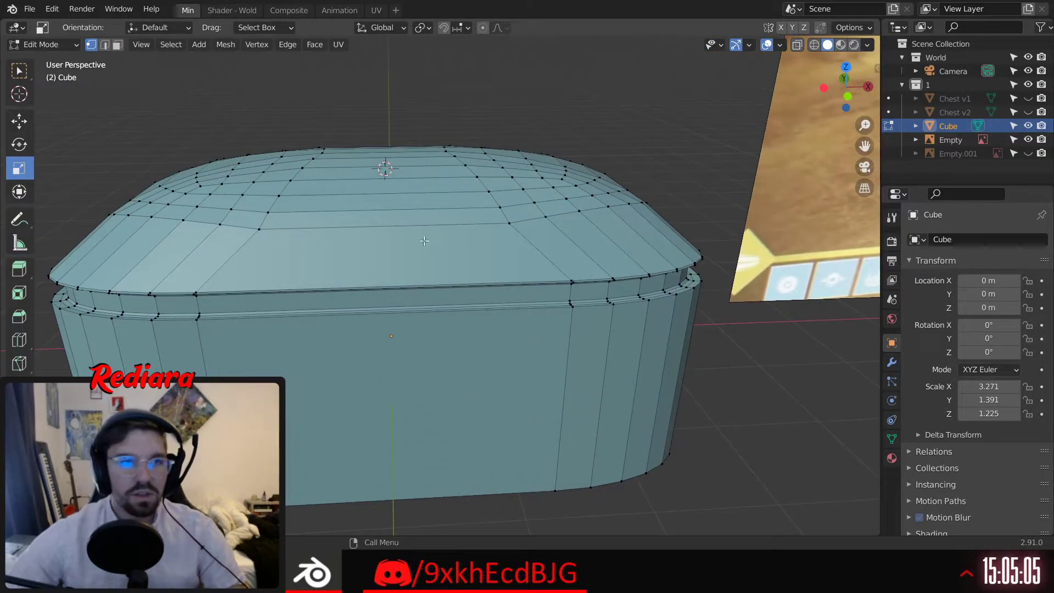
{"action": "left_click", "coordinate": [20, 340]}
{"action": "middle_click_drag", "start_coordinate": [395, 310], "coordinate": [438, 230]}
{"action": "scroll", "coordinate": [520, 297], "scroll_direction": "up", "scroll_amount": 3}
{"action": "scroll", "coordinate": [519, 297], "scroll_direction": "down", "scroll_amount": 3}
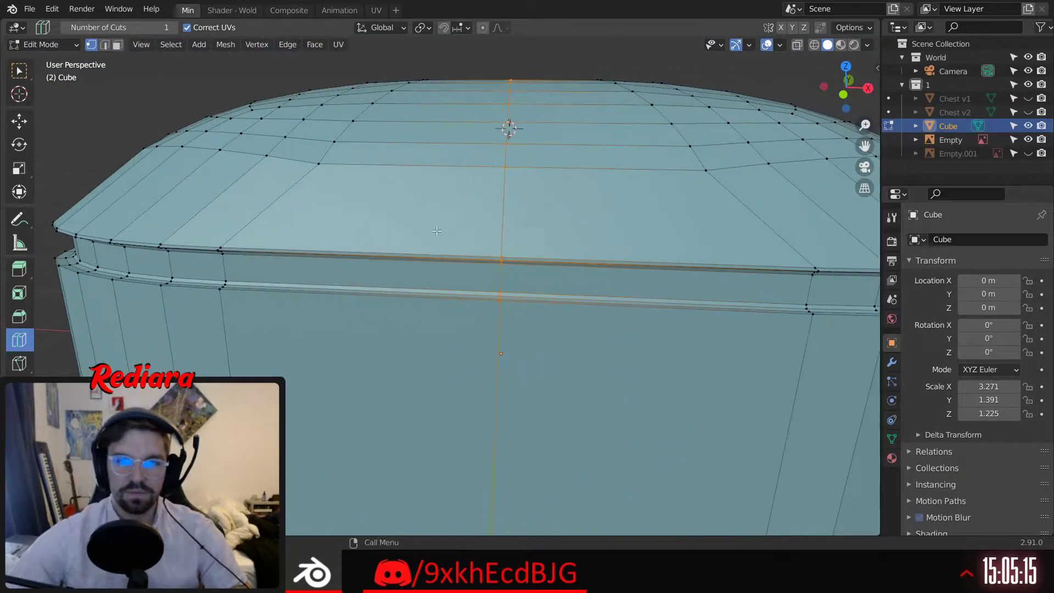
{"action": "scroll", "coordinate": [437, 230], "scroll_direction": "down", "scroll_amount": 2}
{"action": "middle_click_drag", "start_coordinate": [532, 247], "coordinate": [582, 223]}
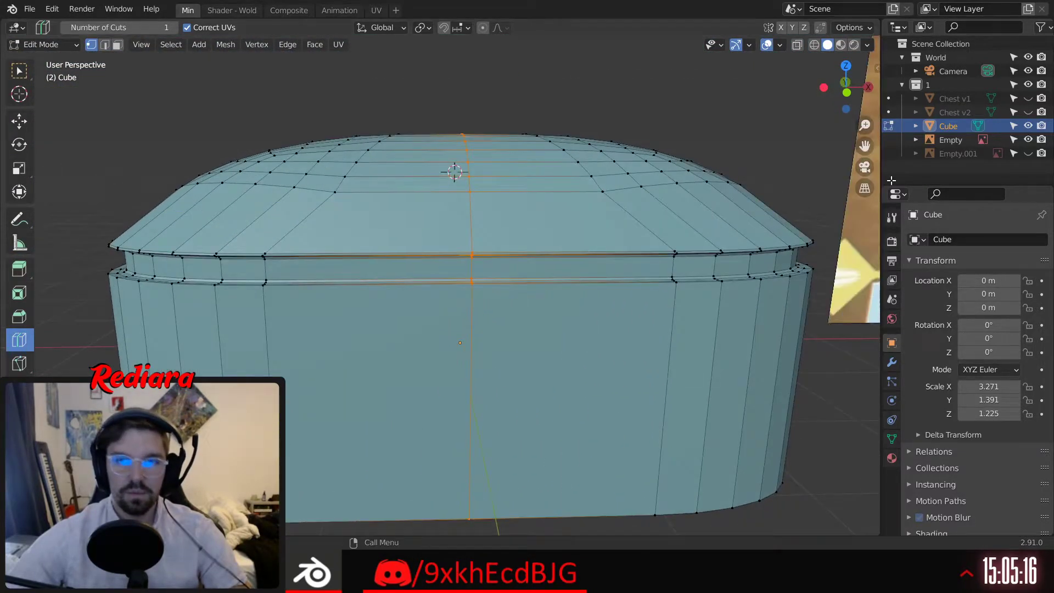
Delete all vertices on the chest's negative X half in front wireframe view, keeping the centre loop
{"action": "left_click", "coordinate": [847, 91]}
{"action": "left_click", "coordinate": [815, 47]}
{"action": "scroll", "coordinate": [570, 80], "scroll_direction": "down", "scroll_amount": 3}
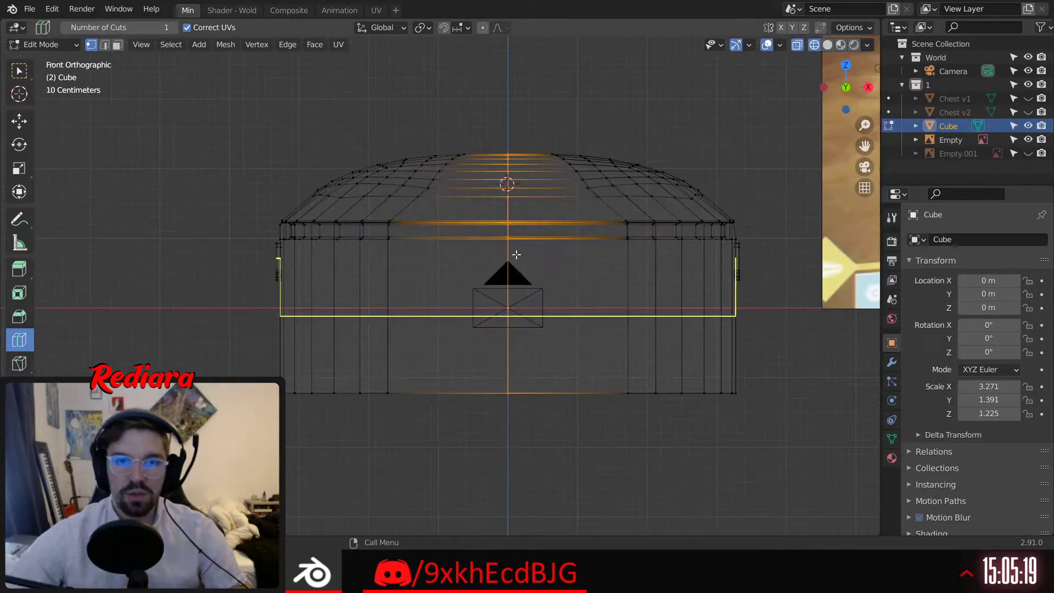
{"action": "left_click", "coordinate": [18, 70]}
{"action": "middle_click_drag", "start_coordinate": [190, 109], "coordinate": [164, 135], "text": "shift"}
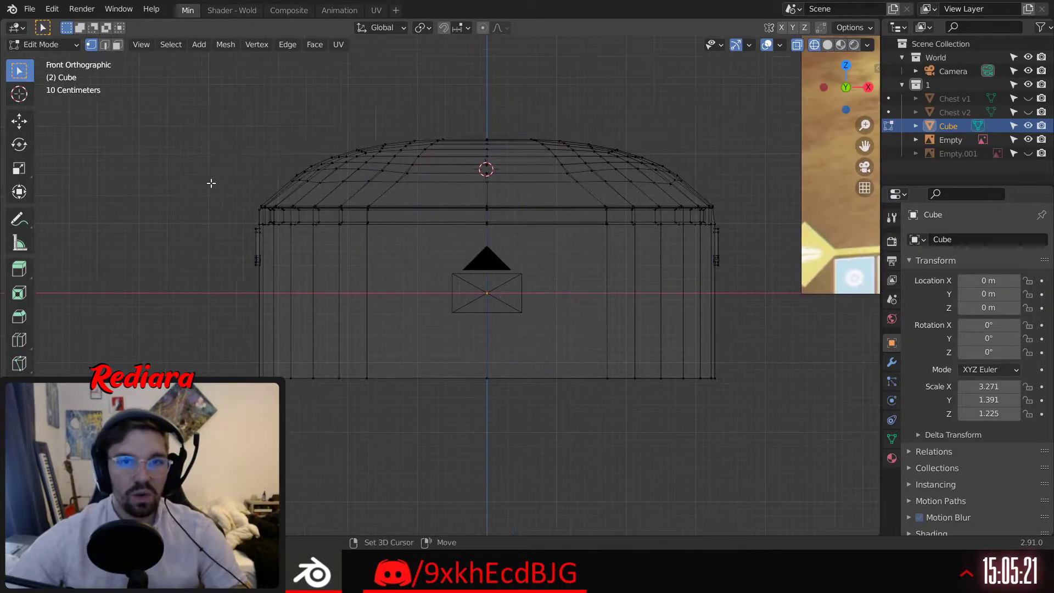
{"action": "left_click_drag", "start_coordinate": [156, 139], "coordinate": [472, 434]}
{"action": "left_click_drag", "start_coordinate": [145, 107], "coordinate": [464, 463]}
{"action": "right_click", "coordinate": [429, 343]}
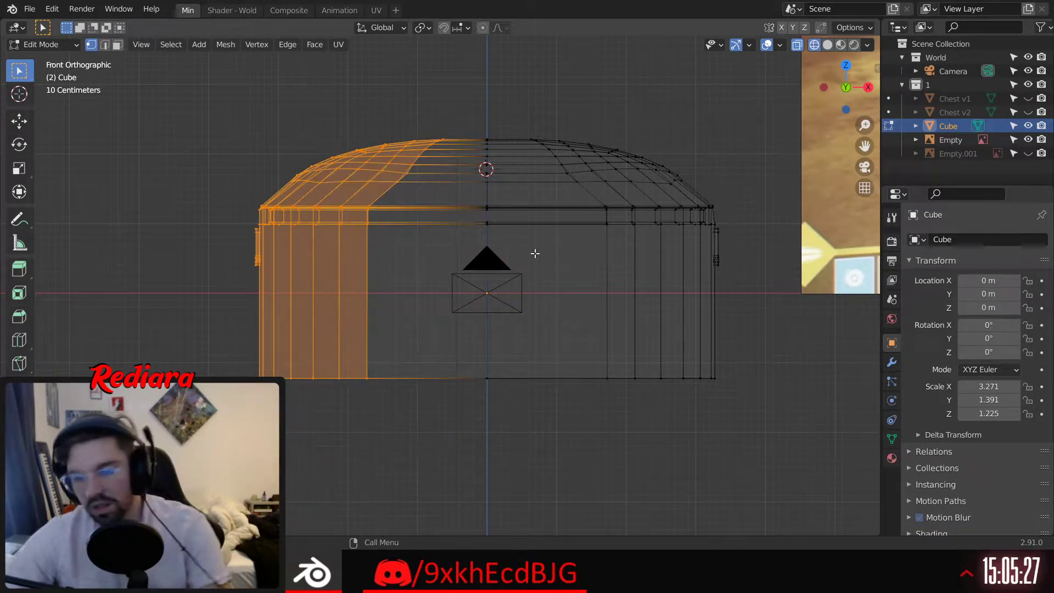
{"action": "key", "text": "x"}
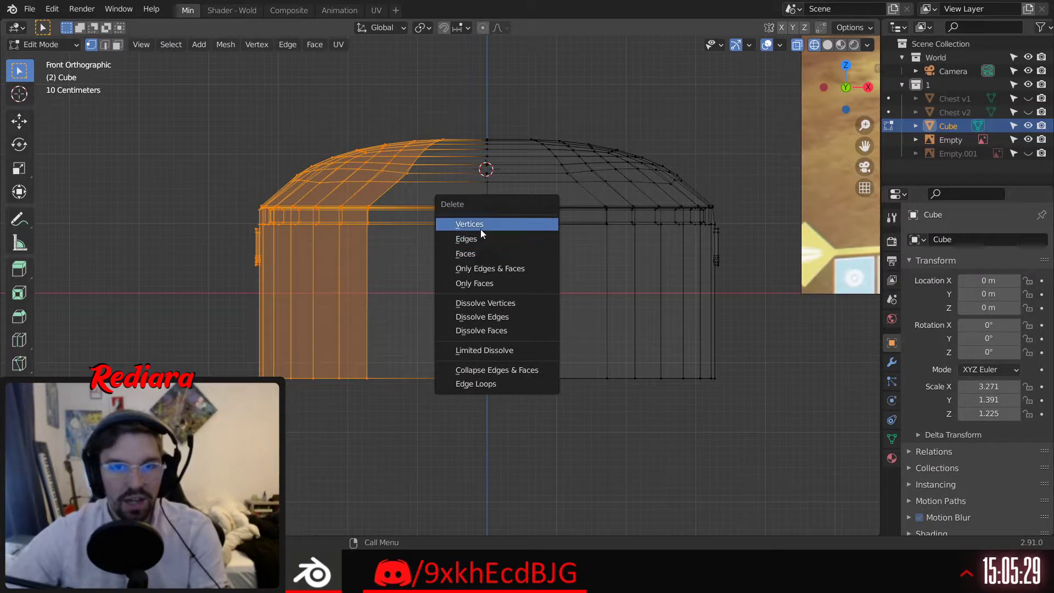
{"action": "left_click", "coordinate": [480, 226]}
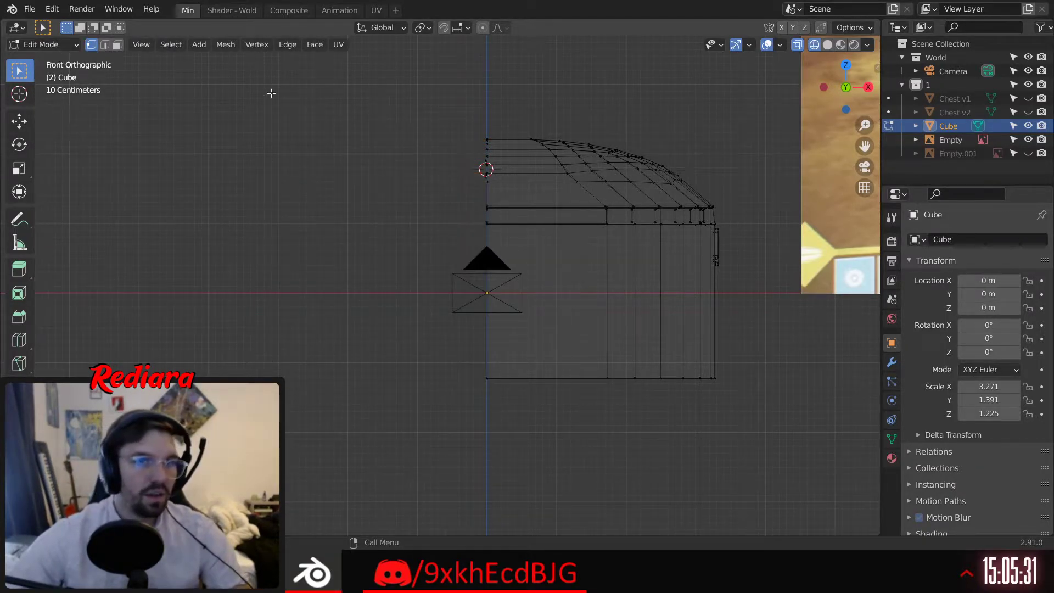
Return to solid shading and dissolve the two triangles at one upper corner of the plate into a single square face
{"action": "key", "text": "shift+z"}
{"action": "mouse_move", "coordinate": [612, 125]}
{"action": "middle_mouse_down"}
{"action": "mouse_move", "coordinate": [507, 161]}
{"action": "mouse_move", "coordinate": [573, 213]}
{"action": "mouse_move", "coordinate": [584, 248]}
{"action": "mouse_move", "coordinate": [553, 283]}
{"action": "mouse_move", "coordinate": [451, 248]}
{"action": "middle_mouse_up"}
{"action": "scroll", "coordinate": [542, 289], "scroll_direction": "up", "scroll_amount": 6}
{"action": "left_click", "coordinate": [118, 45]}
{"action": "scroll", "coordinate": [368, 310], "scroll_direction": "up", "scroll_amount": 2}
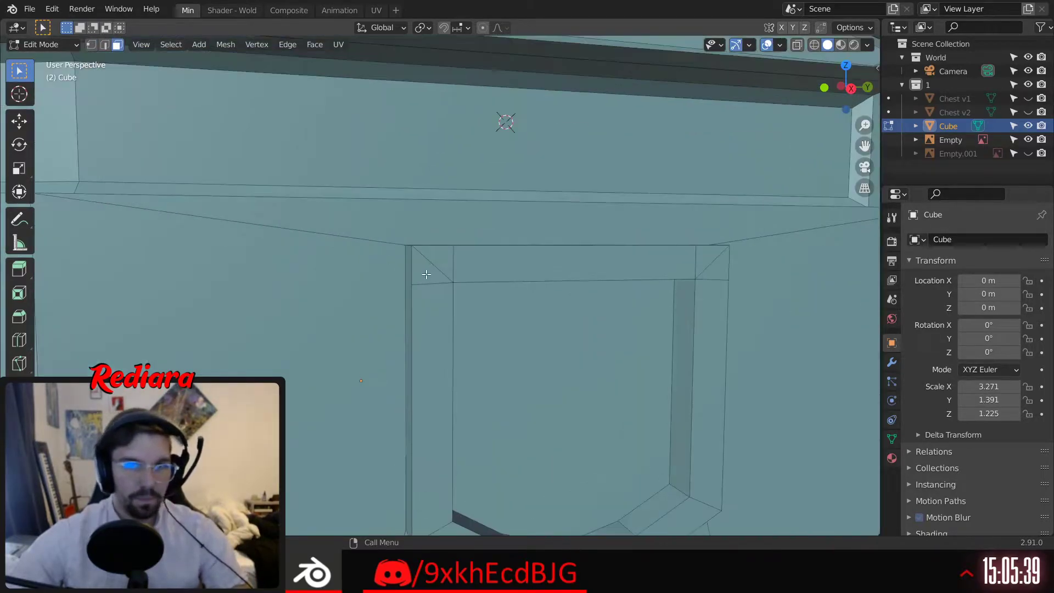
{"action": "left_click", "coordinate": [423, 275]}
{"action": "right_click", "coordinate": [422, 275]}
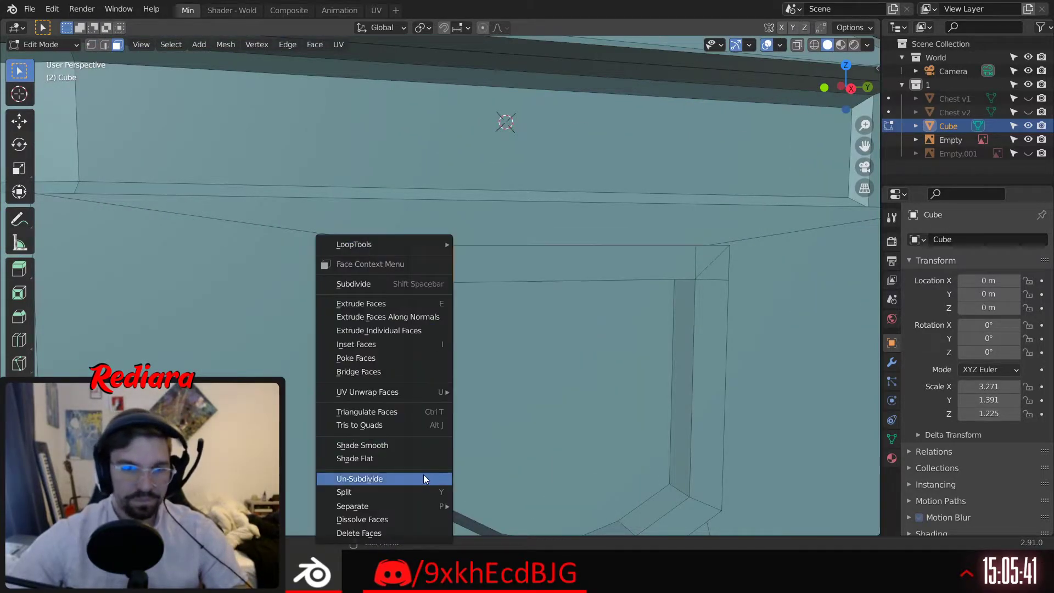
{"action": "left_click", "coordinate": [400, 519]}
Dissolve the two triangles at the plate's other upper corner into a single square face
{"action": "middle_click_drag", "start_coordinate": [714, 281], "coordinate": [582, 298], "text": "shift"}
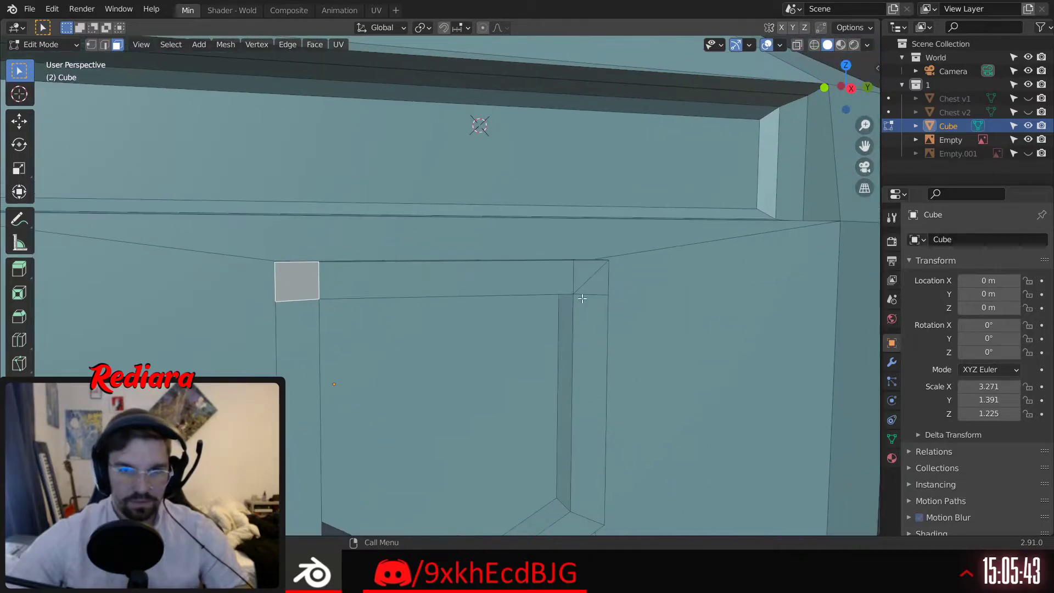
{"action": "left_click", "coordinate": [591, 277]}
{"action": "right_click", "coordinate": [586, 273]}
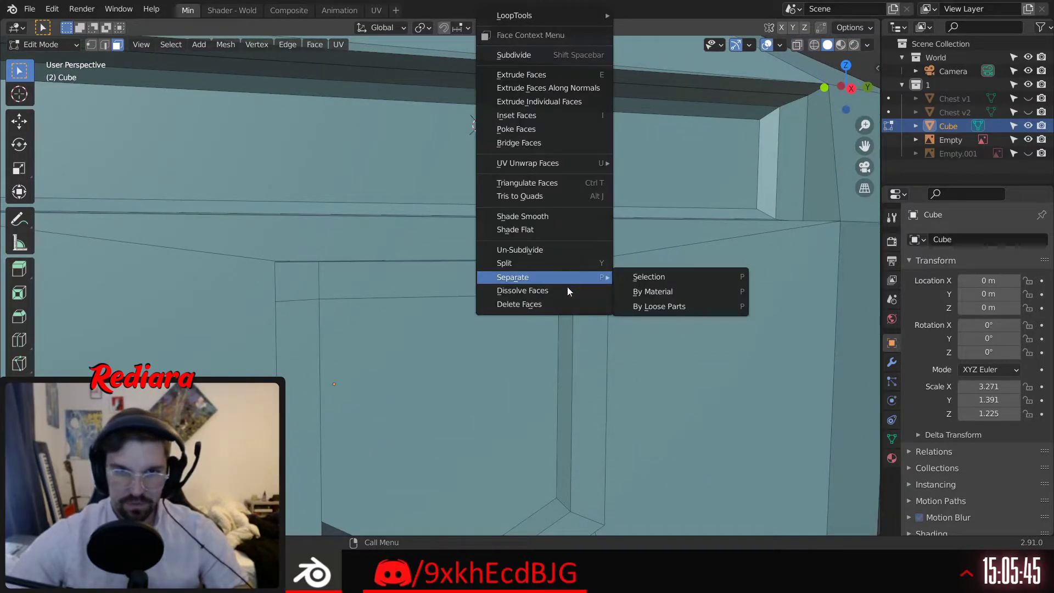
{"action": "key", "text": "Escape"}
Extrude both square upper corner faces of the plate outward along their normals by about 0.05
{"action": "scroll", "coordinate": [508, 278], "scroll_direction": "down", "scroll_amount": 3}
{"action": "middle_click_drag", "start_coordinate": [505, 286], "coordinate": [546, 236]}
{"action": "scroll", "coordinate": [545, 236], "scroll_direction": "down", "scroll_amount": 5}
{"action": "middle_click_drag", "start_coordinate": [475, 264], "coordinate": [562, 218]}
{"action": "scroll", "coordinate": [471, 280], "scroll_direction": "down", "scroll_amount": 3}
{"action": "scroll", "coordinate": [497, 299], "scroll_direction": "up", "scroll_amount": 8}
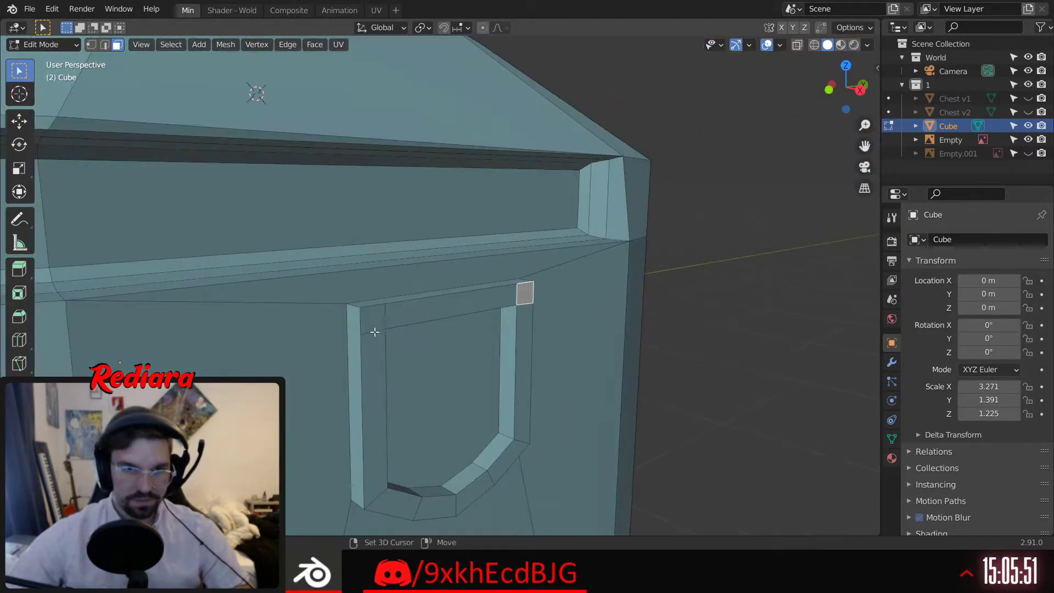
{"action": "left_click", "coordinate": [371, 331], "text": "shift"}
{"action": "right_click", "coordinate": [371, 332]}
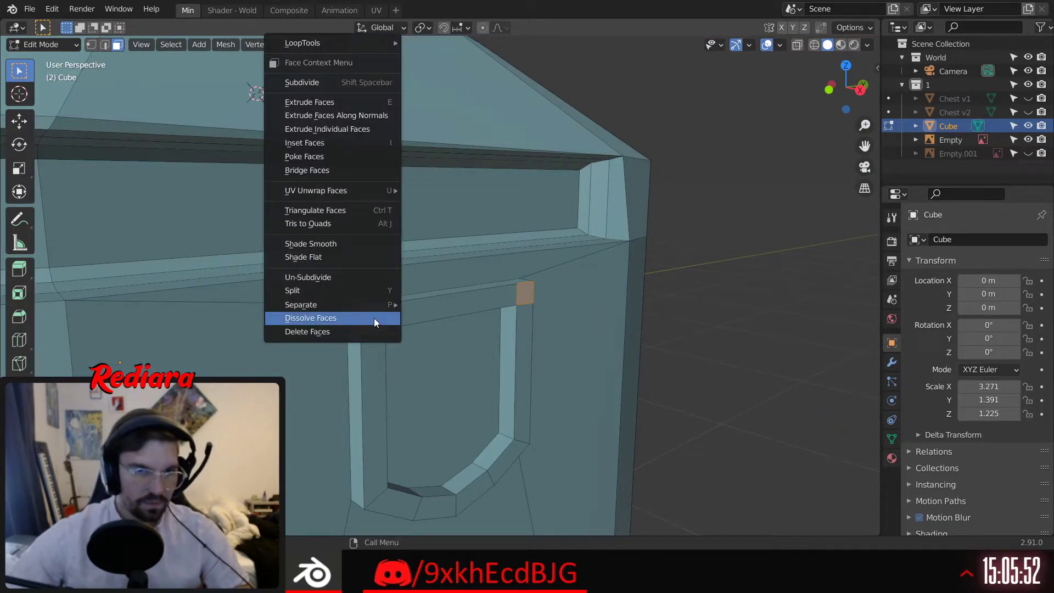
{"action": "left_click", "coordinate": [354, 113]}
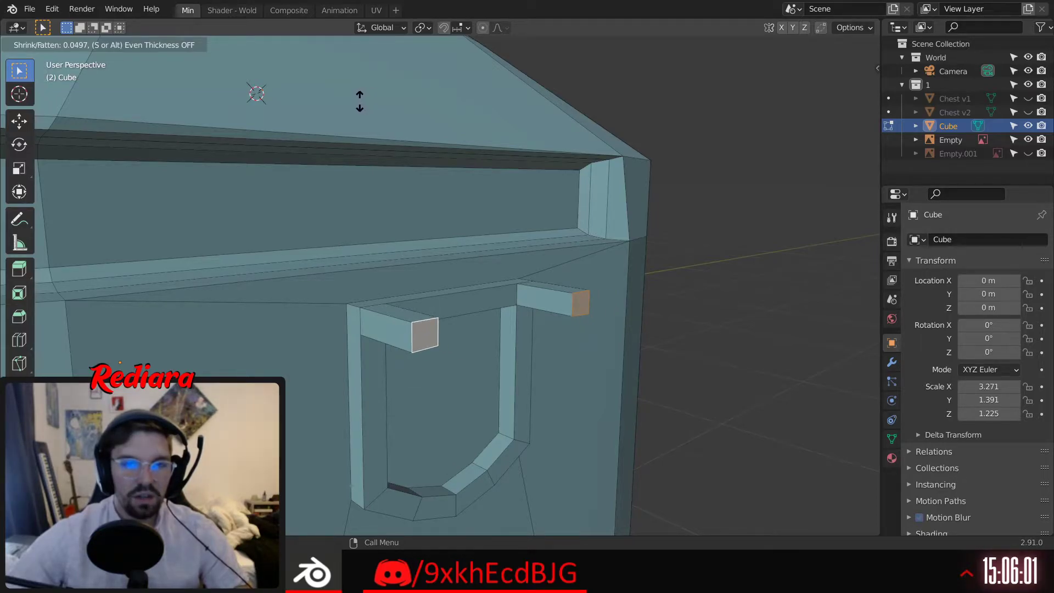
{"action": "left_click", "coordinate": [360, 100]}
Extrude the end faces of both handle posts further outward along their normals to form end blocks
{"action": "middle_click_drag", "start_coordinate": [443, 262], "coordinate": [397, 176]}
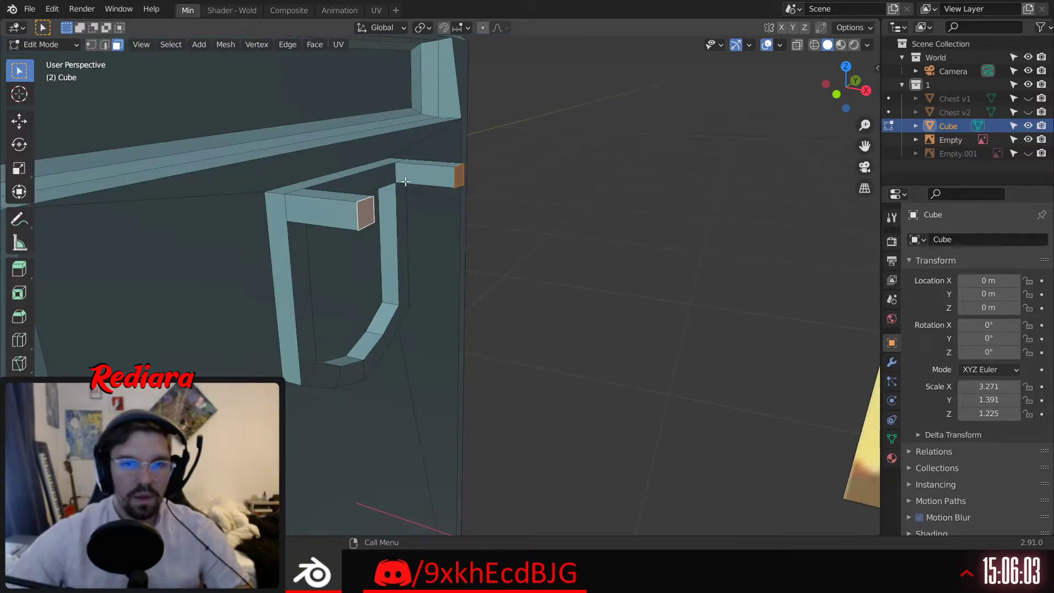
{"action": "left_click", "coordinate": [19, 269]}
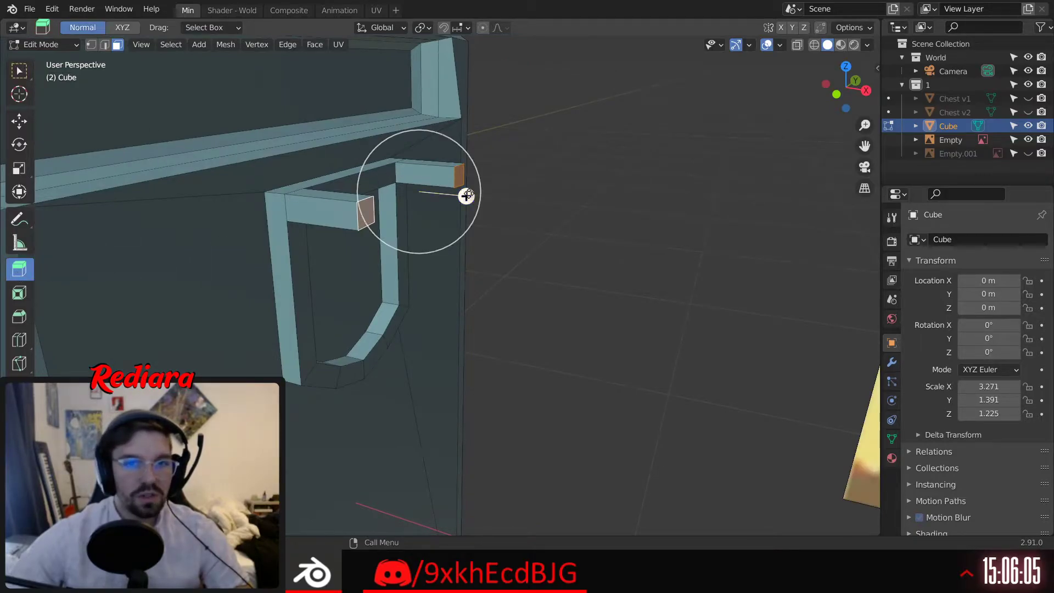
{"action": "left_click_drag", "start_coordinate": [466, 196], "coordinate": [500, 199]}
{"action": "middle_click_drag", "start_coordinate": [494, 200], "coordinate": [539, 257], "text": "shift"}
{"action": "scroll", "coordinate": [467, 269], "scroll_direction": "up", "scroll_amount": 4}
{"action": "scroll", "coordinate": [472, 273], "scroll_direction": "down", "scroll_amount": 3}
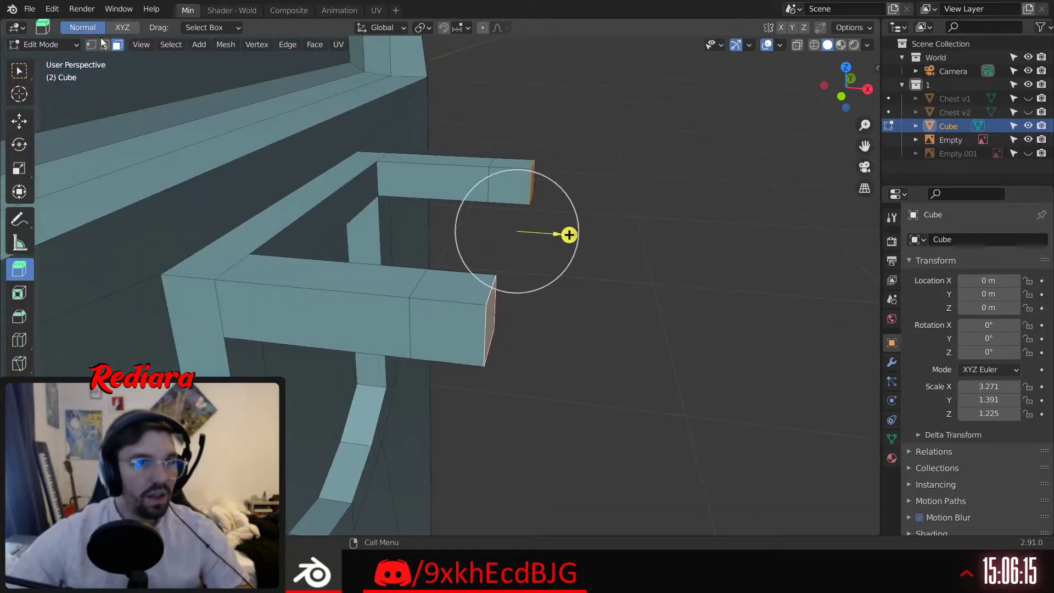
Try to stretch the two post end blocks vertically by scaling their selected faces along Z
{"action": "middle_click_drag", "start_coordinate": [511, 230], "coordinate": [494, 256]}
{"action": "left_click", "coordinate": [431, 106], "text": "shift"}
{"action": "left_click", "coordinate": [517, 314], "text": "shift"}
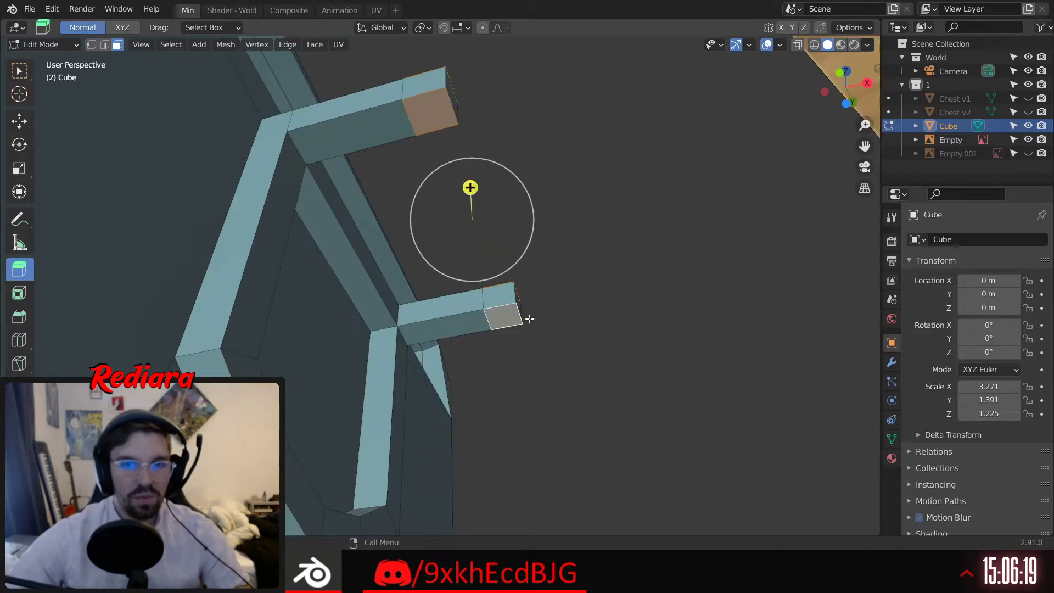
{"action": "middle_click_drag", "start_coordinate": [529, 318], "coordinate": [465, 334]}
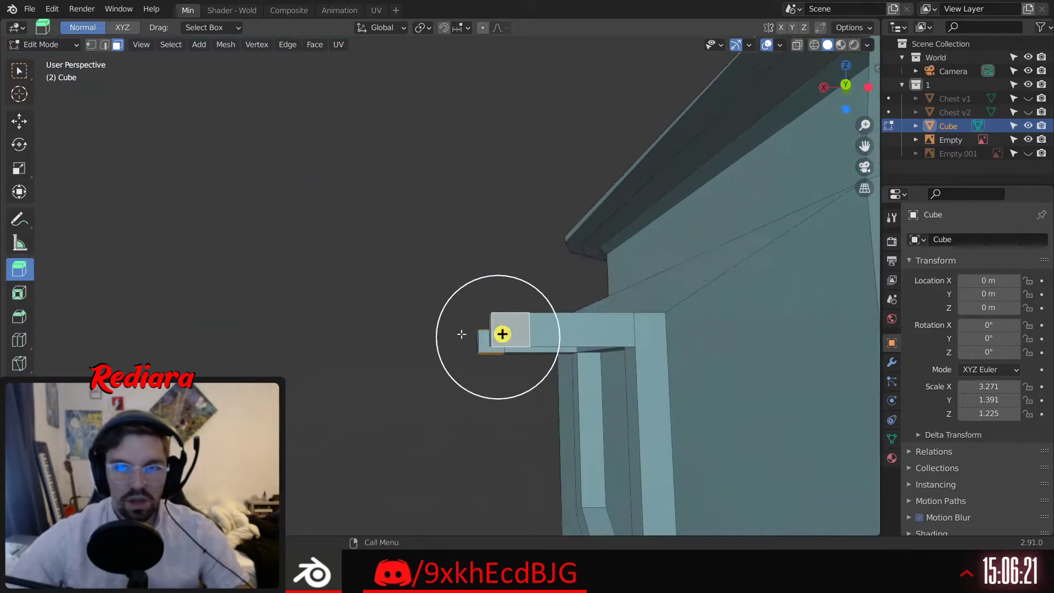
{"action": "left_click", "coordinate": [19, 121]}
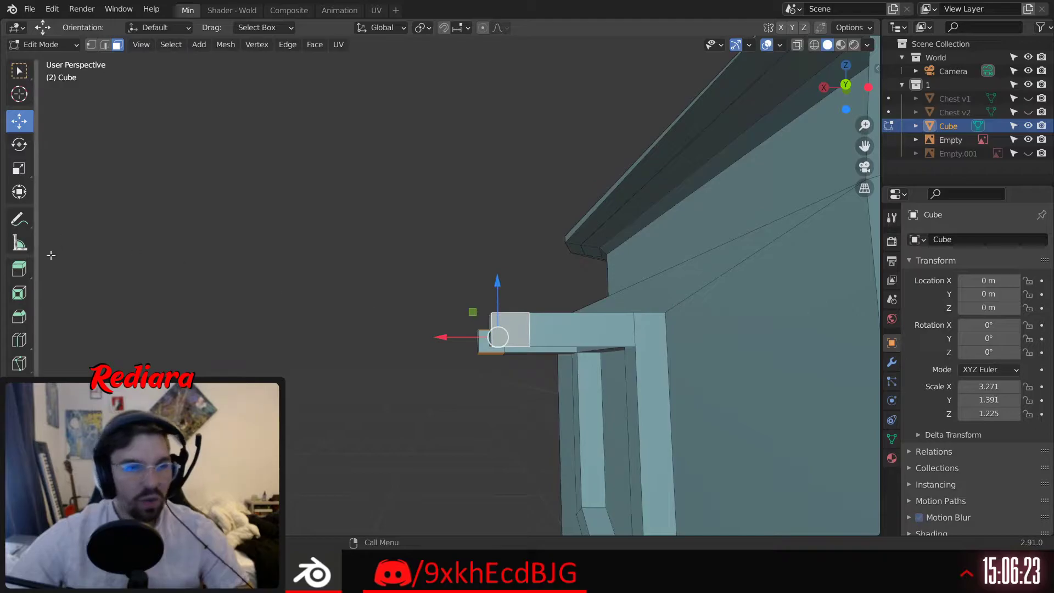
{"action": "key", "text": "shift+space"}
{"action": "key", "text": "s"}
{"action": "left_click_drag", "start_coordinate": [499, 284], "coordinate": [506, 245]}
{"action": "middle_click_drag", "start_coordinate": [505, 245], "coordinate": [476, 273]}
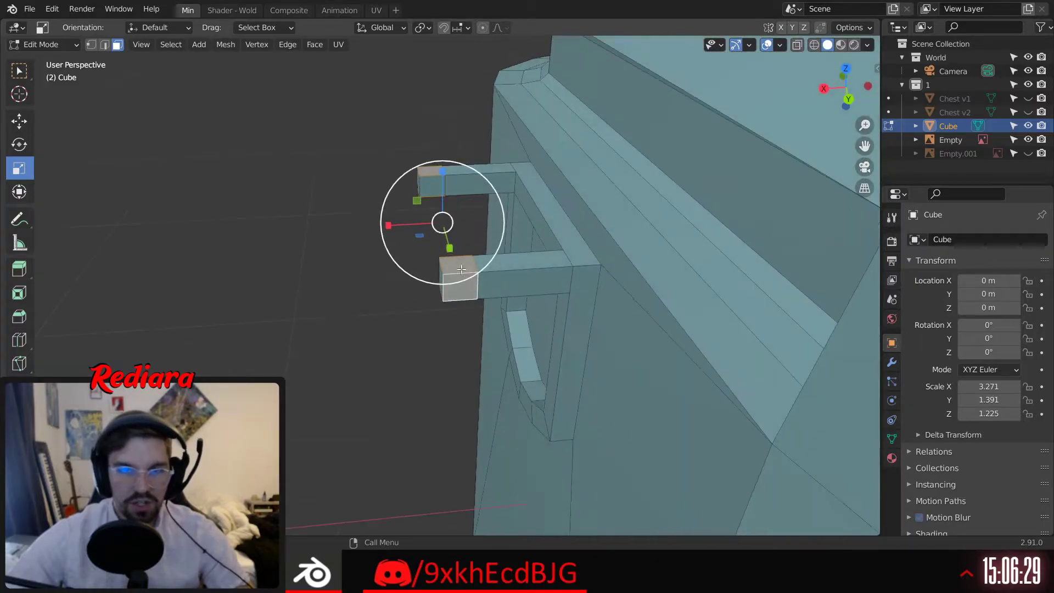
Extrude the top and bottom faces of both post end blocks outward along their normals by about 0.015
{"action": "scroll", "coordinate": [456, 288], "scroll_direction": "up", "scroll_amount": 3}
{"action": "left_click", "coordinate": [449, 296]}
{"action": "left_click", "coordinate": [405, 124], "text": "shift"}
{"action": "middle_click_drag", "start_coordinate": [467, 462], "coordinate": [490, 215]}
{"action": "left_click", "coordinate": [463, 365], "text": "shift"}
{"action": "left_click", "coordinate": [434, 420], "text": "shift"}
{"action": "middle_click_drag", "start_coordinate": [434, 420], "coordinate": [431, 479]}
{"action": "left_click", "coordinate": [20, 273]}
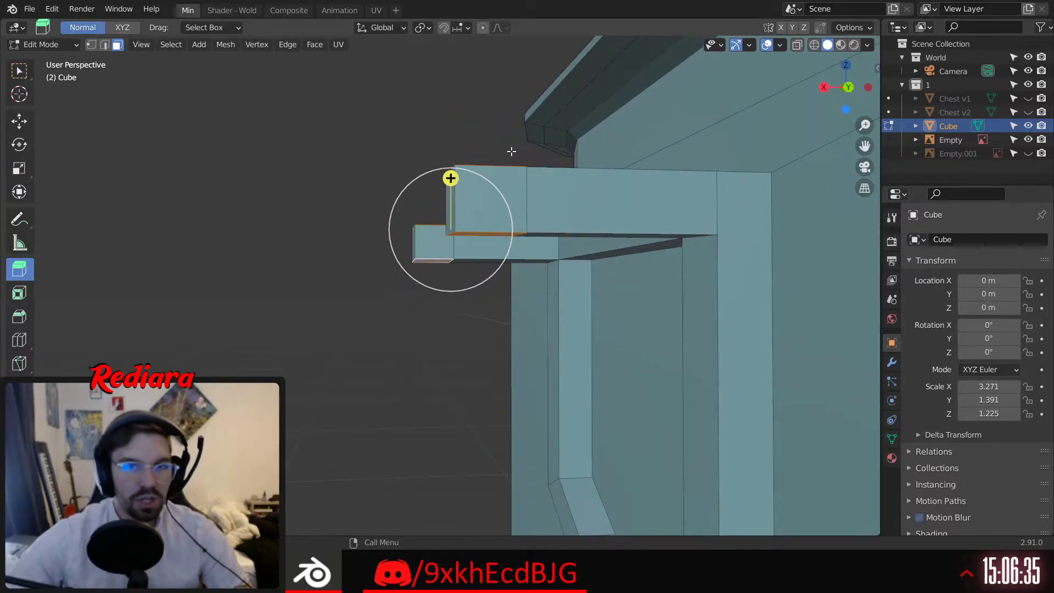
{"action": "right_click", "coordinate": [483, 161]}
{"action": "left_click", "coordinate": [483, 160]}
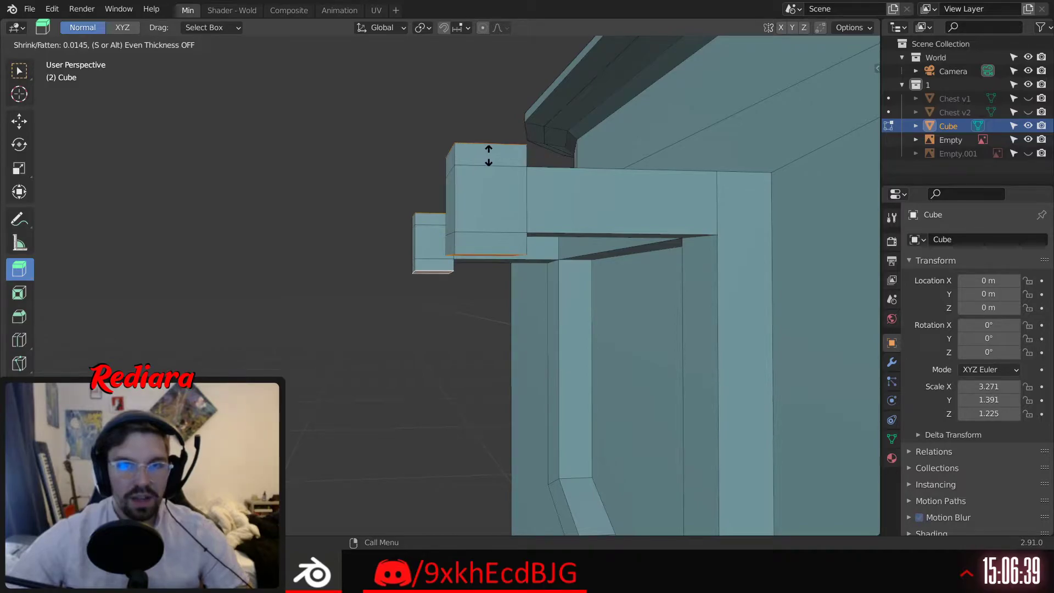
{"action": "left_click", "coordinate": [491, 155]}
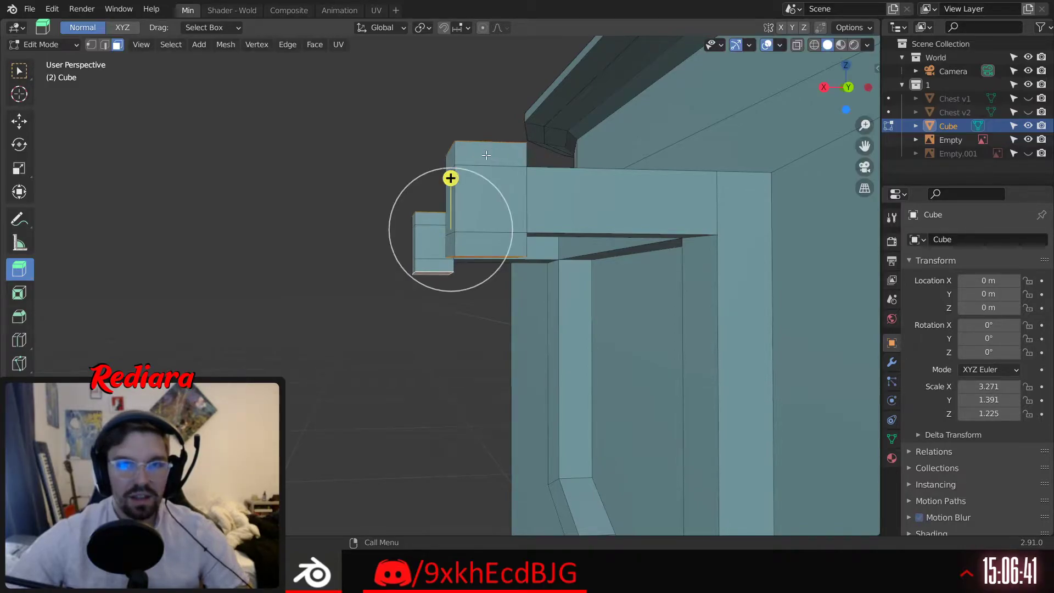
Try to bevel the selected edges of the post end blocks with 4 segments and a 0.102 m width
{"action": "middle_click_drag", "start_coordinate": [486, 153], "coordinate": [411, 114]}
{"action": "middle_click_drag", "start_coordinate": [414, 183], "coordinate": [380, 169]}
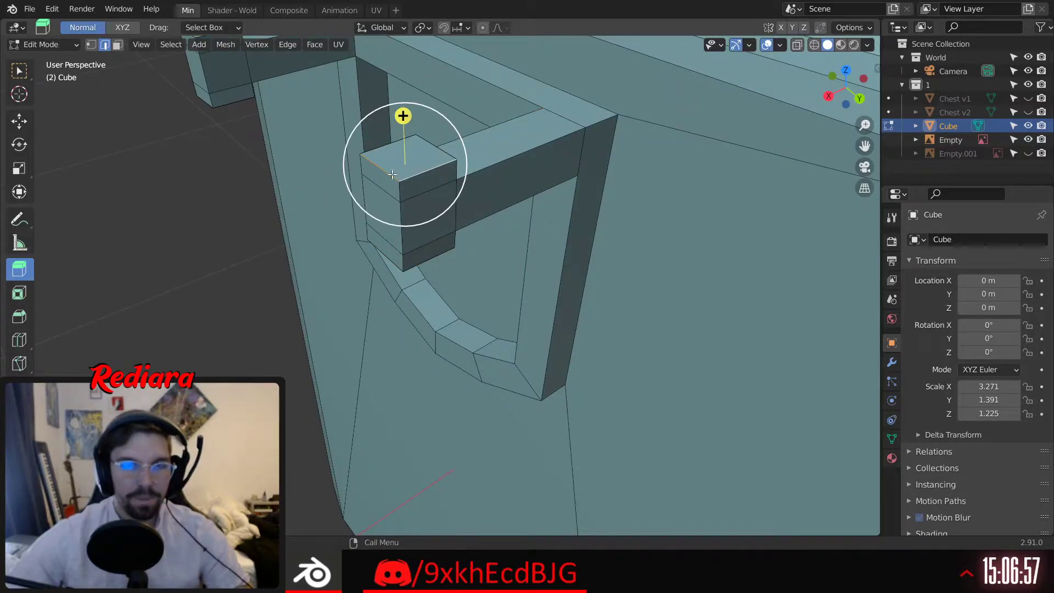
{"action": "middle_click_drag", "start_coordinate": [392, 174], "coordinate": [322, 187]}
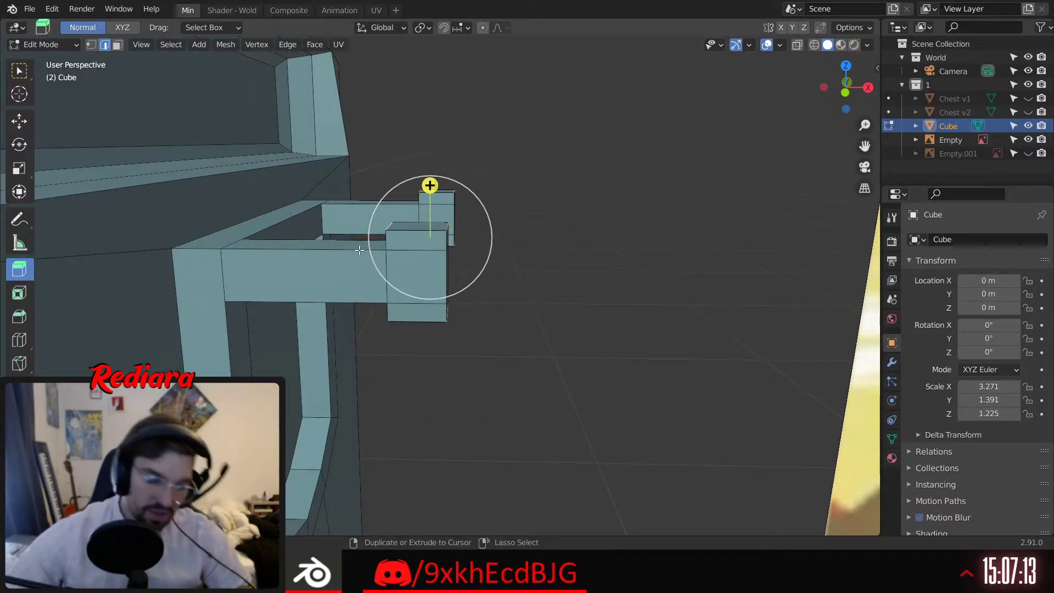
{"action": "key", "text": "ctrl+b"}
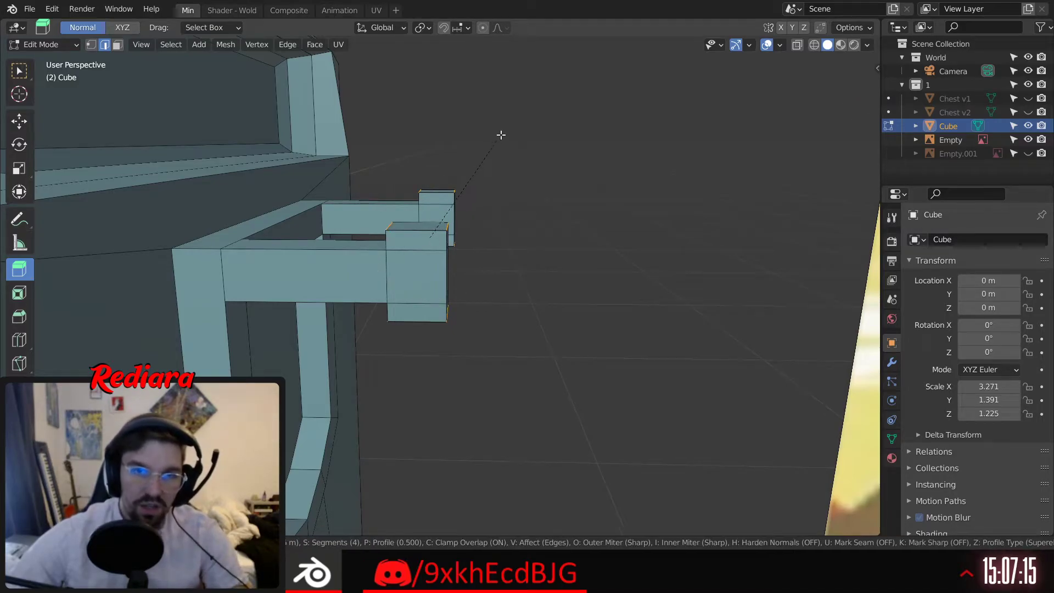
{"action": "left_click", "coordinate": [576, 83]}
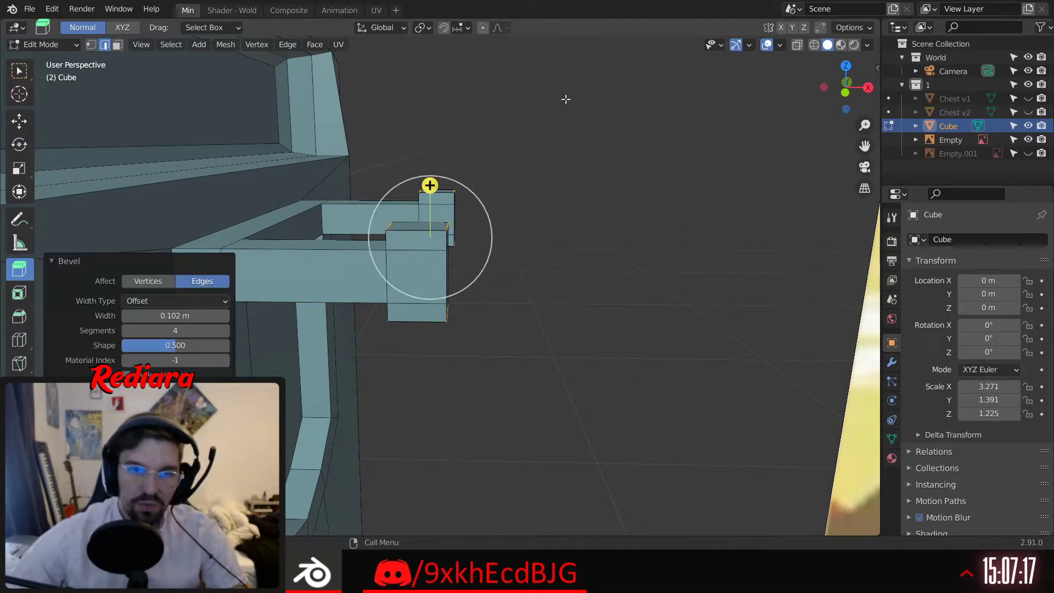
Bevel the edges of the selected upper and lower faces on both posts and end blocks by 0.00273 m with 4 segments
{"action": "middle_click_drag", "start_coordinate": [431, 183], "coordinate": [468, 60]}
{"action": "middle_click_drag", "start_coordinate": [429, 145], "coordinate": [459, 135]}
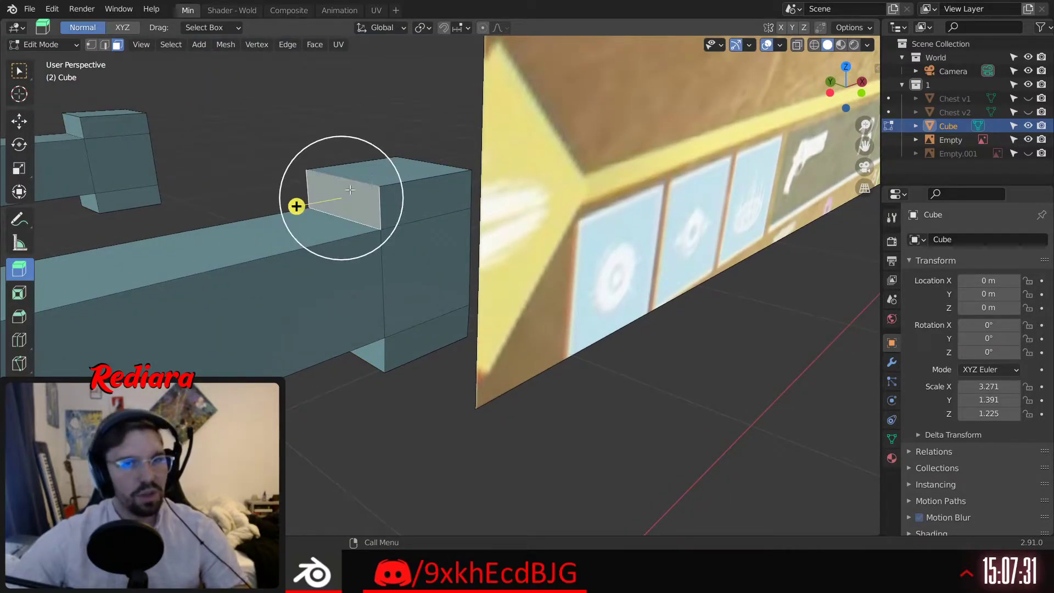
{"action": "middle_click_drag", "start_coordinate": [350, 189], "coordinate": [373, 231]}
{"action": "middle_click_drag", "start_coordinate": [404, 327], "coordinate": [397, 297]}
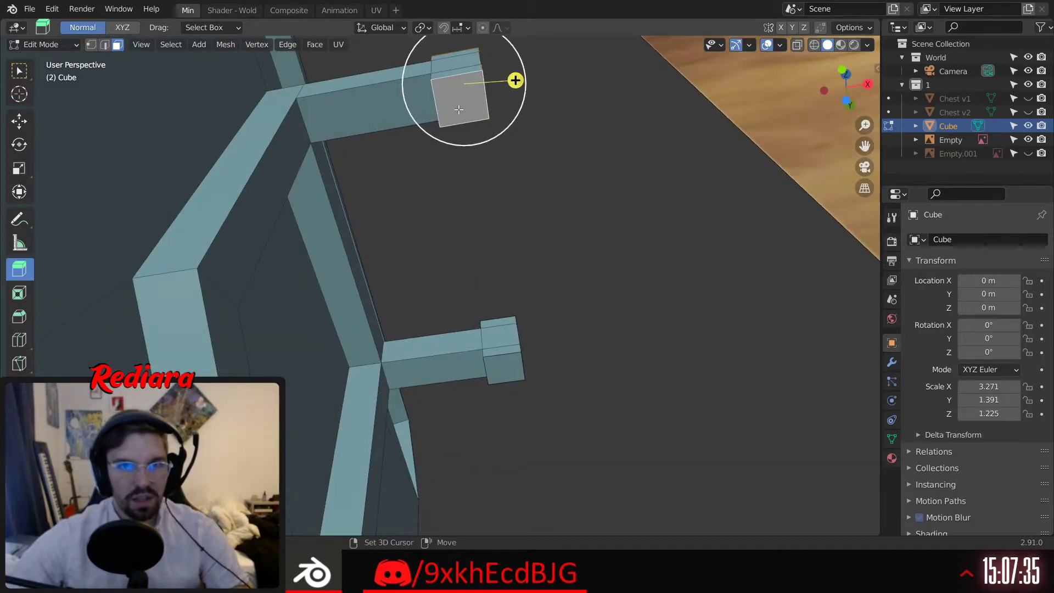
{"action": "middle_click_drag", "start_coordinate": [459, 110], "coordinate": [409, 213]}
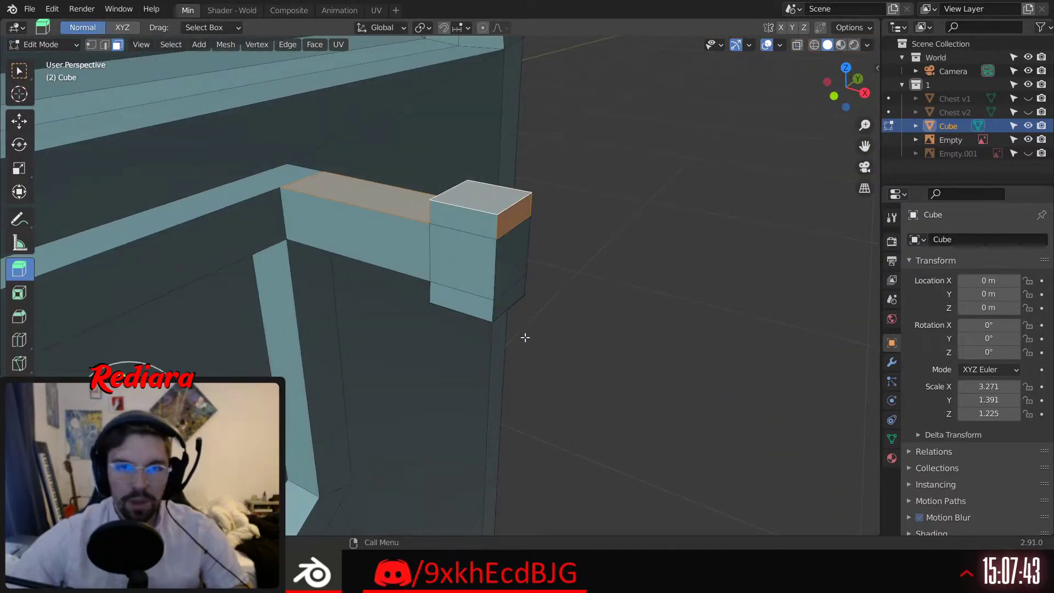
{"action": "middle_click_drag", "start_coordinate": [526, 338], "coordinate": [517, 258]}
{"action": "left_click", "coordinate": [508, 292], "text": "shift"}
{"action": "left_click", "coordinate": [565, 87], "text": "shift"}
{"action": "left_click", "coordinate": [518, 90], "text": "shift"}
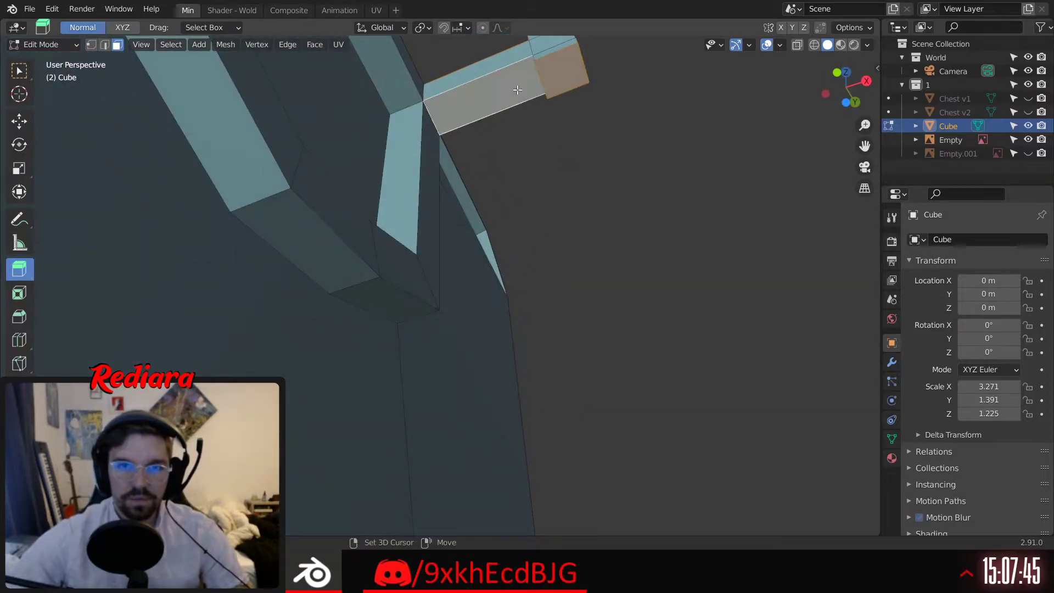
{"action": "middle_click_drag", "start_coordinate": [518, 90], "coordinate": [453, 283]}
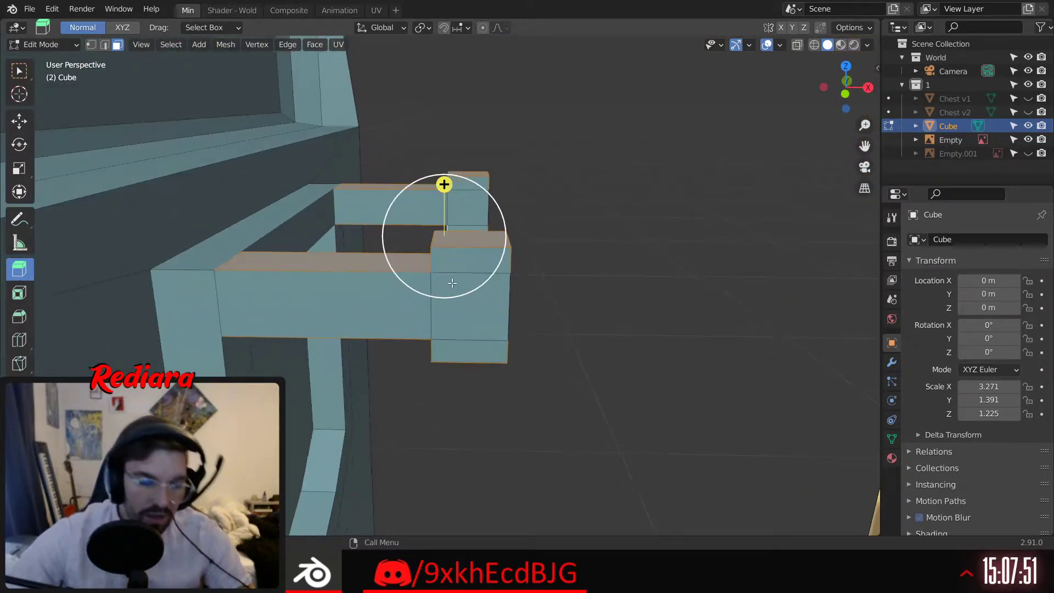
{"action": "key", "text": "ctrl+b"}
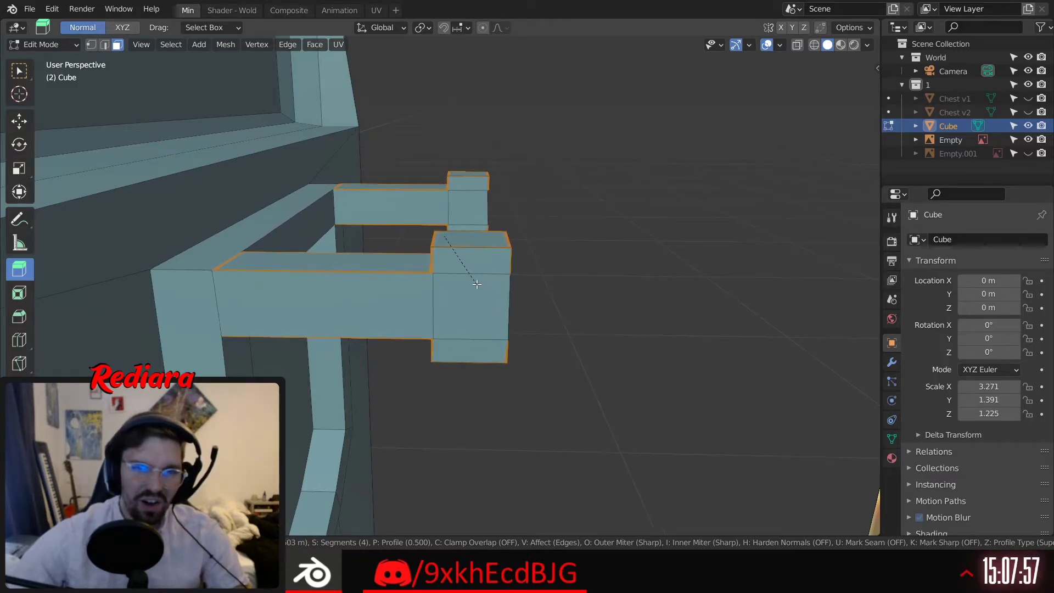
{"action": "left_click", "coordinate": [479, 287]}
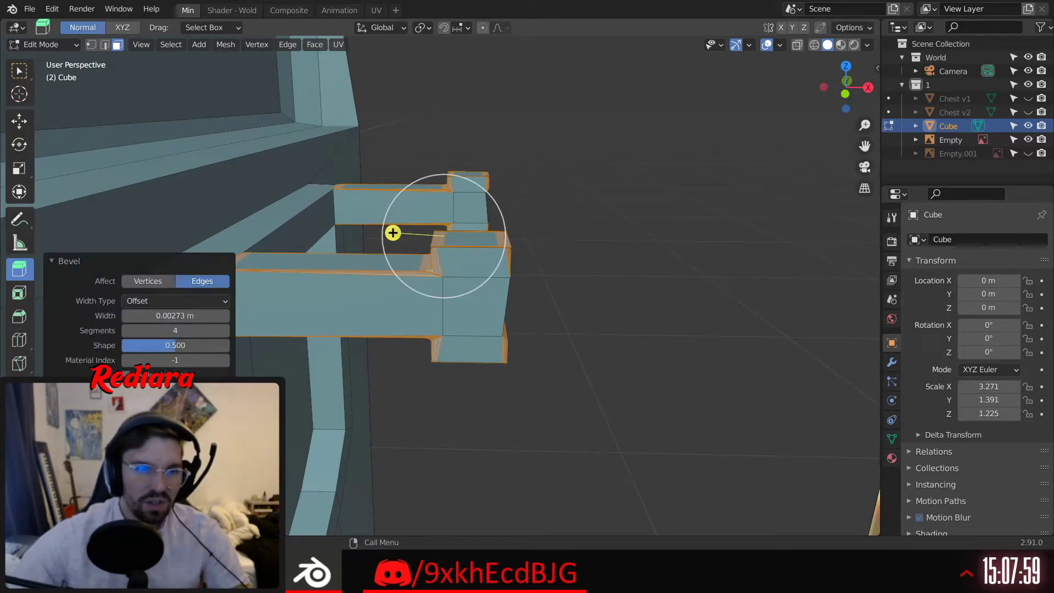
{"action": "middle_click_drag", "start_coordinate": [416, 183], "coordinate": [527, 275]}
{"action": "middle_click_drag", "start_coordinate": [528, 275], "coordinate": [860, 324], "text": "shift"}
{"action": "scroll", "coordinate": [724, 279], "scroll_direction": "down", "scroll_amount": 10}
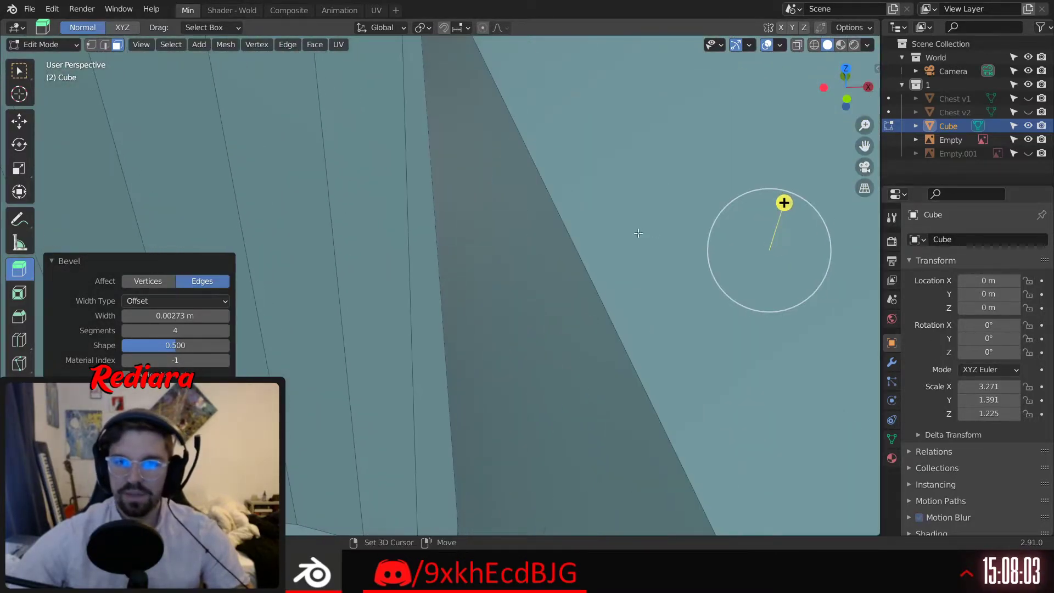
{"action": "middle_click_drag", "start_coordinate": [744, 266], "coordinate": [379, 175], "text": "shift"}
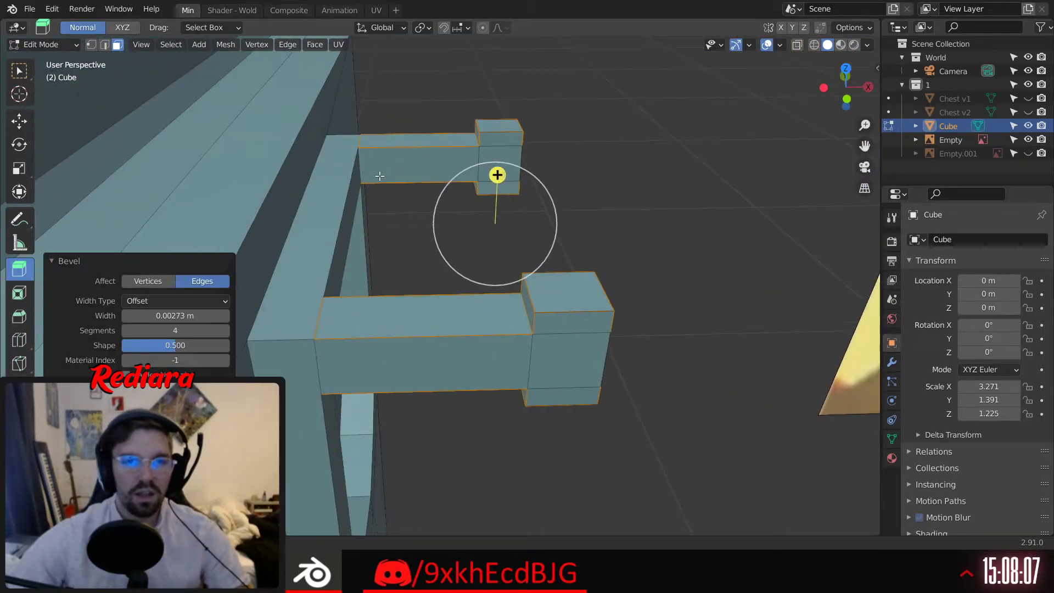
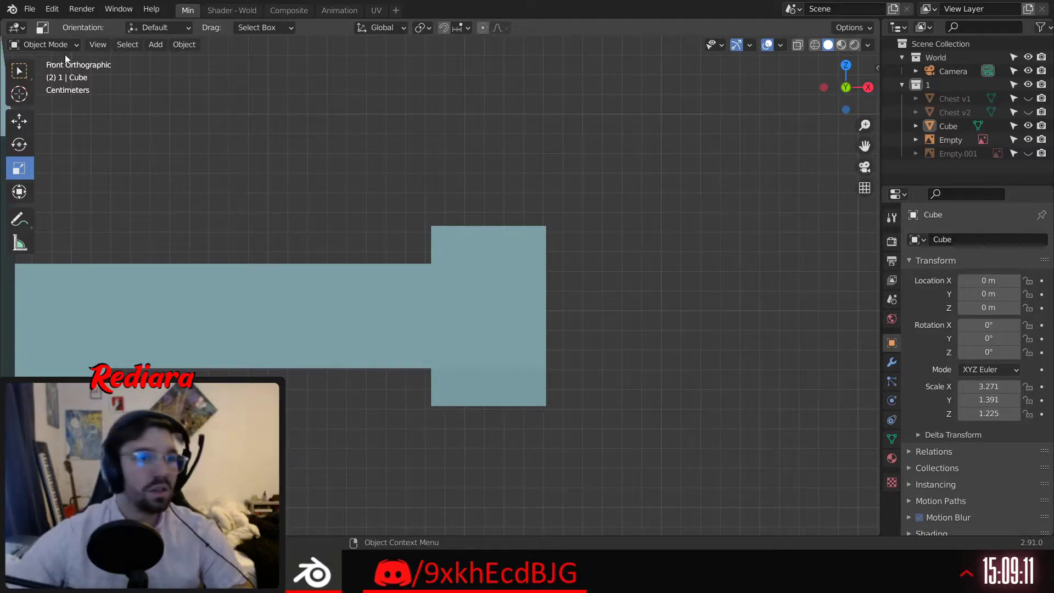
Delete the vertices forming both enlarged post end blocks in Edit Mode wireframe view, keeping the plain posts
{"action": "left_click", "coordinate": [60, 45]}
{"action": "left_click", "coordinate": [39, 75]}
{"action": "left_click", "coordinate": [815, 45]}
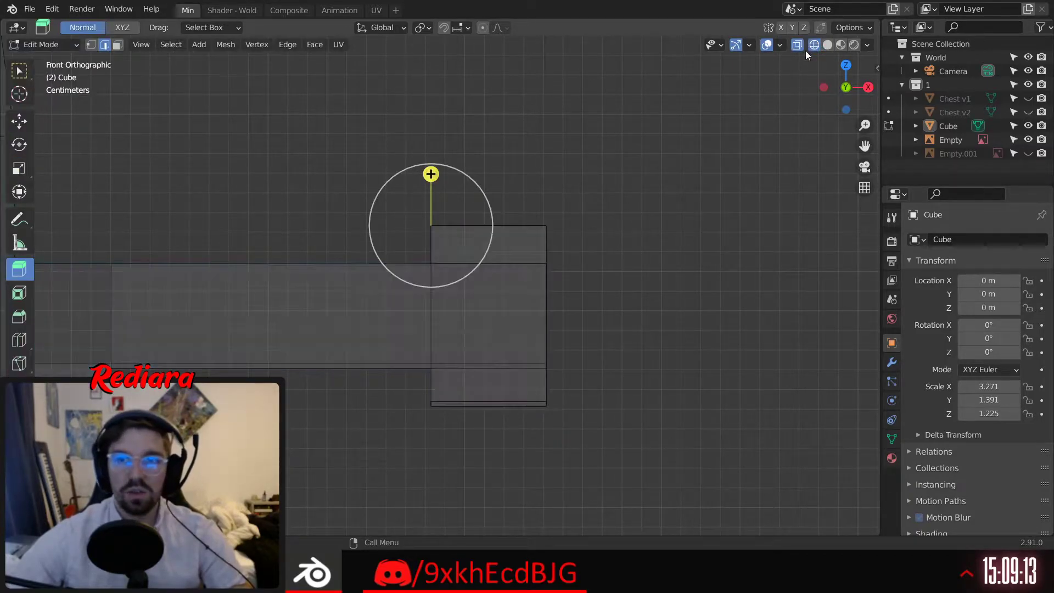
{"action": "left_click", "coordinate": [91, 45]}
{"action": "left_click", "coordinate": [326, 163]}
{"action": "left_click_drag", "start_coordinate": [357, 170], "coordinate": [570, 382]}
{"action": "right_click", "coordinate": [570, 382]}
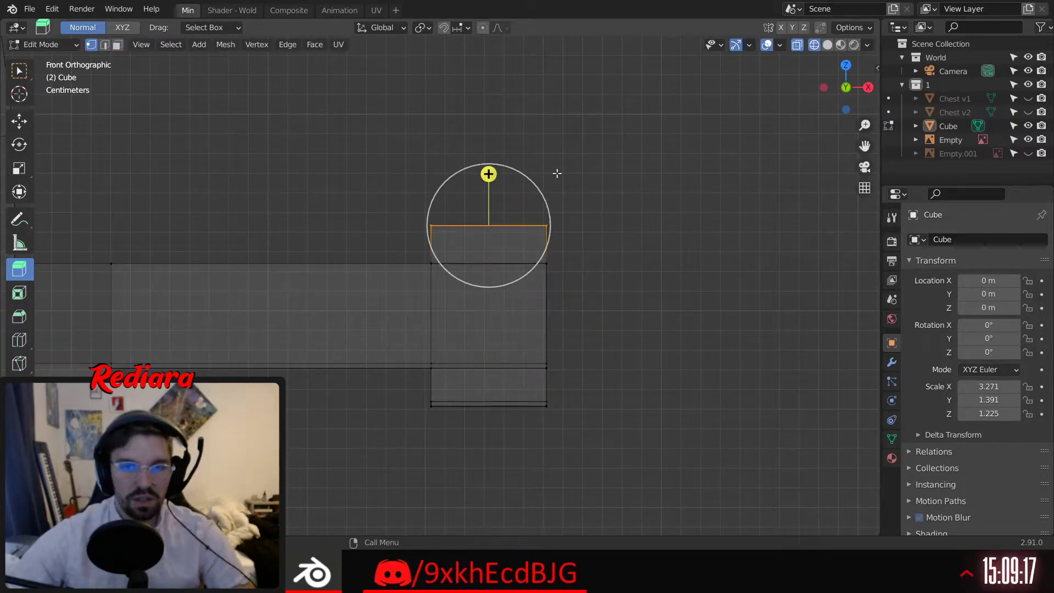
{"action": "left_click_drag", "start_coordinate": [589, 441], "coordinate": [536, 253], "text": "shift"}
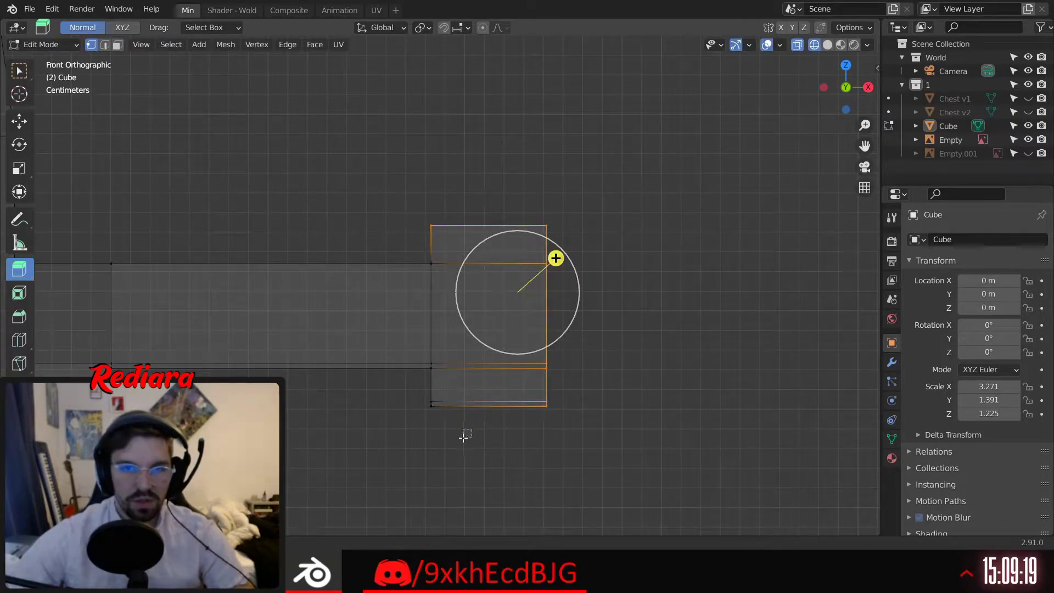
{"action": "left_click_drag", "start_coordinate": [464, 437], "coordinate": [401, 385], "text": "shift"}
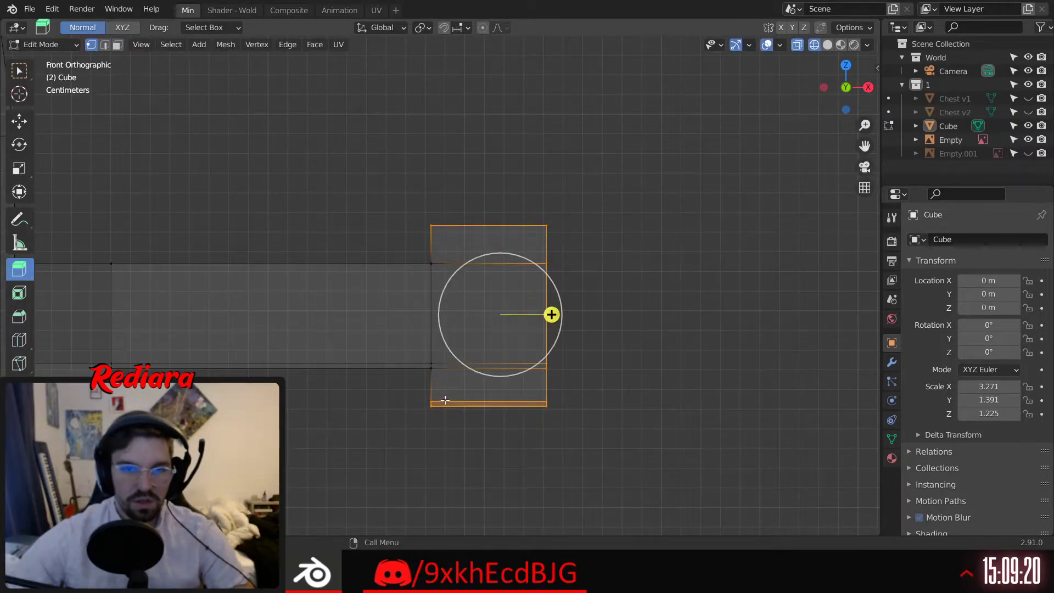
{"action": "key", "text": "x"}
{"action": "left_click", "coordinate": [443, 265]}
{"action": "middle_click_drag", "start_coordinate": [417, 265], "coordinate": [235, 212]}
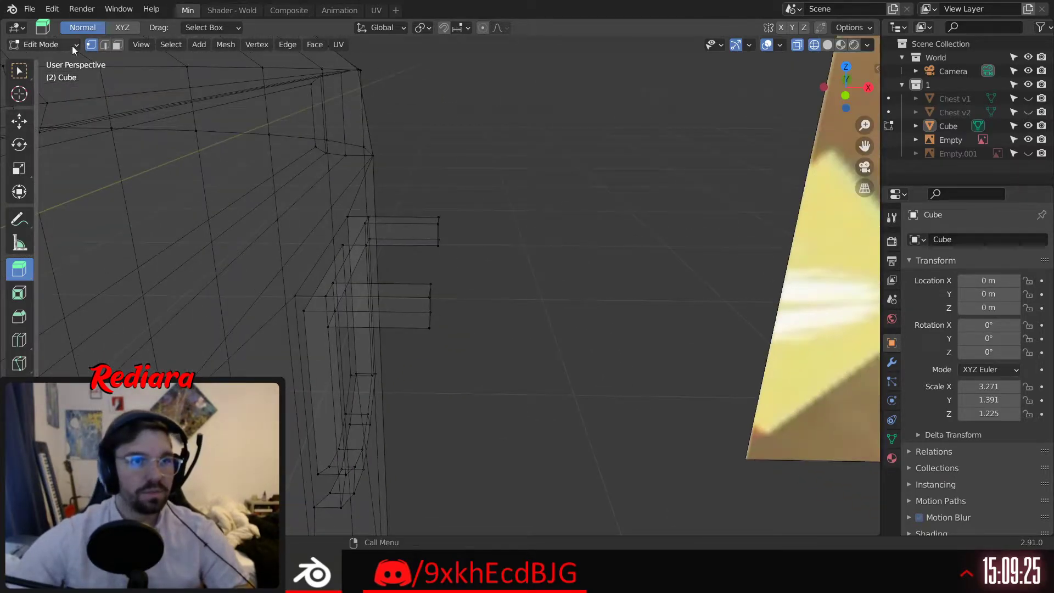
Return the chest to Object Mode and restore solid shading
{"action": "left_click", "coordinate": [72, 45]}
{"action": "left_click", "coordinate": [39, 57]}
{"action": "middle_click_drag", "start_coordinate": [423, 139], "coordinate": [440, 219]}
{"action": "scroll", "coordinate": [446, 218], "scroll_direction": "up", "scroll_amount": 2}
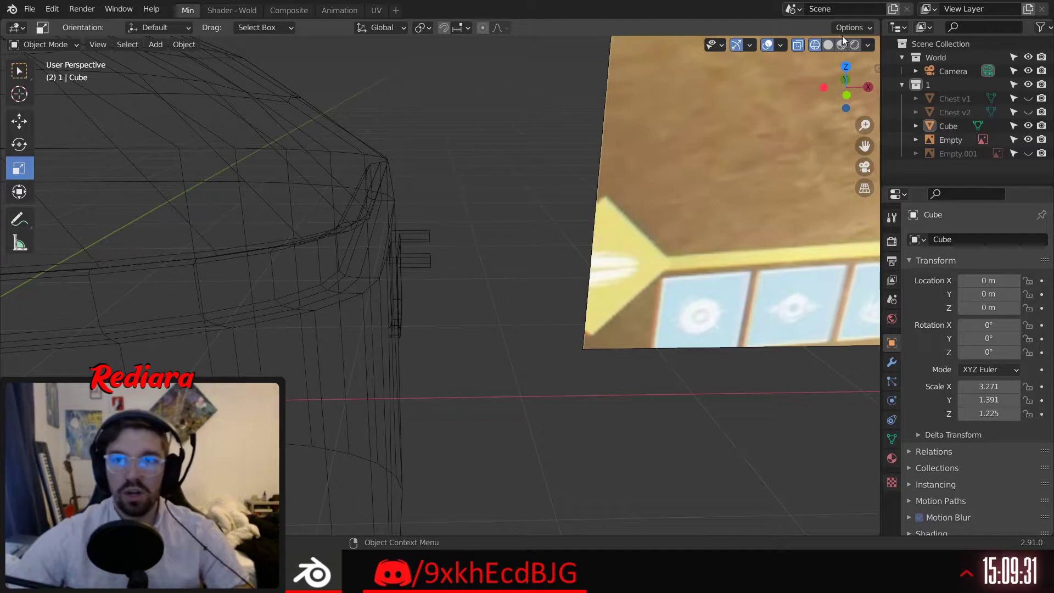
{"action": "left_click", "coordinate": [829, 45]}
{"action": "scroll", "coordinate": [557, 250], "scroll_direction": "down", "scroll_amount": 3}
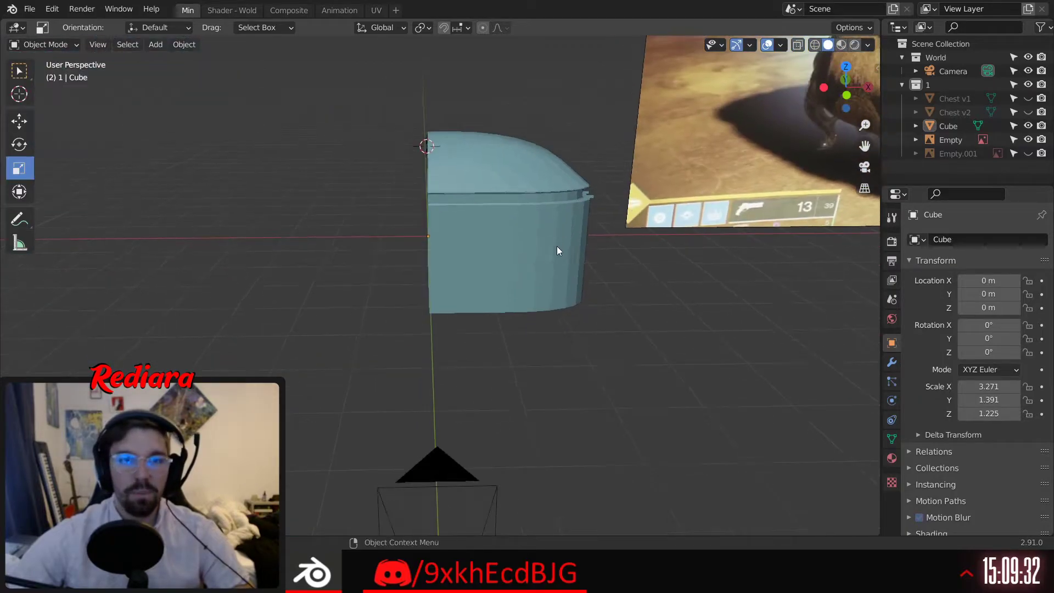
Add a cylinder mesh and set its vertex count to 12
{"action": "left_click", "coordinate": [156, 44]}
{"action": "mouse_move", "coordinate": [201, 62]}
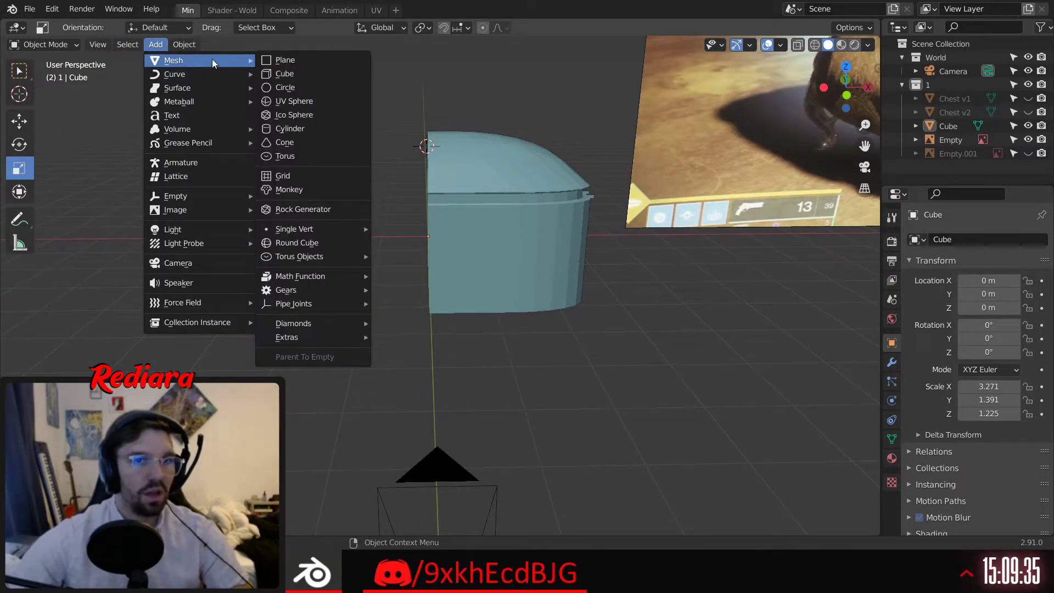
{"action": "left_click", "coordinate": [291, 130]}
{"action": "middle_click_drag", "start_coordinate": [291, 130], "coordinate": [302, 203]}
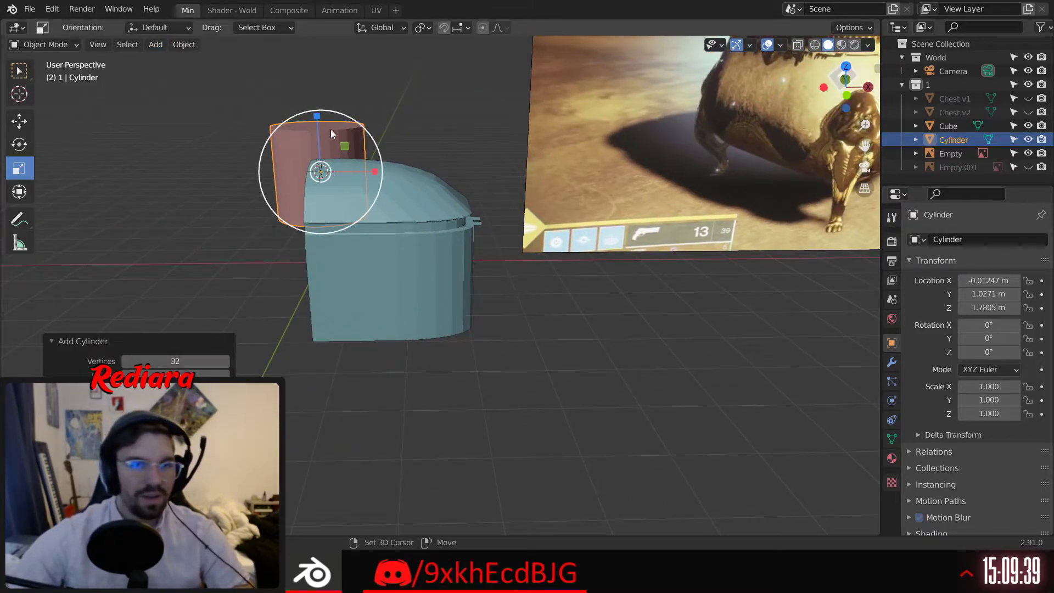
{"action": "middle_click_drag", "start_coordinate": [331, 130], "coordinate": [311, 156]}
{"action": "scroll", "coordinate": [311, 181], "scroll_direction": "up", "scroll_amount": 4}
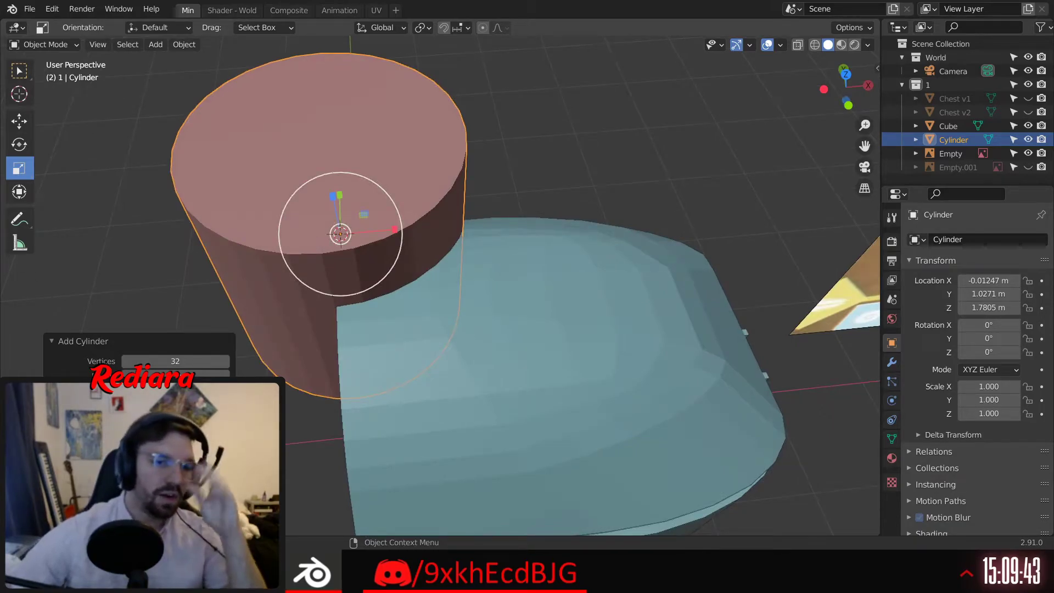
{"action": "left_click", "coordinate": [175, 360]}
{"action": "type", "text": "12"}
{"action": "key", "text": "Return"}
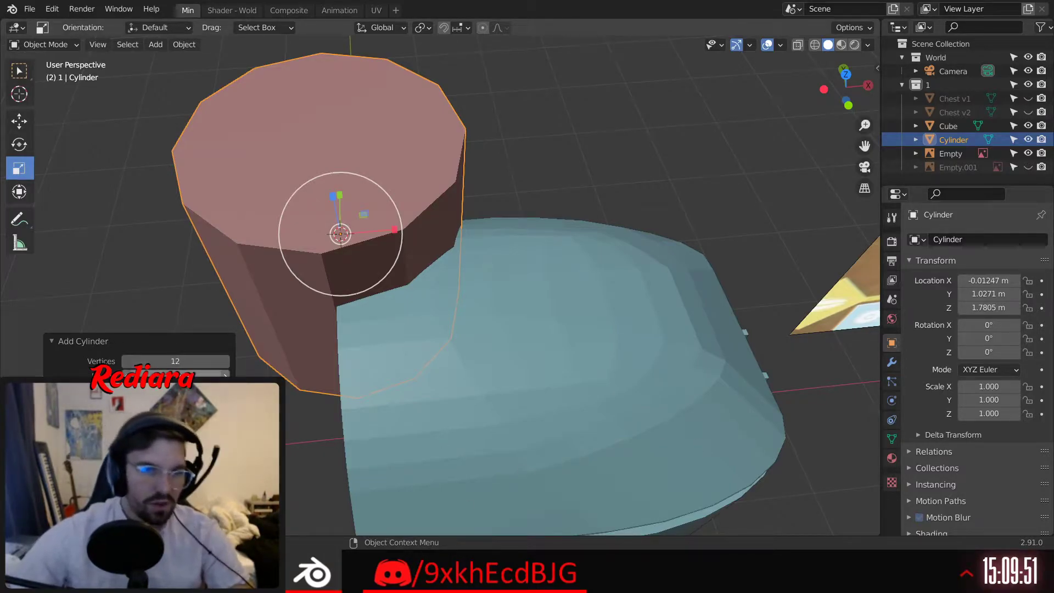
Set the new cylinder's vertex count to 9 and its X rotation to 90°
{"action": "left_click", "coordinate": [223, 359]}
{"action": "type", "text": "9"}
{"action": "key", "text": "Return"}
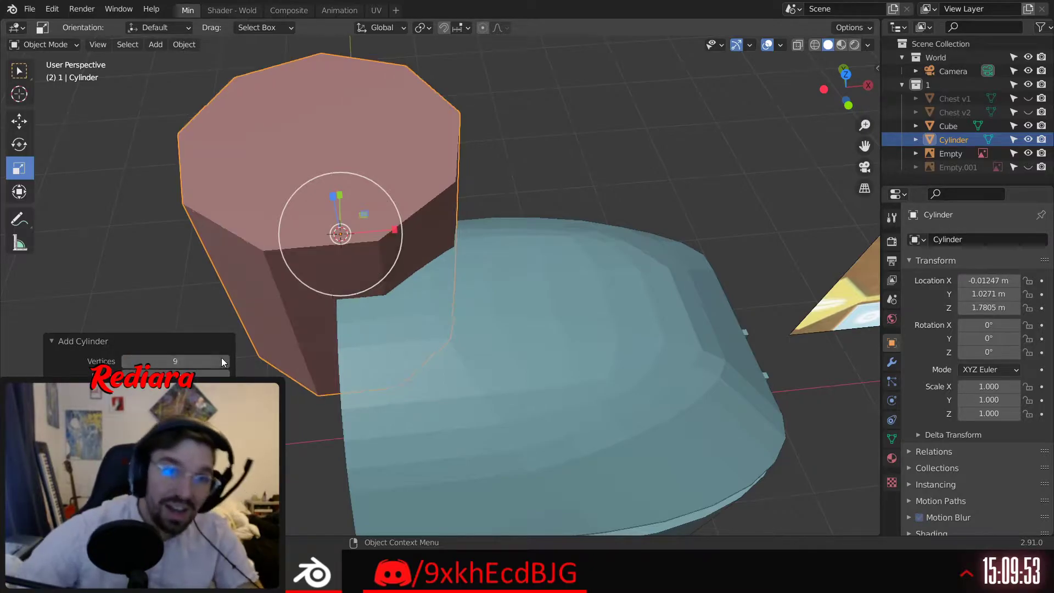
{"action": "middle_click_drag", "start_coordinate": [90, 241], "coordinate": [210, 253]}
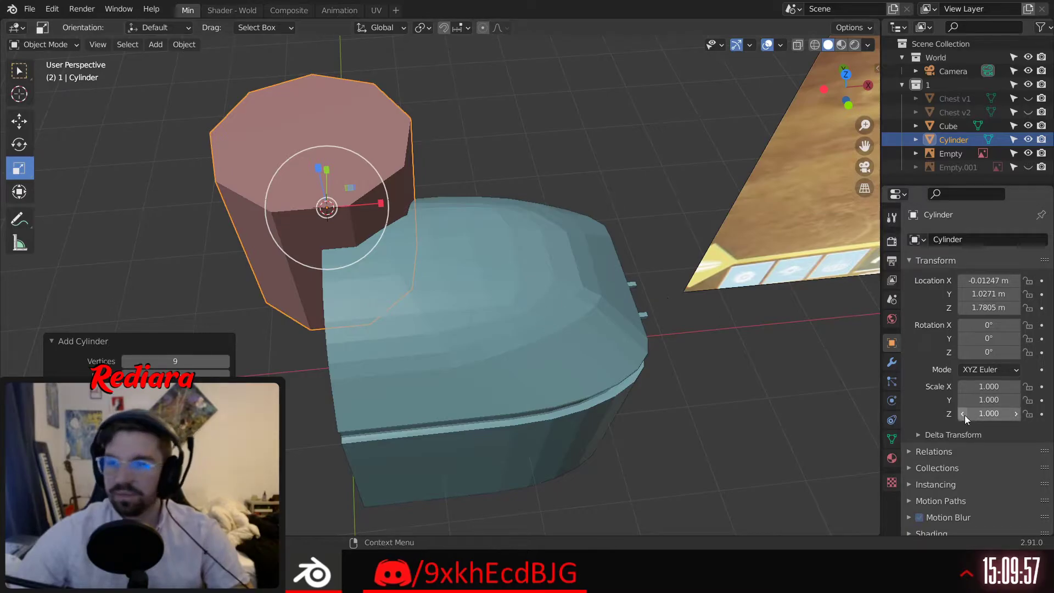
{"action": "left_click", "coordinate": [989, 323]}
{"action": "type", "text": "9"}
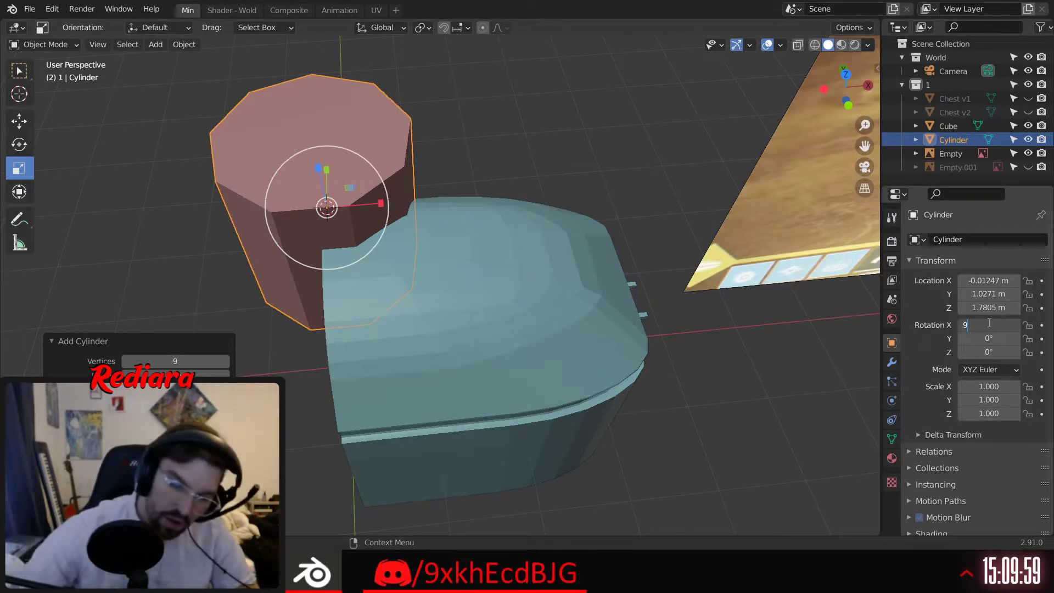
{"action": "type", "text": "0"}
{"action": "key", "text": "Return"}
{"action": "scroll", "coordinate": [391, 179], "scroll_direction": "up", "scroll_amount": 3}
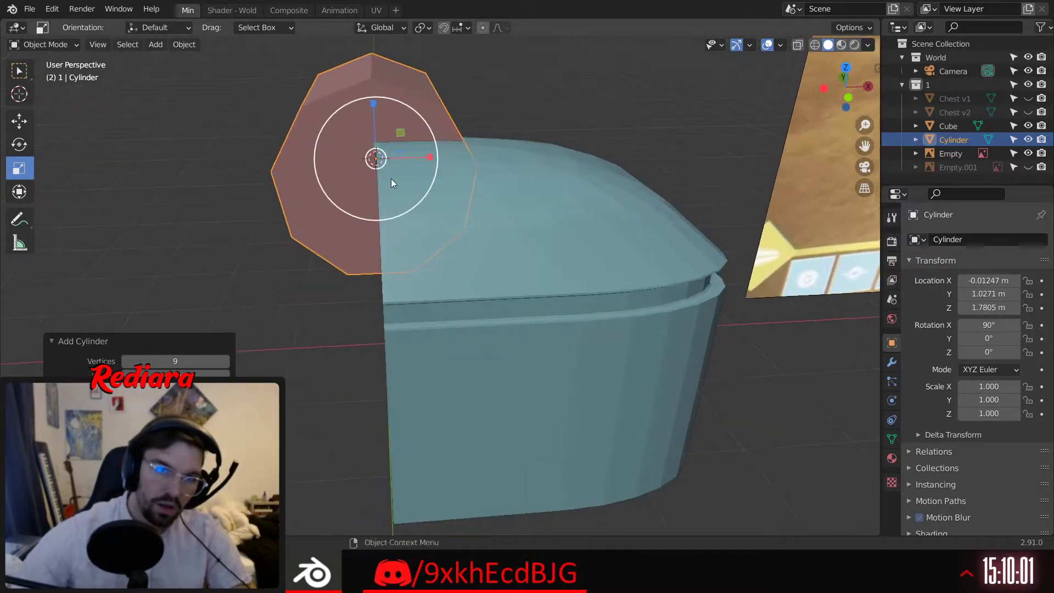
Try a Z rotation of 10° on the cylinder, and undo it
{"action": "middle_click_drag", "start_coordinate": [391, 179], "coordinate": [407, 110]}
{"action": "middle_click_drag", "start_coordinate": [406, 110], "coordinate": [405, 220], "text": "shift"}
{"action": "mouse_move", "coordinate": [406, 219]}
{"action": "middle_mouse_down"}
{"action": "mouse_move", "coordinate": [376, 272]}
{"action": "mouse_move", "coordinate": [372, 228]}
{"action": "mouse_move", "coordinate": [401, 232]}
{"action": "middle_mouse_up"}
{"action": "left_click", "coordinate": [987, 353]}
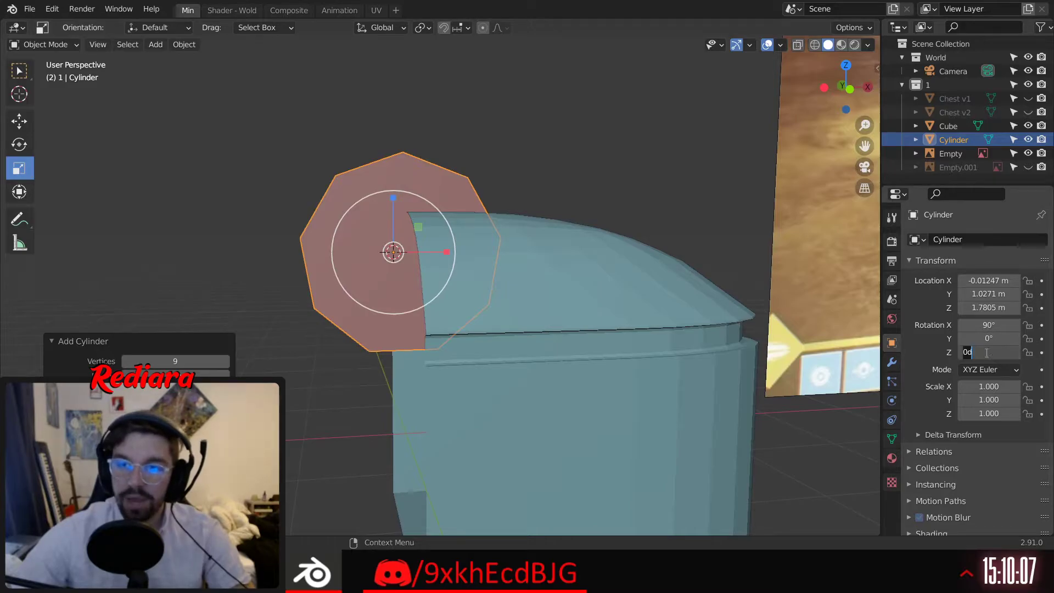
{"action": "type", "text": "10"}
{"action": "key", "text": "Return"}
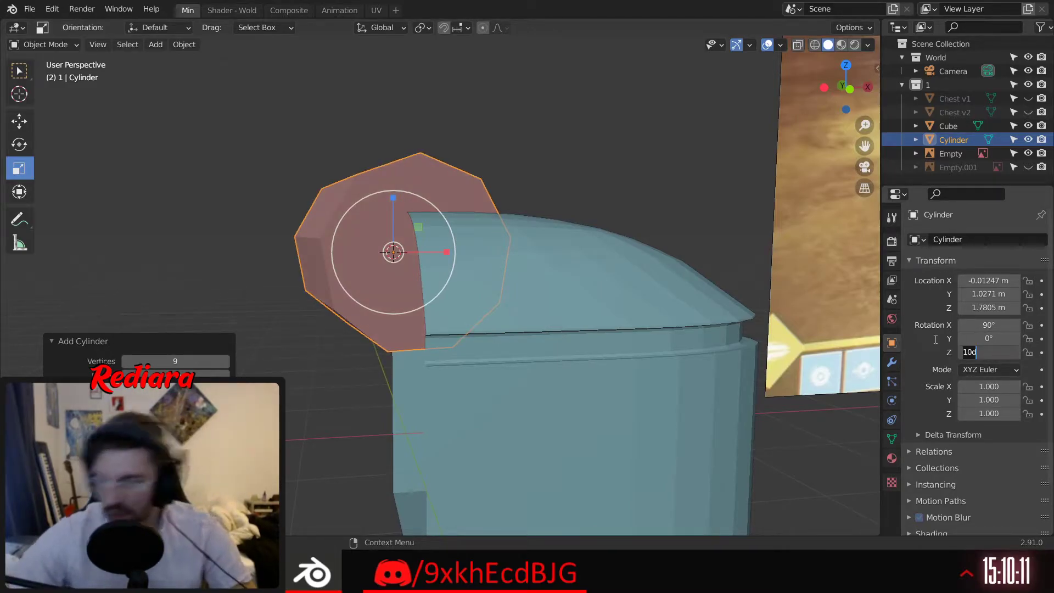
{"action": "key", "text": "ctrl+z"}
Set the cylinder's Y rotation to 10°
{"action": "left_click", "coordinate": [984, 339]}
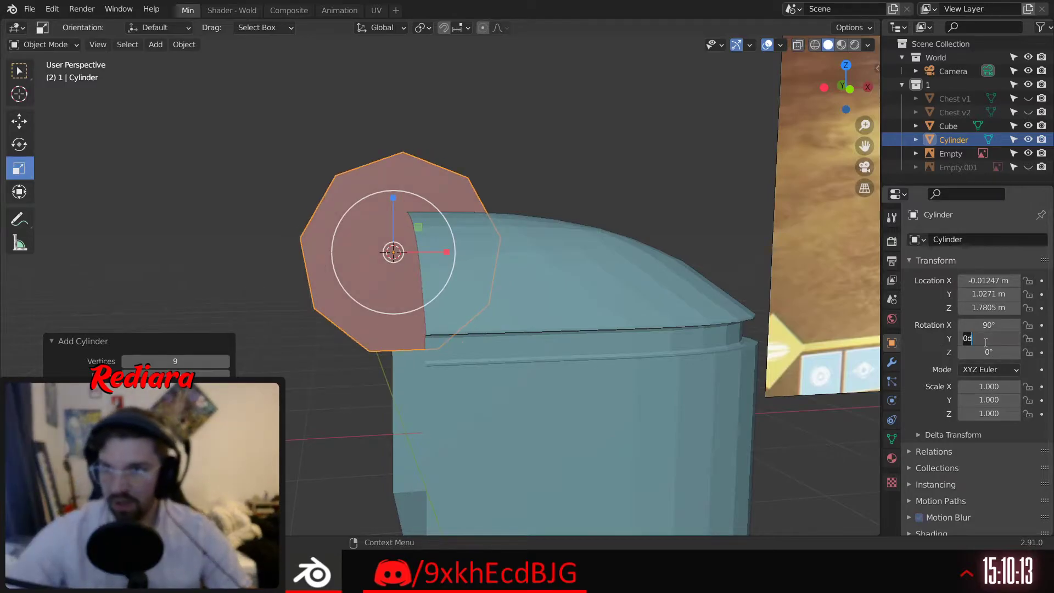
{"action": "type", "text": "10"}
{"action": "key", "text": "Return"}
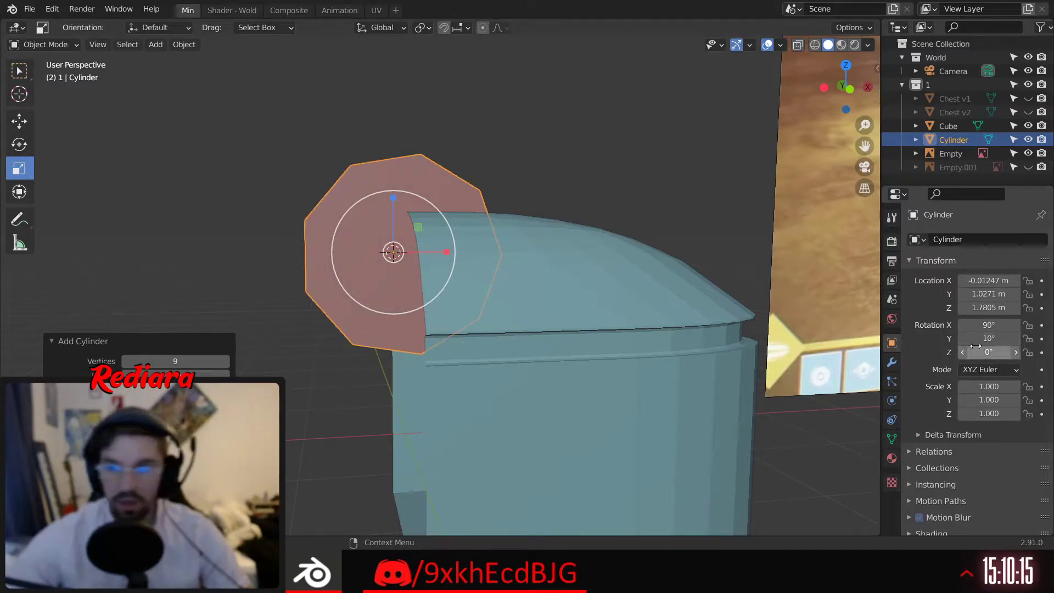
Enter Edit Mode on the cylinder and scale its whole mesh down uniformly to a fraction of its size
{"action": "mouse_move", "coordinate": [280, 276]}
{"action": "middle_mouse_down"}
{"action": "mouse_move", "coordinate": [290, 290]}
{"action": "mouse_move", "coordinate": [285, 281]}
{"action": "middle_mouse_up"}
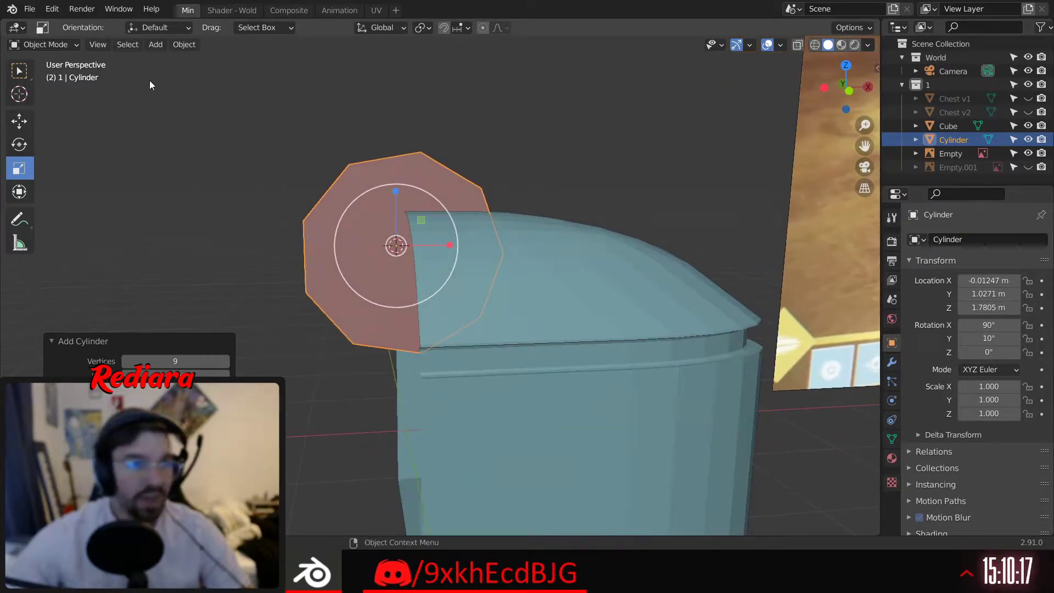
{"action": "middle_click_drag", "start_coordinate": [100, 64], "coordinate": [134, 130]}
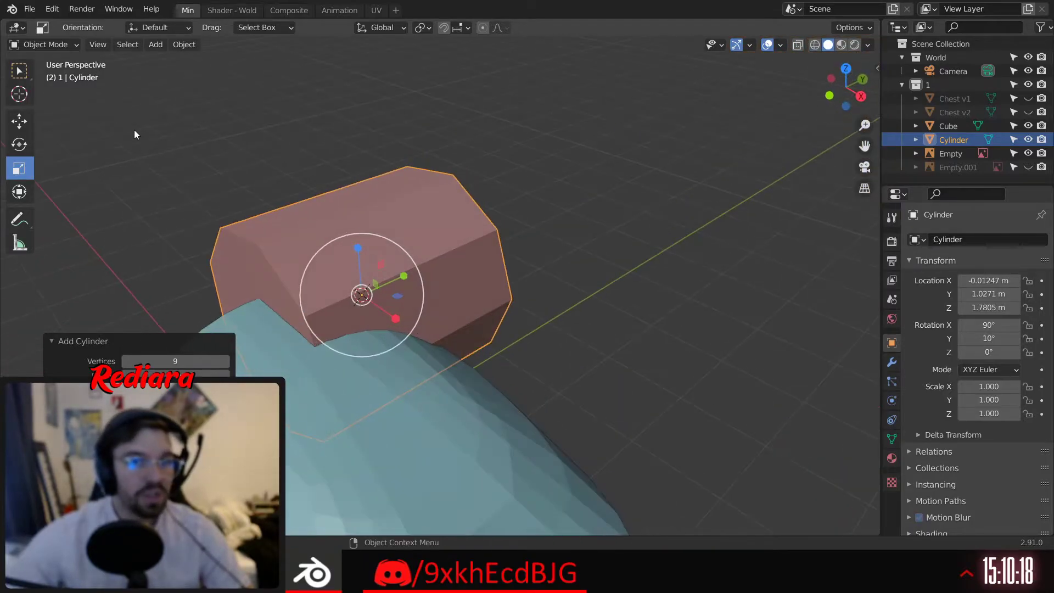
{"action": "left_click", "coordinate": [71, 45]}
{"action": "left_click", "coordinate": [41, 70]}
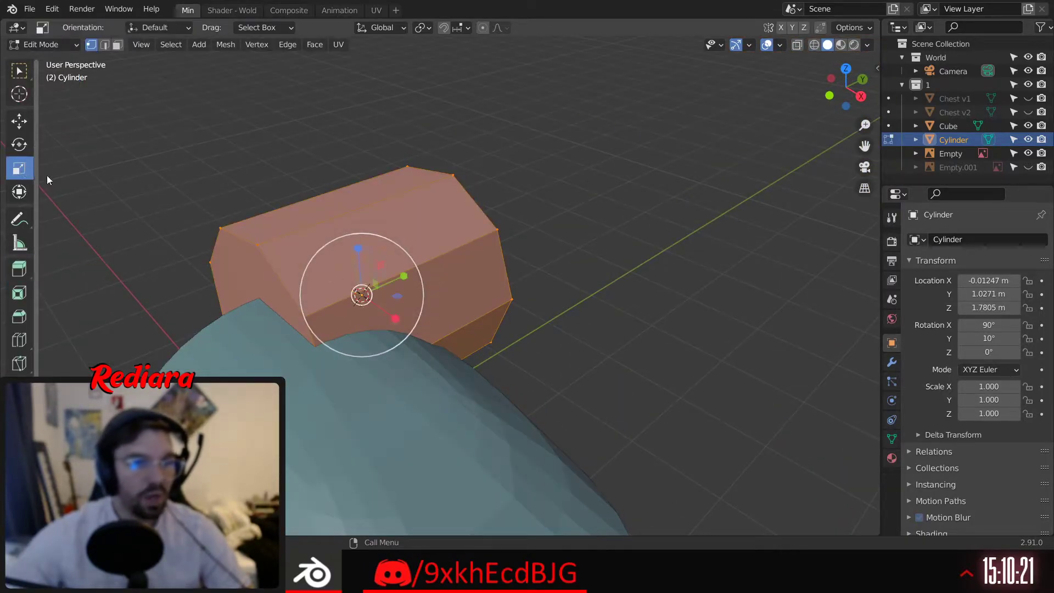
{"action": "left_click_drag", "start_coordinate": [315, 253], "coordinate": [328, 274]}
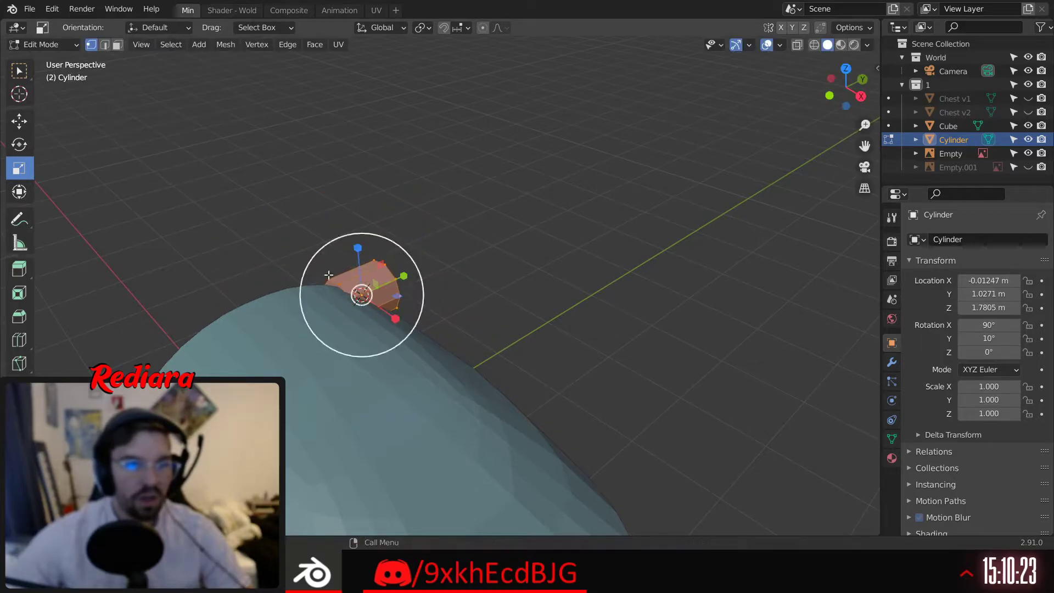
Move the cylinder mesh along X, Y and Z to just outside the handle posts on the chest's side plate
{"action": "left_click", "coordinate": [19, 122]}
{"action": "left_click_drag", "start_coordinate": [392, 318], "coordinate": [606, 428]}
{"action": "middle_click_drag", "start_coordinate": [615, 424], "coordinate": [465, 181], "text": "shift"}
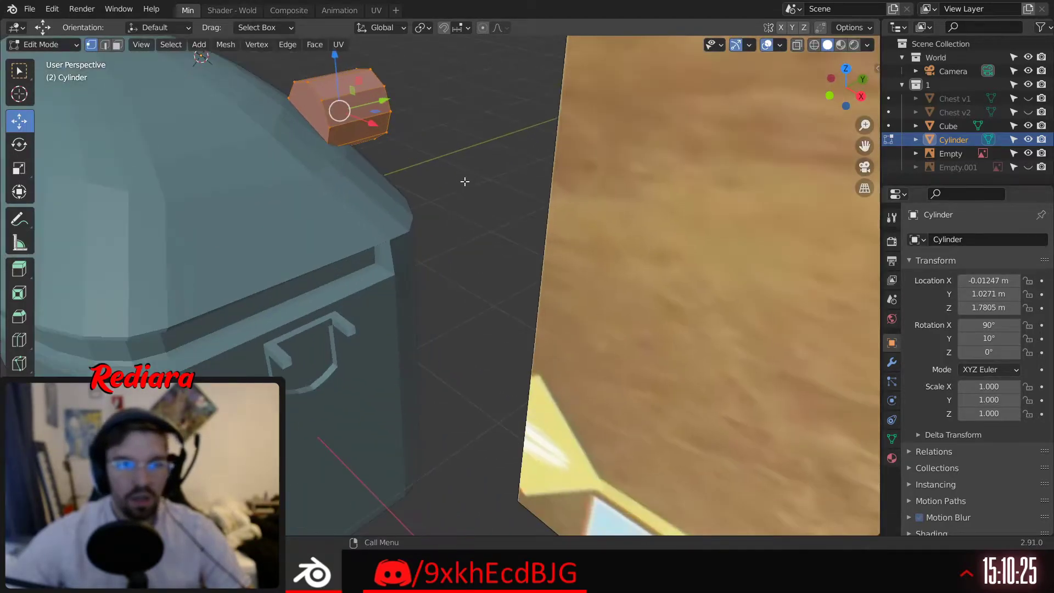
{"action": "middle_click_drag", "start_coordinate": [366, 126], "coordinate": [506, 200]}
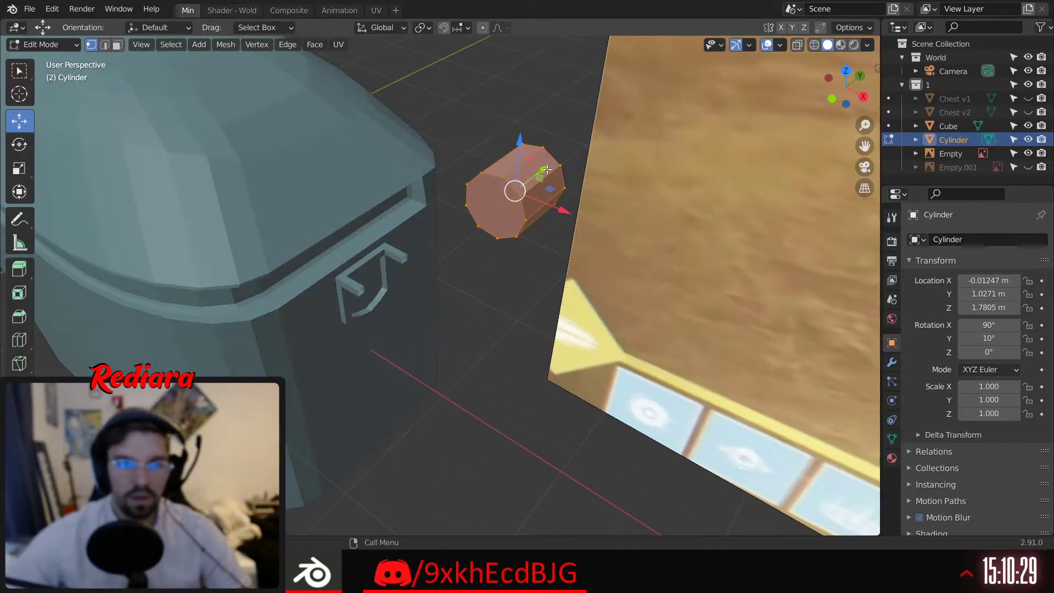
{"action": "left_click_drag", "start_coordinate": [547, 170], "coordinate": [438, 269]}
{"action": "middle_click_drag", "start_coordinate": [440, 291], "coordinate": [483, 236]}
{"action": "left_click_drag", "start_coordinate": [409, 180], "coordinate": [396, 201]}
{"action": "middle_click_drag", "start_coordinate": [396, 201], "coordinate": [497, 226]}
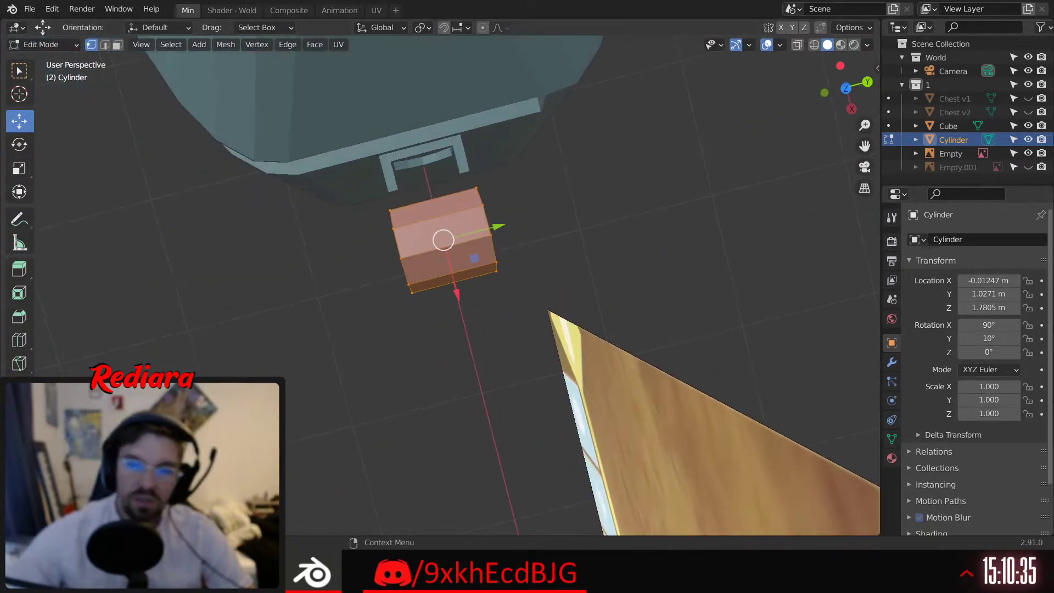
Set the cylinder's X location to 0 m and its Y location to 1 m
{"action": "double_click", "coordinate": [994, 281]}
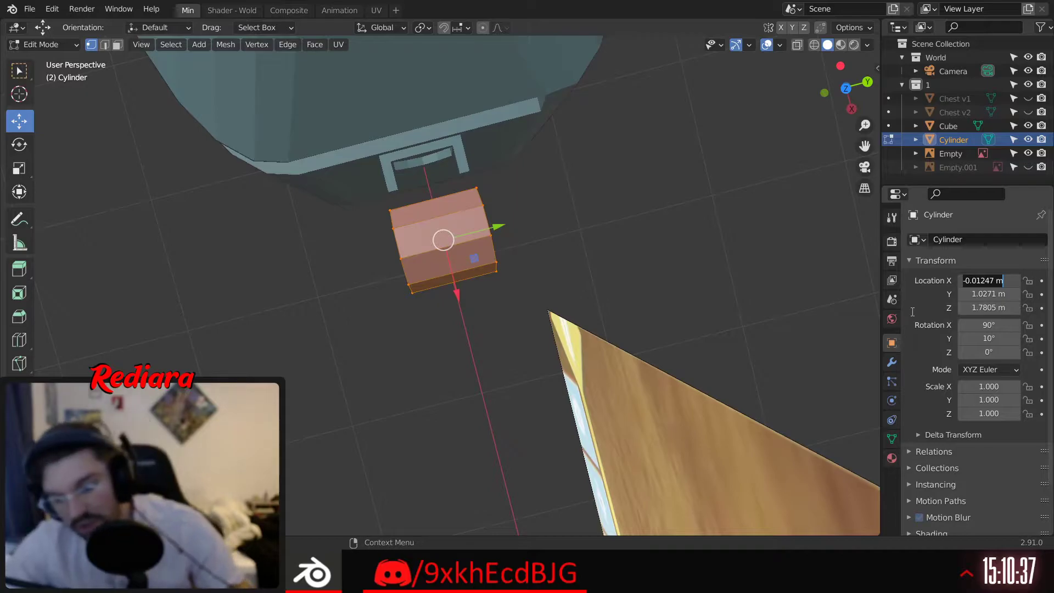
{"action": "type", "text": "0"}
{"action": "key", "text": "Return"}
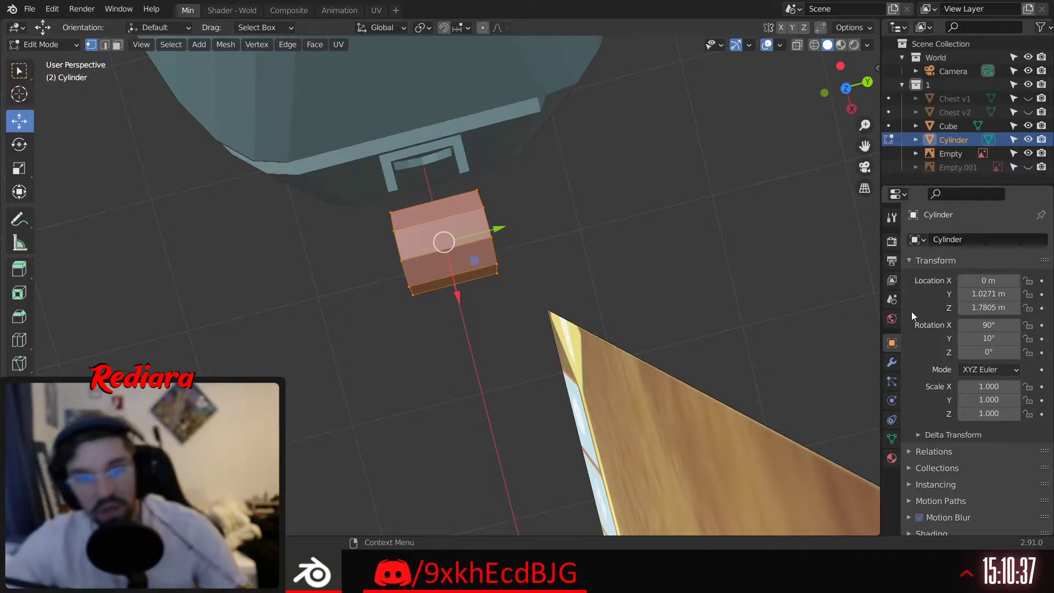
{"action": "double_click", "coordinate": [989, 293]}
{"action": "type", "text": "0"}
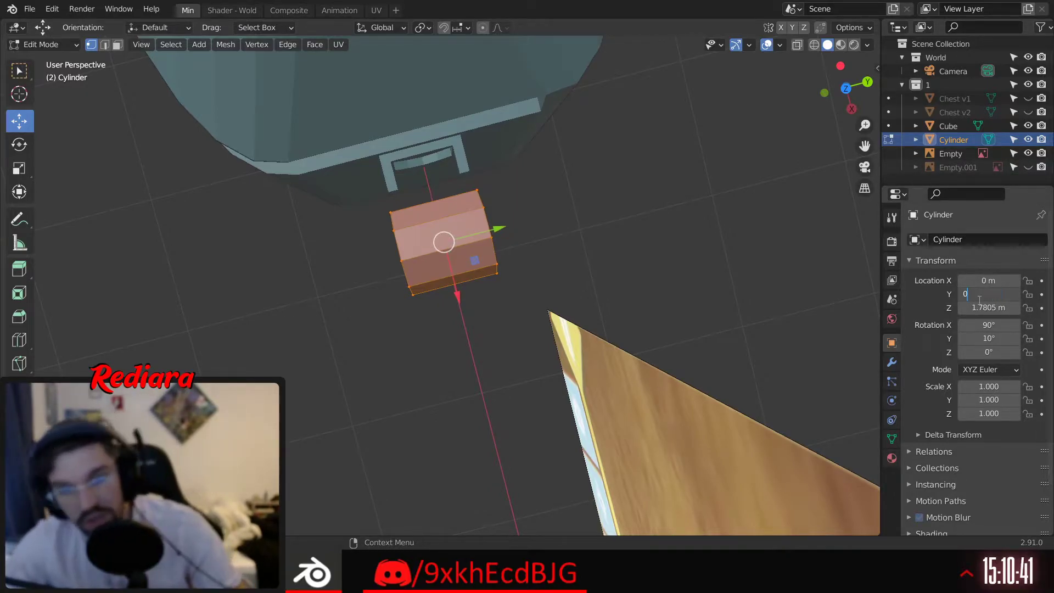
{"action": "key", "text": "Return"}
{"action": "double_click", "coordinate": [979, 300]}
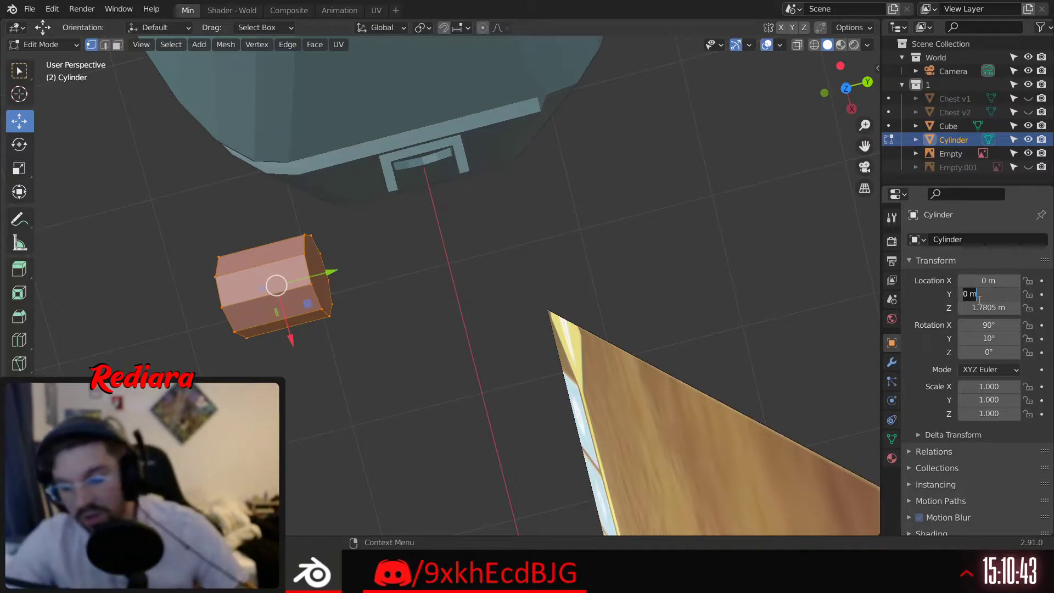
{"action": "type", "text": "1"}
{"action": "key", "text": "Return"}
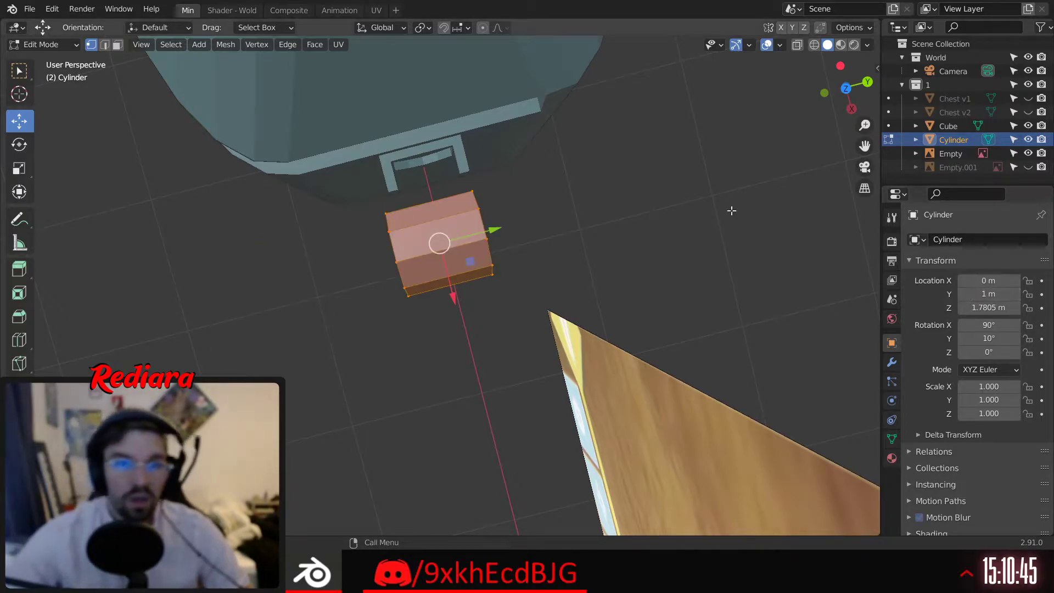
Return to Object Mode and set the cylinder's origin to its geometry
{"action": "left_click", "coordinate": [68, 48]}
{"action": "left_click", "coordinate": [41, 59]}
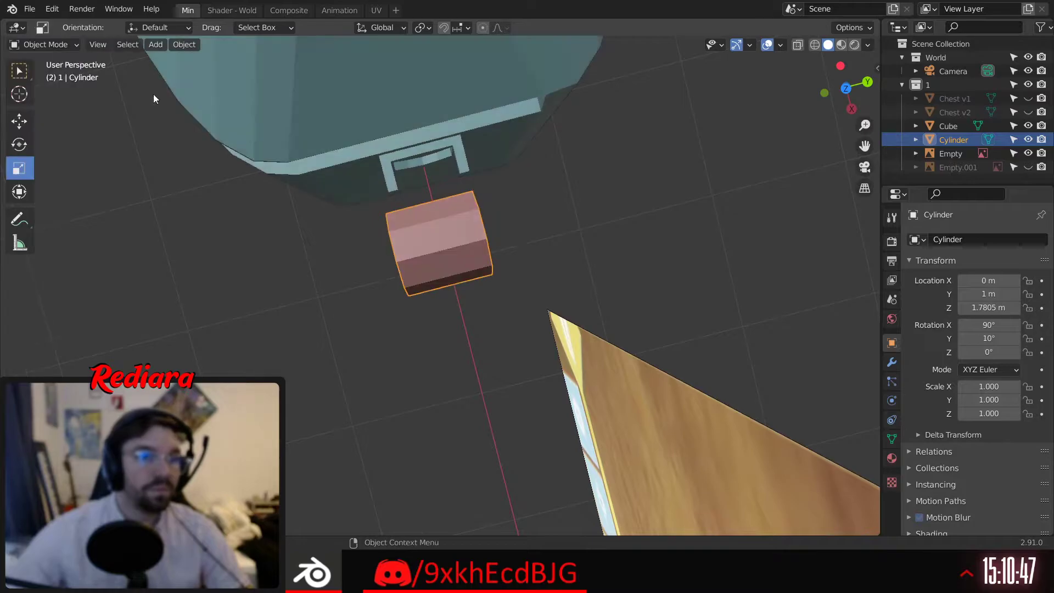
{"action": "left_click", "coordinate": [186, 44]}
{"action": "mouse_move", "coordinate": [240, 73]}
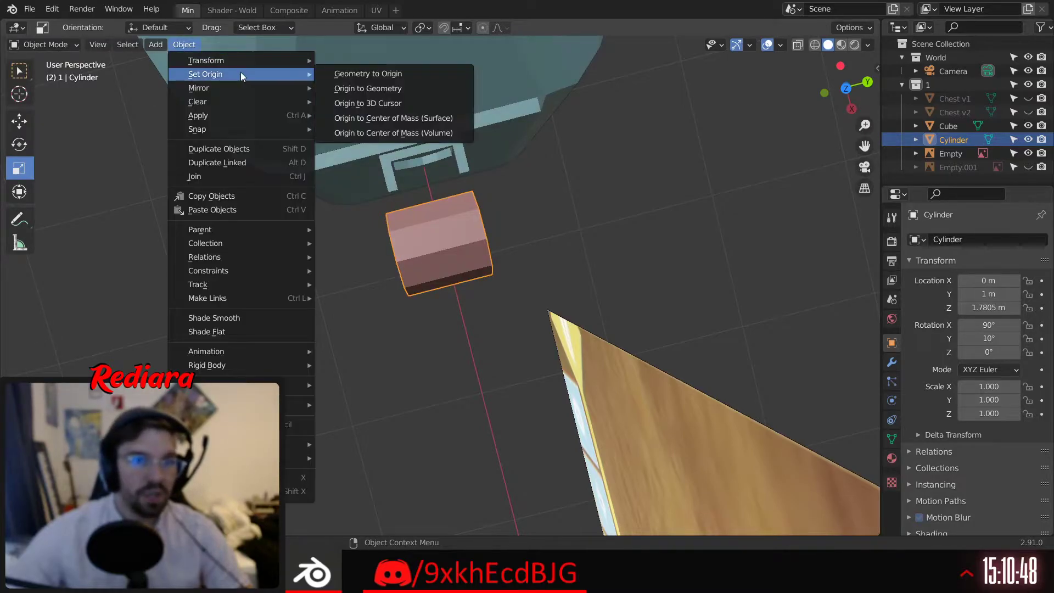
{"action": "left_click", "coordinate": [357, 88]}
Enter Edit Mode on the cylinder and set its Y location to 0 m
{"action": "left_click", "coordinate": [45, 46]}
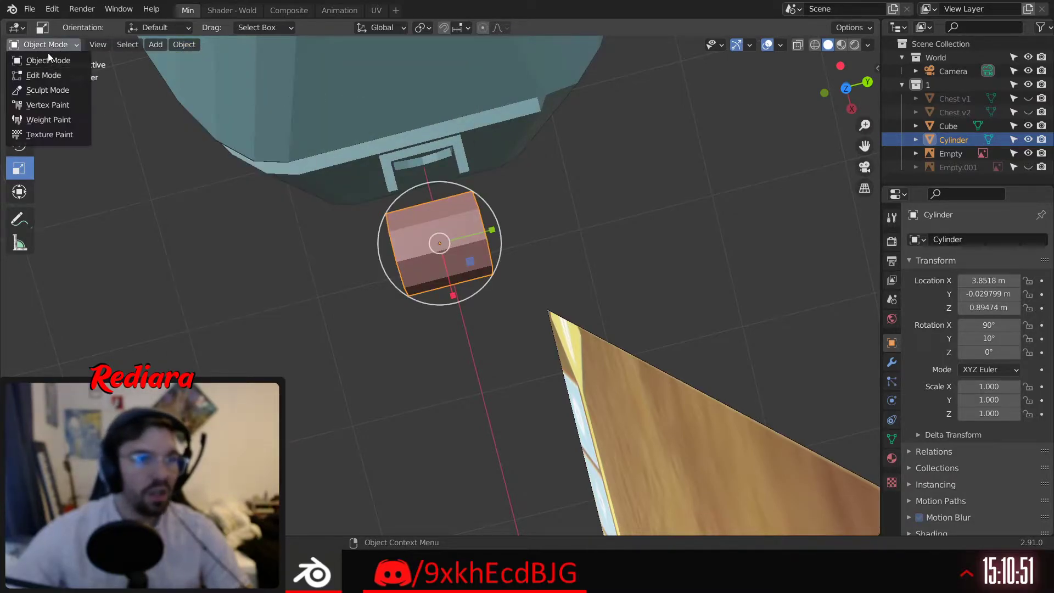
{"action": "left_click", "coordinate": [40, 76]}
{"action": "left_click", "coordinate": [960, 295]}
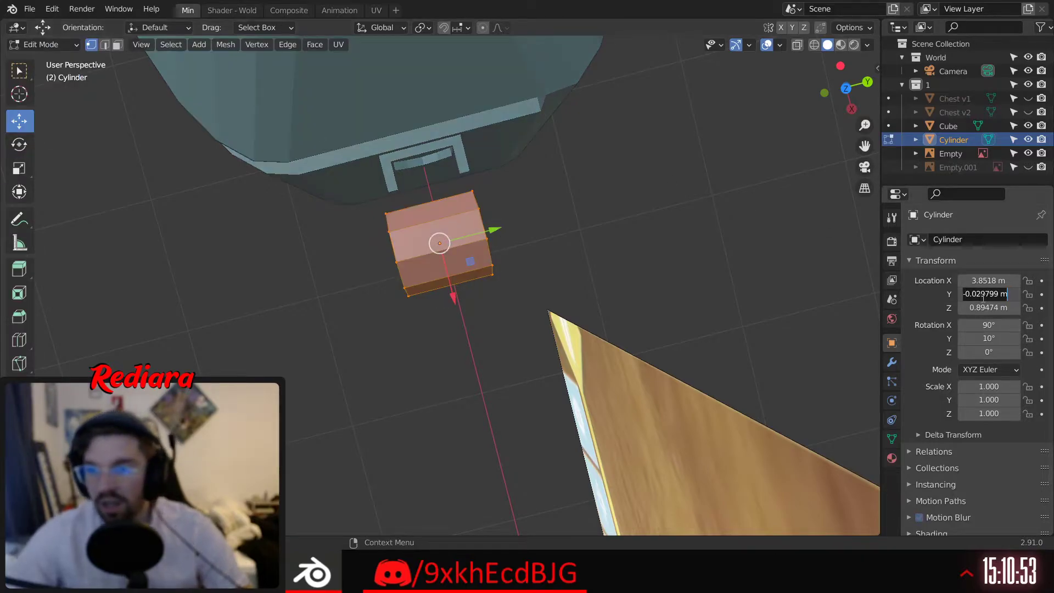
{"action": "type", "text": "0"}
{"action": "key", "text": "Return"}
Scale the cylinder mesh down uniformly to roughly the thickness of the handle posts
{"action": "middle_click_drag", "start_coordinate": [362, 236], "coordinate": [491, 240]}
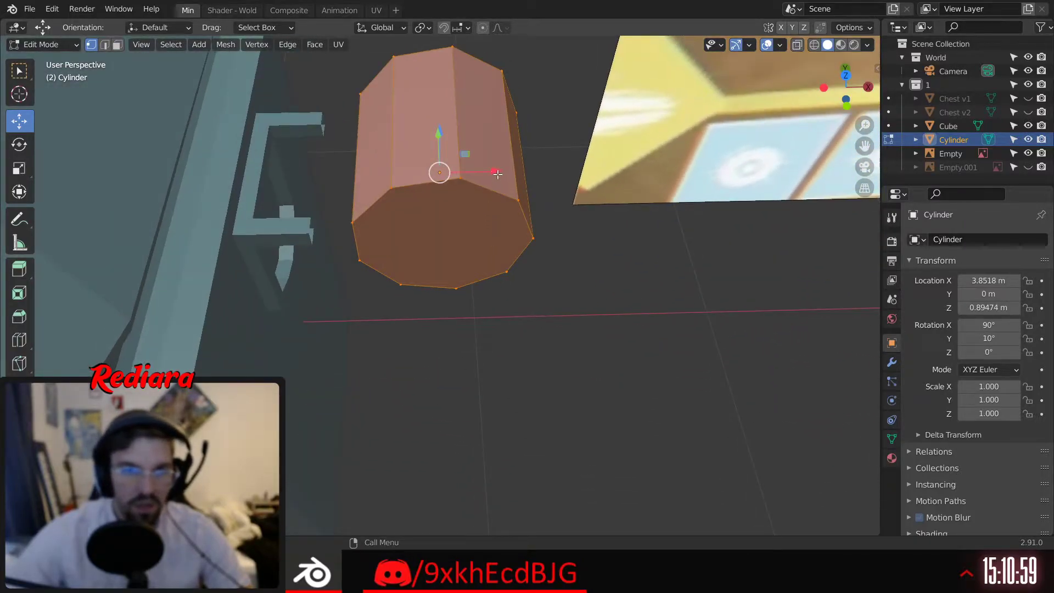
{"action": "middle_click_drag", "start_coordinate": [497, 175], "coordinate": [1, 188]}
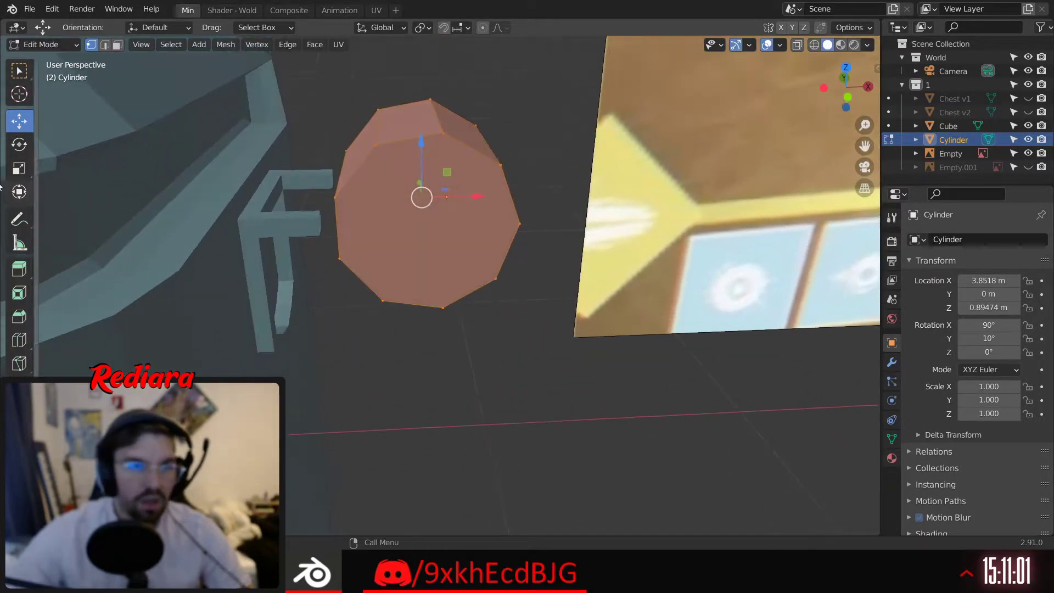
{"action": "left_click", "coordinate": [19, 168]}
{"action": "mouse_move", "coordinate": [478, 172]}
{"action": "left_mouse_down"}
{"action": "mouse_move", "coordinate": [428, 187]}
{"action": "mouse_move", "coordinate": [488, 168]}
{"action": "left_mouse_up"}
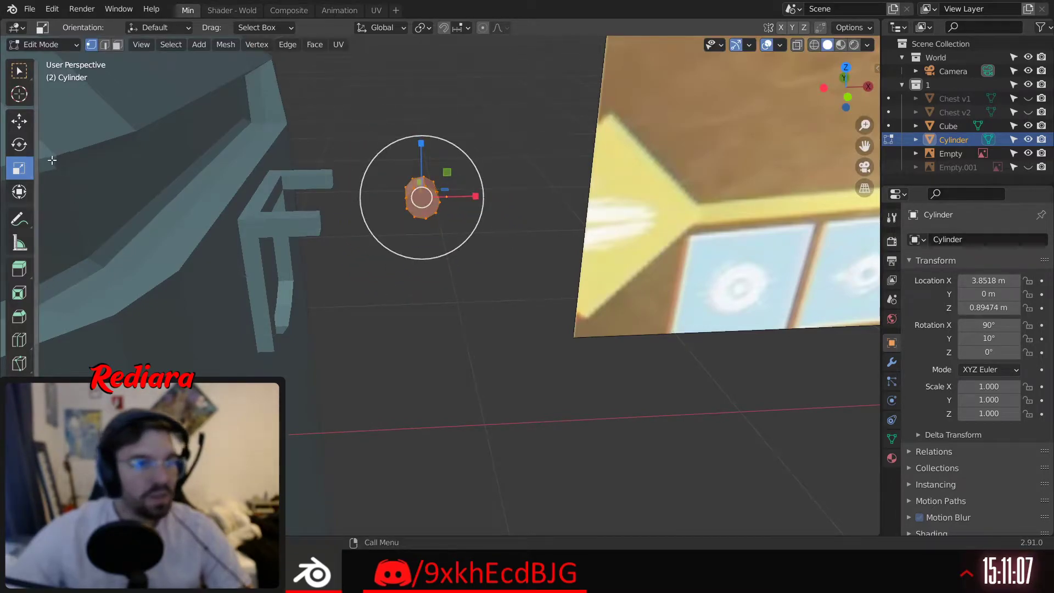
Stretch the cylinder along Y into a long bar extending past both handle posts
{"action": "middle_click_drag", "start_coordinate": [329, 176], "coordinate": [217, 206]}
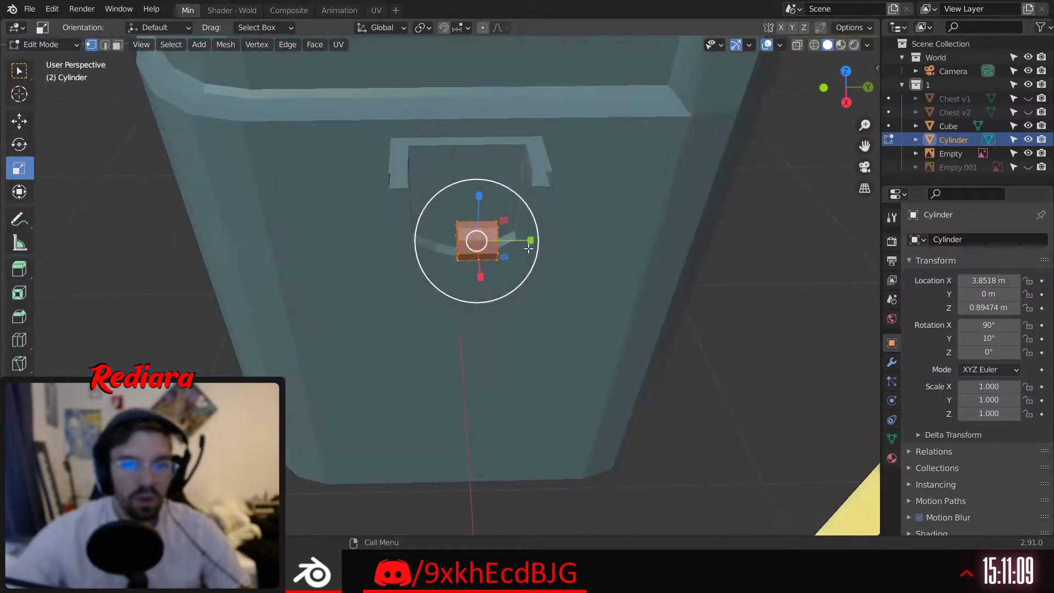
{"action": "left_click_drag", "start_coordinate": [532, 241], "coordinate": [621, 256]}
{"action": "mouse_move", "coordinate": [621, 257]}
{"action": "middle_mouse_down"}
{"action": "mouse_move", "coordinate": [357, 236]}
{"action": "mouse_move", "coordinate": [357, 259]}
{"action": "mouse_move", "coordinate": [399, 249]}
{"action": "middle_mouse_up"}
{"action": "scroll", "coordinate": [332, 253], "scroll_direction": "up", "scroll_amount": 2}
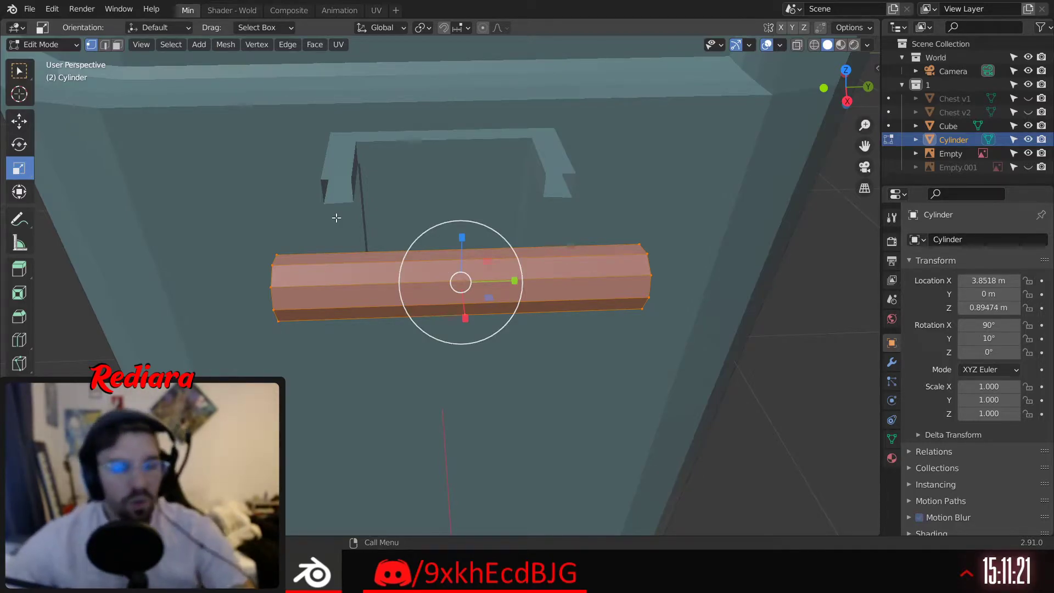
Add a loop cut at the middle of the bar and two evenly spaced loop cuts in each half
{"action": "left_click", "coordinate": [20, 343]}
{"action": "left_click", "coordinate": [460, 286]}
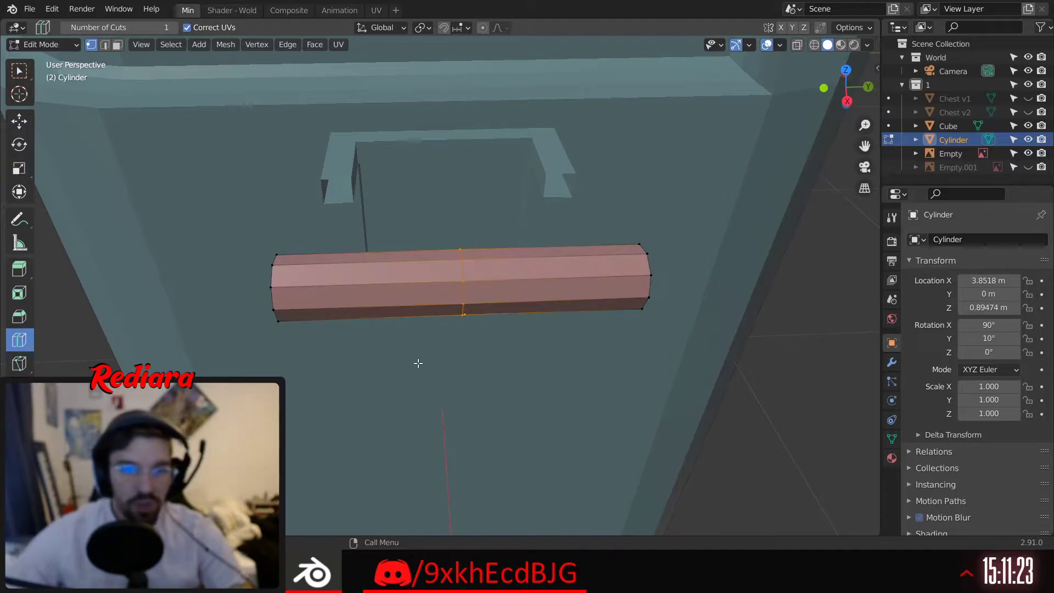
{"action": "left_click", "coordinate": [380, 284]}
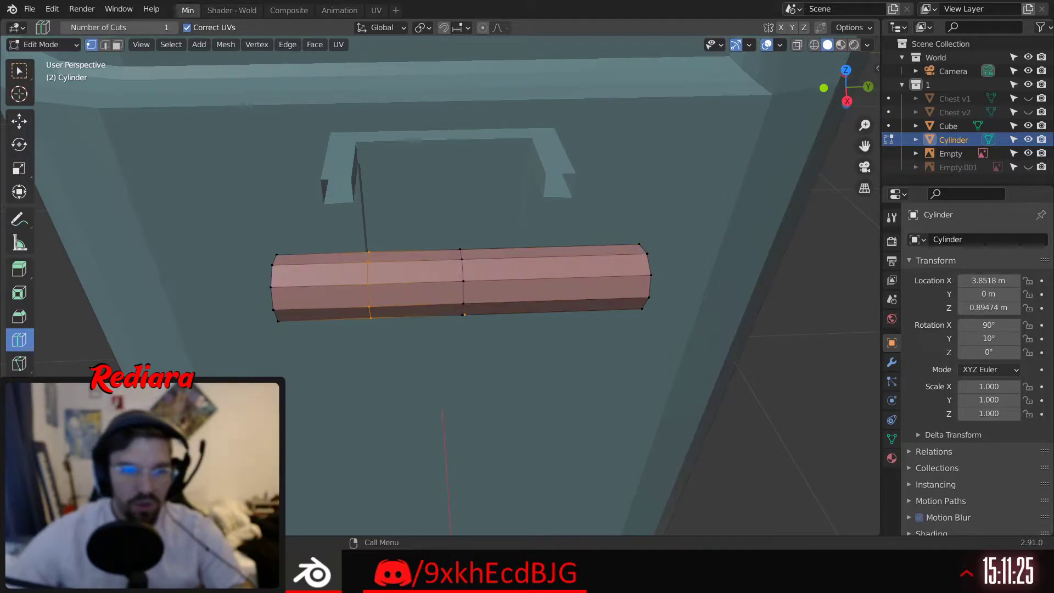
{"action": "left_click", "coordinate": [553, 279]}
{"action": "left_click", "coordinate": [219, 413]}
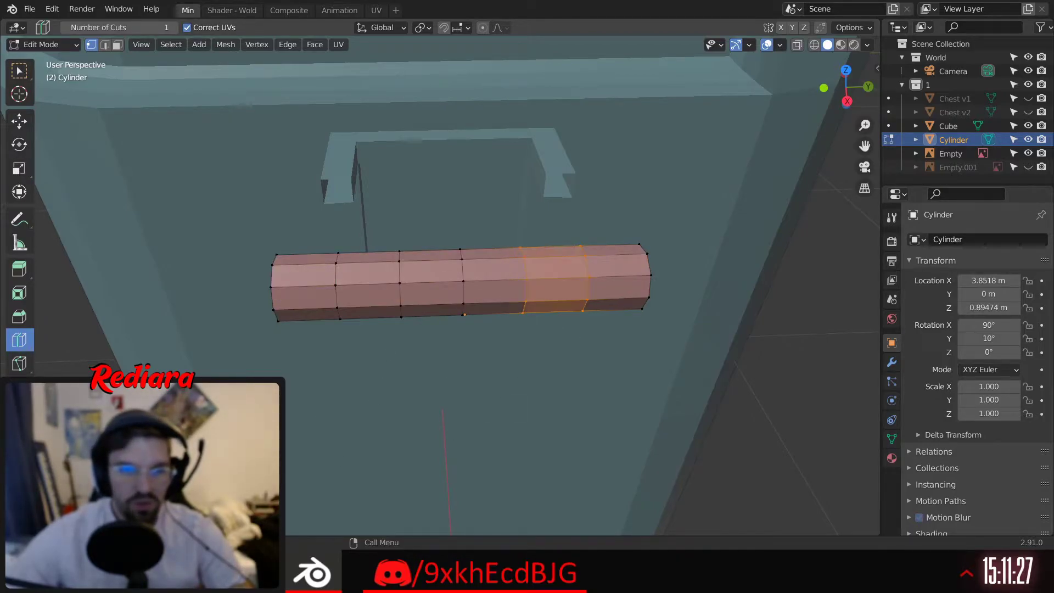
Try to scale the bar's four inner edge loops along Y to line them up with the handle posts in top view
{"action": "left_click", "coordinate": [104, 45]}
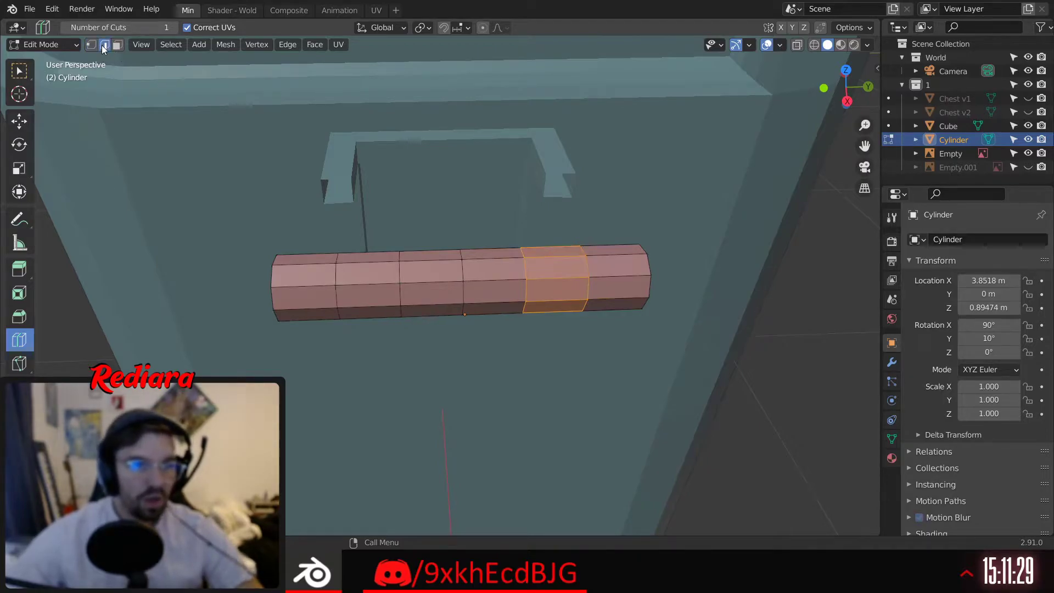
{"action": "key", "text": "w"}
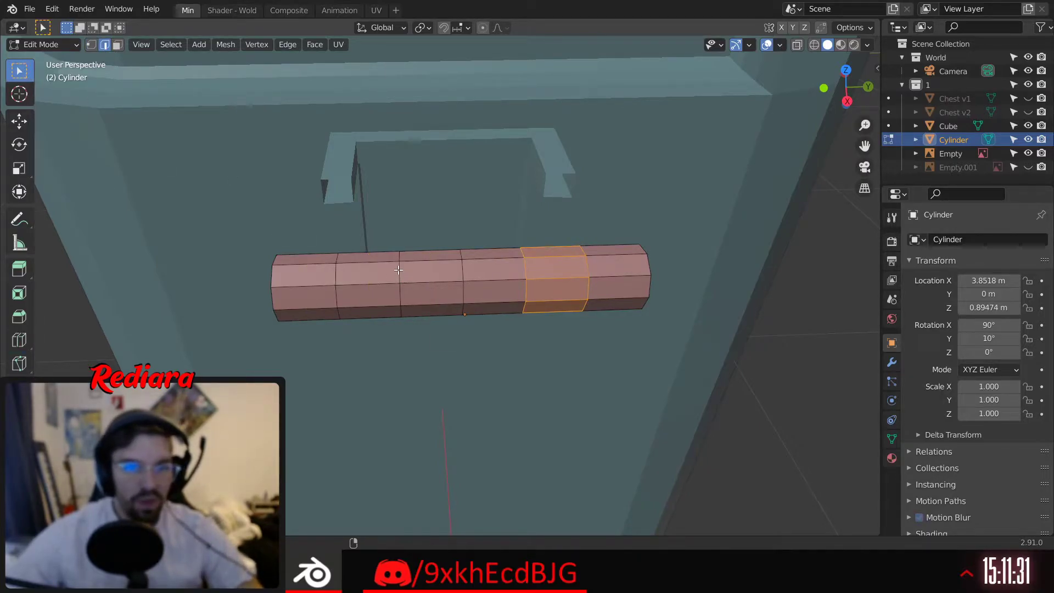
{"action": "middle_click_drag", "start_coordinate": [546, 239], "coordinate": [475, 259], "text": "shift"}
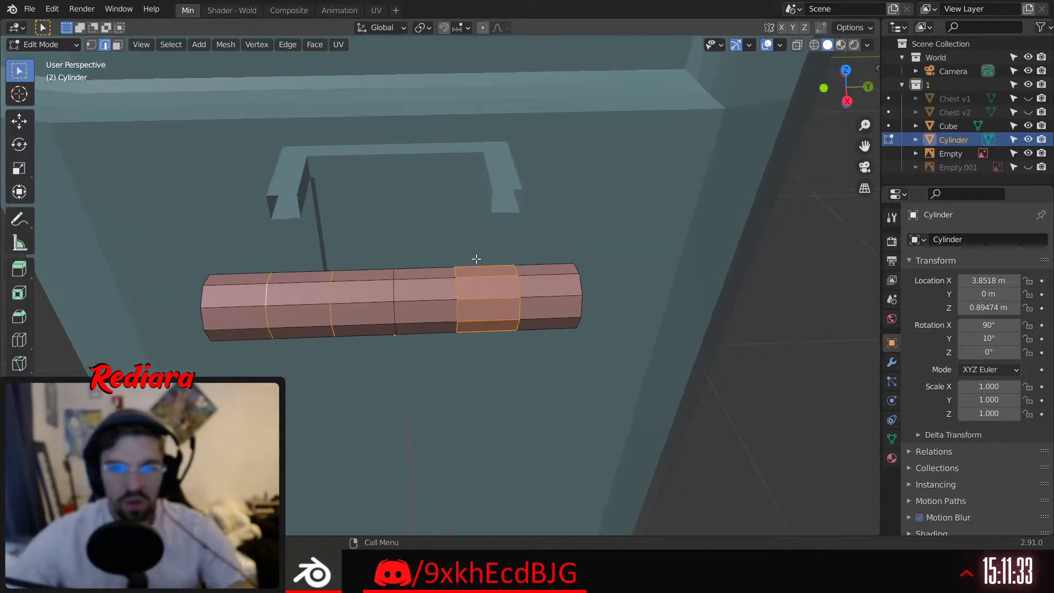
{"action": "left_click", "coordinate": [848, 102]}
{"action": "middle_click_drag", "start_coordinate": [433, 169], "coordinate": [421, 222], "text": "shift"}
{"action": "left_click", "coordinate": [846, 64]}
{"action": "middle_click_drag", "start_coordinate": [379, 271], "coordinate": [482, 244], "text": "shift"}
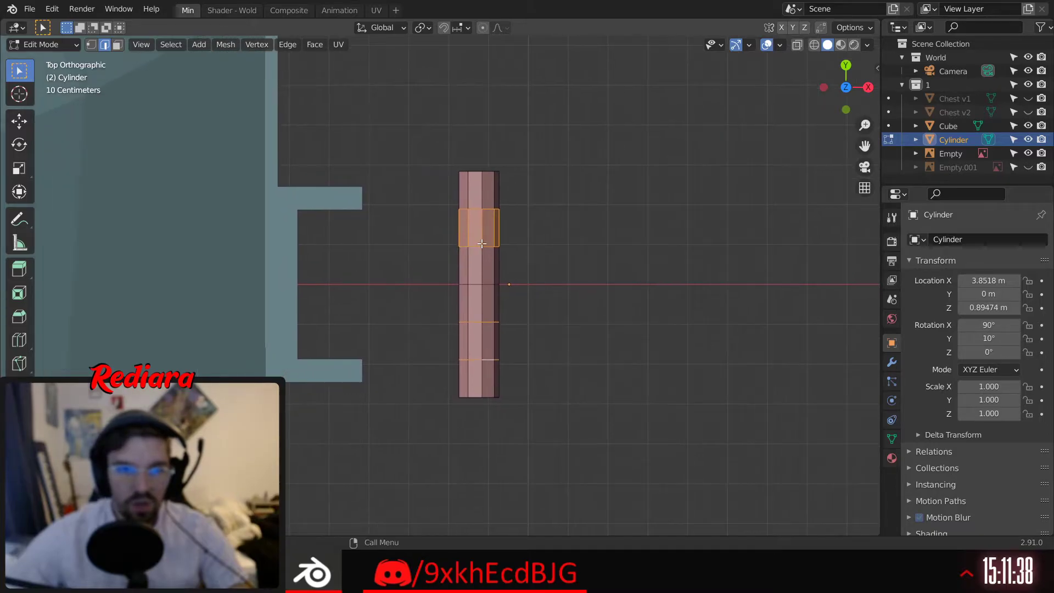
{"action": "left_click", "coordinate": [19, 169]}
{"action": "left_click_drag", "start_coordinate": [479, 231], "coordinate": [488, 208]}
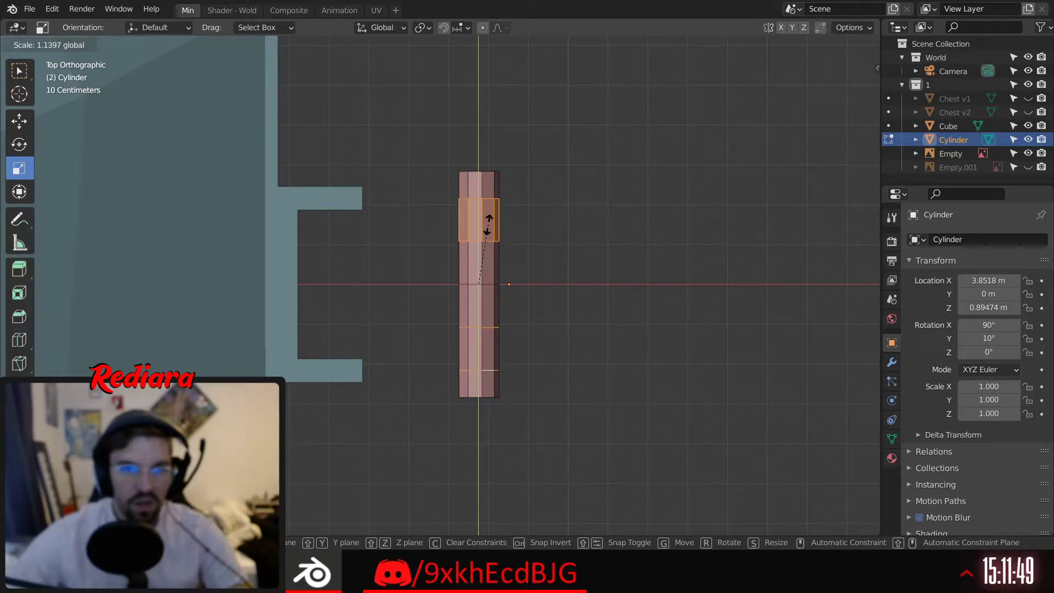
{"action": "right_click", "coordinate": [492, 217]}
Add one centred loop cut in each end segment of the handle bar
{"action": "middle_click_drag", "start_coordinate": [532, 337], "coordinate": [542, 292], "text": "shift"}
{"action": "middle_click_drag", "start_coordinate": [505, 199], "coordinate": [548, 220], "text": "shift"}
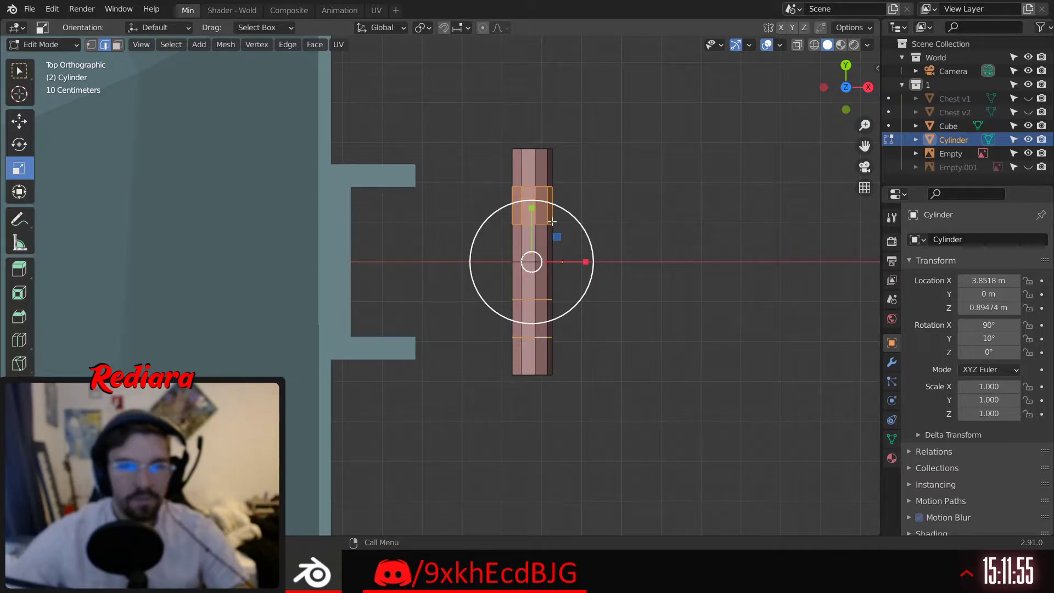
{"action": "left_click", "coordinate": [24, 341]}
{"action": "left_click", "coordinate": [526, 167]}
{"action": "left_click", "coordinate": [533, 361]}
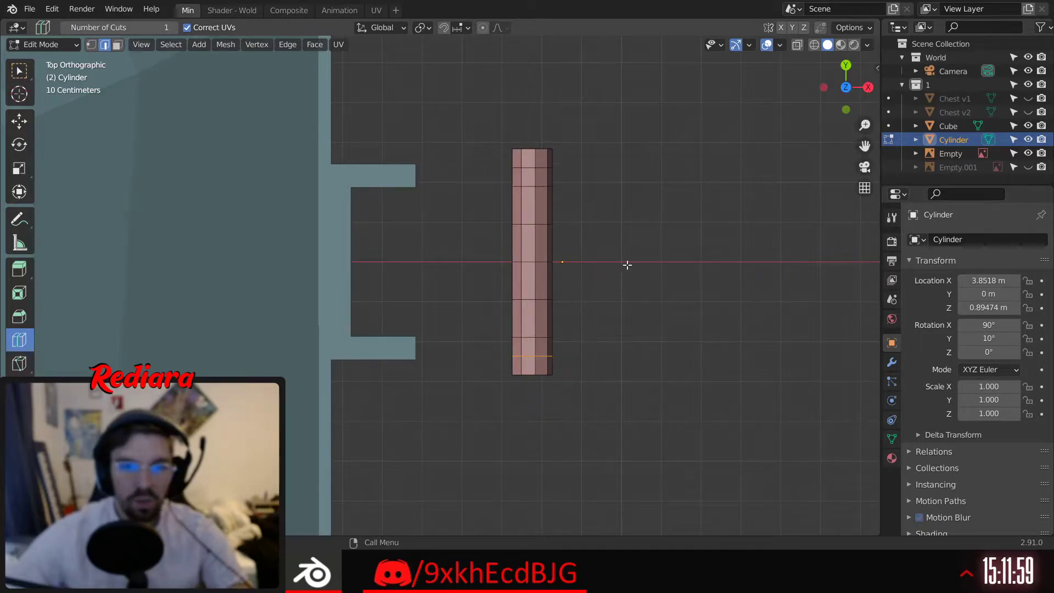
Select the whole bar mesh and move it along X until it sits just off the ends of the handle posts
{"action": "middle_click_drag", "start_coordinate": [627, 264], "coordinate": [605, 258], "text": "shift"}
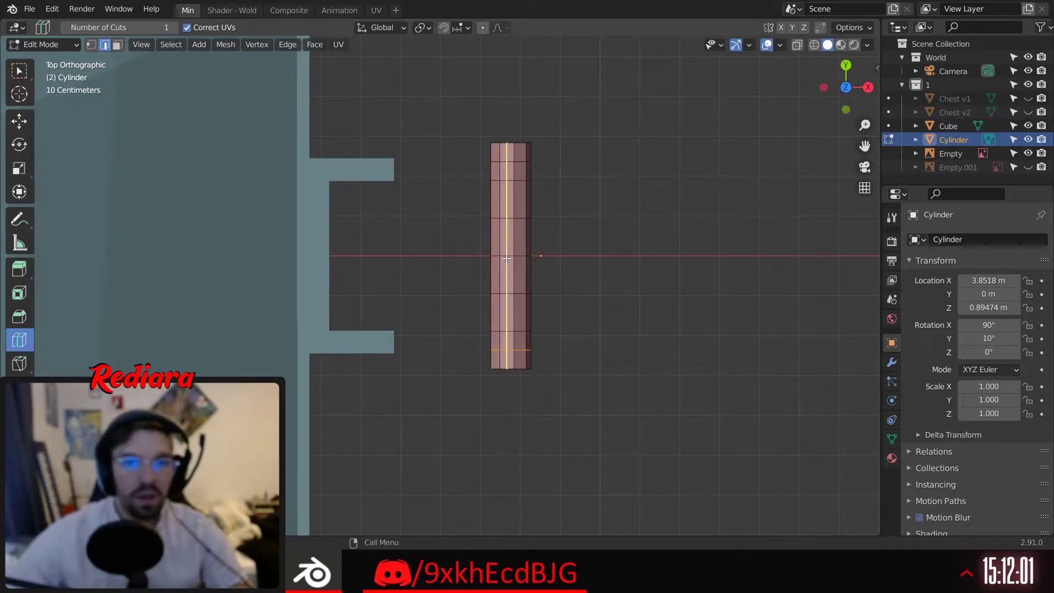
{"action": "key", "text": "a"}
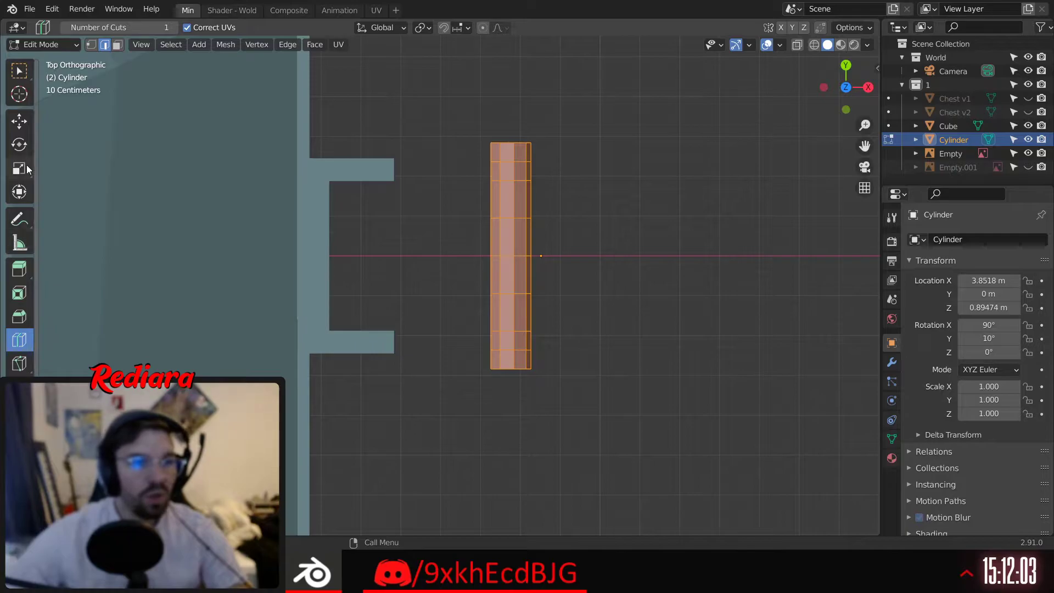
{"action": "left_click", "coordinate": [20, 120]}
{"action": "left_click_drag", "start_coordinate": [574, 255], "coordinate": [481, 264]}
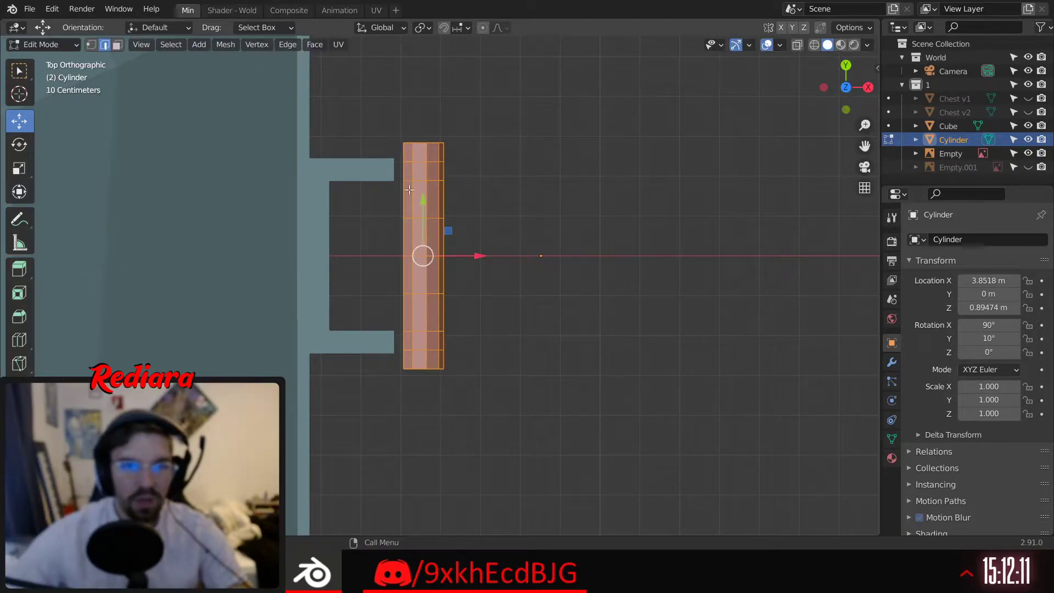
{"action": "middle_click_drag", "start_coordinate": [416, 181], "coordinate": [467, 205]}
{"action": "middle_click_drag", "start_coordinate": [479, 84], "coordinate": [440, 188]}
{"action": "left_click", "coordinate": [483, 191]}
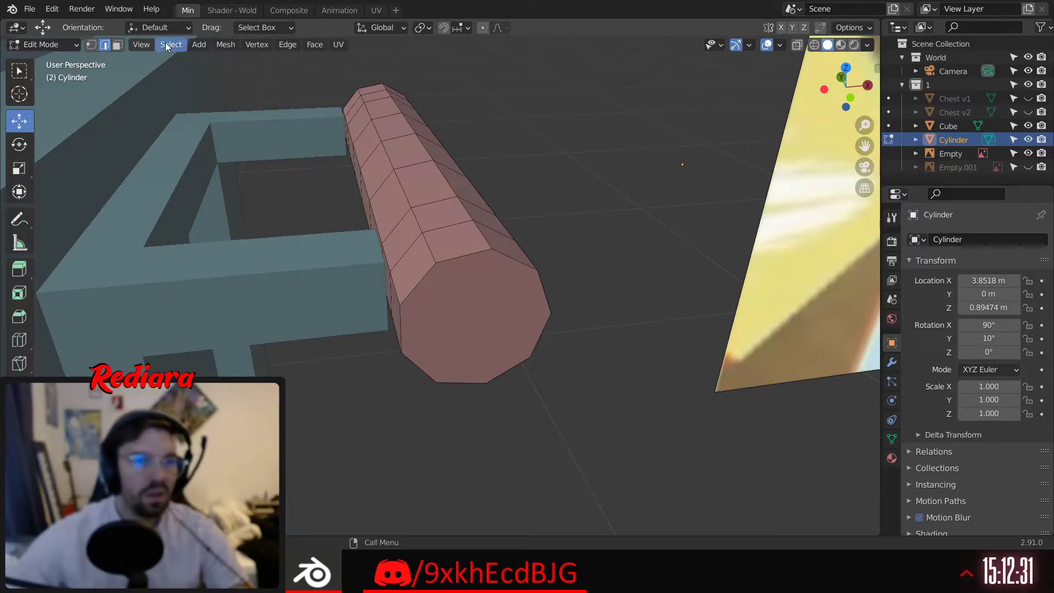
Join the chest mesh and the handle bar into one object, then return to Edit Mode
{"action": "left_click", "coordinate": [64, 48]}
{"action": "left_click", "coordinate": [58, 58]}
{"action": "left_click", "coordinate": [278, 225]}
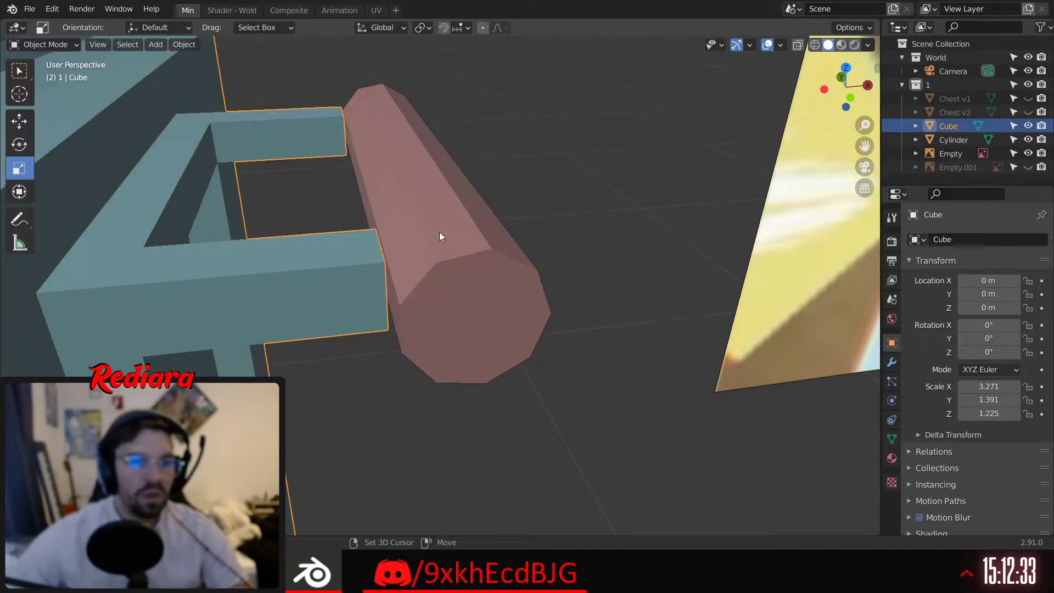
{"action": "left_click", "coordinate": [439, 232], "text": "shift"}
{"action": "right_click", "coordinate": [436, 220]}
{"action": "left_click", "coordinate": [390, 263]}
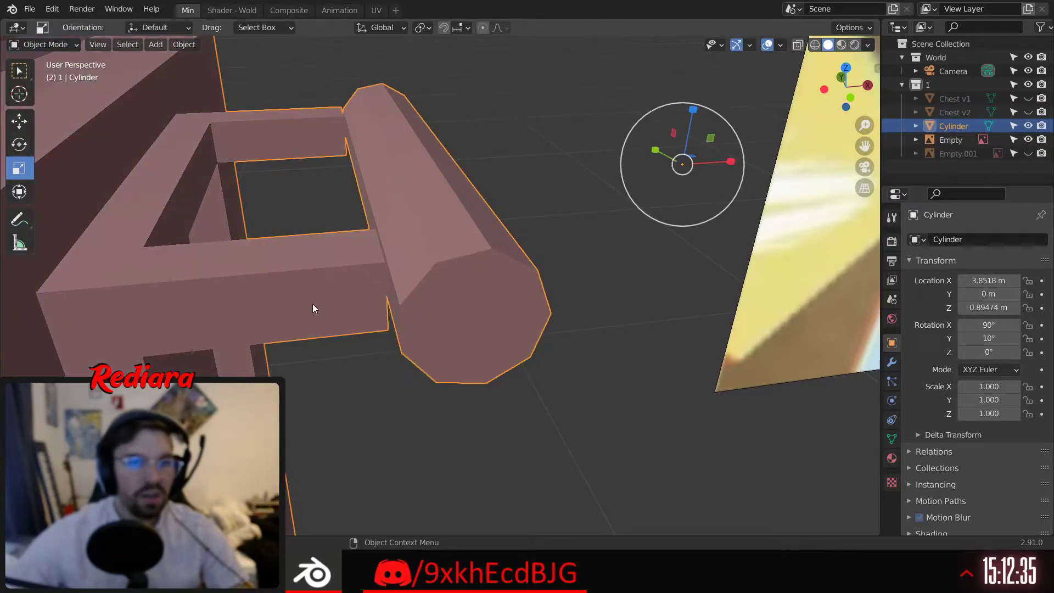
{"action": "left_click", "coordinate": [64, 48]}
{"action": "left_click", "coordinate": [62, 77]}
Merge the inner upper corner vertex of the nearer post with the adjacent bar vertex, using At Last
{"action": "scroll", "coordinate": [290, 216], "scroll_direction": "up", "scroll_amount": 5}
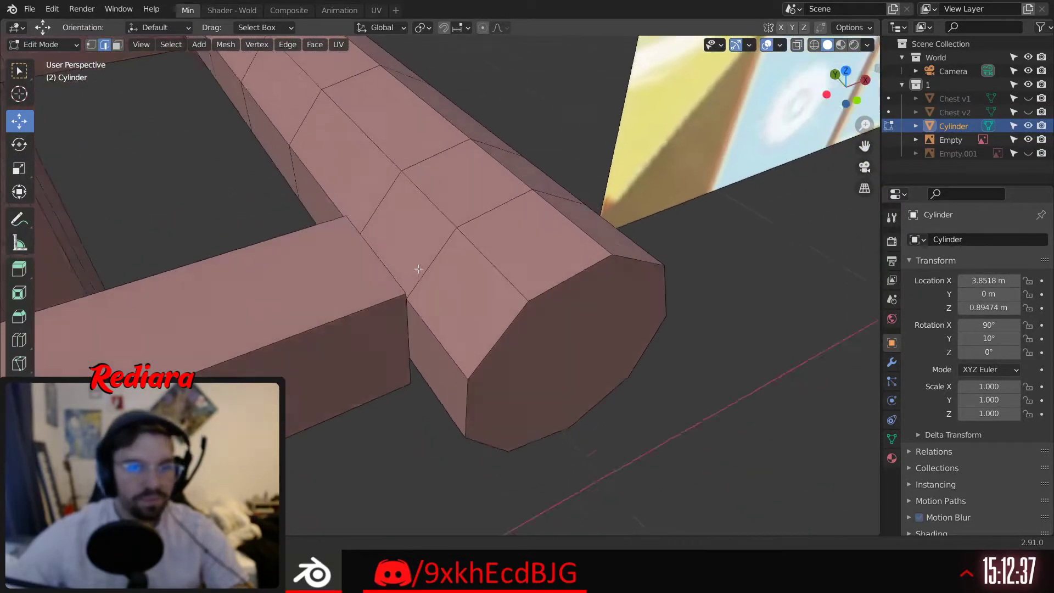
{"action": "scroll", "coordinate": [398, 253], "scroll_direction": "up", "scroll_amount": 1}
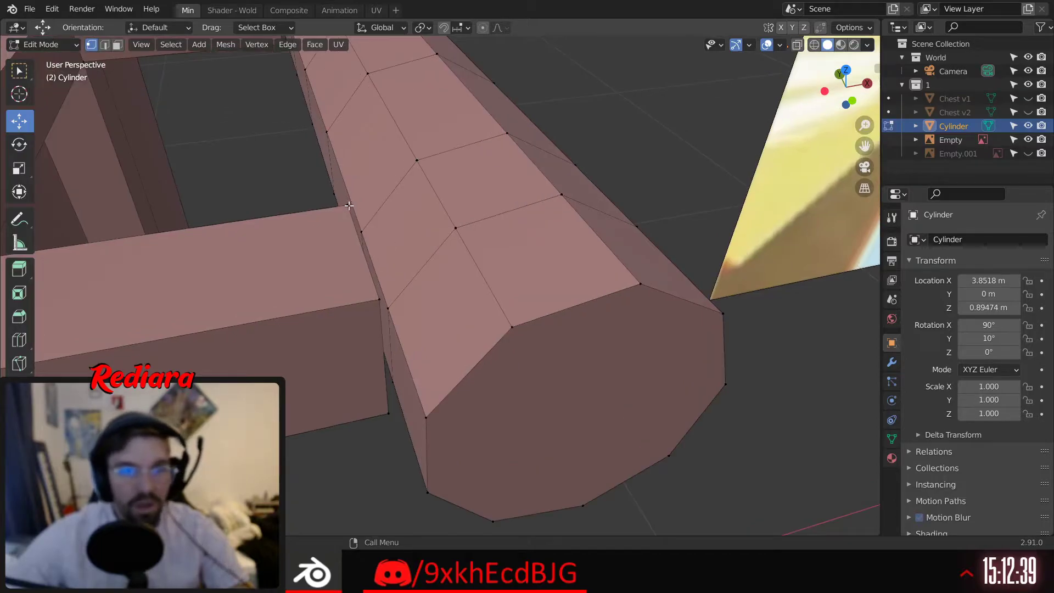
{"action": "right_click", "coordinate": [366, 231]}
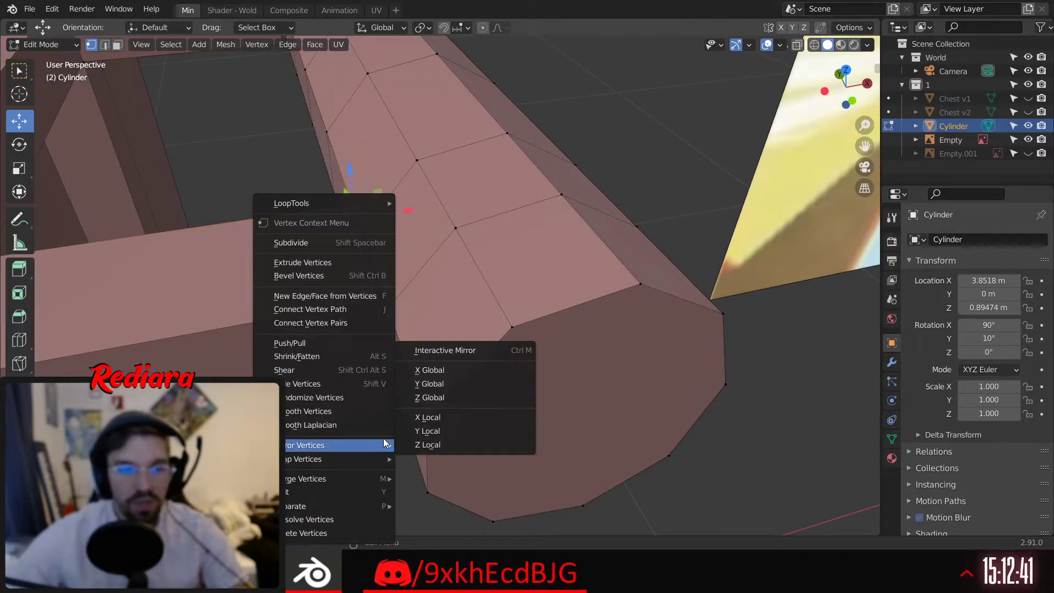
{"action": "mouse_move", "coordinate": [347, 468]}
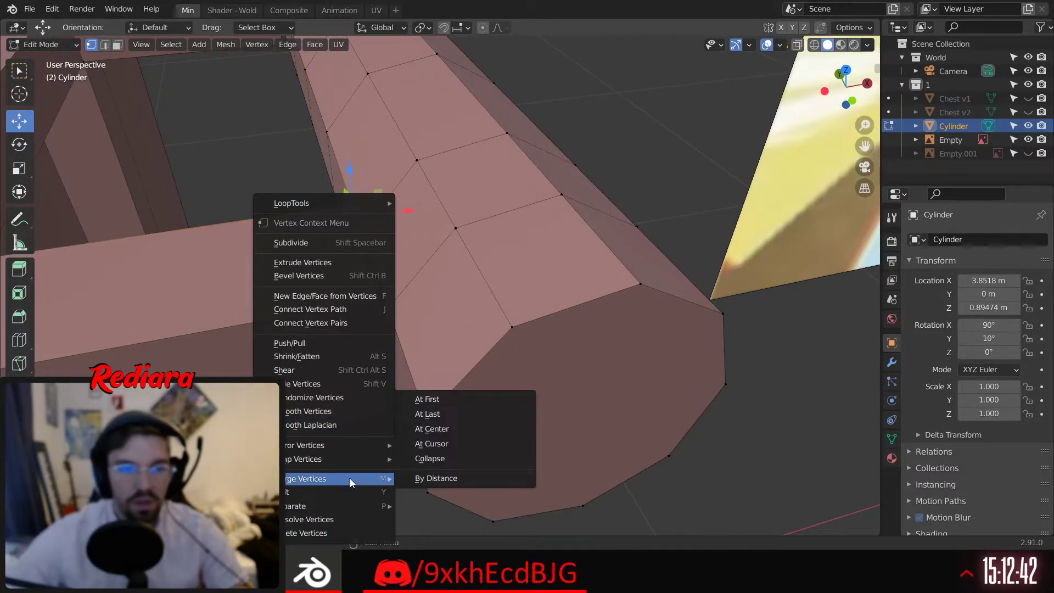
{"action": "left_click", "coordinate": [443, 410]}
Merge the remaining end corner vertices of both handle posts onto their neighbouring bar vertices
{"action": "middle_click_drag", "start_coordinate": [413, 319], "coordinate": [501, 329]}
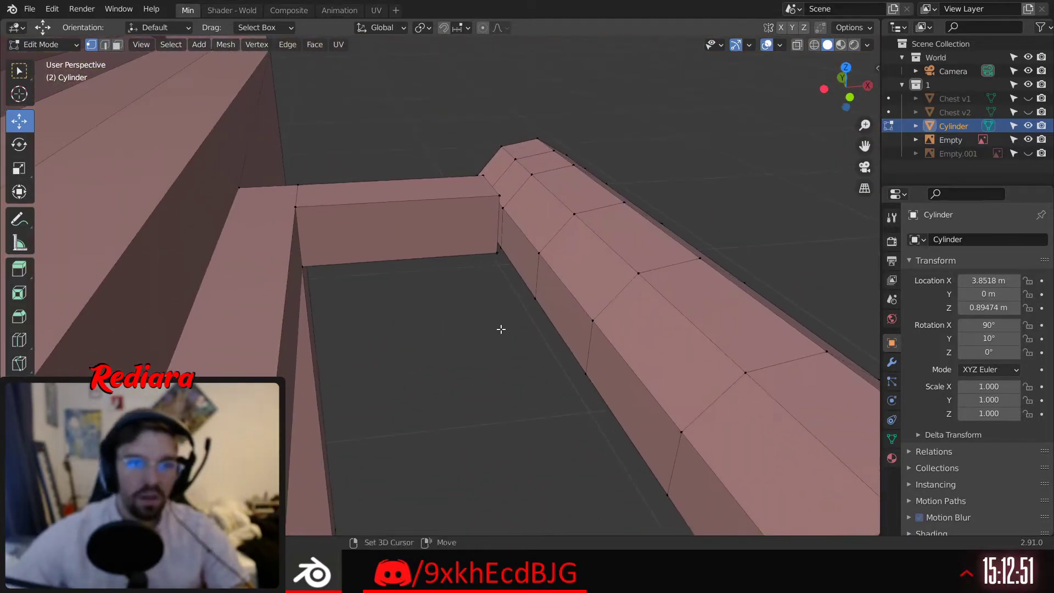
{"action": "scroll", "coordinate": [510, 204], "scroll_direction": "up", "scroll_amount": 5}
{"action": "key", "text": "g"}
{"action": "left_click", "coordinate": [499, 333]}
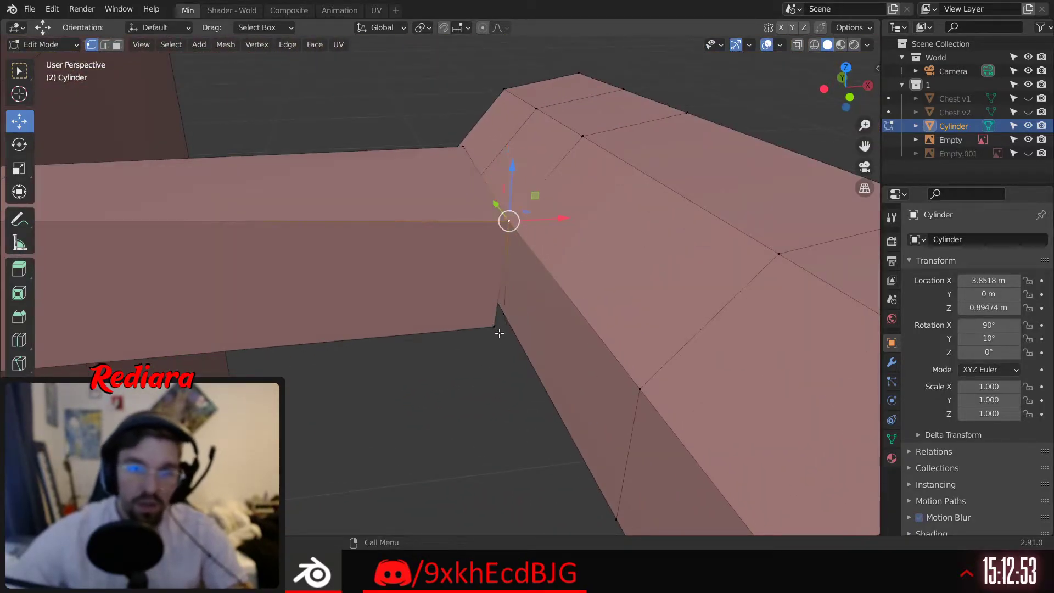
{"action": "middle_click_drag", "start_coordinate": [505, 314], "coordinate": [479, 307]}
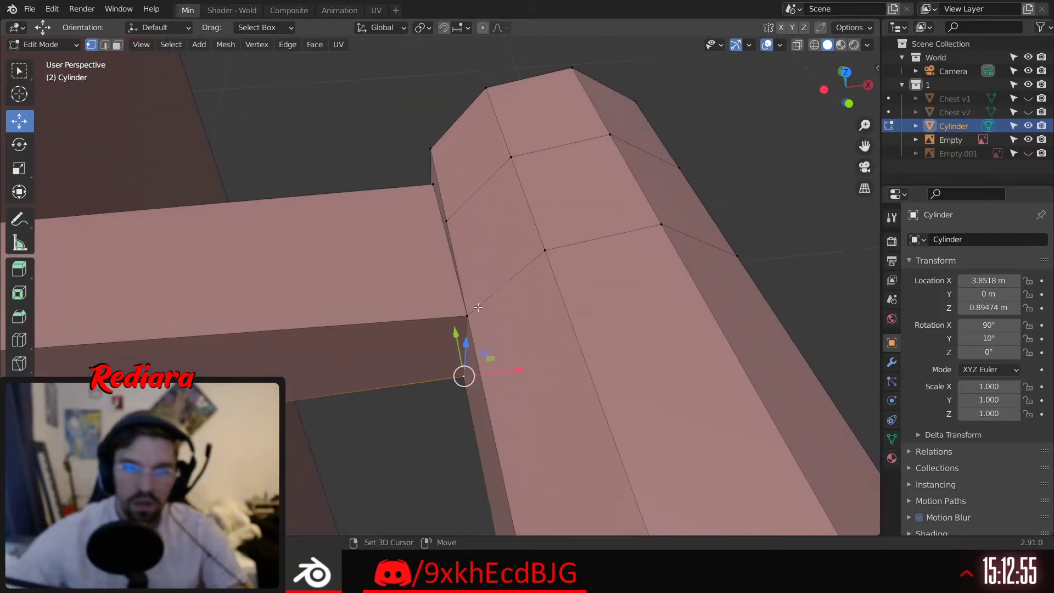
{"action": "middle_click_drag", "start_coordinate": [454, 221], "coordinate": [547, 229]}
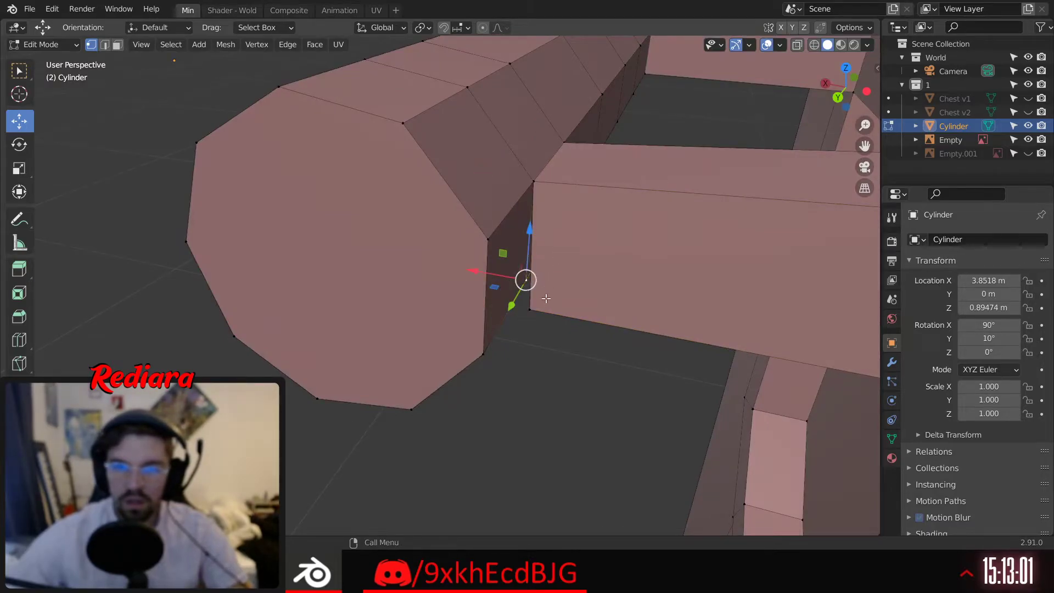
Select the long edges of the handle posts and the edges around the frame opening, and bevel them with 3 segments
{"action": "scroll", "coordinate": [538, 281], "scroll_direction": "down", "scroll_amount": 2}
{"action": "middle_click_drag", "start_coordinate": [538, 280], "coordinate": [562, 176]}
{"action": "middle_click_drag", "start_coordinate": [558, 114], "coordinate": [464, 259]}
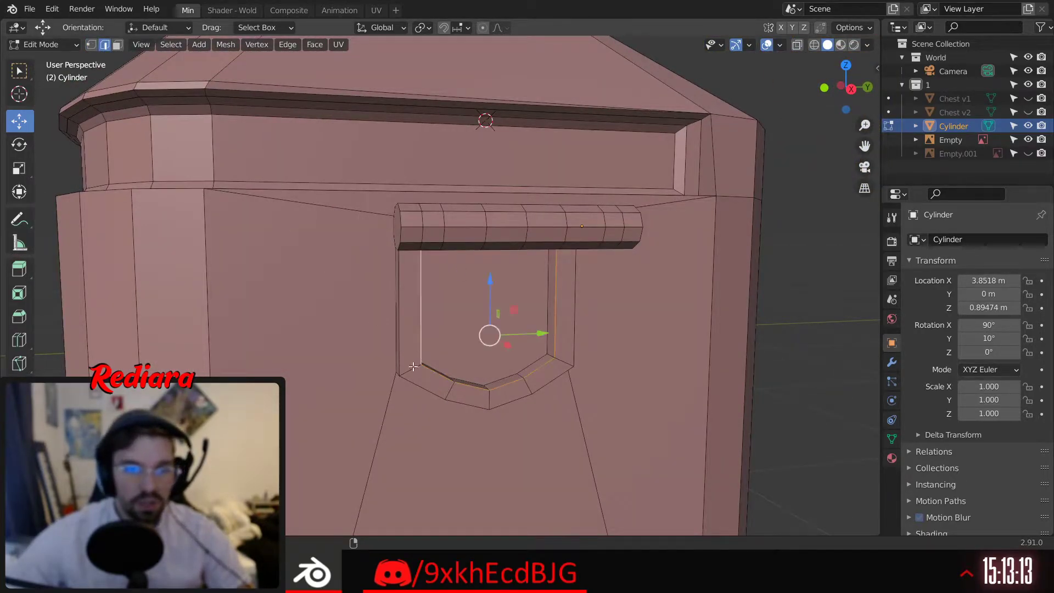
{"action": "middle_click_drag", "start_coordinate": [398, 345], "coordinate": [437, 272]}
{"action": "middle_click_drag", "start_coordinate": [706, 309], "coordinate": [581, 310]}
{"action": "middle_click_drag", "start_coordinate": [542, 279], "coordinate": [363, 257]}
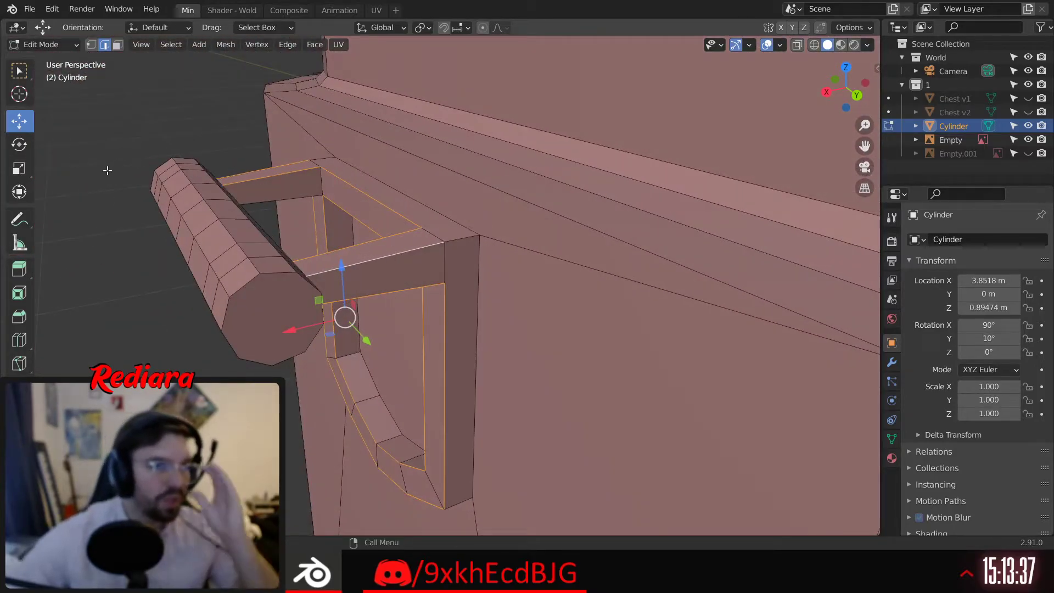
{"action": "key", "text": "ctrl+b"}
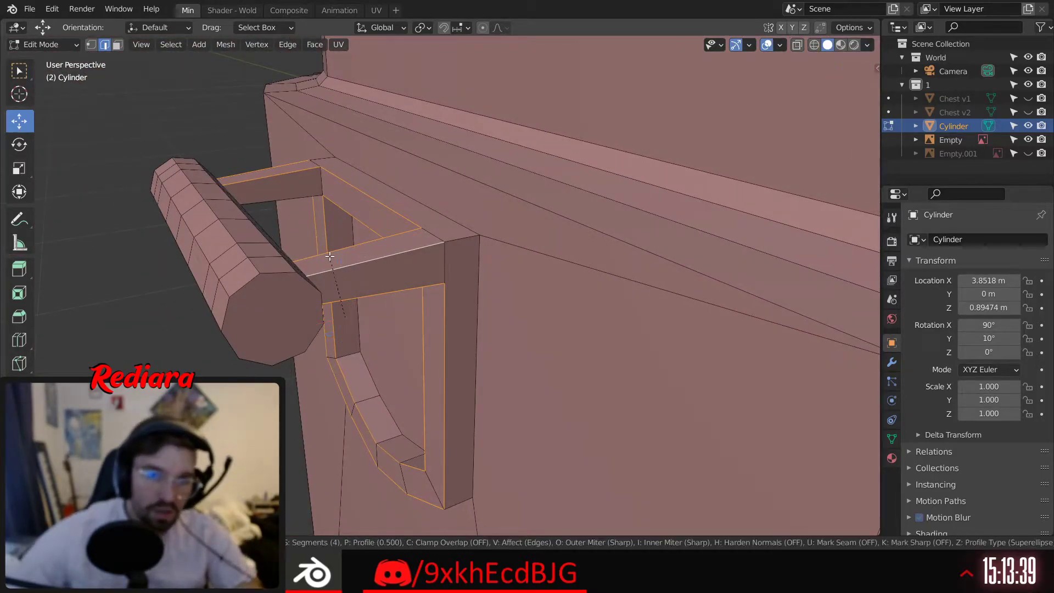
{"action": "scroll", "coordinate": [332, 246], "scroll_direction": "down", "scroll_amount": 1}
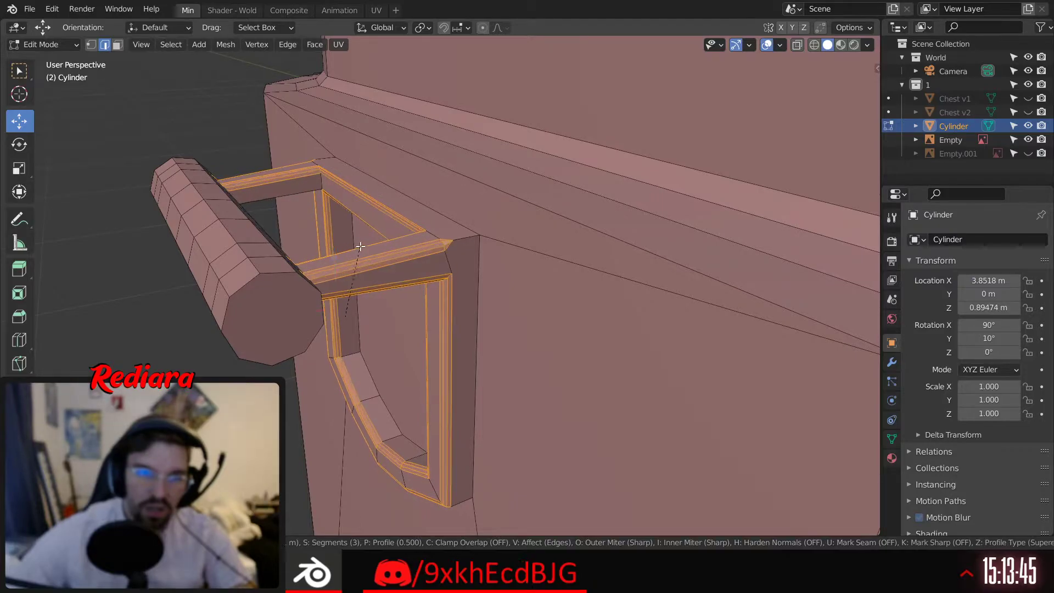
{"action": "left_click", "coordinate": [357, 246]}
Set the width of the handle edge bevel to 0.01 m
{"action": "middle_click_drag", "start_coordinate": [357, 246], "coordinate": [268, 294]}
{"action": "scroll", "coordinate": [297, 289], "scroll_direction": "up", "scroll_amount": 2}
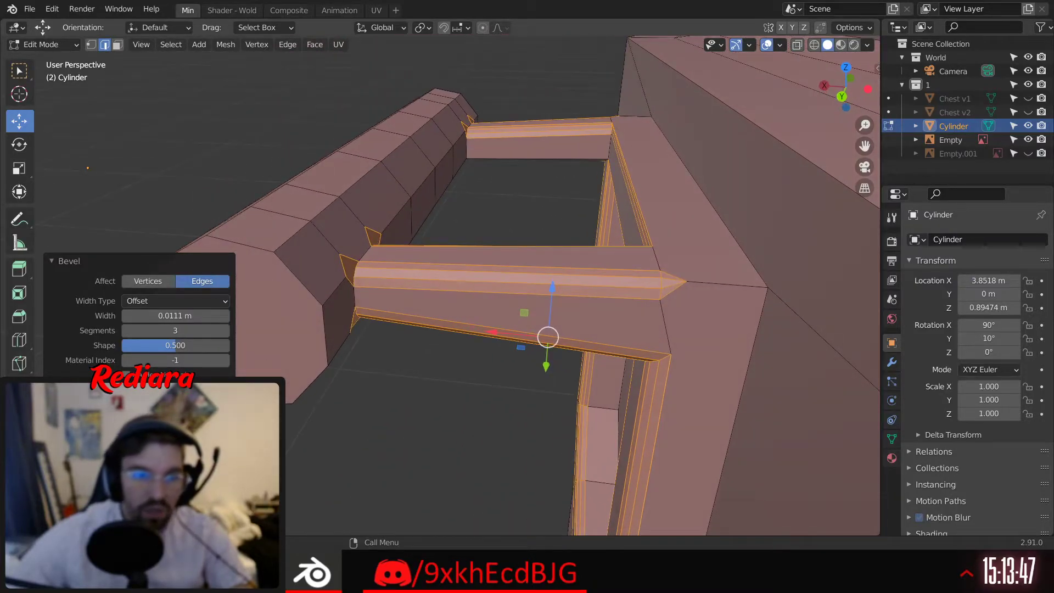
{"action": "left_click", "coordinate": [132, 390]}
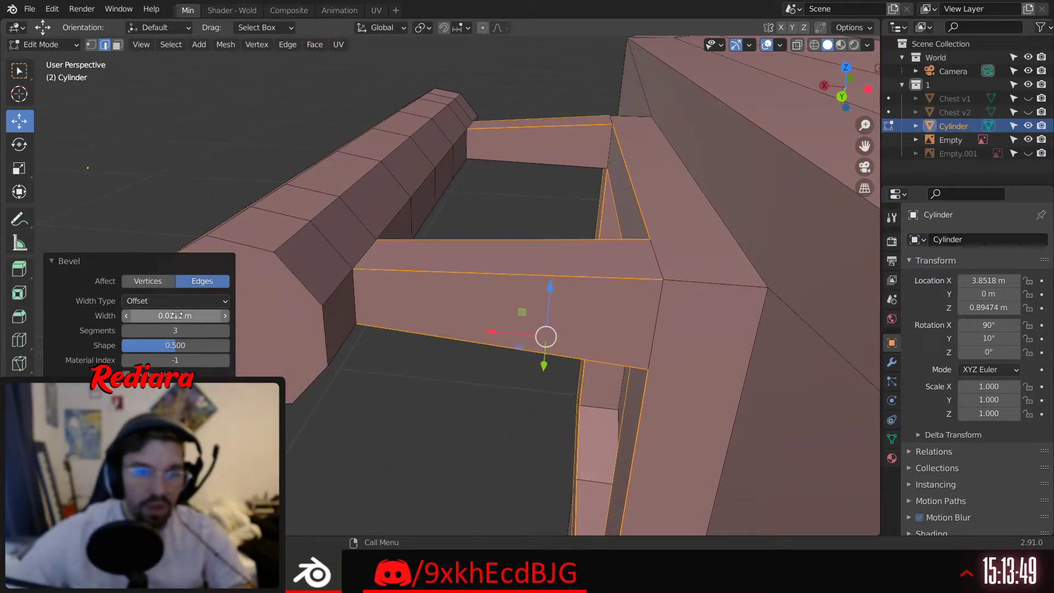
{"action": "left_click", "coordinate": [131, 390]}
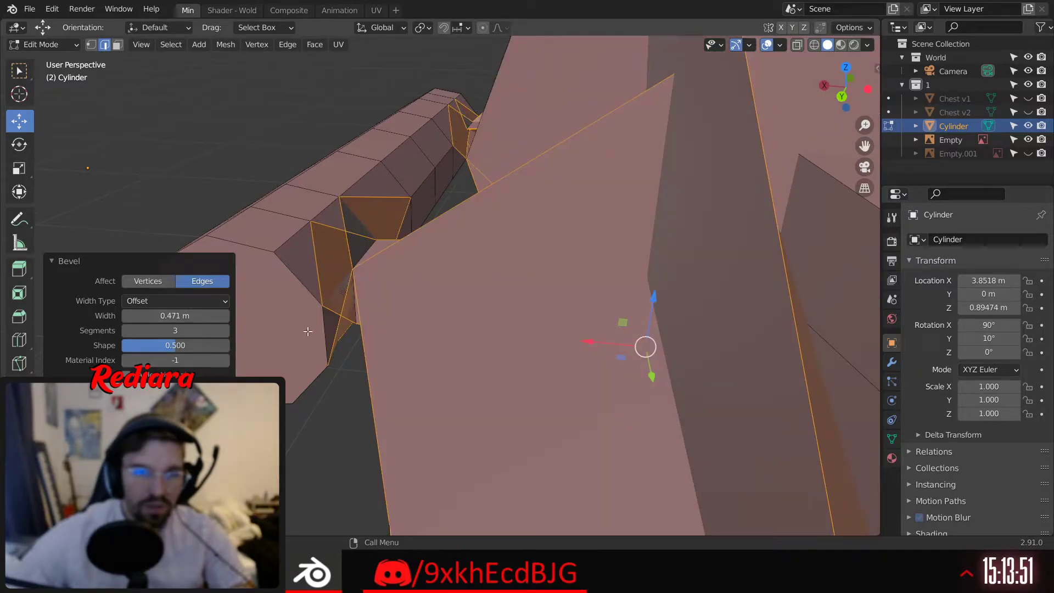
{"action": "left_click_drag", "start_coordinate": [192, 322], "coordinate": [136, 321]}
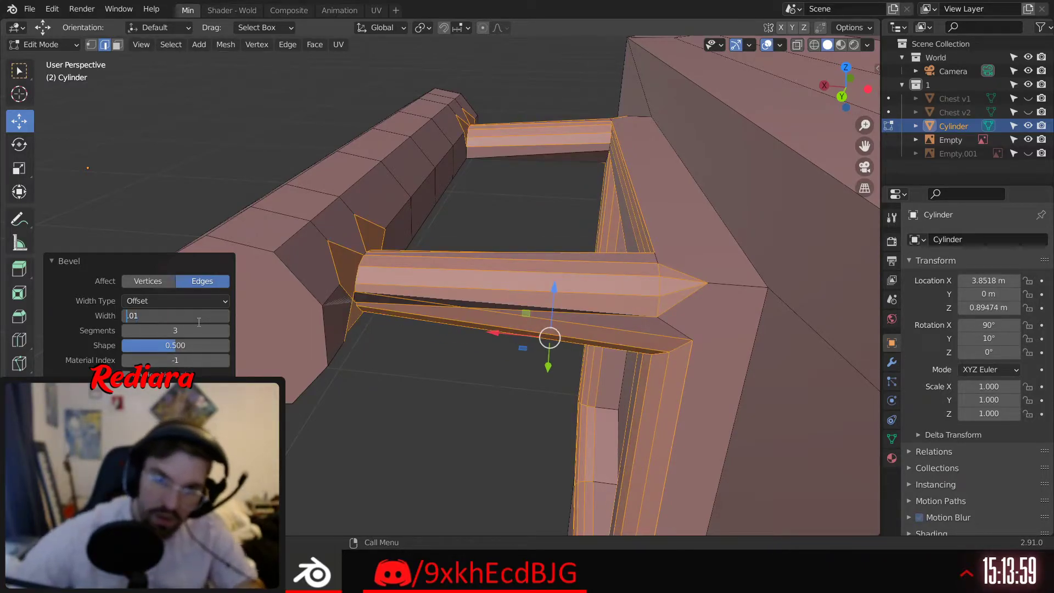
{"action": "key", "text": "Return"}
{"action": "mouse_move", "coordinate": [549, 307]}
{"action": "middle_mouse_down"}
{"action": "mouse_move", "coordinate": [595, 306]}
{"action": "mouse_move", "coordinate": [571, 330]}
{"action": "mouse_move", "coordinate": [539, 308]}
{"action": "middle_mouse_up"}
{"action": "scroll", "coordinate": [481, 282], "scroll_direction": "up", "scroll_amount": 5}
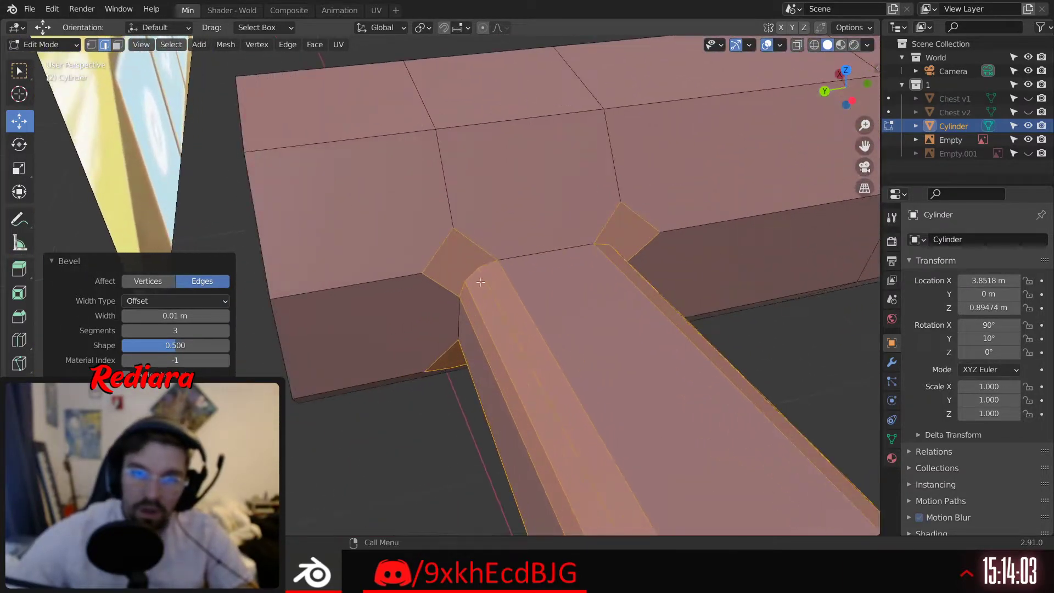
{"action": "middle_click_drag", "start_coordinate": [481, 283], "coordinate": [526, 219]}
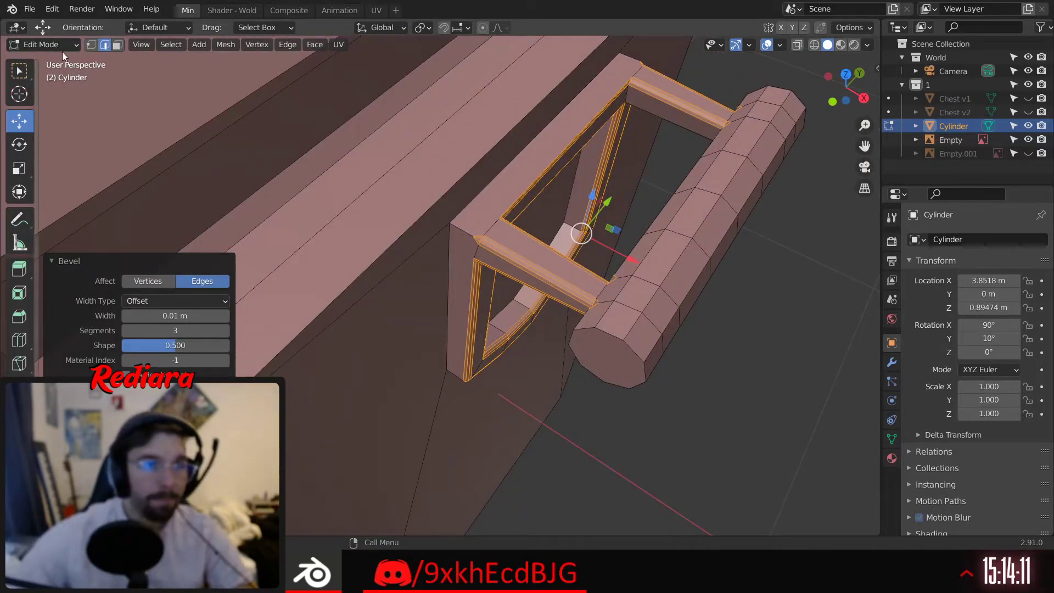
Merge the stray bevel vertex at the handle frame's upper corner with the frame's adjacent outer corner vertex
{"action": "left_click", "coordinate": [743, 479]}
{"action": "middle_click_drag", "start_coordinate": [707, 330], "coordinate": [589, 320], "text": "shift"}
{"action": "scroll", "coordinate": [401, 181], "scroll_direction": "up", "scroll_amount": 5}
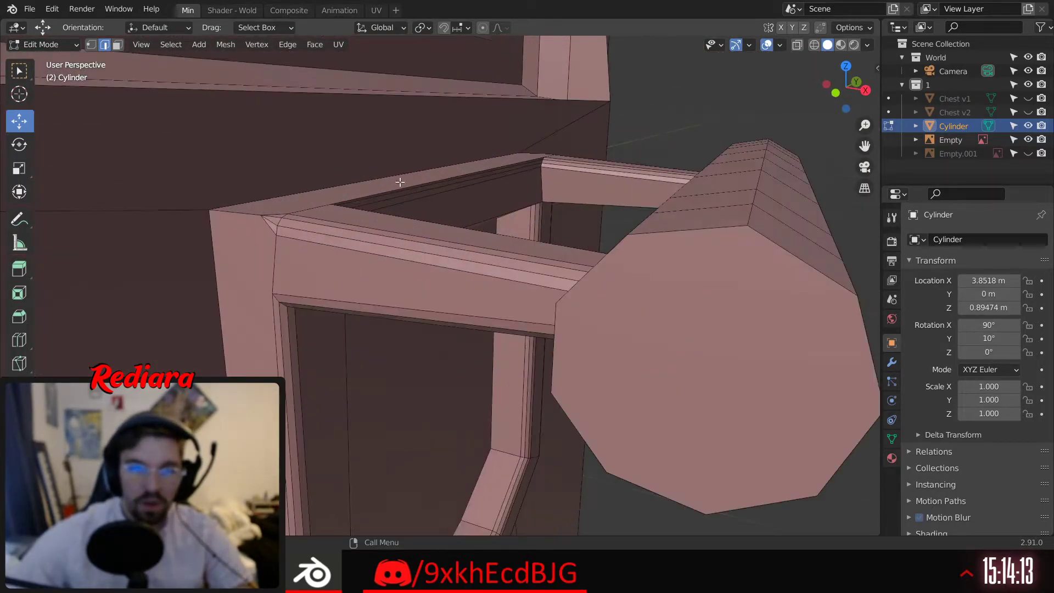
{"action": "middle_click_drag", "start_coordinate": [400, 181], "coordinate": [369, 255]}
{"action": "scroll", "coordinate": [365, 253], "scroll_direction": "up", "scroll_amount": 4}
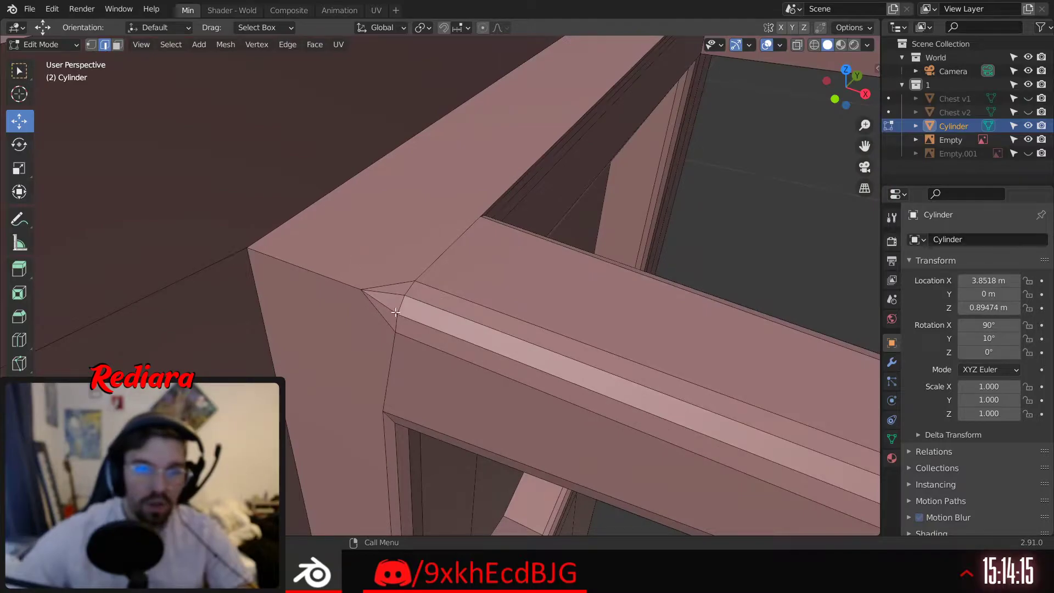
{"action": "middle_click_drag", "start_coordinate": [395, 312], "coordinate": [86, 156]}
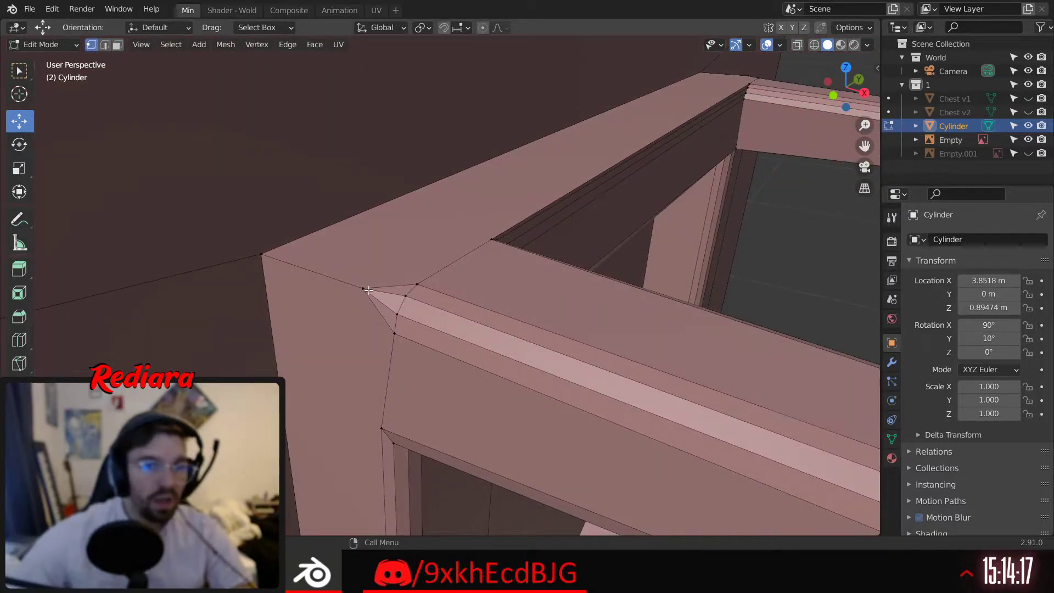
{"action": "right_click", "coordinate": [254, 290]}
{"action": "mouse_move", "coordinate": [257, 291]}
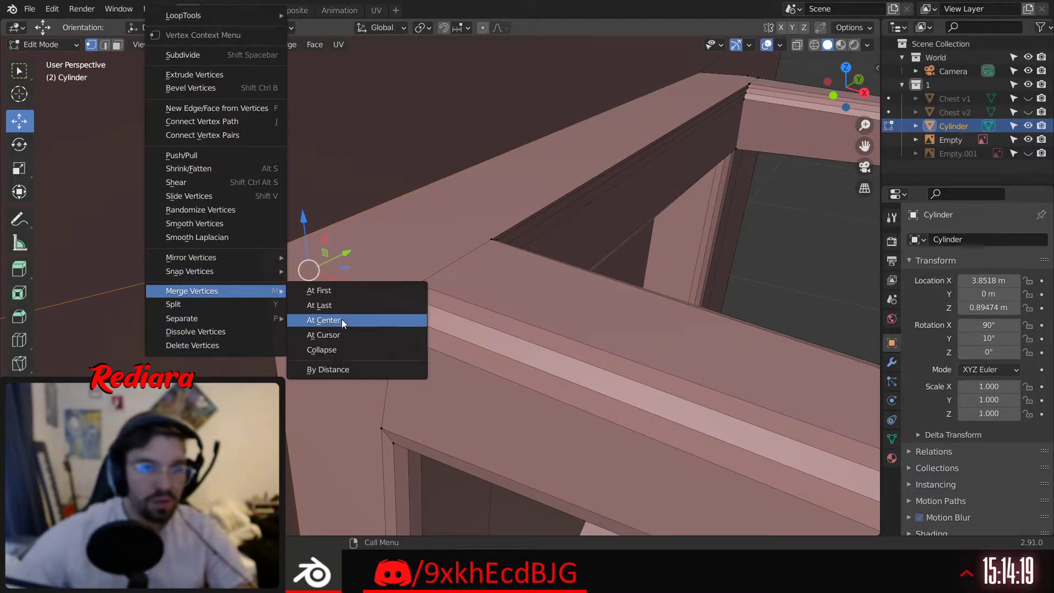
{"action": "left_click", "coordinate": [341, 319]}
{"action": "scroll", "coordinate": [467, 224], "scroll_direction": "down", "scroll_amount": 2}
{"action": "middle_click_drag", "start_coordinate": [463, 341], "coordinate": [517, 302]}
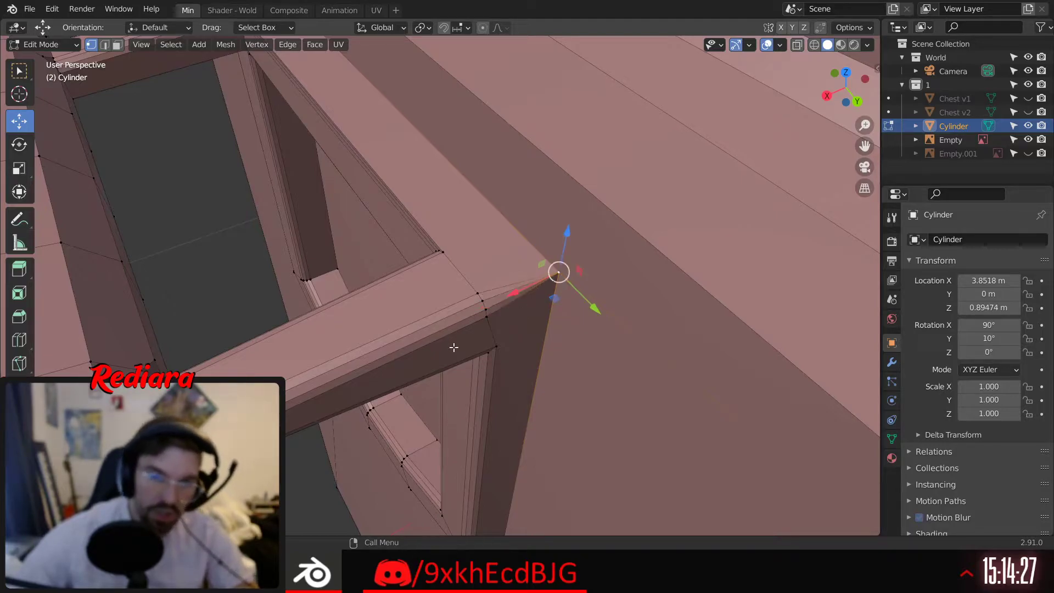
Examine the joints between the handle posts and the cylindrical bar, and the overall shape of the chest half
{"action": "middle_click_drag", "start_coordinate": [454, 347], "coordinate": [293, 281]}
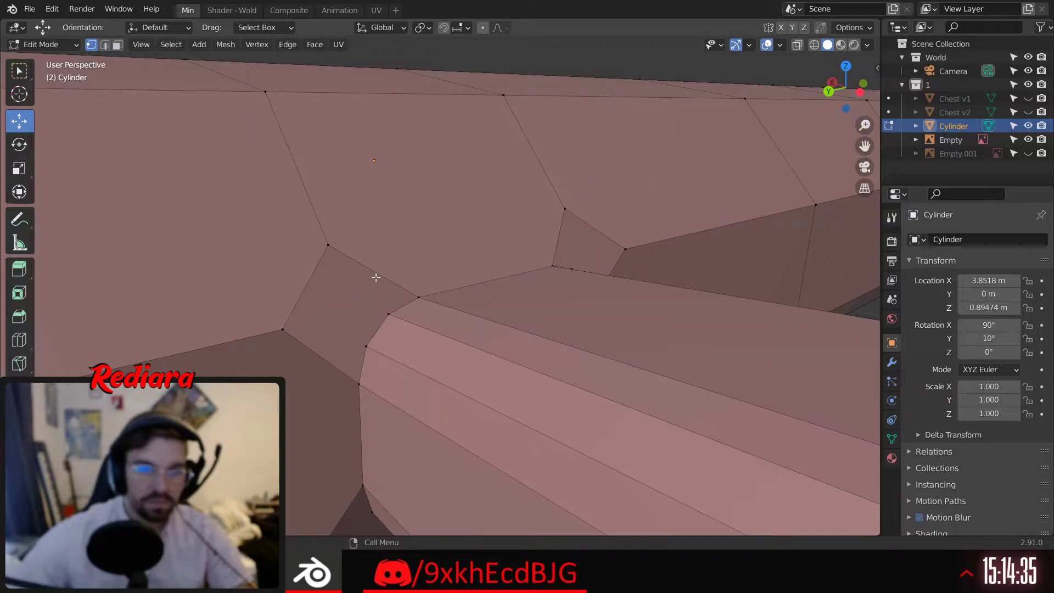
{"action": "scroll", "coordinate": [376, 278], "scroll_direction": "down", "scroll_amount": 5}
{"action": "middle_click_drag", "start_coordinate": [376, 278], "coordinate": [329, 347]}
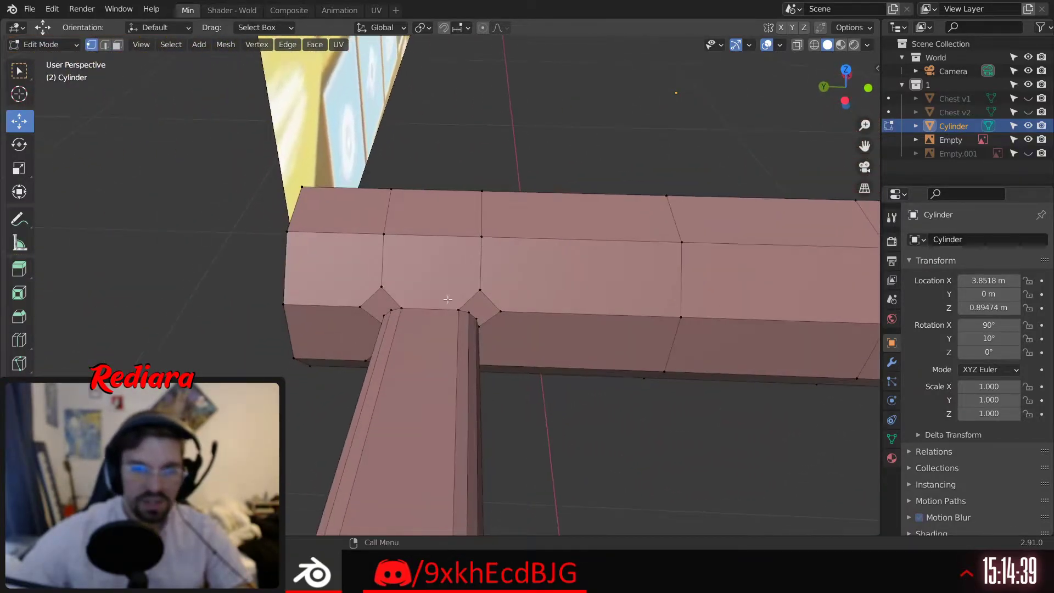
{"action": "scroll", "coordinate": [495, 305], "scroll_direction": "up", "scroll_amount": 3}
{"action": "scroll", "coordinate": [495, 306], "scroll_direction": "down", "scroll_amount": 3}
{"action": "middle_click_drag", "start_coordinate": [496, 305], "coordinate": [430, 306]}
{"action": "scroll", "coordinate": [467, 312], "scroll_direction": "up", "scroll_amount": 3}
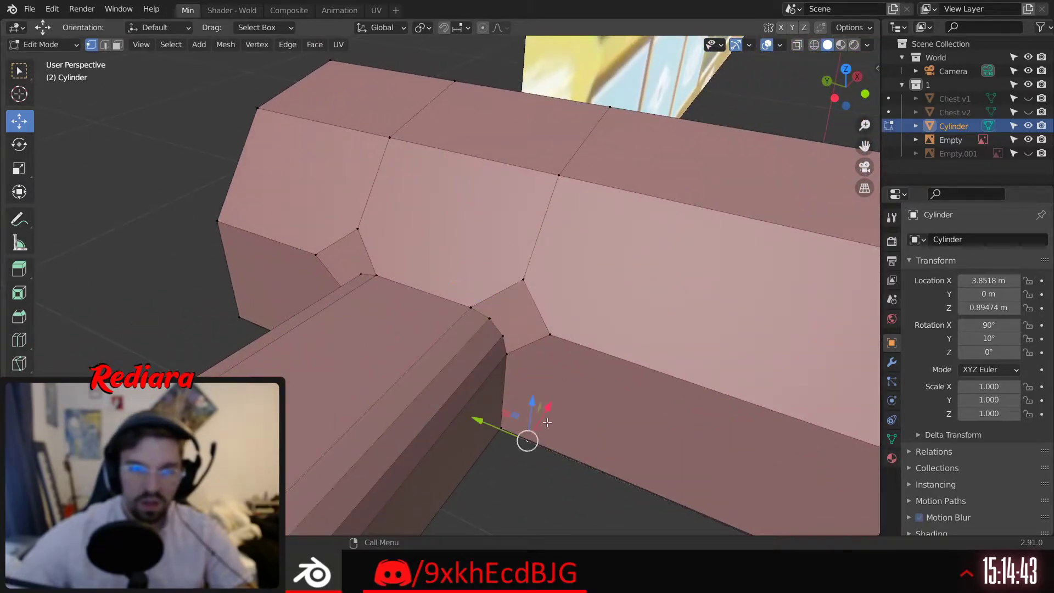
{"action": "scroll", "coordinate": [548, 422], "scroll_direction": "down", "scroll_amount": 3}
{"action": "middle_click_drag", "start_coordinate": [547, 423], "coordinate": [545, 346]}
{"action": "scroll", "coordinate": [527, 417], "scroll_direction": "up", "scroll_amount": 4}
{"action": "scroll", "coordinate": [517, 375], "scroll_direction": "down", "scroll_amount": 5}
{"action": "scroll", "coordinate": [546, 346], "scroll_direction": "down", "scroll_amount": 5}
{"action": "middle_click_drag", "start_coordinate": [456, 393], "coordinate": [410, 316], "text": "shift"}
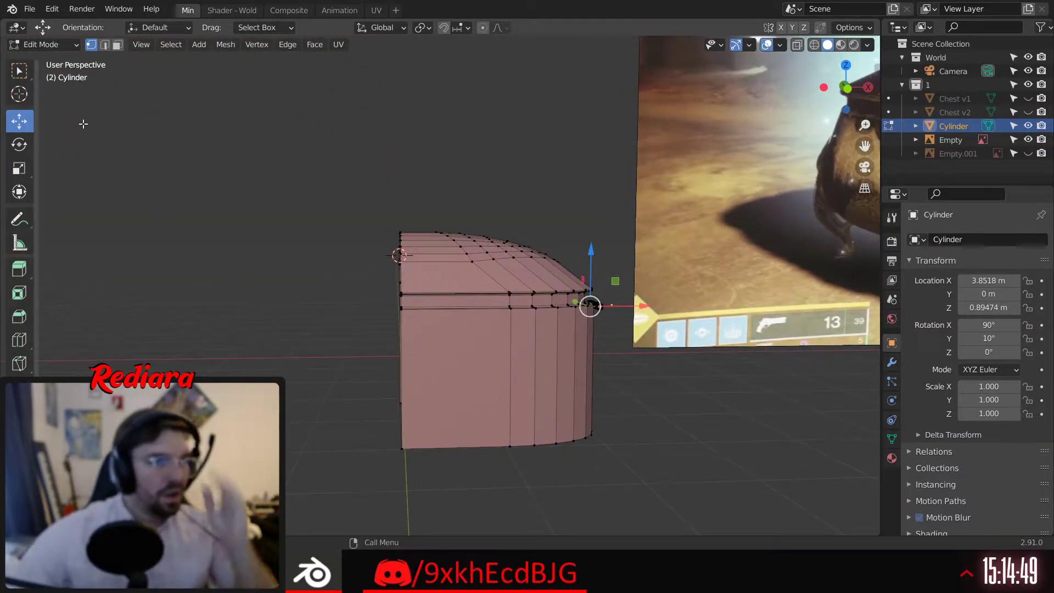
Leave mesh editing and add a Mirror modifier to the chest half
{"action": "left_click", "coordinate": [41, 45]}
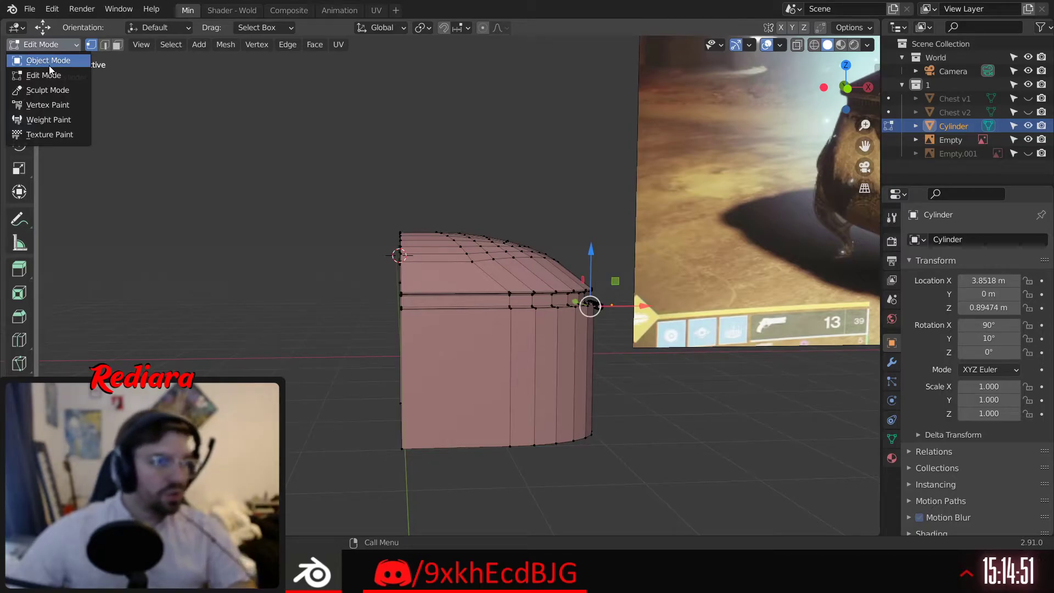
{"action": "left_click", "coordinate": [48, 60]}
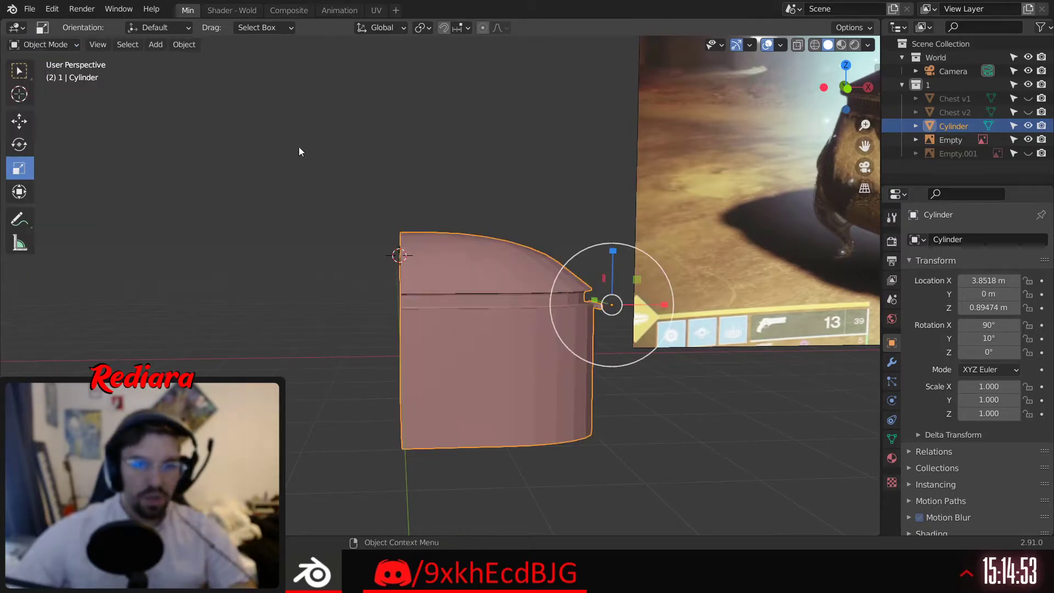
{"action": "middle_click_drag", "start_coordinate": [299, 147], "coordinate": [681, 180]}
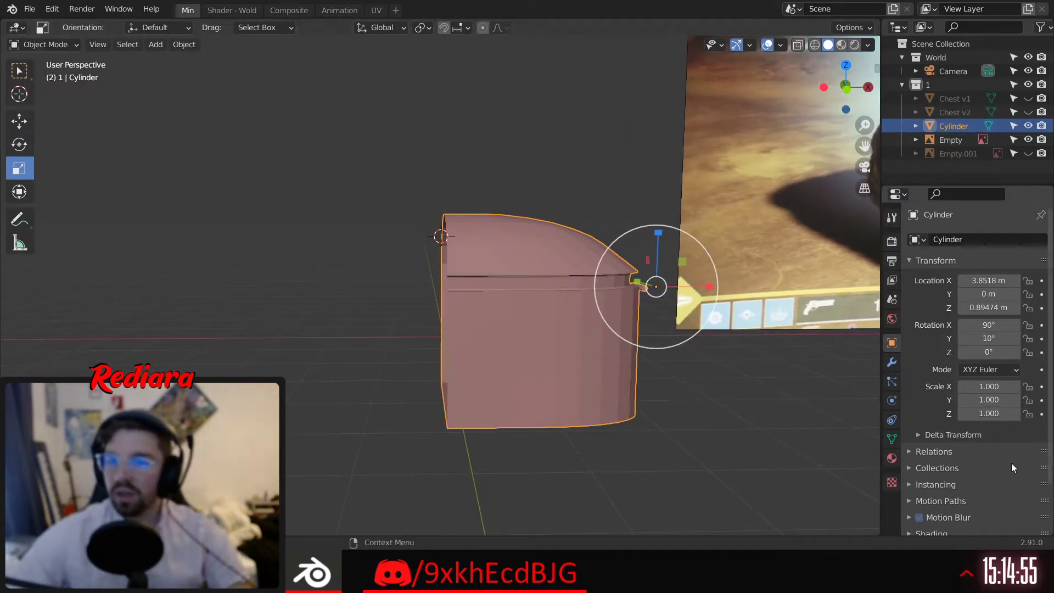
{"action": "left_click", "coordinate": [898, 364]}
{"action": "left_click", "coordinate": [951, 240]}
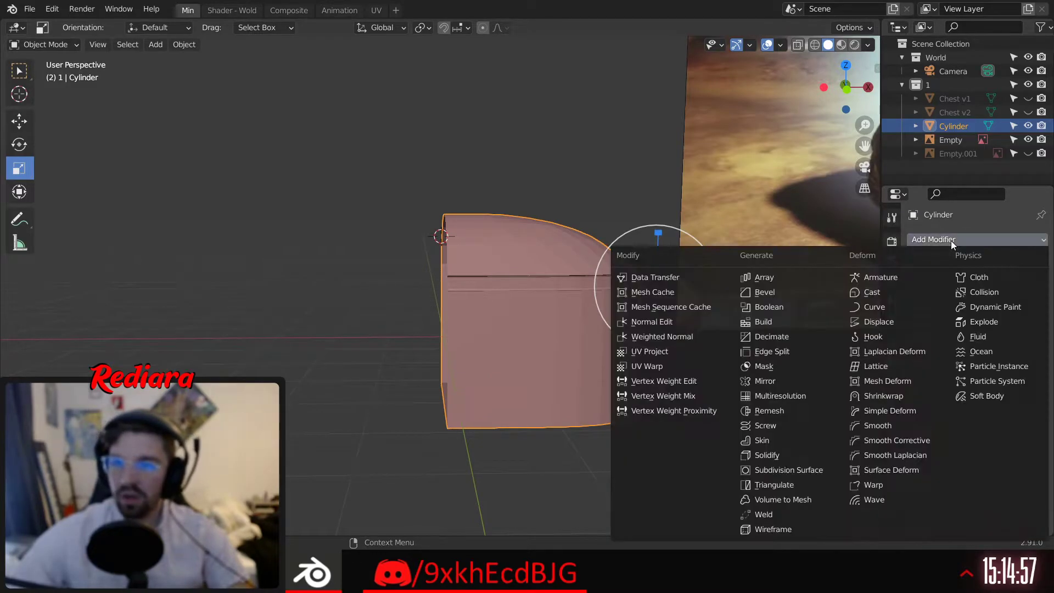
{"action": "left_click", "coordinate": [773, 380]}
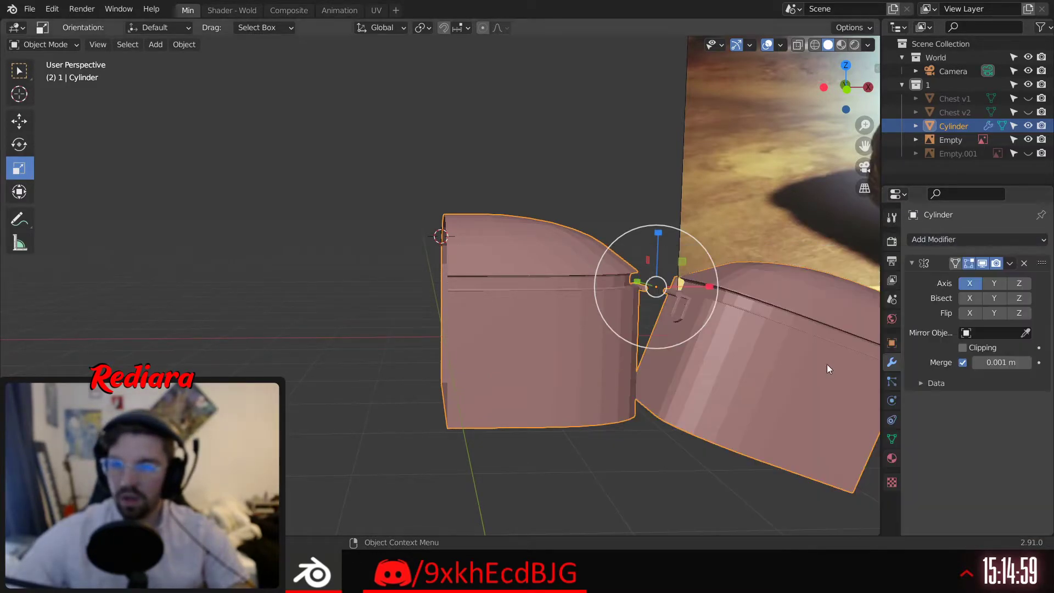
Set the Mirror modifier's mirror object to Camera to complete the chest across the X axis
{"action": "middle_click_drag", "start_coordinate": [677, 331], "coordinate": [681, 367]}
{"action": "left_click", "coordinate": [994, 335]}
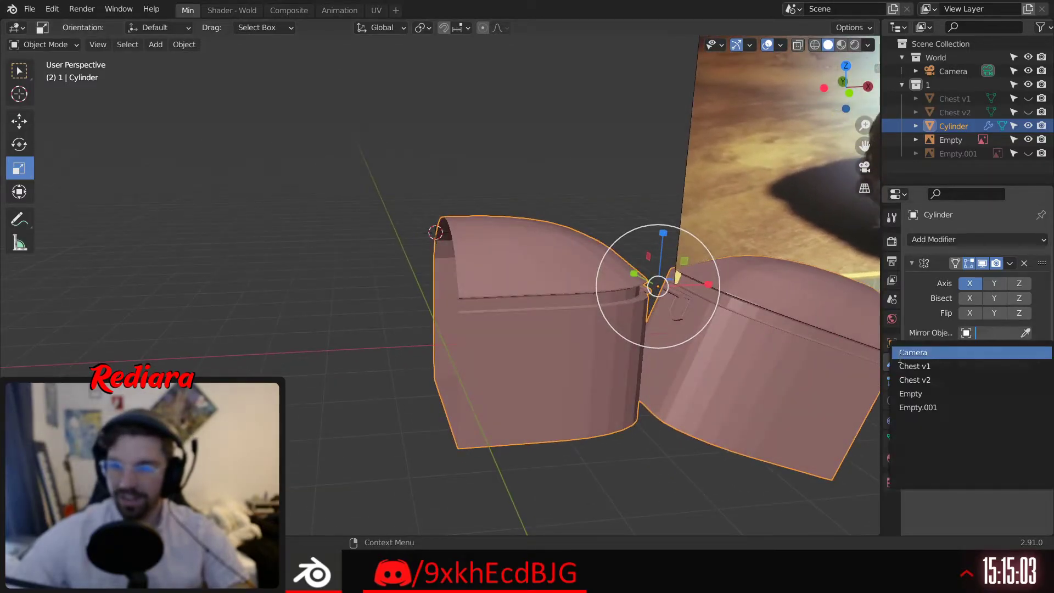
{"action": "left_click", "coordinate": [923, 349]}
{"action": "middle_click_drag", "start_coordinate": [528, 318], "coordinate": [521, 291]}
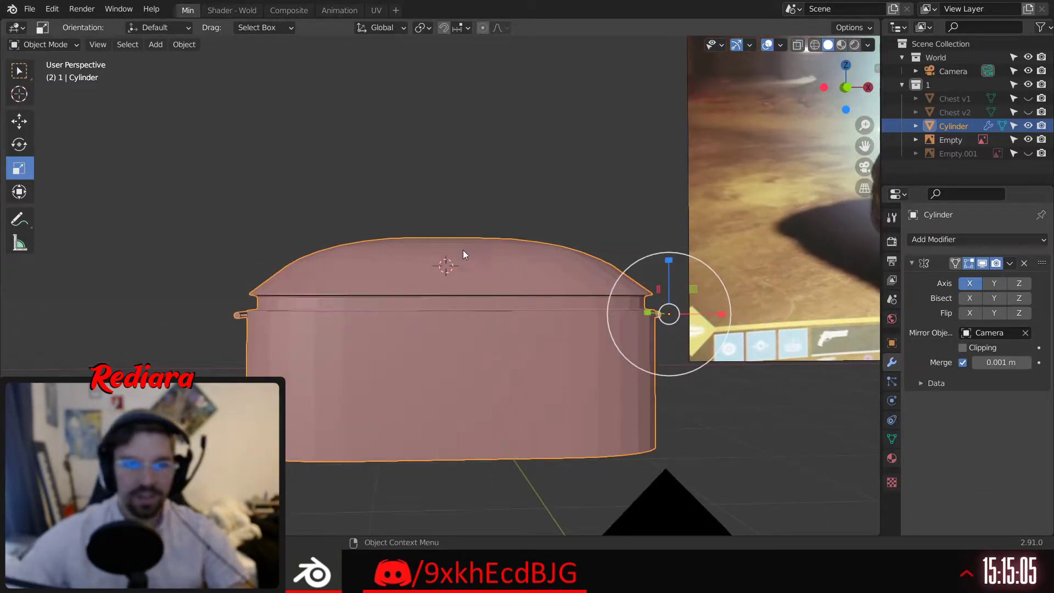
{"action": "middle_click_drag", "start_coordinate": [463, 250], "coordinate": [429, 263]}
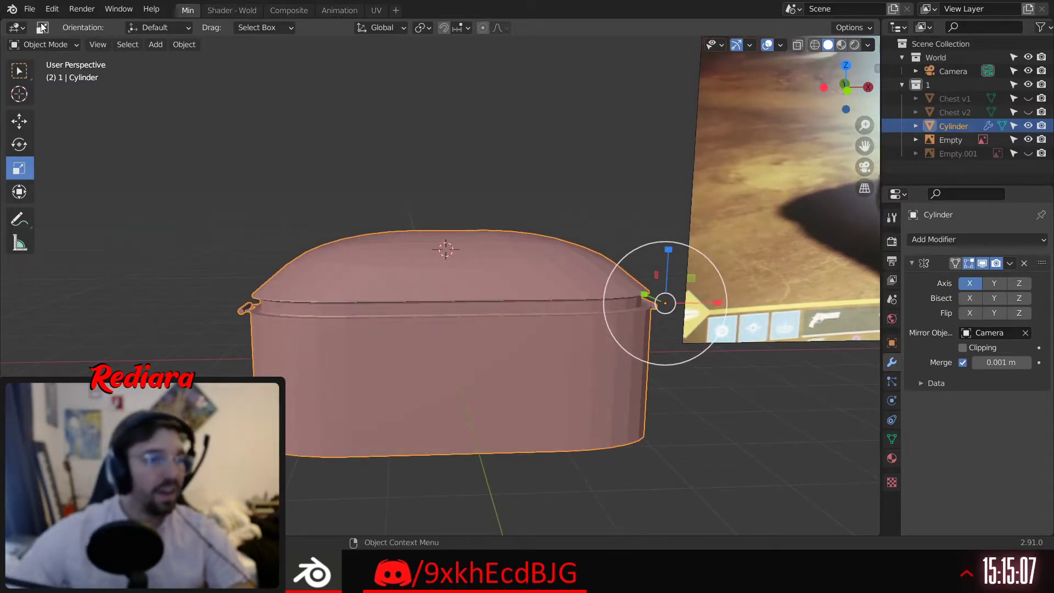
Apply the Mirror modifier to the chest in Object Mode
{"action": "left_click", "coordinate": [39, 45]}
{"action": "left_click", "coordinate": [45, 76]}
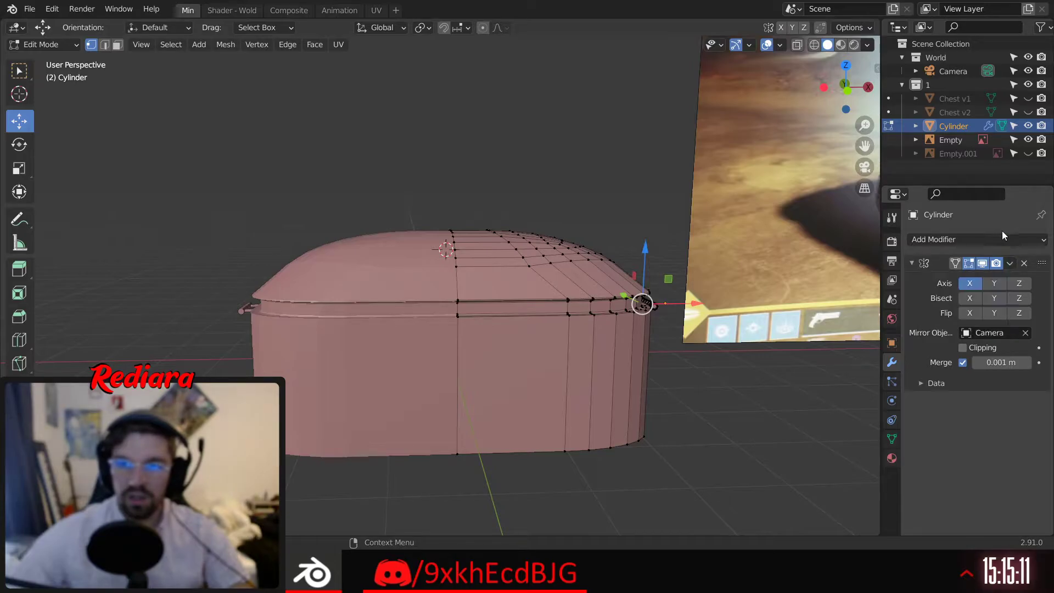
{"action": "left_click", "coordinate": [42, 44]}
{"action": "left_click", "coordinate": [45, 59]}
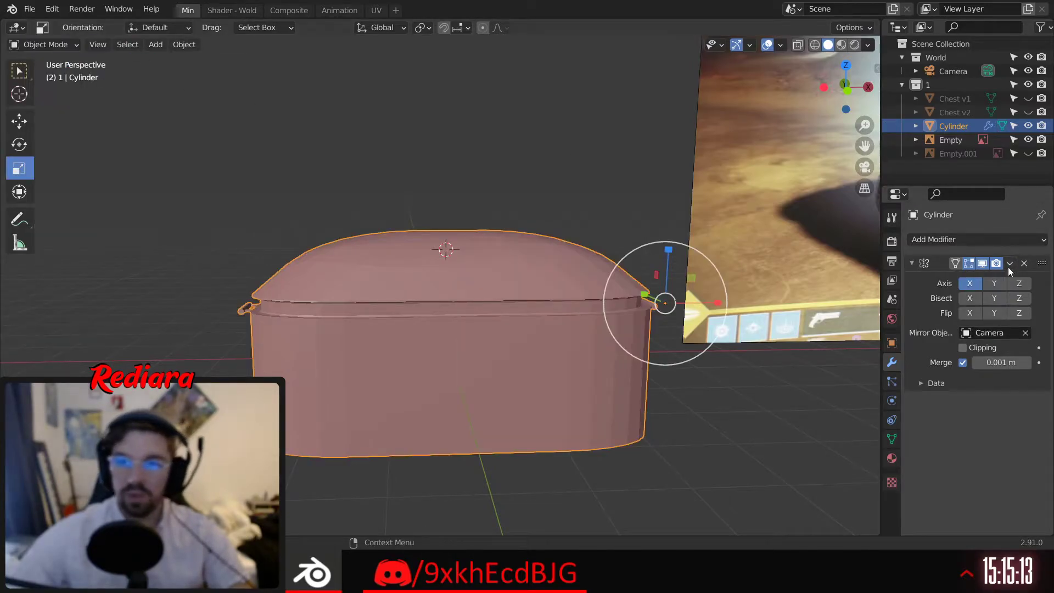
{"action": "left_click", "coordinate": [973, 279]}
Merge all vertices of the mirrored chest mesh by distance, and return to Object Mode with nothing selected
{"action": "left_click", "coordinate": [40, 44]}
{"action": "left_click", "coordinate": [55, 76]}
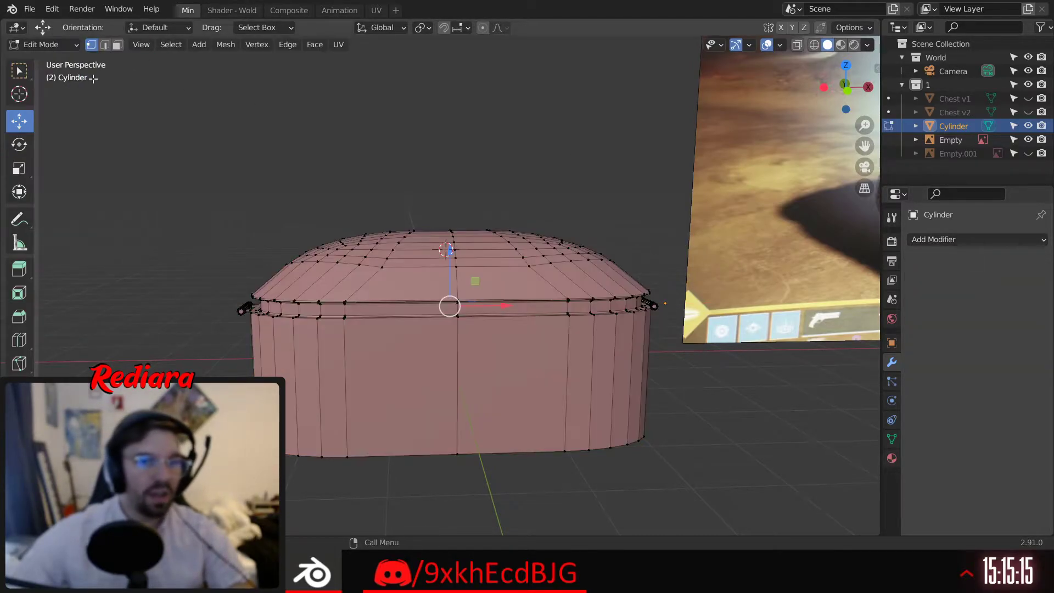
{"action": "key", "text": "a"}
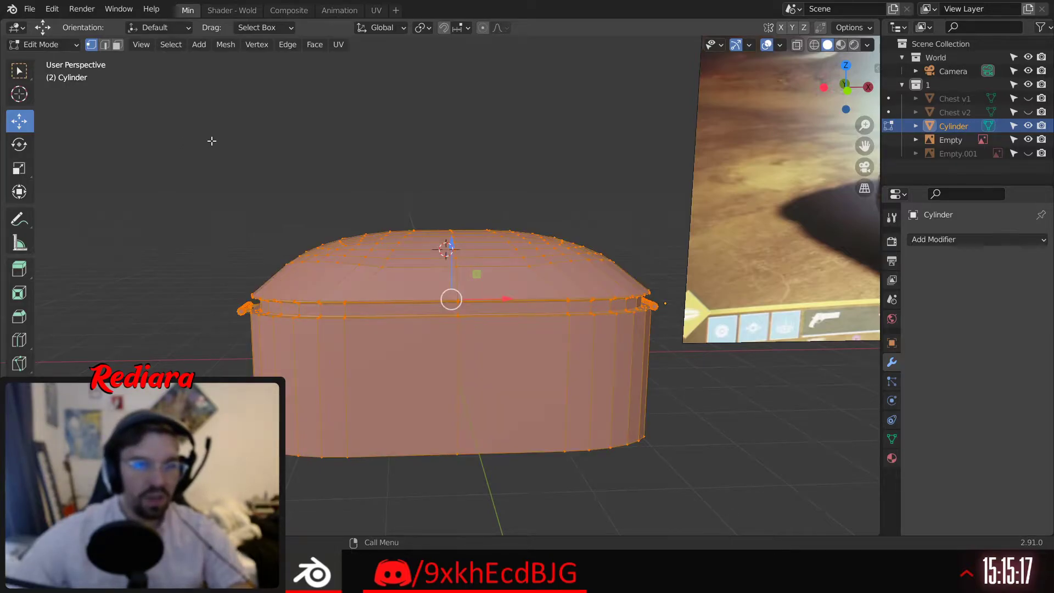
{"action": "key", "text": "m"}
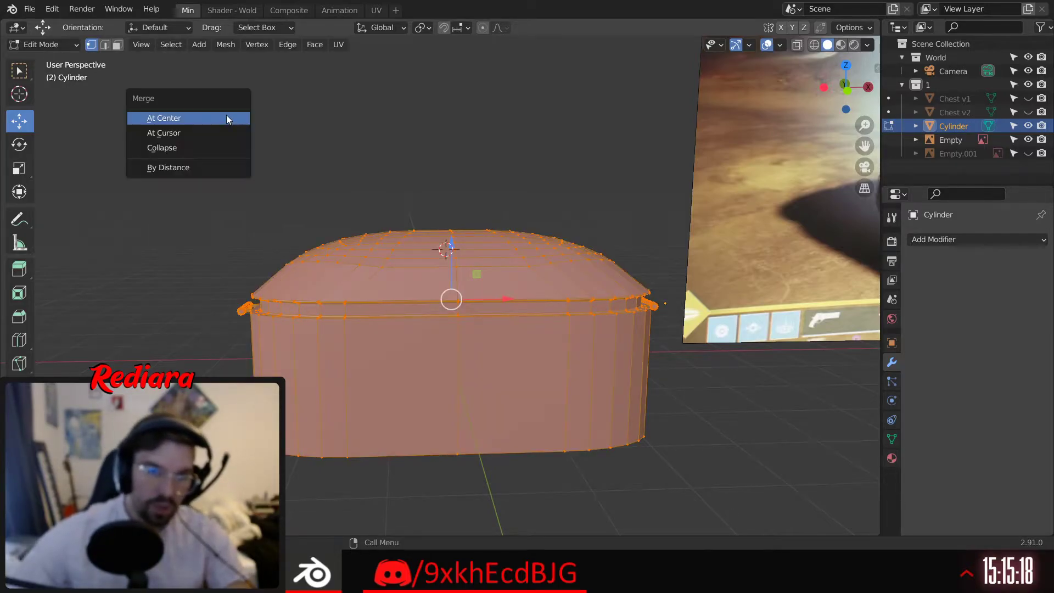
{"action": "left_click", "coordinate": [187, 168]}
{"action": "key", "text": "alt+a"}
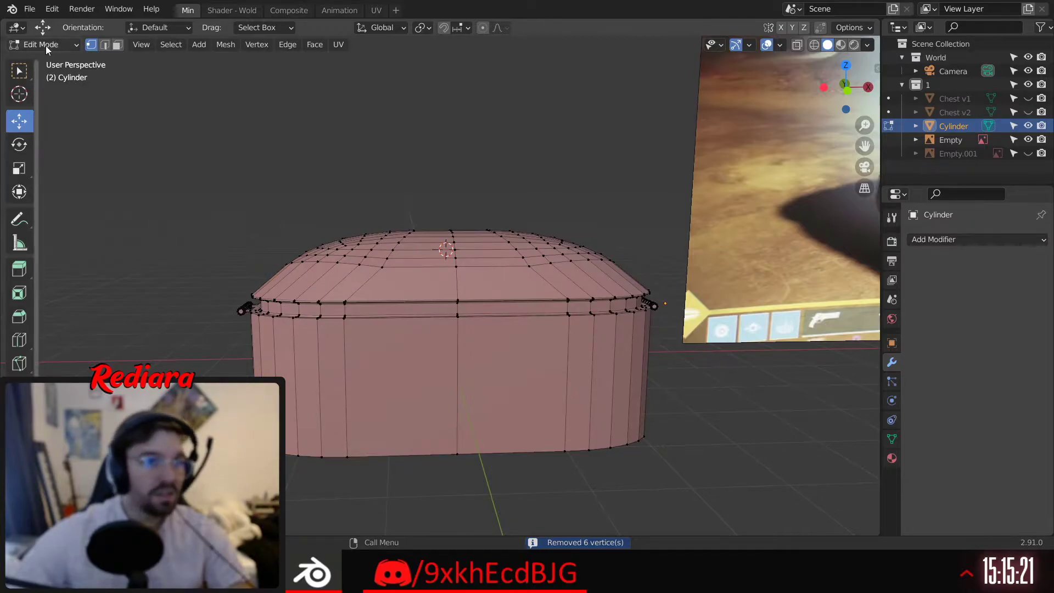
{"action": "key", "text": "Tab"}
{"action": "key", "text": "alt+a"}
Show the Empty.001 reference image of the chest with a keyhole and hide the Empty reference image
{"action": "scroll", "coordinate": [397, 228], "scroll_direction": "up", "scroll_amount": 6}
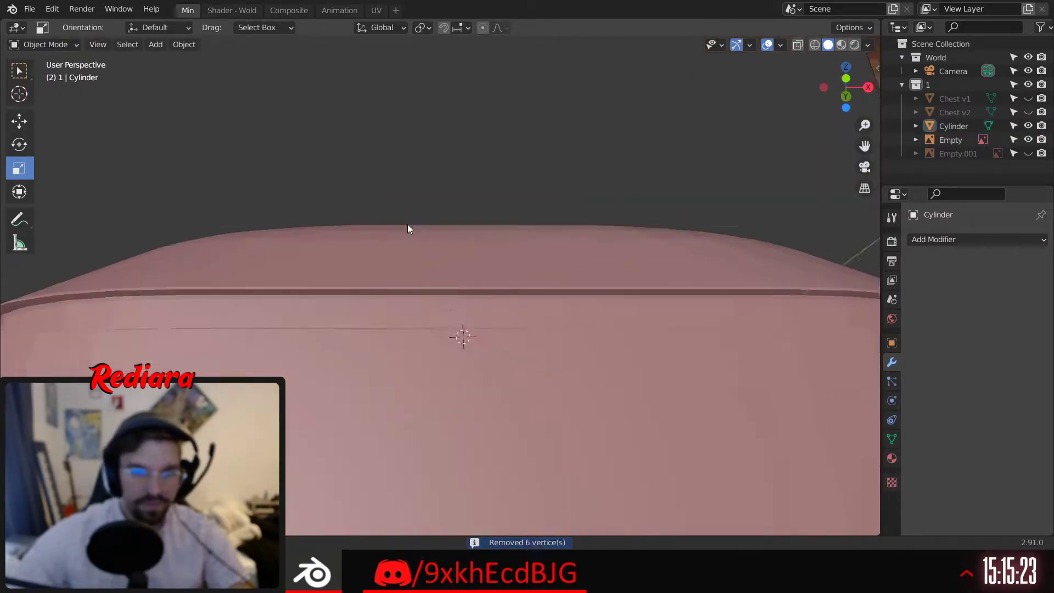
{"action": "scroll", "coordinate": [392, 184], "scroll_direction": "down", "scroll_amount": 8}
{"action": "mouse_move", "coordinate": [383, 275]}
{"action": "middle_mouse_down"}
{"action": "mouse_move", "coordinate": [572, 272]}
{"action": "mouse_move", "coordinate": [340, 319]}
{"action": "mouse_move", "coordinate": [410, 310]}
{"action": "mouse_move", "coordinate": [325, 255]}
{"action": "mouse_move", "coordinate": [371, 305]}
{"action": "mouse_move", "coordinate": [390, 304]}
{"action": "mouse_move", "coordinate": [397, 291]}
{"action": "middle_mouse_up"}
{"action": "scroll", "coordinate": [572, 273], "scroll_direction": "up", "scroll_amount": 4}
{"action": "scroll", "coordinate": [294, 226], "scroll_direction": "up", "scroll_amount": 4}
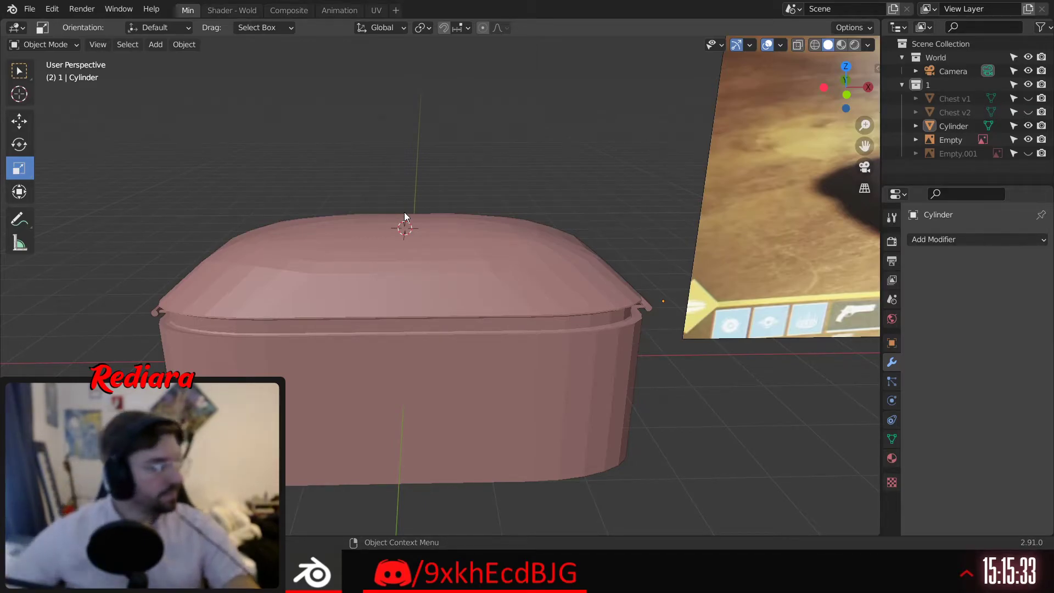
{"action": "scroll", "coordinate": [719, 284], "scroll_direction": "down", "scroll_amount": 4}
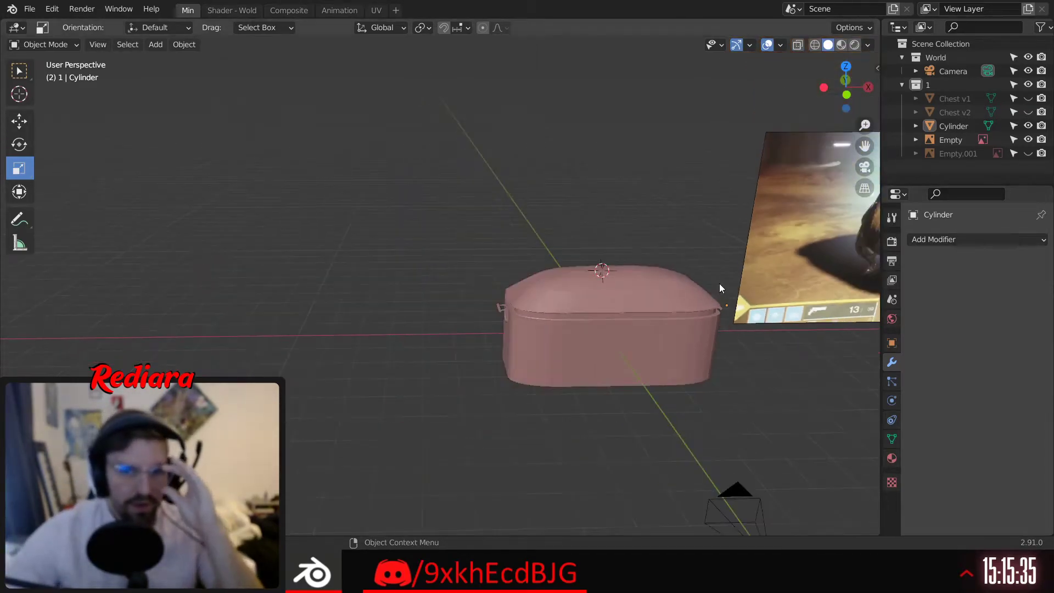
{"action": "middle_click_drag", "start_coordinate": [687, 286], "coordinate": [445, 276], "text": "shift"}
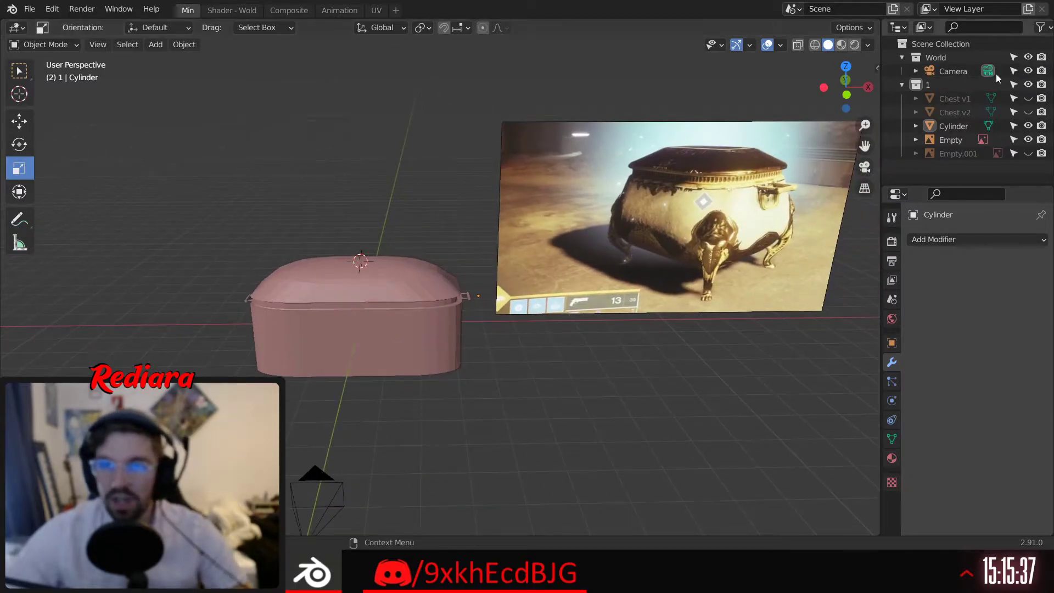
{"action": "left_click", "coordinate": [1028, 154]}
{"action": "left_click", "coordinate": [1028, 139]}
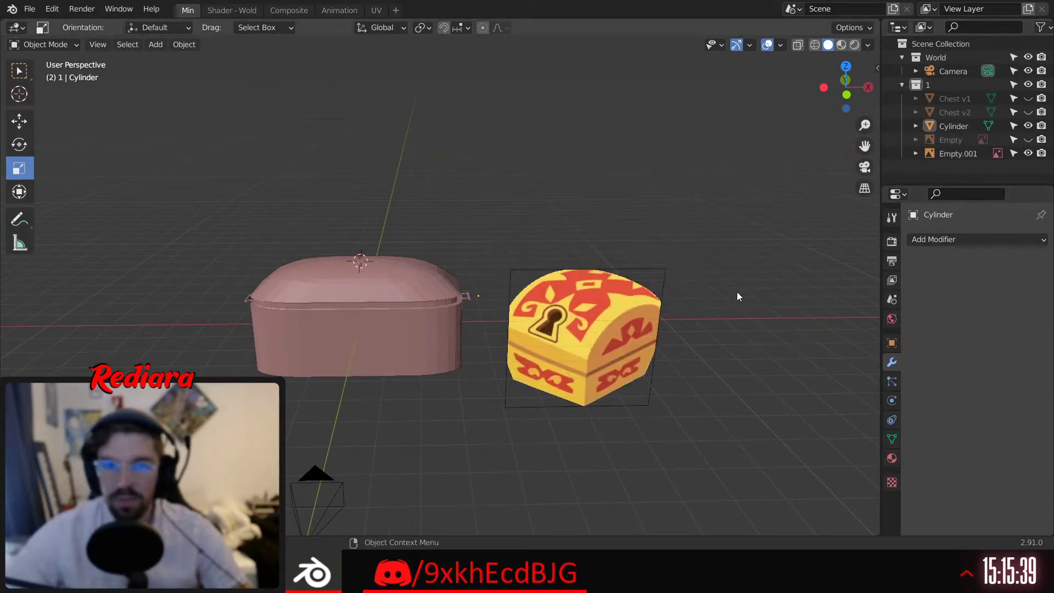
Examine the keyhole on the red and yellow reference chest against the modelled chest's lid and front
{"action": "middle_click_drag", "start_coordinate": [737, 292], "coordinate": [626, 269]}
{"action": "scroll", "coordinate": [539, 321], "scroll_direction": "up", "scroll_amount": 5}
{"action": "middle_click_drag", "start_coordinate": [626, 270], "coordinate": [737, 239], "text": "shift"}
{"action": "scroll", "coordinate": [584, 248], "scroll_direction": "down", "scroll_amount": 1}
{"action": "scroll", "coordinate": [583, 249], "scroll_direction": "down", "scroll_amount": 2}
{"action": "middle_click_drag", "start_coordinate": [594, 279], "coordinate": [645, 246]}
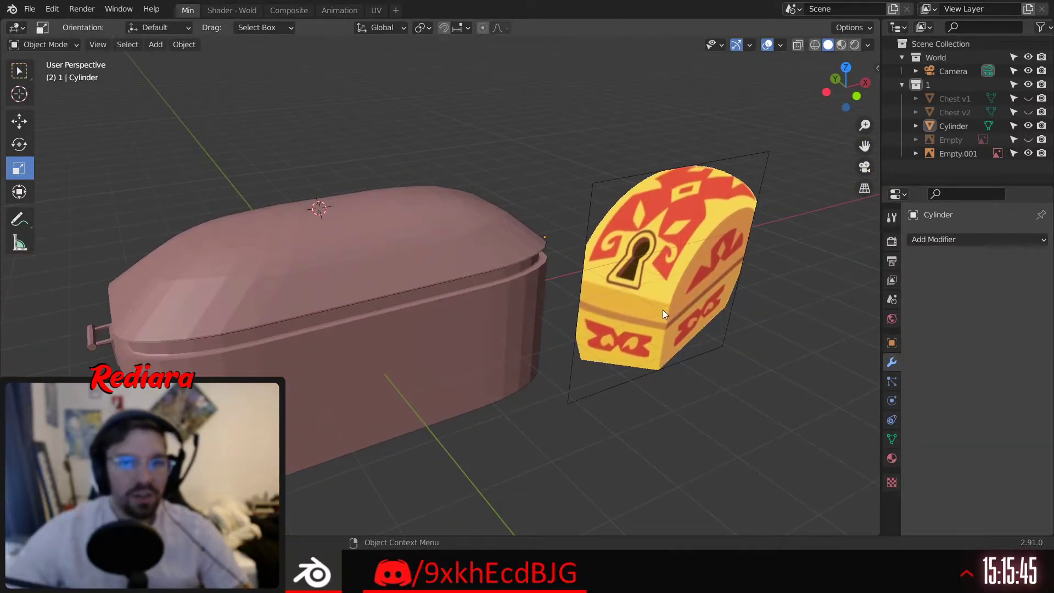
{"action": "middle_click_drag", "start_coordinate": [663, 310], "coordinate": [641, 343]}
{"action": "scroll", "coordinate": [347, 304], "scroll_direction": "up", "scroll_amount": 3}
{"action": "middle_click_drag", "start_coordinate": [348, 304], "coordinate": [370, 347]}
{"action": "middle_click_drag", "start_coordinate": [388, 296], "coordinate": [436, 297]}
{"action": "scroll", "coordinate": [438, 301], "scroll_direction": "up", "scroll_amount": 1}
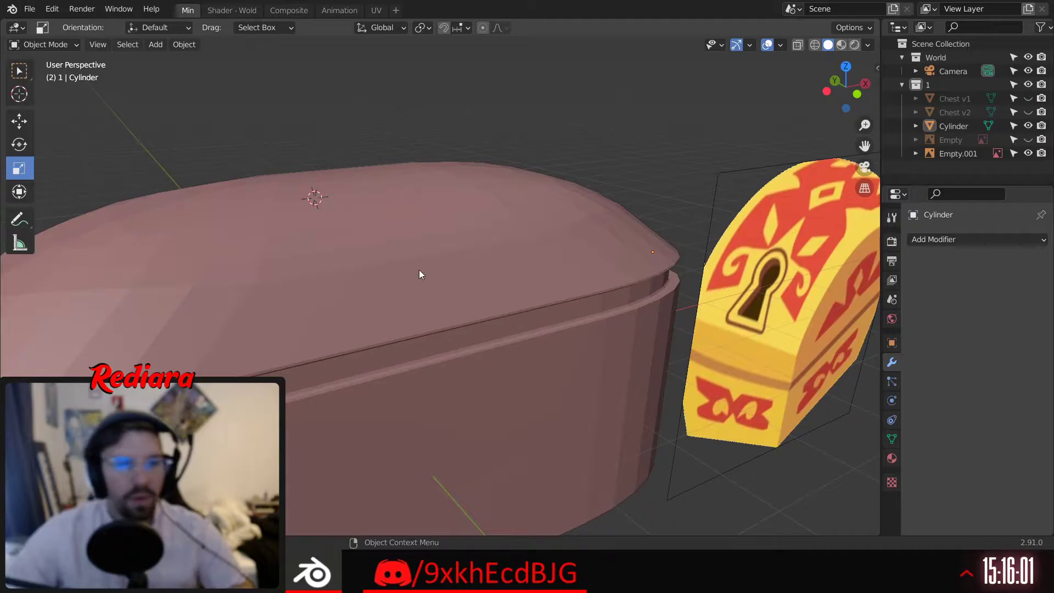
{"action": "scroll", "coordinate": [420, 273], "scroll_direction": "down", "scroll_amount": 3}
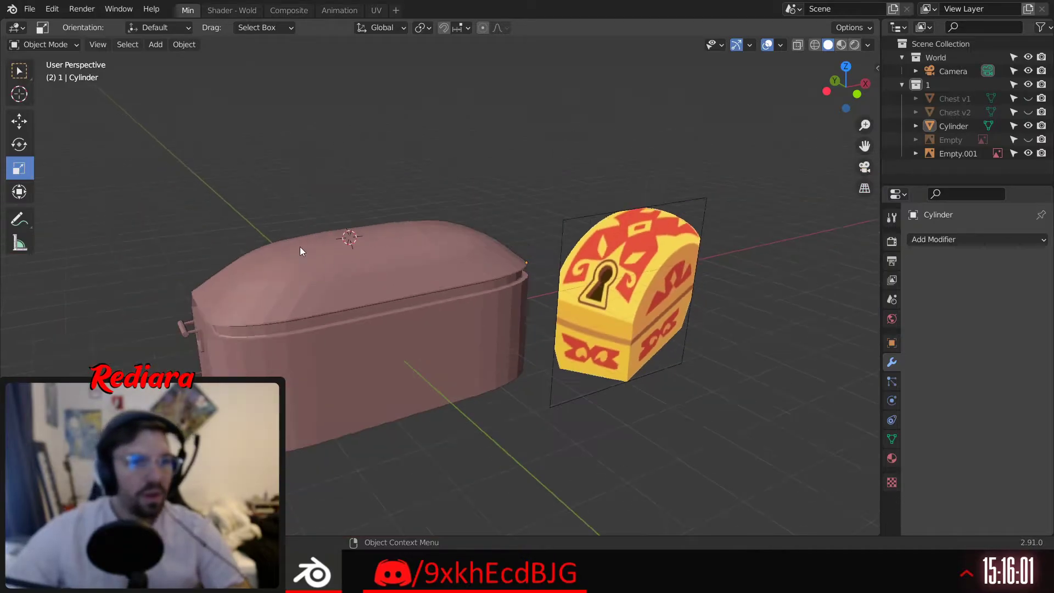
Add a cylinder mesh with 12 vertices at the 3D cursor on top of the chest lid
{"action": "left_click", "coordinate": [193, 45]}
{"action": "left_click", "coordinate": [156, 45]}
{"action": "mouse_move", "coordinate": [174, 59]}
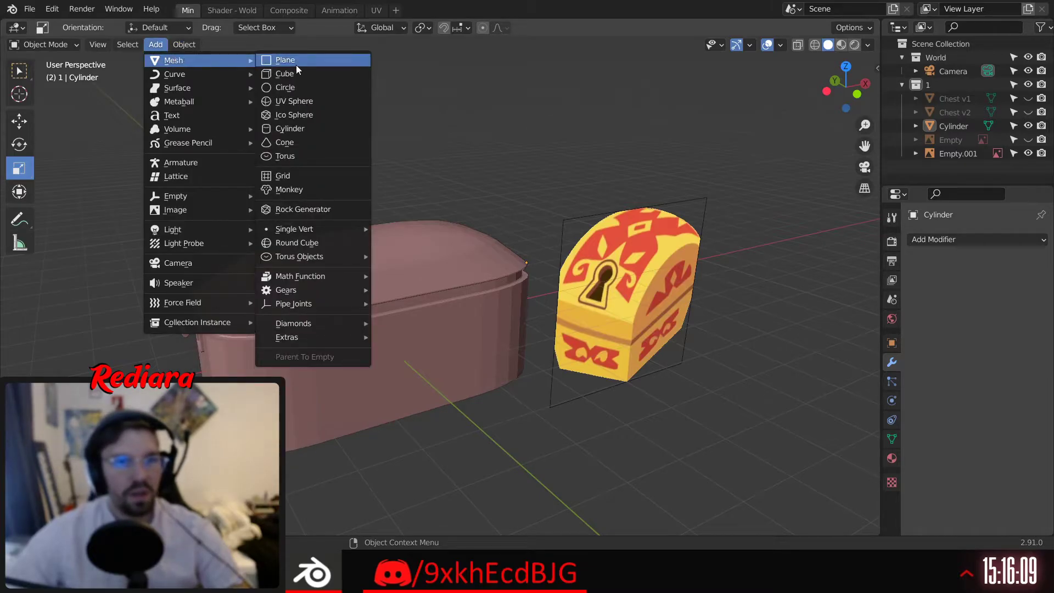
{"action": "left_click", "coordinate": [303, 130]}
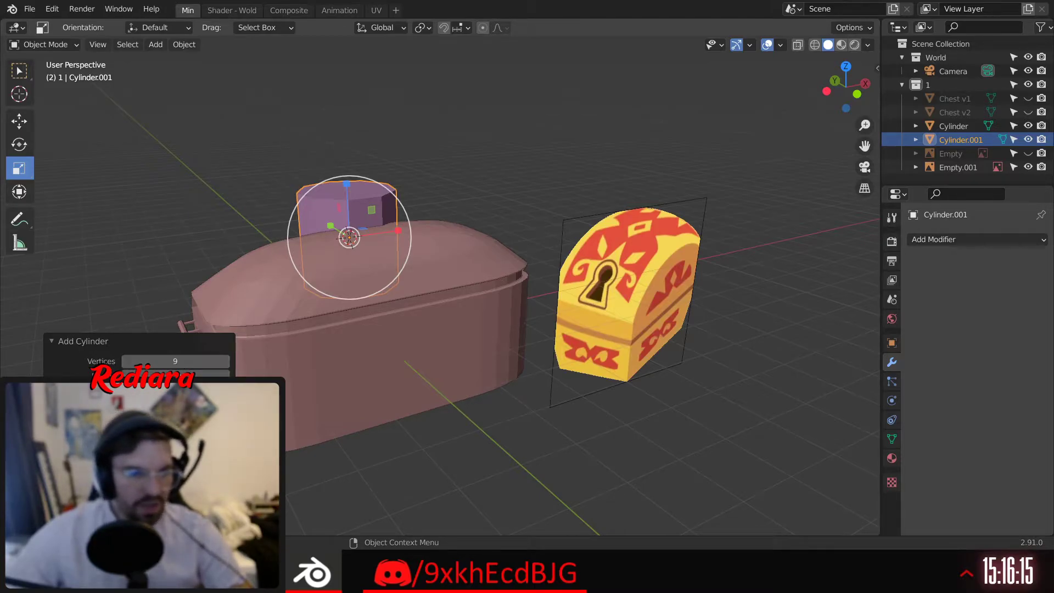
{"action": "left_click", "coordinate": [185, 364]}
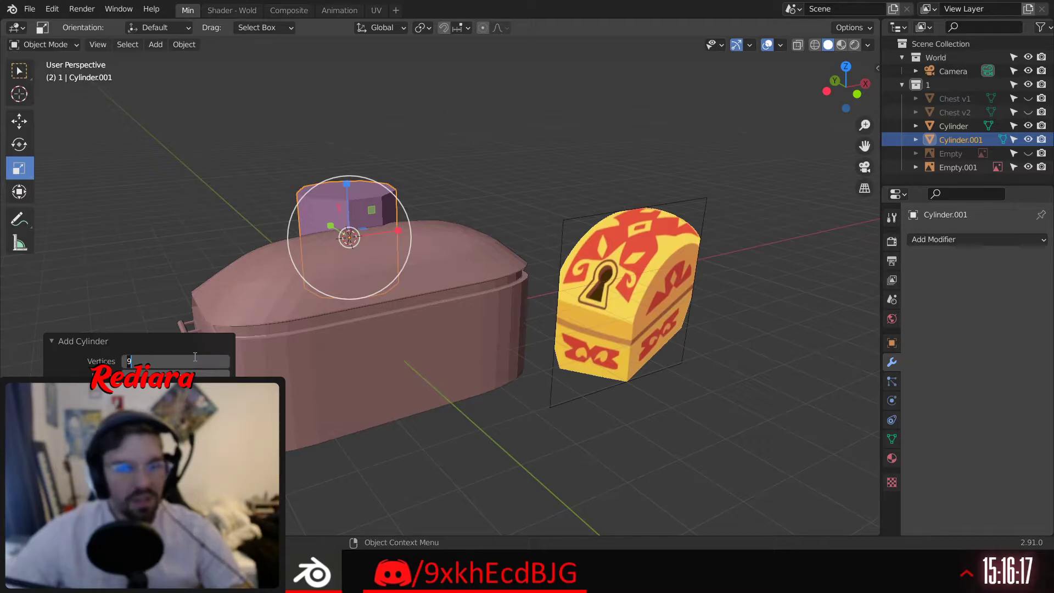
{"action": "type", "text": "12"}
{"action": "key", "text": "Return"}
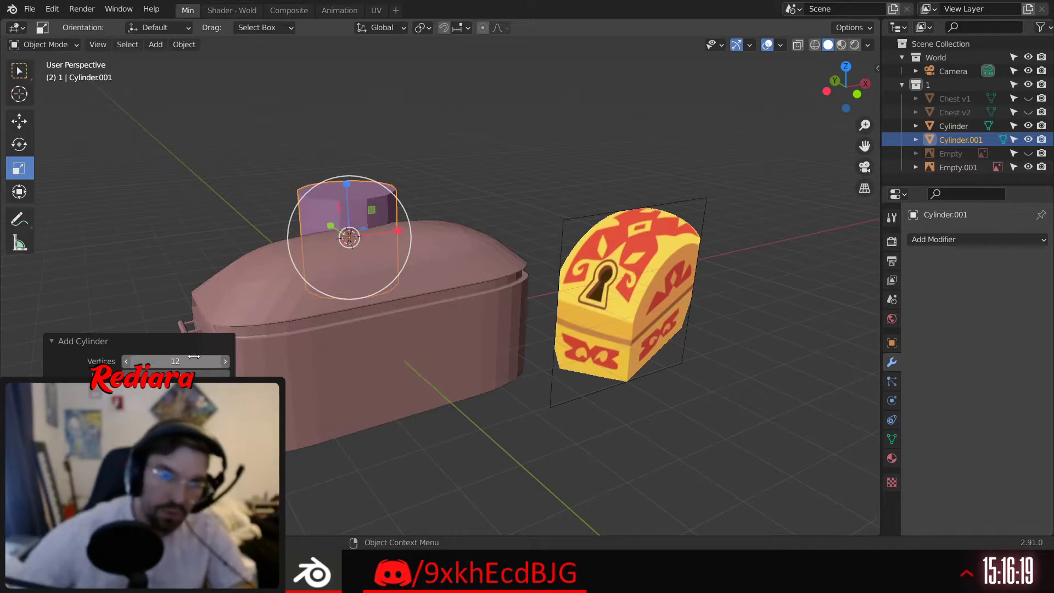
Set the X rotation of the new 12-sided cylinder on the chest lid to 90°
{"action": "middle_click_drag", "start_coordinate": [315, 204], "coordinate": [393, 309]}
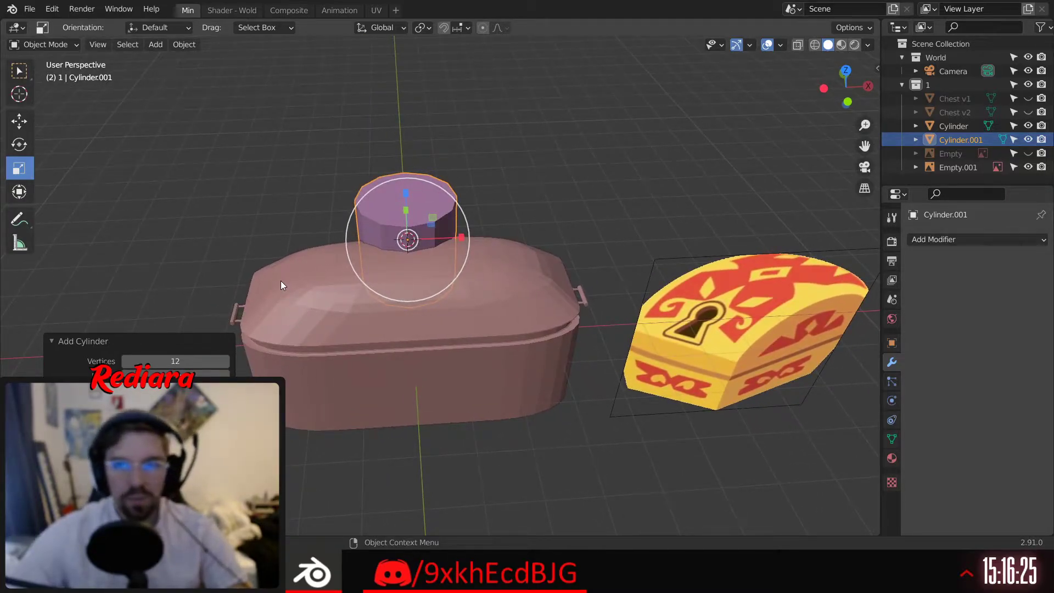
{"action": "left_click", "coordinate": [892, 343]}
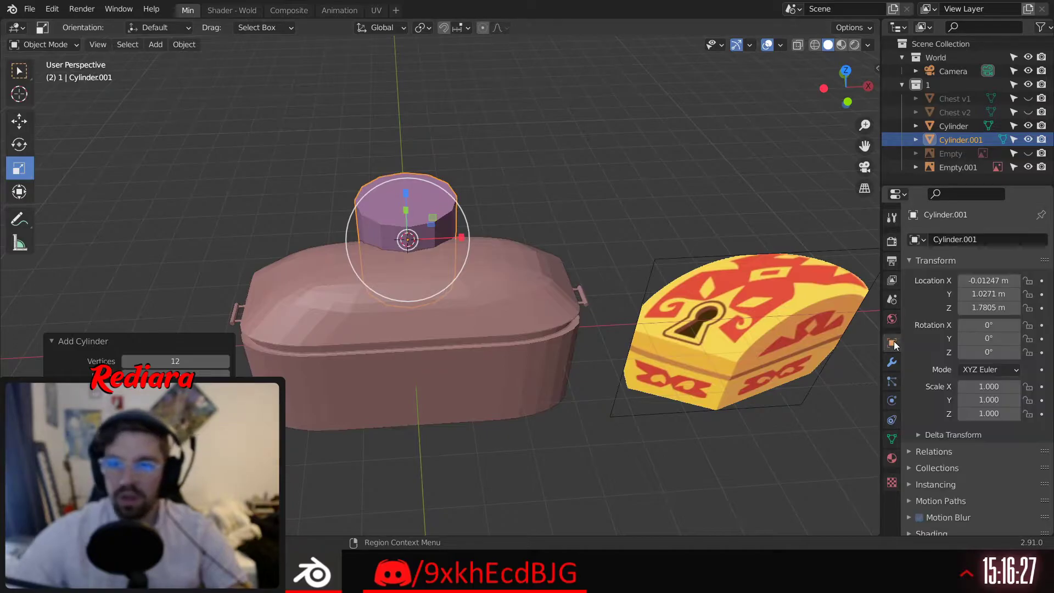
{"action": "left_click", "coordinate": [993, 323]}
{"action": "type", "text": "90"}
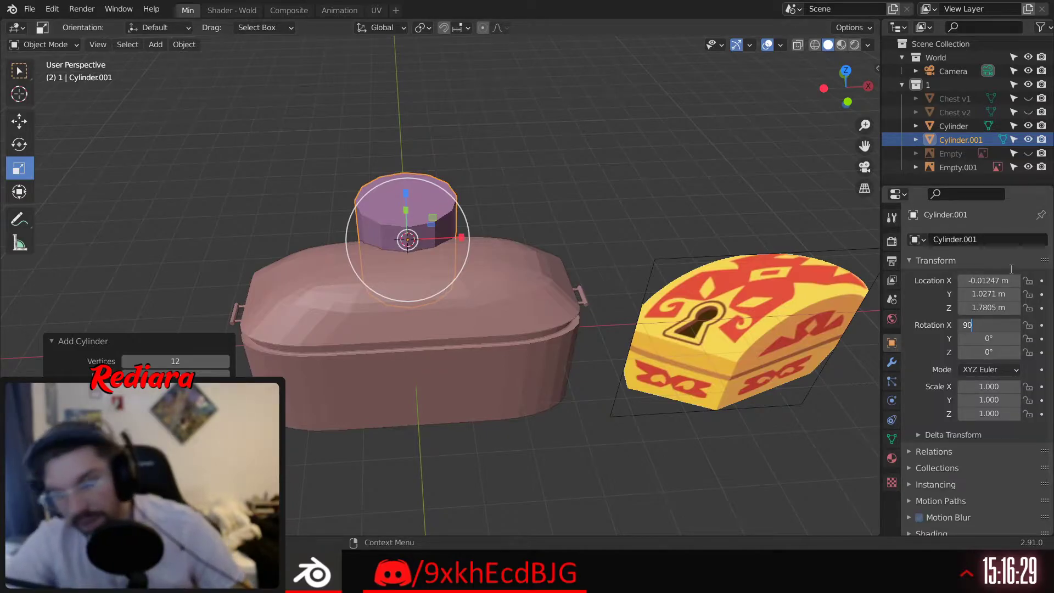
{"action": "key", "text": "Return"}
Move the rotated cylinder along the global Y axis to -3.8697 m, out in front of the chest
{"action": "left_click", "coordinate": [19, 121]}
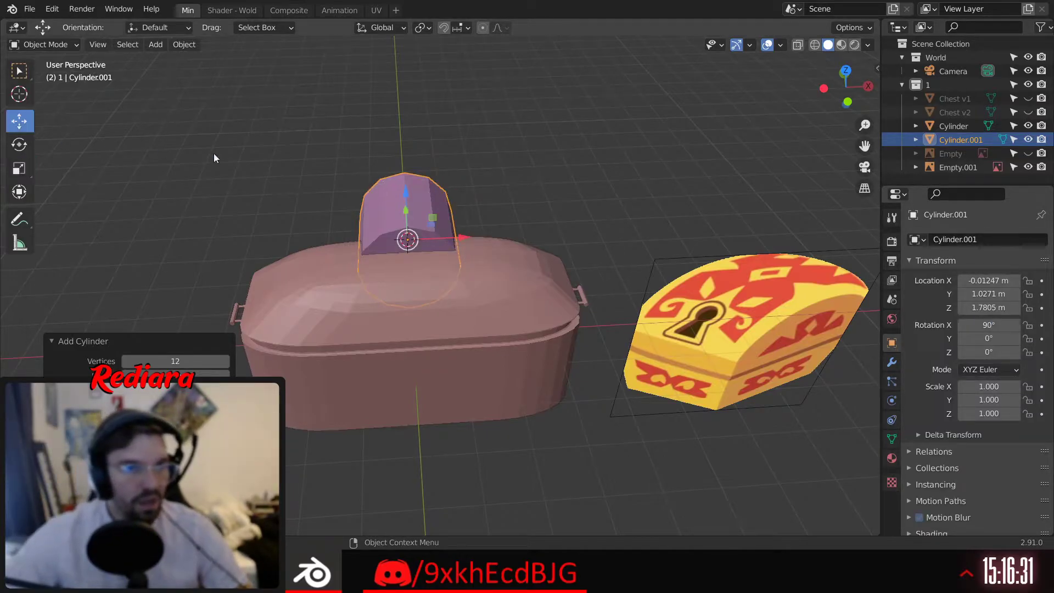
{"action": "middle_click_drag", "start_coordinate": [213, 153], "coordinate": [531, 180]}
{"action": "left_click_drag", "start_coordinate": [513, 218], "coordinate": [363, 242]}
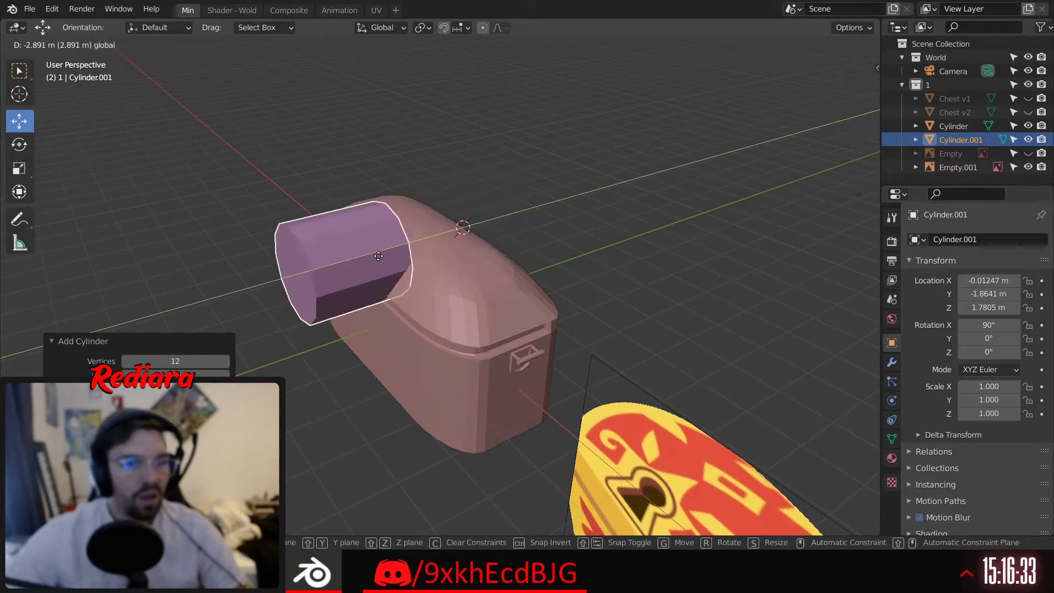
{"action": "scroll", "coordinate": [369, 267], "scroll_direction": "up", "scroll_amount": 2}
{"action": "middle_click_drag", "start_coordinate": [397, 231], "coordinate": [325, 219]}
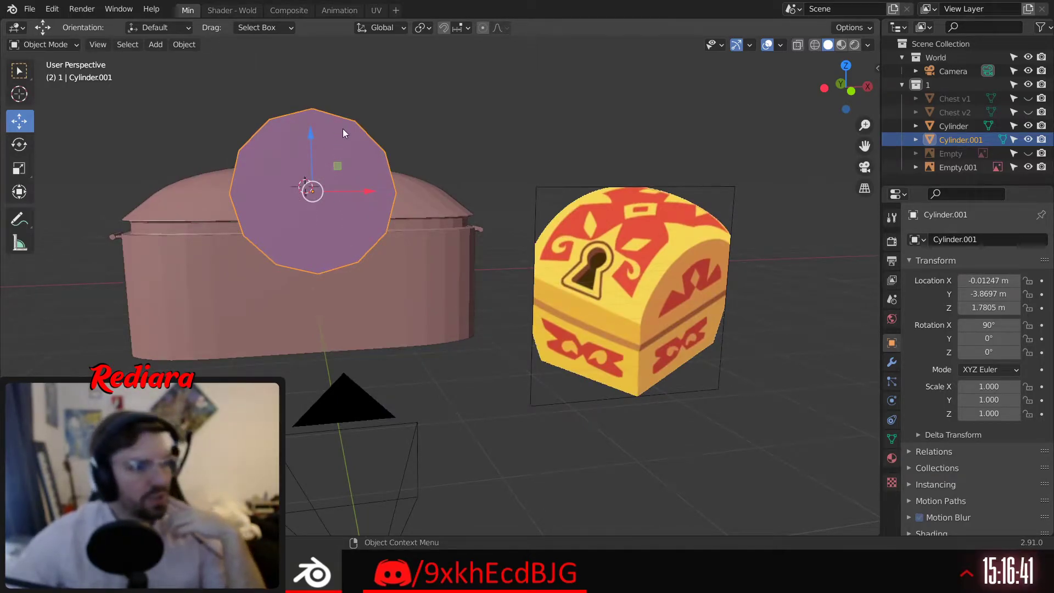
{"action": "middle_click_drag", "start_coordinate": [291, 114], "coordinate": [417, 189]}
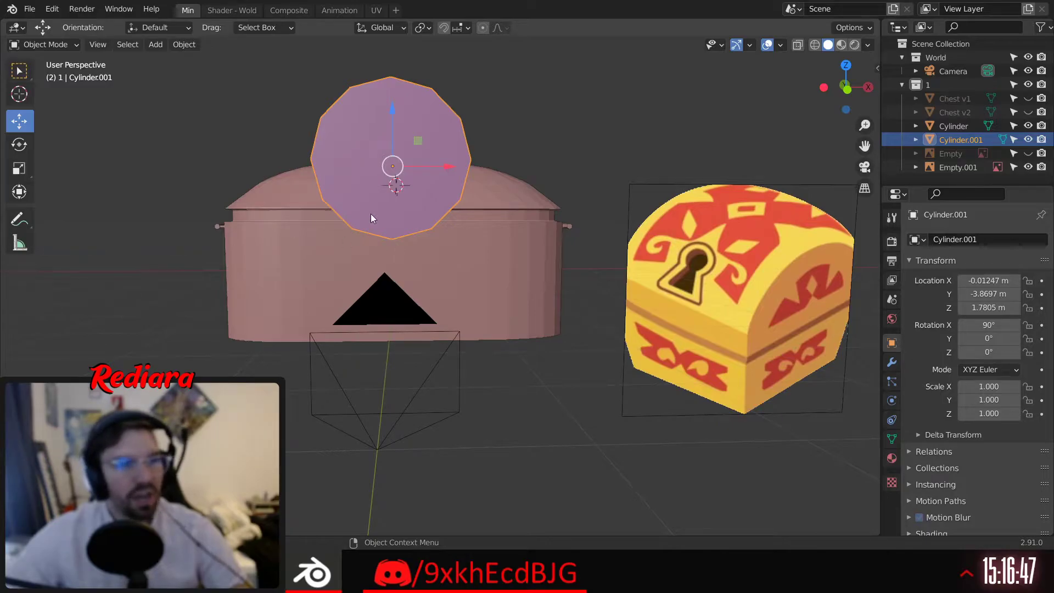
{"action": "scroll", "coordinate": [372, 190], "scroll_direction": "up", "scroll_amount": 2}
{"action": "mouse_move", "coordinate": [381, 252]}
{"action": "middle_mouse_down"}
{"action": "mouse_move", "coordinate": [333, 242]}
{"action": "mouse_move", "coordinate": [355, 215]}
{"action": "mouse_move", "coordinate": [366, 259]}
{"action": "middle_mouse_up"}
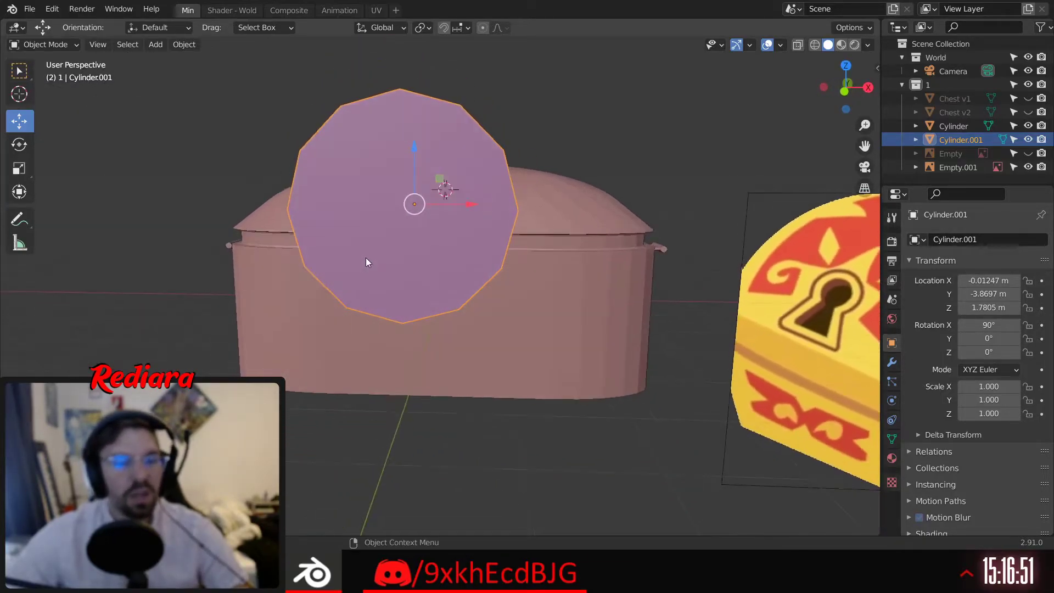
Deselect the cylinder and save the Chest.blend file
{"action": "left_click", "coordinate": [148, 173]}
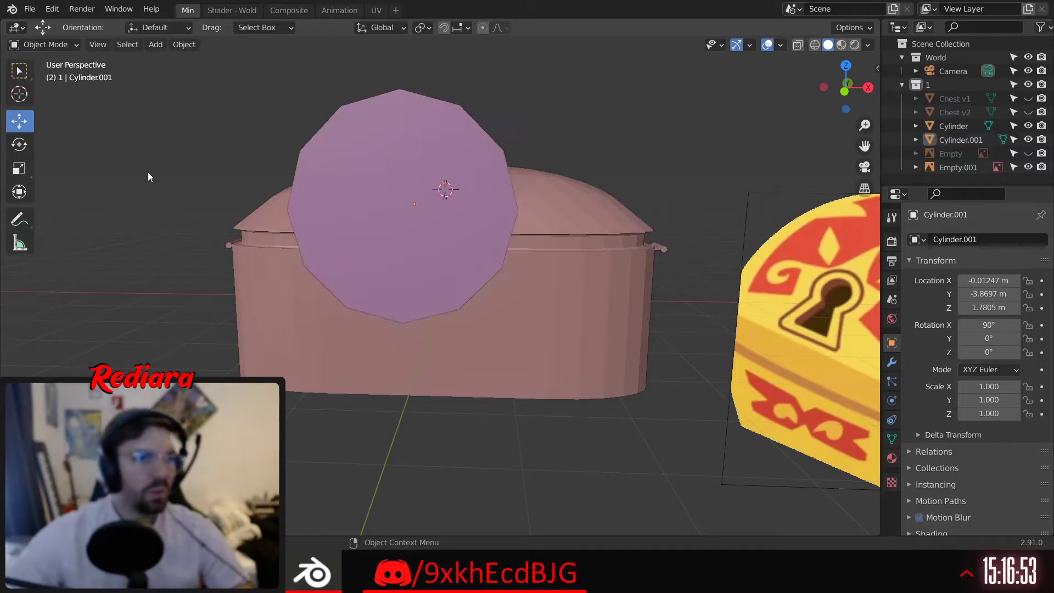
{"action": "key", "text": "ctrl+s"}
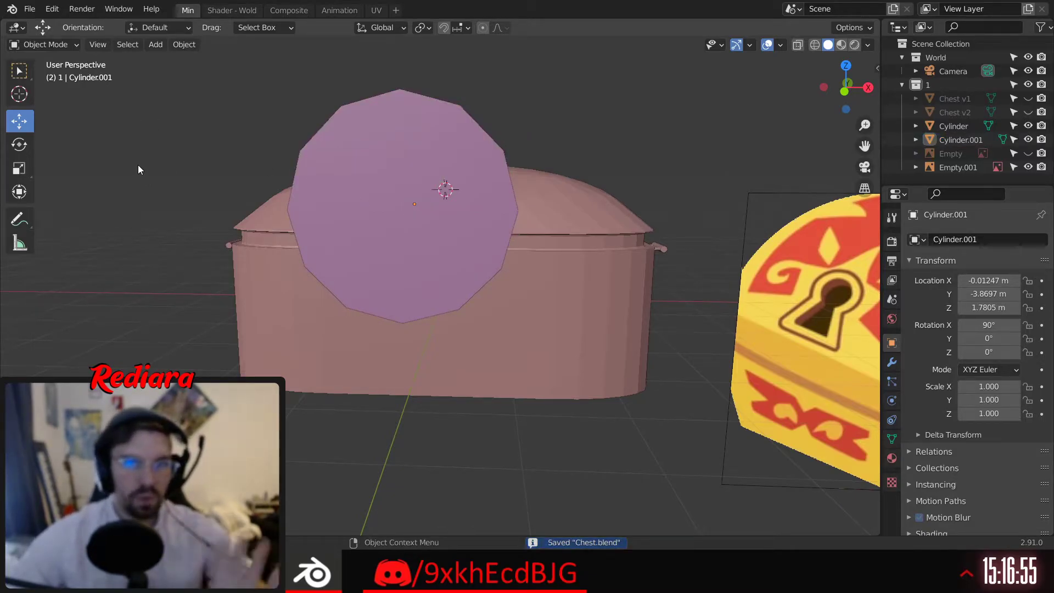
{"action": "middle_click_drag", "start_coordinate": [276, 163], "coordinate": [387, 215]}
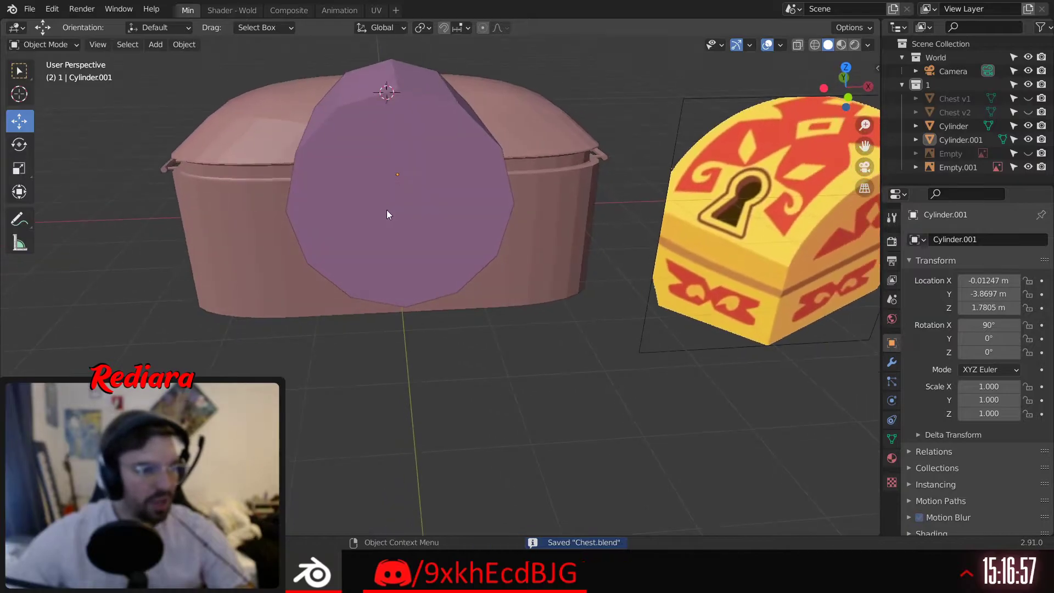
Open the recent file Changing Room.blend and display the scene with rendered viewport shading
{"action": "left_click", "coordinate": [29, 9]}
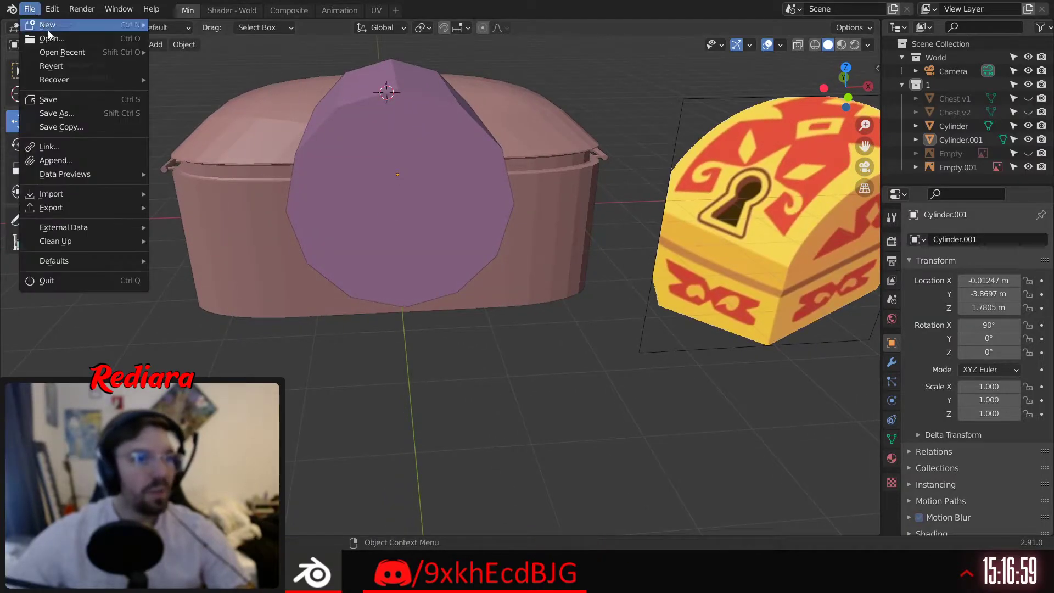
{"action": "mouse_move", "coordinate": [99, 56]}
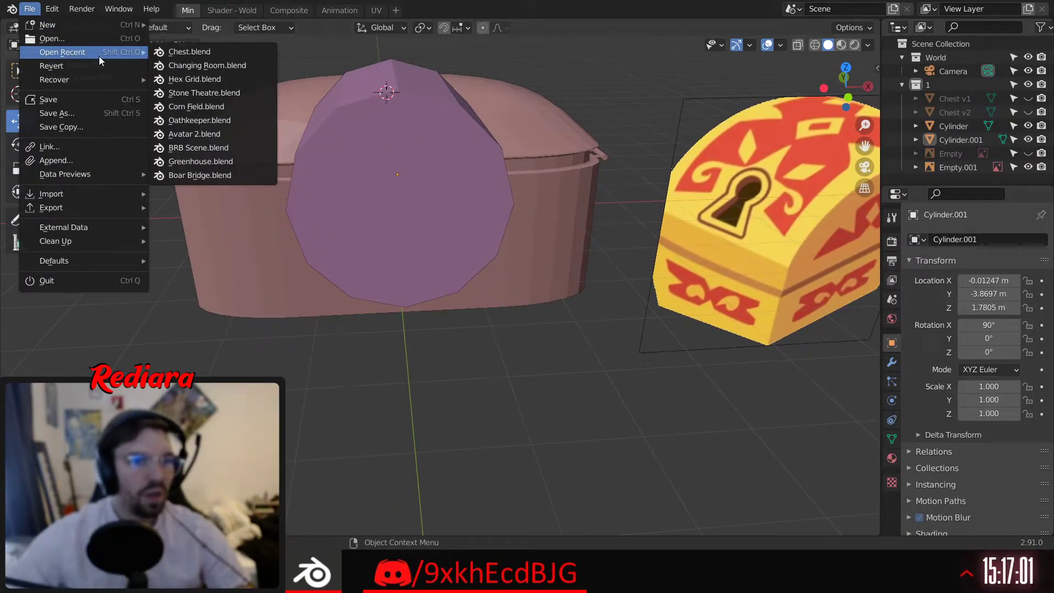
{"action": "left_click", "coordinate": [189, 67]}
{"action": "scroll", "coordinate": [305, 265], "scroll_direction": "down", "scroll_amount": 3}
{"action": "mouse_move", "coordinate": [346, 308]}
{"action": "middle_mouse_down", "text": "shift"}
{"action": "mouse_move", "coordinate": [381, 271]}
{"action": "mouse_move", "coordinate": [370, 250]}
{"action": "mouse_move", "coordinate": [375, 201]}
{"action": "middle_mouse_up", "text": "shift"}
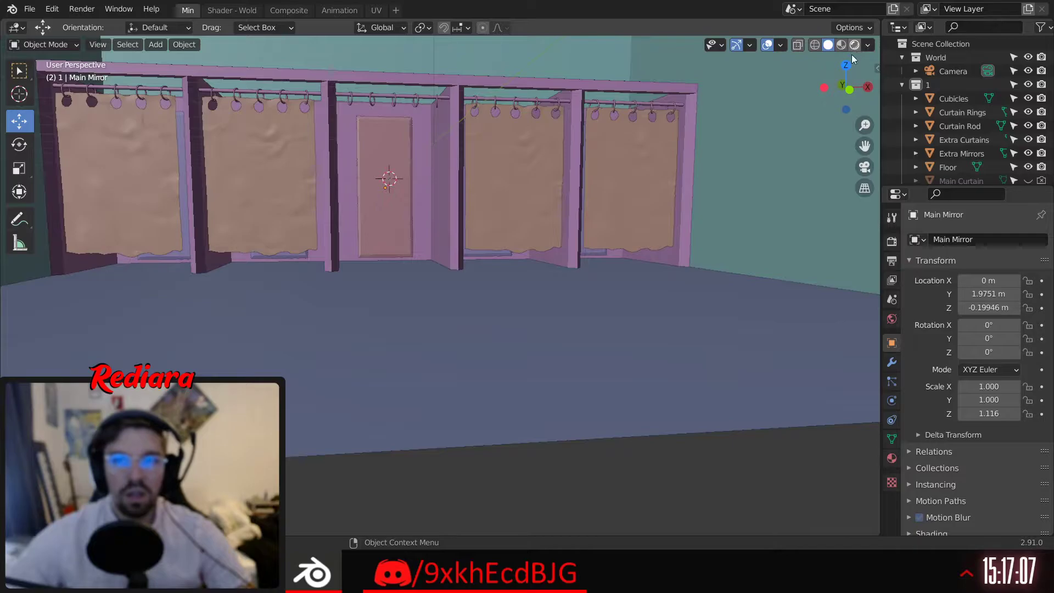
{"action": "left_click", "coordinate": [854, 46]}
{"action": "scroll", "coordinate": [380, 160], "scroll_direction": "up", "scroll_amount": 5}
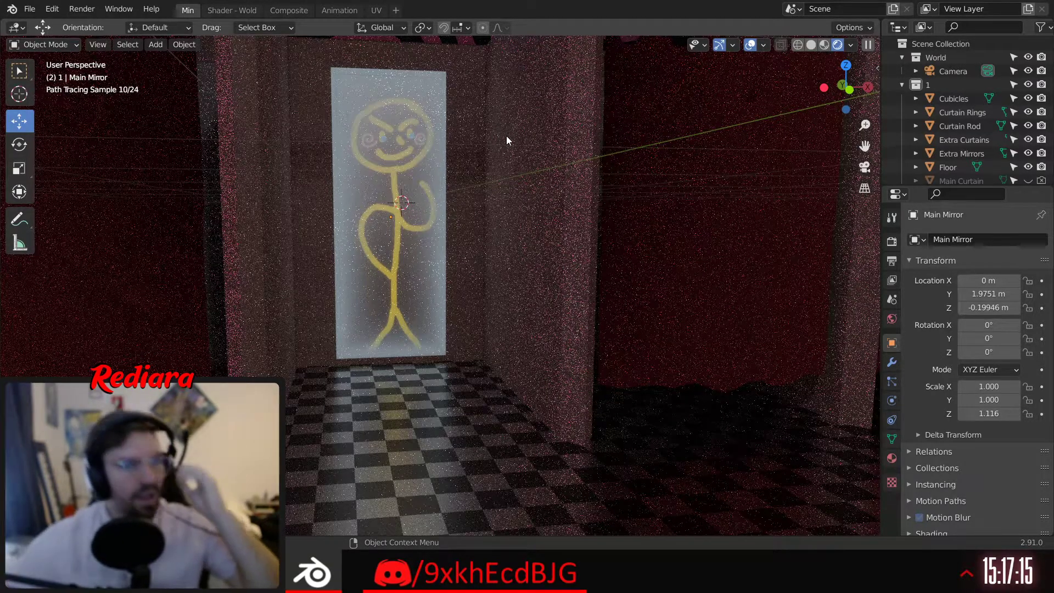
Show the Main Curtain and hide it again to compare the centre cubicle, and examine the whole changing room
{"action": "scroll", "coordinate": [1025, 158], "scroll_direction": "down", "scroll_amount": 2}
{"action": "left_click", "coordinate": [1029, 136]}
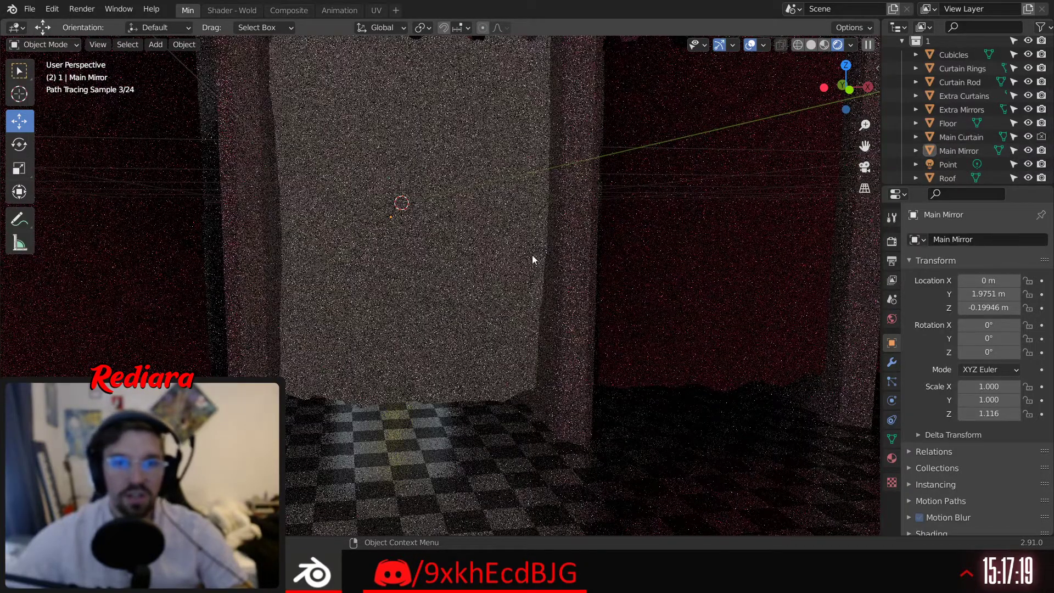
{"action": "left_click", "coordinate": [1028, 151]}
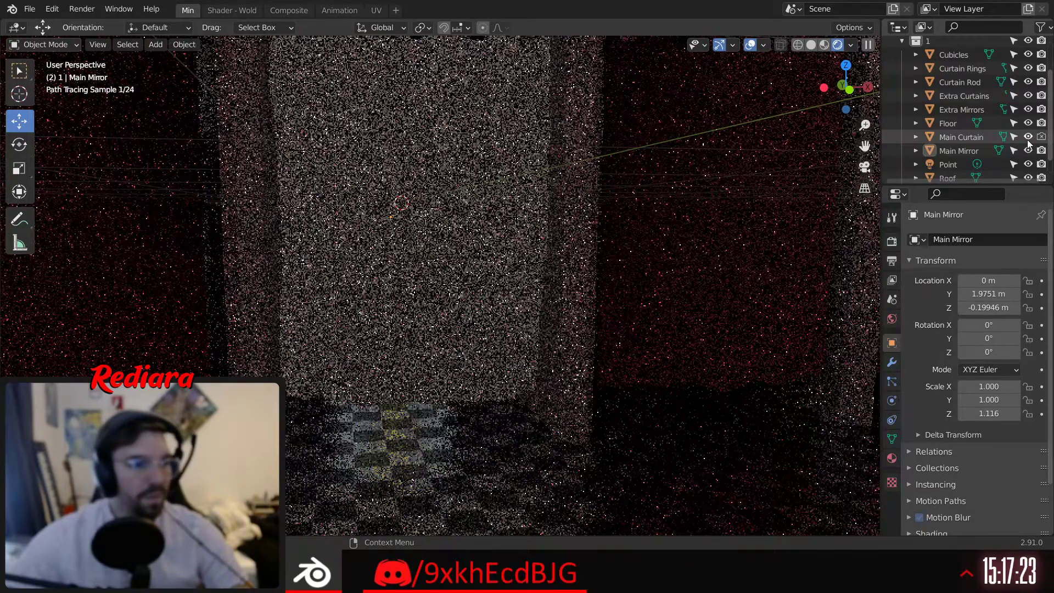
{"action": "left_click", "coordinate": [1029, 137]}
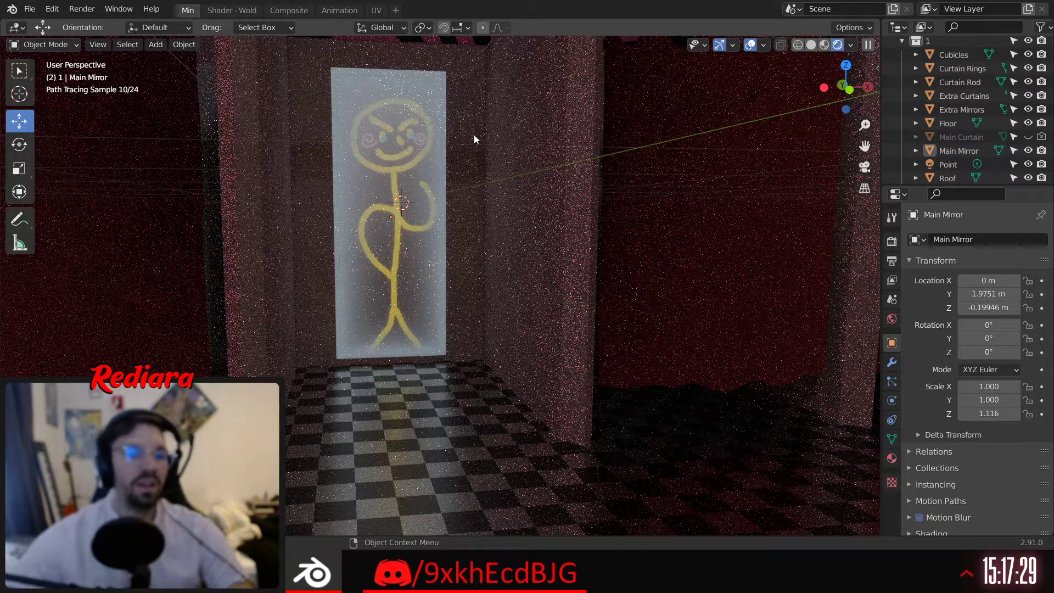
{"action": "mouse_move", "coordinate": [355, 58]}
{"action": "middle_mouse_down"}
{"action": "mouse_move", "coordinate": [341, 132]}
{"action": "mouse_move", "coordinate": [414, 116]}
{"action": "mouse_move", "coordinate": [459, 189]}
{"action": "mouse_move", "coordinate": [456, 173]}
{"action": "middle_mouse_up"}
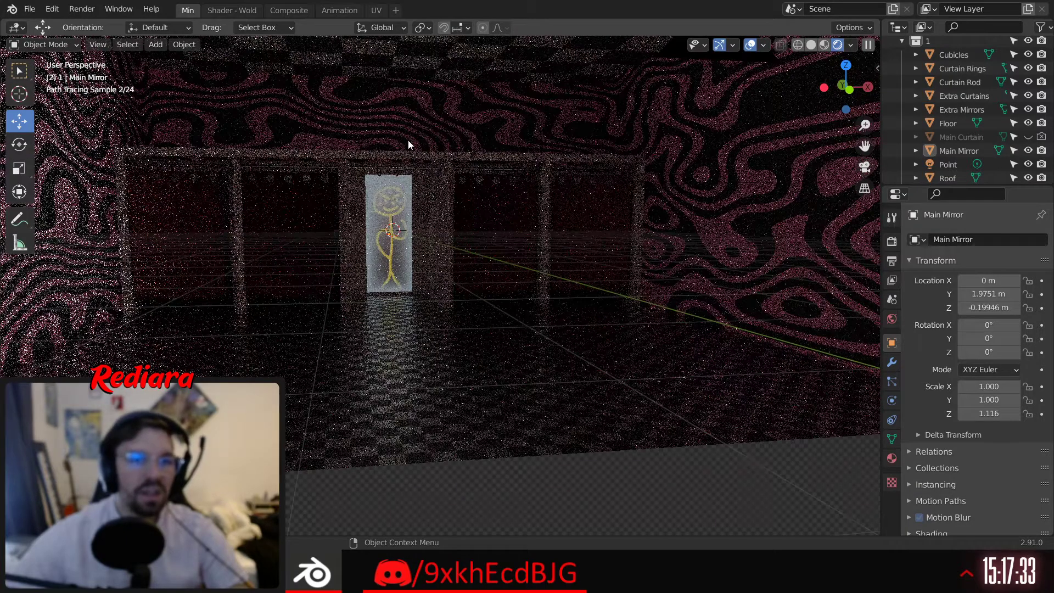
{"action": "left_click", "coordinate": [59, 45]}
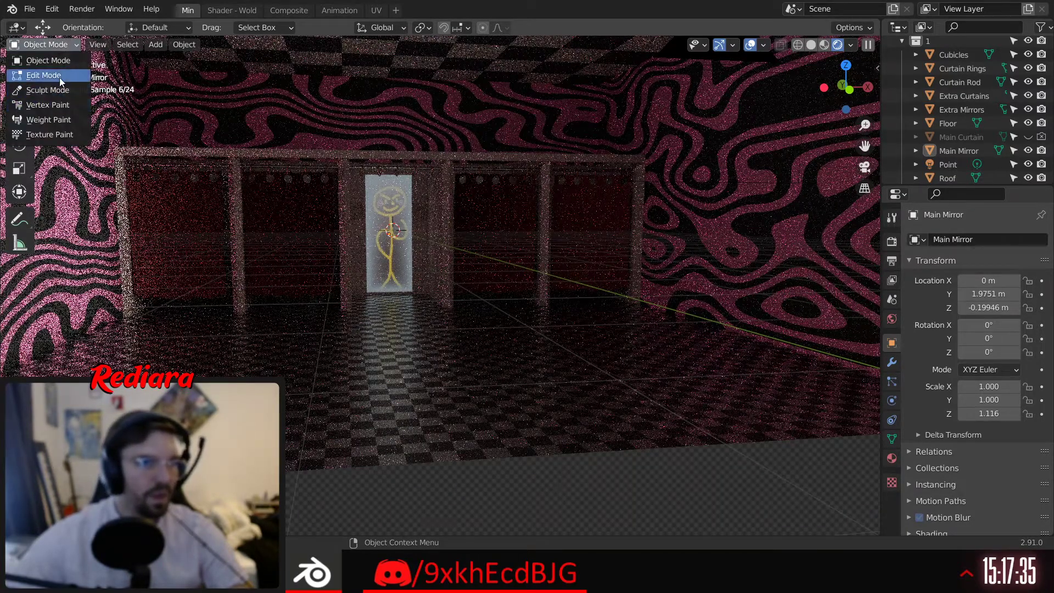
Open the recent file Greenhouse.blend without saving the changes to Changing Room
{"action": "left_click", "coordinate": [30, 9]}
{"action": "mouse_move", "coordinate": [65, 51]}
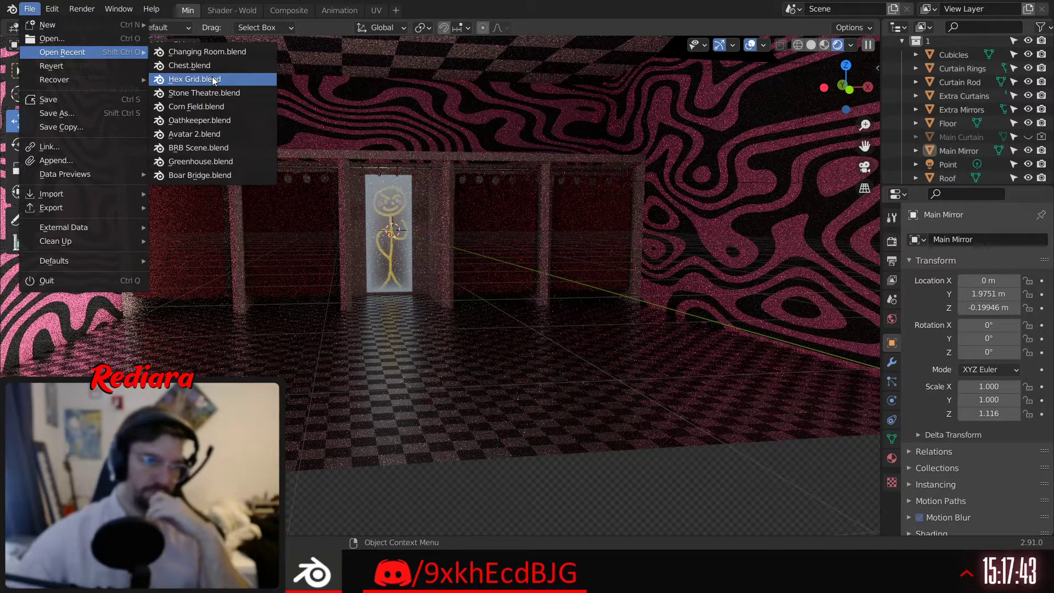
{"action": "left_click", "coordinate": [201, 161]}
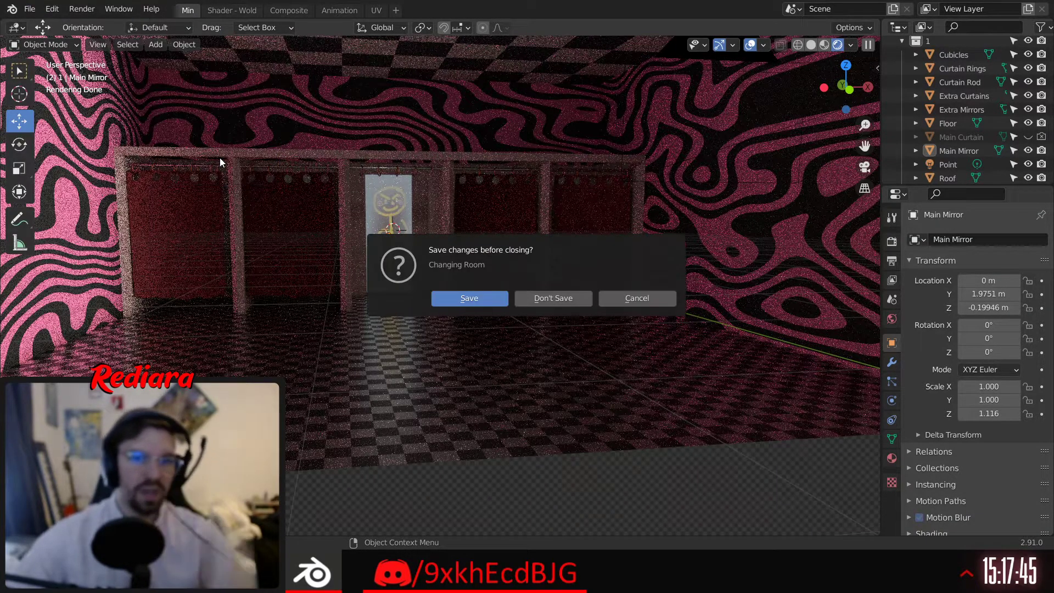
{"action": "left_click", "coordinate": [566, 299]}
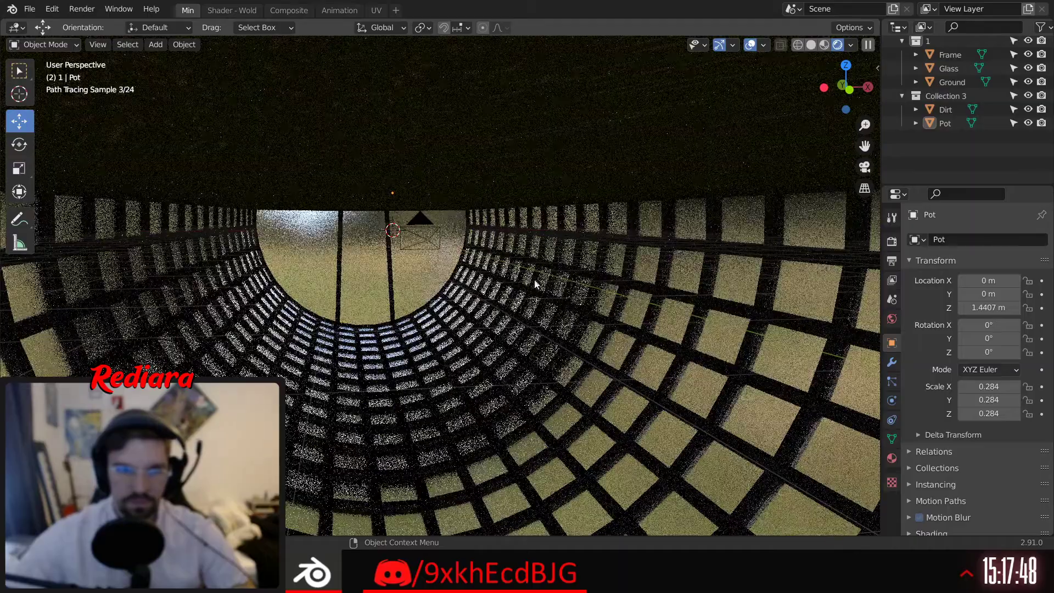
Examine the rendered greenhouse interior and the soil-filled pot on its ground from close up and from afar
{"action": "mouse_move", "coordinate": [535, 283]}
{"action": "middle_mouse_down"}
{"action": "mouse_move", "coordinate": [423, 214]}
{"action": "mouse_move", "coordinate": [405, 246]}
{"action": "middle_mouse_up"}
{"action": "mouse_move", "coordinate": [413, 210]}
{"action": "middle_mouse_down"}
{"action": "mouse_move", "coordinate": [446, 358]}
{"action": "mouse_move", "coordinate": [458, 354]}
{"action": "middle_mouse_up"}
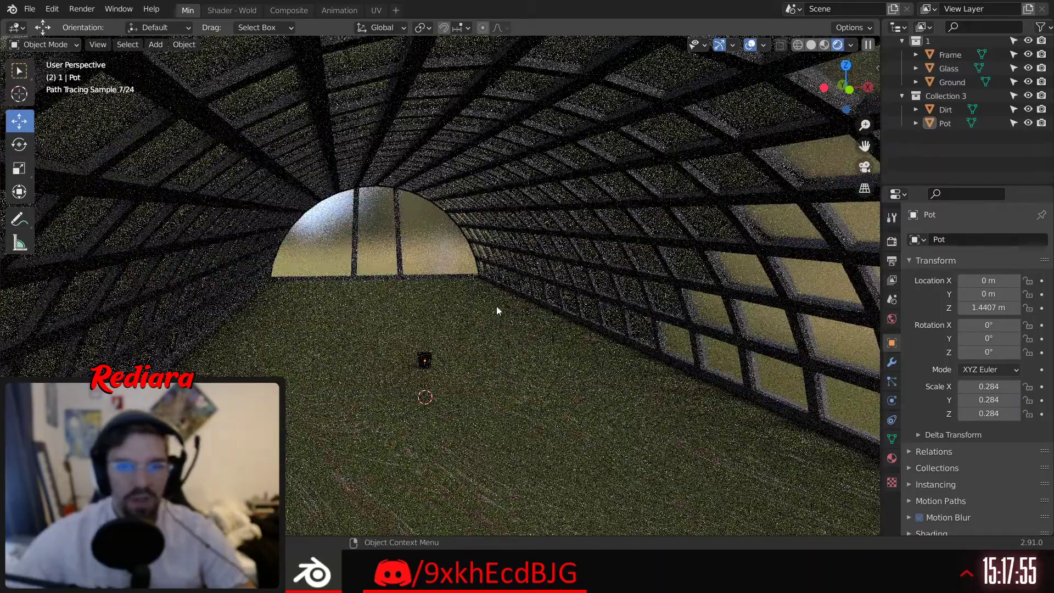
{"action": "scroll", "coordinate": [440, 404], "scroll_direction": "up", "scroll_amount": 4}
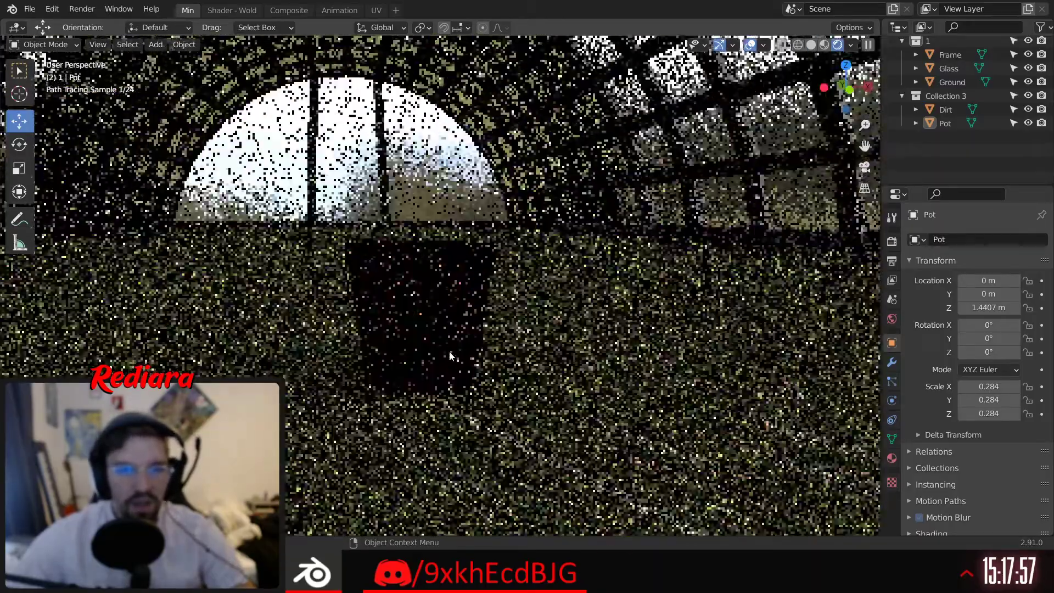
{"action": "mouse_move", "coordinate": [449, 355]}
{"action": "middle_mouse_down"}
{"action": "mouse_move", "coordinate": [427, 316]}
{"action": "mouse_move", "coordinate": [416, 233]}
{"action": "middle_mouse_up"}
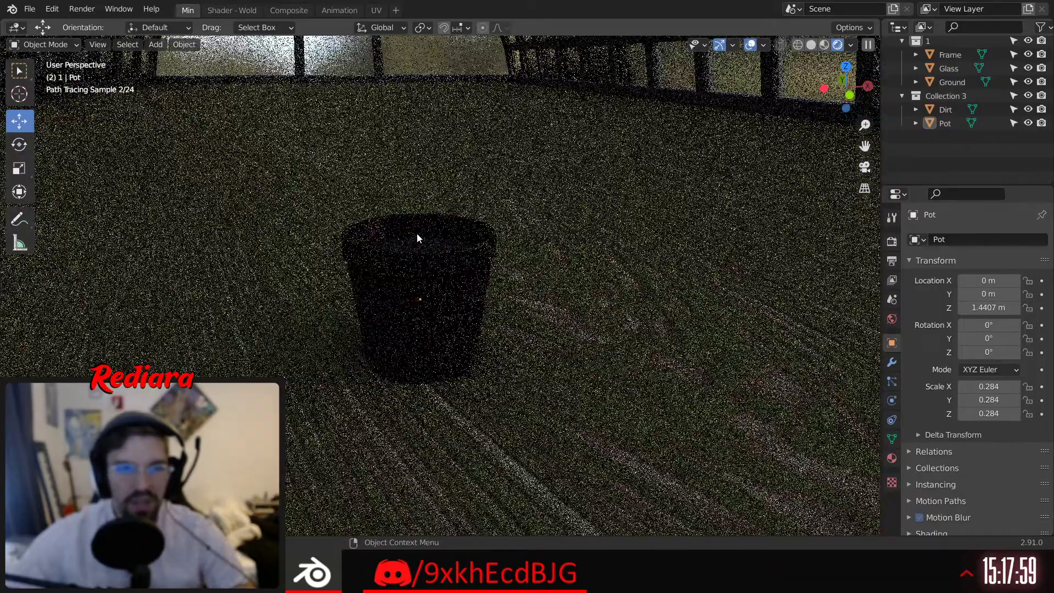
{"action": "scroll", "coordinate": [421, 236], "scroll_direction": "up", "scroll_amount": 3}
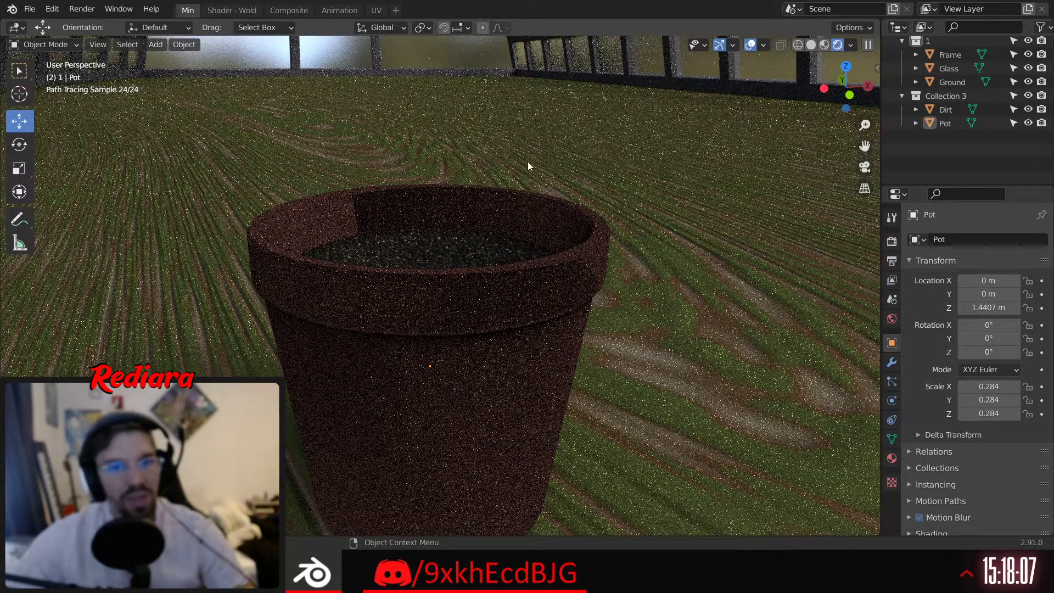
{"action": "scroll", "coordinate": [497, 210], "scroll_direction": "down", "scroll_amount": 10}
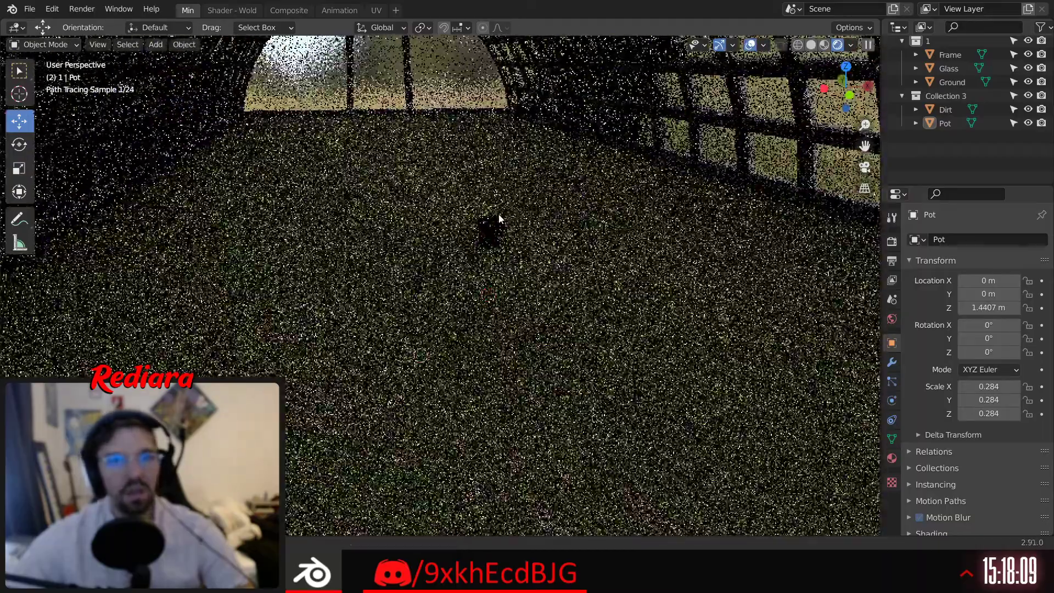
{"action": "mouse_move", "coordinate": [498, 215]}
{"action": "middle_mouse_down"}
{"action": "mouse_move", "coordinate": [497, 207]}
{"action": "mouse_move", "coordinate": [571, 186]}
{"action": "mouse_move", "coordinate": [522, 200]}
{"action": "middle_mouse_up"}
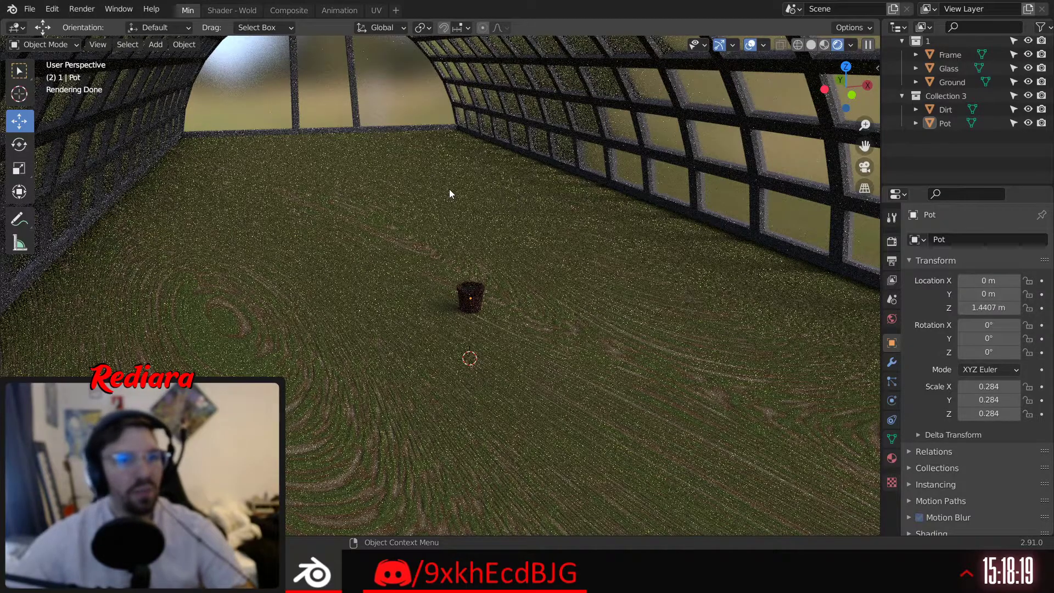
Open the recent file Corn Field.blend
{"action": "left_click", "coordinate": [30, 8]}
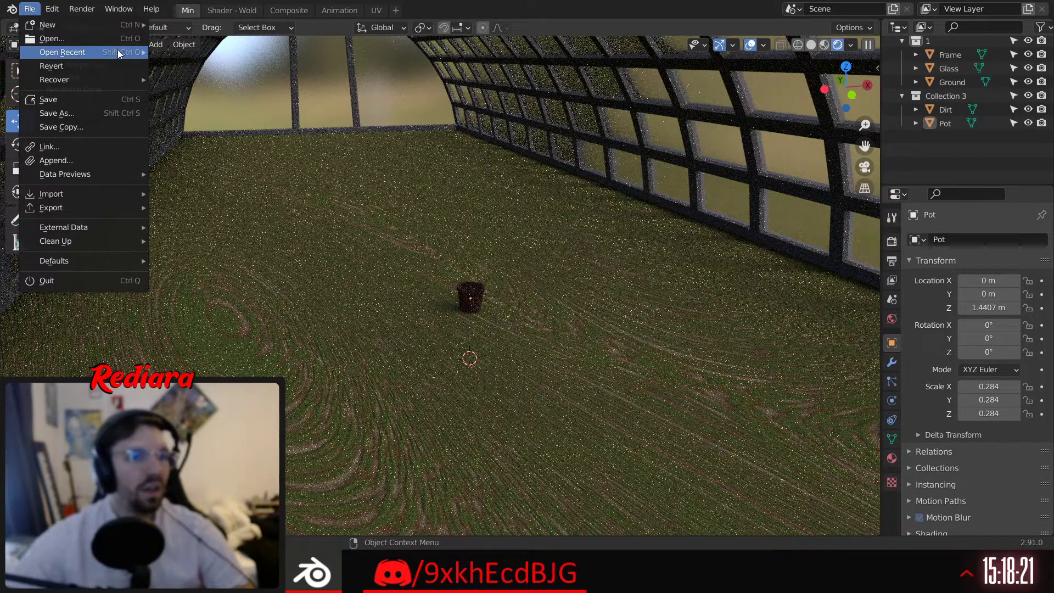
{"action": "mouse_move", "coordinate": [119, 53]}
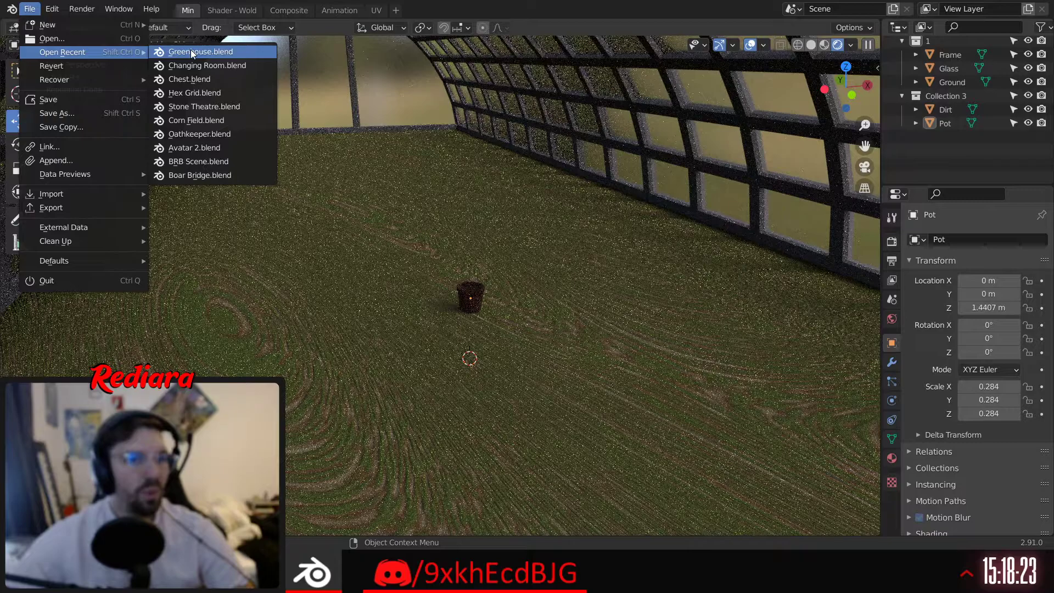
{"action": "left_click", "coordinate": [208, 120]}
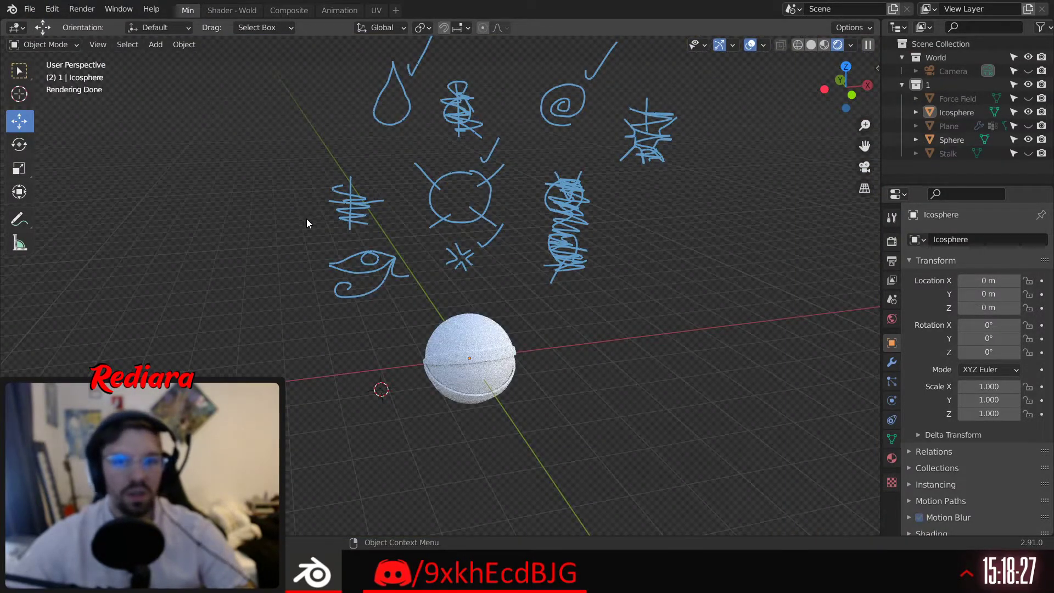
Show the Plane and Force Field objects, hide the Sphere and Icosphere, and examine the dome among the corn stalks
{"action": "left_click", "coordinate": [1028, 125]}
{"action": "left_click", "coordinate": [1028, 140]}
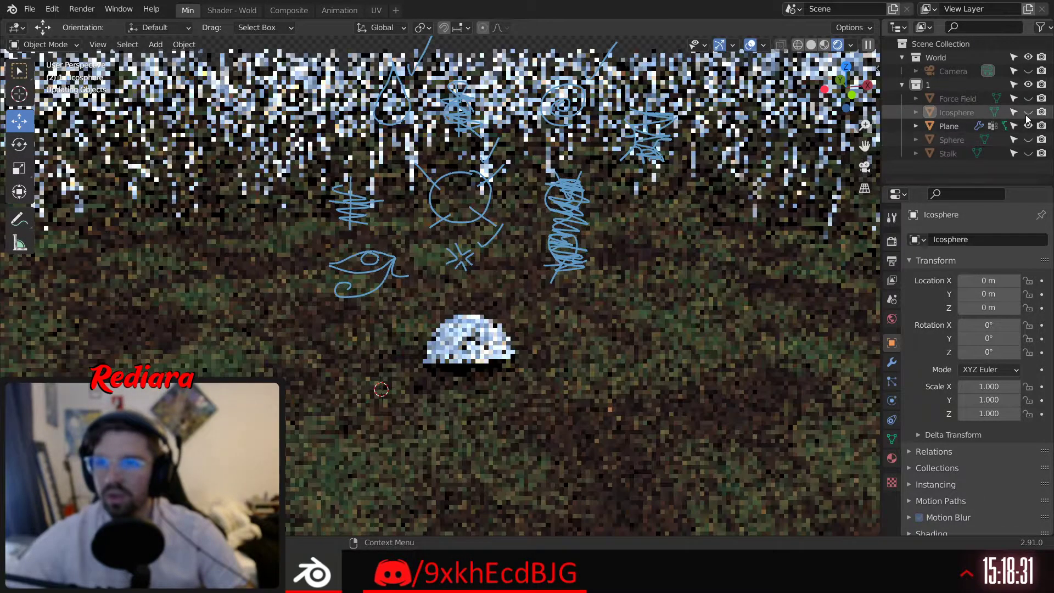
{"action": "left_click", "coordinate": [1028, 113]}
{"action": "left_click", "coordinate": [1028, 98]}
{"action": "scroll", "coordinate": [584, 278], "scroll_direction": "down", "scroll_amount": 6}
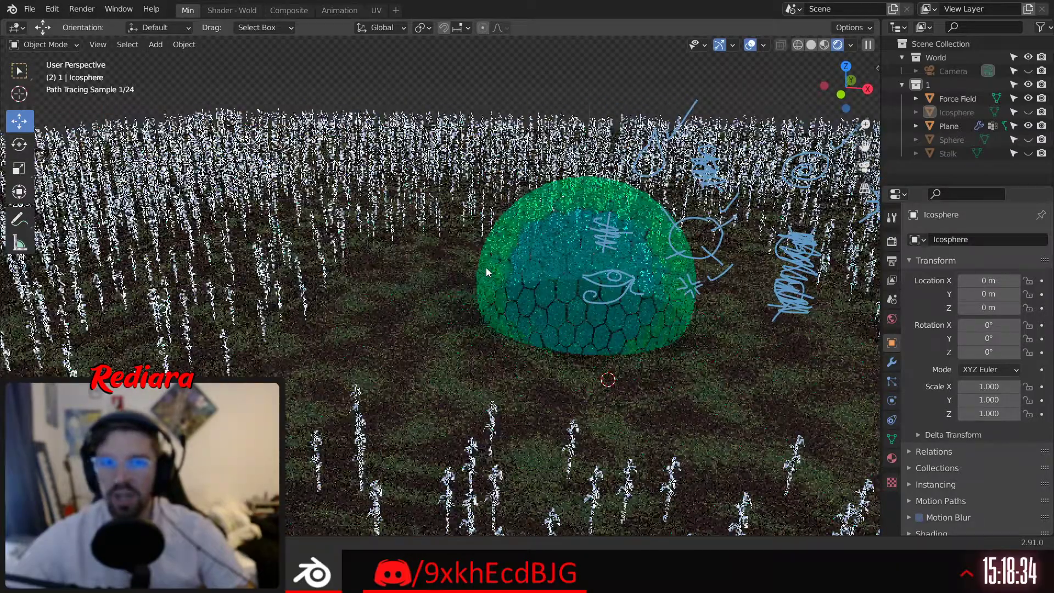
{"action": "middle_click_drag", "start_coordinate": [486, 268], "coordinate": [438, 271]}
{"action": "middle_click_drag", "start_coordinate": [673, 242], "coordinate": [552, 275], "text": "shift"}
{"action": "scroll", "coordinate": [529, 213], "scroll_direction": "up", "scroll_amount": 3}
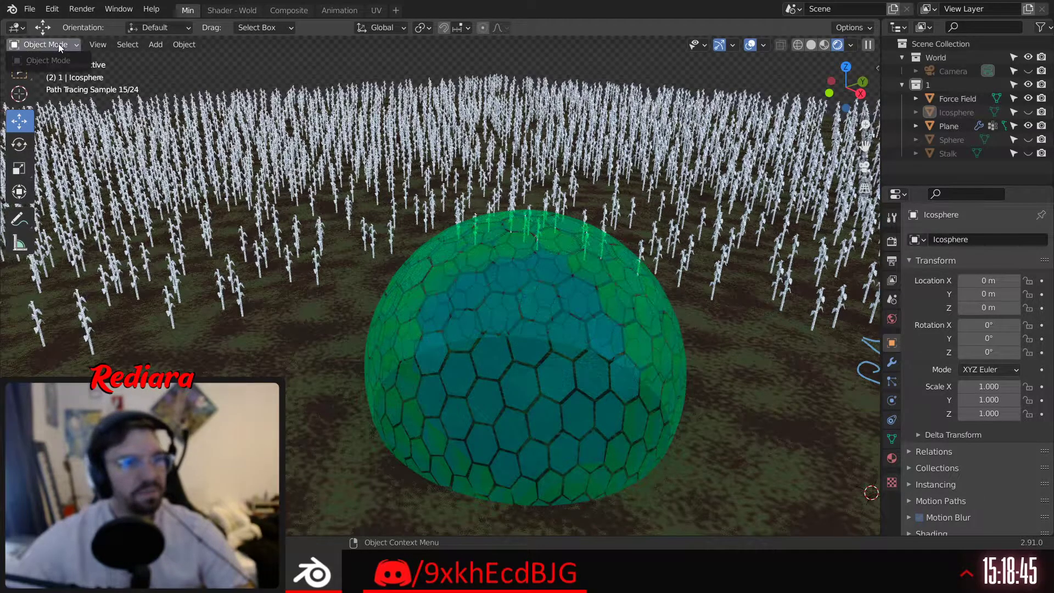
Open the recent file Chest.blend without saving the changes to Corn Field
{"action": "left_click", "coordinate": [29, 9]}
{"action": "mouse_move", "coordinate": [68, 47]}
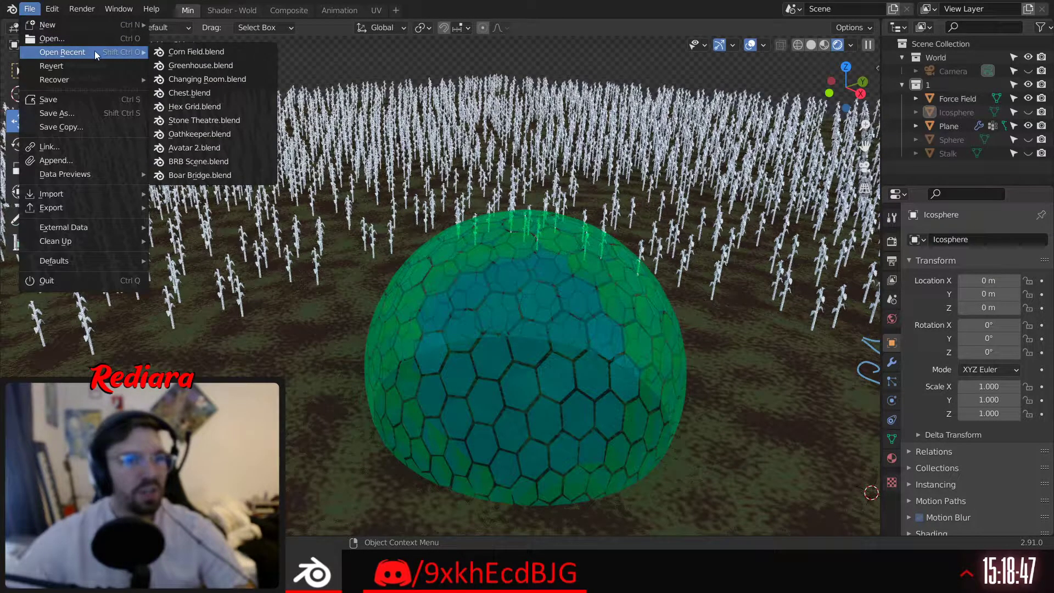
{"action": "left_click", "coordinate": [183, 92]}
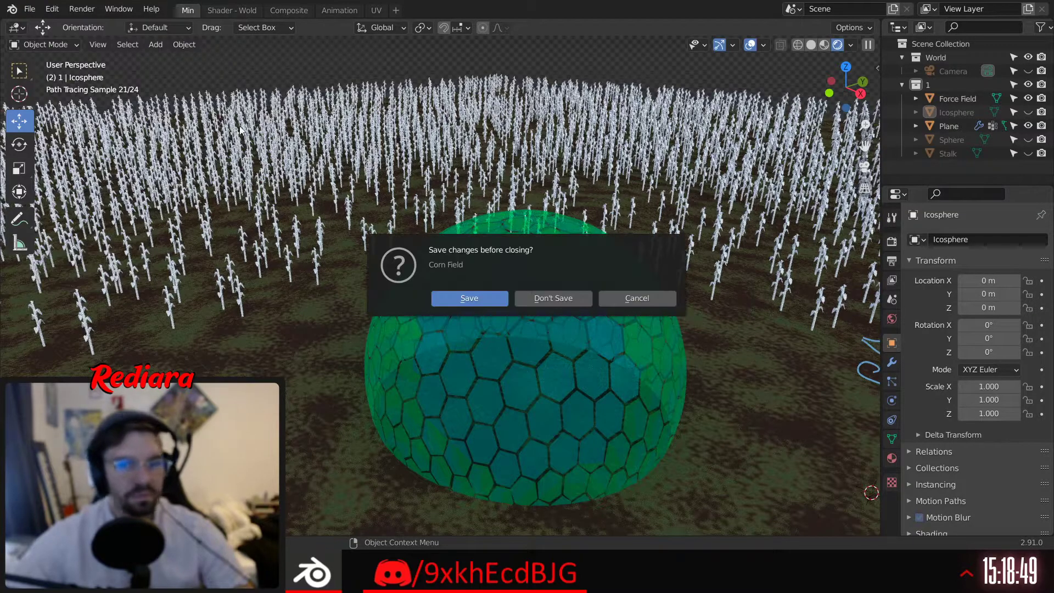
{"action": "left_click", "coordinate": [553, 297]}
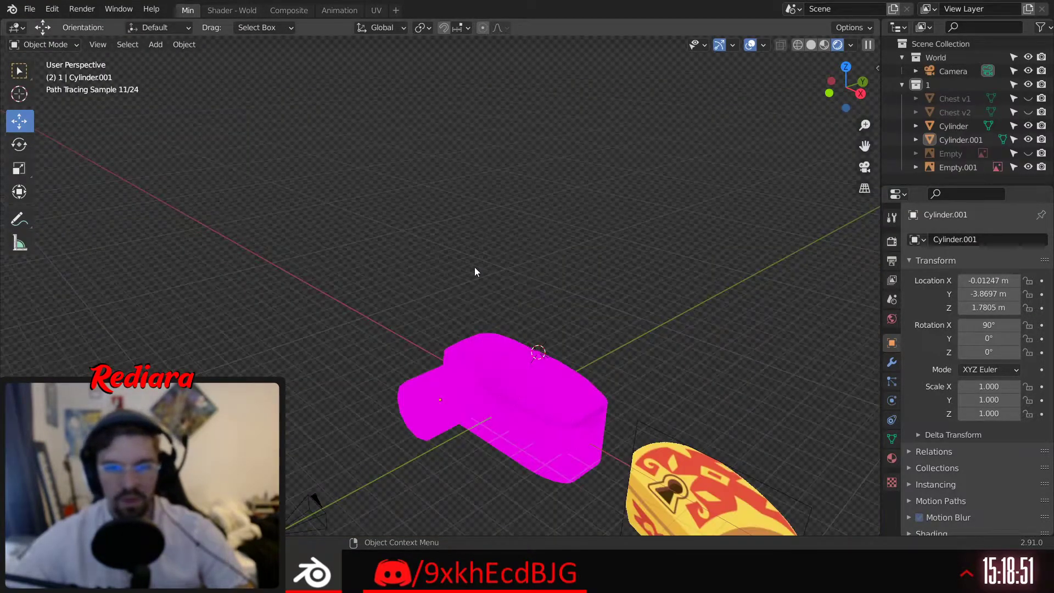
Display the scene in solid shading and select the cylinder in front of the chest
{"action": "middle_click_drag", "start_coordinate": [496, 309], "coordinate": [542, 331]}
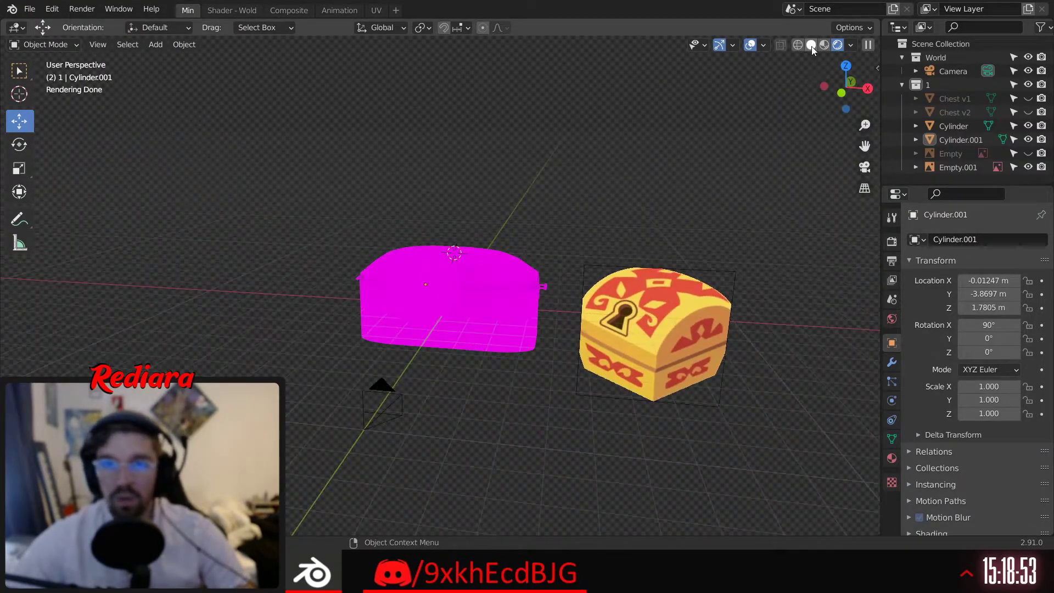
{"action": "left_click", "coordinate": [812, 45]}
{"action": "middle_click_drag", "start_coordinate": [392, 407], "coordinate": [412, 228]}
{"action": "scroll", "coordinate": [439, 263], "scroll_direction": "up", "scroll_amount": 4}
{"action": "left_click", "coordinate": [431, 306]}
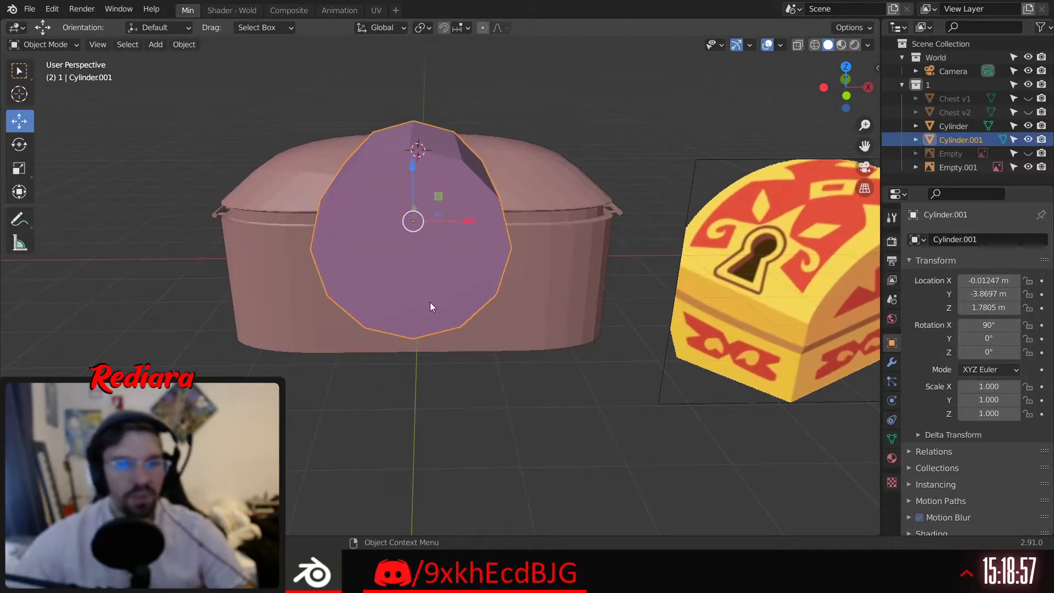
{"action": "middle_click_drag", "start_coordinate": [397, 307], "coordinate": [418, 286]}
{"action": "middle_click_drag", "start_coordinate": [424, 161], "coordinate": [404, 311]}
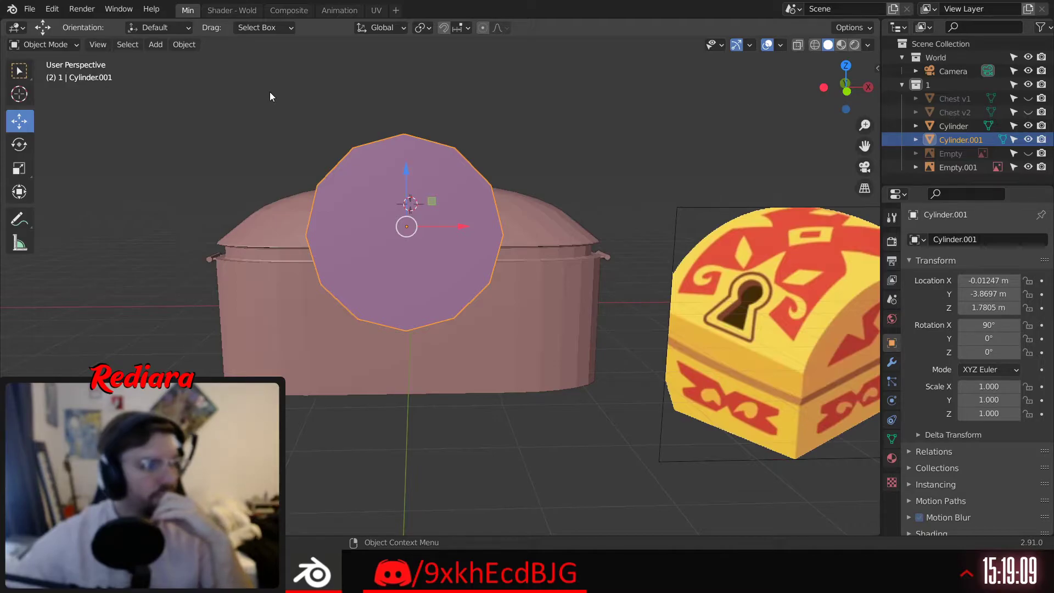
In Edit Mode, extrude the cylinder's two lowest side faces downward along their normals to form the flared keyhole base
{"action": "middle_click_drag", "start_coordinate": [283, 154], "coordinate": [275, 98]}
{"action": "left_click", "coordinate": [52, 43]}
{"action": "left_click", "coordinate": [37, 70]}
{"action": "middle_click_drag", "start_coordinate": [352, 182], "coordinate": [368, 167]}
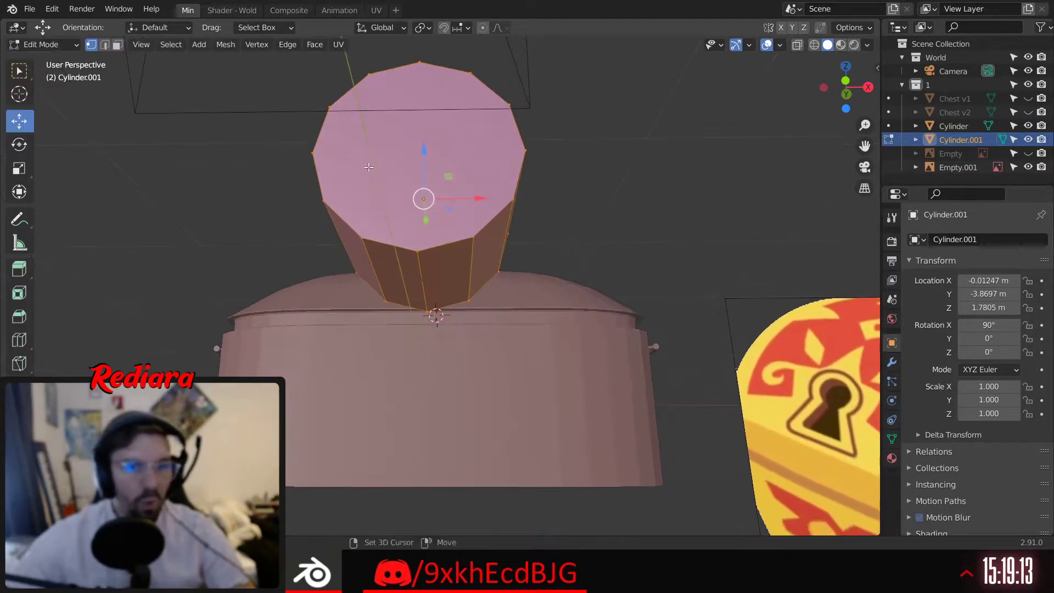
{"action": "left_click", "coordinate": [118, 46]}
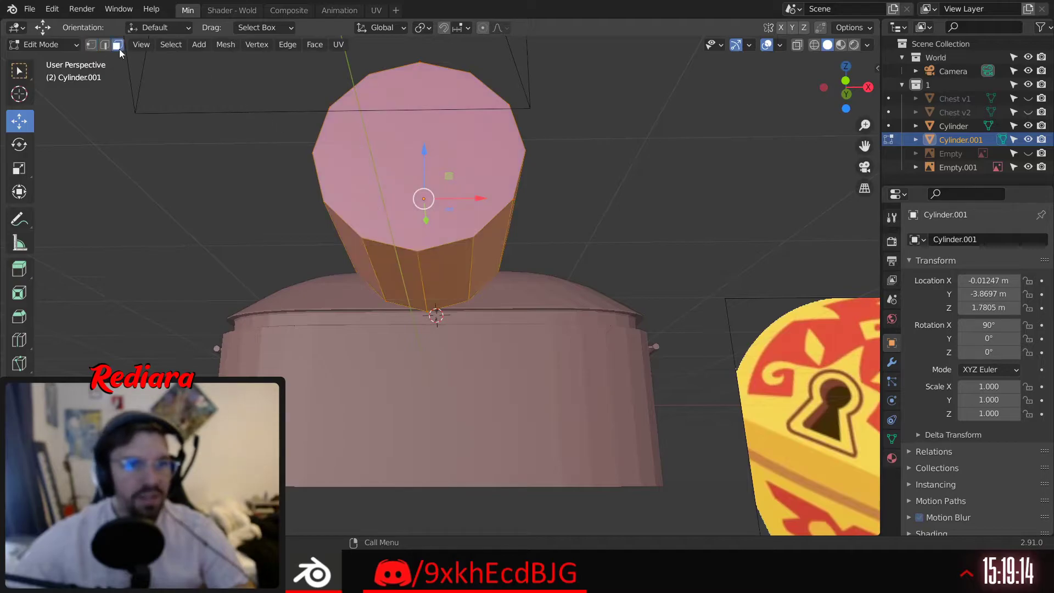
{"action": "left_click", "coordinate": [401, 276]}
{"action": "middle_click_drag", "start_coordinate": [401, 277], "coordinate": [411, 231]}
{"action": "right_click", "coordinate": [414, 184]}
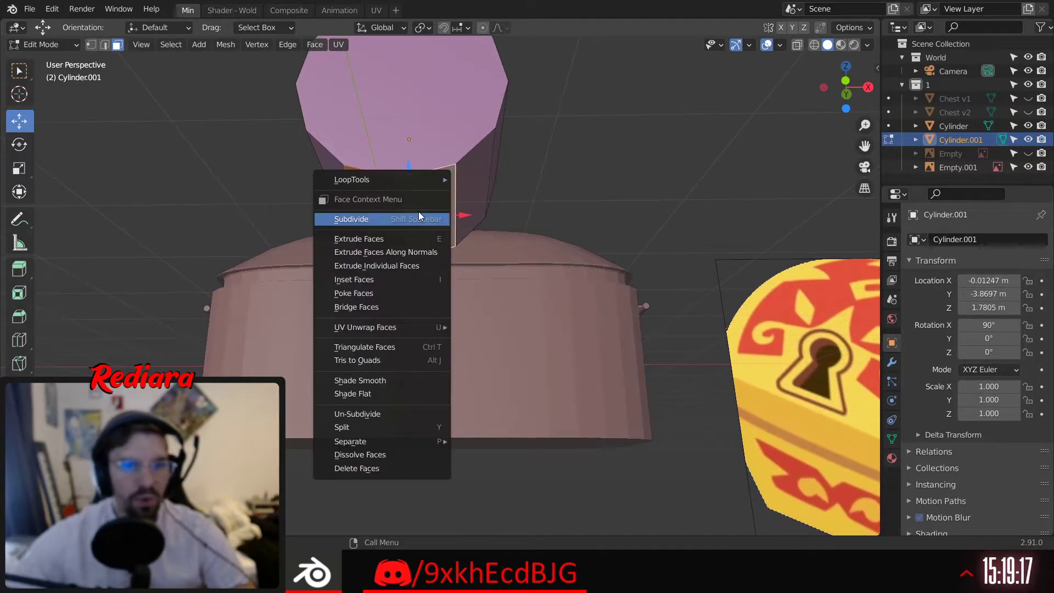
{"action": "left_click", "coordinate": [384, 252]}
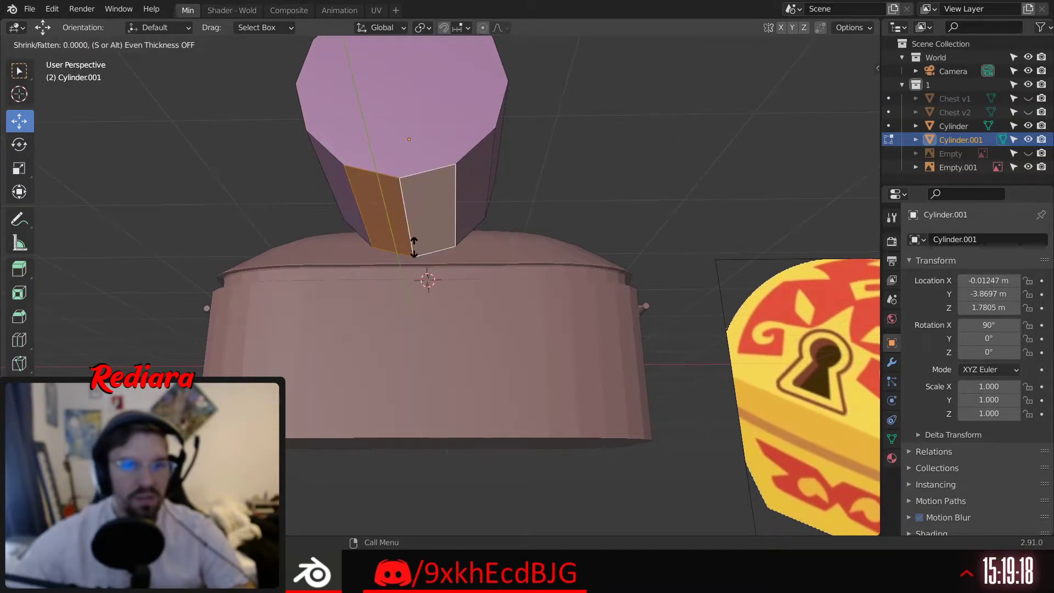
{"action": "left_click", "coordinate": [391, 180]}
{"action": "middle_click_drag", "start_coordinate": [428, 275], "coordinate": [405, 176]}
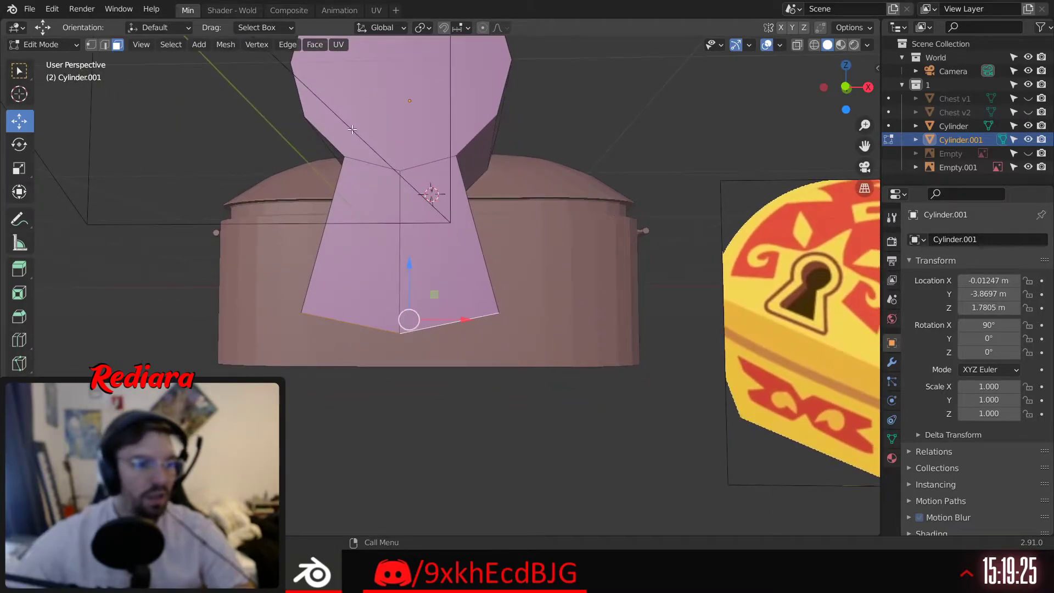
{"action": "middle_click_drag", "start_coordinate": [352, 129], "coordinate": [349, 128]}
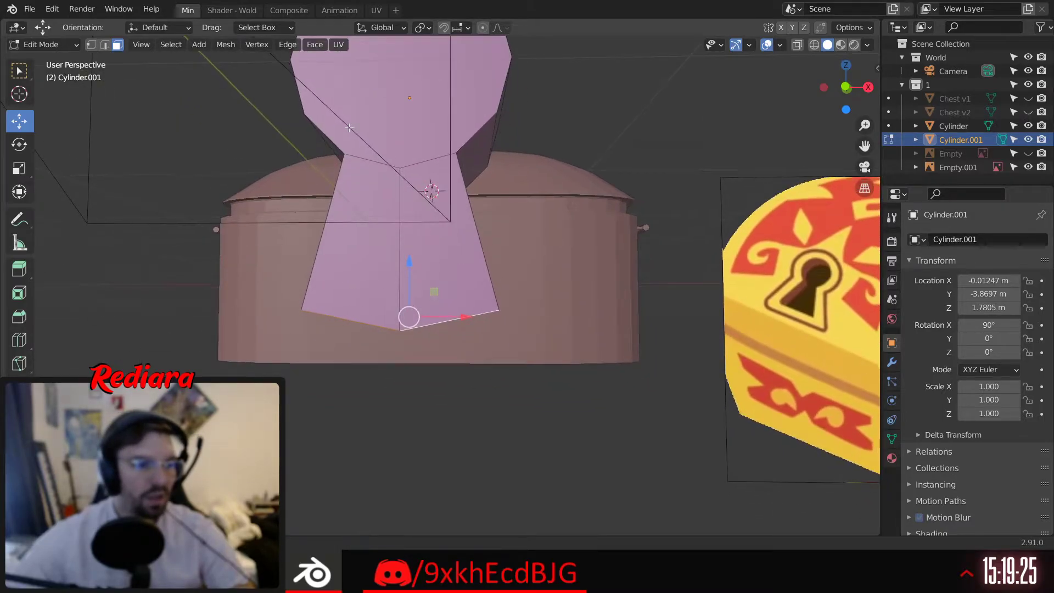
Raise the middle edge of the keyhole's underside to flatten the base
{"action": "left_click", "coordinate": [105, 45]}
{"action": "middle_click_drag", "start_coordinate": [418, 362], "coordinate": [406, 316]}
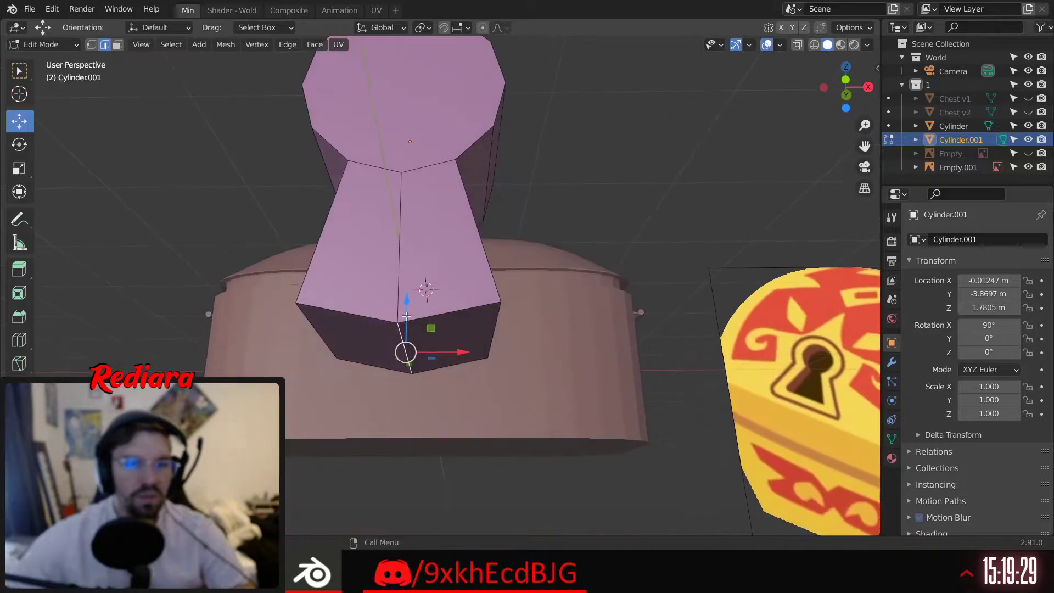
{"action": "left_click_drag", "start_coordinate": [404, 299], "coordinate": [412, 281]}
{"action": "mouse_move", "coordinate": [412, 281]}
{"action": "middle_mouse_down"}
{"action": "mouse_move", "coordinate": [427, 254]}
{"action": "mouse_move", "coordinate": [409, 297]}
{"action": "middle_mouse_up"}
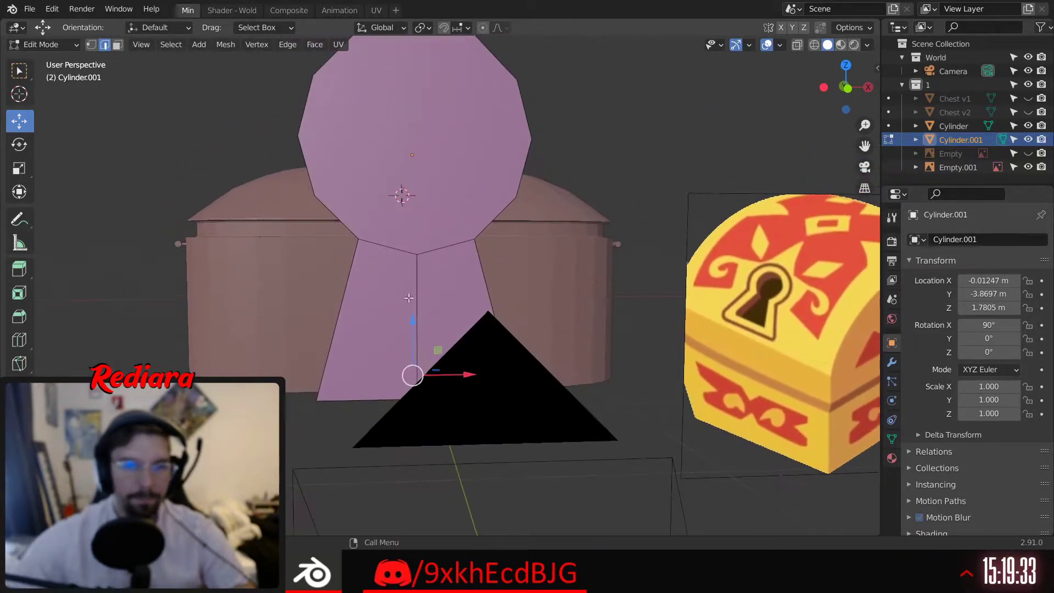
{"action": "scroll", "coordinate": [411, 240], "scroll_direction": "down", "scroll_amount": 2}
{"action": "middle_click_drag", "start_coordinate": [411, 239], "coordinate": [378, 195]}
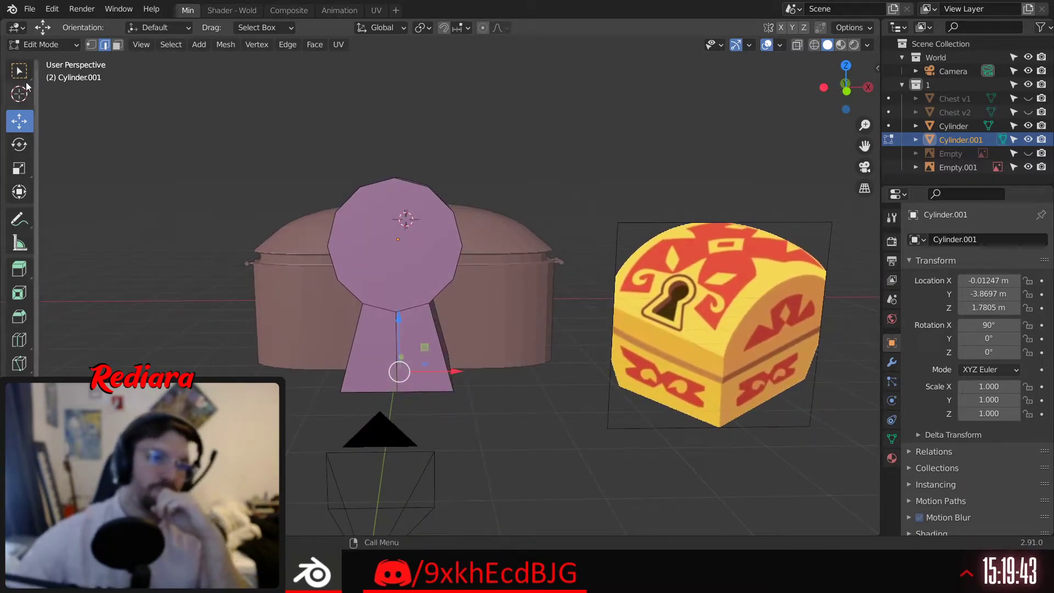
Select the whole keyhole mesh and scale it down to a small detail relative to the chest
{"action": "key", "text": "a"}
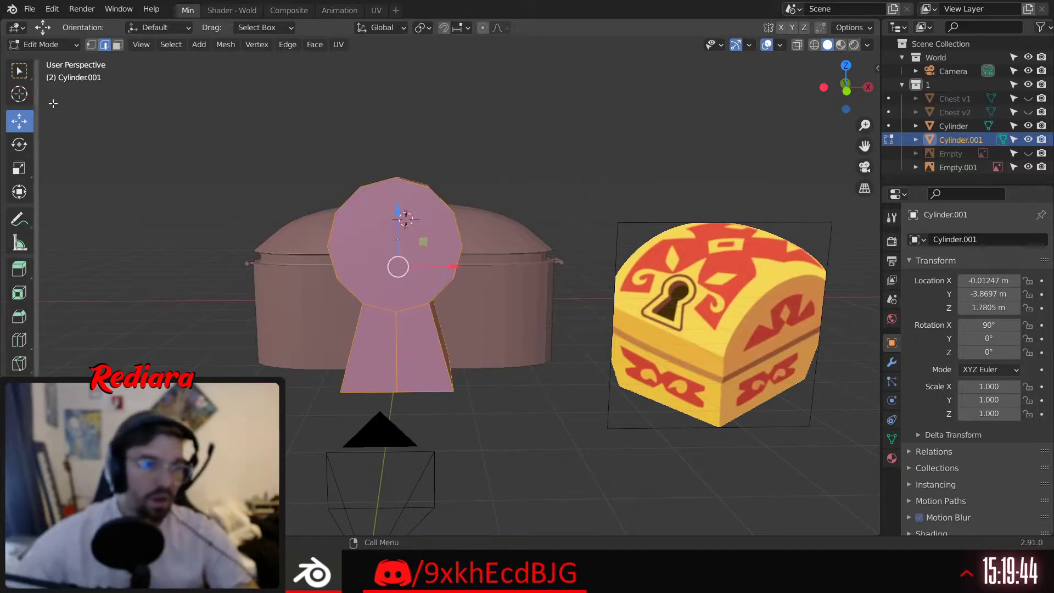
{"action": "left_click", "coordinate": [27, 171]}
{"action": "left_click_drag", "start_coordinate": [461, 252], "coordinate": [414, 228]}
{"action": "scroll", "coordinate": [411, 284], "scroll_direction": "up", "scroll_amount": 5}
{"action": "scroll", "coordinate": [414, 229], "scroll_direction": "up", "scroll_amount": 5}
{"action": "middle_click_drag", "start_coordinate": [600, 117], "coordinate": [473, 286]}
{"action": "scroll", "coordinate": [473, 287], "scroll_direction": "down", "scroll_amount": 5}
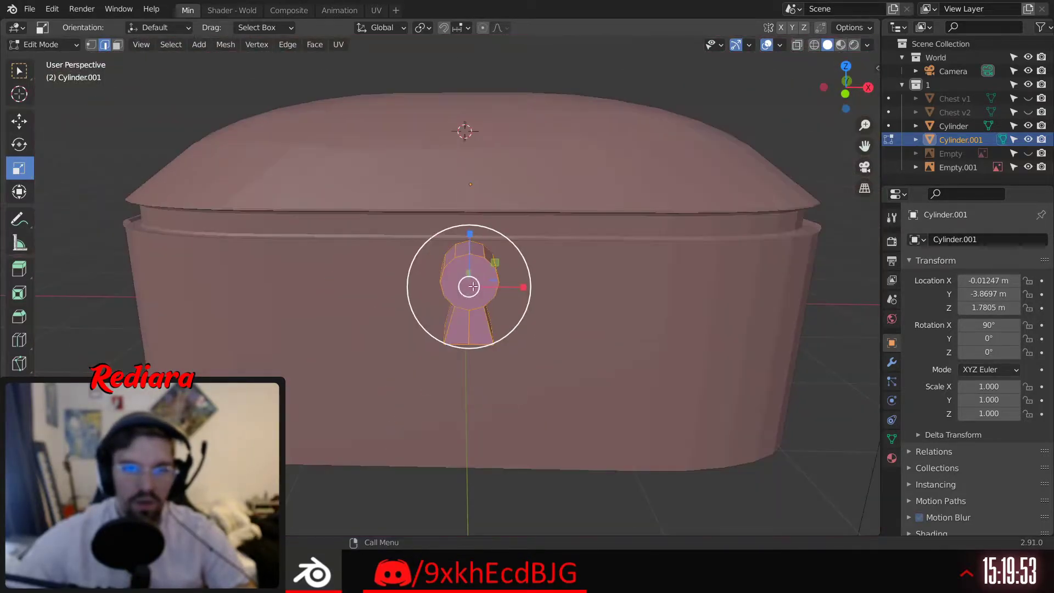
{"action": "scroll", "coordinate": [473, 286], "scroll_direction": "down", "scroll_amount": 2}
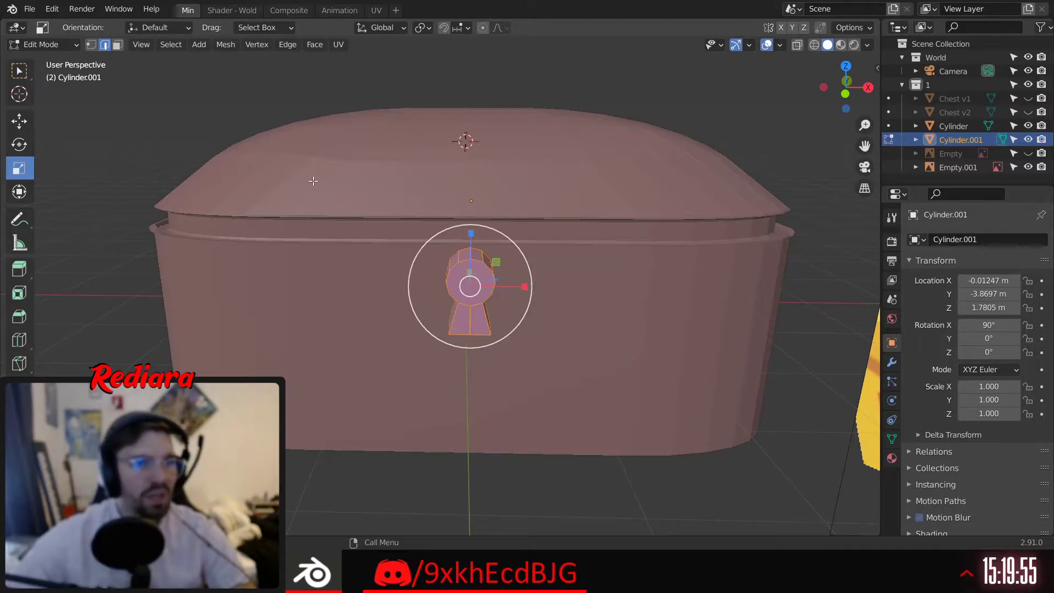
Move the keyhole mesh back against the front of the lid and tilt it to follow the lid's slope
{"action": "middle_click_drag", "start_coordinate": [488, 247], "coordinate": [352, 223]}
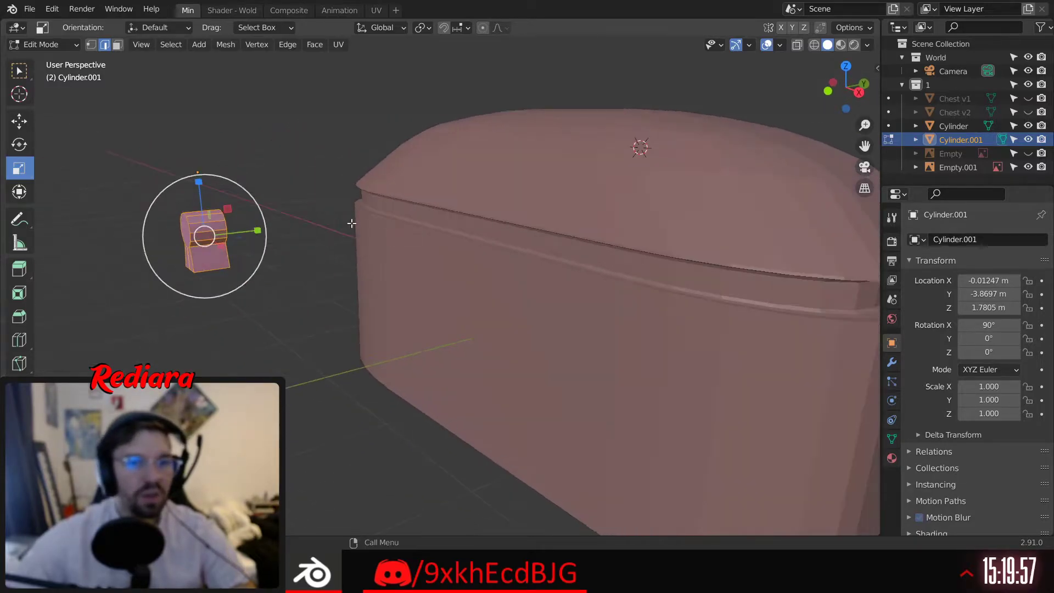
{"action": "left_click", "coordinate": [19, 121]}
{"action": "left_click_drag", "start_coordinate": [256, 231], "coordinate": [552, 215]}
{"action": "middle_click_drag", "start_coordinate": [552, 215], "coordinate": [484, 236]}
{"action": "left_click_drag", "start_coordinate": [443, 190], "coordinate": [498, 220]}
{"action": "mouse_move", "coordinate": [452, 170]}
{"action": "left_mouse_down"}
{"action": "mouse_move", "coordinate": [432, 163]}
{"action": "mouse_move", "coordinate": [445, 161]}
{"action": "left_mouse_up"}
{"action": "left_click", "coordinate": [19, 145]}
{"action": "middle_click_drag", "start_coordinate": [445, 160], "coordinate": [466, 210]}
{"action": "scroll", "coordinate": [466, 210], "scroll_direction": "down", "scroll_amount": 3}
{"action": "left_click", "coordinate": [22, 114]}
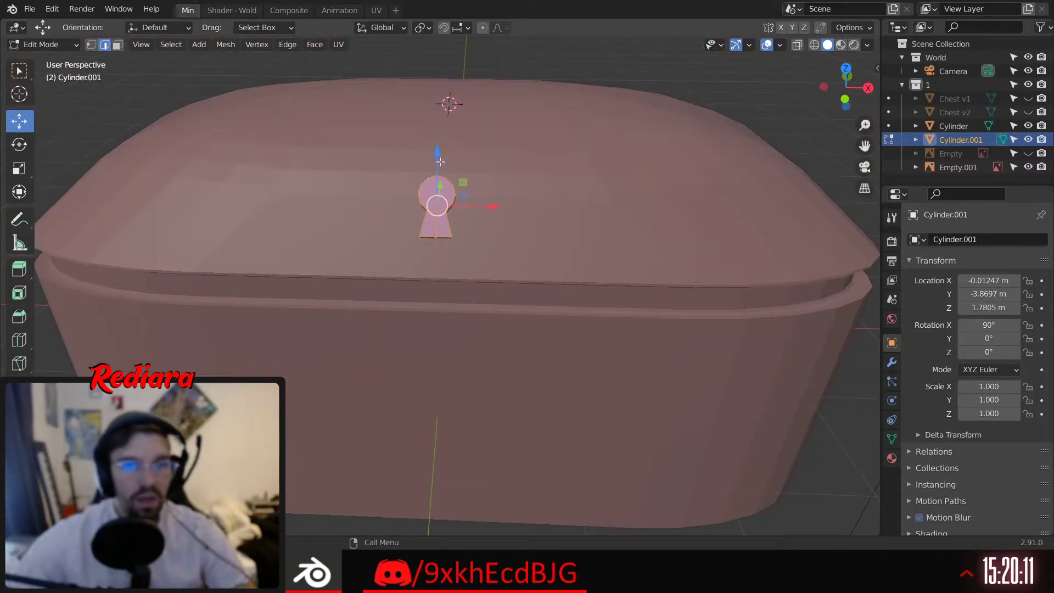
Fine-tune the keyhole's height and depth so it sits partly embedded in the lid's front
{"action": "left_click_drag", "start_coordinate": [436, 157], "coordinate": [426, 176]}
{"action": "middle_click_drag", "start_coordinate": [426, 177], "coordinate": [351, 218]}
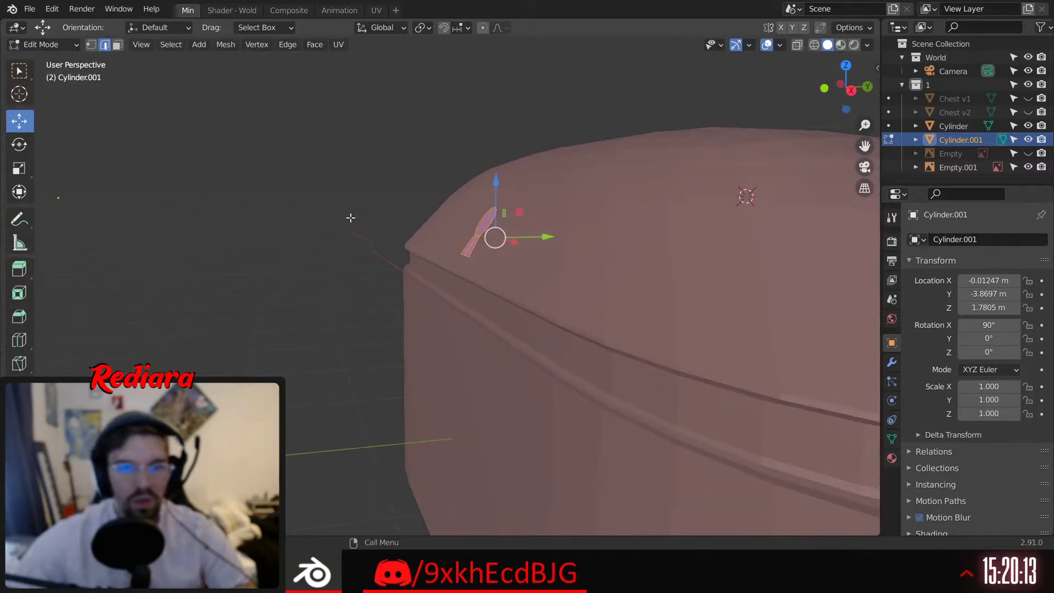
{"action": "left_click_drag", "start_coordinate": [543, 236], "coordinate": [532, 238]}
{"action": "left_click_drag", "start_coordinate": [488, 184], "coordinate": [488, 181]}
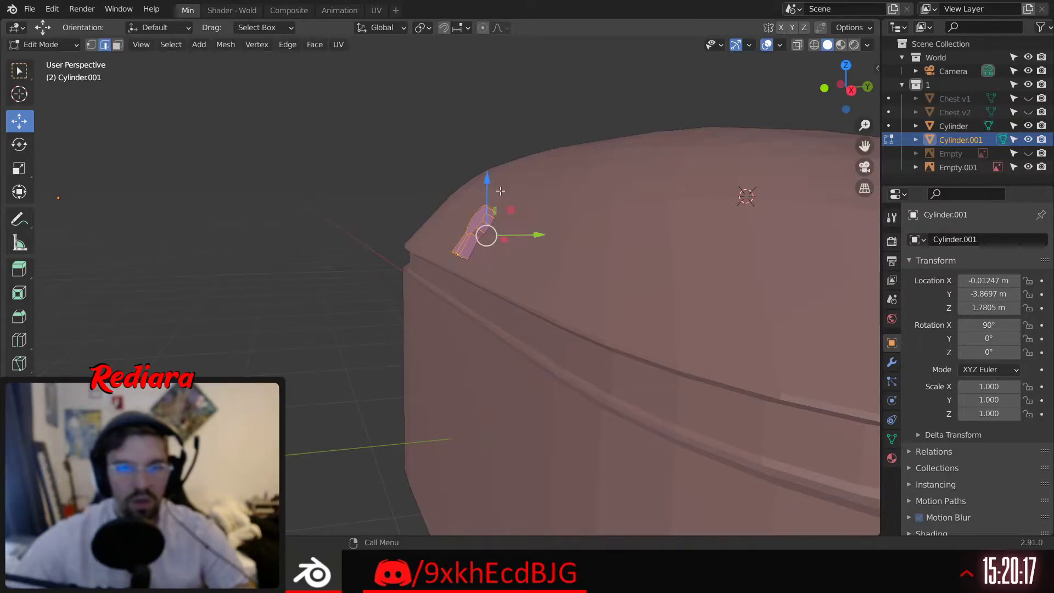
{"action": "left_click_drag", "start_coordinate": [535, 236], "coordinate": [532, 236]}
{"action": "middle_click_drag", "start_coordinate": [531, 236], "coordinate": [610, 248]}
{"action": "scroll", "coordinate": [418, 247], "scroll_direction": "down", "scroll_amount": 4}
{"action": "middle_click_drag", "start_coordinate": [401, 249], "coordinate": [379, 245]}
{"action": "scroll", "coordinate": [379, 245], "scroll_direction": "up", "scroll_amount": 2}
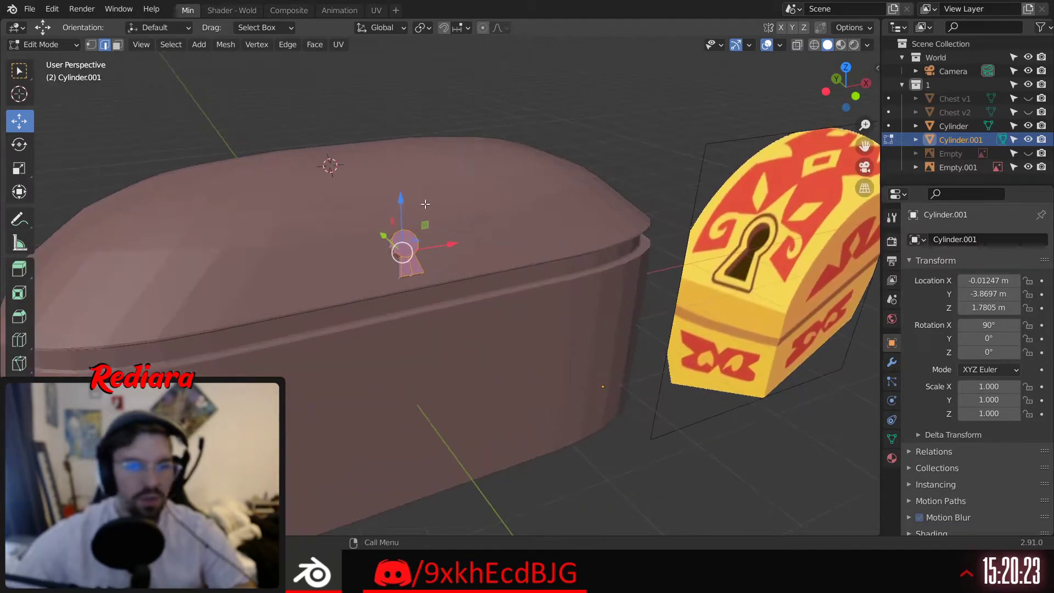
Return to Object Mode and rename the Cylinder object as Chest
{"action": "left_click", "coordinate": [956, 127]}
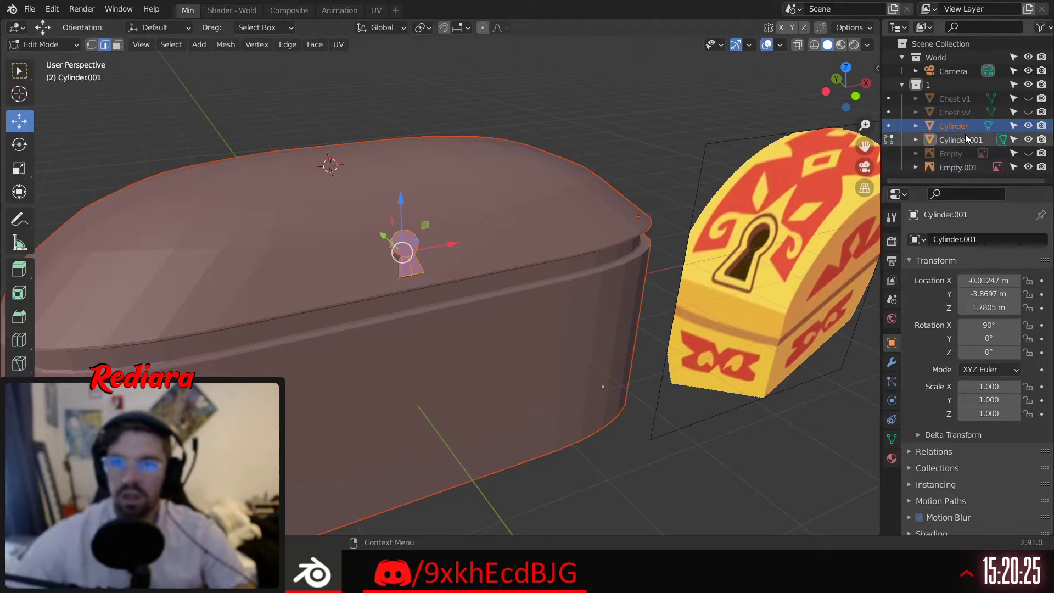
{"action": "left_click", "coordinate": [44, 44]}
{"action": "left_click", "coordinate": [47, 59]}
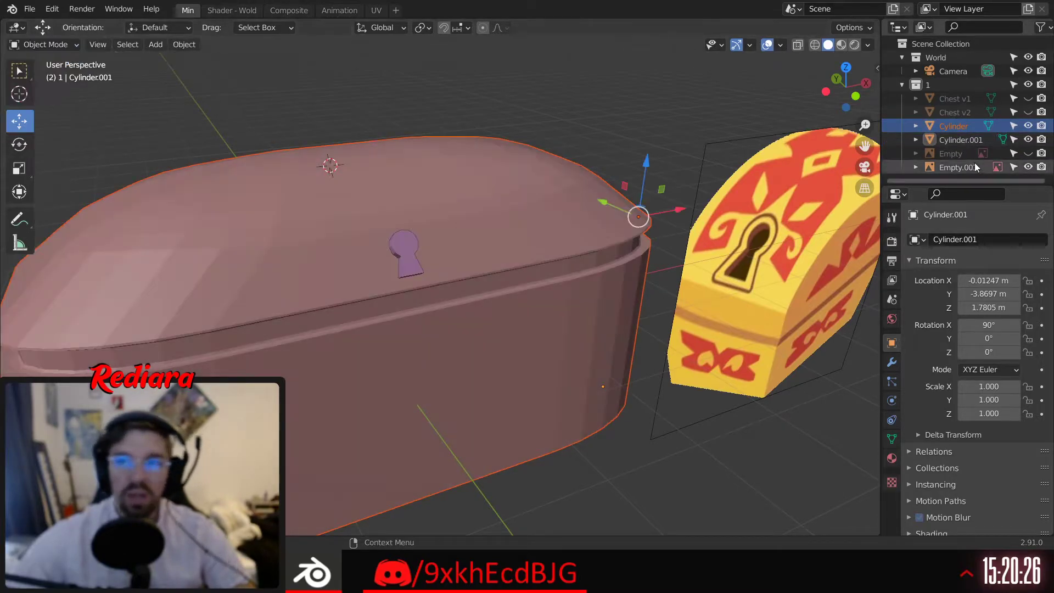
{"action": "double_click", "coordinate": [954, 126]}
{"action": "type", "text": "Chest"}
{"action": "key", "text": "Return"}
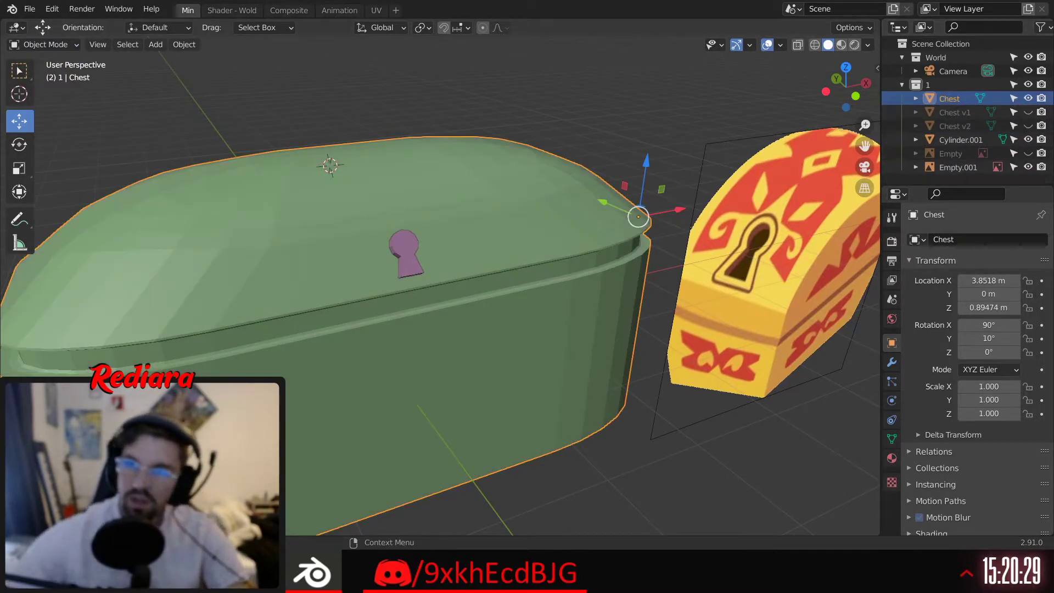
Rename the Cylinder.001 object as Keyhole
{"action": "left_click", "coordinate": [954, 141]}
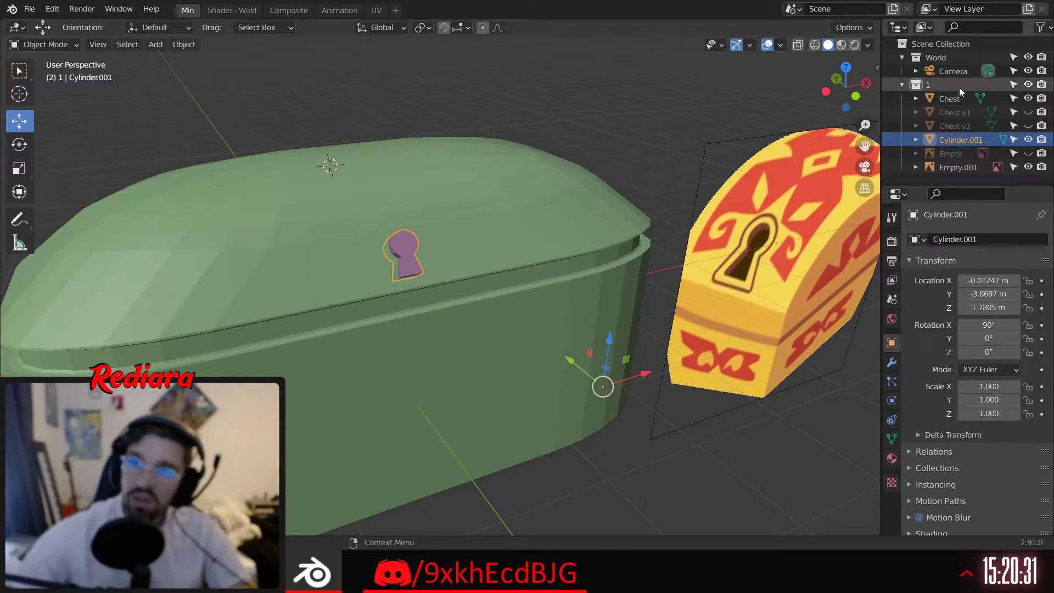
{"action": "double_click", "coordinate": [971, 140]}
{"action": "type", "text": "Keyhole"}
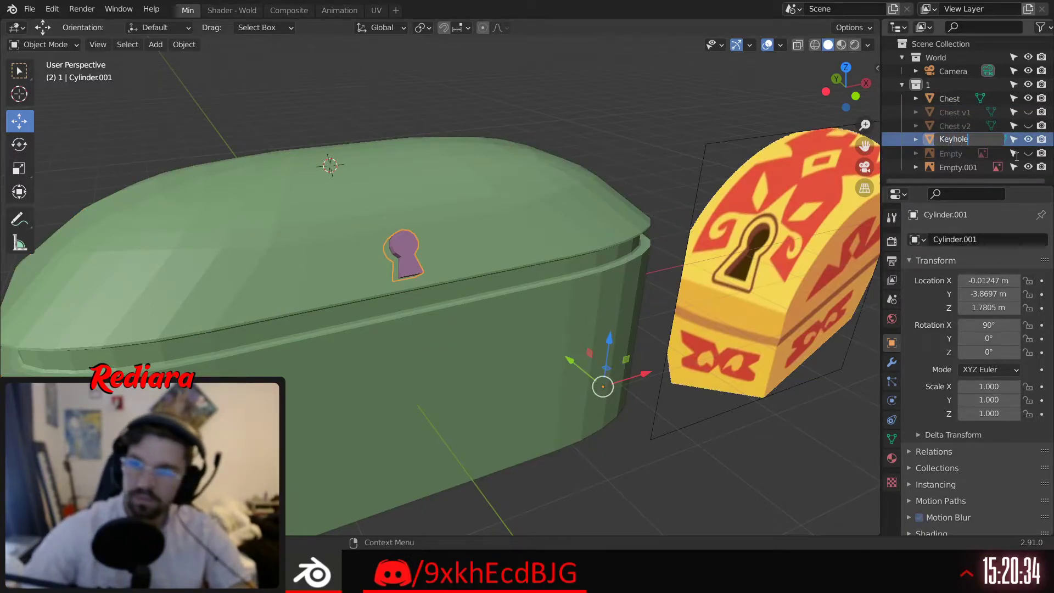
{"action": "key", "text": "Return"}
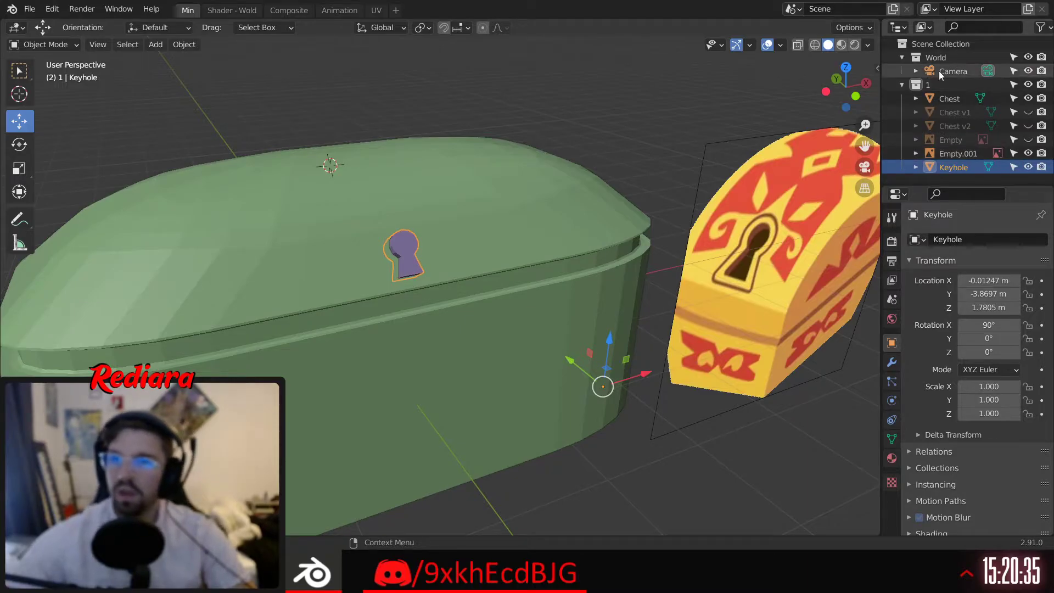
Add a Boolean modifier in Difference mode to the Chest object, with Keyhole as its cutting object
{"action": "left_click", "coordinate": [950, 99]}
{"action": "left_click", "coordinate": [892, 362]}
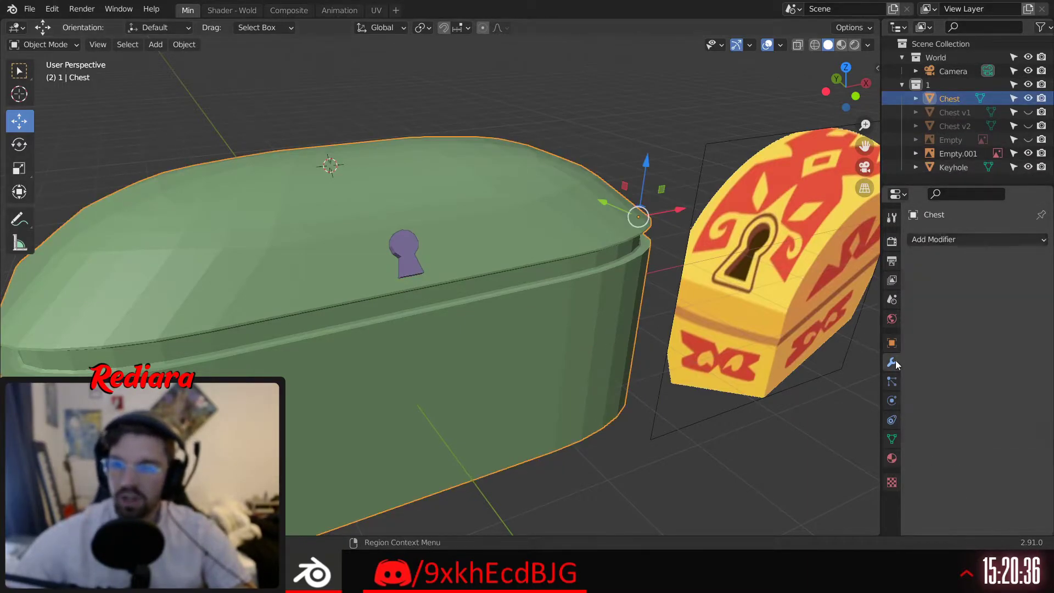
{"action": "left_click", "coordinate": [952, 240]}
{"action": "left_click", "coordinate": [777, 306]}
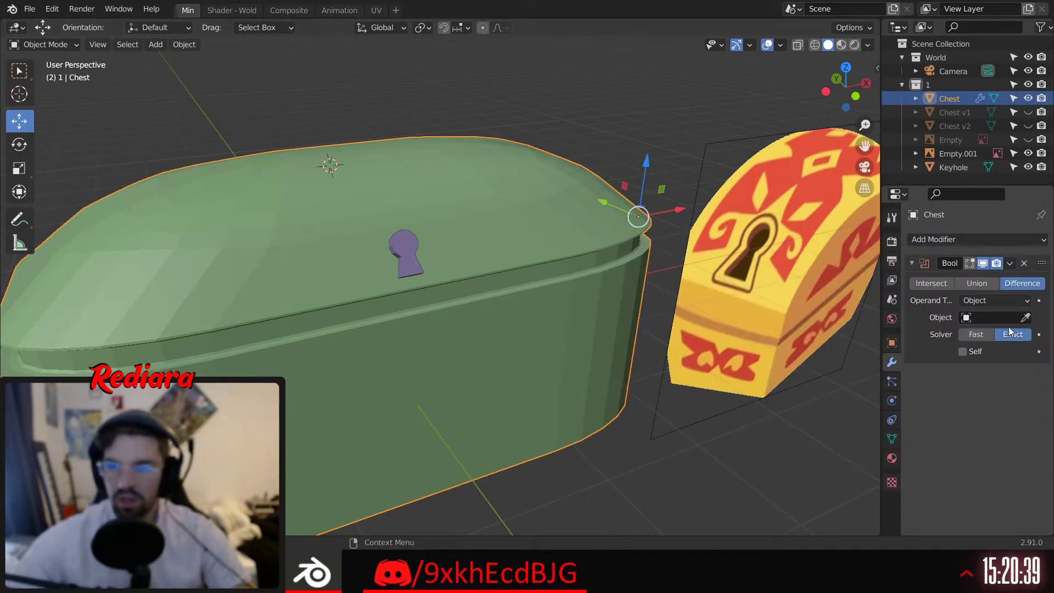
{"action": "left_click", "coordinate": [997, 317]}
{"action": "left_click", "coordinate": [940, 365]}
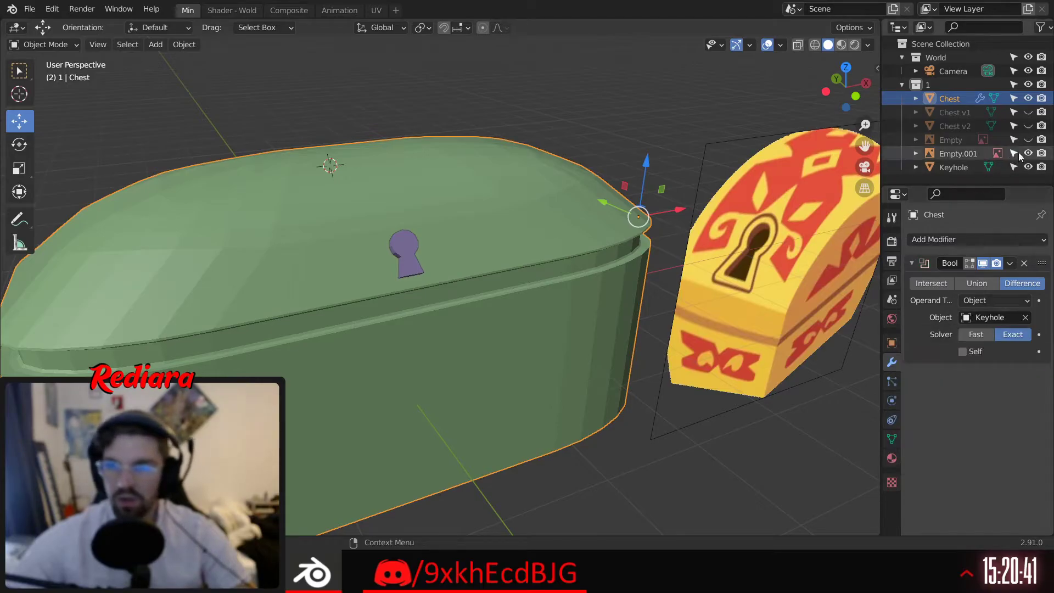
Hide the Keyhole object and inspect the cut in the chest lid up close
{"action": "left_click", "coordinate": [1029, 167]}
{"action": "scroll", "coordinate": [439, 279], "scroll_direction": "up", "scroll_amount": 6}
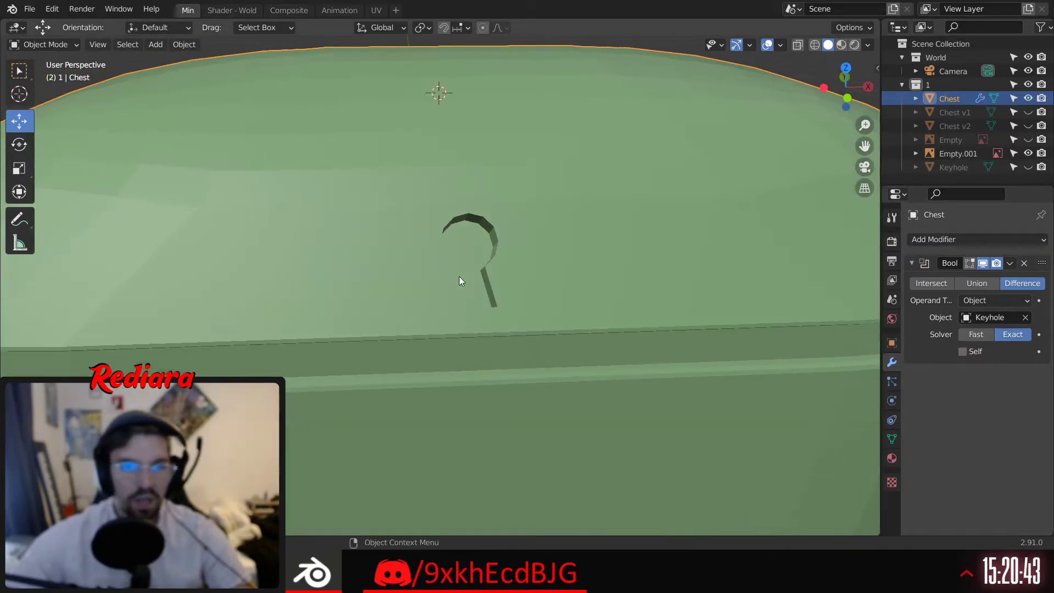
{"action": "middle_click_drag", "start_coordinate": [439, 279], "coordinate": [407, 257]}
{"action": "scroll", "coordinate": [468, 283], "scroll_direction": "up", "scroll_amount": 5}
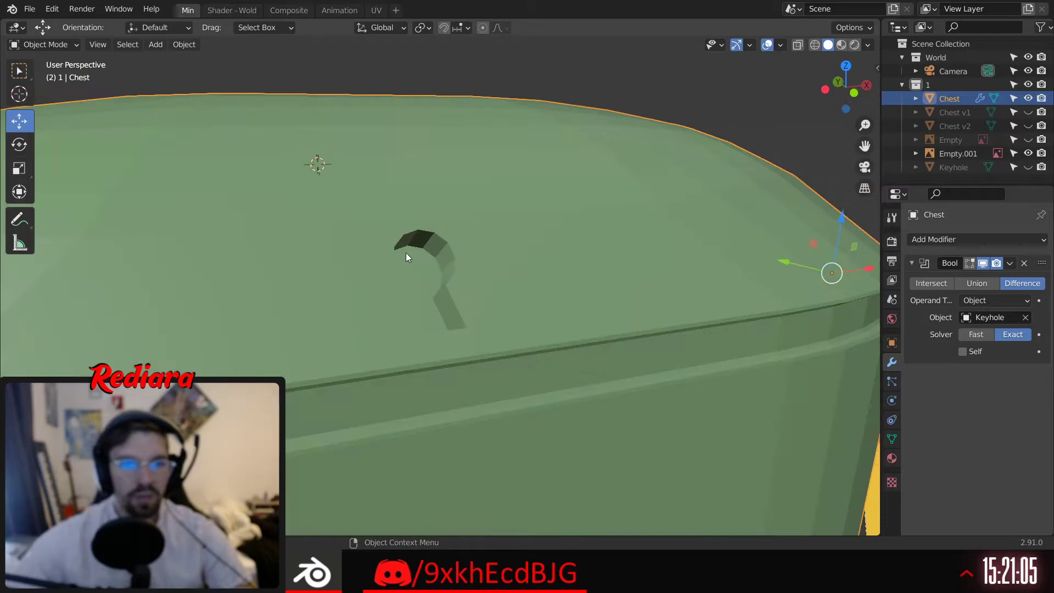
Check the Chest's mesh topology in Edit Mode and return to Object Mode
{"action": "left_click", "coordinate": [49, 44]}
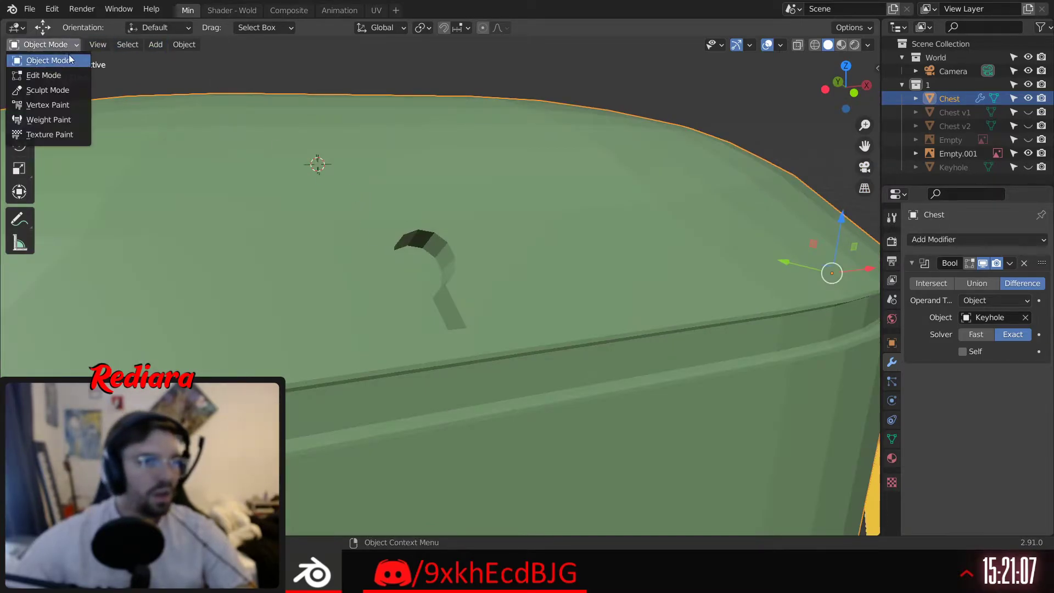
{"action": "left_click", "coordinate": [66, 77]}
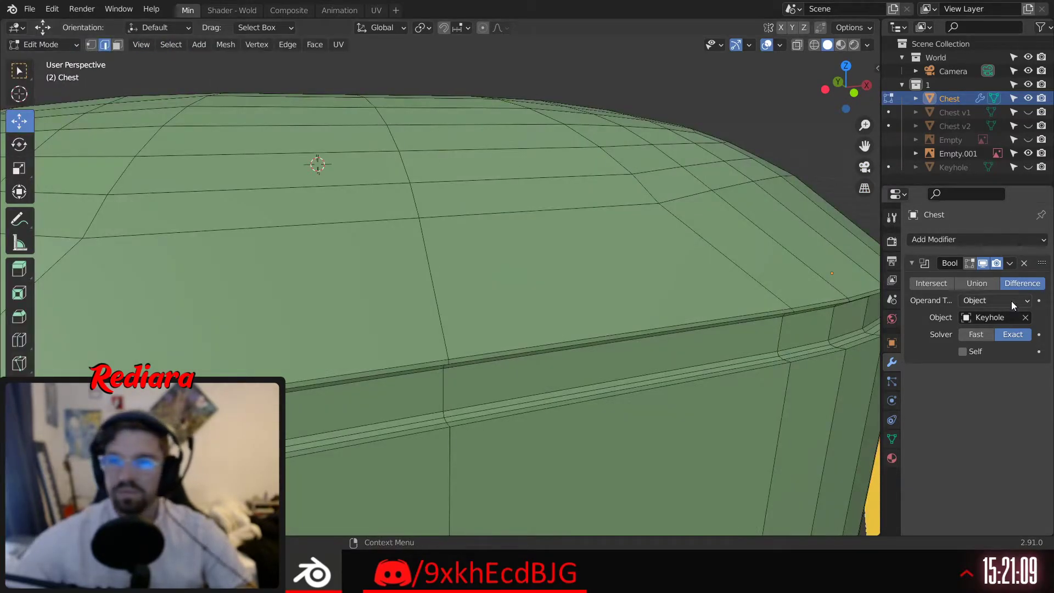
{"action": "left_click", "coordinate": [49, 44]}
{"action": "left_click", "coordinate": [48, 60]}
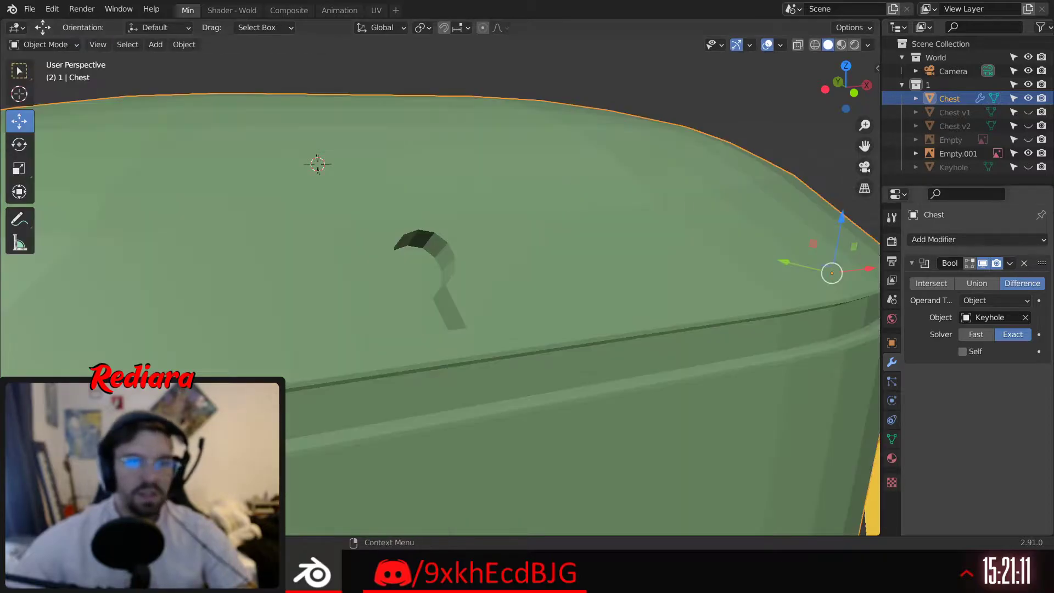
Apply the Boolean modifier on the Chest and enter Edit Mode at the keyhole cut
{"action": "left_click", "coordinate": [1010, 263]}
{"action": "left_click", "coordinate": [956, 280]}
{"action": "left_click", "coordinate": [49, 45]}
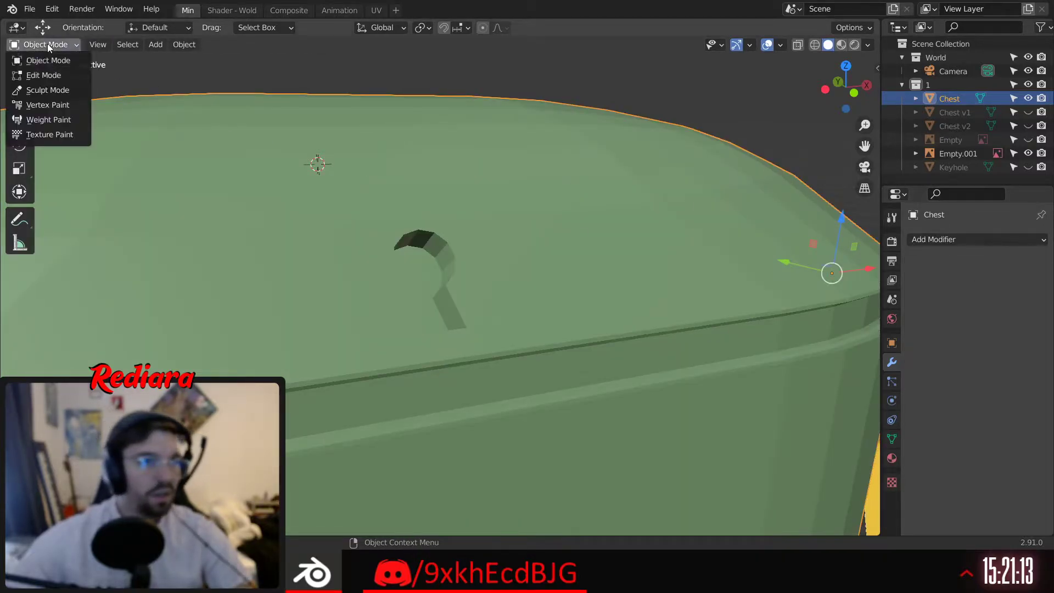
{"action": "left_click", "coordinate": [50, 73]}
{"action": "scroll", "coordinate": [436, 273], "scroll_direction": "up", "scroll_amount": 3}
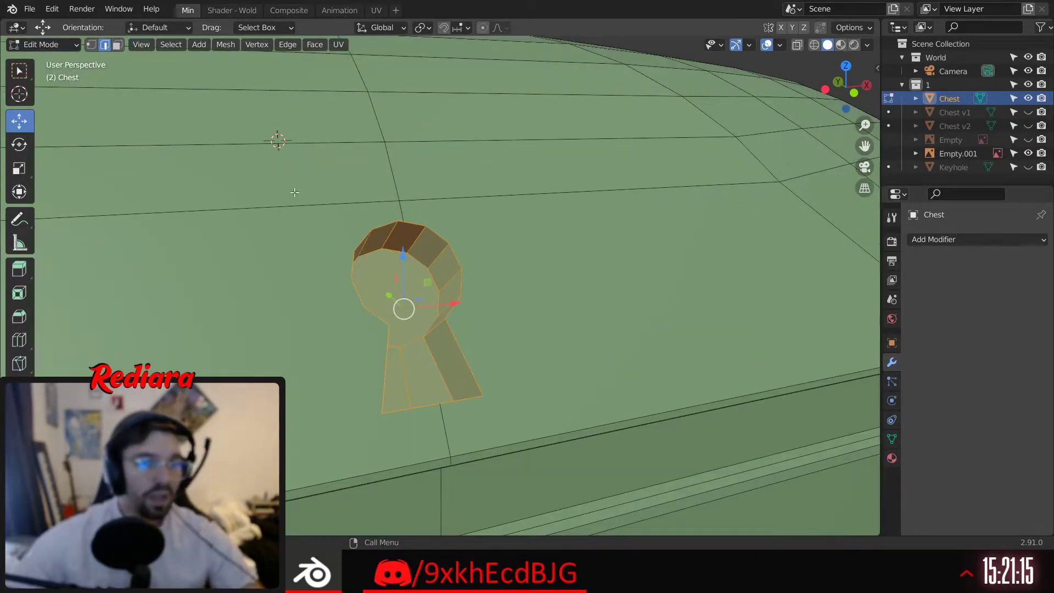
Try a one-segment bevel with a width of 0.014 m on the keyhole's edges
{"action": "key", "text": "a"}
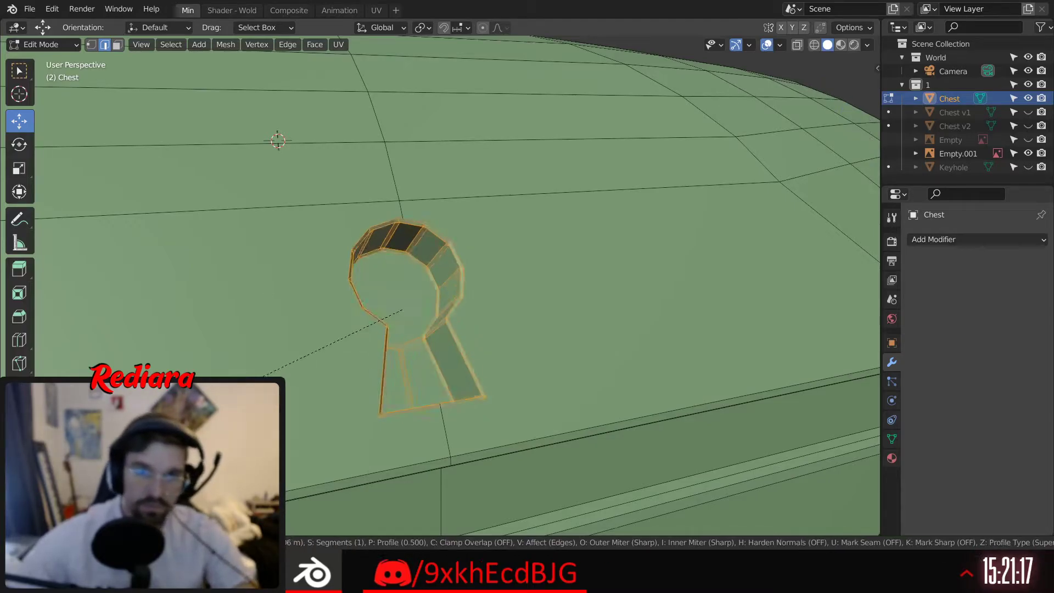
{"action": "key", "text": "ctrl+b"}
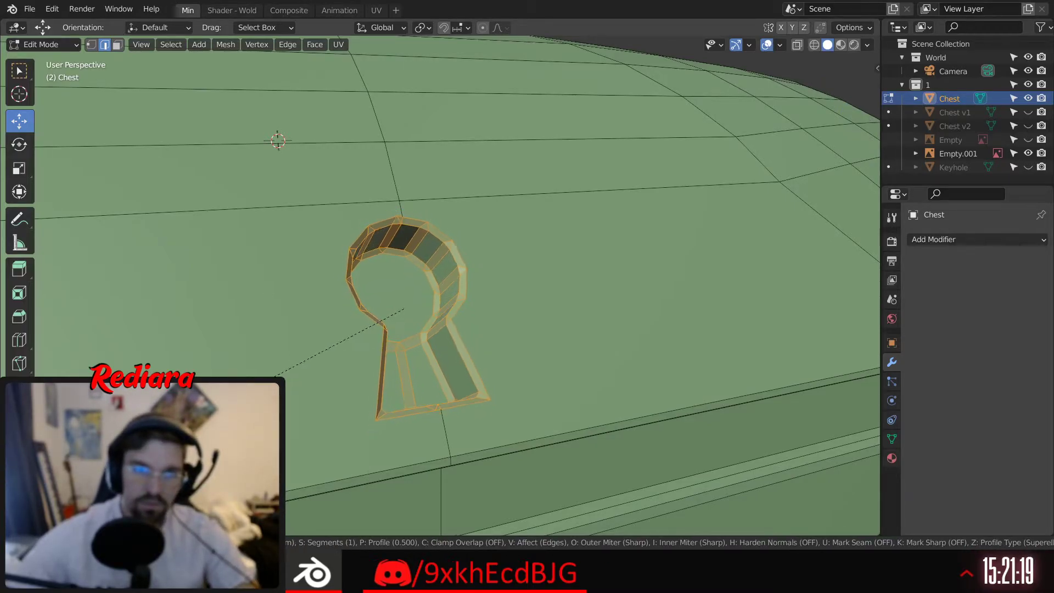
{"action": "left_click", "coordinate": [403, 309]}
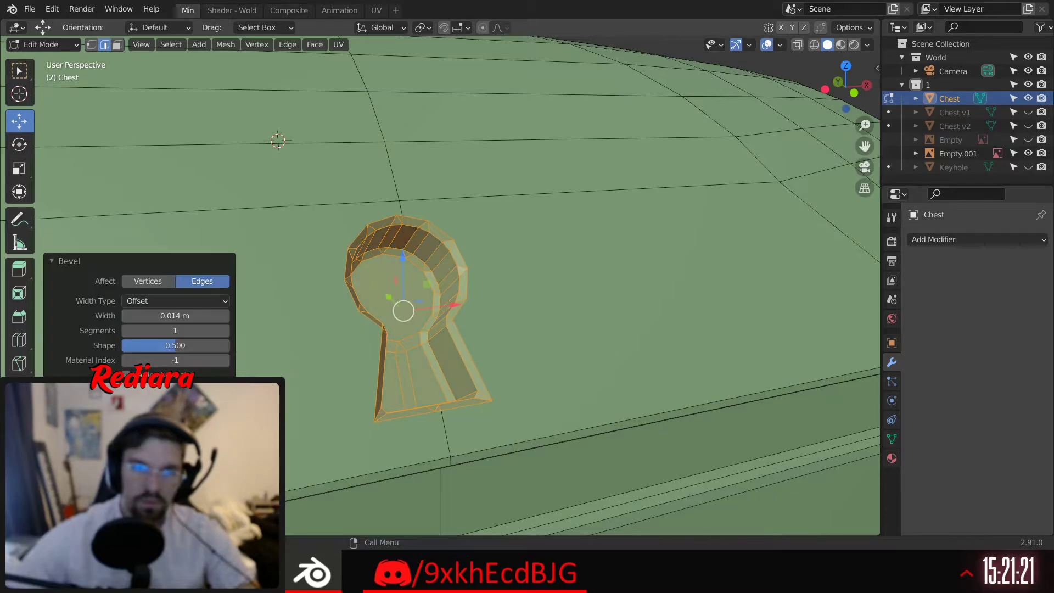
{"action": "scroll", "coordinate": [434, 275], "scroll_direction": "down", "scroll_amount": 6}
{"action": "scroll", "coordinate": [443, 266], "scroll_direction": "up", "scroll_amount": 8}
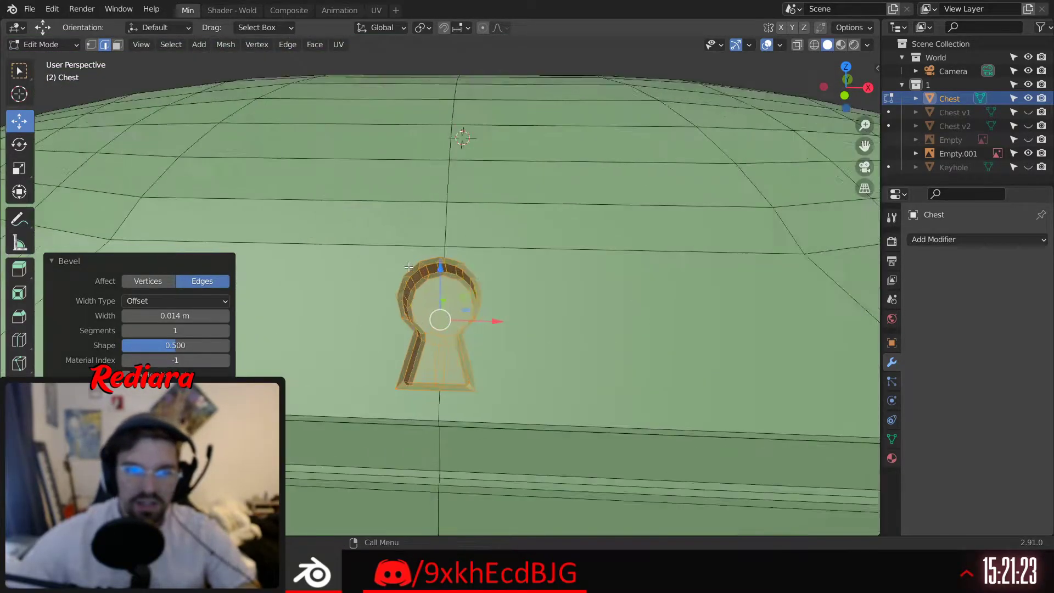
Undo the keyhole bevel and the application of the Boolean modifier, and return the Chest to Object Mode
{"action": "key", "text": "ctrl+z"}
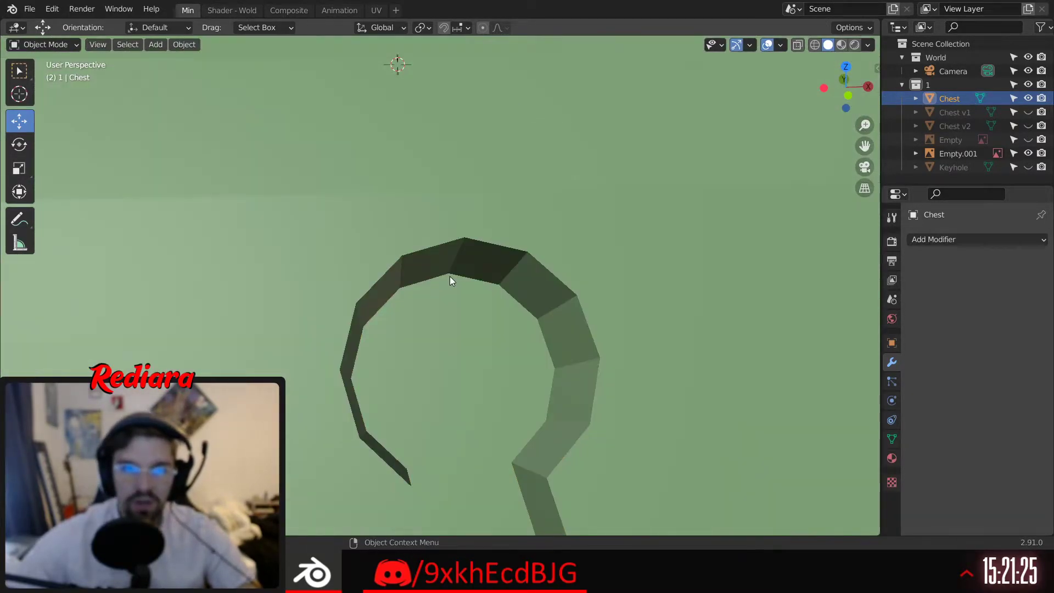
{"action": "scroll", "coordinate": [450, 276], "scroll_direction": "down", "scroll_amount": 8}
{"action": "key", "text": "ctrl+z"}
{"action": "key", "text": "ctrl+z"}
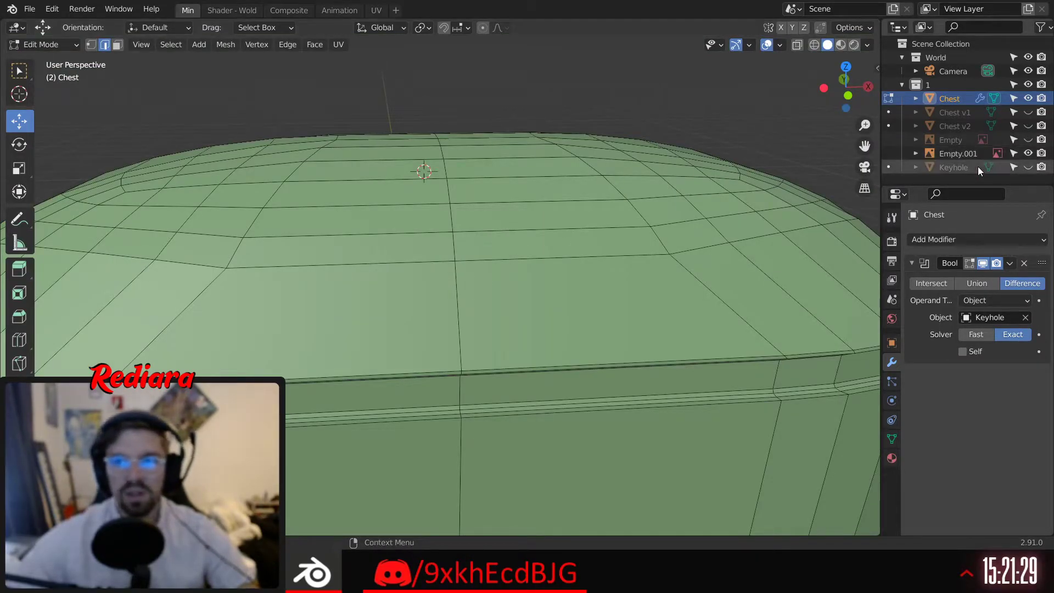
{"action": "left_click", "coordinate": [61, 47]}
{"action": "left_click", "coordinate": [58, 64]}
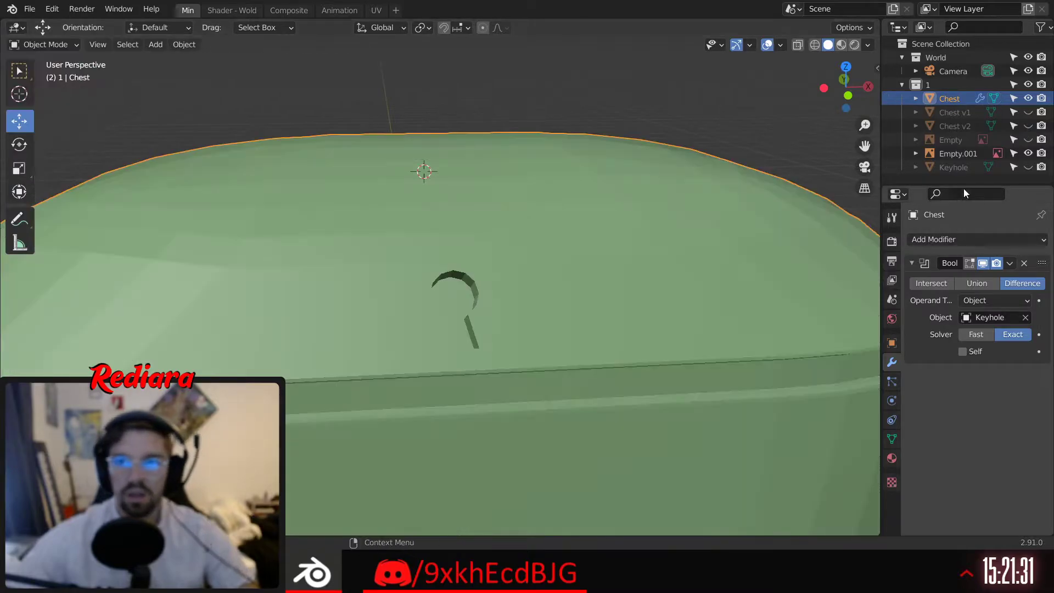
Centre the Keyhole object on the chest by setting its X location to 0 m
{"action": "left_click", "coordinate": [962, 167]}
{"action": "left_click", "coordinate": [891, 343]}
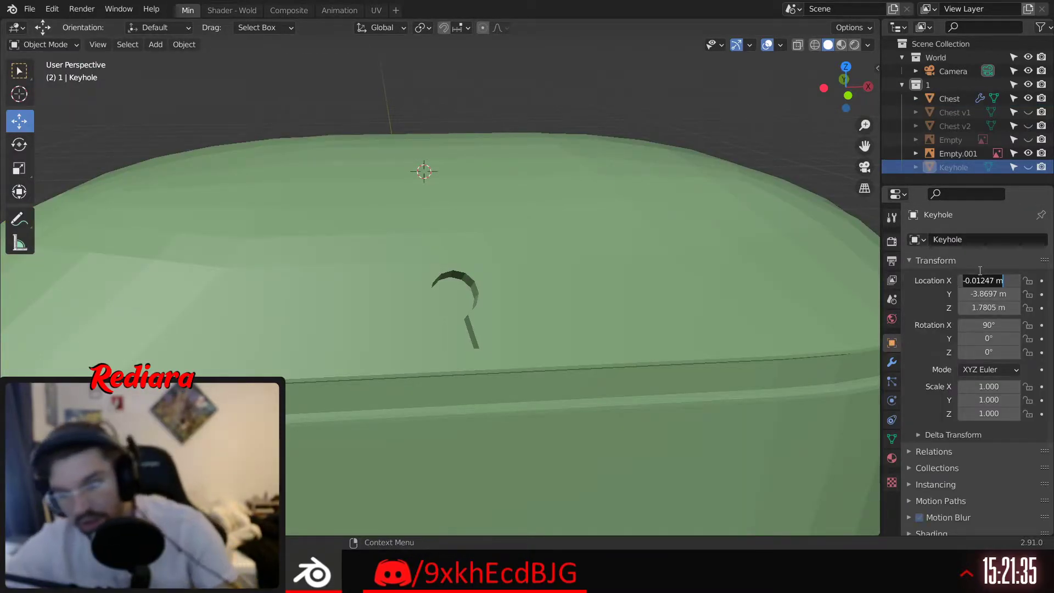
{"action": "mouse_move", "coordinate": [414, 282]}
{"action": "middle_mouse_down"}
{"action": "mouse_move", "coordinate": [380, 281]}
{"action": "mouse_move", "coordinate": [416, 278]}
{"action": "mouse_move", "coordinate": [405, 281]}
{"action": "middle_mouse_up"}
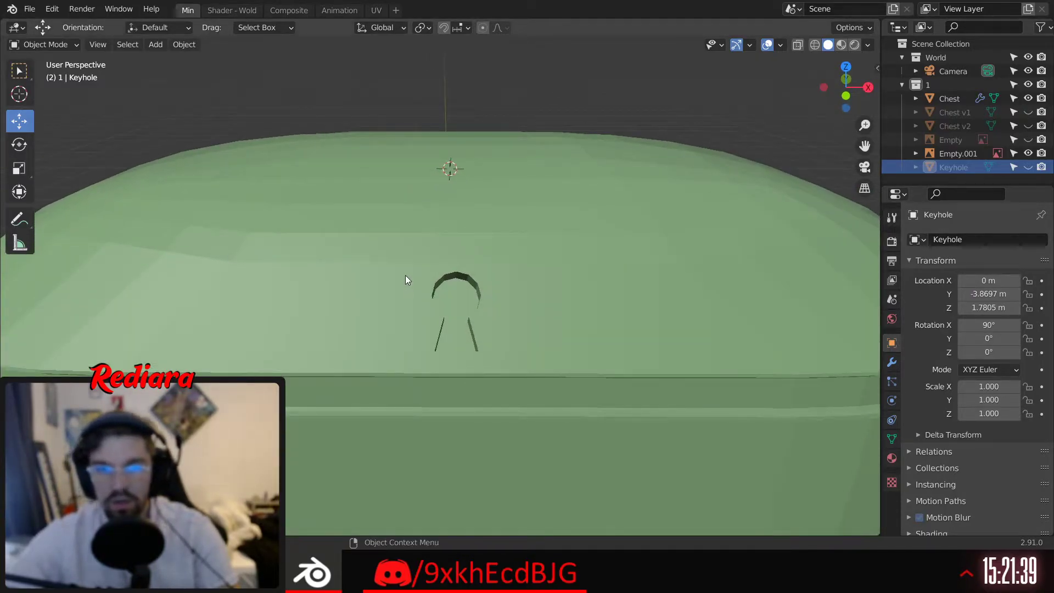
{"action": "left_click", "coordinate": [51, 47]}
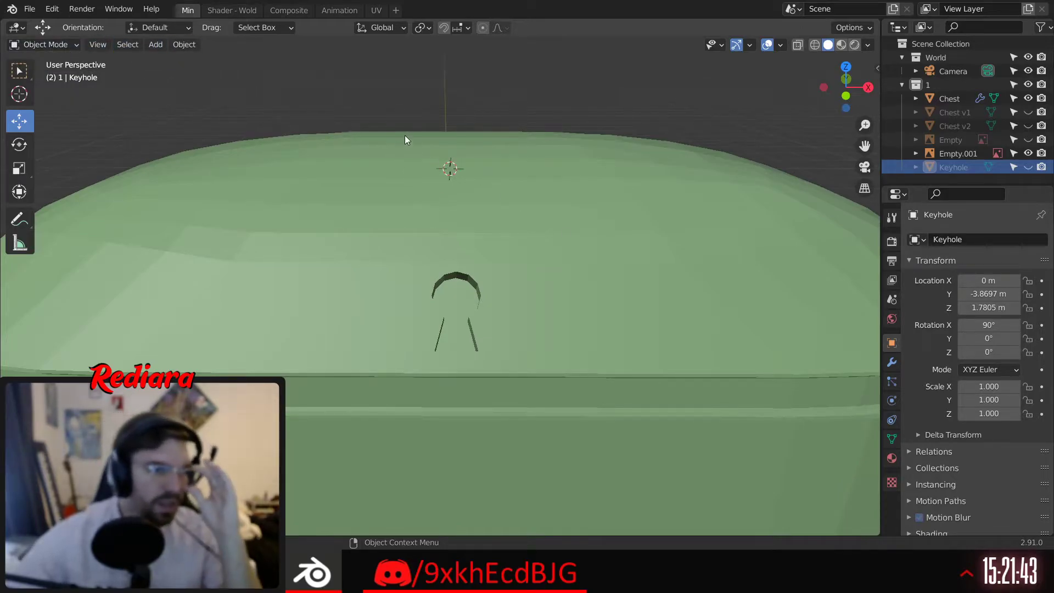
Unhide the Keyhole object and set its origin to its geometry
{"action": "left_click", "coordinate": [1029, 166]}
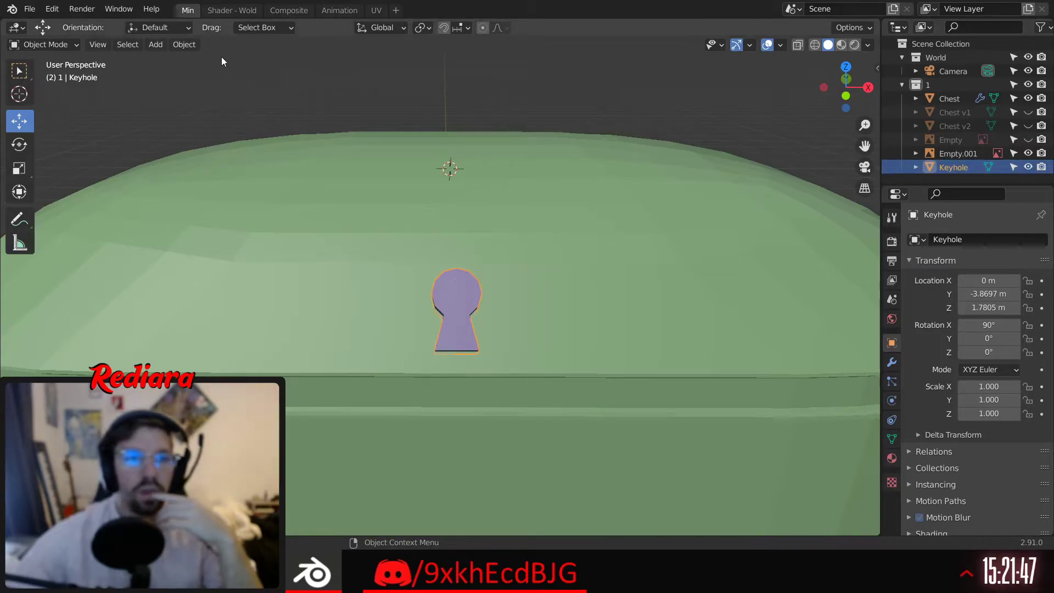
{"action": "left_click", "coordinate": [185, 45]}
{"action": "mouse_move", "coordinate": [234, 74]}
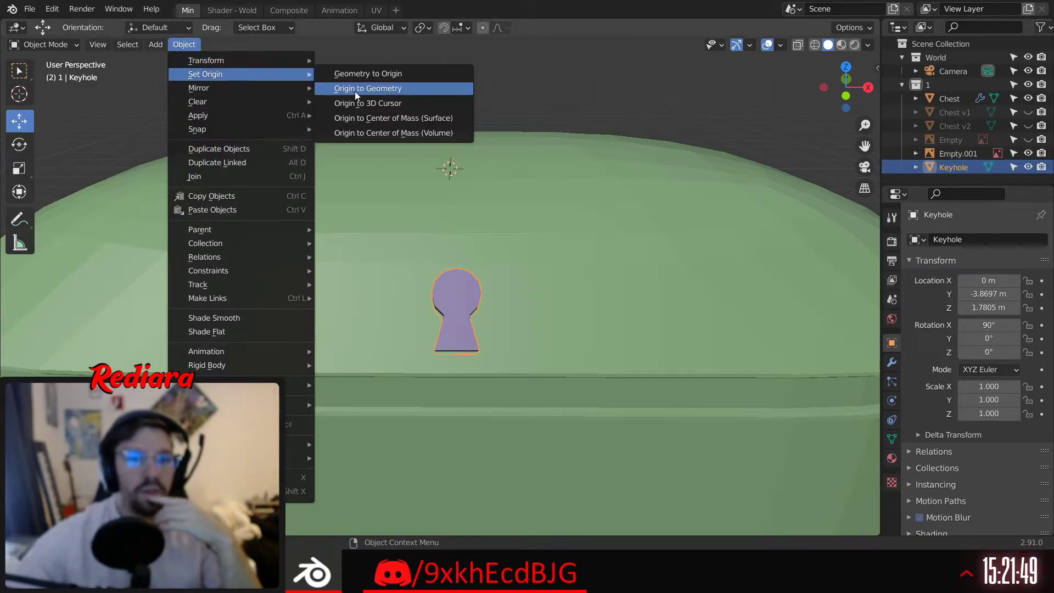
{"action": "left_click", "coordinate": [355, 89]}
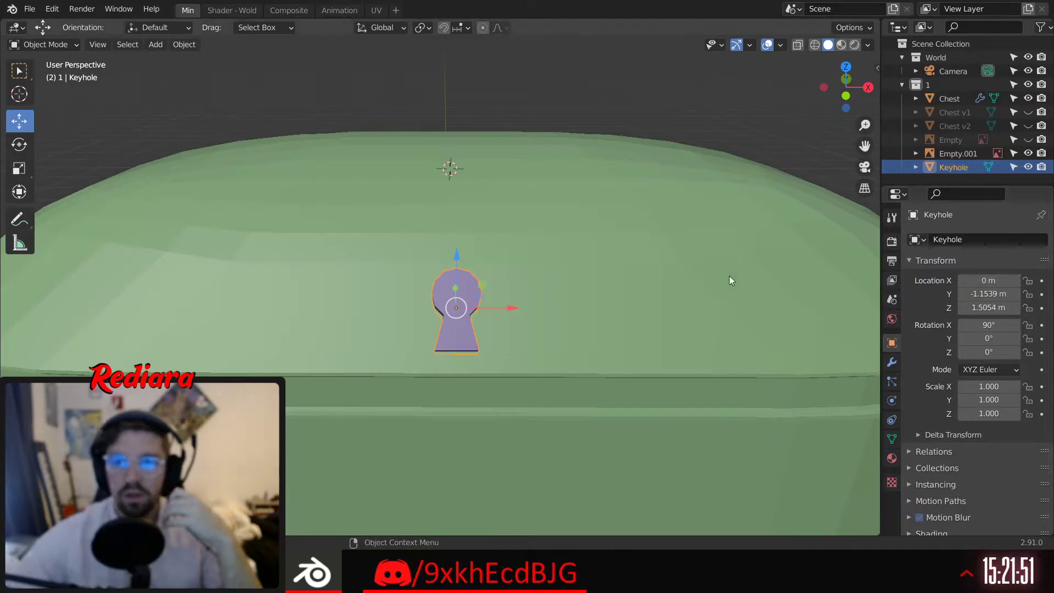
{"action": "left_click", "coordinate": [49, 42]}
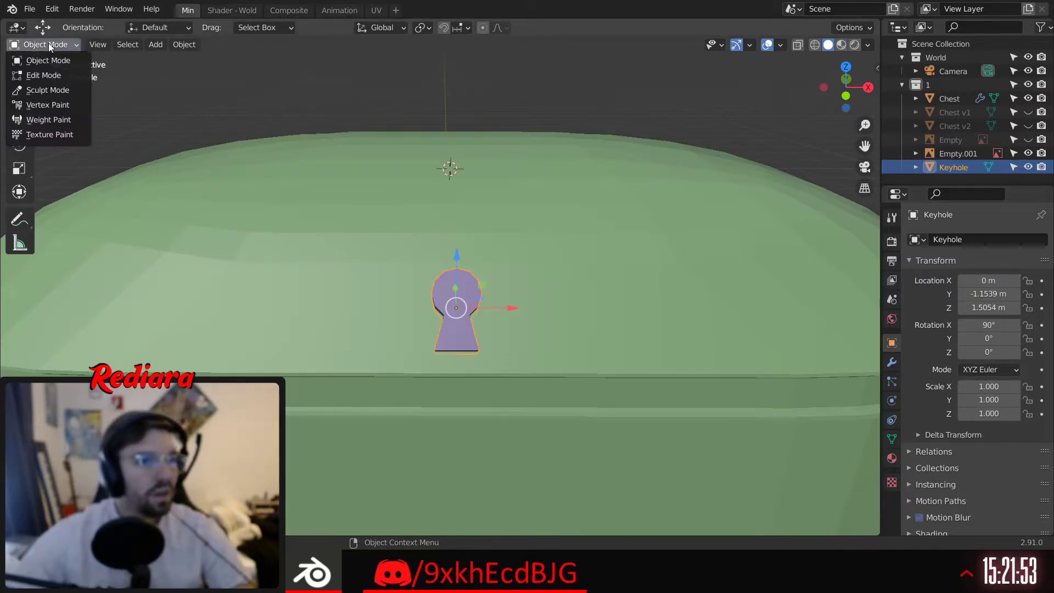
{"action": "left_click", "coordinate": [49, 43]}
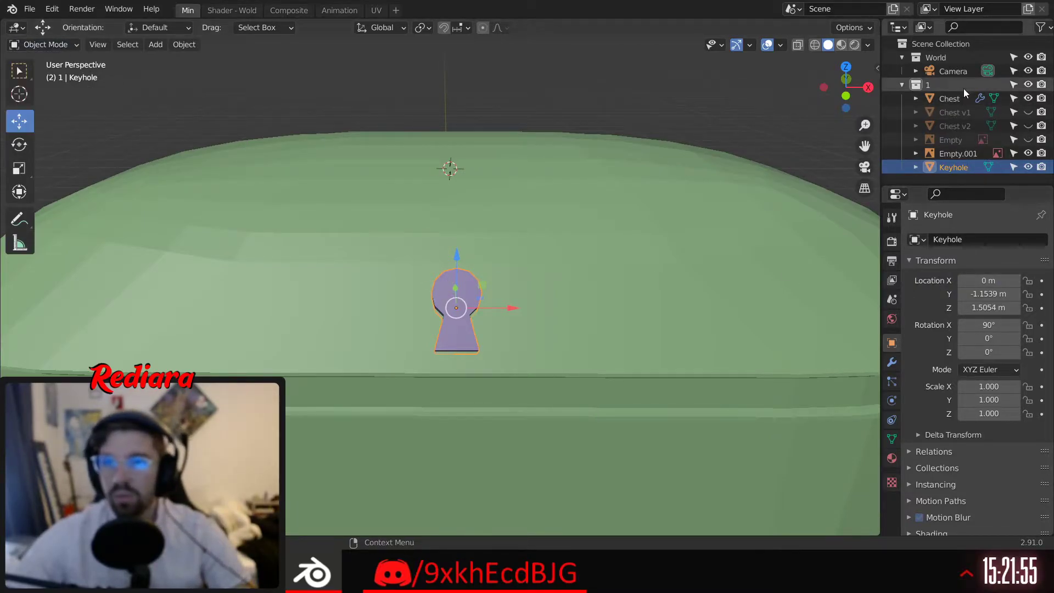
Apply the Chest's Boolean modifier with the centred Keyhole and enter Edit Mode on the Chest
{"action": "left_click", "coordinate": [953, 98]}
{"action": "left_click", "coordinate": [891, 362]}
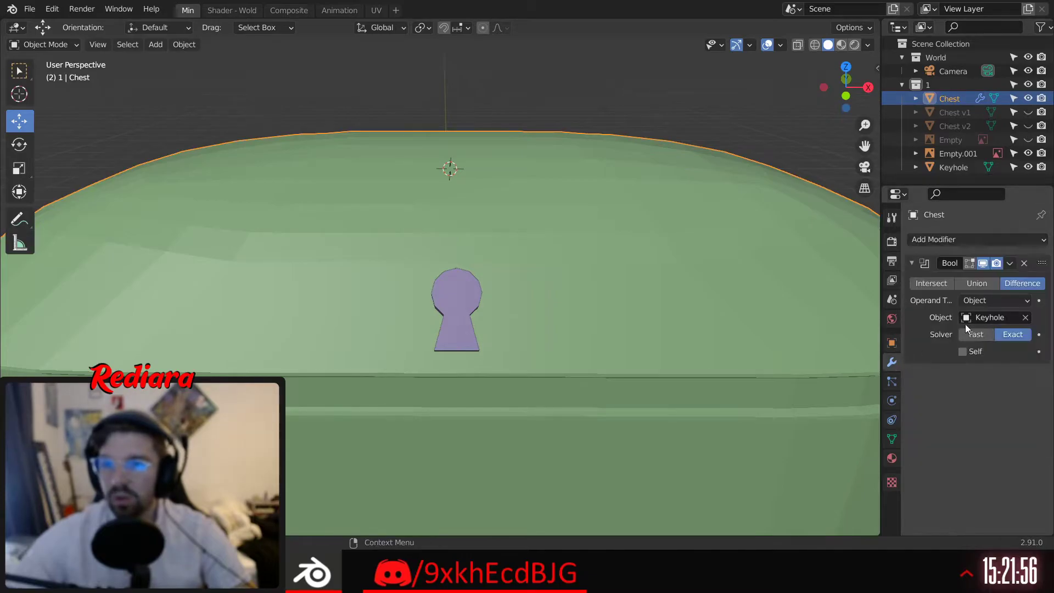
{"action": "left_click", "coordinate": [1009, 264]}
{"action": "left_click", "coordinate": [982, 278]}
{"action": "left_click", "coordinate": [60, 44]}
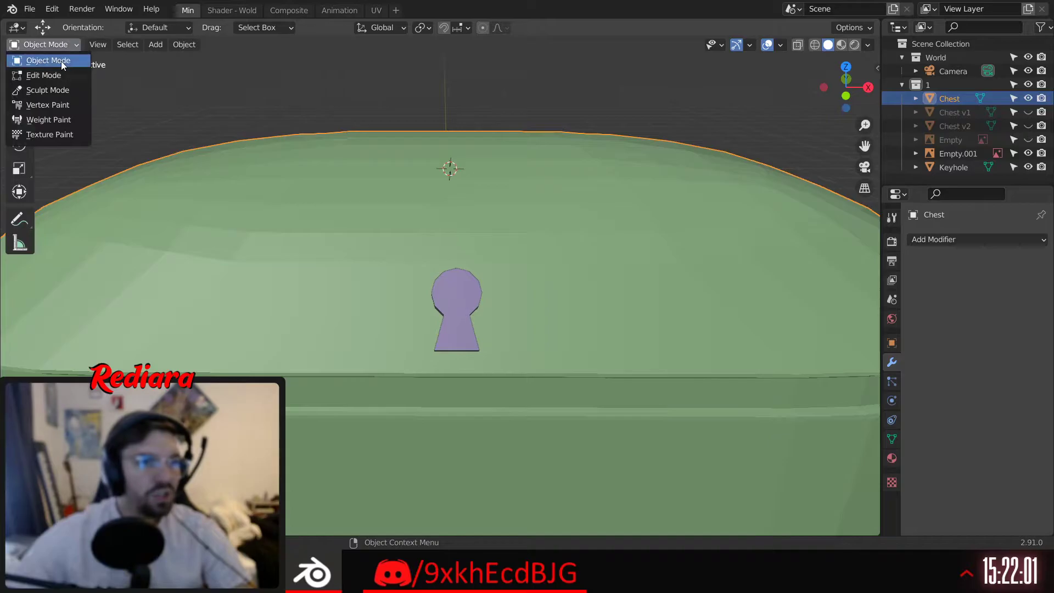
{"action": "left_click", "coordinate": [43, 75]}
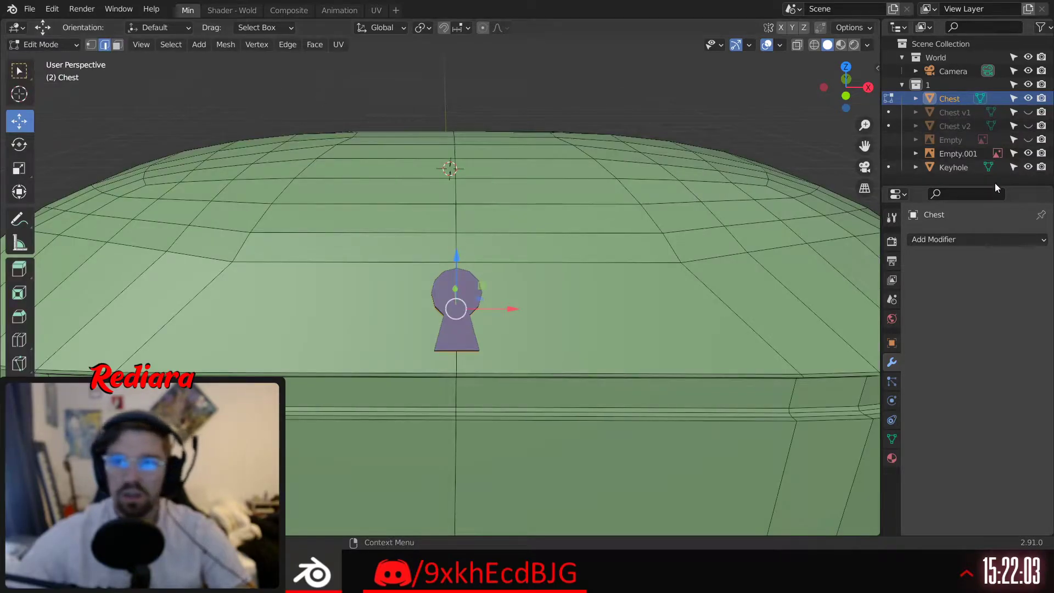
Hide the Keyhole object and try a two-segment bevel of 0.0167 m on the keyhole cut's edges
{"action": "left_click", "coordinate": [1028, 167]}
{"action": "scroll", "coordinate": [486, 267], "scroll_direction": "up", "scroll_amount": 4}
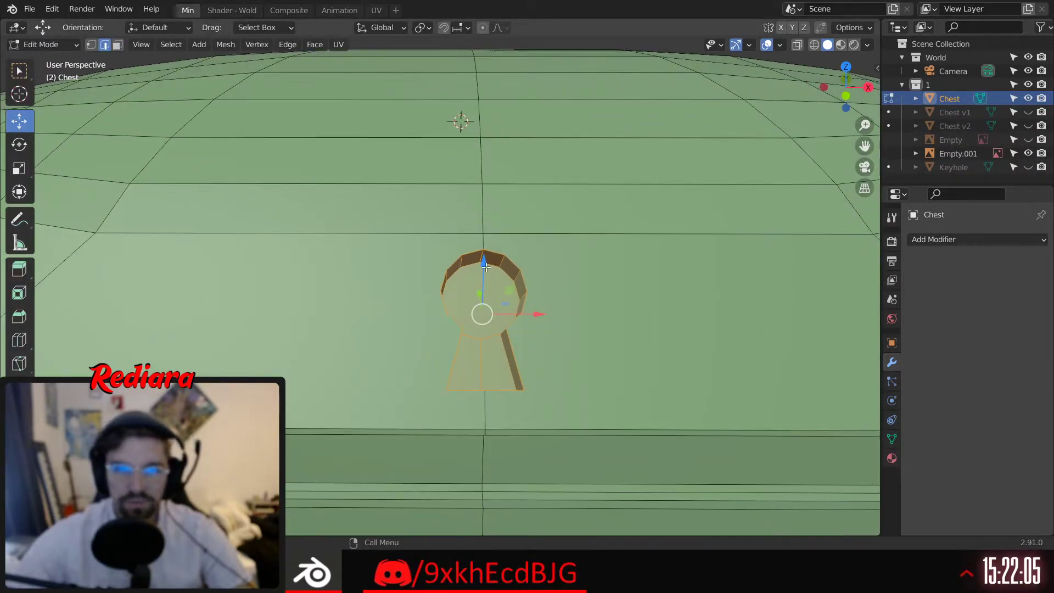
{"action": "key", "text": "ctrl+b"}
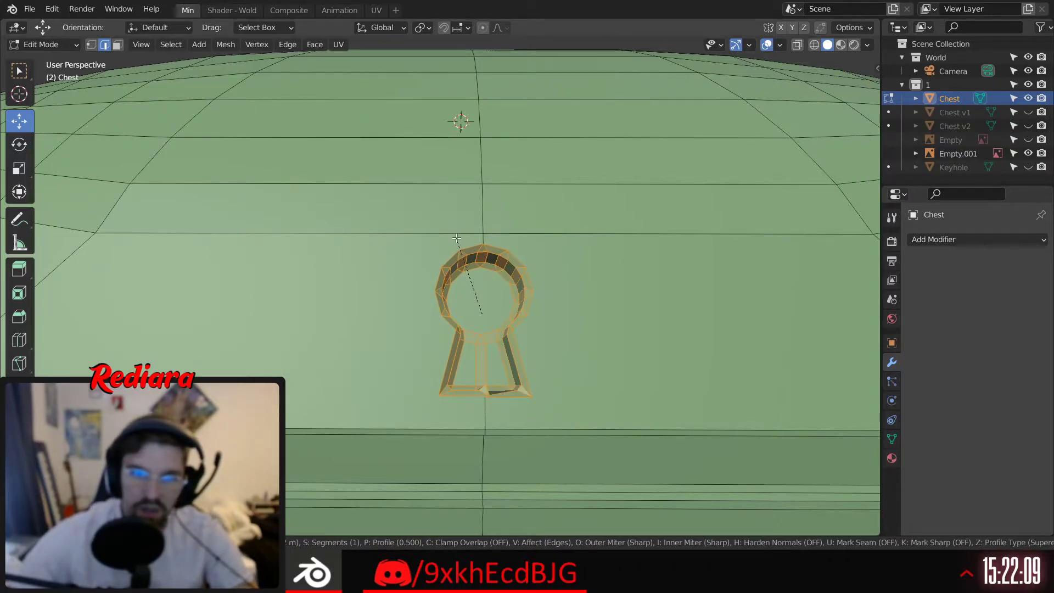
{"action": "scroll", "coordinate": [456, 239], "scroll_direction": "up", "scroll_amount": 1}
{"action": "left_click", "coordinate": [456, 239]}
Return to Object Mode and examine the bevelled corners and lower edge of the keyhole up close
{"action": "scroll", "coordinate": [457, 238], "scroll_direction": "up", "scroll_amount": 5}
{"action": "middle_click_drag", "start_coordinate": [511, 261], "coordinate": [457, 212]}
{"action": "left_click", "coordinate": [49, 44]}
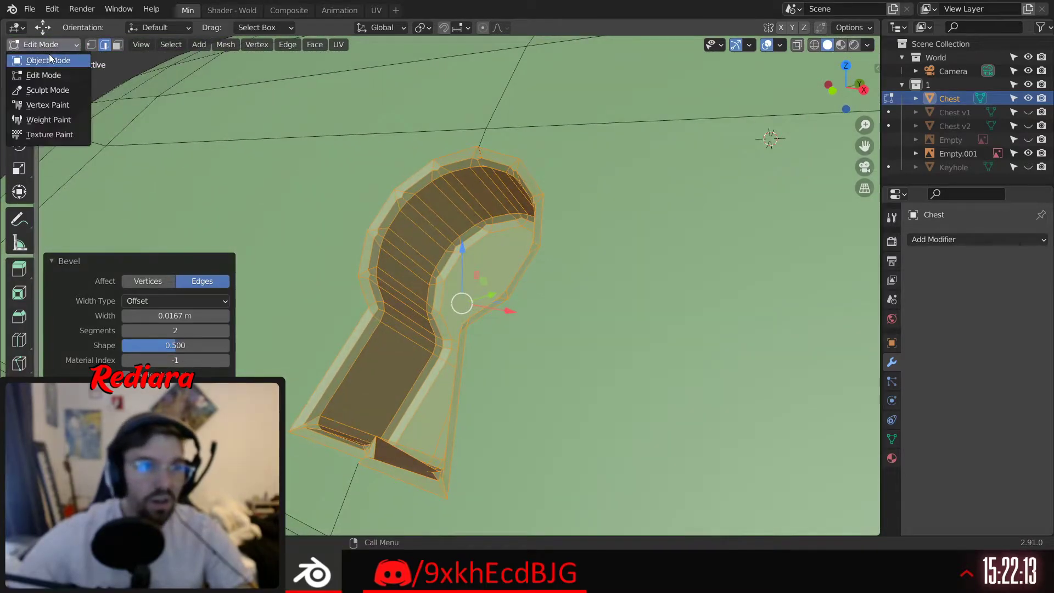
{"action": "left_click", "coordinate": [39, 55]}
{"action": "scroll", "coordinate": [184, 131], "scroll_direction": "up", "scroll_amount": 3}
{"action": "key", "text": "alt+a"}
{"action": "middle_click_drag", "start_coordinate": [440, 232], "coordinate": [486, 389]}
{"action": "scroll", "coordinate": [479, 367], "scroll_direction": "up", "scroll_amount": 5}
Undo the two-segment keyhole bevel and keep the Keyhole object hidden while editing the Chest
{"action": "key", "text": "ctrl+z"}
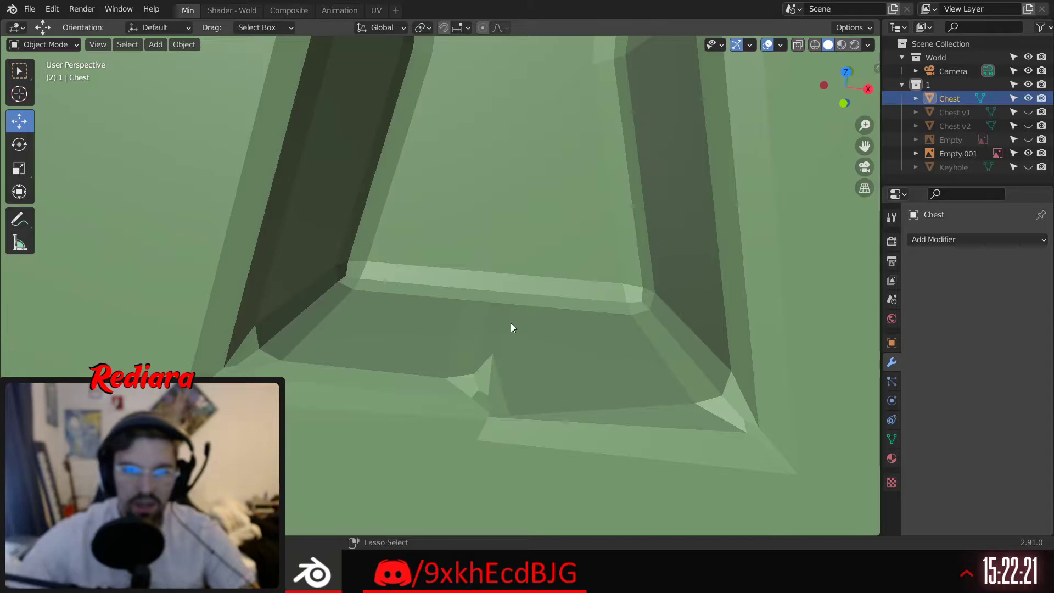
{"action": "key", "text": "ctrl+z"}
{"action": "scroll", "coordinate": [509, 314], "scroll_direction": "down", "scroll_amount": 6}
{"action": "key", "text": "ctrl+z"}
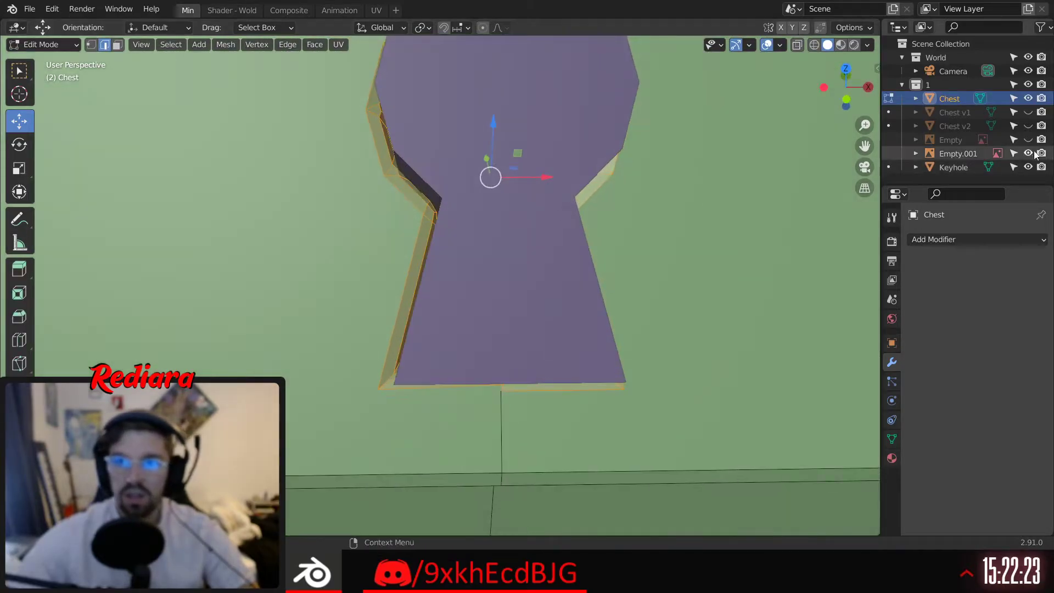
{"action": "left_click", "coordinate": [1028, 167]}
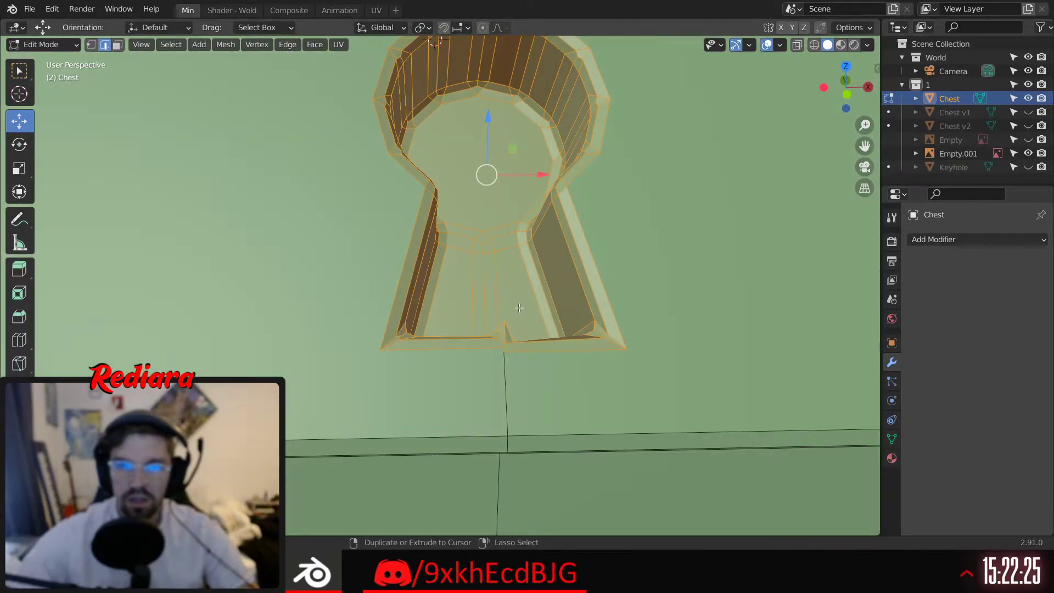
{"action": "key", "text": "ctrl+z"}
{"action": "middle_click_drag", "start_coordinate": [521, 295], "coordinate": [531, 327]}
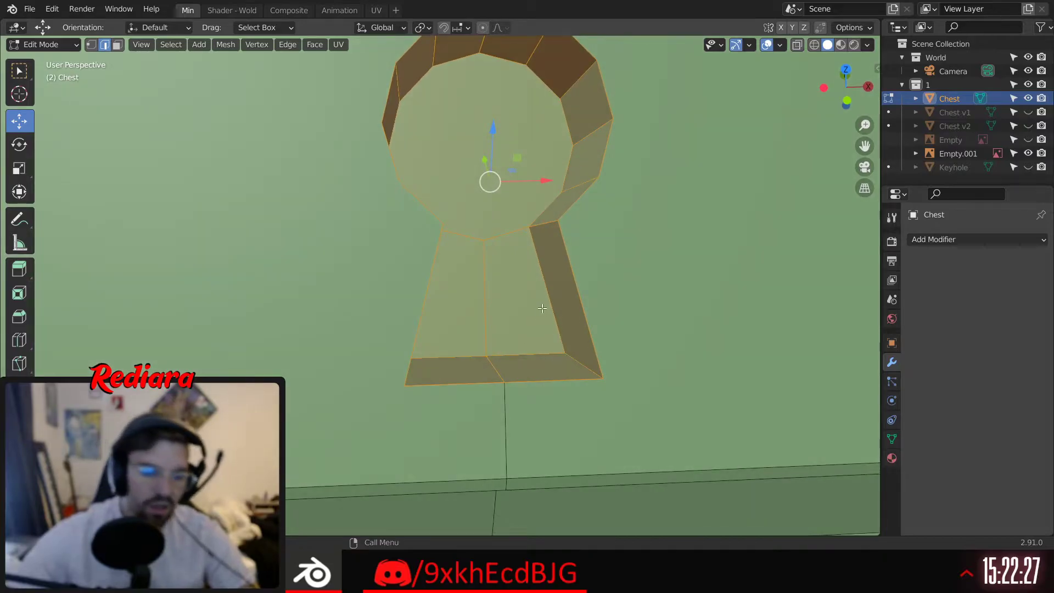
Try a two-segment bevel of 0.0175 m on the keyhole's edges and undo it
{"action": "key", "text": "ctrl+b"}
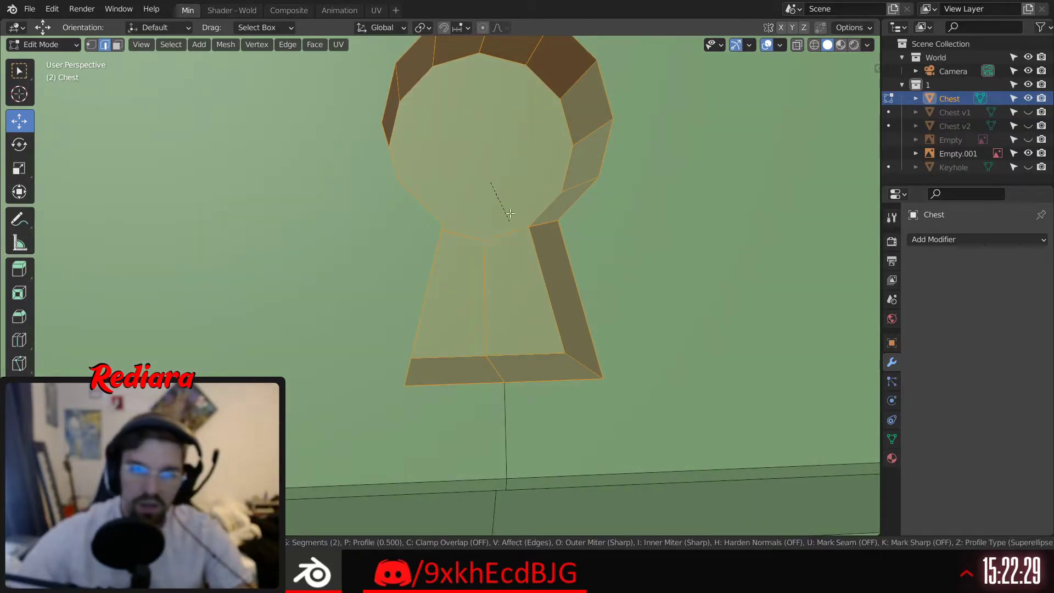
{"action": "left_click", "coordinate": [606, 97]}
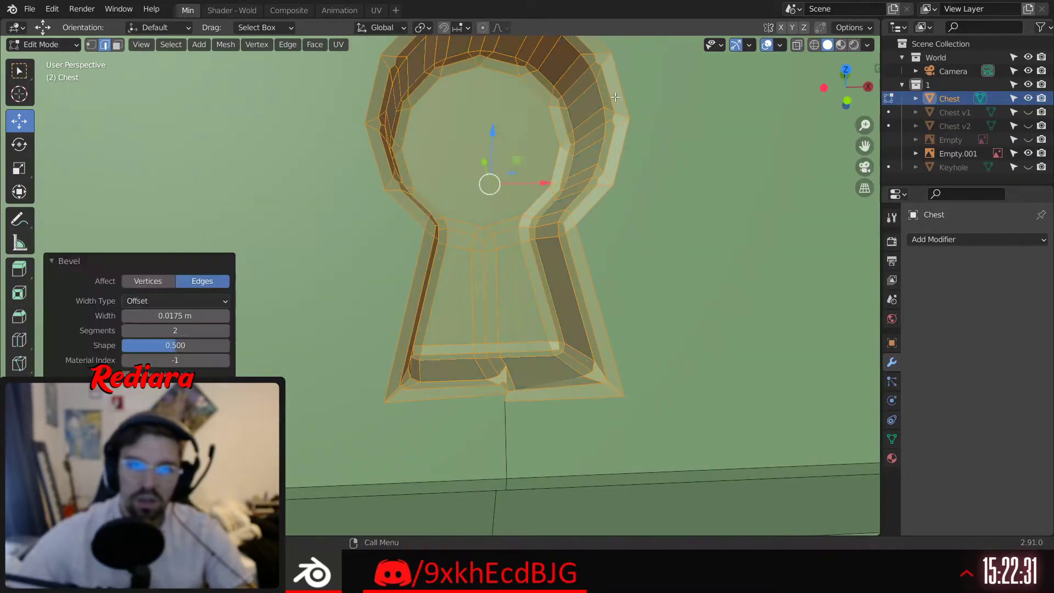
{"action": "key", "text": "ctrl+z"}
{"action": "key", "text": "ctrl+z"}
{"action": "key", "text": "ctrl+z"}
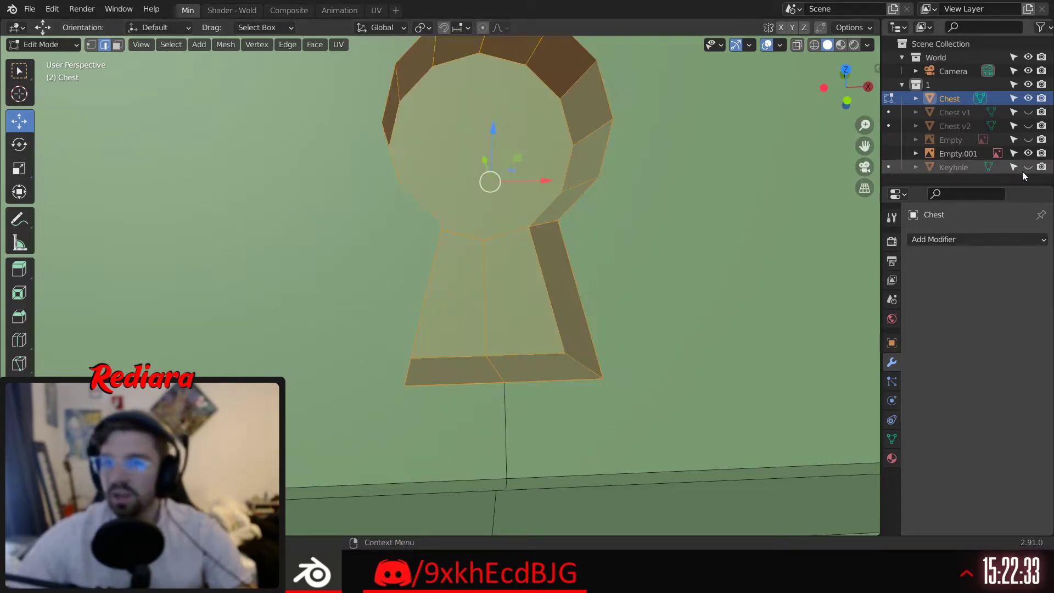
Try a two-segment bevel of 0.0302 m on both halves of the keyhole's front outline and undo it
{"action": "middle_click_drag", "start_coordinate": [211, 132], "coordinate": [175, 75]}
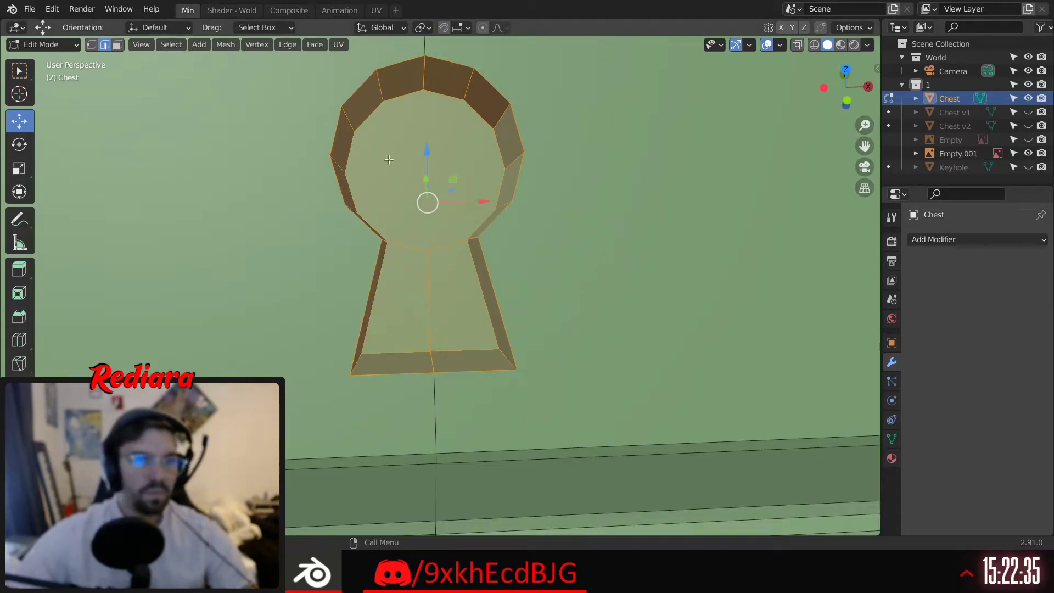
{"action": "left_click", "coordinate": [358, 92], "text": "alt"}
{"action": "middle_click_drag", "start_coordinate": [357, 122], "coordinate": [434, 87]}
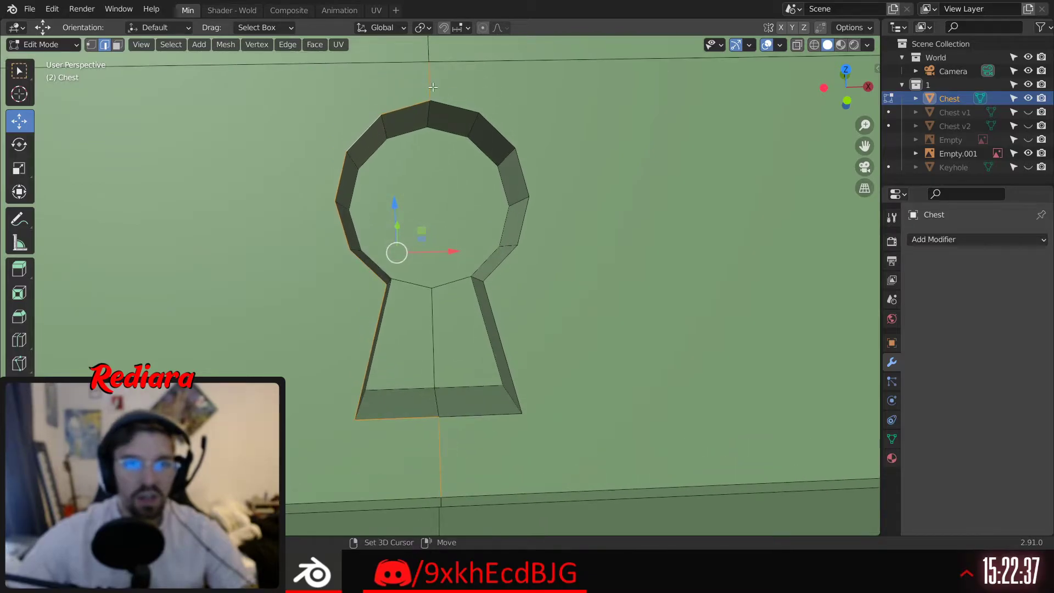
{"action": "left_click", "coordinate": [455, 108], "text": "alt+shift"}
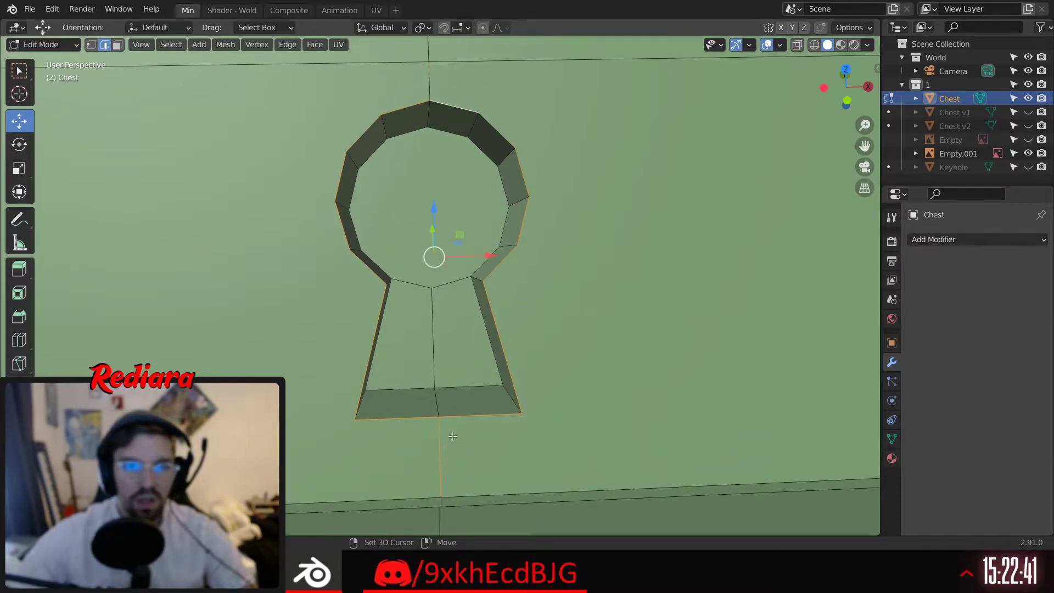
{"action": "key", "text": "ctrl+b"}
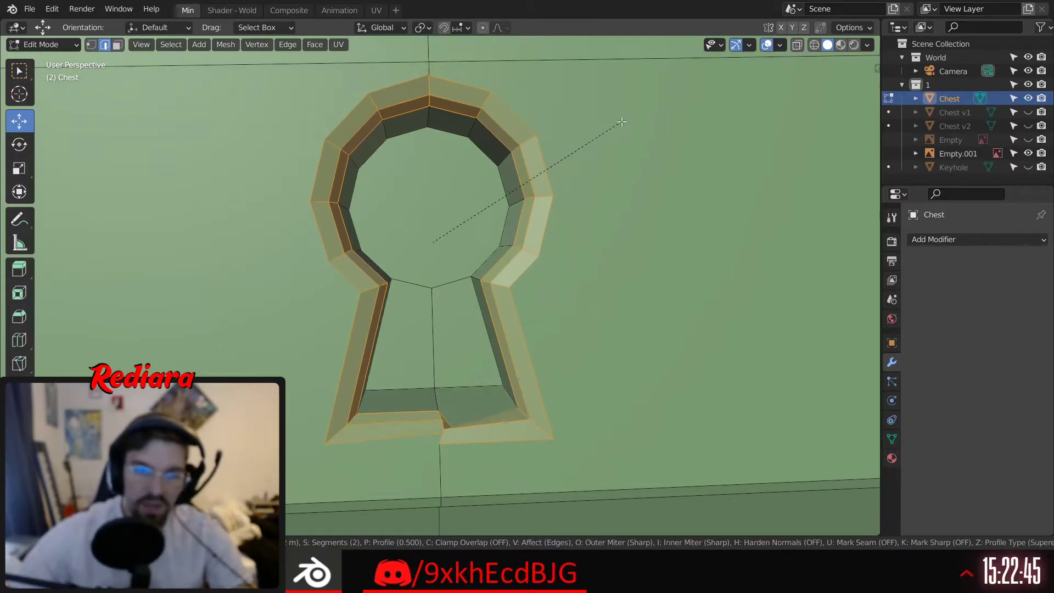
{"action": "left_click", "coordinate": [619, 118]}
{"action": "scroll", "coordinate": [445, 437], "scroll_direction": "up", "scroll_amount": 6}
{"action": "middle_click_drag", "start_coordinate": [445, 436], "coordinate": [440, 284]}
{"action": "middle_click_drag", "start_coordinate": [413, 360], "coordinate": [502, 303]}
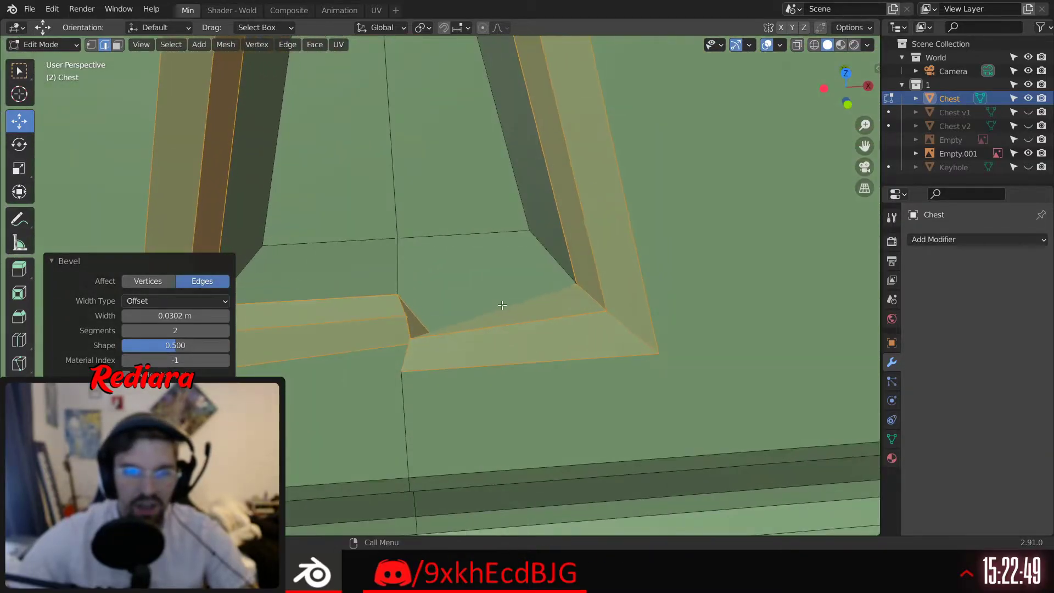
{"action": "key", "text": "ctrl+z"}
Merge all of the Chest's vertices by distance to remove duplicates
{"action": "key", "text": "1"}
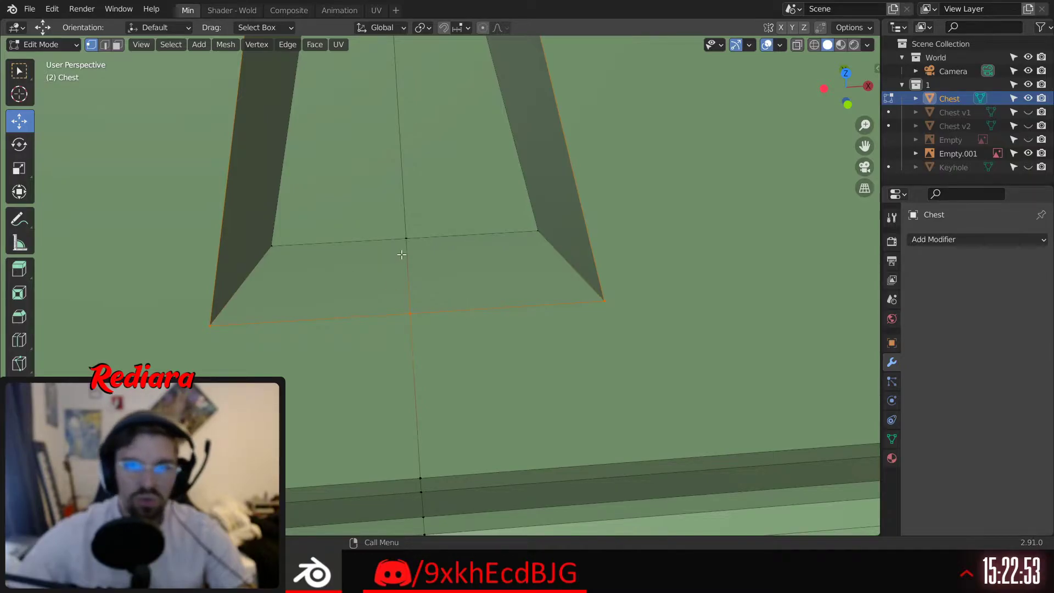
{"action": "scroll", "coordinate": [402, 255], "scroll_direction": "down", "scroll_amount": 4}
{"action": "key", "text": "a"}
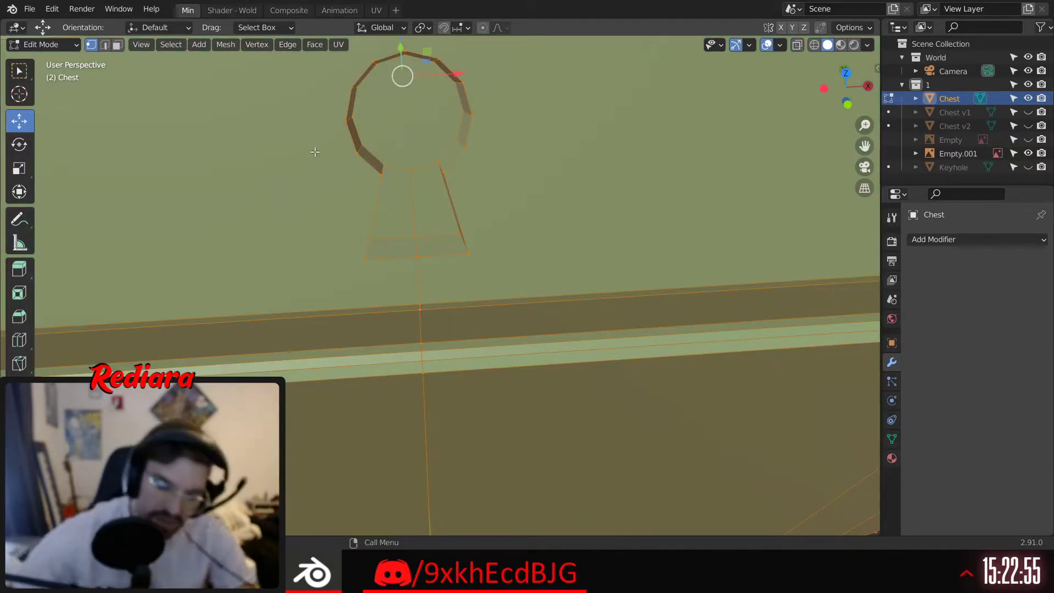
{"action": "key", "text": "m"}
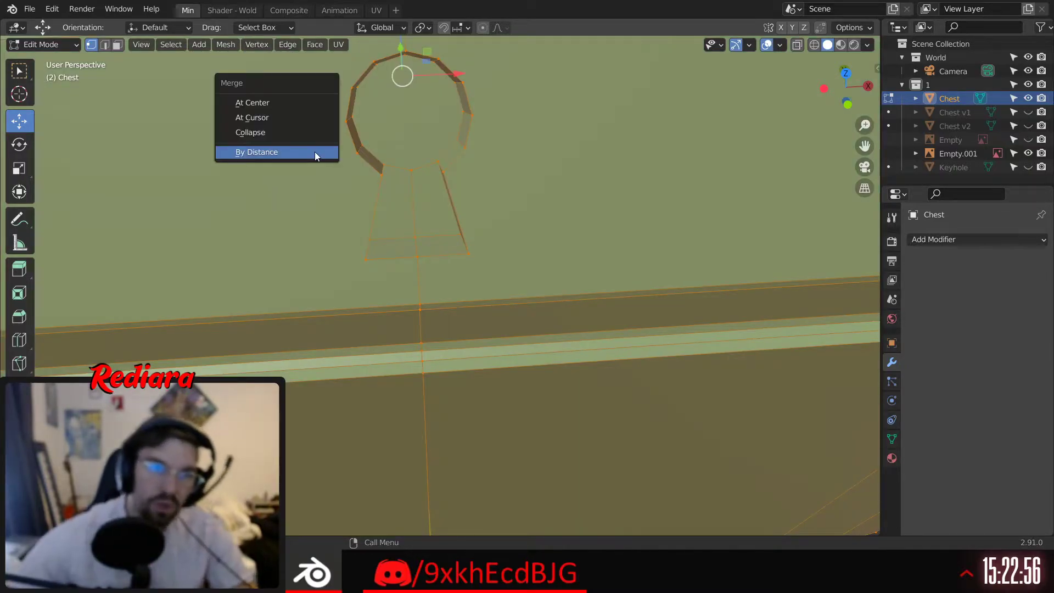
{"action": "left_click", "coordinate": [281, 152]}
{"action": "scroll", "coordinate": [413, 461], "scroll_direction": "down", "scroll_amount": 6}
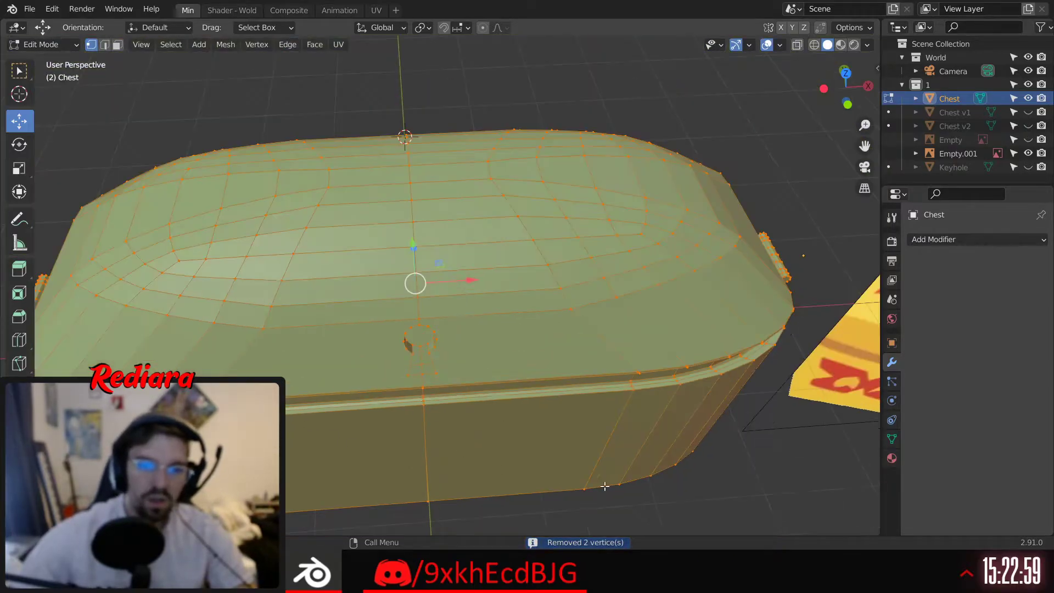
Clear the selection and select only the edge loop around the keyhole's front outline
{"action": "scroll", "coordinate": [402, 374], "scroll_direction": "up", "scroll_amount": 6}
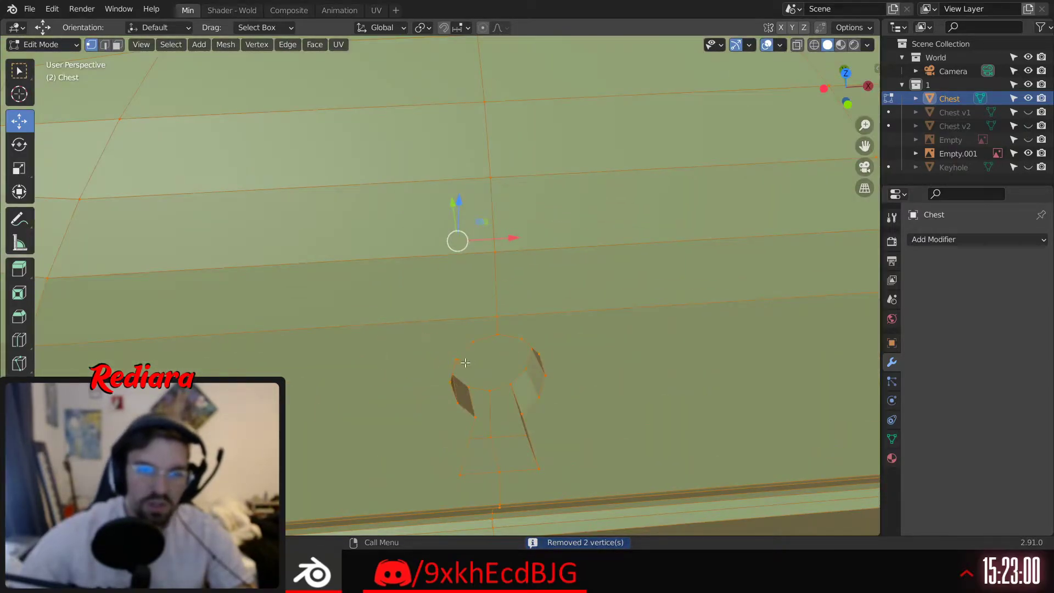
{"action": "left_click", "coordinate": [105, 48]}
{"action": "middle_click_drag", "start_coordinate": [491, 373], "coordinate": [468, 187]}
{"action": "scroll", "coordinate": [478, 224], "scroll_direction": "up", "scroll_amount": 2}
{"action": "key", "text": "alt+a"}
{"action": "left_click", "coordinate": [484, 204], "text": "alt"}
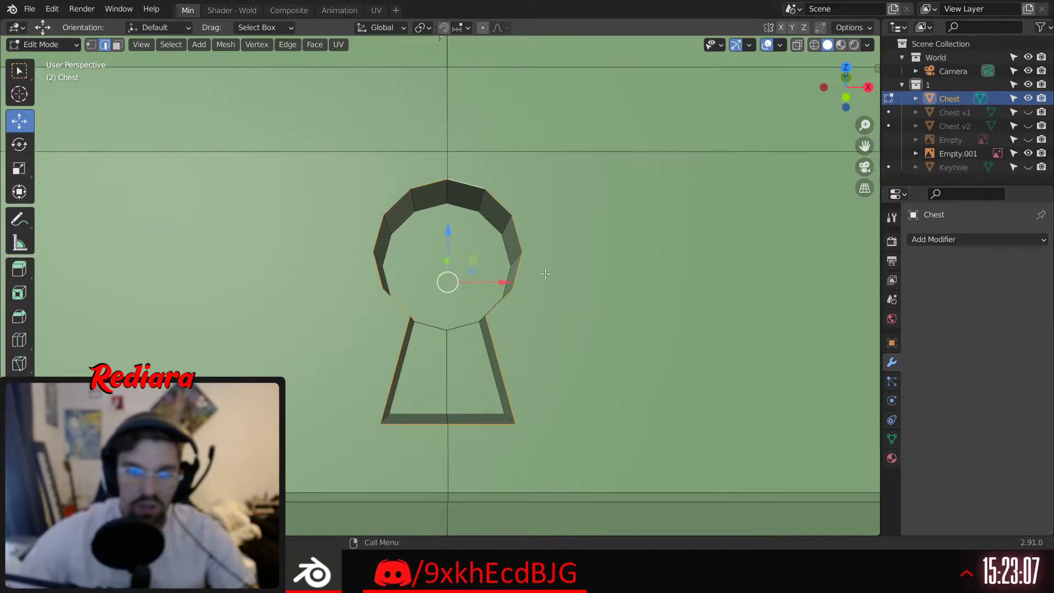
Bevel the keyhole's rim edges with 3 segments and a width of about 0.0226 m, and return to Object Mode
{"action": "key", "text": "ctrl+b"}
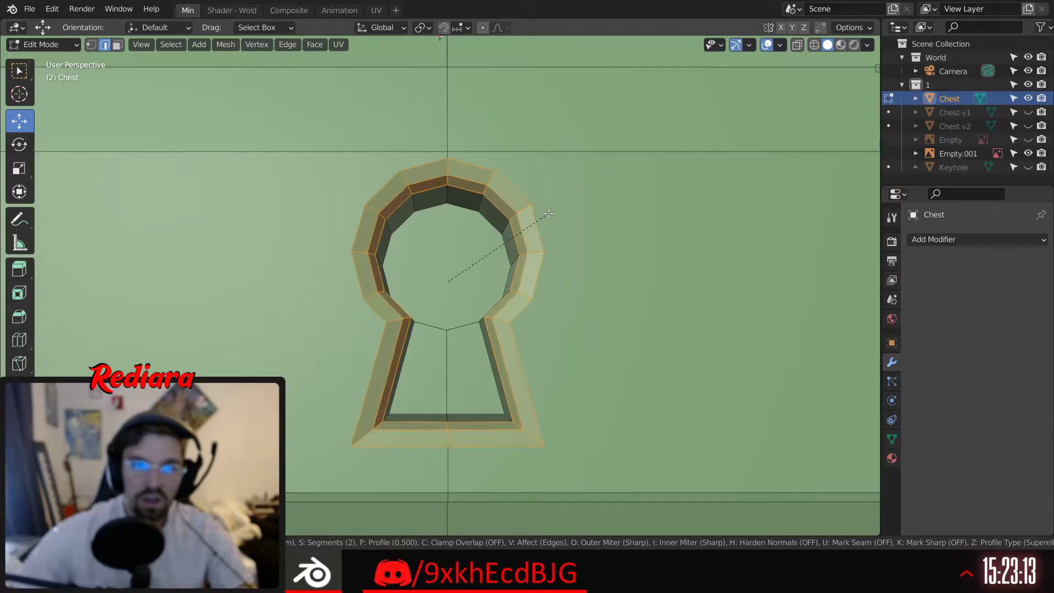
{"action": "scroll", "coordinate": [543, 219], "scroll_direction": "up", "scroll_amount": 1}
{"action": "left_click", "coordinate": [542, 218]}
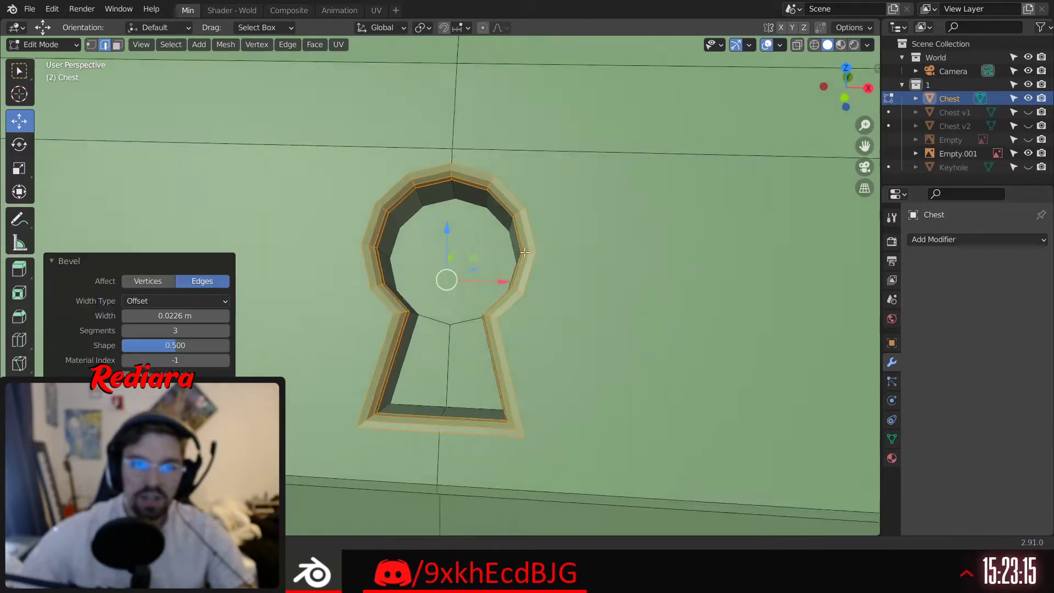
{"action": "middle_click_drag", "start_coordinate": [543, 218], "coordinate": [245, 196]}
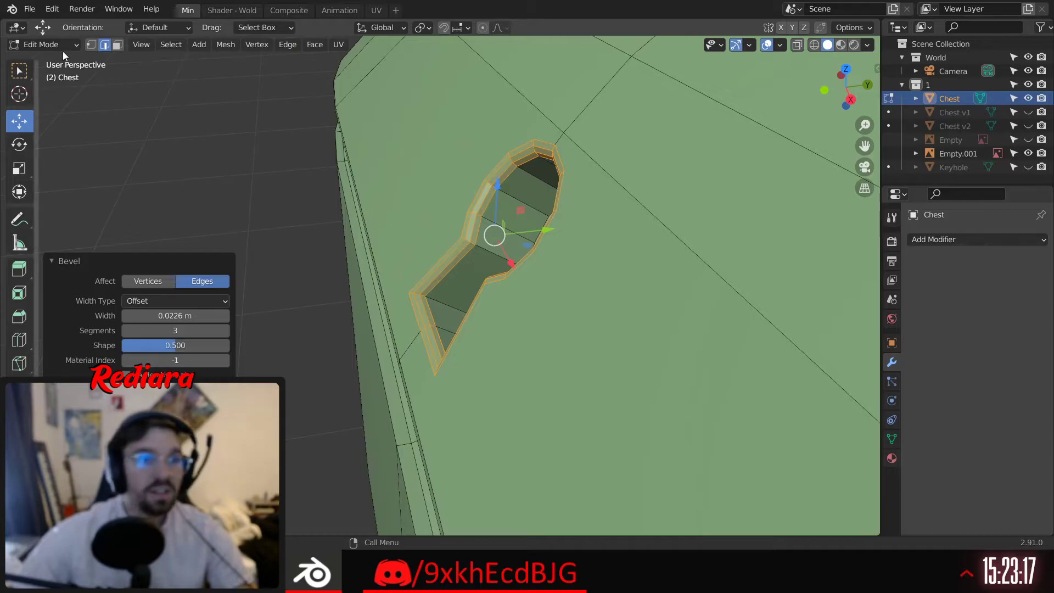
{"action": "left_click", "coordinate": [55, 45]}
{"action": "left_click", "coordinate": [48, 61]}
{"action": "middle_click_drag", "start_coordinate": [316, 299], "coordinate": [363, 207]}
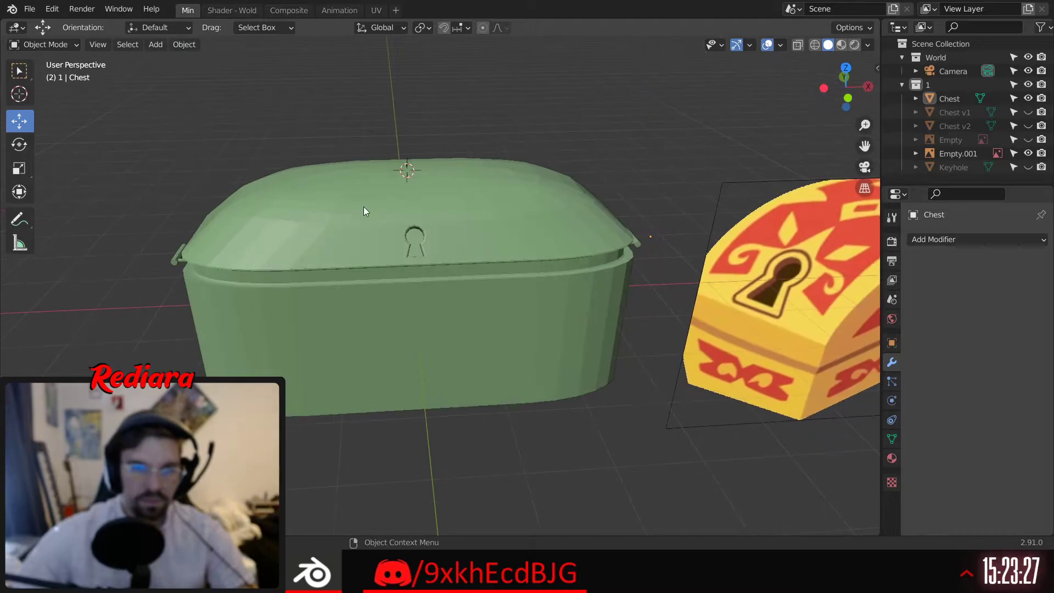
Try smooth shading on the chest
{"action": "left_click", "coordinate": [363, 208]}
{"action": "right_click", "coordinate": [363, 209]}
{"action": "left_click", "coordinate": [364, 209]}
{"action": "left_click", "coordinate": [422, 140]}
Examine the smooth-shaded chest from several angles, checking the keyhole, lid rim and side handle for shading artefacts
{"action": "scroll", "coordinate": [410, 265], "scroll_direction": "up", "scroll_amount": 6}
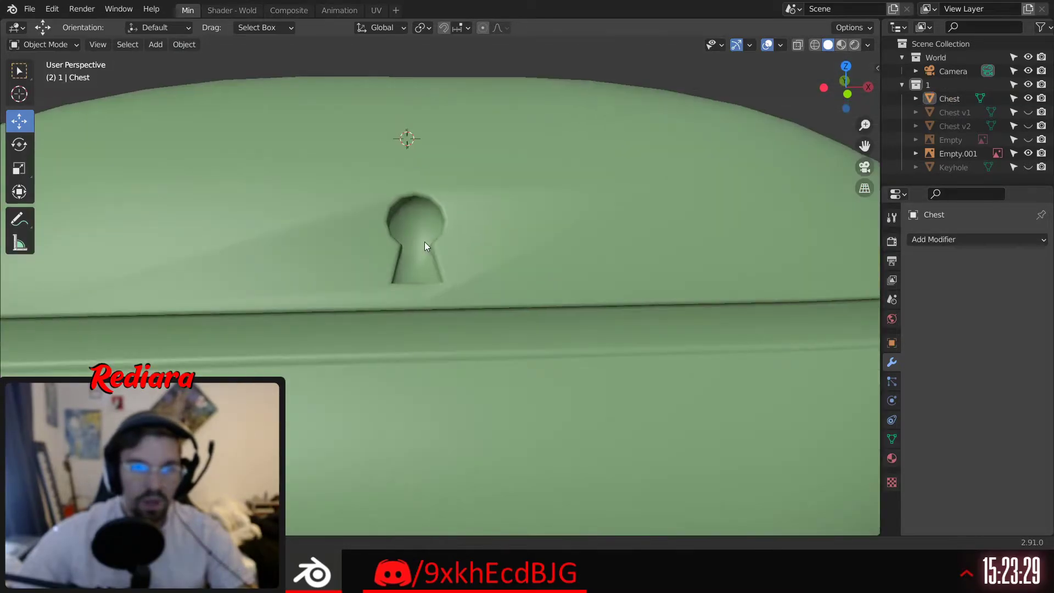
{"action": "middle_click_drag", "start_coordinate": [425, 246], "coordinate": [588, 235]}
{"action": "middle_click_drag", "start_coordinate": [258, 271], "coordinate": [319, 267]}
{"action": "middle_click_drag", "start_coordinate": [319, 267], "coordinate": [530, 210], "text": "shift"}
{"action": "scroll", "coordinate": [531, 210], "scroll_direction": "down", "scroll_amount": 5}
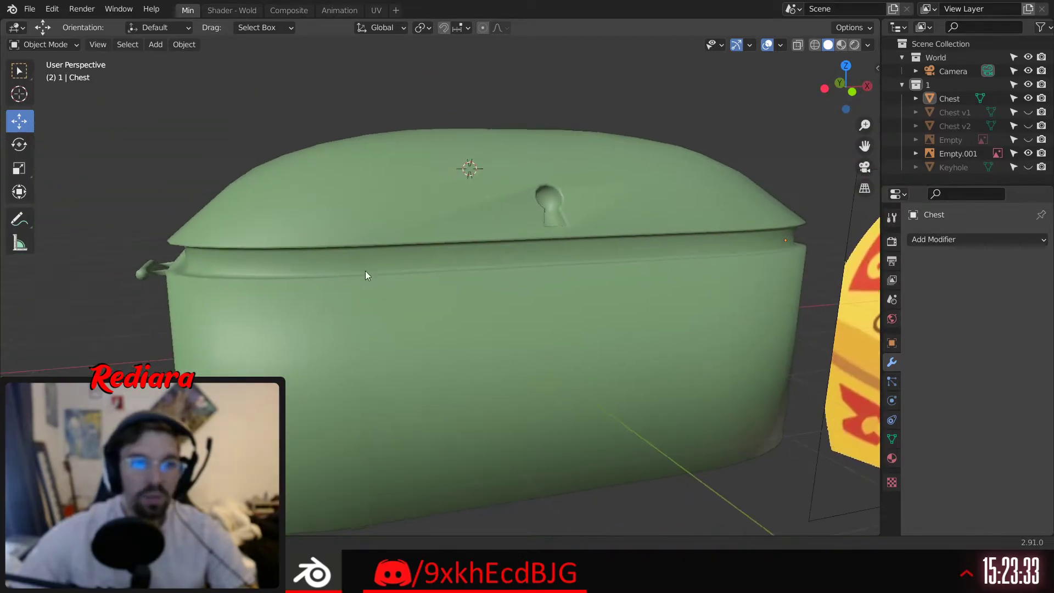
{"action": "middle_click_drag", "start_coordinate": [365, 271], "coordinate": [408, 230]}
{"action": "scroll", "coordinate": [408, 229], "scroll_direction": "up", "scroll_amount": 5}
{"action": "middle_click_drag", "start_coordinate": [312, 232], "coordinate": [396, 245]}
{"action": "scroll", "coordinate": [394, 241], "scroll_direction": "down", "scroll_amount": 5}
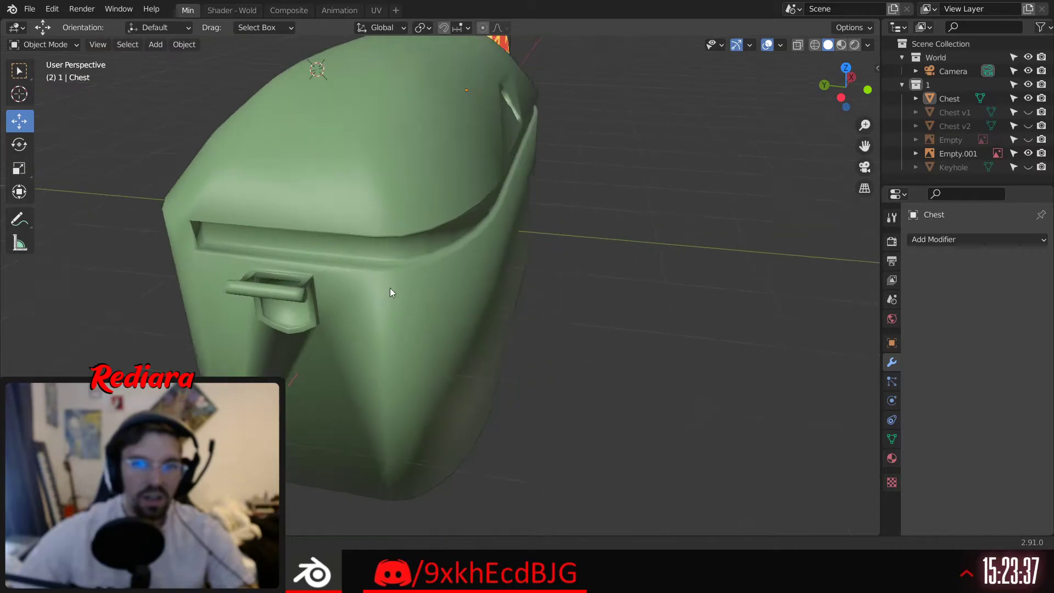
{"action": "middle_click_drag", "start_coordinate": [391, 292], "coordinate": [530, 297]}
{"action": "scroll", "coordinate": [523, 269], "scroll_direction": "down", "scroll_amount": 5}
{"action": "middle_click_drag", "start_coordinate": [538, 240], "coordinate": [494, 198]}
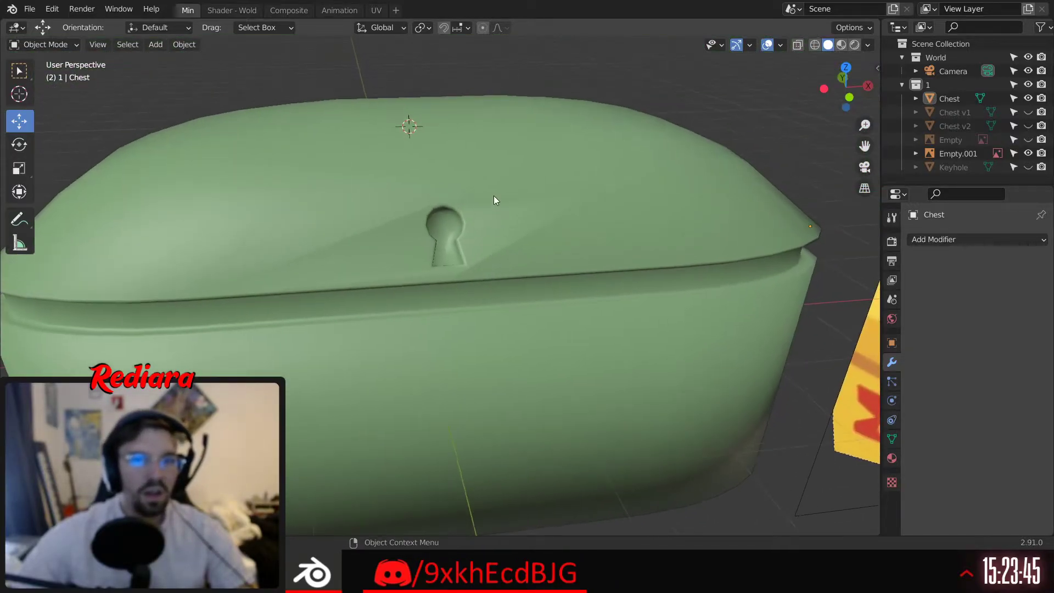
Select the chest and set it back to flat shading
{"action": "left_click", "coordinate": [496, 193]}
{"action": "right_click", "coordinate": [496, 189]}
{"action": "left_click", "coordinate": [495, 189]}
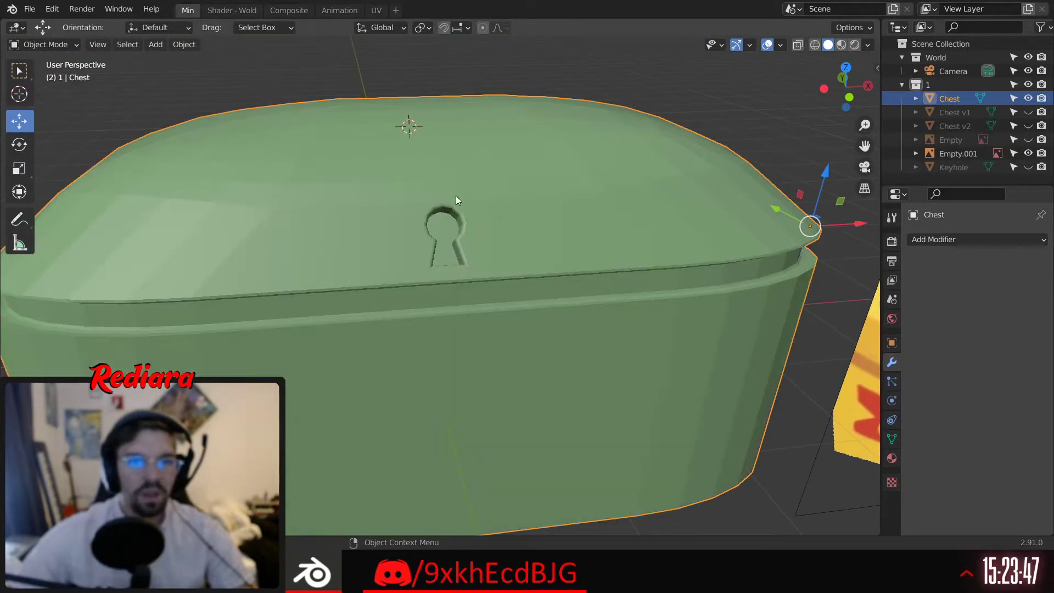
In the world shader, replace the environment image with dikhololo_night_2k (Twilight field).hdr
{"action": "left_click", "coordinate": [242, 10]}
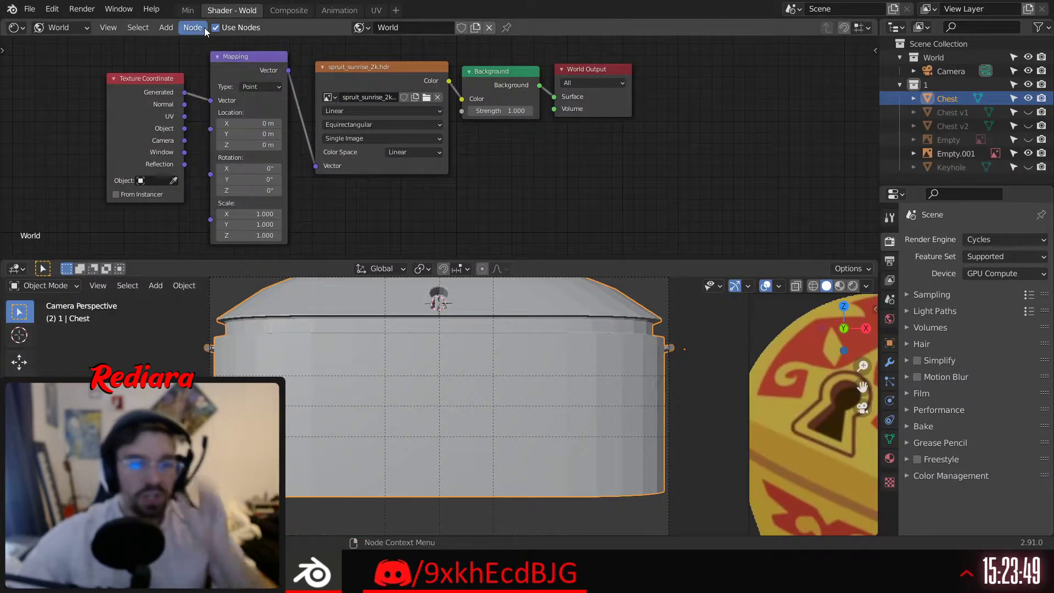
{"action": "middle_click_drag", "start_coordinate": [390, 359], "coordinate": [453, 273]}
{"action": "left_click", "coordinate": [438, 96]}
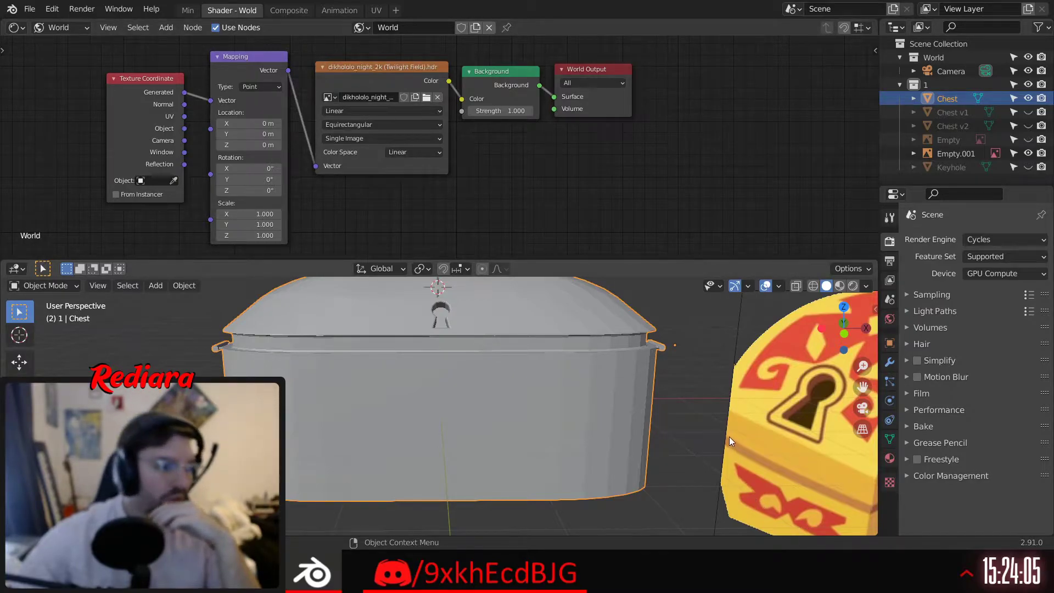
{"action": "middle_click_drag", "start_coordinate": [416, 335], "coordinate": [420, 377]}
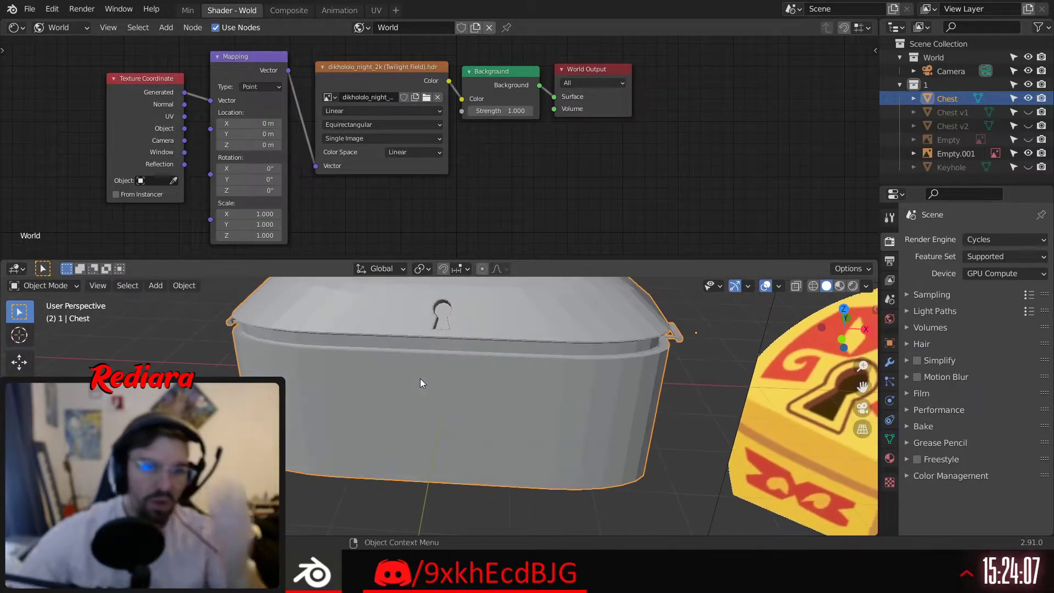
{"action": "middle_click_drag", "start_coordinate": [457, 347], "coordinate": [398, 357]}
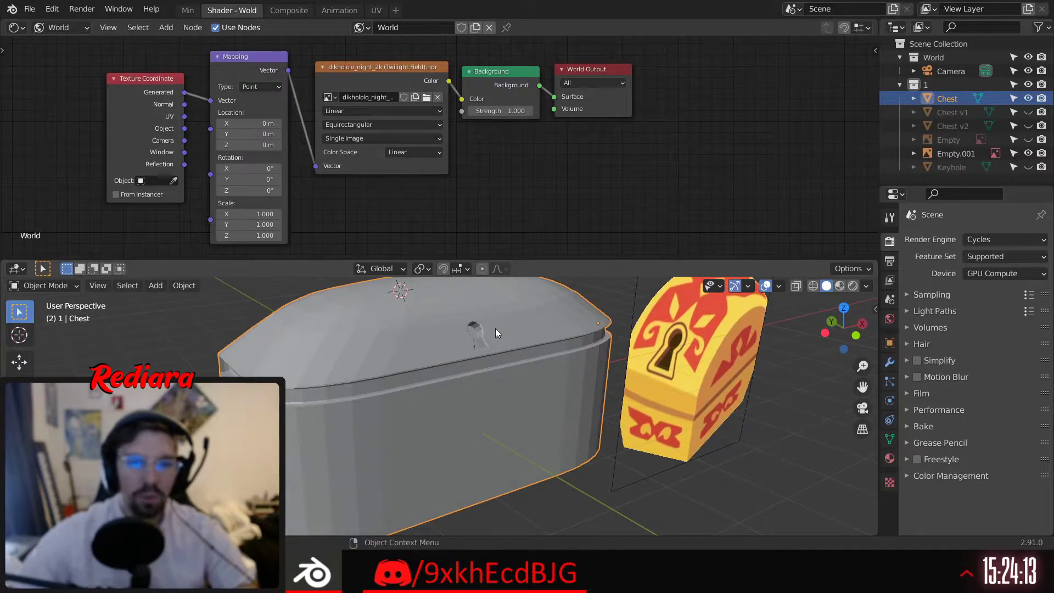
{"action": "middle_click_drag", "start_coordinate": [637, 376], "coordinate": [555, 408], "text": "shift"}
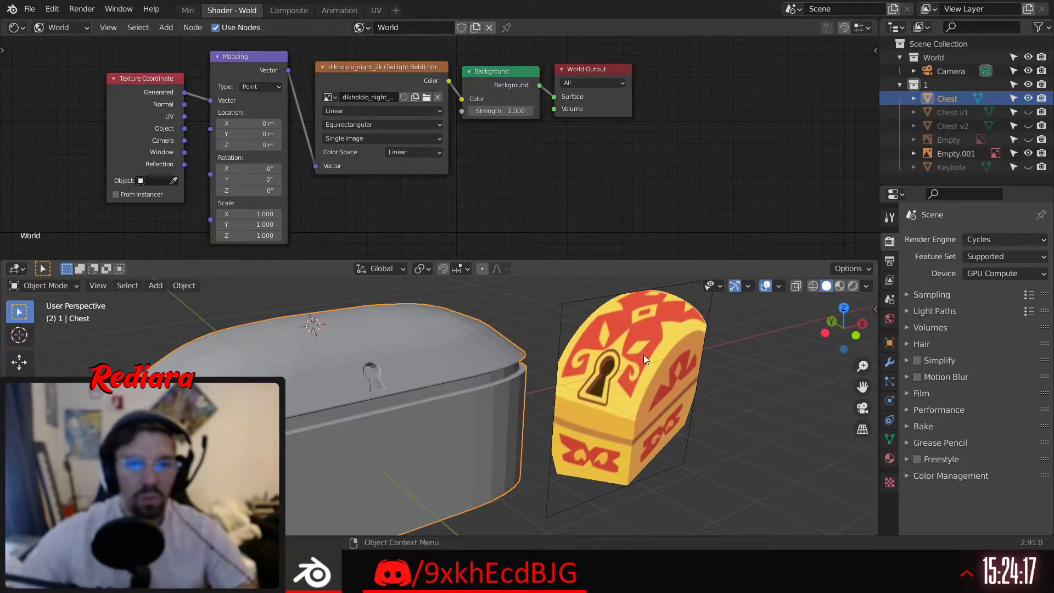
{"action": "mouse_move", "coordinate": [491, 373]}
{"action": "middle_mouse_down"}
{"action": "mouse_move", "coordinate": [570, 347]}
{"action": "mouse_move", "coordinate": [522, 357]}
{"action": "mouse_move", "coordinate": [470, 415]}
{"action": "mouse_move", "coordinate": [490, 384]}
{"action": "middle_mouse_up"}
{"action": "scroll", "coordinate": [456, 380], "scroll_direction": "up", "scroll_amount": 5}
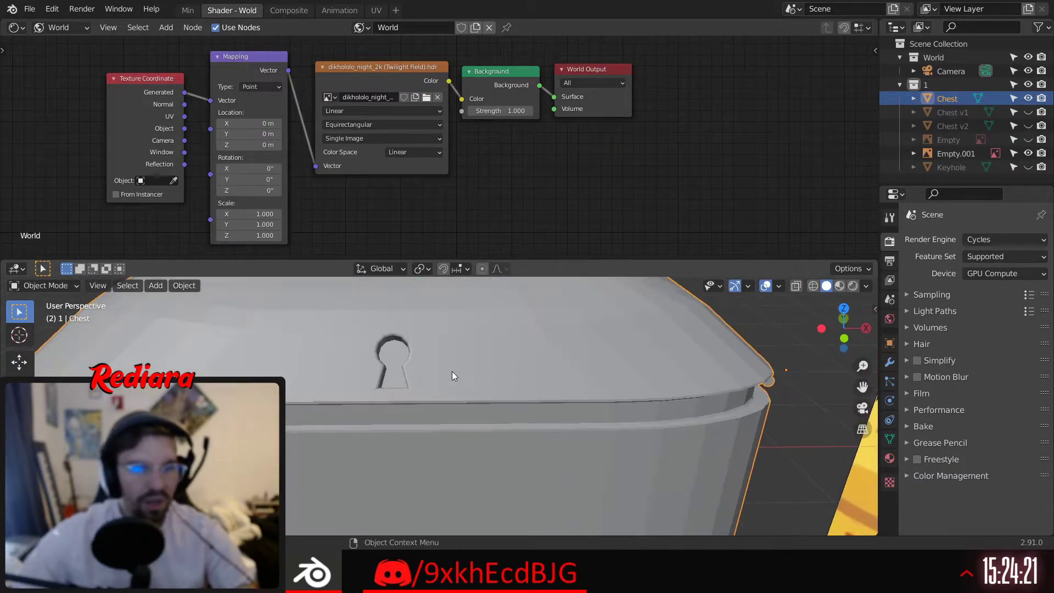
{"action": "middle_click_drag", "start_coordinate": [368, 331], "coordinate": [377, 350], "text": "shift"}
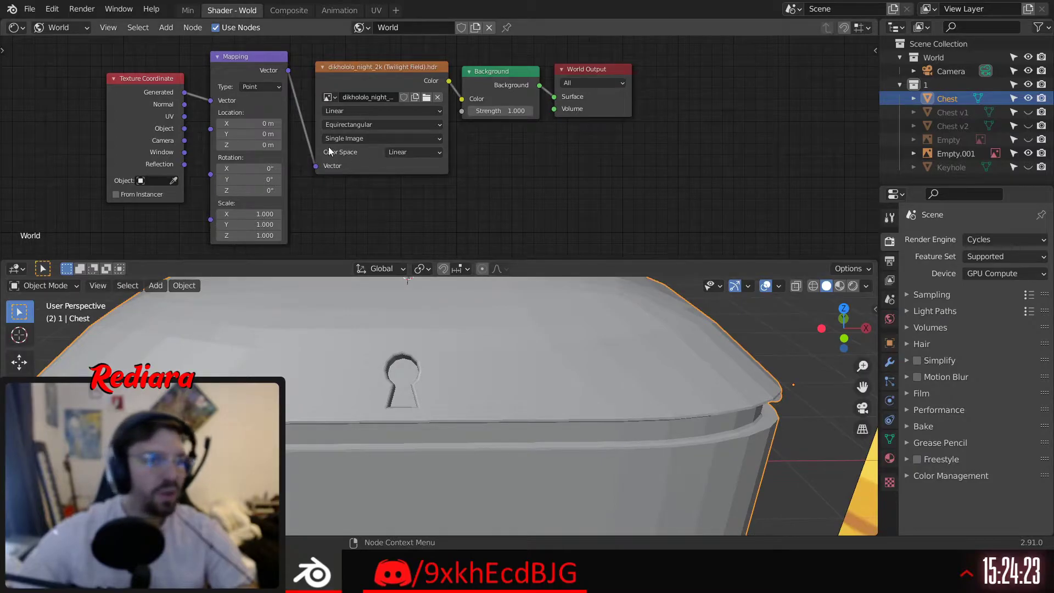
Switch the node editor to object shading, create a new material for the chest and delete its Principled BSDF node
{"action": "left_click", "coordinate": [58, 31]}
{"action": "left_click", "coordinate": [54, 47]}
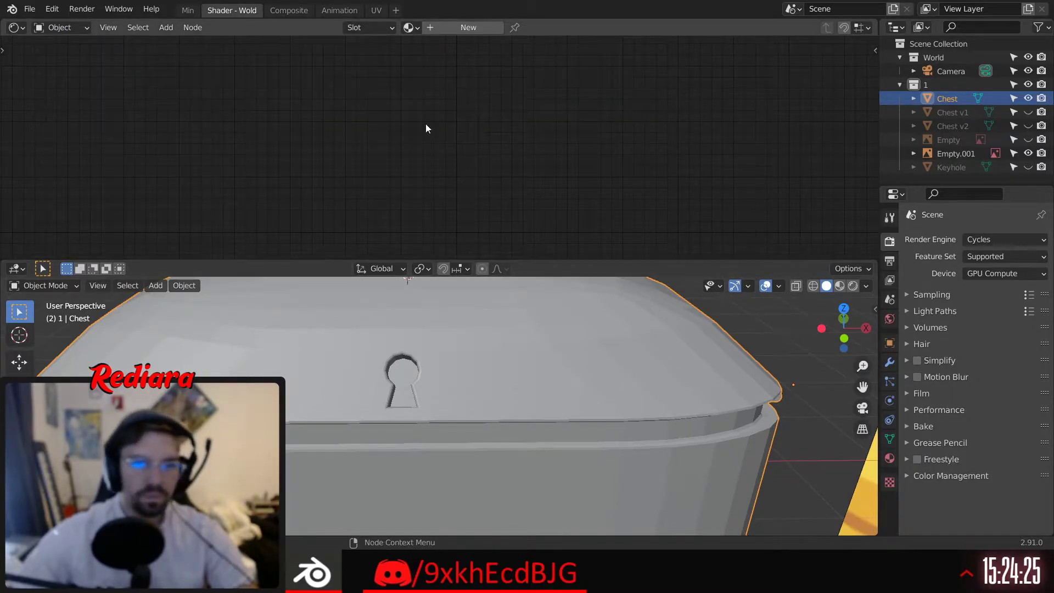
{"action": "left_click", "coordinate": [454, 28]}
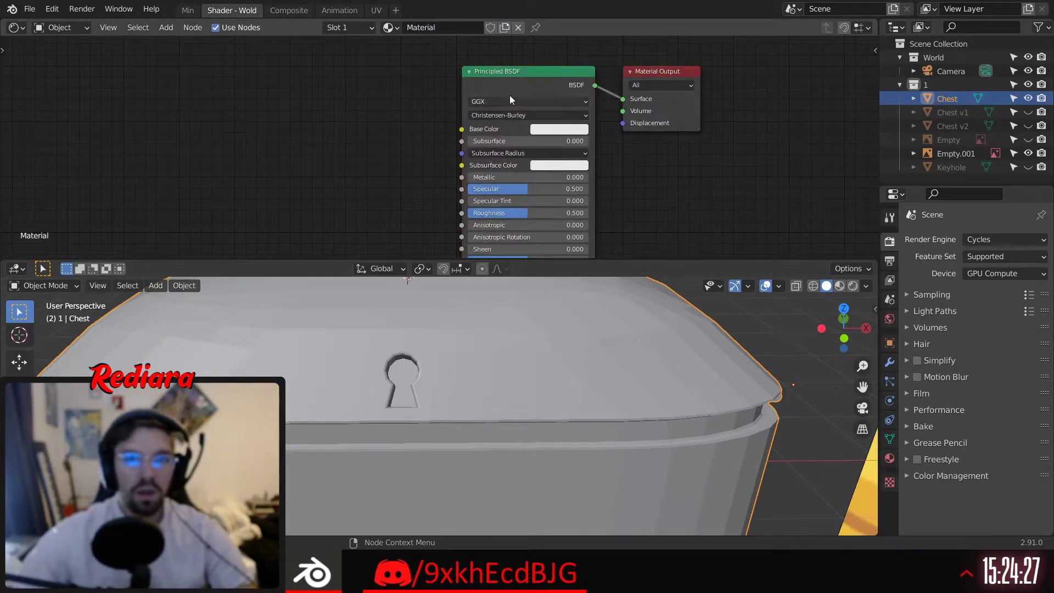
{"action": "left_click", "coordinate": [517, 68]}
{"action": "key", "text": "x"}
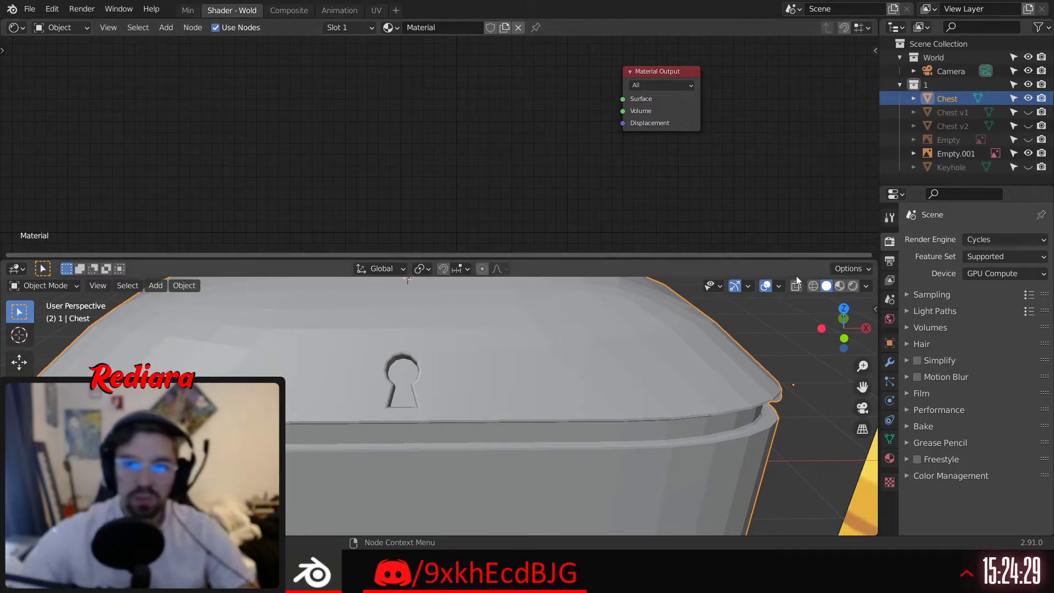
Preview the chest in rendered shading and add a Glossy BSDF and an Emission node to its material
{"action": "left_click", "coordinate": [853, 286]}
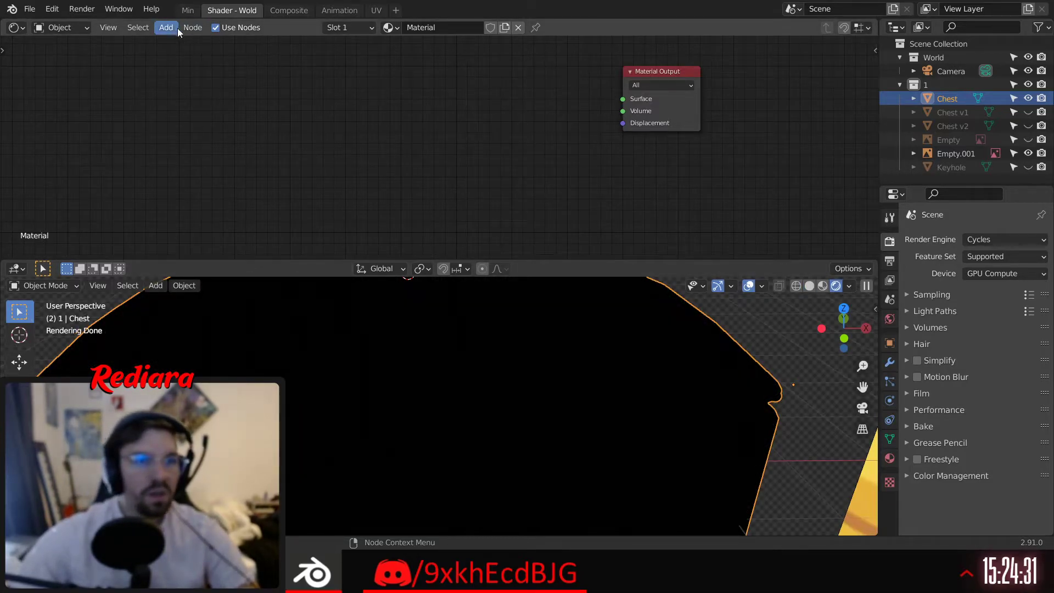
{"action": "left_click", "coordinate": [174, 27]}
{"action": "mouse_move", "coordinate": [205, 90]}
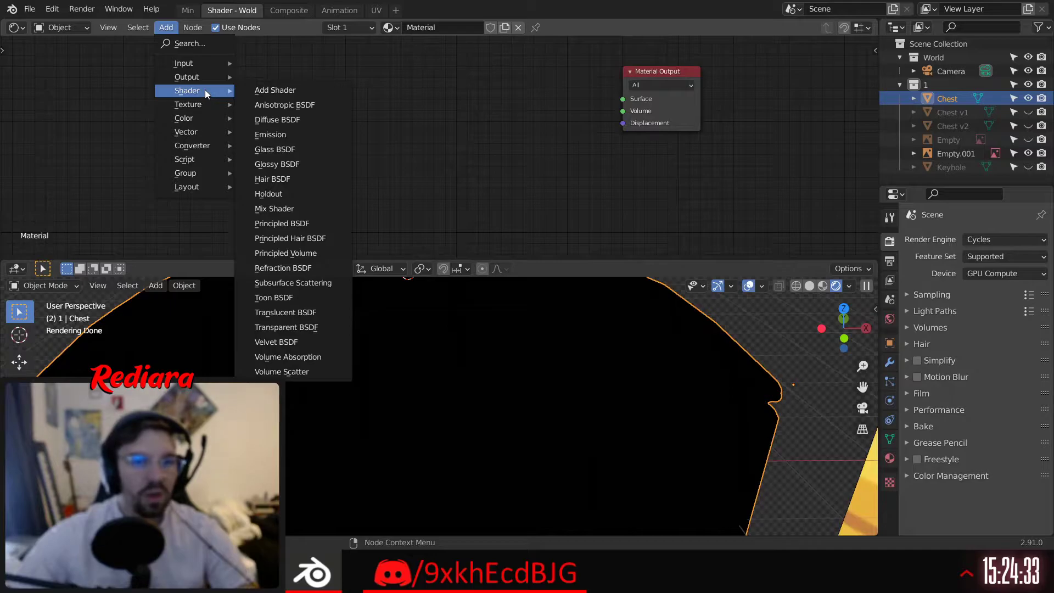
{"action": "left_click", "coordinate": [268, 164]}
{"action": "left_click", "coordinate": [363, 92]}
{"action": "left_click", "coordinate": [167, 27]}
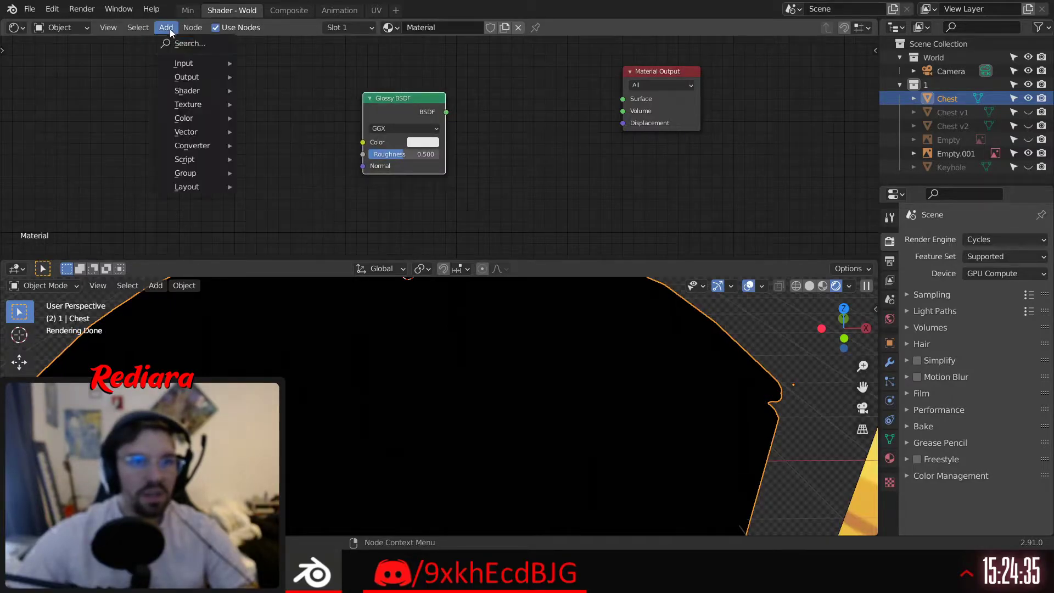
{"action": "mouse_move", "coordinate": [201, 90]}
{"action": "left_click", "coordinate": [272, 134]}
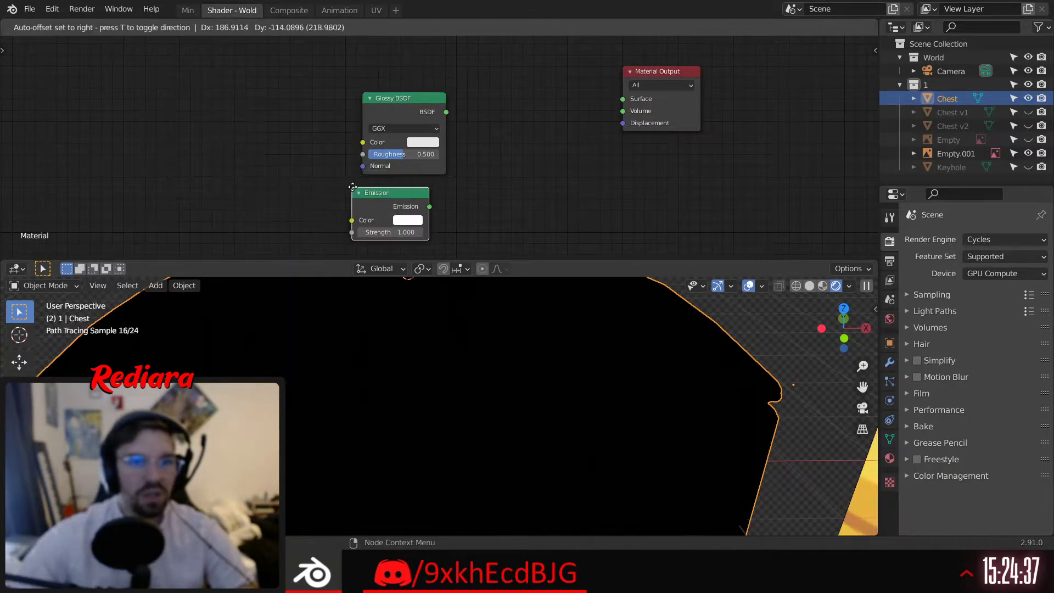
{"action": "left_click", "coordinate": [365, 187]}
Combine the Glossy BSDF and Emission nodes with an Add Shader node connected to the Material Output's Surface
{"action": "left_click", "coordinate": [166, 27]}
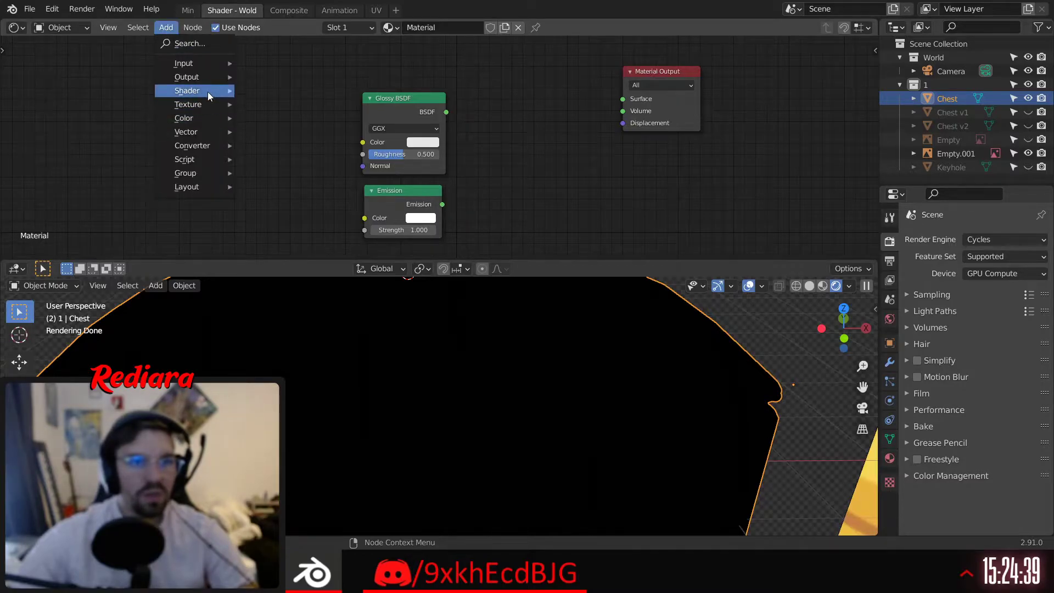
{"action": "mouse_move", "coordinate": [208, 91]}
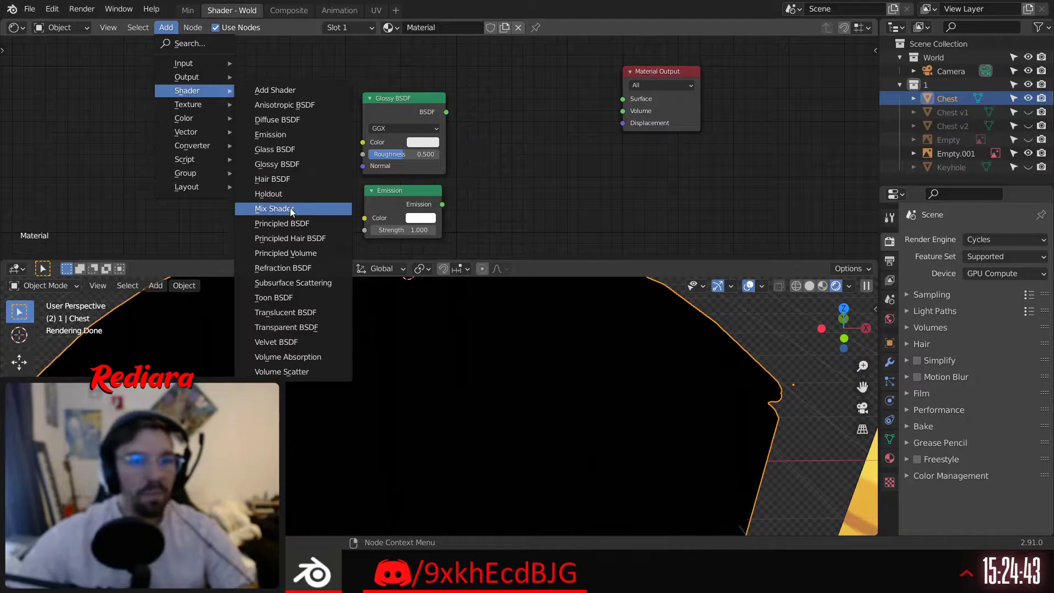
{"action": "left_click", "coordinate": [299, 96]}
{"action": "left_click", "coordinate": [519, 113]}
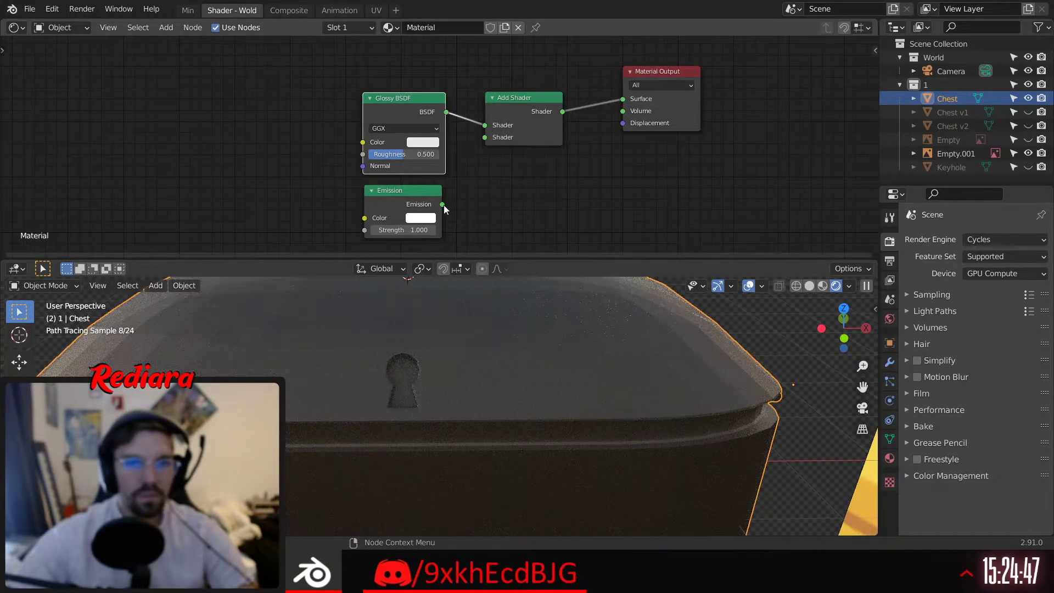
{"action": "left_click_drag", "start_coordinate": [442, 204], "coordinate": [485, 137]}
{"action": "left_click_drag", "start_coordinate": [421, 190], "coordinate": [420, 186]}
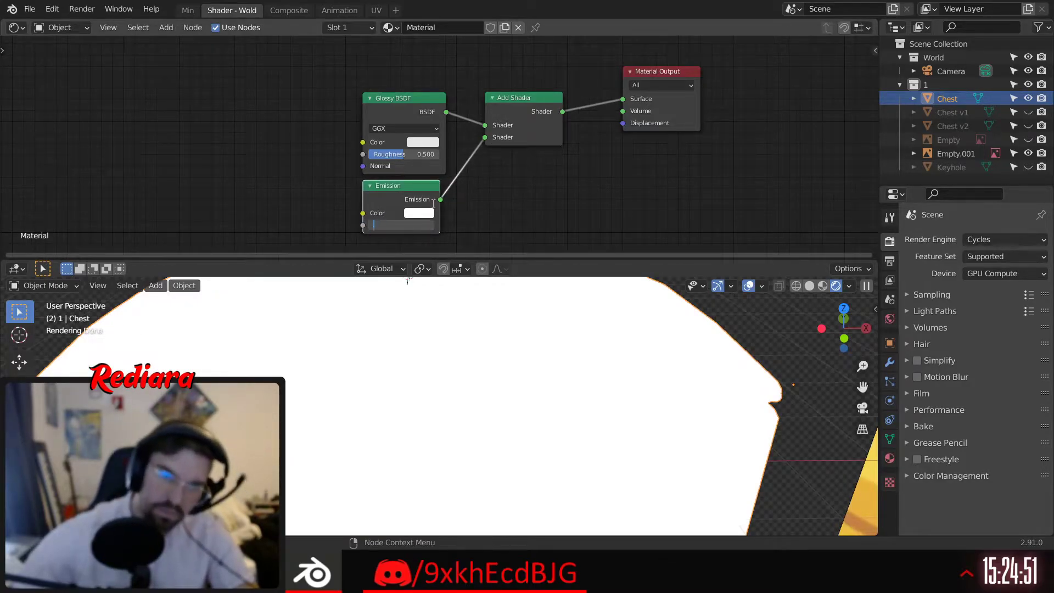
Set the Emission node's strength to 0.1
{"action": "type", "text": "0.1"}
{"action": "key", "text": "Return"}
{"action": "middle_click_drag", "start_coordinate": [212, 160], "coordinate": [261, 161]}
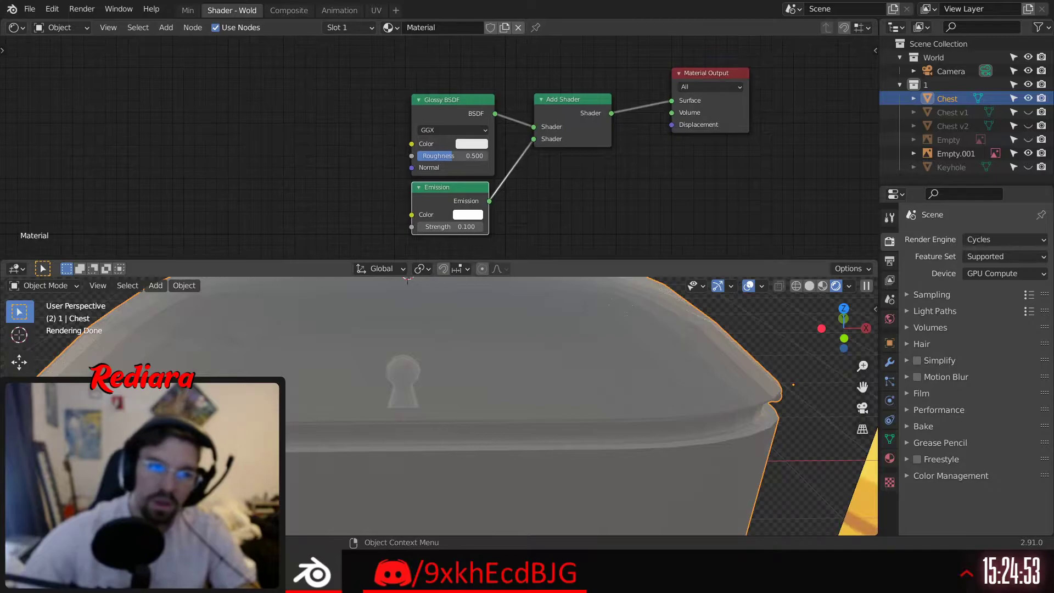
Apply smooth shading to the chest in the rendered preview
{"action": "scroll", "coordinate": [293, 342], "scroll_direction": "down", "scroll_amount": 1}
{"action": "right_click", "coordinate": [294, 340]}
{"action": "left_click", "coordinate": [270, 314]}
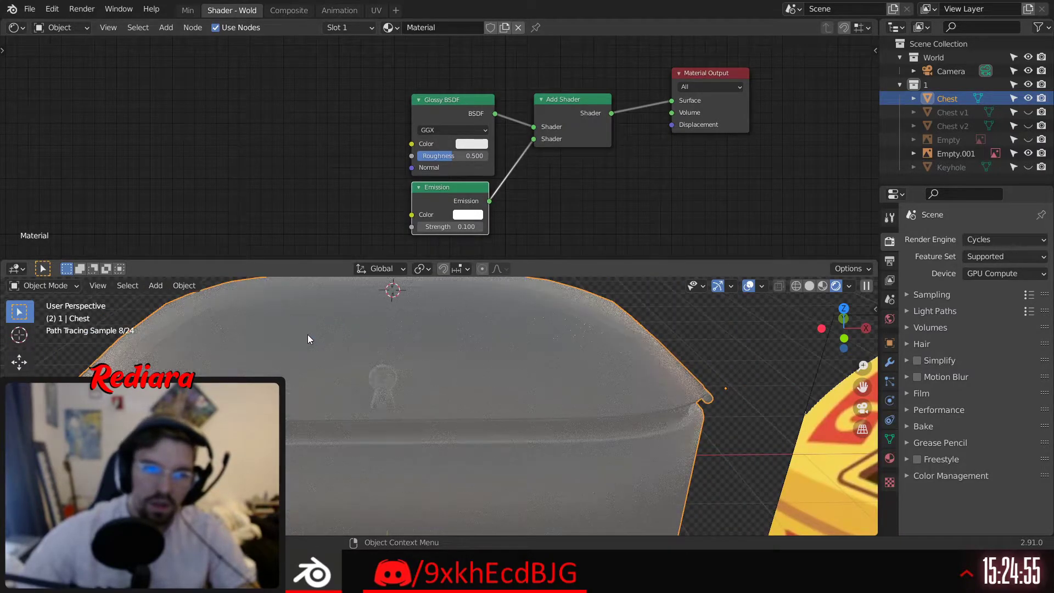
{"action": "scroll", "coordinate": [307, 339], "scroll_direction": "up", "scroll_amount": 1}
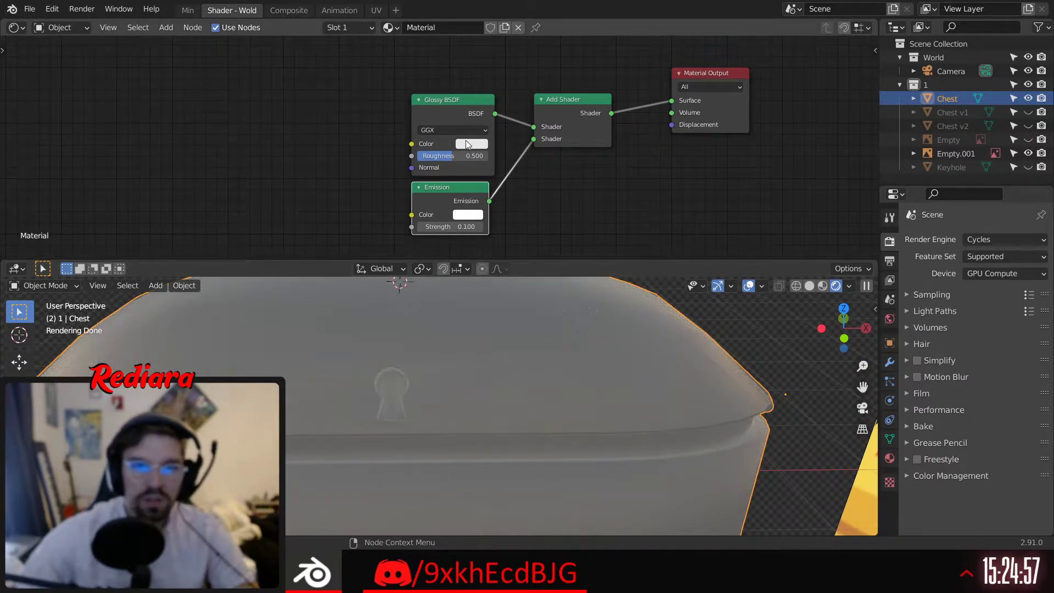
Try the Glossy BSDF's roughness at 0.2 and at 0.3
{"action": "scroll", "coordinate": [439, 164], "scroll_direction": "up", "scroll_amount": 1}
{"action": "type", "text": "0.2"}
{"action": "key", "text": "Return"}
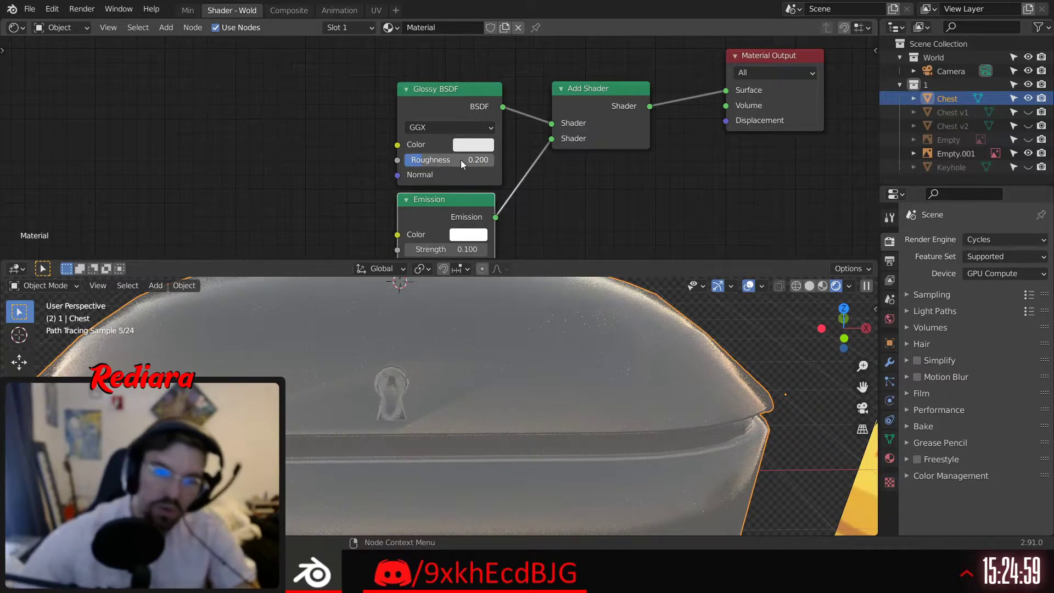
{"action": "left_click", "coordinate": [432, 165]}
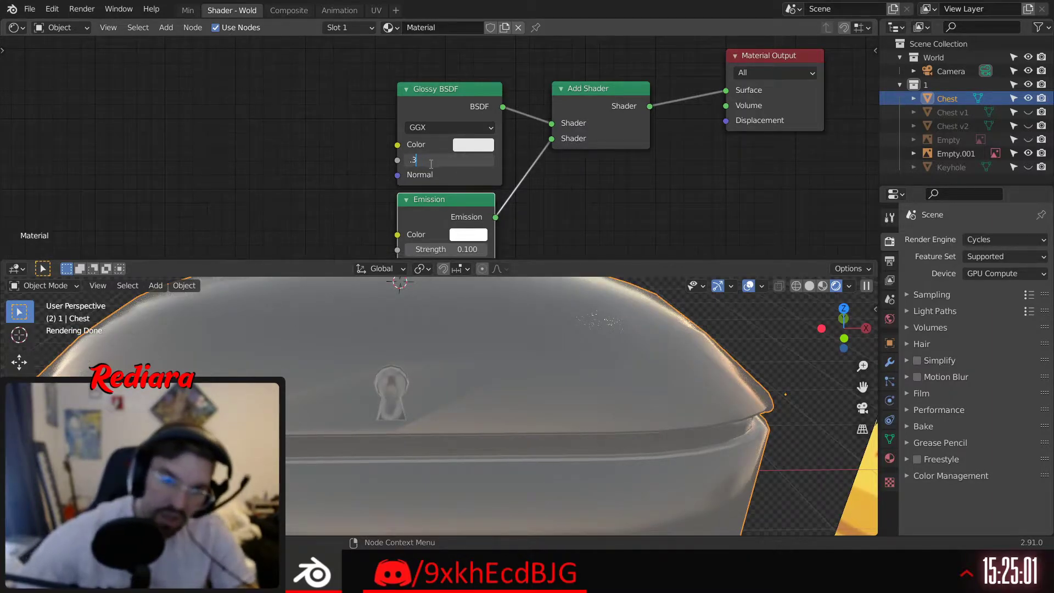
{"action": "type", "text": "0.3"}
{"action": "key", "text": "Return"}
Set the Glossy BSDF's roughness back to 0.5 and check the lid in the rendered preview
{"action": "scroll", "coordinate": [278, 123], "scroll_direction": "down", "scroll_amount": 1, "text": "shift"}
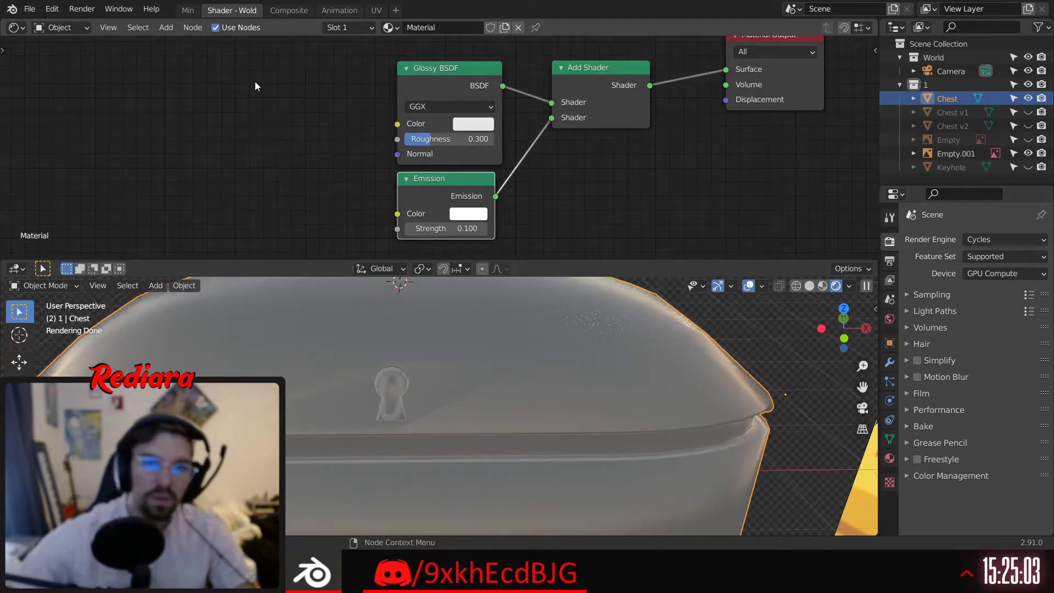
{"action": "type", "text": "0.5"}
{"action": "key", "text": "Return"}
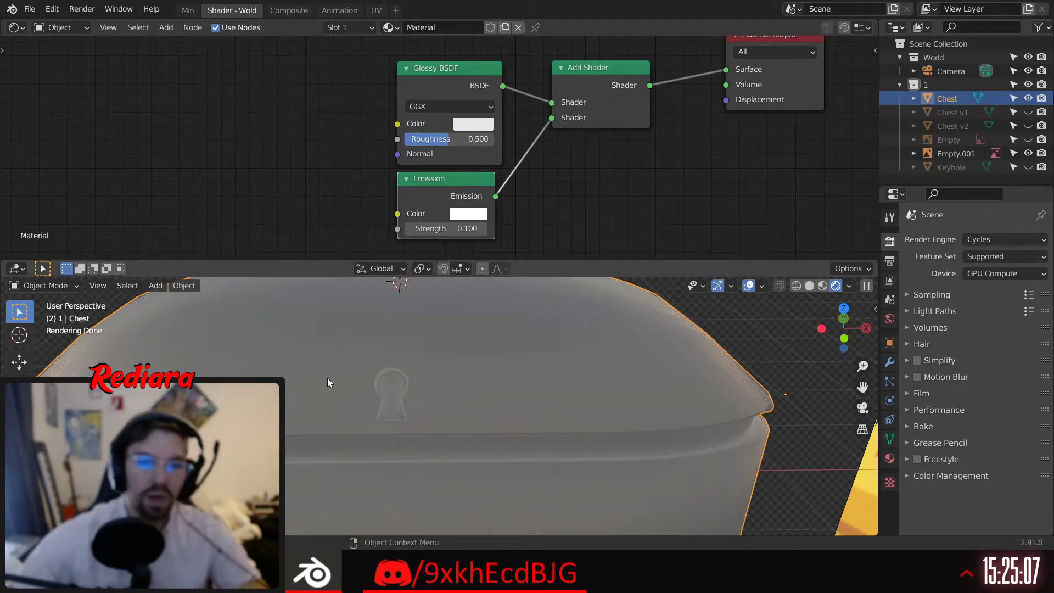
{"action": "middle_click_drag", "start_coordinate": [328, 378], "coordinate": [393, 305]}
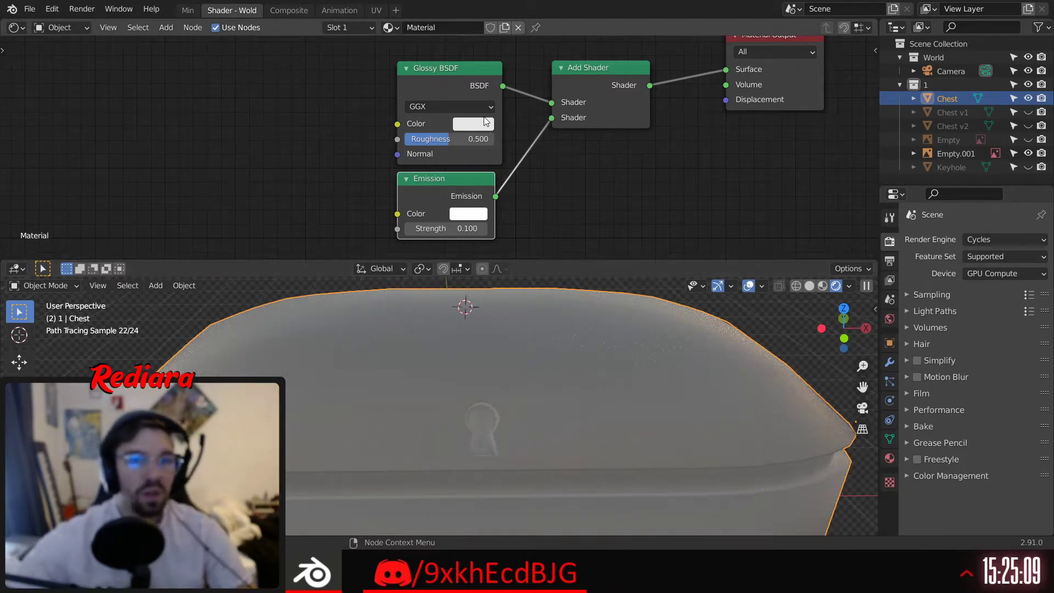
Tint the Glossy BSDF's colour light orange
{"action": "left_click", "coordinate": [470, 126]}
{"action": "left_click_drag", "start_coordinate": [514, 219], "coordinate": [496, 210]}
{"action": "left_click", "coordinate": [195, 122]}
Add a Noise Texture node in the free space before the Glossy BSDF and Emission nodes
{"action": "middle_click_drag", "start_coordinate": [194, 122], "coordinate": [275, 106]}
{"action": "left_click", "coordinate": [166, 28]}
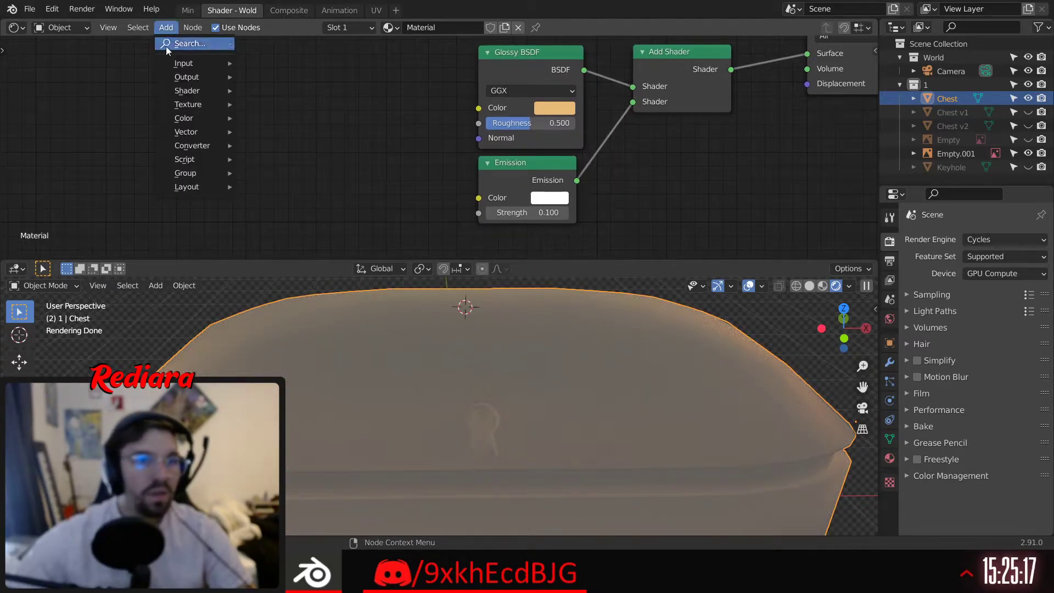
{"action": "mouse_move", "coordinate": [223, 151]}
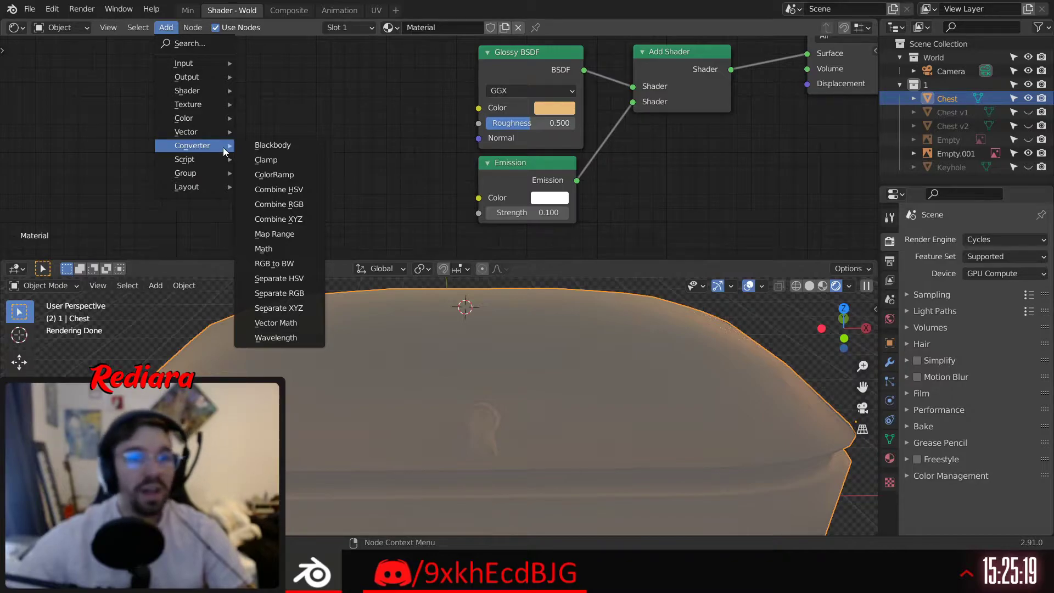
{"action": "mouse_move", "coordinate": [217, 107]}
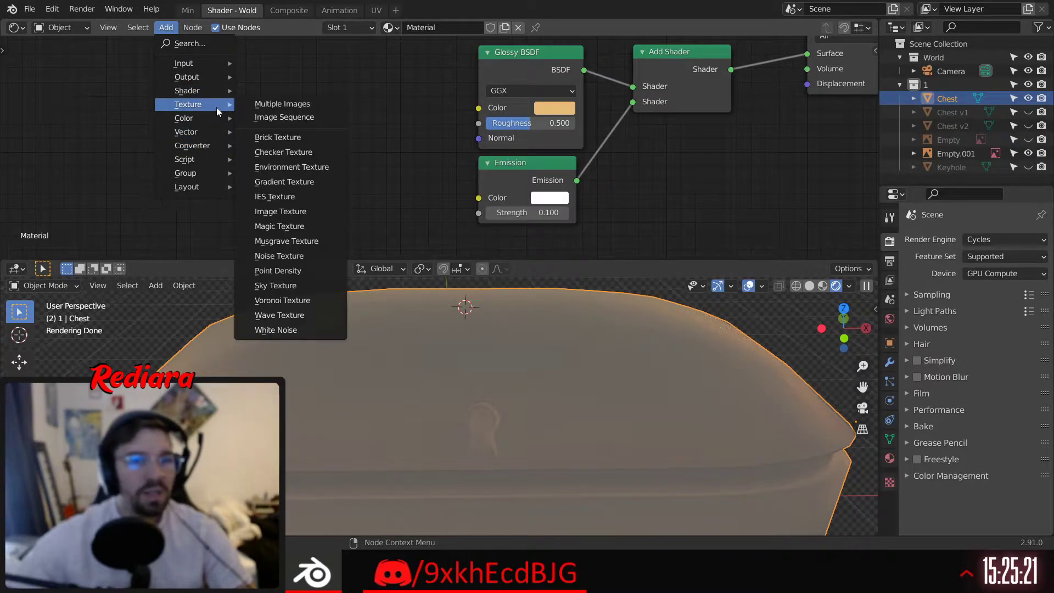
{"action": "left_click", "coordinate": [279, 256]}
{"action": "left_click", "coordinate": [212, 121]}
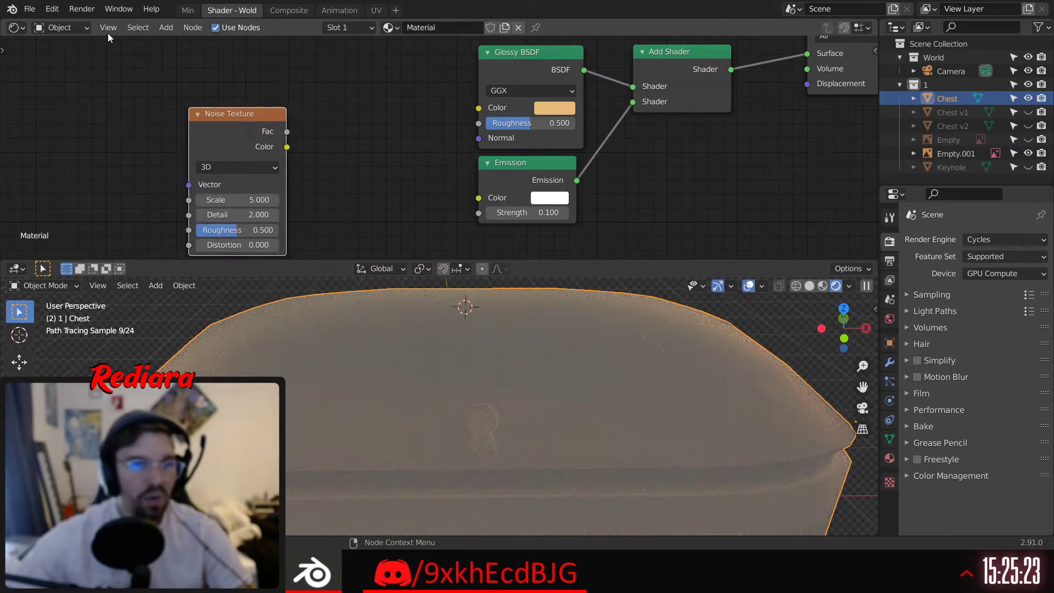
Add a ColorRamp node between the Noise Texture and the shader nodes, shown expanded
{"action": "left_click", "coordinate": [167, 28]}
{"action": "left_click", "coordinate": [274, 173]}
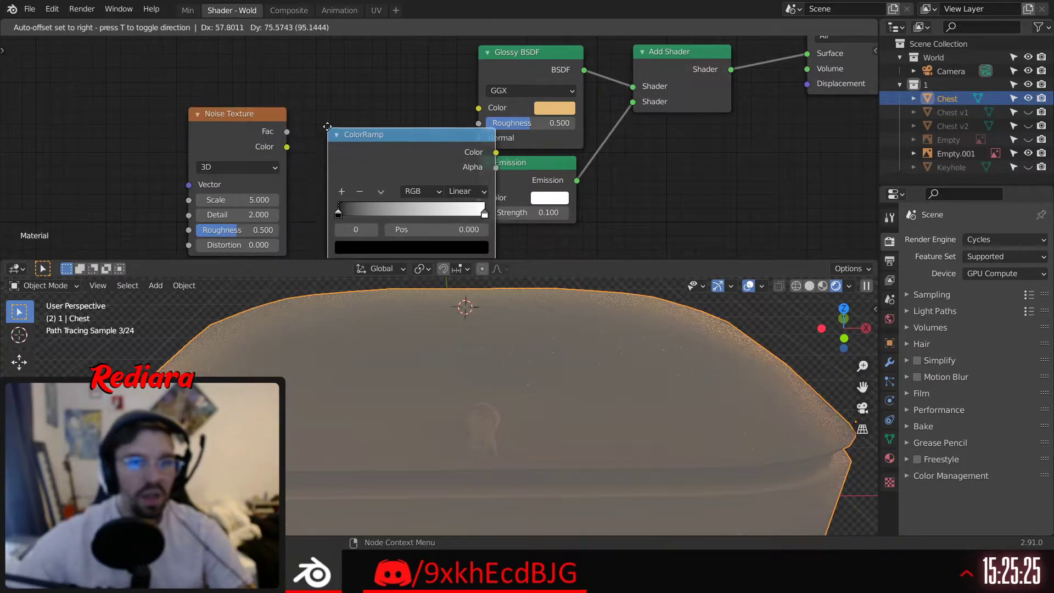
{"action": "left_click", "coordinate": [309, 119]}
{"action": "key", "text": "h"}
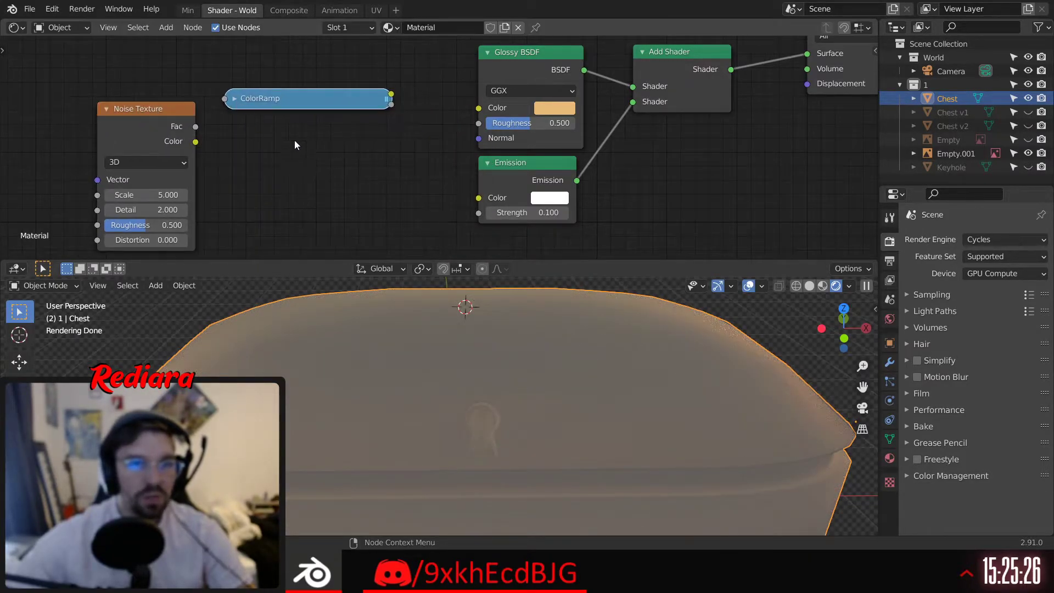
{"action": "left_click", "coordinate": [234, 99]}
Link the Noise Texture's Color to the ColorRamp's Fac, and the ramp's Color to the Glossy BSDF and Emission colours
{"action": "left_click_drag", "start_coordinate": [235, 98], "coordinate": [258, 103]}
{"action": "left_click_drag", "start_coordinate": [195, 141], "coordinate": [257, 230]}
{"action": "mouse_move", "coordinate": [414, 121]}
{"action": "left_mouse_down"}
{"action": "mouse_move", "coordinate": [479, 107]}
{"action": "mouse_move", "coordinate": [458, 176]}
{"action": "mouse_move", "coordinate": [411, 120]}
{"action": "left_mouse_up"}
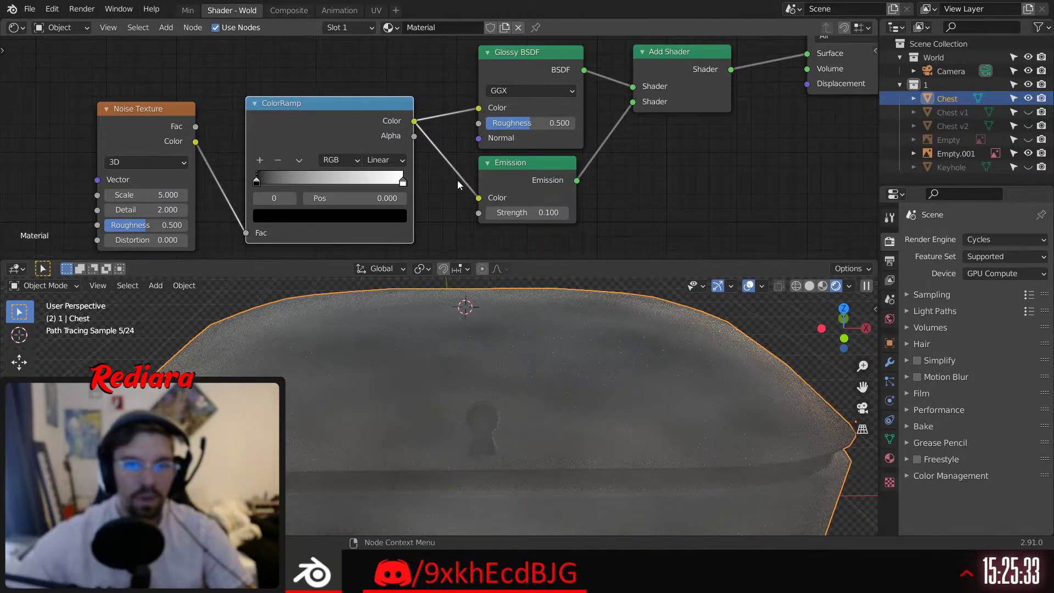
Try the Noise Texture's scale at 1 and settle on a scale of 2
{"action": "middle_click_drag", "start_coordinate": [457, 180], "coordinate": [470, 140]}
{"action": "middle_click_drag", "start_coordinate": [213, 174], "coordinate": [246, 160]}
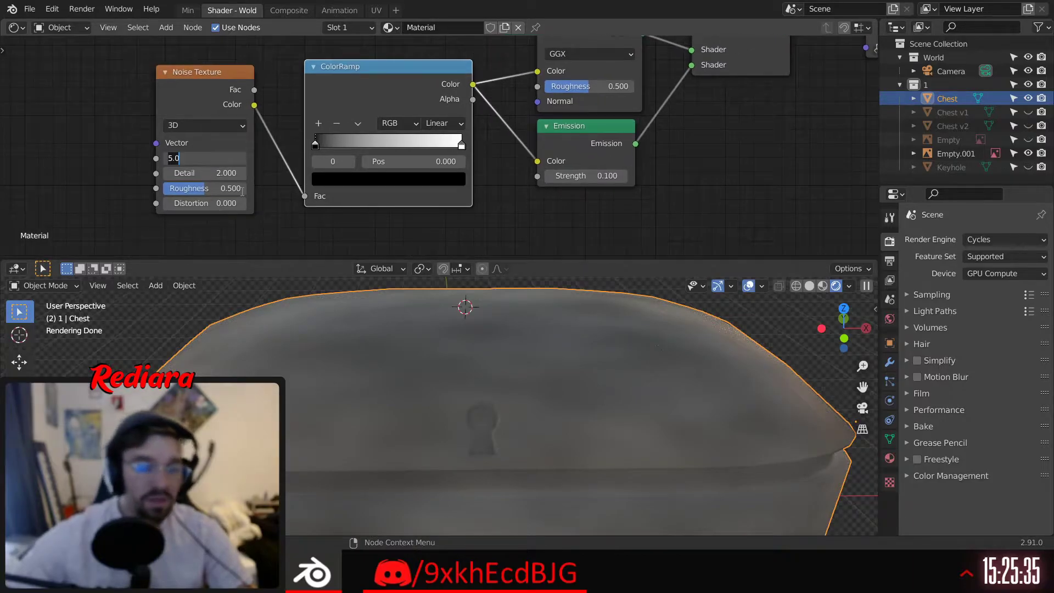
{"action": "type", "text": "1"}
{"action": "key", "text": "Return"}
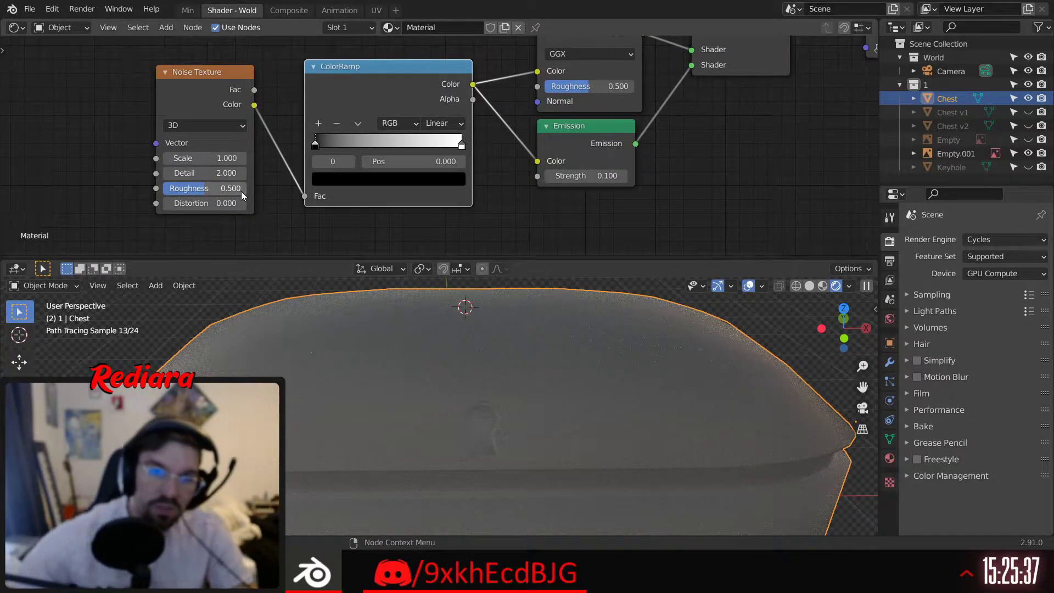
{"action": "left_click", "coordinate": [205, 159]}
{"action": "type", "text": "2"}
{"action": "key", "text": "Return"}
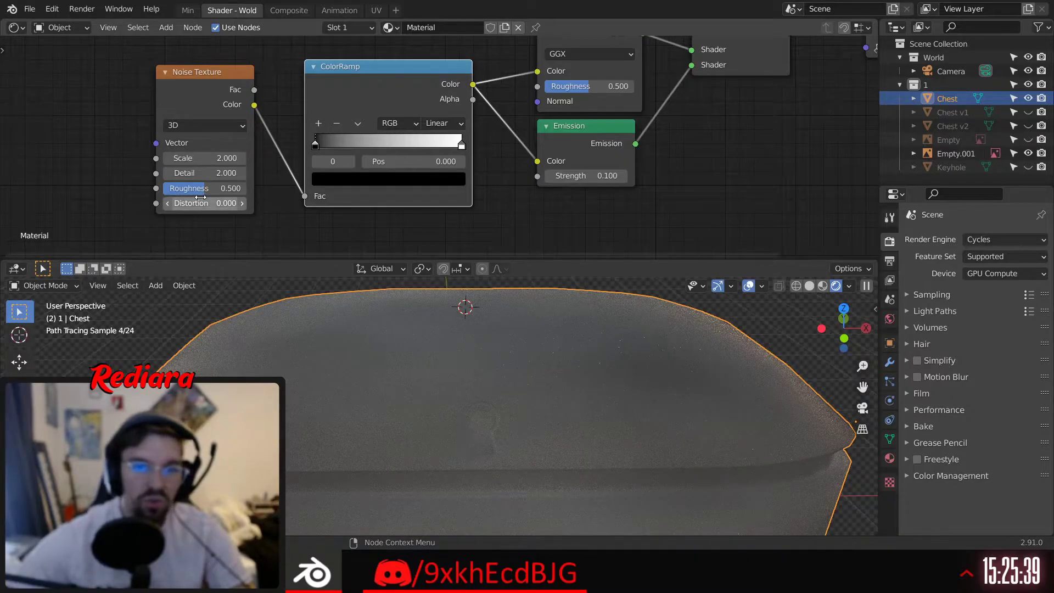
Colour the ColorRamp's first stop brown, with hue about 0.093, saturation about 0.521 and value about 0.603
{"action": "middle_click_drag", "start_coordinate": [310, 138], "coordinate": [297, 133]}
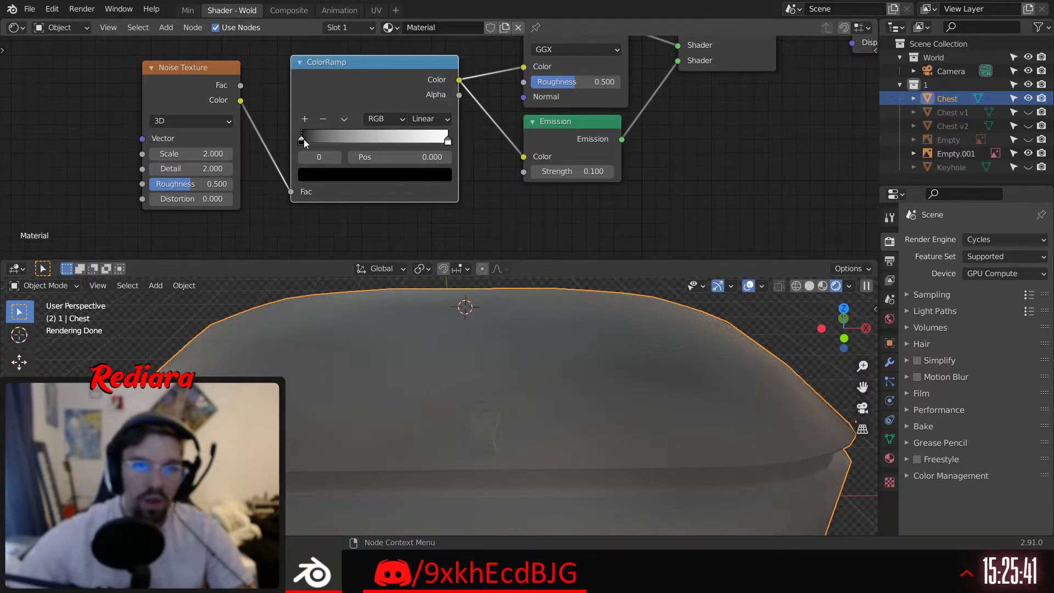
{"action": "left_click", "coordinate": [338, 177]}
{"action": "left_click_drag", "start_coordinate": [419, 280], "coordinate": [419, 249]}
{"action": "left_click_drag", "start_coordinate": [352, 249], "coordinate": [345, 262]}
{"action": "left_click_drag", "start_coordinate": [419, 242], "coordinate": [419, 231]}
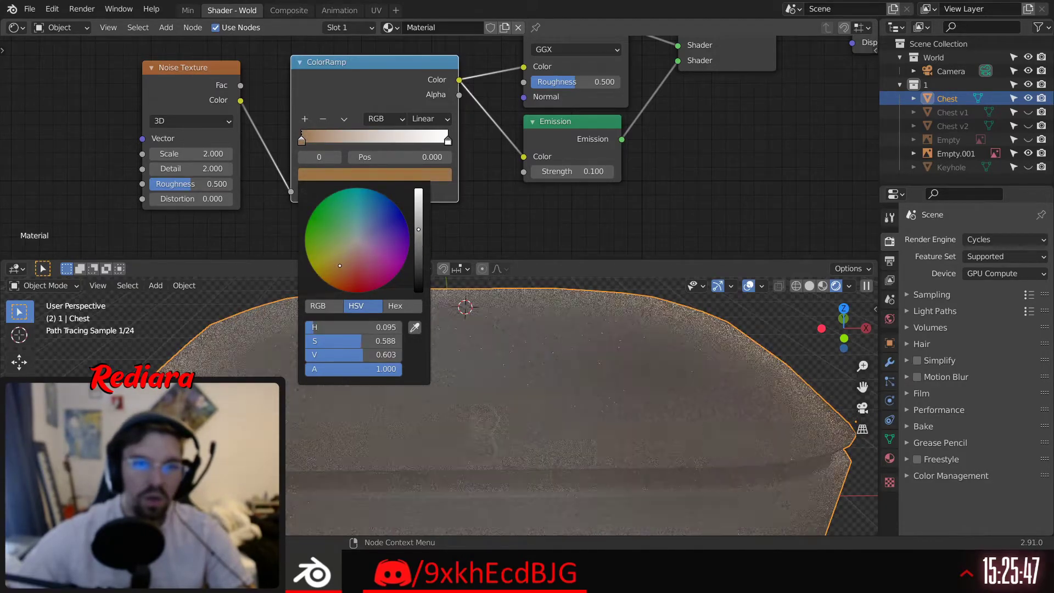
{"action": "left_click_drag", "start_coordinate": [346, 263], "coordinate": [343, 263]}
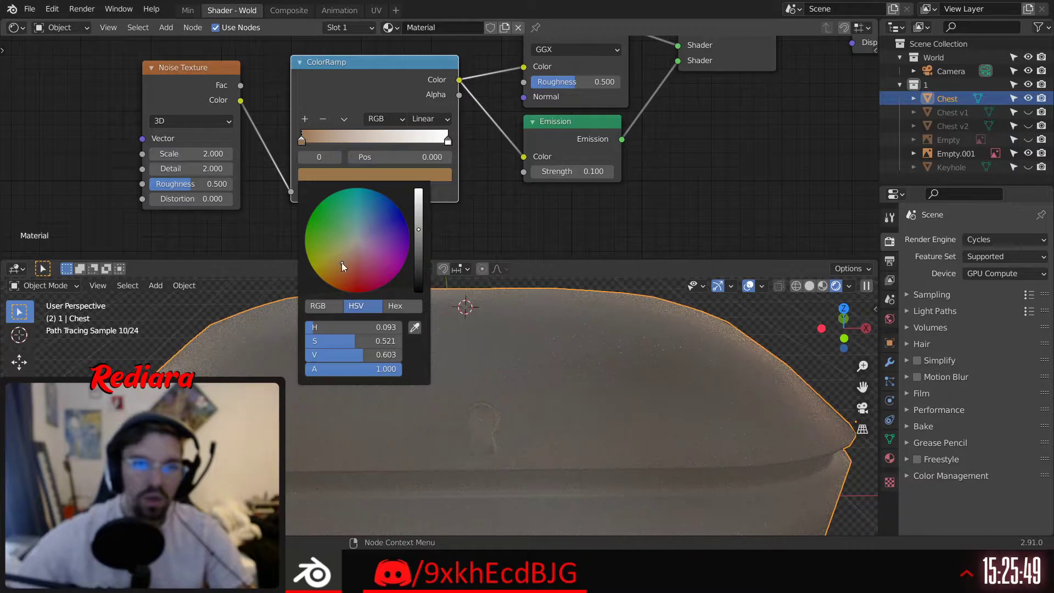
Colour the ColorRamp's last stop muted yellow, with hue about 0.131, saturation about 0.378 and value about 0.765
{"action": "left_click", "coordinate": [448, 140]}
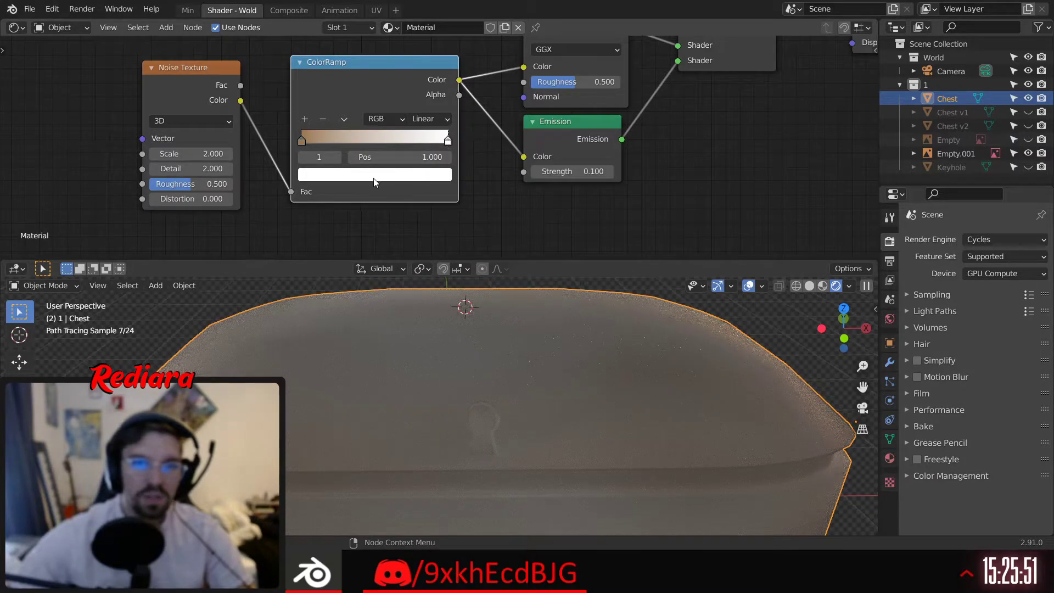
{"action": "left_click", "coordinate": [375, 175]}
{"action": "left_click_drag", "start_coordinate": [330, 263], "coordinate": [346, 251]}
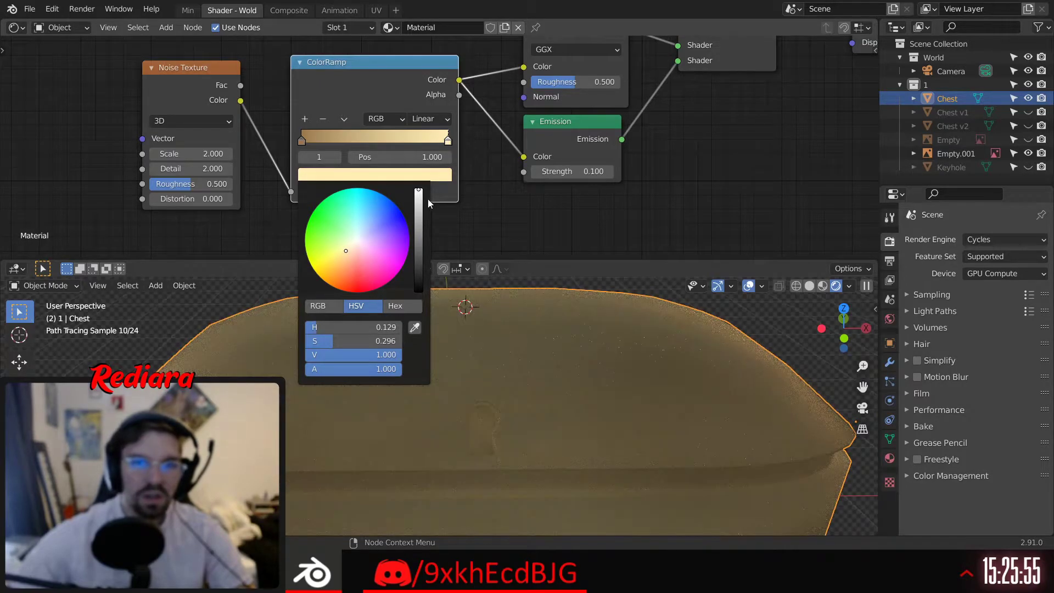
{"action": "left_click_drag", "start_coordinate": [418, 192], "coordinate": [418, 215]}
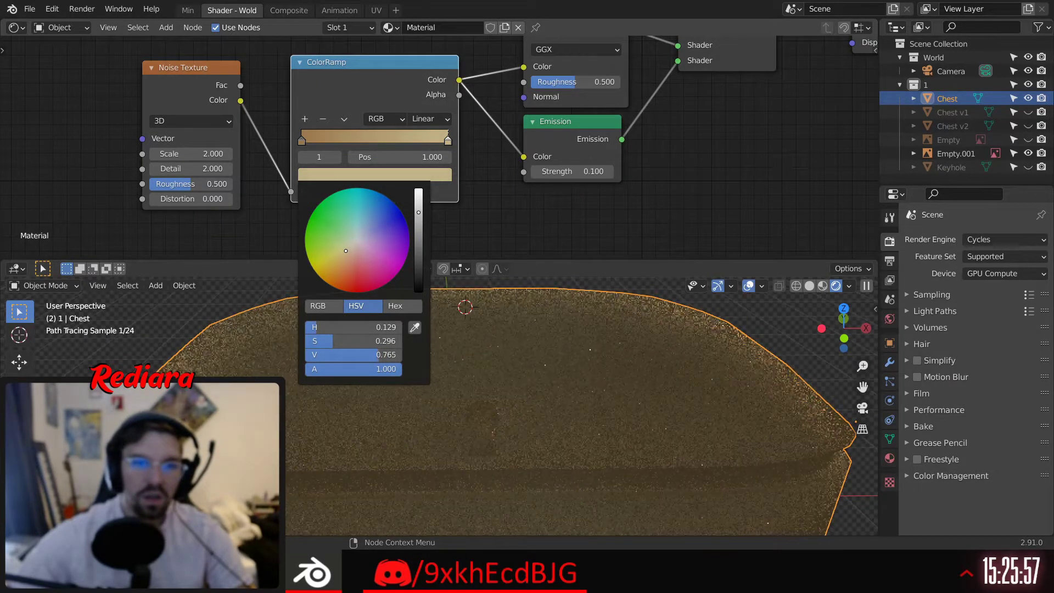
{"action": "mouse_move", "coordinate": [346, 250]}
{"action": "left_mouse_down"}
{"action": "mouse_move", "coordinate": [361, 251]}
{"action": "mouse_move", "coordinate": [343, 253]}
{"action": "left_mouse_up"}
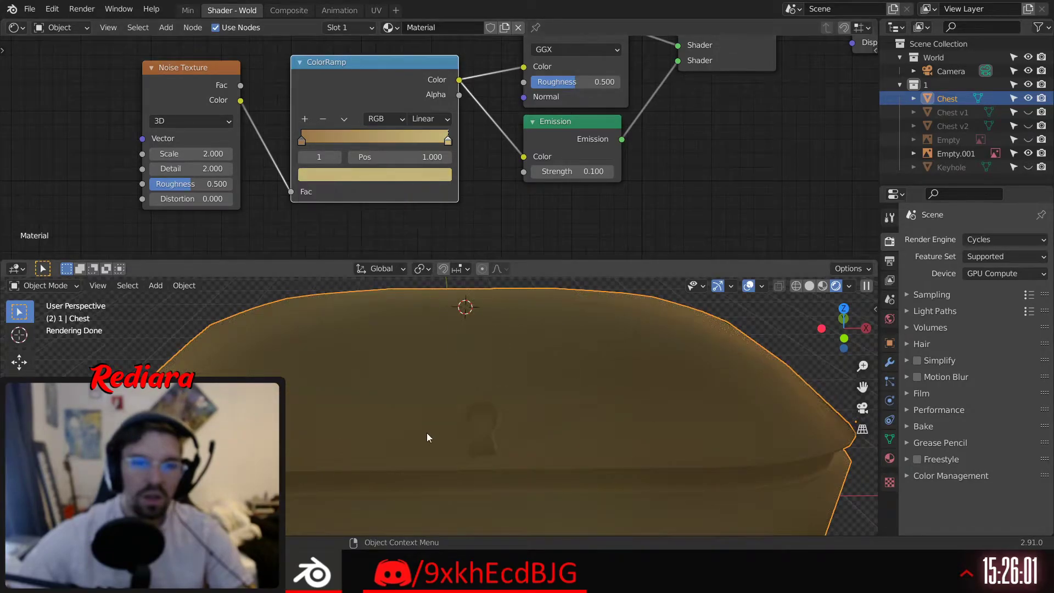
Brighten the ColorRamp's first stop to a value of about 0.773 and set its saturation to 0.4
{"action": "scroll", "coordinate": [467, 407], "scroll_direction": "down", "scroll_amount": 5}
{"action": "middle_click_drag", "start_coordinate": [496, 400], "coordinate": [465, 380], "text": "shift"}
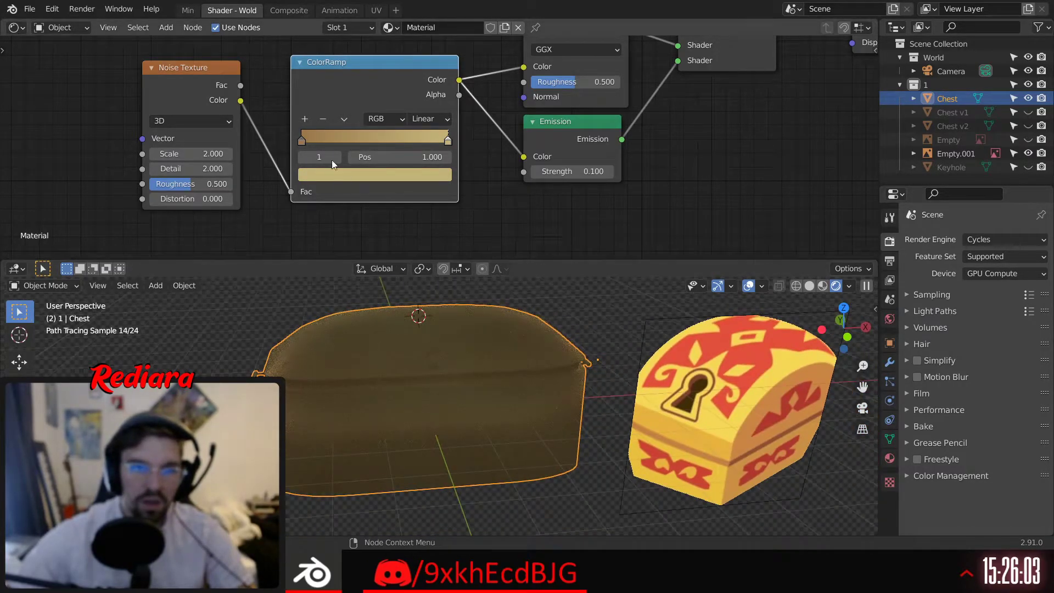
{"action": "left_click", "coordinate": [303, 157]}
{"action": "left_click", "coordinate": [344, 176]}
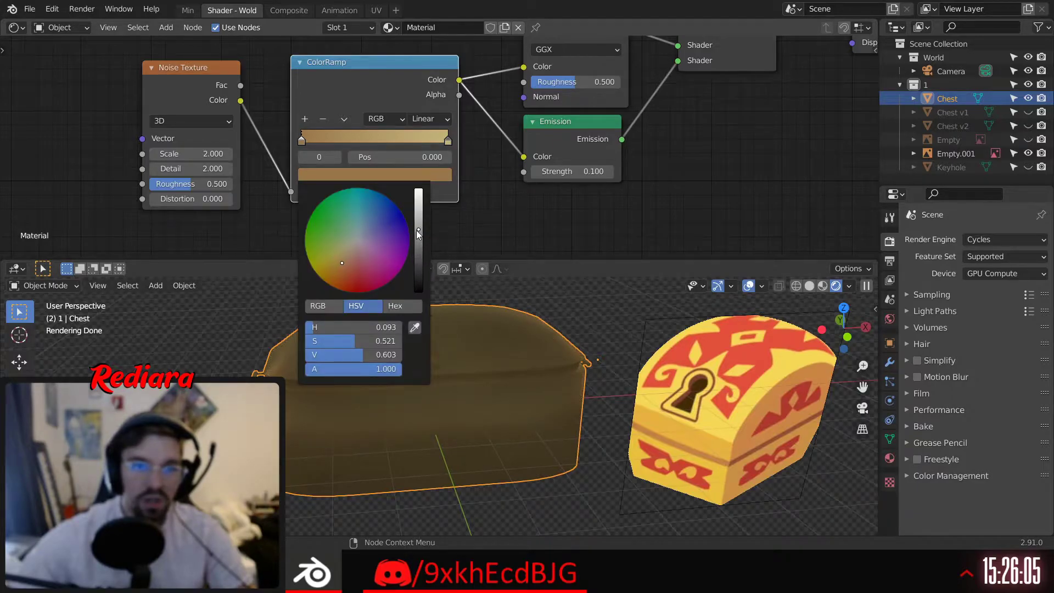
{"action": "left_click_drag", "start_coordinate": [418, 231], "coordinate": [419, 217]}
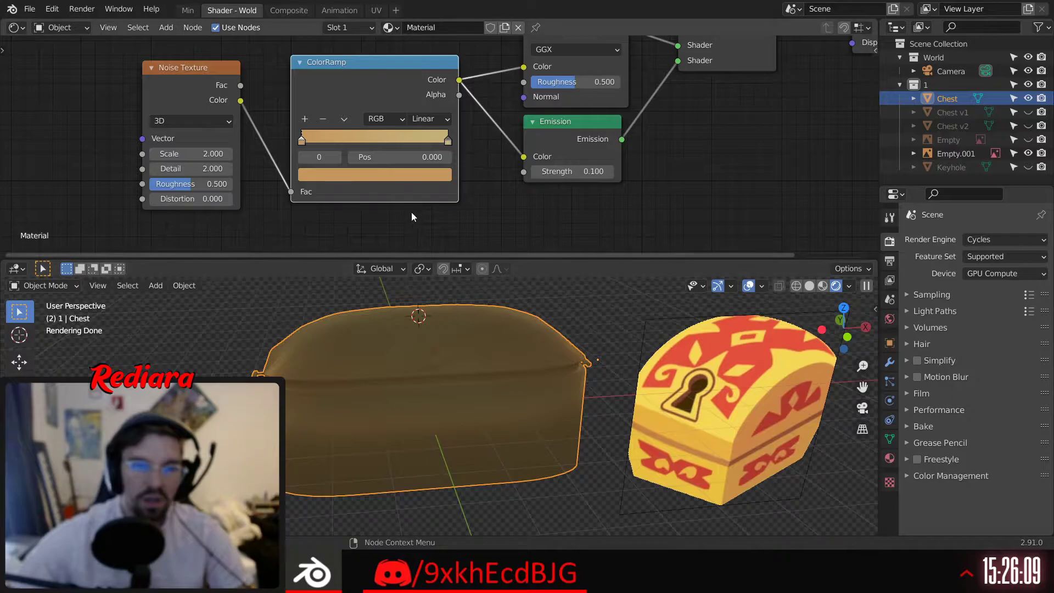
{"action": "left_click", "coordinate": [345, 174]}
{"action": "double_click", "coordinate": [357, 341]}
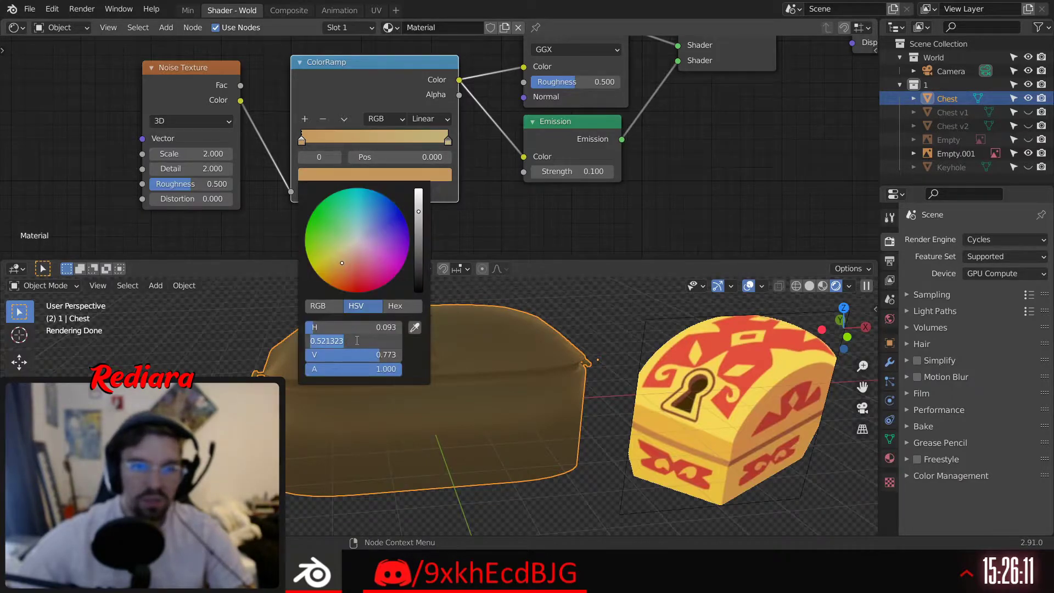
{"action": "type", "text": "0.4"}
{"action": "key", "text": "Return"}
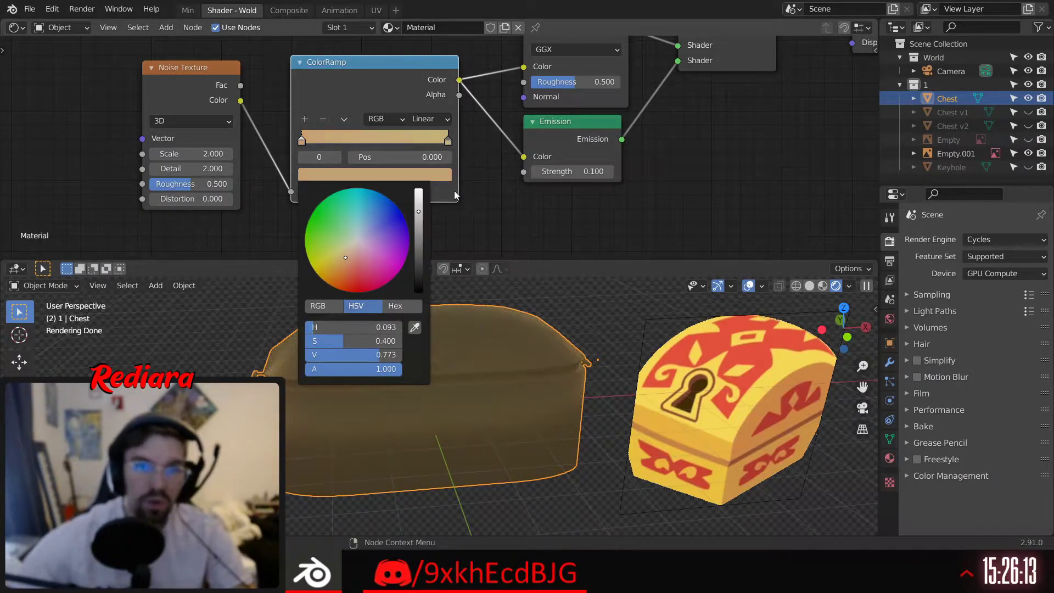
Set the saturation of the ColorRamp's last stop to 0.4
{"action": "left_click", "coordinate": [449, 141]}
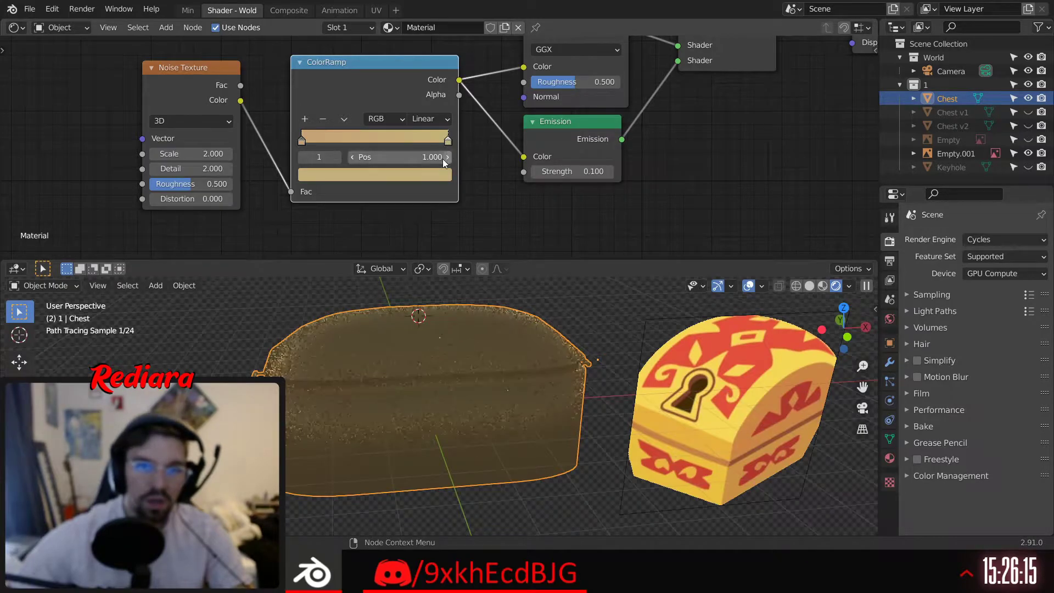
{"action": "left_click", "coordinate": [440, 177]}
{"action": "double_click", "coordinate": [385, 341]}
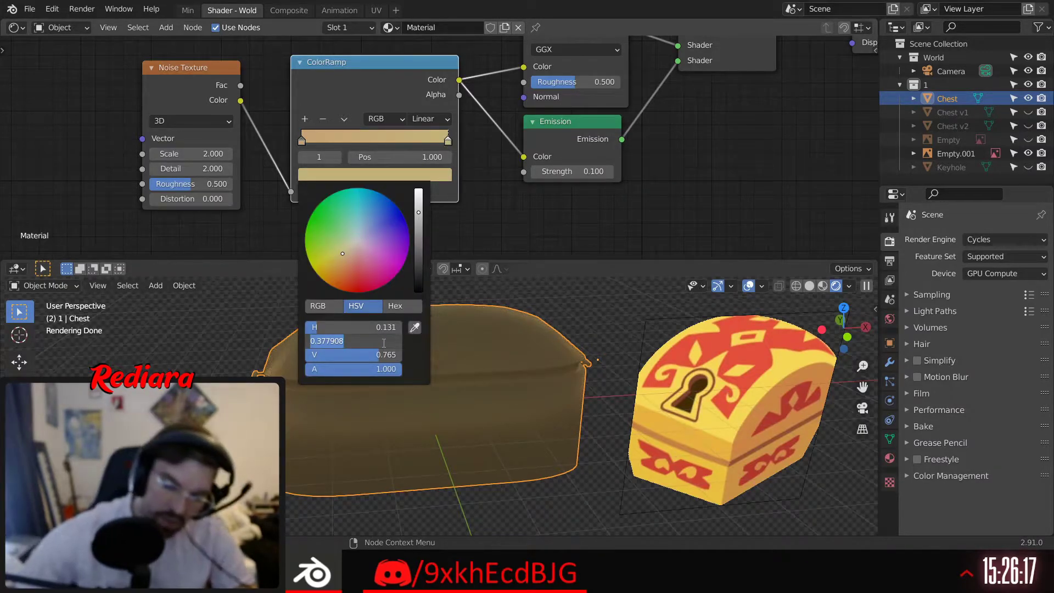
{"action": "key", "text": "BackSpace"}
{"action": "type", "text": "0.4"}
{"action": "key", "text": "Return"}
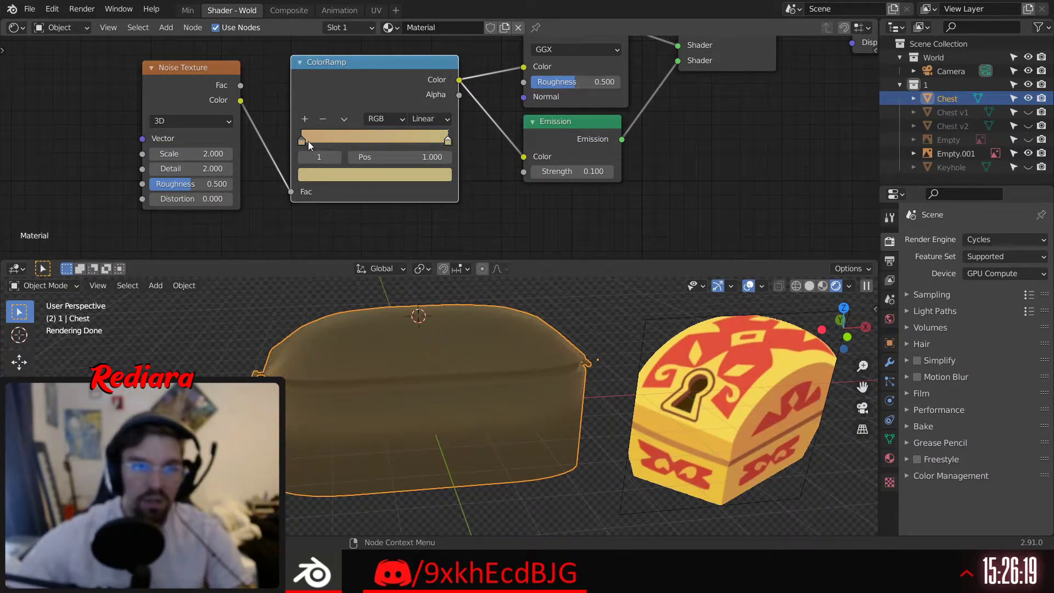
Lower the saturation of the ColorRamp's first stop to 0.3
{"action": "left_click", "coordinate": [301, 138]}
{"action": "left_click", "coordinate": [330, 174]}
{"action": "double_click", "coordinate": [371, 341]}
{"action": "key", "text": "BackSpace"}
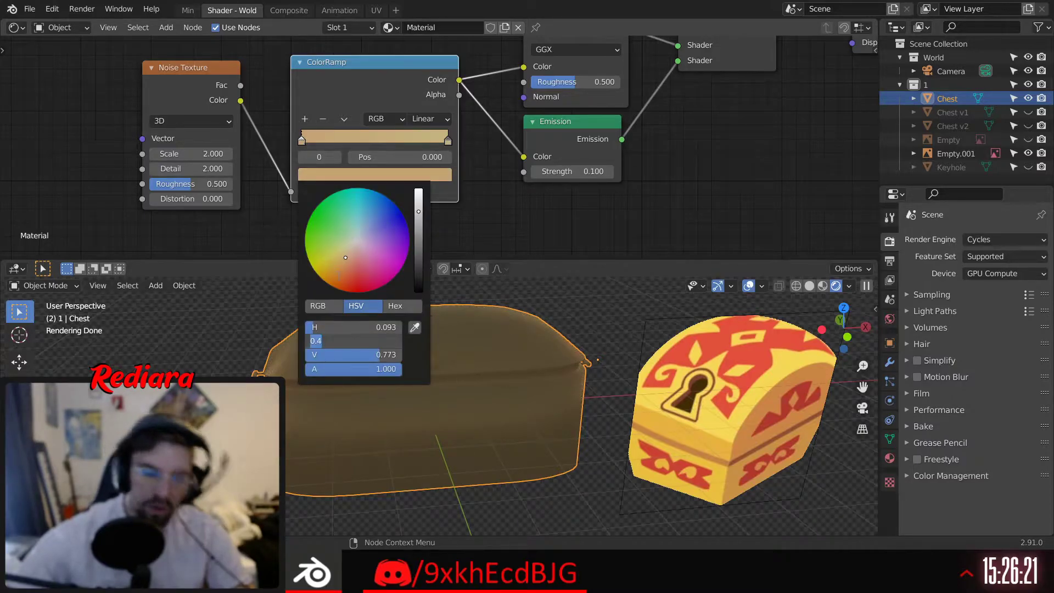
{"action": "type", "text": ".3"}
{"action": "key", "text": "Return"}
Deselect the chest and set the Emission node's strength to 0.15, checking the rendered preview
{"action": "key", "text": "alt+a"}
{"action": "mouse_move", "coordinate": [488, 379]}
{"action": "middle_mouse_down"}
{"action": "mouse_move", "coordinate": [455, 400]}
{"action": "mouse_move", "coordinate": [462, 418]}
{"action": "mouse_move", "coordinate": [447, 389]}
{"action": "mouse_move", "coordinate": [551, 387]}
{"action": "mouse_move", "coordinate": [432, 383]}
{"action": "mouse_move", "coordinate": [454, 378]}
{"action": "mouse_move", "coordinate": [383, 354]}
{"action": "mouse_move", "coordinate": [413, 364]}
{"action": "mouse_move", "coordinate": [462, 434]}
{"action": "middle_mouse_up"}
{"action": "scroll", "coordinate": [411, 401], "scroll_direction": "up", "scroll_amount": 4}
{"action": "scroll", "coordinate": [411, 401], "scroll_direction": "down", "scroll_amount": 4}
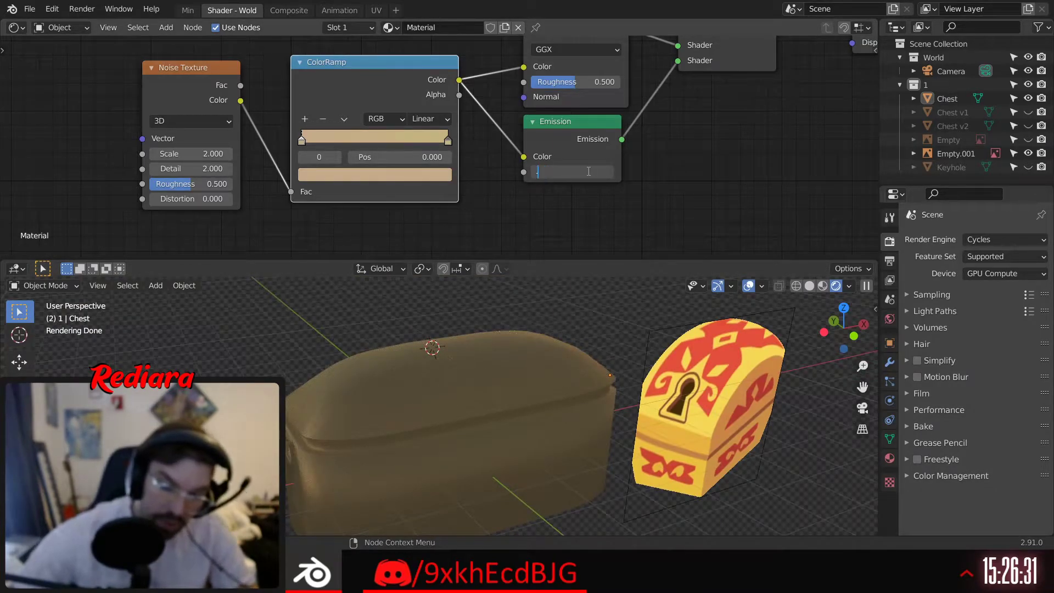
{"action": "left_click_drag", "start_coordinate": [588, 171], "coordinate": [596, 171]}
{"action": "scroll", "coordinate": [440, 428], "scroll_direction": "up", "scroll_amount": 4}
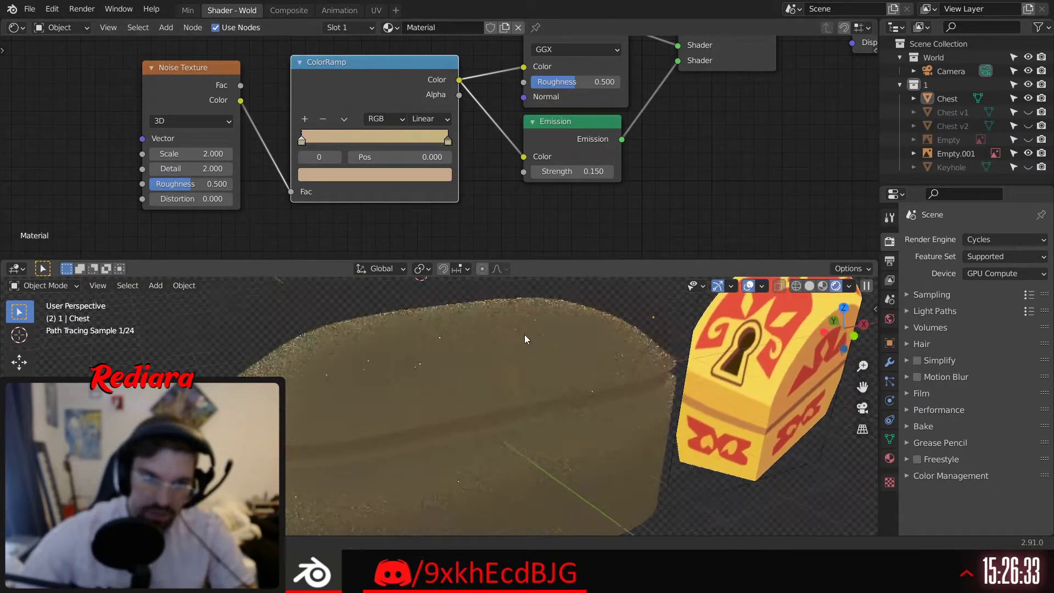
{"action": "mouse_move", "coordinate": [493, 351]}
{"action": "middle_mouse_down"}
{"action": "mouse_move", "coordinate": [445, 404]}
{"action": "mouse_move", "coordinate": [399, 417]}
{"action": "middle_mouse_up"}
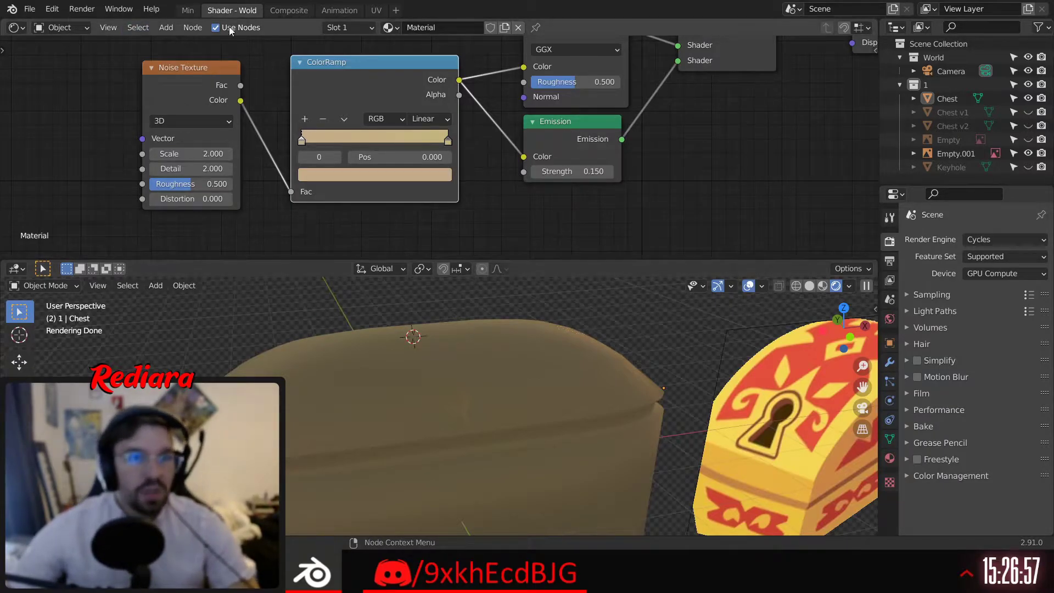
Switch to the Min workspace and save the chest file
{"action": "left_click", "coordinate": [191, 7]}
{"action": "key", "text": "ctrl+s"}
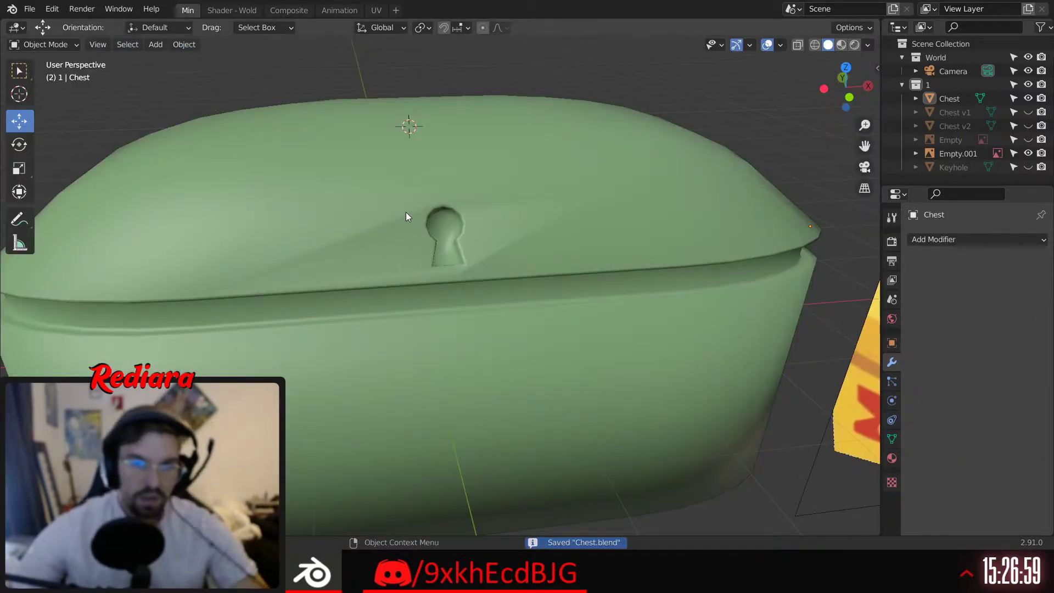
{"action": "scroll", "coordinate": [407, 212], "scroll_direction": "down", "scroll_amount": 4}
{"action": "middle_click_drag", "start_coordinate": [355, 203], "coordinate": [486, 249], "text": "shift"}
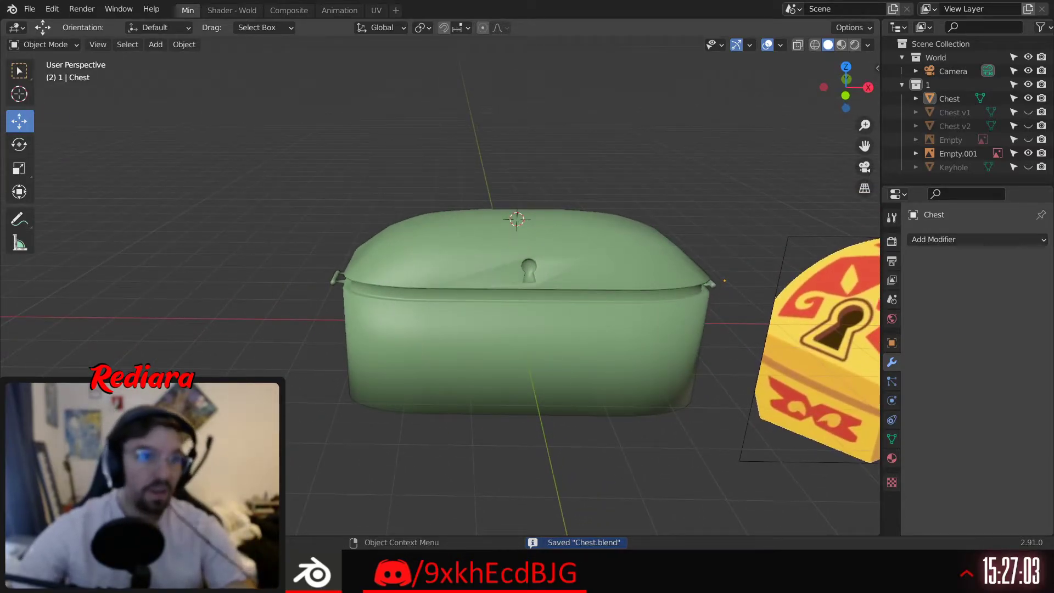
Create a new General file and delete its default cylinder
{"action": "left_click", "coordinate": [30, 9]}
{"action": "mouse_move", "coordinate": [49, 24]}
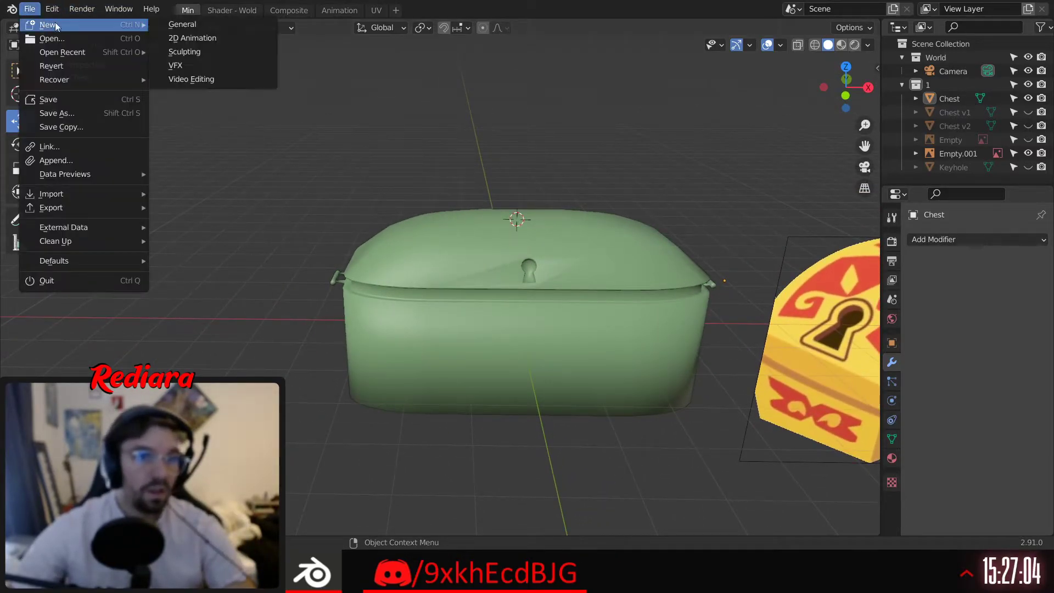
{"action": "left_click", "coordinate": [183, 26]}
{"action": "left_click", "coordinate": [487, 305]}
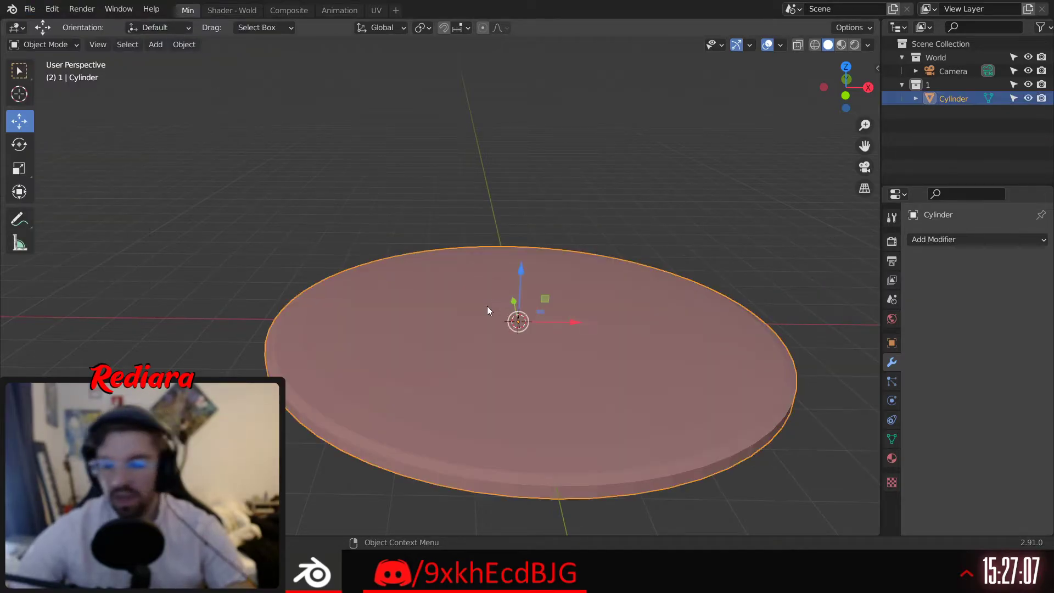
{"action": "key", "text": "Delete"}
{"action": "middle_click_drag", "start_coordinate": [487, 307], "coordinate": [351, 268]}
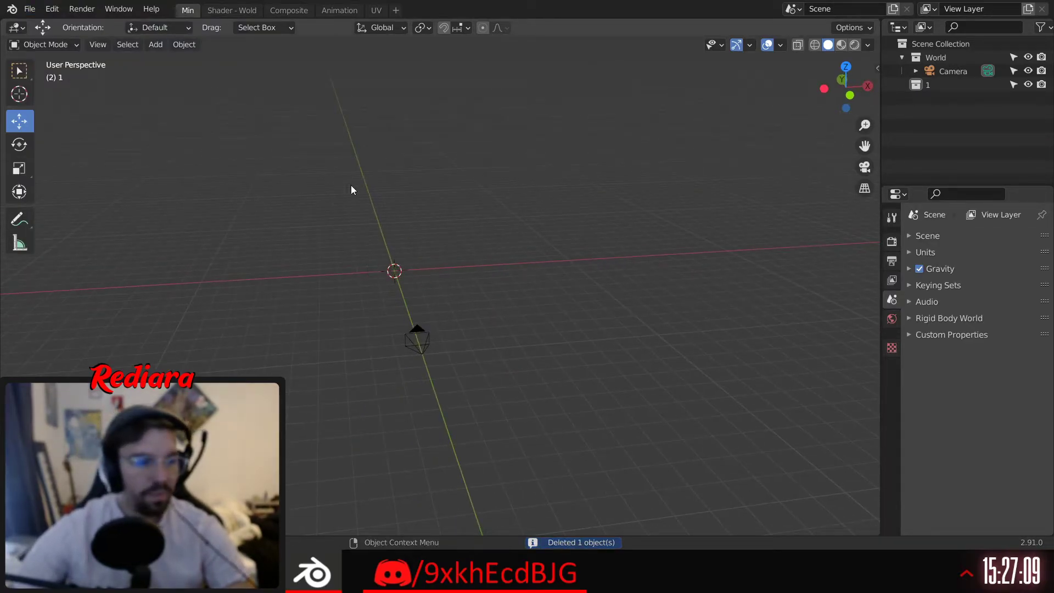
{"action": "middle_click_drag", "start_coordinate": [351, 190], "coordinate": [340, 146]}
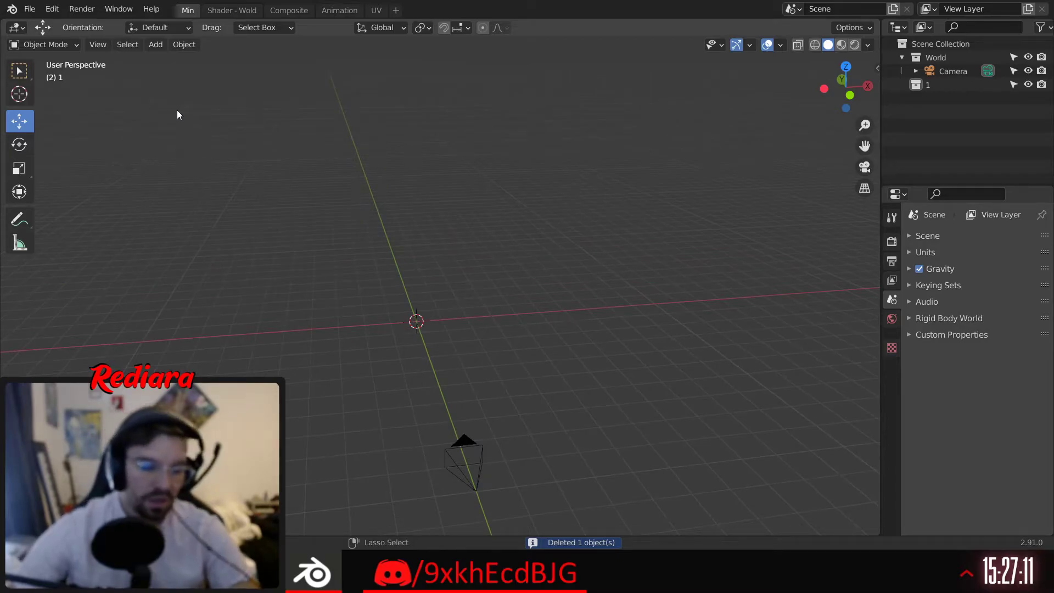
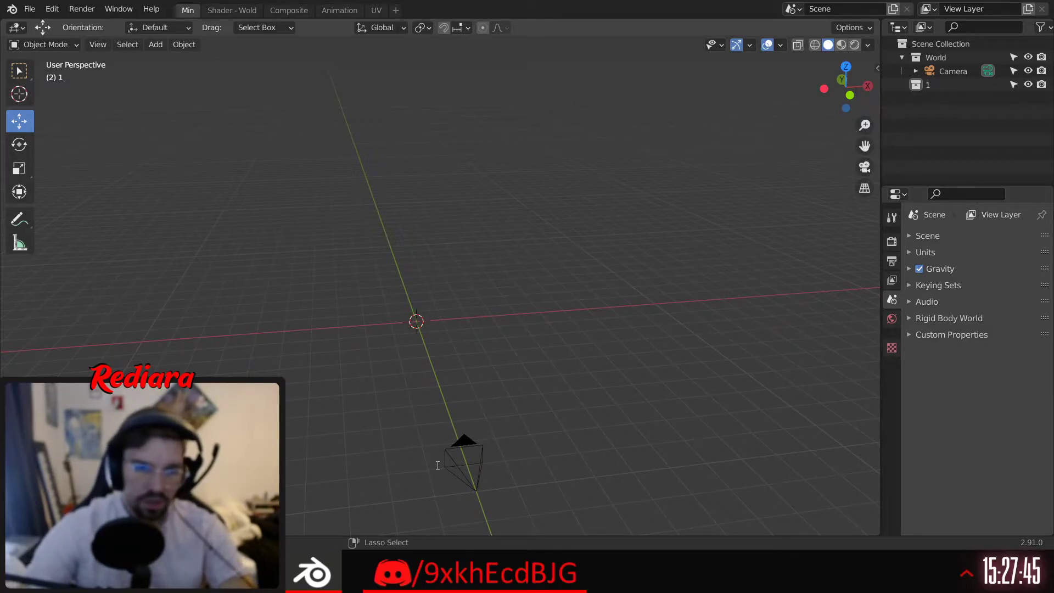
Save the empty scene as cursedg.blend and bring in the giraffe sketch photo as a reference image
{"action": "key", "text": "ctrl+s"}
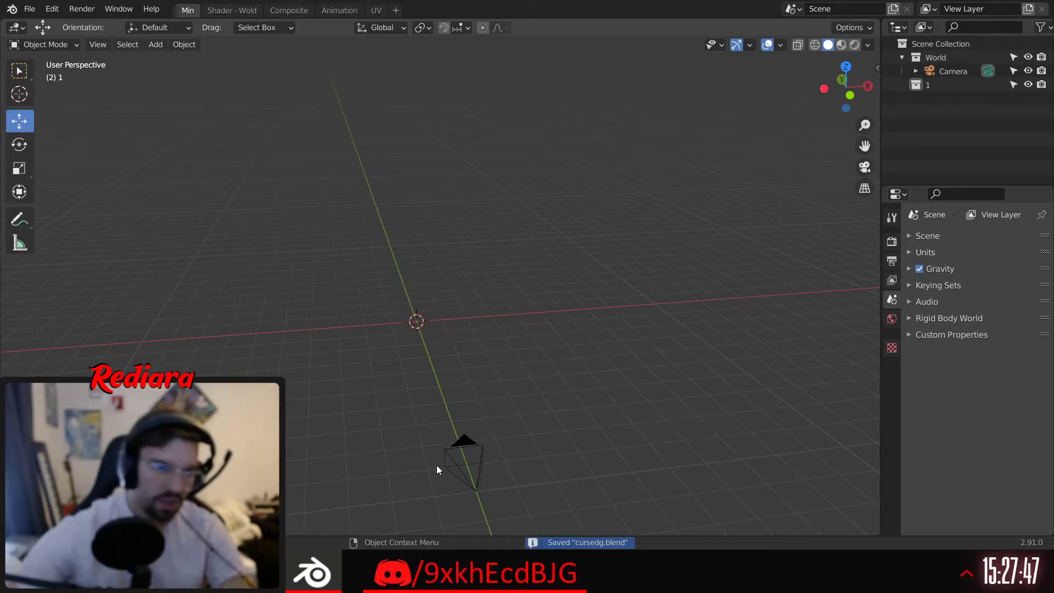
{"action": "middle_click_drag", "start_coordinate": [397, 414], "coordinate": [381, 367]}
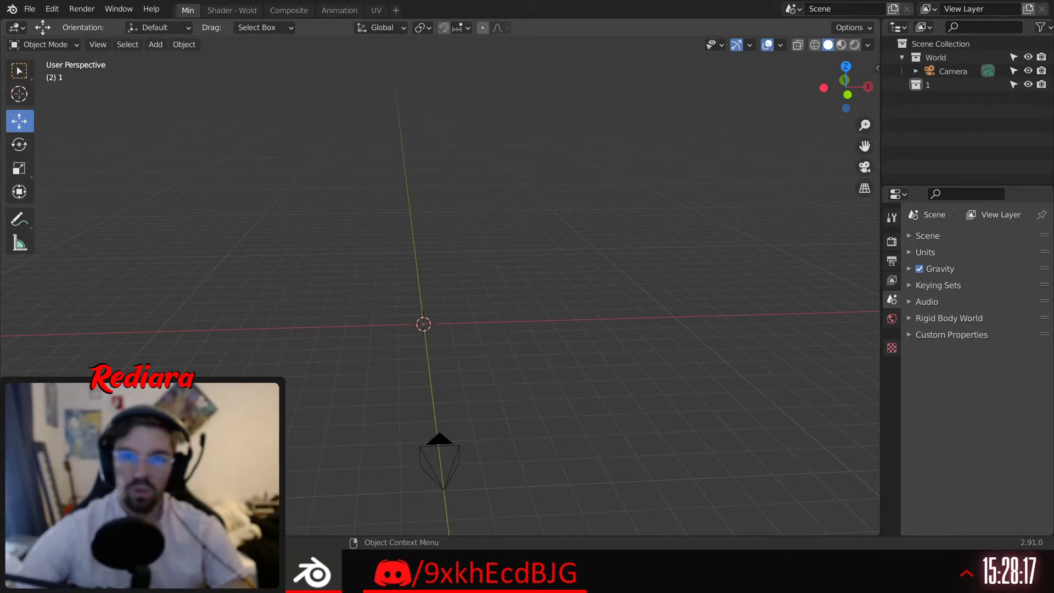
{"action": "left_click_drag", "start_coordinate": [0, 321], "coordinate": [376, 322]}
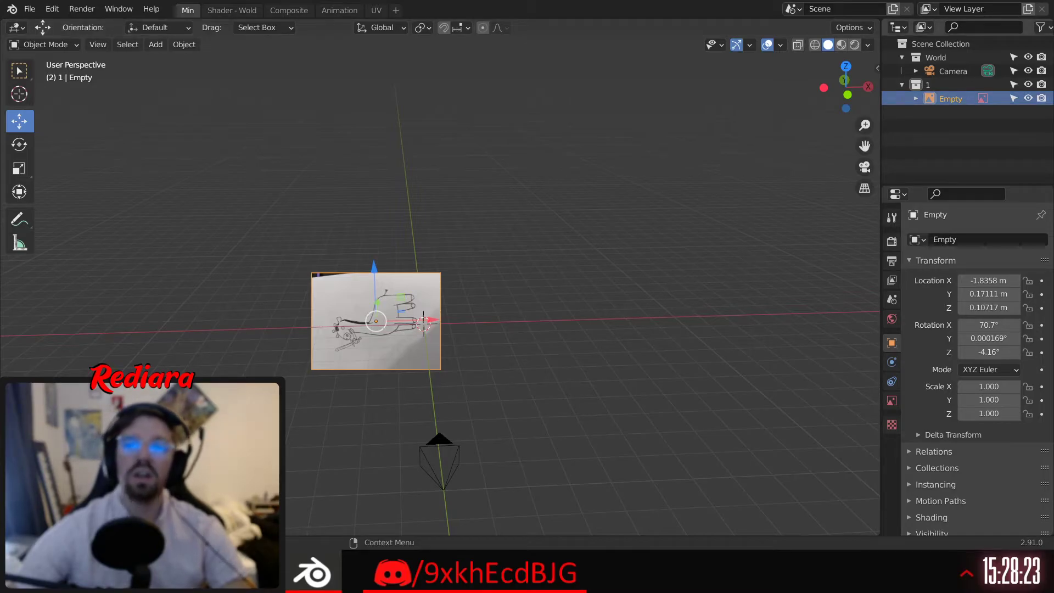
{"action": "left_click", "coordinate": [486, 394]}
{"action": "left_click", "coordinate": [402, 357]}
{"action": "mouse_move", "coordinate": [394, 397]}
{"action": "middle_mouse_down"}
{"action": "mouse_move", "coordinate": [401, 308]}
{"action": "mouse_move", "coordinate": [425, 328]}
{"action": "middle_mouse_up"}
{"action": "scroll", "coordinate": [400, 307], "scroll_direction": "up", "scroll_amount": 4}
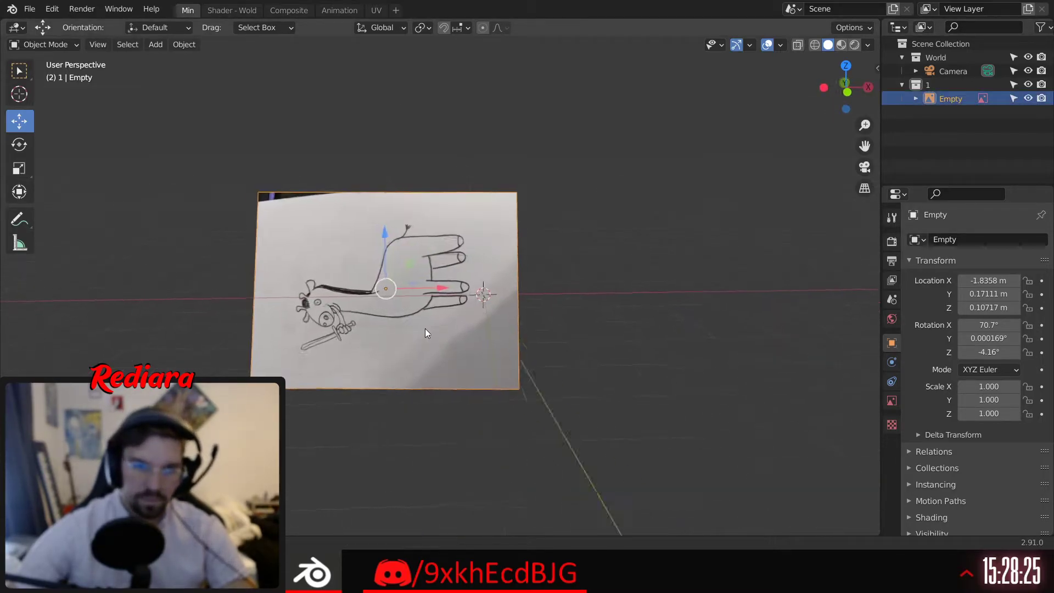
{"action": "scroll", "coordinate": [407, 325], "scroll_direction": "up", "scroll_amount": 2}
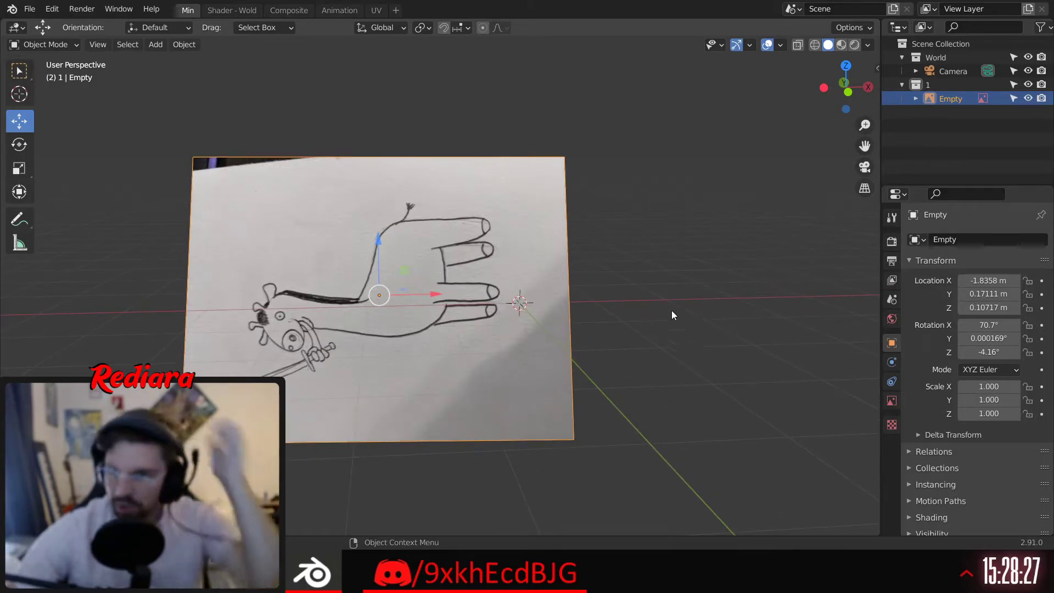
Set the giraffe reference image's Y and Z rotation to 0°
{"action": "left_click", "coordinate": [988, 324]}
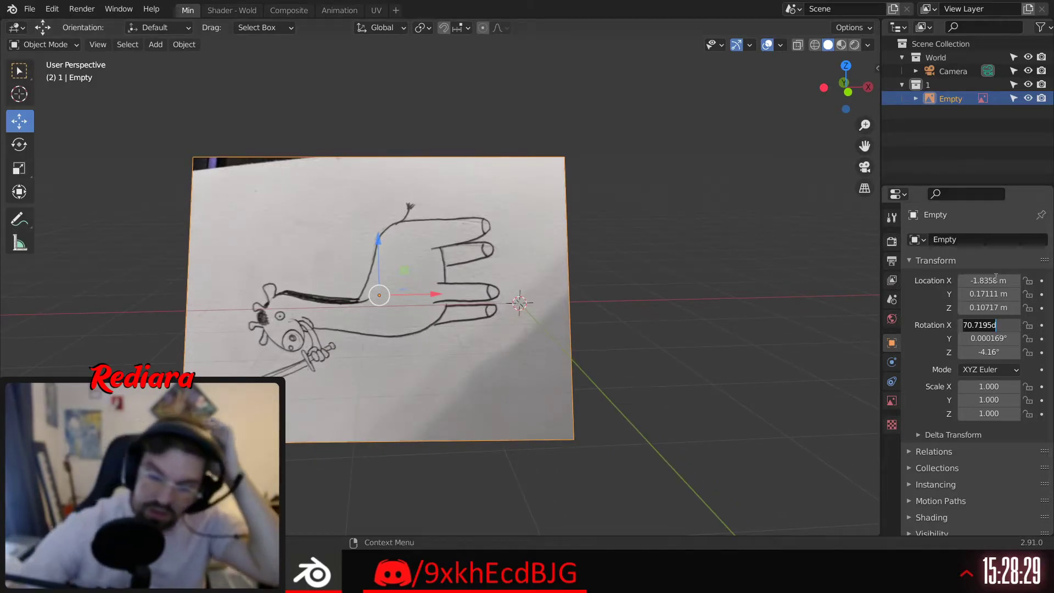
{"action": "key", "text": "Return"}
{"action": "left_click", "coordinate": [990, 339]}
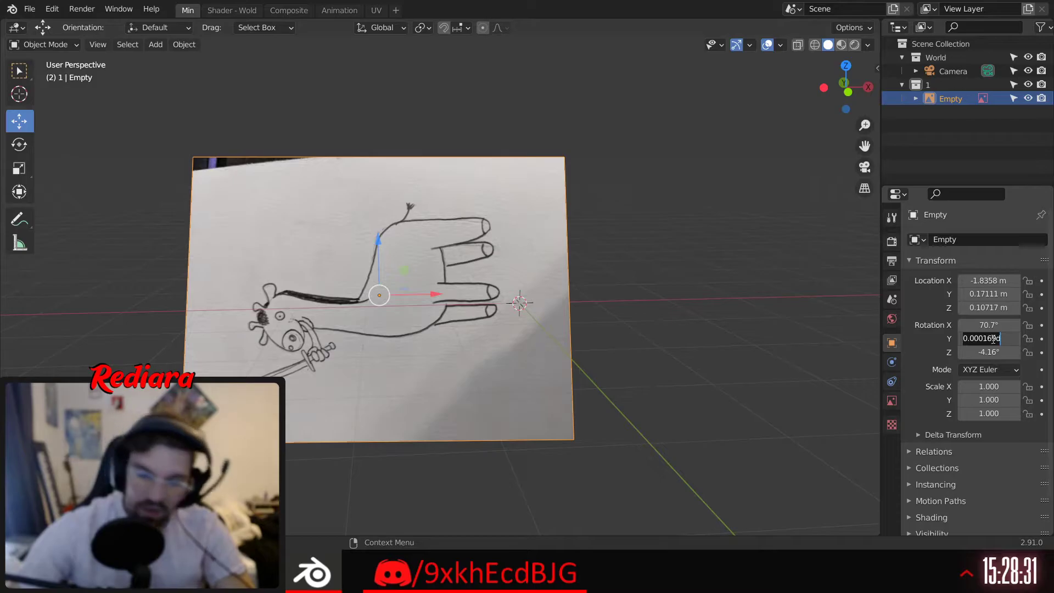
{"action": "type", "text": "0"}
{"action": "key", "text": "Return"}
{"action": "left_click", "coordinate": [992, 352]}
{"action": "type", "text": "0"}
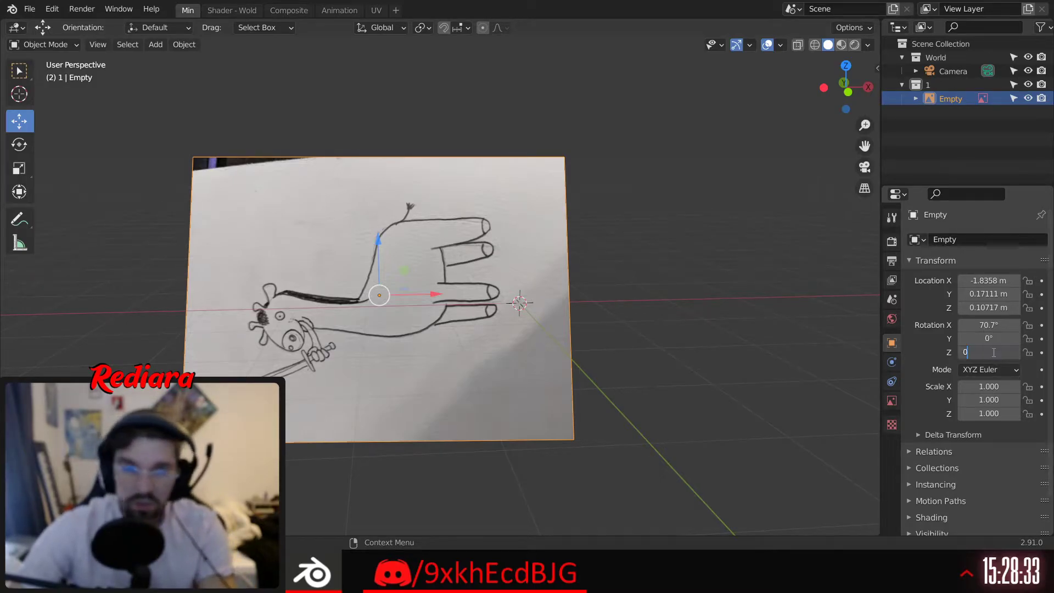
{"action": "key", "text": "Return"}
Stand the giraffe drawing upright by setting the reference image's Y and X rotation to 90°
{"action": "left_click", "coordinate": [1001, 339]}
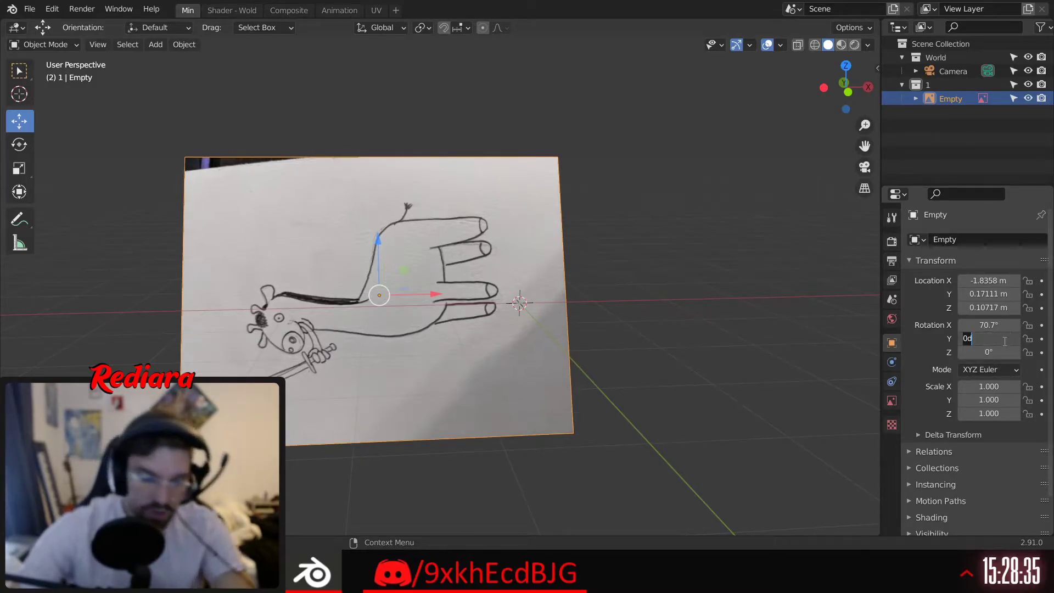
{"action": "type", "text": "90"}
{"action": "key", "text": "Return"}
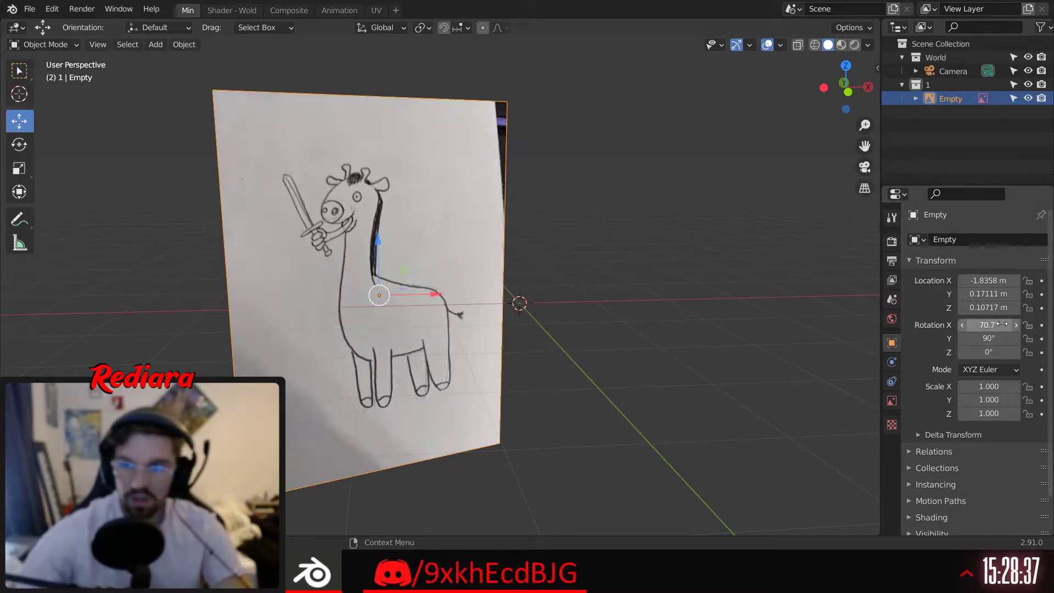
{"action": "left_click", "coordinate": [983, 325]}
{"action": "type", "text": "90"}
{"action": "key", "text": "Return"}
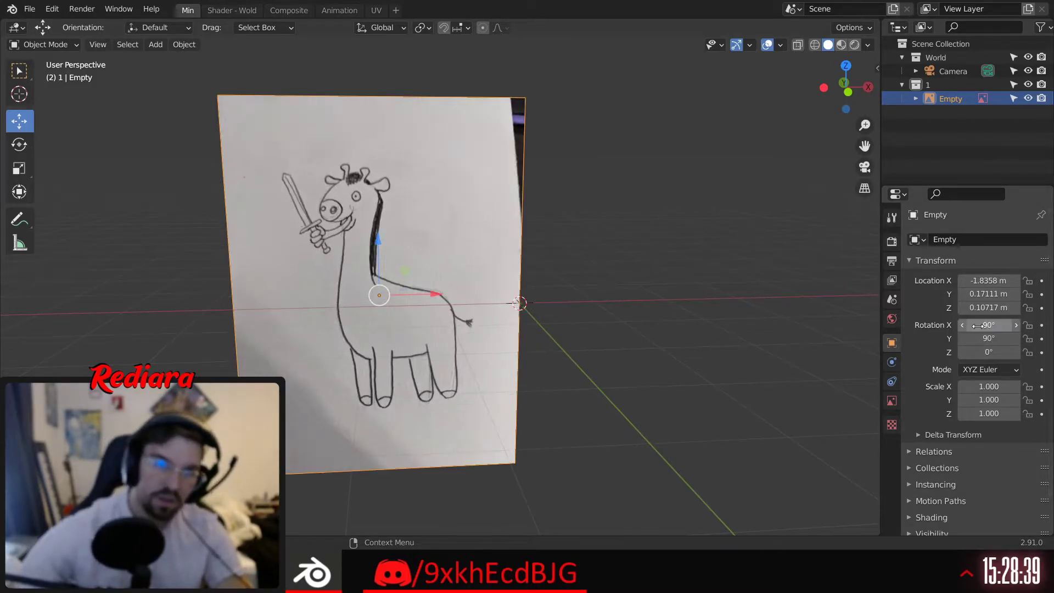
Move the reference image away from the origin to about -5.59 m in X and 1.47 m in Y
{"action": "scroll", "coordinate": [414, 325], "scroll_direction": "down", "scroll_amount": 3}
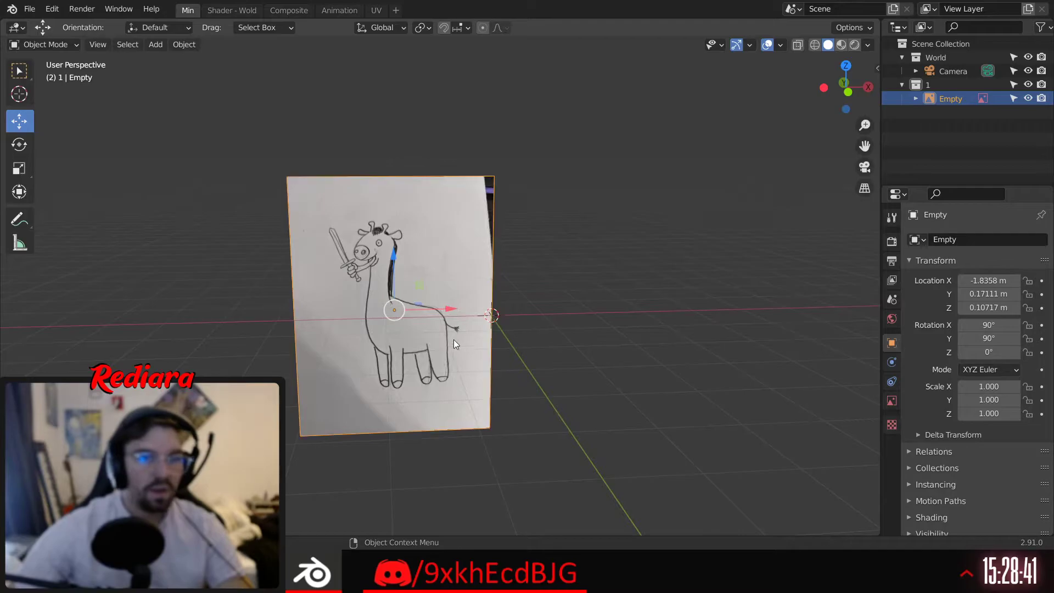
{"action": "left_click_drag", "start_coordinate": [453, 314], "coordinate": [304, 316]}
{"action": "middle_click_drag", "start_coordinate": [305, 317], "coordinate": [331, 271]}
{"action": "left_click_drag", "start_coordinate": [331, 271], "coordinate": [381, 280]}
{"action": "middle_click_drag", "start_coordinate": [382, 280], "coordinate": [388, 351]}
{"action": "left_click_drag", "start_coordinate": [295, 314], "coordinate": [261, 320]}
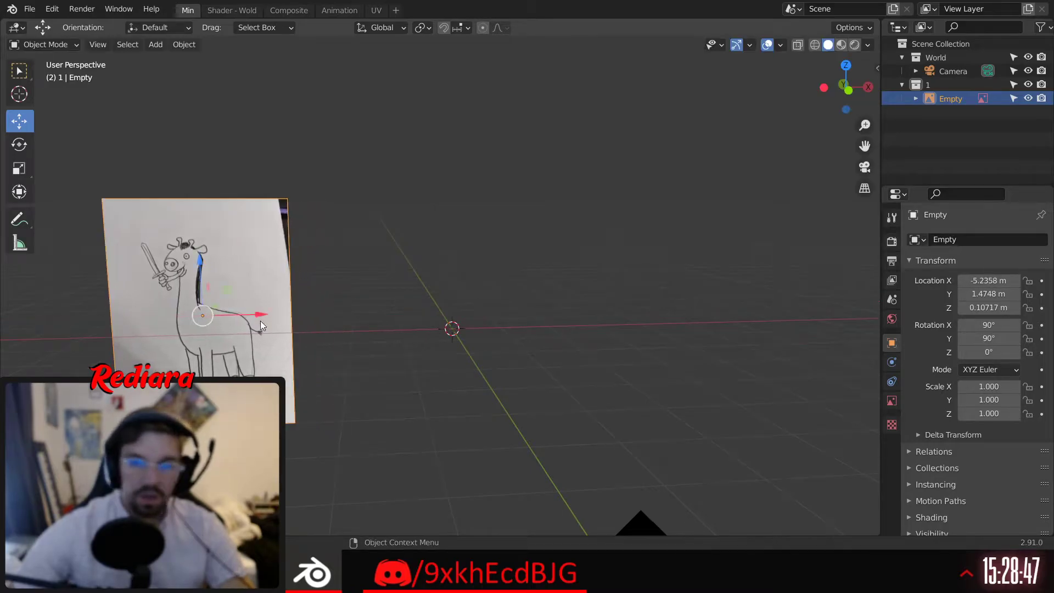
{"action": "left_click", "coordinate": [413, 394]}
{"action": "middle_click_drag", "start_coordinate": [413, 394], "coordinate": [340, 311]}
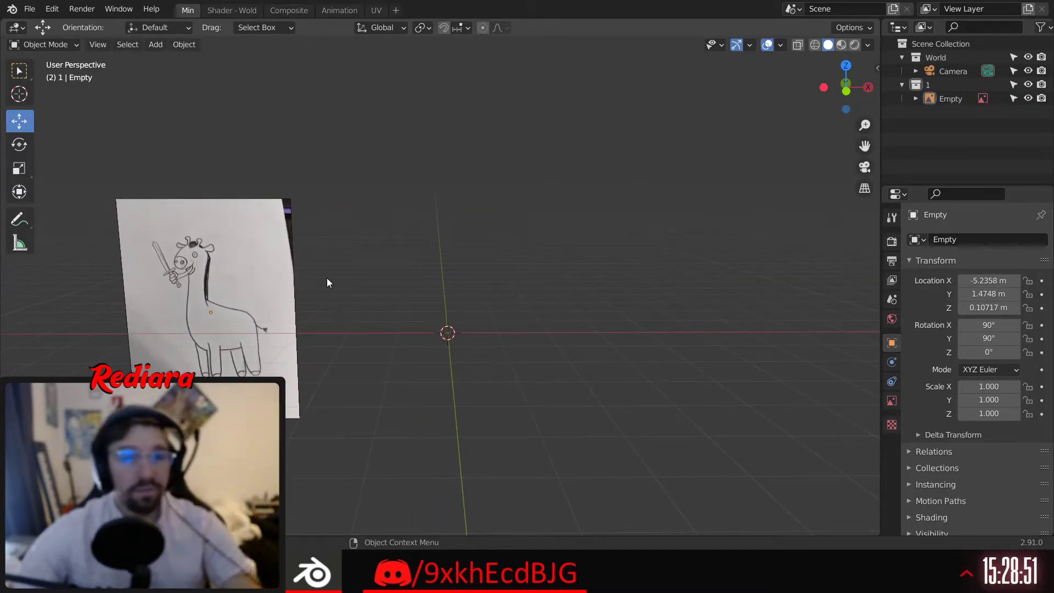
{"action": "left_click", "coordinate": [278, 329]}
{"action": "left_click_drag", "start_coordinate": [279, 318], "coordinate": [242, 308]}
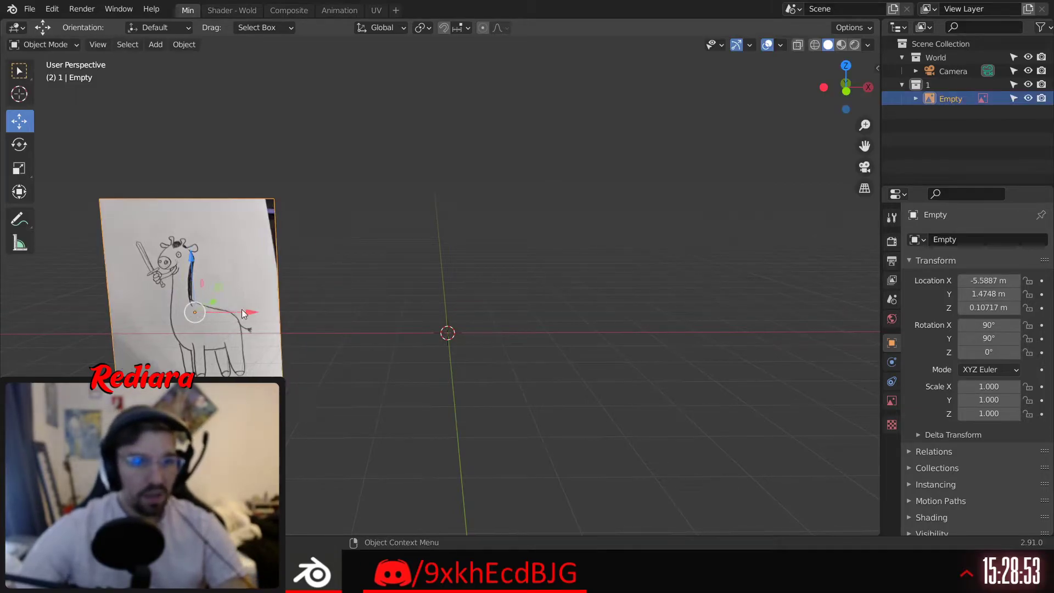
{"action": "left_click", "coordinate": [183, 164]}
{"action": "left_click", "coordinate": [156, 45]}
{"action": "mouse_move", "coordinate": [170, 65]}
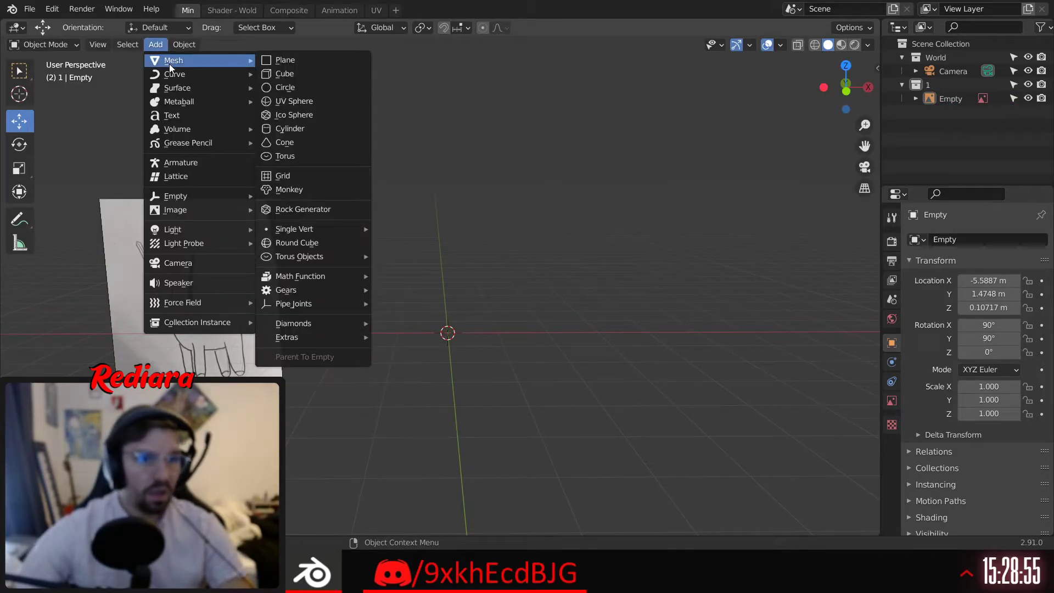
{"action": "left_click", "coordinate": [316, 100]}
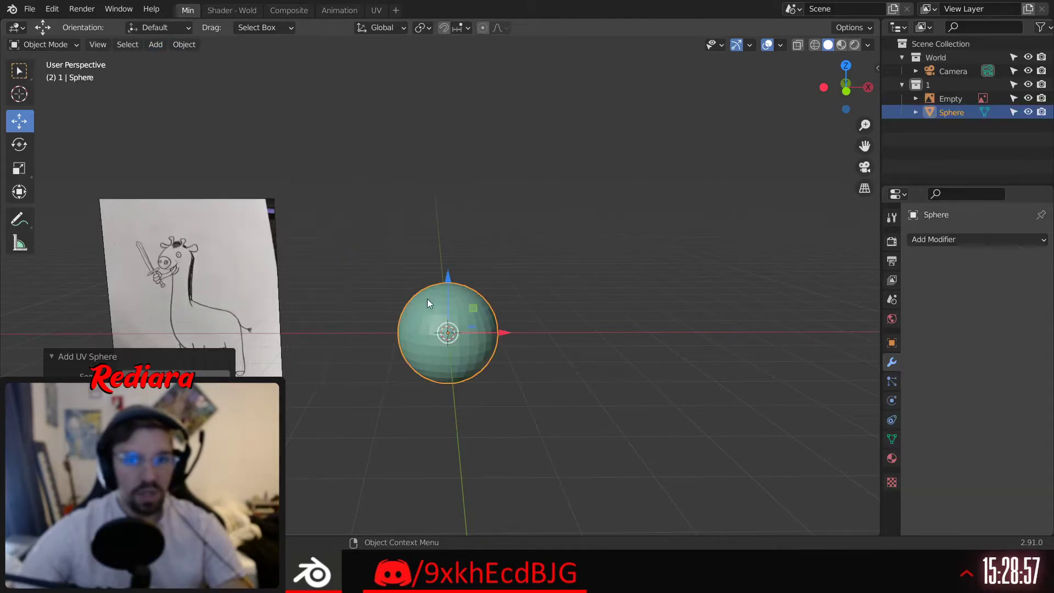
{"action": "middle_click_drag", "start_coordinate": [428, 299], "coordinate": [460, 204]}
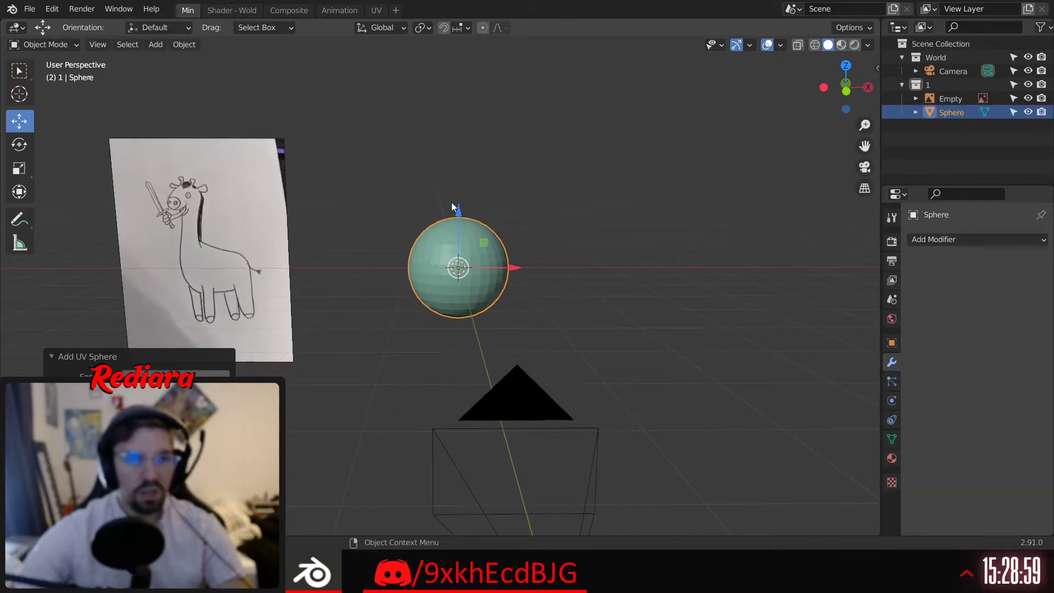
{"action": "key", "text": "Delete"}
Add an ico sphere at the origin and increase its subdivisions until the surface is smooth
{"action": "left_click", "coordinate": [155, 44]}
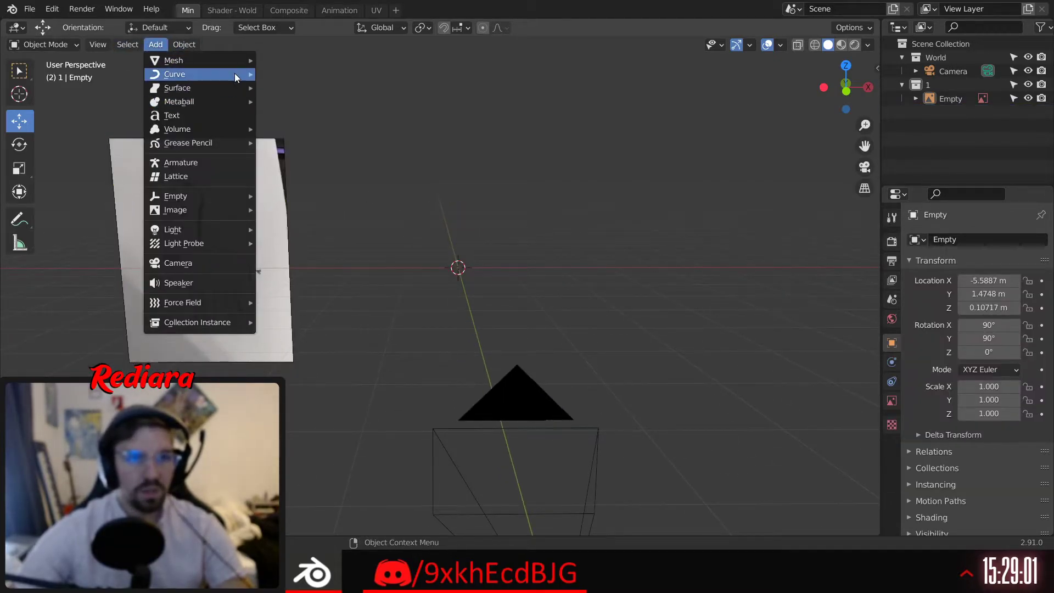
{"action": "mouse_move", "coordinate": [209, 60]}
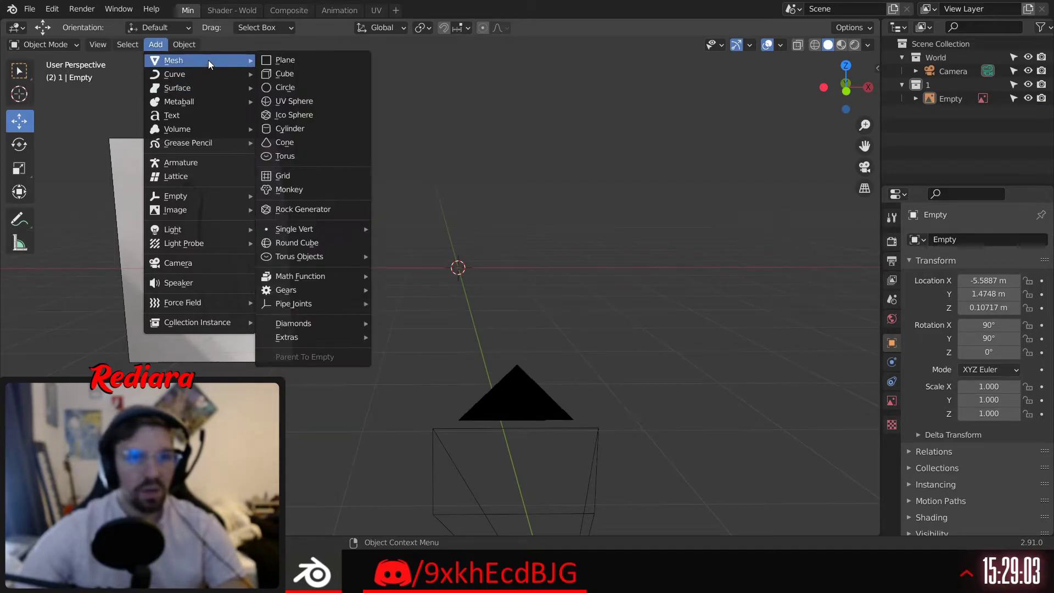
{"action": "left_click", "coordinate": [329, 115]}
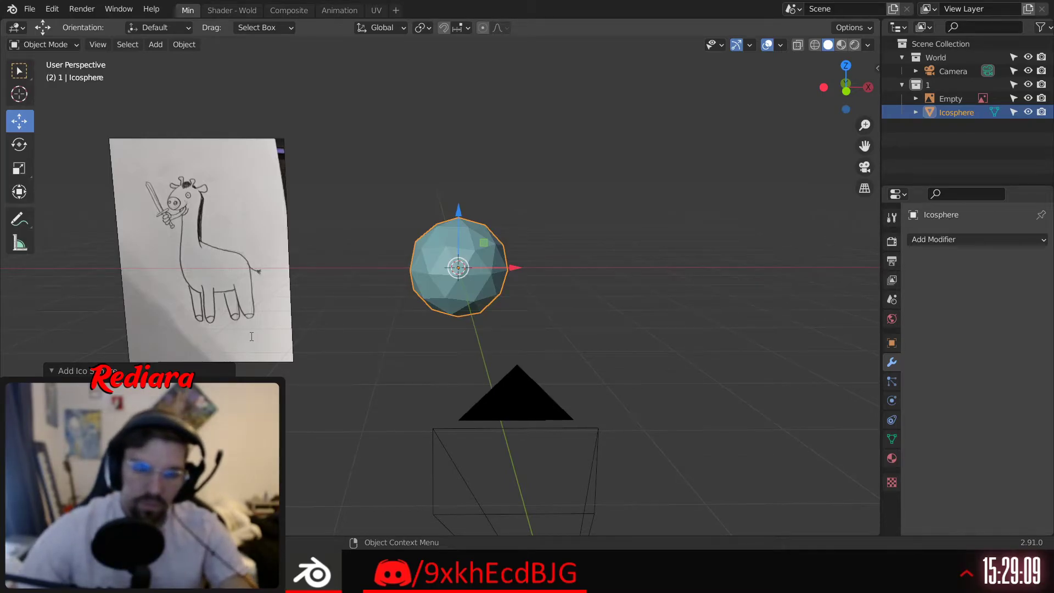
{"action": "key", "text": "ctrl+2"}
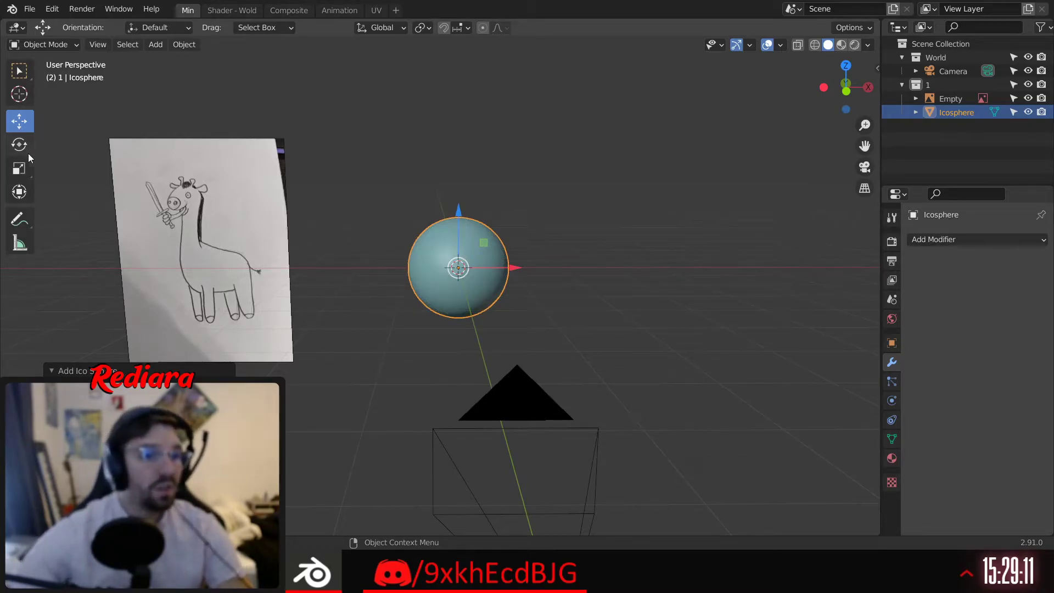
Stretch the ico sphere along X to about three times its length to form the giraffe's body
{"action": "key", "text": "shift+space"}
{"action": "key", "text": "s"}
{"action": "left_click_drag", "start_coordinate": [515, 268], "coordinate": [625, 263]}
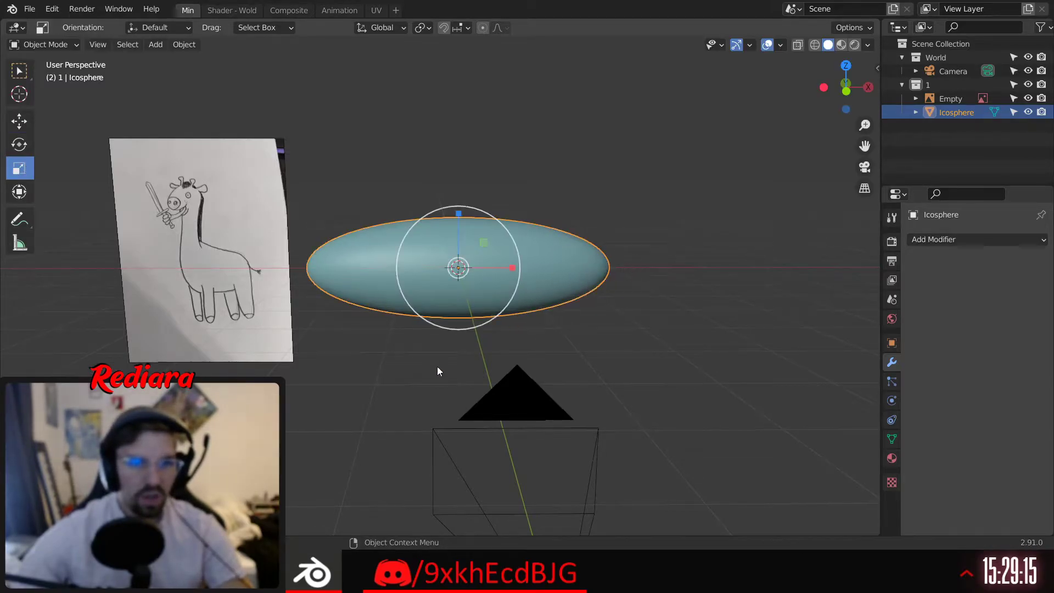
{"action": "middle_click_drag", "start_coordinate": [407, 319], "coordinate": [364, 321]}
{"action": "scroll", "coordinate": [489, 277], "scroll_direction": "up", "scroll_amount": 2}
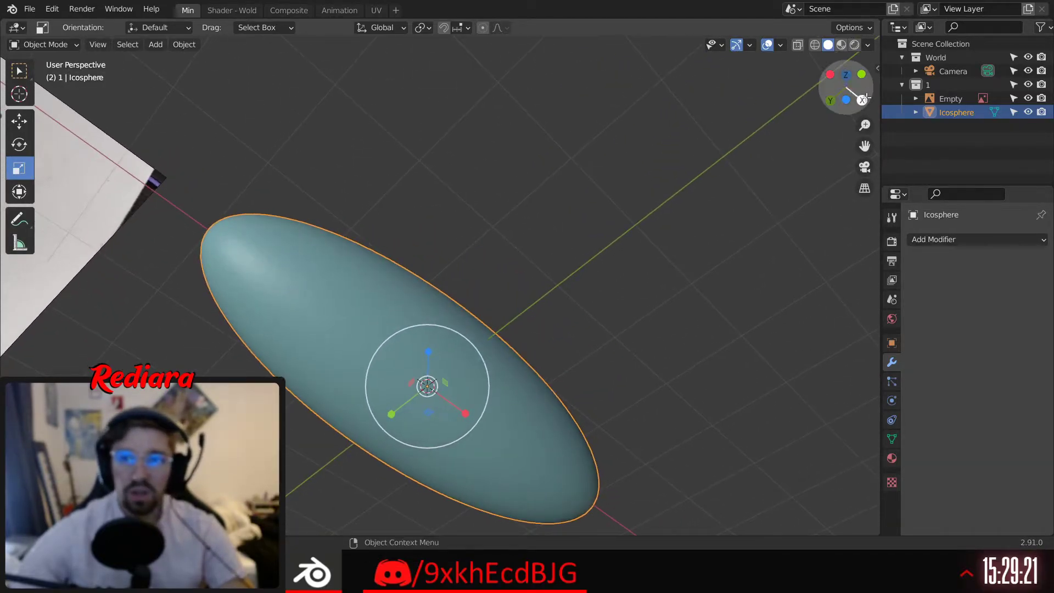
Show the stretched body from below in orthographic view and enter Edit Mode
{"action": "left_click", "coordinate": [846, 101]}
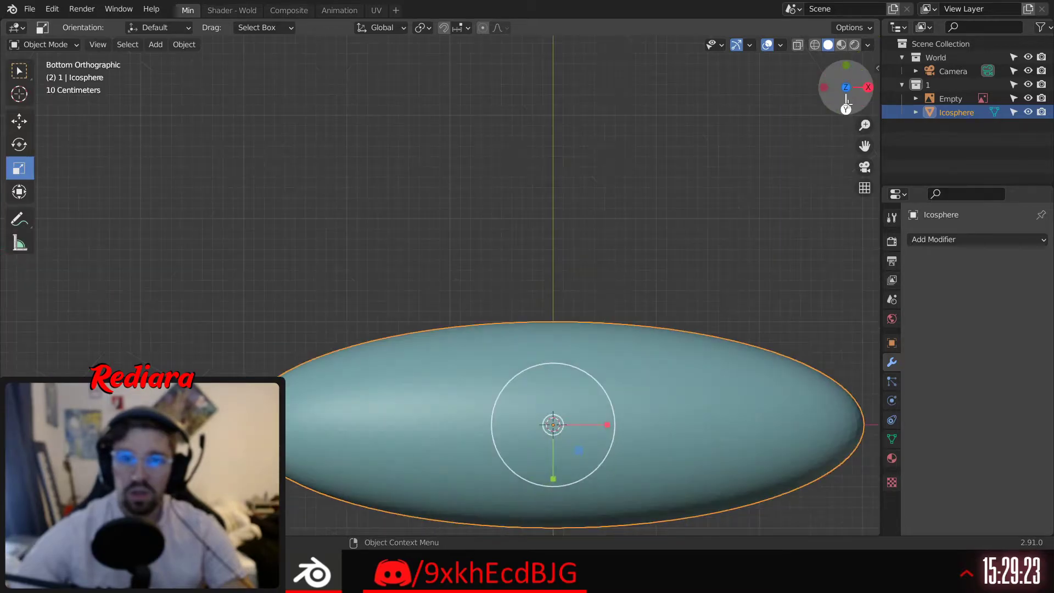
{"action": "scroll", "coordinate": [508, 308], "scroll_direction": "down", "scroll_amount": 2}
{"action": "middle_click_drag", "start_coordinate": [479, 292], "coordinate": [489, 275]}
{"action": "left_click", "coordinate": [845, 91]}
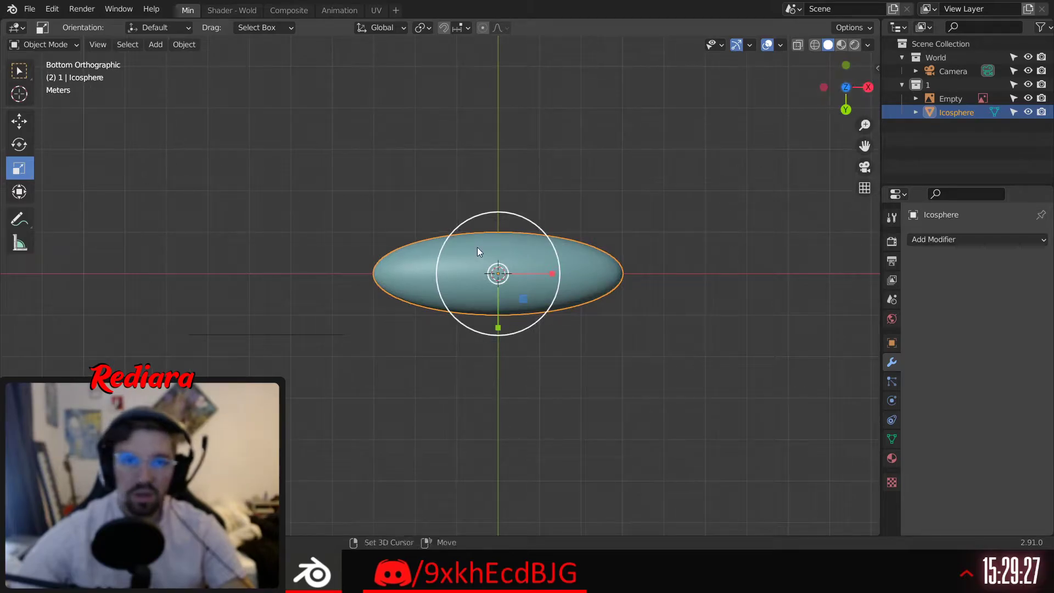
{"action": "scroll", "coordinate": [433, 245], "scroll_direction": "up", "scroll_amount": 2}
{"action": "left_click", "coordinate": [43, 45]}
{"action": "left_click", "coordinate": [44, 74]}
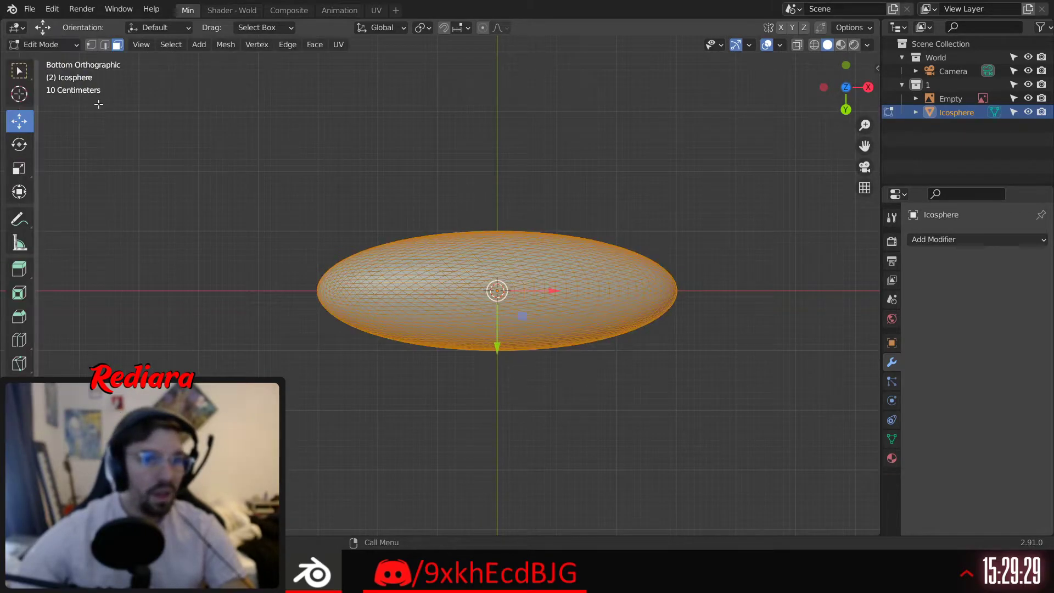
Try box-selecting two small face patches near the body's -X end, one on each side of the centre line
{"action": "middle_click_drag", "start_coordinate": [455, 224], "coordinate": [436, 219], "text": "shift"}
{"action": "scroll", "coordinate": [405, 244], "scroll_direction": "up", "scroll_amount": 2}
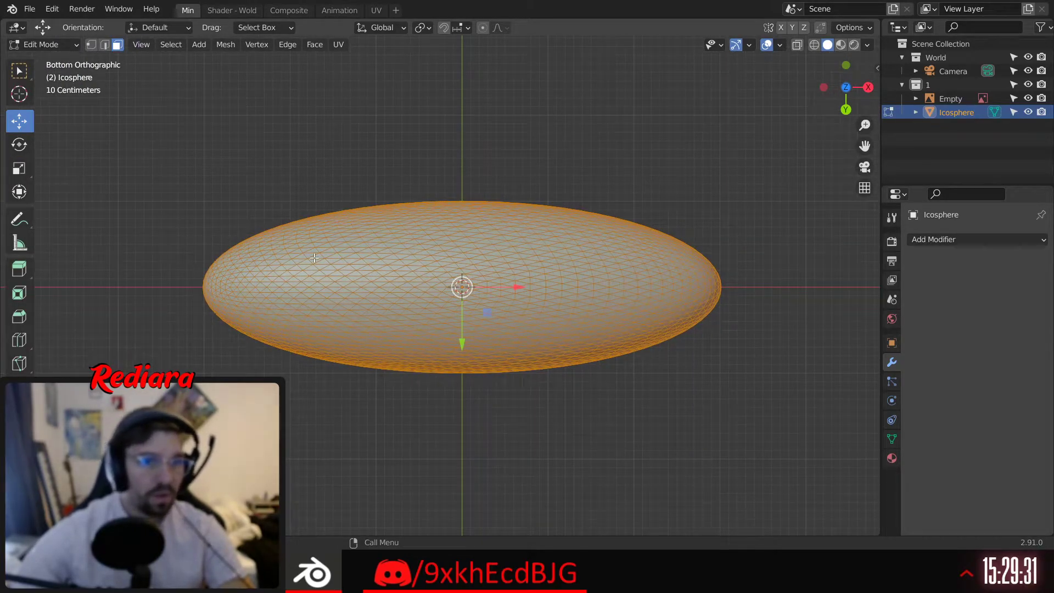
{"action": "left_click_drag", "start_coordinate": [374, 275], "coordinate": [374, 276]}
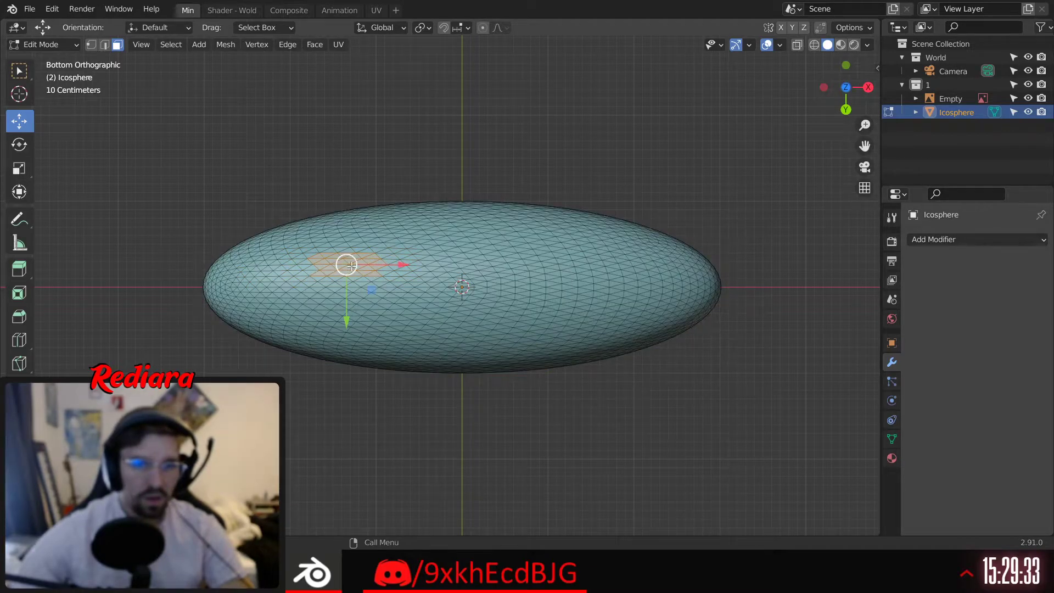
{"action": "left_click", "coordinate": [349, 239]}
{"action": "left_click_drag", "start_coordinate": [335, 248], "coordinate": [362, 275]}
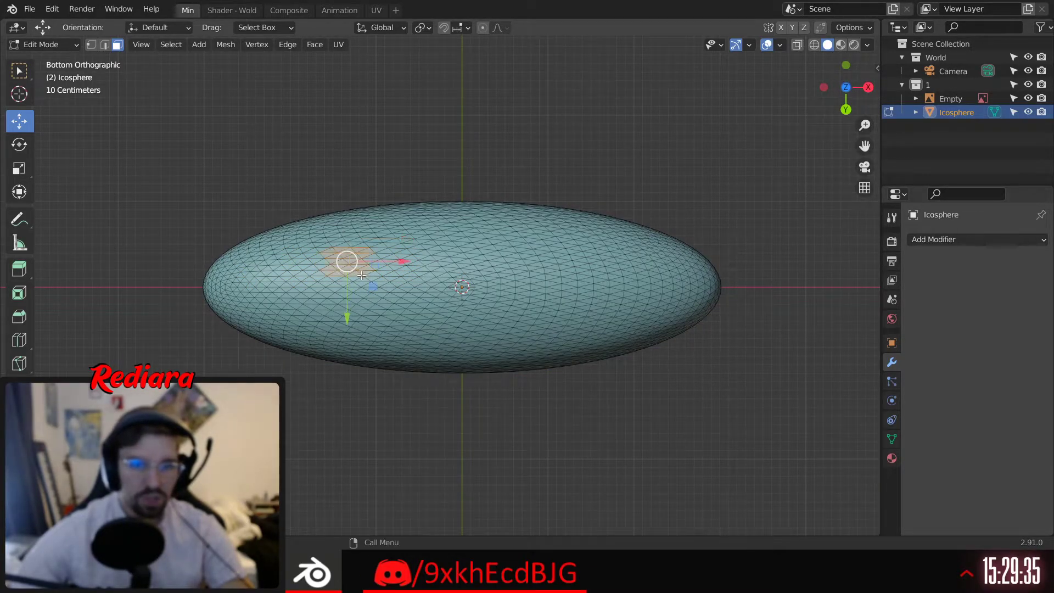
{"action": "left_click_drag", "start_coordinate": [333, 313], "coordinate": [365, 340], "text": "shift"}
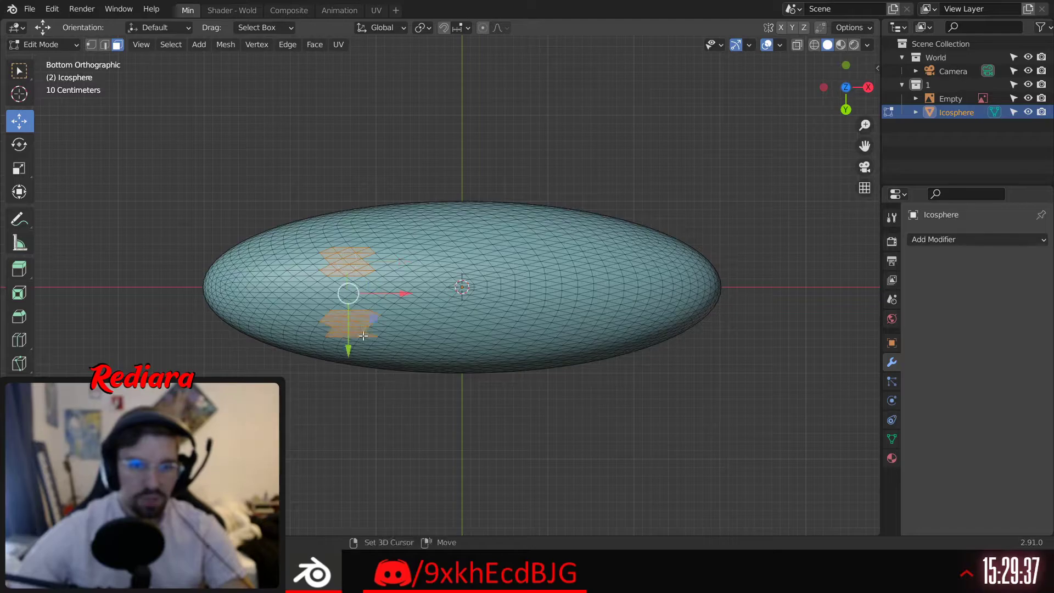
{"action": "middle_click_drag", "start_coordinate": [557, 250], "coordinate": [453, 241], "text": "shift"}
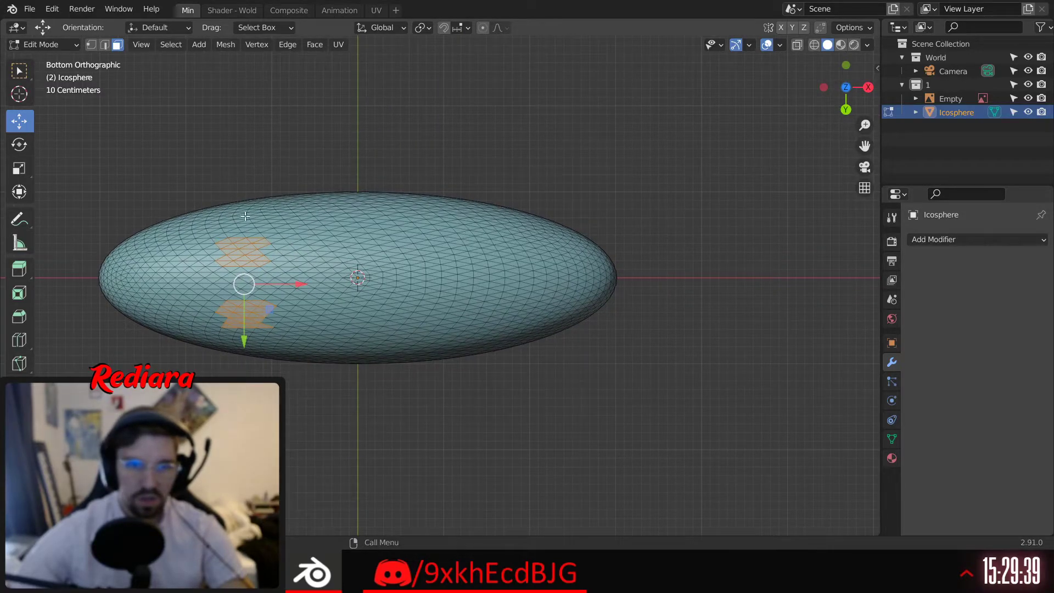
Select all of the body's faces, relax the mesh with the Smooth tool, and clear the selection
{"action": "left_click_drag", "start_coordinate": [233, 225], "coordinate": [275, 252]}
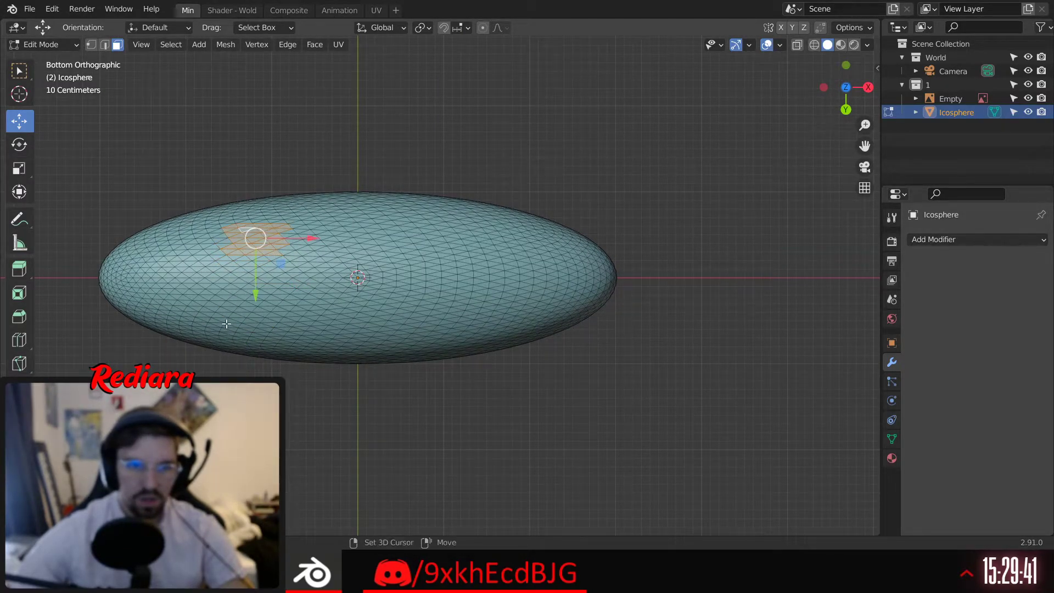
{"action": "scroll", "coordinate": [242, 227], "scroll_direction": "up", "scroll_amount": 2}
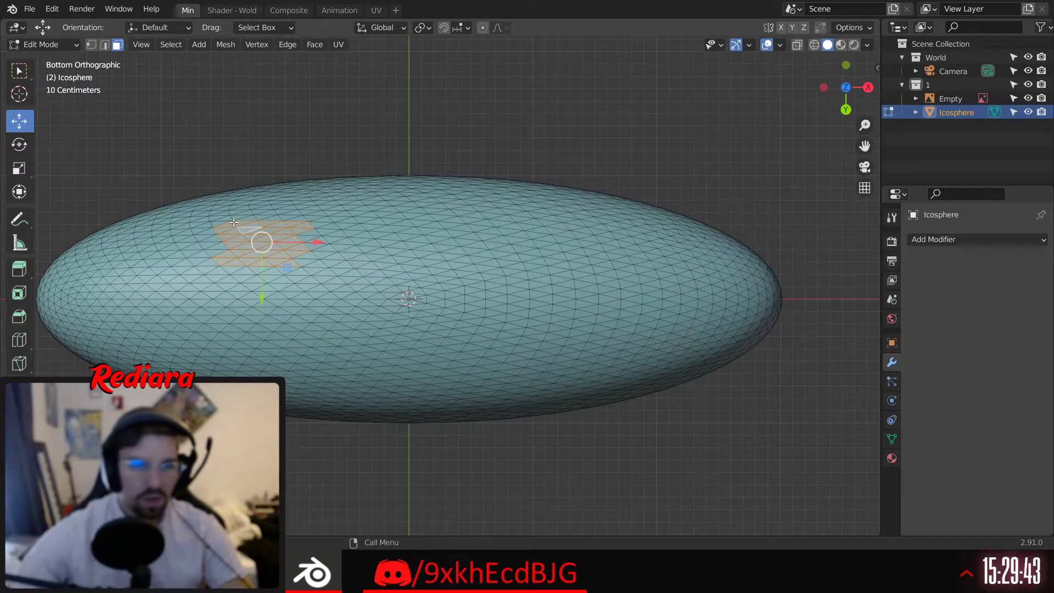
{"action": "key", "text": "a"}
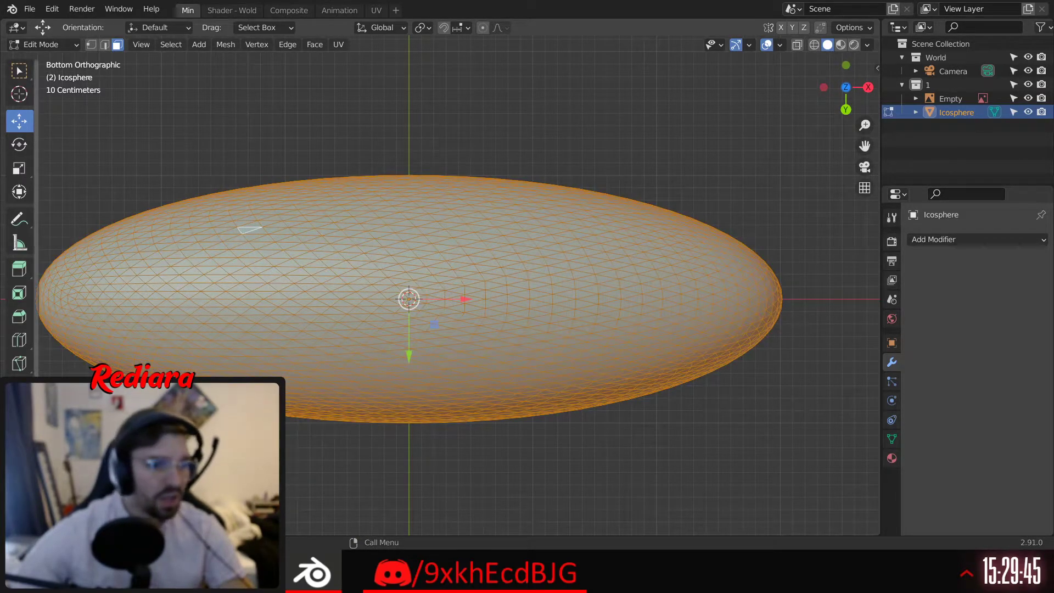
{"action": "left_click", "coordinate": [19, 436]}
{"action": "mouse_move", "coordinate": [435, 258]}
{"action": "left_mouse_down"}
{"action": "mouse_move", "coordinate": [456, 230]}
{"action": "mouse_move", "coordinate": [631, 123]}
{"action": "mouse_move", "coordinate": [714, 233]}
{"action": "mouse_move", "coordinate": [387, 418]}
{"action": "left_mouse_up"}
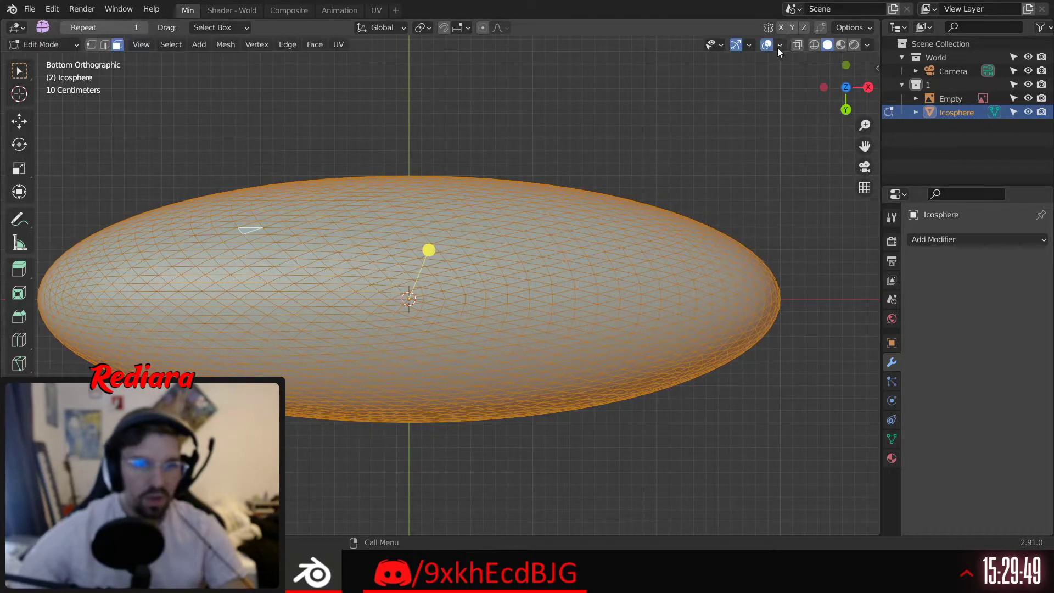
{"action": "middle_click_drag", "start_coordinate": [387, 418], "coordinate": [469, 384], "text": "shift"}
{"action": "key", "text": "alt+a"}
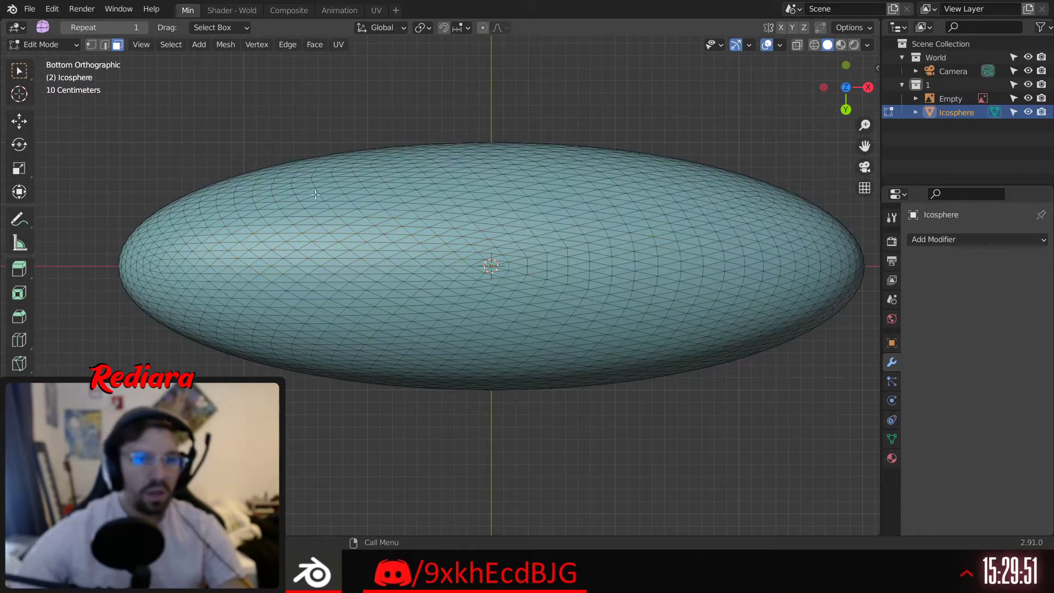
{"action": "left_click_drag", "start_coordinate": [361, 241], "coordinate": [361, 240]}
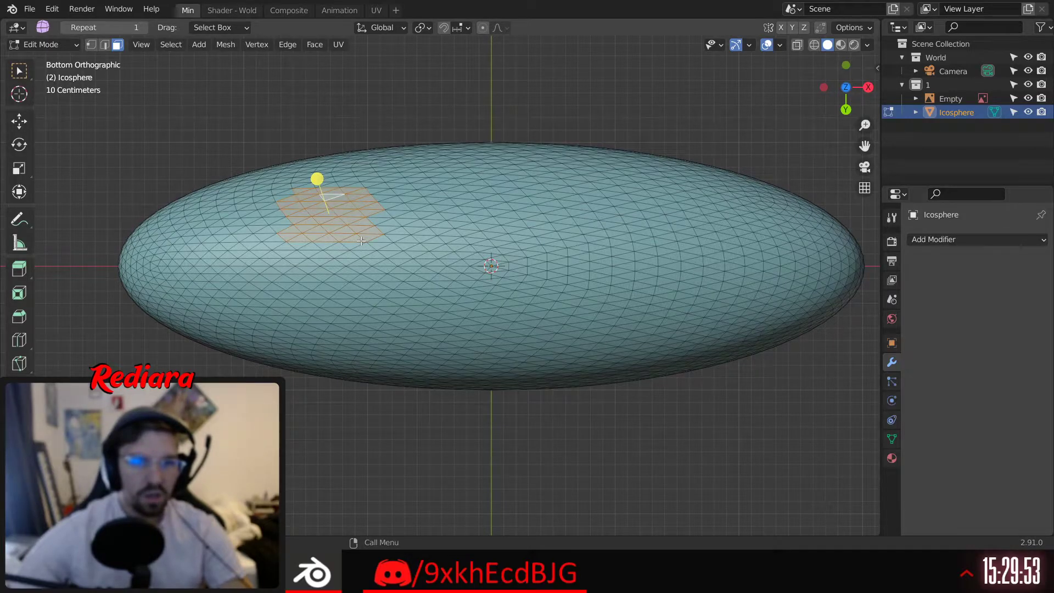
{"action": "key", "text": "alt+a"}
{"action": "middle_click_drag", "start_coordinate": [361, 241], "coordinate": [381, 250]}
{"action": "scroll", "coordinate": [377, 247], "scroll_direction": "down", "scroll_amount": 3}
{"action": "middle_click_drag", "start_coordinate": [412, 147], "coordinate": [384, 293]}
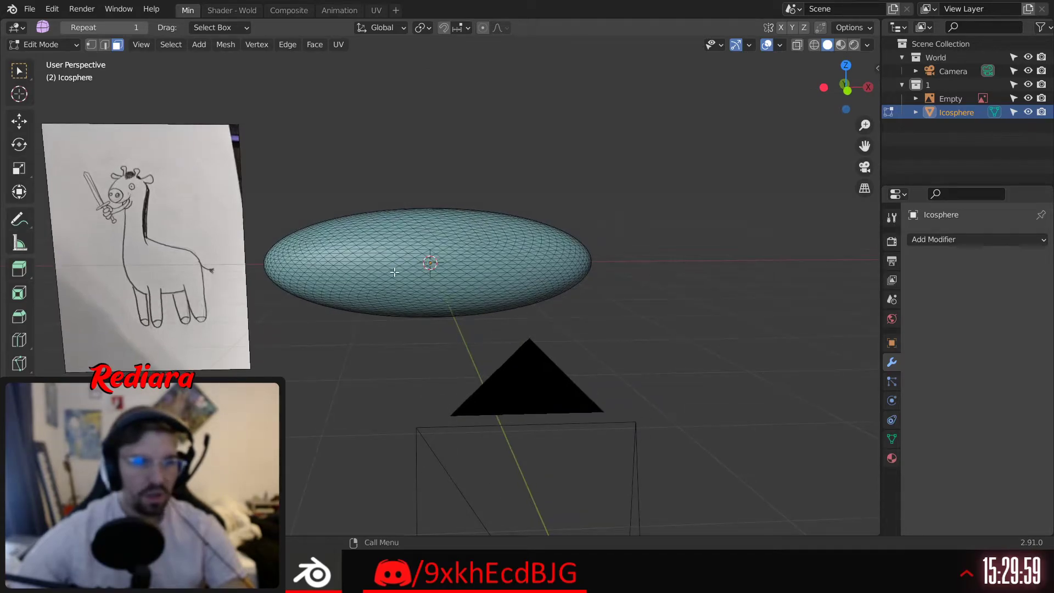
{"action": "key", "text": "a"}
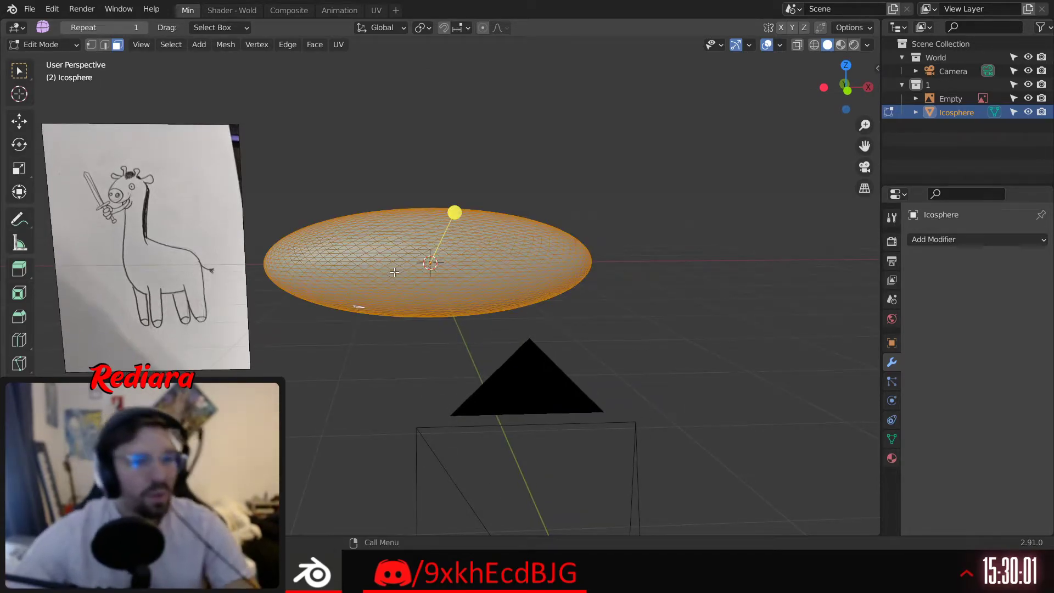
Switch the body to Sculpt Mode and adjust its remesh voxel size
{"action": "left_click", "coordinate": [54, 48]}
{"action": "left_click", "coordinate": [44, 89]}
{"action": "middle_click_drag", "start_coordinate": [357, 198], "coordinate": [383, 195]}
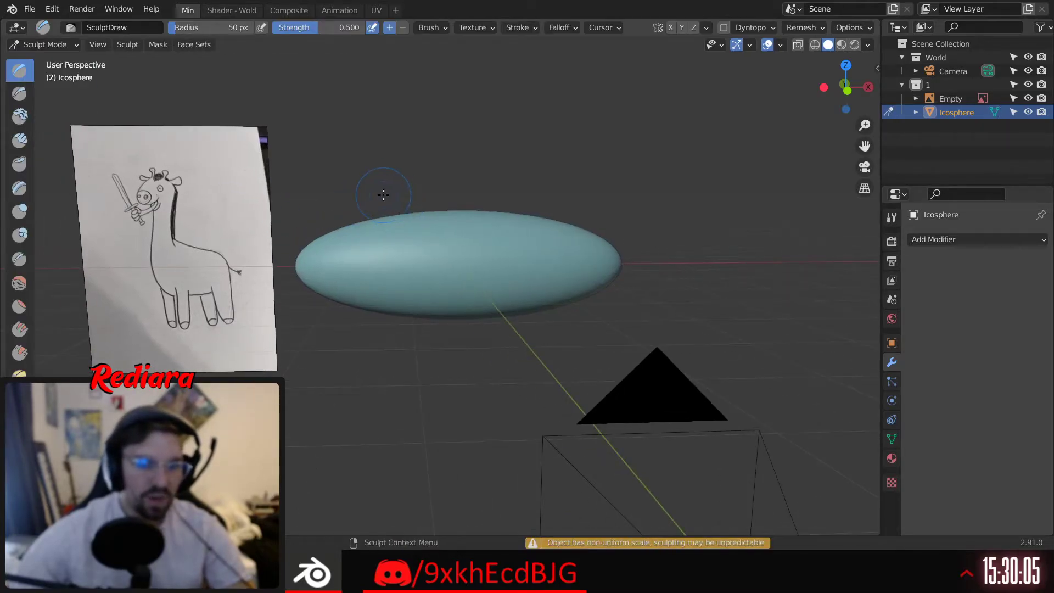
{"action": "key", "text": "r"}
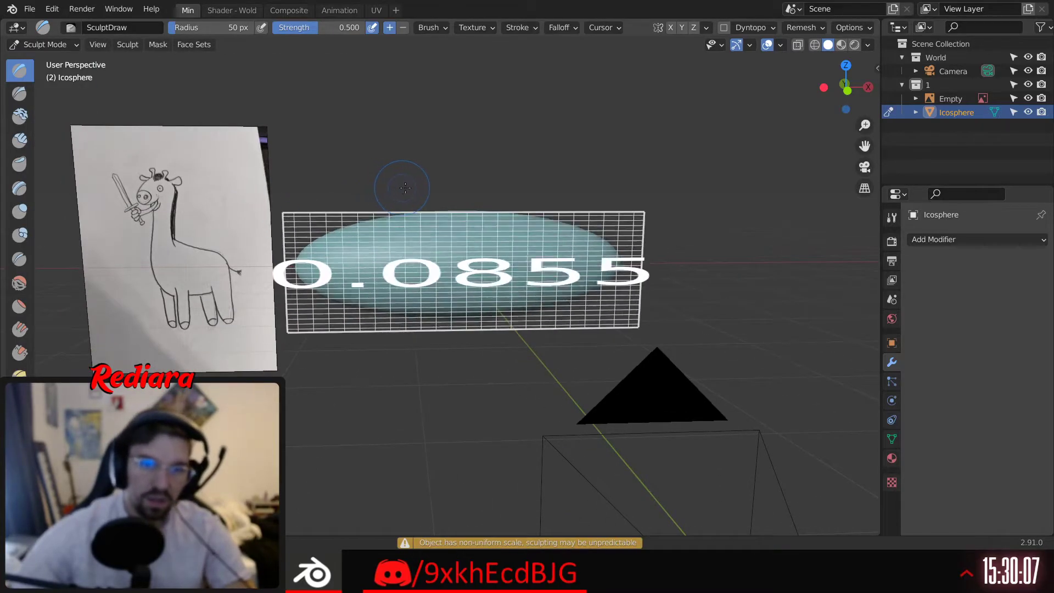
{"action": "left_click", "coordinate": [442, 194]}
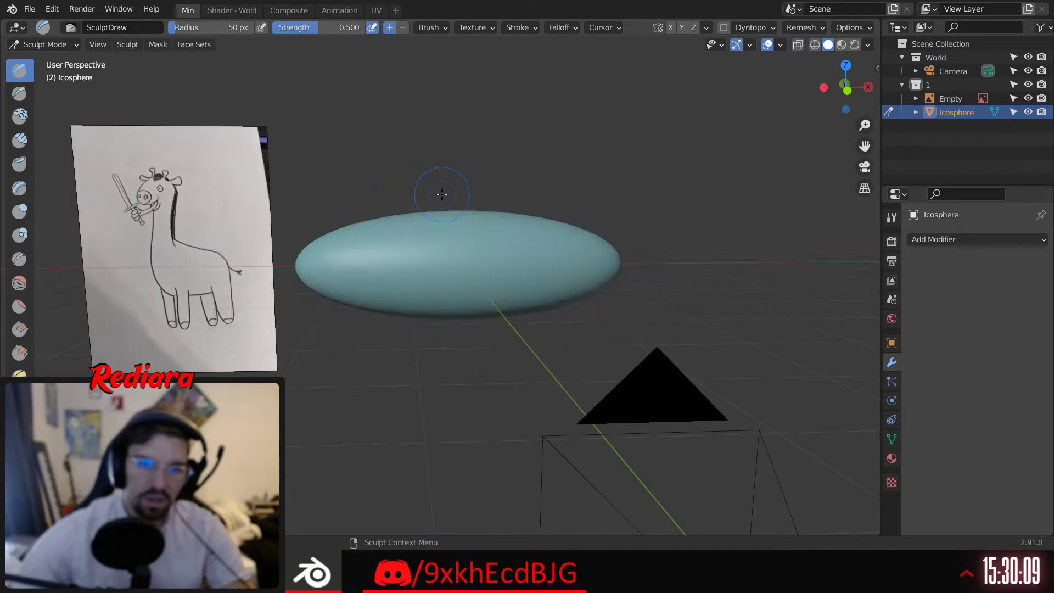
{"action": "scroll", "coordinate": [418, 264], "scroll_direction": "up", "scroll_amount": 5}
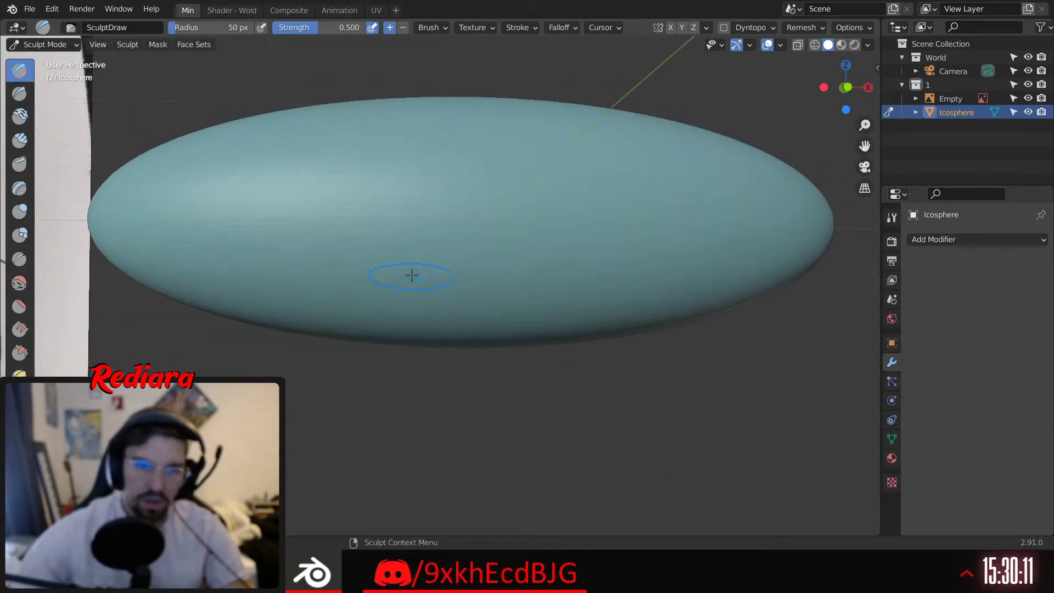
{"action": "scroll", "coordinate": [634, 225], "scroll_direction": "down", "scroll_amount": 4}
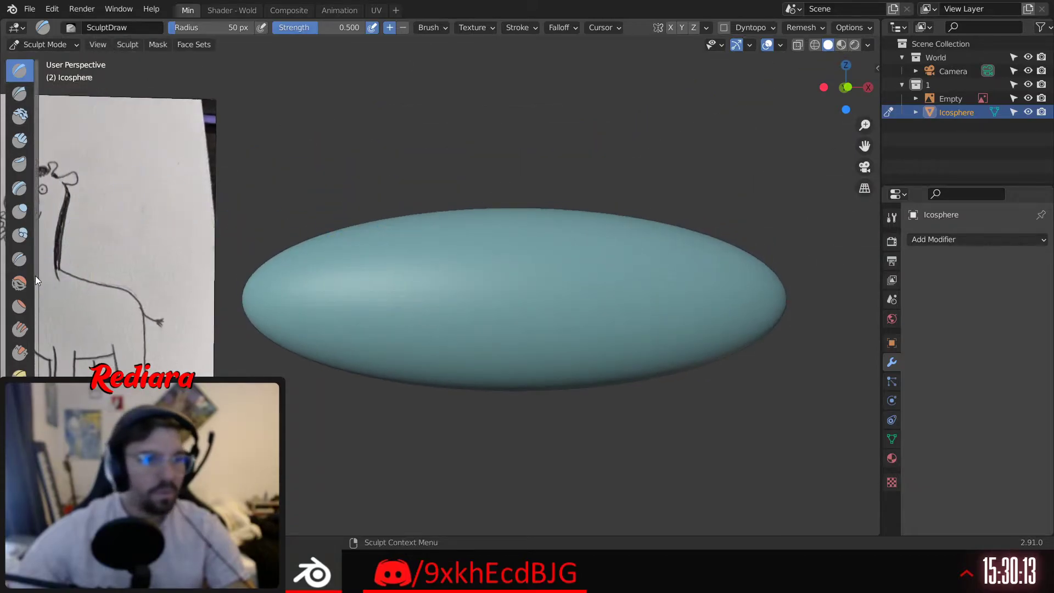
Blunt the body's pointed -X end with the Smooth brush at 50 px radius and 0.700 strength
{"action": "left_click", "coordinate": [19, 283]}
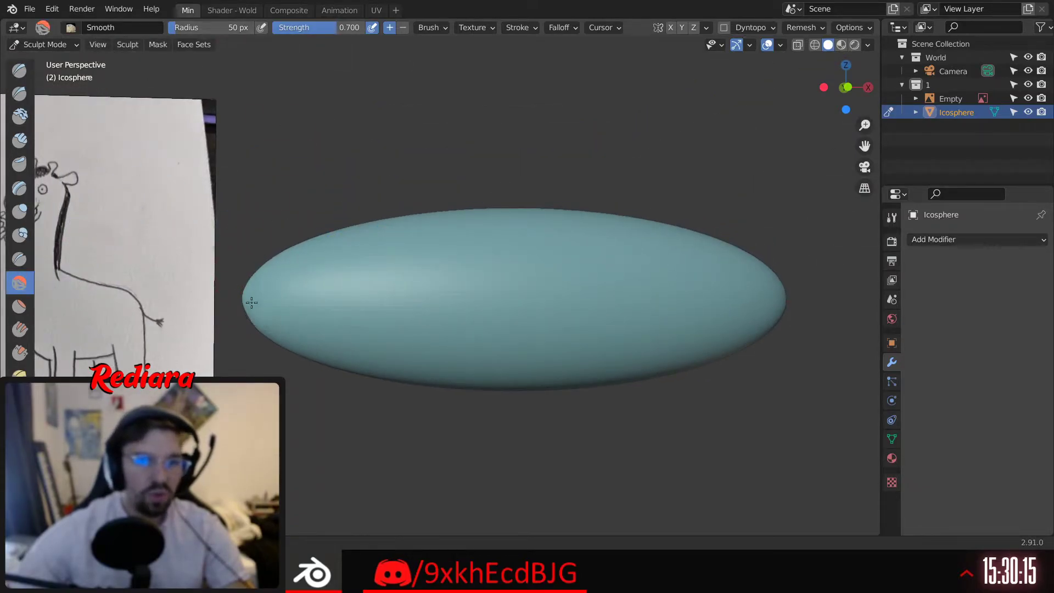
{"action": "middle_click_drag", "start_coordinate": [252, 302], "coordinate": [310, 295]}
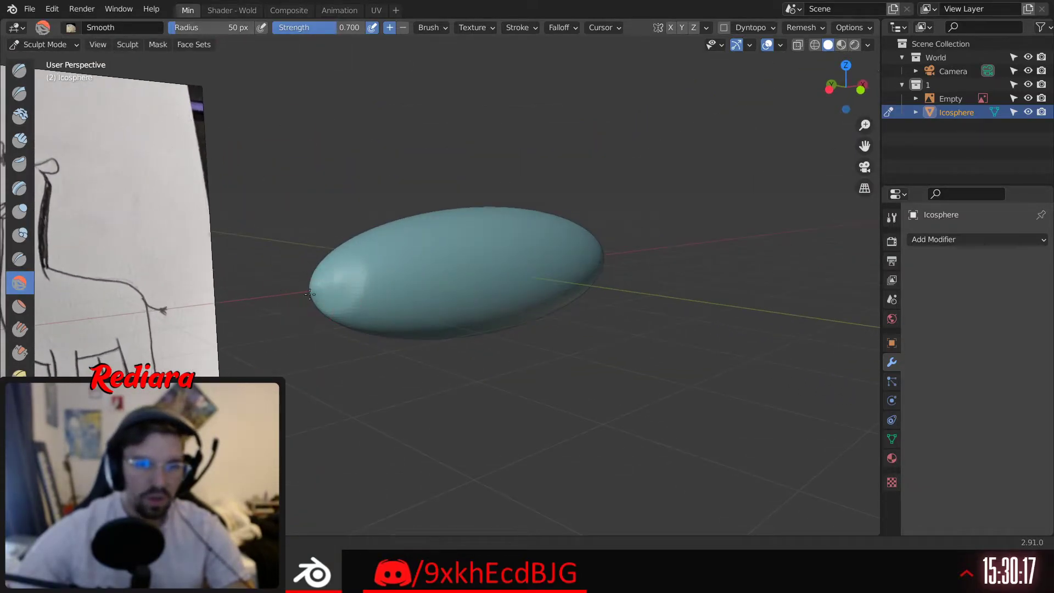
{"action": "mouse_move", "coordinate": [337, 311]}
{"action": "left_mouse_down"}
{"action": "mouse_move", "coordinate": [354, 275]}
{"action": "mouse_move", "coordinate": [315, 264]}
{"action": "left_mouse_up"}
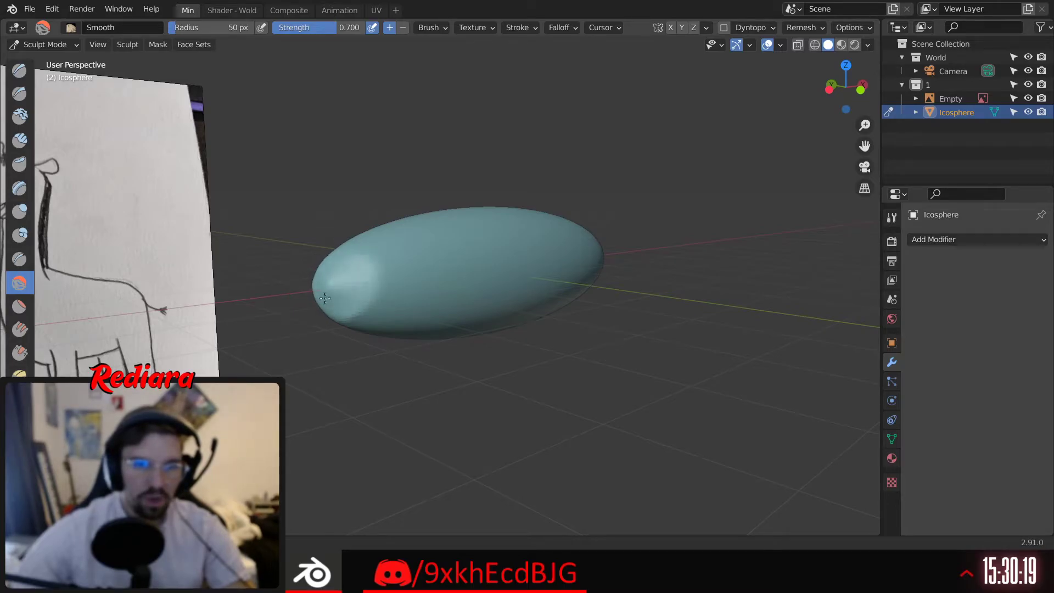
Enlarge the Smooth brush to a 152 px radius and round off the body's +X end
{"action": "middle_click_drag", "start_coordinate": [348, 283], "coordinate": [527, 286]}
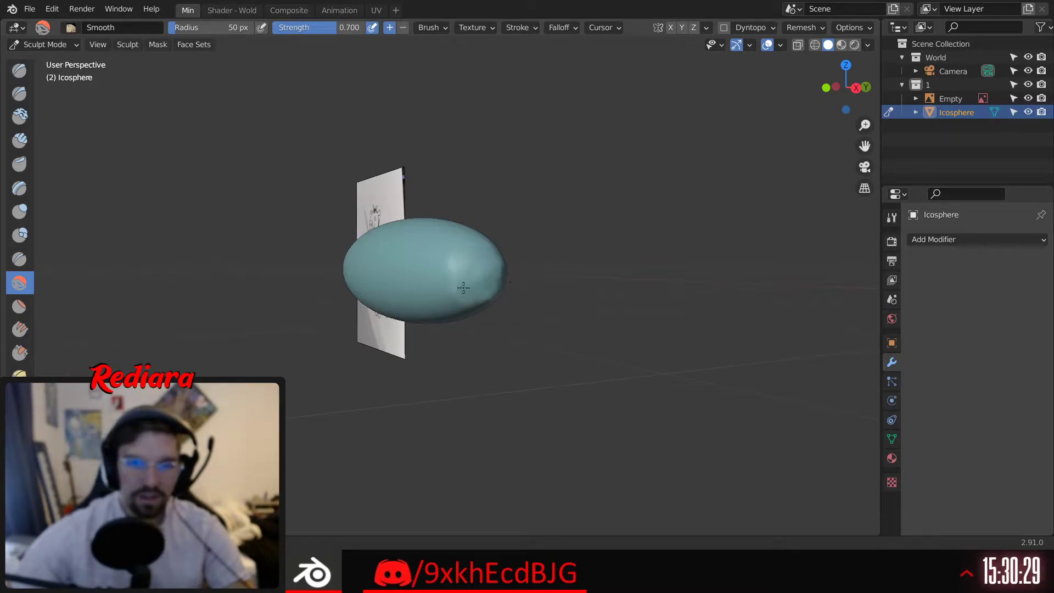
{"action": "mouse_move", "coordinate": [495, 250]}
{"action": "middle_mouse_down"}
{"action": "mouse_move", "coordinate": [494, 295]}
{"action": "mouse_move", "coordinate": [511, 247]}
{"action": "middle_mouse_up"}
{"action": "key", "text": "f"}
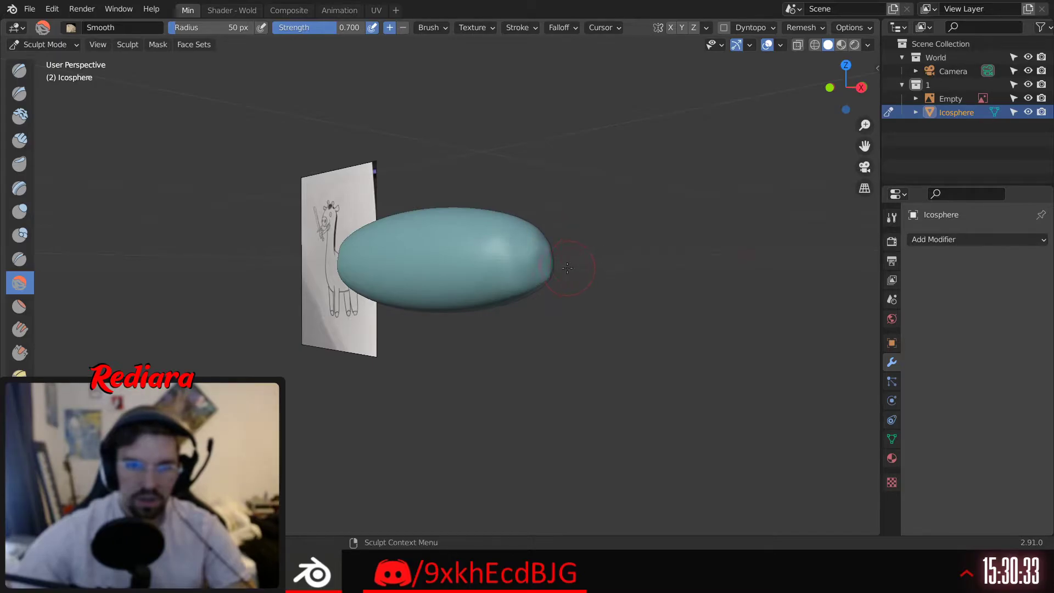
{"action": "left_click", "coordinate": [559, 288]}
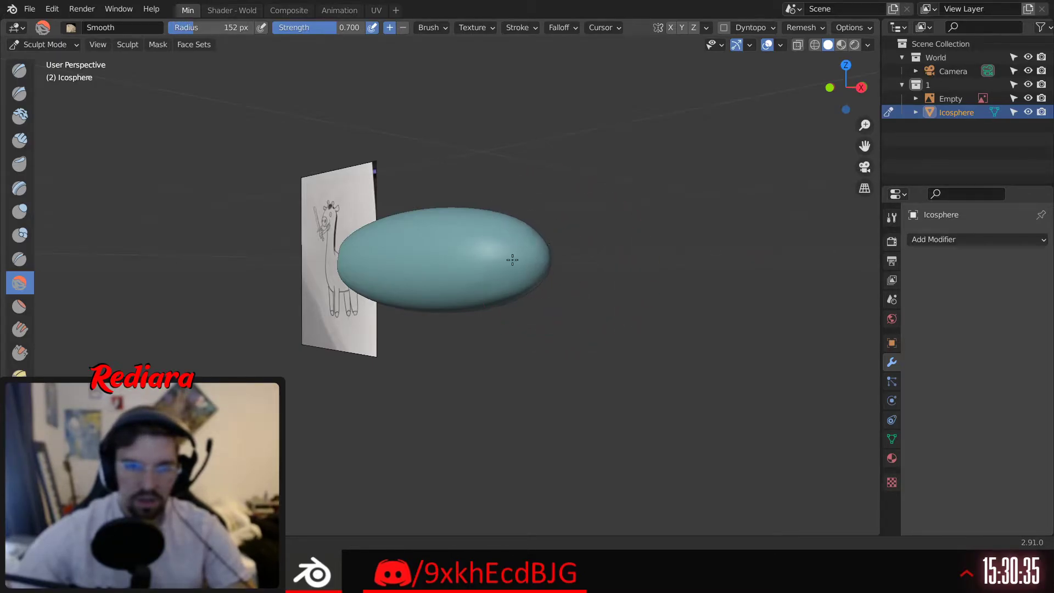
{"action": "middle_click_drag", "start_coordinate": [513, 260], "coordinate": [414, 278]}
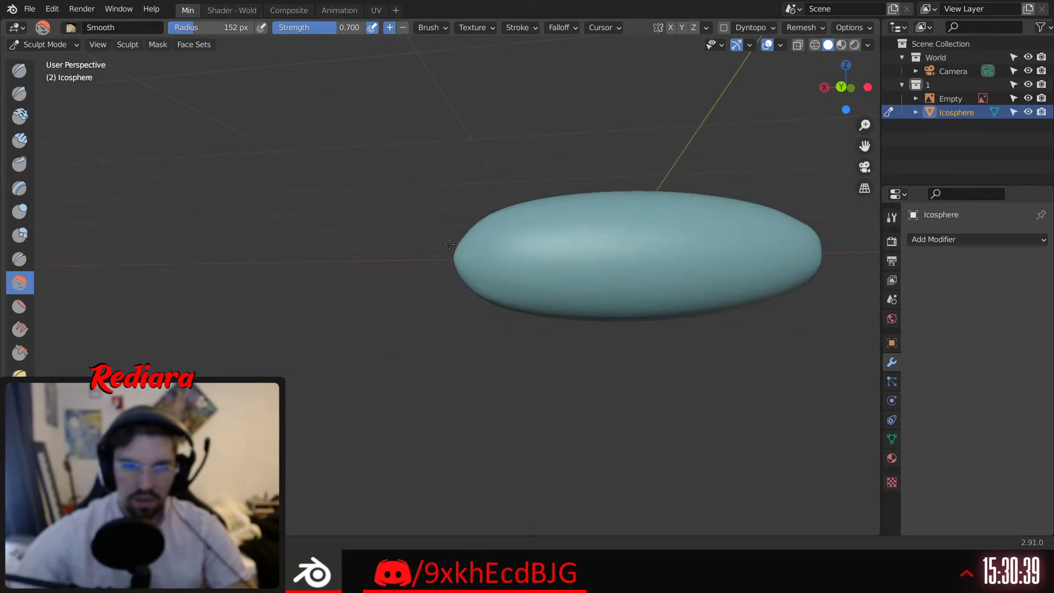
{"action": "mouse_move", "coordinate": [449, 244]}
{"action": "left_mouse_down"}
{"action": "mouse_move", "coordinate": [492, 236]}
{"action": "mouse_move", "coordinate": [460, 235]}
{"action": "left_mouse_up"}
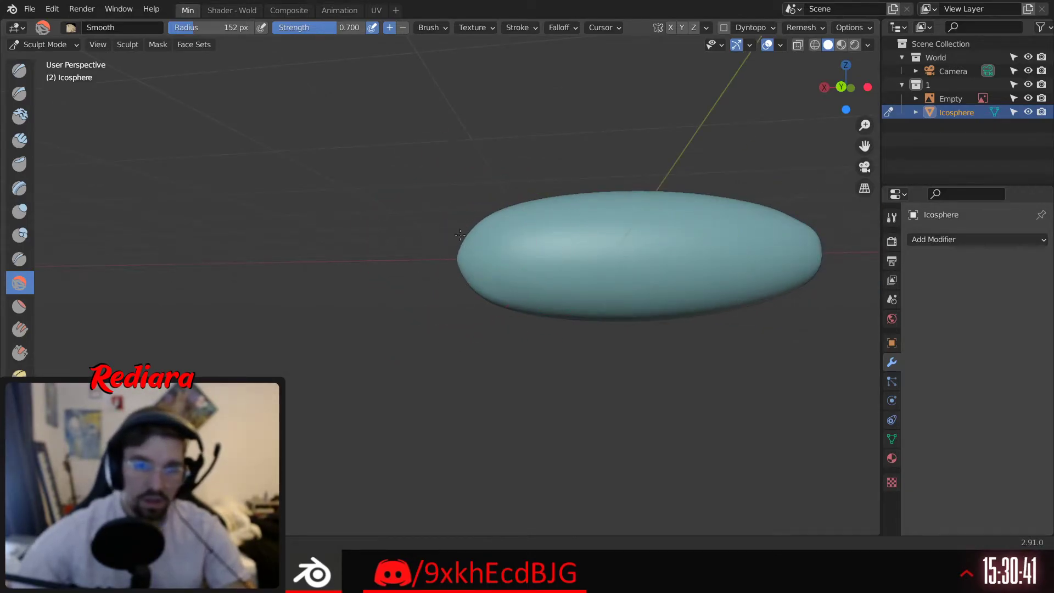
Round off the remaining knob at the body's -X end with the 152 px Smooth brush
{"action": "mouse_move", "coordinate": [553, 254]}
{"action": "middle_mouse_down"}
{"action": "mouse_move", "coordinate": [489, 259]}
{"action": "mouse_move", "coordinate": [558, 248]}
{"action": "middle_mouse_up"}
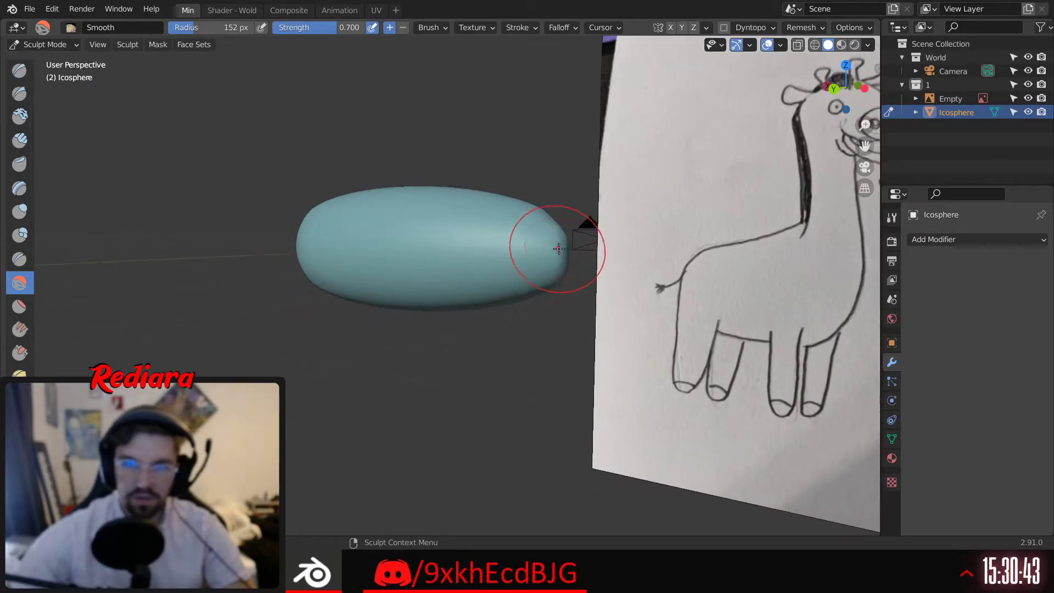
{"action": "left_click_drag", "start_coordinate": [561, 250], "coordinate": [560, 220]}
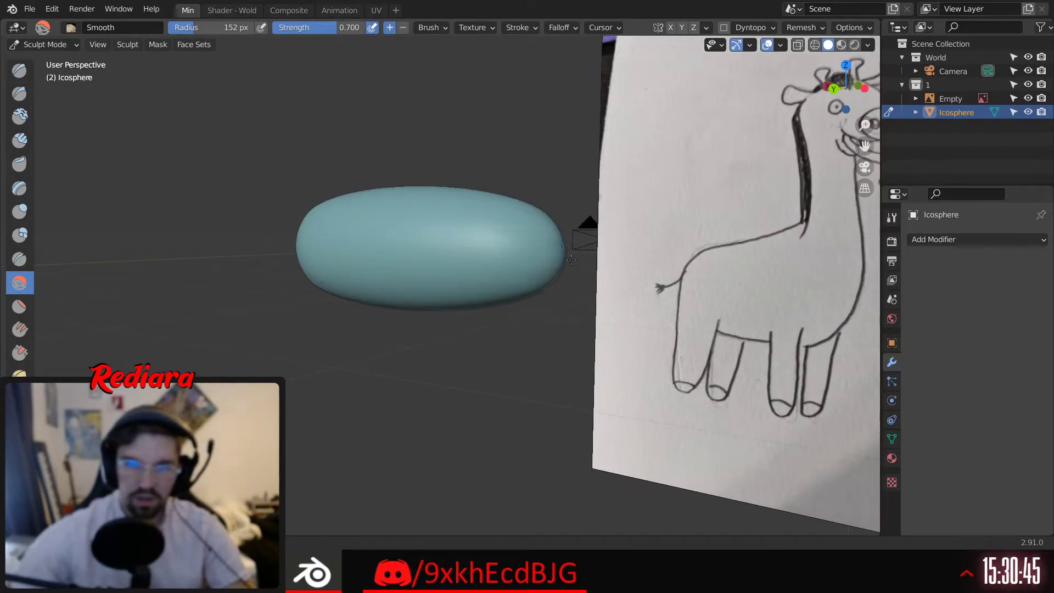
{"action": "middle_click_drag", "start_coordinate": [546, 287], "coordinate": [555, 275]}
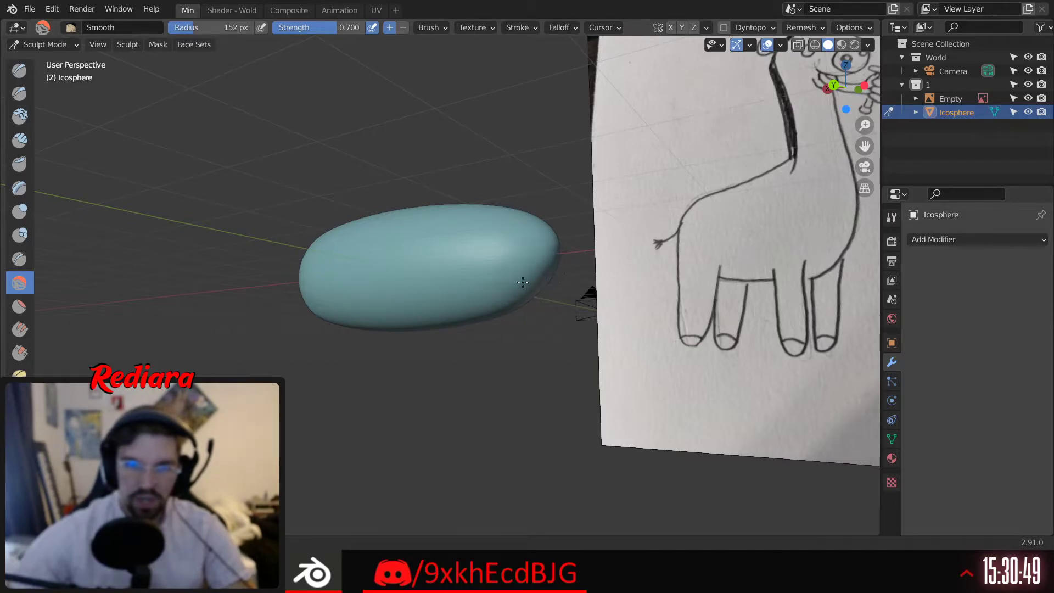
Turn on Y-axis sculpt symmetry and show the body from below in orthographic view
{"action": "middle_click_drag", "start_coordinate": [518, 258], "coordinate": [565, 329]}
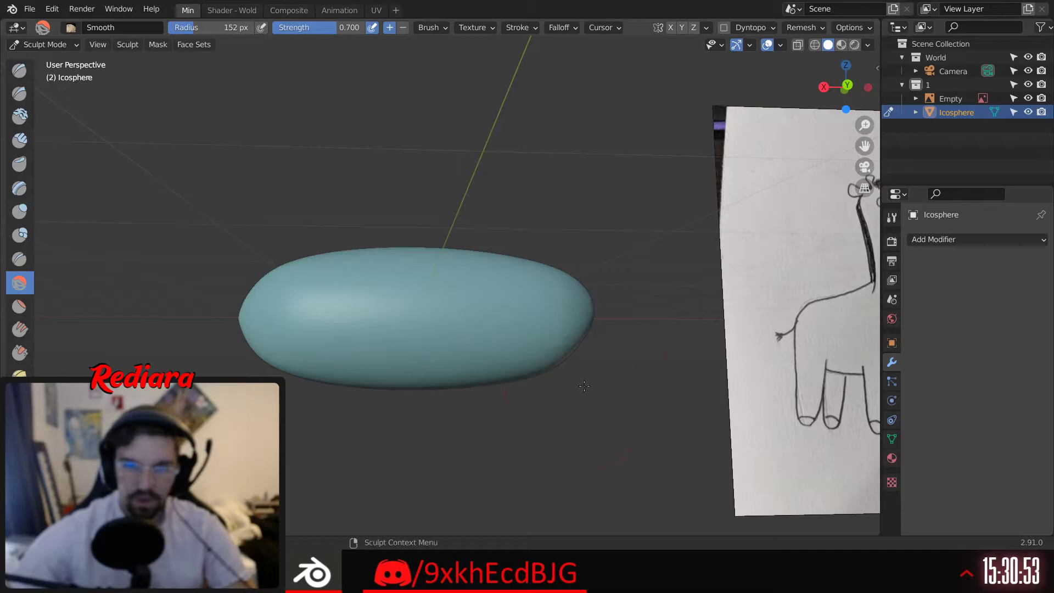
{"action": "middle_click_drag", "start_coordinate": [586, 280], "coordinate": [554, 283]}
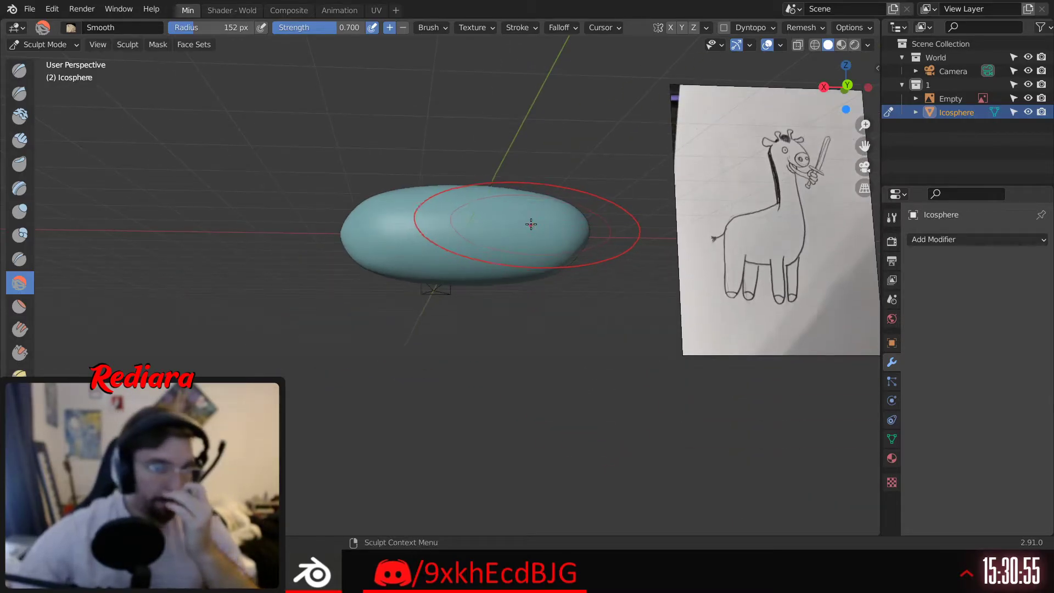
{"action": "mouse_move", "coordinate": [504, 249]}
{"action": "middle_mouse_down"}
{"action": "mouse_move", "coordinate": [453, 289]}
{"action": "mouse_move", "coordinate": [436, 282]}
{"action": "mouse_move", "coordinate": [321, 329]}
{"action": "mouse_move", "coordinate": [129, 288]}
{"action": "mouse_move", "coordinate": [140, 285]}
{"action": "middle_mouse_up"}
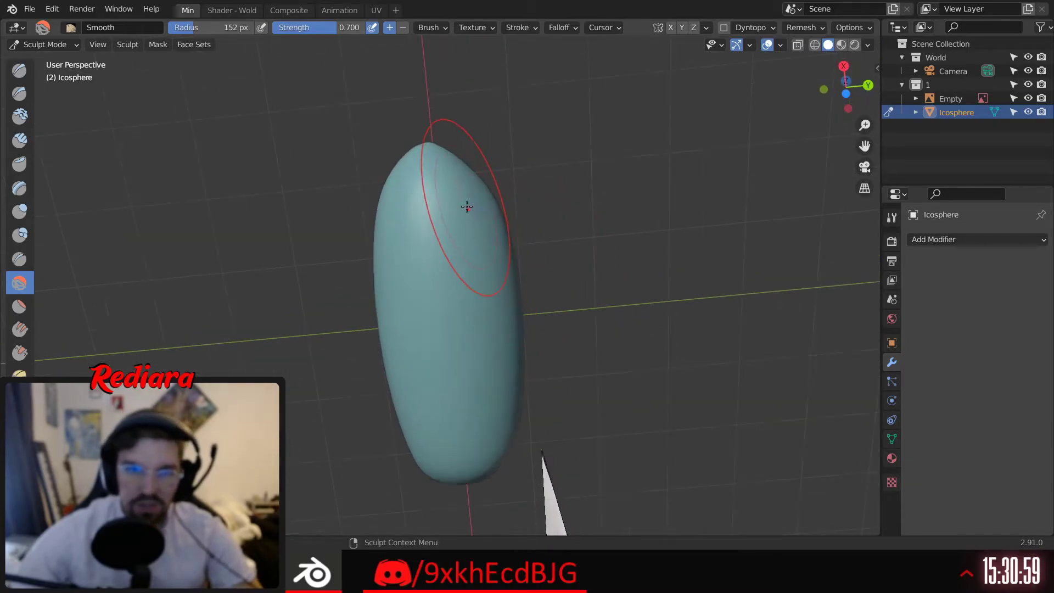
{"action": "left_click", "coordinate": [846, 94]}
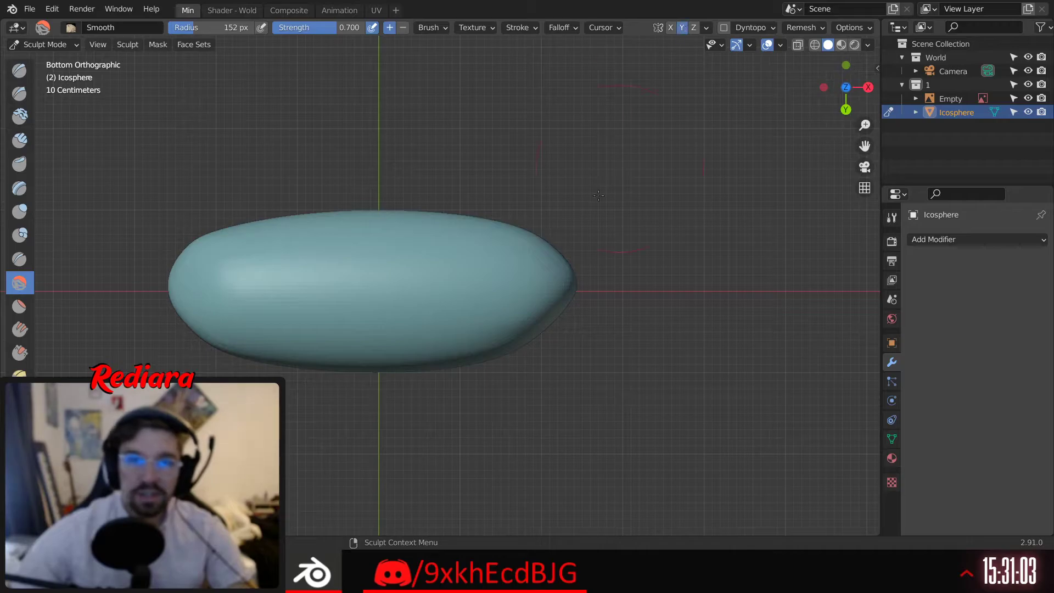
{"action": "middle_click_drag", "start_coordinate": [397, 266], "coordinate": [424, 237], "text": "shift"}
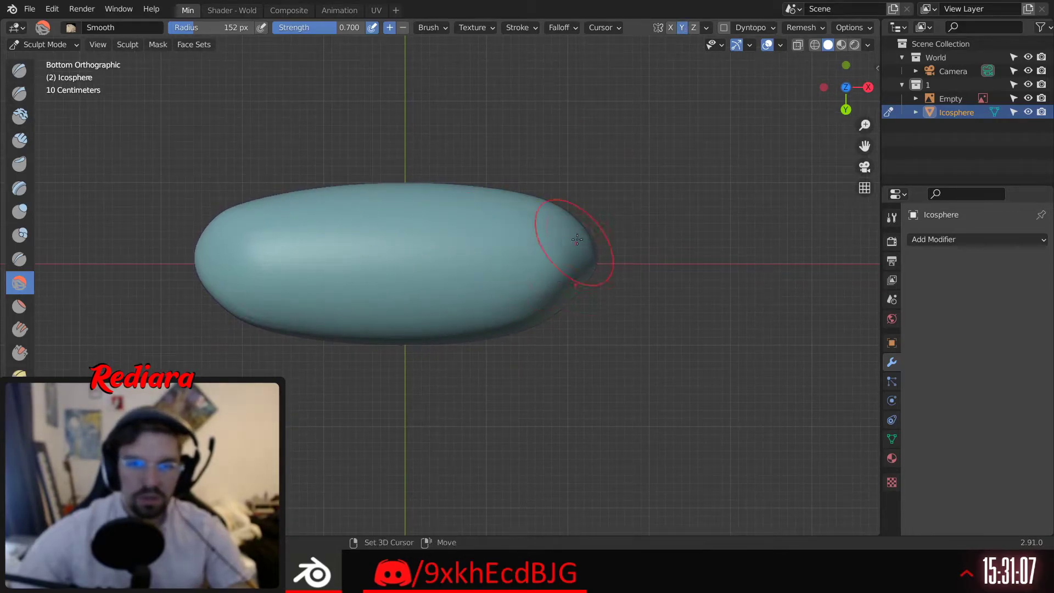
{"action": "middle_click_drag", "start_coordinate": [335, 236], "coordinate": [389, 219], "text": "shift"}
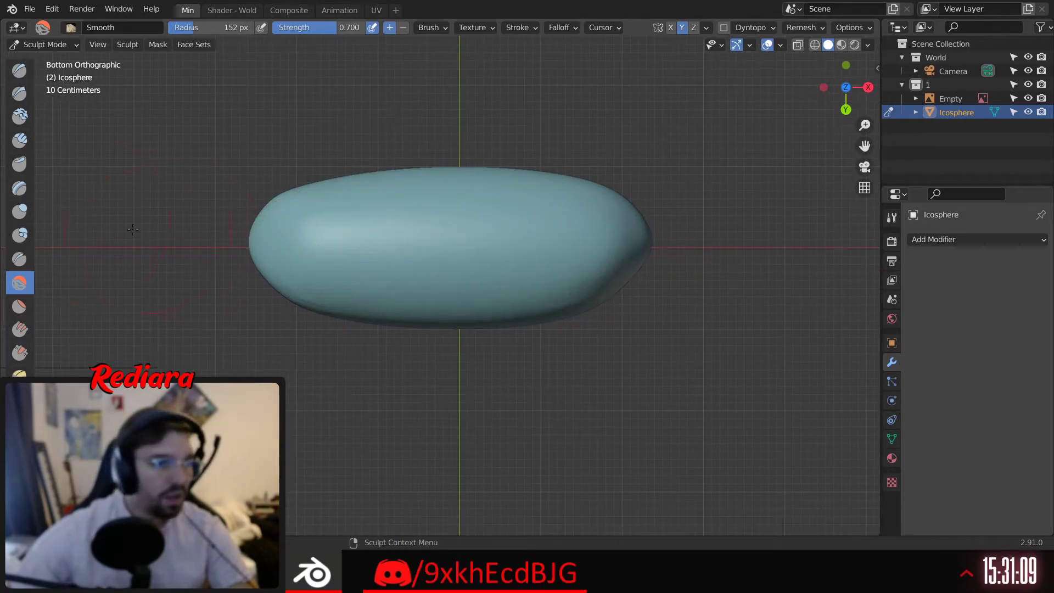
Raise two mirrored leg bumps on the underside toward the -X end with the Inflate/Deflate brush at 60 px radius and 0.500 strength
{"action": "left_click", "coordinate": [19, 212]}
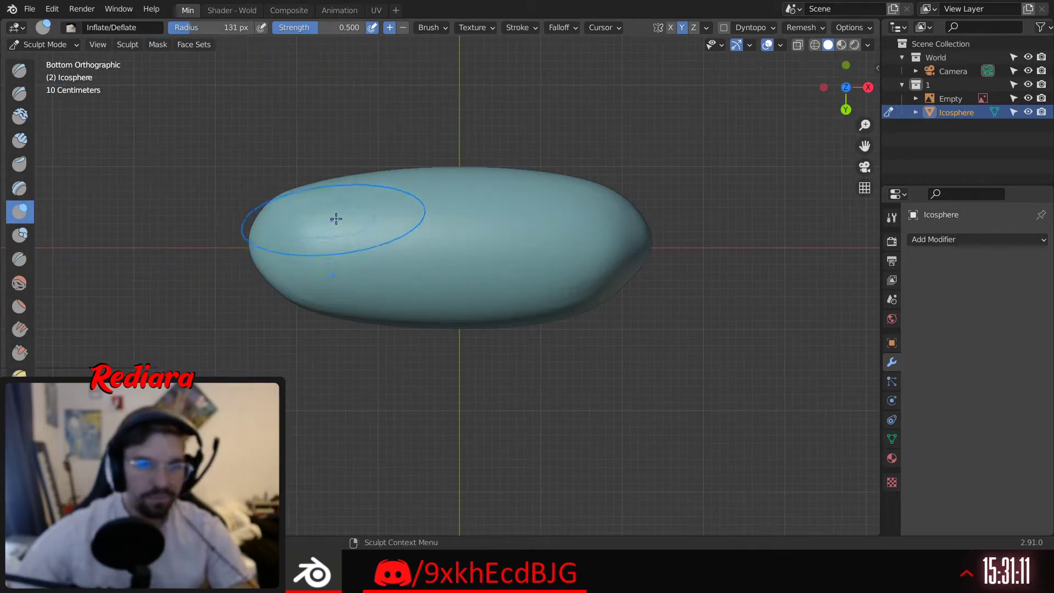
{"action": "key", "text": "bracketleft"}
{"action": "key", "text": "bracketleft"}
{"action": "key", "text": "bracketleft"}
{"action": "key", "text": "bracketleft"}
{"action": "key", "text": "bracketleft"}
{"action": "key", "text": "bracketleft"}
{"action": "key", "text": "bracketleft"}
{"action": "mouse_move", "coordinate": [372, 212]}
{"action": "left_mouse_down"}
{"action": "mouse_move", "coordinate": [384, 207]}
{"action": "mouse_move", "coordinate": [372, 204]}
{"action": "left_mouse_up"}
{"action": "key", "text": "ctrl+z"}
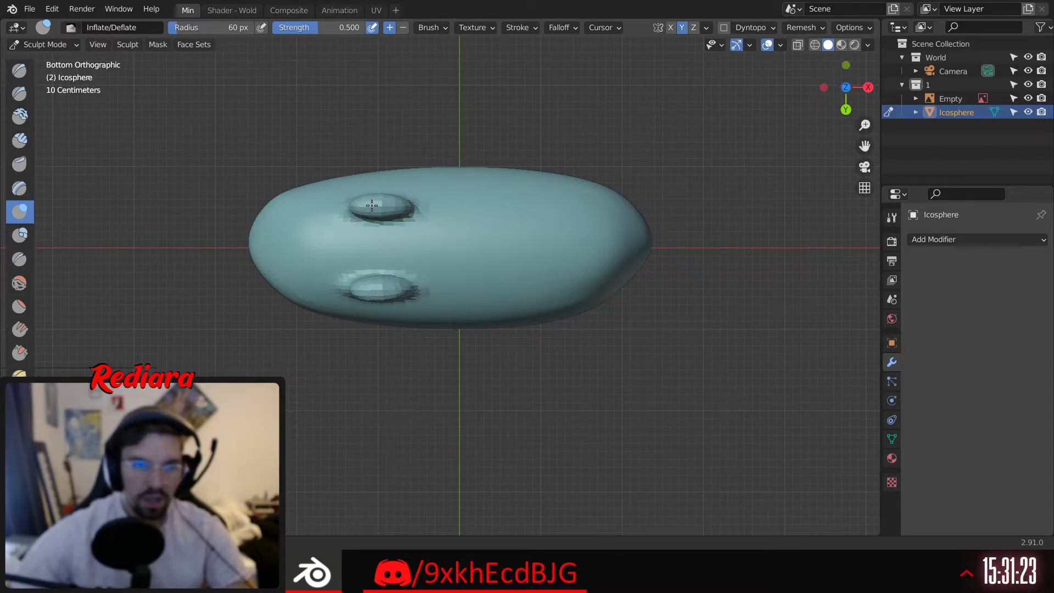
Return to the orthographic view from below and set the Inflate/Deflate brush to 47 px radius and 0.570 strength
{"action": "middle_click_drag", "start_coordinate": [371, 206], "coordinate": [436, 228]}
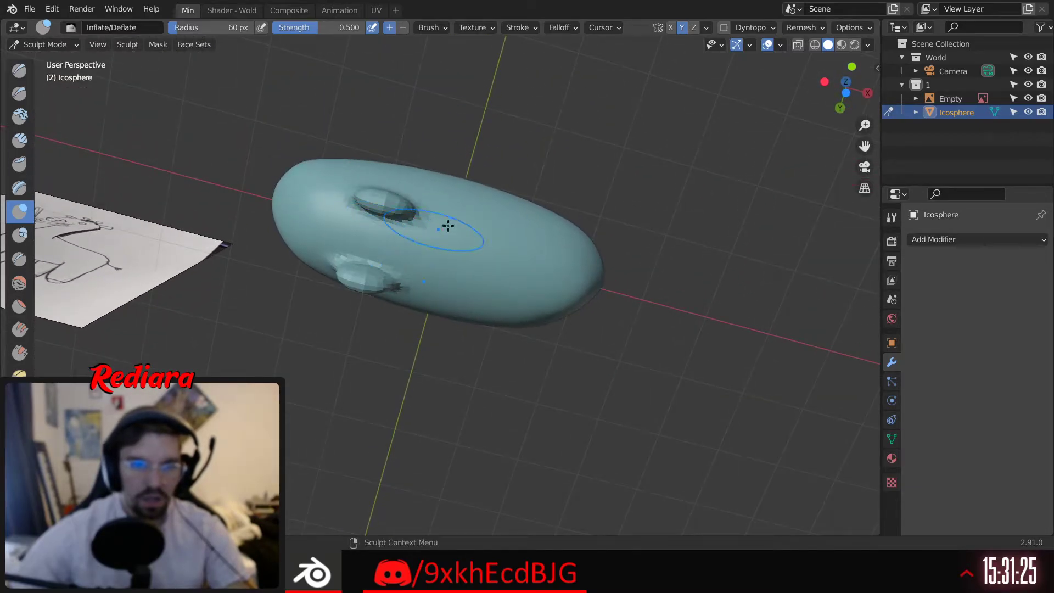
{"action": "left_click", "coordinate": [846, 93]}
{"action": "scroll", "coordinate": [379, 210], "scroll_direction": "up", "scroll_amount": 3}
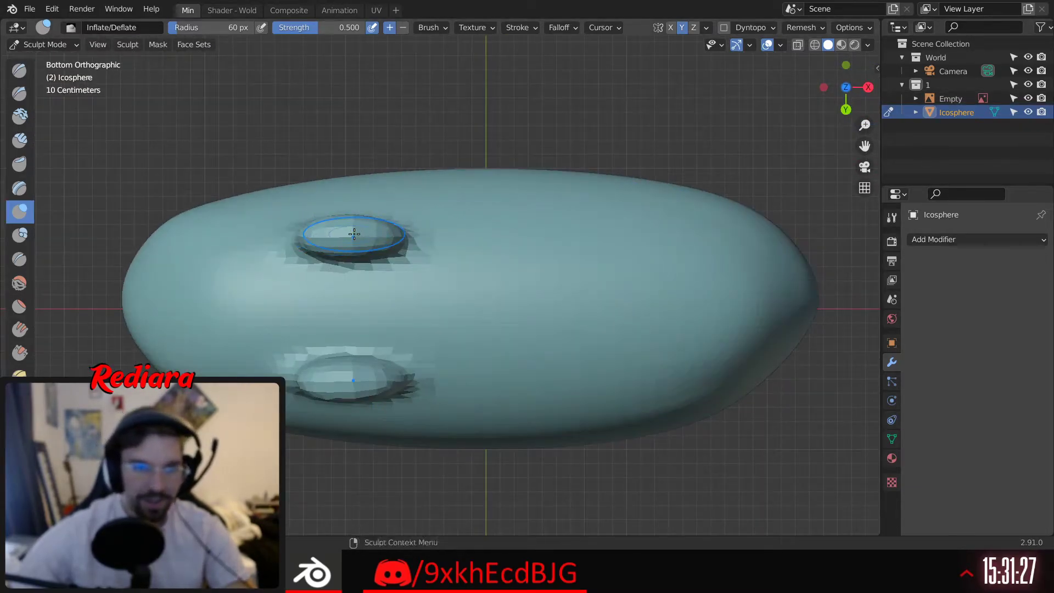
{"action": "mouse_move", "coordinate": [206, 29]}
{"action": "left_mouse_down"}
{"action": "mouse_move", "coordinate": [226, 28]}
{"action": "mouse_move", "coordinate": [205, 27]}
{"action": "left_mouse_up"}
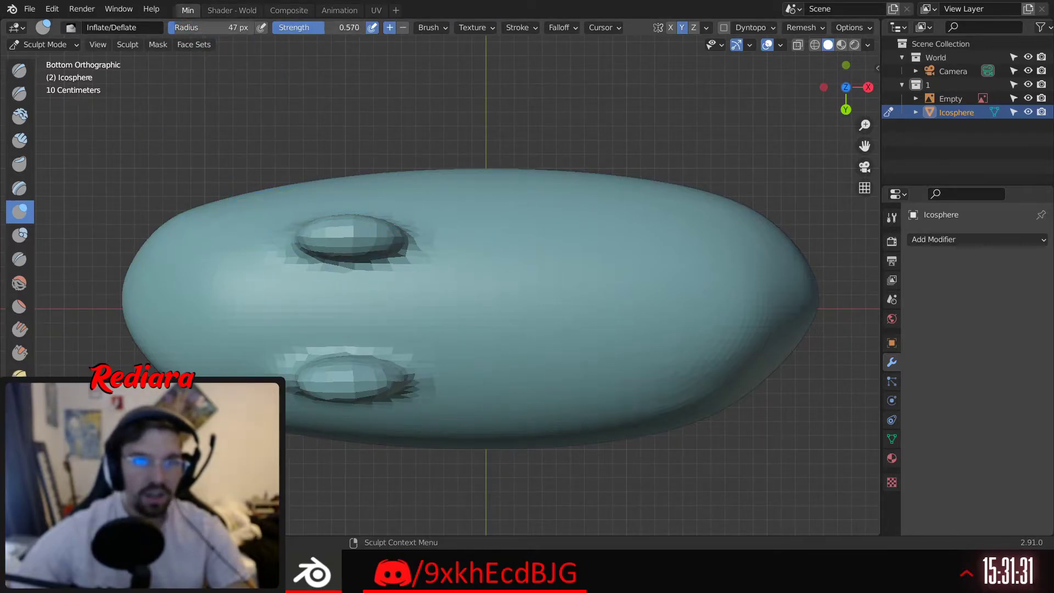
Lengthen the mirrored leg pair at the -X end with the Inflate/Deflate brush at 47 px radius and 0.763 strength
{"action": "left_click_drag", "start_coordinate": [346, 236], "coordinate": [346, 235]}
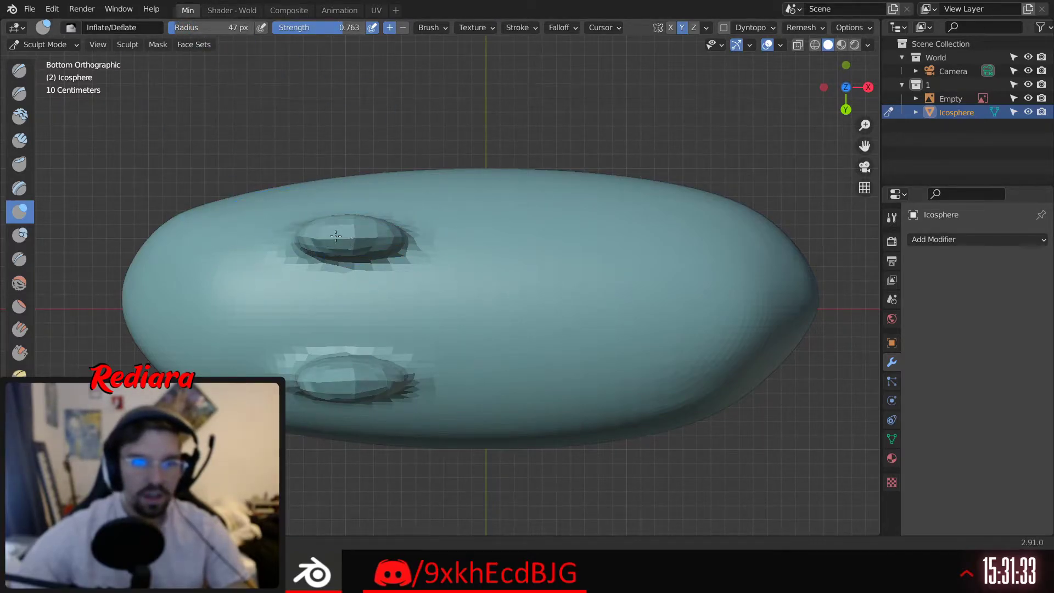
{"action": "scroll", "coordinate": [335, 236], "scroll_direction": "down", "scroll_amount": 3}
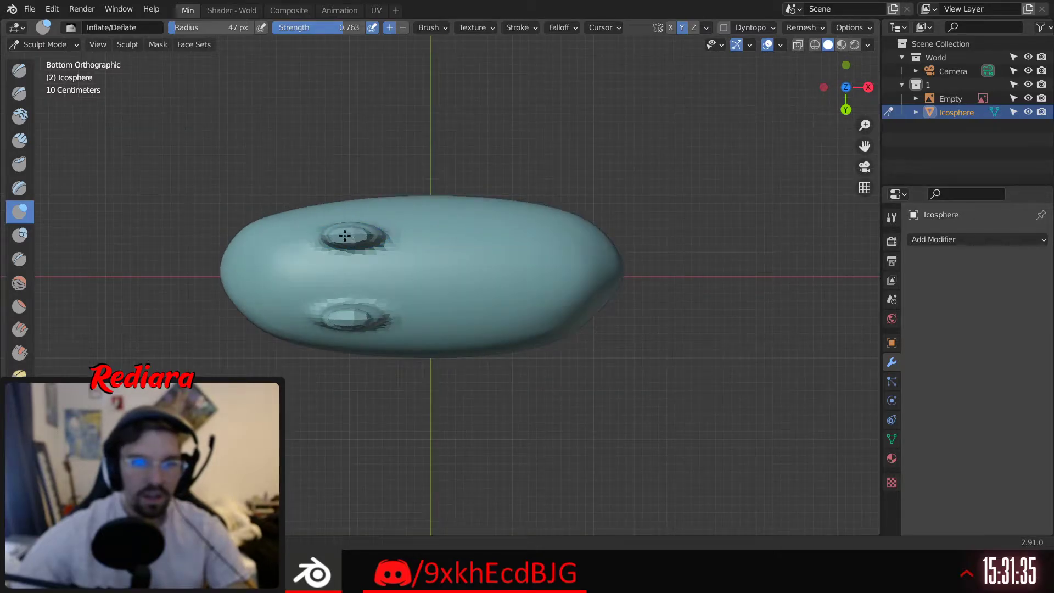
{"action": "left_click_drag", "start_coordinate": [354, 236], "coordinate": [349, 235]}
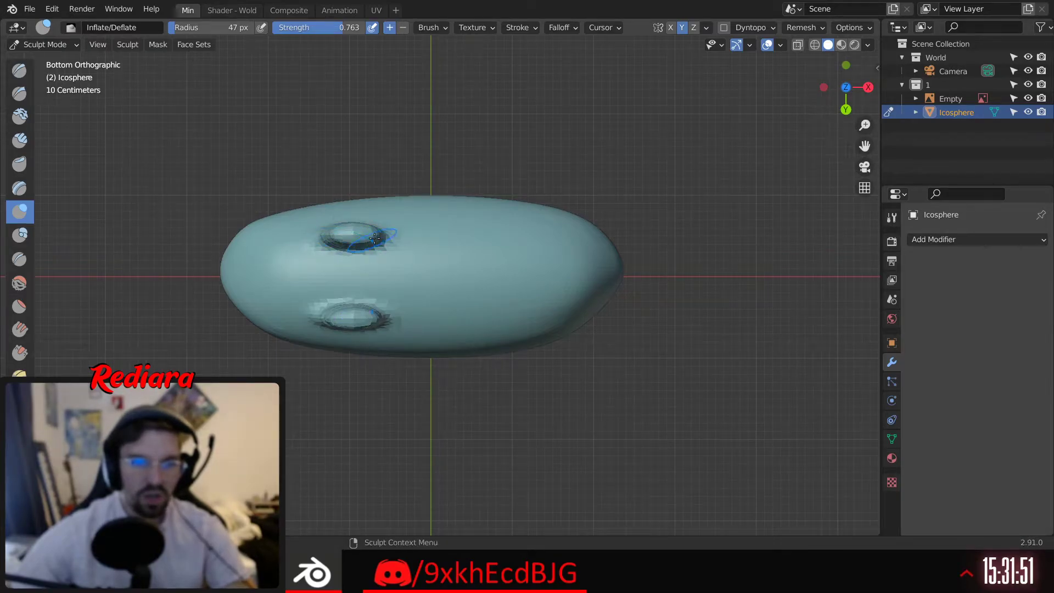
{"action": "mouse_move", "coordinate": [349, 235]}
{"action": "middle_mouse_down"}
{"action": "mouse_move", "coordinate": [414, 282]}
{"action": "mouse_move", "coordinate": [412, 236]}
{"action": "mouse_move", "coordinate": [393, 267]}
{"action": "mouse_move", "coordinate": [409, 220]}
{"action": "middle_mouse_up"}
{"action": "left_click", "coordinate": [845, 102]}
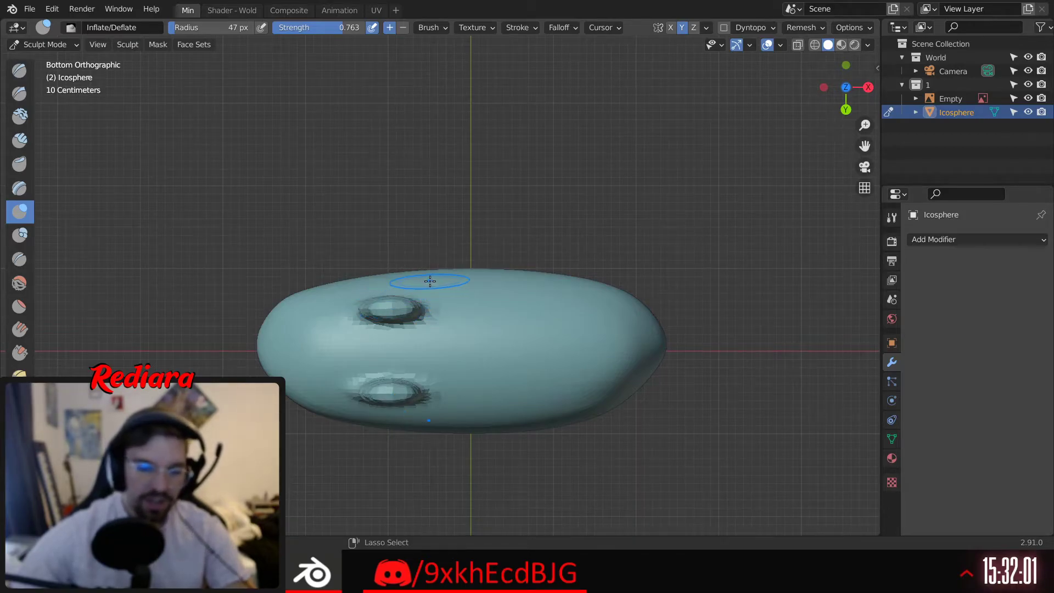
Grow a second mirrored leg pair from the underside toward the +X end with the 47 px Inflate/Deflate brush
{"action": "middle_click_drag", "start_coordinate": [515, 307], "coordinate": [444, 296], "text": "shift"}
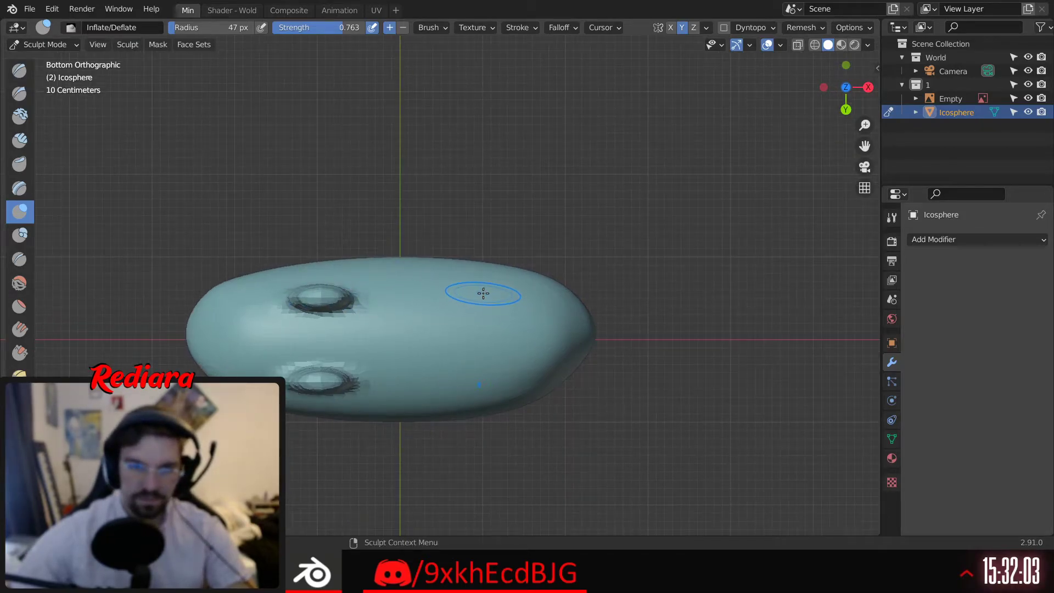
{"action": "mouse_move", "coordinate": [483, 293]}
{"action": "left_mouse_down"}
{"action": "mouse_move", "coordinate": [473, 295]}
{"action": "mouse_move", "coordinate": [489, 299]}
{"action": "left_mouse_up"}
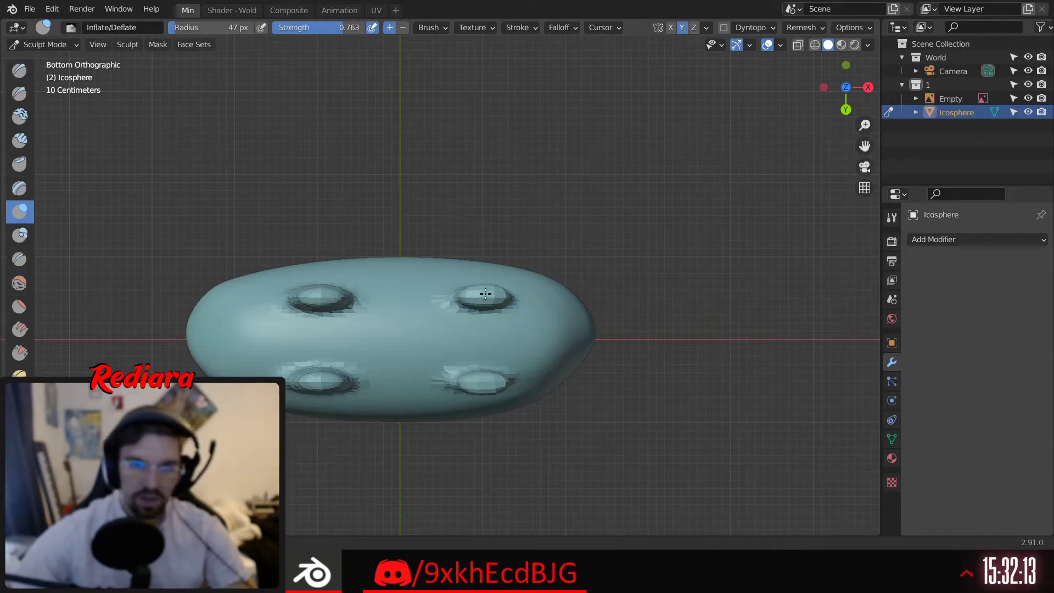
{"action": "left_click_drag", "start_coordinate": [481, 295], "coordinate": [487, 295]}
{"action": "mouse_move", "coordinate": [487, 294]}
{"action": "left_mouse_down"}
{"action": "mouse_move", "coordinate": [478, 296]}
{"action": "mouse_move", "coordinate": [490, 294]}
{"action": "left_mouse_up"}
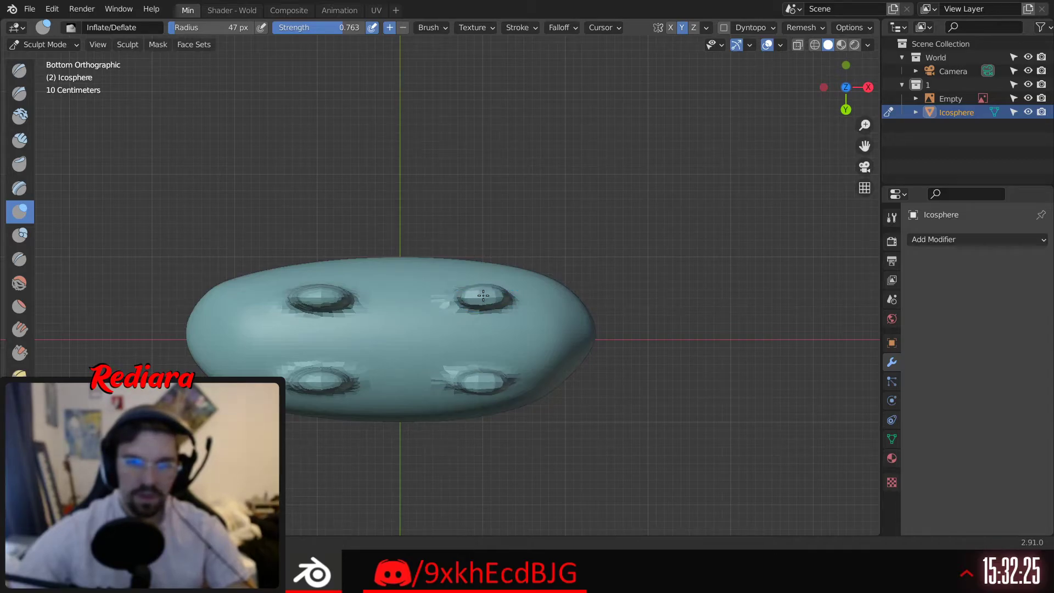
{"action": "left_click_drag", "start_coordinate": [485, 298], "coordinate": [490, 296]}
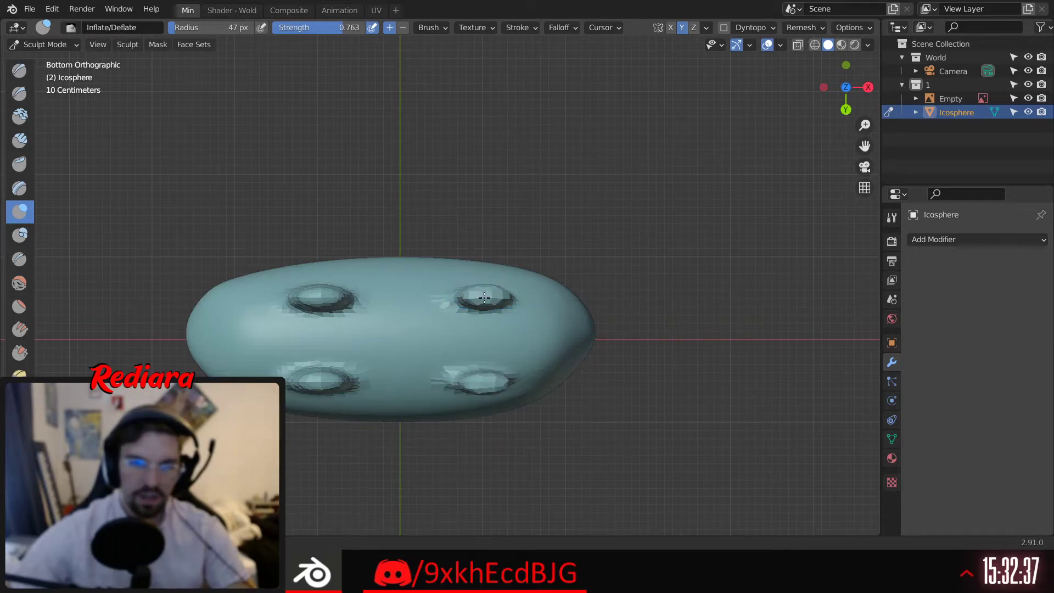
{"action": "middle_click_drag", "start_coordinate": [486, 297], "coordinate": [528, 295]}
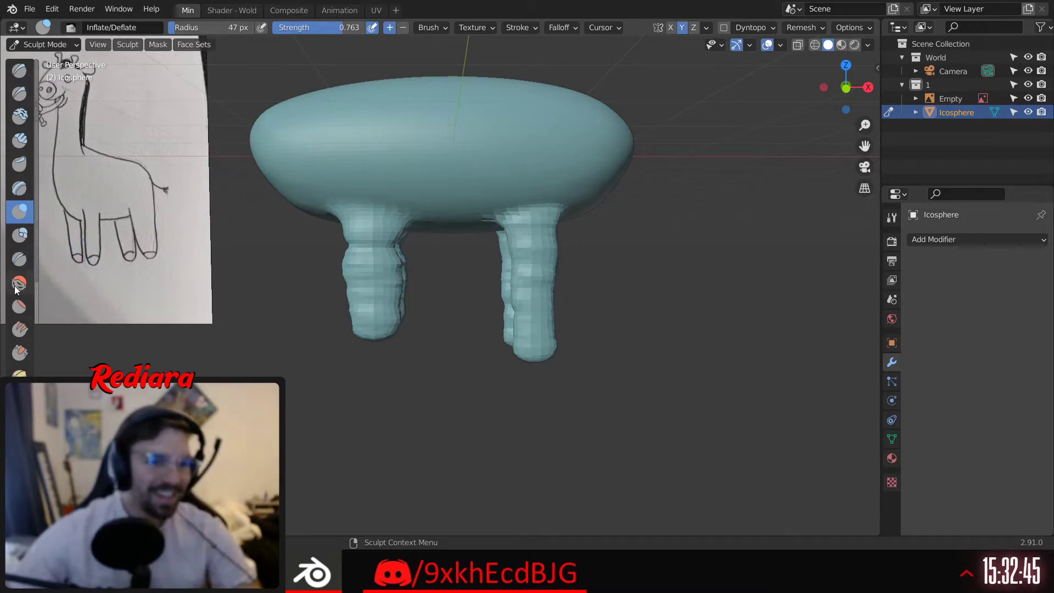
Smooth the ridges out of the -X leg pair with the Smooth brush at 70 px radius and 0.700 strength
{"action": "key", "text": "shift+s"}
{"action": "mouse_move", "coordinate": [362, 312]}
{"action": "left_mouse_down"}
{"action": "mouse_move", "coordinate": [353, 323]}
{"action": "mouse_move", "coordinate": [353, 312]}
{"action": "left_mouse_up"}
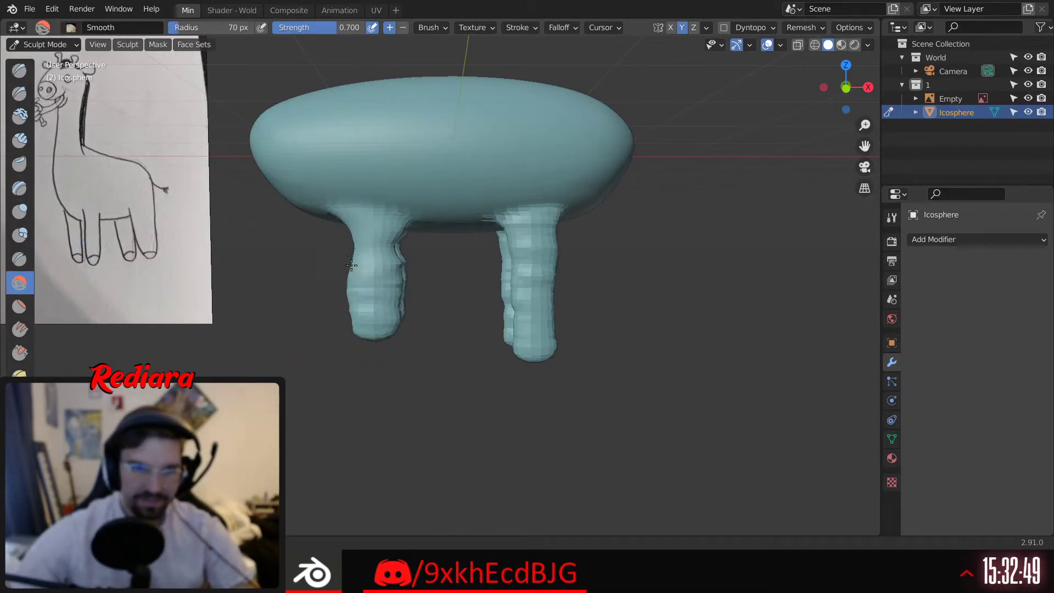
{"action": "left_click_drag", "start_coordinate": [351, 258], "coordinate": [349, 299]}
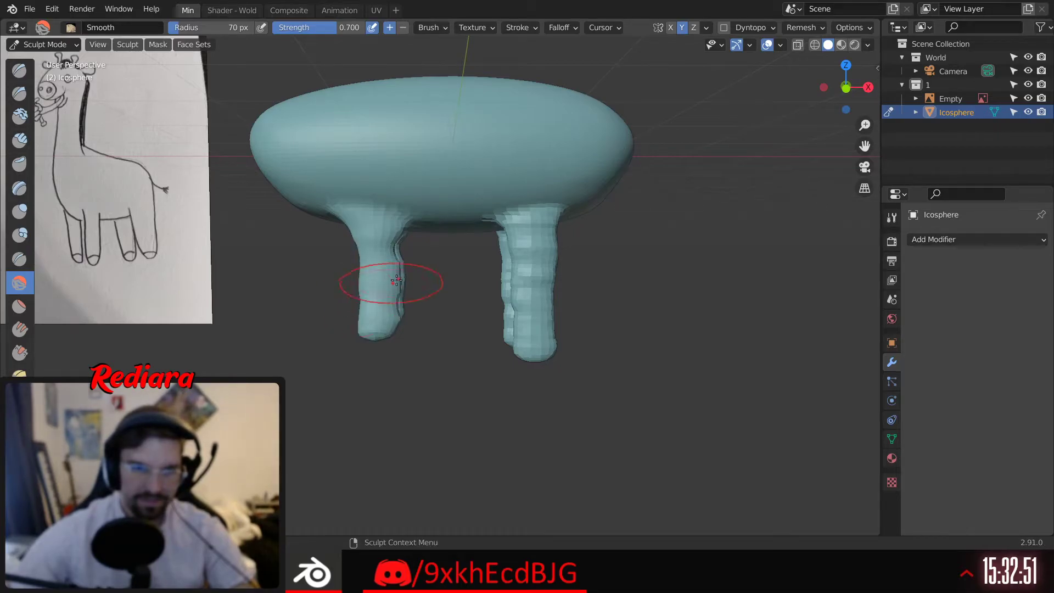
{"action": "middle_click_drag", "start_coordinate": [390, 269], "coordinate": [378, 236]}
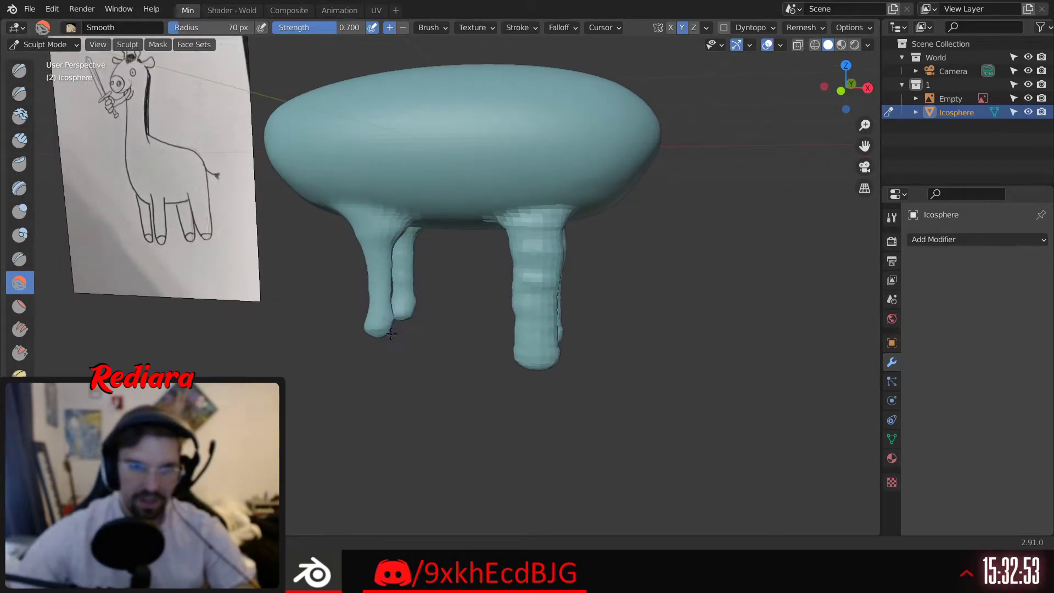
{"action": "middle_click_drag", "start_coordinate": [441, 336], "coordinate": [353, 218]}
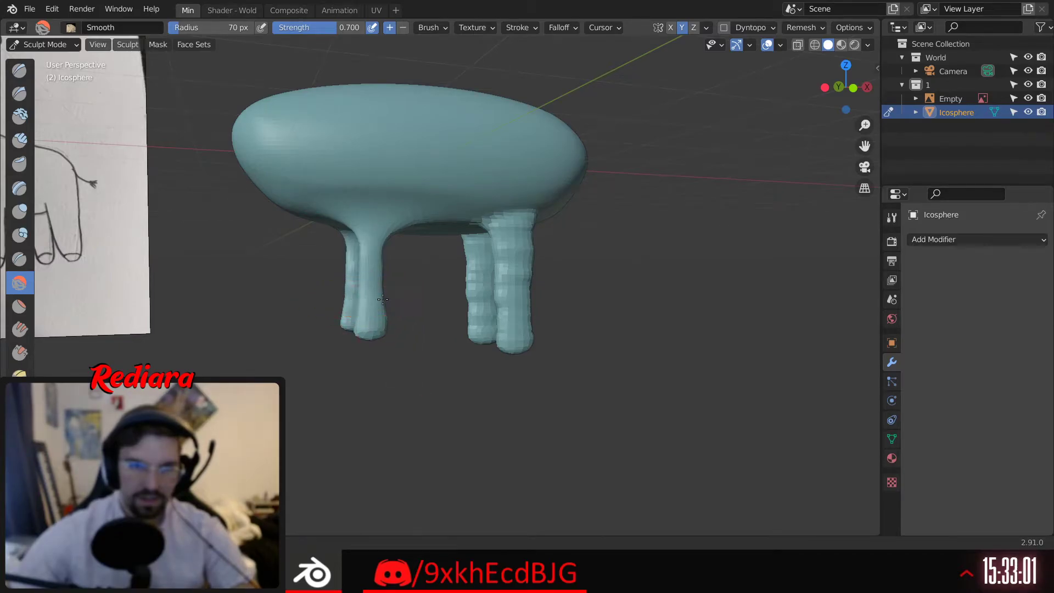
Smooth the +X leg pair from its joints with the body down to the feet using the 70 px Smooth brush
{"action": "mouse_move", "coordinate": [383, 299]}
{"action": "middle_mouse_down"}
{"action": "mouse_move", "coordinate": [360, 235]}
{"action": "mouse_move", "coordinate": [380, 277]}
{"action": "middle_mouse_up"}
{"action": "left_click_drag", "start_coordinate": [380, 277], "coordinate": [398, 348]}
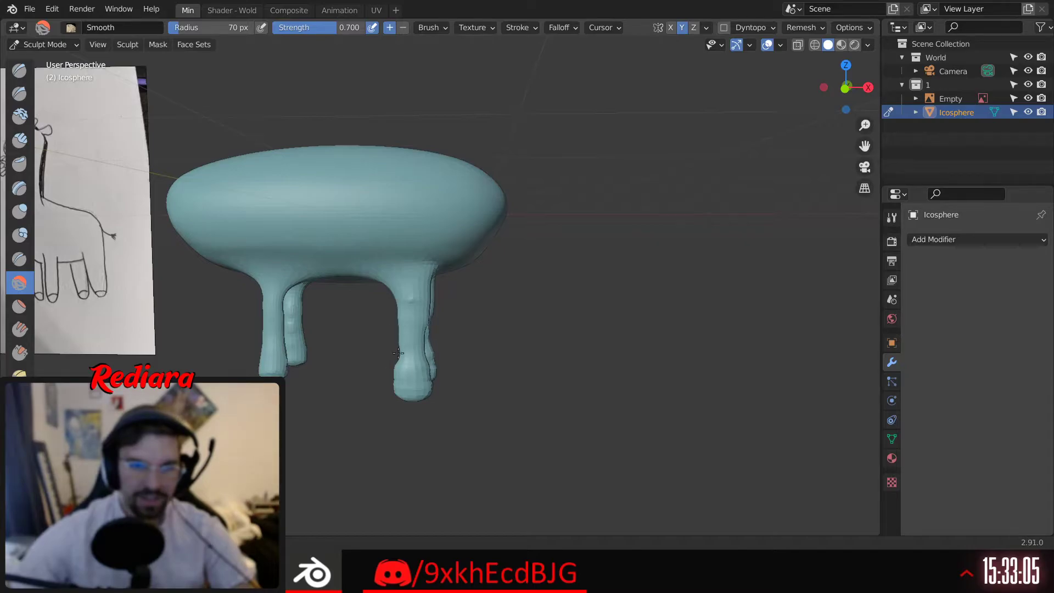
{"action": "middle_click_drag", "start_coordinate": [403, 367], "coordinate": [412, 299]}
{"action": "left_click_drag", "start_coordinate": [412, 299], "coordinate": [420, 268]}
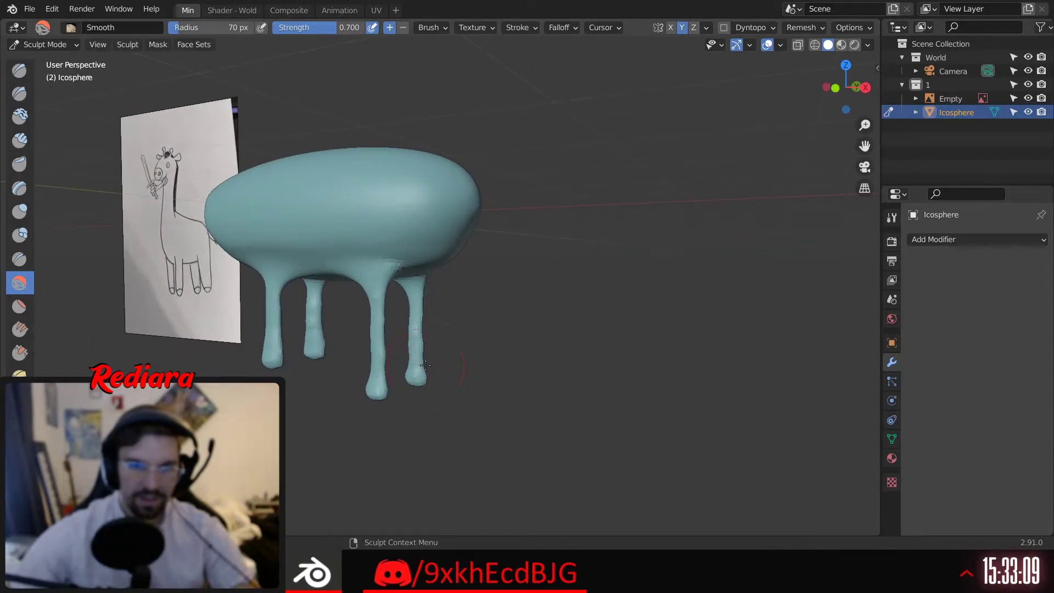
{"action": "middle_click_drag", "start_coordinate": [426, 365], "coordinate": [405, 341]}
{"action": "middle_click_drag", "start_coordinate": [488, 359], "coordinate": [458, 277]}
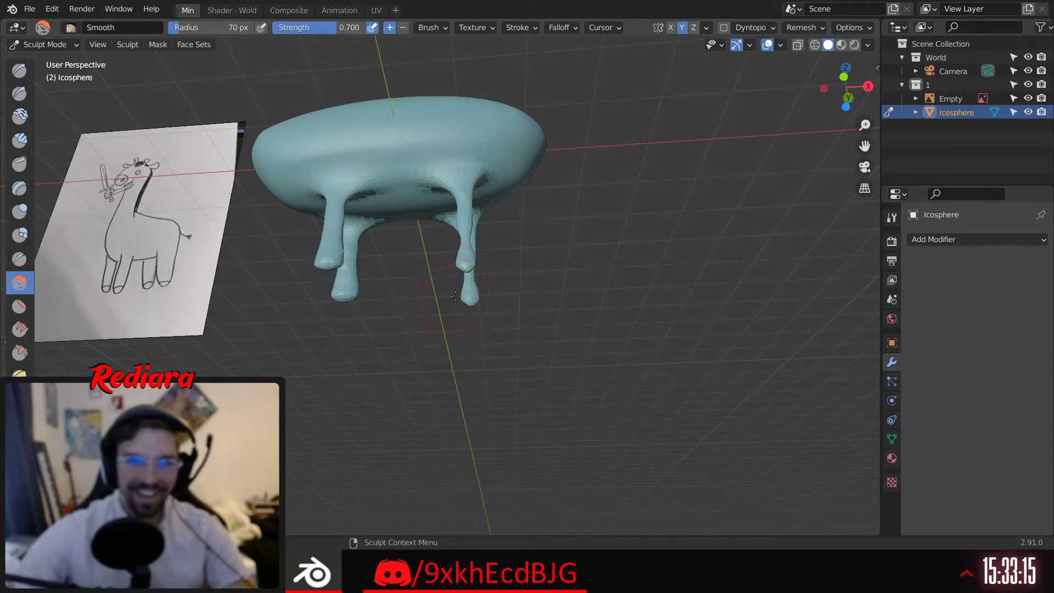
{"action": "left_click_drag", "start_coordinate": [455, 296], "coordinate": [454, 295]}
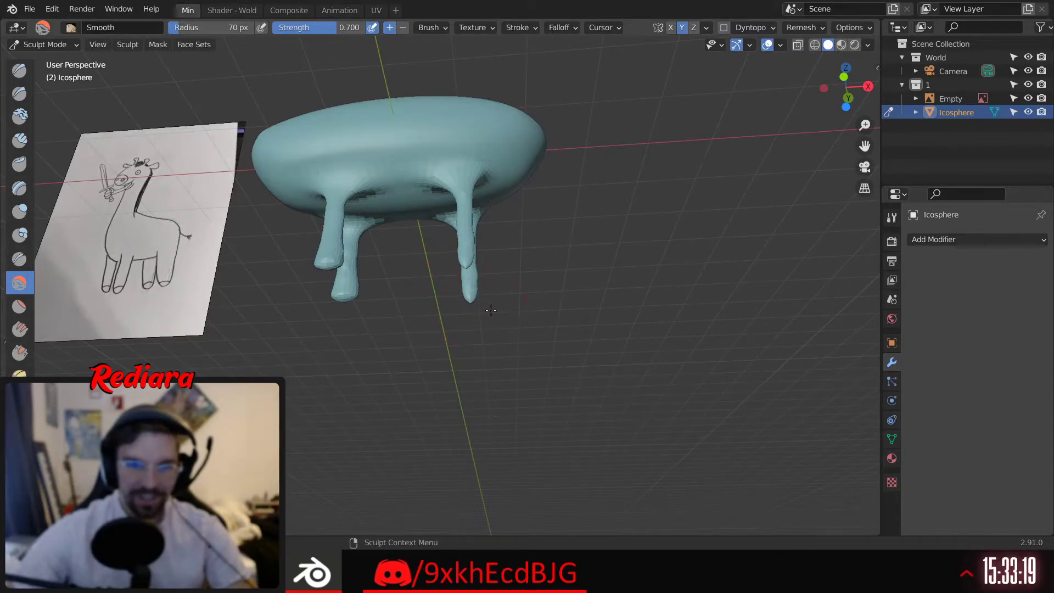
Adjust the voxel size for remeshing the giraffe body
{"action": "mouse_move", "coordinate": [491, 310]}
{"action": "middle_mouse_down"}
{"action": "mouse_move", "coordinate": [453, 263]}
{"action": "mouse_move", "coordinate": [498, 318]}
{"action": "middle_mouse_up"}
{"action": "key", "text": "shift+r"}
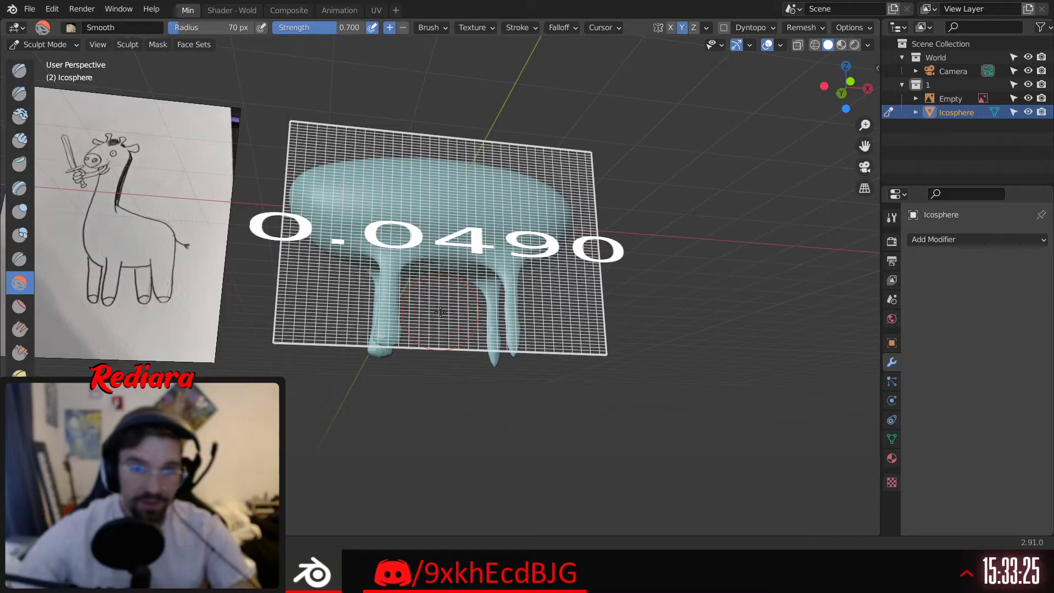
{"action": "left_click", "coordinate": [503, 267]}
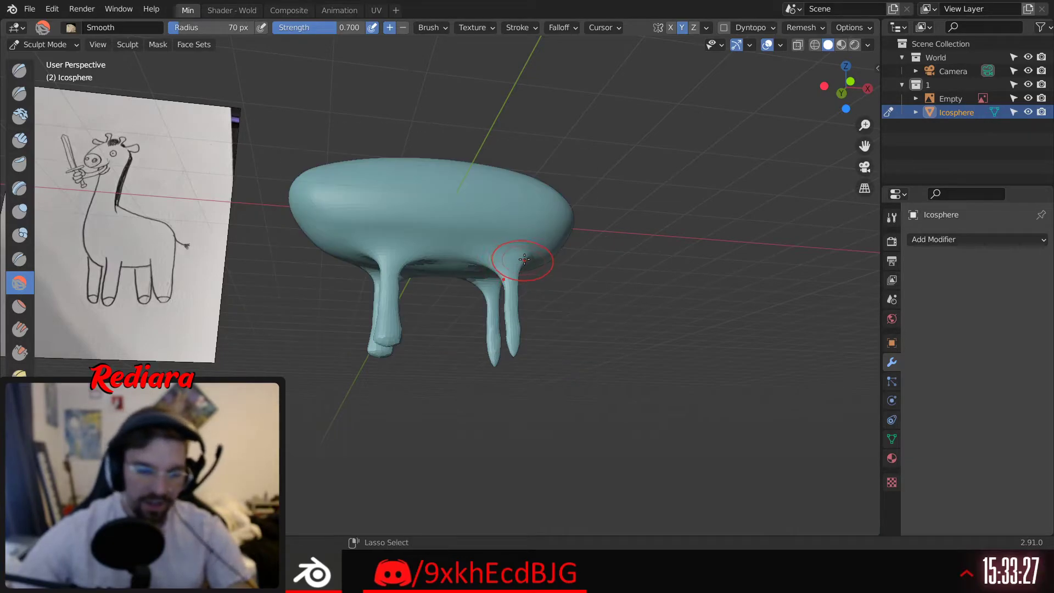
Thicken the -X legs and their joints with the Inflate/Deflate brush at 70 px radius and 0.763 strength, and voxel-remesh the body
{"action": "middle_click_drag", "start_coordinate": [494, 269], "coordinate": [456, 288]}
{"action": "middle_click_drag", "start_coordinate": [456, 288], "coordinate": [379, 272]}
{"action": "scroll", "coordinate": [439, 281], "scroll_direction": "up", "scroll_amount": 3}
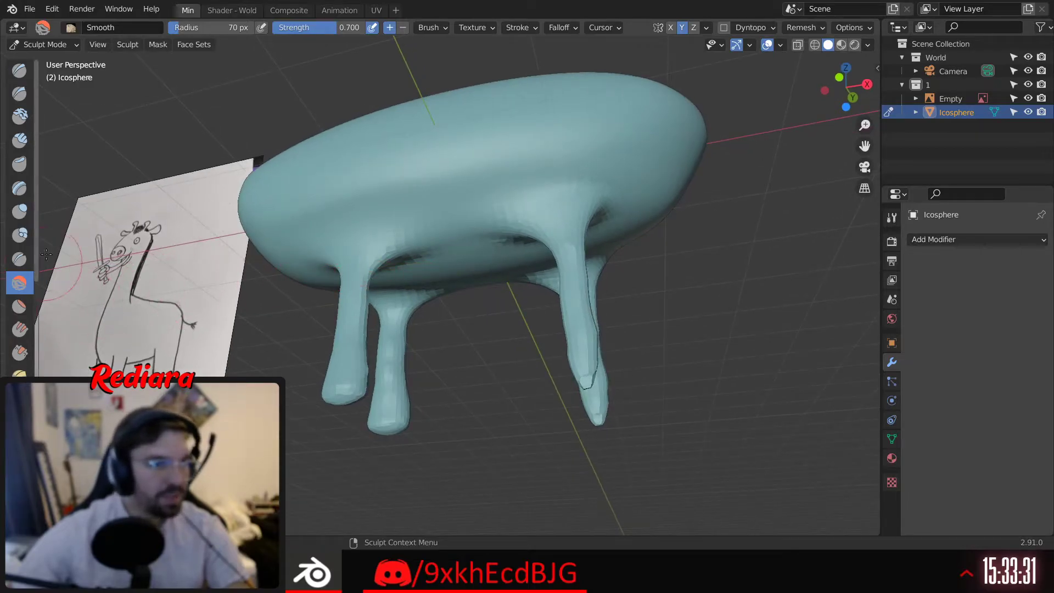
{"action": "left_click", "coordinate": [22, 216]}
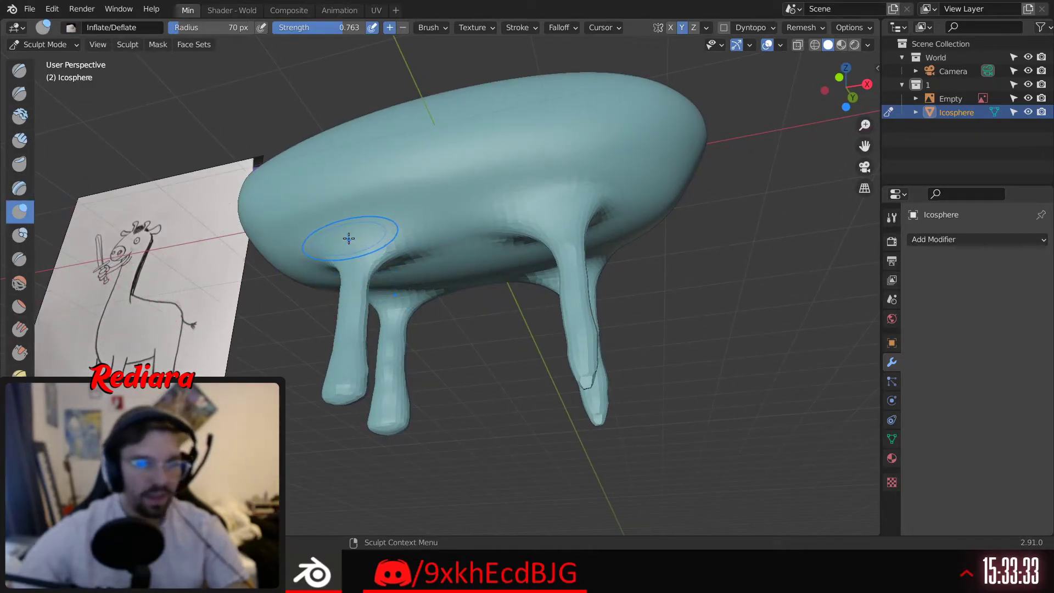
{"action": "mouse_move", "coordinate": [338, 257]}
{"action": "left_mouse_down"}
{"action": "mouse_move", "coordinate": [401, 250]}
{"action": "mouse_move", "coordinate": [341, 264]}
{"action": "mouse_move", "coordinate": [345, 276]}
{"action": "left_mouse_up"}
{"action": "middle_click_drag", "start_coordinate": [345, 276], "coordinate": [346, 291]}
{"action": "mouse_move", "coordinate": [346, 291]}
{"action": "left_mouse_down"}
{"action": "mouse_move", "coordinate": [351, 329]}
{"action": "mouse_move", "coordinate": [342, 324]}
{"action": "left_mouse_up"}
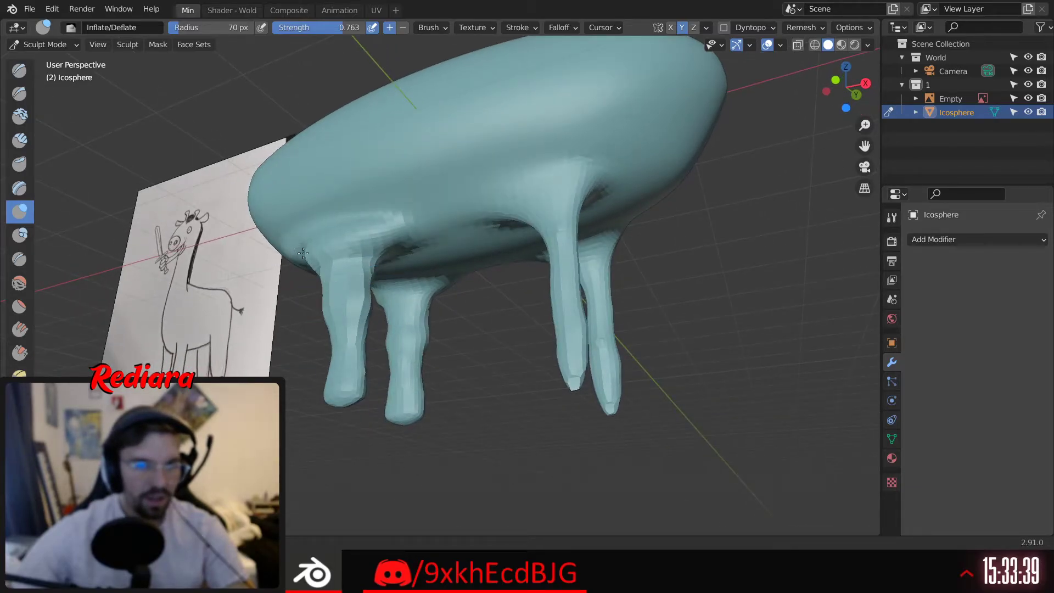
{"action": "mouse_move", "coordinate": [338, 270]}
{"action": "left_mouse_down"}
{"action": "mouse_move", "coordinate": [385, 230]}
{"action": "mouse_move", "coordinate": [450, 219]}
{"action": "mouse_move", "coordinate": [423, 203]}
{"action": "mouse_move", "coordinate": [362, 203]}
{"action": "mouse_move", "coordinate": [347, 391]}
{"action": "left_mouse_up"}
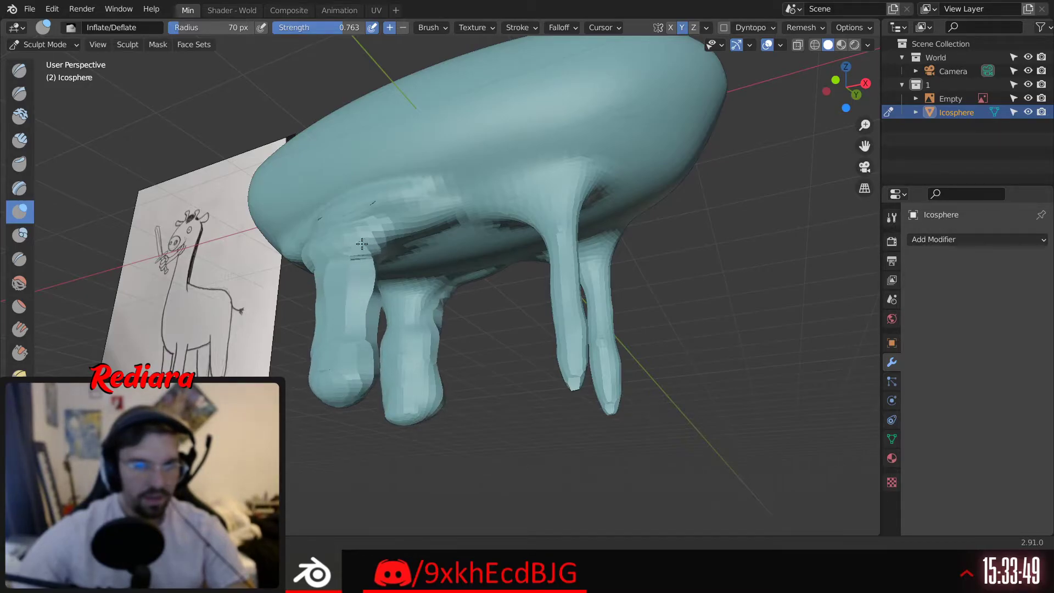
{"action": "left_click_drag", "start_coordinate": [375, 234], "coordinate": [381, 239]}
{"action": "key", "text": "ctrl+r"}
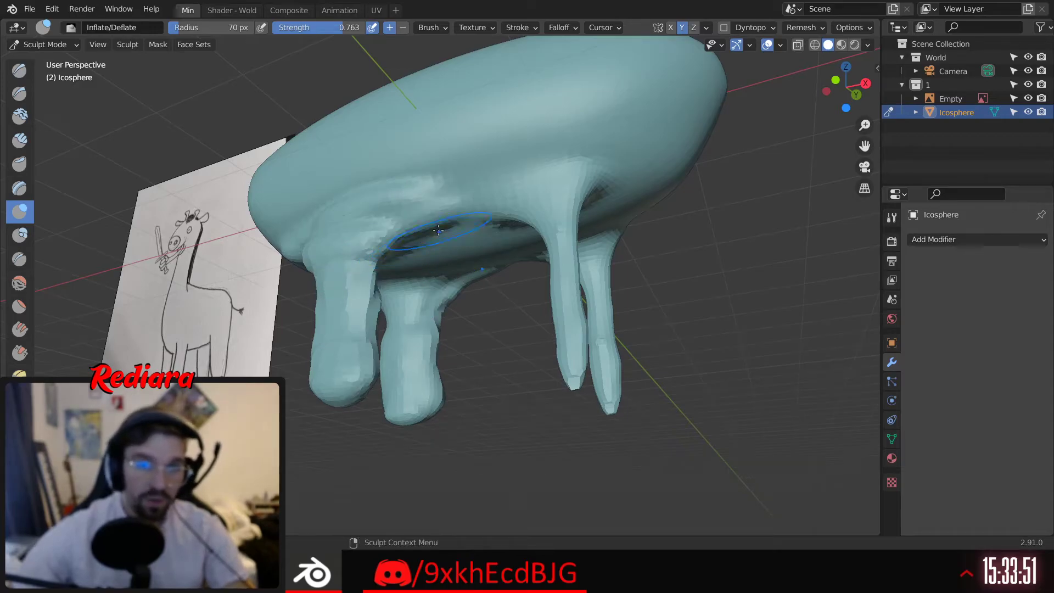
Thicken the thin +X legs and the underside around their joints with the 70 px Inflate/Deflate brush
{"action": "mouse_move", "coordinate": [490, 191]}
{"action": "middle_mouse_down", "text": "shift"}
{"action": "mouse_move", "coordinate": [478, 192]}
{"action": "mouse_move", "coordinate": [494, 204]}
{"action": "mouse_move", "coordinate": [459, 224]}
{"action": "mouse_move", "coordinate": [456, 205]}
{"action": "middle_mouse_up", "text": "shift"}
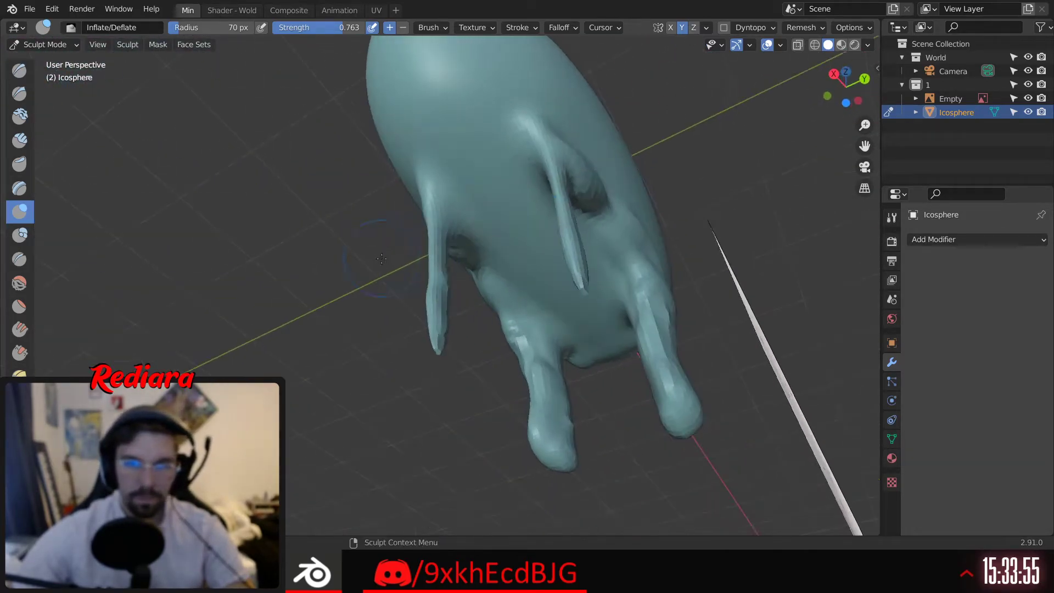
{"action": "left_click_drag", "start_coordinate": [457, 204], "coordinate": [443, 198]}
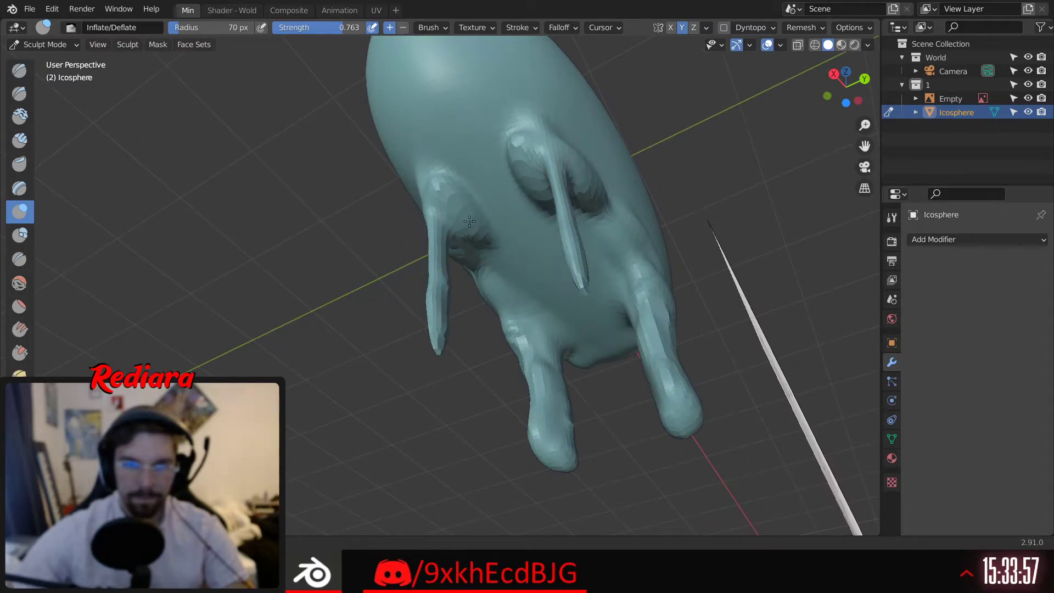
{"action": "middle_click_drag", "start_coordinate": [442, 242], "coordinate": [448, 228]}
{"action": "mouse_move", "coordinate": [448, 228]}
{"action": "left_mouse_down"}
{"action": "mouse_move", "coordinate": [452, 301]}
{"action": "mouse_move", "coordinate": [460, 242]}
{"action": "mouse_move", "coordinate": [439, 340]}
{"action": "mouse_move", "coordinate": [448, 322]}
{"action": "mouse_move", "coordinate": [432, 219]}
{"action": "left_mouse_up"}
{"action": "left_click_drag", "start_coordinate": [413, 159], "coordinate": [397, 134]}
{"action": "middle_click_drag", "start_coordinate": [422, 174], "coordinate": [475, 177]}
{"action": "mouse_move", "coordinate": [457, 193]}
{"action": "left_mouse_down"}
{"action": "mouse_move", "coordinate": [461, 251]}
{"action": "mouse_move", "coordinate": [473, 187]}
{"action": "left_mouse_up"}
Build up the hips and lower flanks above the +X leg pair with the 70 px Inflate/Deflate brush
{"action": "middle_click_drag", "start_coordinate": [473, 186], "coordinate": [499, 193]}
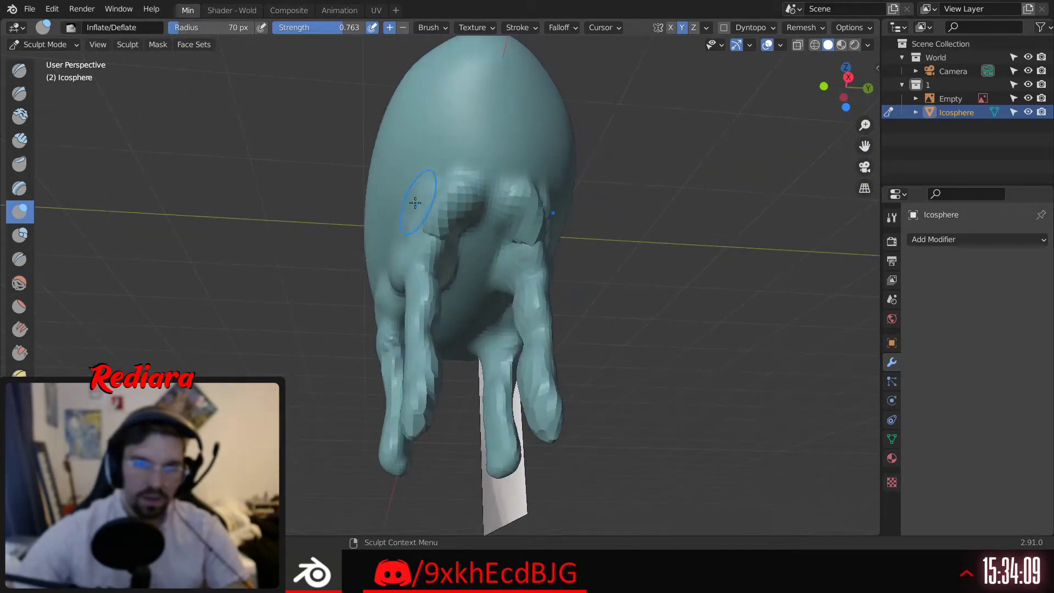
{"action": "left_click_drag", "start_coordinate": [426, 212], "coordinate": [425, 192]}
{"action": "middle_click_drag", "start_coordinate": [428, 191], "coordinate": [467, 198]}
{"action": "mouse_move", "coordinate": [403, 219]}
{"action": "left_mouse_down"}
{"action": "mouse_move", "coordinate": [390, 222]}
{"action": "mouse_move", "coordinate": [357, 195]}
{"action": "left_mouse_up"}
{"action": "middle_click_drag", "start_coordinate": [357, 195], "coordinate": [394, 239]}
{"action": "mouse_move", "coordinate": [393, 240]}
{"action": "left_mouse_down"}
{"action": "mouse_move", "coordinate": [344, 253]}
{"action": "mouse_move", "coordinate": [357, 225]}
{"action": "mouse_move", "coordinate": [395, 211]}
{"action": "mouse_move", "coordinate": [471, 212]}
{"action": "left_mouse_up"}
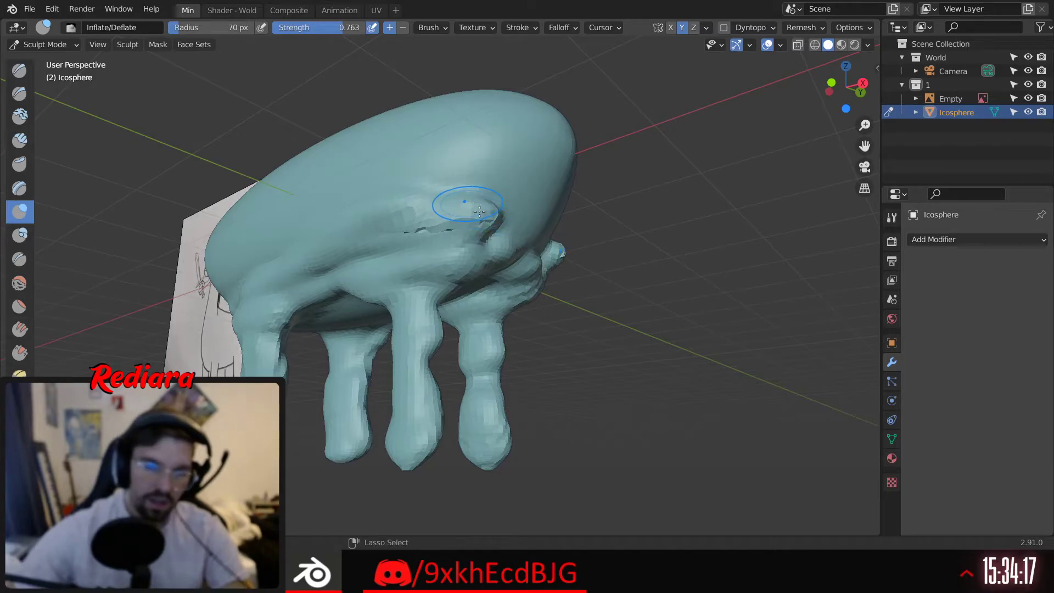
Extend the inflated volume along both flanks and around the shoulders above the -X legs
{"action": "scroll", "coordinate": [459, 207], "scroll_direction": "down", "scroll_amount": 2, "text": "ctrl"}
{"action": "middle_click_drag", "start_coordinate": [398, 228], "coordinate": [442, 234]}
{"action": "left_click_drag", "start_coordinate": [426, 241], "coordinate": [327, 257]}
{"action": "middle_click_drag", "start_coordinate": [386, 242], "coordinate": [471, 236], "text": "shift"}
{"action": "left_click_drag", "start_coordinate": [333, 255], "coordinate": [276, 274]}
{"action": "middle_click_drag", "start_coordinate": [244, 242], "coordinate": [269, 259], "text": "shift"}
{"action": "mouse_move", "coordinate": [269, 258]}
{"action": "left_mouse_down"}
{"action": "mouse_move", "coordinate": [255, 285]}
{"action": "mouse_move", "coordinate": [275, 258]}
{"action": "mouse_move", "coordinate": [317, 266]}
{"action": "left_mouse_up"}
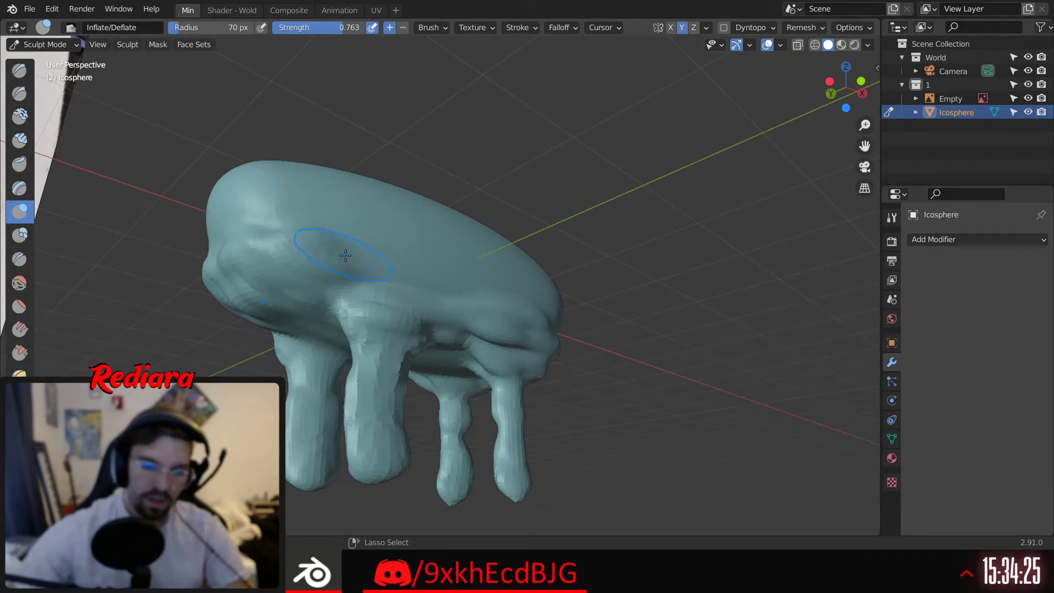
Smooth the lumpy flanks, hips and upper legs with the Smooth brush at 141 px radius and 0.700 strength
{"action": "left_click", "coordinate": [20, 283]}
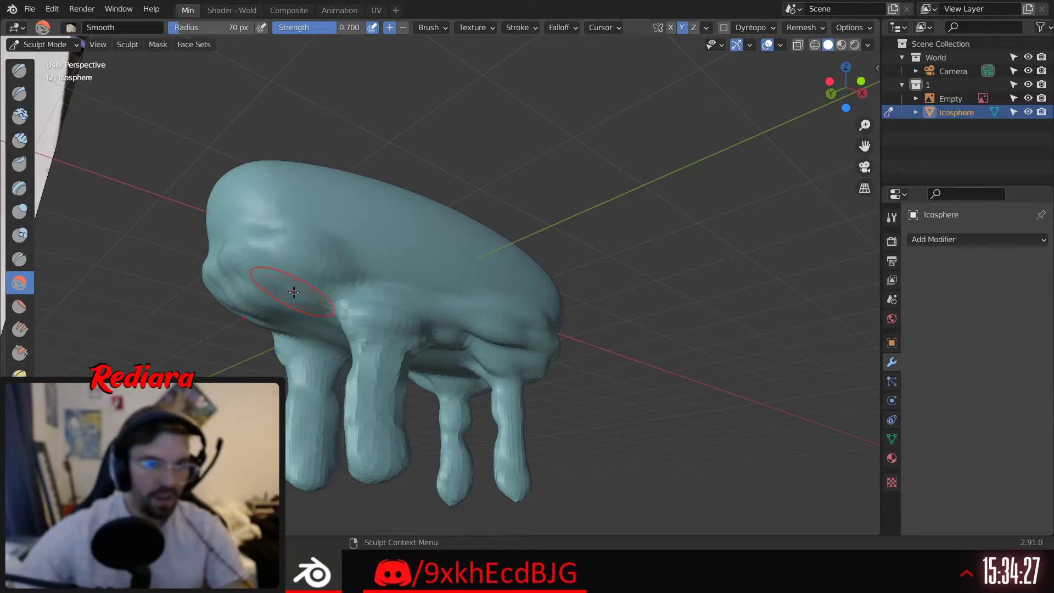
{"action": "key", "text": "f"}
{"action": "left_click", "coordinate": [330, 236]}
{"action": "mouse_move", "coordinate": [329, 236]}
{"action": "left_mouse_down"}
{"action": "mouse_move", "coordinate": [307, 264]}
{"action": "mouse_move", "coordinate": [364, 269]}
{"action": "left_mouse_up"}
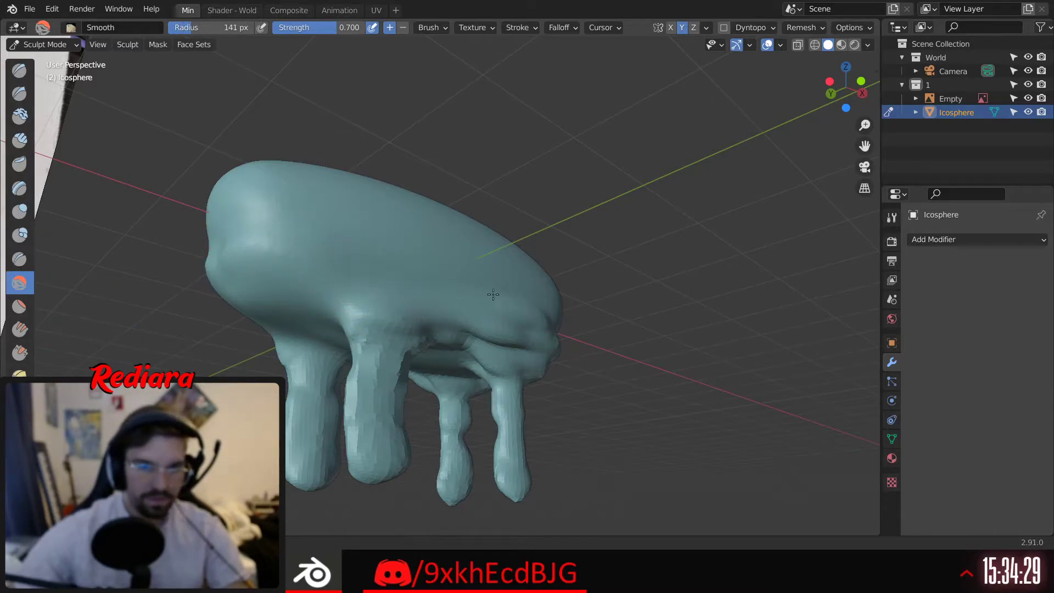
{"action": "mouse_move", "coordinate": [514, 328]}
{"action": "middle_mouse_down"}
{"action": "mouse_move", "coordinate": [414, 294]}
{"action": "mouse_move", "coordinate": [595, 329]}
{"action": "mouse_move", "coordinate": [515, 332]}
{"action": "mouse_move", "coordinate": [581, 325]}
{"action": "middle_mouse_up"}
{"action": "mouse_move", "coordinate": [582, 326]}
{"action": "left_mouse_down"}
{"action": "mouse_move", "coordinate": [632, 340]}
{"action": "mouse_move", "coordinate": [572, 306]}
{"action": "mouse_move", "coordinate": [556, 391]}
{"action": "left_mouse_up"}
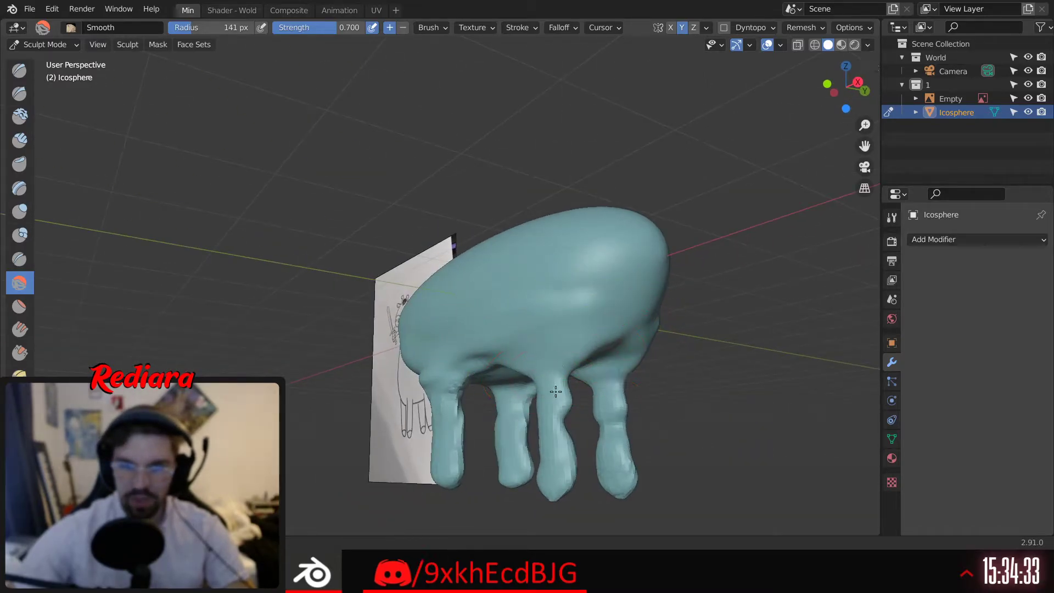
Lower the Smooth brush strength to 0.460 and soften the surface of the legs
{"action": "middle_click_drag", "start_coordinate": [582, 424], "coordinate": [507, 299], "text": "shift"}
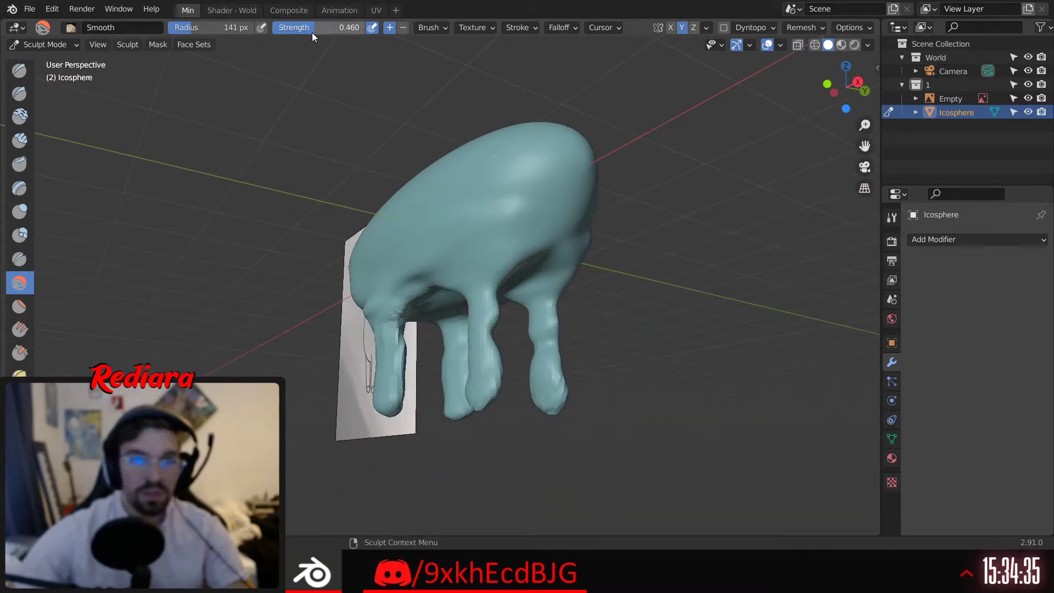
{"action": "mouse_move", "coordinate": [495, 341]}
{"action": "middle_mouse_down"}
{"action": "mouse_move", "coordinate": [513, 372]}
{"action": "mouse_move", "coordinate": [367, 389]}
{"action": "mouse_move", "coordinate": [354, 346]}
{"action": "middle_mouse_up"}
{"action": "scroll", "coordinate": [513, 372], "scroll_direction": "up", "scroll_amount": 4}
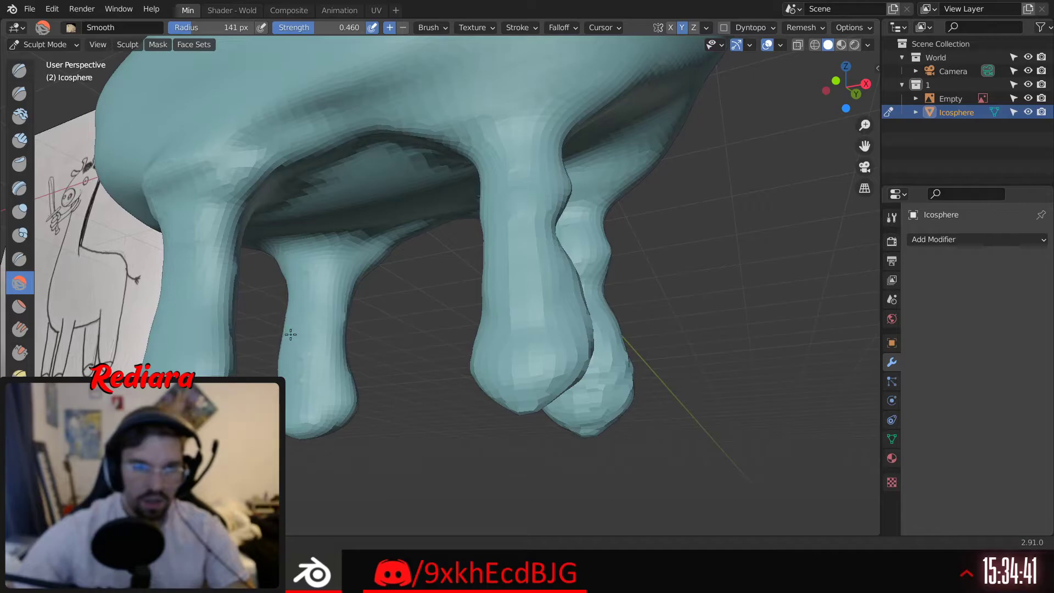
{"action": "scroll", "coordinate": [346, 391], "scroll_direction": "down", "scroll_amount": 2}
Thicken the upper part of the +X legs with the Inflate/Deflate brush at 141 px radius and 0.763 strength
{"action": "mouse_move", "coordinate": [346, 392]}
{"action": "middle_mouse_down"}
{"action": "mouse_move", "coordinate": [347, 298]}
{"action": "mouse_move", "coordinate": [396, 299]}
{"action": "mouse_move", "coordinate": [366, 298]}
{"action": "mouse_move", "coordinate": [460, 329]}
{"action": "middle_mouse_up"}
{"action": "left_click", "coordinate": [19, 211]}
{"action": "mouse_move", "coordinate": [429, 236]}
{"action": "left_mouse_down"}
{"action": "mouse_move", "coordinate": [431, 275]}
{"action": "mouse_move", "coordinate": [434, 253]}
{"action": "mouse_move", "coordinate": [406, 193]}
{"action": "left_mouse_up"}
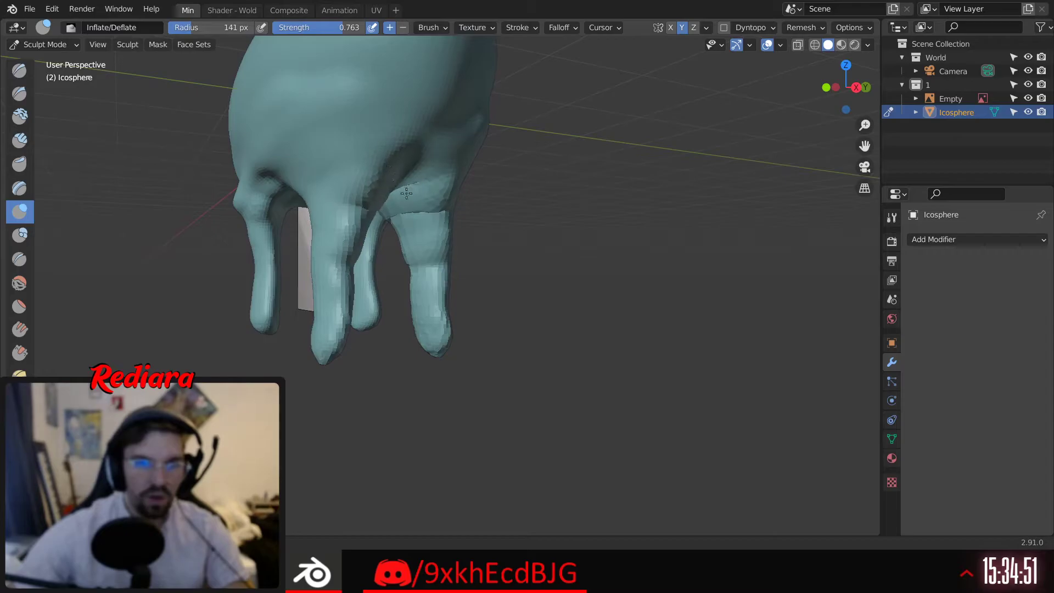
{"action": "middle_click_drag", "start_coordinate": [461, 206], "coordinate": [508, 199]}
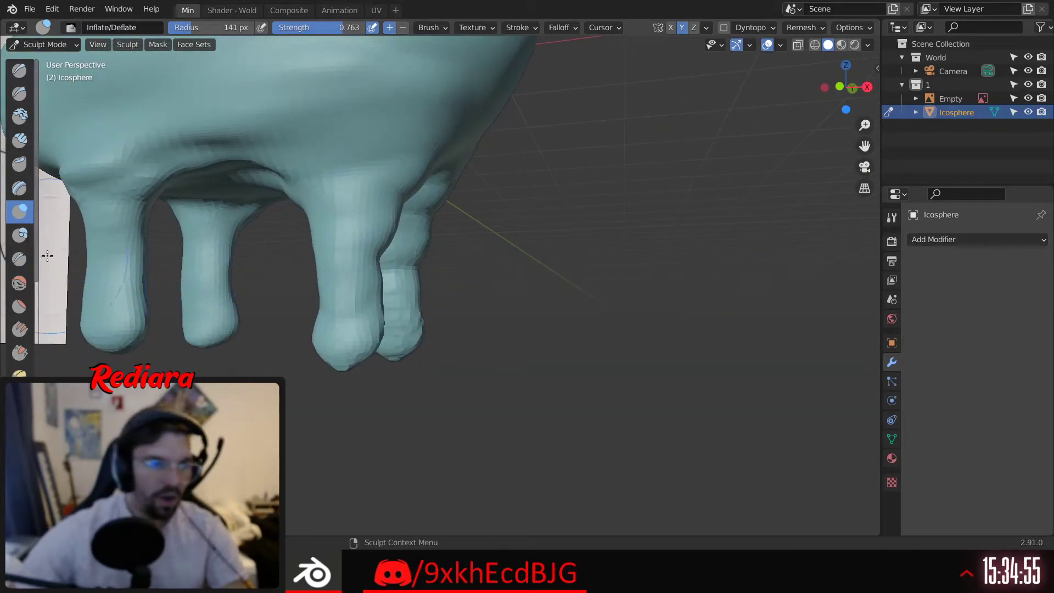
Smooth the lumpy +X legs and their joints to the body with the 141 px Smooth brush at 0.460 strength
{"action": "left_click", "coordinate": [20, 282]}
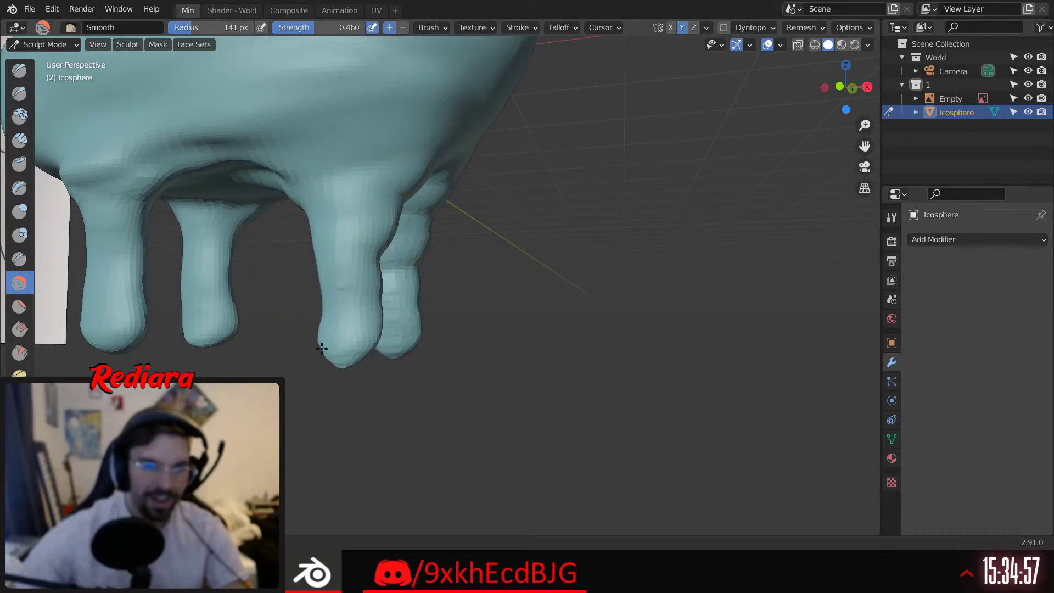
{"action": "middle_click_drag", "start_coordinate": [381, 336], "coordinate": [385, 308]}
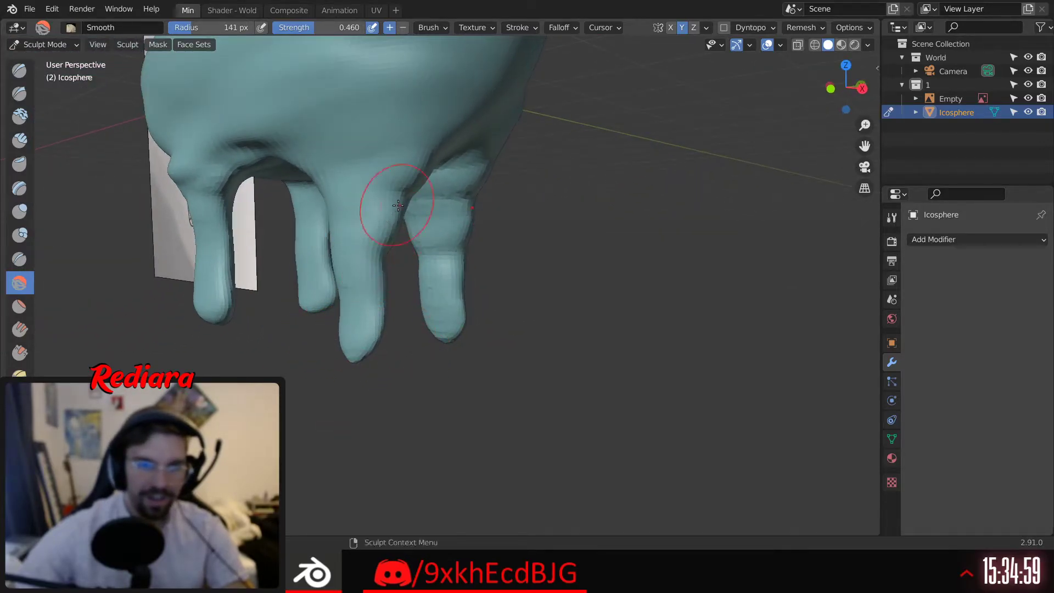
{"action": "middle_click_drag", "start_coordinate": [423, 122], "coordinate": [473, 181]}
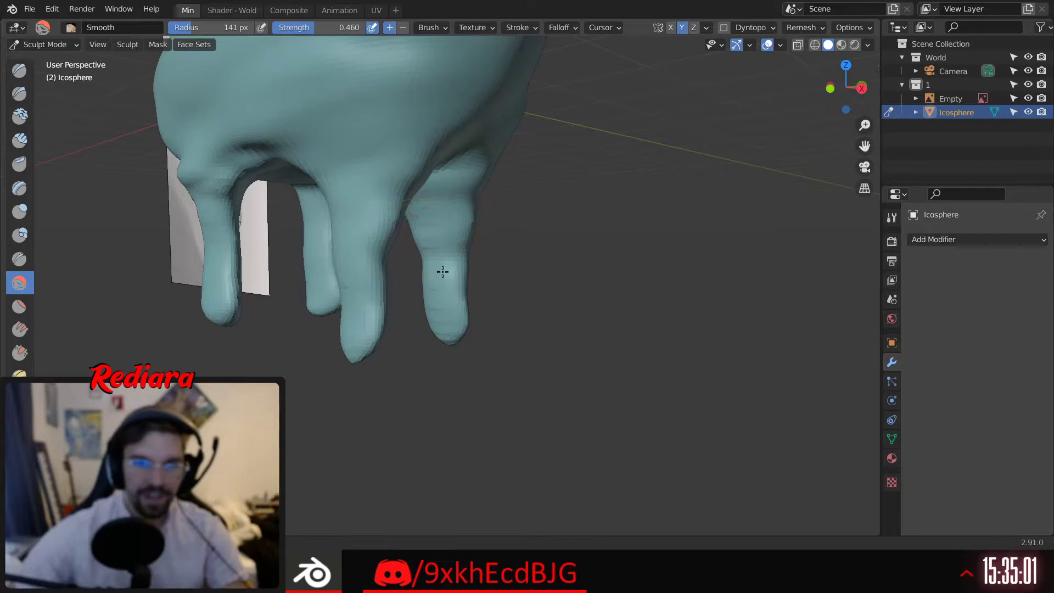
{"action": "middle_click_drag", "start_coordinate": [461, 323], "coordinate": [448, 360], "text": "shift"}
{"action": "mouse_move", "coordinate": [236, 192]}
{"action": "middle_mouse_down"}
{"action": "mouse_move", "coordinate": [263, 261]}
{"action": "mouse_move", "coordinate": [287, 198]}
{"action": "mouse_move", "coordinate": [251, 238]}
{"action": "mouse_move", "coordinate": [313, 193]}
{"action": "middle_mouse_up"}
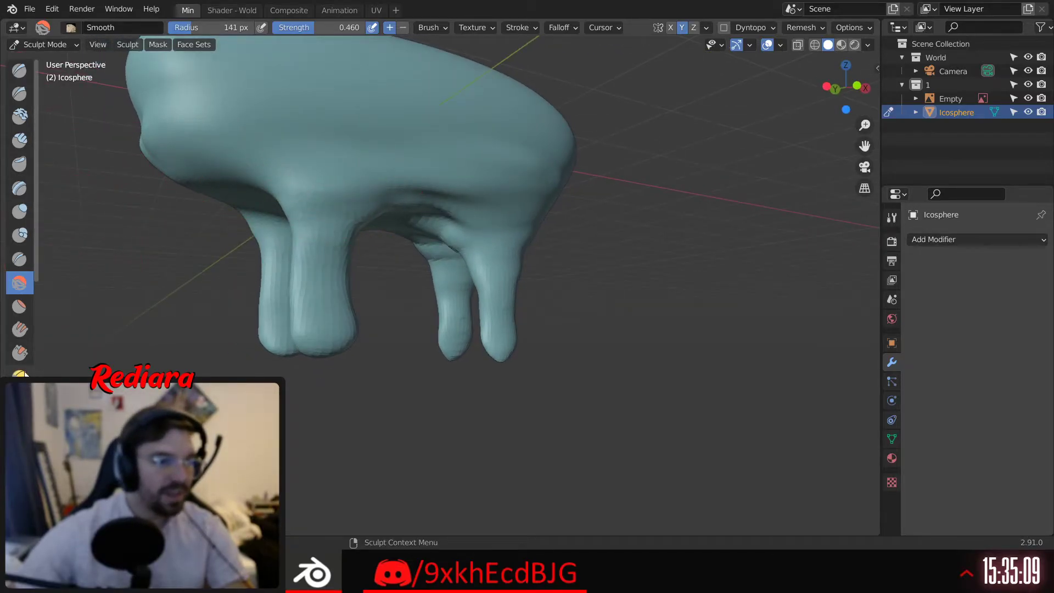
Bulk up the rounded haunches above the -X legs with the Inflate/Deflate brush at 0.763 strength
{"action": "left_click", "coordinate": [21, 211]}
{"action": "mouse_move", "coordinate": [219, 231]}
{"action": "middle_mouse_down"}
{"action": "mouse_move", "coordinate": [285, 242]}
{"action": "mouse_move", "coordinate": [270, 264]}
{"action": "middle_mouse_up"}
{"action": "left_click_drag", "start_coordinate": [270, 264], "coordinate": [264, 216]}
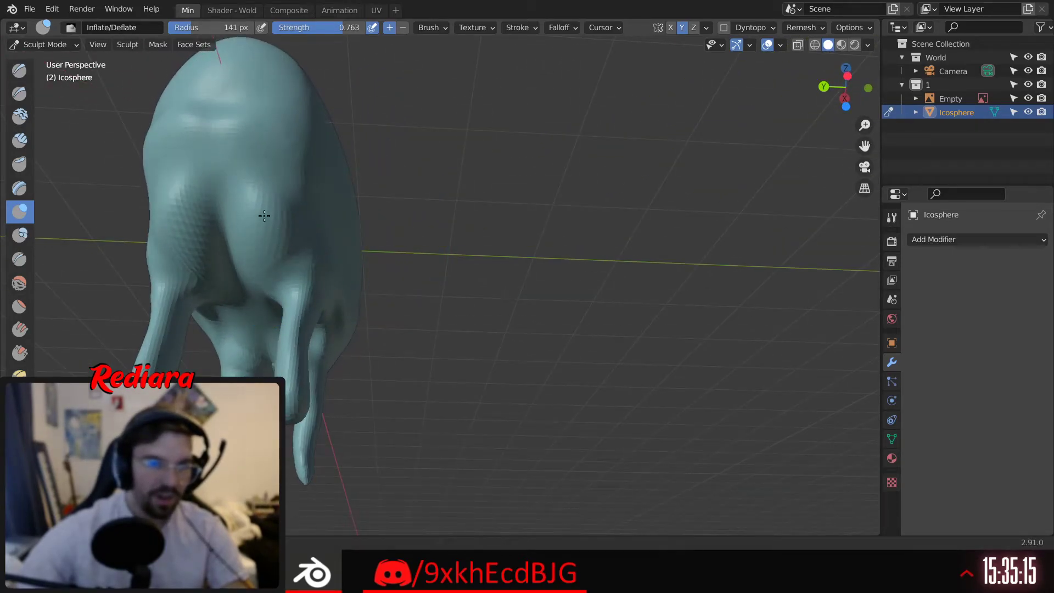
{"action": "middle_click_drag", "start_coordinate": [291, 209], "coordinate": [287, 202]}
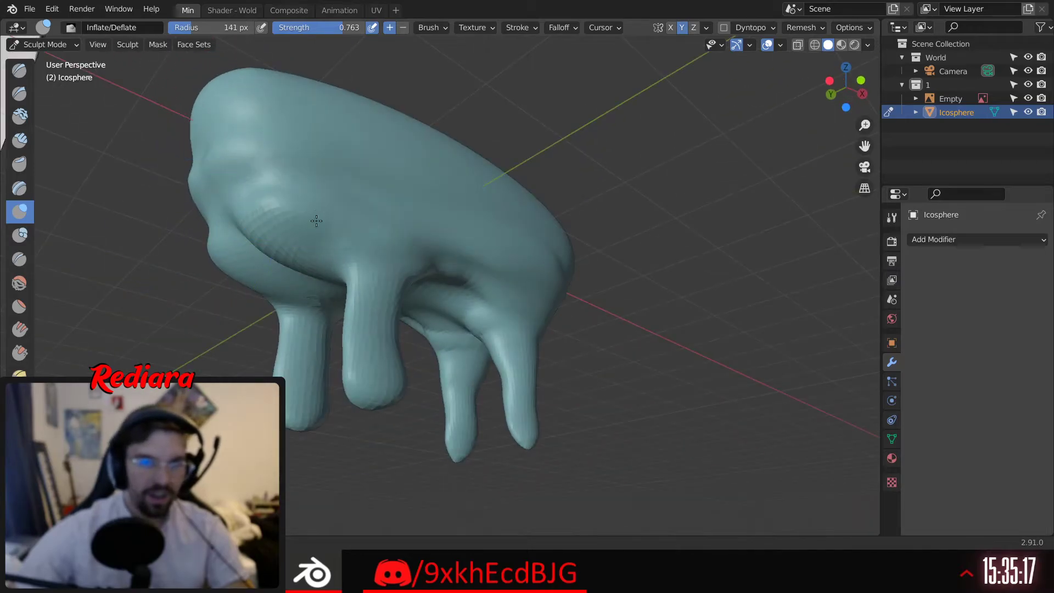
Blend the inflated haunches above the -X legs into the body with the Smooth brush
{"action": "left_click", "coordinate": [19, 283]}
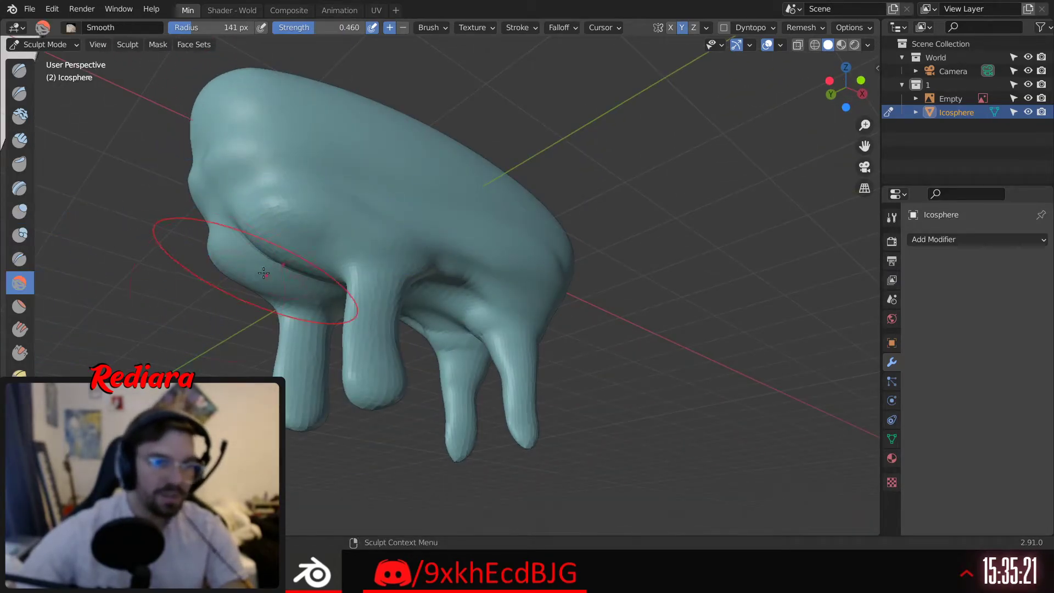
{"action": "middle_click_drag", "start_coordinate": [224, 236], "coordinate": [288, 219]}
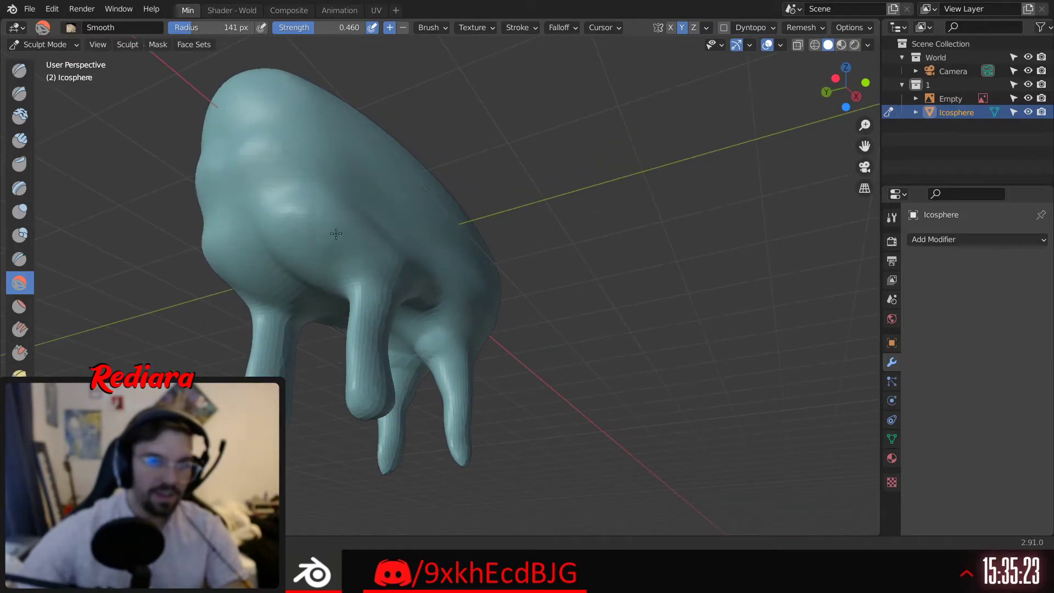
{"action": "mouse_move", "coordinate": [404, 253]}
{"action": "middle_mouse_down"}
{"action": "mouse_move", "coordinate": [250, 194]}
{"action": "mouse_move", "coordinate": [241, 218]}
{"action": "mouse_move", "coordinate": [266, 245]}
{"action": "mouse_move", "coordinate": [207, 162]}
{"action": "mouse_move", "coordinate": [356, 266]}
{"action": "mouse_move", "coordinate": [244, 261]}
{"action": "mouse_move", "coordinate": [365, 254]}
{"action": "mouse_move", "coordinate": [308, 264]}
{"action": "mouse_move", "coordinate": [275, 292]}
{"action": "middle_mouse_up"}
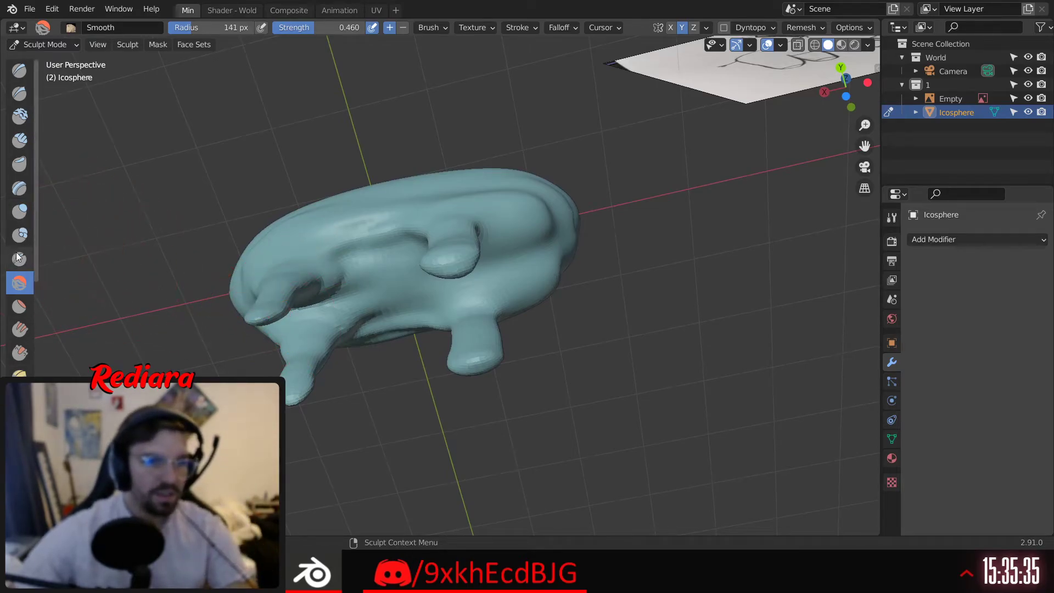
Reduce the Inflate/Deflate brush radius to 45 px and thicken the inward-facing sides of the +X legs
{"action": "left_click", "coordinate": [19, 212]}
{"action": "mouse_move", "coordinate": [137, 274]}
{"action": "middle_mouse_down"}
{"action": "mouse_move", "coordinate": [295, 382]}
{"action": "mouse_move", "coordinate": [310, 409]}
{"action": "middle_mouse_up"}
{"action": "scroll", "coordinate": [275, 308], "scroll_direction": "up", "scroll_amount": 3}
{"action": "mouse_move", "coordinate": [263, 304]}
{"action": "middle_mouse_down"}
{"action": "mouse_move", "coordinate": [297, 302]}
{"action": "mouse_move", "coordinate": [305, 277]}
{"action": "mouse_move", "coordinate": [319, 301]}
{"action": "middle_mouse_up"}
{"action": "key", "text": "f"}
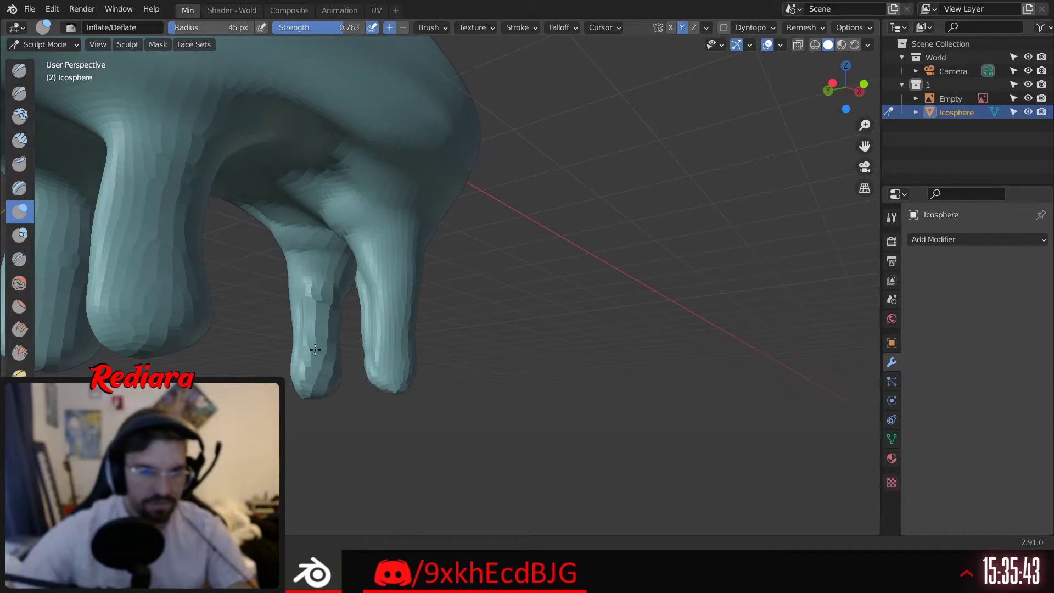
{"action": "left_click_drag", "start_coordinate": [322, 261], "coordinate": [306, 245]}
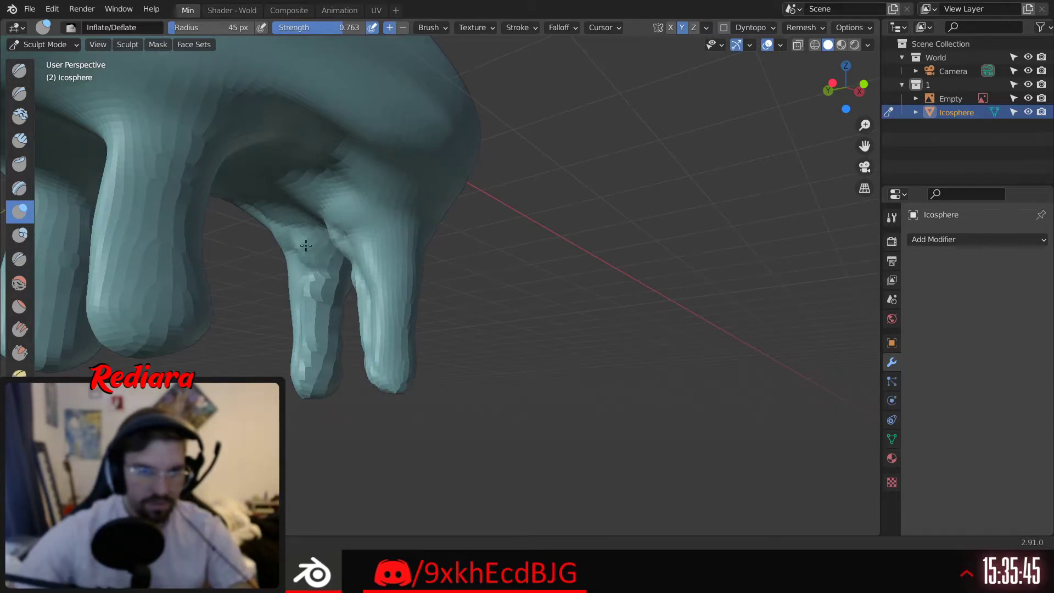
Inflate the outer sides of the +X legs from the feet up to the lower flanks with the 45 px brush
{"action": "mouse_move", "coordinate": [298, 253]}
{"action": "middle_mouse_down"}
{"action": "mouse_move", "coordinate": [307, 380]}
{"action": "mouse_move", "coordinate": [419, 297]}
{"action": "mouse_move", "coordinate": [414, 326]}
{"action": "mouse_move", "coordinate": [392, 325]}
{"action": "middle_mouse_up"}
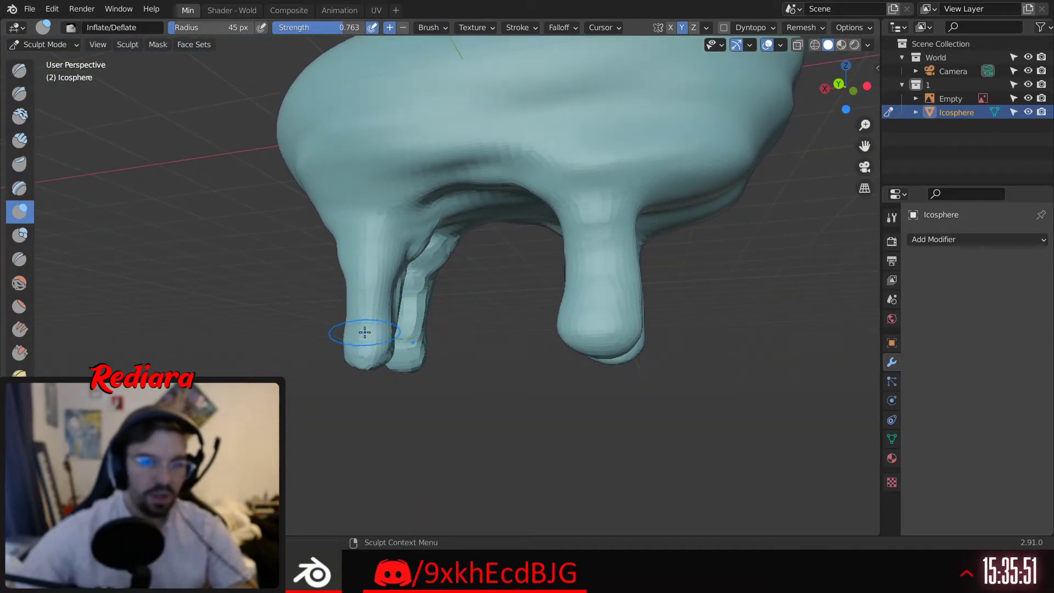
{"action": "left_click_drag", "start_coordinate": [360, 337], "coordinate": [356, 358]}
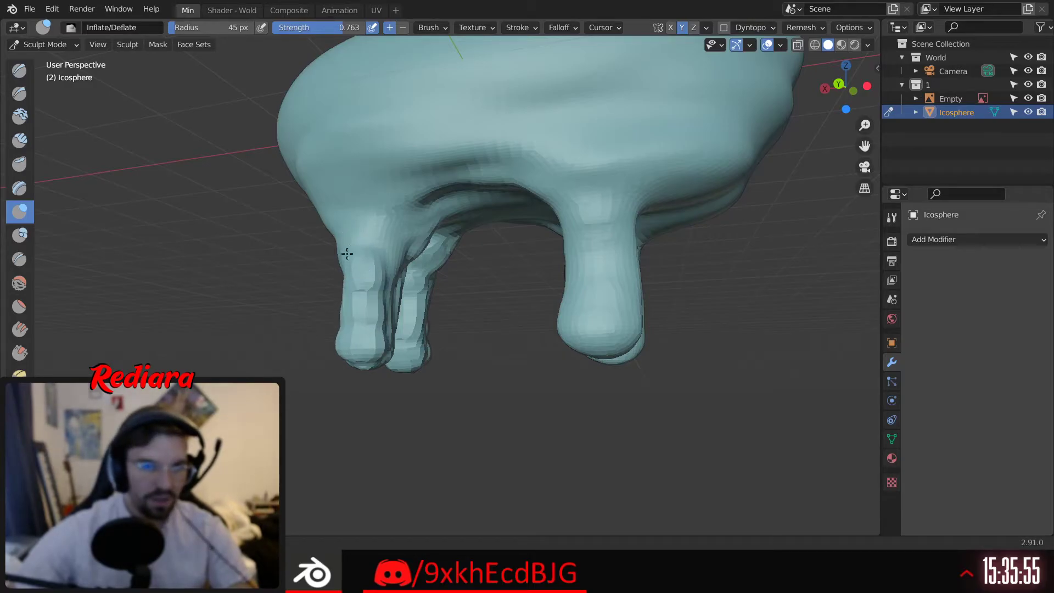
{"action": "mouse_move", "coordinate": [369, 232]}
{"action": "left_mouse_down"}
{"action": "mouse_move", "coordinate": [401, 225]}
{"action": "mouse_move", "coordinate": [421, 201]}
{"action": "mouse_move", "coordinate": [370, 217]}
{"action": "left_mouse_up"}
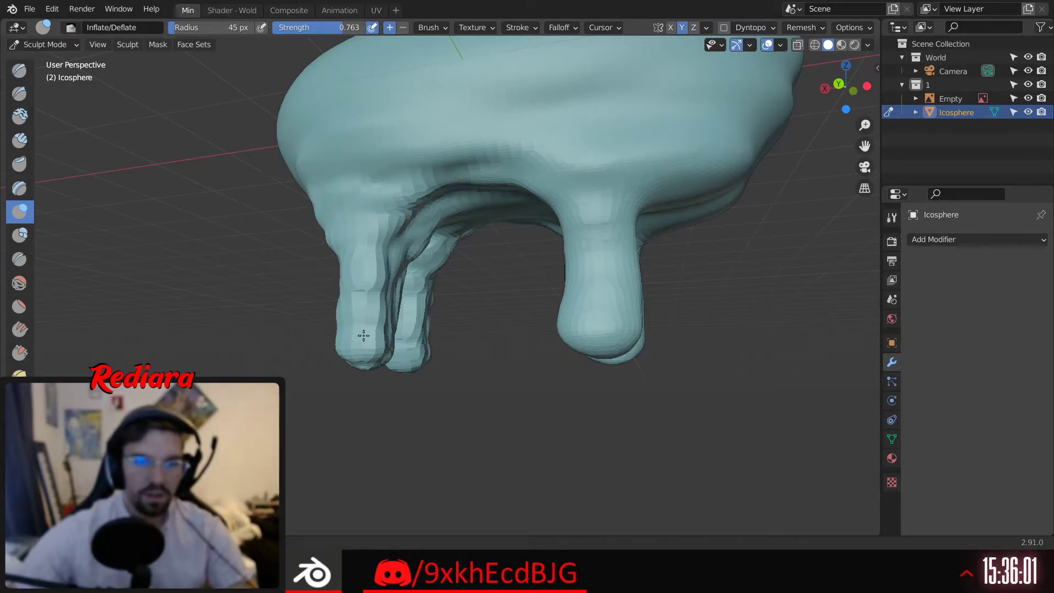
{"action": "mouse_move", "coordinate": [363, 336]}
{"action": "middle_mouse_down"}
{"action": "mouse_move", "coordinate": [329, 306]}
{"action": "mouse_move", "coordinate": [306, 330]}
{"action": "mouse_move", "coordinate": [338, 280]}
{"action": "middle_mouse_up"}
{"action": "mouse_move", "coordinate": [338, 280]}
{"action": "left_mouse_down"}
{"action": "mouse_move", "coordinate": [319, 220]}
{"action": "mouse_move", "coordinate": [345, 260]}
{"action": "mouse_move", "coordinate": [336, 182]}
{"action": "left_mouse_up"}
Inflate the outer sides of the -X legs from the feet up to the flank above them
{"action": "mouse_move", "coordinate": [336, 181]}
{"action": "middle_mouse_down"}
{"action": "mouse_move", "coordinate": [416, 148]}
{"action": "mouse_move", "coordinate": [374, 218]}
{"action": "mouse_move", "coordinate": [487, 302]}
{"action": "middle_mouse_up"}
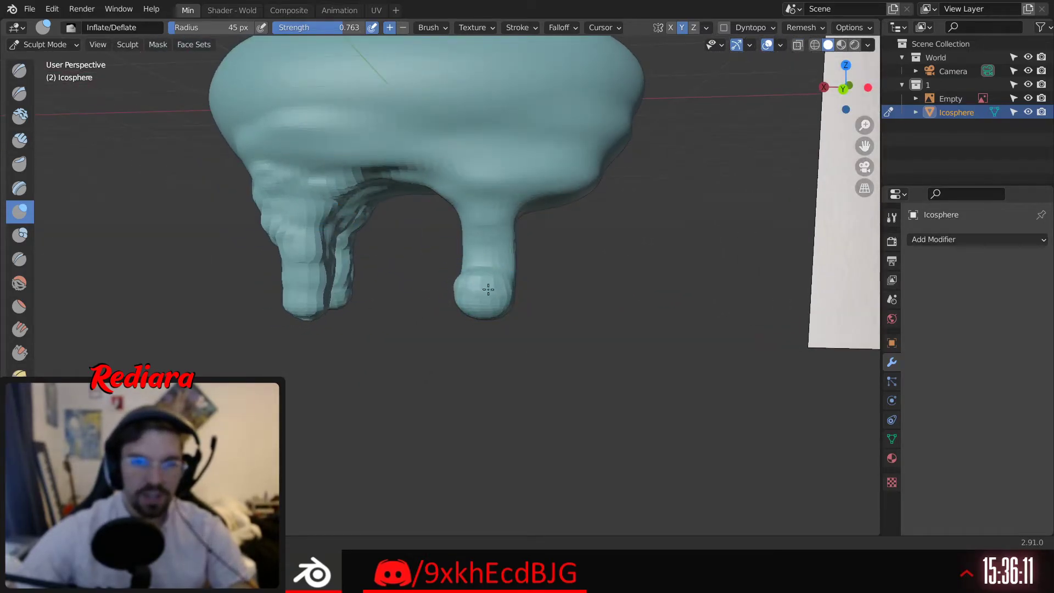
{"action": "mouse_move", "coordinate": [479, 256]}
{"action": "left_mouse_down"}
{"action": "mouse_move", "coordinate": [484, 220]}
{"action": "mouse_move", "coordinate": [440, 170]}
{"action": "mouse_move", "coordinate": [470, 206]}
{"action": "left_mouse_up"}
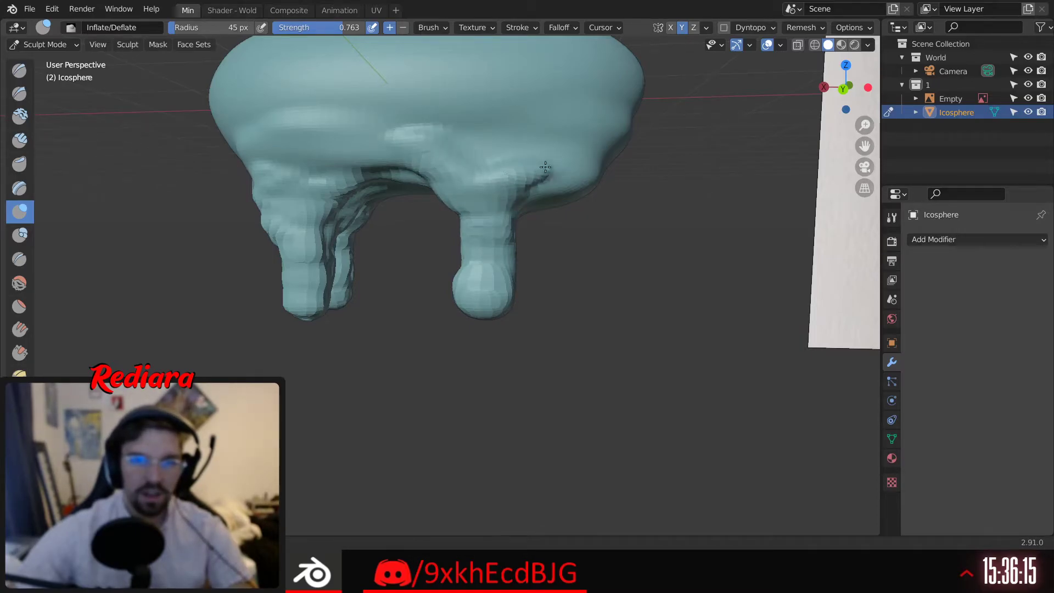
{"action": "mouse_move", "coordinate": [546, 166]}
{"action": "left_mouse_down"}
{"action": "mouse_move", "coordinate": [549, 148]}
{"action": "mouse_move", "coordinate": [461, 135]}
{"action": "mouse_move", "coordinate": [568, 143]}
{"action": "mouse_move", "coordinate": [396, 148]}
{"action": "mouse_move", "coordinate": [466, 122]}
{"action": "left_mouse_up"}
Build up the inner sides of the -X legs from the feet to the belly with short Inflate/Deflate strokes
{"action": "mouse_move", "coordinate": [466, 122]}
{"action": "middle_mouse_down"}
{"action": "mouse_move", "coordinate": [570, 206]}
{"action": "mouse_move", "coordinate": [434, 280]}
{"action": "middle_mouse_up"}
{"action": "scroll", "coordinate": [409, 295], "scroll_direction": "up", "scroll_amount": 3}
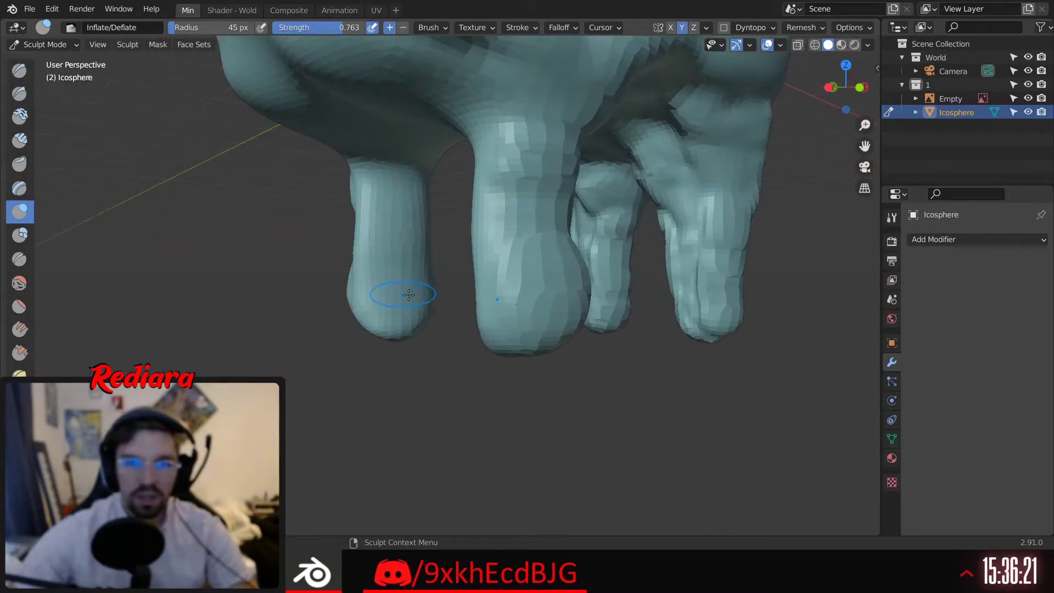
{"action": "left_click_drag", "start_coordinate": [408, 295], "coordinate": [393, 328]}
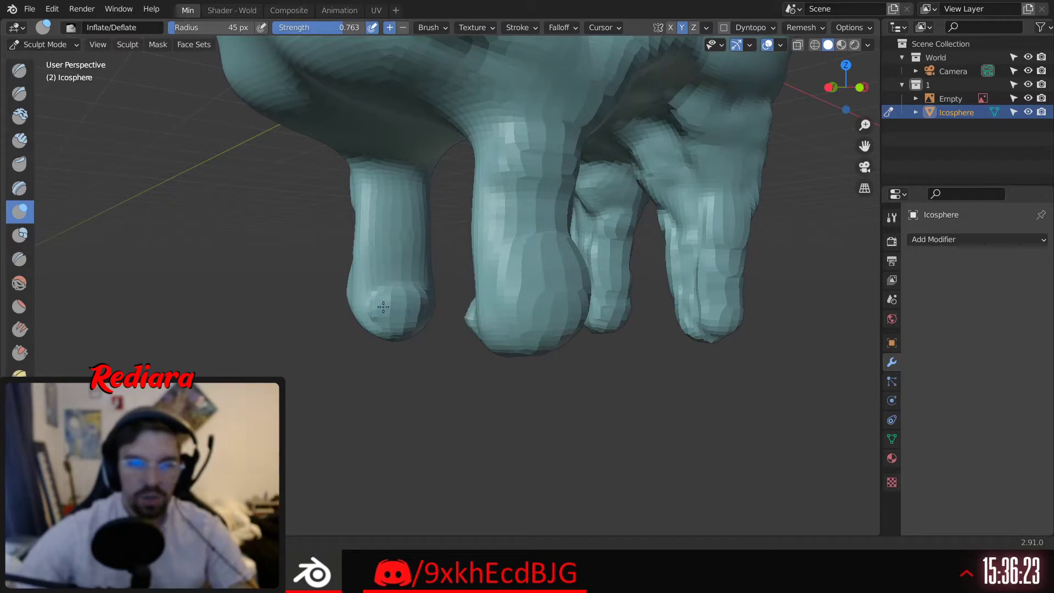
{"action": "left_click_drag", "start_coordinate": [415, 282], "coordinate": [396, 275]}
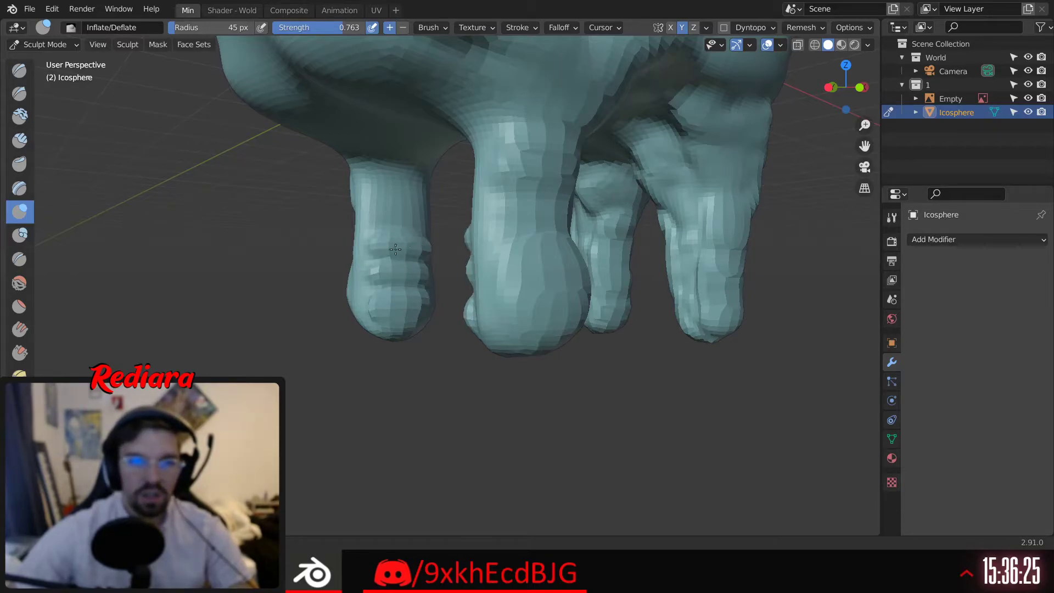
{"action": "left_click_drag", "start_coordinate": [379, 193], "coordinate": [405, 151]}
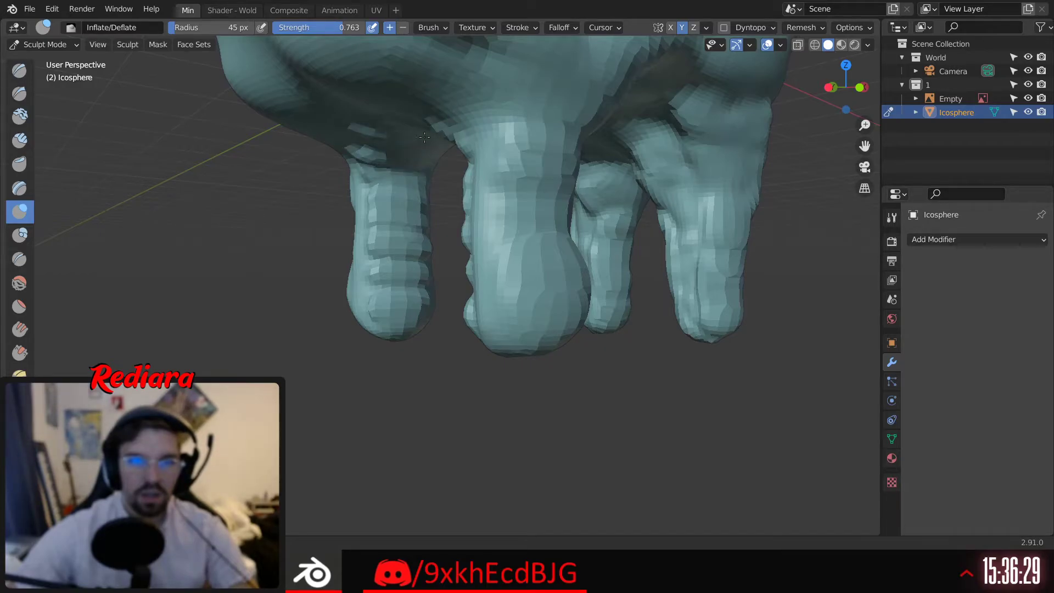
{"action": "left_click_drag", "start_coordinate": [354, 131], "coordinate": [352, 110]}
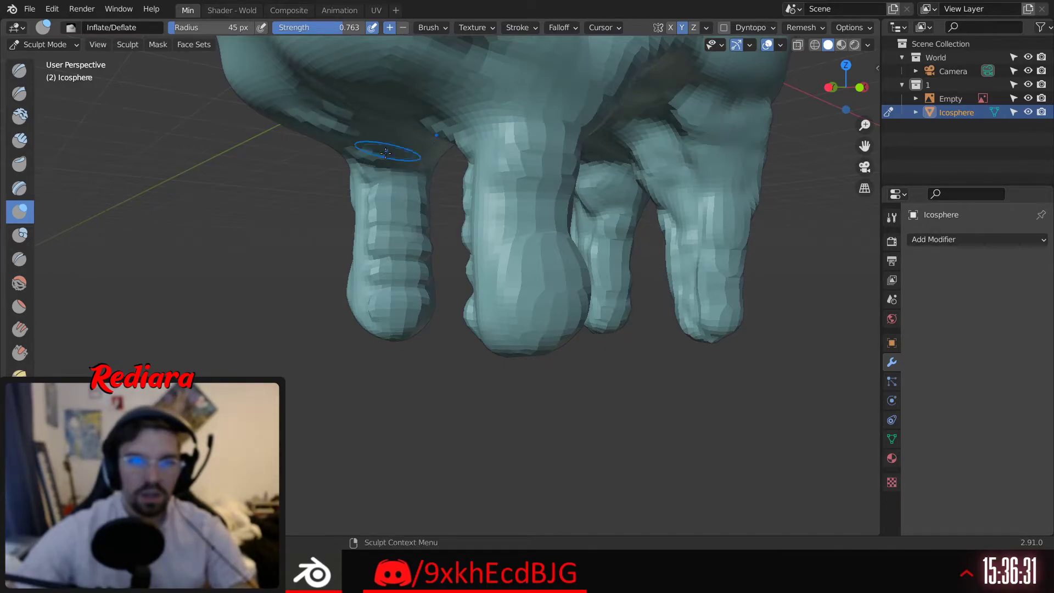
Smooth the ridged surfaces and feet of the -X legs with the Smooth brush at 45 px radius
{"action": "middle_click_drag", "start_coordinate": [370, 153], "coordinate": [445, 219]}
{"action": "scroll", "coordinate": [357, 240], "scroll_direction": "up", "scroll_amount": 5}
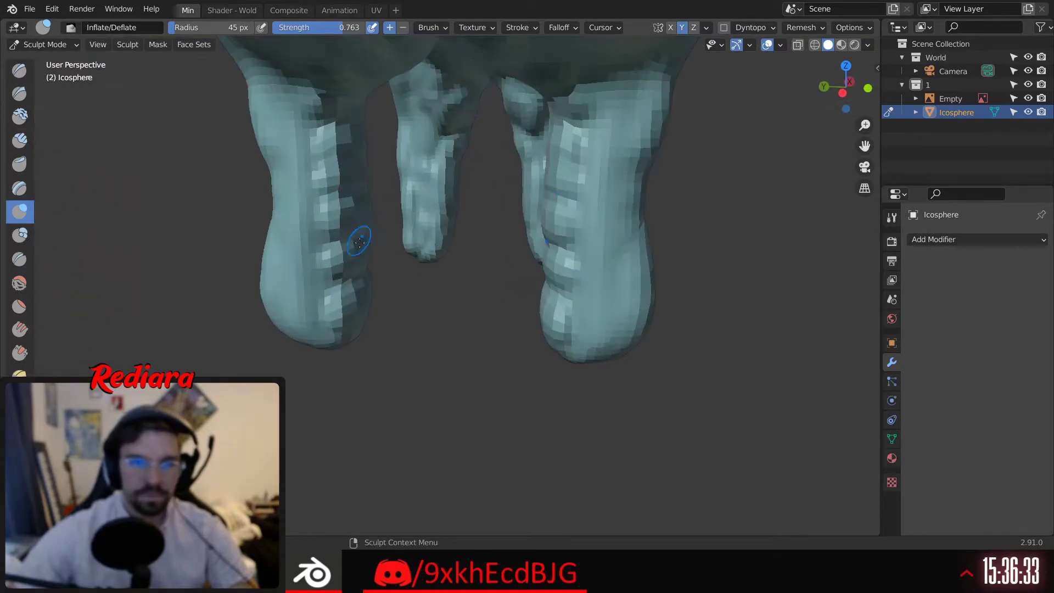
{"action": "middle_click_drag", "start_coordinate": [368, 226], "coordinate": [388, 238]}
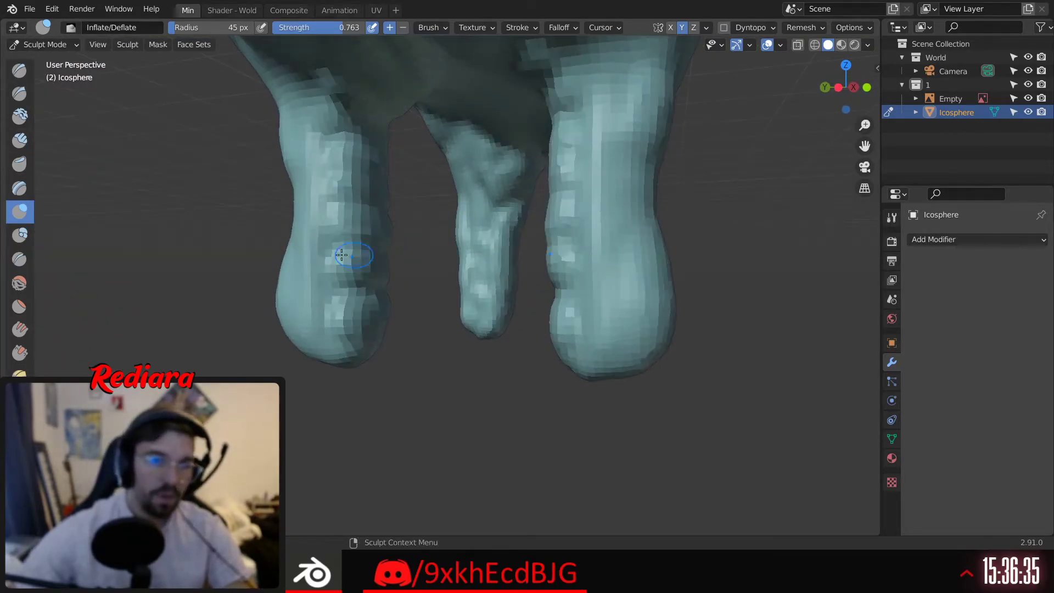
{"action": "key", "text": "shift+s"}
{"action": "mouse_move", "coordinate": [384, 294]}
{"action": "left_mouse_down"}
{"action": "mouse_move", "coordinate": [357, 236]}
{"action": "mouse_move", "coordinate": [335, 135]}
{"action": "mouse_move", "coordinate": [379, 310]}
{"action": "mouse_move", "coordinate": [341, 329]}
{"action": "left_mouse_up"}
{"action": "middle_click_drag", "start_coordinate": [307, 297], "coordinate": [241, 253]}
{"action": "left_click_drag", "start_coordinate": [341, 315], "coordinate": [306, 364]}
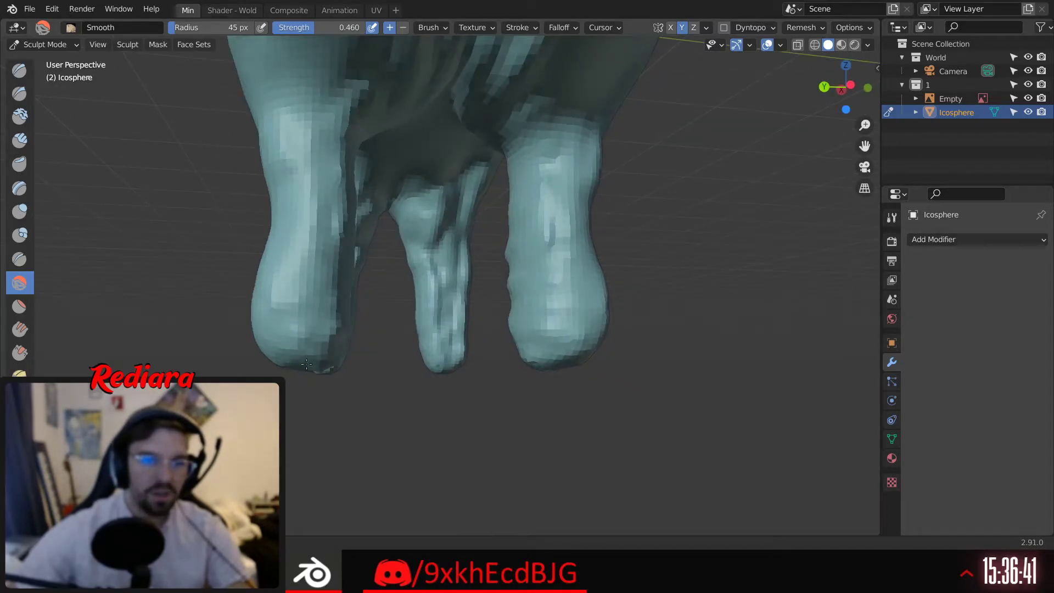
Enlarge the Smooth brush to 91 px and even out the outer -X legs, the flanks and the +X hips
{"action": "middle_click_drag", "start_coordinate": [295, 375], "coordinate": [483, 368]}
{"action": "middle_click_drag", "start_coordinate": [439, 306], "coordinate": [487, 306]}
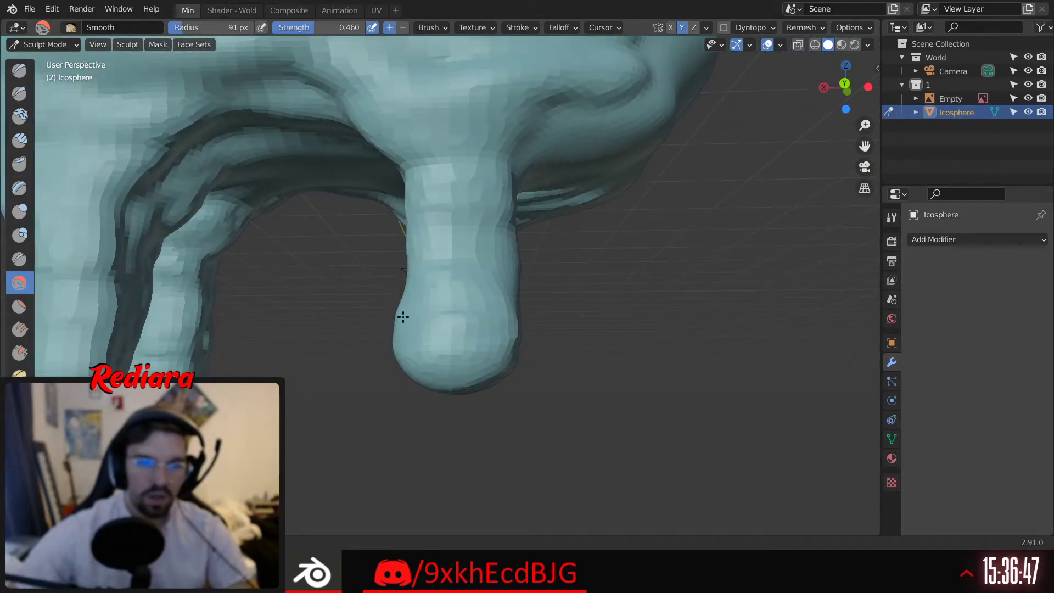
{"action": "middle_click_drag", "start_coordinate": [527, 209], "coordinate": [529, 226], "text": "shift"}
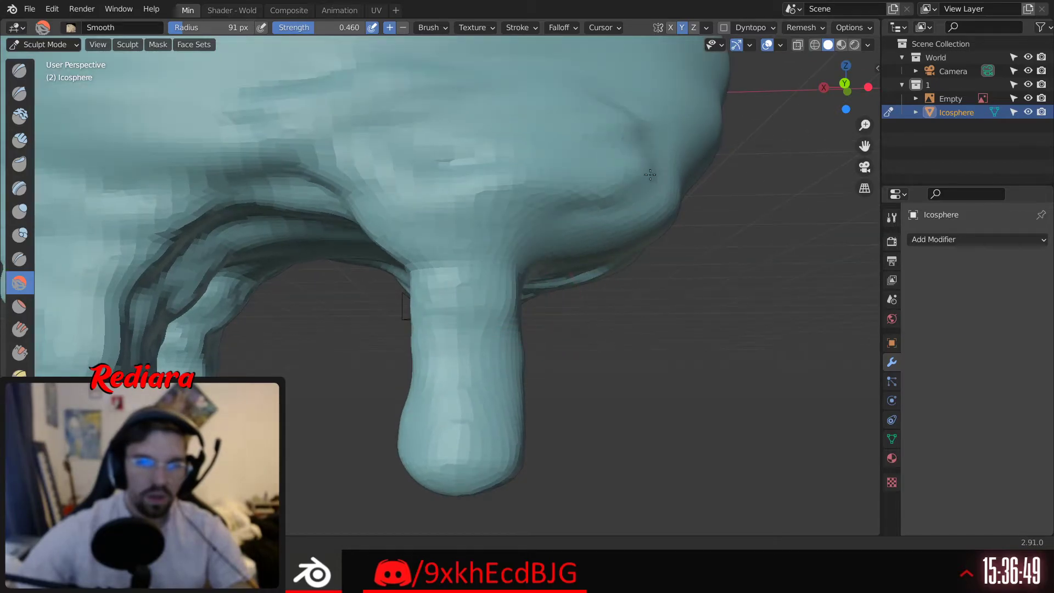
{"action": "key", "text": "Home"}
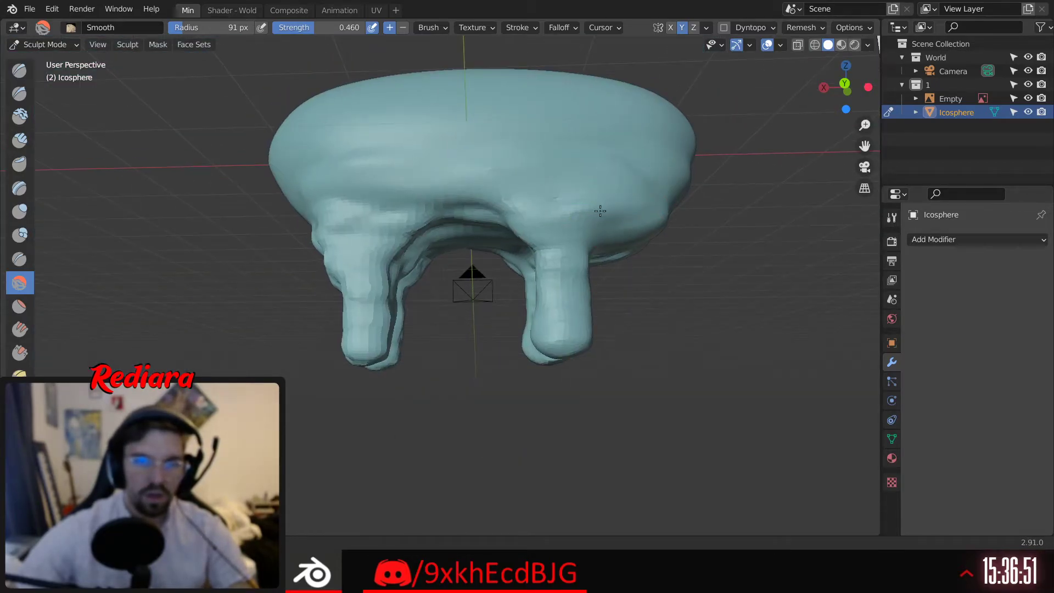
{"action": "left_click_drag", "start_coordinate": [600, 211], "coordinate": [446, 177]}
{"action": "middle_click_drag", "start_coordinate": [318, 206], "coordinate": [332, 242]}
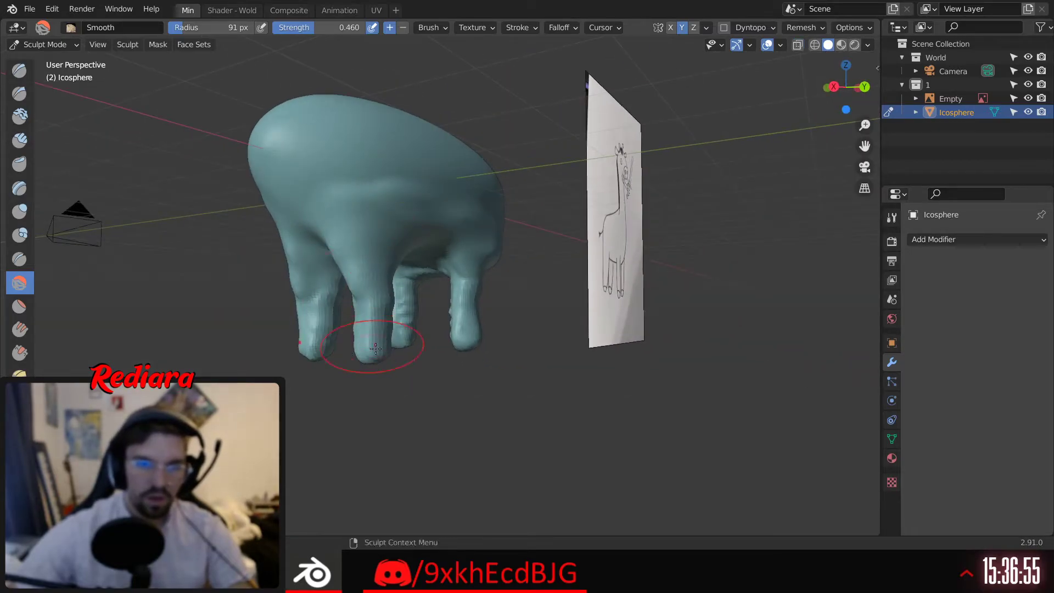
Smooth the +X legs and the creases where they meet the belly, checking the body from several sides
{"action": "middle_click_drag", "start_coordinate": [376, 348], "coordinate": [364, 332]}
{"action": "scroll", "coordinate": [365, 329], "scroll_direction": "up", "scroll_amount": 4}
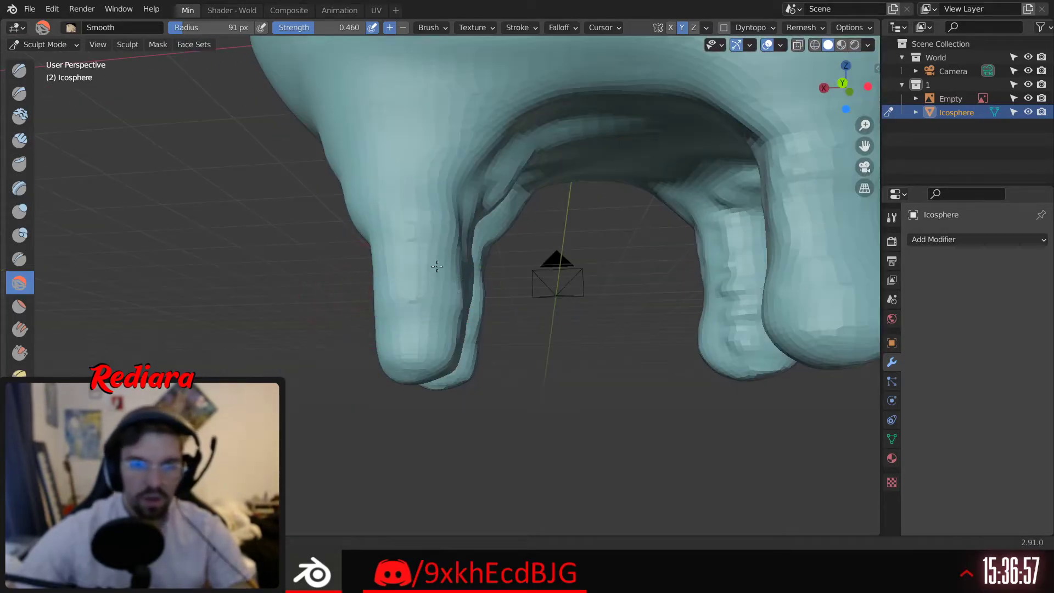
{"action": "middle_click_drag", "start_coordinate": [437, 266], "coordinate": [419, 287]}
{"action": "scroll", "coordinate": [480, 254], "scroll_direction": "up", "scroll_amount": 2}
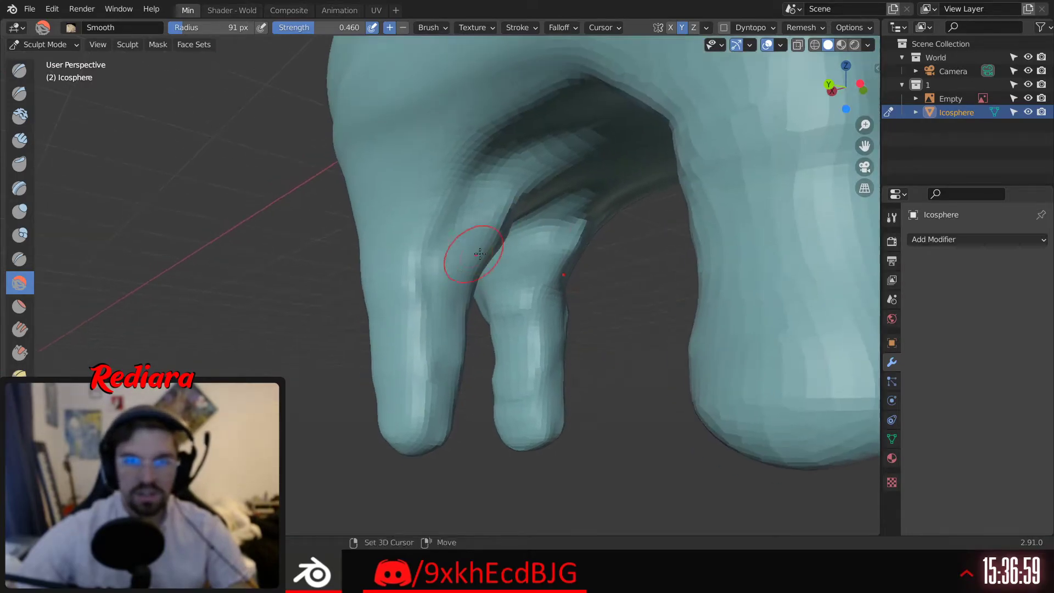
{"action": "mouse_move", "coordinate": [480, 254]}
{"action": "left_mouse_down"}
{"action": "mouse_move", "coordinate": [496, 212]}
{"action": "mouse_move", "coordinate": [483, 165]}
{"action": "mouse_move", "coordinate": [555, 149]}
{"action": "left_mouse_up"}
{"action": "scroll", "coordinate": [512, 241], "scroll_direction": "down", "scroll_amount": 6}
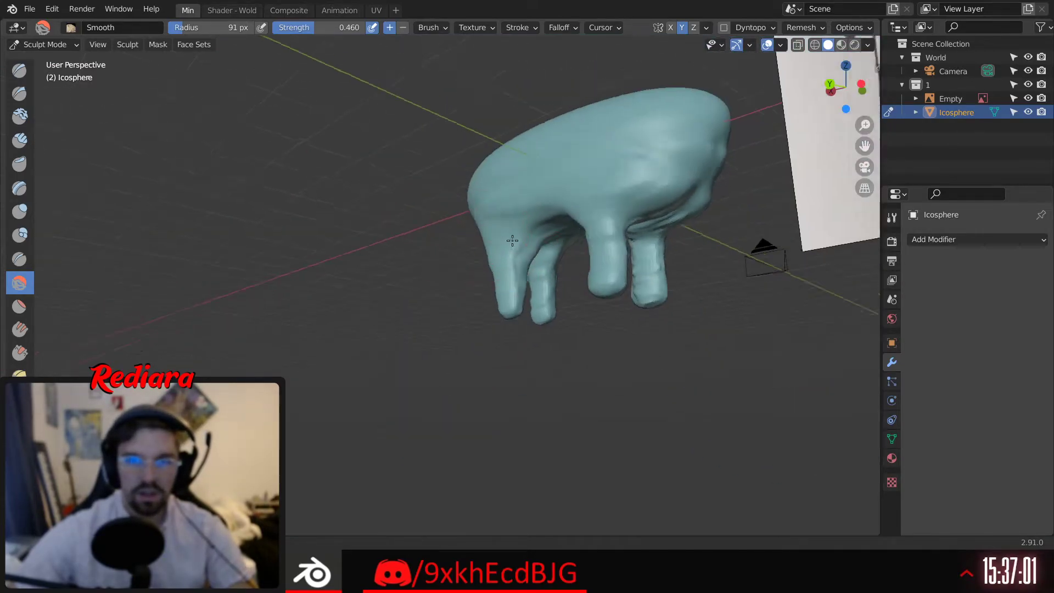
{"action": "middle_click_drag", "start_coordinate": [512, 241], "coordinate": [498, 244]}
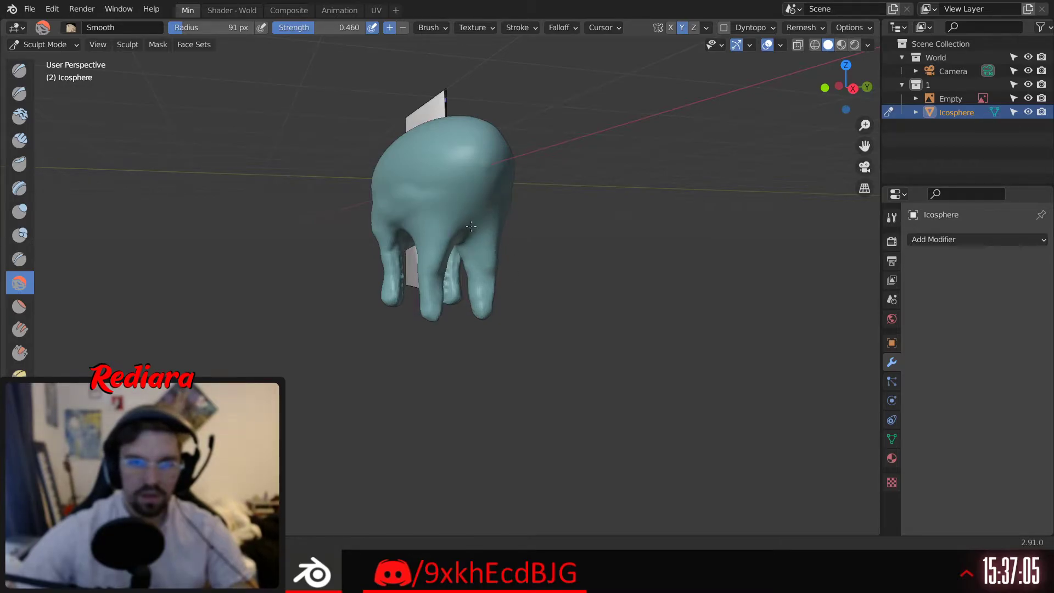
{"action": "middle_click_drag", "start_coordinate": [421, 218], "coordinate": [365, 176]}
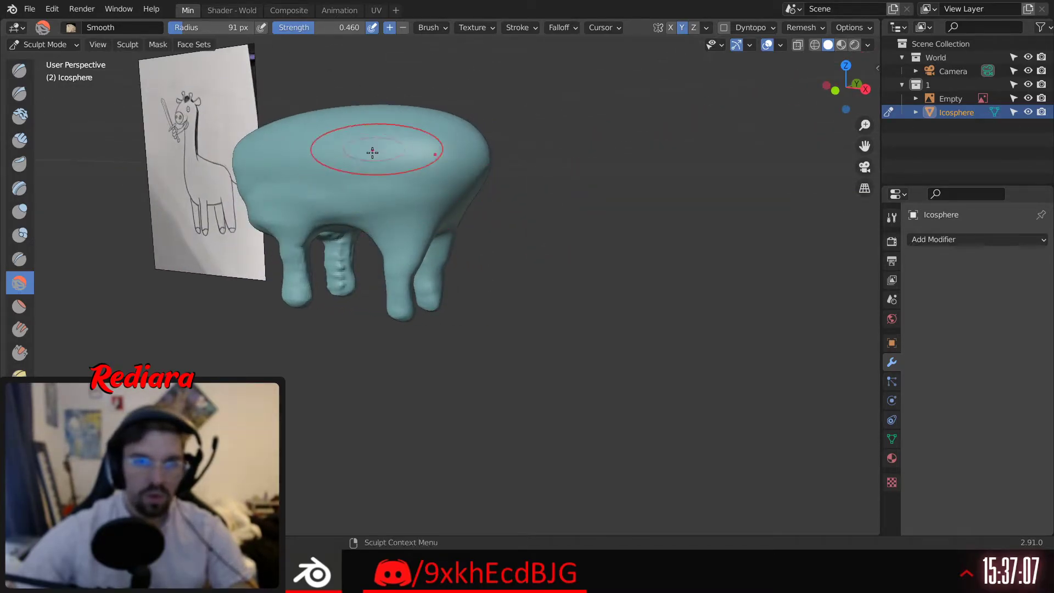
Carve into the +X half of the back with Inflate/Deflate strokes at 91 px radius
{"action": "scroll", "coordinate": [481, 197], "scroll_direction": "up", "scroll_amount": 3}
{"action": "middle_click_drag", "start_coordinate": [256, 234], "coordinate": [419, 226], "text": "shift"}
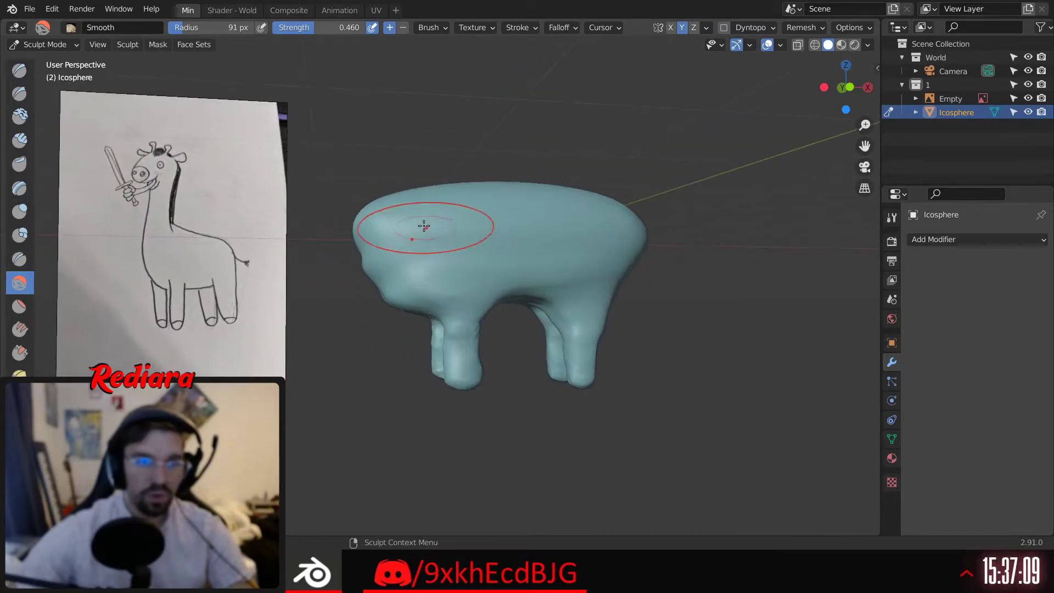
{"action": "middle_click_drag", "start_coordinate": [529, 198], "coordinate": [492, 214], "text": "shift"}
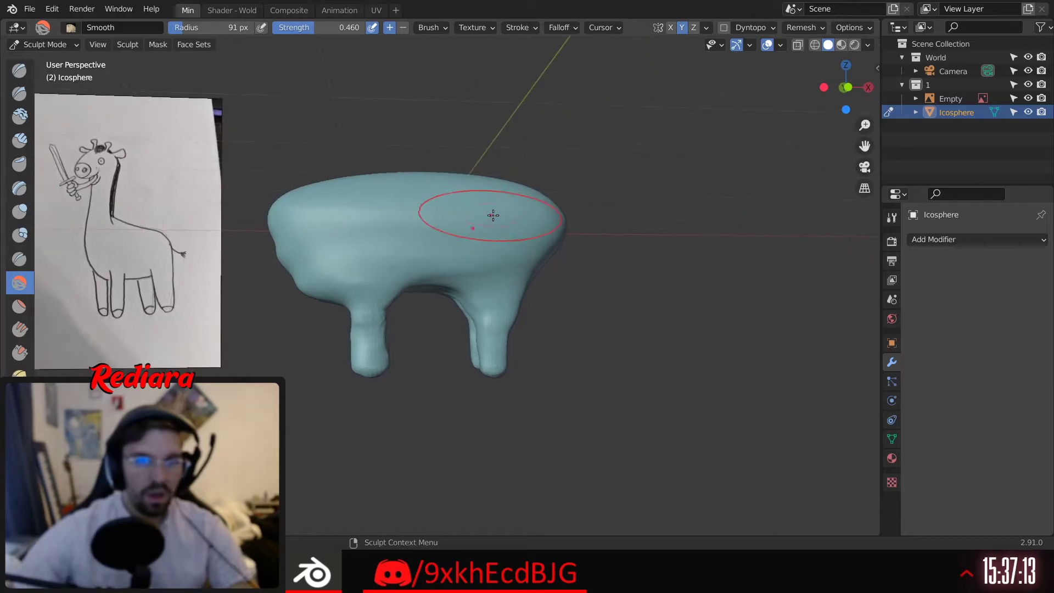
{"action": "middle_click_drag", "start_coordinate": [337, 224], "coordinate": [349, 245], "text": "shift"}
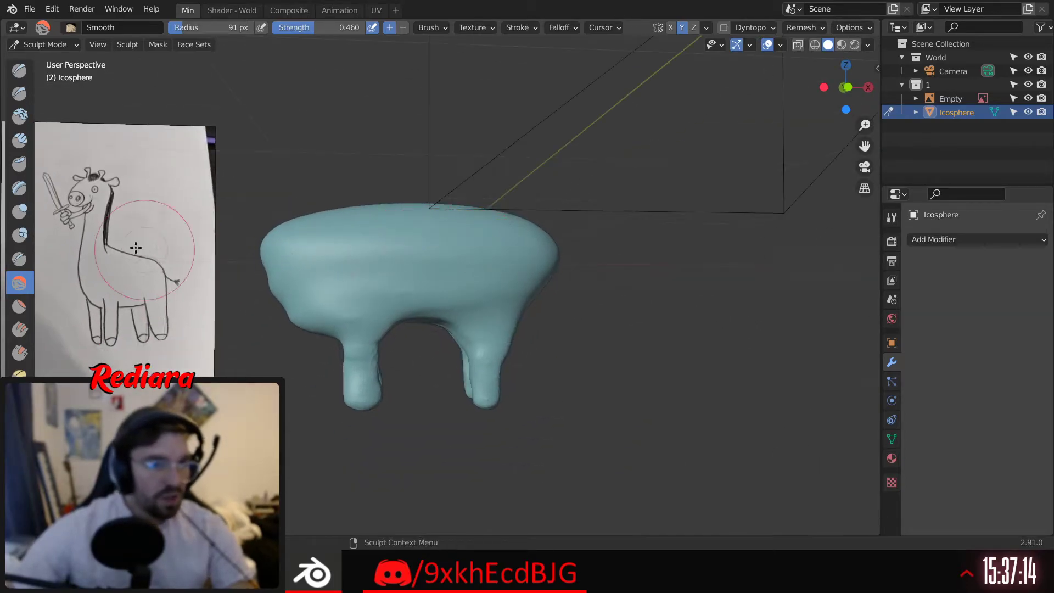
{"action": "left_click", "coordinate": [19, 211]}
{"action": "mouse_move", "coordinate": [286, 244]}
{"action": "middle_mouse_down"}
{"action": "mouse_move", "coordinate": [480, 217]}
{"action": "mouse_move", "coordinate": [409, 220]}
{"action": "middle_mouse_up"}
{"action": "left_click_drag", "start_coordinate": [410, 220], "coordinate": [419, 196]}
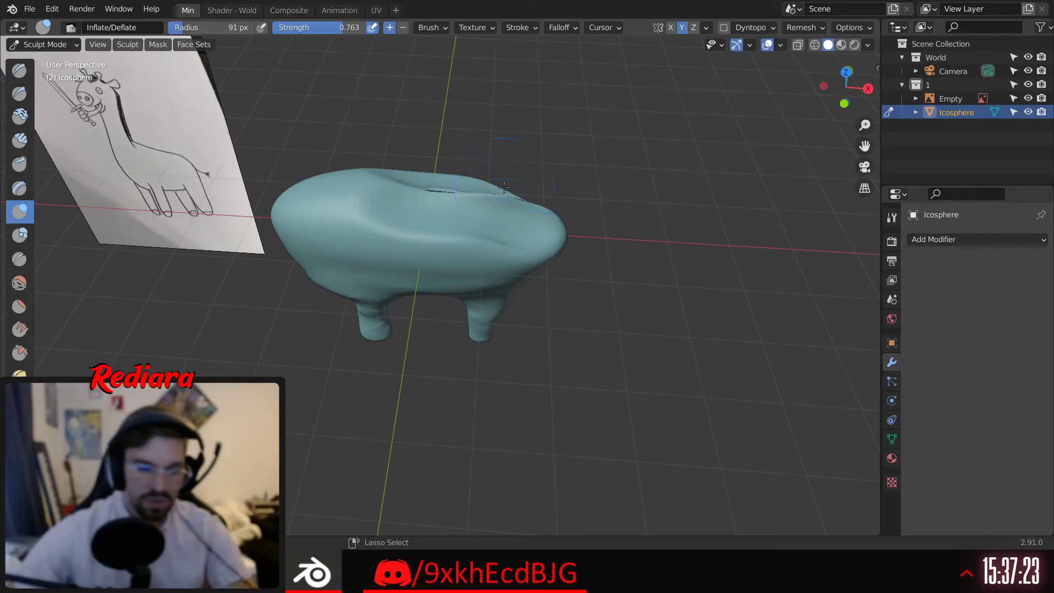
{"action": "middle_click_drag", "start_coordinate": [506, 205], "coordinate": [531, 229]}
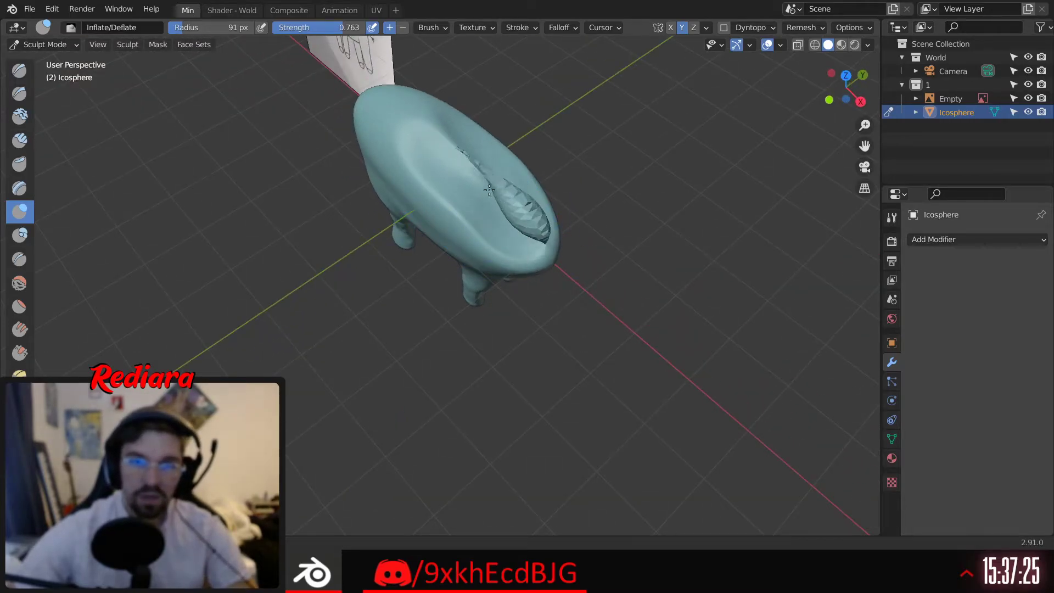
{"action": "left_click_drag", "start_coordinate": [489, 190], "coordinate": [445, 155]}
{"action": "key", "text": "ctrl+z"}
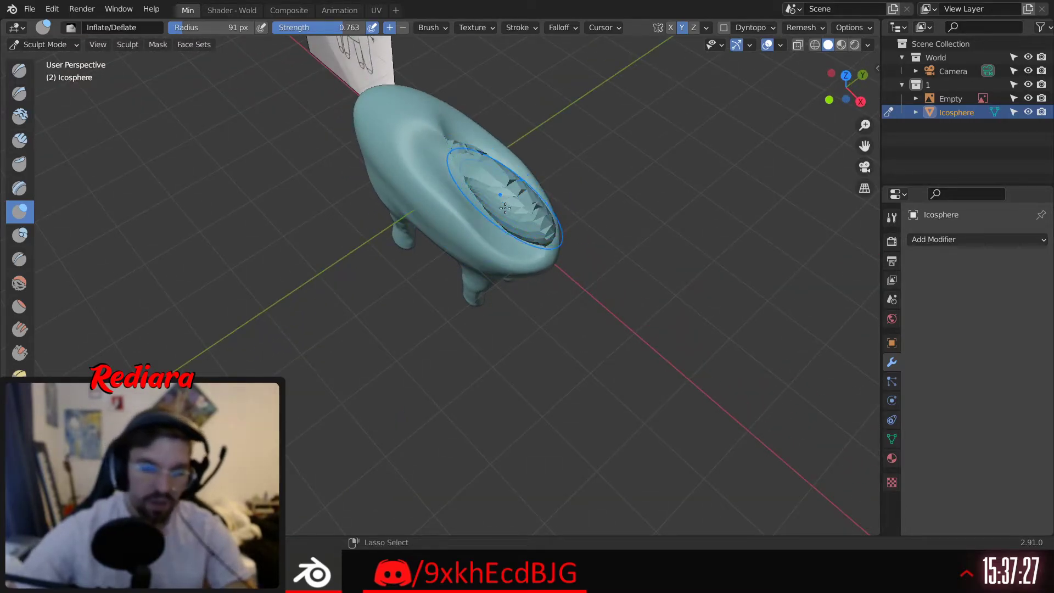
Smooth the rough bulge and the groove around it on the back with the Smooth brush
{"action": "mouse_move", "coordinate": [482, 204]}
{"action": "middle_mouse_down"}
{"action": "mouse_move", "coordinate": [421, 188]}
{"action": "mouse_move", "coordinate": [483, 202]}
{"action": "middle_mouse_up"}
{"action": "key", "text": "shift+s"}
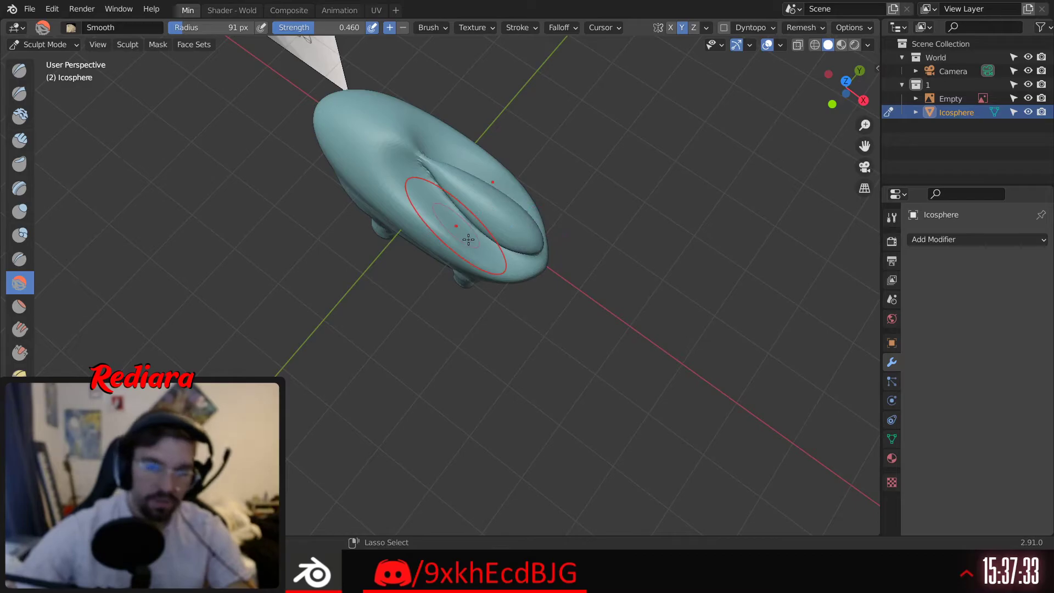
{"action": "scroll", "coordinate": [483, 176], "scroll_direction": "up", "scroll_amount": 3}
{"action": "middle_click_drag", "start_coordinate": [483, 176], "coordinate": [403, 203]}
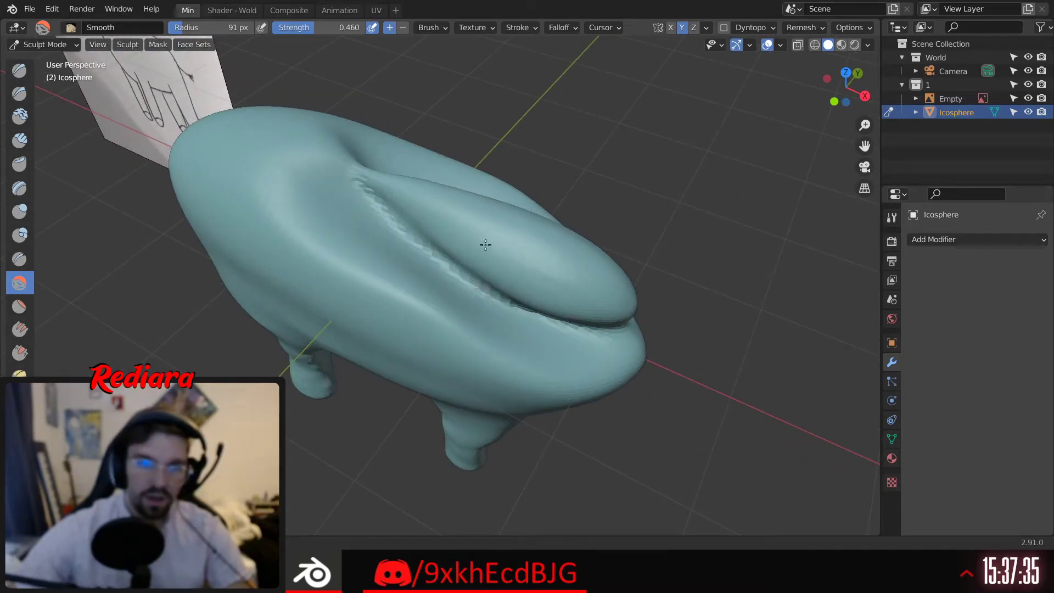
{"action": "left_click_drag", "start_coordinate": [606, 315], "coordinate": [511, 308]}
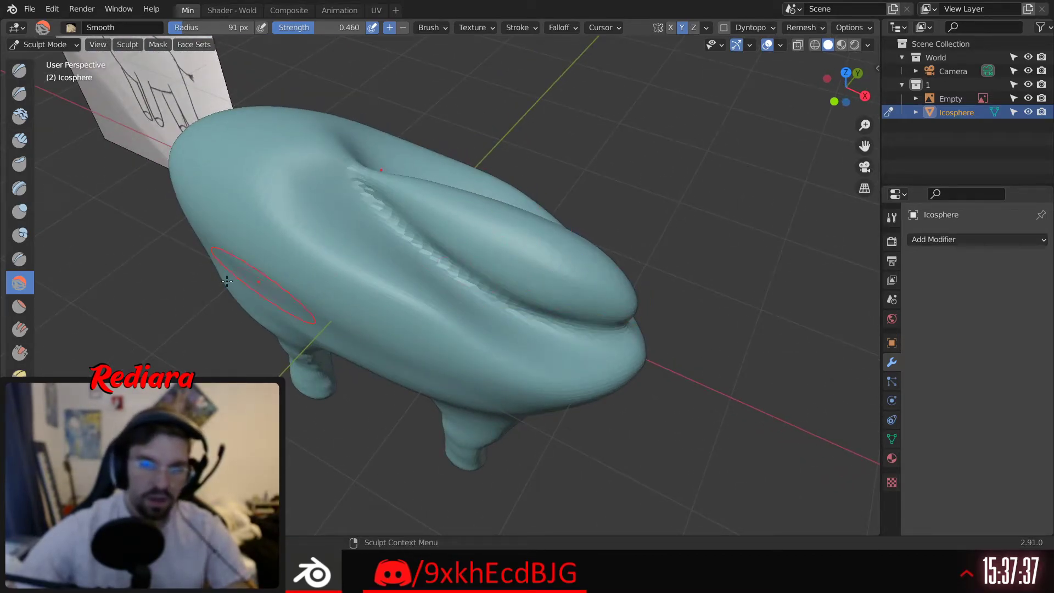
Deflate the bulge on the +X half of the back with Inflate/Deflate strokes and remesh the body
{"action": "left_click", "coordinate": [20, 211]}
{"action": "mouse_move", "coordinate": [465, 207]}
{"action": "left_mouse_down", "text": "ctrl"}
{"action": "mouse_move", "coordinate": [426, 194]}
{"action": "mouse_move", "coordinate": [447, 214]}
{"action": "left_mouse_up", "text": "ctrl"}
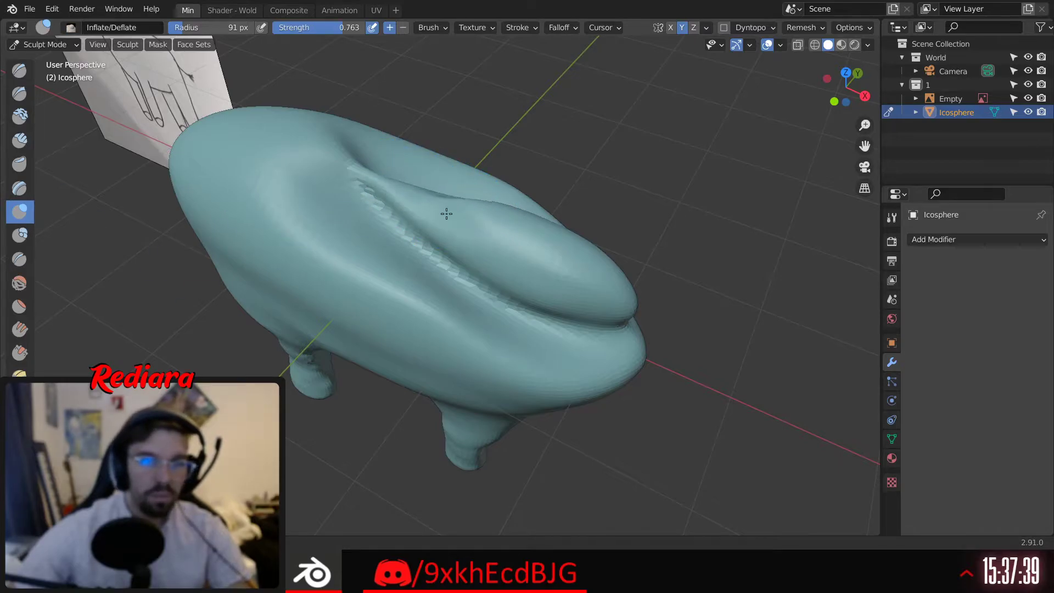
{"action": "mouse_move", "coordinate": [531, 273]}
{"action": "left_mouse_down", "text": "ctrl"}
{"action": "mouse_move", "coordinate": [603, 279]}
{"action": "mouse_move", "coordinate": [582, 284]}
{"action": "left_mouse_up", "text": "ctrl"}
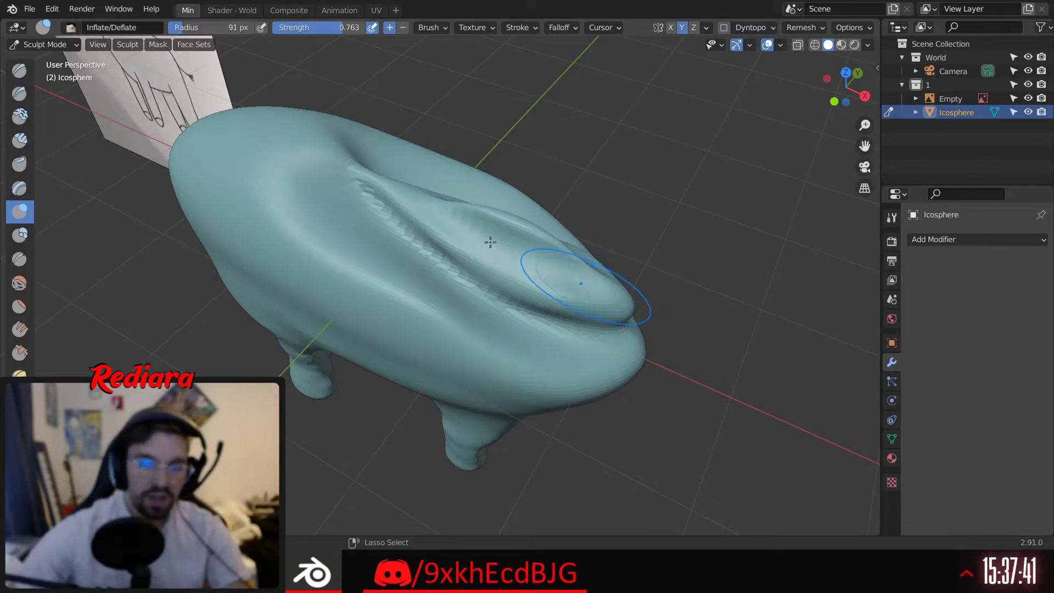
{"action": "mouse_move", "coordinate": [489, 240]}
{"action": "left_mouse_down", "text": "ctrl"}
{"action": "mouse_move", "coordinate": [461, 221]}
{"action": "mouse_move", "coordinate": [577, 258]}
{"action": "mouse_move", "coordinate": [588, 294]}
{"action": "mouse_move", "coordinate": [603, 292]}
{"action": "mouse_move", "coordinate": [549, 242]}
{"action": "mouse_move", "coordinate": [494, 253]}
{"action": "mouse_move", "coordinate": [570, 281]}
{"action": "mouse_move", "coordinate": [561, 290]}
{"action": "mouse_move", "coordinate": [514, 231]}
{"action": "left_mouse_up", "text": "ctrl"}
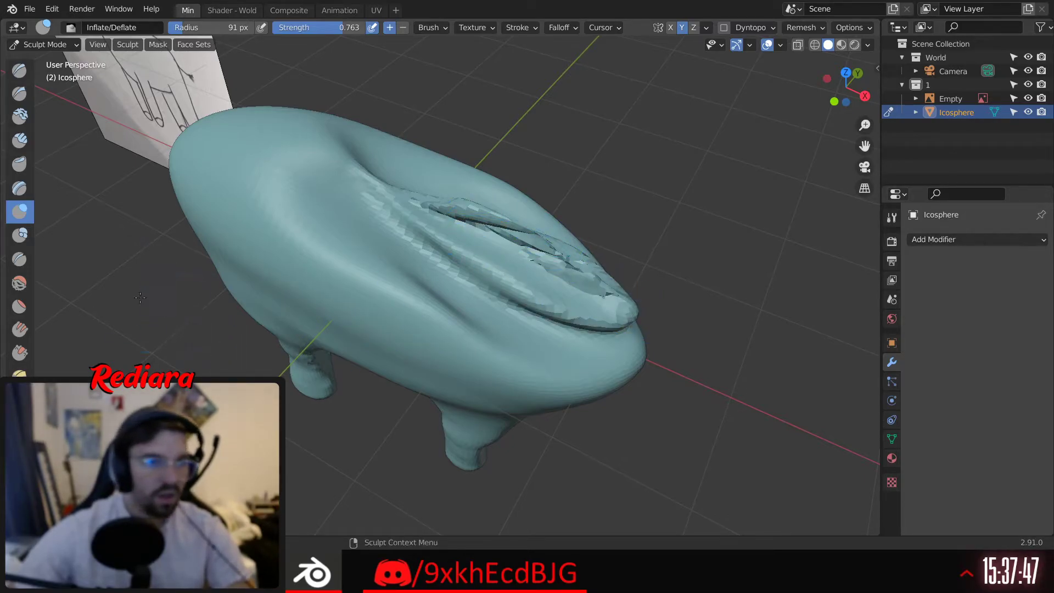
{"action": "mouse_move", "coordinate": [405, 205]}
{"action": "left_mouse_down"}
{"action": "mouse_move", "coordinate": [552, 335]}
{"action": "mouse_move", "coordinate": [611, 325]}
{"action": "left_mouse_up"}
{"action": "key", "text": "ctrl+r"}
Enlarge the Smooth brush to 206 px with strength 0.659 and even out the folds along the whole back
{"action": "left_click", "coordinate": [21, 283]}
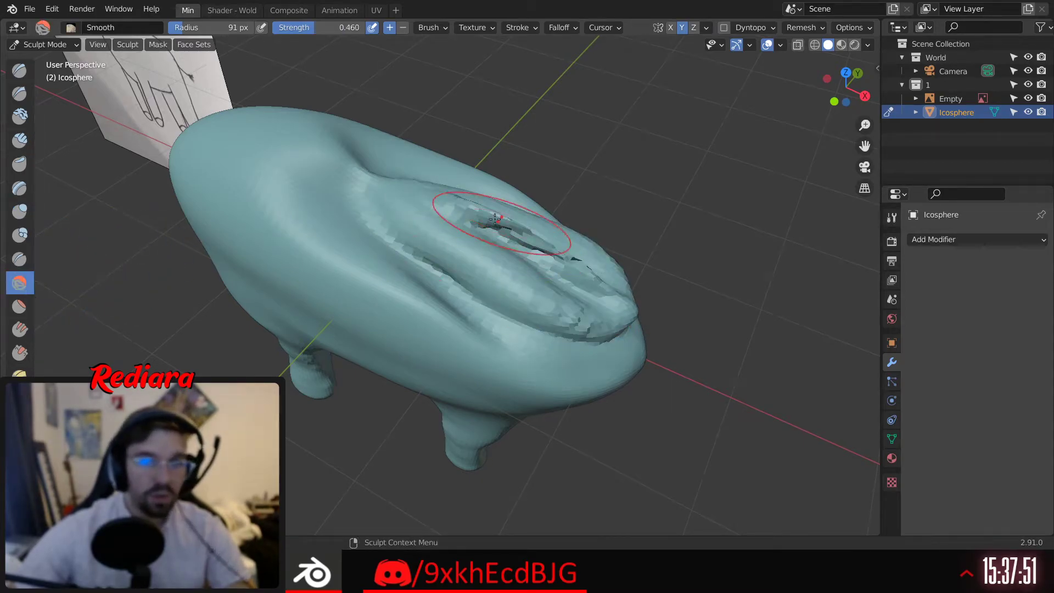
{"action": "mouse_move", "coordinate": [495, 218]}
{"action": "left_mouse_down"}
{"action": "mouse_move", "coordinate": [566, 280]}
{"action": "mouse_move", "coordinate": [522, 289]}
{"action": "mouse_move", "coordinate": [519, 243]}
{"action": "mouse_move", "coordinate": [470, 205]}
{"action": "mouse_move", "coordinate": [508, 229]}
{"action": "left_mouse_up"}
{"action": "key", "text": "bracketright"}
{"action": "key", "text": "bracketright"}
{"action": "key", "text": "bracketright"}
{"action": "key", "text": "bracketright"}
{"action": "key", "text": "bracketright"}
{"action": "key", "text": "bracketright"}
{"action": "key", "text": "bracketright"}
{"action": "key", "text": "bracketright"}
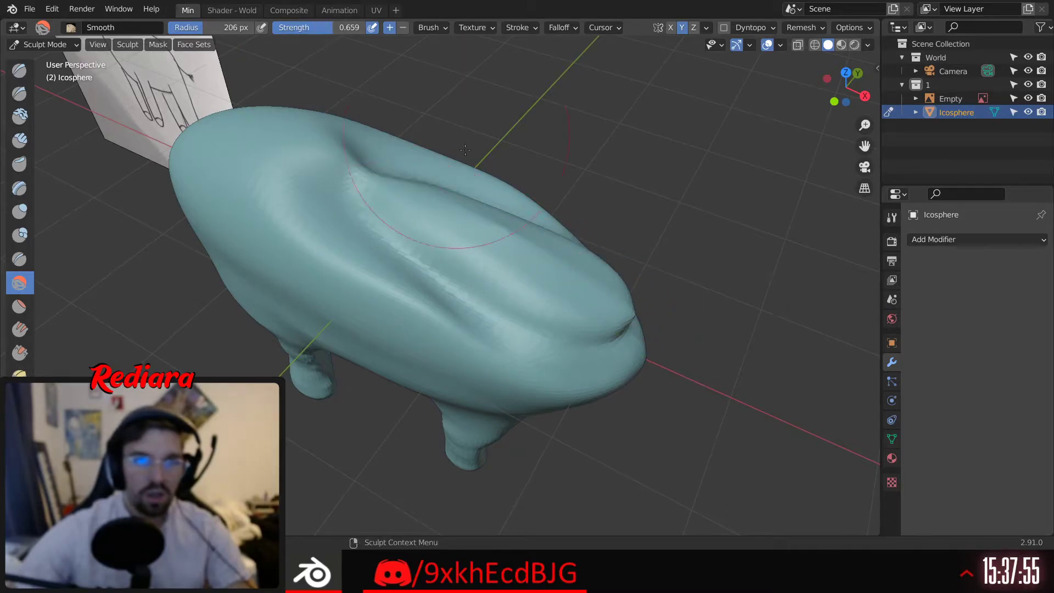
{"action": "mouse_move", "coordinate": [465, 150]}
{"action": "left_mouse_down"}
{"action": "mouse_move", "coordinate": [532, 245]}
{"action": "mouse_move", "coordinate": [533, 258]}
{"action": "mouse_move", "coordinate": [475, 285]}
{"action": "mouse_move", "coordinate": [557, 244]}
{"action": "mouse_move", "coordinate": [435, 277]}
{"action": "left_mouse_up"}
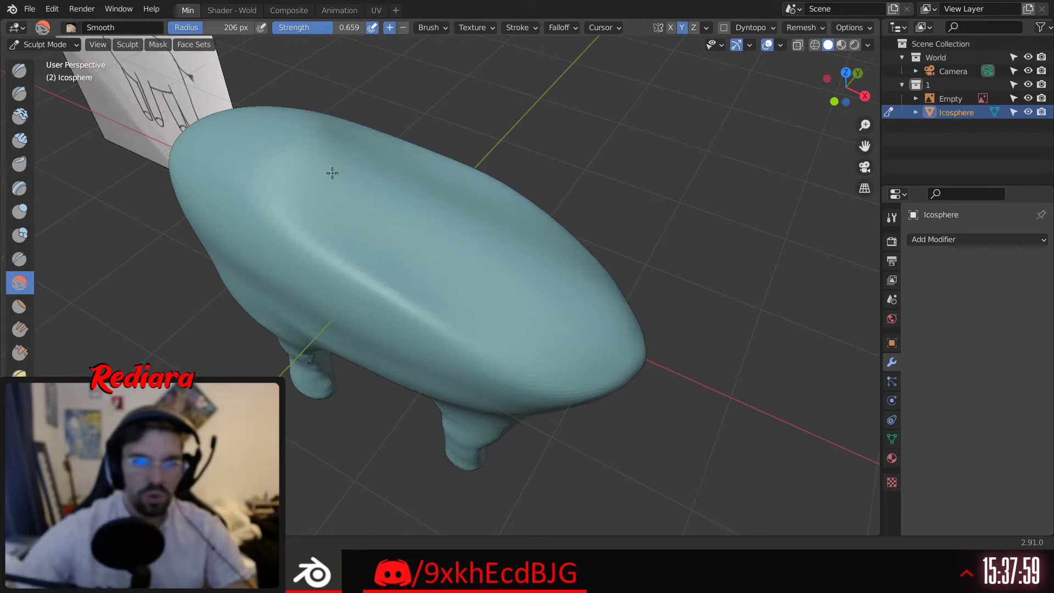
{"action": "mouse_move", "coordinate": [332, 173]}
{"action": "left_mouse_down"}
{"action": "mouse_move", "coordinate": [495, 250]}
{"action": "mouse_move", "coordinate": [464, 269]}
{"action": "mouse_move", "coordinate": [478, 313]}
{"action": "mouse_move", "coordinate": [427, 305]}
{"action": "mouse_move", "coordinate": [553, 330]}
{"action": "mouse_move", "coordinate": [518, 288]}
{"action": "left_mouse_up"}
{"action": "mouse_move", "coordinate": [518, 287]}
{"action": "middle_mouse_down"}
{"action": "mouse_move", "coordinate": [550, 264]}
{"action": "mouse_move", "coordinate": [547, 296]}
{"action": "middle_mouse_up"}
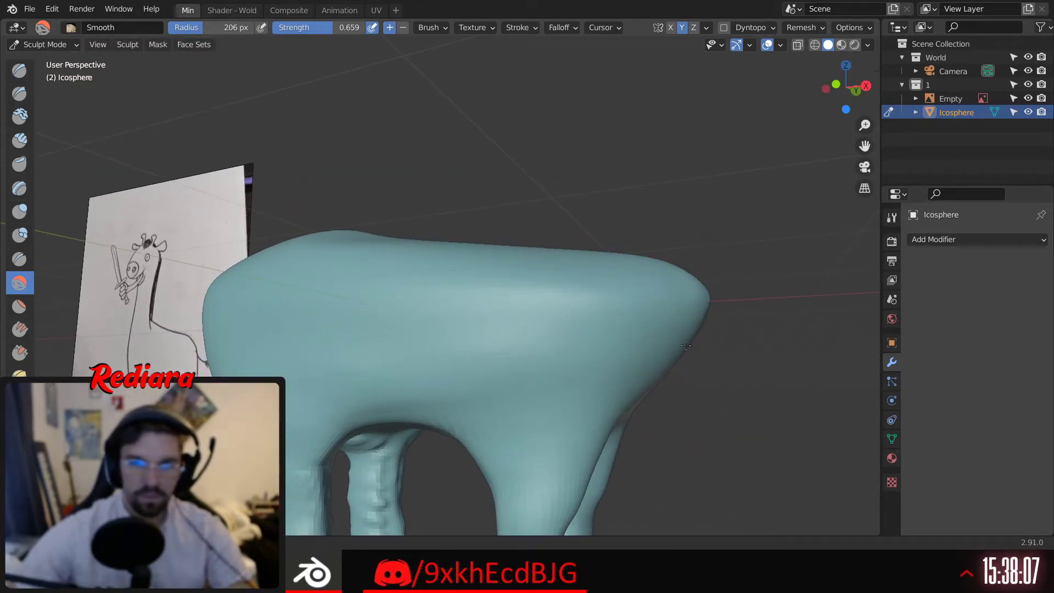
Push in the pointed +X rump with inverted Inflate/Deflate strokes at 206 px and soften it with the Smooth brush
{"action": "key", "text": "i"}
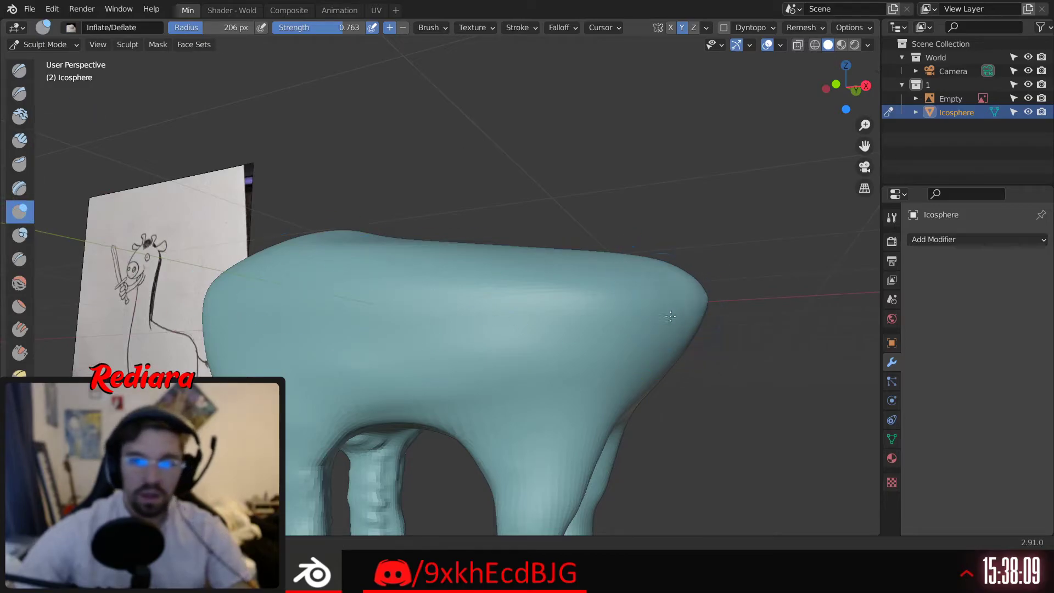
{"action": "left_click_drag", "start_coordinate": [669, 300], "coordinate": [718, 305], "text": "ctrl"}
{"action": "middle_click_drag", "start_coordinate": [718, 305], "coordinate": [685, 323]}
{"action": "scroll", "coordinate": [685, 323], "scroll_direction": "down", "scroll_amount": 2}
{"action": "mouse_move", "coordinate": [673, 315]}
{"action": "left_mouse_down", "text": "ctrl"}
{"action": "mouse_move", "coordinate": [693, 293]}
{"action": "mouse_move", "coordinate": [722, 287]}
{"action": "mouse_move", "coordinate": [678, 307]}
{"action": "mouse_move", "coordinate": [665, 277]}
{"action": "mouse_move", "coordinate": [681, 306]}
{"action": "mouse_move", "coordinate": [667, 337]}
{"action": "mouse_move", "coordinate": [603, 281]}
{"action": "left_mouse_up", "text": "ctrl"}
{"action": "key", "text": "s"}
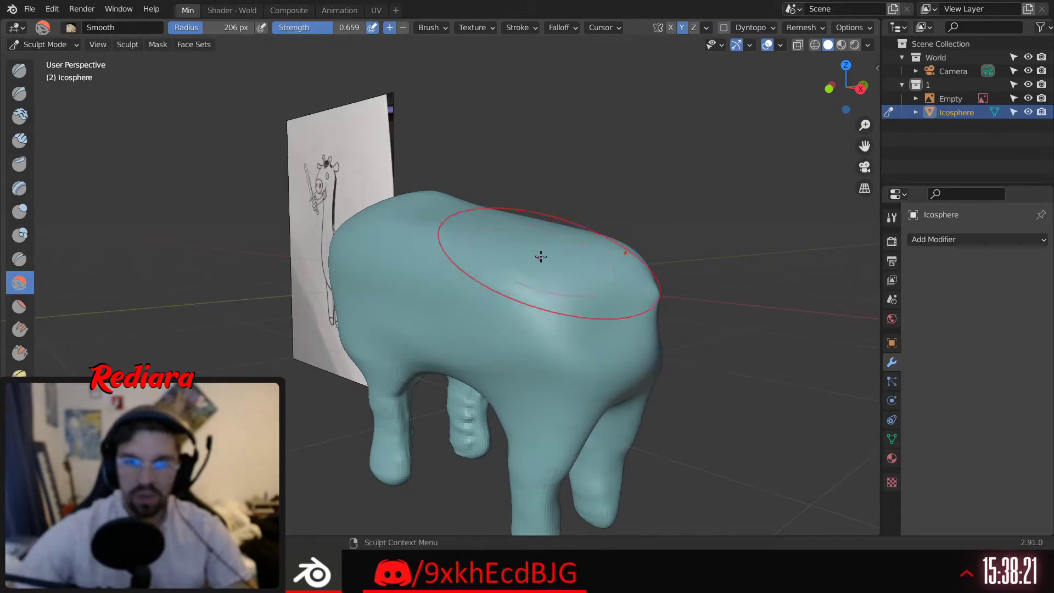
Hollow out the -X chest above the legs with an inverted Inflate/Deflate stroke at 206 px radius
{"action": "scroll", "coordinate": [541, 253], "scroll_direction": "up", "scroll_amount": 3}
{"action": "middle_click_drag", "start_coordinate": [541, 253], "coordinate": [506, 271]}
{"action": "middle_click_drag", "start_coordinate": [562, 336], "coordinate": [536, 271], "text": "shift"}
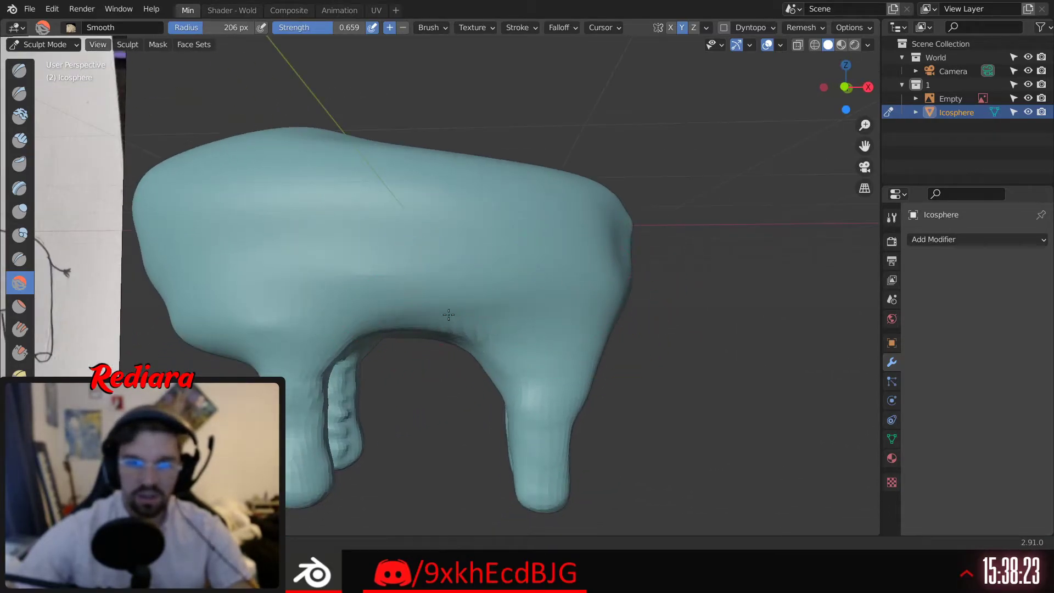
{"action": "mouse_move", "coordinate": [471, 336]}
{"action": "middle_mouse_down"}
{"action": "mouse_move", "coordinate": [389, 223]}
{"action": "mouse_move", "coordinate": [459, 306]}
{"action": "mouse_move", "coordinate": [482, 259]}
{"action": "mouse_move", "coordinate": [467, 204]}
{"action": "middle_mouse_up"}
{"action": "middle_click_drag", "start_coordinate": [361, 249], "coordinate": [454, 252], "text": "shift"}
{"action": "mouse_move", "coordinate": [390, 229]}
{"action": "middle_mouse_down", "text": "shift"}
{"action": "mouse_move", "coordinate": [460, 256]}
{"action": "mouse_move", "coordinate": [419, 323]}
{"action": "middle_mouse_up", "text": "shift"}
{"action": "left_click", "coordinate": [23, 216]}
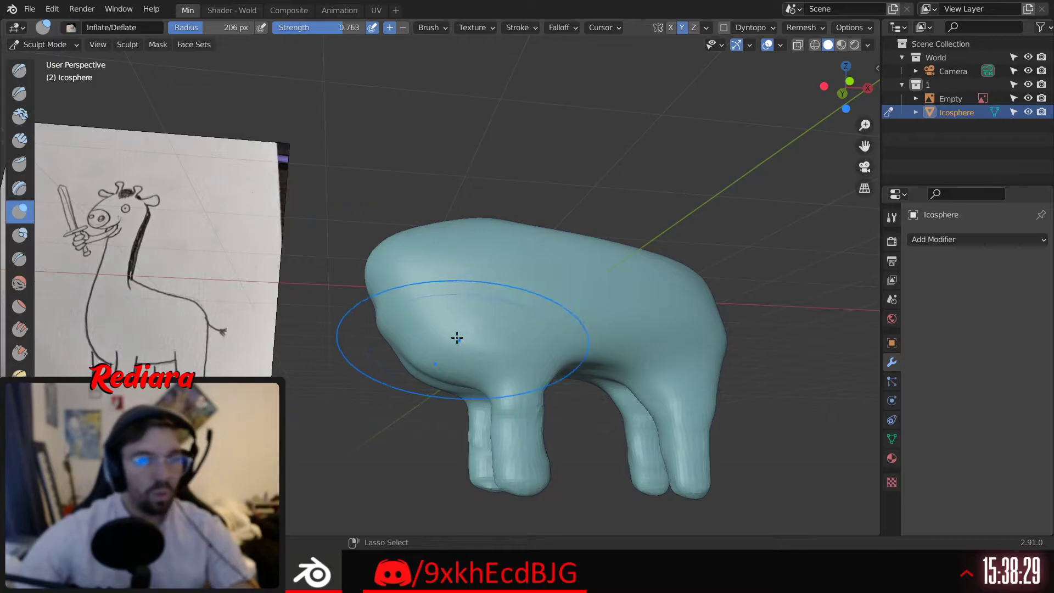
{"action": "mouse_move", "coordinate": [410, 332]}
{"action": "left_mouse_down", "text": "ctrl"}
{"action": "mouse_move", "coordinate": [383, 295]}
{"action": "mouse_move", "coordinate": [405, 327]}
{"action": "mouse_move", "coordinate": [382, 253]}
{"action": "mouse_move", "coordinate": [392, 300]}
{"action": "mouse_move", "coordinate": [420, 311]}
{"action": "left_mouse_up", "text": "ctrl"}
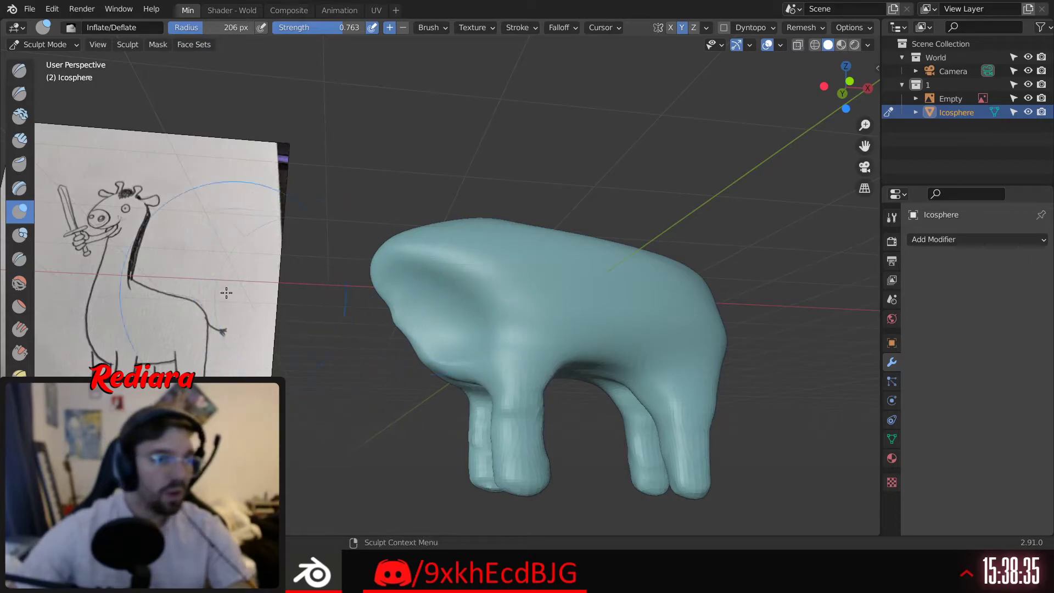
Smooth the hollowed -X chest into a clean slope with the Smooth brush and remesh the body
{"action": "left_click", "coordinate": [20, 285]}
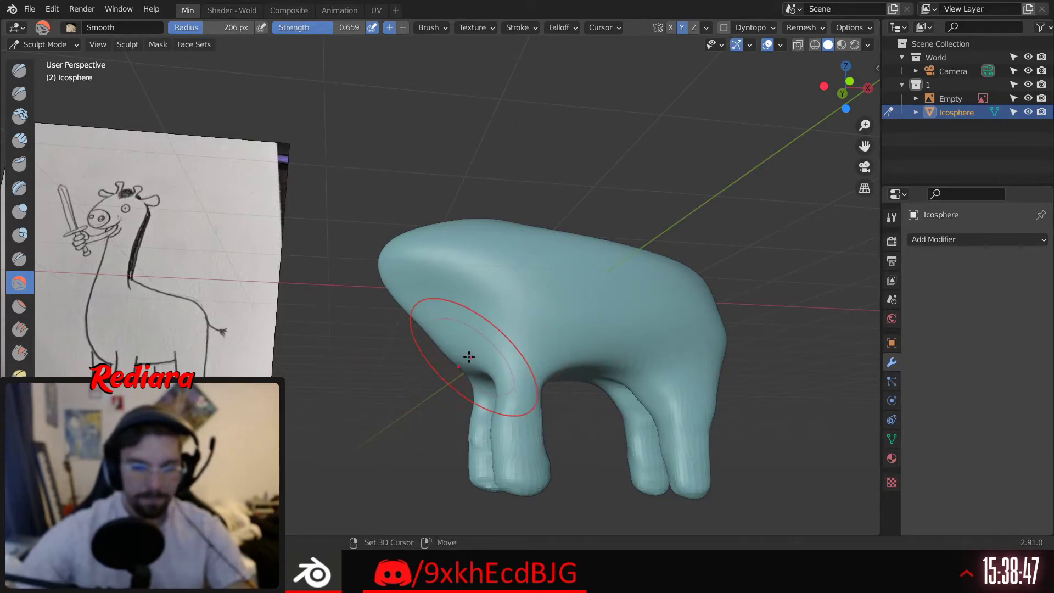
{"action": "key", "text": "r"}
{"action": "left_click", "coordinate": [475, 338]}
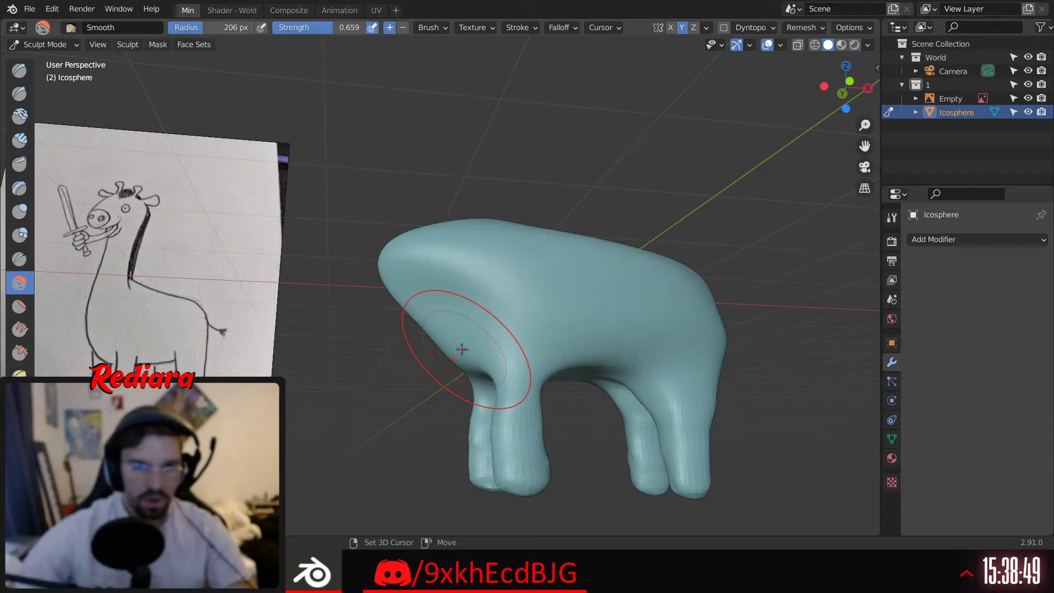
{"action": "key", "text": "ctrl+r"}
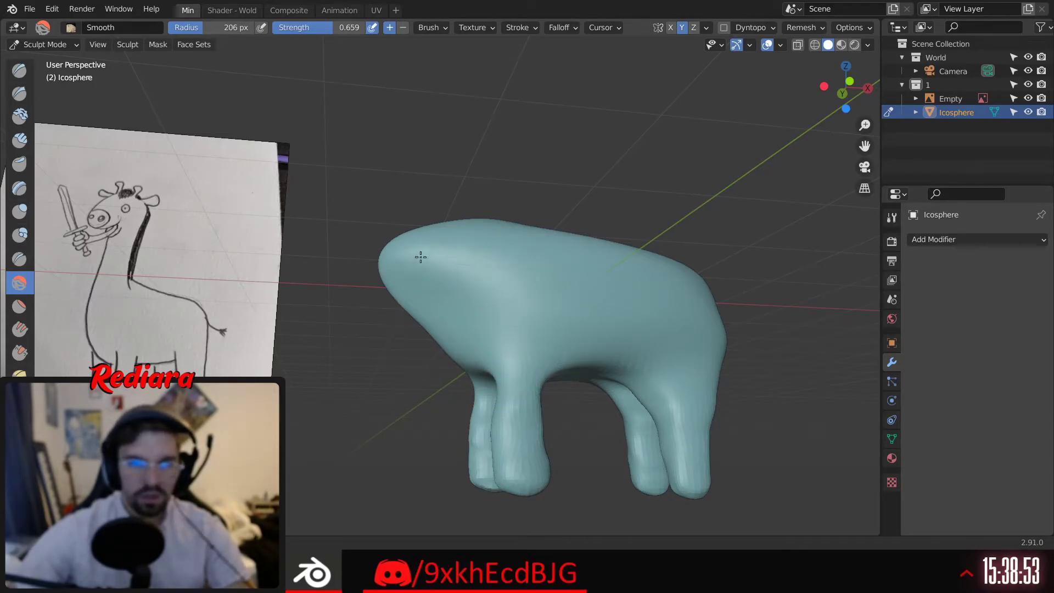
Smooth the -X legs lightly and compare the body's proportions with the giraffe drawing
{"action": "middle_click_drag", "start_coordinate": [426, 300], "coordinate": [439, 343]}
{"action": "scroll", "coordinate": [504, 439], "scroll_direction": "up", "scroll_amount": 3}
{"action": "left_click_drag", "start_coordinate": [506, 443], "coordinate": [511, 446]}
{"action": "middle_click_drag", "start_coordinate": [511, 446], "coordinate": [502, 314], "text": "shift"}
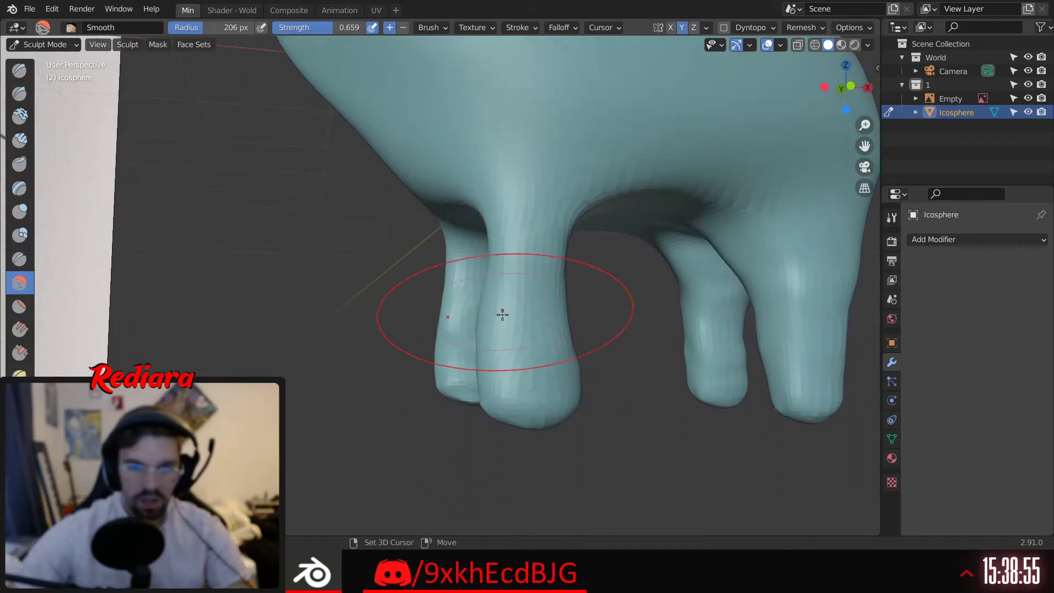
{"action": "scroll", "coordinate": [482, 306], "scroll_direction": "down", "scroll_amount": 5}
{"action": "scroll", "coordinate": [419, 226], "scroll_direction": "up", "scroll_amount": 1}
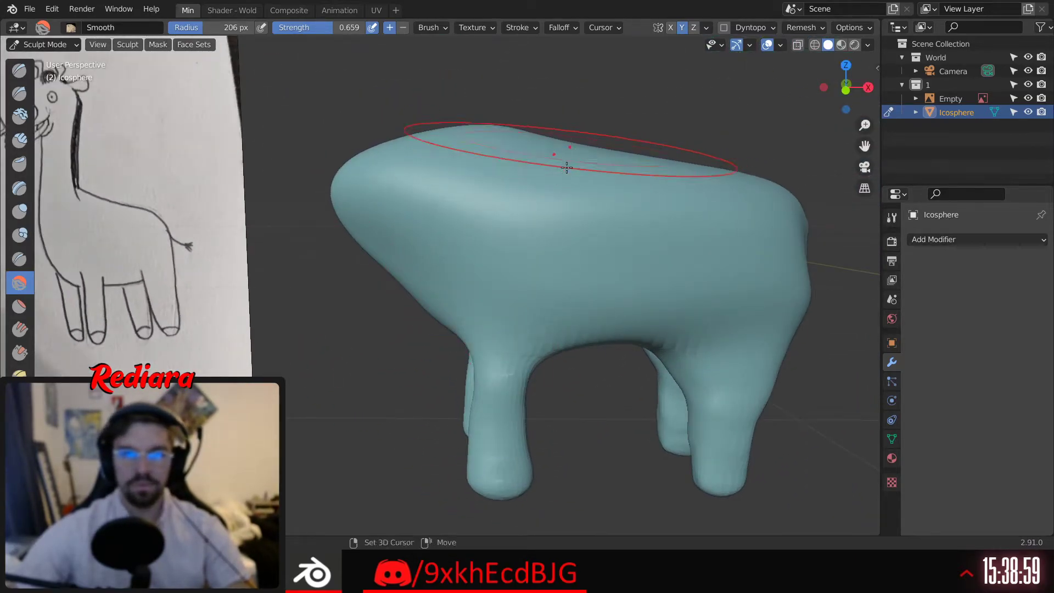
{"action": "mouse_move", "coordinate": [567, 167]}
{"action": "middle_mouse_down"}
{"action": "mouse_move", "coordinate": [494, 257]}
{"action": "mouse_move", "coordinate": [509, 296]}
{"action": "middle_mouse_up"}
{"action": "scroll", "coordinate": [495, 257], "scroll_direction": "down", "scroll_amount": 4}
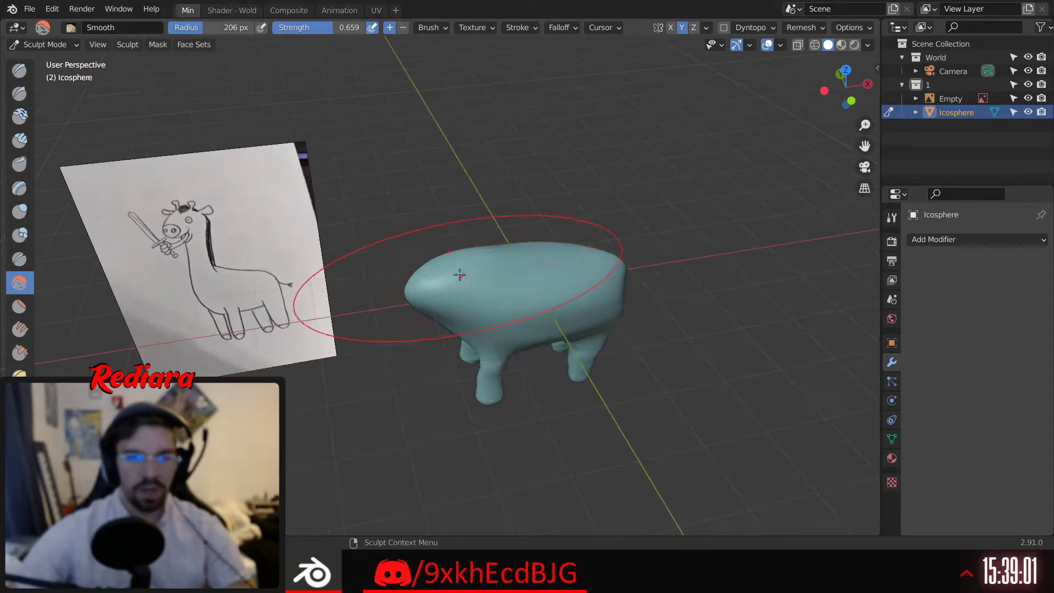
{"action": "middle_click_drag", "start_coordinate": [461, 247], "coordinate": [448, 233]}
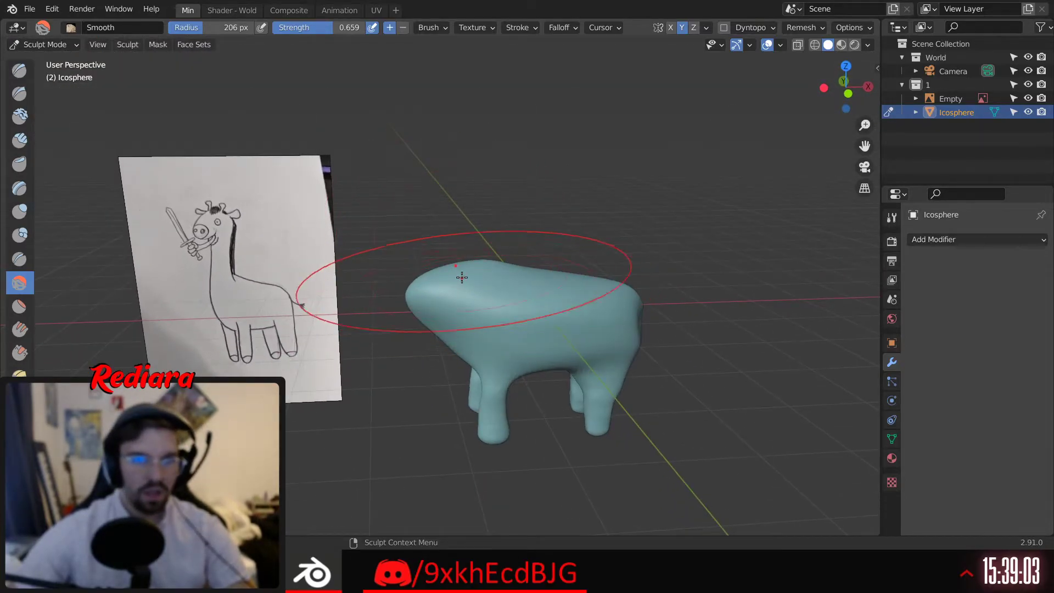
Push in the protruding -X end of the body with an inverted Inflate/Deflate stroke at 206 px radius
{"action": "left_click", "coordinate": [19, 212]}
{"action": "middle_click_drag", "start_coordinate": [458, 306], "coordinate": [407, 323]}
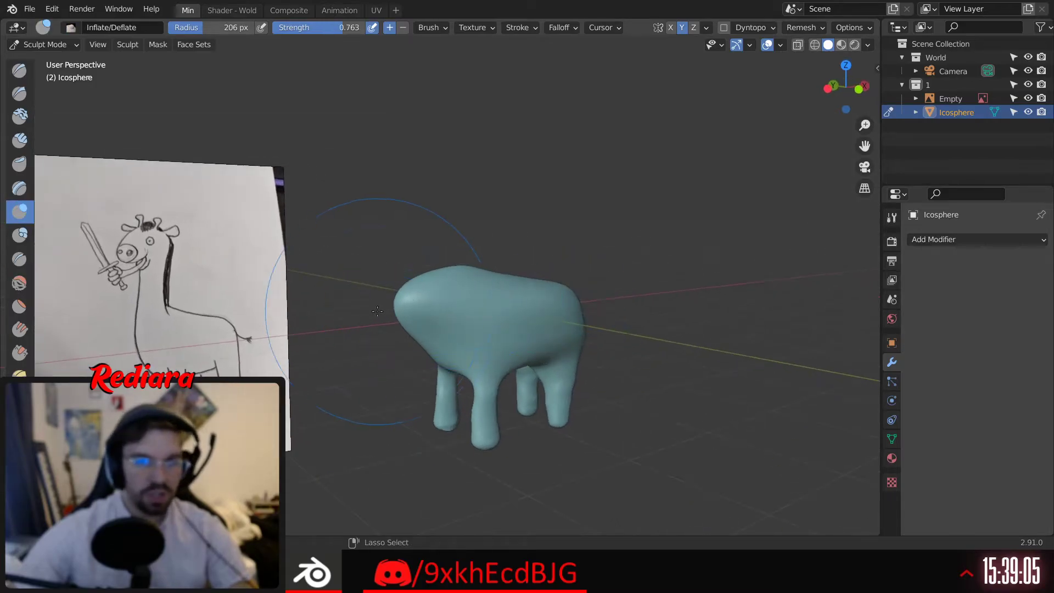
{"action": "left_click_drag", "start_coordinate": [413, 336], "coordinate": [454, 299], "text": "ctrl"}
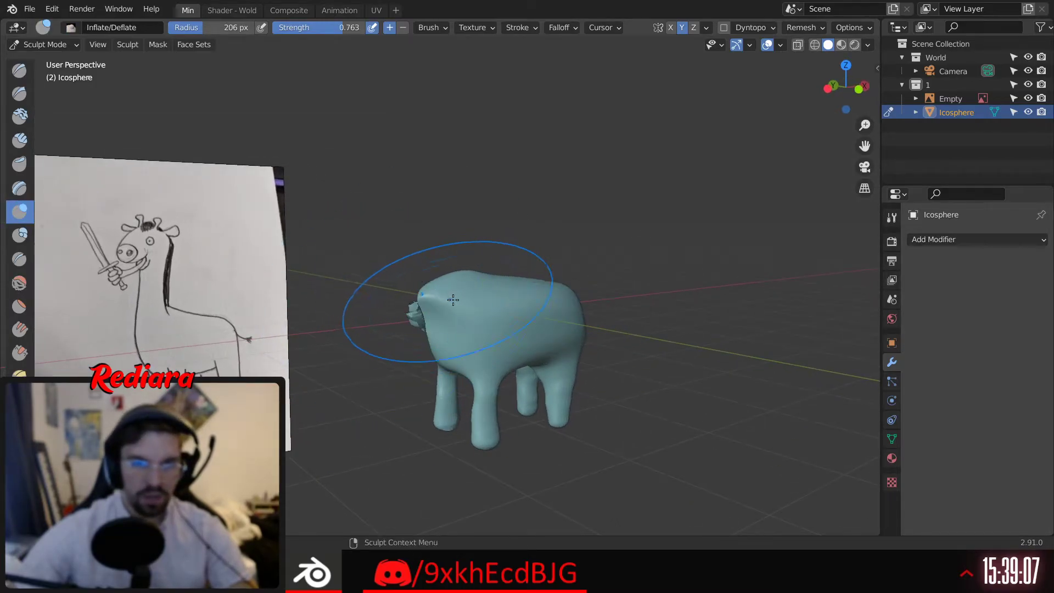
Smooth the crumpled spot on the -X end of the body with the Smooth brush
{"action": "mouse_move", "coordinate": [391, 333]}
{"action": "middle_mouse_down"}
{"action": "mouse_move", "coordinate": [870, 287]}
{"action": "mouse_move", "coordinate": [659, 297]}
{"action": "middle_mouse_up"}
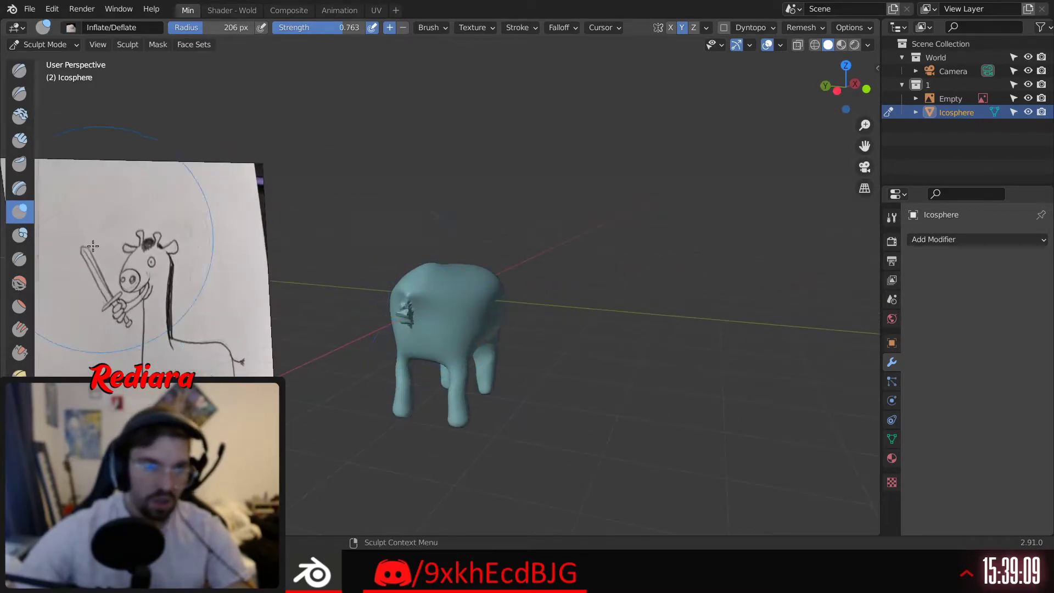
{"action": "left_click", "coordinate": [22, 284]}
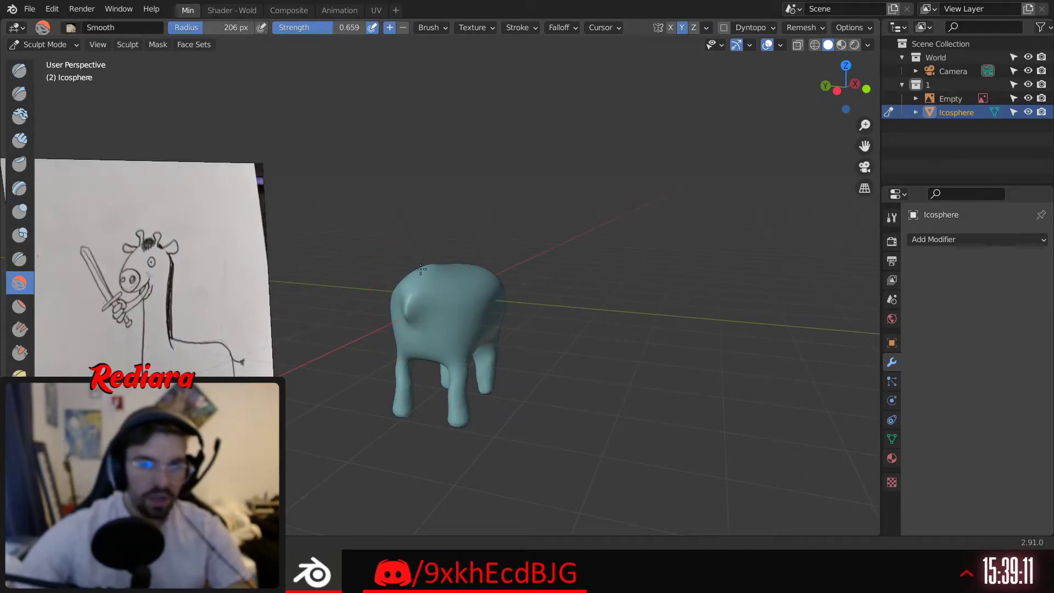
{"action": "scroll", "coordinate": [419, 311], "scroll_direction": "up", "scroll_amount": 3}
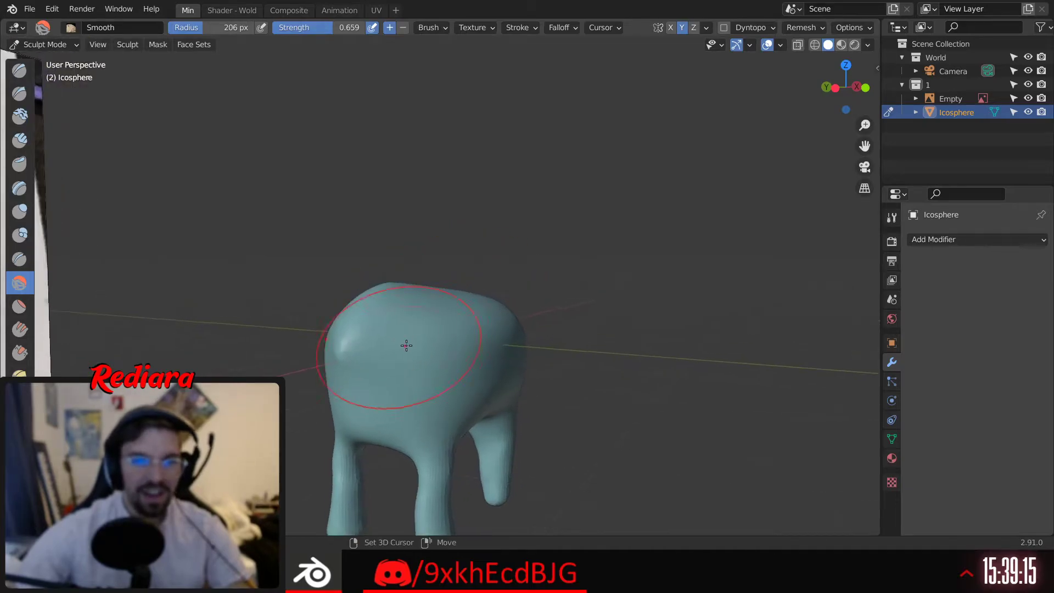
Raise a tall neck from the -X end of the body using Inflate/Deflate strokes at 206 px radius and 0.763 strength
{"action": "scroll", "coordinate": [437, 276], "scroll_direction": "up", "scroll_amount": 3}
{"action": "mouse_move", "coordinate": [436, 276]}
{"action": "middle_mouse_down"}
{"action": "mouse_move", "coordinate": [439, 324]}
{"action": "mouse_move", "coordinate": [456, 269]}
{"action": "mouse_move", "coordinate": [454, 310]}
{"action": "mouse_move", "coordinate": [429, 240]}
{"action": "mouse_move", "coordinate": [426, 294]}
{"action": "middle_mouse_up"}
{"action": "left_click", "coordinate": [20, 212]}
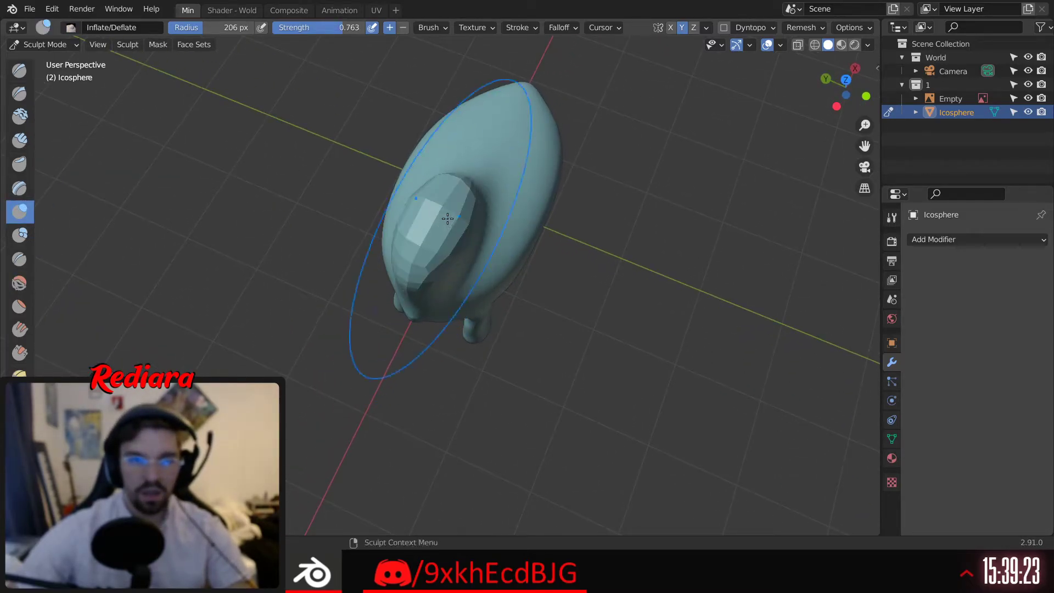
{"action": "left_click_drag", "start_coordinate": [442, 222], "coordinate": [436, 220]}
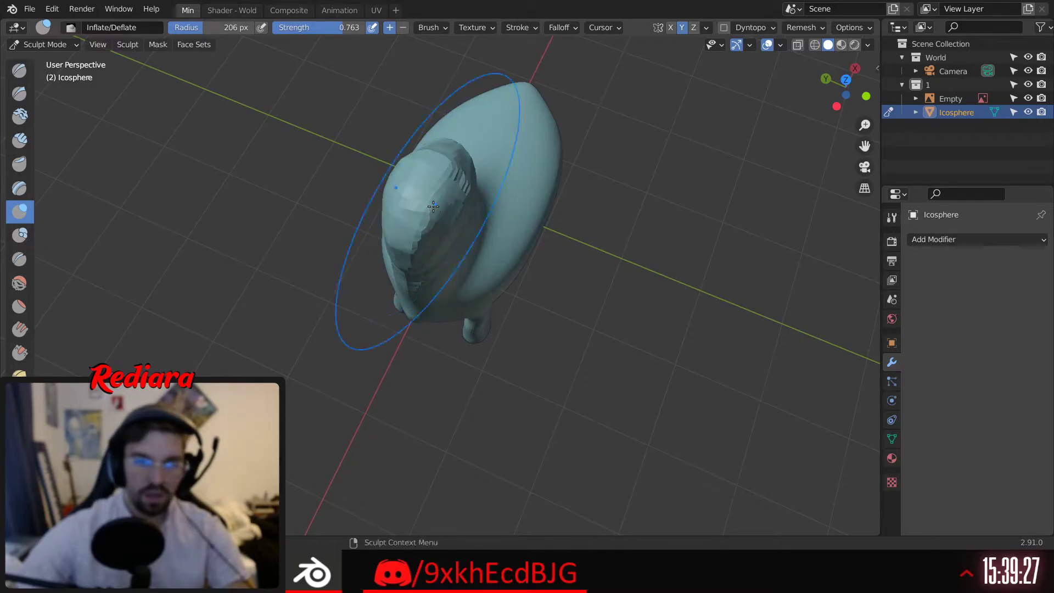
{"action": "left_click_drag", "start_coordinate": [431, 205], "coordinate": [432, 205]}
{"action": "middle_click_drag", "start_coordinate": [423, 199], "coordinate": [461, 245]}
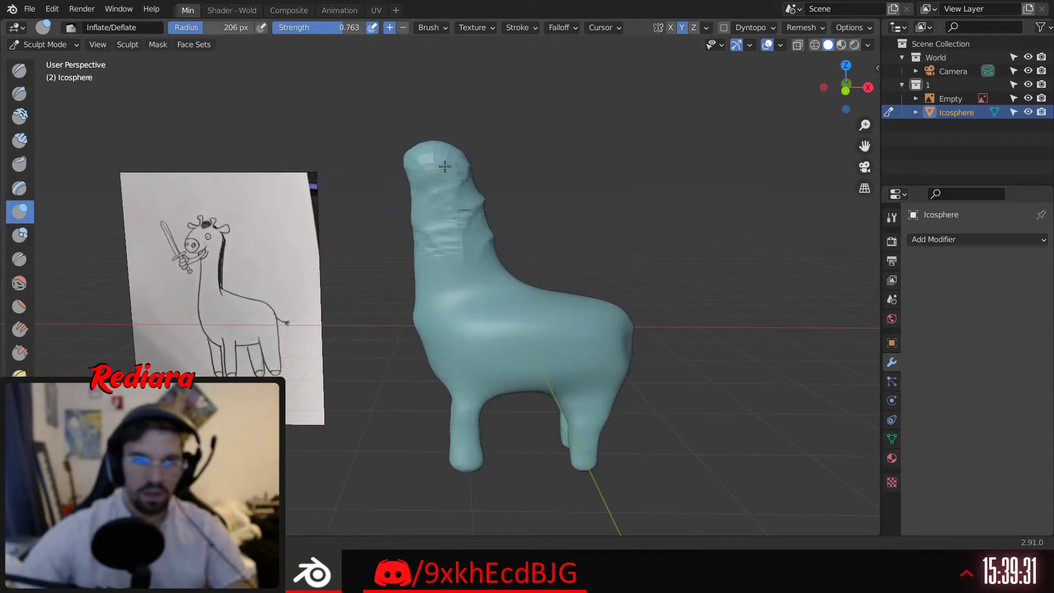
{"action": "middle_click_drag", "start_coordinate": [448, 189], "coordinate": [427, 220]}
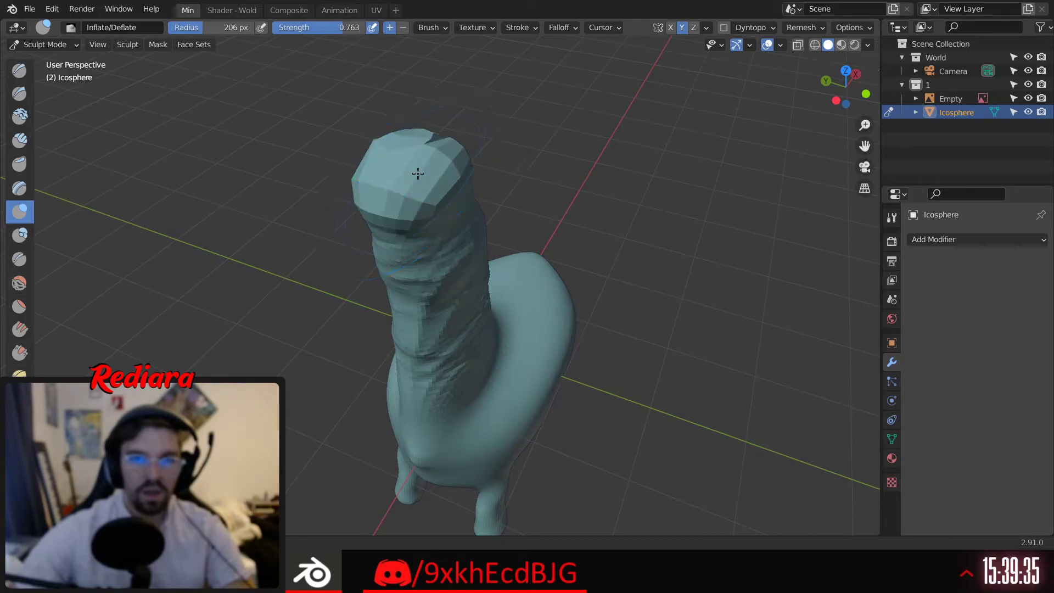
Smooth the ridged neck into a clean taper with the Smooth brush at 0.659 strength
{"action": "mouse_move", "coordinate": [460, 235]}
{"action": "middle_mouse_down"}
{"action": "mouse_move", "coordinate": [436, 303]}
{"action": "mouse_move", "coordinate": [381, 217]}
{"action": "mouse_move", "coordinate": [422, 214]}
{"action": "middle_mouse_up"}
{"action": "left_click", "coordinate": [20, 283]}
{"action": "middle_click_drag", "start_coordinate": [428, 258], "coordinate": [461, 268]}
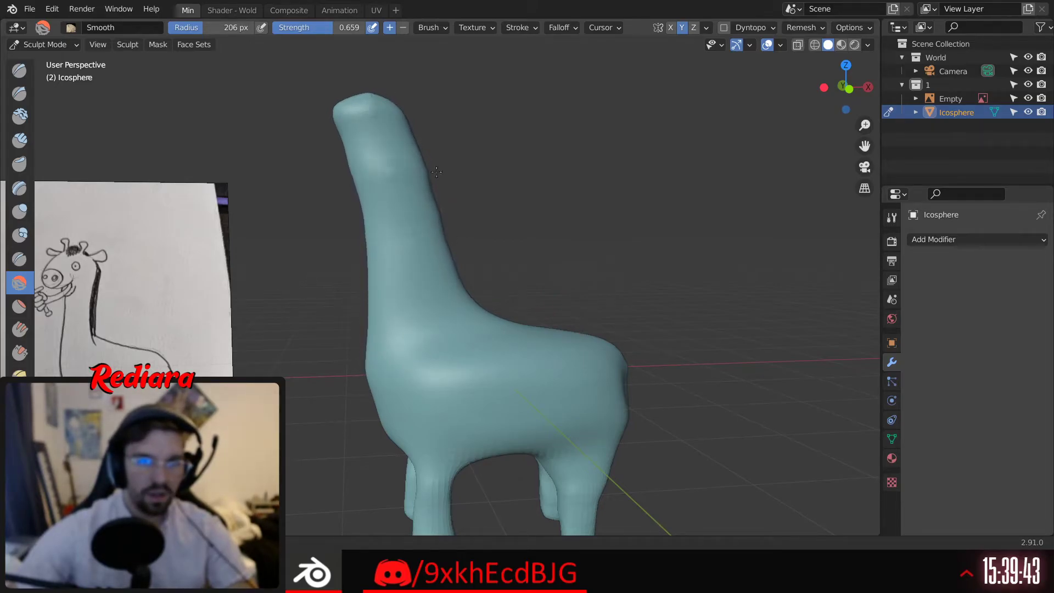
{"action": "middle_click_drag", "start_coordinate": [437, 172], "coordinate": [412, 170]}
{"action": "middle_click_drag", "start_coordinate": [393, 276], "coordinate": [376, 297]}
Inflate the neck tip into a rounded head with a long snout towards -X, using Inflate/Deflate at 206 px radius
{"action": "scroll", "coordinate": [412, 207], "scroll_direction": "down", "scroll_amount": 3}
{"action": "middle_click_drag", "start_coordinate": [412, 207], "coordinate": [4, 247]}
{"action": "scroll", "coordinate": [405, 161], "scroll_direction": "up", "scroll_amount": 5}
{"action": "left_click", "coordinate": [20, 211]}
{"action": "scroll", "coordinate": [329, 247], "scroll_direction": "down", "scroll_amount": 2}
{"action": "middle_click_drag", "start_coordinate": [330, 247], "coordinate": [302, 208]}
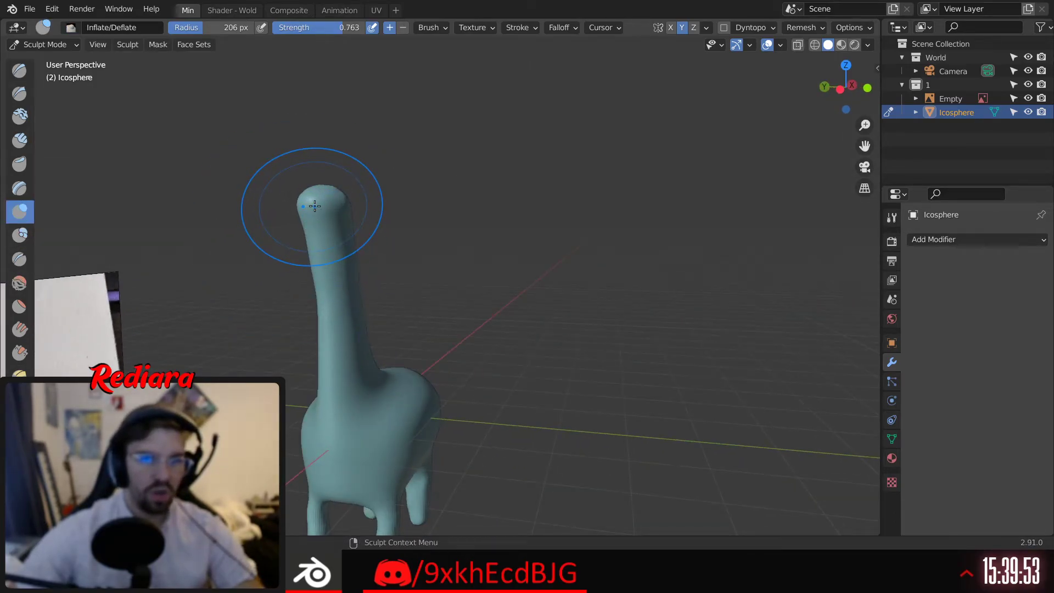
{"action": "left_click_drag", "start_coordinate": [315, 206], "coordinate": [301, 209]}
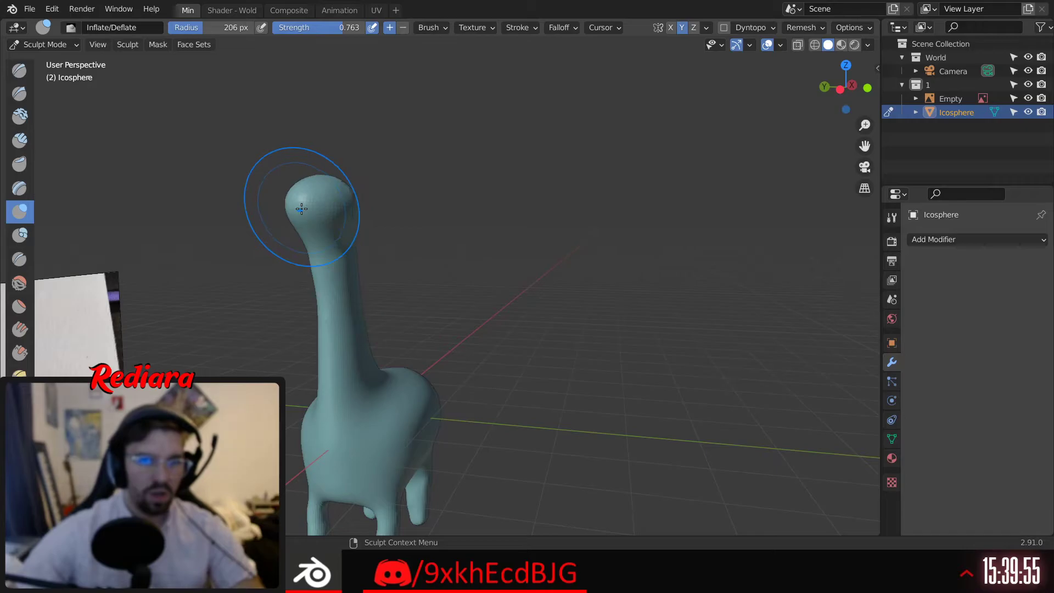
{"action": "key", "text": "ctrl+z"}
{"action": "middle_click_drag", "start_coordinate": [302, 216], "coordinate": [308, 211]}
{"action": "scroll", "coordinate": [300, 214], "scroll_direction": "up", "scroll_amount": 2}
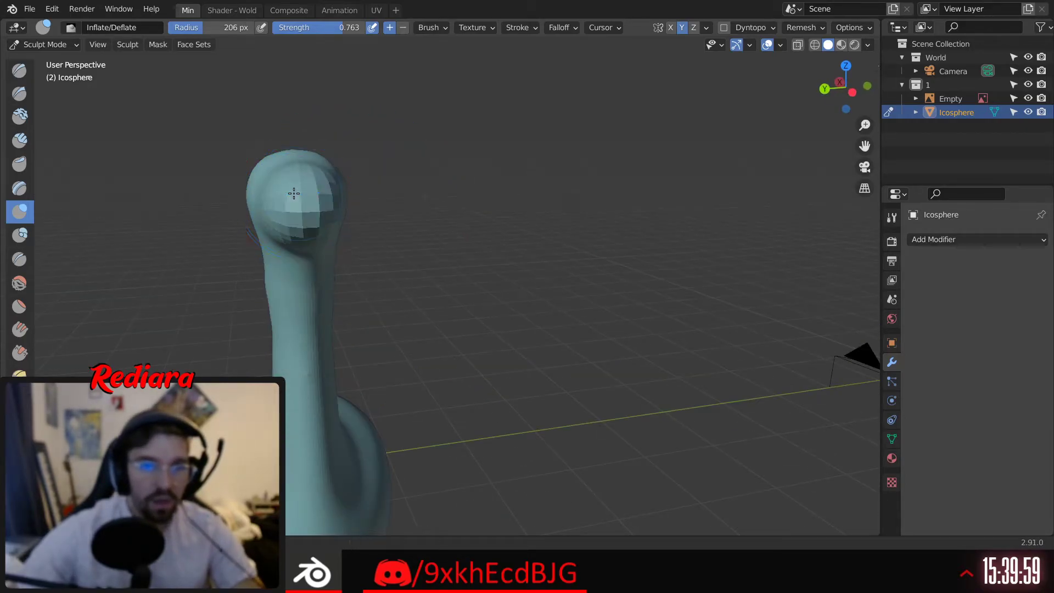
{"action": "mouse_move", "coordinate": [303, 227]}
{"action": "middle_mouse_down"}
{"action": "mouse_move", "coordinate": [301, 268]}
{"action": "mouse_move", "coordinate": [351, 204]}
{"action": "middle_mouse_up"}
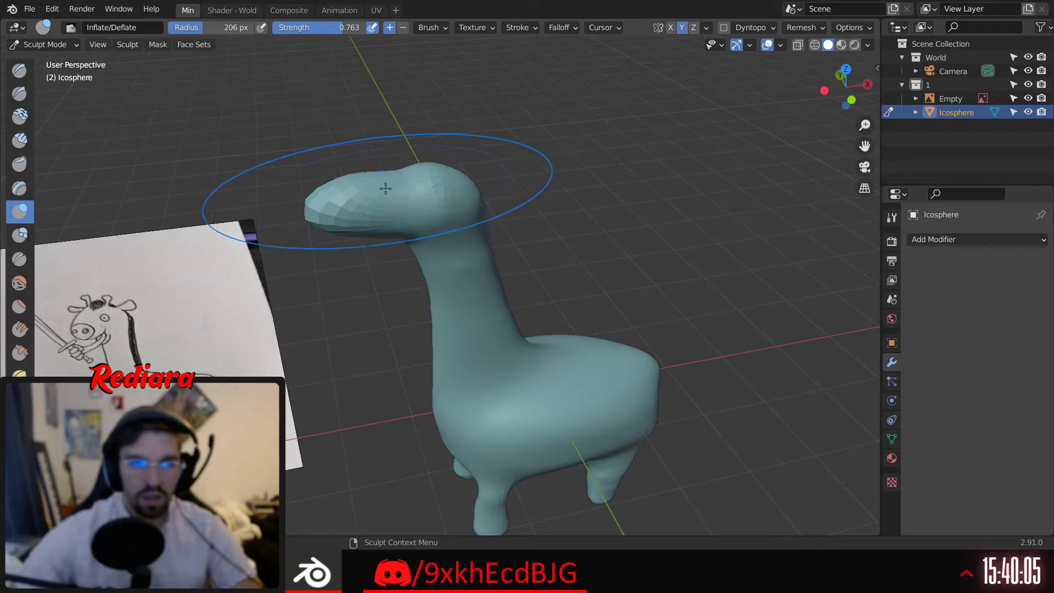
{"action": "mouse_move", "coordinate": [401, 176]}
{"action": "left_mouse_down"}
{"action": "mouse_move", "coordinate": [421, 165]}
{"action": "mouse_move", "coordinate": [447, 176]}
{"action": "mouse_move", "coordinate": [434, 149]}
{"action": "mouse_move", "coordinate": [467, 160]}
{"action": "left_mouse_up"}
Smooth the faceted head and snout lightly with the Smooth brush at 206 px radius and 0.659 strength
{"action": "left_click", "coordinate": [19, 282]}
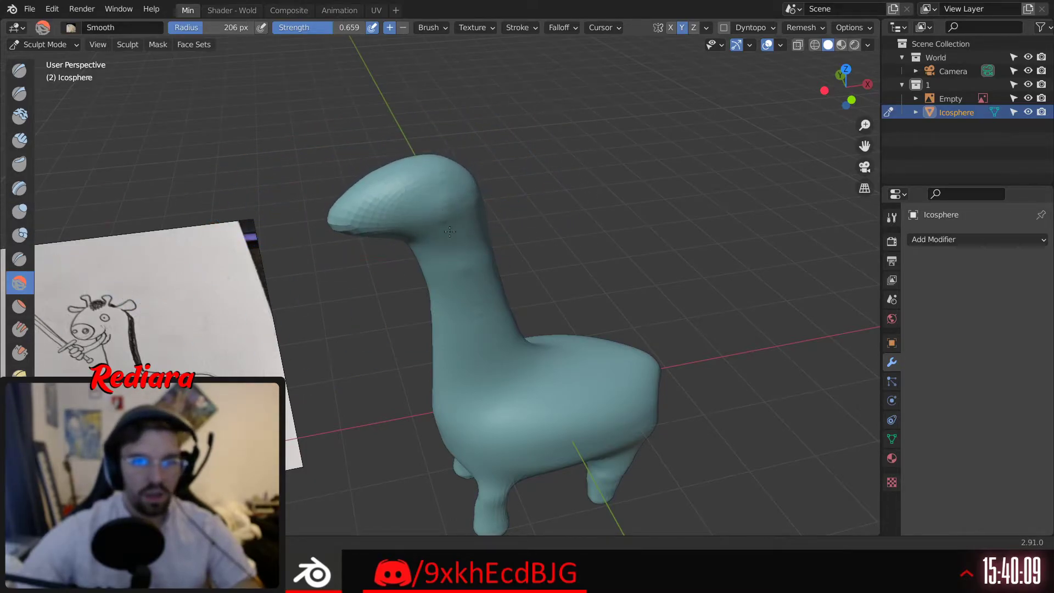
{"action": "key", "text": "ctrl+z"}
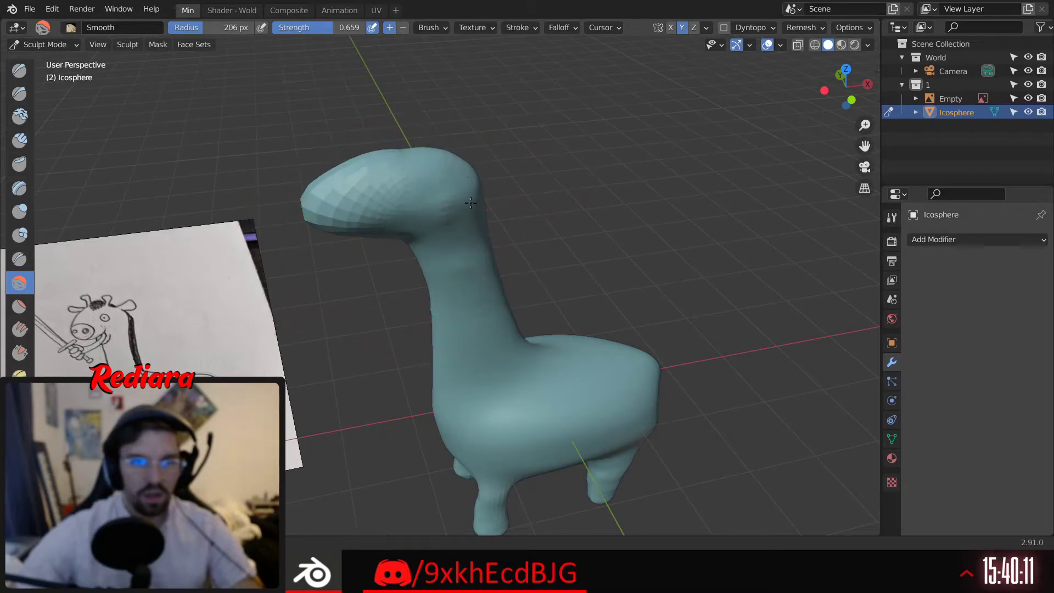
{"action": "middle_click_drag", "start_coordinate": [427, 226], "coordinate": [394, 202]}
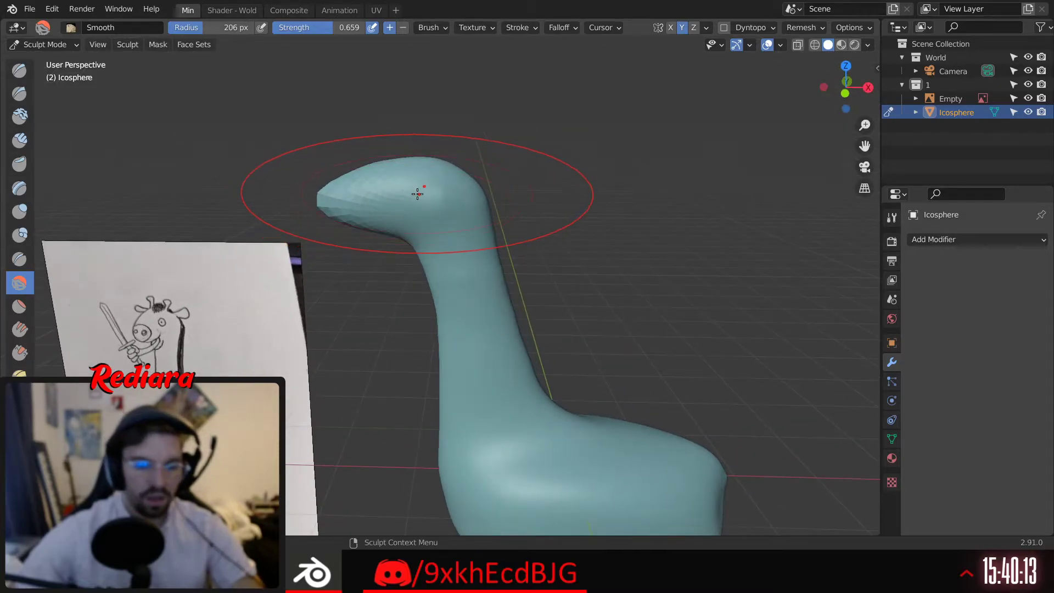
Adjust the remesh voxel size, remesh the giraffe and even out the head into a smooth, pointed snout
{"action": "key", "text": "shift+r"}
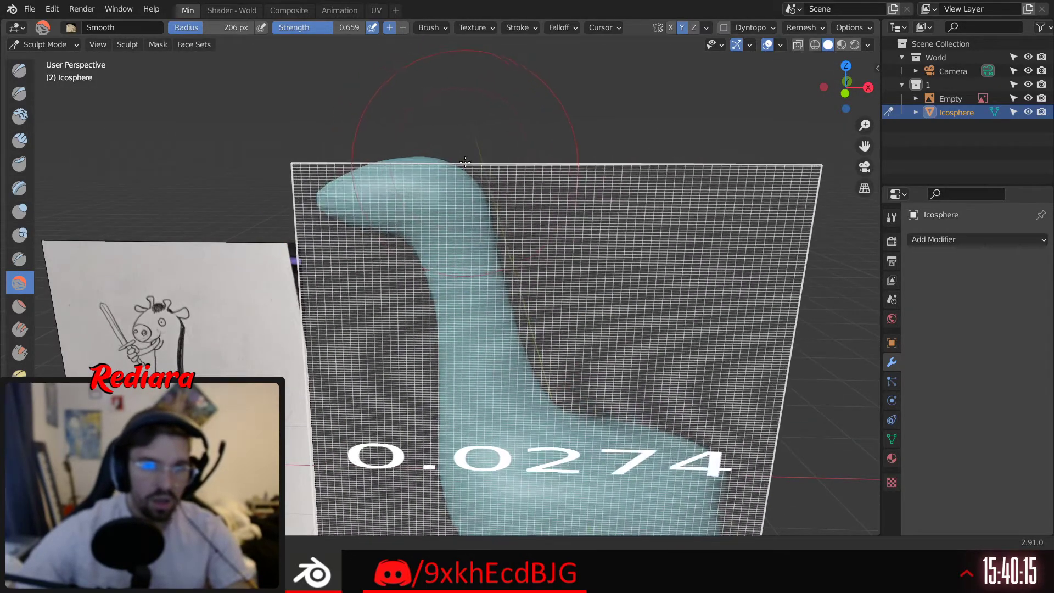
{"action": "left_click", "coordinate": [389, 211]}
{"action": "key", "text": "ctrl+r"}
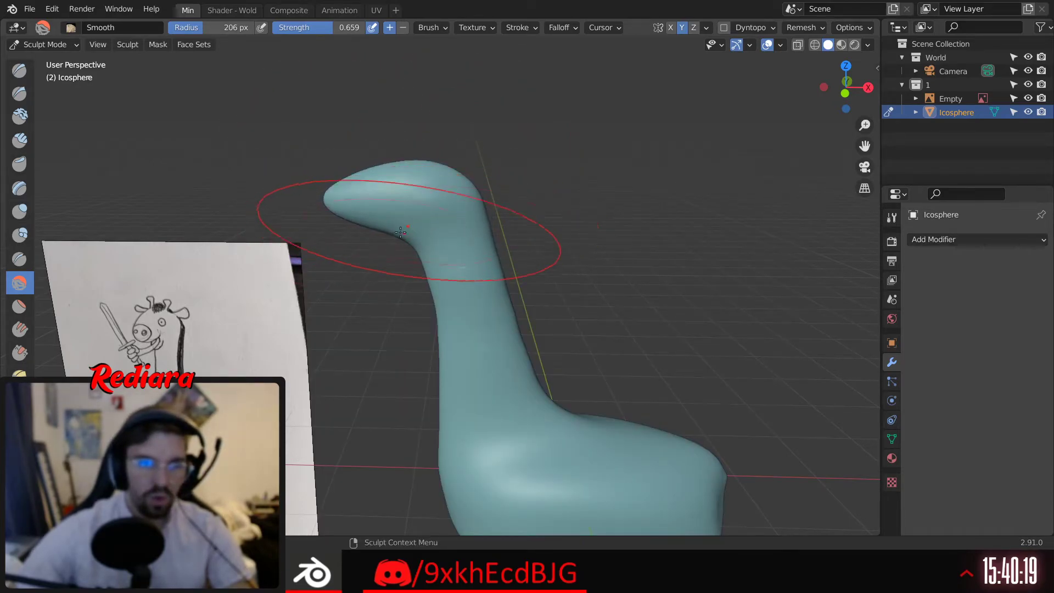
{"action": "mouse_move", "coordinate": [423, 193]}
{"action": "middle_mouse_down"}
{"action": "mouse_move", "coordinate": [388, 207]}
{"action": "mouse_move", "coordinate": [413, 231]}
{"action": "mouse_move", "coordinate": [449, 228]}
{"action": "mouse_move", "coordinate": [420, 202]}
{"action": "middle_mouse_up"}
{"action": "scroll", "coordinate": [420, 202], "scroll_direction": "up", "scroll_amount": 2}
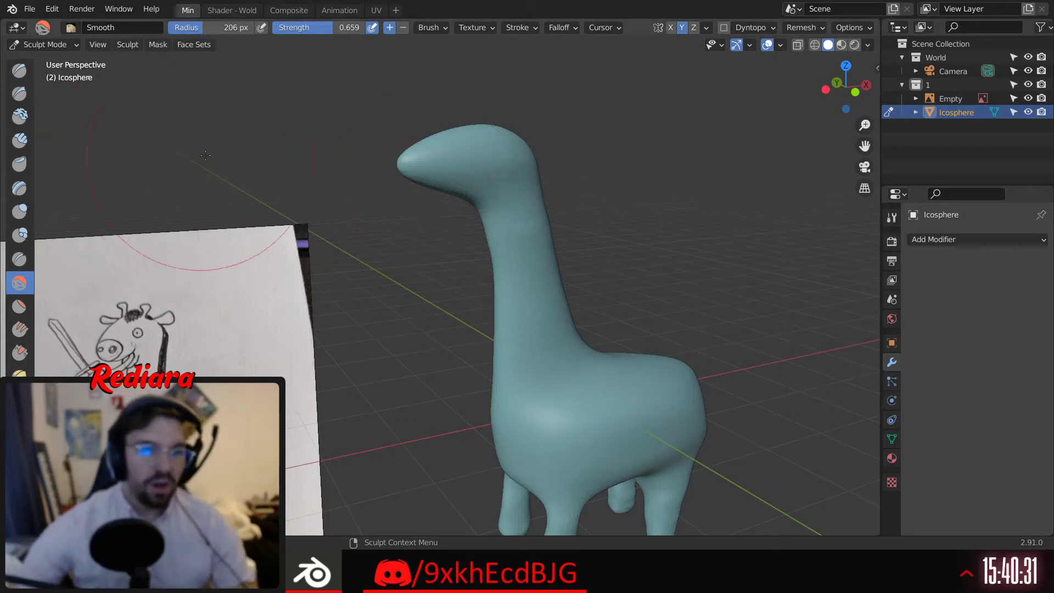
{"action": "middle_click_drag", "start_coordinate": [431, 155], "coordinate": [246, 104]}
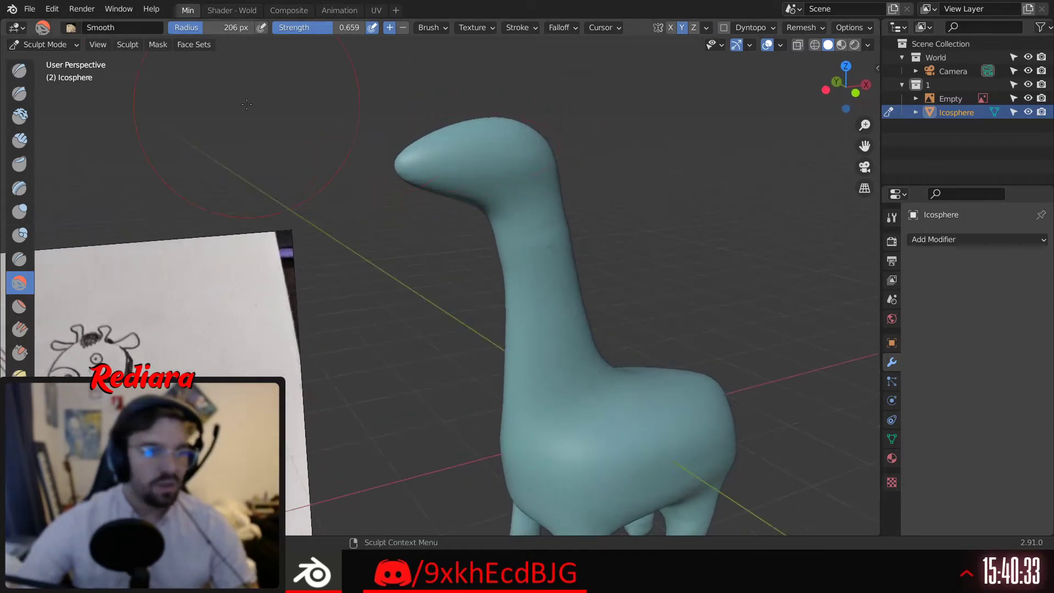
Build up the head's underside and the front of the upper neck with the Layer brush at 0.199 strength
{"action": "left_click", "coordinate": [19, 189]}
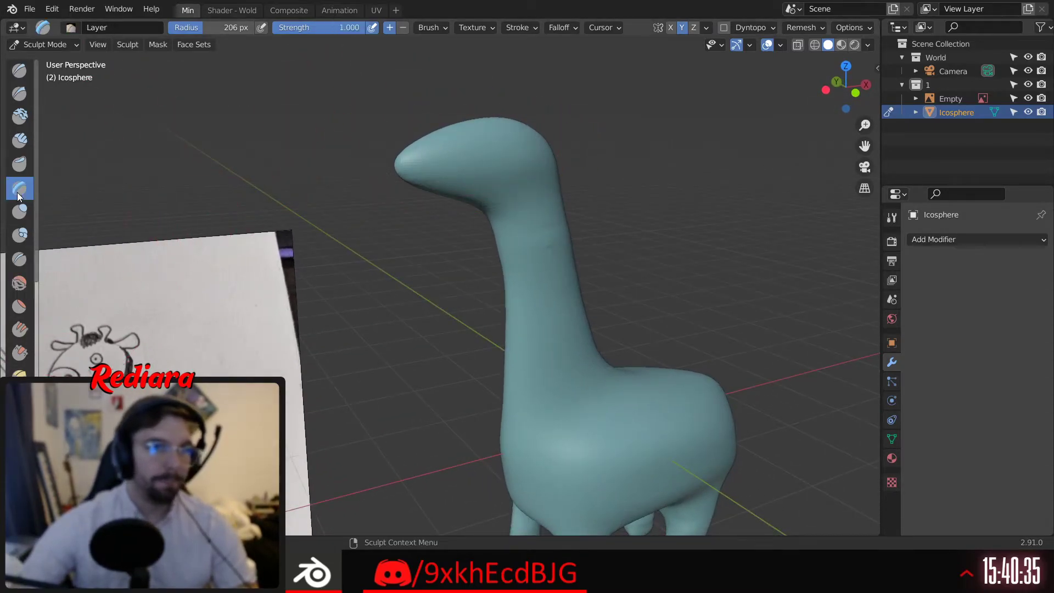
{"action": "scroll", "coordinate": [385, 165], "scroll_direction": "up", "scroll_amount": 4}
{"action": "middle_click_drag", "start_coordinate": [450, 198], "coordinate": [495, 215]}
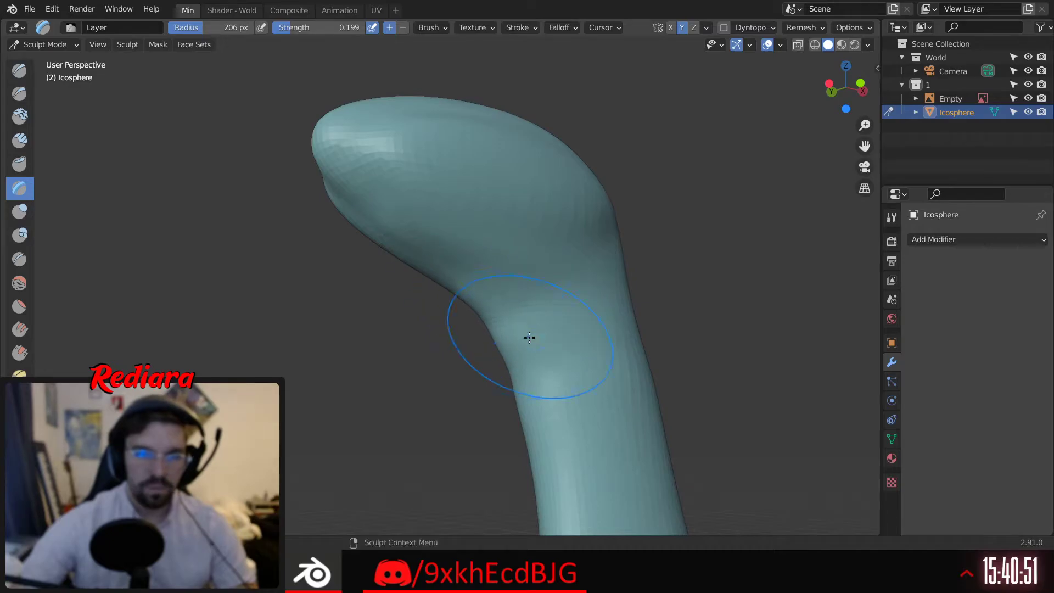
{"action": "mouse_move", "coordinate": [527, 331]}
{"action": "left_mouse_down"}
{"action": "mouse_move", "coordinate": [528, 313]}
{"action": "mouse_move", "coordinate": [562, 434]}
{"action": "mouse_move", "coordinate": [558, 462]}
{"action": "left_mouse_up"}
{"action": "mouse_move", "coordinate": [558, 462]}
{"action": "middle_mouse_down"}
{"action": "mouse_move", "coordinate": [478, 235]}
{"action": "mouse_move", "coordinate": [522, 257]}
{"action": "middle_mouse_up"}
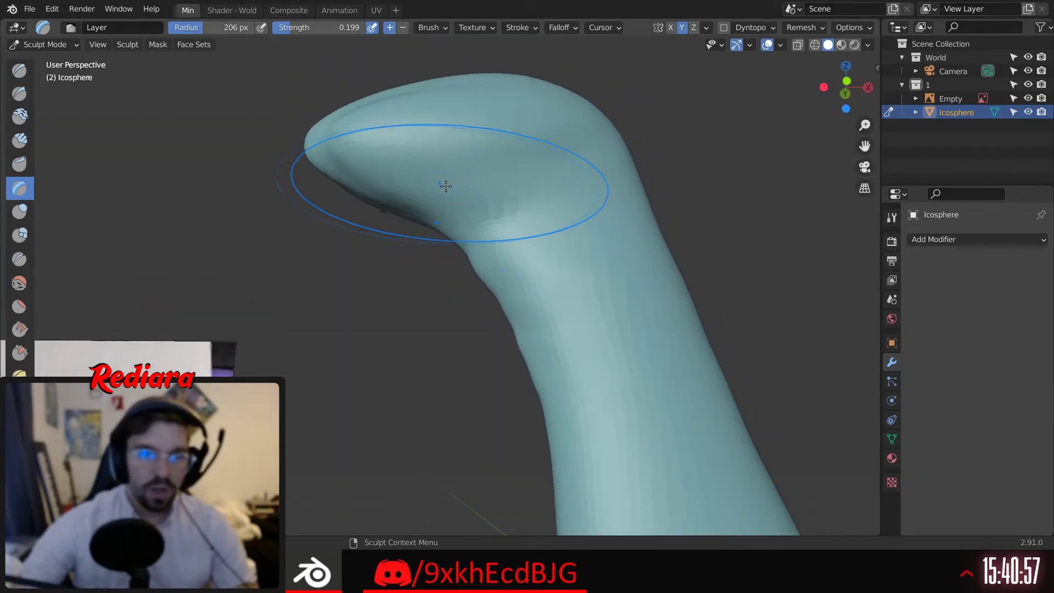
{"action": "middle_click_drag", "start_coordinate": [445, 179], "coordinate": [503, 273]}
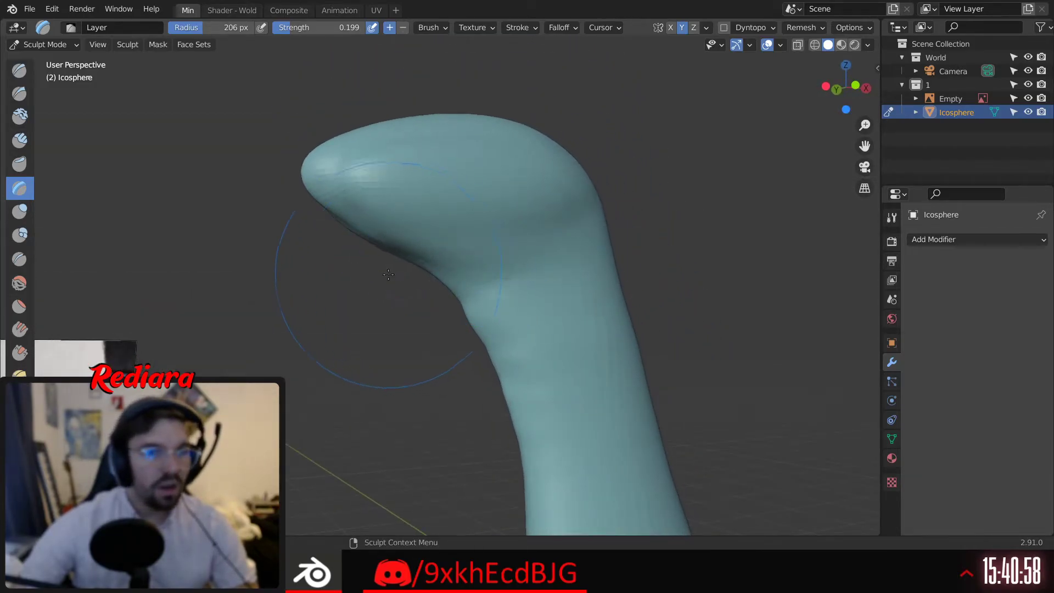
Inflate a lower jaw out of the throat beneath the snout with the Inflate/Deflate brush at 206 px radius and 0.763 strength
{"action": "left_click", "coordinate": [19, 211]}
{"action": "mouse_move", "coordinate": [357, 264]}
{"action": "middle_mouse_down"}
{"action": "mouse_move", "coordinate": [410, 272]}
{"action": "mouse_move", "coordinate": [393, 277]}
{"action": "middle_mouse_up"}
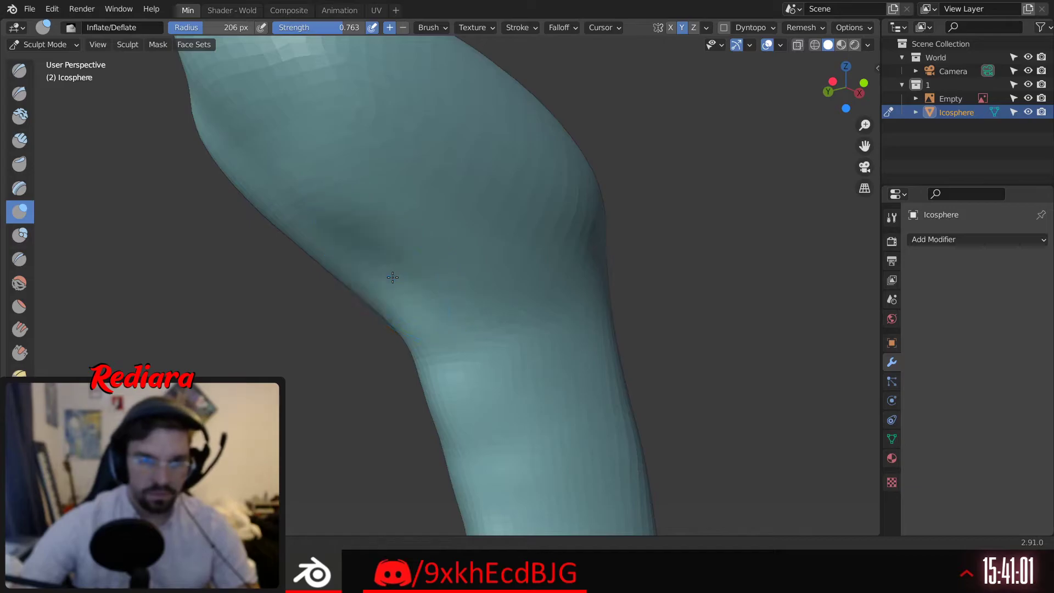
{"action": "mouse_move", "coordinate": [403, 284]}
{"action": "left_mouse_down"}
{"action": "mouse_move", "coordinate": [412, 309]}
{"action": "mouse_move", "coordinate": [489, 289]}
{"action": "mouse_move", "coordinate": [494, 308]}
{"action": "mouse_move", "coordinate": [413, 357]}
{"action": "mouse_move", "coordinate": [356, 355]}
{"action": "mouse_move", "coordinate": [473, 274]}
{"action": "mouse_move", "coordinate": [519, 288]}
{"action": "left_mouse_up"}
{"action": "left_click", "coordinate": [407, 283]}
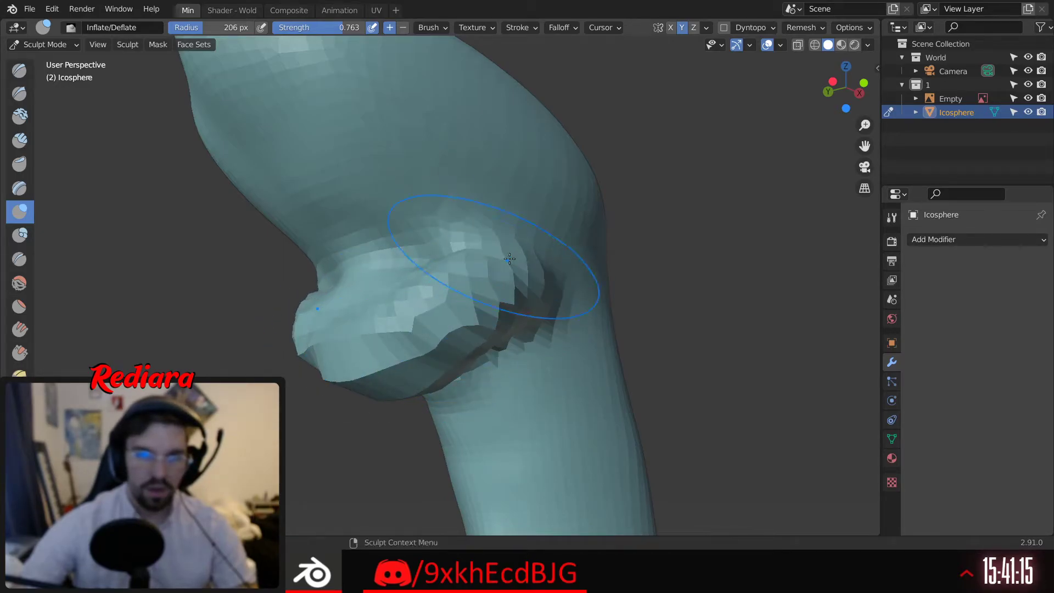
{"action": "middle_click_drag", "start_coordinate": [519, 287], "coordinate": [468, 299]}
Smooth the crumpled lower jaw and blend it into the neck with the Smooth brush at 0.659 strength
{"action": "left_click", "coordinate": [19, 283]}
{"action": "left_click_drag", "start_coordinate": [518, 306], "coordinate": [493, 321]}
{"action": "middle_click_drag", "start_coordinate": [493, 322], "coordinate": [461, 299]}
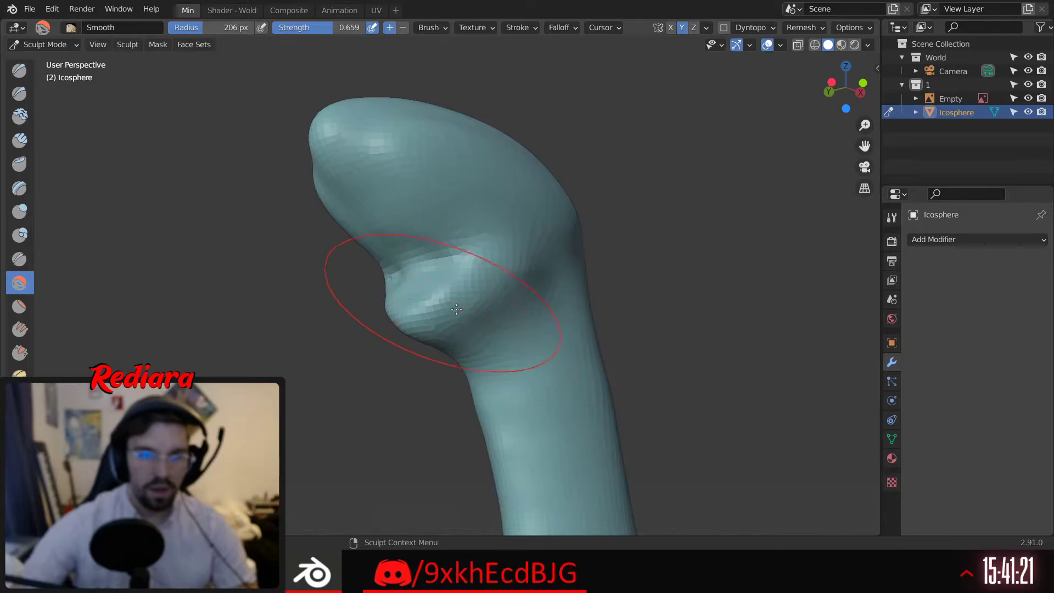
Examine the head and lower jaw from several sides and compare them with the giraffe drawing
{"action": "middle_click_drag", "start_coordinate": [425, 266], "coordinate": [527, 277]}
{"action": "middle_click_drag", "start_coordinate": [402, 285], "coordinate": [505, 305], "text": "shift"}
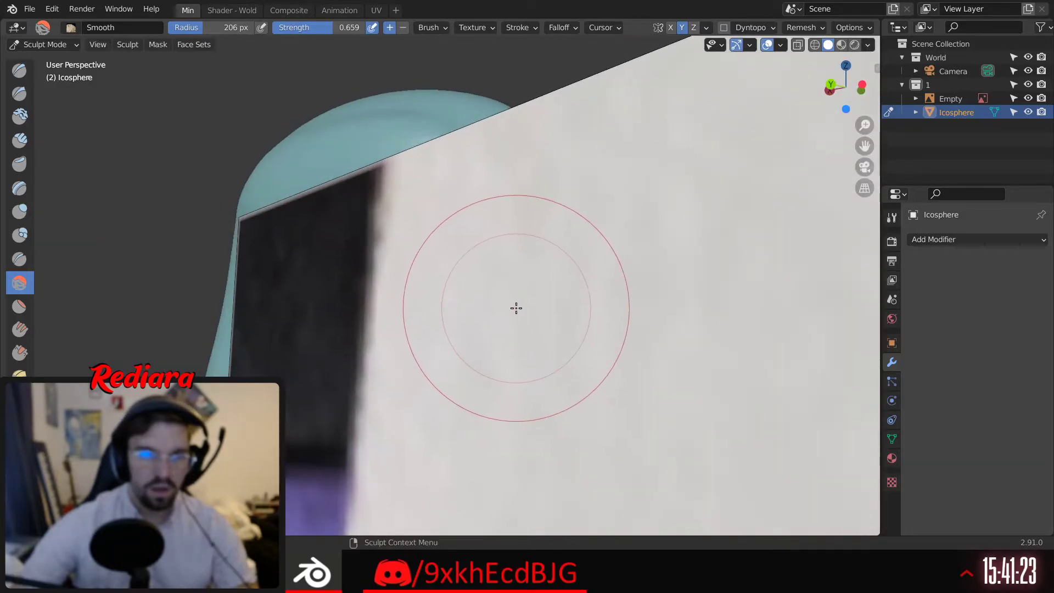
{"action": "mouse_move", "coordinate": [582, 311]}
{"action": "middle_mouse_down"}
{"action": "mouse_move", "coordinate": [426, 341]}
{"action": "mouse_move", "coordinate": [423, 259]}
{"action": "mouse_move", "coordinate": [468, 301]}
{"action": "mouse_move", "coordinate": [354, 365]}
{"action": "middle_mouse_up"}
{"action": "scroll", "coordinate": [468, 301], "scroll_direction": "down", "scroll_amount": 3}
{"action": "middle_click_drag", "start_coordinate": [412, 300], "coordinate": [470, 280]}
{"action": "scroll", "coordinate": [491, 298], "scroll_direction": "up", "scroll_amount": 4}
{"action": "scroll", "coordinate": [453, 311], "scroll_direction": "down", "scroll_amount": 5}
{"action": "middle_click_drag", "start_coordinate": [440, 330], "coordinate": [357, 336]}
{"action": "middle_click_drag", "start_coordinate": [357, 337], "coordinate": [456, 275], "text": "shift"}
{"action": "middle_click_drag", "start_coordinate": [384, 294], "coordinate": [337, 307]}
{"action": "scroll", "coordinate": [334, 309], "scroll_direction": "up", "scroll_amount": 2}
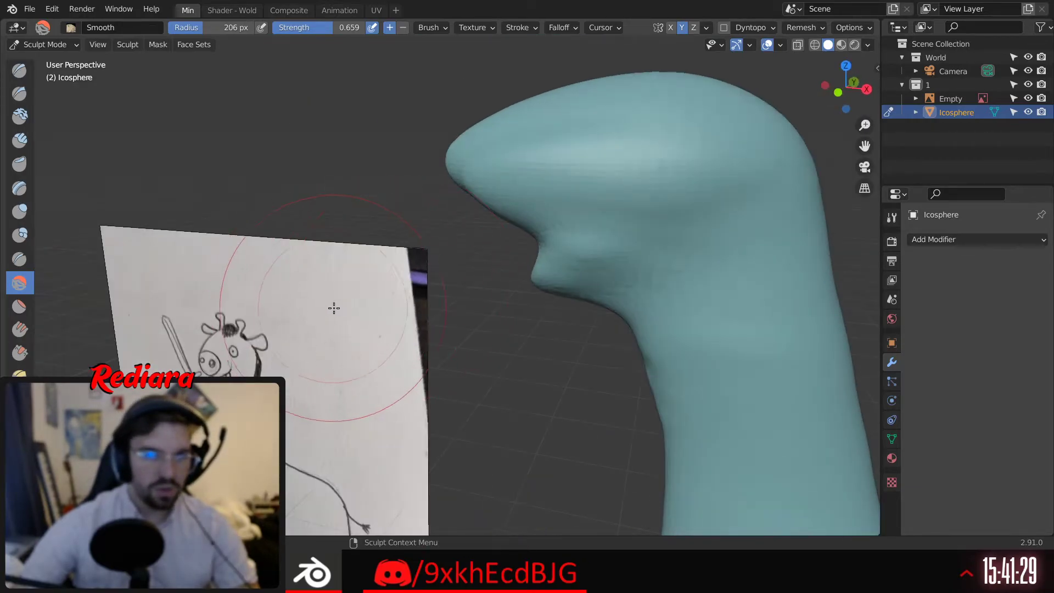
{"action": "middle_click_drag", "start_coordinate": [458, 277], "coordinate": [483, 297]}
{"action": "scroll", "coordinate": [430, 273], "scroll_direction": "down", "scroll_amount": 3}
{"action": "scroll", "coordinate": [482, 296], "scroll_direction": "up", "scroll_amount": 3}
{"action": "scroll", "coordinate": [506, 259], "scroll_direction": "up", "scroll_amount": 2}
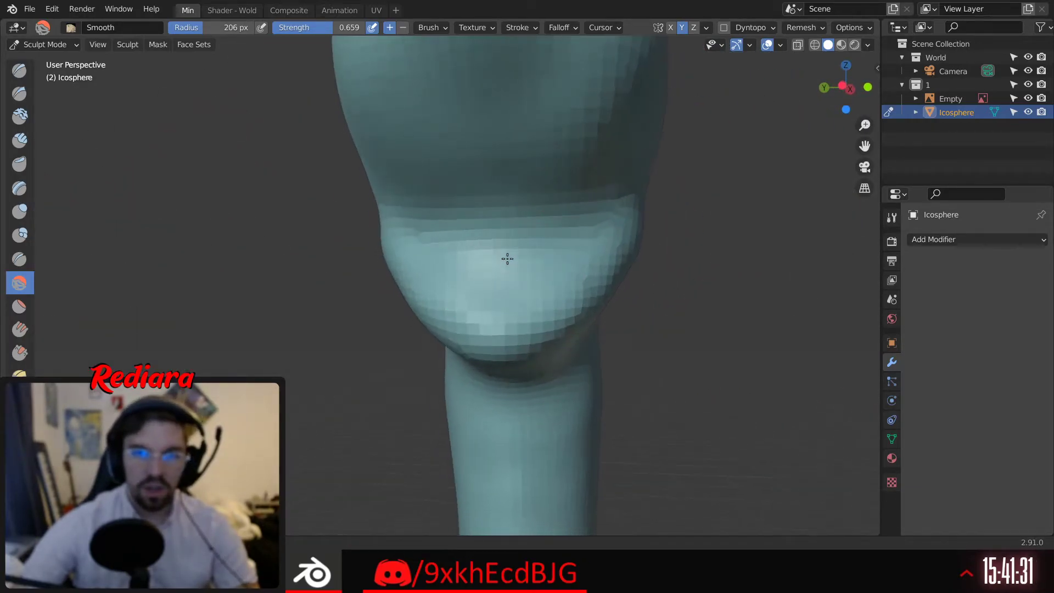
{"action": "scroll", "coordinate": [460, 275], "scroll_direction": "up", "scroll_amount": 1}
Carve a mouth cavity between the snout and lower jaw with Clay Strips at 117 px radius and 0.600 strength
{"action": "left_click_drag", "start_coordinate": [461, 274], "coordinate": [473, 239]}
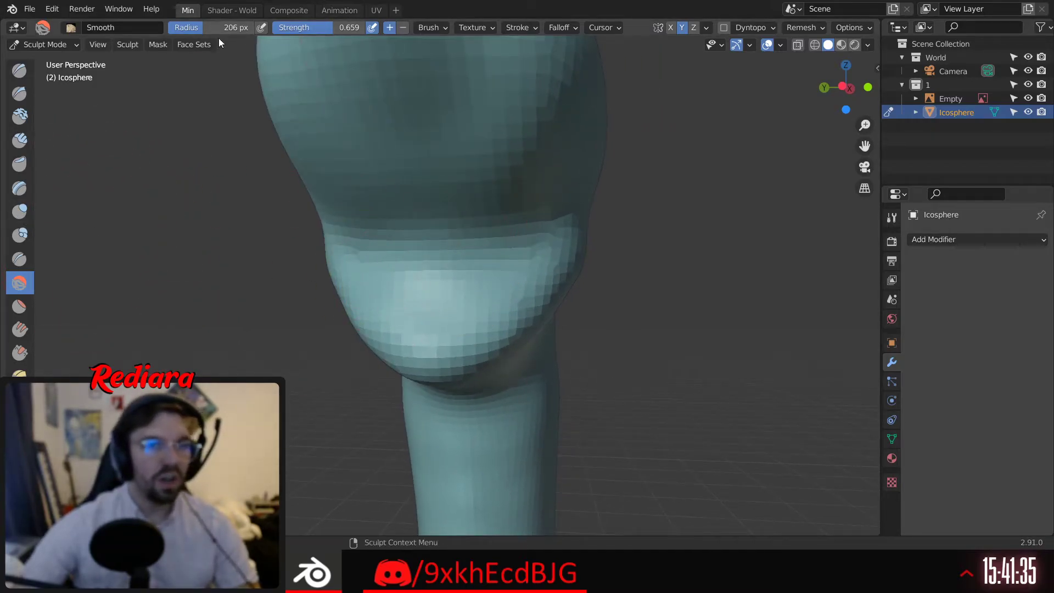
{"action": "key", "text": "ctrl+z"}
{"action": "key", "text": "ctrl+z"}
{"action": "key", "text": "ctrl+z"}
{"action": "key", "text": "ctrl+z"}
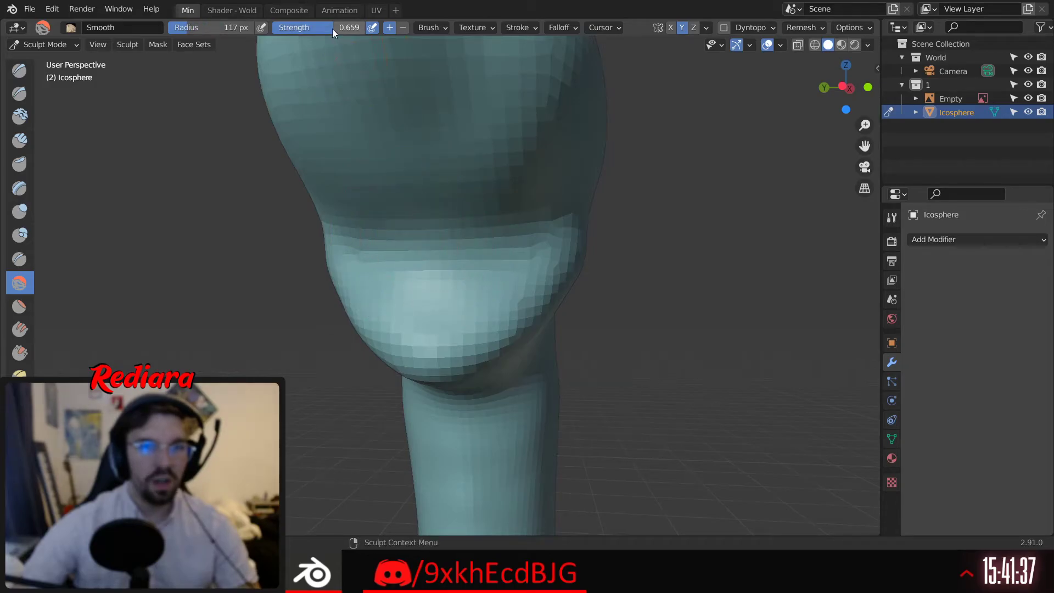
{"action": "left_click", "coordinate": [20, 235]}
{"action": "left_click", "coordinate": [20, 141]}
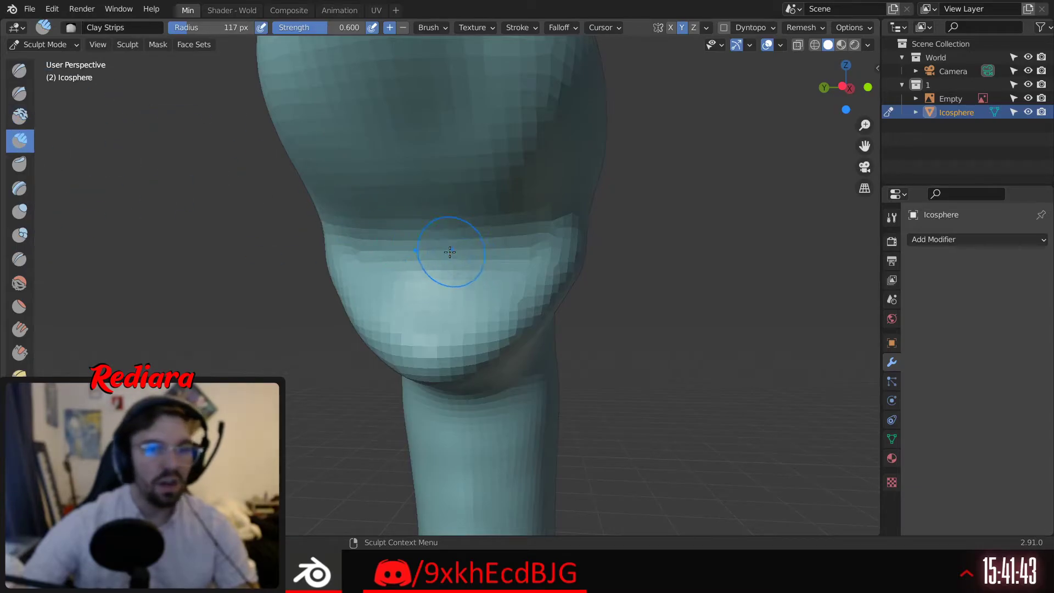
{"action": "mouse_move", "coordinate": [447, 247]}
{"action": "left_mouse_down"}
{"action": "mouse_move", "coordinate": [429, 259]}
{"action": "mouse_move", "coordinate": [434, 230]}
{"action": "mouse_move", "coordinate": [384, 209]}
{"action": "mouse_move", "coordinate": [417, 248]}
{"action": "mouse_move", "coordinate": [473, 214]}
{"action": "mouse_move", "coordinate": [385, 247]}
{"action": "mouse_move", "coordinate": [472, 237]}
{"action": "mouse_move", "coordinate": [429, 258]}
{"action": "mouse_move", "coordinate": [483, 246]}
{"action": "left_mouse_up"}
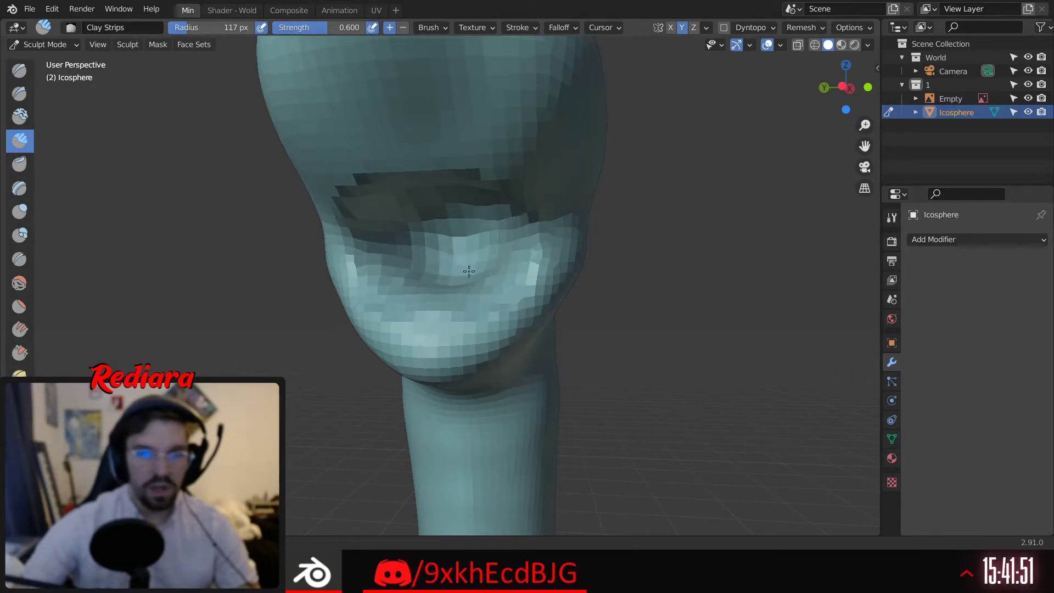
{"action": "key", "text": "ctrl+r"}
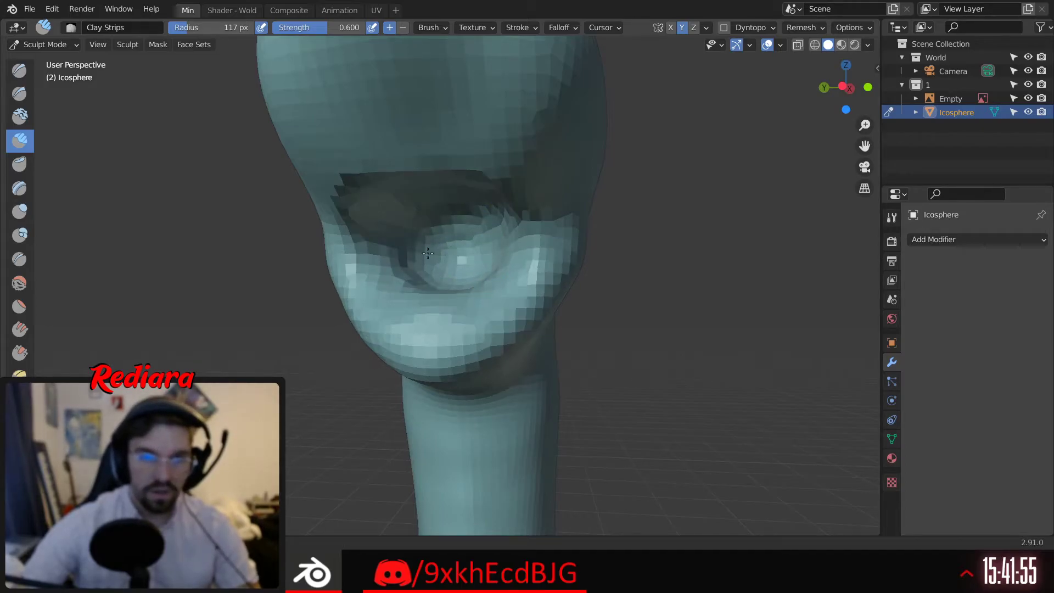
{"action": "left_click_drag", "start_coordinate": [428, 254], "coordinate": [429, 247]}
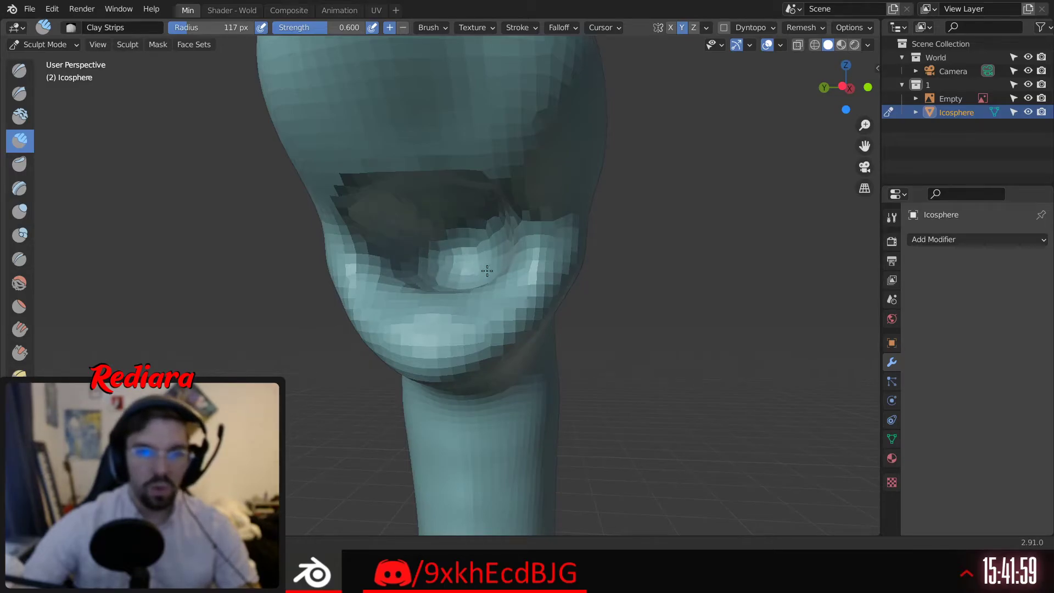
Smooth the mouth cavity's walls and ragged edges with the Smooth brush at 117 px radius and 0.337 strength
{"action": "middle_click_drag", "start_coordinate": [461, 248], "coordinate": [340, 242]}
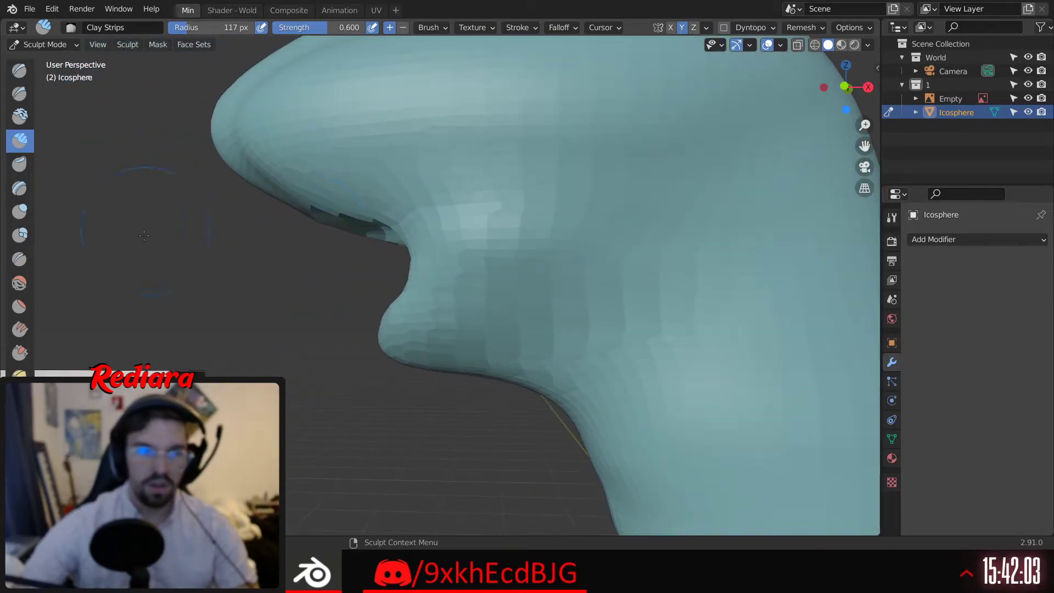
{"action": "left_click", "coordinate": [19, 283]}
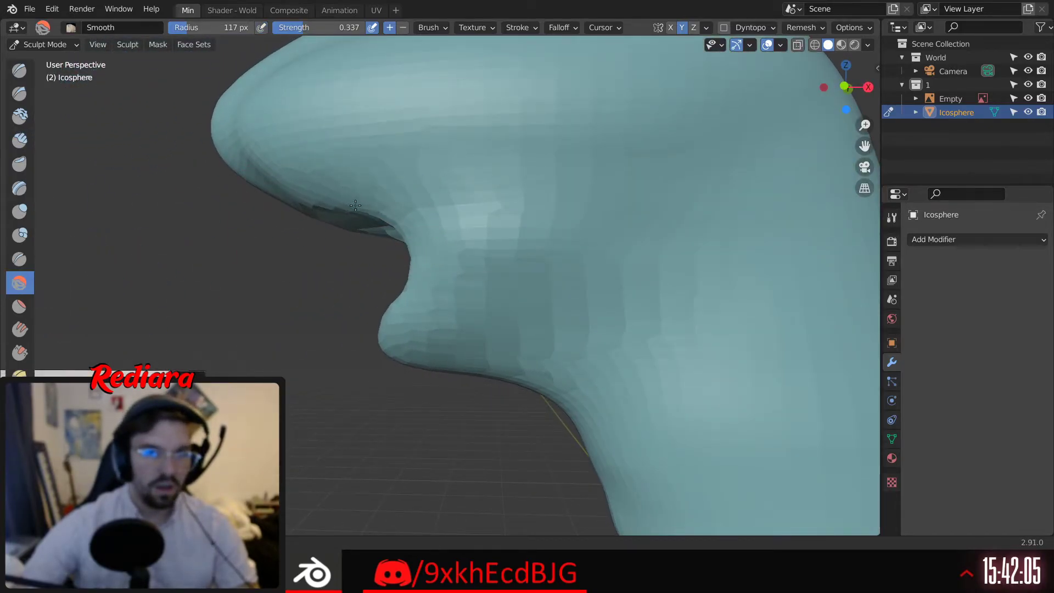
{"action": "mouse_move", "coordinate": [356, 206]}
{"action": "middle_mouse_down"}
{"action": "mouse_move", "coordinate": [384, 242]}
{"action": "mouse_move", "coordinate": [421, 236]}
{"action": "middle_mouse_up"}
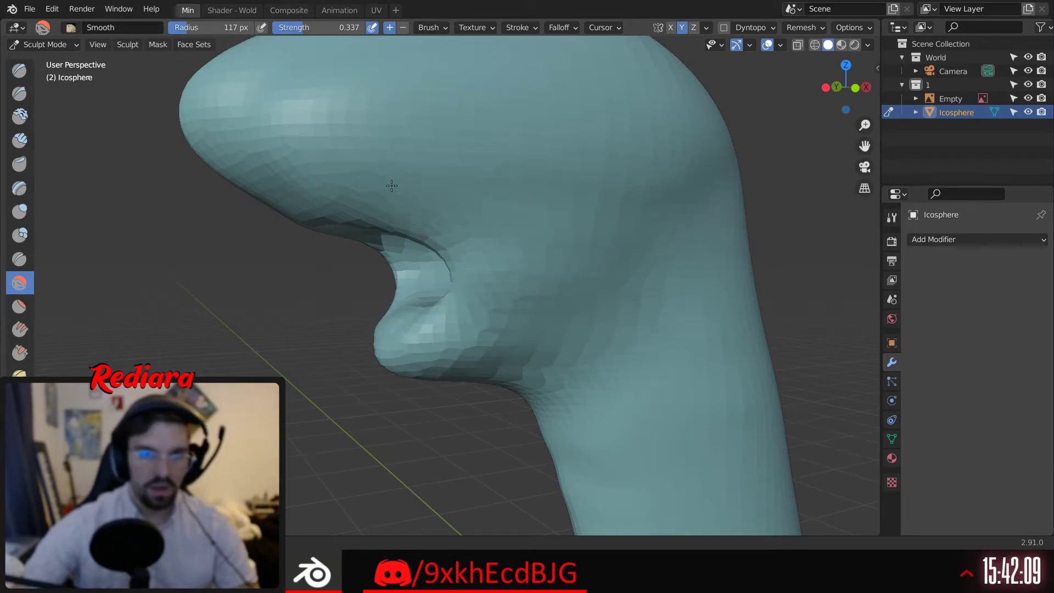
{"action": "mouse_move", "coordinate": [304, 209]}
{"action": "middle_mouse_down"}
{"action": "mouse_move", "coordinate": [353, 169]}
{"action": "mouse_move", "coordinate": [341, 188]}
{"action": "mouse_move", "coordinate": [419, 160]}
{"action": "mouse_move", "coordinate": [423, 275]}
{"action": "mouse_move", "coordinate": [414, 292]}
{"action": "middle_mouse_up"}
{"action": "left_click_drag", "start_coordinate": [414, 293], "coordinate": [453, 281]}
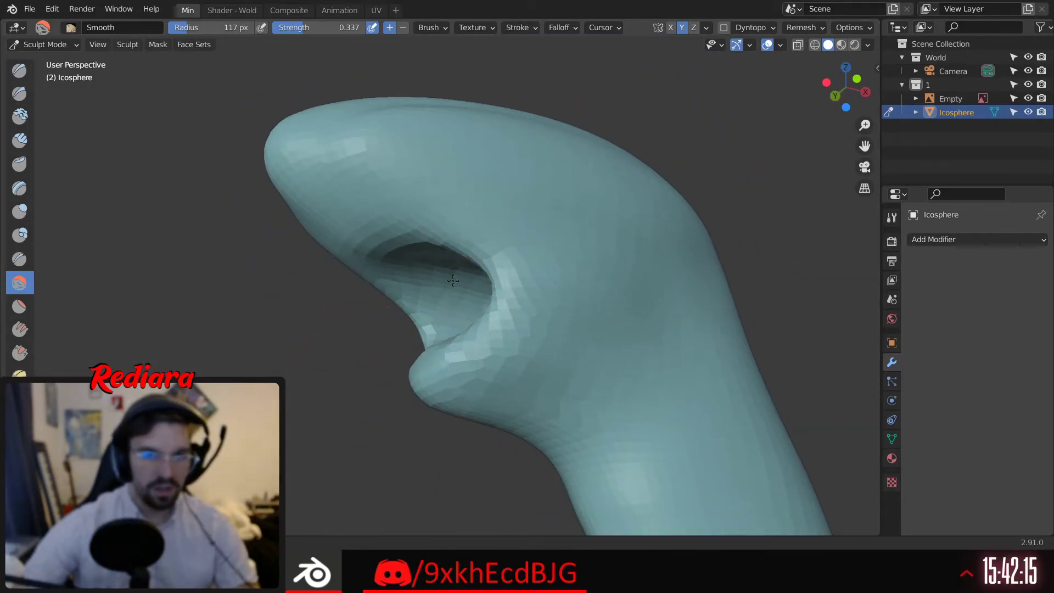
{"action": "middle_click_drag", "start_coordinate": [388, 285], "coordinate": [487, 294]}
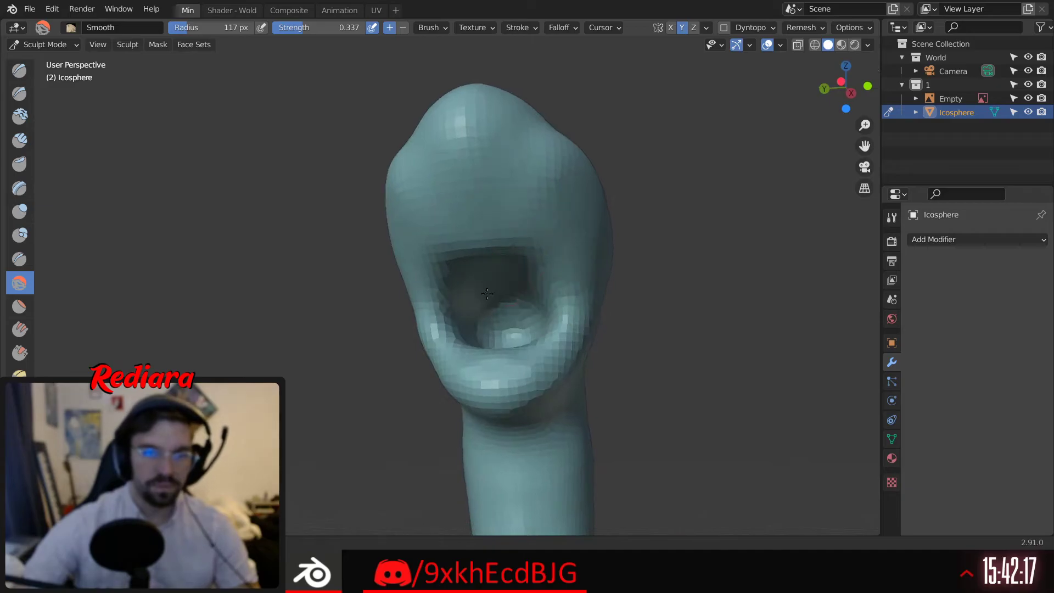
{"action": "middle_click_drag", "start_coordinate": [509, 333], "coordinate": [452, 255]}
{"action": "mouse_move", "coordinate": [494, 200]}
{"action": "middle_mouse_down"}
{"action": "mouse_move", "coordinate": [471, 236]}
{"action": "mouse_move", "coordinate": [537, 344]}
{"action": "mouse_move", "coordinate": [523, 377]}
{"action": "mouse_move", "coordinate": [540, 296]}
{"action": "middle_mouse_up"}
{"action": "left_click_drag", "start_coordinate": [540, 296], "coordinate": [508, 349]}
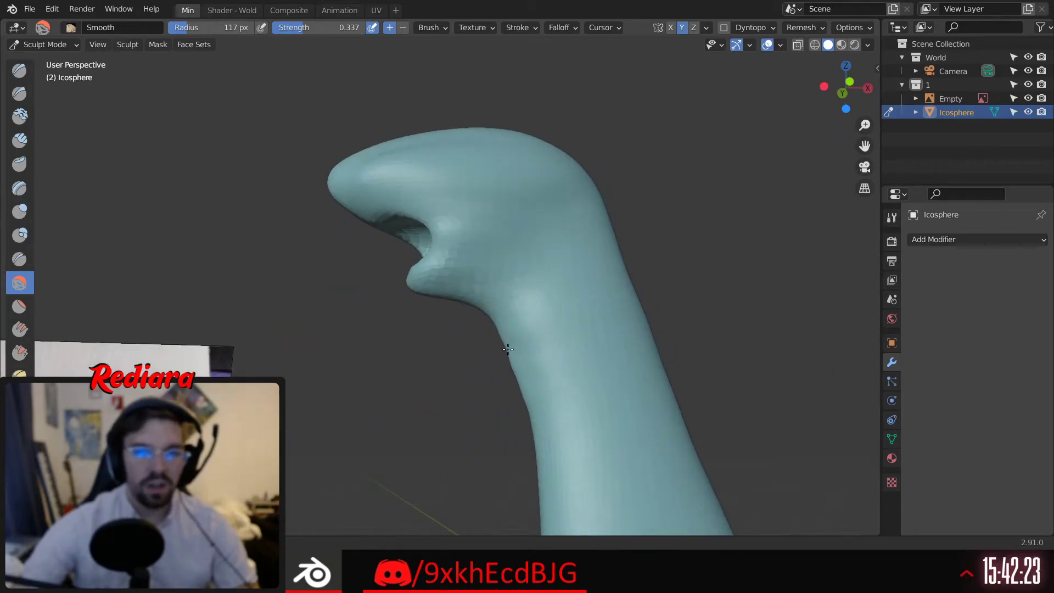
Reshape the pointed tip of the snout into a blunt, broad front with the Clay Strips brush
{"action": "scroll", "coordinate": [506, 279], "scroll_direction": "down", "scroll_amount": 5}
{"action": "mouse_move", "coordinate": [501, 280]}
{"action": "middle_mouse_down"}
{"action": "mouse_move", "coordinate": [564, 351]}
{"action": "mouse_move", "coordinate": [556, 251]}
{"action": "middle_mouse_up"}
{"action": "mouse_move", "coordinate": [544, 204]}
{"action": "middle_mouse_down", "text": "shift"}
{"action": "mouse_move", "coordinate": [525, 234]}
{"action": "mouse_move", "coordinate": [514, 225]}
{"action": "mouse_move", "coordinate": [494, 237]}
{"action": "middle_mouse_up", "text": "shift"}
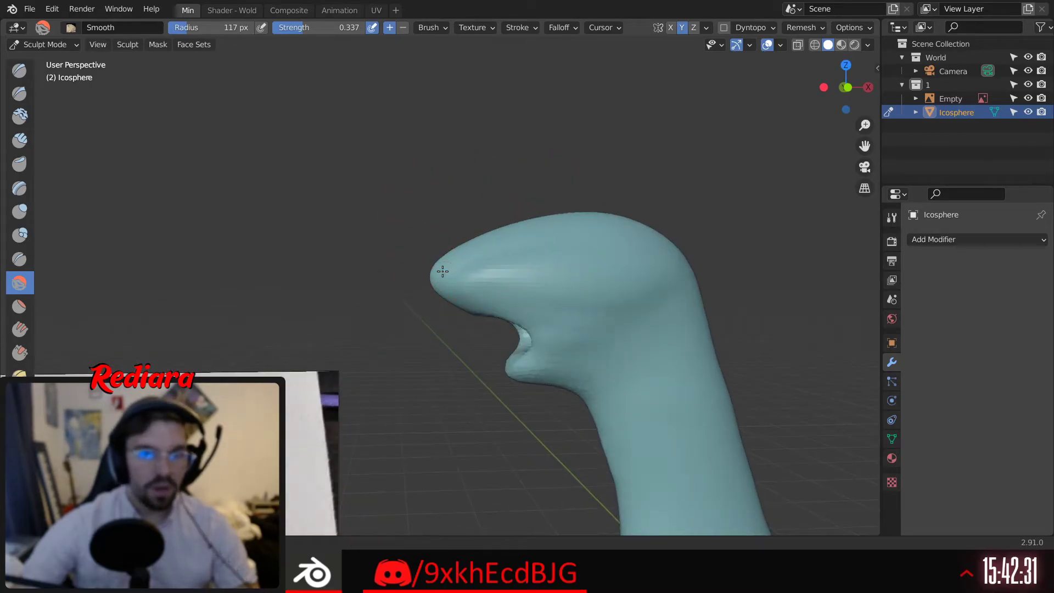
{"action": "mouse_move", "coordinate": [447, 242]}
{"action": "middle_mouse_down"}
{"action": "mouse_move", "coordinate": [473, 208]}
{"action": "mouse_move", "coordinate": [447, 223]}
{"action": "middle_mouse_up"}
{"action": "mouse_move", "coordinate": [490, 250]}
{"action": "middle_mouse_down", "text": "shift"}
{"action": "mouse_move", "coordinate": [436, 274]}
{"action": "mouse_move", "coordinate": [349, 251]}
{"action": "middle_mouse_up", "text": "shift"}
{"action": "left_click", "coordinate": [20, 140]}
{"action": "scroll", "coordinate": [349, 251], "scroll_direction": "up", "scroll_amount": 2}
{"action": "left_click_drag", "start_coordinate": [357, 236], "coordinate": [330, 235]}
{"action": "mouse_move", "coordinate": [330, 236]}
{"action": "middle_mouse_down"}
{"action": "mouse_move", "coordinate": [209, 239]}
{"action": "mouse_move", "coordinate": [307, 225]}
{"action": "middle_mouse_up"}
Smooth the blunt snout tip into a rounded muzzle with the Smooth brush at 117 px radius and 0.337 strength
{"action": "key", "text": "shift+s"}
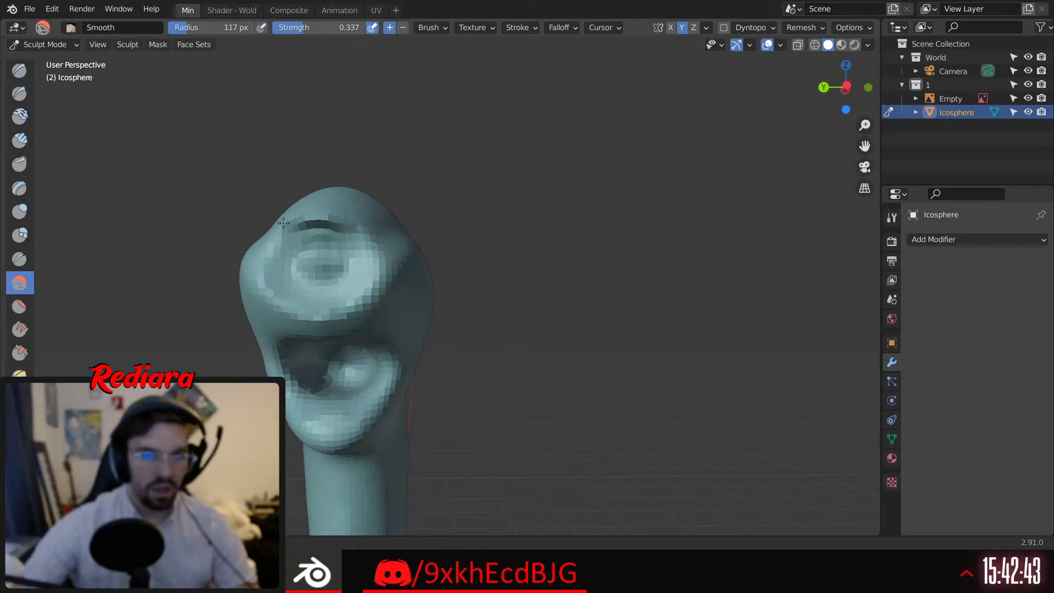
{"action": "mouse_move", "coordinate": [307, 225]}
{"action": "left_mouse_down"}
{"action": "mouse_move", "coordinate": [323, 222]}
{"action": "mouse_move", "coordinate": [308, 266]}
{"action": "left_mouse_up"}
{"action": "middle_click_drag", "start_coordinate": [308, 266], "coordinate": [326, 228]}
{"action": "left_click_drag", "start_coordinate": [325, 228], "coordinate": [387, 263]}
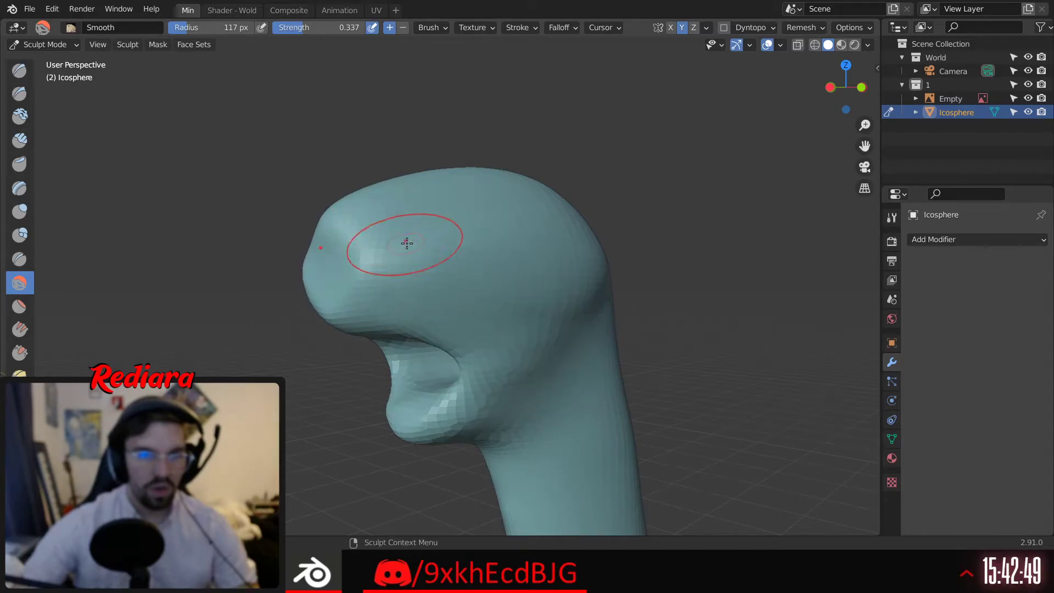
{"action": "mouse_move", "coordinate": [407, 243]}
{"action": "middle_mouse_down"}
{"action": "mouse_move", "coordinate": [366, 215]}
{"action": "mouse_move", "coordinate": [380, 271]}
{"action": "mouse_move", "coordinate": [423, 271]}
{"action": "mouse_move", "coordinate": [365, 315]}
{"action": "middle_mouse_up"}
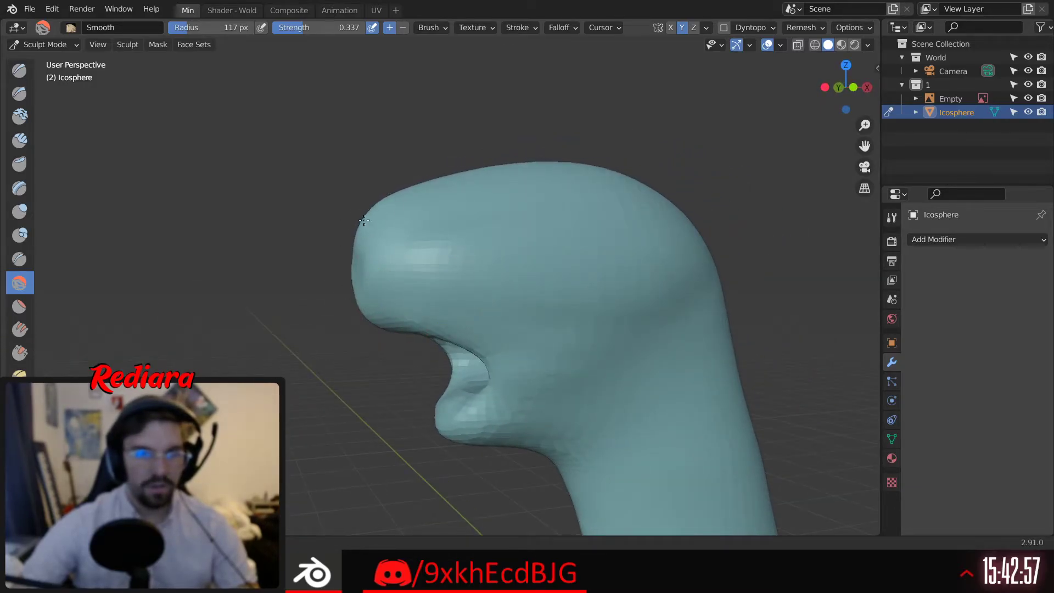
{"action": "mouse_move", "coordinate": [396, 203]}
{"action": "middle_mouse_down"}
{"action": "mouse_move", "coordinate": [405, 264]}
{"action": "mouse_move", "coordinate": [443, 254]}
{"action": "mouse_move", "coordinate": [367, 278]}
{"action": "mouse_move", "coordinate": [396, 254]}
{"action": "mouse_move", "coordinate": [417, 282]}
{"action": "middle_mouse_up"}
{"action": "scroll", "coordinate": [384, 258], "scroll_direction": "up", "scroll_amount": 3}
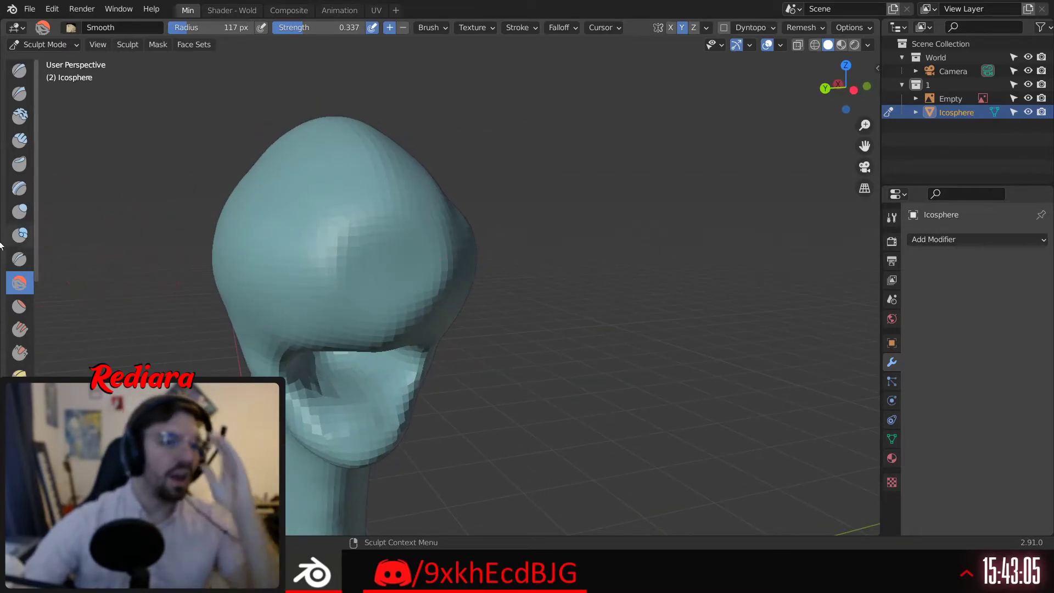
Carve two mirrored nostrils into the front of the snout with the Blob brush at 36 px radius and 0.500 strength
{"action": "left_click", "coordinate": [20, 235]}
{"action": "middle_click_drag", "start_coordinate": [236, 233], "coordinate": [209, 230]}
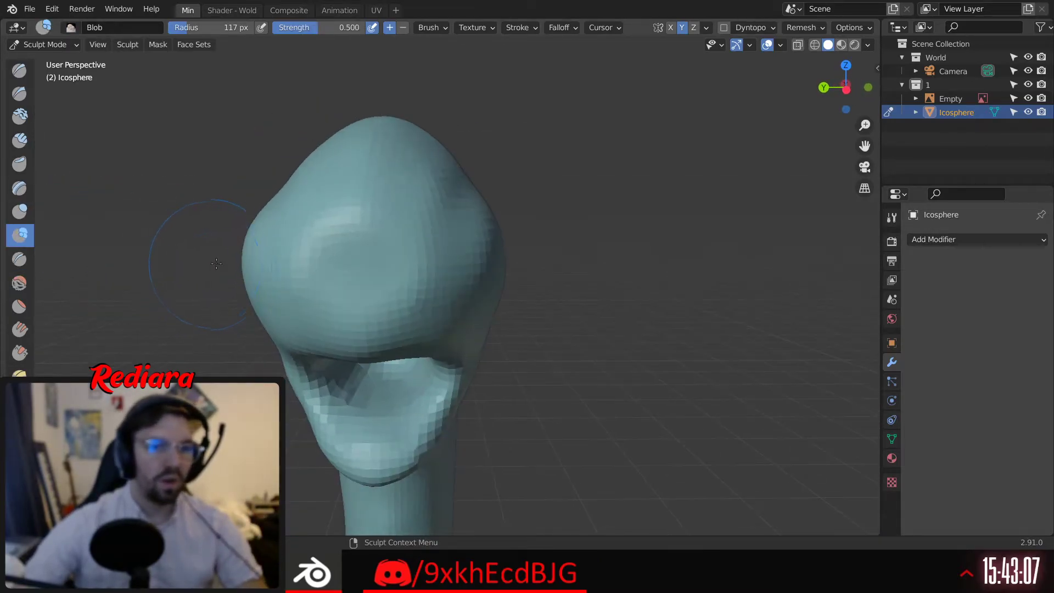
{"action": "key", "text": "f"}
{"action": "left_click", "coordinate": [316, 261]}
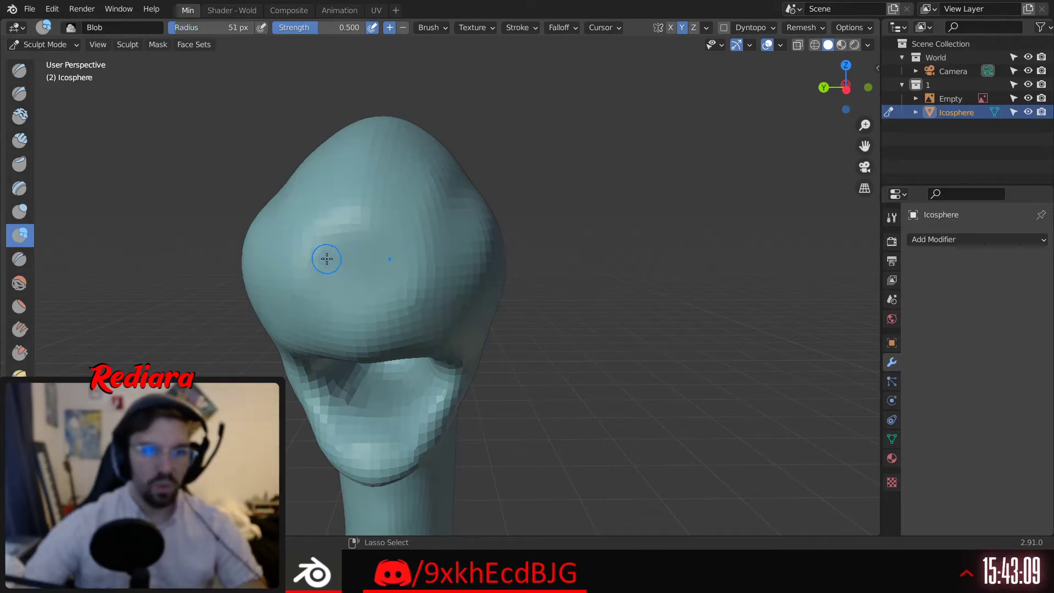
{"action": "key", "text": "bracketleft"}
{"action": "key", "text": "bracketleft"}
{"action": "key", "text": "bracketleft"}
{"action": "middle_click_drag", "start_coordinate": [327, 258], "coordinate": [340, 258]}
{"action": "scroll", "coordinate": [350, 266], "scroll_direction": "up", "scroll_amount": 2}
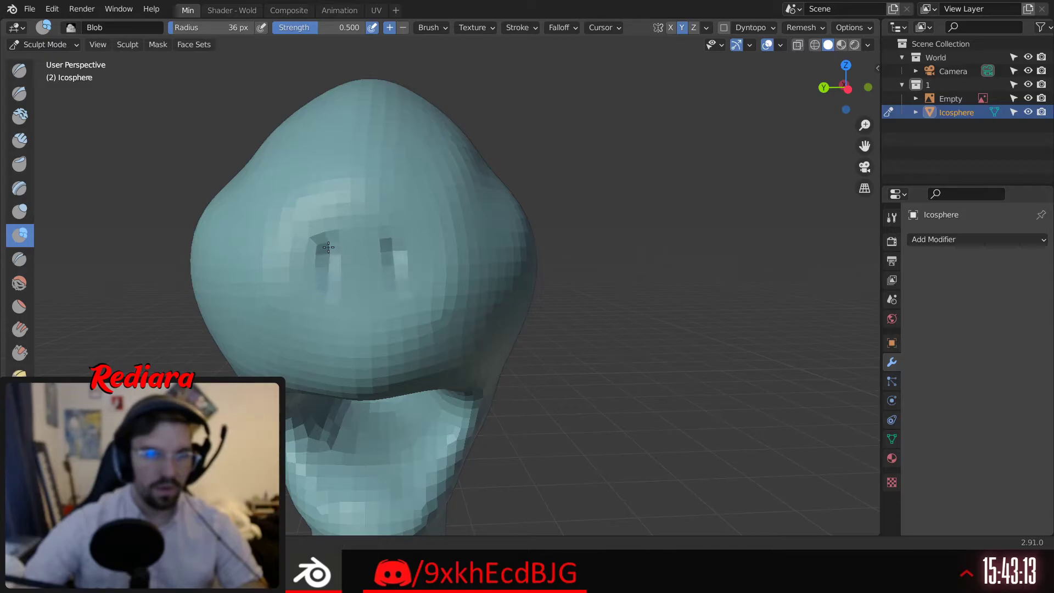
{"action": "mouse_move", "coordinate": [328, 248]}
{"action": "left_mouse_down"}
{"action": "mouse_move", "coordinate": [398, 269]}
{"action": "mouse_move", "coordinate": [311, 258]}
{"action": "mouse_move", "coordinate": [314, 289]}
{"action": "left_mouse_up"}
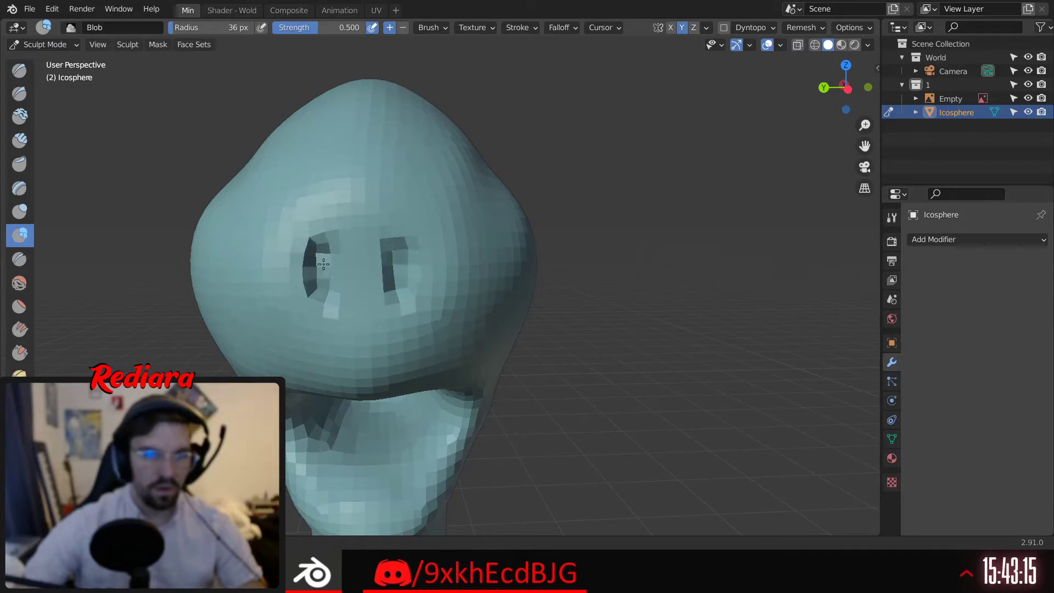
Remesh the model more finely, then widen and deepen both nostrils with the Blob brush at 36 px radius and 0.500 strength
{"action": "key", "text": "ctrl+z"}
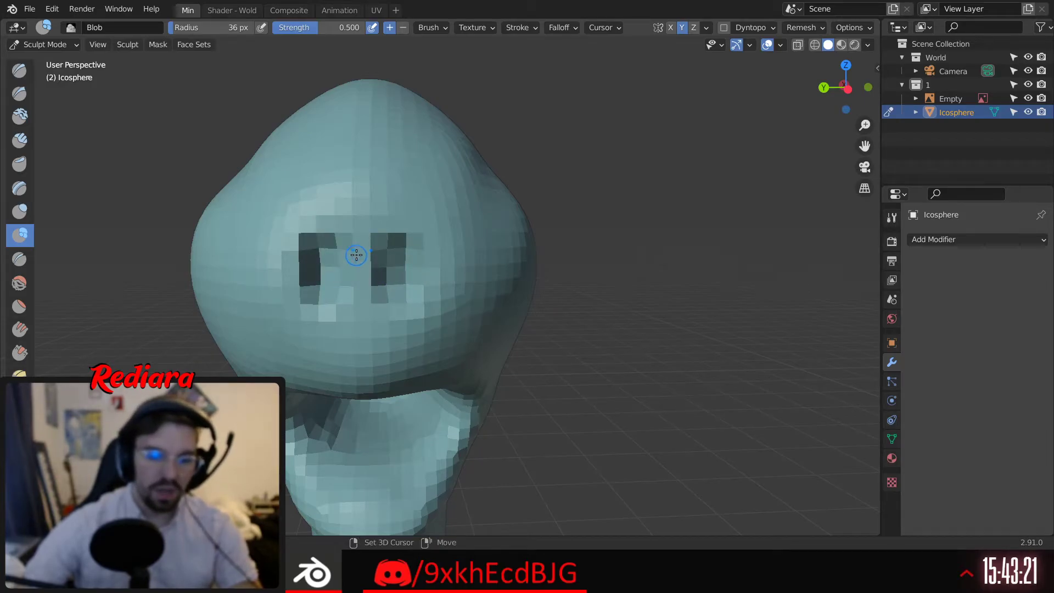
{"action": "key", "text": "alt+z"}
{"action": "key", "text": "alt+z"}
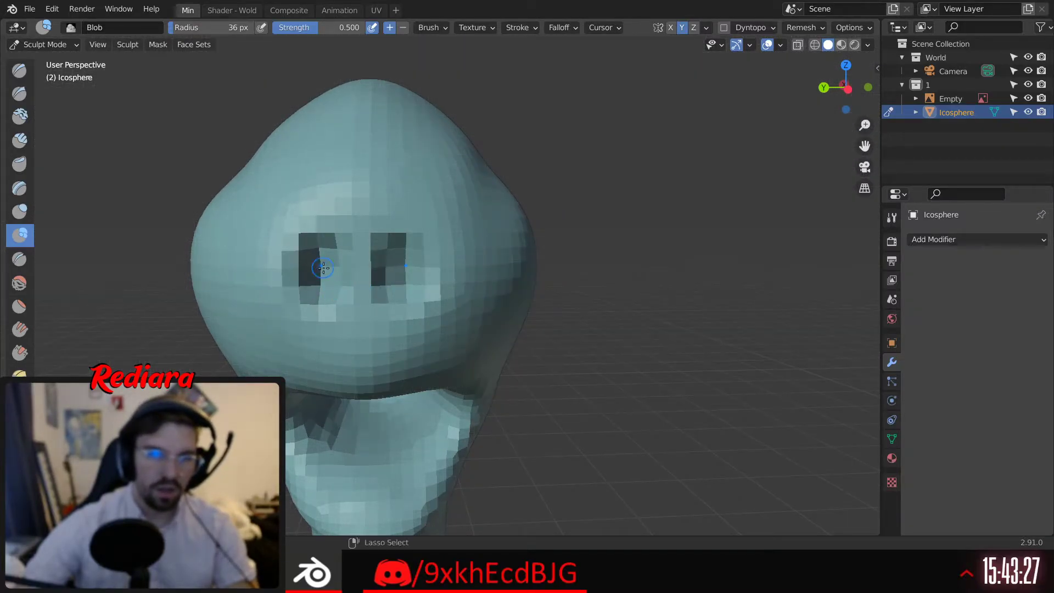
{"action": "mouse_move", "coordinate": [323, 265]}
{"action": "left_mouse_down"}
{"action": "mouse_move", "coordinate": [333, 293]}
{"action": "mouse_move", "coordinate": [296, 274]}
{"action": "mouse_move", "coordinate": [293, 262]}
{"action": "left_mouse_up"}
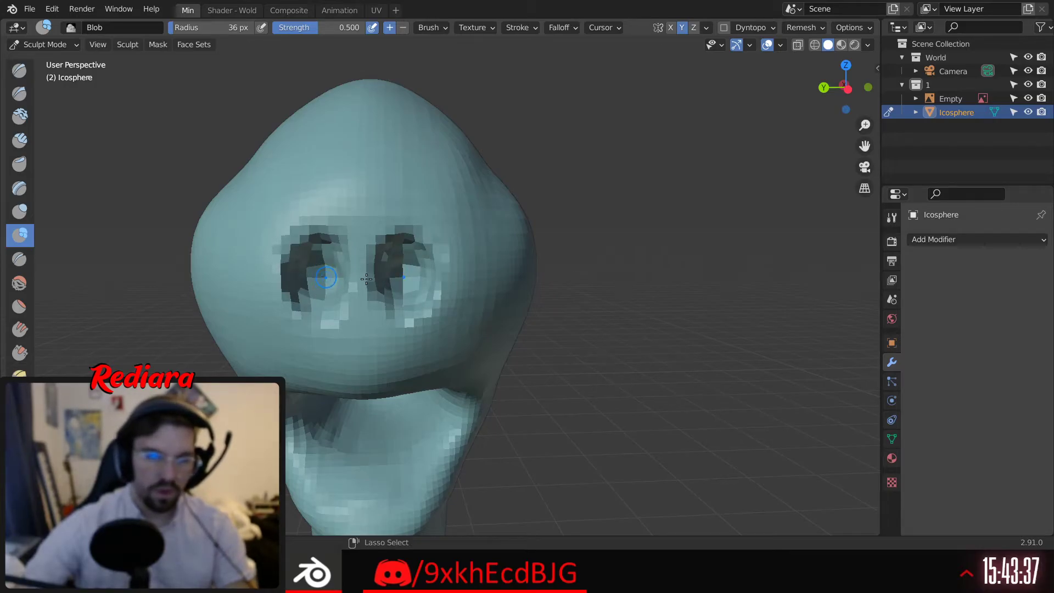
{"action": "mouse_move", "coordinate": [327, 282]}
{"action": "middle_mouse_down"}
{"action": "mouse_move", "coordinate": [373, 273]}
{"action": "mouse_move", "coordinate": [291, 269]}
{"action": "mouse_move", "coordinate": [335, 268]}
{"action": "middle_mouse_up"}
{"action": "mouse_move", "coordinate": [335, 267]}
{"action": "left_mouse_down"}
{"action": "mouse_move", "coordinate": [291, 273]}
{"action": "mouse_move", "coordinate": [316, 255]}
{"action": "left_mouse_up"}
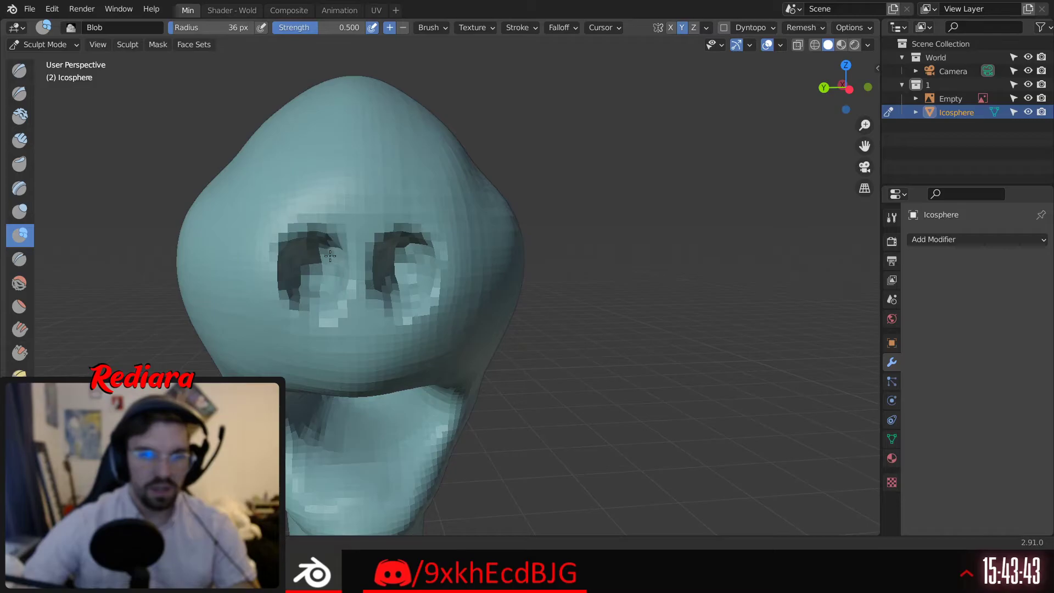
{"action": "left_click_drag", "start_coordinate": [308, 295], "coordinate": [281, 297]}
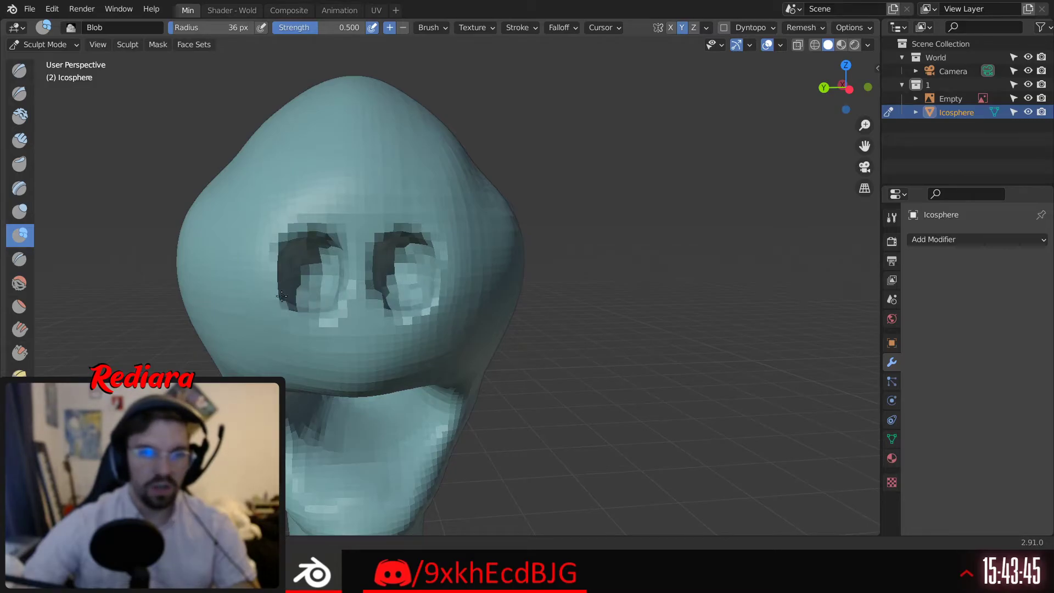
{"action": "left_click_drag", "start_coordinate": [309, 248], "coordinate": [309, 246]}
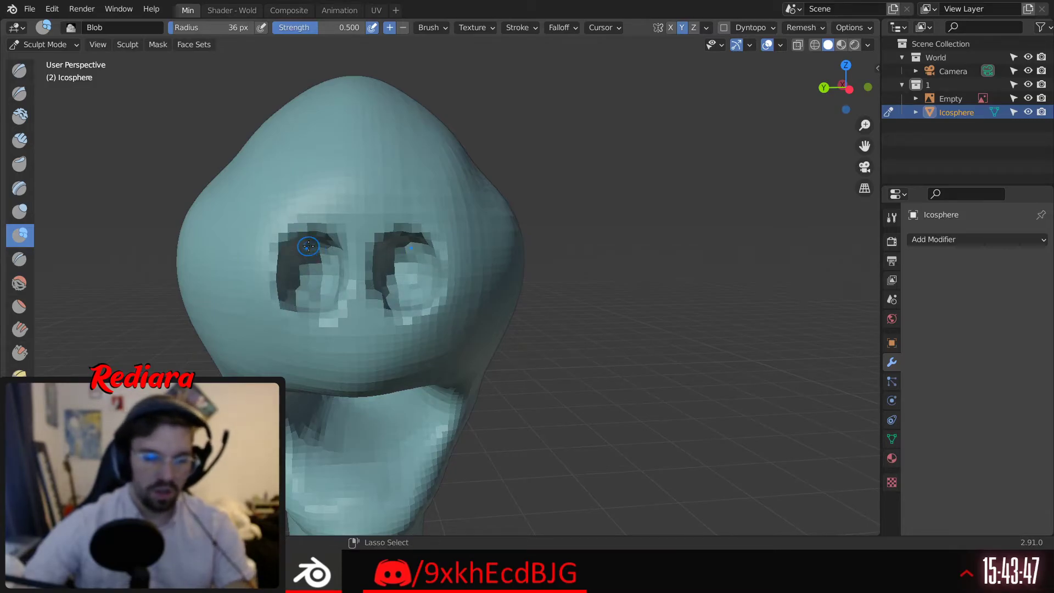
Smooth the blocky nostril edges with the Smooth brush at 500 px radius and 0.337 strength
{"action": "key", "text": "s"}
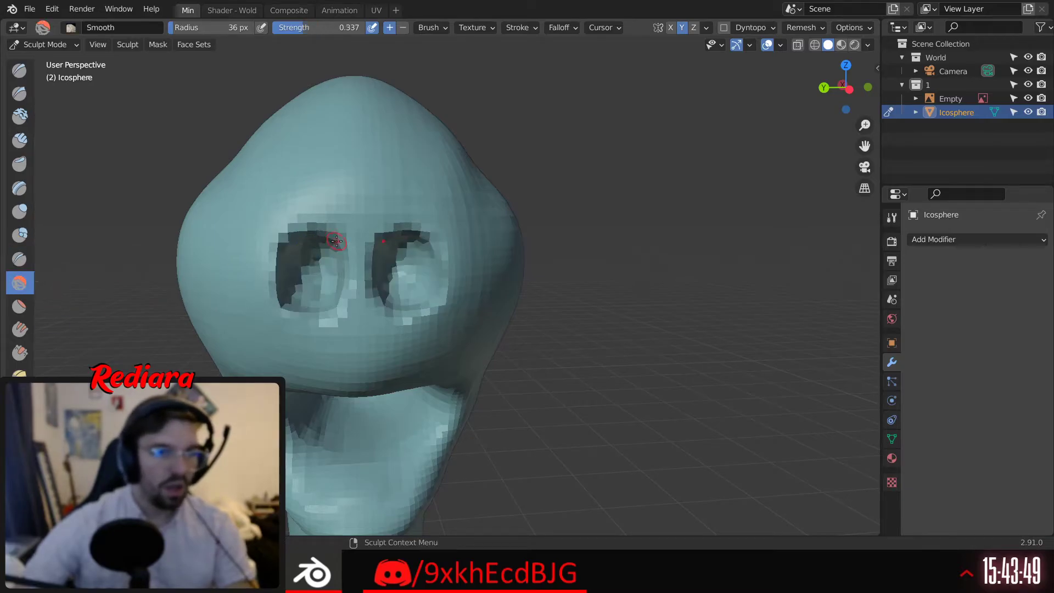
{"action": "key", "text": "f"}
{"action": "left_click", "coordinate": [363, 253]}
{"action": "mouse_move", "coordinate": [360, 255]}
{"action": "left_mouse_down"}
{"action": "mouse_move", "coordinate": [325, 282]}
{"action": "mouse_move", "coordinate": [465, 256]}
{"action": "mouse_move", "coordinate": [437, 278]}
{"action": "left_mouse_up"}
{"action": "middle_click_drag", "start_coordinate": [437, 278], "coordinate": [384, 252]}
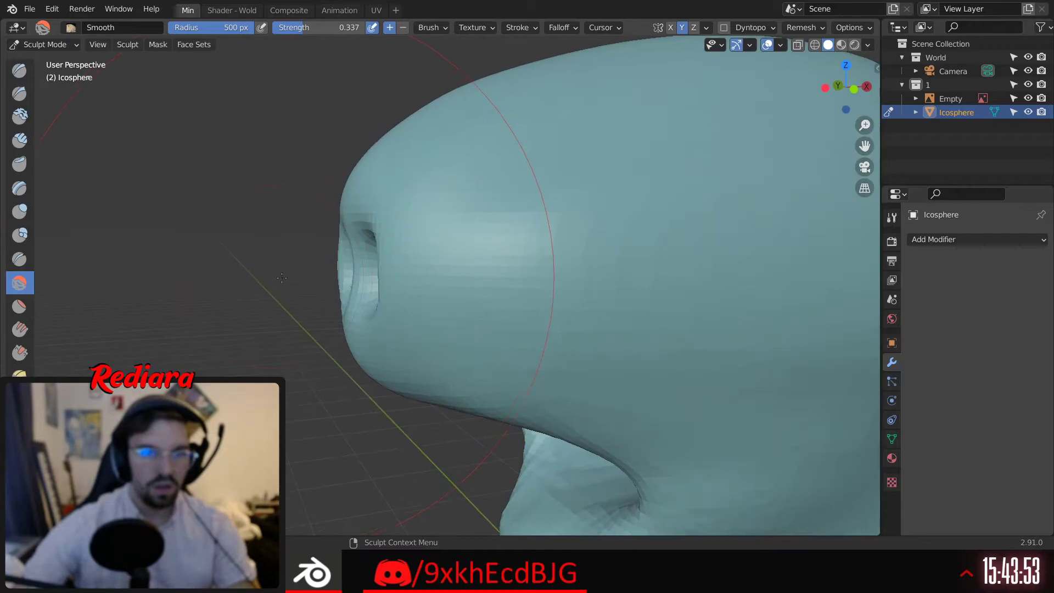
Examine the head's proportions against the neck and body from near and far
{"action": "scroll", "coordinate": [413, 248], "scroll_direction": "down", "scroll_amount": 4}
{"action": "mouse_move", "coordinate": [302, 266]}
{"action": "middle_mouse_down", "text": "shift"}
{"action": "mouse_move", "coordinate": [456, 199]}
{"action": "mouse_move", "coordinate": [433, 237]}
{"action": "mouse_move", "coordinate": [418, 234]}
{"action": "mouse_move", "coordinate": [609, 181]}
{"action": "mouse_move", "coordinate": [426, 239]}
{"action": "middle_mouse_up", "text": "shift"}
{"action": "scroll", "coordinate": [419, 220], "scroll_direction": "down", "scroll_amount": 4}
{"action": "scroll", "coordinate": [426, 197], "scroll_direction": "up", "scroll_amount": 5}
{"action": "scroll", "coordinate": [418, 233], "scroll_direction": "down", "scroll_amount": 3}
{"action": "scroll", "coordinate": [431, 230], "scroll_direction": "up", "scroll_amount": 3}
{"action": "scroll", "coordinate": [583, 193], "scroll_direction": "down", "scroll_amount": 2}
{"action": "scroll", "coordinate": [428, 236], "scroll_direction": "up", "scroll_amount": 8}
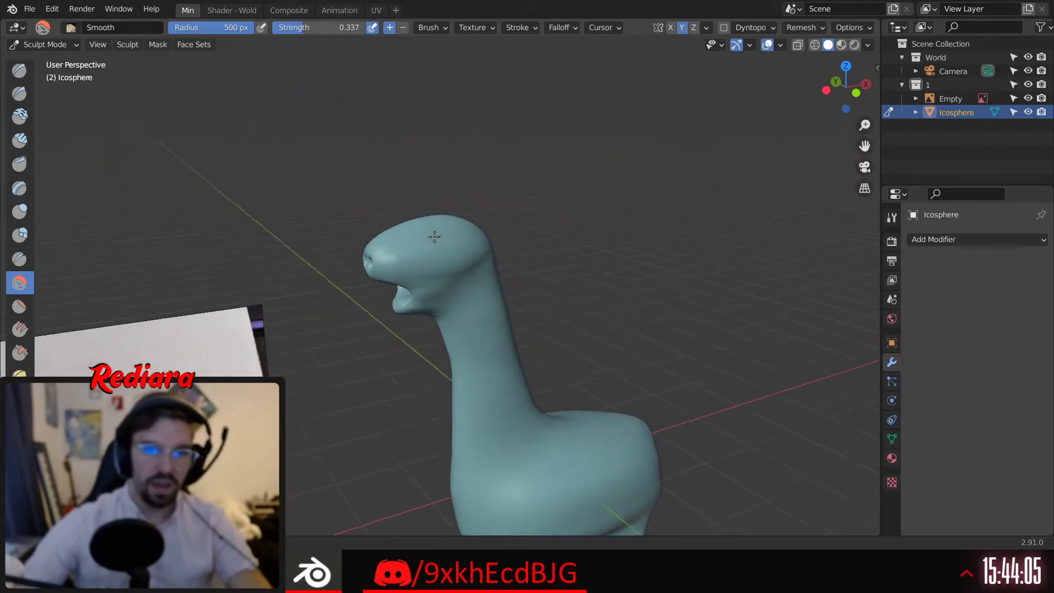
Carve elongated eye sockets into the sides of the head with the Inflate/Deflate brush at 110 px radius and 0.763 strength
{"action": "key", "text": "i"}
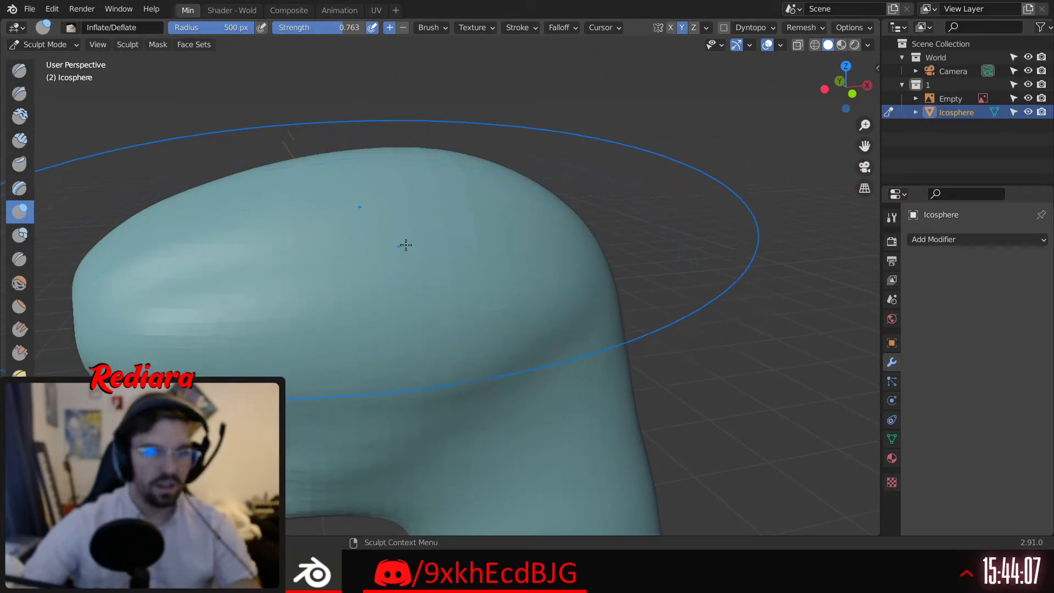
{"action": "left_click", "coordinate": [415, 241]}
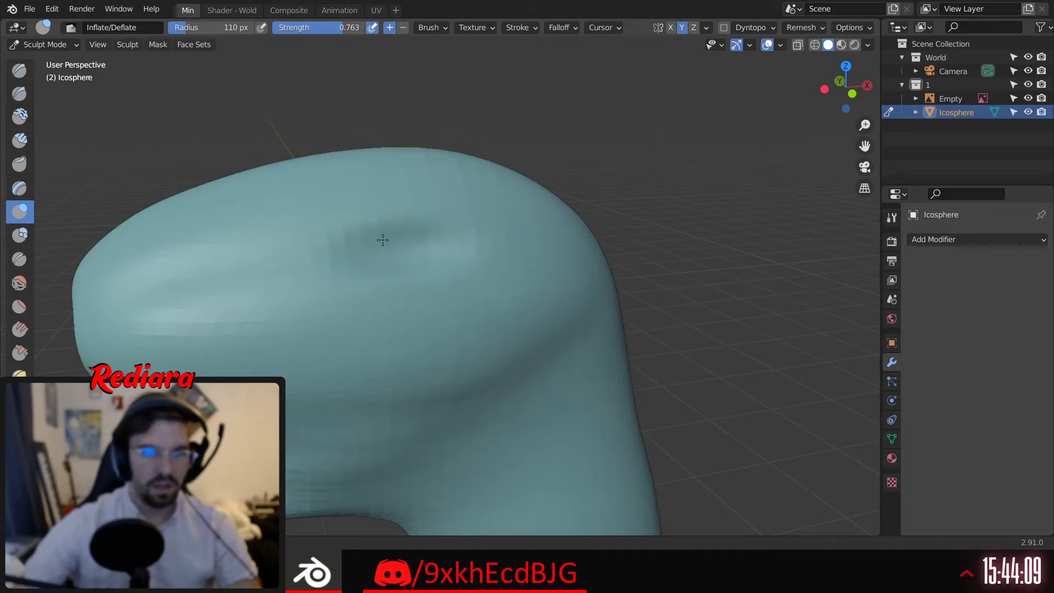
{"action": "left_click_drag", "start_coordinate": [383, 240], "coordinate": [423, 220]}
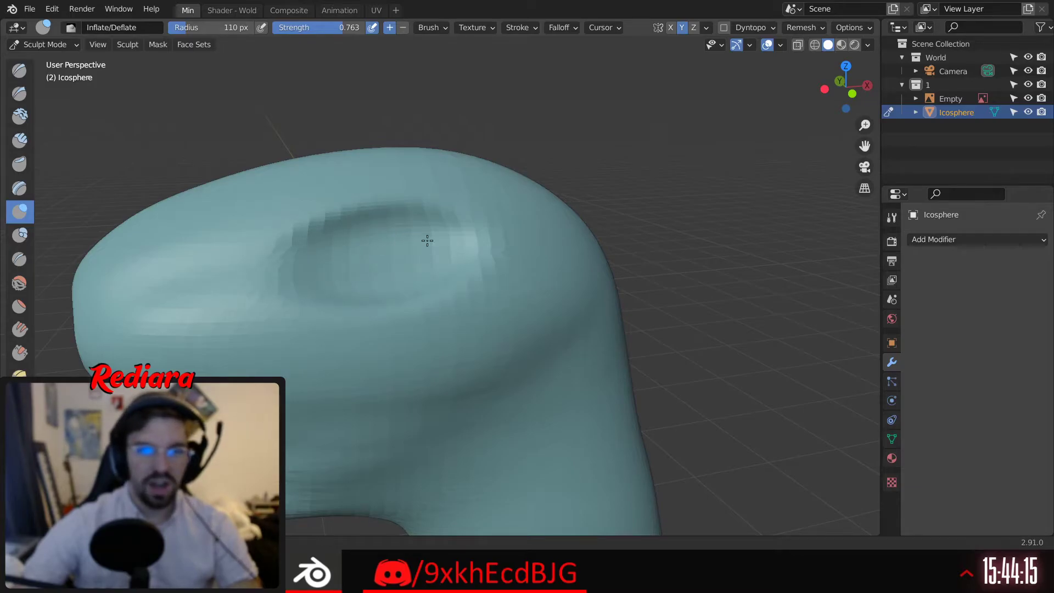
{"action": "left_click_drag", "start_coordinate": [427, 240], "coordinate": [407, 254]}
{"action": "mouse_move", "coordinate": [407, 254]}
{"action": "middle_mouse_down"}
{"action": "mouse_move", "coordinate": [294, 252]}
{"action": "mouse_move", "coordinate": [370, 279]}
{"action": "mouse_move", "coordinate": [448, 259]}
{"action": "middle_mouse_up"}
{"action": "mouse_move", "coordinate": [368, 270]}
{"action": "left_mouse_down", "text": "ctrl"}
{"action": "mouse_move", "coordinate": [331, 262]}
{"action": "mouse_move", "coordinate": [325, 281]}
{"action": "left_mouse_up", "text": "ctrl"}
{"action": "mouse_move", "coordinate": [318, 295]}
{"action": "middle_mouse_down"}
{"action": "mouse_move", "coordinate": [467, 252]}
{"action": "mouse_move", "coordinate": [497, 261]}
{"action": "middle_mouse_up"}
{"action": "mouse_move", "coordinate": [464, 250]}
{"action": "left_mouse_down", "text": "ctrl"}
{"action": "mouse_move", "coordinate": [469, 291]}
{"action": "mouse_move", "coordinate": [497, 303]}
{"action": "left_mouse_up", "text": "ctrl"}
{"action": "middle_click_drag", "start_coordinate": [490, 302], "coordinate": [447, 319]}
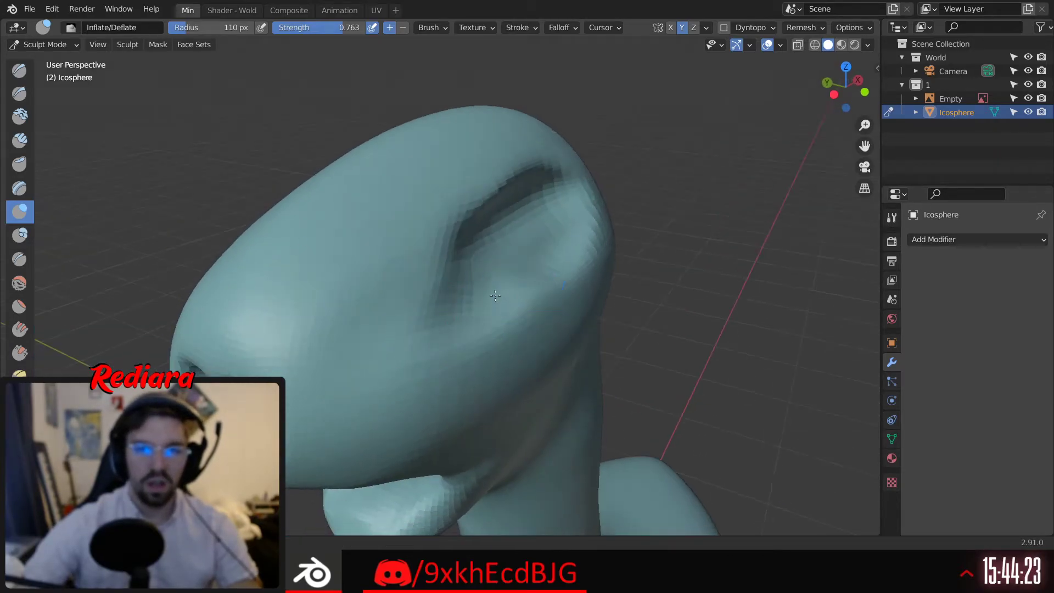
{"action": "mouse_move", "coordinate": [511, 279]}
{"action": "left_mouse_down", "text": "ctrl"}
{"action": "mouse_move", "coordinate": [486, 279]}
{"action": "mouse_move", "coordinate": [495, 268]}
{"action": "left_mouse_up", "text": "ctrl"}
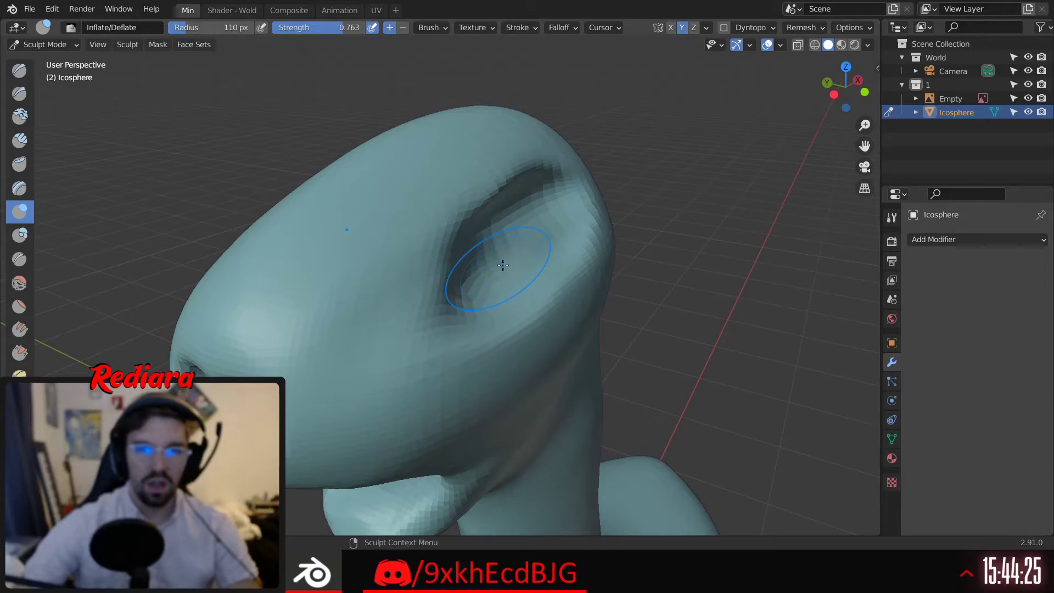
{"action": "key", "text": "ctrl+z"}
{"action": "key", "text": "ctrl+z"}
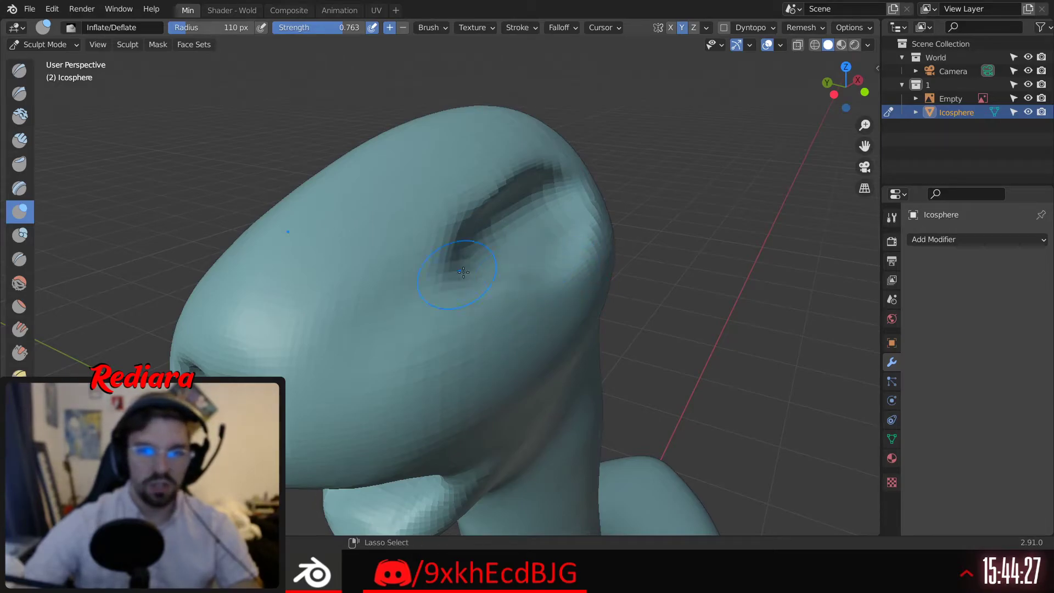
Extend the eye socket's front end toward the snout with the Inflate/Deflate brush at 110 px radius and 0.763 strength
{"action": "mouse_move", "coordinate": [479, 254]}
{"action": "left_mouse_down", "text": "ctrl"}
{"action": "mouse_move", "coordinate": [462, 284]}
{"action": "mouse_move", "coordinate": [443, 290]}
{"action": "left_mouse_up", "text": "ctrl"}
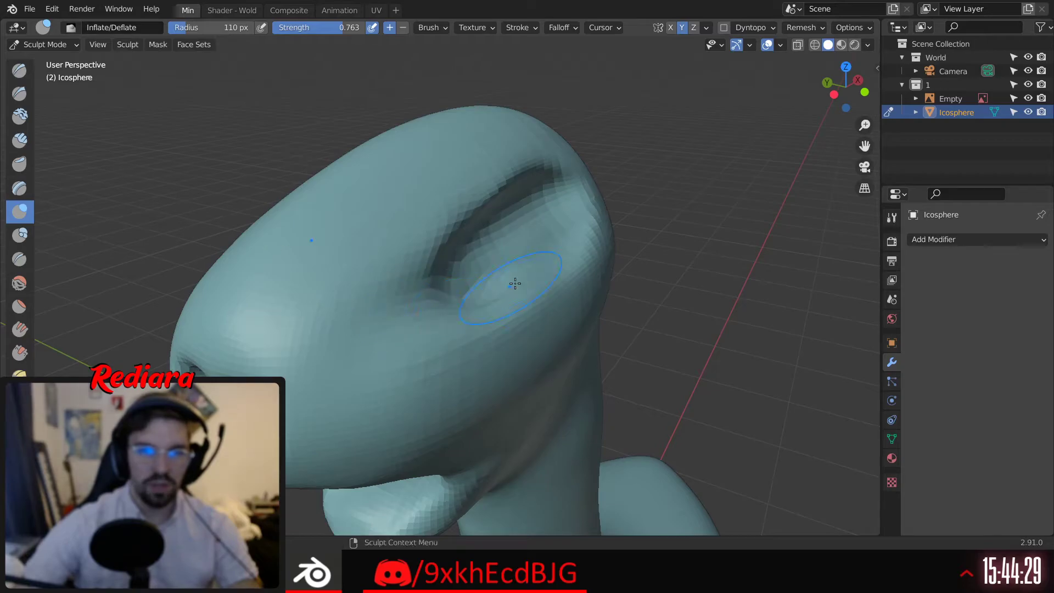
{"action": "mouse_move", "coordinate": [515, 282]}
{"action": "middle_mouse_down"}
{"action": "mouse_move", "coordinate": [346, 270]}
{"action": "mouse_move", "coordinate": [489, 287]}
{"action": "middle_mouse_up"}
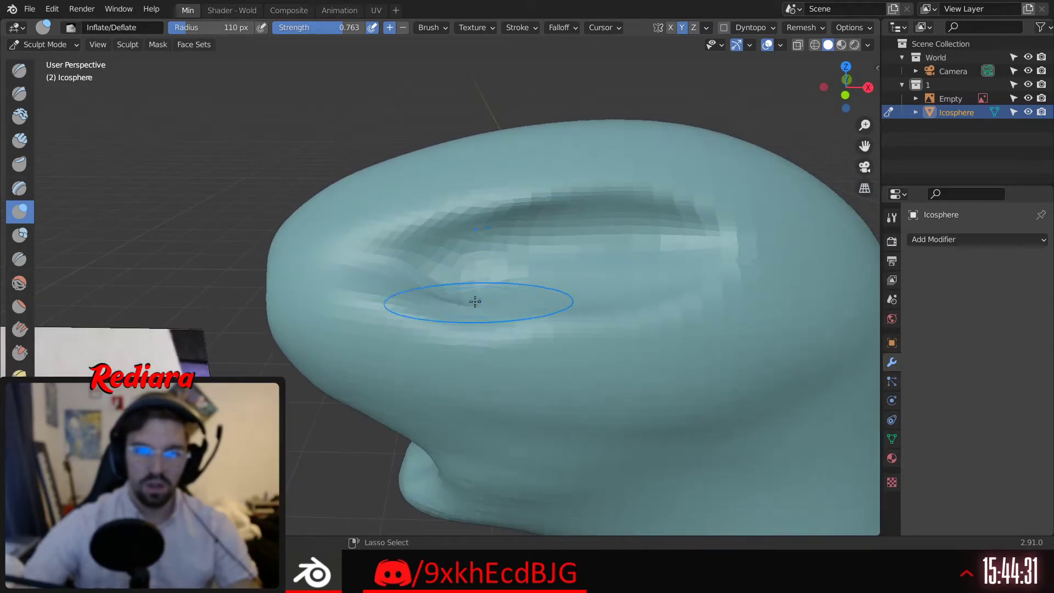
{"action": "mouse_move", "coordinate": [553, 342]}
{"action": "middle_mouse_down"}
{"action": "mouse_move", "coordinate": [493, 318]}
{"action": "mouse_move", "coordinate": [536, 354]}
{"action": "middle_mouse_up"}
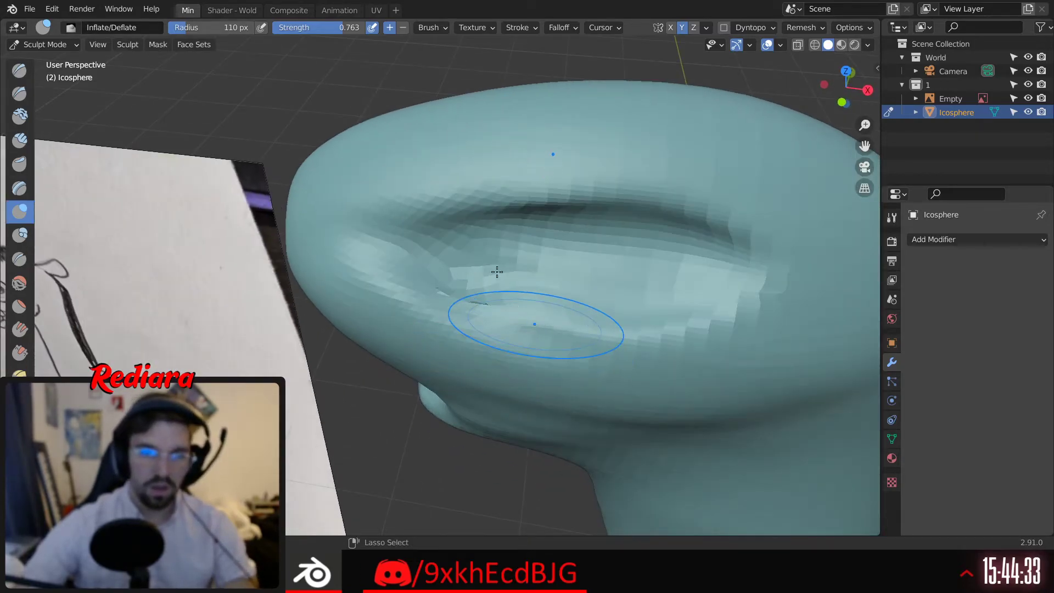
Smooth the eye socket's creases and rim with the Smooth brush at 110 px radius and 0.337 strength
{"action": "left_click", "coordinate": [20, 285]}
{"action": "middle_click_drag", "start_coordinate": [90, 298], "coordinate": [577, 240]}
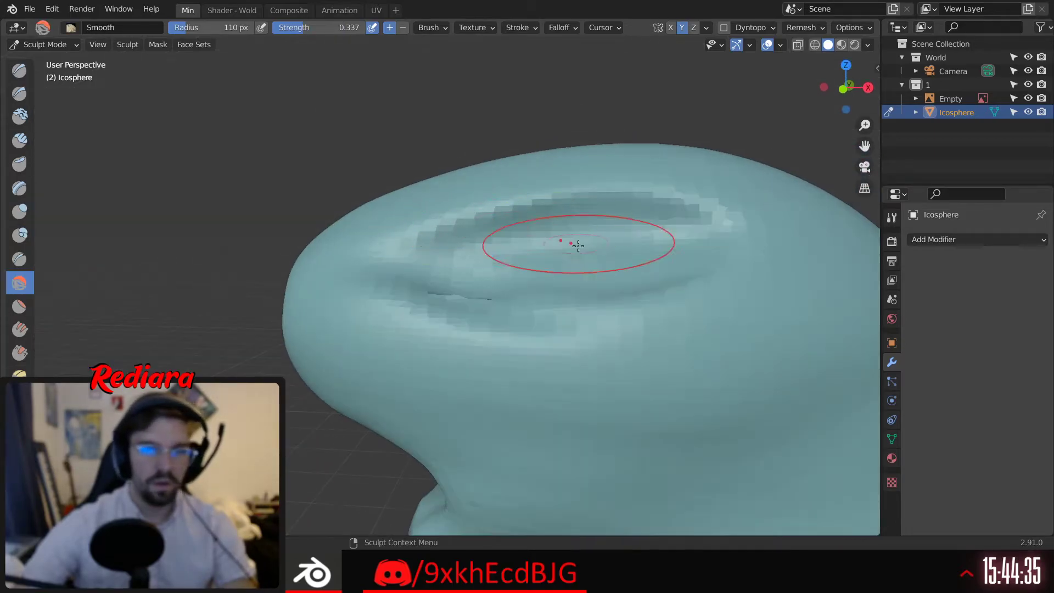
{"action": "mouse_move", "coordinate": [577, 240]}
{"action": "left_mouse_down"}
{"action": "mouse_move", "coordinate": [459, 253]}
{"action": "mouse_move", "coordinate": [549, 215]}
{"action": "left_mouse_up"}
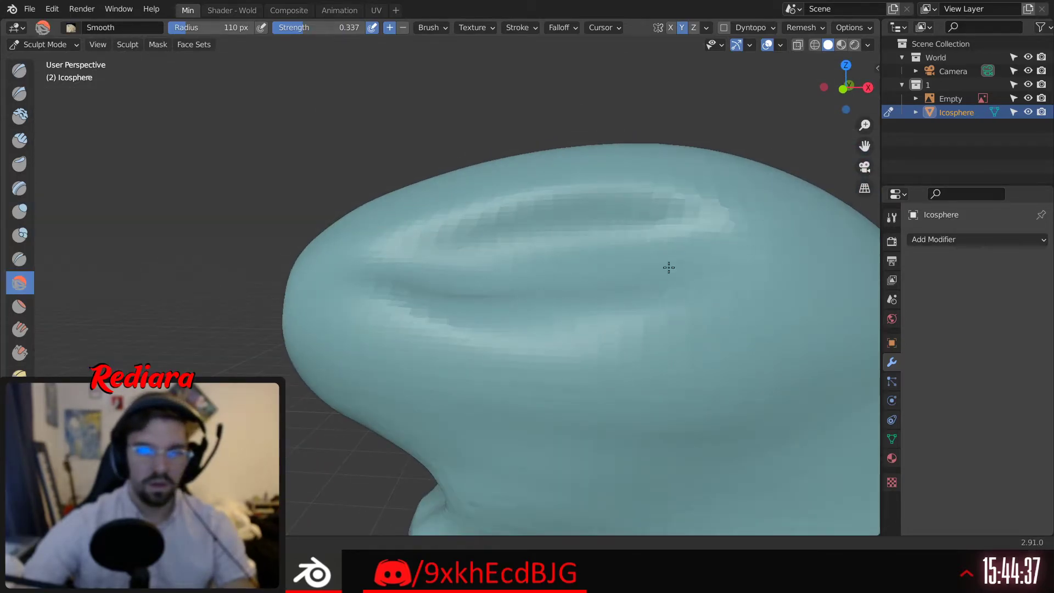
Even out the ridges above and below the eye socket with the Smooth brush at 110 px radius and 0.337 strength
{"action": "mouse_move", "coordinate": [567, 253]}
{"action": "middle_mouse_down"}
{"action": "mouse_move", "coordinate": [428, 314]}
{"action": "mouse_move", "coordinate": [487, 306]}
{"action": "mouse_move", "coordinate": [431, 332]}
{"action": "middle_mouse_up"}
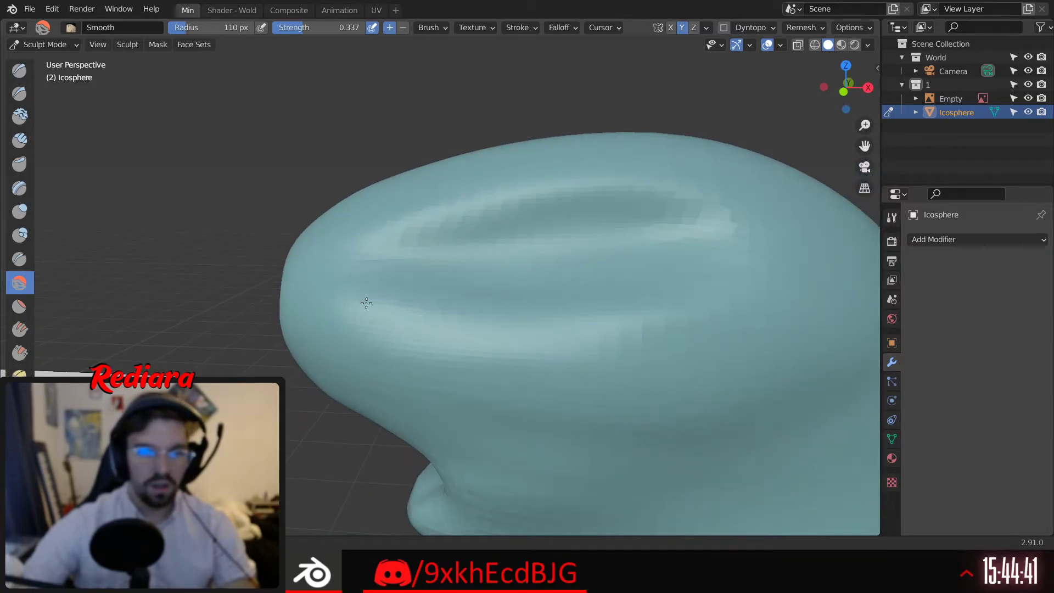
{"action": "left_click_drag", "start_coordinate": [415, 234], "coordinate": [473, 225]}
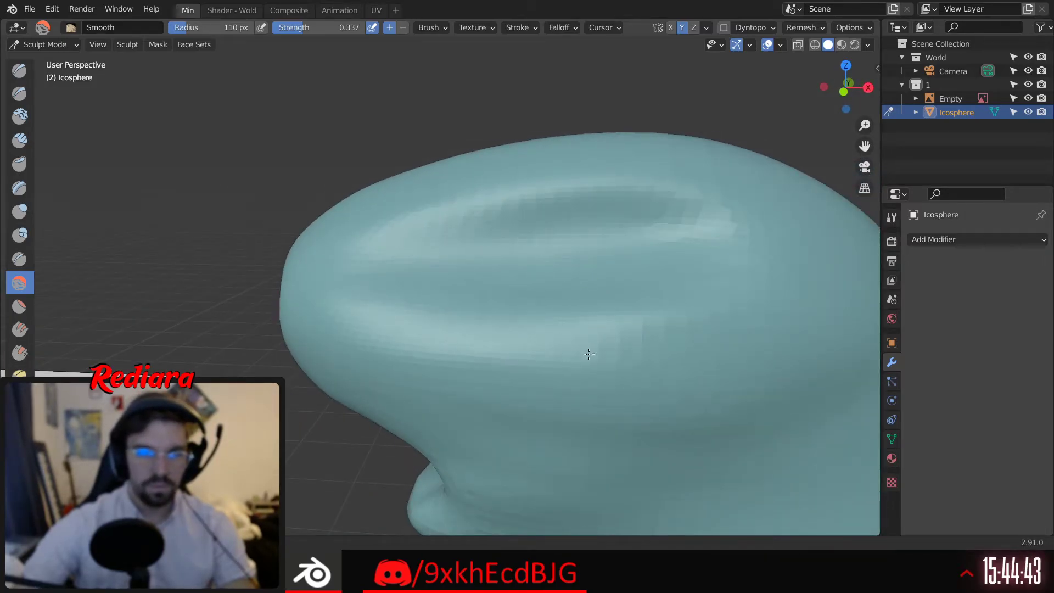
{"action": "left_click_drag", "start_coordinate": [668, 329], "coordinate": [541, 349]}
{"action": "mouse_move", "coordinate": [541, 324]}
{"action": "middle_mouse_down"}
{"action": "mouse_move", "coordinate": [586, 353]}
{"action": "mouse_move", "coordinate": [673, 313]}
{"action": "middle_mouse_up"}
{"action": "mouse_move", "coordinate": [458, 343]}
{"action": "middle_mouse_down", "text": "shift"}
{"action": "mouse_move", "coordinate": [582, 286]}
{"action": "mouse_move", "coordinate": [595, 301]}
{"action": "mouse_move", "coordinate": [496, 248]}
{"action": "mouse_move", "coordinate": [549, 242]}
{"action": "middle_mouse_up", "text": "shift"}
{"action": "scroll", "coordinate": [588, 273], "scroll_direction": "down", "scroll_amount": 4}
{"action": "scroll", "coordinate": [496, 247], "scroll_direction": "down", "scroll_amount": 4}
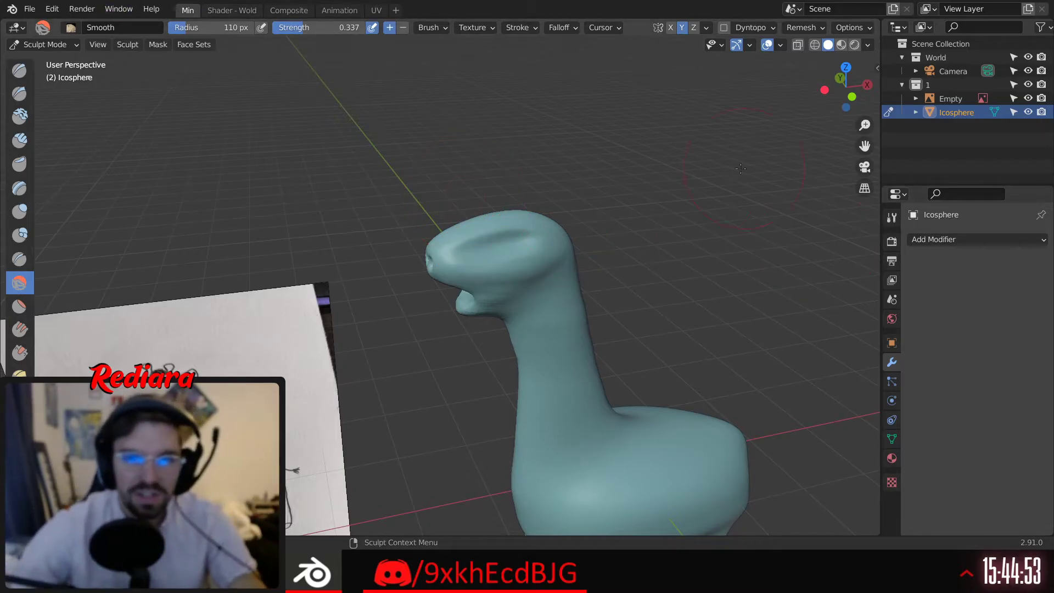
Raise small ear bumps behind the eye sockets with the Inflate/Deflate brush at 57 px radius and 0.763 strength, and set the remesh voxel size
{"action": "scroll", "coordinate": [579, 301], "scroll_direction": "up", "scroll_amount": 5}
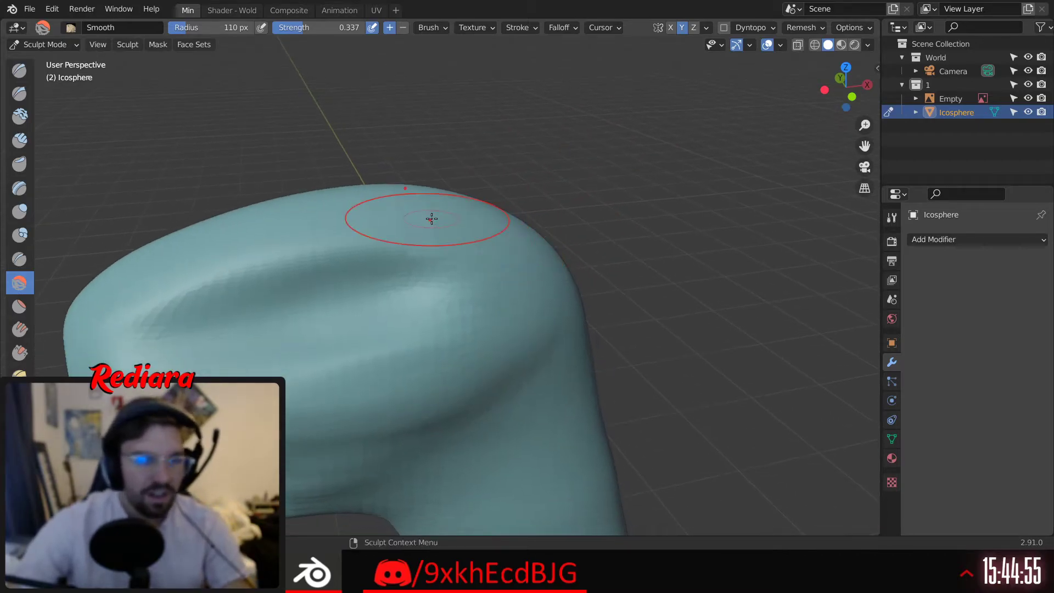
{"action": "left_click", "coordinate": [20, 212]}
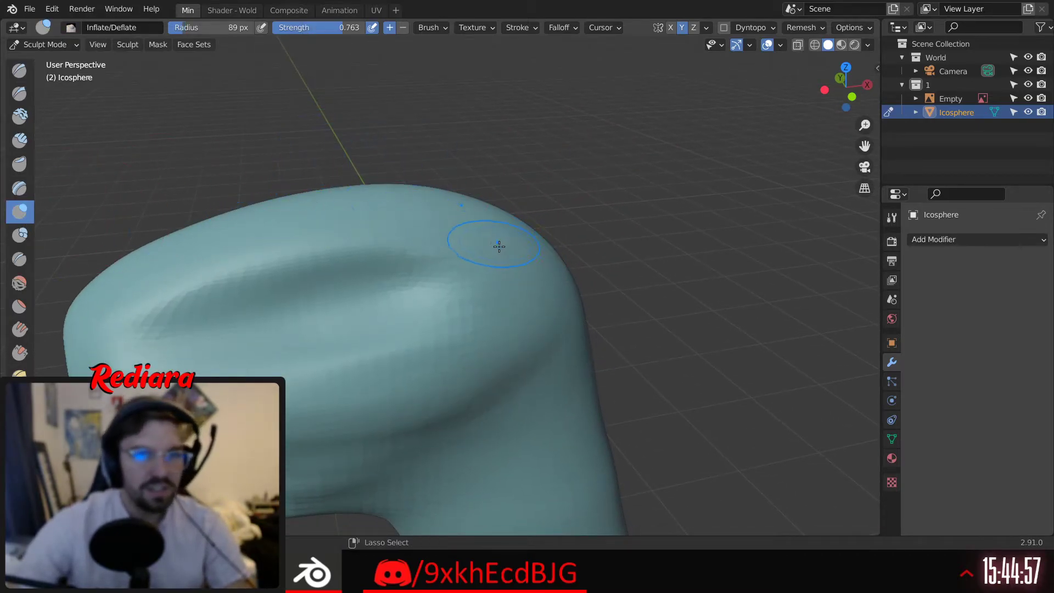
{"action": "middle_click_drag", "start_coordinate": [520, 264], "coordinate": [507, 258]}
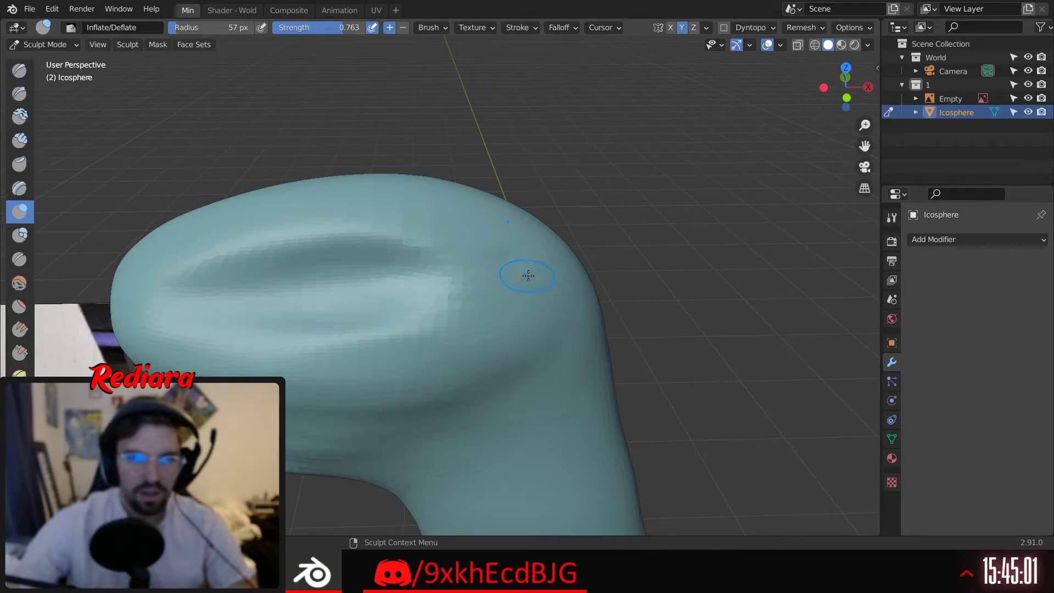
{"action": "left_click_drag", "start_coordinate": [518, 262], "coordinate": [520, 264]}
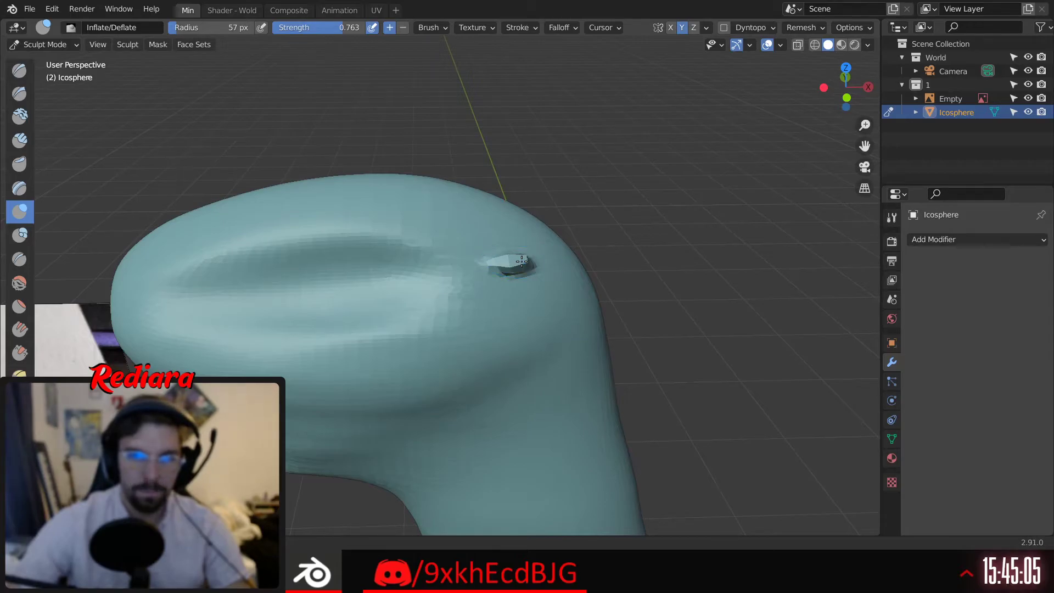
{"action": "key", "text": "shift+r"}
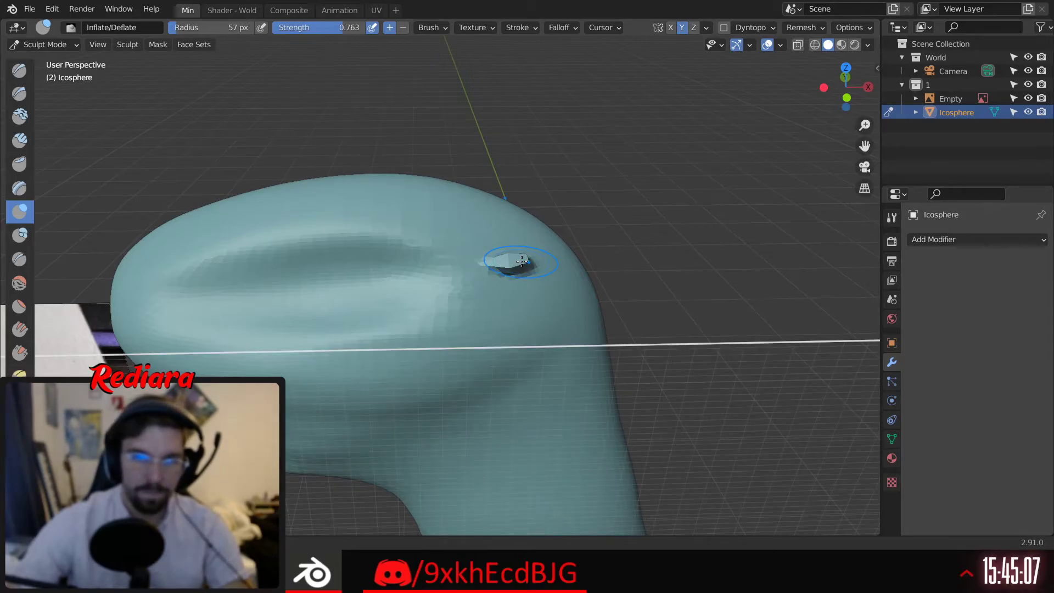
{"action": "left_click", "coordinate": [521, 262]}
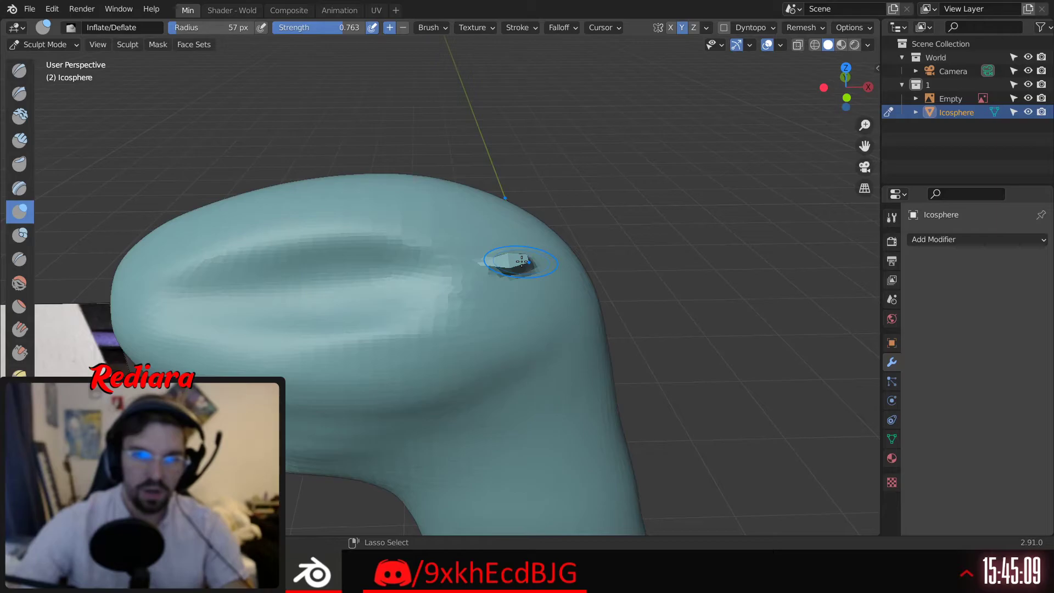
Build the ear bumps outward from the head with the Inflate/Deflate brush at 57 px radius and 0.763 strength
{"action": "middle_click_drag", "start_coordinate": [513, 254], "coordinate": [515, 261]}
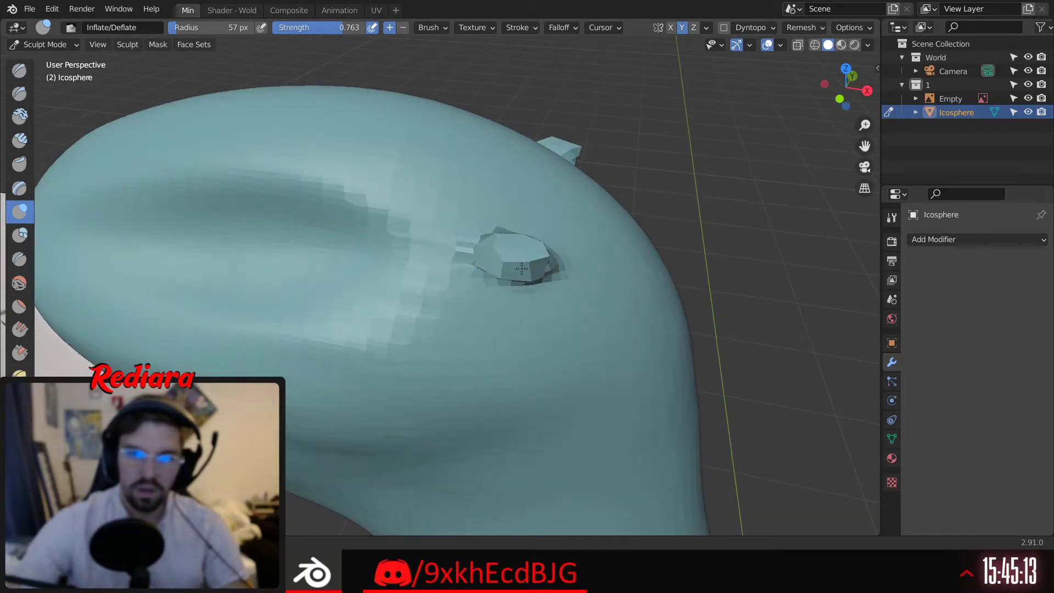
{"action": "middle_click_drag", "start_coordinate": [532, 258], "coordinate": [522, 290]}
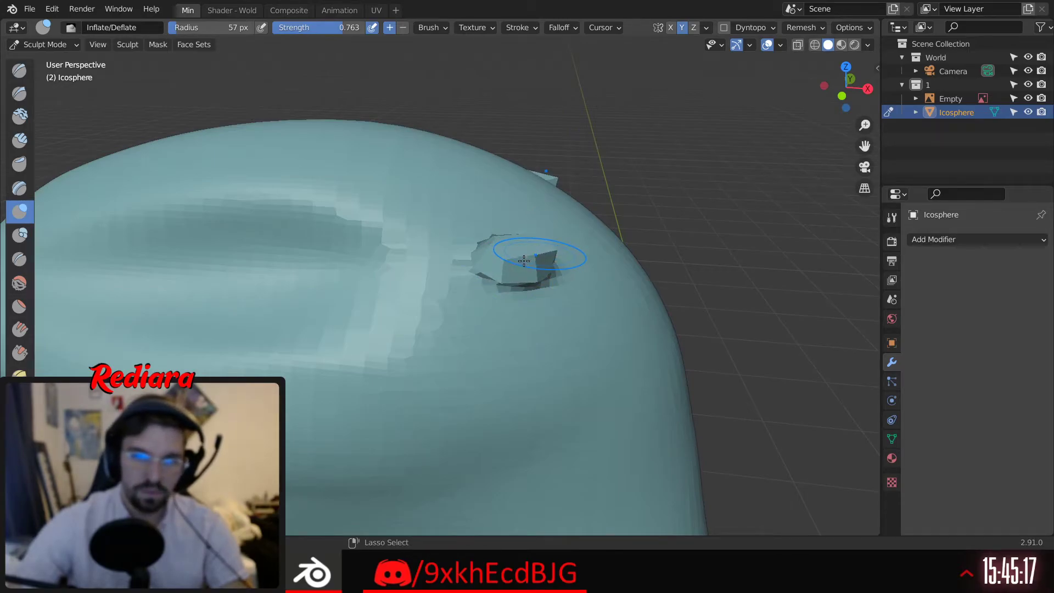
{"action": "left_click_drag", "start_coordinate": [533, 256], "coordinate": [511, 267]}
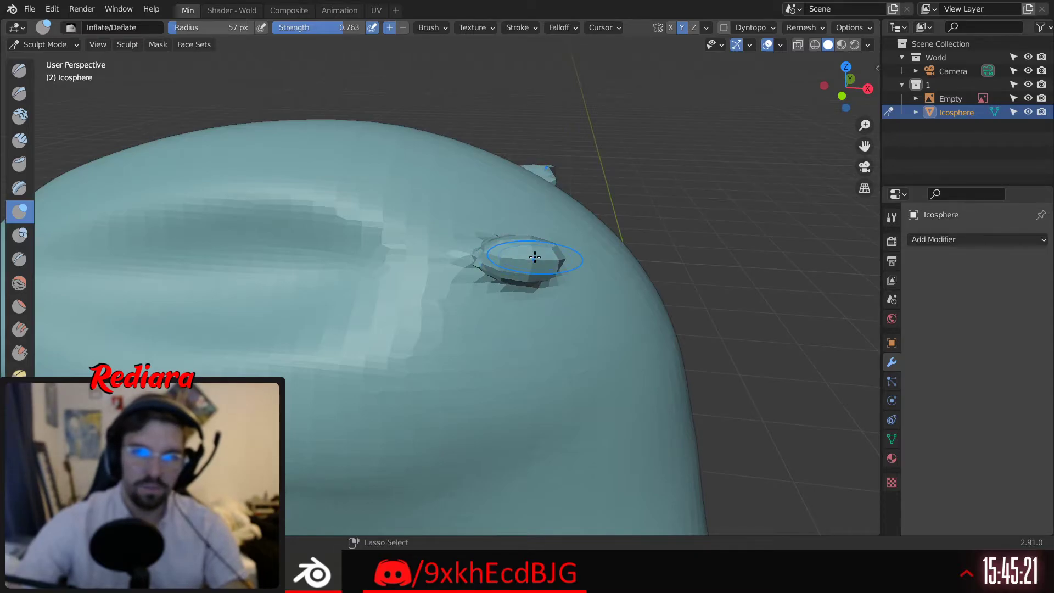
{"action": "left_click_drag", "start_coordinate": [530, 256], "coordinate": [532, 254]}
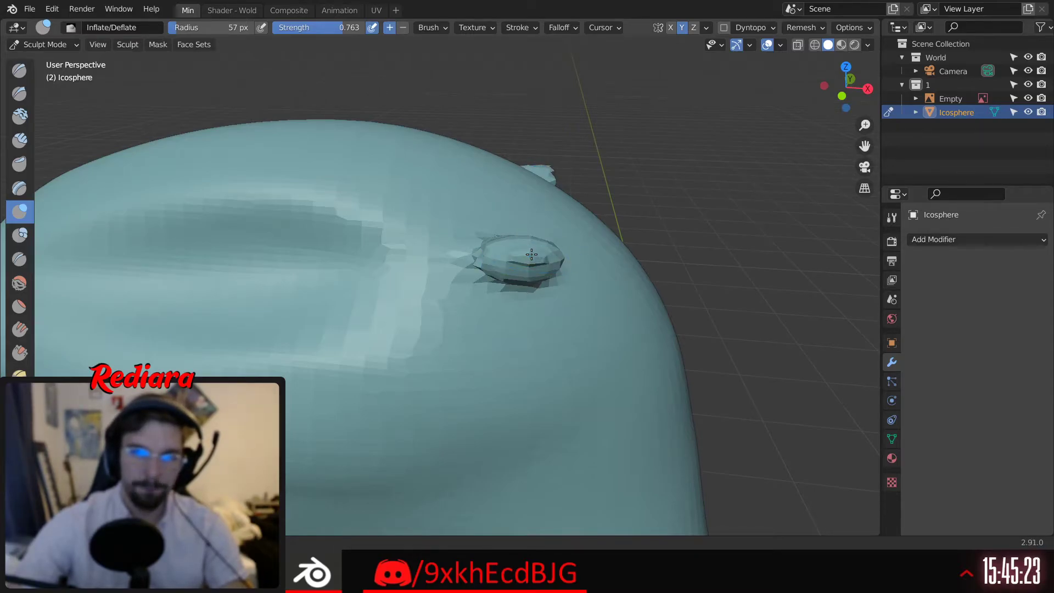
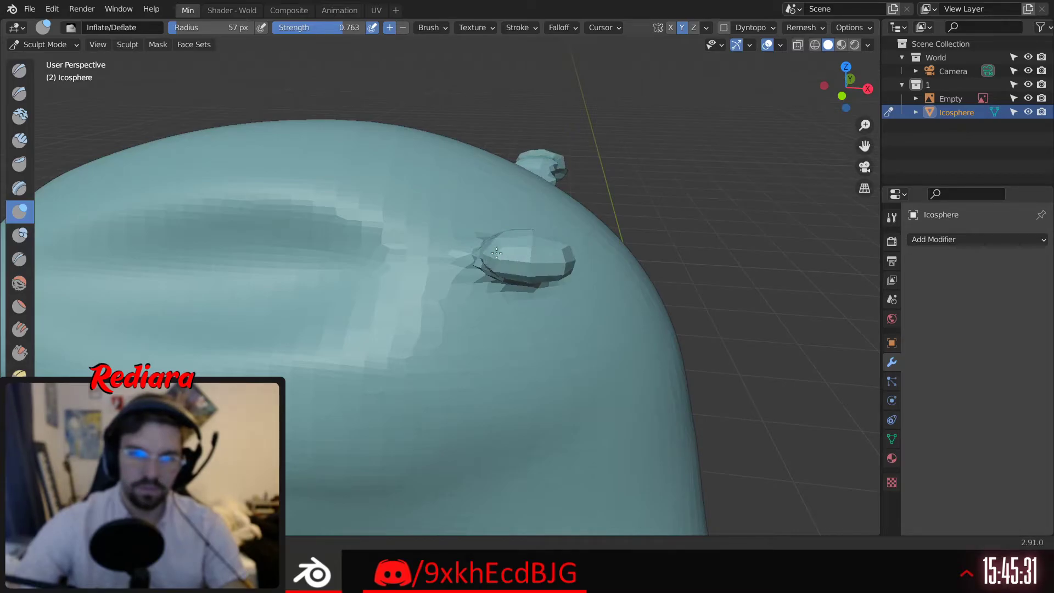
{"action": "left_click_drag", "start_coordinate": [528, 241], "coordinate": [537, 246]}
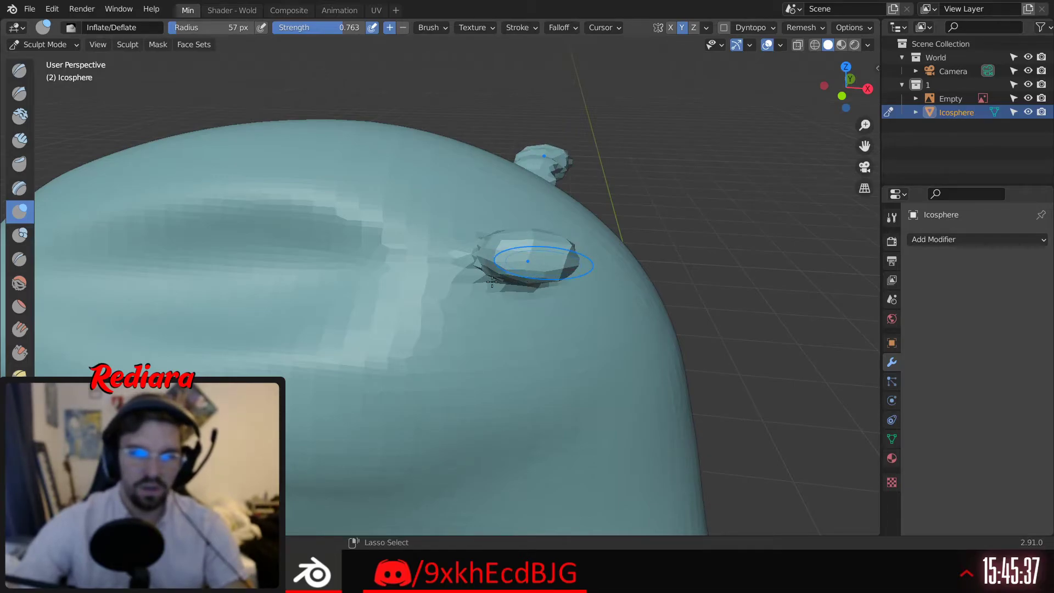
Thicken the ear stubs with the Inflate/Deflate brush enlarged to 156 px radius at 0.763 strength
{"action": "mouse_move", "coordinate": [492, 281]}
{"action": "middle_mouse_down"}
{"action": "mouse_move", "coordinate": [605, 227]}
{"action": "mouse_move", "coordinate": [545, 158]}
{"action": "mouse_move", "coordinate": [493, 205]}
{"action": "middle_mouse_up"}
{"action": "scroll", "coordinate": [527, 264], "scroll_direction": "down", "scroll_amount": 5}
{"action": "scroll", "coordinate": [604, 227], "scroll_direction": "up", "scroll_amount": 6}
{"action": "key", "text": "f"}
{"action": "left_click", "coordinate": [493, 205]}
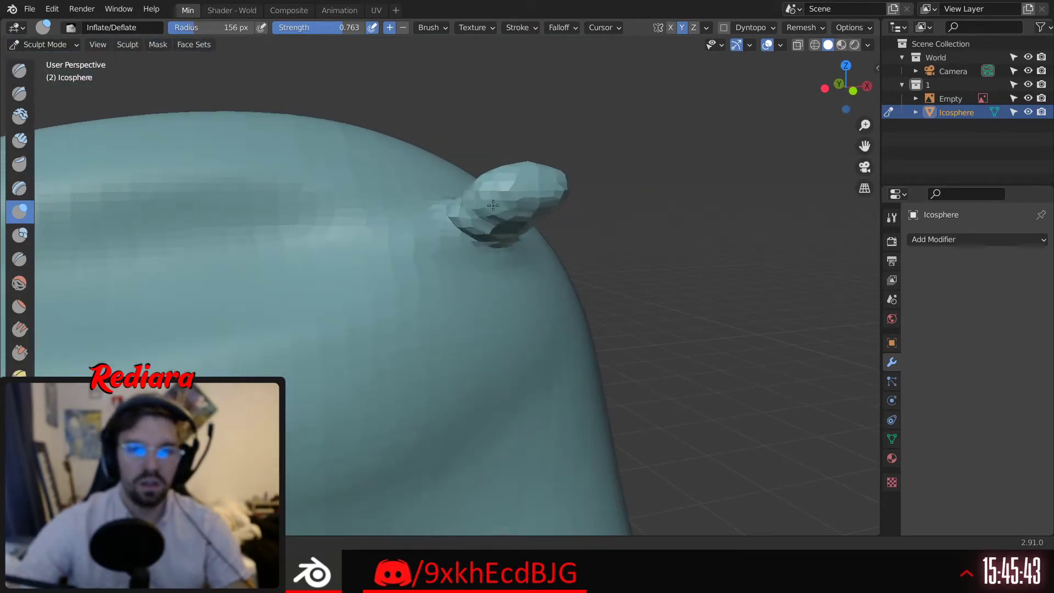
{"action": "left_click_drag", "start_coordinate": [494, 204], "coordinate": [514, 206]}
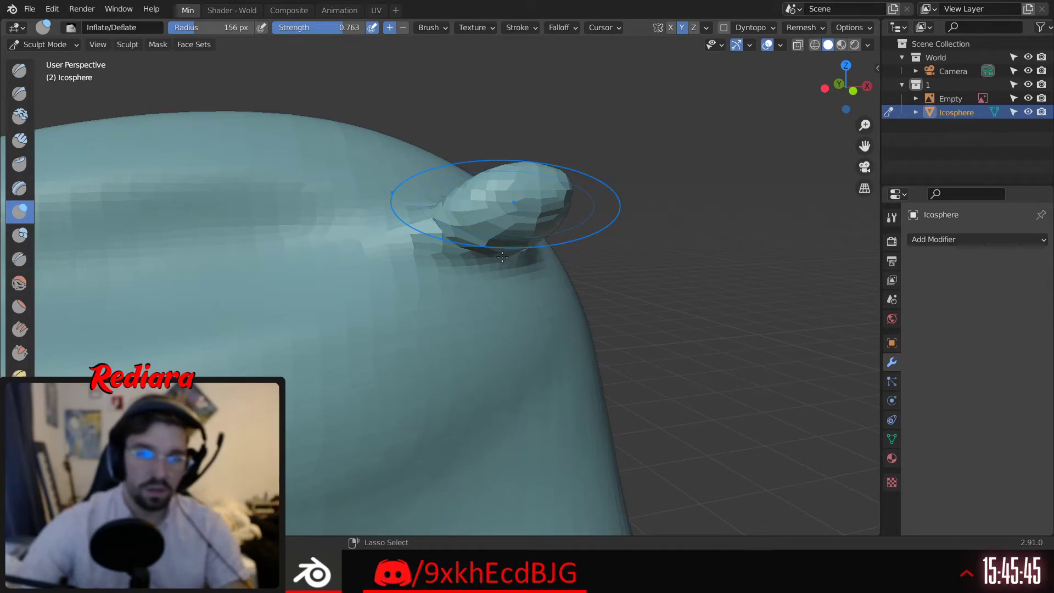
{"action": "mouse_move", "coordinate": [503, 247]}
{"action": "left_mouse_down"}
{"action": "mouse_move", "coordinate": [535, 183]}
{"action": "mouse_move", "coordinate": [544, 186]}
{"action": "left_mouse_up"}
Swell the outer ends of the ears into rounded lobes on narrow stalks with the Inflate/Deflate brush at 156 px radius
{"action": "middle_click_drag", "start_coordinate": [551, 188], "coordinate": [499, 212]}
{"action": "mouse_move", "coordinate": [558, 188]}
{"action": "left_mouse_down"}
{"action": "mouse_move", "coordinate": [593, 176]}
{"action": "mouse_move", "coordinate": [588, 160]}
{"action": "left_mouse_up"}
{"action": "mouse_move", "coordinate": [602, 169]}
{"action": "left_mouse_down"}
{"action": "mouse_move", "coordinate": [580, 168]}
{"action": "mouse_move", "coordinate": [595, 190]}
{"action": "left_mouse_up"}
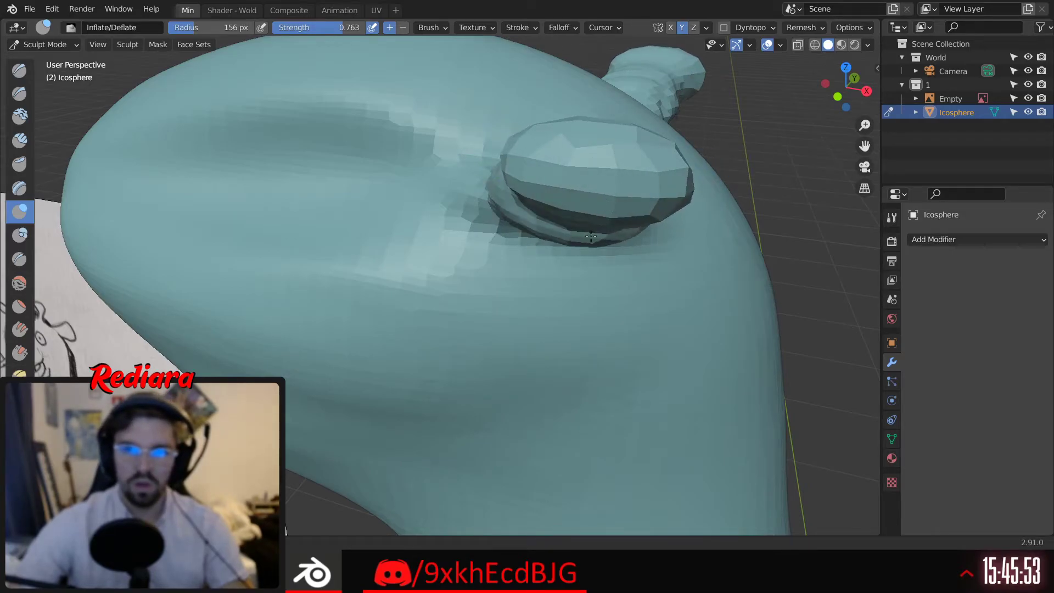
{"action": "mouse_move", "coordinate": [591, 236]}
{"action": "left_mouse_down"}
{"action": "mouse_move", "coordinate": [610, 162]}
{"action": "mouse_move", "coordinate": [594, 156]}
{"action": "mouse_move", "coordinate": [587, 184]}
{"action": "left_mouse_up"}
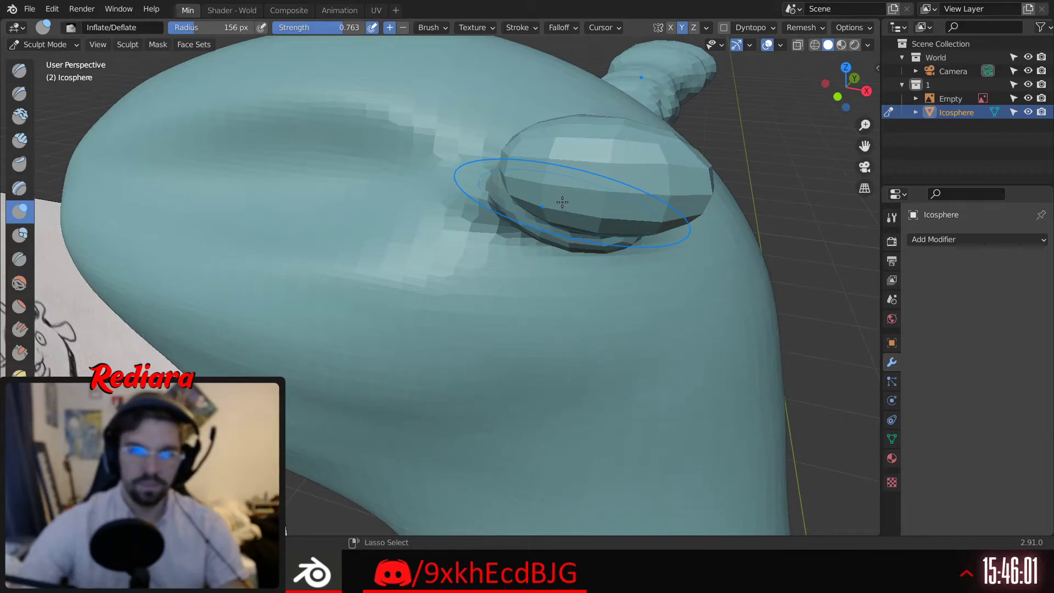
{"action": "middle_click_drag", "start_coordinate": [562, 206], "coordinate": [583, 158]}
{"action": "scroll", "coordinate": [582, 158], "scroll_direction": "up", "scroll_amount": 5}
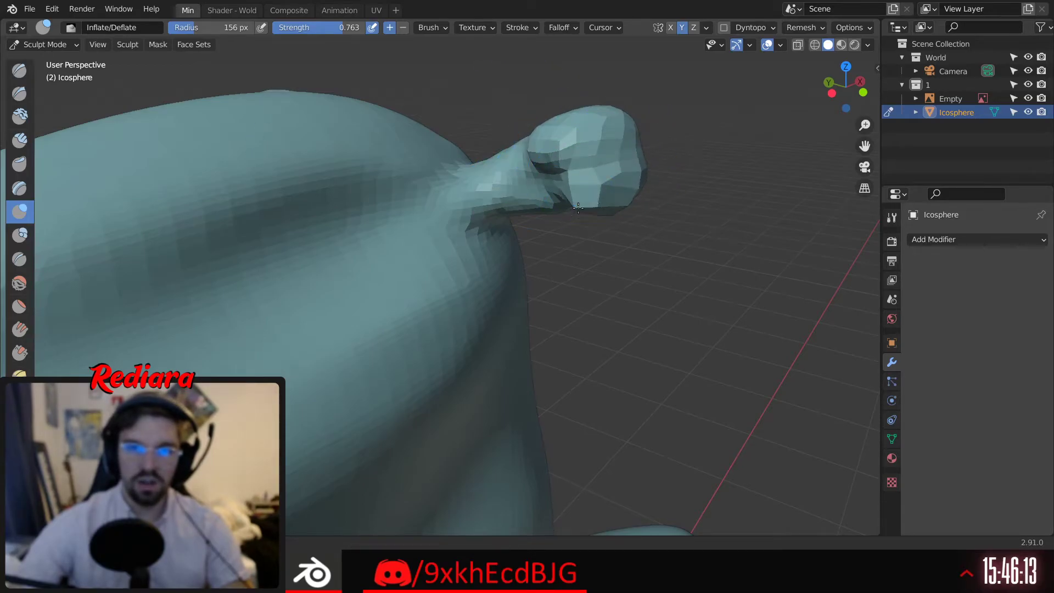
{"action": "left_click_drag", "start_coordinate": [543, 175], "coordinate": [558, 172]}
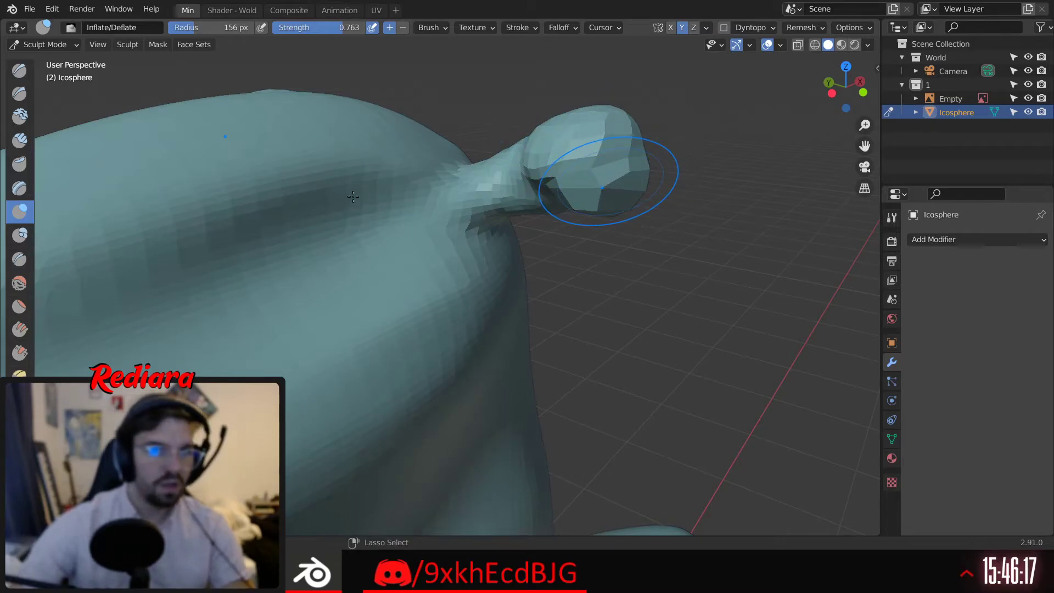
Smooth the ear lobes and stalks with the Smooth brush at 156 px radius and 0.337 strength, and compare them with the whole body
{"action": "left_click", "coordinate": [22, 283]}
{"action": "left_click_drag", "start_coordinate": [537, 157], "coordinate": [589, 207]}
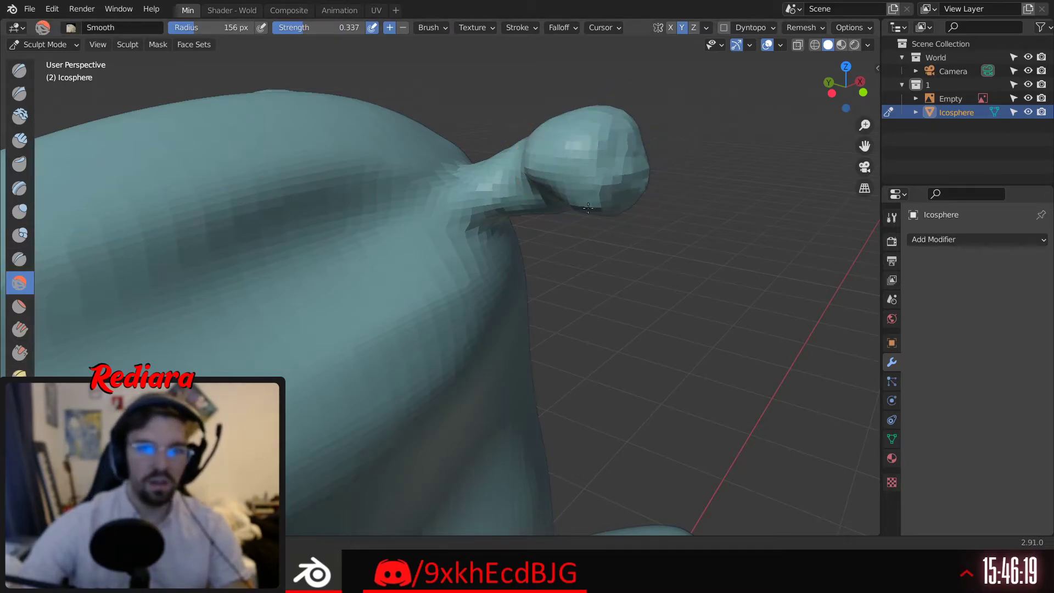
{"action": "middle_click_drag", "start_coordinate": [629, 137], "coordinate": [537, 168]}
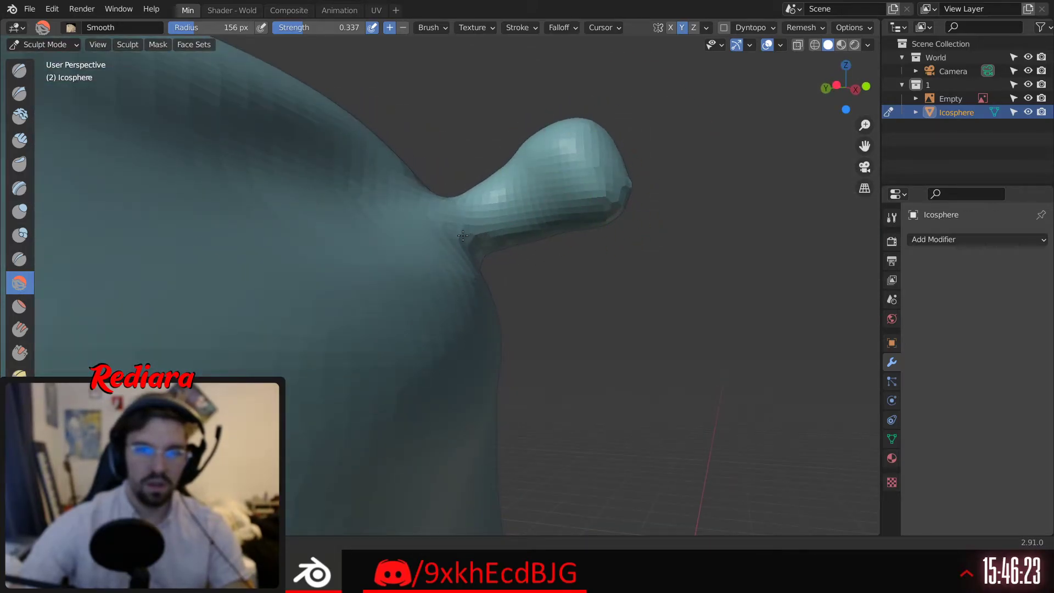
{"action": "mouse_move", "coordinate": [463, 236]}
{"action": "middle_mouse_down"}
{"action": "mouse_move", "coordinate": [454, 222]}
{"action": "mouse_move", "coordinate": [400, 235]}
{"action": "mouse_move", "coordinate": [453, 250]}
{"action": "middle_mouse_up"}
{"action": "middle_click_drag", "start_coordinate": [452, 196], "coordinate": [409, 286]}
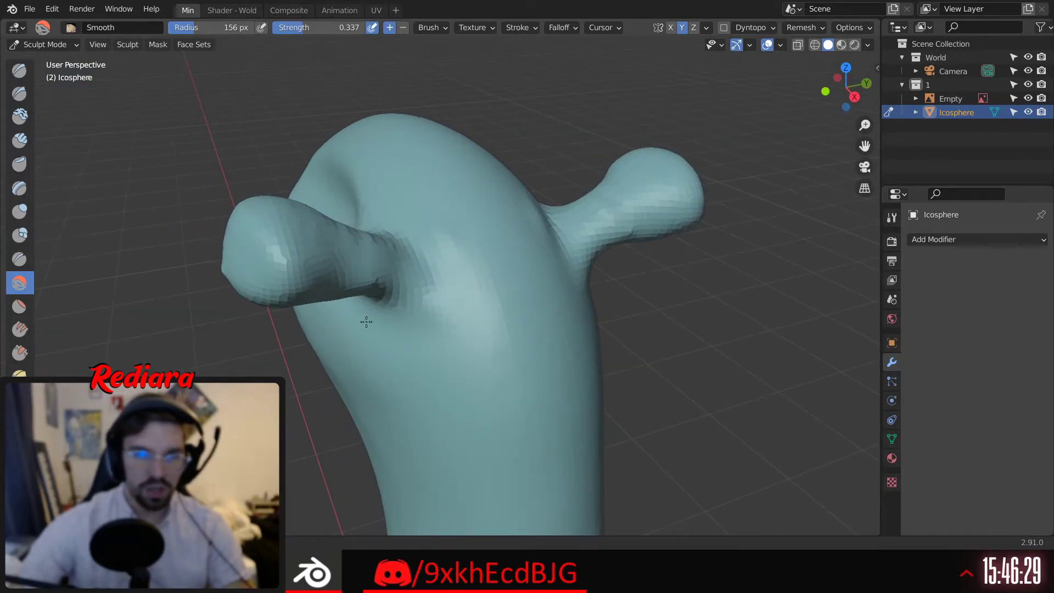
{"action": "middle_click_drag", "start_coordinate": [371, 239], "coordinate": [318, 283]}
{"action": "mouse_move", "coordinate": [345, 190]}
{"action": "middle_mouse_down"}
{"action": "mouse_move", "coordinate": [234, 271]}
{"action": "mouse_move", "coordinate": [236, 323]}
{"action": "mouse_move", "coordinate": [275, 247]}
{"action": "mouse_move", "coordinate": [359, 179]}
{"action": "middle_mouse_up"}
{"action": "scroll", "coordinate": [359, 179], "scroll_direction": "down", "scroll_amount": 6}
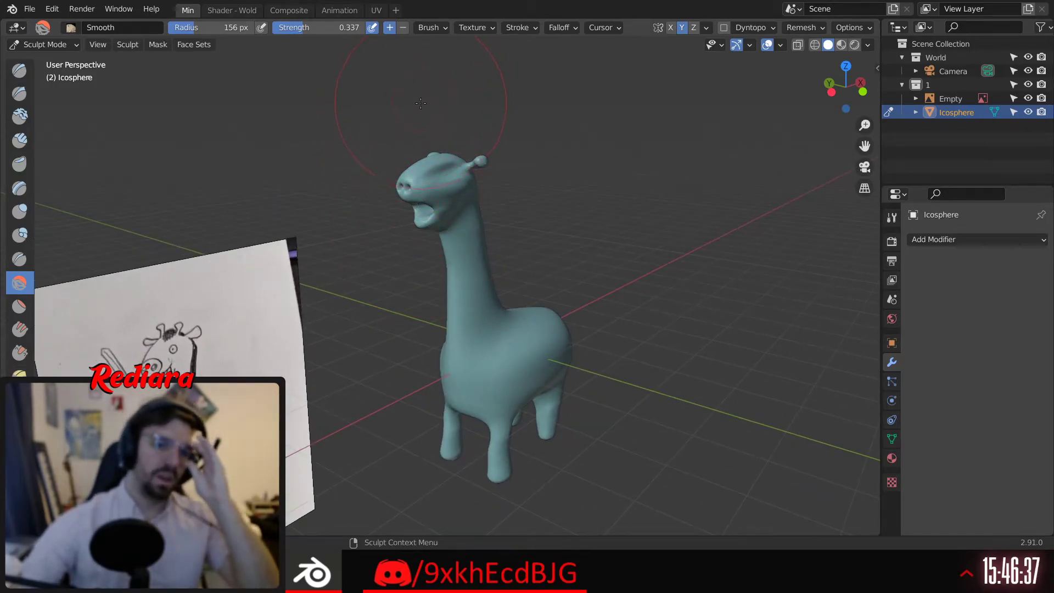
Carve a lengthwise groove into the front of the ear lobe with the Inflate/Deflate brush at 156 px radius and 0.763 strength
{"action": "scroll", "coordinate": [485, 235], "scroll_direction": "up", "scroll_amount": 6}
{"action": "scroll", "coordinate": [485, 235], "scroll_direction": "up", "scroll_amount": 4}
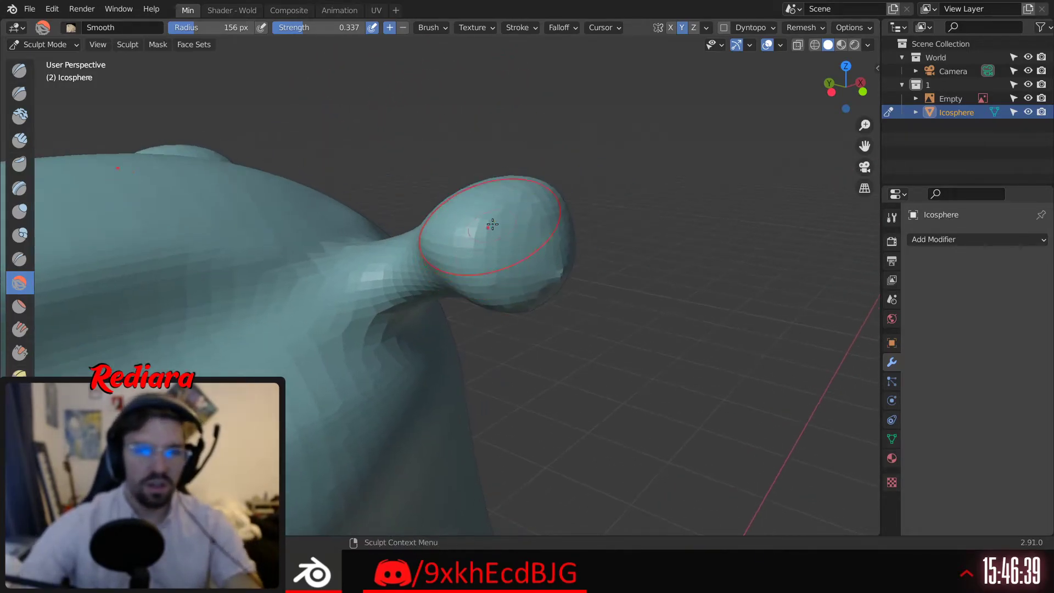
{"action": "left_click", "coordinate": [20, 212]}
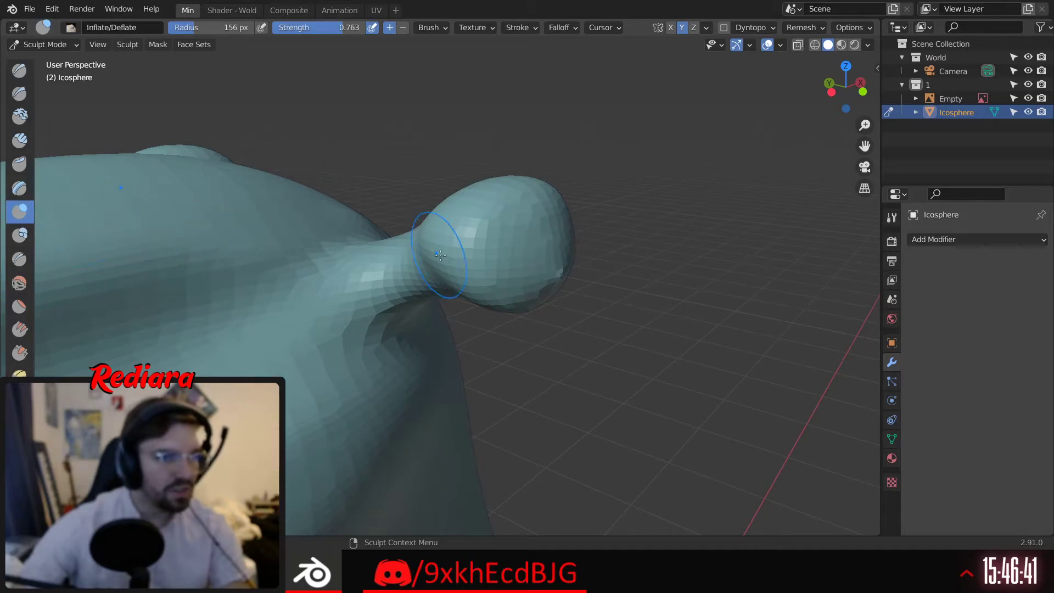
{"action": "scroll", "coordinate": [488, 214], "scroll_direction": "up", "scroll_amount": 3}
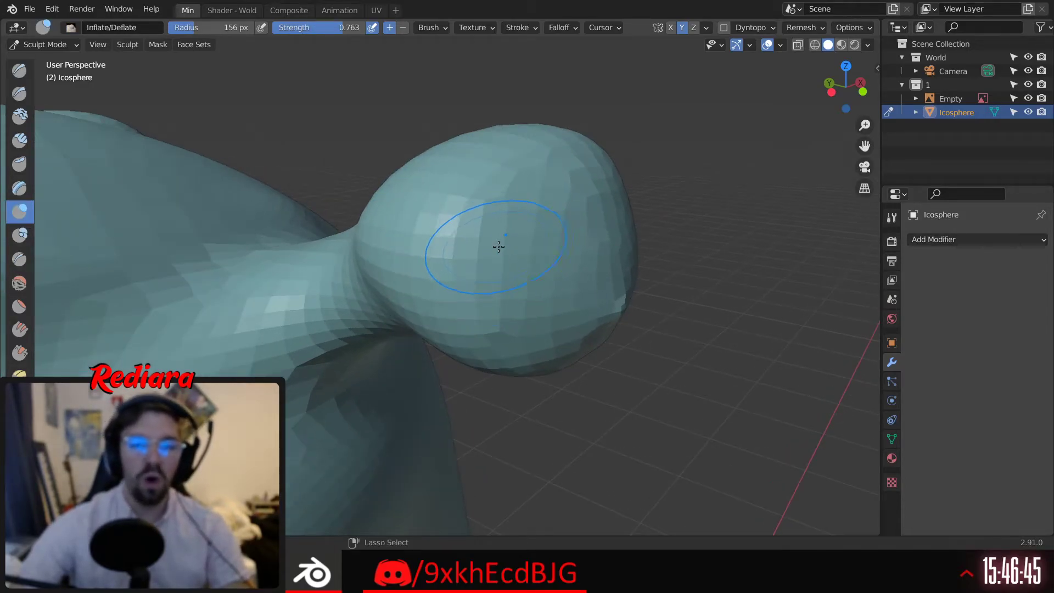
{"action": "left_click_drag", "start_coordinate": [542, 256], "coordinate": [511, 228]}
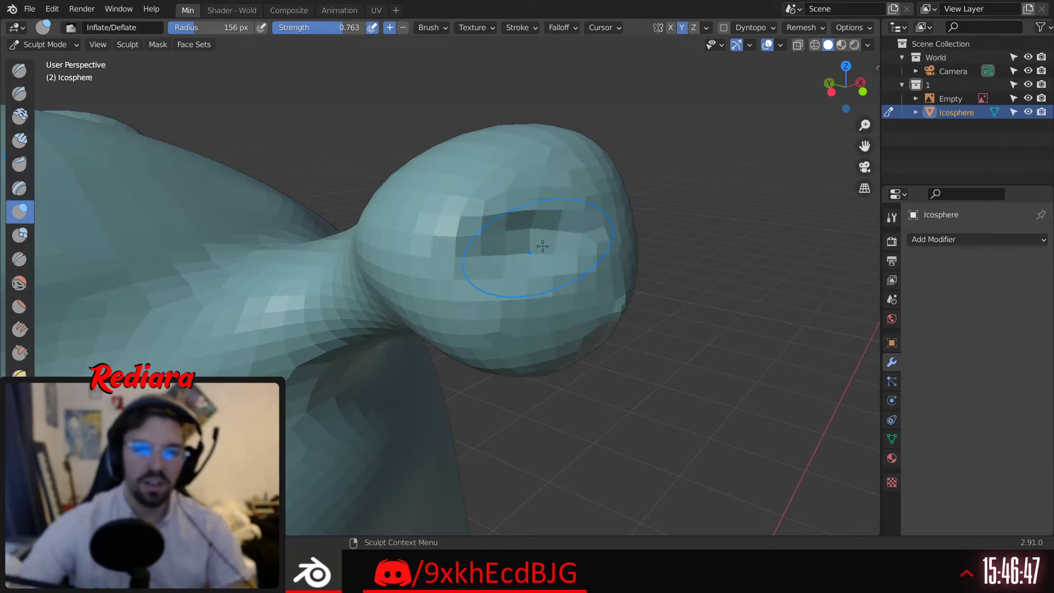
{"action": "middle_click_drag", "start_coordinate": [543, 246], "coordinate": [555, 241]}
{"action": "mouse_move", "coordinate": [554, 242]}
{"action": "left_mouse_down"}
{"action": "mouse_move", "coordinate": [594, 245]}
{"action": "mouse_move", "coordinate": [589, 218]}
{"action": "left_mouse_up"}
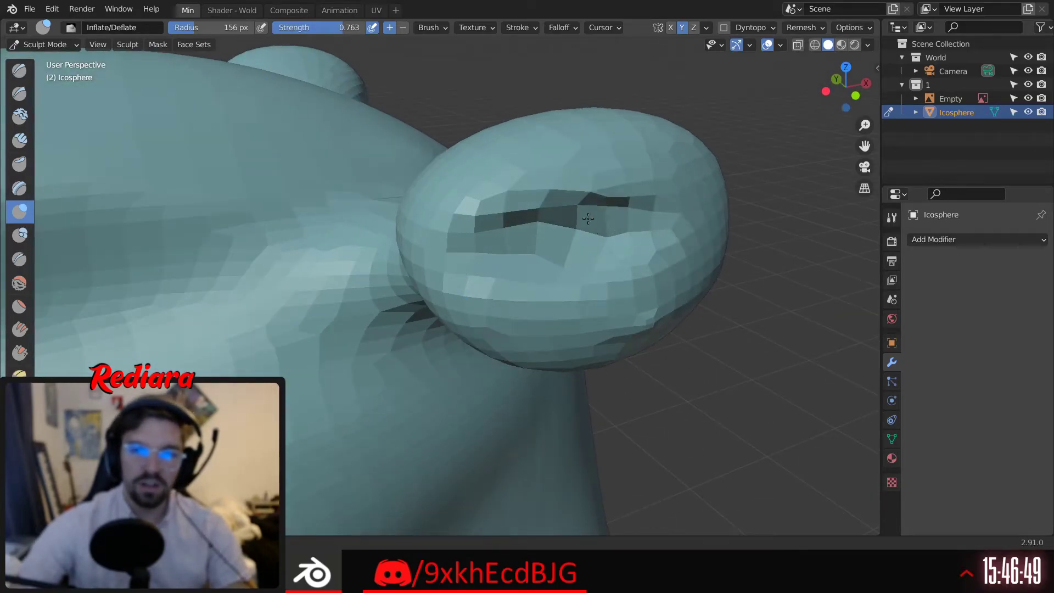
{"action": "middle_click_drag", "start_coordinate": [589, 218], "coordinate": [522, 205]}
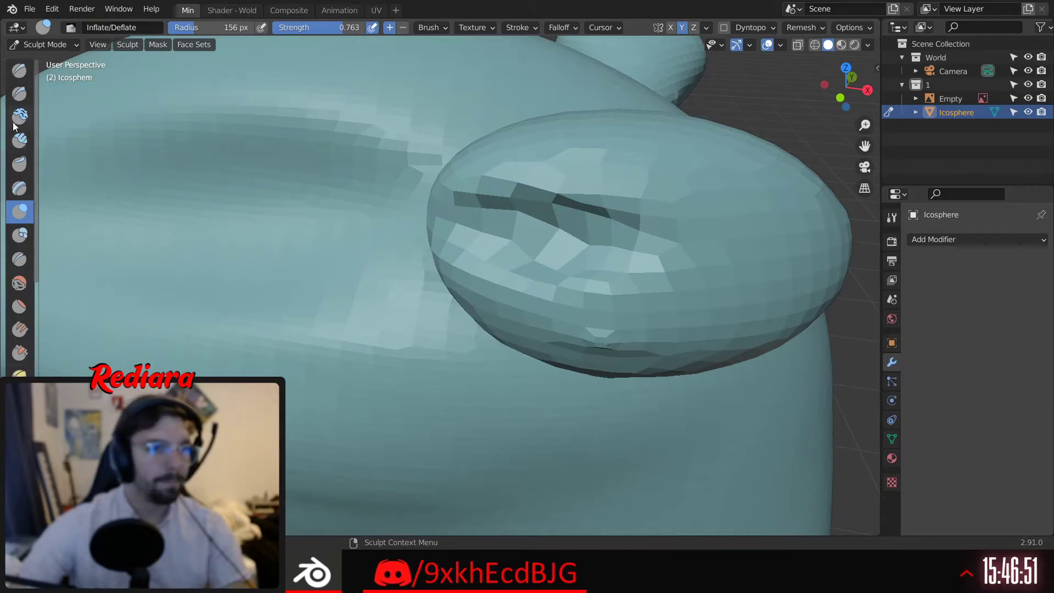
Shape the ear's inner hollow around the groove with the Clay Strips brush at 0.600 strength, reducing its radius to 72 px
{"action": "left_click", "coordinate": [19, 140]}
{"action": "middle_click_drag", "start_coordinate": [330, 247], "coordinate": [431, 286]}
{"action": "mouse_move", "coordinate": [431, 285]}
{"action": "left_mouse_down"}
{"action": "mouse_move", "coordinate": [416, 298]}
{"action": "mouse_move", "coordinate": [431, 315]}
{"action": "mouse_move", "coordinate": [423, 306]}
{"action": "left_mouse_up"}
{"action": "middle_click_drag", "start_coordinate": [423, 306], "coordinate": [411, 330]}
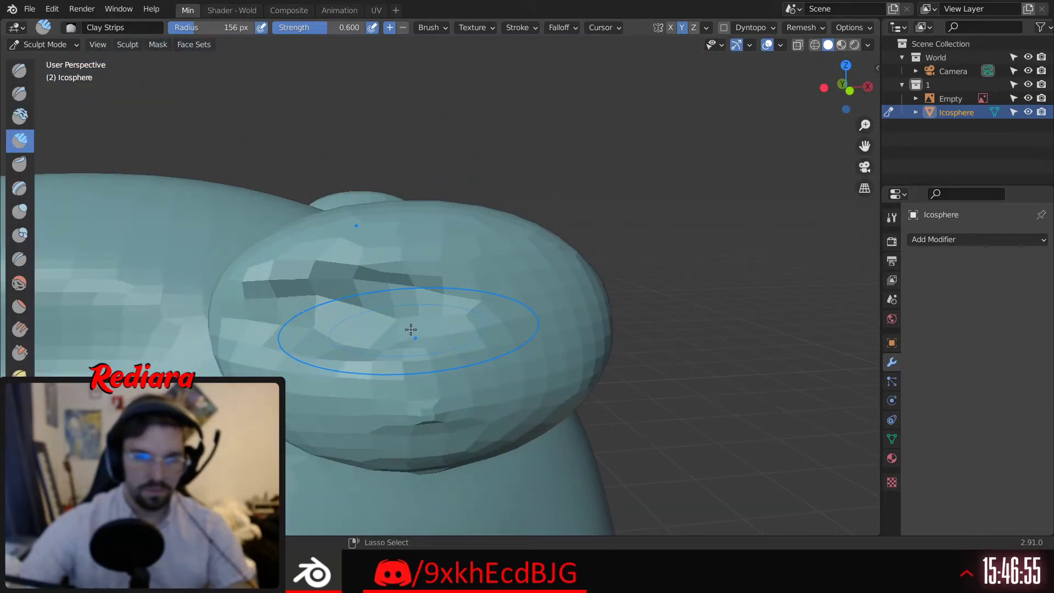
{"action": "key", "text": "f"}
{"action": "left_click", "coordinate": [385, 324]}
{"action": "mouse_move", "coordinate": [424, 299]}
{"action": "left_mouse_down"}
{"action": "mouse_move", "coordinate": [527, 299]}
{"action": "mouse_move", "coordinate": [446, 314]}
{"action": "mouse_move", "coordinate": [483, 341]}
{"action": "mouse_move", "coordinate": [428, 351]}
{"action": "mouse_move", "coordinate": [384, 343]}
{"action": "mouse_move", "coordinate": [394, 316]}
{"action": "mouse_move", "coordinate": [344, 342]}
{"action": "left_mouse_up"}
{"action": "middle_click_drag", "start_coordinate": [336, 343], "coordinate": [384, 336]}
{"action": "left_click_drag", "start_coordinate": [383, 336], "coordinate": [308, 349]}
Deepen and lengthen the hollow in the ear lobe with subtractive Clay Strips strokes at 72 px radius and 0.600 strength, voxel remeshing between strokes
{"action": "middle_click_drag", "start_coordinate": [291, 357], "coordinate": [407, 321]}
{"action": "mouse_move", "coordinate": [366, 299]}
{"action": "left_mouse_down", "text": "ctrl"}
{"action": "mouse_move", "coordinate": [316, 327]}
{"action": "mouse_move", "coordinate": [321, 302]}
{"action": "mouse_move", "coordinate": [387, 285]}
{"action": "mouse_move", "coordinate": [376, 323]}
{"action": "left_mouse_up", "text": "ctrl"}
{"action": "key", "text": "ctrl+r"}
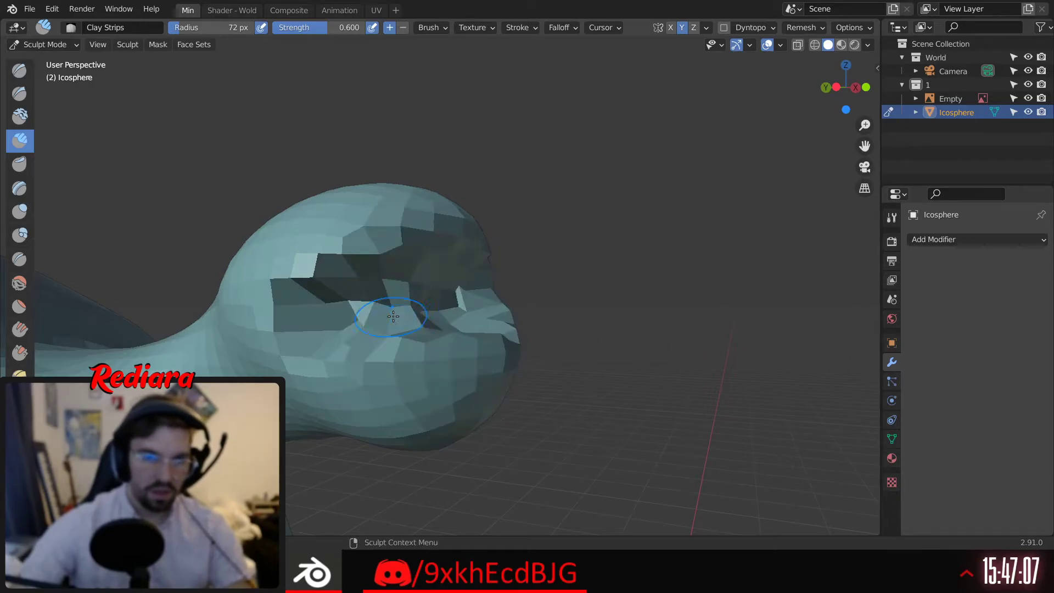
{"action": "middle_click_drag", "start_coordinate": [389, 314], "coordinate": [404, 331]}
{"action": "mouse_move", "coordinate": [367, 332]}
{"action": "left_mouse_down", "text": "ctrl"}
{"action": "mouse_move", "coordinate": [324, 354]}
{"action": "mouse_move", "coordinate": [354, 287]}
{"action": "mouse_move", "coordinate": [296, 338]}
{"action": "left_mouse_up", "text": "ctrl"}
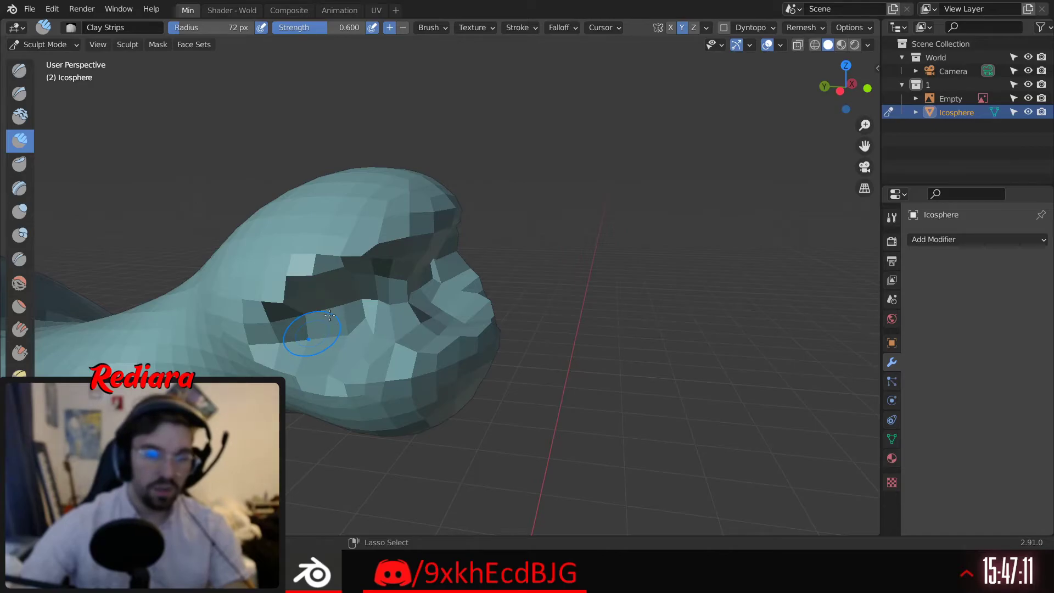
{"action": "key", "text": "ctrl+r"}
{"action": "left_click_drag", "start_coordinate": [366, 294], "coordinate": [388, 287], "text": "ctrl"}
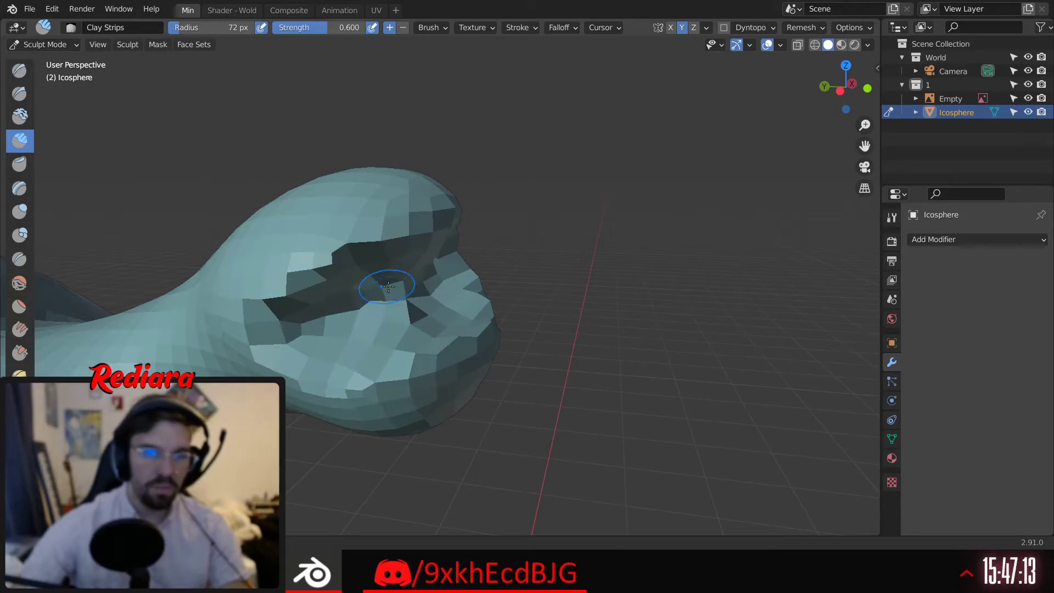
Check the remesh voxel size against the head, and widen the ear hollow toward its stalk with Clay Strips, raising the strength to 0.869
{"action": "scroll", "coordinate": [459, 224], "scroll_direction": "down", "scroll_amount": 5}
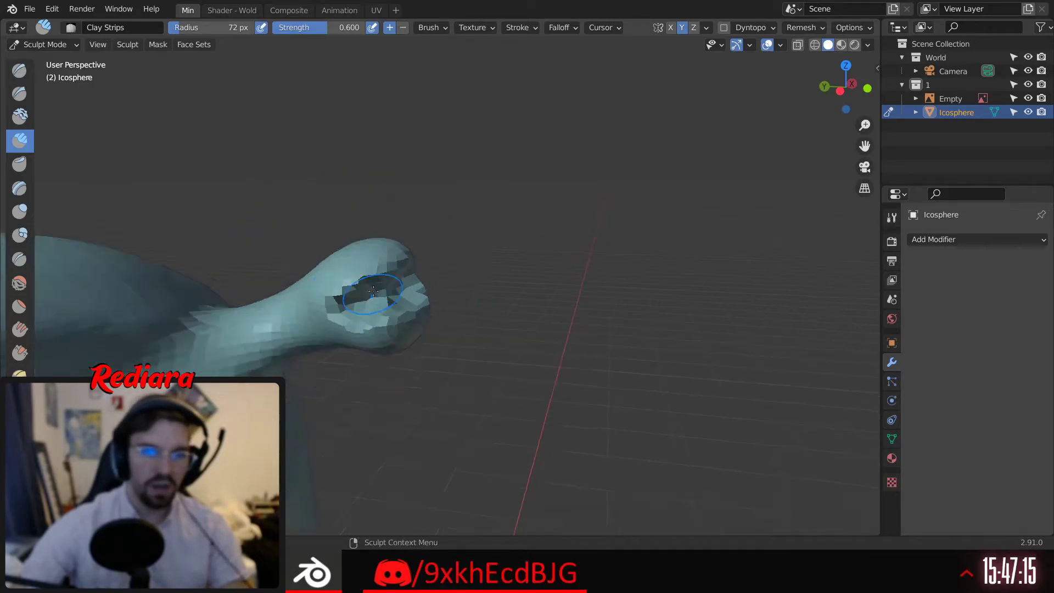
{"action": "mouse_move", "coordinate": [384, 297]}
{"action": "middle_mouse_down"}
{"action": "mouse_move", "coordinate": [370, 292]}
{"action": "mouse_move", "coordinate": [374, 279]}
{"action": "middle_mouse_up"}
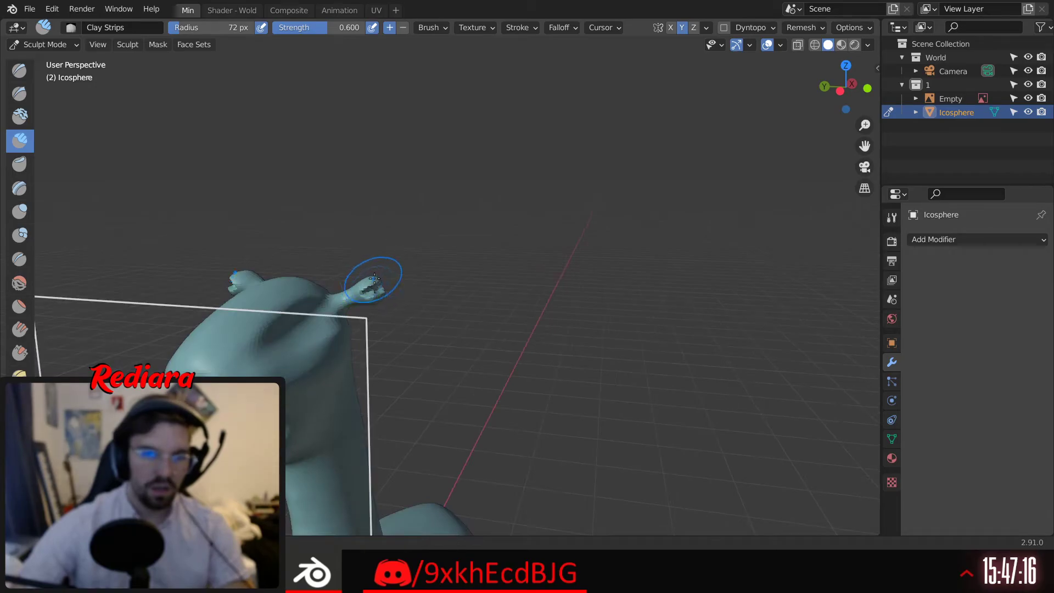
{"action": "left_click", "coordinate": [253, 371]}
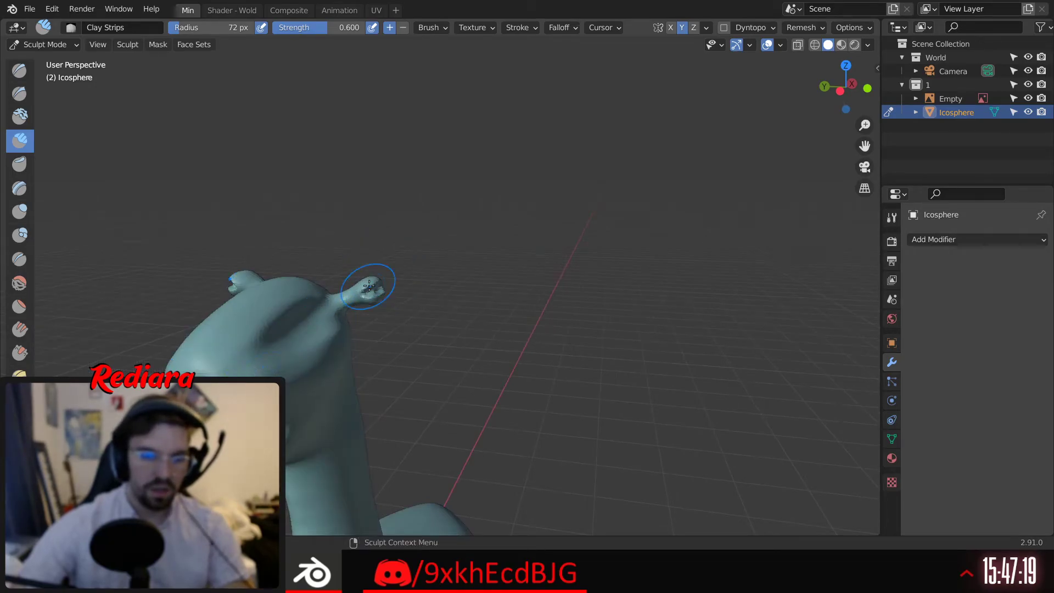
{"action": "scroll", "coordinate": [364, 287], "scroll_direction": "up", "scroll_amount": 6}
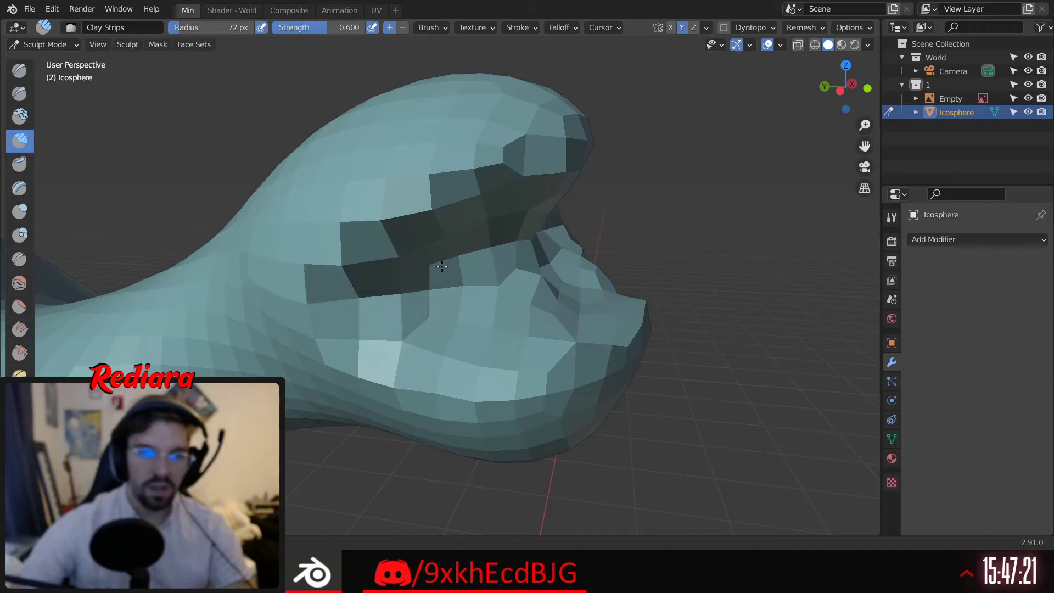
{"action": "mouse_move", "coordinate": [439, 223]}
{"action": "left_mouse_down"}
{"action": "mouse_move", "coordinate": [494, 169]}
{"action": "mouse_move", "coordinate": [502, 325]}
{"action": "mouse_move", "coordinate": [343, 329]}
{"action": "mouse_move", "coordinate": [305, 310]}
{"action": "mouse_move", "coordinate": [406, 222]}
{"action": "mouse_move", "coordinate": [379, 220]}
{"action": "mouse_move", "coordinate": [373, 278]}
{"action": "mouse_move", "coordinate": [330, 308]}
{"action": "mouse_move", "coordinate": [351, 357]}
{"action": "mouse_move", "coordinate": [426, 306]}
{"action": "mouse_move", "coordinate": [337, 319]}
{"action": "mouse_move", "coordinate": [397, 302]}
{"action": "left_mouse_up"}
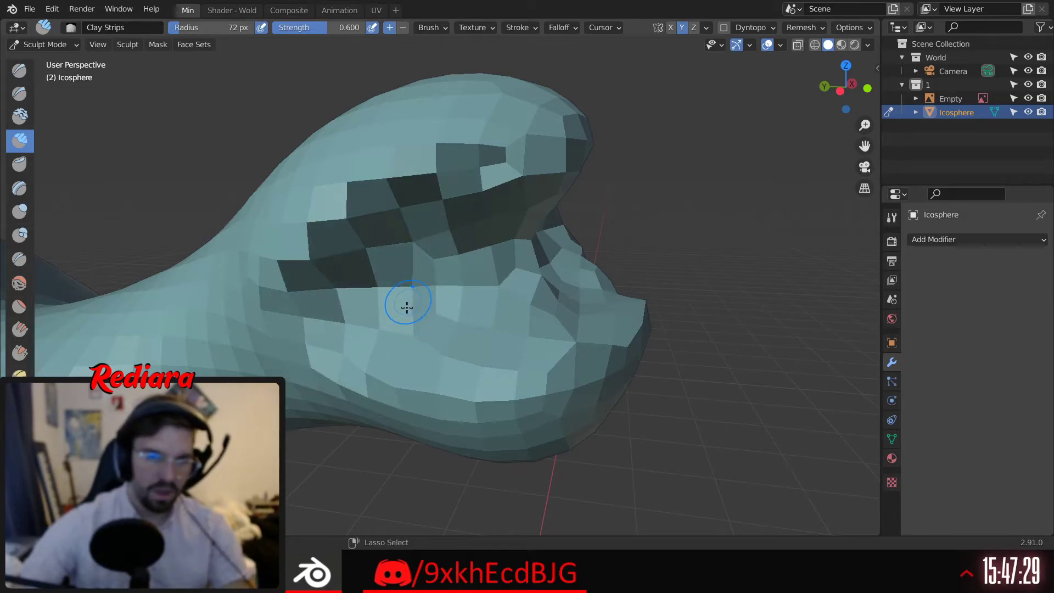
{"action": "key", "text": "ctrl+z"}
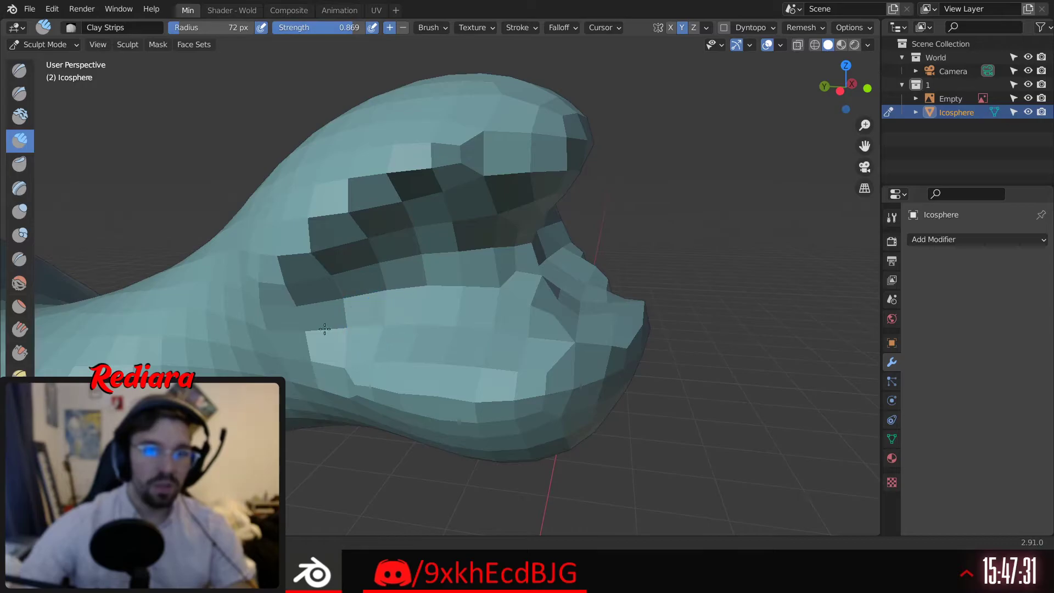
Carve a deeper groove along the inside of the ear with inverted Clay Strips strokes
{"action": "mouse_move", "coordinate": [324, 329]}
{"action": "left_mouse_down"}
{"action": "mouse_move", "coordinate": [360, 305]}
{"action": "mouse_move", "coordinate": [265, 337]}
{"action": "mouse_move", "coordinate": [465, 253]}
{"action": "mouse_move", "coordinate": [454, 308]}
{"action": "mouse_move", "coordinate": [478, 258]}
{"action": "mouse_move", "coordinate": [513, 236]}
{"action": "mouse_move", "coordinate": [521, 303]}
{"action": "mouse_move", "coordinate": [417, 308]}
{"action": "mouse_move", "coordinate": [373, 285]}
{"action": "mouse_move", "coordinate": [445, 259]}
{"action": "left_mouse_up"}
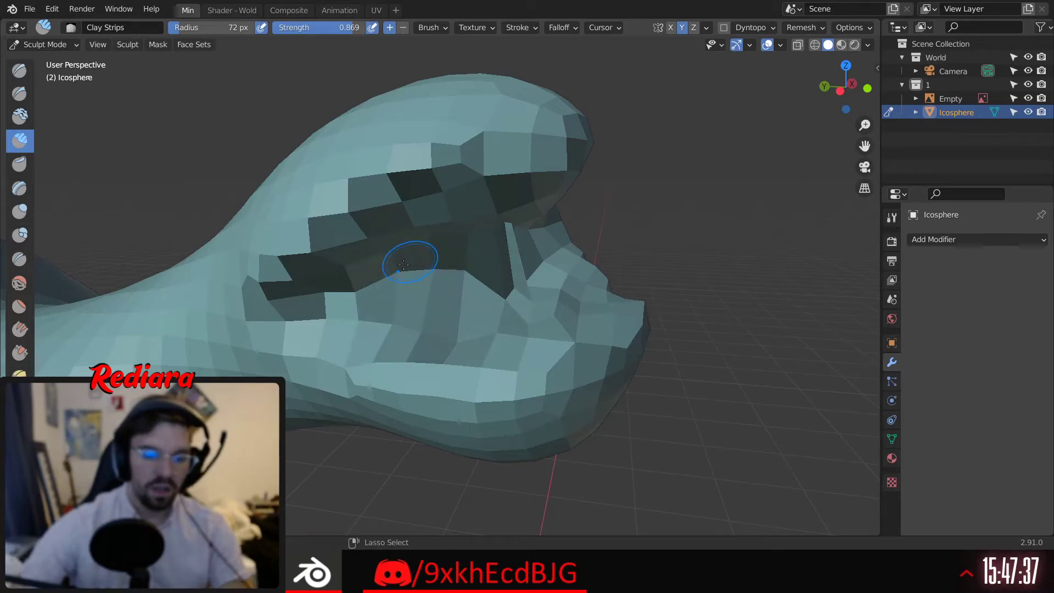
{"action": "scroll", "coordinate": [388, 333], "scroll_direction": "down", "scroll_amount": 10}
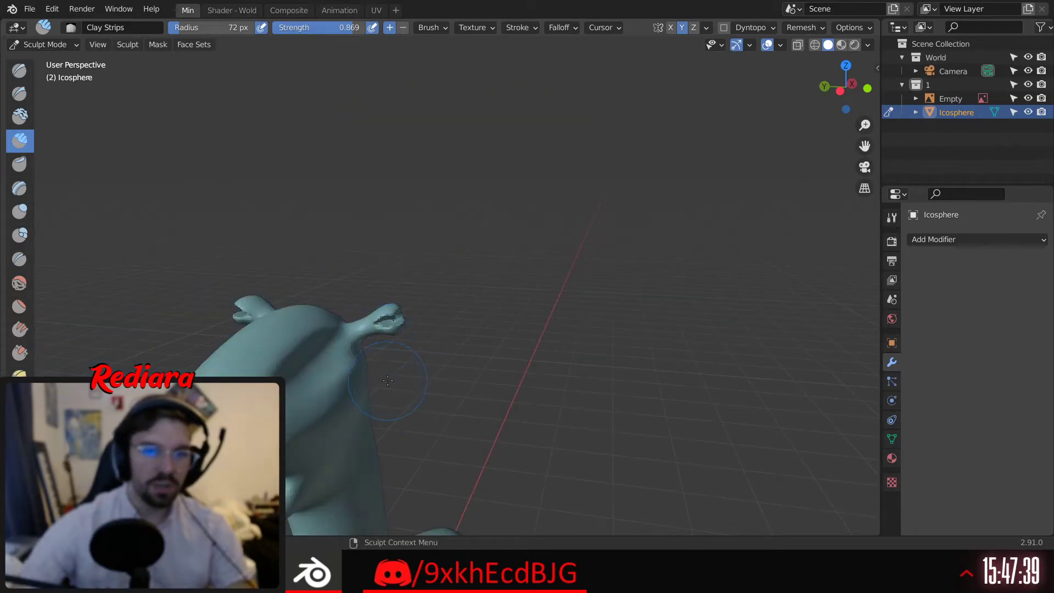
{"action": "scroll", "coordinate": [388, 380], "scroll_direction": "down", "scroll_amount": 4}
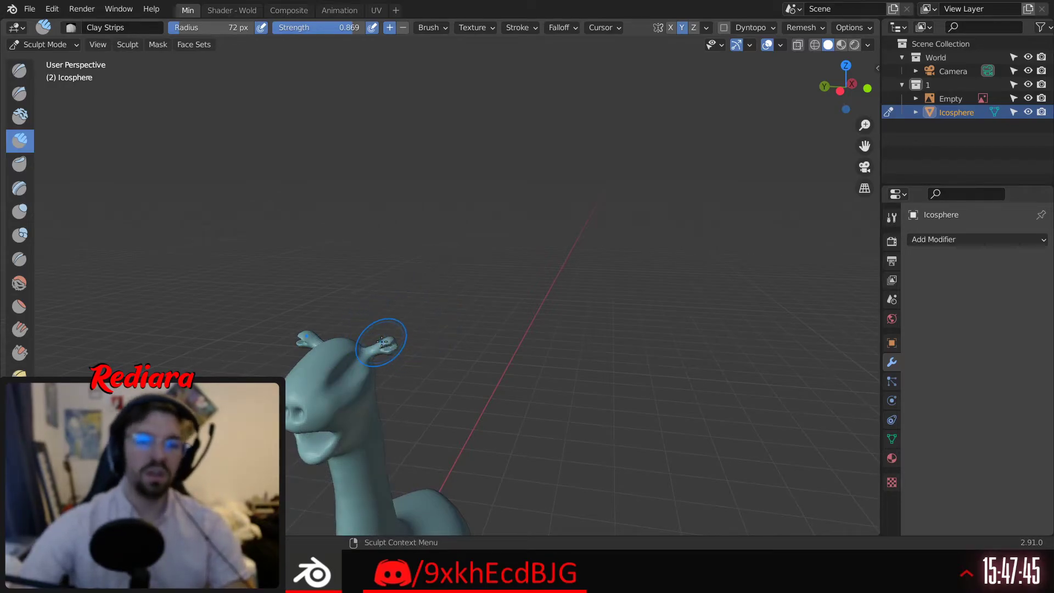
{"action": "scroll", "coordinate": [382, 342], "scroll_direction": "up", "scroll_amount": 8}
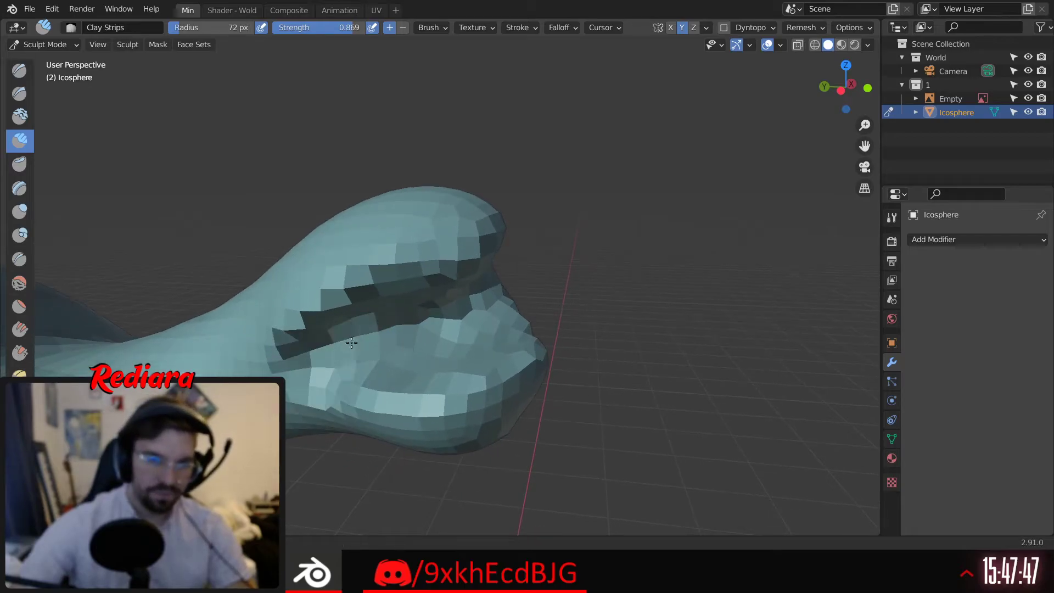
{"action": "mouse_move", "coordinate": [352, 343]}
{"action": "left_mouse_down", "text": "ctrl"}
{"action": "mouse_move", "coordinate": [288, 343]}
{"action": "mouse_move", "coordinate": [335, 333]}
{"action": "left_mouse_up", "text": "ctrl"}
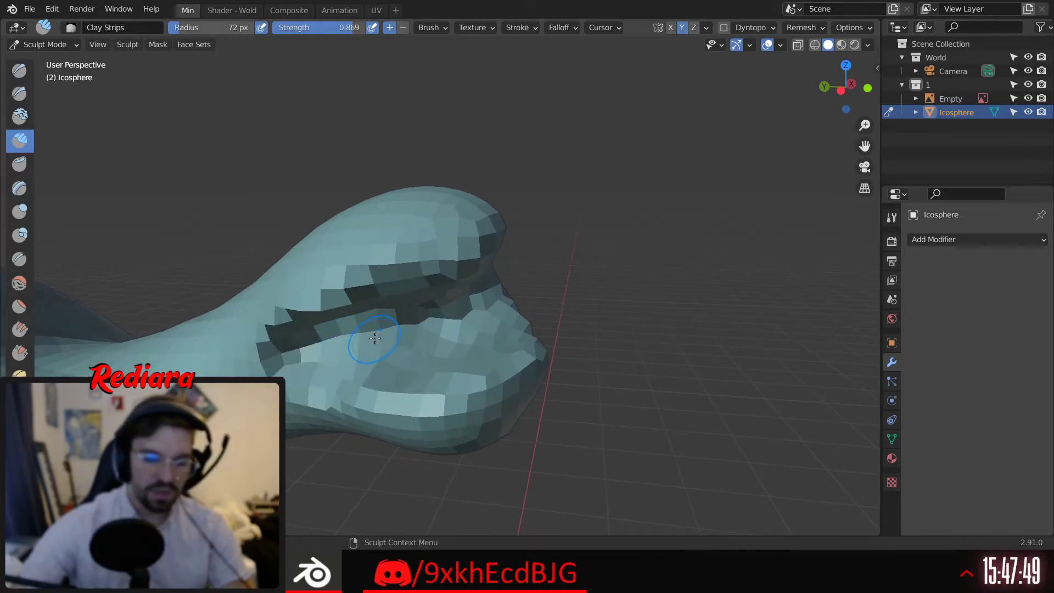
{"action": "left_click_drag", "start_coordinate": [340, 327], "coordinate": [296, 340], "text": "ctrl"}
Examine the ear, snout, mouth and top of the head from the front and from above
{"action": "scroll", "coordinate": [353, 336], "scroll_direction": "down", "scroll_amount": 14}
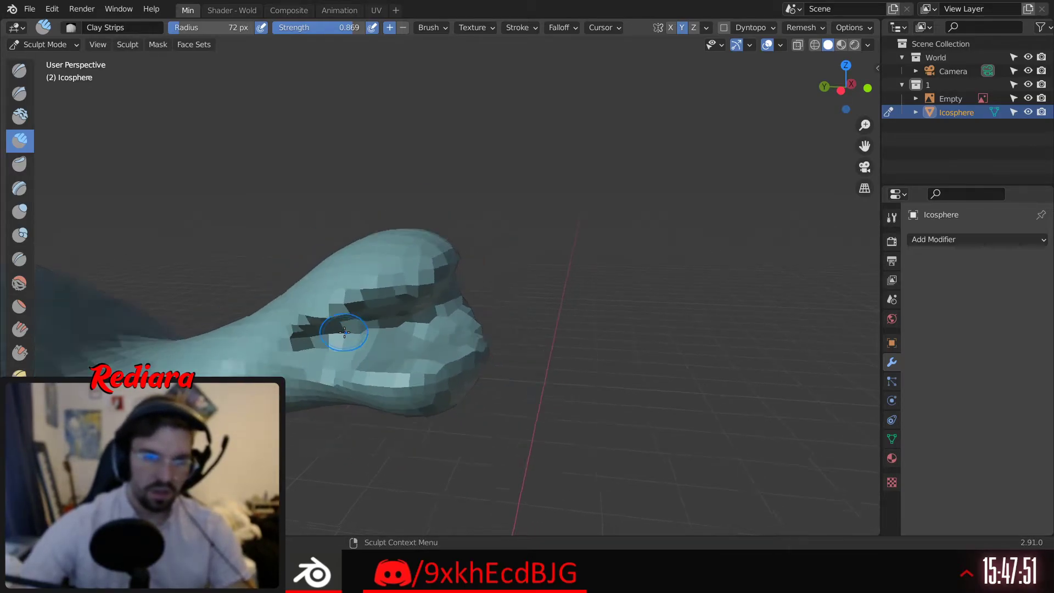
{"action": "middle_click_drag", "start_coordinate": [356, 346], "coordinate": [406, 269], "text": "shift"}
{"action": "middle_click_drag", "start_coordinate": [379, 324], "coordinate": [404, 326]}
{"action": "scroll", "coordinate": [393, 297], "scroll_direction": "up", "scroll_amount": 8}
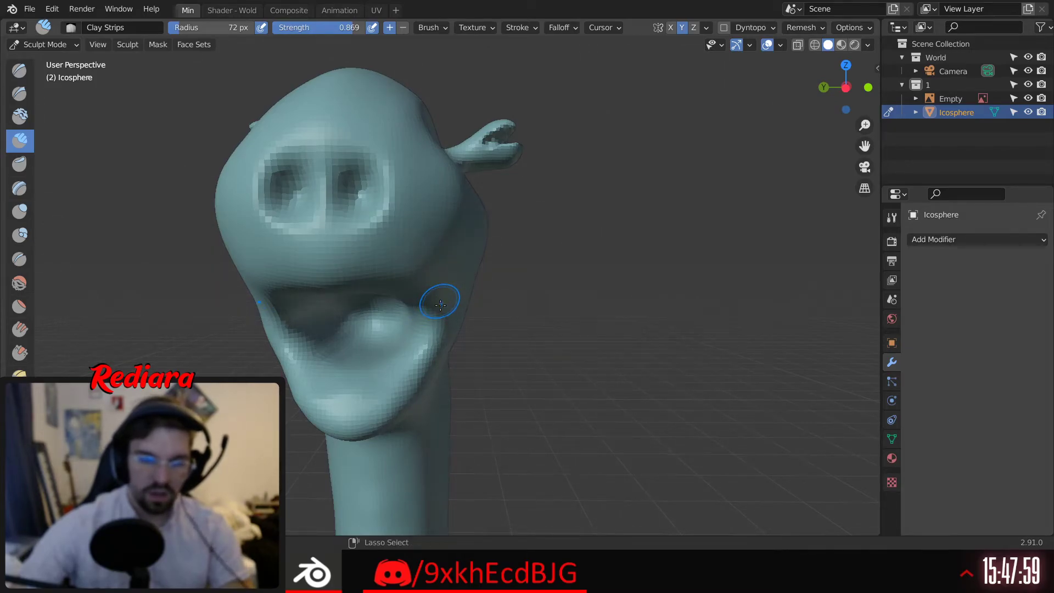
{"action": "scroll", "coordinate": [496, 192], "scroll_direction": "up", "scroll_amount": 5}
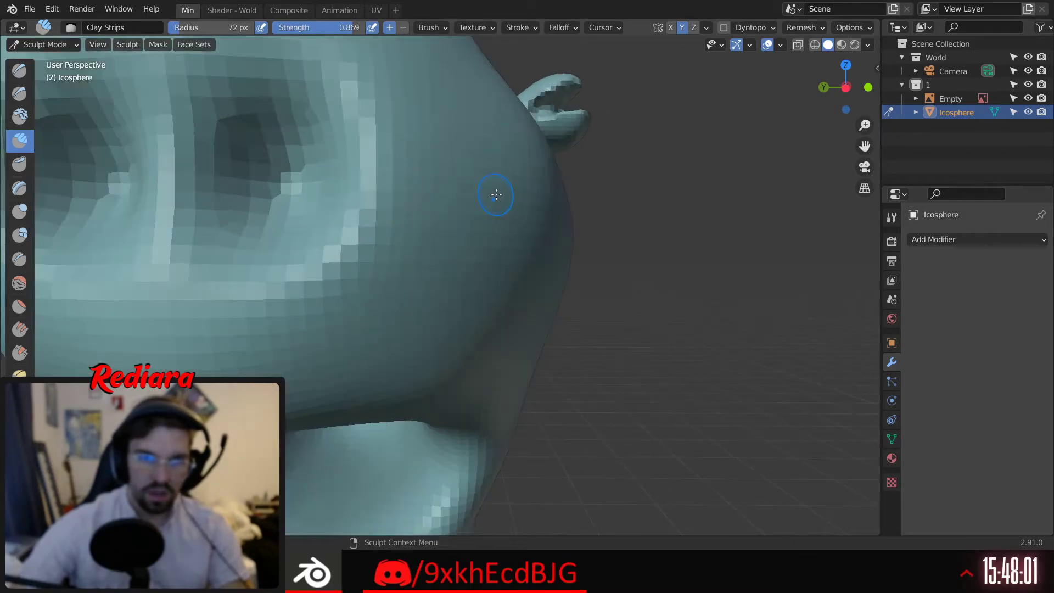
{"action": "mouse_move", "coordinate": [496, 193]}
{"action": "middle_mouse_down"}
{"action": "mouse_move", "coordinate": [532, 196]}
{"action": "mouse_move", "coordinate": [519, 190]}
{"action": "mouse_move", "coordinate": [549, 230]}
{"action": "middle_mouse_up"}
{"action": "scroll", "coordinate": [549, 231], "scroll_direction": "down", "scroll_amount": 5}
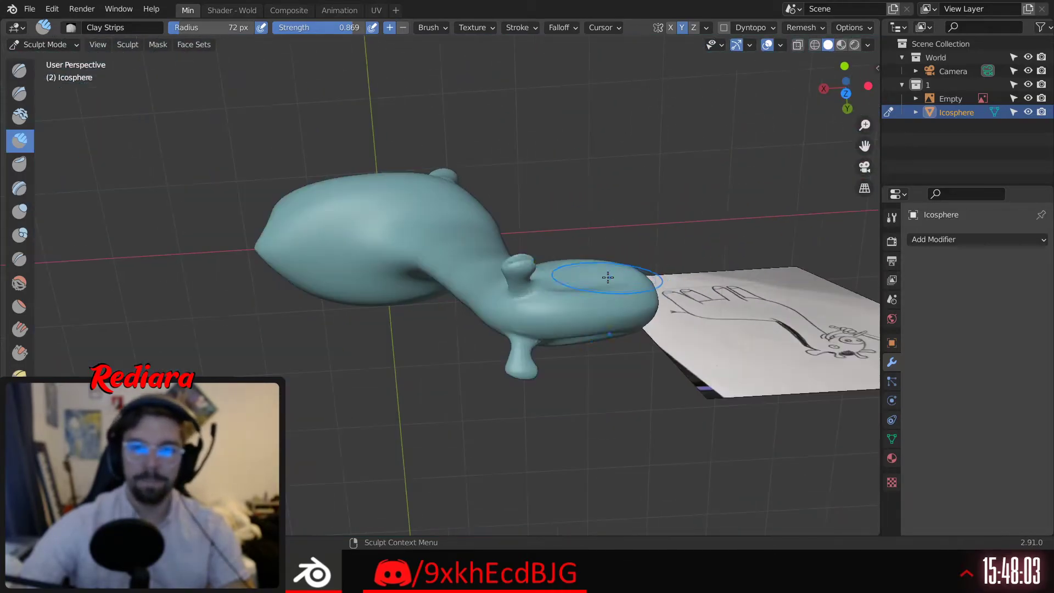
Widen the ear opening with Clay Strips strokes and remesh the sculpt
{"action": "mouse_move", "coordinate": [607, 275]}
{"action": "middle_mouse_down"}
{"action": "mouse_move", "coordinate": [494, 258]}
{"action": "mouse_move", "coordinate": [312, 200]}
{"action": "mouse_move", "coordinate": [478, 240]}
{"action": "mouse_move", "coordinate": [487, 269]}
{"action": "mouse_move", "coordinate": [436, 299]}
{"action": "mouse_move", "coordinate": [449, 306]}
{"action": "mouse_move", "coordinate": [447, 263]}
{"action": "mouse_move", "coordinate": [460, 277]}
{"action": "middle_mouse_up"}
{"action": "scroll", "coordinate": [401, 220], "scroll_direction": "up", "scroll_amount": 5}
{"action": "scroll", "coordinate": [487, 268], "scroll_direction": "up", "scroll_amount": 4}
{"action": "scroll", "coordinate": [436, 299], "scroll_direction": "up", "scroll_amount": 2}
{"action": "mouse_move", "coordinate": [486, 282]}
{"action": "left_mouse_down"}
{"action": "mouse_move", "coordinate": [472, 264]}
{"action": "mouse_move", "coordinate": [511, 258]}
{"action": "mouse_move", "coordinate": [376, 293]}
{"action": "mouse_move", "coordinate": [506, 281]}
{"action": "left_mouse_up"}
{"action": "mouse_move", "coordinate": [473, 378]}
{"action": "left_mouse_down"}
{"action": "mouse_move", "coordinate": [495, 353]}
{"action": "mouse_move", "coordinate": [461, 368]}
{"action": "left_mouse_up"}
{"action": "middle_click_drag", "start_coordinate": [461, 356], "coordinate": [472, 322]}
{"action": "mouse_move", "coordinate": [520, 352]}
{"action": "left_mouse_down"}
{"action": "mouse_move", "coordinate": [439, 365]}
{"action": "mouse_move", "coordinate": [510, 357]}
{"action": "mouse_move", "coordinate": [380, 361]}
{"action": "mouse_move", "coordinate": [352, 345]}
{"action": "mouse_move", "coordinate": [420, 328]}
{"action": "mouse_move", "coordinate": [457, 340]}
{"action": "left_mouse_up"}
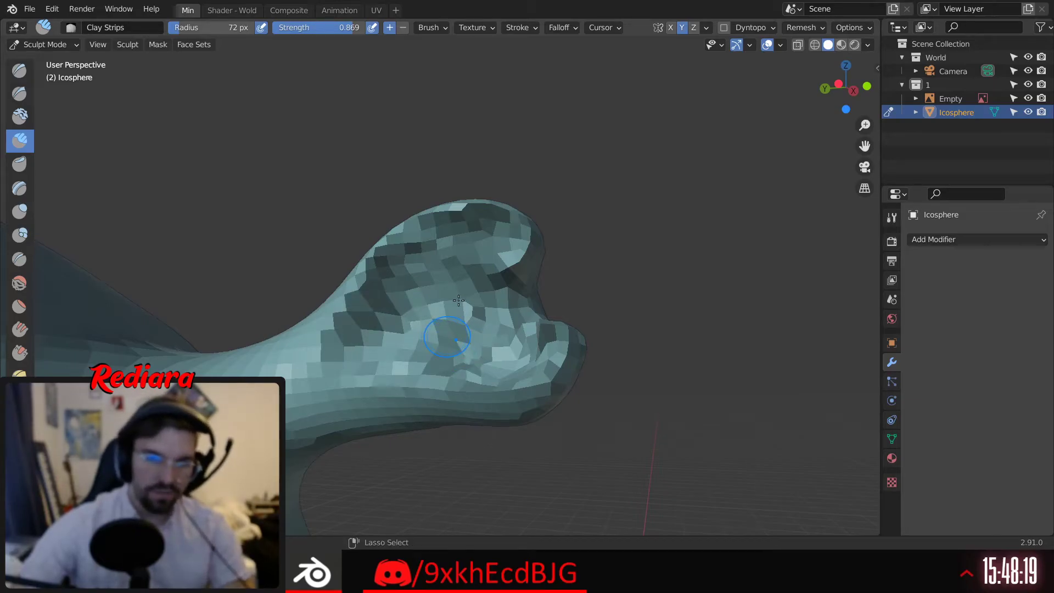
{"action": "key", "text": "ctrl+r"}
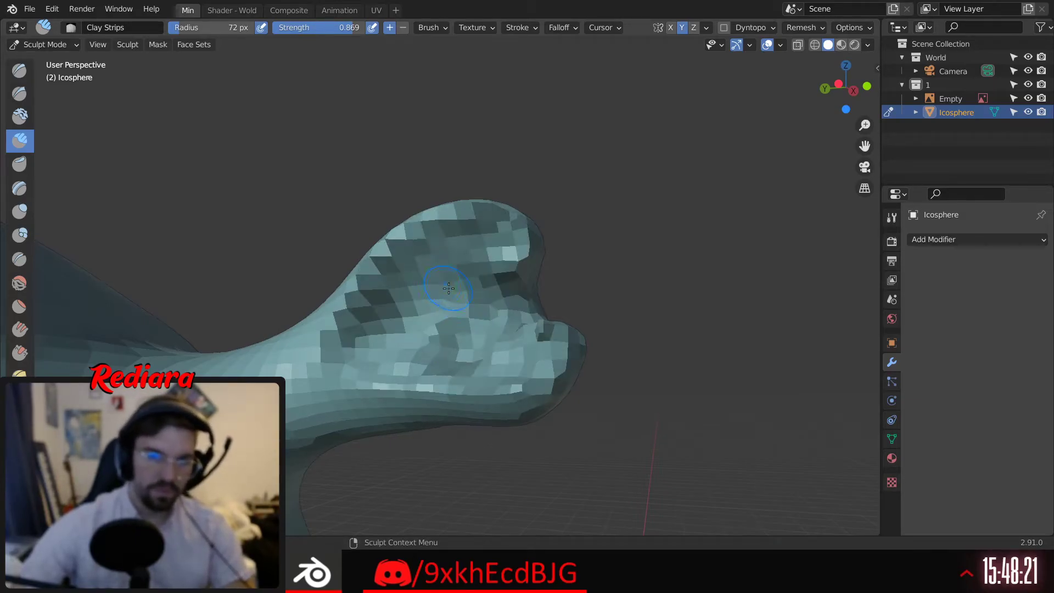
Hollow out the ear's inner cavity further along its lower side with the Clay Strips brush
{"action": "middle_click_drag", "start_coordinate": [449, 288], "coordinate": [468, 302]}
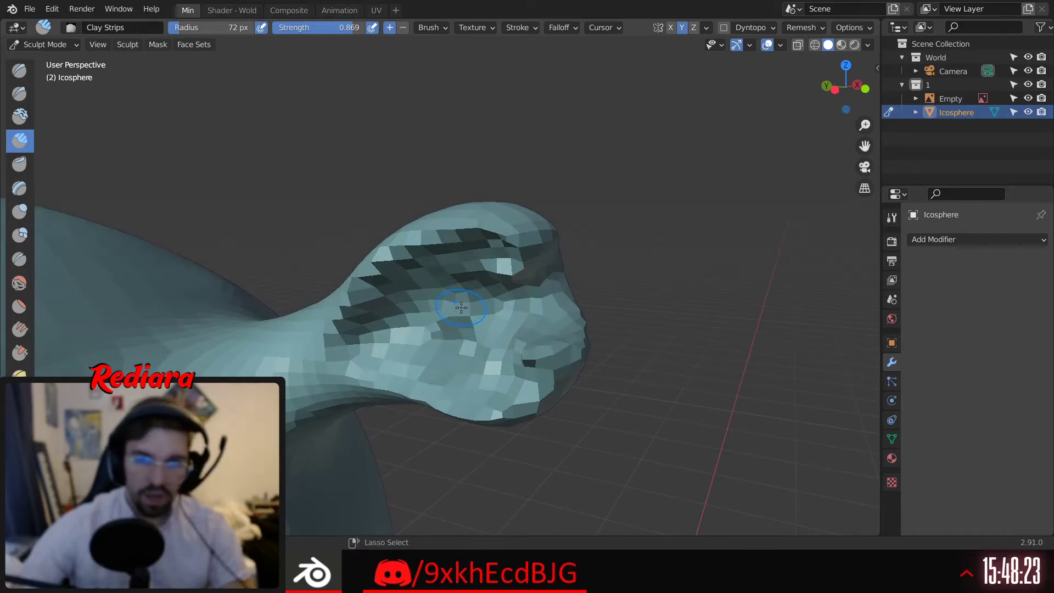
{"action": "mouse_move", "coordinate": [471, 281]}
{"action": "left_mouse_down"}
{"action": "mouse_move", "coordinate": [504, 267]}
{"action": "mouse_move", "coordinate": [412, 307]}
{"action": "mouse_move", "coordinate": [461, 308]}
{"action": "mouse_move", "coordinate": [538, 362]}
{"action": "mouse_move", "coordinate": [526, 372]}
{"action": "mouse_move", "coordinate": [566, 356]}
{"action": "mouse_move", "coordinate": [522, 299]}
{"action": "mouse_move", "coordinate": [538, 272]}
{"action": "mouse_move", "coordinate": [549, 308]}
{"action": "mouse_move", "coordinate": [505, 291]}
{"action": "mouse_move", "coordinate": [538, 275]}
{"action": "mouse_move", "coordinate": [478, 314]}
{"action": "mouse_move", "coordinate": [423, 308]}
{"action": "mouse_move", "coordinate": [385, 346]}
{"action": "mouse_move", "coordinate": [406, 379]}
{"action": "mouse_move", "coordinate": [483, 315]}
{"action": "mouse_move", "coordinate": [478, 324]}
{"action": "left_mouse_up"}
{"action": "middle_click_drag", "start_coordinate": [478, 324], "coordinate": [417, 325]}
{"action": "mouse_move", "coordinate": [417, 325]}
{"action": "left_mouse_down"}
{"action": "mouse_move", "coordinate": [395, 330]}
{"action": "mouse_move", "coordinate": [422, 333]}
{"action": "mouse_move", "coordinate": [467, 307]}
{"action": "mouse_move", "coordinate": [385, 335]}
{"action": "left_mouse_up"}
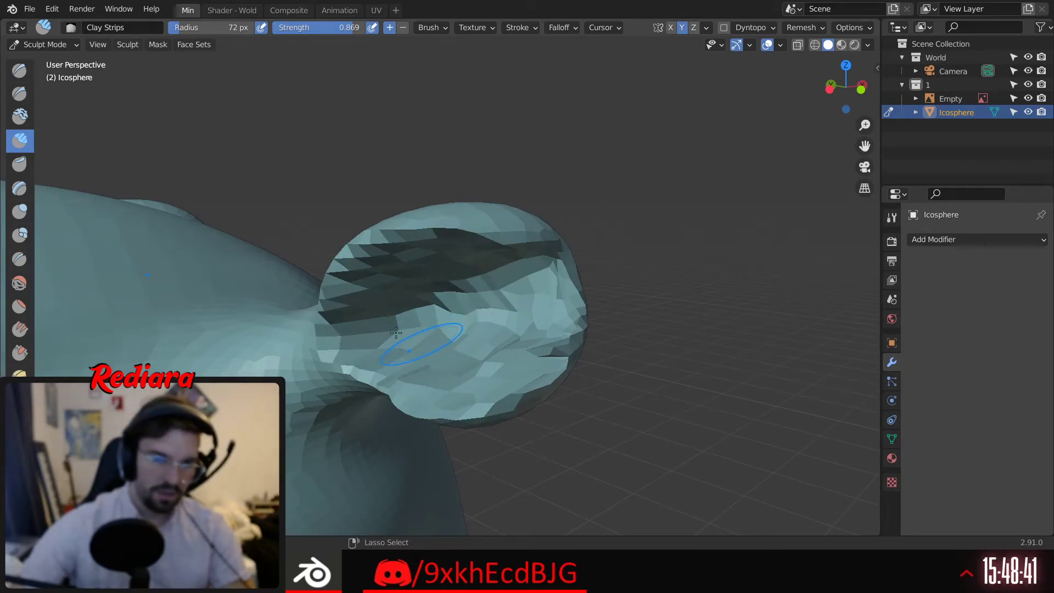
Smooth the ear's rim and inner cavity with the Smooth brush
{"action": "middle_click_drag", "start_coordinate": [396, 332], "coordinate": [138, 285]}
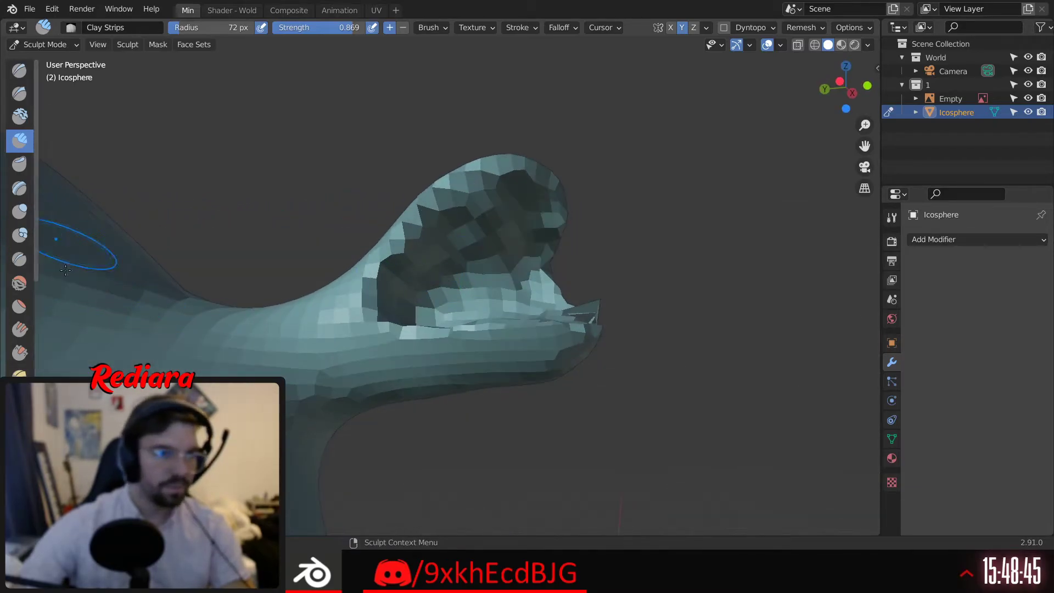
{"action": "left_click", "coordinate": [19, 283]}
{"action": "middle_click_drag", "start_coordinate": [330, 274], "coordinate": [550, 228]}
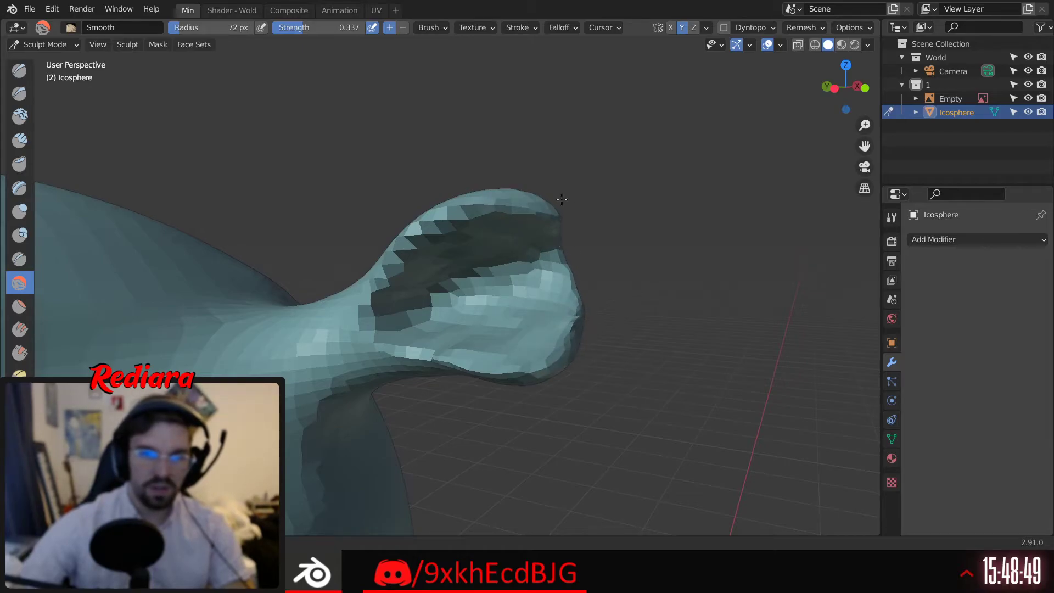
{"action": "left_click_drag", "start_coordinate": [578, 231], "coordinate": [427, 229]}
{"action": "mouse_move", "coordinate": [380, 289]}
{"action": "left_mouse_down"}
{"action": "mouse_move", "coordinate": [385, 313]}
{"action": "mouse_move", "coordinate": [423, 357]}
{"action": "left_mouse_up"}
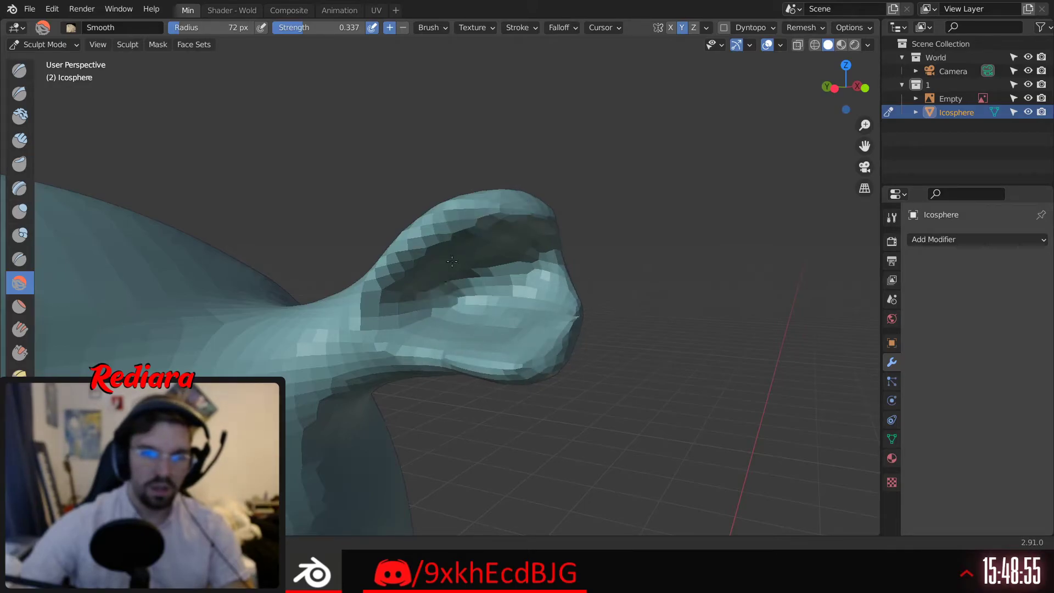
{"action": "middle_click_drag", "start_coordinate": [457, 260], "coordinate": [532, 345]}
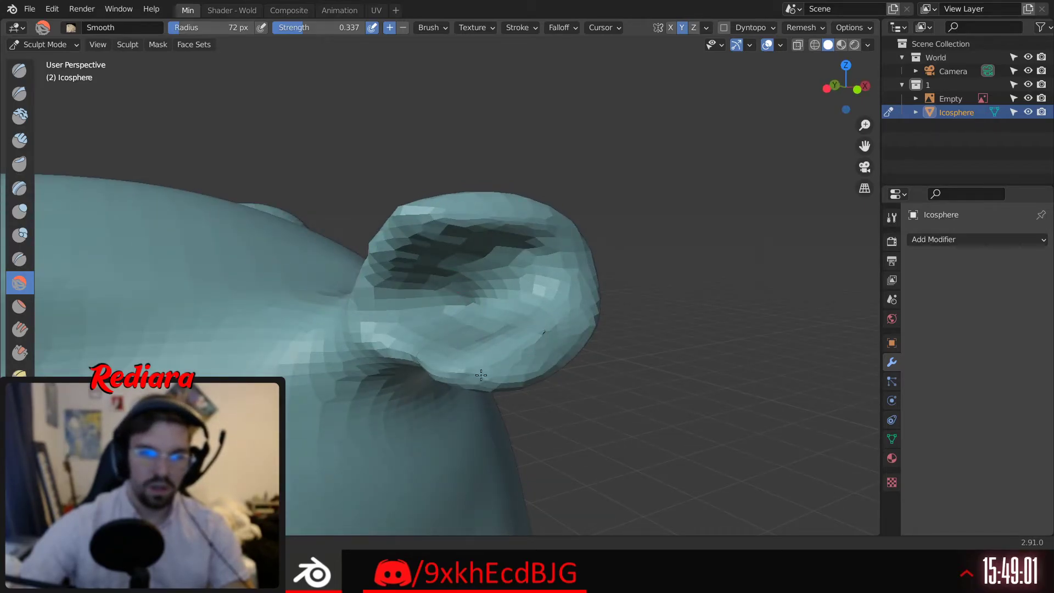
{"action": "middle_click_drag", "start_coordinate": [481, 375], "coordinate": [367, 366]}
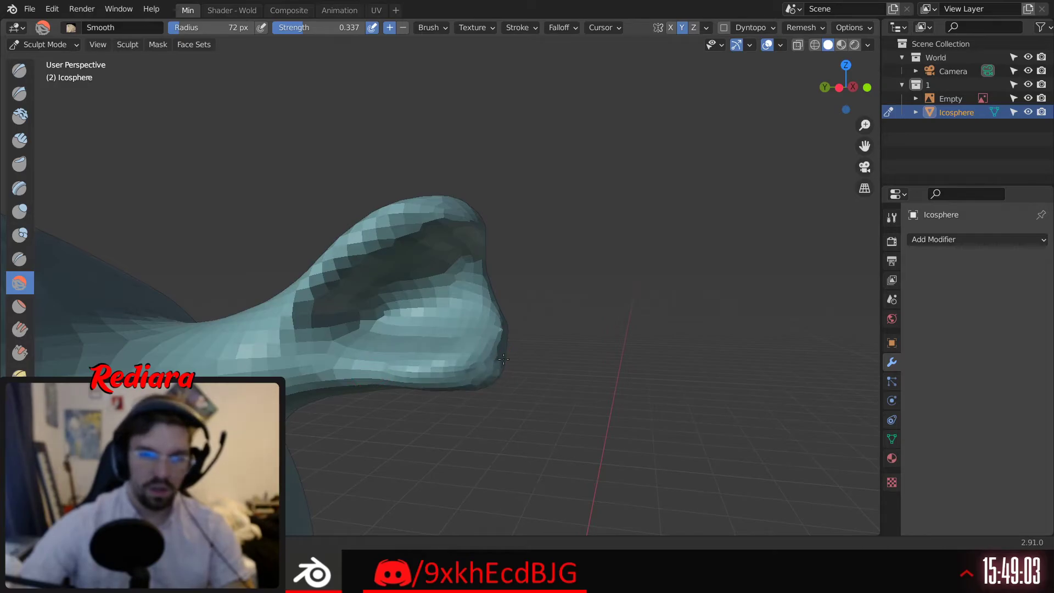
Examine the ears' shape and proportions against the whole head from several angles
{"action": "scroll", "coordinate": [505, 328], "scroll_direction": "down", "scroll_amount": 5}
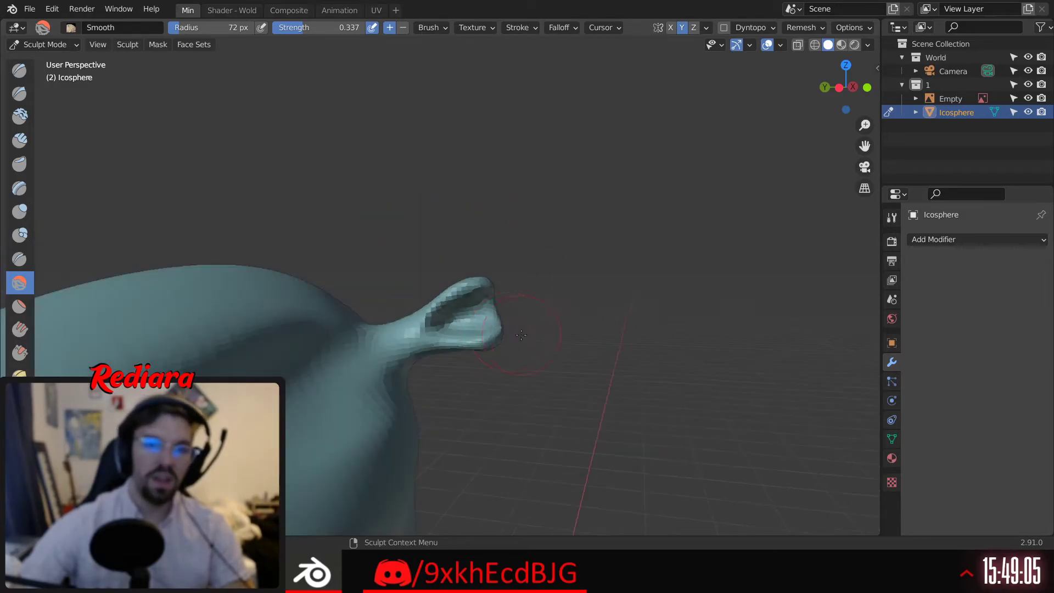
{"action": "middle_click_drag", "start_coordinate": [508, 333], "coordinate": [450, 360]}
{"action": "scroll", "coordinate": [451, 360], "scroll_direction": "down", "scroll_amount": 5}
{"action": "middle_click_drag", "start_coordinate": [452, 324], "coordinate": [512, 298]}
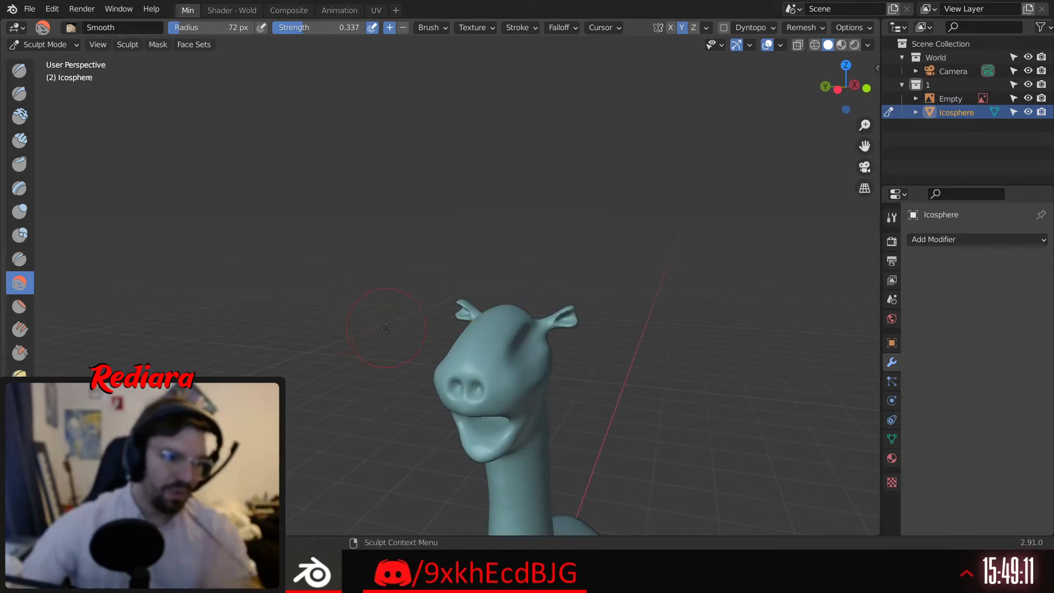
{"action": "scroll", "coordinate": [357, 317], "scroll_direction": "down", "scroll_amount": 4}
{"action": "mouse_move", "coordinate": [357, 317]}
{"action": "middle_mouse_down"}
{"action": "mouse_move", "coordinate": [308, 307]}
{"action": "mouse_move", "coordinate": [434, 330]}
{"action": "middle_mouse_up"}
{"action": "scroll", "coordinate": [287, 307], "scroll_direction": "up", "scroll_amount": 6}
{"action": "scroll", "coordinate": [292, 323], "scroll_direction": "down", "scroll_amount": 5}
{"action": "scroll", "coordinate": [434, 329], "scroll_direction": "up", "scroll_amount": 6}
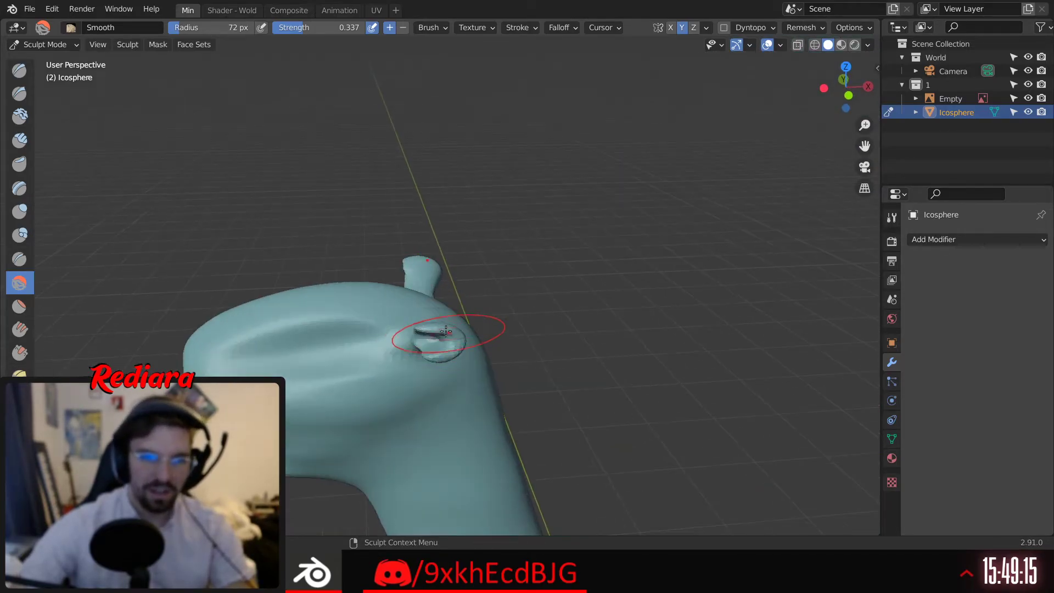
{"action": "scroll", "coordinate": [419, 259], "scroll_direction": "up", "scroll_amount": 2}
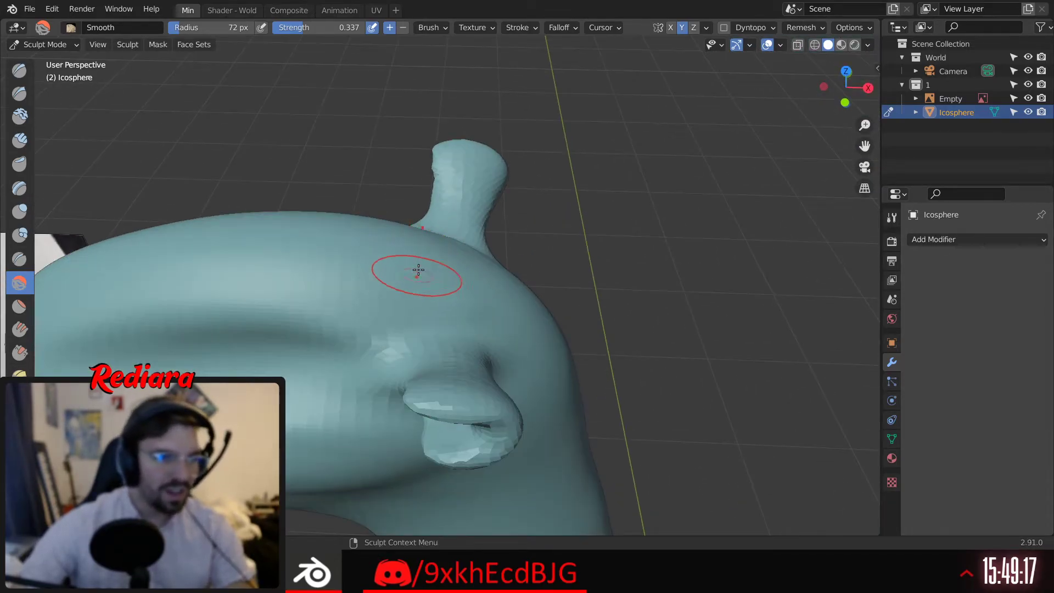
Try shaping the top of the head between the ears with the Thumb brush
{"action": "middle_click_drag", "start_coordinate": [418, 270], "coordinate": [292, 337]}
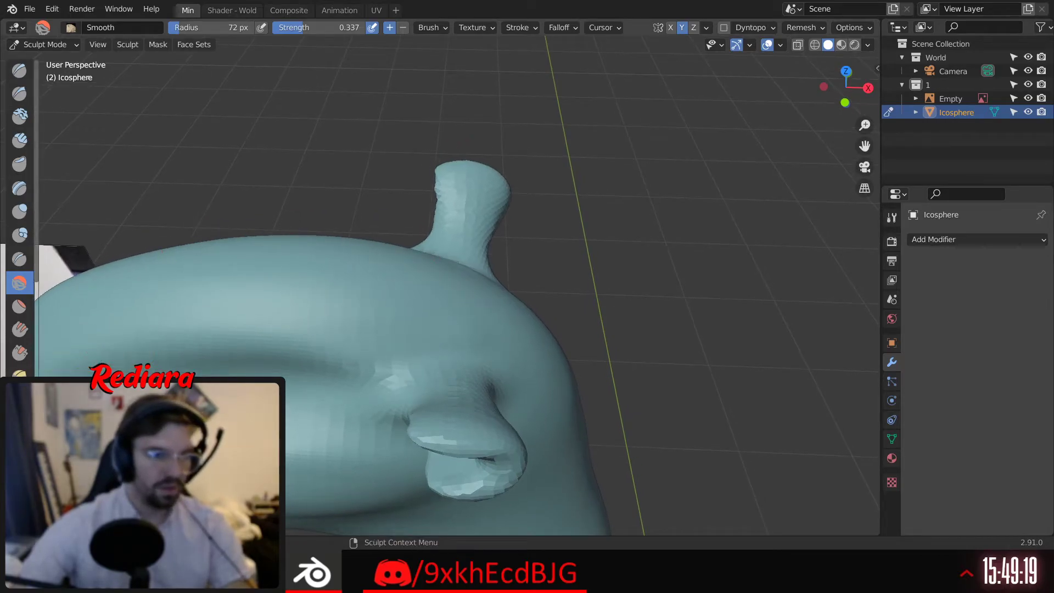
{"action": "left_click", "coordinate": [19, 495]}
{"action": "middle_click_drag", "start_coordinate": [412, 294], "coordinate": [371, 331]}
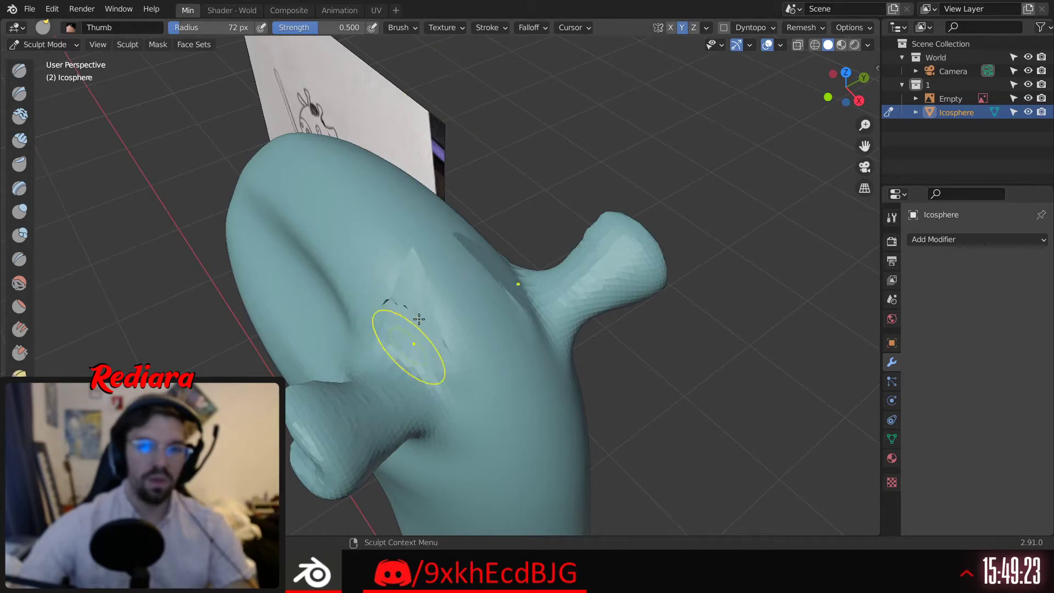
{"action": "middle_click_drag", "start_coordinate": [412, 330], "coordinate": [527, 236]}
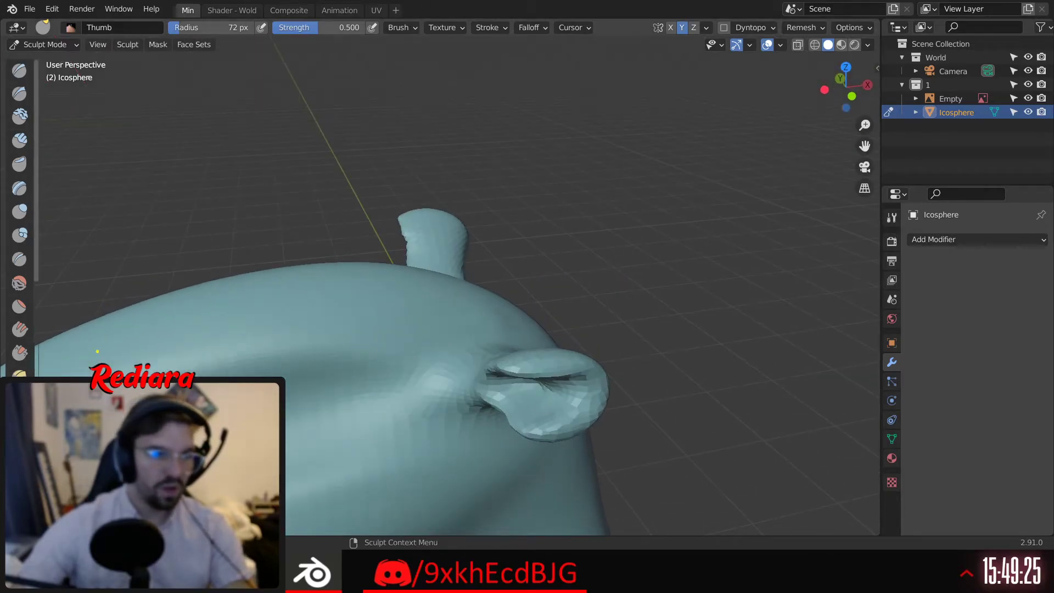
Pull a pair of pointed horns up from the top of the head between the ears with the Elastic Deform brush
{"action": "left_click", "coordinate": [19, 448]}
{"action": "middle_click_drag", "start_coordinate": [436, 313], "coordinate": [493, 315]}
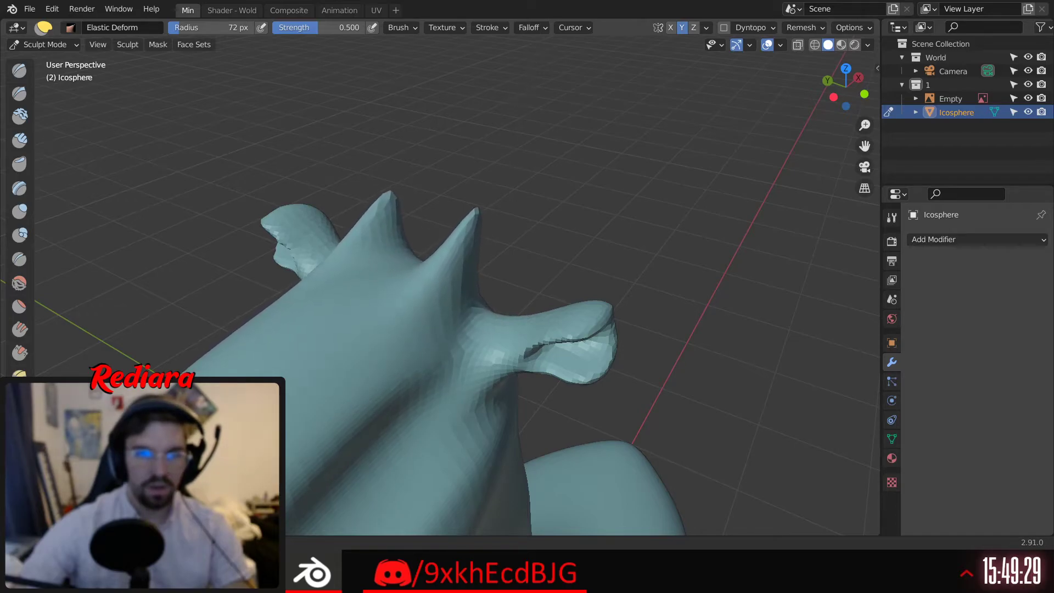
{"action": "mouse_move", "coordinate": [551, 200]}
{"action": "middle_mouse_down"}
{"action": "mouse_move", "coordinate": [594, 165]}
{"action": "mouse_move", "coordinate": [551, 200]}
{"action": "mouse_move", "coordinate": [482, 160]}
{"action": "mouse_move", "coordinate": [433, 317]}
{"action": "middle_mouse_up"}
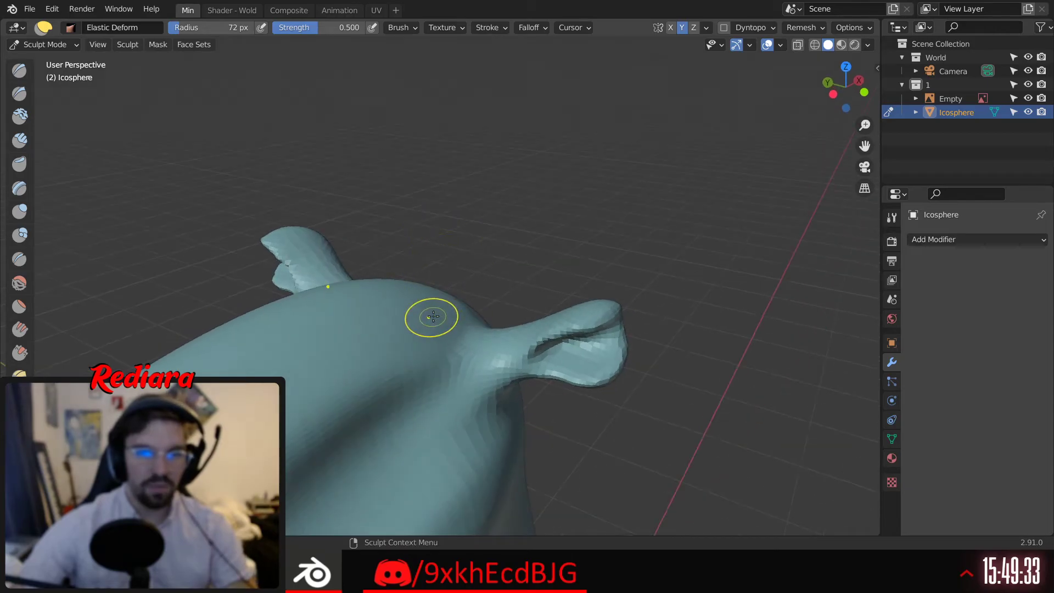
{"action": "left_click_drag", "start_coordinate": [458, 173], "coordinate": [457, 132]}
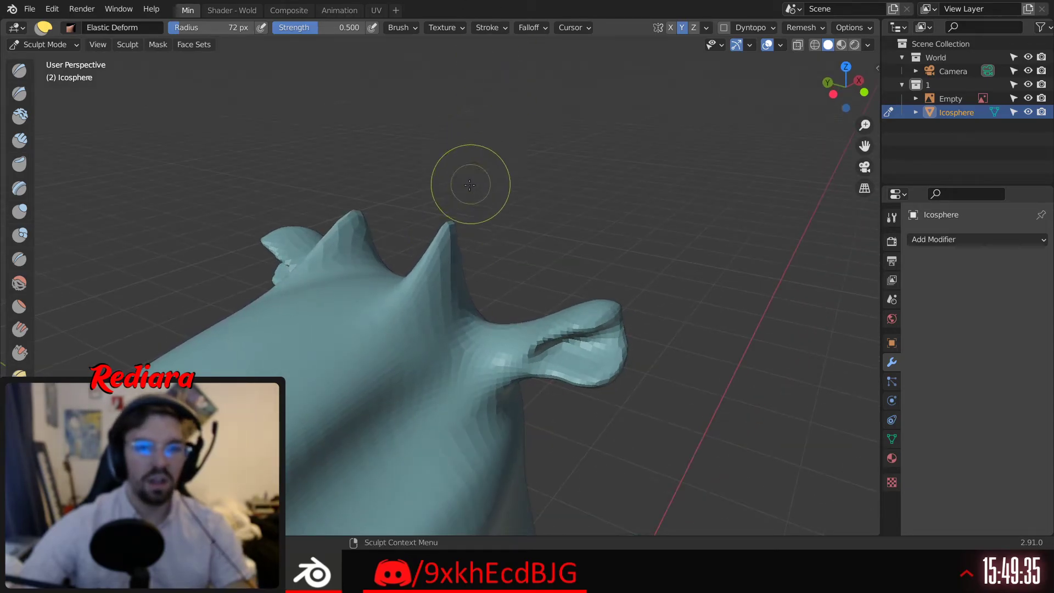
{"action": "middle_click_drag", "start_coordinate": [470, 185], "coordinate": [377, 223]}
Soften the two pointed horns with the Smooth brush
{"action": "left_click", "coordinate": [19, 283]}
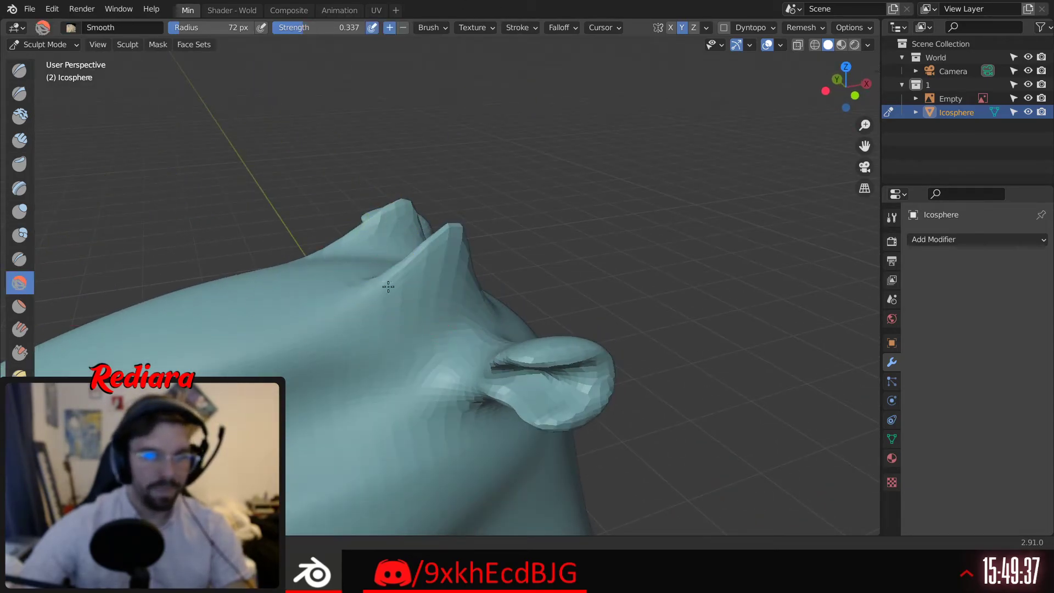
{"action": "middle_click_drag", "start_coordinate": [431, 265], "coordinate": [361, 314]}
{"action": "mouse_move", "coordinate": [405, 274]}
{"action": "middle_mouse_down"}
{"action": "mouse_move", "coordinate": [413, 265]}
{"action": "mouse_move", "coordinate": [441, 275]}
{"action": "mouse_move", "coordinate": [413, 256]}
{"action": "mouse_move", "coordinate": [455, 275]}
{"action": "middle_mouse_up"}
{"action": "scroll", "coordinate": [455, 274], "scroll_direction": "up", "scroll_amount": 6}
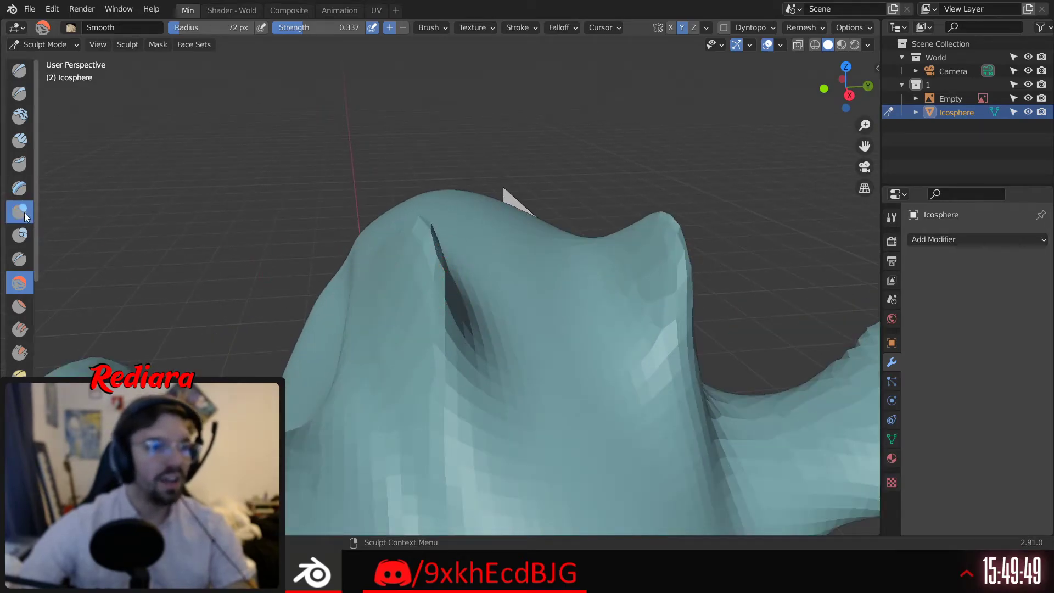
Thicken the two horn tips with the Inflate/Deflate brush, remeshing the sculpt between strokes
{"action": "left_click", "coordinate": [24, 216]}
{"action": "middle_click_drag", "start_coordinate": [418, 236], "coordinate": [433, 227]}
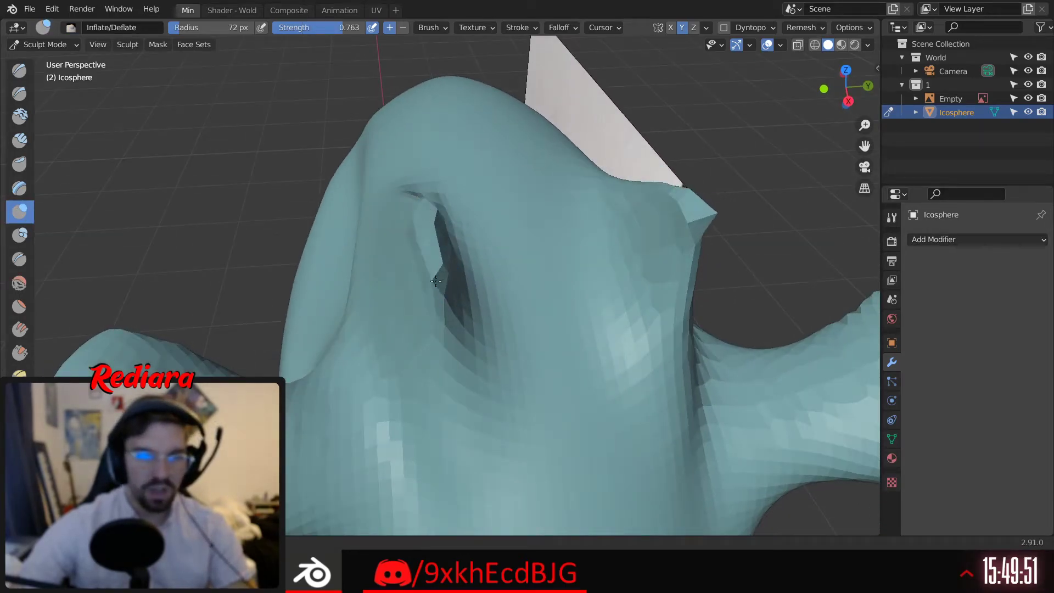
{"action": "left_click_drag", "start_coordinate": [436, 281], "coordinate": [428, 256]}
{"action": "left_click_drag", "start_coordinate": [421, 197], "coordinate": [446, 273]}
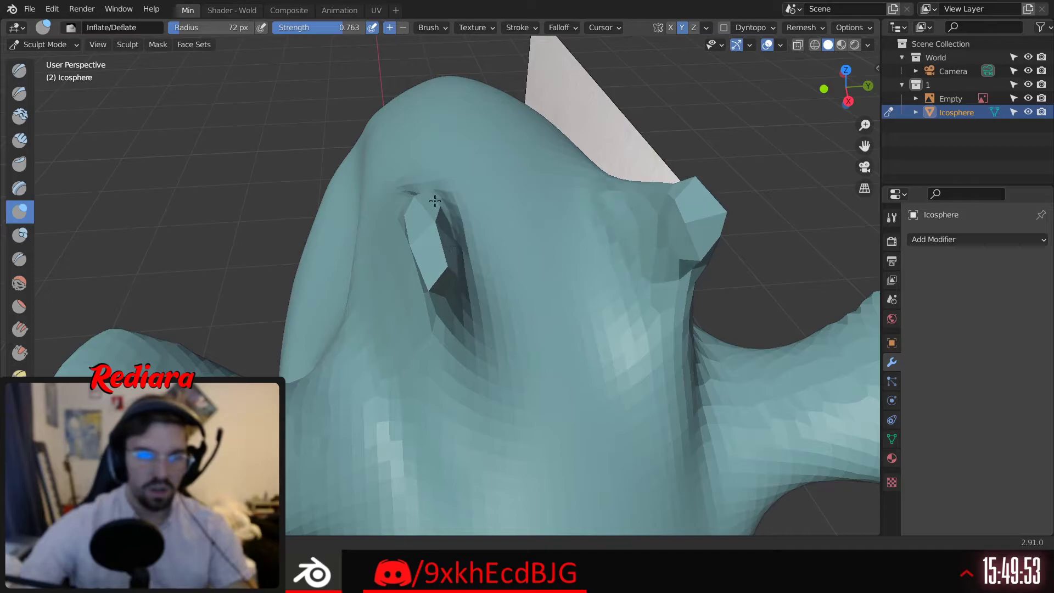
{"action": "left_click_drag", "start_coordinate": [435, 201], "coordinate": [456, 233]}
{"action": "mouse_move", "coordinate": [456, 233]}
{"action": "middle_mouse_down"}
{"action": "mouse_move", "coordinate": [411, 236]}
{"action": "mouse_move", "coordinate": [394, 251]}
{"action": "middle_mouse_up"}
{"action": "left_click_drag", "start_coordinate": [461, 241], "coordinate": [477, 220]}
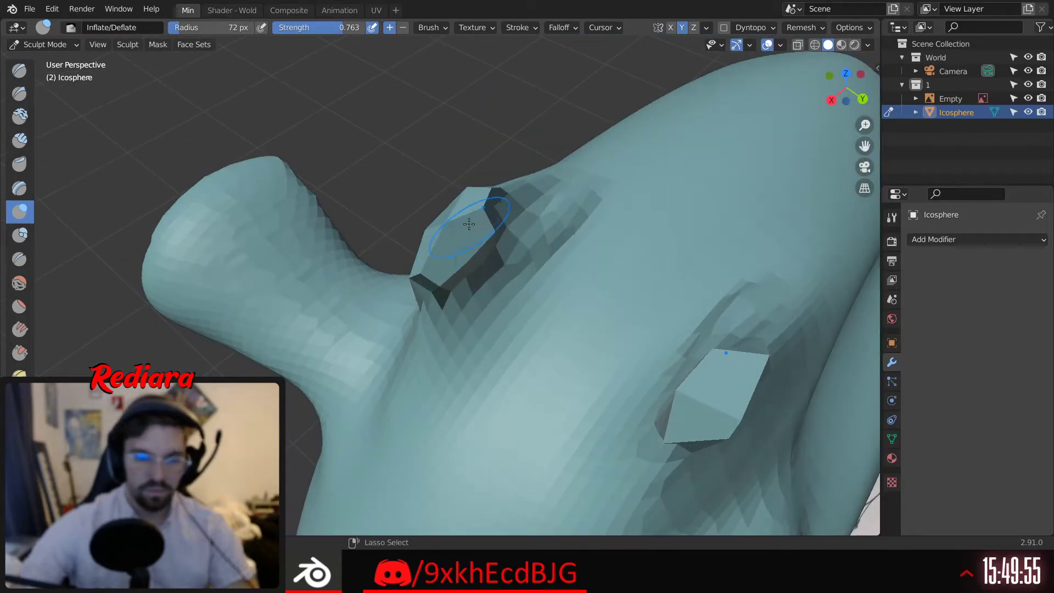
{"action": "key", "text": "ctrl+r"}
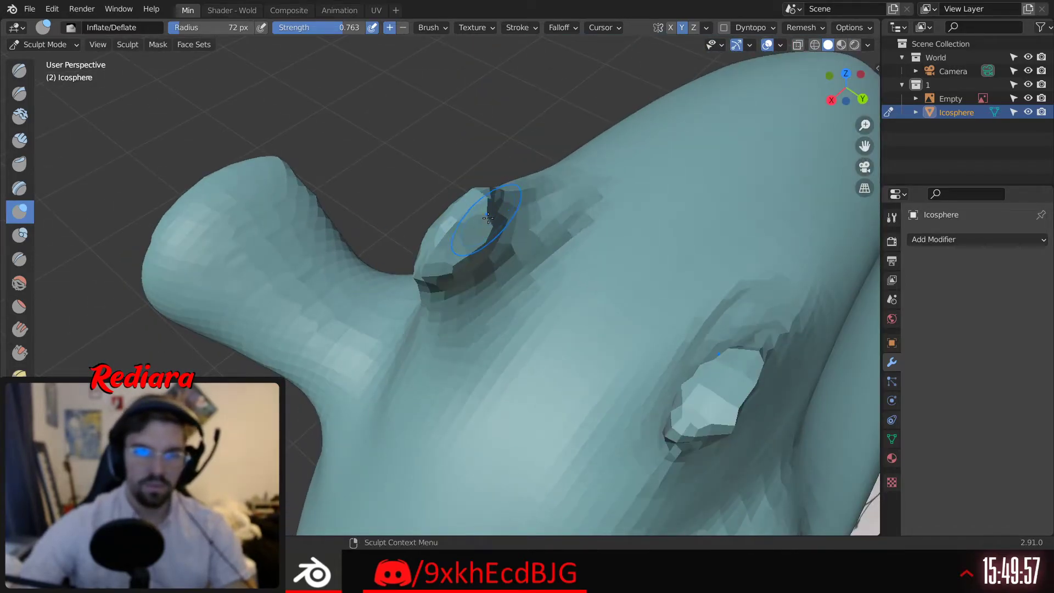
{"action": "mouse_move", "coordinate": [455, 243]}
{"action": "left_mouse_down"}
{"action": "mouse_move", "coordinate": [466, 223]}
{"action": "mouse_move", "coordinate": [498, 211]}
{"action": "left_mouse_up"}
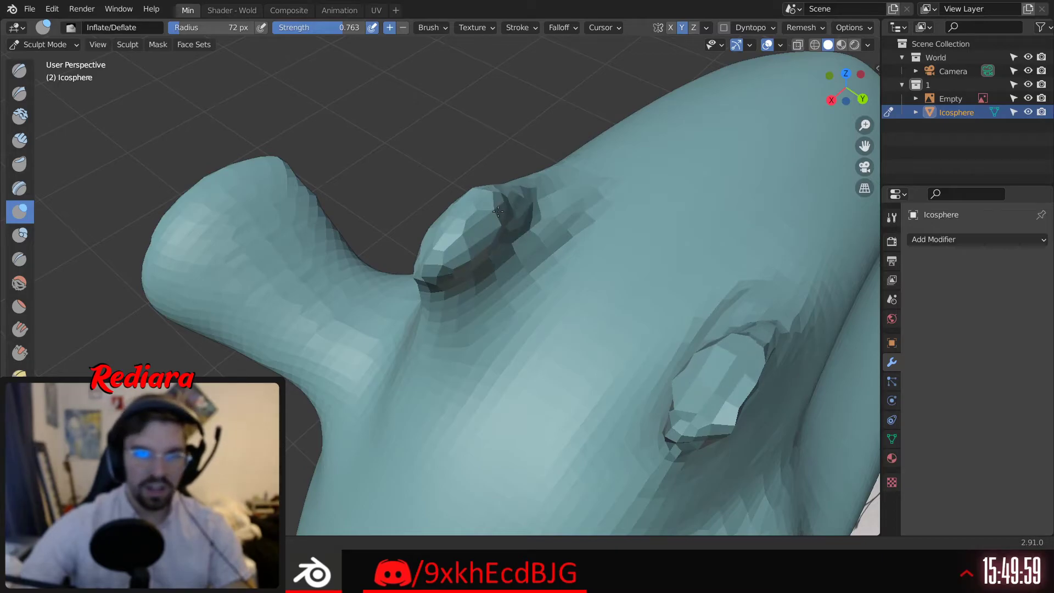
Build up the bases of the two horns with the Inflate/Deflate brush
{"action": "middle_click_drag", "start_coordinate": [524, 225], "coordinate": [490, 222]}
{"action": "left_click_drag", "start_coordinate": [541, 277], "coordinate": [539, 252]}
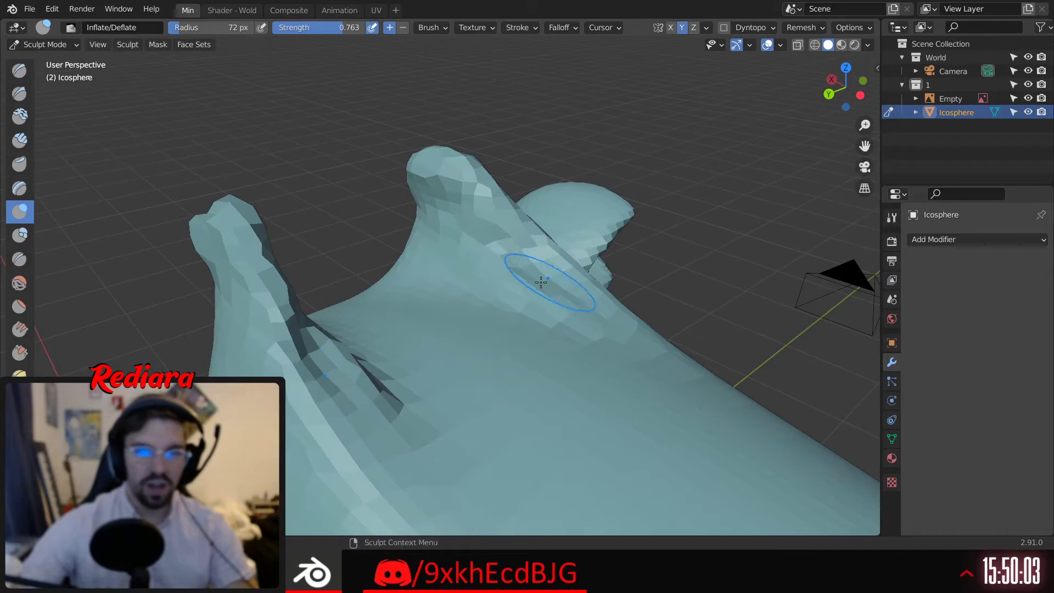
{"action": "middle_click_drag", "start_coordinate": [553, 282], "coordinate": [457, 316]}
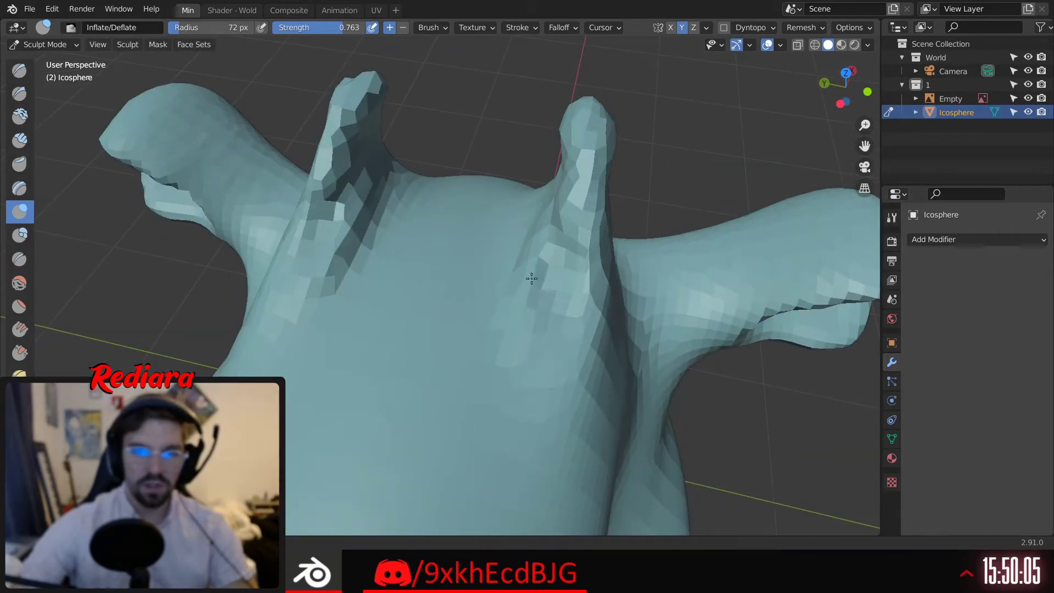
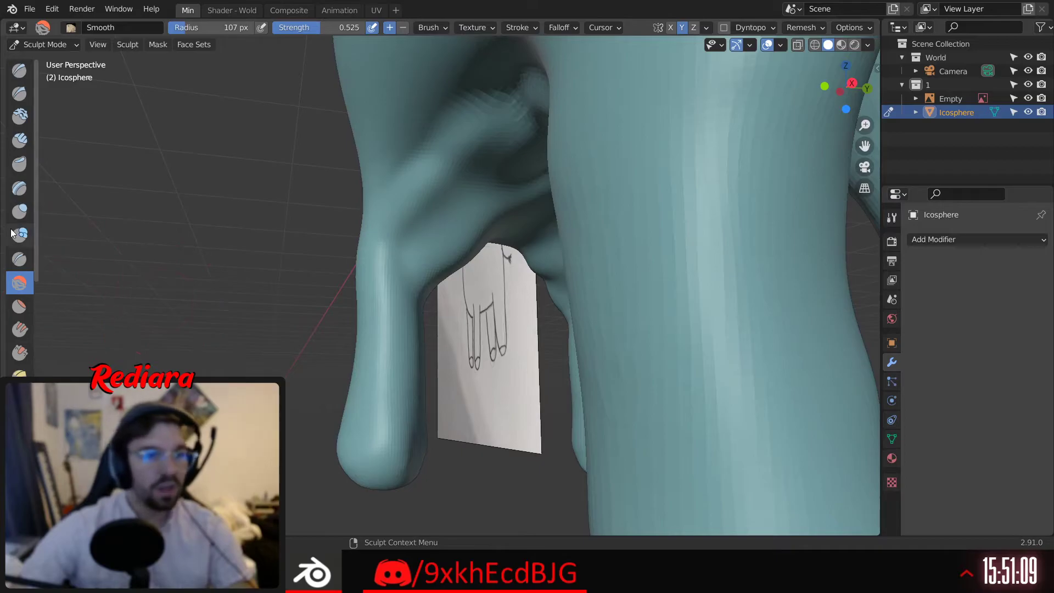
Add bulges to the inner sides of the front legs with the Blob brush and blend them in with the Smooth brush
{"action": "left_click", "coordinate": [20, 235]}
{"action": "mouse_move", "coordinate": [434, 258]}
{"action": "left_mouse_down"}
{"action": "mouse_move", "coordinate": [428, 275]}
{"action": "mouse_move", "coordinate": [453, 248]}
{"action": "mouse_move", "coordinate": [437, 280]}
{"action": "left_mouse_up"}
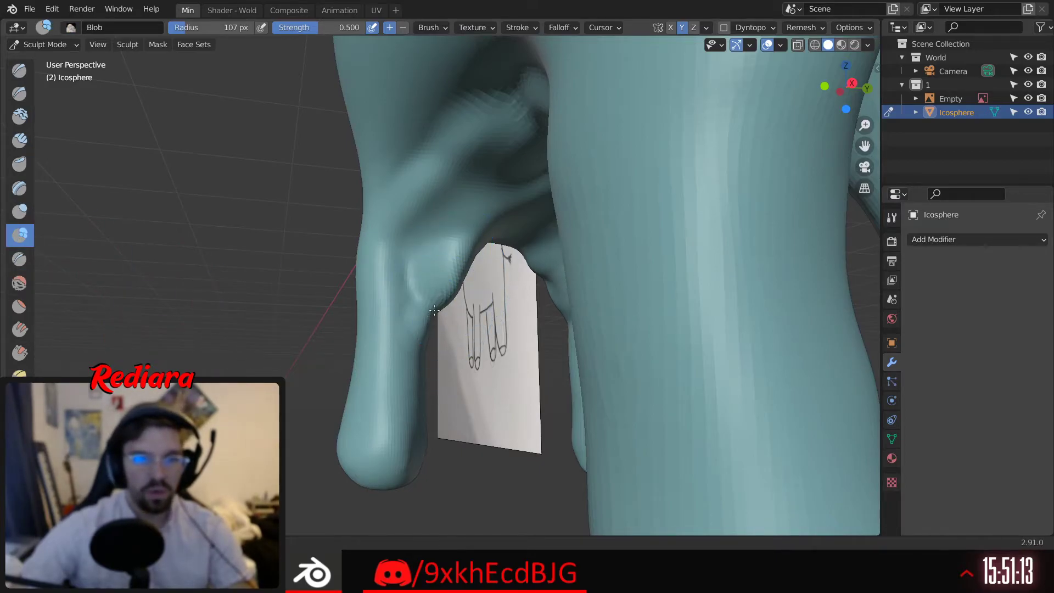
{"action": "left_click", "coordinate": [20, 282]}
{"action": "middle_click_drag", "start_coordinate": [418, 329], "coordinate": [422, 345]}
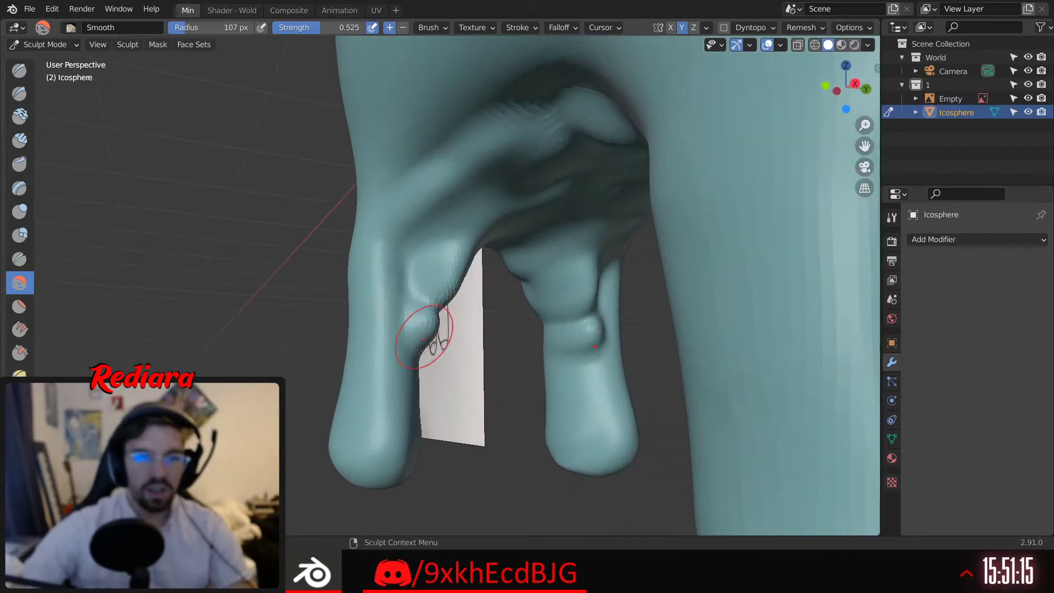
{"action": "mouse_move", "coordinate": [422, 345]}
{"action": "left_mouse_down"}
{"action": "mouse_move", "coordinate": [455, 283]}
{"action": "mouse_move", "coordinate": [387, 198]}
{"action": "left_mouse_up"}
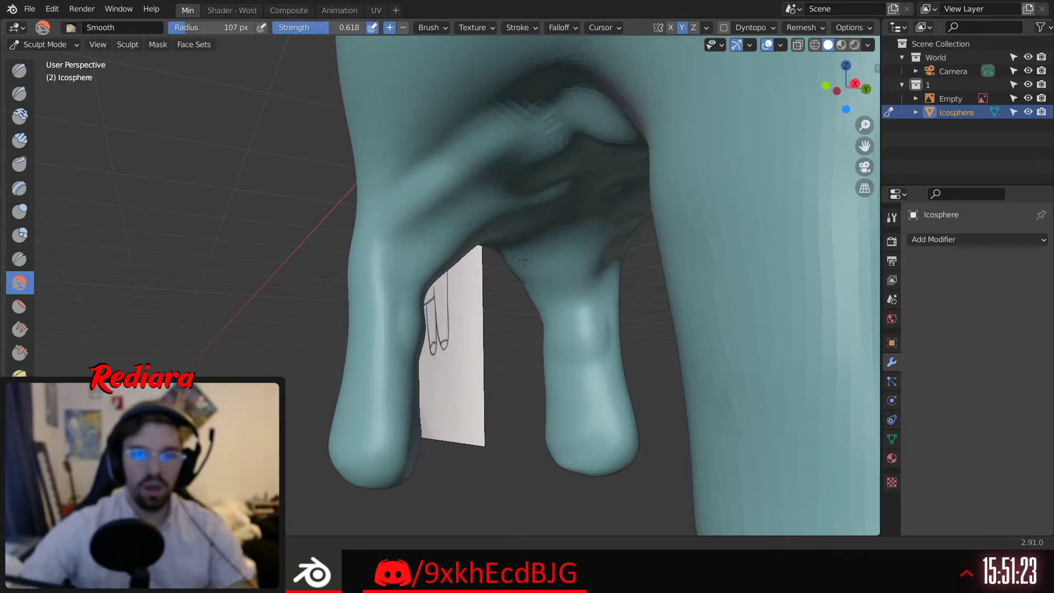
Examine the belly, the legs and the overall body shape from the side and from below
{"action": "mouse_move", "coordinate": [584, 298]}
{"action": "middle_mouse_down"}
{"action": "mouse_move", "coordinate": [600, 145]}
{"action": "mouse_move", "coordinate": [612, 125]}
{"action": "middle_mouse_up"}
{"action": "scroll", "coordinate": [608, 280], "scroll_direction": "down", "scroll_amount": 2}
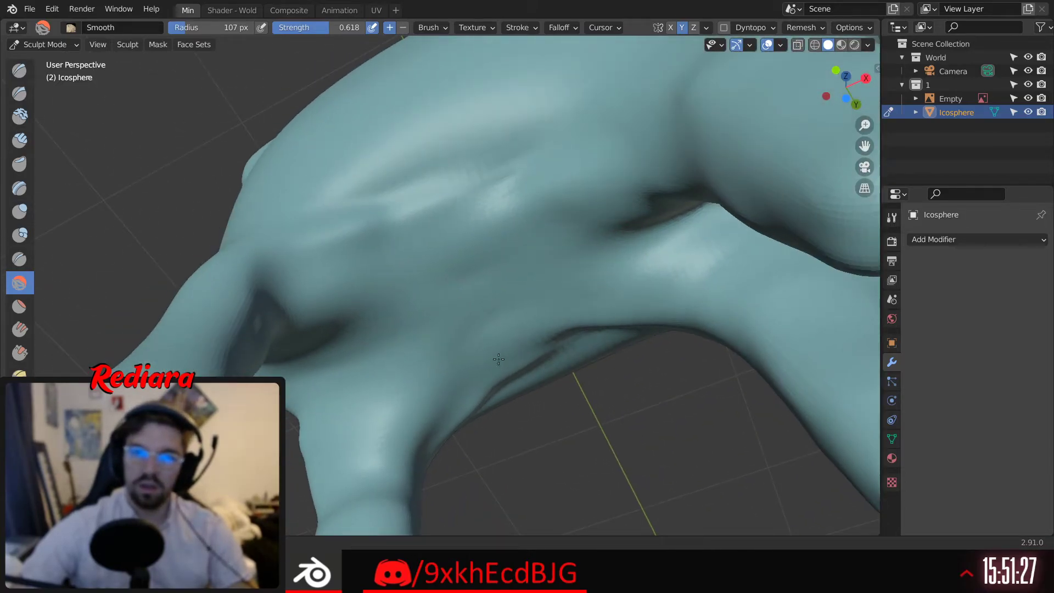
{"action": "middle_click_drag", "start_coordinate": [552, 333], "coordinate": [565, 295]}
{"action": "scroll", "coordinate": [565, 294], "scroll_direction": "down", "scroll_amount": 4}
{"action": "scroll", "coordinate": [577, 335], "scroll_direction": "up", "scroll_amount": 4}
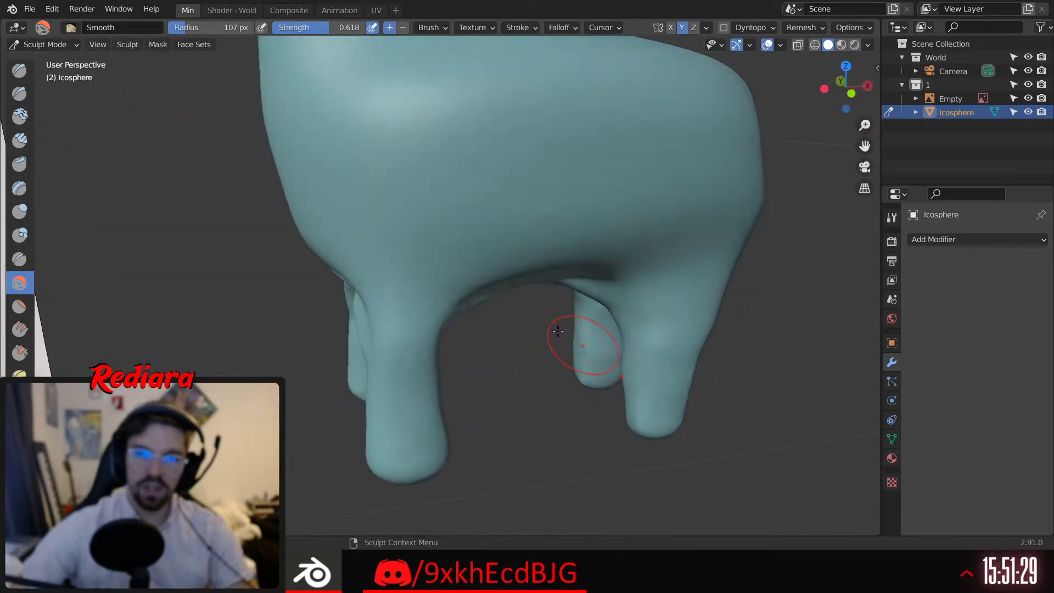
{"action": "scroll", "coordinate": [535, 237], "scroll_direction": "up", "scroll_amount": 2}
{"action": "mouse_move", "coordinate": [535, 238]}
{"action": "middle_mouse_down"}
{"action": "mouse_move", "coordinate": [479, 274]}
{"action": "mouse_move", "coordinate": [406, 267]}
{"action": "middle_mouse_up"}
{"action": "scroll", "coordinate": [445, 262], "scroll_direction": "down", "scroll_amount": 5}
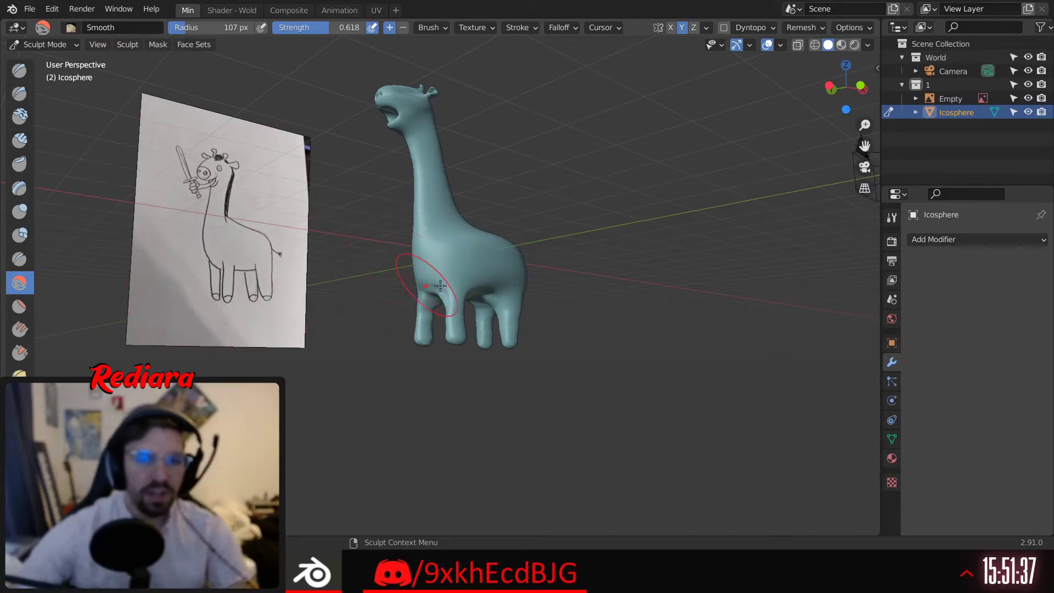
{"action": "middle_click_drag", "start_coordinate": [404, 268], "coordinate": [416, 356]}
{"action": "scroll", "coordinate": [509, 360], "scroll_direction": "up", "scroll_amount": 8}
{"action": "mouse_move", "coordinate": [486, 325]}
{"action": "middle_mouse_down"}
{"action": "mouse_move", "coordinate": [384, 314]}
{"action": "mouse_move", "coordinate": [367, 325]}
{"action": "mouse_move", "coordinate": [409, 417]}
{"action": "mouse_move", "coordinate": [379, 355]}
{"action": "middle_mouse_up"}
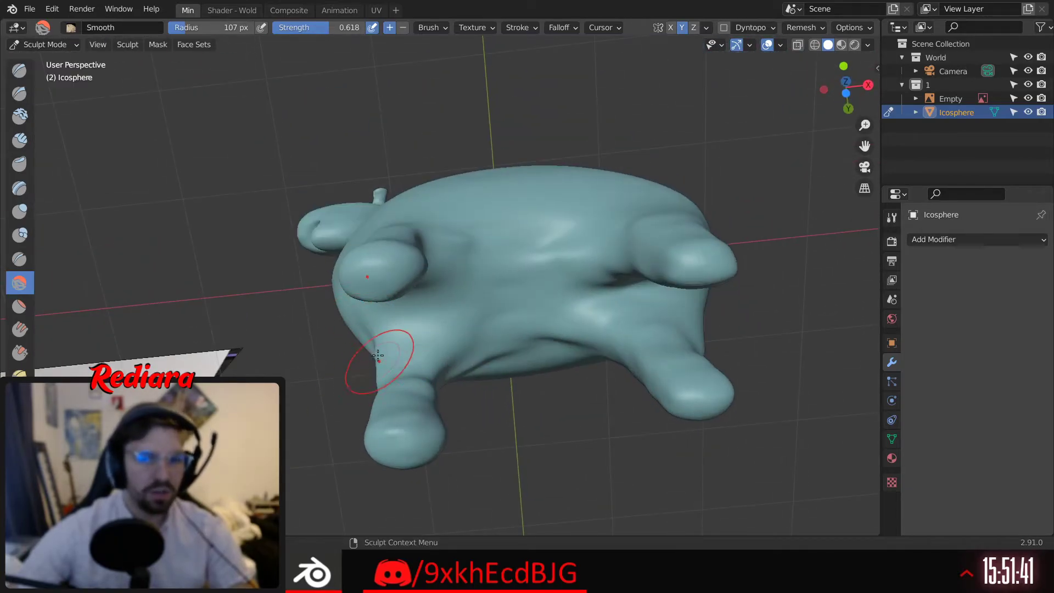
Flatten the soles of the front and rear feet with the Clay Strips brush at strength 0.869
{"action": "mouse_move", "coordinate": [336, 271]}
{"action": "middle_mouse_down"}
{"action": "mouse_move", "coordinate": [430, 273]}
{"action": "mouse_move", "coordinate": [296, 296]}
{"action": "middle_mouse_up"}
{"action": "scroll", "coordinate": [371, 266], "scroll_direction": "up", "scroll_amount": 3}
{"action": "left_click", "coordinate": [21, 140]}
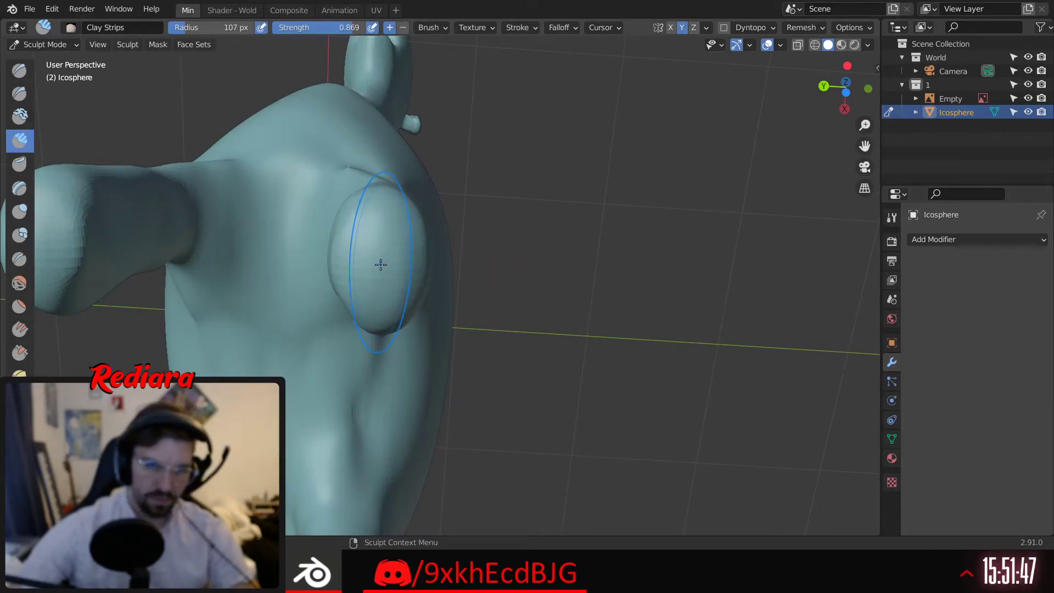
{"action": "mouse_move", "coordinate": [381, 266]}
{"action": "left_mouse_down"}
{"action": "mouse_move", "coordinate": [379, 285]}
{"action": "mouse_move", "coordinate": [384, 258]}
{"action": "left_mouse_up"}
{"action": "mouse_move", "coordinate": [385, 258]}
{"action": "middle_mouse_down"}
{"action": "mouse_move", "coordinate": [367, 336]}
{"action": "mouse_move", "coordinate": [382, 227]}
{"action": "middle_mouse_up"}
{"action": "mouse_move", "coordinate": [344, 307]}
{"action": "left_mouse_down"}
{"action": "mouse_move", "coordinate": [449, 318]}
{"action": "mouse_move", "coordinate": [341, 317]}
{"action": "mouse_move", "coordinate": [415, 314]}
{"action": "left_mouse_up"}
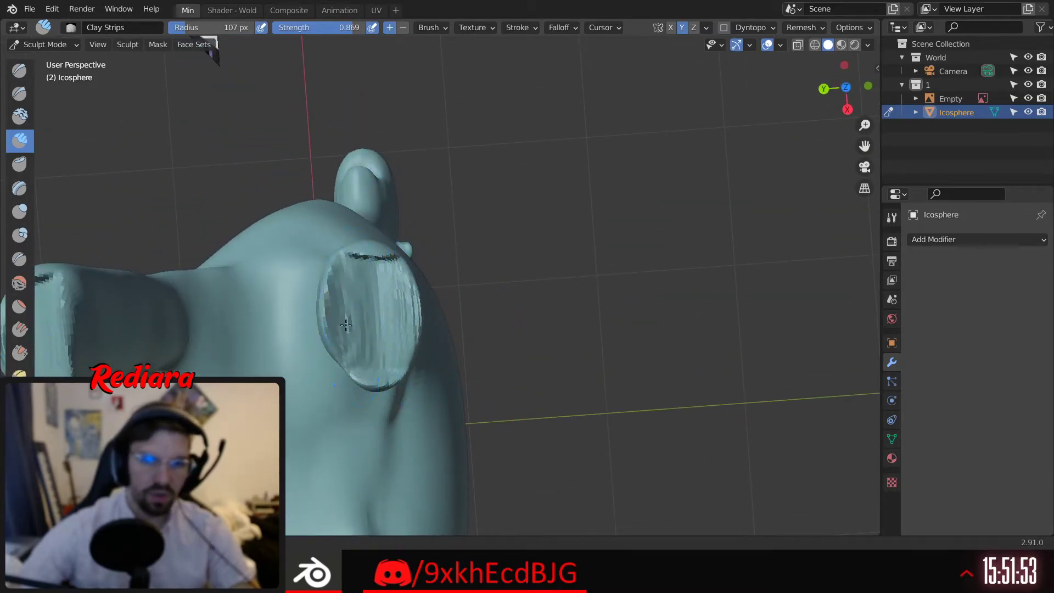
{"action": "mouse_move", "coordinate": [346, 325]}
{"action": "middle_mouse_down"}
{"action": "mouse_move", "coordinate": [384, 329]}
{"action": "mouse_move", "coordinate": [438, 309]}
{"action": "middle_mouse_up"}
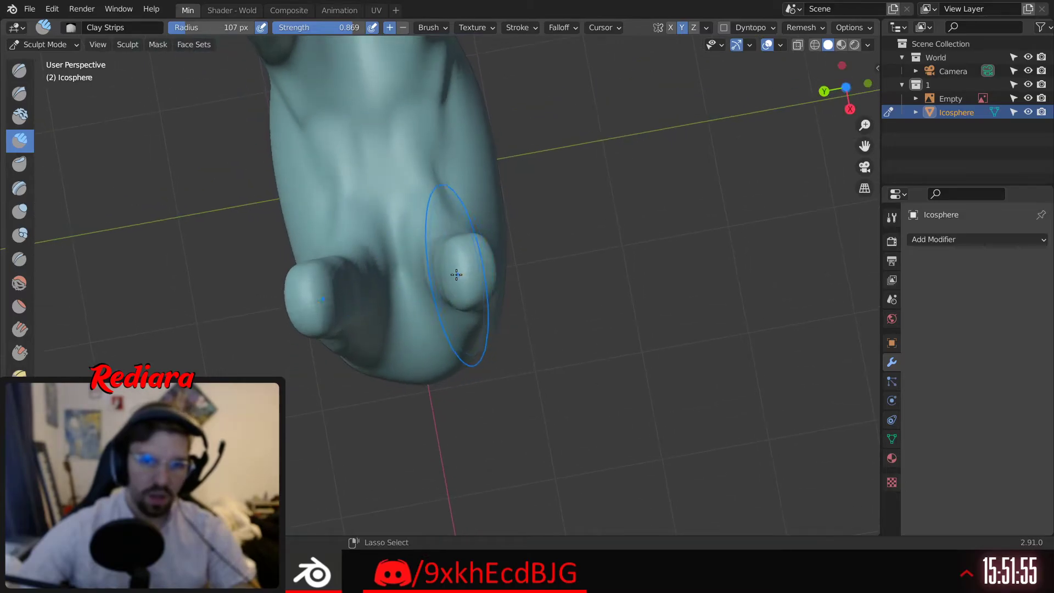
{"action": "middle_click_drag", "start_coordinate": [458, 273], "coordinate": [455, 366]}
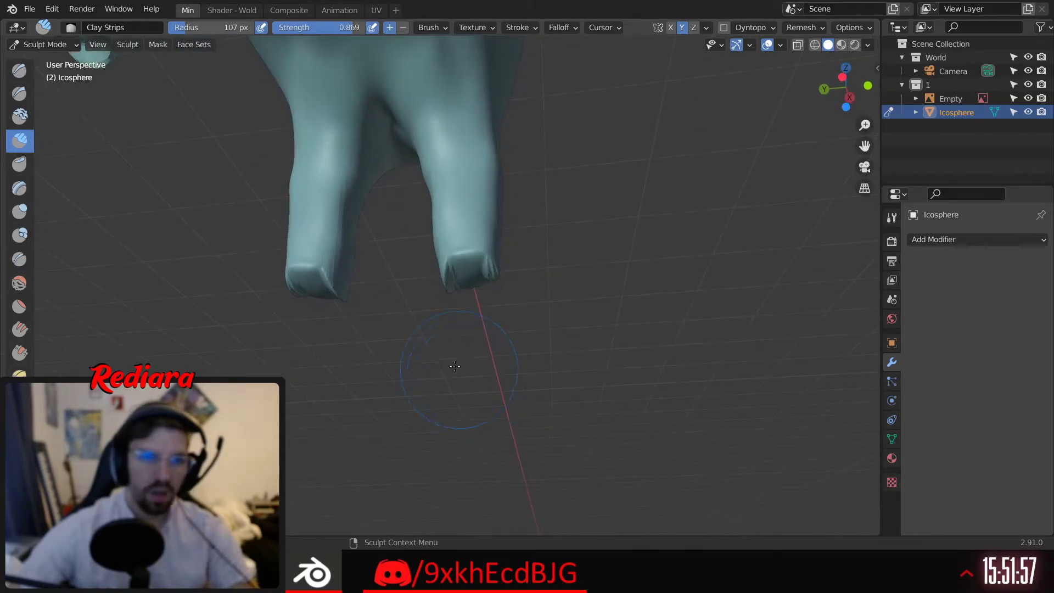
Soften the flattened soles and their edges with the Smooth brush at strength 0.618
{"action": "left_click", "coordinate": [19, 282]}
{"action": "mouse_move", "coordinate": [461, 296]}
{"action": "middle_mouse_down"}
{"action": "mouse_move", "coordinate": [463, 162]}
{"action": "mouse_move", "coordinate": [478, 281]}
{"action": "middle_mouse_up"}
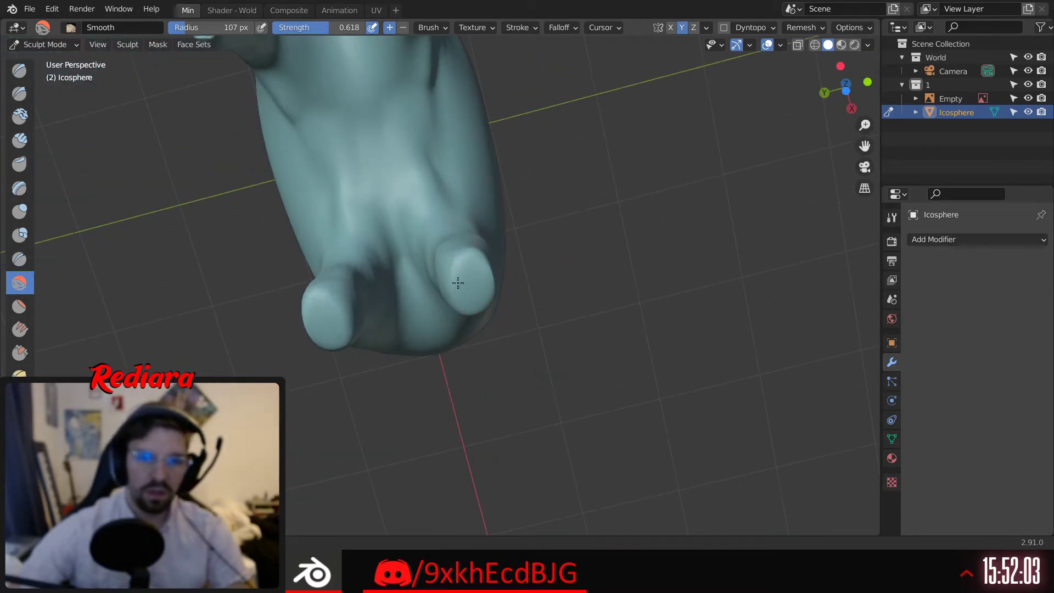
{"action": "middle_click_drag", "start_coordinate": [445, 176], "coordinate": [198, 280]}
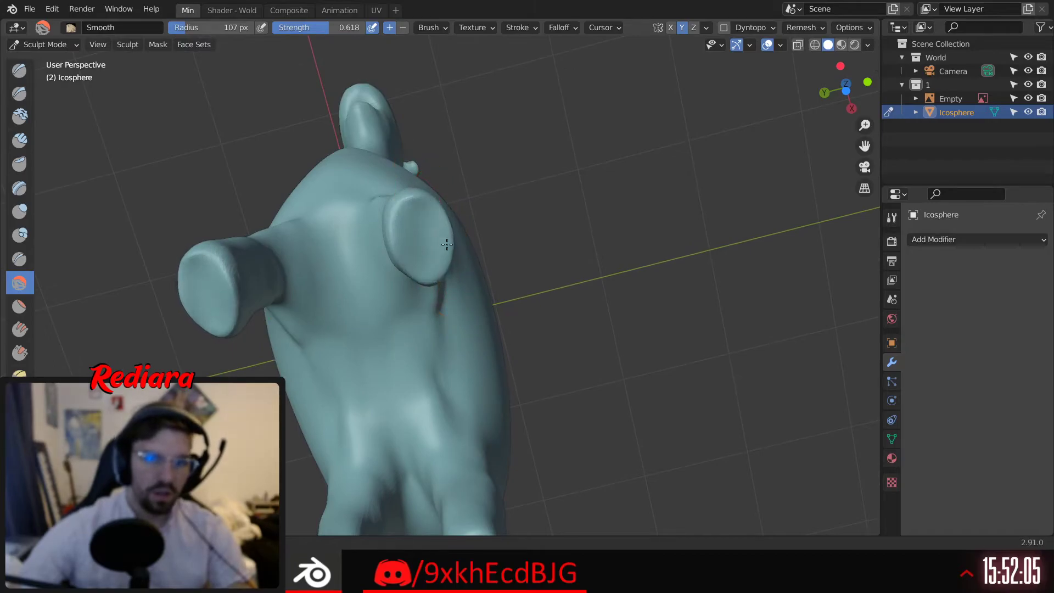
{"action": "mouse_move", "coordinate": [427, 230]}
{"action": "middle_mouse_down"}
{"action": "mouse_move", "coordinate": [494, 330]}
{"action": "mouse_move", "coordinate": [469, 229]}
{"action": "mouse_move", "coordinate": [460, 238]}
{"action": "middle_mouse_up"}
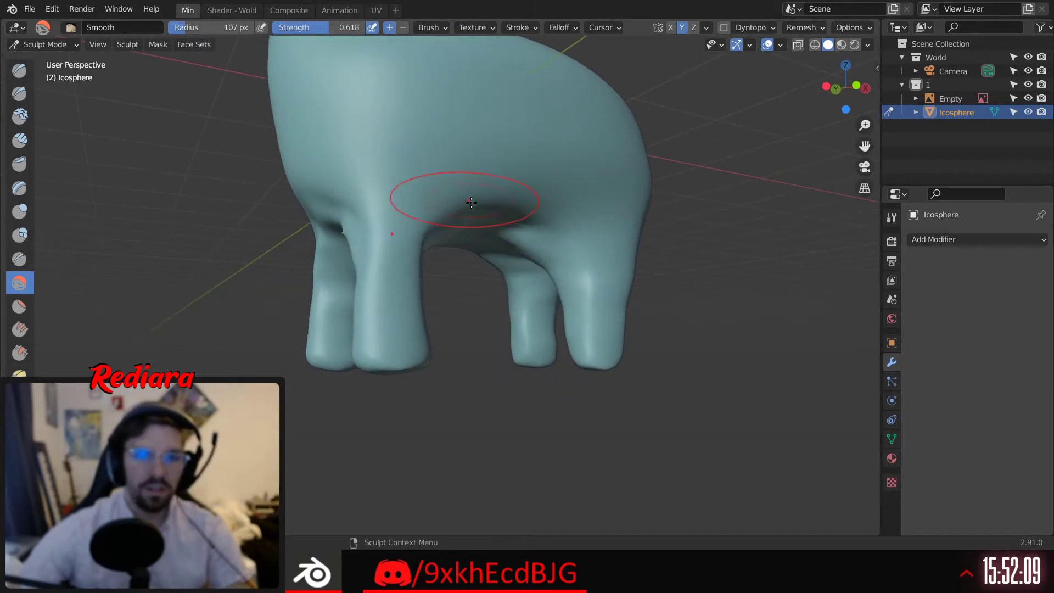
Pull a pointed tail out of the upper rear of the body with the Grab brush
{"action": "mouse_move", "coordinate": [471, 202]}
{"action": "middle_mouse_down"}
{"action": "mouse_move", "coordinate": [307, 229]}
{"action": "mouse_move", "coordinate": [357, 242]}
{"action": "mouse_move", "coordinate": [401, 282]}
{"action": "mouse_move", "coordinate": [355, 286]}
{"action": "mouse_move", "coordinate": [461, 265]}
{"action": "mouse_move", "coordinate": [370, 266]}
{"action": "mouse_move", "coordinate": [351, 244]}
{"action": "mouse_move", "coordinate": [401, 308]}
{"action": "mouse_move", "coordinate": [361, 231]}
{"action": "middle_mouse_up"}
{"action": "scroll", "coordinate": [370, 266], "scroll_direction": "down", "scroll_amount": 4}
{"action": "scroll", "coordinate": [365, 266], "scroll_direction": "up", "scroll_amount": 3}
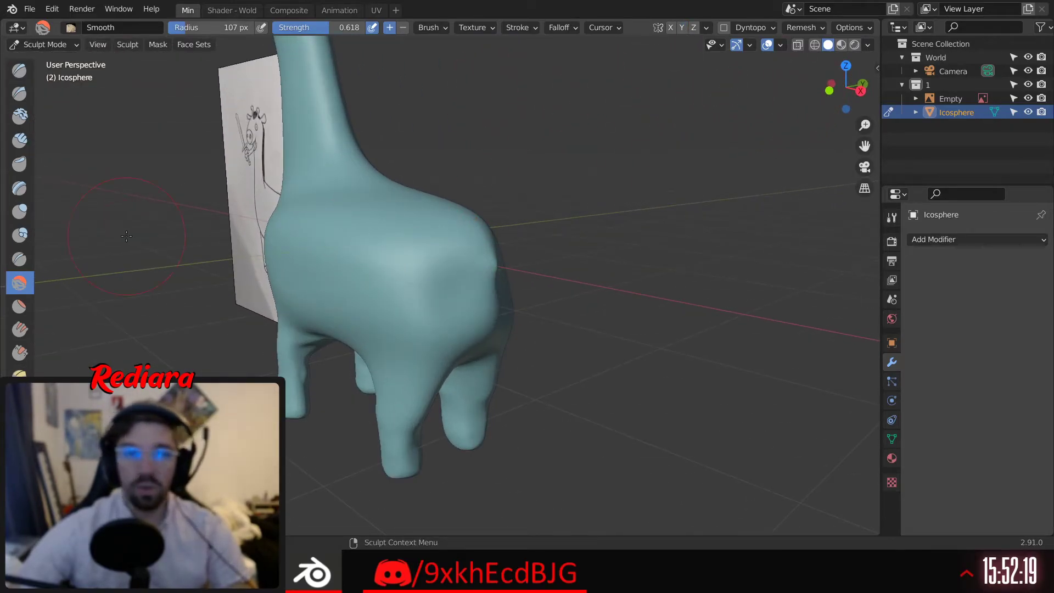
{"action": "key", "text": "g"}
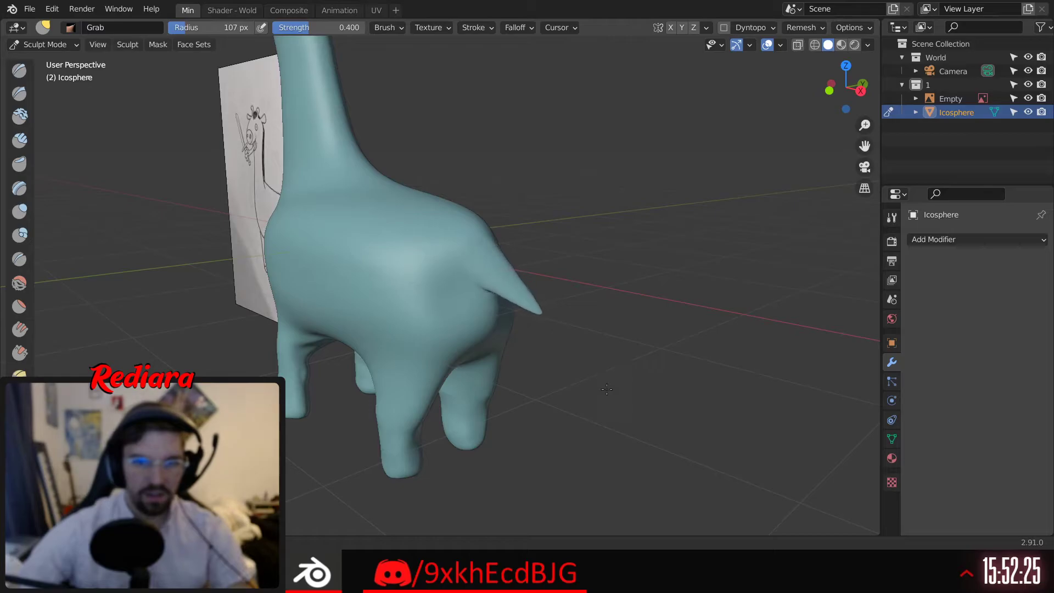
{"action": "middle_click_drag", "start_coordinate": [550, 424], "coordinate": [571, 312]}
{"action": "scroll", "coordinate": [578, 274], "scroll_direction": "up", "scroll_amount": 3}
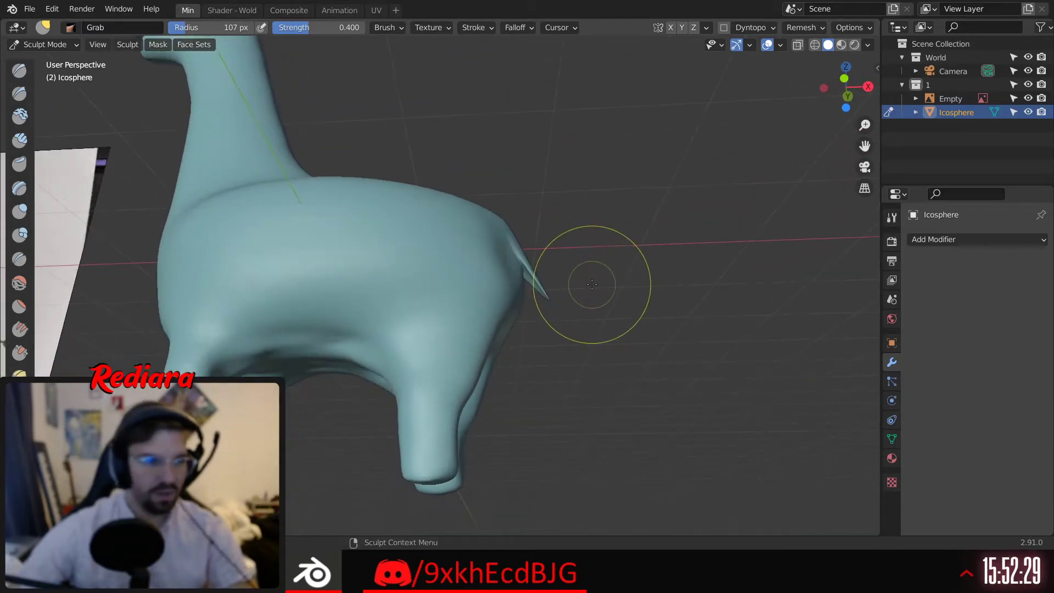
{"action": "scroll", "coordinate": [550, 276], "scroll_direction": "down", "scroll_amount": 3}
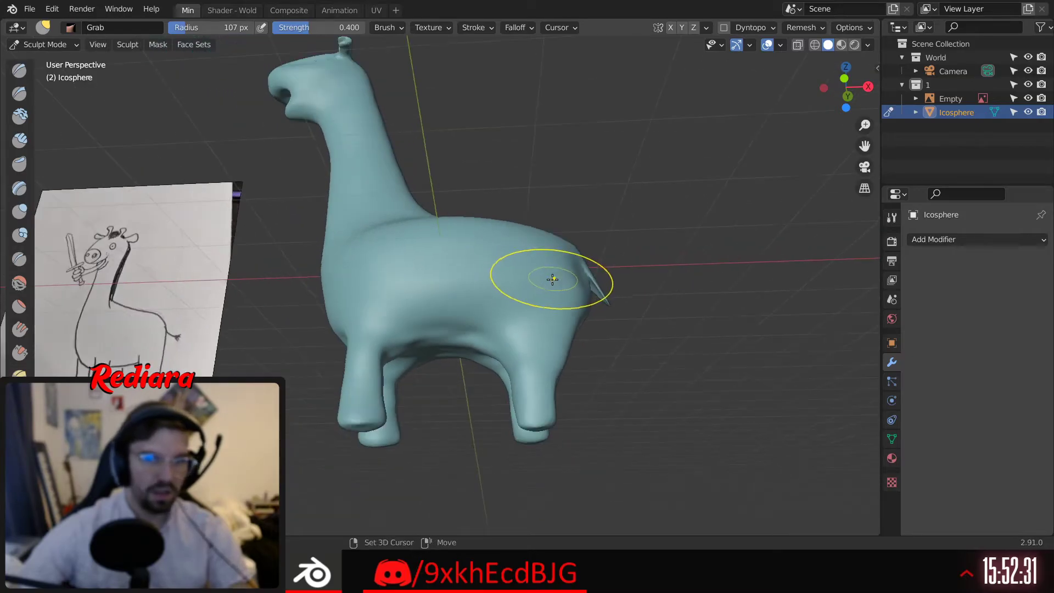
{"action": "middle_click_drag", "start_coordinate": [549, 278], "coordinate": [483, 337]}
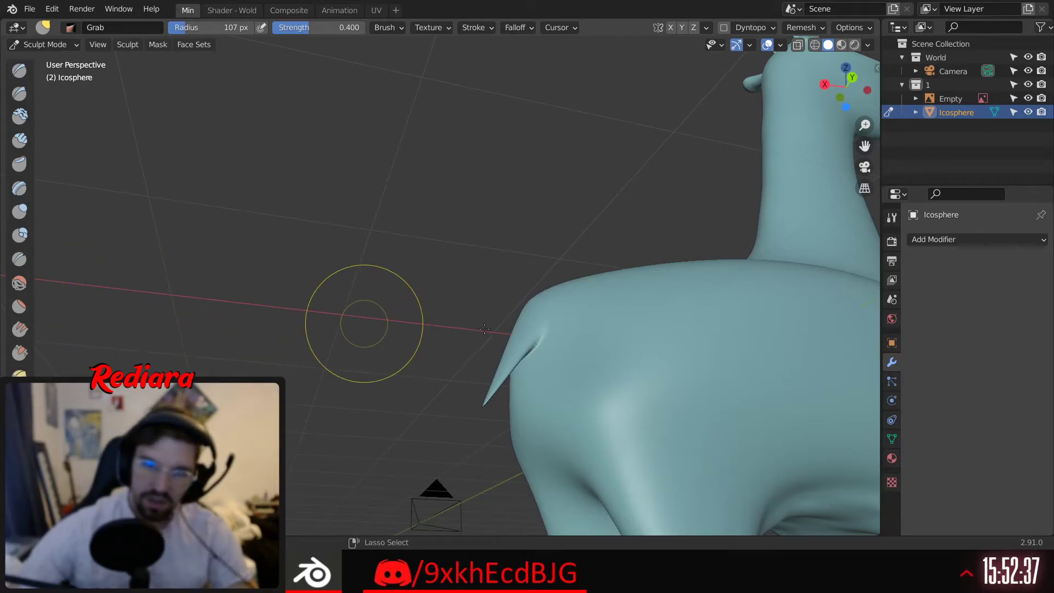
Smooth the tail and its transition into the rump with the Smooth brush at strength 0.618
{"action": "left_click_drag", "start_coordinate": [525, 342], "coordinate": [548, 329], "text": "shift"}
{"action": "mouse_move", "coordinate": [548, 330]}
{"action": "middle_mouse_down", "text": "shift"}
{"action": "mouse_move", "coordinate": [401, 351]}
{"action": "mouse_move", "coordinate": [394, 341]}
{"action": "middle_mouse_up", "text": "shift"}
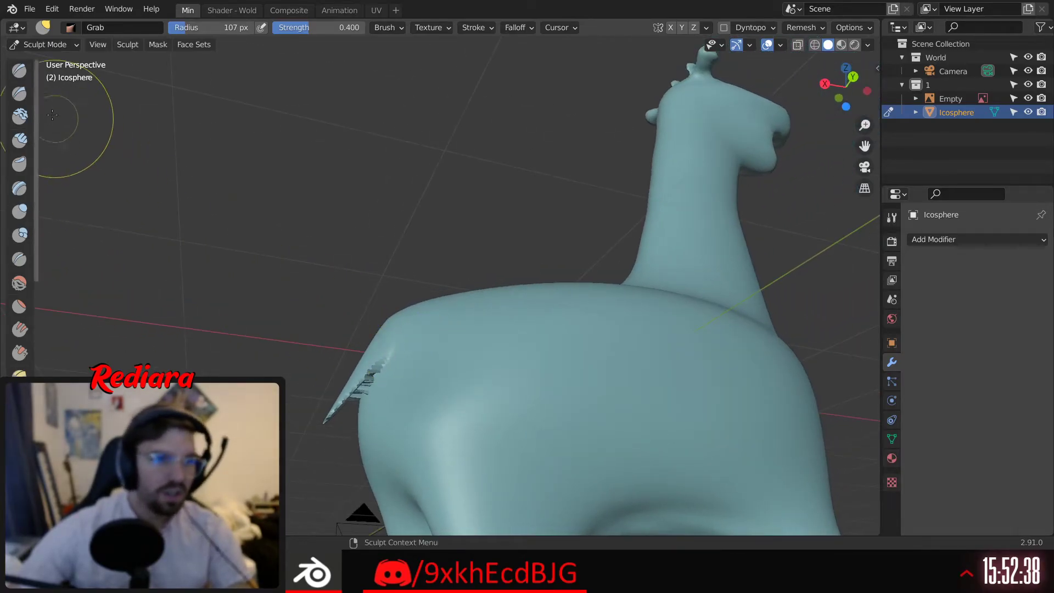
{"action": "left_click", "coordinate": [20, 285]}
{"action": "scroll", "coordinate": [360, 391], "scroll_direction": "up", "scroll_amount": 4}
{"action": "left_click_drag", "start_coordinate": [369, 388], "coordinate": [388, 427]}
{"action": "mouse_move", "coordinate": [388, 428]}
{"action": "middle_mouse_down"}
{"action": "mouse_move", "coordinate": [404, 372]}
{"action": "mouse_move", "coordinate": [391, 360]}
{"action": "middle_mouse_up"}
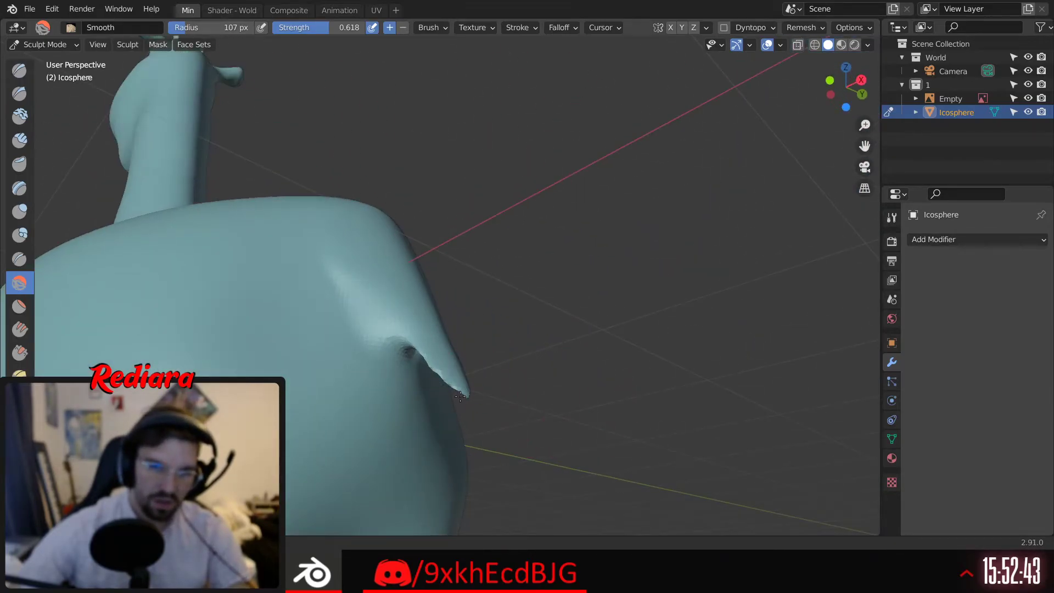
{"action": "middle_click_drag", "start_coordinate": [454, 374], "coordinate": [376, 400]}
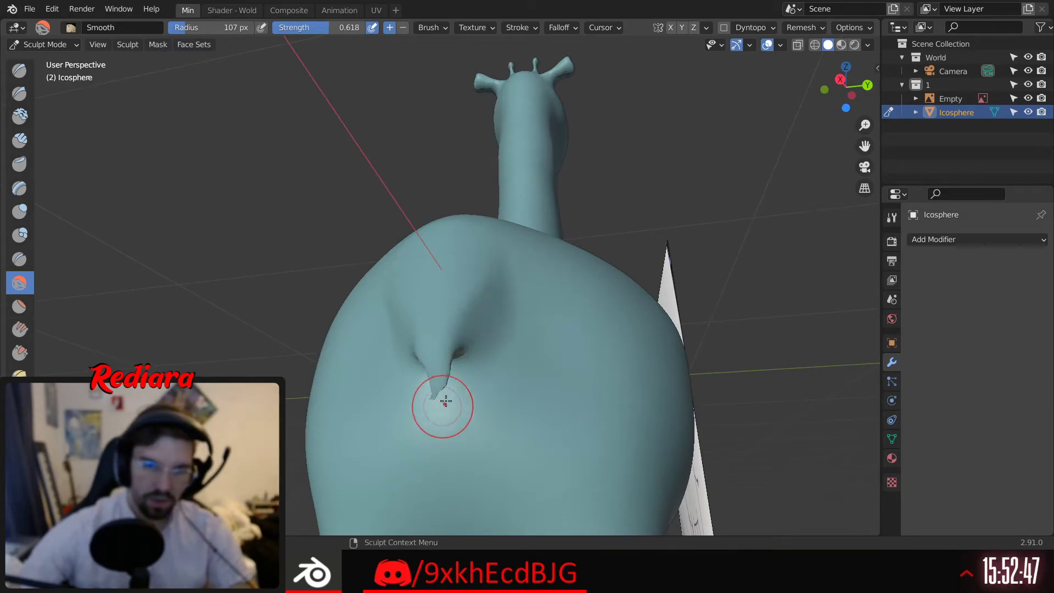
{"action": "scroll", "coordinate": [428, 426], "scroll_direction": "up", "scroll_amount": 3}
{"action": "middle_click_drag", "start_coordinate": [428, 426], "coordinate": [563, 409]}
{"action": "scroll", "coordinate": [520, 414], "scroll_direction": "down", "scroll_amount": 3}
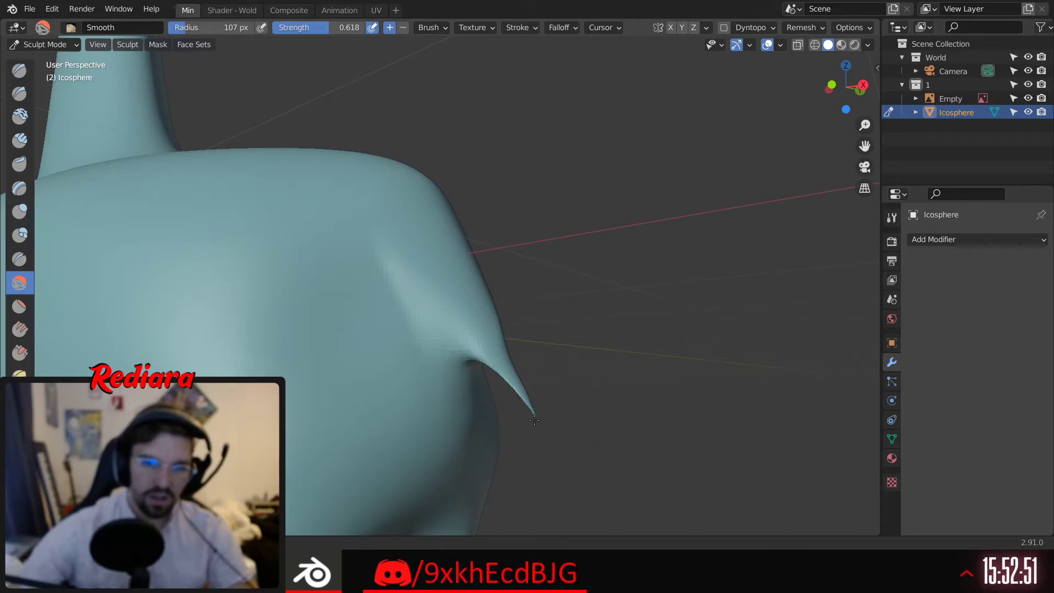
Compare the whole giraffe with the reference drawing from the back, front and side
{"action": "scroll", "coordinate": [546, 428], "scroll_direction": "down", "scroll_amount": 5}
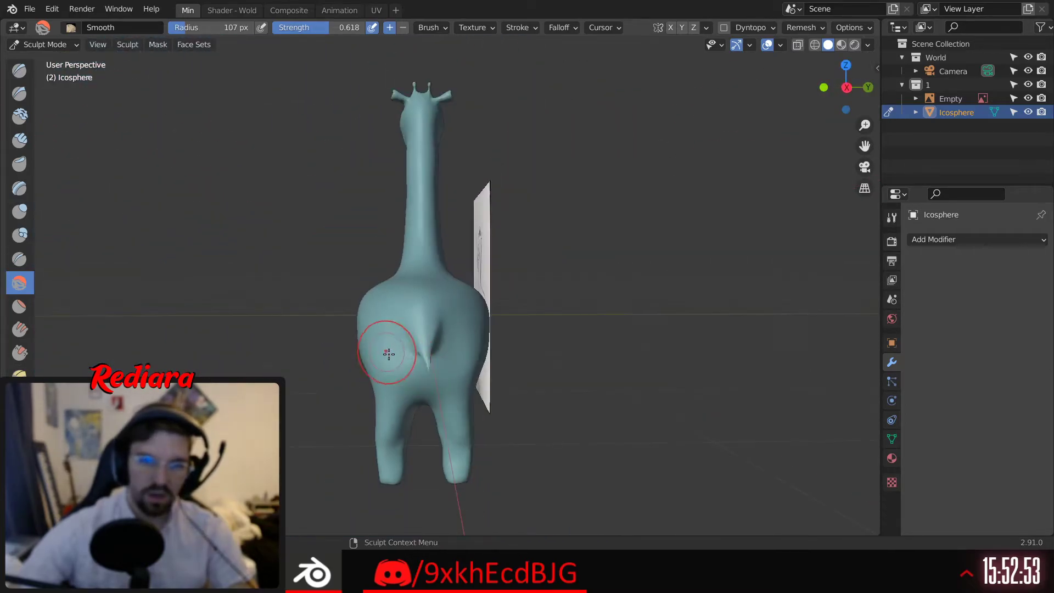
{"action": "middle_click_drag", "start_coordinate": [376, 348], "coordinate": [440, 360]}
{"action": "scroll", "coordinate": [440, 360], "scroll_direction": "up", "scroll_amount": 4}
{"action": "scroll", "coordinate": [440, 361], "scroll_direction": "down", "scroll_amount": 6}
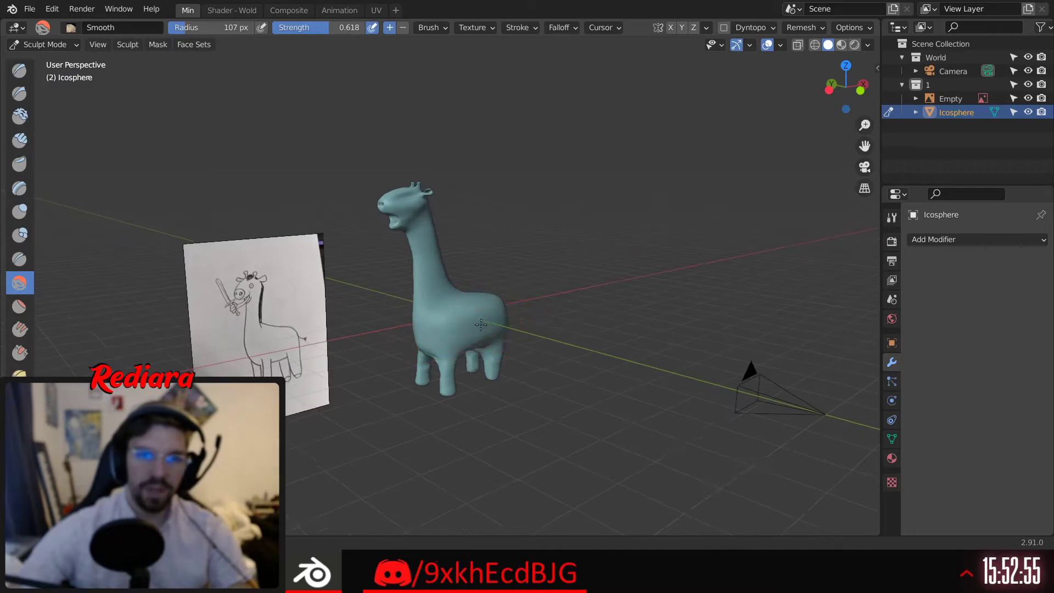
{"action": "scroll", "coordinate": [453, 259], "scroll_direction": "up", "scroll_amount": 4}
{"action": "scroll", "coordinate": [454, 258], "scroll_direction": "up", "scroll_amount": 2}
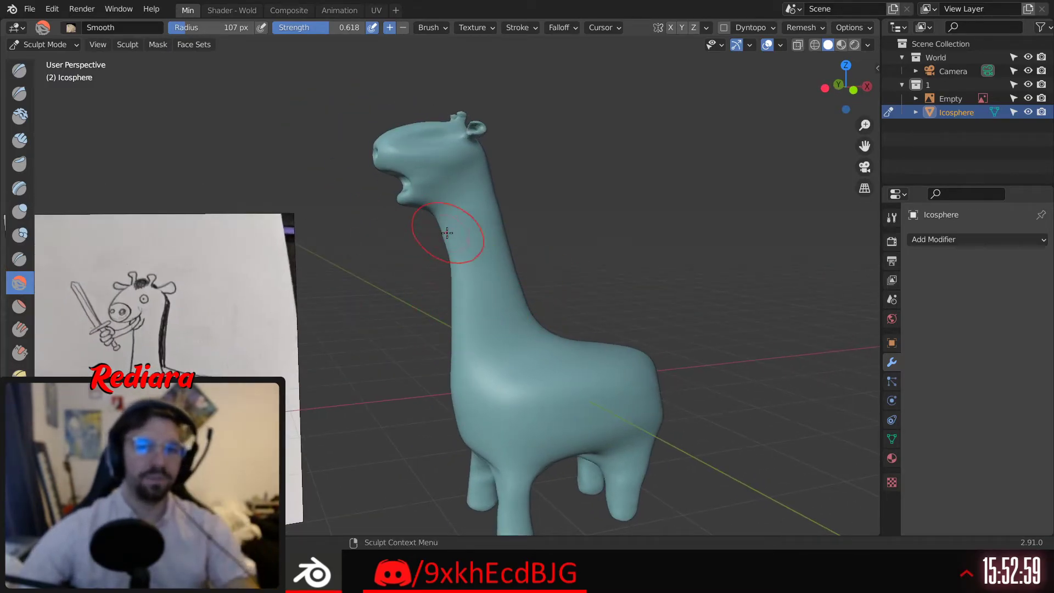
{"action": "middle_click_drag", "start_coordinate": [347, 214], "coordinate": [268, 204]}
Take the giraffe mesh out of sculpting into Object Mode, select it and enter Weight Paint mode with a 31 px brush
{"action": "left_click", "coordinate": [44, 45]}
{"action": "left_click", "coordinate": [52, 58]}
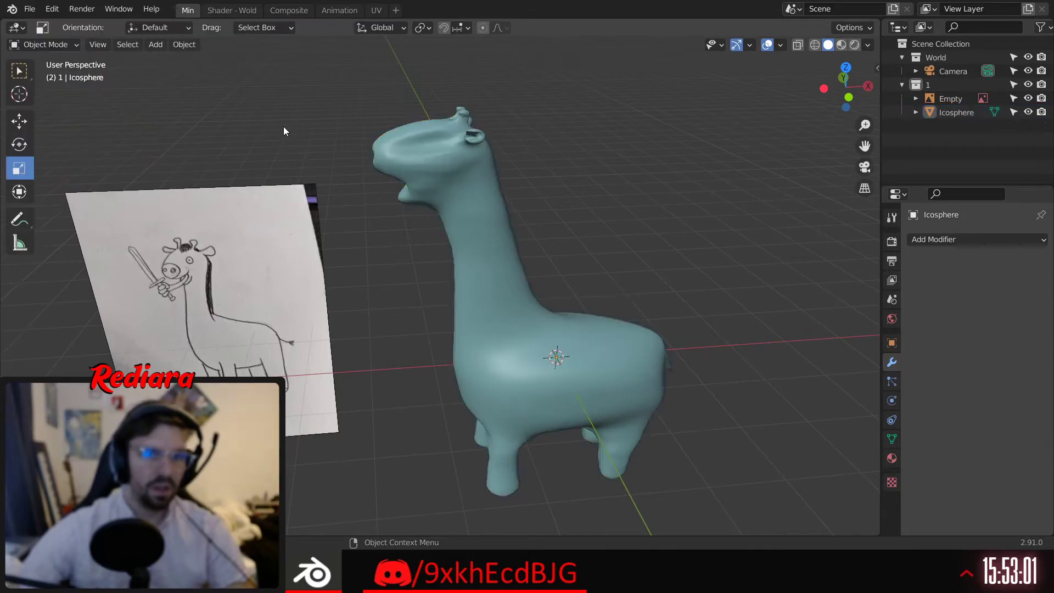
{"action": "mouse_move", "coordinate": [283, 126]}
{"action": "middle_mouse_down"}
{"action": "mouse_move", "coordinate": [304, 202]}
{"action": "mouse_move", "coordinate": [354, 212]}
{"action": "middle_mouse_up"}
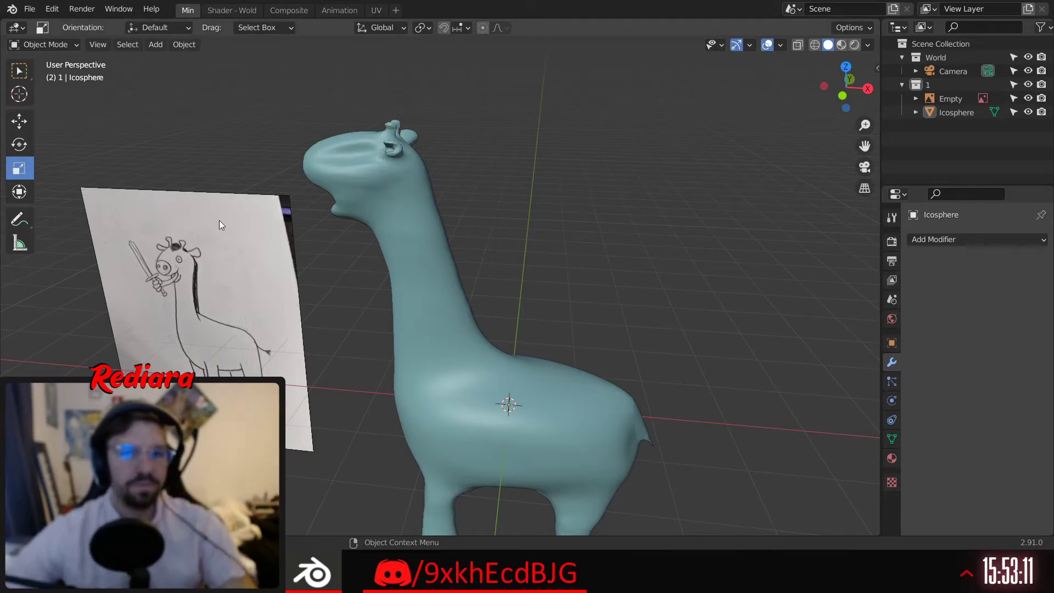
{"action": "middle_click_drag", "start_coordinate": [231, 226], "coordinate": [338, 245]}
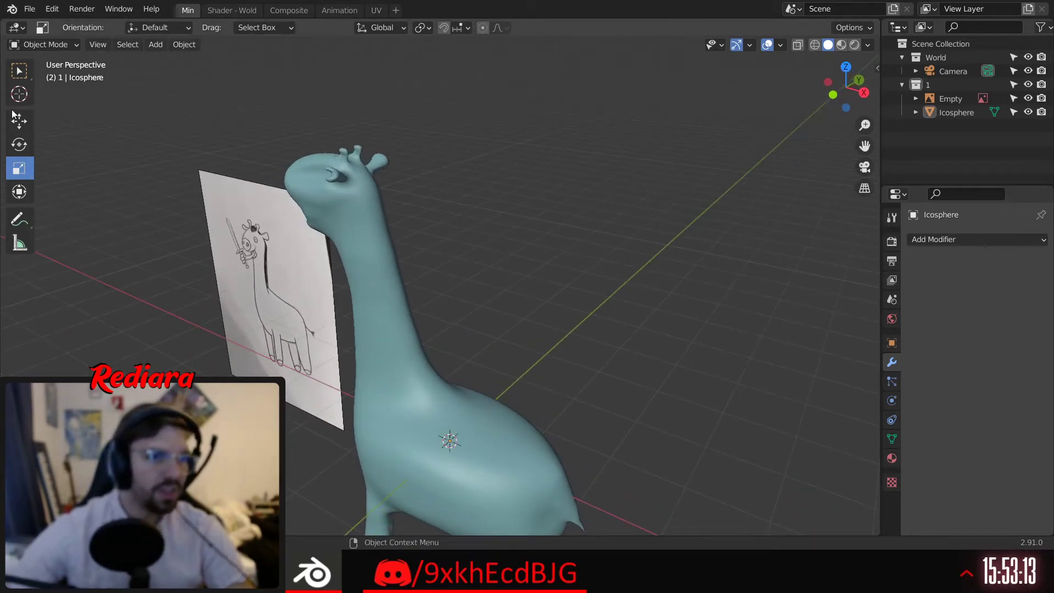
{"action": "left_click", "coordinate": [294, 182]}
{"action": "left_click", "coordinate": [61, 44]}
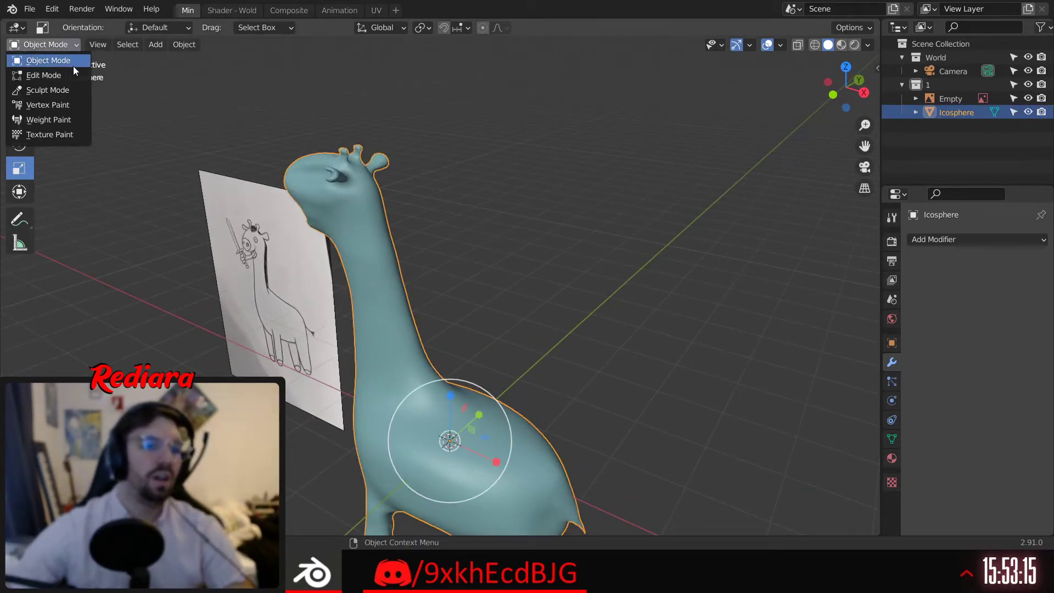
{"action": "left_click", "coordinate": [67, 124]}
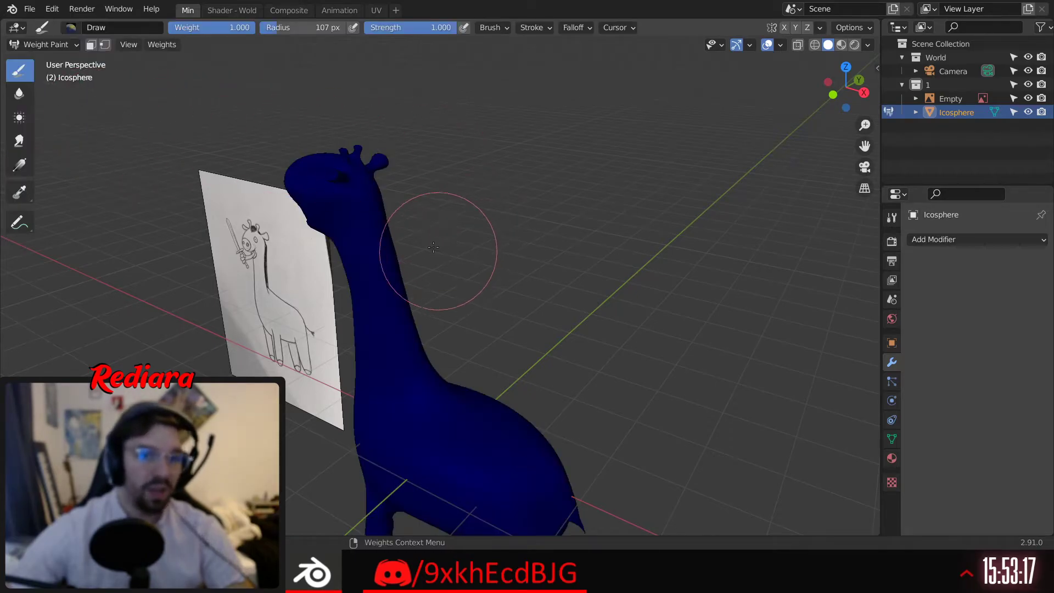
{"action": "mouse_move", "coordinate": [436, 223]}
{"action": "middle_mouse_down"}
{"action": "mouse_move", "coordinate": [391, 160]}
{"action": "mouse_move", "coordinate": [384, 170]}
{"action": "mouse_move", "coordinate": [377, 157]}
{"action": "middle_mouse_up"}
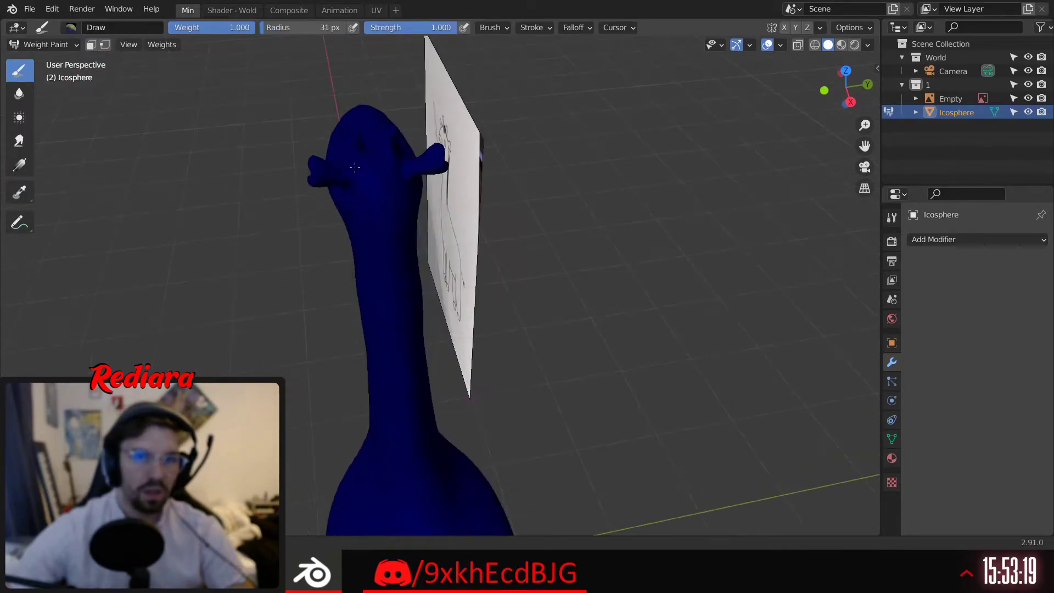
Paint a full-weight stripe from the top of the head down the back of the neck with a 14 px brush
{"action": "key", "text": "f"}
{"action": "left_click", "coordinate": [377, 157]}
{"action": "mouse_move", "coordinate": [383, 188]}
{"action": "left_mouse_down"}
{"action": "mouse_move", "coordinate": [373, 151]}
{"action": "mouse_move", "coordinate": [380, 180]}
{"action": "left_mouse_up"}
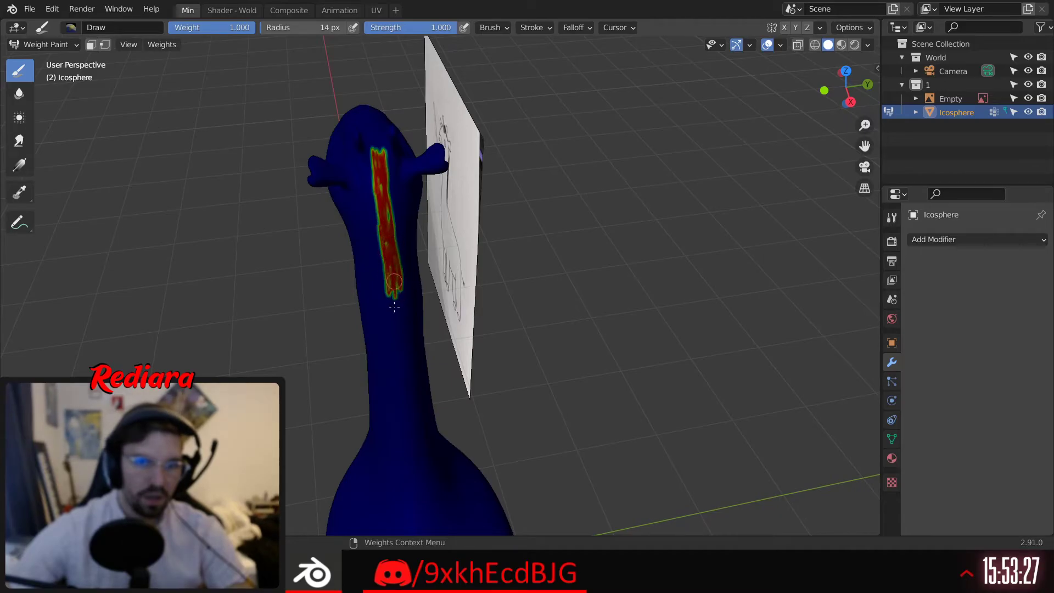
{"action": "left_click_drag", "start_coordinate": [396, 318], "coordinate": [396, 322]}
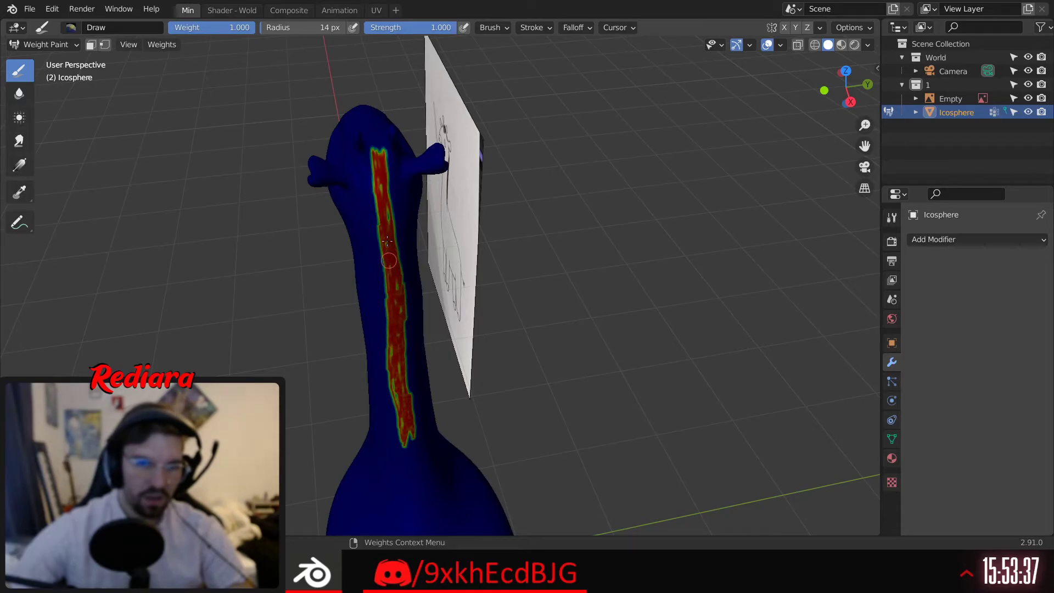
{"action": "middle_click_drag", "start_coordinate": [381, 185], "coordinate": [440, 315]}
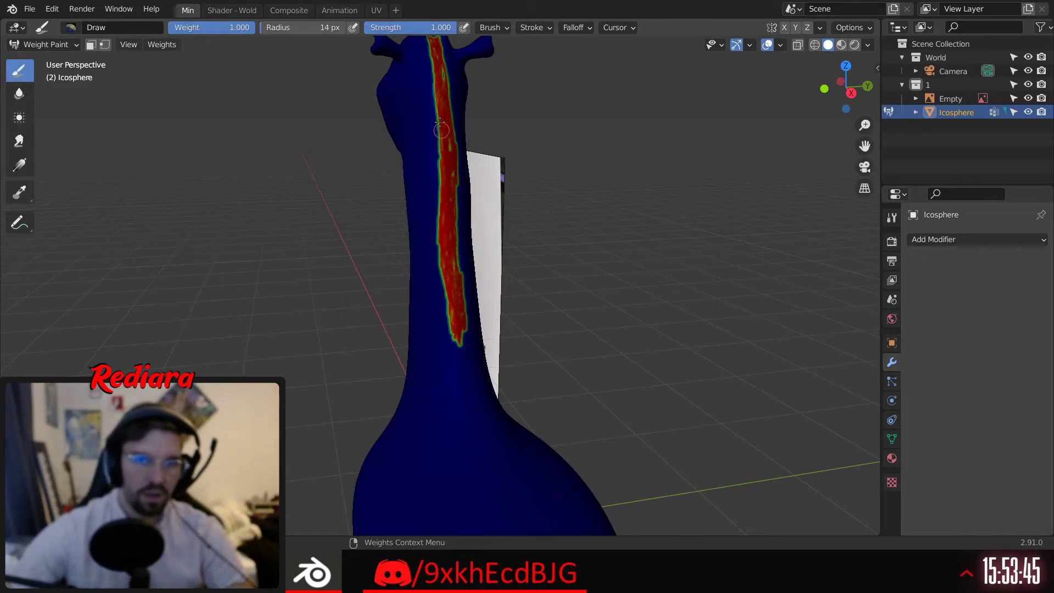
{"action": "mouse_move", "coordinate": [440, 122]}
{"action": "middle_mouse_down", "text": "shift"}
{"action": "mouse_move", "coordinate": [433, 154]}
{"action": "mouse_move", "coordinate": [425, 146]}
{"action": "mouse_move", "coordinate": [426, 187]}
{"action": "mouse_move", "coordinate": [426, 138]}
{"action": "middle_mouse_up", "text": "shift"}
{"action": "scroll", "coordinate": [447, 134], "scroll_direction": "up", "scroll_amount": 2}
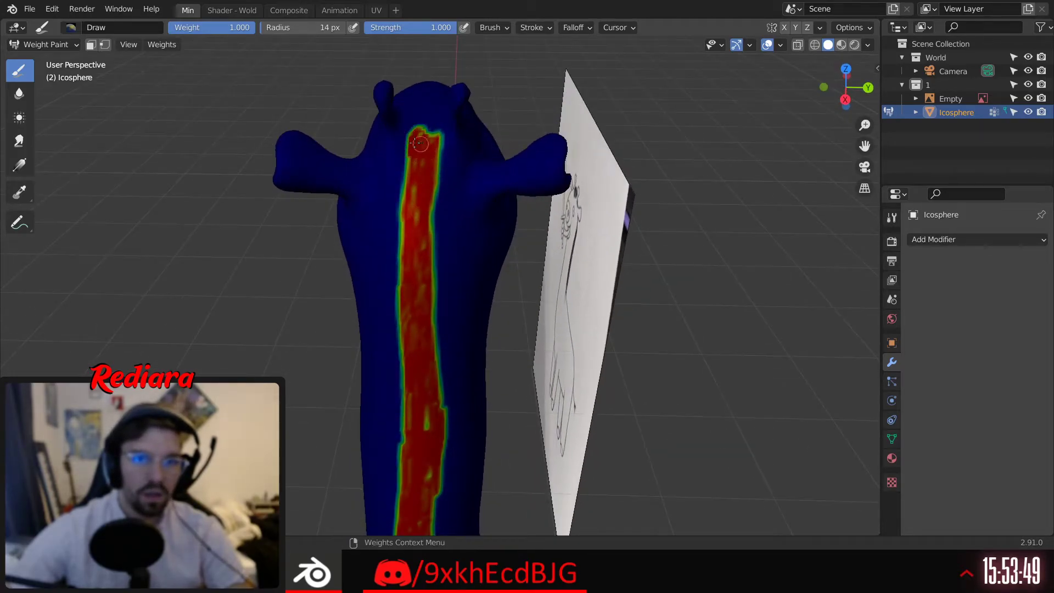
Return the giraffe mesh from Weight Paint to Object Mode
{"action": "middle_click_drag", "start_coordinate": [410, 216], "coordinate": [461, 238]}
{"action": "scroll", "coordinate": [434, 242], "scroll_direction": "down", "scroll_amount": 5}
{"action": "middle_click_drag", "start_coordinate": [378, 258], "coordinate": [460, 241]}
{"action": "middle_click_drag", "start_coordinate": [460, 242], "coordinate": [475, 224], "text": "shift"}
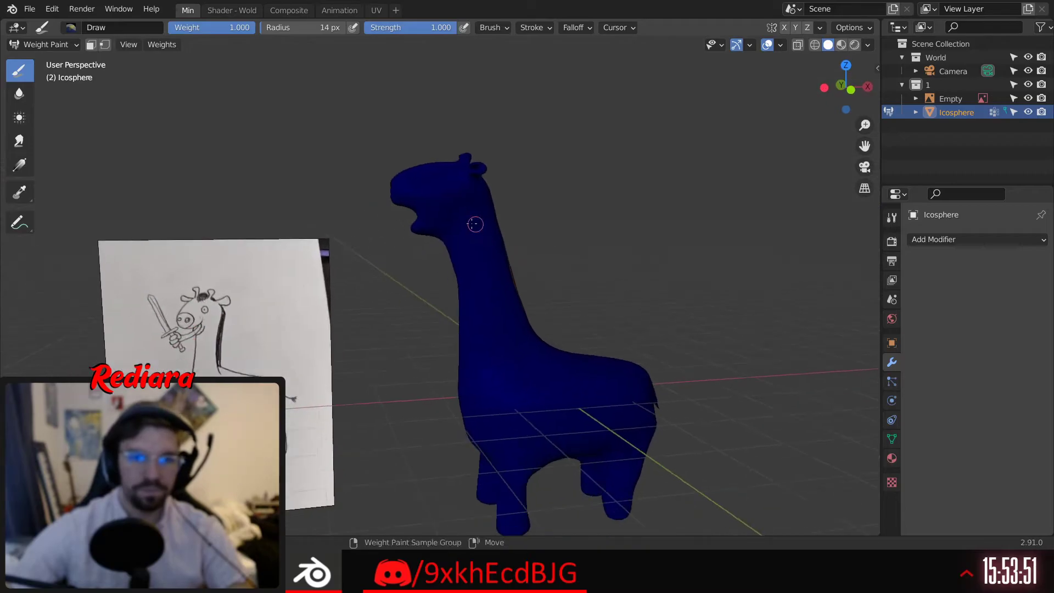
{"action": "left_click", "coordinate": [35, 44]}
{"action": "left_click", "coordinate": [38, 56]}
{"action": "middle_click_drag", "start_coordinate": [402, 149], "coordinate": [403, 186]}
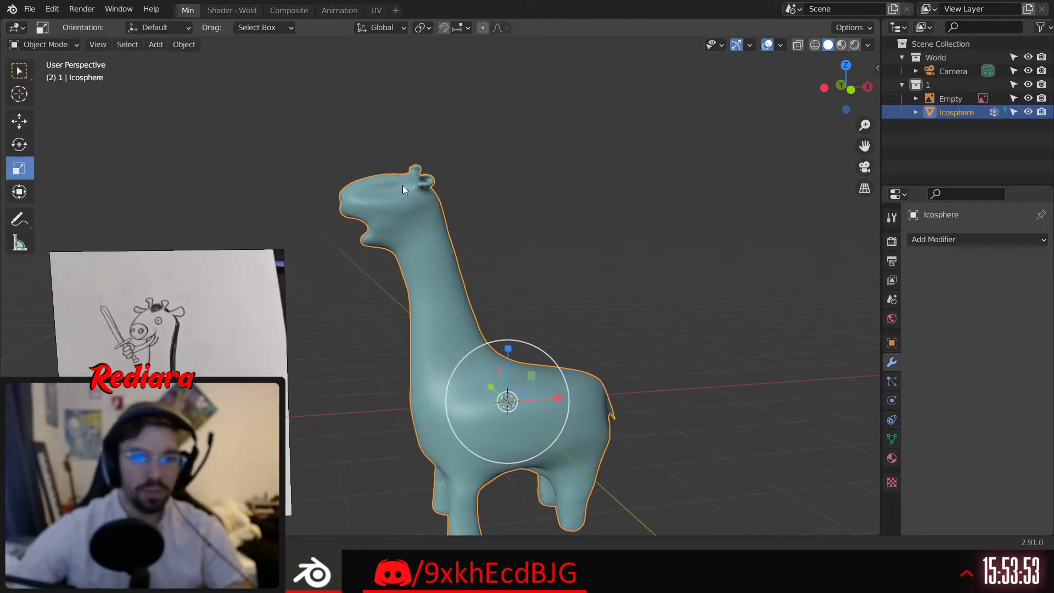
Add a particle system to the giraffe and set its type to Hair
{"action": "scroll", "coordinate": [760, 256], "scroll_direction": "up", "scroll_amount": 2}
{"action": "left_click", "coordinate": [892, 381]}
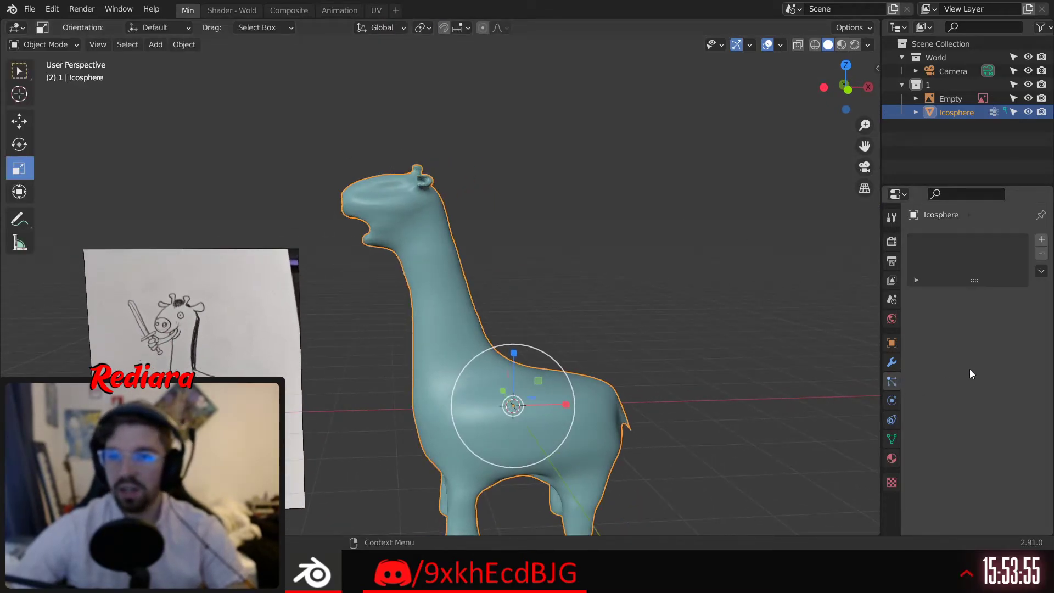
{"action": "left_click", "coordinate": [1042, 240]}
{"action": "middle_click_drag", "start_coordinate": [528, 245], "coordinate": [565, 258]}
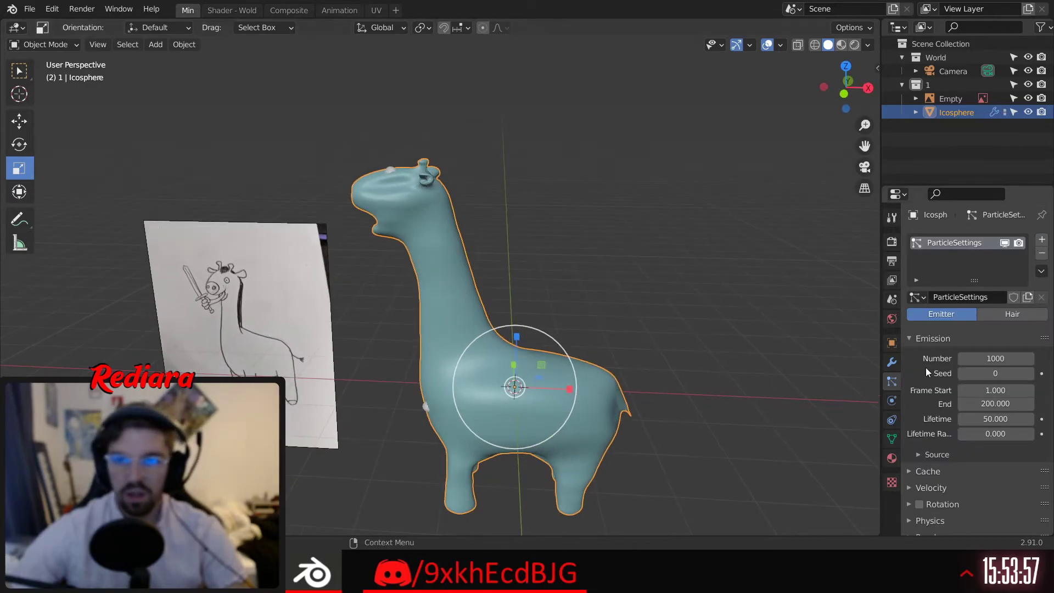
{"action": "left_click", "coordinate": [1012, 314]}
Restrict the hair density to the painted neck stripe by assigning the vertex group "Group" as Density
{"action": "scroll", "coordinate": [956, 420], "scroll_direction": "down", "scroll_amount": 3}
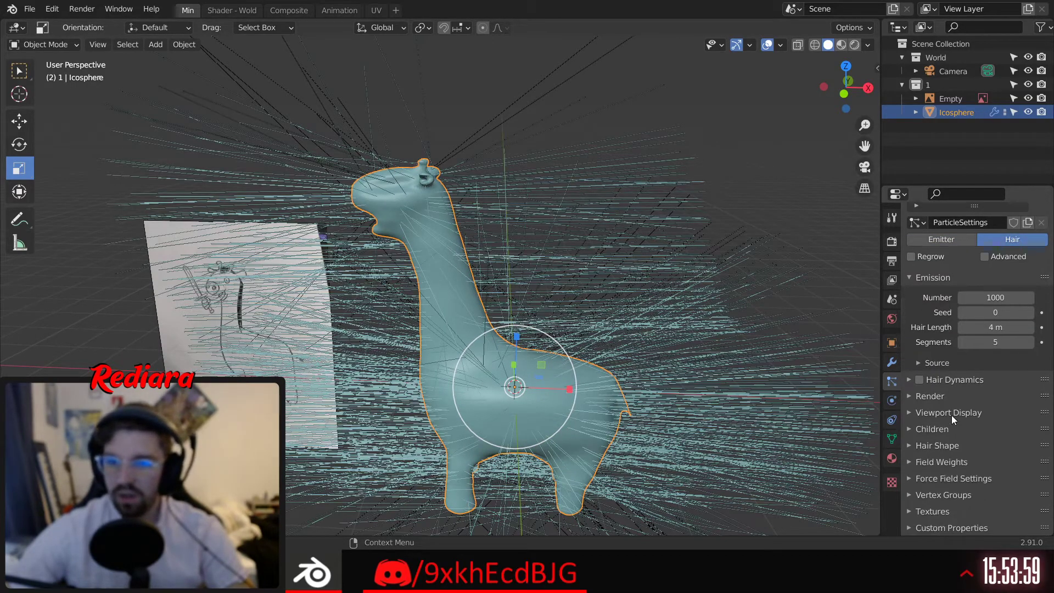
{"action": "left_click", "coordinate": [914, 463]}
{"action": "scroll", "coordinate": [999, 476], "scroll_direction": "down", "scroll_amount": 5}
{"action": "left_click", "coordinate": [909, 330]}
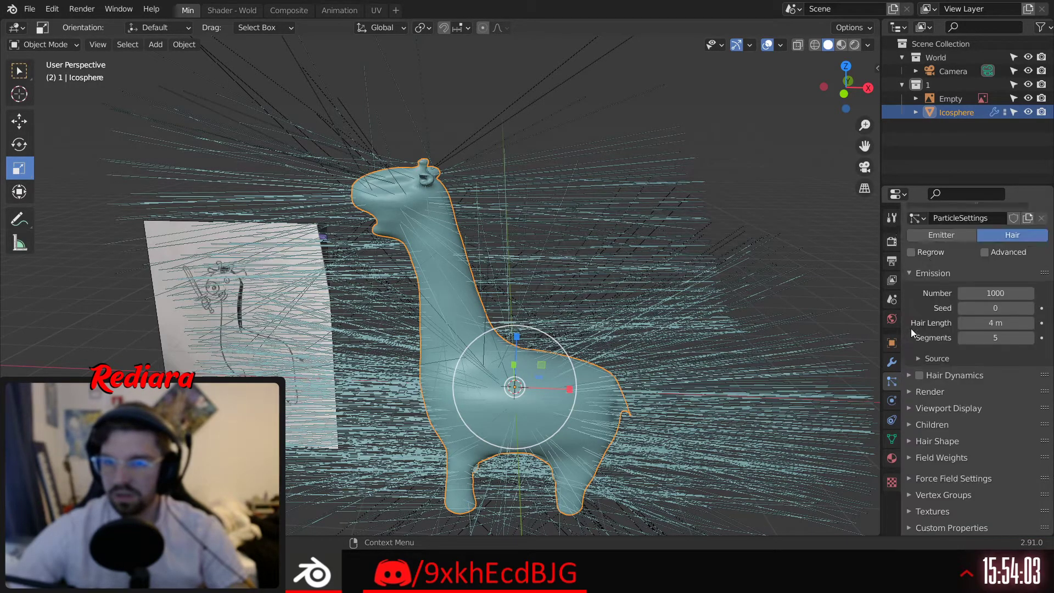
{"action": "left_click", "coordinate": [912, 494]}
{"action": "scroll", "coordinate": [927, 467], "scroll_direction": "down", "scroll_amount": 5}
{"action": "left_click", "coordinate": [986, 386]}
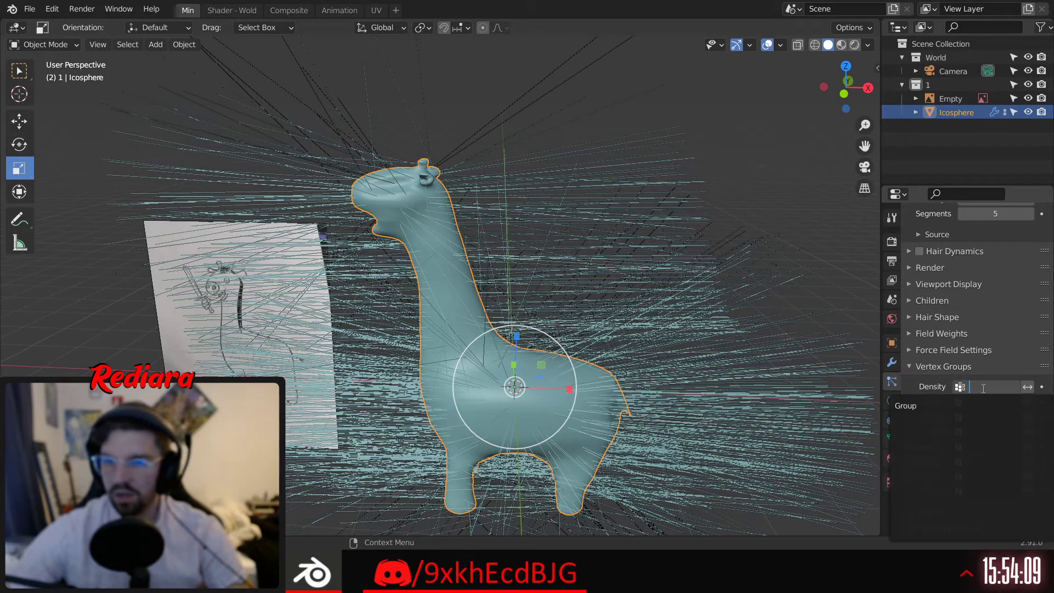
{"action": "left_click", "coordinate": [928, 405]}
{"action": "middle_click_drag", "start_coordinate": [506, 236], "coordinate": [537, 230]}
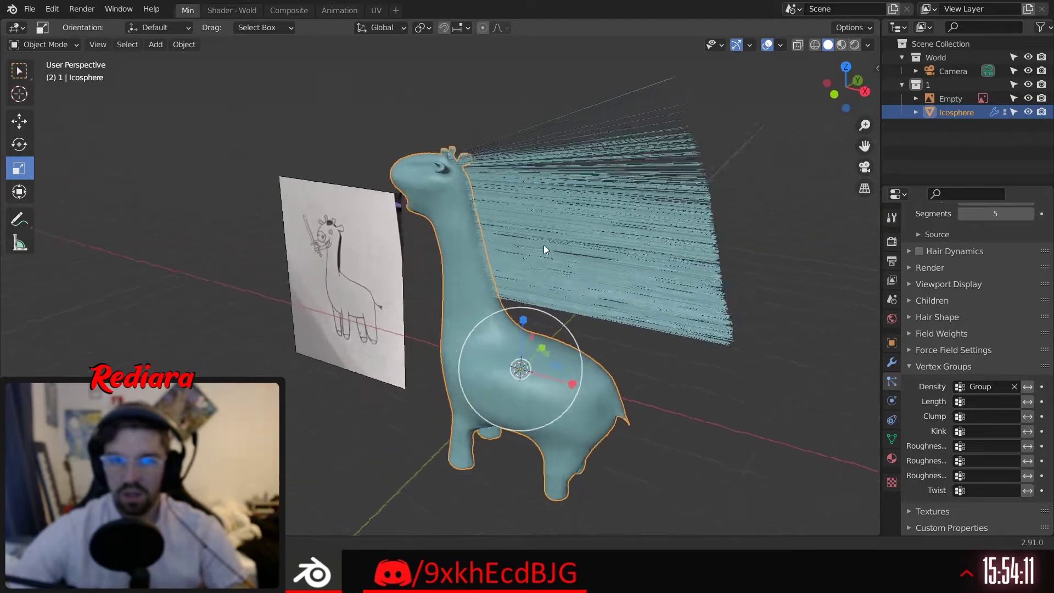
Set the mane's hair length to 1 m
{"action": "scroll", "coordinate": [490, 200], "scroll_direction": "up", "scroll_amount": 5}
{"action": "scroll", "coordinate": [494, 229], "scroll_direction": "down", "scroll_amount": 7}
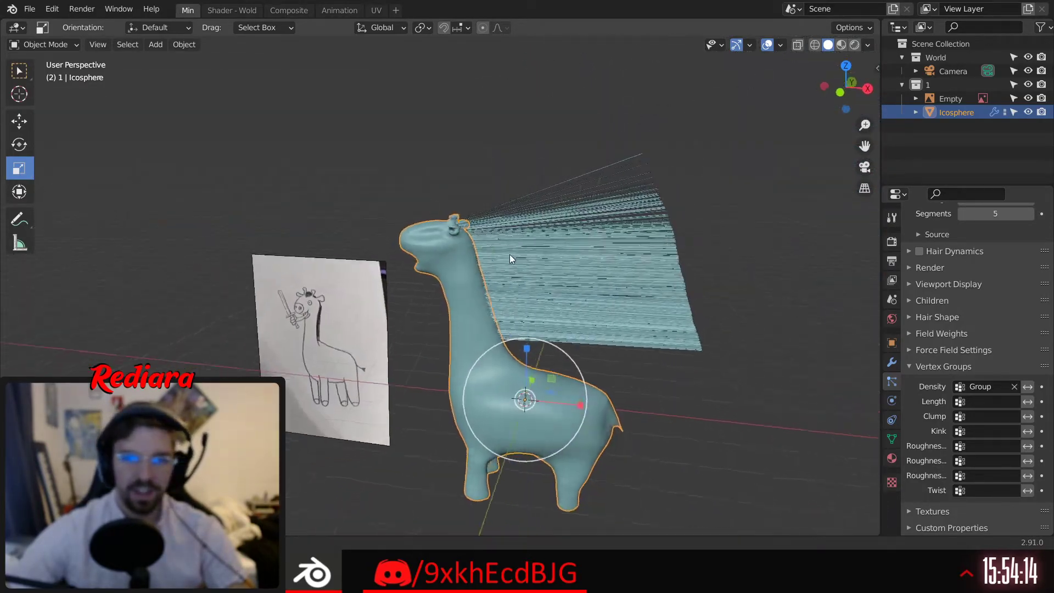
{"action": "mouse_move", "coordinate": [509, 255]}
{"action": "middle_mouse_down"}
{"action": "mouse_move", "coordinate": [502, 279]}
{"action": "mouse_move", "coordinate": [601, 250]}
{"action": "mouse_move", "coordinate": [576, 248]}
{"action": "middle_mouse_up"}
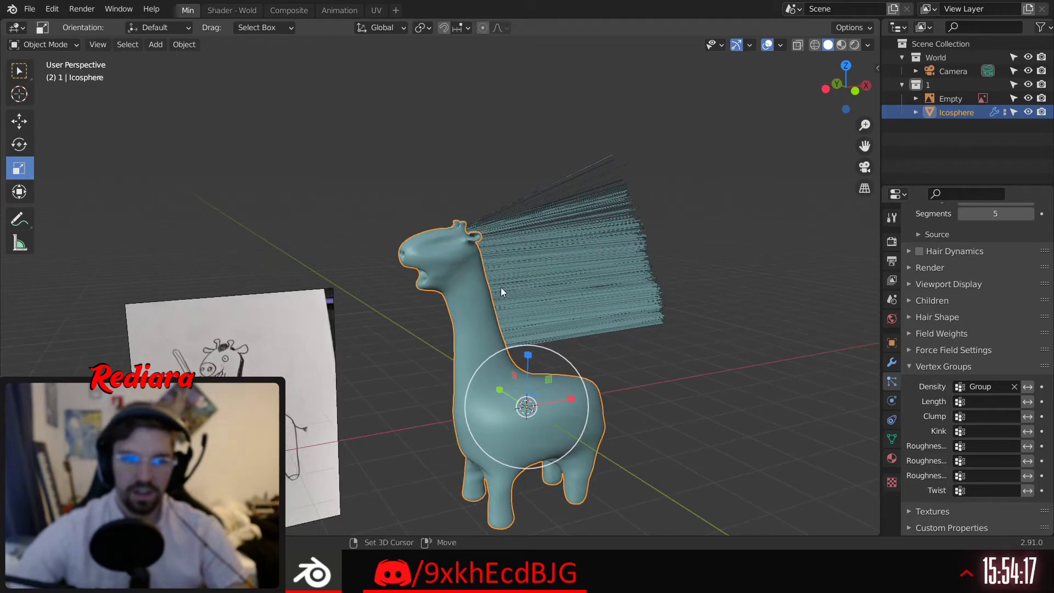
{"action": "middle_click_drag", "start_coordinate": [499, 291], "coordinate": [480, 263]}
{"action": "scroll", "coordinate": [928, 290], "scroll_direction": "up", "scroll_amount": 3}
{"action": "scroll", "coordinate": [928, 285], "scroll_direction": "up", "scroll_amount": 4}
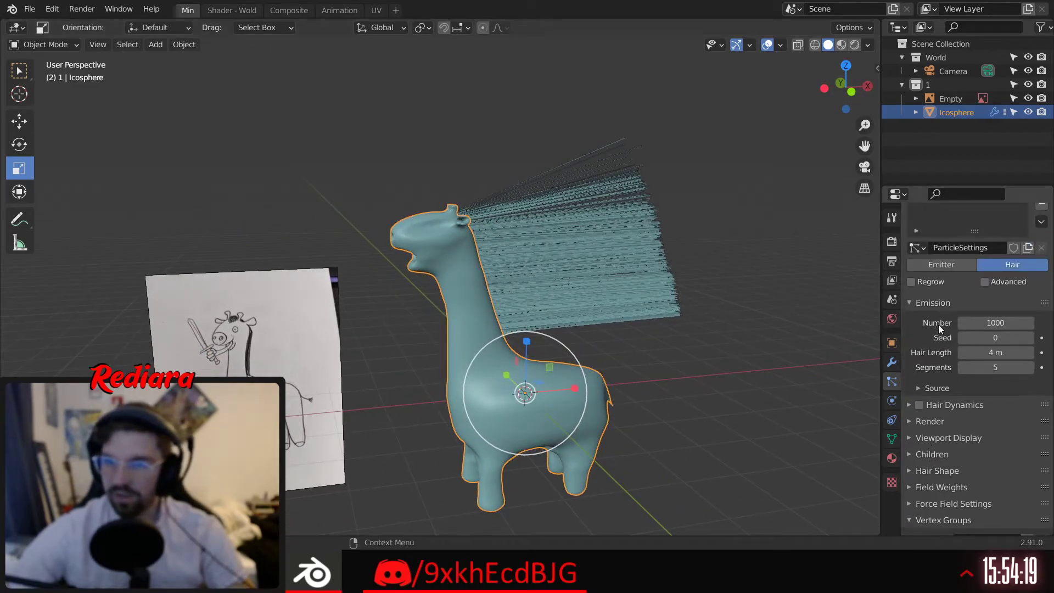
{"action": "left_click", "coordinate": [983, 353]}
{"action": "type", "text": "1"}
{"action": "key", "text": "Return"}
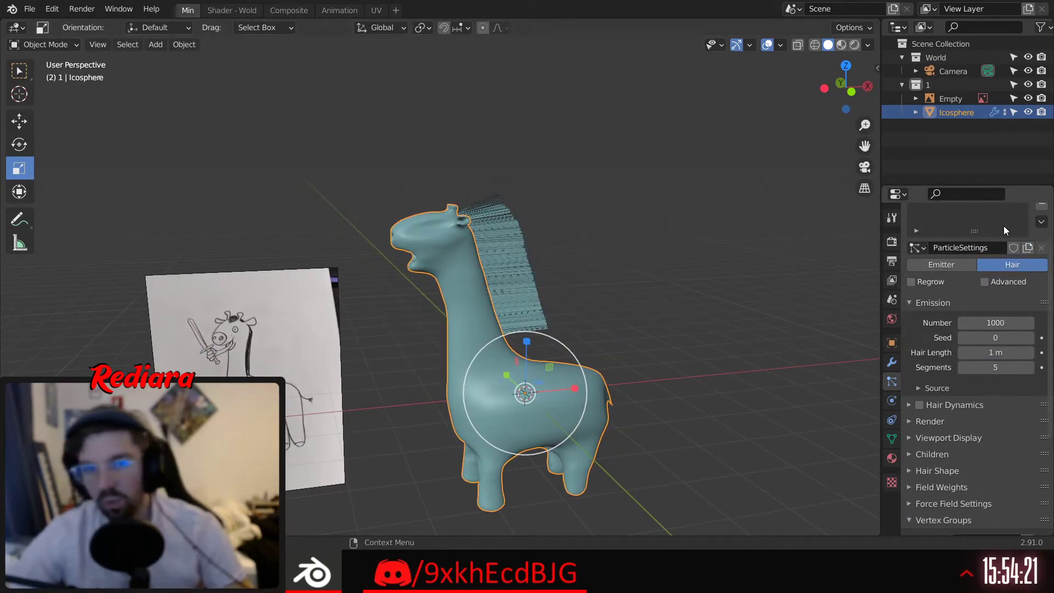
Set the number of mane hairs to 1500 and save the file
{"action": "mouse_move", "coordinate": [528, 247]}
{"action": "middle_mouse_down"}
{"action": "mouse_move", "coordinate": [484, 275]}
{"action": "mouse_move", "coordinate": [637, 310]}
{"action": "mouse_move", "coordinate": [543, 214]}
{"action": "mouse_move", "coordinate": [571, 233]}
{"action": "mouse_move", "coordinate": [527, 207]}
{"action": "mouse_move", "coordinate": [454, 226]}
{"action": "mouse_move", "coordinate": [437, 144]}
{"action": "mouse_move", "coordinate": [525, 178]}
{"action": "middle_mouse_up"}
{"action": "scroll", "coordinate": [510, 265], "scroll_direction": "up", "scroll_amount": 3}
{"action": "scroll", "coordinate": [484, 275], "scroll_direction": "up", "scroll_amount": 3}
{"action": "scroll", "coordinate": [573, 246], "scroll_direction": "down", "scroll_amount": 3}
{"action": "scroll", "coordinate": [453, 226], "scroll_direction": "up", "scroll_amount": 3}
{"action": "scroll", "coordinate": [605, 143], "scroll_direction": "down", "scroll_amount": 8}
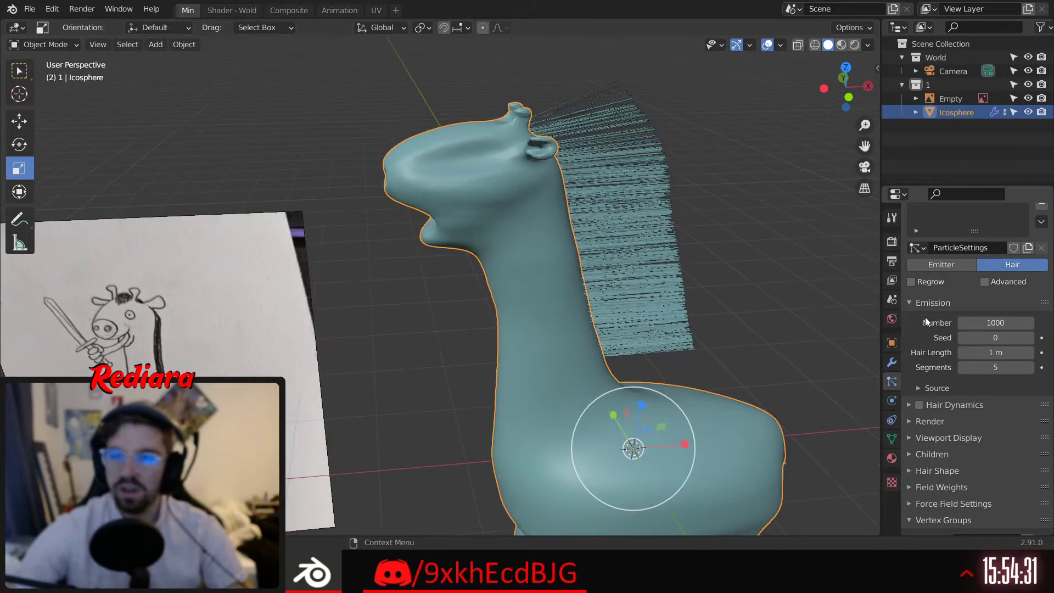
{"action": "left_click", "coordinate": [1004, 324]}
{"action": "type", "text": "1500"}
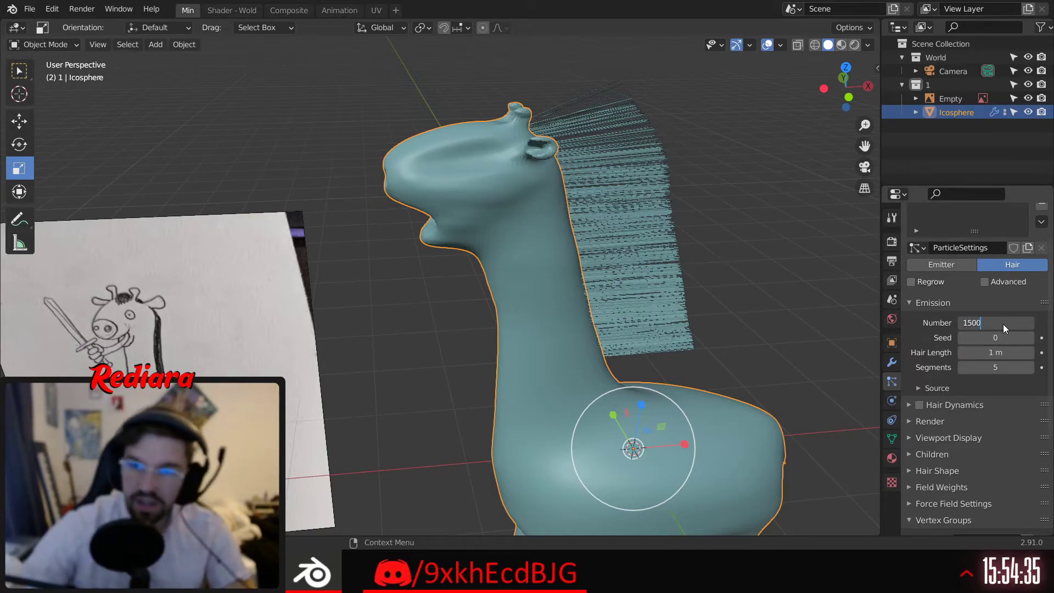
{"action": "key", "text": "Return"}
{"action": "key", "text": "ctrl+s"}
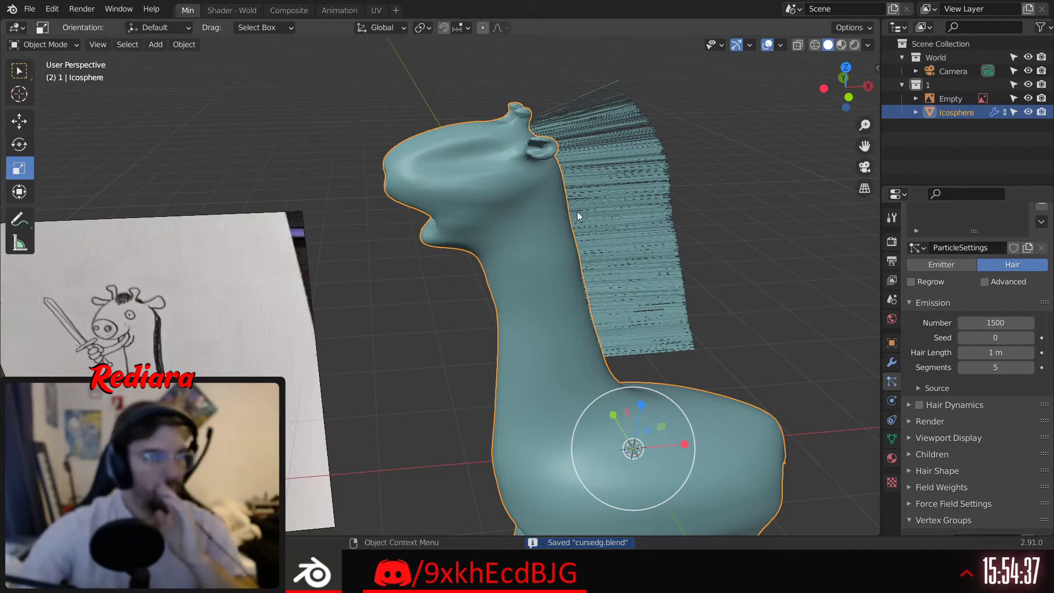
Reduce the number of mane hairs to 200
{"action": "left_click", "coordinate": [996, 323]}
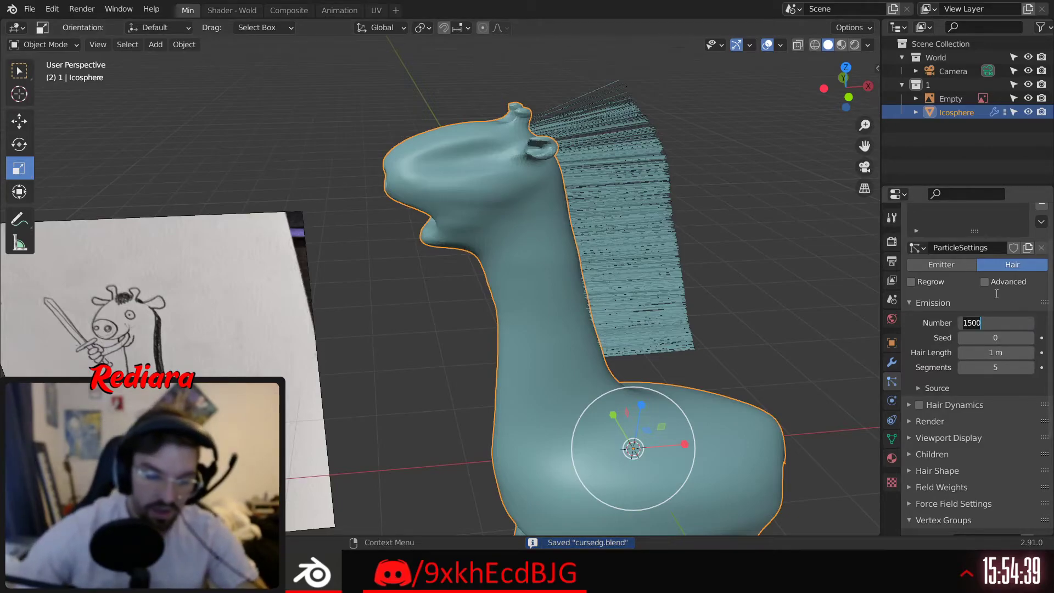
{"action": "type", "text": "200"}
{"action": "key", "text": "Return"}
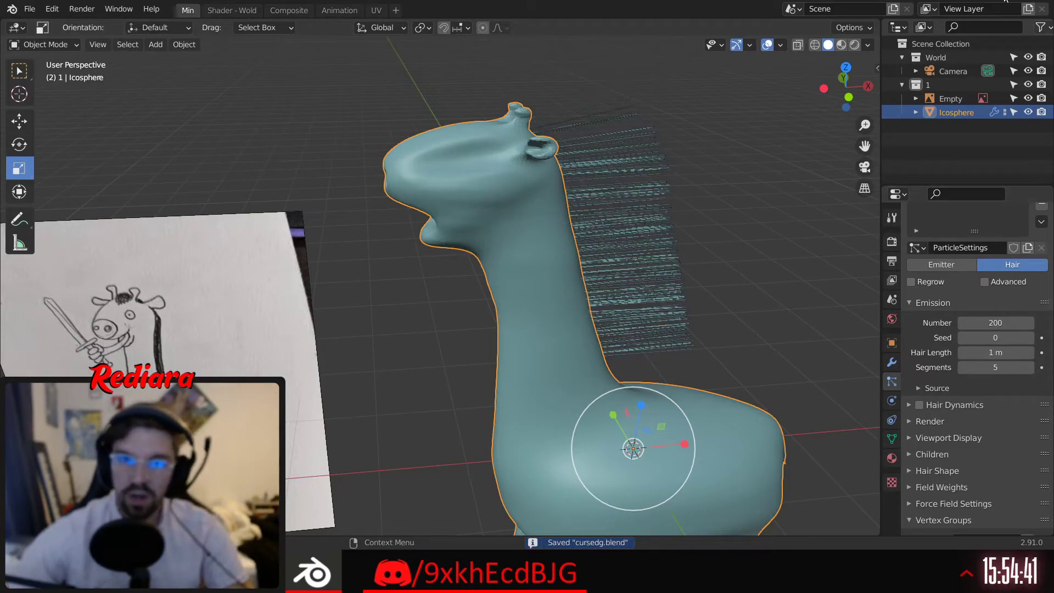
Enable Simple children for the mane hair to fill it out
{"action": "scroll", "coordinate": [951, 376], "scroll_direction": "down", "scroll_amount": 6}
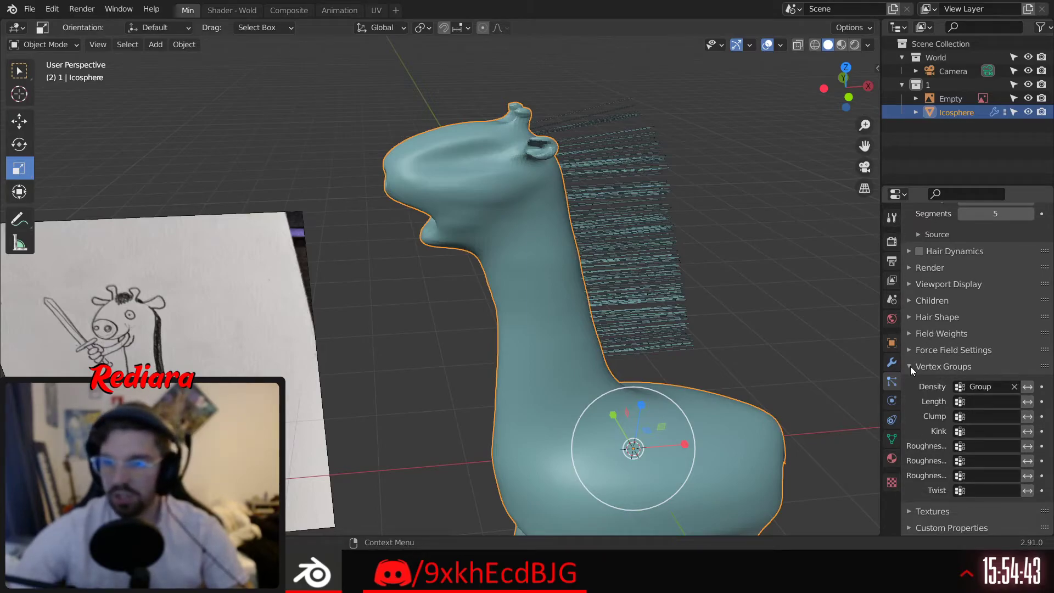
{"action": "left_click", "coordinate": [911, 367]}
{"action": "left_click", "coordinate": [914, 429]}
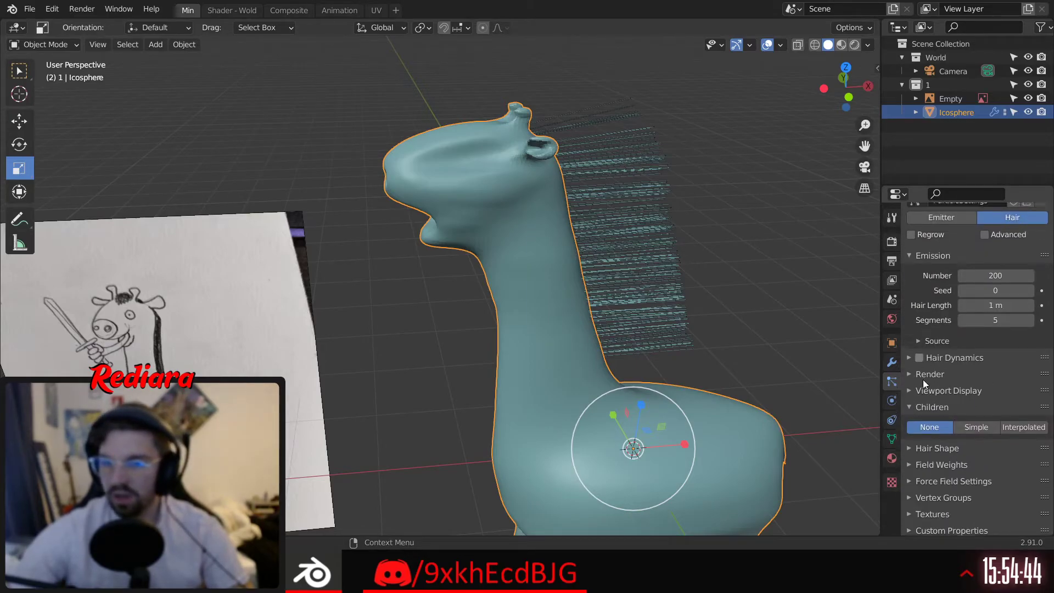
{"action": "left_click", "coordinate": [973, 423]}
{"action": "scroll", "coordinate": [983, 384], "scroll_direction": "down", "scroll_amount": 4}
{"action": "middle_click_drag", "start_coordinate": [654, 190], "coordinate": [640, 167]}
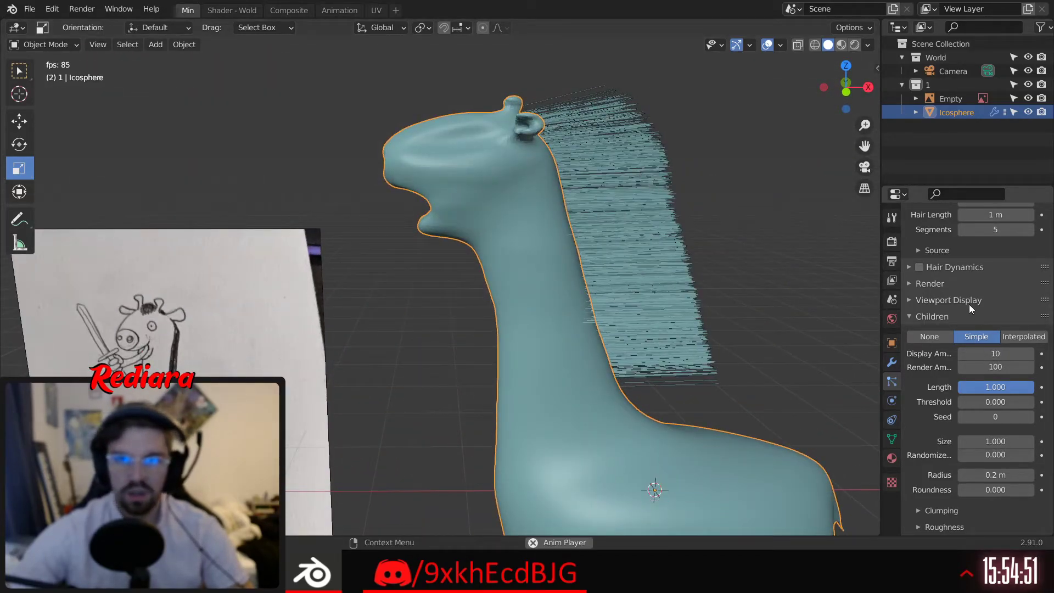
{"action": "key", "text": "Escape"}
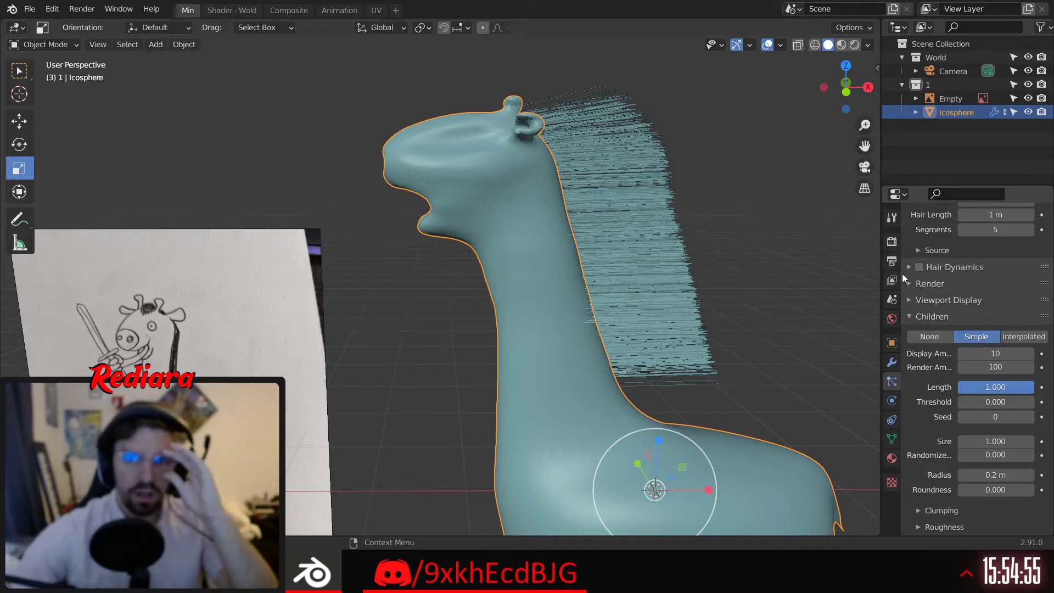
{"action": "left_click", "coordinate": [944, 316]}
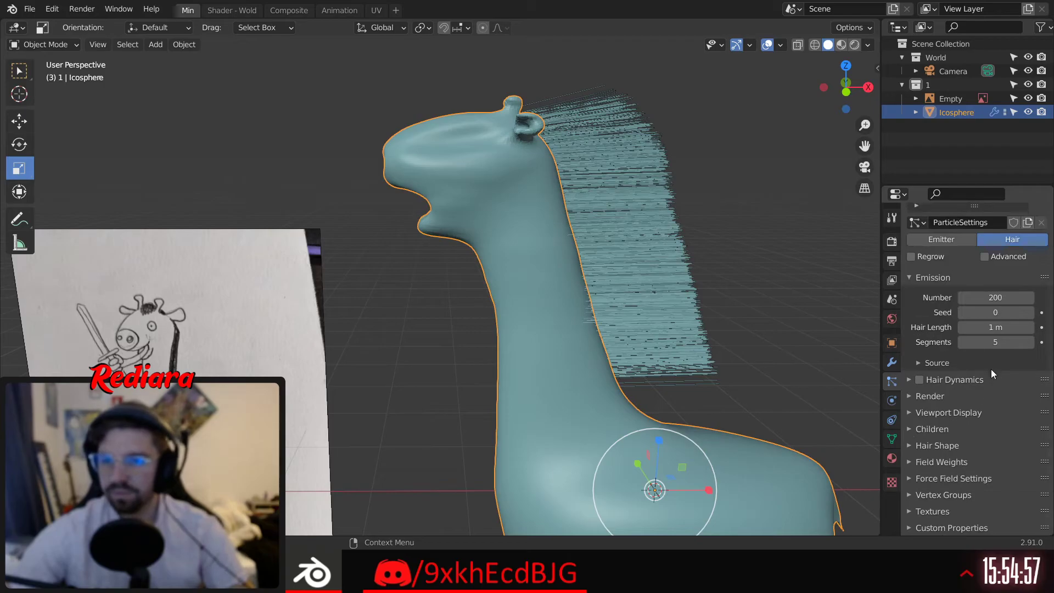
{"action": "scroll", "coordinate": [944, 357], "scroll_direction": "down", "scroll_amount": 3}
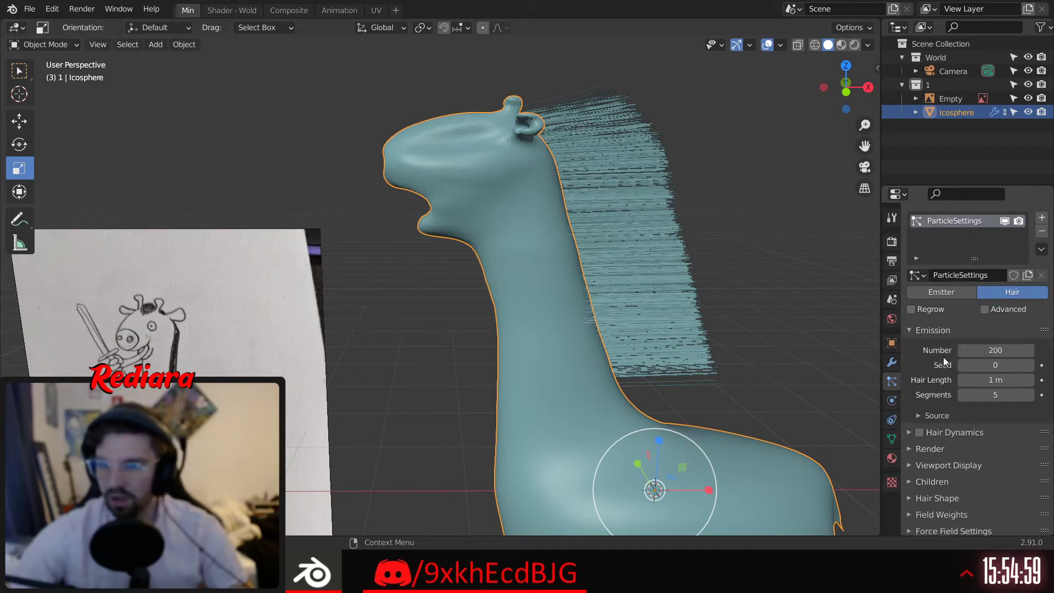
{"action": "left_click", "coordinate": [911, 390]}
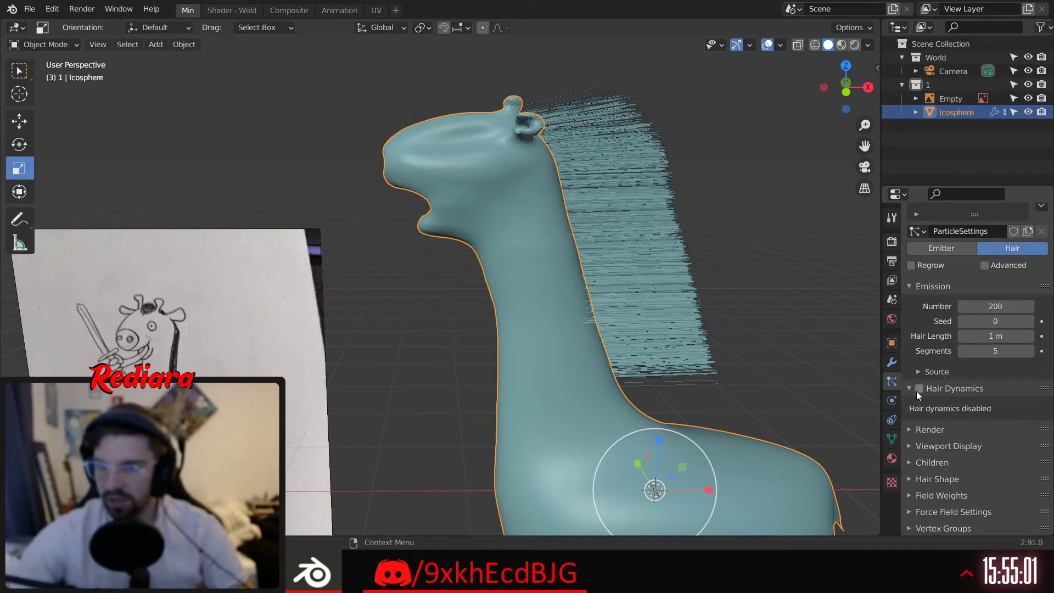
{"action": "left_click", "coordinate": [919, 388]}
{"action": "left_click", "coordinate": [920, 388]}
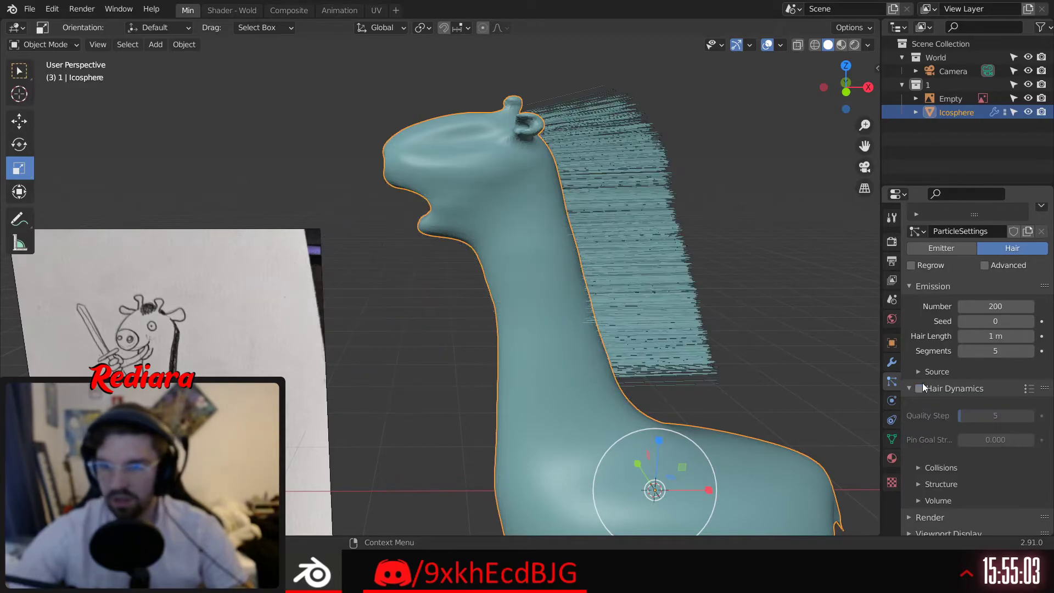
{"action": "left_click", "coordinate": [908, 390]}
{"action": "scroll", "coordinate": [934, 395], "scroll_direction": "down", "scroll_amount": 1}
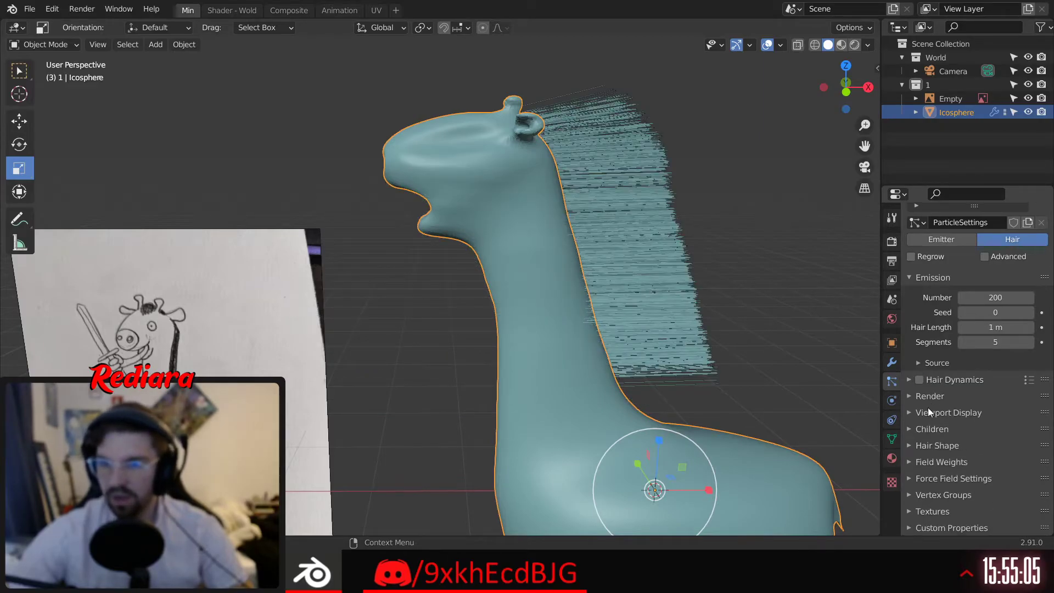
Try a strand shape of -0.426 on the mane hair and reset it to 0
{"action": "left_click", "coordinate": [914, 447]}
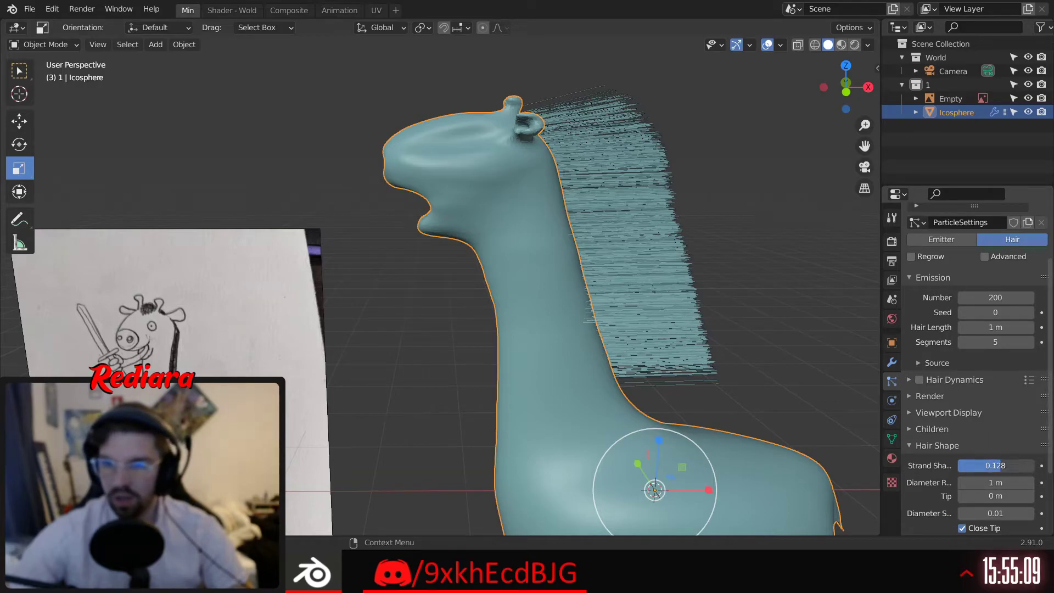
{"action": "left_click_drag", "start_coordinate": [996, 466], "coordinate": [980, 465]}
{"action": "scroll", "coordinate": [989, 462], "scroll_direction": "down", "scroll_amount": 4}
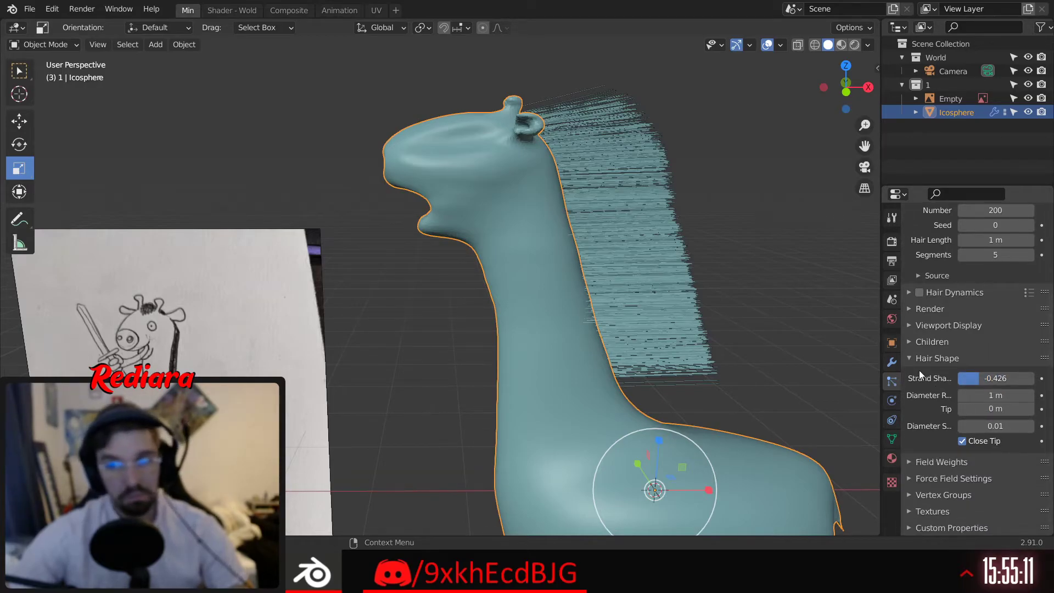
{"action": "left_click", "coordinate": [994, 378]}
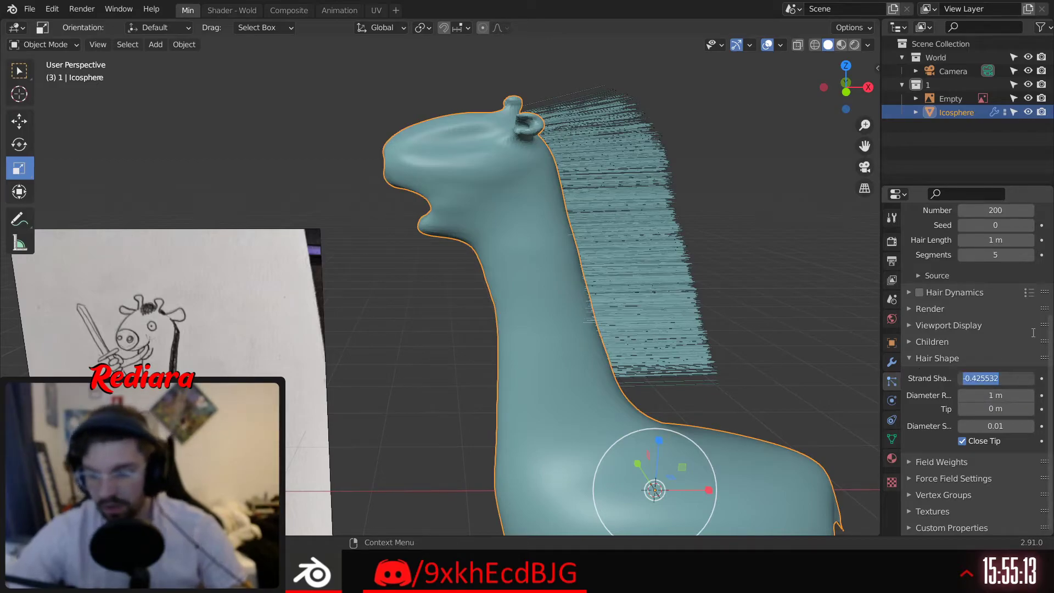
{"action": "type", "text": "0"}
{"action": "key", "text": "Return"}
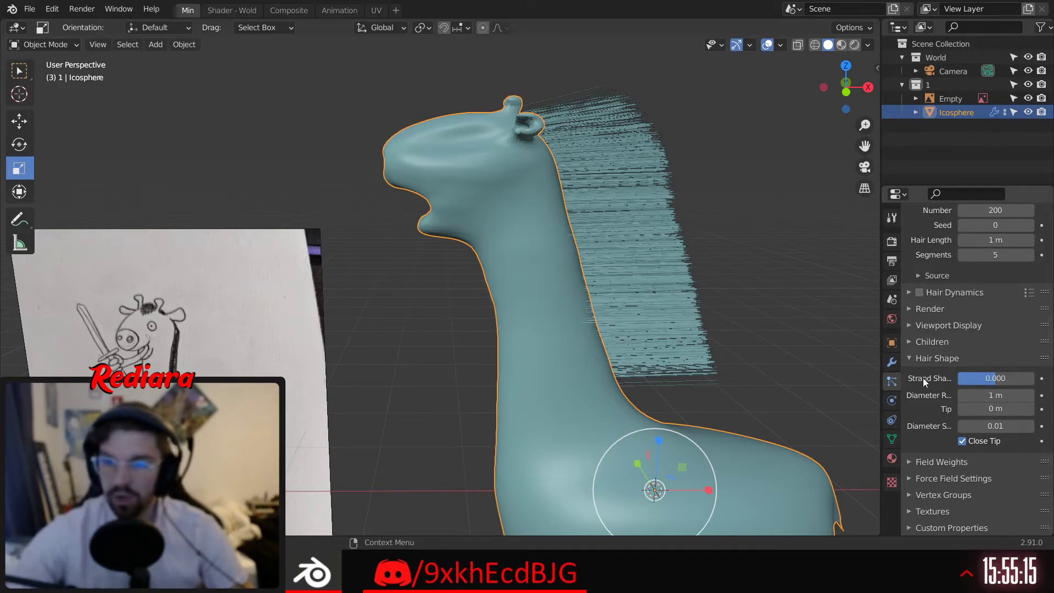
{"action": "left_click", "coordinate": [912, 358]}
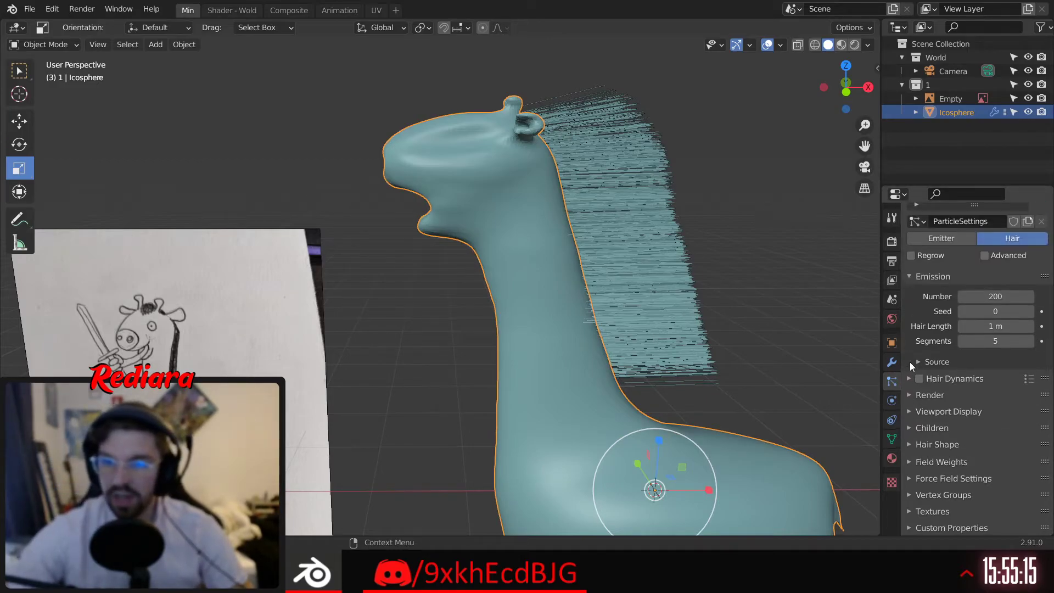
Look through the mane hair's force field, viewport display and render settings
{"action": "left_click", "coordinate": [911, 480]}
{"action": "scroll", "coordinate": [931, 429], "scroll_direction": "down", "scroll_amount": 6}
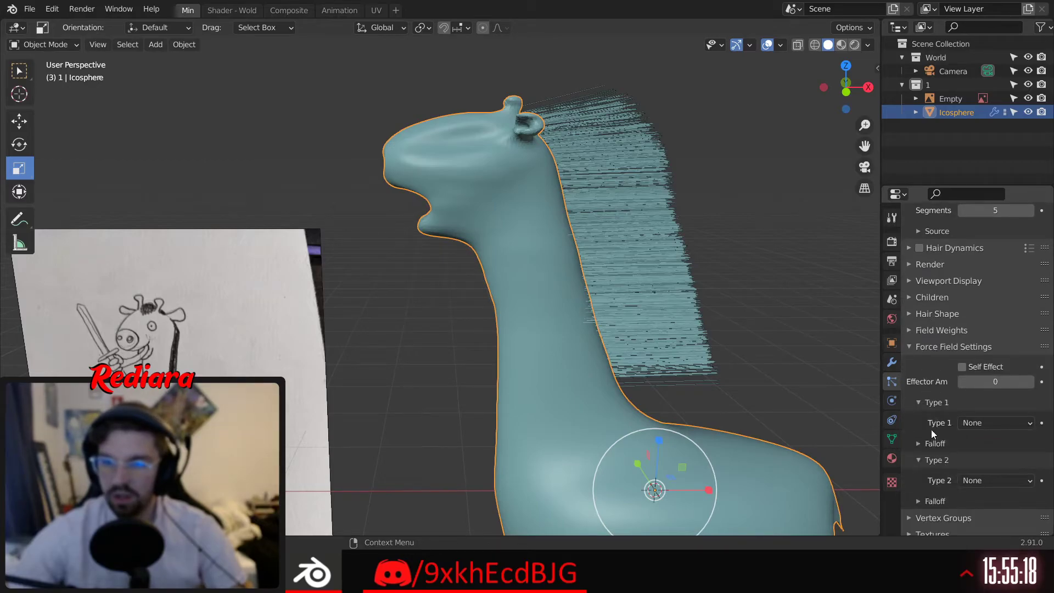
{"action": "left_click", "coordinate": [918, 347]}
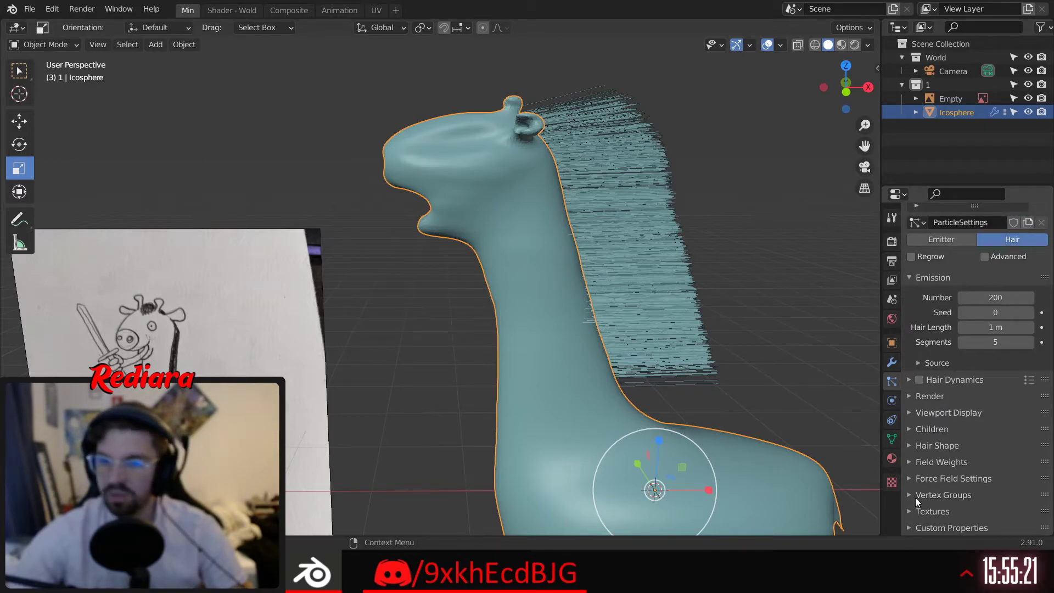
{"action": "left_click", "coordinate": [910, 411]}
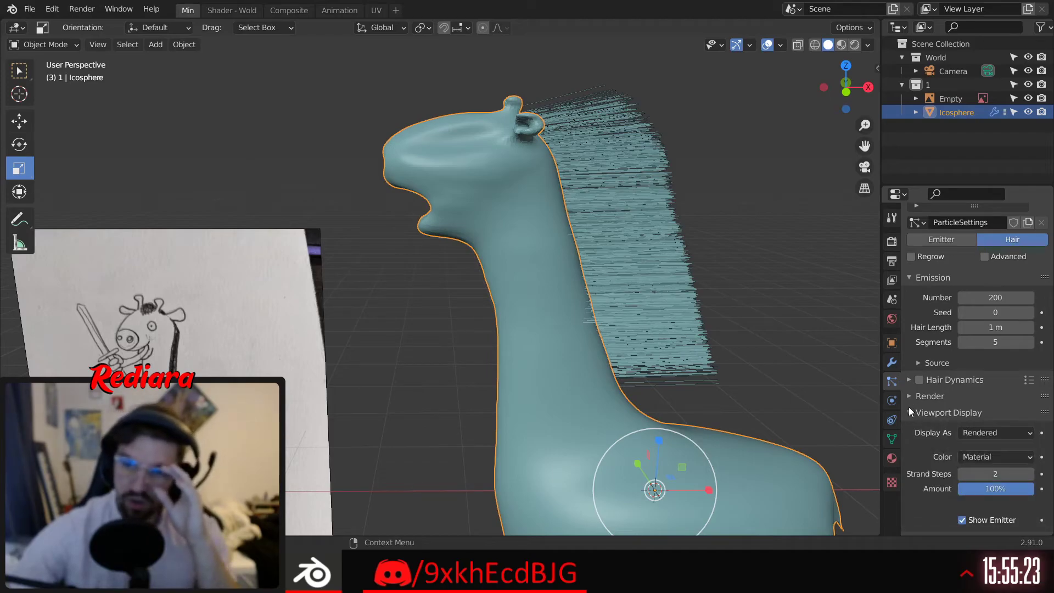
{"action": "left_click", "coordinate": [909, 412]}
{"action": "left_click", "coordinate": [911, 396]}
{"action": "scroll", "coordinate": [916, 391], "scroll_direction": "down", "scroll_amount": 5}
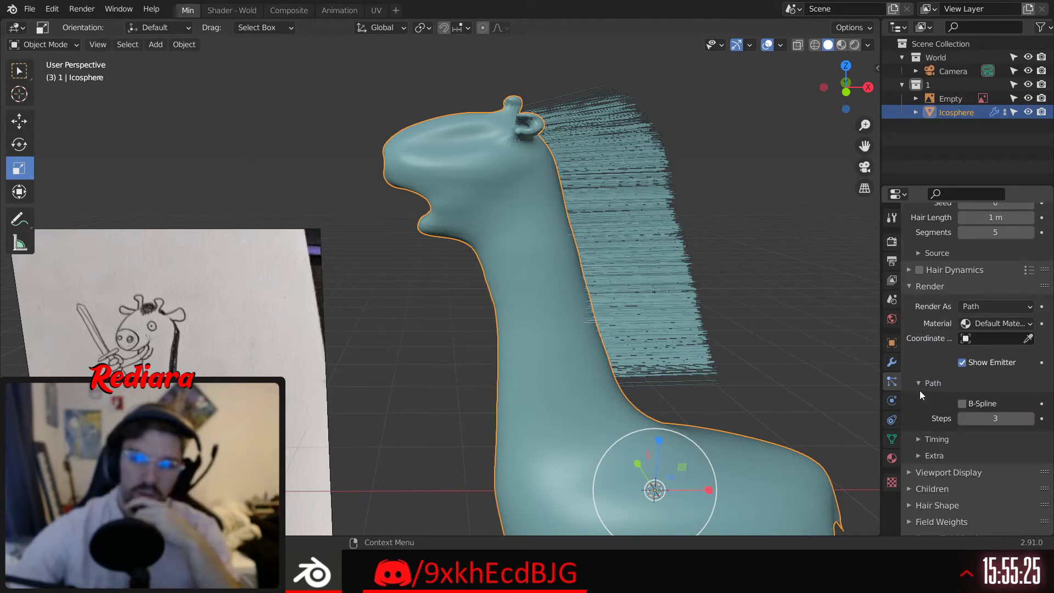
{"action": "left_click", "coordinate": [927, 286]}
Try hair dynamics on the mane, check the effect from another angle and disable it again
{"action": "left_click", "coordinate": [919, 379]}
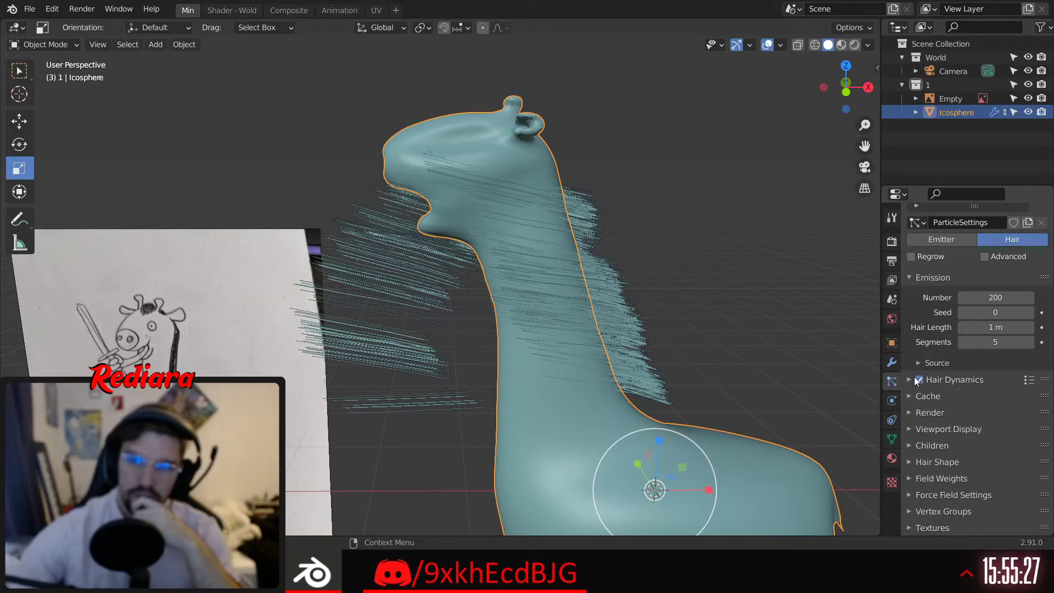
{"action": "left_click", "coordinate": [914, 378]}
{"action": "scroll", "coordinate": [931, 371], "scroll_direction": "down", "scroll_amount": 5}
{"action": "middle_click_drag", "start_coordinate": [751, 401], "coordinate": [642, 347]}
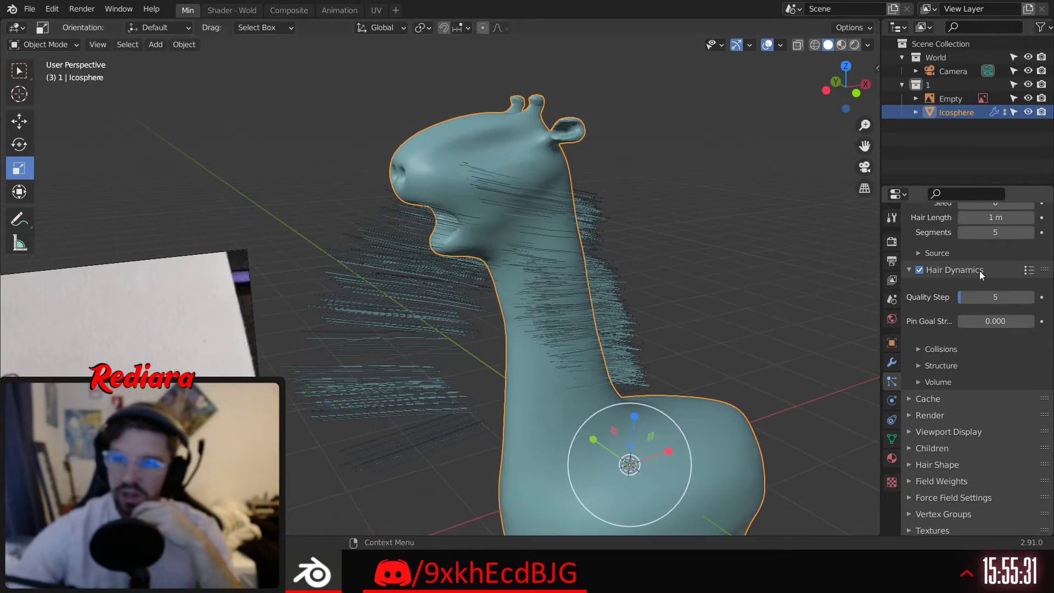
{"action": "left_click", "coordinate": [920, 271]}
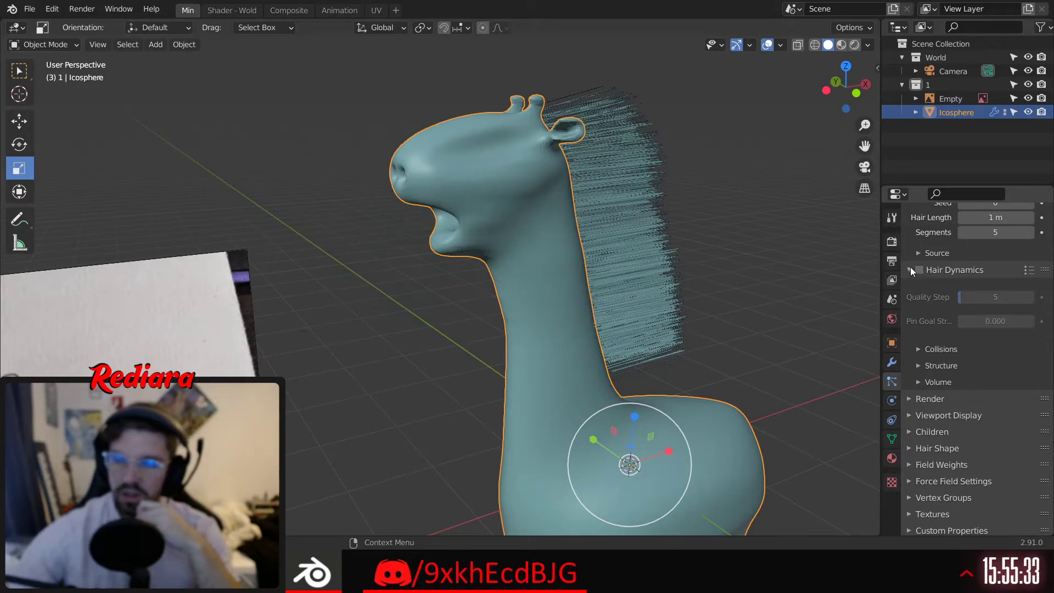
{"action": "left_click", "coordinate": [911, 269]}
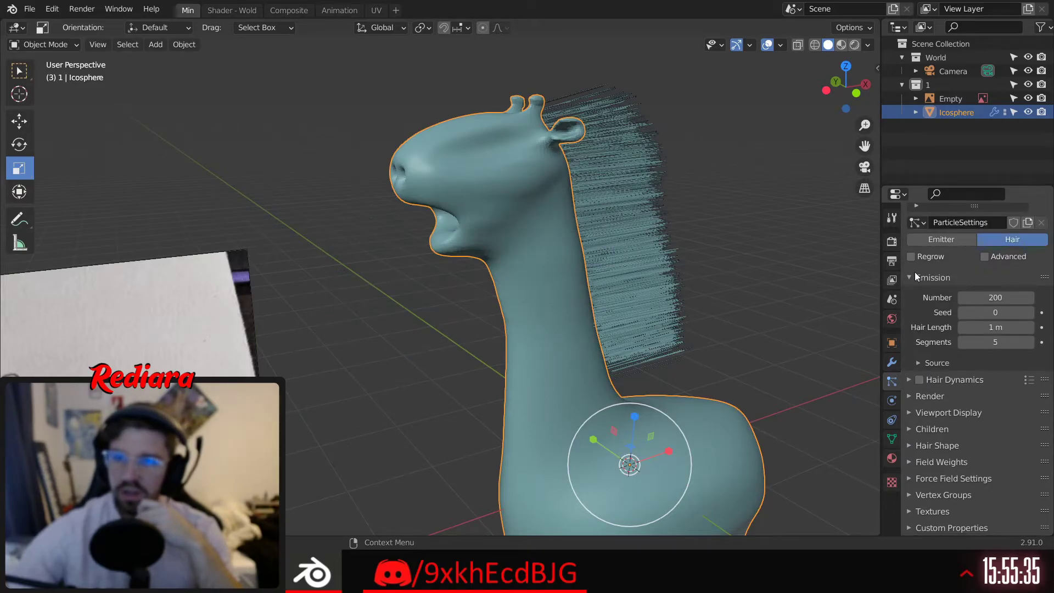
Enable the advanced hair options and examine the velocity and physics settings
{"action": "left_click", "coordinate": [984, 256]}
{"action": "scroll", "coordinate": [978, 285], "scroll_direction": "down", "scroll_amount": 3}
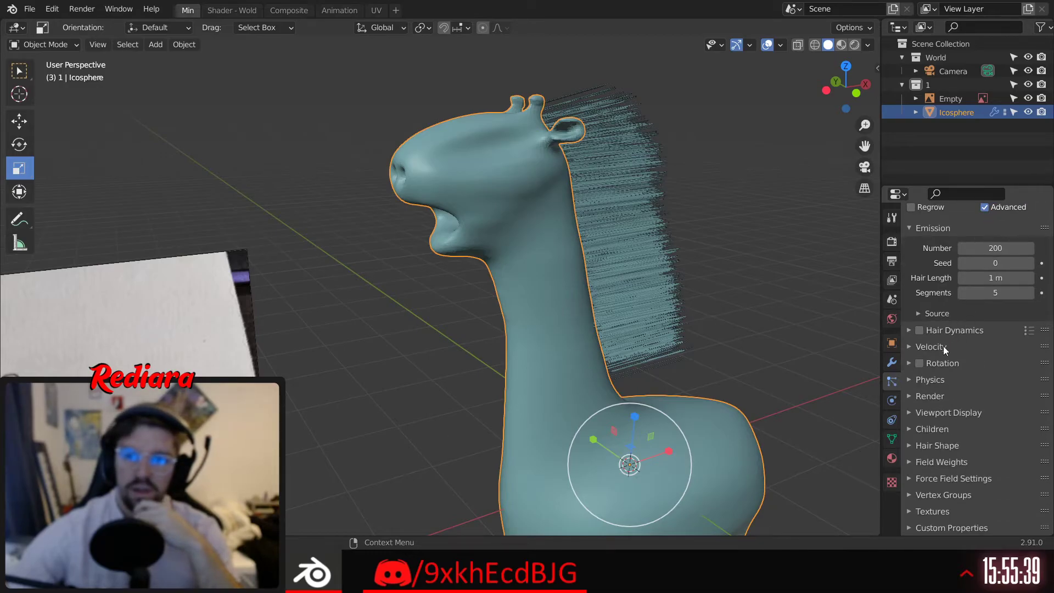
{"action": "left_click", "coordinate": [912, 345]}
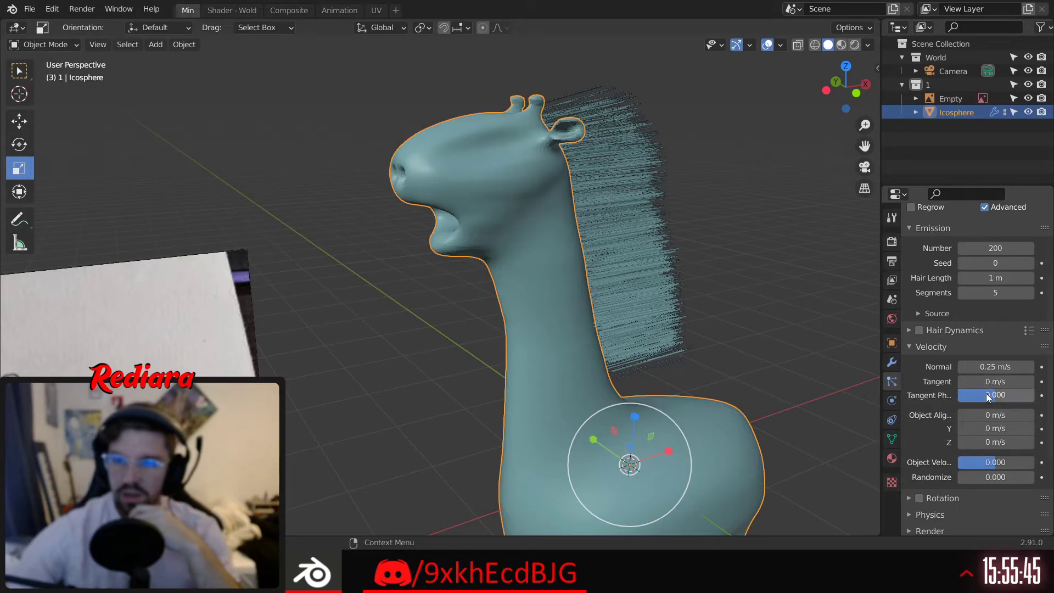
{"action": "left_click", "coordinate": [909, 346]}
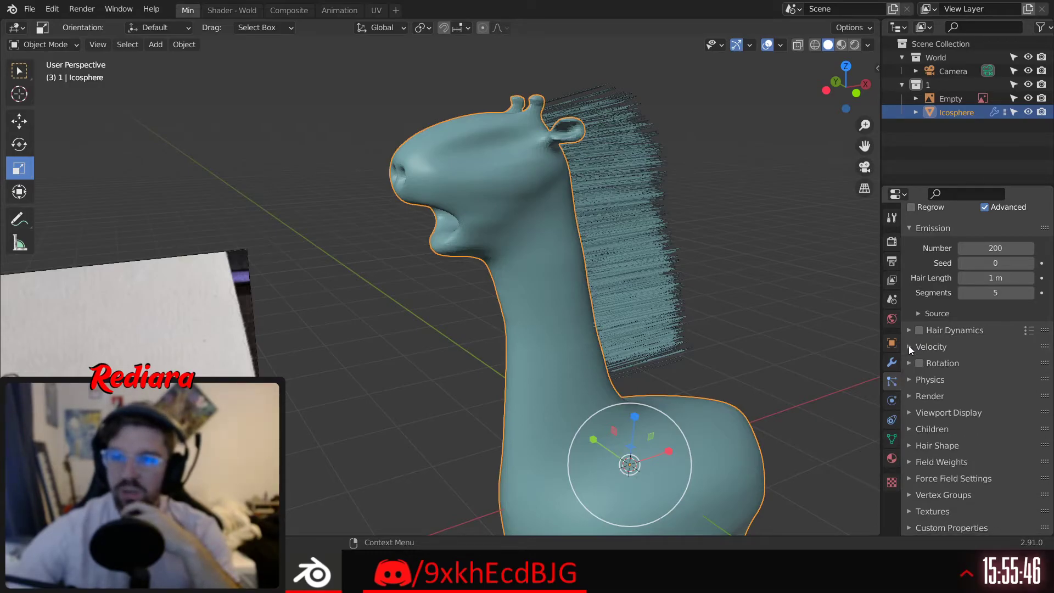
{"action": "left_click", "coordinate": [912, 381]}
{"action": "scroll", "coordinate": [912, 383], "scroll_direction": "down", "scroll_amount": 2}
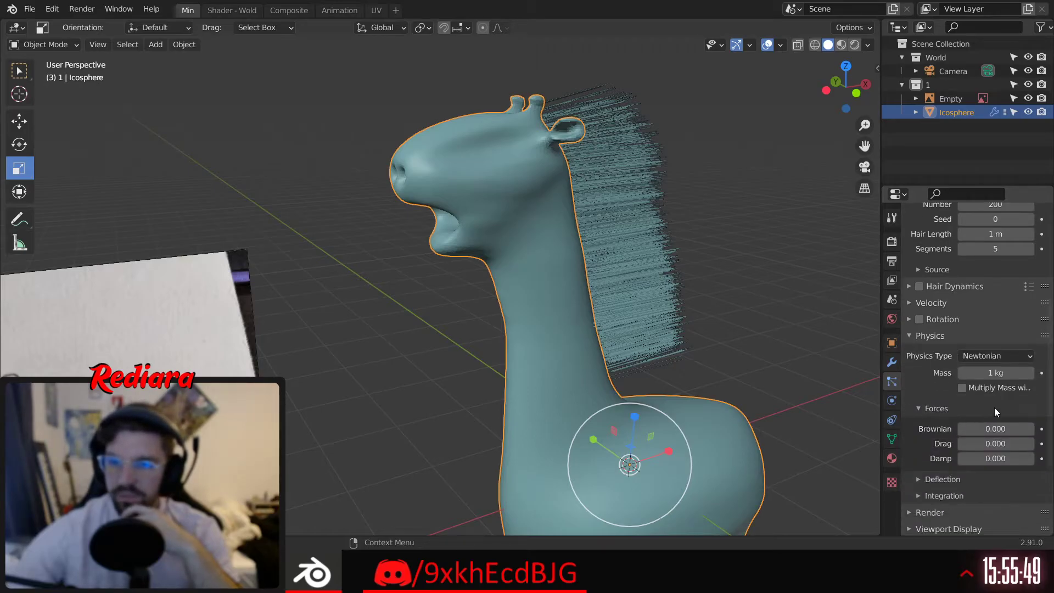
Set the hair particle mass to 50 kg, playing the animation before and after the change
{"action": "key", "text": "space"}
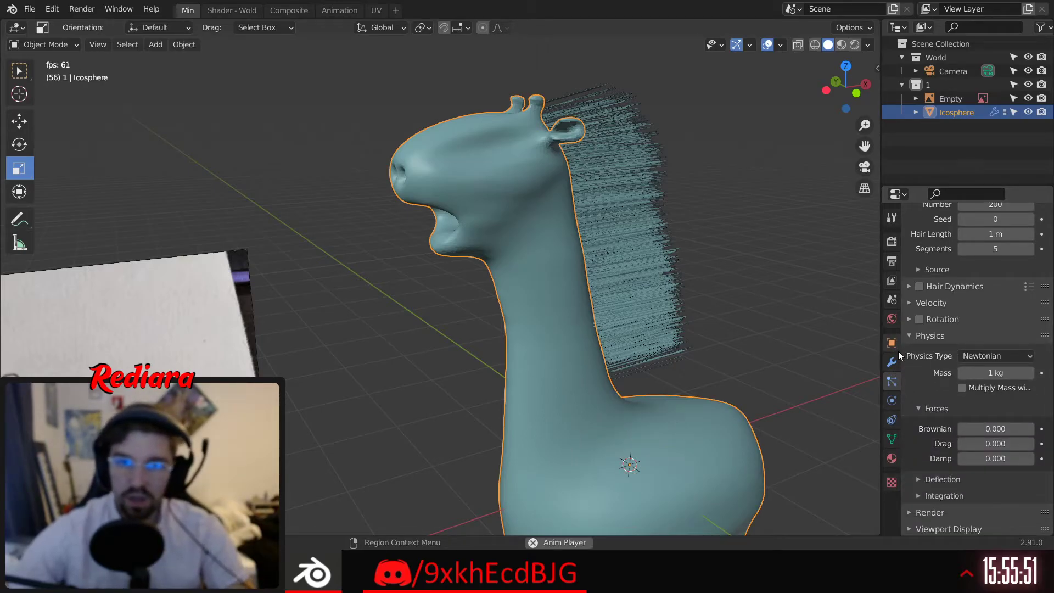
{"action": "key", "text": "space"}
{"action": "left_click", "coordinate": [989, 373]}
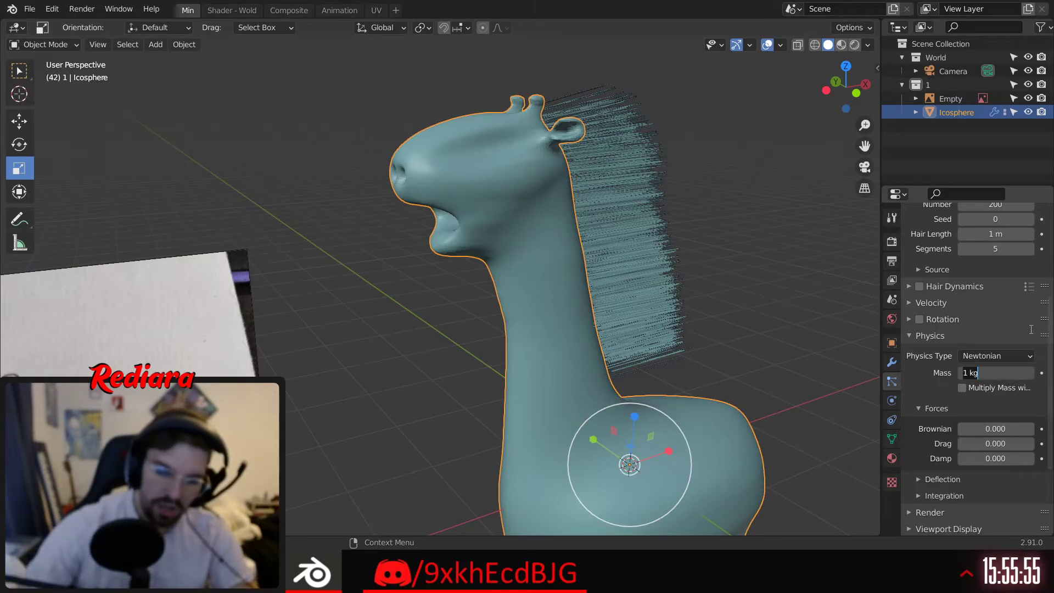
{"action": "type", "text": "50"}
{"action": "key", "text": "Return"}
{"action": "key", "text": "space"}
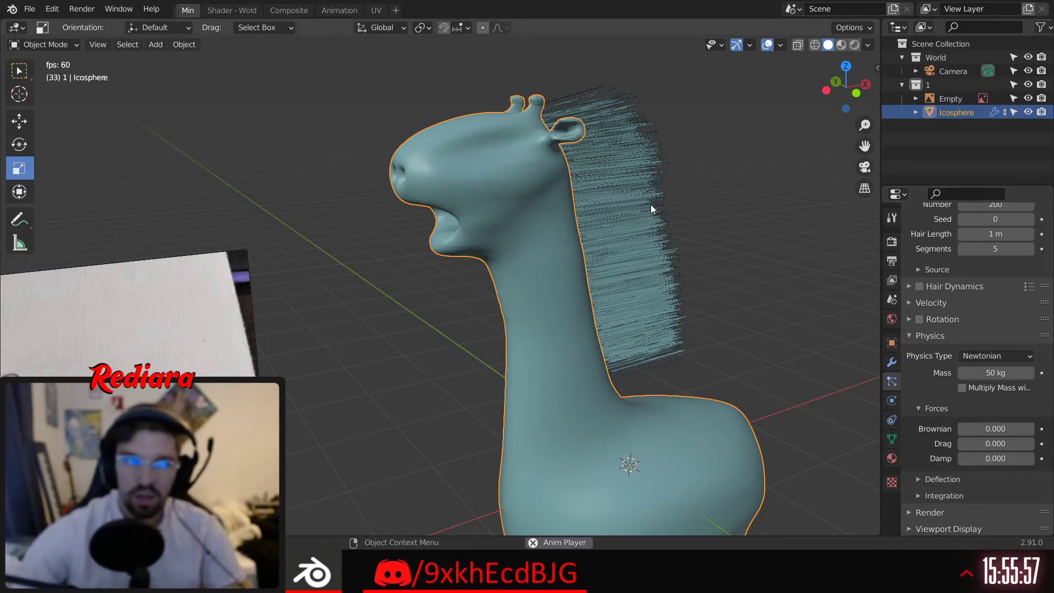
{"action": "key", "text": "space"}
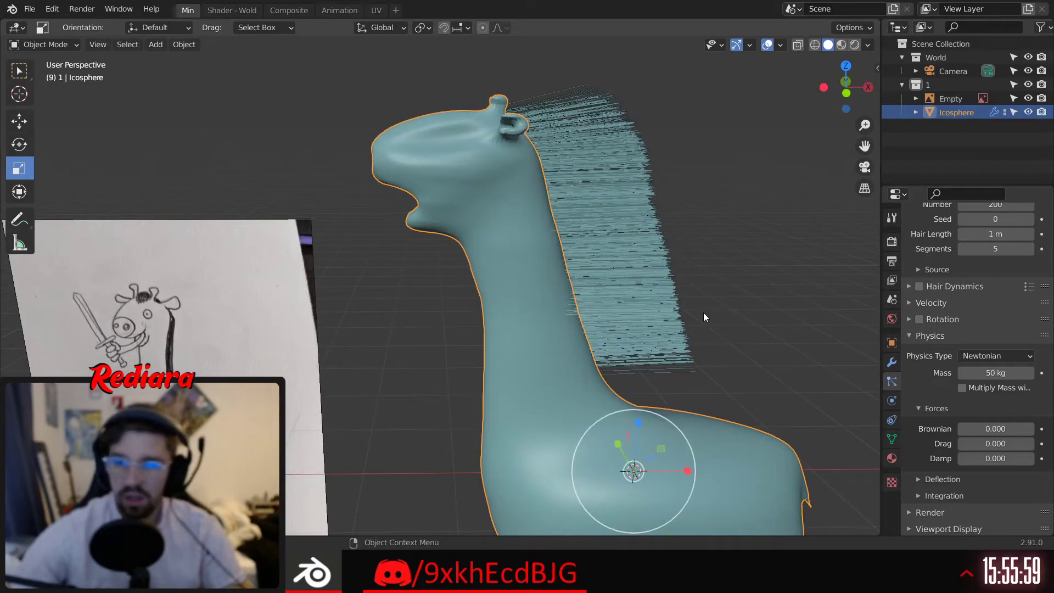
Try a Brownian force of 1 on the mane hair and reset it to 0
{"action": "left_click", "coordinate": [997, 431]}
{"action": "type", "text": "1"}
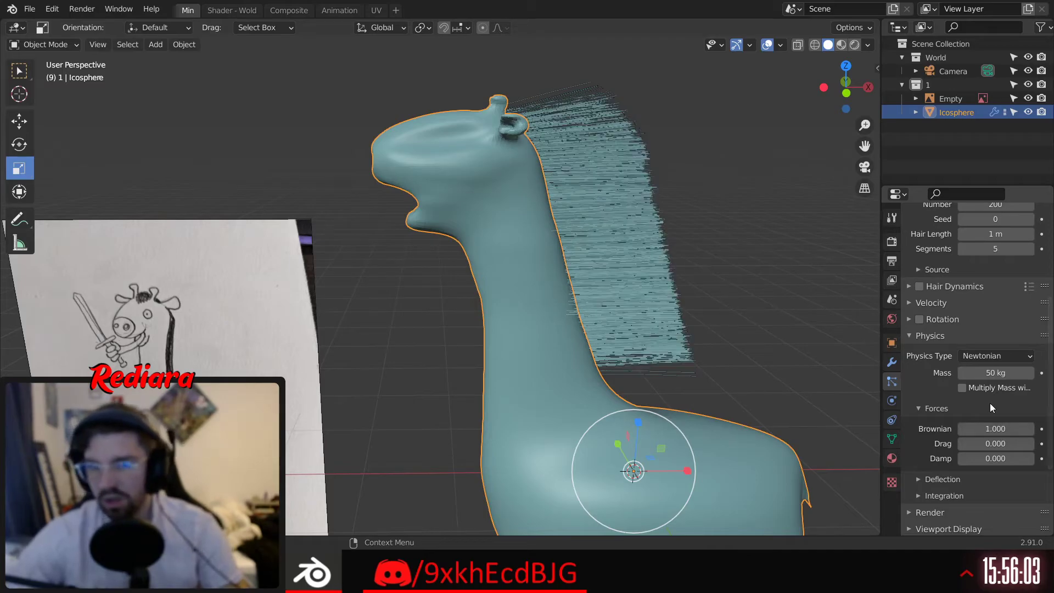
{"action": "key", "text": "Return"}
{"action": "middle_click_drag", "start_coordinate": [755, 275], "coordinate": [723, 292]}
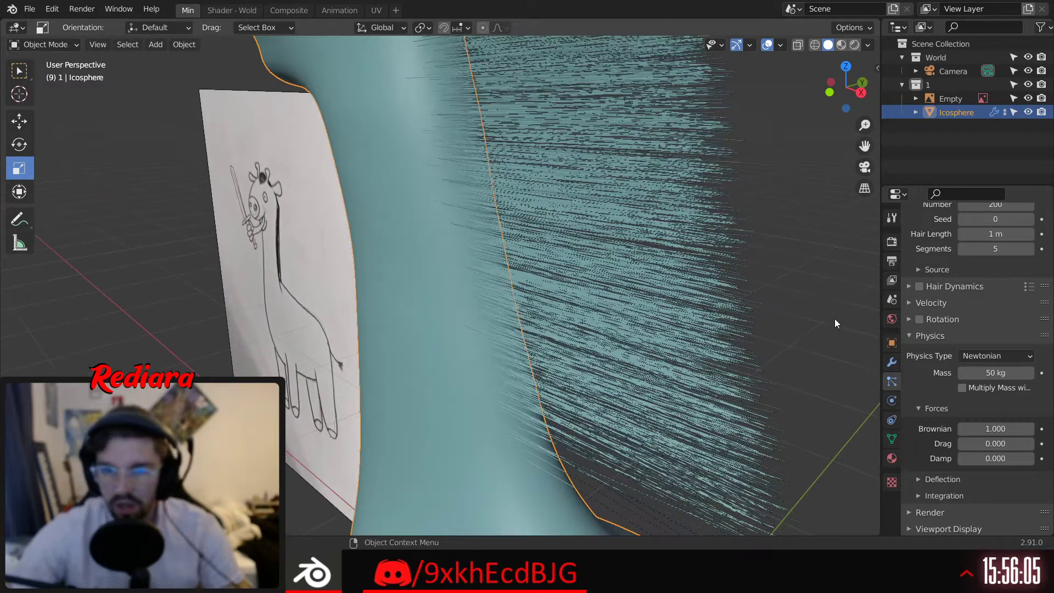
{"action": "left_click_drag", "start_coordinate": [995, 429], "coordinate": [1027, 429]}
{"action": "left_click", "coordinate": [996, 429]}
{"action": "type", "text": "0"}
{"action": "key", "text": "Return"}
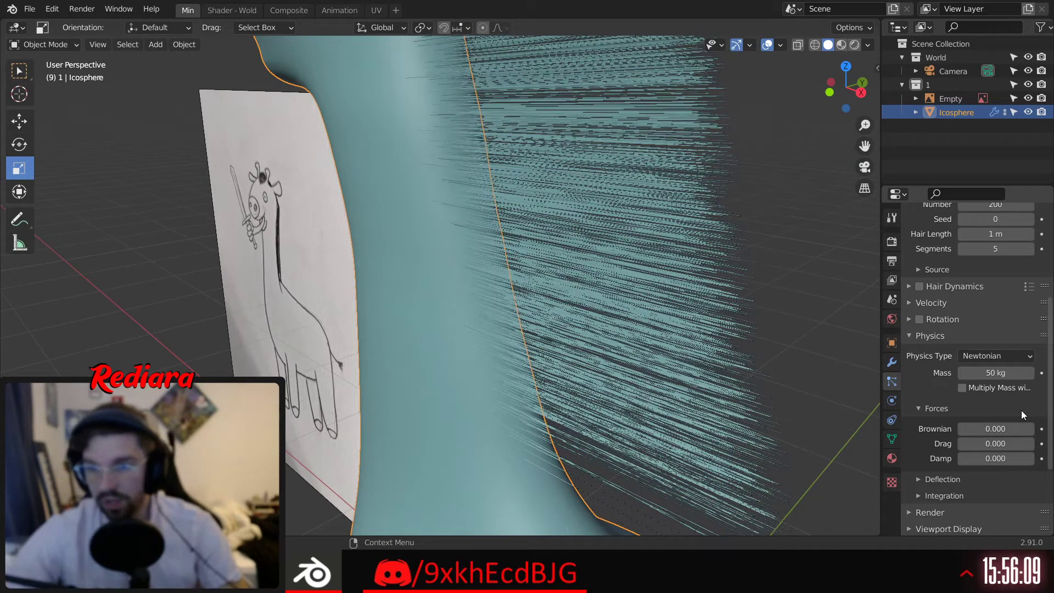
Try a drag of 1 on the mane hair with the animation playing, and reset it to 0
{"action": "left_click_drag", "start_coordinate": [990, 443], "coordinate": [996, 443]}
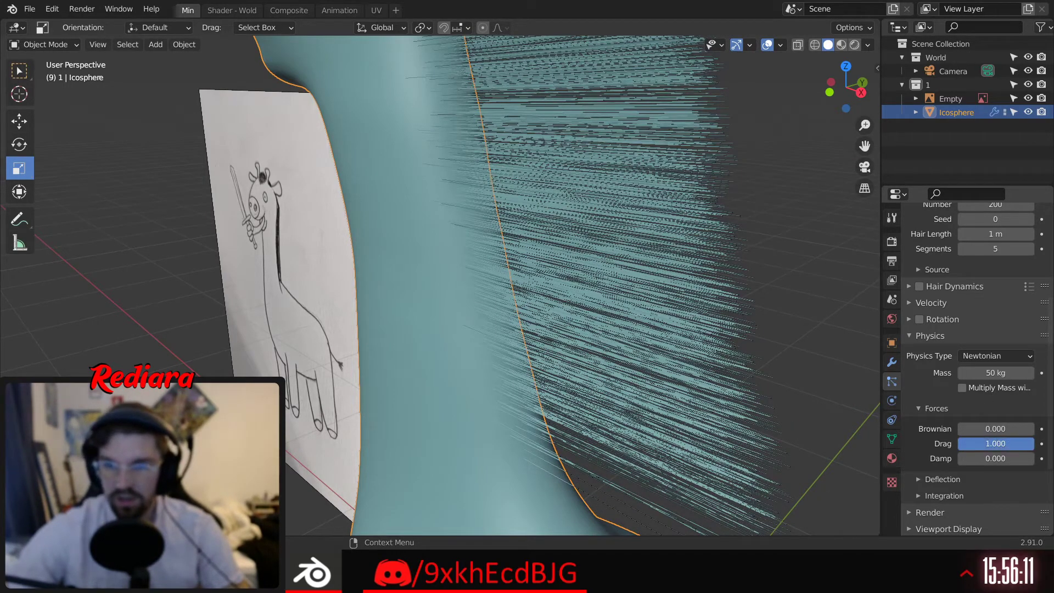
{"action": "key", "text": "space"}
{"action": "key", "text": "space"}
{"action": "left_click", "coordinate": [1005, 444]}
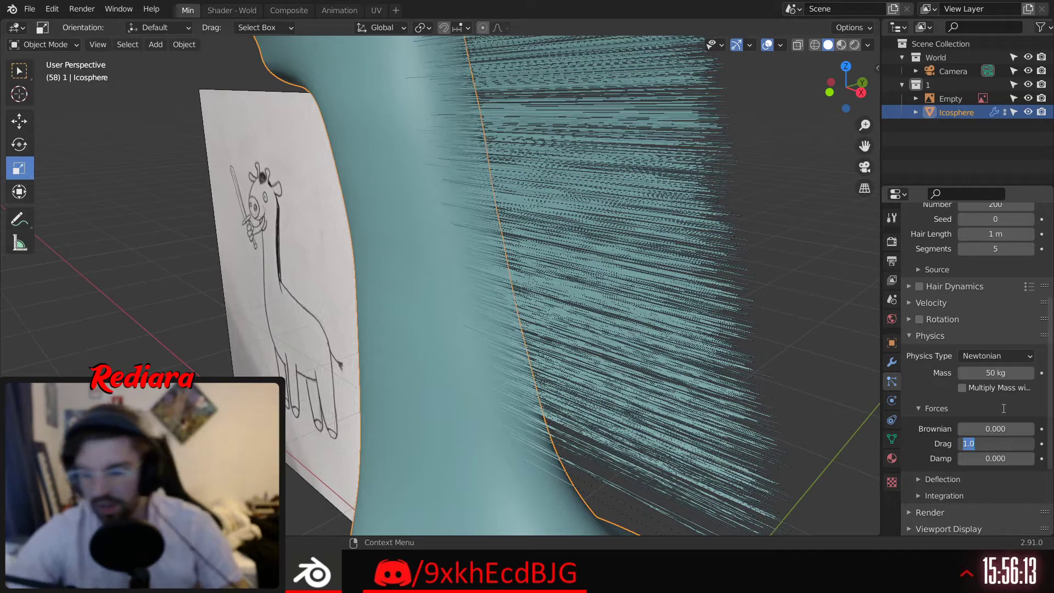
{"action": "type", "text": "0"}
{"action": "key", "text": "Return"}
{"action": "scroll", "coordinate": [988, 411], "scroll_direction": "down", "scroll_amount": 3}
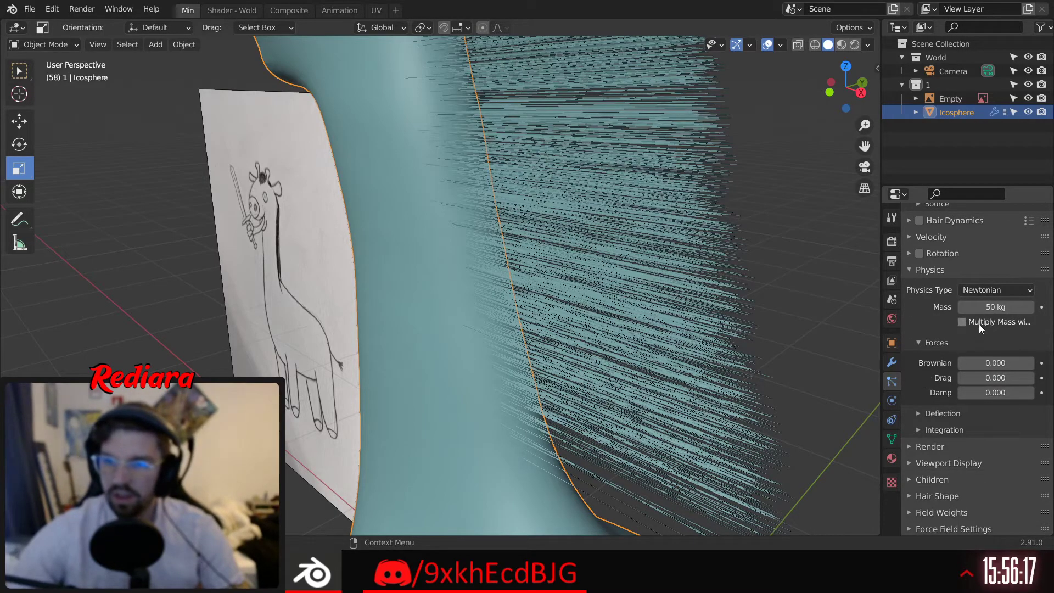
Check the available physics types and inspect the mane, and turn off the advanced hair options
{"action": "left_click", "coordinate": [1001, 291]}
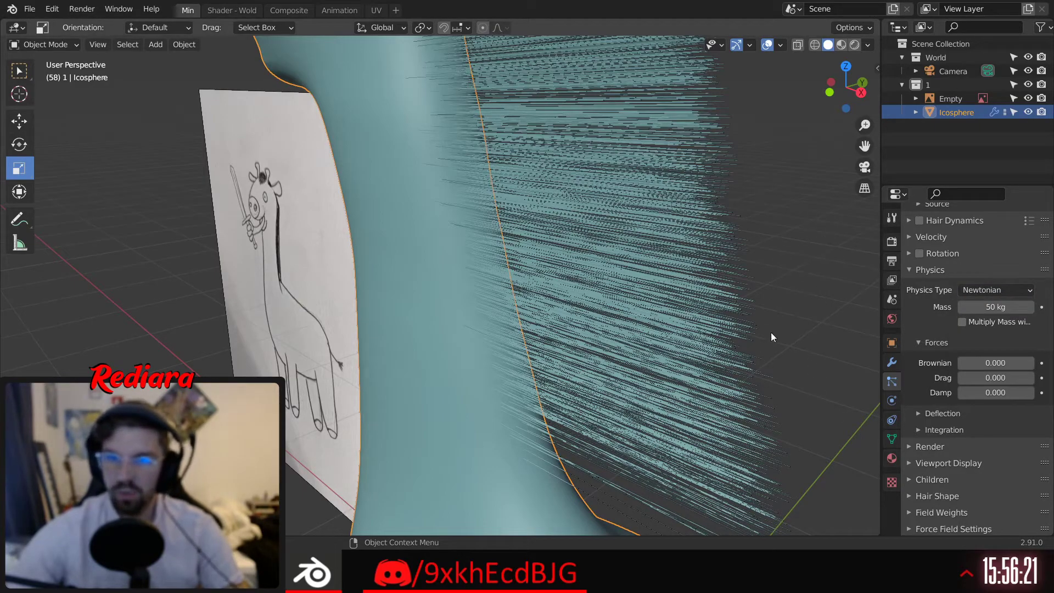
{"action": "middle_click_drag", "start_coordinate": [687, 292], "coordinate": [746, 285]}
{"action": "scroll", "coordinate": [753, 313], "scroll_direction": "down", "scroll_amount": 5}
{"action": "middle_click_drag", "start_coordinate": [756, 331], "coordinate": [707, 264]}
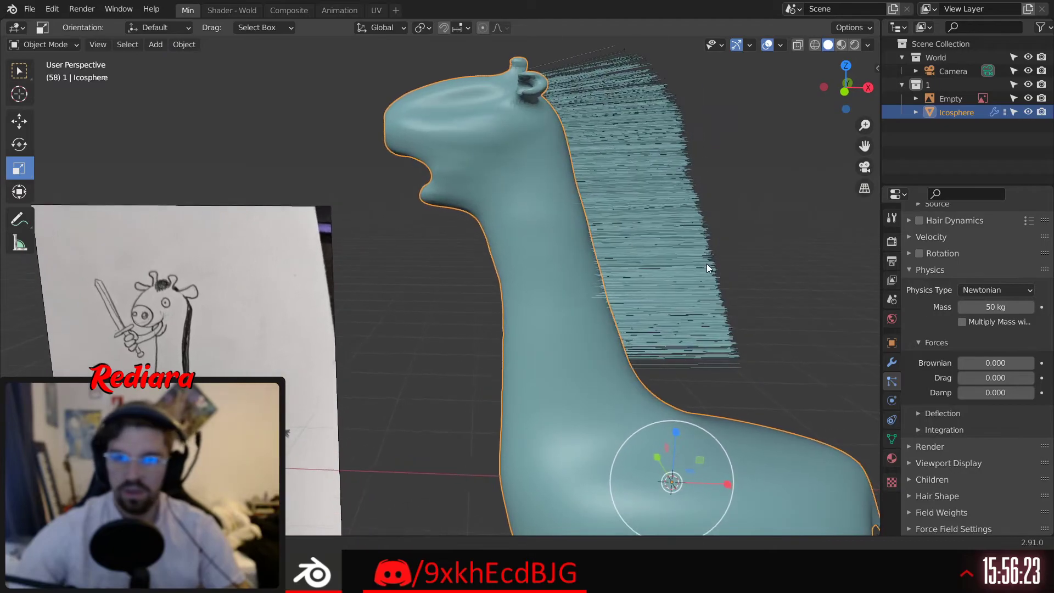
{"action": "scroll", "coordinate": [930, 337], "scroll_direction": "down", "scroll_amount": 3}
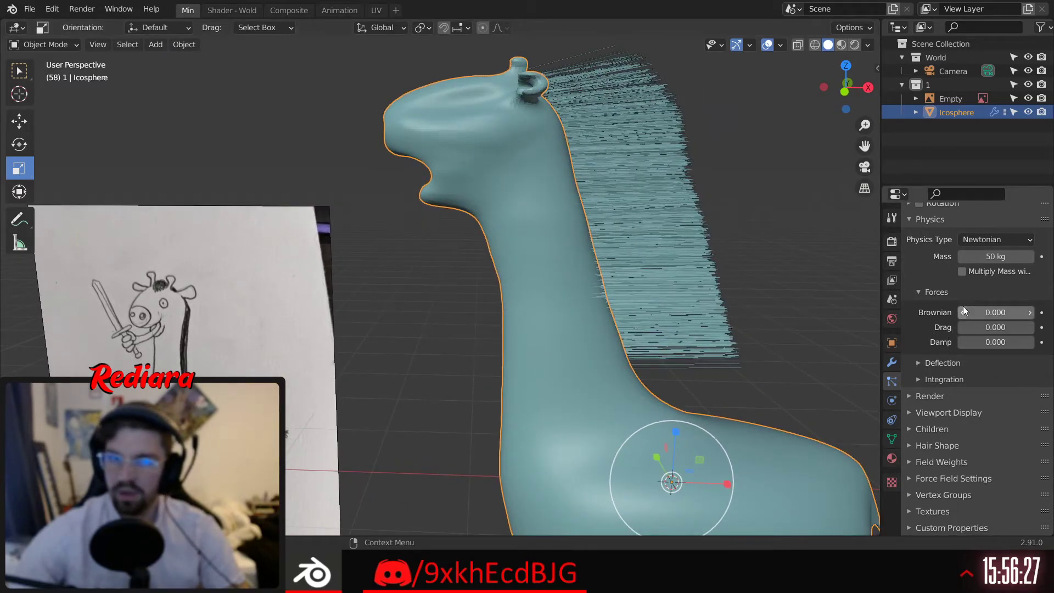
{"action": "scroll", "coordinate": [954, 302], "scroll_direction": "up", "scroll_amount": 6}
{"action": "scroll", "coordinate": [954, 306], "scroll_direction": "up", "scroll_amount": 7}
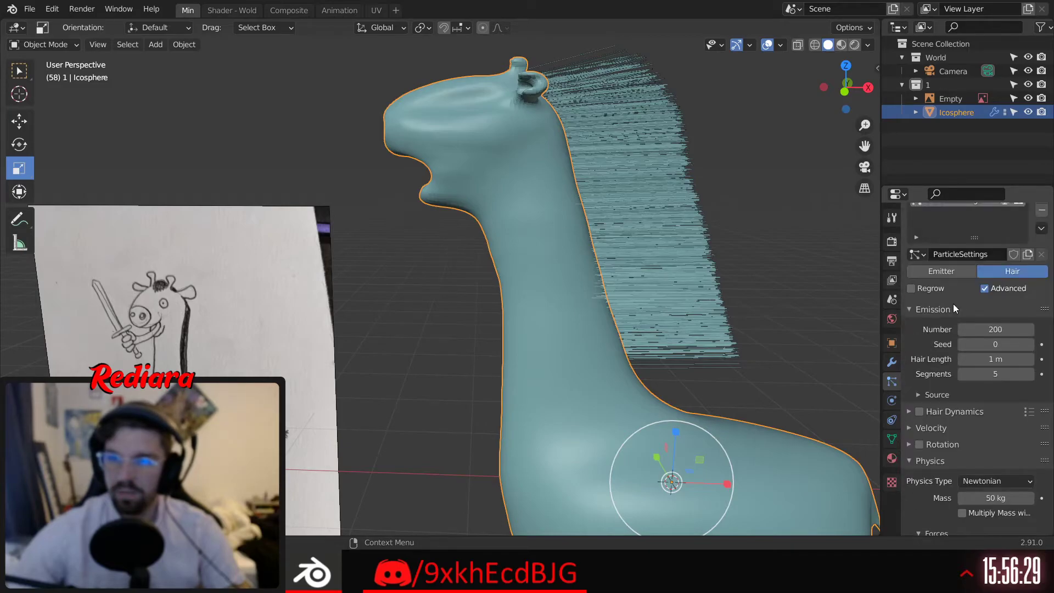
{"action": "left_click", "coordinate": [989, 330]}
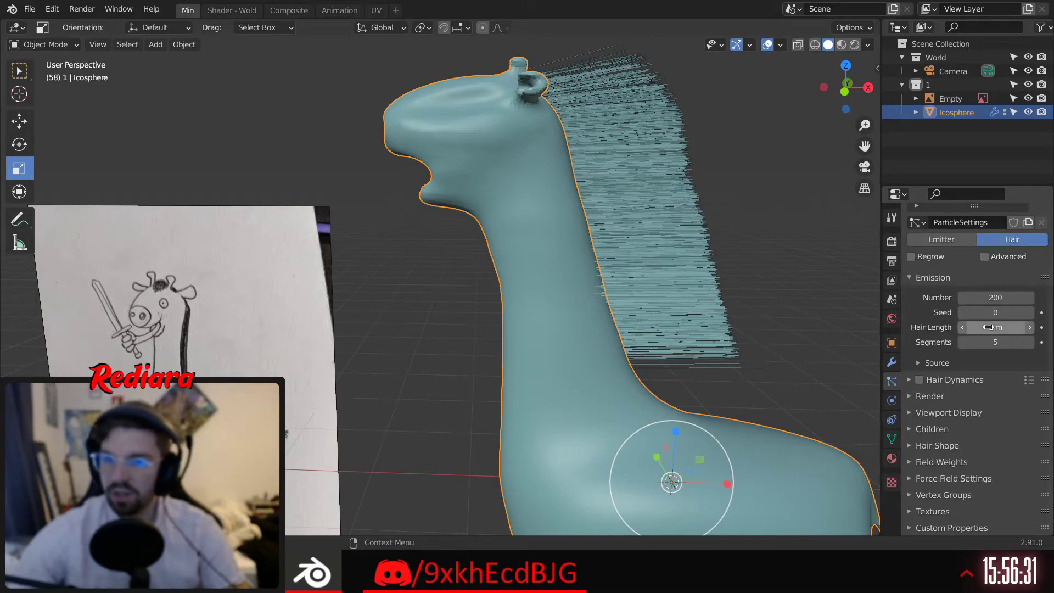
Set the root diameter in the mane's hair shape settings to 0 m
{"action": "left_click", "coordinate": [922, 446]}
{"action": "scroll", "coordinate": [929, 426], "scroll_direction": "down", "scroll_amount": 3}
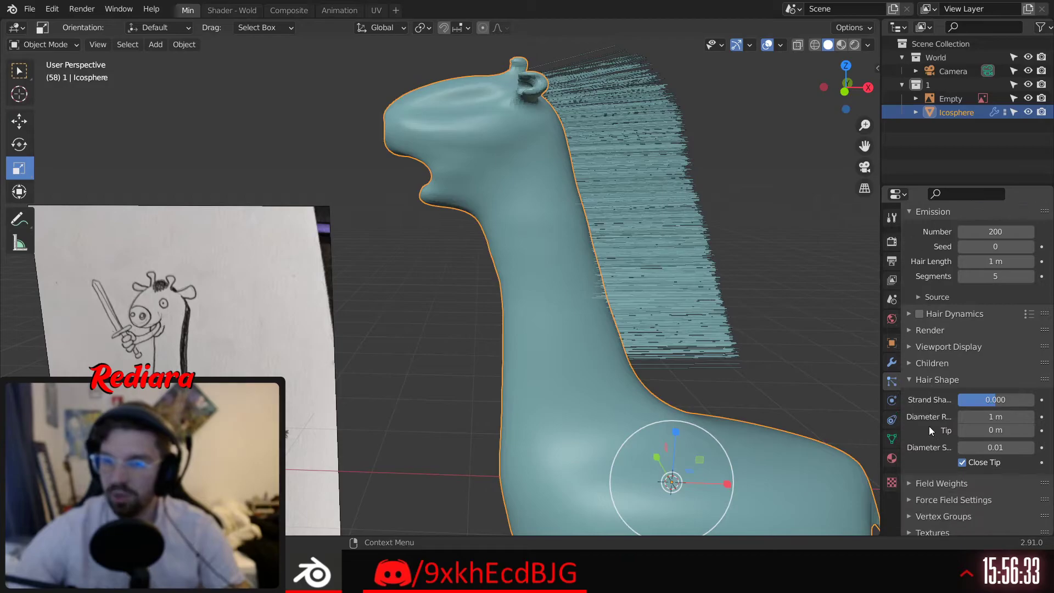
{"action": "mouse_move", "coordinate": [988, 416]}
{"action": "left_mouse_down"}
{"action": "mouse_move", "coordinate": [1005, 417]}
{"action": "mouse_move", "coordinate": [995, 417]}
{"action": "left_mouse_up"}
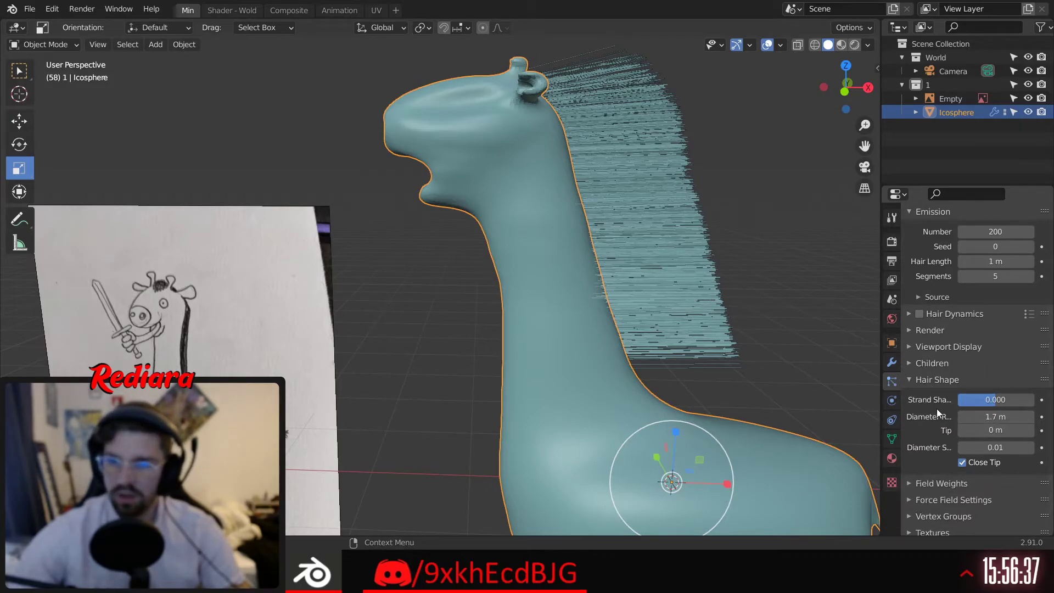
{"action": "left_click", "coordinate": [997, 418]}
{"action": "type", "text": "0"}
{"action": "key", "text": "Return"}
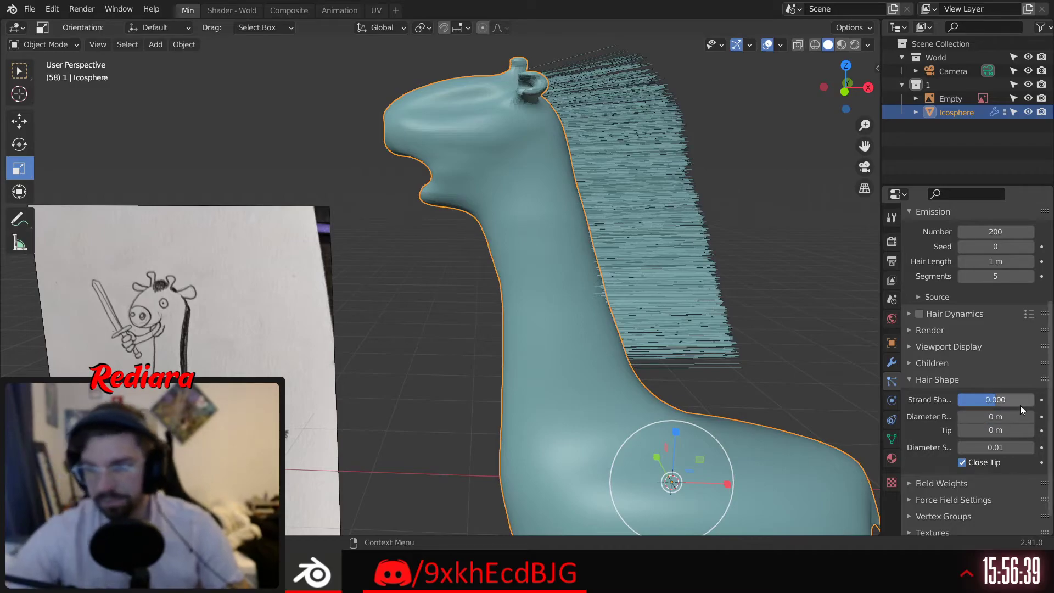
{"action": "middle_click_drag", "start_coordinate": [690, 203], "coordinate": [615, 275]}
{"action": "scroll", "coordinate": [939, 415], "scroll_direction": "down", "scroll_amount": 1}
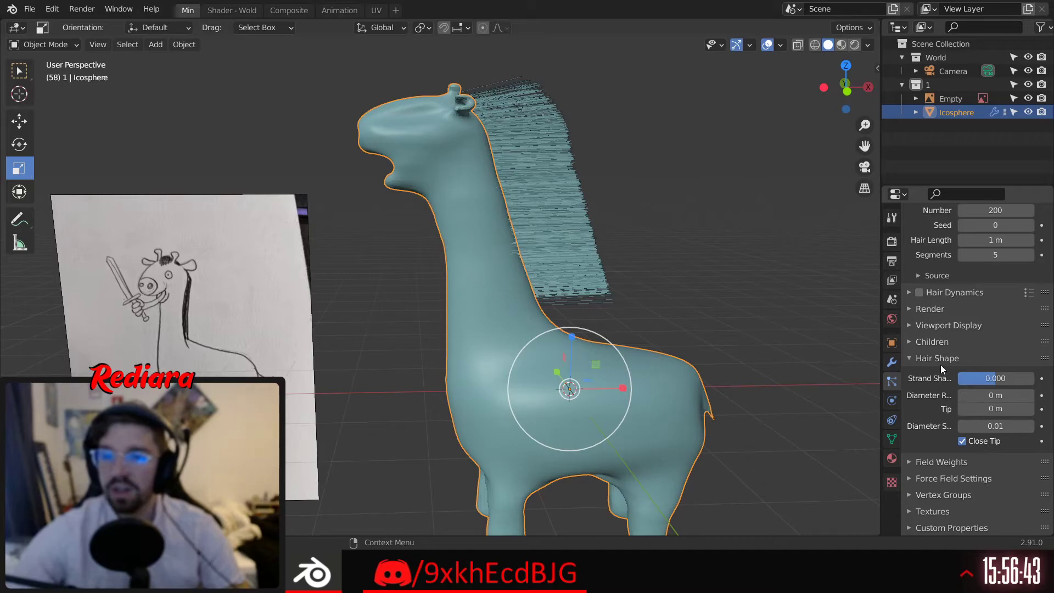
{"action": "left_click", "coordinate": [915, 361]}
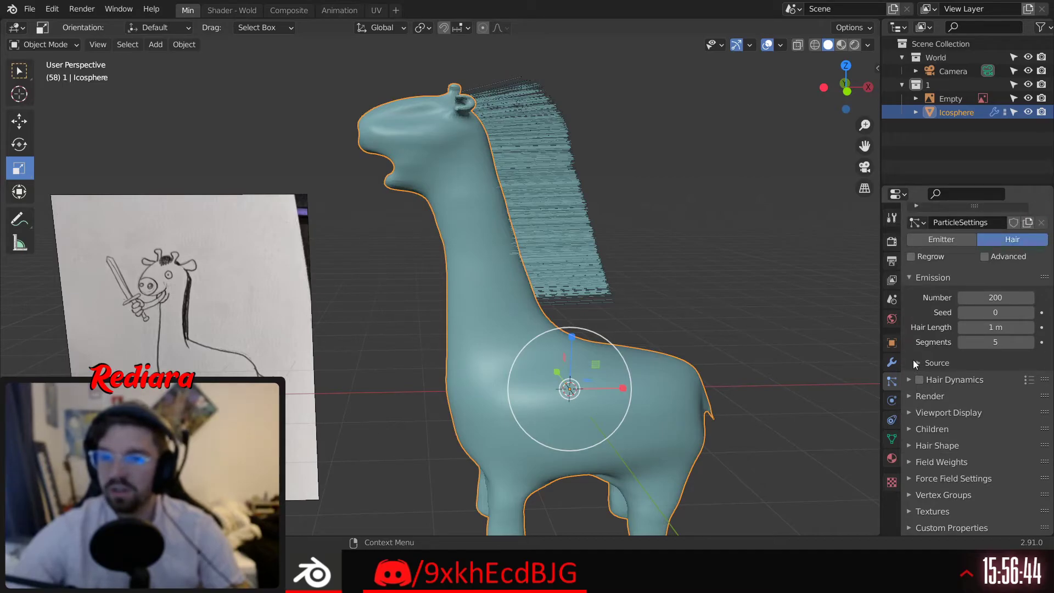
Set the mane's hair length to 0.3 m and deselect the body to compare it with the drawing
{"action": "left_click", "coordinate": [914, 396]}
{"action": "scroll", "coordinate": [913, 391], "scroll_direction": "down", "scroll_amount": 4}
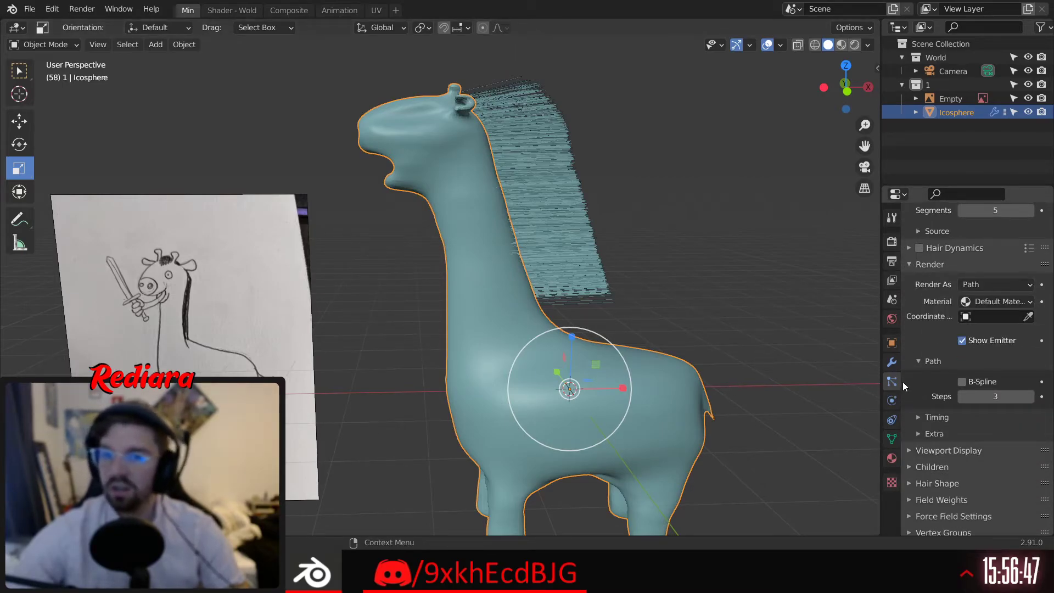
{"action": "left_click", "coordinate": [916, 266]}
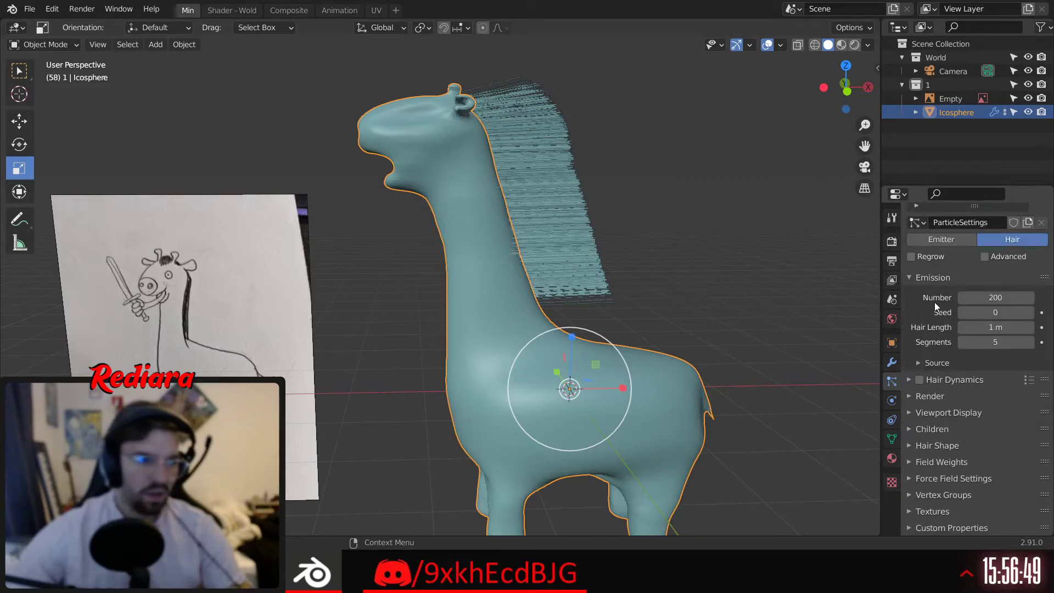
{"action": "left_click", "coordinate": [1005, 327]}
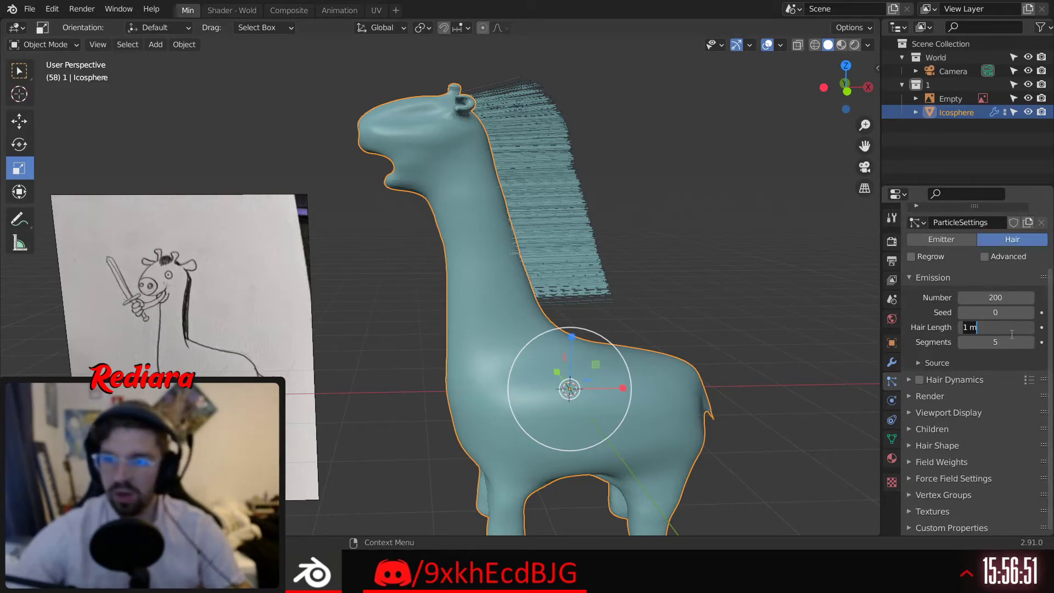
{"action": "key", "text": "BackSpace"}
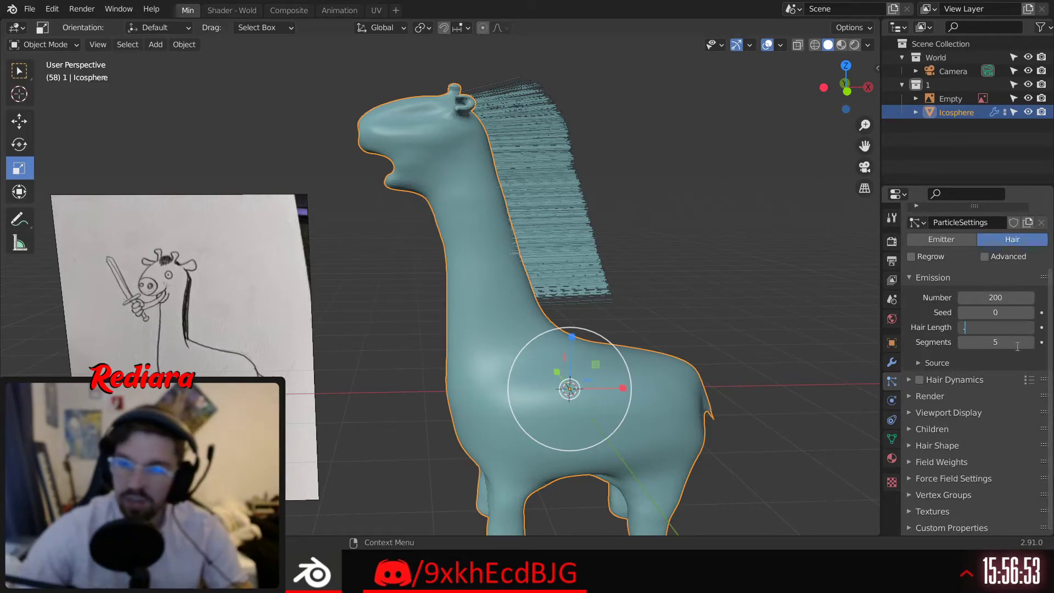
{"action": "type", "text": ".3"}
{"action": "key", "text": "Return"}
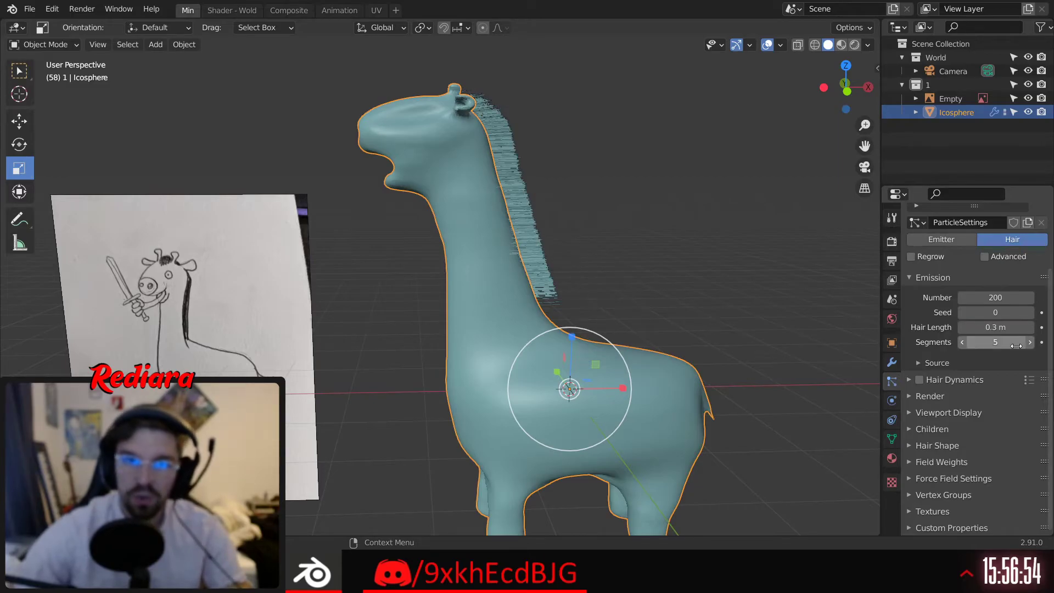
{"action": "left_click", "coordinate": [581, 138]}
{"action": "mouse_move", "coordinate": [581, 138]}
{"action": "middle_mouse_down"}
{"action": "mouse_move", "coordinate": [470, 203]}
{"action": "mouse_move", "coordinate": [460, 196]}
{"action": "mouse_move", "coordinate": [578, 147]}
{"action": "mouse_move", "coordinate": [583, 169]}
{"action": "mouse_move", "coordinate": [455, 254]}
{"action": "mouse_move", "coordinate": [385, 268]}
{"action": "mouse_move", "coordinate": [349, 306]}
{"action": "mouse_move", "coordinate": [490, 267]}
{"action": "mouse_move", "coordinate": [465, 307]}
{"action": "mouse_move", "coordinate": [417, 252]}
{"action": "mouse_move", "coordinate": [480, 267]}
{"action": "mouse_move", "coordinate": [365, 258]}
{"action": "mouse_move", "coordinate": [302, 268]}
{"action": "mouse_move", "coordinate": [529, 252]}
{"action": "mouse_move", "coordinate": [487, 278]}
{"action": "mouse_move", "coordinate": [468, 249]}
{"action": "mouse_move", "coordinate": [486, 255]}
{"action": "middle_mouse_up"}
{"action": "scroll", "coordinate": [460, 196], "scroll_direction": "up", "scroll_amount": 3}
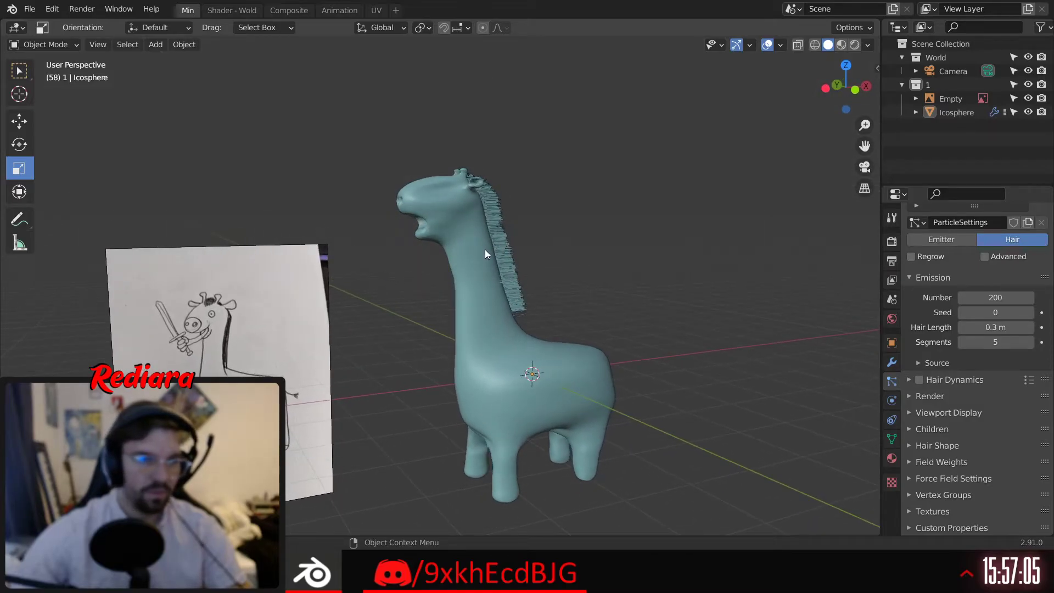
Add an ico sphere mesh for the eye and scale it down inside the body
{"action": "left_click", "coordinate": [68, 45]}
{"action": "left_click", "coordinate": [66, 45]}
{"action": "left_click", "coordinate": [155, 44]}
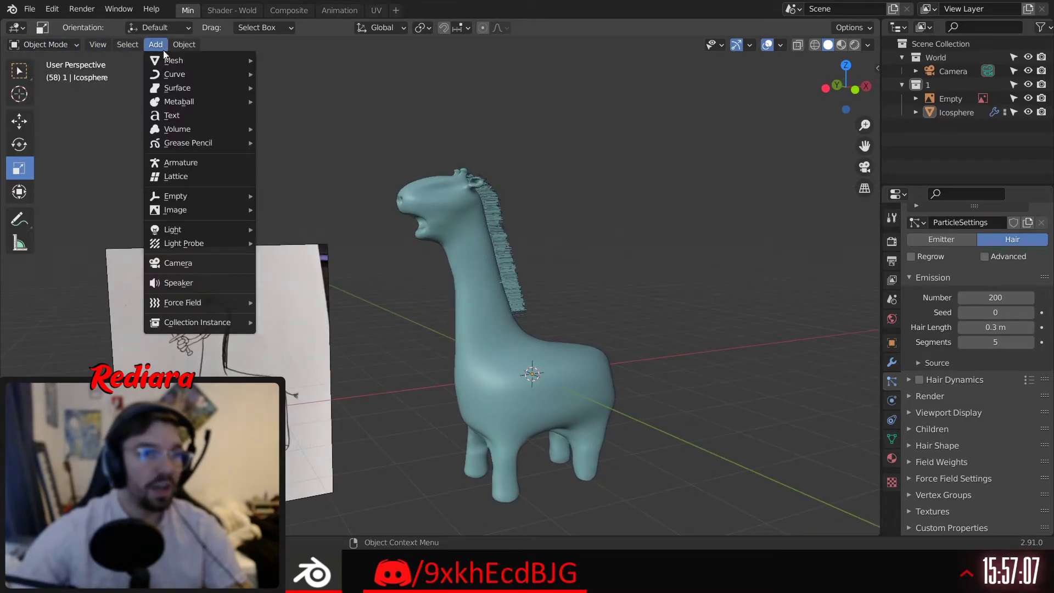
{"action": "mouse_move", "coordinate": [167, 61]}
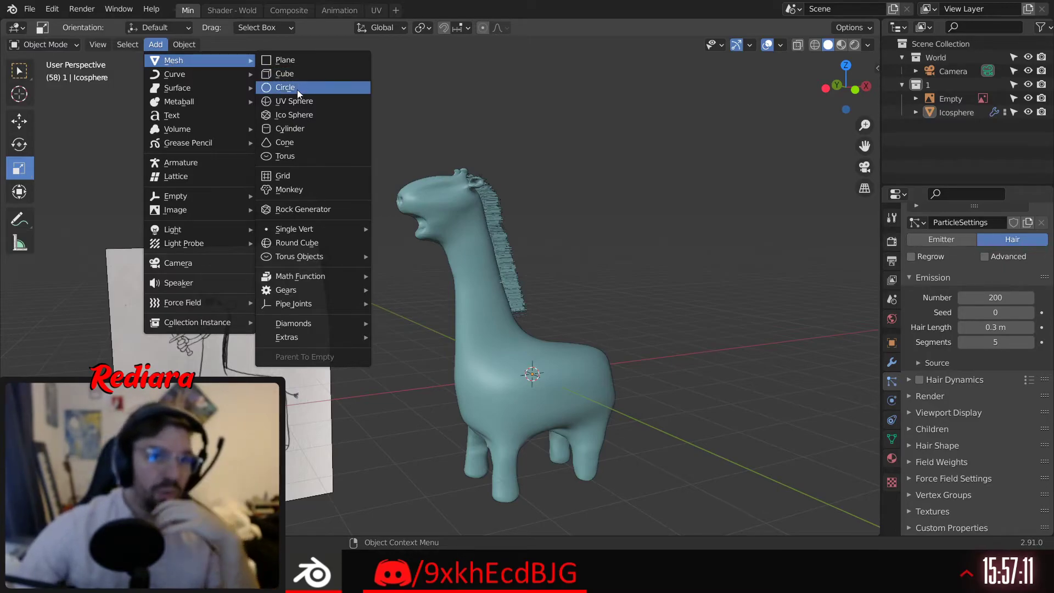
{"action": "left_click", "coordinate": [296, 115]}
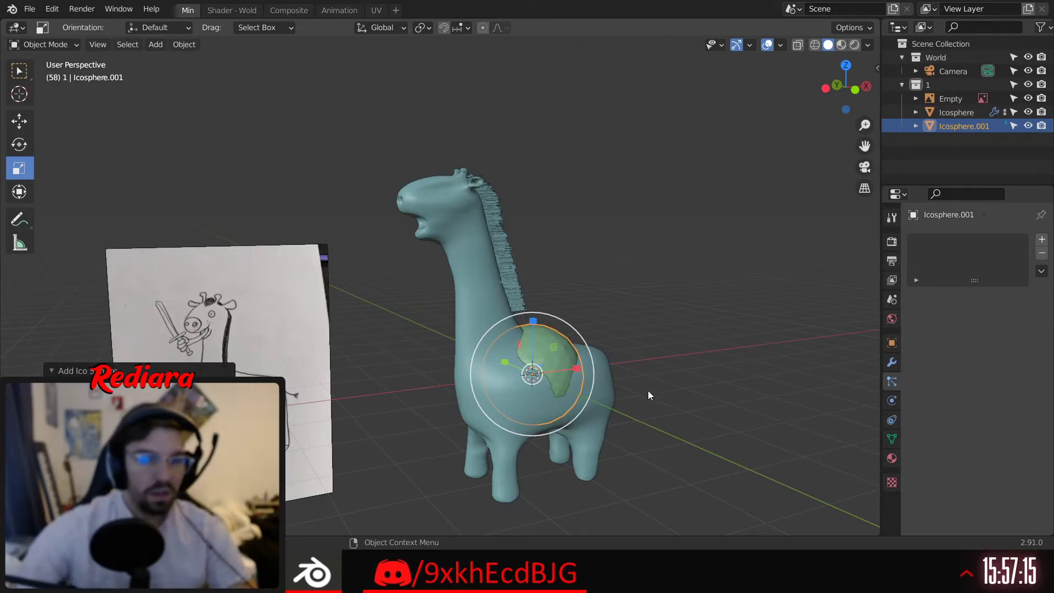
{"action": "left_click_drag", "start_coordinate": [594, 364], "coordinate": [547, 375]}
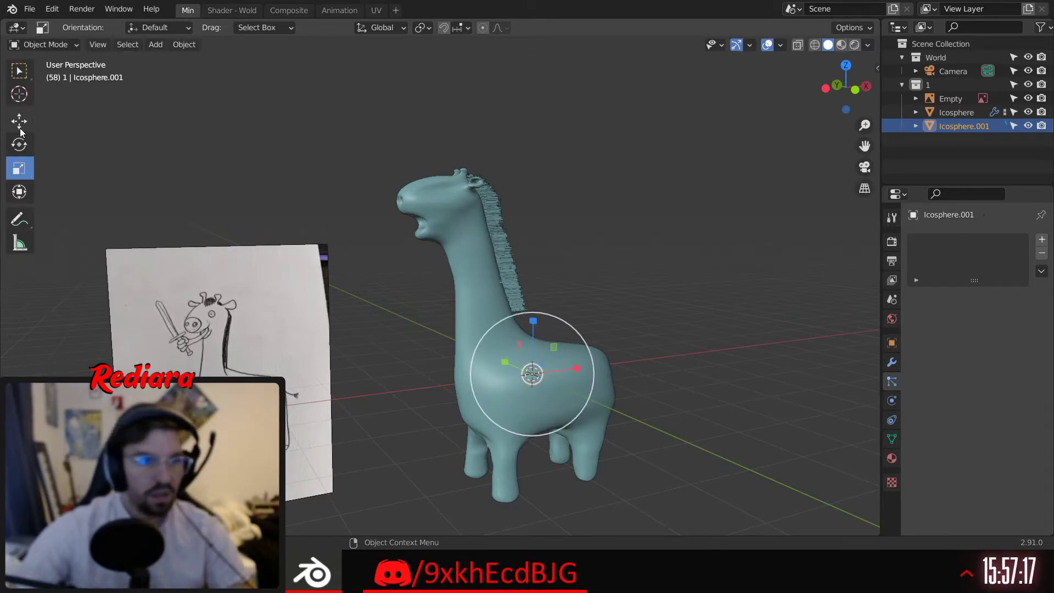
Raise the small ico sphere to head height above the giraffe's back and scale it down further
{"action": "left_click", "coordinate": [20, 122]}
{"action": "left_click_drag", "start_coordinate": [535, 318], "coordinate": [518, 107]}
{"action": "scroll", "coordinate": [582, 163], "scroll_direction": "up", "scroll_amount": 3}
{"action": "middle_click_drag", "start_coordinate": [517, 107], "coordinate": [489, 136]}
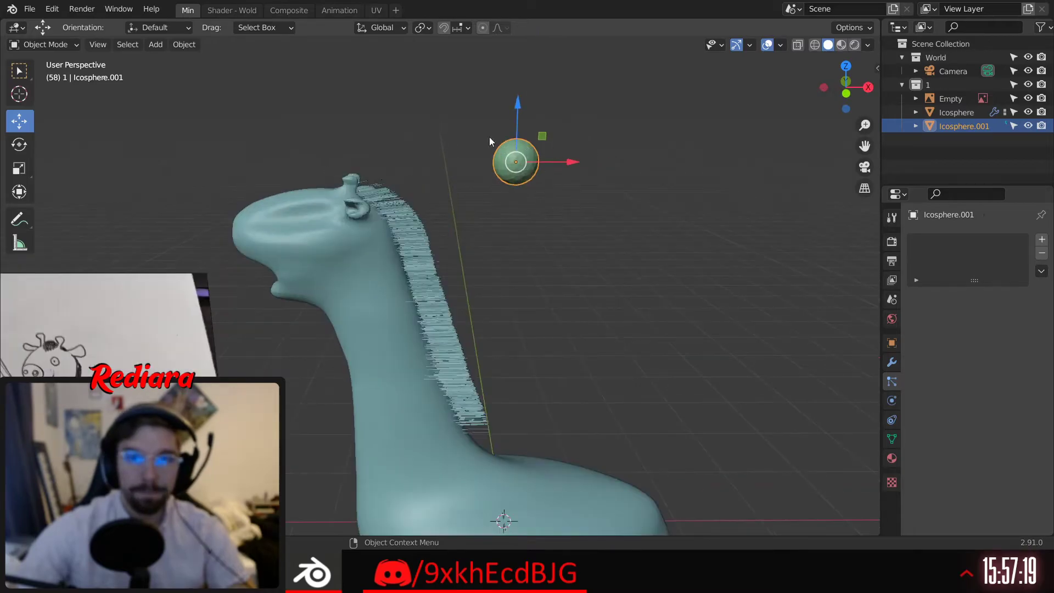
{"action": "left_click", "coordinate": [19, 168]}
{"action": "left_click_drag", "start_coordinate": [572, 147], "coordinate": [542, 156]}
Move the small sphere sideways, forward and down onto the side of the giraffe's head, just in front of the ear
{"action": "left_click", "coordinate": [19, 122]}
{"action": "middle_click_drag", "start_coordinate": [339, 167], "coordinate": [595, 201]}
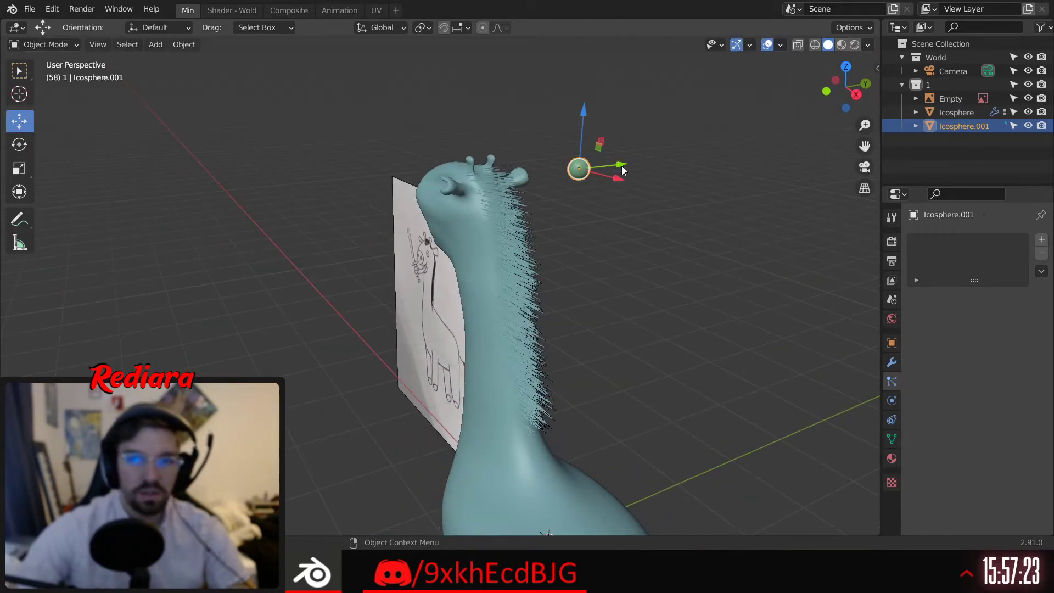
{"action": "left_click_drag", "start_coordinate": [621, 166], "coordinate": [576, 169]}
{"action": "middle_click_drag", "start_coordinate": [500, 173], "coordinate": [601, 179]}
{"action": "left_click_drag", "start_coordinate": [578, 174], "coordinate": [396, 179]}
{"action": "middle_click_drag", "start_coordinate": [379, 176], "coordinate": [568, 170]}
{"action": "left_click_drag", "start_coordinate": [568, 170], "coordinate": [493, 240]}
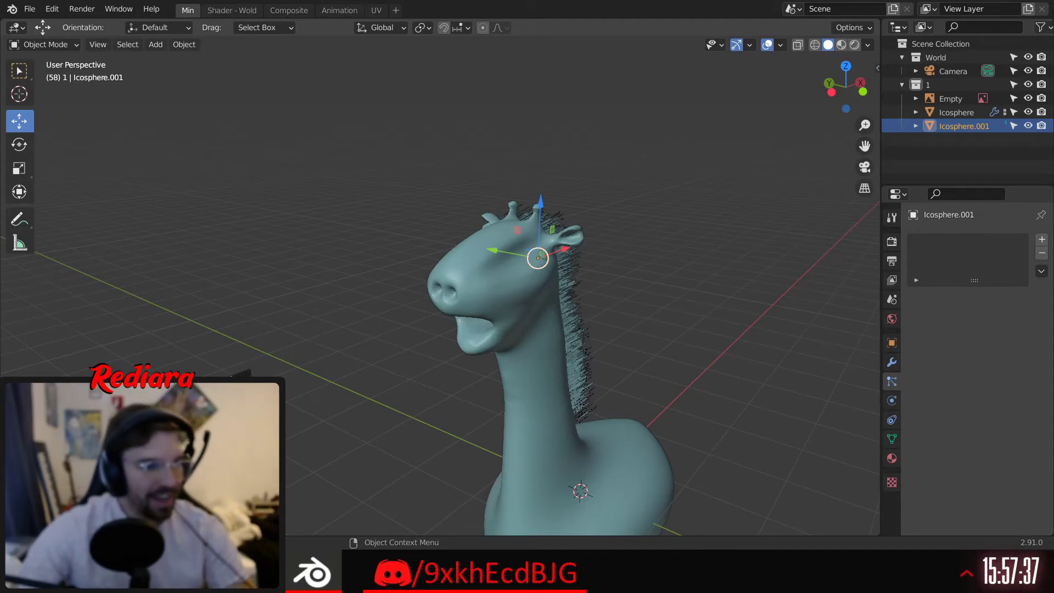
{"action": "scroll", "coordinate": [541, 253], "scroll_direction": "up", "scroll_amount": 7}
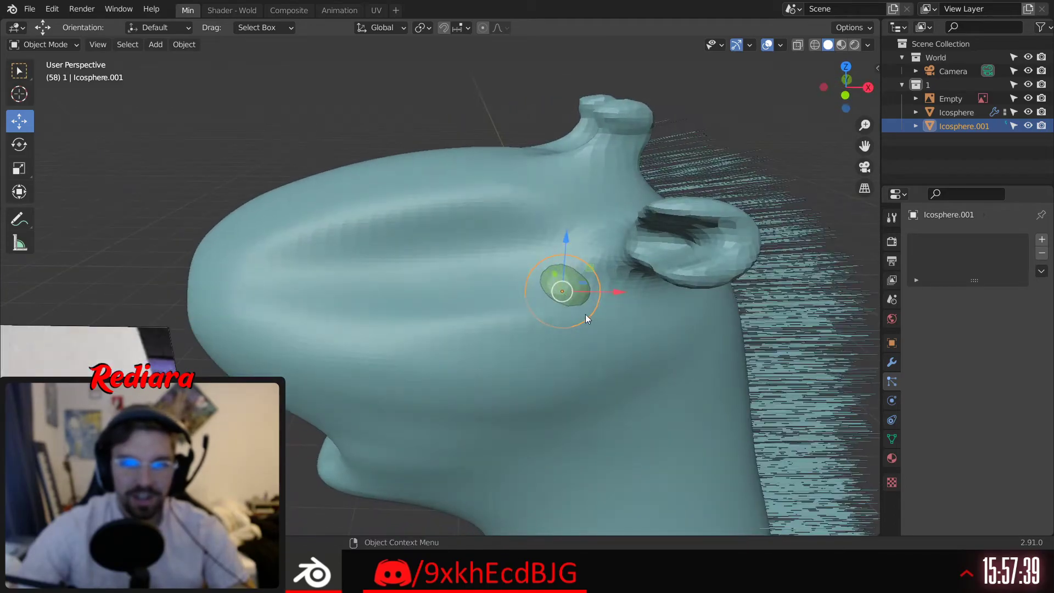
Position the eye sphere in the socket area, shifting it forward and up and adjusting how far it protrudes
{"action": "left_click_drag", "start_coordinate": [598, 290], "coordinate": [588, 258]}
{"action": "key", "text": "z"}
{"action": "middle_click_drag", "start_coordinate": [588, 258], "coordinate": [464, 274]}
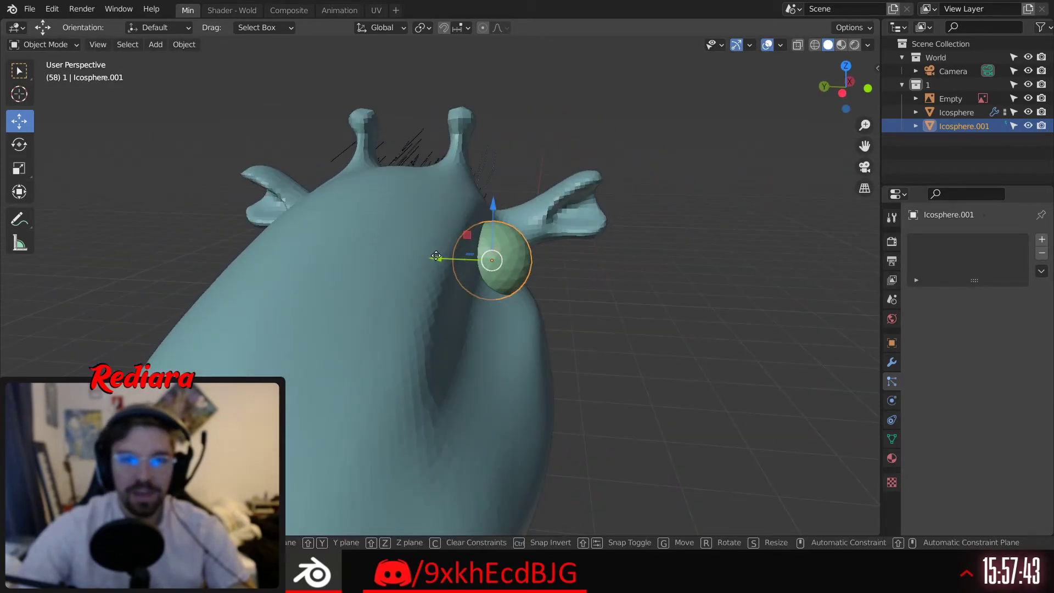
{"action": "middle_click_drag", "start_coordinate": [549, 284], "coordinate": [508, 268]}
{"action": "left_click_drag", "start_coordinate": [584, 261], "coordinate": [578, 261]}
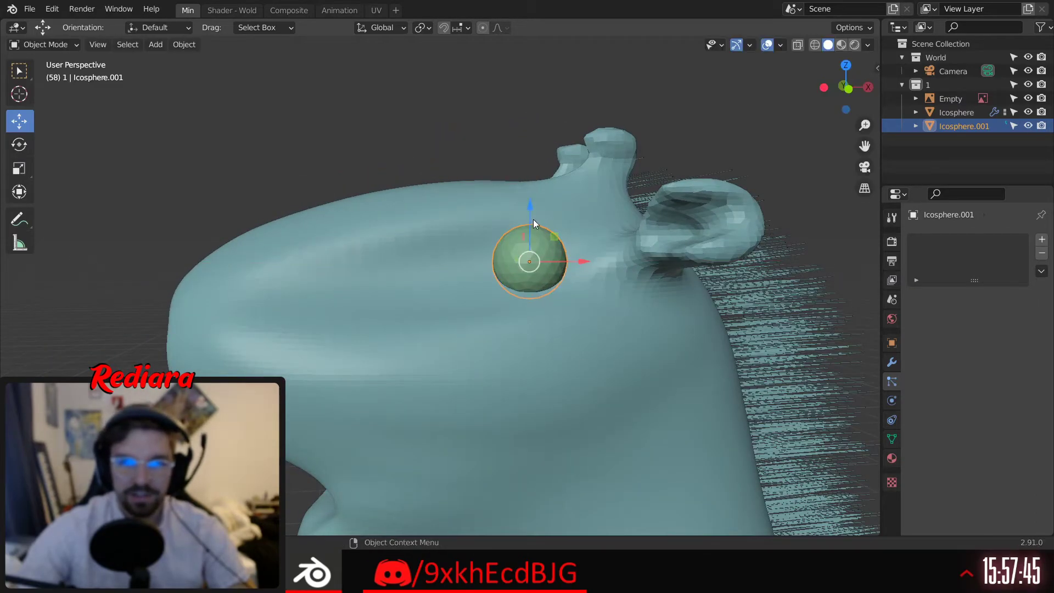
{"action": "left_click_drag", "start_coordinate": [532, 211], "coordinate": [531, 216]}
Fine-tune how deep the eye sphere sits in the head and shift it slightly toward the snout
{"action": "middle_click_drag", "start_coordinate": [472, 277], "coordinate": [590, 276]}
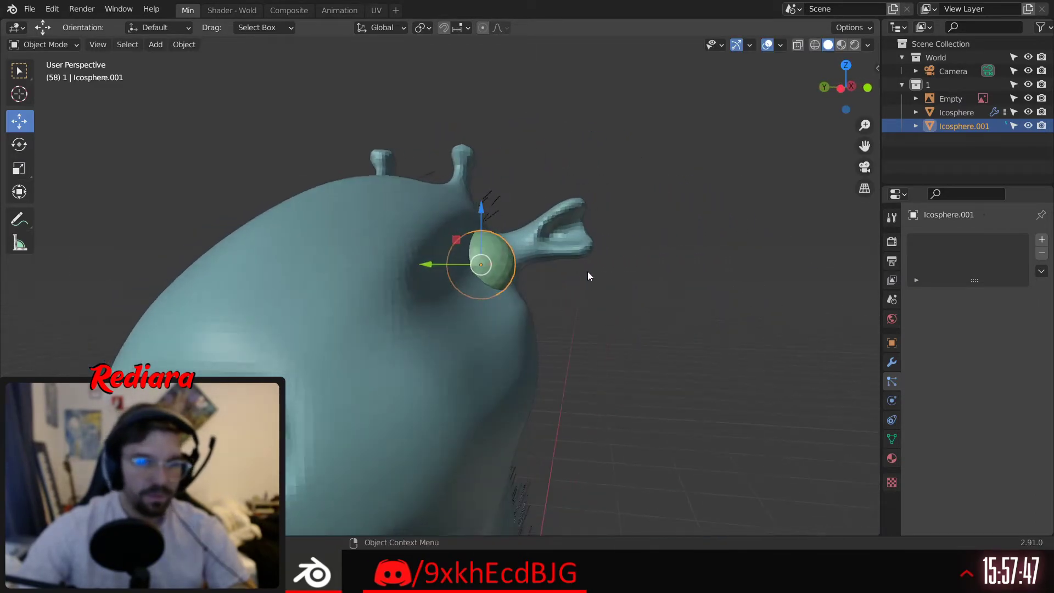
{"action": "left_click_drag", "start_coordinate": [437, 265], "coordinate": [426, 263]}
{"action": "left_click", "coordinate": [439, 265]}
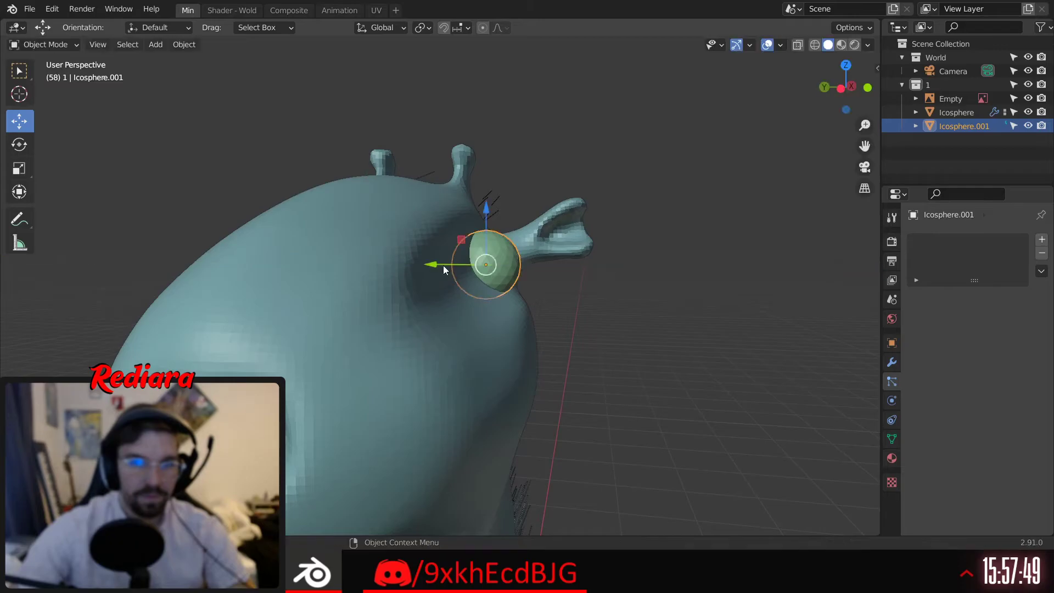
{"action": "middle_click_drag", "start_coordinate": [444, 265], "coordinate": [403, 281]}
{"action": "left_click_drag", "start_coordinate": [618, 254], "coordinate": [597, 255]}
{"action": "middle_click_drag", "start_coordinate": [522, 291], "coordinate": [575, 278]}
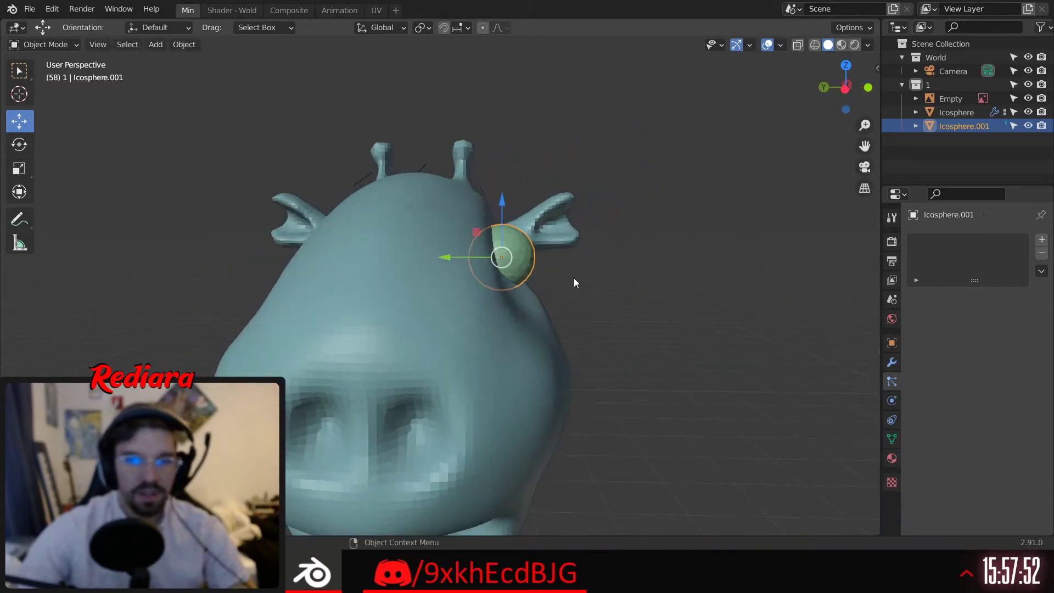
Flatten the eye sphere along the Y axis and tilt it to follow the side of the head
{"action": "left_click", "coordinate": [20, 168]}
{"action": "left_click_drag", "start_coordinate": [450, 257], "coordinate": [462, 247]}
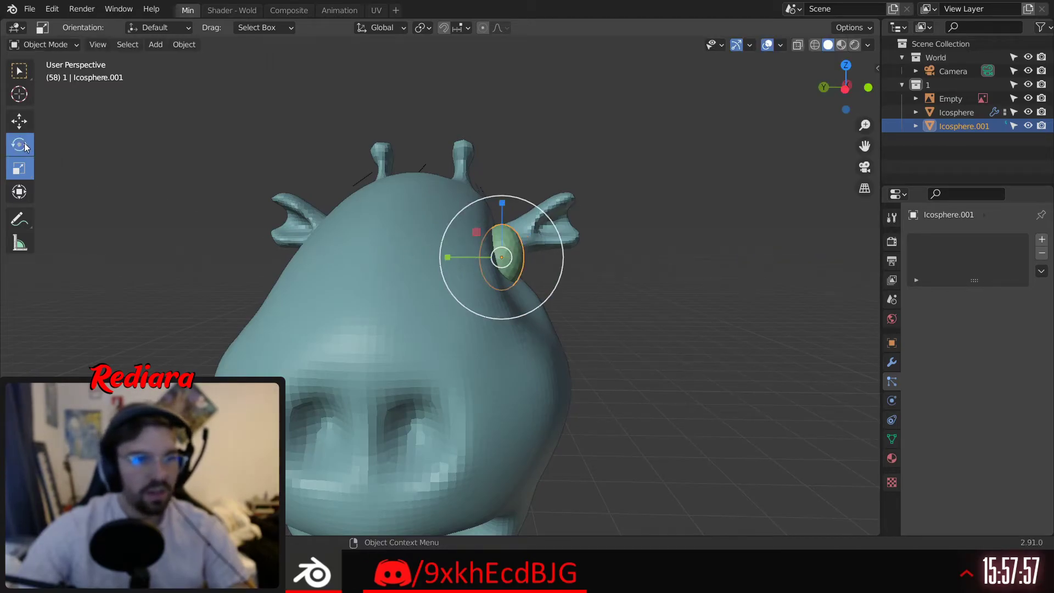
{"action": "left_click", "coordinate": [19, 144]}
{"action": "left_click_drag", "start_coordinate": [522, 231], "coordinate": [521, 208]}
{"action": "middle_click_drag", "start_coordinate": [658, 178], "coordinate": [572, 206]}
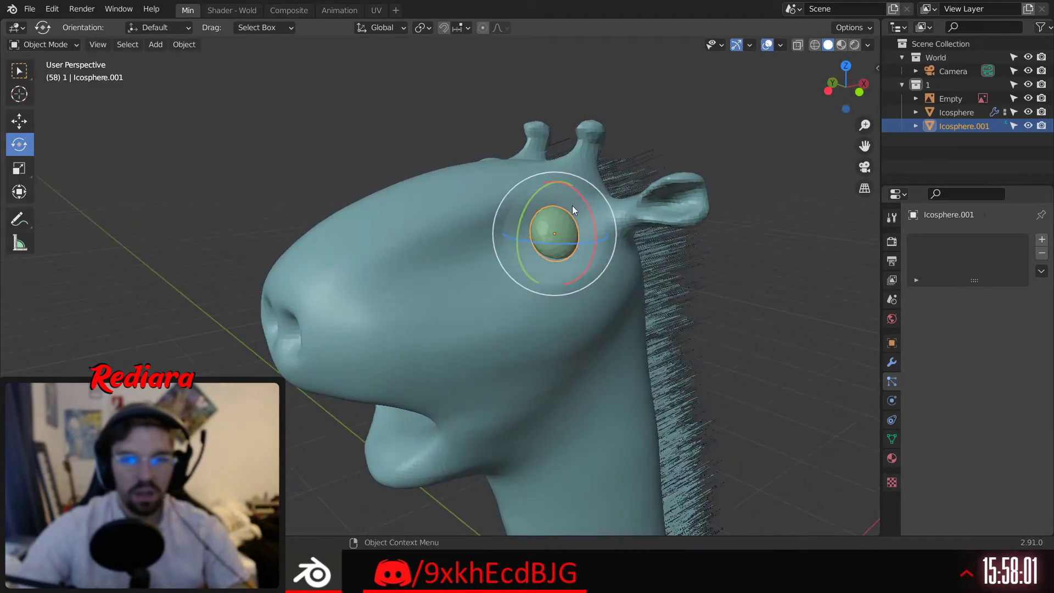
{"action": "left_click", "coordinate": [19, 121]}
{"action": "left_click", "coordinate": [165, 137]}
{"action": "middle_click_drag", "start_coordinate": [497, 268], "coordinate": [539, 239]}
{"action": "left_click", "coordinate": [530, 236]}
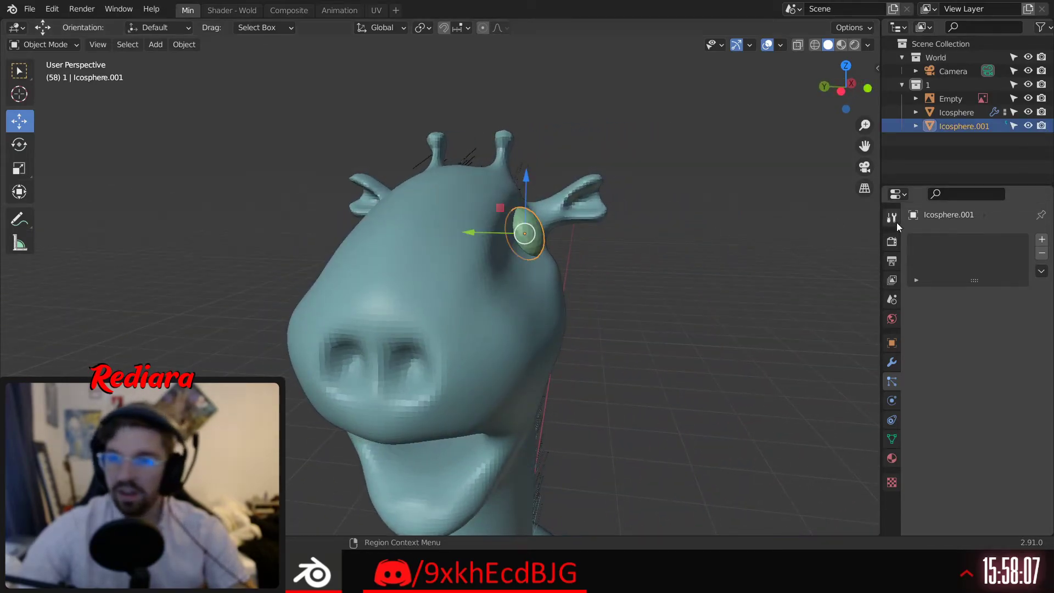
Mirror the eye along the Y axis with a Mirror modifier using Icosphere as mirror object, and apply the modifier
{"action": "left_click", "coordinate": [893, 362]}
{"action": "left_click", "coordinate": [942, 240]}
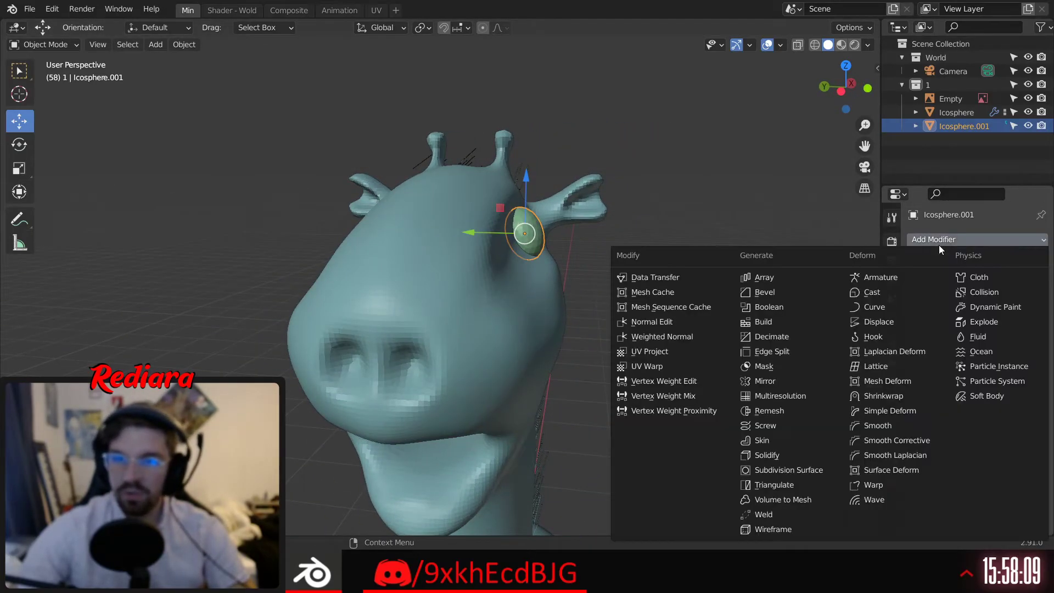
{"action": "left_click", "coordinate": [765, 381]}
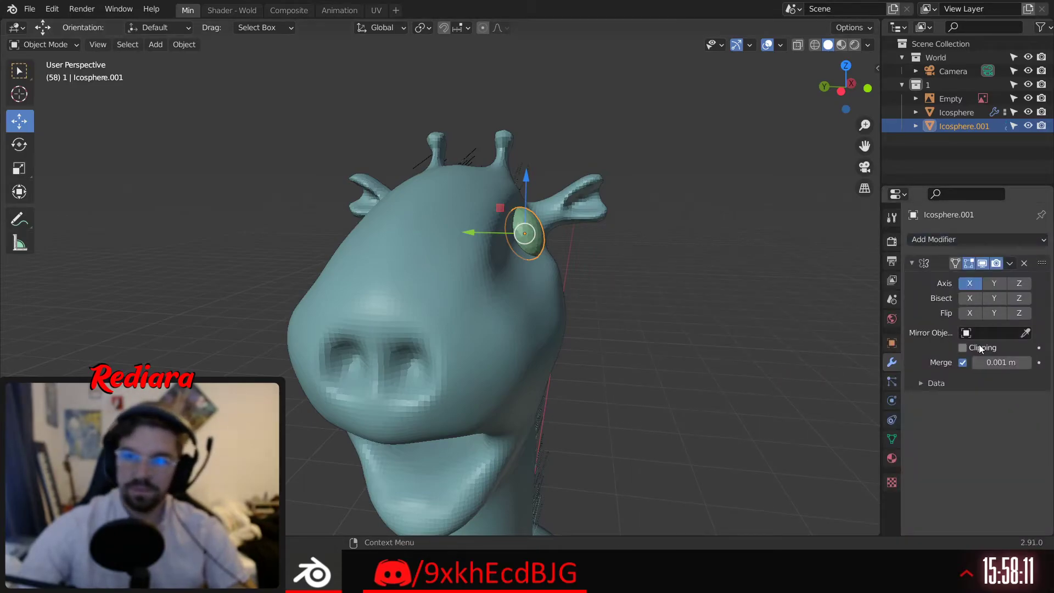
{"action": "left_click", "coordinate": [994, 284]}
{"action": "left_click", "coordinate": [994, 333]}
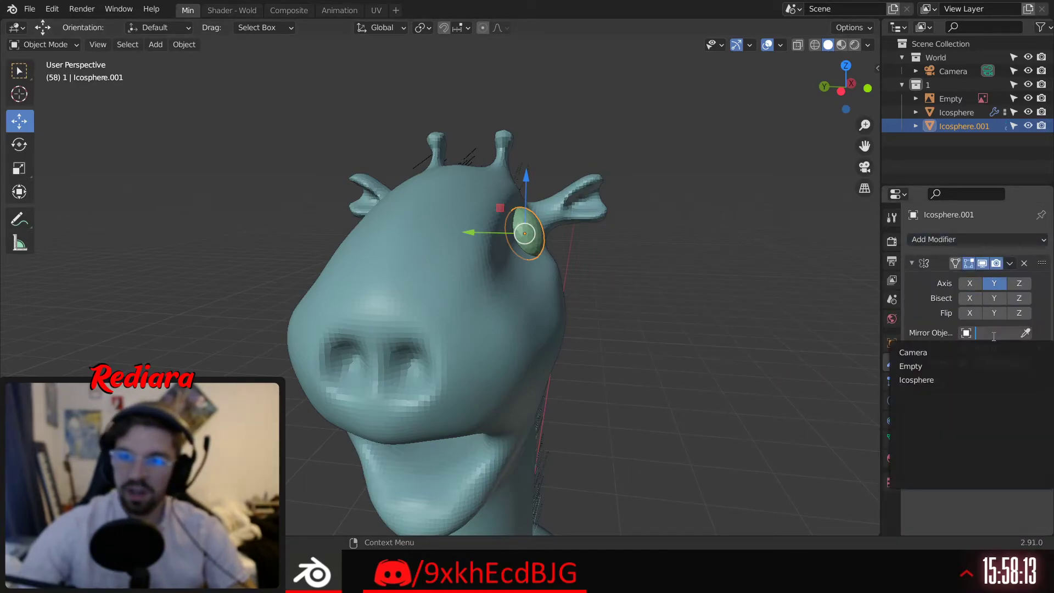
{"action": "left_click", "coordinate": [917, 380]}
{"action": "middle_click_drag", "start_coordinate": [815, 372], "coordinate": [551, 246]}
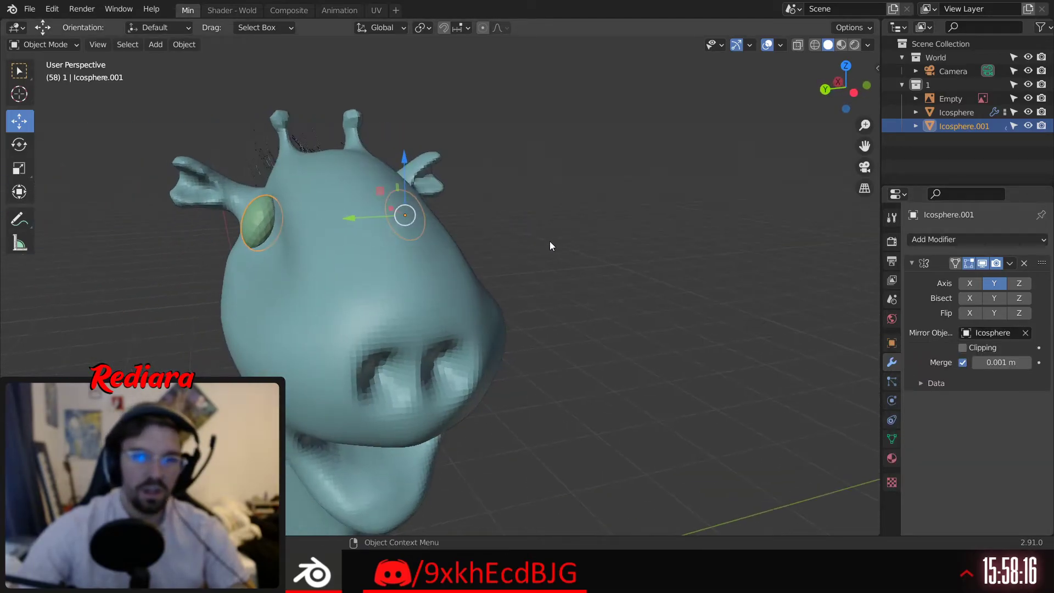
{"action": "left_click", "coordinate": [1010, 263]}
{"action": "left_click", "coordinate": [967, 277]}
{"action": "left_click", "coordinate": [749, 219]}
Rename the mirrored eye object as Eyes and the body object as Giraffe
{"action": "double_click", "coordinate": [953, 127]}
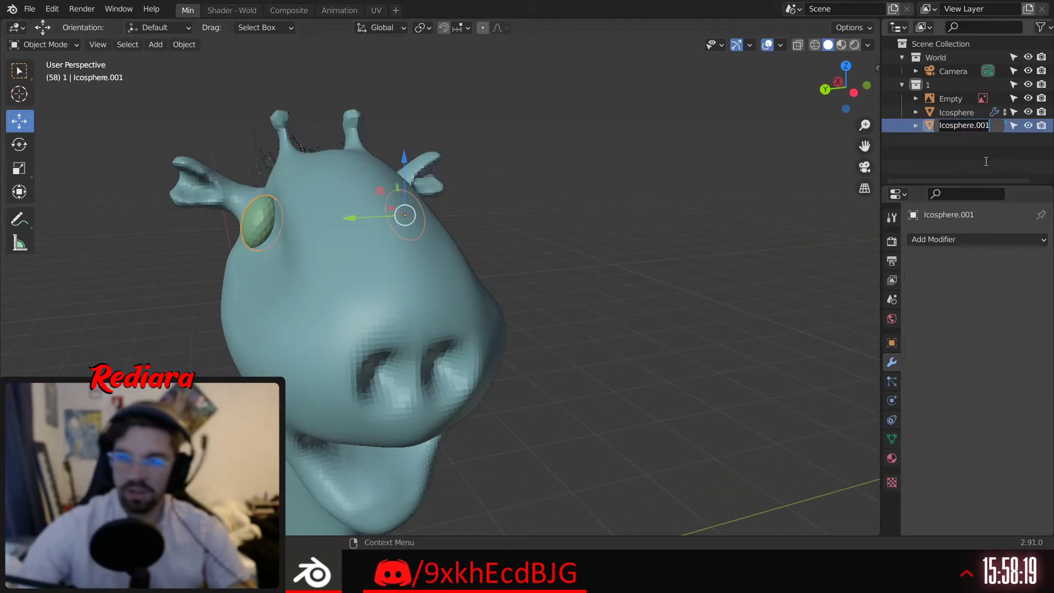
{"action": "type", "text": "Eyes"}
{"action": "key", "text": "Return"}
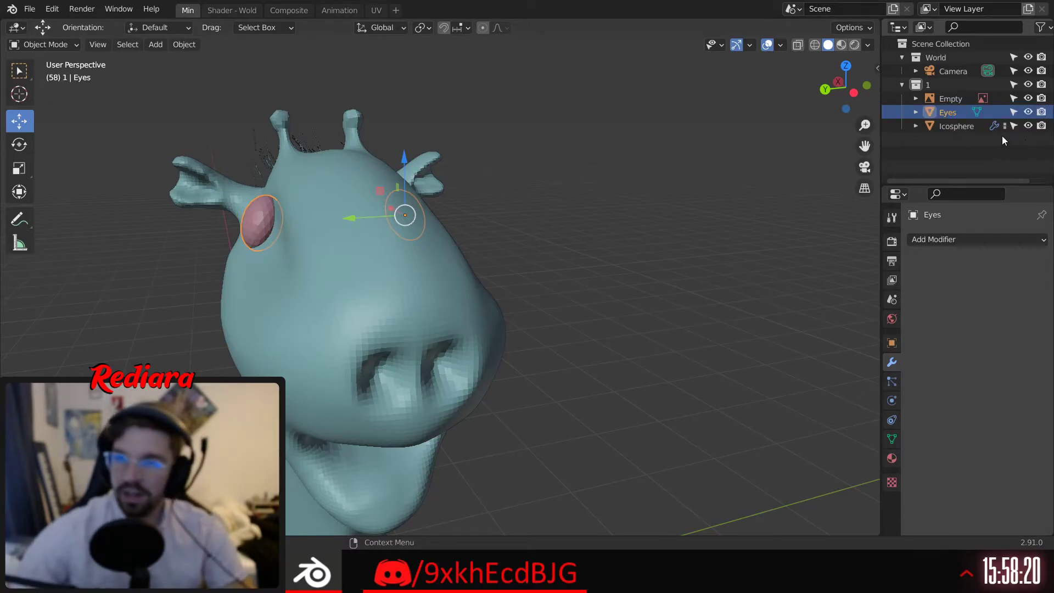
{"action": "double_click", "coordinate": [948, 128]}
{"action": "type", "text": "Gira"}
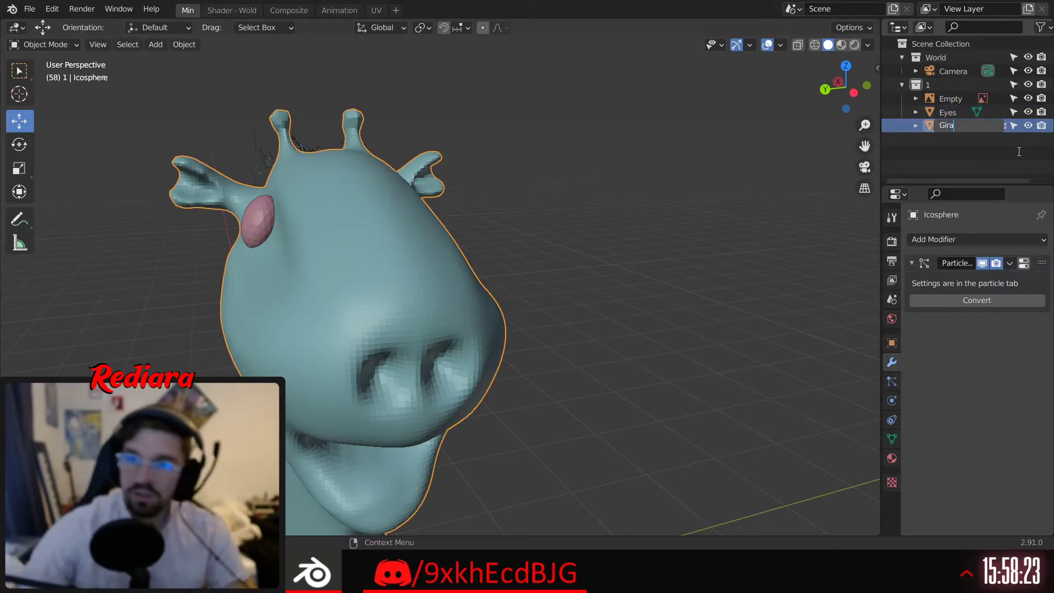
{"action": "type", "text": "ffe"}
{"action": "key", "text": "Return"}
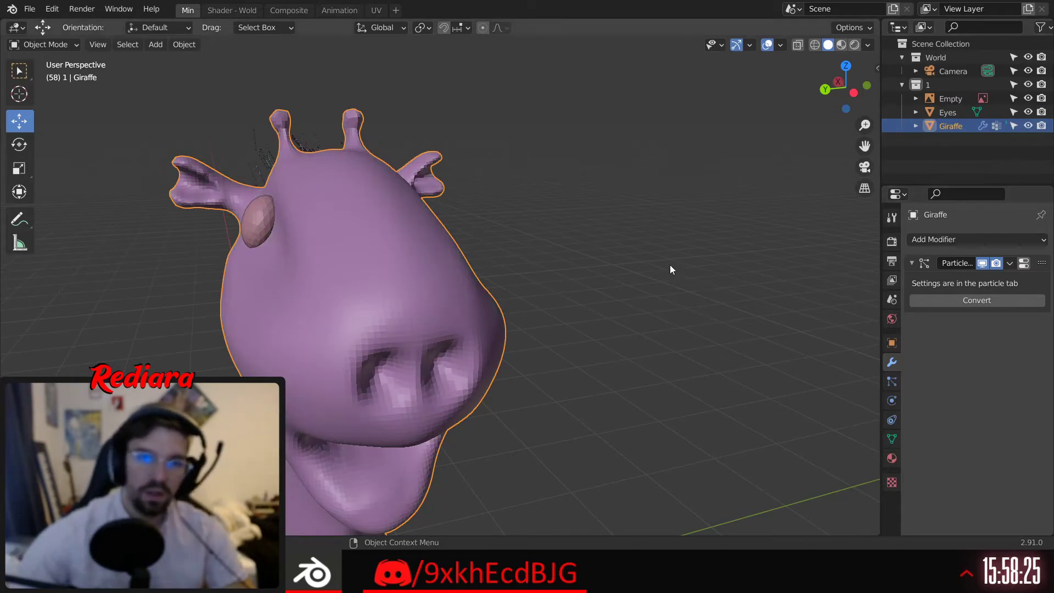
Deselect the giraffe and add a mesh cylinder with 16 vertices
{"action": "middle_click_drag", "start_coordinate": [670, 265], "coordinate": [606, 263]}
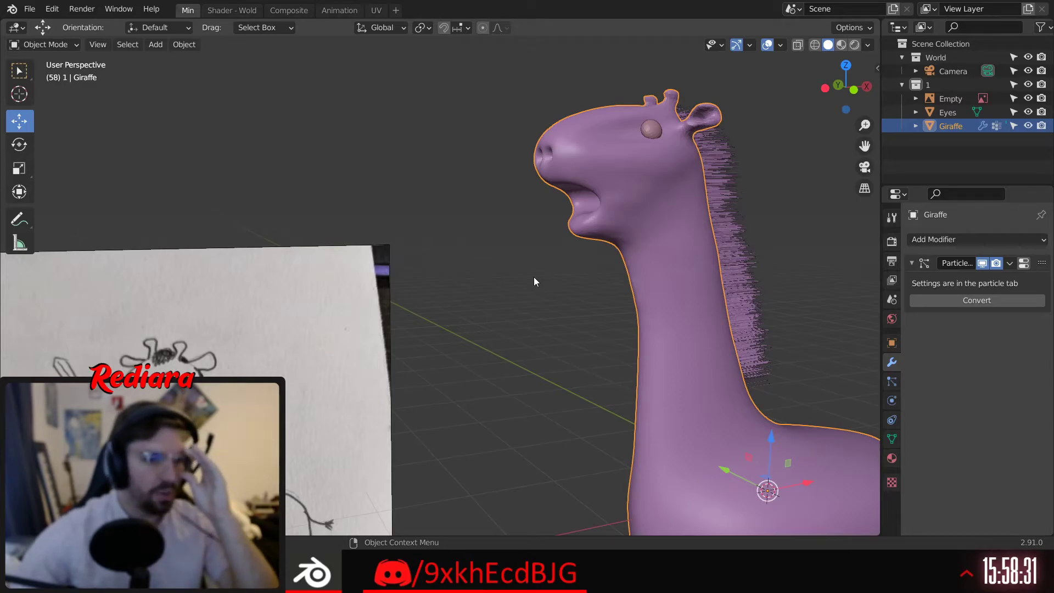
{"action": "mouse_move", "coordinate": [534, 277]}
{"action": "middle_mouse_down"}
{"action": "mouse_move", "coordinate": [622, 218]}
{"action": "mouse_move", "coordinate": [561, 294]}
{"action": "mouse_move", "coordinate": [502, 324]}
{"action": "mouse_move", "coordinate": [529, 282]}
{"action": "middle_mouse_up"}
{"action": "middle_click_drag", "start_coordinate": [493, 337], "coordinate": [442, 282], "text": "shift"}
{"action": "left_click", "coordinate": [152, 134]}
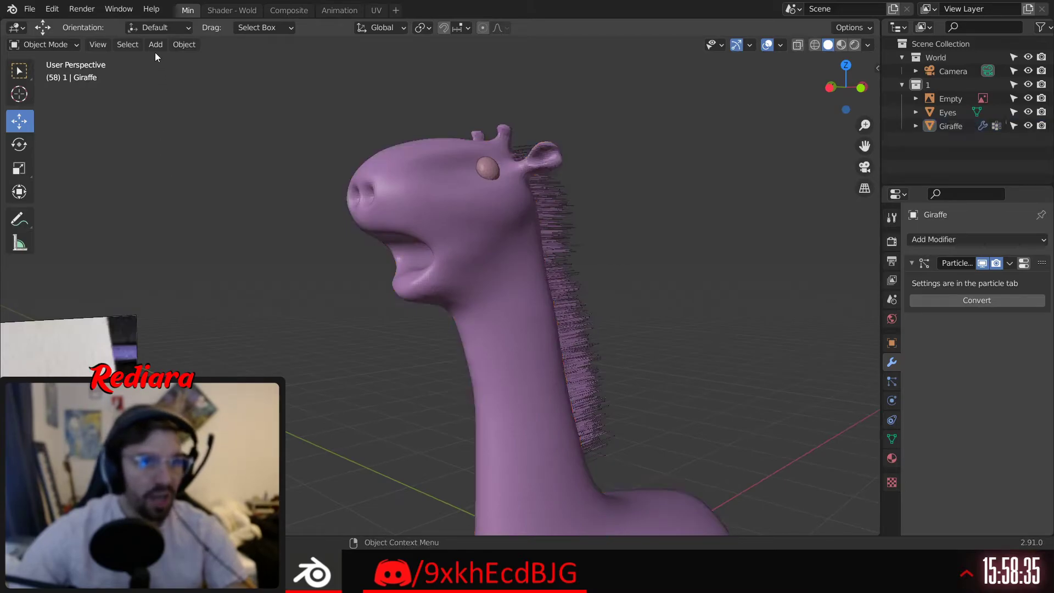
{"action": "left_click", "coordinate": [155, 49]}
{"action": "mouse_move", "coordinate": [195, 57]}
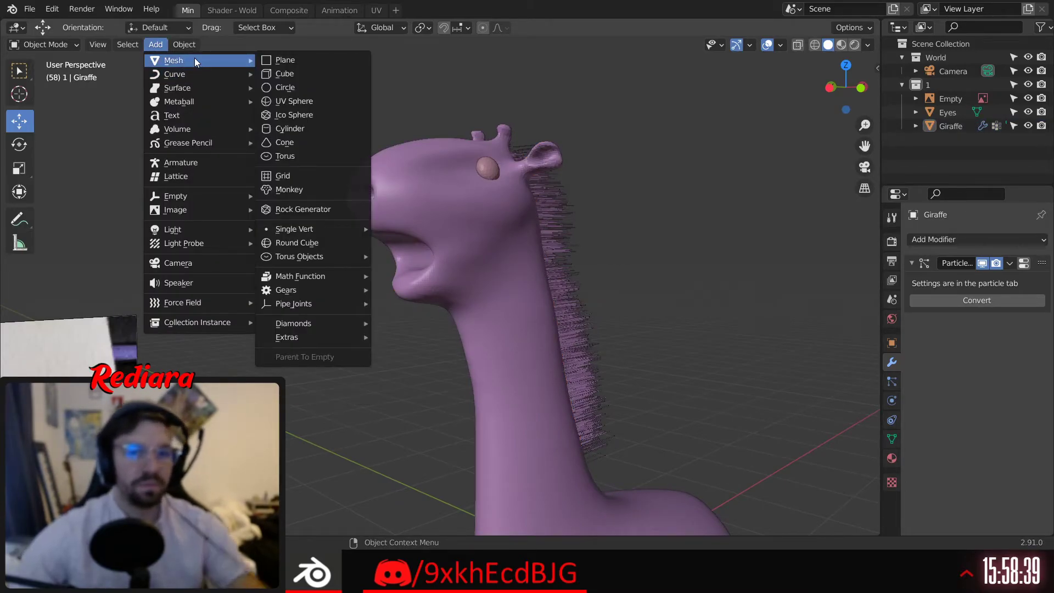
{"action": "left_click", "coordinate": [321, 131]}
{"action": "left_click", "coordinate": [220, 342]}
{"action": "left_click", "coordinate": [183, 364]}
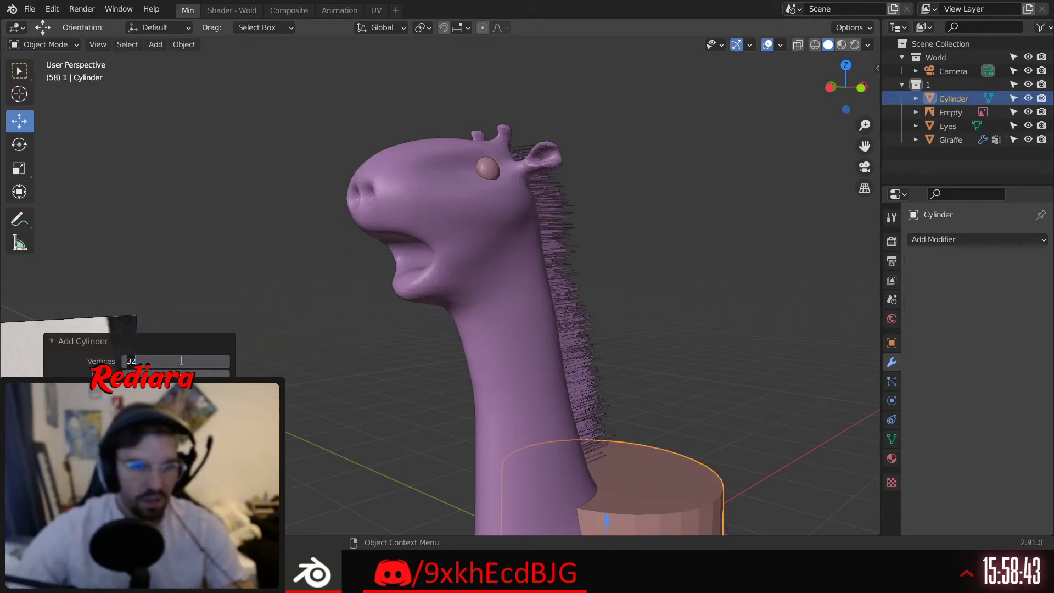
{"action": "type", "text": "16"}
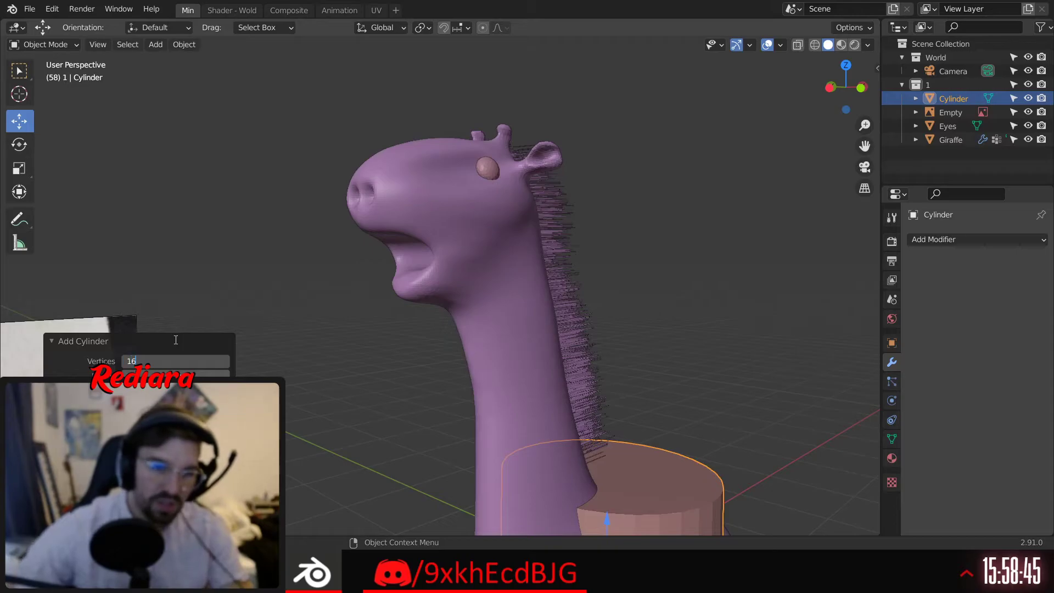
{"action": "key", "text": "Return"}
Raise the cylinder to about 3.15 m on Z and rotate it 90° about Y so it lies horizontally
{"action": "scroll", "coordinate": [460, 362], "scroll_direction": "down", "scroll_amount": 5}
{"action": "middle_click_drag", "start_coordinate": [460, 361], "coordinate": [435, 308]}
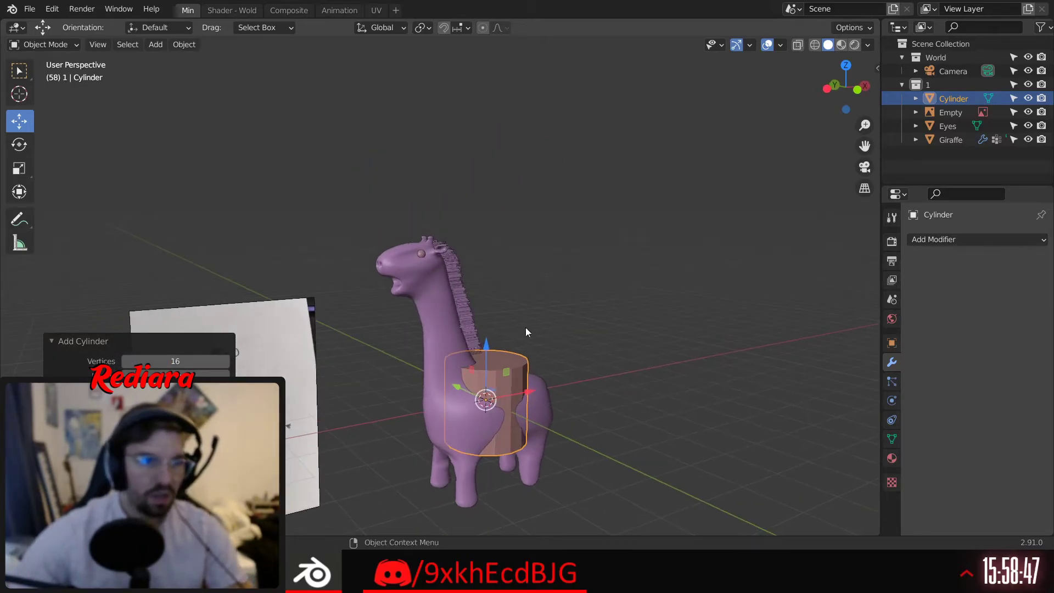
{"action": "left_click_drag", "start_coordinate": [486, 340], "coordinate": [487, 210]}
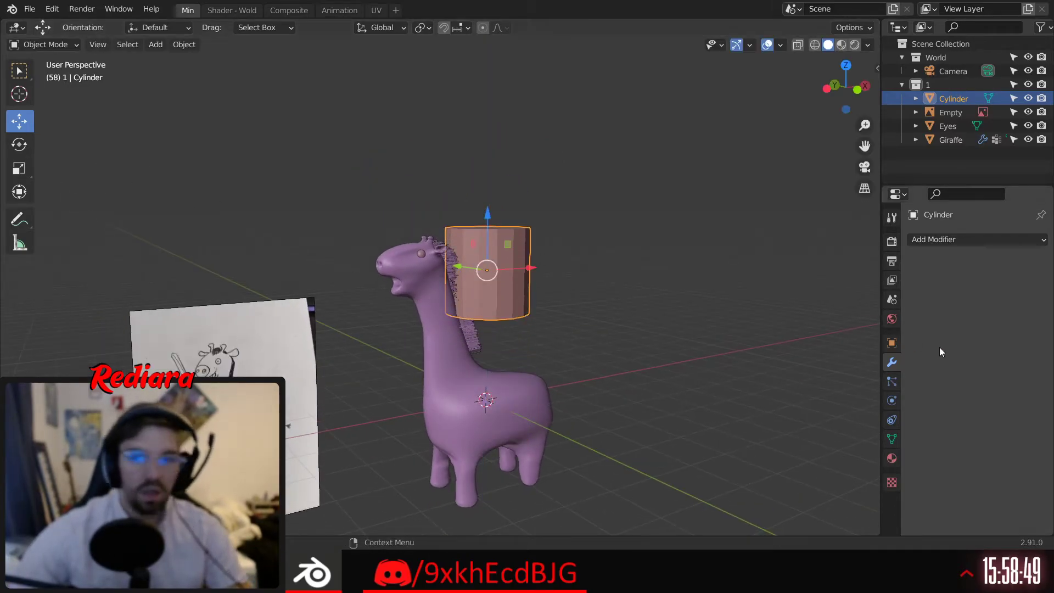
{"action": "left_click", "coordinate": [892, 343]}
{"action": "left_click", "coordinate": [997, 339]}
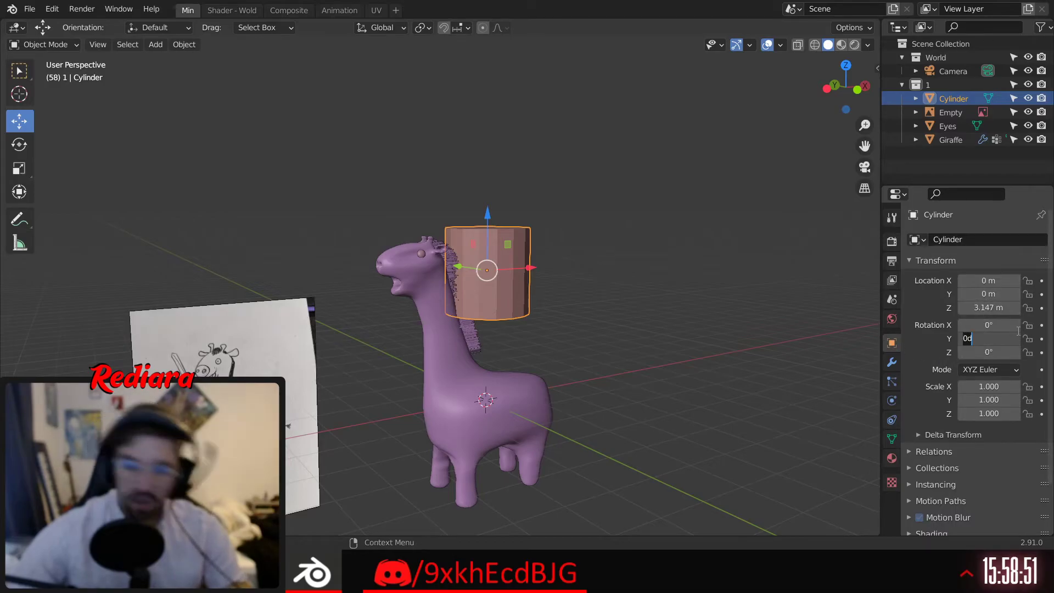
{"action": "type", "text": "0d"}
{"action": "key", "text": "Return"}
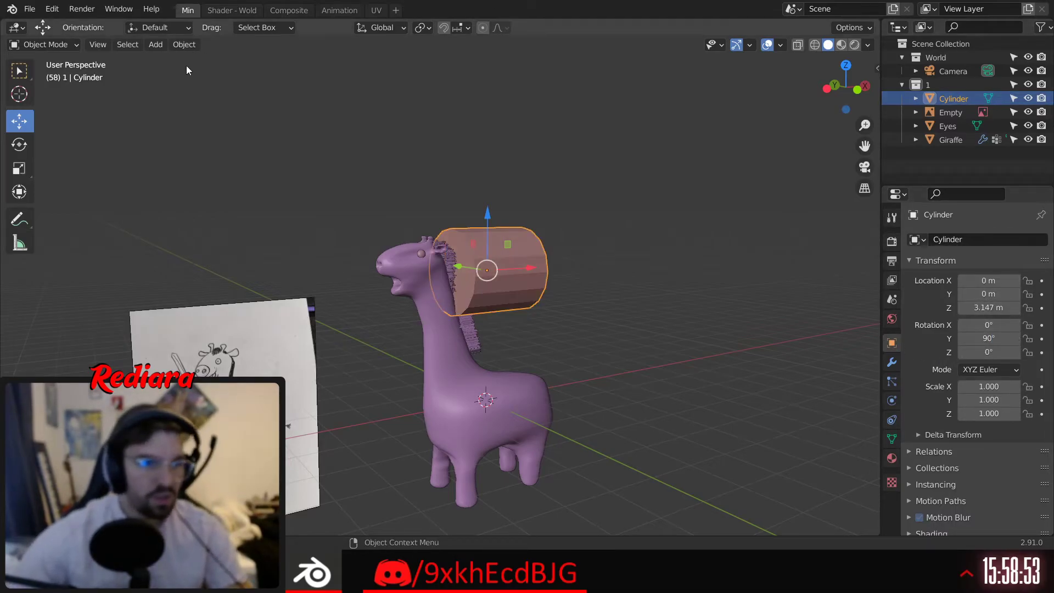
Thin the cylinder into a narrow rod by scaling its cross-section to about 0.051, keeping its length
{"action": "left_click", "coordinate": [20, 168]}
{"action": "middle_click_drag", "start_coordinate": [591, 208], "coordinate": [497, 255]}
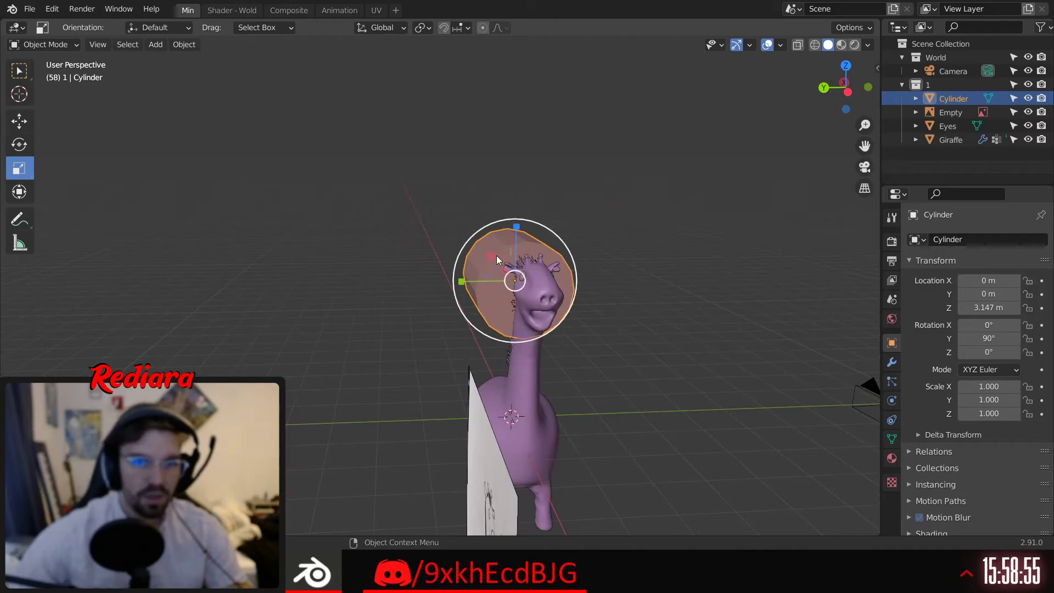
{"action": "left_click_drag", "start_coordinate": [496, 256], "coordinate": [518, 282]}
{"action": "middle_click_drag", "start_coordinate": [518, 281], "coordinate": [243, 237]}
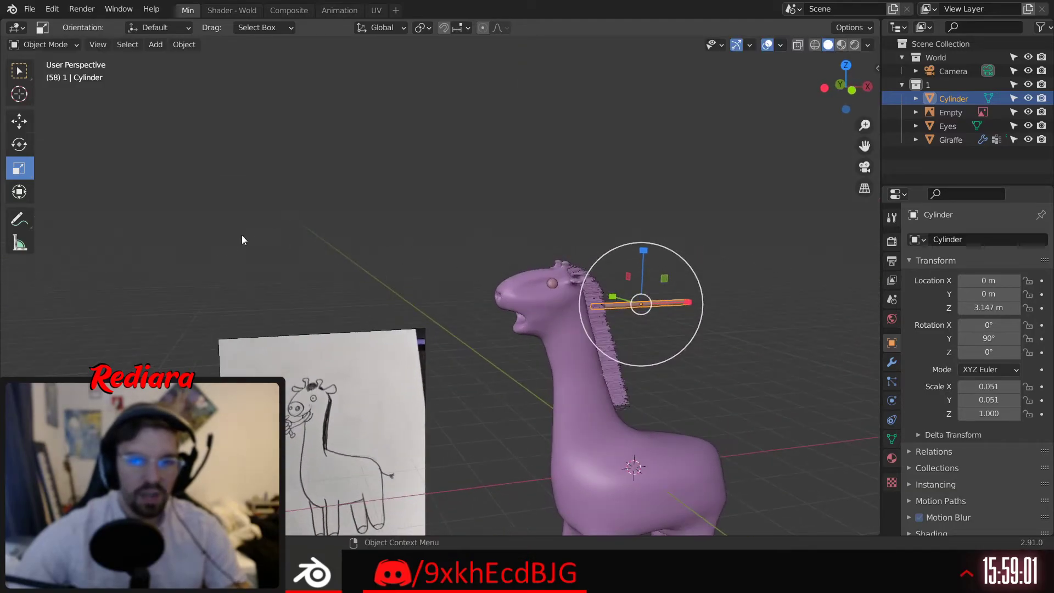
Move the rod into the giraffe's open mouth, at about X -2.93 m and Z 3.04 m
{"action": "left_click", "coordinate": [31, 115]}
{"action": "left_click_drag", "start_coordinate": [686, 305], "coordinate": [494, 311]}
{"action": "left_click_drag", "start_coordinate": [476, 256], "coordinate": [459, 317]}
{"action": "left_click_drag", "start_coordinate": [525, 315], "coordinate": [531, 316]}
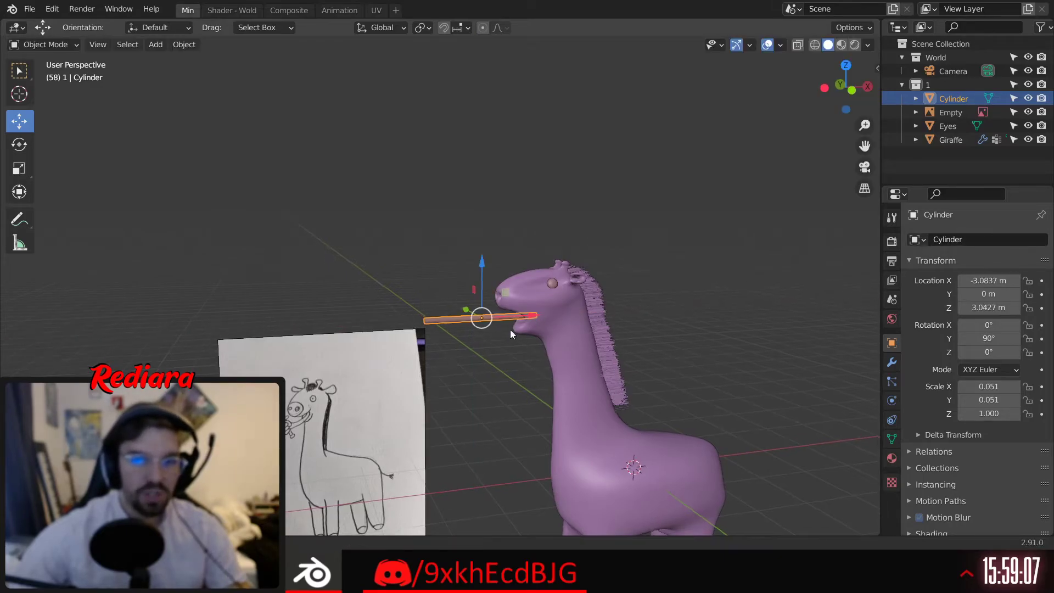
{"action": "scroll", "coordinate": [522, 325], "scroll_direction": "up", "scroll_amount": 3}
{"action": "middle_click_drag", "start_coordinate": [530, 322], "coordinate": [415, 345]}
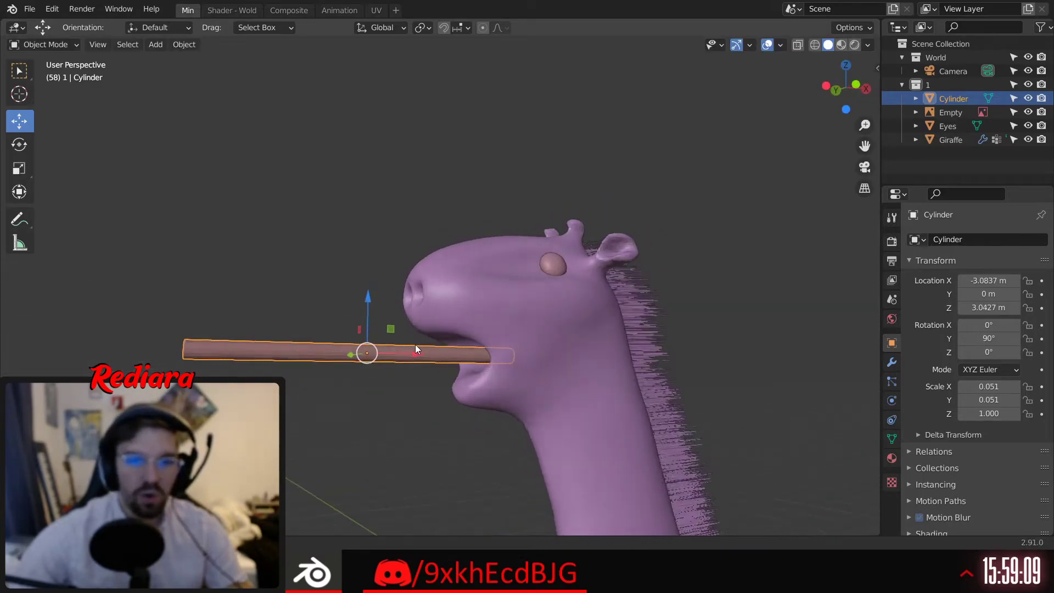
{"action": "left_click_drag", "start_coordinate": [413, 351], "coordinate": [440, 359]}
{"action": "middle_click_drag", "start_coordinate": [440, 360], "coordinate": [495, 315]}
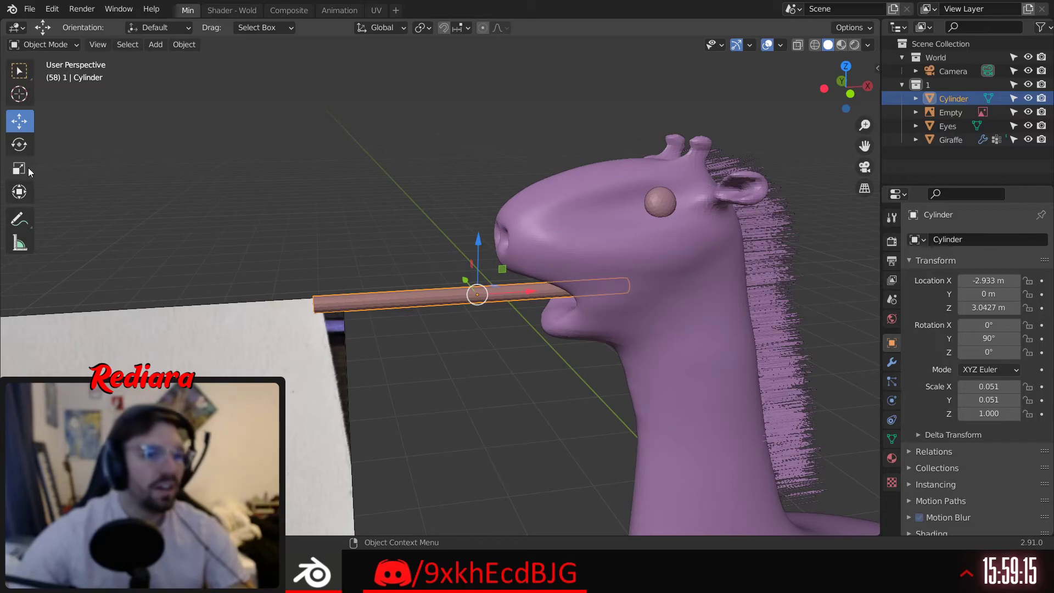
Reshape the rod into a wide, flattened tongue with a scale of about 0.061, 0.106 and 1.167
{"action": "scroll", "coordinate": [289, 376], "scroll_direction": "down", "scroll_amount": 4}
{"action": "middle_click_drag", "start_coordinate": [289, 375], "coordinate": [292, 310], "text": "shift"}
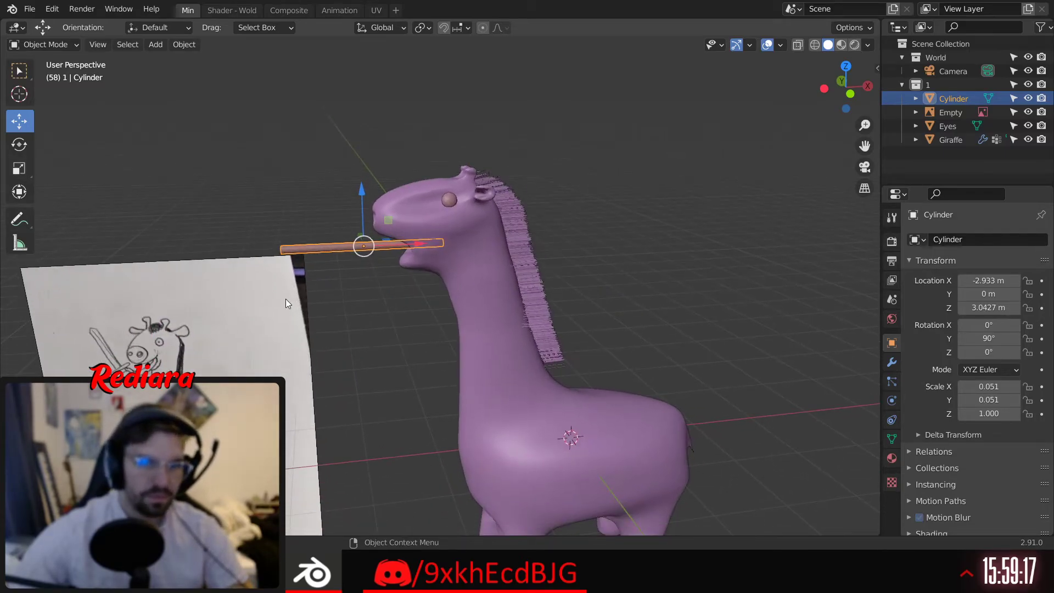
{"action": "scroll", "coordinate": [314, 211], "scroll_direction": "up", "scroll_amount": 4}
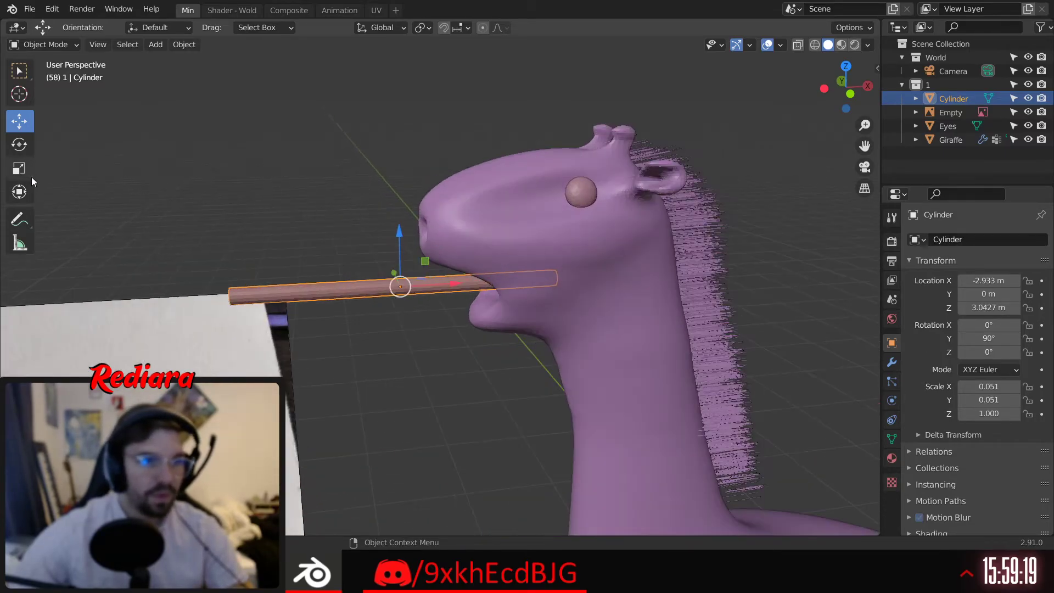
{"action": "left_click", "coordinate": [19, 168]}
{"action": "middle_click_drag", "start_coordinate": [253, 248], "coordinate": [510, 240]}
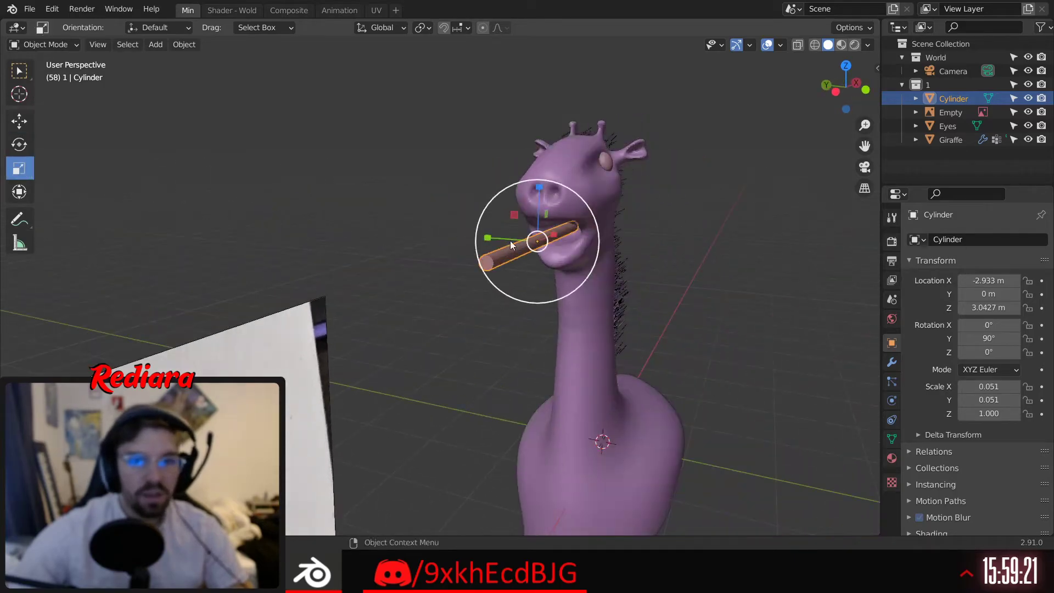
{"action": "mouse_move", "coordinate": [584, 200]}
{"action": "left_mouse_down"}
{"action": "mouse_move", "coordinate": [592, 192]}
{"action": "mouse_move", "coordinate": [571, 190]}
{"action": "left_mouse_up"}
{"action": "left_click_drag", "start_coordinate": [514, 214], "coordinate": [488, 192]}
{"action": "middle_click_drag", "start_coordinate": [488, 192], "coordinate": [496, 205]}
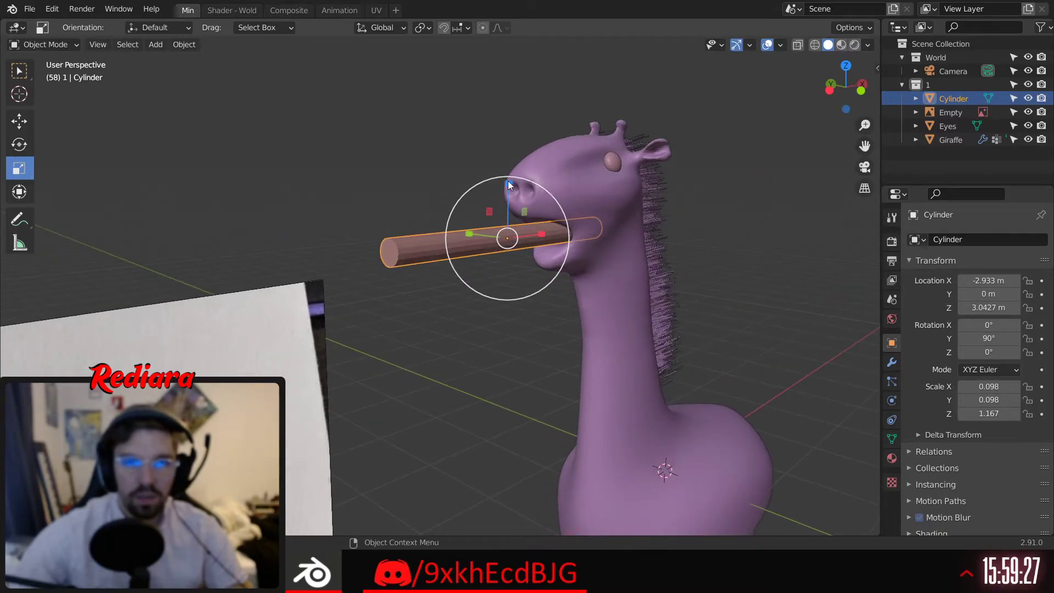
{"action": "left_click_drag", "start_coordinate": [508, 182], "coordinate": [478, 231]}
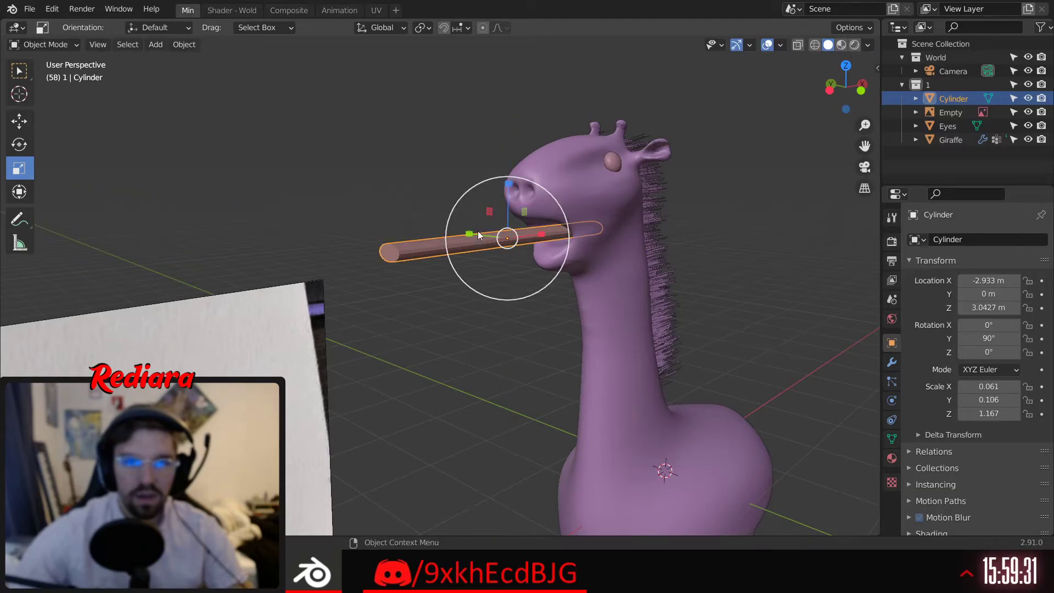
{"action": "middle_click_drag", "start_coordinate": [478, 230], "coordinate": [409, 263]}
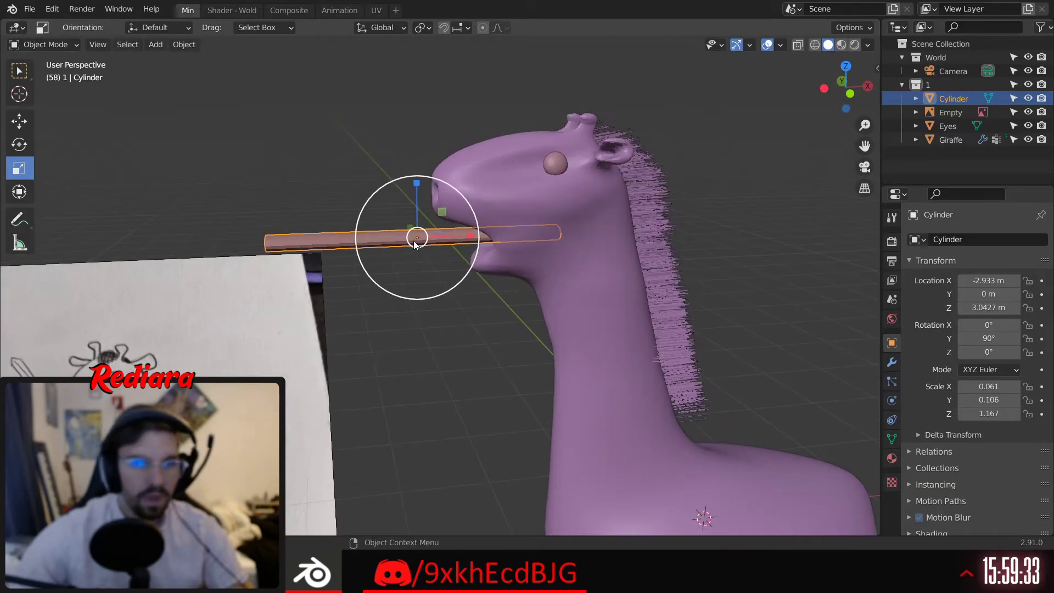
In Edit Mode, divide the tongue cylinder with many evenly spaced loop cuts along its whole length
{"action": "left_click", "coordinate": [54, 46]}
{"action": "left_click", "coordinate": [64, 77]}
{"action": "key", "text": "2"}
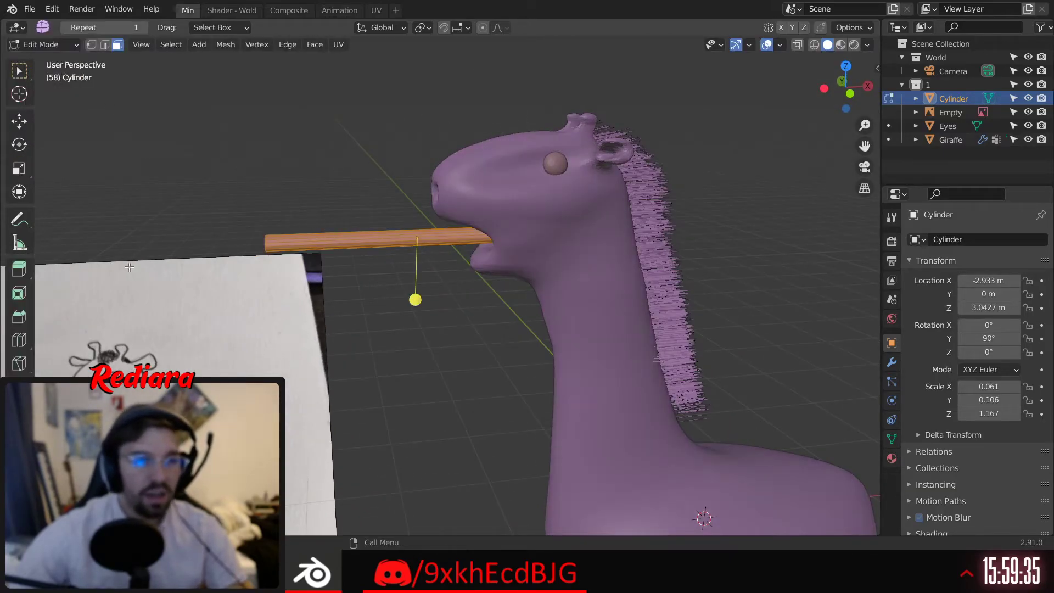
{"action": "left_click", "coordinate": [19, 340]}
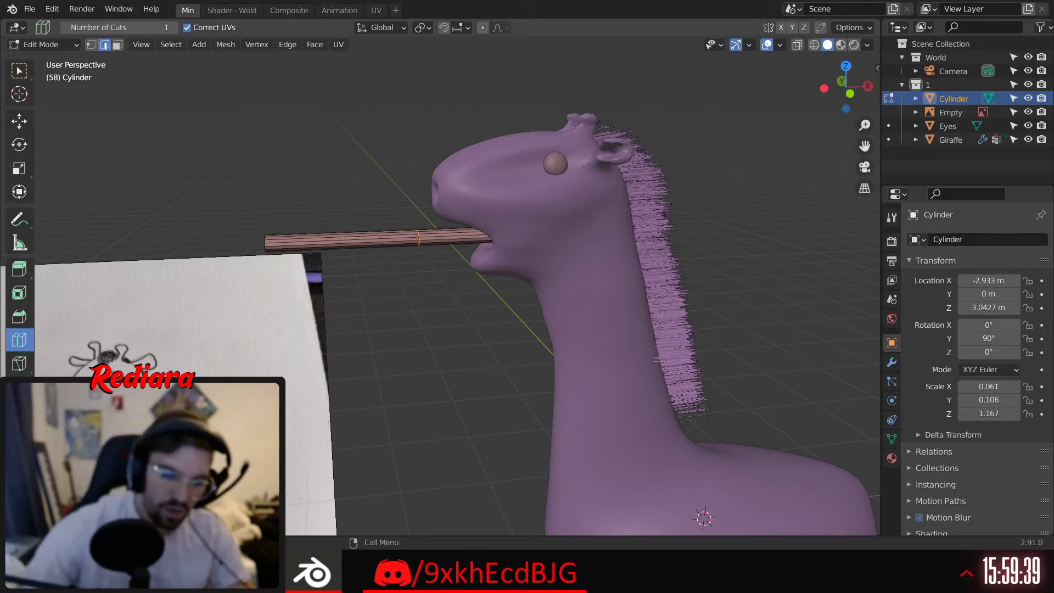
{"action": "key", "text": "a"}
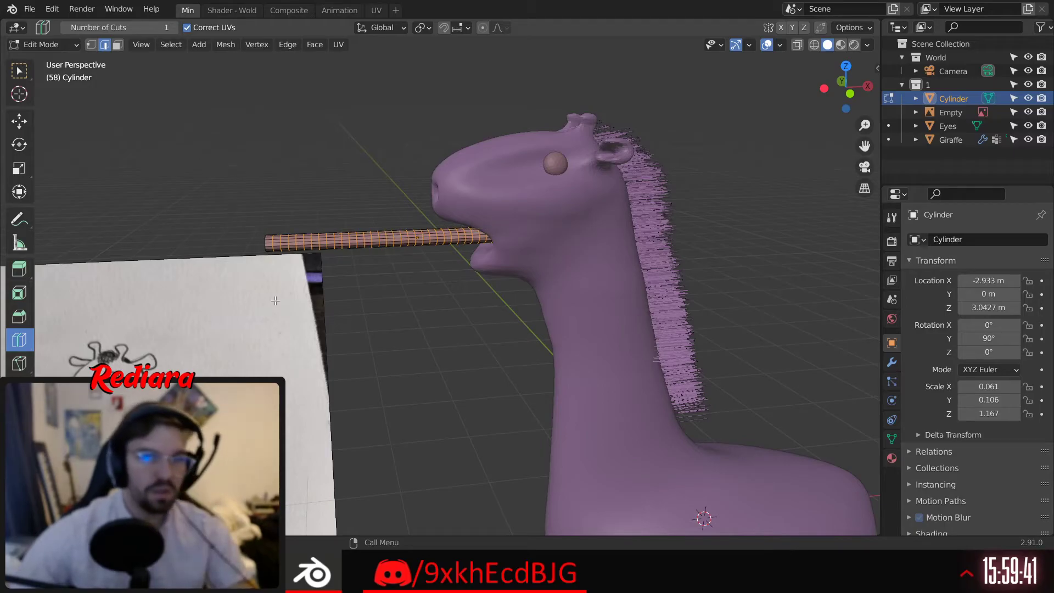
Switch to face selection and select the cap face at the tongue's free end, ready for moving
{"action": "middle_click_drag", "start_coordinate": [549, 181], "coordinate": [395, 182]}
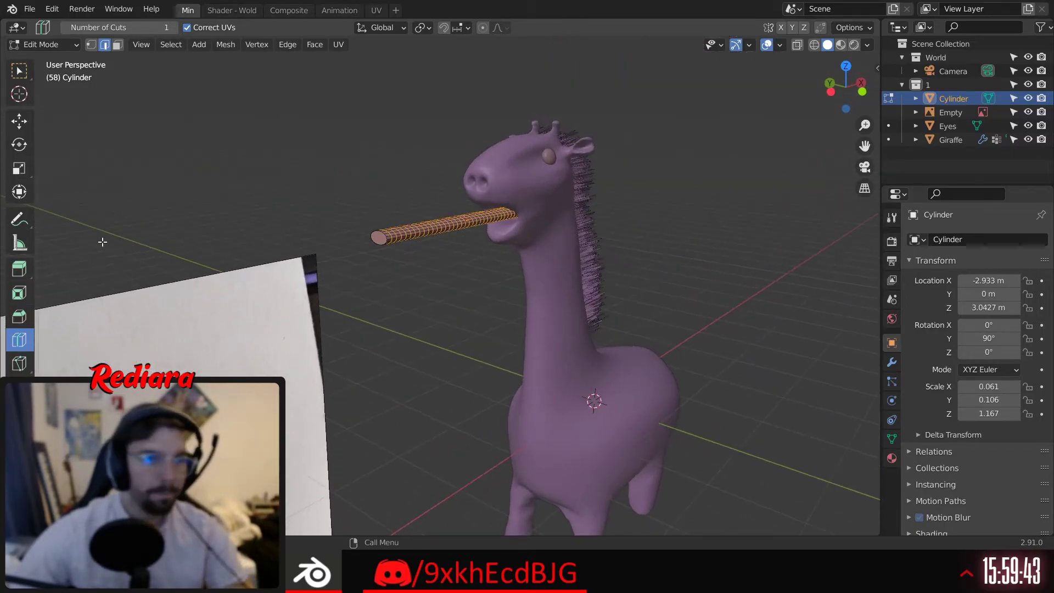
{"action": "left_click", "coordinate": [117, 45]}
{"action": "key", "text": "w"}
{"action": "scroll", "coordinate": [467, 205], "scroll_direction": "up", "scroll_amount": 5}
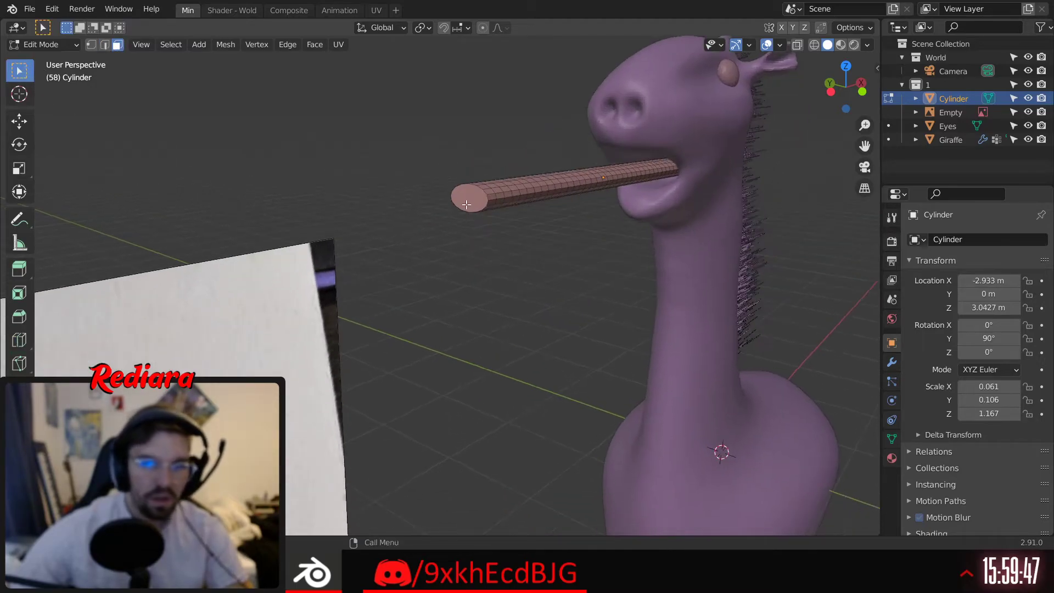
{"action": "left_click", "coordinate": [467, 205]}
{"action": "middle_click_drag", "start_coordinate": [509, 237], "coordinate": [428, 171], "text": "shift"}
{"action": "left_click", "coordinate": [19, 121]}
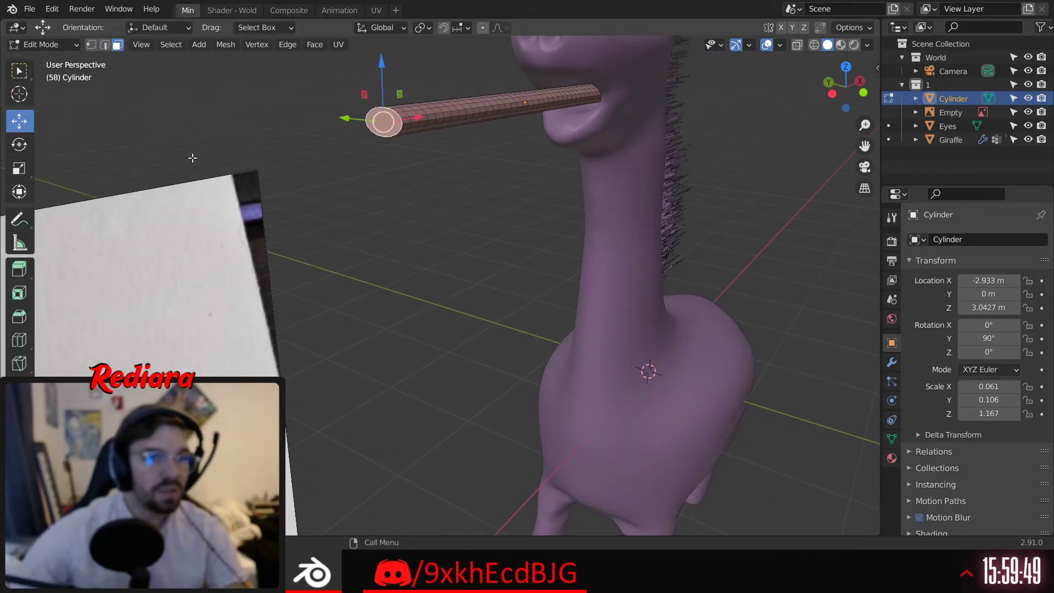
{"action": "key", "text": "e"}
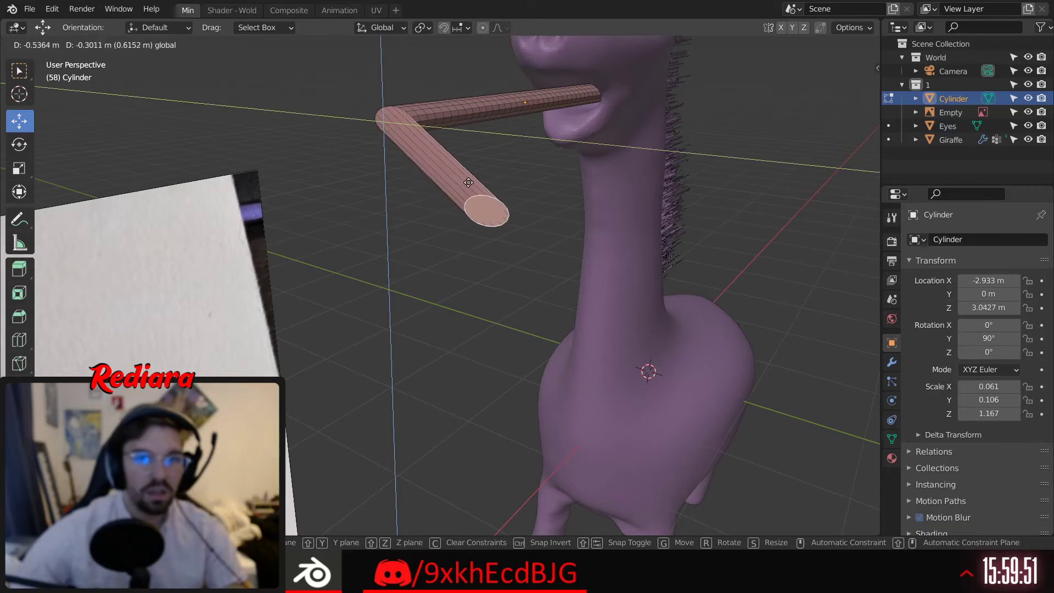
{"action": "left_click", "coordinate": [470, 192]}
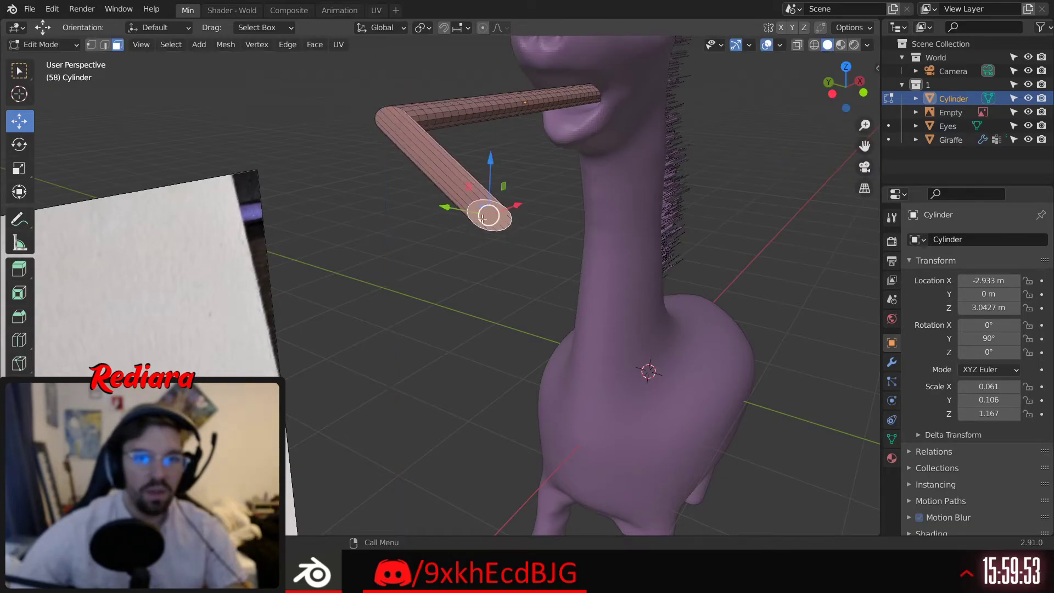
{"action": "middle_click_drag", "start_coordinate": [470, 192], "coordinate": [458, 211]}
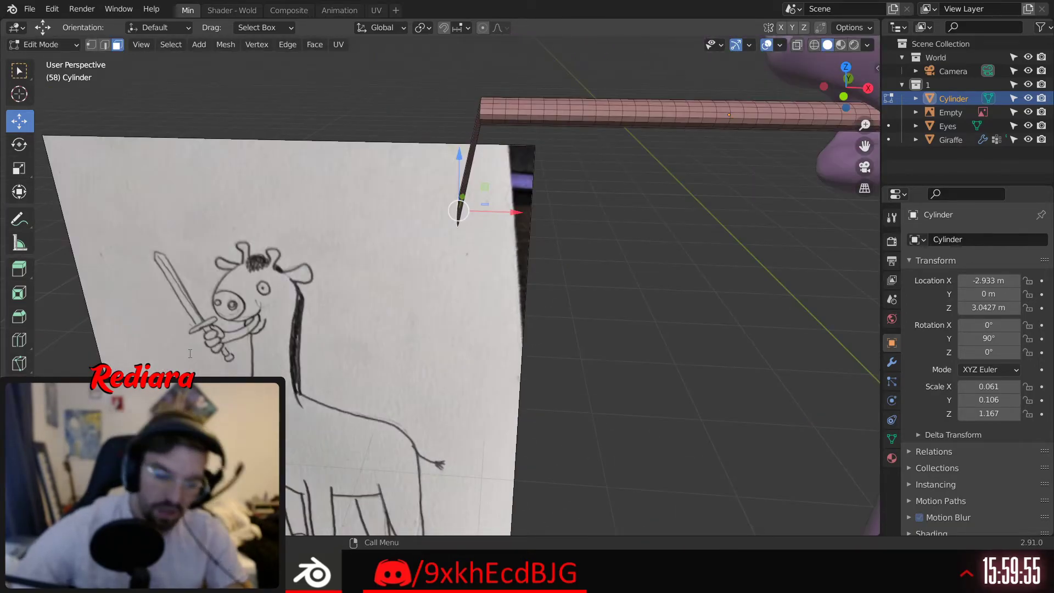
{"action": "key", "text": "ctrl+z"}
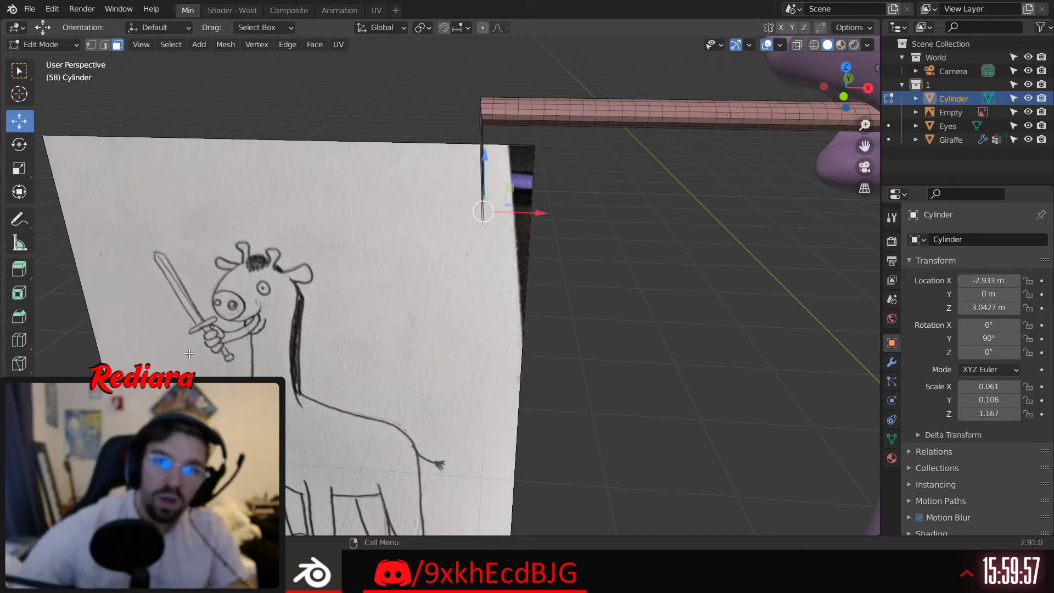
Bend the tongue into a smooth downward curve by lowering its end face with proportional editing and a wide falloff
{"action": "left_click", "coordinate": [130, 516]}
{"action": "middle_click_drag", "start_coordinate": [528, 291], "coordinate": [302, 430], "text": "shift"}
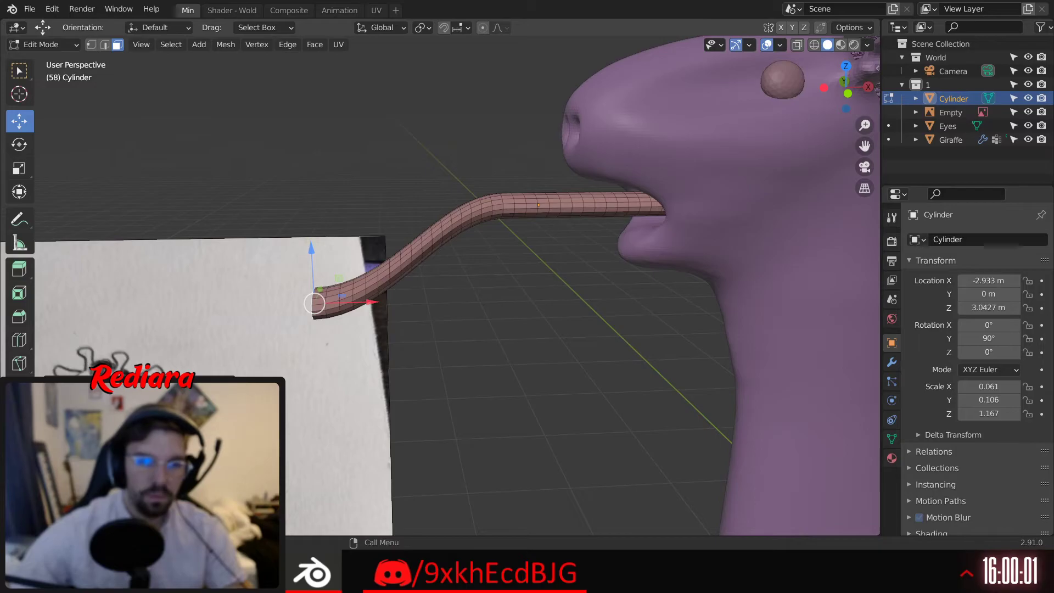
{"action": "left_click_drag", "start_coordinate": [176, 492], "coordinate": [223, 493]}
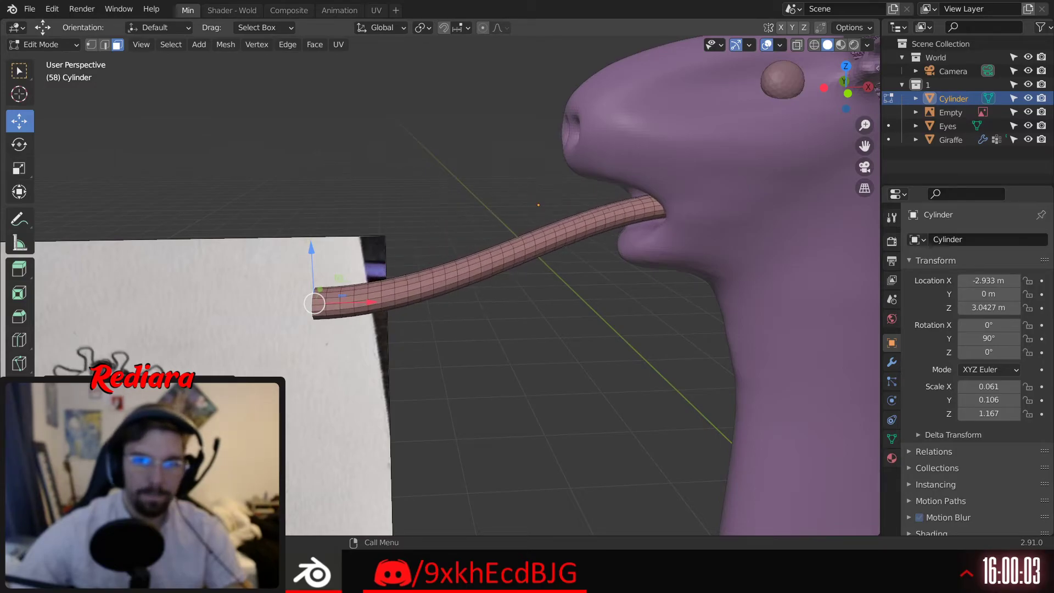
{"action": "scroll", "coordinate": [297, 313], "scroll_direction": "down", "scroll_amount": 3}
{"action": "mouse_move", "coordinate": [297, 307]}
{"action": "middle_mouse_down"}
{"action": "mouse_move", "coordinate": [377, 294]}
{"action": "mouse_move", "coordinate": [565, 296]}
{"action": "mouse_move", "coordinate": [419, 314]}
{"action": "middle_mouse_up"}
{"action": "middle_click_drag", "start_coordinate": [419, 314], "coordinate": [442, 303], "text": "shift"}
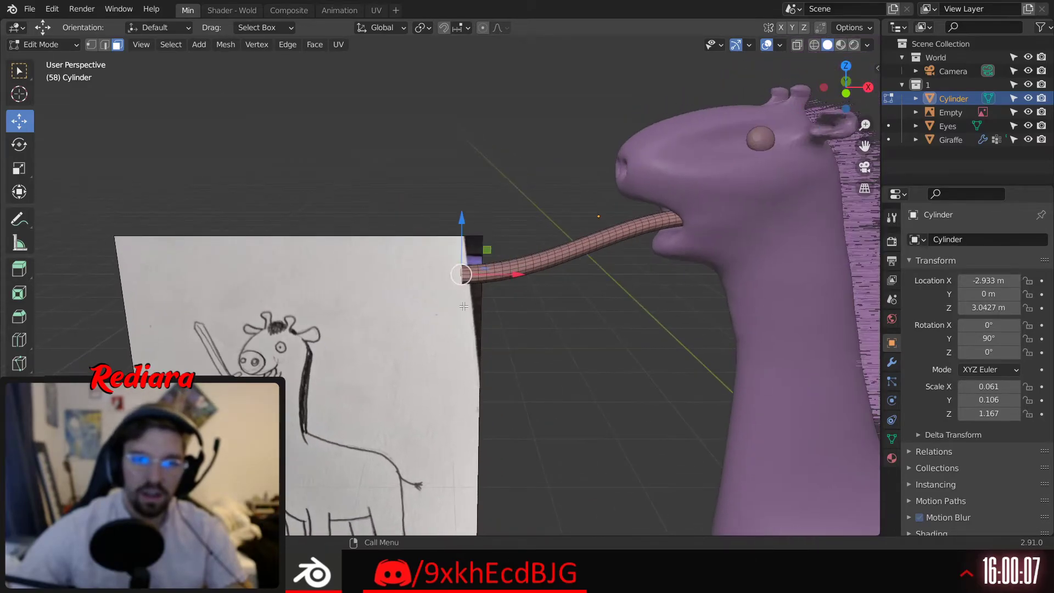
{"action": "scroll", "coordinate": [468, 277], "scroll_direction": "up", "scroll_amount": 4}
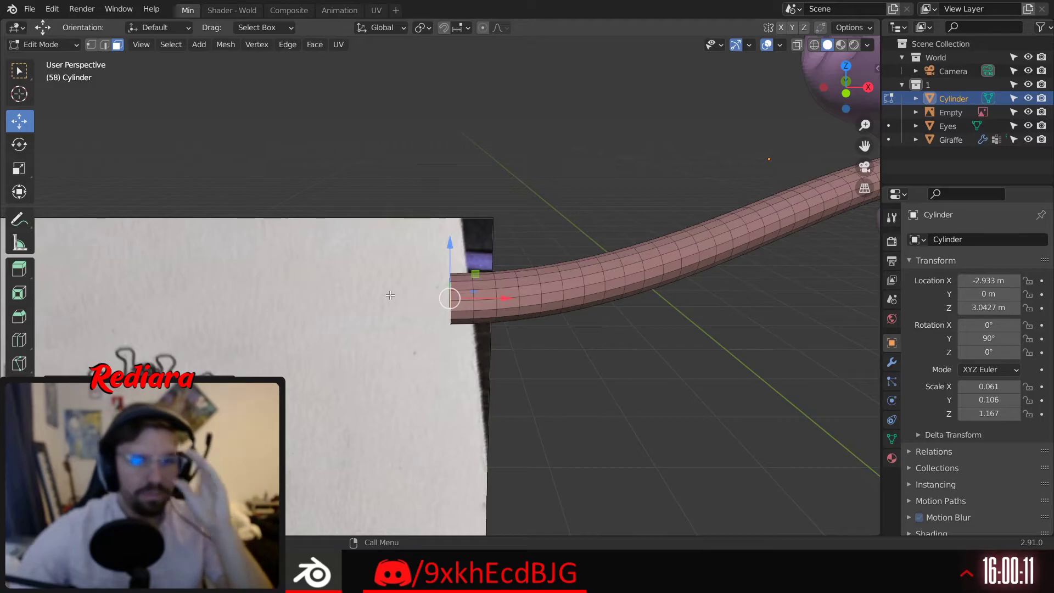
{"action": "scroll", "coordinate": [348, 340], "scroll_direction": "down", "scroll_amount": 3}
{"action": "middle_click_drag", "start_coordinate": [450, 341], "coordinate": [501, 299], "text": "shift"}
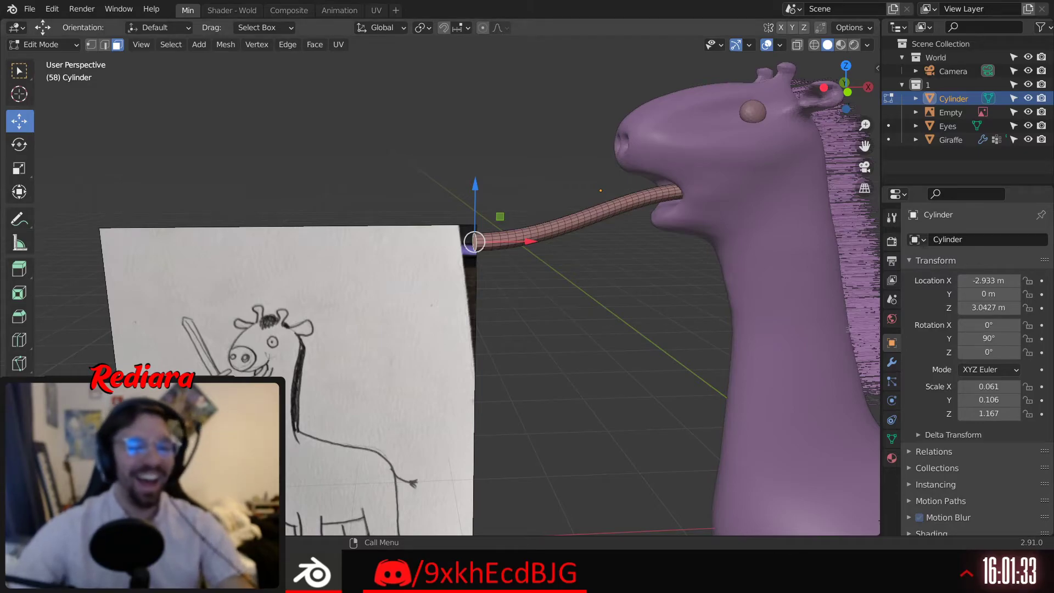
Examine the tongue's curve and flat end cap from several angles and compare them with the reference drawing
{"action": "middle_click_drag", "start_coordinate": [528, 275], "coordinate": [470, 245]}
{"action": "scroll", "coordinate": [478, 270], "scroll_direction": "up", "scroll_amount": 6}
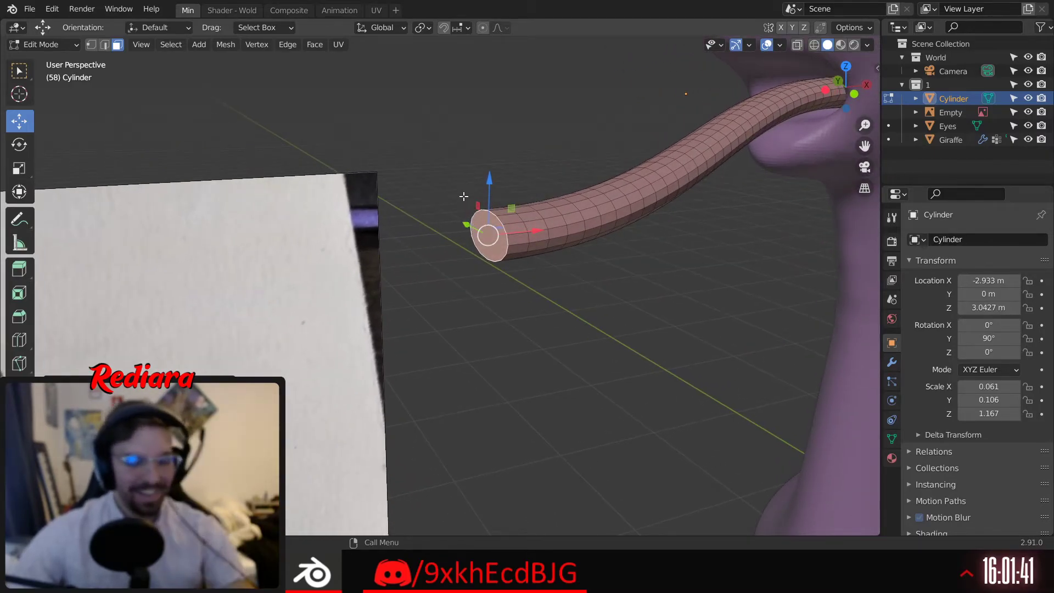
{"action": "scroll", "coordinate": [465, 196], "scroll_direction": "down", "scroll_amount": 3}
{"action": "middle_click_drag", "start_coordinate": [464, 196], "coordinate": [477, 264]}
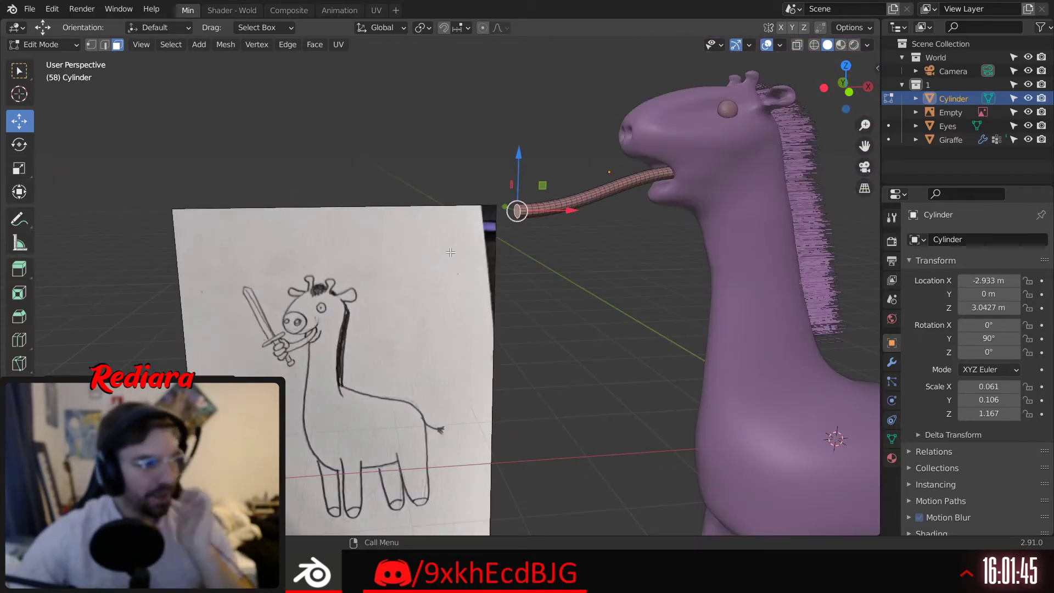
{"action": "scroll", "coordinate": [472, 252], "scroll_direction": "up", "scroll_amount": 4}
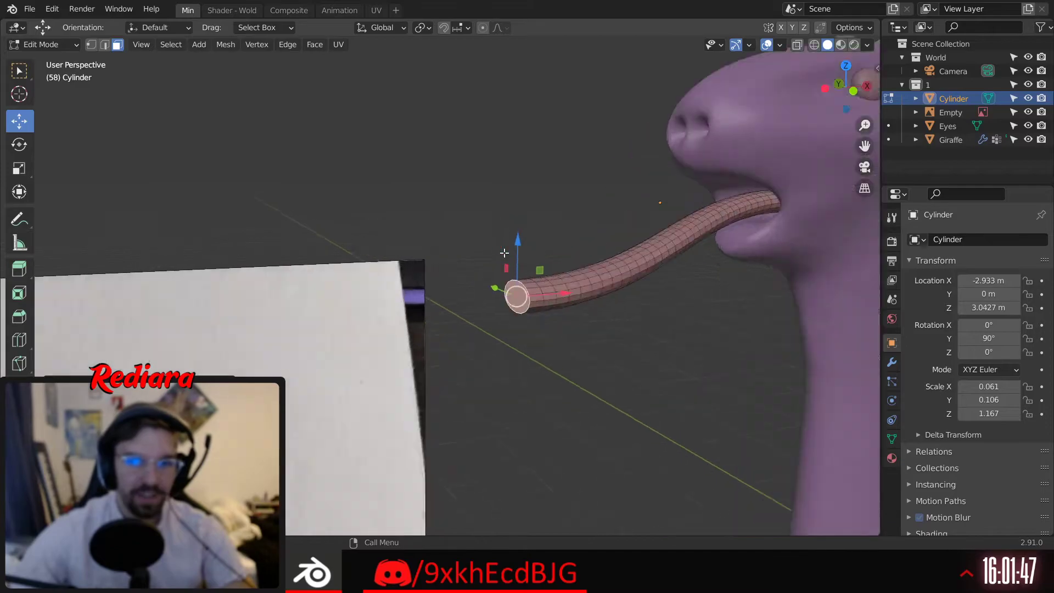
{"action": "scroll", "coordinate": [505, 253], "scroll_direction": "up", "scroll_amount": 3}
{"action": "middle_click_drag", "start_coordinate": [504, 252], "coordinate": [532, 262]}
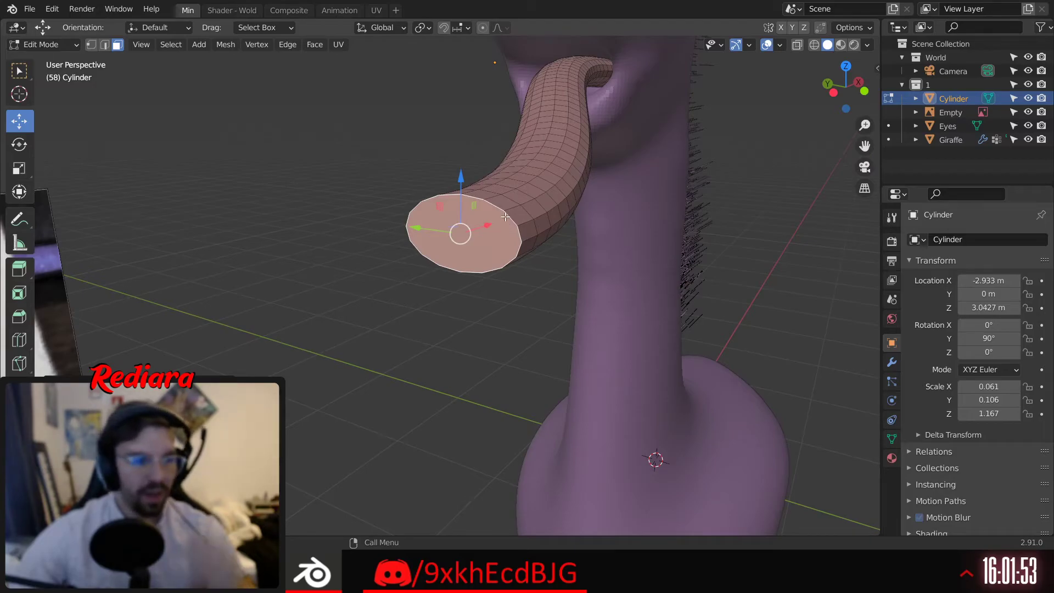
{"action": "middle_click_drag", "start_coordinate": [504, 216], "coordinate": [519, 224]}
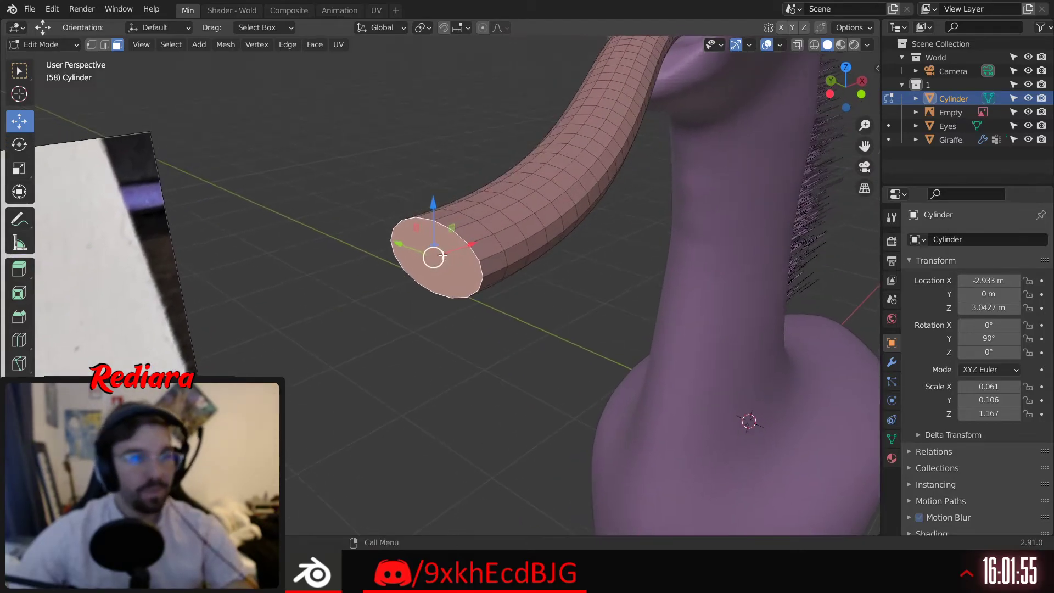
In vertex selection, connect opposite upper and lower vertices near each side of the tongue's end cap with vertical edges
{"action": "left_click", "coordinate": [91, 44]}
{"action": "scroll", "coordinate": [491, 259], "scroll_direction": "up", "scroll_amount": 1}
{"action": "middle_click_drag", "start_coordinate": [491, 259], "coordinate": [489, 256]}
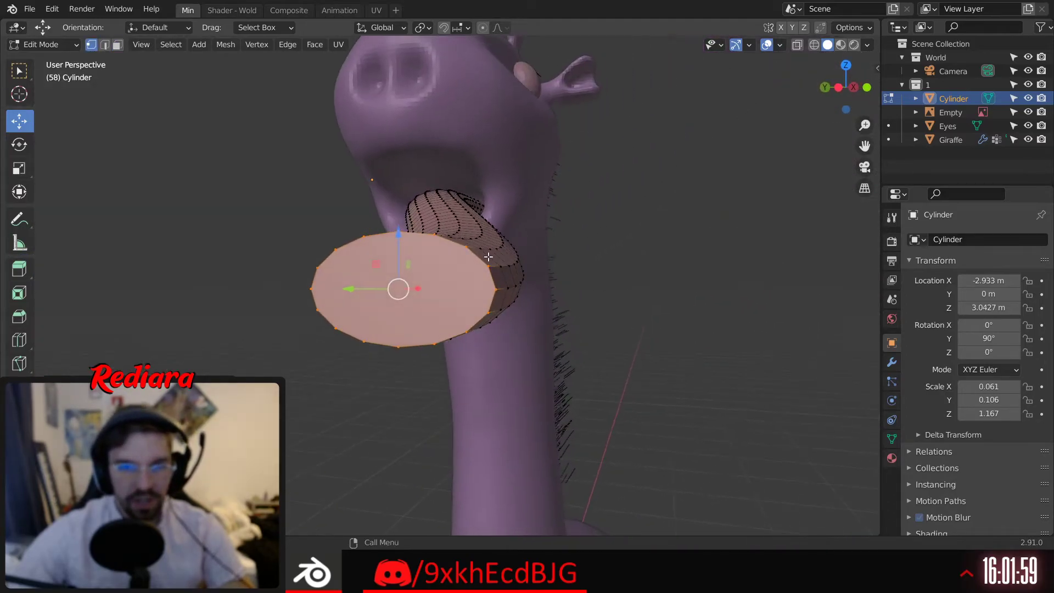
{"action": "left_click", "coordinate": [464, 246]}
{"action": "left_click", "coordinate": [466, 332], "text": "ctrl"}
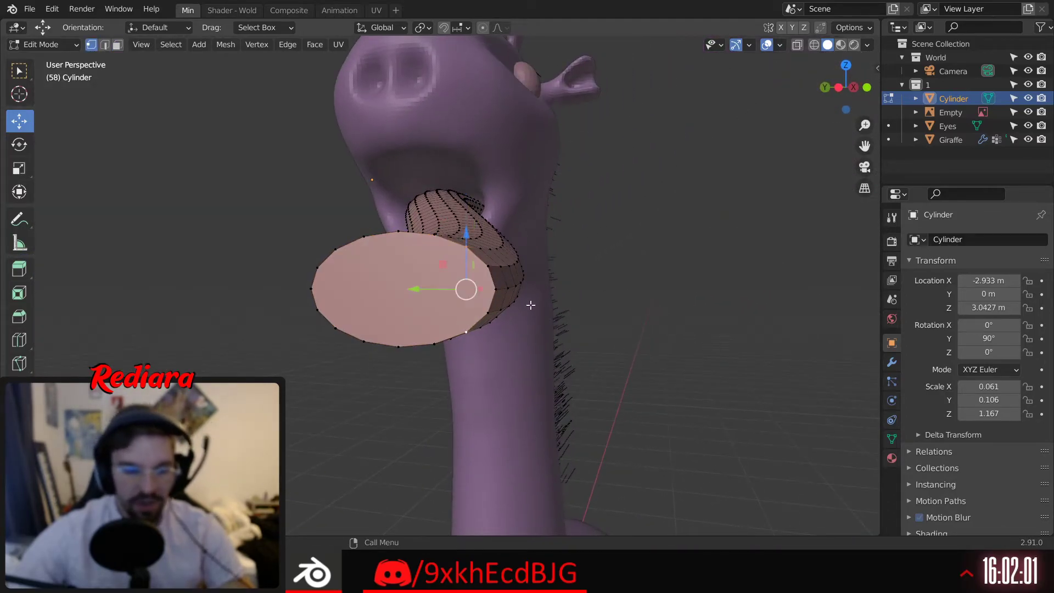
{"action": "middle_click_drag", "start_coordinate": [465, 272], "coordinate": [375, 279]}
{"action": "left_click", "coordinate": [366, 245]}
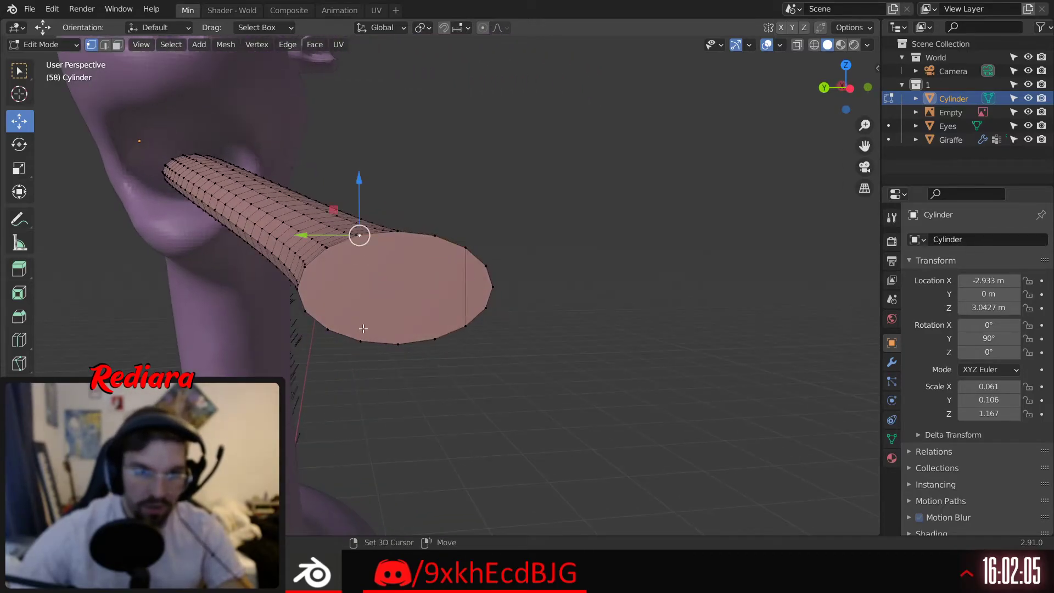
{"action": "left_click", "coordinate": [365, 335], "text": "ctrl"}
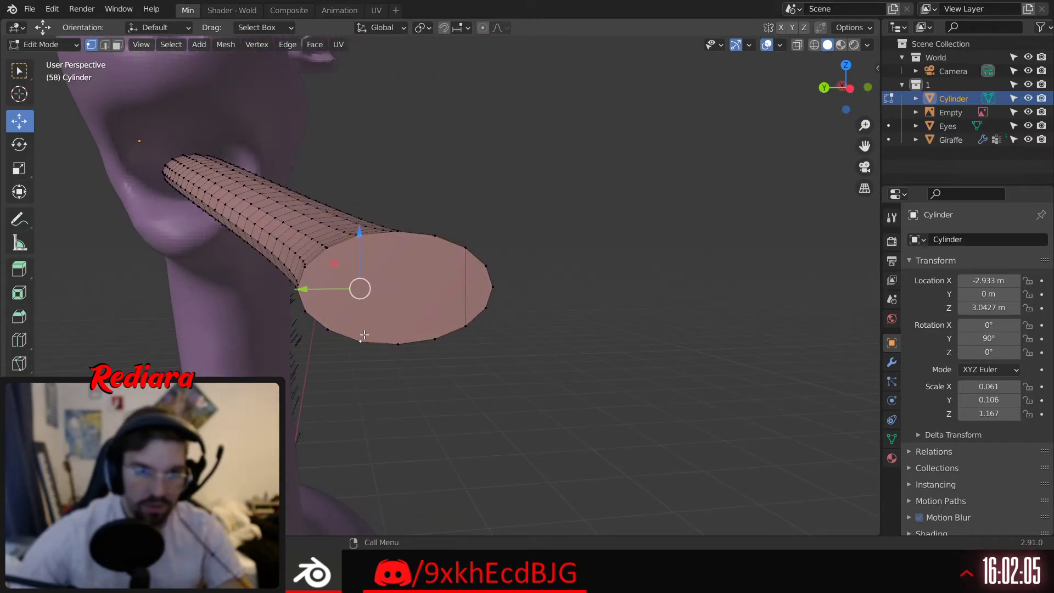
Subdivide the cap's upper and lower middle edges and connect their midpoints, splitting the cap into four vertical strips
{"action": "left_click", "coordinate": [400, 236]}
{"action": "left_click", "coordinate": [435, 236], "text": "shift"}
{"action": "left_click", "coordinate": [404, 343]}
{"action": "left_click", "coordinate": [435, 339], "text": "shift"}
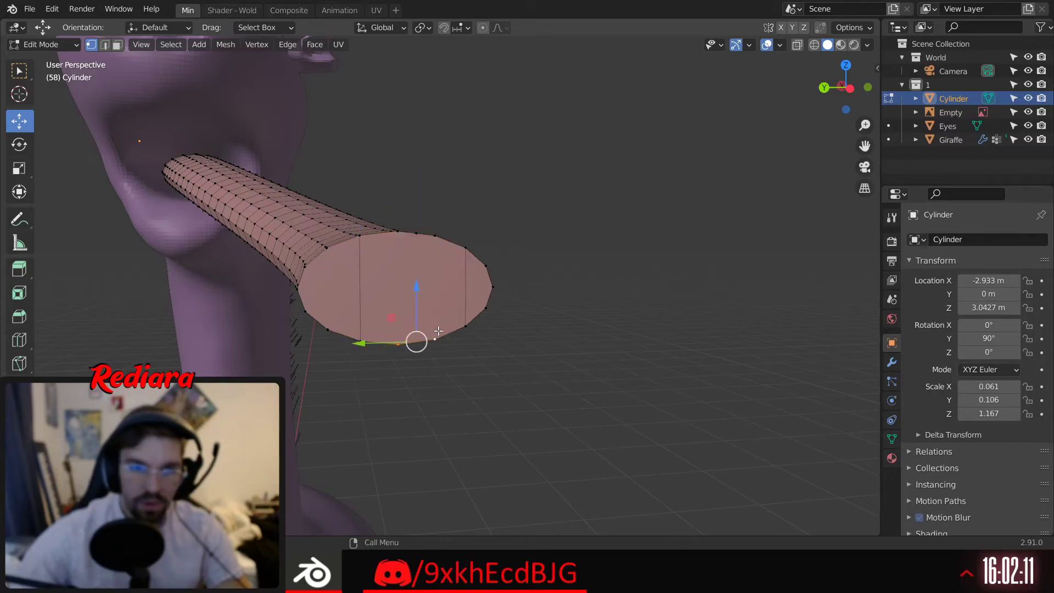
{"action": "key", "text": "ctrl+z"}
{"action": "left_click", "coordinate": [430, 327], "text": "shift"}
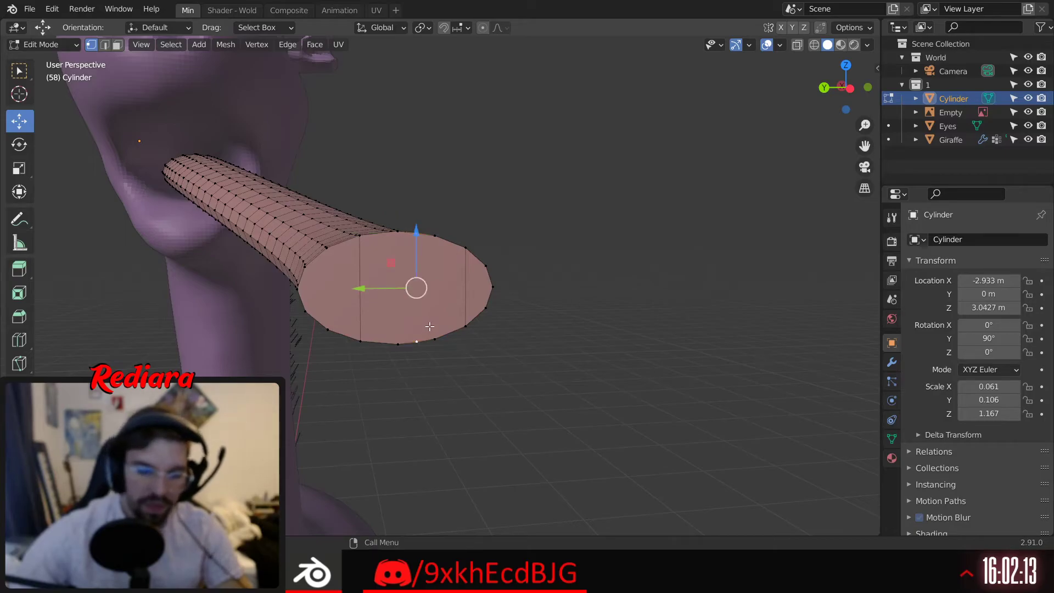
Try to extrude all four cap strip faces together along their normals
{"action": "middle_click_drag", "start_coordinate": [424, 291], "coordinate": [378, 286]}
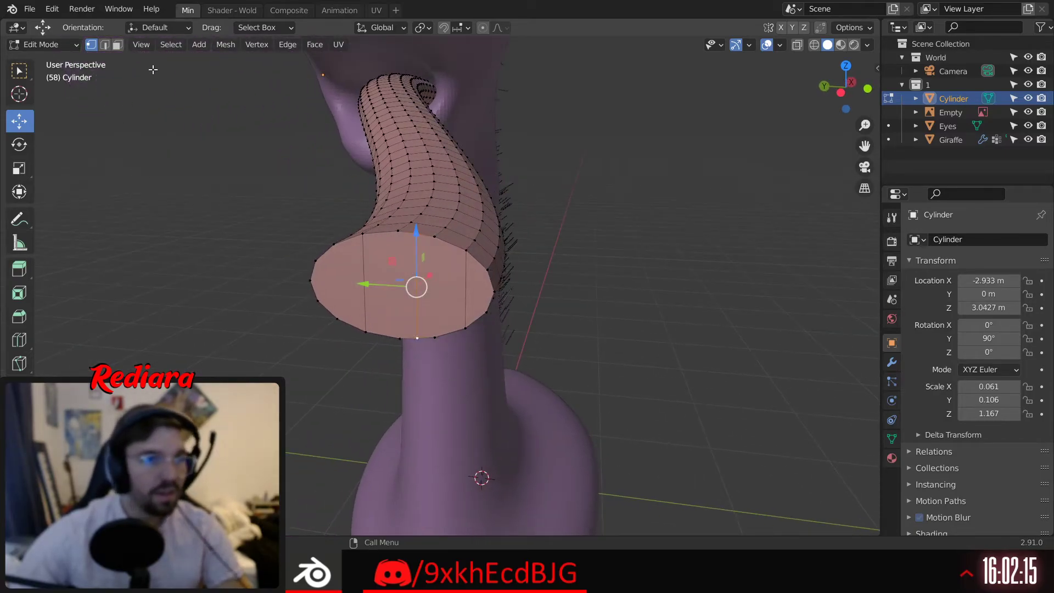
{"action": "left_click", "coordinate": [117, 44]}
{"action": "left_click", "coordinate": [338, 282]}
{"action": "left_click", "coordinate": [440, 286], "text": "shift"}
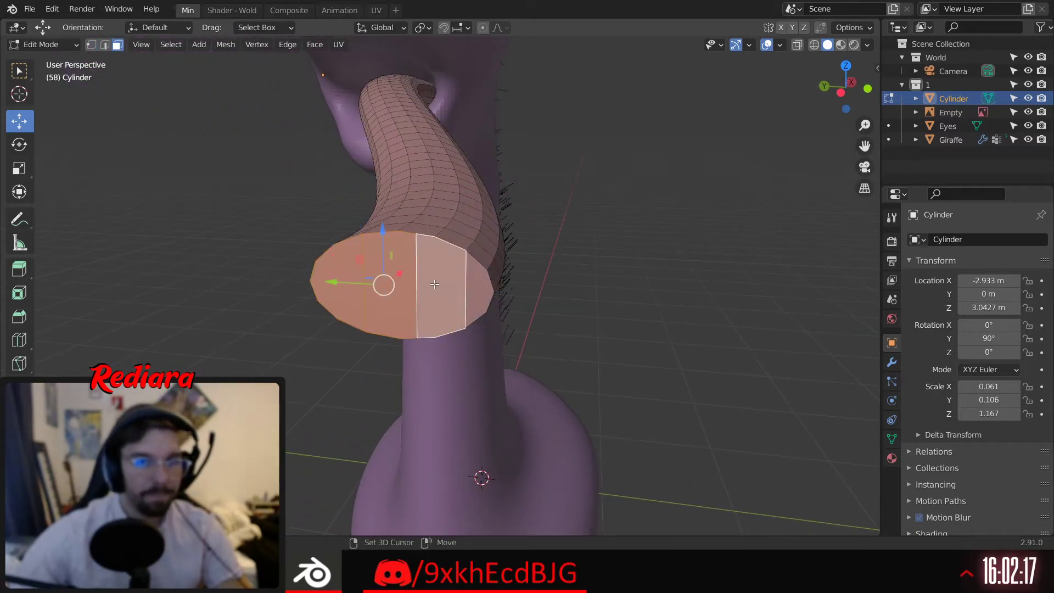
{"action": "middle_click_drag", "start_coordinate": [439, 286], "coordinate": [409, 289]}
{"action": "right_click", "coordinate": [462, 294]}
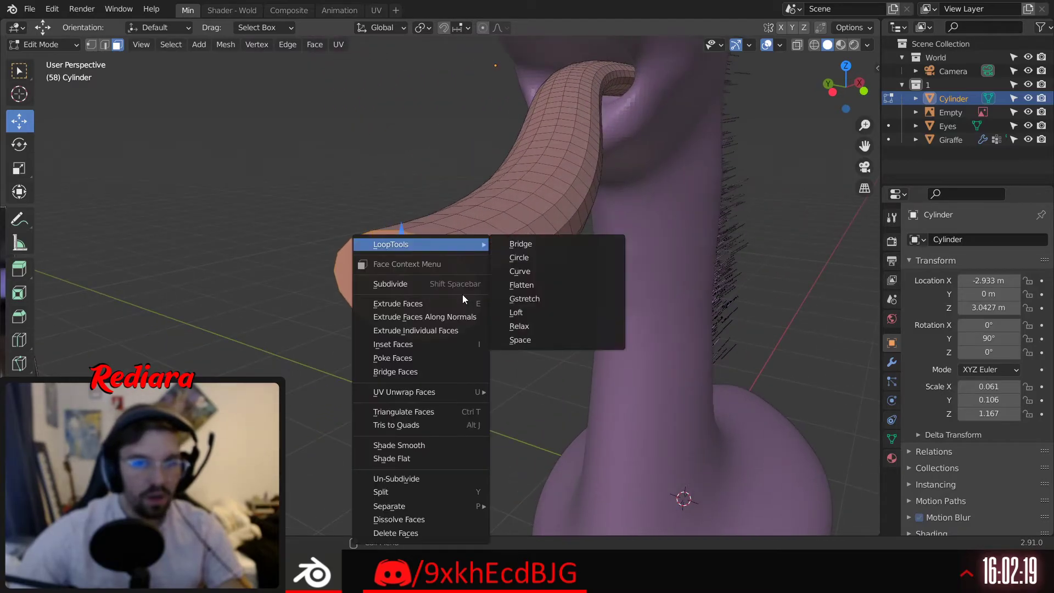
{"action": "left_click", "coordinate": [458, 317]}
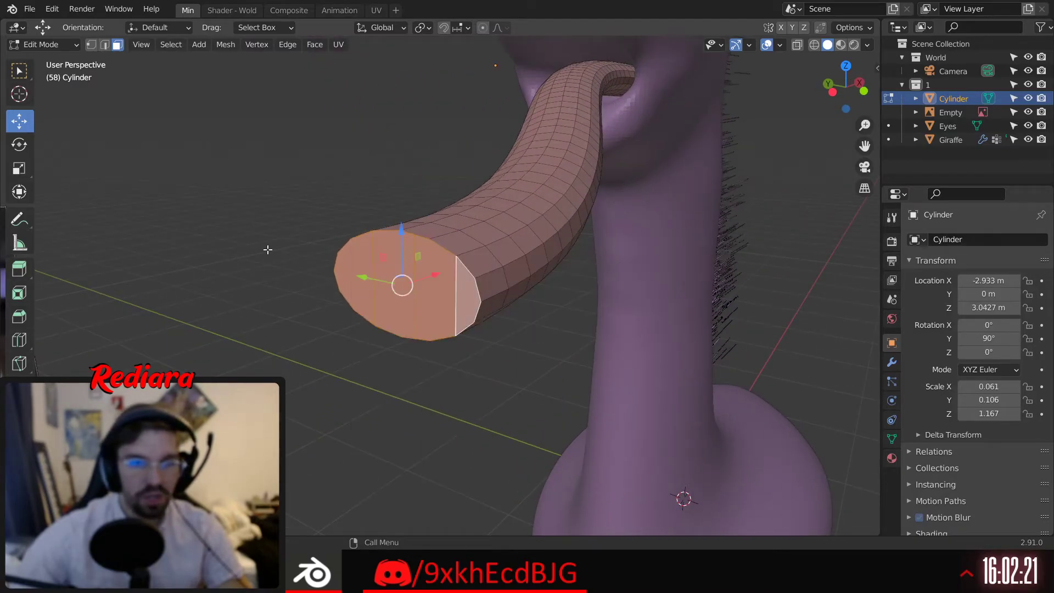
{"action": "right_click", "coordinate": [423, 289]}
{"action": "left_click", "coordinate": [413, 312]}
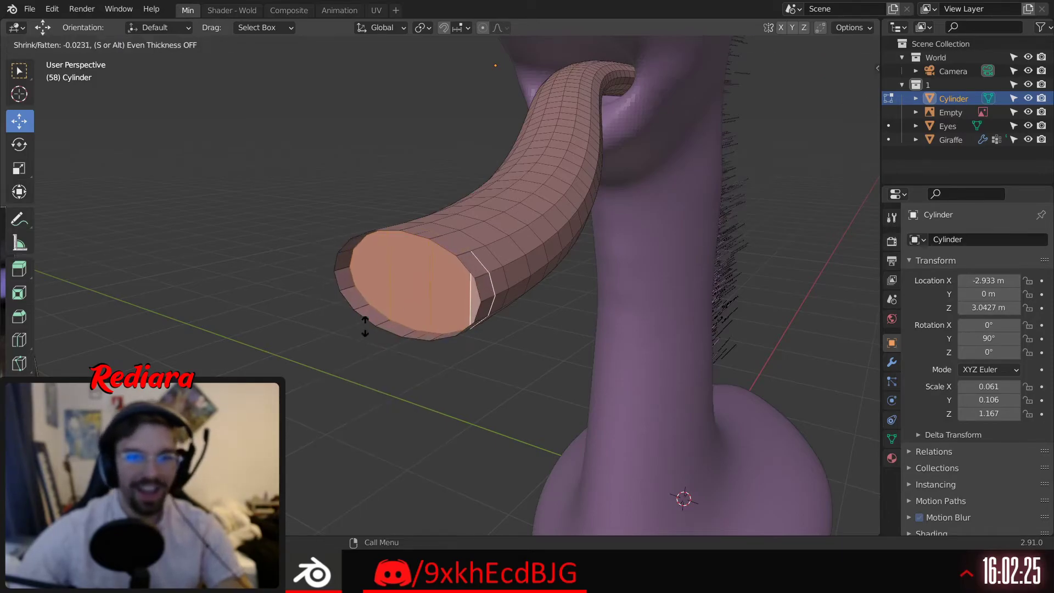
{"action": "left_click", "coordinate": [600, 219]}
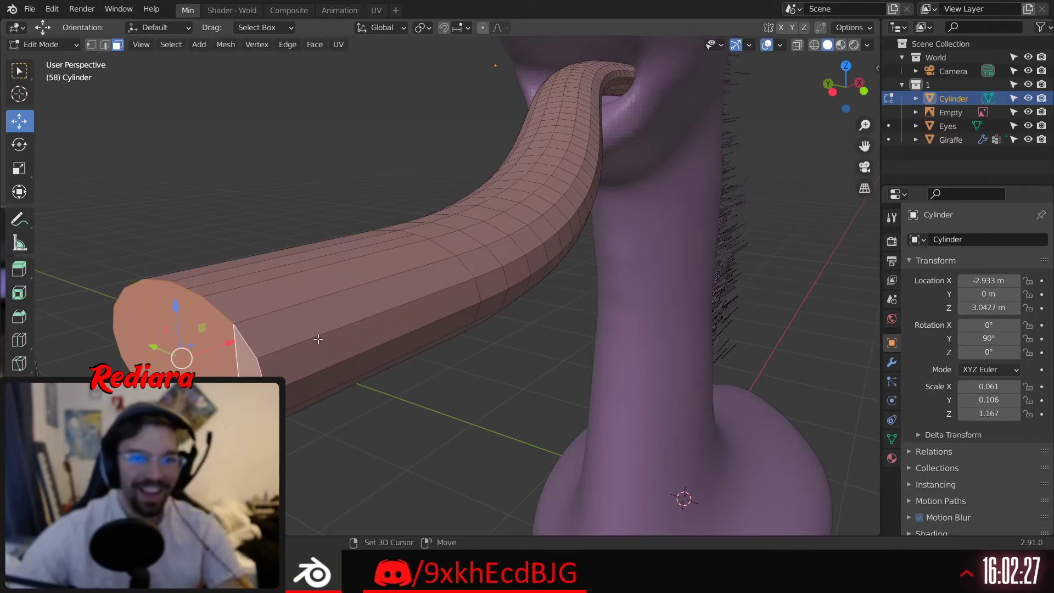
{"action": "left_click", "coordinate": [308, 305]}
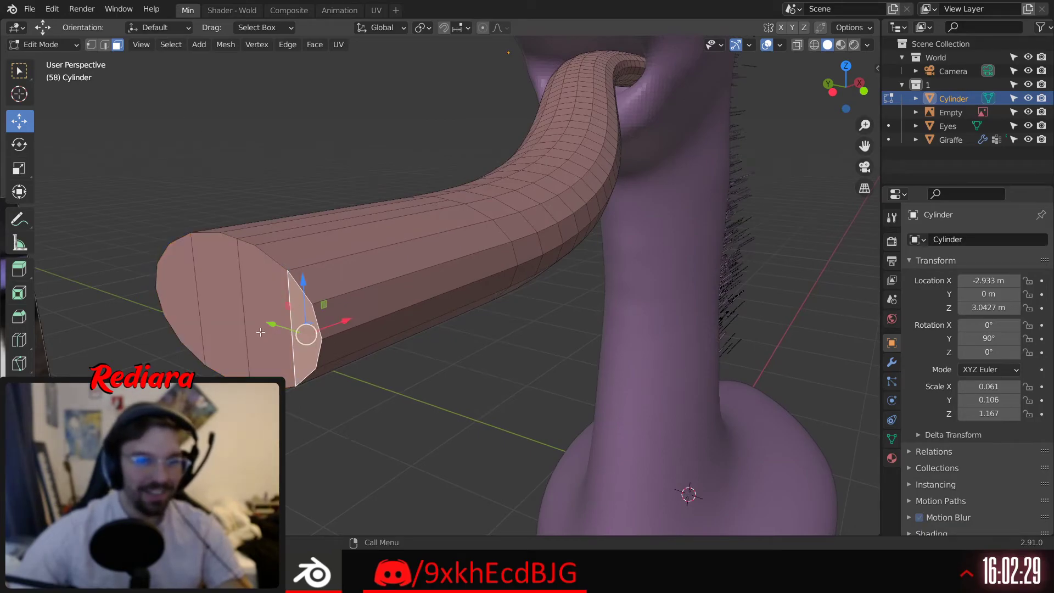
Undo the joint extrusion of the four cap faces
{"action": "key", "text": "ctrl+z"}
{"action": "key", "text": "ctrl+z"}
{"action": "key", "text": "ctrl+shift+z"}
{"action": "key", "text": "ctrl+z"}
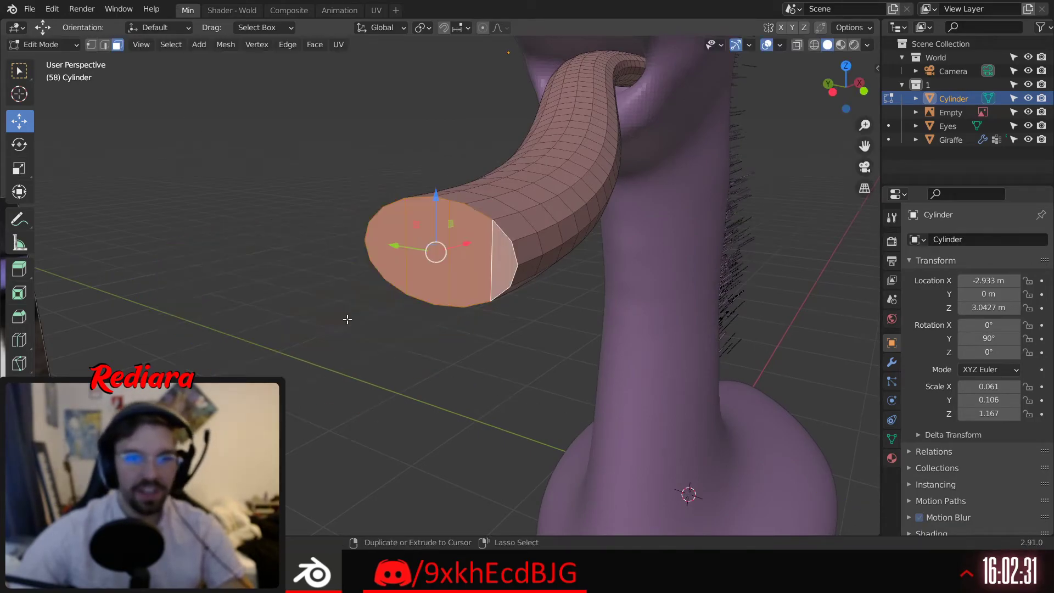
Extrude the outermost cap face on the far side of the tongue along its normal and move it outward as a finger
{"action": "middle_click_drag", "start_coordinate": [475, 229], "coordinate": [458, 258]}
{"action": "scroll", "coordinate": [459, 263], "scroll_direction": "up", "scroll_amount": 4}
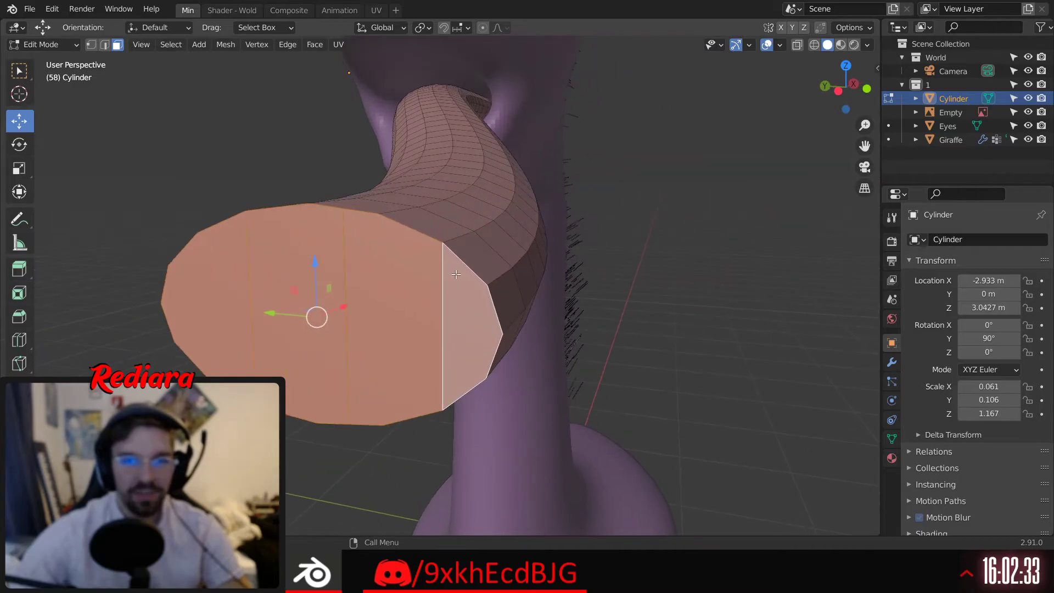
{"action": "left_click", "coordinate": [461, 295]}
{"action": "right_click", "coordinate": [458, 309]}
{"action": "left_click", "coordinate": [458, 308]}
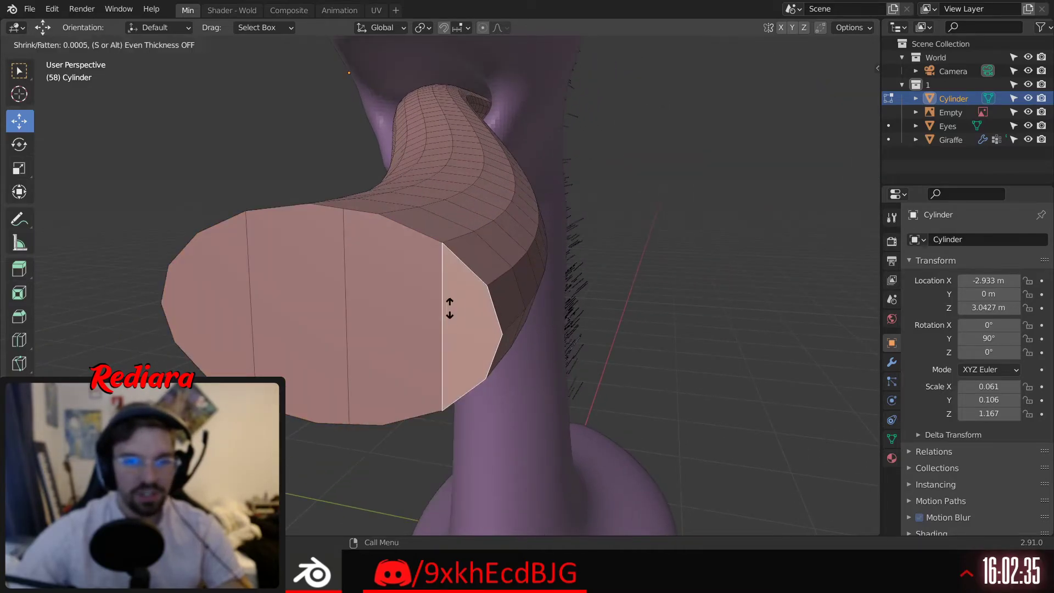
{"action": "left_click", "coordinate": [417, 400]}
{"action": "middle_click_drag", "start_coordinate": [417, 401], "coordinate": [356, 361]}
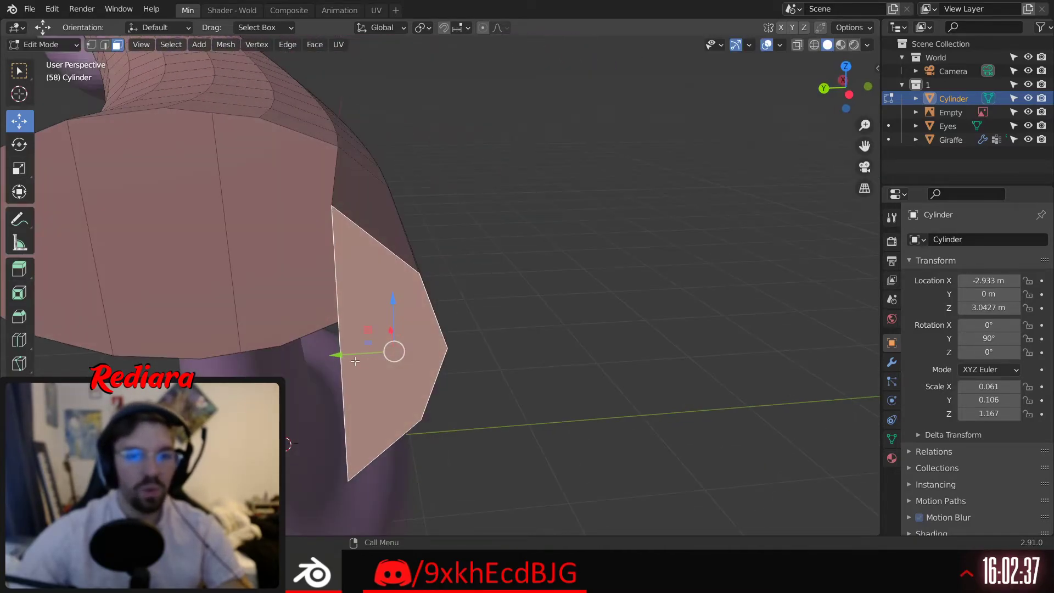
{"action": "key", "text": "g"}
{"action": "left_click", "coordinate": [395, 346]}
Extrude the neighbouring middle cap face along its normal as a longer finger and shift its end toward the first one
{"action": "scroll", "coordinate": [395, 346], "scroll_direction": "down", "scroll_amount": 3}
{"action": "middle_click_drag", "start_coordinate": [418, 308], "coordinate": [439, 230]}
{"action": "left_click", "coordinate": [442, 209]}
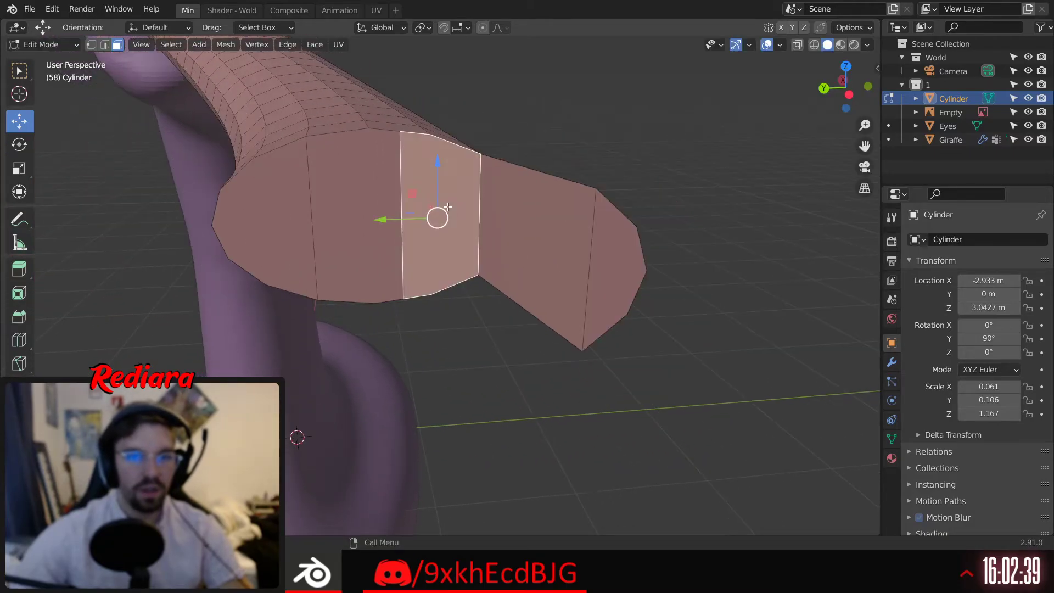
{"action": "right_click", "coordinate": [447, 205]}
{"action": "left_click", "coordinate": [447, 204]}
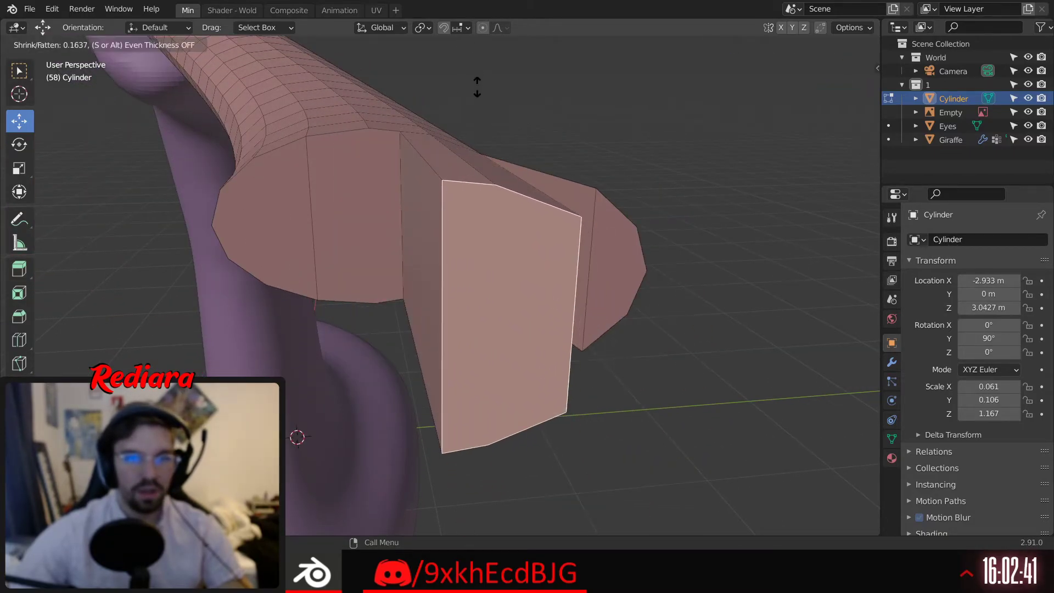
{"action": "left_click", "coordinate": [471, 219]}
{"action": "left_click_drag", "start_coordinate": [453, 323], "coordinate": [483, 324]}
Extrude the other middle cap face along its normal to form the third finger
{"action": "left_click", "coordinate": [351, 231]}
{"action": "right_click", "coordinate": [350, 231]}
{"action": "left_click", "coordinate": [351, 230]}
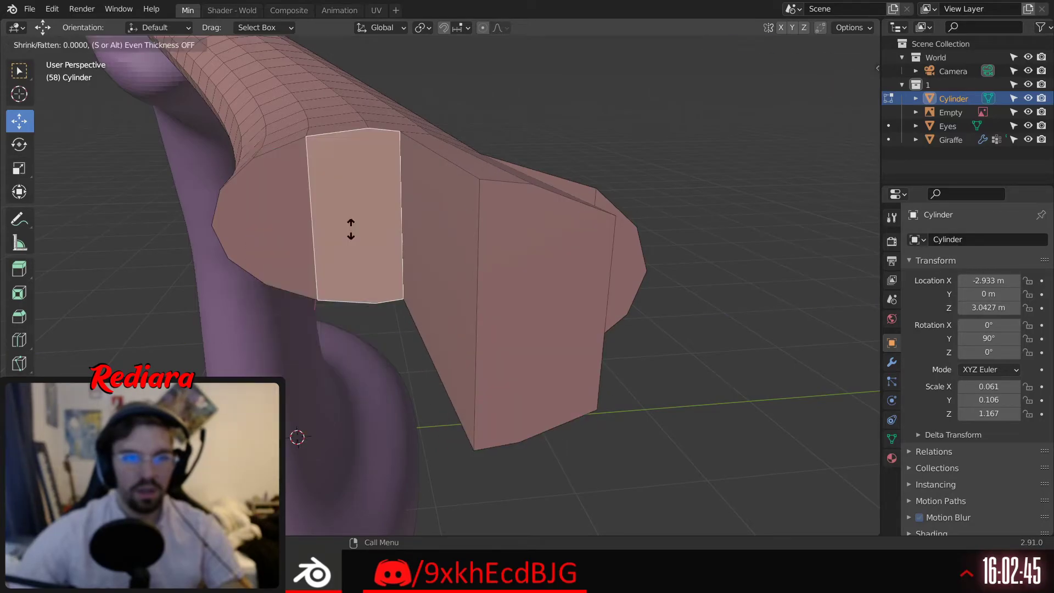
{"action": "left_click", "coordinate": [377, 79]}
Try to extrude the last remaining cap face along its normal
{"action": "middle_click_drag", "start_coordinate": [302, 187], "coordinate": [365, 205]}
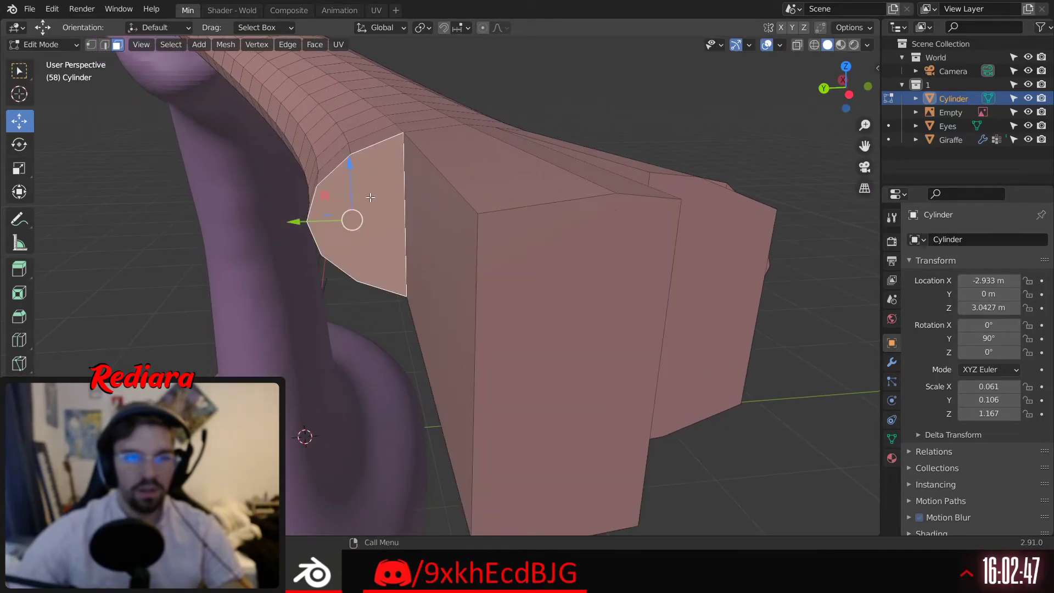
{"action": "right_click", "coordinate": [365, 205]}
{"action": "left_click", "coordinate": [365, 206]}
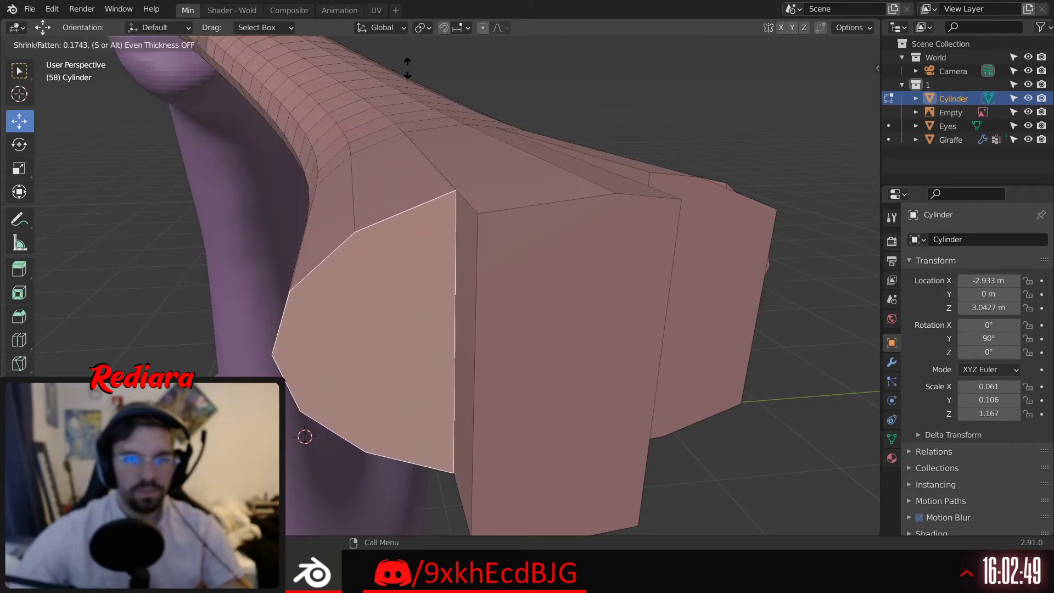
{"action": "left_click", "coordinate": [353, 219]}
Move the third finger's end face slightly along the Y axis, away from the unextruded cap face
{"action": "left_click", "coordinate": [522, 368]}
{"action": "key", "text": "g"}
{"action": "key", "text": "y"}
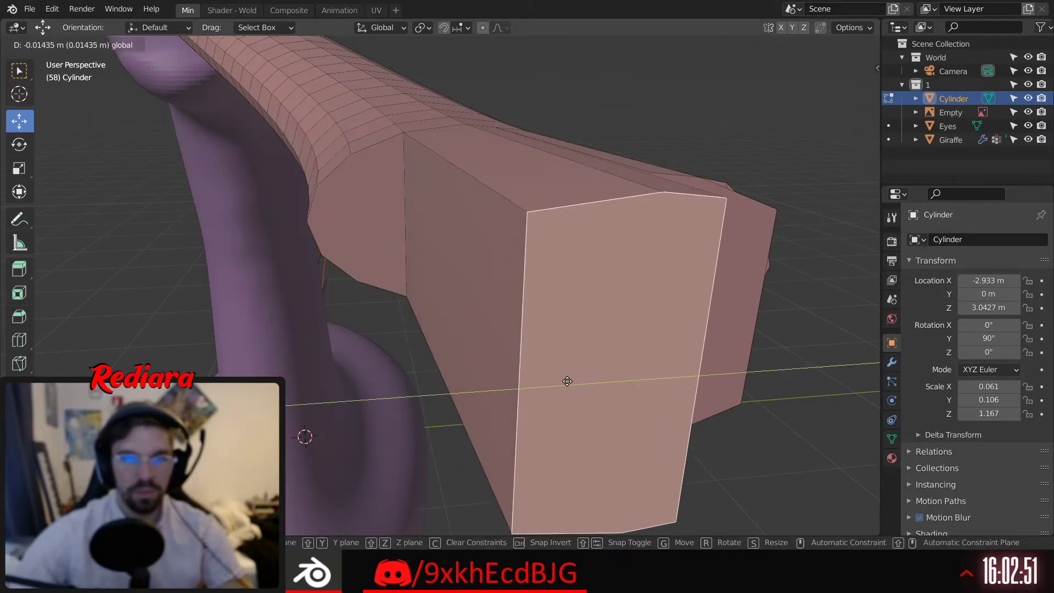
{"action": "left_click", "coordinate": [550, 368]}
Extrude the last outer cap face along its normal by about 0.225 to form the fourth finger
{"action": "middle_click_drag", "start_coordinate": [549, 368], "coordinate": [421, 144]}
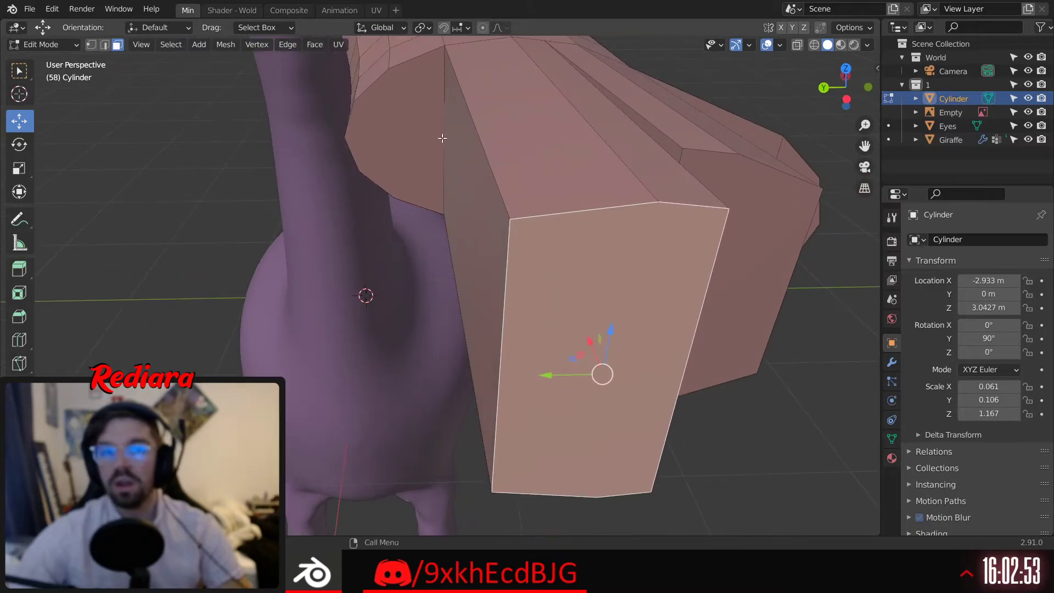
{"action": "left_click", "coordinate": [420, 144]}
{"action": "right_click", "coordinate": [421, 144]}
{"action": "left_click", "coordinate": [415, 149]}
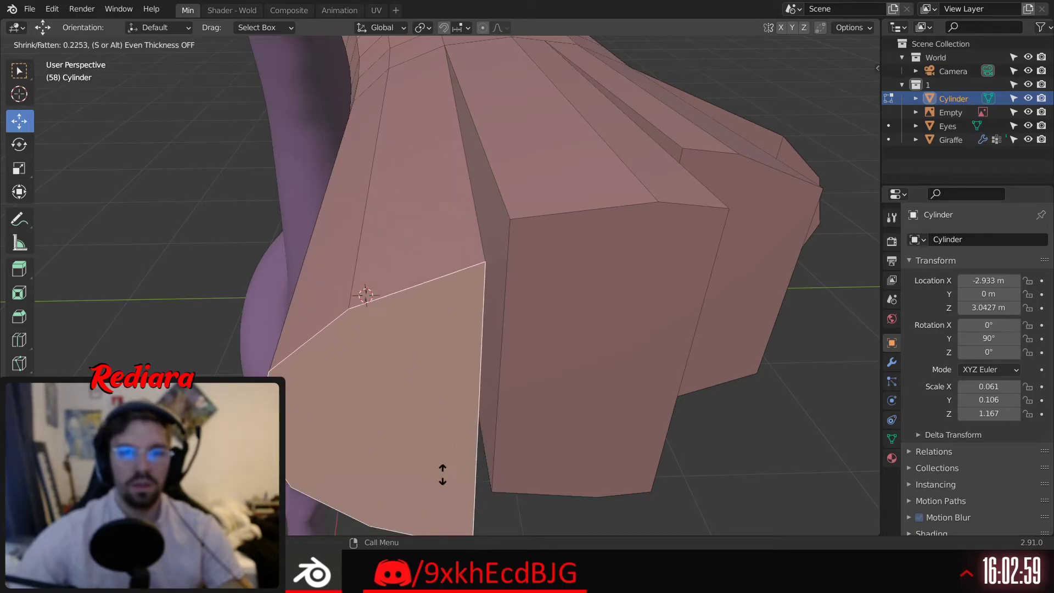
{"action": "left_click", "coordinate": [442, 474]}
Divide the fourth, third and second fingers crosswise along their length with evenly spaced loop cuts, using 20 cuts
{"action": "middle_click_drag", "start_coordinate": [443, 474], "coordinate": [437, 331]}
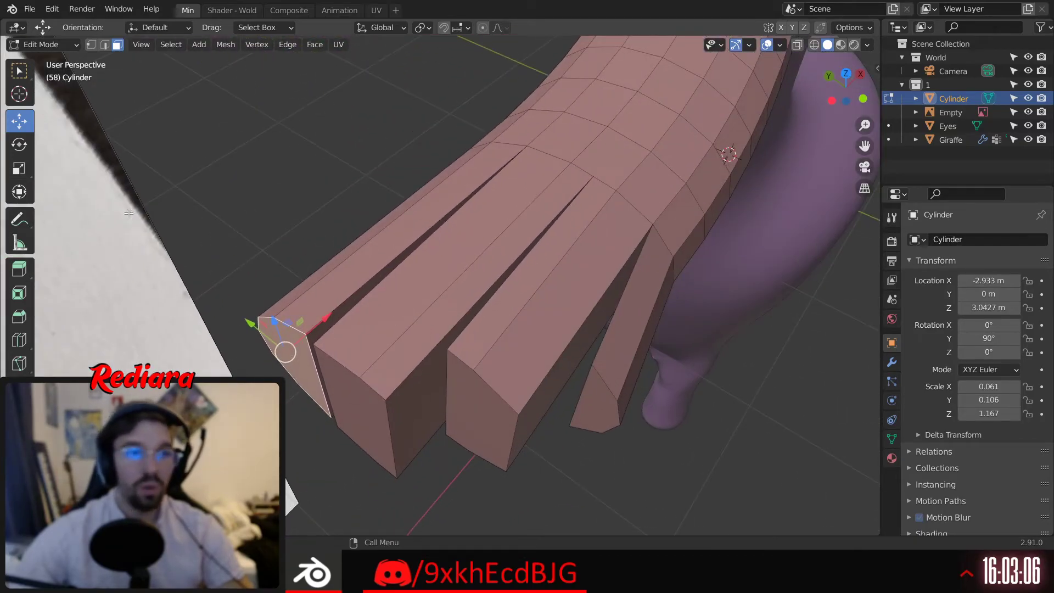
{"action": "left_click", "coordinate": [19, 339]}
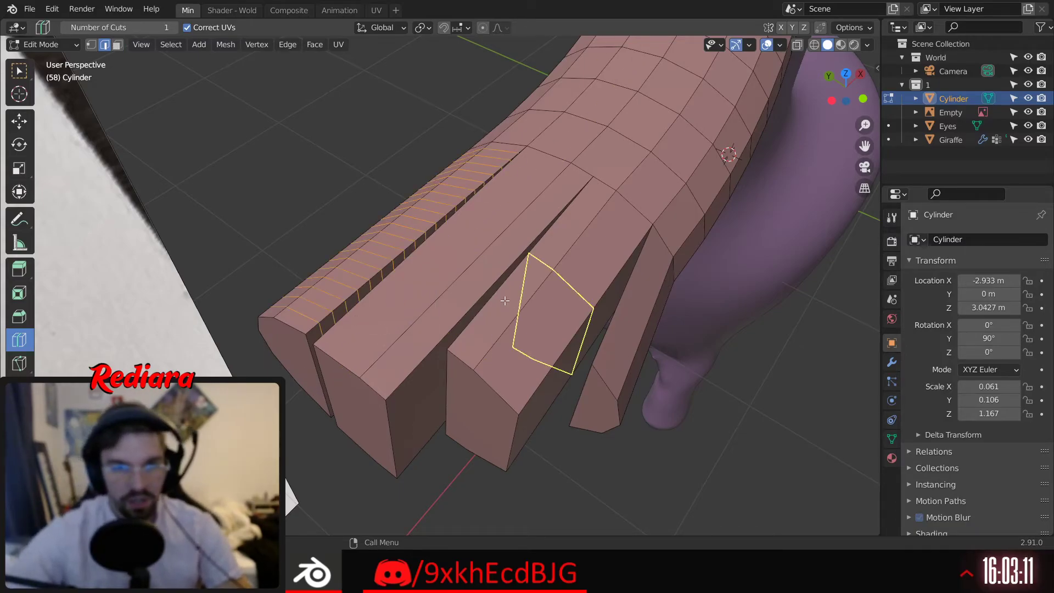
{"action": "left_click", "coordinate": [455, 287]}
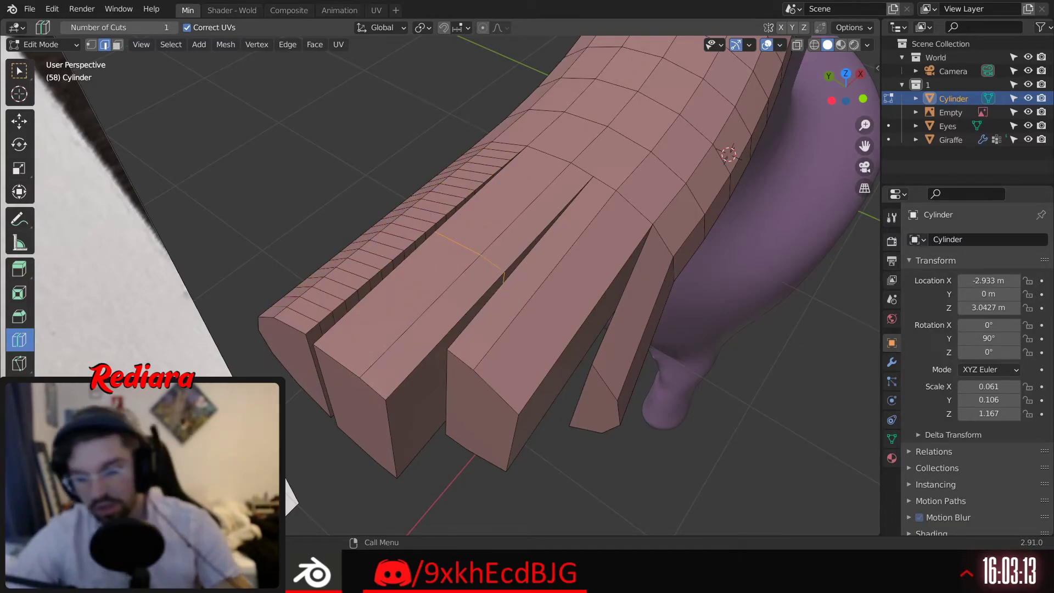
{"action": "left_click", "coordinate": [567, 345]}
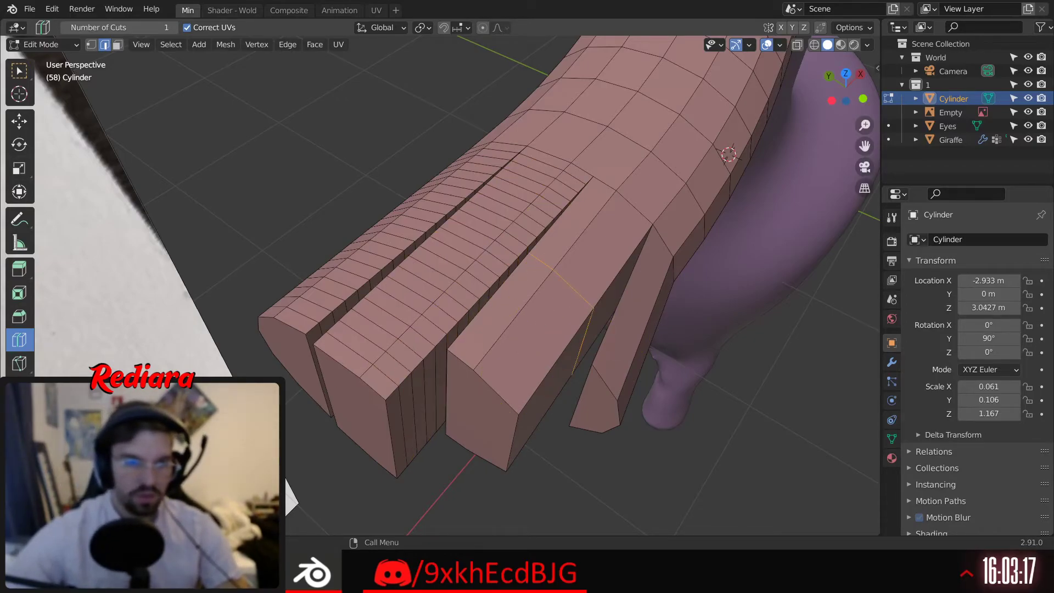
{"action": "type", "text": "20"}
{"action": "key", "text": "Return"}
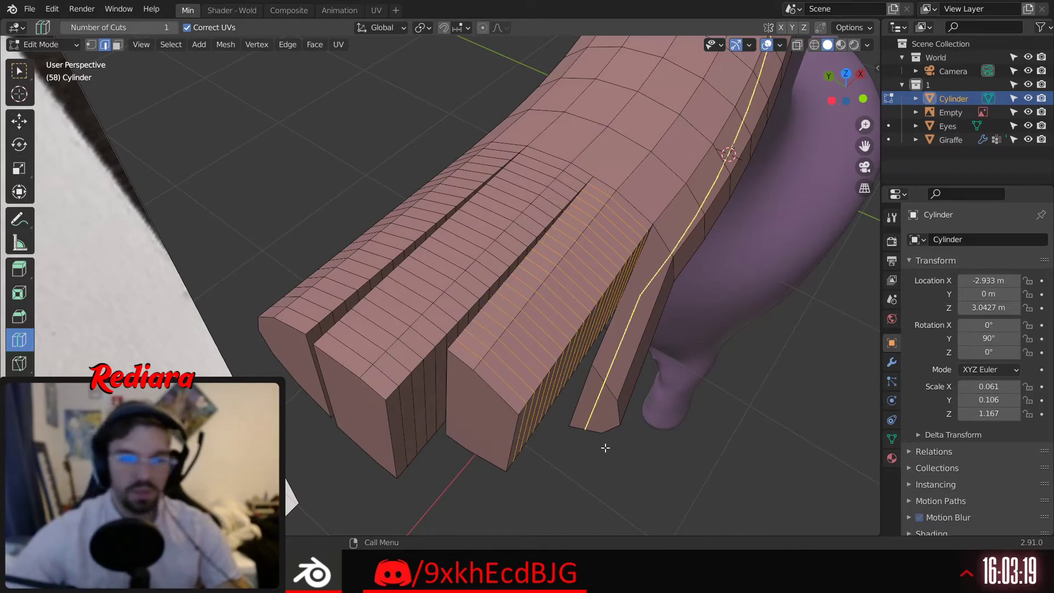
Divide the remaining first finger crosswise along its length with evenly spaced loop cuts, using 20 cuts
{"action": "left_click", "coordinate": [639, 321]}
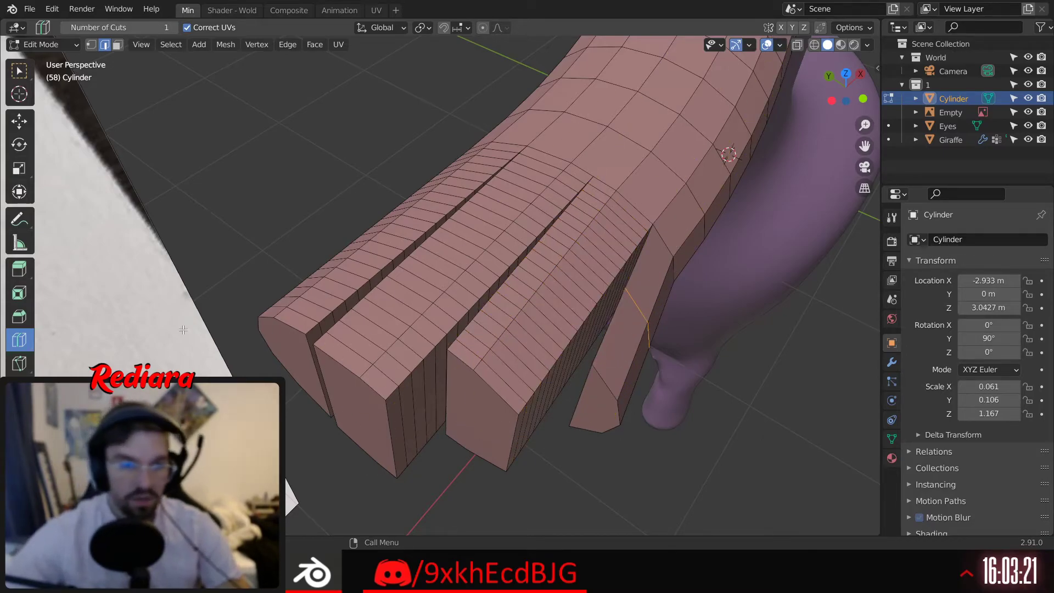
{"action": "type", "text": "20"}
{"action": "key", "text": "Return"}
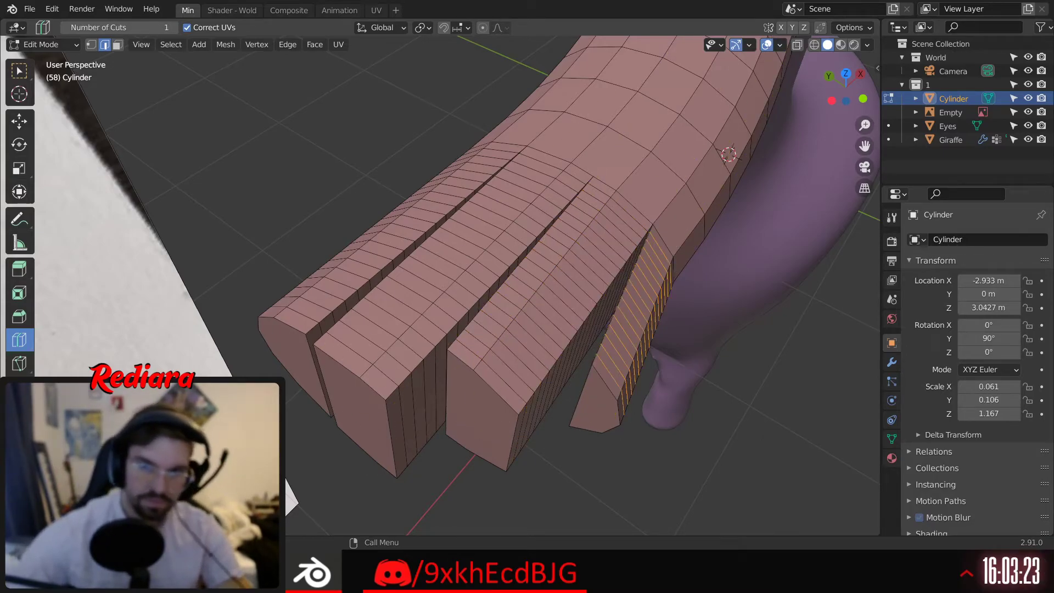
Taper the fourth finger to a narrow tip by shrinking its end face with proportional editing limited to that finger's length
{"action": "middle_click_drag", "start_coordinate": [369, 362], "coordinate": [499, 245]}
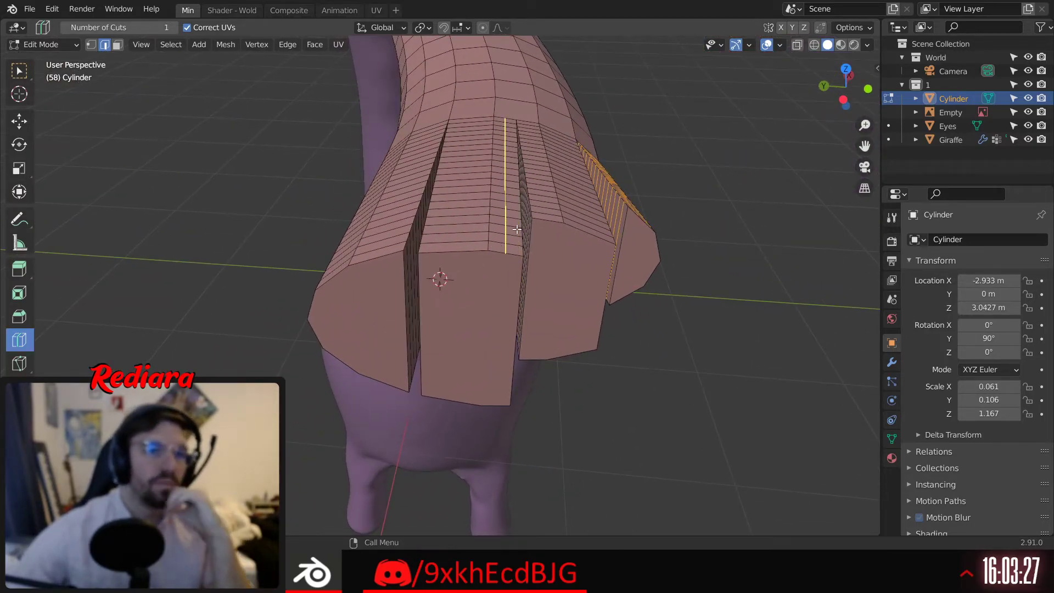
{"action": "left_click", "coordinate": [117, 44]}
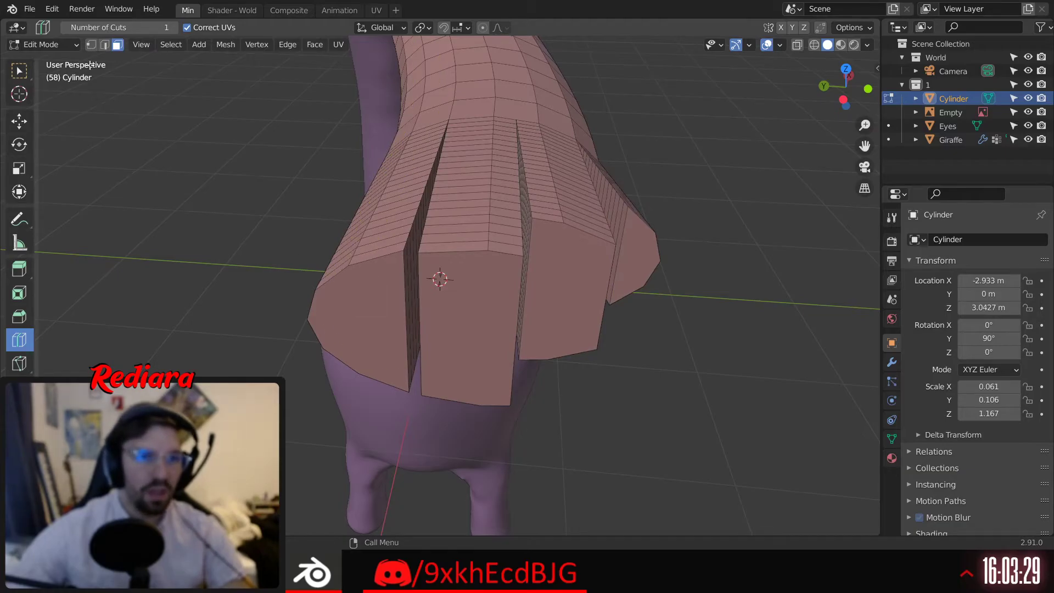
{"action": "left_click", "coordinate": [20, 70]}
{"action": "left_click", "coordinate": [397, 308]}
{"action": "middle_click_drag", "start_coordinate": [397, 308], "coordinate": [366, 300]}
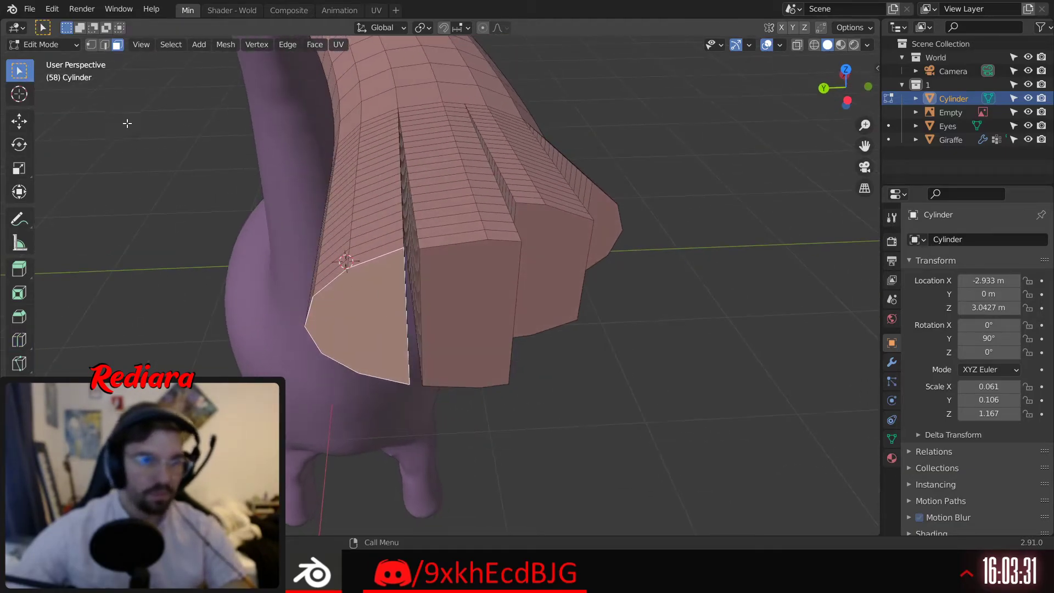
{"action": "left_click", "coordinate": [19, 168]}
{"action": "left_click_drag", "start_coordinate": [385, 269], "coordinate": [350, 314]}
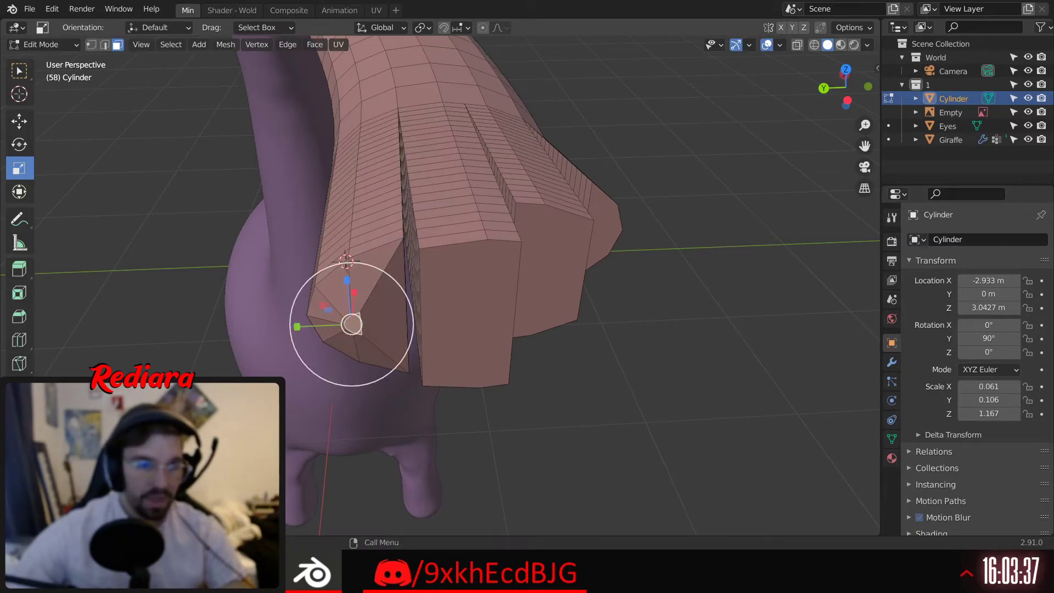
{"action": "key", "text": "ctrl+z"}
{"action": "key", "text": "ctrl+z"}
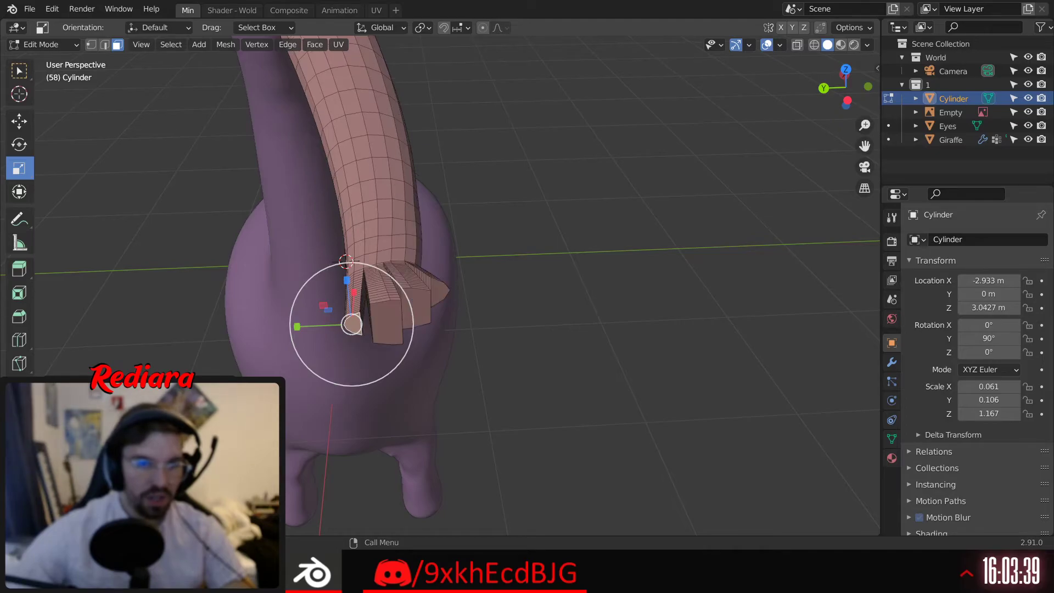
{"action": "key", "text": "ctrl+z"}
{"action": "key", "text": "ctrl+z"}
{"action": "key", "text": "ctrl+z"}
{"action": "key", "text": "ctrl+z"}
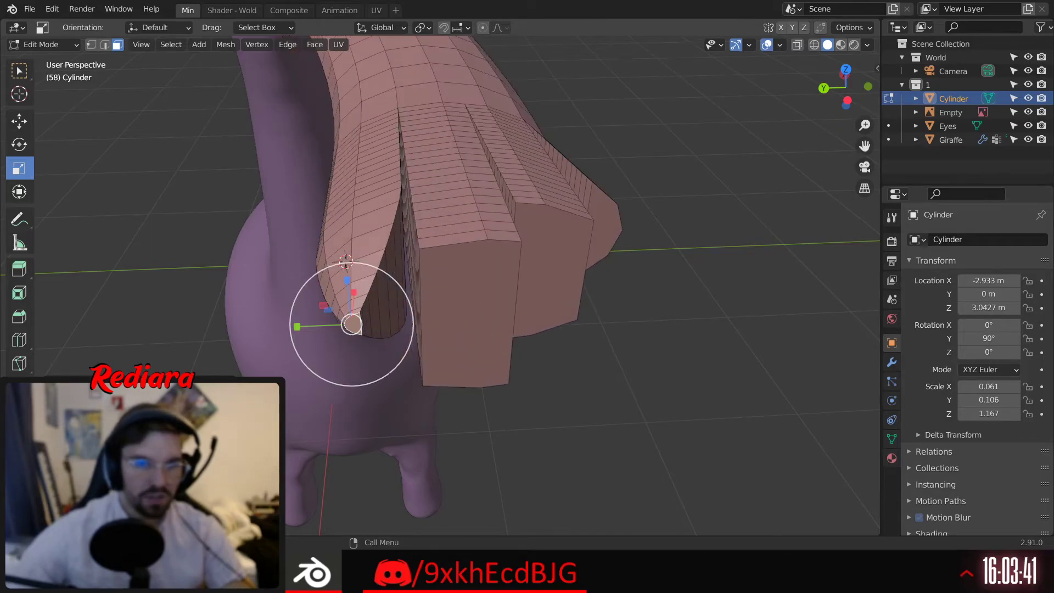
{"action": "key", "text": "ctrl+z"}
{"action": "key", "text": "ctrl+z"}
{"action": "key", "text": "ctrl+z"}
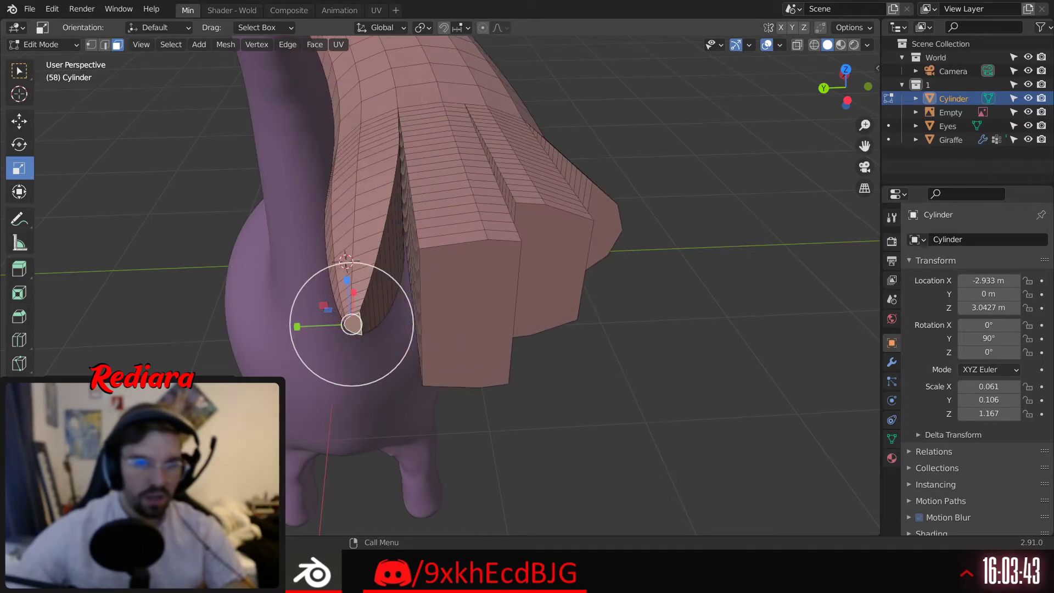
Scale down the third finger's end face with proportional editing, adjusting the influence radius so only that finger tapers
{"action": "left_click", "coordinate": [471, 321]}
{"action": "middle_click_drag", "start_coordinate": [520, 313], "coordinate": [490, 262]}
{"action": "key", "text": "e"}
{"action": "key", "text": "s"}
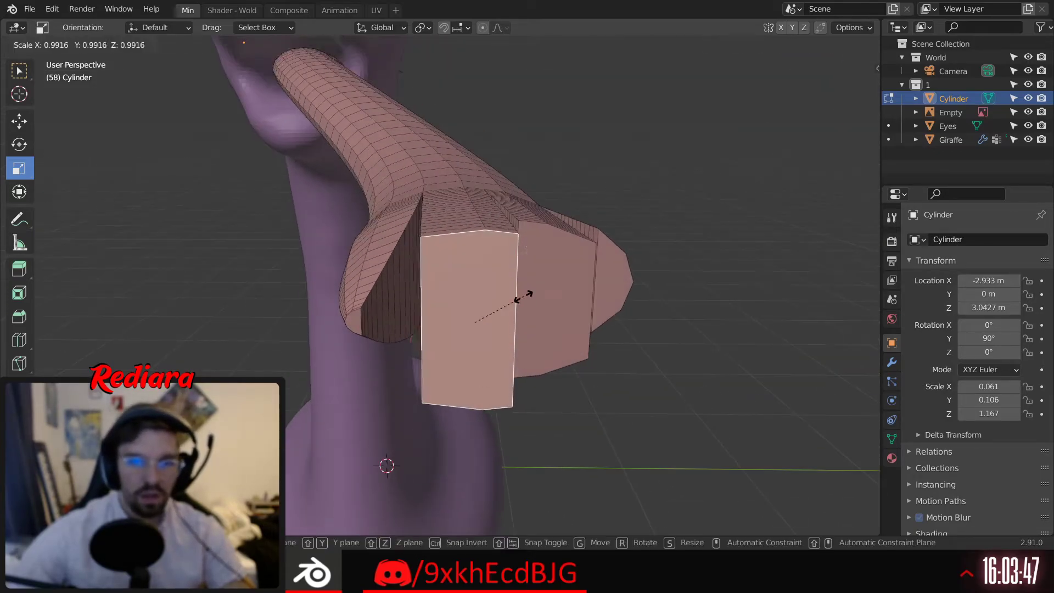
{"action": "left_click", "coordinate": [480, 323]}
{"action": "key", "text": "ctrl+z"}
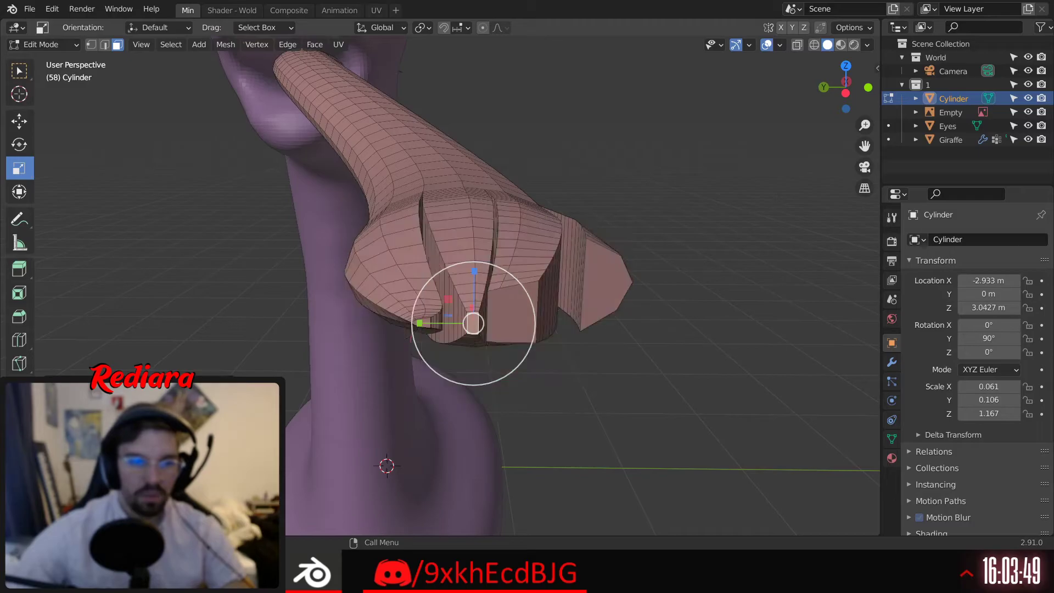
{"action": "key", "text": "ctrl+shift+z"}
{"action": "key", "text": "ctrl+shift+z"}
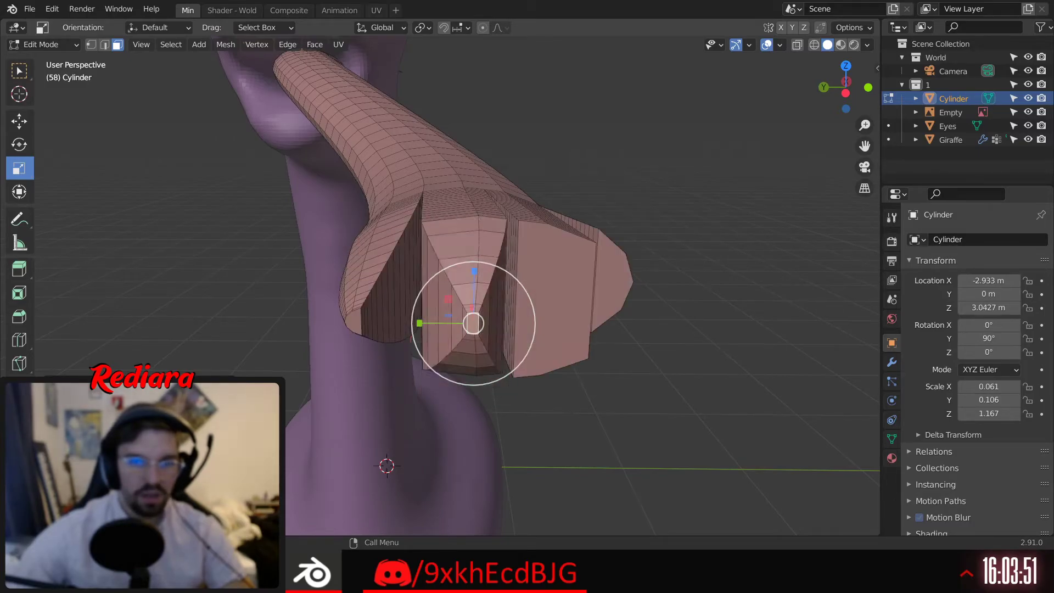
{"action": "key", "text": "ctrl+z"}
{"action": "middle_click_drag", "start_coordinate": [501, 245], "coordinate": [471, 299]}
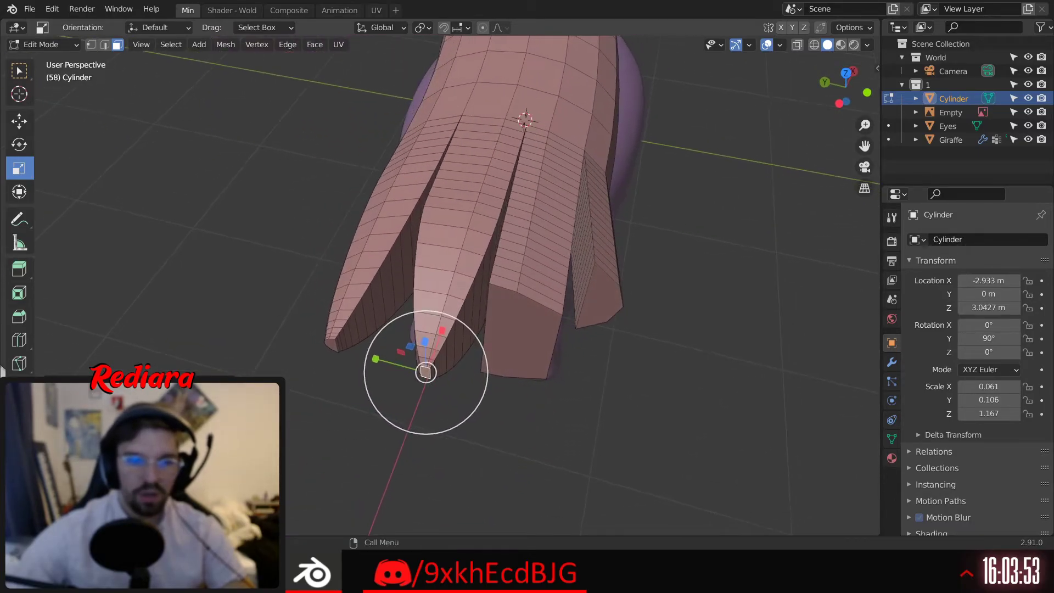
{"action": "mouse_move", "coordinate": [154, 418]}
{"action": "left_mouse_down"}
{"action": "mouse_move", "coordinate": [165, 417]}
{"action": "mouse_move", "coordinate": [146, 417]}
{"action": "left_mouse_up"}
Scale the second finger's end face to about 0.109 with proportional editing, reducing the influence radius to taper only this finger
{"action": "middle_click_drag", "start_coordinate": [352, 451], "coordinate": [374, 401]}
{"action": "left_click", "coordinate": [478, 357]}
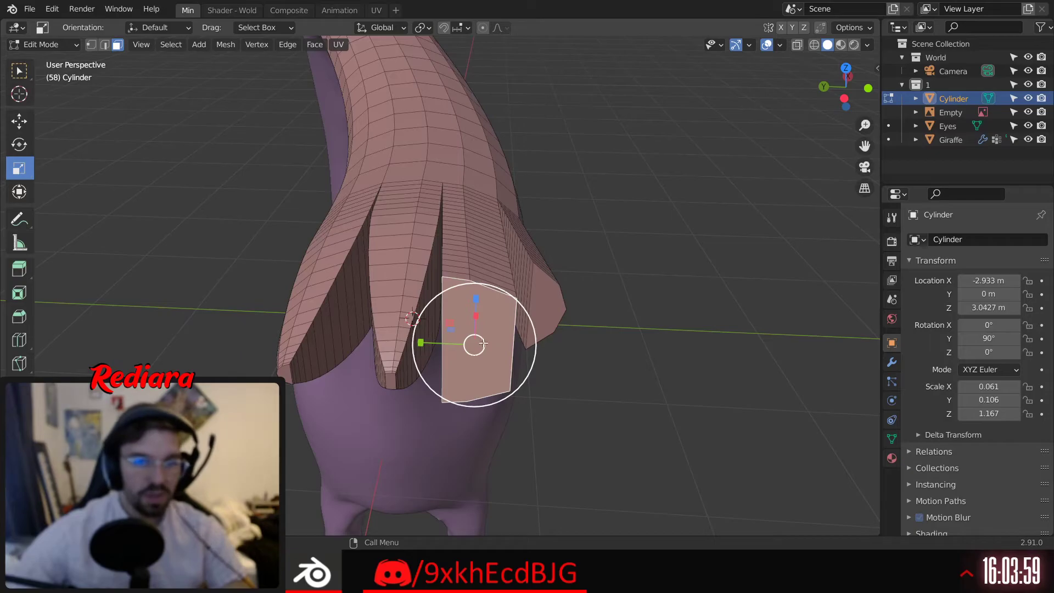
{"action": "key", "text": "s"}
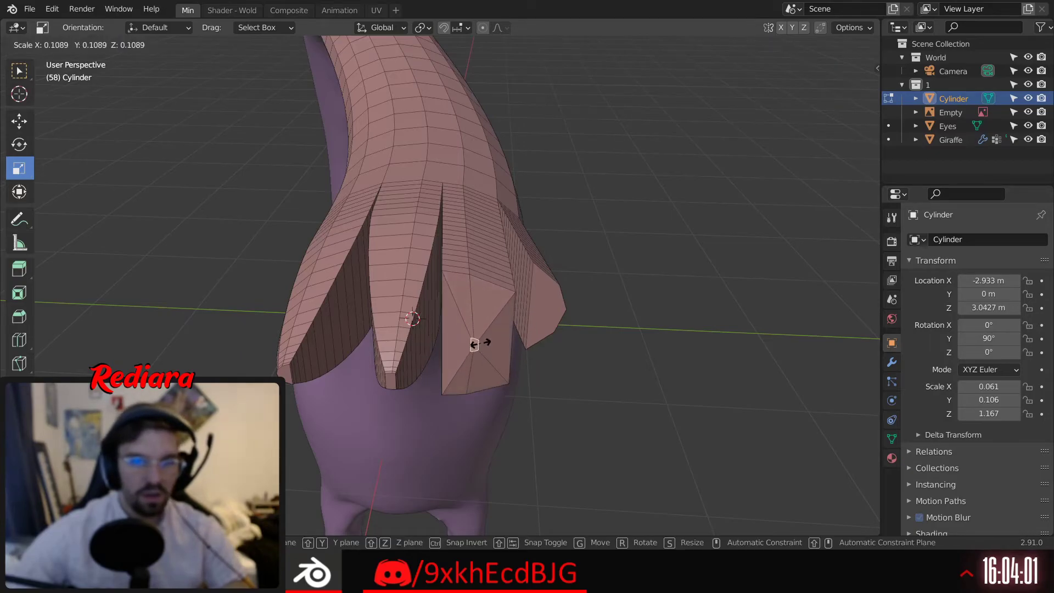
{"action": "left_click", "coordinate": [475, 345]}
{"action": "left_click", "coordinate": [131, 519]}
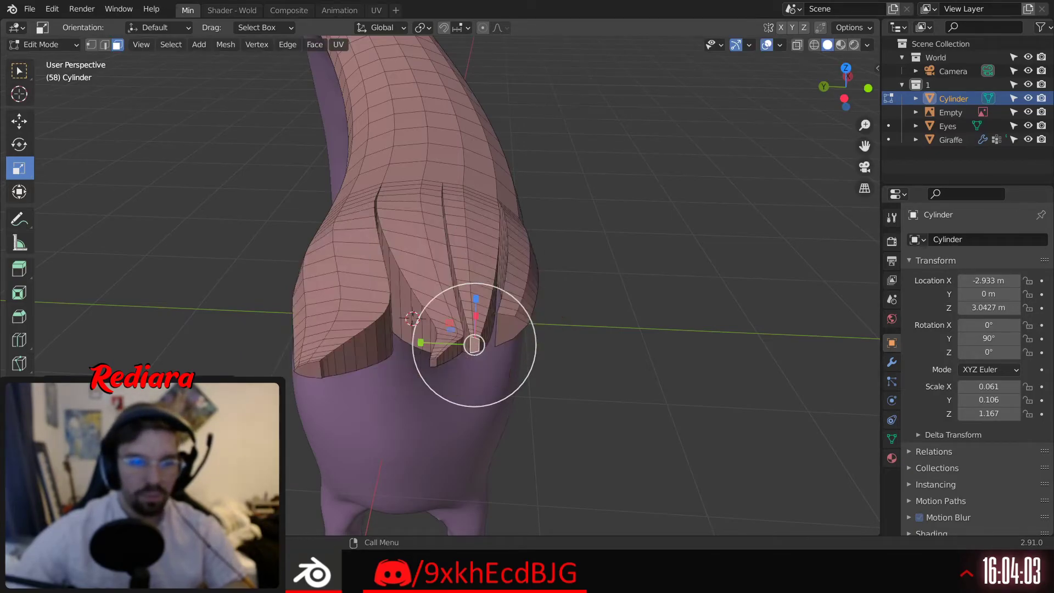
{"action": "left_click_drag", "start_coordinate": [181, 491], "coordinate": [160, 490]}
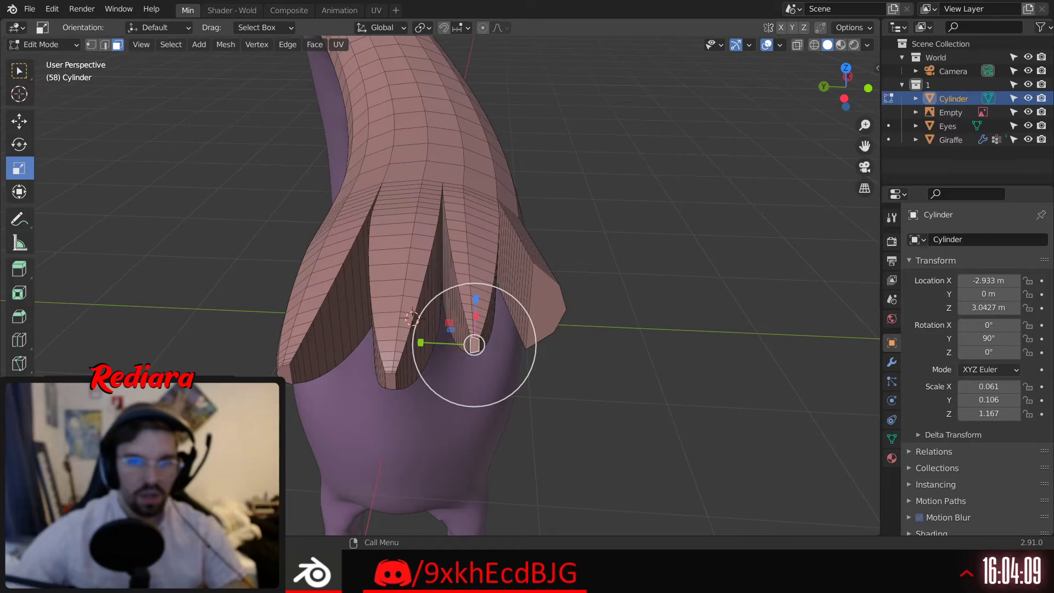
Shrink the first finger's end face with proportional editing so the finger narrows gradually to a small tip
{"action": "mouse_move", "coordinate": [552, 306]}
{"action": "middle_mouse_down"}
{"action": "mouse_move", "coordinate": [537, 302]}
{"action": "mouse_move", "coordinate": [516, 317]}
{"action": "mouse_move", "coordinate": [536, 303]}
{"action": "middle_mouse_up"}
{"action": "left_click", "coordinate": [536, 302]}
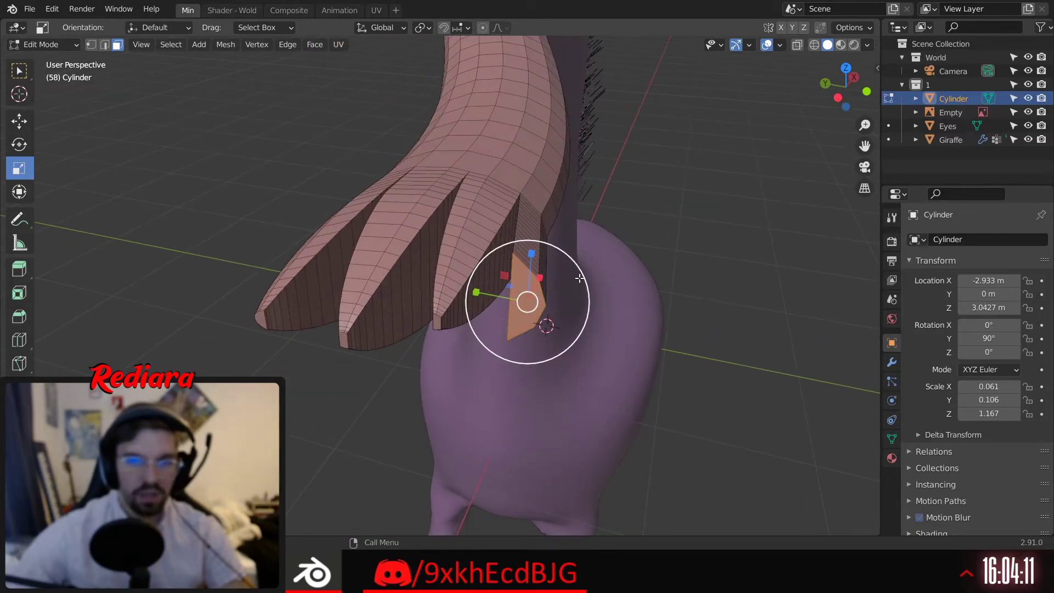
{"action": "key", "text": "s"}
{"action": "left_click", "coordinate": [540, 297]}
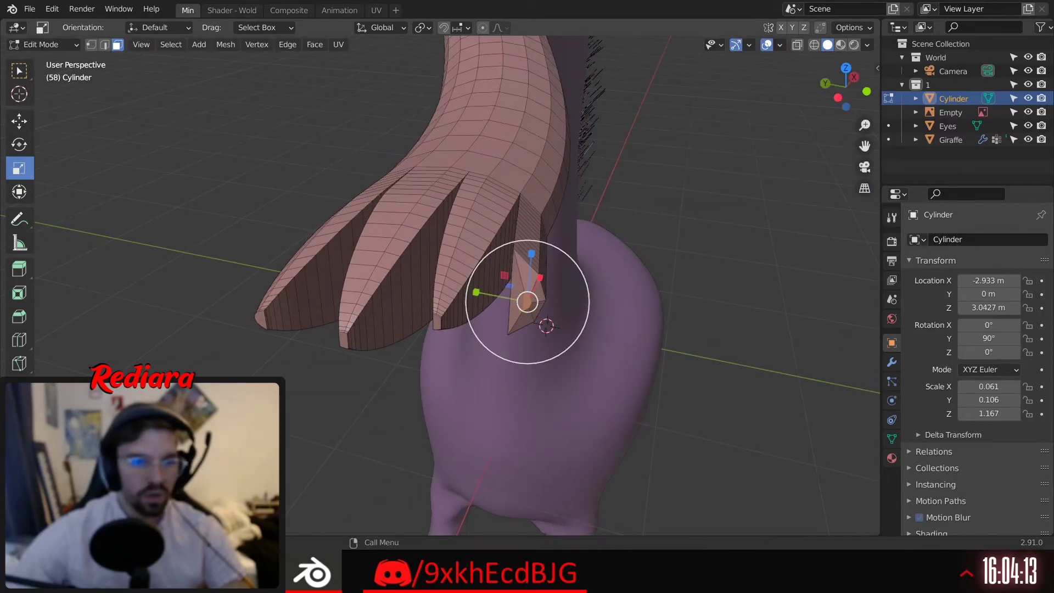
{"action": "key", "text": "ctrl+z"}
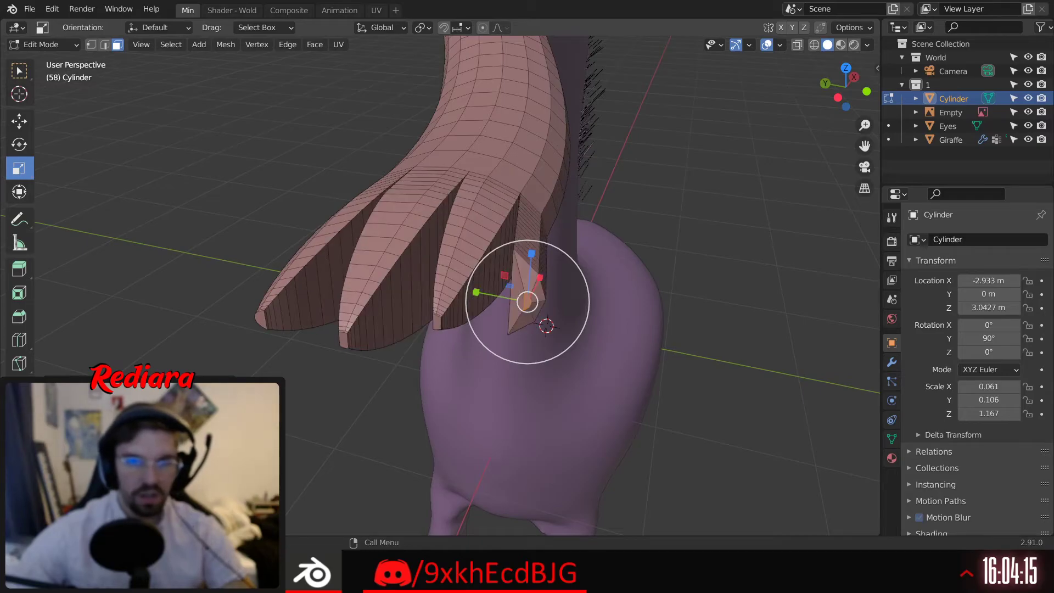
{"action": "key", "text": "ctrl+z"}
{"action": "key", "text": "ctrl+z"}
{"action": "key", "text": "ctrl+z"}
{"action": "key", "text": "ctrl+z"}
{"action": "key", "text": "ctrl+z"}
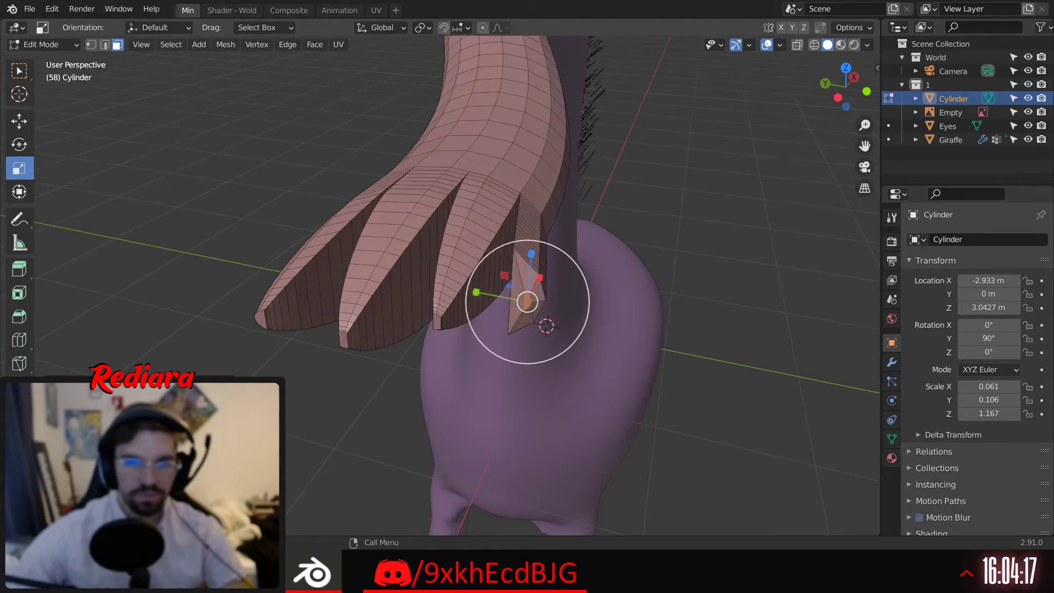
Move the first finger's tip face about 0.036 m in the negative Y direction, away from the second finger
{"action": "middle_click_drag", "start_coordinate": [436, 272], "coordinate": [569, 319]}
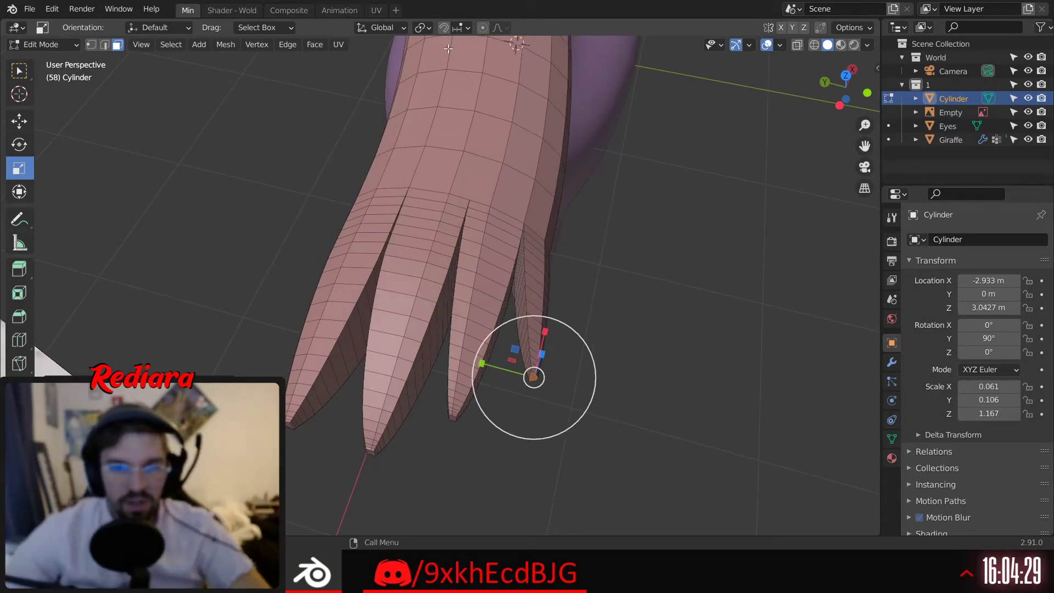
{"action": "left_click", "coordinate": [19, 121]}
{"action": "middle_click_drag", "start_coordinate": [539, 319], "coordinate": [546, 319]}
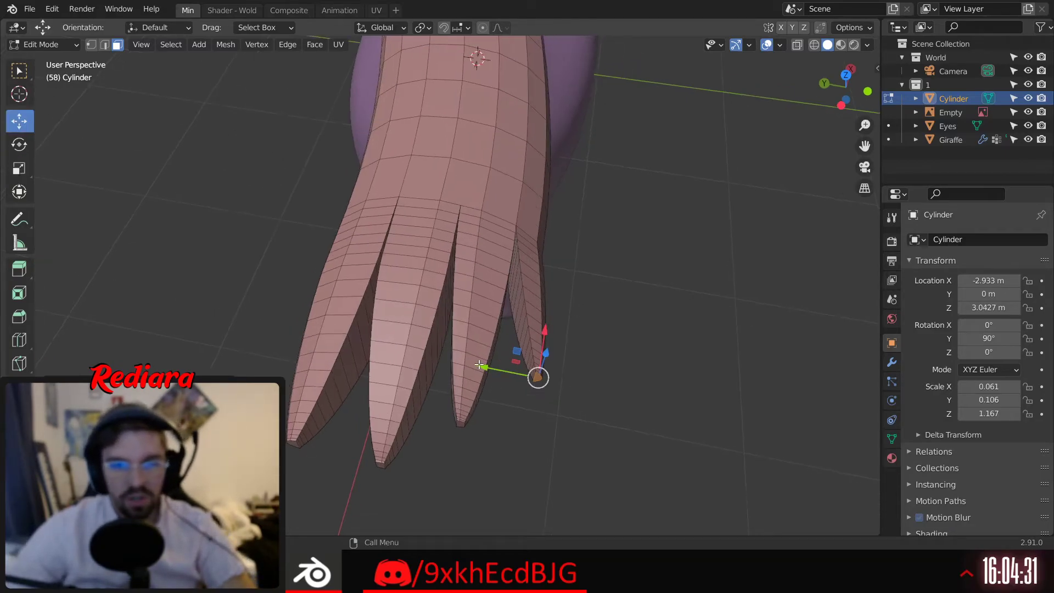
{"action": "key", "text": "g"}
{"action": "key", "text": "y"}
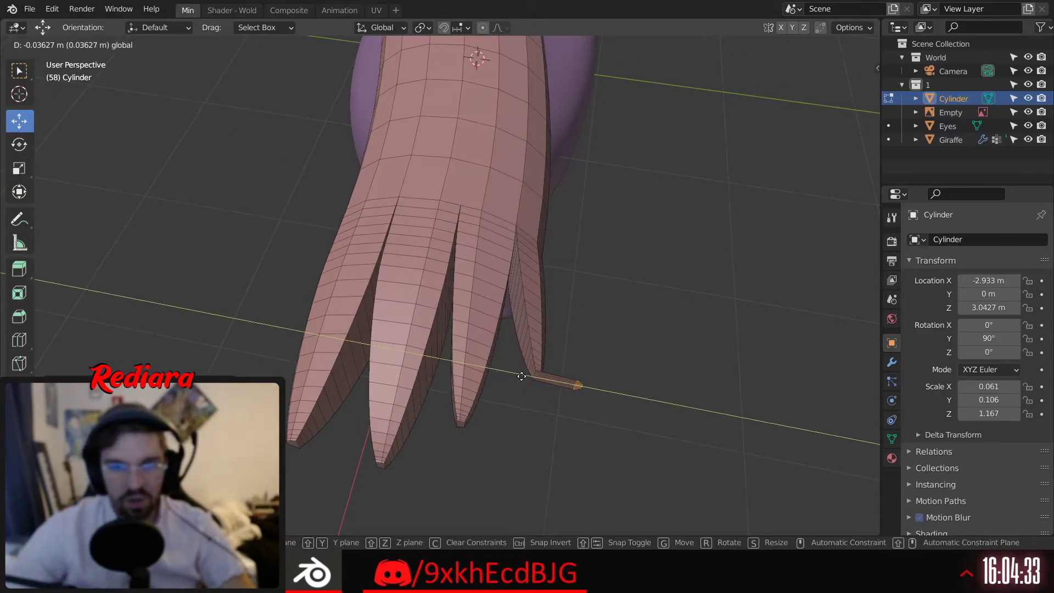
{"action": "left_click", "coordinate": [522, 376]}
Apply proportional editing to the first finger's tip move, adjusting its falloff shape and radius so the finger spreads outward from its base
{"action": "left_click", "coordinate": [127, 519]}
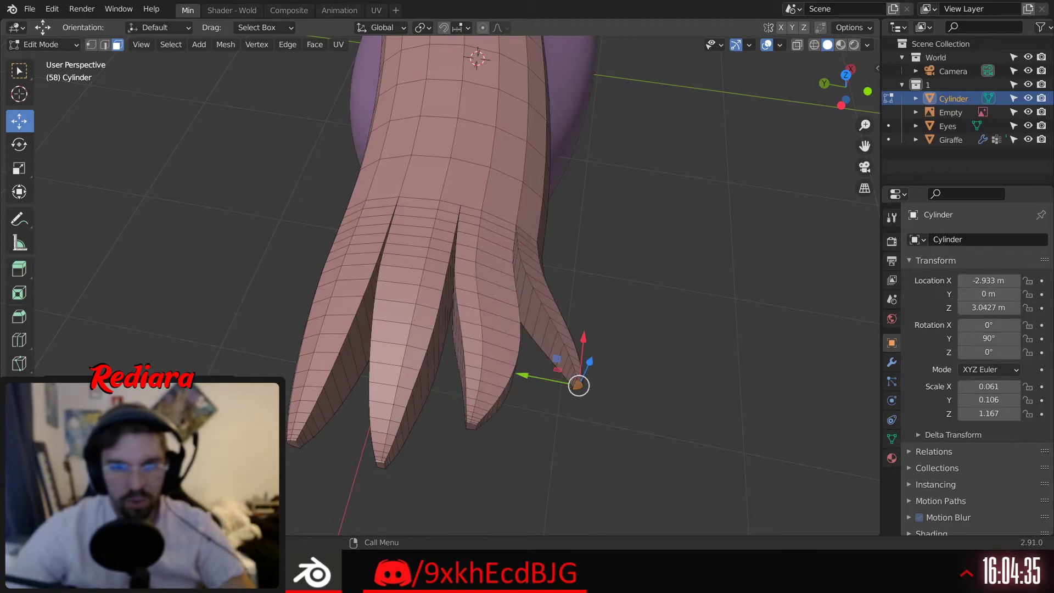
{"action": "left_click", "coordinate": [128, 505]}
{"action": "left_click_drag", "start_coordinate": [165, 490], "coordinate": [190, 490]}
{"action": "left_click", "coordinate": [179, 475]}
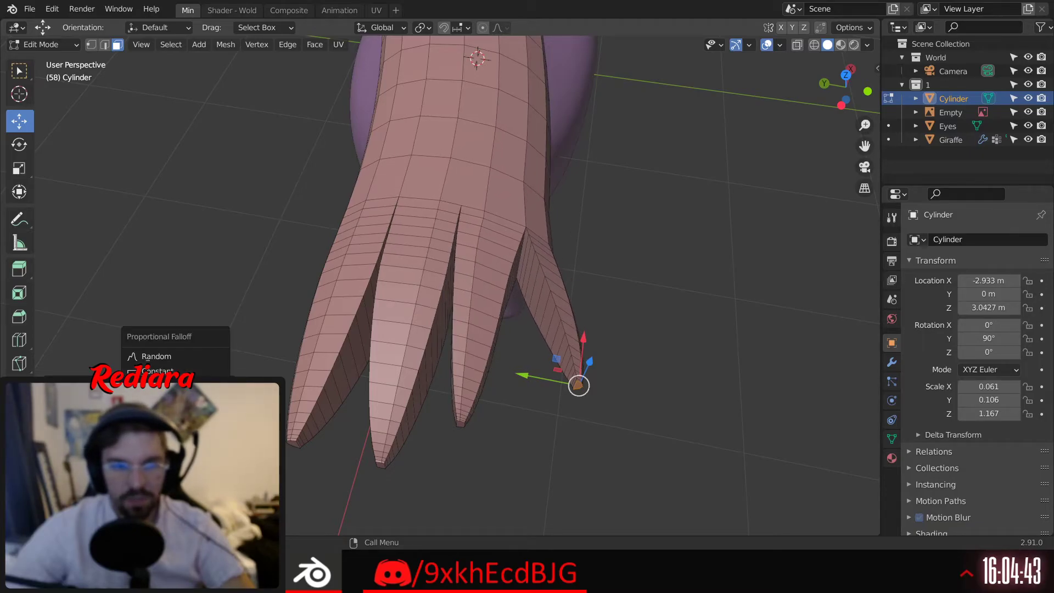
{"action": "left_click", "coordinate": [178, 445]}
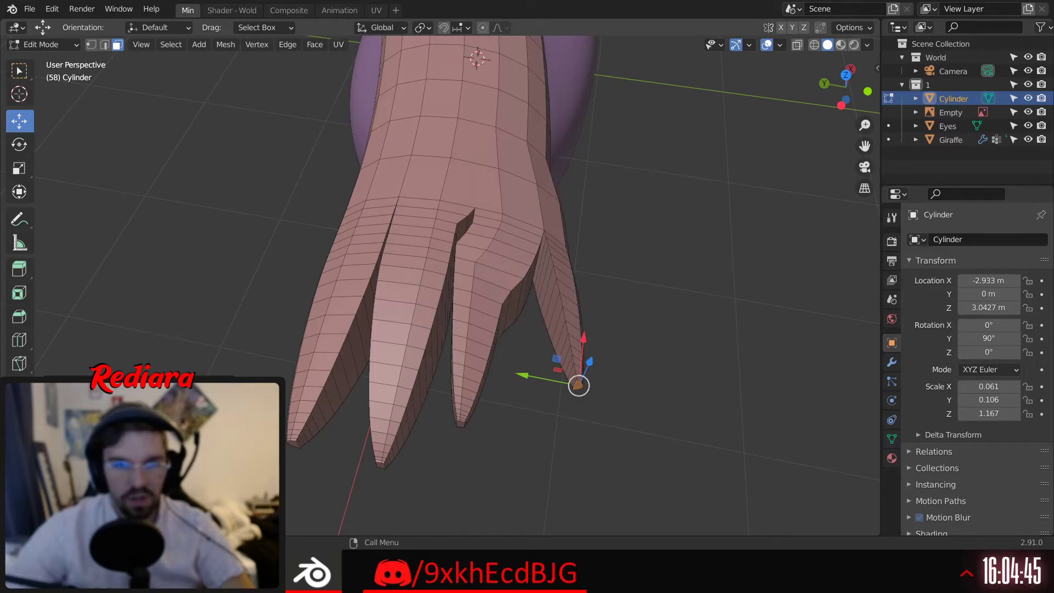
{"action": "left_click_drag", "start_coordinate": [197, 491], "coordinate": [188, 491]}
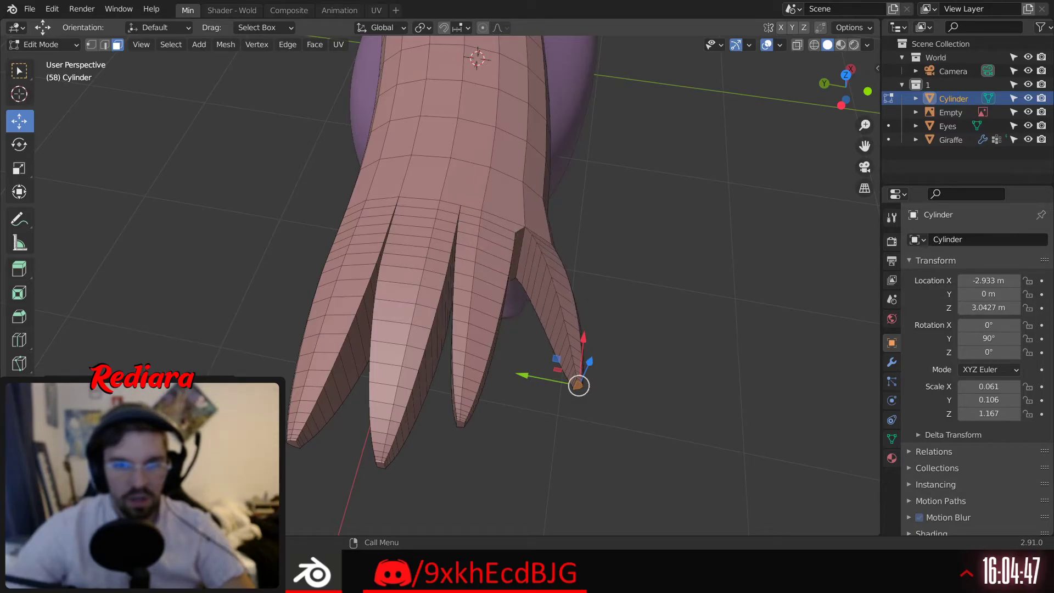
{"action": "key", "text": "ctrl+z"}
Try to move the second finger's tip face along the Y axis towards the first finger
{"action": "middle_click_drag", "start_coordinate": [463, 438], "coordinate": [466, 357]}
{"action": "left_click", "coordinate": [458, 418]}
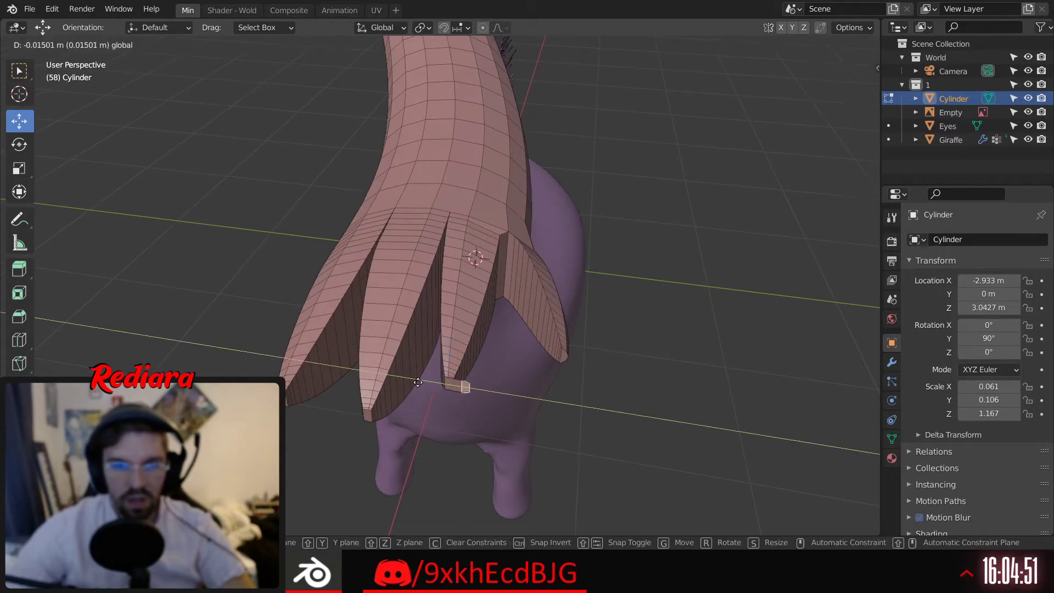
{"action": "left_click", "coordinate": [464, 385]}
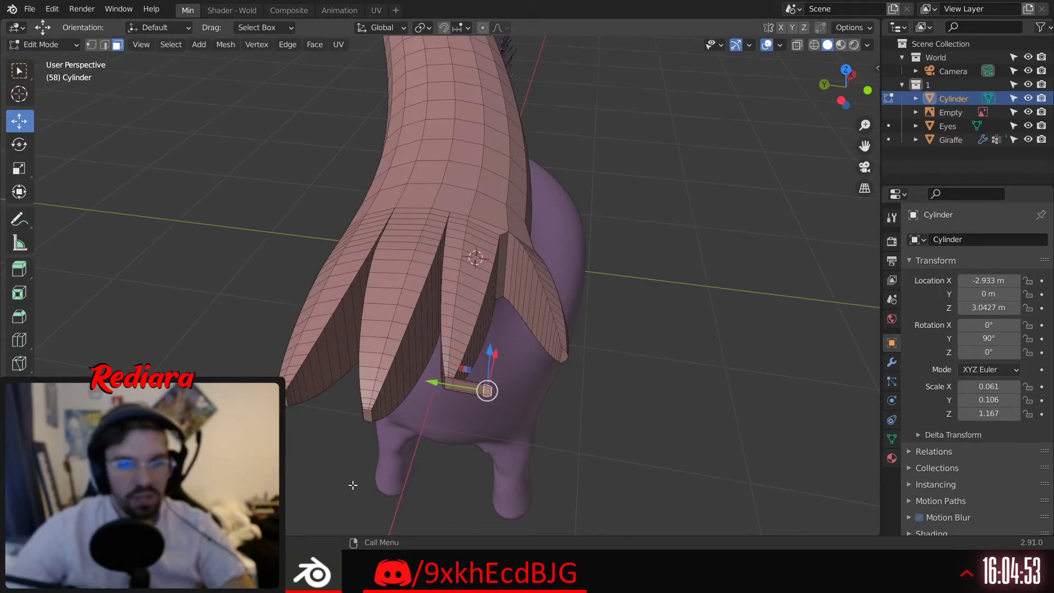
Move the second finger's tip about 0.035 m towards negative Y and 0.03 m up in the YZ plane, bending the finger with proportional editing
{"action": "left_click", "coordinate": [457, 391]}
{"action": "middle_click_drag", "start_coordinate": [459, 393], "coordinate": [571, 323]}
{"action": "scroll", "coordinate": [516, 330], "scroll_direction": "down", "scroll_amount": 5}
{"action": "scroll", "coordinate": [518, 323], "scroll_direction": "up", "scroll_amount": 6}
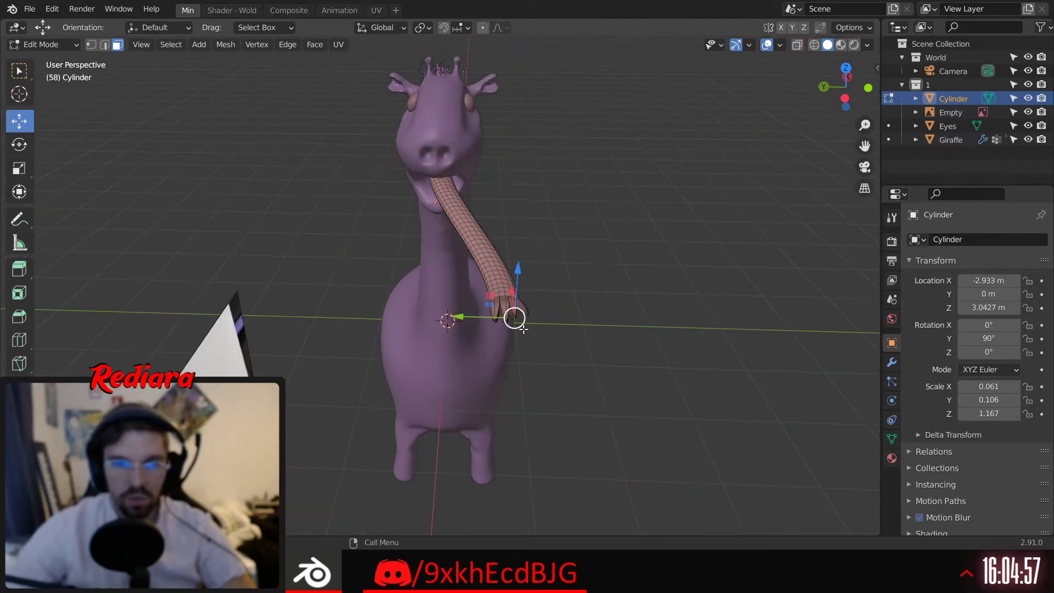
{"action": "mouse_move", "coordinate": [476, 276]}
{"action": "middle_mouse_down"}
{"action": "mouse_move", "coordinate": [476, 260]}
{"action": "mouse_move", "coordinate": [477, 293]}
{"action": "middle_mouse_up"}
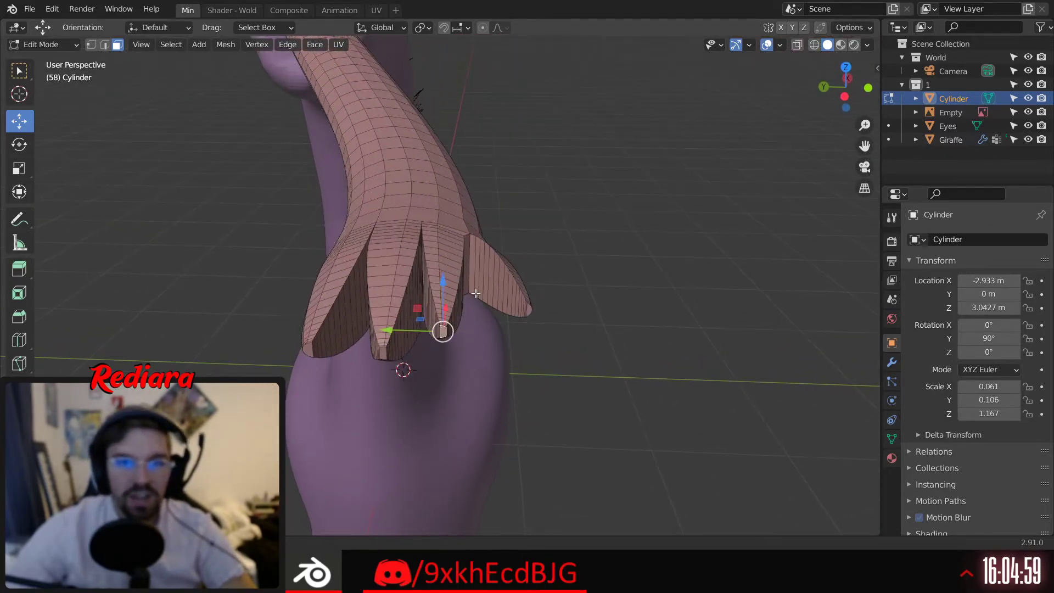
{"action": "key", "text": "g"}
{"action": "key", "text": "shift+x"}
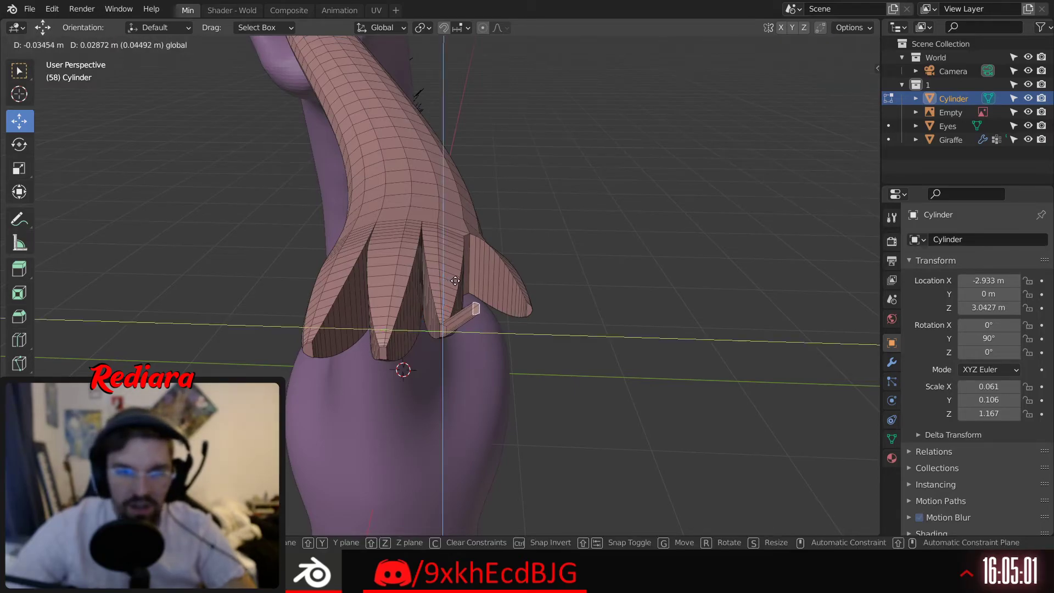
{"action": "left_click", "coordinate": [458, 288]}
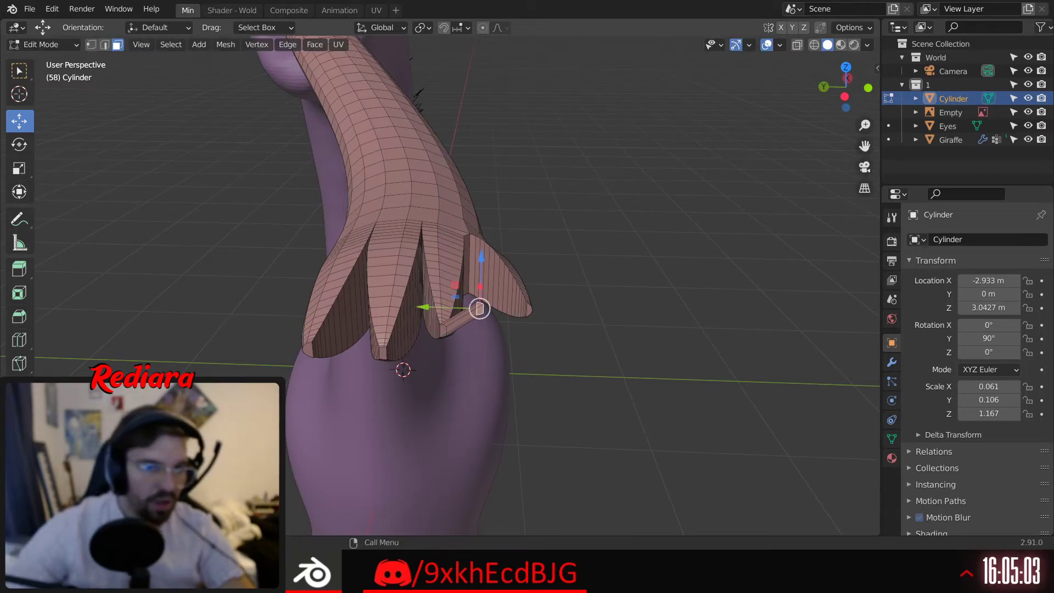
{"action": "left_click", "coordinate": [126, 518]}
{"action": "left_click", "coordinate": [127, 503]}
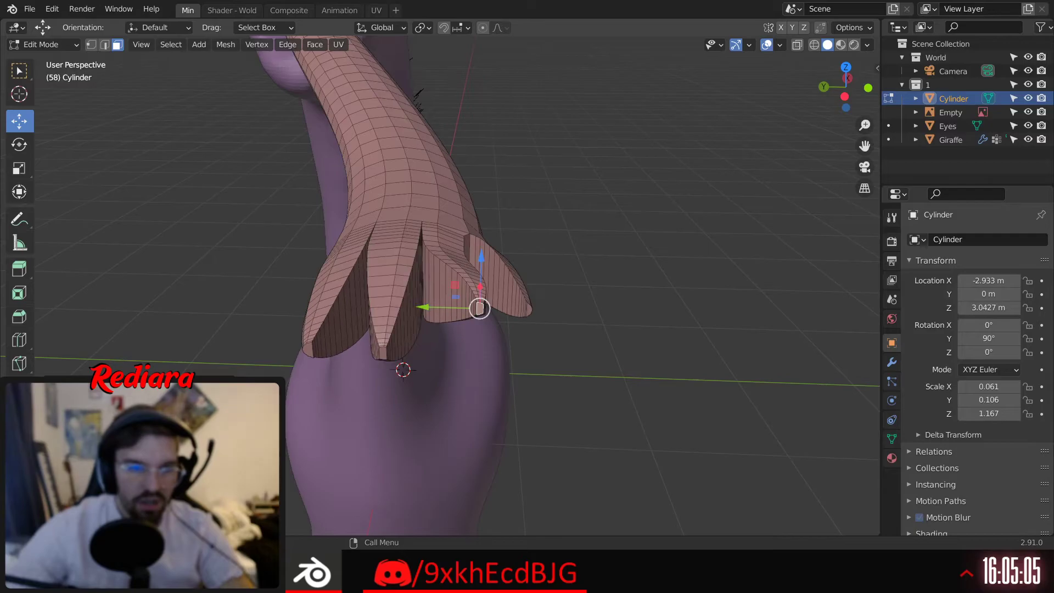
Try to adjust the falloff of the second finger's bend and pull its tip outward, and undo the bend and the pull
{"action": "mouse_move", "coordinate": [143, 488]}
{"action": "left_mouse_down"}
{"action": "mouse_move", "coordinate": [94, 489]}
{"action": "mouse_move", "coordinate": [143, 488]}
{"action": "left_mouse_up"}
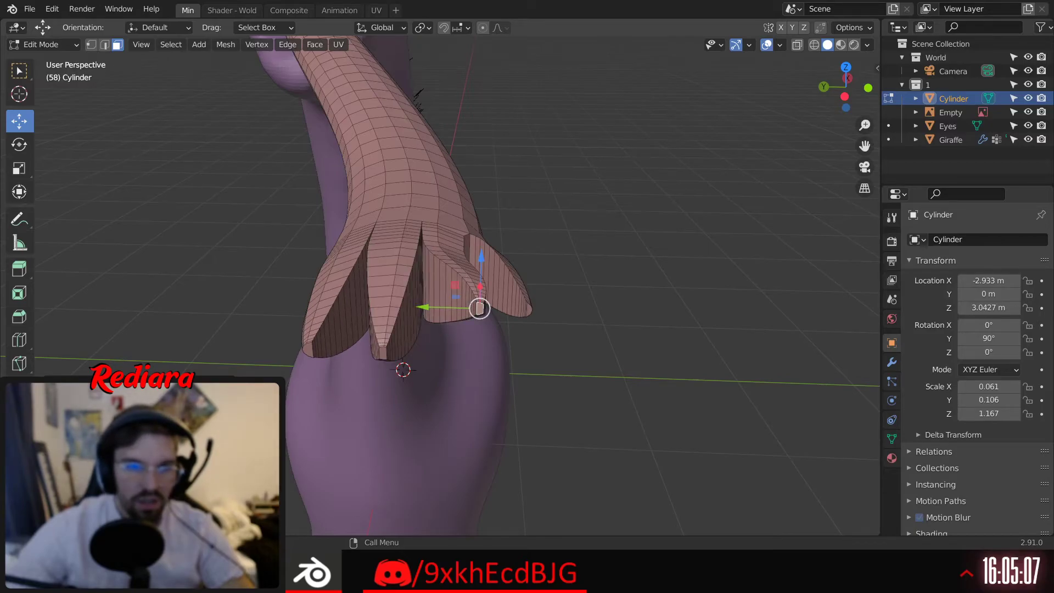
{"action": "left_click", "coordinate": [176, 472]}
{"action": "left_click", "coordinate": [176, 401]}
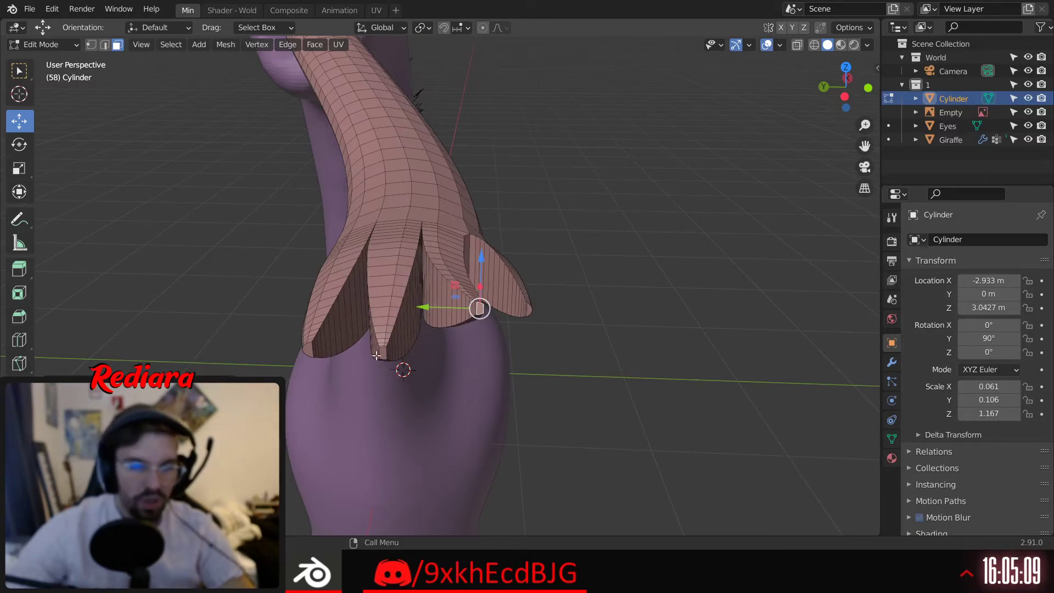
{"action": "middle_click_drag", "start_coordinate": [376, 356], "coordinate": [449, 319]}
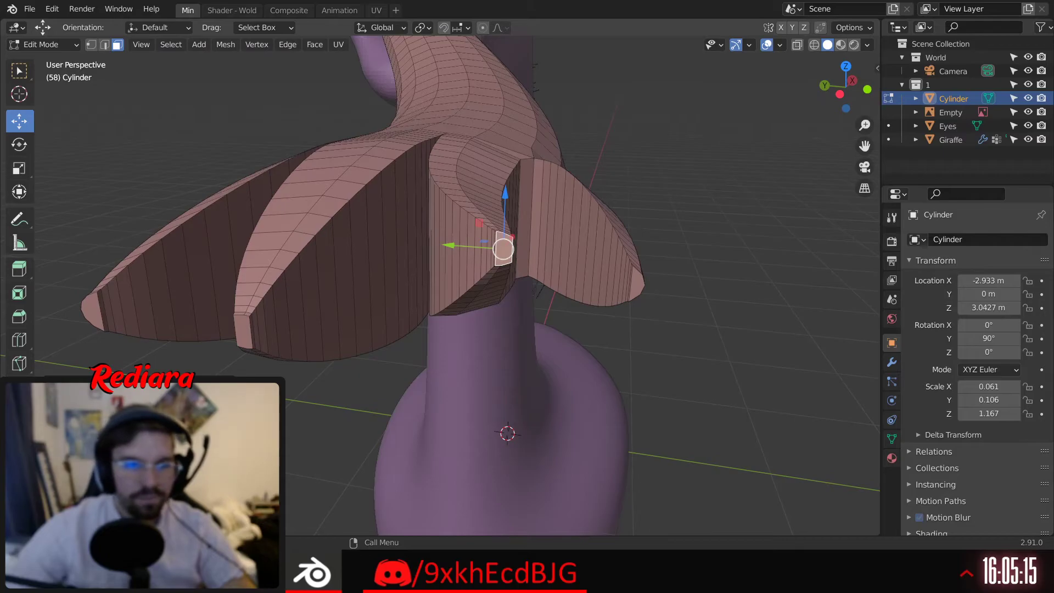
{"action": "left_click_drag", "start_coordinate": [504, 249], "coordinate": [709, 264]}
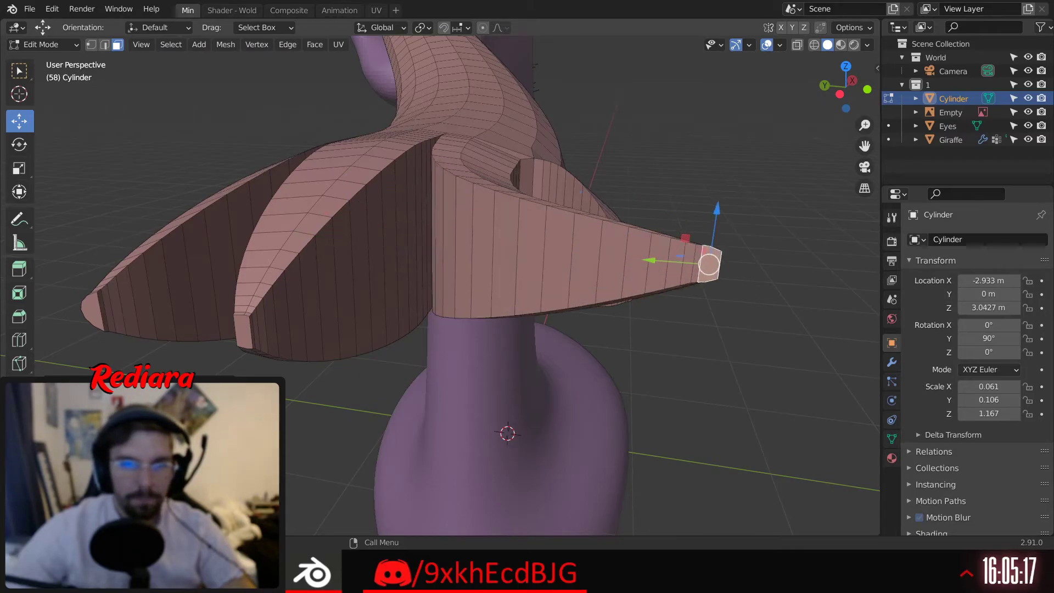
{"action": "key", "text": "ctrl+z"}
{"action": "key", "text": "ctrl+z"}
Move the second finger's tip back towards the palm with proportional editing, adjusting the move so the whole finger bends
{"action": "middle_click_drag", "start_coordinate": [411, 316], "coordinate": [330, 330]}
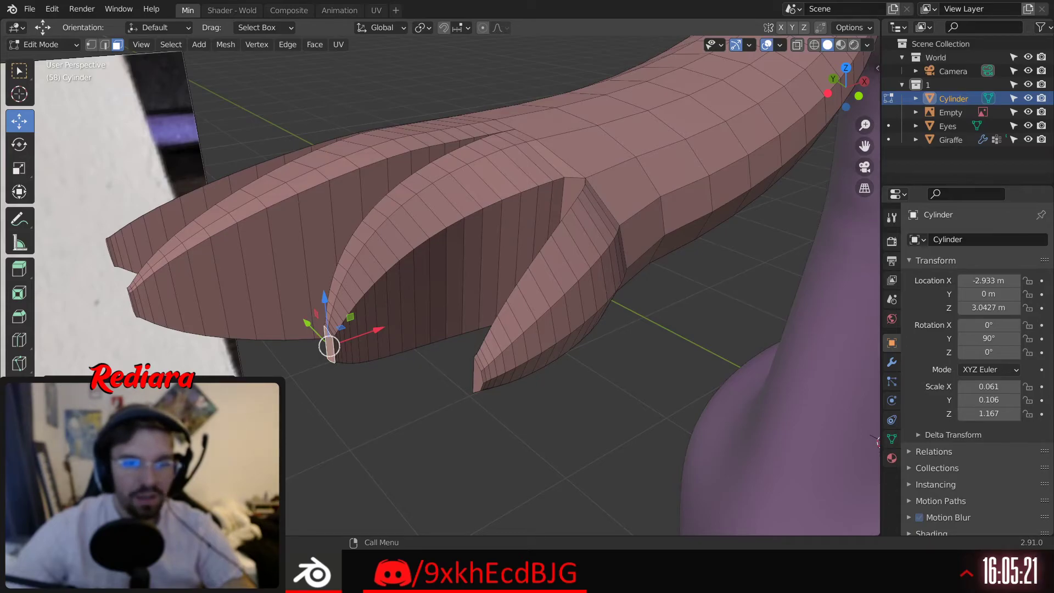
{"action": "left_click_drag", "start_coordinate": [330, 346], "coordinate": [398, 323]}
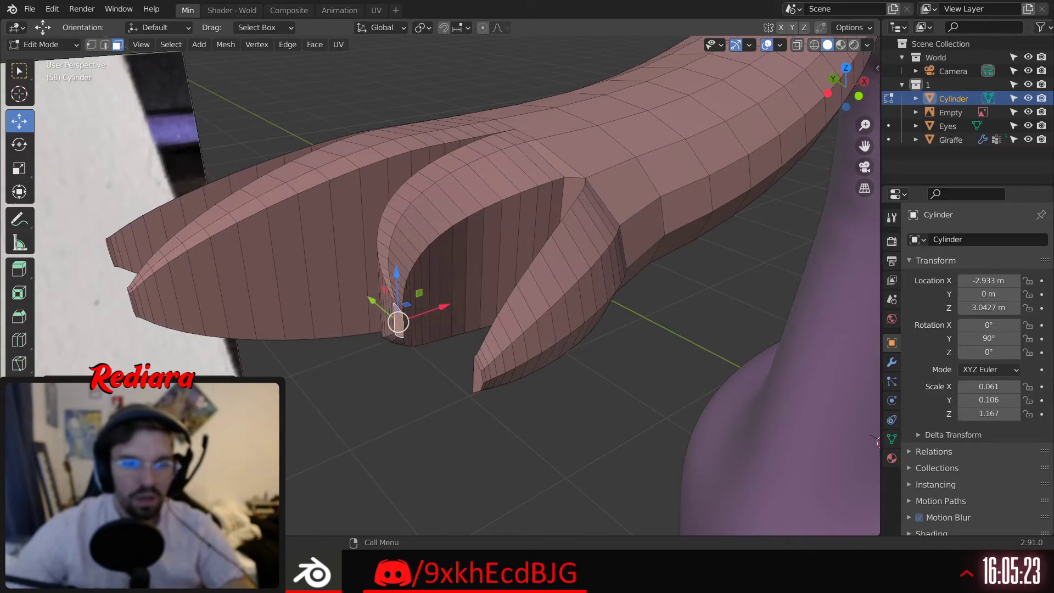
{"action": "left_click_drag", "start_coordinate": [181, 490], "coordinate": [204, 491]}
Select the third finger's tip face and move it towards negative Y, in the direction of the second finger
{"action": "middle_click_drag", "start_coordinate": [355, 335], "coordinate": [450, 354]}
{"action": "middle_click_drag", "start_coordinate": [484, 320], "coordinate": [445, 297], "text": "shift"}
{"action": "scroll", "coordinate": [445, 297], "scroll_direction": "down", "scroll_amount": 5}
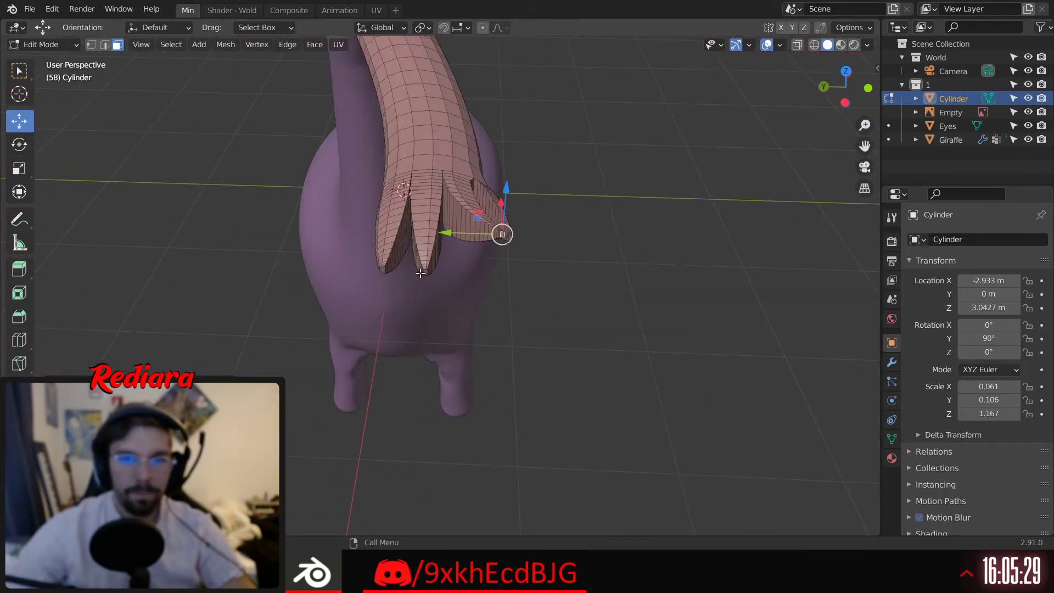
{"action": "scroll", "coordinate": [423, 274], "scroll_direction": "up", "scroll_amount": 4}
{"action": "scroll", "coordinate": [427, 267], "scroll_direction": "down", "scroll_amount": 3}
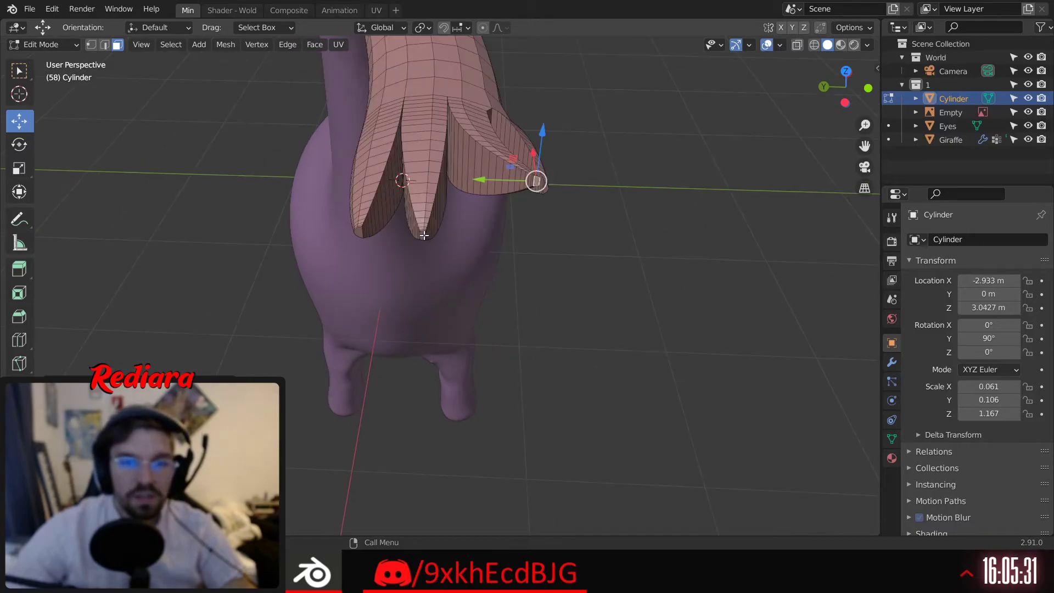
{"action": "left_click", "coordinate": [423, 235]}
{"action": "left_click_drag", "start_coordinate": [398, 214], "coordinate": [503, 200]}
{"action": "middle_click_drag", "start_coordinate": [505, 208], "coordinate": [587, 220]}
{"action": "scroll", "coordinate": [474, 223], "scroll_direction": "down", "scroll_amount": 3}
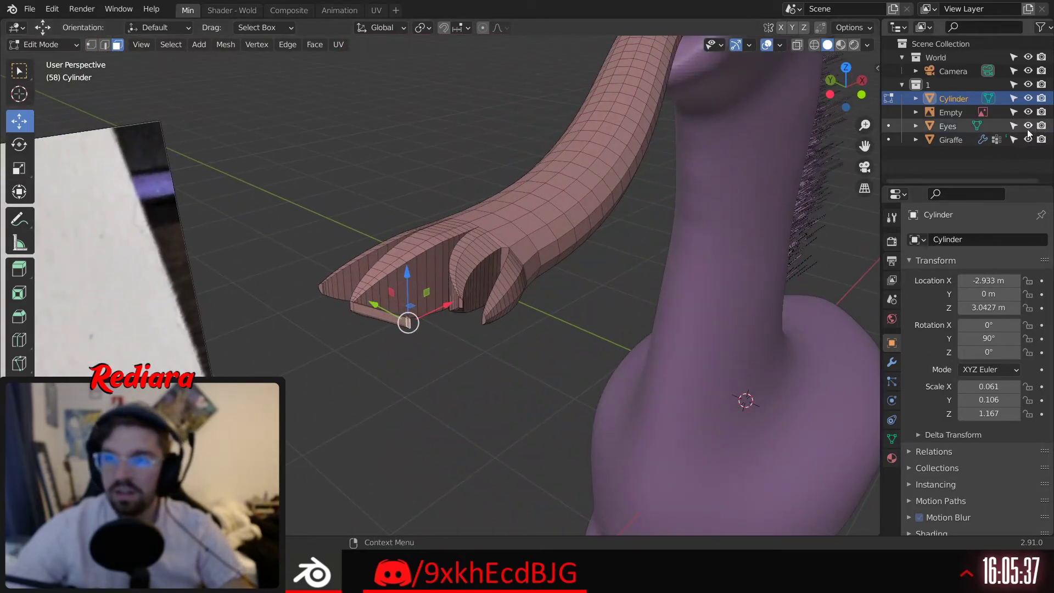
Hide the Giraffe, Eyes and Empty objects, and change the proportional falloff shape of the third finger's tip move
{"action": "left_click_drag", "start_coordinate": [1029, 139], "coordinate": [1029, 112]}
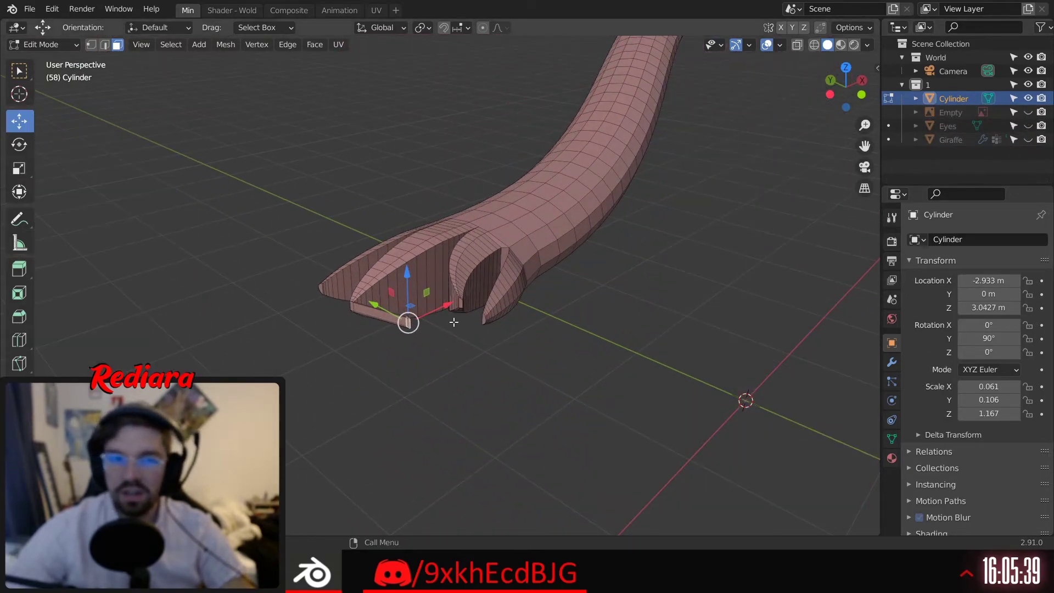
{"action": "scroll", "coordinate": [361, 398], "scroll_direction": "up", "scroll_amount": 3}
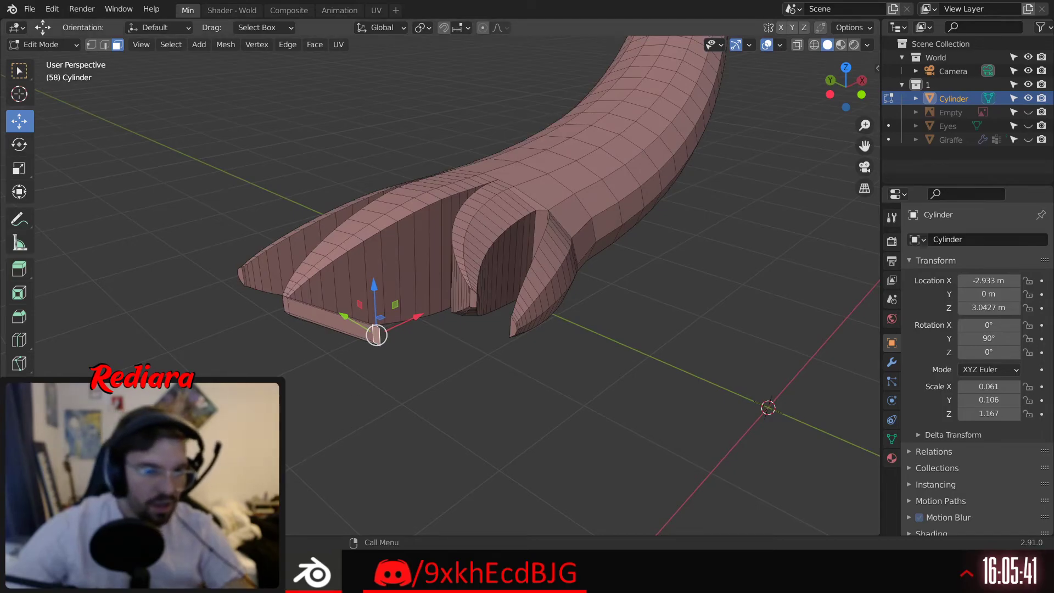
{"action": "key", "text": "ctrl+z"}
{"action": "key", "text": "ctrl+z"}
{"action": "key", "text": "shift+o"}
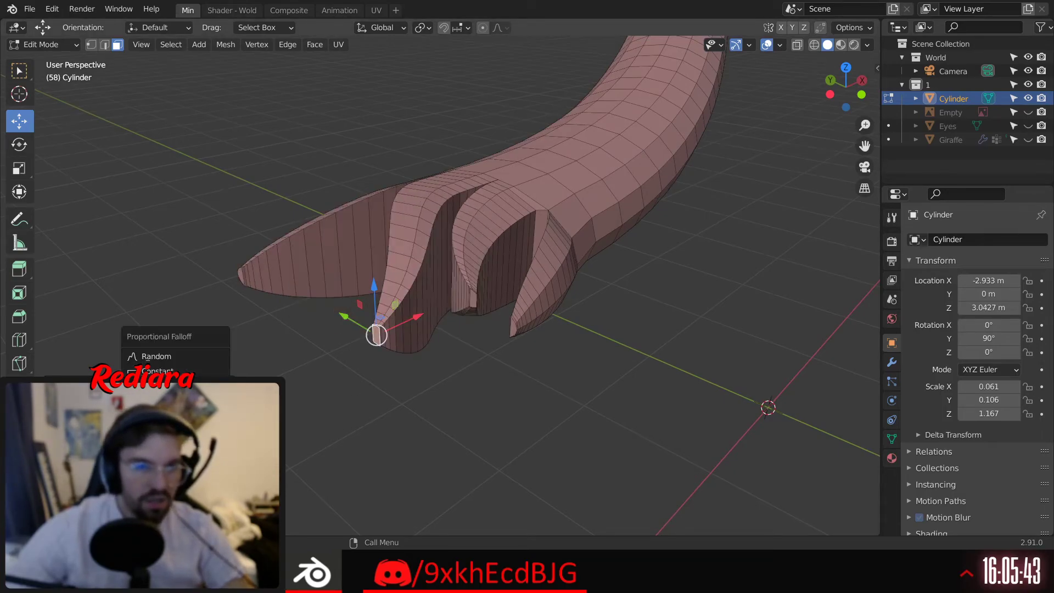
{"action": "left_click", "coordinate": [157, 400]}
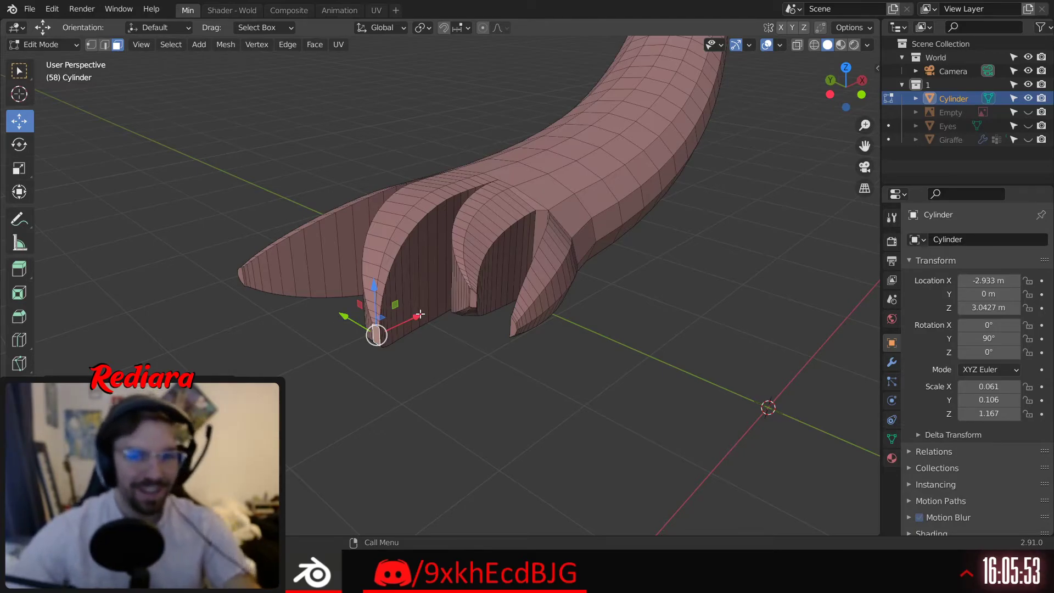
Move the third finger's tip in towards the palm and down, curling the finger with proportional editing
{"action": "middle_click_drag", "start_coordinate": [338, 320], "coordinate": [286, 403]}
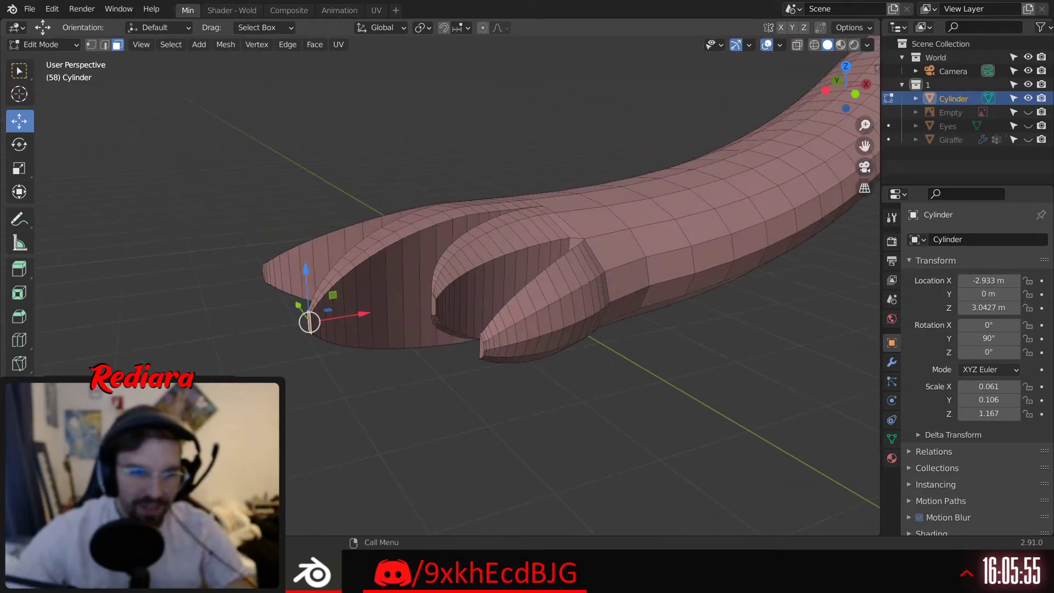
{"action": "left_click_drag", "start_coordinate": [309, 322], "coordinate": [384, 310]}
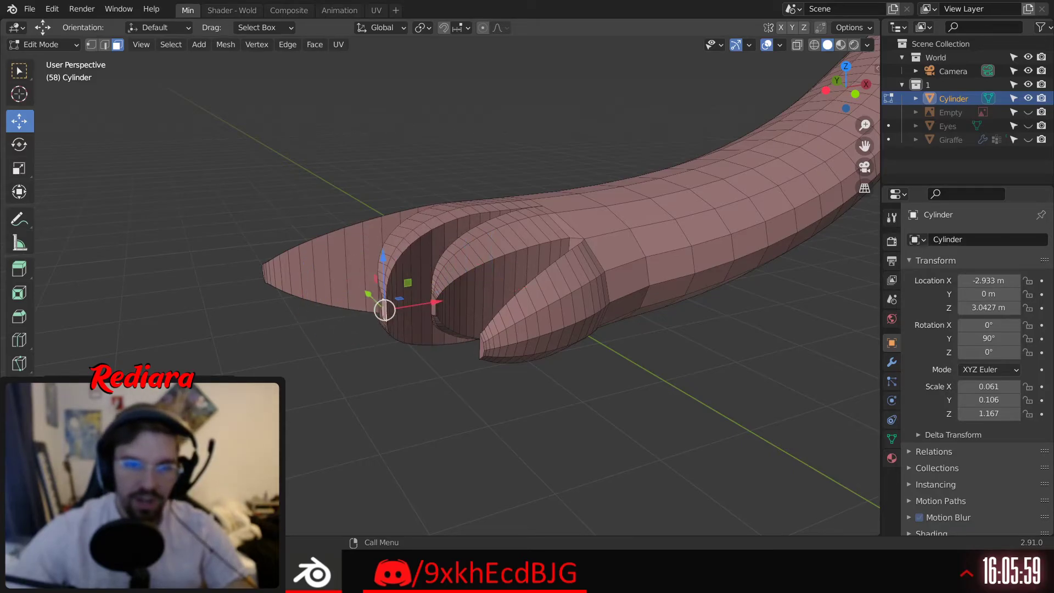
{"action": "left_click_drag", "start_coordinate": [384, 311], "coordinate": [413, 339]}
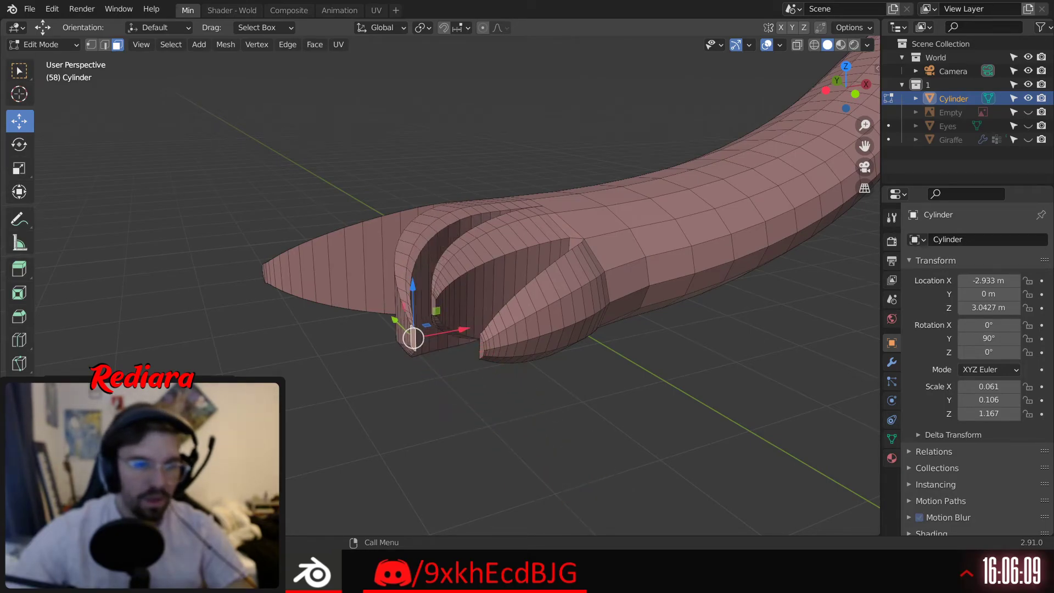
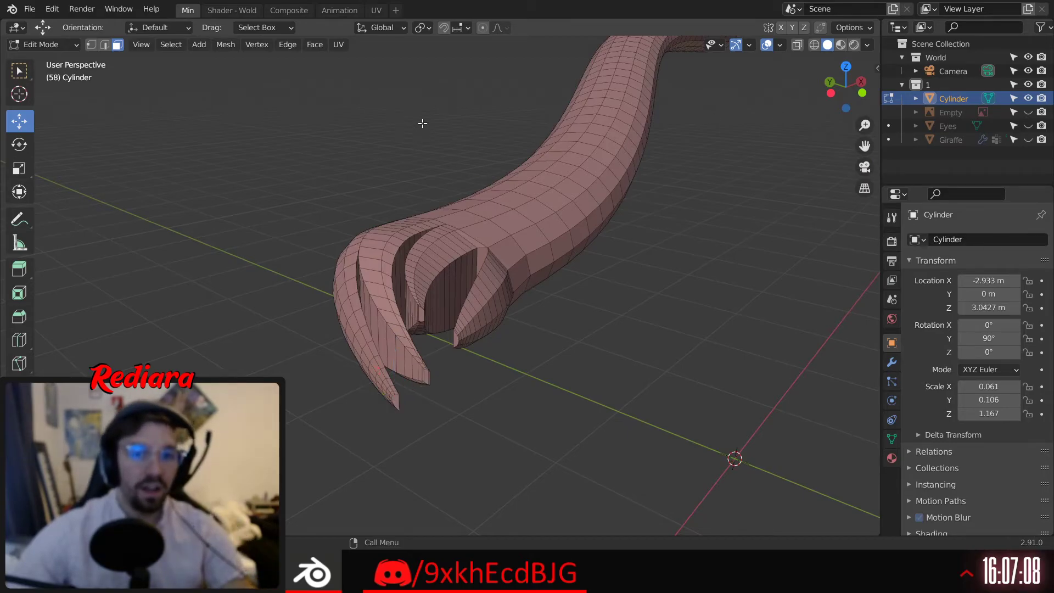
Return the tongue mesh to Object Mode and deselect everything
{"action": "middle_click_drag", "start_coordinate": [358, 124], "coordinate": [275, 183]}
{"action": "left_click", "coordinate": [63, 49]}
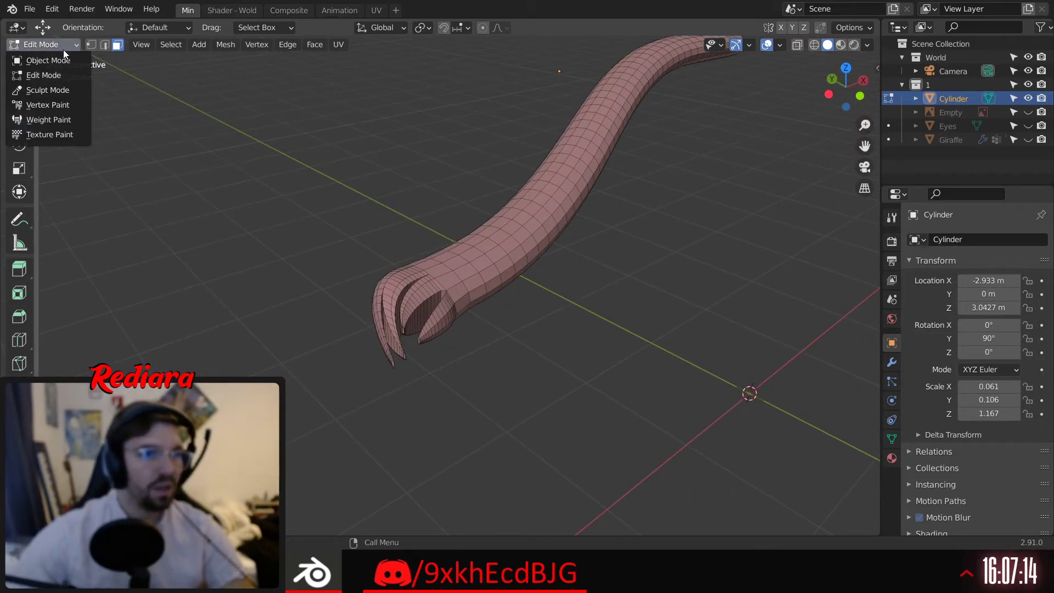
{"action": "key", "text": "Escape"}
{"action": "left_click", "coordinate": [63, 47]}
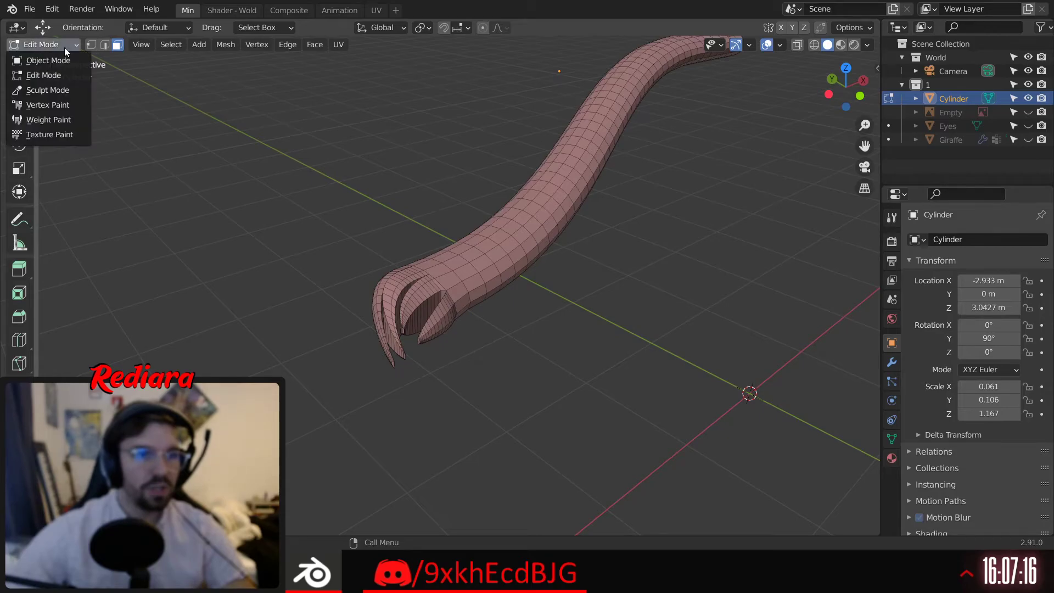
{"action": "left_click", "coordinate": [41, 55]}
{"action": "key", "text": "alt+a"}
{"action": "middle_click_drag", "start_coordinate": [318, 197], "coordinate": [342, 128]}
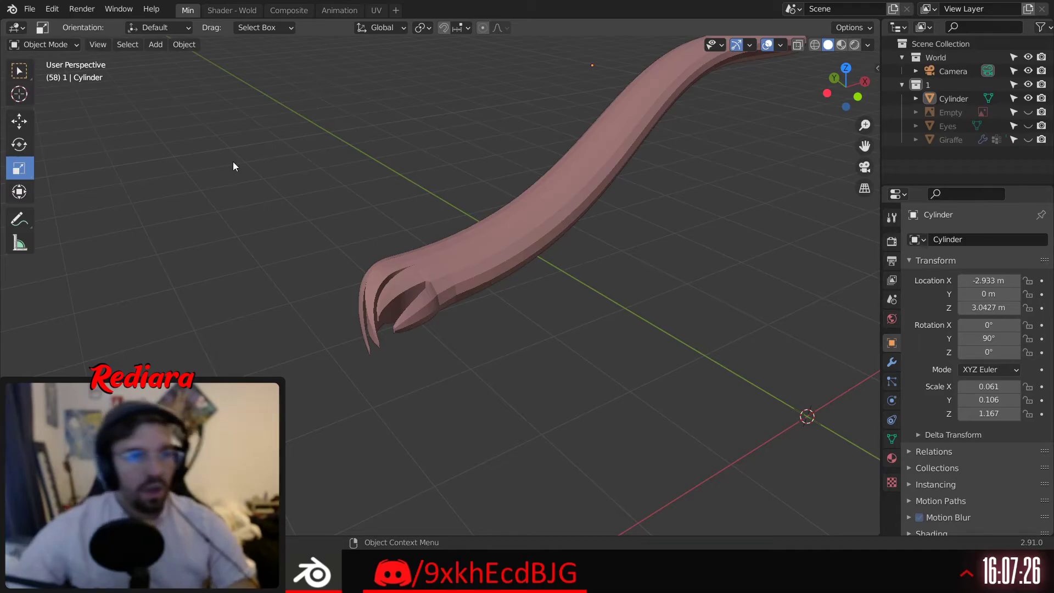
Add a cube mesh at the world origin
{"action": "left_click", "coordinate": [184, 45]}
{"action": "left_click", "coordinate": [156, 44]}
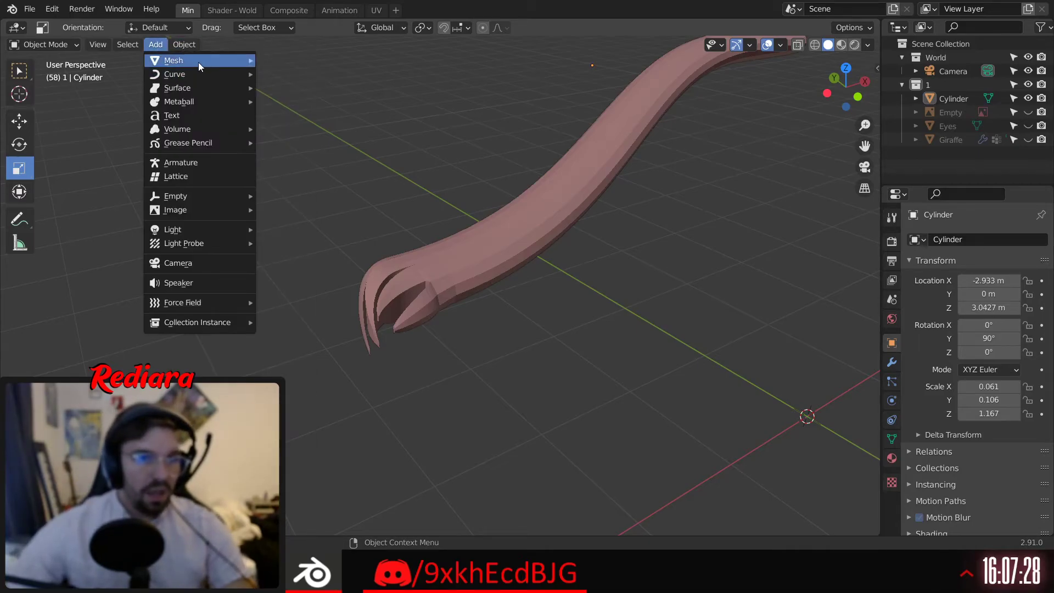
{"action": "mouse_move", "coordinate": [249, 68]}
{"action": "left_click", "coordinate": [286, 73]}
{"action": "scroll", "coordinate": [566, 274], "scroll_direction": "down", "scroll_amount": 3}
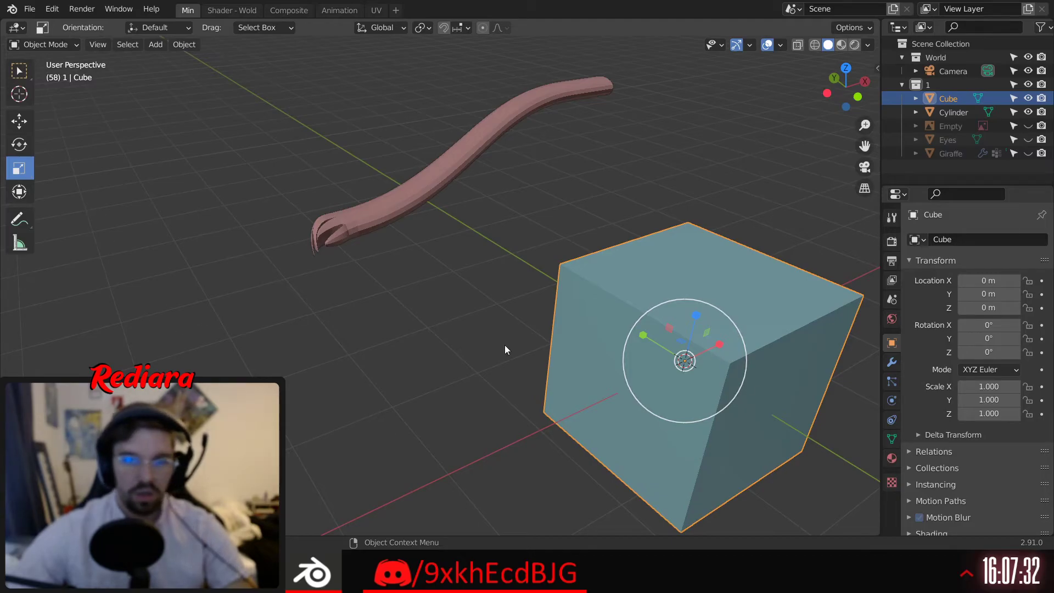
Move the cube horizontally to about X -3.996 m and Y -0.501 m, in line with the hand
{"action": "left_click_drag", "start_coordinate": [720, 345], "coordinate": [567, 417]}
{"action": "left_click_drag", "start_coordinate": [497, 408], "coordinate": [383, 297]}
{"action": "middle_click_drag", "start_coordinate": [398, 269], "coordinate": [434, 273]}
{"action": "left_click_drag", "start_coordinate": [414, 206], "coordinate": [424, 405]}
{"action": "middle_click_drag", "start_coordinate": [424, 404], "coordinate": [565, 237], "text": "shift"}
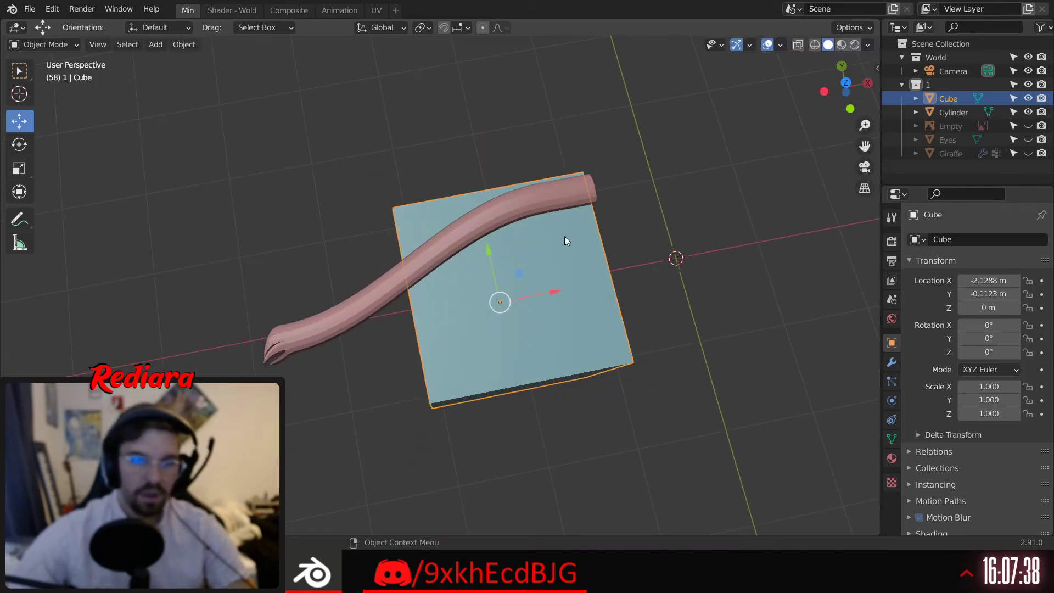
{"action": "left_click_drag", "start_coordinate": [552, 289], "coordinate": [403, 346]}
{"action": "middle_click_drag", "start_coordinate": [403, 346], "coordinate": [467, 329], "text": "shift"}
{"action": "left_click_drag", "start_coordinate": [387, 268], "coordinate": [453, 338]}
{"action": "middle_click_drag", "start_coordinate": [453, 337], "coordinate": [433, 295], "text": "shift"}
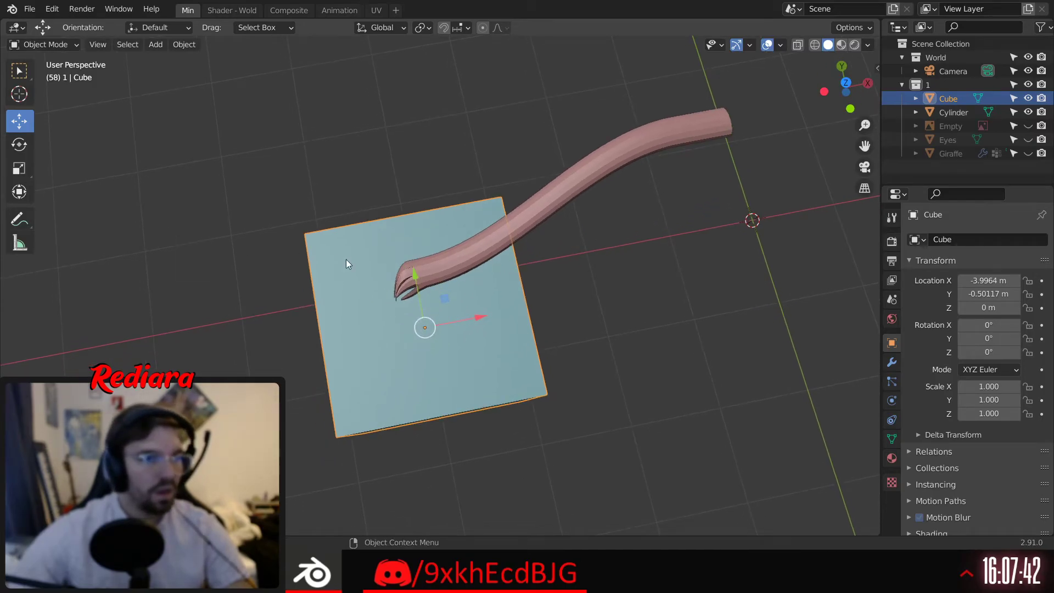
Raise the cube to about Z 5.14 m so it sits above the hand and tongue
{"action": "middle_click_drag", "start_coordinate": [347, 260], "coordinate": [186, 234]}
{"action": "middle_click_drag", "start_coordinate": [515, 282], "coordinate": [420, 324]}
{"action": "left_click_drag", "start_coordinate": [419, 324], "coordinate": [434, 285]}
{"action": "left_click_drag", "start_coordinate": [426, 236], "coordinate": [430, 181]}
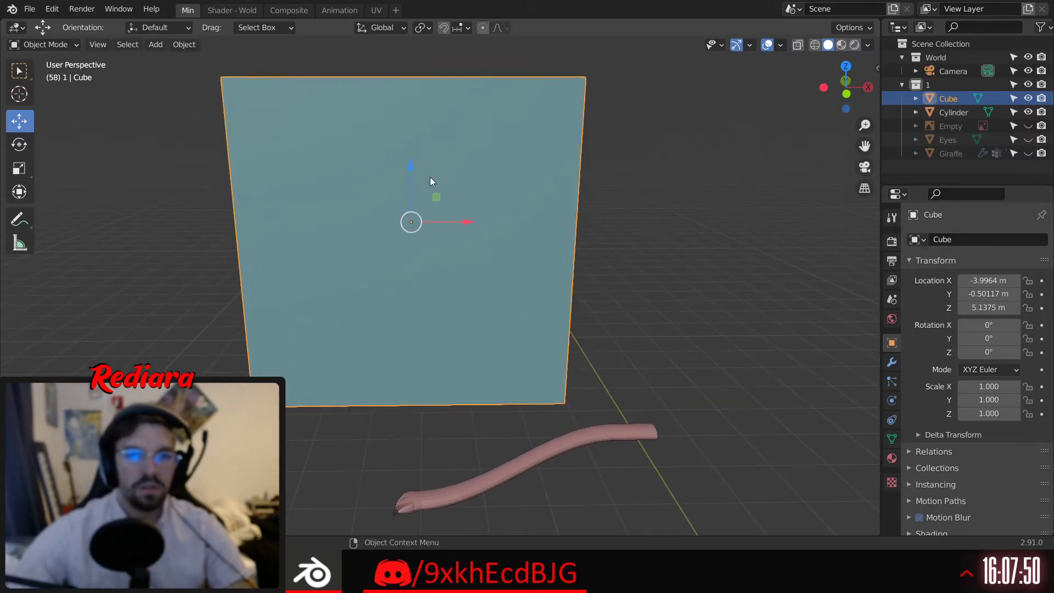
Scale the cube uniformly down to about 0.207
{"action": "middle_click_drag", "start_coordinate": [94, 181], "coordinate": [430, 129]}
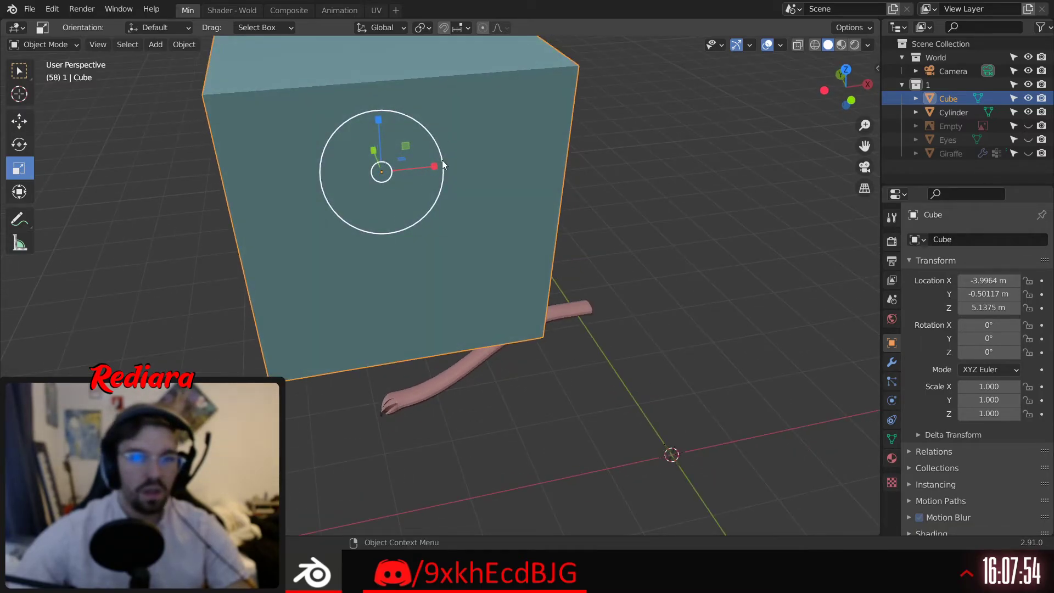
{"action": "left_click_drag", "start_coordinate": [440, 159], "coordinate": [387, 176]}
{"action": "middle_click_drag", "start_coordinate": [387, 176], "coordinate": [366, 128]}
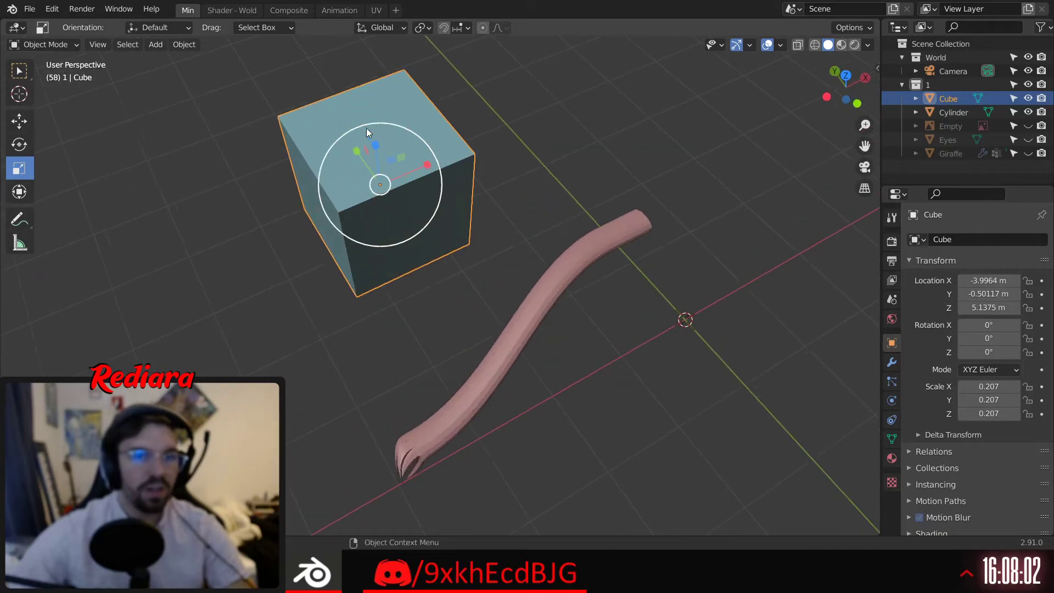
Put the cube in Edit Mode with edge selection and select one of its vertical edges
{"action": "left_click", "coordinate": [57, 44]}
{"action": "left_click", "coordinate": [61, 77]}
{"action": "mouse_move", "coordinate": [329, 175]}
{"action": "middle_mouse_down"}
{"action": "mouse_move", "coordinate": [341, 206]}
{"action": "mouse_move", "coordinate": [343, 189]}
{"action": "middle_mouse_up"}
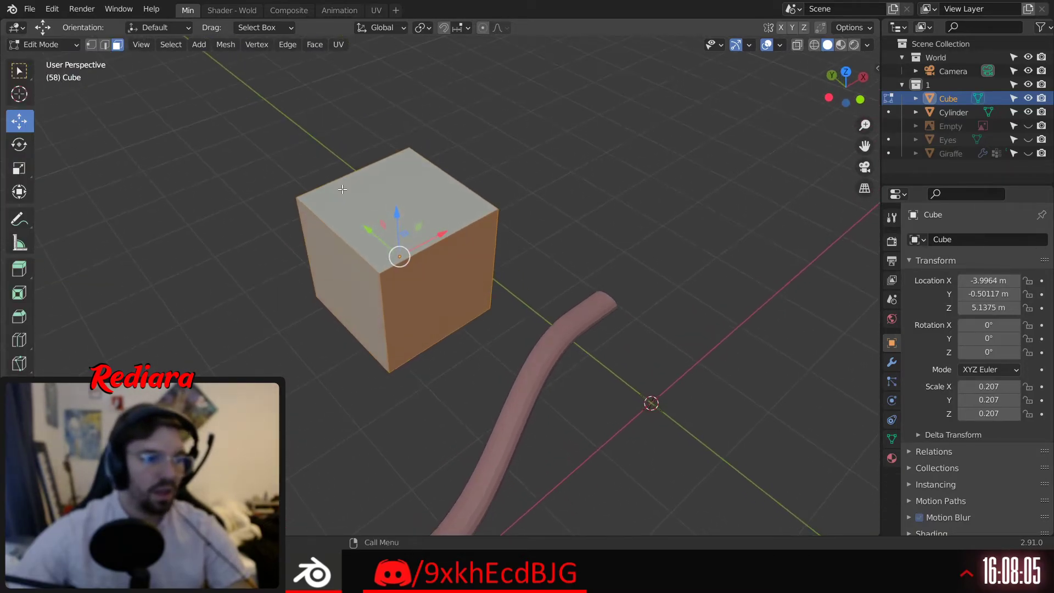
{"action": "left_click", "coordinate": [105, 45]}
{"action": "left_click", "coordinate": [304, 265]}
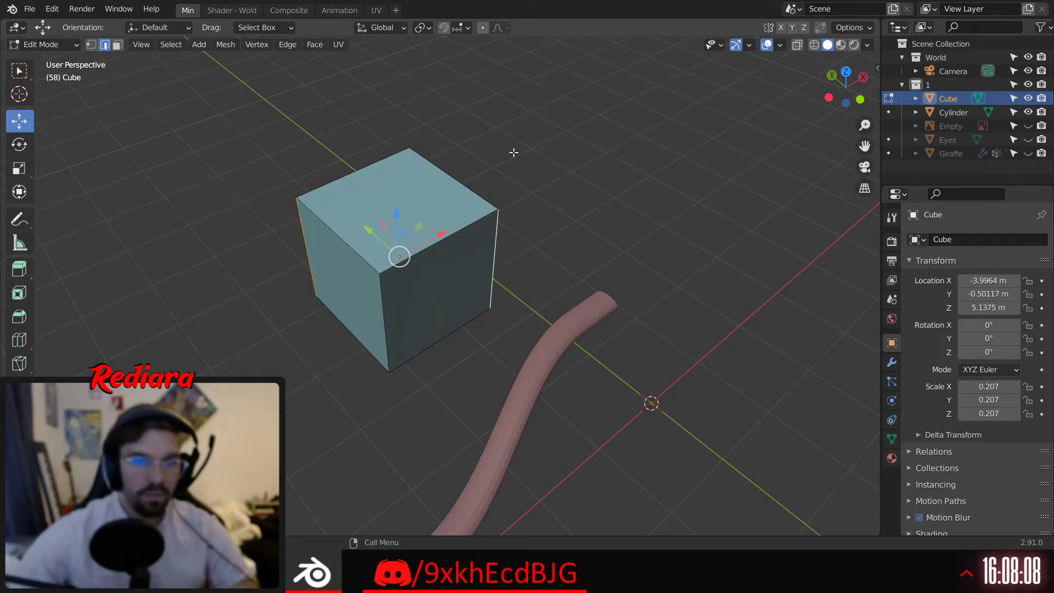
{"action": "middle_click_drag", "start_coordinate": [514, 152], "coordinate": [519, 313]}
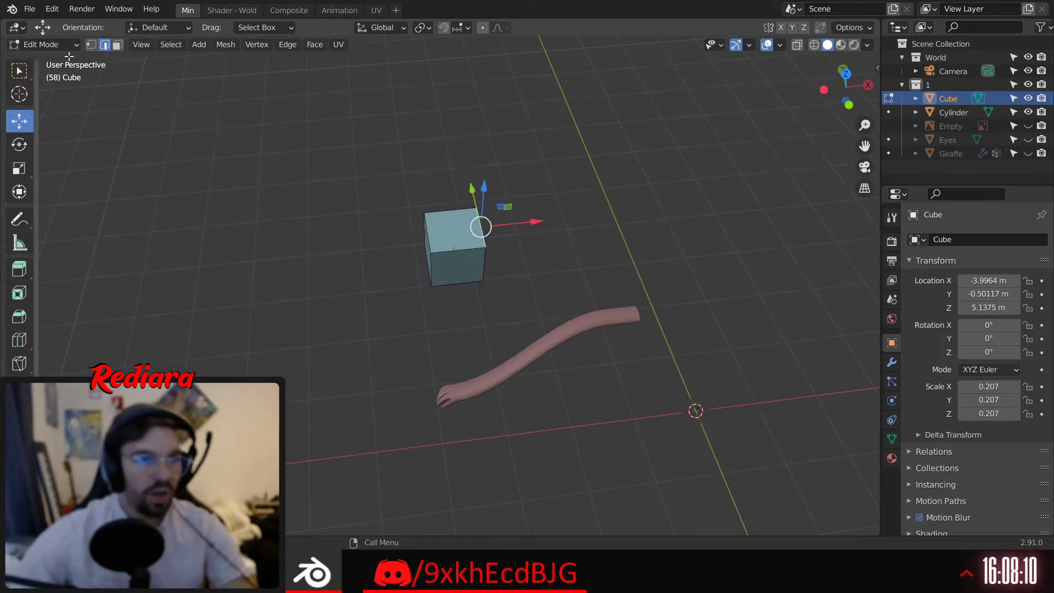
Return the cube to Object Mode and deselect it
{"action": "left_click", "coordinate": [66, 45]}
{"action": "left_click", "coordinate": [64, 58]}
{"action": "middle_click_drag", "start_coordinate": [164, 110], "coordinate": [278, 148]}
{"action": "left_click", "coordinate": [509, 270]}
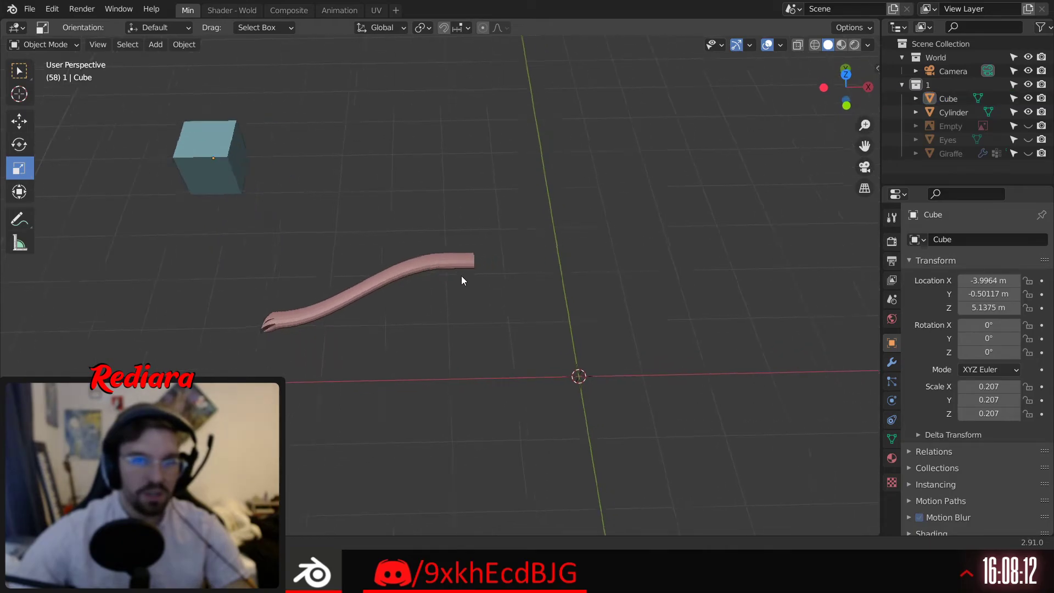
Add a second cube at the world origin and delete it
{"action": "middle_click_drag", "start_coordinate": [461, 280], "coordinate": [417, 259]}
{"action": "left_click", "coordinate": [184, 44]}
{"action": "mouse_move", "coordinate": [157, 45]}
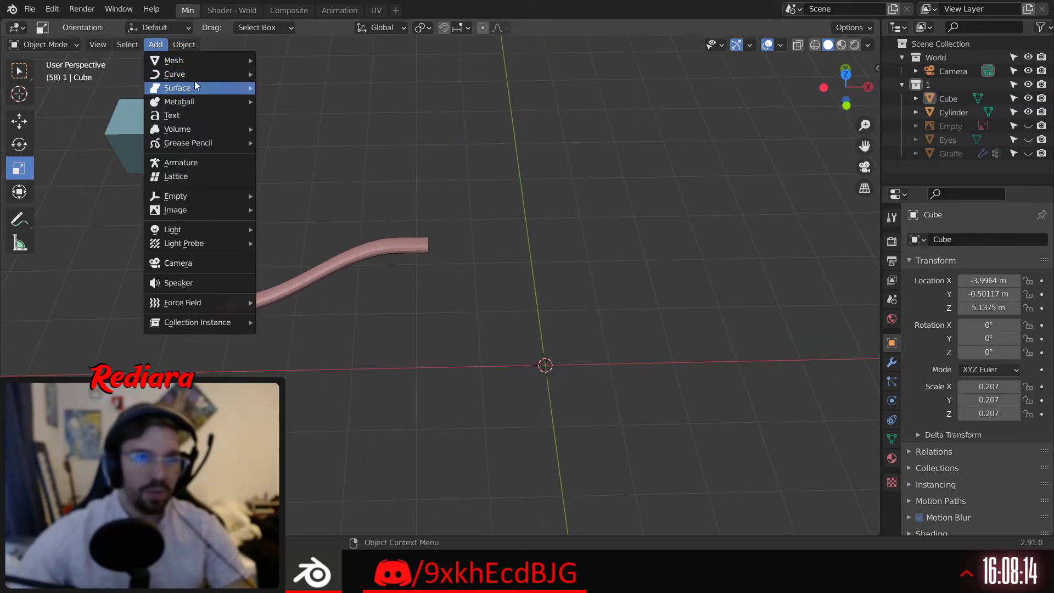
{"action": "mouse_move", "coordinate": [204, 61]}
{"action": "left_click", "coordinate": [316, 76]}
{"action": "middle_click_drag", "start_coordinate": [331, 94], "coordinate": [595, 282]}
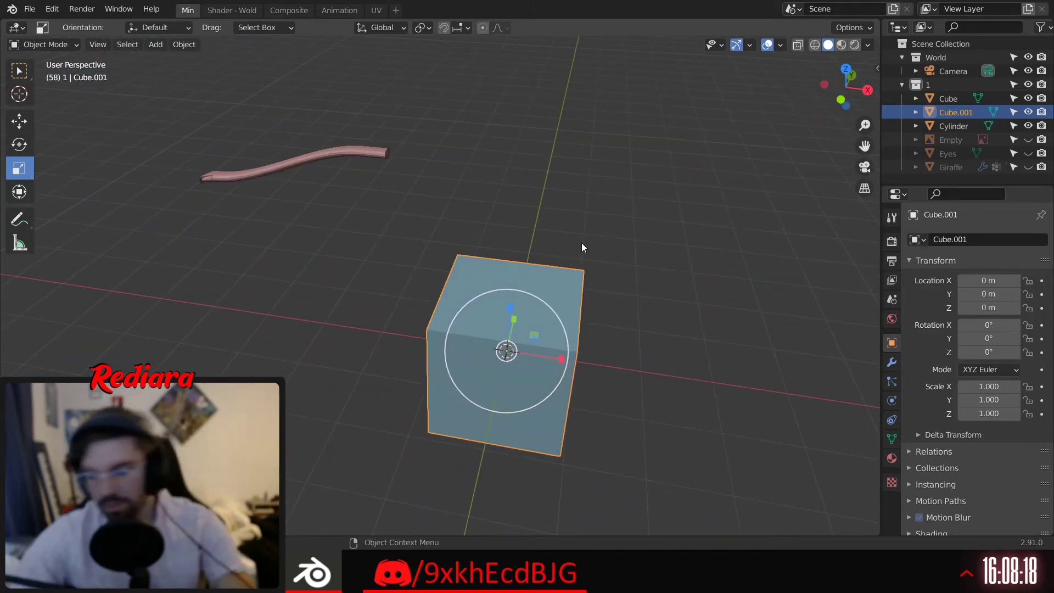
{"action": "key", "text": "Delete"}
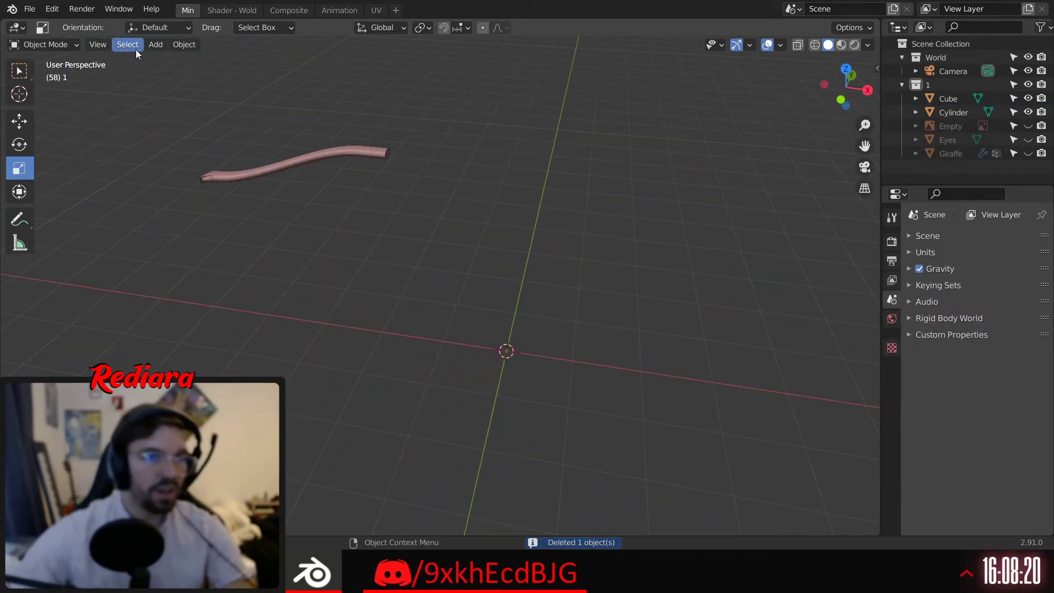
Add a cylinder with 4 vertices at the world origin and delete it
{"action": "left_click", "coordinate": [152, 46]}
{"action": "mouse_move", "coordinate": [219, 61]}
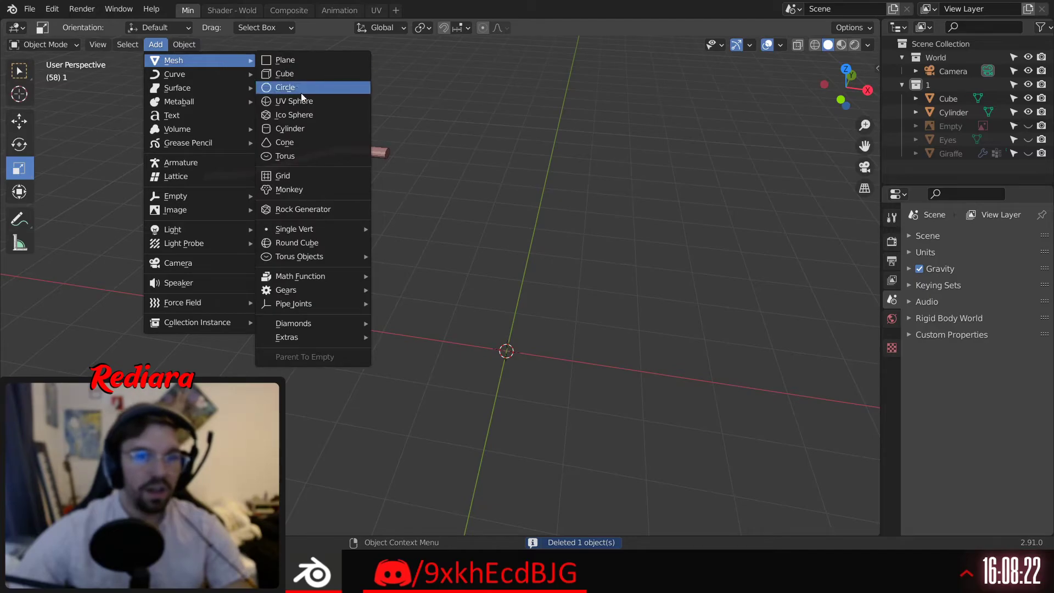
{"action": "left_click", "coordinate": [302, 129]}
{"action": "scroll", "coordinate": [492, 299], "scroll_direction": "up", "scroll_amount": 4}
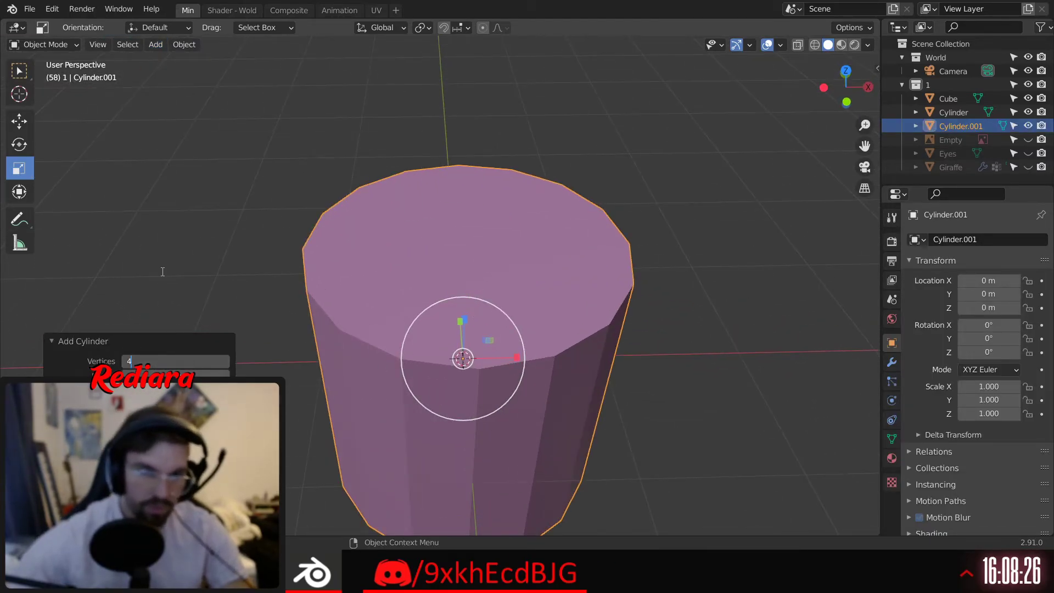
{"action": "key", "text": "Return"}
{"action": "middle_click_drag", "start_coordinate": [434, 357], "coordinate": [391, 283]}
{"action": "scroll", "coordinate": [384, 281], "scroll_direction": "down", "scroll_amount": 5}
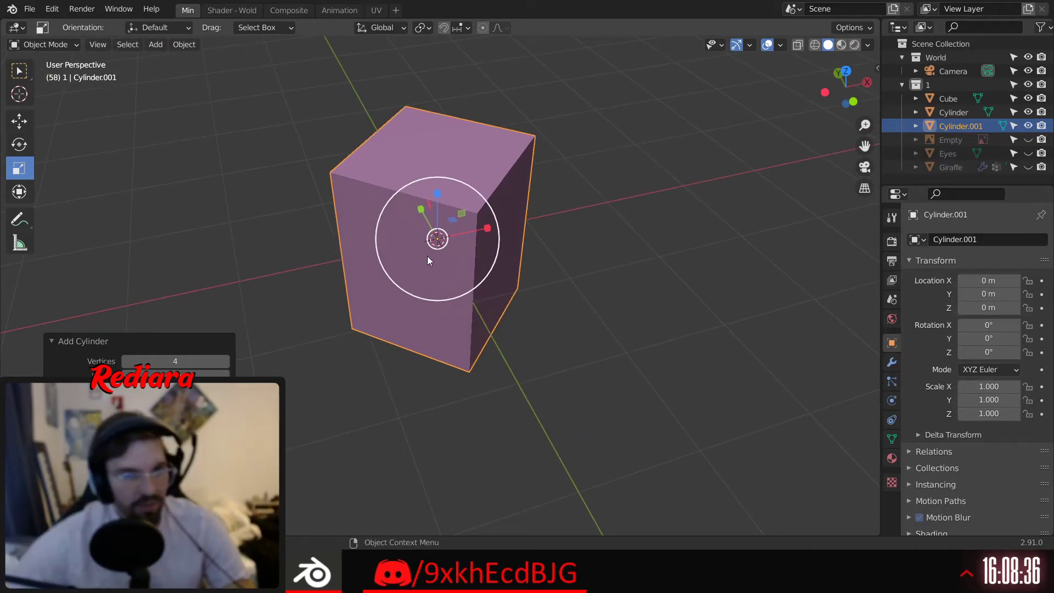
{"action": "key", "text": "Delete"}
{"action": "middle_click_drag", "start_coordinate": [420, 142], "coordinate": [336, 253]}
{"action": "middle_click_drag", "start_coordinate": [316, 184], "coordinate": [307, 155]}
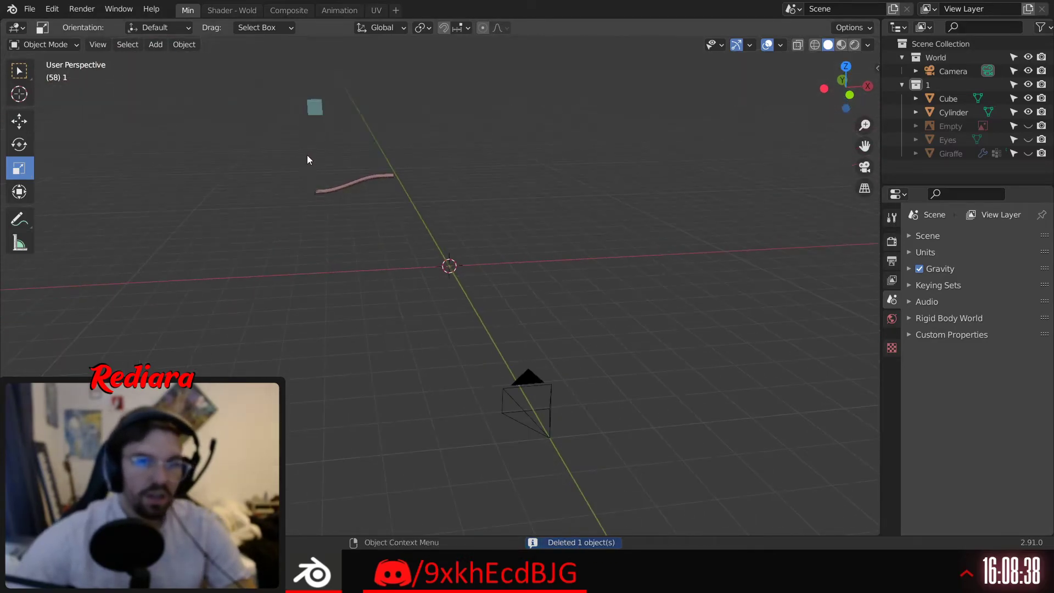
Put the cube in Edit Mode and add the diagonally opposite vertical edge to the edge selection
{"action": "scroll", "coordinate": [316, 97], "scroll_direction": "up", "scroll_amount": 3}
{"action": "middle_click_drag", "start_coordinate": [318, 98], "coordinate": [350, 214]}
{"action": "left_click", "coordinate": [354, 148]}
{"action": "scroll", "coordinate": [346, 149], "scroll_direction": "up", "scroll_amount": 3}
{"action": "left_click", "coordinate": [58, 43]}
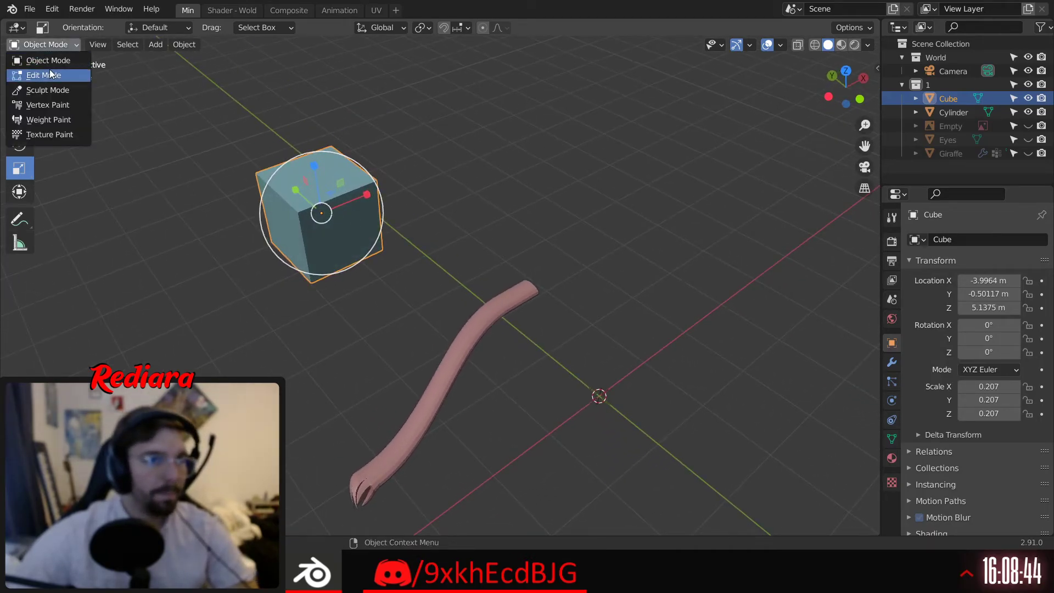
{"action": "left_click", "coordinate": [50, 71]}
{"action": "scroll", "coordinate": [267, 205], "scroll_direction": "up", "scroll_amount": 2}
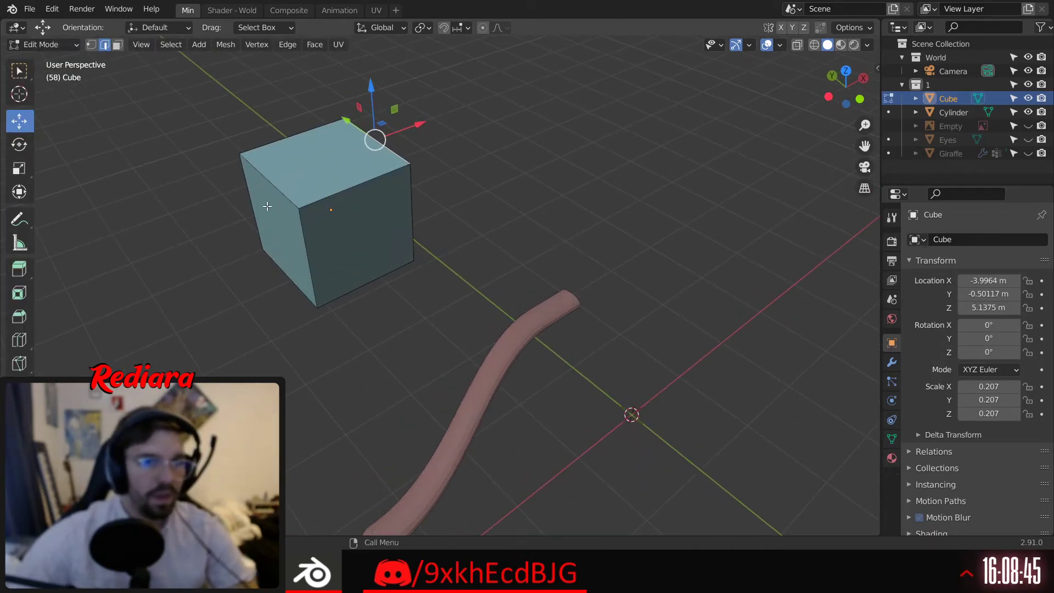
{"action": "left_click", "coordinate": [407, 209], "text": "shift"}
{"action": "middle_click_drag", "start_coordinate": [407, 208], "coordinate": [332, 209]}
Scale the two selected edges toward each other, flattening the cube into a thin diamond-shaped cross-section
{"action": "left_click", "coordinate": [19, 169]}
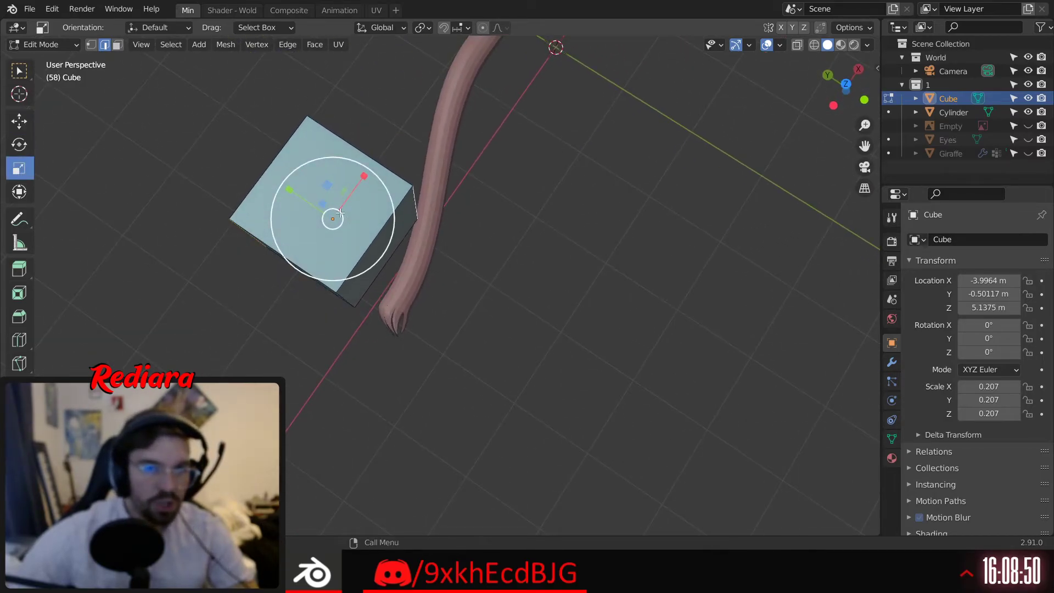
{"action": "scroll", "coordinate": [330, 203], "scroll_direction": "up", "scroll_amount": 2}
{"action": "left_click_drag", "start_coordinate": [332, 204], "coordinate": [335, 237]}
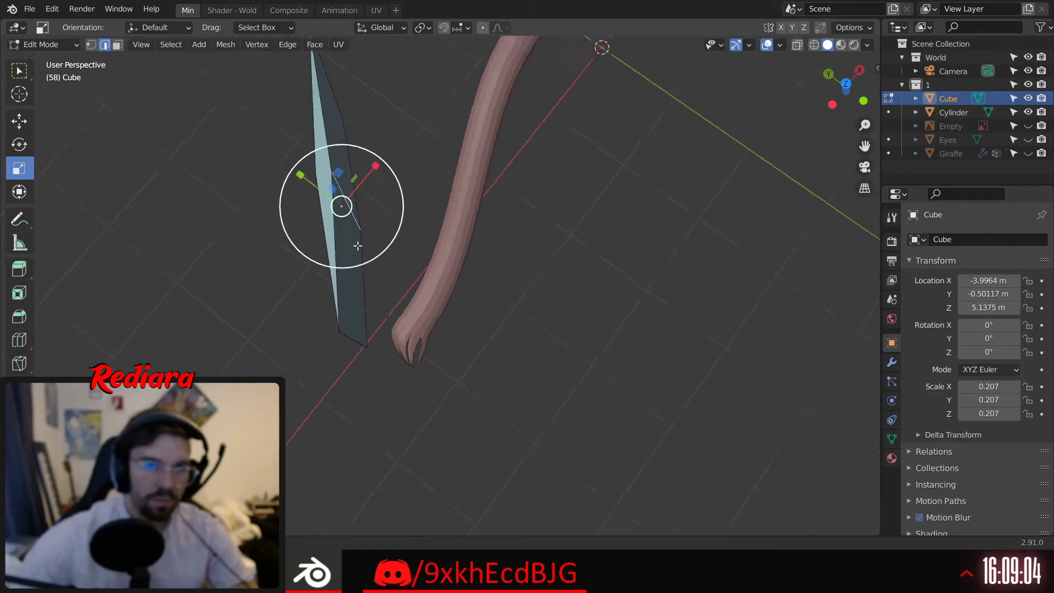
{"action": "middle_click_drag", "start_coordinate": [335, 236], "coordinate": [260, 86]}
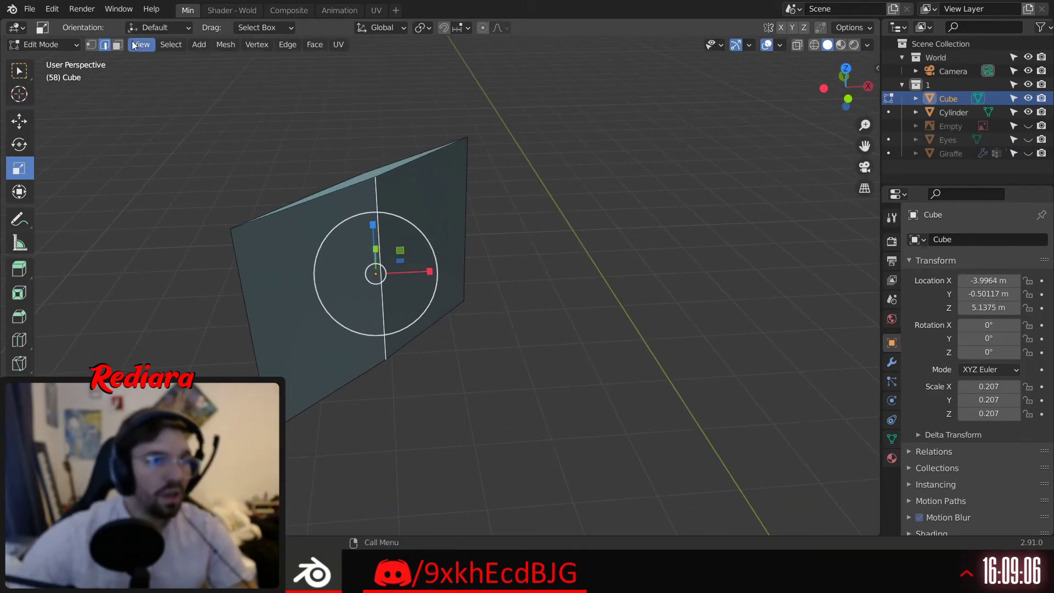
Select the flattened cube's top face and extrude it upward
{"action": "left_click", "coordinate": [118, 45]}
{"action": "middle_click_drag", "start_coordinate": [478, 158], "coordinate": [460, 197], "text": "shift"}
{"action": "left_click", "coordinate": [358, 218]}
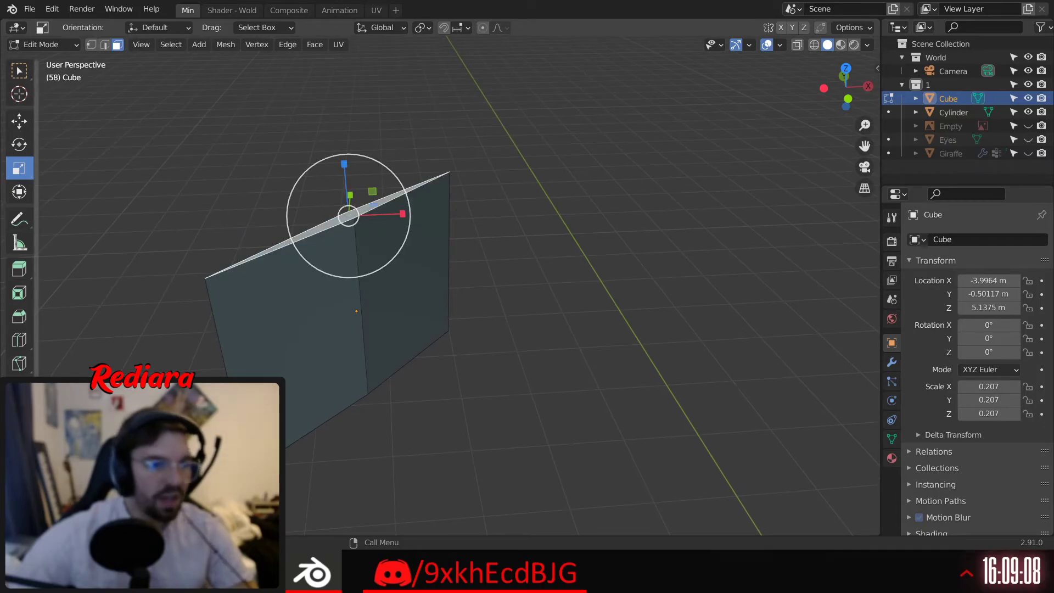
{"action": "left_click", "coordinate": [19, 269]}
{"action": "left_click_drag", "start_coordinate": [344, 170], "coordinate": [355, 461]}
{"action": "middle_click_drag", "start_coordinate": [389, 178], "coordinate": [410, 293], "text": "shift"}
{"action": "middle_click_drag", "start_coordinate": [471, 178], "coordinate": [467, 196], "text": "shift"}
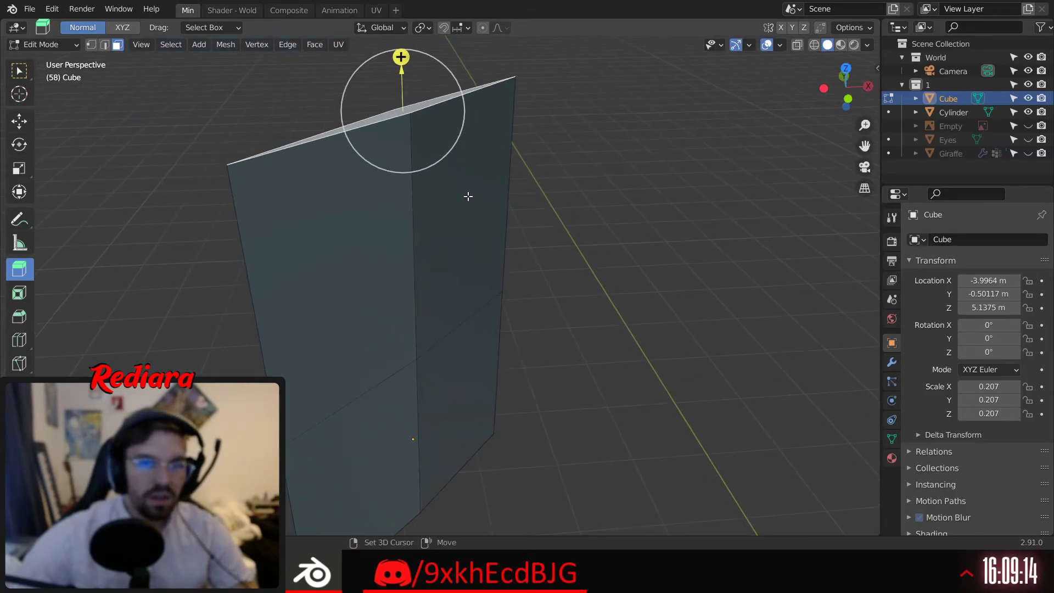
Select all the top vertices and merge them at center to form a pointed tip
{"action": "left_click", "coordinate": [93, 45]}
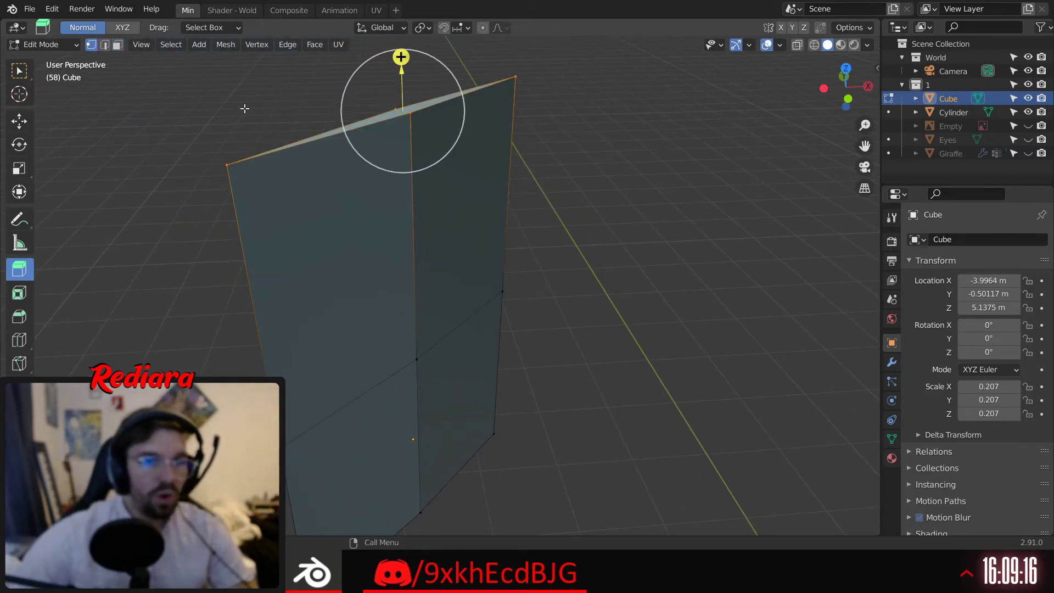
{"action": "left_click", "coordinate": [227, 106]}
{"action": "left_click_drag", "start_coordinate": [142, 86], "coordinate": [535, 181]}
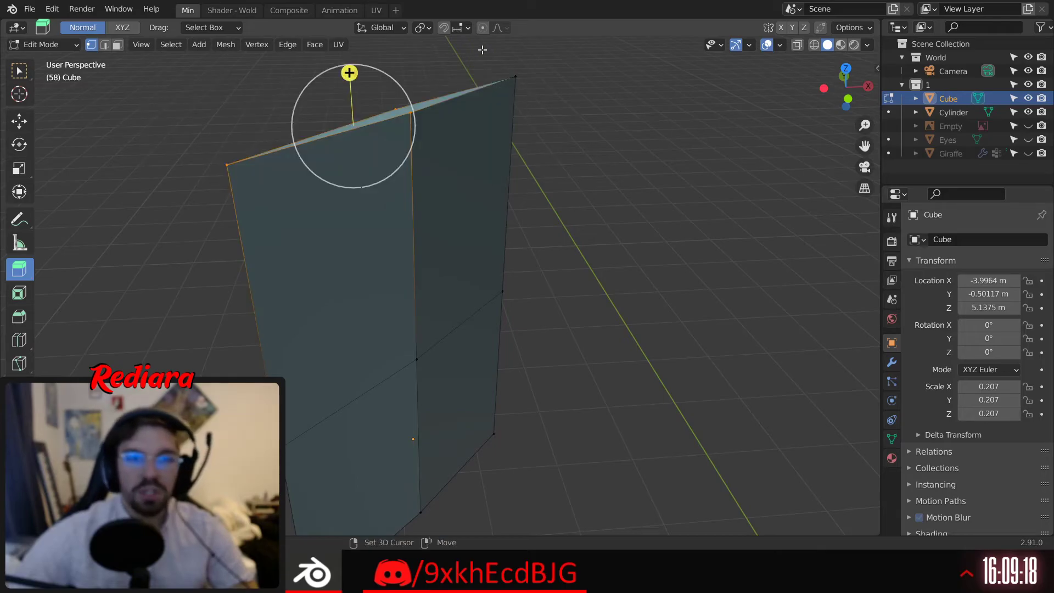
{"action": "right_click", "coordinate": [409, 381]}
{"action": "mouse_move", "coordinate": [418, 381]}
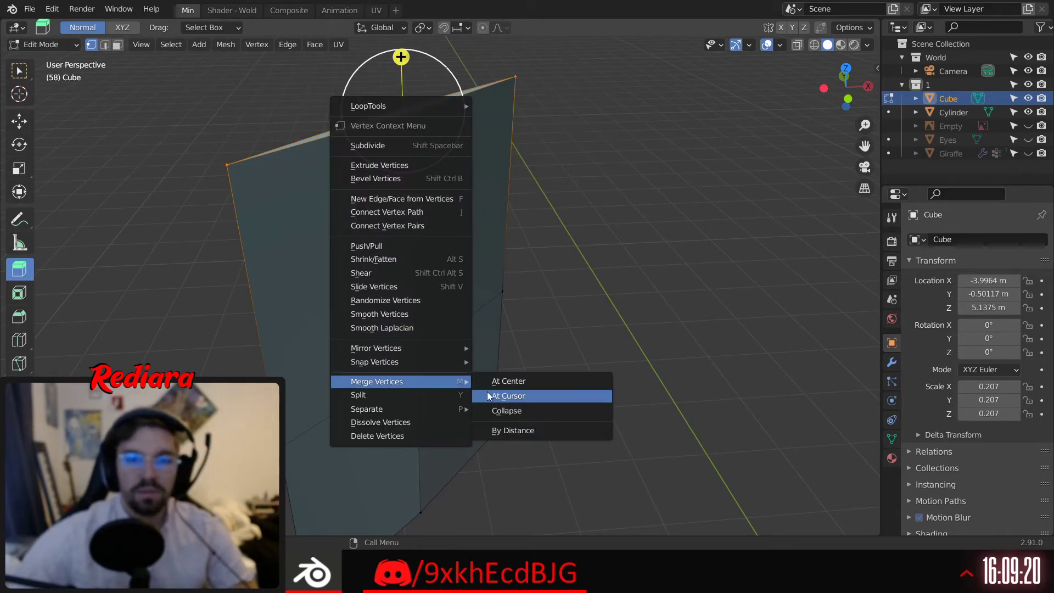
{"action": "left_click", "coordinate": [519, 382]}
{"action": "middle_click_drag", "start_coordinate": [501, 365], "coordinate": [472, 337]}
{"action": "middle_click_drag", "start_coordinate": [473, 336], "coordinate": [442, 175], "text": "shift"}
{"action": "scroll", "coordinate": [443, 179], "scroll_direction": "down", "scroll_amount": 6}
{"action": "middle_click_drag", "start_coordinate": [473, 222], "coordinate": [459, 162], "text": "shift"}
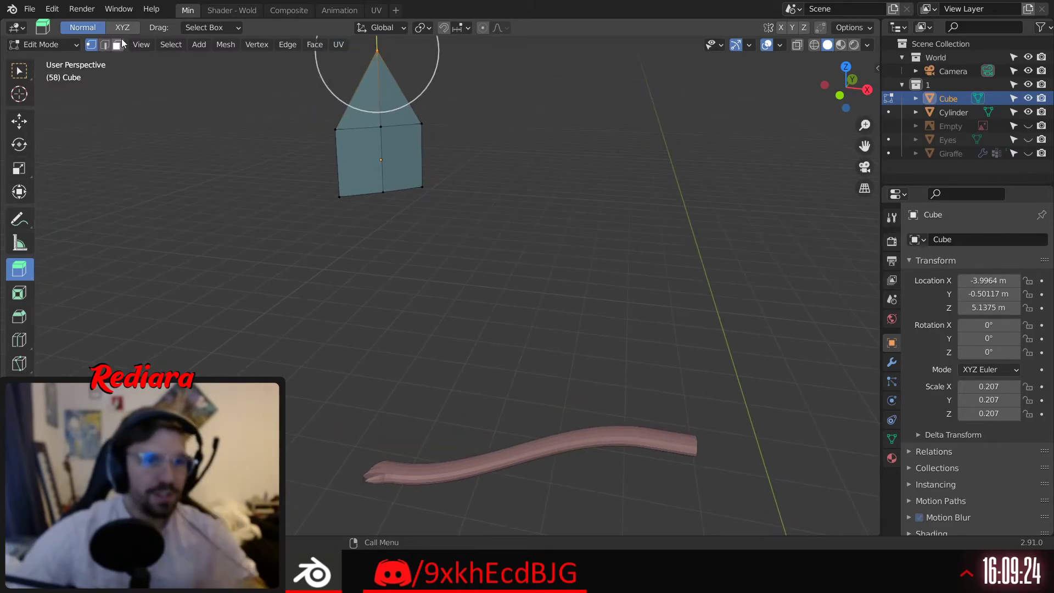
Select the bottom vertices in wireframe display and move them down along Z to lengthen the blade
{"action": "left_click", "coordinate": [813, 46]}
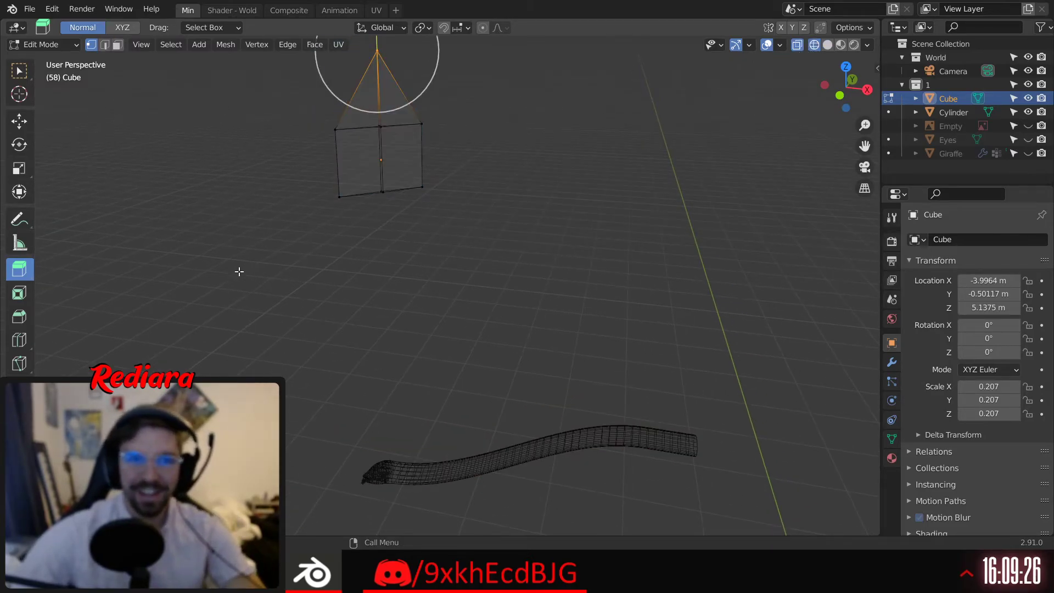
{"action": "left_click_drag", "start_coordinate": [273, 170], "coordinate": [497, 266]}
{"action": "key", "text": "shift+space"}
{"action": "key", "text": "g"}
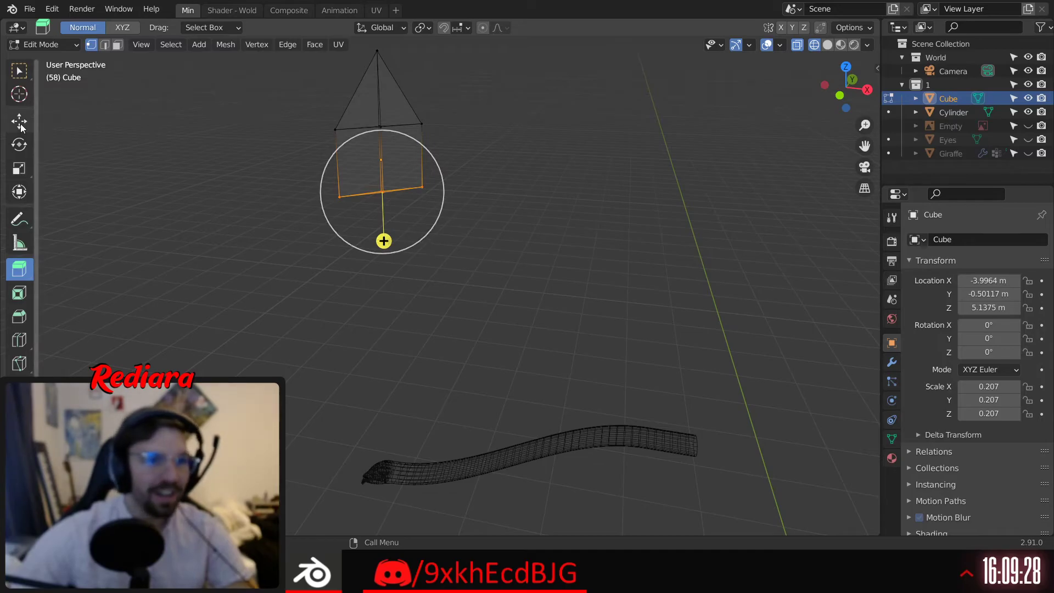
{"action": "middle_click_drag", "start_coordinate": [340, 190], "coordinate": [389, 150]}
{"action": "left_click_drag", "start_coordinate": [388, 127], "coordinate": [386, 260]}
{"action": "middle_click_drag", "start_coordinate": [448, 235], "coordinate": [423, 161], "text": "shift"}
{"action": "left_click_drag", "start_coordinate": [363, 179], "coordinate": [362, 219]}
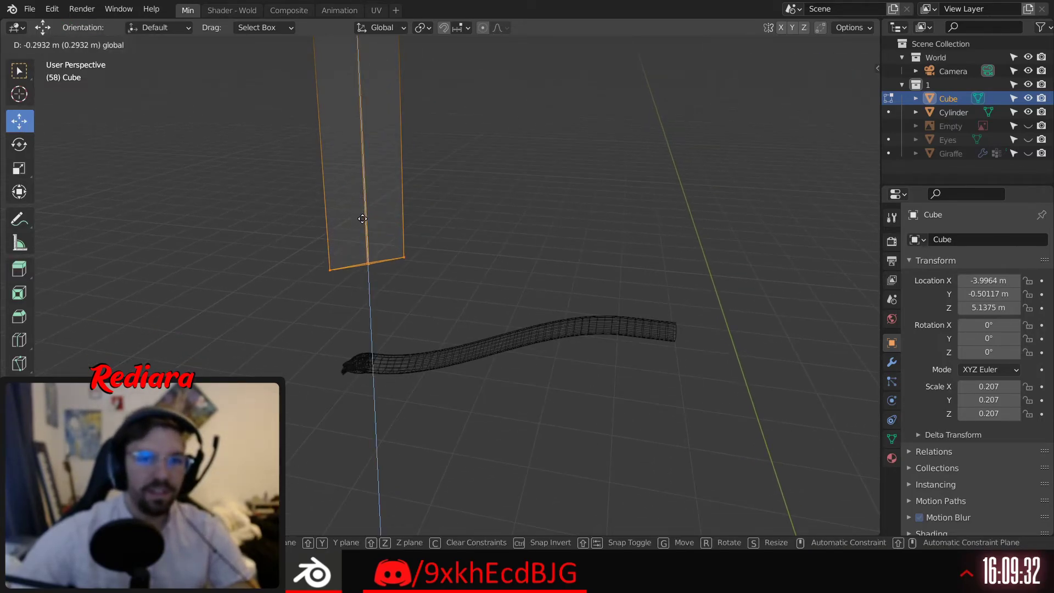
{"action": "left_click_drag", "start_coordinate": [354, 255], "coordinate": [355, 257]}
{"action": "scroll", "coordinate": [385, 250], "scroll_direction": "up", "scroll_amount": 4}
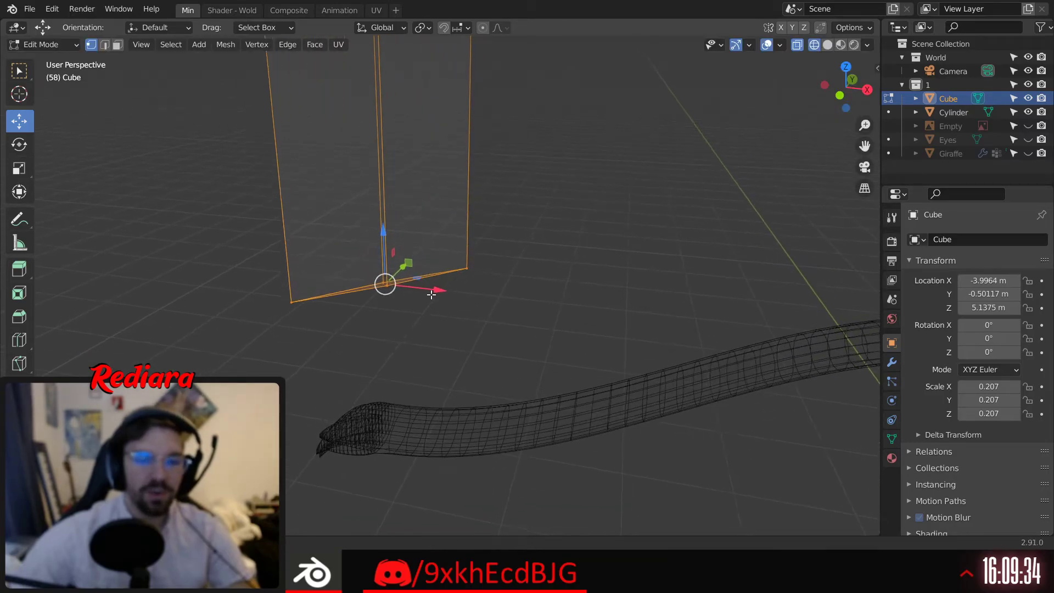
{"action": "scroll", "coordinate": [358, 344], "scroll_direction": "down", "scroll_amount": 3}
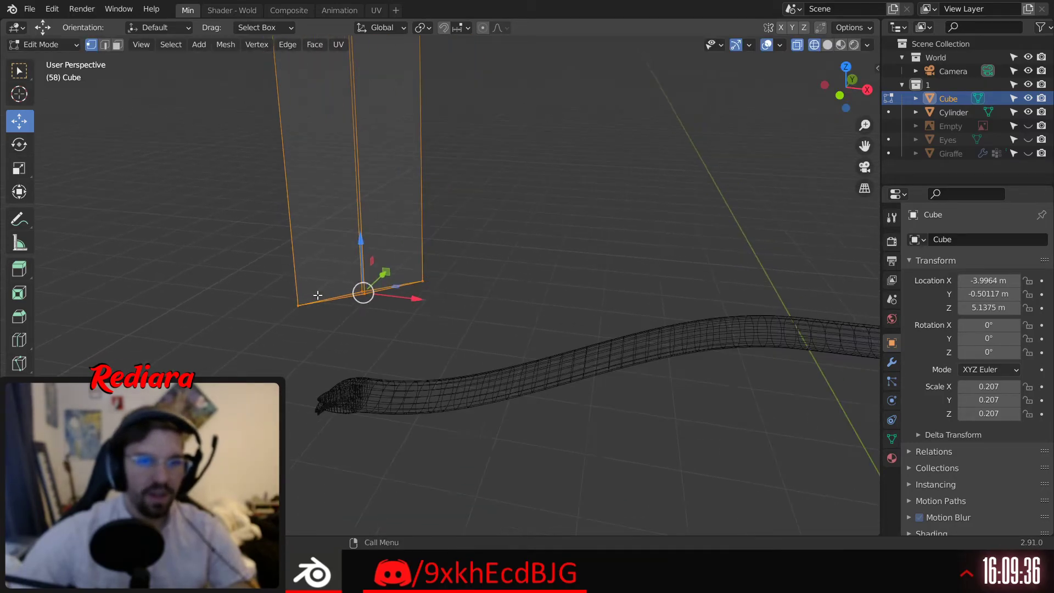
Scale the two outer bottom vertices inward to taper the blade, then restore solid shading and clear the selection
{"action": "left_click", "coordinate": [325, 350]}
{"action": "left_click", "coordinate": [433, 315], "text": "shift"}
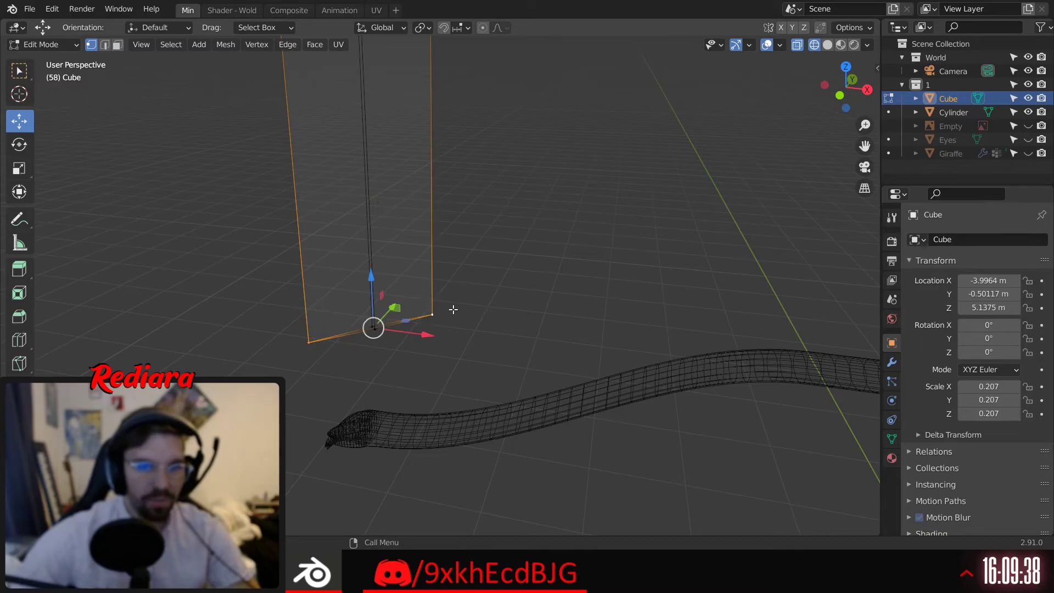
{"action": "left_click", "coordinate": [20, 169]}
{"action": "middle_click_drag", "start_coordinate": [434, 302], "coordinate": [438, 353]}
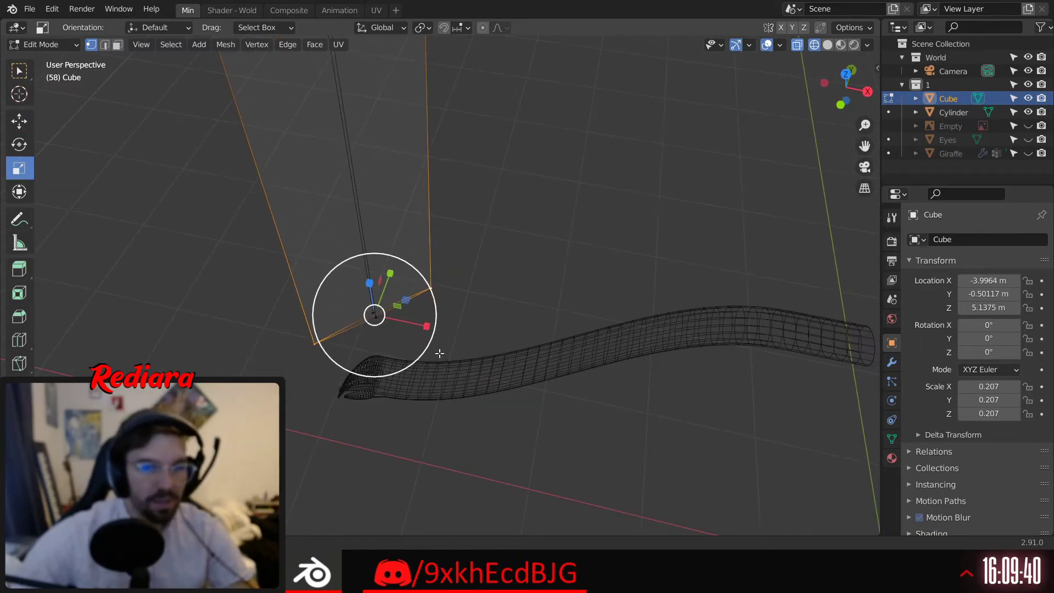
{"action": "scroll", "coordinate": [411, 318], "scroll_direction": "up", "scroll_amount": 4}
{"action": "left_click_drag", "start_coordinate": [368, 330], "coordinate": [354, 335]}
{"action": "scroll", "coordinate": [354, 335], "scroll_direction": "down", "scroll_amount": 3}
{"action": "mouse_move", "coordinate": [355, 335]}
{"action": "middle_mouse_down"}
{"action": "mouse_move", "coordinate": [438, 288]}
{"action": "mouse_move", "coordinate": [410, 254]}
{"action": "mouse_move", "coordinate": [429, 242]}
{"action": "middle_mouse_up"}
{"action": "left_click", "coordinate": [828, 45]}
{"action": "left_click", "coordinate": [499, 268]}
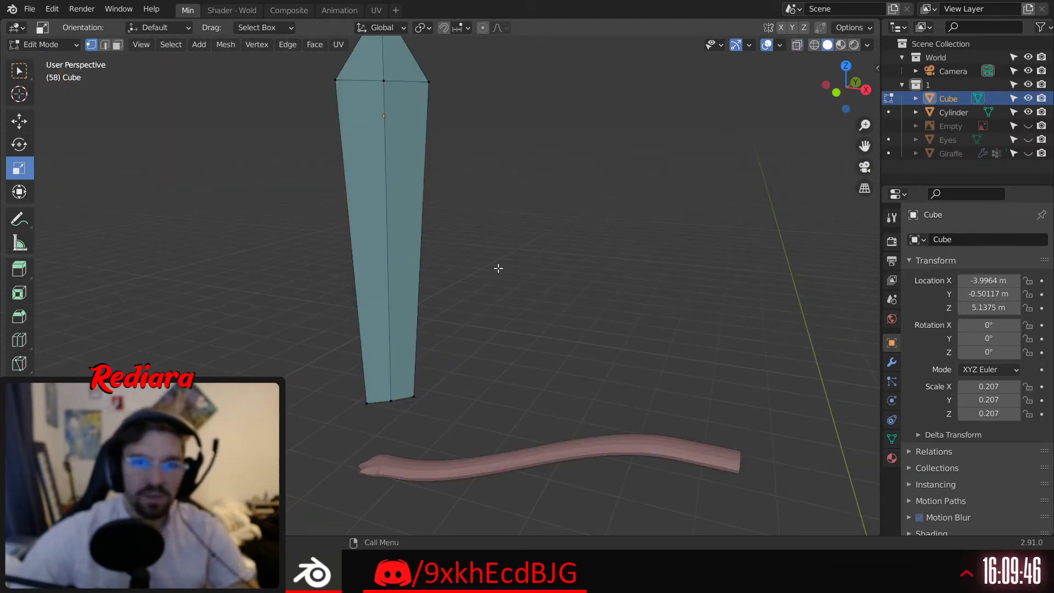
Inspect the blade's lower end, return it to Object Mode and deselect it
{"action": "middle_click_drag", "start_coordinate": [425, 202], "coordinate": [385, 258]}
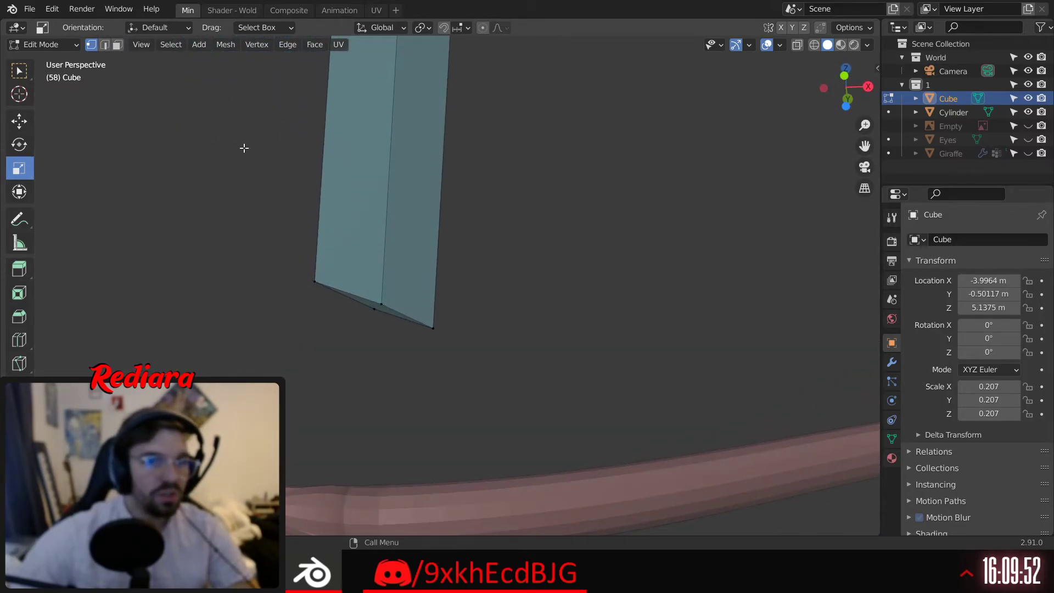
{"action": "middle_click_drag", "start_coordinate": [245, 149], "coordinate": [179, 117]}
{"action": "left_click", "coordinate": [53, 47]}
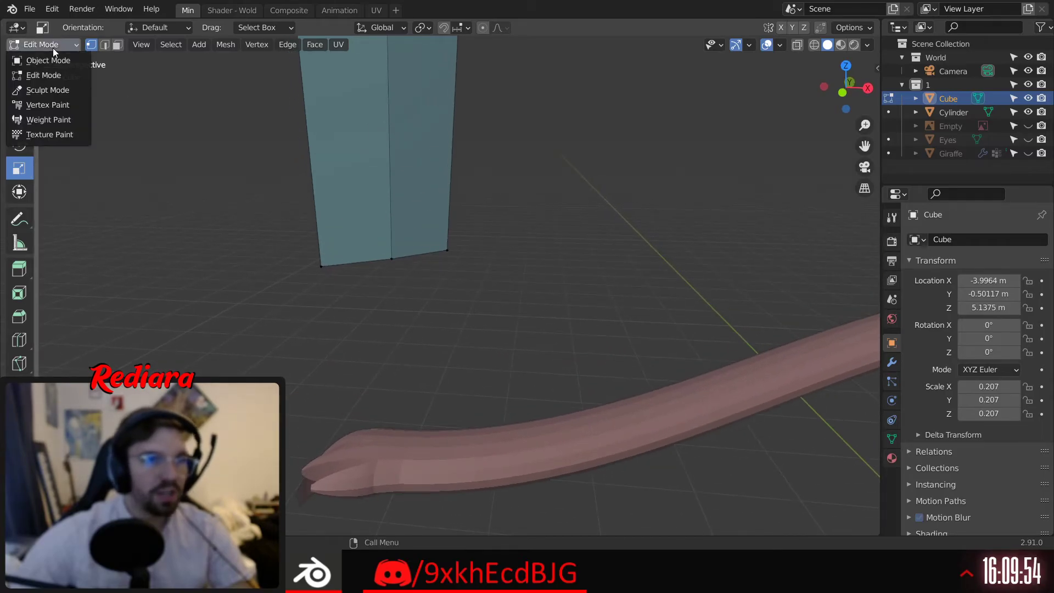
{"action": "left_click", "coordinate": [46, 43]}
{"action": "left_click", "coordinate": [53, 47]}
{"action": "left_click", "coordinate": [51, 59]}
{"action": "scroll", "coordinate": [403, 235], "scroll_direction": "down", "scroll_amount": 4}
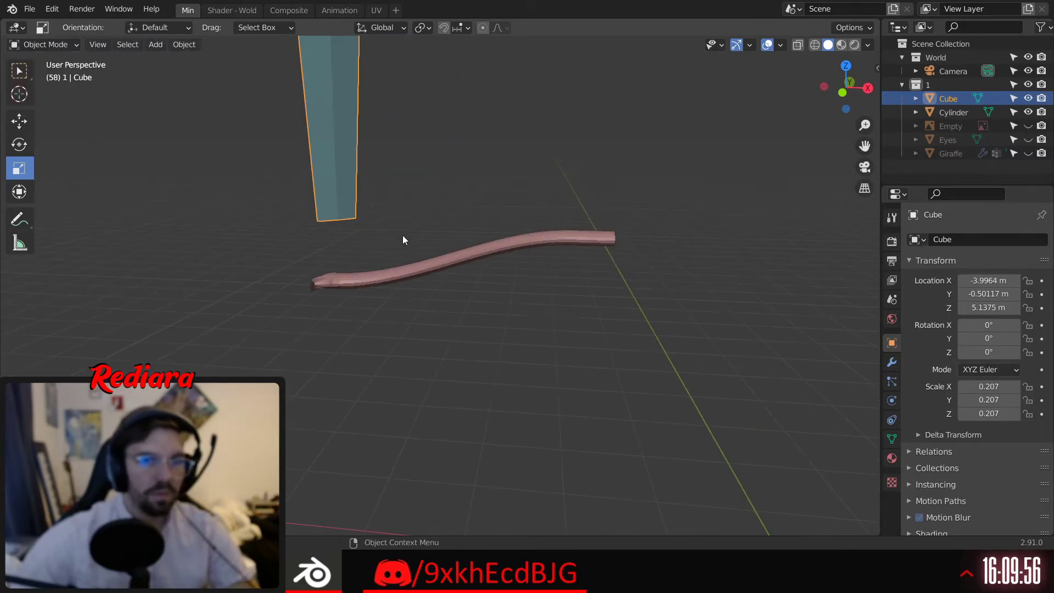
{"action": "left_click", "coordinate": [411, 172]}
Add a new cube at the world origin
{"action": "middle_click_drag", "start_coordinate": [403, 240], "coordinate": [307, 127]}
{"action": "left_click", "coordinate": [156, 44]}
{"action": "mouse_move", "coordinate": [191, 62]}
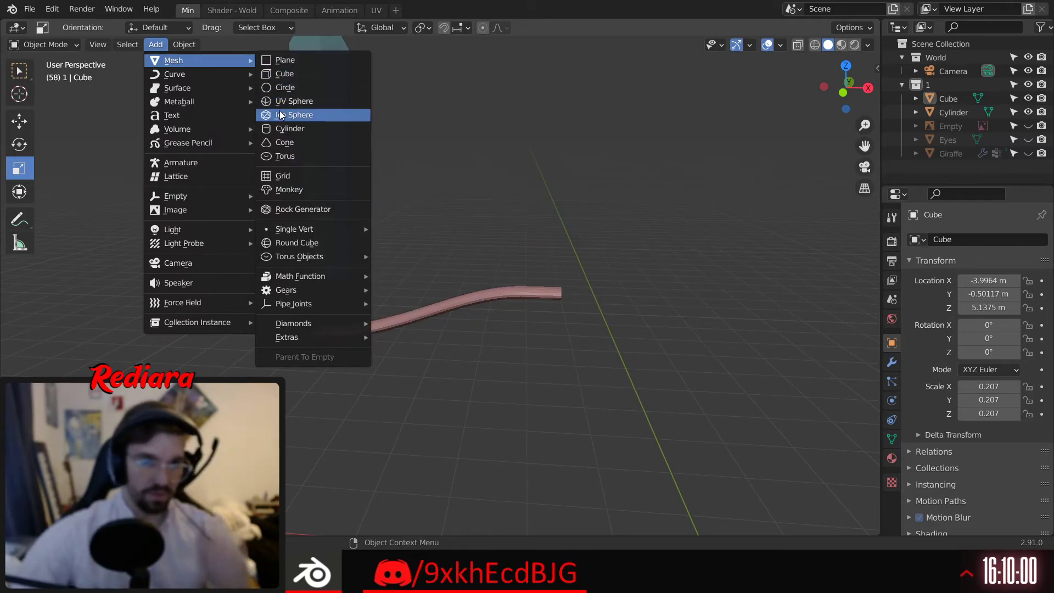
{"action": "left_click", "coordinate": [278, 79]}
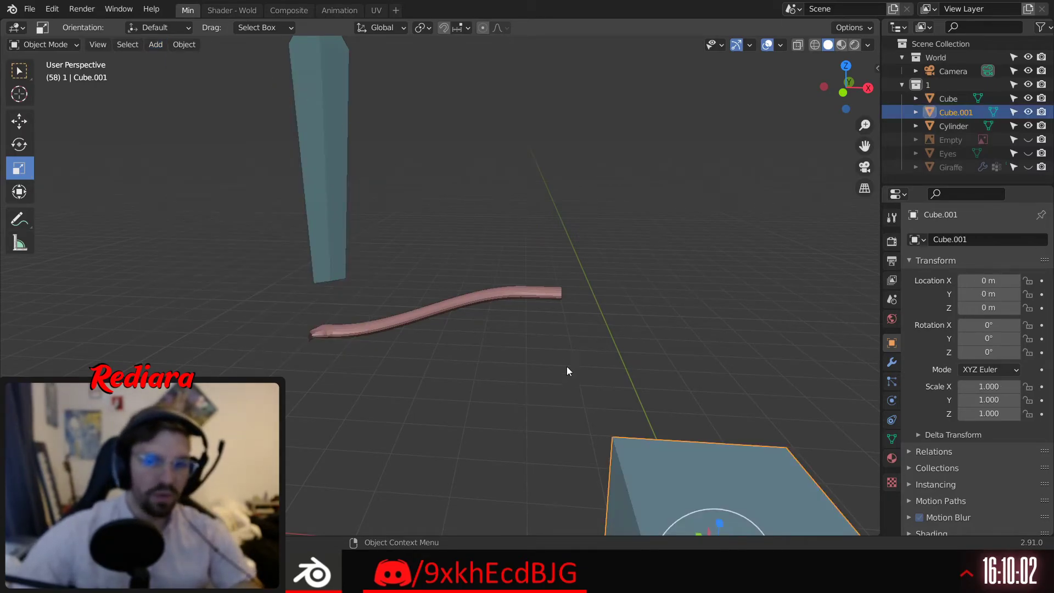
{"action": "middle_click_drag", "start_coordinate": [567, 369], "coordinate": [501, 268]}
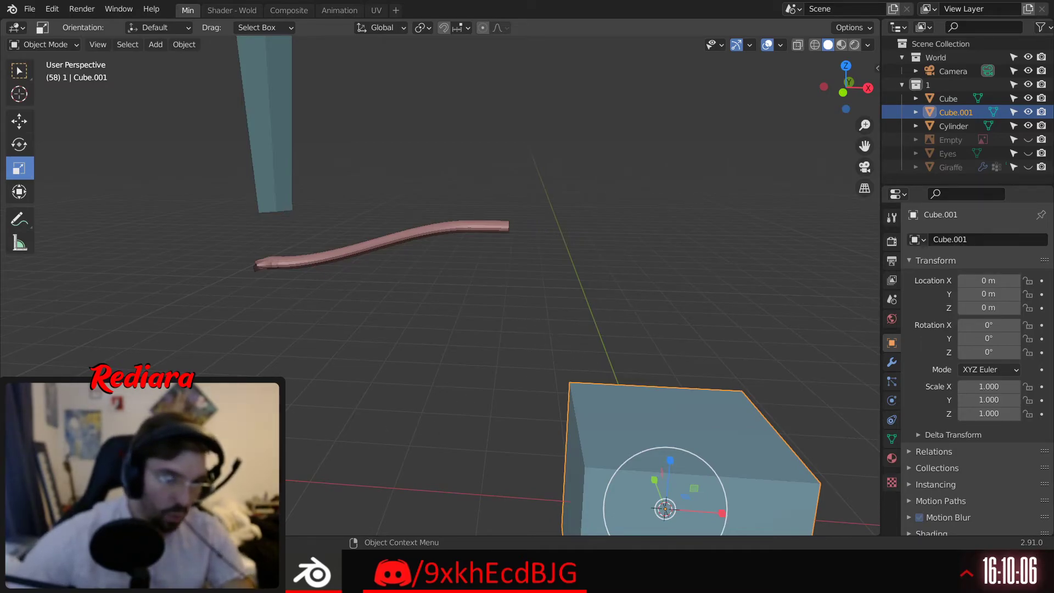
Try rotating the new cube 45° about the Y axis and undo it
{"action": "type", "text": "ry45"}
{"action": "key", "text": "Return"}
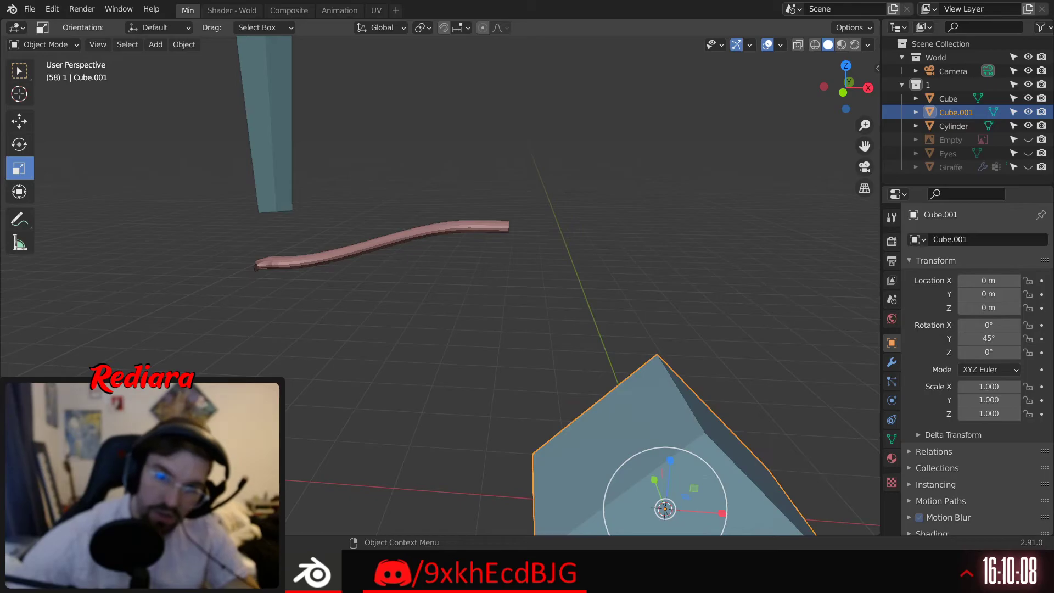
{"action": "key", "text": "ctrl+z"}
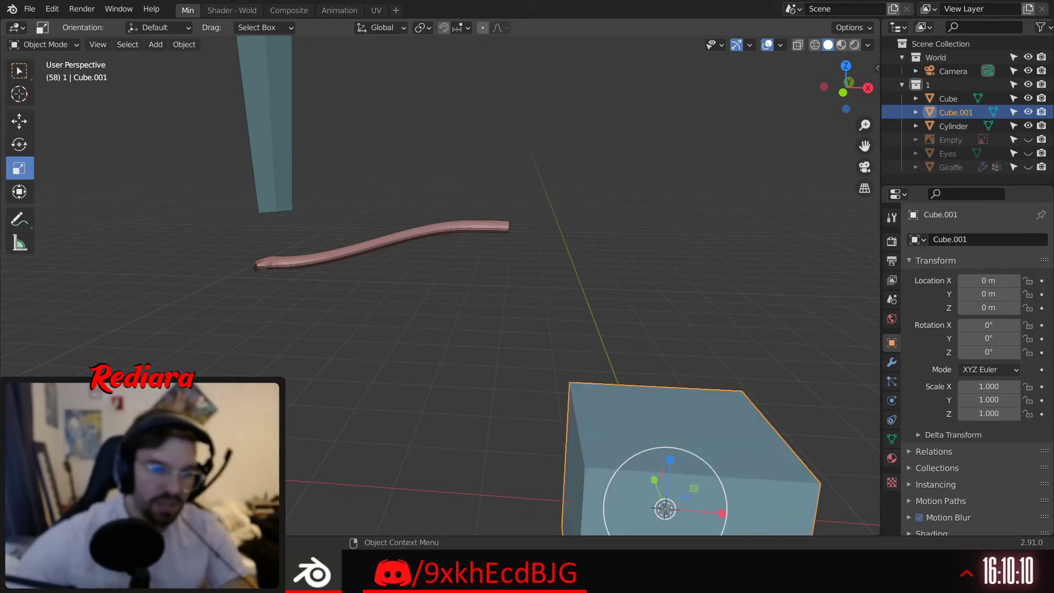
Rotate the new cube 45° about Z and move it beneath the blade, to about X -4.04 m and Z 2.34 m
{"action": "type", "text": "rz45"}
{"action": "key", "text": "Return"}
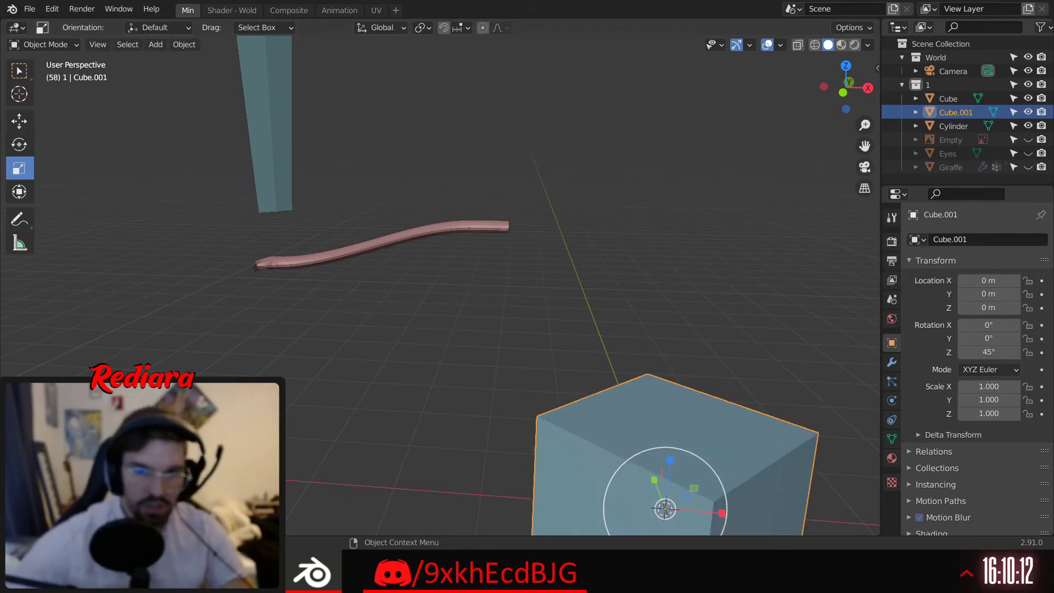
{"action": "left_click", "coordinate": [19, 118]}
{"action": "middle_click_drag", "start_coordinate": [385, 340], "coordinate": [671, 356]}
{"action": "left_click_drag", "start_coordinate": [657, 347], "coordinate": [306, 344]}
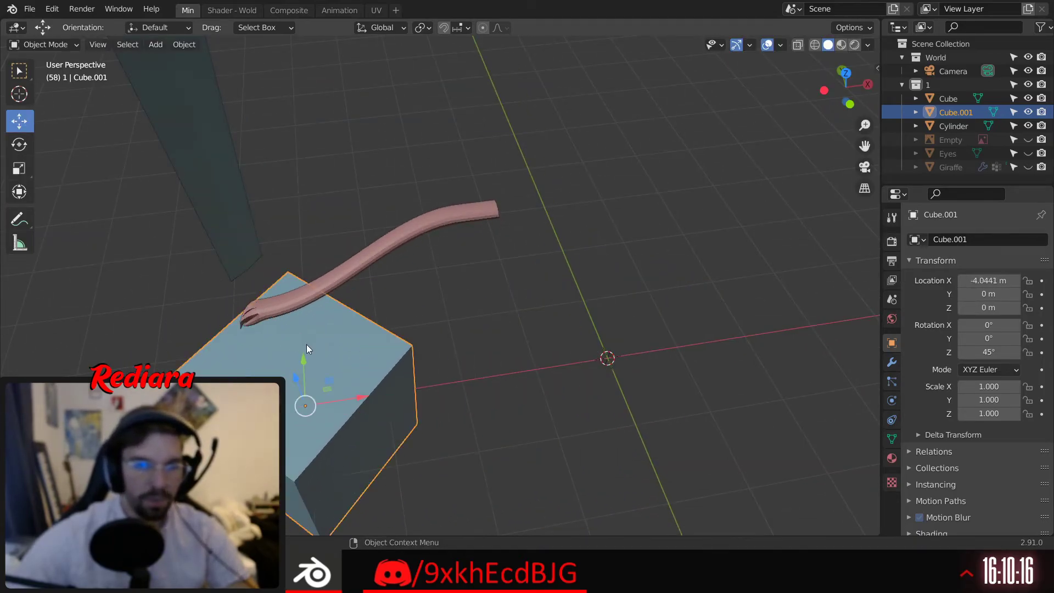
{"action": "middle_click_drag", "start_coordinate": [328, 377], "coordinate": [296, 291]}
{"action": "left_click_drag", "start_coordinate": [306, 437], "coordinate": [308, 305]}
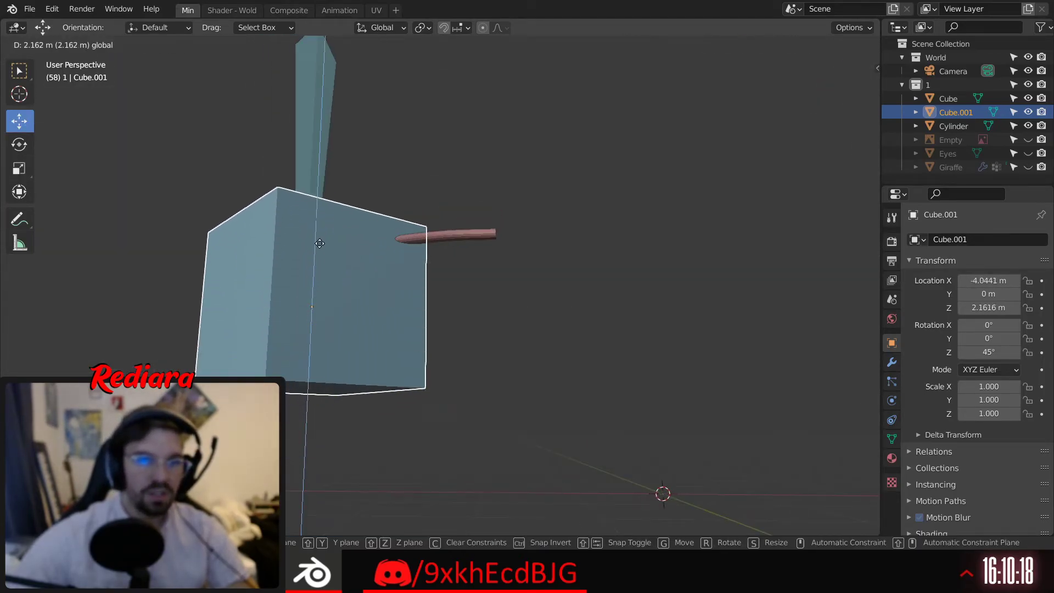
Scale the new cube down uniformly to about 0.095
{"action": "middle_click_drag", "start_coordinate": [307, 305], "coordinate": [138, 221]}
{"action": "left_click", "coordinate": [19, 168]}
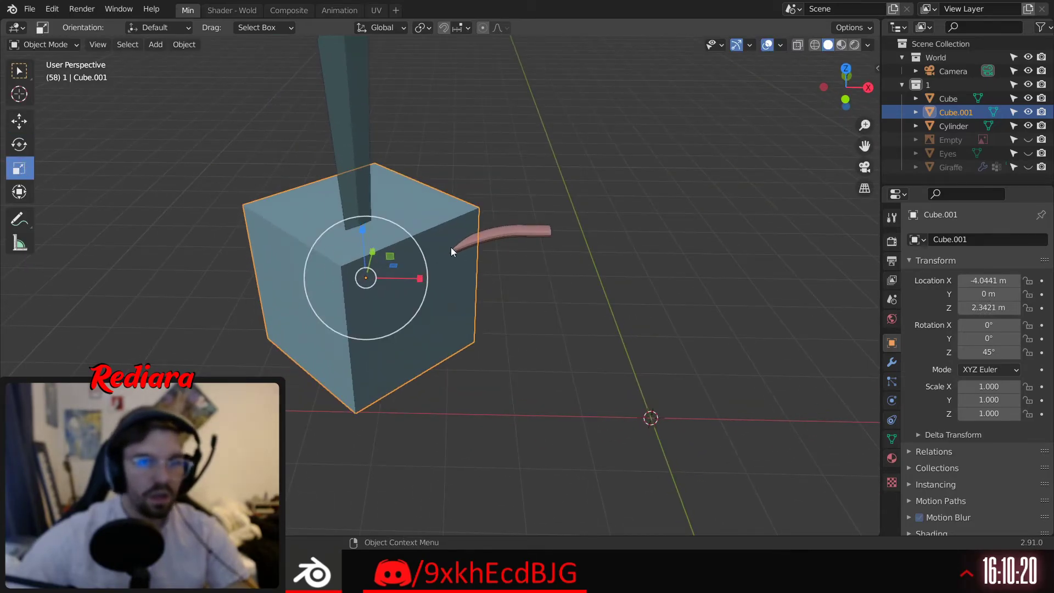
{"action": "left_click_drag", "start_coordinate": [409, 236], "coordinate": [392, 258]}
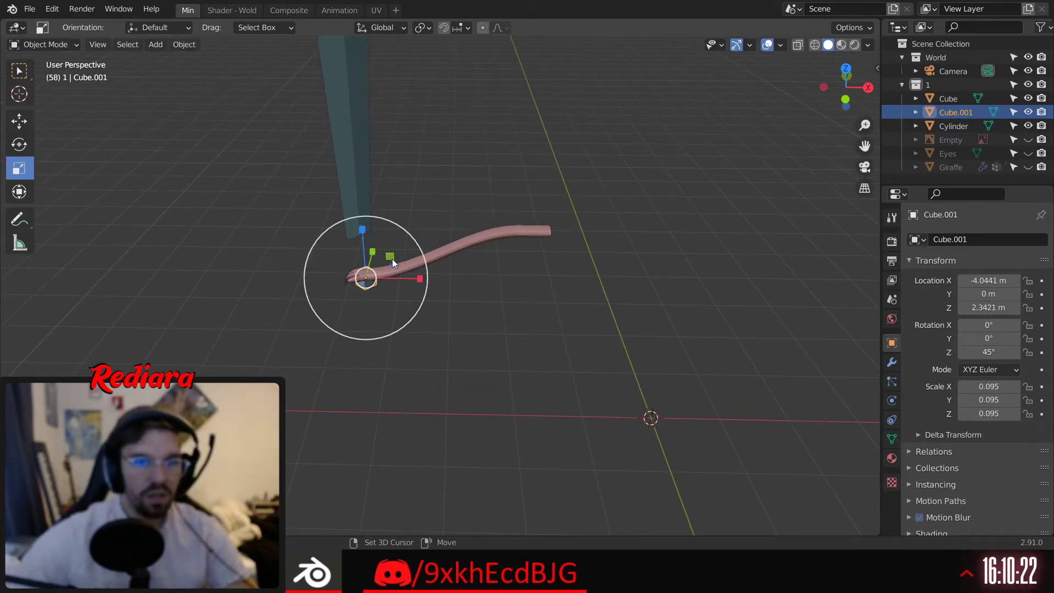
Raise the small cube to about Z 2.96 m and shift it along Y to about -0.5 m, towards the blade's lower end
{"action": "middle_click_drag", "start_coordinate": [393, 259], "coordinate": [390, 305]}
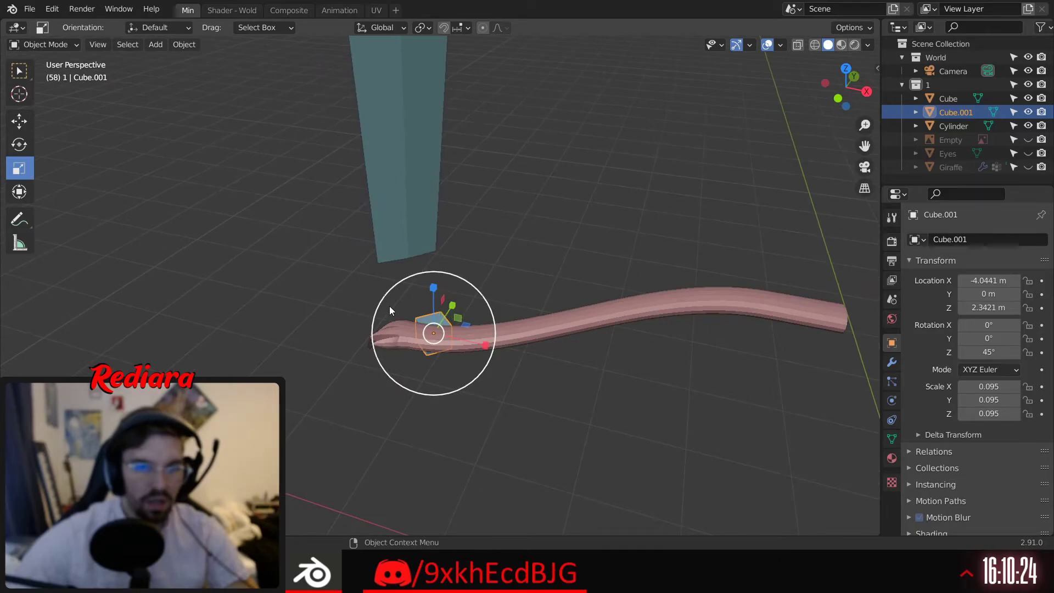
{"action": "left_click", "coordinate": [20, 122]}
{"action": "left_click_drag", "start_coordinate": [432, 280], "coordinate": [427, 260]}
{"action": "left_click", "coordinate": [424, 203]}
{"action": "middle_click_drag", "start_coordinate": [425, 204], "coordinate": [360, 294]}
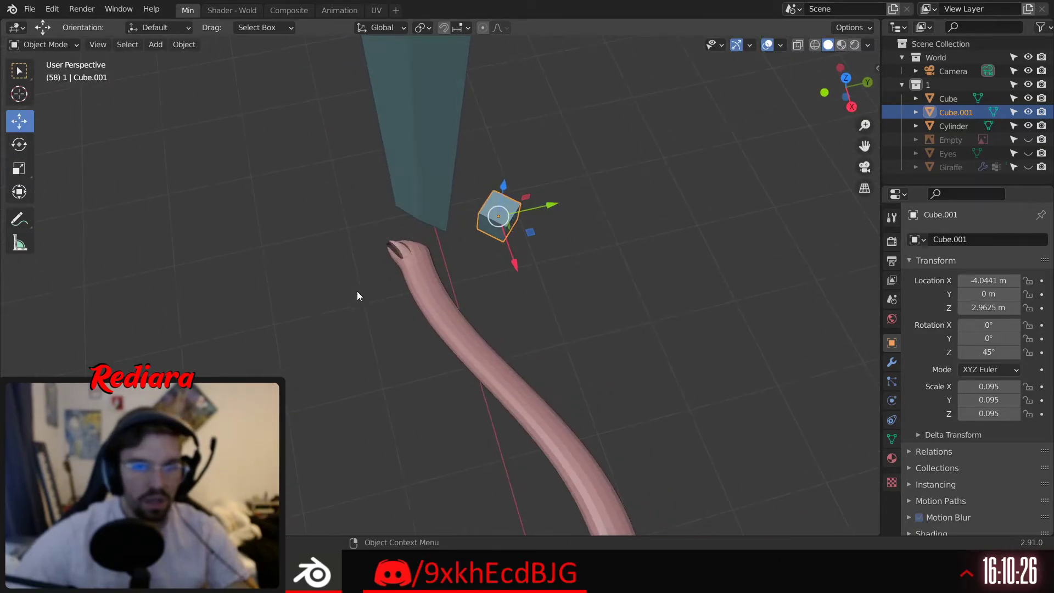
{"action": "key", "text": "g"}
{"action": "key", "text": "y"}
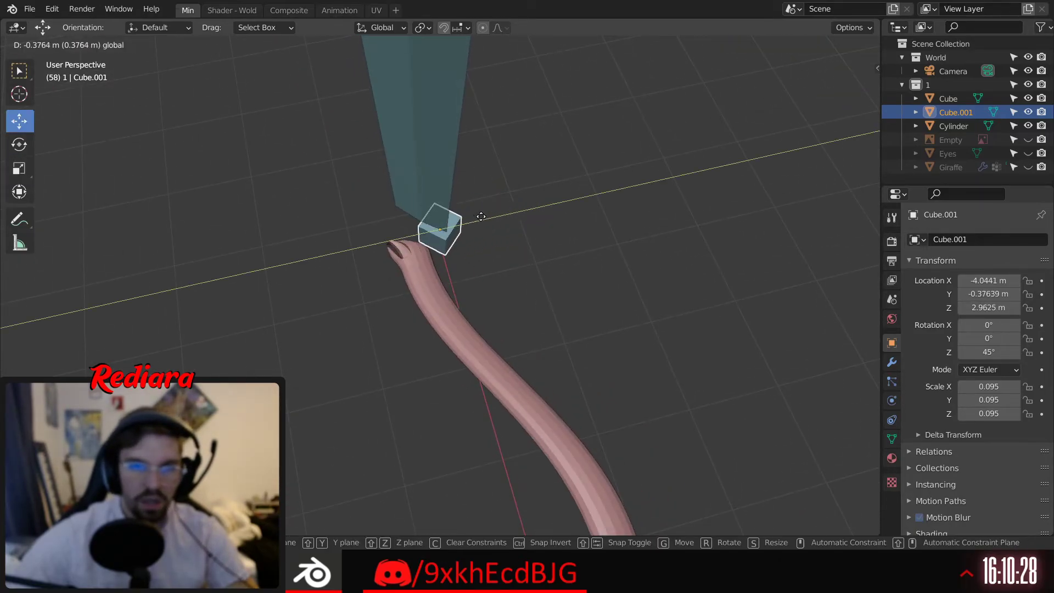
{"action": "left_click", "coordinate": [471, 218]}
Raise the small cube to about Z 3.16 m and centre it horizontally under the blade, at about X -4.01 m and Y -0.49 m
{"action": "middle_click_drag", "start_coordinate": [471, 218], "coordinate": [450, 268]}
{"action": "key", "text": "g"}
{"action": "key", "text": "z"}
{"action": "left_click", "coordinate": [444, 153]}
{"action": "key", "text": "g"}
{"action": "key", "text": "shift+z"}
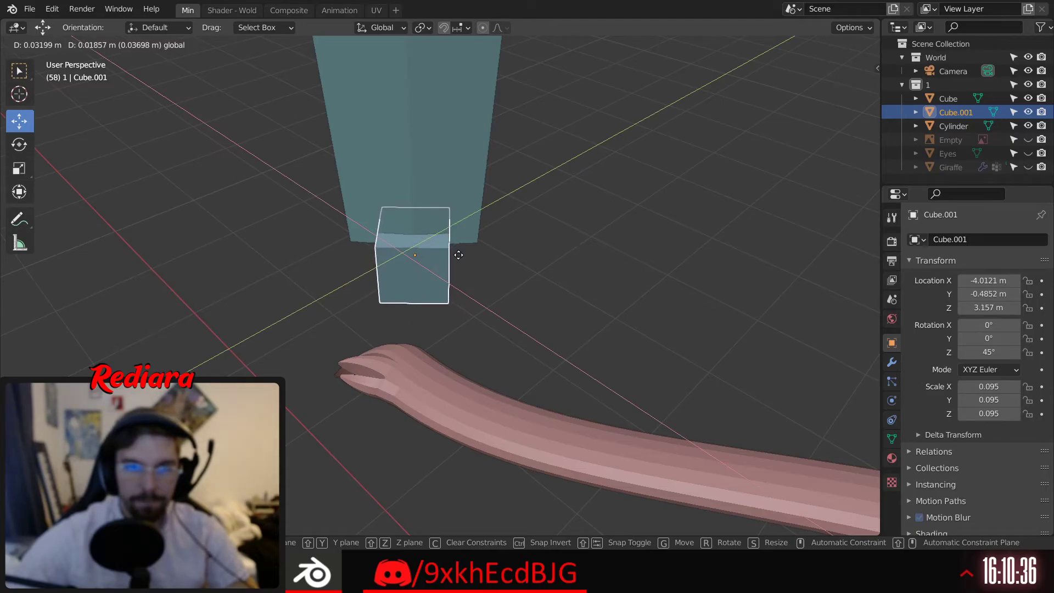
{"action": "left_click", "coordinate": [458, 255]}
{"action": "middle_click_drag", "start_coordinate": [458, 255], "coordinate": [496, 201]}
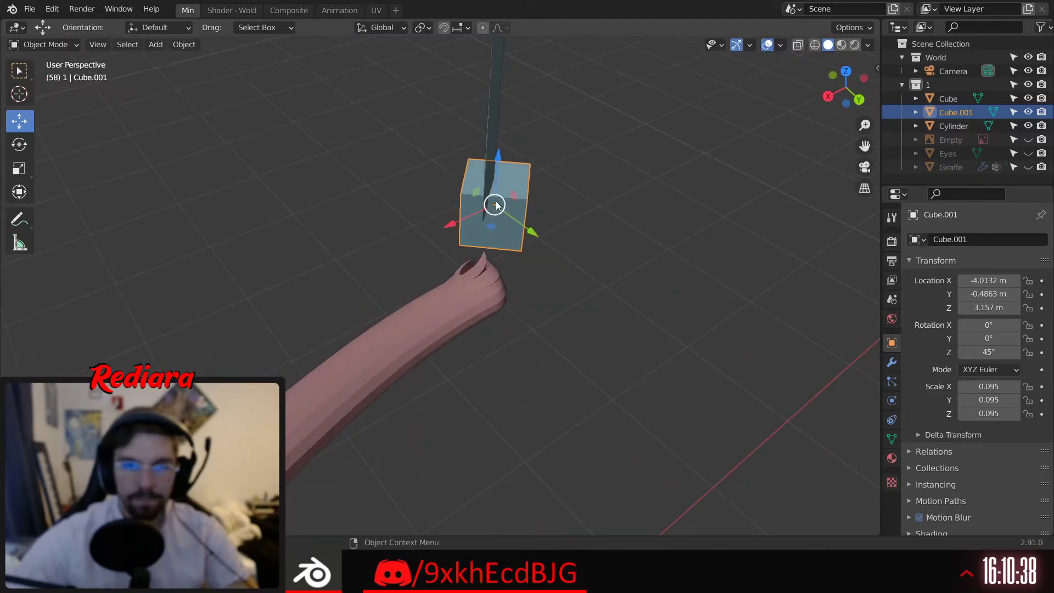
Move the small cube horizontally under the tall block, to about X -4.008 m and Y -0.512 m
{"action": "left_click_drag", "start_coordinate": [485, 225], "coordinate": [484, 223]}
{"action": "middle_click_drag", "start_coordinate": [483, 223], "coordinate": [324, 191]}
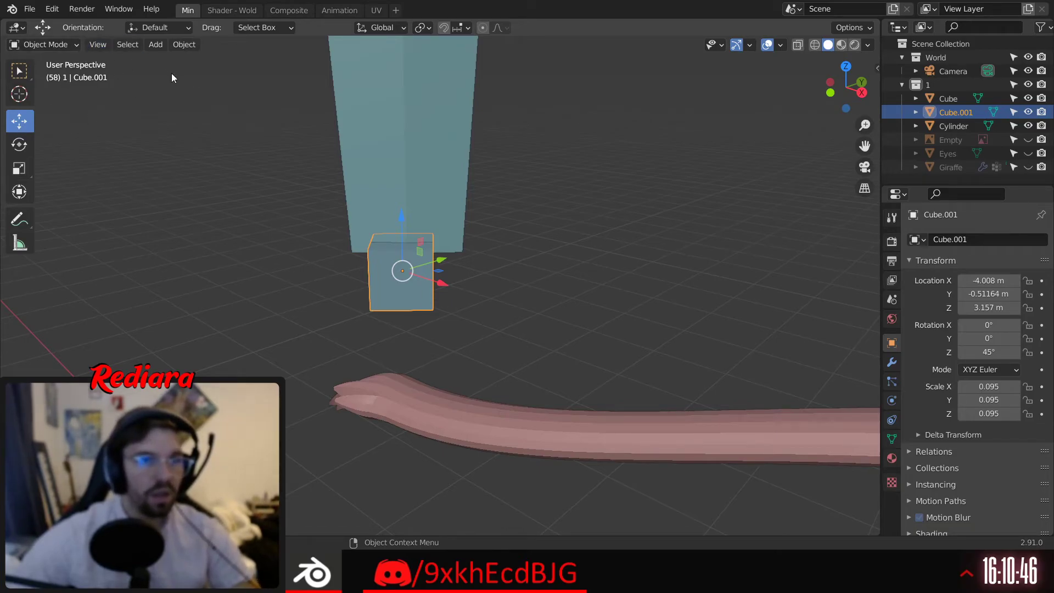
Enter Edit Mode on the small cube and select two opposite side faces
{"action": "left_click", "coordinate": [48, 43]}
{"action": "left_click", "coordinate": [53, 78]}
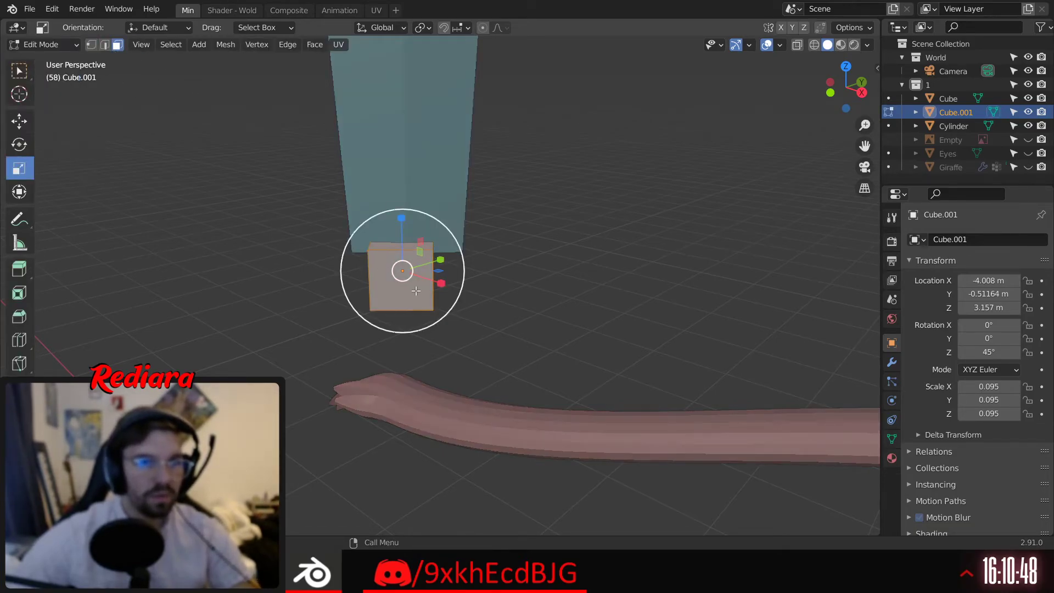
{"action": "middle_click_drag", "start_coordinate": [415, 291], "coordinate": [427, 302]}
{"action": "middle_click_drag", "start_coordinate": [316, 305], "coordinate": [283, 268]}
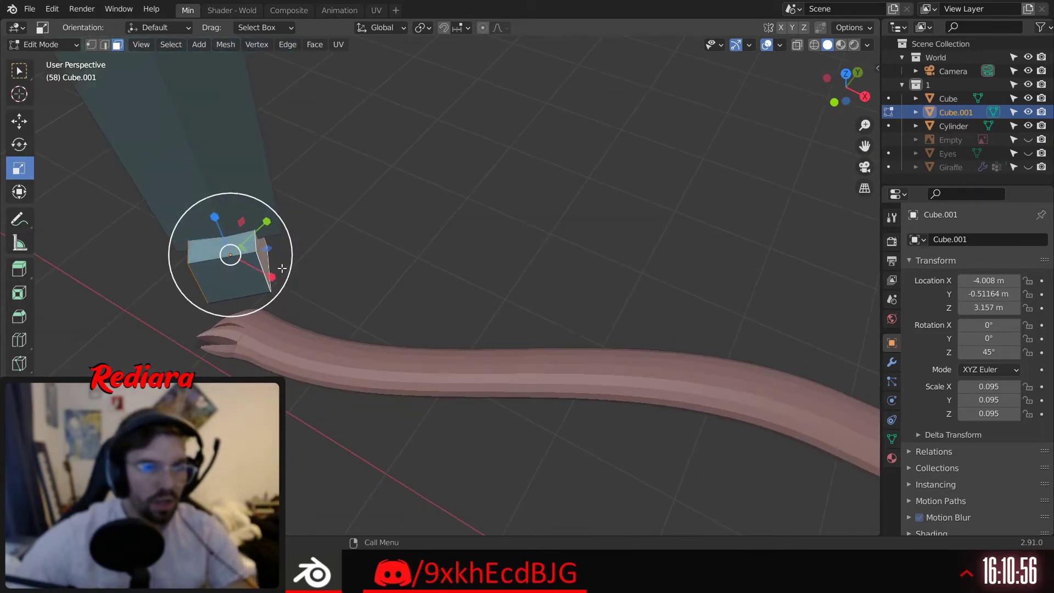
{"action": "key", "text": "s"}
{"action": "right_click", "coordinate": [309, 245]}
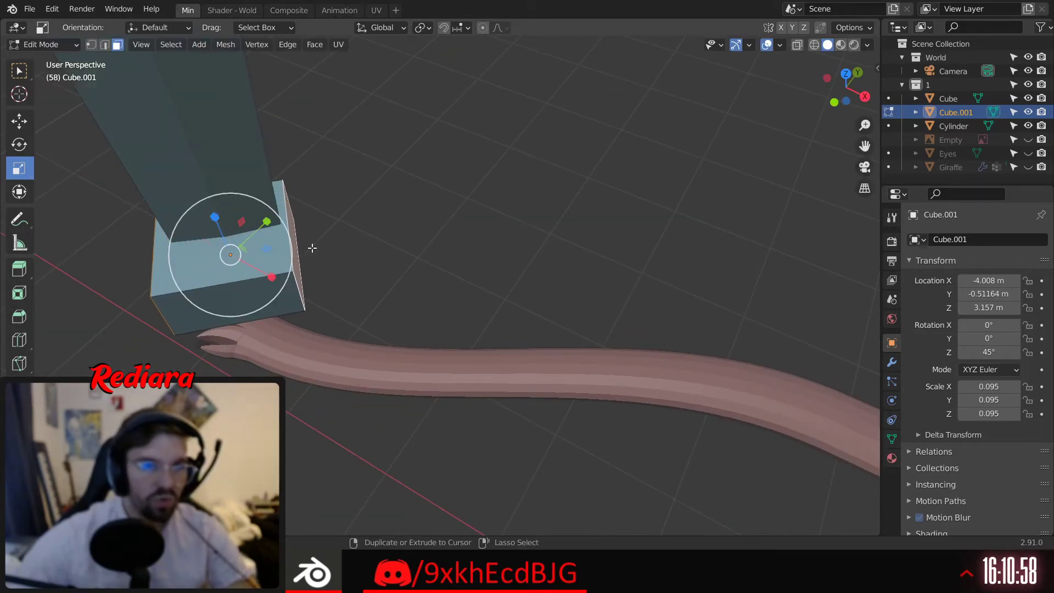
{"action": "key", "text": "s"}
{"action": "left_click", "coordinate": [320, 247]}
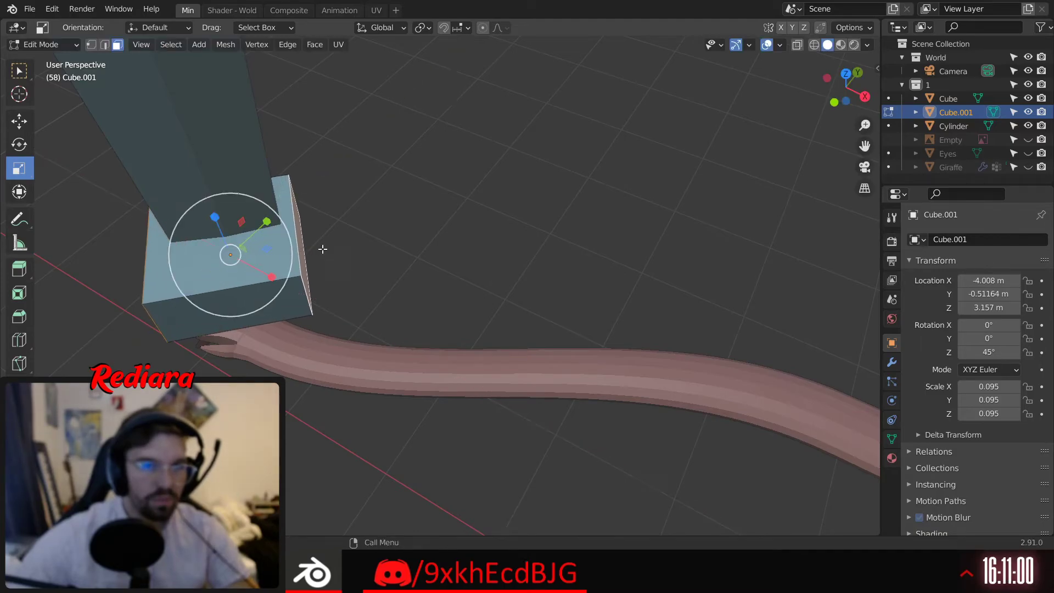
{"action": "key", "text": "ctrl+z"}
{"action": "middle_click_drag", "start_coordinate": [268, 251], "coordinate": [350, 267]}
{"action": "key", "text": "s"}
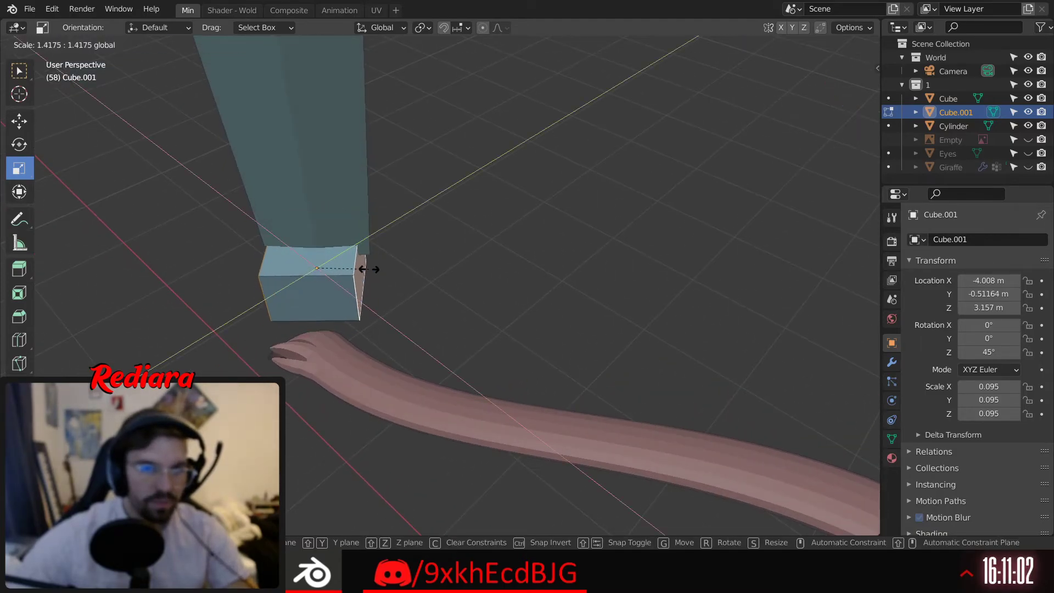
{"action": "right_click", "coordinate": [378, 269]}
Extrude the cube's two opposite side faces outward along their normals to form a long crossbar
{"action": "right_click", "coordinate": [288, 264]}
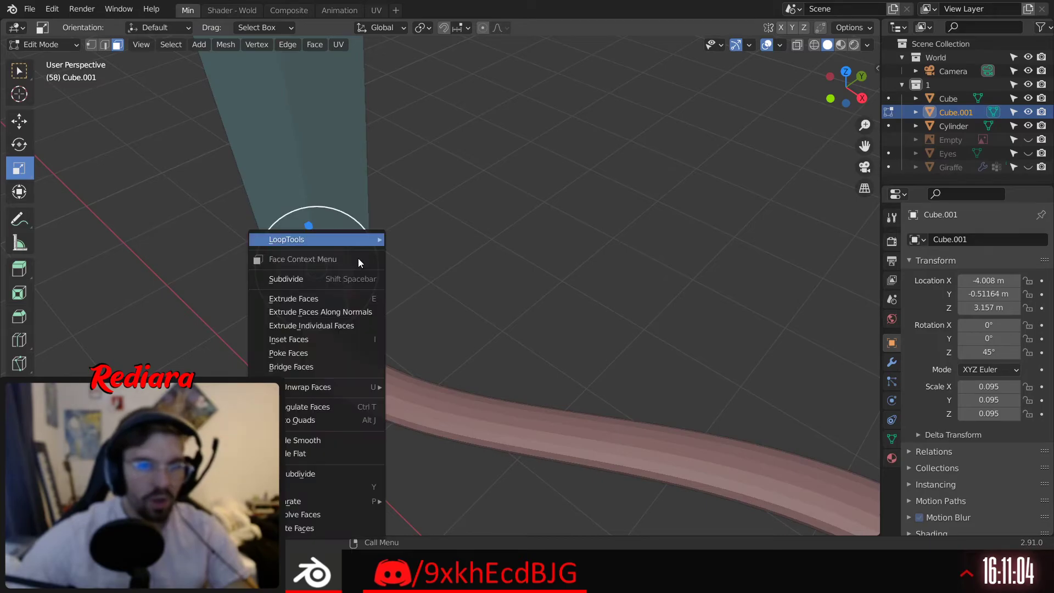
{"action": "left_click", "coordinate": [344, 306]}
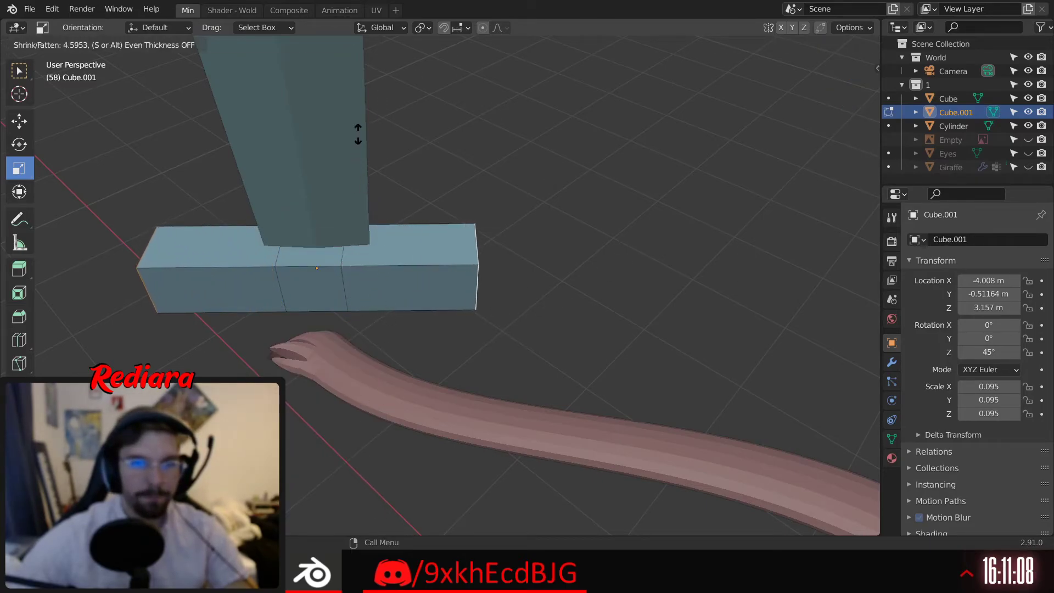
{"action": "left_click", "coordinate": [362, 109]}
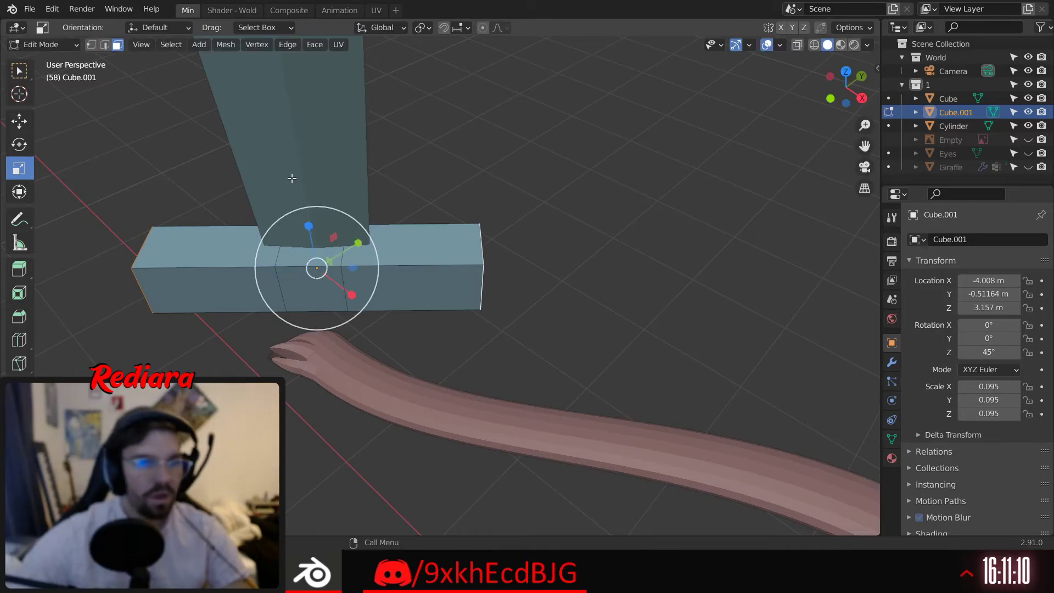
Select the crossbar's entire mesh and shift it slightly in the horizontal plane beneath the tall block
{"action": "left_click", "coordinate": [19, 121]}
{"action": "left_click_drag", "start_coordinate": [352, 269], "coordinate": [363, 268]}
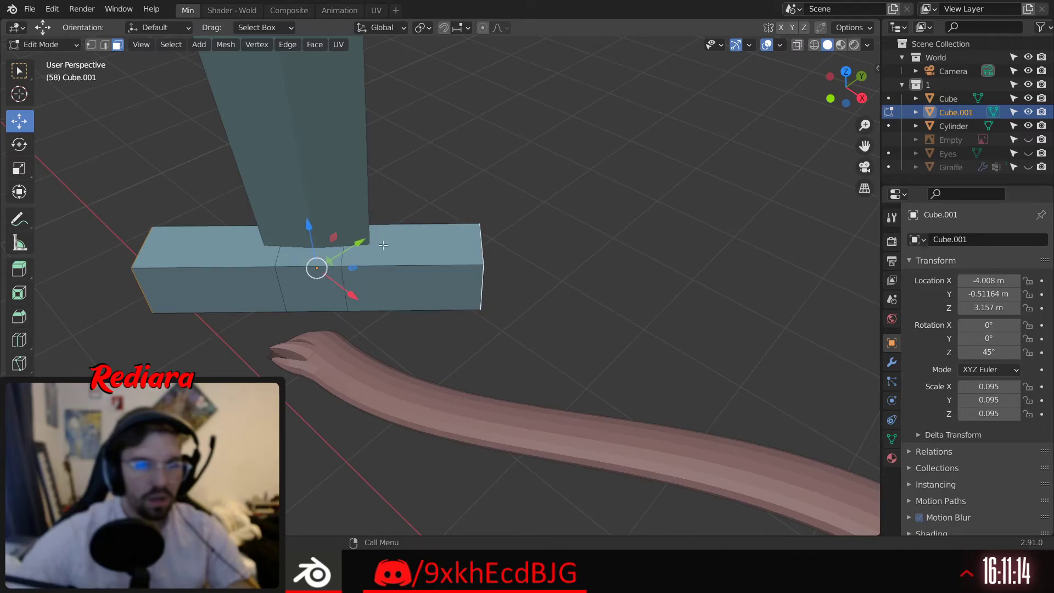
{"action": "middle_click_drag", "start_coordinate": [362, 268], "coordinate": [384, 211]}
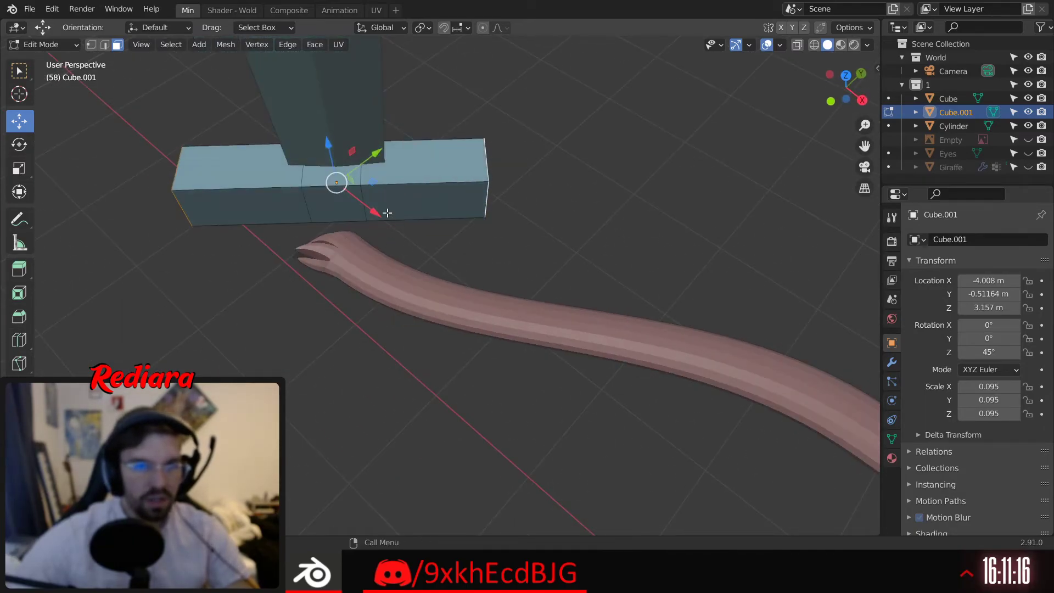
{"action": "left_click", "coordinate": [326, 189]}
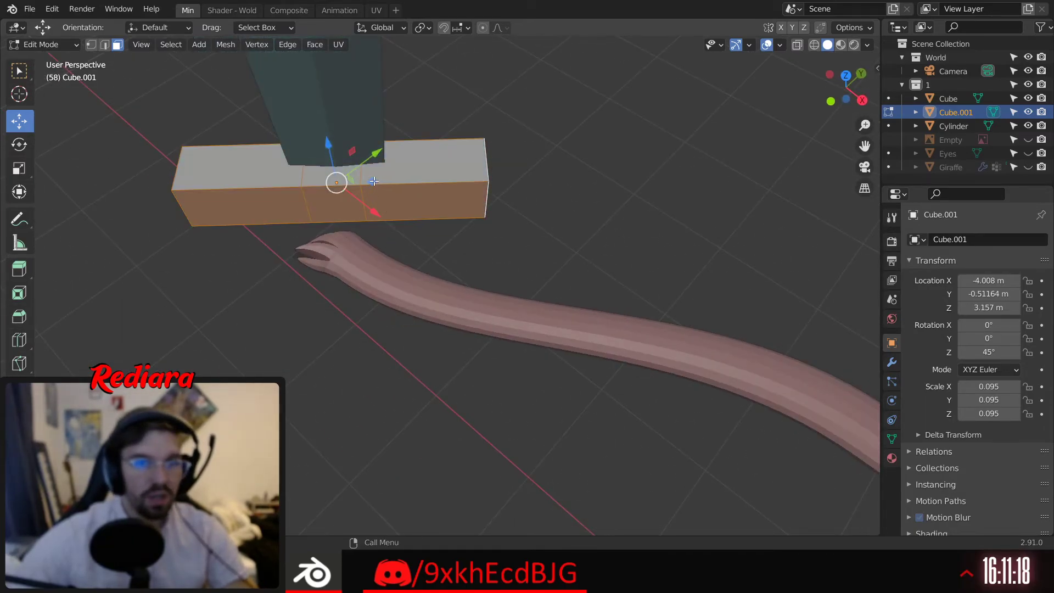
{"action": "left_click_drag", "start_coordinate": [374, 181], "coordinate": [381, 179]}
{"action": "middle_click_drag", "start_coordinate": [380, 179], "coordinate": [352, 176]}
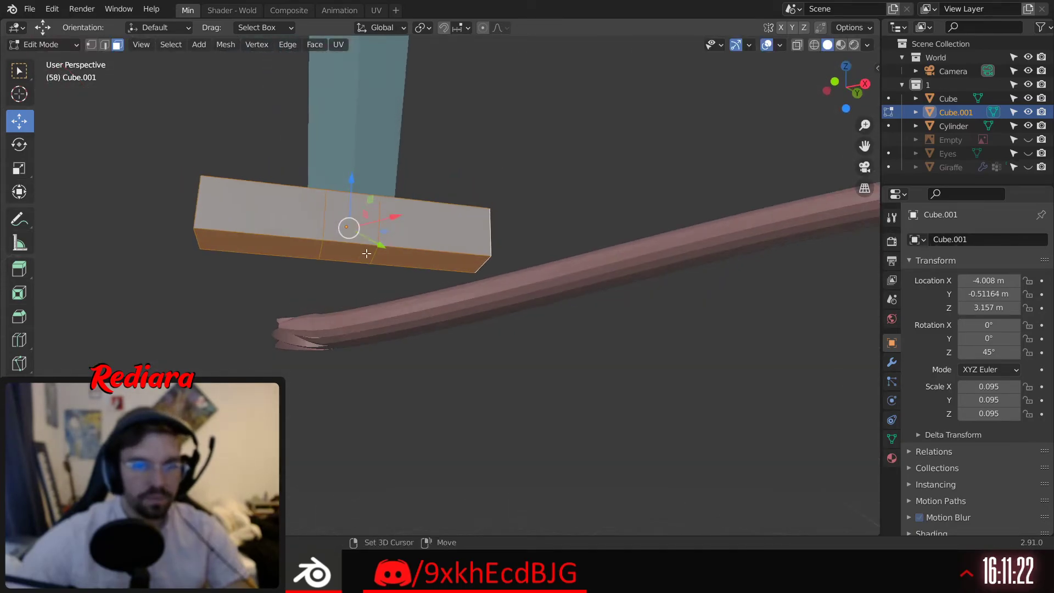
Extrude the crossbar's central underside face downward along its normal to form a grip through the hand
{"action": "scroll", "coordinate": [324, 235], "scroll_direction": "up", "scroll_amount": 5}
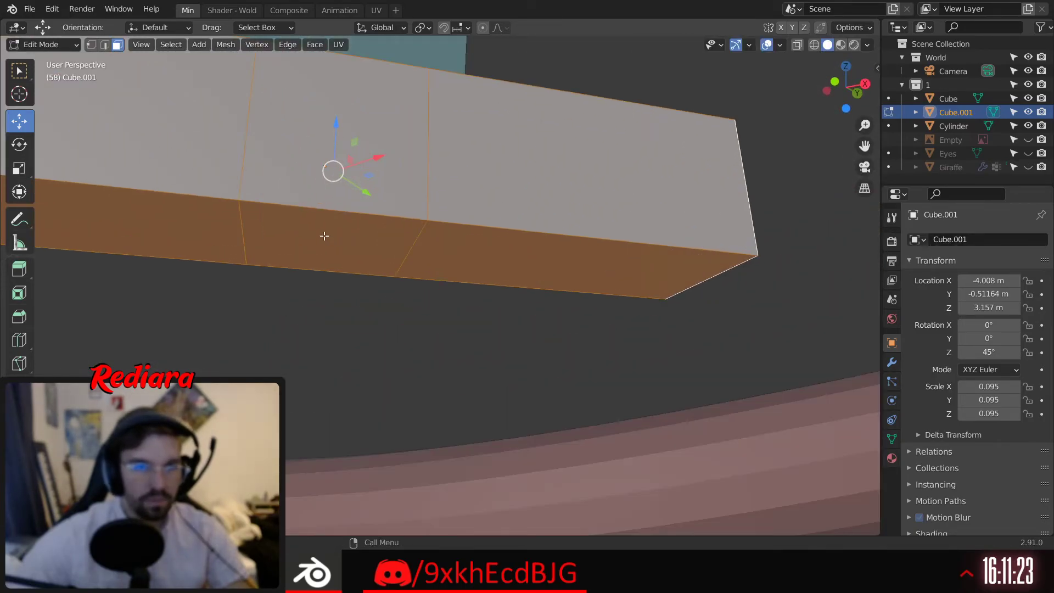
{"action": "left_click", "coordinate": [266, 212]}
{"action": "right_click", "coordinate": [286, 241]}
{"action": "left_click", "coordinate": [286, 239]}
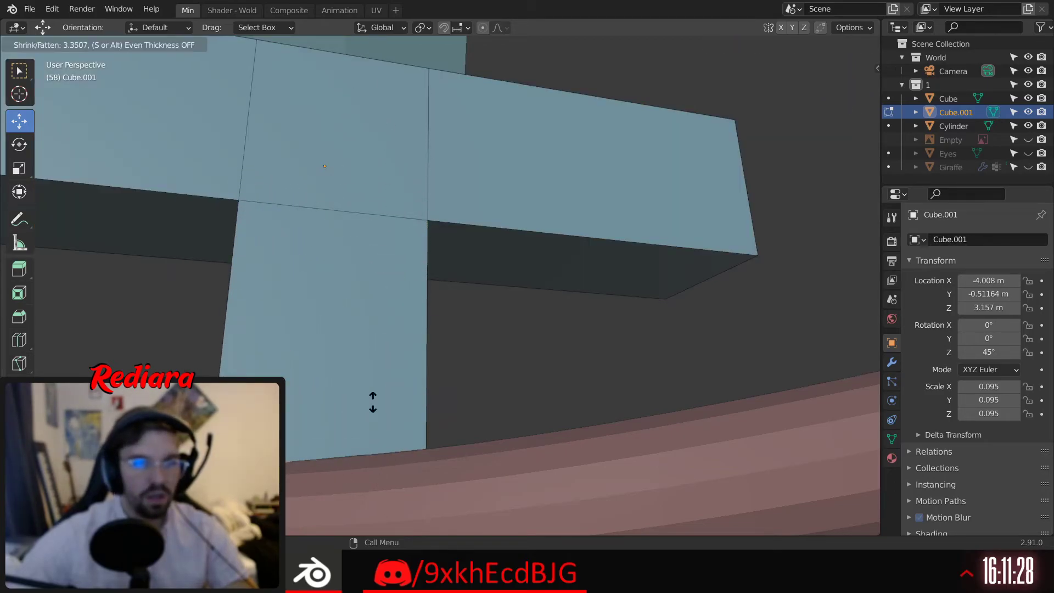
{"action": "left_click", "coordinate": [392, 161]}
Lengthen the grip by moving its end face further down along the Z axis, past the hand
{"action": "scroll", "coordinate": [344, 328], "scroll_direction": "down", "scroll_amount": 6}
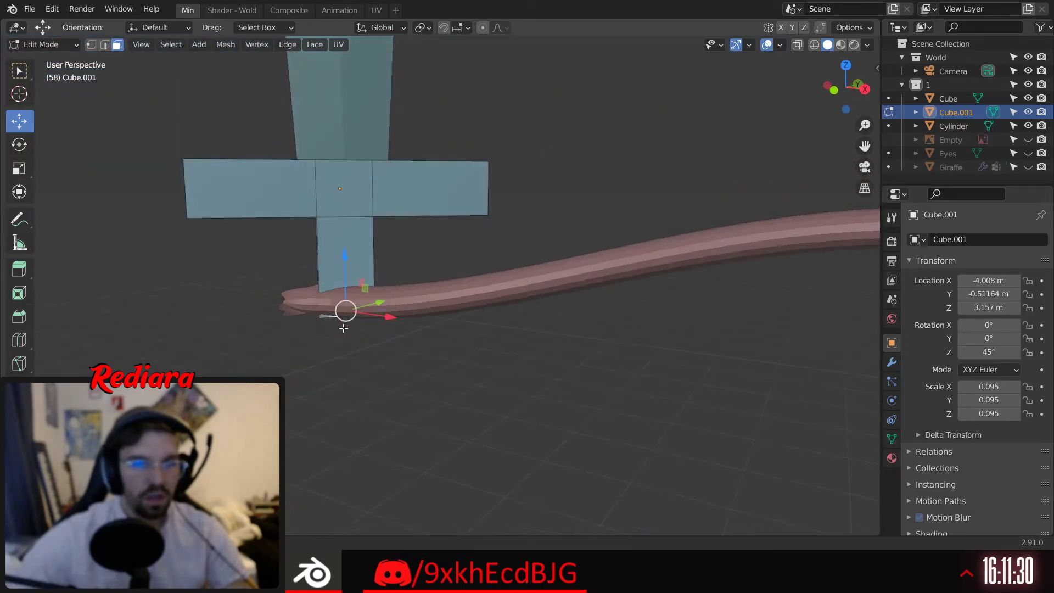
{"action": "key", "text": "g"}
{"action": "key", "text": "z"}
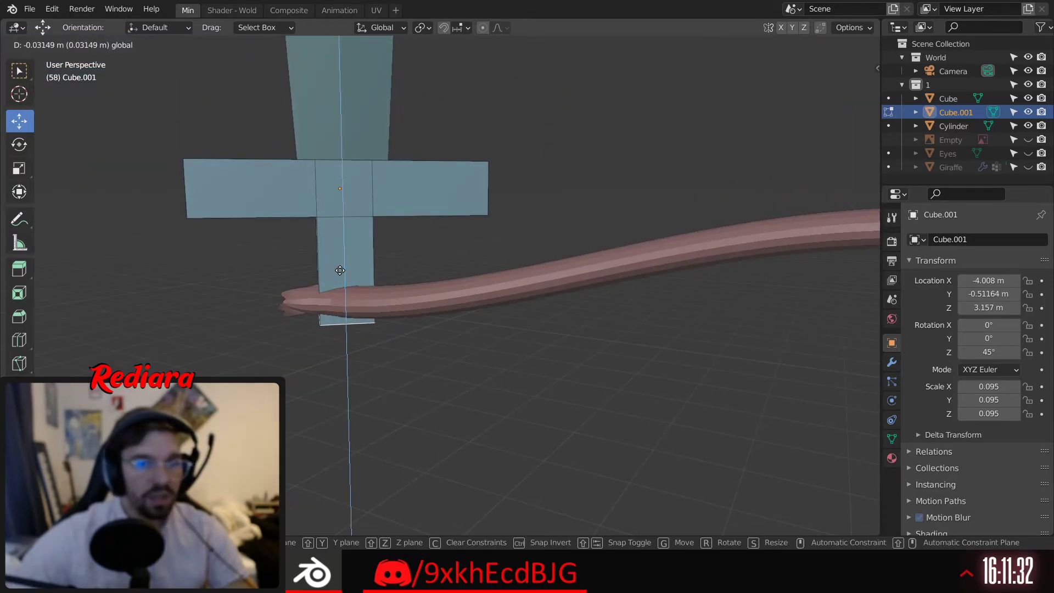
{"action": "left_click", "coordinate": [354, 252]}
Add a single loop cut around the grip, just below the crossbar
{"action": "scroll", "coordinate": [354, 250], "scroll_direction": "up", "scroll_amount": 3}
{"action": "middle_click_drag", "start_coordinate": [355, 250], "coordinate": [357, 252]}
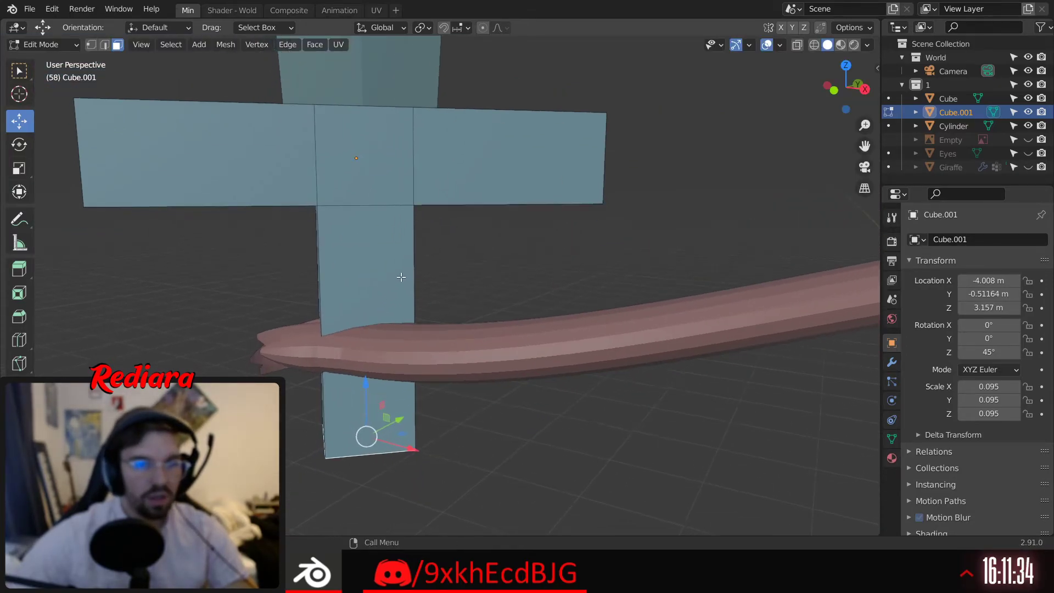
{"action": "scroll", "coordinate": [354, 241], "scroll_direction": "up", "scroll_amount": 4}
{"action": "middle_click_drag", "start_coordinate": [349, 215], "coordinate": [330, 200], "text": "shift"}
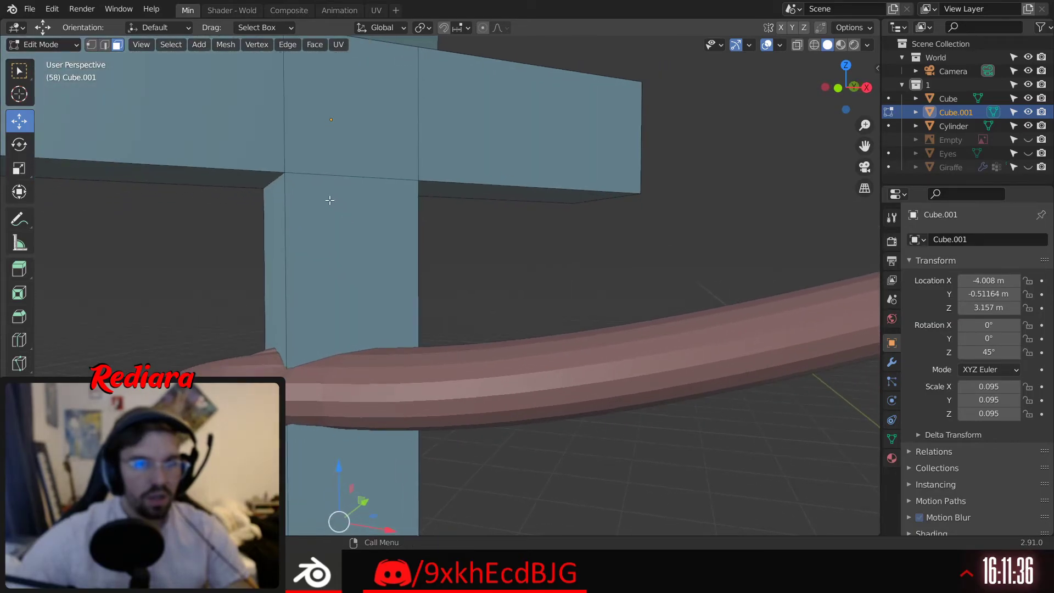
{"action": "left_click", "coordinate": [27, 342]}
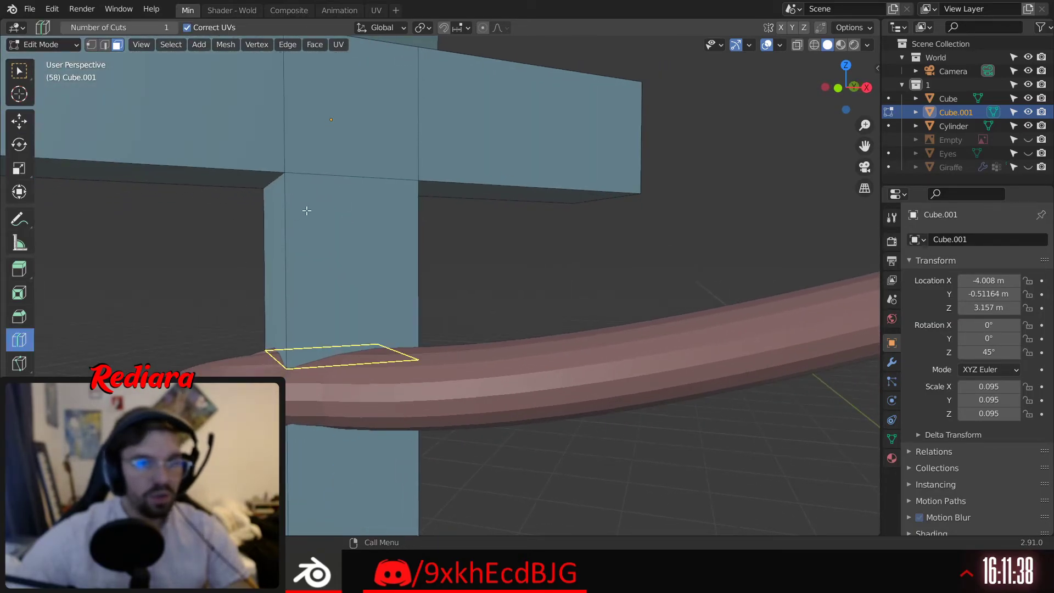
{"action": "left_click_drag", "start_coordinate": [275, 354], "coordinate": [270, 219]}
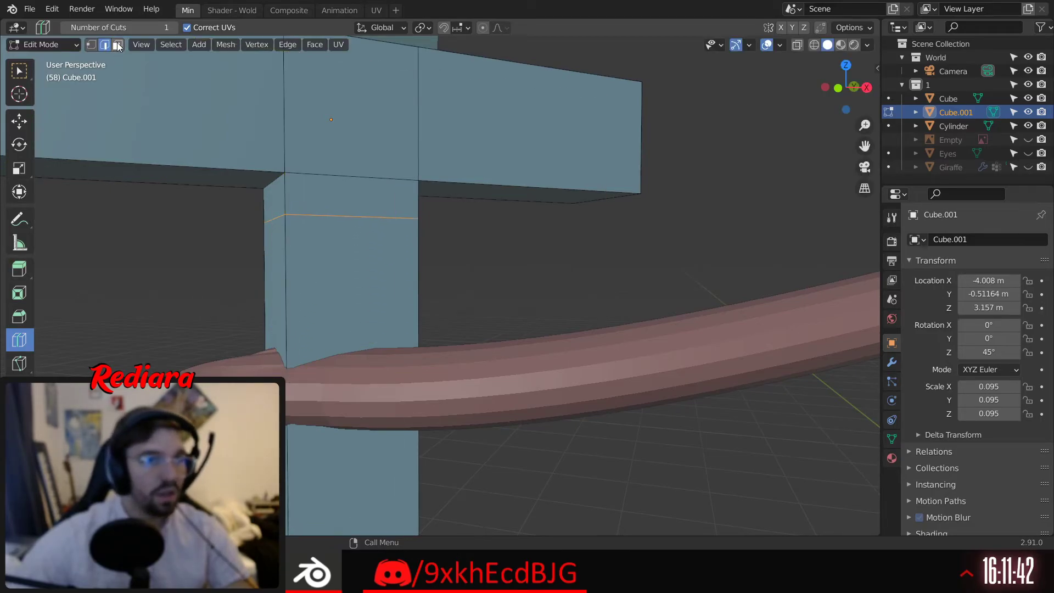
Select the grip's side faces below the loop cut and scale them inward horizontally to make the grip thinner
{"action": "left_click", "coordinate": [16, 70]}
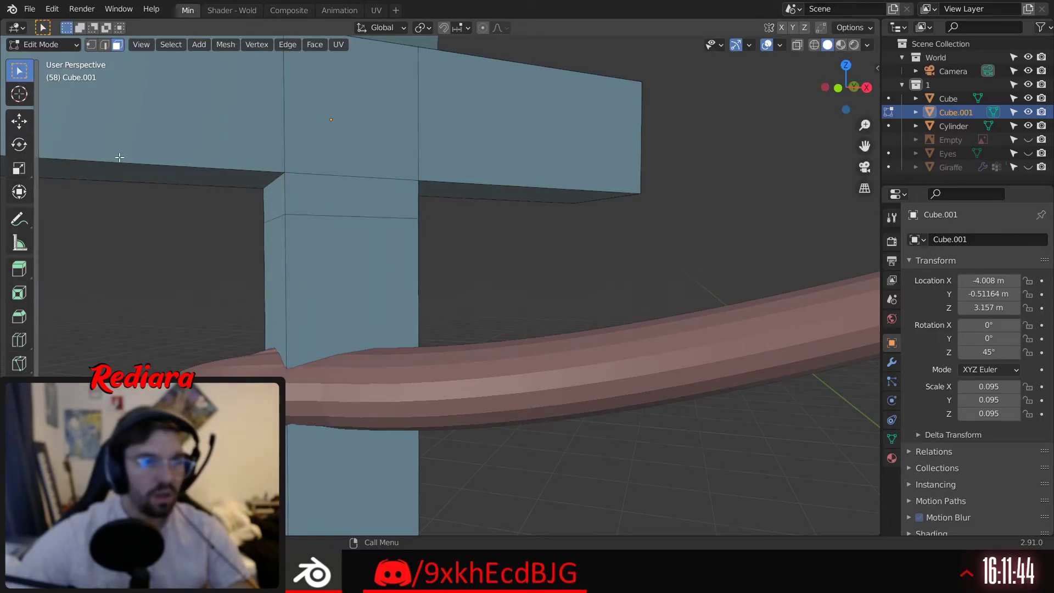
{"action": "left_click", "coordinate": [283, 282], "text": "alt"}
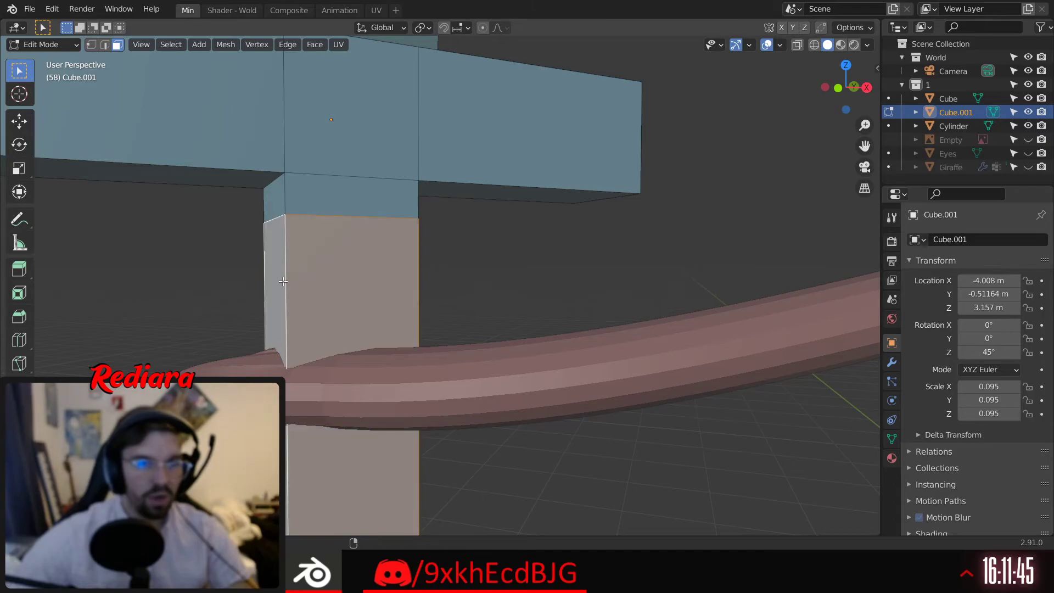
{"action": "left_click", "coordinate": [18, 168]}
{"action": "middle_click_drag", "start_coordinate": [263, 330], "coordinate": [391, 343]}
{"action": "left_click_drag", "start_coordinate": [384, 348], "coordinate": [354, 340]}
{"action": "middle_click_drag", "start_coordinate": [354, 340], "coordinate": [396, 263]}
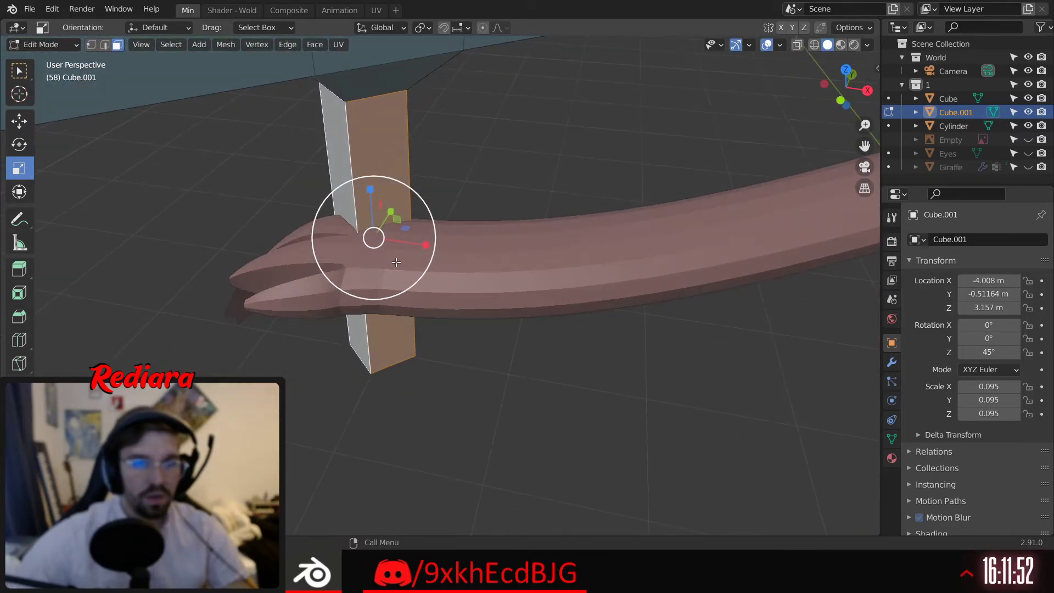
{"action": "mouse_move", "coordinate": [405, 231]}
{"action": "left_mouse_down"}
{"action": "mouse_move", "coordinate": [379, 229]}
{"action": "mouse_move", "coordinate": [393, 230]}
{"action": "left_mouse_up"}
Bevel the thinned grip's edges with 3 segments to round it
{"action": "mouse_move", "coordinate": [393, 231]}
{"action": "middle_mouse_down", "text": "shift"}
{"action": "mouse_move", "coordinate": [391, 215]}
{"action": "mouse_move", "coordinate": [386, 237]}
{"action": "middle_mouse_up", "text": "shift"}
{"action": "key", "text": "ctrl+b"}
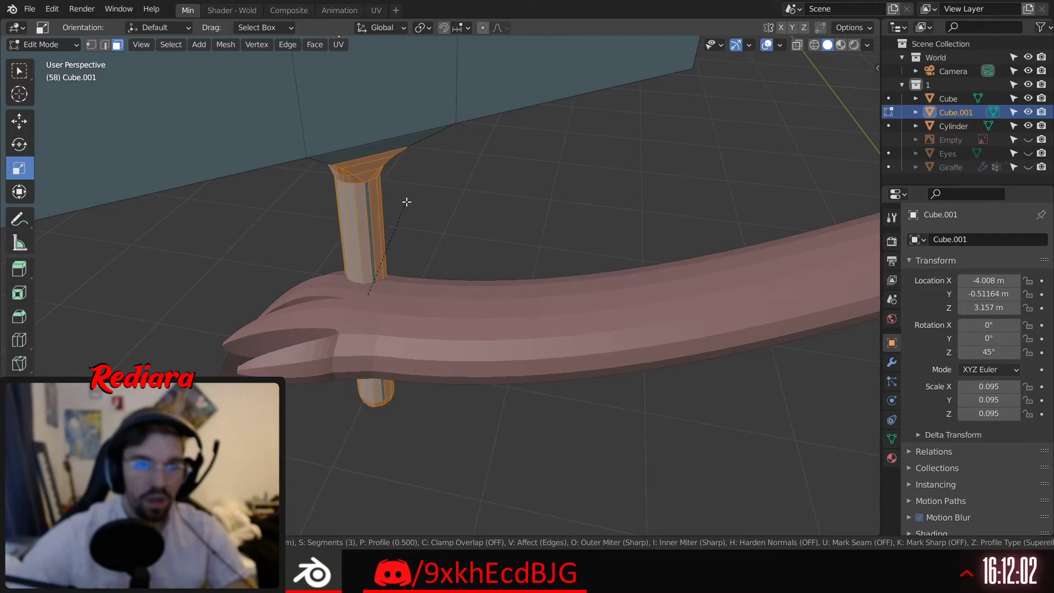
{"action": "left_click", "coordinate": [407, 202]}
Select the crossbar's long outer edges and end edges, and bevel them with 3 segments and a width of about 0.501 m
{"action": "middle_click_drag", "start_coordinate": [406, 202], "coordinate": [449, 251]}
{"action": "middle_click_drag", "start_coordinate": [437, 192], "coordinate": [431, 248], "text": "shift"}
{"action": "left_click", "coordinate": [331, 201]}
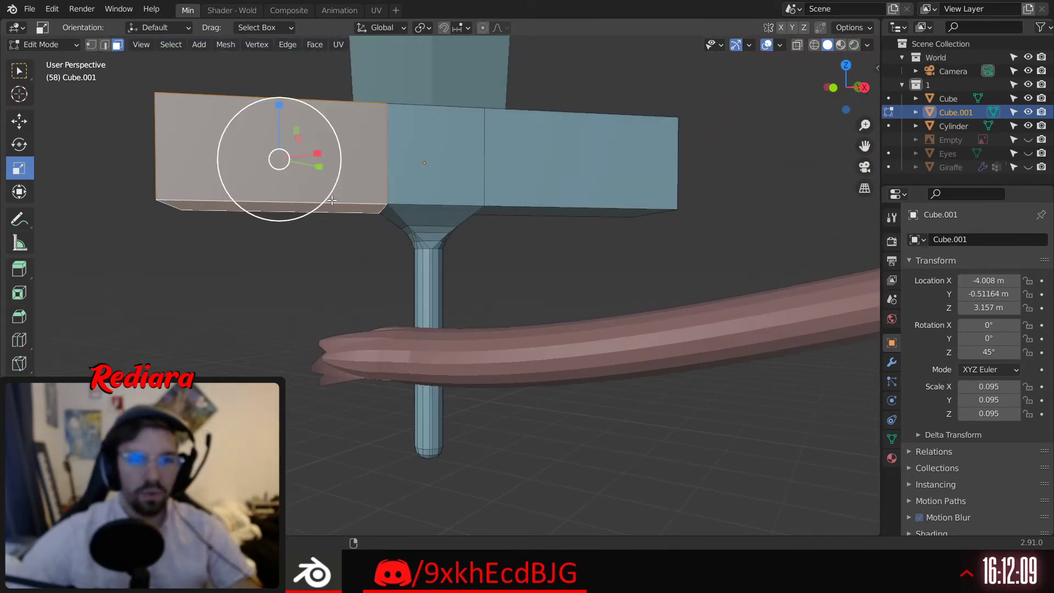
{"action": "left_click", "coordinate": [104, 45]}
{"action": "left_click", "coordinate": [425, 198]}
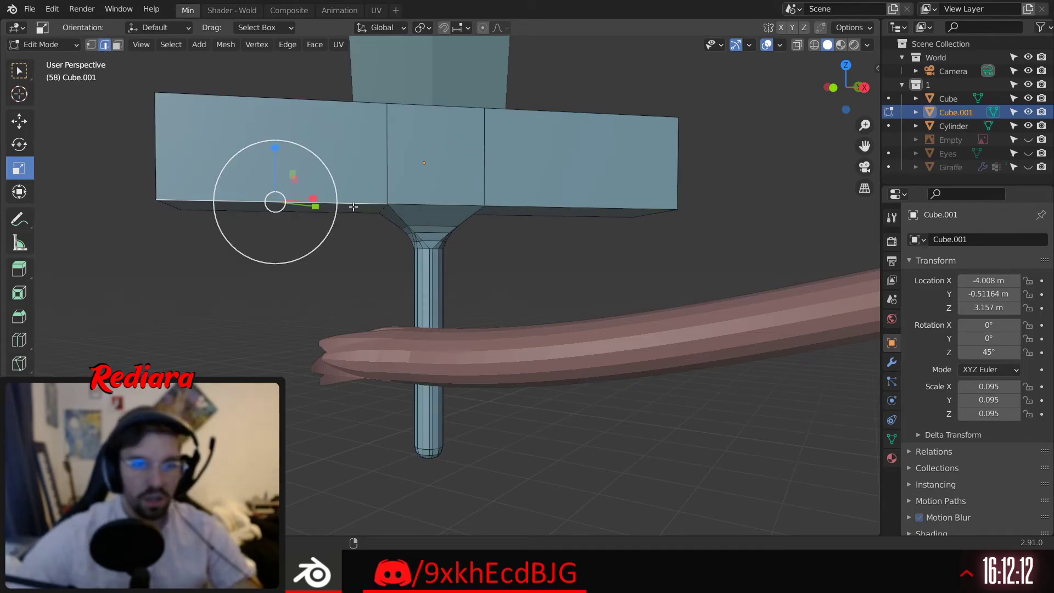
{"action": "middle_click_drag", "start_coordinate": [353, 207], "coordinate": [207, 201]}
{"action": "left_click", "coordinate": [205, 194], "text": "shift"}
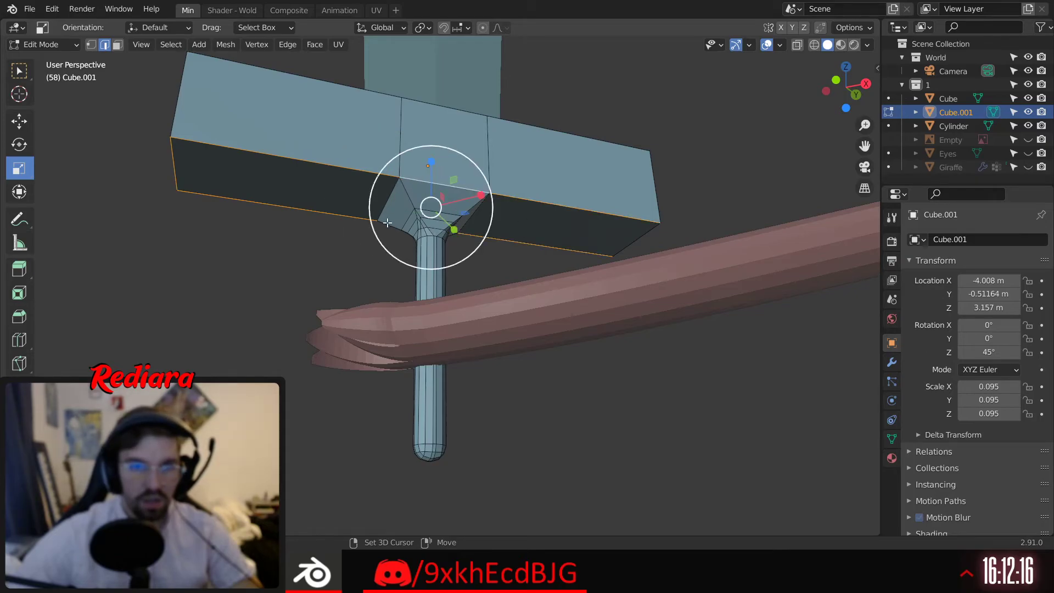
{"action": "middle_click_drag", "start_coordinate": [388, 222], "coordinate": [313, 212]}
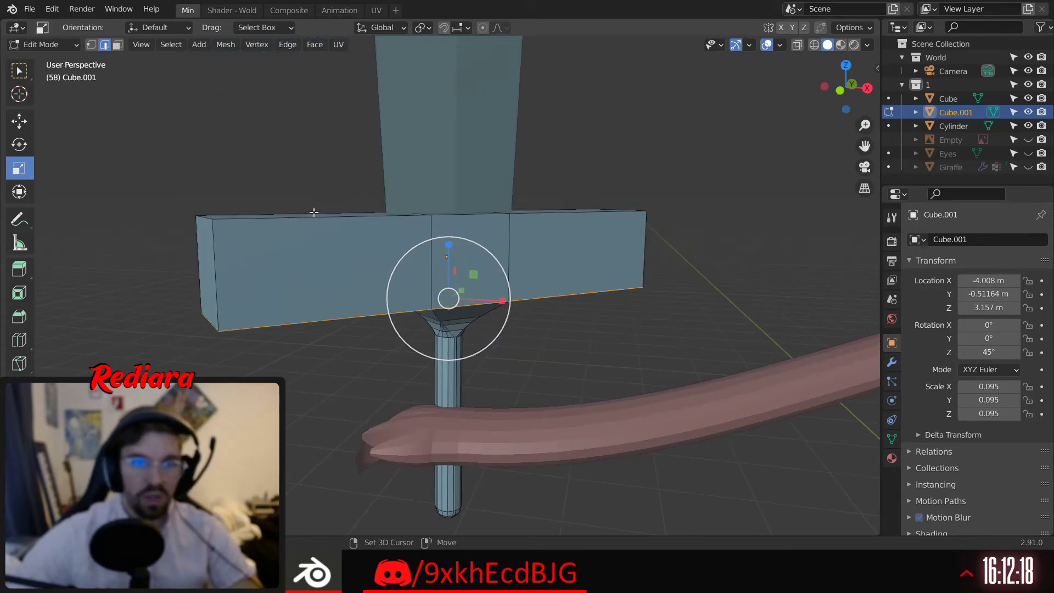
{"action": "middle_click_drag", "start_coordinate": [243, 240], "coordinate": [199, 216]}
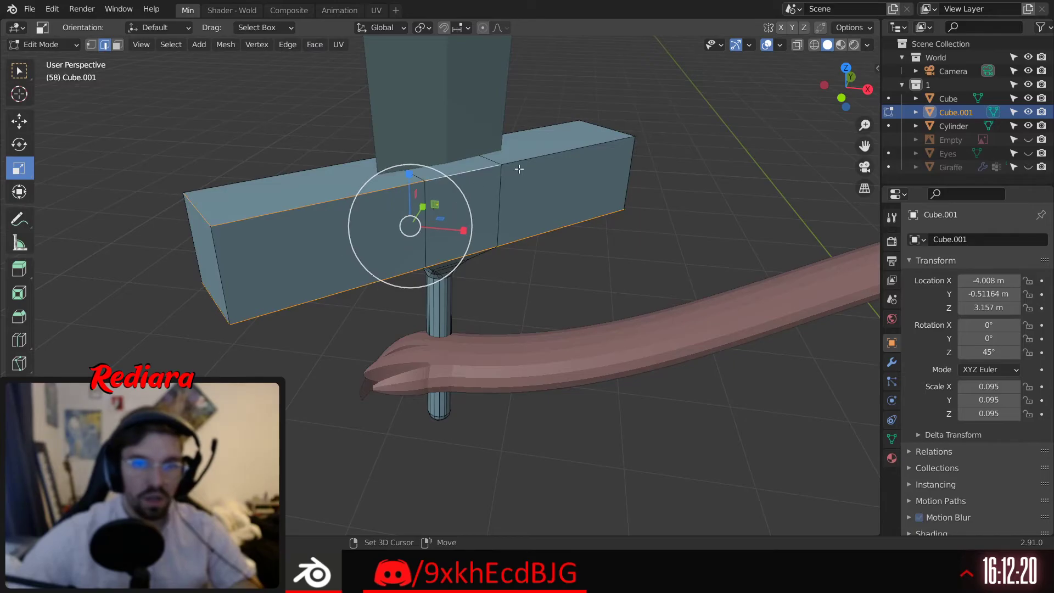
{"action": "middle_click_drag", "start_coordinate": [519, 169], "coordinate": [344, 207]}
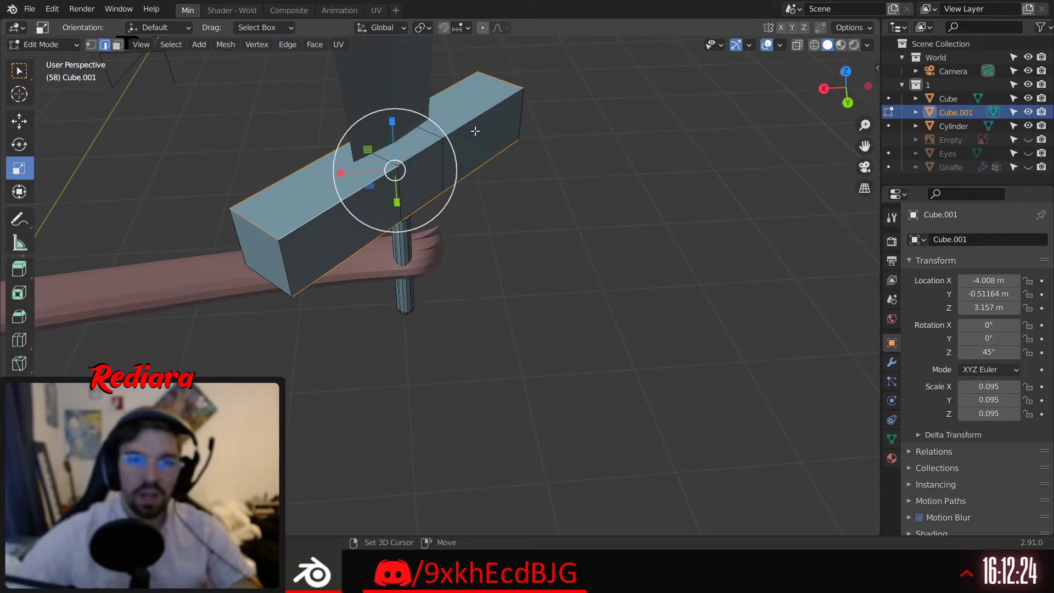
{"action": "middle_click_drag", "start_coordinate": [482, 125], "coordinate": [436, 177]}
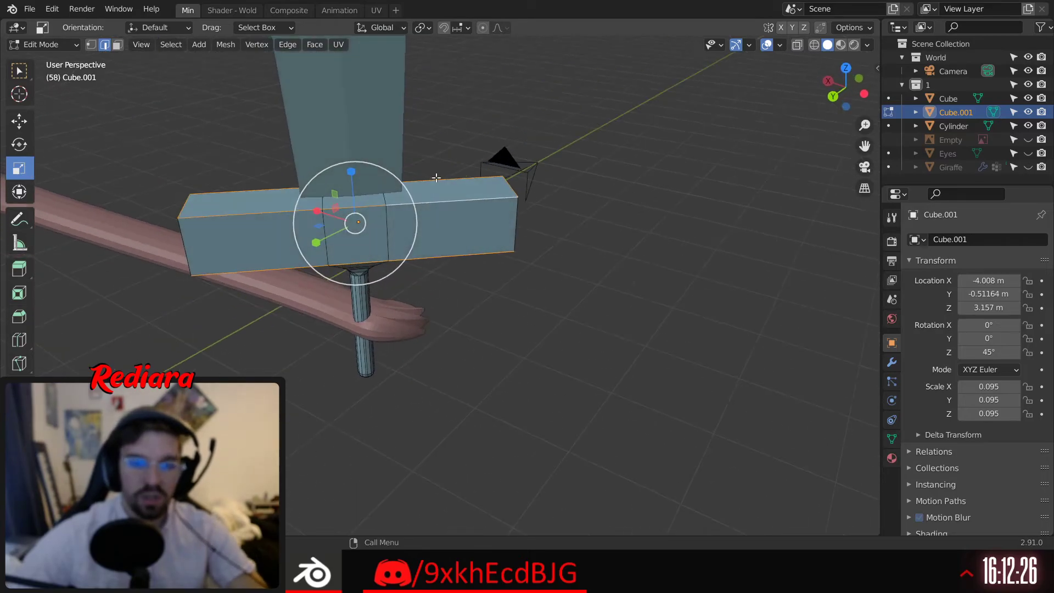
{"action": "key", "text": "ctrl+b"}
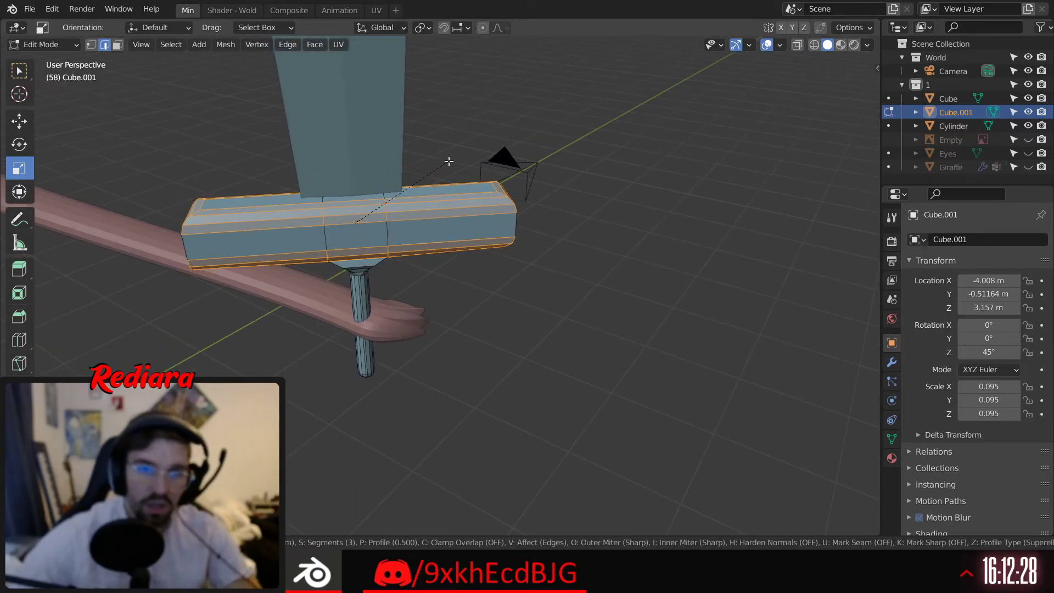
{"action": "left_click", "coordinate": [445, 162]}
{"action": "scroll", "coordinate": [402, 242], "scroll_direction": "up", "scroll_amount": 6}
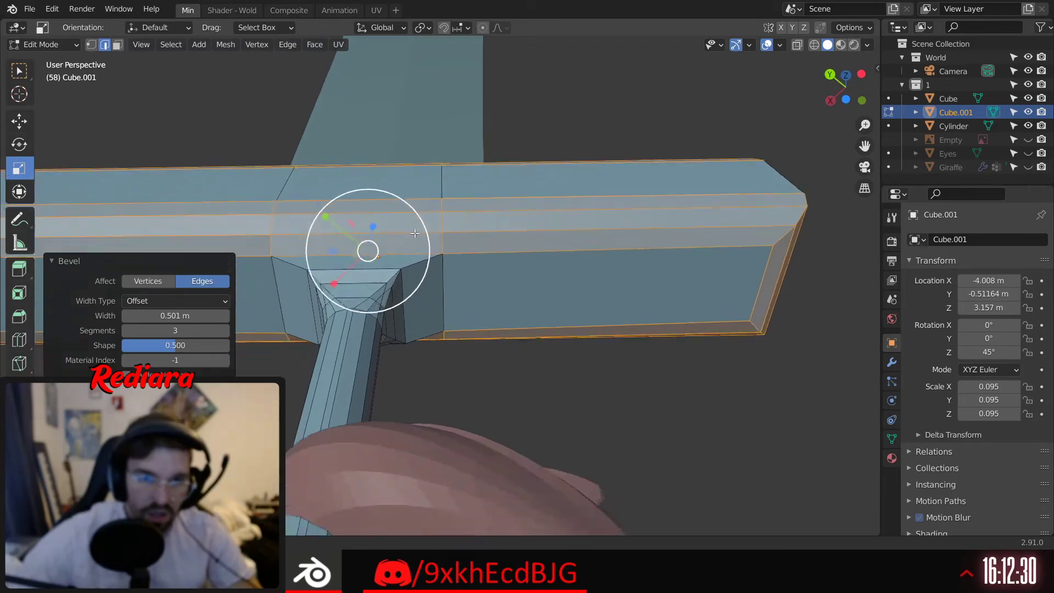
{"action": "middle_click_drag", "start_coordinate": [402, 241], "coordinate": [389, 301]}
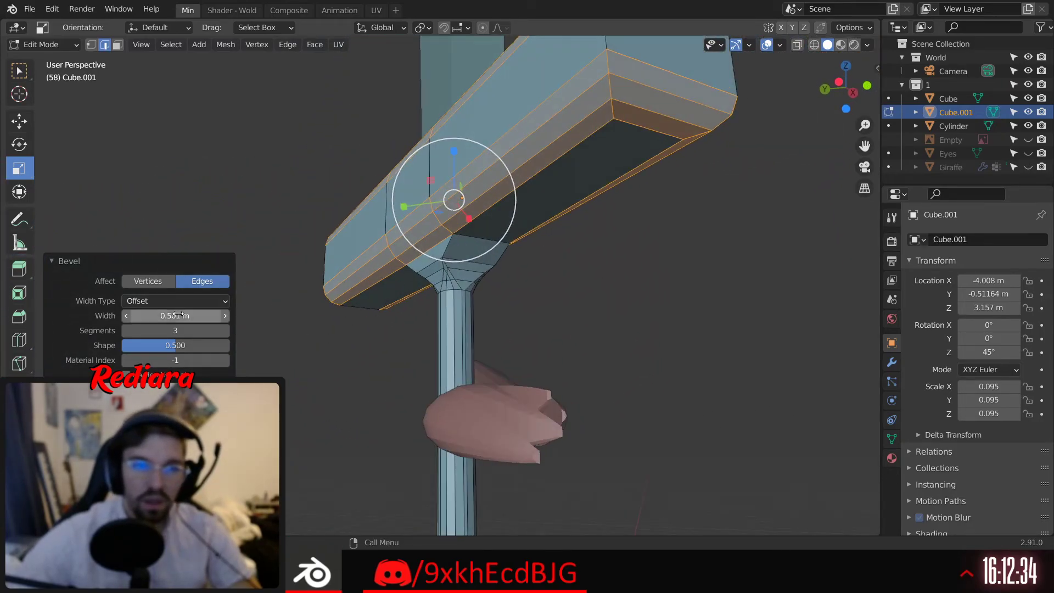
Set the crossbar bevel's width to 1 m and return to Object Mode
{"action": "left_click_drag", "start_coordinate": [175, 315], "coordinate": [197, 315]}
{"action": "middle_click_drag", "start_coordinate": [358, 245], "coordinate": [296, 239]}
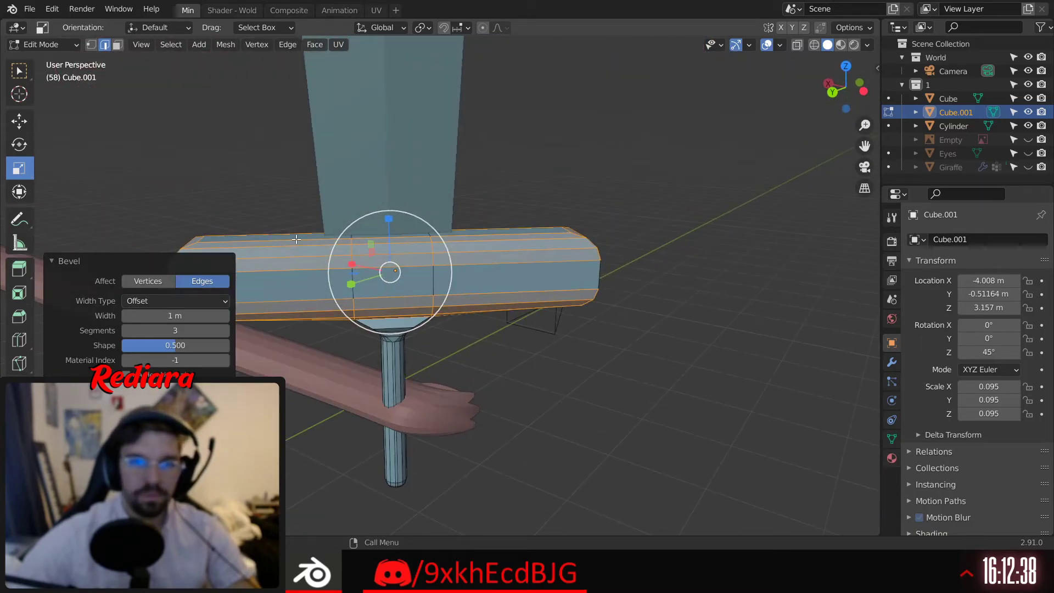
{"action": "left_click", "coordinate": [52, 46]}
{"action": "left_click", "coordinate": [50, 60]}
{"action": "left_click", "coordinate": [189, 136]}
Examine the bevelled crossbar, grip and blade from several angles
{"action": "middle_click_drag", "start_coordinate": [352, 266], "coordinate": [372, 273]}
{"action": "scroll", "coordinate": [329, 287], "scroll_direction": "down", "scroll_amount": 4}
{"action": "scroll", "coordinate": [373, 248], "scroll_direction": "down", "scroll_amount": 5}
{"action": "scroll", "coordinate": [372, 273], "scroll_direction": "up", "scroll_amount": 4}
{"action": "middle_click_drag", "start_coordinate": [414, 245], "coordinate": [388, 285]}
{"action": "scroll", "coordinate": [389, 285], "scroll_direction": "up", "scroll_amount": 4}
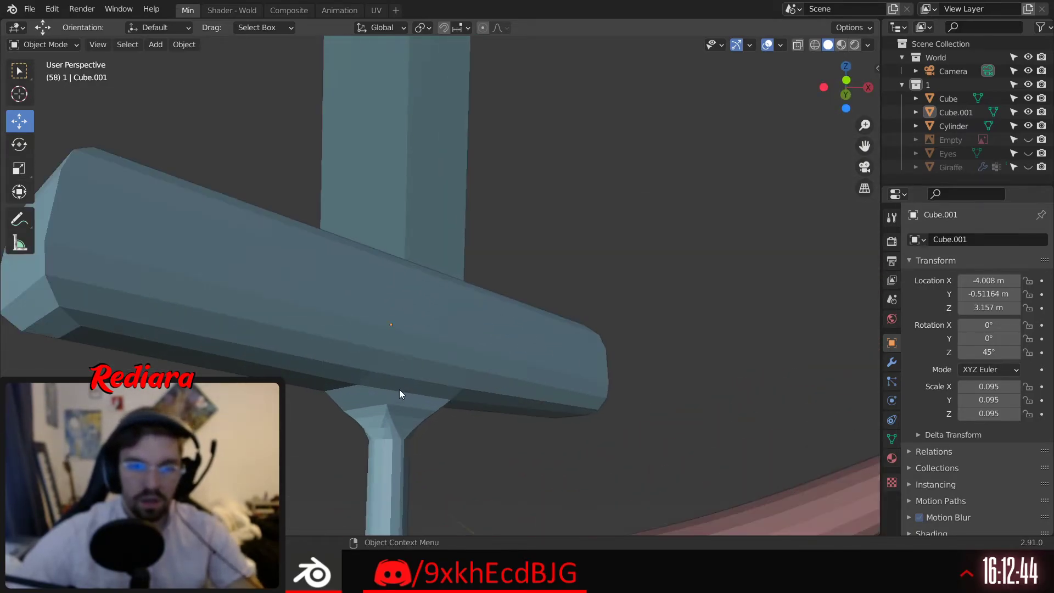
{"action": "middle_click_drag", "start_coordinate": [400, 390], "coordinate": [396, 327], "text": "shift"}
{"action": "middle_click_drag", "start_coordinate": [396, 285], "coordinate": [424, 321]}
{"action": "scroll", "coordinate": [397, 309], "scroll_direction": "down", "scroll_amount": 5}
{"action": "middle_click_drag", "start_coordinate": [417, 272], "coordinate": [345, 244]}
{"action": "scroll", "coordinate": [408, 283], "scroll_direction": "down", "scroll_amount": 5}
{"action": "left_click", "coordinate": [375, 227]}
{"action": "scroll", "coordinate": [346, 249], "scroll_direction": "down", "scroll_amount": 3}
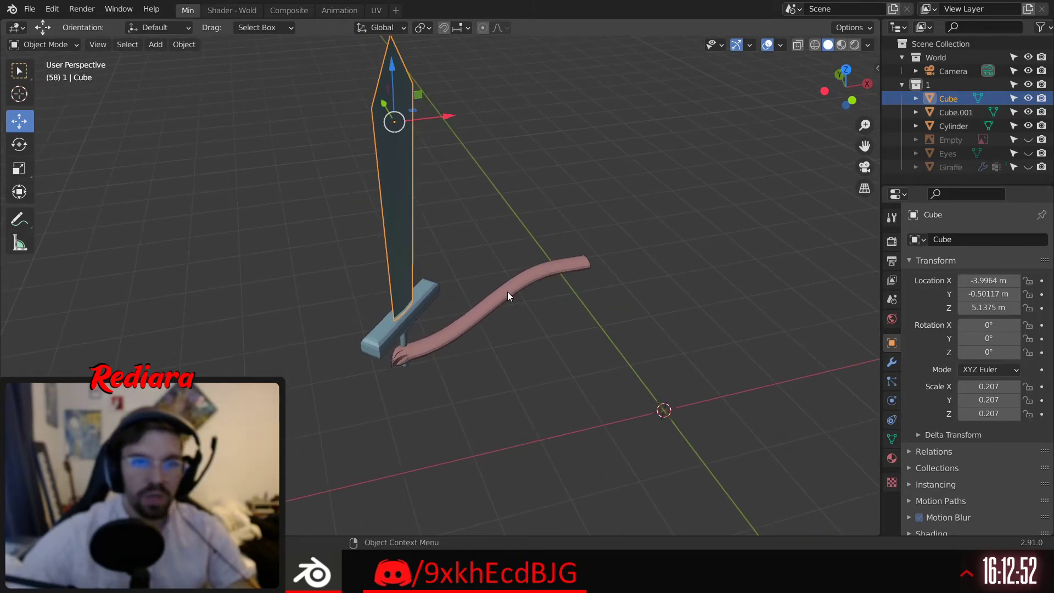
Unhide the Eyes and Giraffe objects and deselect everything
{"action": "left_click", "coordinate": [1029, 153]}
{"action": "left_click", "coordinate": [1030, 166]}
{"action": "mouse_move", "coordinate": [598, 289]}
{"action": "middle_mouse_down"}
{"action": "mouse_move", "coordinate": [585, 252]}
{"action": "mouse_move", "coordinate": [573, 246]}
{"action": "mouse_move", "coordinate": [612, 295]}
{"action": "middle_mouse_up"}
{"action": "key", "text": "alt+a"}
{"action": "scroll", "coordinate": [610, 296], "scroll_direction": "up", "scroll_amount": 3}
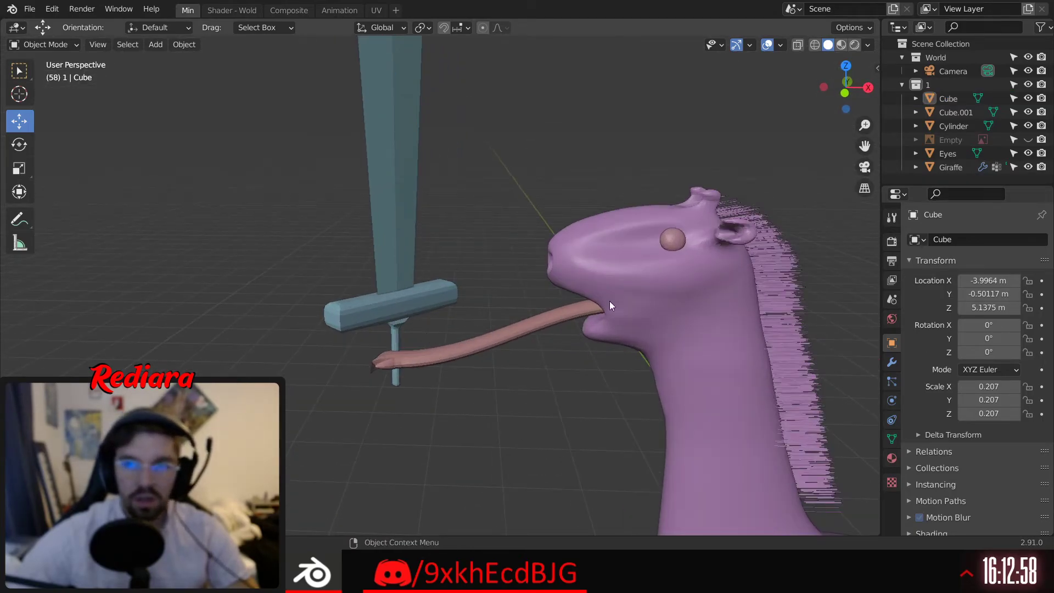
Select the blade and the guard and move them together horizontally until the blade is at about X -4.13 m, Y -0.64 m
{"action": "left_click", "coordinate": [949, 99]}
{"action": "left_click", "coordinate": [953, 112], "text": "shift"}
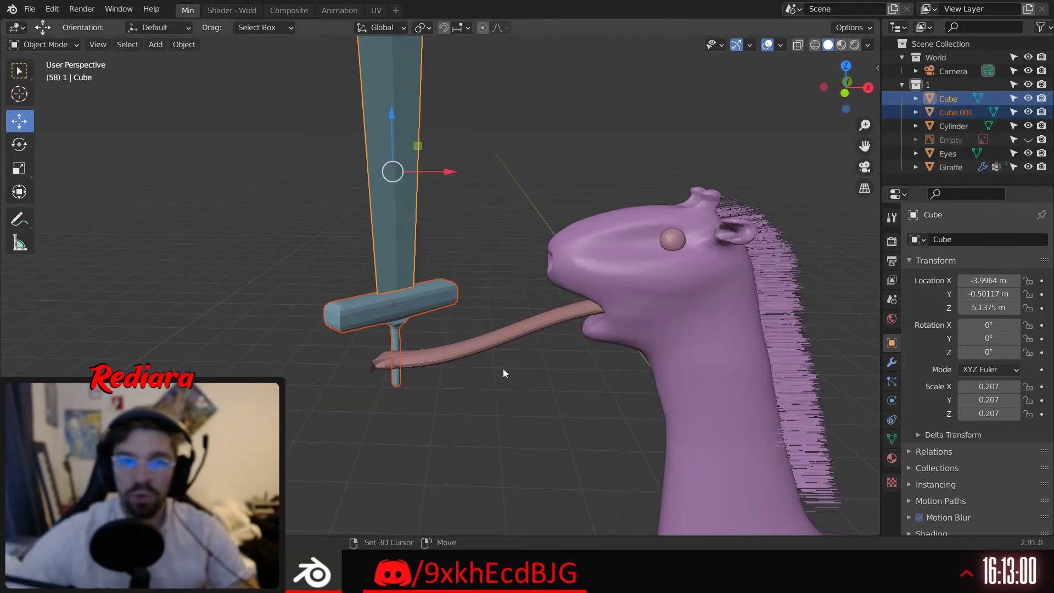
{"action": "middle_click_drag", "start_coordinate": [503, 368], "coordinate": [467, 186]}
{"action": "scroll", "coordinate": [467, 186], "scroll_direction": "down", "scroll_amount": 1}
{"action": "middle_click_drag", "start_coordinate": [454, 127], "coordinate": [455, 154]}
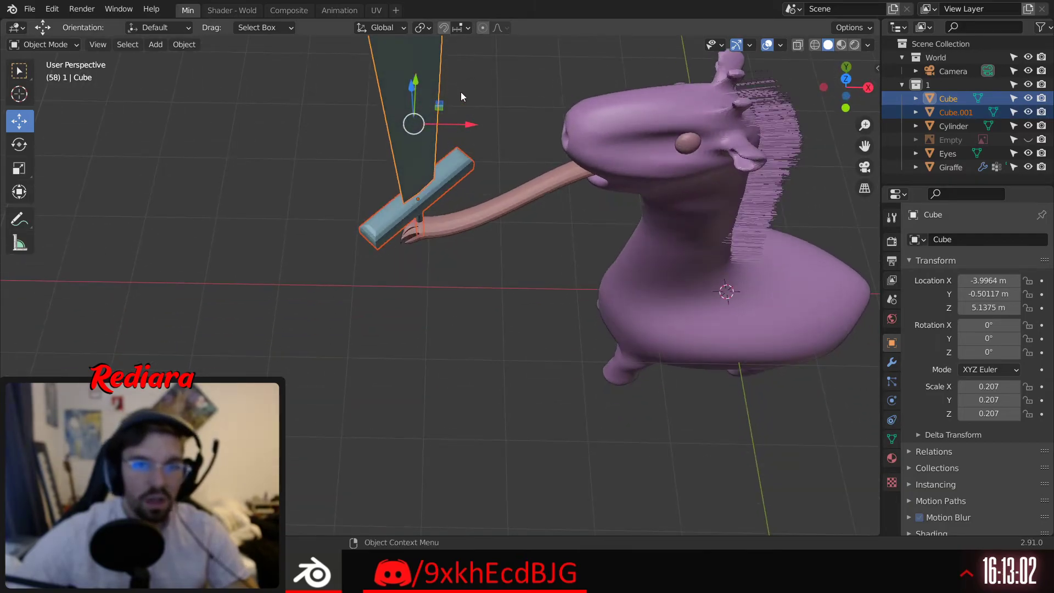
{"action": "scroll", "coordinate": [457, 105], "scroll_direction": "up", "scroll_amount": 3}
{"action": "middle_click_drag", "start_coordinate": [460, 91], "coordinate": [426, 159]}
{"action": "left_click_drag", "start_coordinate": [358, 197], "coordinate": [298, 255]}
{"action": "middle_click_drag", "start_coordinate": [298, 255], "coordinate": [412, 379]}
{"action": "scroll", "coordinate": [423, 210], "scroll_direction": "up", "scroll_amount": 3}
{"action": "scroll", "coordinate": [438, 332], "scroll_direction": "down", "scroll_amount": 5}
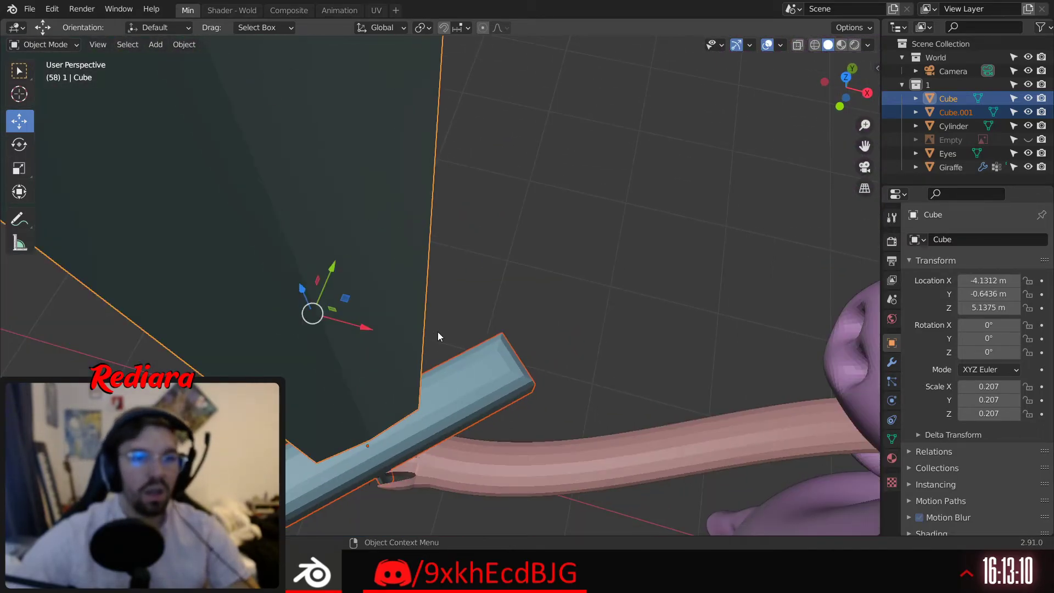
{"action": "middle_click_drag", "start_coordinate": [416, 341], "coordinate": [434, 308]}
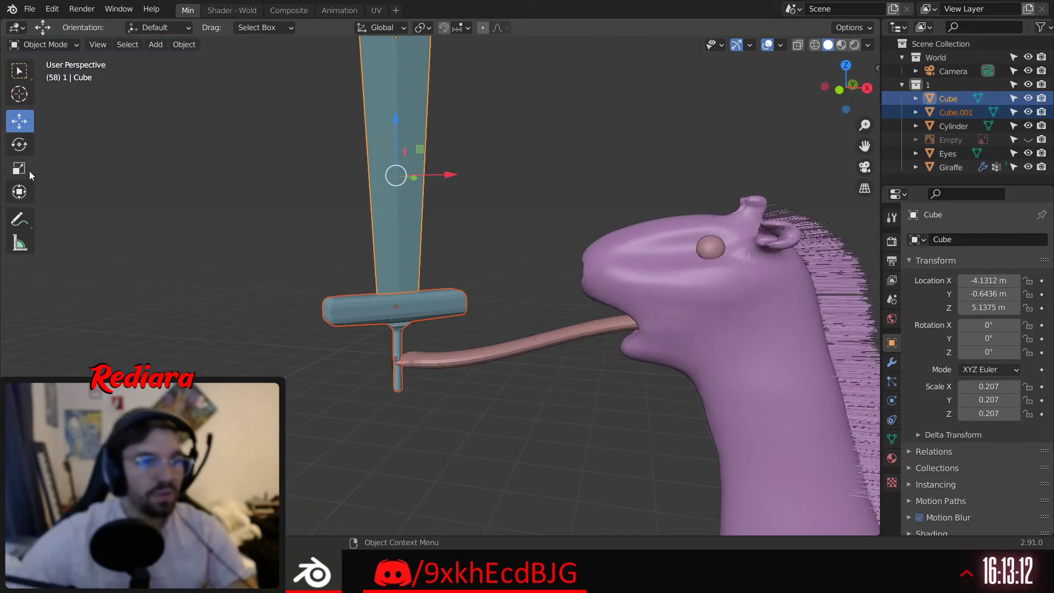
Shrink the sword to a blade scale of about 0.121 and lower it to about Z 4.12 m, with the grip in the hand
{"action": "left_click_drag", "start_coordinate": [452, 157], "coordinate": [427, 167]}
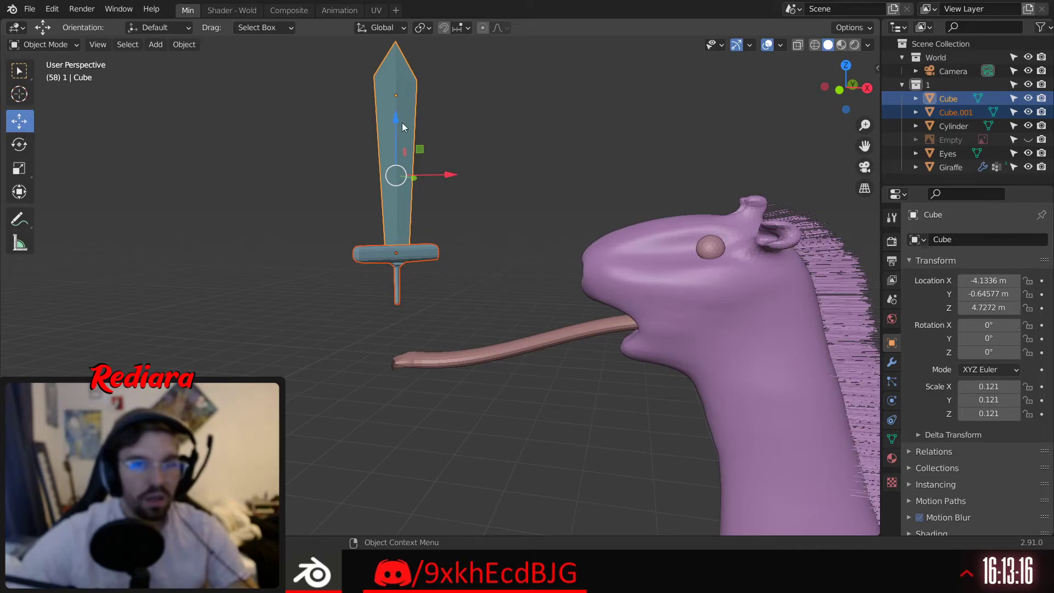
{"action": "left_click_drag", "start_coordinate": [402, 127], "coordinate": [465, 260]}
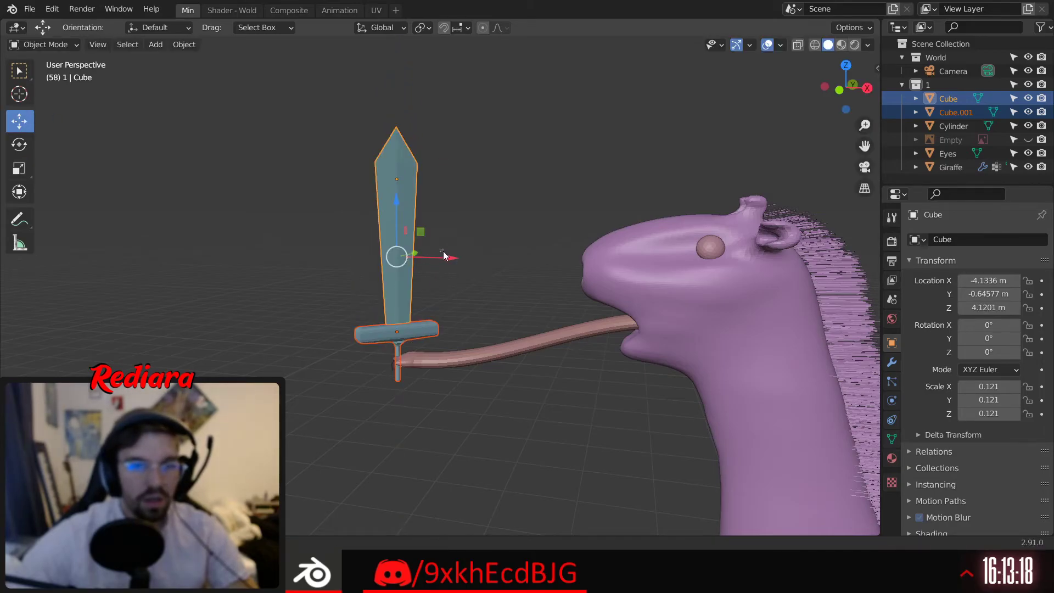
{"action": "left_click", "coordinate": [454, 260]}
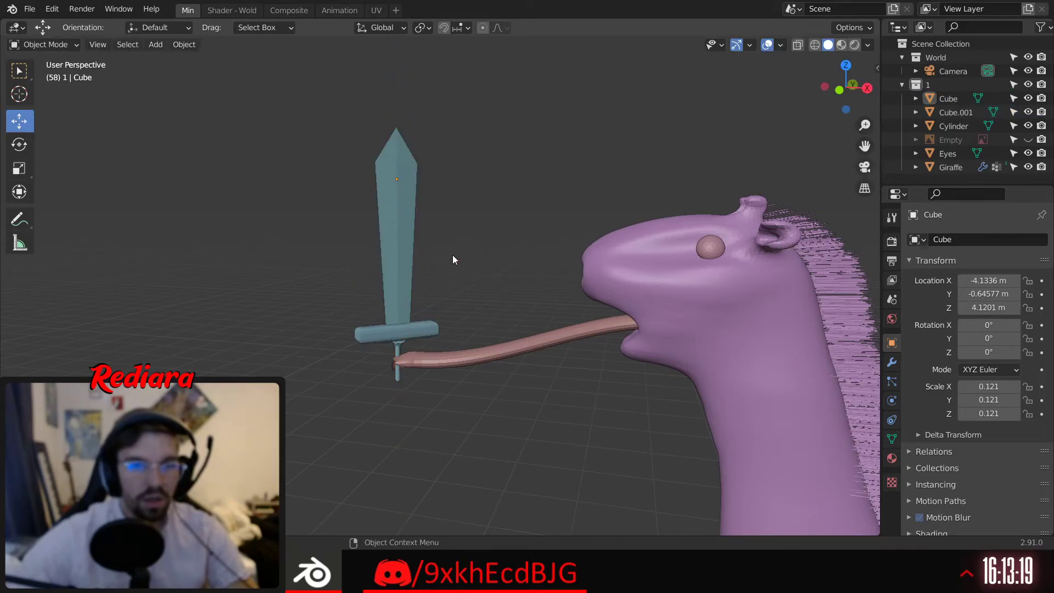
Reselect the blade and guard and nudge them to about X -4.08 m, Y -0.655 m to centre the grip in the hand
{"action": "left_click", "coordinate": [954, 102]}
{"action": "left_click", "coordinate": [954, 114], "text": "shift"}
{"action": "left_click_drag", "start_coordinate": [464, 253], "coordinate": [457, 253]}
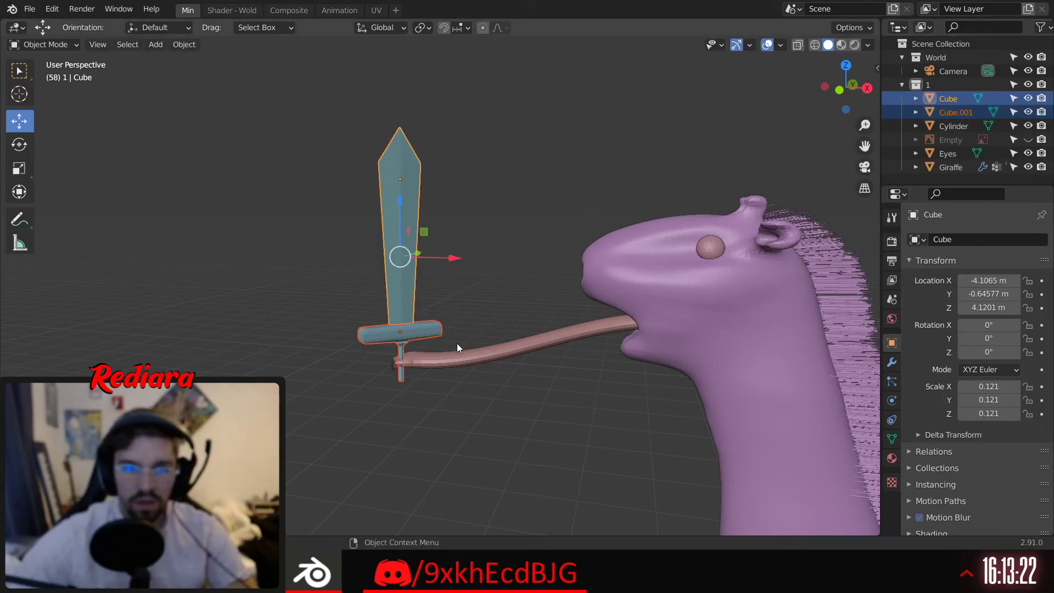
{"action": "scroll", "coordinate": [427, 368], "scroll_direction": "up", "scroll_amount": 6}
{"action": "middle_click_drag", "start_coordinate": [398, 366], "coordinate": [451, 384]}
{"action": "middle_click_drag", "start_coordinate": [377, 256], "coordinate": [395, 286]}
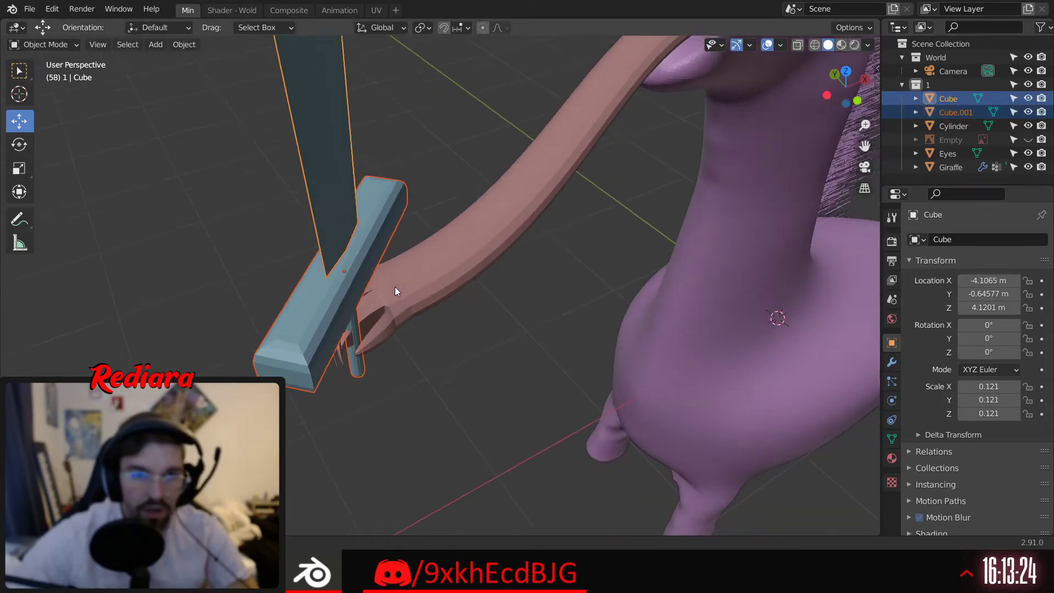
{"action": "scroll", "coordinate": [396, 285], "scroll_direction": "down", "scroll_amount": 4}
{"action": "middle_click_drag", "start_coordinate": [414, 213], "coordinate": [414, 280], "text": "shift"}
{"action": "left_click_drag", "start_coordinate": [335, 202], "coordinate": [341, 206]}
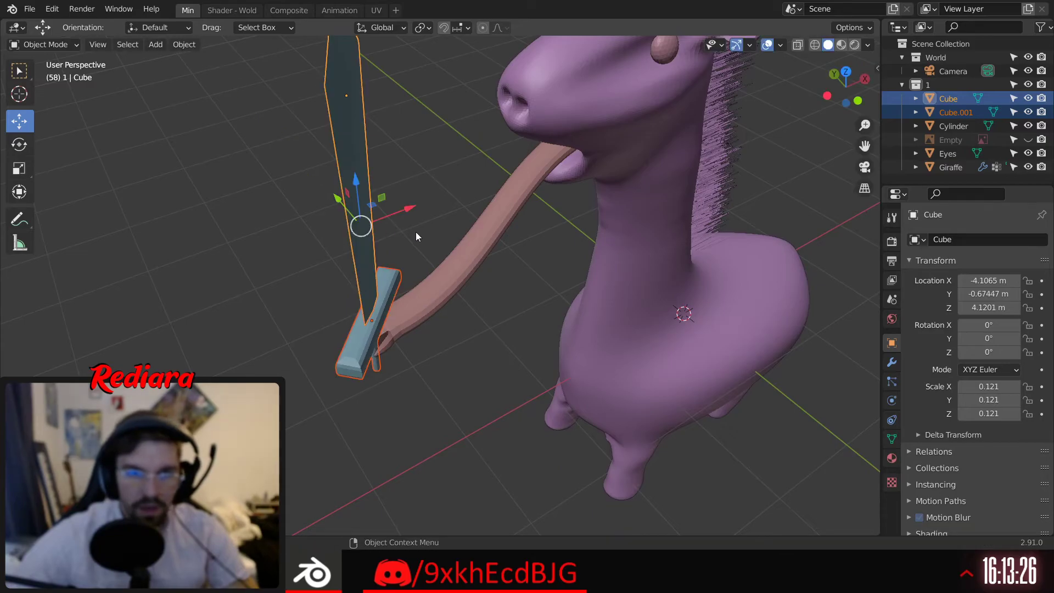
{"action": "left_click_drag", "start_coordinate": [406, 217], "coordinate": [413, 229]}
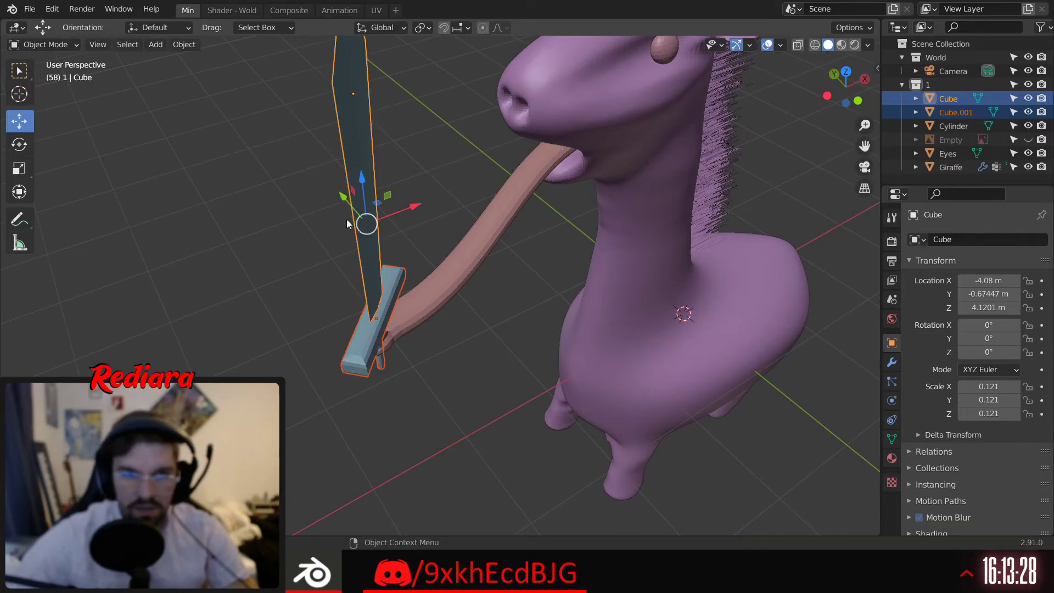
{"action": "left_click_drag", "start_coordinate": [344, 197], "coordinate": [341, 195]}
Examine how the sword sits in the hand and how it looks beside the whole giraffe, with the sword deselected
{"action": "middle_click_drag", "start_coordinate": [363, 362], "coordinate": [324, 344]}
{"action": "scroll", "coordinate": [330, 352], "scroll_direction": "up", "scroll_amount": 5}
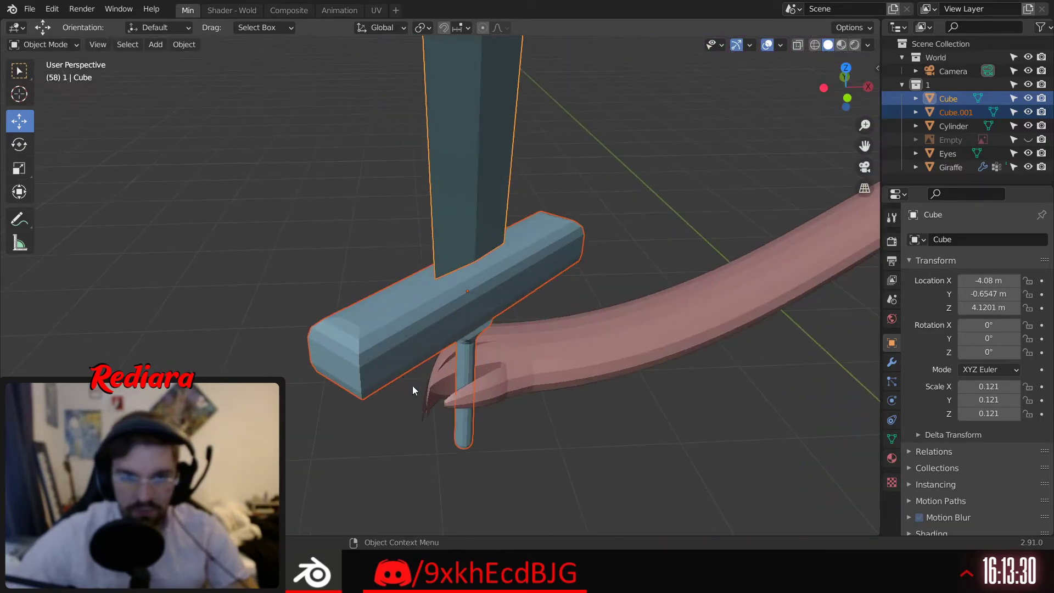
{"action": "middle_click_drag", "start_coordinate": [413, 386], "coordinate": [475, 288]}
{"action": "scroll", "coordinate": [506, 320], "scroll_direction": "down", "scroll_amount": 6}
{"action": "scroll", "coordinate": [503, 316], "scroll_direction": "down", "scroll_amount": 3}
{"action": "middle_click_drag", "start_coordinate": [533, 343], "coordinate": [547, 343]}
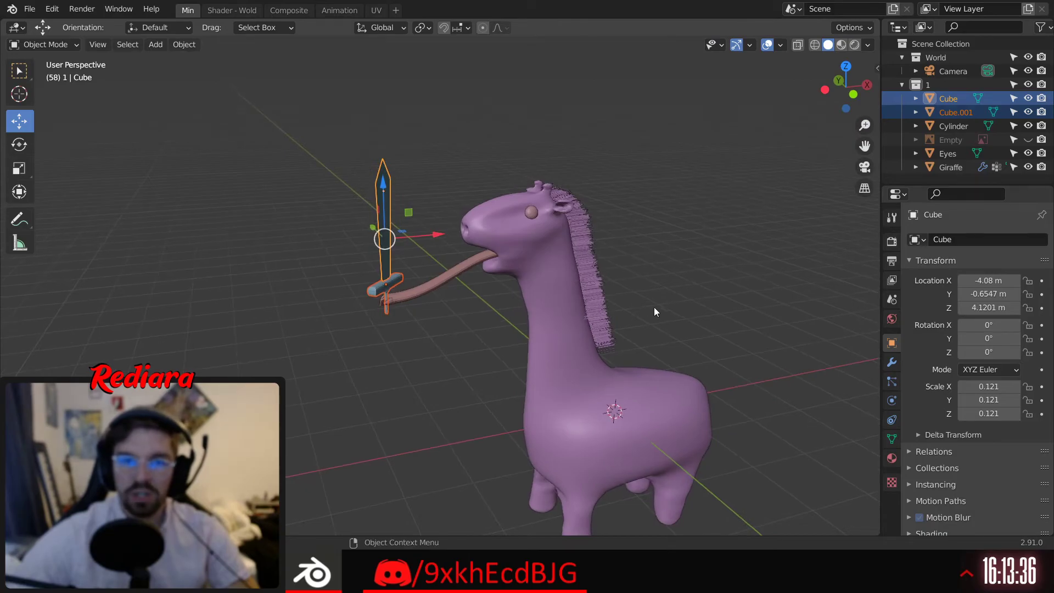
{"action": "middle_click_drag", "start_coordinate": [654, 312], "coordinate": [635, 298], "text": "shift"}
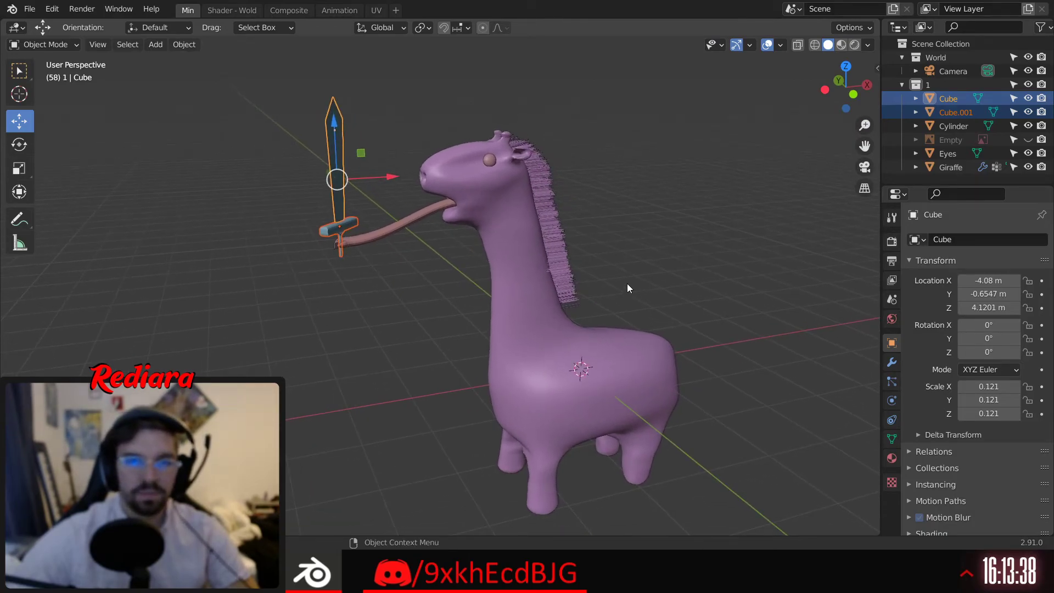
{"action": "left_click", "coordinate": [401, 292]}
{"action": "scroll", "coordinate": [434, 267], "scroll_direction": "up", "scroll_amount": 1}
{"action": "scroll", "coordinate": [519, 296], "scroll_direction": "up", "scroll_amount": 2}
{"action": "middle_click_drag", "start_coordinate": [454, 271], "coordinate": [354, 211]}
{"action": "scroll", "coordinate": [456, 241], "scroll_direction": "down", "scroll_amount": 3}
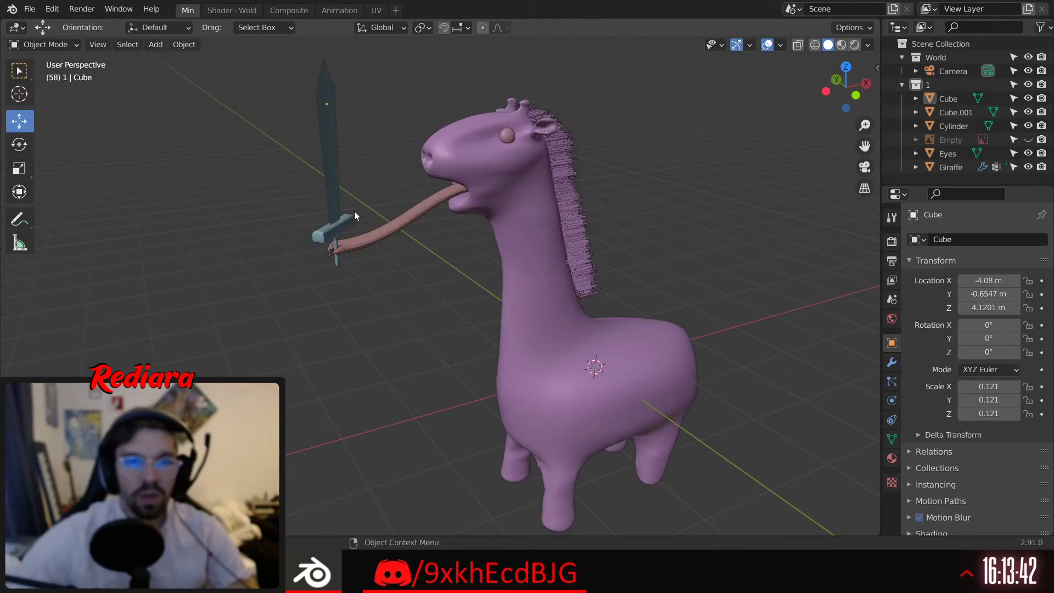
{"action": "scroll", "coordinate": [354, 211], "scroll_direction": "up", "scroll_amount": 4}
Select the blade and guard, turn them about the vertical axis and tilt them back, giving the blade about X 13.2°, Y -14.3°, Z -43.4°
{"action": "left_click", "coordinate": [949, 99]}
{"action": "left_click", "coordinate": [948, 112], "text": "shift"}
{"action": "middle_click_drag", "start_coordinate": [436, 279], "coordinate": [453, 295], "text": "shift"}
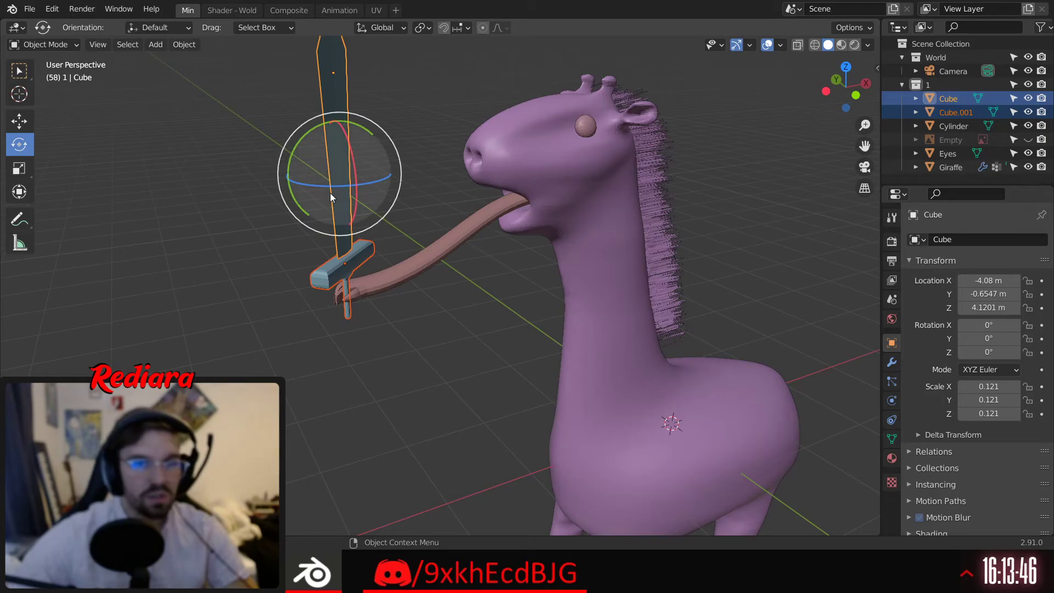
{"action": "left_click_drag", "start_coordinate": [329, 186], "coordinate": [244, 193]}
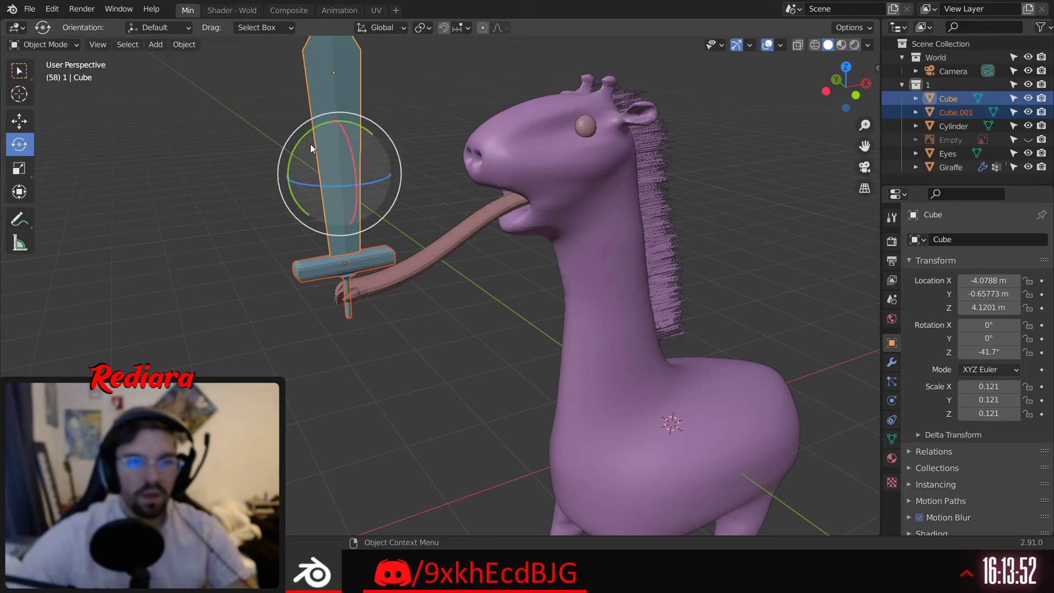
{"action": "left_click_drag", "start_coordinate": [302, 137], "coordinate": [277, 147]}
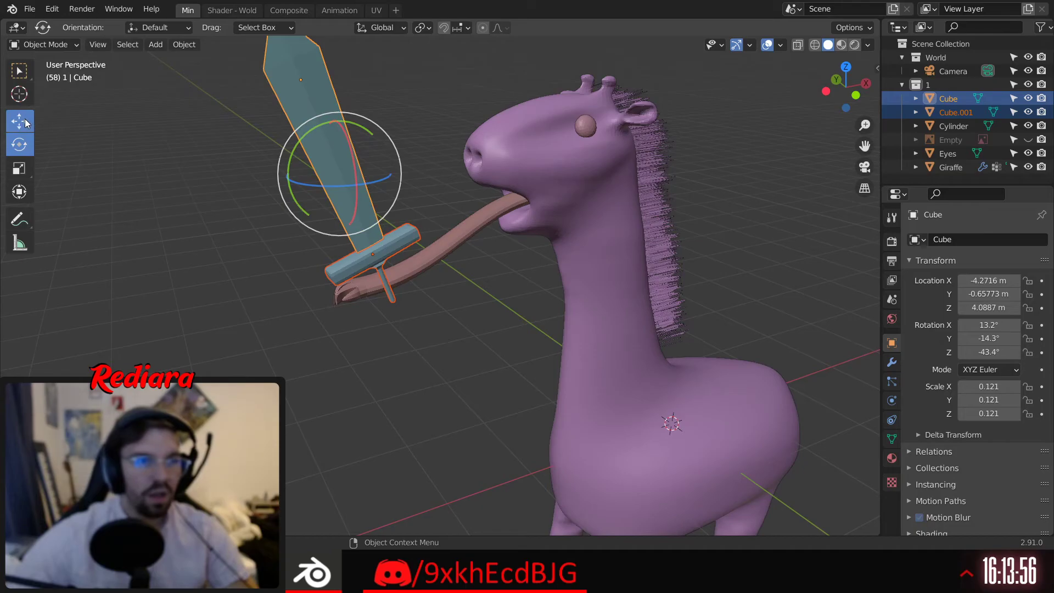
Move the tilted sword along X to about -4.56 m so the grip passes through the hand, and deselect it
{"action": "left_click", "coordinate": [20, 121]}
{"action": "left_click_drag", "start_coordinate": [391, 170], "coordinate": [337, 187]}
{"action": "scroll", "coordinate": [321, 283], "scroll_direction": "up", "scroll_amount": 6}
{"action": "scroll", "coordinate": [379, 293], "scroll_direction": "down", "scroll_amount": 8}
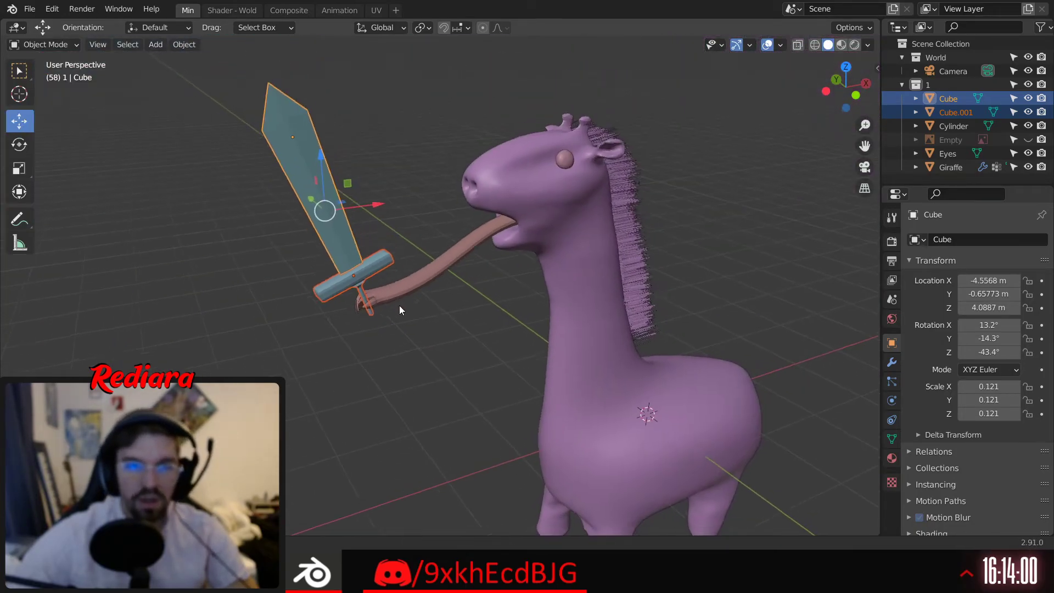
{"action": "left_click", "coordinate": [440, 369]}
{"action": "scroll", "coordinate": [421, 281], "scroll_direction": "down", "scroll_amount": 3}
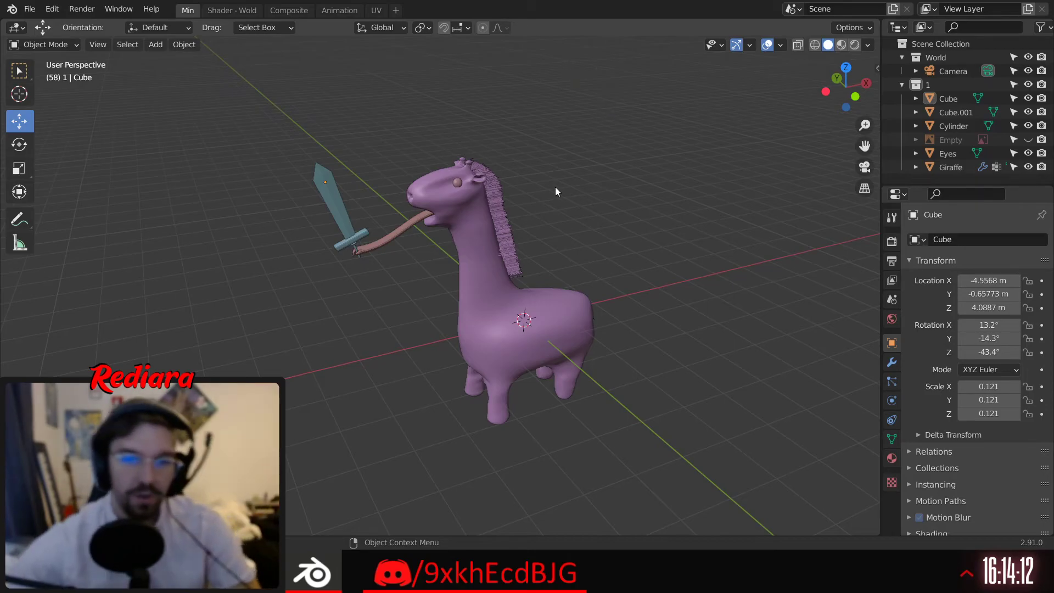
{"action": "middle_click_drag", "start_coordinate": [504, 346], "coordinate": [476, 242]}
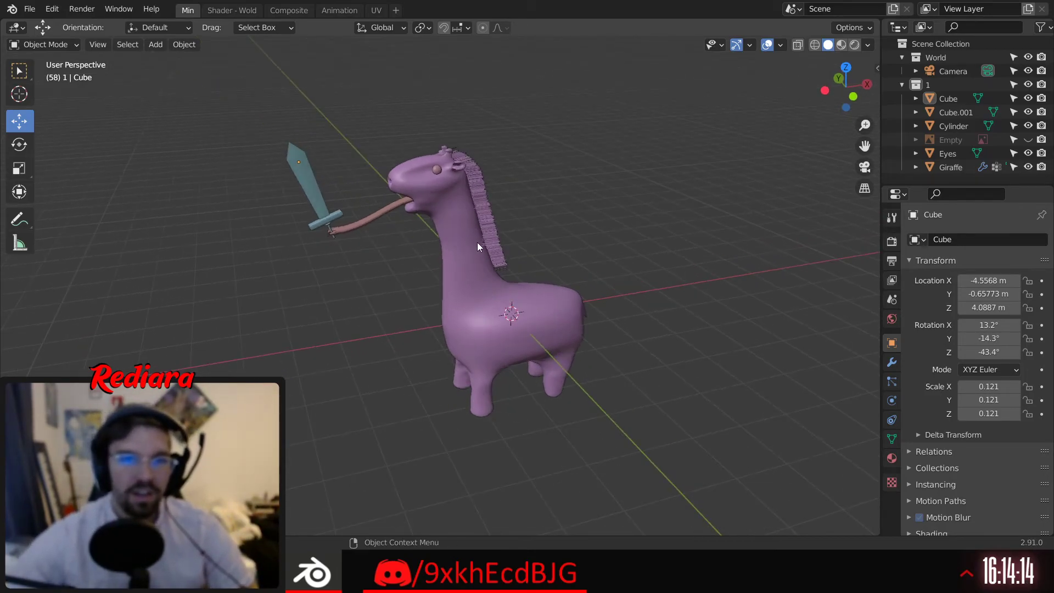
Switch to the shader workspace, show the World nodes and load lakeside_2k (Sunny Lake).hdr as the environment texture
{"action": "left_click", "coordinate": [232, 10]}
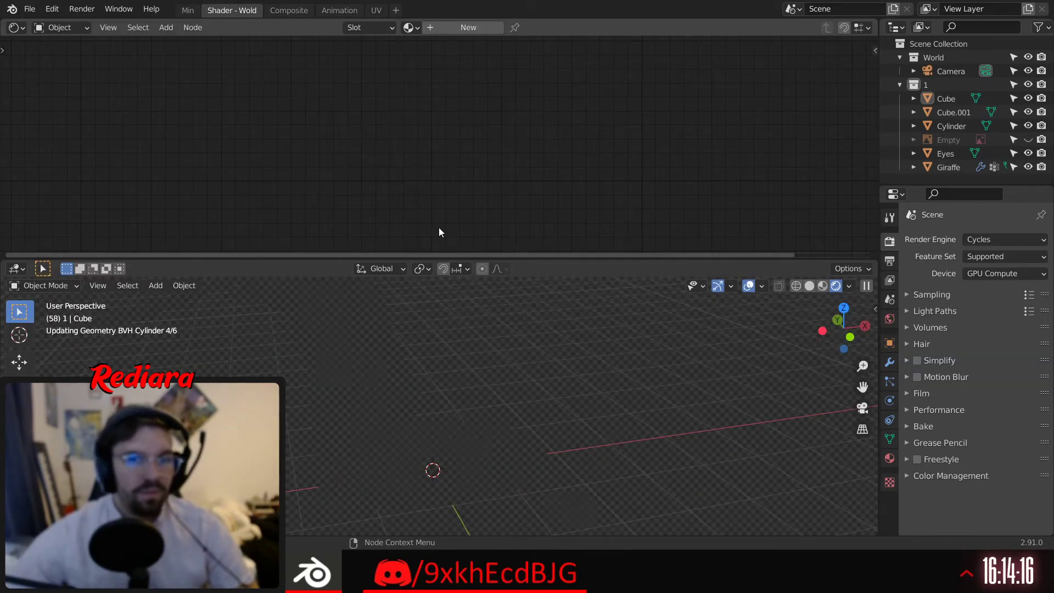
{"action": "middle_click_drag", "start_coordinate": [479, 335], "coordinate": [477, 249]}
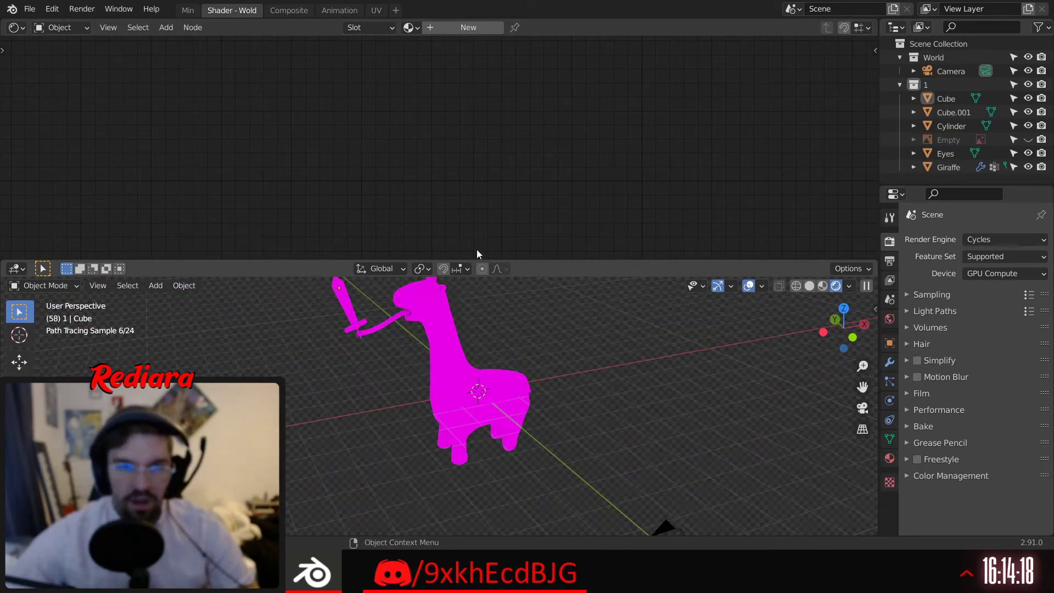
{"action": "left_click", "coordinate": [81, 42]}
{"action": "left_click", "coordinate": [71, 28]}
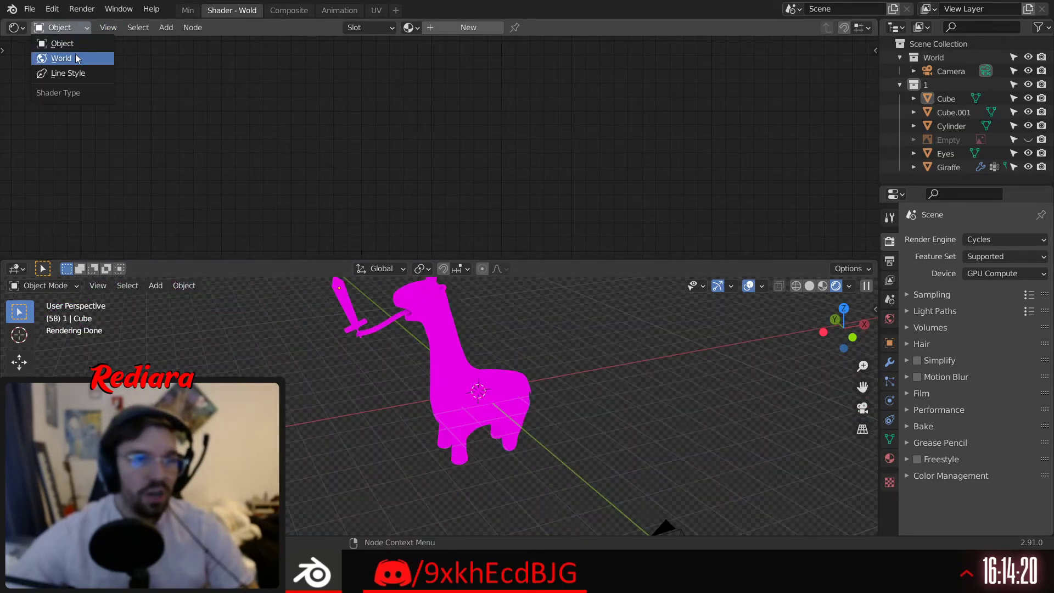
{"action": "left_click", "coordinate": [74, 57]}
{"action": "key", "text": "Home"}
{"action": "left_click", "coordinate": [499, 107]}
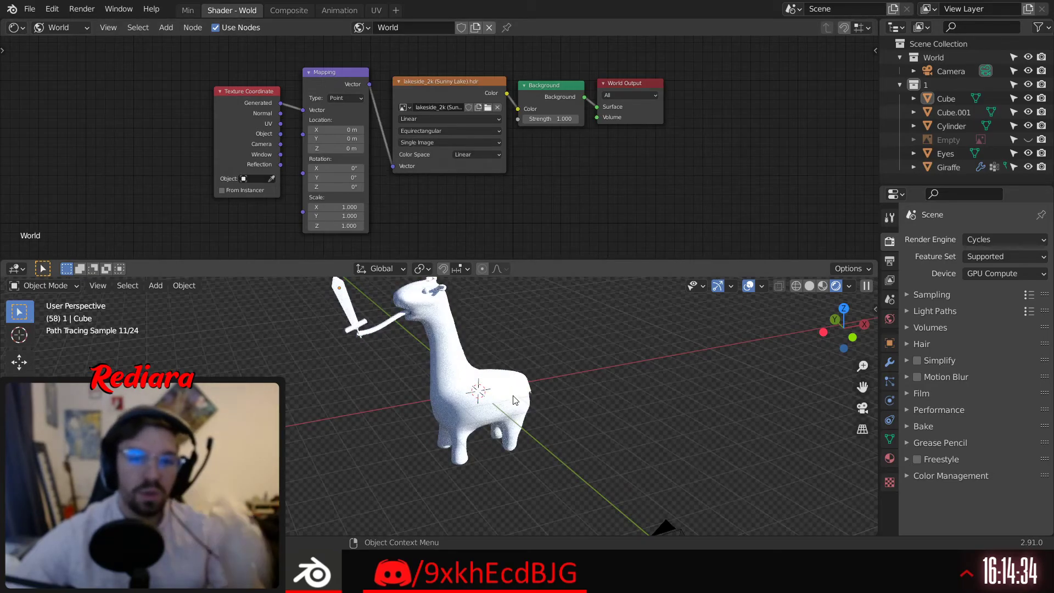
Select the giraffe and create a new material for it in the object shader nodes
{"action": "scroll", "coordinate": [494, 379], "scroll_direction": "up", "scroll_amount": 2}
{"action": "mouse_move", "coordinate": [476, 357]}
{"action": "middle_mouse_down", "text": "shift"}
{"action": "mouse_move", "coordinate": [486, 401]}
{"action": "mouse_move", "coordinate": [427, 371]}
{"action": "mouse_move", "coordinate": [469, 340]}
{"action": "mouse_move", "coordinate": [479, 420]}
{"action": "mouse_move", "coordinate": [465, 374]}
{"action": "mouse_move", "coordinate": [440, 378]}
{"action": "middle_mouse_up", "text": "shift"}
{"action": "scroll", "coordinate": [477, 371], "scroll_direction": "up", "scroll_amount": 2}
{"action": "left_click", "coordinate": [470, 344]}
{"action": "scroll", "coordinate": [470, 341], "scroll_direction": "down", "scroll_amount": 2}
{"action": "scroll", "coordinate": [480, 421], "scroll_direction": "down", "scroll_amount": 1}
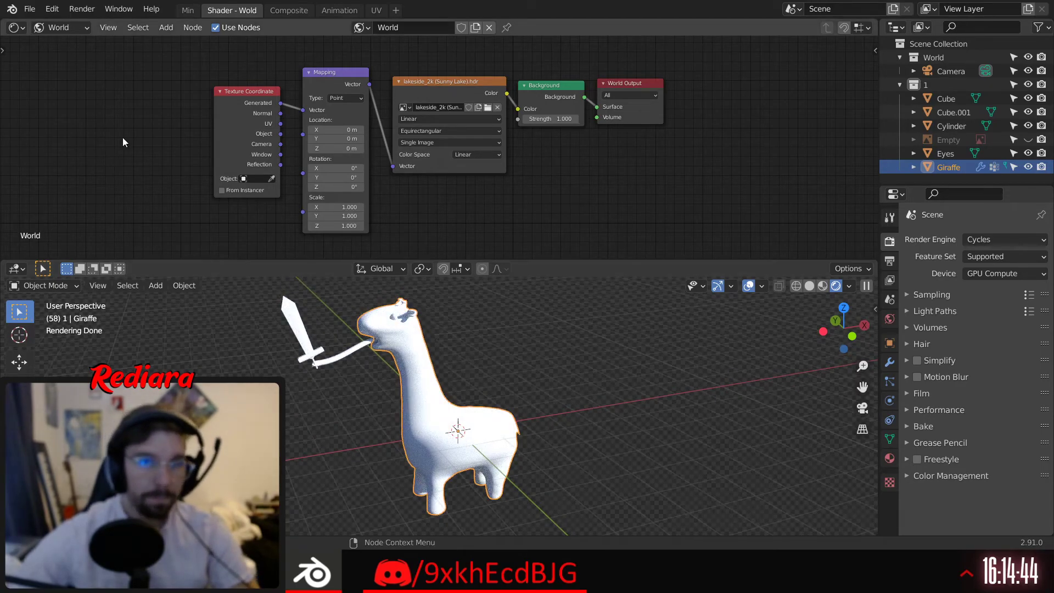
{"action": "left_click", "coordinate": [60, 27]}
{"action": "left_click", "coordinate": [50, 41]}
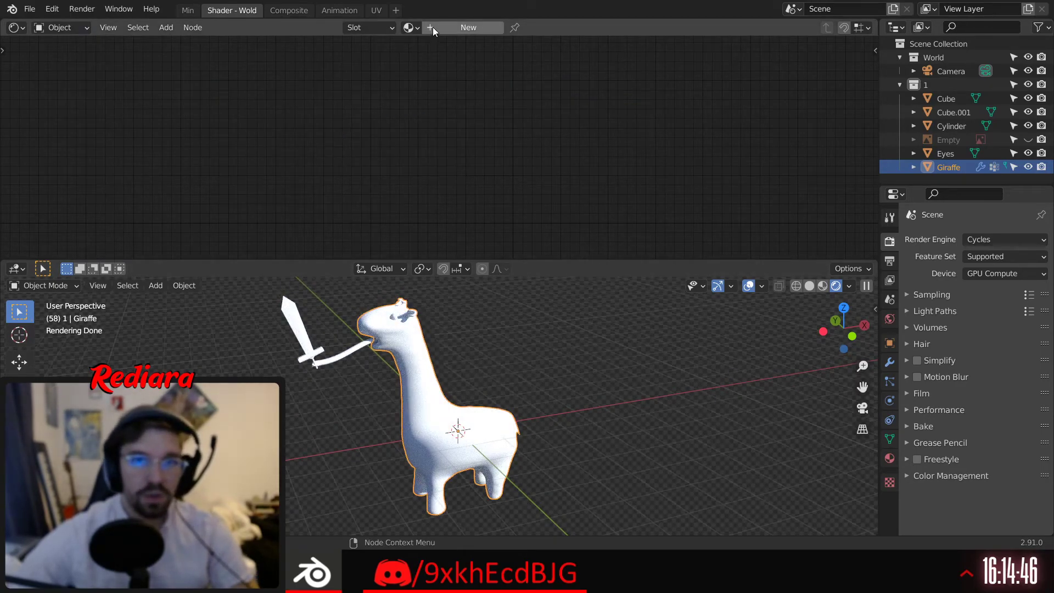
{"action": "left_click", "coordinate": [451, 28]}
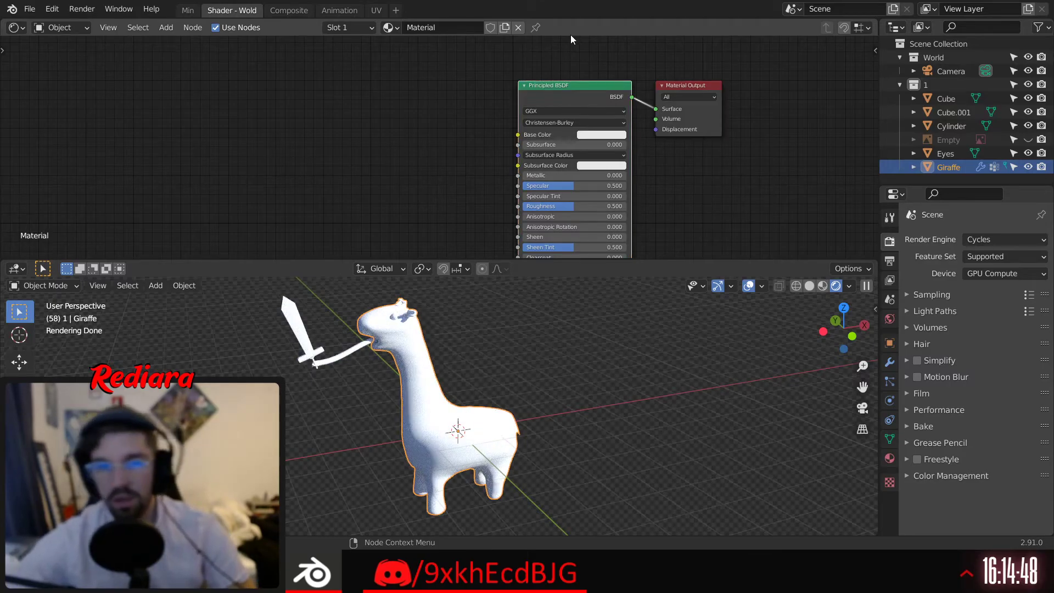
Replace the giraffe material's Principled BSDF with a Velvet BSDF connected to the Material Output's Surface input
{"action": "key", "text": "x"}
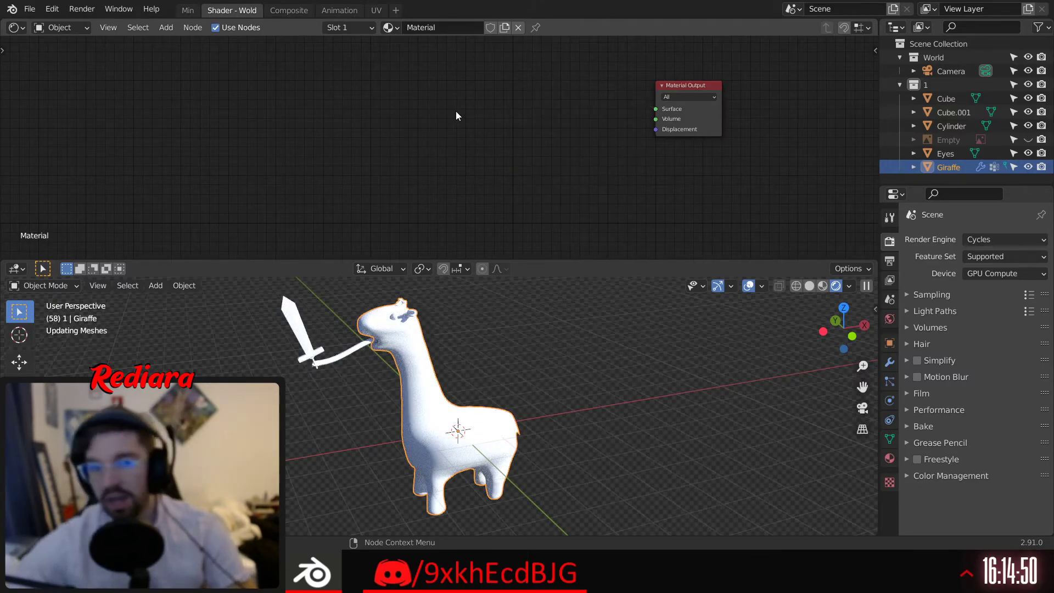
{"action": "left_click", "coordinate": [166, 28]}
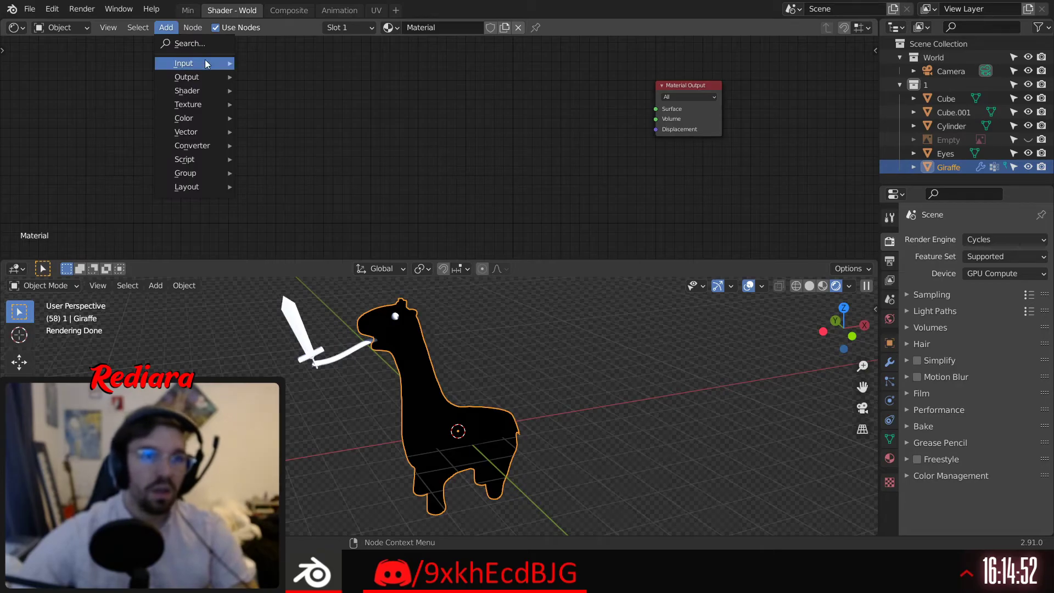
{"action": "mouse_move", "coordinate": [199, 94]}
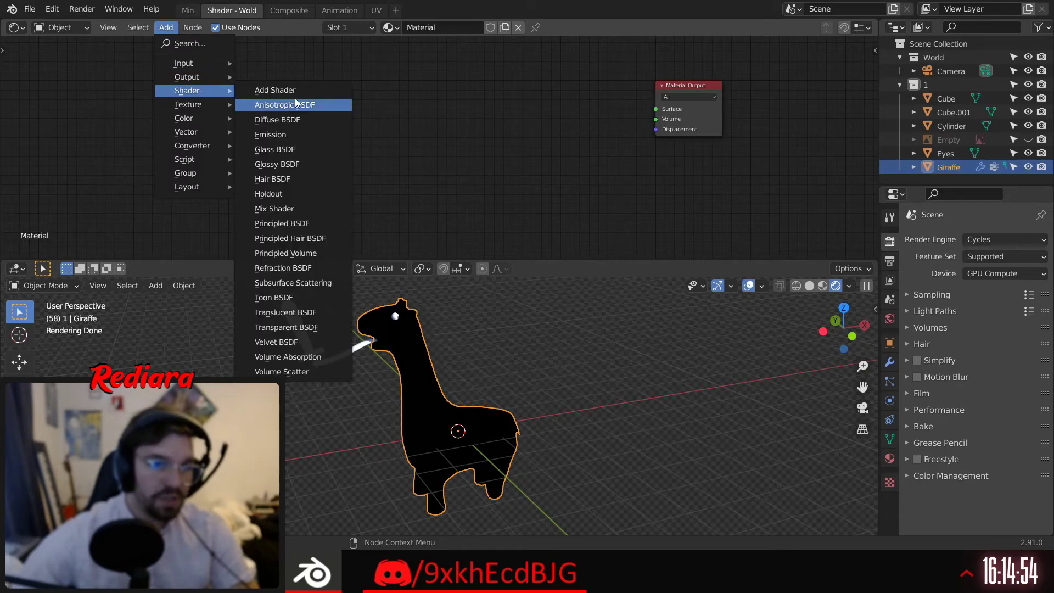
{"action": "left_click", "coordinate": [299, 343]}
{"action": "left_click", "coordinate": [590, 107]}
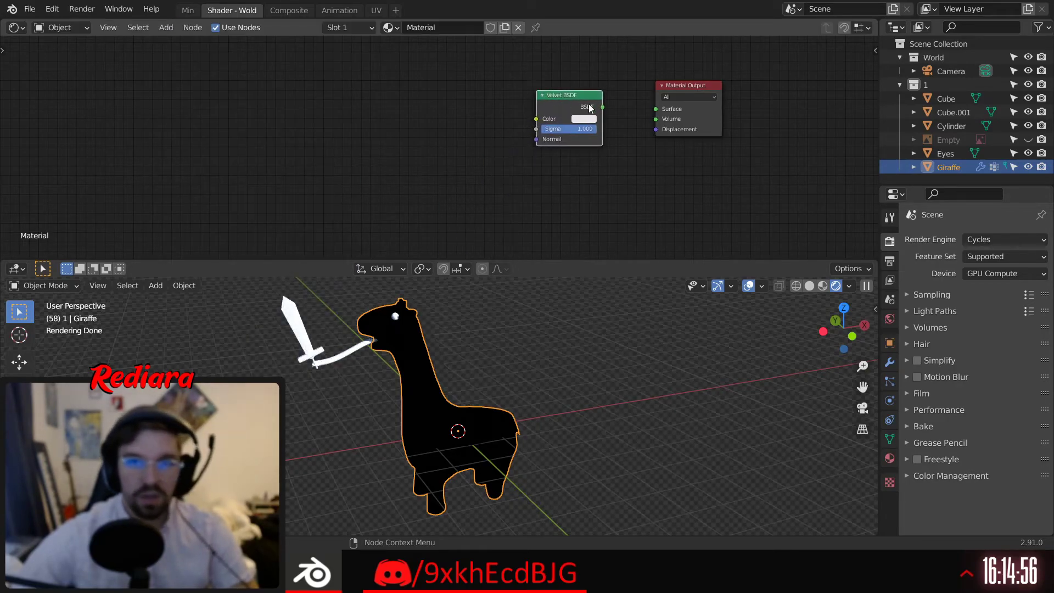
{"action": "left_click_drag", "start_coordinate": [628, 105], "coordinate": [657, 109]}
{"action": "left_click_drag", "start_coordinate": [571, 96], "coordinate": [596, 92]}
Examine the velvet shading on the giraffe both up close and from a distance
{"action": "scroll", "coordinate": [422, 412], "scroll_direction": "up", "scroll_amount": 5}
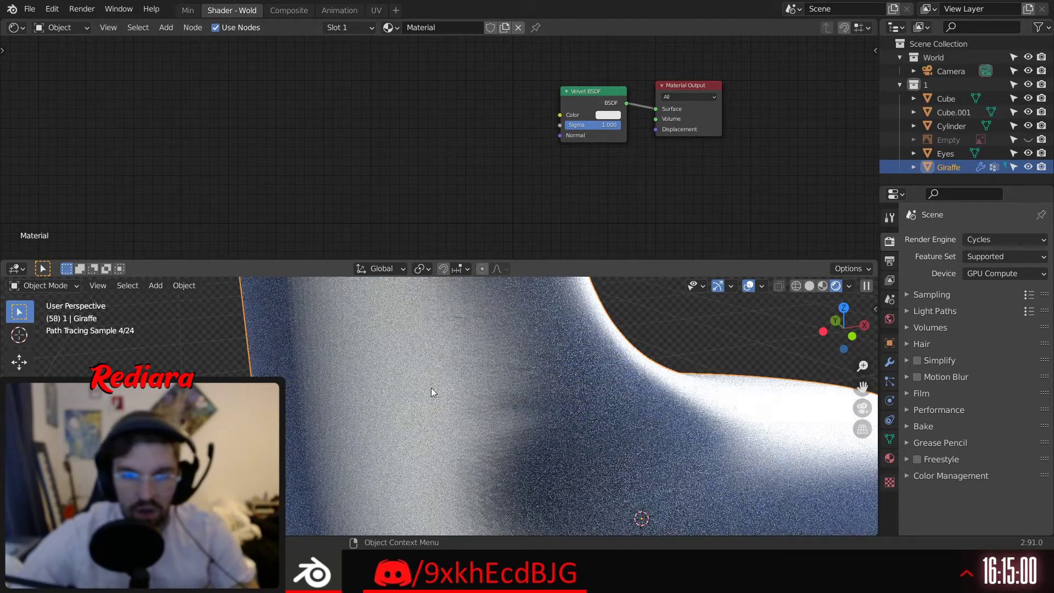
{"action": "scroll", "coordinate": [430, 388], "scroll_direction": "down", "scroll_amount": 2}
{"action": "scroll", "coordinate": [464, 388], "scroll_direction": "down", "scroll_amount": 4}
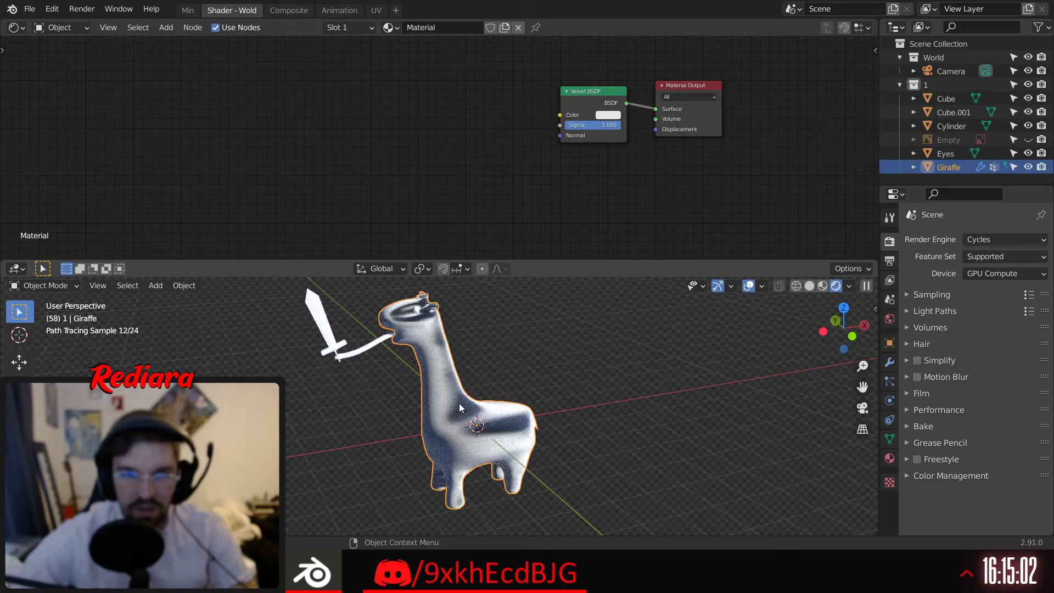
{"action": "scroll", "coordinate": [440, 373], "scroll_direction": "up", "scroll_amount": 6}
{"action": "scroll", "coordinate": [469, 369], "scroll_direction": "down", "scroll_amount": 4}
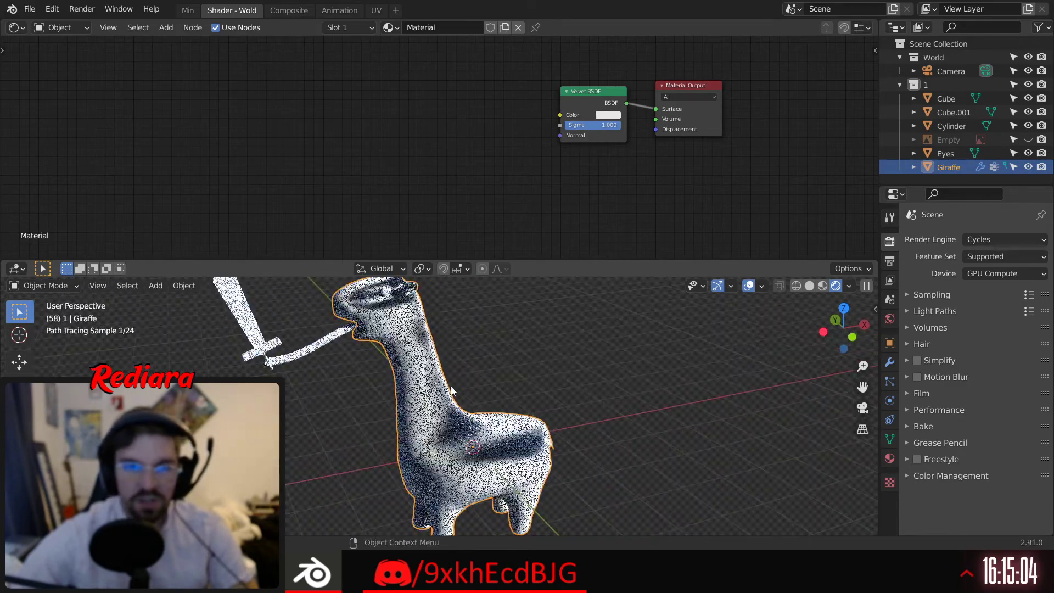
{"action": "scroll", "coordinate": [456, 379], "scroll_direction": "down", "scroll_amount": 3}
{"action": "scroll", "coordinate": [441, 380], "scroll_direction": "up", "scroll_amount": 2}
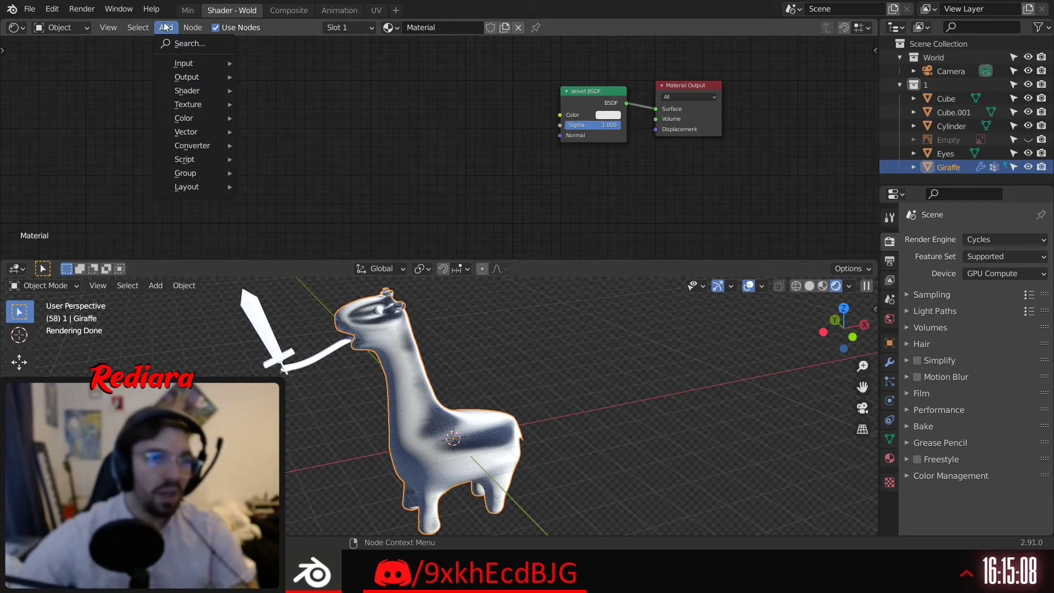
Add a Voronoi Texture and a ColorRamp node and arrange them in a row before the Velvet BSDF
{"action": "mouse_move", "coordinate": [210, 111]}
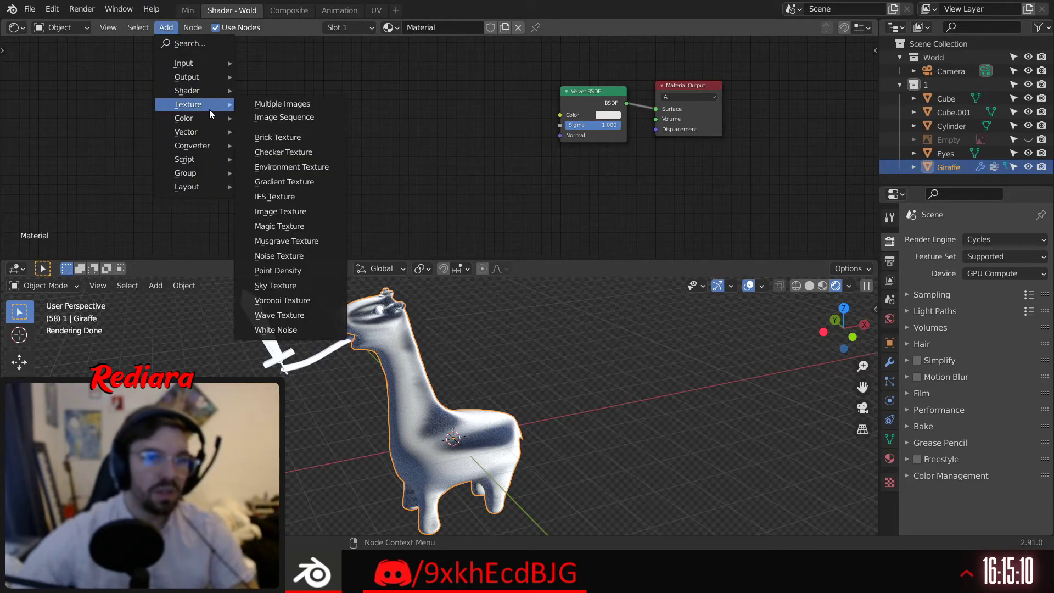
{"action": "left_click", "coordinate": [297, 300]}
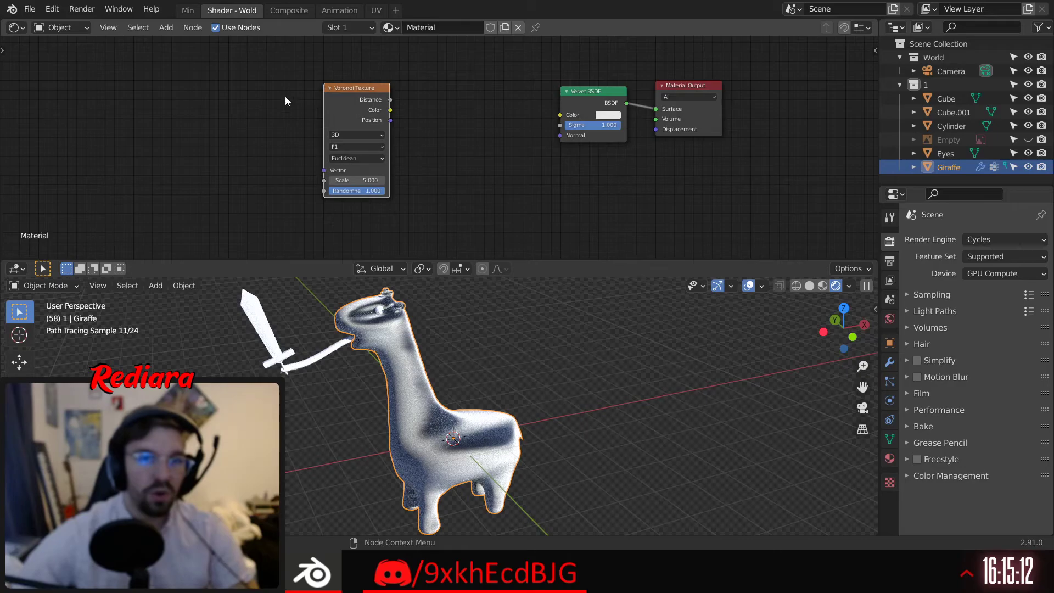
{"action": "mouse_move", "coordinate": [195, 108]}
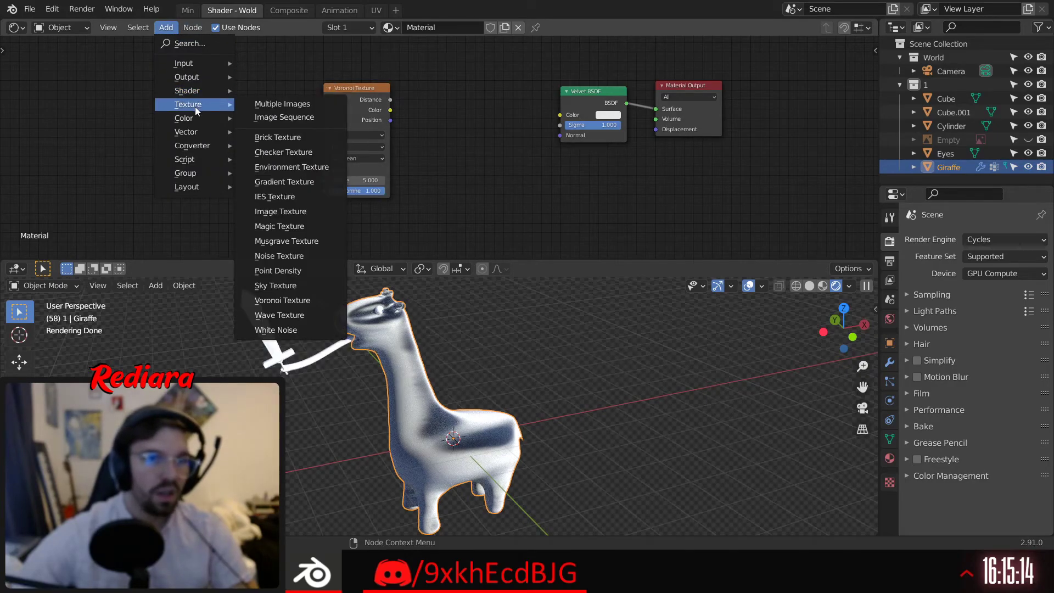
{"action": "mouse_move", "coordinate": [192, 145]}
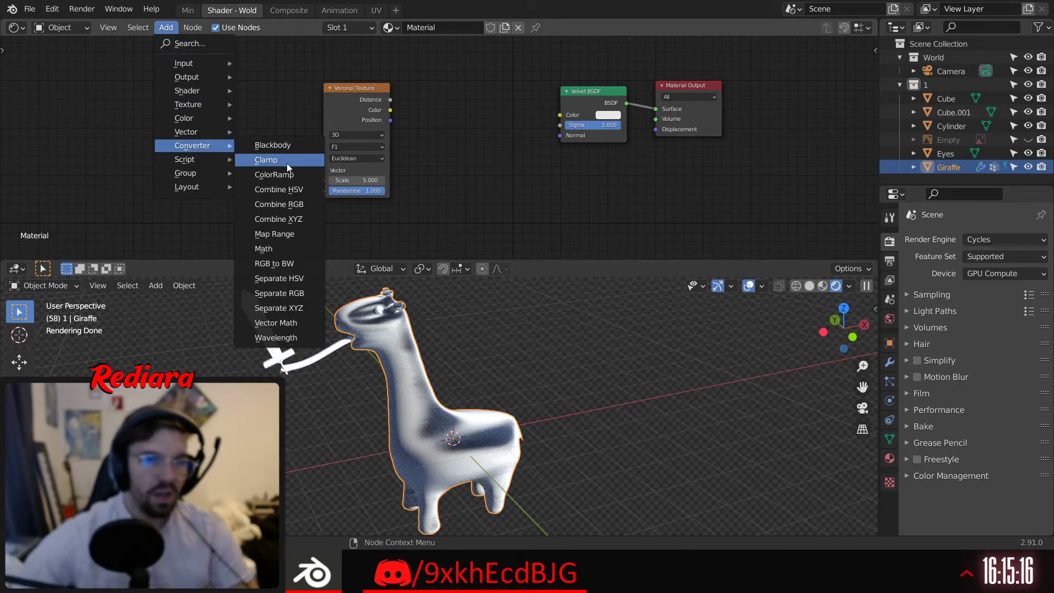
{"action": "left_click", "coordinate": [286, 163]}
{"action": "left_click", "coordinate": [475, 134]}
{"action": "left_click_drag", "start_coordinate": [361, 90], "coordinate": [304, 85]}
{"action": "left_click_drag", "start_coordinate": [451, 94], "coordinate": [408, 83]}
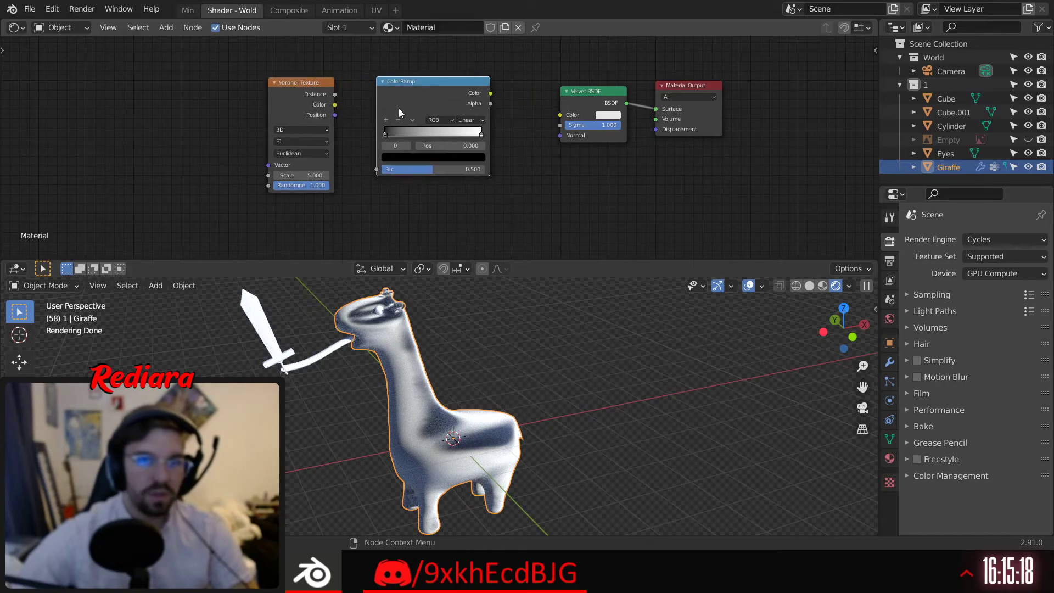
Add a middle stop at 0.500 to the ColorRamp and color the first stop yellow (H 0.118, S 0.528, V 0.943)
{"action": "left_click", "coordinate": [361, 124]}
{"action": "scroll", "coordinate": [415, 135], "scroll_direction": "up", "scroll_amount": 4}
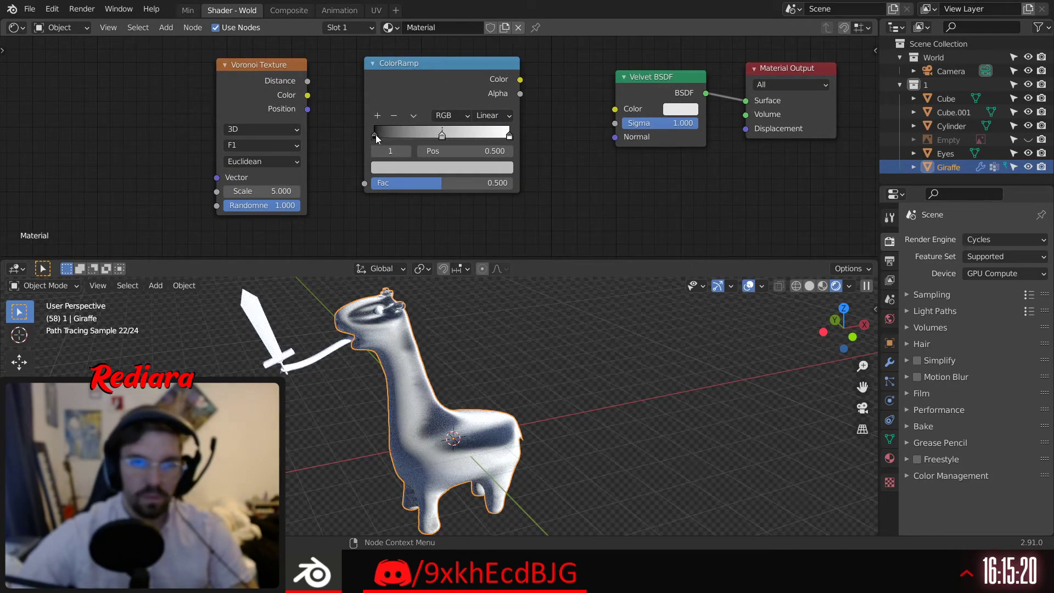
{"action": "left_click", "coordinate": [375, 134]}
{"action": "left_click", "coordinate": [392, 166]}
{"action": "left_click", "coordinate": [482, 231]}
{"action": "left_click_drag", "start_coordinate": [413, 243], "coordinate": [409, 246]}
{"action": "left_click_drag", "start_coordinate": [484, 237], "coordinate": [483, 186]}
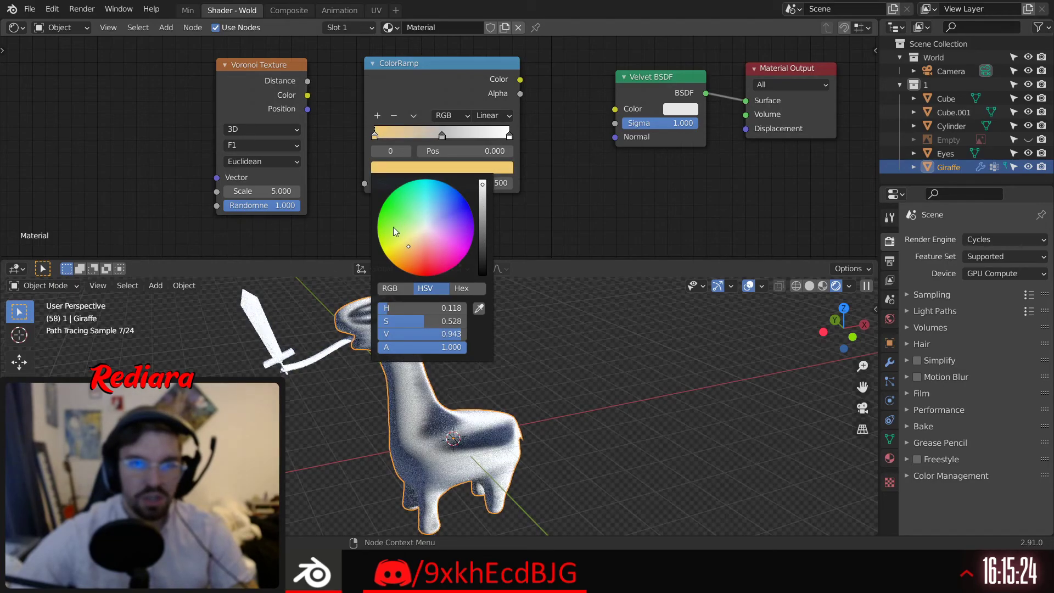
Color the ramp's middle stop brown (H 0.053, S 0.497, V 0.507) and the last stop reddish brown (H 0.041, S 0.508, V 0.660)
{"action": "left_click", "coordinate": [442, 135]}
{"action": "left_click", "coordinate": [442, 167]}
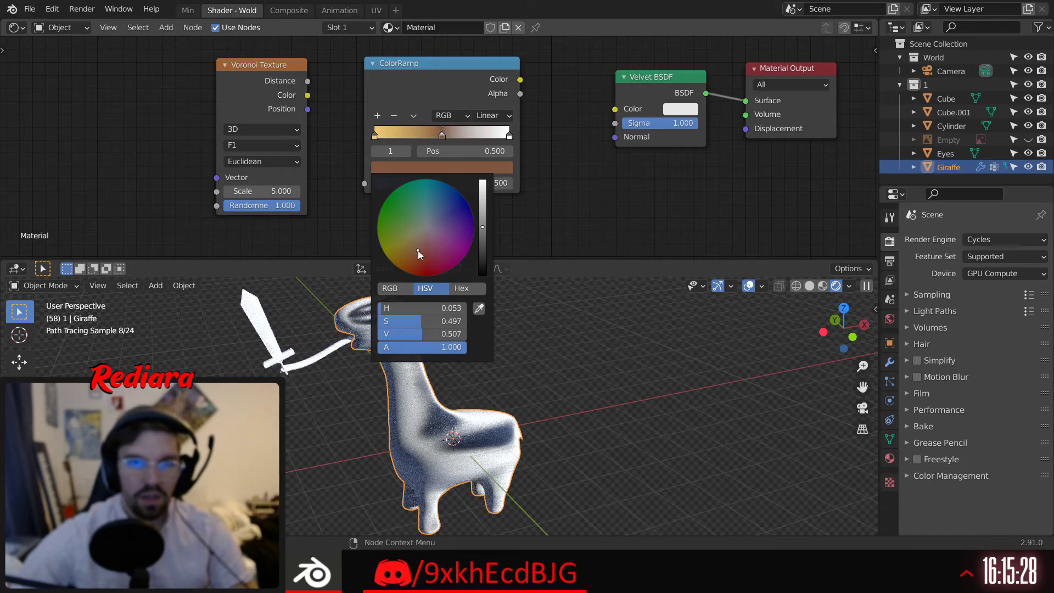
{"action": "left_click", "coordinate": [510, 136]}
{"action": "left_click", "coordinate": [460, 168]}
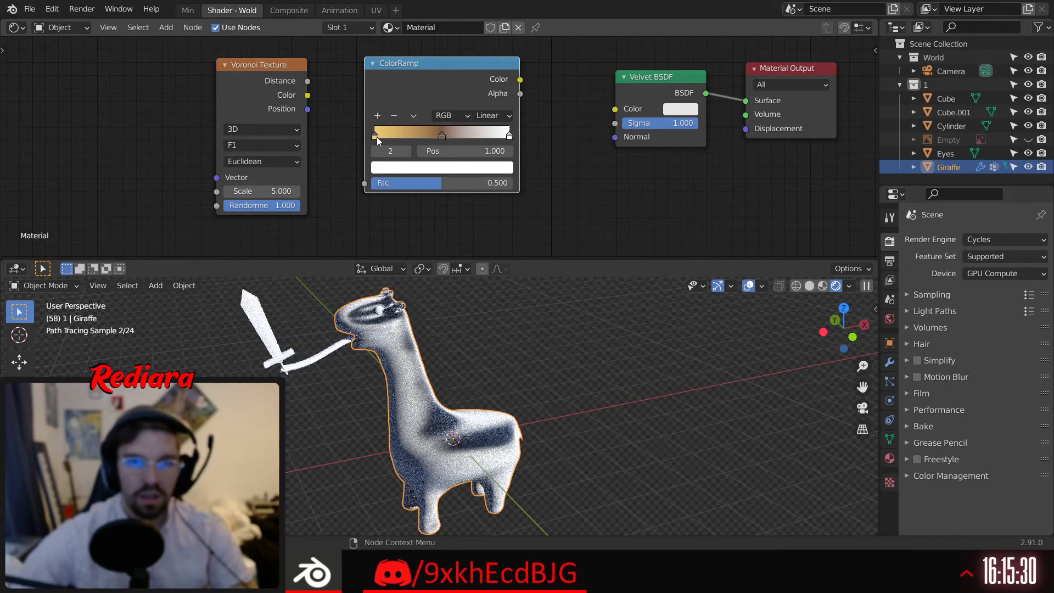
{"action": "left_click", "coordinate": [444, 167]}
{"action": "left_click_drag", "start_coordinate": [444, 238], "coordinate": [419, 250]}
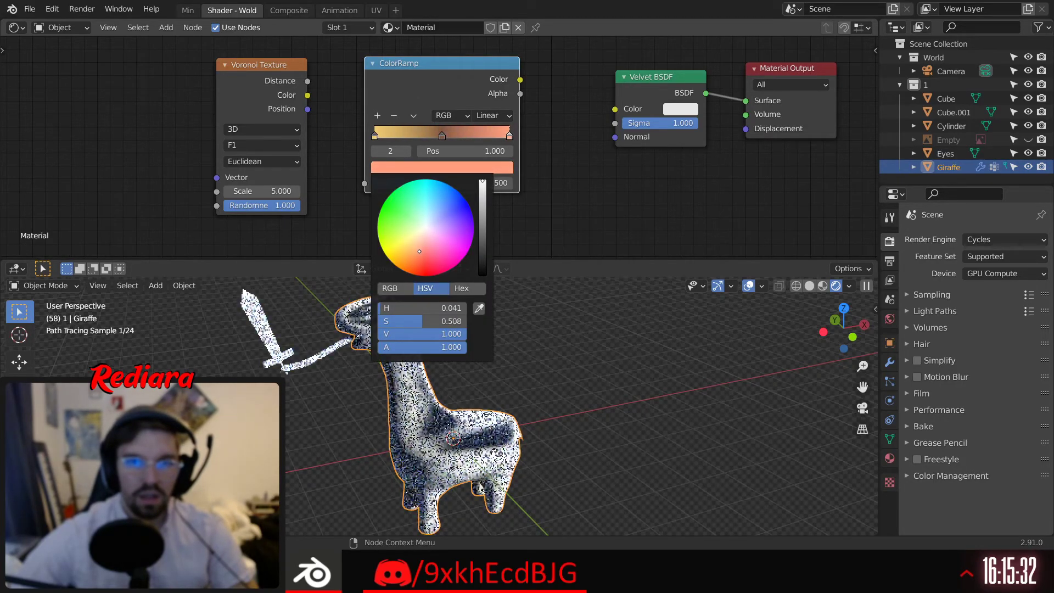
{"action": "left_click_drag", "start_coordinate": [484, 232], "coordinate": [483, 212]}
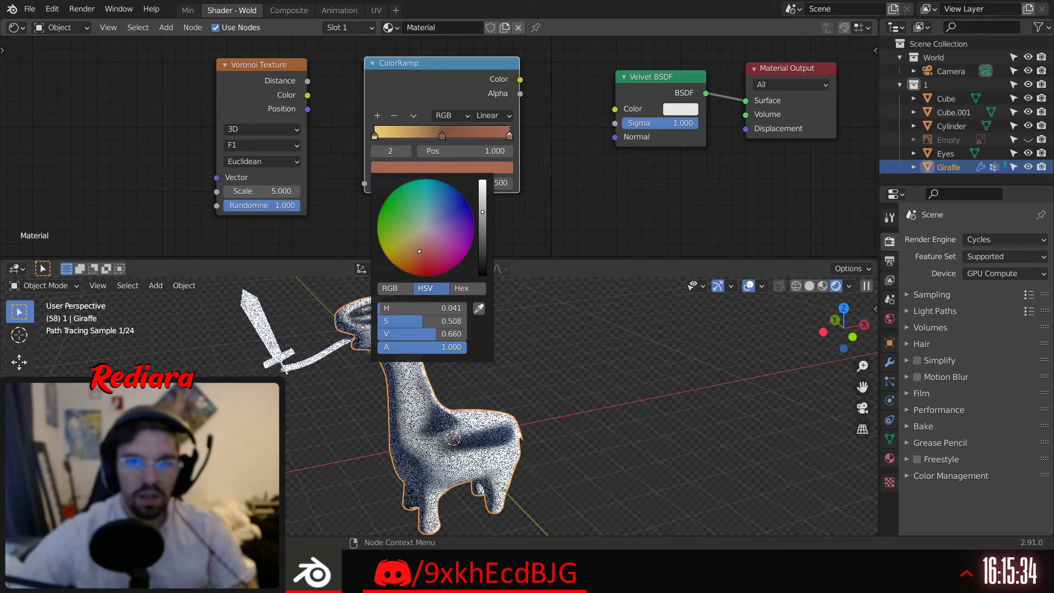
Set the ColorRamp interpolation to Constant and move the middle stop to about 0.31 and the last stop to 0.659
{"action": "left_click", "coordinate": [491, 115]}
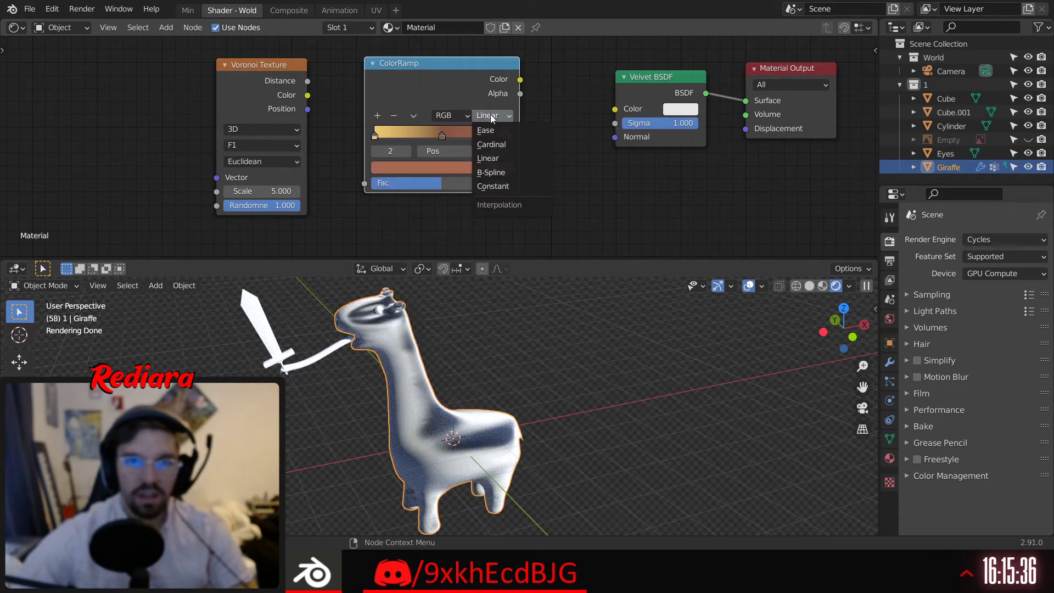
{"action": "left_click", "coordinate": [494, 186]}
{"action": "left_click_drag", "start_coordinate": [442, 134], "coordinate": [417, 134]}
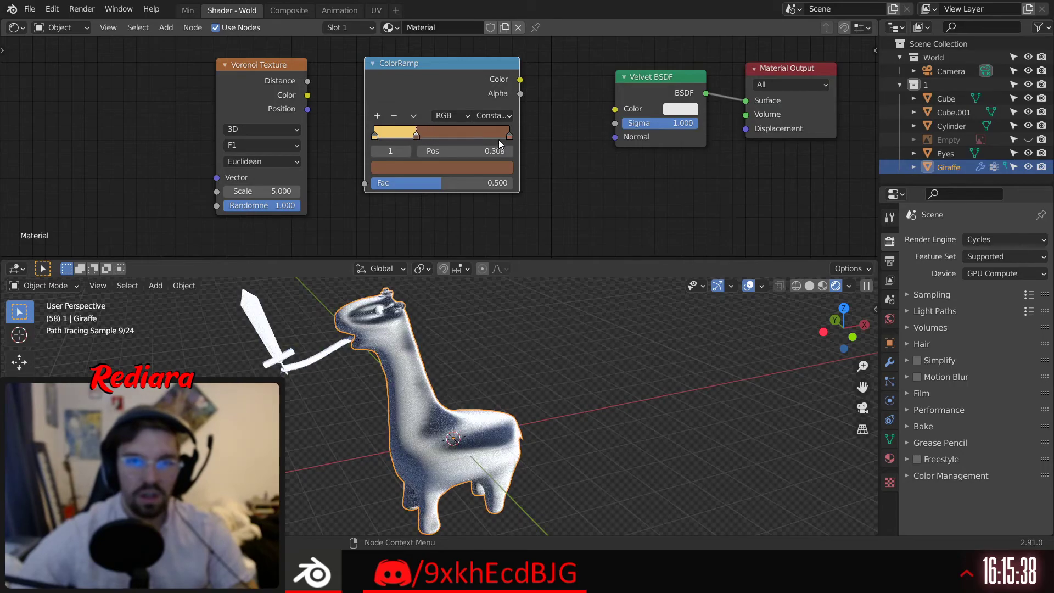
{"action": "left_click_drag", "start_coordinate": [509, 135], "coordinate": [464, 137]}
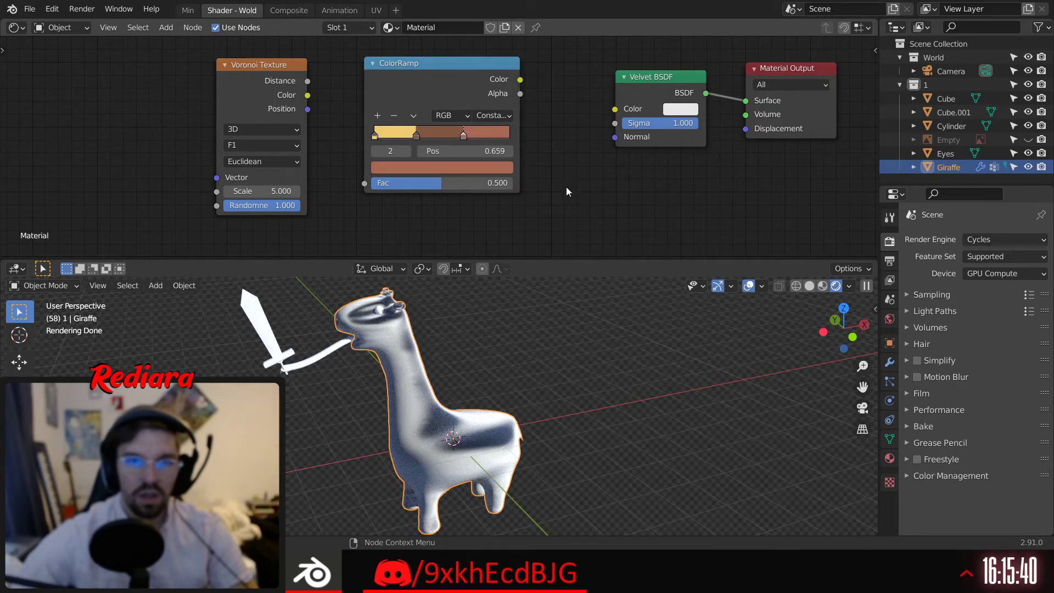
Connect the ColorRamp's Color to the Velvet BSDF's Color and the Voronoi Texture's Color to the ramp's Fac
{"action": "left_click_drag", "start_coordinate": [467, 68], "coordinate": [480, 72]}
{"action": "left_click_drag", "start_coordinate": [598, 107], "coordinate": [615, 109]}
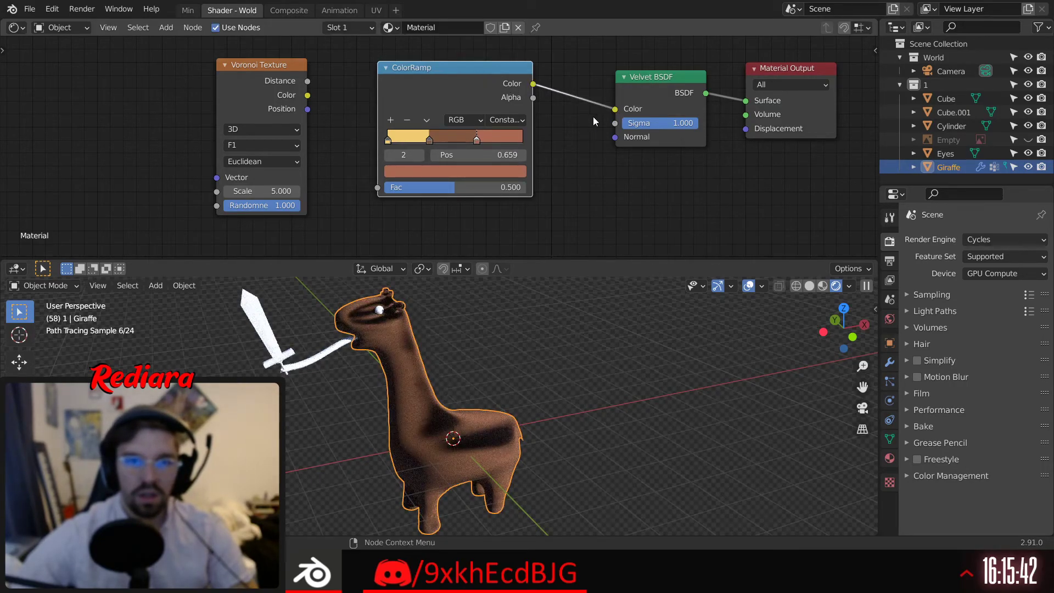
{"action": "left_click_drag", "start_coordinate": [494, 67], "coordinate": [514, 68]}
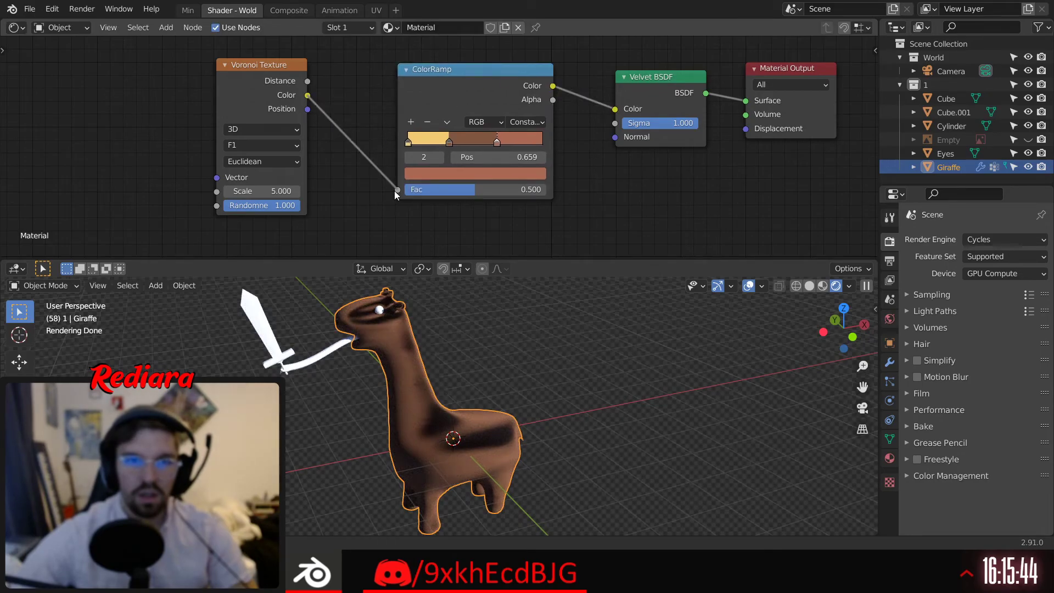
{"action": "left_click_drag", "start_coordinate": [395, 190], "coordinate": [395, 191]}
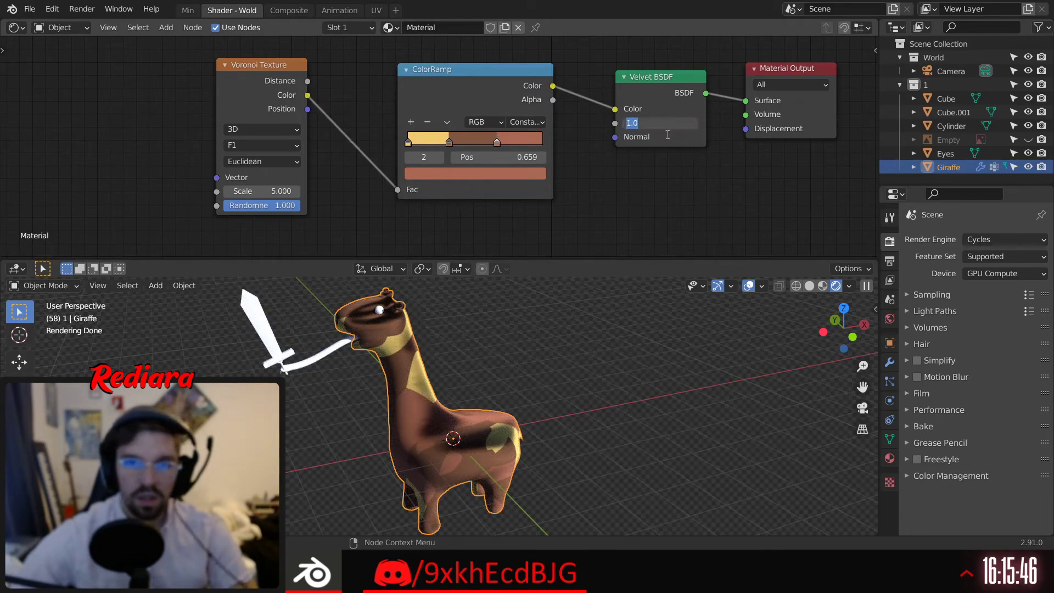
Try a Sigma of 0.5 on the Velvet BSDF and restore it to 1
{"action": "type", "text": "0.5"}
{"action": "key", "text": "Return"}
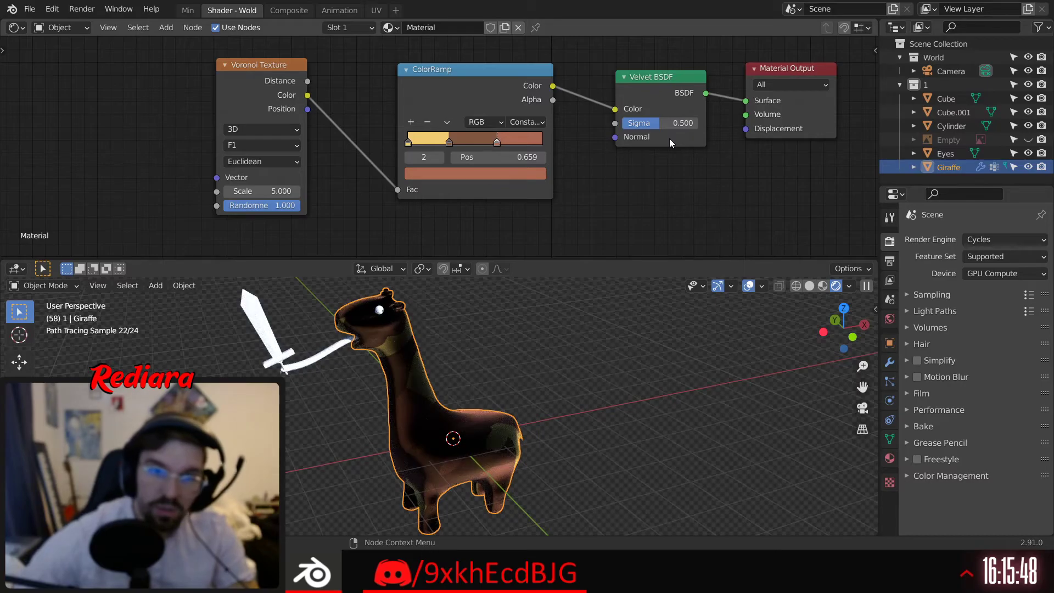
{"action": "left_click_drag", "start_coordinate": [669, 125], "coordinate": [698, 126]}
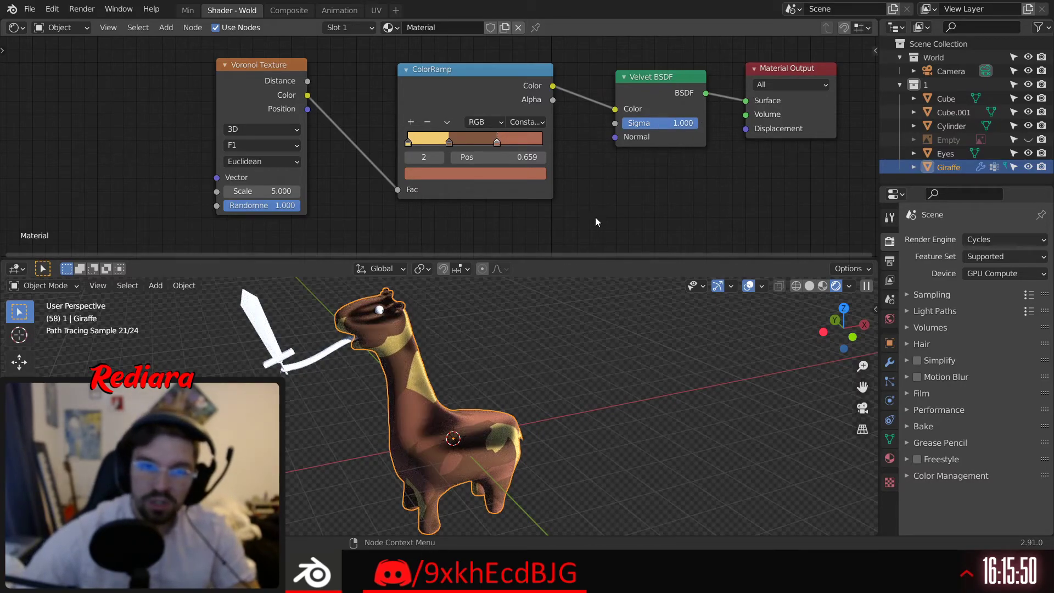
Try a Voronoi Texture scale of 40 and settle on 25
{"action": "left_click", "coordinate": [265, 191]}
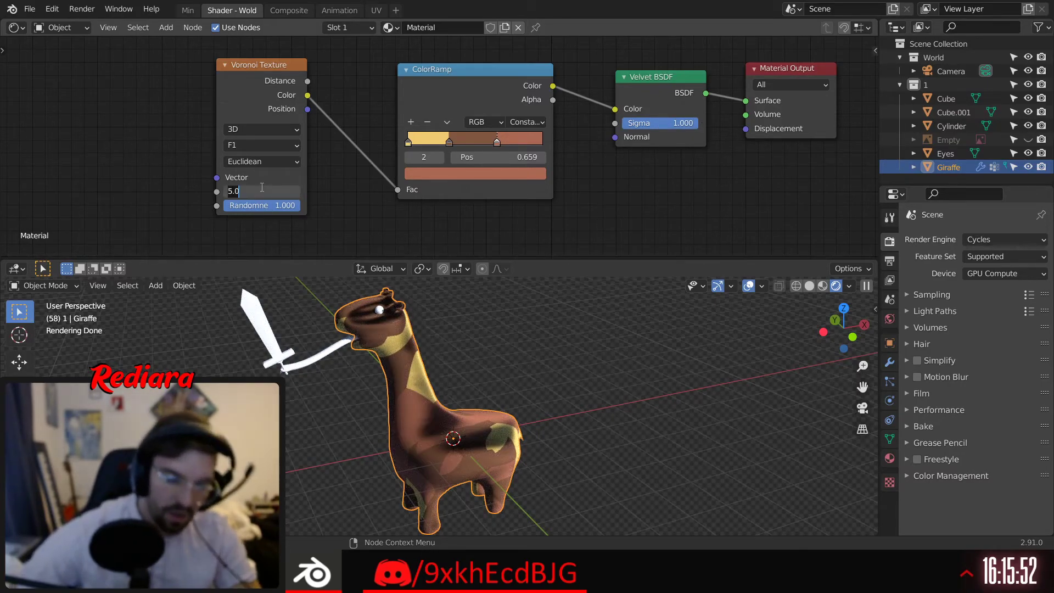
{"action": "type", "text": "40"}
{"action": "key", "text": "Return"}
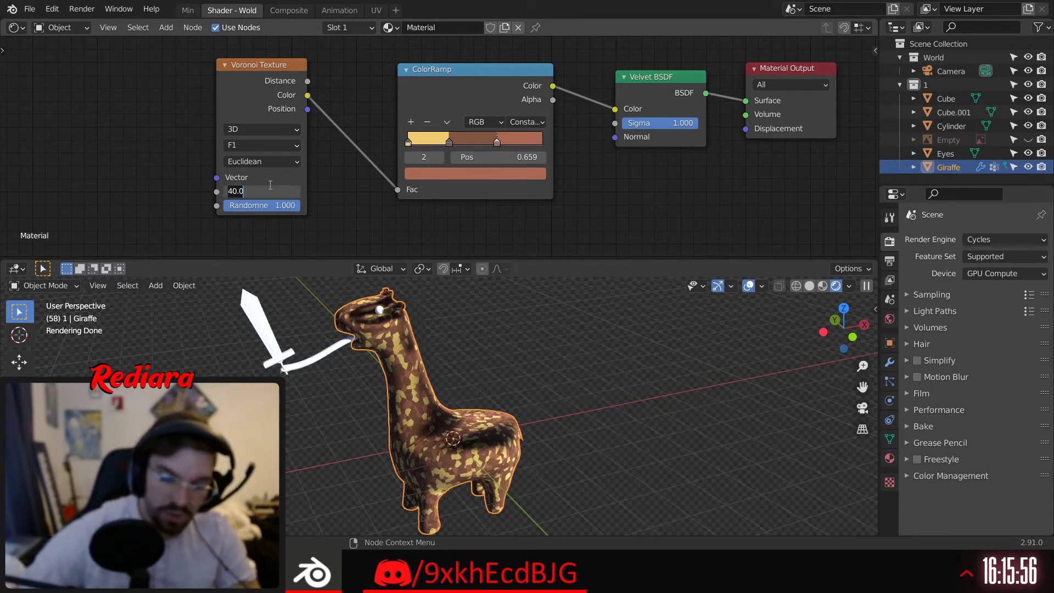
{"action": "left_click", "coordinate": [270, 186]}
{"action": "type", "text": "25"}
{"action": "key", "text": "Return"}
Add a second yellow stop to the ColorRamp at 0.563, between the brown and reddish-brown stops
{"action": "scroll", "coordinate": [423, 384], "scroll_direction": "up", "scroll_amount": 5}
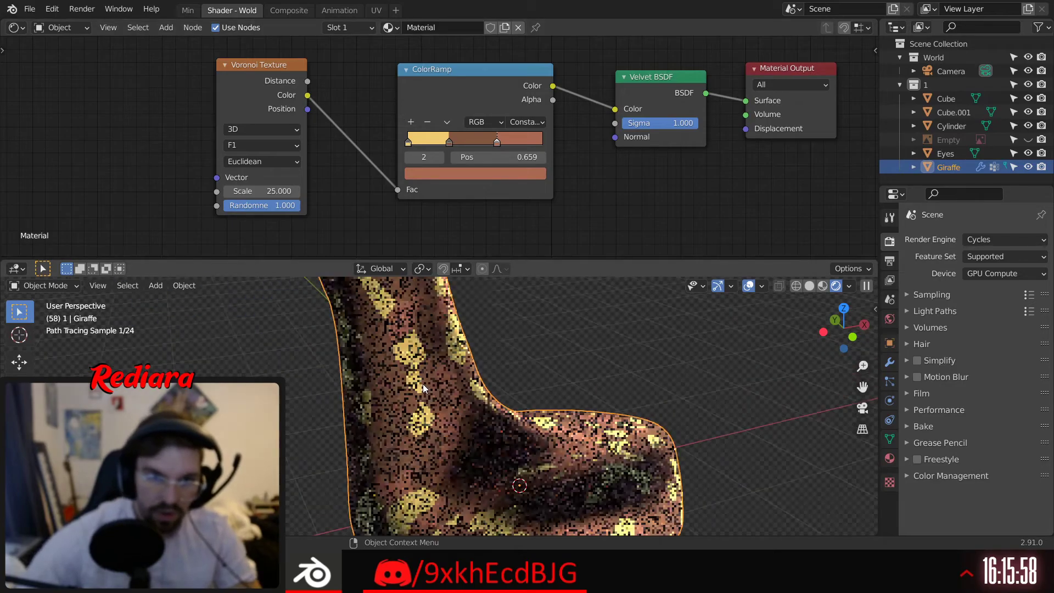
{"action": "scroll", "coordinate": [411, 361], "scroll_direction": "down", "scroll_amount": 3}
{"action": "scroll", "coordinate": [403, 328], "scroll_direction": "down", "scroll_amount": 2}
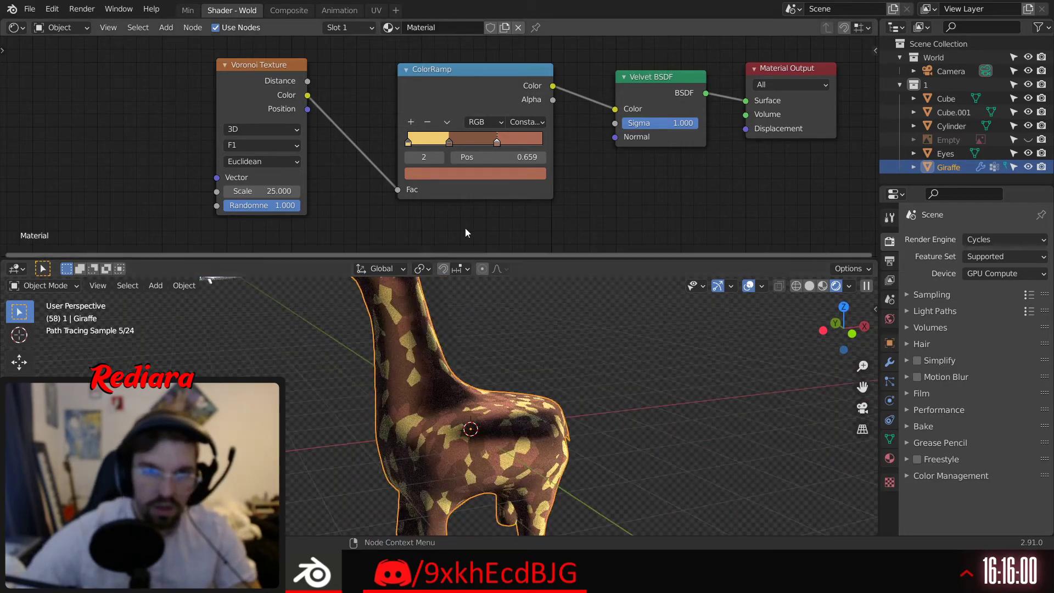
{"action": "left_click_drag", "start_coordinate": [449, 142], "coordinate": [484, 147]}
{"action": "left_click", "coordinate": [410, 122]}
{"action": "scroll", "coordinate": [443, 367], "scroll_direction": "down", "scroll_amount": 5}
{"action": "middle_click_drag", "start_coordinate": [443, 367], "coordinate": [444, 384]}
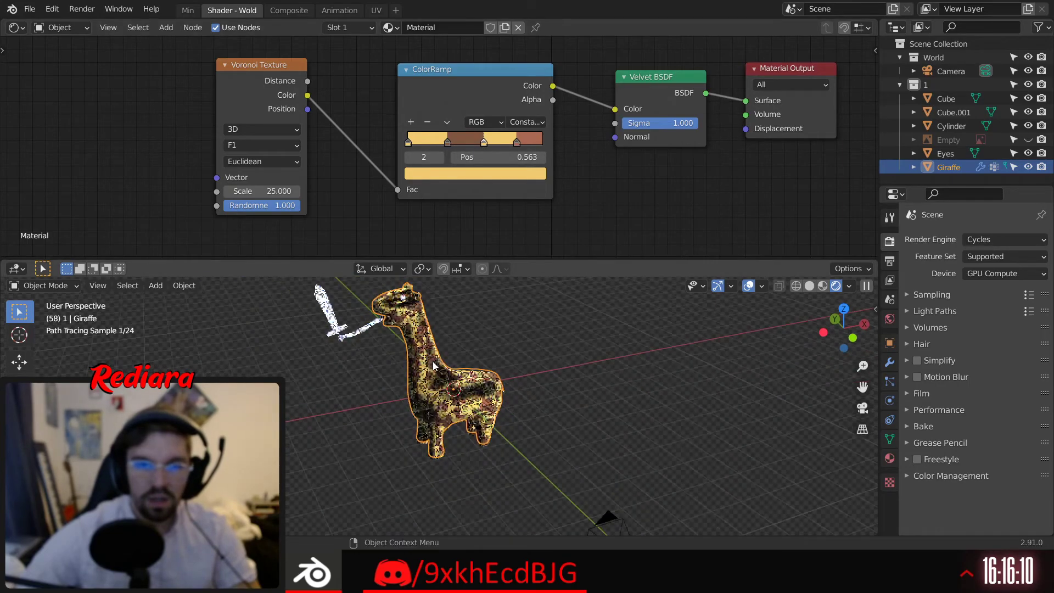
Lighten the ColorRamp's first stop to a pale cream by setting its saturation to 0.254
{"action": "scroll", "coordinate": [414, 367], "scroll_direction": "up", "scroll_amount": 4}
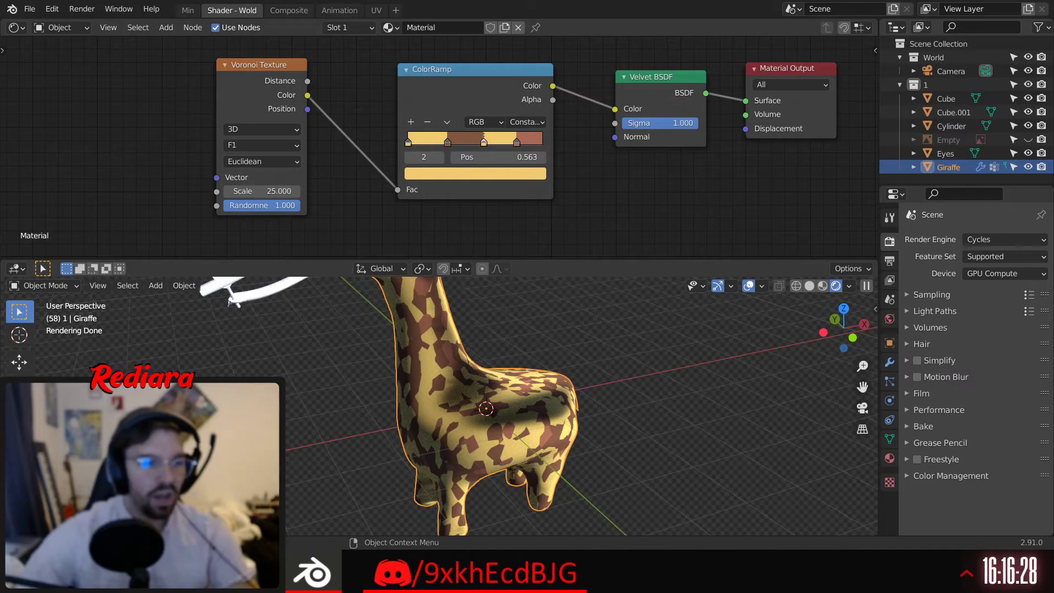
{"action": "left_click", "coordinate": [408, 142]}
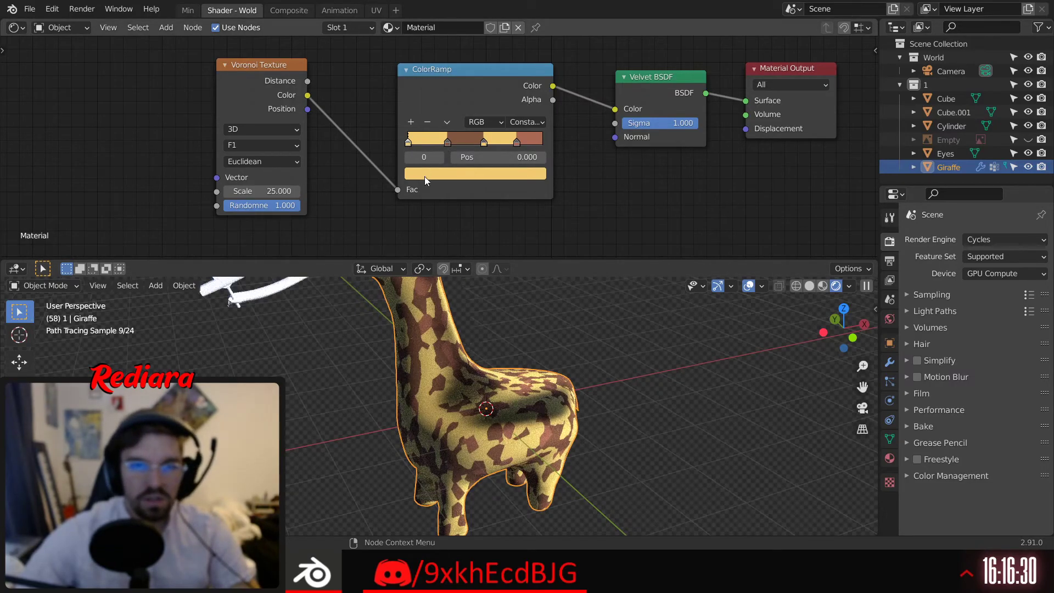
{"action": "left_click", "coordinate": [424, 177]}
{"action": "left_click_drag", "start_coordinate": [453, 328], "coordinate": [434, 328]}
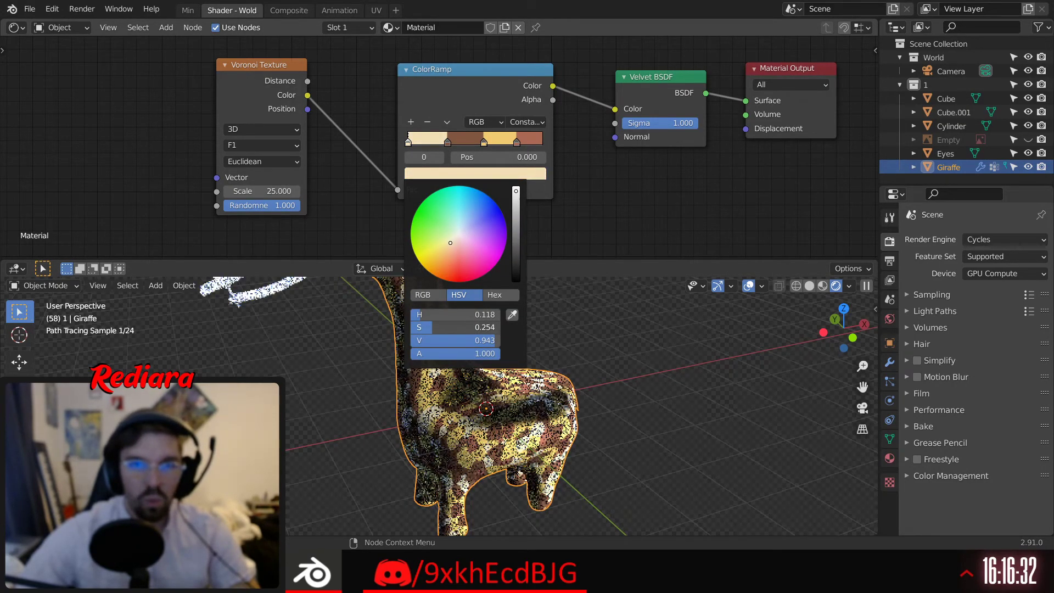
Remove the second yellow and reddish-brown stops from the ColorRamp and move the brown stop to 0.504
{"action": "left_click", "coordinate": [484, 142]}
{"action": "left_click", "coordinate": [427, 122]}
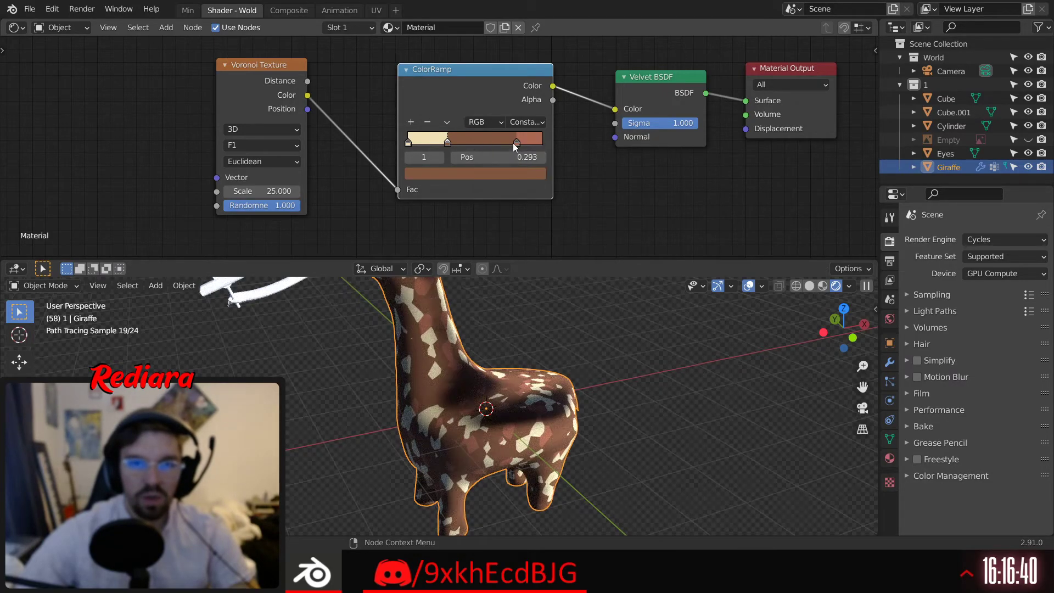
{"action": "left_click", "coordinate": [515, 143]}
{"action": "left_click", "coordinate": [427, 122]}
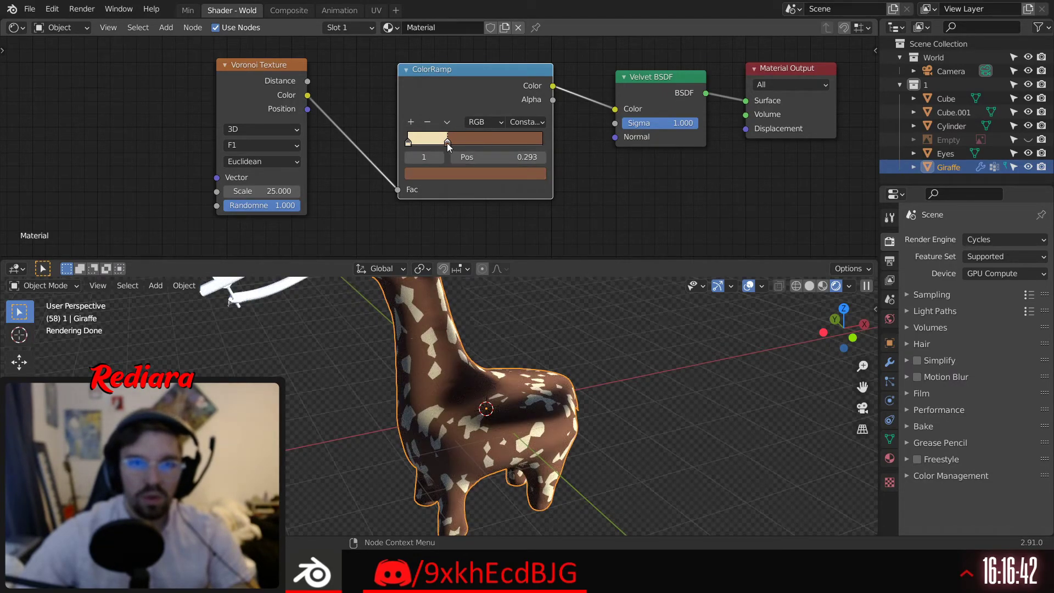
{"action": "left_click_drag", "start_coordinate": [447, 143], "coordinate": [477, 144]}
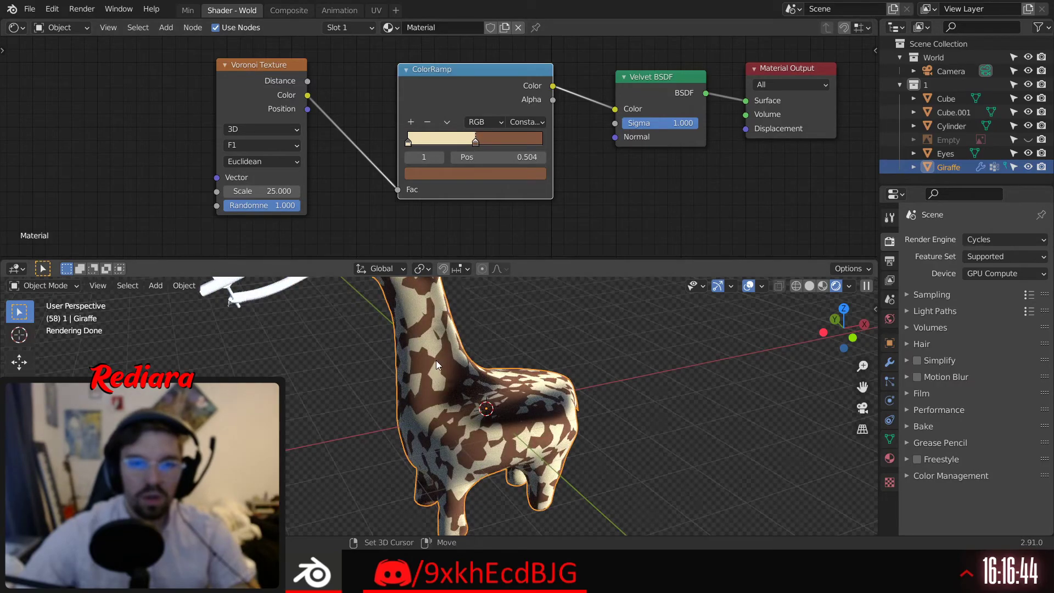
{"action": "middle_click_drag", "start_coordinate": [437, 365], "coordinate": [414, 445], "text": "shift"}
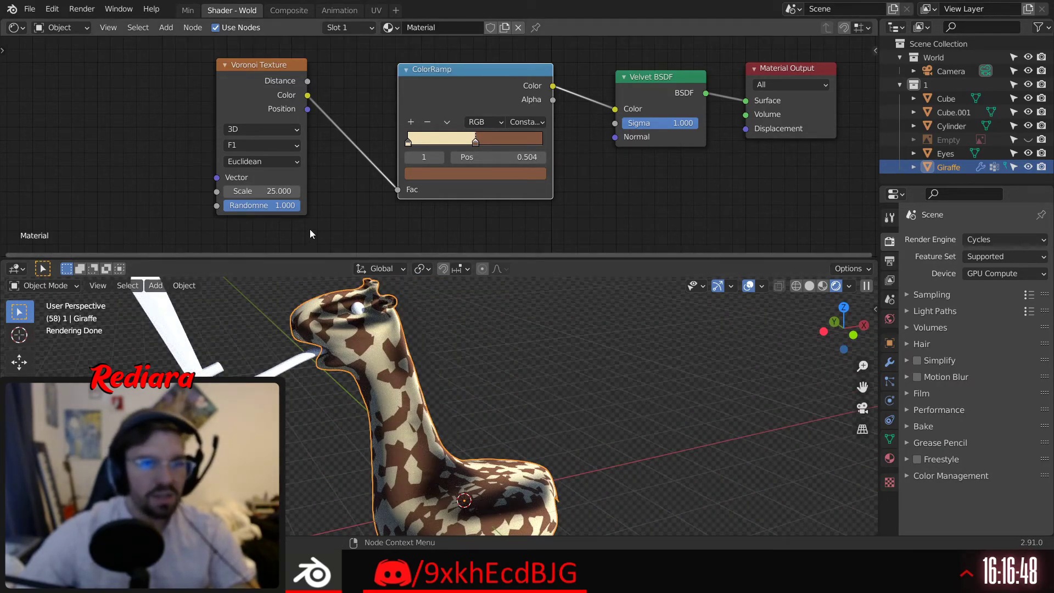
Set the Voronoi Texture's randomness to 0.547 and its feature output to F2
{"action": "left_click_drag", "start_coordinate": [288, 208], "coordinate": [262, 208]}
{"action": "left_click", "coordinate": [253, 146]}
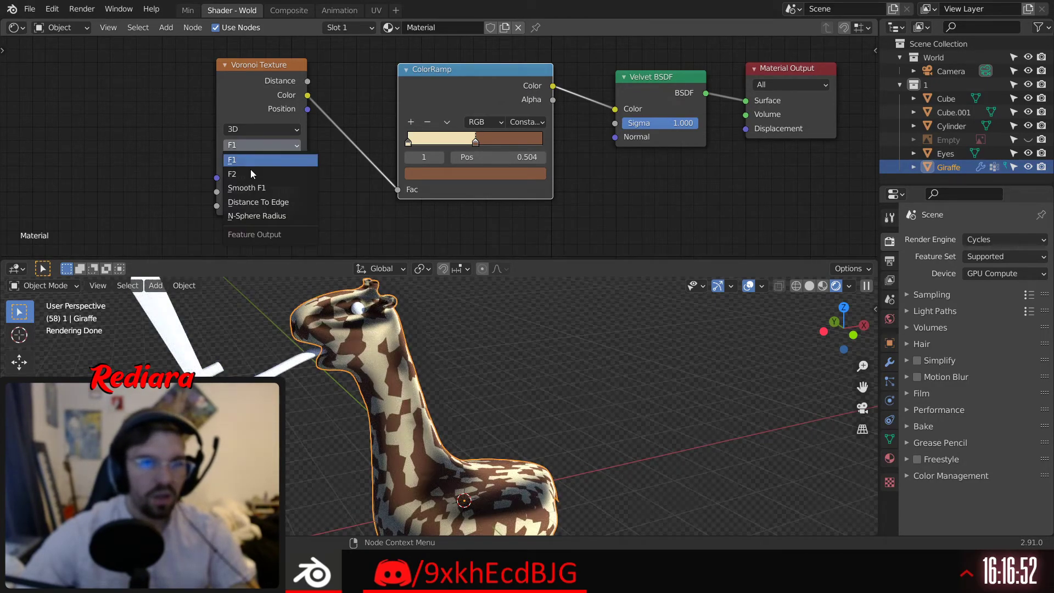
{"action": "left_click", "coordinate": [252, 172]}
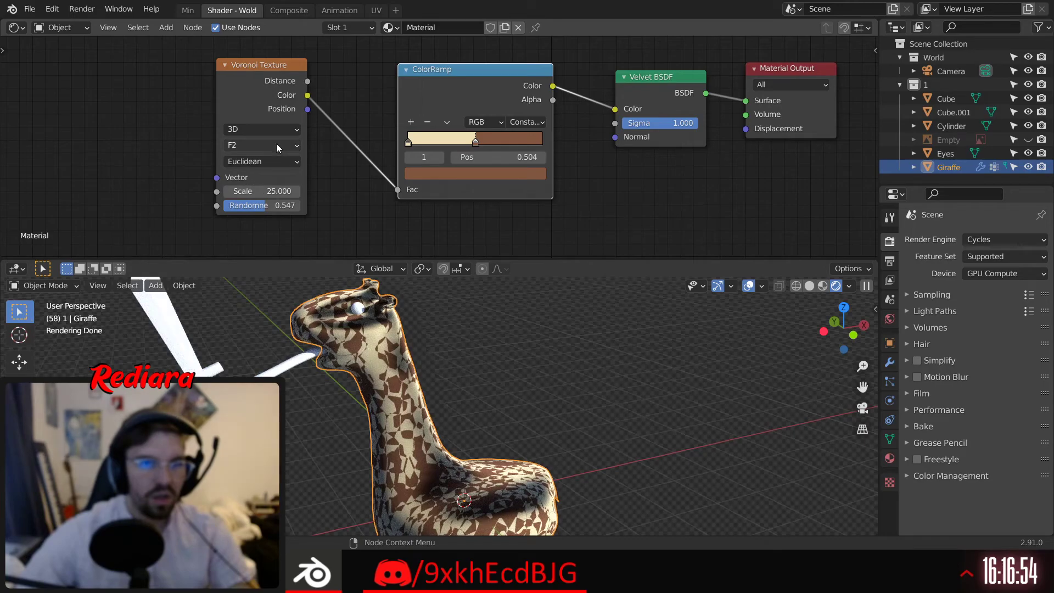
{"action": "left_click", "coordinate": [276, 143]}
{"action": "left_click", "coordinate": [251, 145]}
Try 2D dimensions on the Voronoi Texture and switch it to 4D
{"action": "left_click", "coordinate": [251, 133]}
{"action": "left_click", "coordinate": [247, 156]}
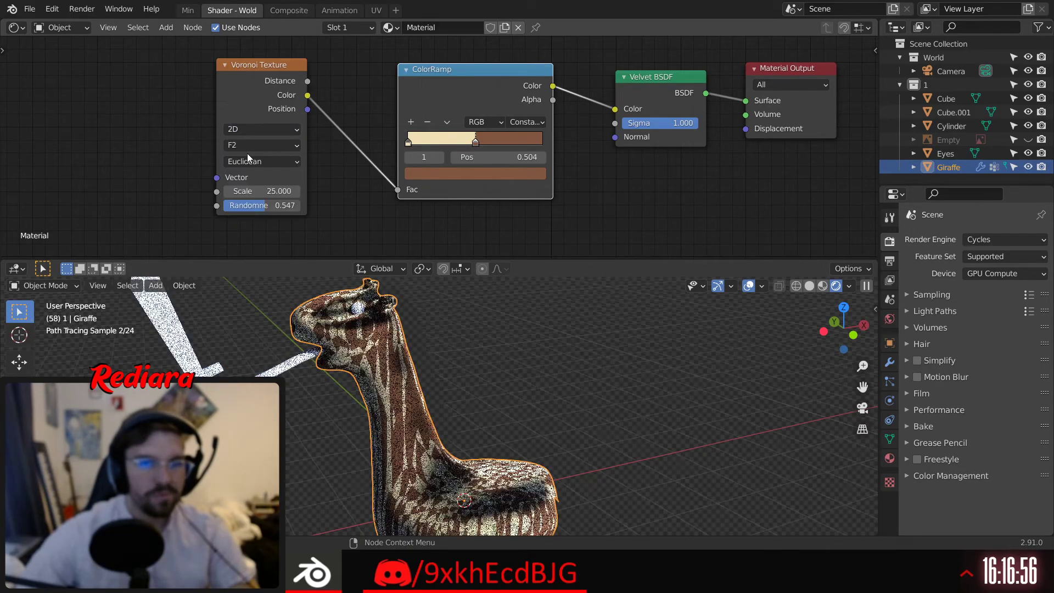
{"action": "left_click", "coordinate": [256, 134]}
{"action": "left_click", "coordinate": [256, 184]}
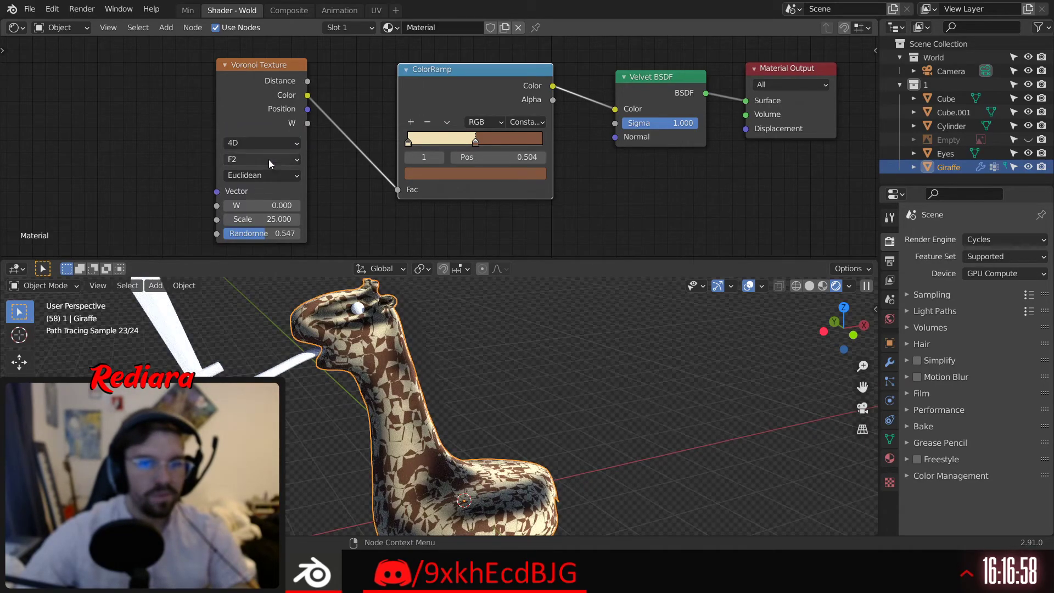
Give the Voronoi Texture a randomness of 1, a W of -3.8 and the Manhattan distance metric
{"action": "left_click_drag", "start_coordinate": [276, 237], "coordinate": [308, 236]}
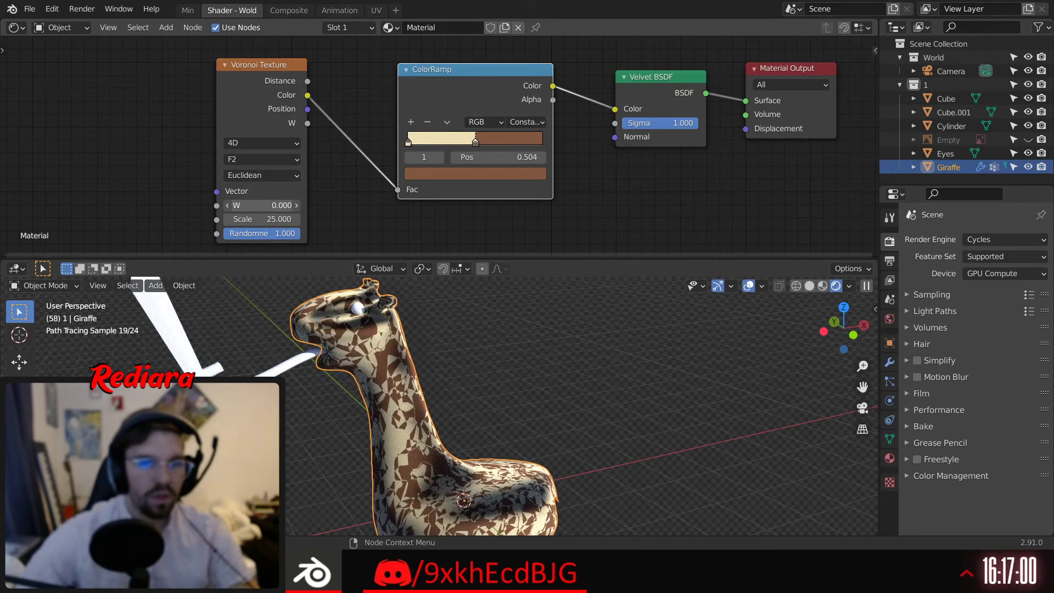
{"action": "left_click_drag", "start_coordinate": [258, 206], "coordinate": [219, 205]}
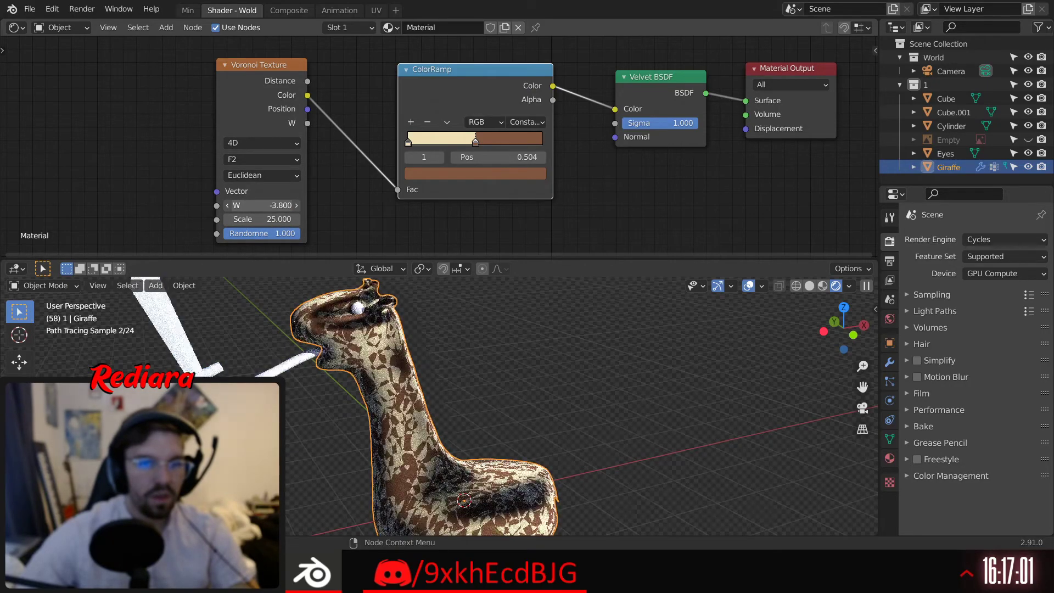
{"action": "left_click", "coordinate": [247, 176]}
{"action": "left_click", "coordinate": [249, 207]}
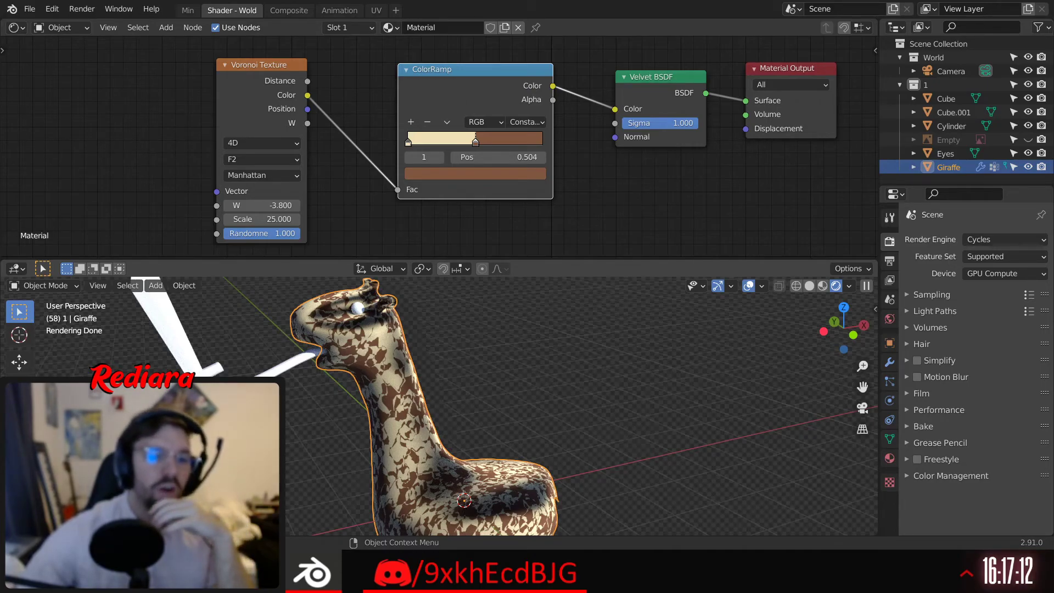
Replace the Voronoi Texture with a Checker Texture and connect its Color output to the ColorRamp's Fac input
{"action": "middle_click_drag", "start_coordinate": [290, 73], "coordinate": [355, 74]}
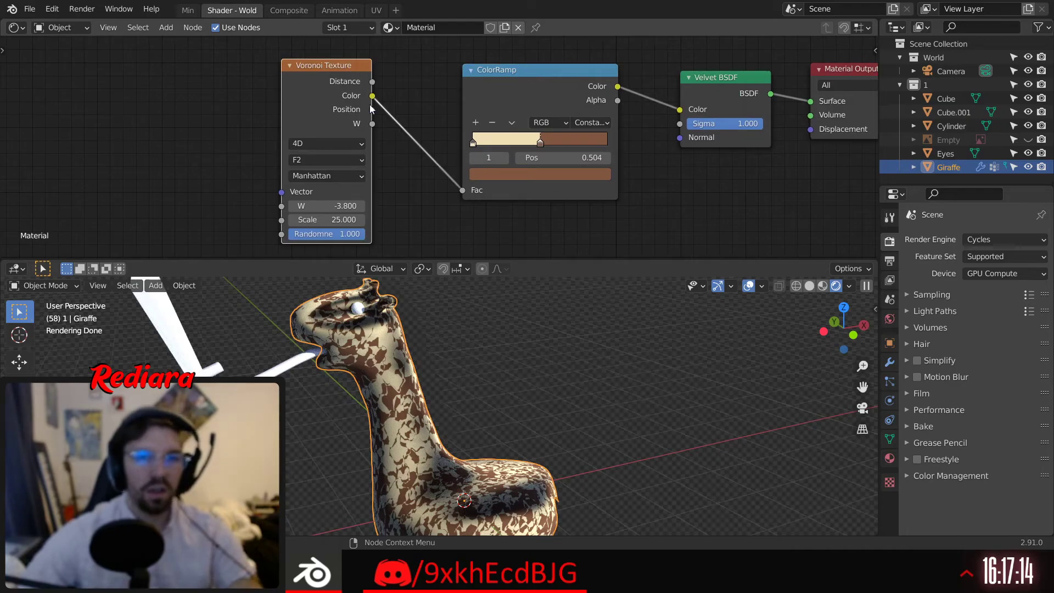
{"action": "key", "text": "x"}
{"action": "left_click", "coordinate": [167, 29]}
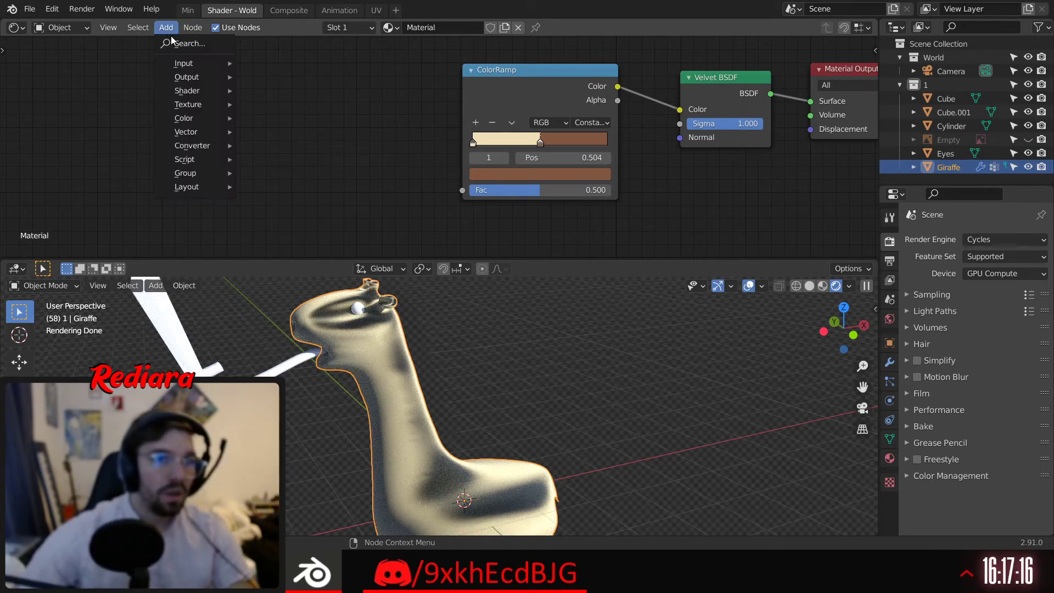
{"action": "mouse_move", "coordinate": [199, 103]}
{"action": "left_click", "coordinate": [292, 156]}
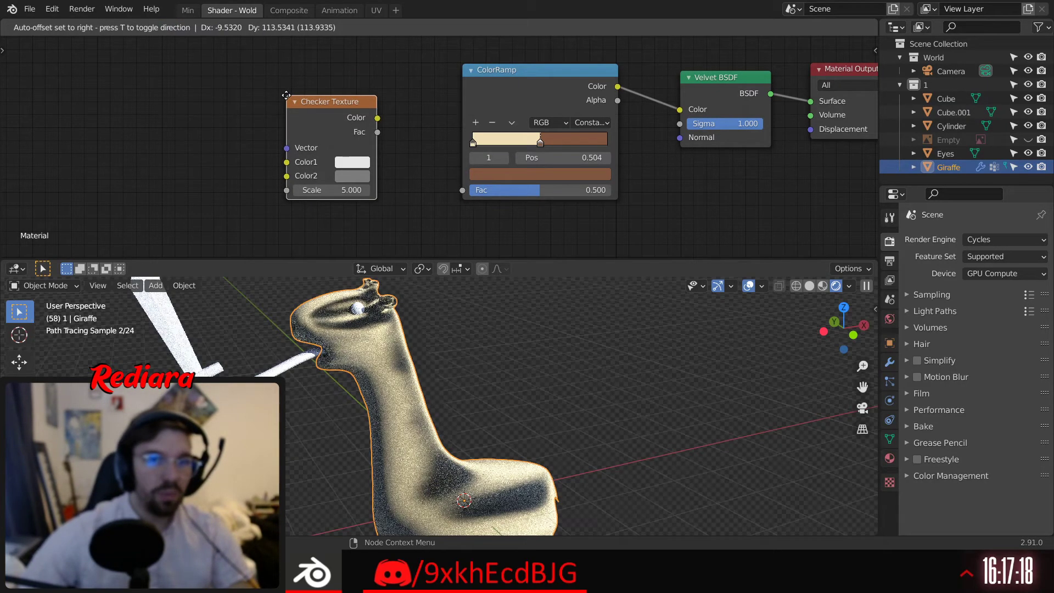
{"action": "left_click", "coordinate": [290, 102]}
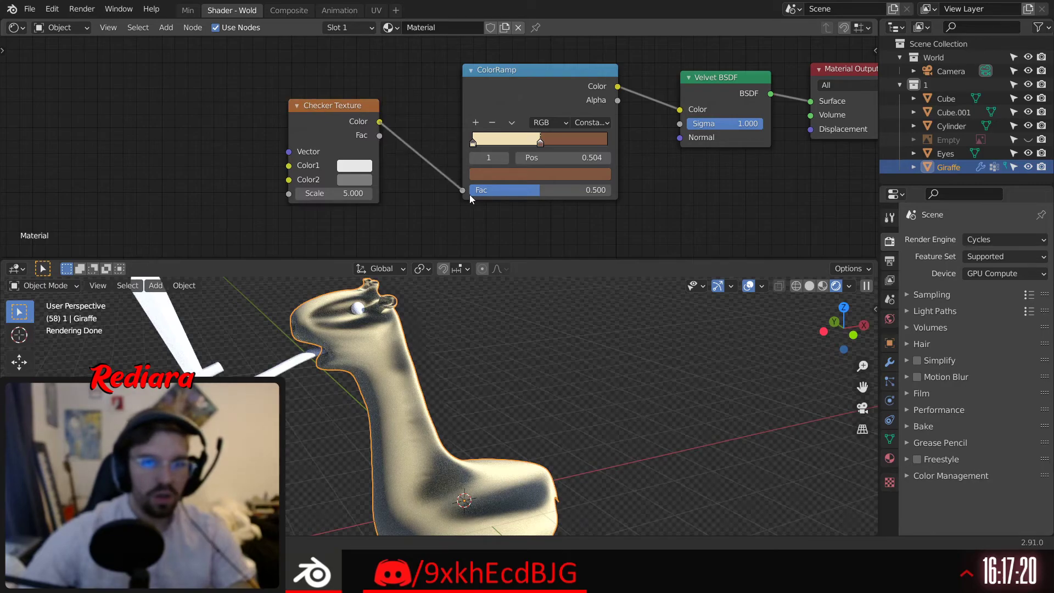
{"action": "left_click_drag", "start_coordinate": [469, 194], "coordinate": [467, 193]}
{"action": "middle_click_drag", "start_coordinate": [404, 205], "coordinate": [408, 190]}
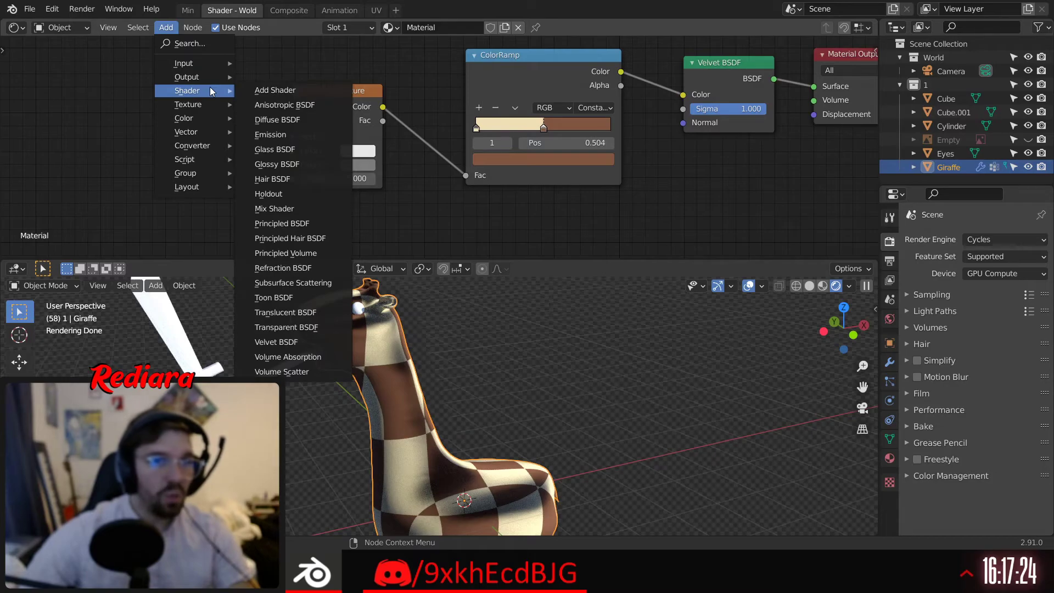
Add a Noise Texture and connect its Fac output to the Checker Texture's Vector input
{"action": "mouse_move", "coordinate": [197, 104]}
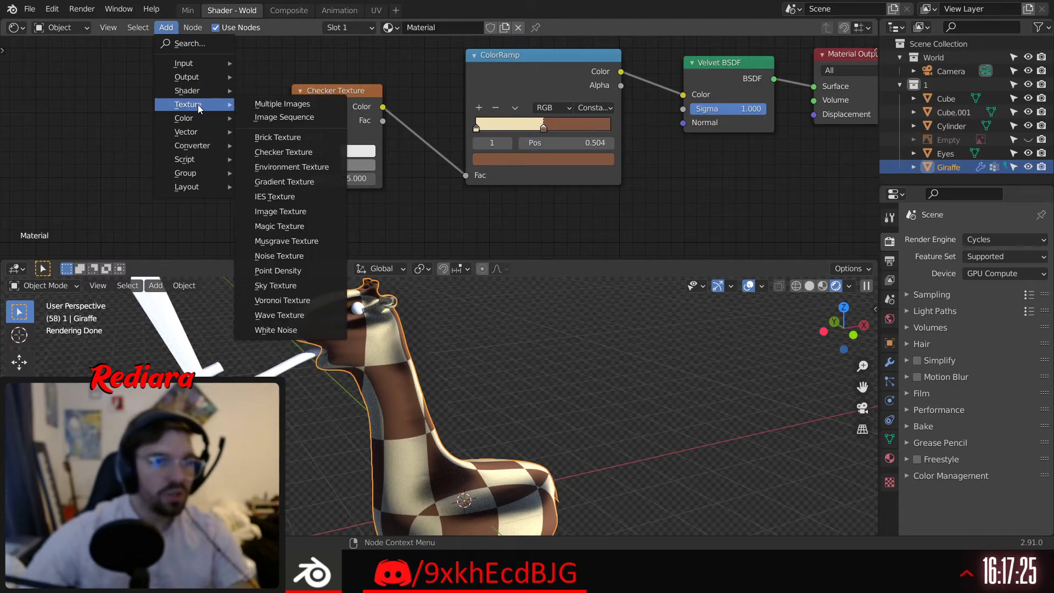
{"action": "left_click", "coordinate": [280, 256]}
{"action": "left_click", "coordinate": [238, 126]}
{"action": "left_click_drag", "start_coordinate": [237, 127], "coordinate": [310, 149]}
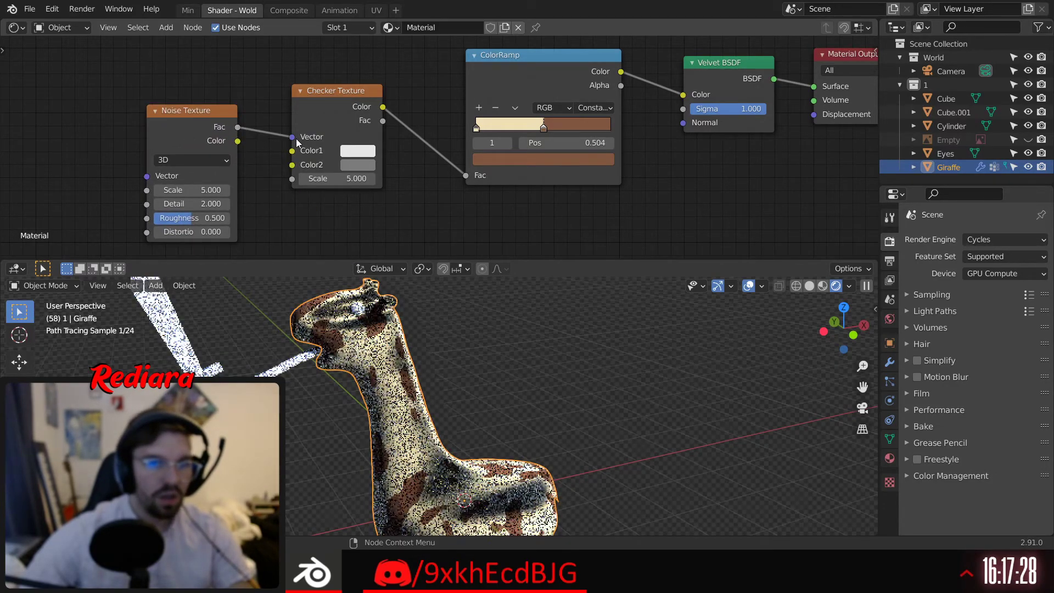
Set the Checker Texture's scale to 8
{"action": "middle_click_drag", "start_coordinate": [421, 208], "coordinate": [376, 180], "text": "shift"}
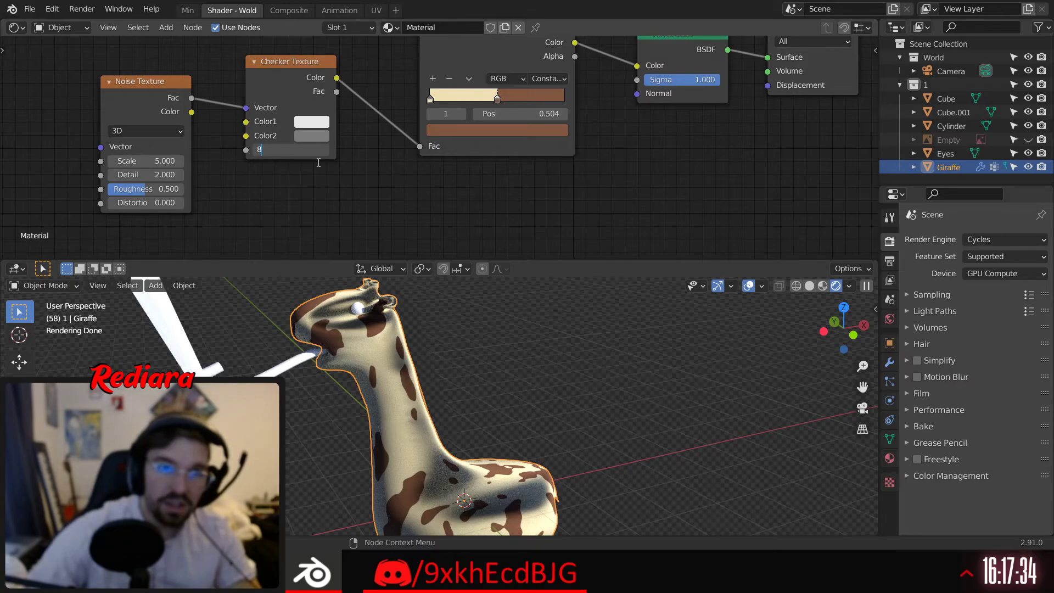
{"action": "key", "text": "Return"}
{"action": "middle_click_drag", "start_coordinate": [407, 318], "coordinate": [439, 358]}
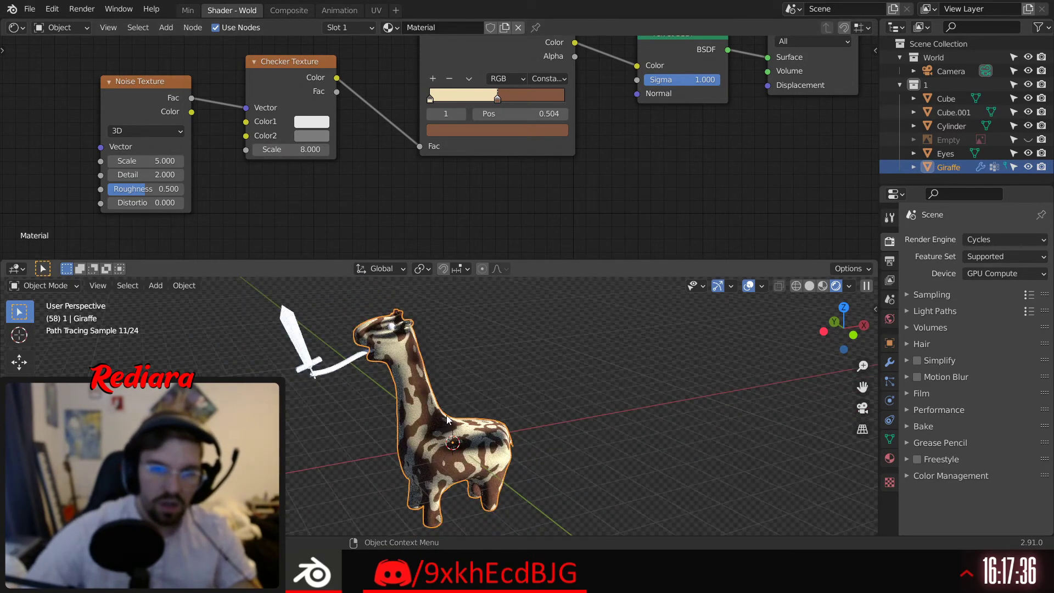
Try a smaller Noise Texture scale and then set it to 10
{"action": "left_click_drag", "start_coordinate": [164, 161], "coordinate": [142, 161]}
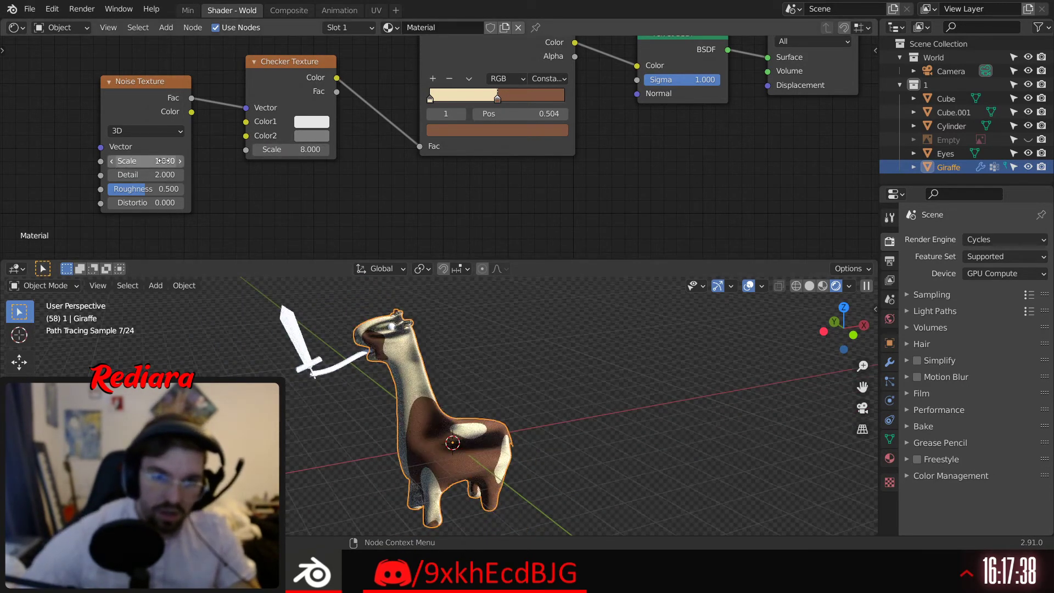
{"action": "left_click", "coordinate": [164, 161]}
{"action": "type", "text": "1.0"}
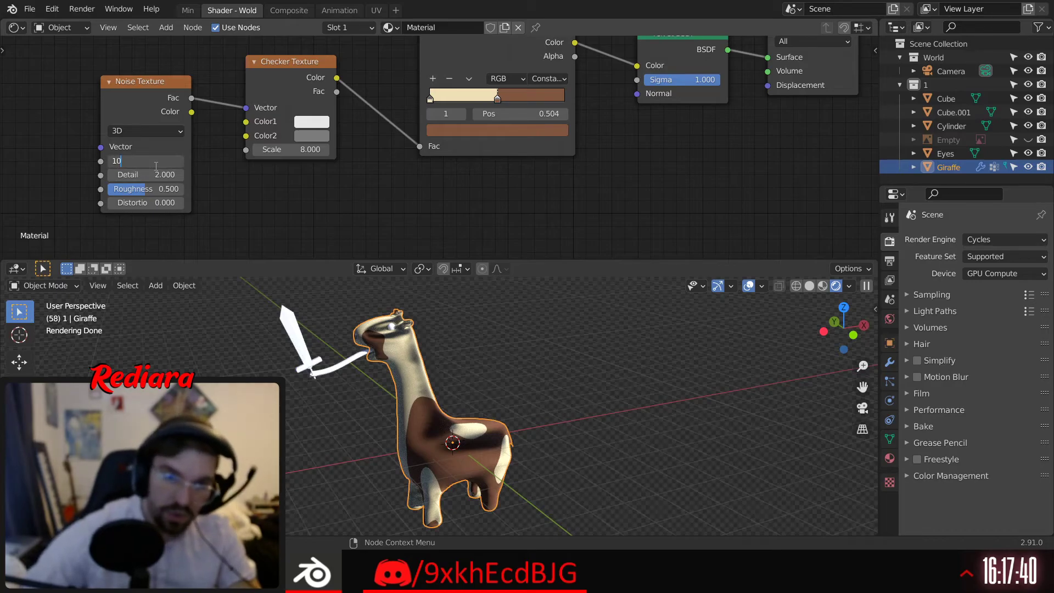
{"action": "key", "text": "Return"}
{"action": "scroll", "coordinate": [400, 414], "scroll_direction": "up", "scroll_amount": 4}
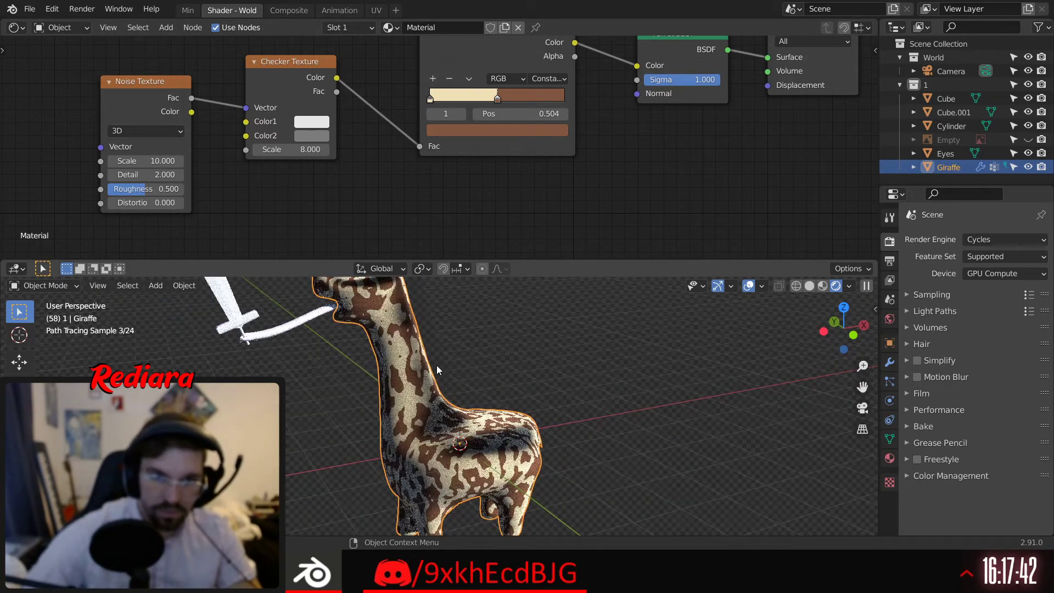
{"action": "middle_click_drag", "start_coordinate": [437, 364], "coordinate": [411, 360]}
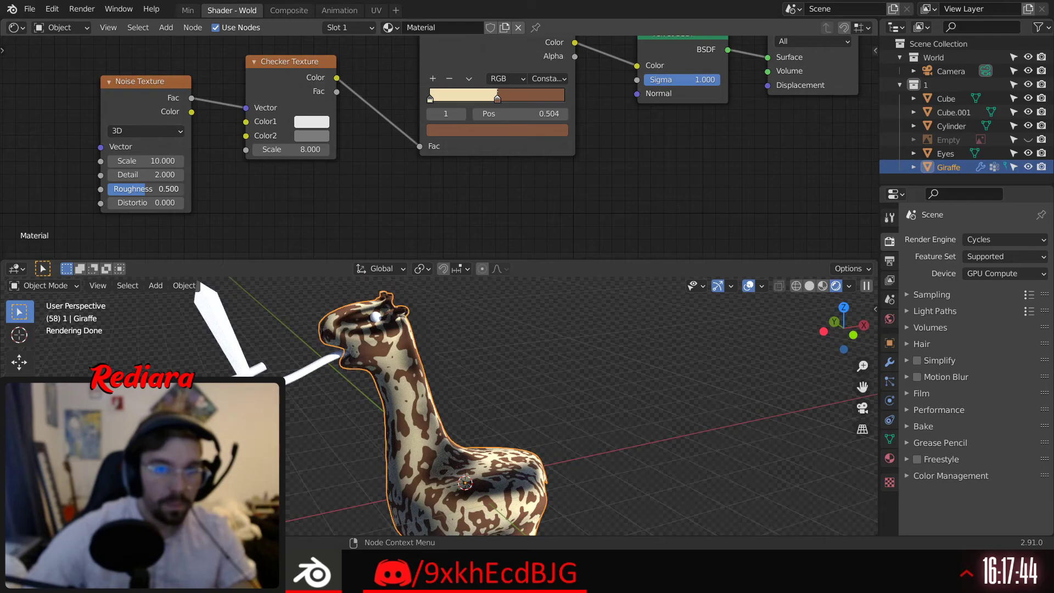
Try a roughness of 0 on the Noise Texture and delete the node
{"action": "left_click_drag", "start_coordinate": [124, 192], "coordinate": [105, 191]}
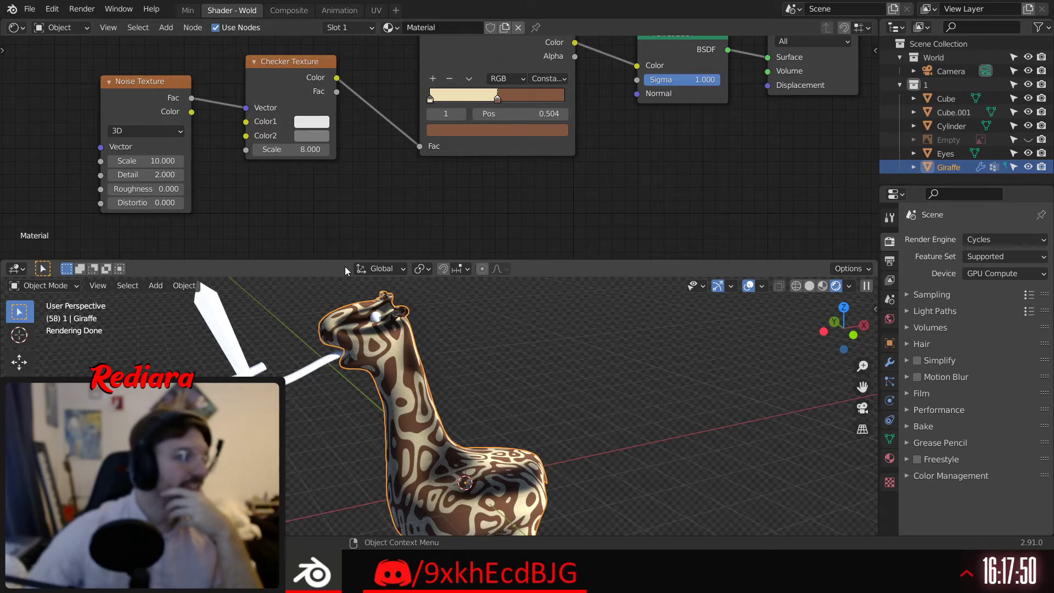
{"action": "left_click", "coordinate": [163, 87]}
{"action": "key", "text": "x"}
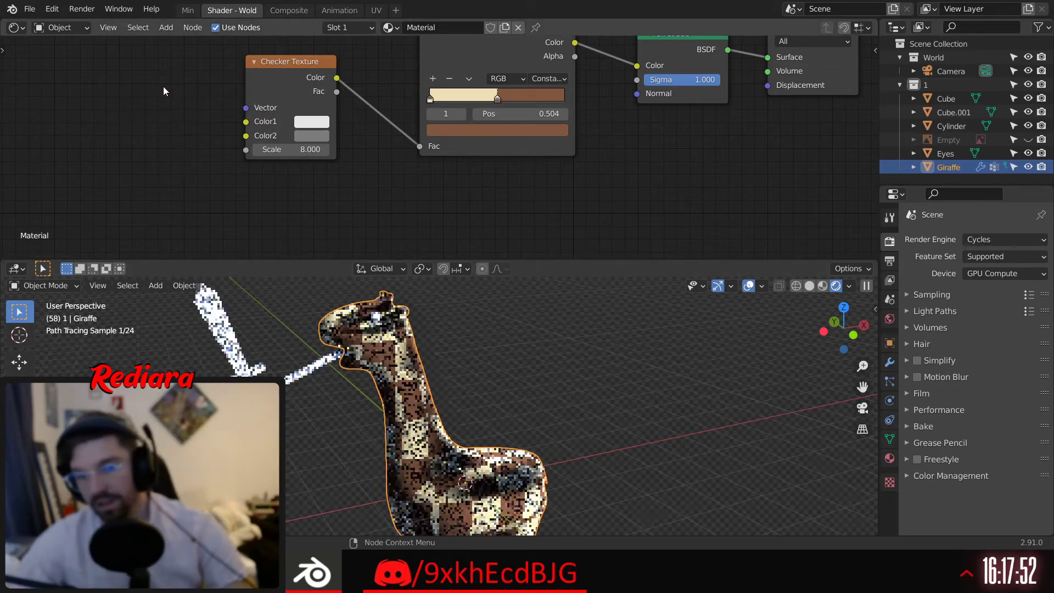
Add a Wave Texture and connect its Color output to the Checker Texture's Vector input
{"action": "left_click", "coordinate": [165, 27]}
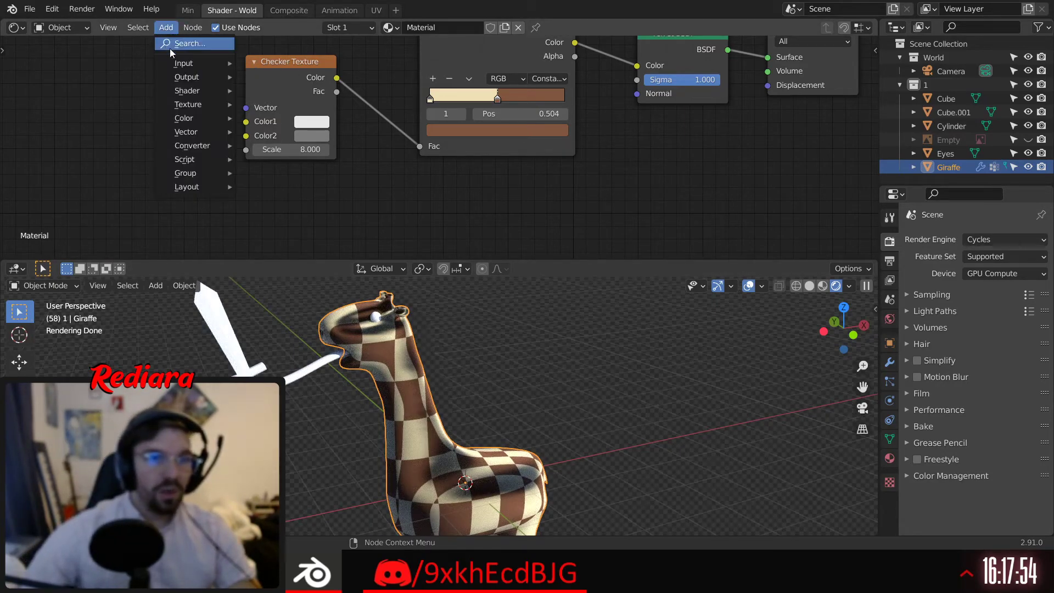
{"action": "mouse_move", "coordinate": [209, 88]}
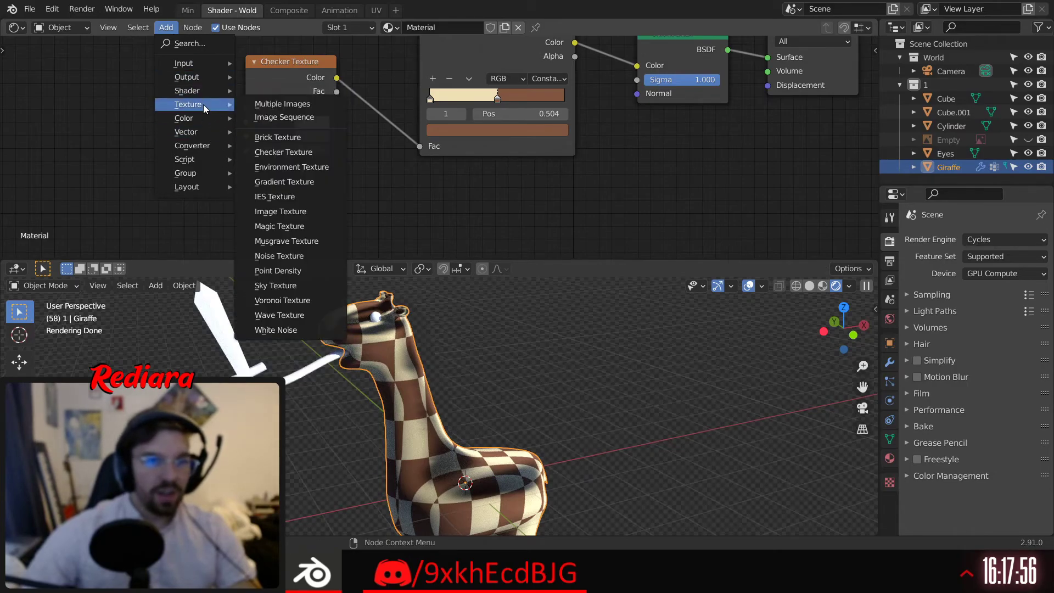
{"action": "left_click", "coordinate": [283, 314]}
{"action": "left_click", "coordinate": [131, 88]}
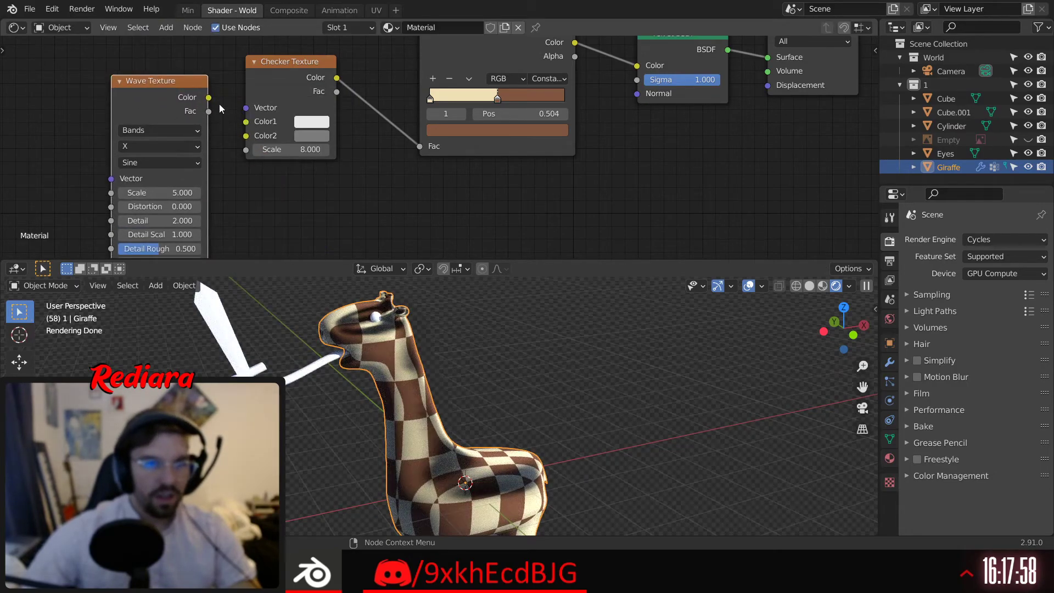
{"action": "left_click_drag", "start_coordinate": [209, 97], "coordinate": [246, 108]}
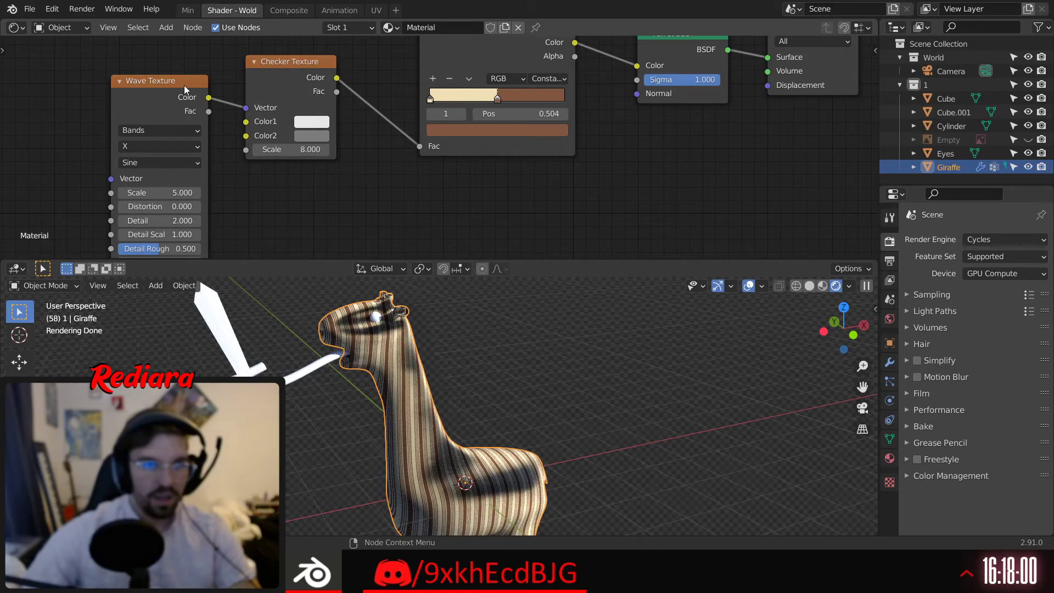
Try the Diagonal bands direction on the Wave Texture and delete the node
{"action": "left_click_drag", "start_coordinate": [185, 89], "coordinate": [170, 73]}
{"action": "left_click", "coordinate": [144, 129]}
{"action": "left_click", "coordinate": [150, 178]}
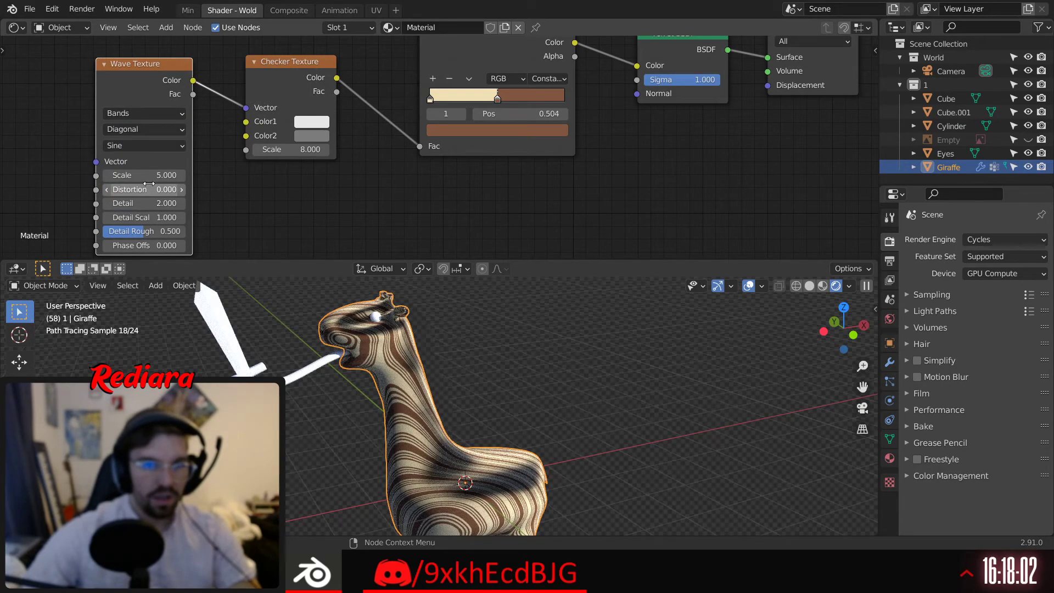
{"action": "key", "text": "x"}
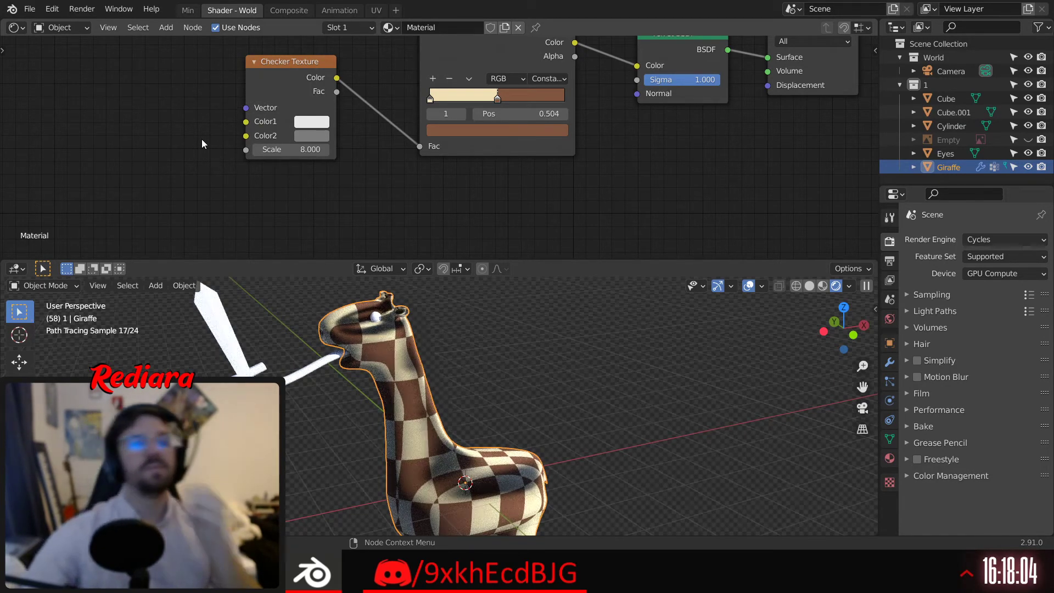
Add a Musgrave Texture and connect its Height output to the Checker Texture's Vector input
{"action": "left_click", "coordinate": [168, 28]}
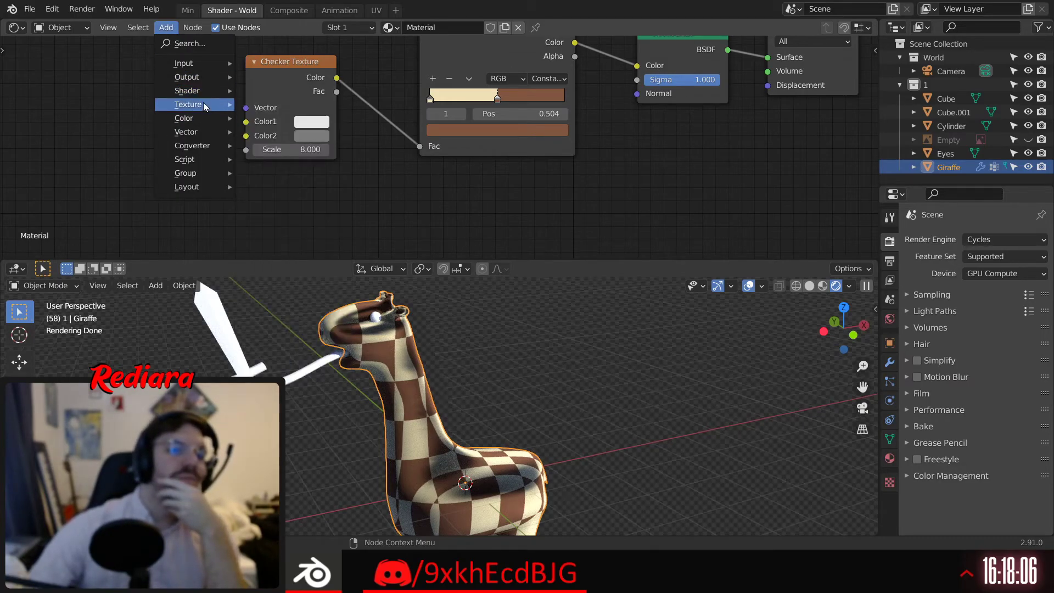
{"action": "mouse_move", "coordinate": [198, 105]}
{"action": "left_click", "coordinate": [287, 241]}
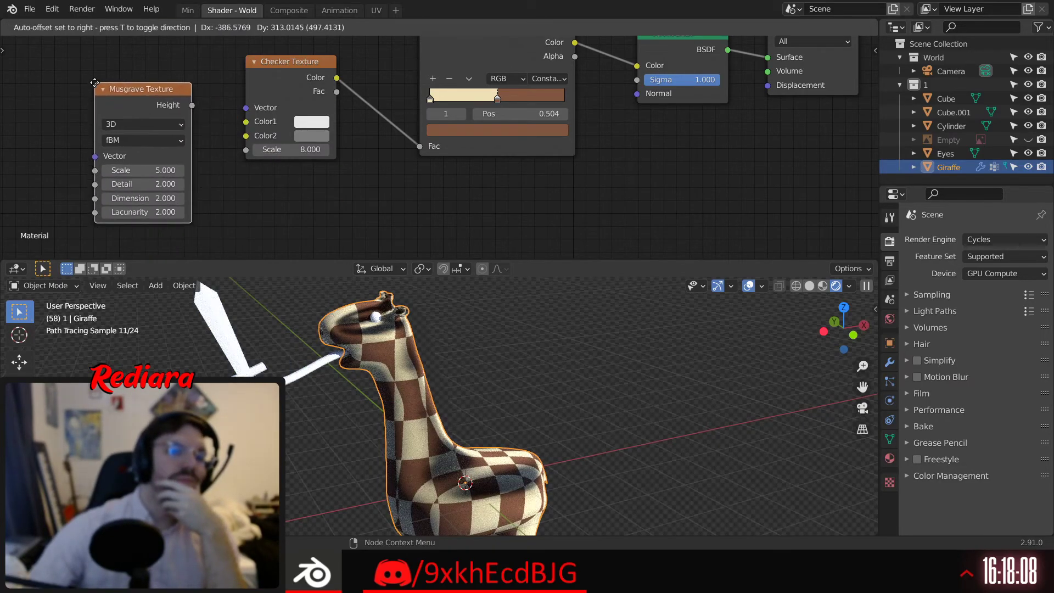
{"action": "left_click", "coordinate": [144, 96]}
{"action": "left_click_drag", "start_coordinate": [192, 105], "coordinate": [256, 112]}
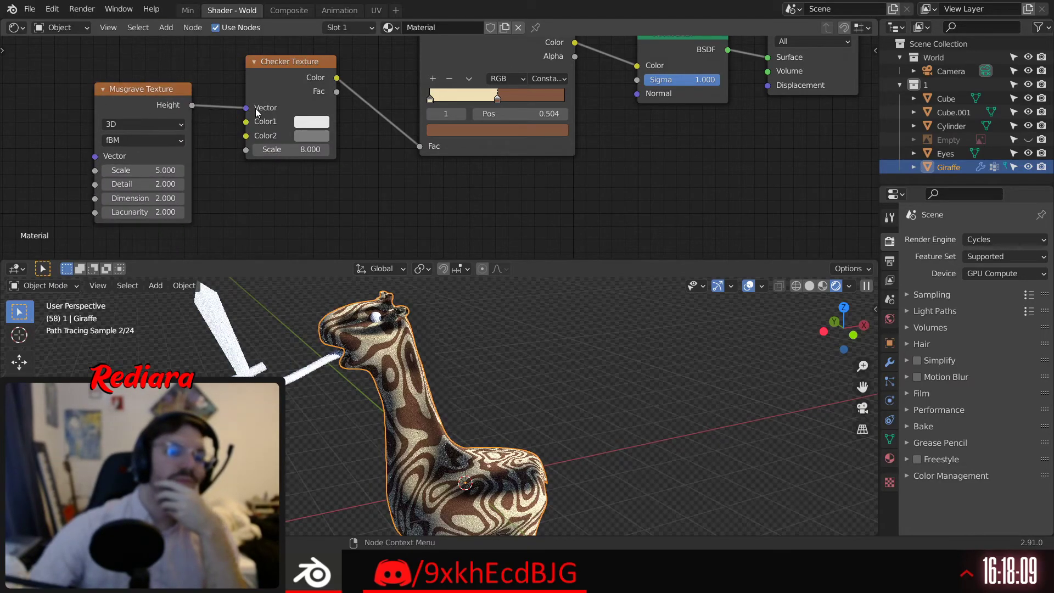
Try a scale of 1 on the Musgrave Texture and delete the node
{"action": "left_click", "coordinate": [178, 165]}
{"action": "type", "text": "5.0"}
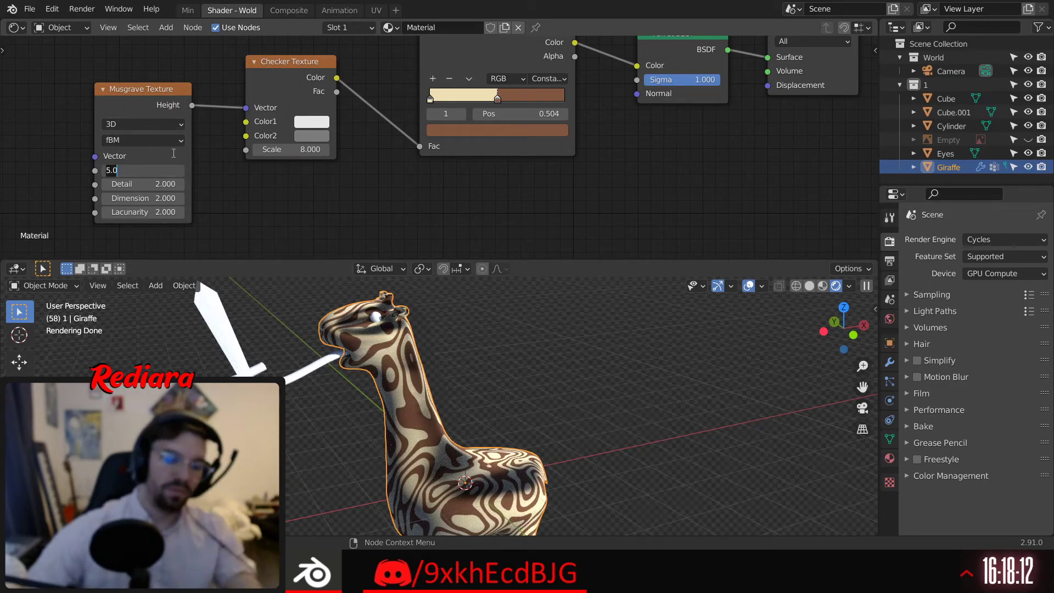
{"action": "key", "text": "BackSpace"}
{"action": "key", "text": "BackSpace"}
{"action": "key", "text": "BackSpace"}
{"action": "type", "text": "1"}
{"action": "key", "text": "Return"}
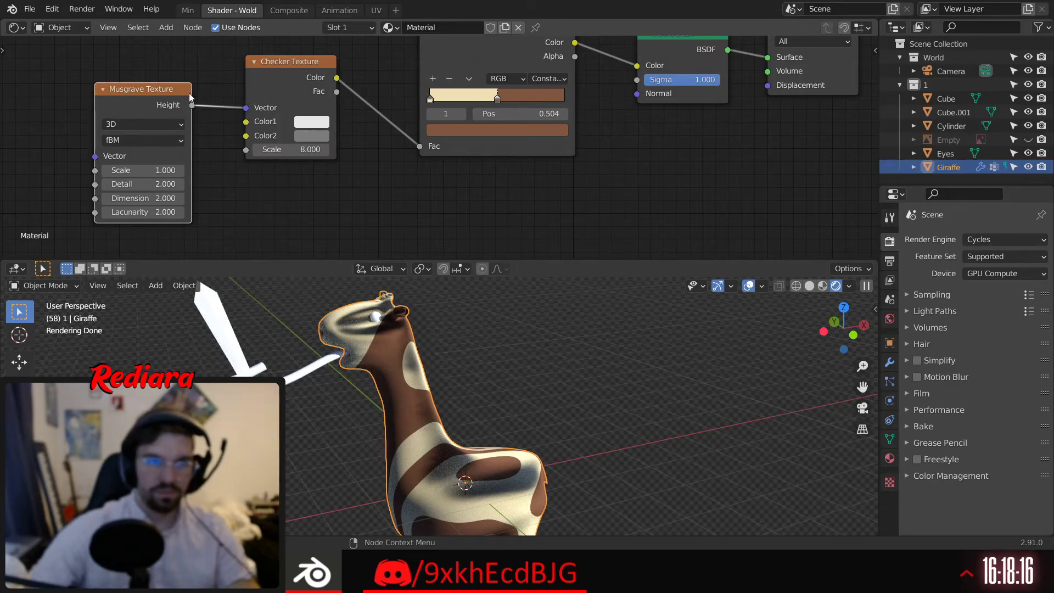
{"action": "key", "text": "x"}
Add a Voronoi Texture and connect its Distance output to the Checker Texture's Vector input
{"action": "left_click", "coordinate": [166, 28]}
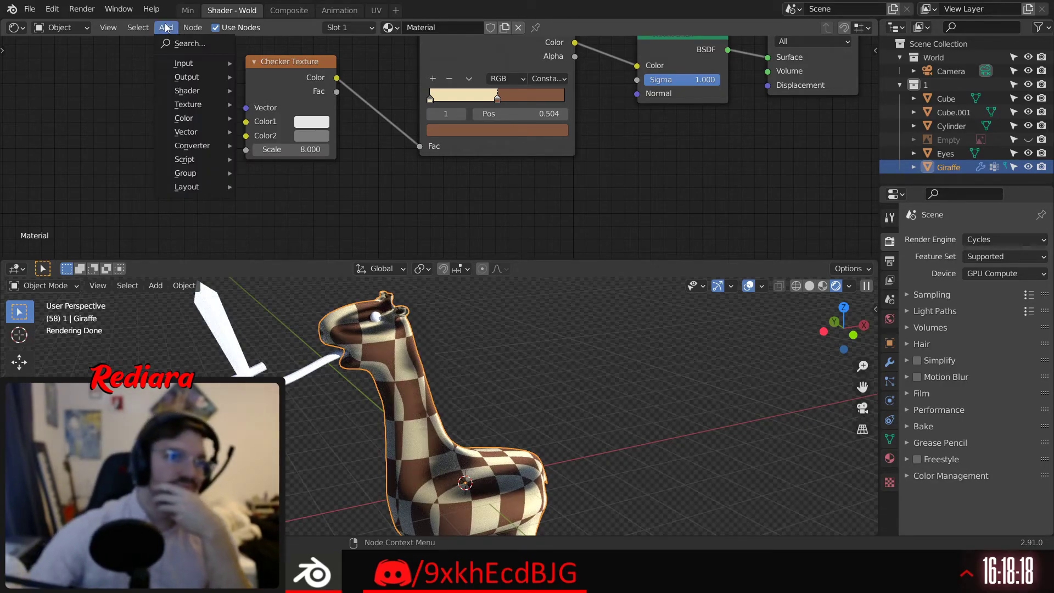
{"action": "mouse_move", "coordinate": [223, 105]}
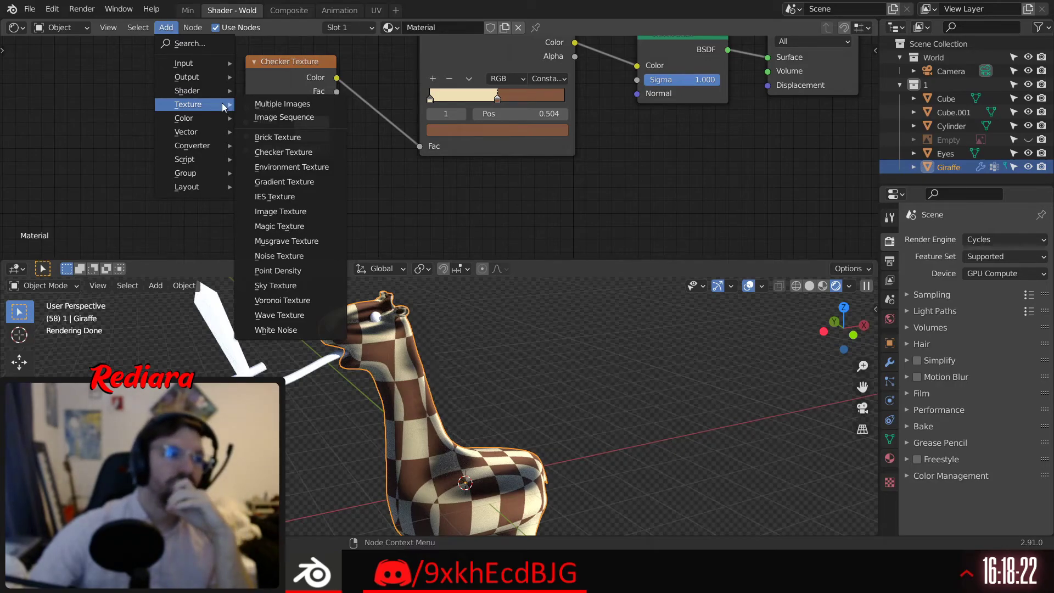
{"action": "left_click", "coordinate": [277, 301]}
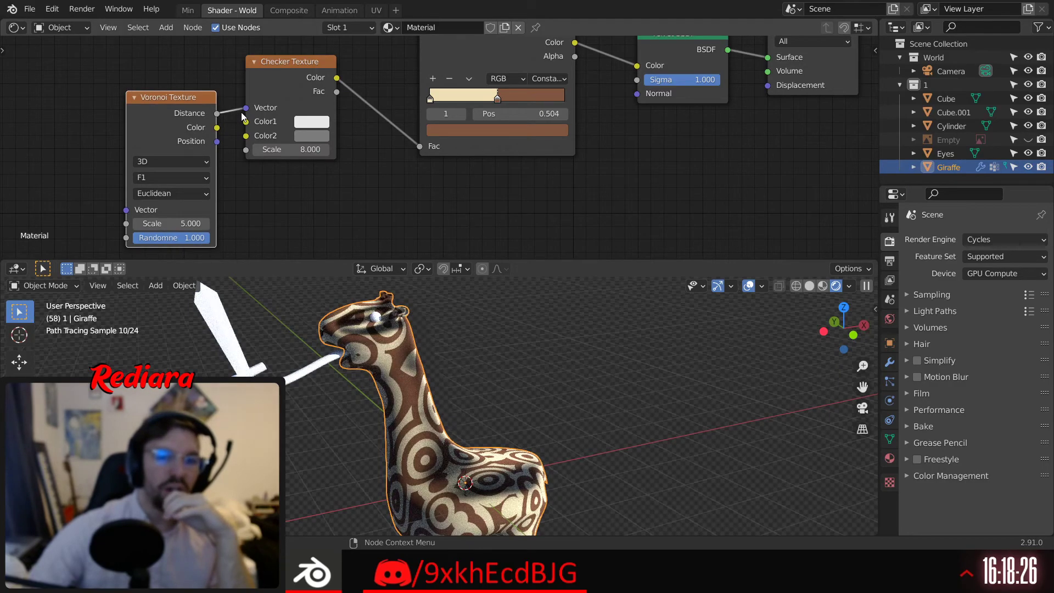
{"action": "left_click_drag", "start_coordinate": [183, 97], "coordinate": [175, 71]}
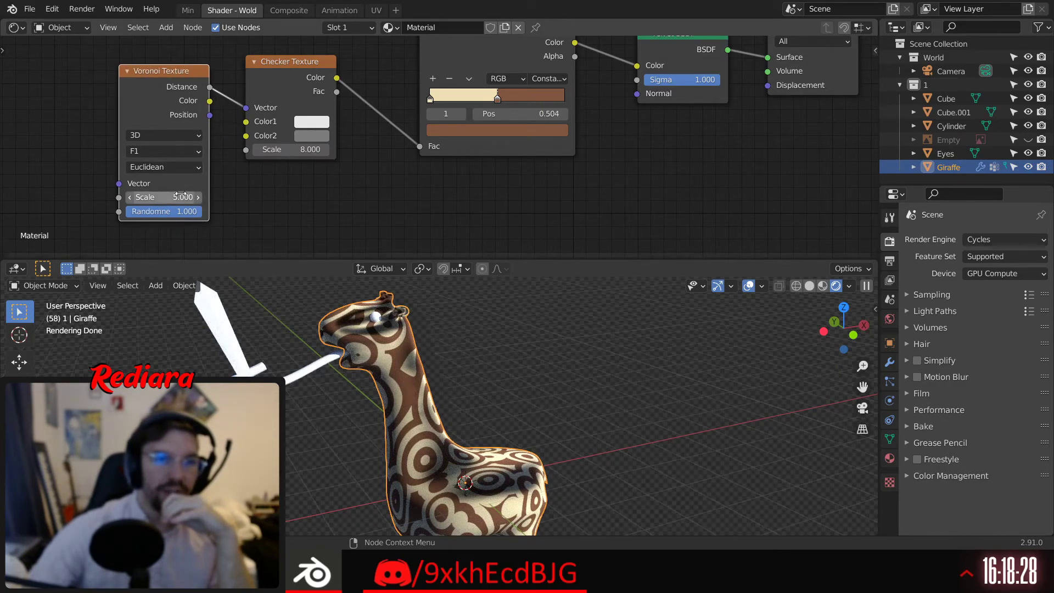
Set the Voronoi Texture's distance metric to Manhattan and its scale to 2 after trying 1
{"action": "left_click", "coordinate": [171, 167]}
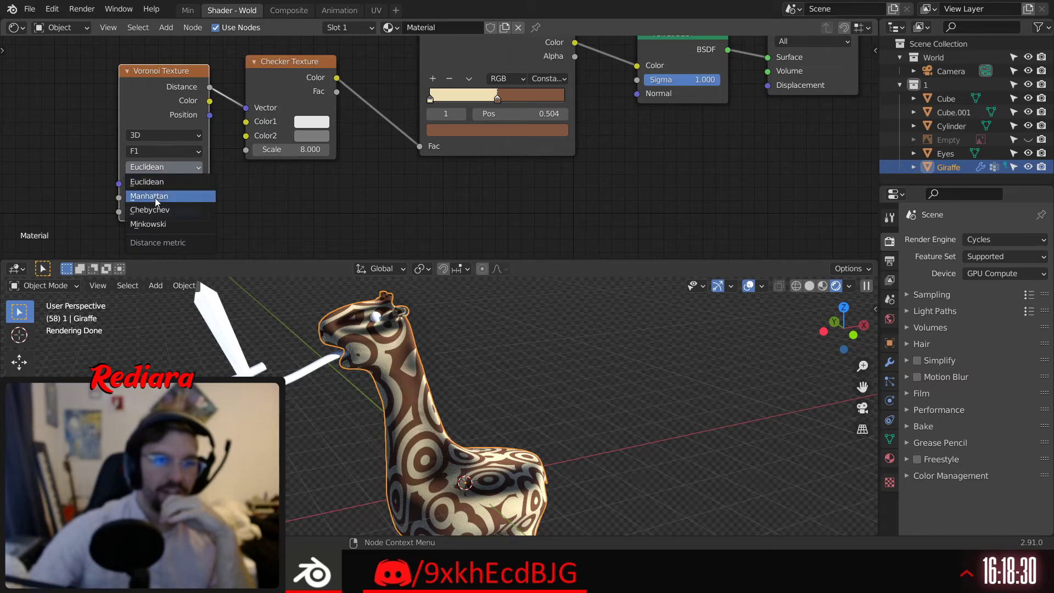
{"action": "left_click", "coordinate": [156, 183]}
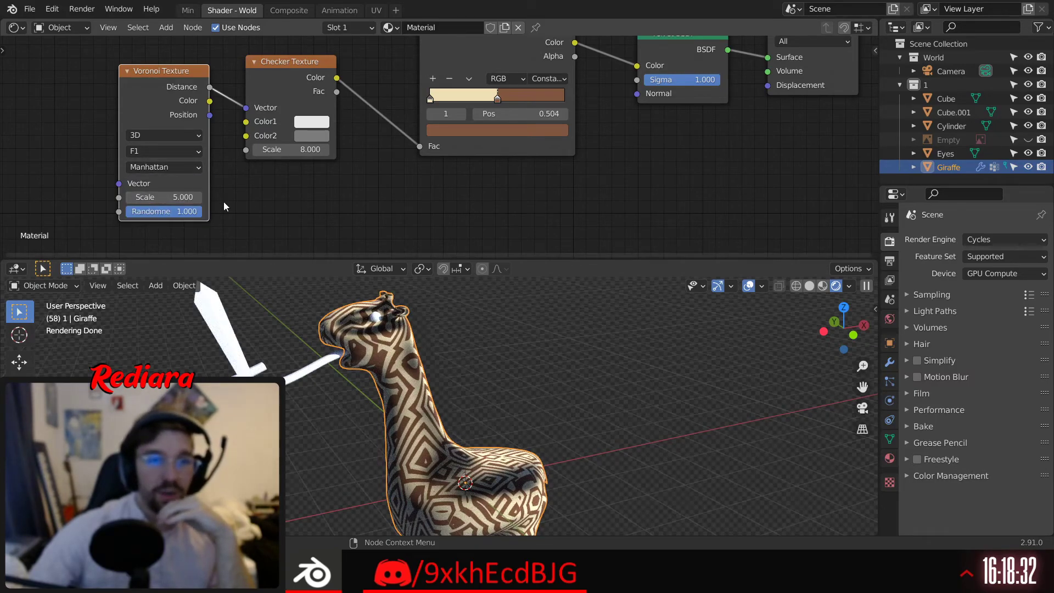
{"action": "double_click", "coordinate": [150, 197]}
{"action": "type", "text": "1"}
{"action": "key", "text": "Return"}
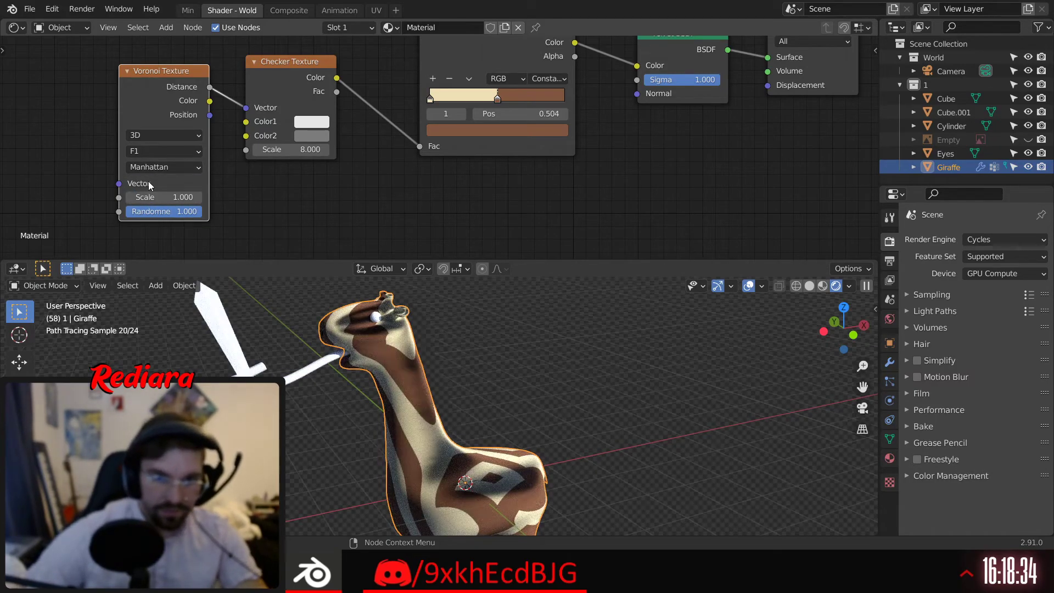
{"action": "left_click", "coordinate": [170, 196]}
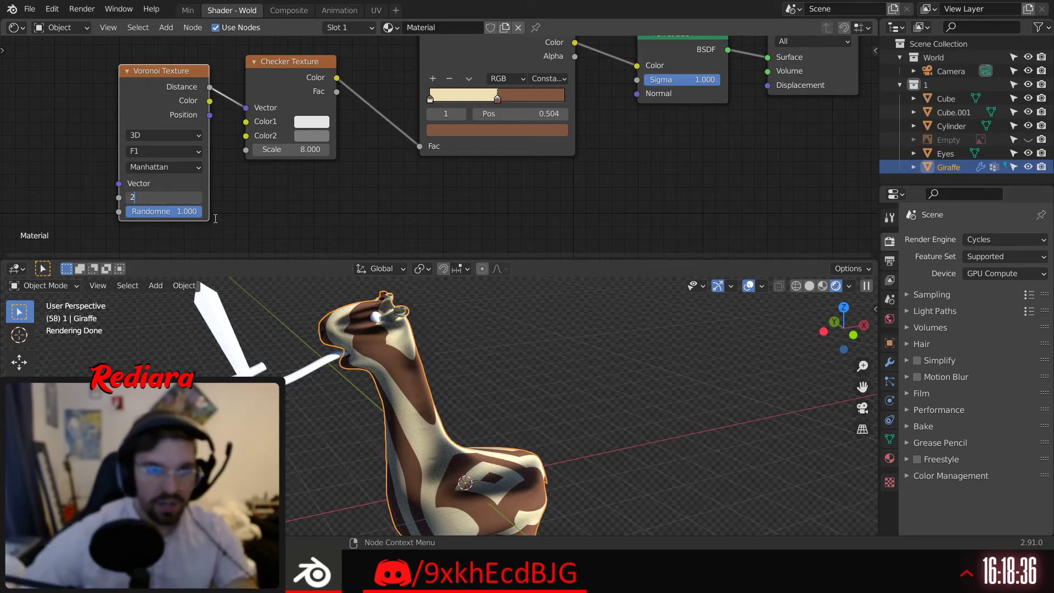
{"action": "type", "text": "2"}
{"action": "key", "text": "Return"}
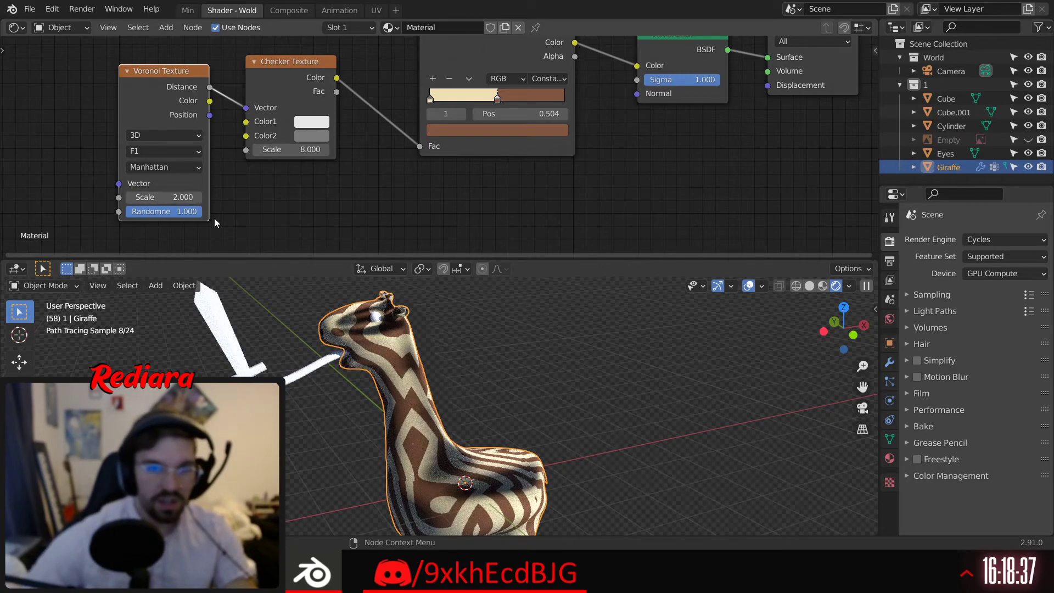
Try a scale of 1 on the Checker Texture with a scale of 5 on the Voronoi Texture
{"action": "double_click", "coordinate": [312, 150]}
{"action": "type", "text": "1"}
{"action": "key", "text": "Return"}
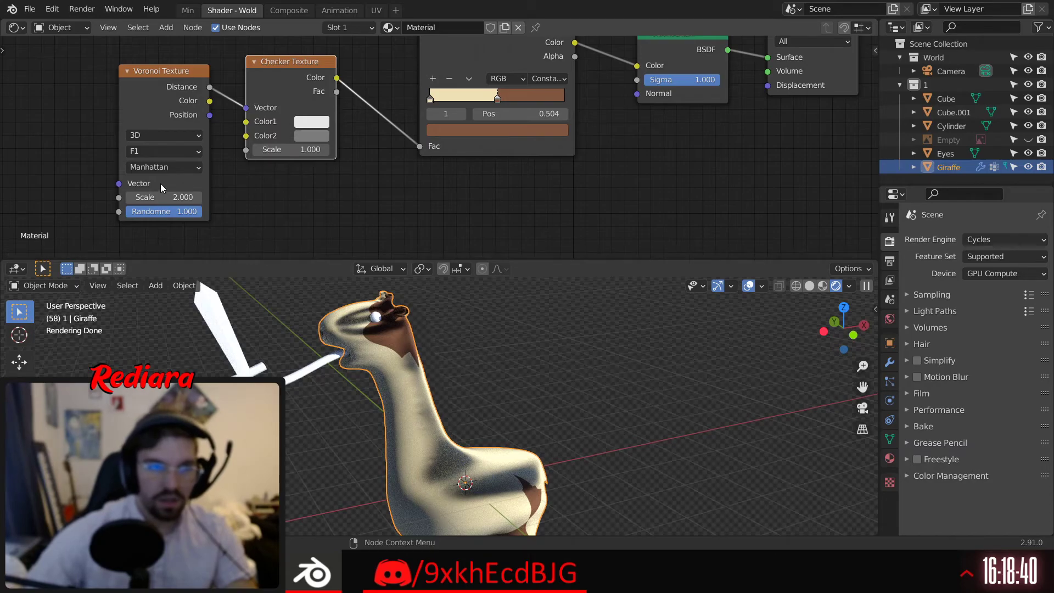
{"action": "type", "text": "5"}
{"action": "key", "text": "Return"}
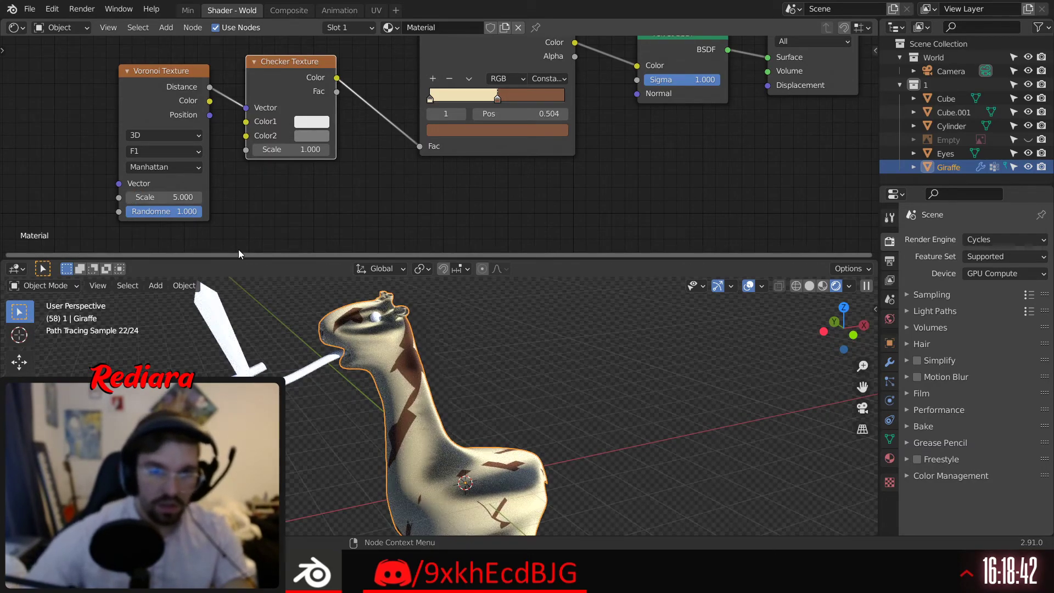
Set the Voronoi Texture's scale to 4 and the Checker Texture's scale to 2
{"action": "scroll", "coordinate": [185, 197], "scroll_direction": "down", "scroll_amount": 1, "text": "ctrl"}
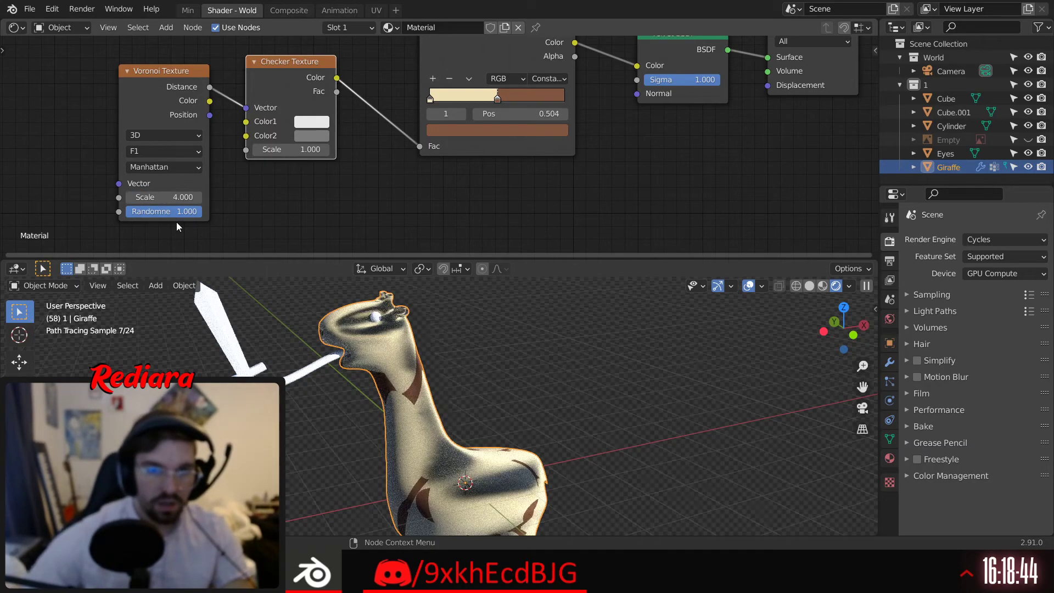
{"action": "double_click", "coordinate": [285, 149]}
{"action": "type", "text": "2"}
{"action": "key", "text": "Return"}
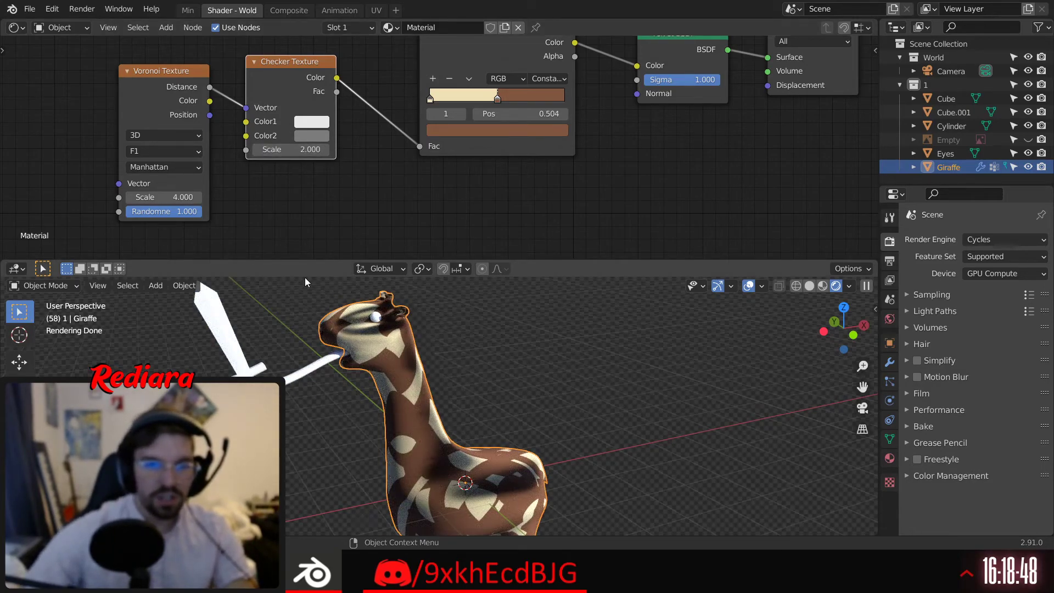
Swap the ColorRamp stops, placing brown at position 0 and cream at position 0.591
{"action": "left_click_drag", "start_coordinate": [496, 105], "coordinate": [568, 101]}
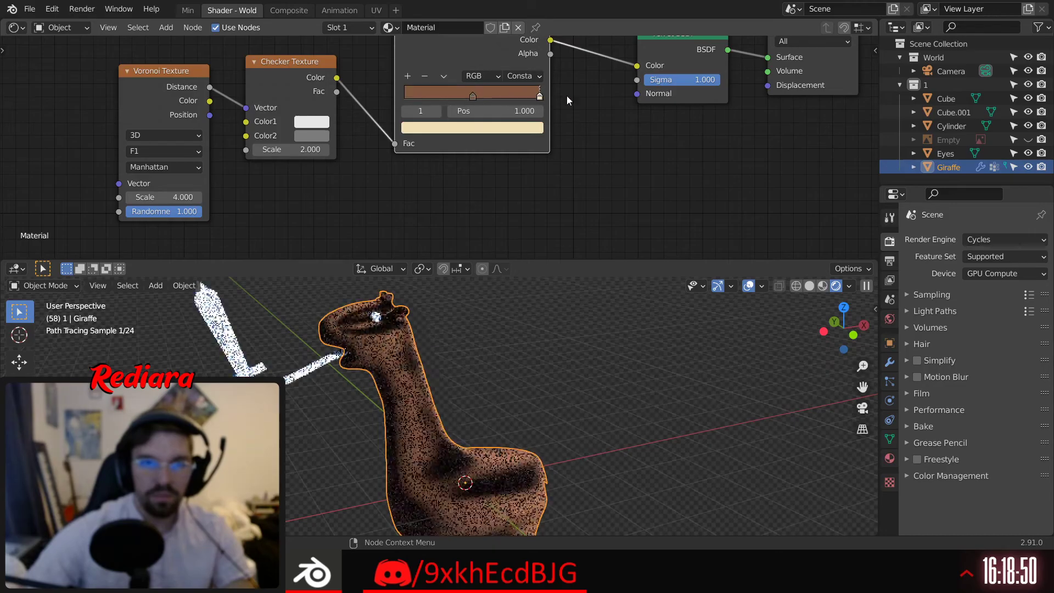
{"action": "left_click_drag", "start_coordinate": [475, 97], "coordinate": [405, 97]}
{"action": "key", "text": "g"}
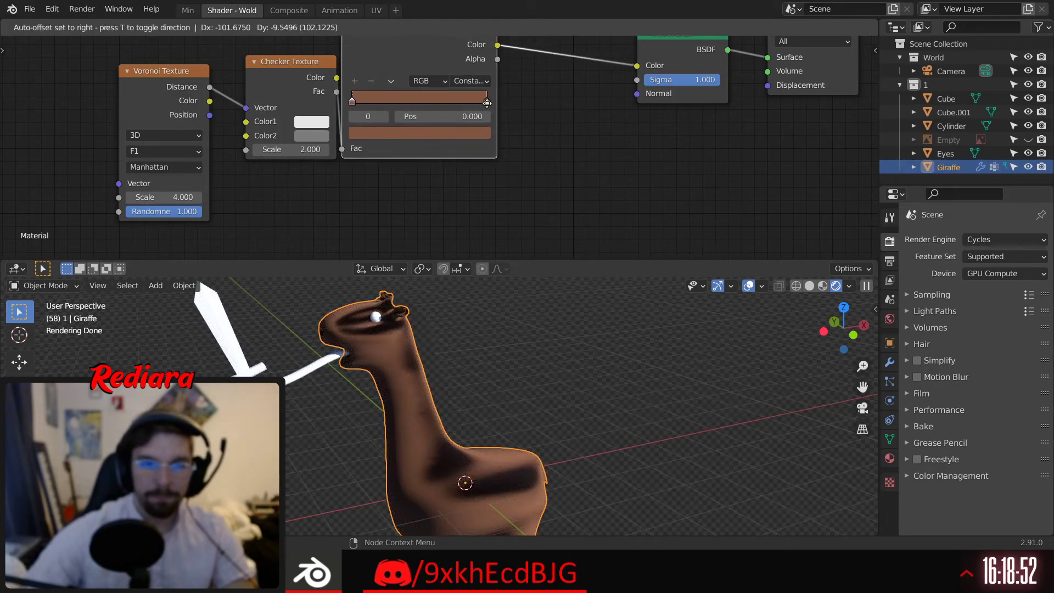
{"action": "key", "text": "Escape"}
{"action": "left_click_drag", "start_coordinate": [540, 100], "coordinate": [487, 113]}
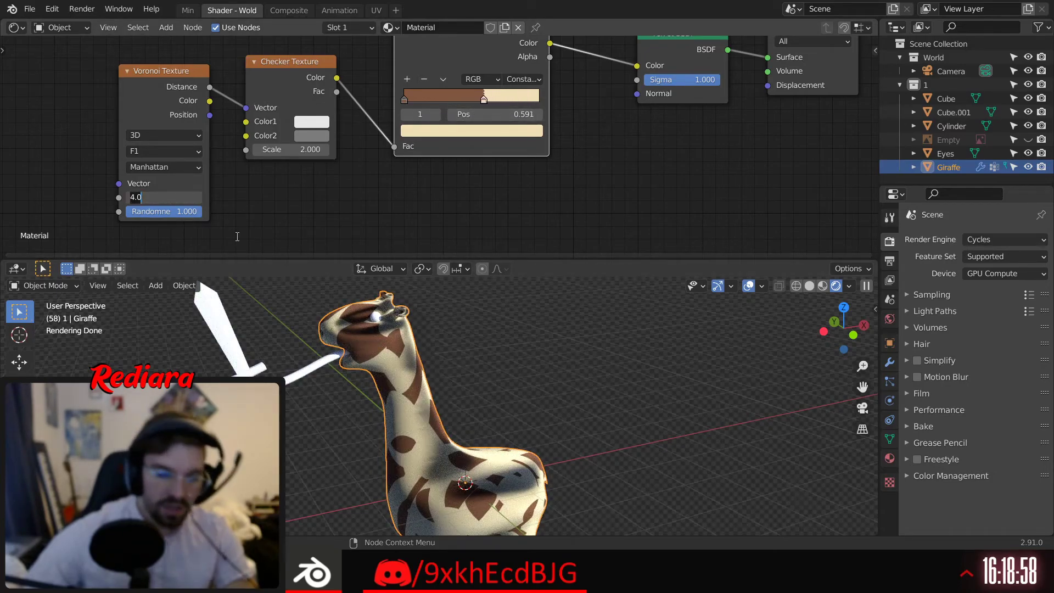
Set the Voronoi Texture's scale to 5 and the Checker Texture's scale to 2.5
{"action": "key", "text": "Return"}
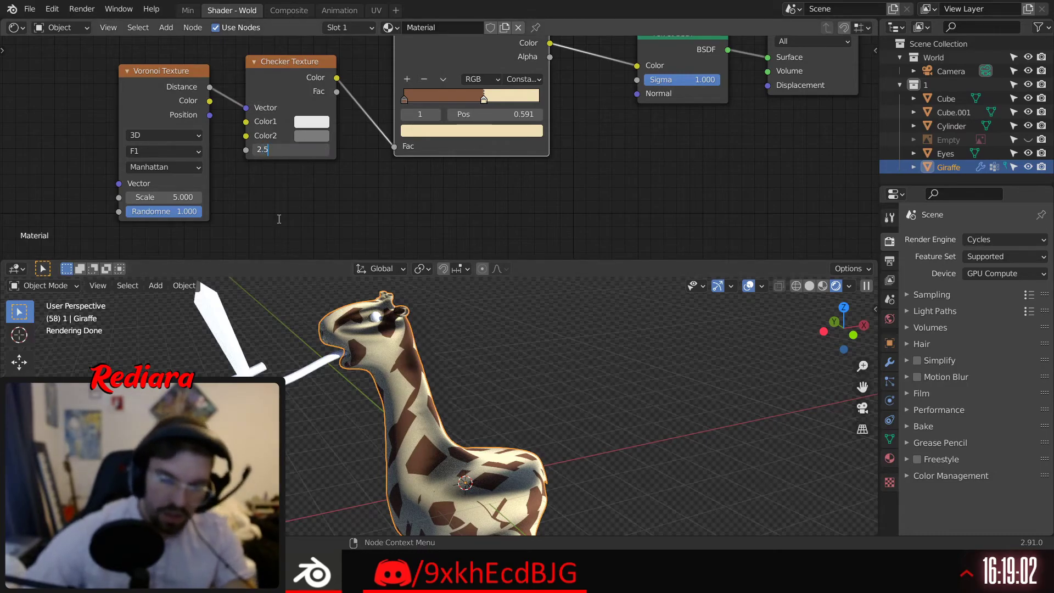
{"action": "type", "text": "2.5"}
{"action": "key", "text": "Return"}
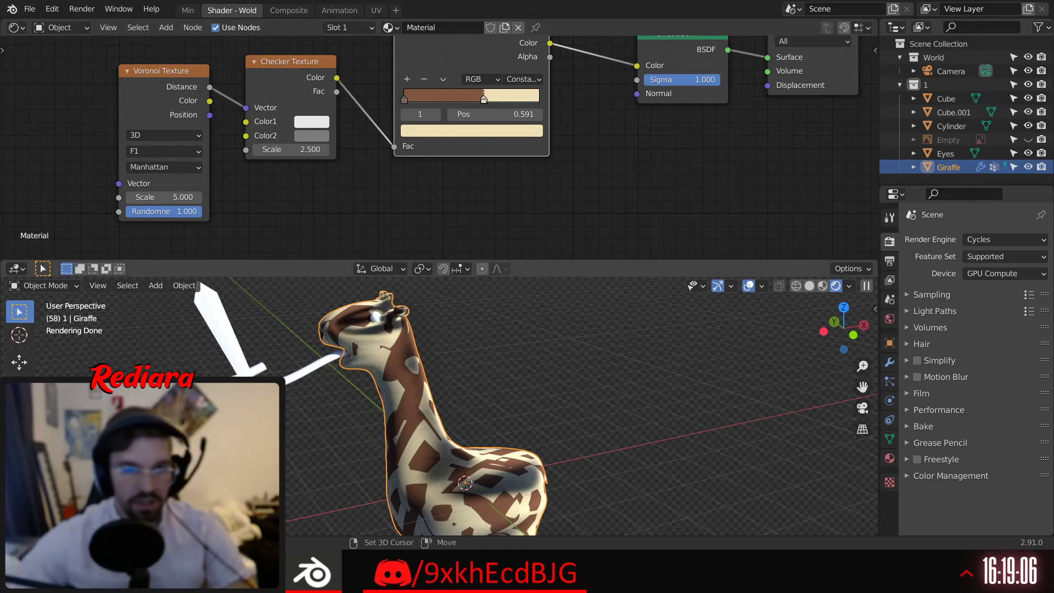
Set the Voronoi Texture's scale to 6 for smaller spots on the giraffe
{"action": "middle_click_drag", "start_coordinate": [298, 410], "coordinate": [304, 382], "text": "shift"}
{"action": "scroll", "coordinate": [304, 382], "scroll_direction": "down", "scroll_amount": 2}
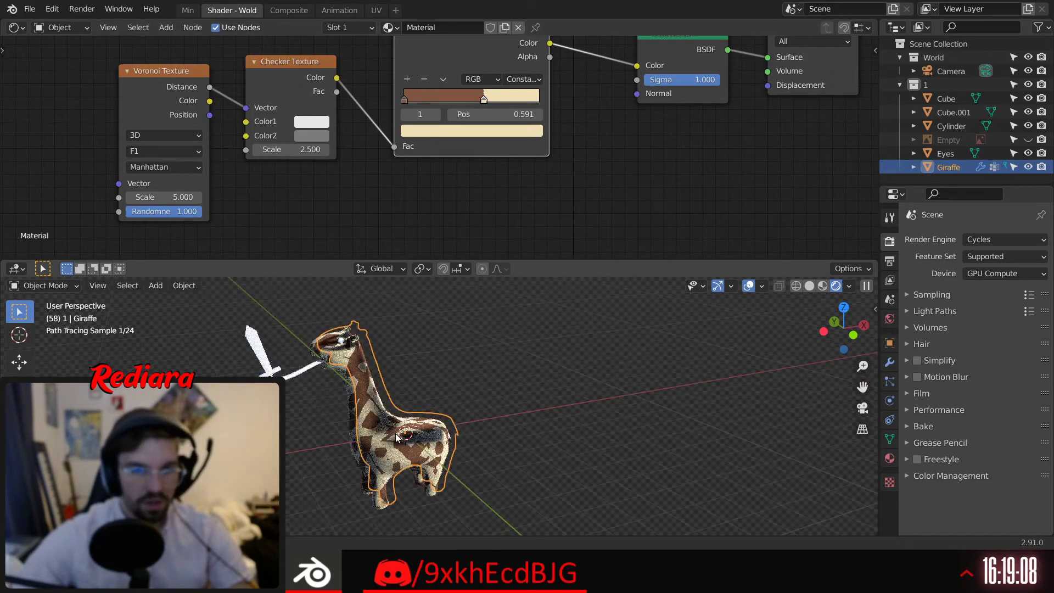
{"action": "middle_click_drag", "start_coordinate": [379, 388], "coordinate": [398, 386], "text": "shift"}
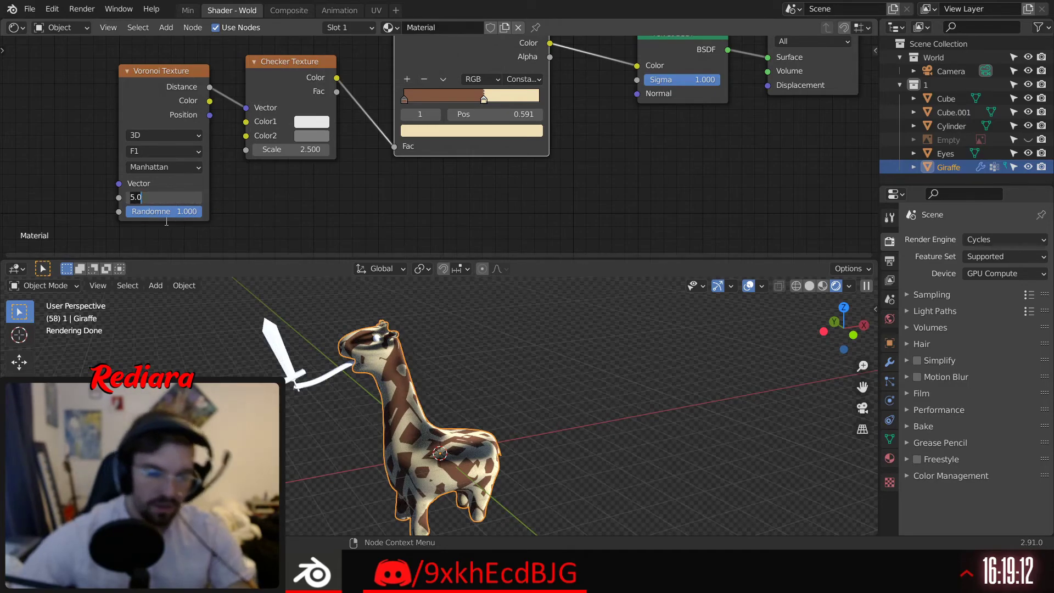
{"action": "key", "text": "BackSpace"}
{"action": "key", "text": "BackSpace"}
{"action": "key", "text": "BackSpace"}
{"action": "type", "text": "6"}
{"action": "key", "text": "Return"}
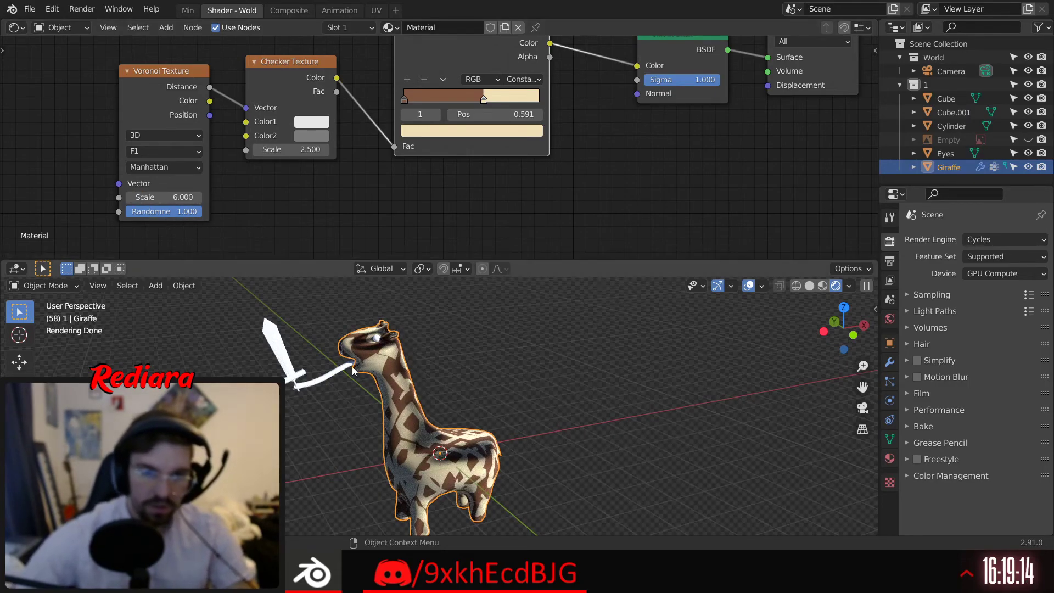
Reduce the Voronoi Texture's randomness to 0.520 and space the Checker Texture node slightly away from it
{"action": "scroll", "coordinate": [354, 372], "scroll_direction": "up", "scroll_amount": 1}
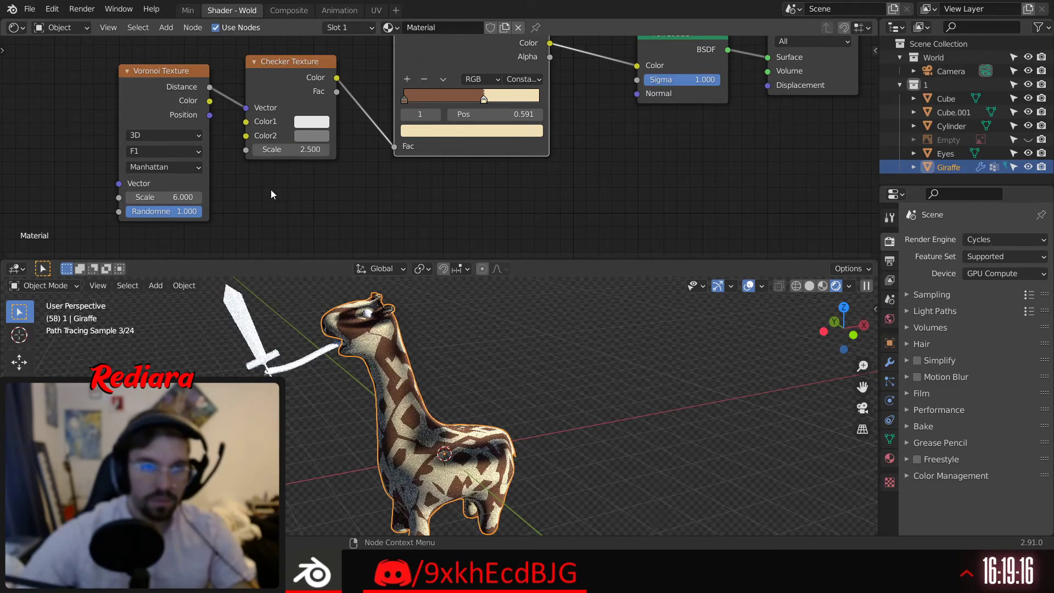
{"action": "left_click_drag", "start_coordinate": [193, 212], "coordinate": [164, 211]}
{"action": "middle_click_drag", "start_coordinate": [278, 185], "coordinate": [322, 187]}
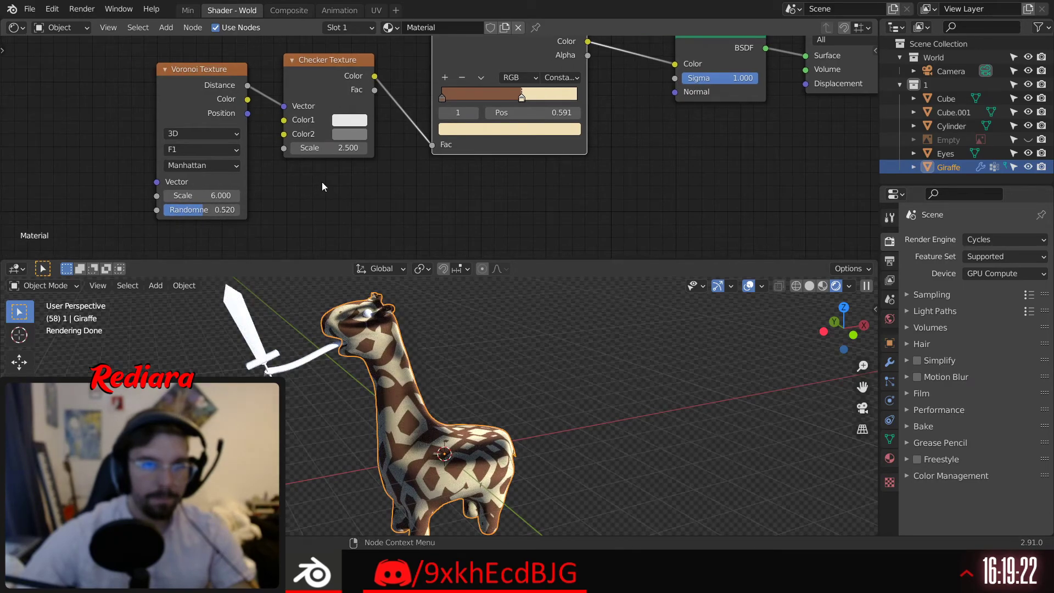
{"action": "left_click_drag", "start_coordinate": [326, 60], "coordinate": [333, 63]}
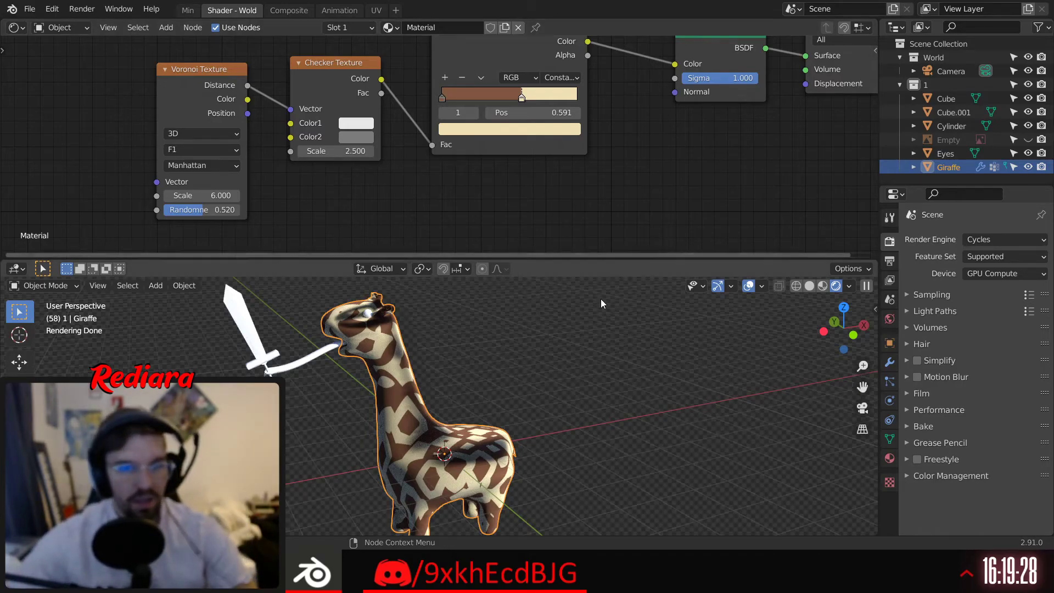
Create a new material for the giraffe's eyes and delete its Principled BSDF node
{"action": "scroll", "coordinate": [409, 391], "scroll_direction": "down", "scroll_amount": 1}
{"action": "scroll", "coordinate": [384, 341], "scroll_direction": "up", "scroll_amount": 6}
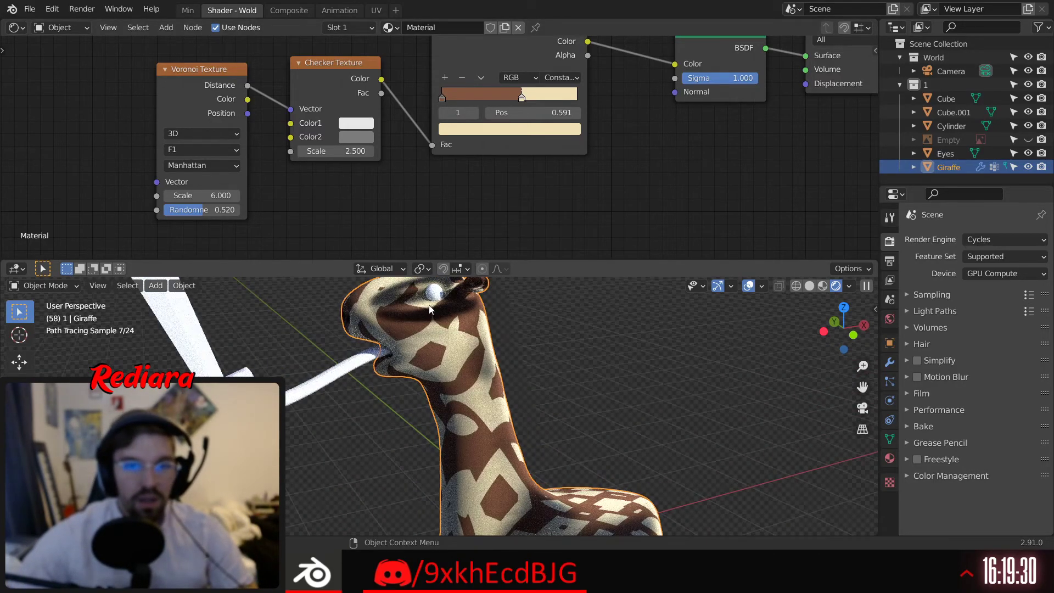
{"action": "left_click", "coordinate": [433, 293]}
{"action": "left_click", "coordinate": [415, 30]}
{"action": "left_click", "coordinate": [417, 29]}
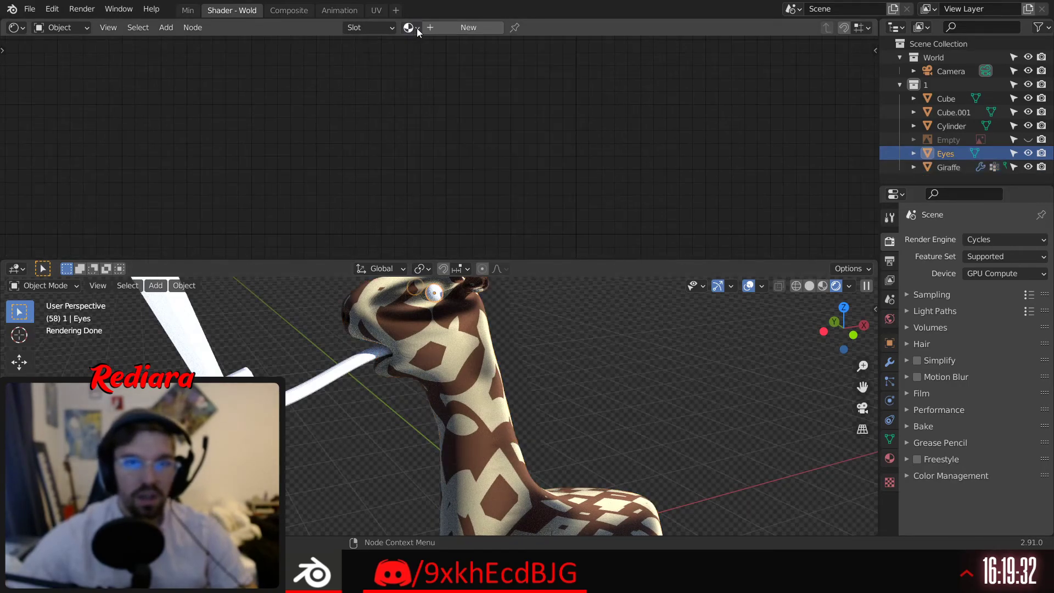
{"action": "left_click", "coordinate": [417, 28]}
{"action": "left_click", "coordinate": [399, 26]}
{"action": "left_click", "coordinate": [437, 29]}
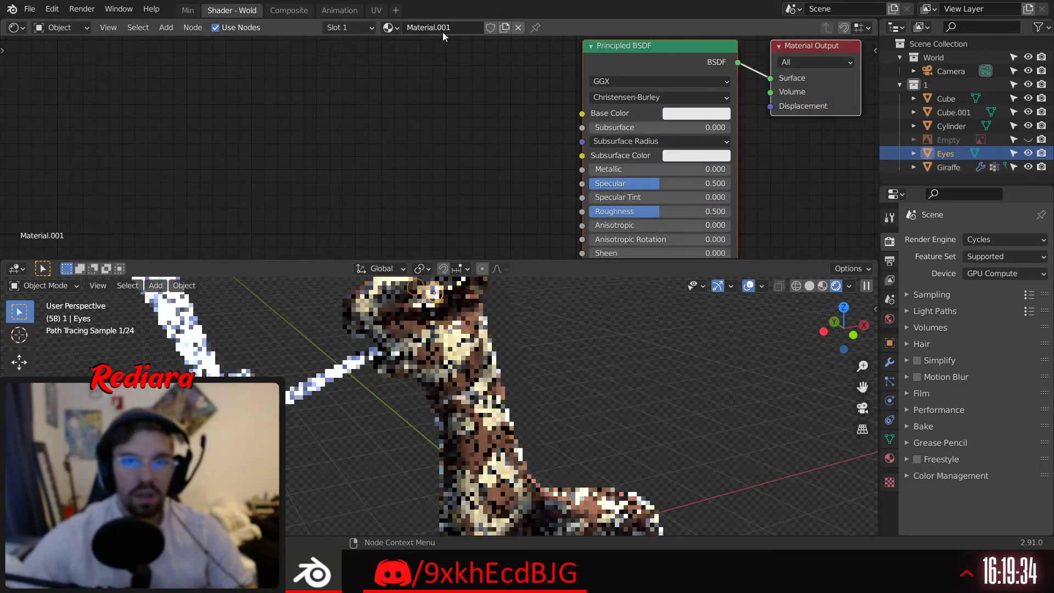
{"action": "left_click", "coordinate": [635, 60]}
{"action": "key", "text": "x"}
{"action": "key", "text": "Home"}
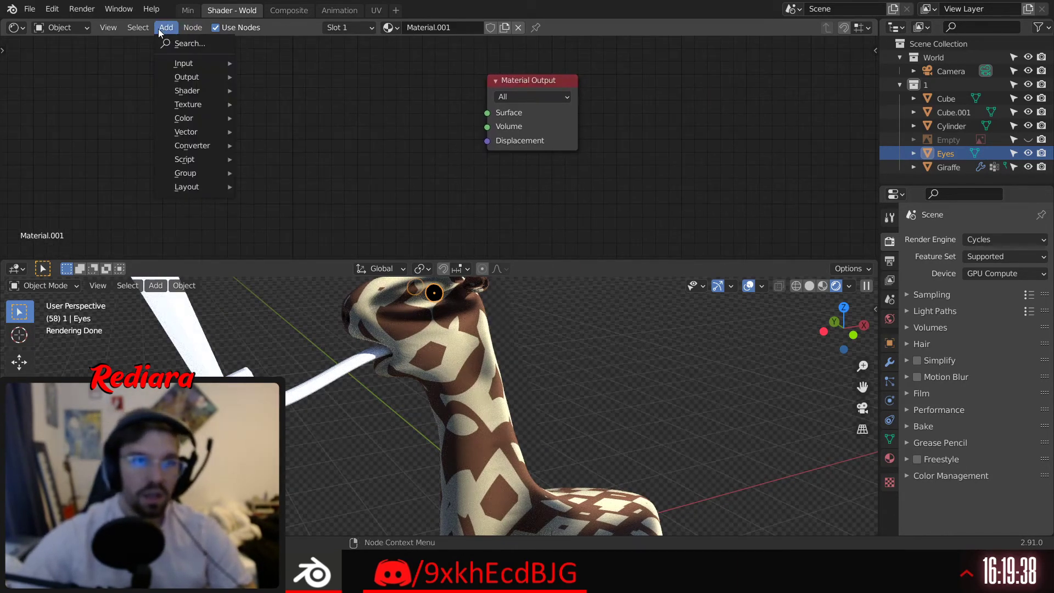
Add a Glass BSDF to the eye material and connect it to the Material Output's Surface input
{"action": "left_click", "coordinate": [164, 26]}
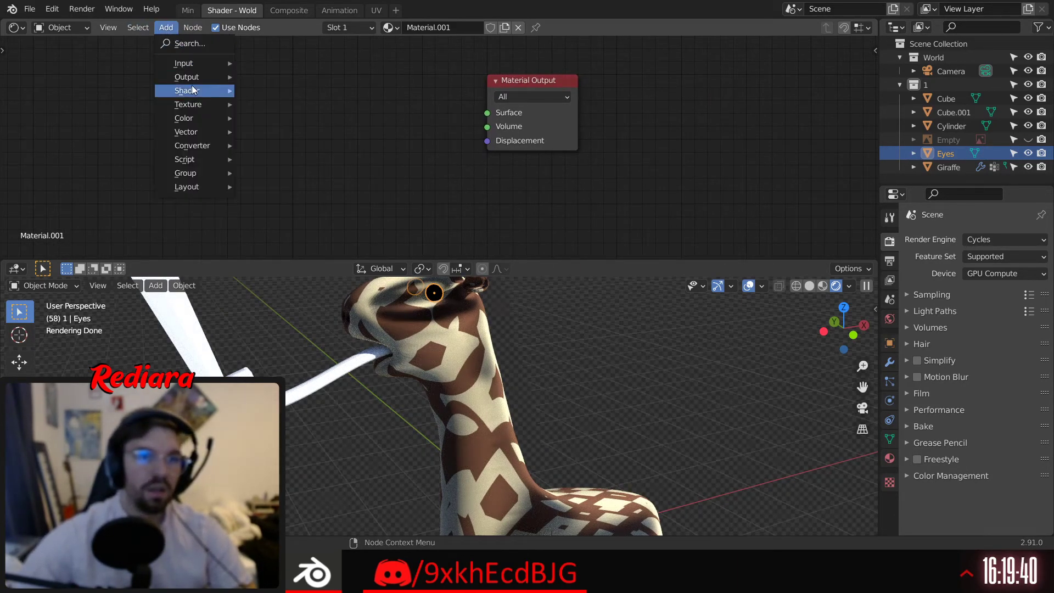
{"action": "mouse_move", "coordinate": [192, 89]}
{"action": "left_click", "coordinate": [285, 146]}
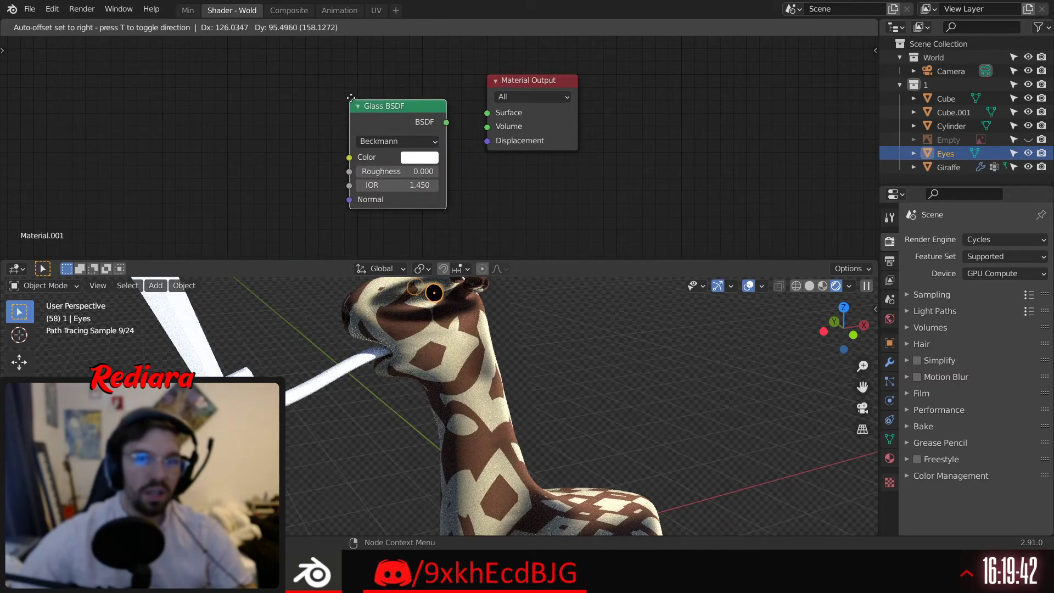
{"action": "left_click", "coordinate": [352, 95]}
{"action": "left_click_drag", "start_coordinate": [448, 120], "coordinate": [487, 112]}
Try black as the Glass BSDF color of the eyes and change it to a dark red
{"action": "left_click", "coordinate": [429, 157]}
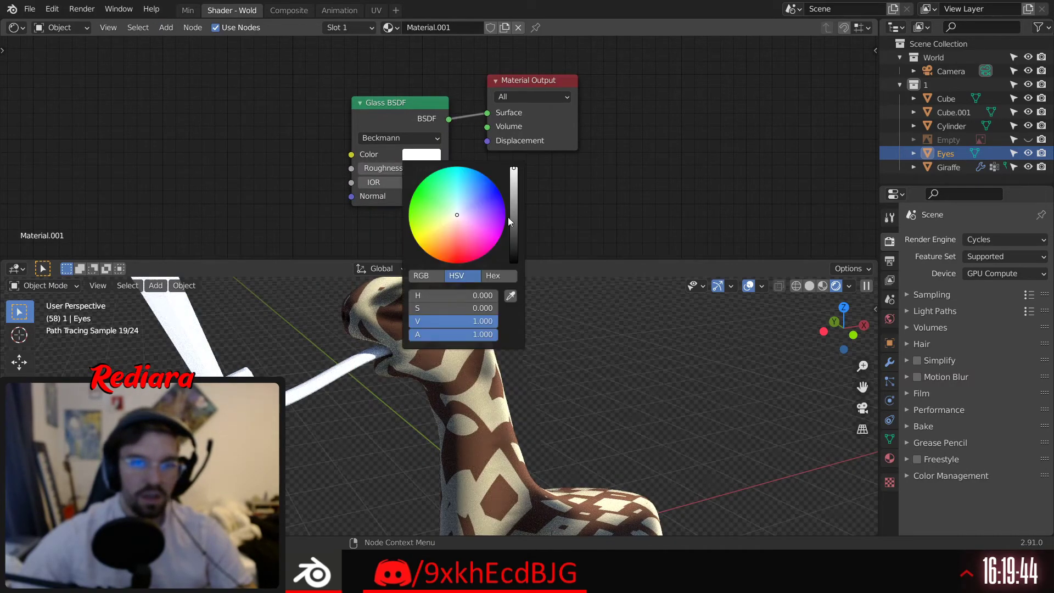
{"action": "left_click_drag", "start_coordinate": [508, 216], "coordinate": [514, 261]}
{"action": "scroll", "coordinate": [452, 318], "scroll_direction": "up", "scroll_amount": 5}
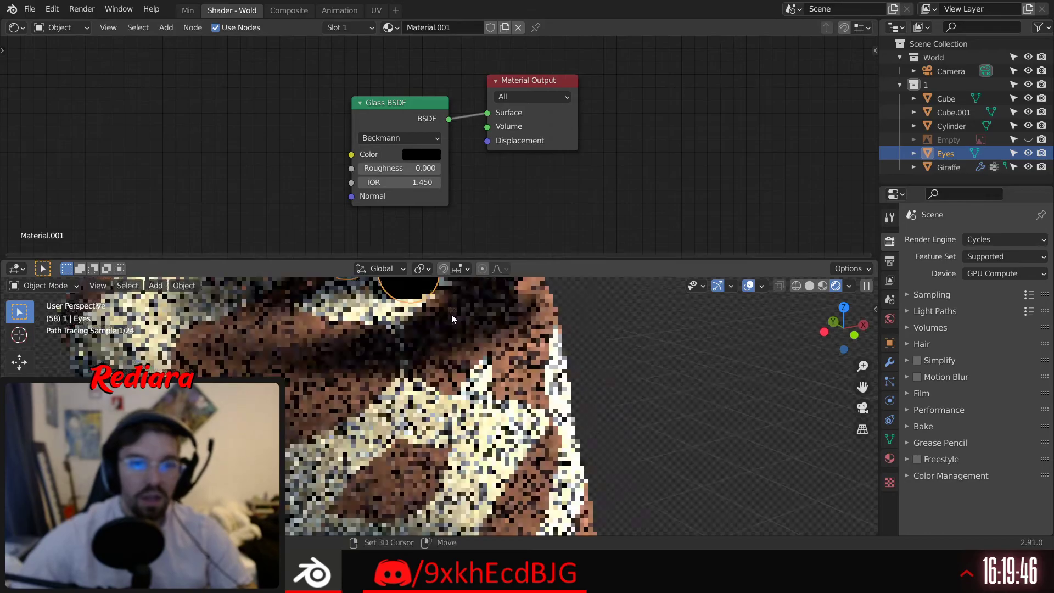
{"action": "scroll", "coordinate": [452, 319], "scroll_direction": "down", "scroll_amount": 4}
{"action": "left_click", "coordinate": [426, 156]}
{"action": "left_click_drag", "start_coordinate": [512, 248], "coordinate": [457, 248]}
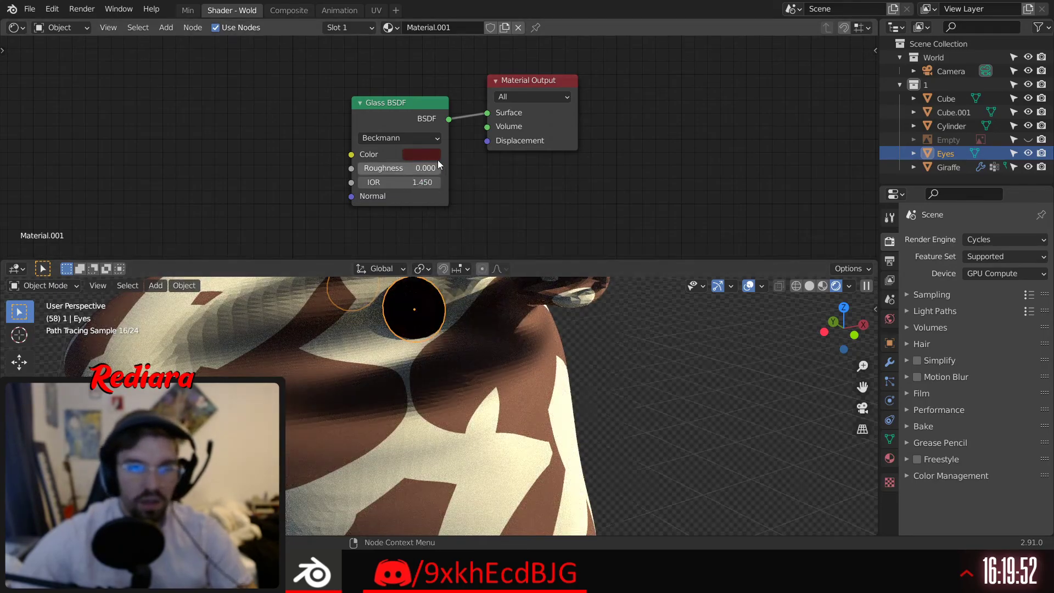
Set the roughness of the eye material's Glass BSDF to 0.300
{"action": "left_click_drag", "start_coordinate": [400, 167], "coordinate": [397, 168]}
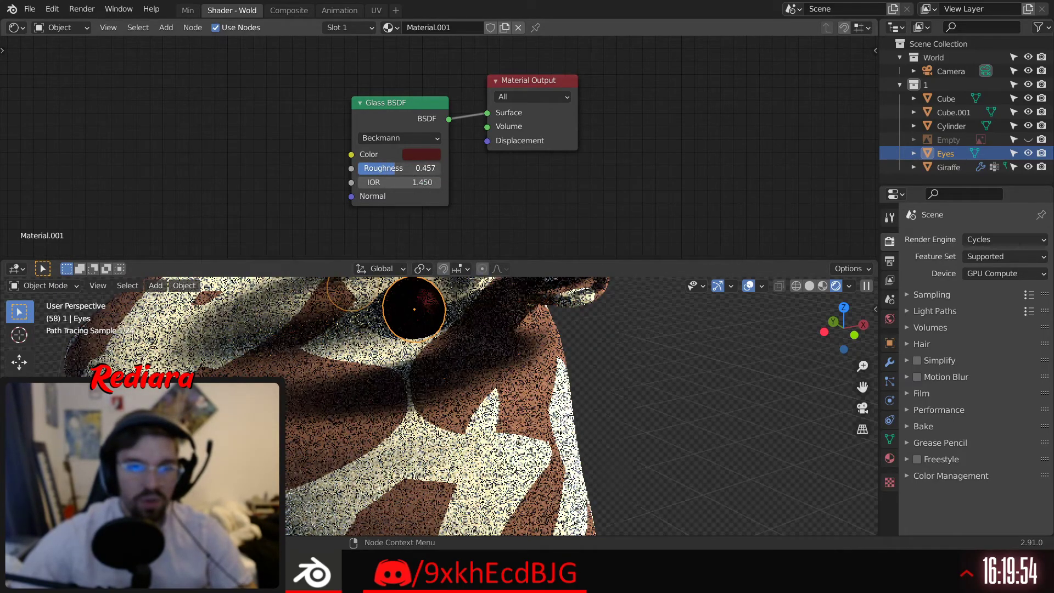
{"action": "left_click", "coordinate": [405, 173]}
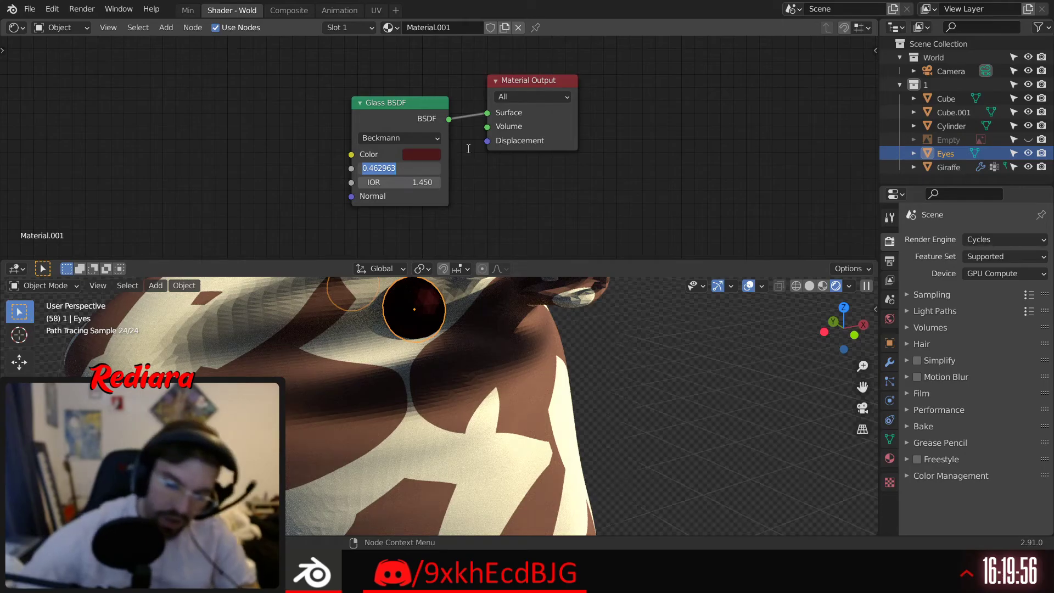
{"action": "type", "text": ".3"}
{"action": "key", "text": "Return"}
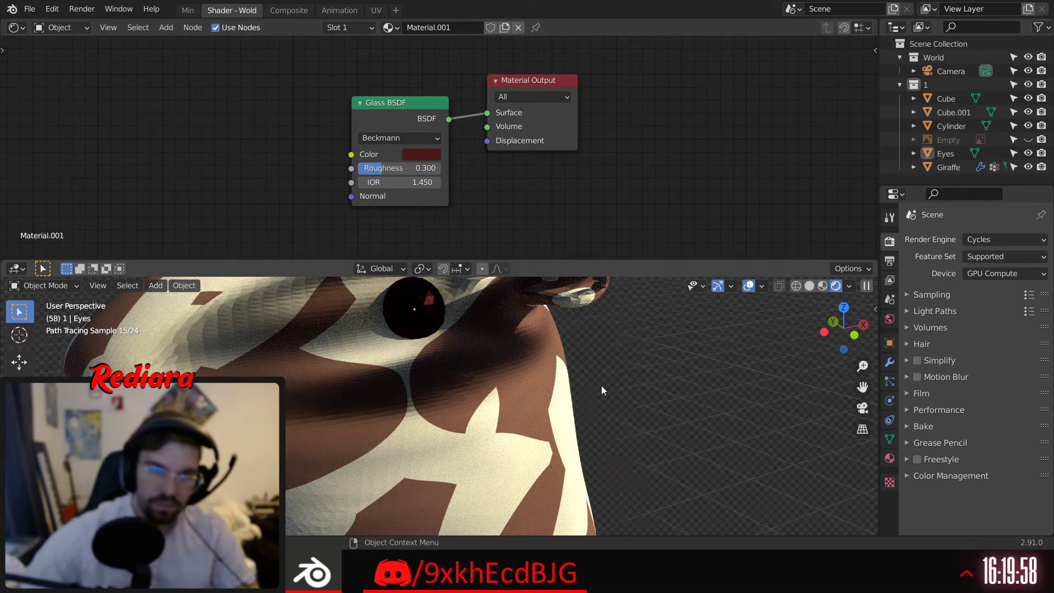
Apply smooth shading to the giraffe's body and to its eyes
{"action": "left_click", "coordinate": [313, 358]}
{"action": "right_click", "coordinate": [284, 342]}
{"action": "left_click", "coordinate": [255, 314]}
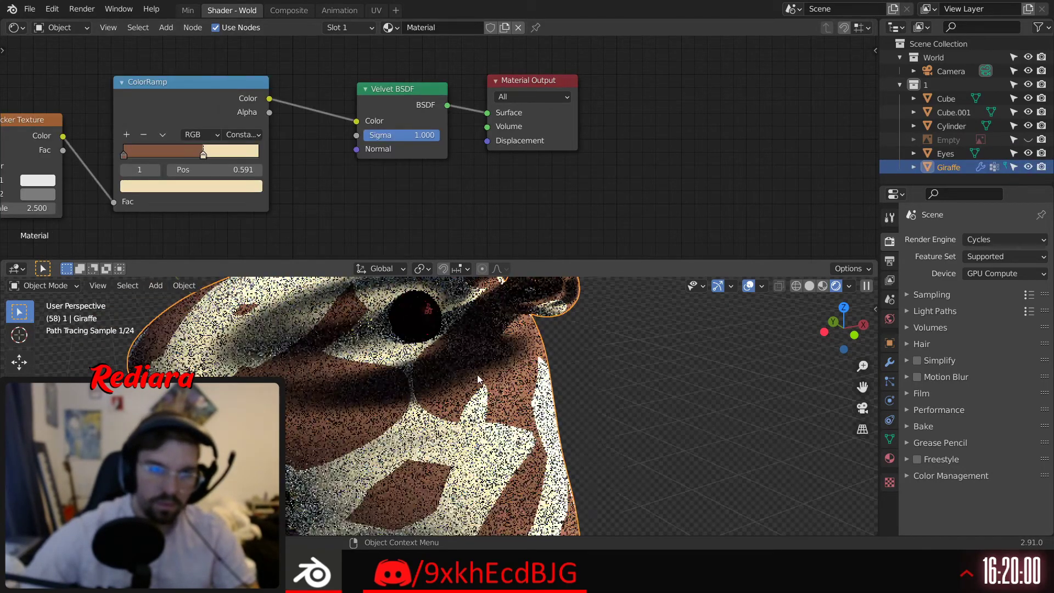
{"action": "left_click", "coordinate": [574, 345]}
{"action": "middle_click_drag", "start_coordinate": [490, 344], "coordinate": [509, 373], "text": "shift"}
{"action": "scroll", "coordinate": [455, 353], "scroll_direction": "up", "scroll_amount": 4}
{"action": "left_click", "coordinate": [420, 335]}
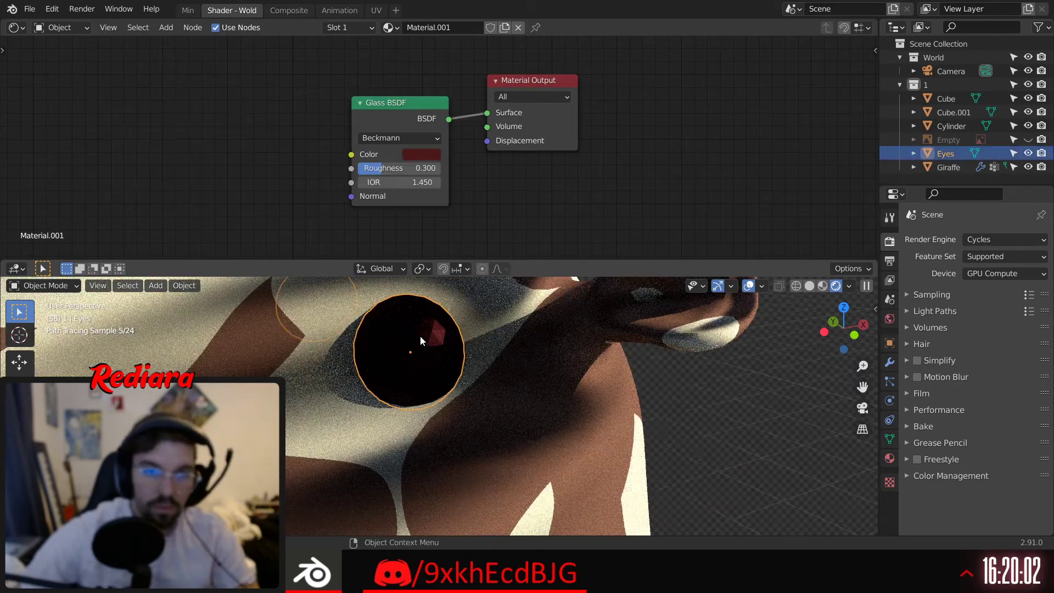
{"action": "right_click", "coordinate": [420, 335]}
{"action": "left_click", "coordinate": [410, 315]}
Examine the shaded giraffe as a whole and its head up close in the rendered view
{"action": "left_click", "coordinate": [562, 364]}
{"action": "scroll", "coordinate": [392, 395], "scroll_direction": "down", "scroll_amount": 5}
{"action": "middle_click_drag", "start_coordinate": [561, 363], "coordinate": [429, 390], "text": "shift"}
{"action": "scroll", "coordinate": [394, 423], "scroll_direction": "down", "scroll_amount": 2}
{"action": "scroll", "coordinate": [429, 390], "scroll_direction": "down", "scroll_amount": 3}
{"action": "scroll", "coordinate": [429, 391], "scroll_direction": "down", "scroll_amount": 3}
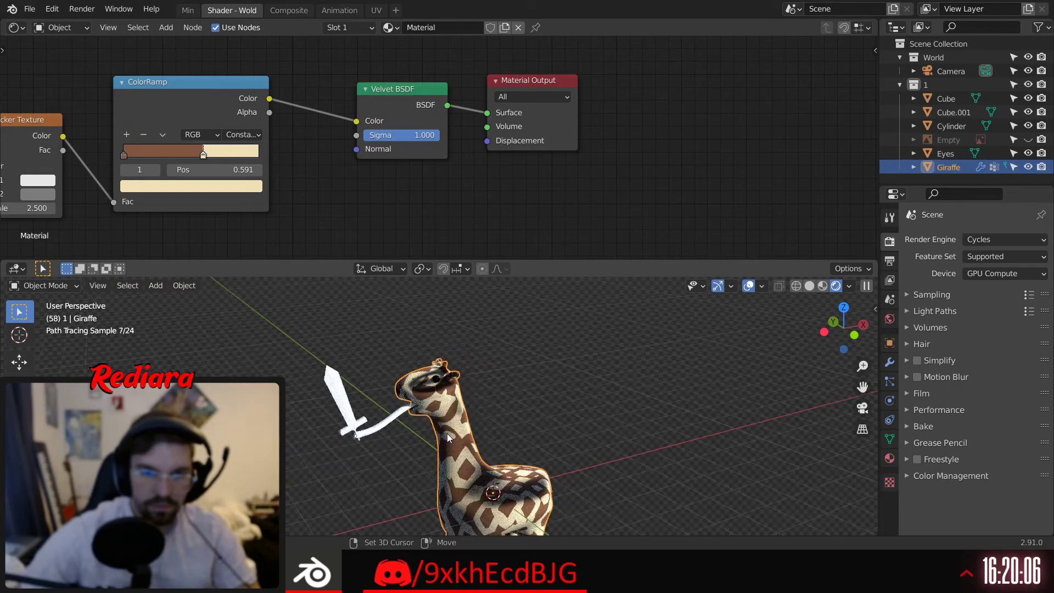
{"action": "middle_click_drag", "start_coordinate": [447, 433], "coordinate": [421, 389], "text": "shift"}
{"action": "scroll", "coordinate": [403, 333], "scroll_direction": "up", "scroll_amount": 2}
{"action": "middle_click_drag", "start_coordinate": [406, 333], "coordinate": [456, 357], "text": "shift"}
{"action": "scroll", "coordinate": [455, 357], "scroll_direction": "up", "scroll_amount": 2}
{"action": "scroll", "coordinate": [461, 357], "scroll_direction": "up", "scroll_amount": 2}
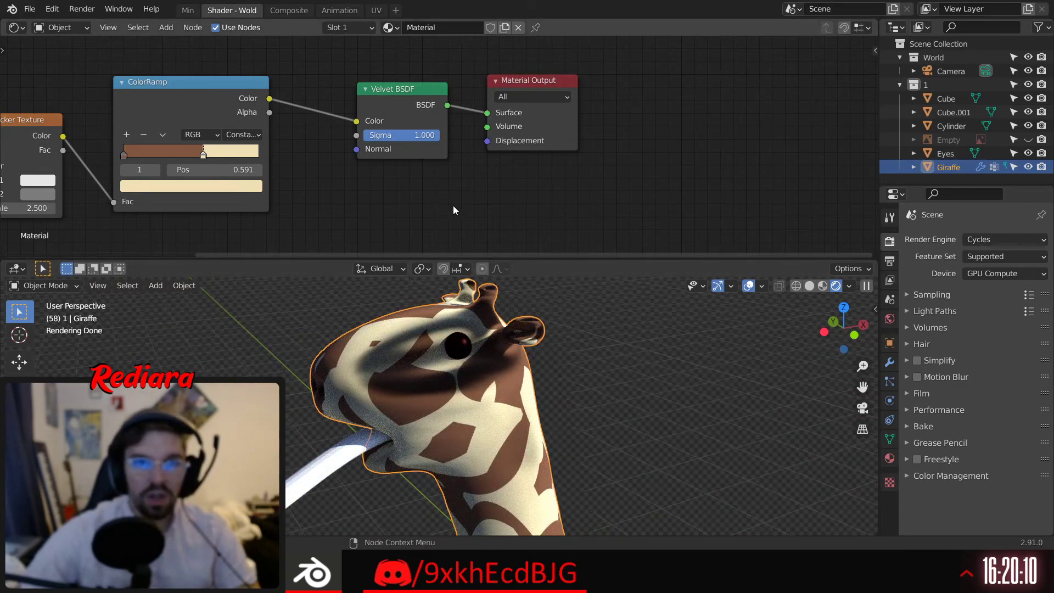
Replace the giraffe's Velvet BSDF with a Diffuse BSDF, fed by the ColorRamp's Color and connected to the Material Output's Surface
{"action": "middle_click_drag", "start_coordinate": [453, 206], "coordinate": [542, 222]}
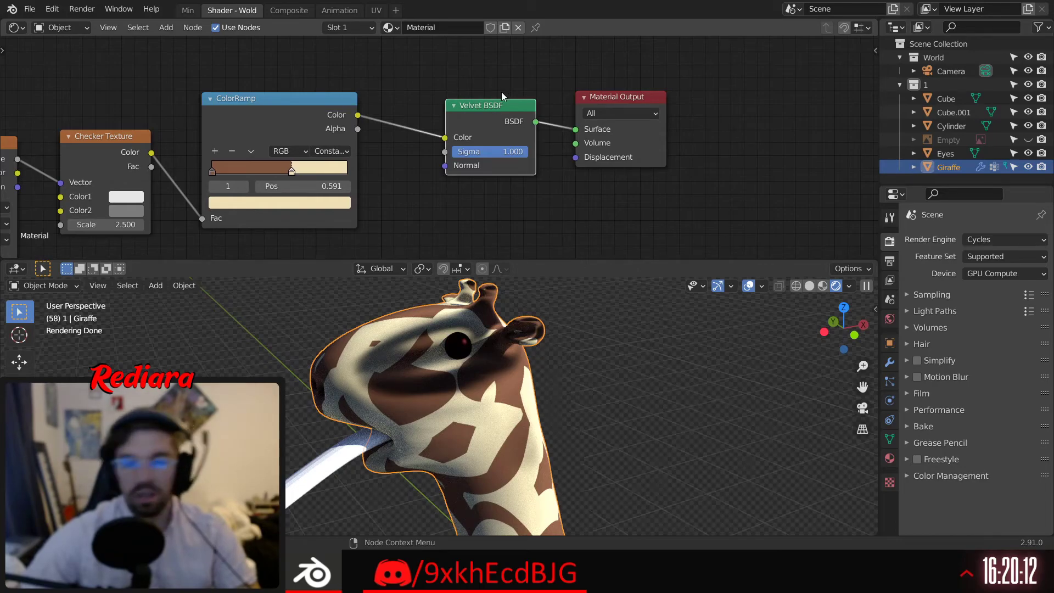
{"action": "key", "text": "x"}
{"action": "left_click", "coordinate": [166, 27]}
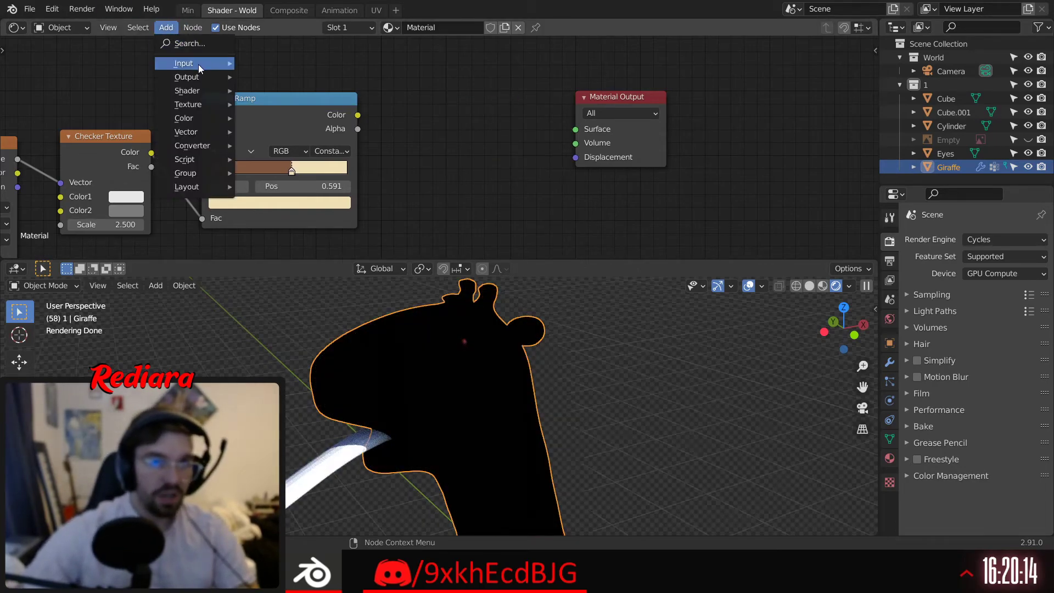
{"action": "mouse_move", "coordinate": [199, 90]}
{"action": "left_click", "coordinate": [275, 114]}
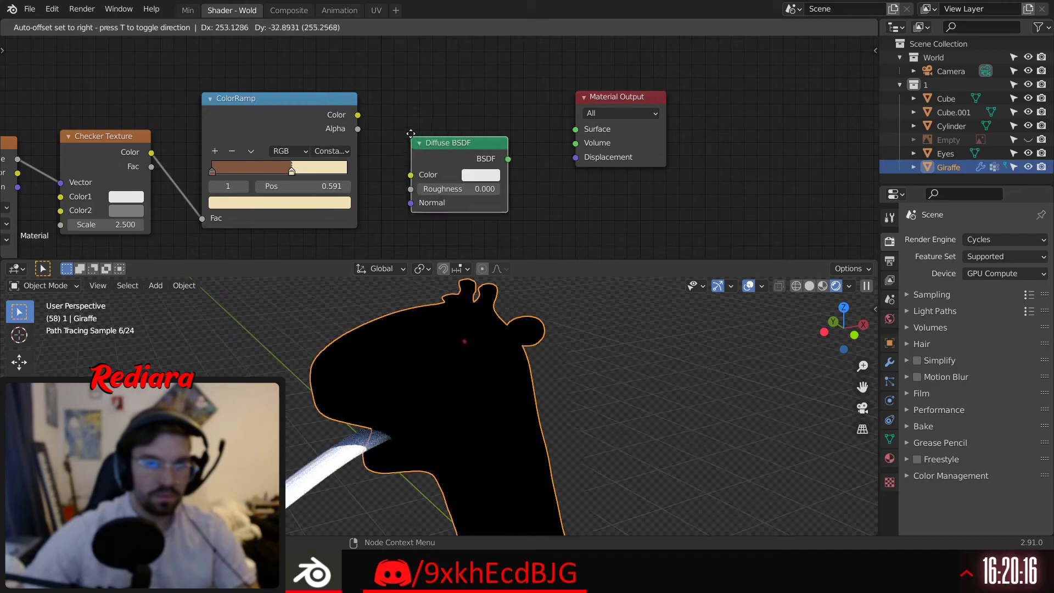
{"action": "left_click", "coordinate": [456, 132]}
{"action": "left_click_drag", "start_coordinate": [358, 115], "coordinate": [407, 150]}
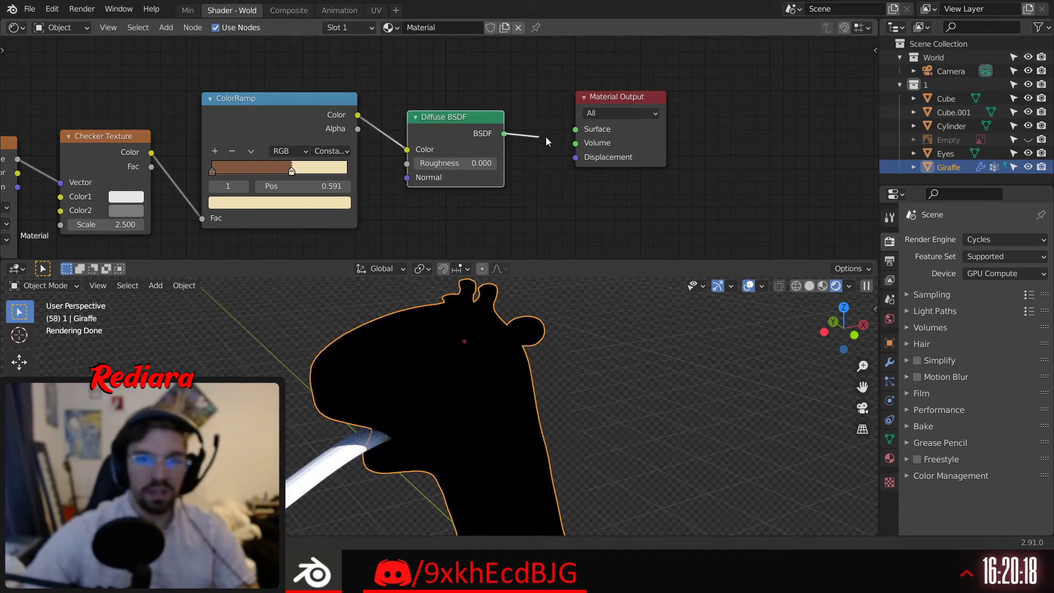
{"action": "left_click_drag", "start_coordinate": [504, 134], "coordinate": [575, 129]}
{"action": "left_click_drag", "start_coordinate": [456, 117], "coordinate": [467, 111]}
Set the roughness of the giraffe's Diffuse BSDF to 0.500
{"action": "scroll", "coordinate": [482, 449], "scroll_direction": "down", "scroll_amount": 5}
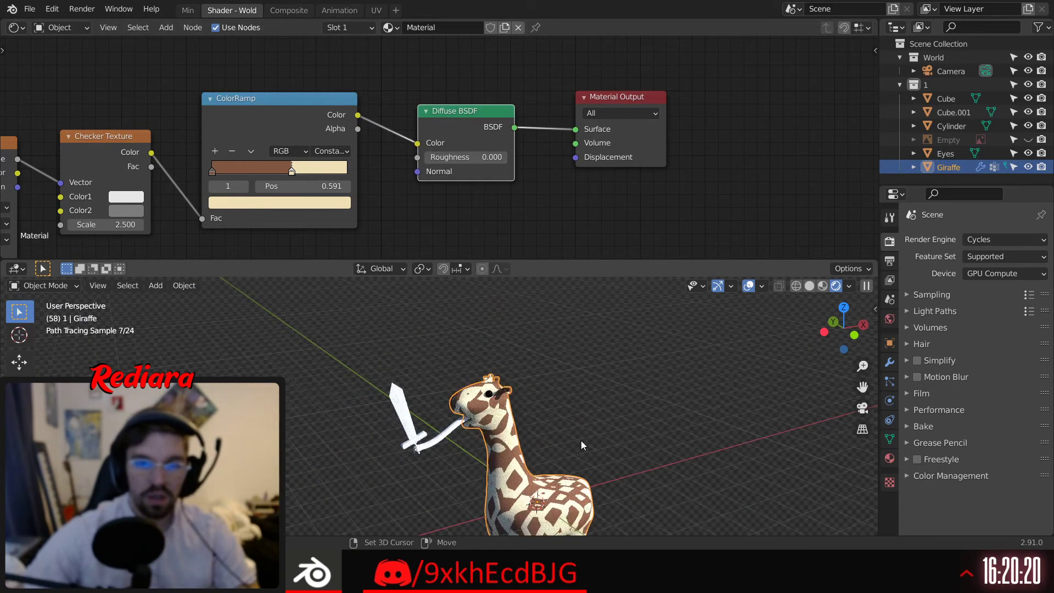
{"action": "scroll", "coordinate": [483, 449], "scroll_direction": "up", "scroll_amount": 3}
{"action": "scroll", "coordinate": [482, 449], "scroll_direction": "down", "scroll_amount": 4}
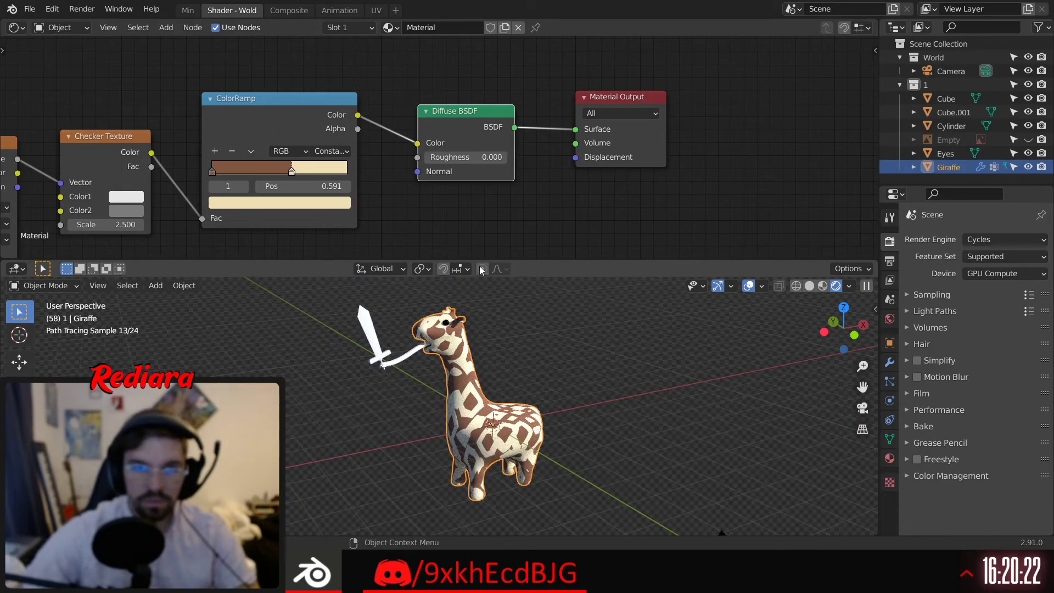
{"action": "key", "text": "Escape"}
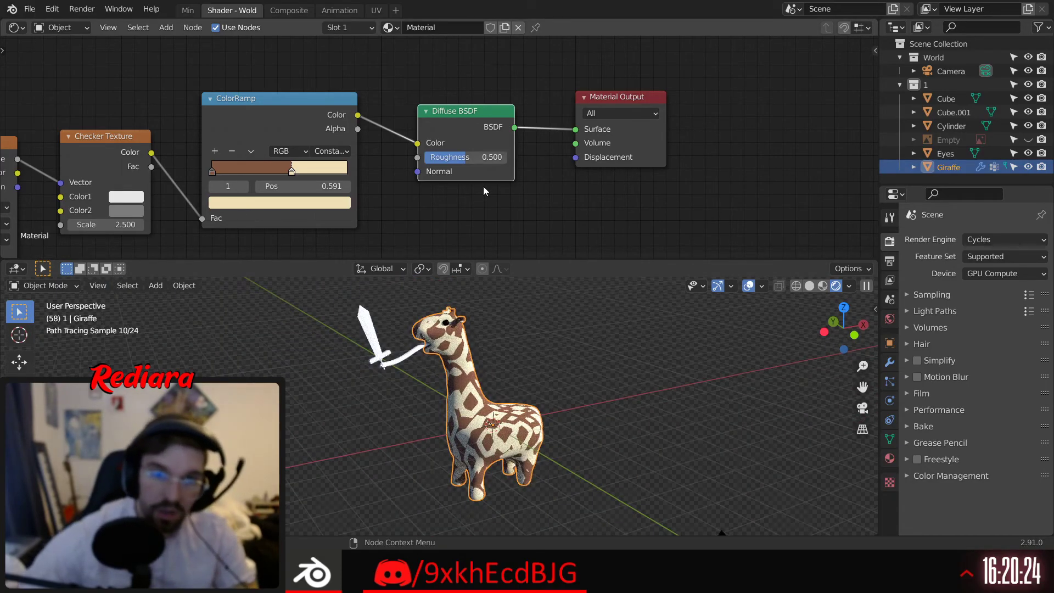
Change the ColorRamp interpolation to Ease, moving the cream stop to the far end and the brown stop to position 0.540
{"action": "scroll", "coordinate": [369, 372], "scroll_direction": "up", "scroll_amount": 5}
{"action": "scroll", "coordinate": [338, 365], "scroll_direction": "down", "scroll_amount": 6}
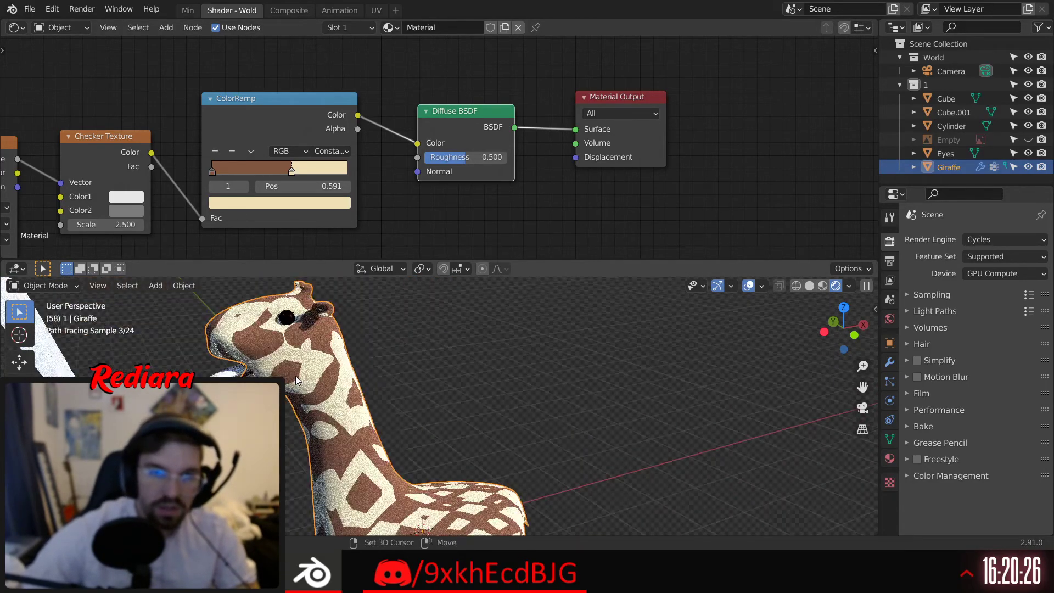
{"action": "middle_click_drag", "start_coordinate": [337, 365], "coordinate": [386, 346], "text": "shift"}
{"action": "scroll", "coordinate": [386, 345], "scroll_direction": "down", "scroll_amount": 5}
{"action": "scroll", "coordinate": [325, 163], "scroll_direction": "up", "scroll_amount": 2}
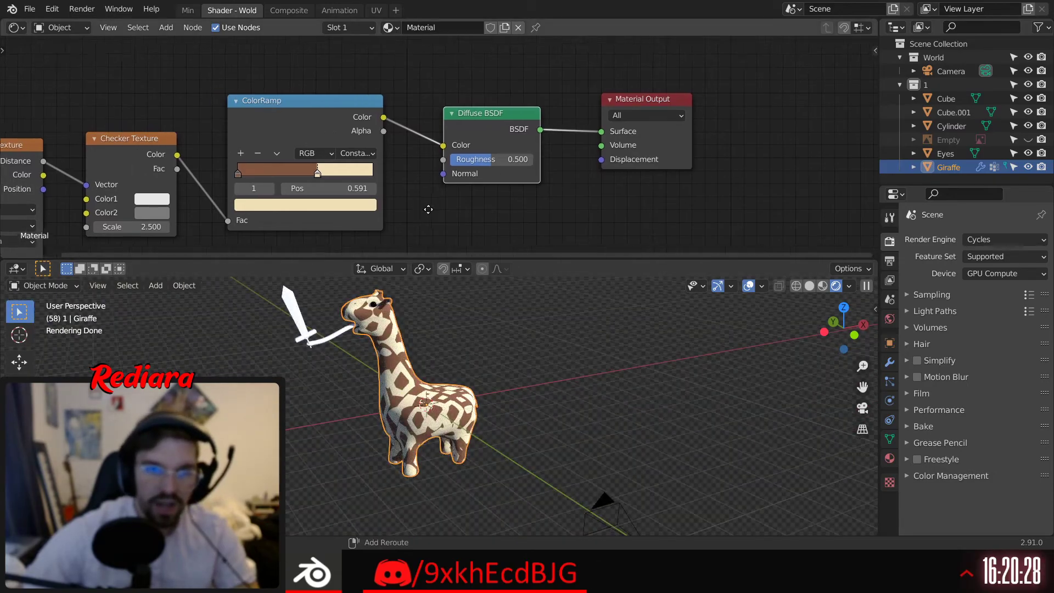
{"action": "scroll", "coordinate": [381, 357], "scroll_direction": "up", "scroll_amount": 1}
{"action": "scroll", "coordinate": [380, 357], "scroll_direction": "up", "scroll_amount": 3}
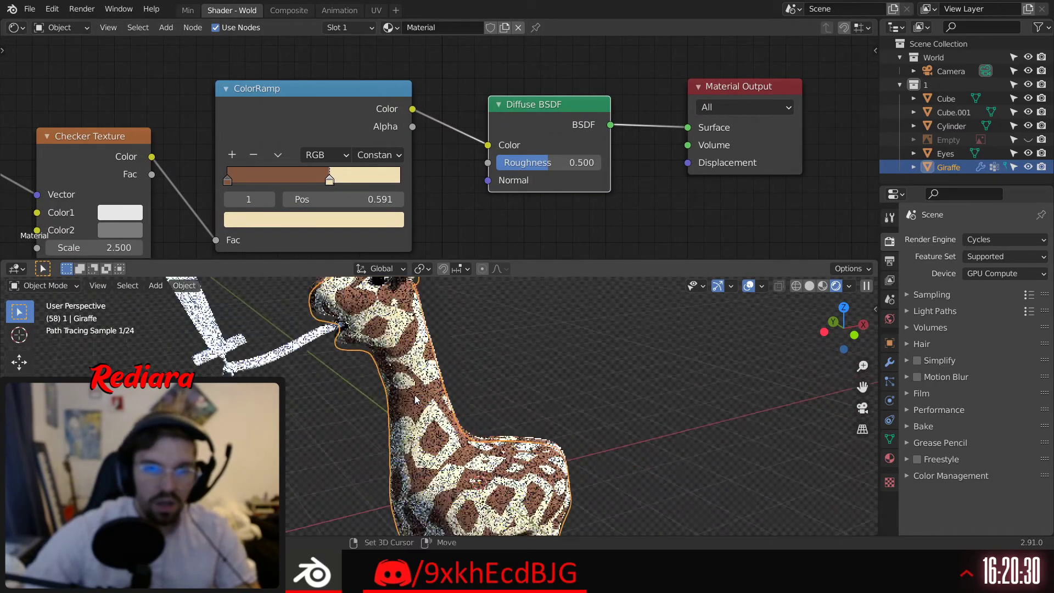
{"action": "left_click", "coordinate": [377, 155]}
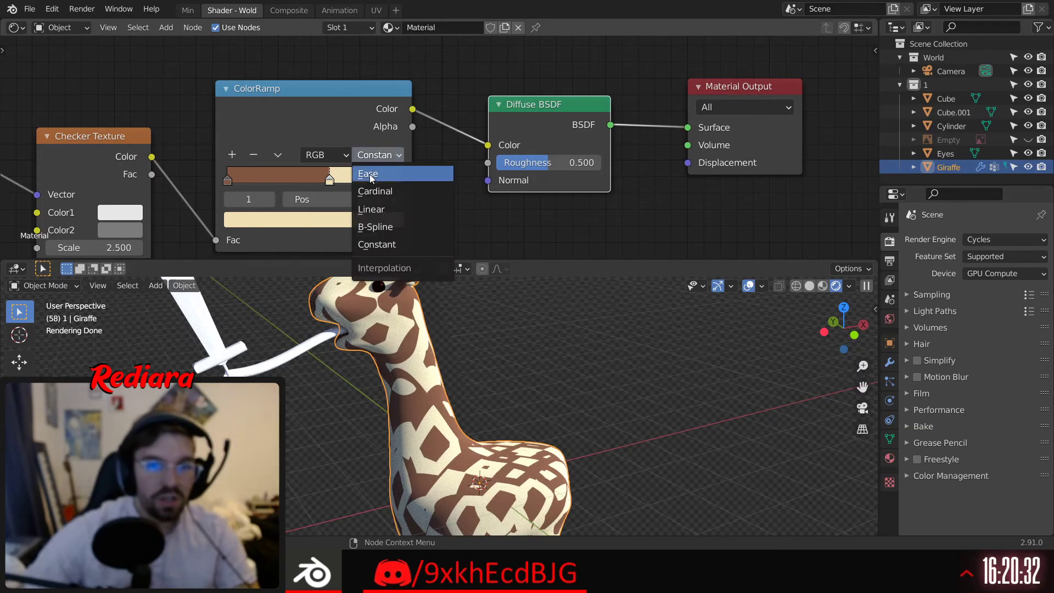
{"action": "left_click", "coordinate": [370, 174]}
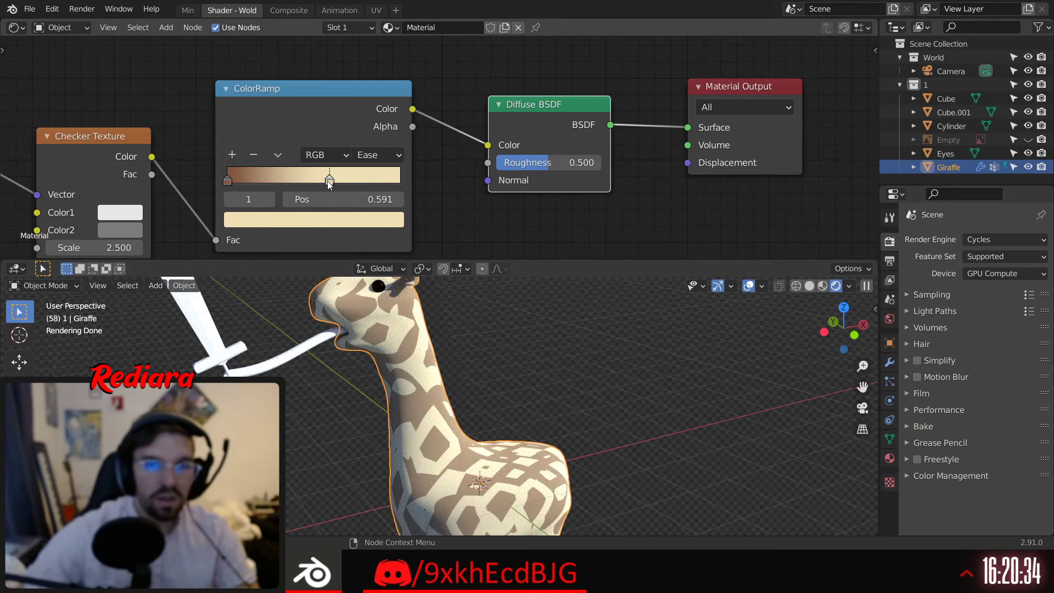
{"action": "left_click_drag", "start_coordinate": [330, 181], "coordinate": [402, 181]}
{"action": "left_click_drag", "start_coordinate": [228, 181], "coordinate": [325, 182]}
Give the giraffe's tongue a new material and replace its Principled BSDF with a Glossy BSDF connected to the Material Output's Surface
{"action": "scroll", "coordinate": [449, 405], "scroll_direction": "down", "scroll_amount": 5}
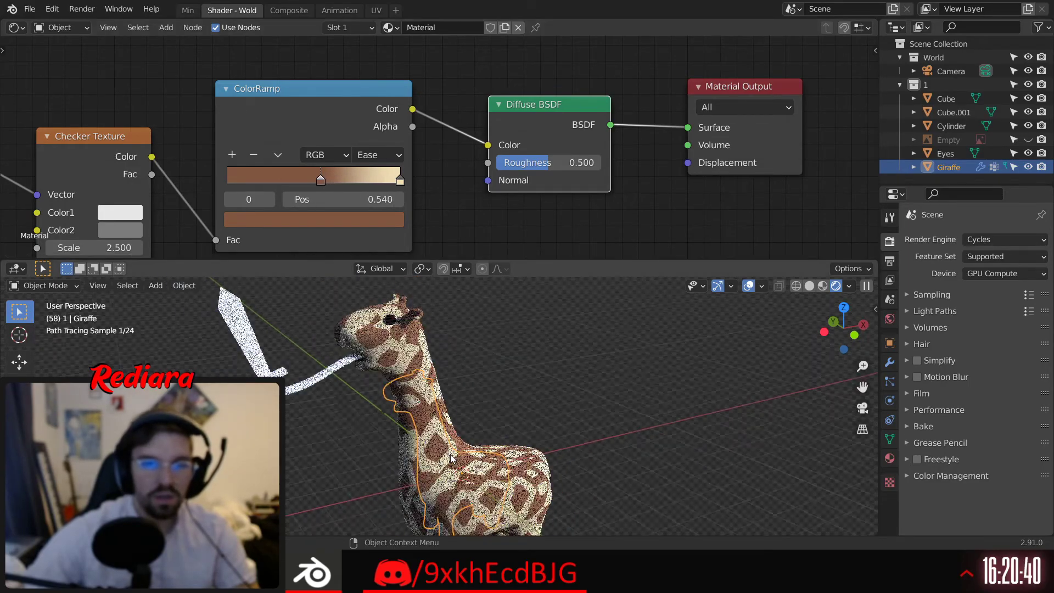
{"action": "scroll", "coordinate": [449, 405], "scroll_direction": "up", "scroll_amount": 4}
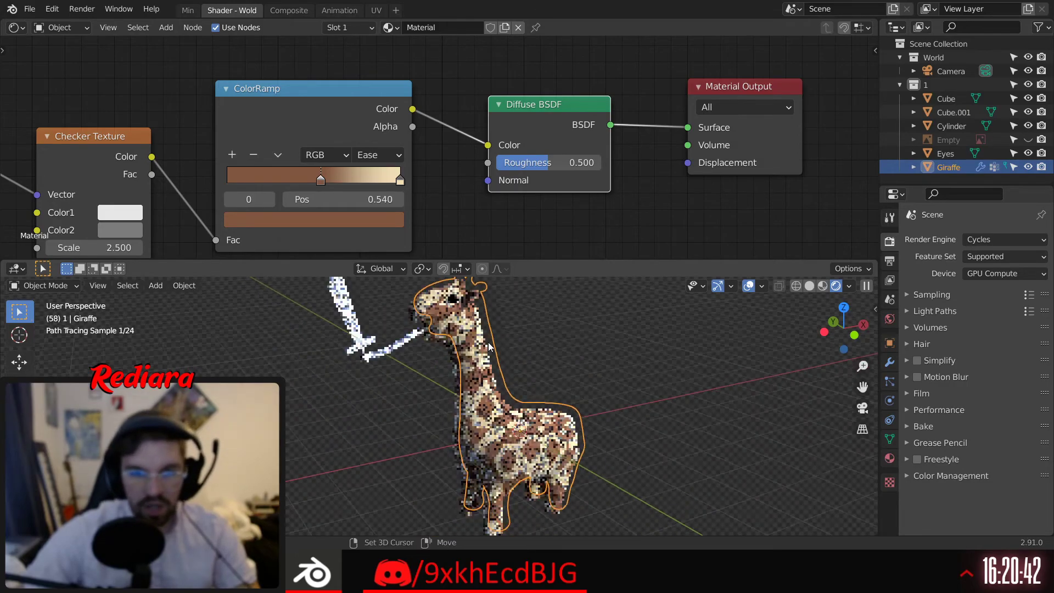
{"action": "scroll", "coordinate": [357, 372], "scroll_direction": "up", "scroll_amount": 4}
{"action": "left_click", "coordinate": [355, 367]}
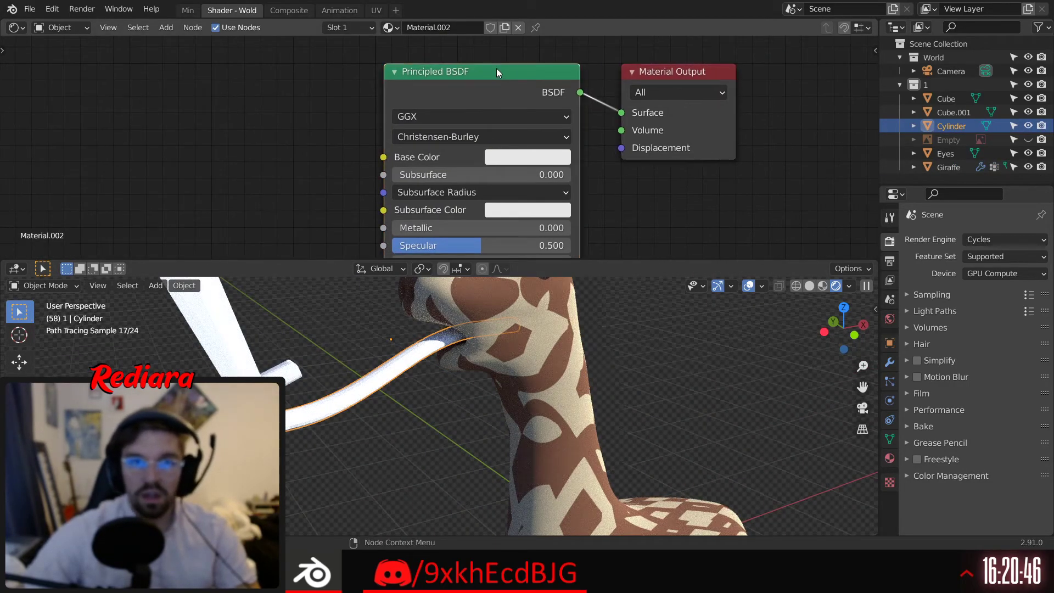
{"action": "key", "text": "x"}
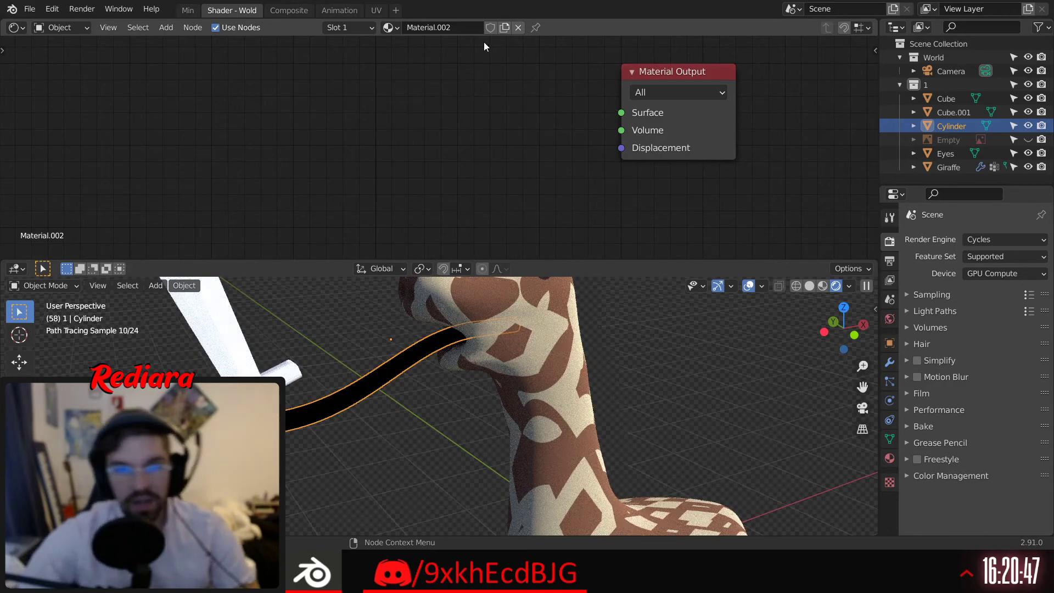
{"action": "left_click", "coordinate": [177, 28]}
{"action": "mouse_move", "coordinate": [193, 91]}
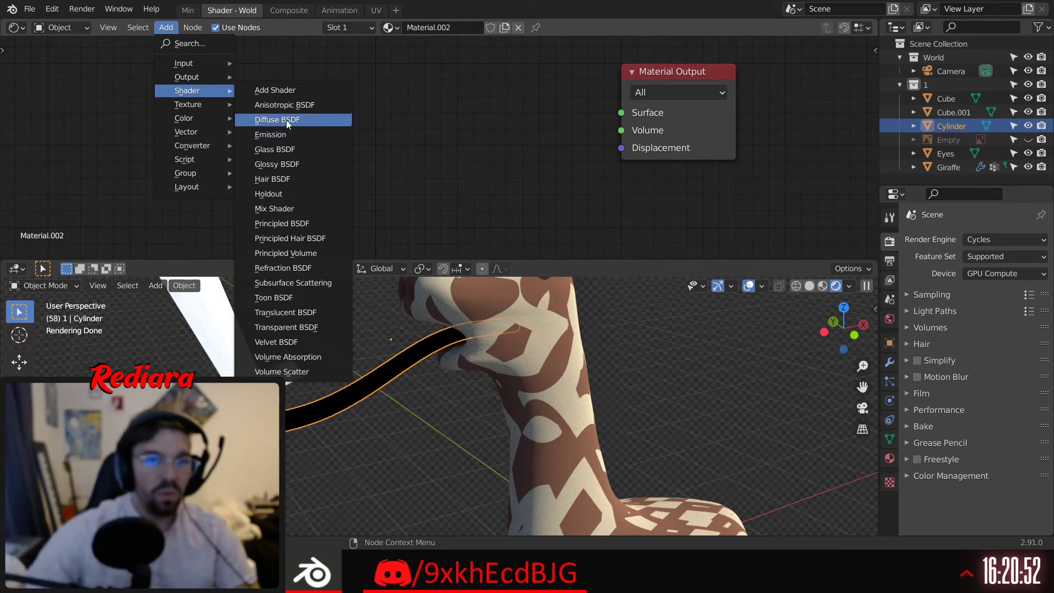
{"action": "left_click", "coordinate": [277, 164]}
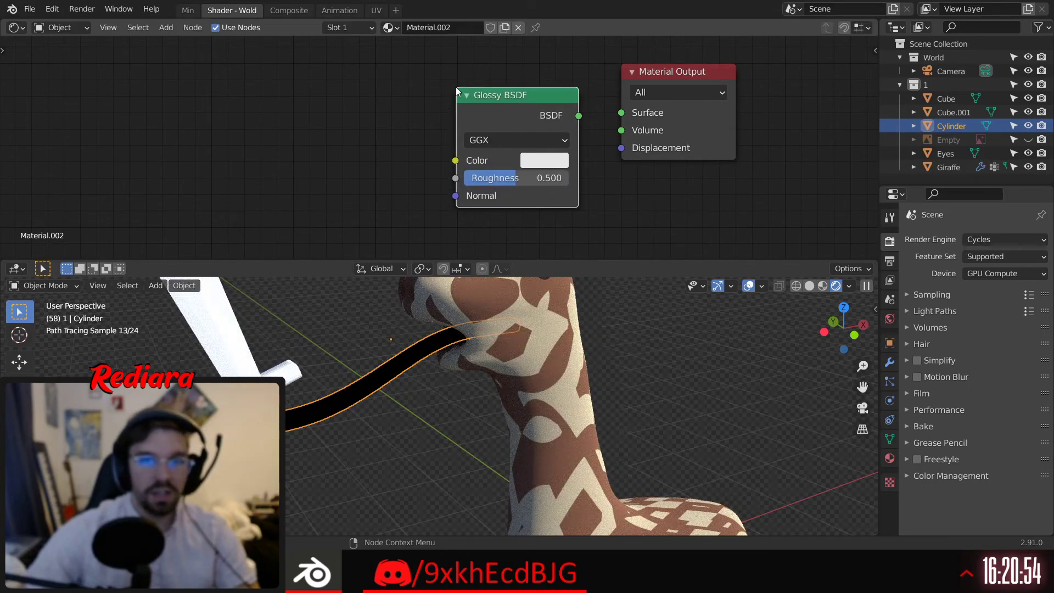
{"action": "left_click", "coordinate": [579, 120]}
{"action": "left_click_drag", "start_coordinate": [579, 116], "coordinate": [621, 112]}
Apply smooth shading to the tongue cylinder
{"action": "scroll", "coordinate": [405, 381], "scroll_direction": "up", "scroll_amount": 5}
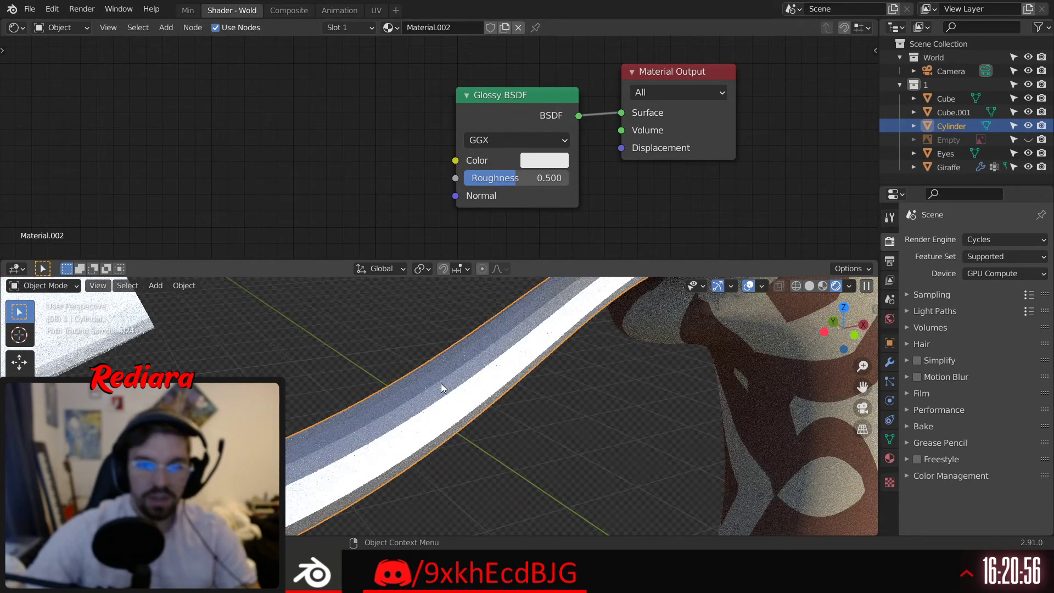
{"action": "right_click", "coordinate": [443, 388]}
{"action": "left_click", "coordinate": [409, 313]}
{"action": "scroll", "coordinate": [322, 338], "scroll_direction": "down", "scroll_amount": 3}
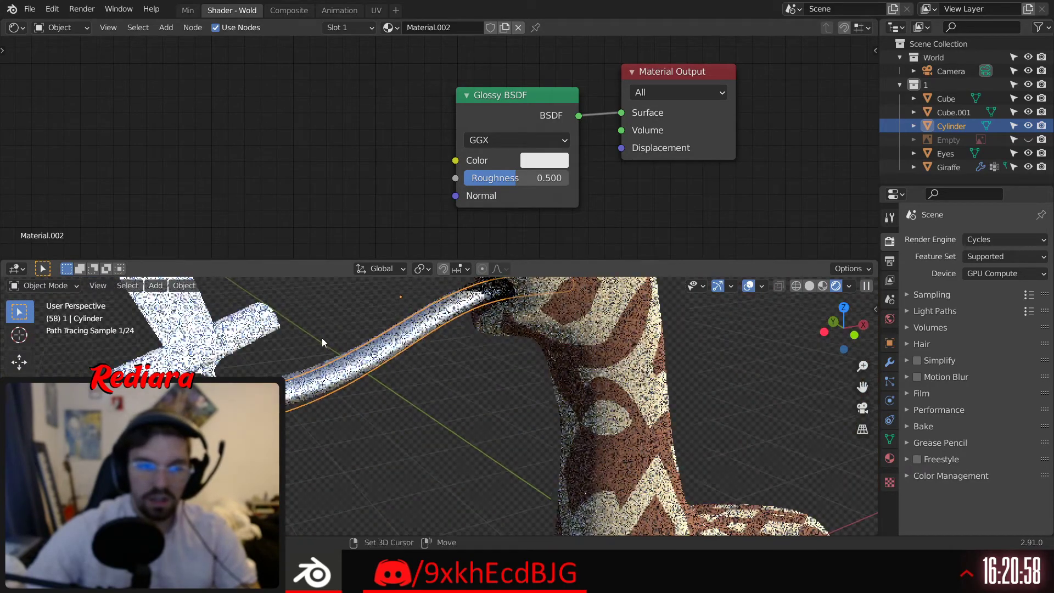
Color the tongue's Glossy BSDF a light pinkish purple with hue 0.809, saturation 0.361 and value 0.906
{"action": "scroll", "coordinate": [322, 338], "scroll_direction": "up", "scroll_amount": 3}
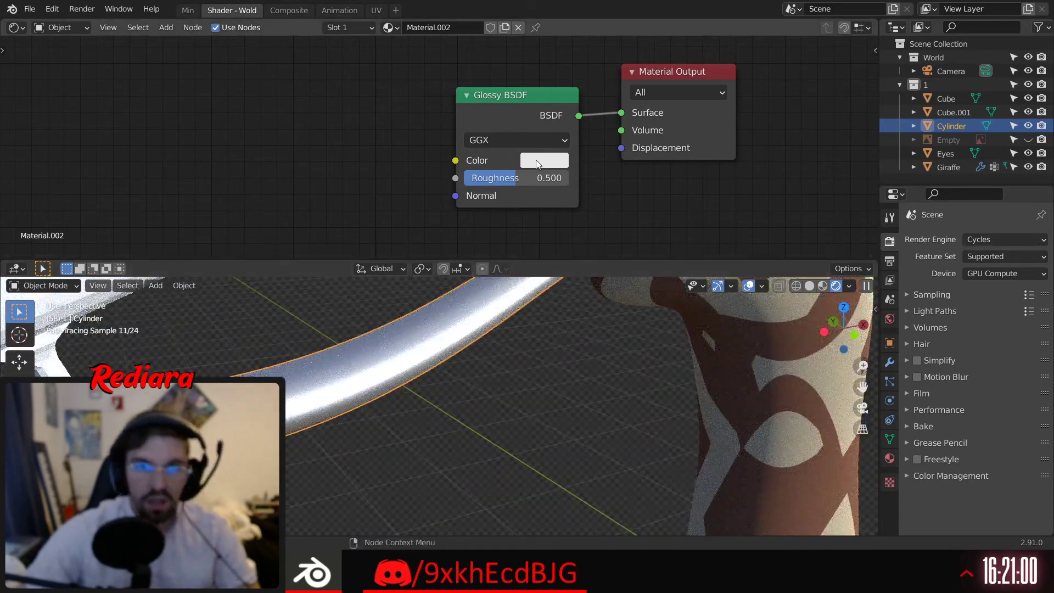
{"action": "left_click", "coordinate": [536, 160]}
{"action": "left_click", "coordinate": [615, 251]}
{"action": "left_click", "coordinate": [619, 255]}
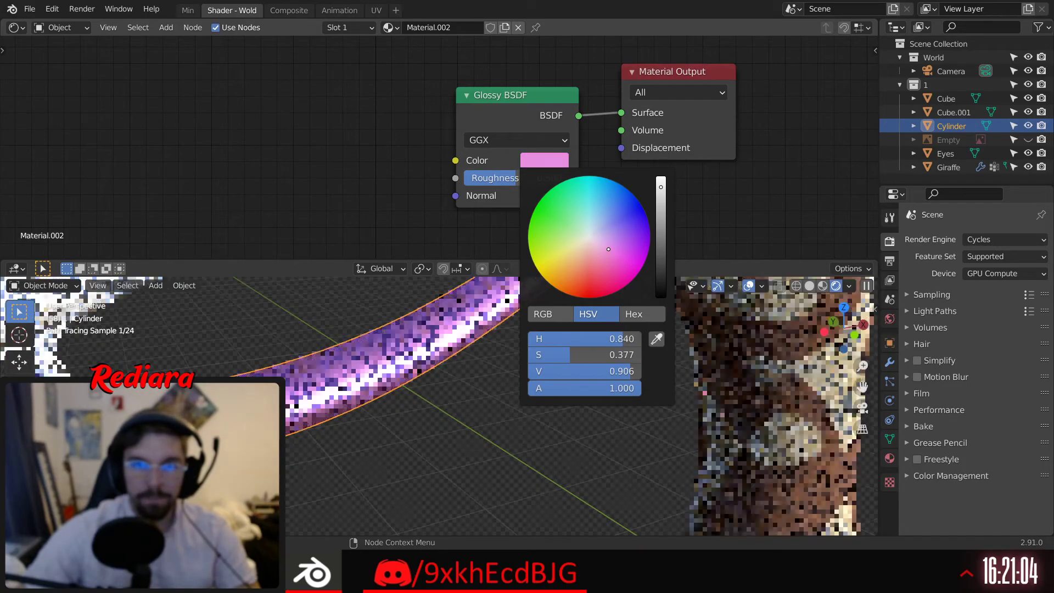
{"action": "left_click_drag", "start_coordinate": [608, 254], "coordinate": [605, 241]}
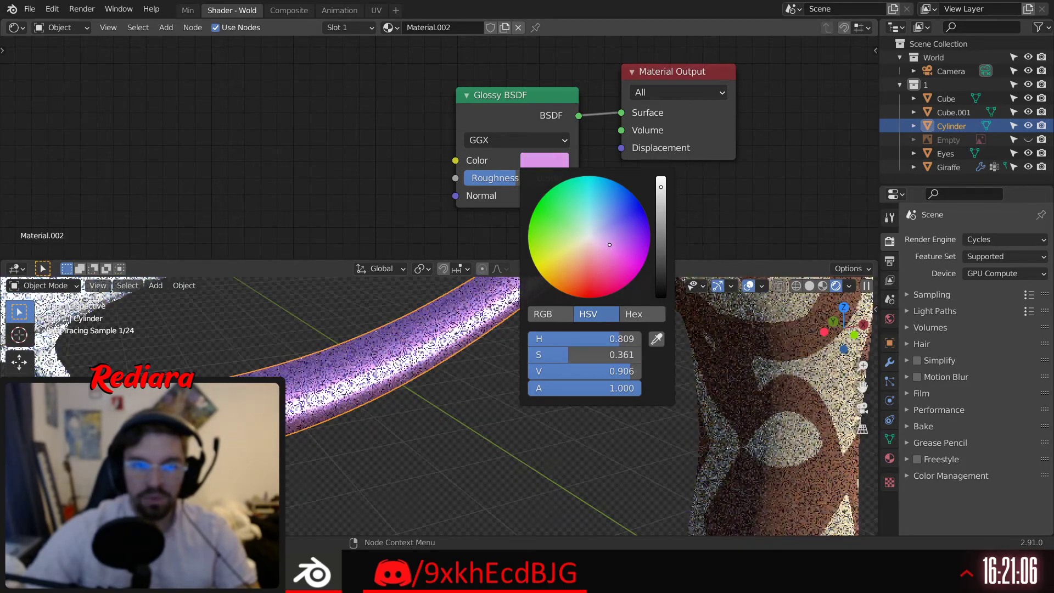
Set the roughness of the tongue's Glossy BSDF to 0.700
{"action": "left_click_drag", "start_coordinate": [527, 178], "coordinate": [536, 177]}
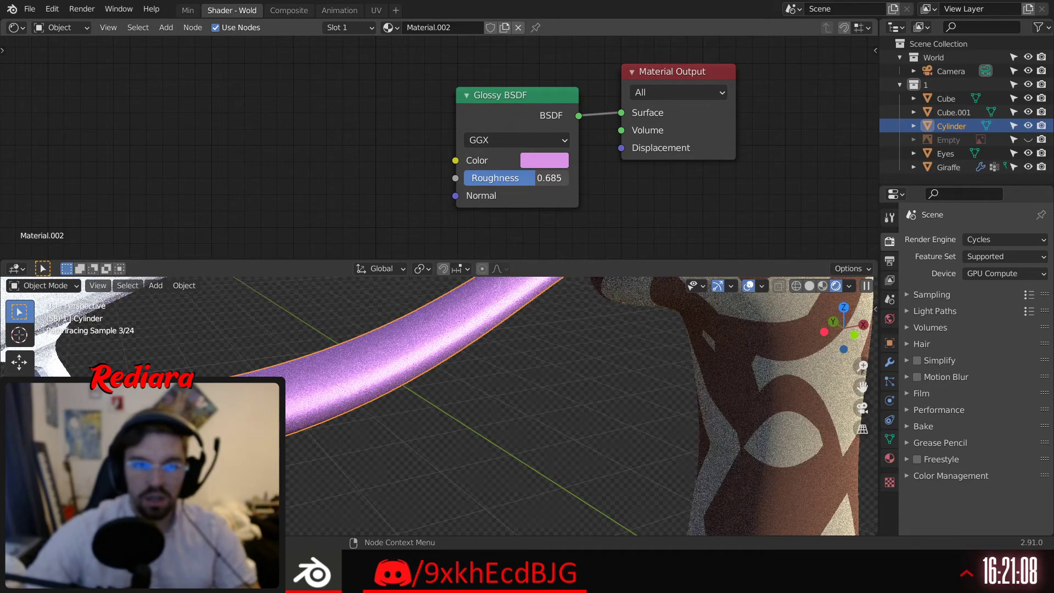
{"action": "left_click", "coordinate": [536, 177]}
{"action": "type", "text": ".7"}
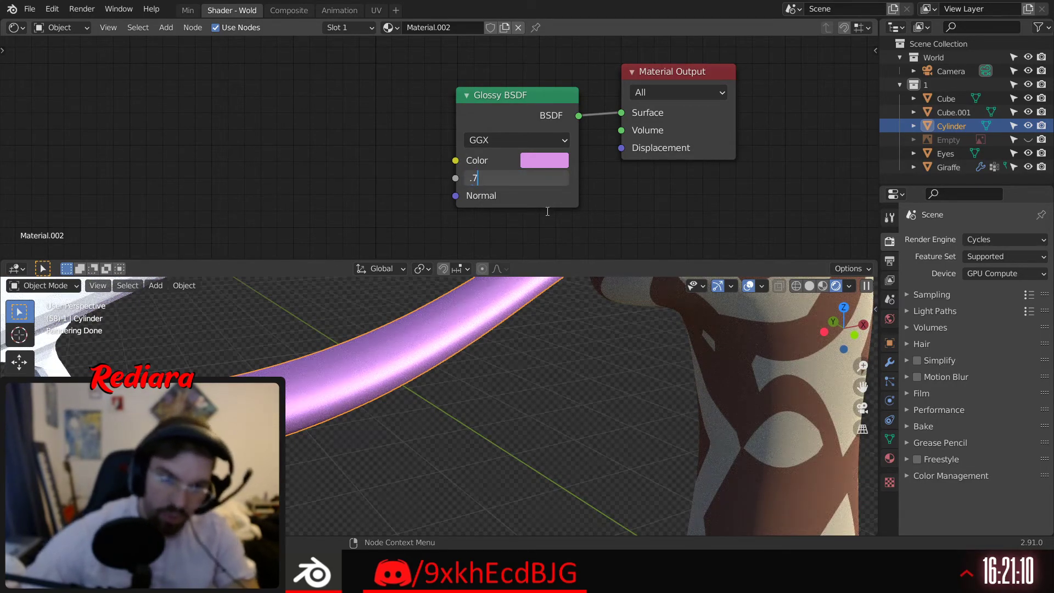
{"action": "key", "text": "Return"}
{"action": "scroll", "coordinate": [347, 425], "scroll_direction": "down", "scroll_amount": 3}
{"action": "scroll", "coordinate": [389, 404], "scroll_direction": "down", "scroll_amount": 3}
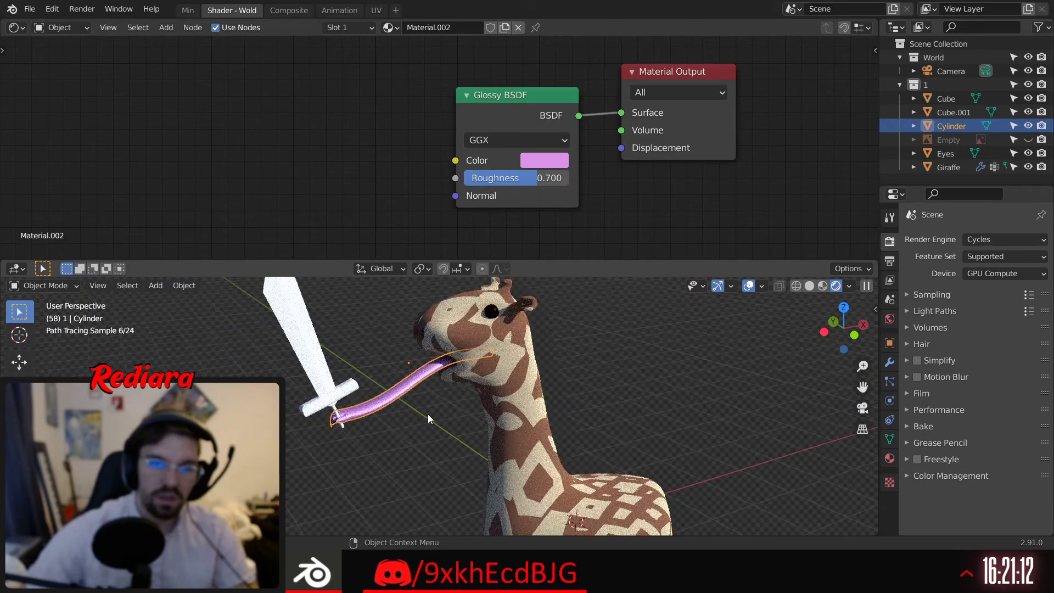
Give the sword blade a new material and replace its Principled BSDF with a Glossy BSDF connected to the Material Output's Surface
{"action": "left_click", "coordinate": [431, 413]}
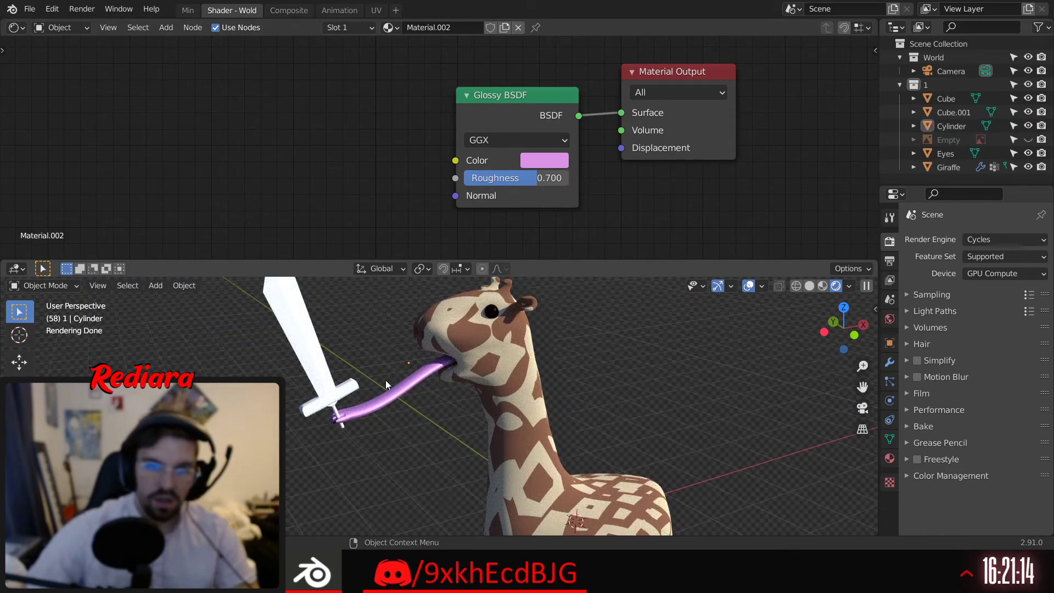
{"action": "middle_click_drag", "start_coordinate": [390, 351], "coordinate": [411, 387]}
{"action": "left_click", "coordinate": [325, 375]}
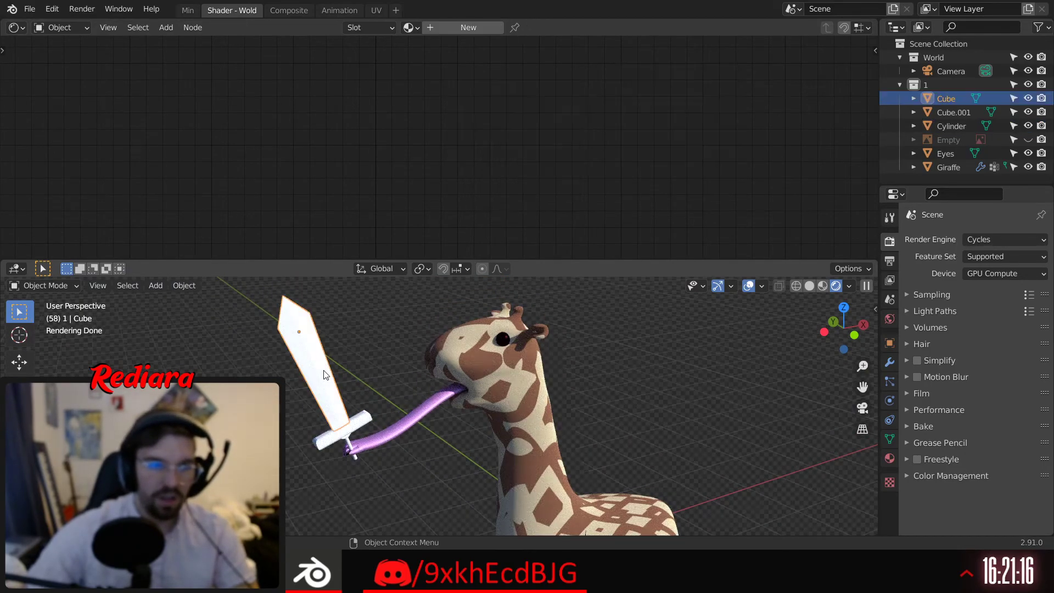
{"action": "left_click", "coordinate": [431, 29]}
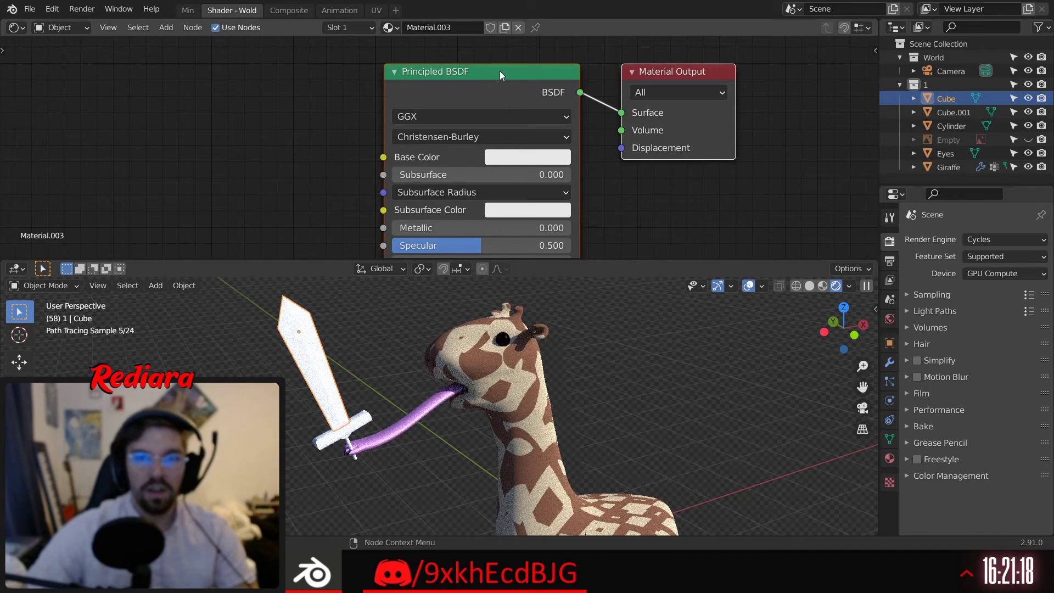
{"action": "key", "text": "x"}
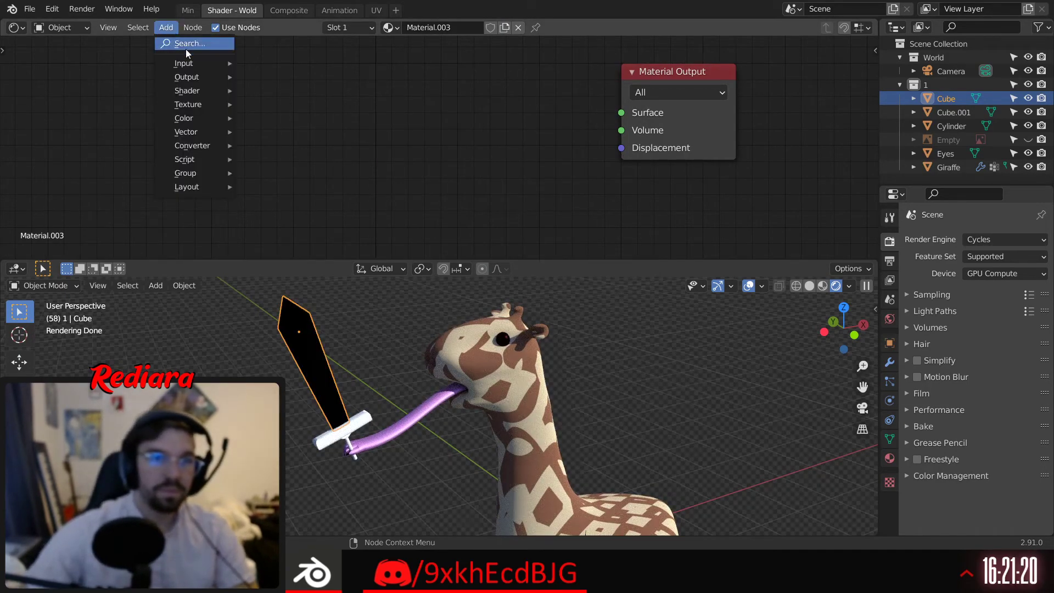
{"action": "mouse_move", "coordinate": [211, 89]}
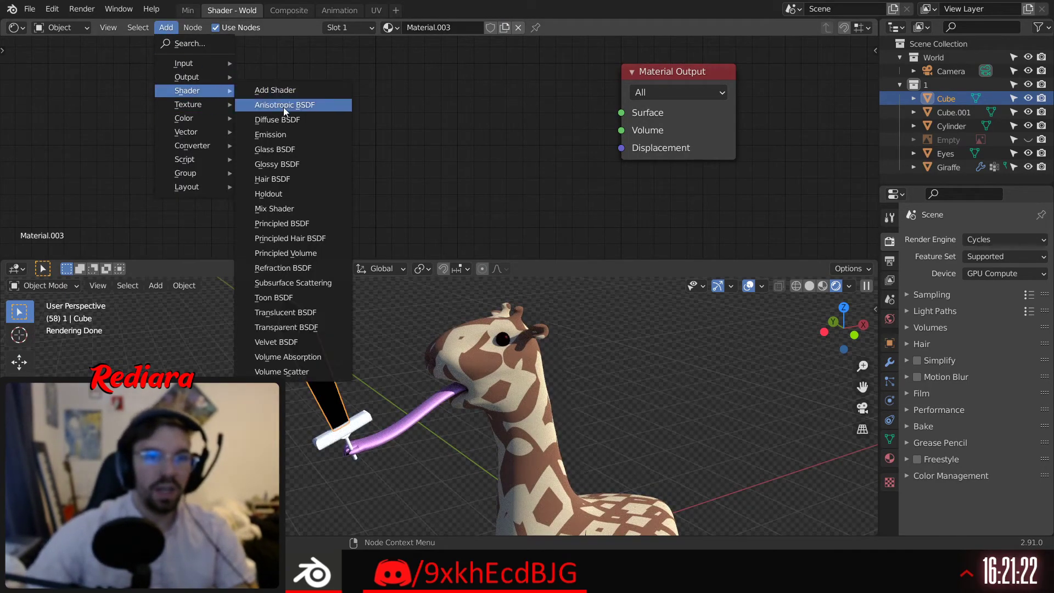
{"action": "left_click", "coordinate": [291, 158]}
{"action": "left_click", "coordinate": [454, 98]}
{"action": "left_click_drag", "start_coordinate": [577, 126], "coordinate": [622, 112]}
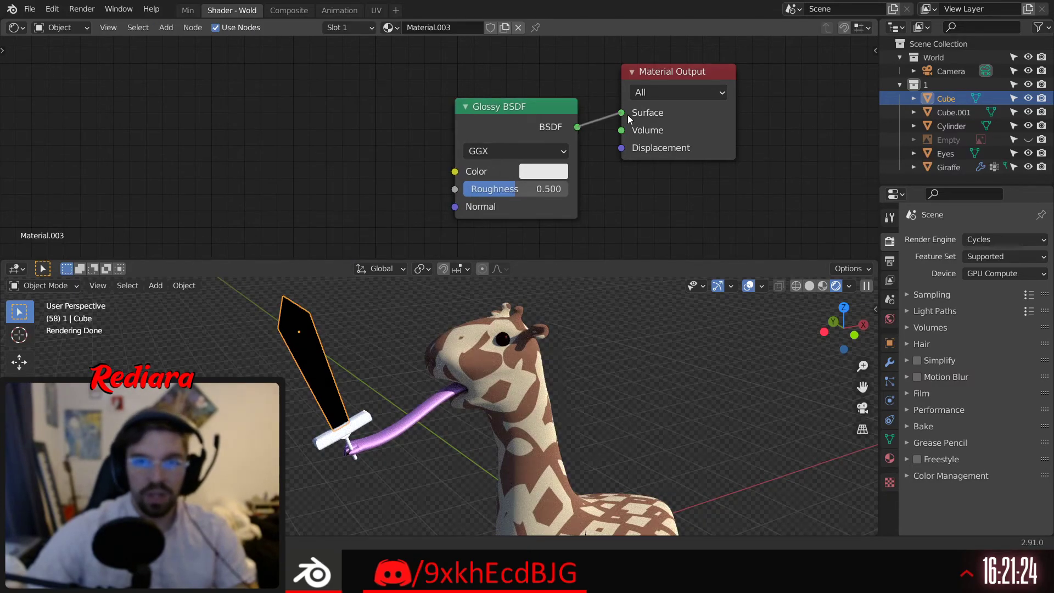
Set the blade's Glossy BSDF to a neutral grey with value 0.634 and a roughness of 0.100
{"action": "left_click", "coordinate": [545, 170]}
{"action": "left_click", "coordinate": [663, 262]}
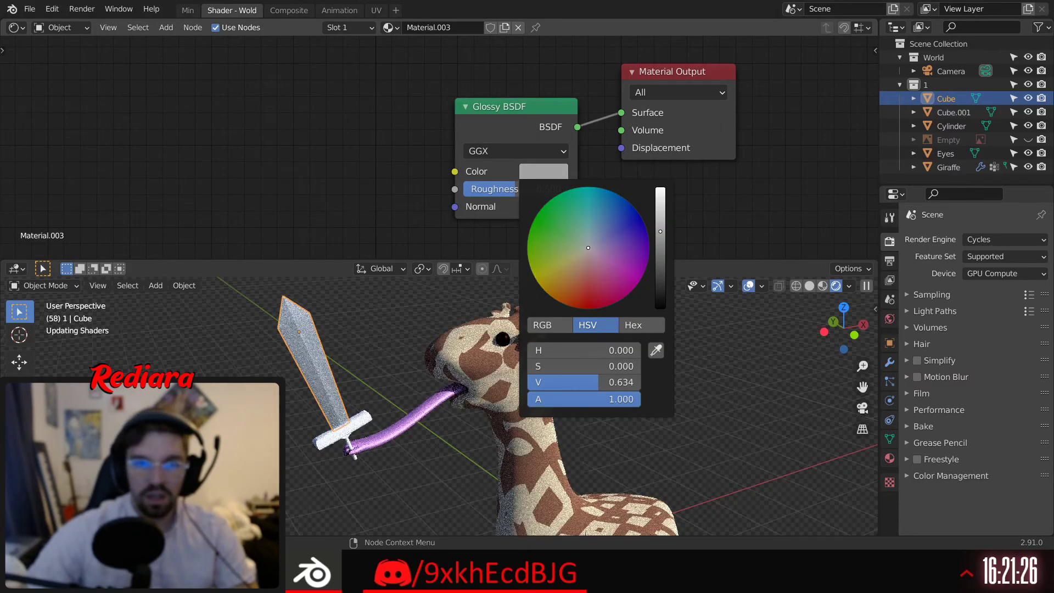
{"action": "left_click_drag", "start_coordinate": [516, 189], "coordinate": [503, 192]}
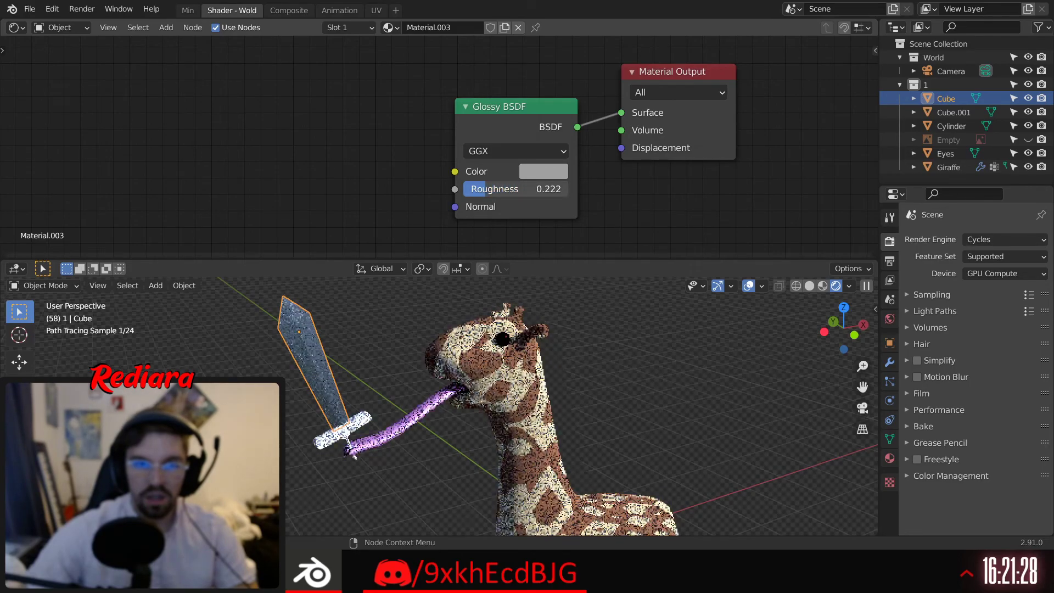
{"action": "left_click", "coordinate": [494, 189]}
{"action": "type", "text": "0.1"}
{"action": "key", "text": "Return"}
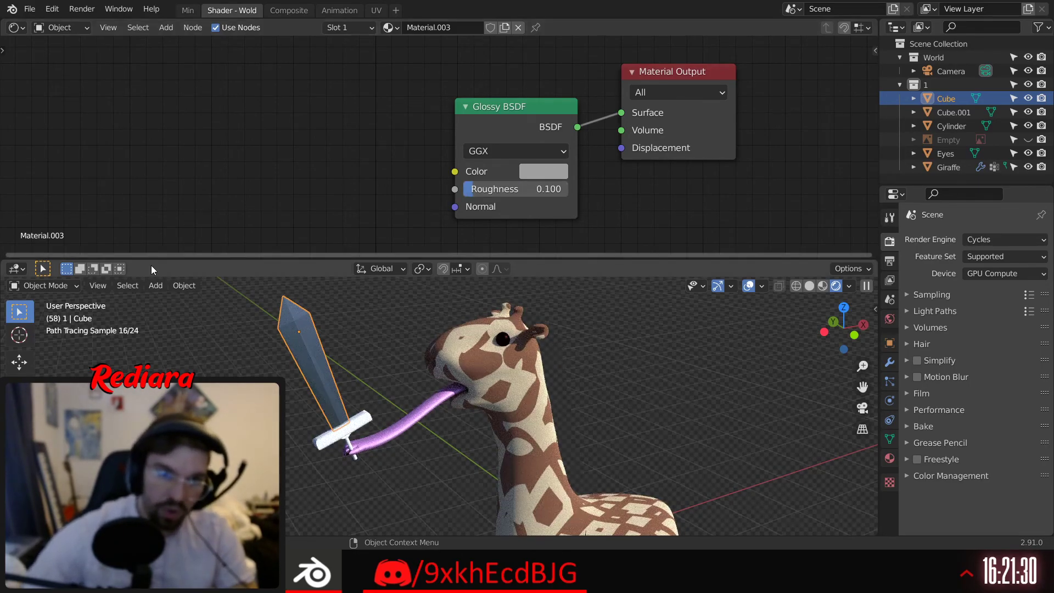
Try a roughness of 0.000 on the blade's Glossy BSDF and set it back to 0.100
{"action": "scroll", "coordinate": [282, 366], "scroll_direction": "up", "scroll_amount": 6}
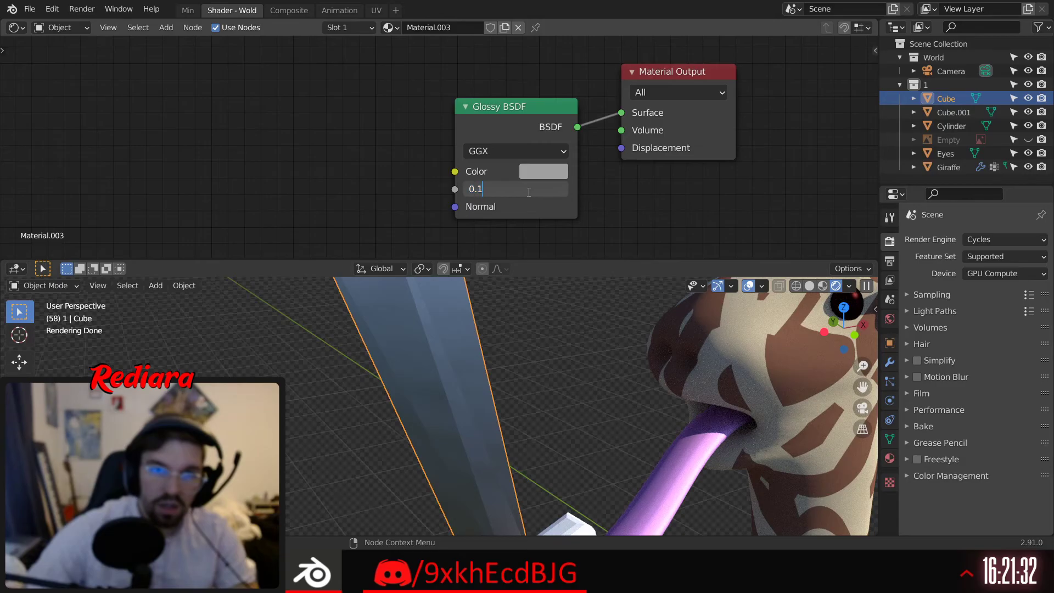
{"action": "key", "text": "Return"}
{"action": "scroll", "coordinate": [455, 387], "scroll_direction": "down", "scroll_amount": 5}
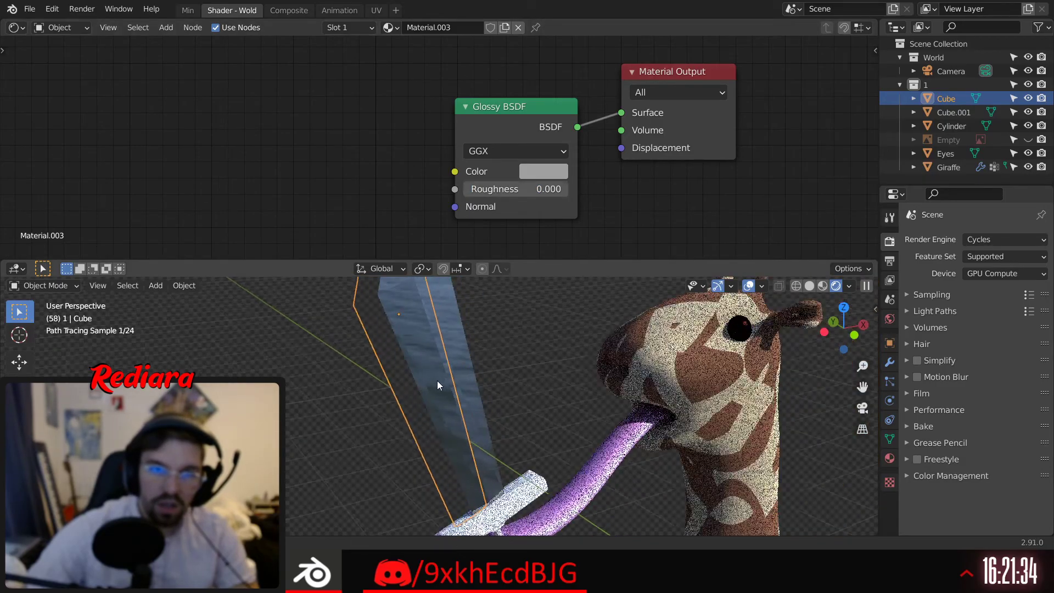
{"action": "left_click", "coordinate": [497, 189]}
{"action": "key", "text": "Escape"}
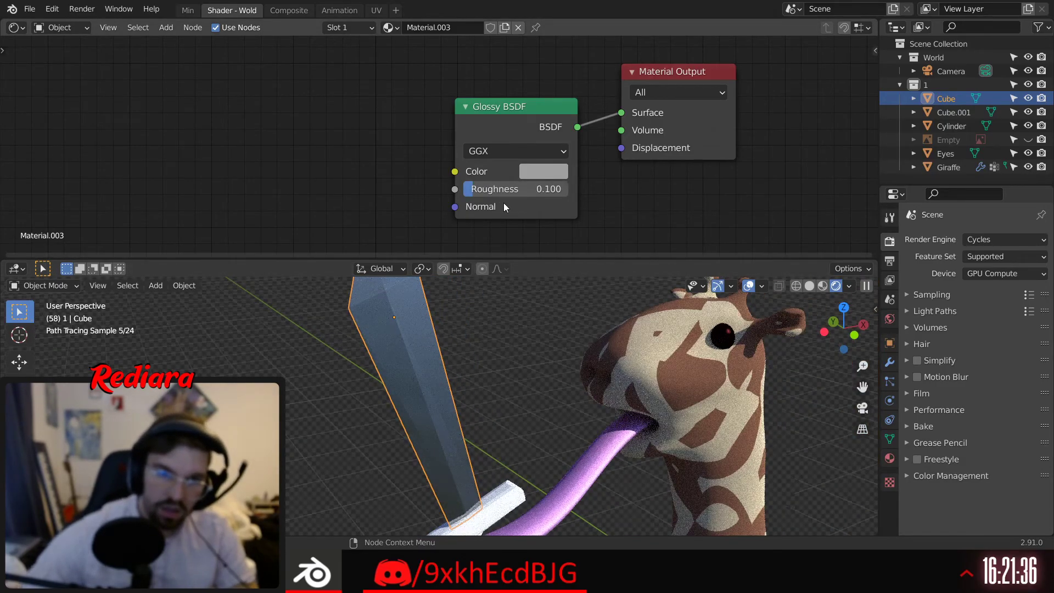
{"action": "scroll", "coordinate": [398, 376], "scroll_direction": "down", "scroll_amount": 3}
{"action": "middle_click_drag", "start_coordinate": [400, 358], "coordinate": [500, 329]}
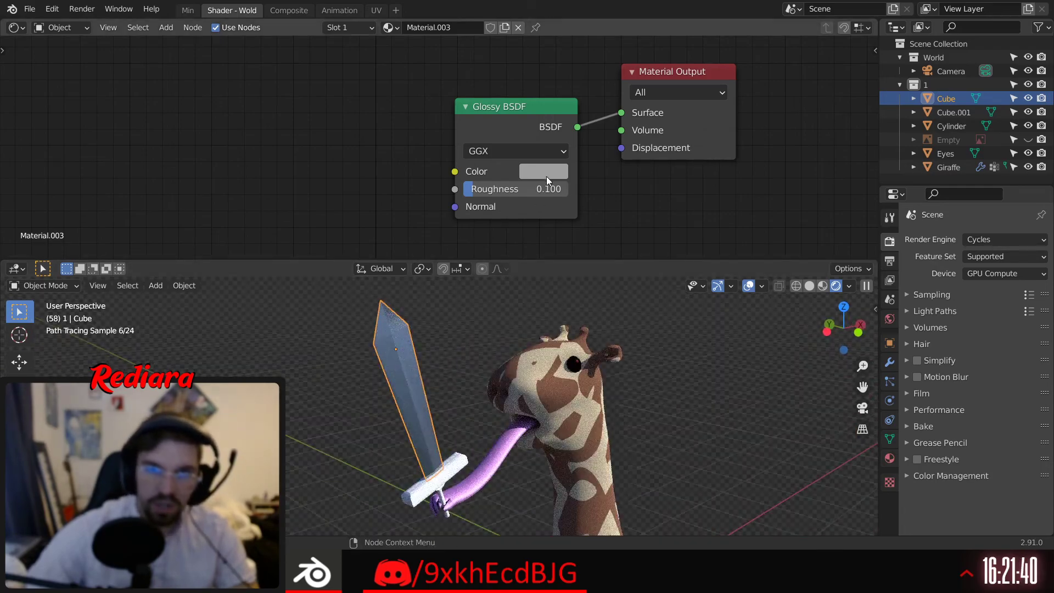
Brighten the blade's Glossy BSDF color to a light neutral grey
{"action": "left_click", "coordinate": [545, 174]}
{"action": "left_click_drag", "start_coordinate": [662, 220], "coordinate": [665, 209]}
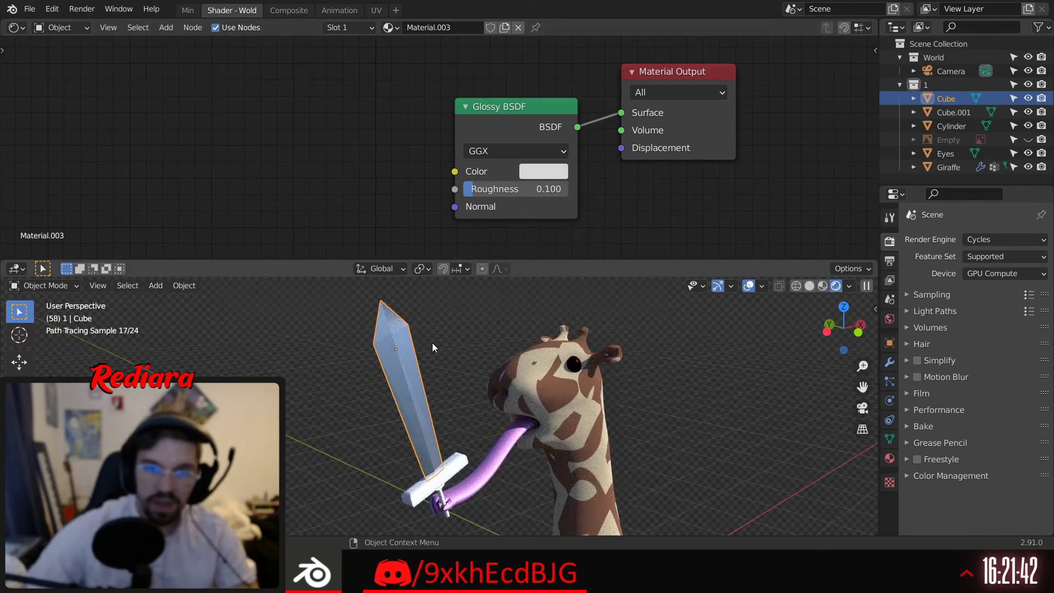
{"action": "middle_click_drag", "start_coordinate": [433, 343], "coordinate": [473, 405]}
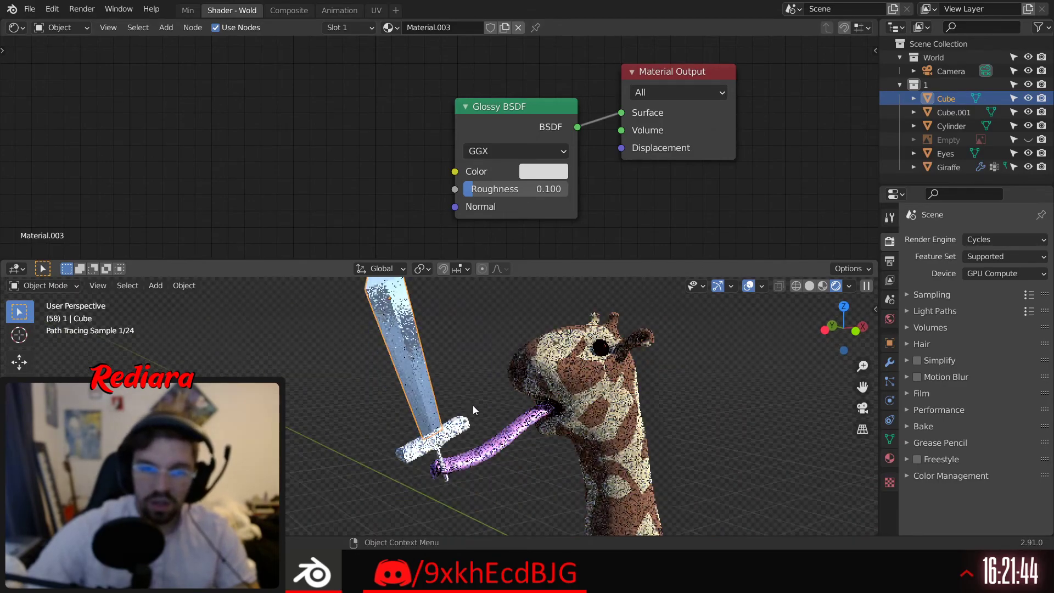
Give the sword hilt a new material and replace its Principled BSDF with a Diffuse BSDF connected to the Material Output's Surface
{"action": "scroll", "coordinate": [460, 429], "scroll_direction": "up", "scroll_amount": 3}
{"action": "left_click", "coordinate": [444, 440]}
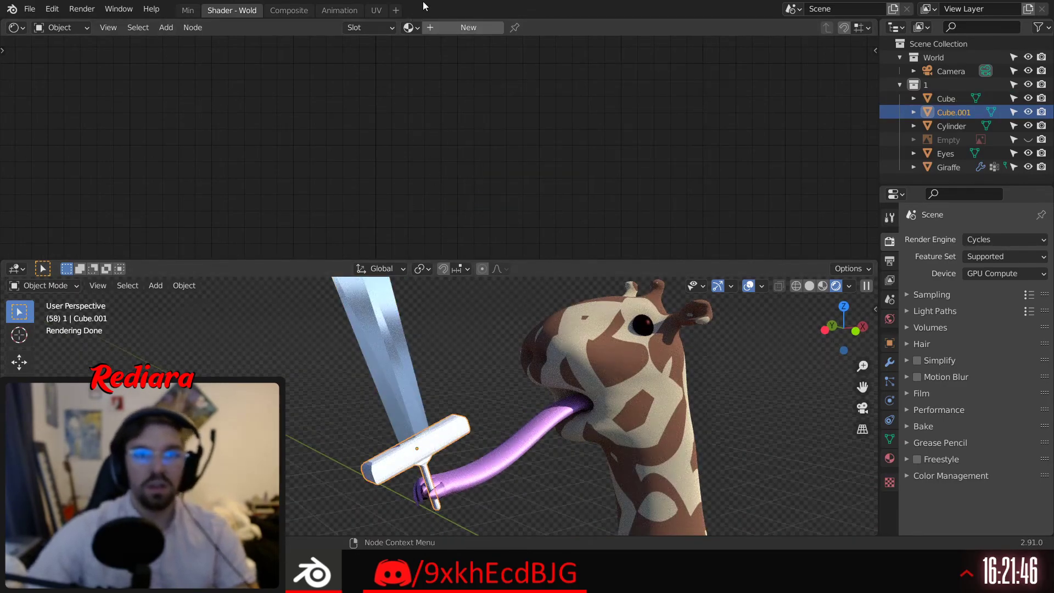
{"action": "left_click", "coordinate": [438, 28]}
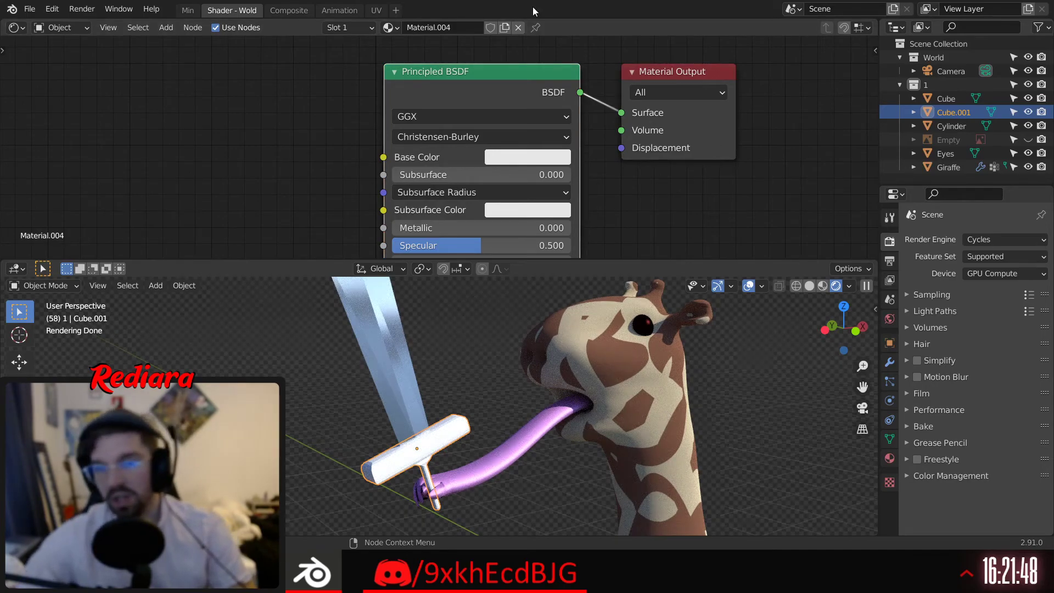
{"action": "left_click", "coordinate": [633, 187]}
{"action": "left_click", "coordinate": [539, 66]}
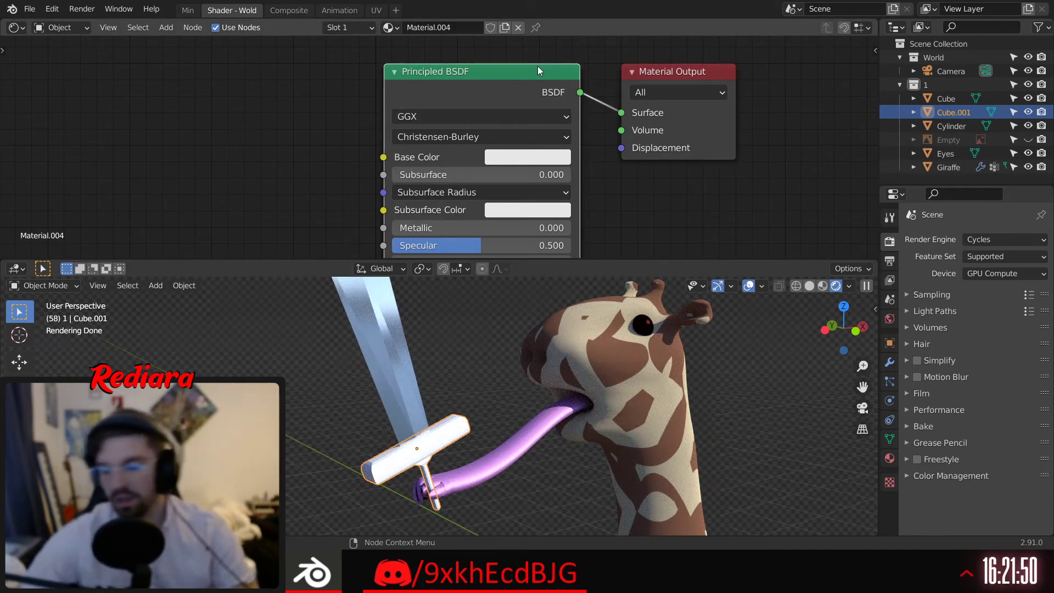
{"action": "key", "text": "x"}
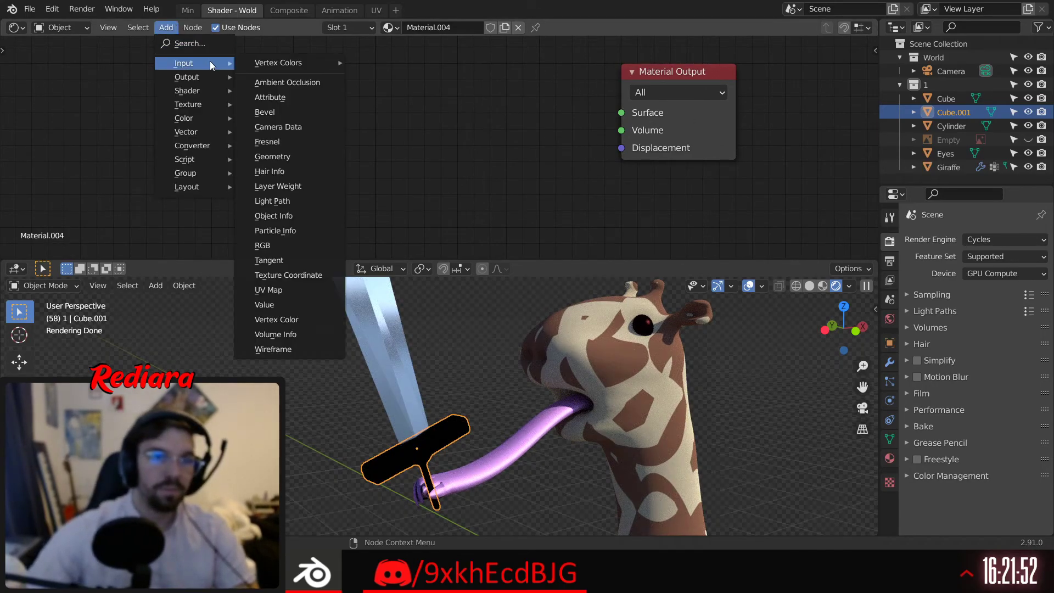
{"action": "mouse_move", "coordinate": [215, 117]}
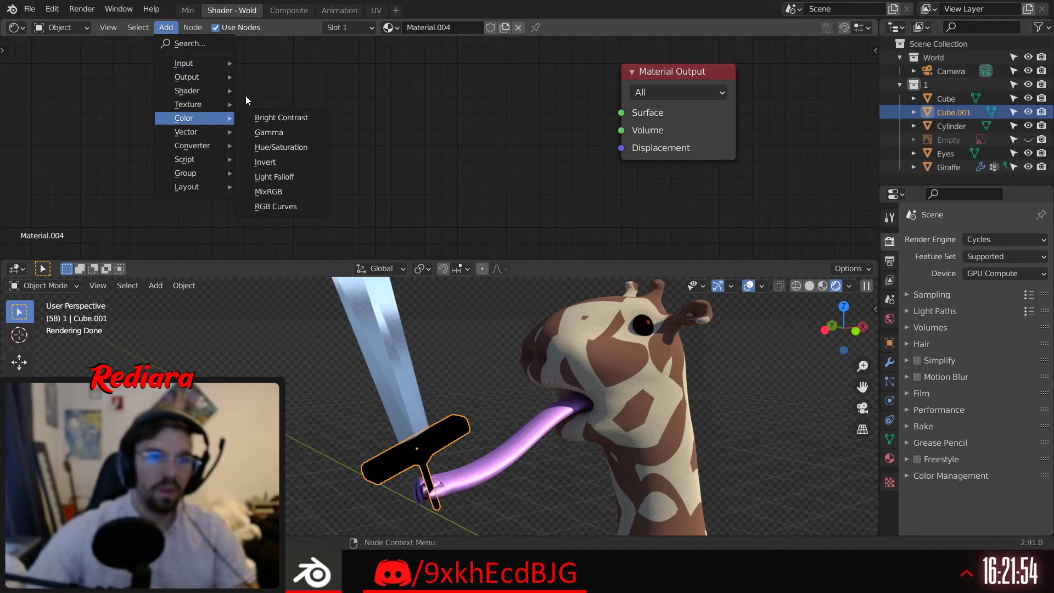
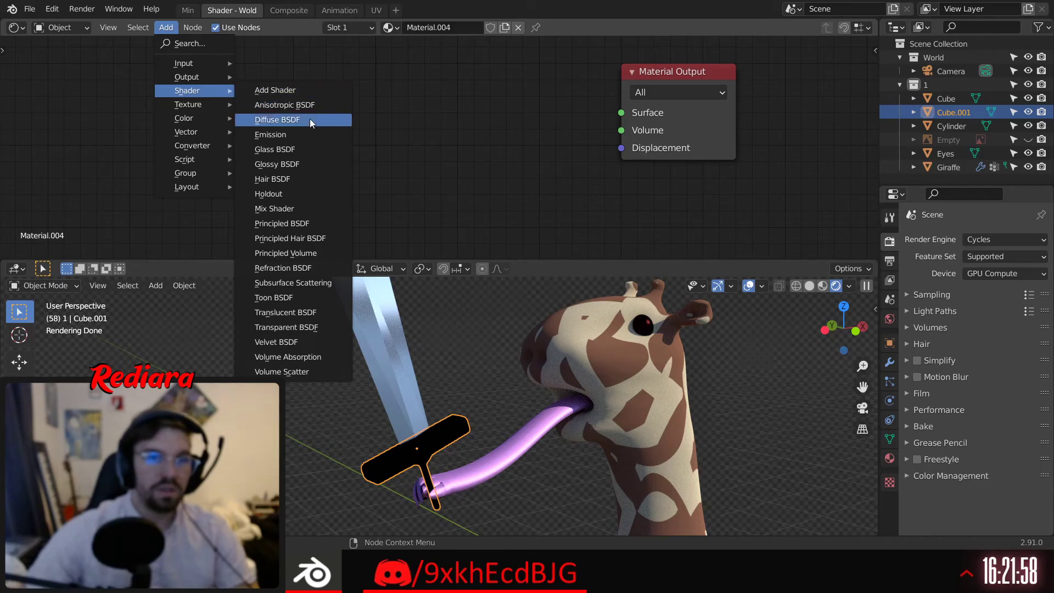
{"action": "left_click", "coordinate": [293, 121]}
{"action": "left_click", "coordinate": [427, 89]}
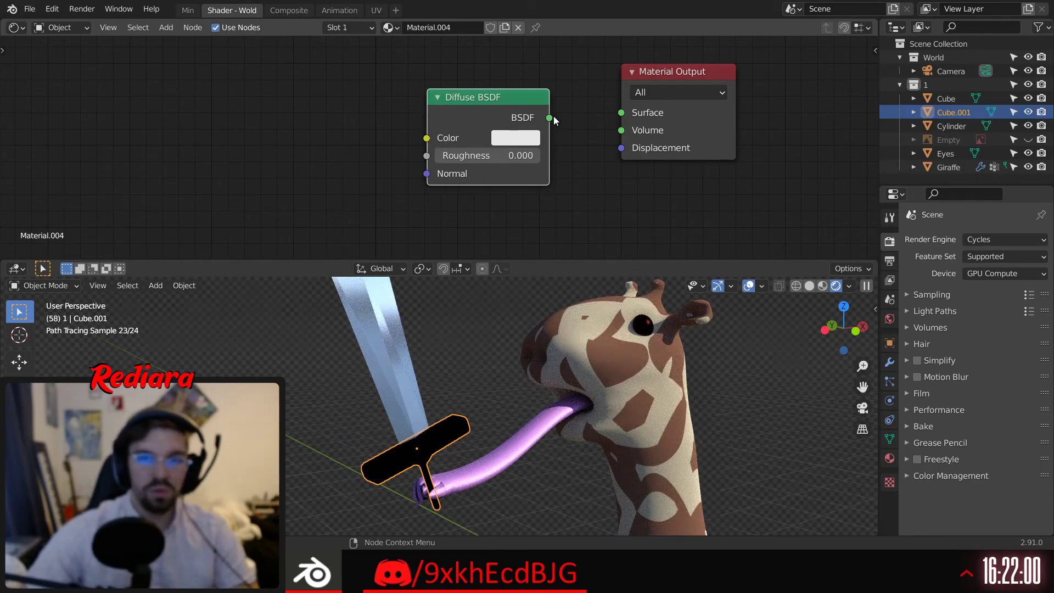
{"action": "left_click_drag", "start_coordinate": [550, 117], "coordinate": [621, 113]}
Color the hilt's Diffuse BSDF dark brown with hue 0.094, saturation 0.362 and value 0.168, and set its roughness to 0.667
{"action": "left_click", "coordinate": [514, 138]}
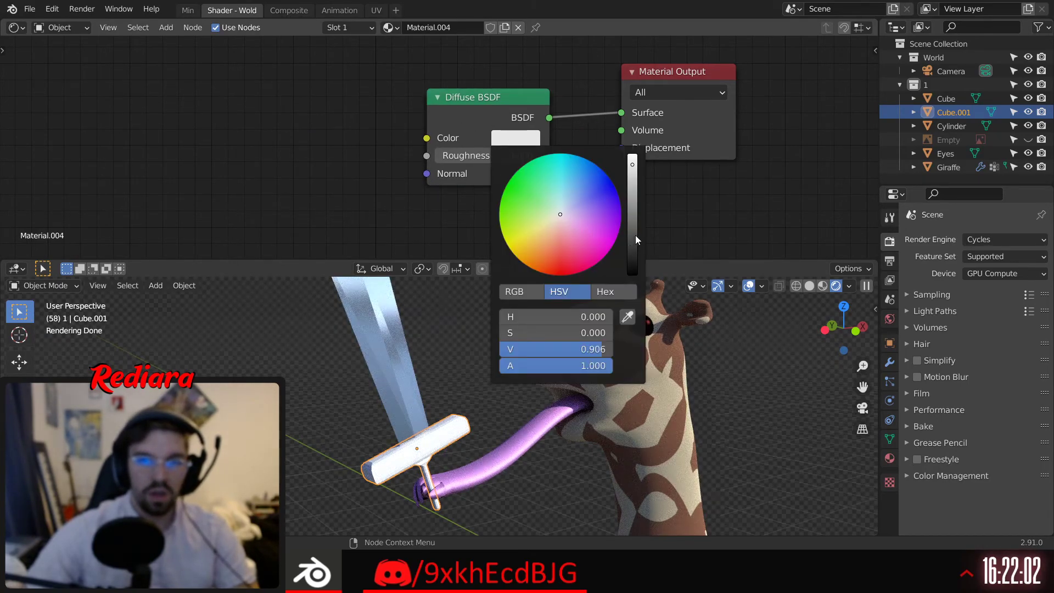
{"action": "left_click_drag", "start_coordinate": [635, 235], "coordinate": [632, 255]}
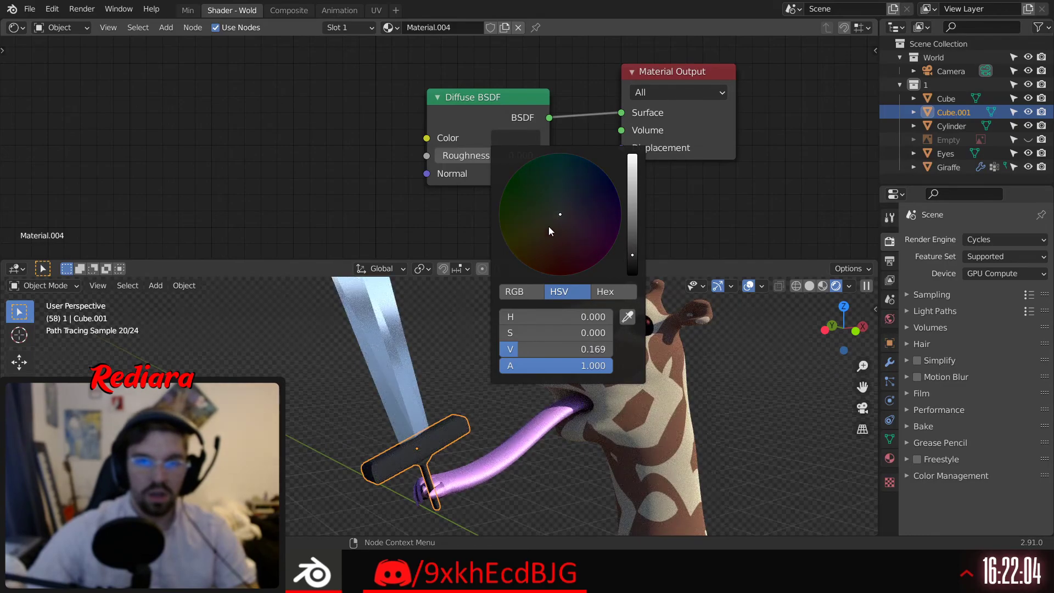
{"action": "left_click_drag", "start_coordinate": [550, 227], "coordinate": [546, 233]}
{"action": "left_click_drag", "start_coordinate": [508, 161], "coordinate": [522, 160]}
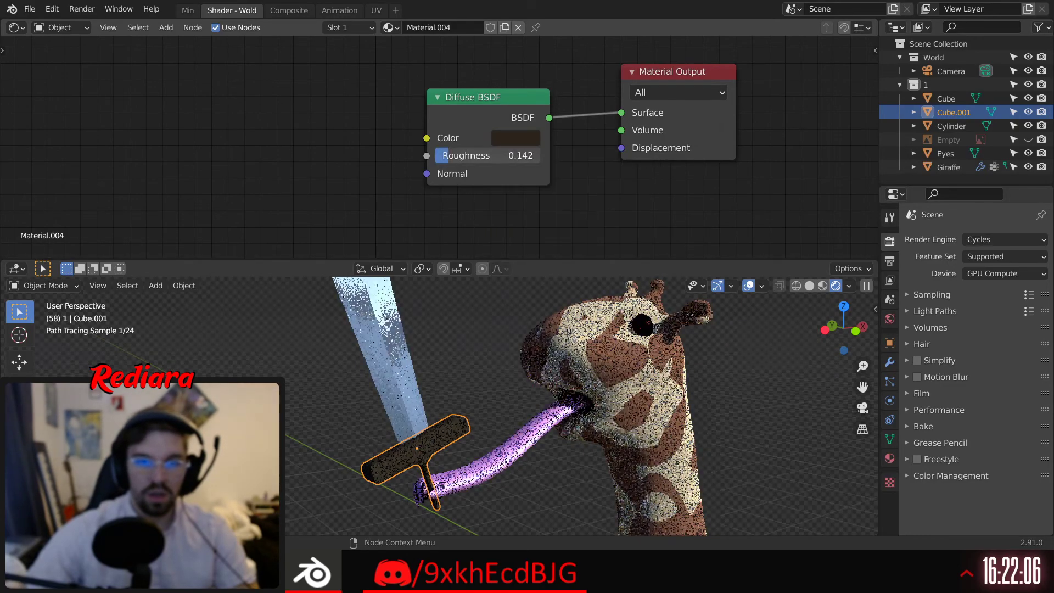
{"action": "left_click_drag", "start_coordinate": [450, 156], "coordinate": [512, 148]}
Recolor the hilt's Diffuse BSDF dark red with hue 0.003, saturation 0.650 and value 0.298
{"action": "left_click", "coordinate": [516, 138]}
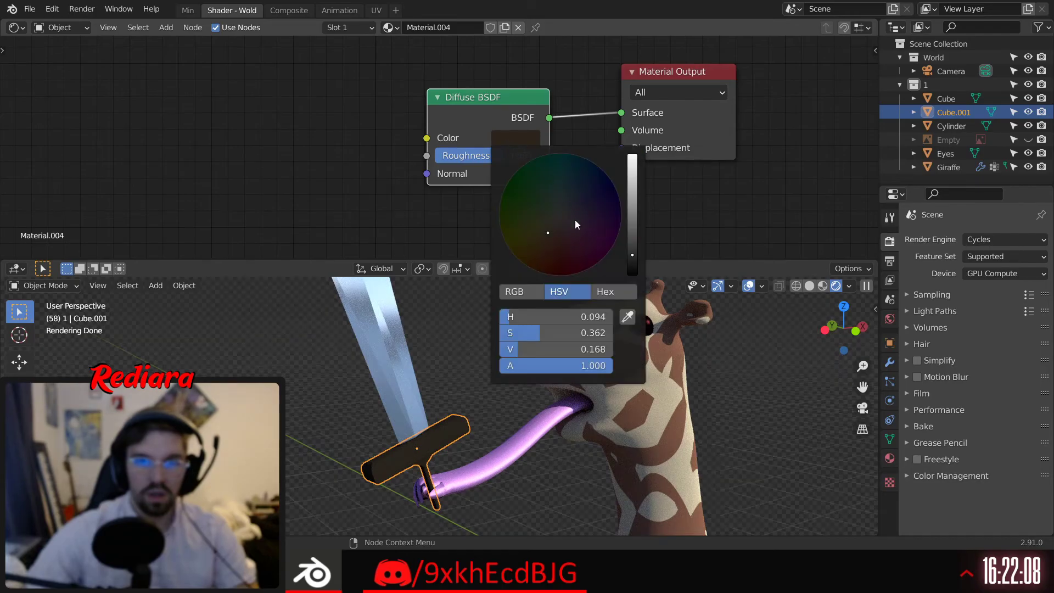
{"action": "left_click_drag", "start_coordinate": [629, 242], "coordinate": [629, 239]}
{"action": "left_click_drag", "start_coordinate": [554, 252], "coordinate": [550, 254]}
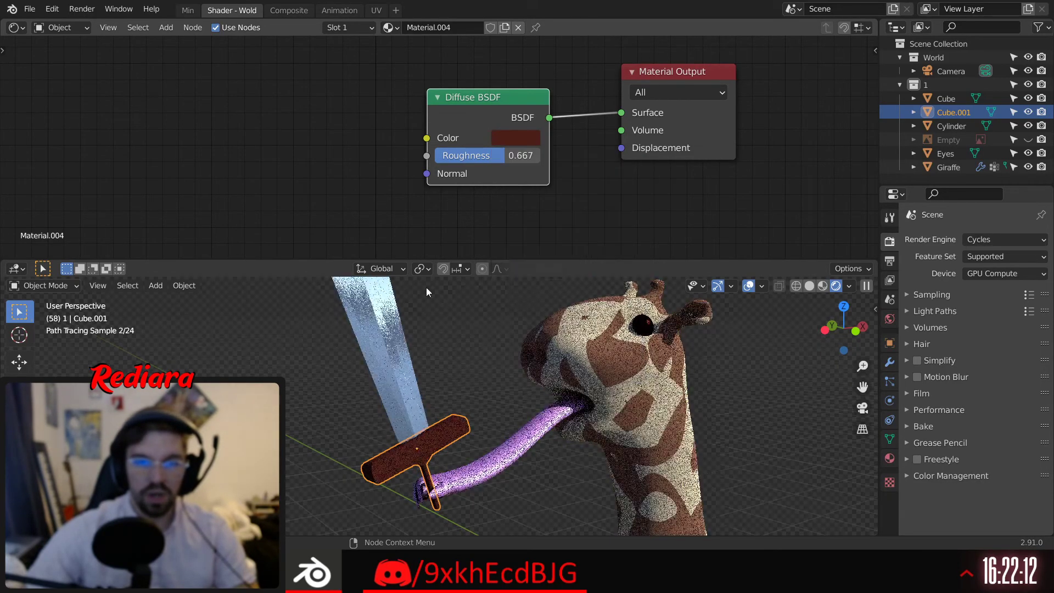
{"action": "left_click", "coordinate": [500, 142]}
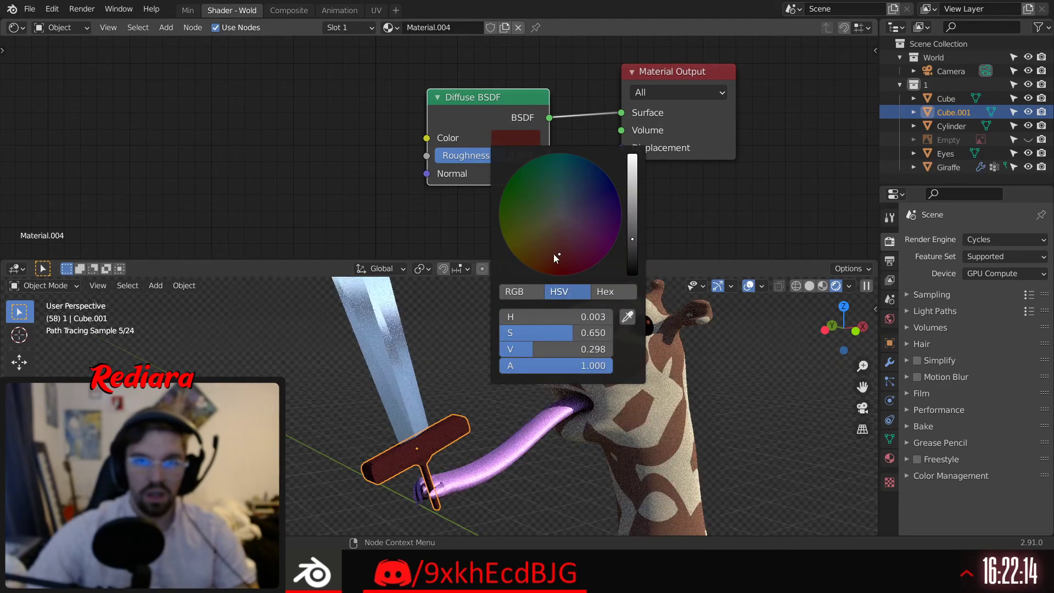
Examine the whole giraffe with its tongue and sword in the rendered view and in the Min workspace
{"action": "scroll", "coordinate": [467, 415], "scroll_direction": "down", "scroll_amount": 5}
{"action": "scroll", "coordinate": [455, 334], "scroll_direction": "up", "scroll_amount": 2}
{"action": "middle_click_drag", "start_coordinate": [455, 335], "coordinate": [440, 367]}
{"action": "scroll", "coordinate": [438, 354], "scroll_direction": "down", "scroll_amount": 3}
{"action": "scroll", "coordinate": [446, 369], "scroll_direction": "up", "scroll_amount": 3}
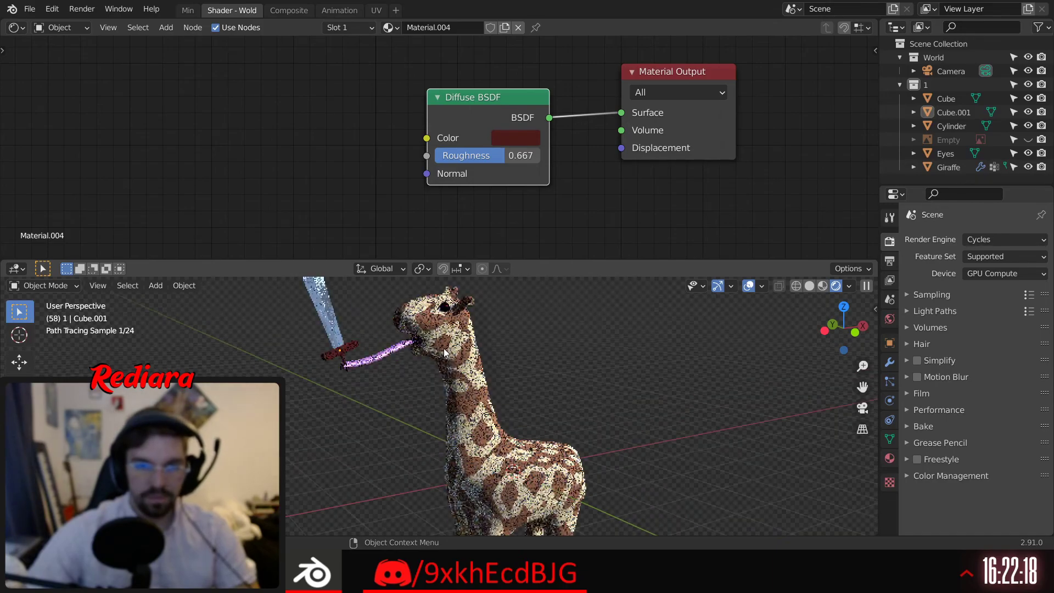
{"action": "middle_click_drag", "start_coordinate": [454, 368], "coordinate": [441, 366]}
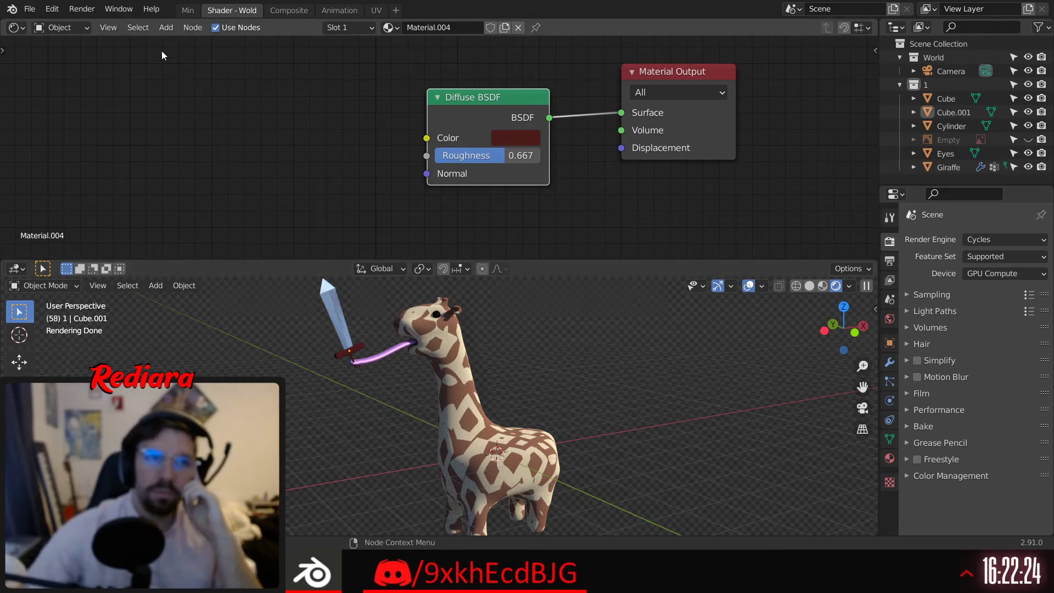
{"action": "left_click", "coordinate": [187, 10]}
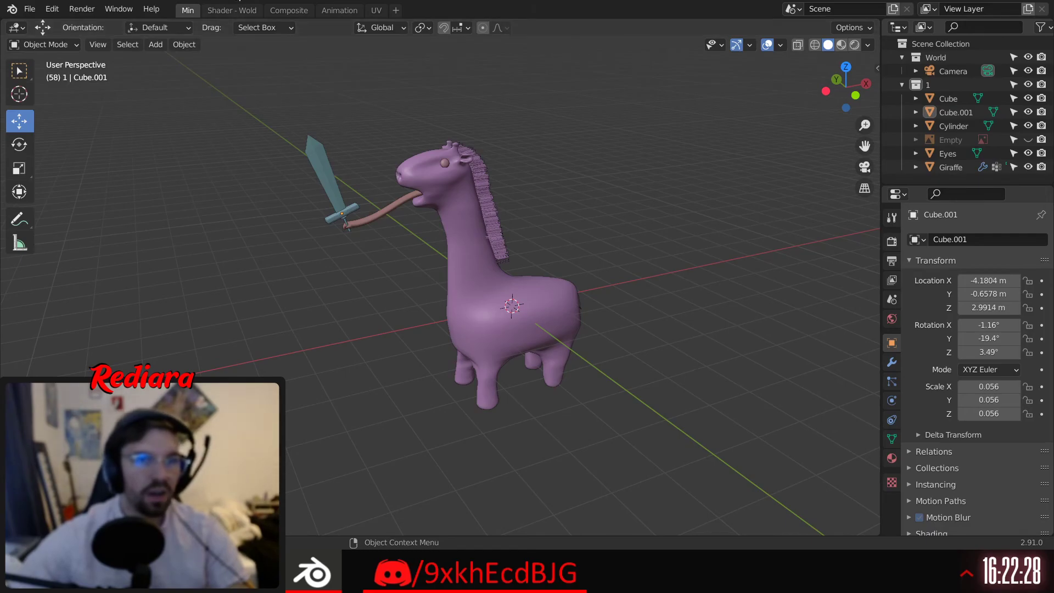
{"action": "left_click", "coordinate": [228, 11]}
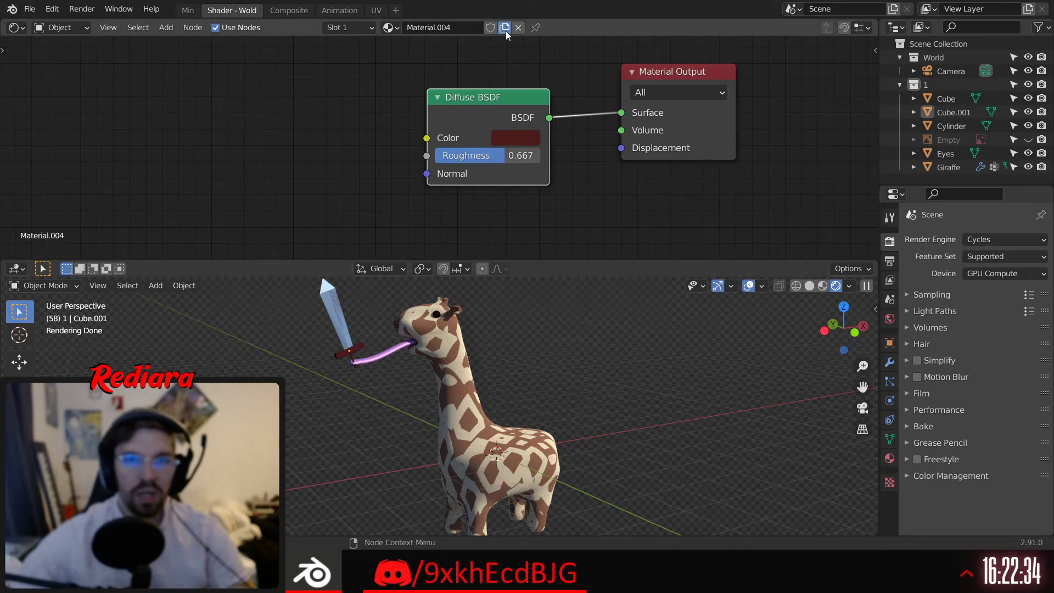
Try a black diffuse color with value 0.000 on a copy of the hilt's material and undo it
{"action": "left_click", "coordinate": [525, 144]}
{"action": "left_click_drag", "start_coordinate": [635, 256], "coordinate": [637, 276]}
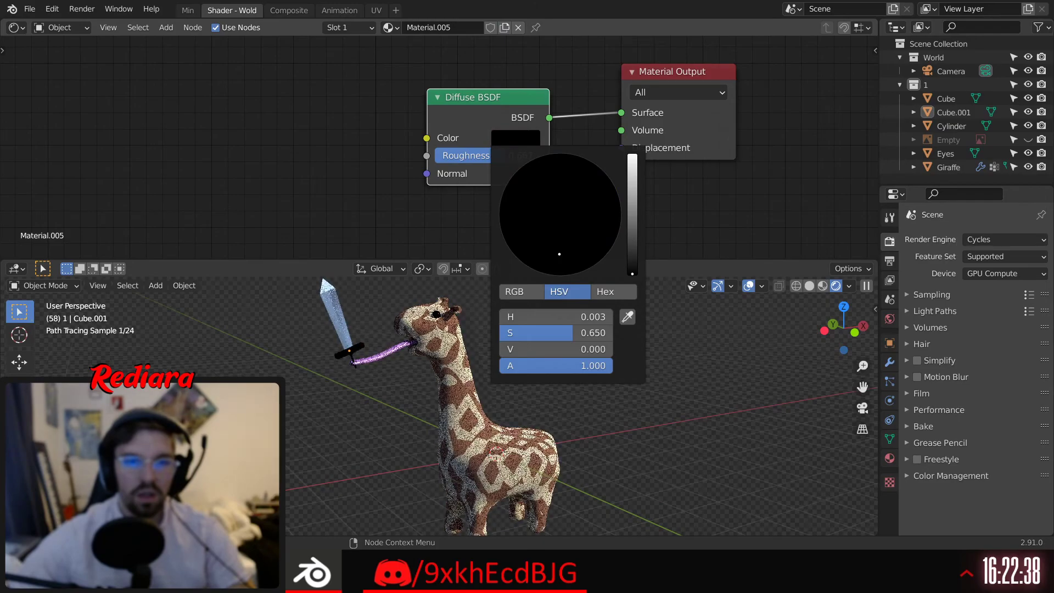
{"action": "key", "text": "ctrl+z"}
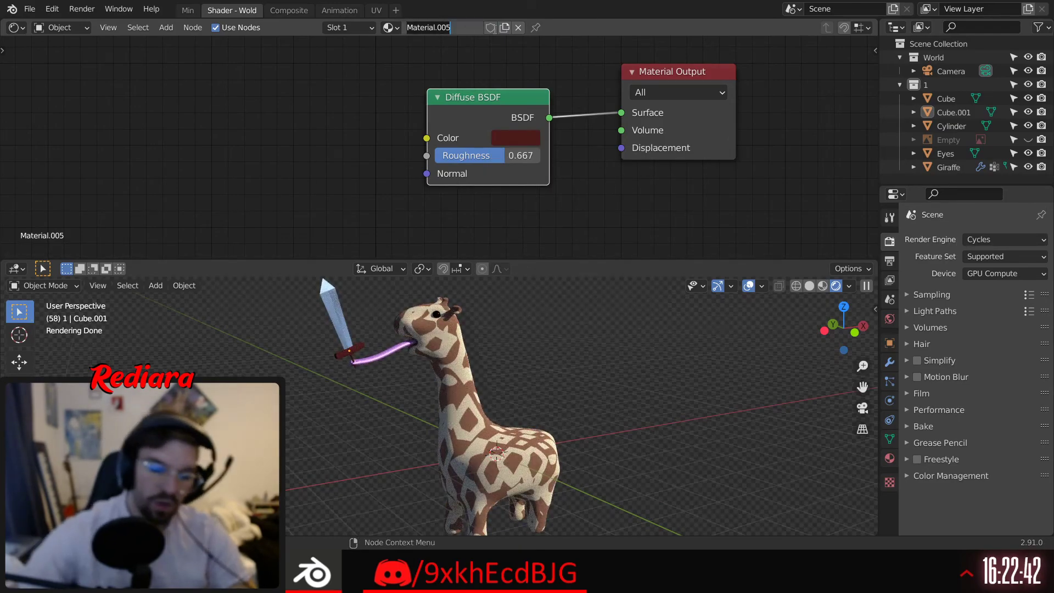
Rename the hilt's copied material as Hilt
{"action": "key", "text": "Return"}
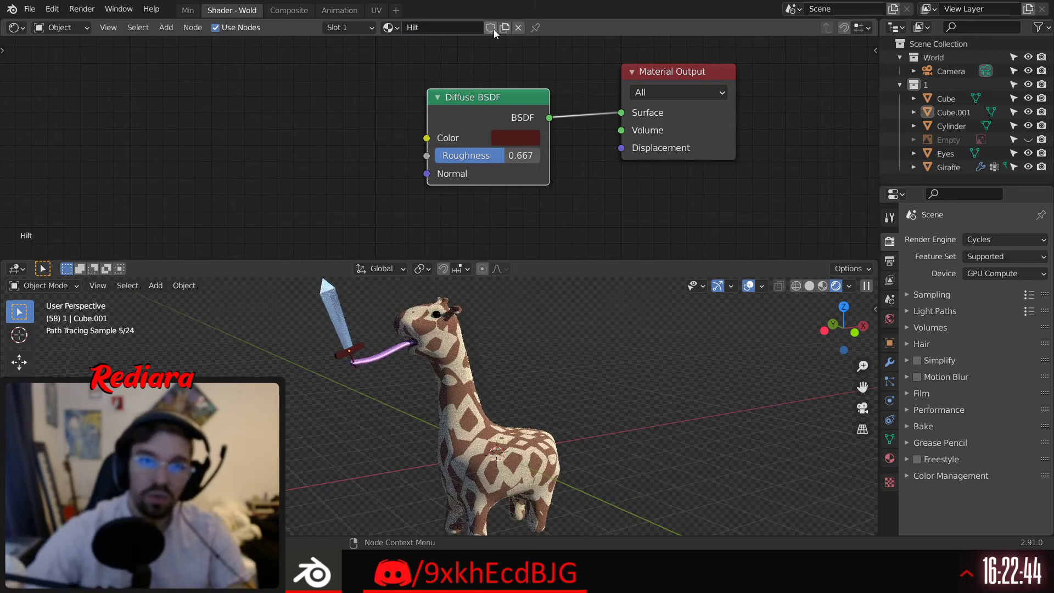
Rename the giraffe's spotted material as Pattern
{"action": "left_click", "coordinate": [390, 28]}
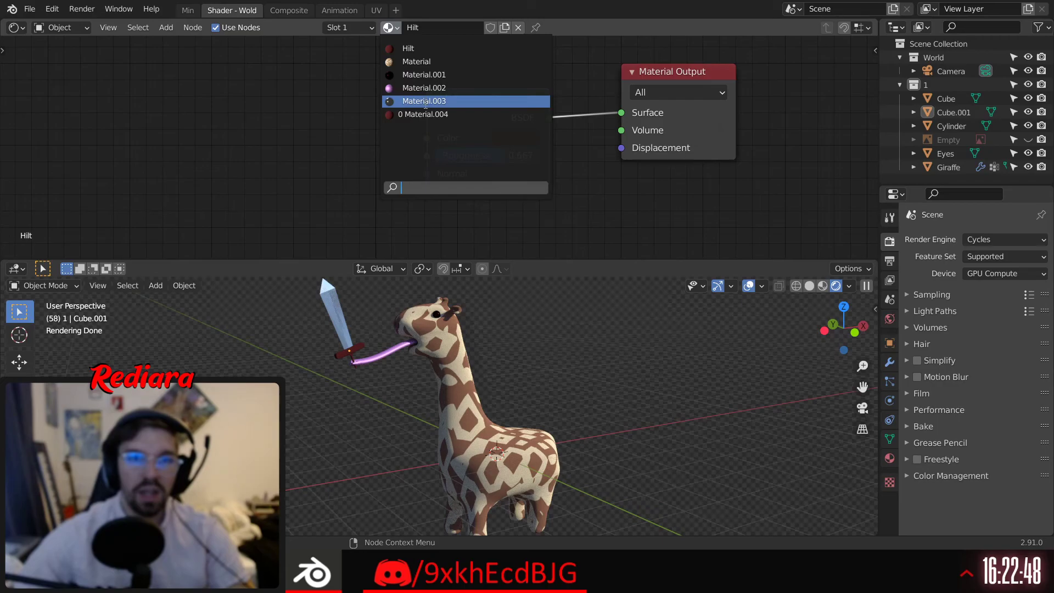
{"action": "left_click", "coordinate": [309, 89]}
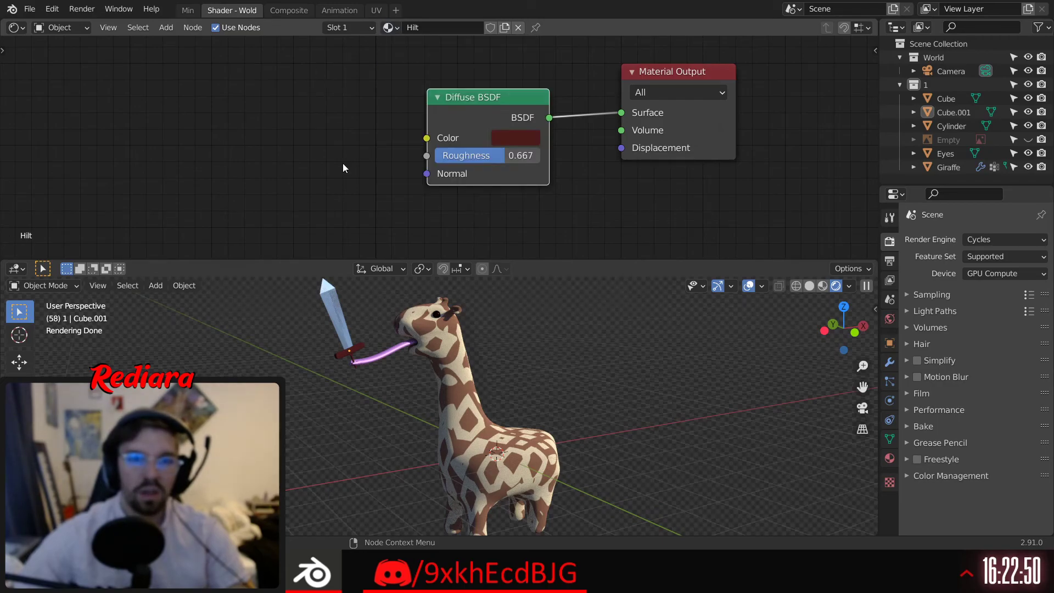
{"action": "scroll", "coordinate": [430, 328], "scroll_direction": "up", "scroll_amount": 3}
{"action": "left_click", "coordinate": [446, 346]}
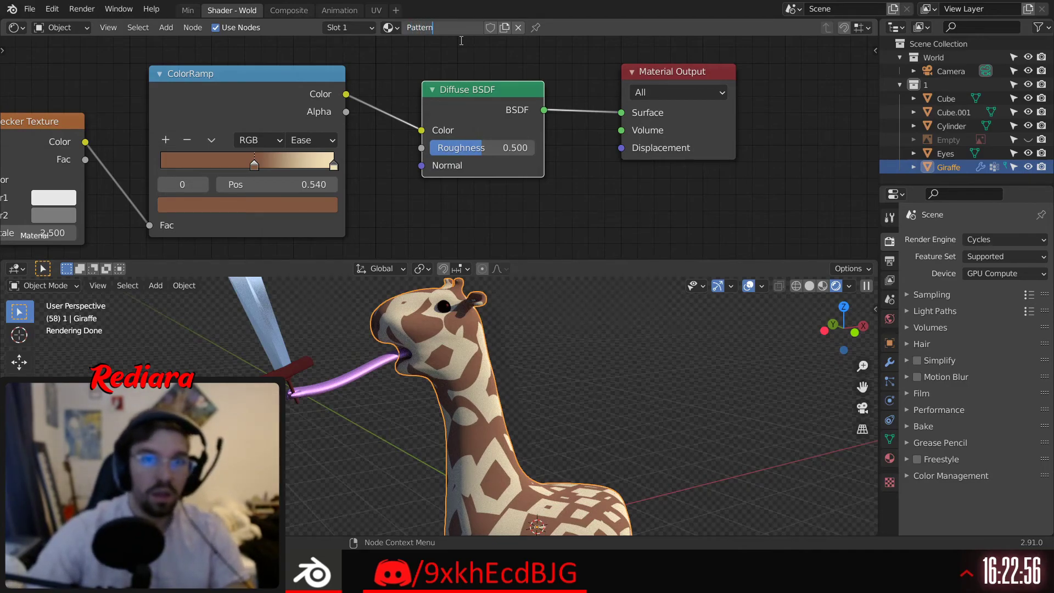
{"action": "key", "text": "Return"}
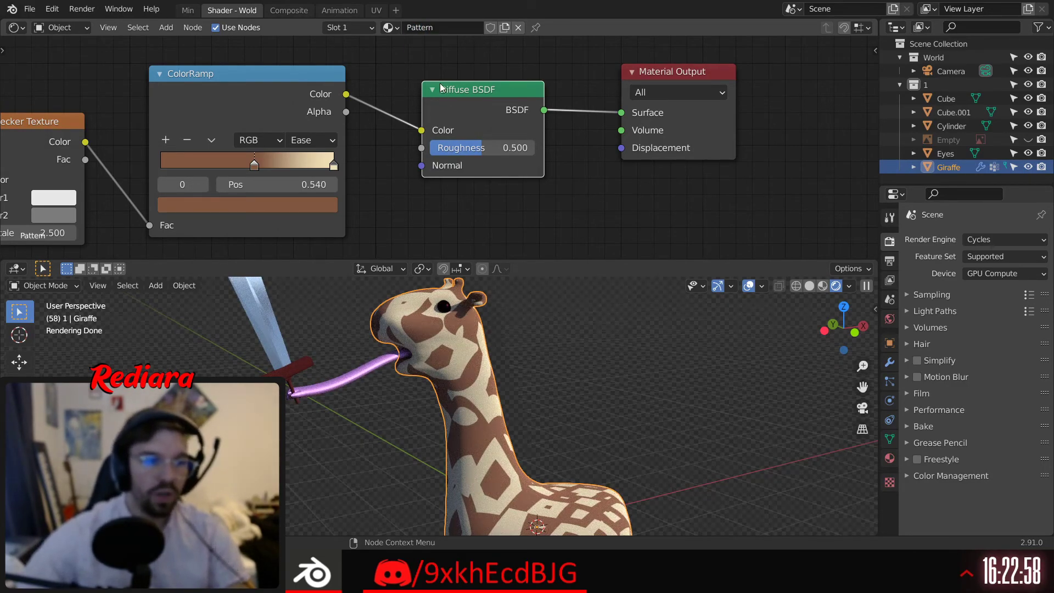
Try Material.001 on the giraffe's body and undo the assignment
{"action": "left_click", "coordinate": [391, 28]}
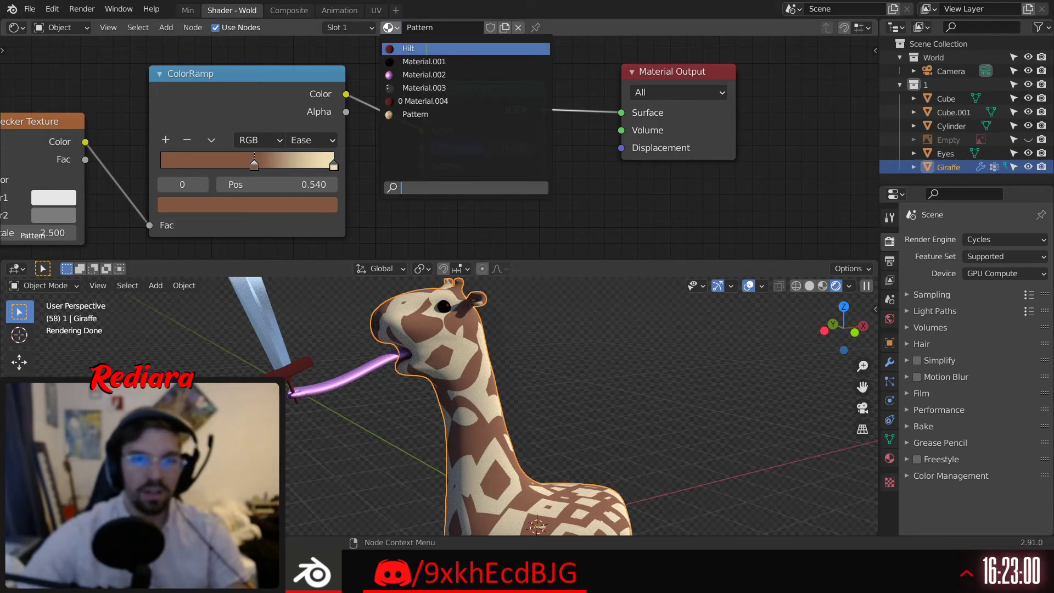
{"action": "left_click", "coordinate": [425, 58]}
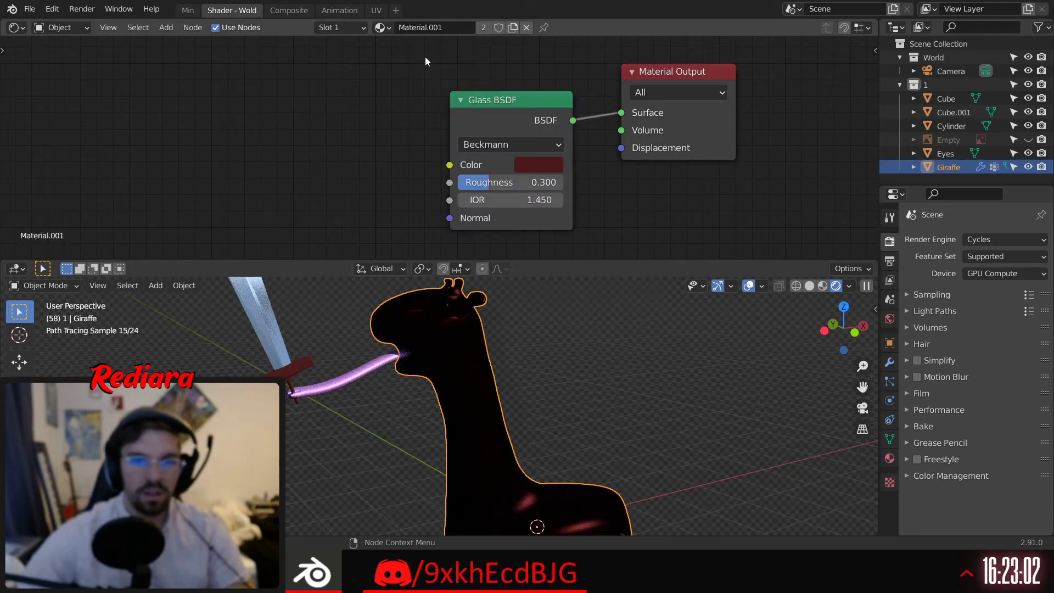
{"action": "key", "text": "ctrl+z"}
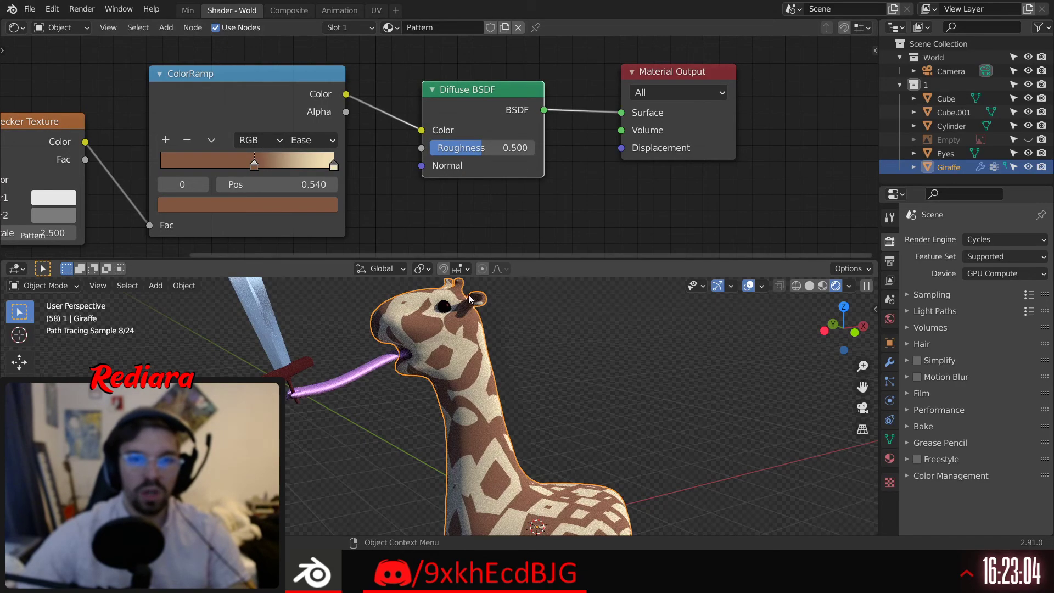
Rename the glass material on the giraffe's eyes as Eye
{"action": "left_click", "coordinate": [442, 309]}
{"action": "double_click", "coordinate": [436, 29]}
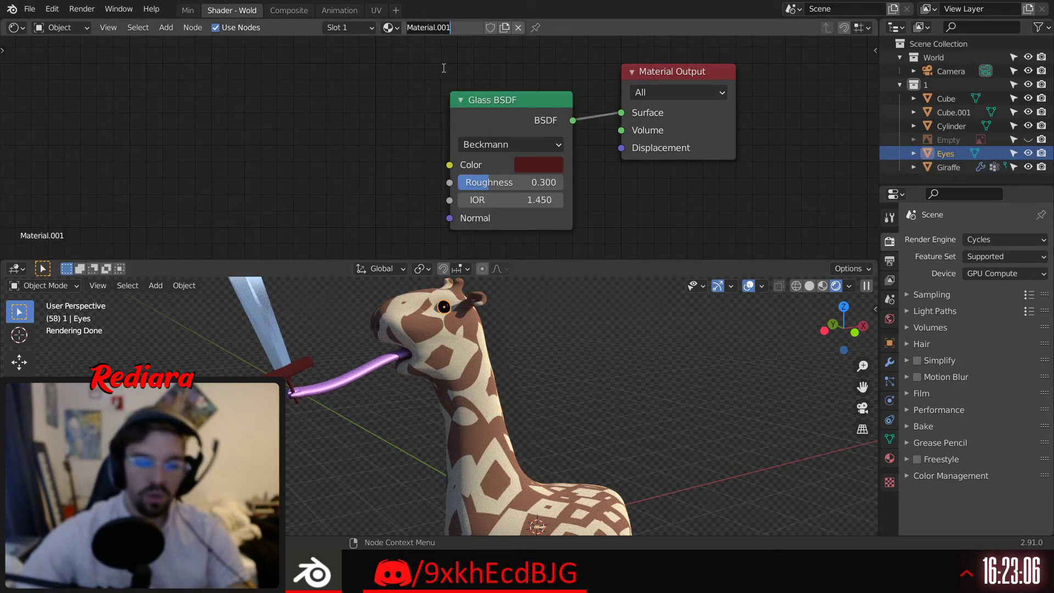
{"action": "type", "text": "Eye"}
{"action": "key", "text": "Return"}
Rename the glossy purple material on the tongue as Tongue
{"action": "left_click", "coordinate": [356, 377]}
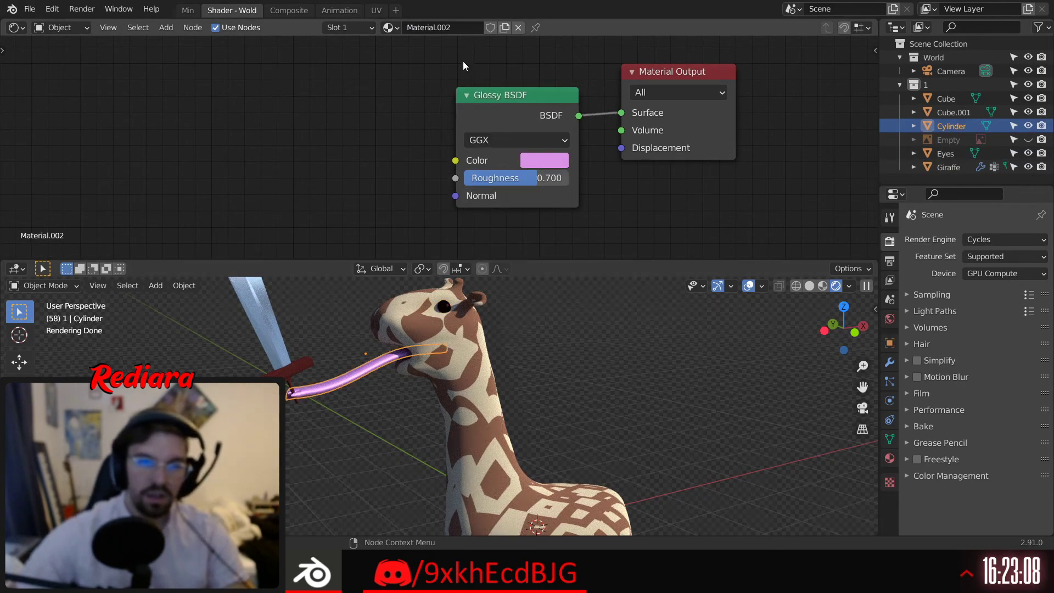
{"action": "type", "text": "To"}
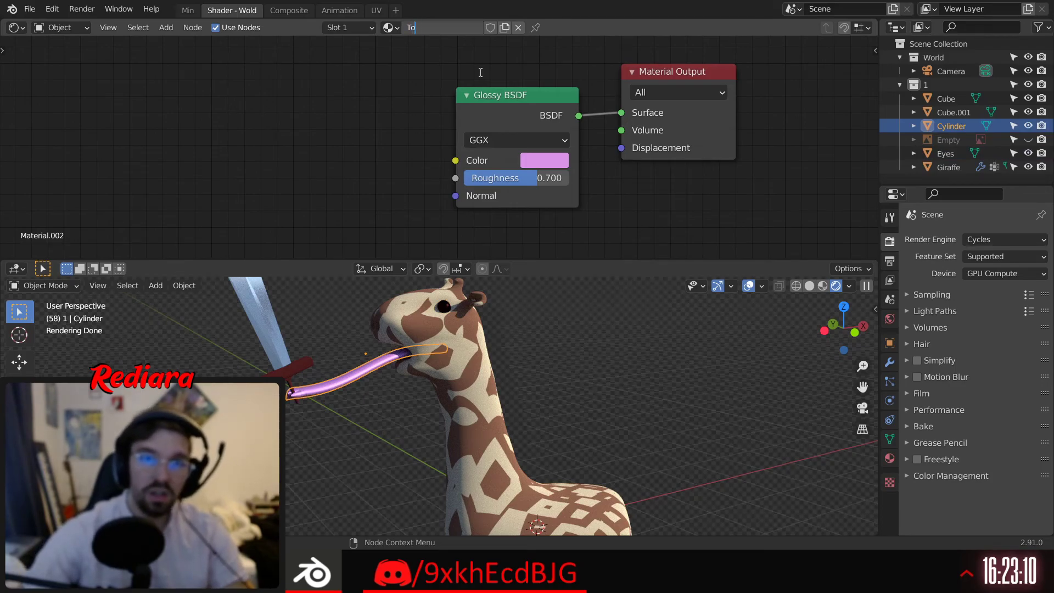
{"action": "type", "text": "ngue"}
{"action": "key", "text": "Return"}
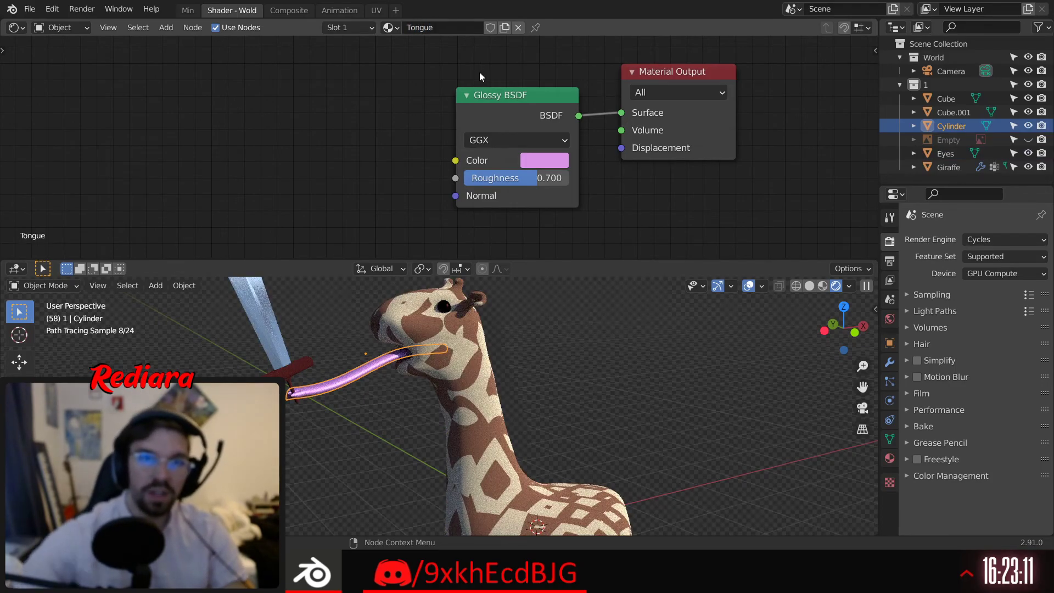
{"action": "left_click", "coordinate": [390, 28]}
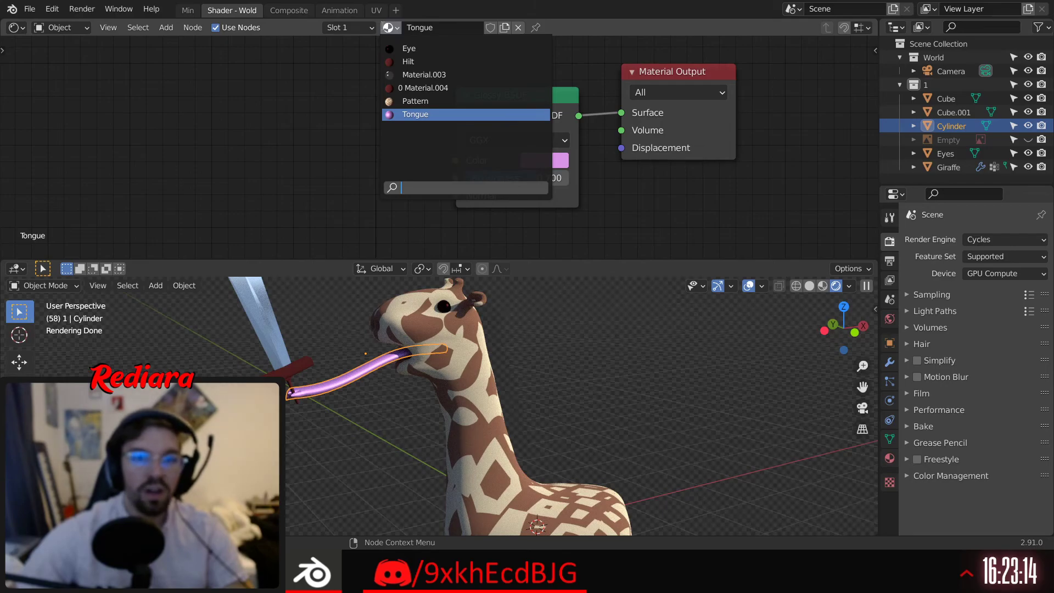
Rename the glossy material on the sword's blade as Sword
{"action": "left_click", "coordinate": [270, 326]}
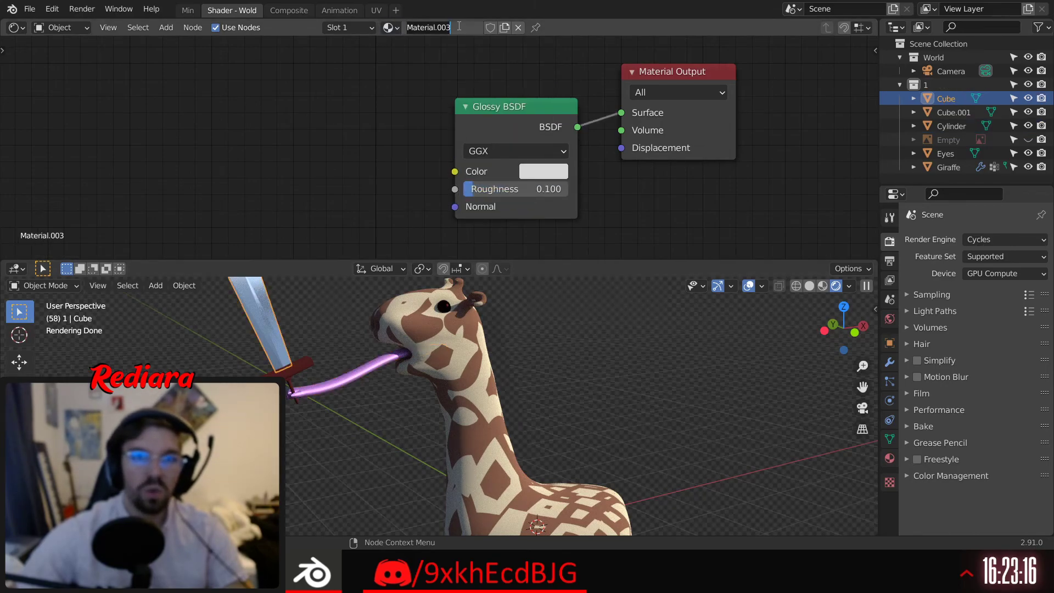
{"action": "type", "text": "Sword"}
{"action": "key", "text": "Return"}
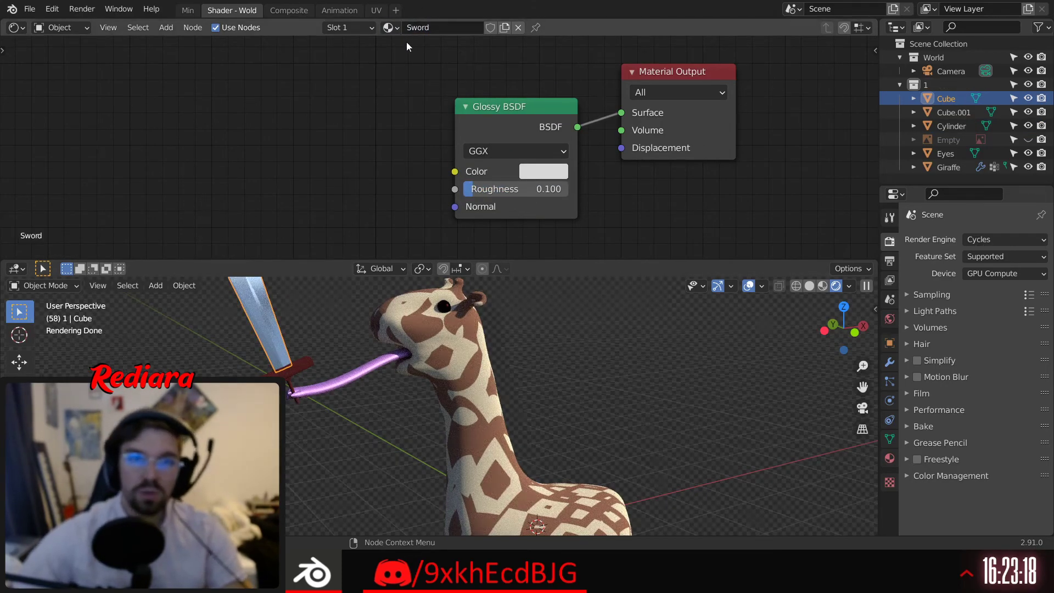
{"action": "left_click", "coordinate": [390, 27]}
{"action": "left_click", "coordinate": [397, 28]}
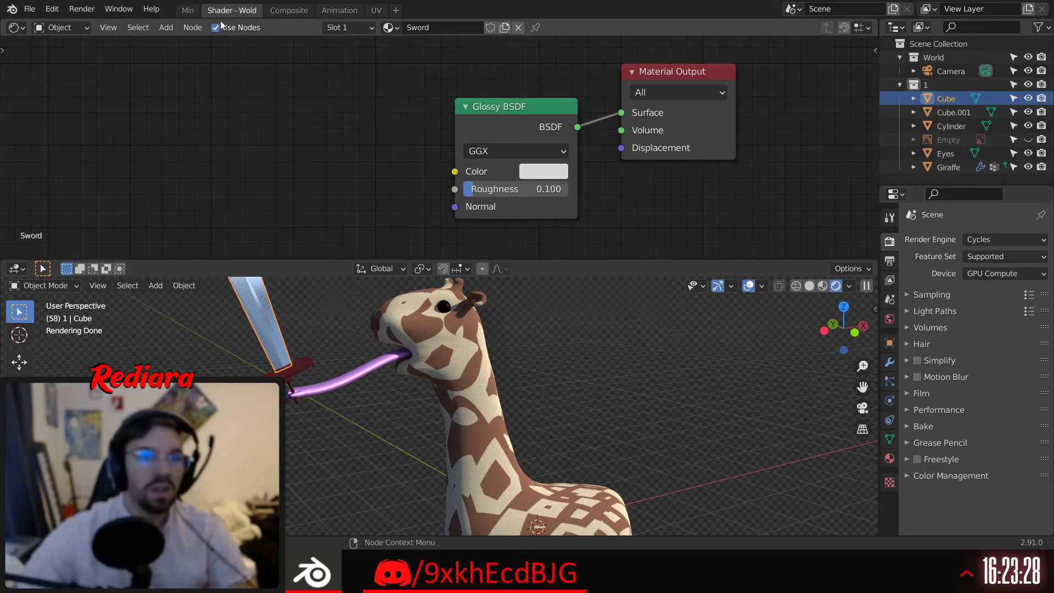
Open the giraffe's hair particle settings and check their Textures section
{"action": "left_click", "coordinate": [890, 400]}
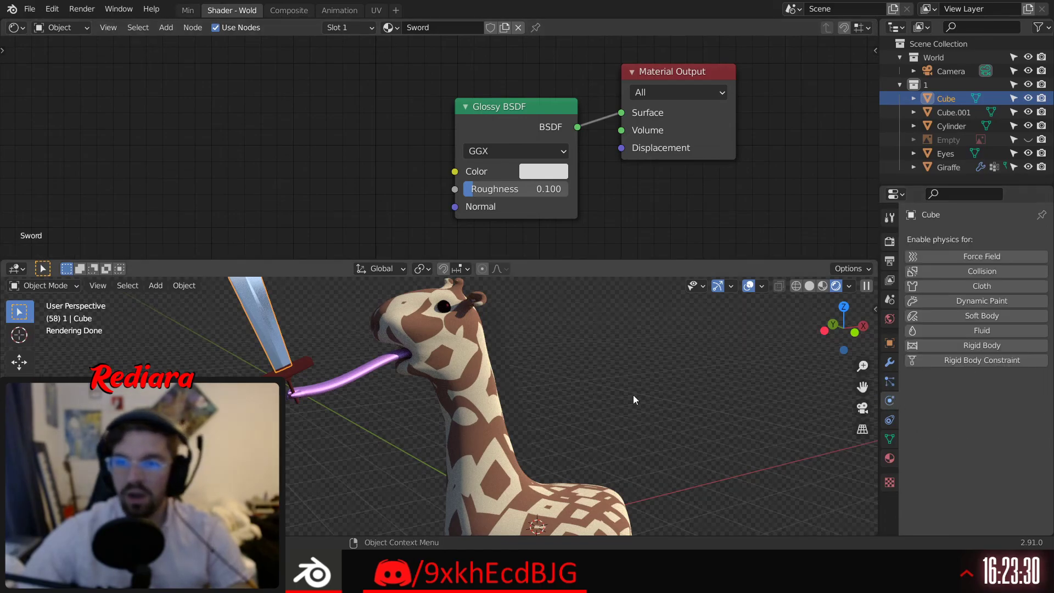
{"action": "left_click", "coordinate": [470, 398]}
{"action": "left_click", "coordinate": [890, 383]}
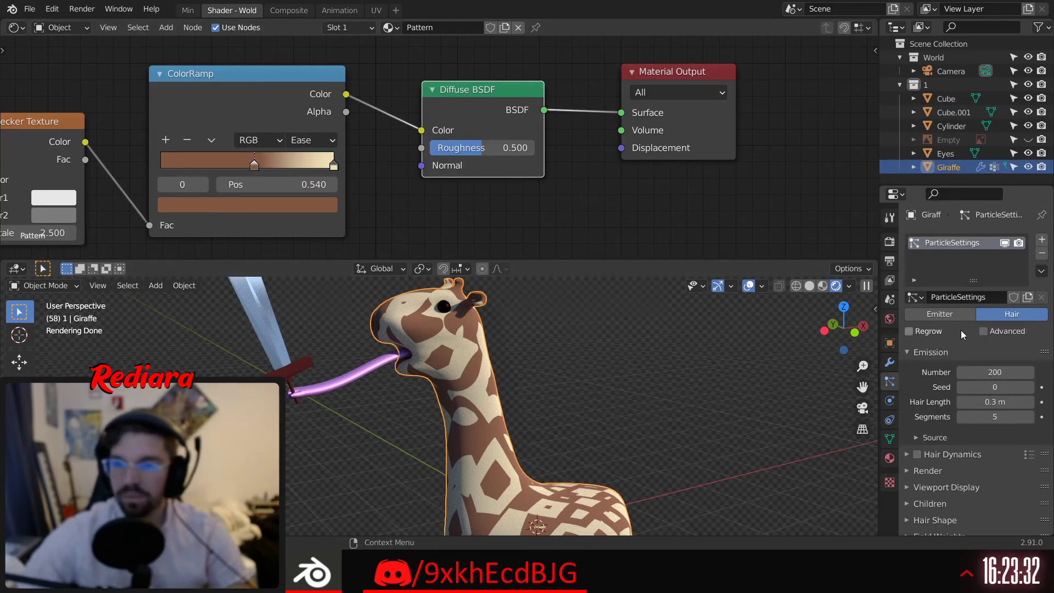
{"action": "scroll", "coordinate": [961, 331], "scroll_direction": "down", "scroll_amount": 3}
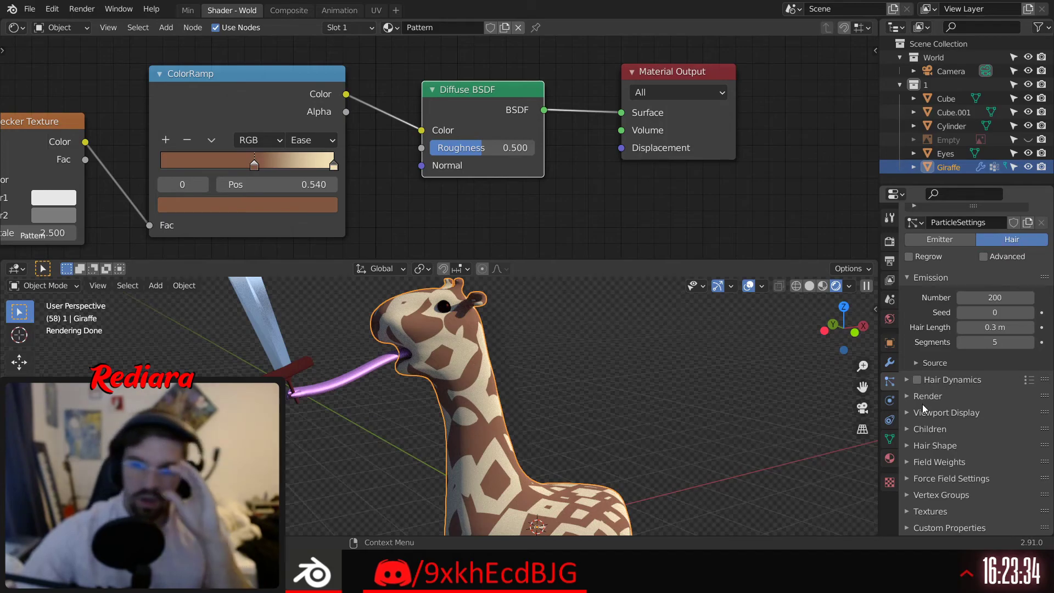
{"action": "left_click", "coordinate": [907, 512]}
{"action": "scroll", "coordinate": [952, 411], "scroll_direction": "down", "scroll_amount": 4}
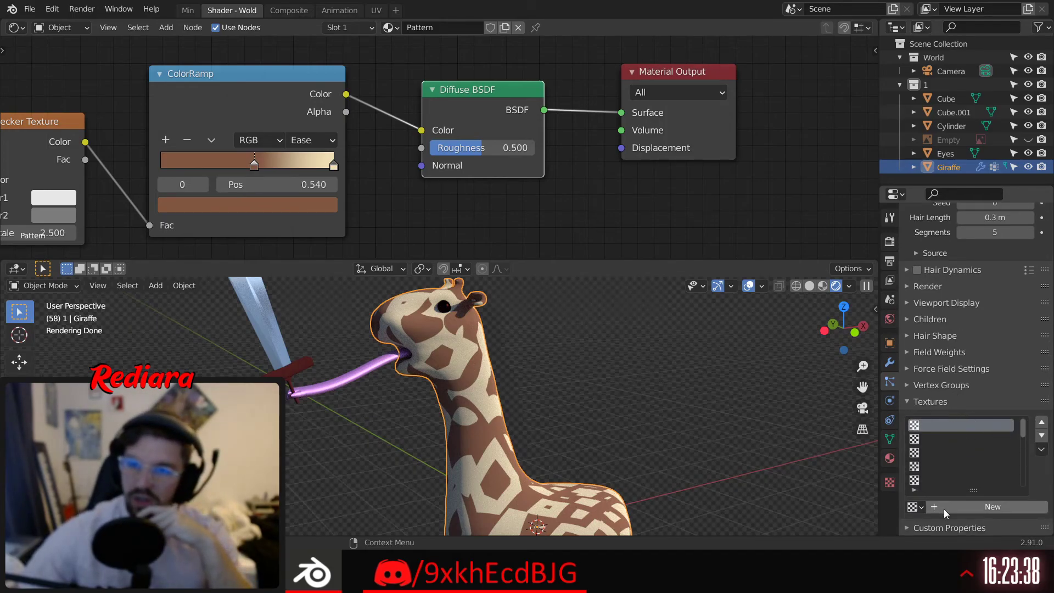
{"action": "left_click", "coordinate": [916, 406]}
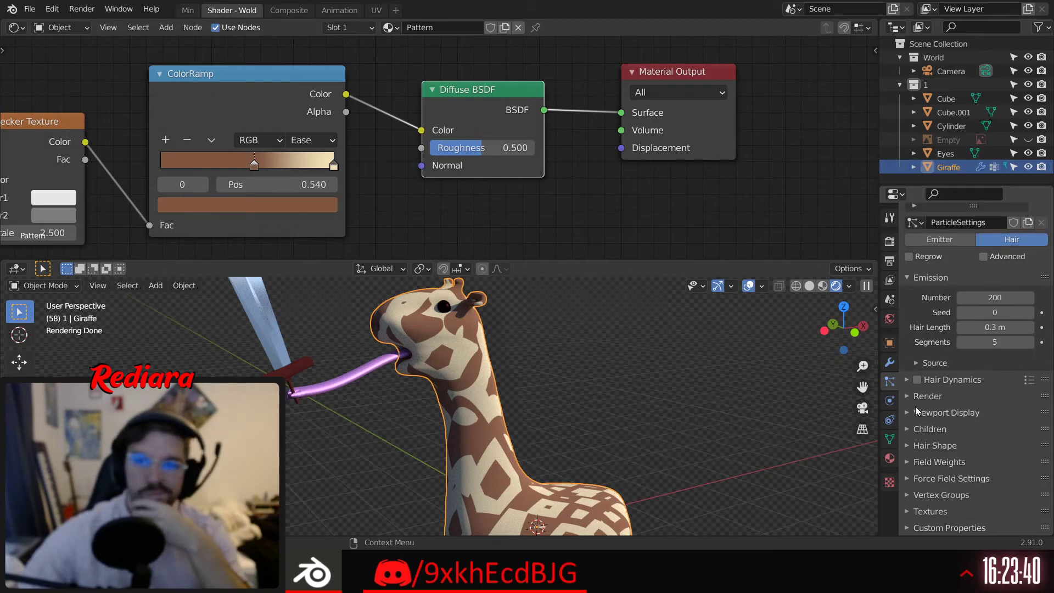
Set the Giraffe object as the coordinate system in the hair particles' render settings
{"action": "left_click", "coordinate": [908, 397]}
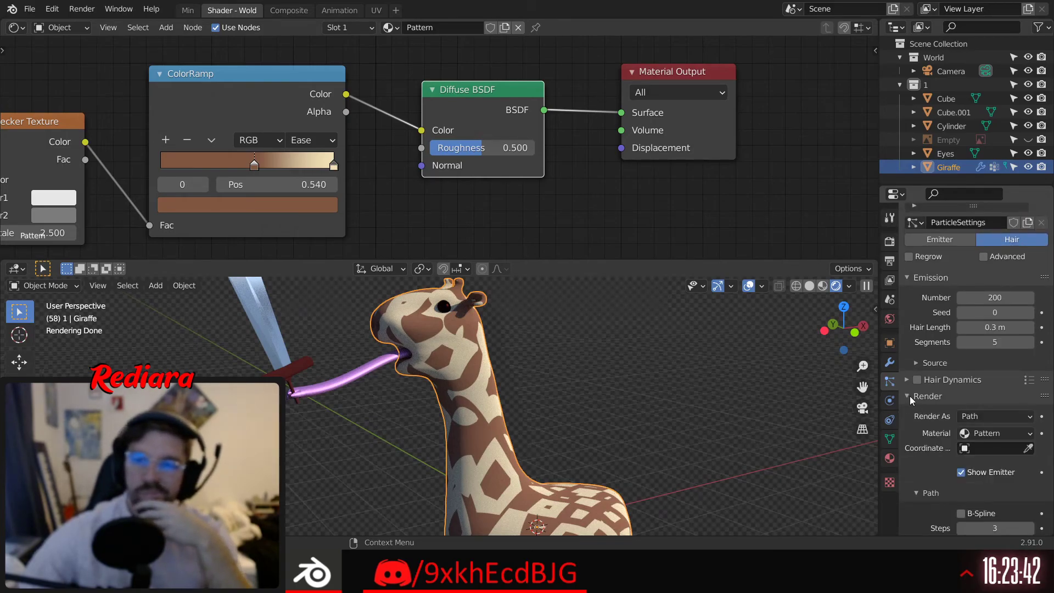
{"action": "scroll", "coordinate": [911, 397], "scroll_direction": "down", "scroll_amount": 1}
{"action": "scroll", "coordinate": [923, 411], "scroll_direction": "down", "scroll_amount": 1}
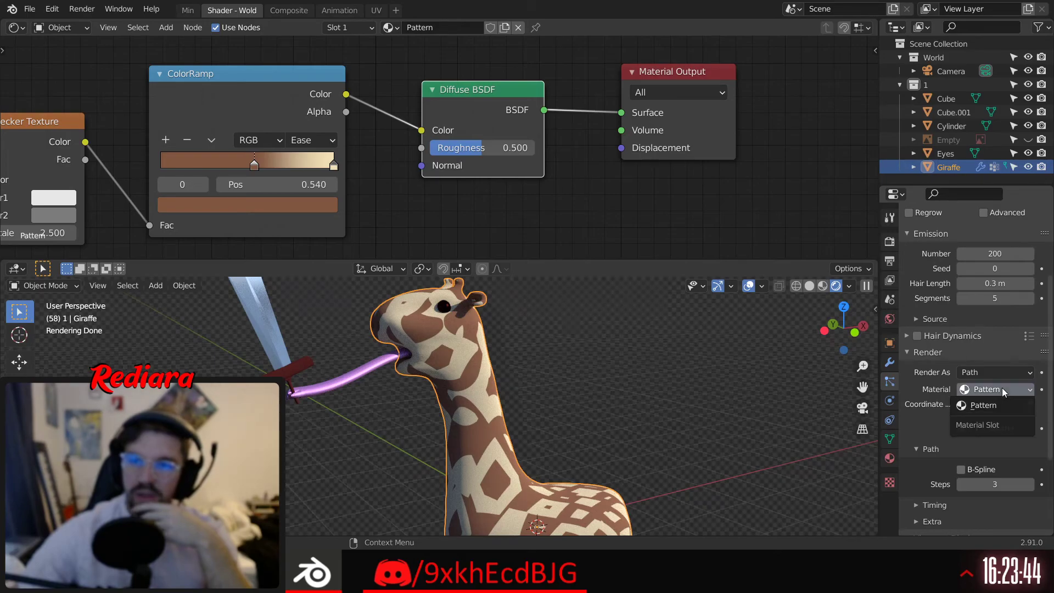
{"action": "left_click", "coordinate": [1003, 388]}
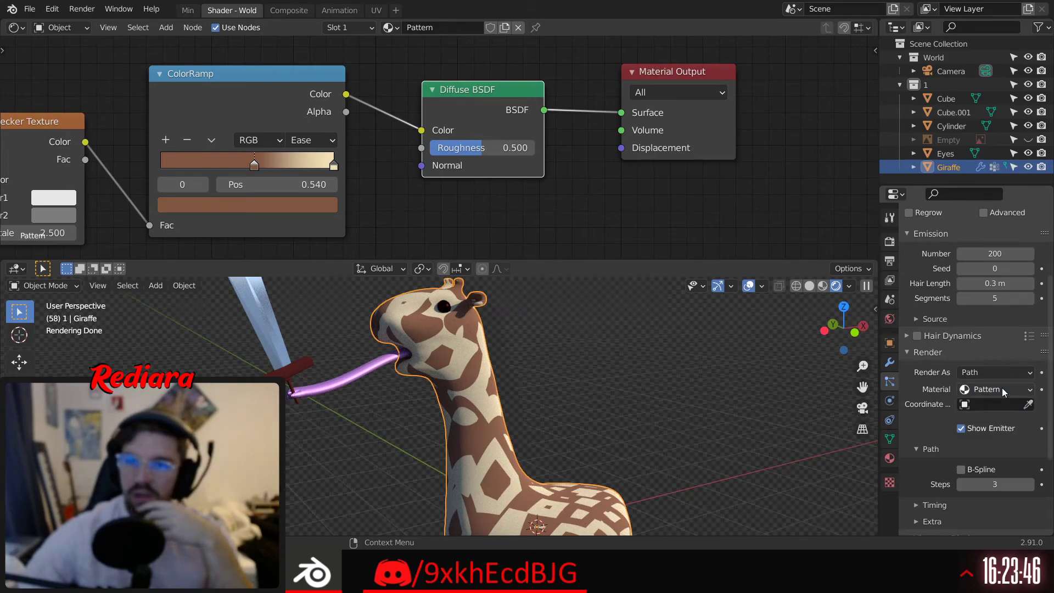
{"action": "left_click", "coordinate": [988, 405]}
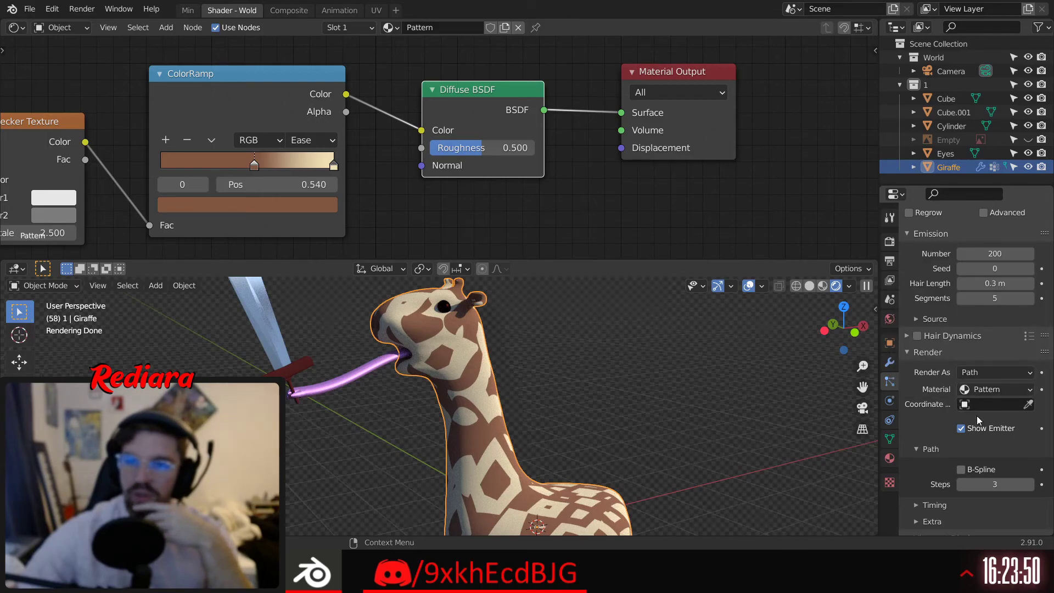
{"action": "left_click", "coordinate": [990, 408]}
{"action": "left_click", "coordinate": [928, 348]}
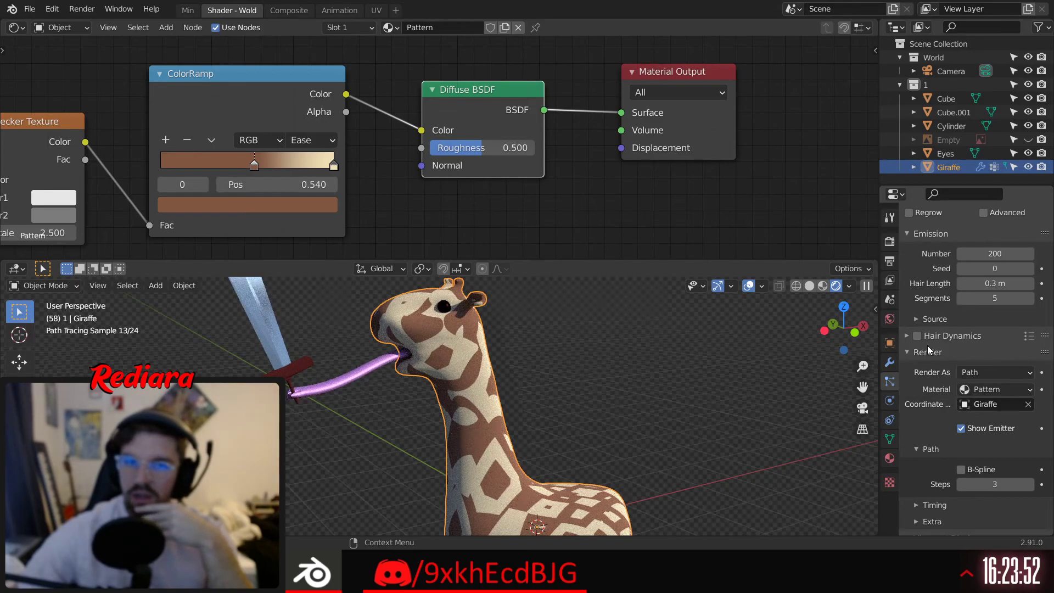
Set the Strand Shape of the giraffe's hair to 1.000
{"action": "scroll", "coordinate": [935, 417], "scroll_direction": "down", "scroll_amount": 5}
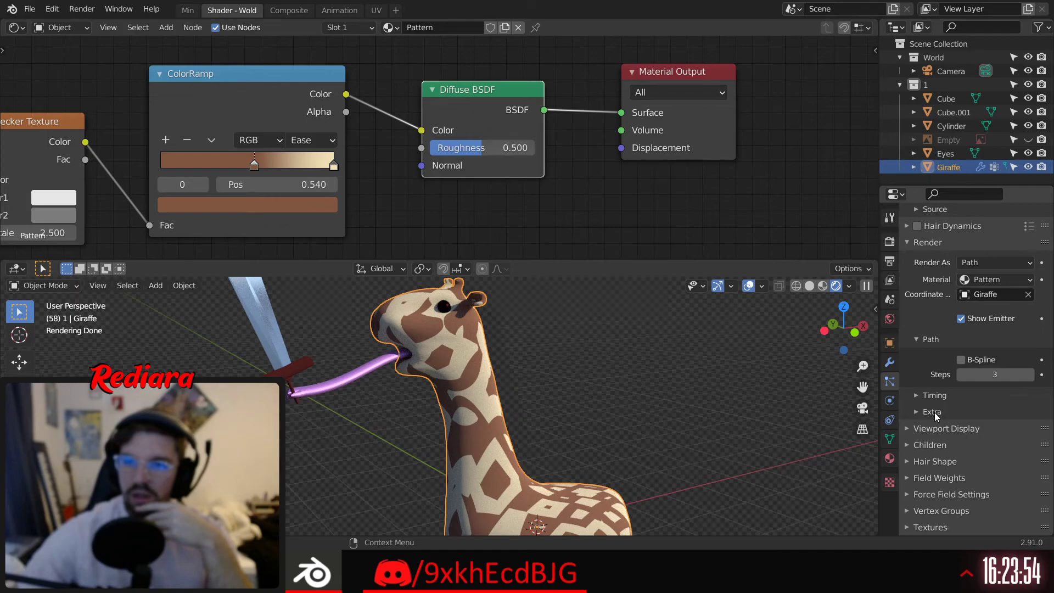
{"action": "scroll", "coordinate": [946, 392], "scroll_direction": "down", "scroll_amount": 1}
{"action": "left_click", "coordinate": [928, 445]}
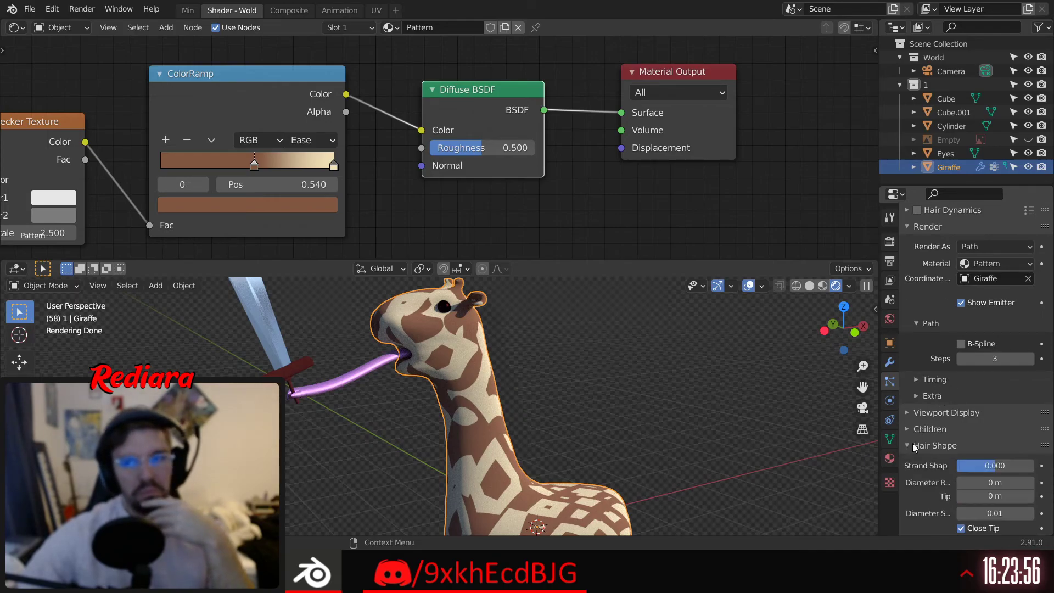
{"action": "scroll", "coordinate": [941, 417], "scroll_direction": "down", "scroll_amount": 2}
{"action": "left_click_drag", "start_coordinate": [1001, 424], "coordinate": [1032, 426]}
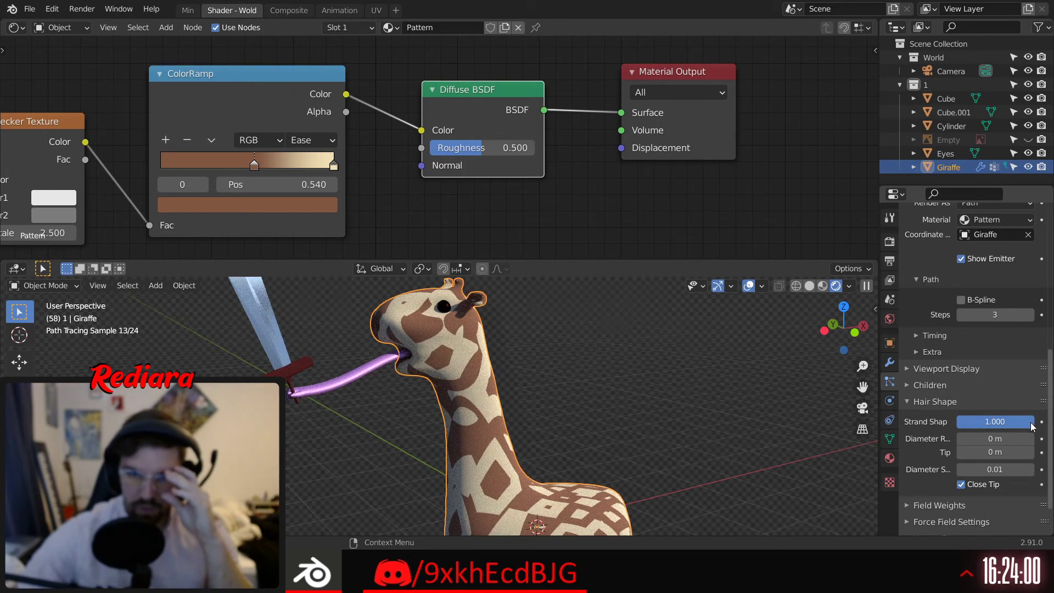
{"action": "left_click", "coordinate": [1002, 424]}
{"action": "key", "text": "Return"}
Switch the hair particles' children type to None
{"action": "left_click", "coordinate": [934, 385]}
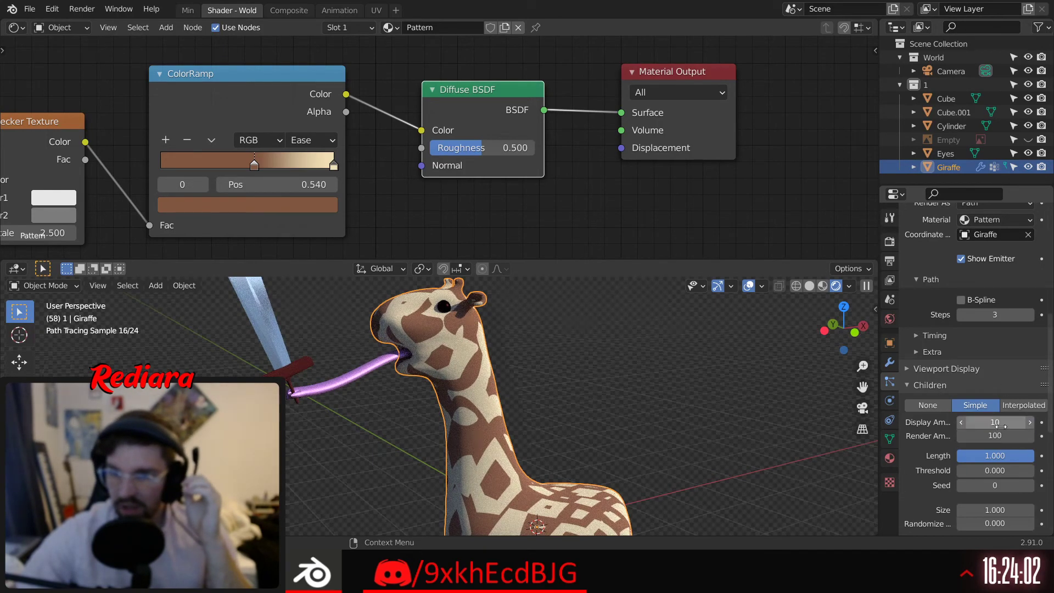
{"action": "scroll", "coordinate": [973, 396], "scroll_direction": "down", "scroll_amount": 3}
{"action": "left_click", "coordinate": [927, 340]}
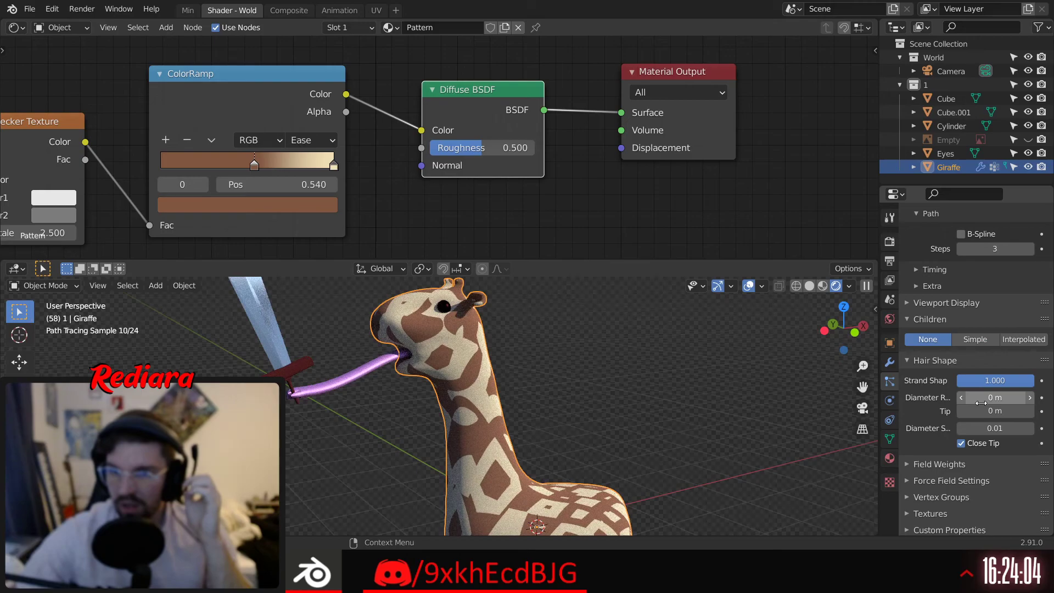
Set both the root diameter and the tip diameter of the hair strands to 0.1 m
{"action": "type", "text": "0.1"}
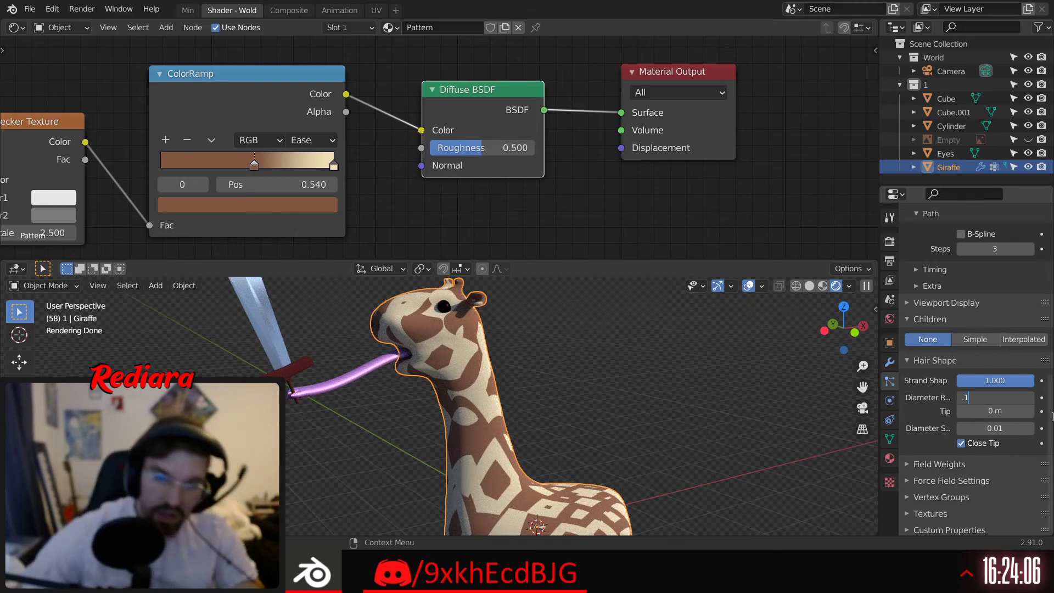
{"action": "key", "text": "Return"}
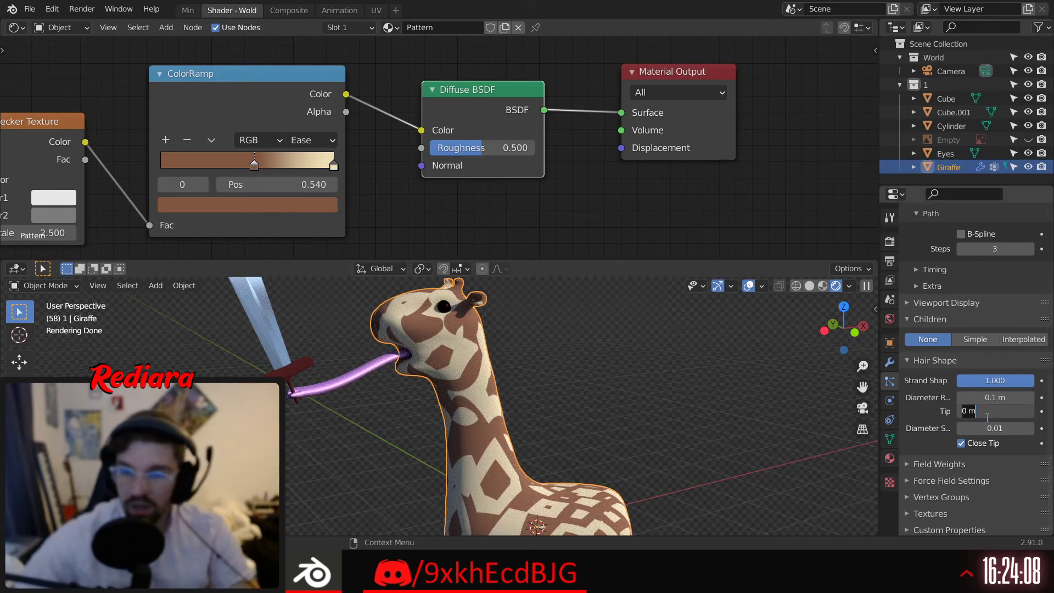
{"action": "type", "text": "0.1"}
{"action": "key", "text": "Return"}
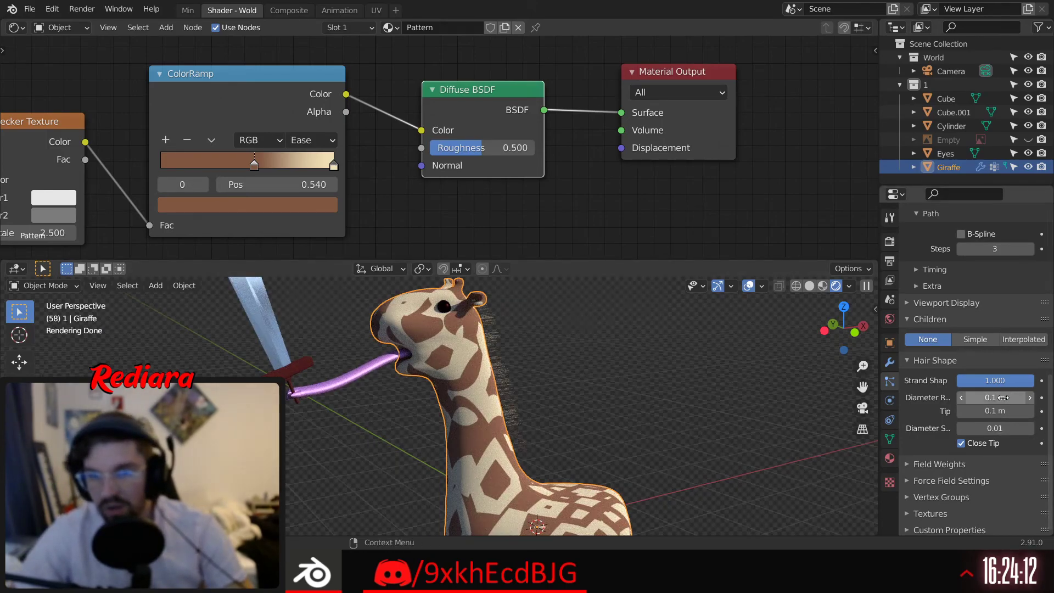
Set both the root and tip diameters of the giraffe's hair strands to 0.2 m and check the mane
{"action": "scroll", "coordinate": [478, 365], "scroll_direction": "up", "scroll_amount": 3}
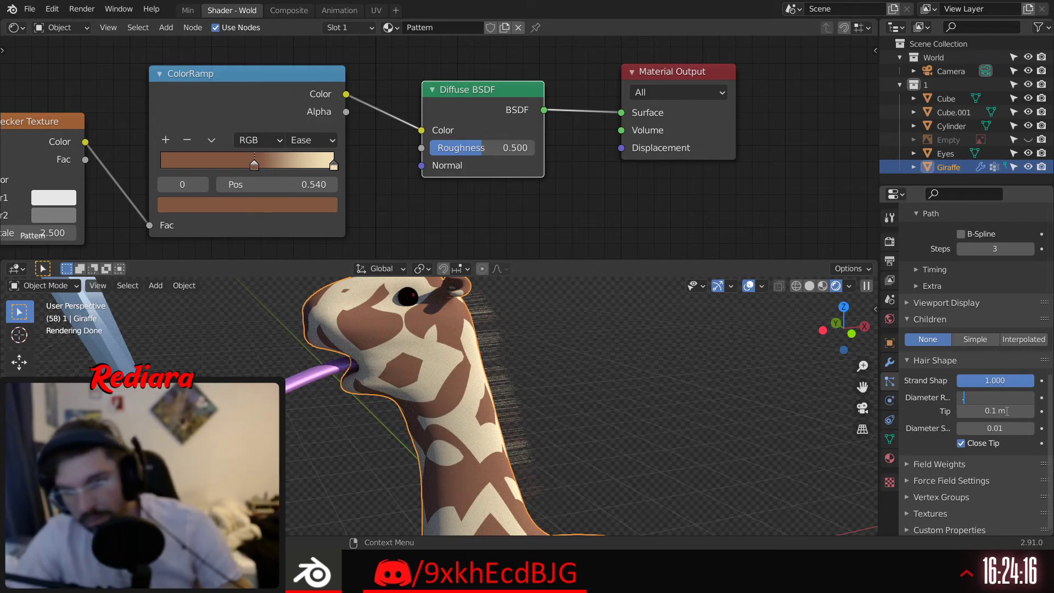
{"action": "key", "text": "Return"}
{"action": "left_click", "coordinate": [969, 397]}
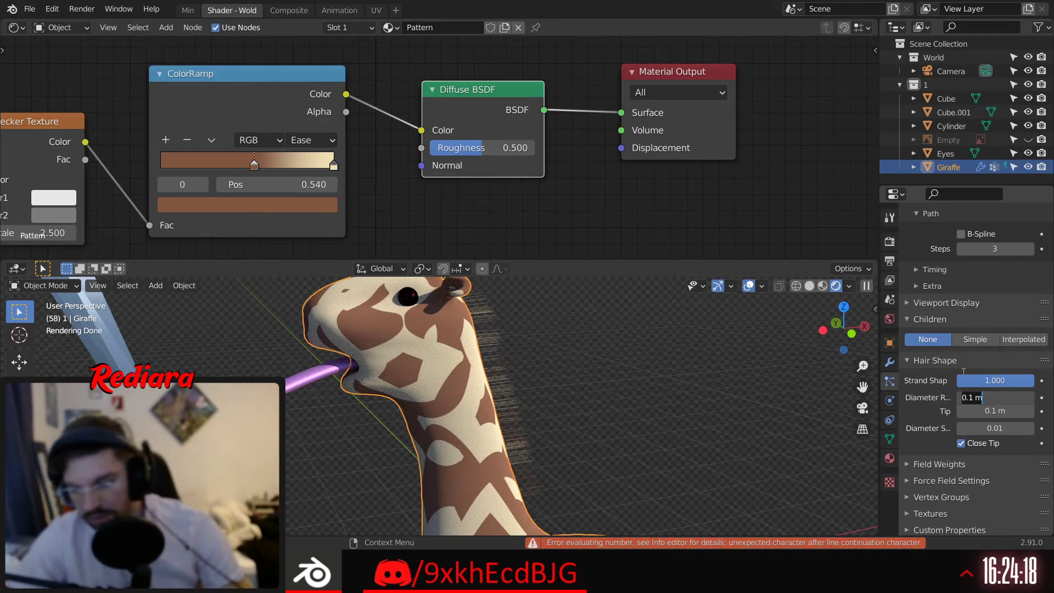
{"action": "key", "text": "Return"}
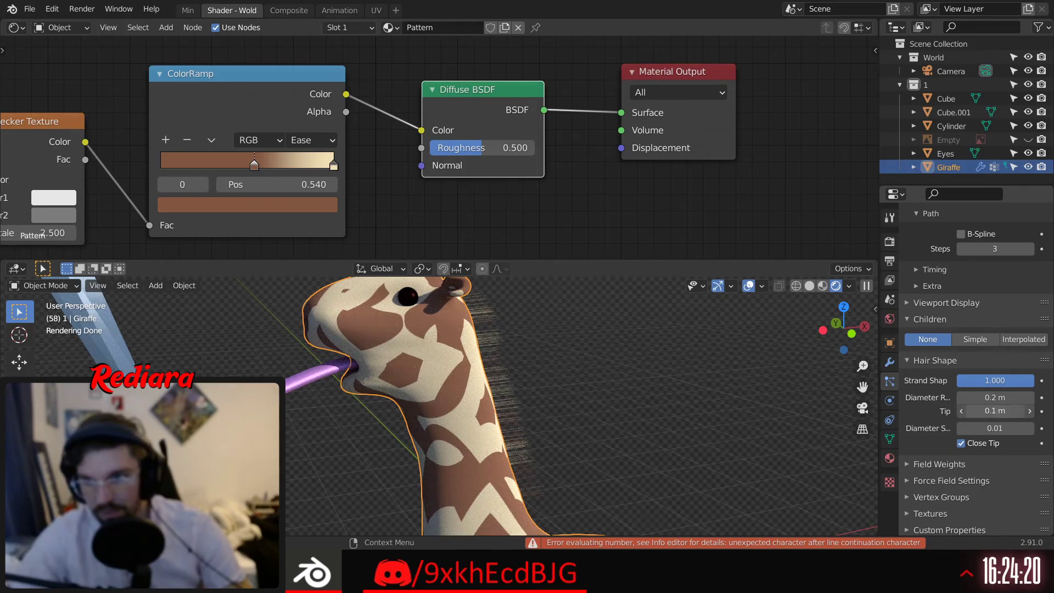
{"action": "type", "text": ".2"}
{"action": "key", "text": "Return"}
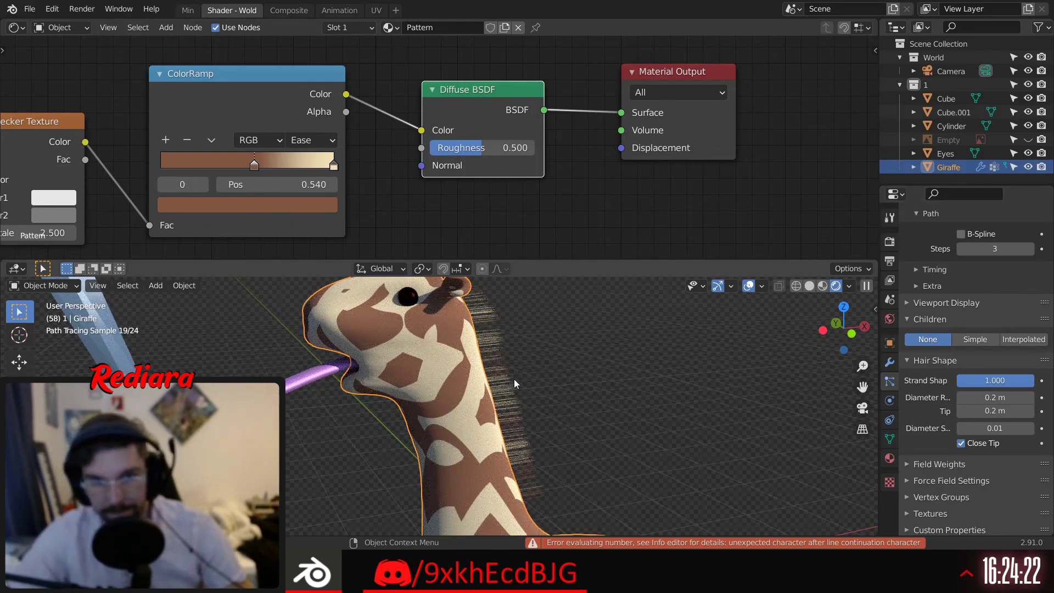
{"action": "middle_click_drag", "start_coordinate": [394, 374], "coordinate": [549, 371]}
{"action": "scroll", "coordinate": [549, 417], "scroll_direction": "down", "scroll_amount": 4}
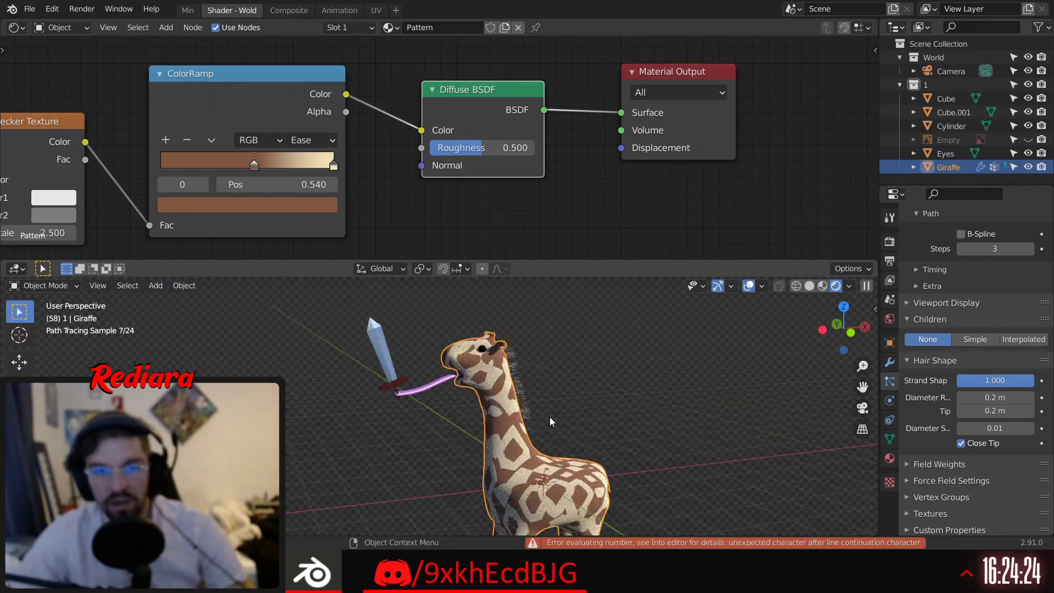
{"action": "middle_click_drag", "start_coordinate": [549, 417], "coordinate": [490, 378]}
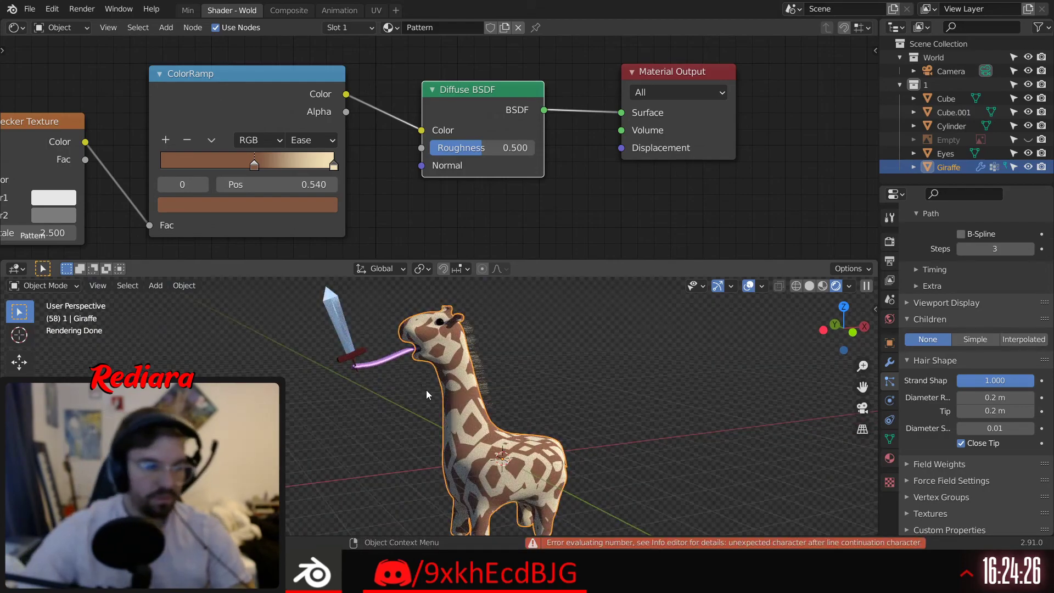
{"action": "middle_click_drag", "start_coordinate": [426, 390], "coordinate": [463, 412]}
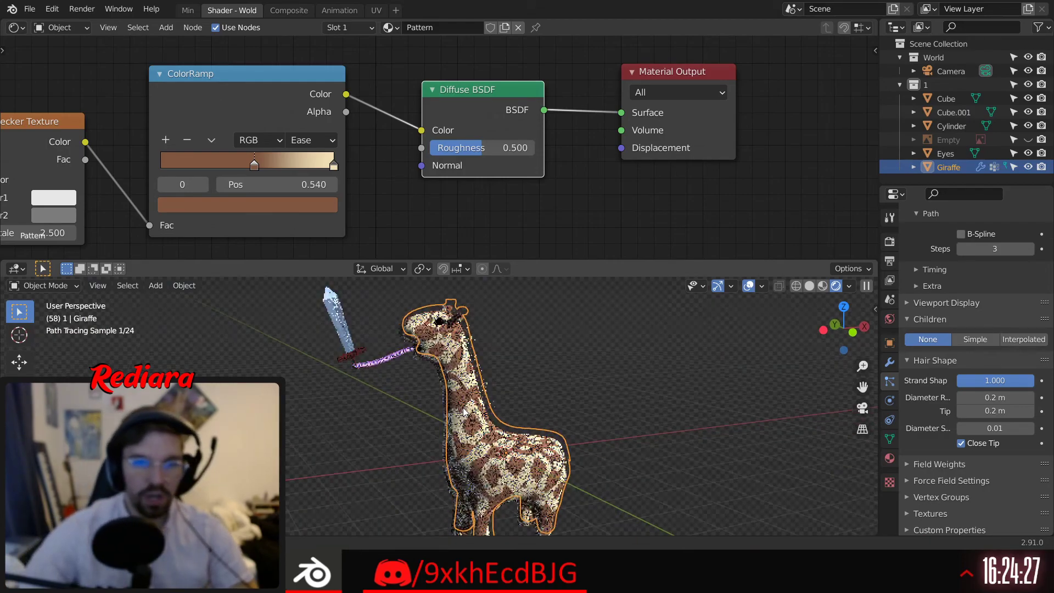
In the Min workspace, move the camera to about X -6.77 m, Y -7.69 m, Z 5.59 m and look through it
{"action": "left_click", "coordinate": [186, 10]}
{"action": "left_click", "coordinate": [855, 45]}
{"action": "scroll", "coordinate": [627, 211], "scroll_direction": "down", "scroll_amount": 2}
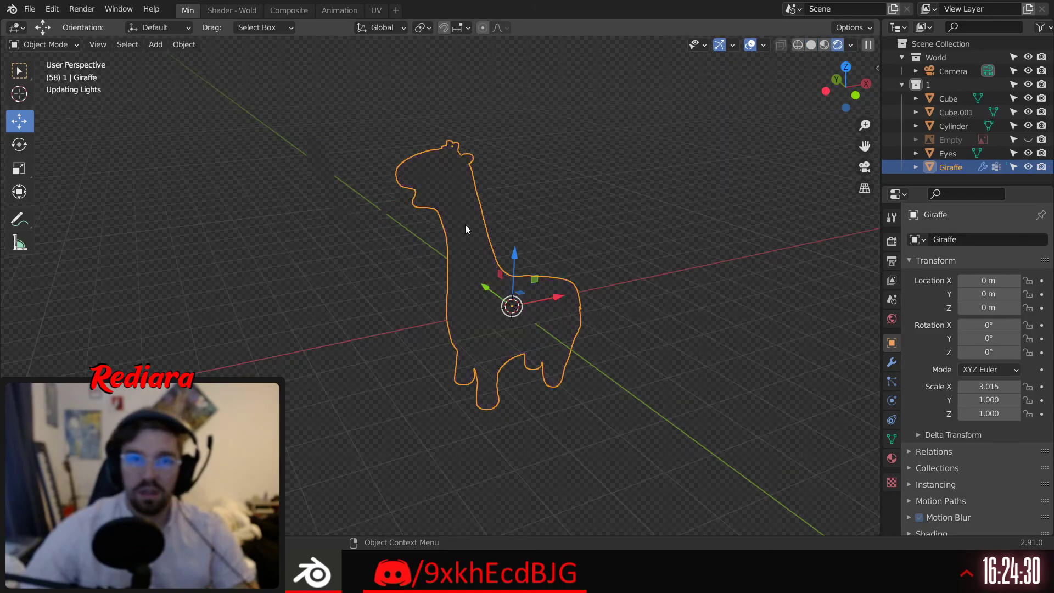
{"action": "left_click", "coordinate": [724, 412]}
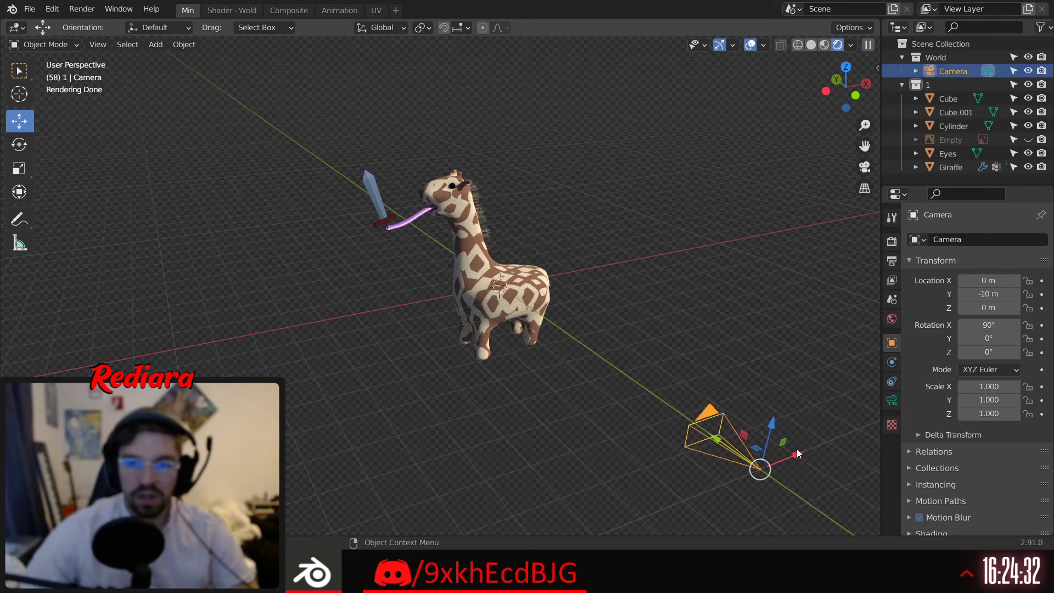
{"action": "left_click_drag", "start_coordinate": [797, 454], "coordinate": [421, 232]}
{"action": "middle_click_drag", "start_coordinate": [420, 232], "coordinate": [87, 215]}
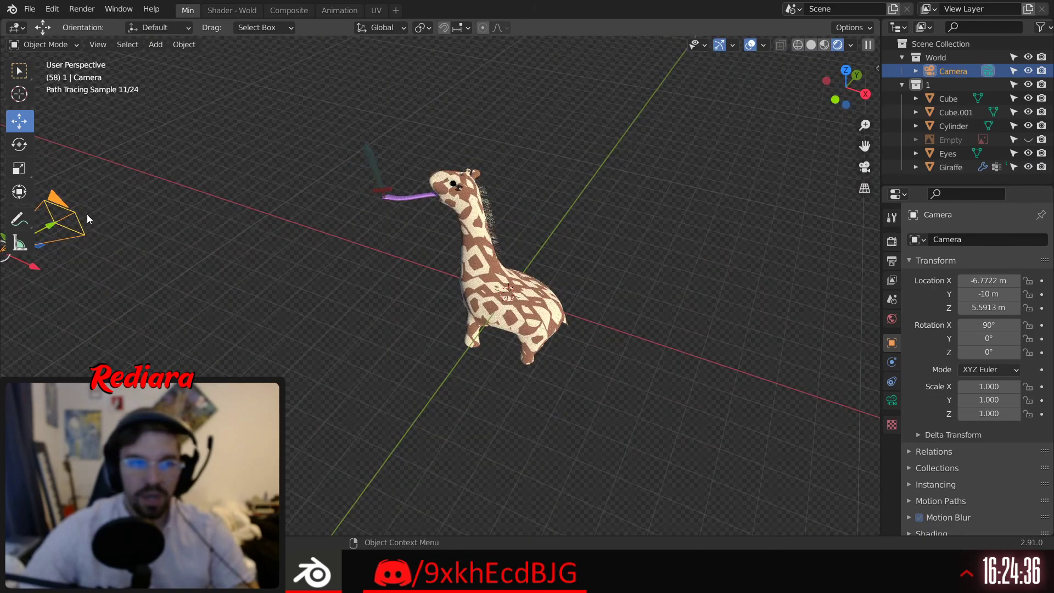
{"action": "left_click_drag", "start_coordinate": [87, 215], "coordinate": [190, 187]}
{"action": "middle_click_drag", "start_coordinate": [190, 187], "coordinate": [272, 175]}
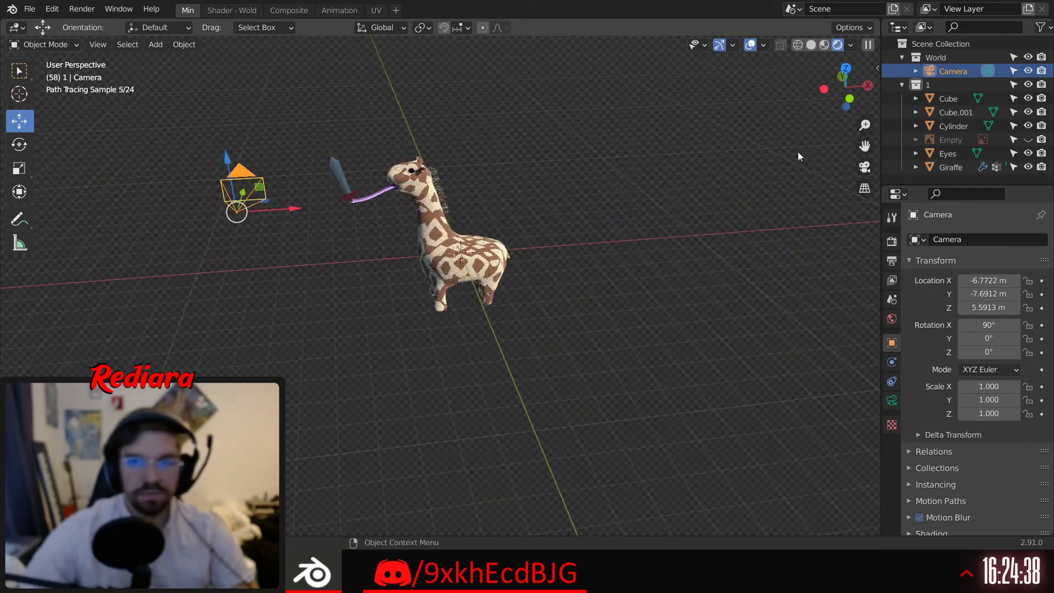
{"action": "left_click", "coordinate": [866, 166]}
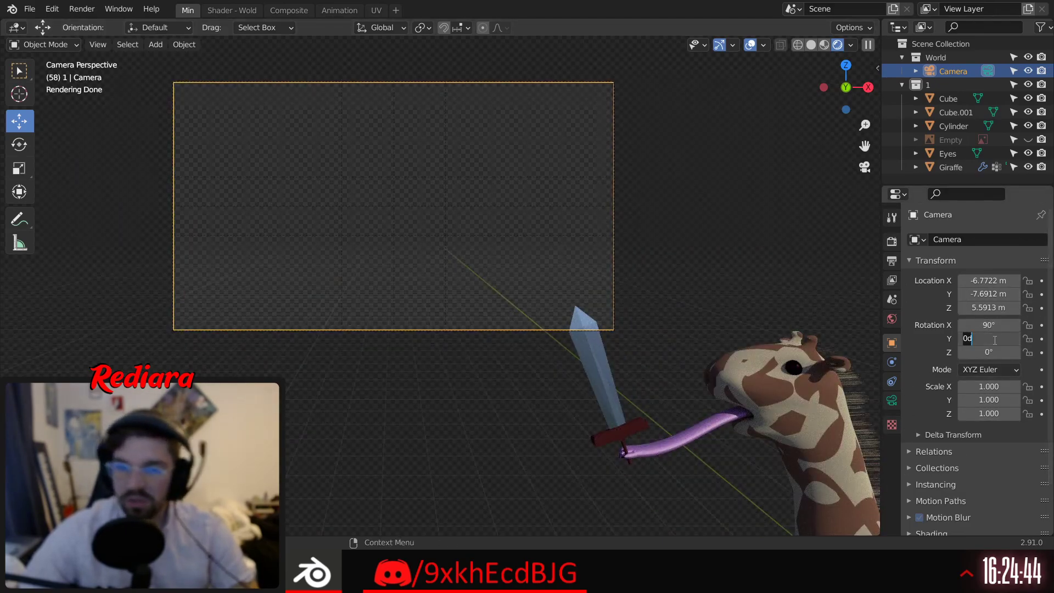
Try a Y rotation of 45° on the camera and reset it to 0°
{"action": "type", "text": "45"}
{"action": "key", "text": "Return"}
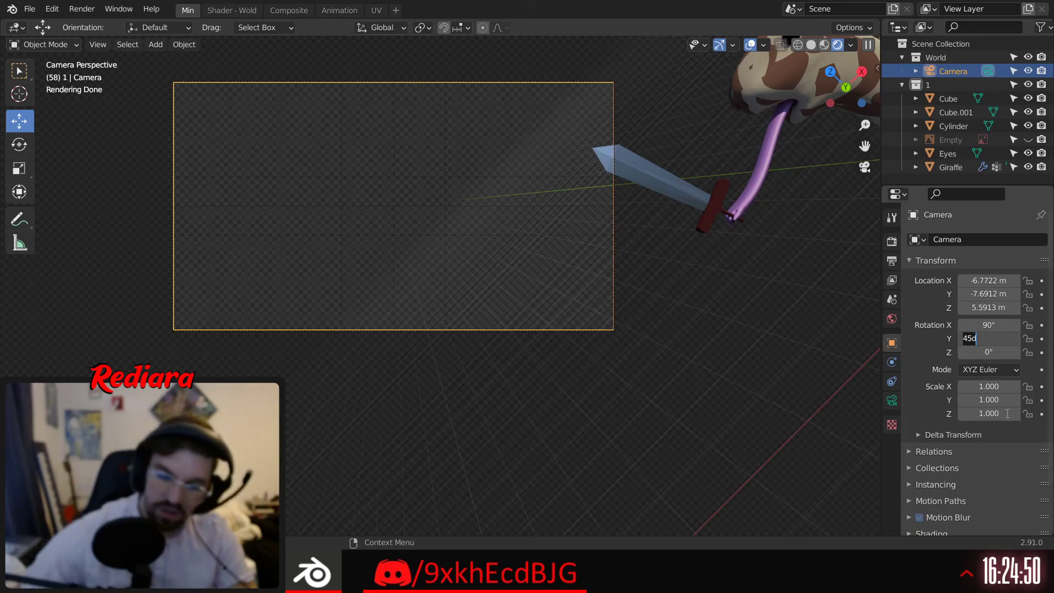
{"action": "type", "text": "0"}
{"action": "key", "text": "Return"}
Set the camera's Z rotation to -30° and its X rotation to 75°
{"action": "double_click", "coordinate": [999, 352]}
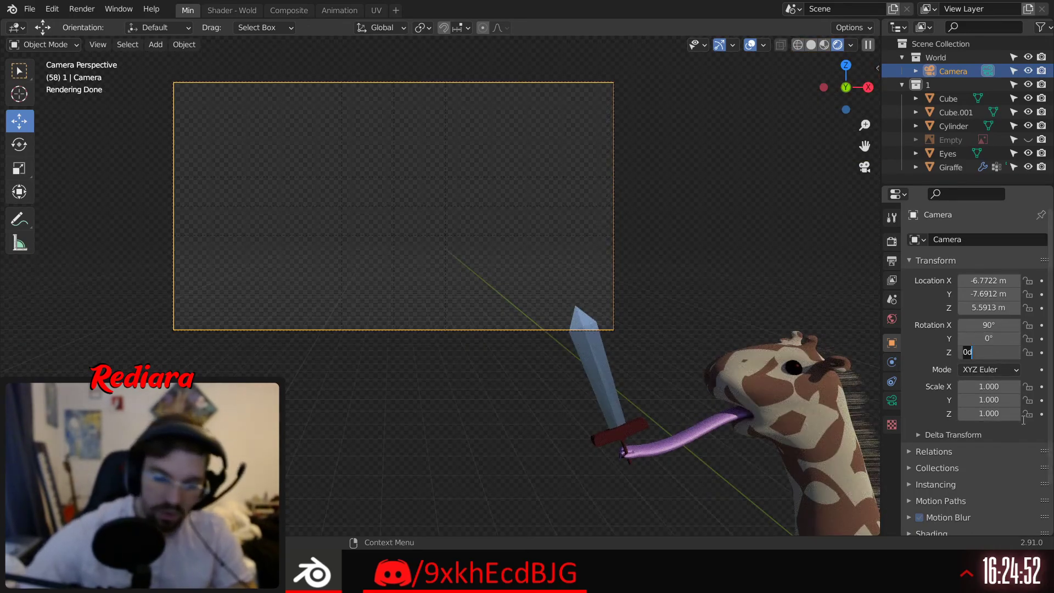
{"action": "key", "text": "Return"}
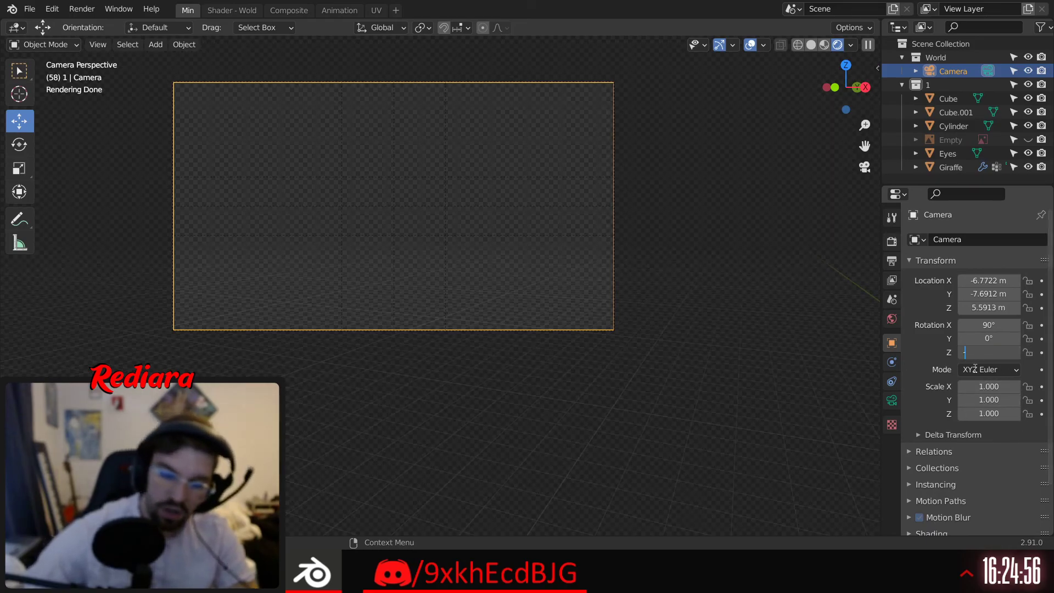
{"action": "key", "text": "Return"}
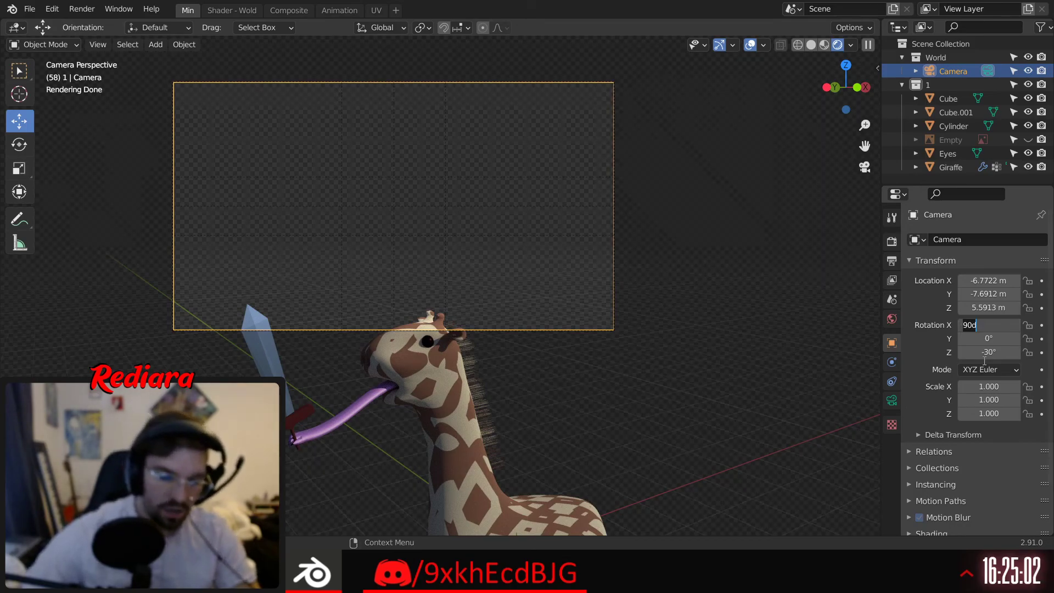
{"action": "type", "text": "75"}
{"action": "key", "text": "Return"}
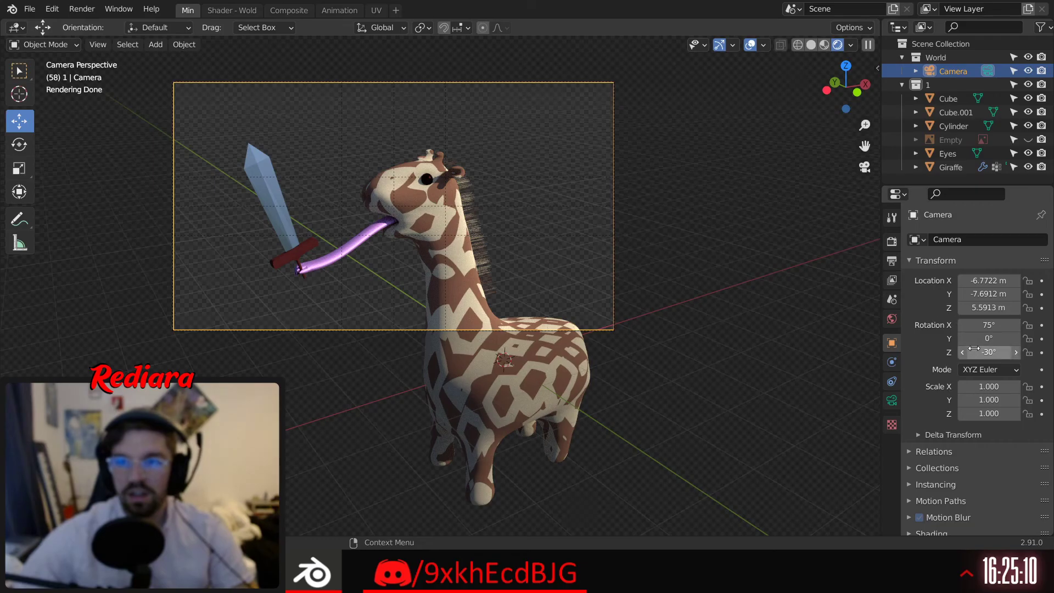
Pull the camera back horizontally to about X -7.03 m, Y -9.96 m and check the framing through it
{"action": "scroll", "coordinate": [658, 278], "scroll_direction": "down", "scroll_amount": 3}
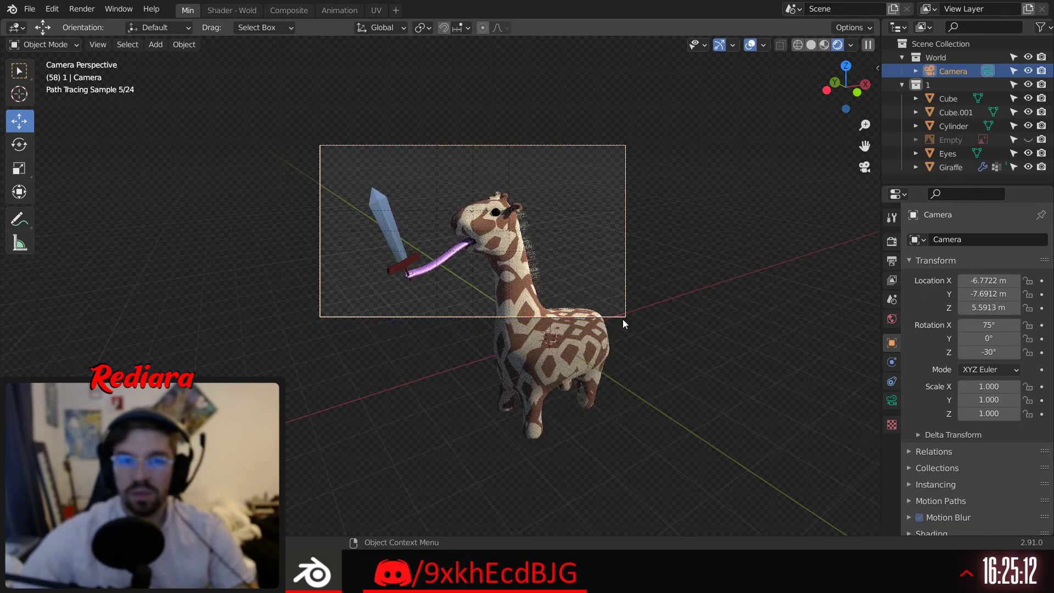
{"action": "middle_click_drag", "start_coordinate": [623, 319], "coordinate": [608, 324]}
{"action": "scroll", "coordinate": [608, 325], "scroll_direction": "down", "scroll_amount": 5}
{"action": "middle_click_drag", "start_coordinate": [545, 278], "coordinate": [588, 394]}
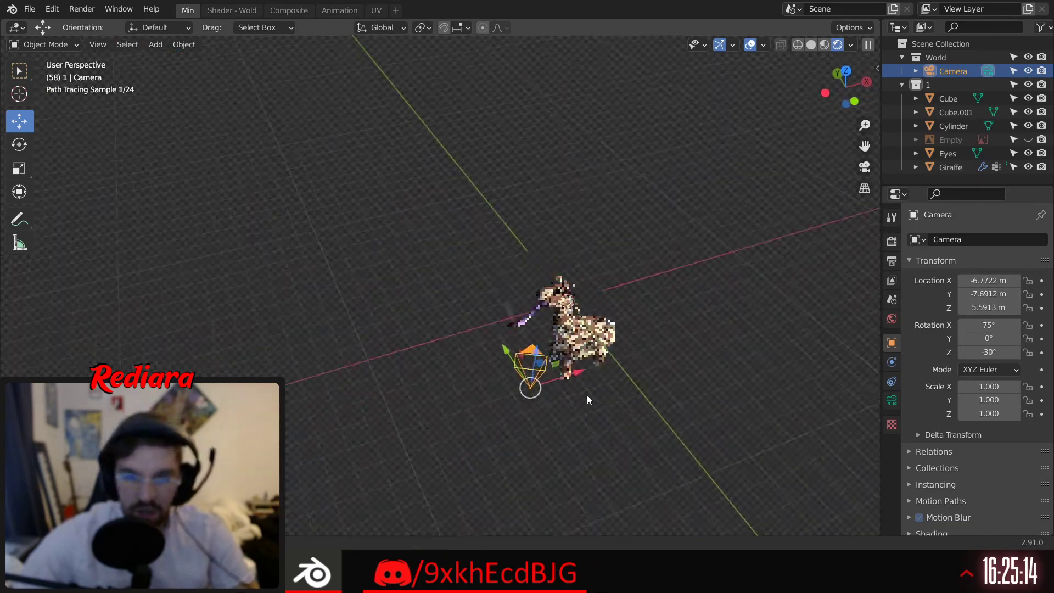
{"action": "scroll", "coordinate": [517, 300], "scroll_direction": "up", "scroll_amount": 4}
{"action": "middle_click_drag", "start_coordinate": [479, 248], "coordinate": [456, 279]}
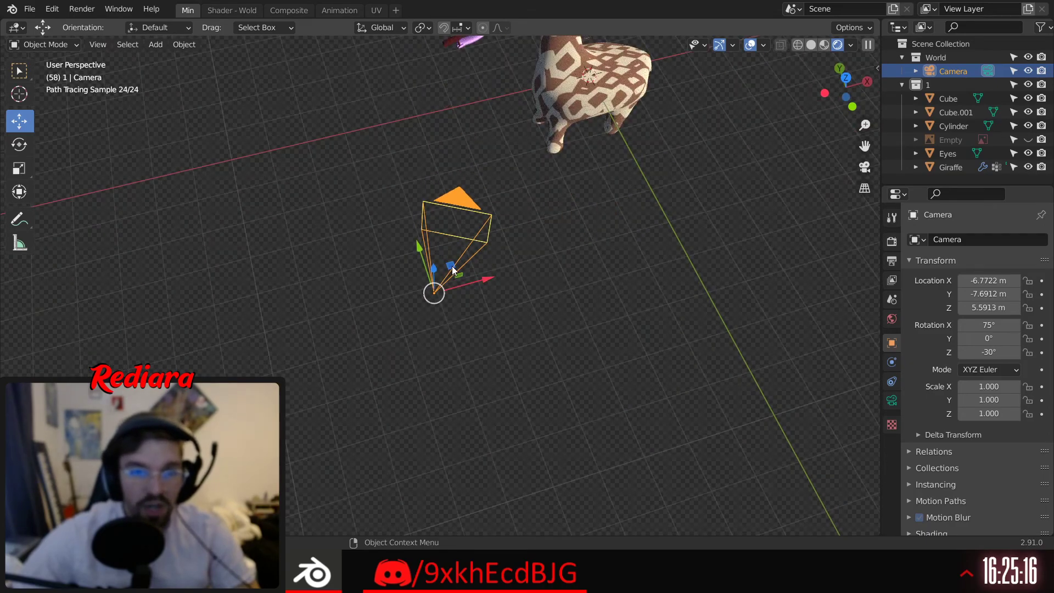
{"action": "left_click_drag", "start_coordinate": [453, 269], "coordinate": [499, 434]}
{"action": "left_click", "coordinate": [864, 167]}
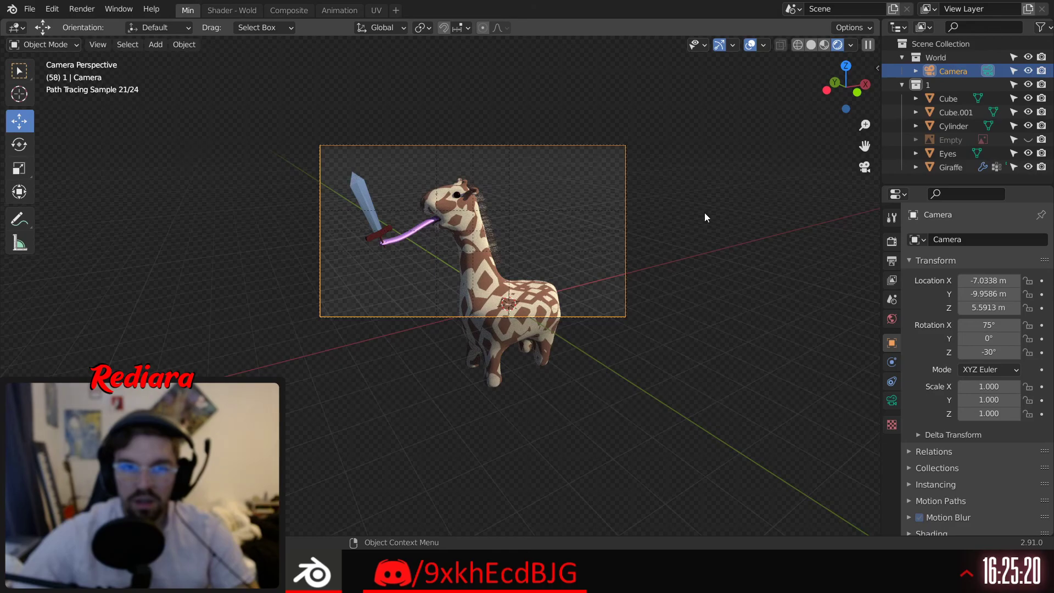
{"action": "scroll", "coordinate": [705, 217], "scroll_direction": "up", "scroll_amount": 3}
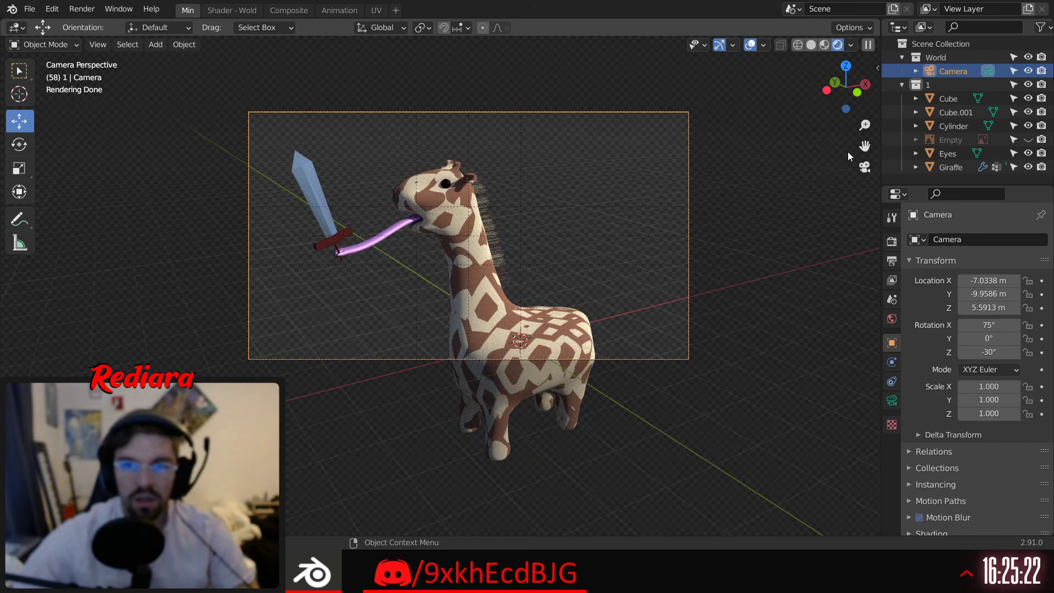
Try moving the camera again and undo that move, keeping it at about X -7.03 m, Y -9.96 m
{"action": "middle_click_drag", "start_coordinate": [853, 160], "coordinate": [485, 360]}
{"action": "left_click_drag", "start_coordinate": [469, 344], "coordinate": [466, 363]}
{"action": "key", "text": "ctrl+z"}
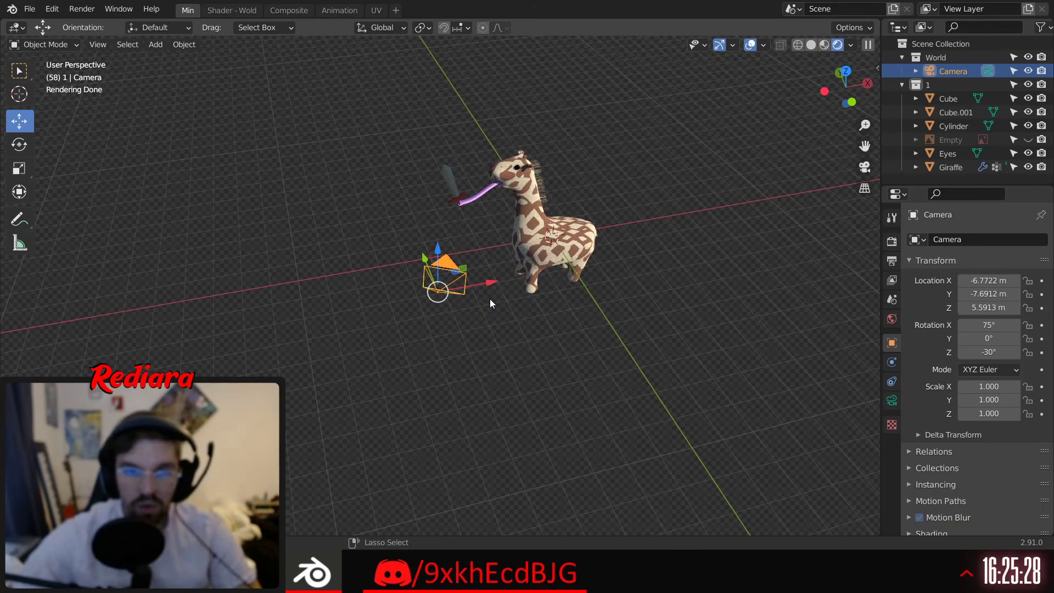
{"action": "key", "text": "ctrl+z"}
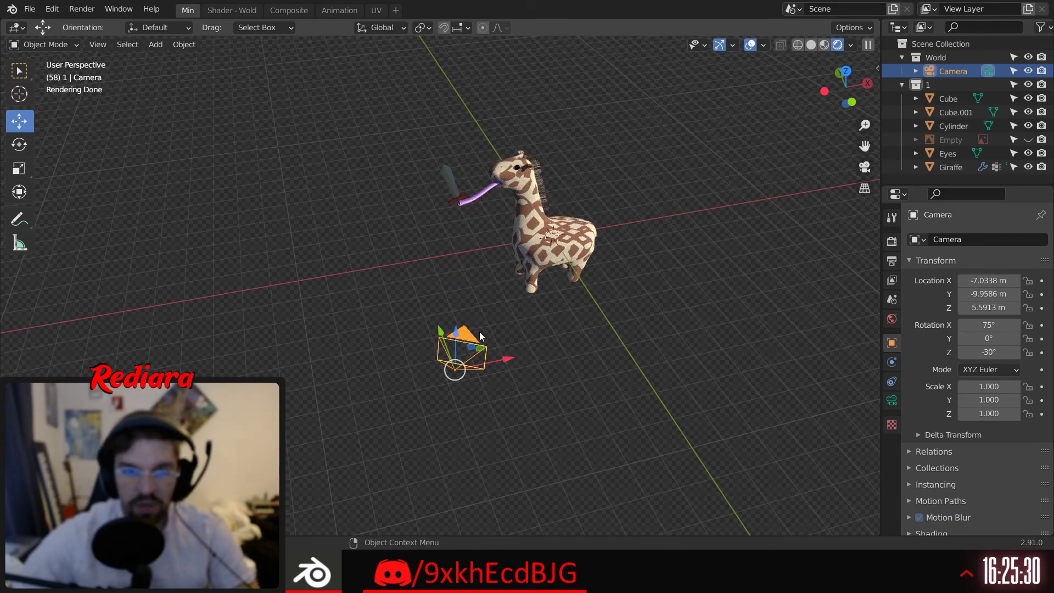
Lower the camera to about Z 5.01 m, shift it to about X -6.83 m, Y -9.76 m, and check the framing
{"action": "left_click", "coordinate": [865, 167]}
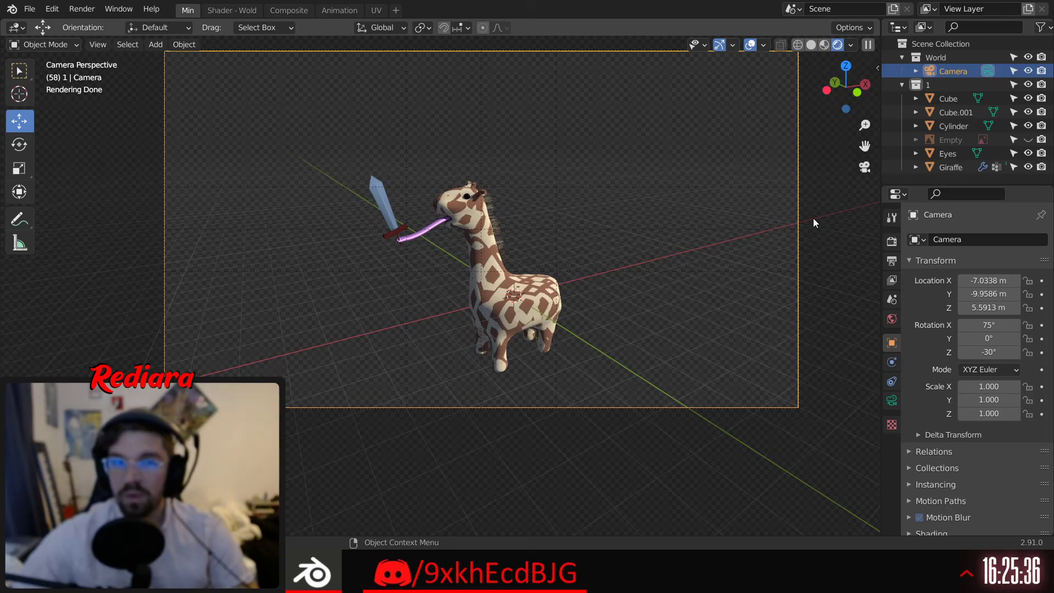
{"action": "key", "text": "KP_0"}
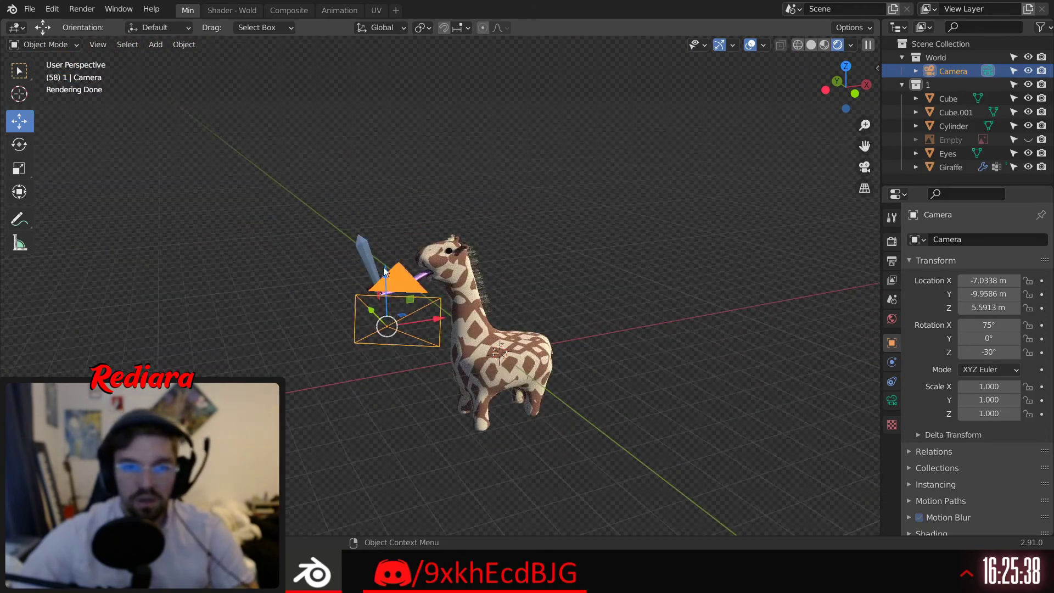
{"action": "left_click_drag", "start_coordinate": [384, 270], "coordinate": [387, 324]}
{"action": "middle_click_drag", "start_coordinate": [409, 366], "coordinate": [394, 439]}
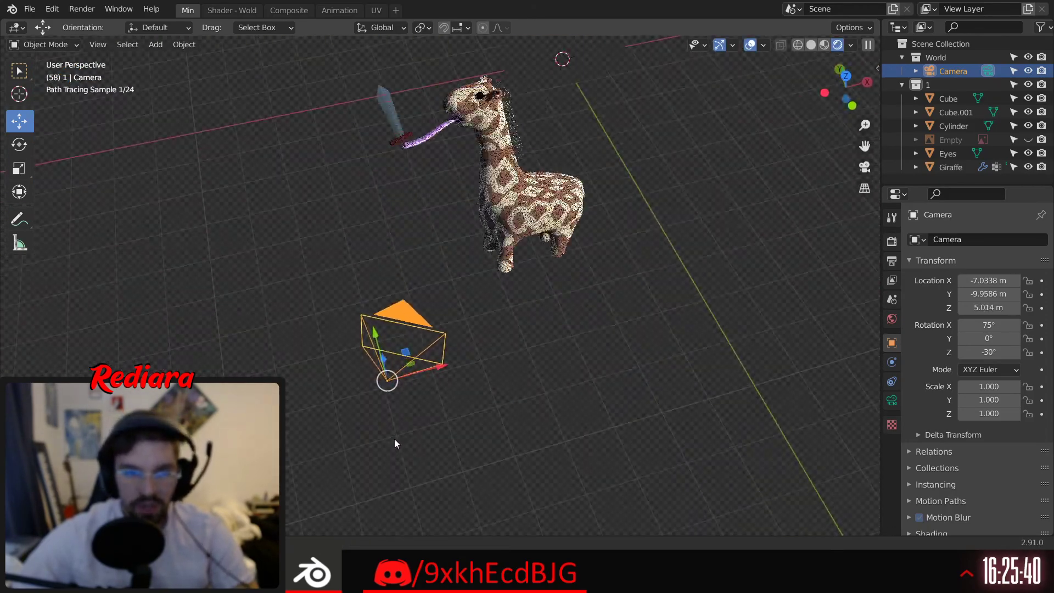
{"action": "left_click_drag", "start_coordinate": [407, 355], "coordinate": [422, 334]}
{"action": "right_click", "coordinate": [406, 341]}
{"action": "left_click", "coordinate": [864, 167]}
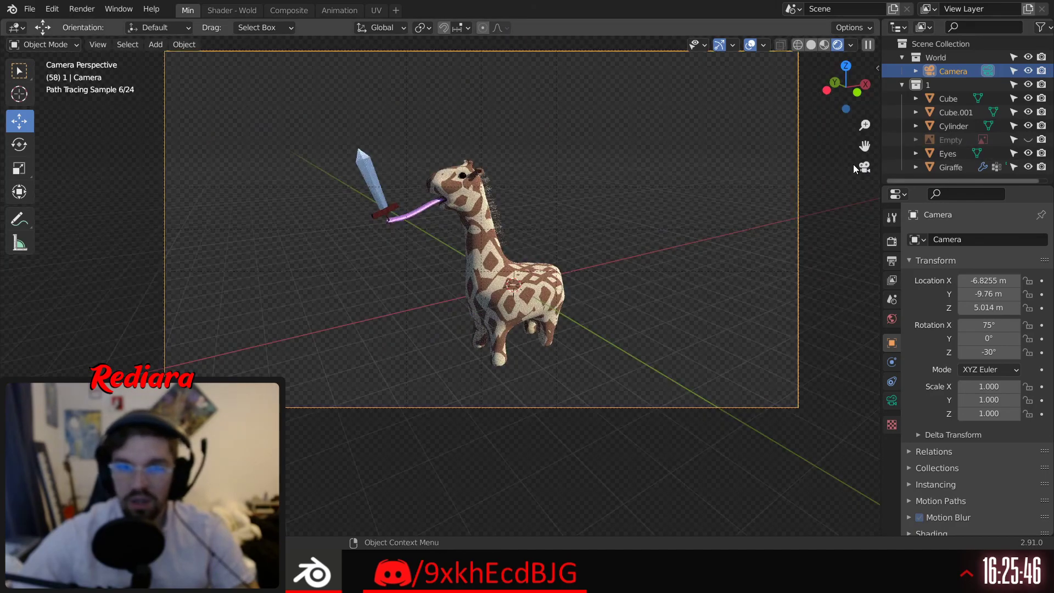
{"action": "middle_click_drag", "start_coordinate": [516, 229], "coordinate": [491, 278], "text": "shift"}
{"action": "scroll", "coordinate": [434, 232], "scroll_direction": "up", "scroll_amount": 4}
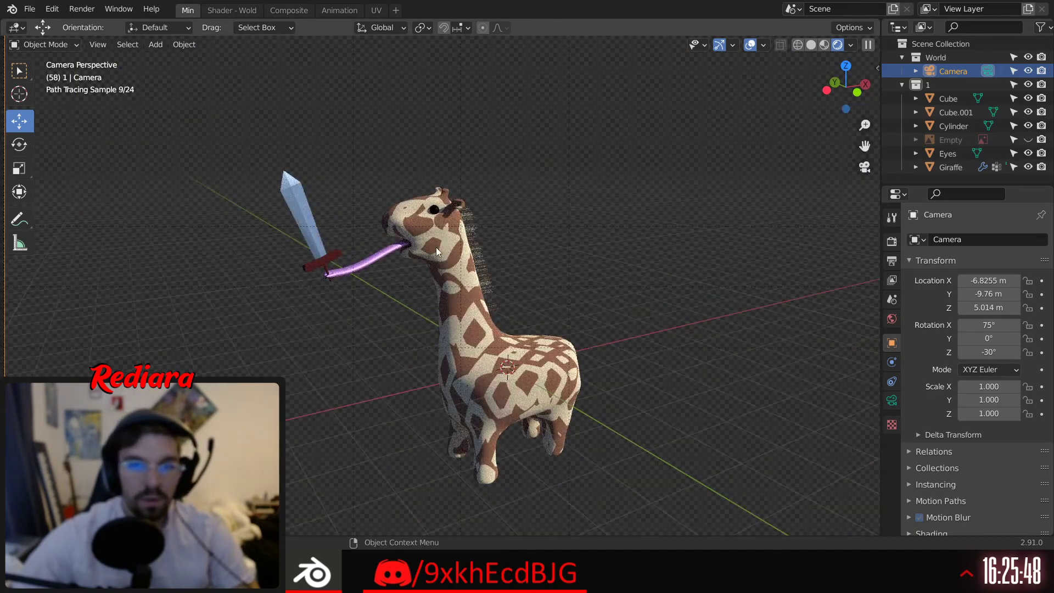
{"action": "scroll", "coordinate": [434, 276], "scroll_direction": "down", "scroll_amount": 7}
{"action": "scroll", "coordinate": [472, 268], "scroll_direction": "up", "scroll_amount": 1}
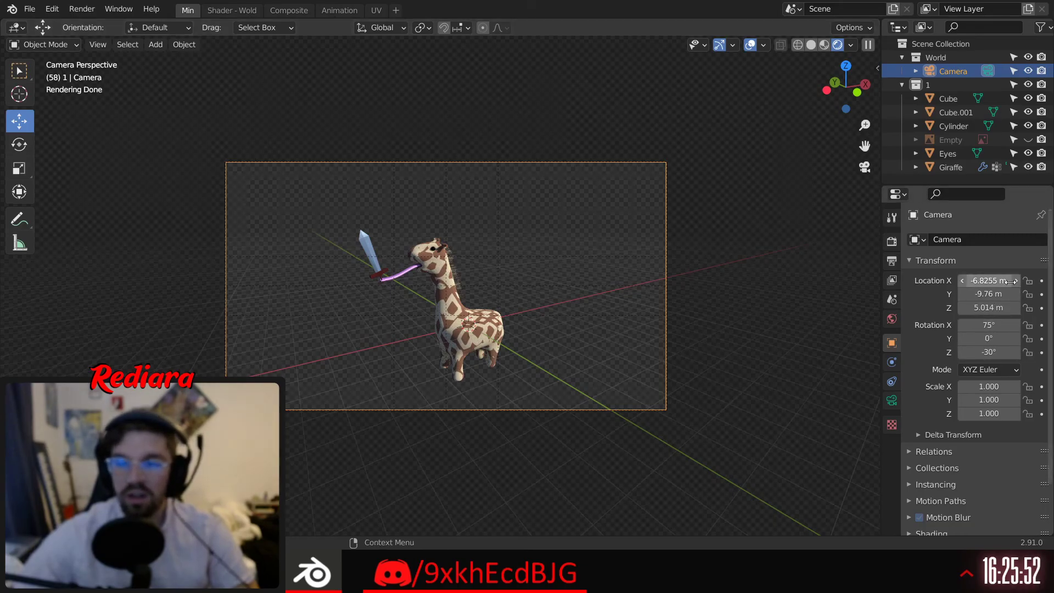
Shift the camera horizontally to about X -5.75 m, Y -8.82 m and look through it
{"action": "mouse_move", "coordinate": [793, 197]}
{"action": "middle_mouse_down"}
{"action": "mouse_move", "coordinate": [673, 357]}
{"action": "mouse_move", "coordinate": [549, 271]}
{"action": "mouse_move", "coordinate": [285, 274]}
{"action": "mouse_move", "coordinate": [251, 319]}
{"action": "middle_mouse_up"}
{"action": "left_click_drag", "start_coordinate": [255, 318], "coordinate": [473, 263]}
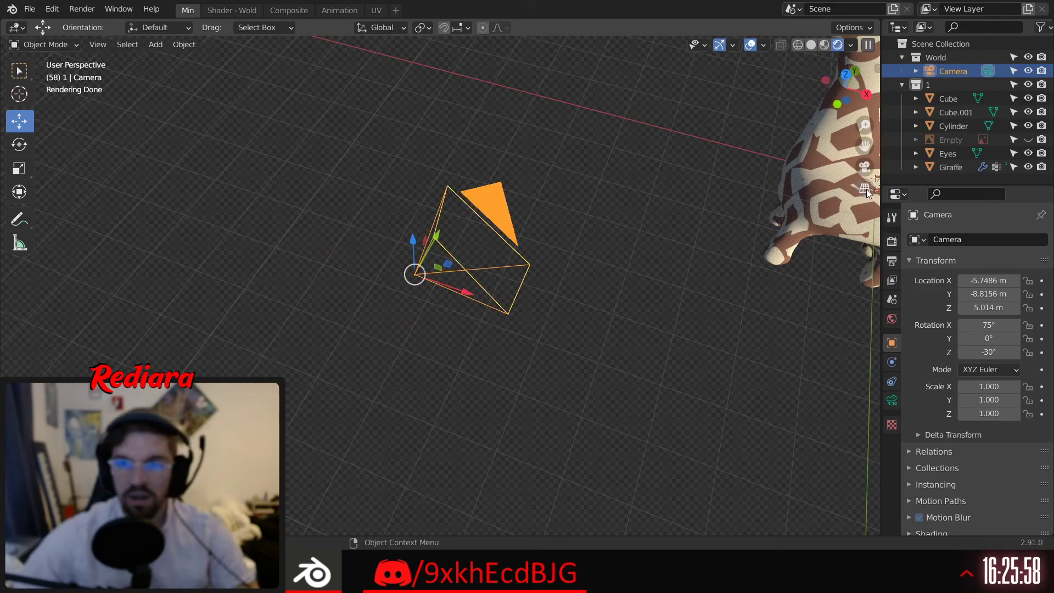
{"action": "left_click", "coordinate": [864, 167]}
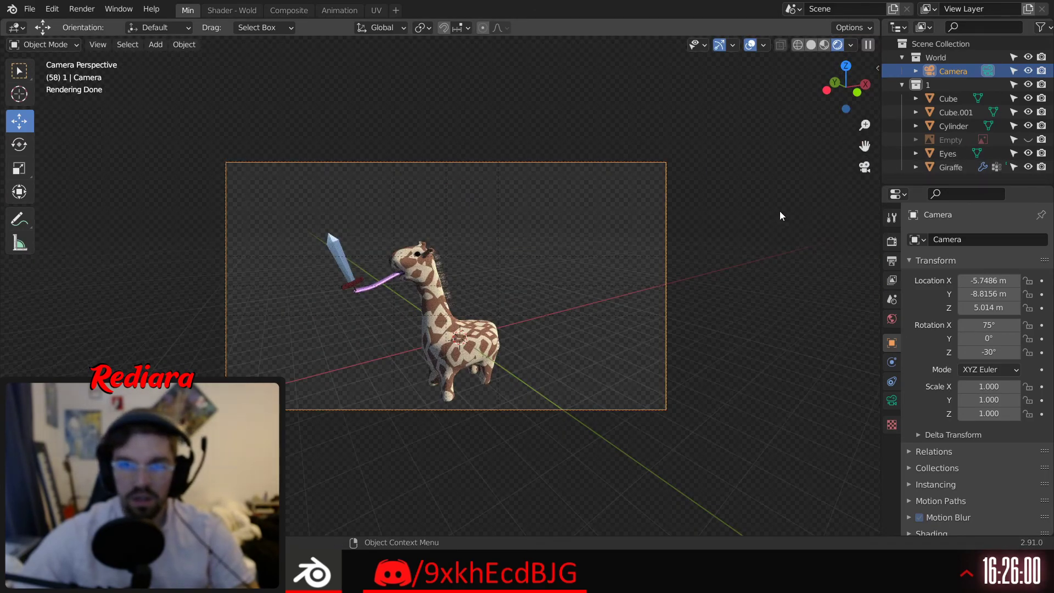
Leave the camera view and lower the camera to about Z 4.84 m
{"action": "key", "text": "KP_0"}
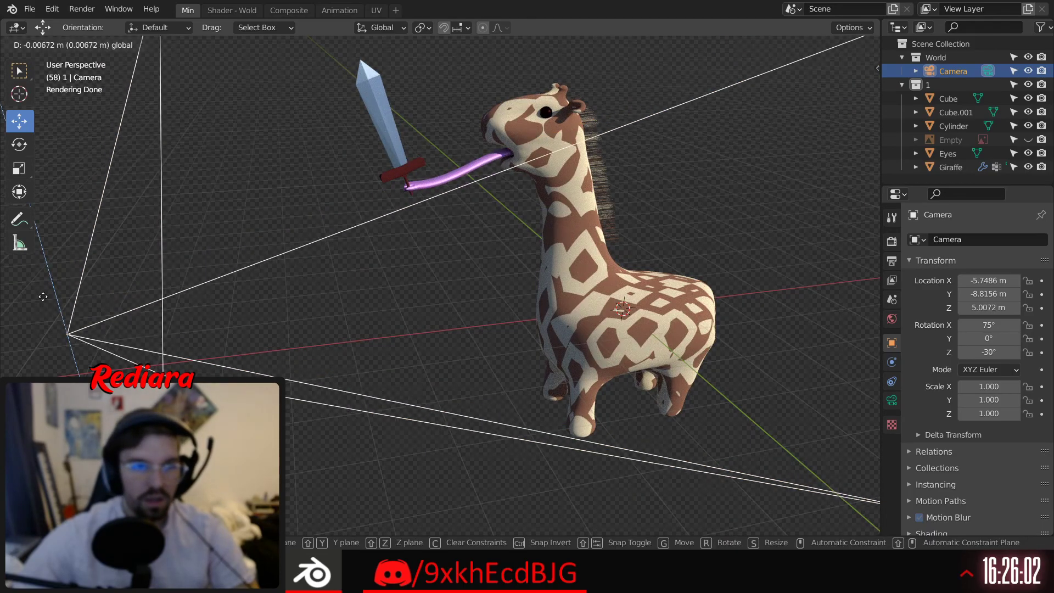
{"action": "left_click_drag", "start_coordinate": [94, 294], "coordinate": [144, 267]}
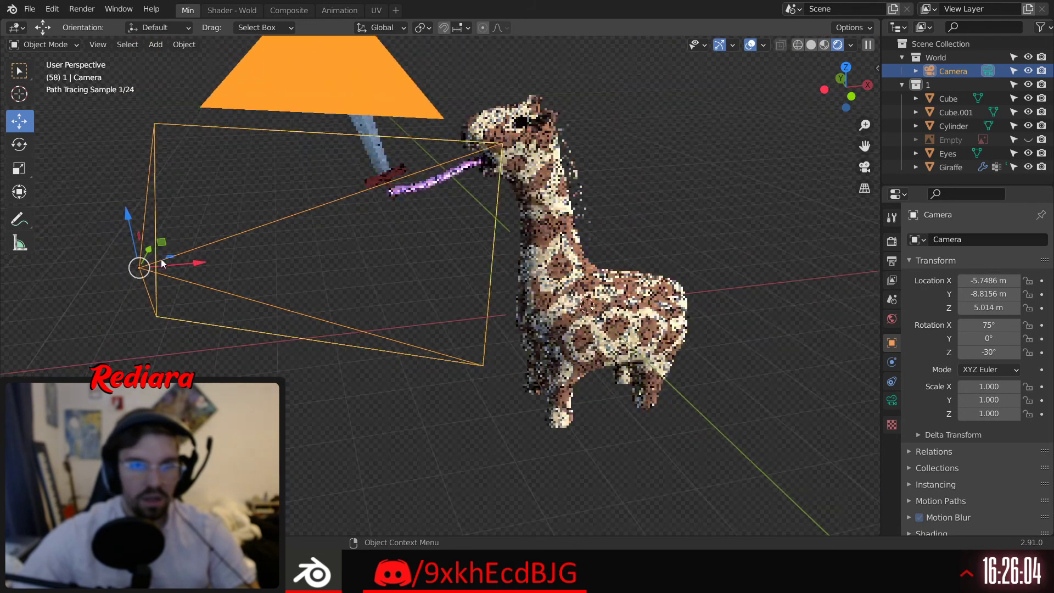
{"action": "left_click_drag", "start_coordinate": [126, 217], "coordinate": [118, 310]}
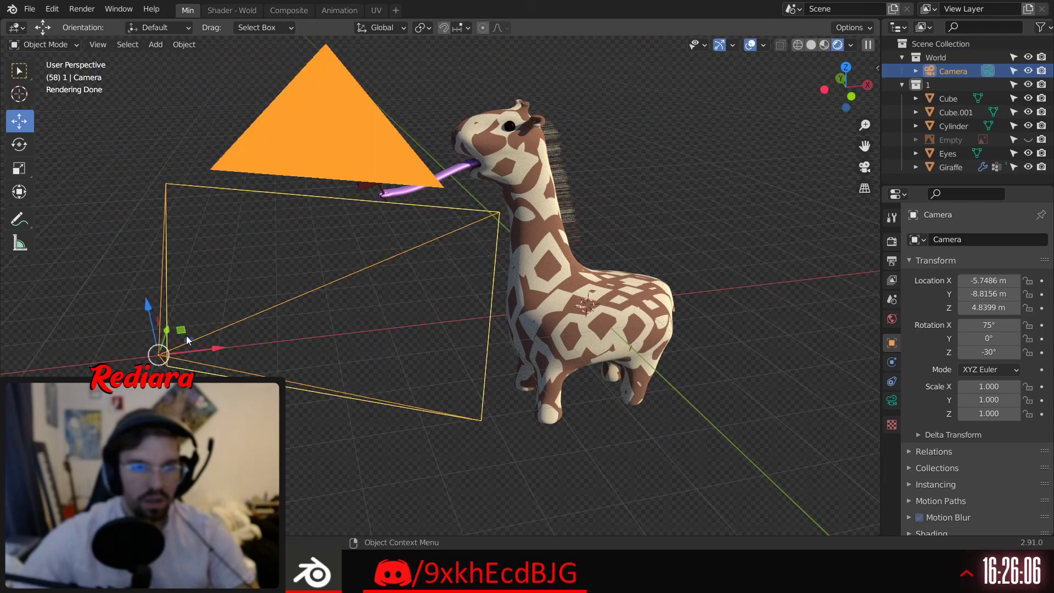
Shift the camera horizontally to about X -5.57 m, Y -8.63 m and check the framing through it
{"action": "left_click_drag", "start_coordinate": [192, 345], "coordinate": [297, 291]}
{"action": "left_click", "coordinate": [866, 166]}
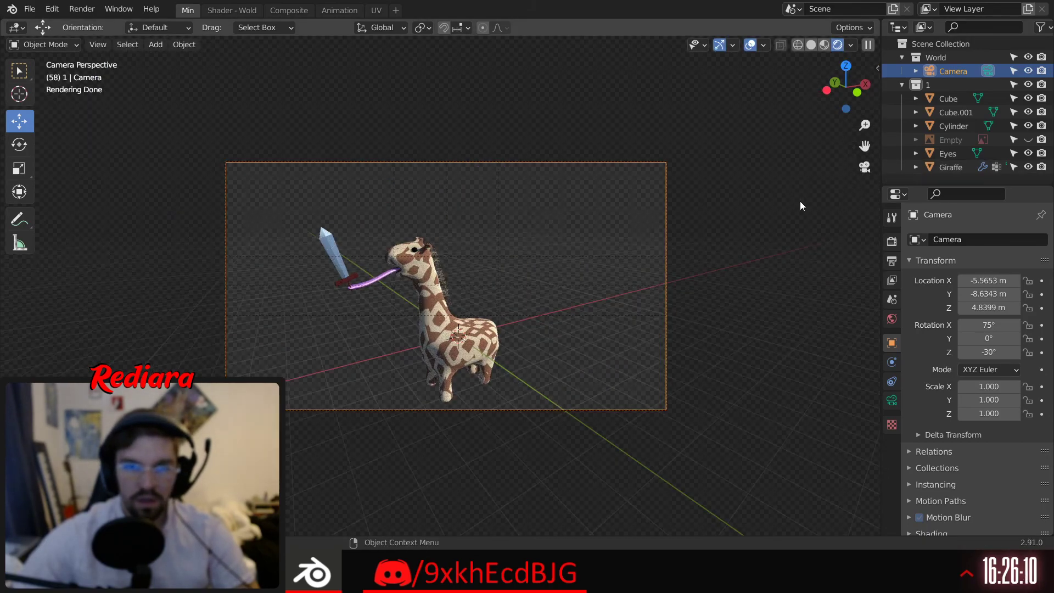
{"action": "middle_click_drag", "start_coordinate": [801, 206], "coordinate": [266, 281]}
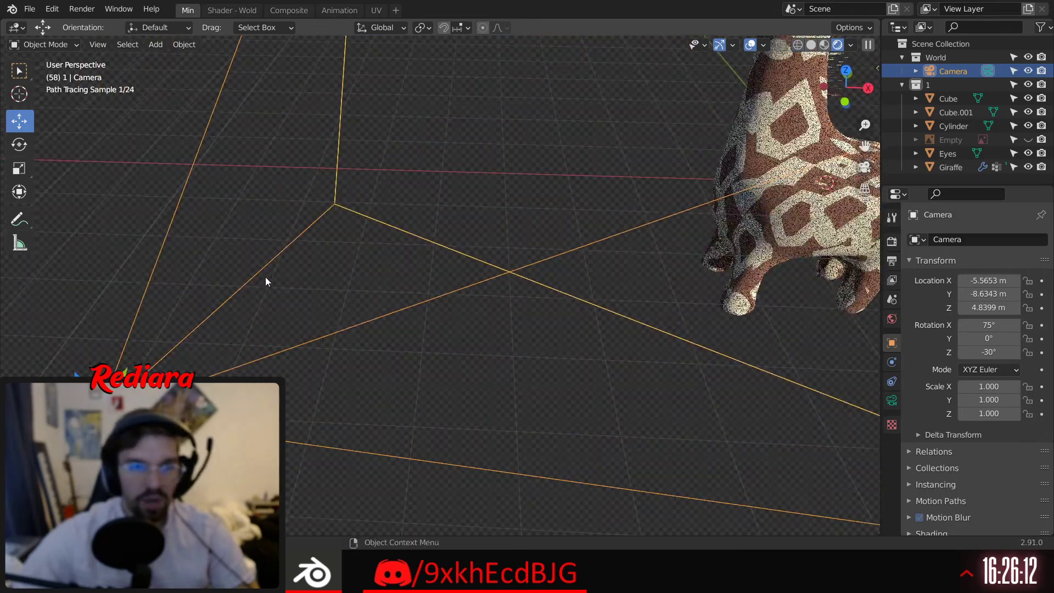
Nudge the camera to about Y -8.57 m, Z 4.83 m and look through it to check the framing
{"action": "middle_click_drag", "start_coordinate": [157, 404], "coordinate": [290, 303], "text": "shift"}
{"action": "left_click_drag", "start_coordinate": [215, 277], "coordinate": [310, 228]}
{"action": "key", "text": "ctrl+z"}
{"action": "scroll", "coordinate": [301, 294], "scroll_direction": "down", "scroll_amount": 1}
{"action": "scroll", "coordinate": [459, 224], "scroll_direction": "down", "scroll_amount": 1}
{"action": "scroll", "coordinate": [460, 224], "scroll_direction": "down", "scroll_amount": 1}
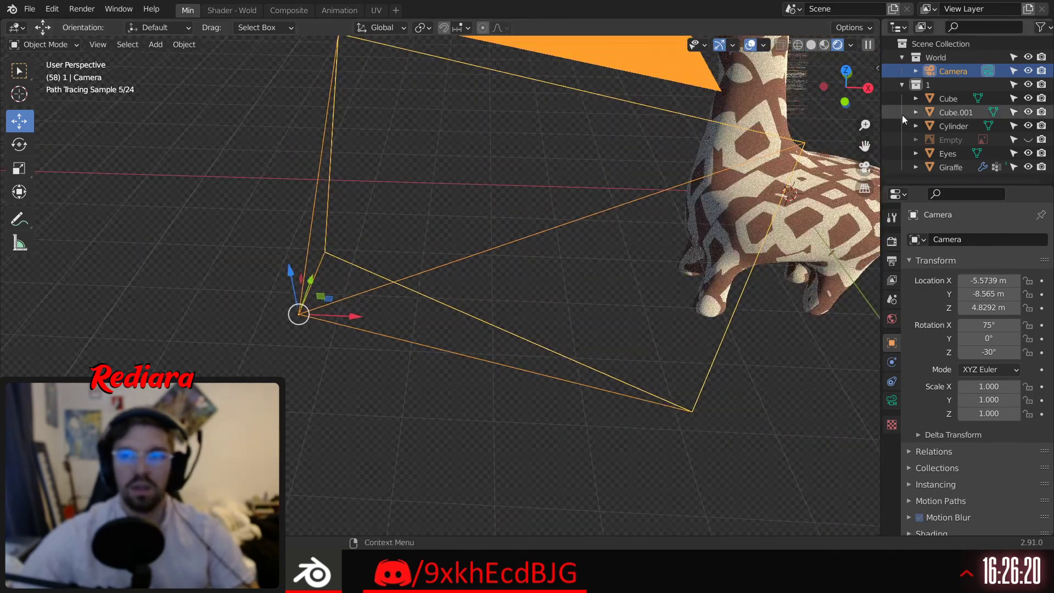
{"action": "left_click", "coordinate": [865, 167]}
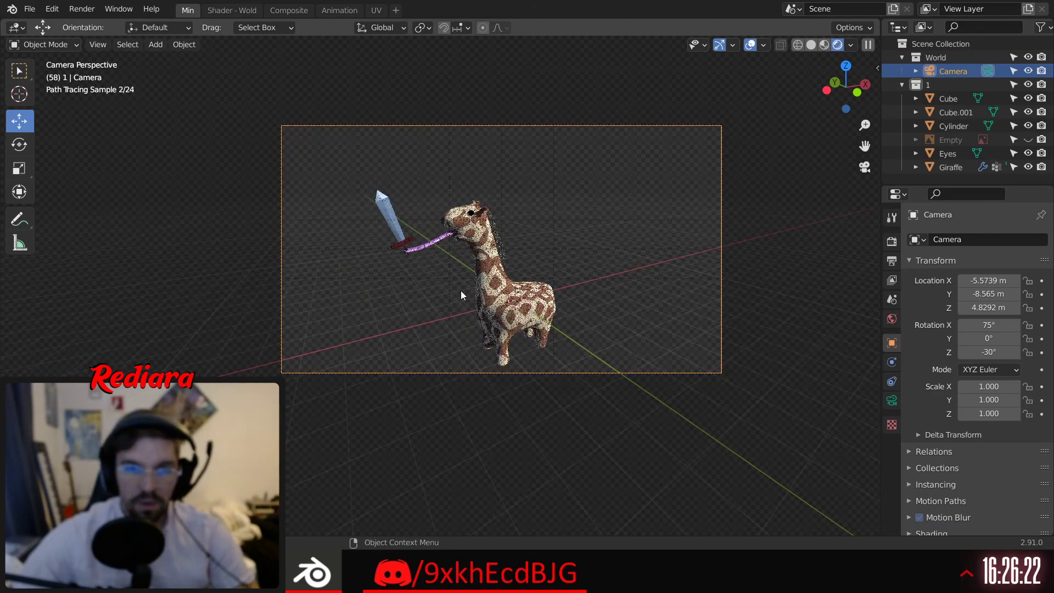
{"action": "middle_click_drag", "start_coordinate": [460, 291], "coordinate": [462, 290]}
{"action": "left_click", "coordinate": [867, 166]}
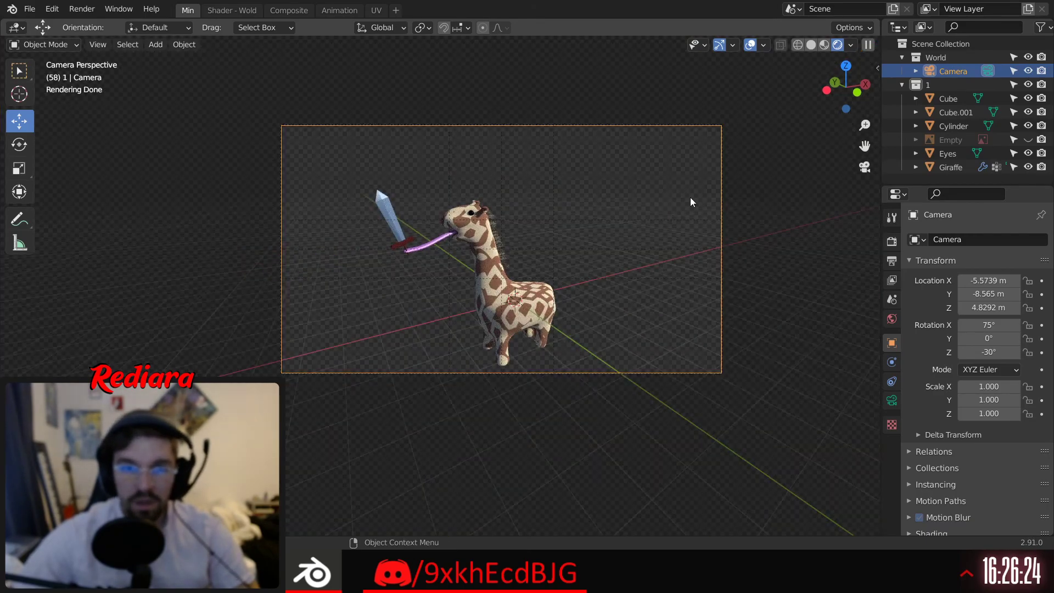
Lower the camera slightly to about Z 4.77 m and look through it
{"action": "middle_click_drag", "start_coordinate": [286, 299], "coordinate": [248, 309]}
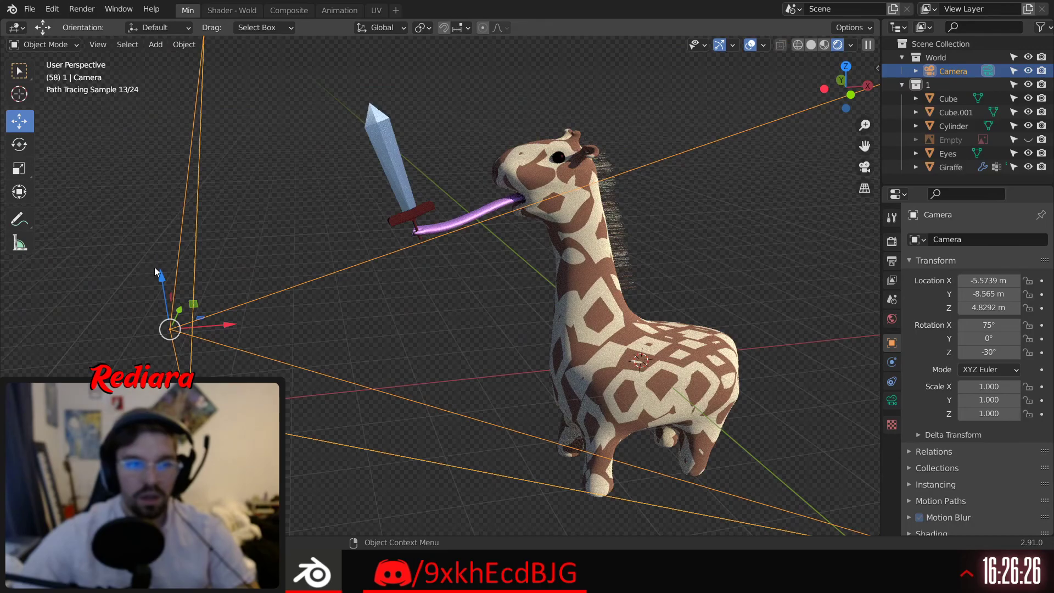
{"action": "left_click_drag", "start_coordinate": [155, 270], "coordinate": [157, 278]}
{"action": "left_click", "coordinate": [865, 166]}
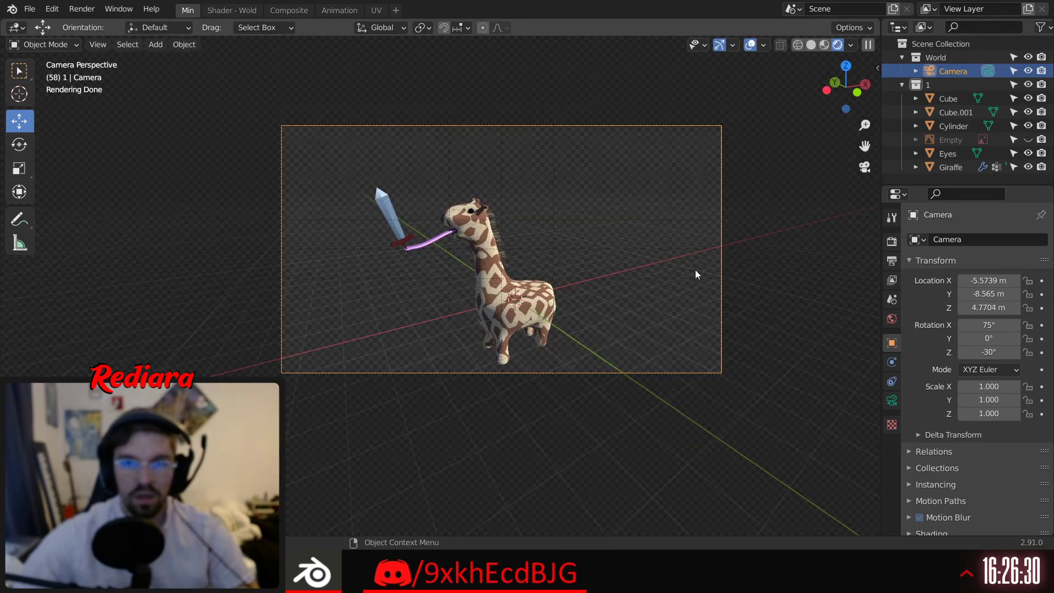
Lower the camera to about Z 3.59 m and inspect the giraffe's framing through it
{"action": "middle_click_drag", "start_coordinate": [695, 269], "coordinate": [306, 257]}
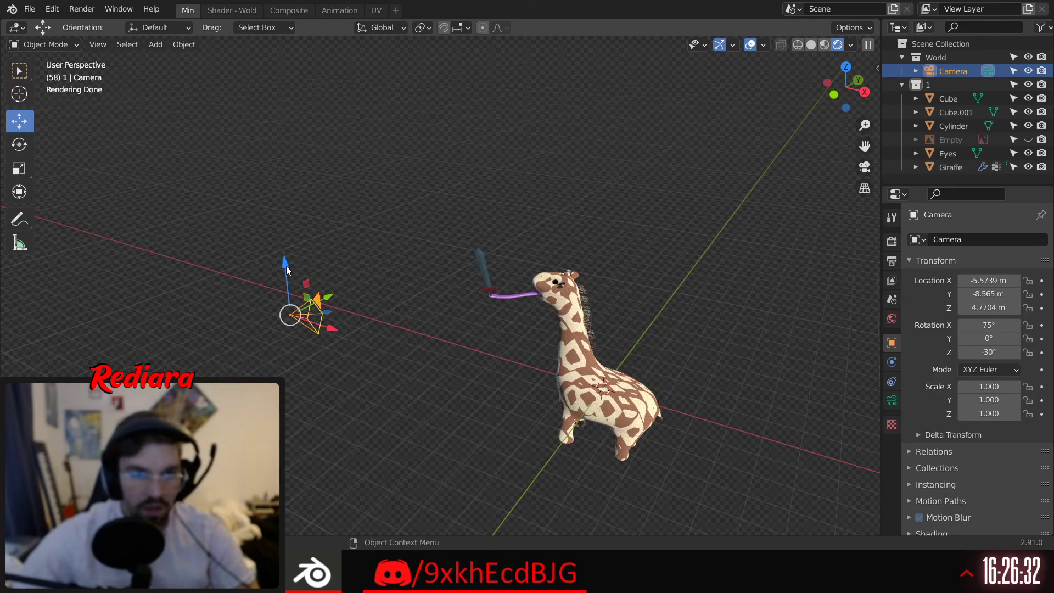
{"action": "left_click_drag", "start_coordinate": [285, 266], "coordinate": [286, 309]}
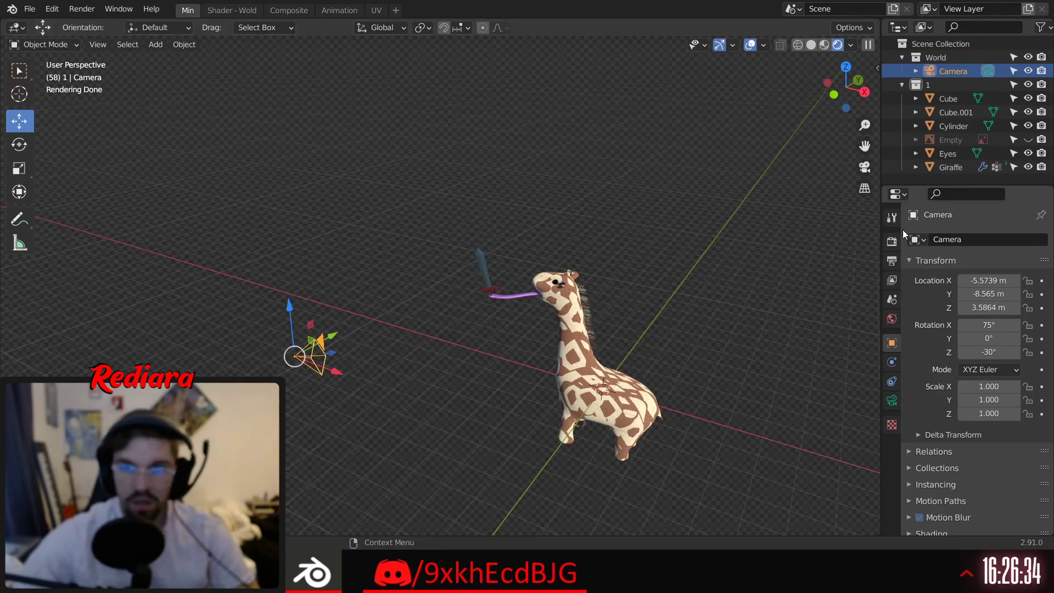
{"action": "key", "text": "KP_0"}
{"action": "scroll", "coordinate": [430, 186], "scroll_direction": "up", "scroll_amount": 2}
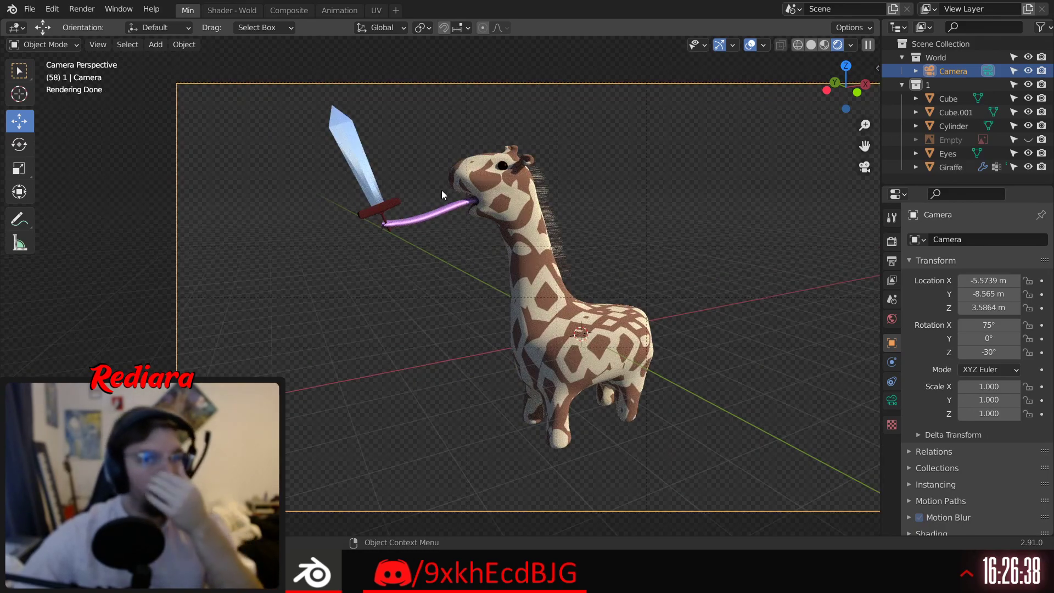
{"action": "scroll", "coordinate": [442, 190], "scroll_direction": "down", "scroll_amount": 1}
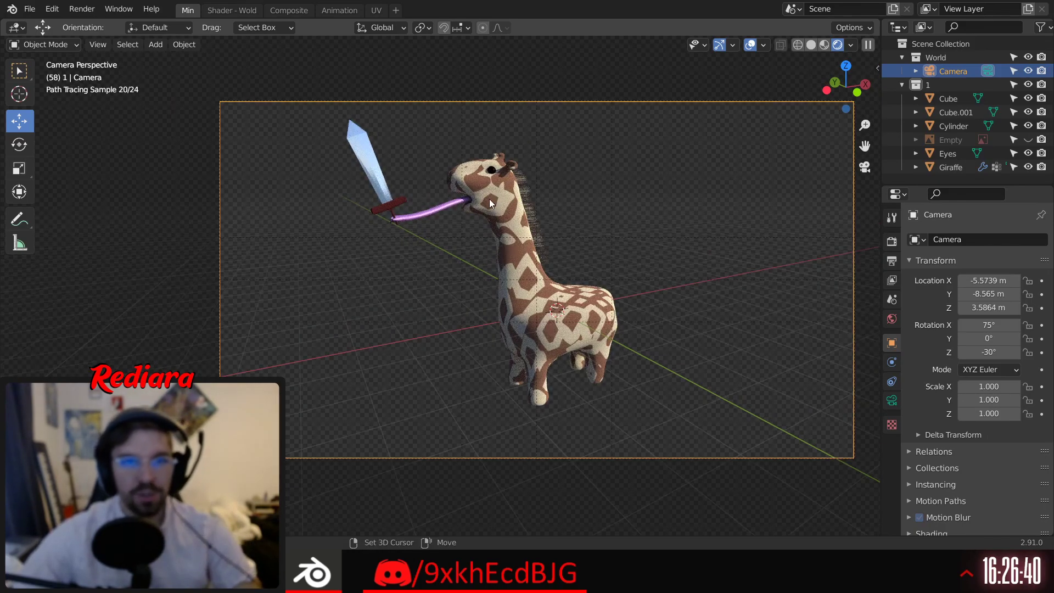
{"action": "middle_click_drag", "start_coordinate": [489, 199], "coordinate": [433, 198], "text": "shift"}
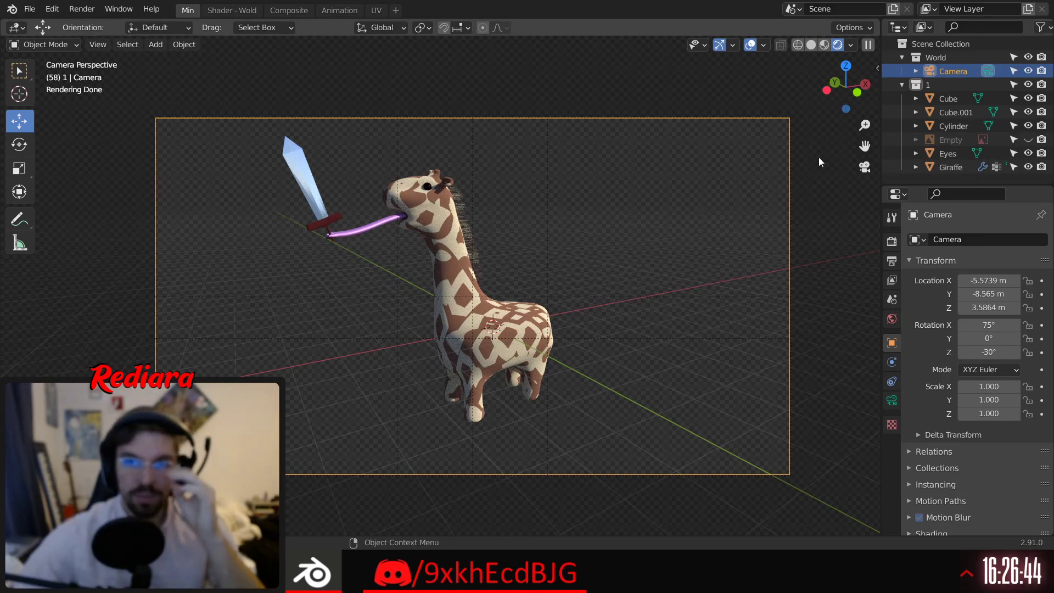
Leave the camera view and lower the camera below the giraffe to about Z -1.03 m
{"action": "middle_click_drag", "start_coordinate": [712, 290], "coordinate": [687, 279]}
{"action": "scroll", "coordinate": [659, 272], "scroll_direction": "down", "scroll_amount": 7}
{"action": "middle_click_drag", "start_coordinate": [524, 254], "coordinate": [463, 225]}
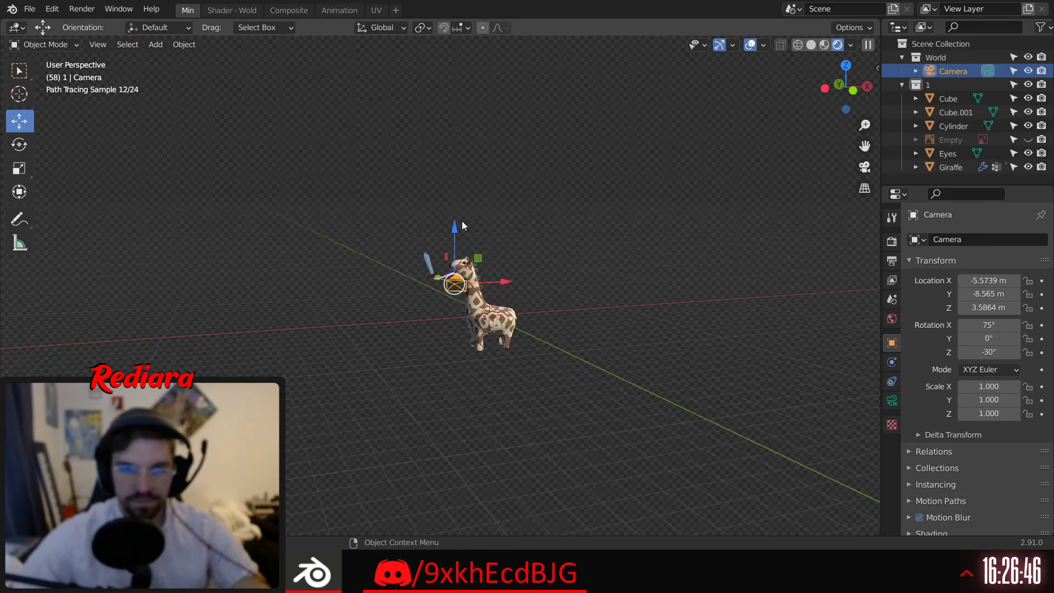
{"action": "left_click_drag", "start_coordinate": [458, 229], "coordinate": [447, 273]}
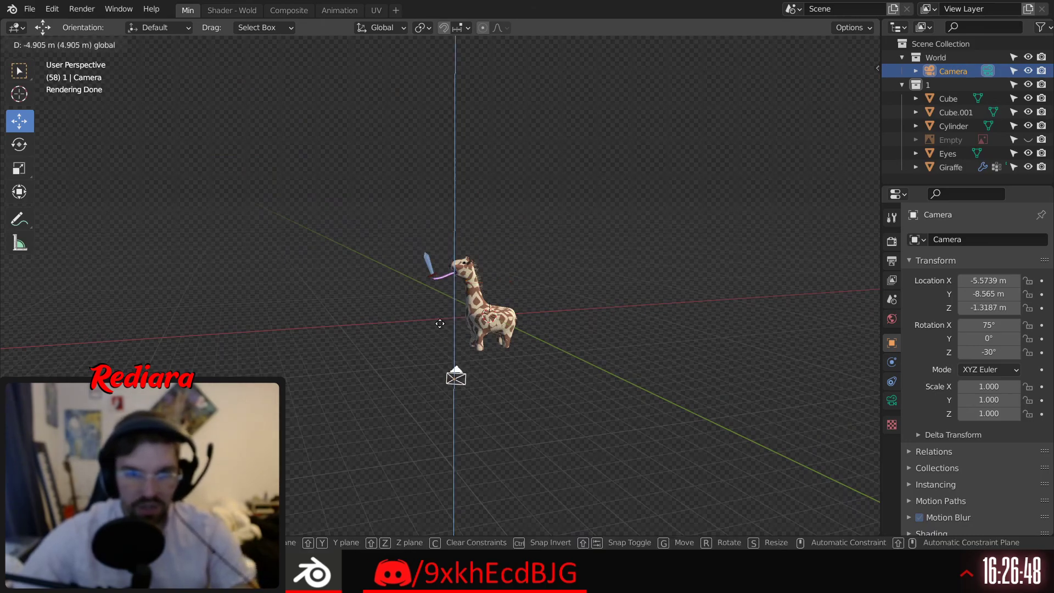
{"action": "scroll", "coordinate": [449, 285], "scroll_direction": "up", "scroll_amount": 5}
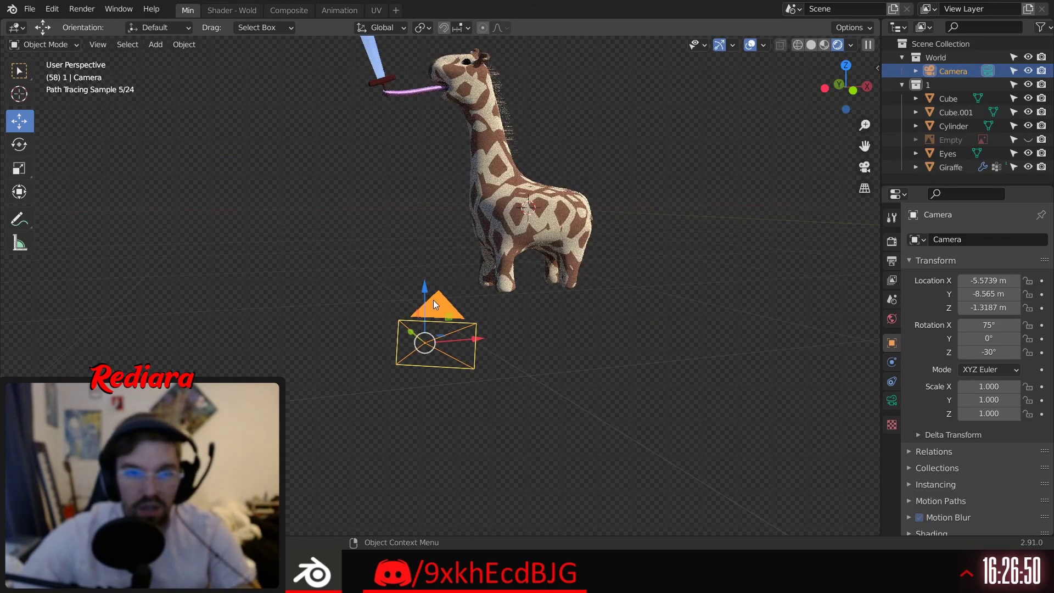
{"action": "left_click_drag", "start_coordinate": [433, 300], "coordinate": [424, 263]}
Tilt the camera upward by setting its X rotation to 105° and look through it
{"action": "middle_click_drag", "start_coordinate": [518, 242], "coordinate": [528, 284], "text": "shift"}
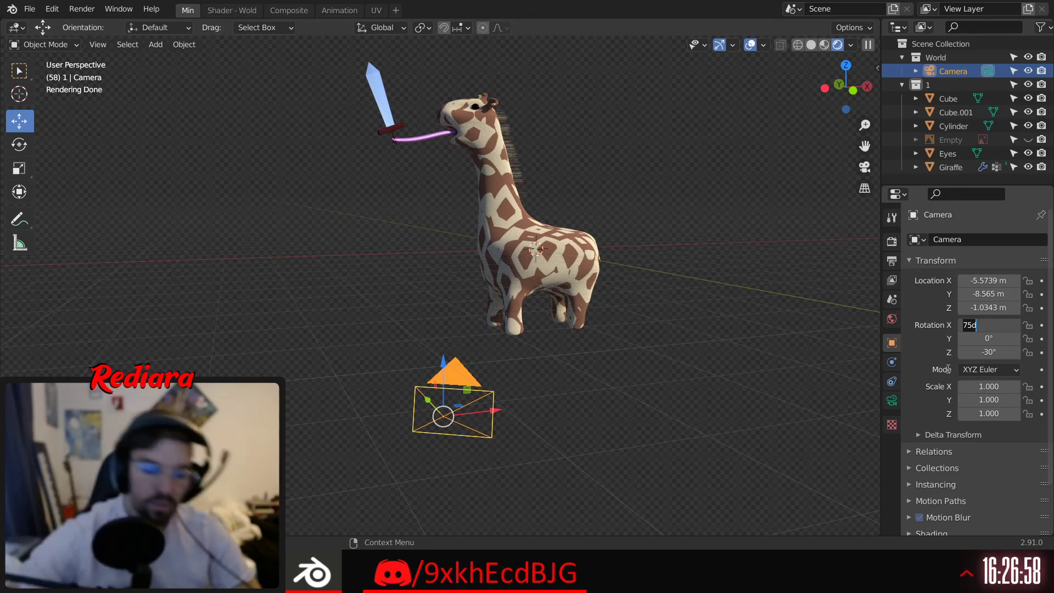
{"action": "key", "text": "Return"}
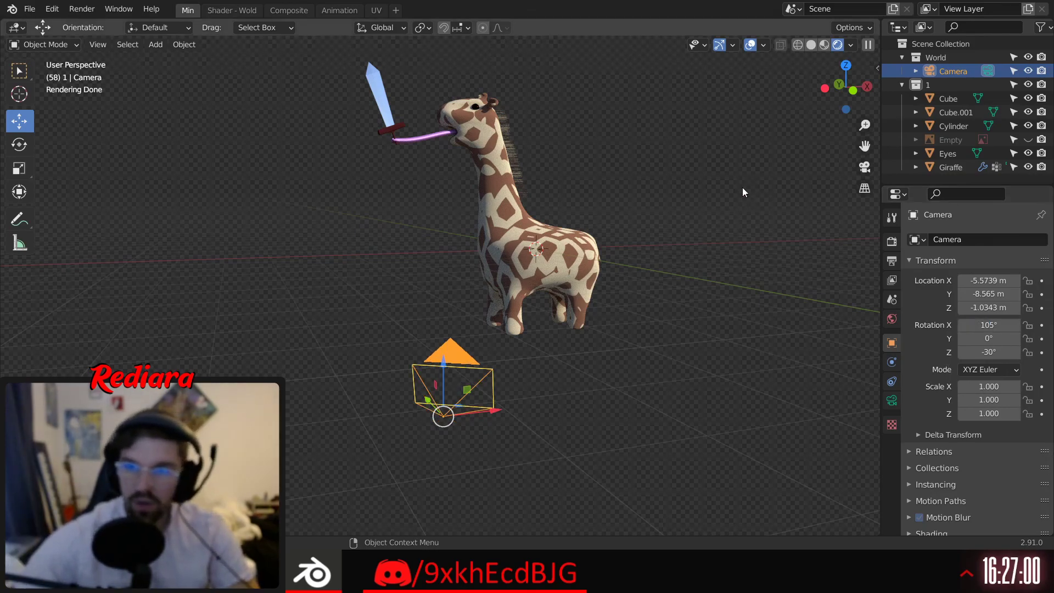
{"action": "left_click", "coordinate": [864, 167]}
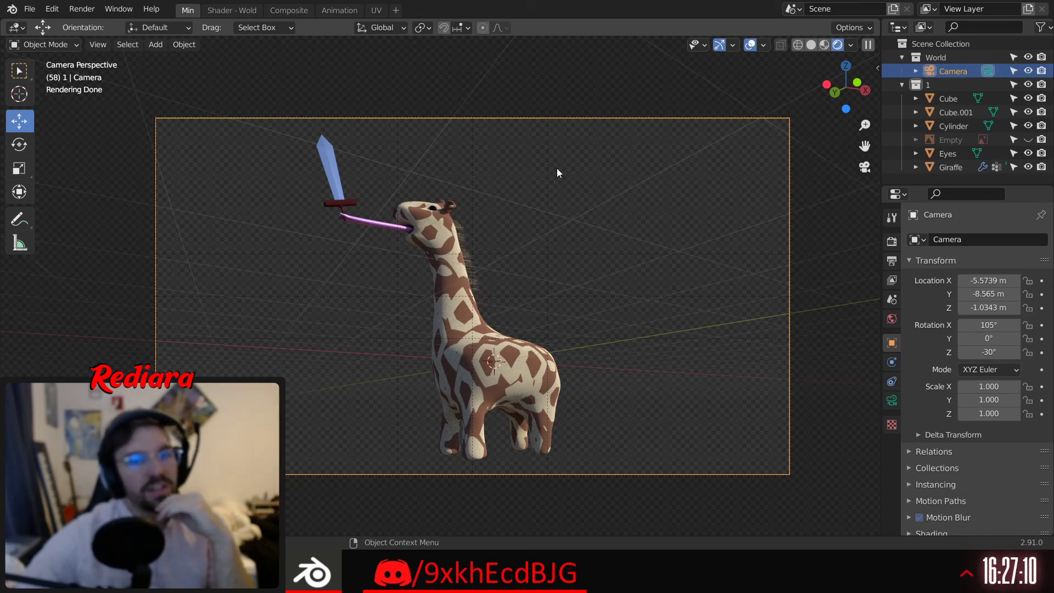
{"action": "left_click", "coordinate": [463, 268]}
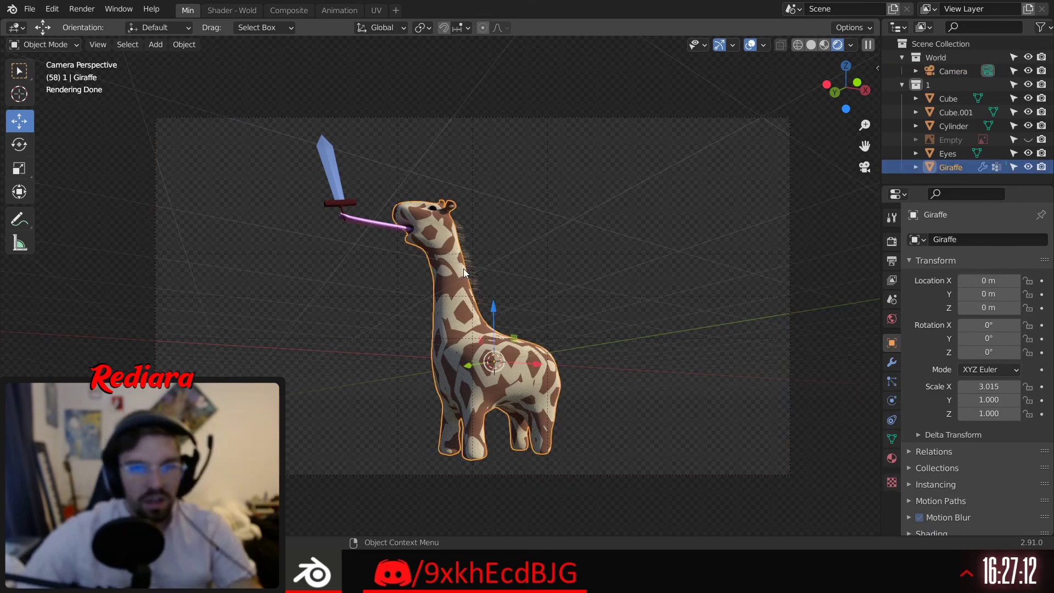
{"action": "left_click", "coordinate": [48, 44]}
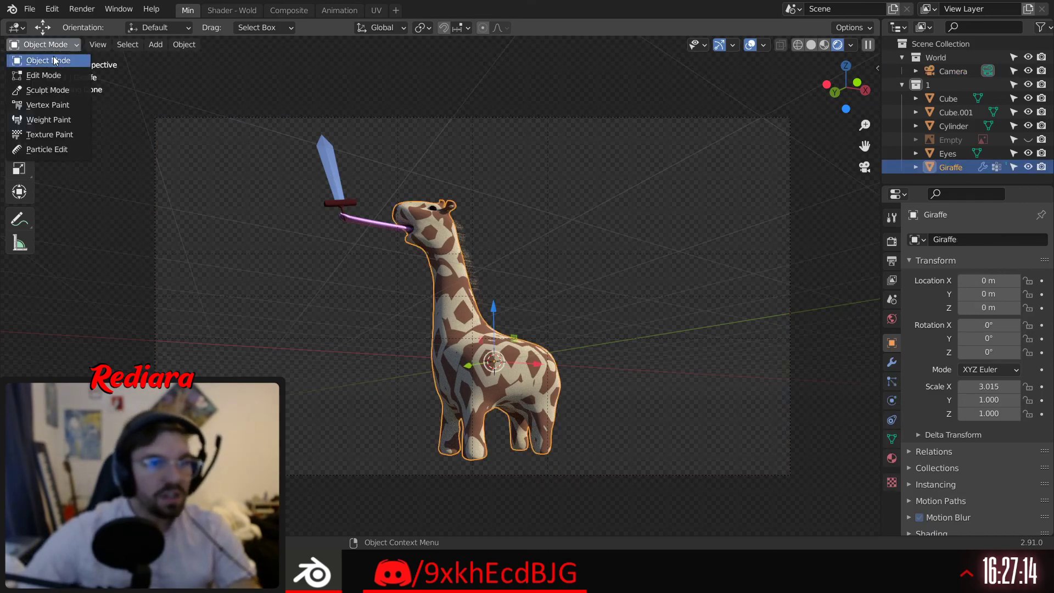
{"action": "left_click", "coordinate": [50, 75]}
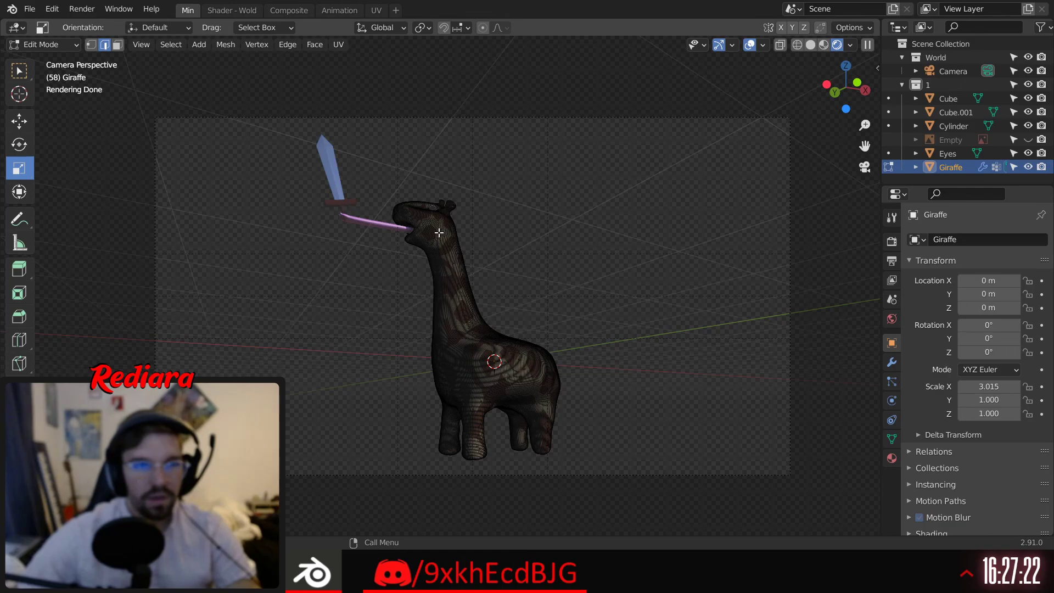
{"action": "left_click", "coordinate": [56, 46]}
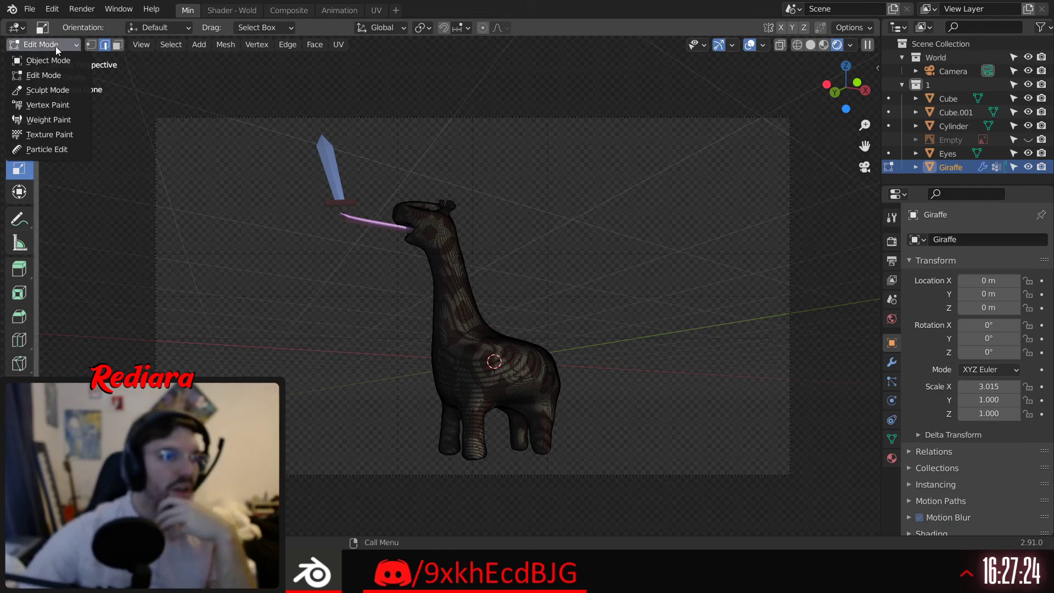
{"action": "left_click", "coordinate": [56, 46]}
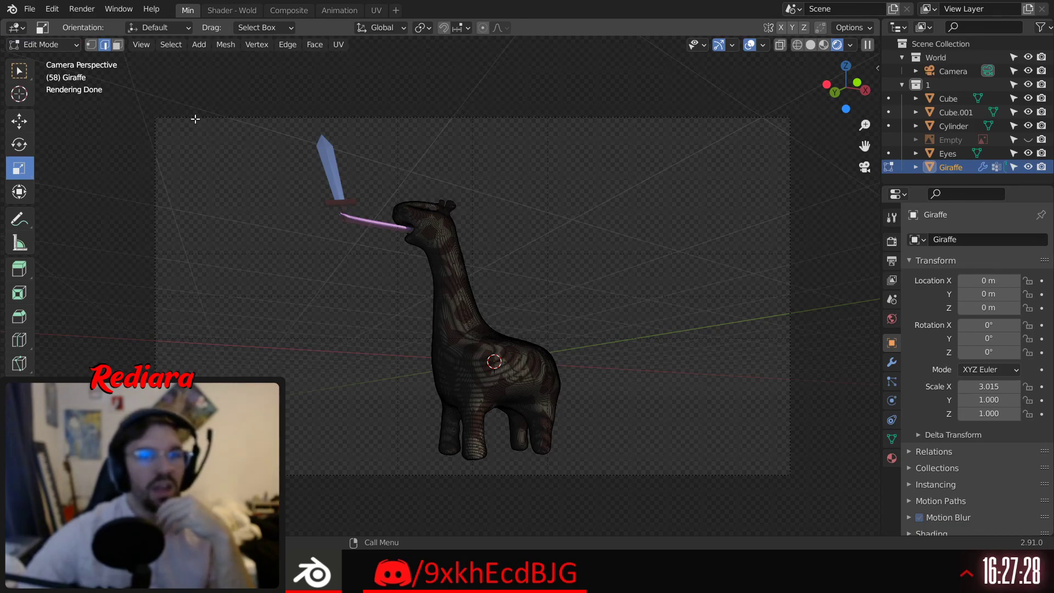
{"action": "left_click", "coordinate": [398, 8]}
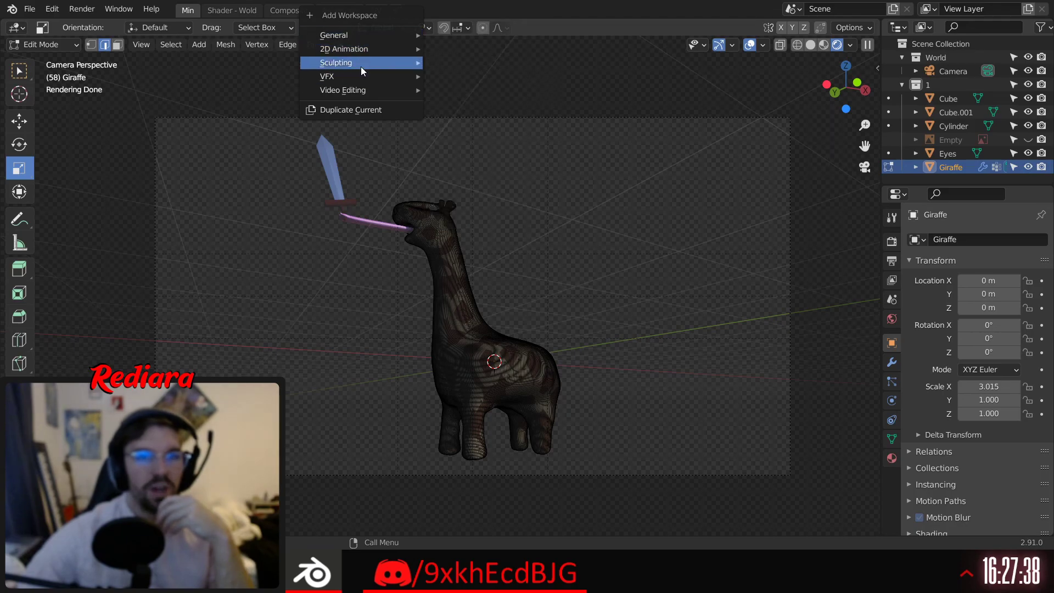
{"action": "mouse_move", "coordinate": [355, 74]}
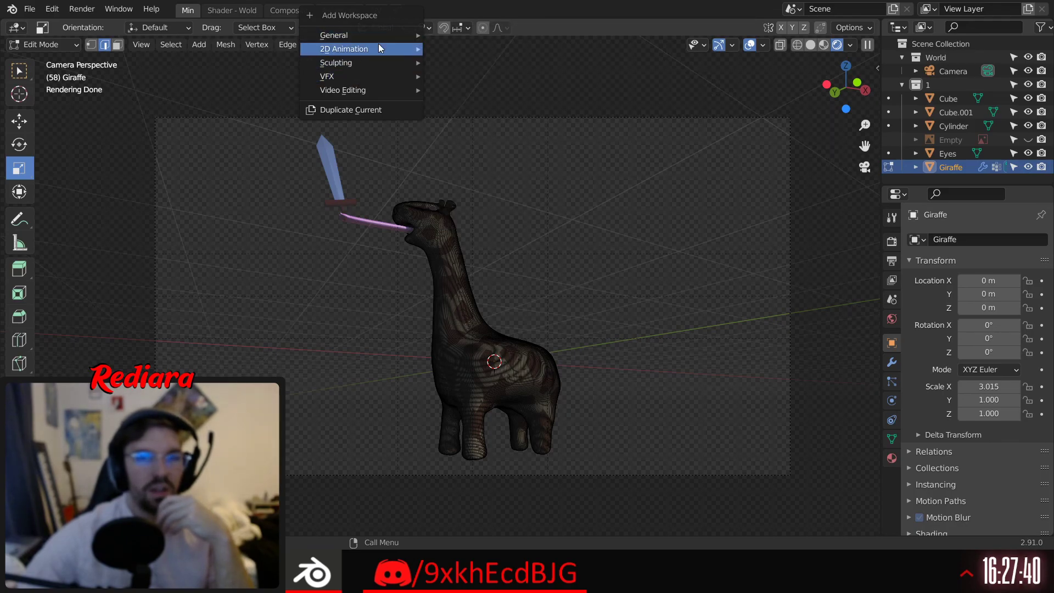
{"action": "mouse_move", "coordinate": [379, 49]}
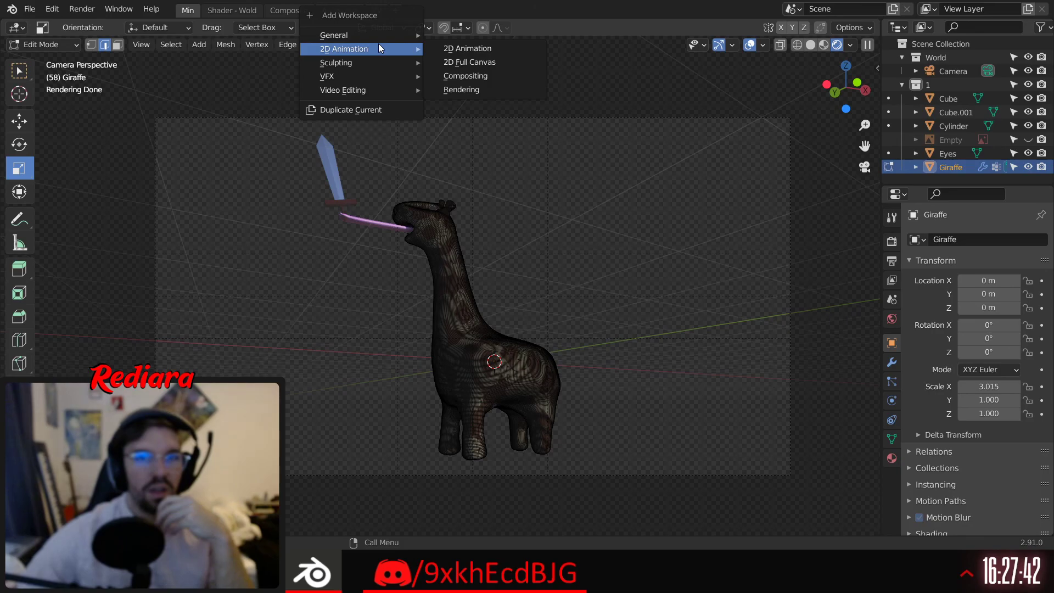
{"action": "left_click", "coordinate": [41, 44]}
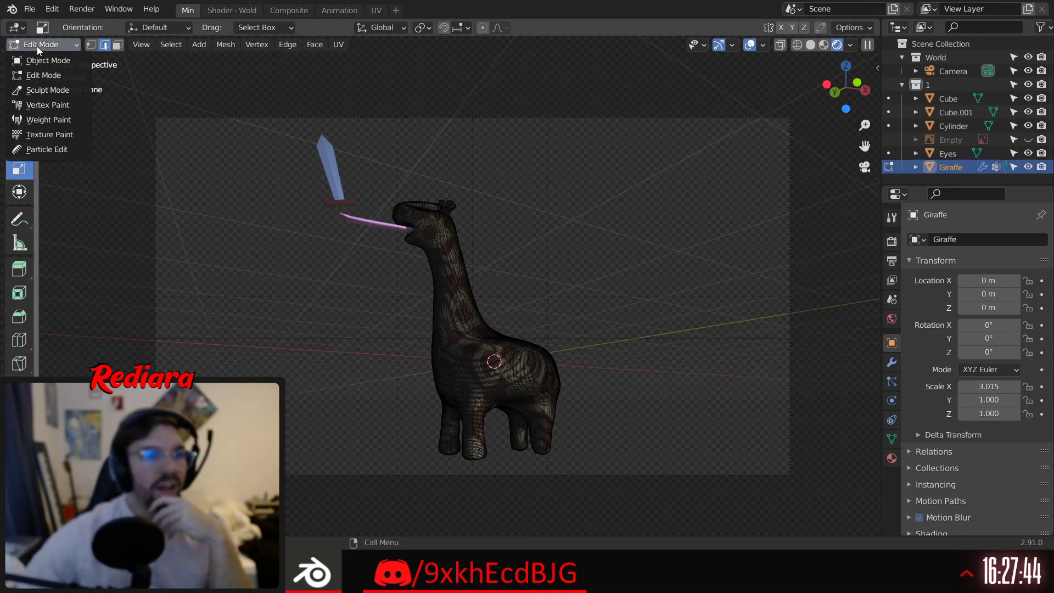
{"action": "left_click", "coordinate": [48, 55]}
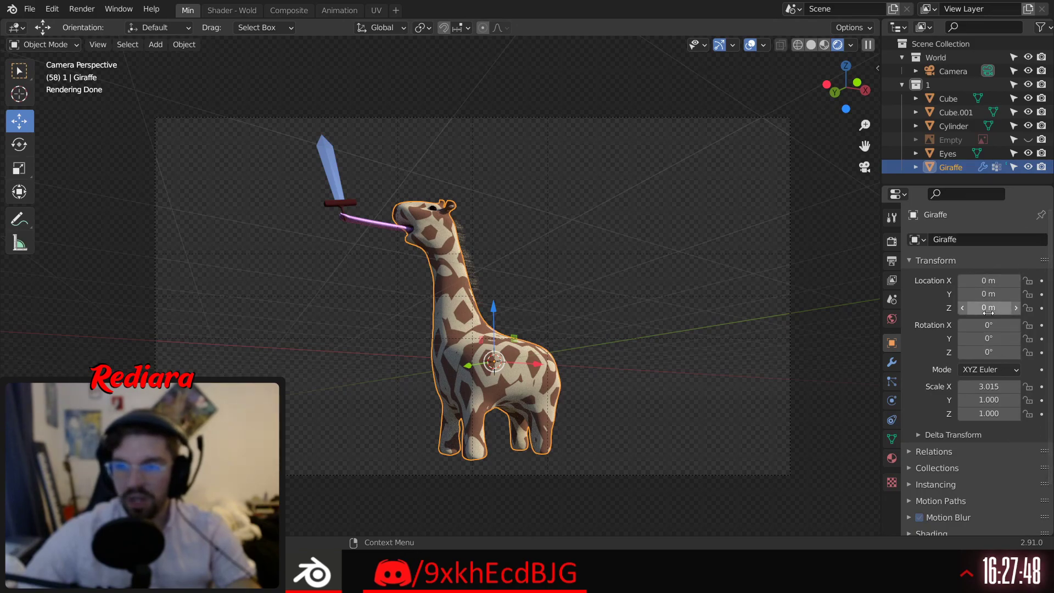
Select the camera, try a Z rotation of -10°, and set it back to -30°
{"action": "left_click", "coordinate": [957, 72]}
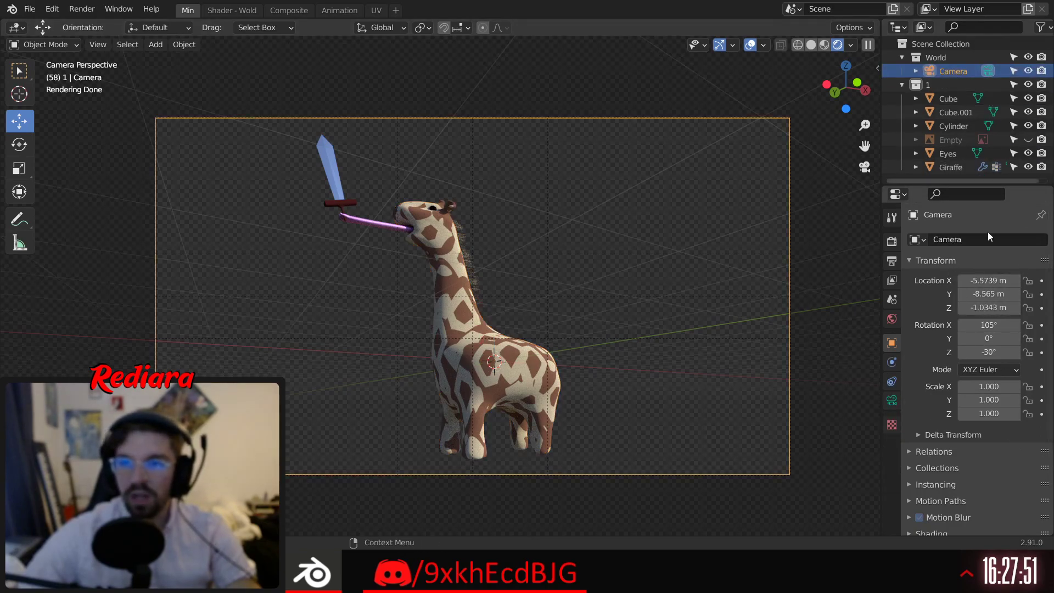
{"action": "double_click", "coordinate": [988, 352]}
{"action": "type", "text": "d"}
{"action": "type", "text": "-10"}
{"action": "key", "text": "Return"}
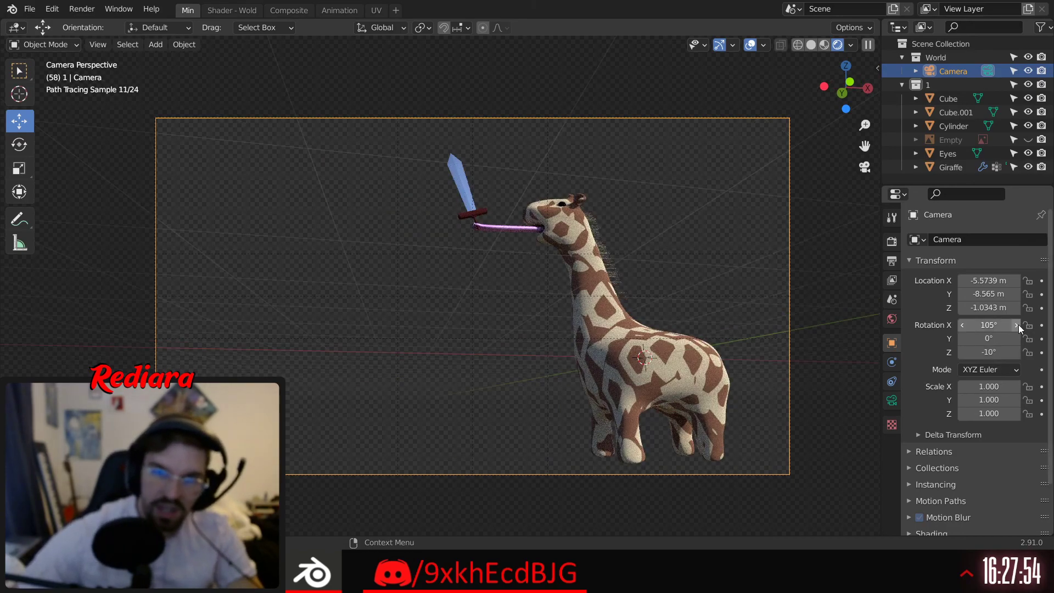
{"action": "double_click", "coordinate": [983, 352]}
{"action": "type", "text": "-3"}
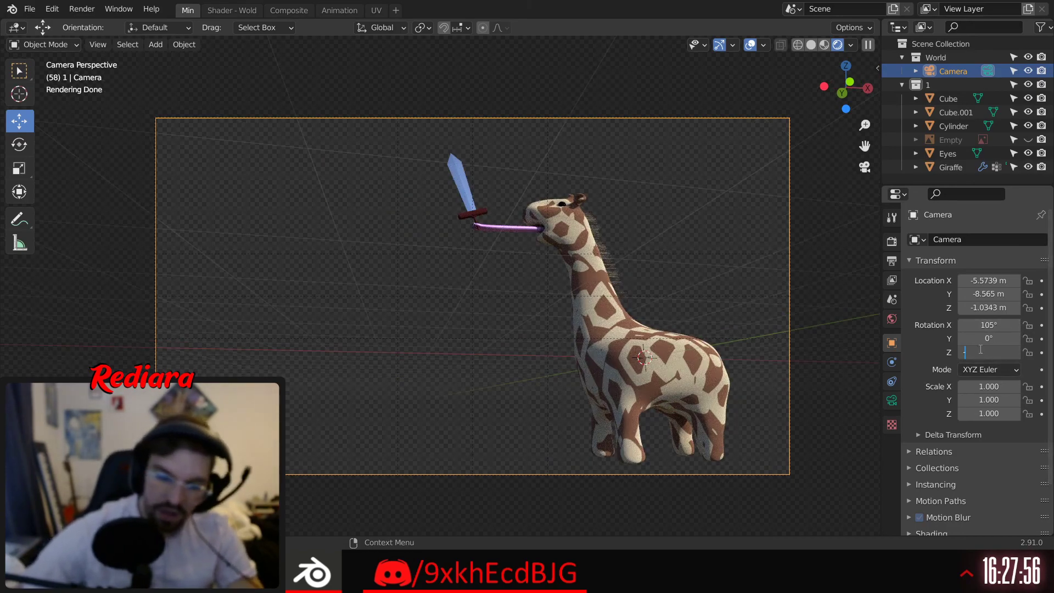
{"action": "type", "text": "0"}
{"action": "key", "text": "Return"}
Set the camera's X rotation to 100°
{"action": "double_click", "coordinate": [989, 324]}
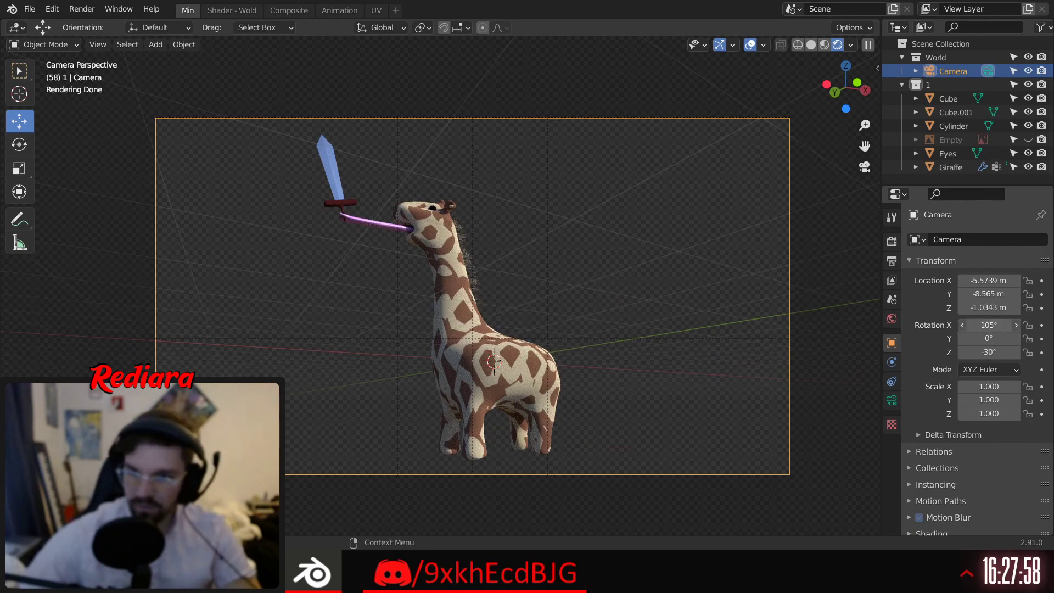
{"action": "type", "text": "d"}
{"action": "key", "text": "BackSpace"}
{"action": "key", "text": "BackSpace"}
{"action": "key", "text": "Return"}
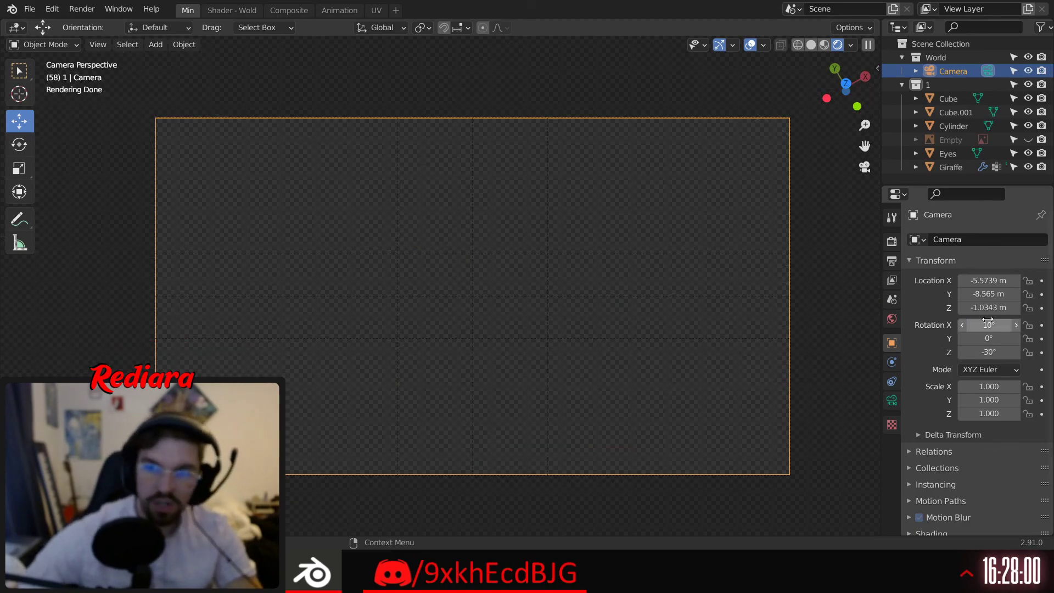
{"action": "double_click", "coordinate": [989, 325]}
{"action": "type", "text": "100"}
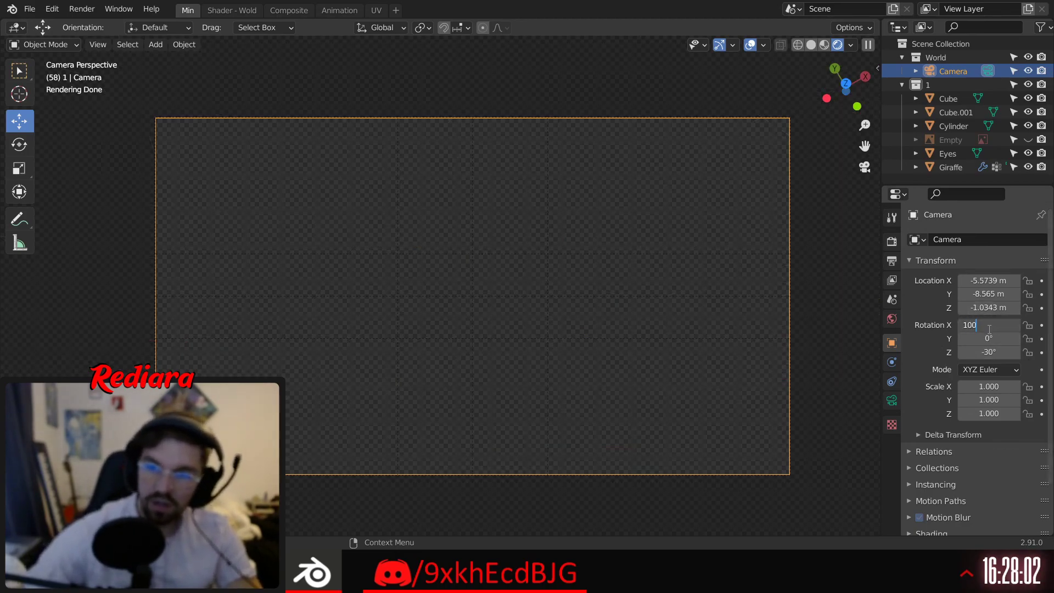
{"action": "key", "text": "Return"}
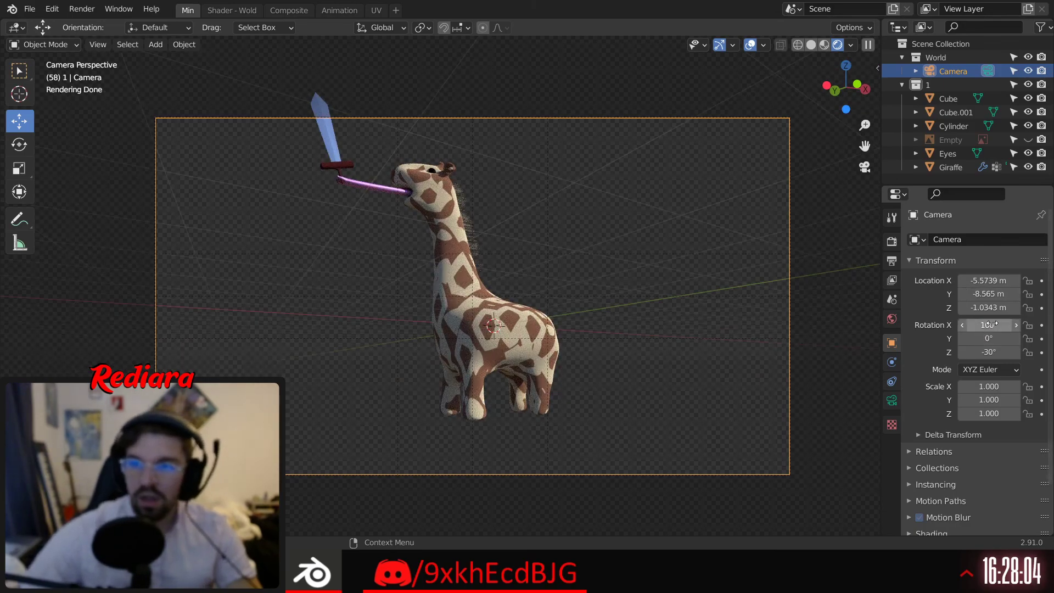
Raise the camera to about Z -0.10 m, deselect it and leave the camera view
{"action": "mouse_move", "coordinate": [990, 312]}
{"action": "left_mouse_down"}
{"action": "mouse_move", "coordinate": [1052, 312]}
{"action": "mouse_move", "coordinate": [1005, 308]}
{"action": "mouse_move", "coordinate": [1017, 308]}
{"action": "left_mouse_up"}
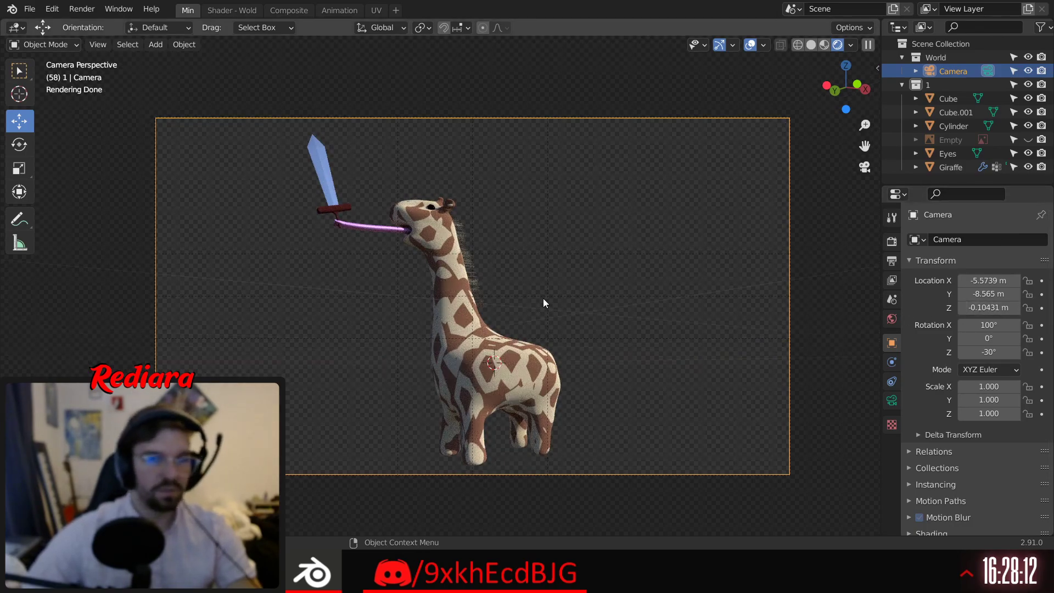
{"action": "left_click", "coordinate": [434, 86]}
{"action": "middle_click_drag", "start_coordinate": [489, 267], "coordinate": [472, 302]}
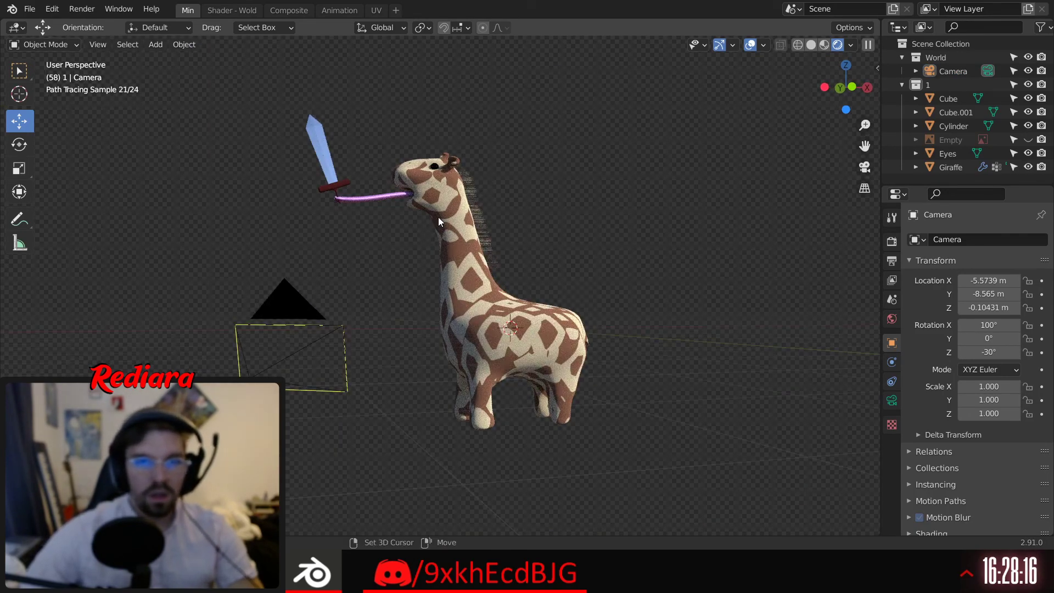
View the giraffe from slightly above and save the file
{"action": "middle_click_drag", "start_coordinate": [438, 216], "coordinate": [406, 255]}
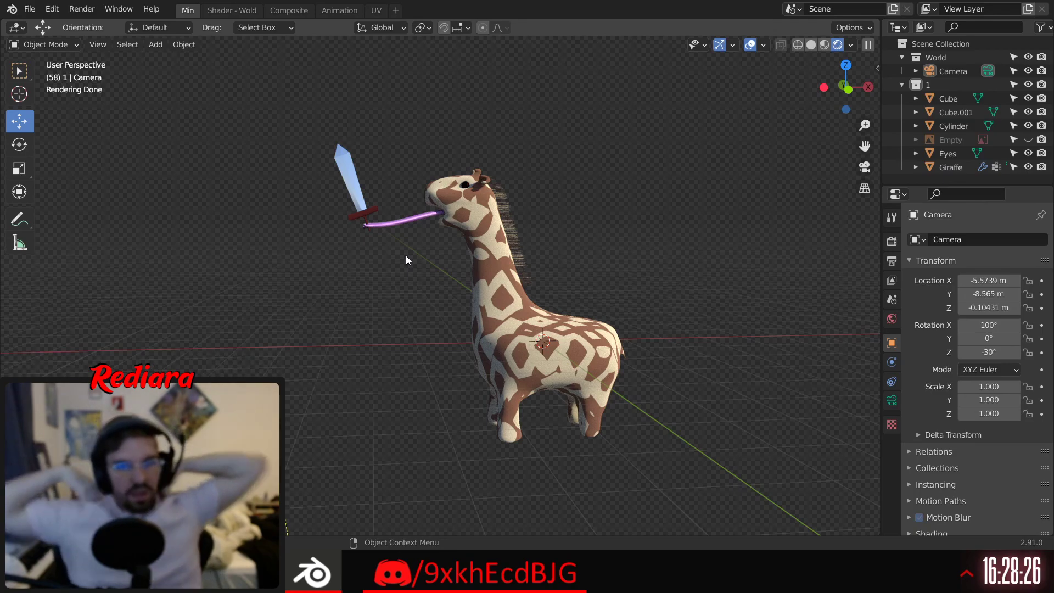
{"action": "key", "text": "ctrl+s"}
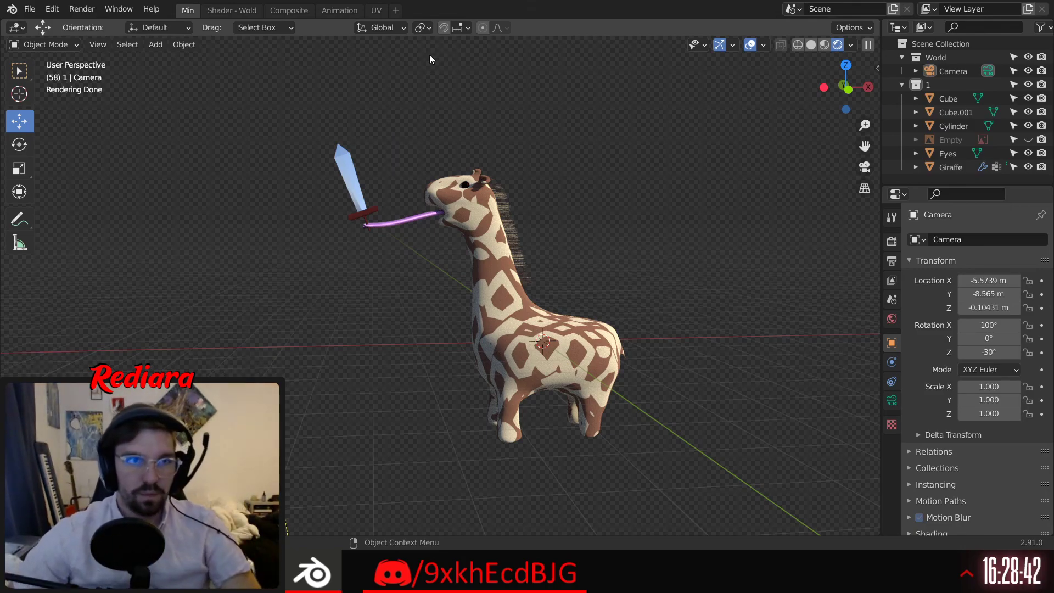
{"action": "key", "text": "ctrl+s"}
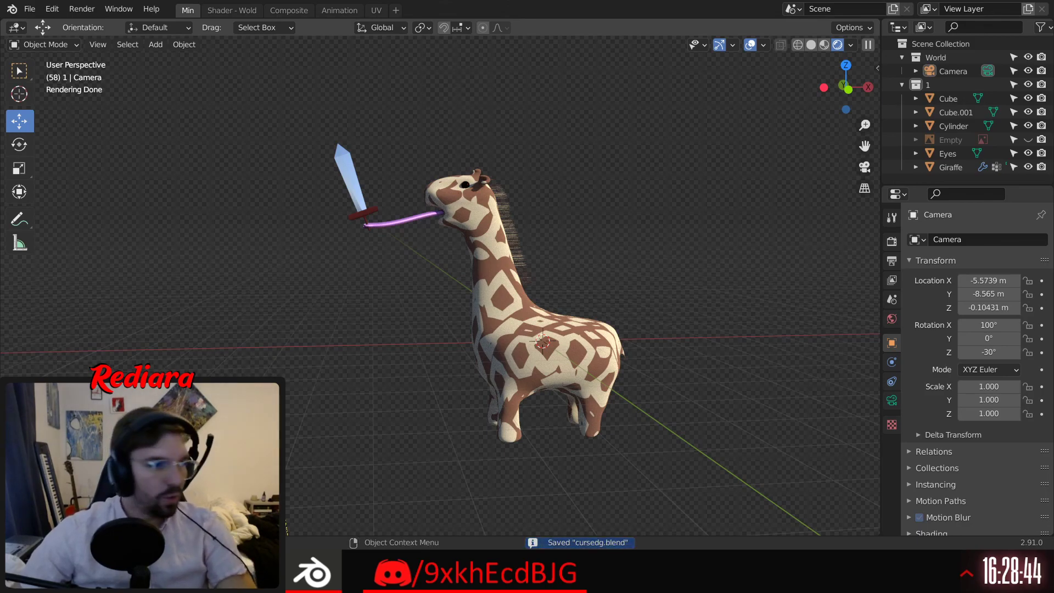